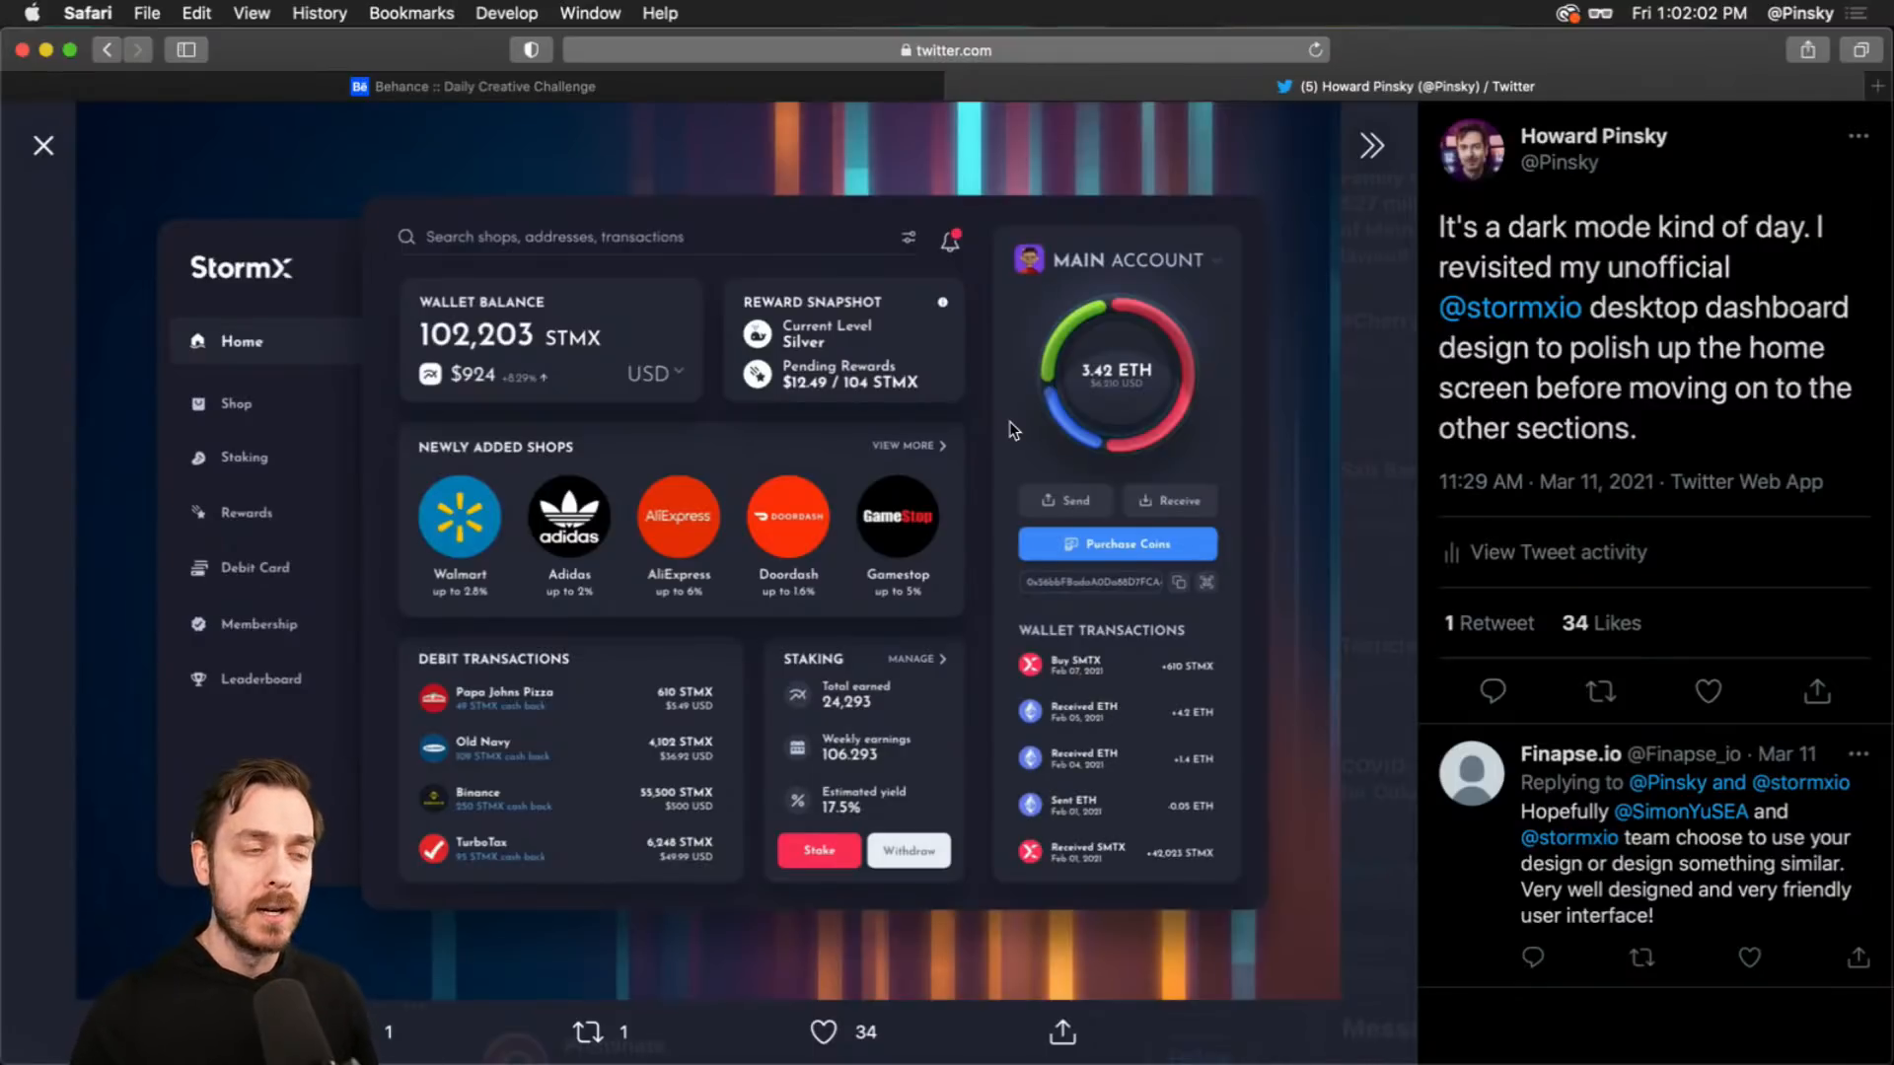
- Close the enlarged dashboard image in the tweet and switch to Adobe XD
key(Escape)
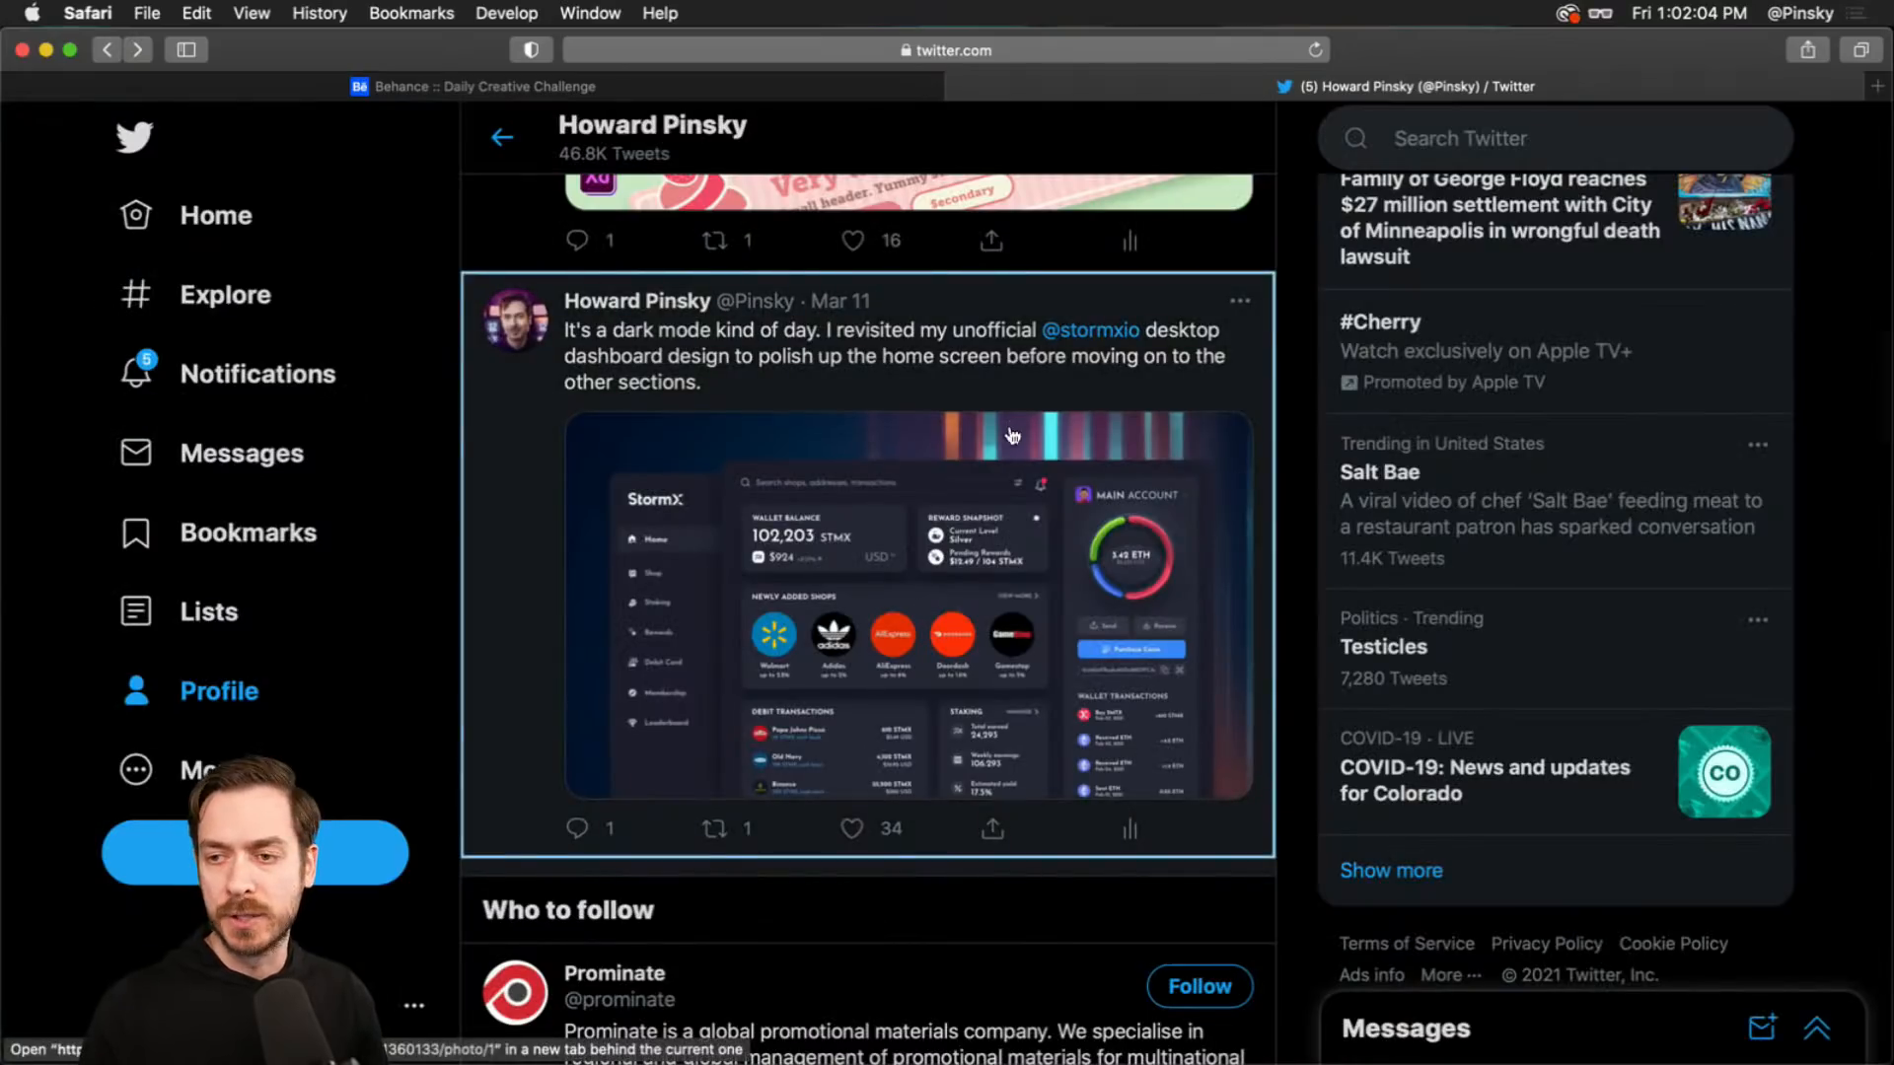
key(super+Tab)
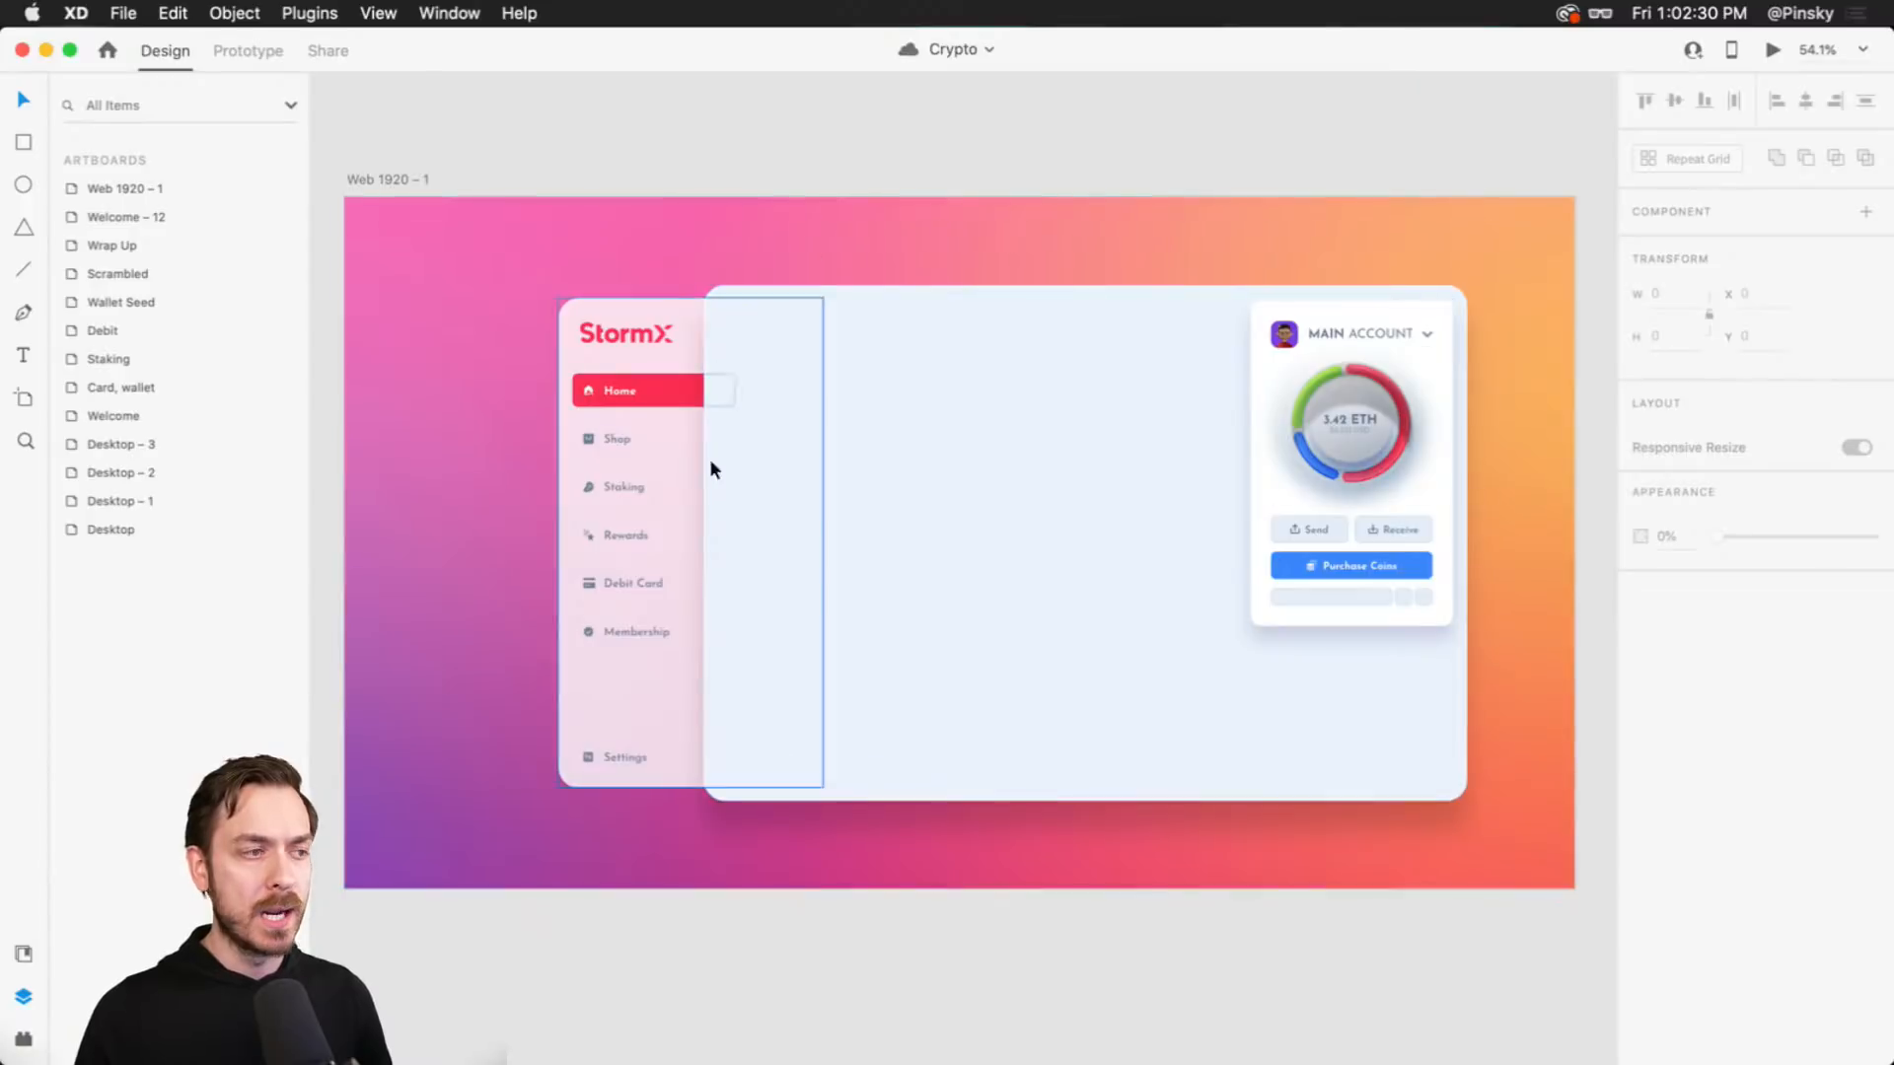
- Group the Wallet, Container and Menu layers together and centre the group horizontally on the artboard
click(860, 506)
click(130, 358)
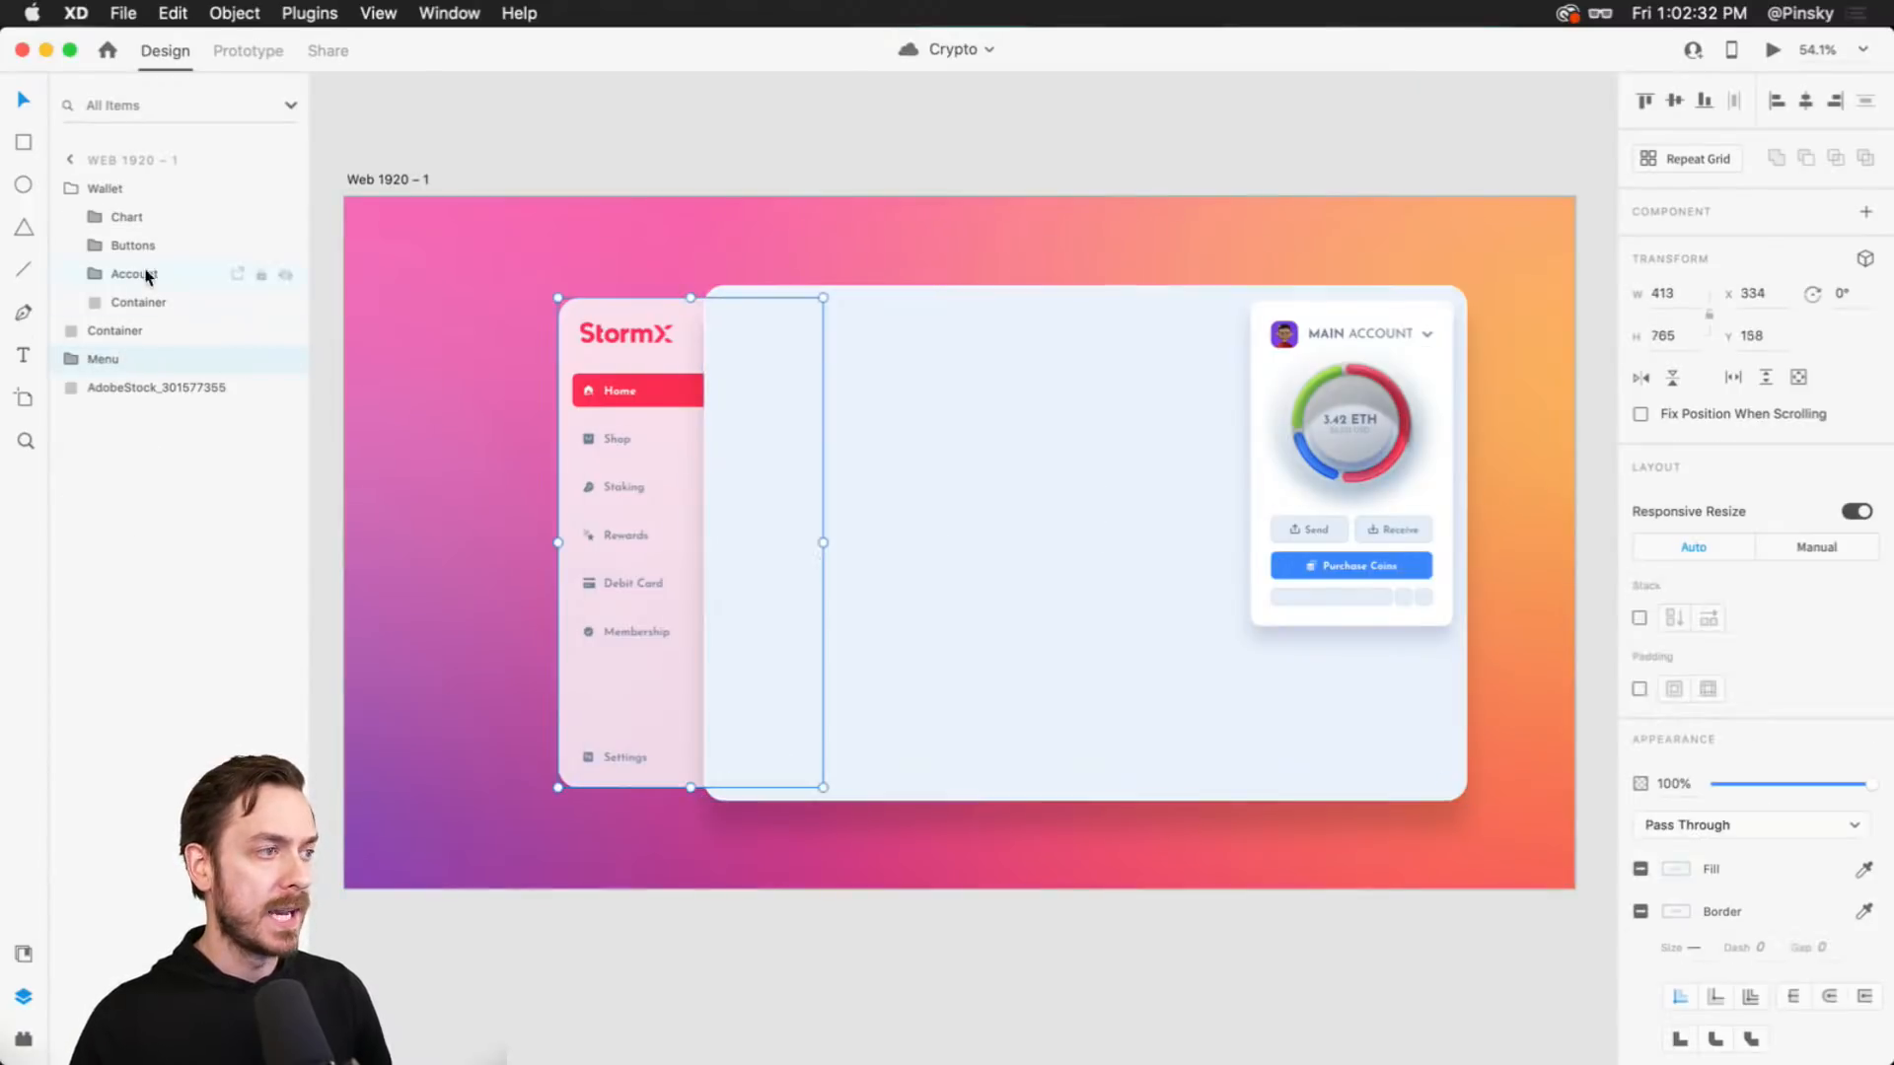
shift+click(118, 190)
key(super+g)
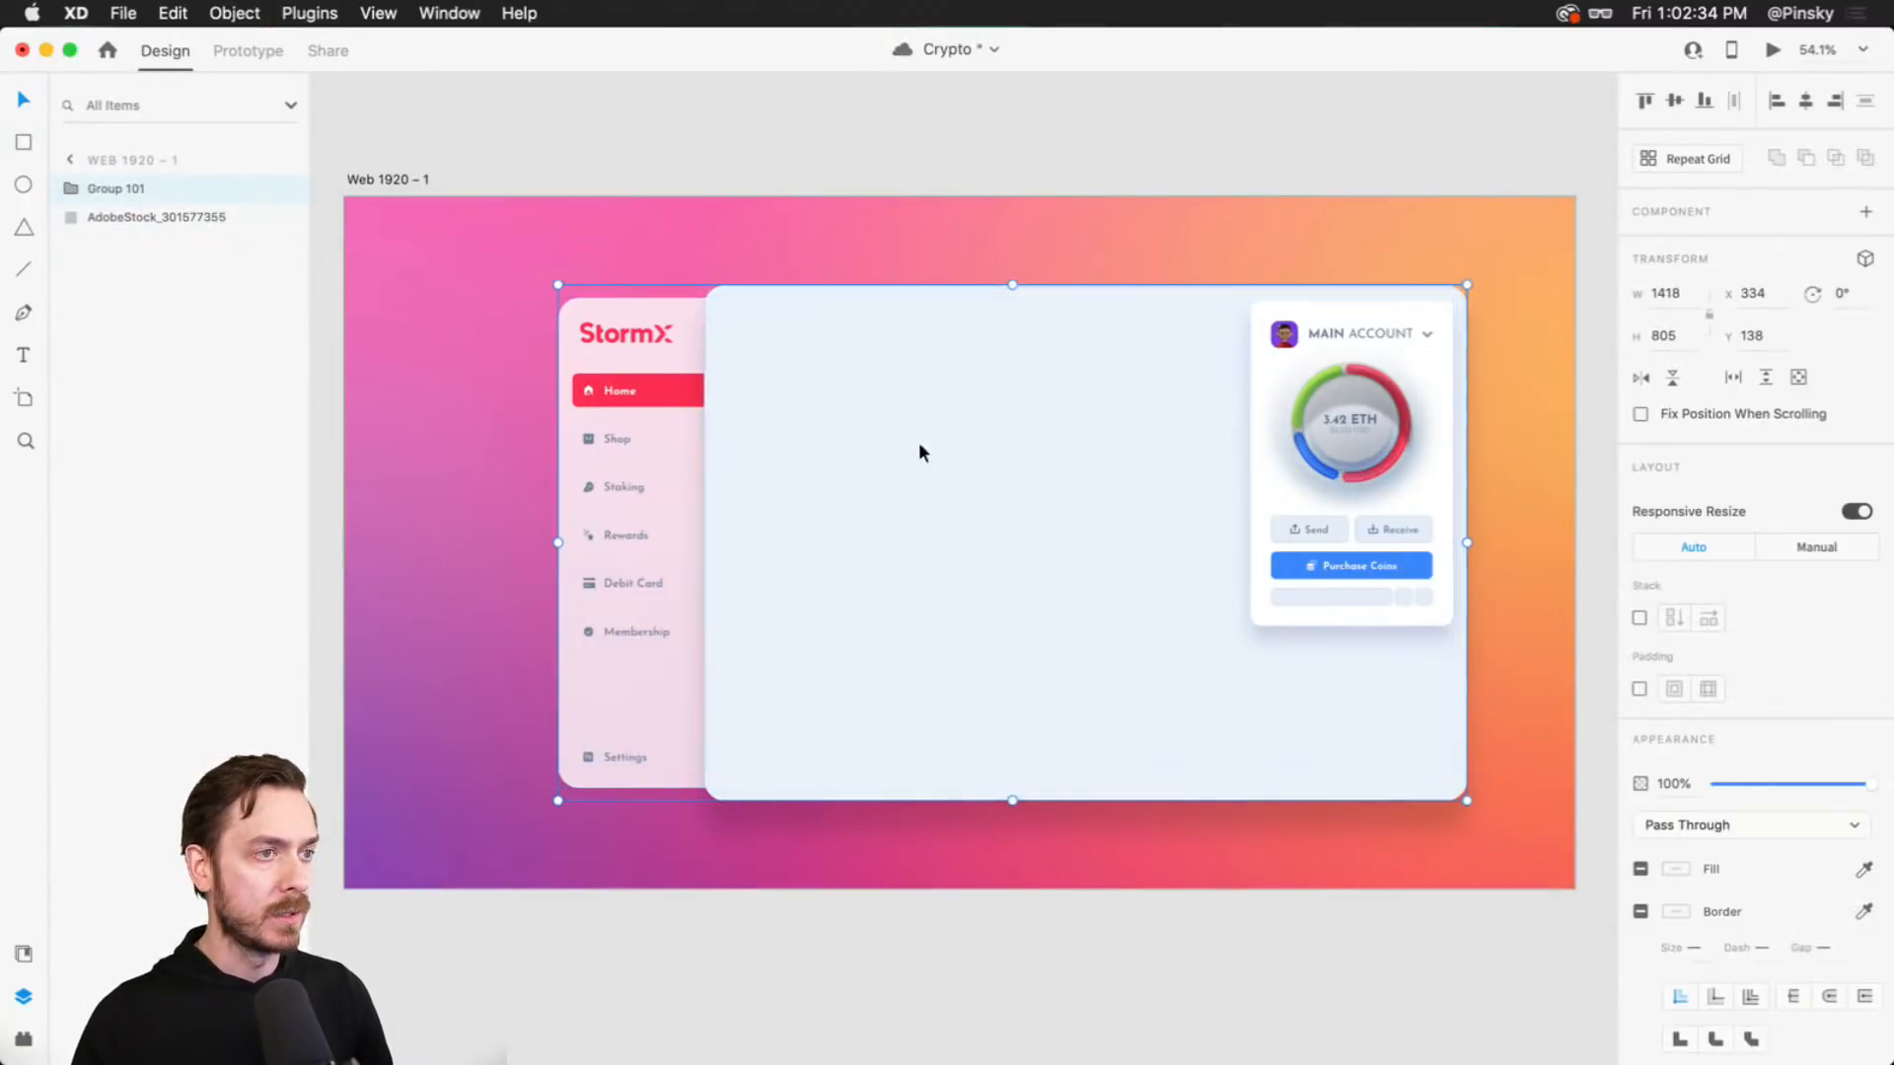
click(1804, 103)
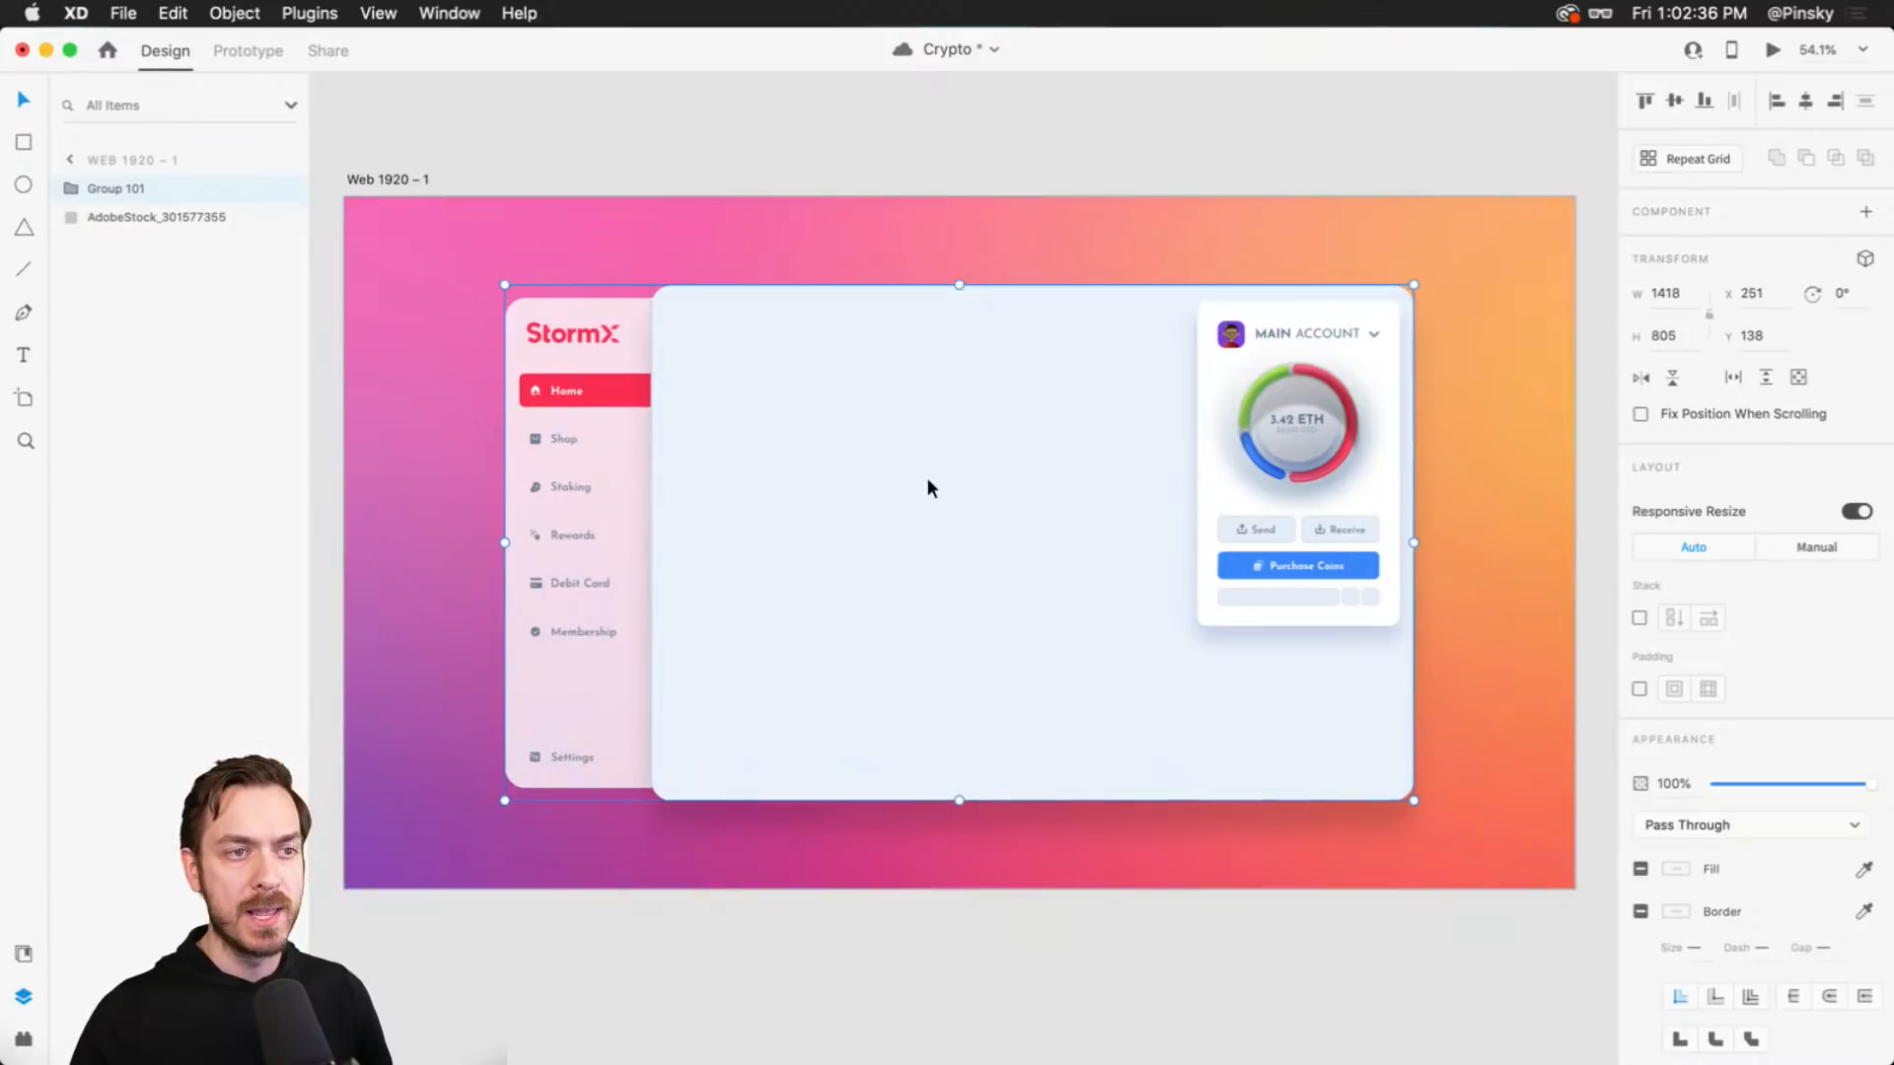
- Rename the new group as Dashboard and deselect it
double_click(111, 189)
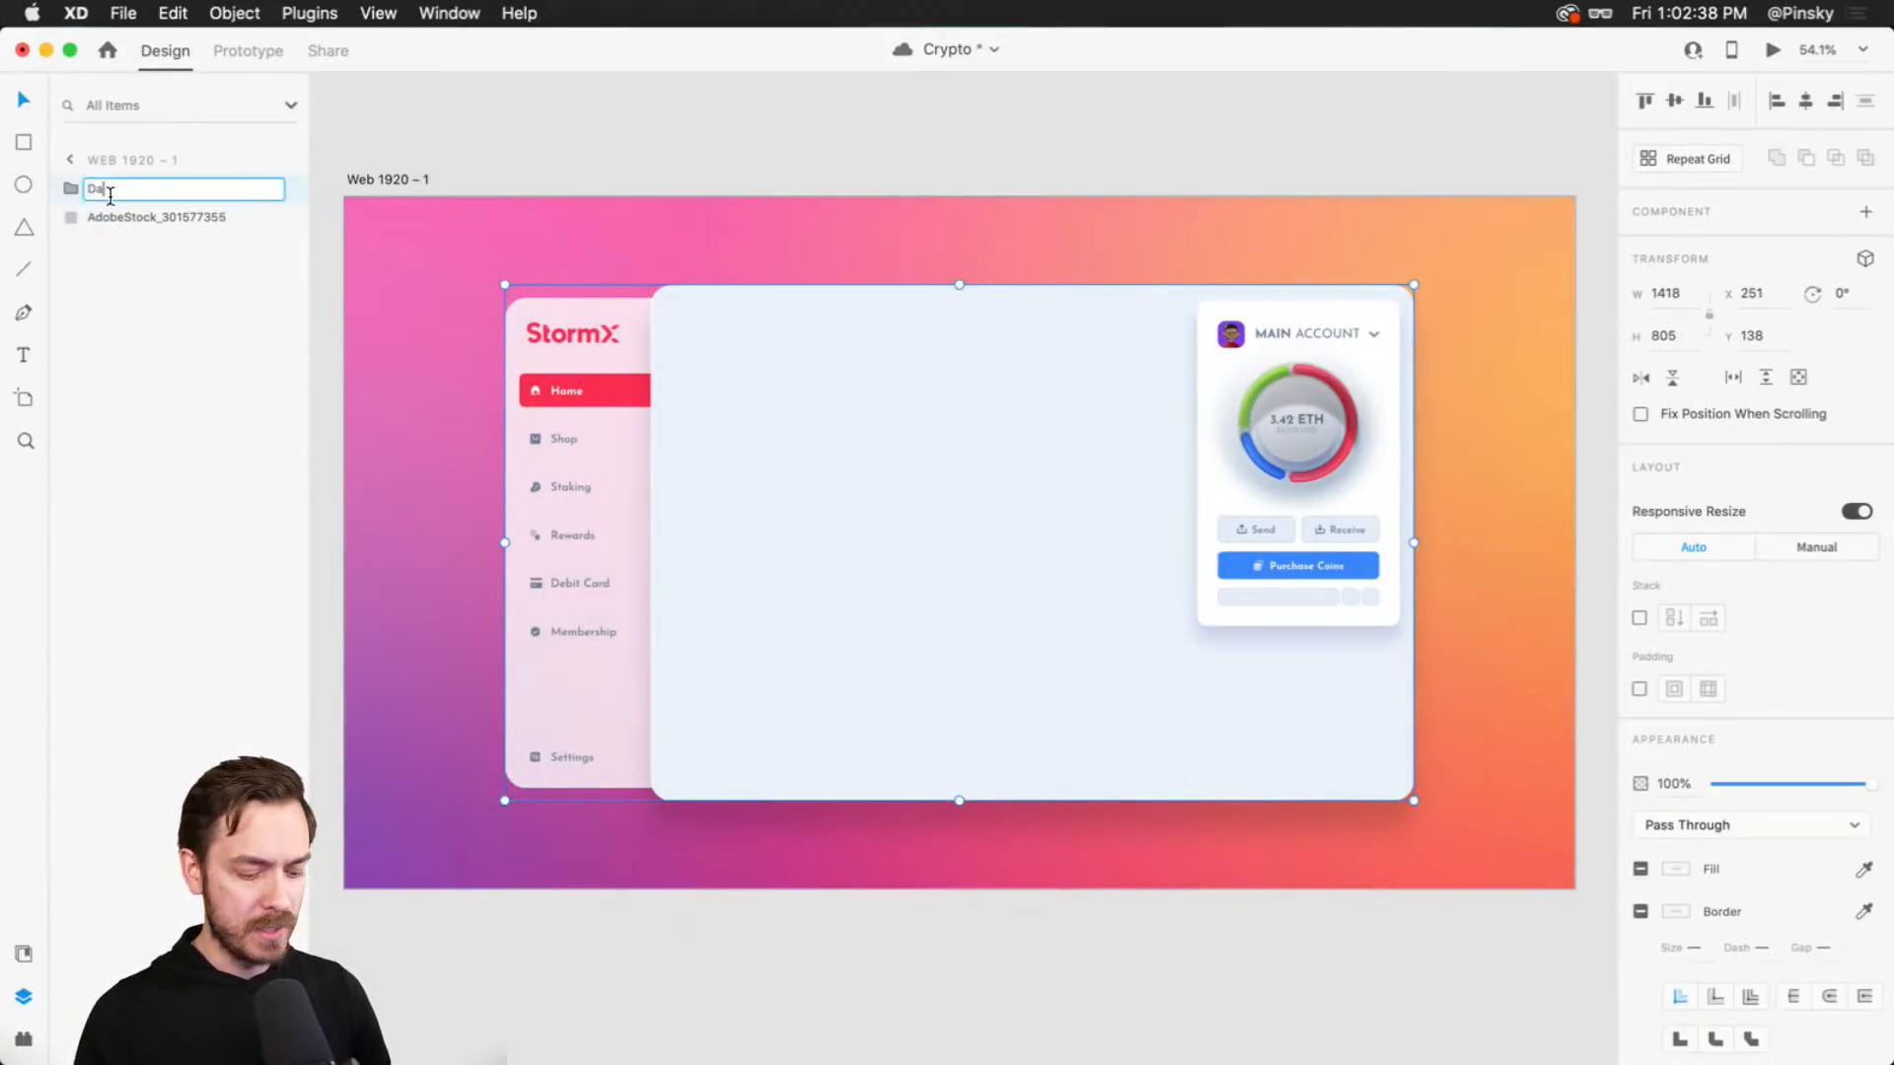
text(Dashboard)
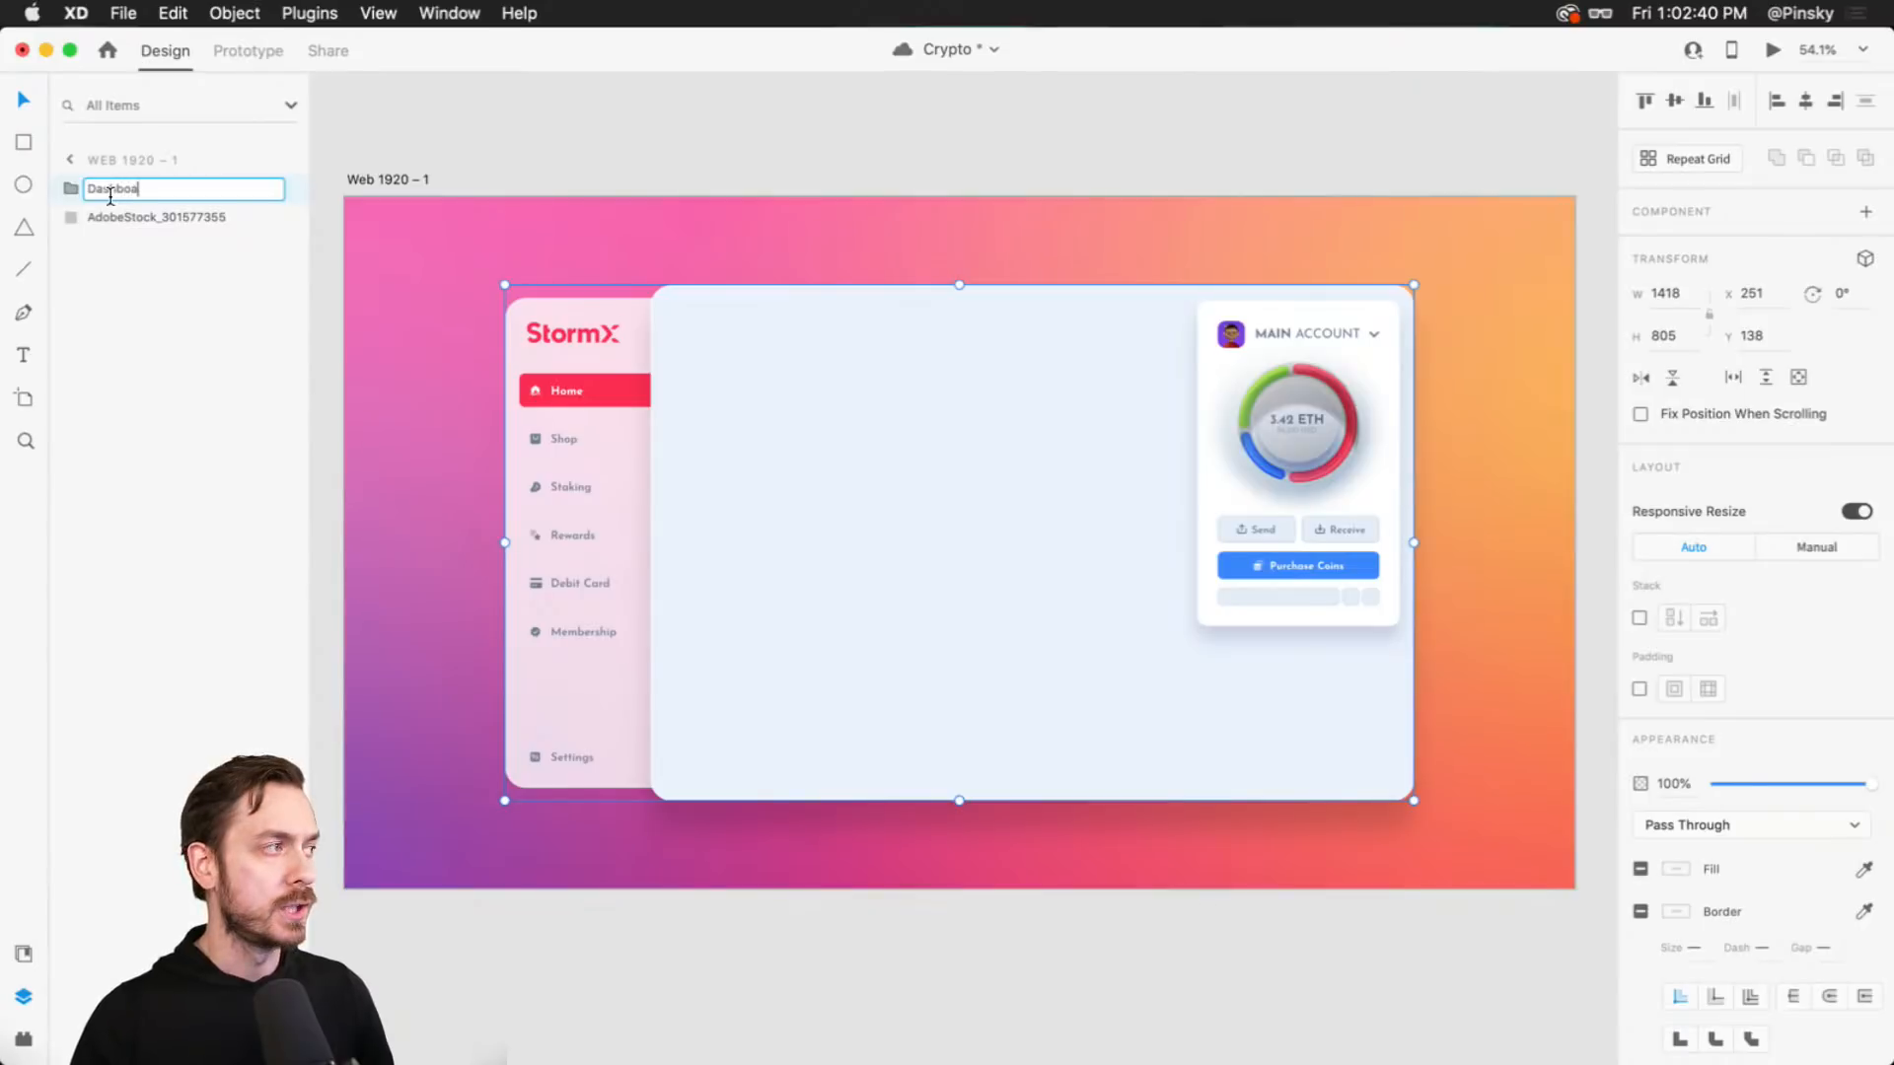
key(Return)
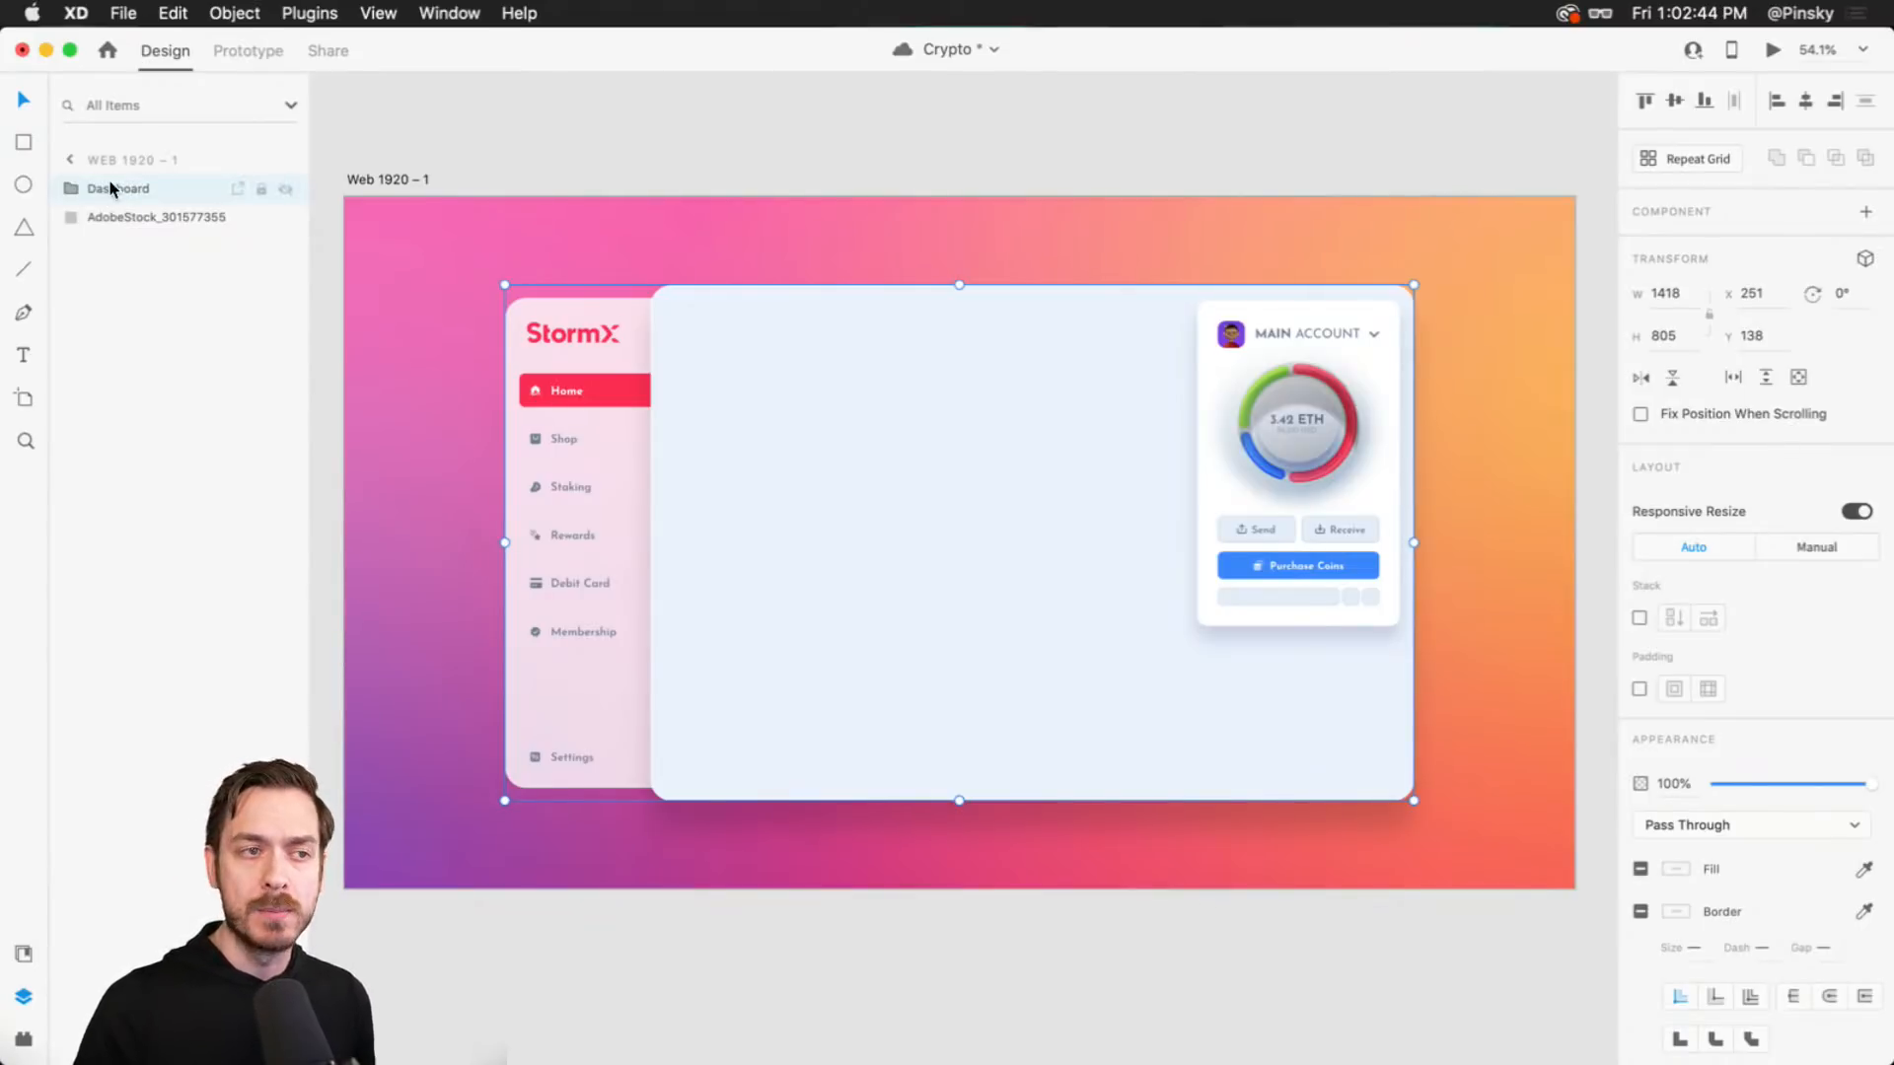
click(1075, 158)
- Select the Links group inside the Menu group to examine its stack settings
scroll(900, 474, up, 4)
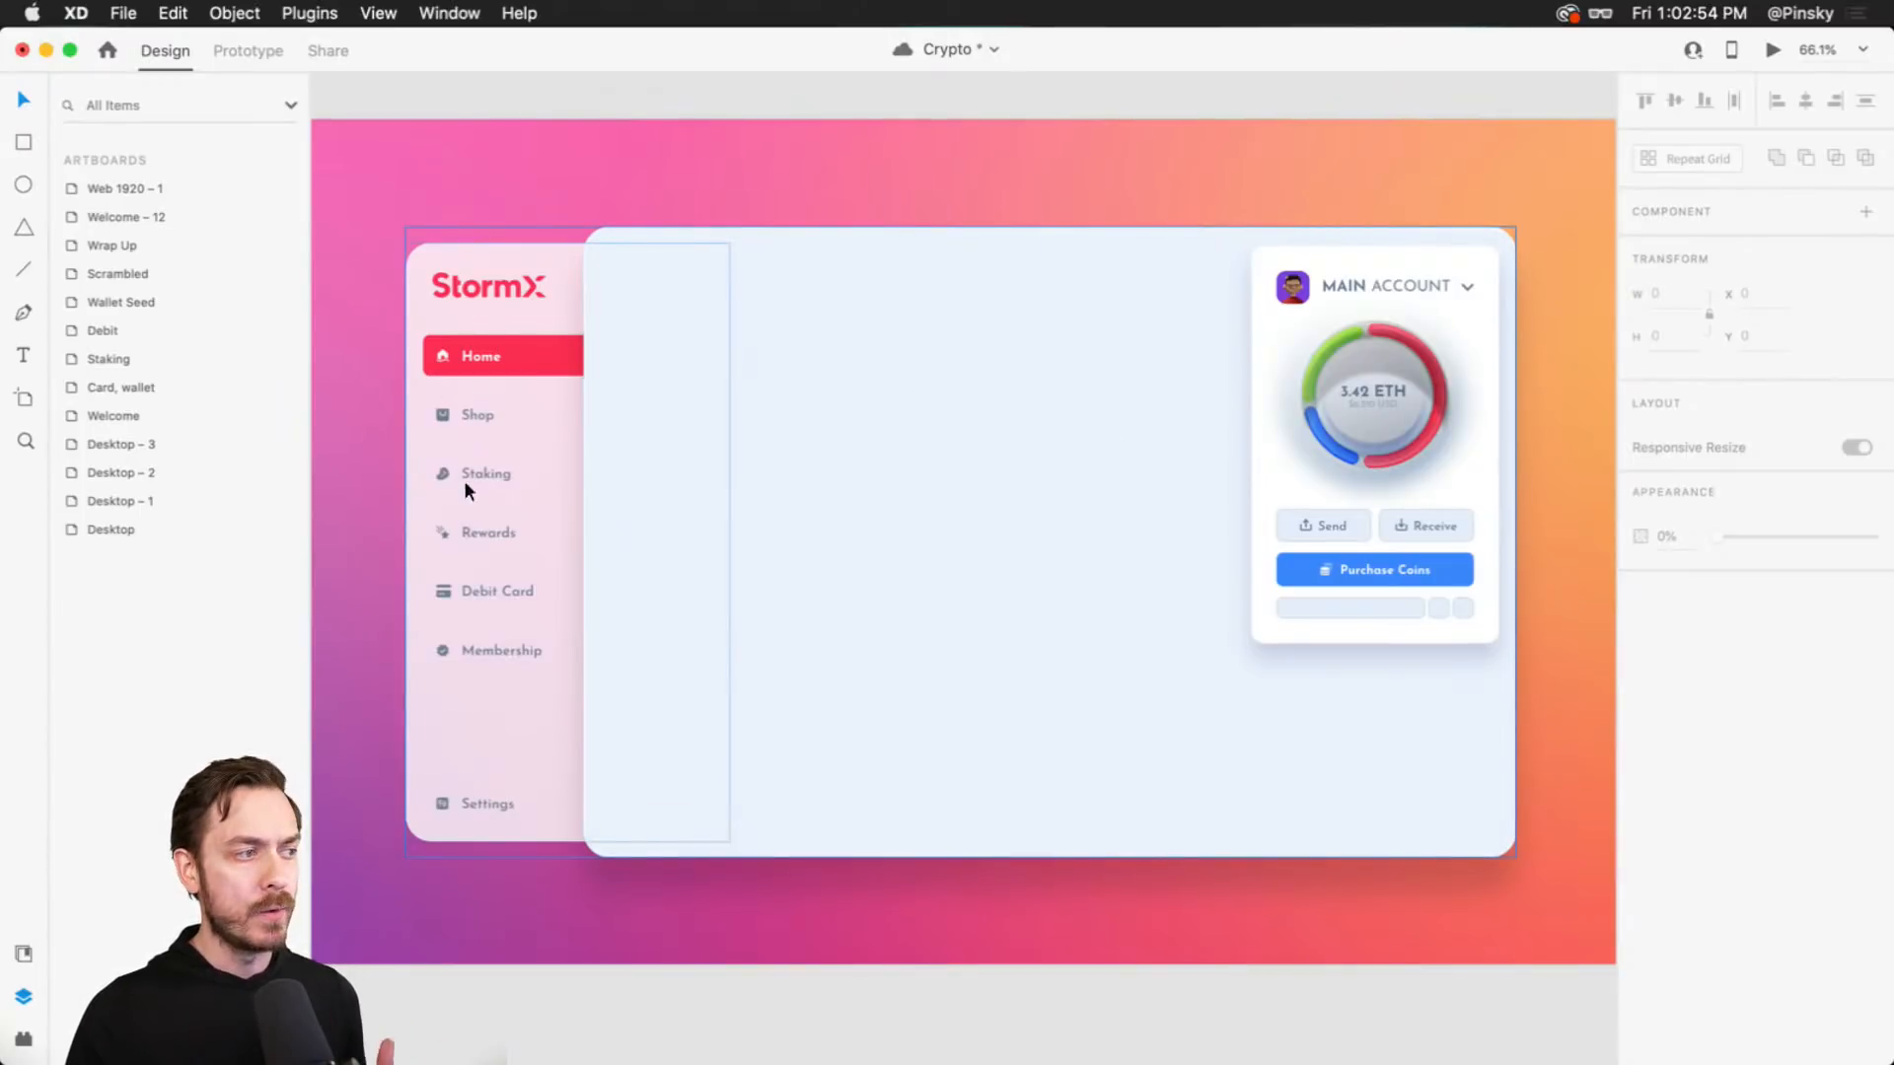
scroll(437, 433, up, 5)
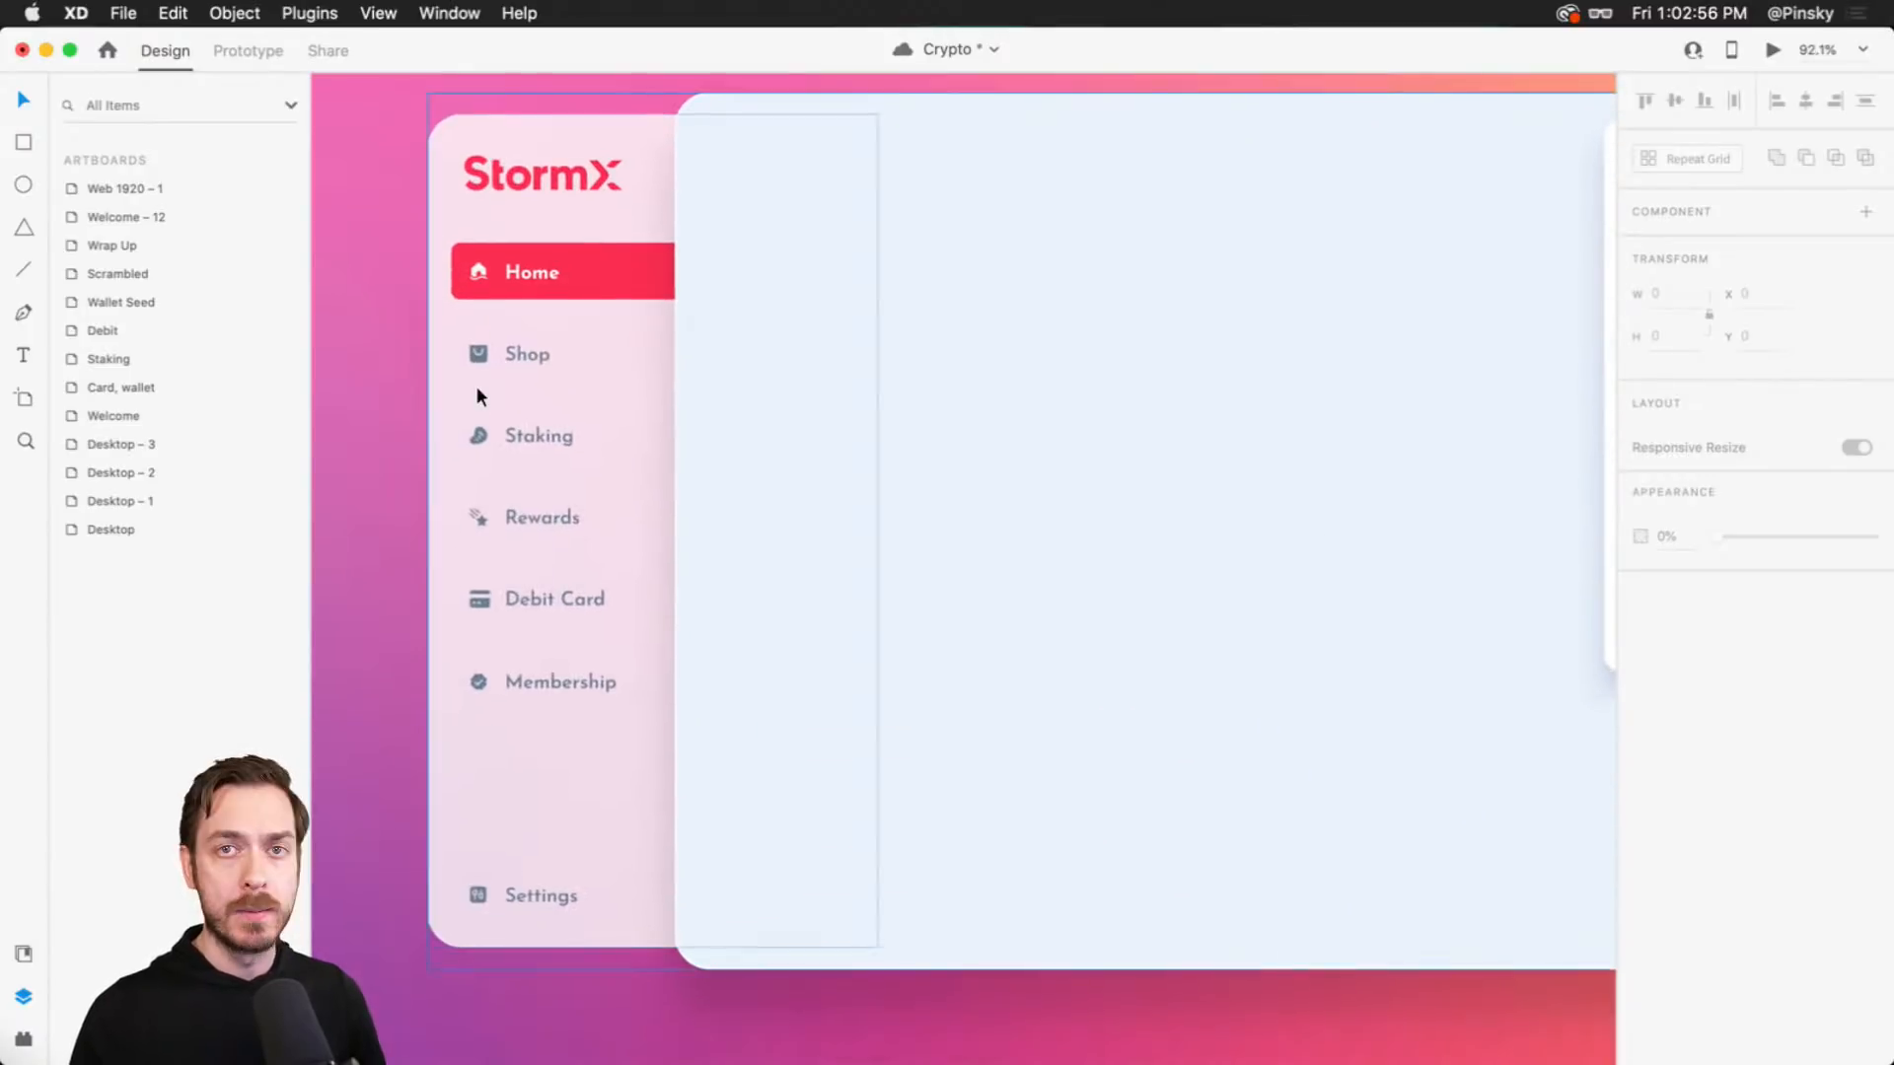
double_click(503, 274)
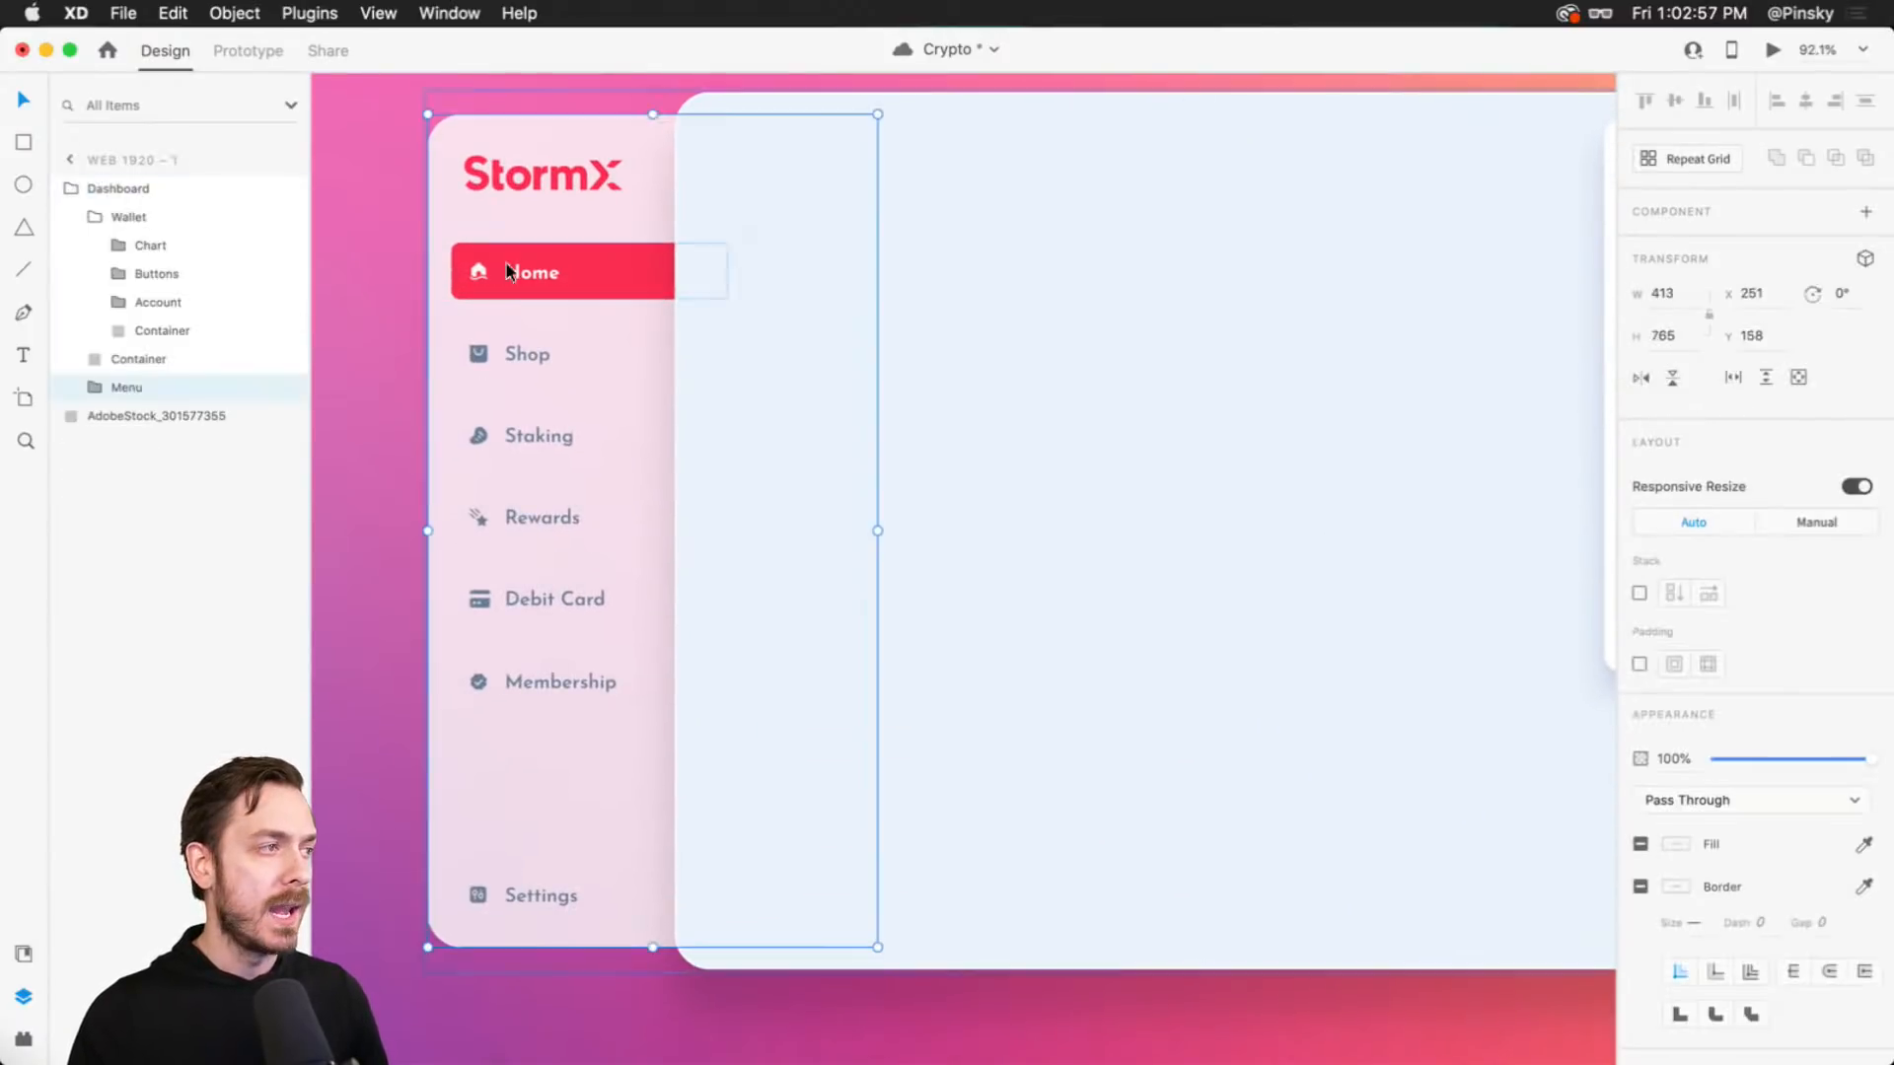
click(519, 357)
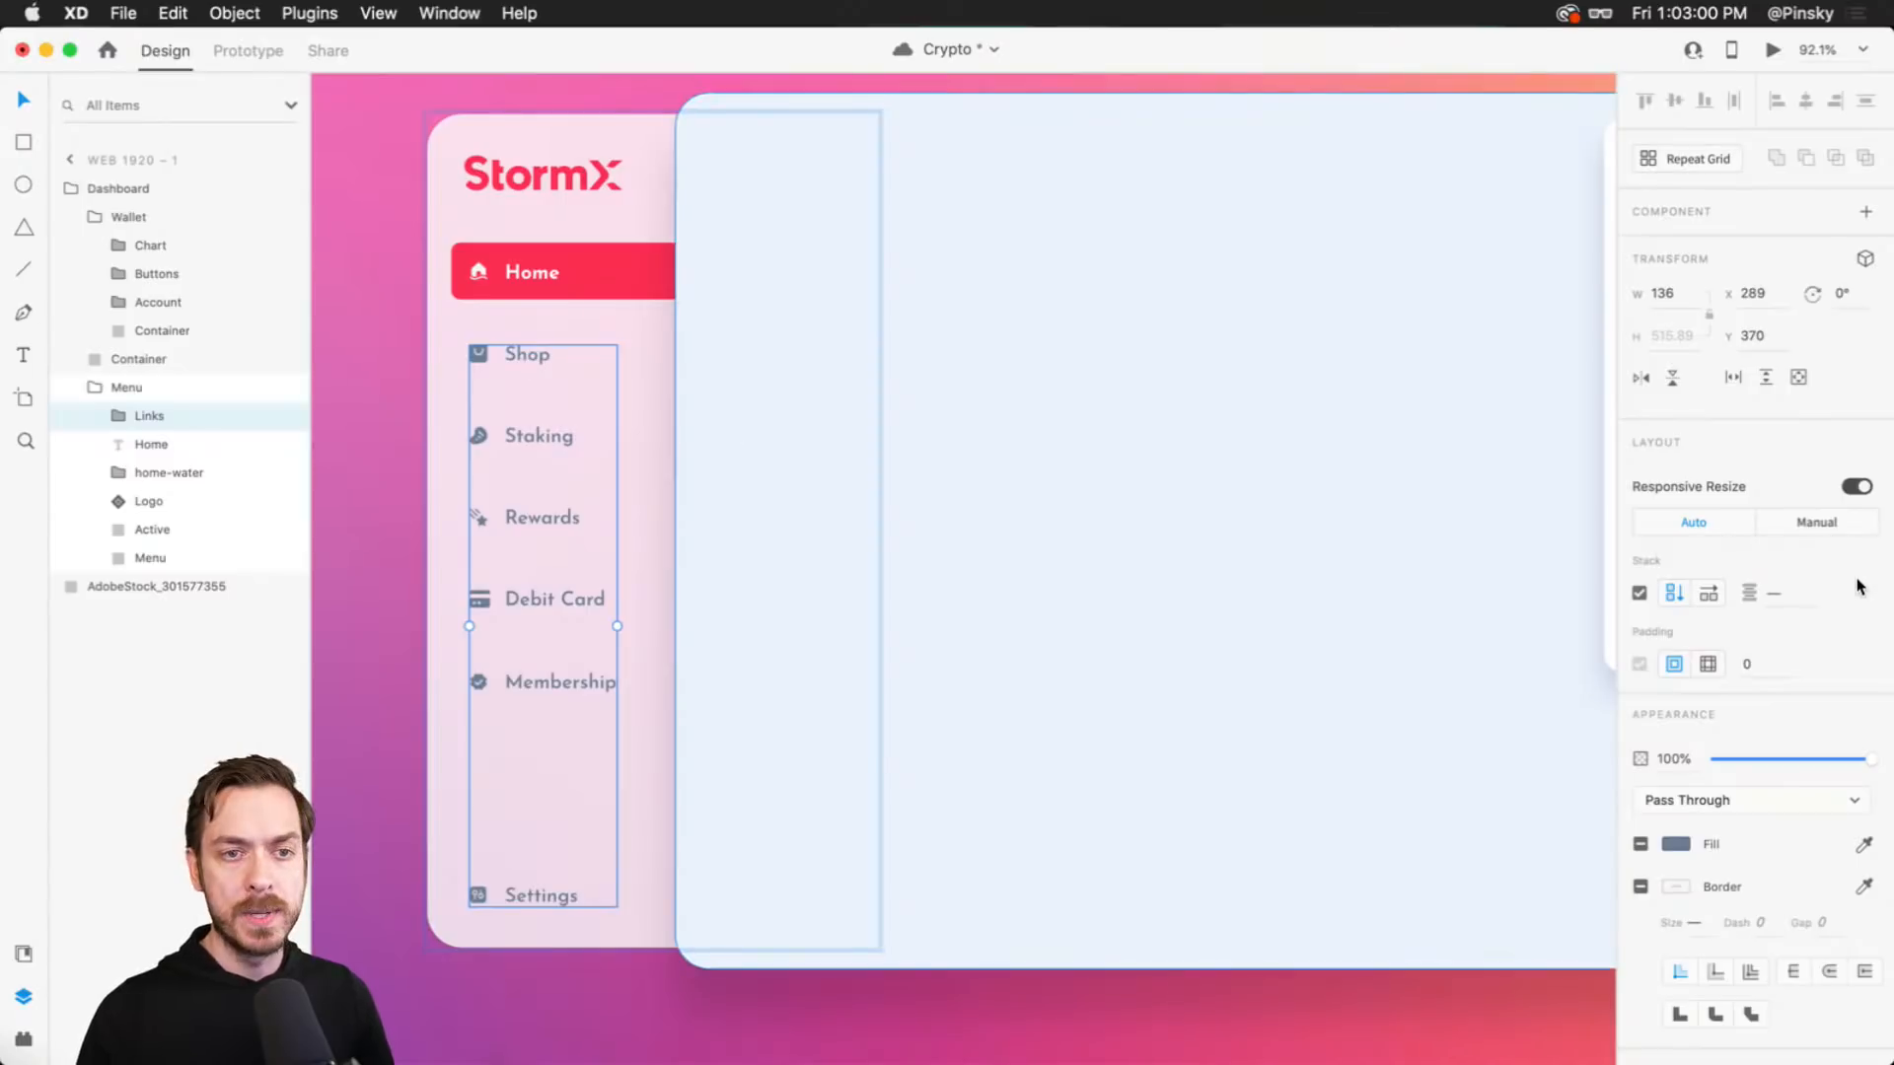
- Try duplicating the Staking link within the menu's vertical stack, and undo the duplication
double_click(558, 435)
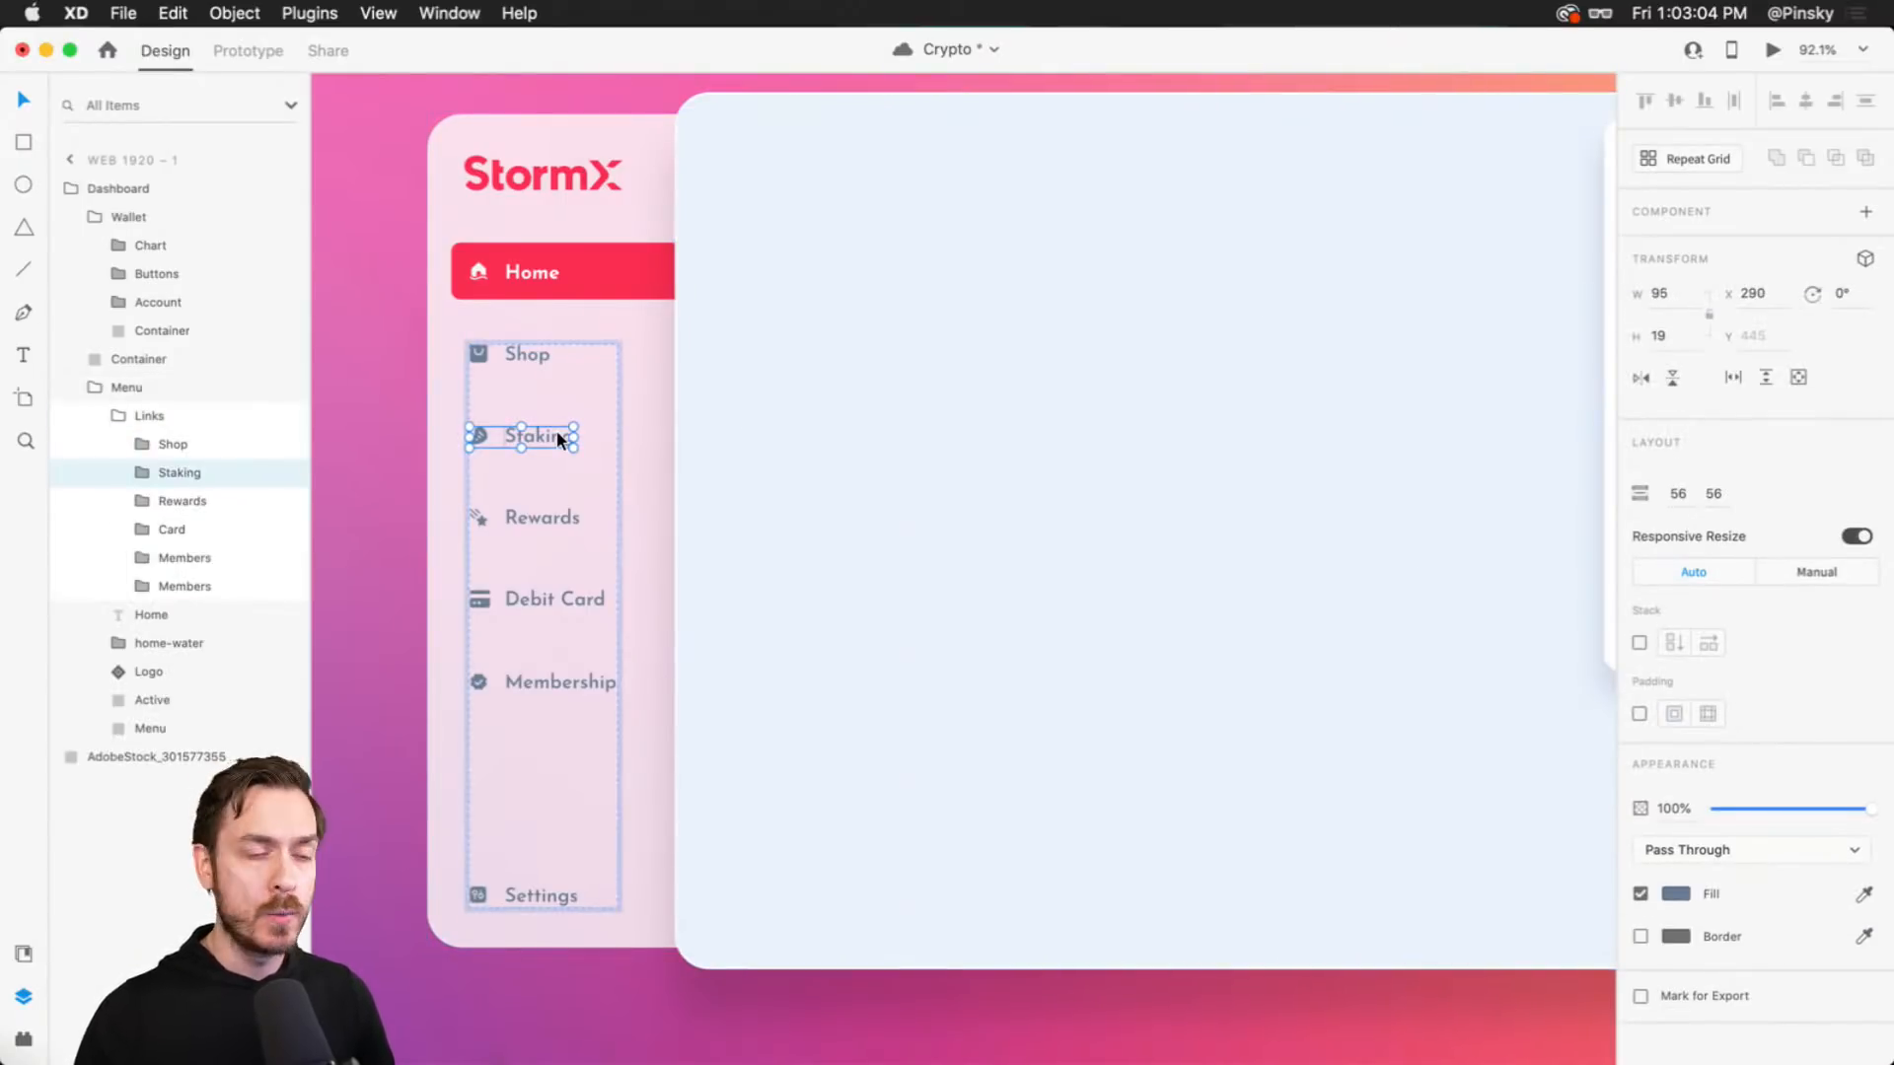
mouse_move(556, 430)
mouse_down()
mouse_move(545, 613)
mouse_move(554, 436)
mouse_up()
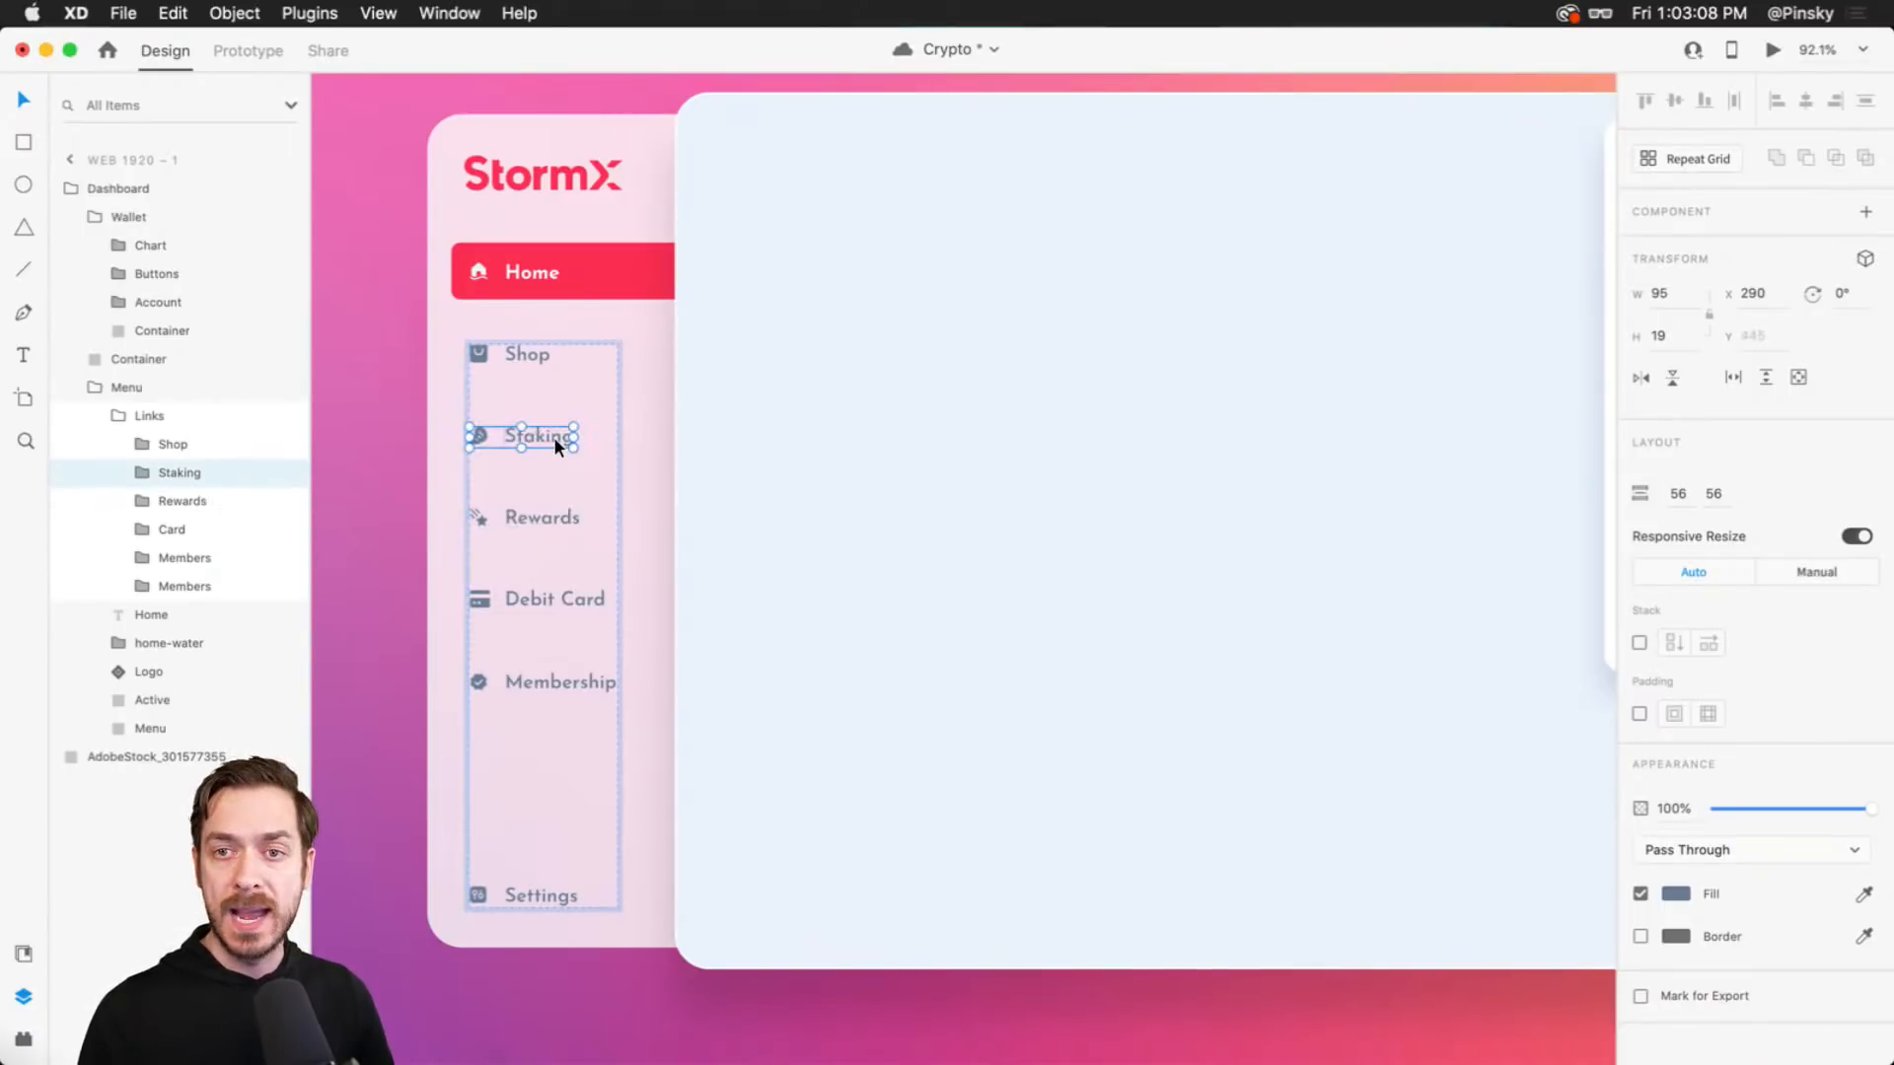
key(super+d)
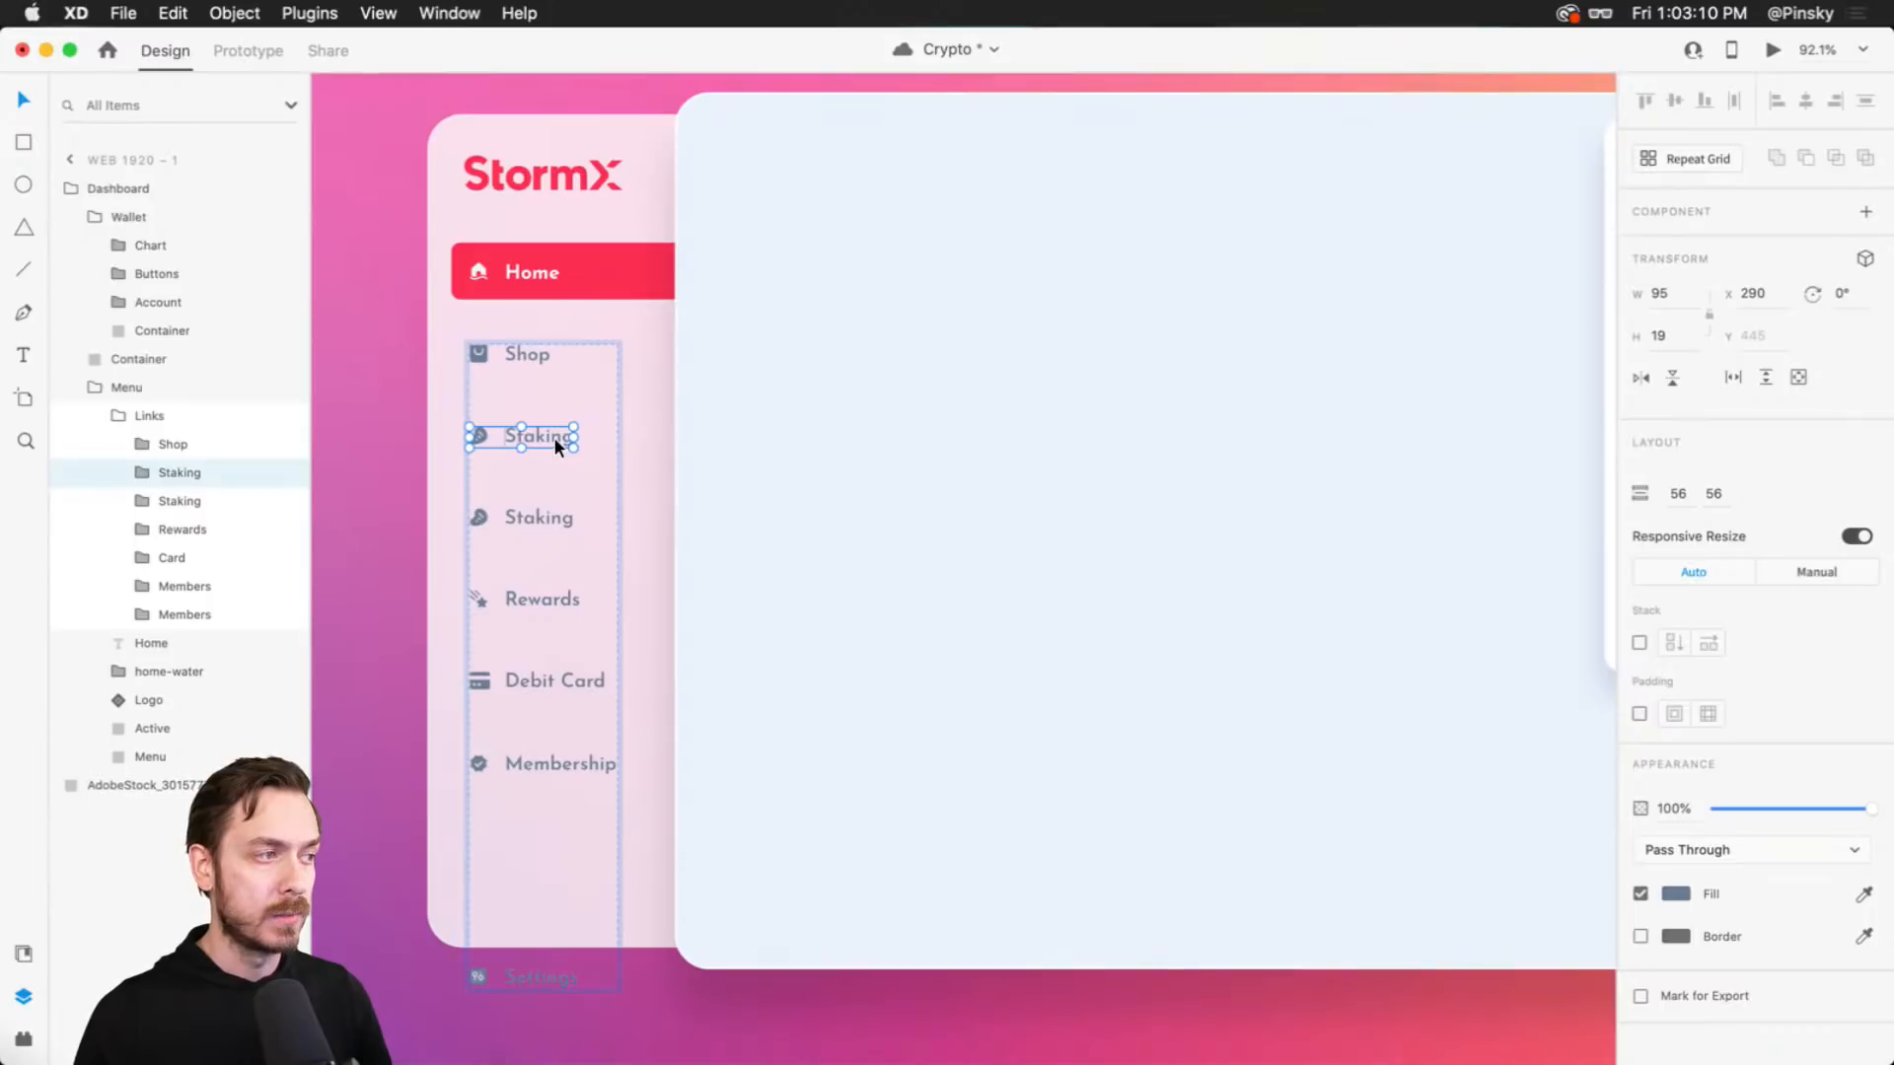
key(super+z)
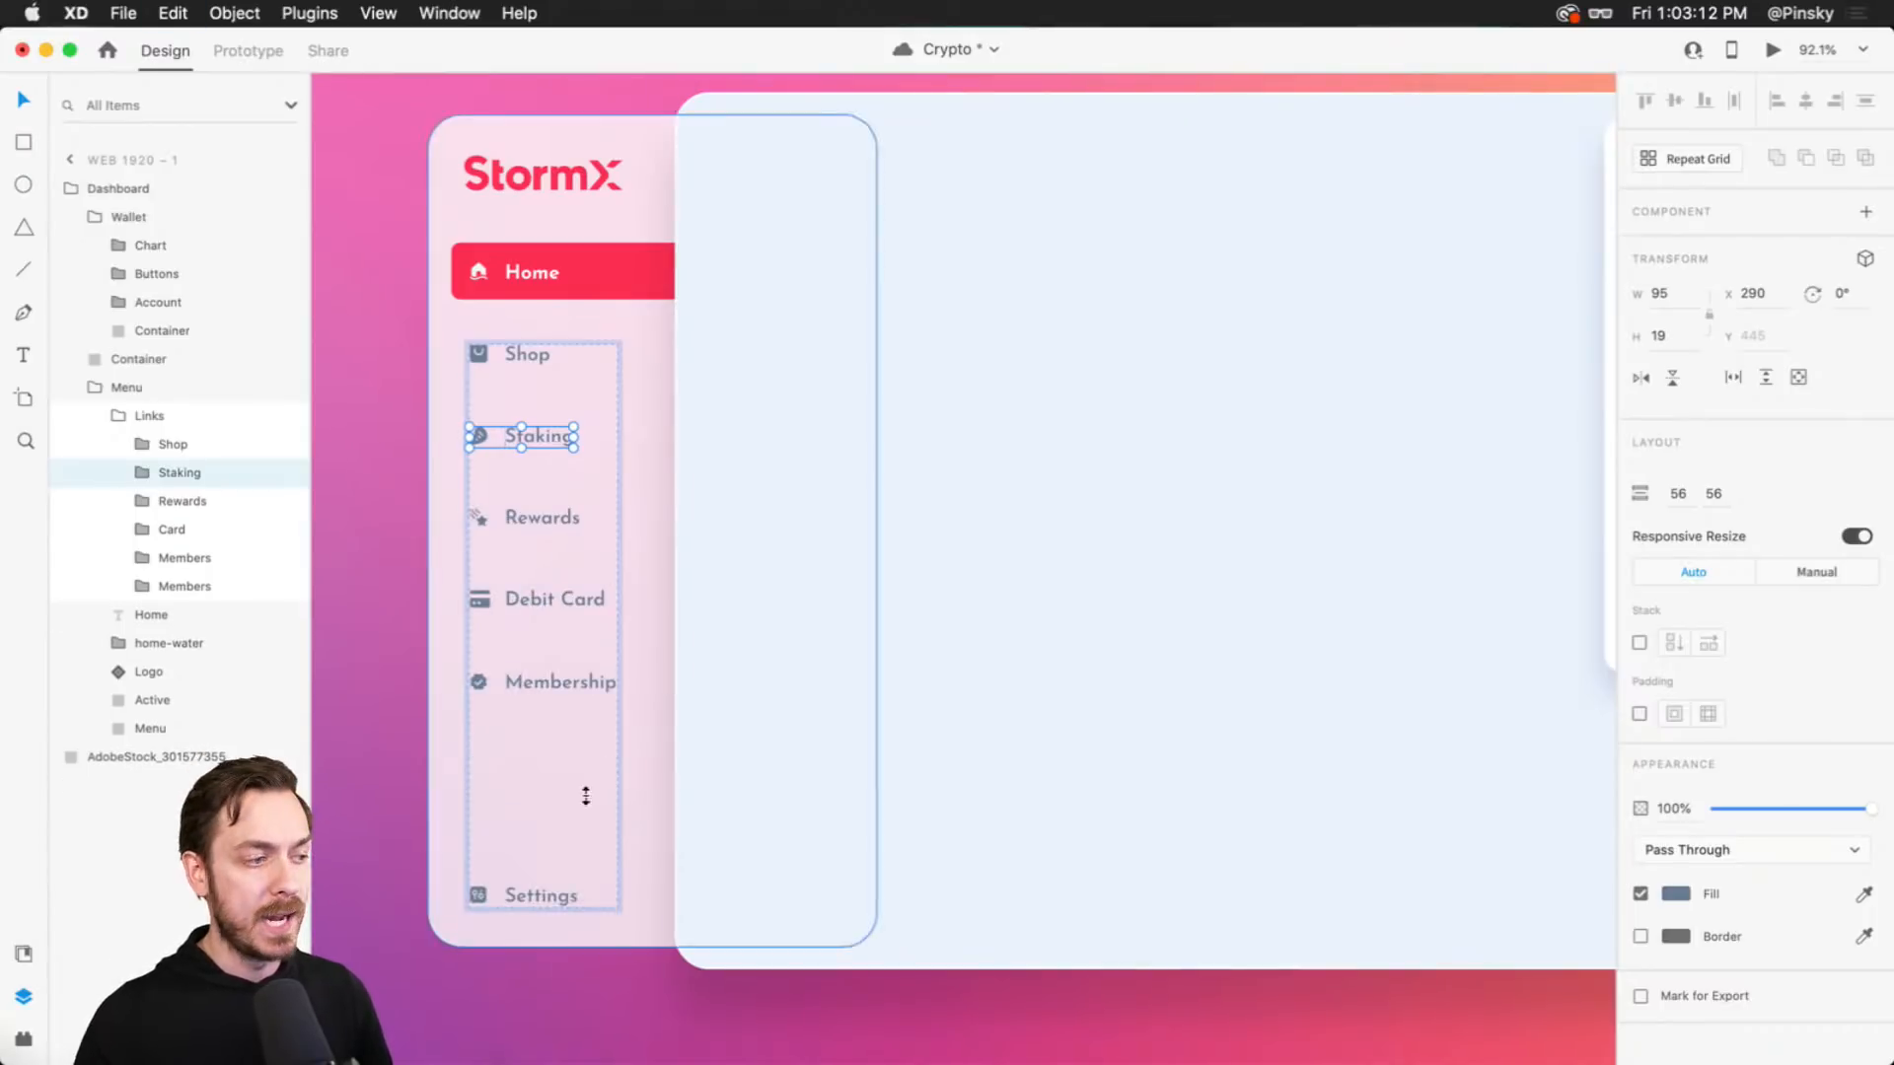
mouse_move(528, 723)
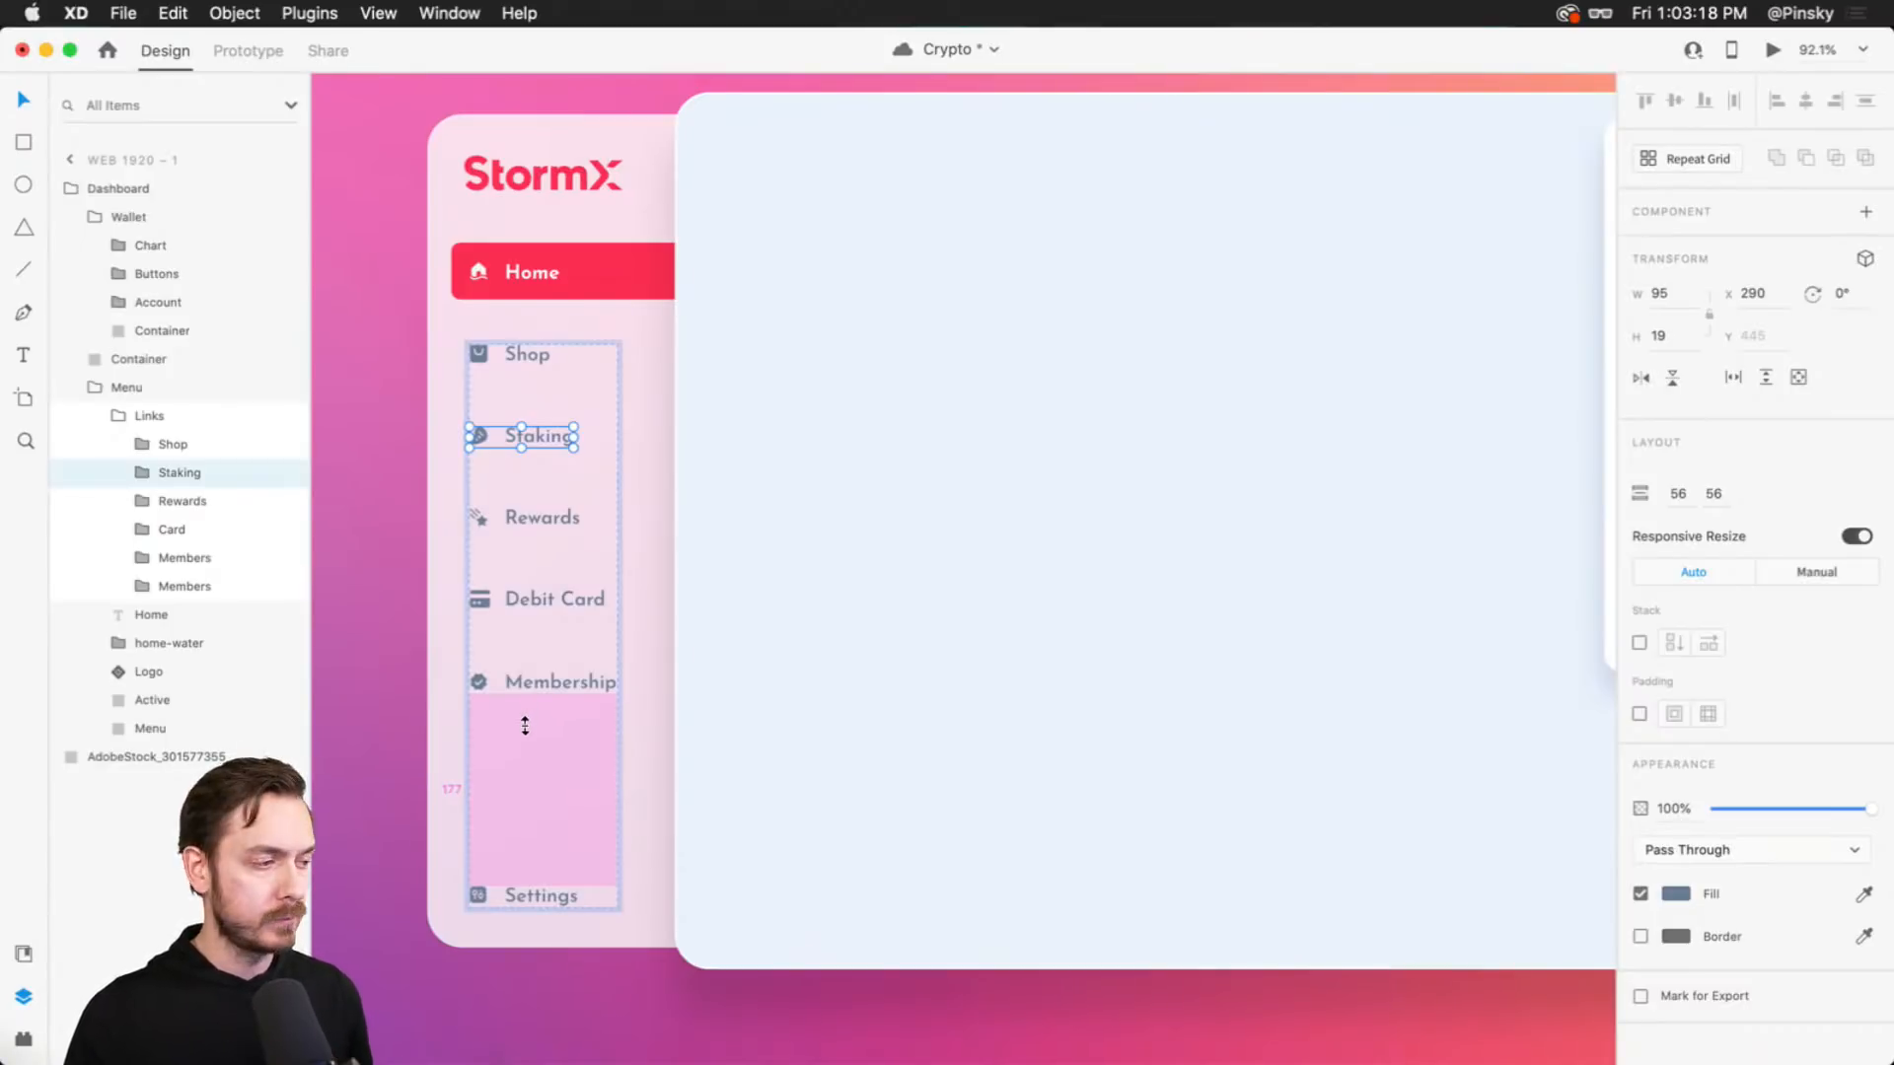
- Examine the stack settings of the wallet card's Buttons group and its nested Send and Receive row
scroll(1276, 453, right, 5)
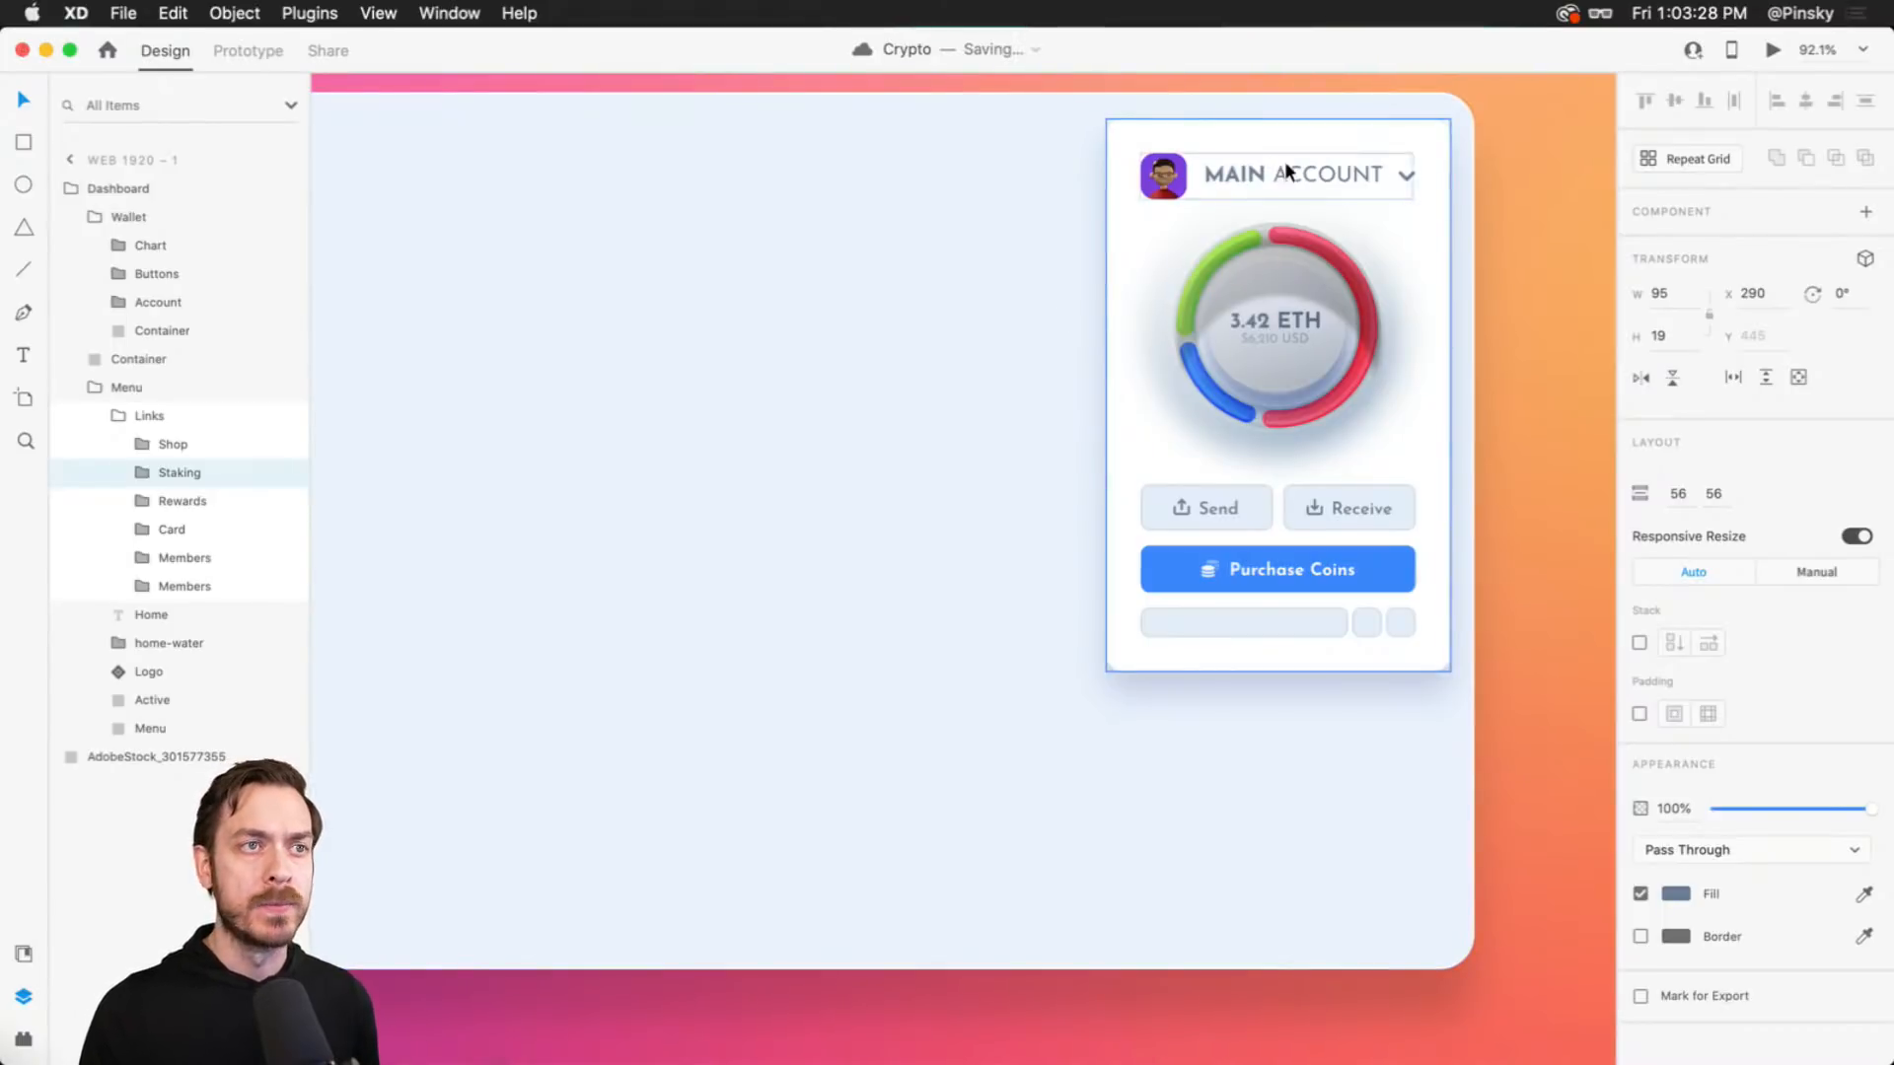
scroll(1399, 134, up, 5)
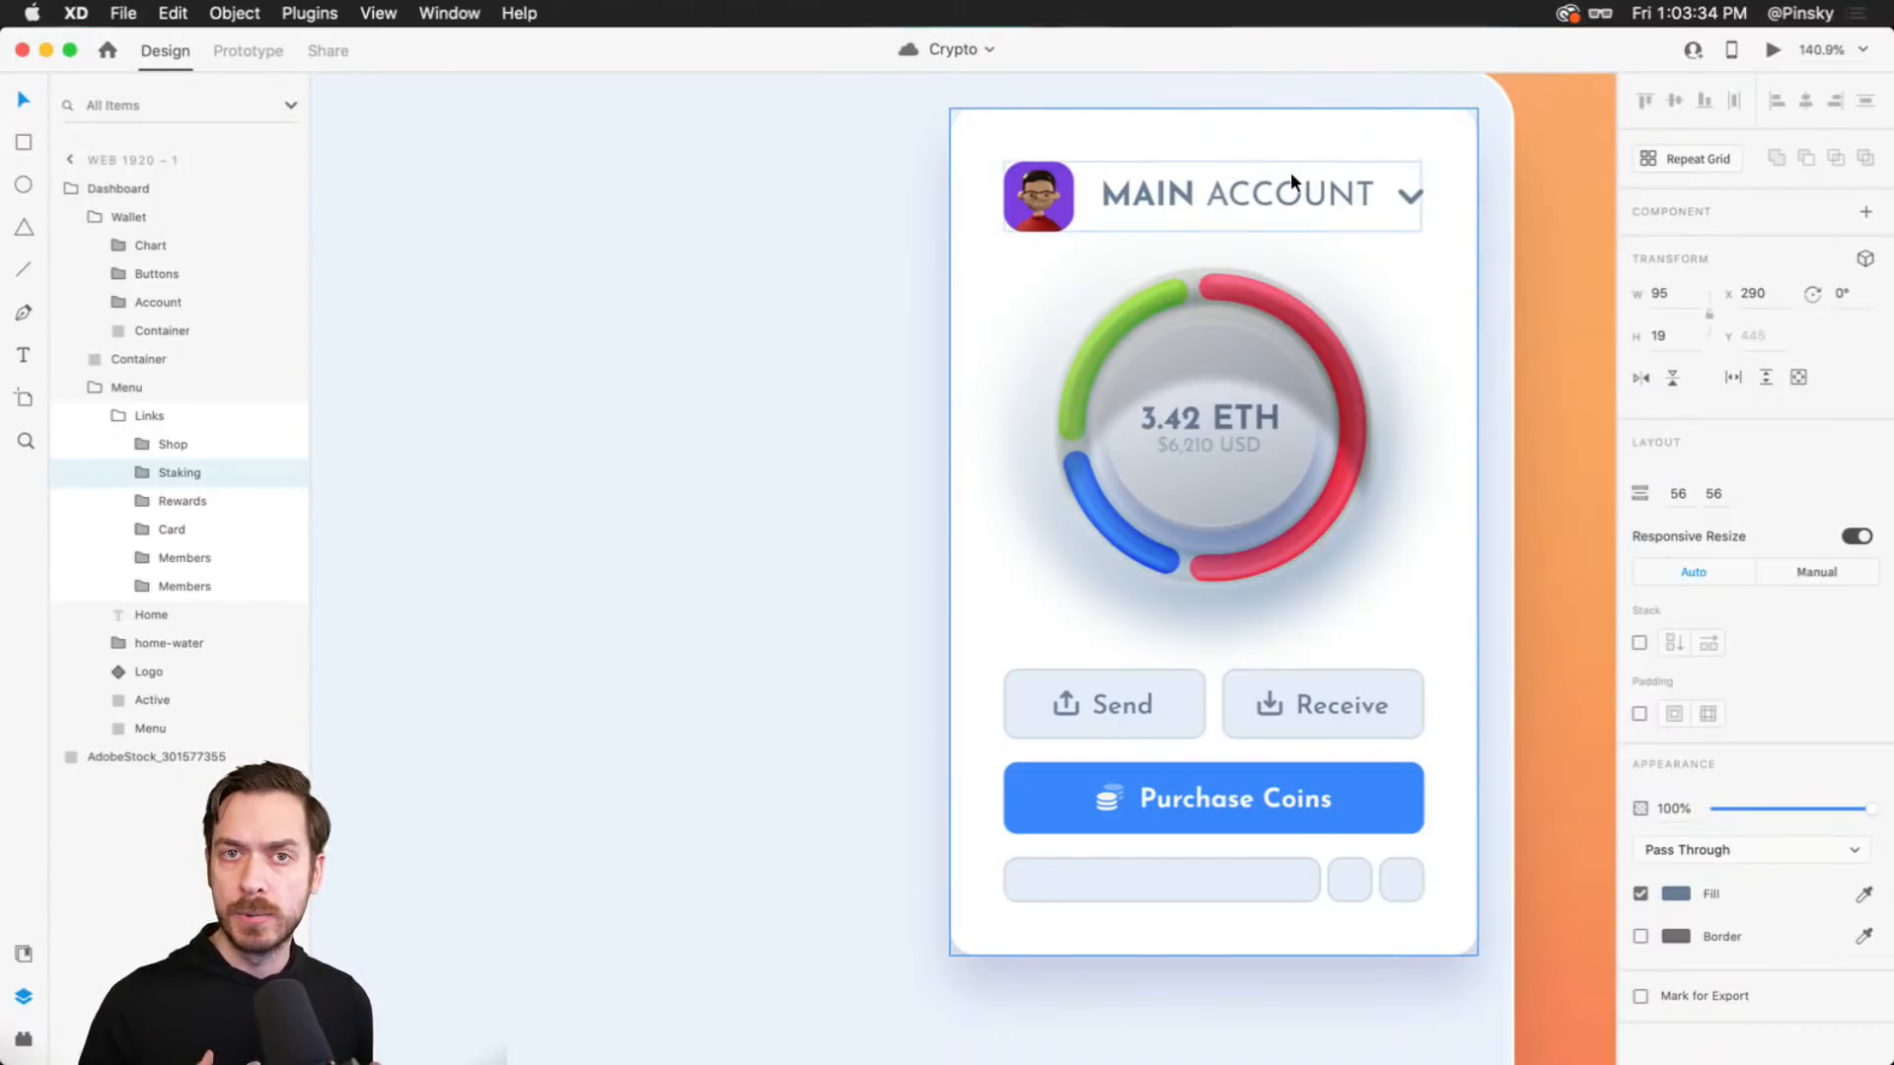
scroll(1245, 488, down, 2)
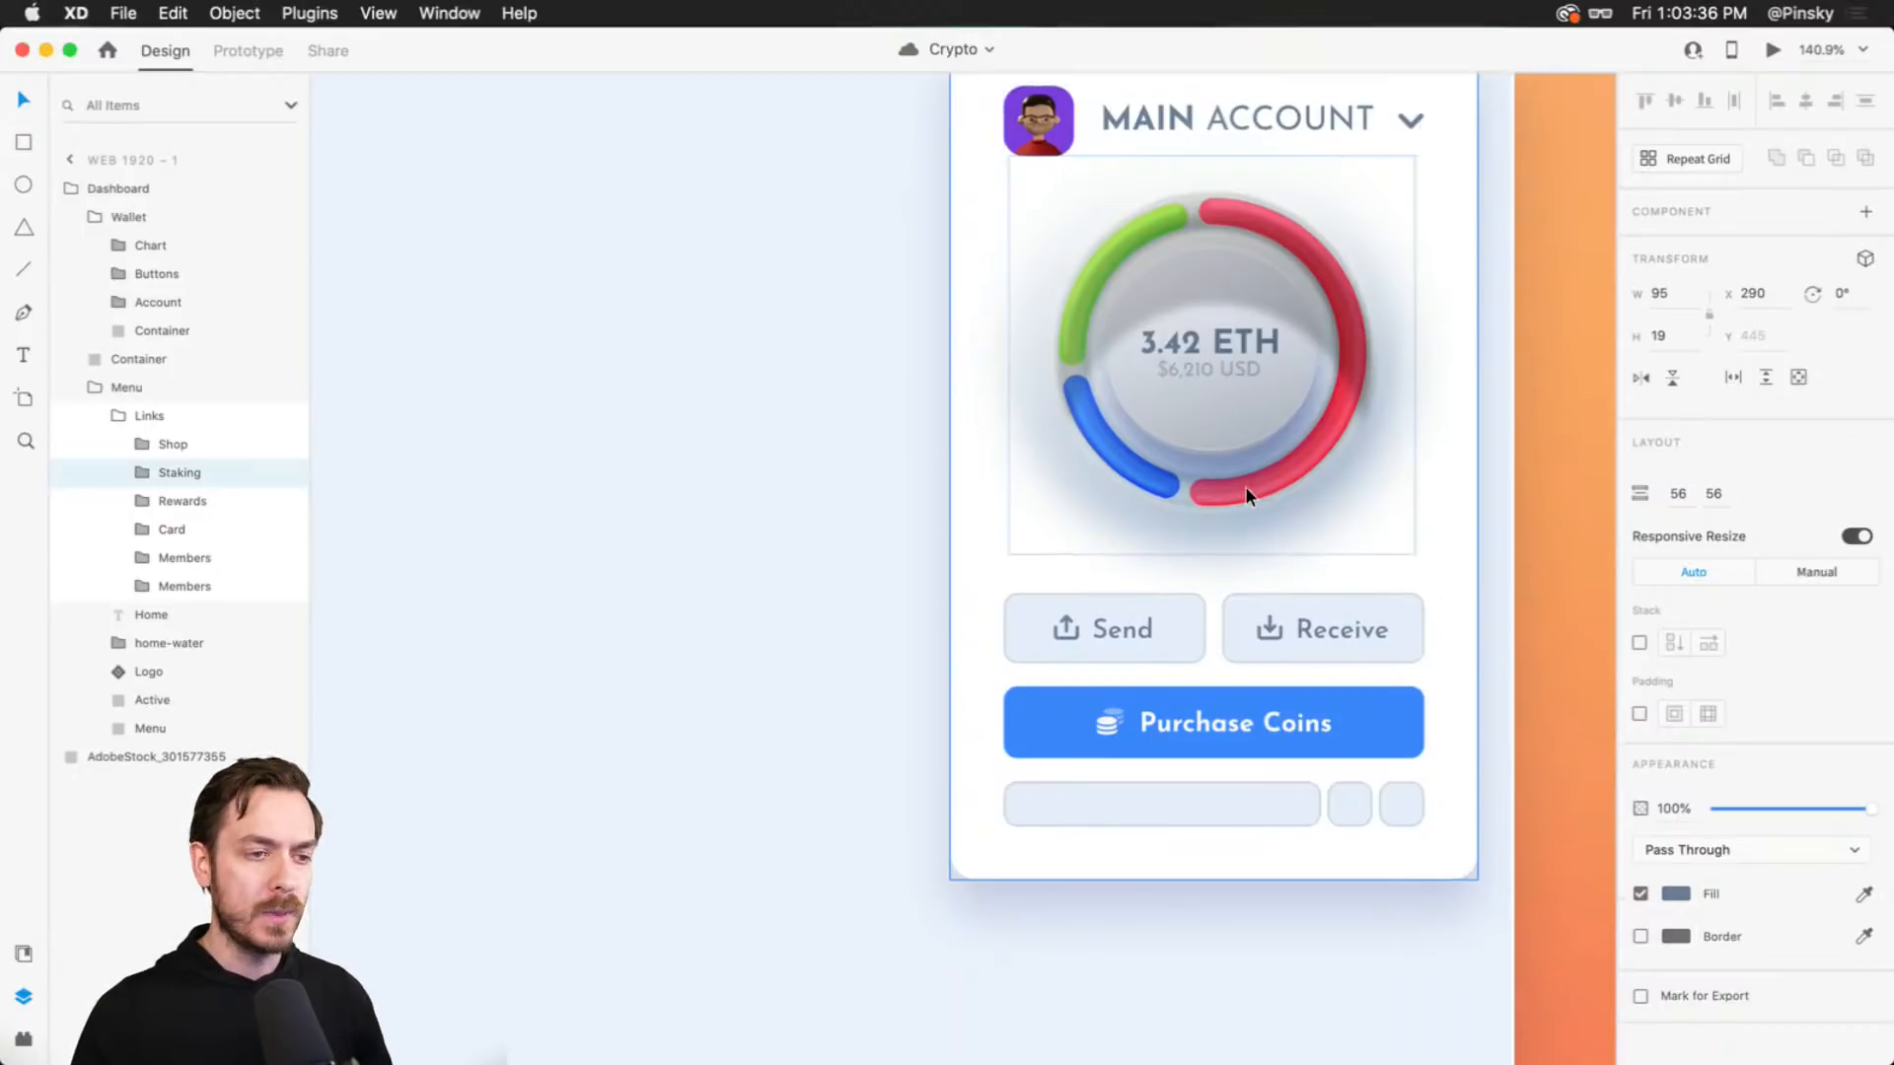
scroll(1302, 814, up, 3)
scroll(1298, 750, down, 2)
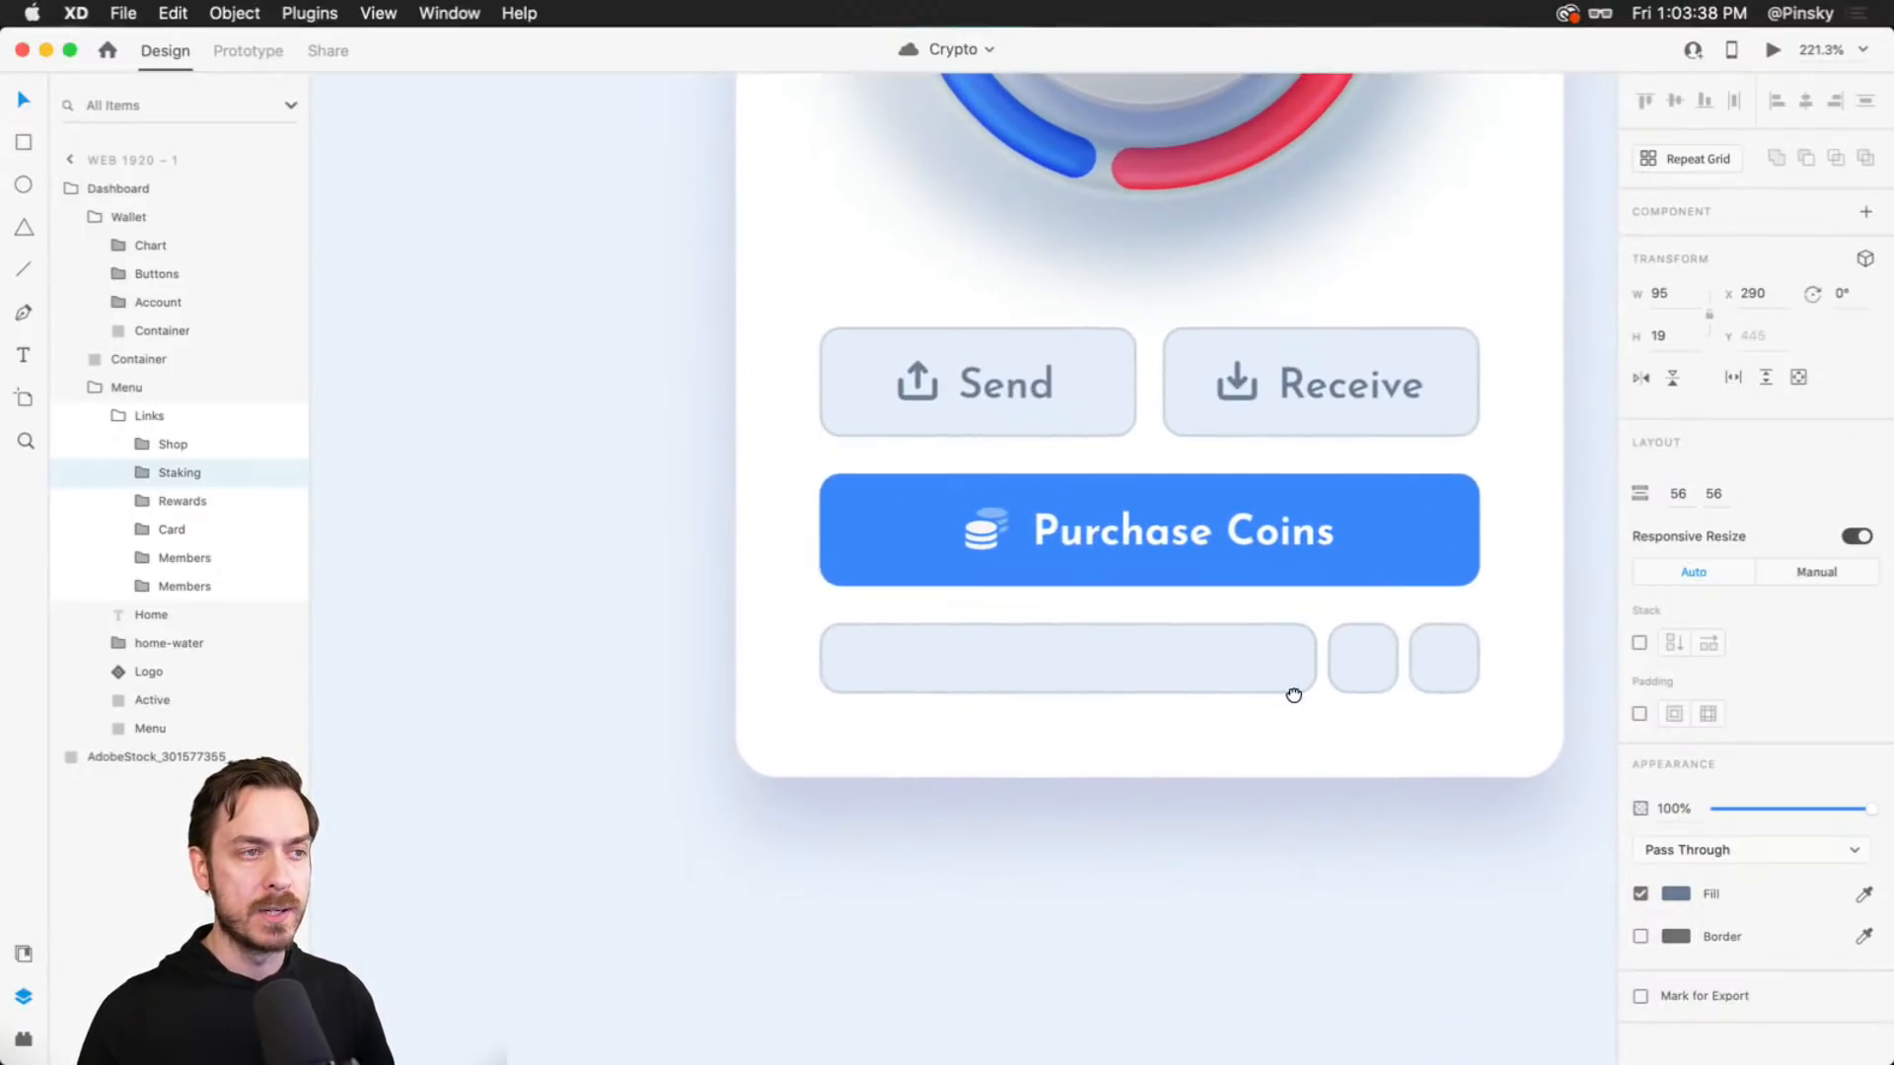
click(991, 385)
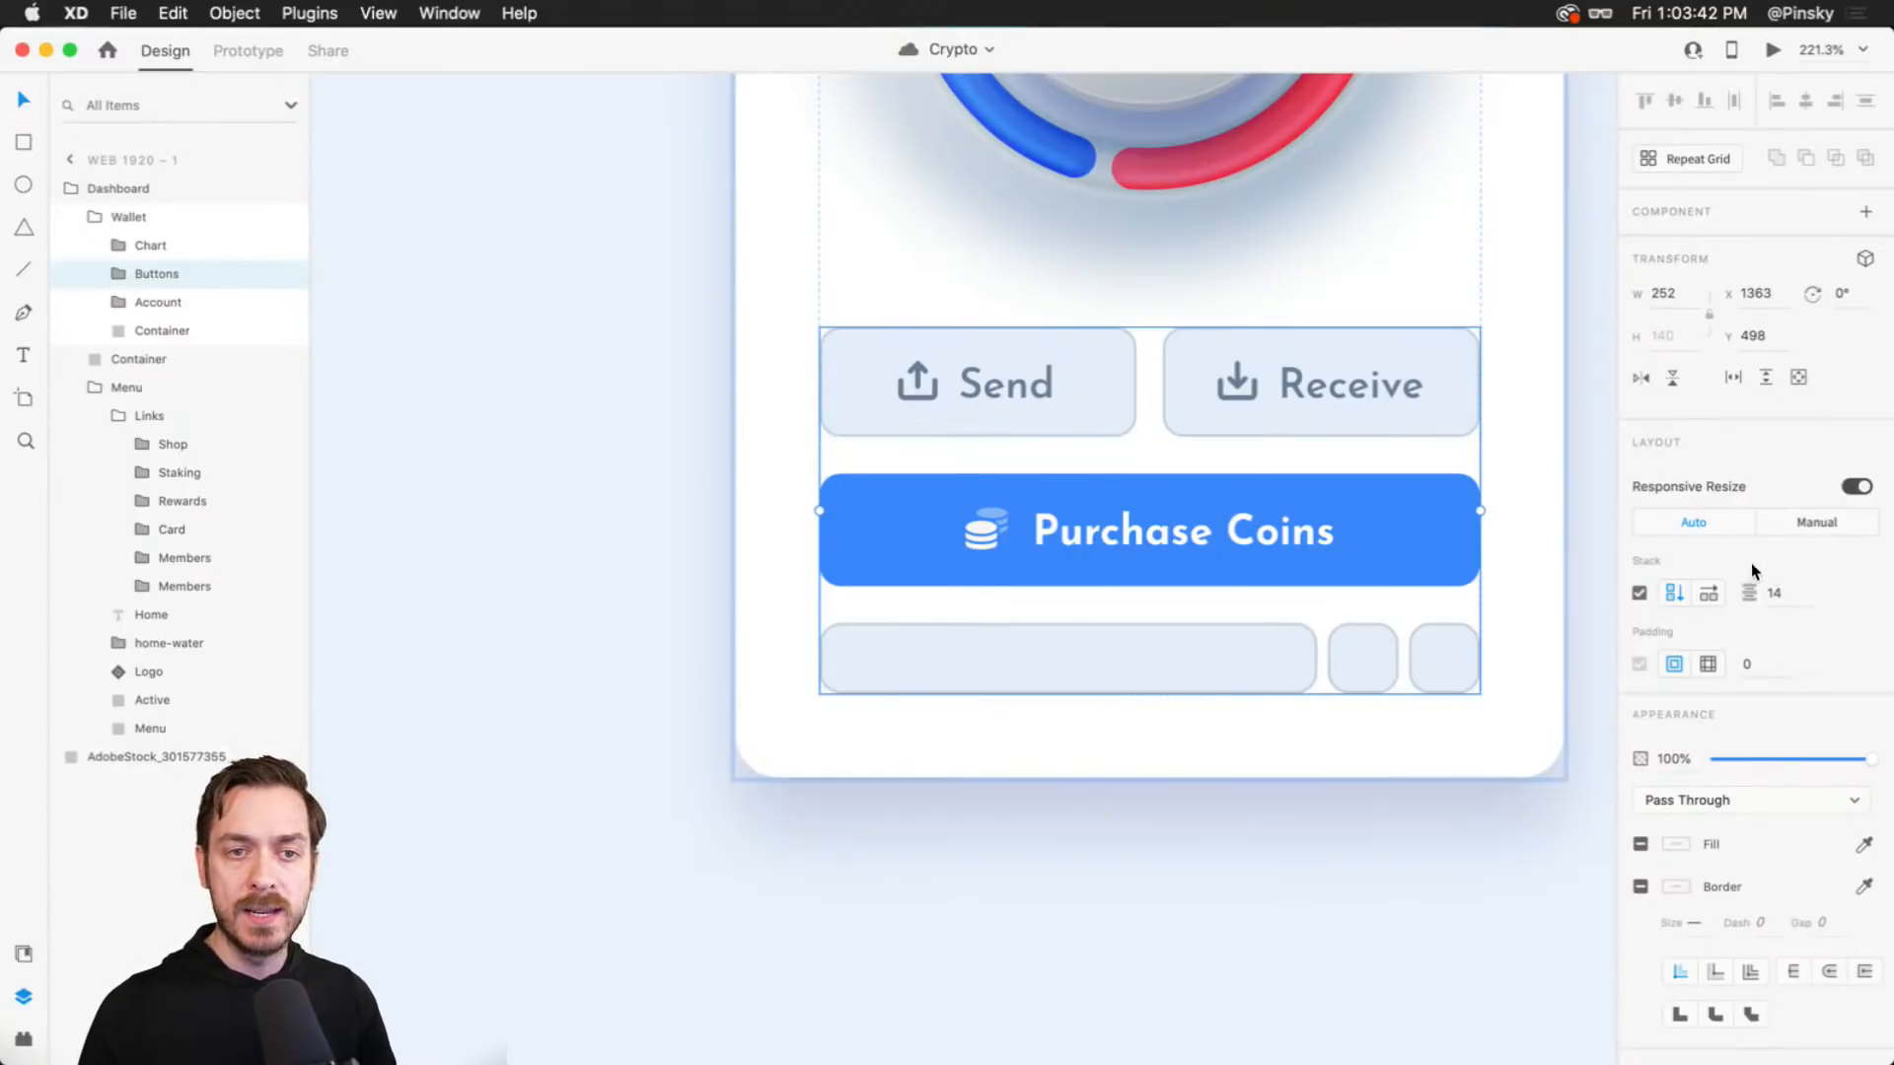
double_click(1063, 384)
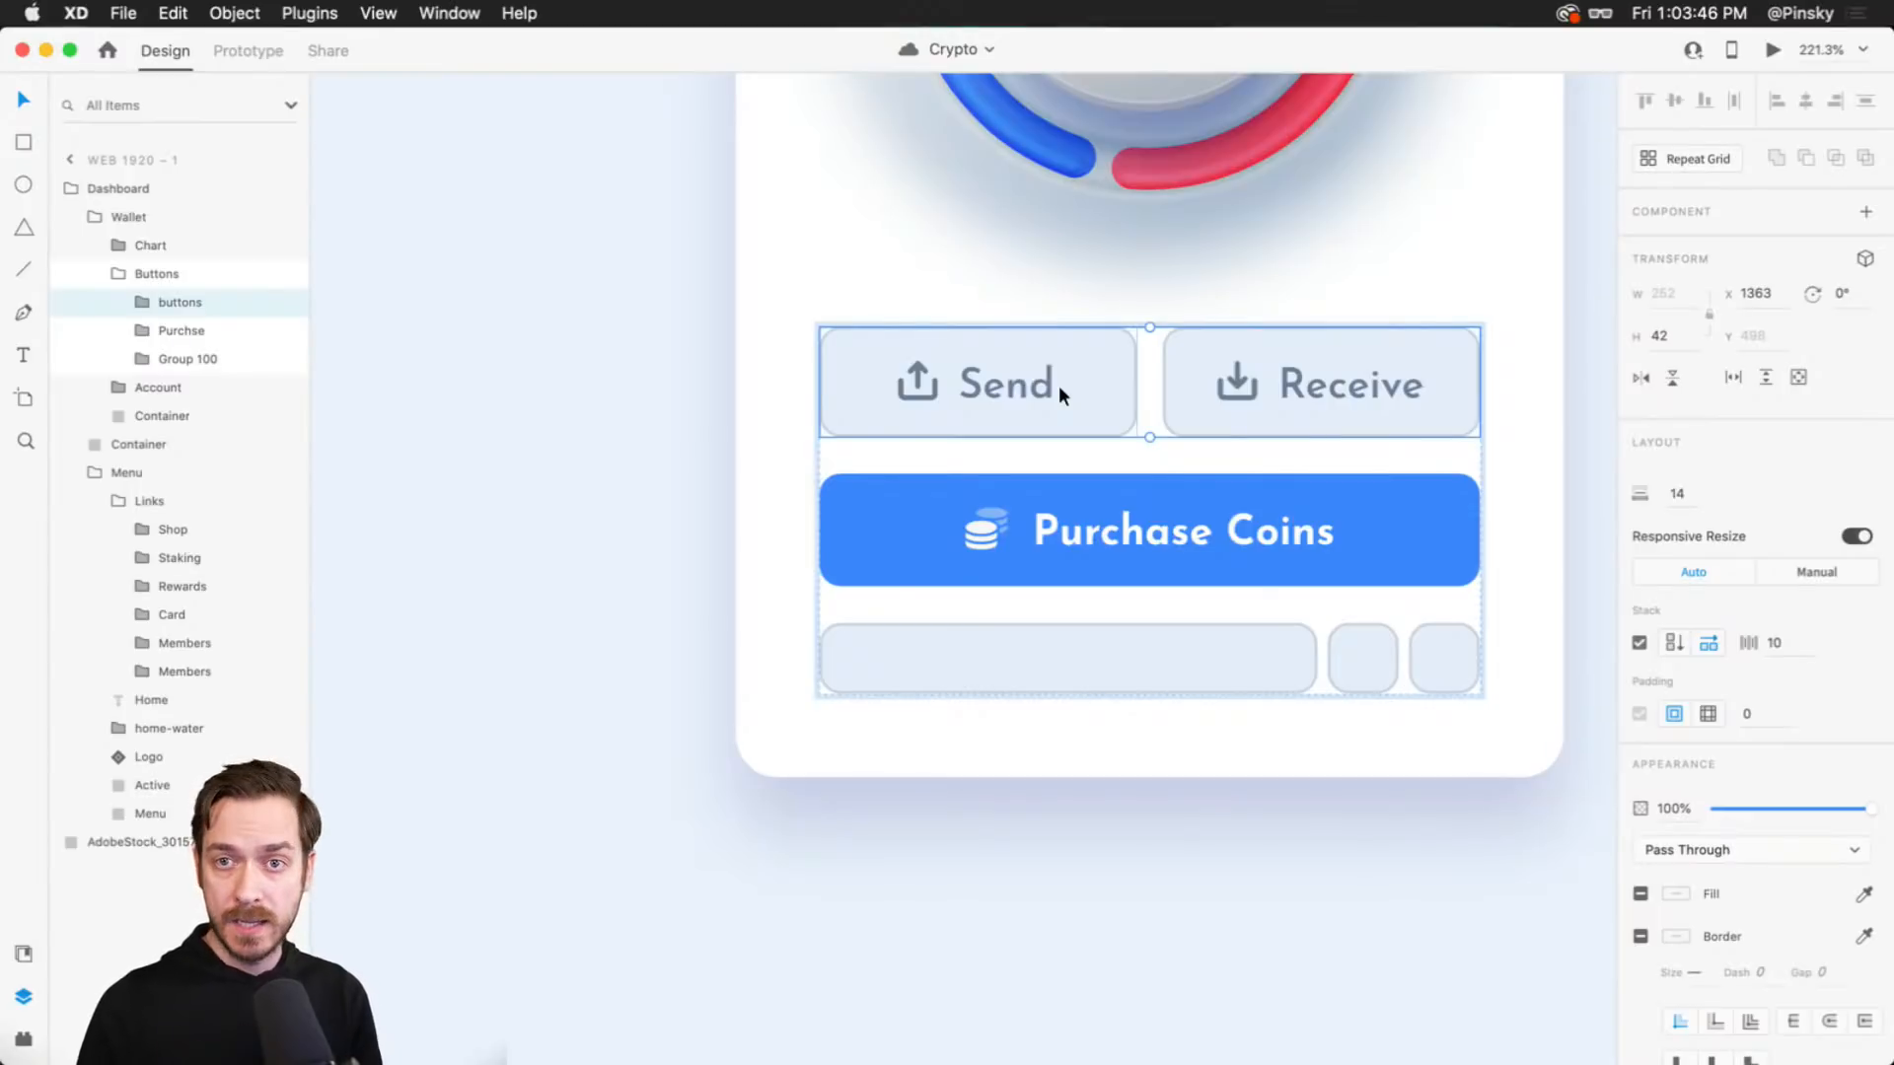
- Try stretching the Send and Receive button row to a height of about 83, and undo the resize
mouse_move(1050, 387)
mouse_down()
mouse_move(1335, 399)
mouse_move(991, 370)
mouse_move(1190, 336)
mouse_move(1335, 347)
mouse_move(966, 376)
mouse_move(1082, 461)
mouse_move(1066, 350)
mouse_move(1063, 395)
mouse_move(1068, 367)
mouse_up()
key(Escape)
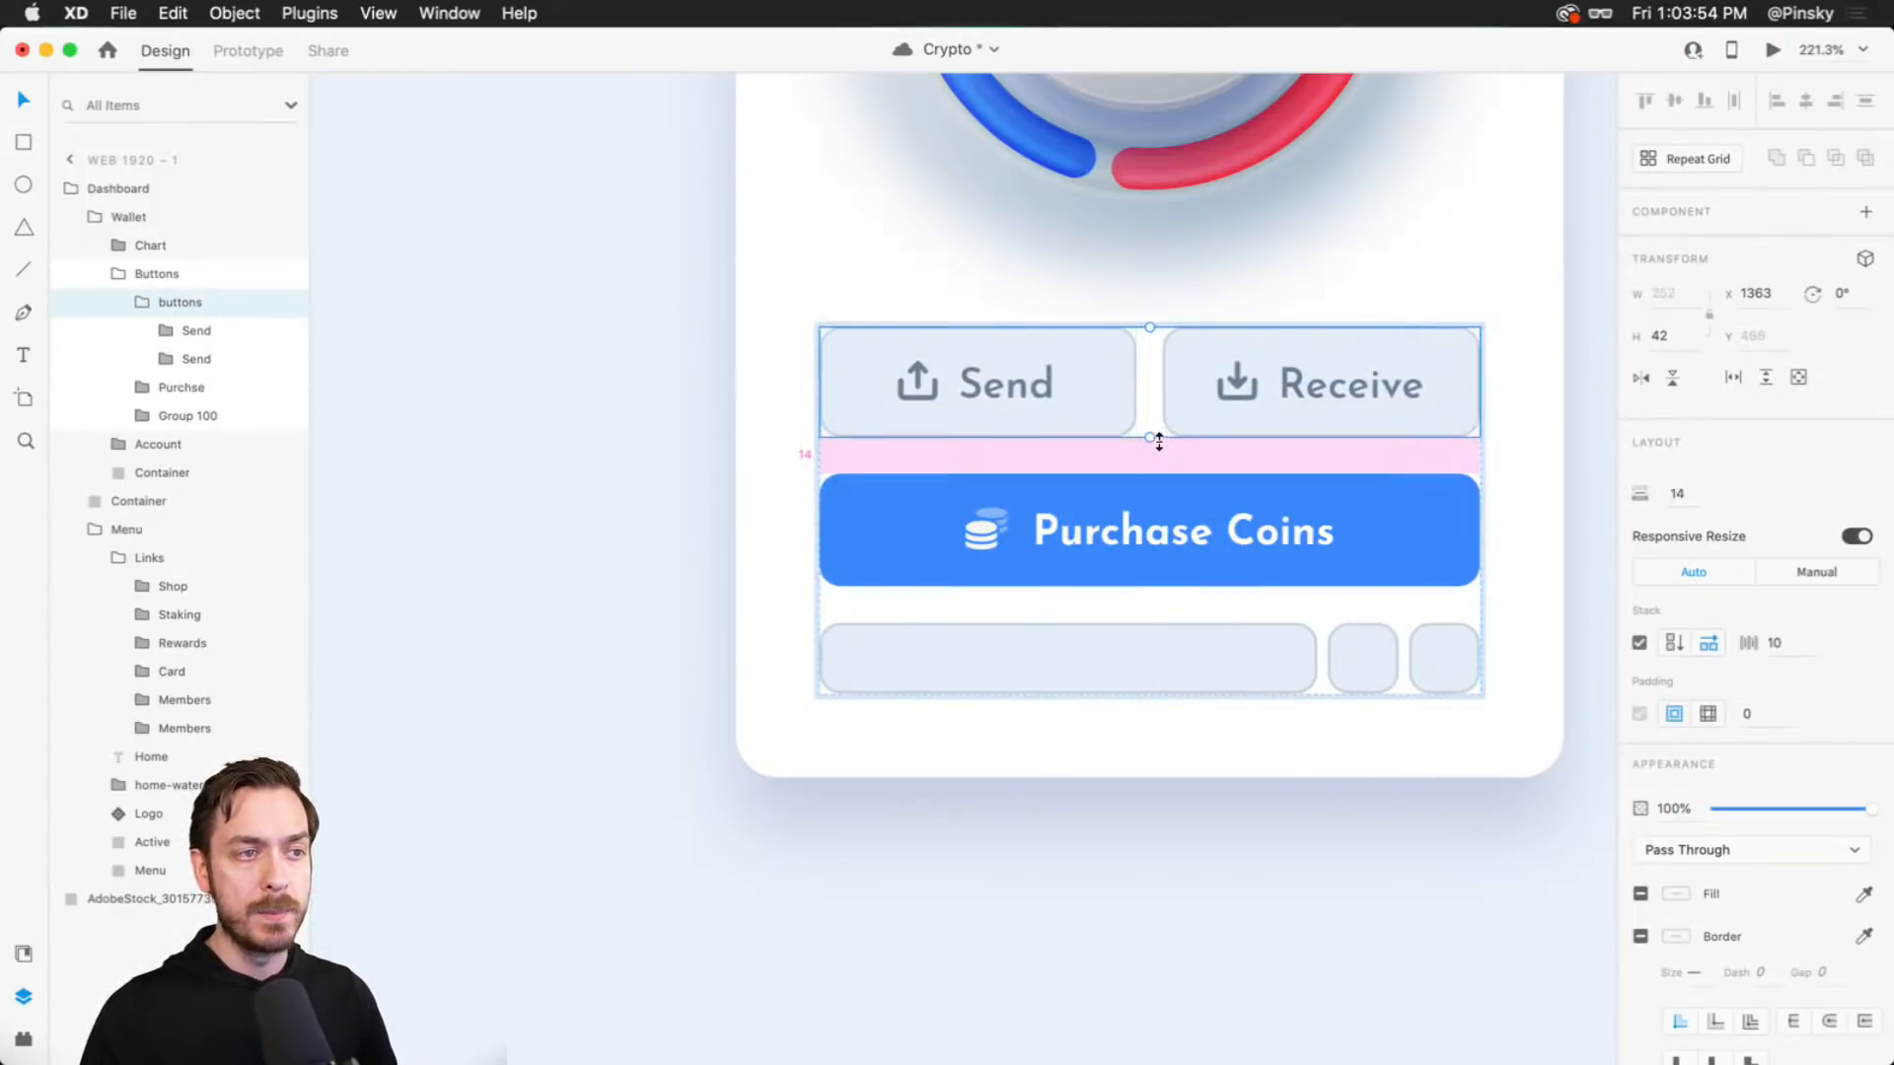
drag(1159, 442, 1154, 544)
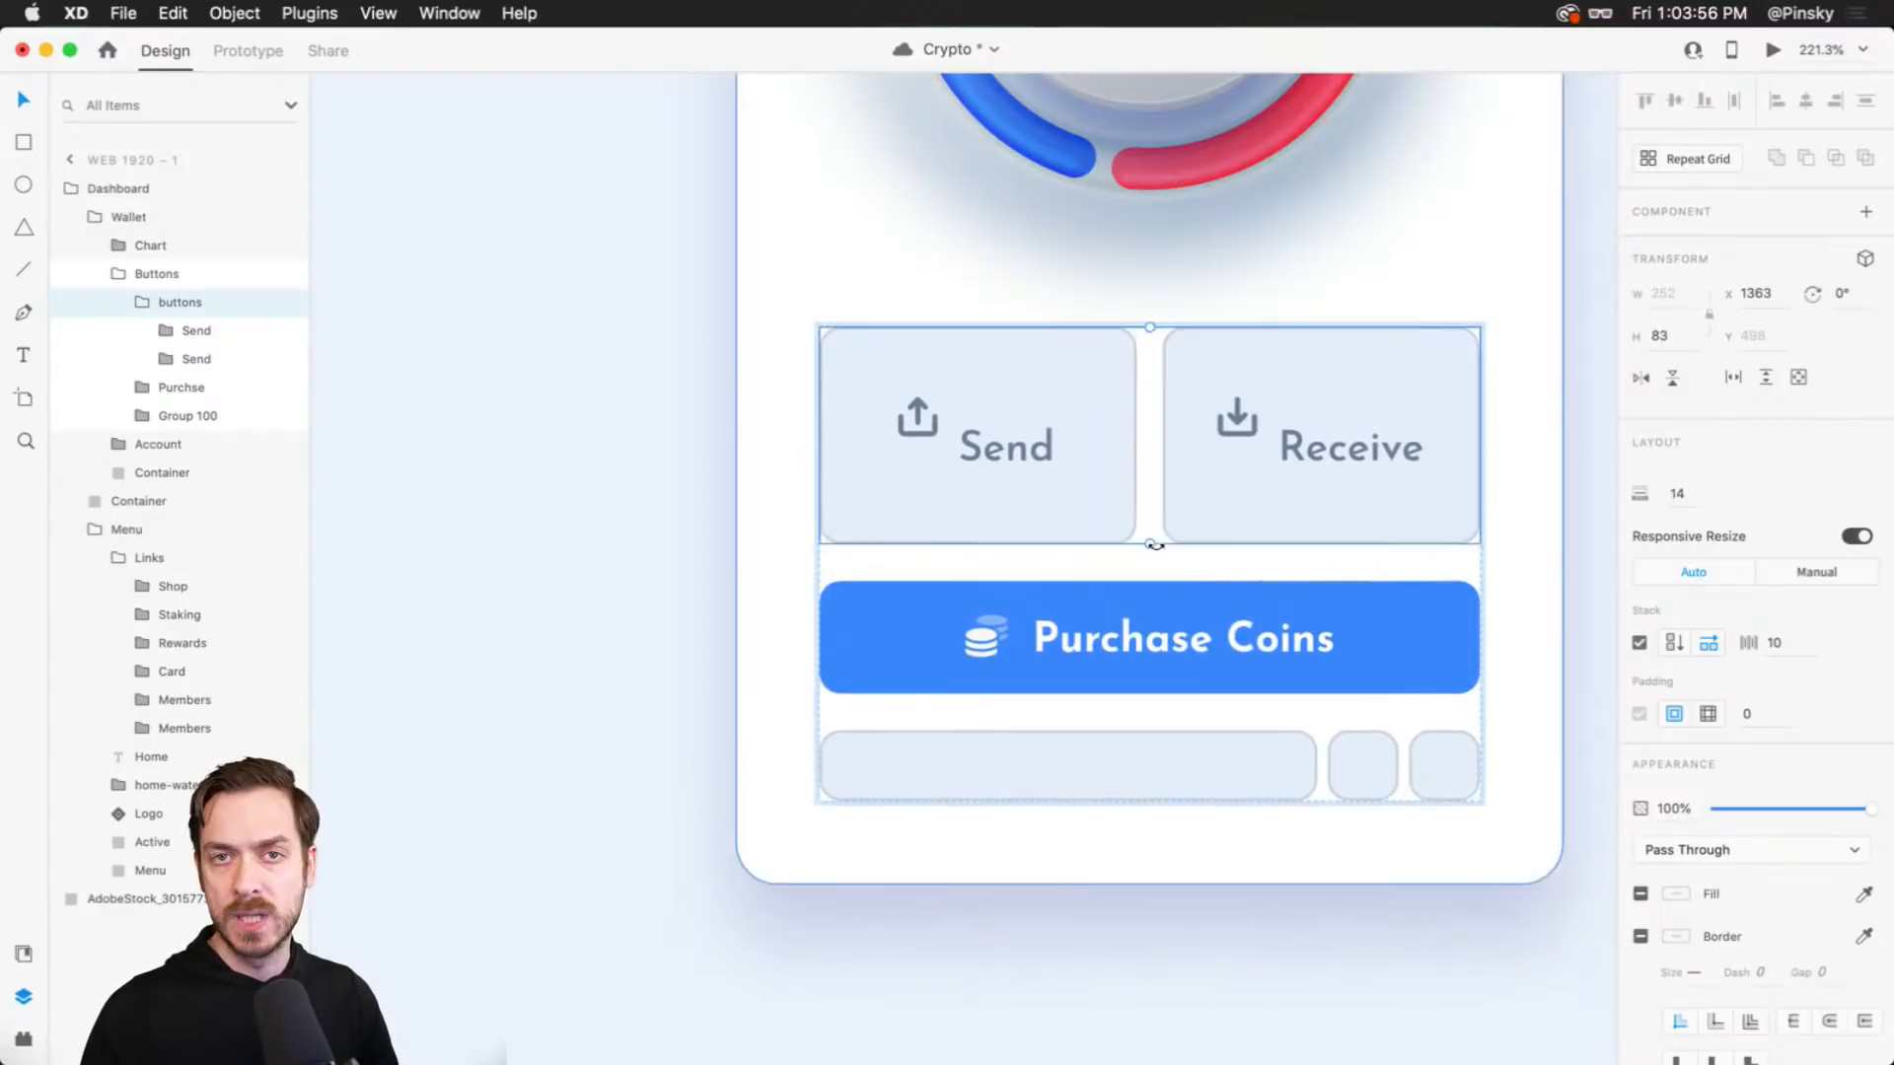
key(super+z)
- Select the group of three empty boxes beneath the Purchase Coins button in the wallet card
scroll(1132, 666, up, 2)
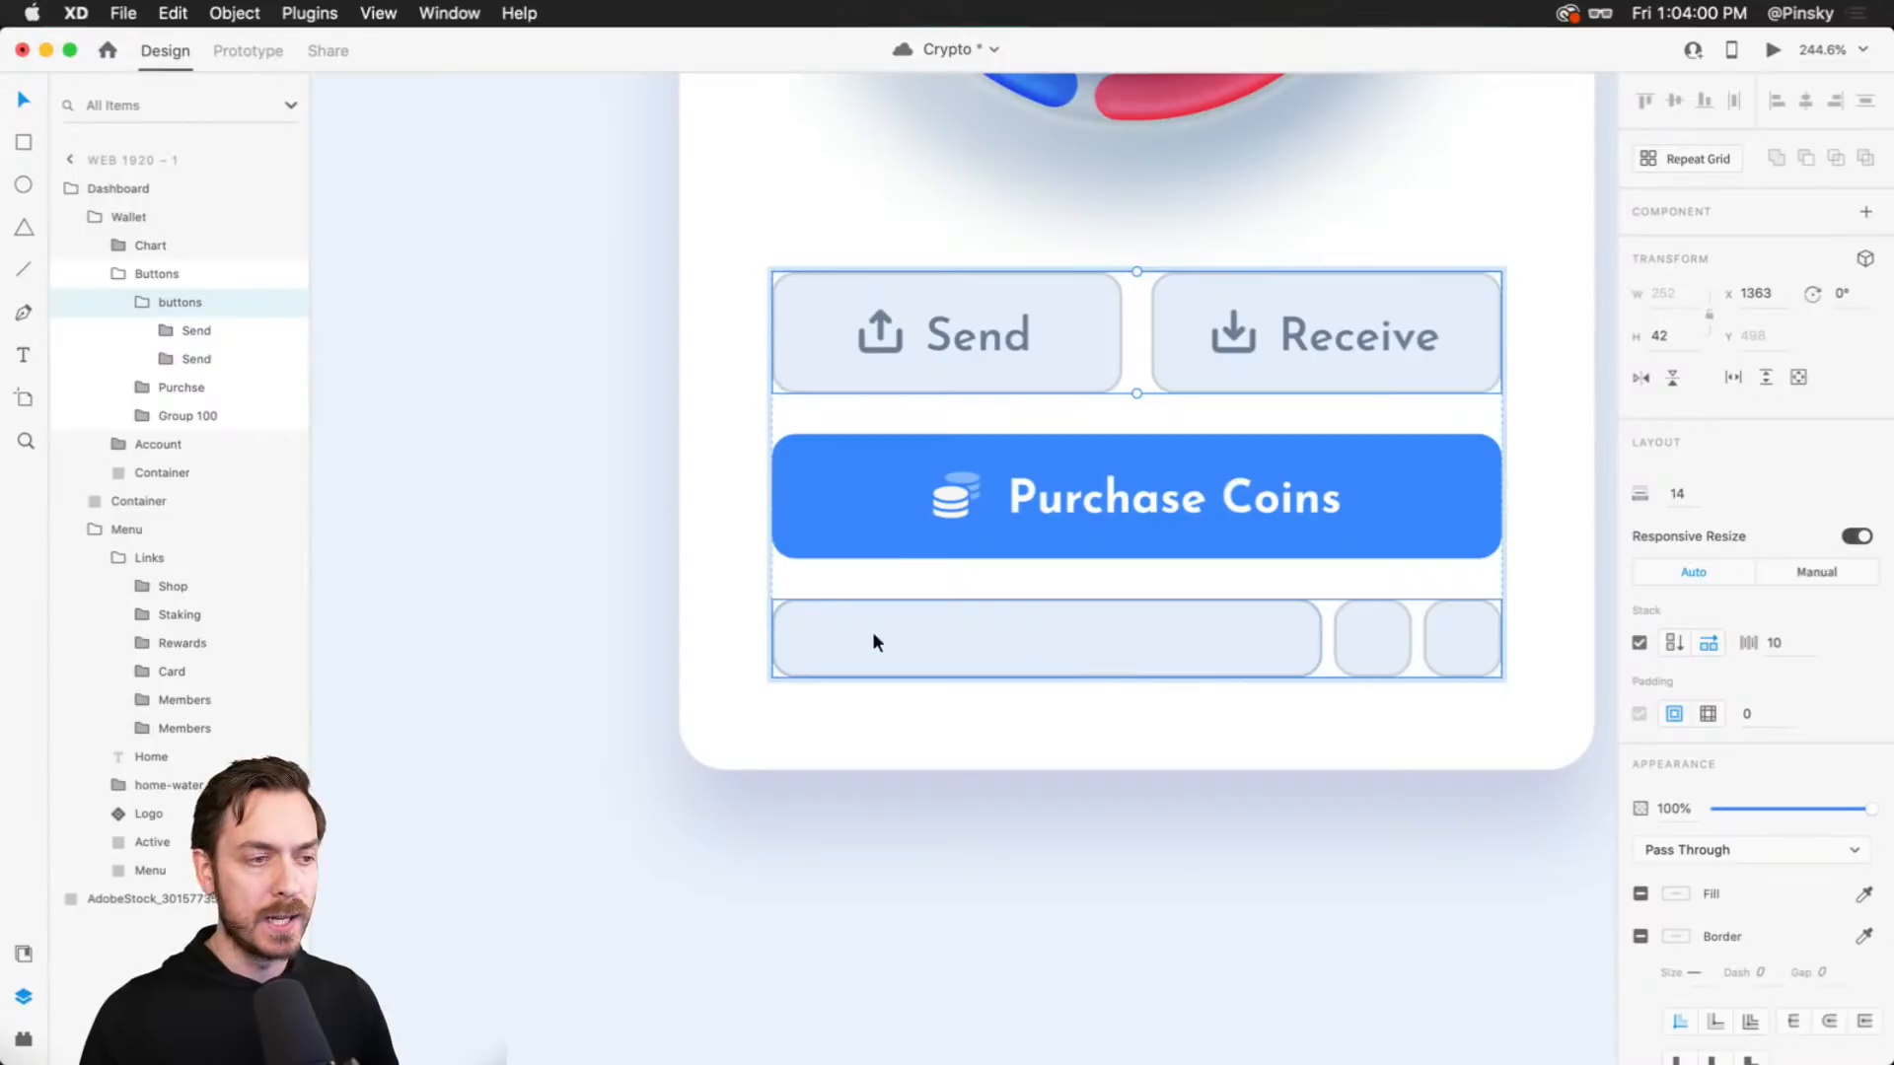
click(1171, 651)
click(1496, 671)
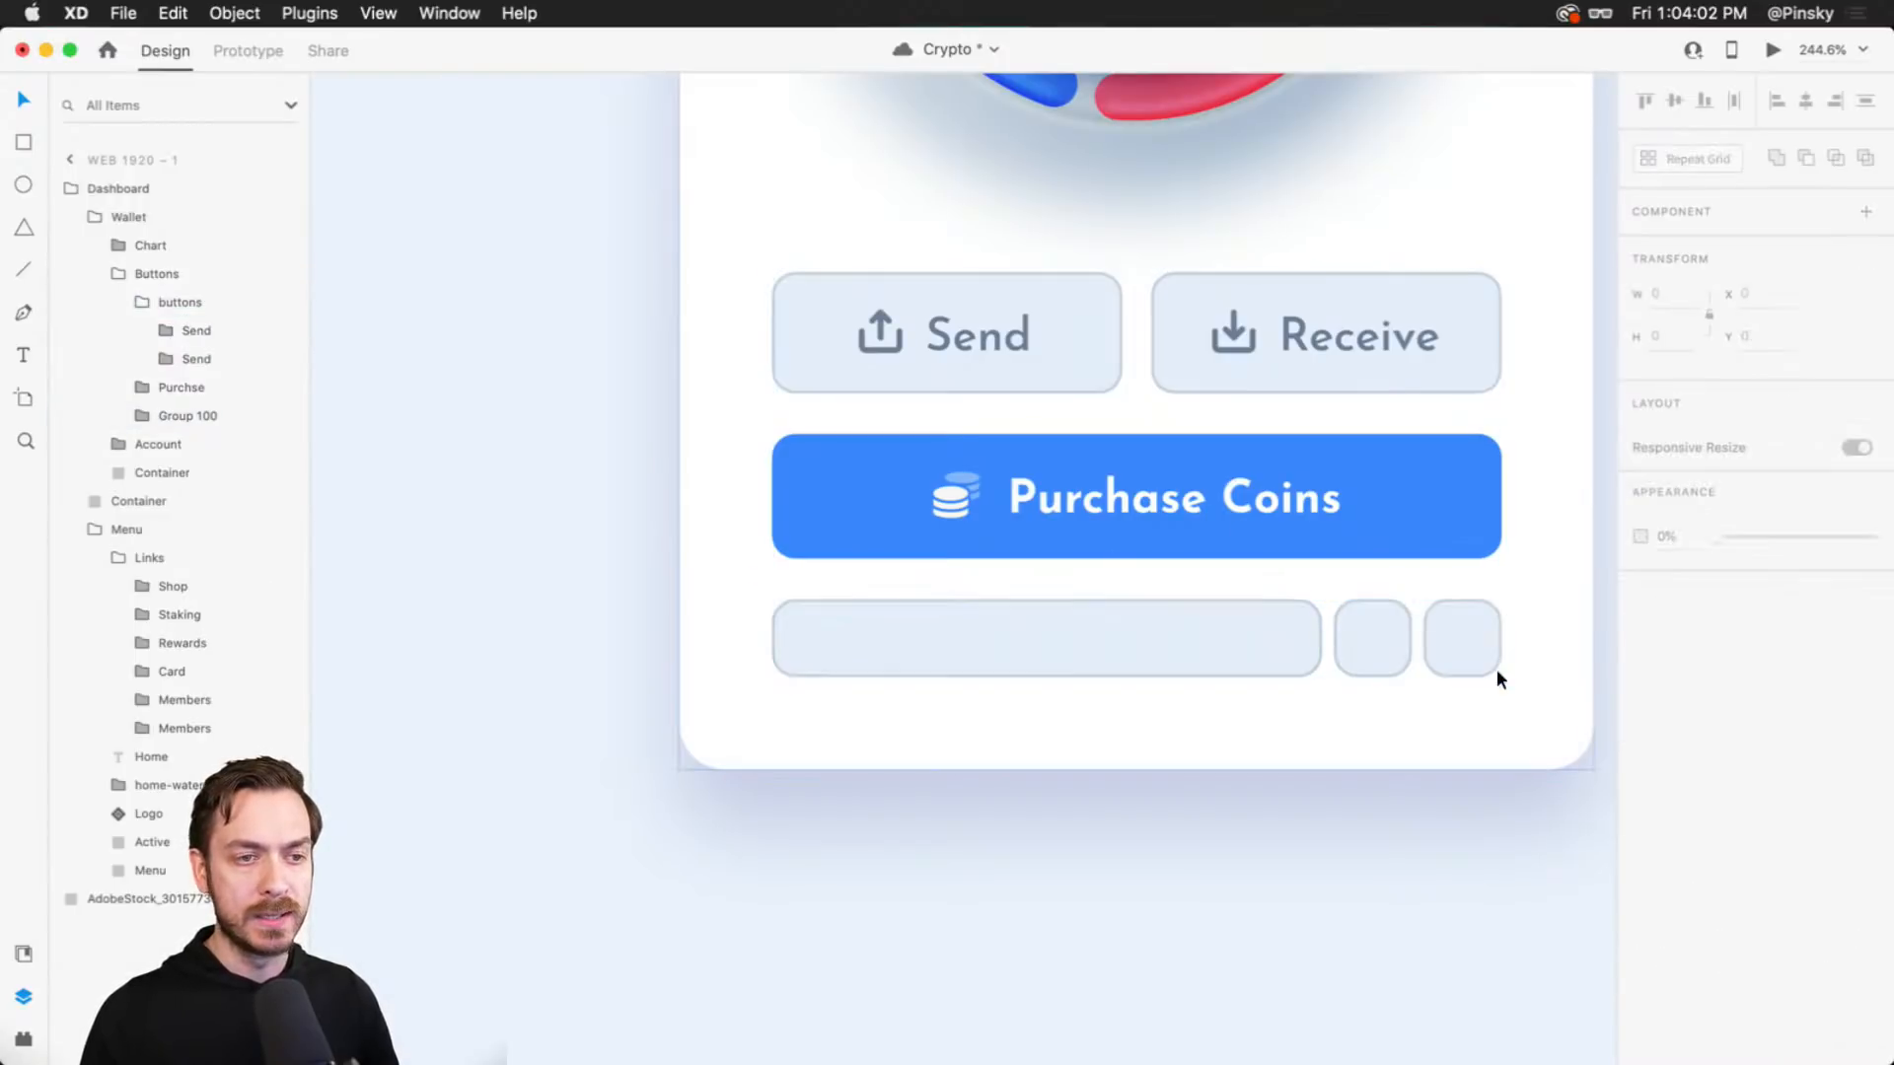
click(1200, 619)
double_click(1033, 653)
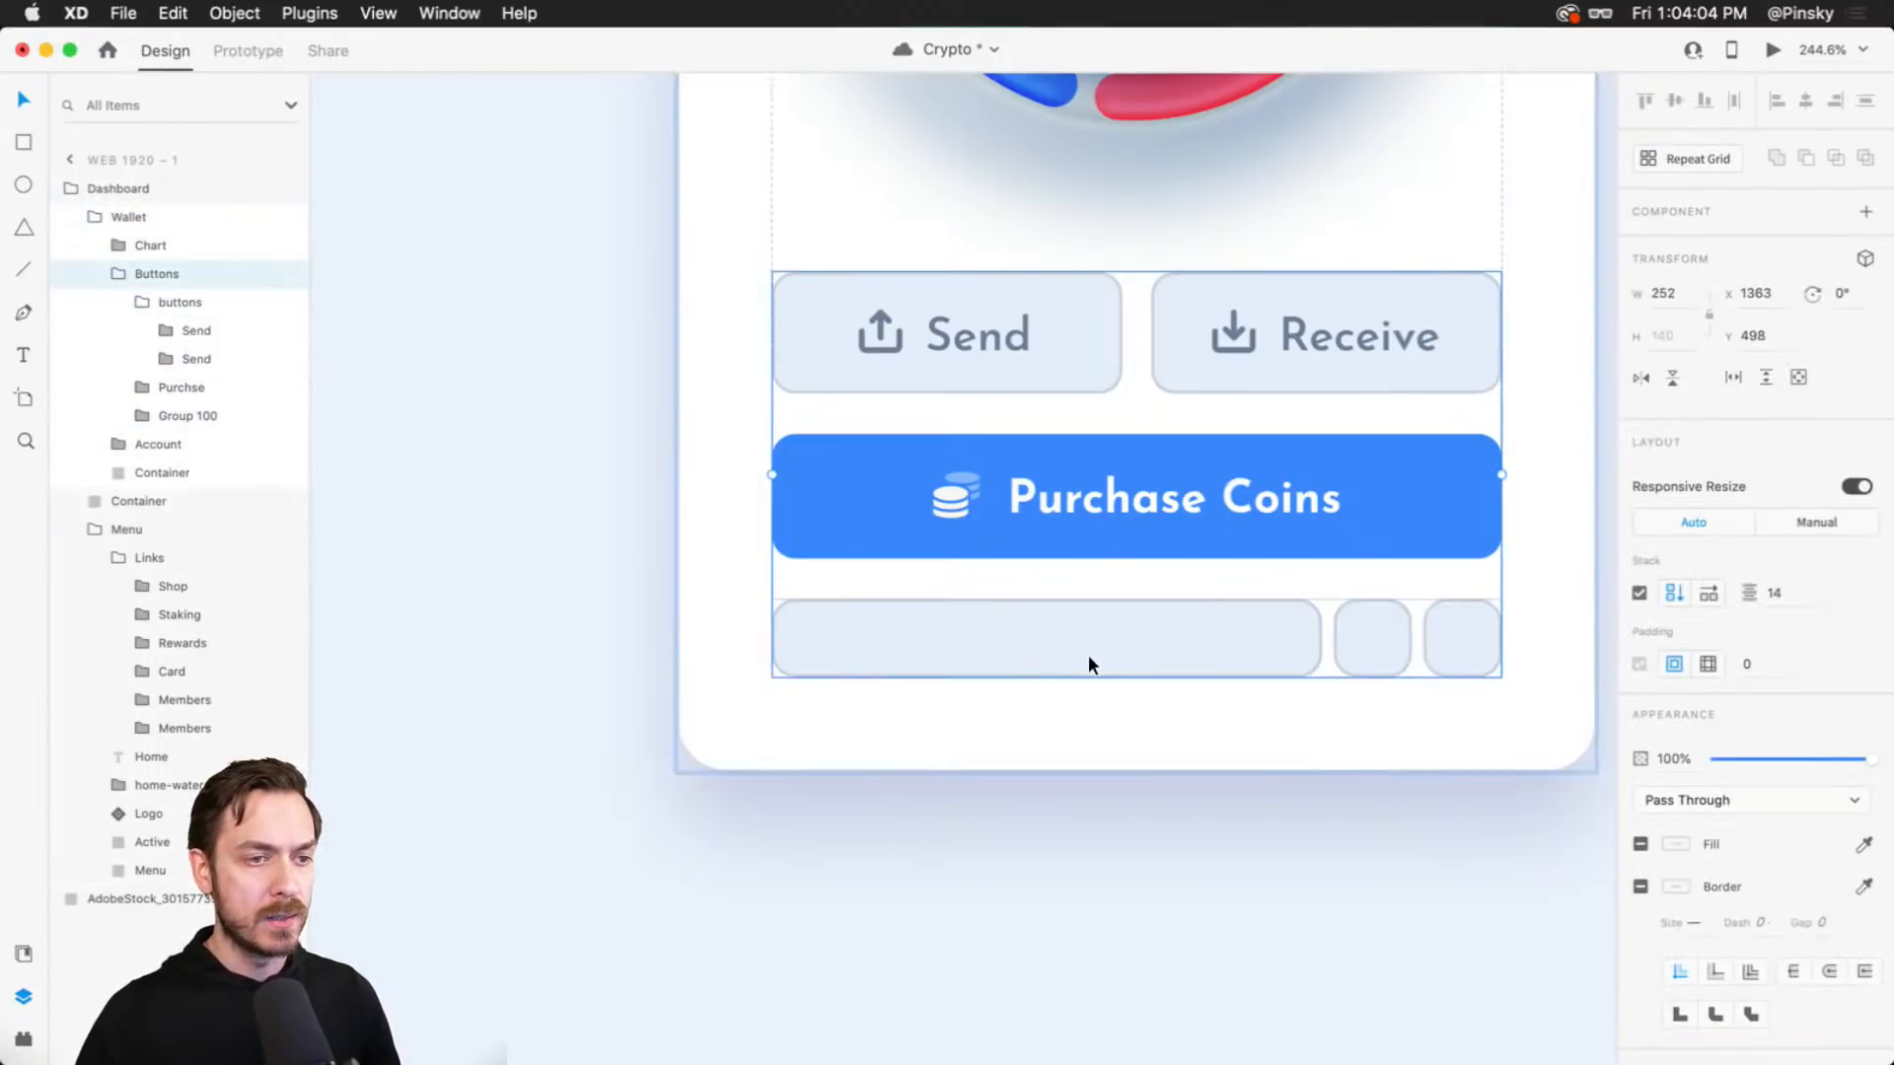
double_click(1089, 653)
scroll(1089, 659, down, 2)
scroll(1146, 564, up, 3)
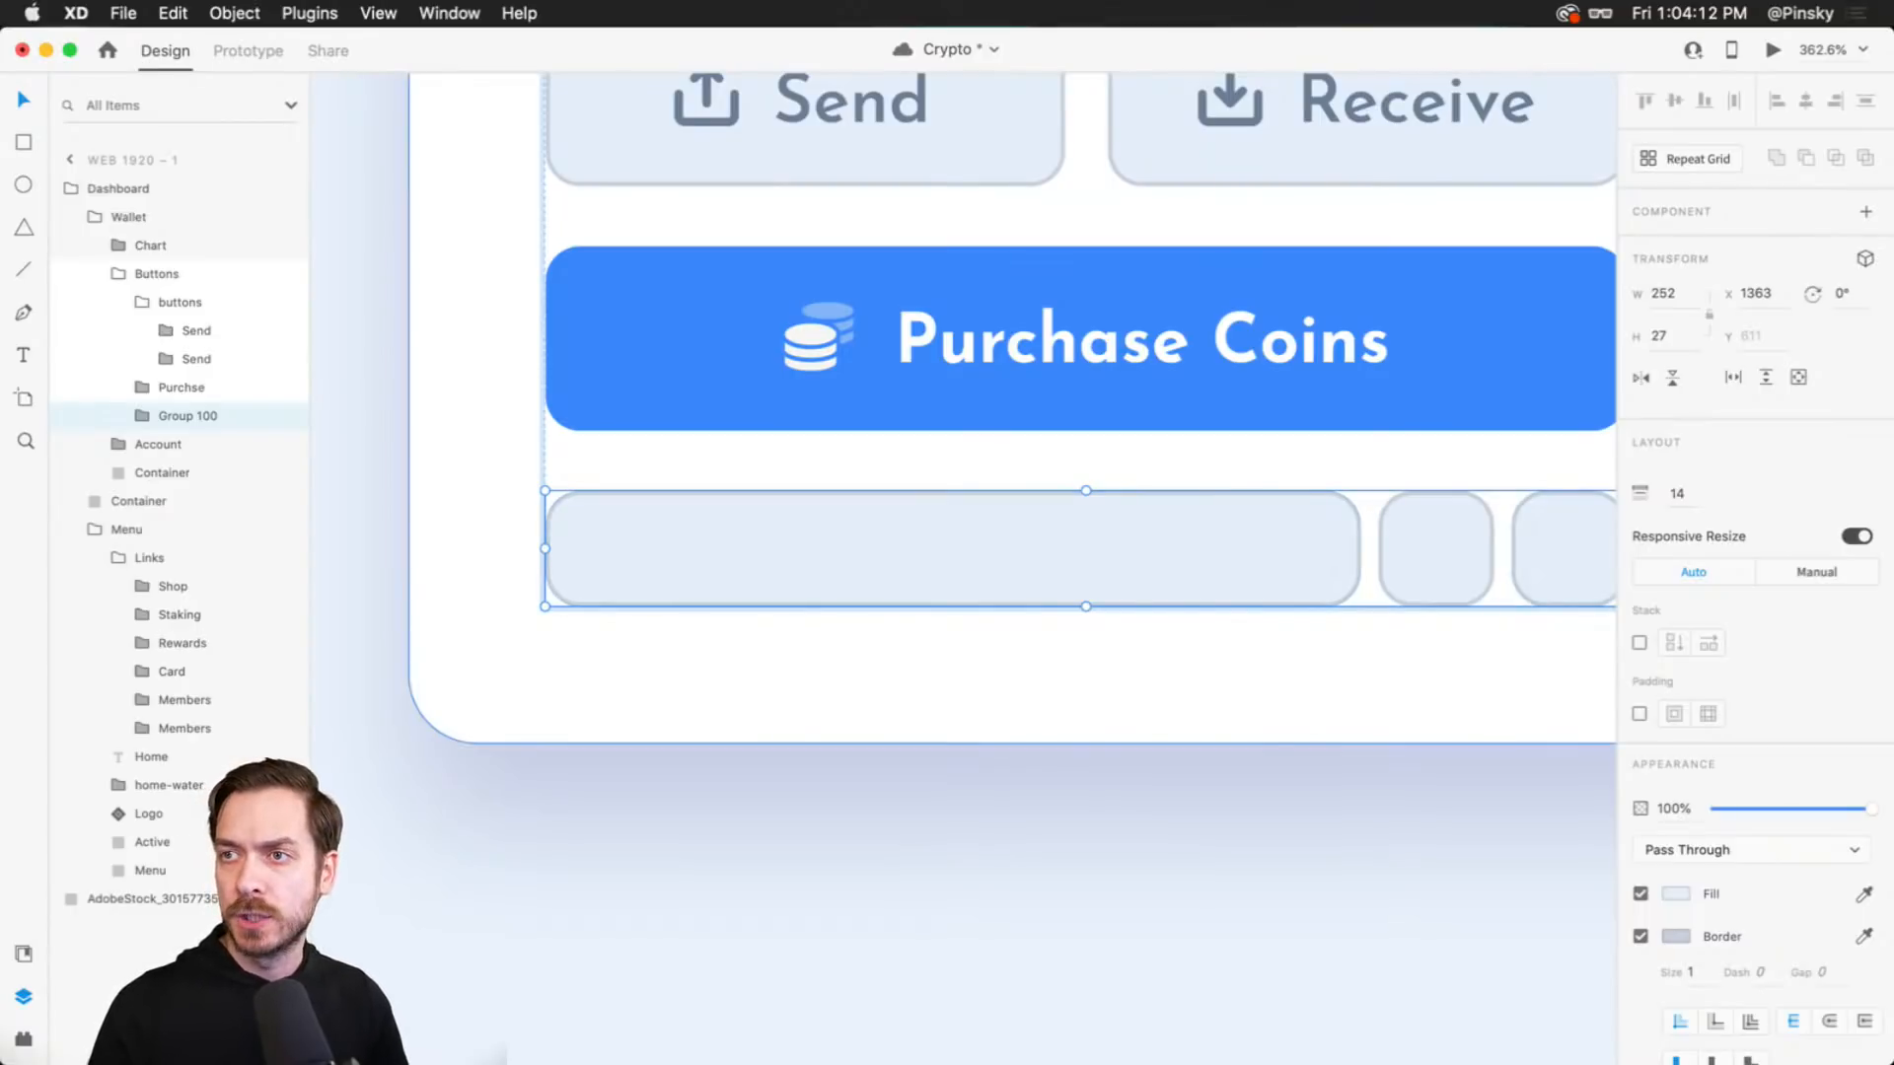
- Return to the Crypto document in Adobe XD and save it
key(super+Tab)
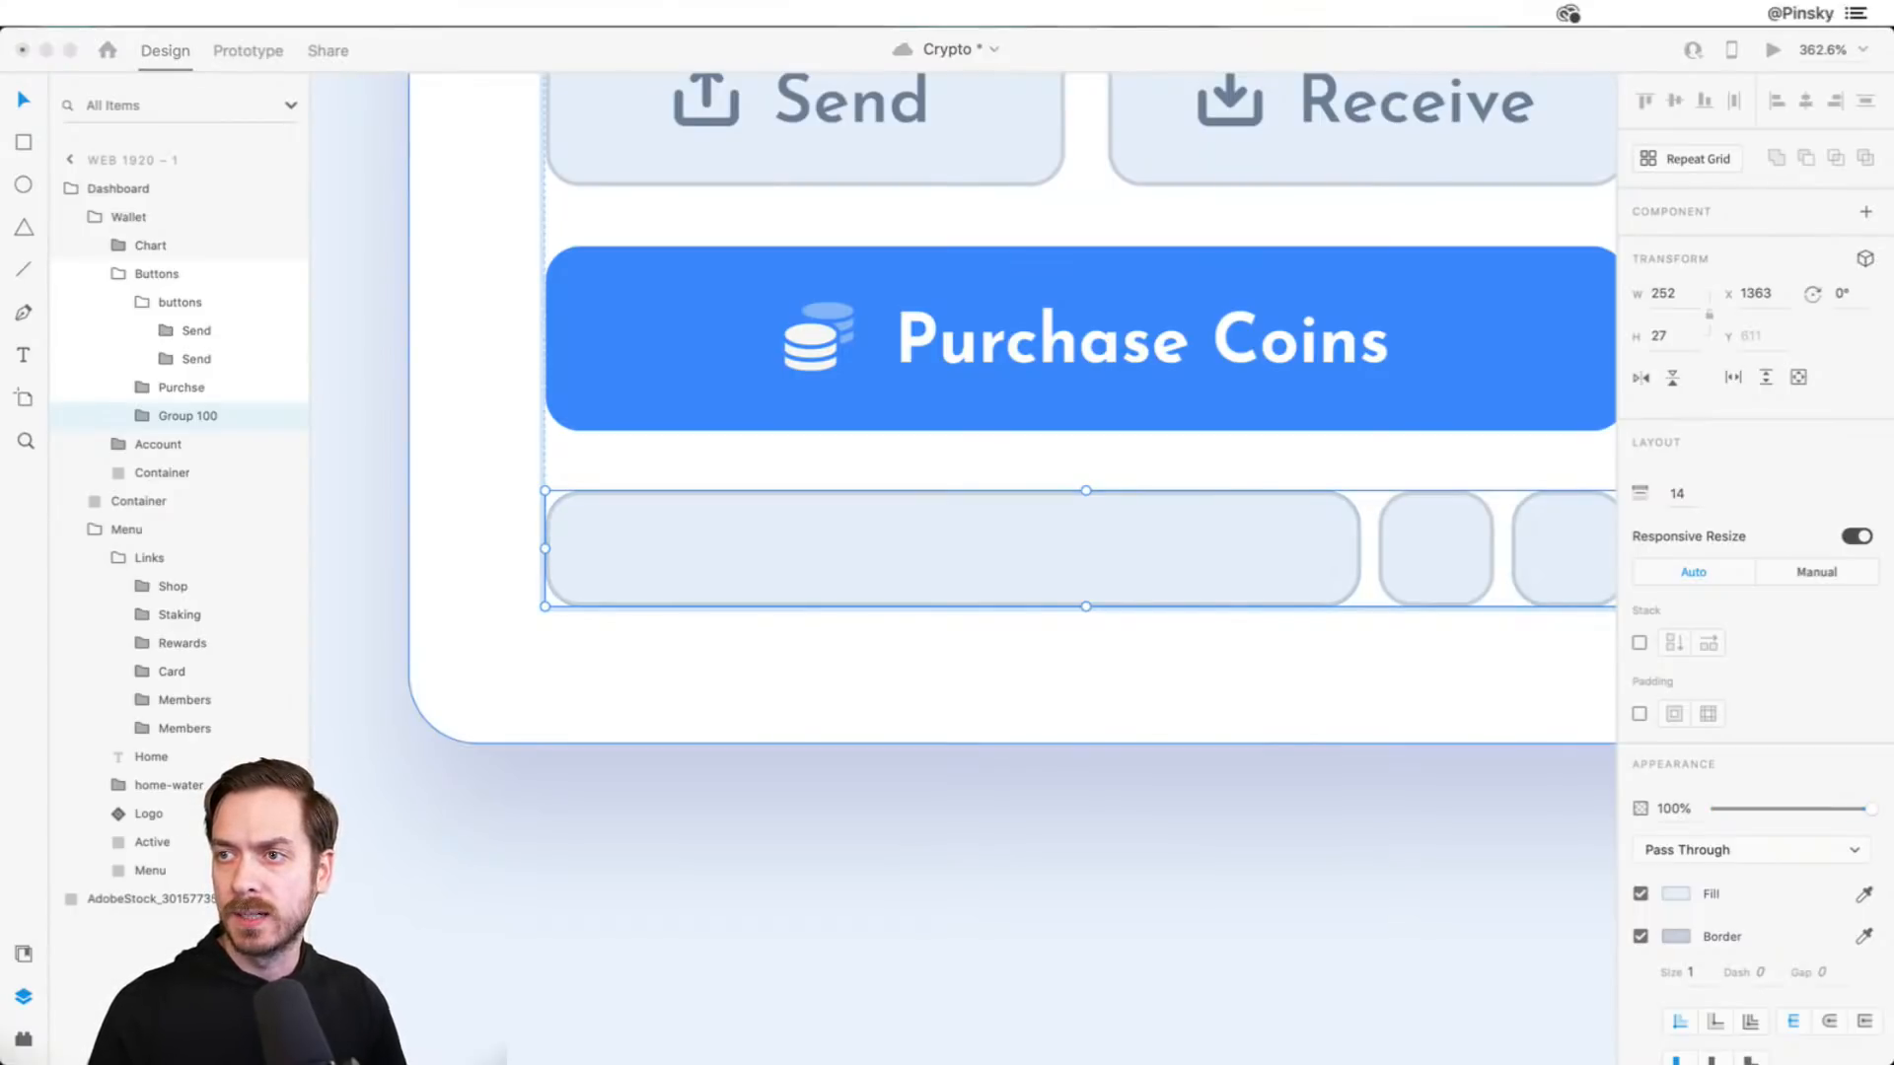
click(1132, 546)
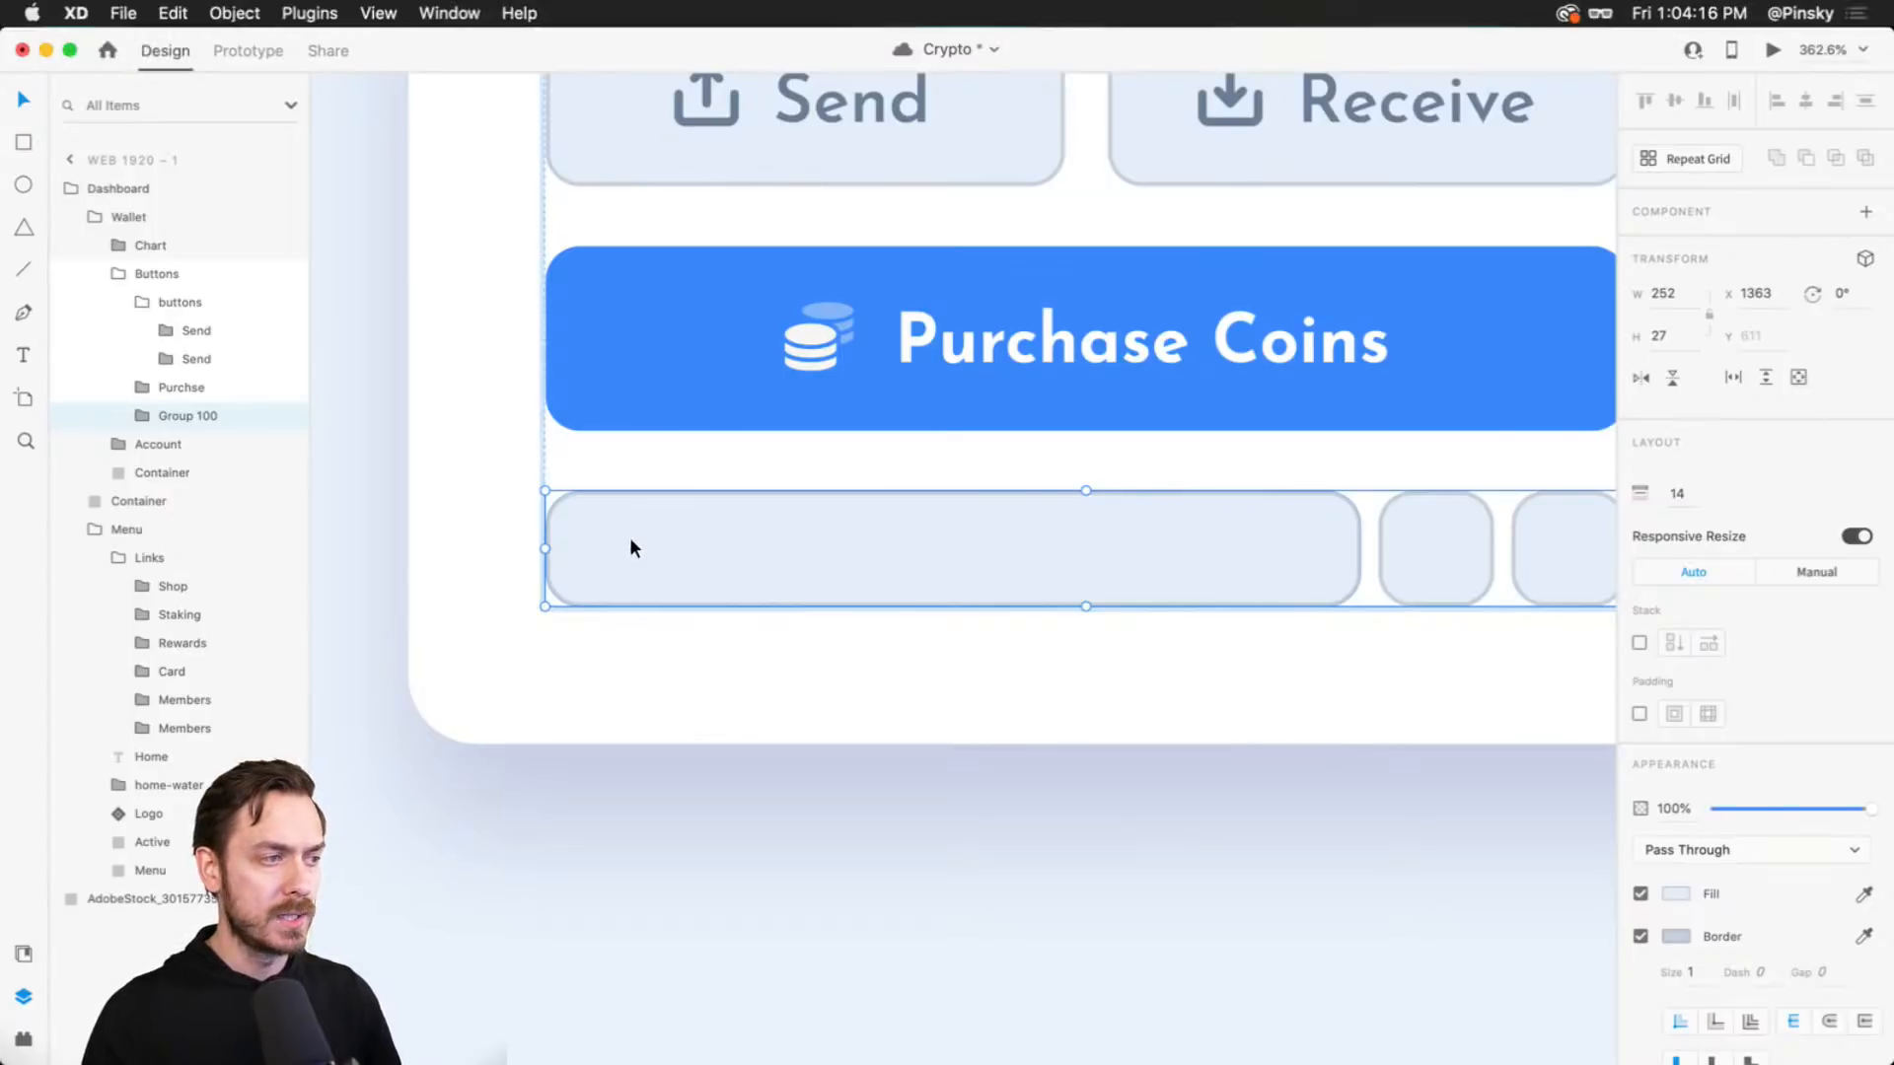
key(t)
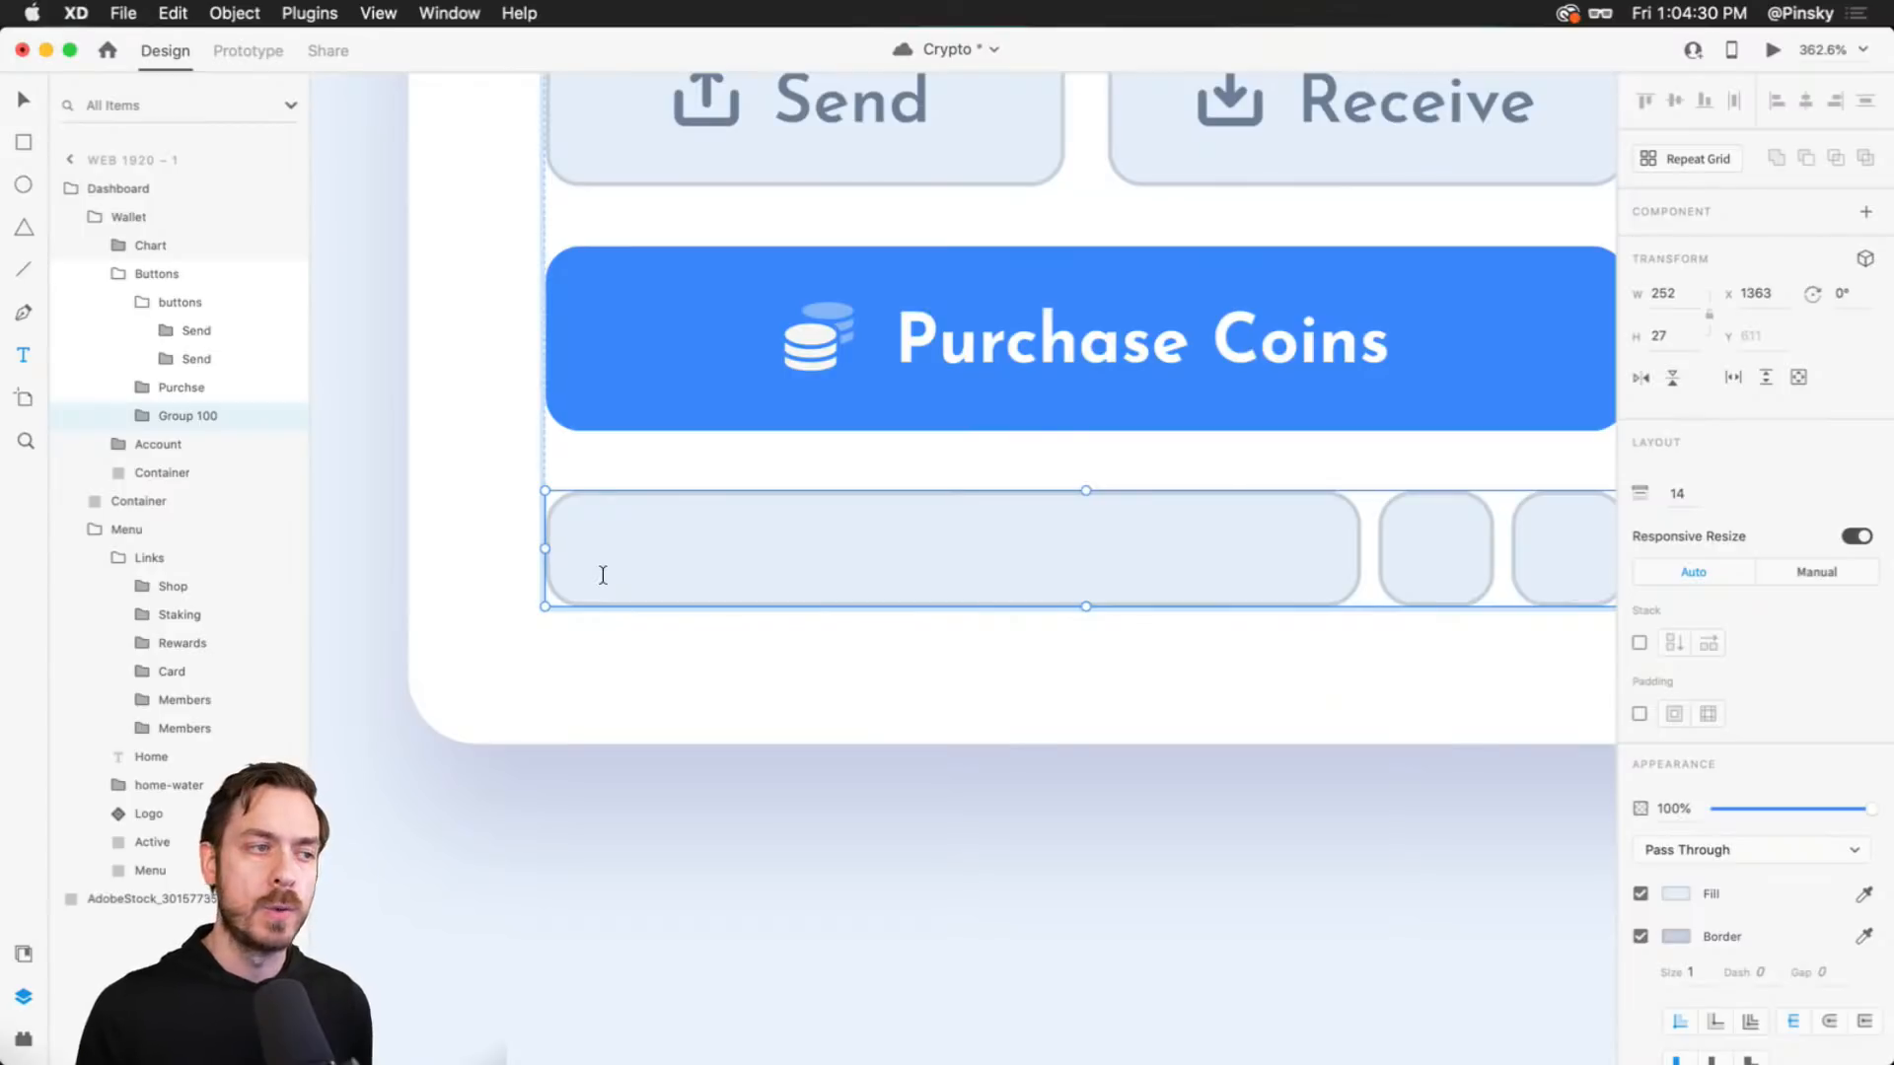
key(super+s)
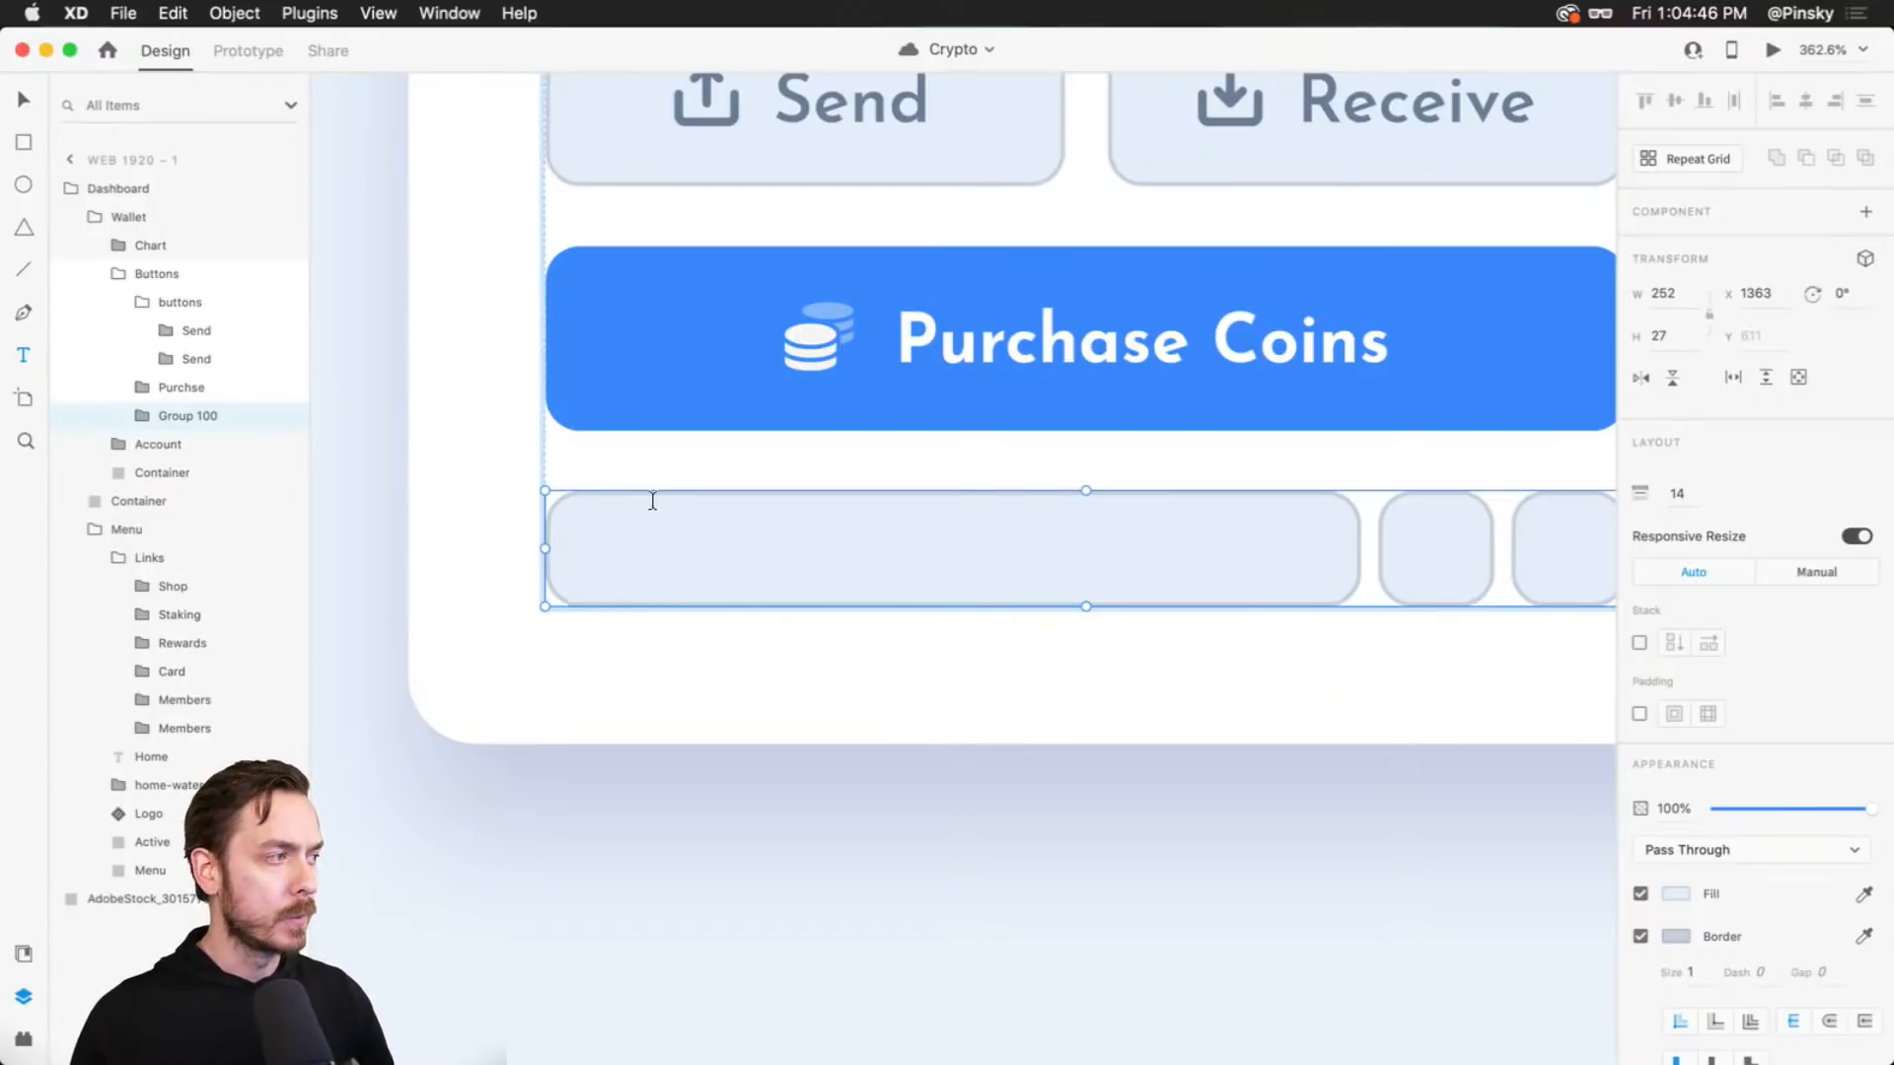
- Paste the copied wallet address as a new text object in the long box beneath the Purchase Coins button
double_click(695, 543)
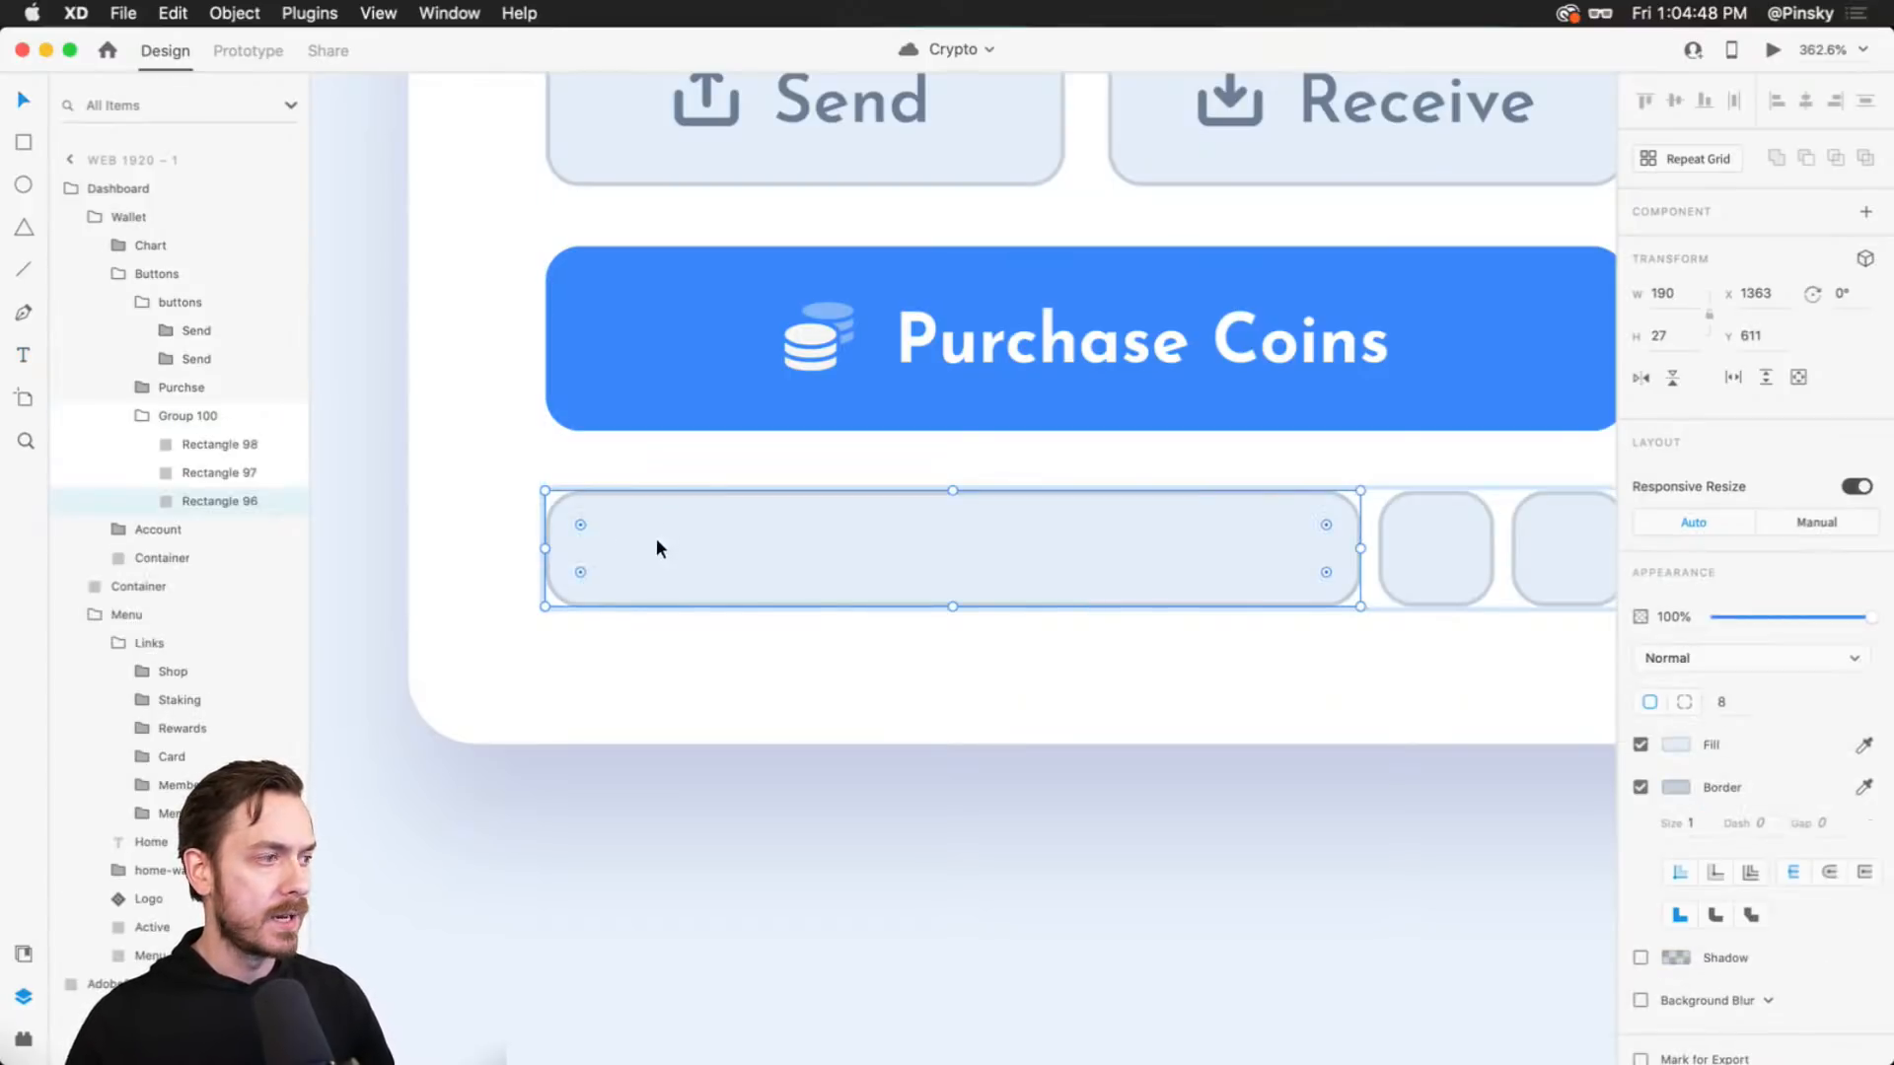
key(t)
click(605, 568)
key(super+v)
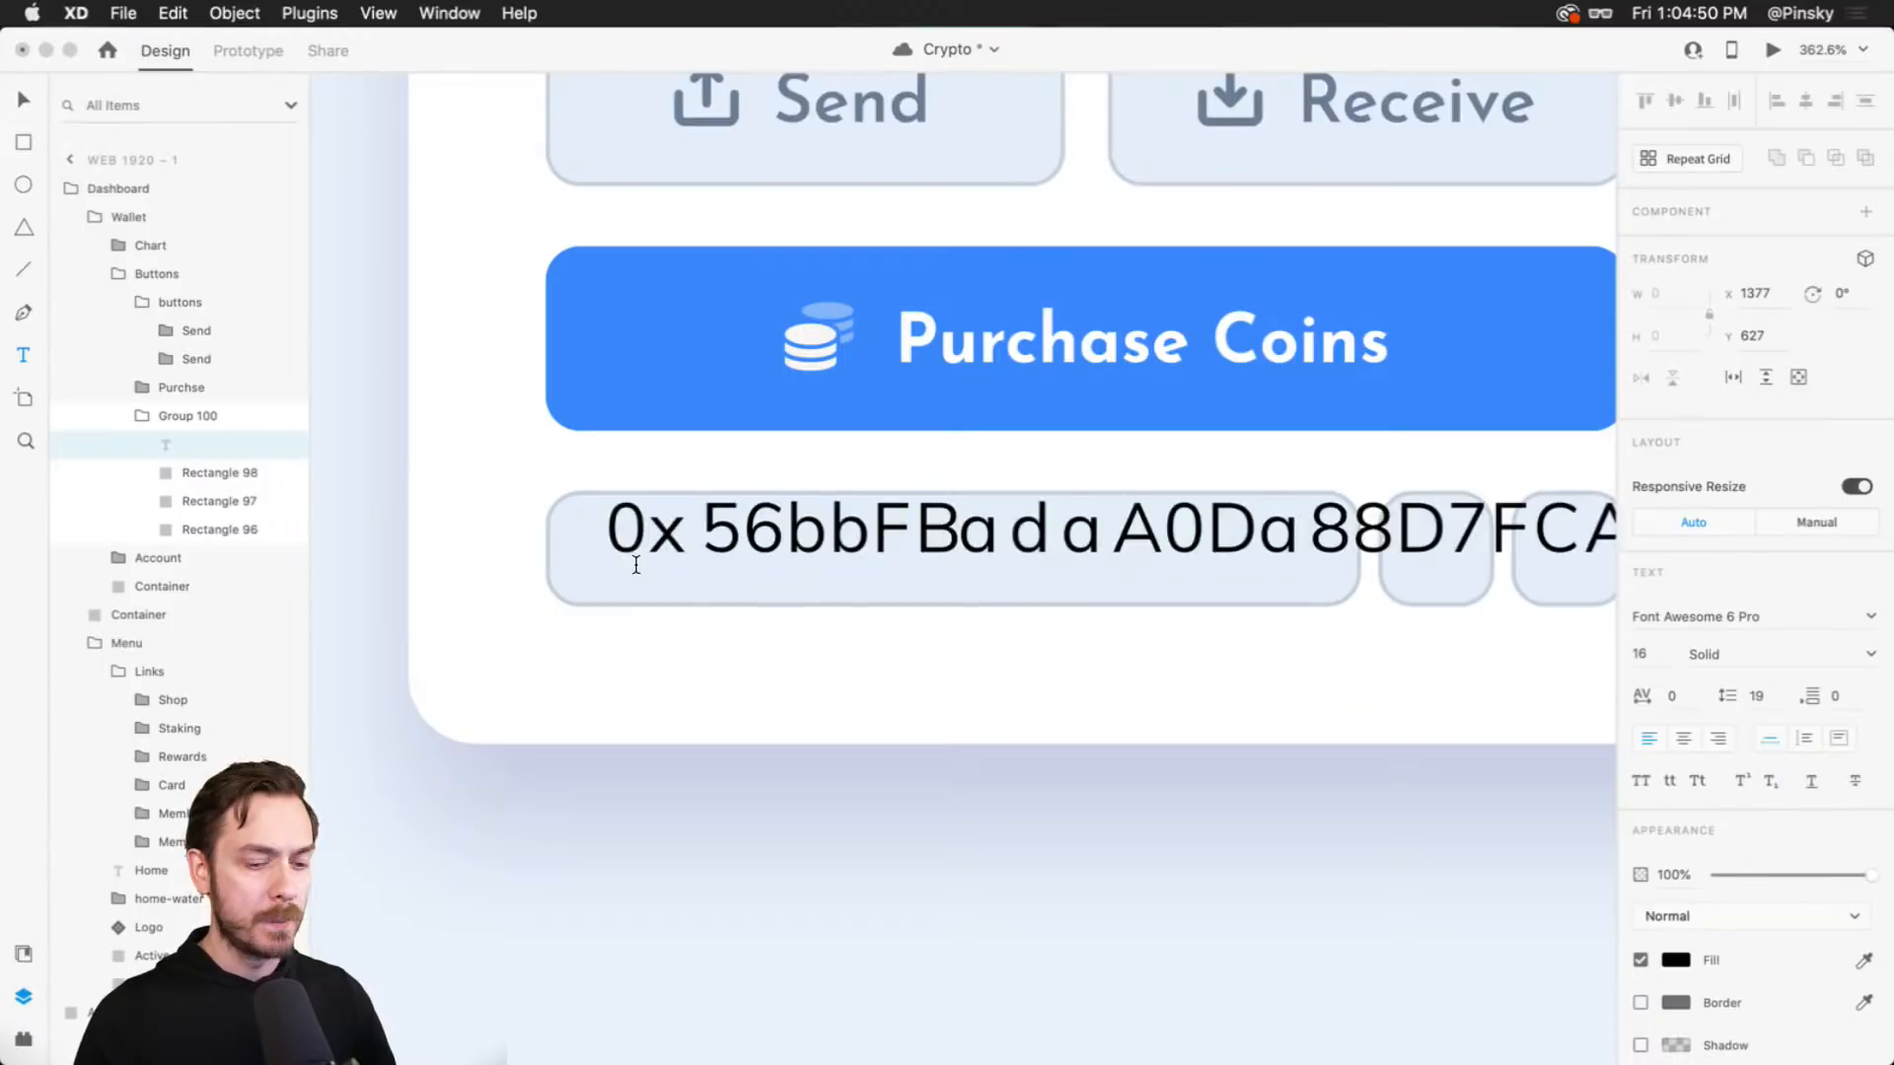
- Set the font of the wallet address text to Sofia Pro
key(Escape)
drag(1048, 507, 902, 537)
key(super+z)
drag(1792, 631, 1566, 612)
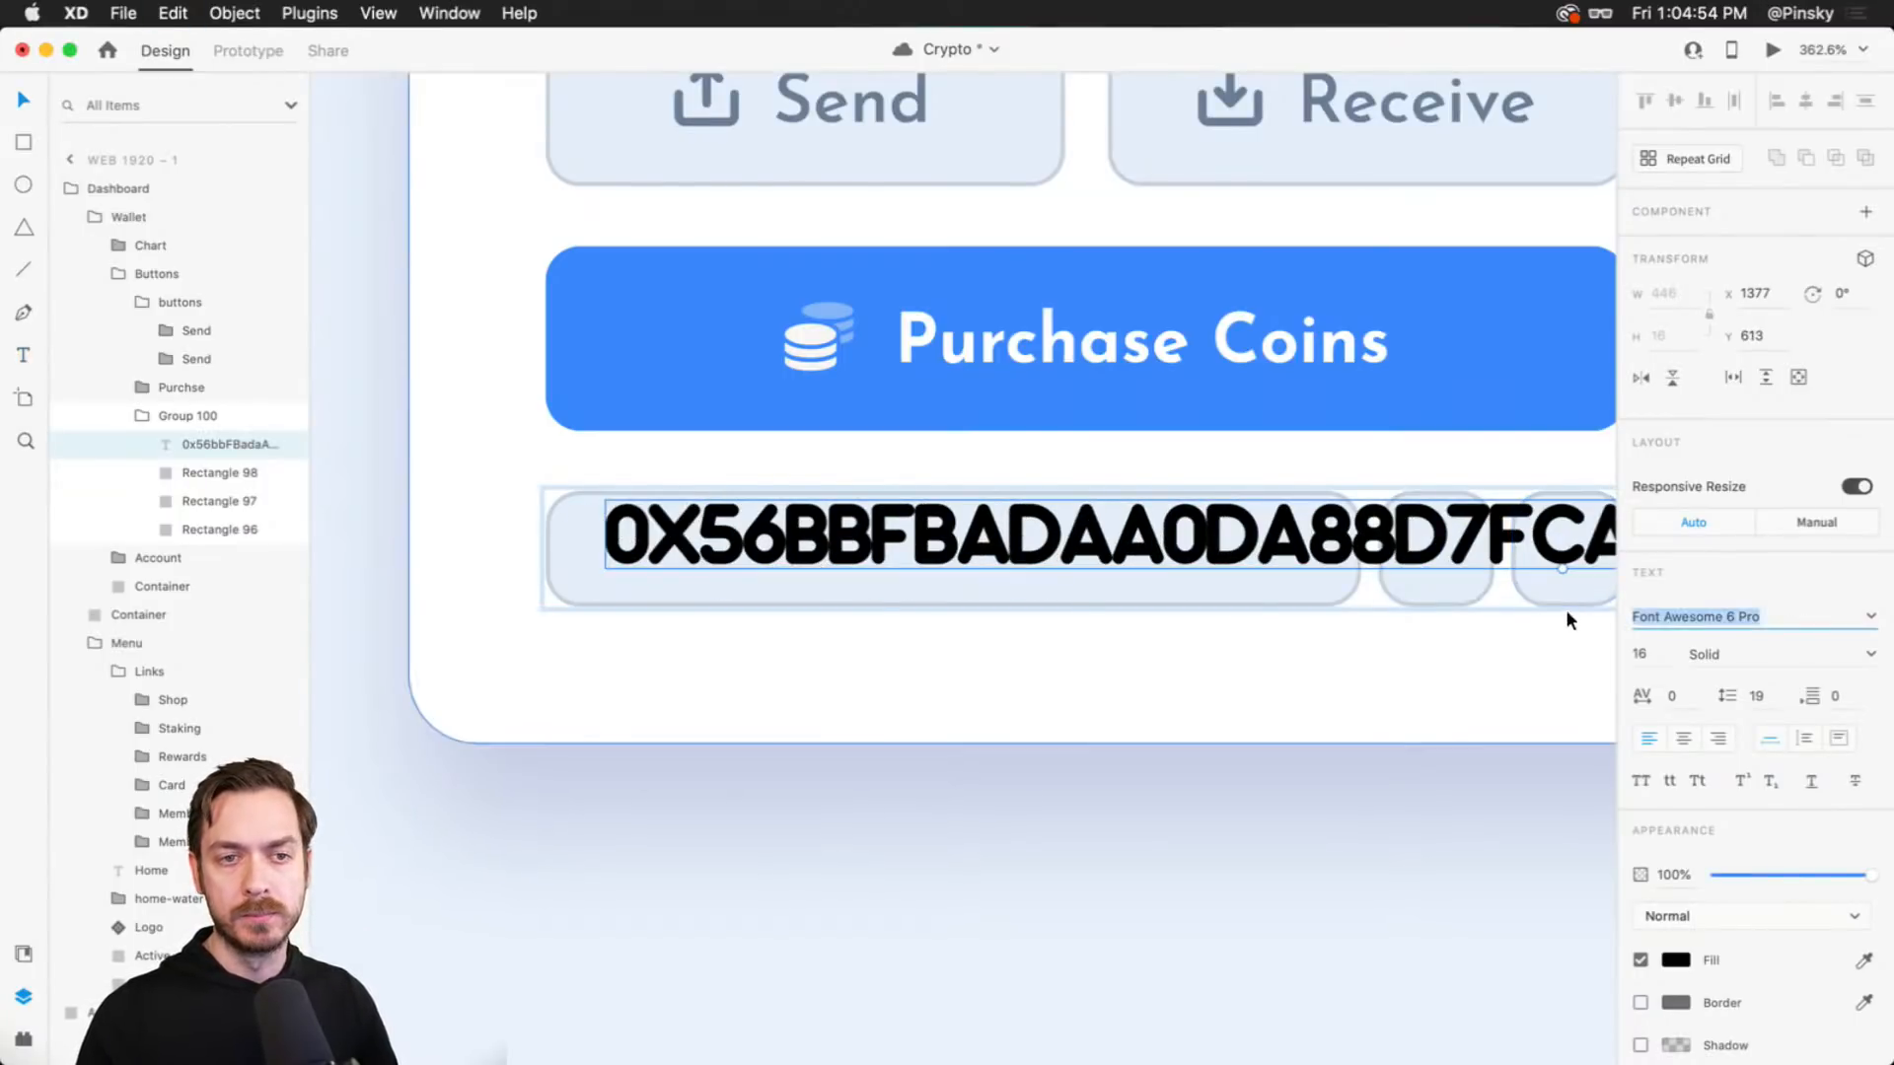
drag(1797, 617, 1593, 596)
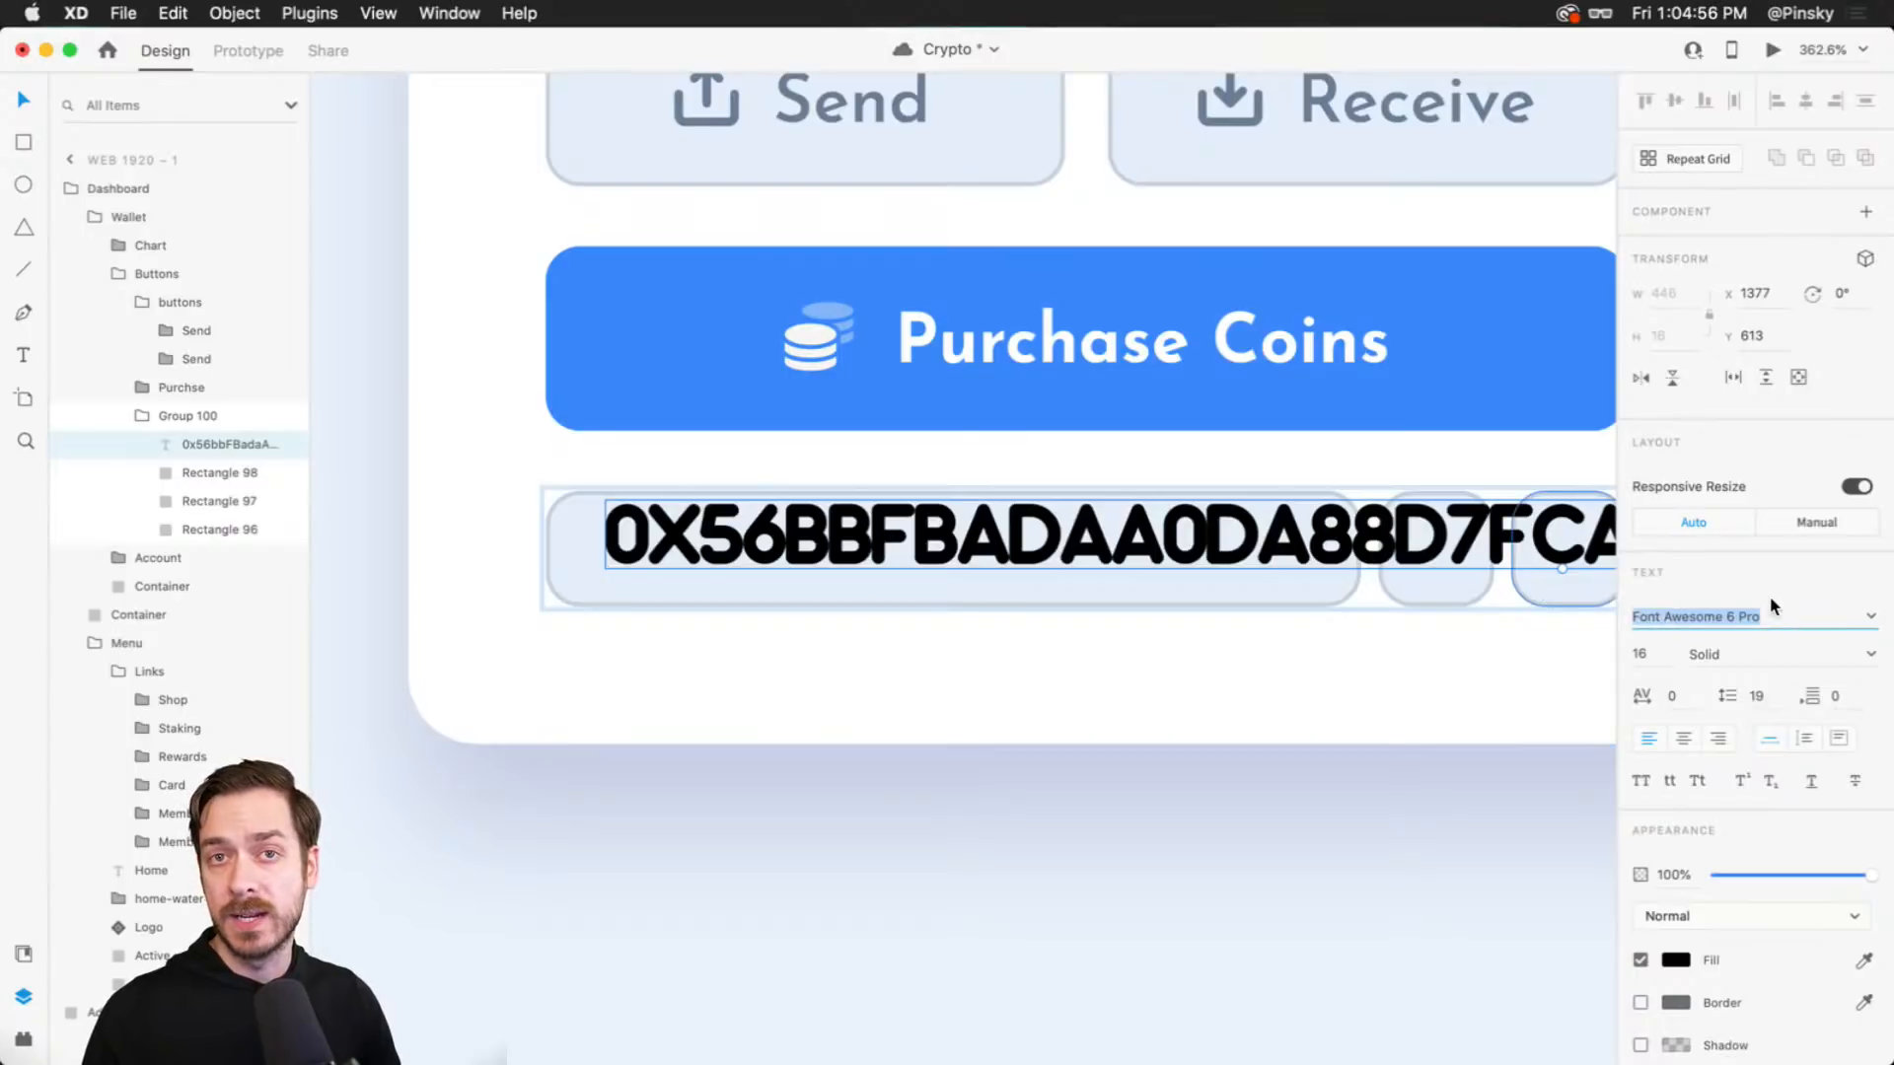
text(Soc)
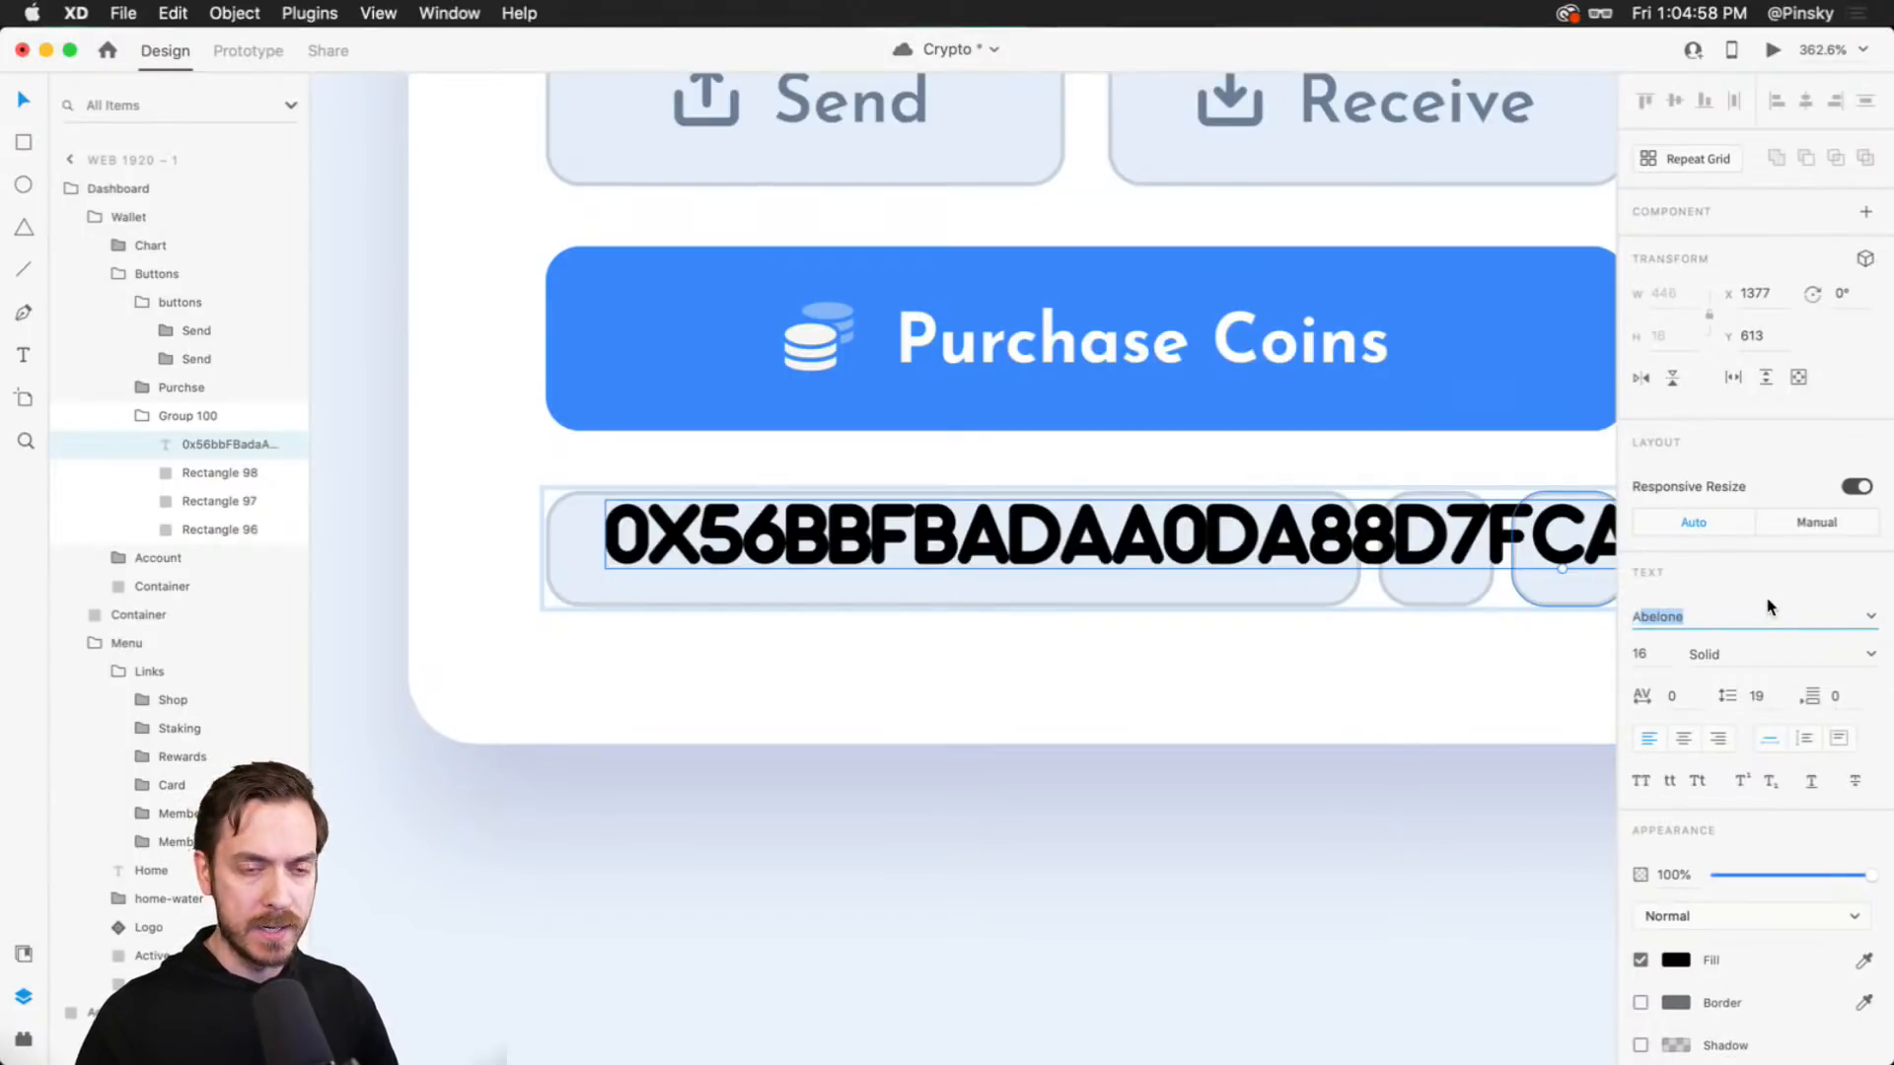
text(ia)
key(BackSpace)
key(BackSpace)
key(BackSpace)
text(fia Pro)
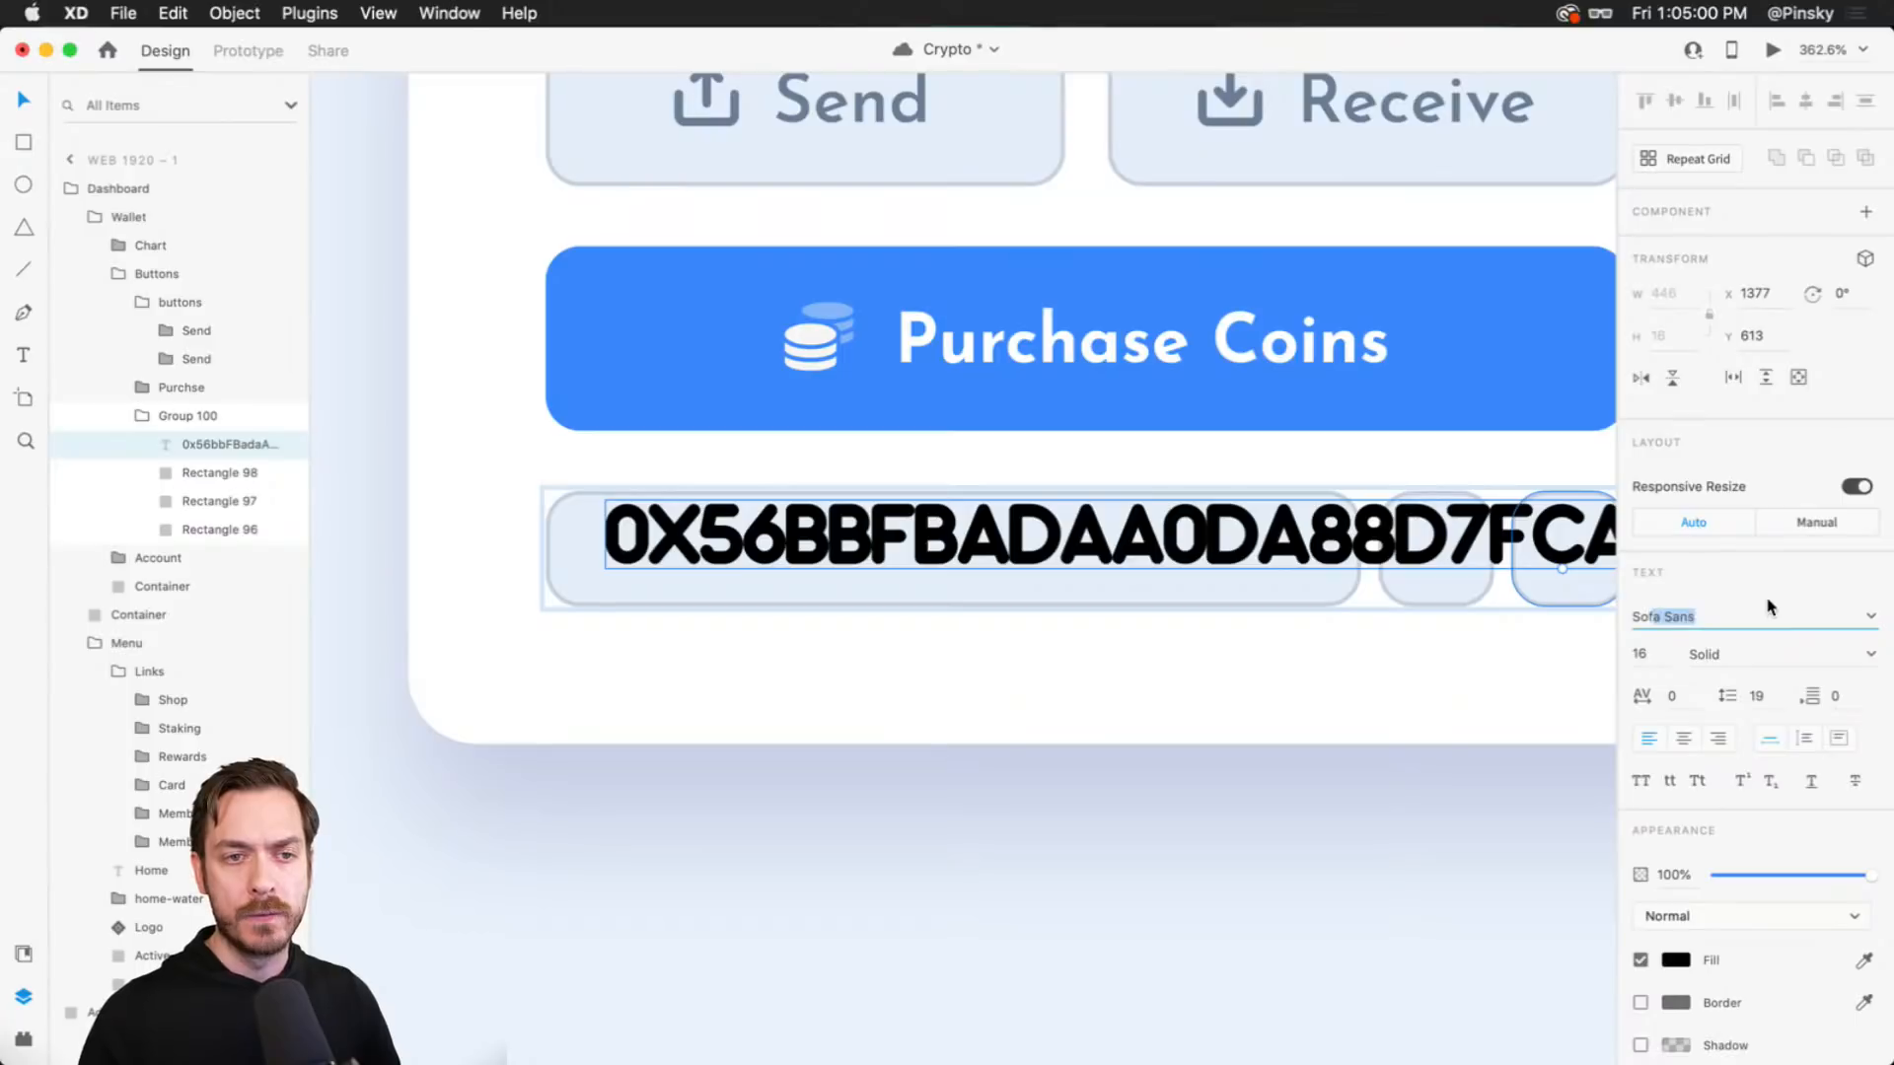
key(Return)
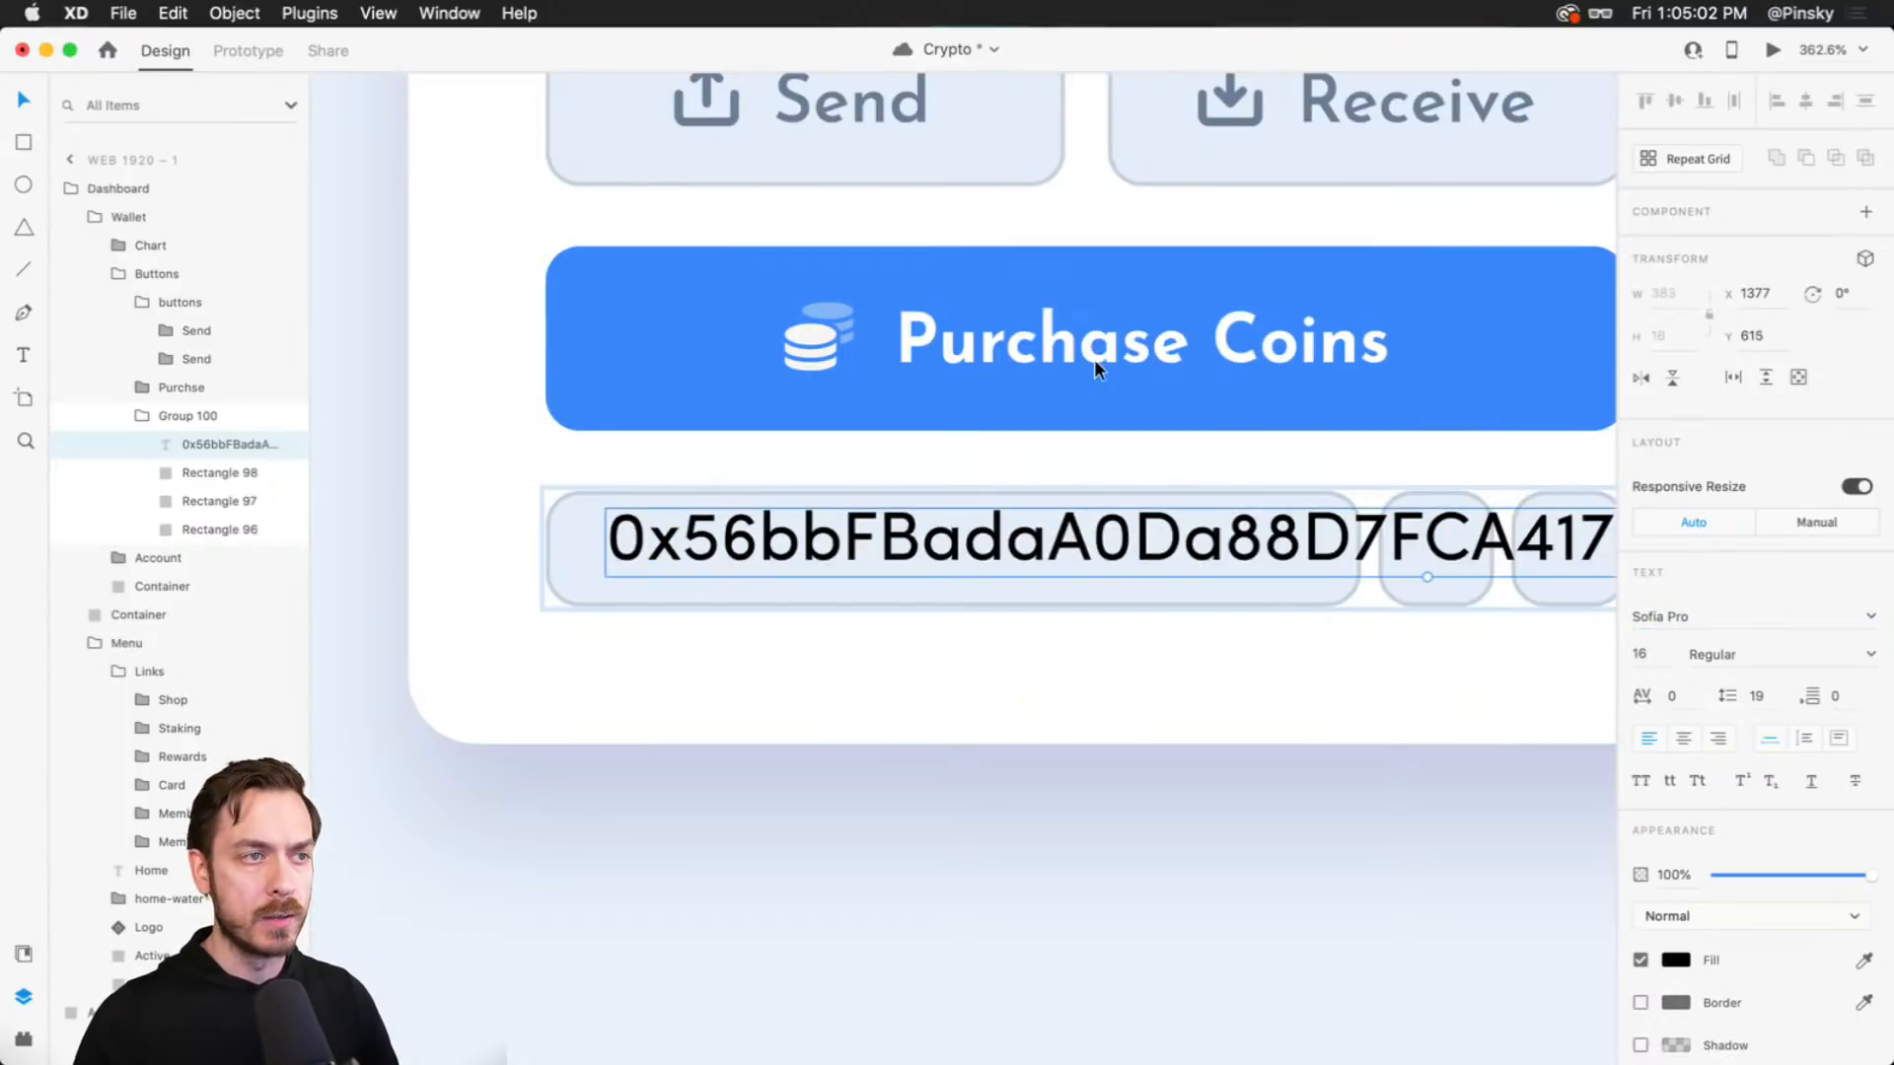
- Check the font settings of the Purchase Coins and Send button labels
double_click(1093, 358)
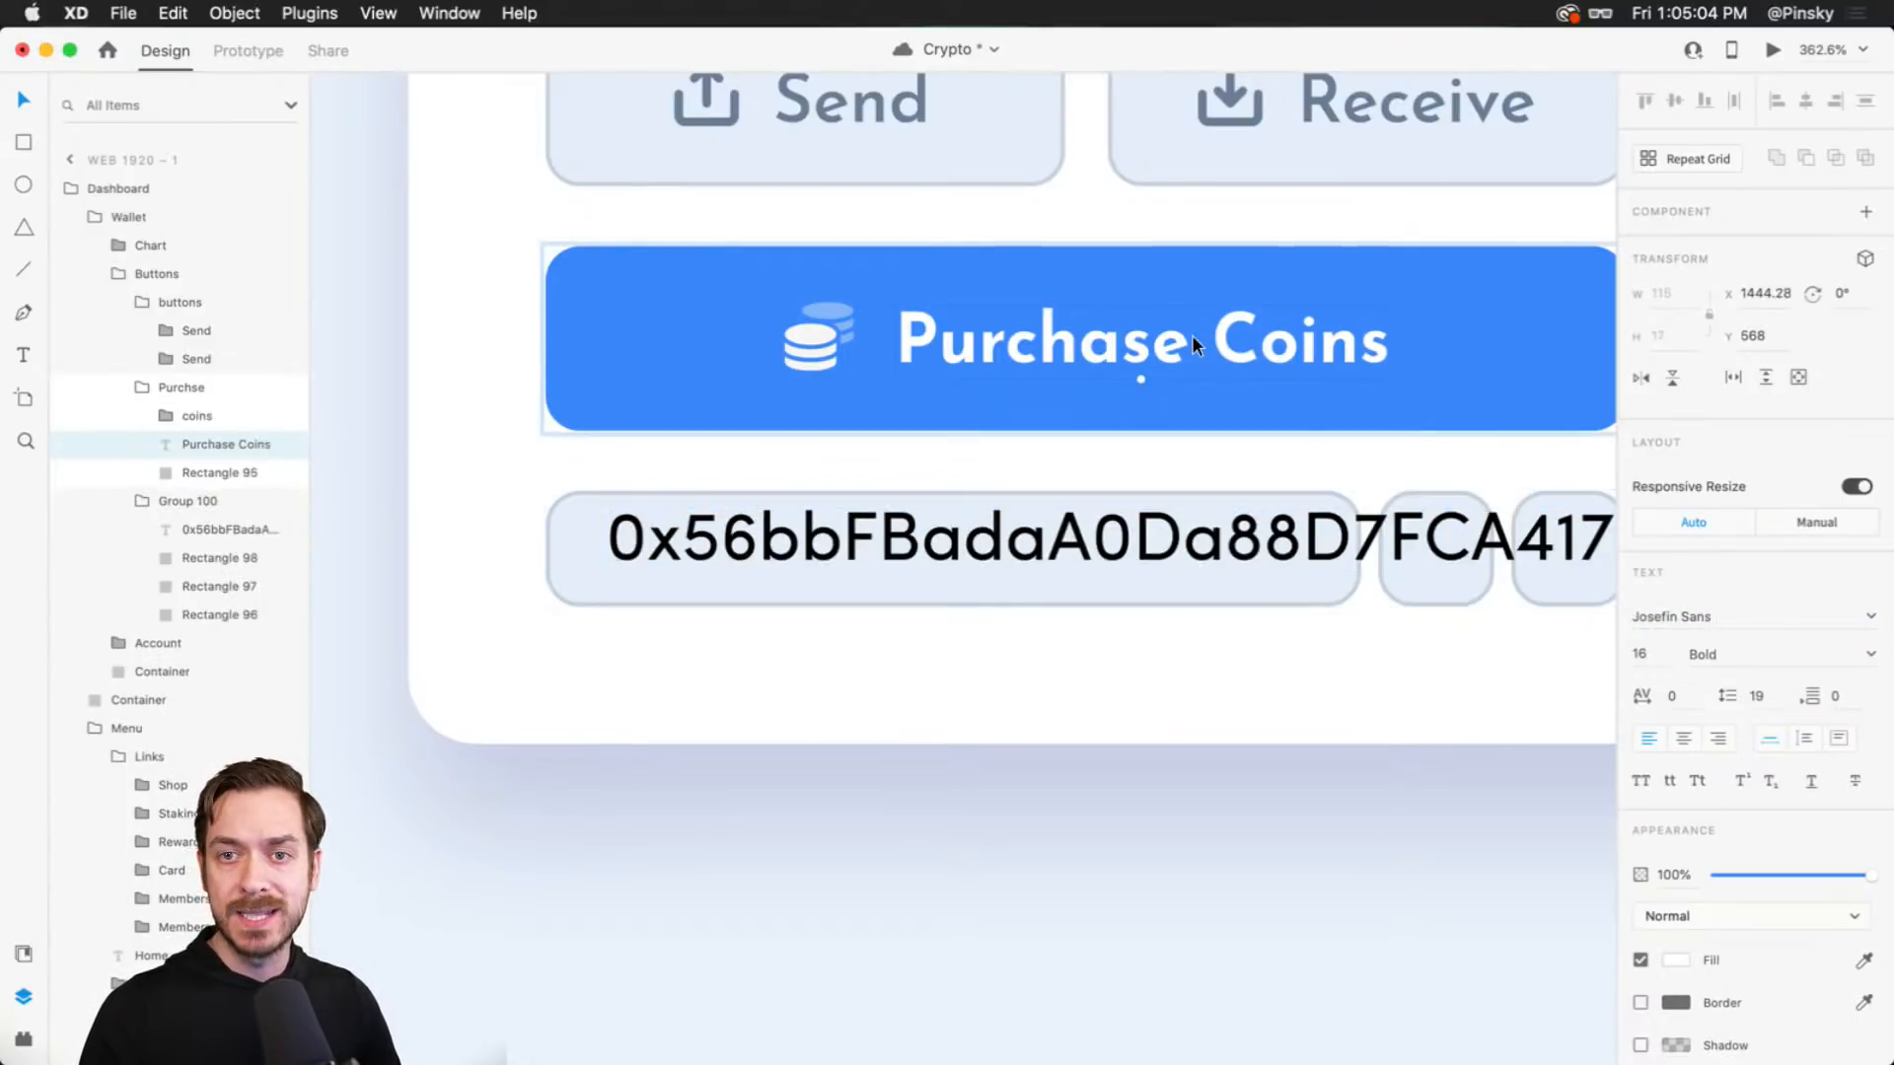
scroll(1065, 335, up, 3)
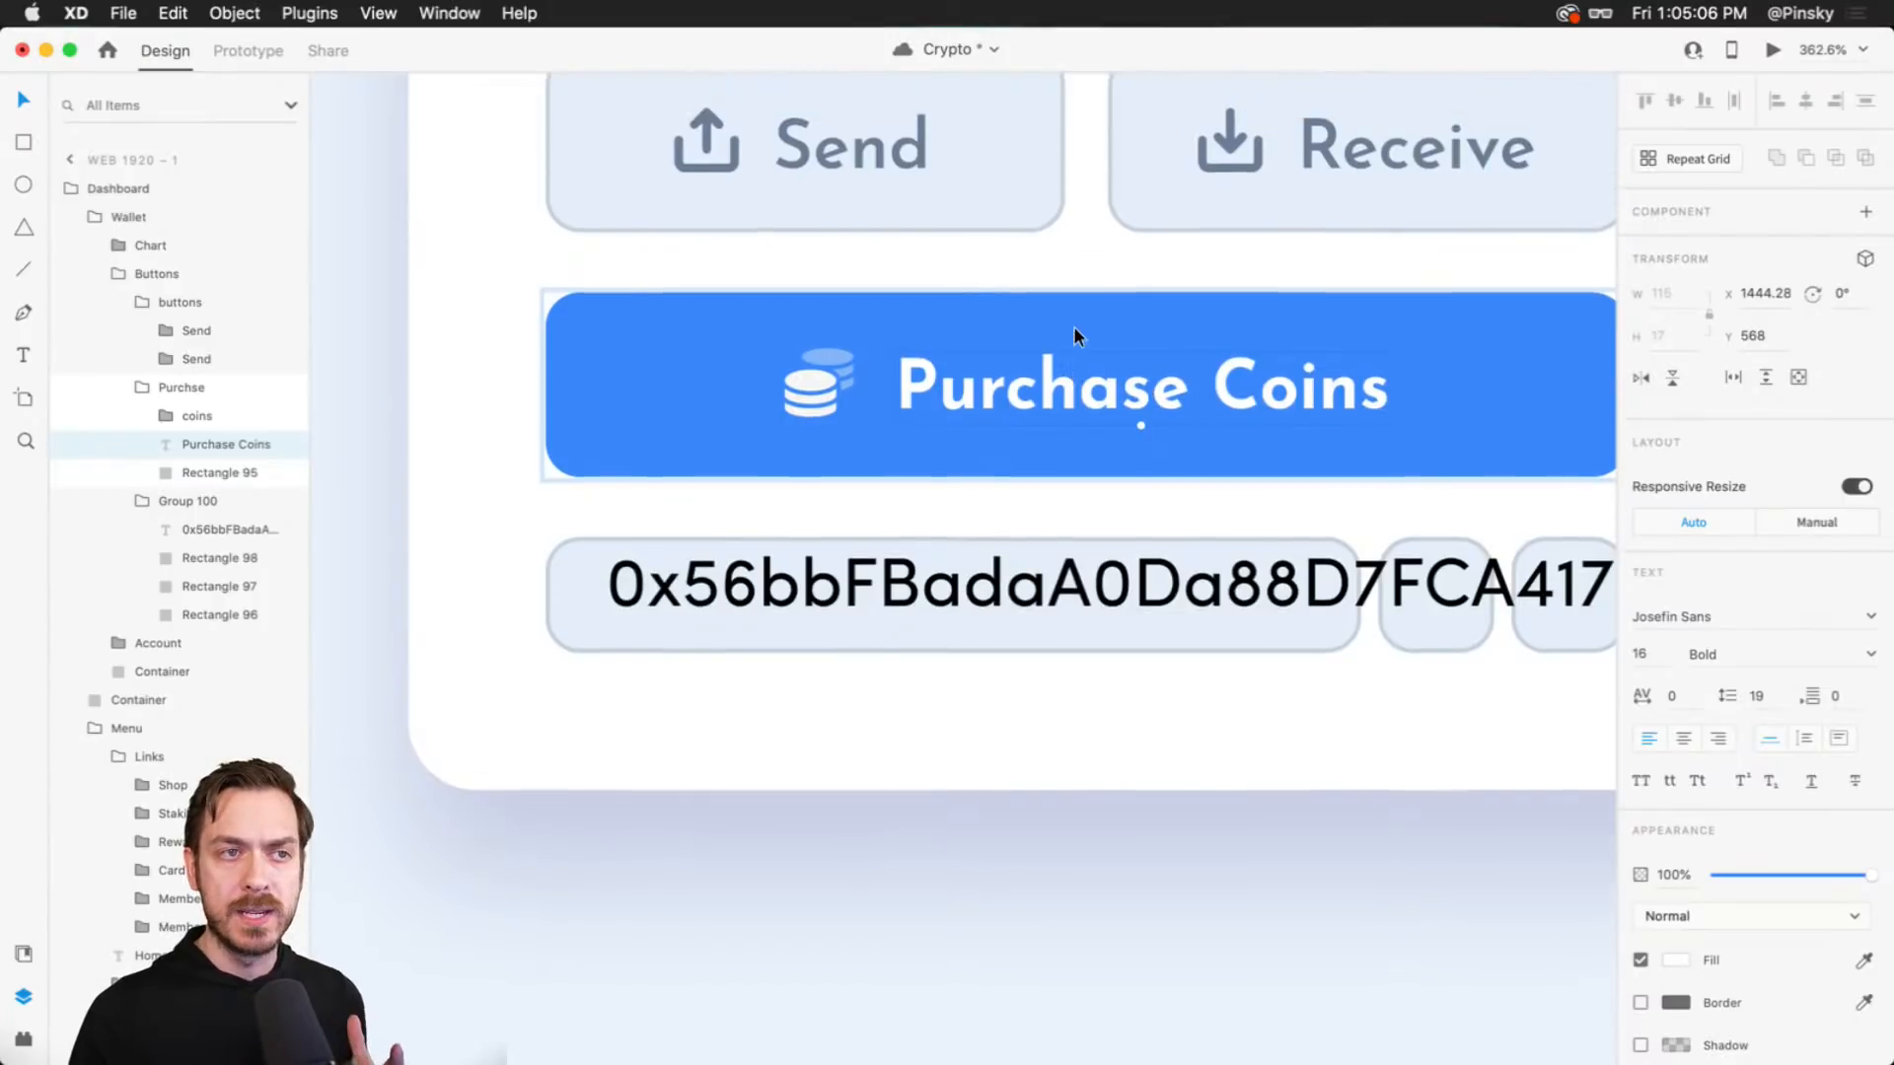
click(845, 185)
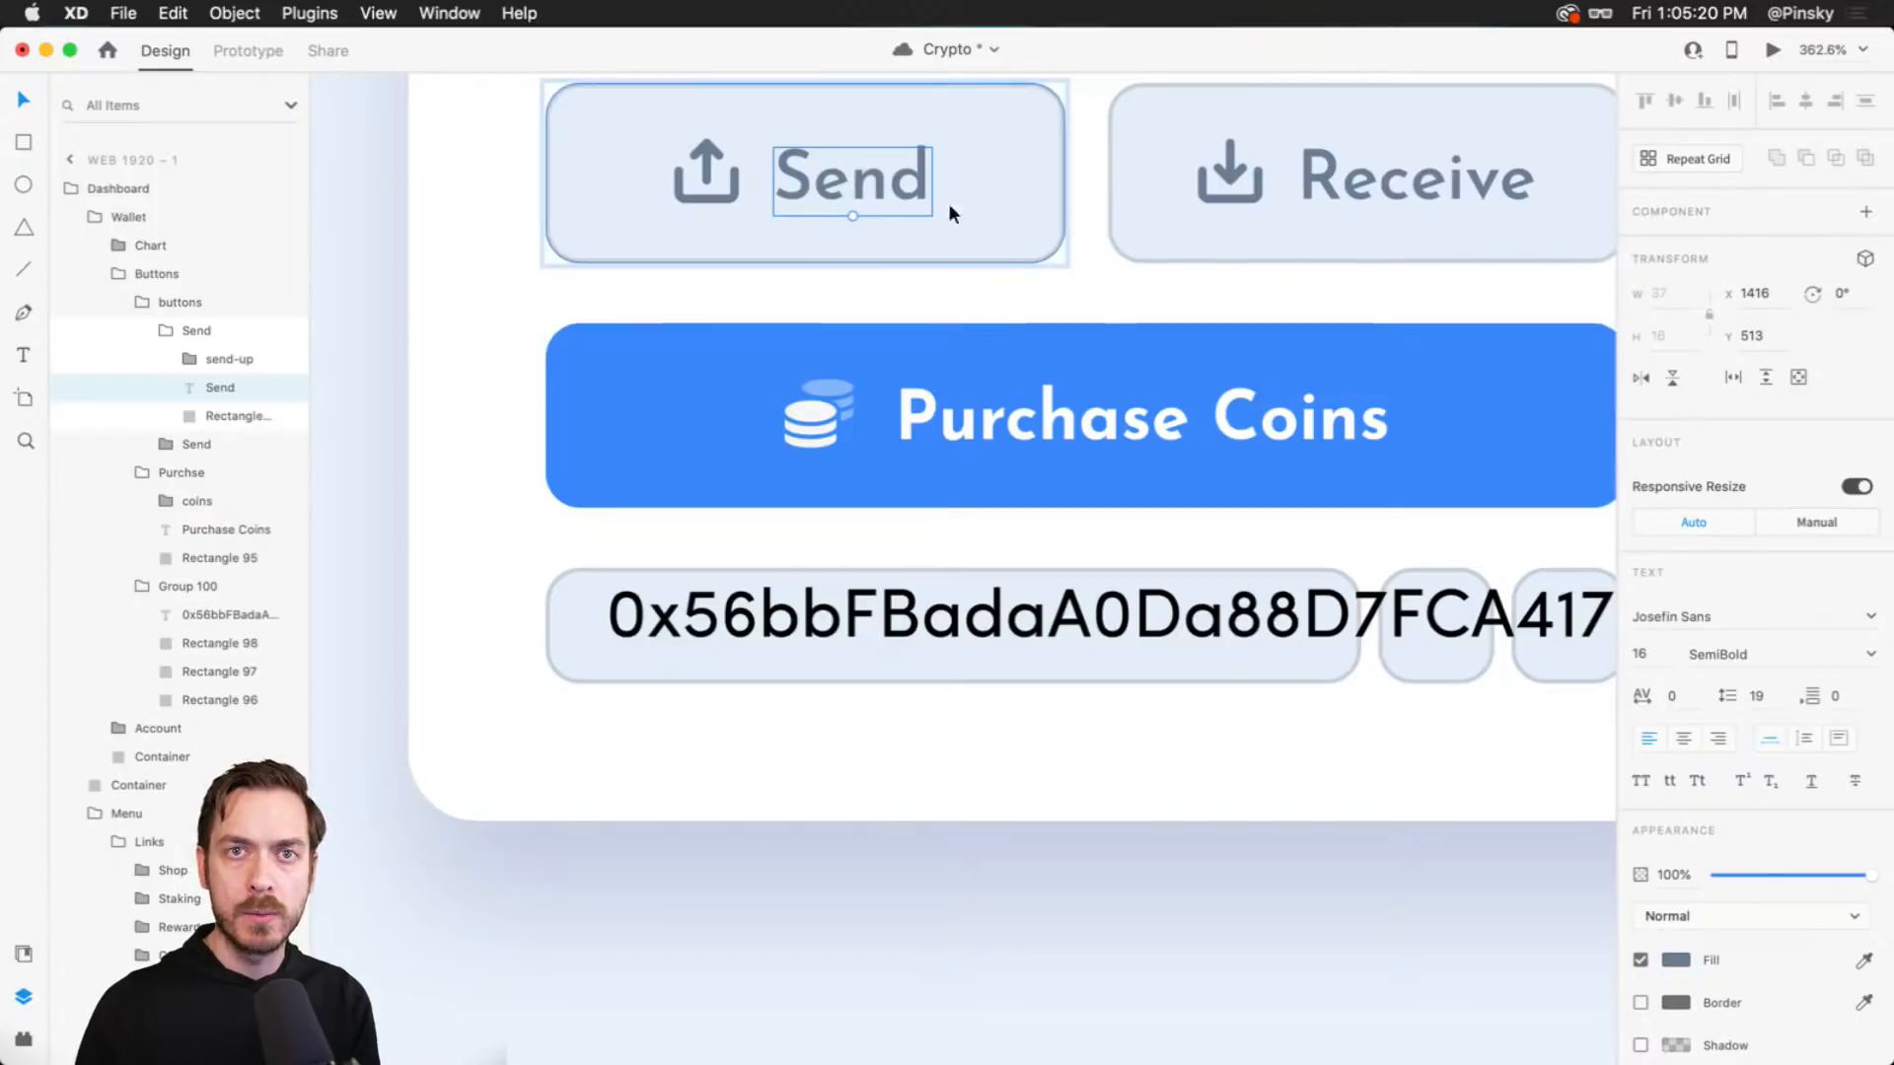
- Set the font of the wallet address text beneath the Purchase Coins button to Avenir Next
drag(905, 614, 847, 609)
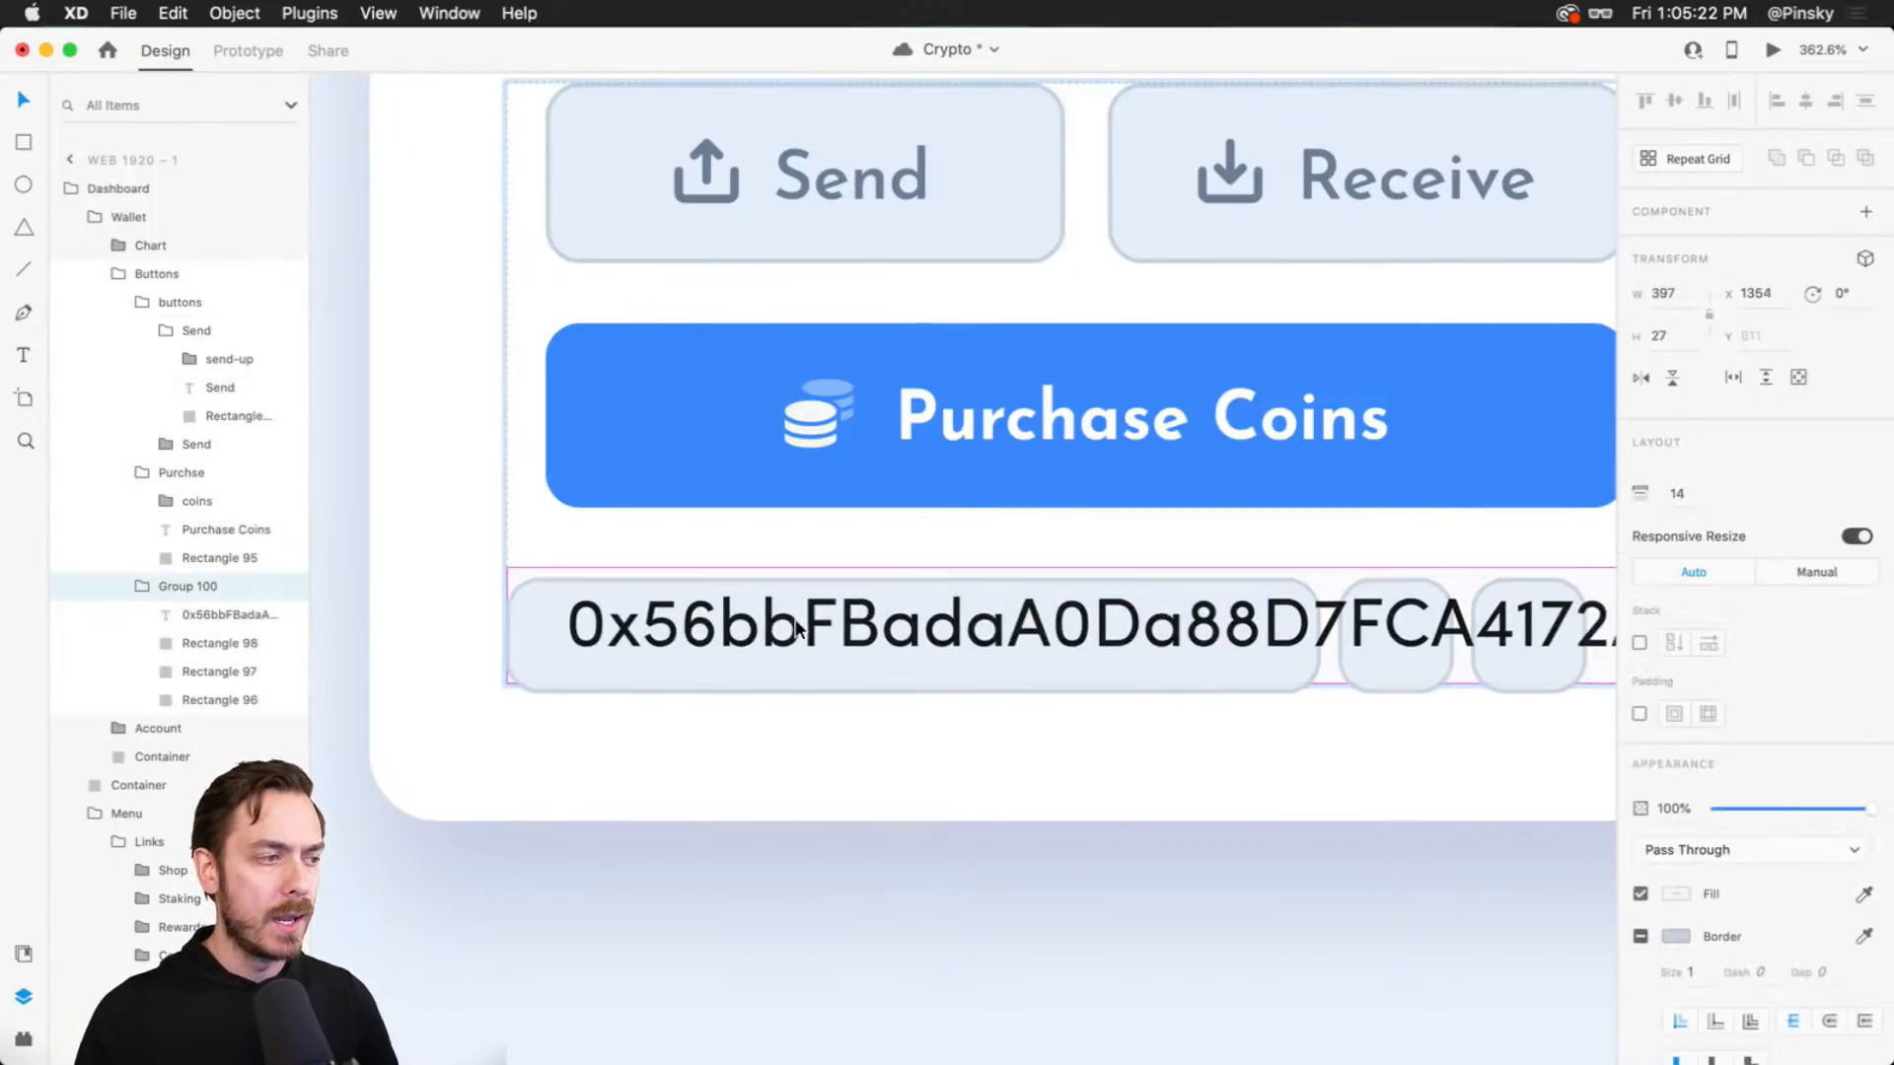
key(super+z)
double_click(847, 614)
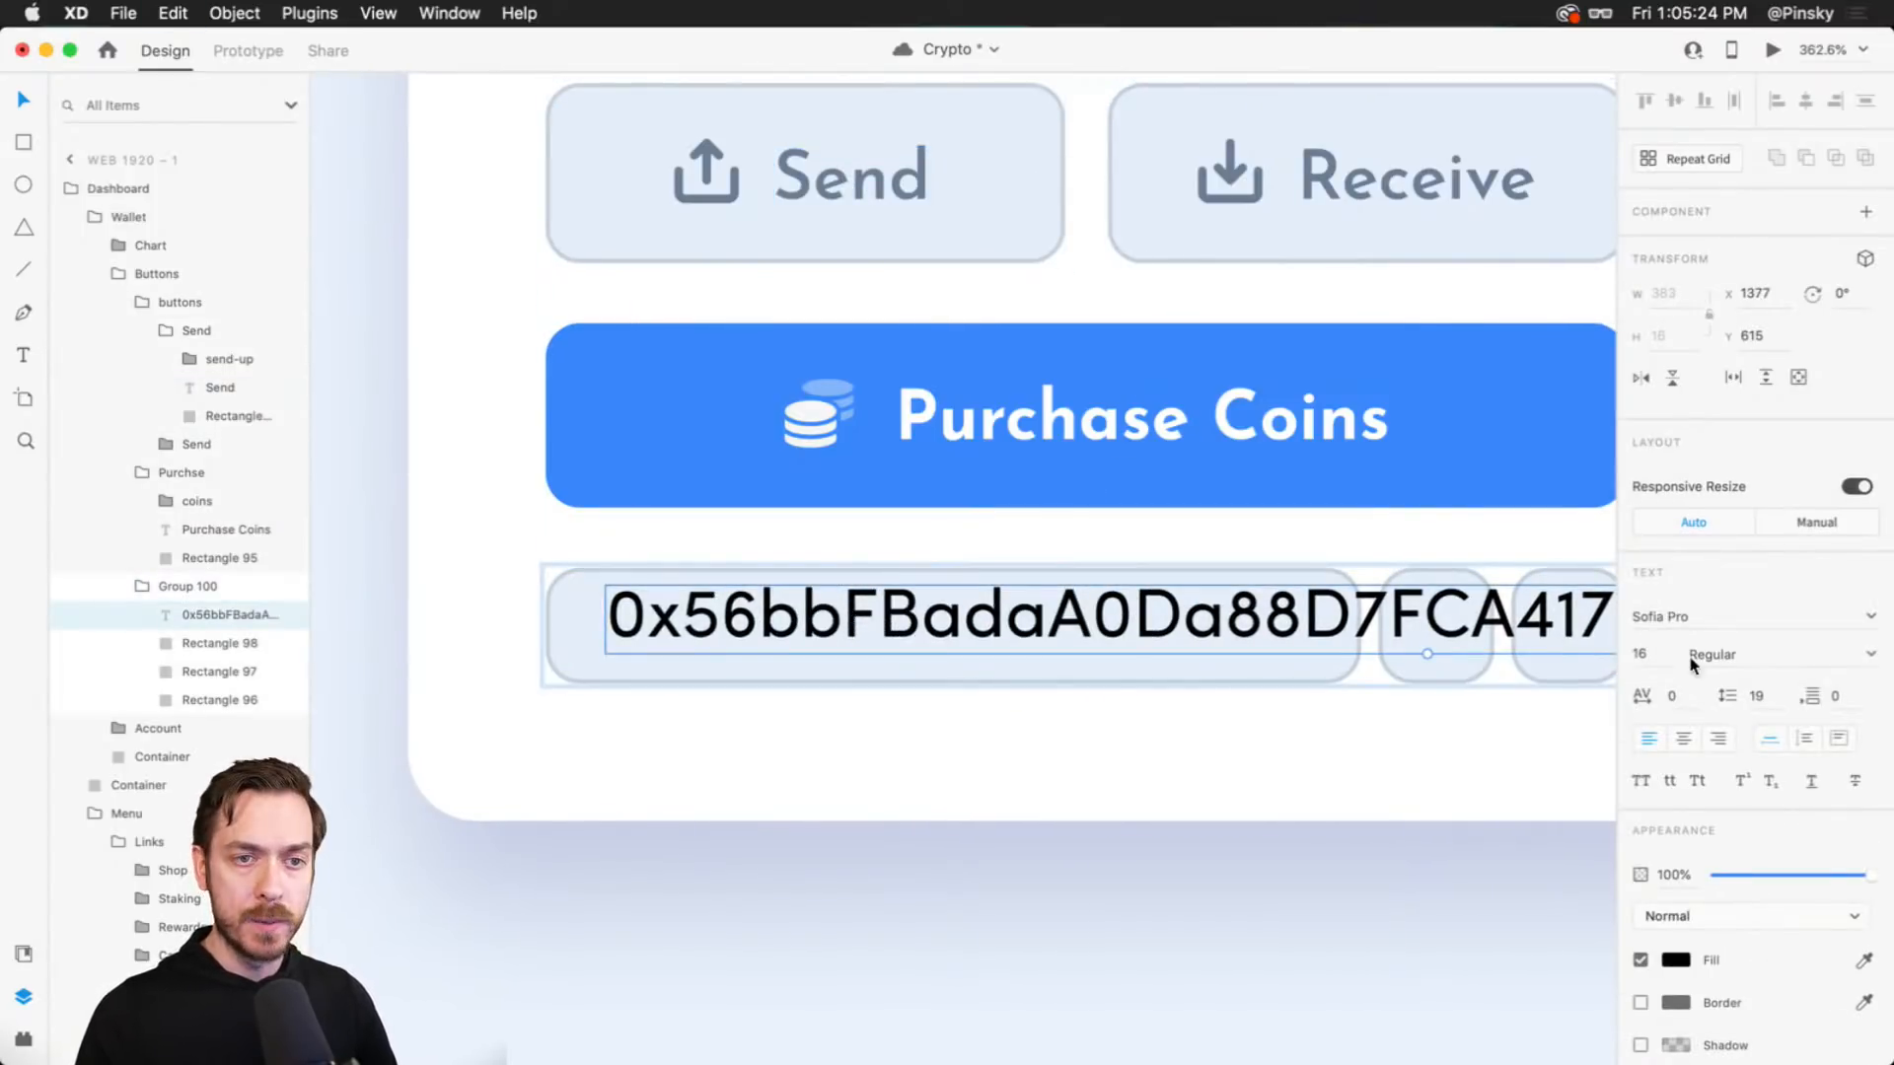
click(1697, 622)
text(Av)
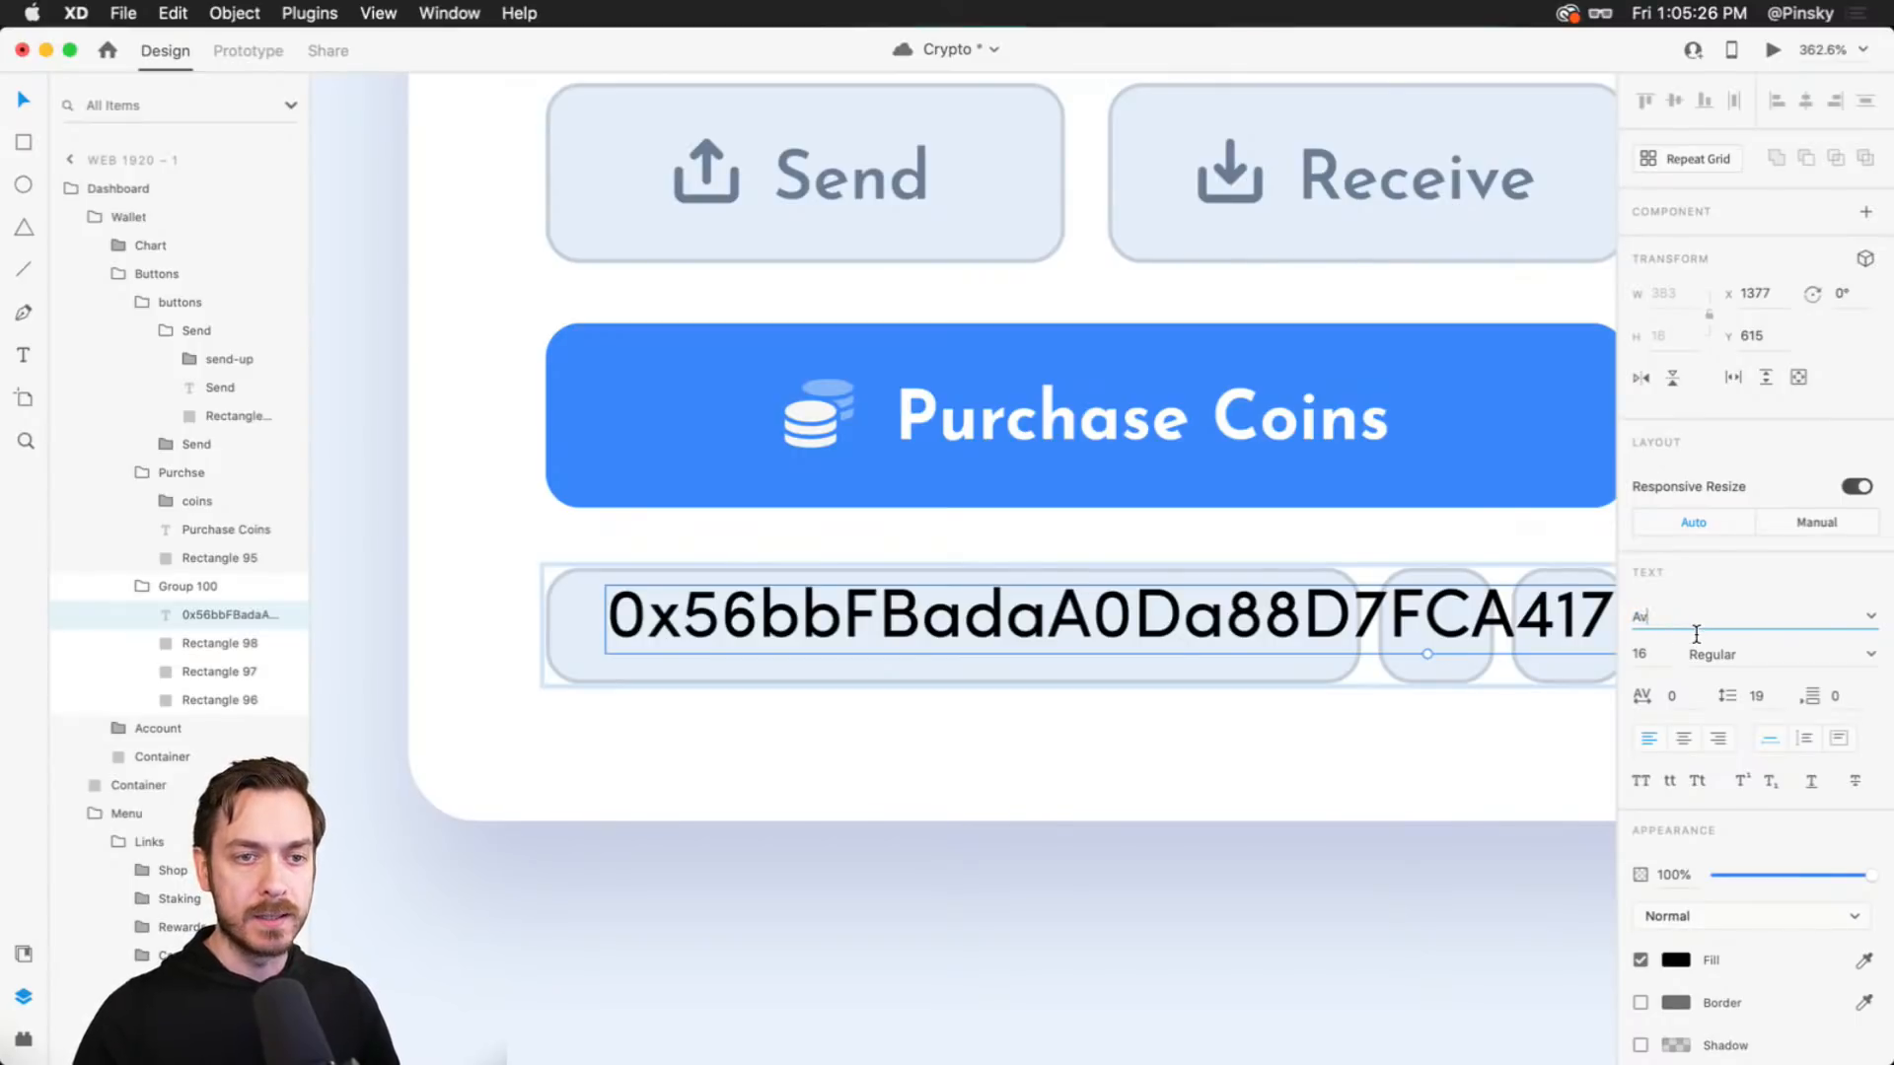
text(ner)
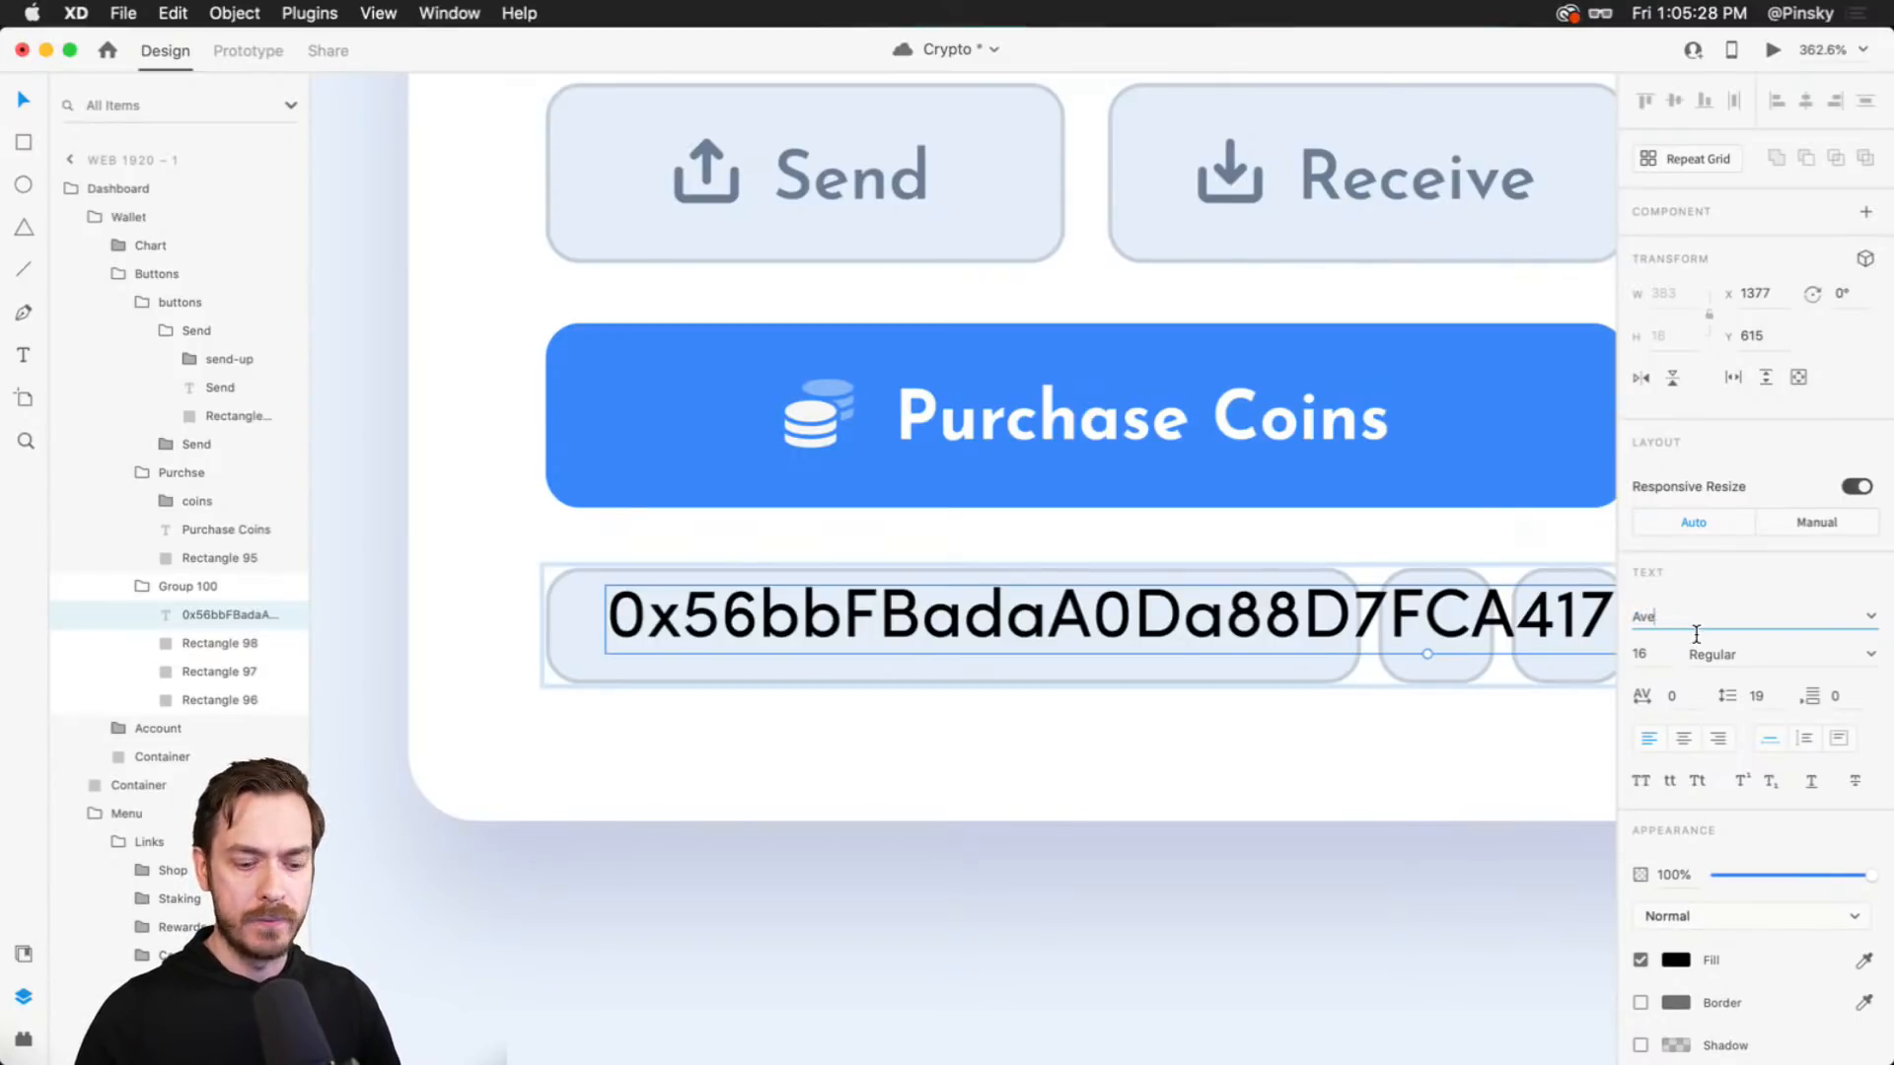
key(Down)
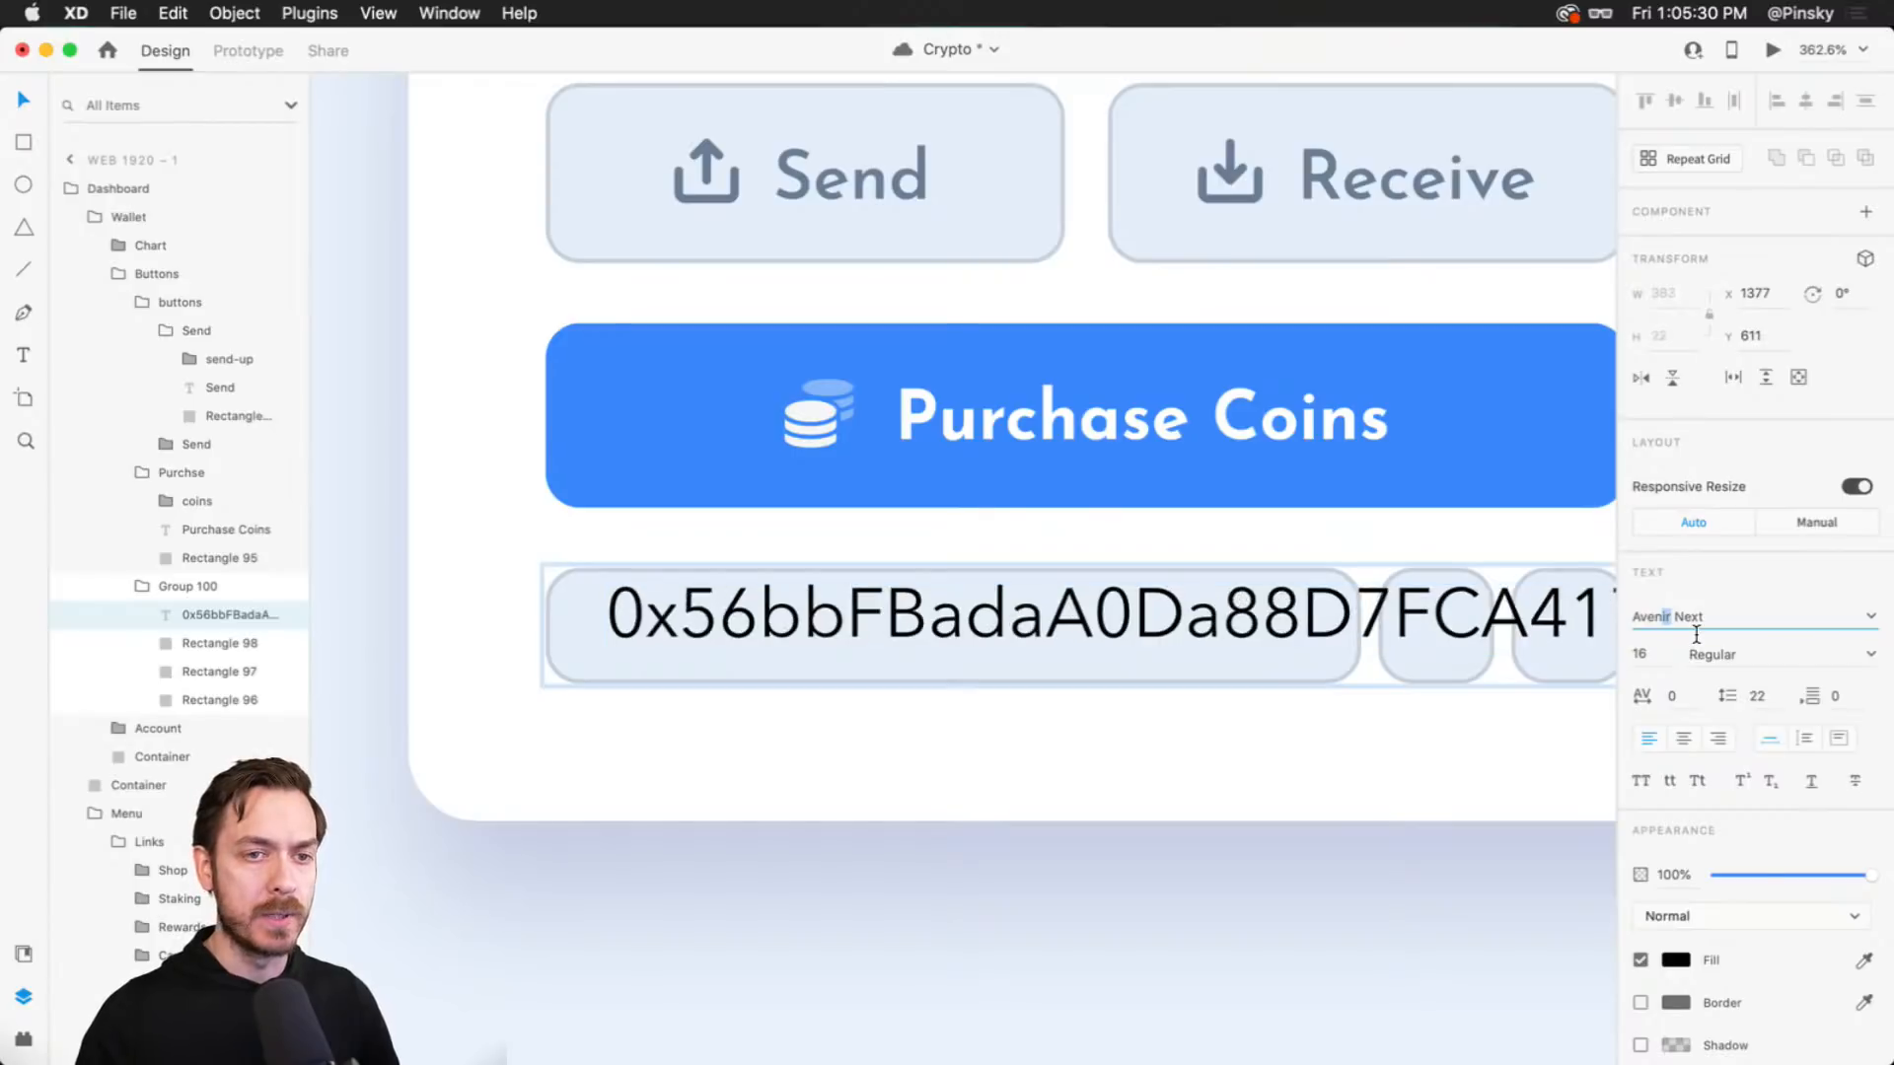
key(Return)
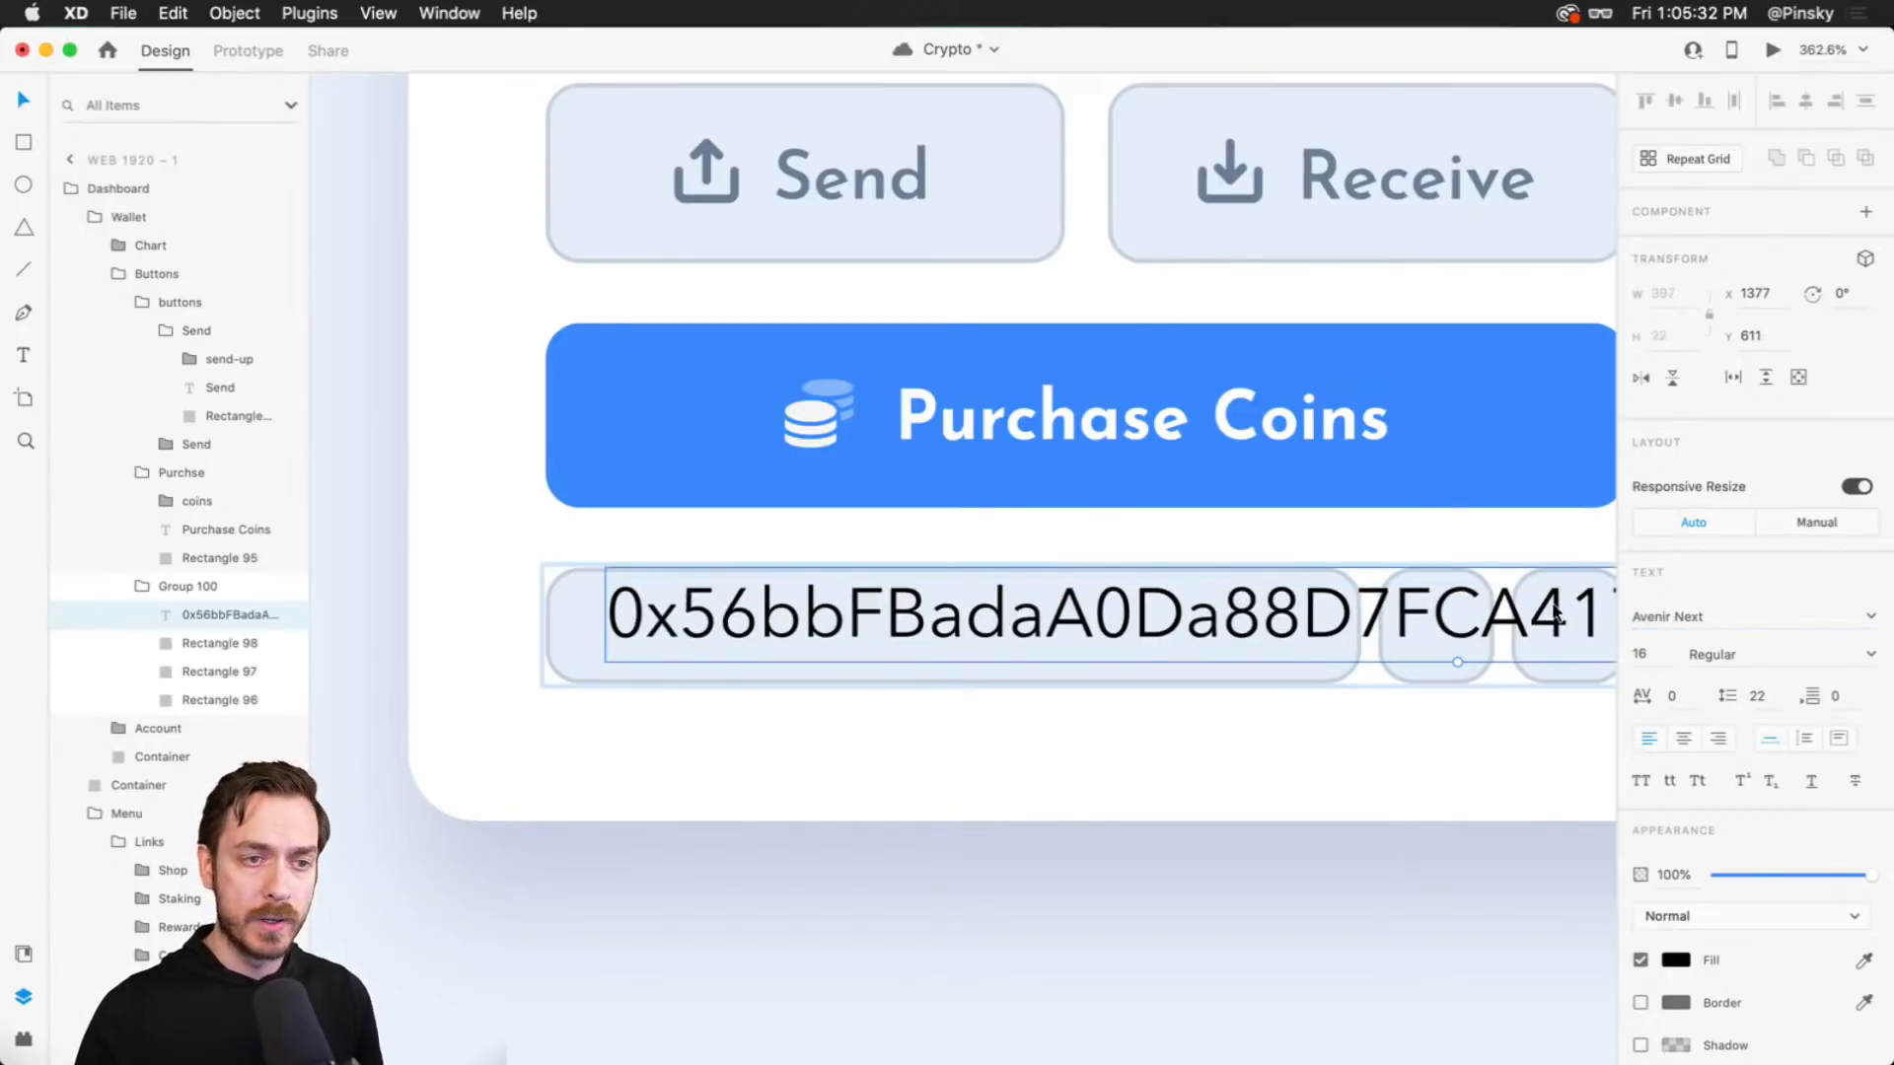
- Move the wallet address text to X 1374, Y 614 so it sits vertically centred in its long box
drag(1224, 611, 1212, 623)
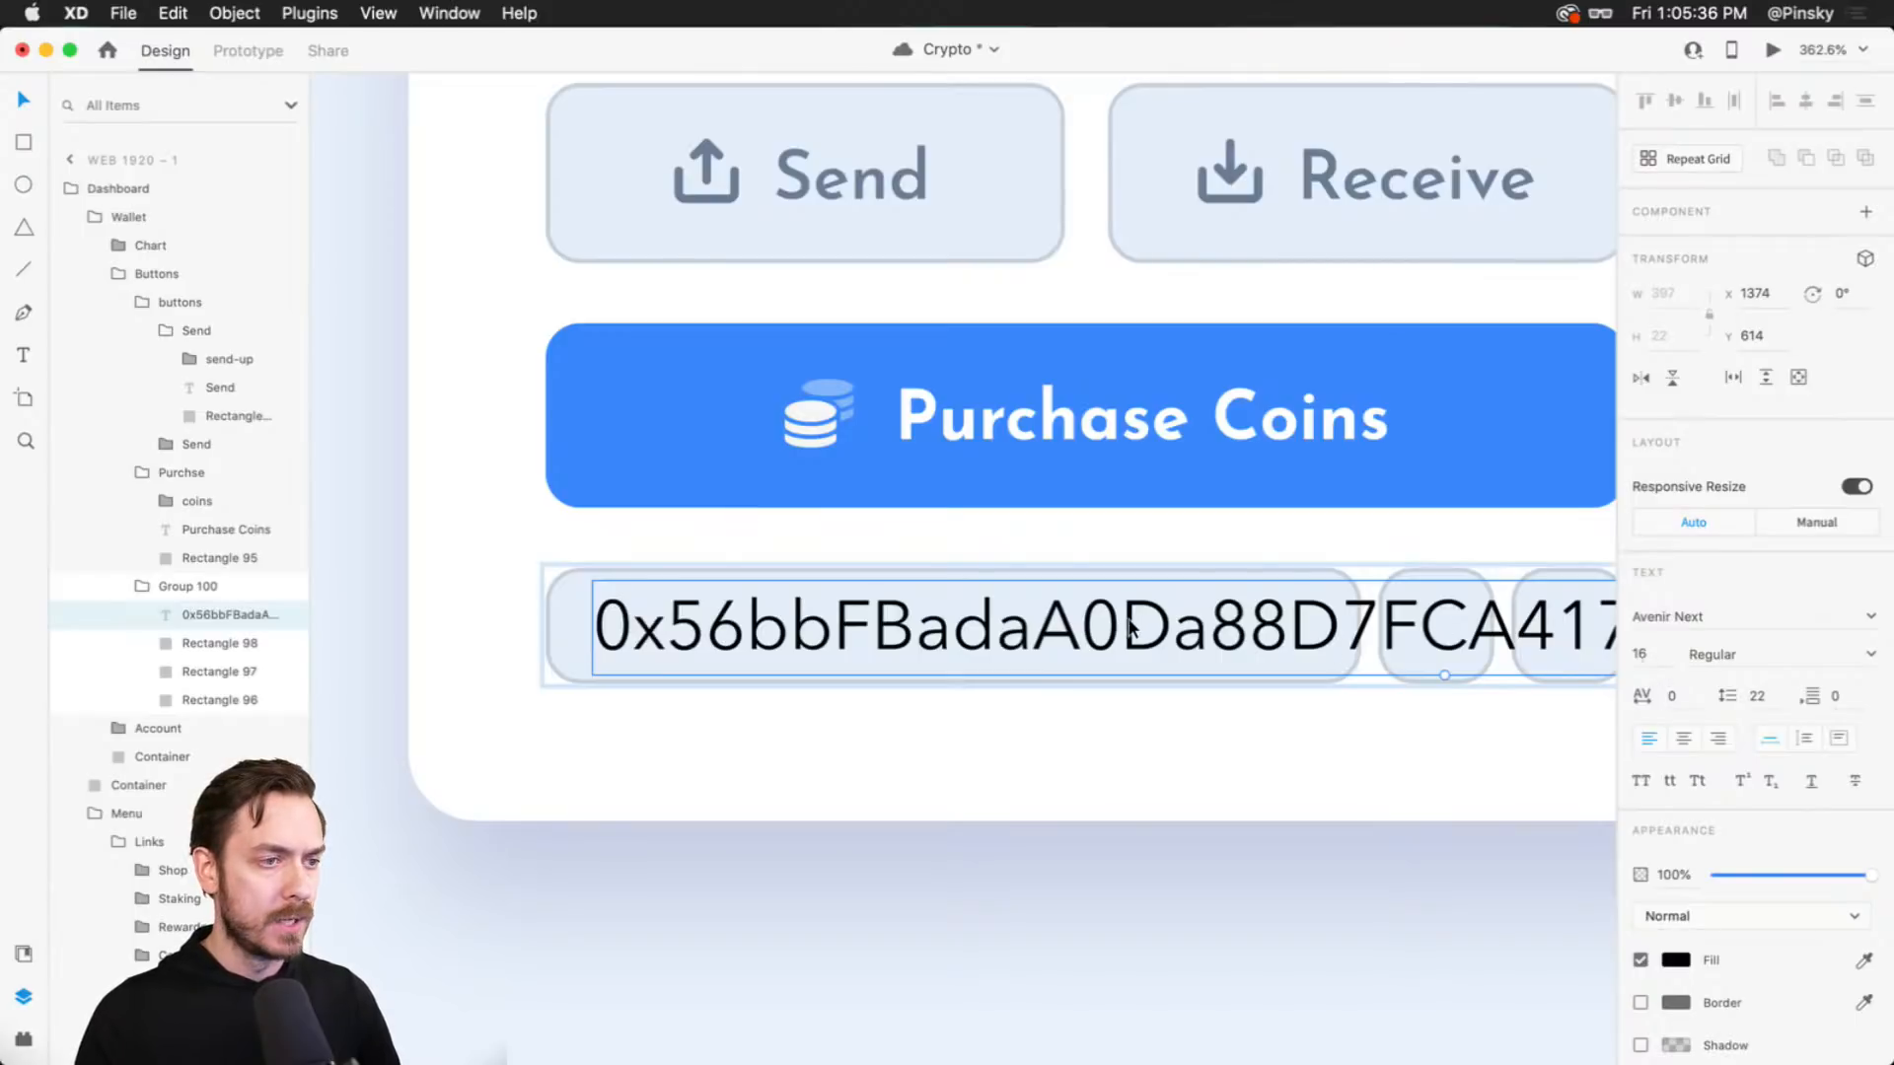
scroll(1129, 626, down, 5)
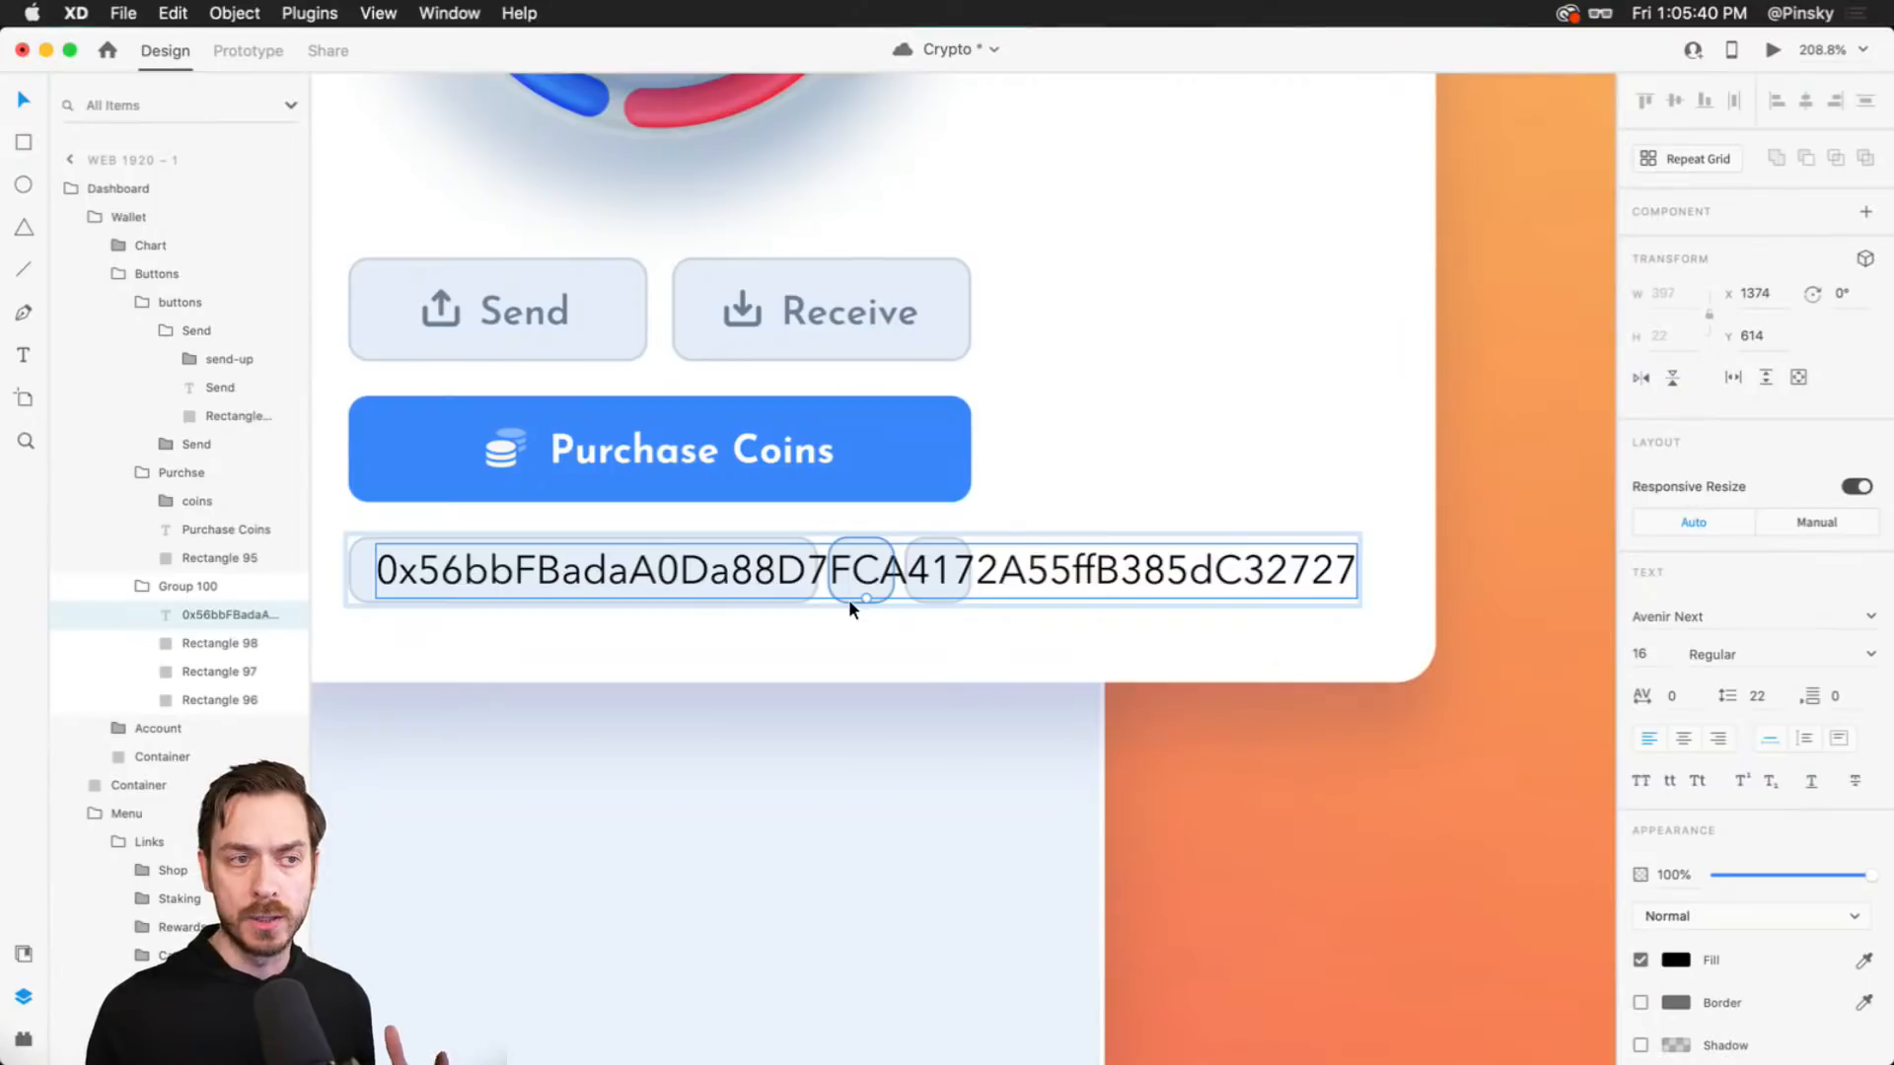
scroll(682, 580, down, 5)
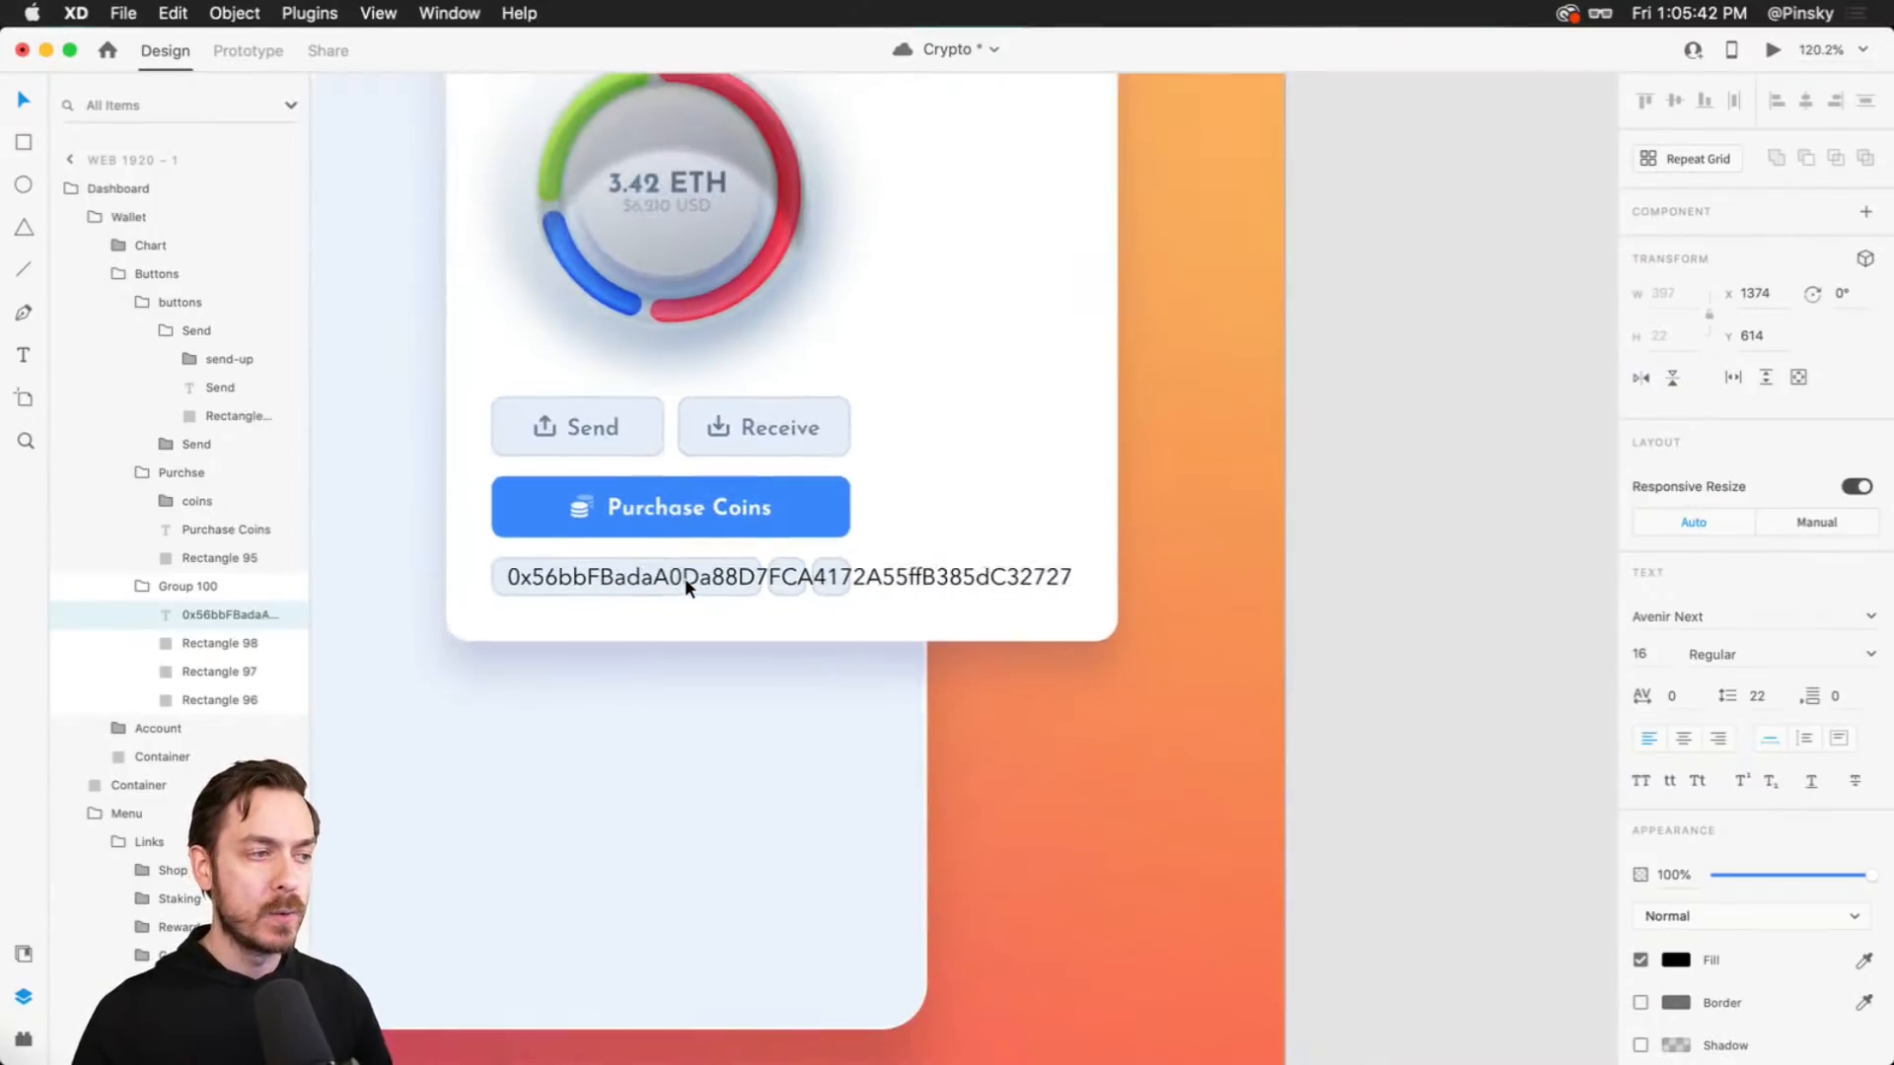
scroll(683, 580, up, 7)
drag(683, 580, 970, 571)
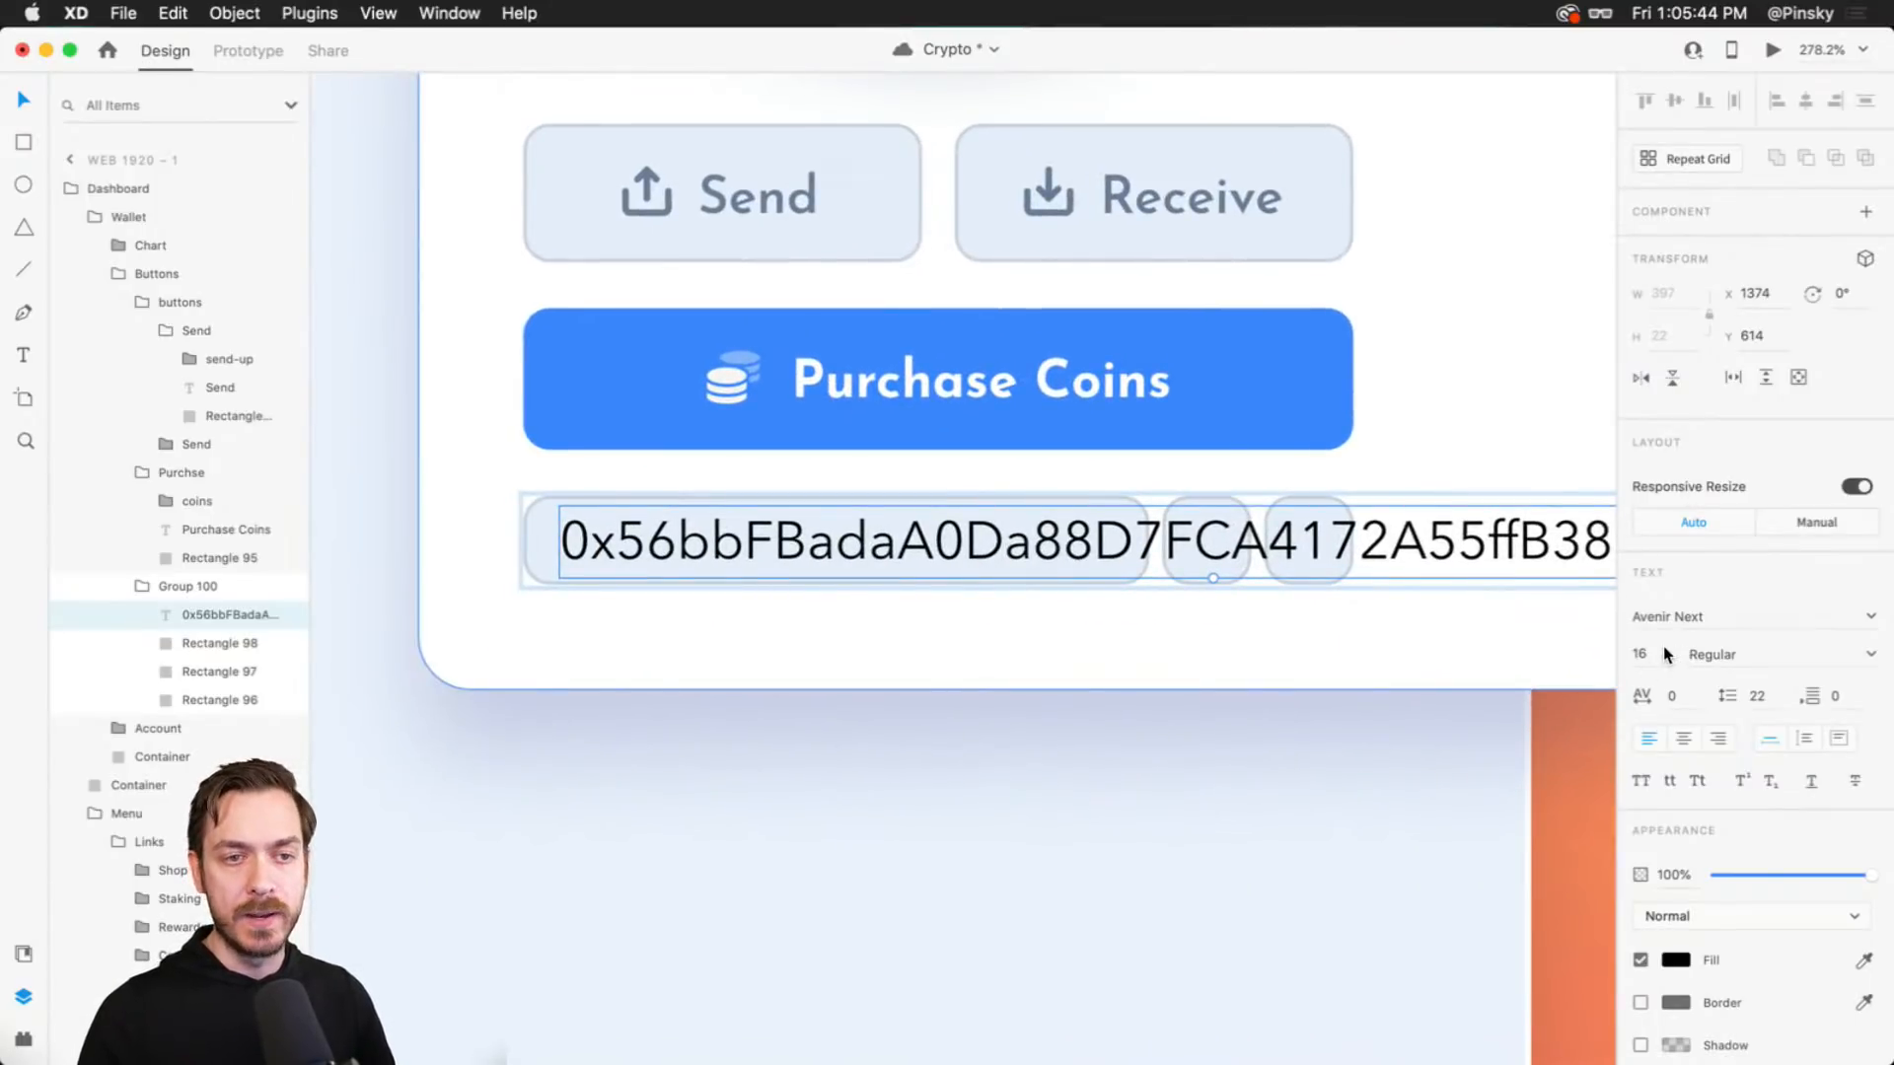
- Try reducing the wallet address text's font size to 9, and set it back to 16
click(1651, 659)
key(shift+Down)
key(shift+Up)
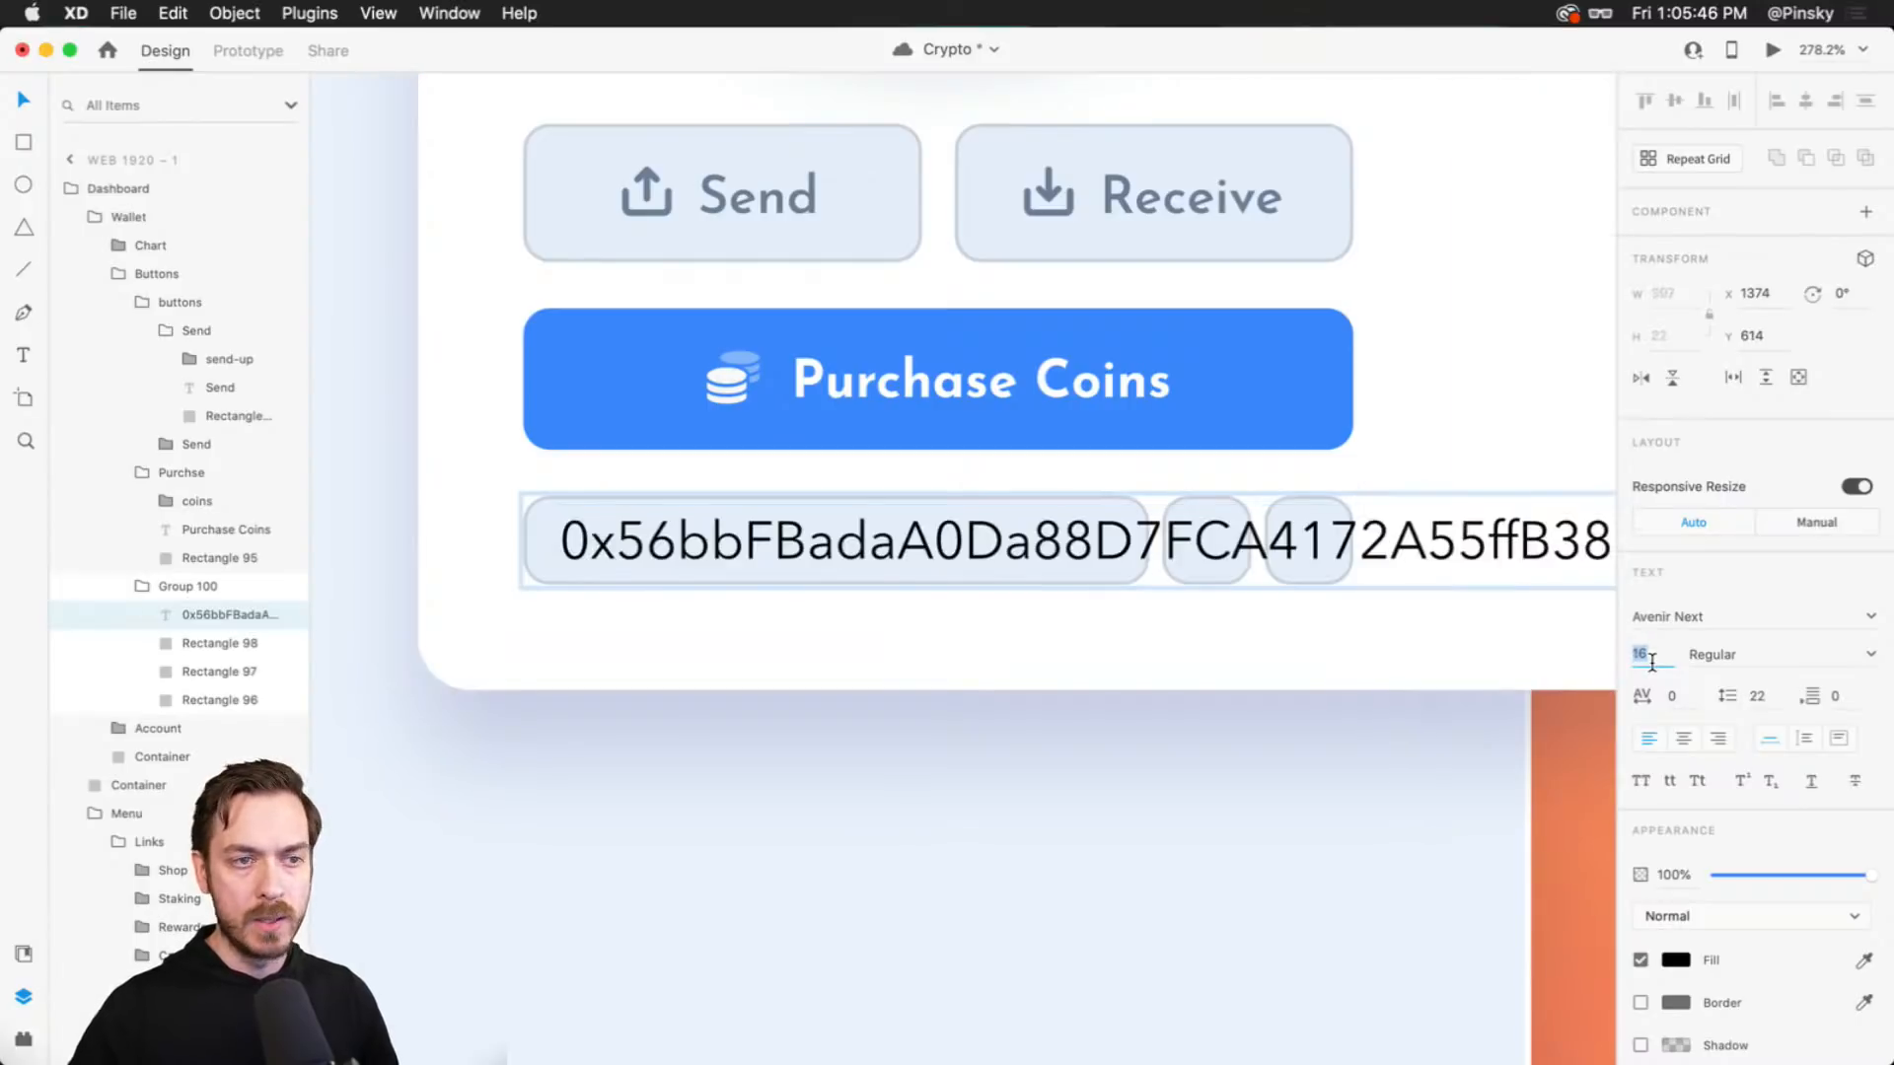
key(Down)
key(Down)
key(Down)
key(Down)
key(Down)
key(Down)
key(Down)
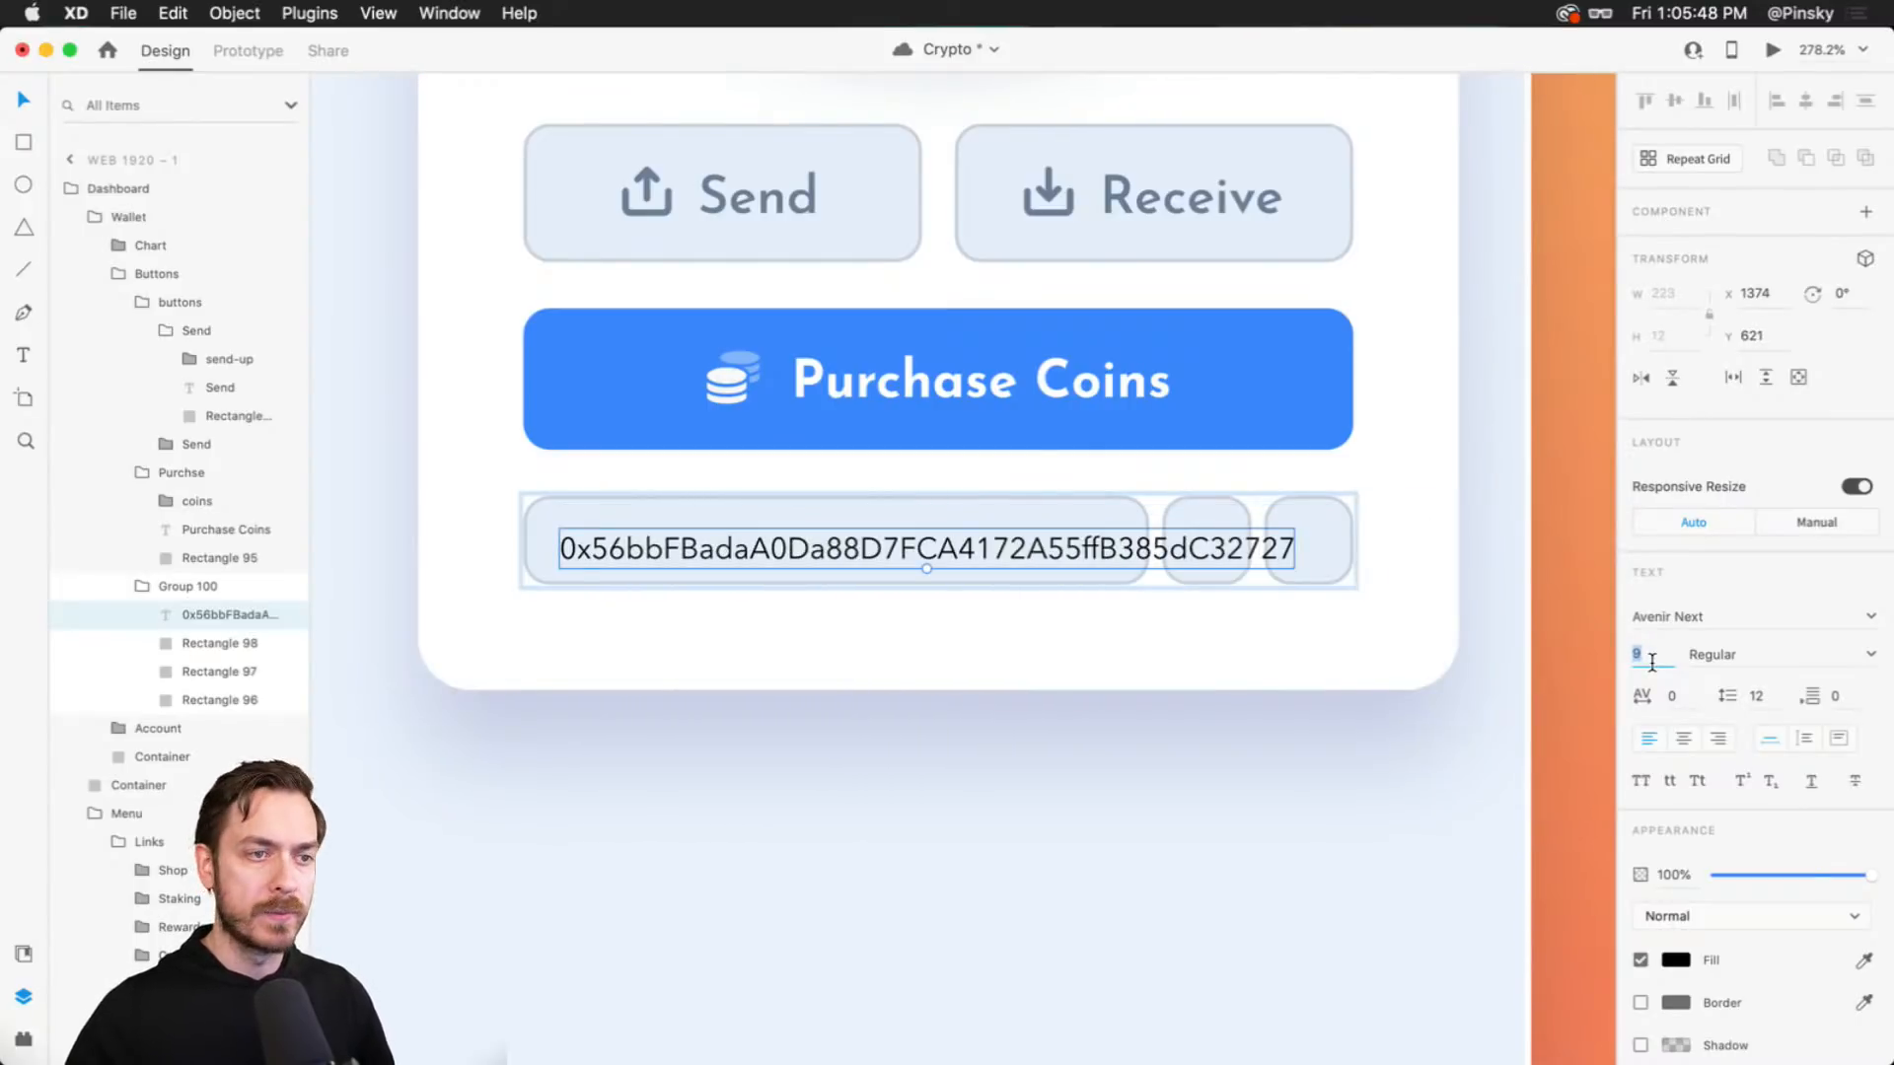
text(16)
key(Return)
- Rename the layer of the long box behind the wallet address as Address
scroll(847, 552, up, 3)
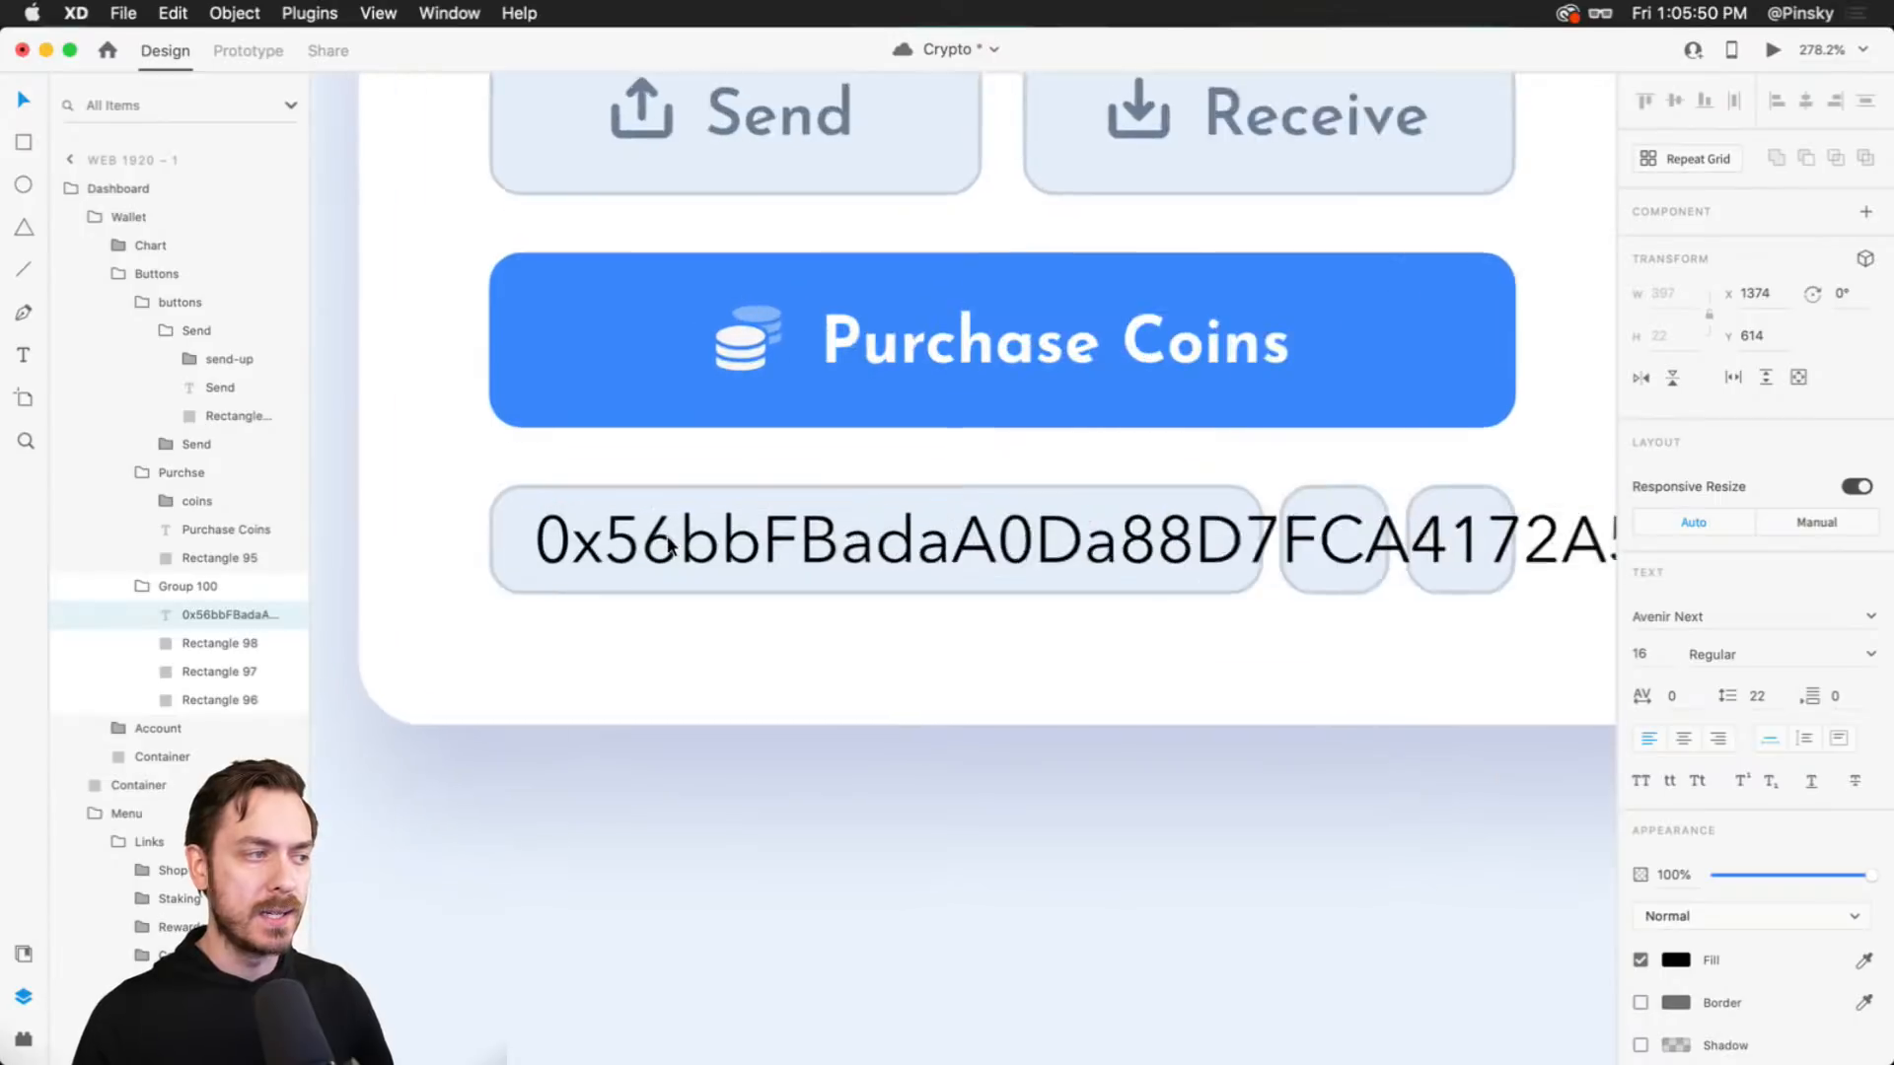
scroll(793, 533, left, 2)
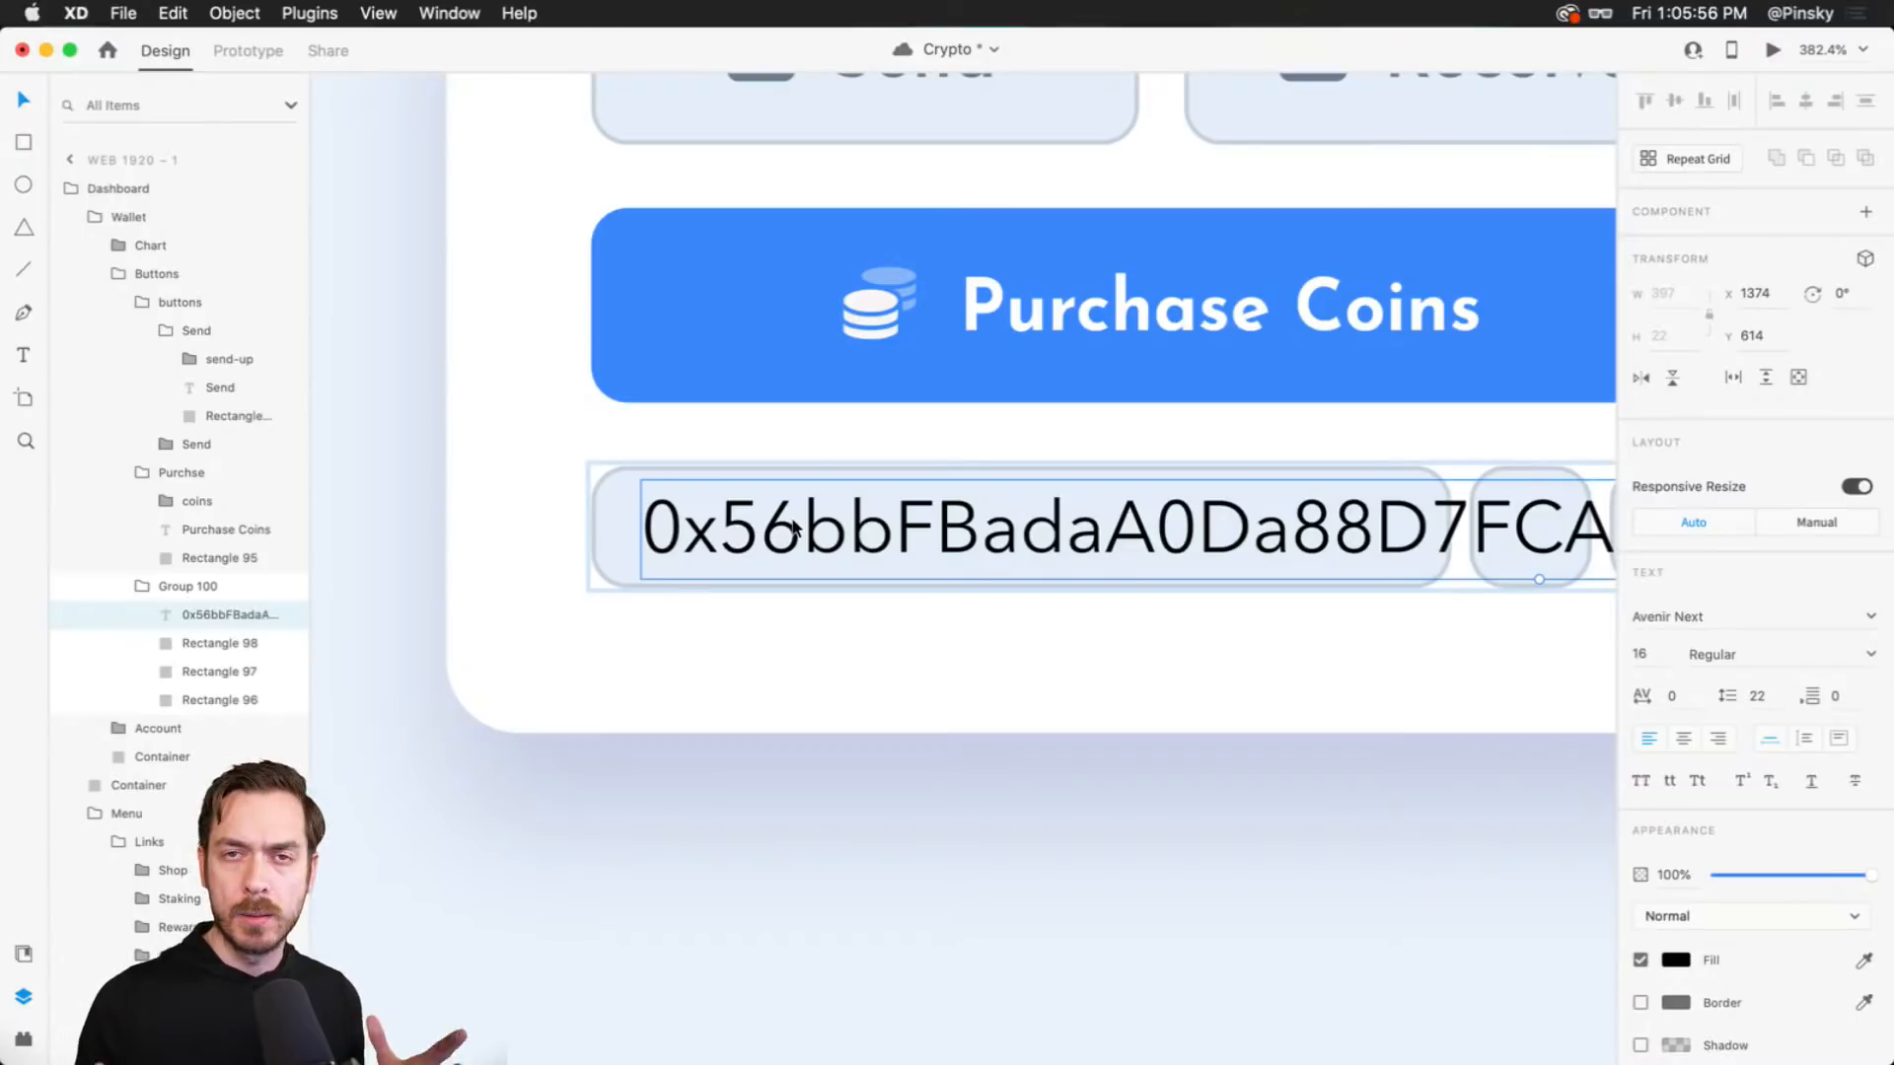
click(677, 470)
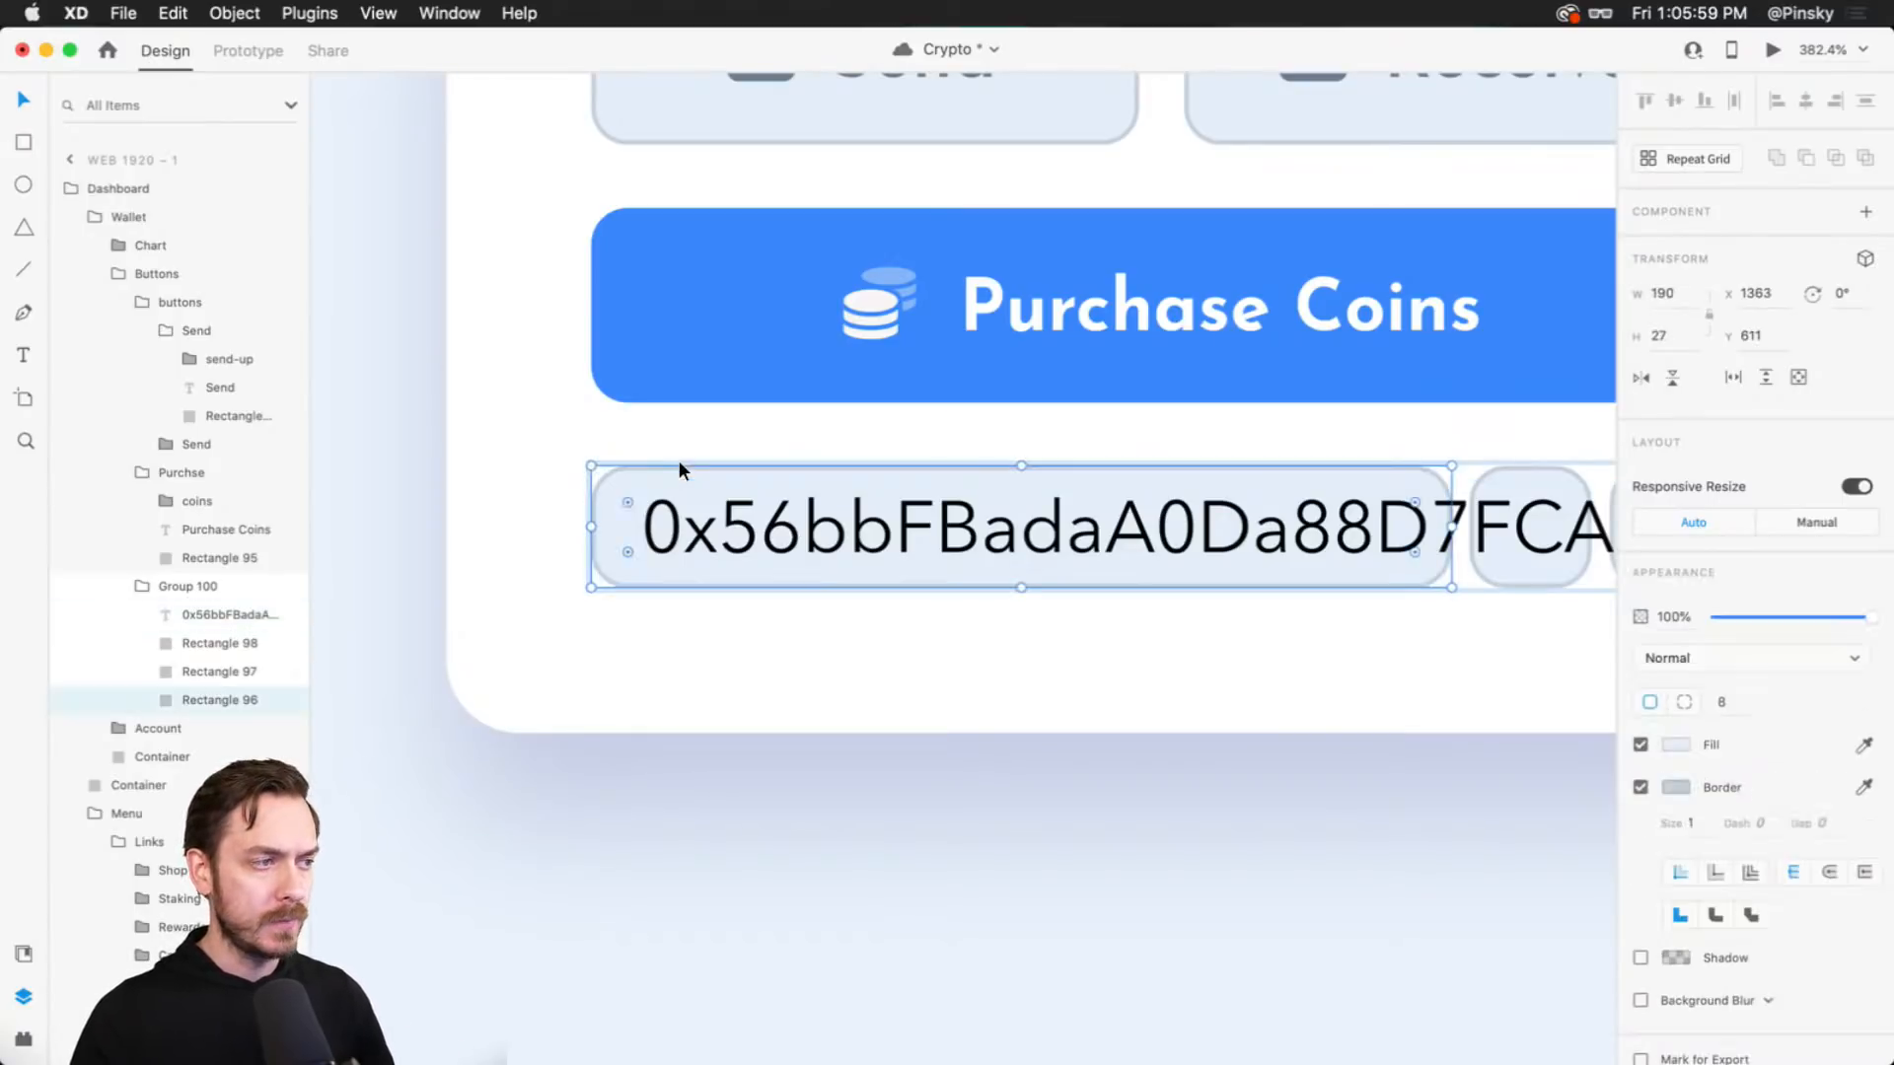
double_click(195, 700)
text(Address)
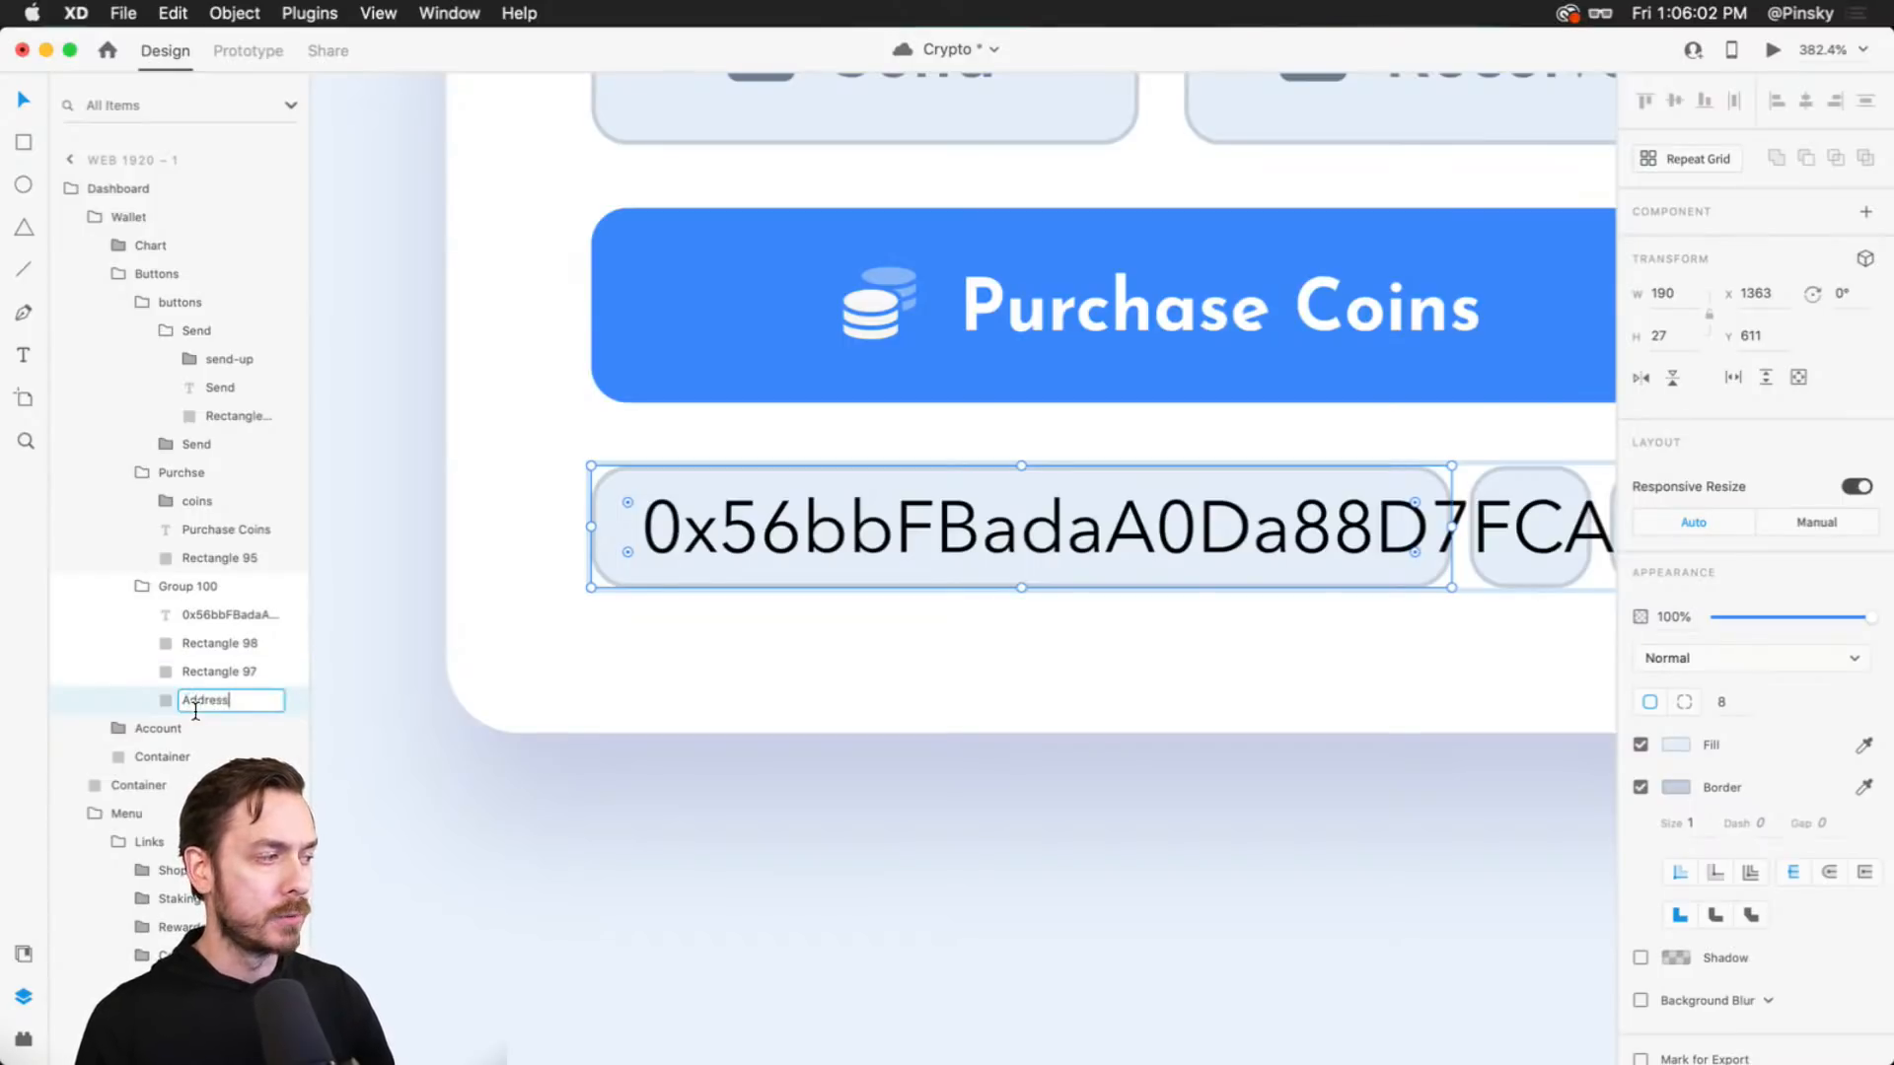
key(Return)
- Duplicate the Address box and place the copy directly above the wallet address text in the layer order
double_click(190, 701)
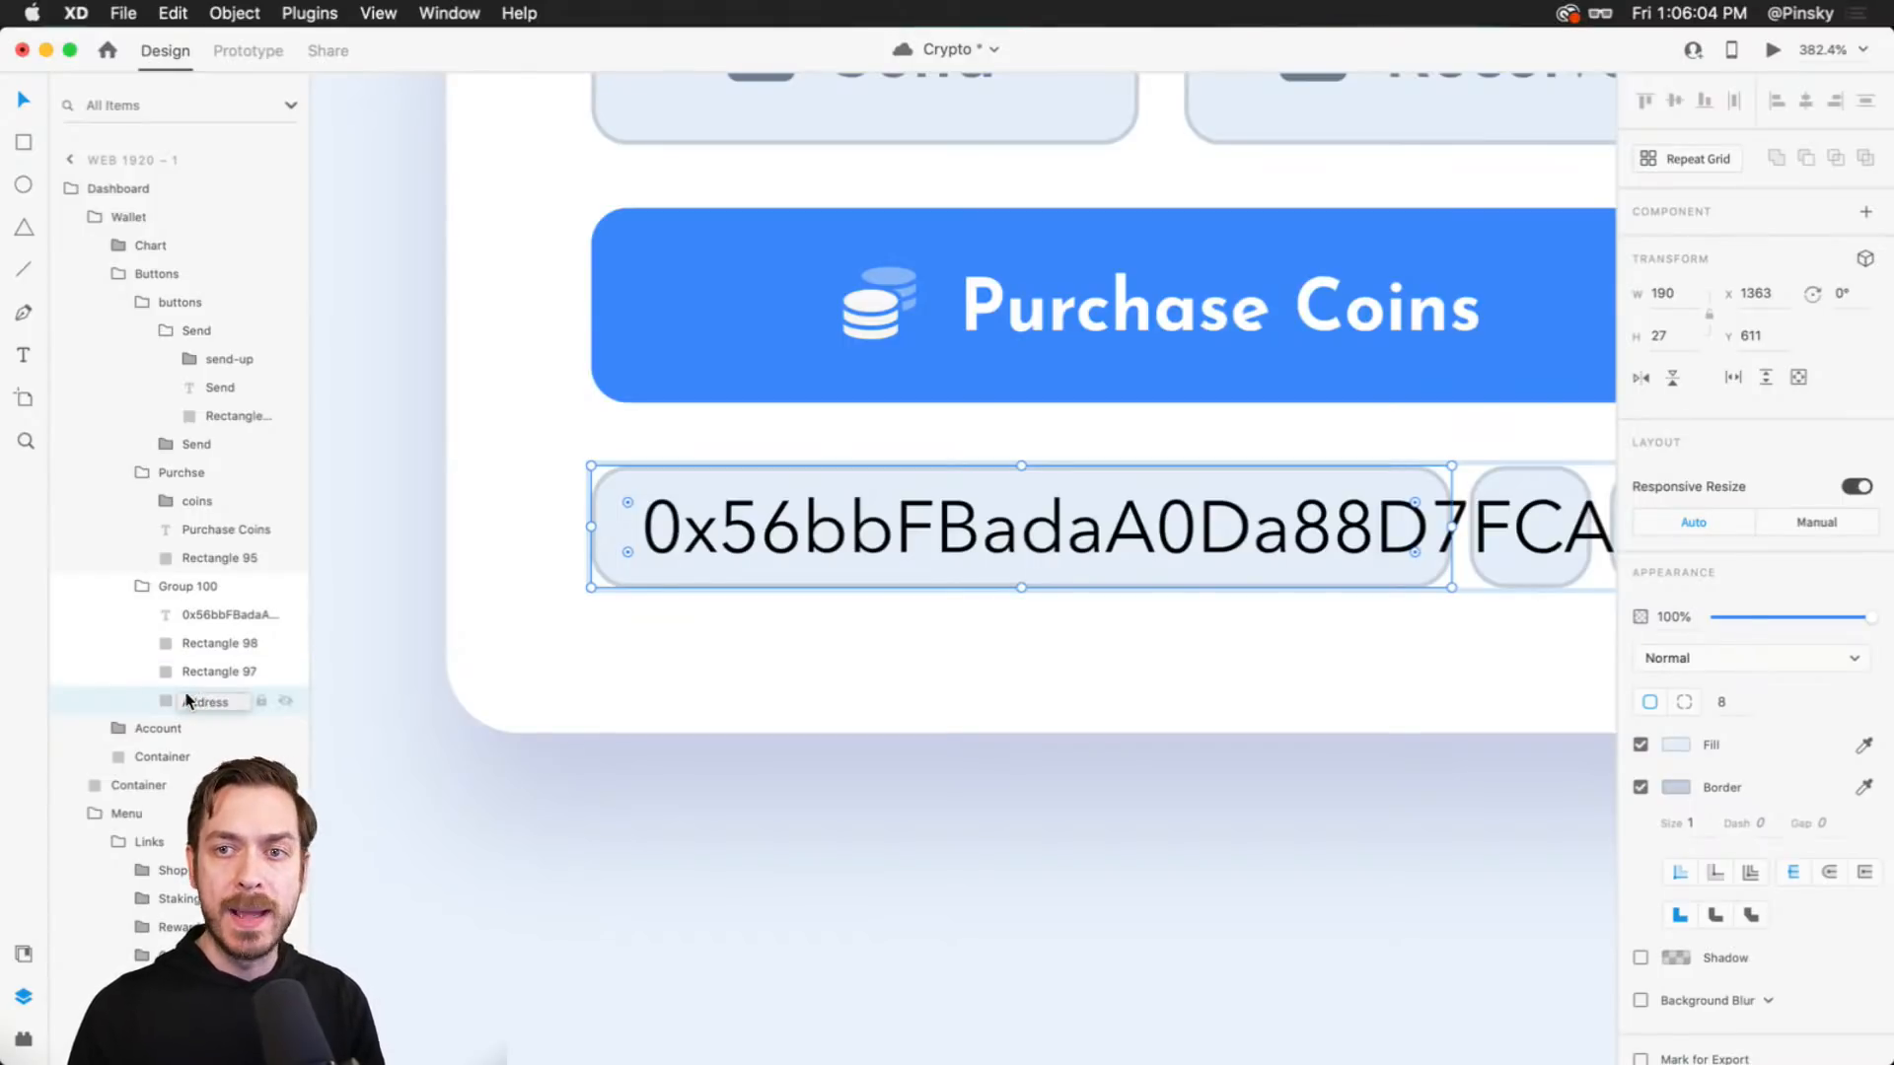
key(super+d)
drag(139, 702, 163, 607)
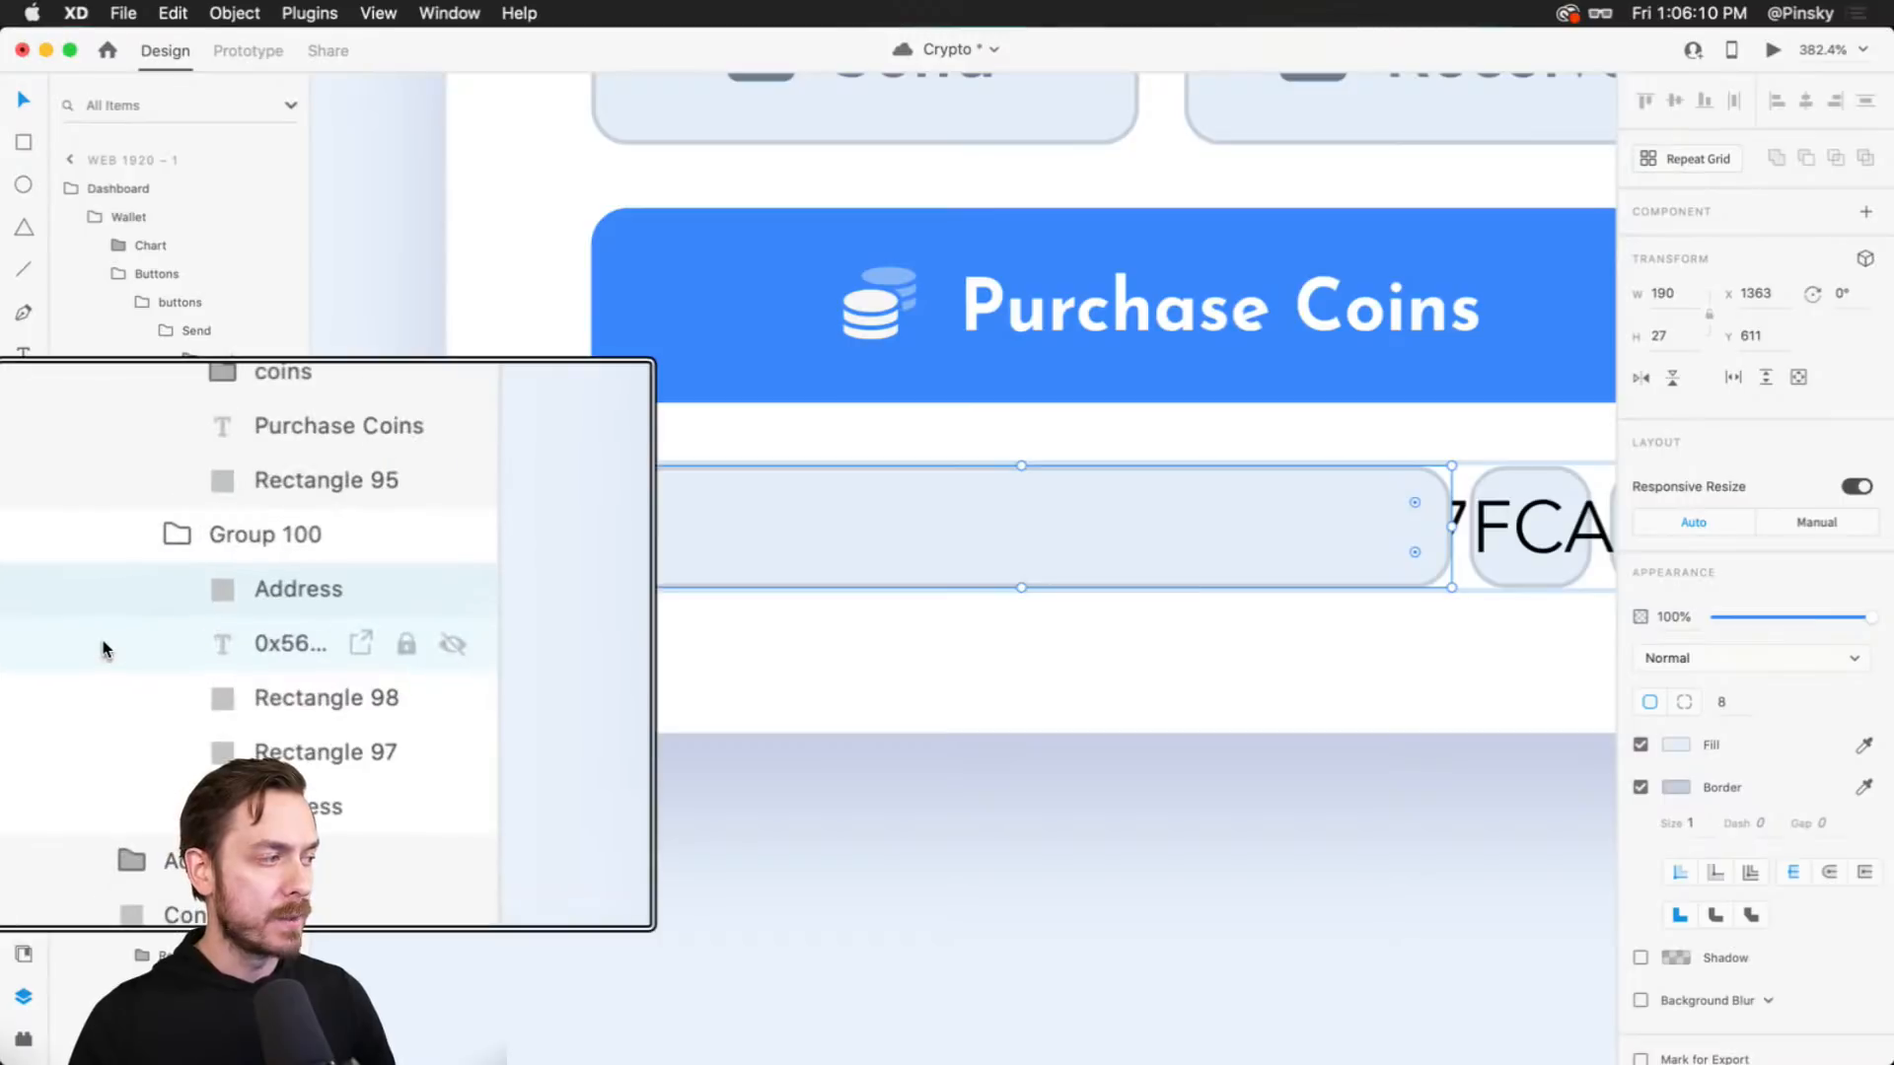
- Mask the wallet address text with the duplicated Address box as the mask shape, and save the document
shift+click(116, 648)
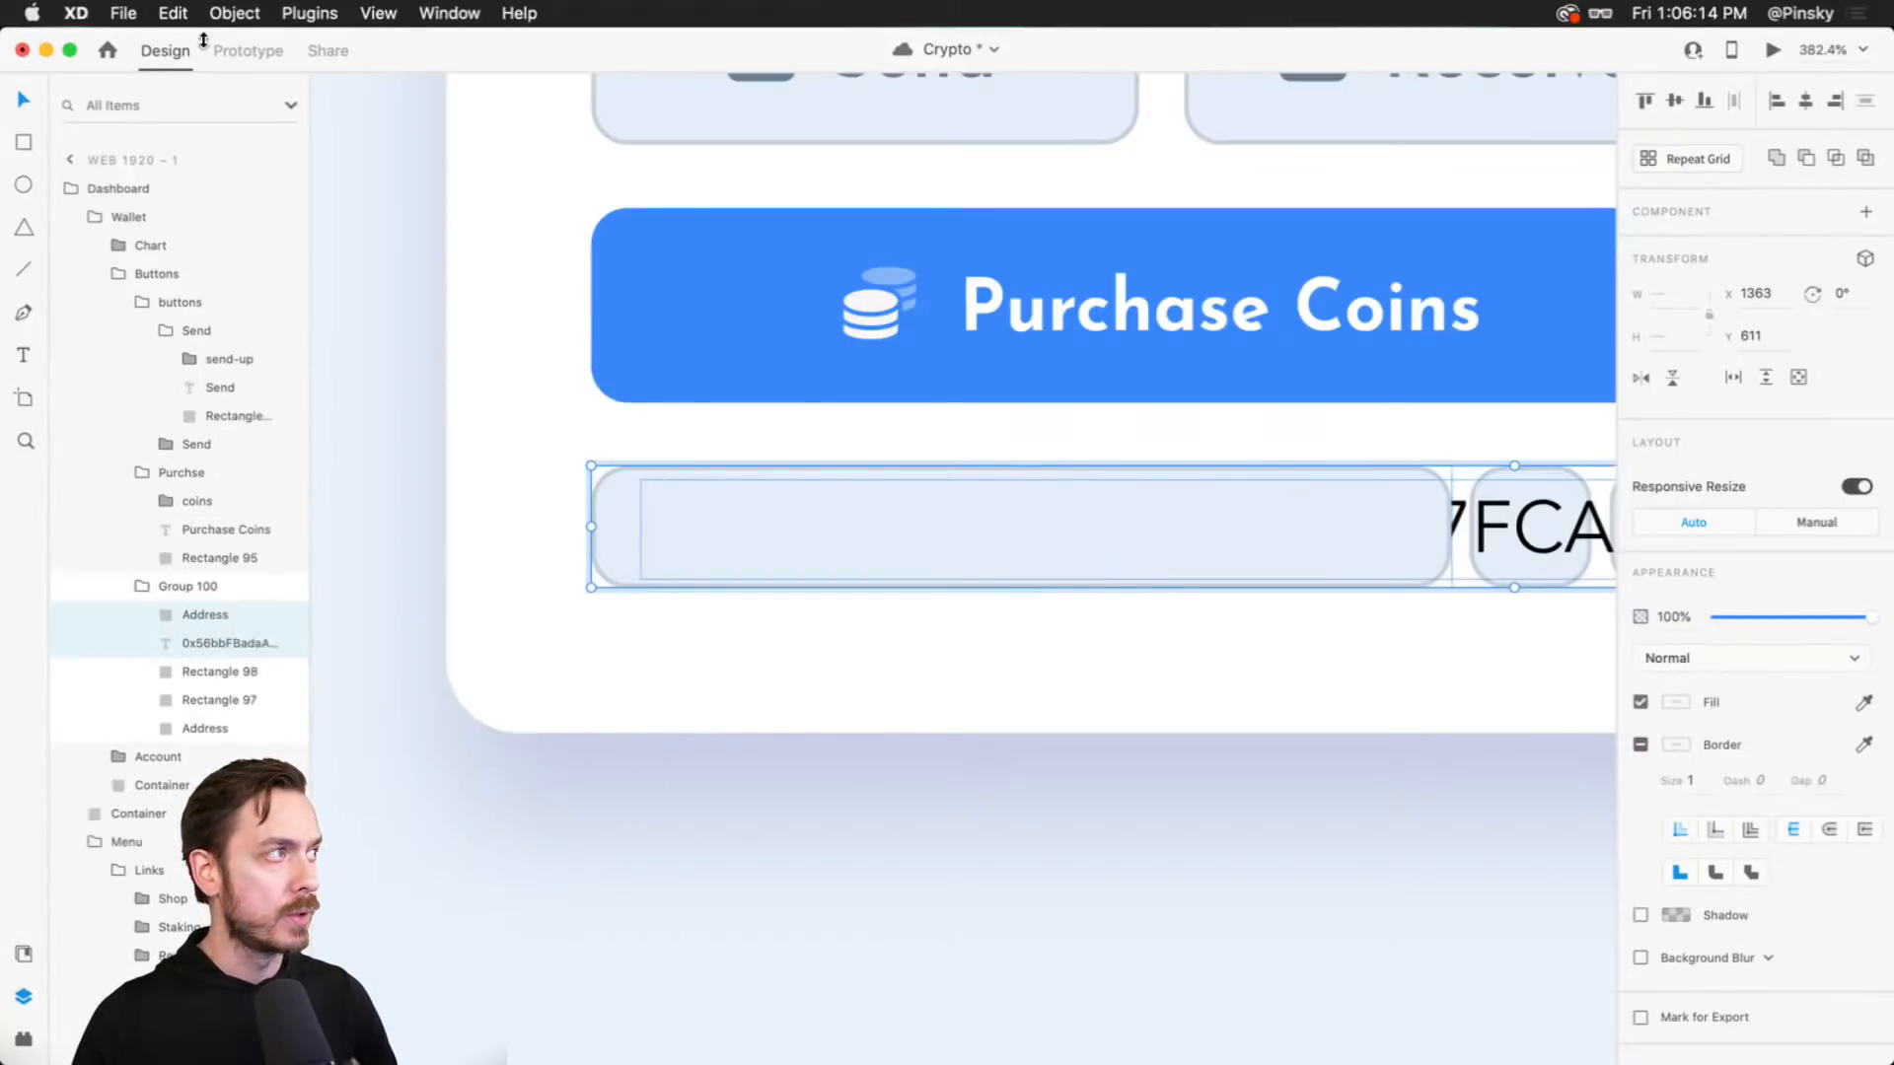
click(233, 12)
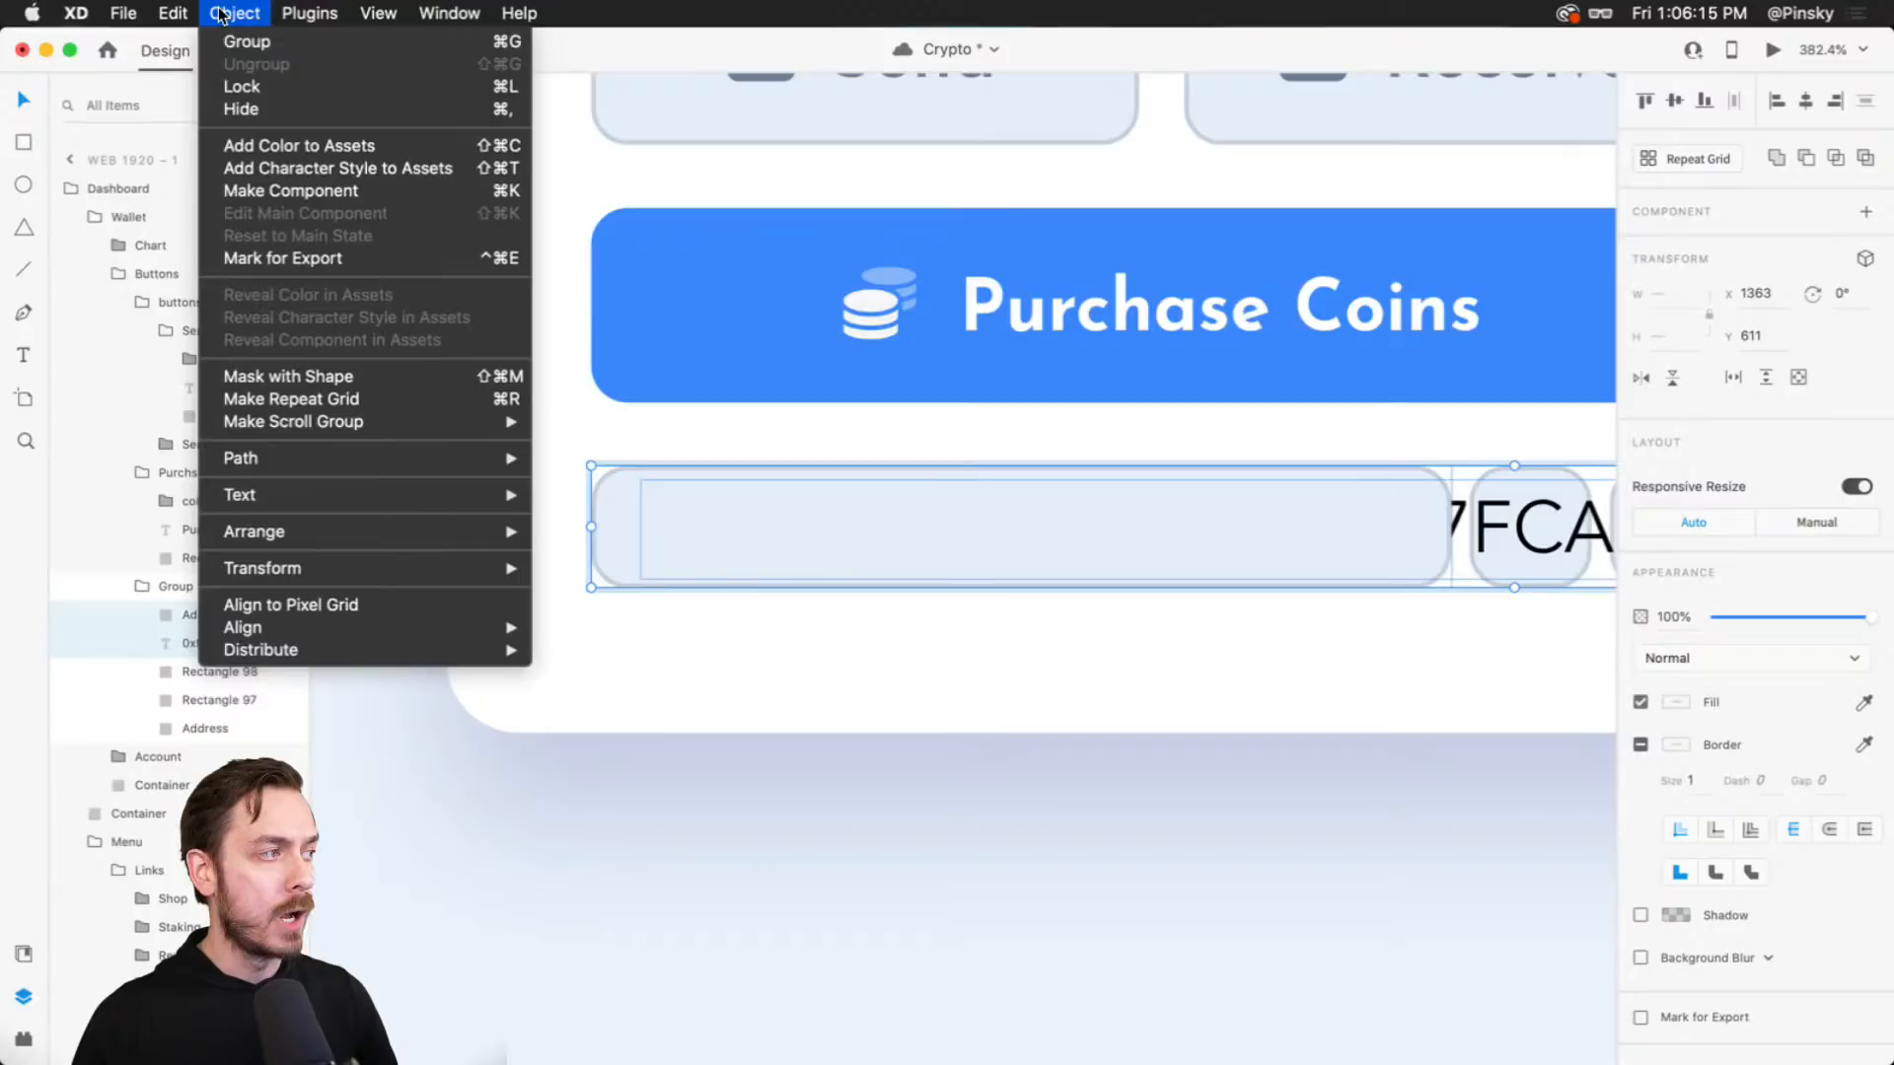
click(359, 375)
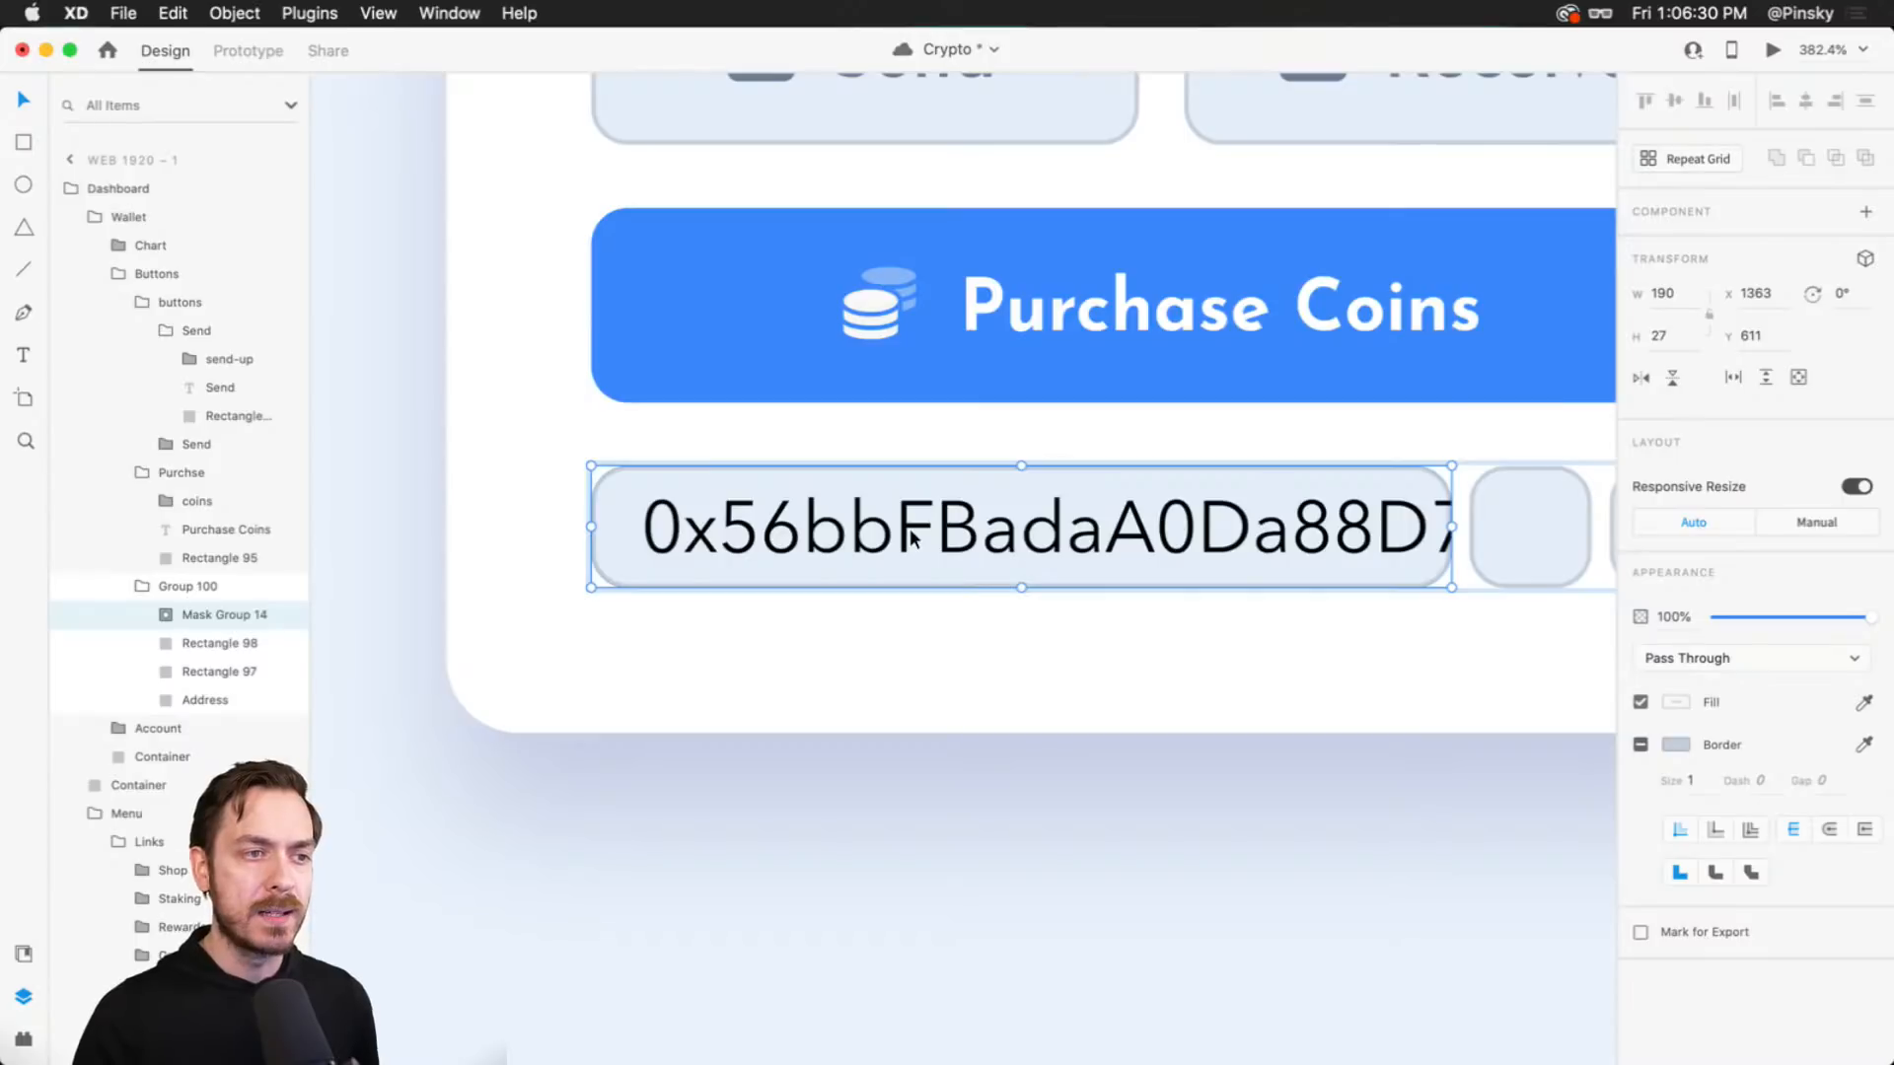
key(super+s)
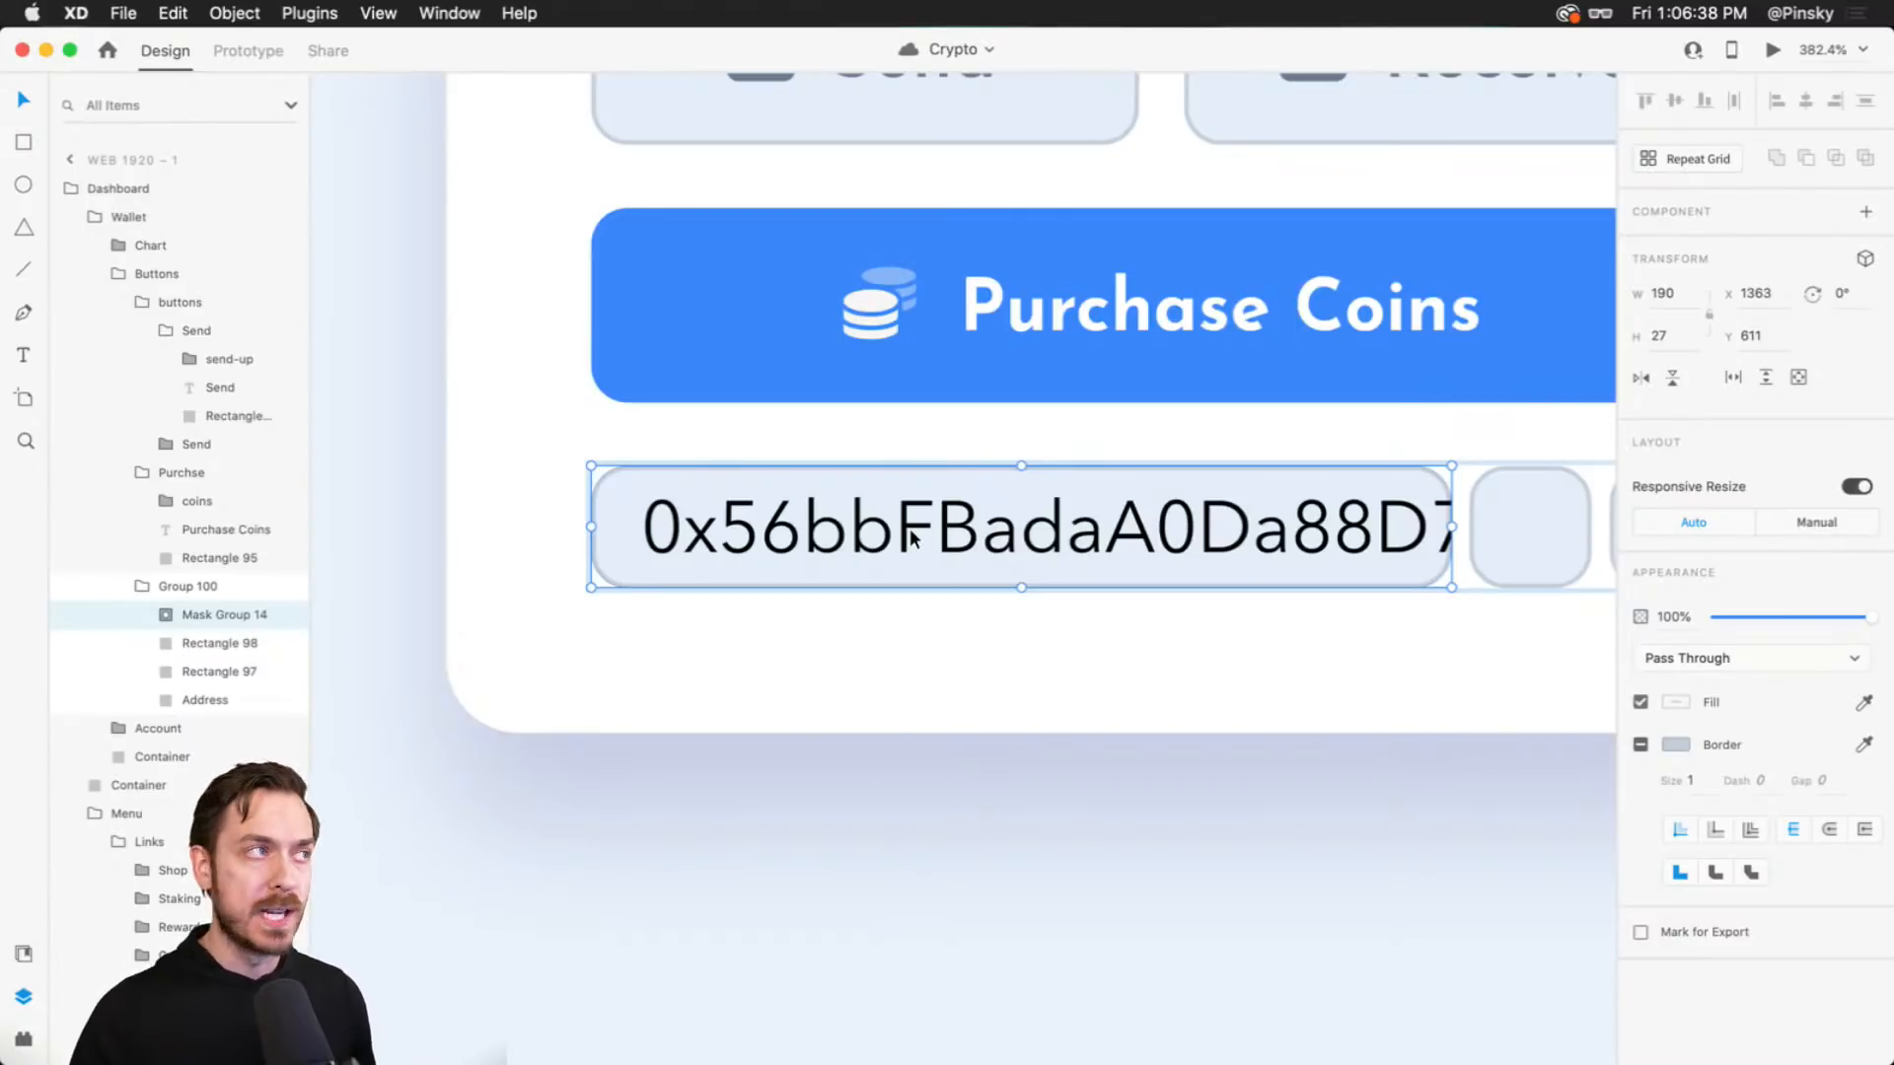
- Examine the view setting options for the Crypto document's sharing link, and return to the design workspace
click(329, 51)
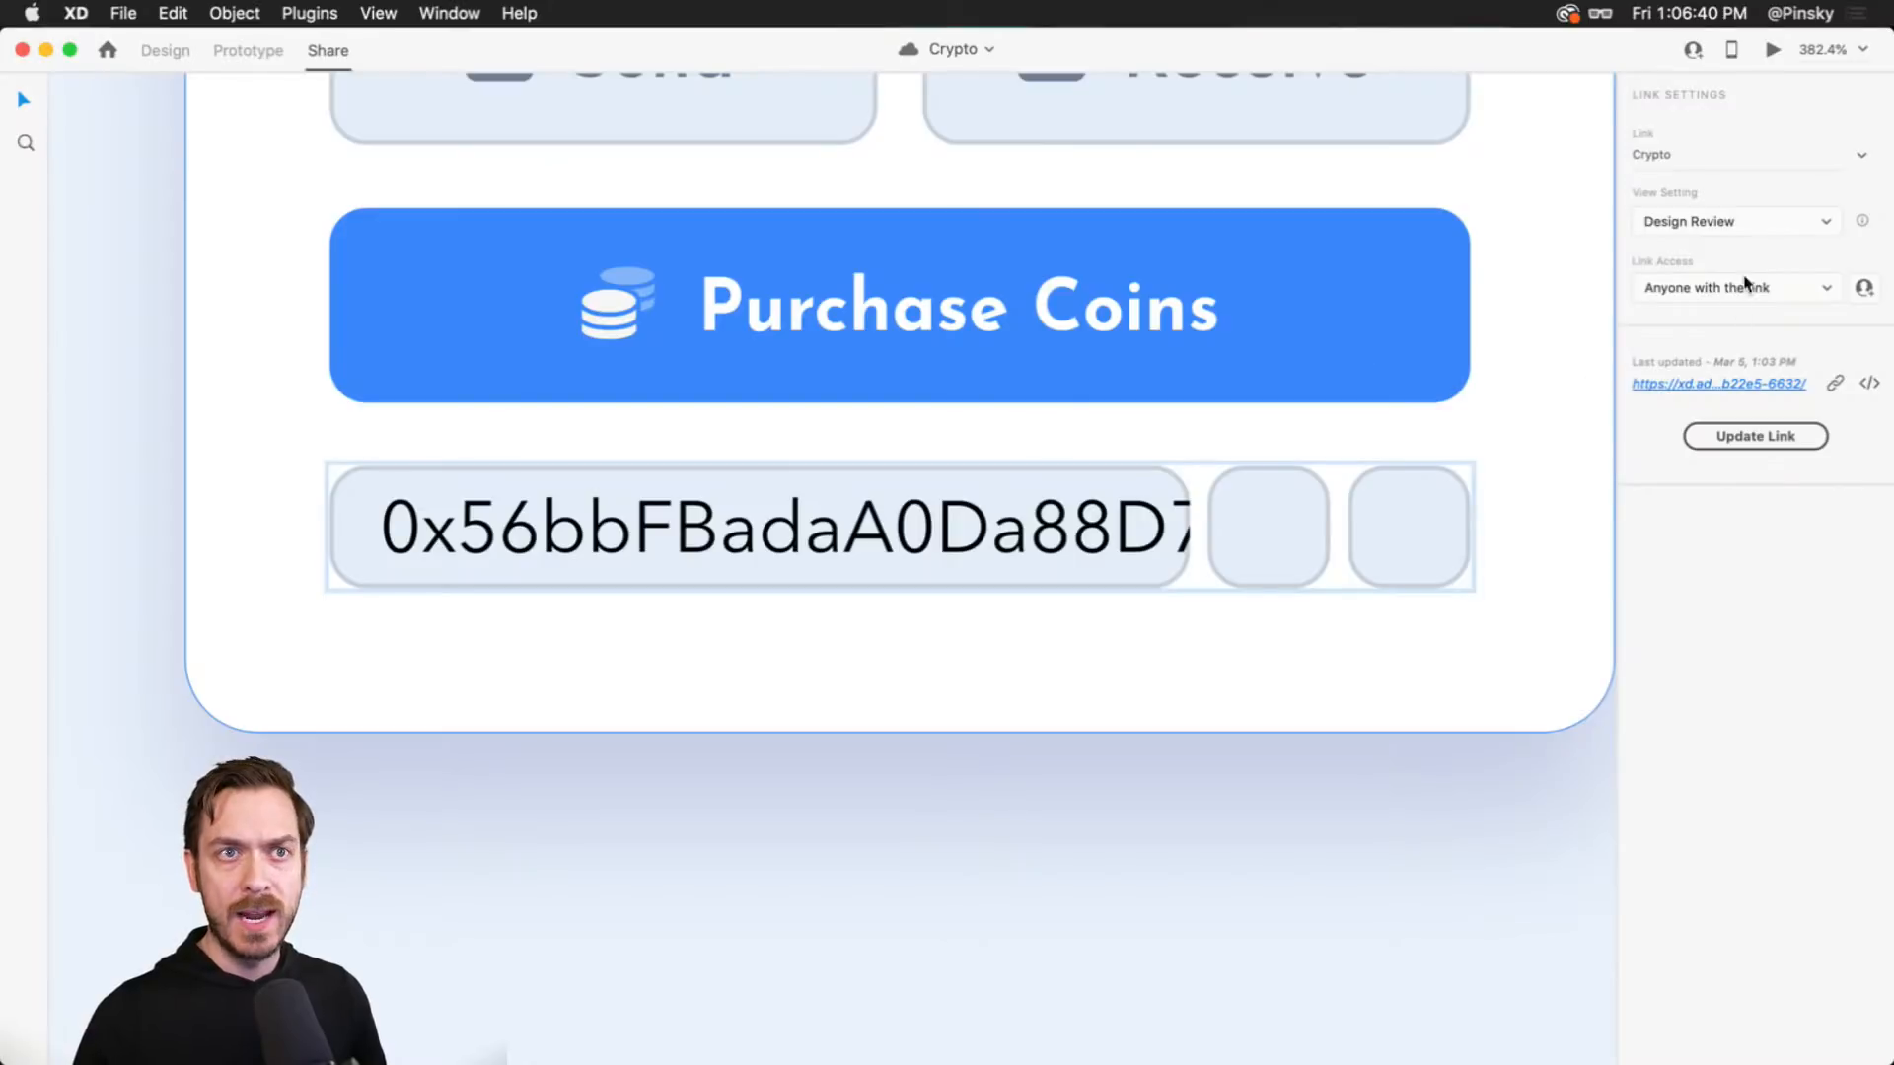
click(1746, 221)
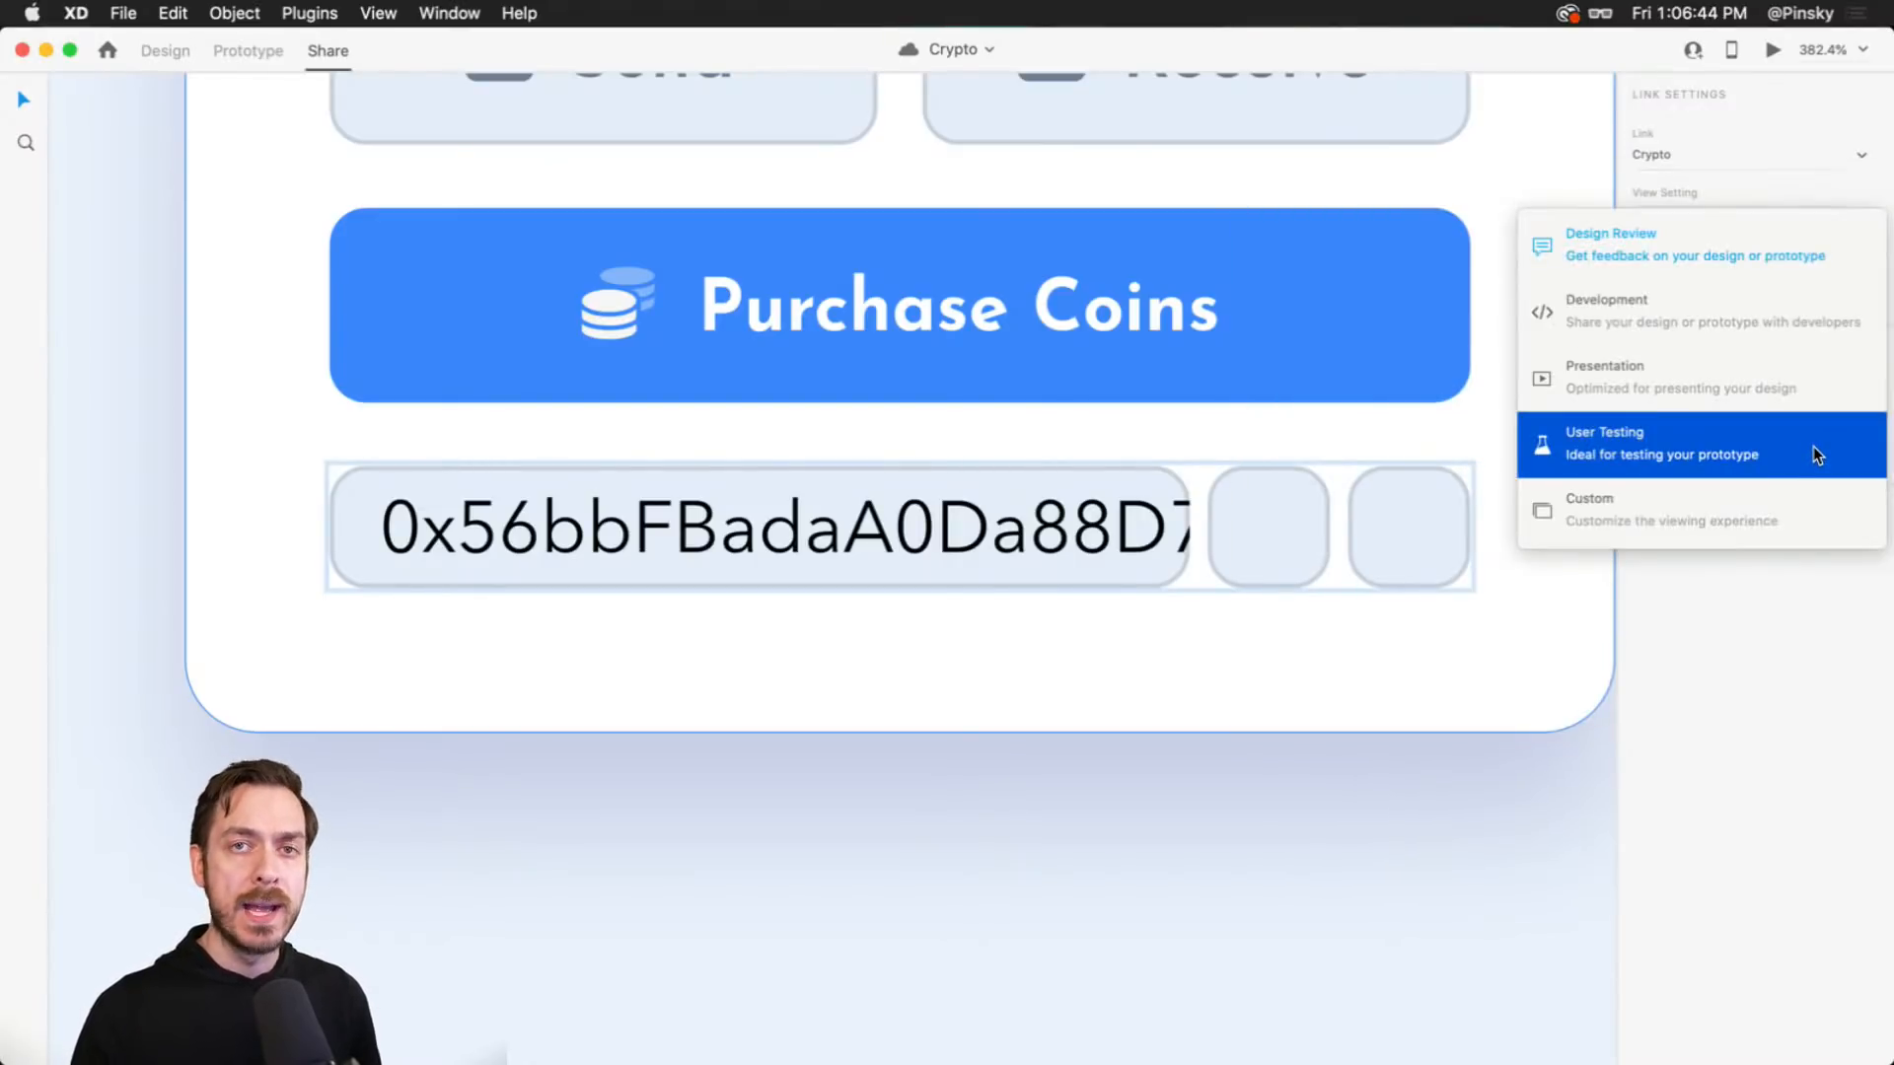
click(1752, 705)
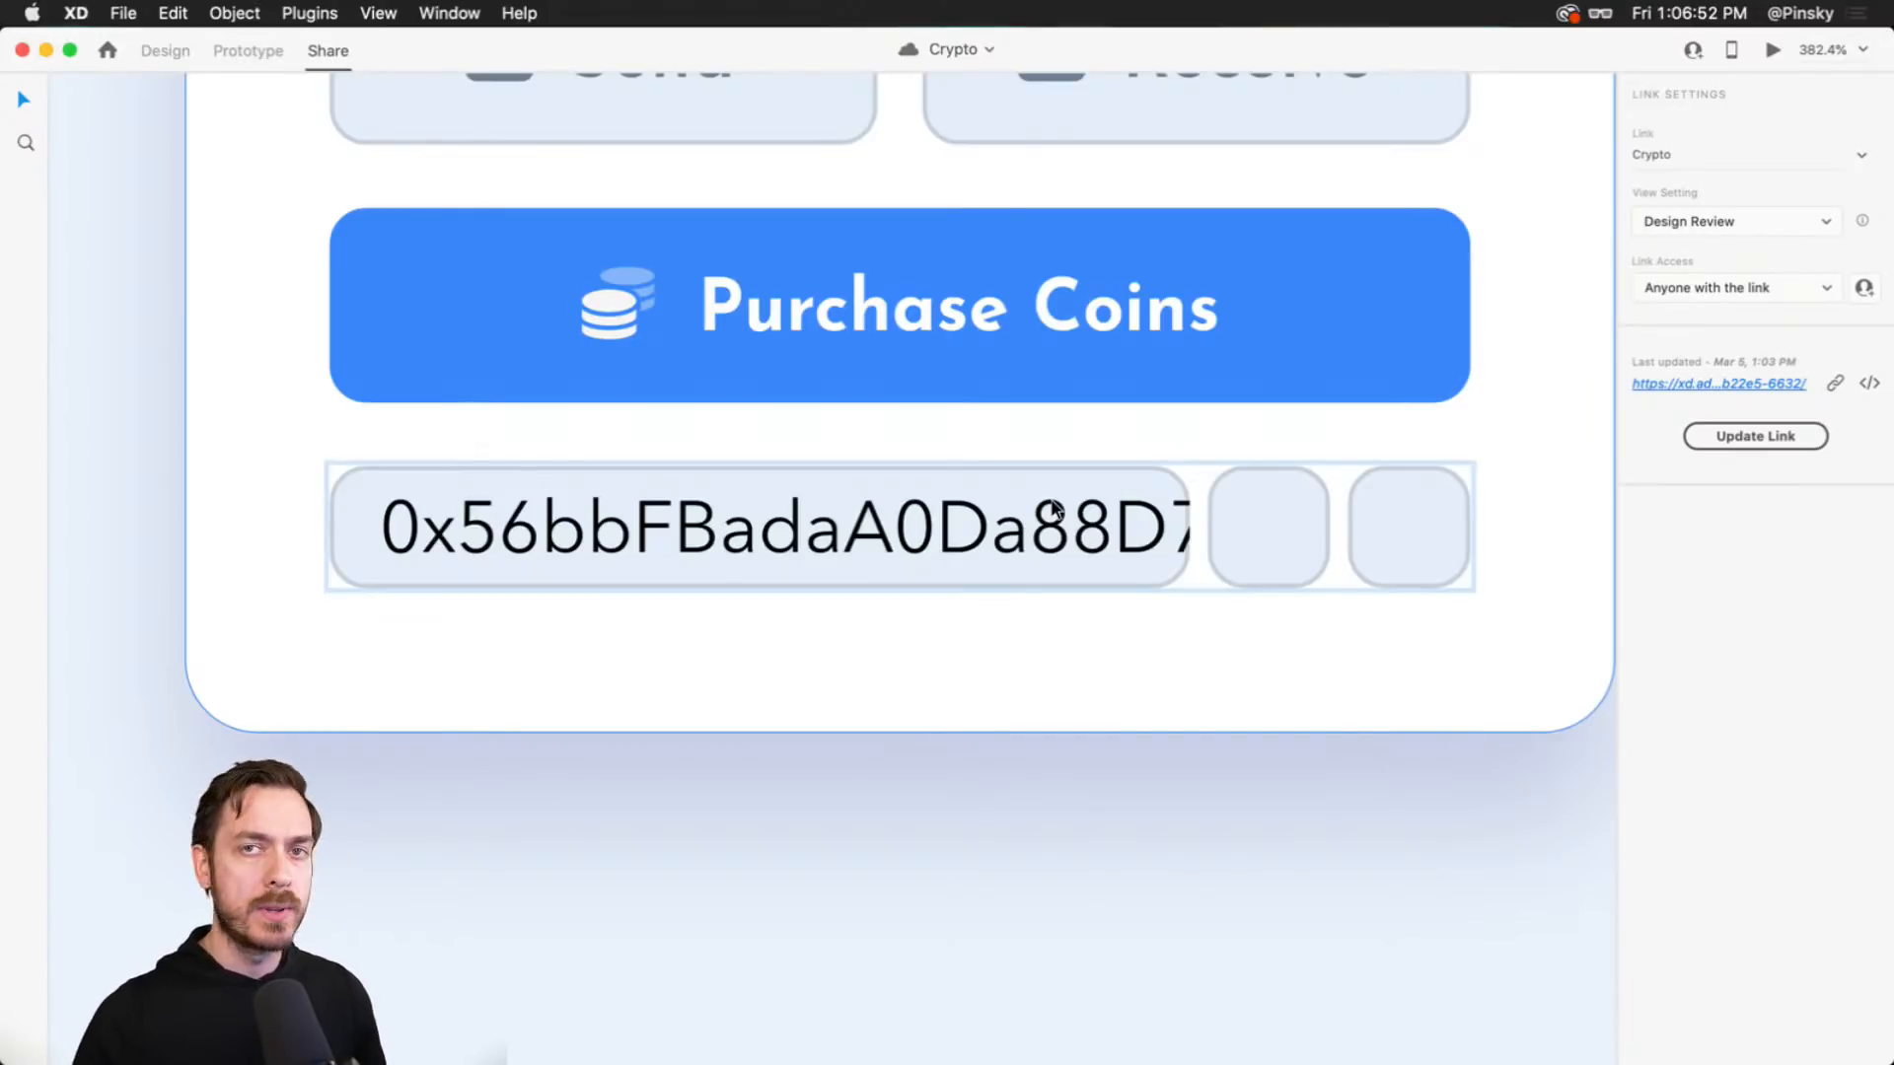
scroll(464, 478, up, 2)
click(165, 51)
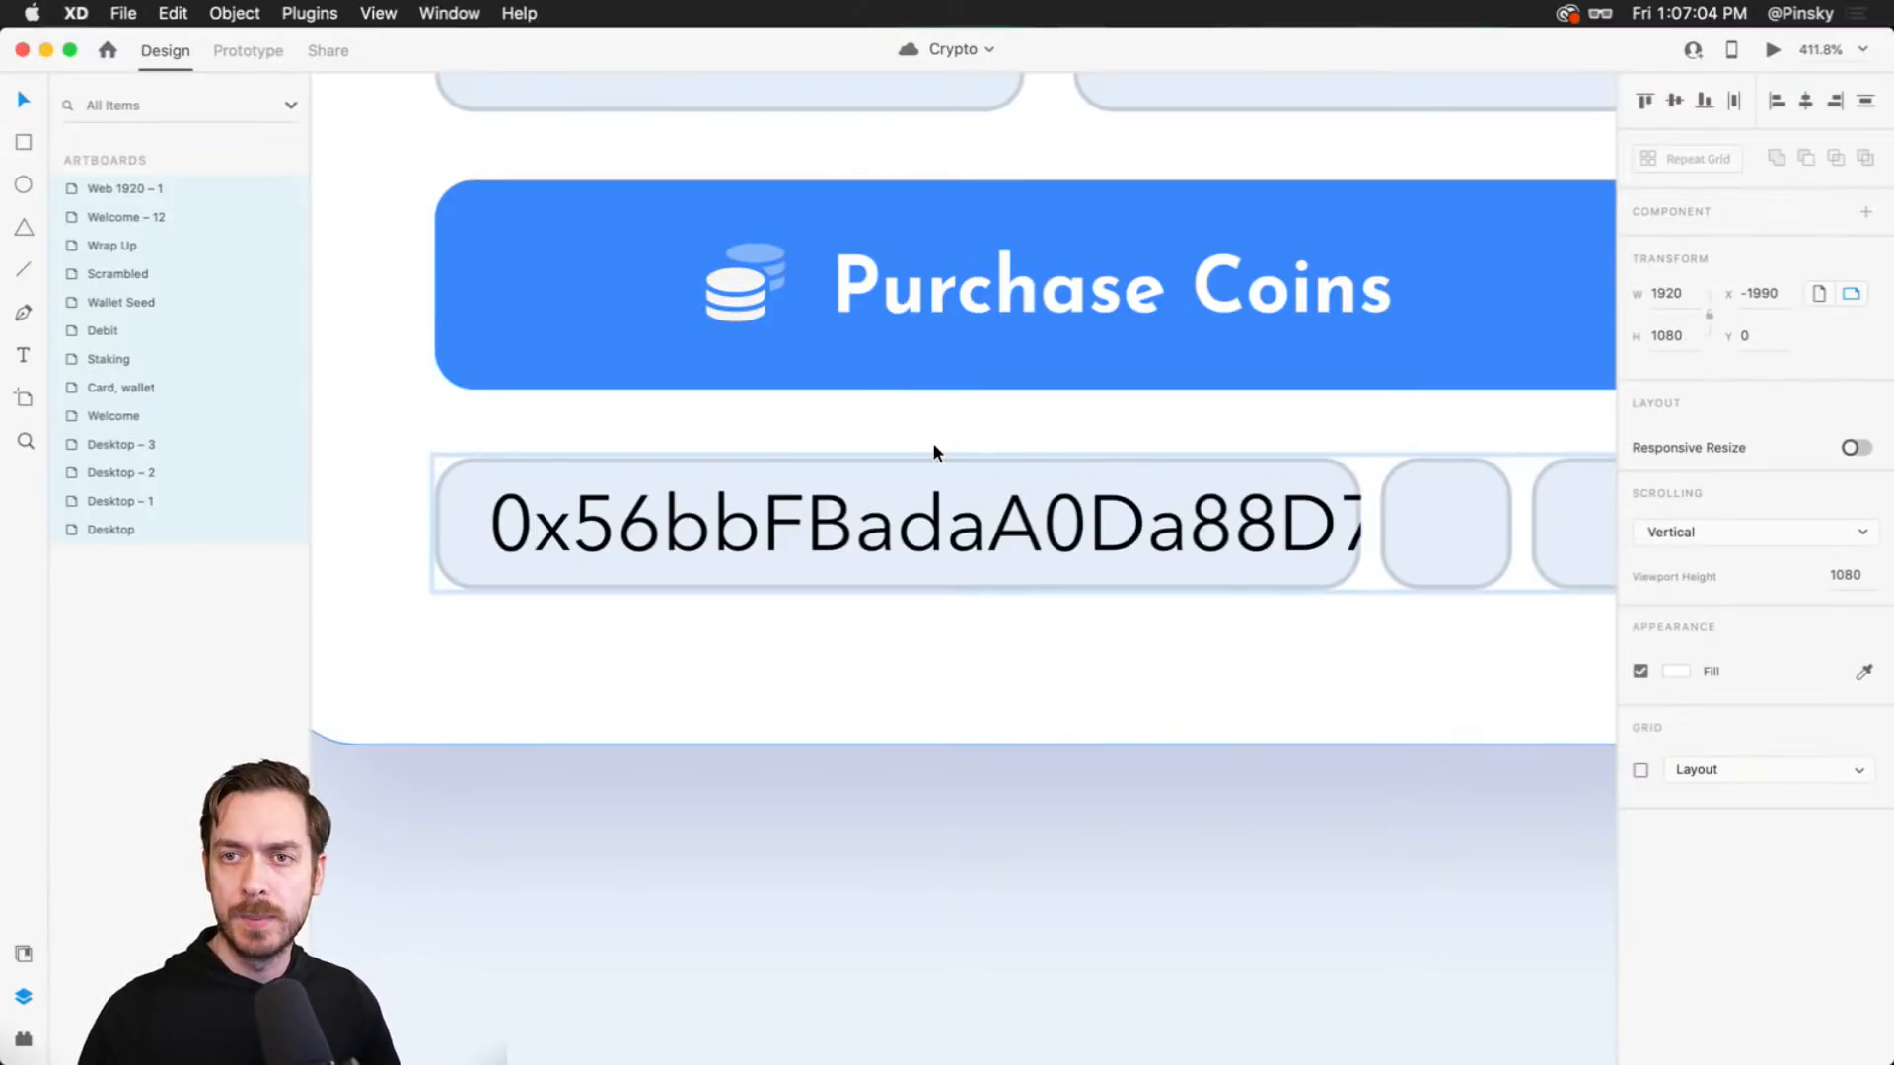
- Set the width of the mask shape around the wallet address to 189
click(935, 474)
click(1028, 695)
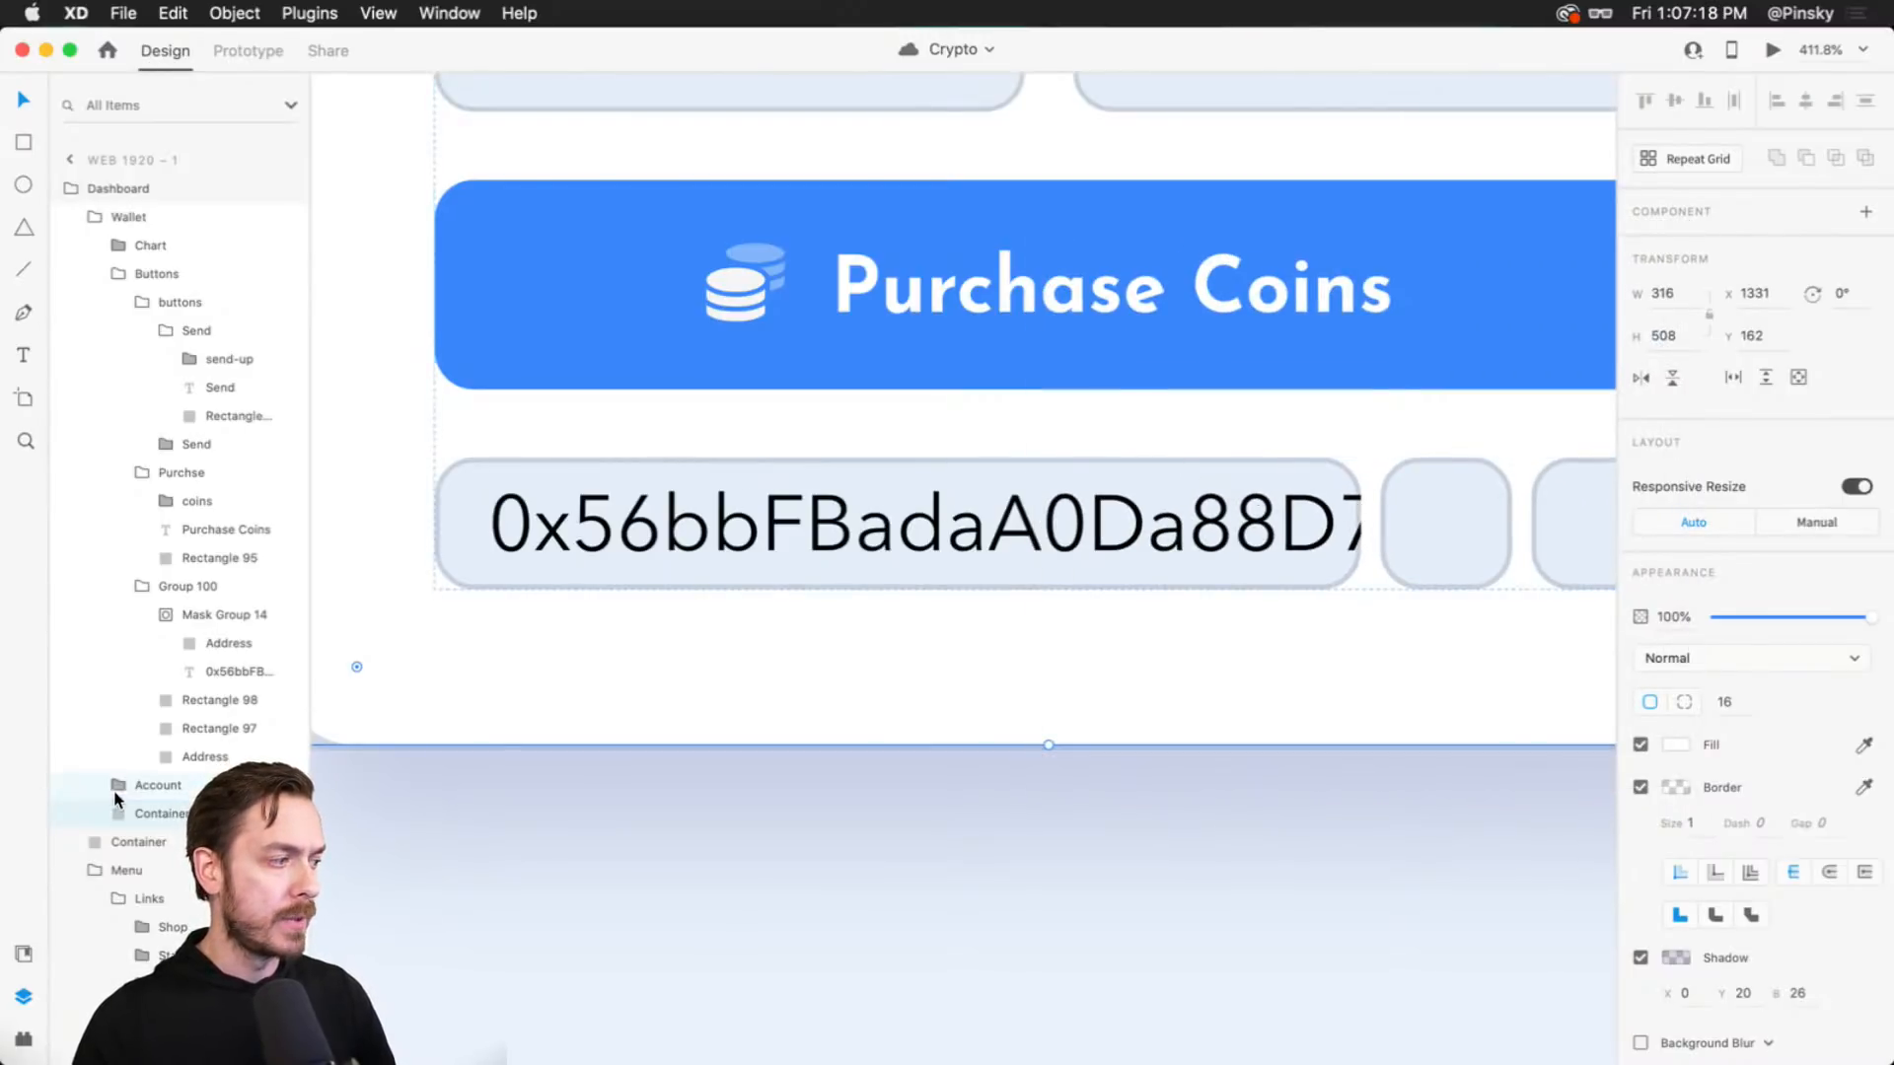
click(671, 819)
double_click(685, 530)
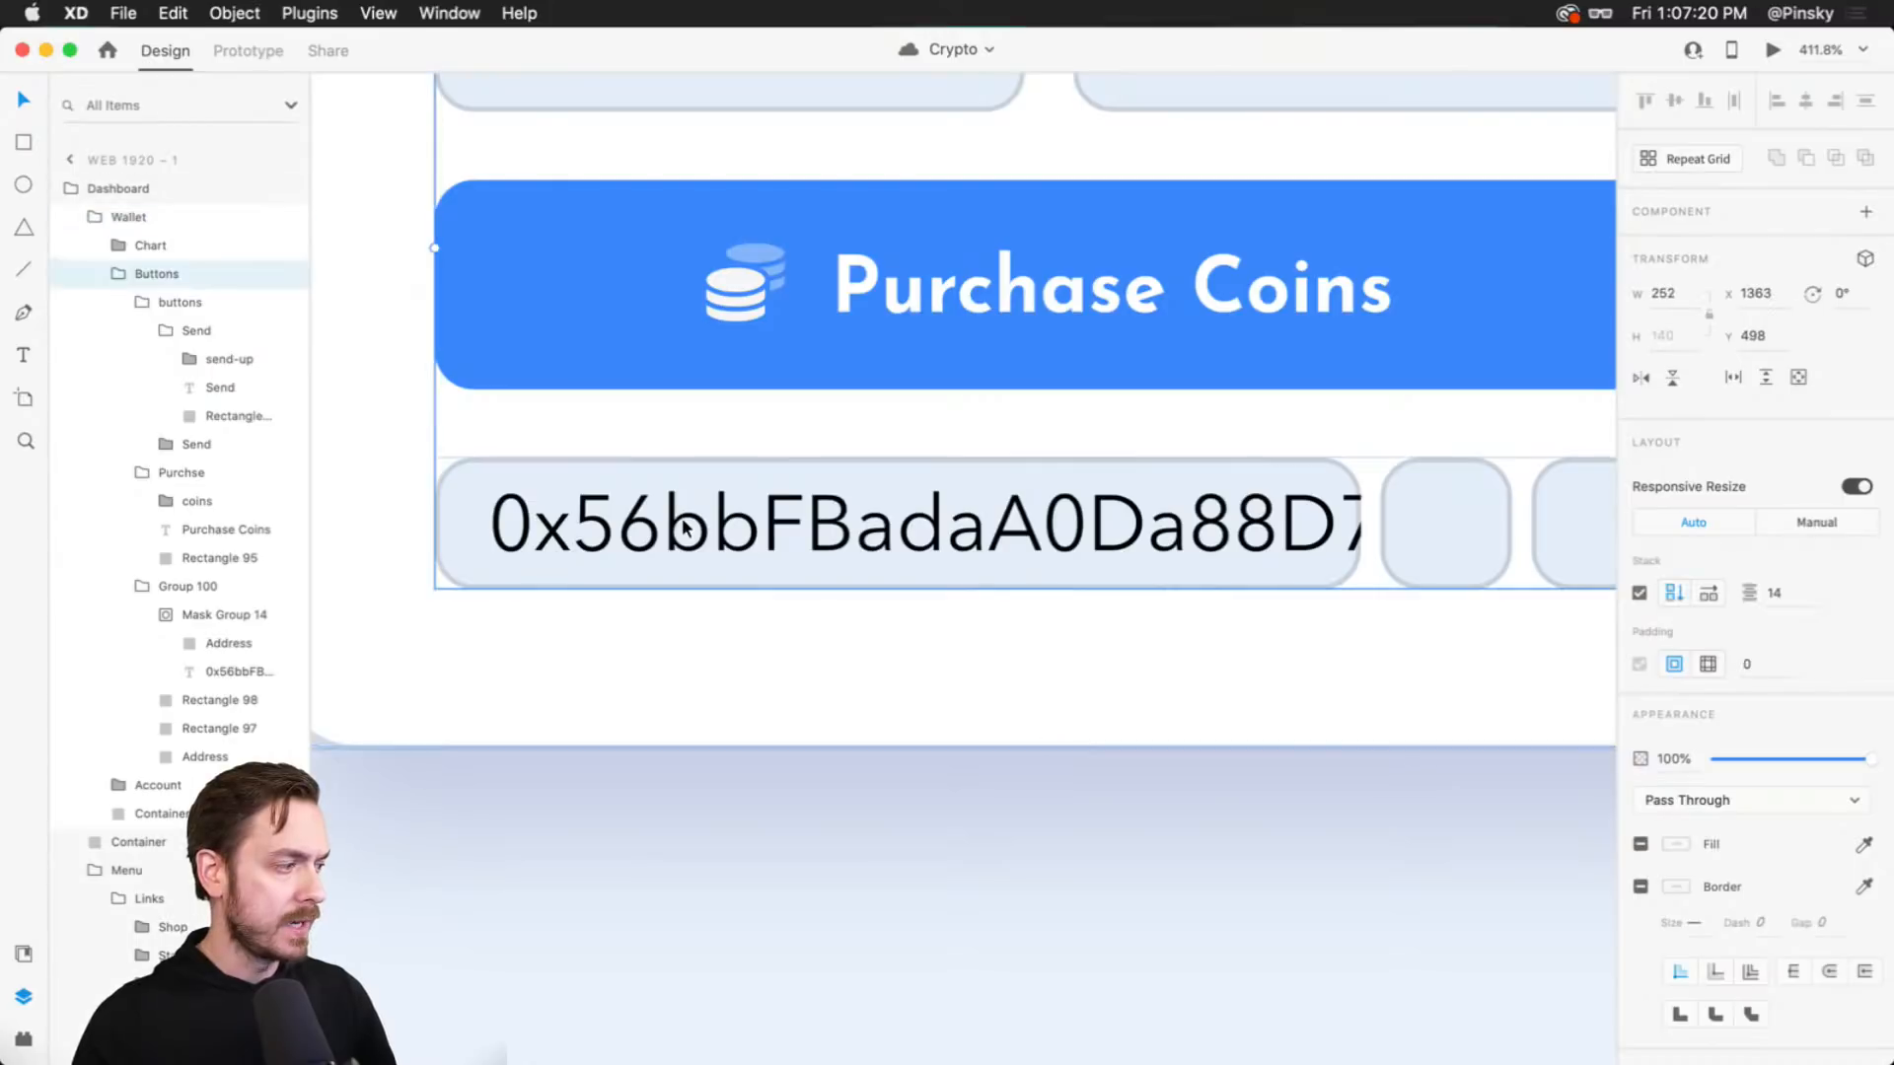
double_click(684, 529)
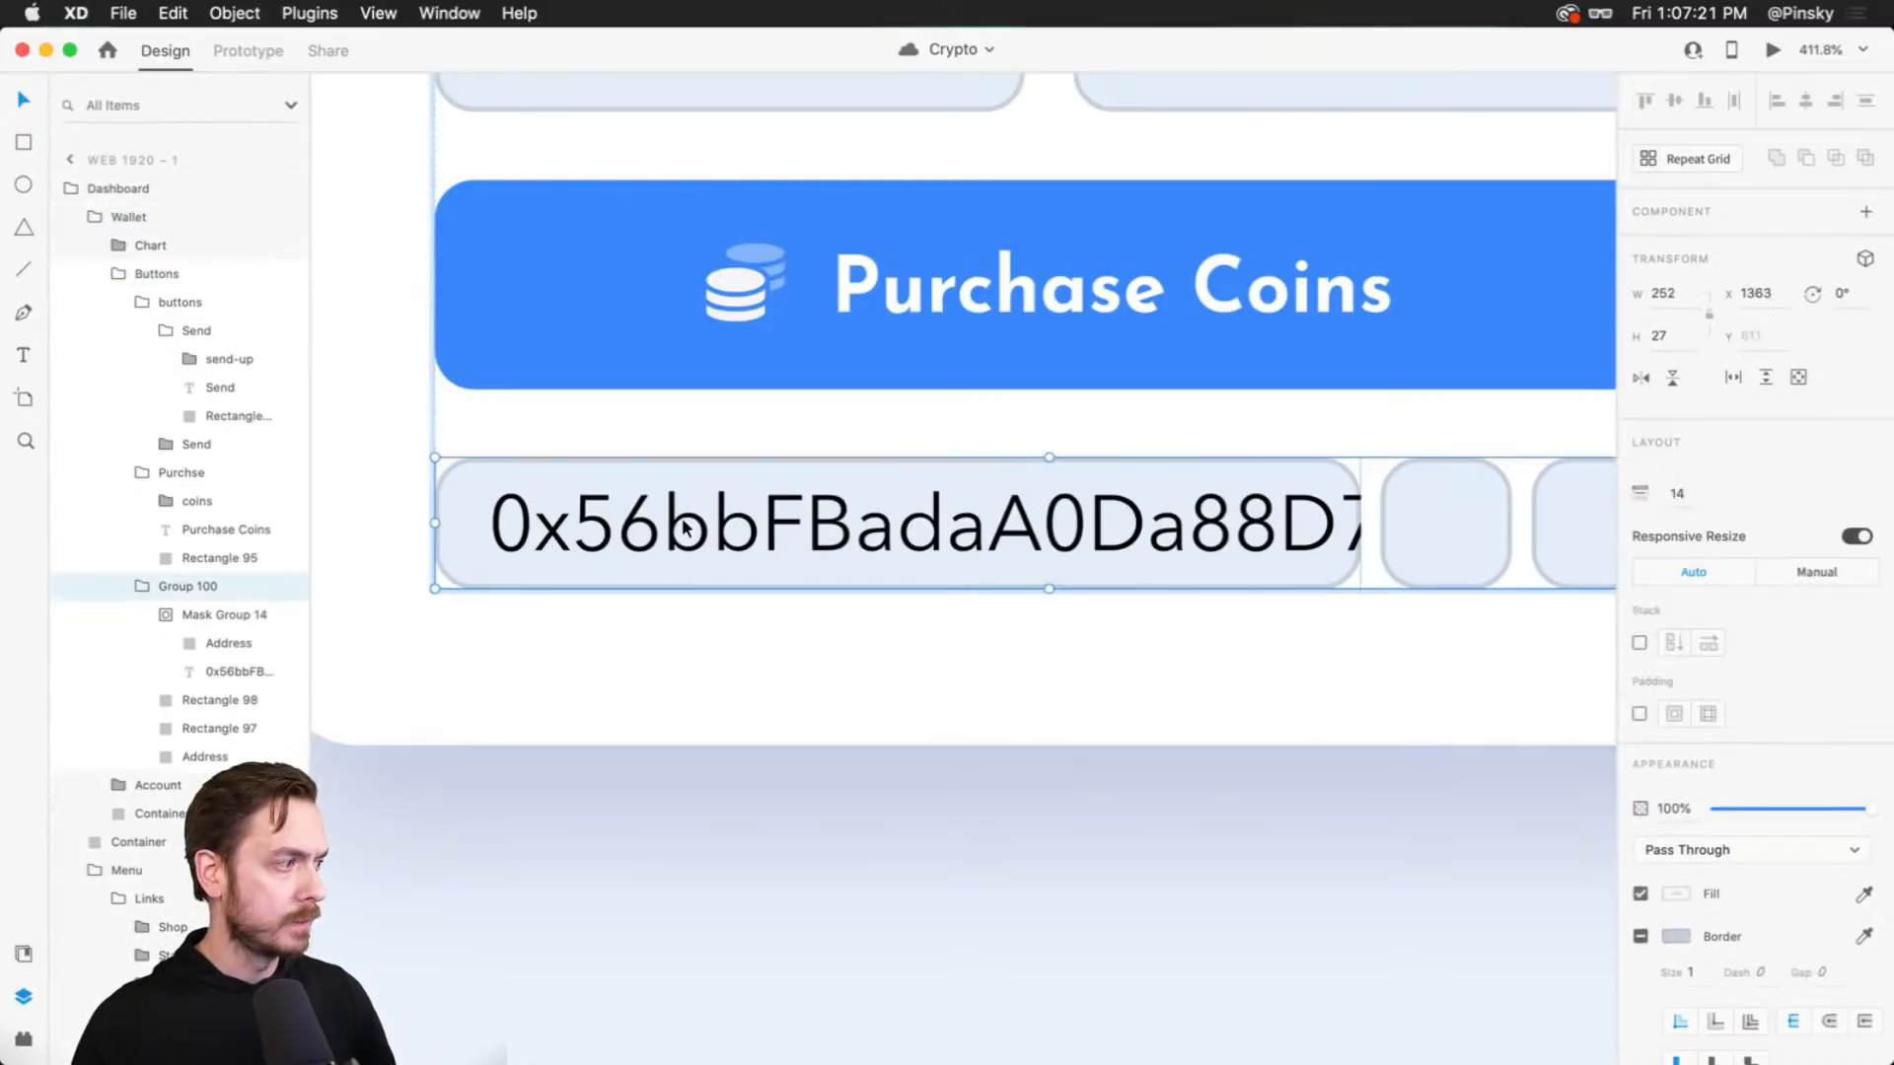
click(204, 642)
key(super+Left)
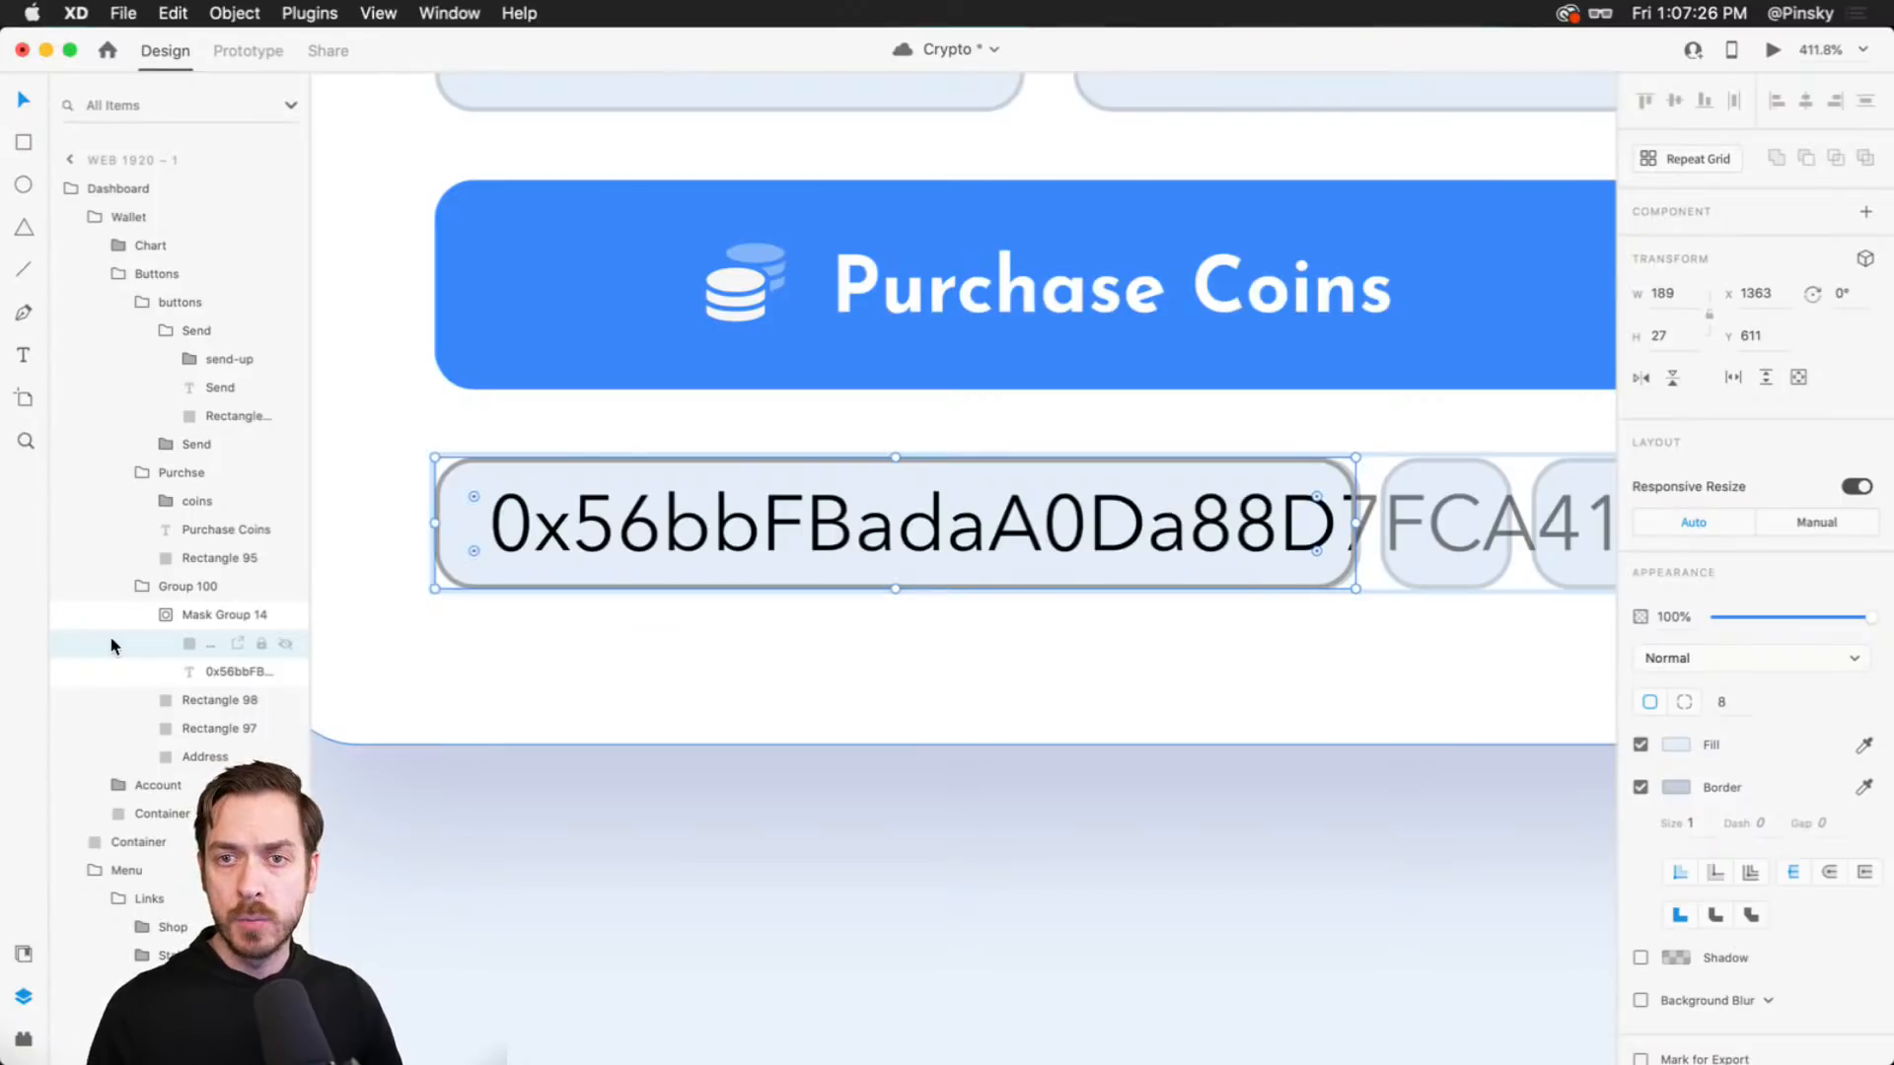
- Try resizing the address mask shape by 1 px in height and width, and by 10 px in height
key(super+Down)
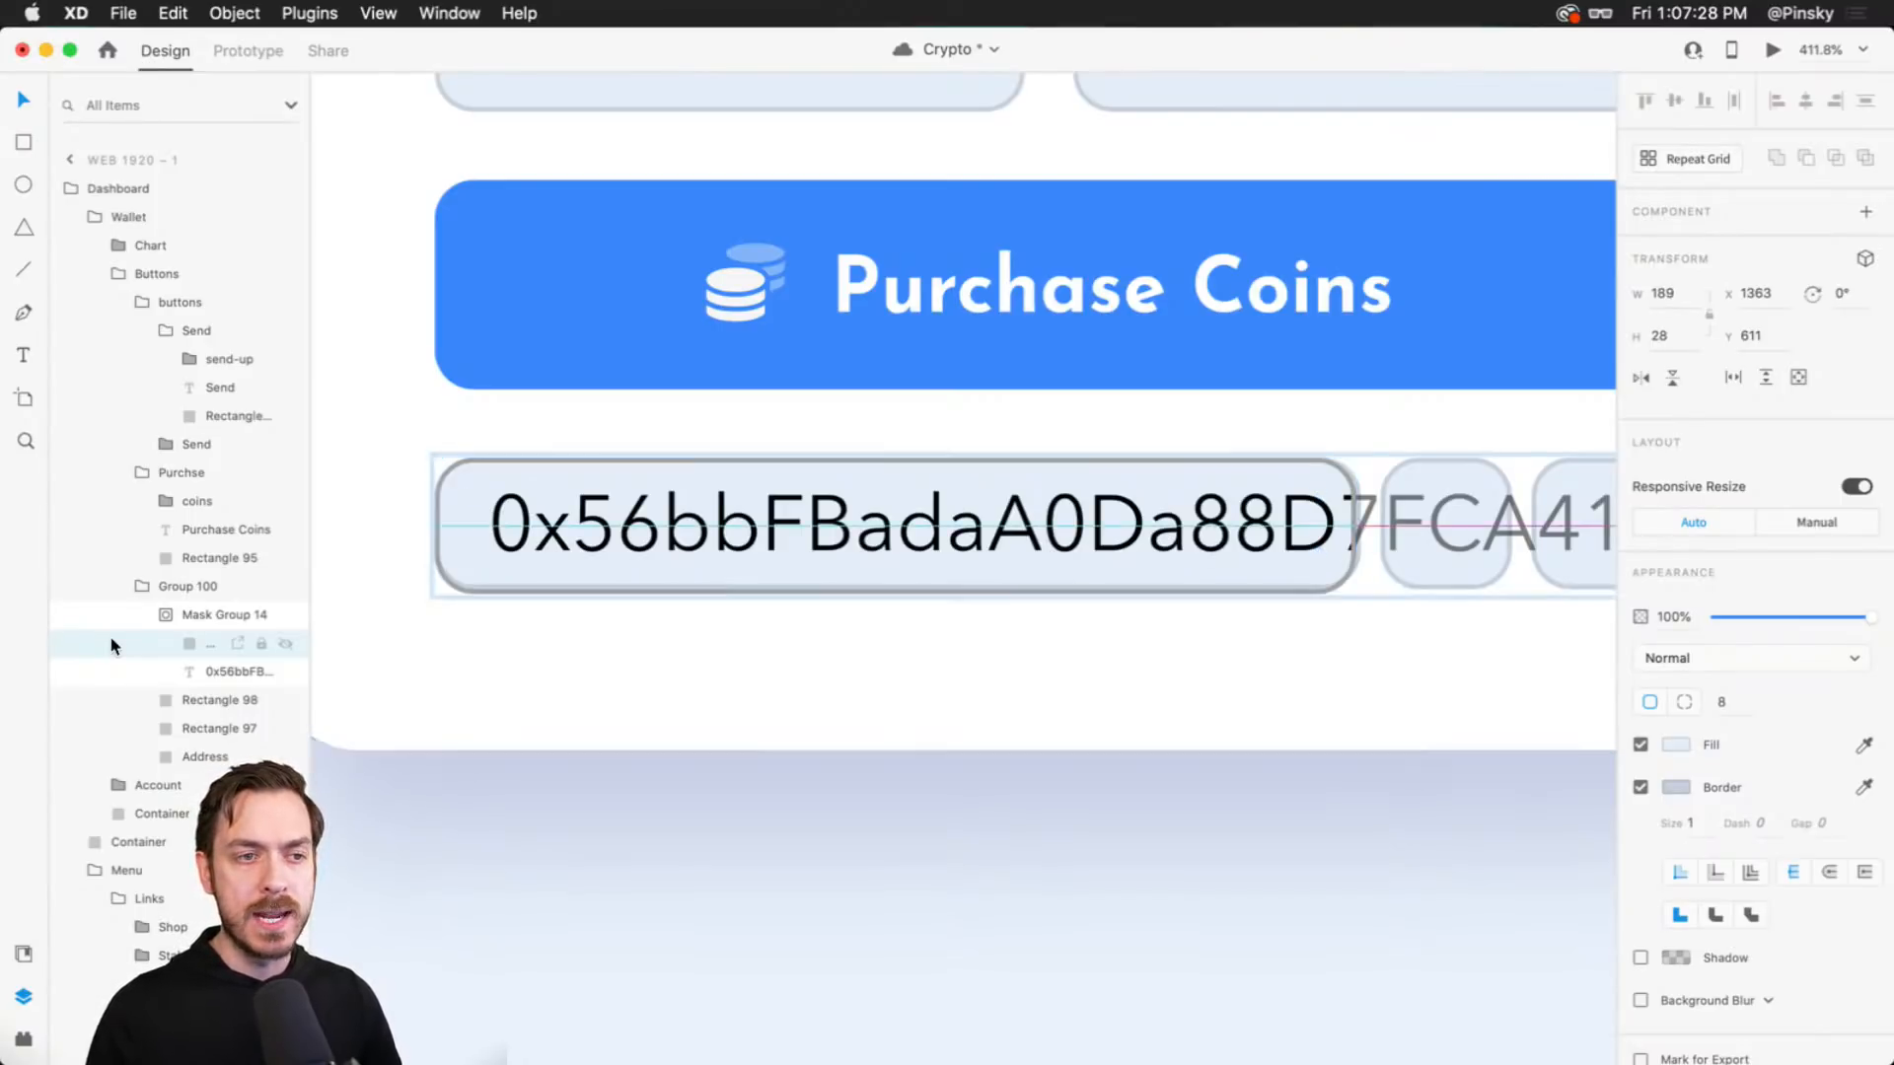
key(super+Up)
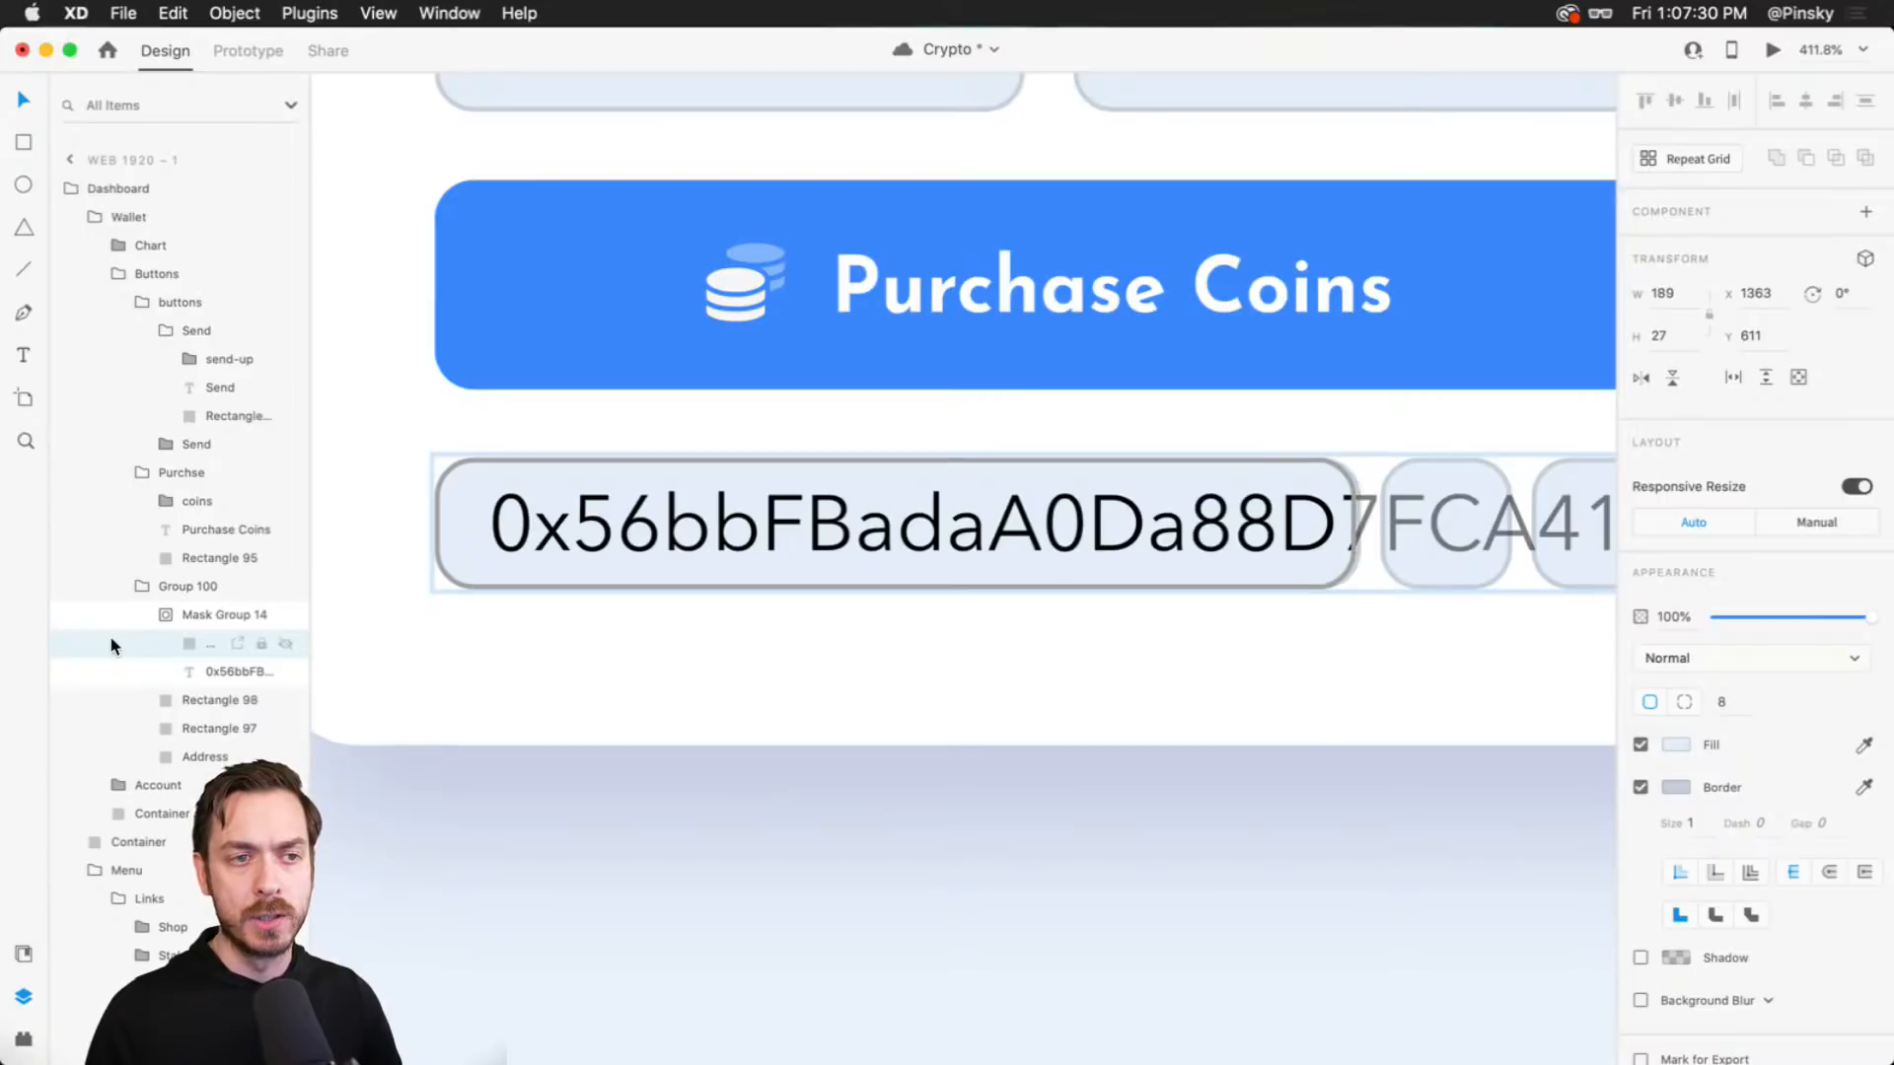
key(super+Left)
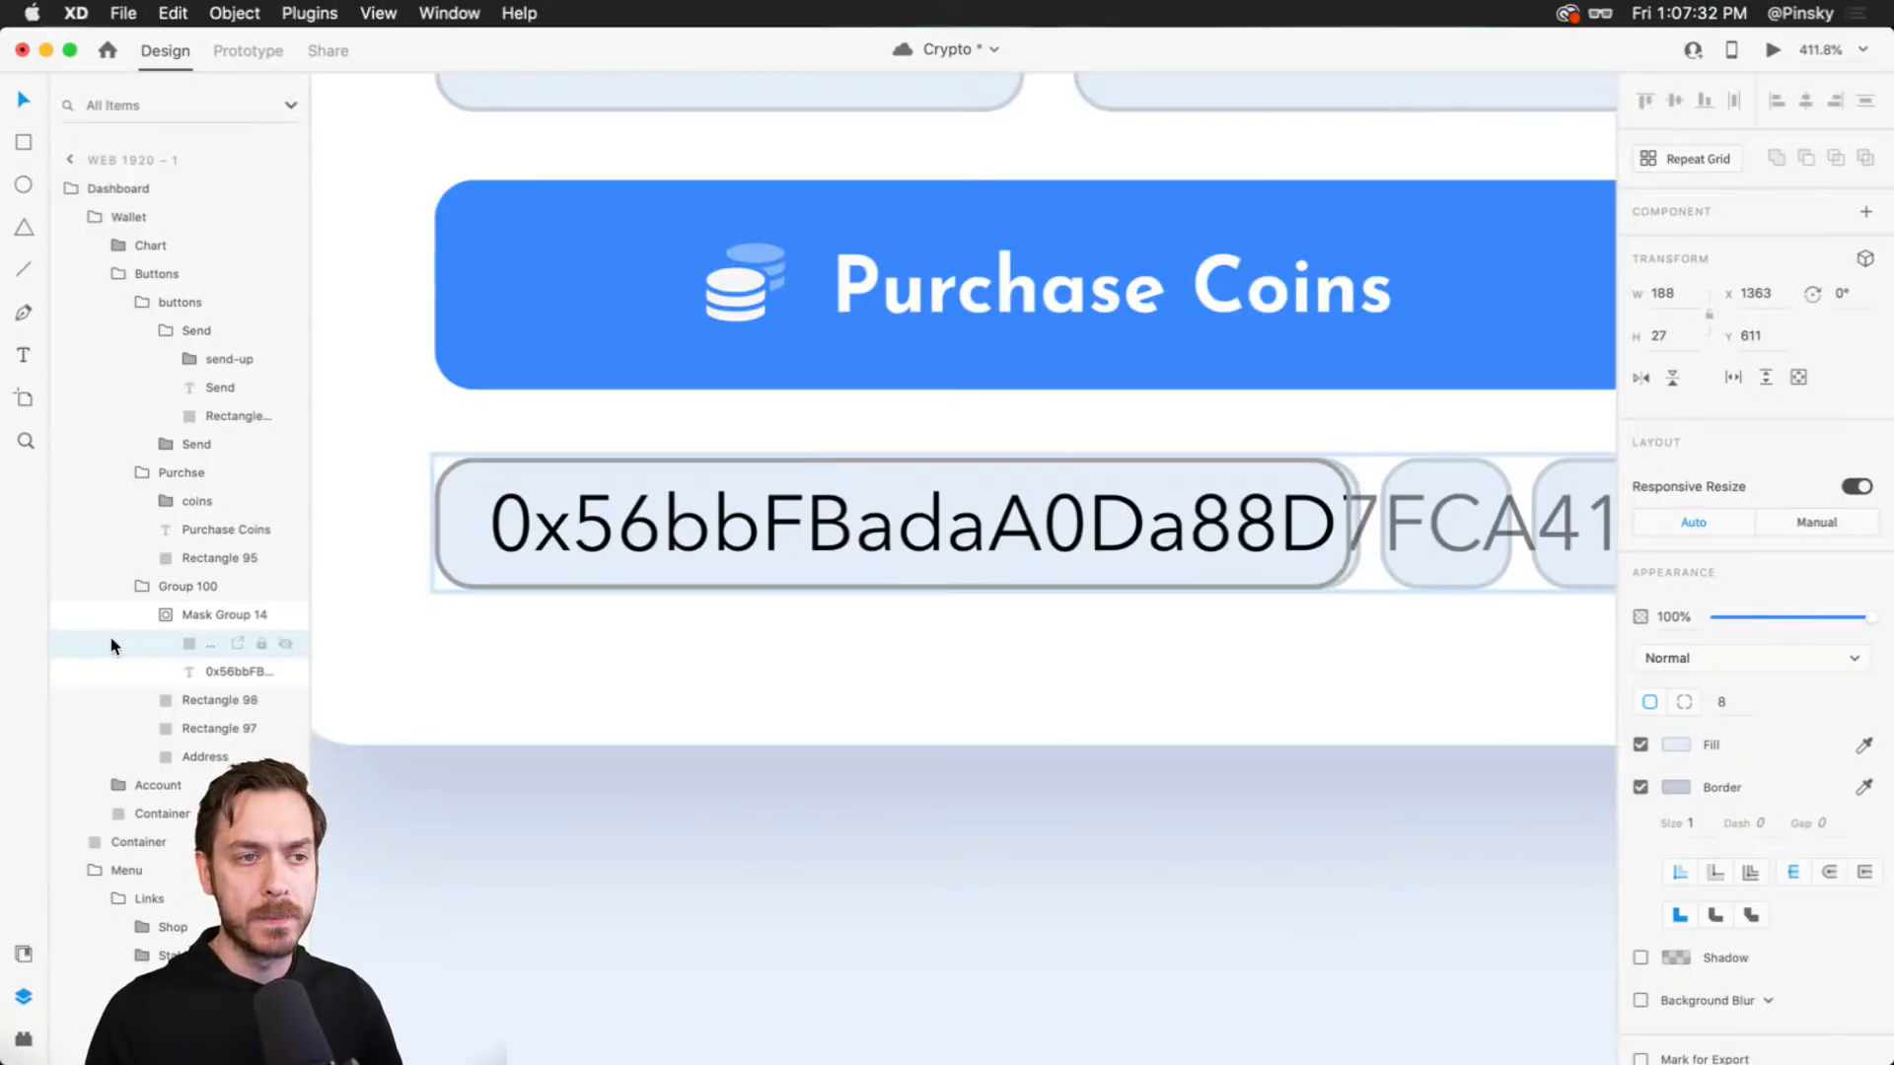
key(super+Right)
key(super+shift+Down)
key(super+shift+Up)
key(super+shift+Down)
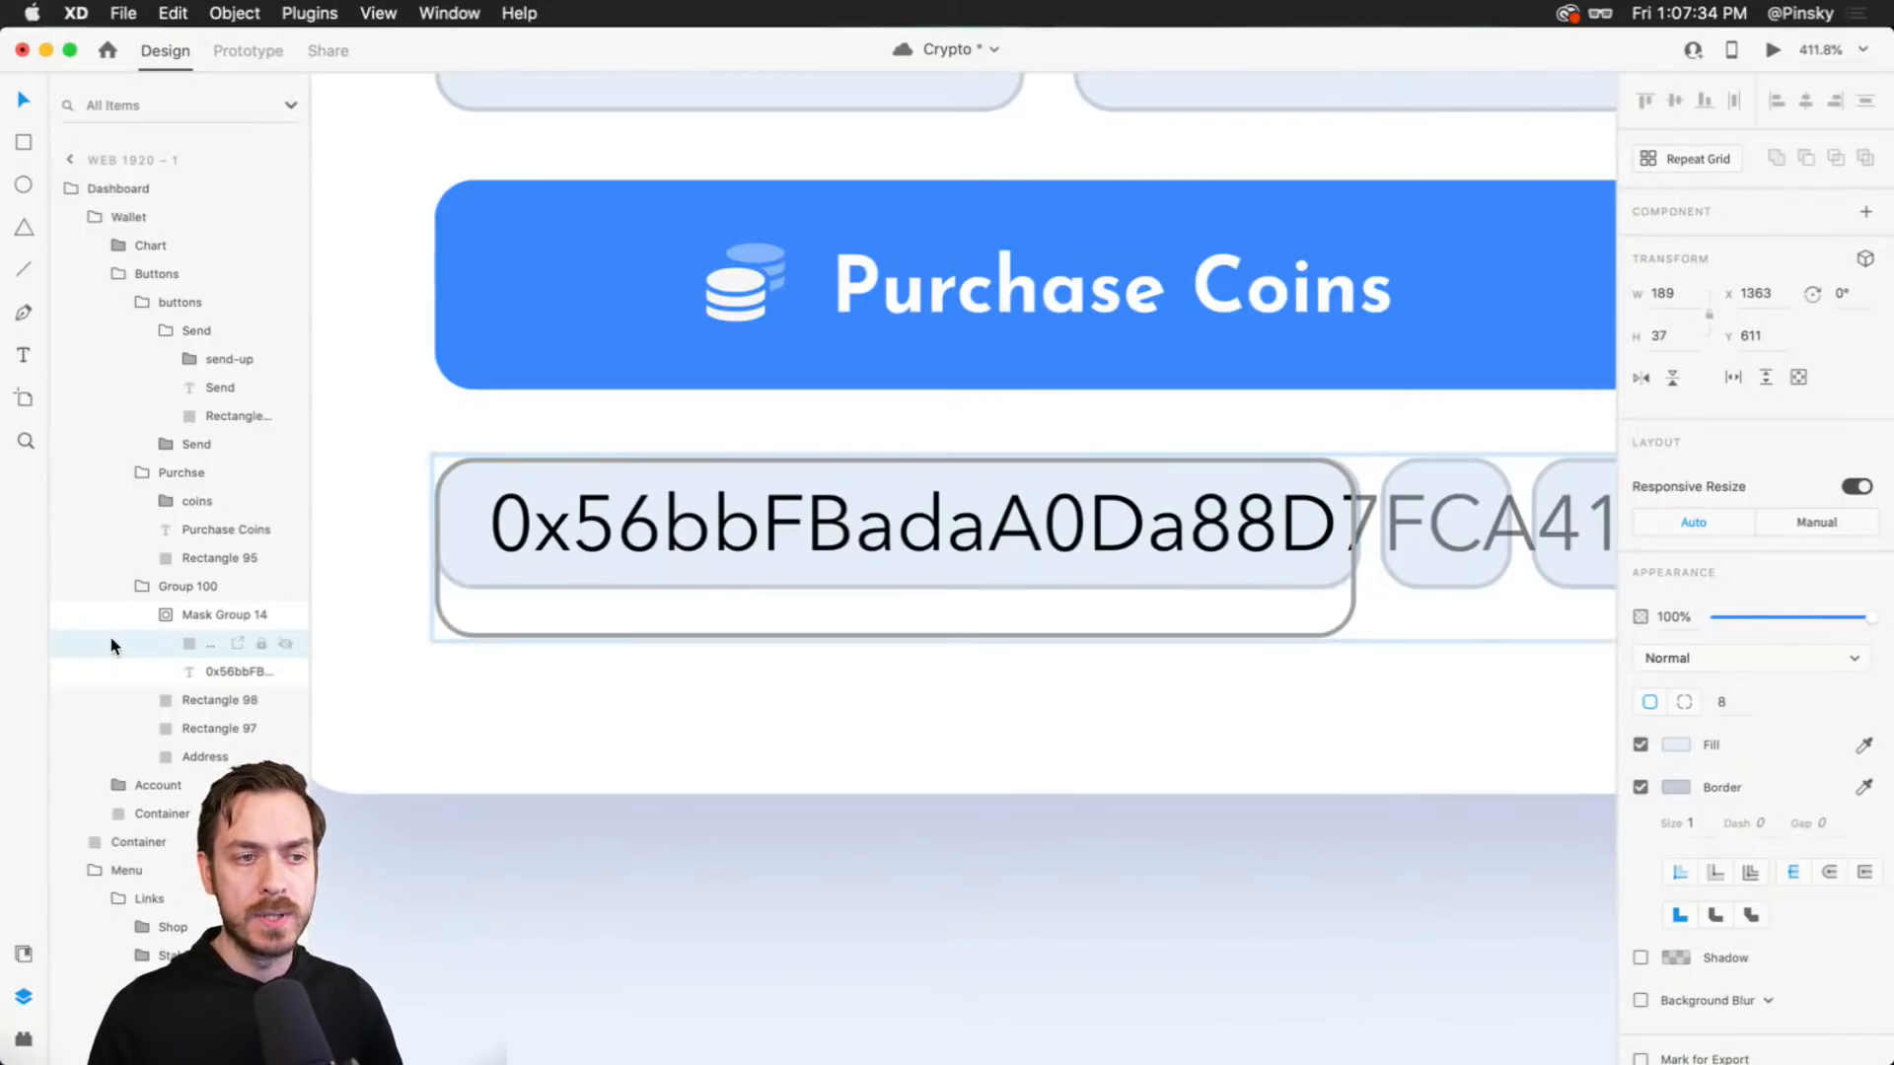
key(super+shift+Up)
- Preview the dashboard to check the masked wallet address, and return to the design
click(957, 693)
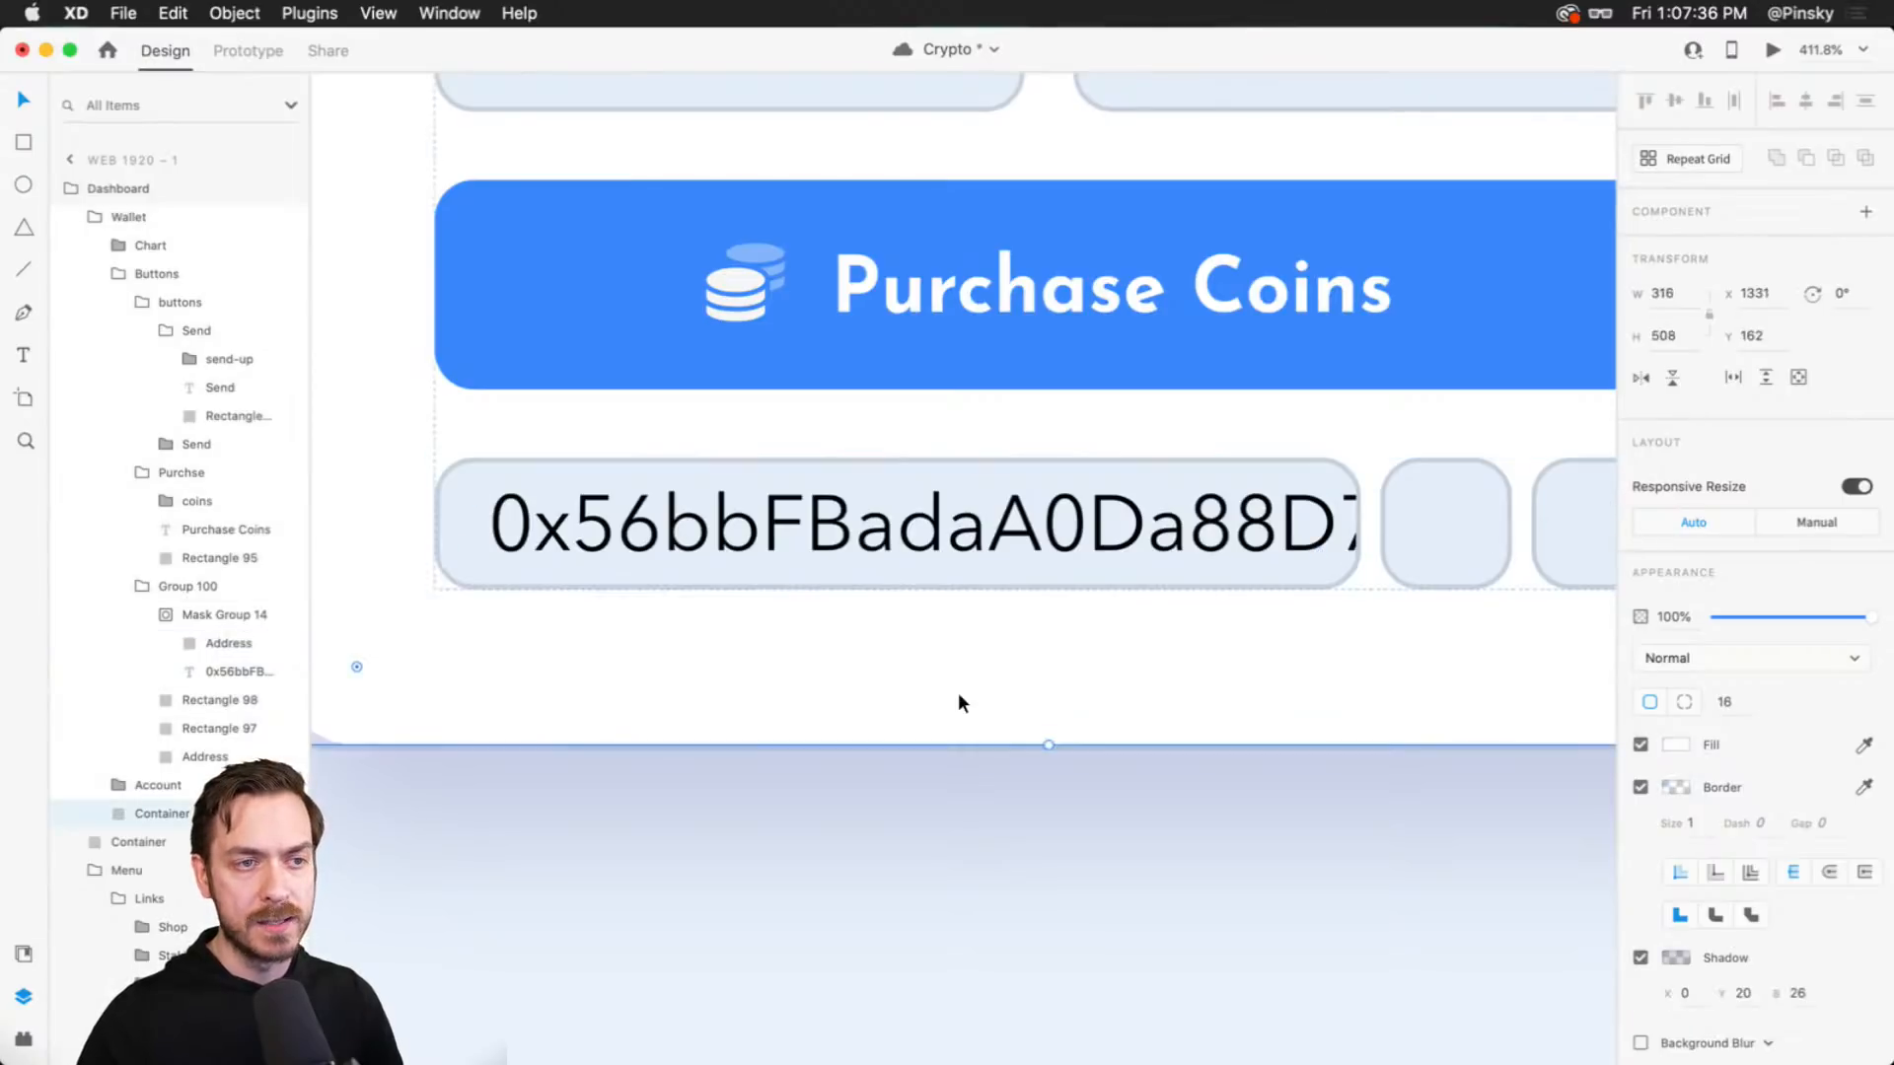
click(636, 839)
click(636, 868)
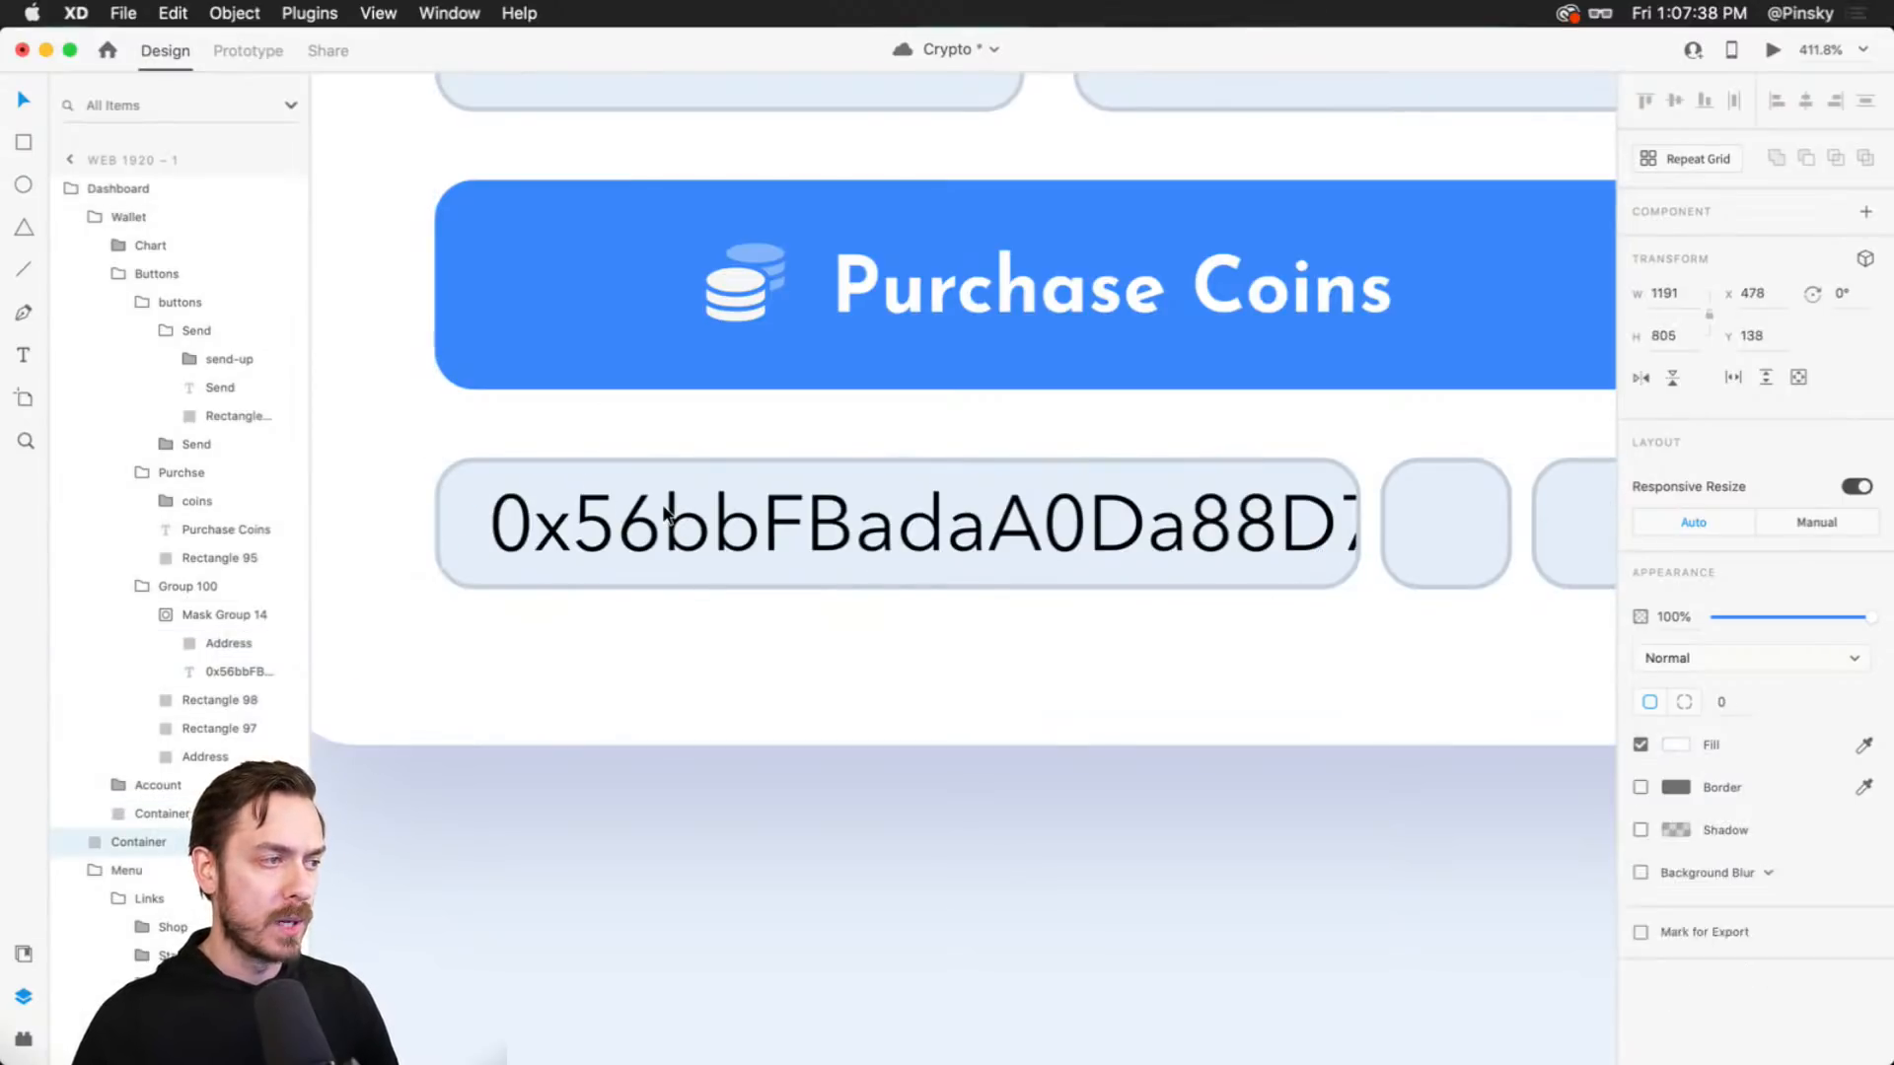
click(1772, 49)
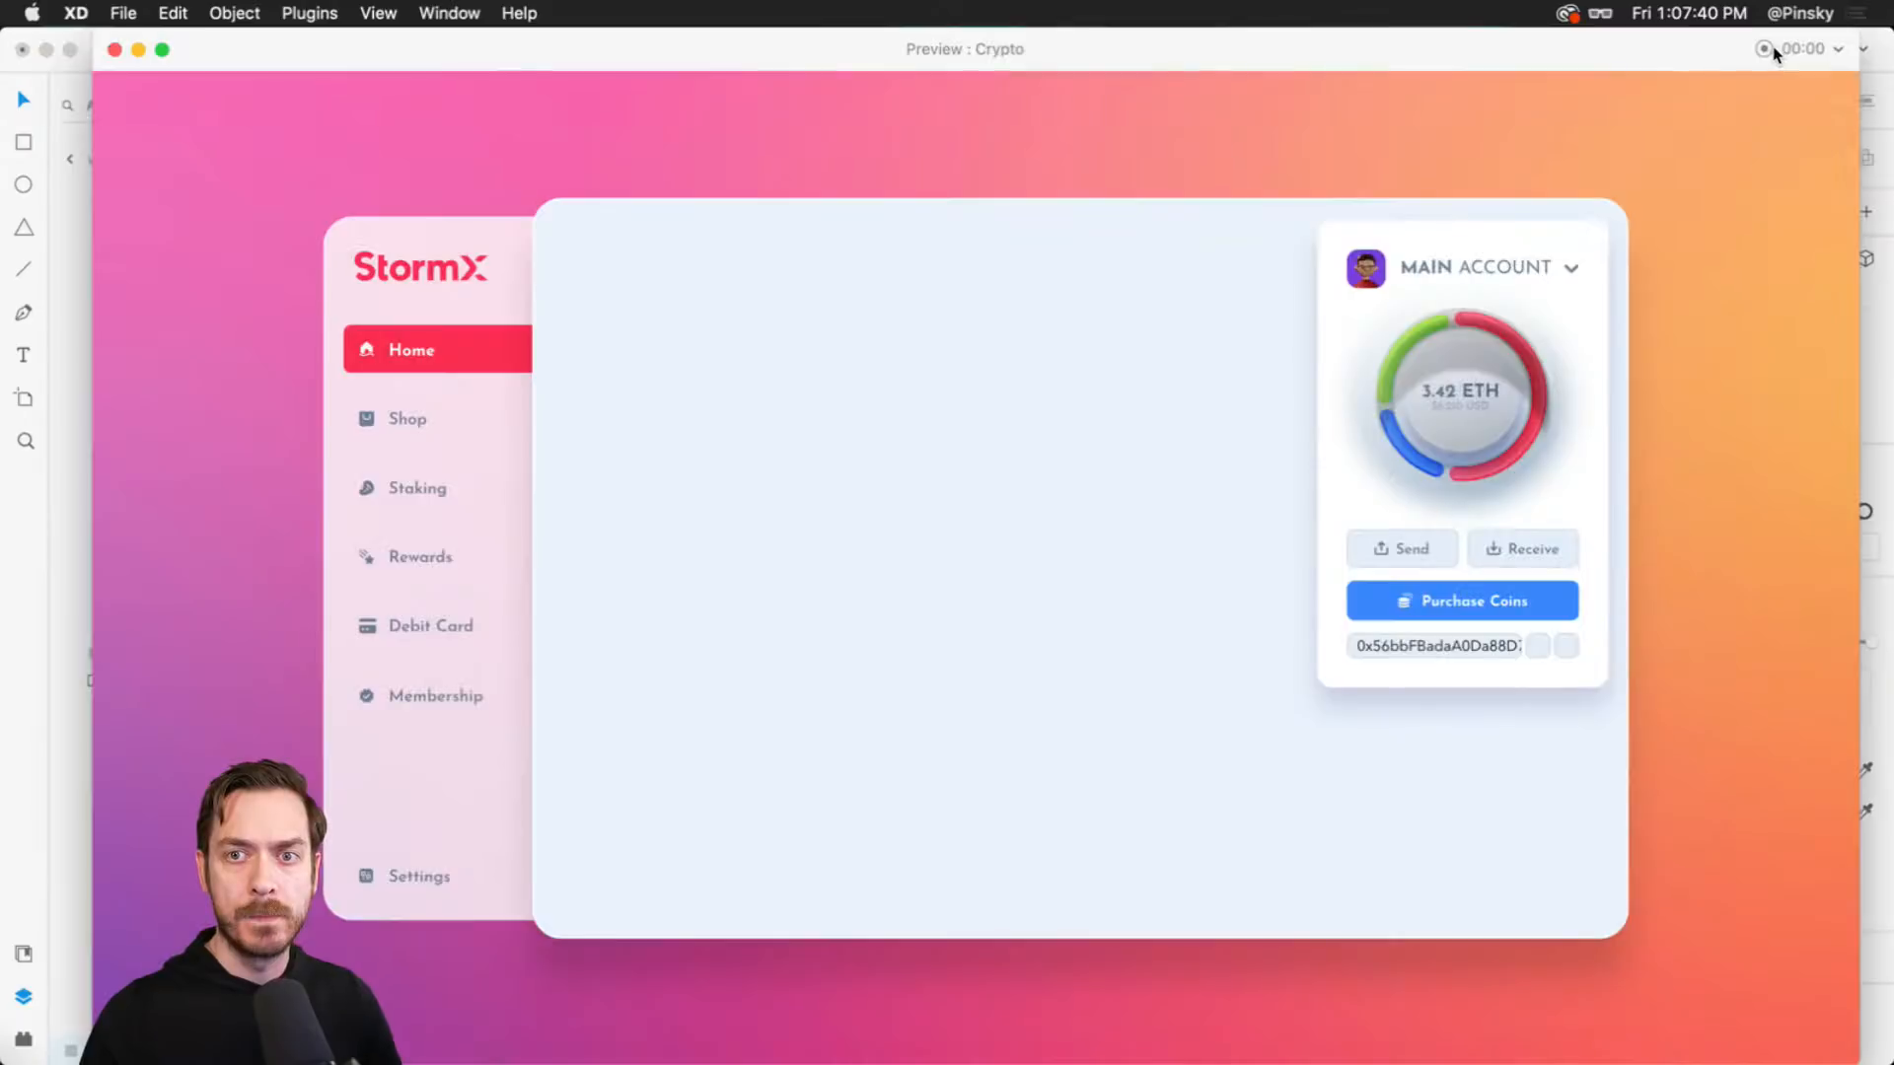
key(super+w)
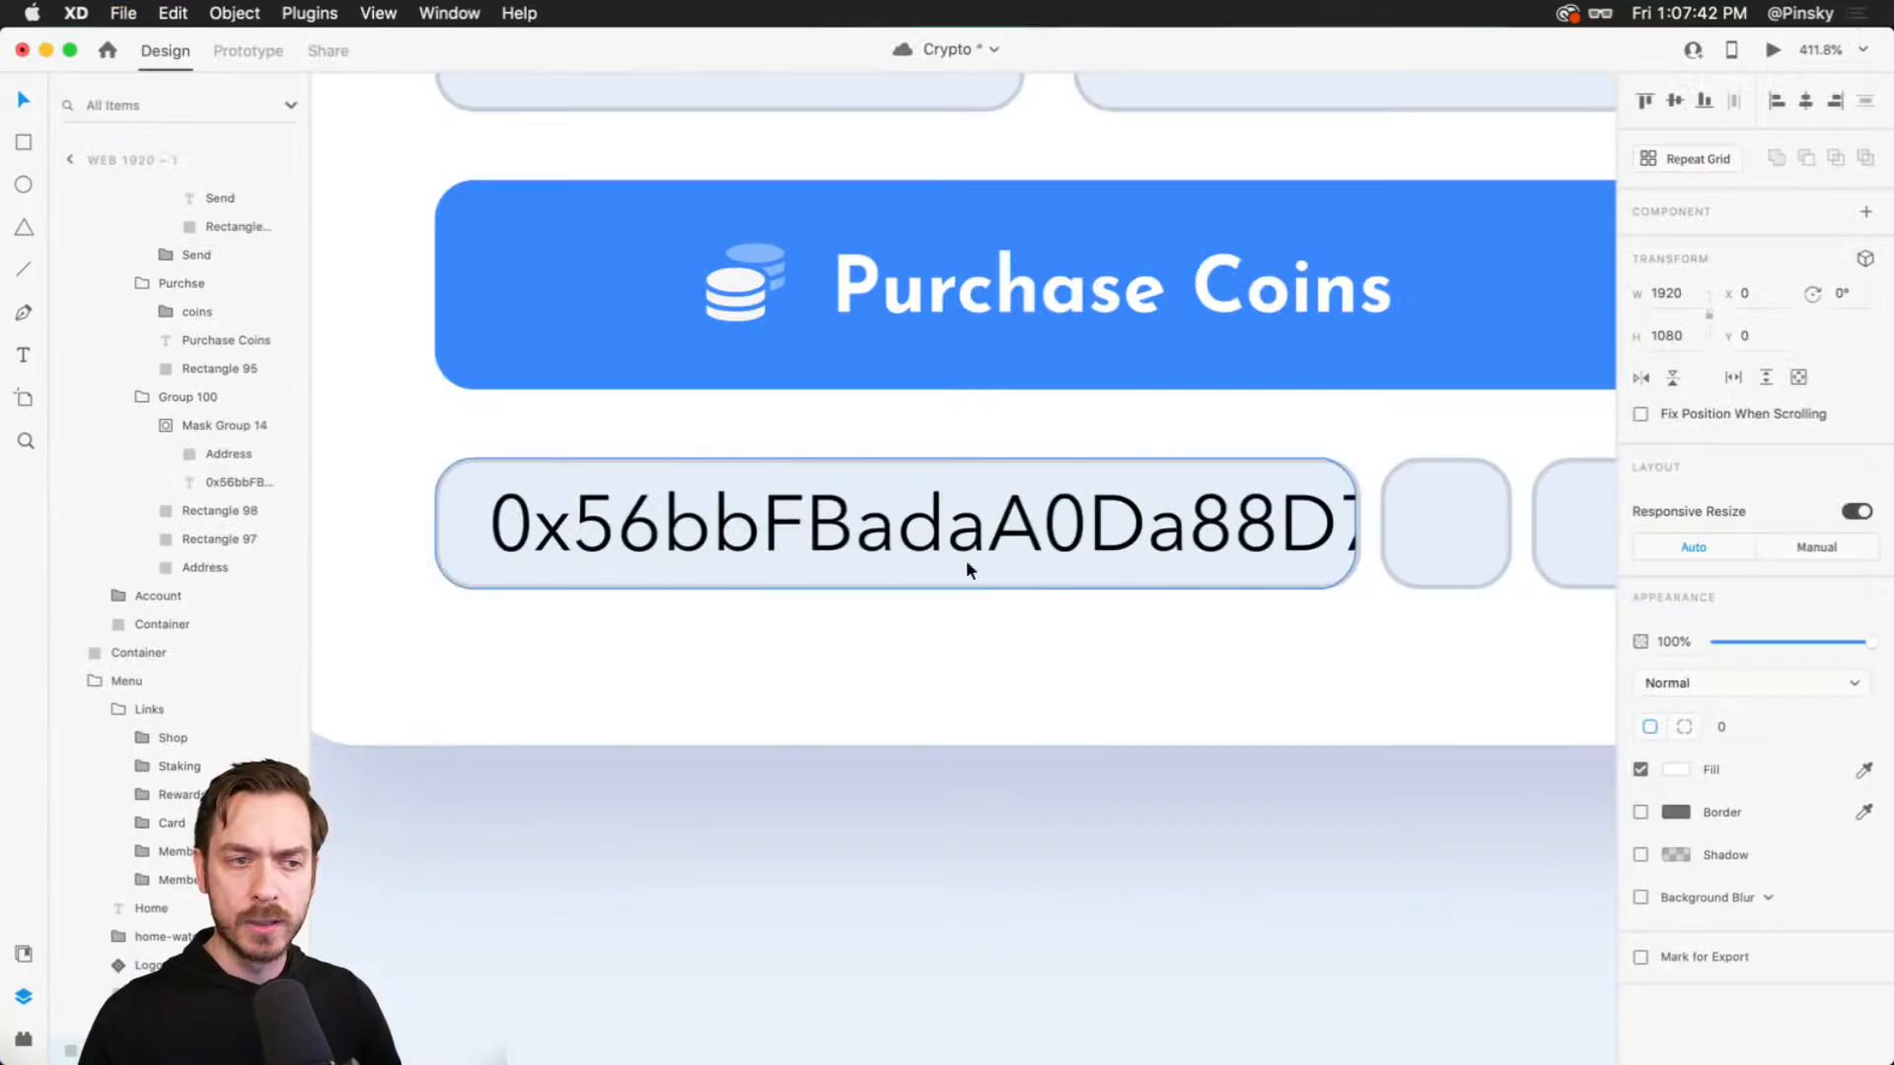
- Rename the mask group containing the wallet address text as Address
click(358, 545)
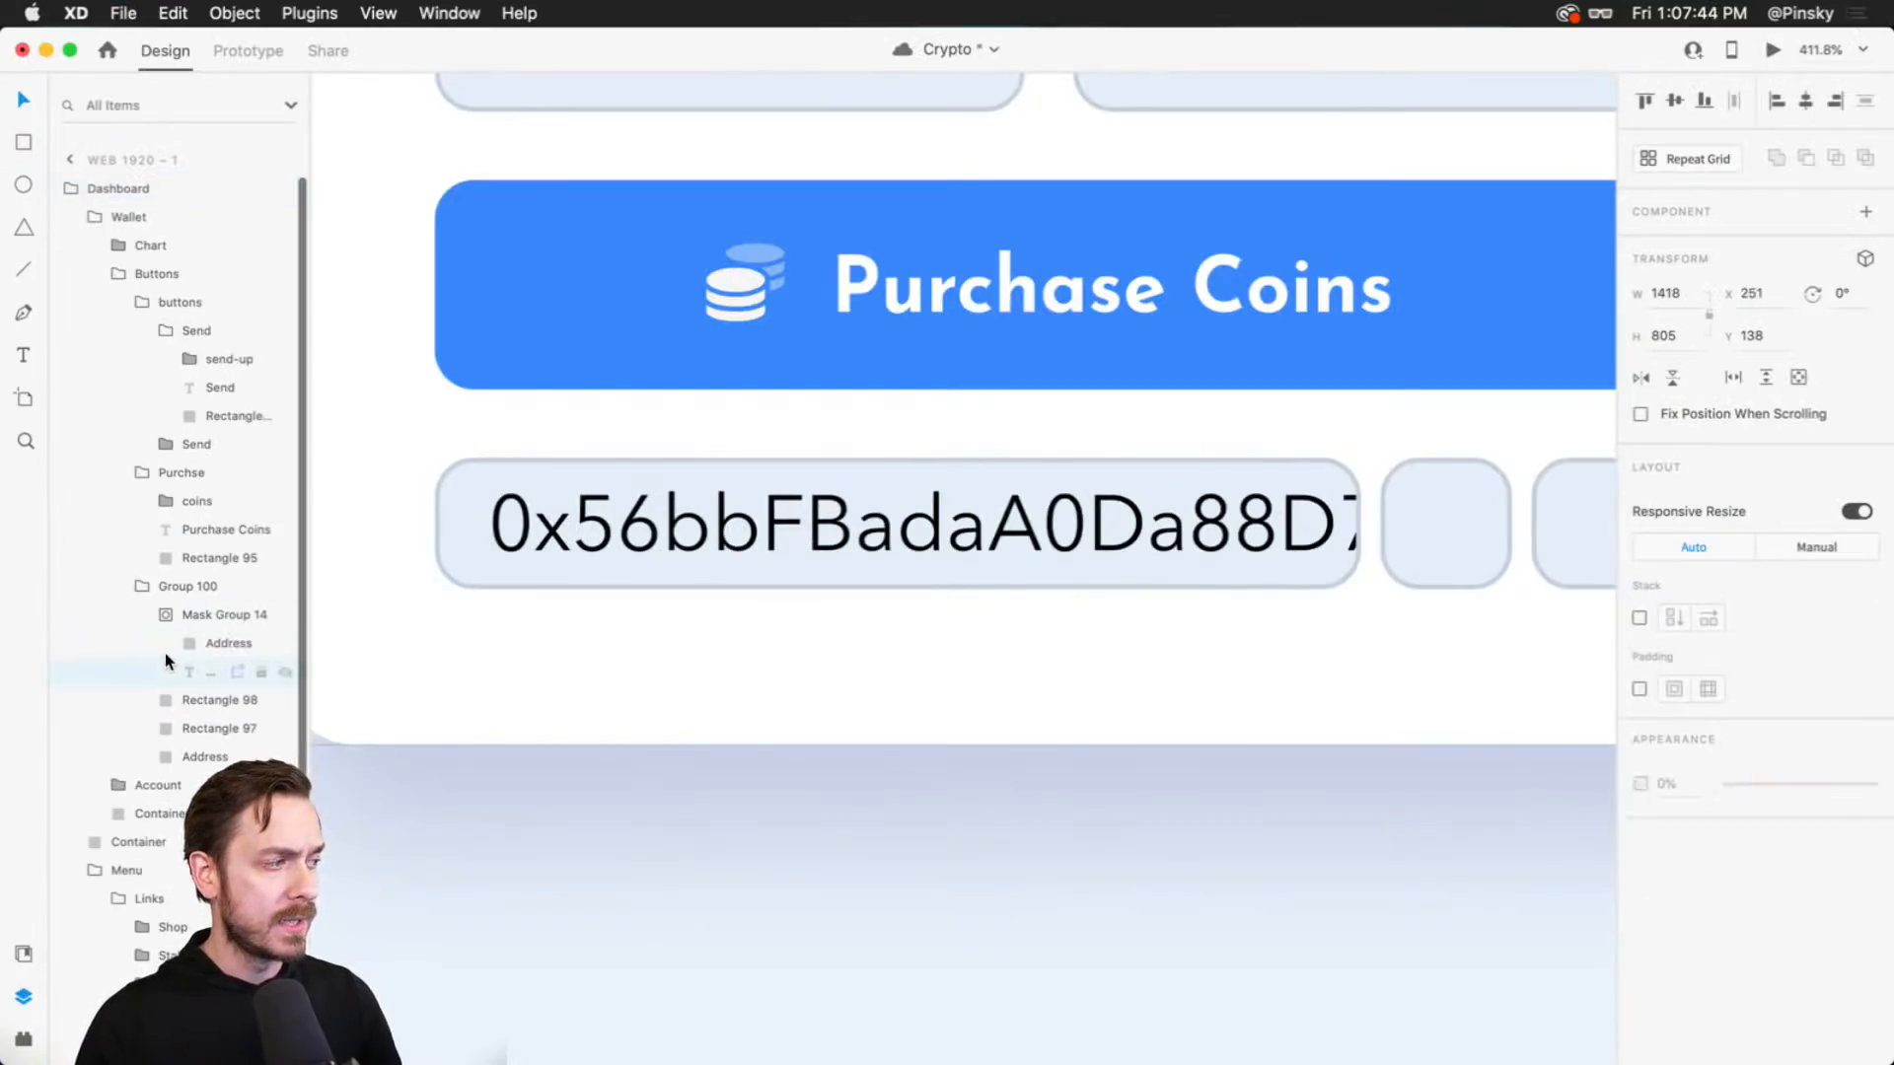
click(217, 621)
double_click(207, 616)
text(Address)
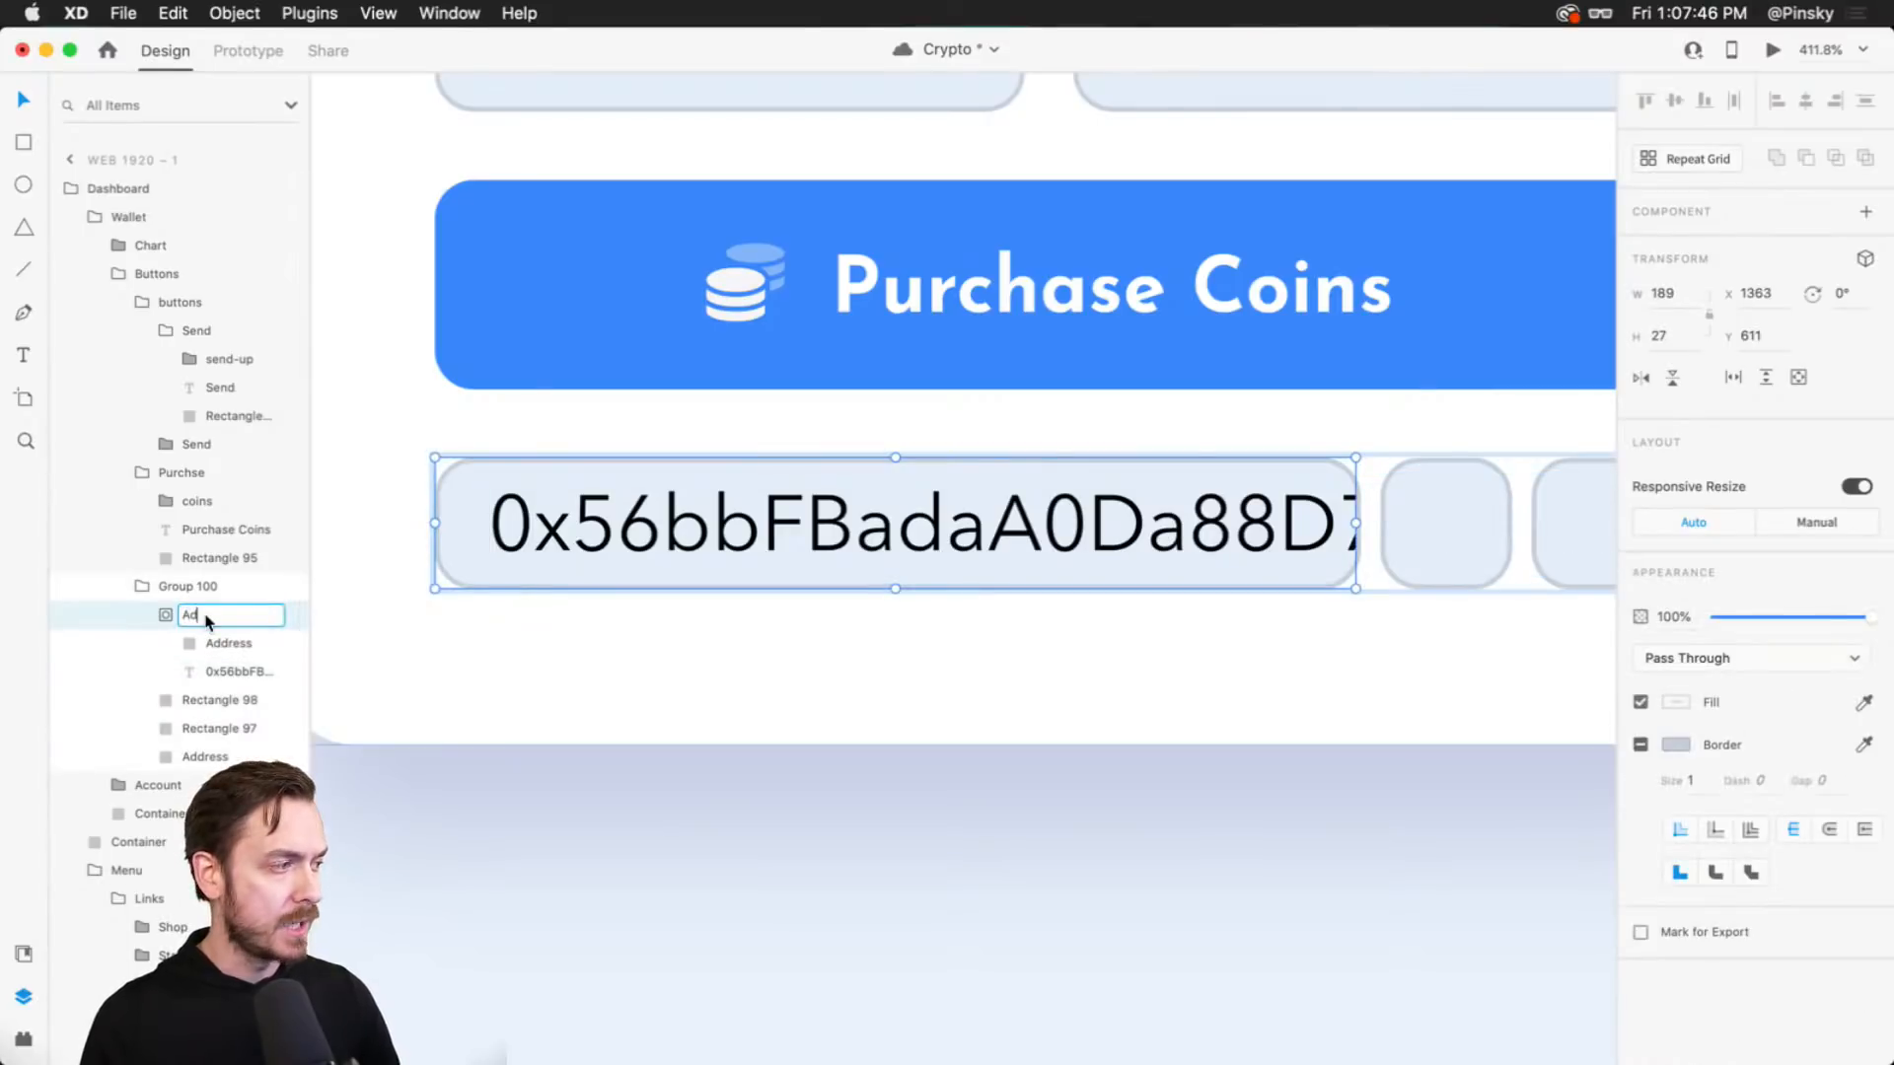
key(Return)
- Set the wallet address text size to 14 and move the text up to Y 615
click(236, 671)
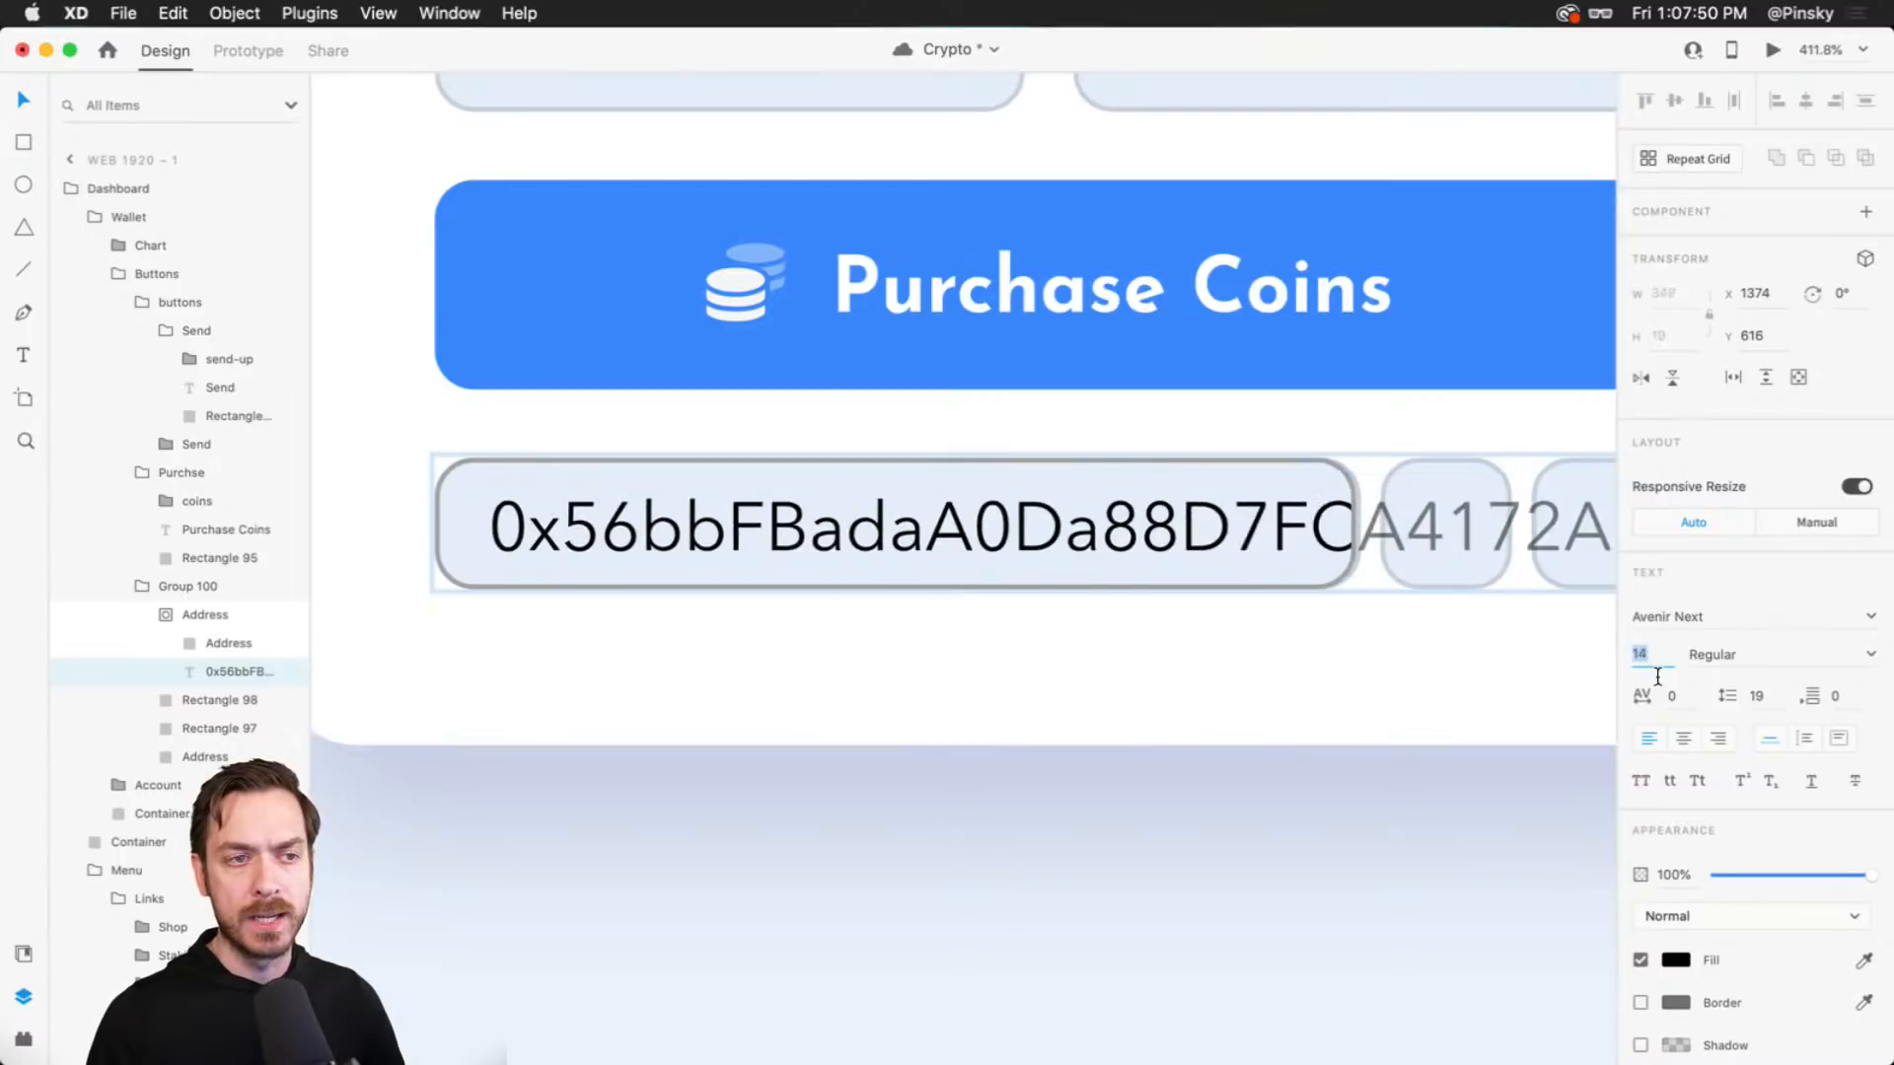
text(14)
key(Return)
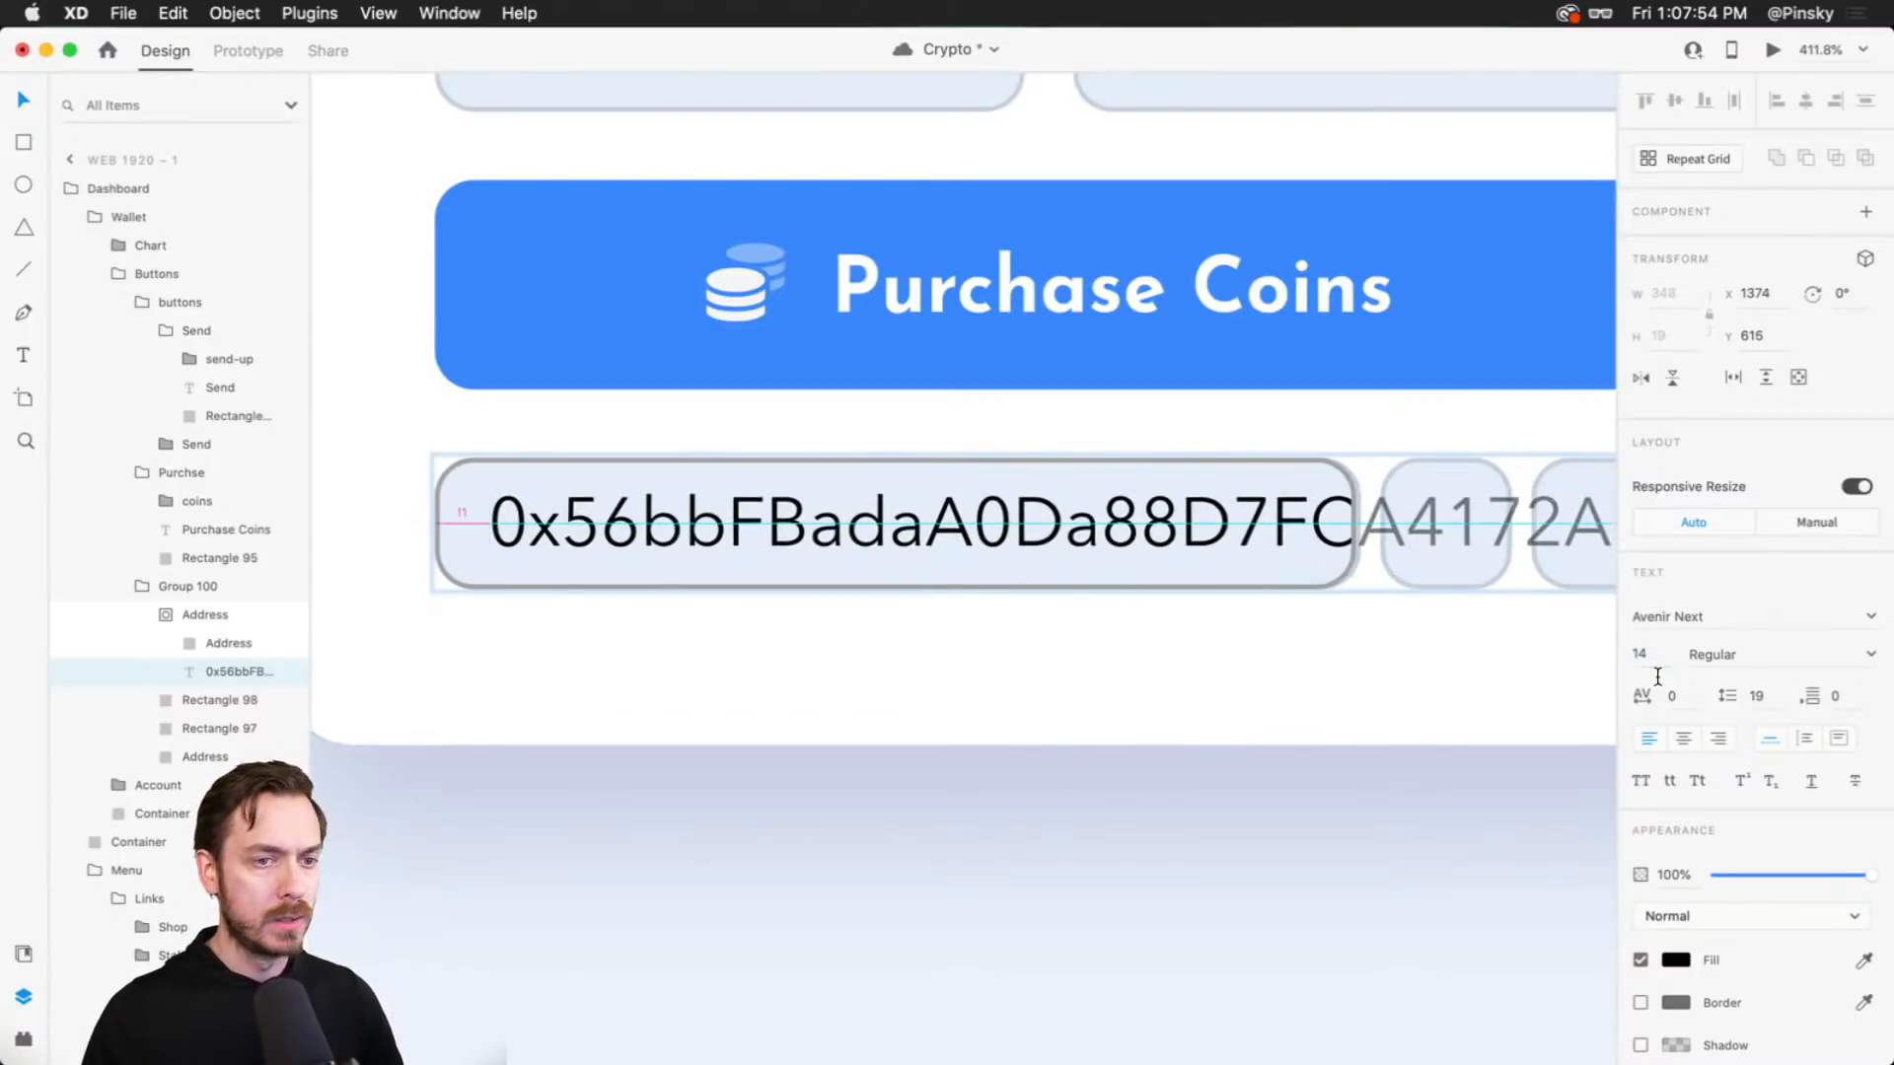
key(Up)
- Fill the wallet address text with the saved colour #6A7D97 and check it in the preview
key(super+shift+y)
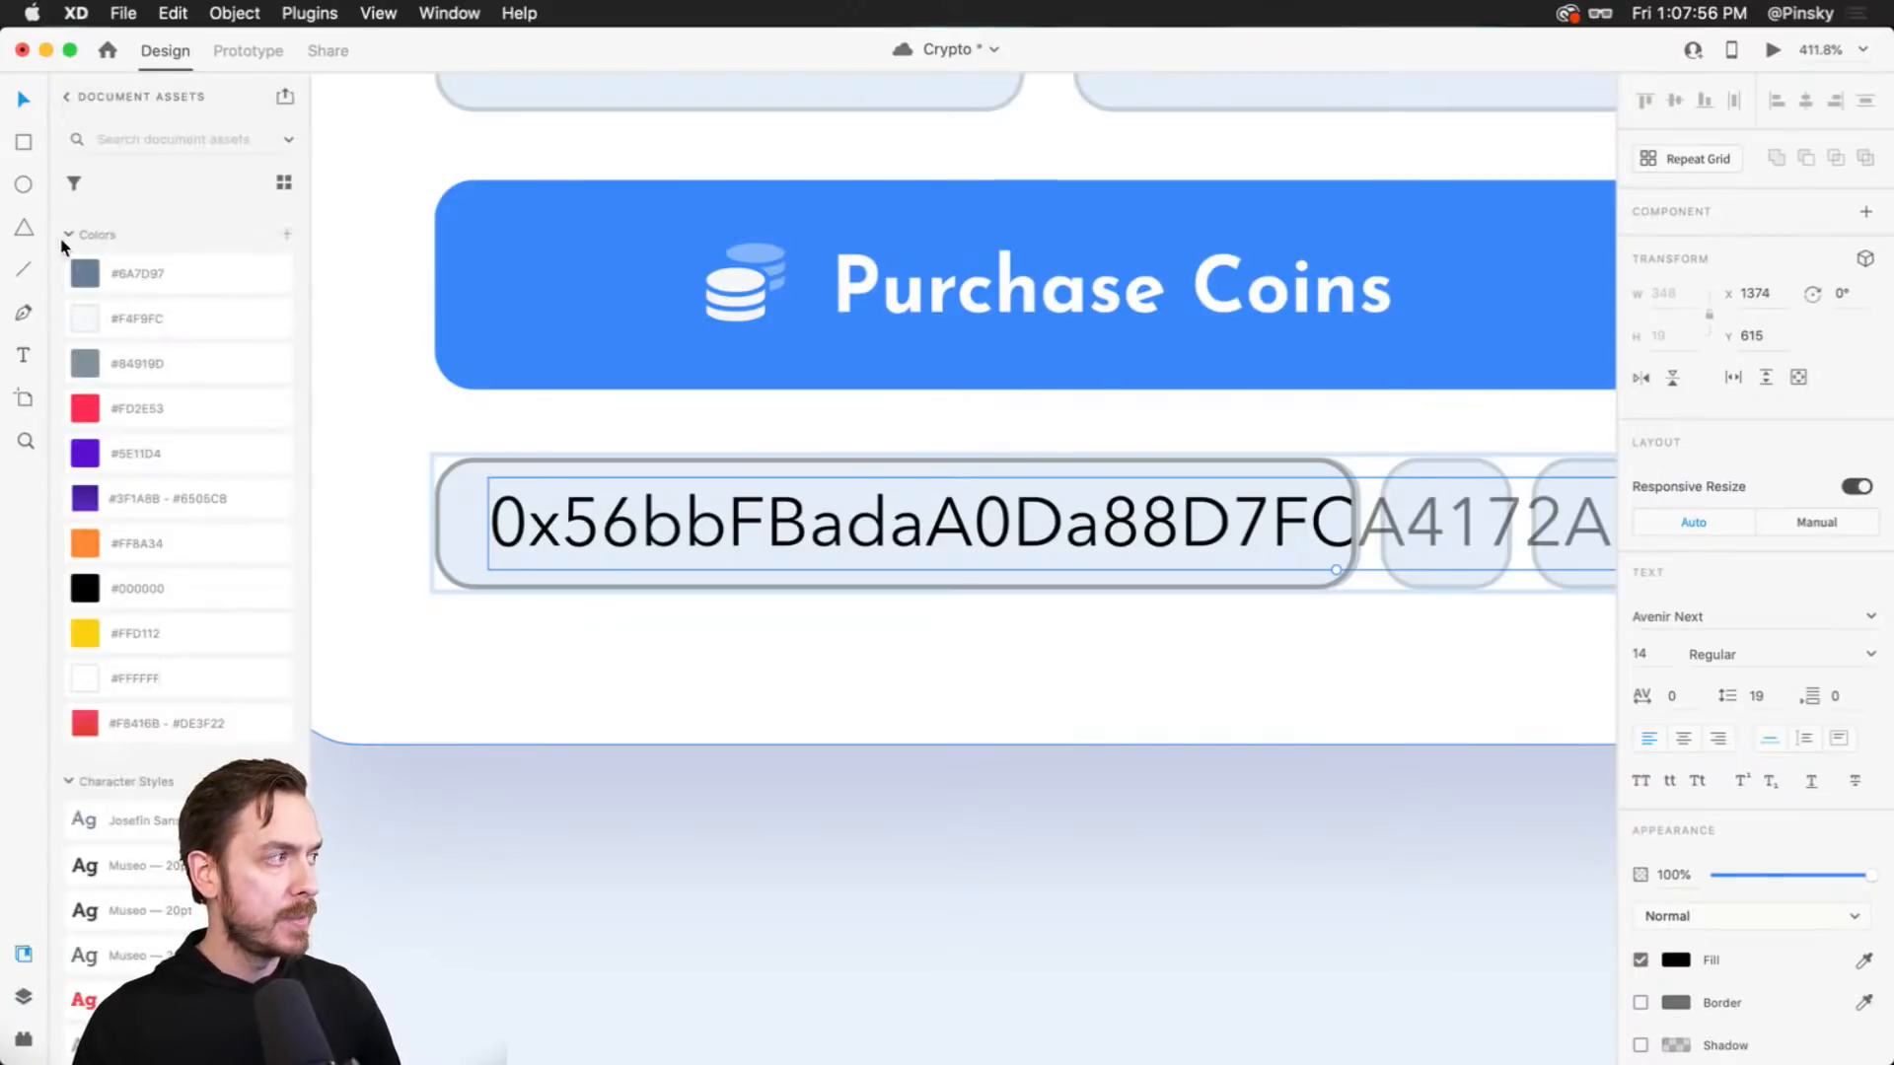
click(165, 273)
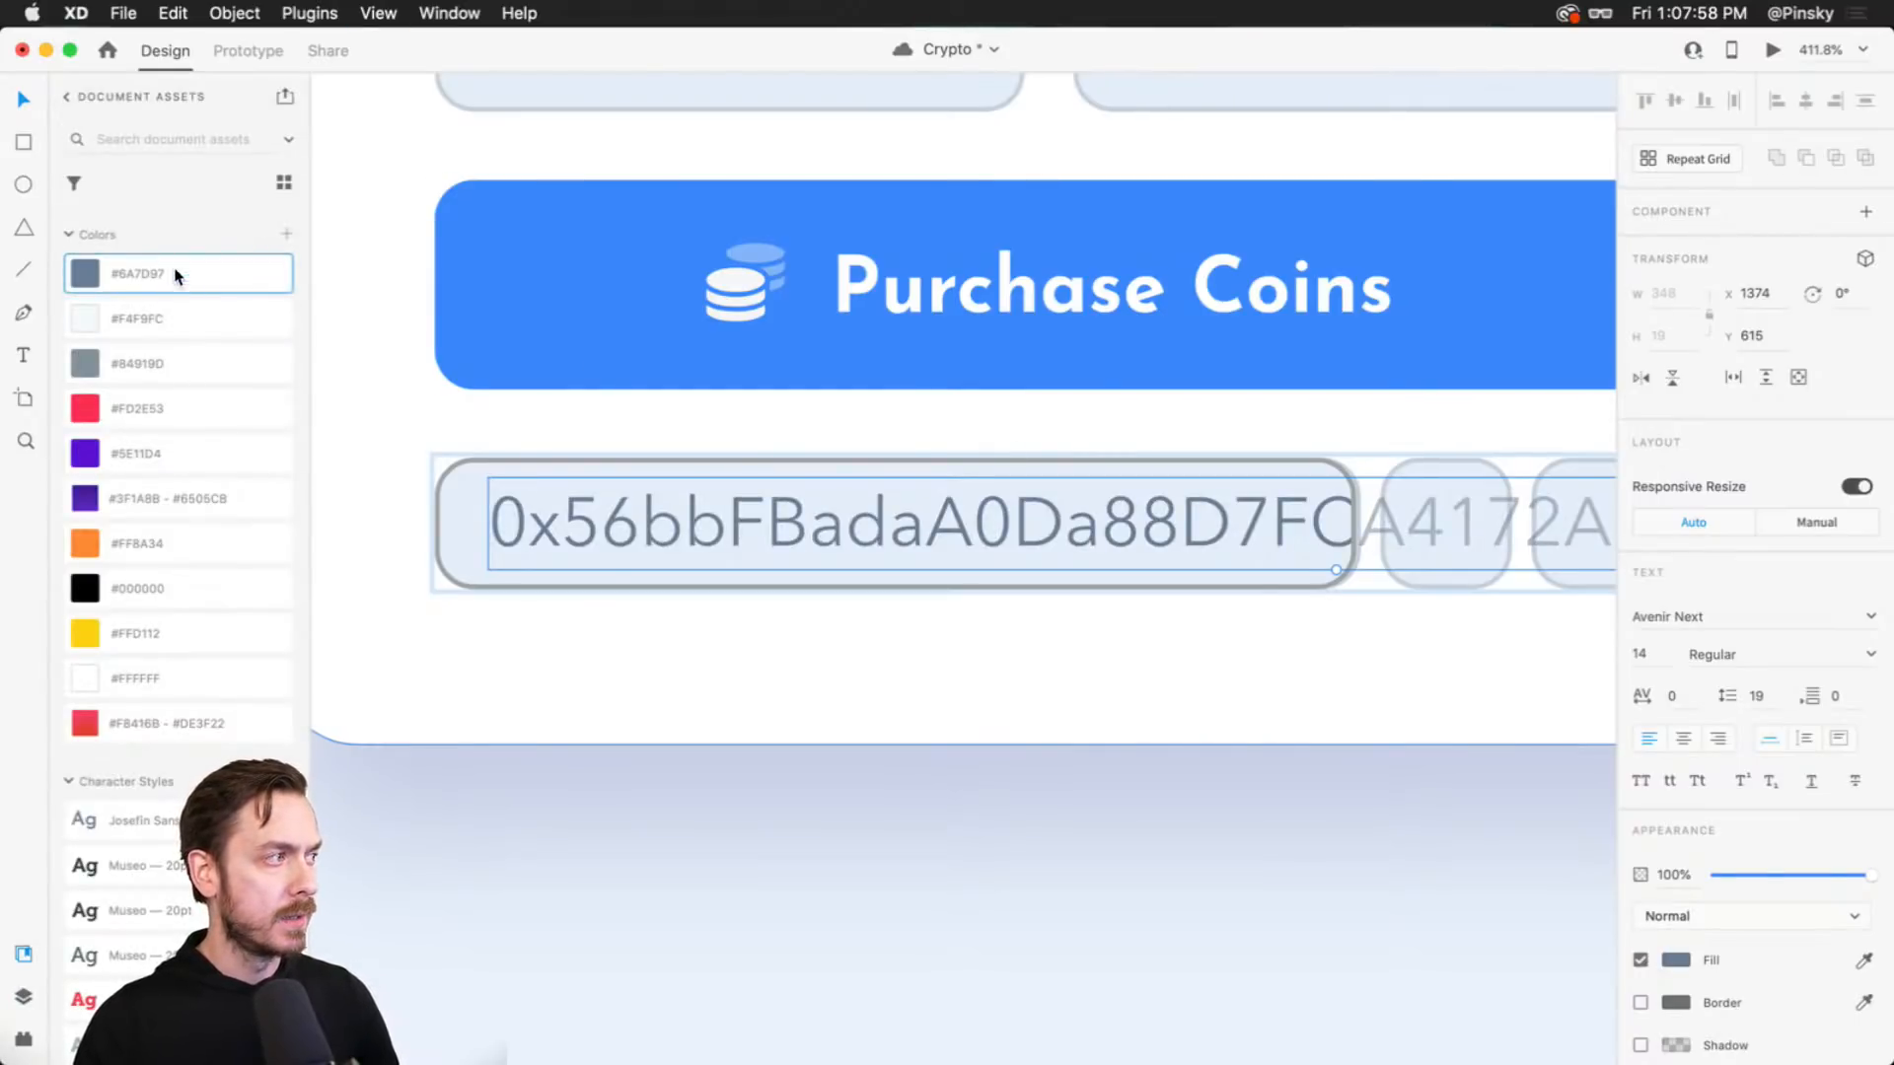
key(super+Return)
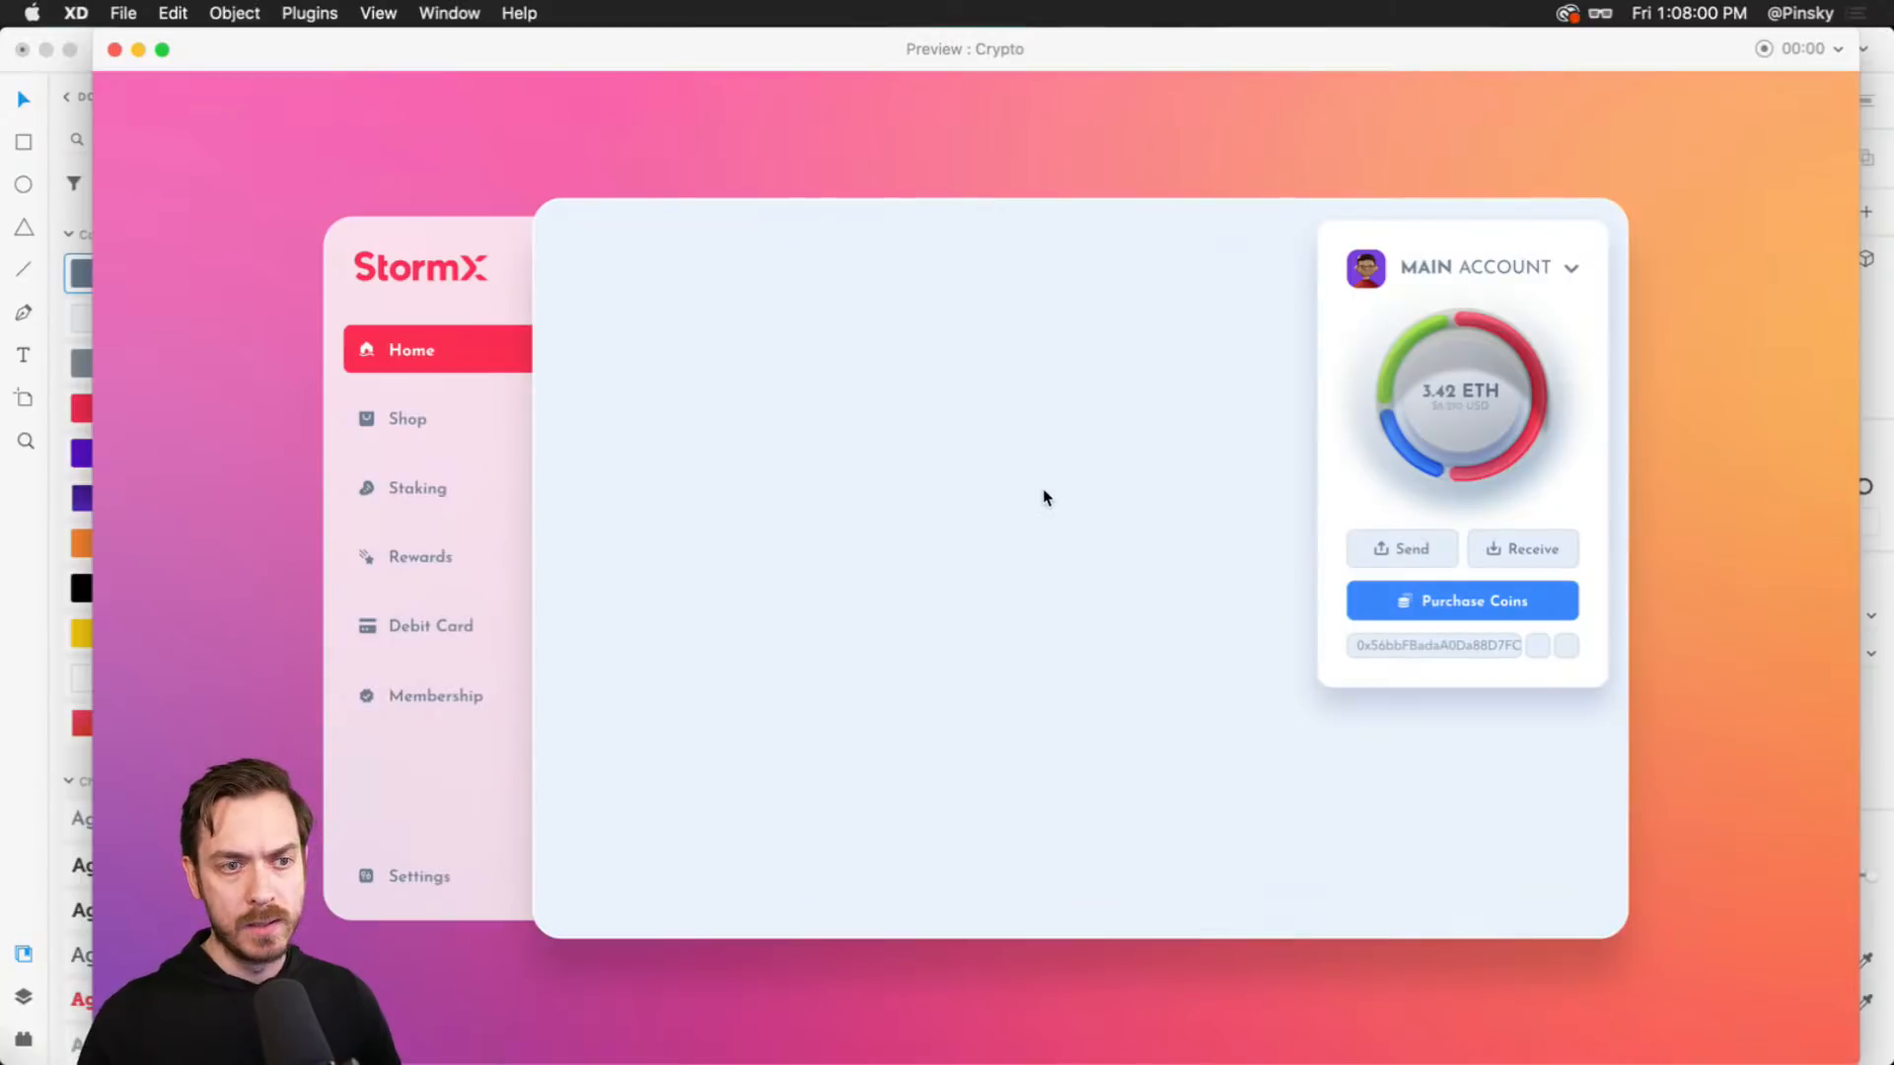
key(super+w)
- Set the wallet address text to Medium weight at X 1372, Y 616, and check it in the preview
click(1871, 654)
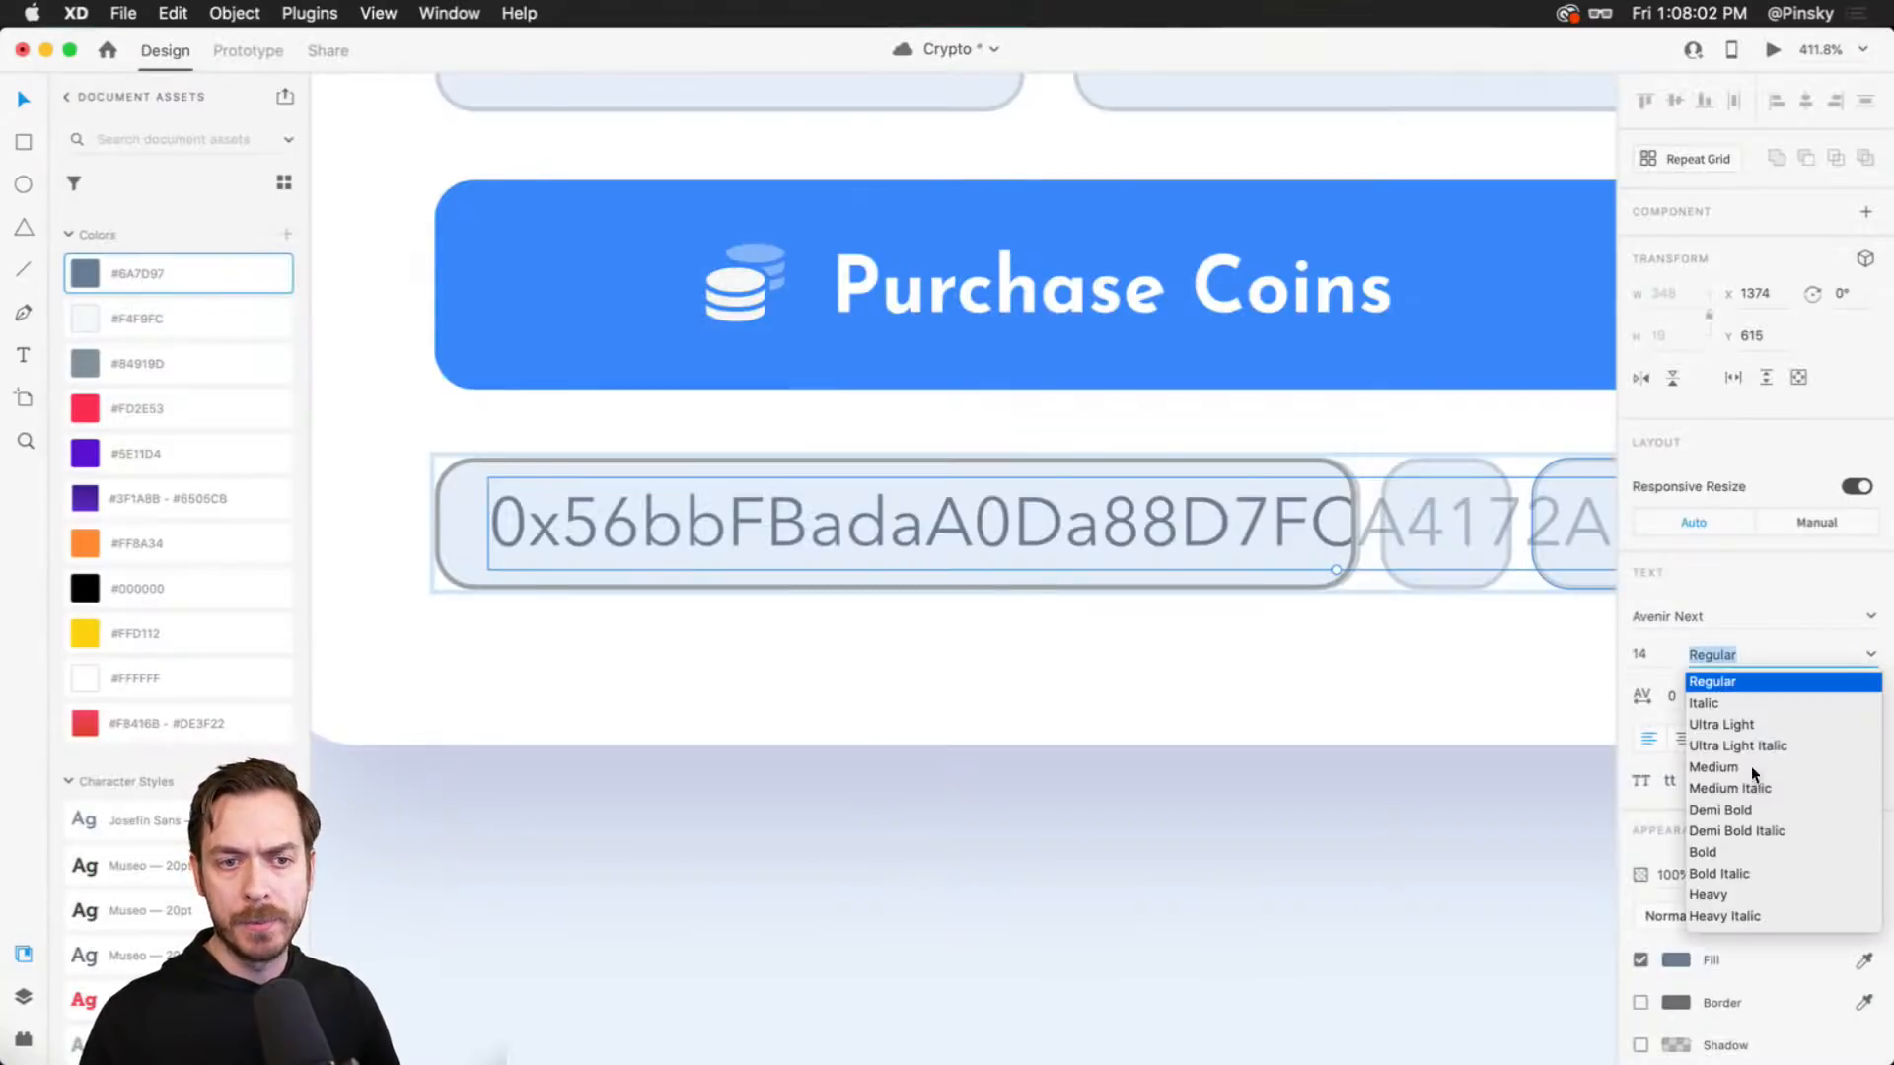
click(1717, 767)
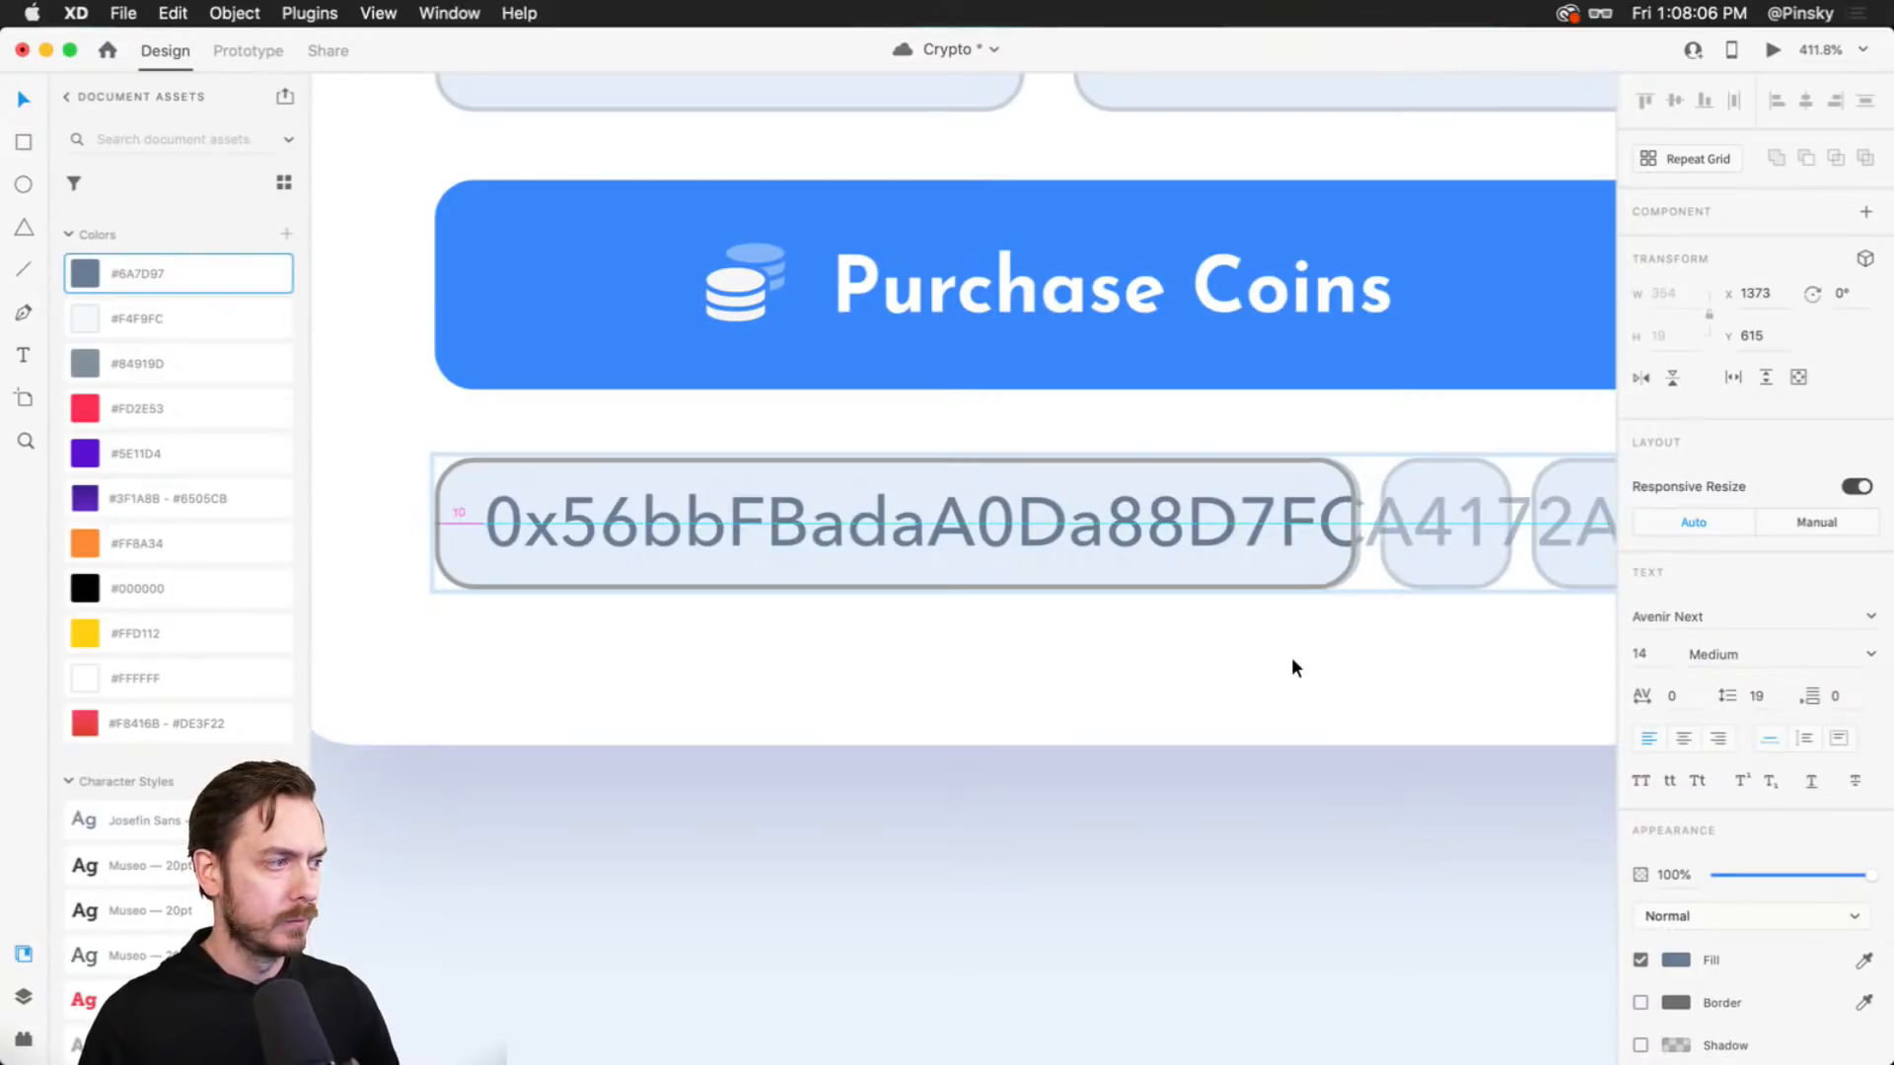
key(super+Return)
key(super+w)
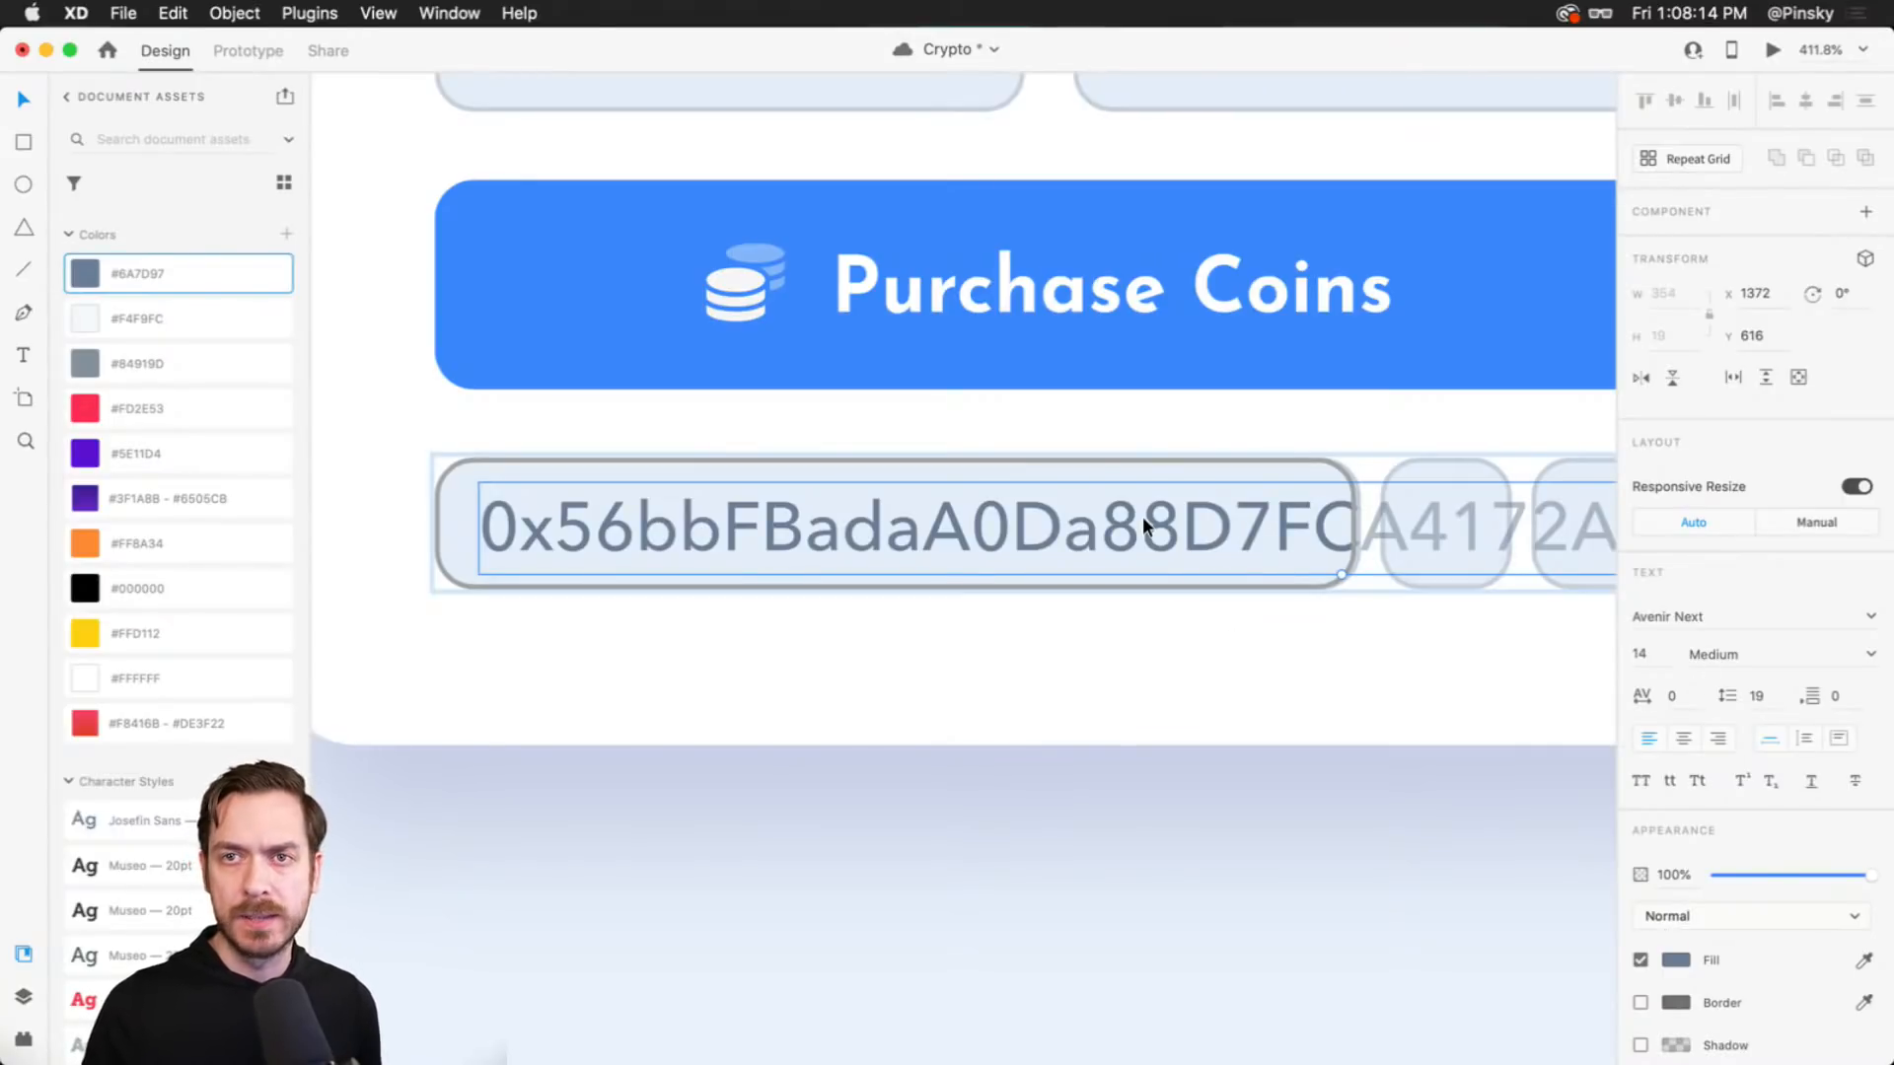
key(super+Return)
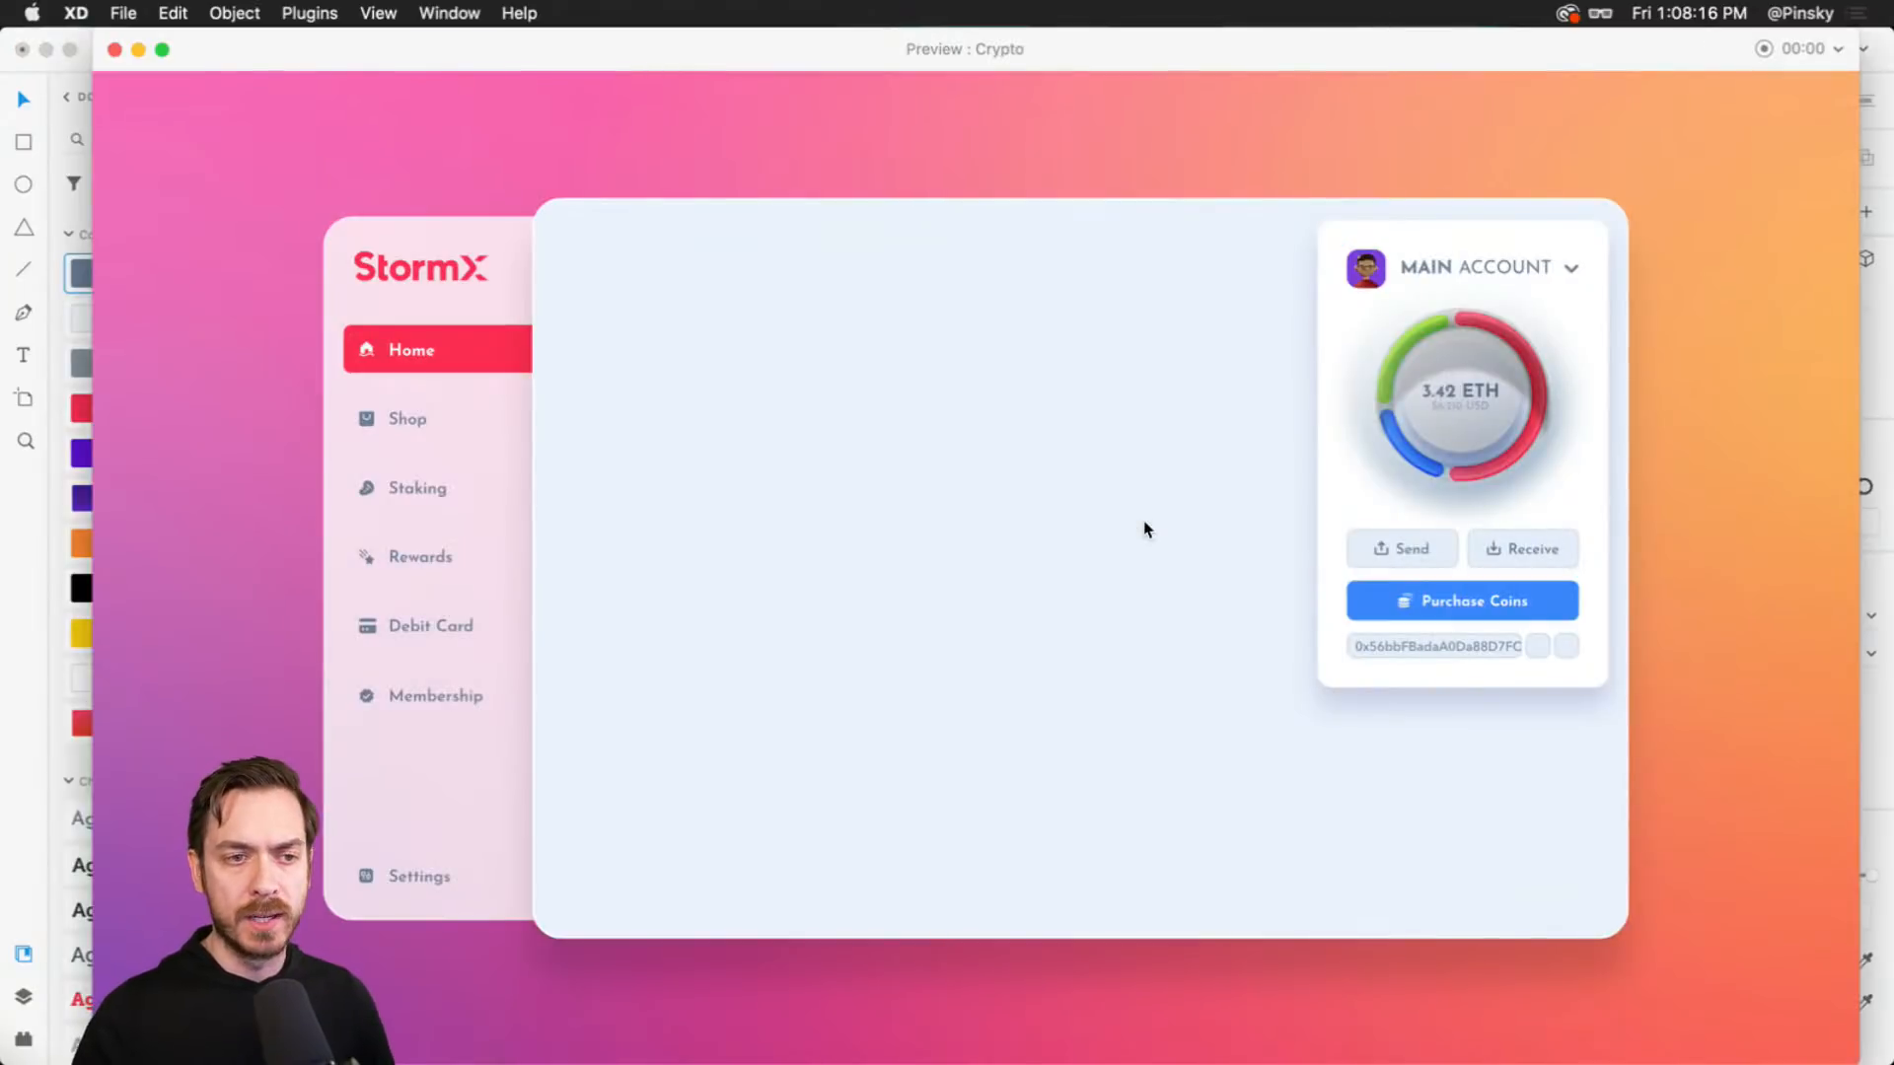
key(Escape)
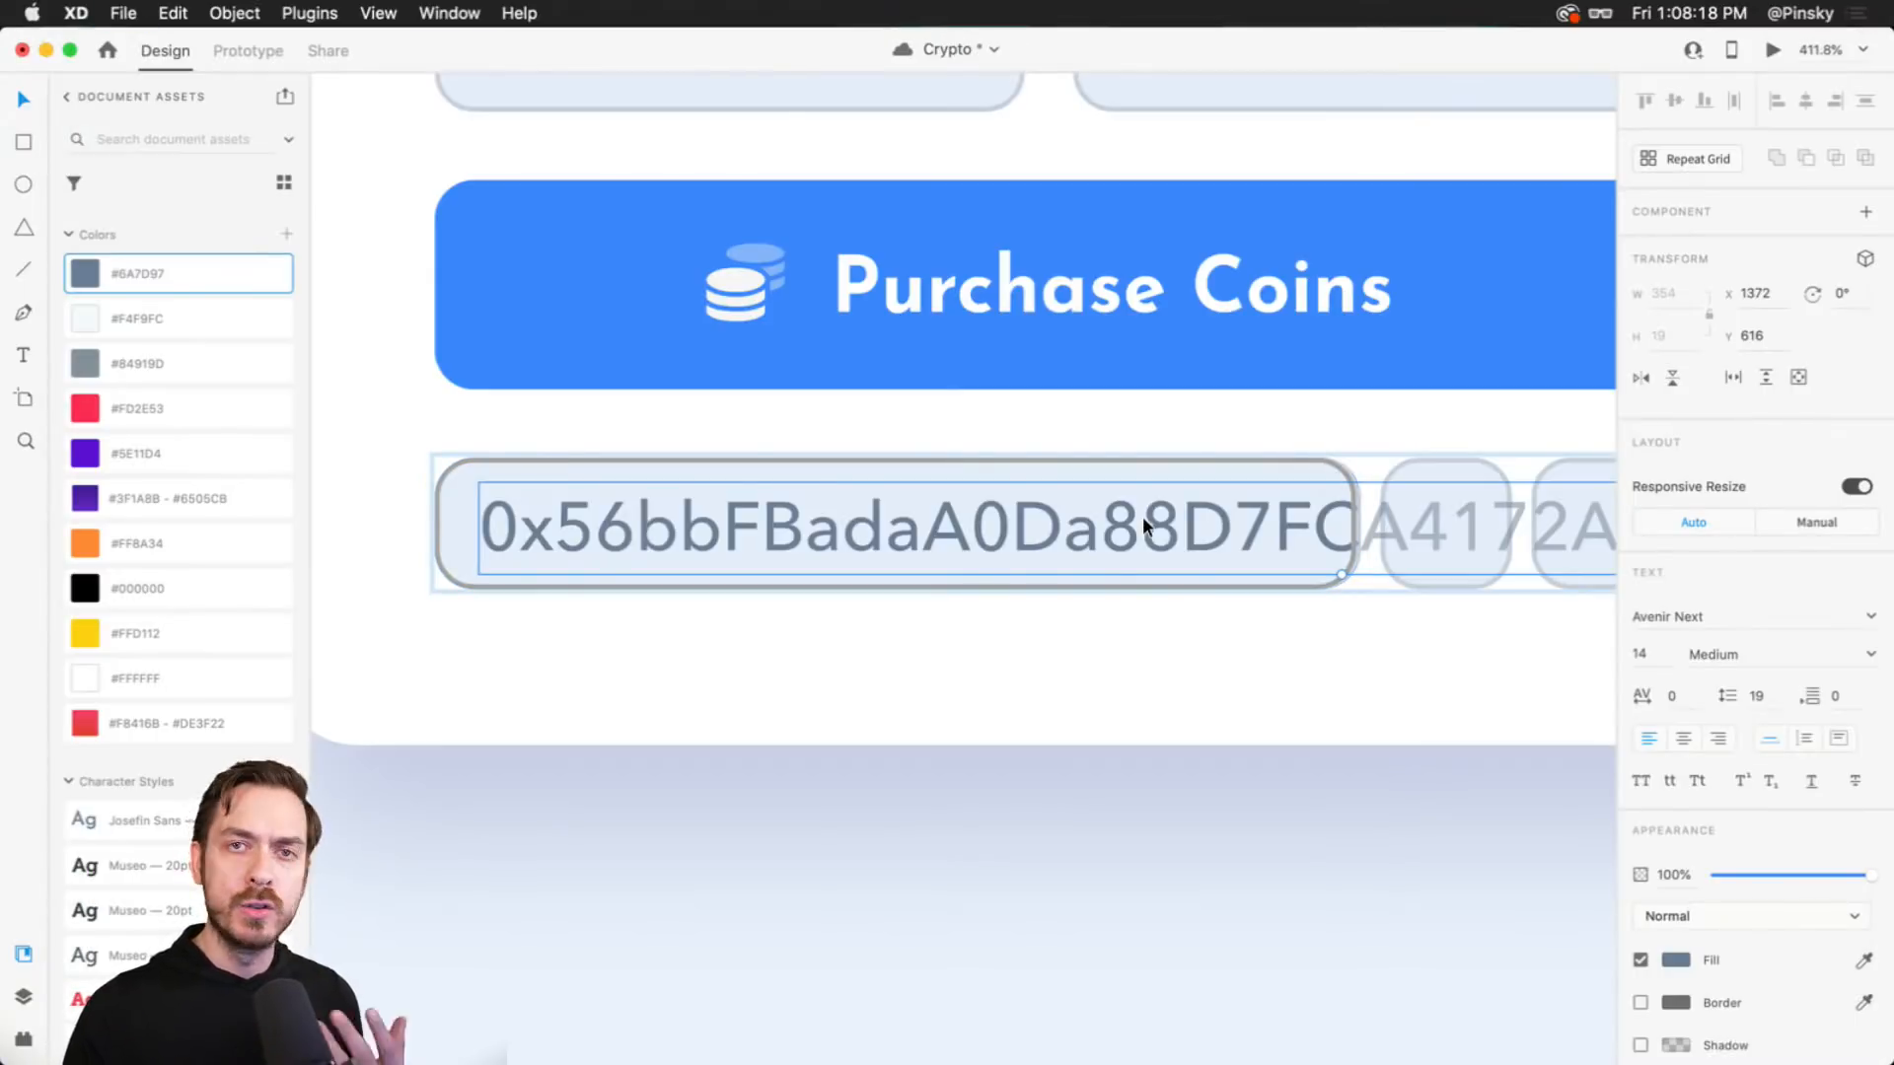
- Set the height of the Address background box behind the masked wallet address to 28
key(super+y)
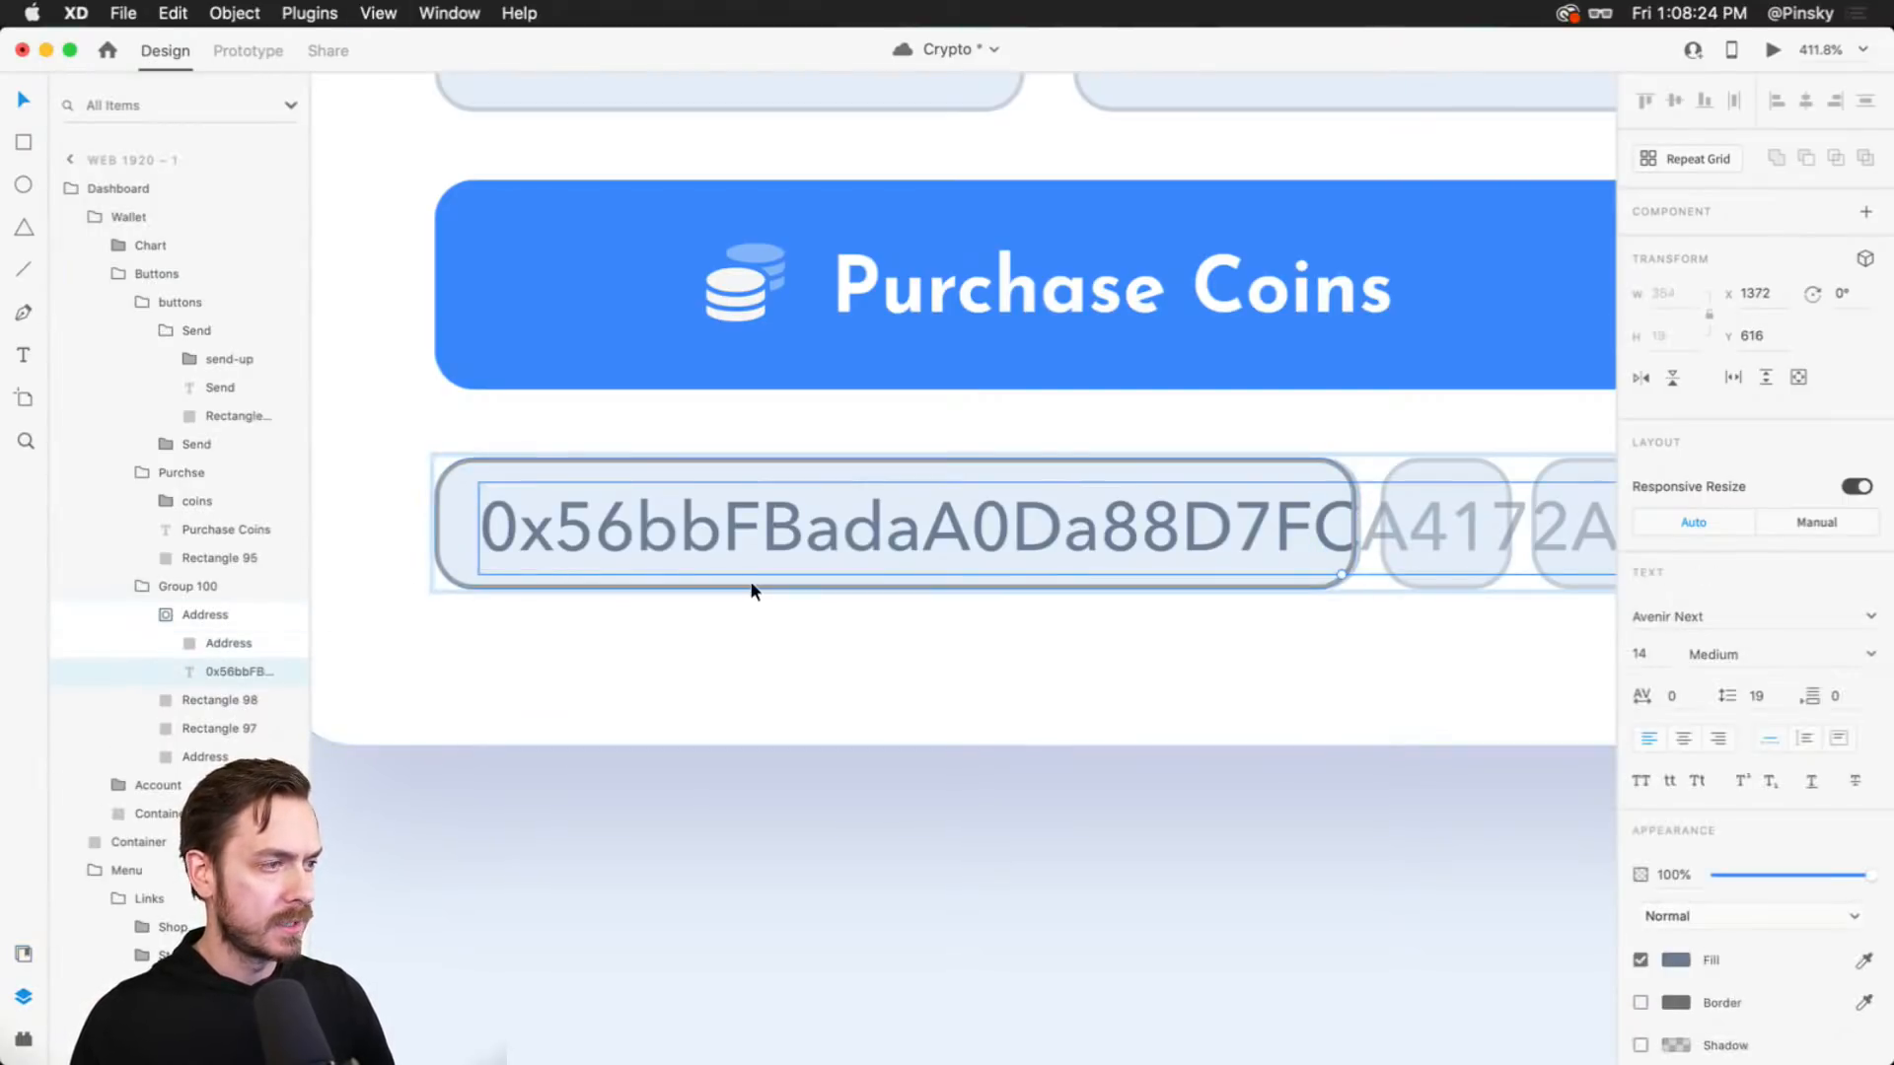
click(178, 646)
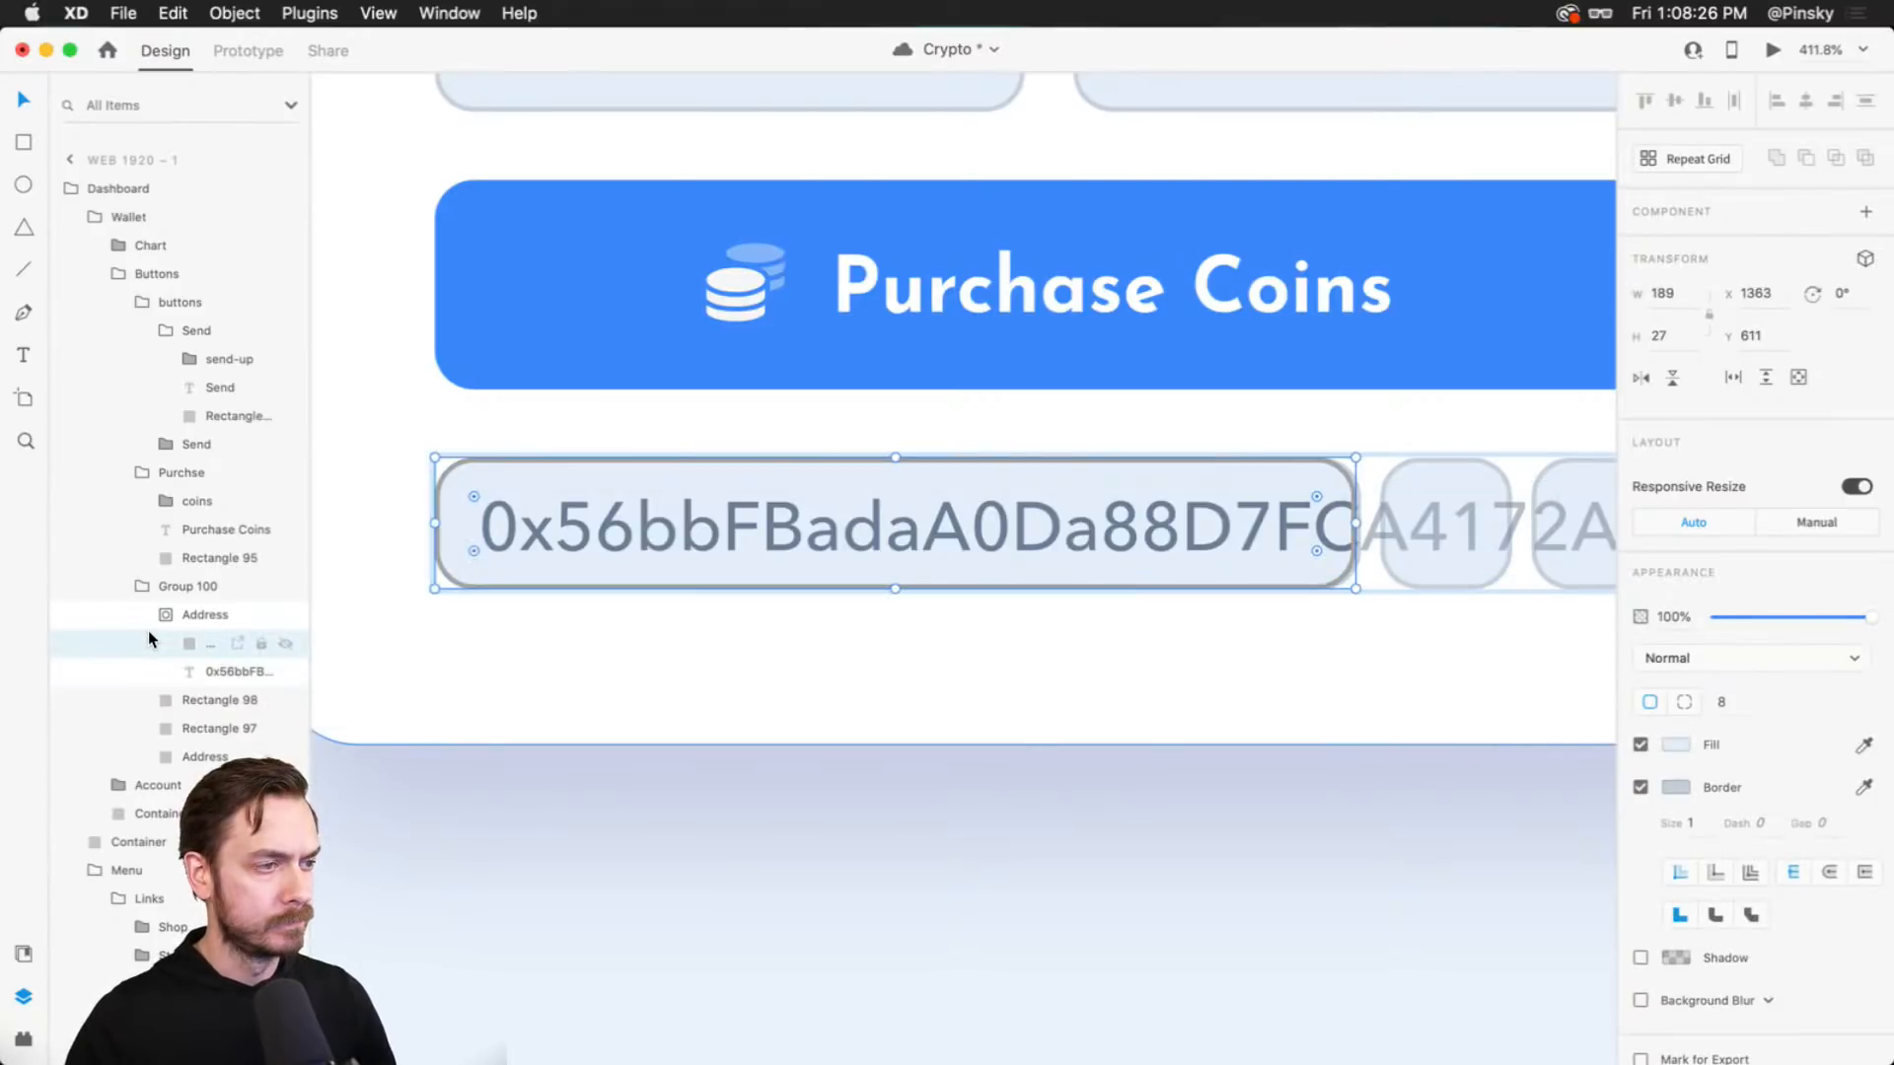
click(122, 754)
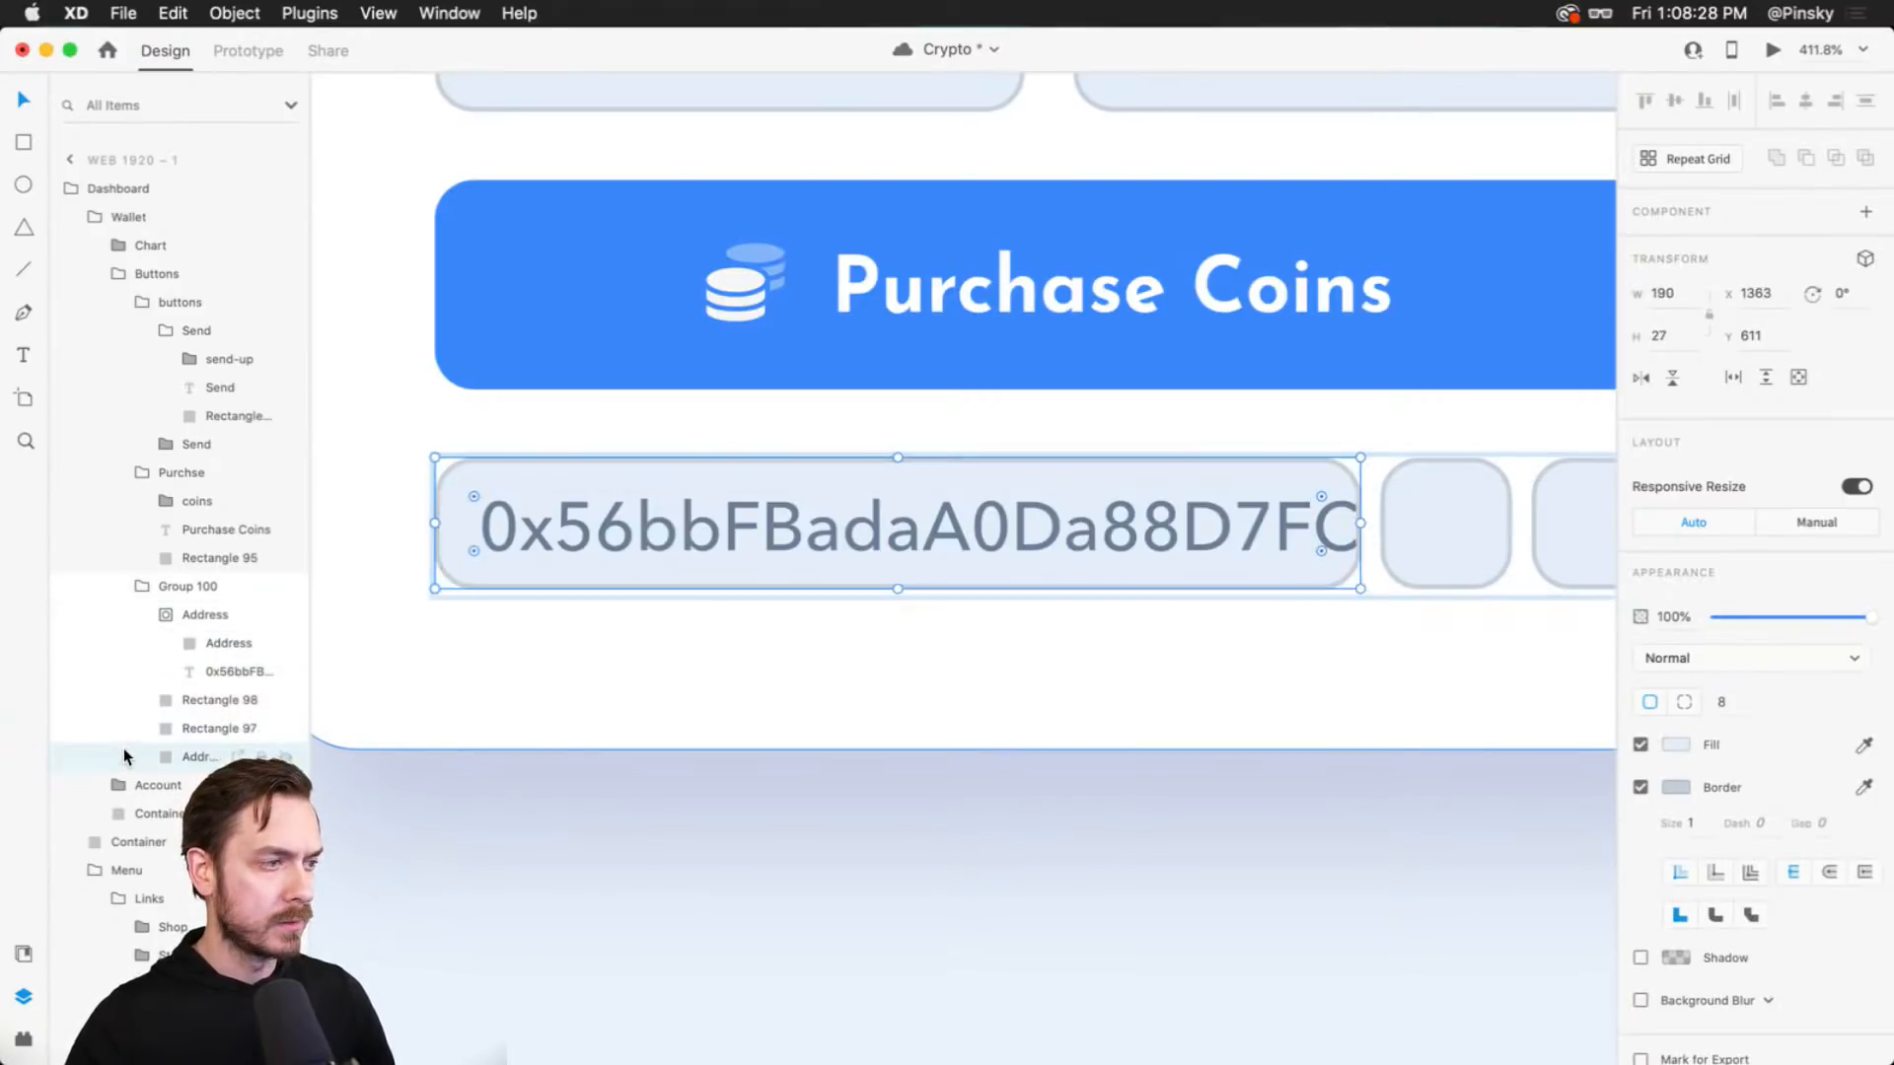
scroll(1127, 645, right, 5)
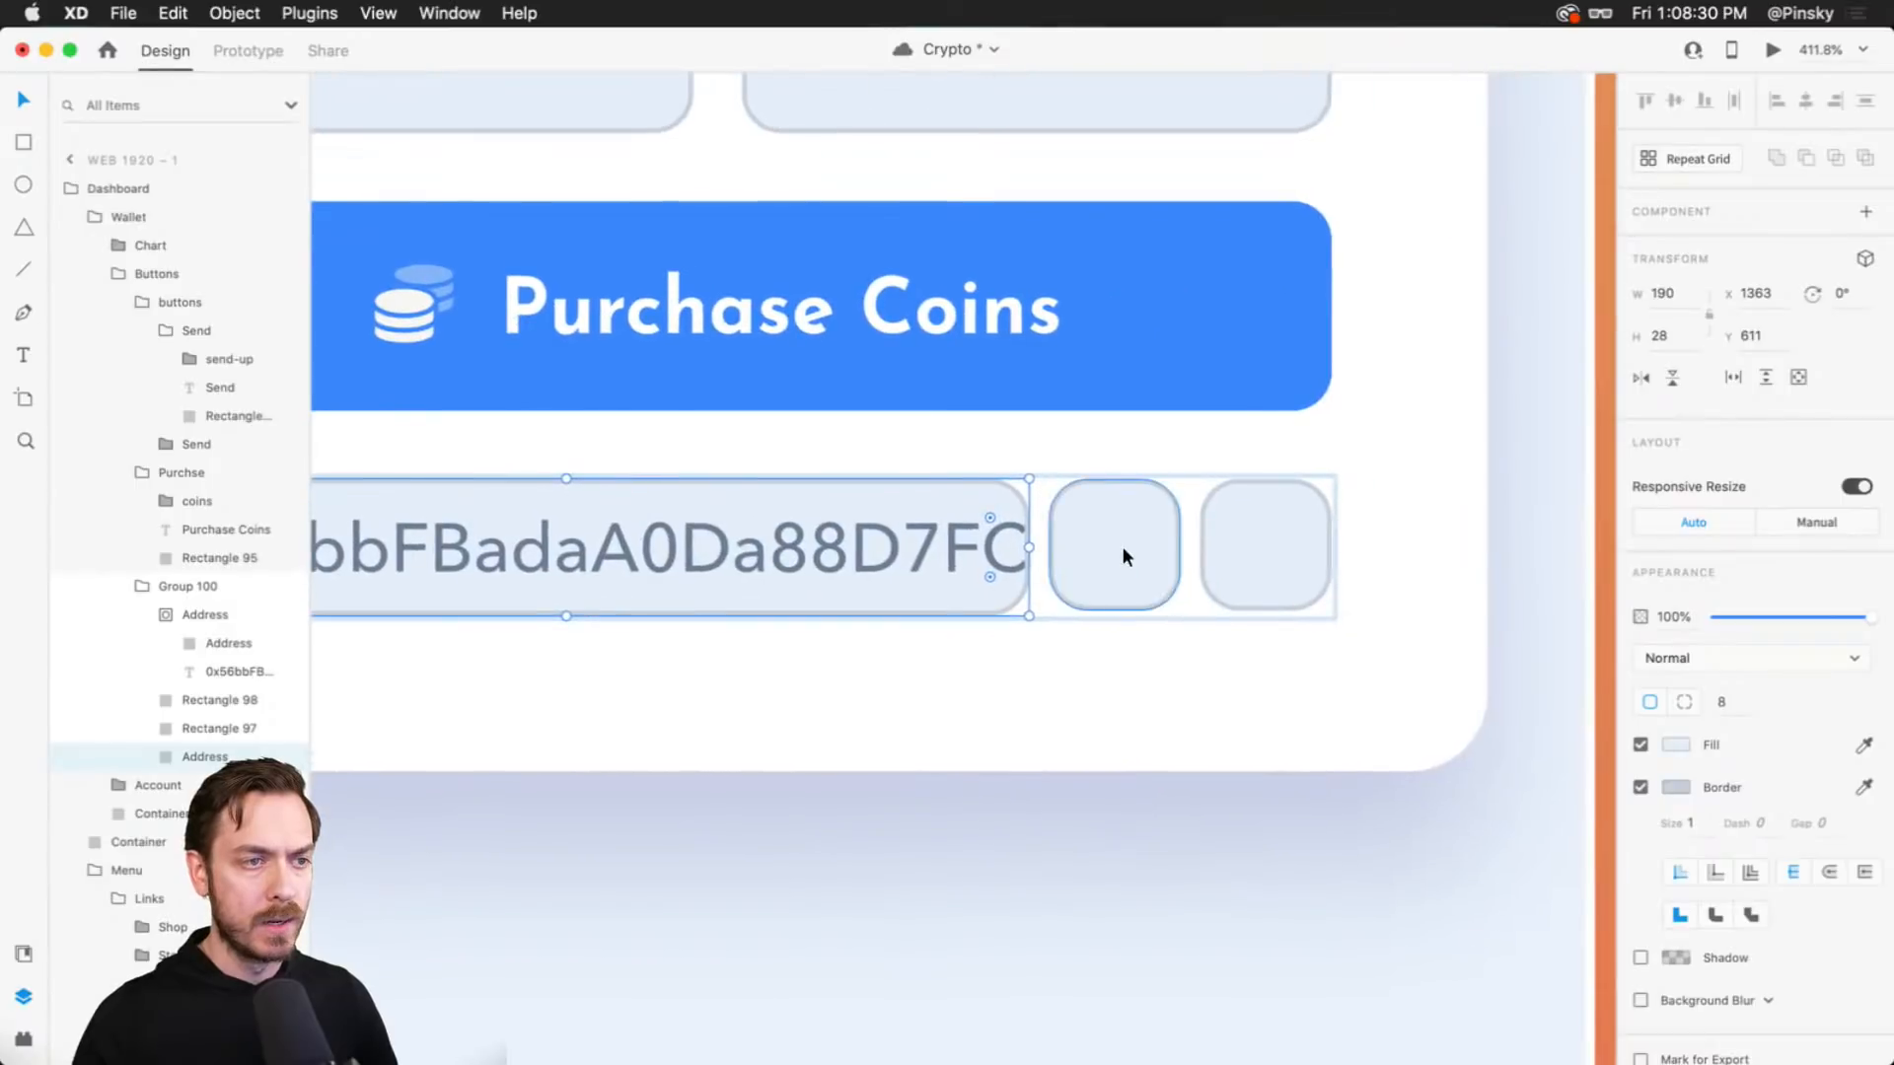
- Resize the two square boxes beside the wallet address to 28 × 28 and place them at X 1555 and X 1586
click(1143, 570)
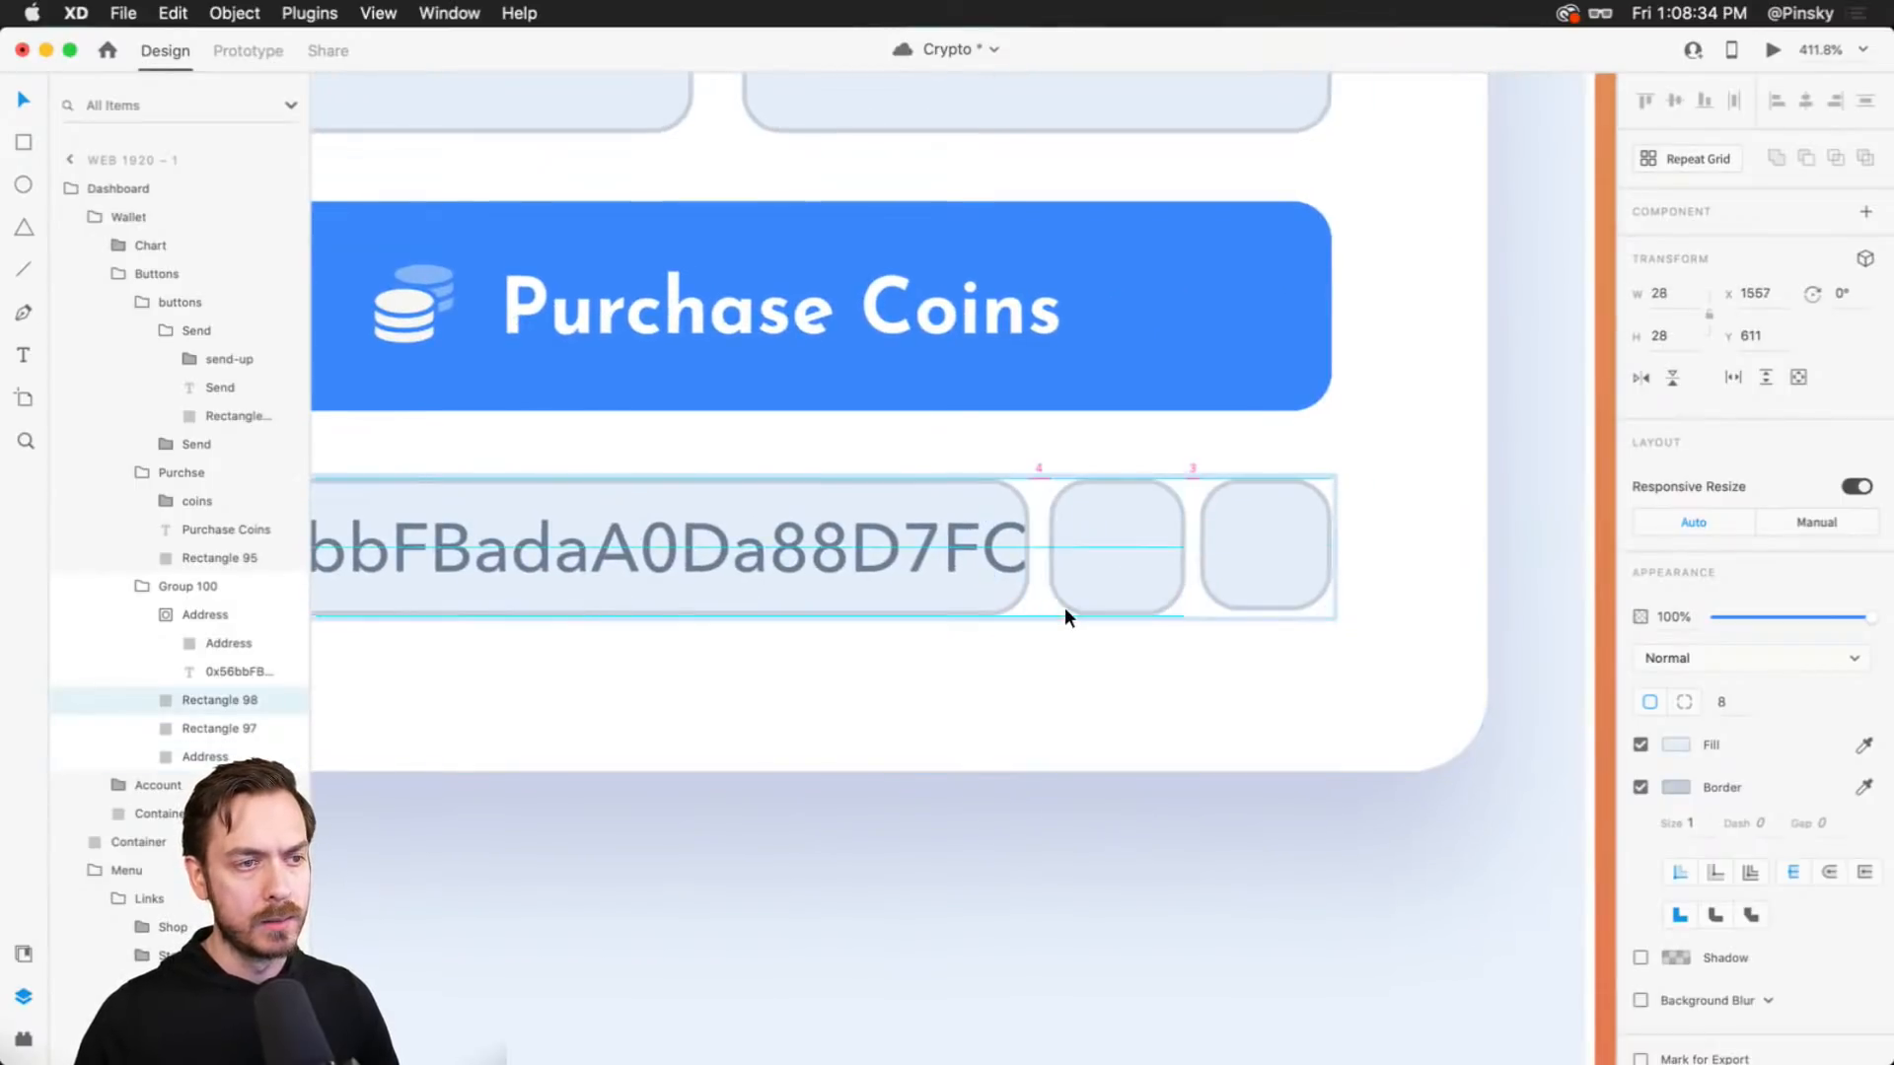
click(1233, 543)
key(super+Down)
key(super+Right)
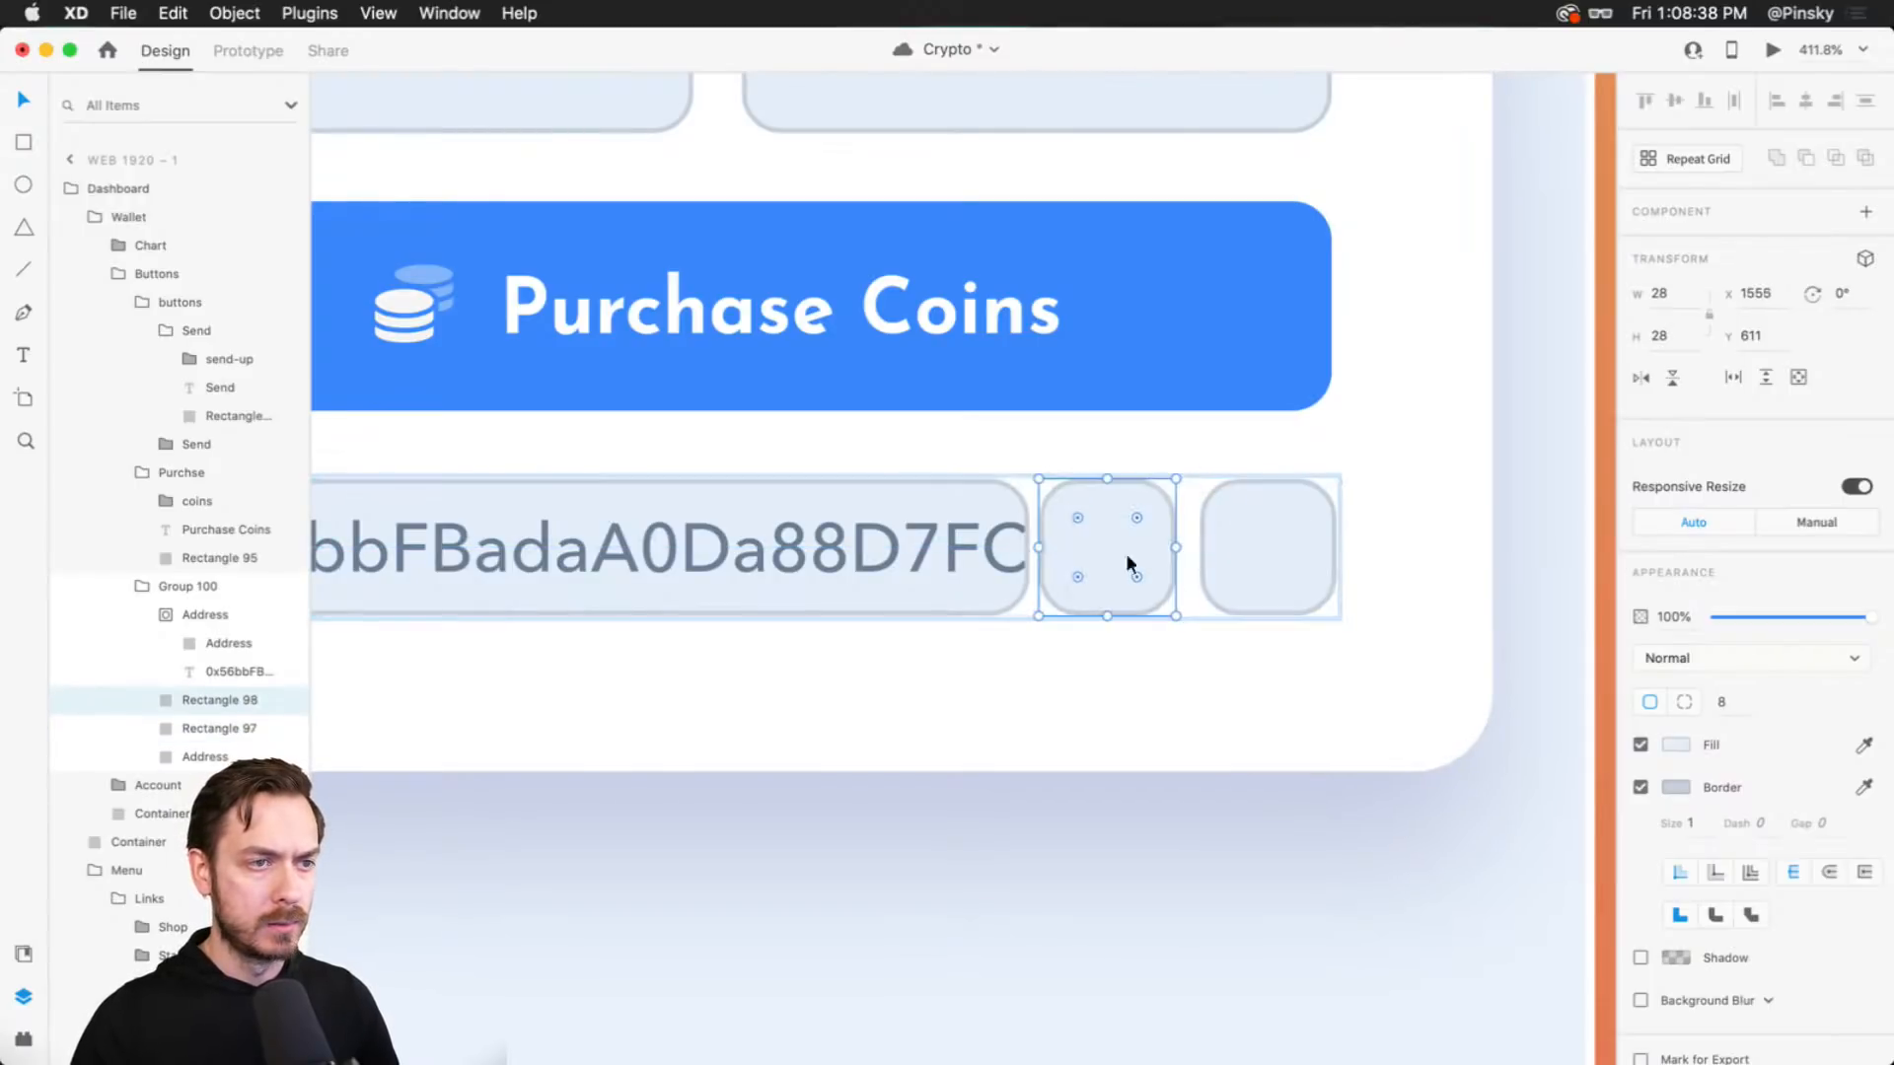
drag(1247, 535, 1243, 536)
- Place a vertical guide along the right edge of the Purchase Coins button to check the address row's alignment
key(super+minus)
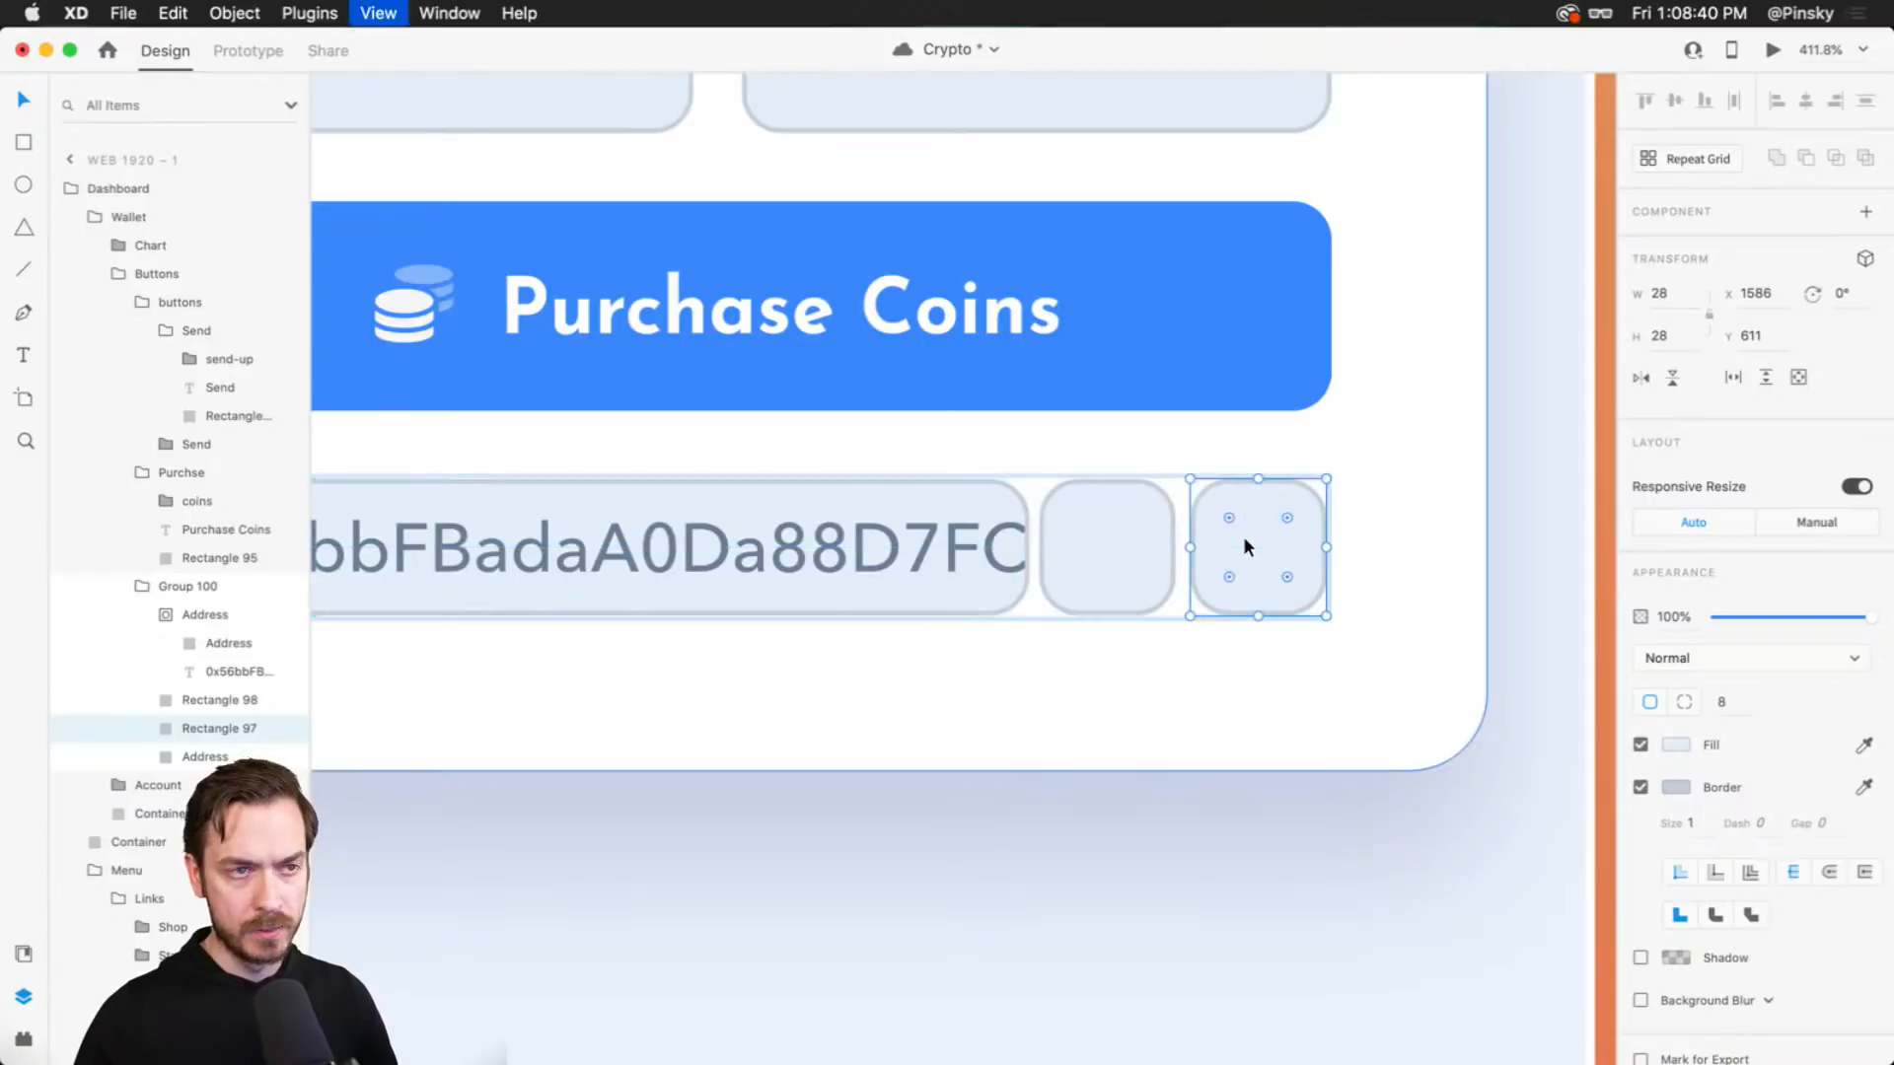
key(super+minus)
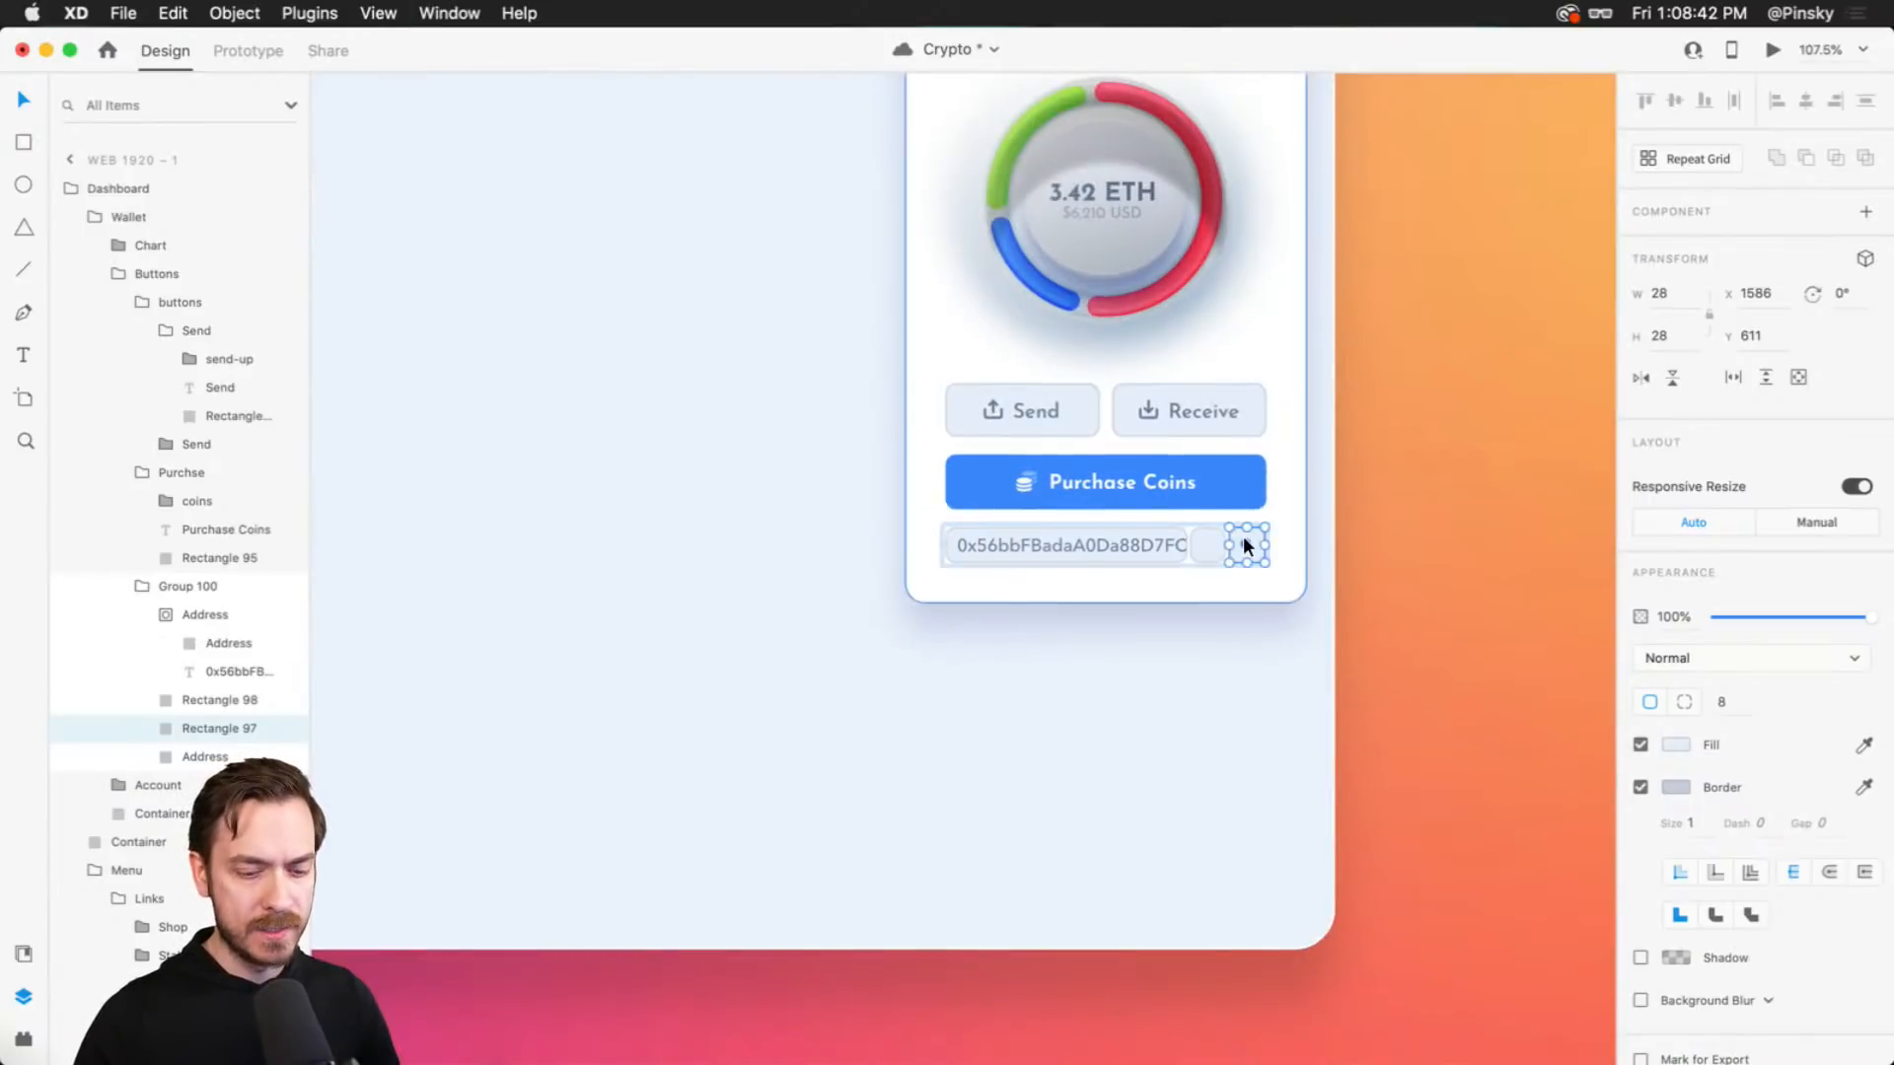
key(super+0)
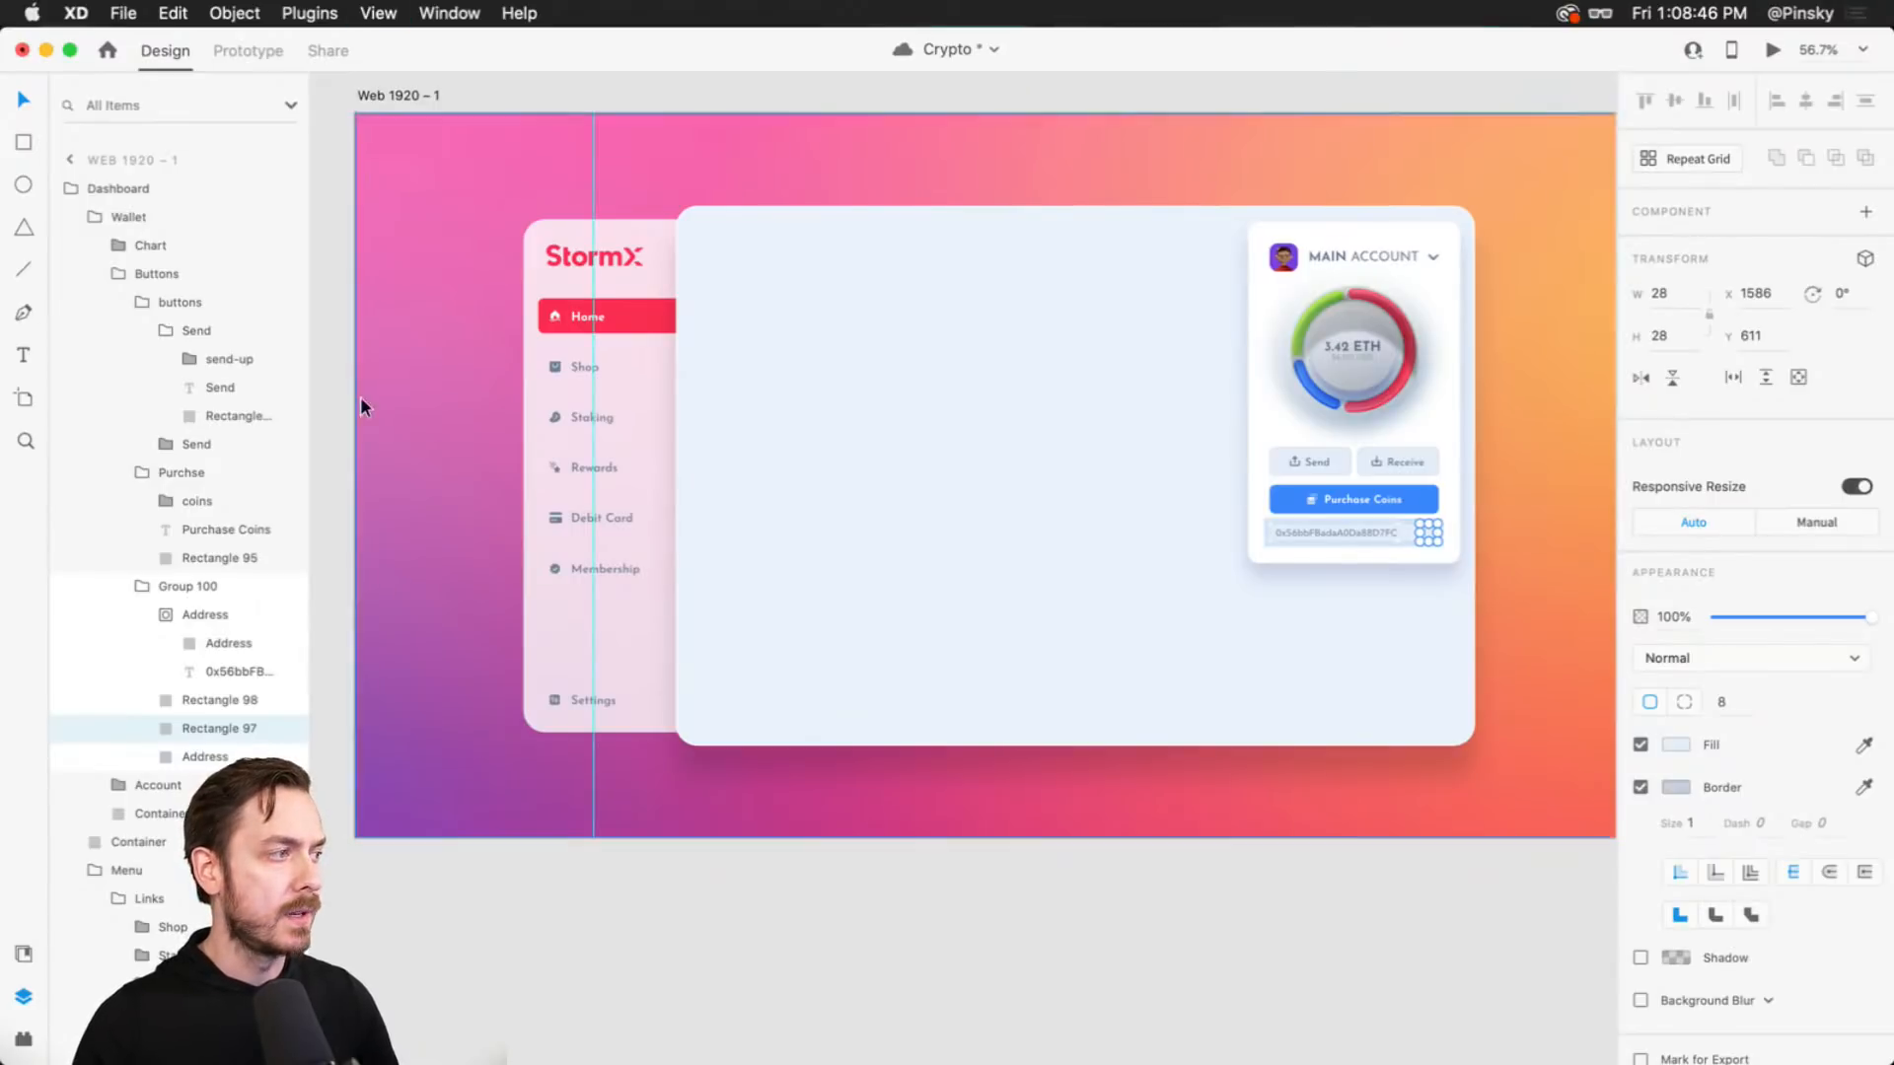
drag(350, 406, 1437, 370)
scroll(1432, 395, up, 10)
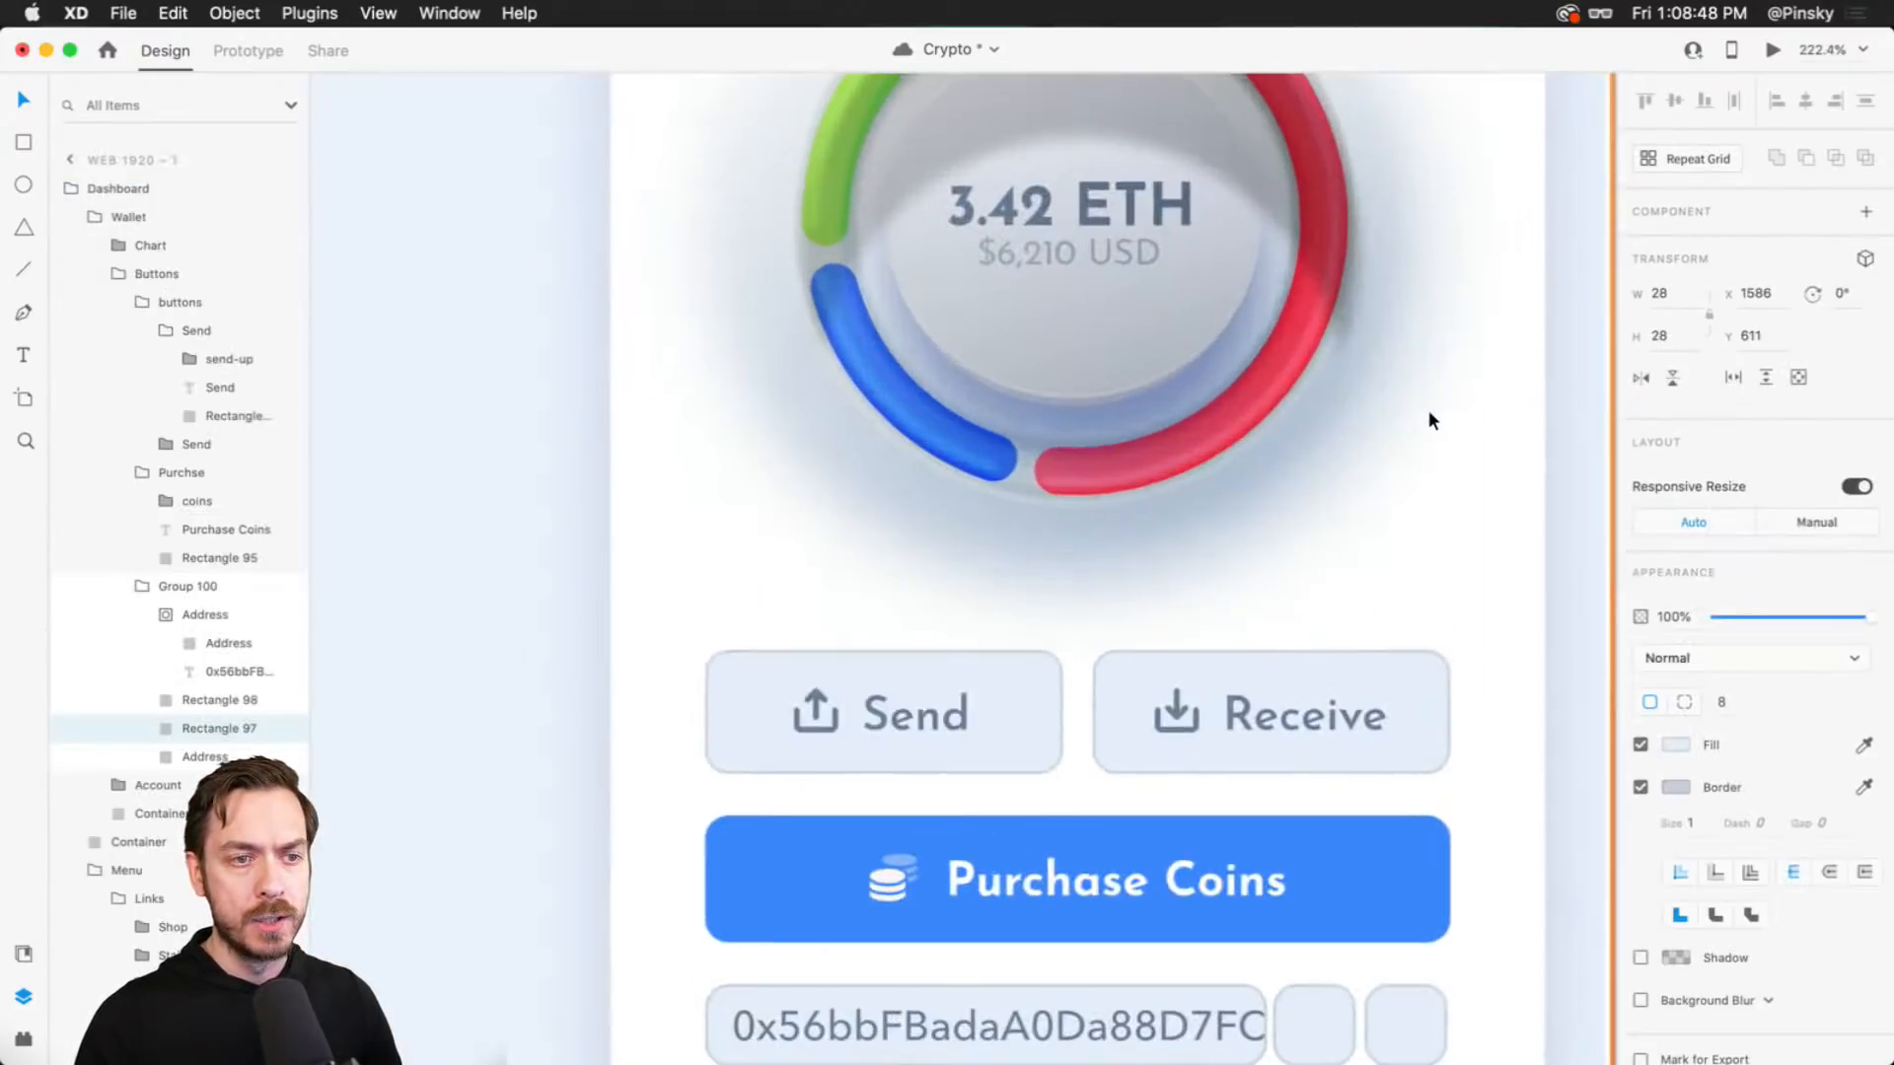
drag(1293, 986, 1180, 456)
scroll(1327, 259, up, 3)
scroll(1256, 305, up, 2)
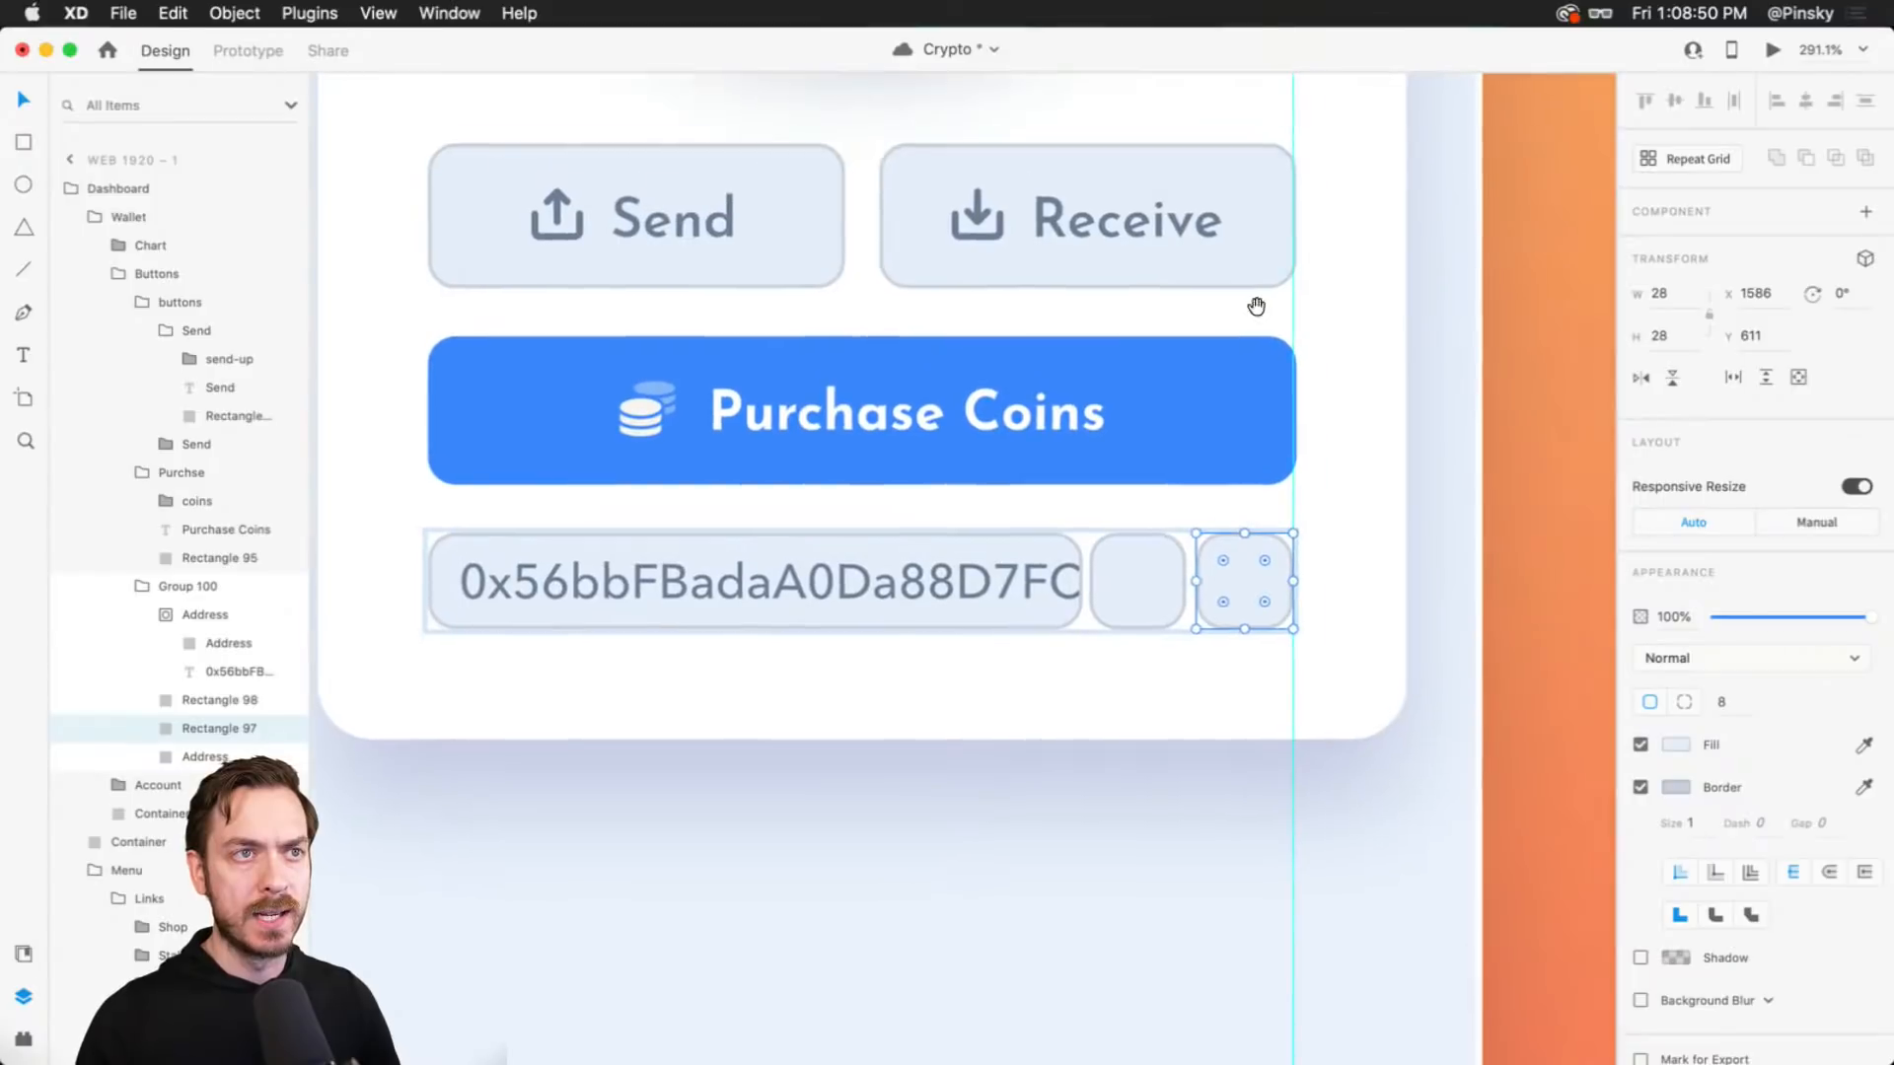
- Line up the vertical guide and the last square box's right edge with the right edge of the Purchase Coins button
drag(1290, 279, 1297, 279)
click(1241, 582)
drag(1240, 580, 1232, 576)
- Distribute the Address background and the two square boxes horizontally so the gaps between them are equal
click(1162, 568)
click(1228, 570)
shift+click(1151, 574)
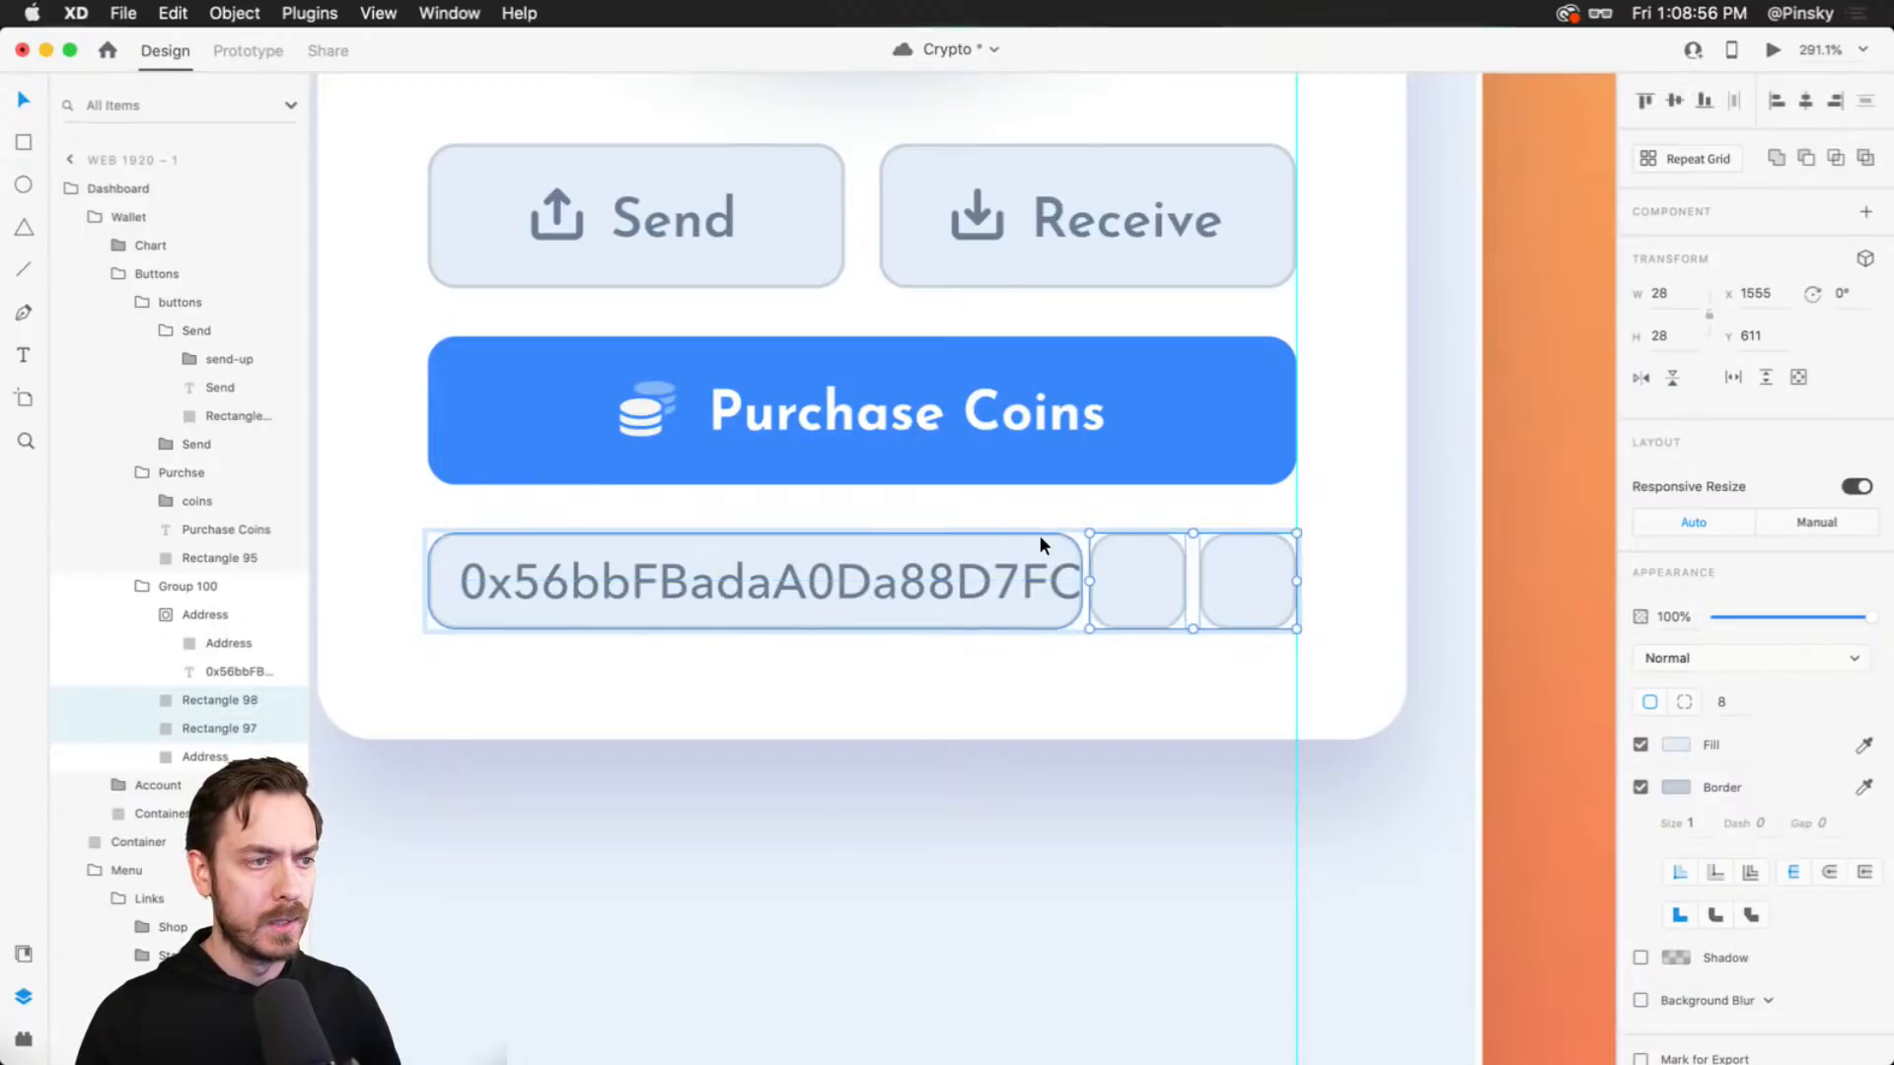
shift+click(1031, 548)
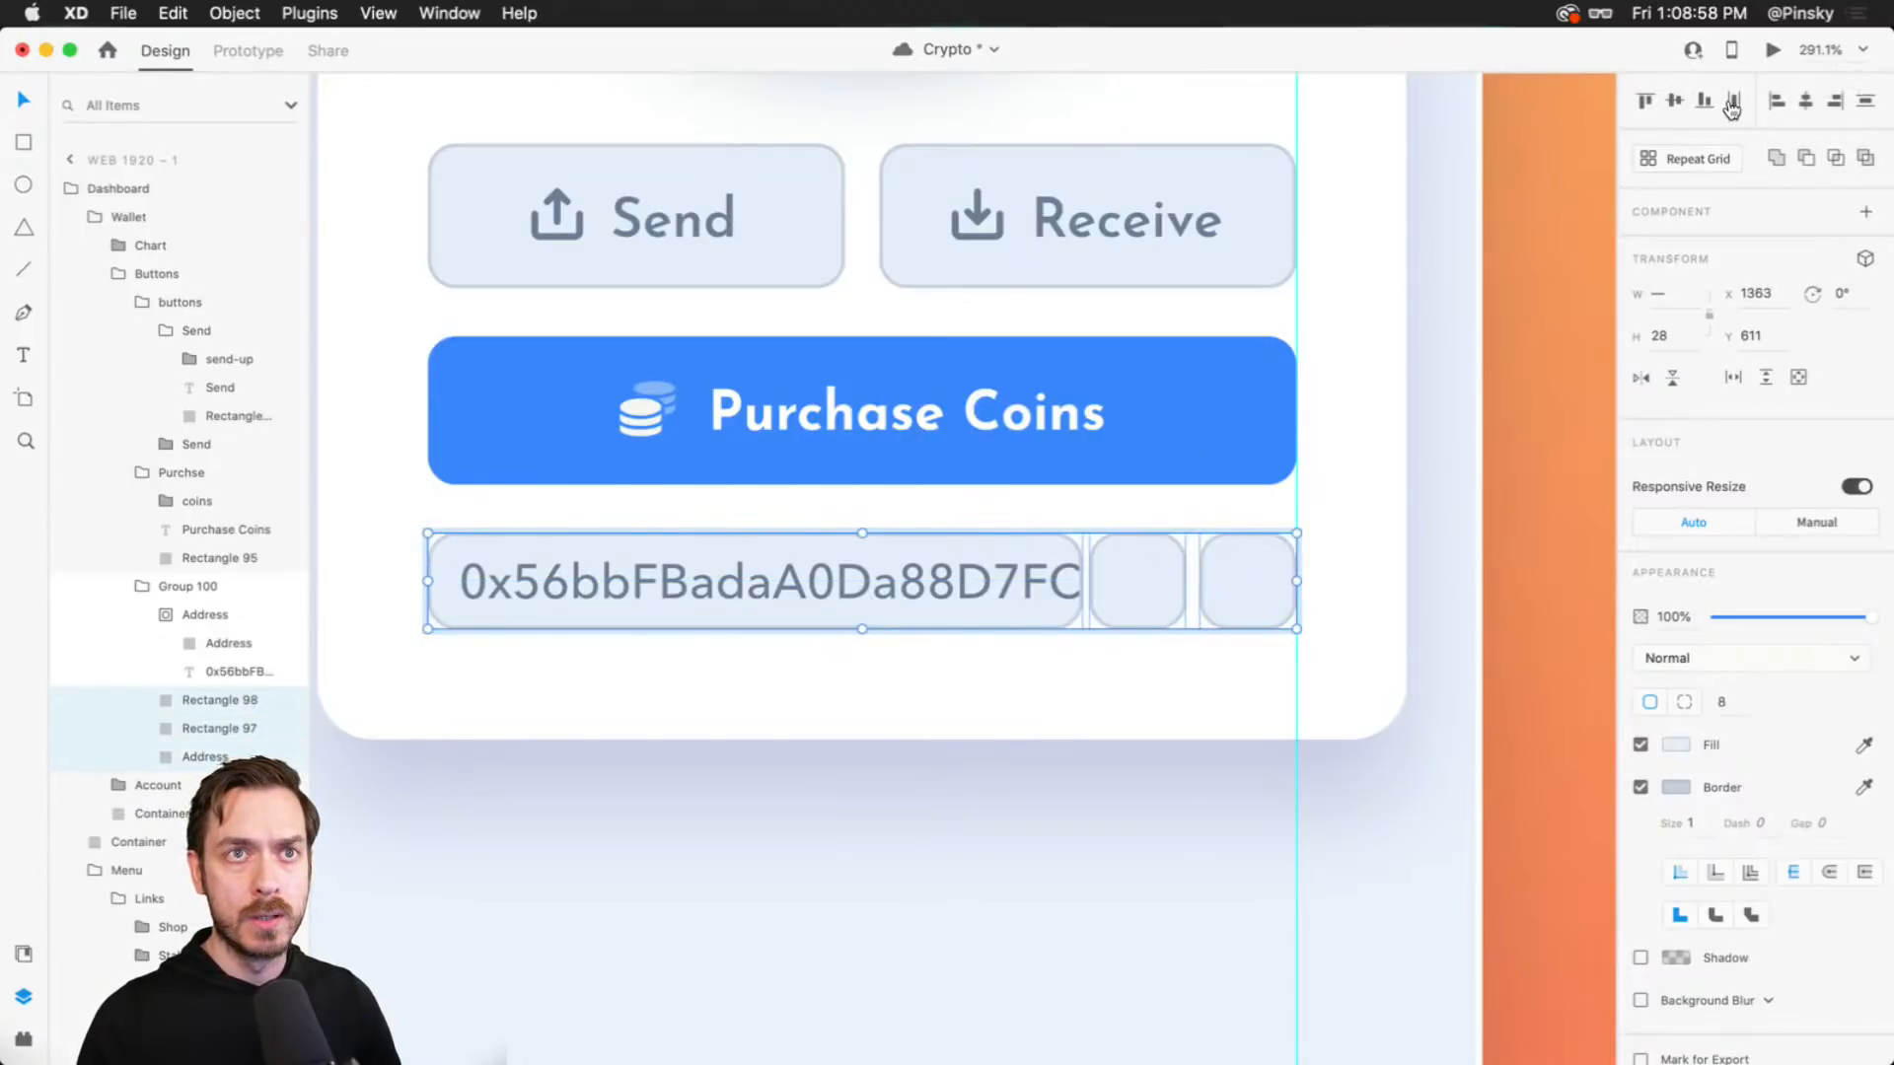
click(1733, 100)
click(1352, 689)
- Check the first square box's position in the evenly spaced address row and save the document
scroll(1282, 578, up, 5)
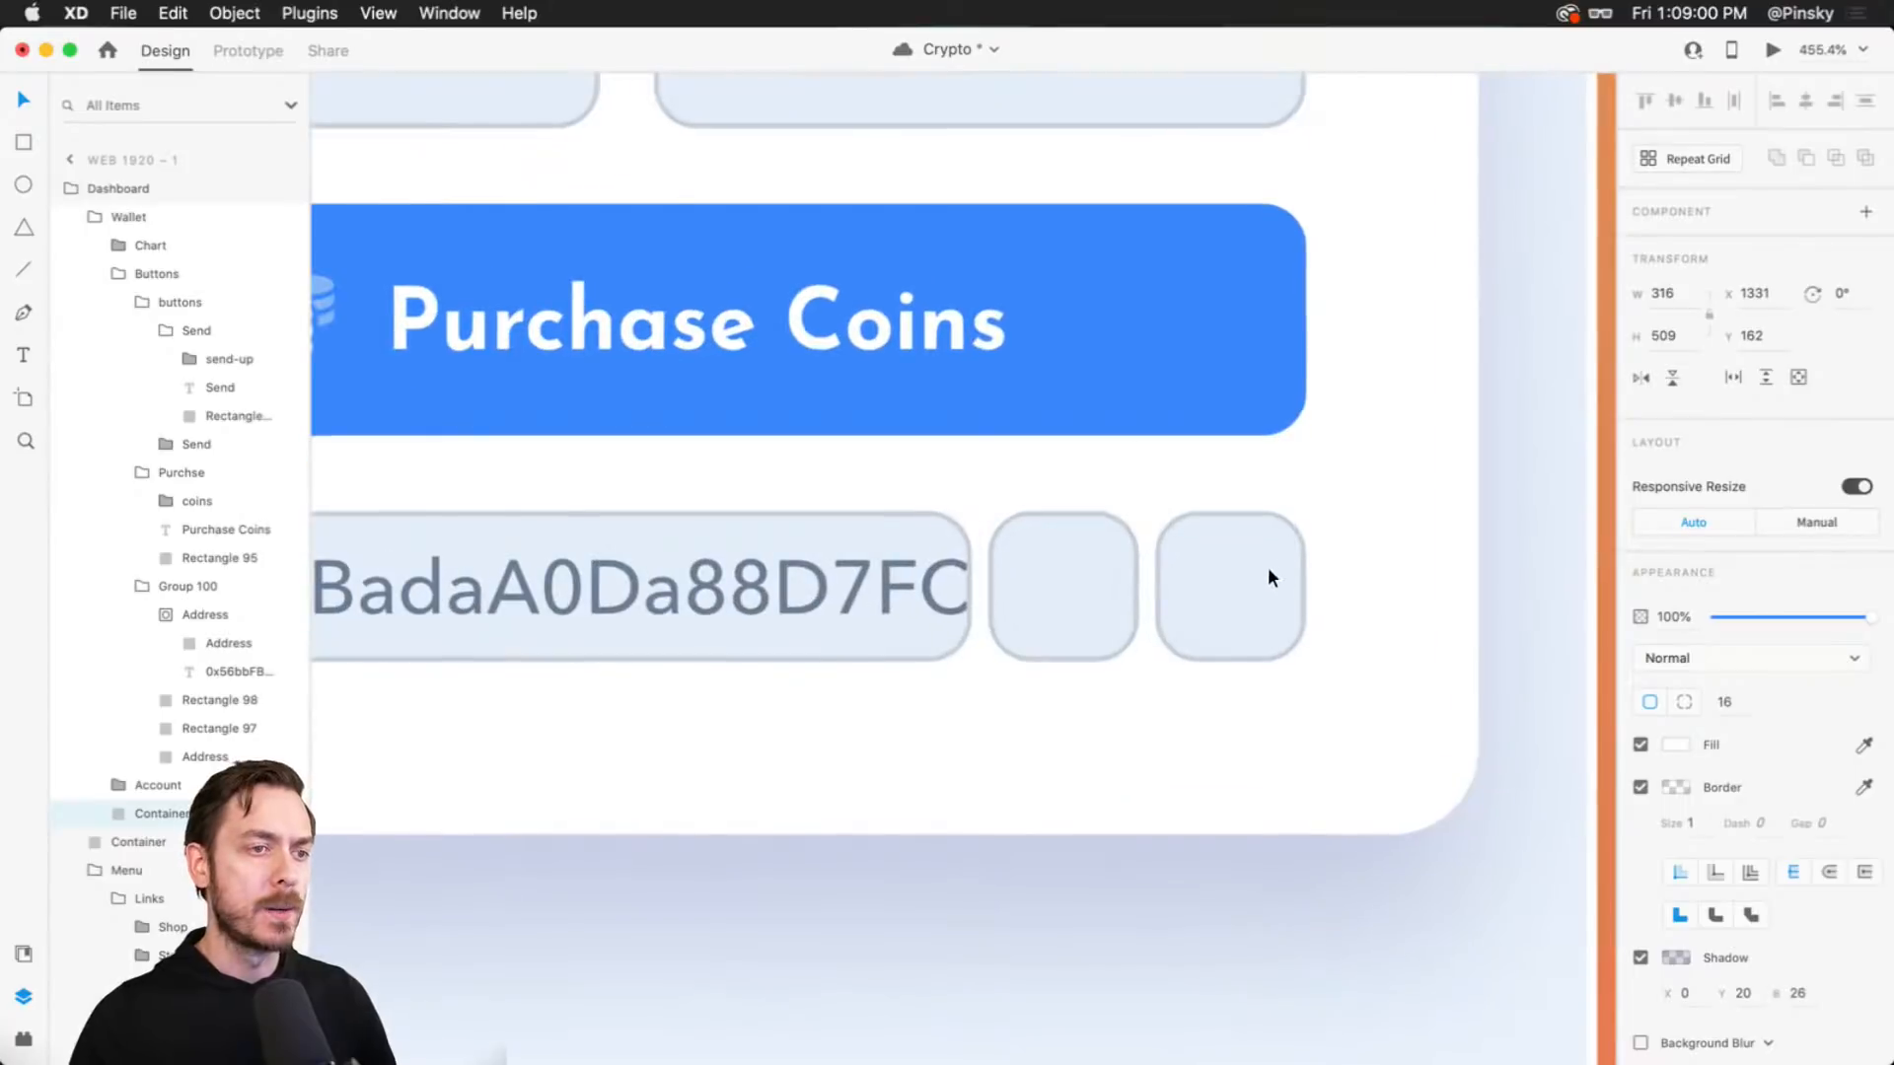
click(1026, 589)
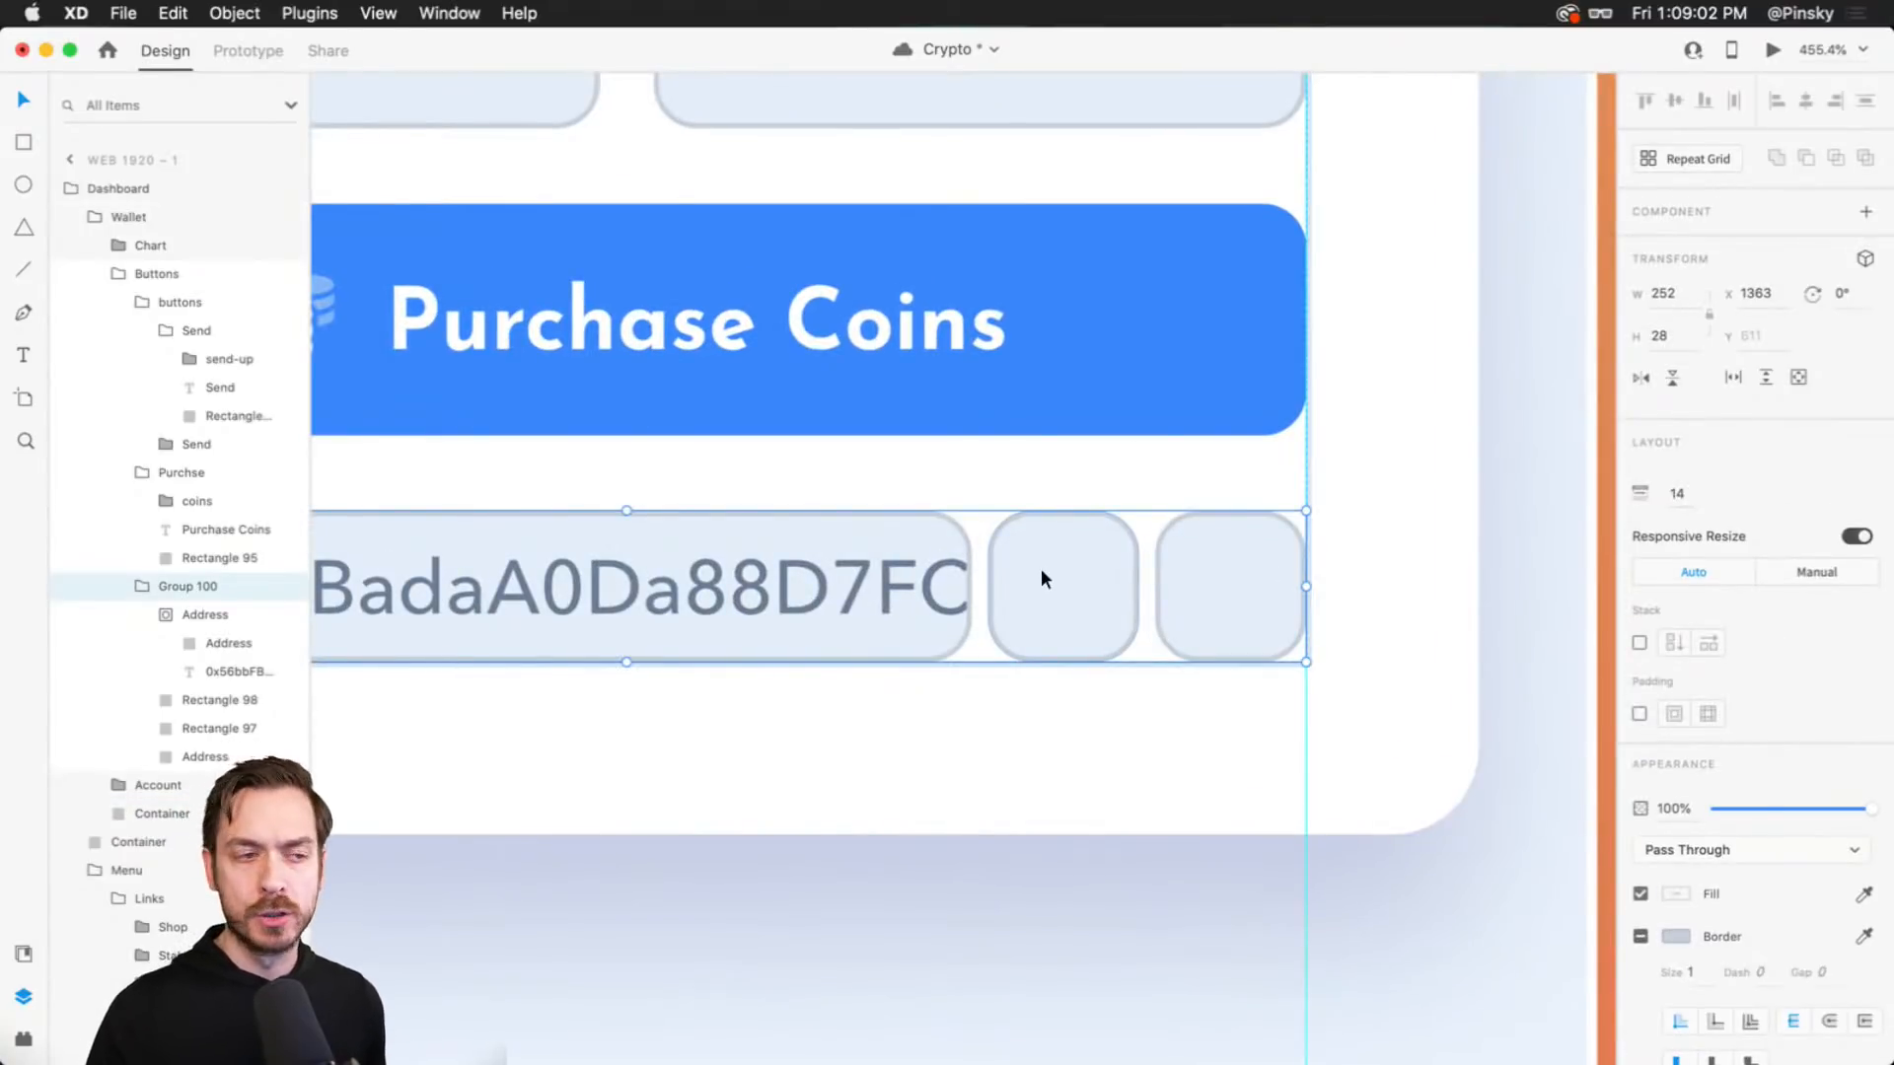
double_click(1046, 580)
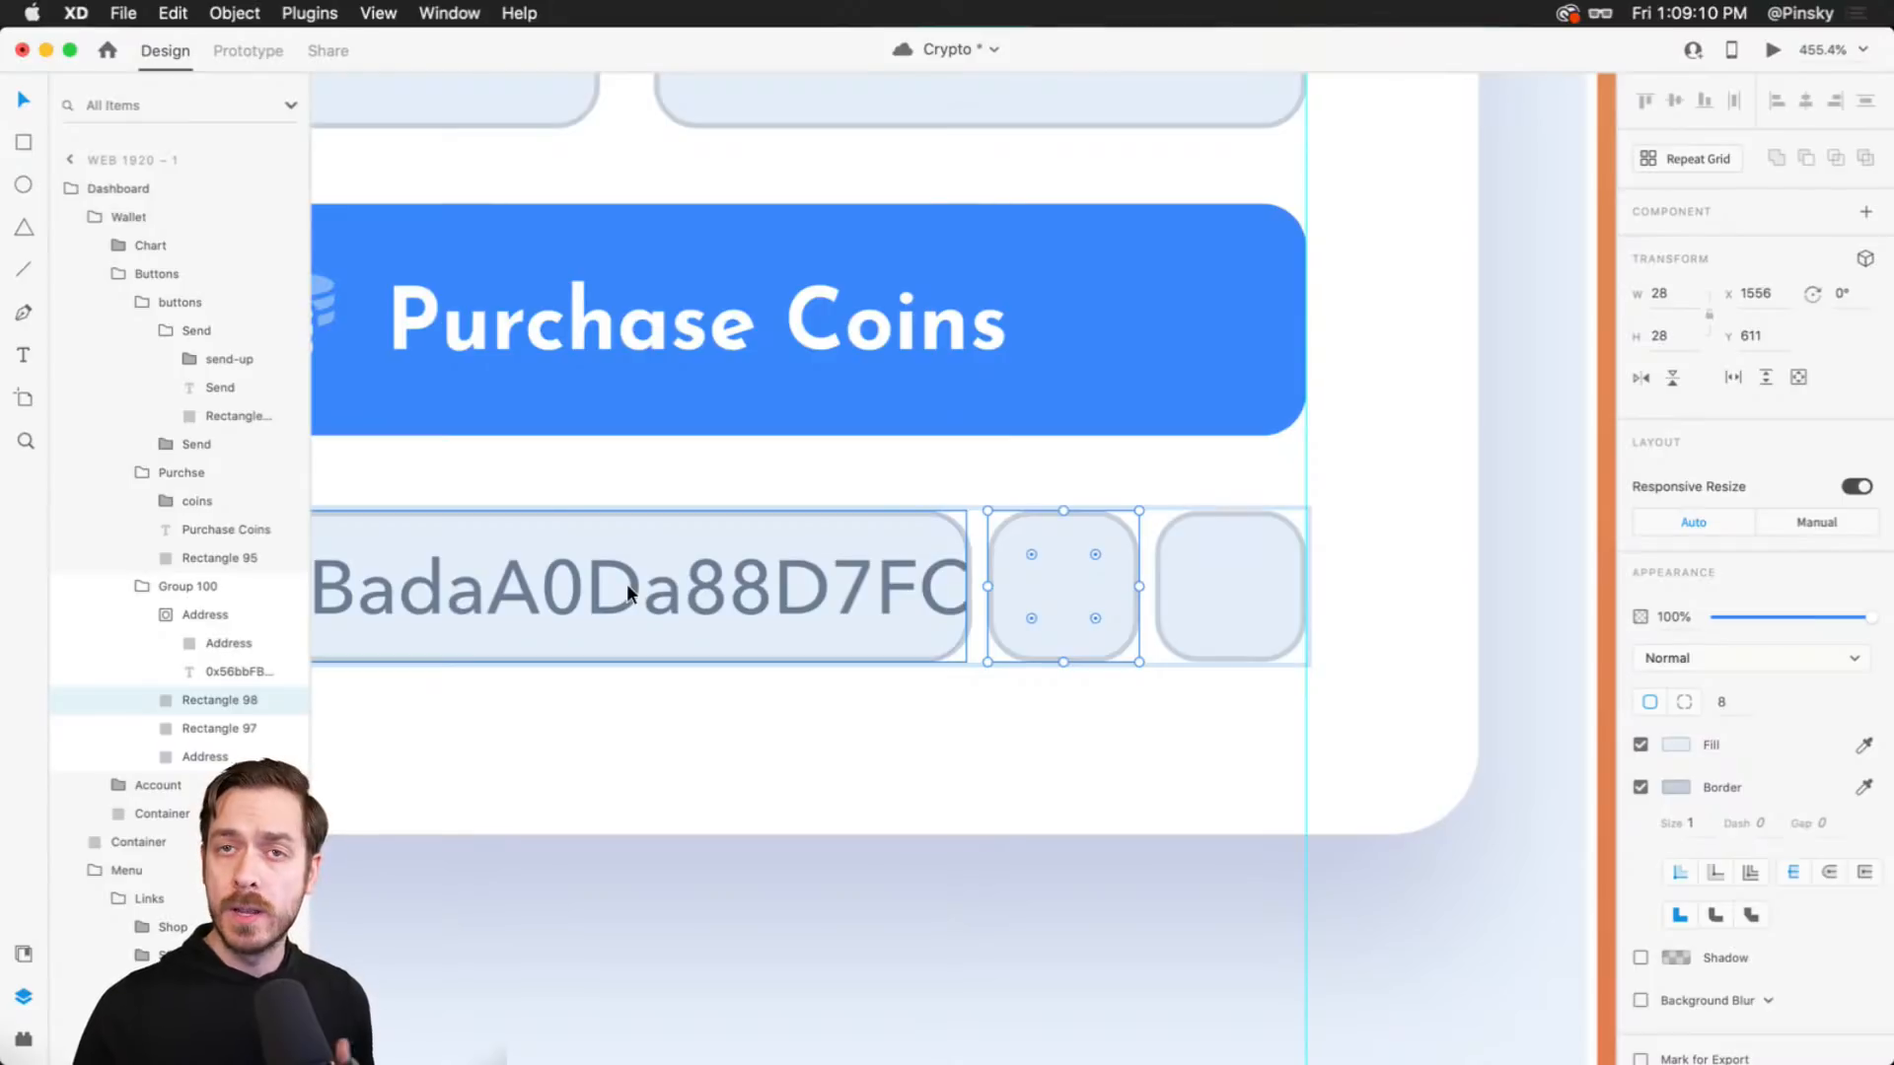
scroll(625, 583, left, 5)
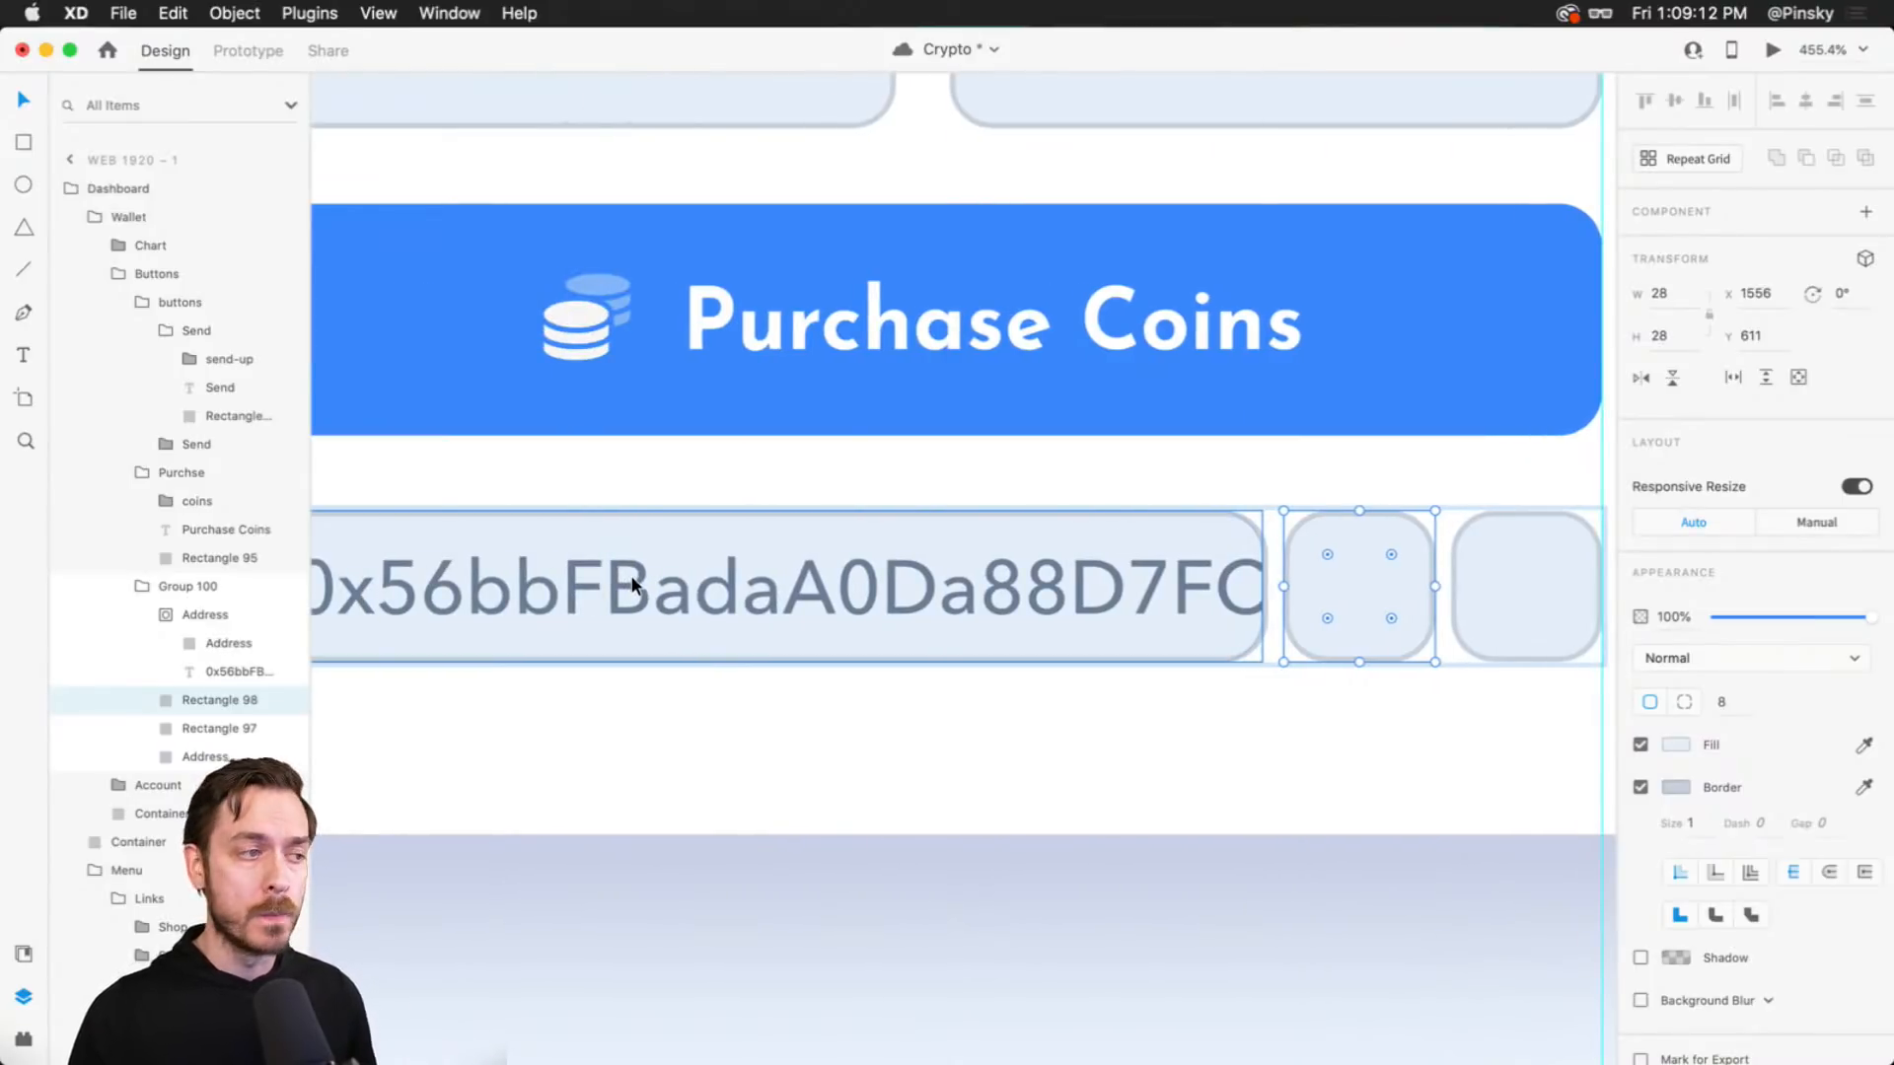
scroll(636, 578, down, 4)
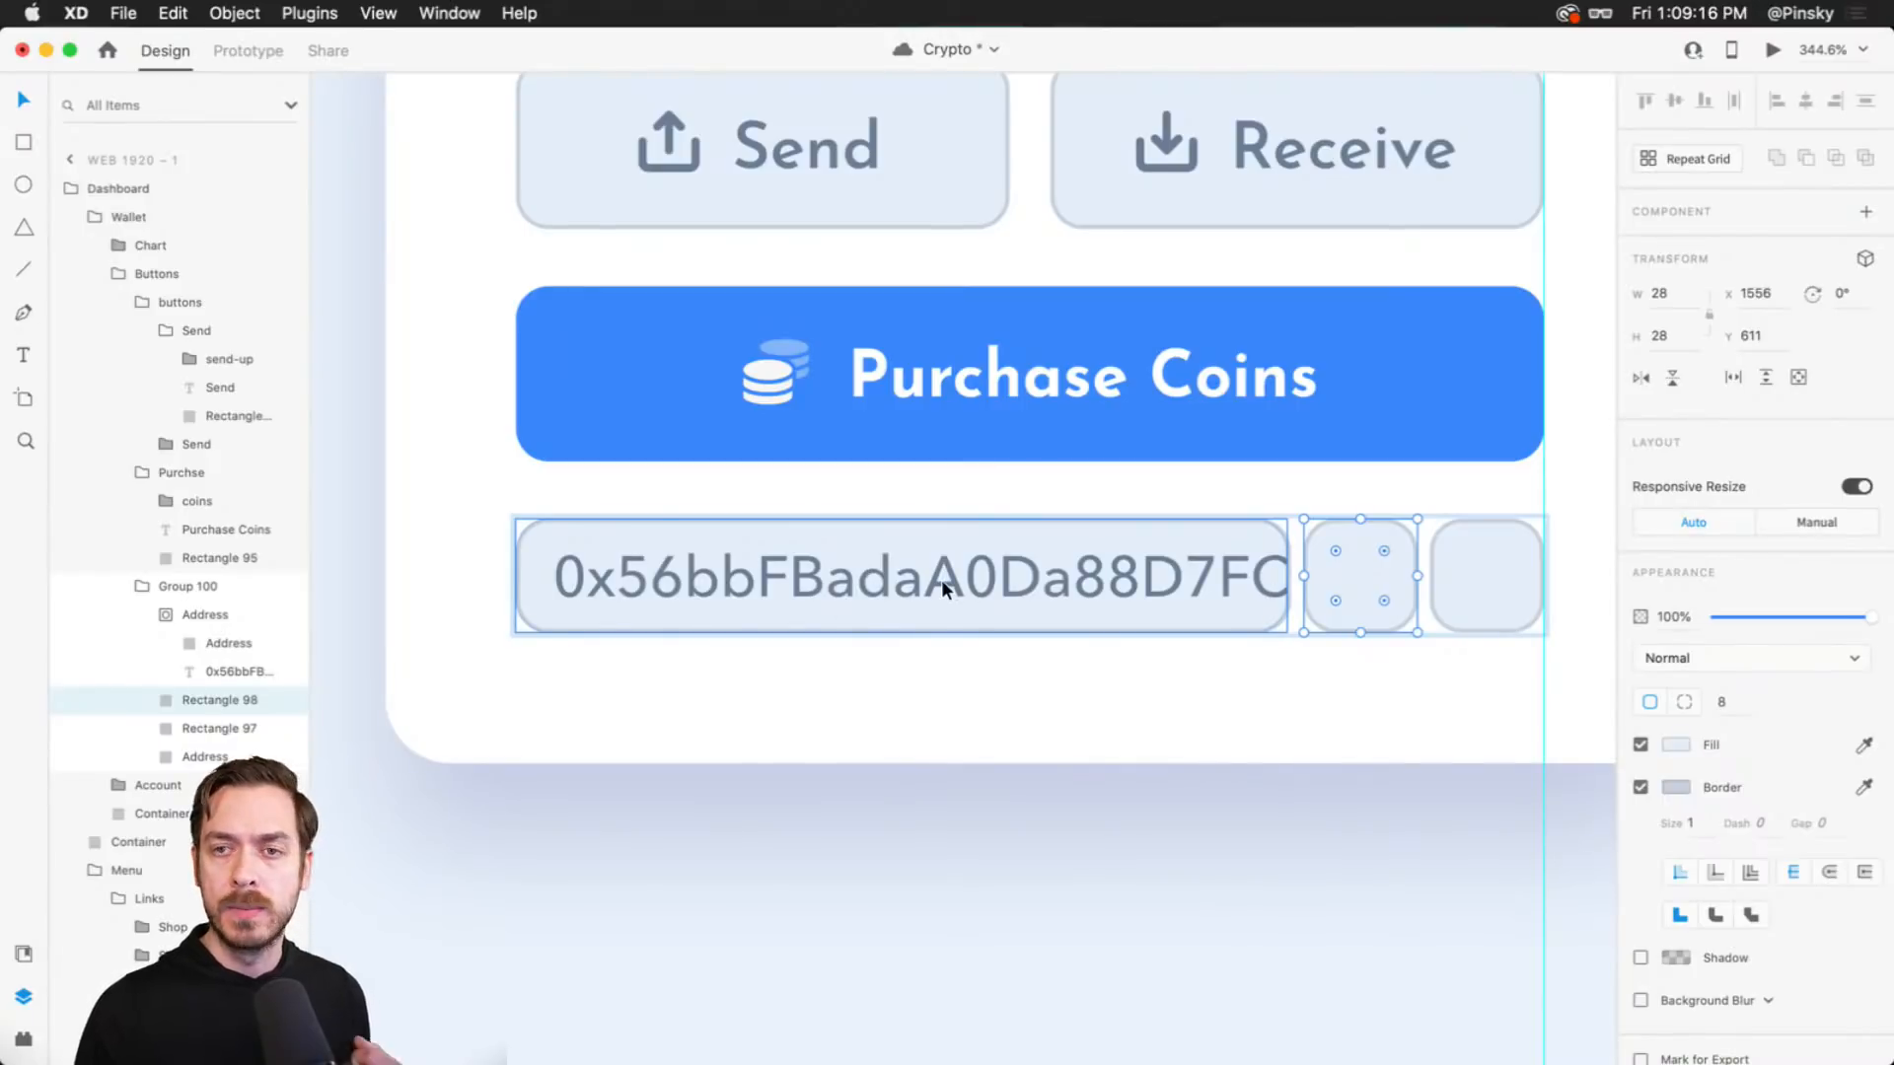
key(super+s)
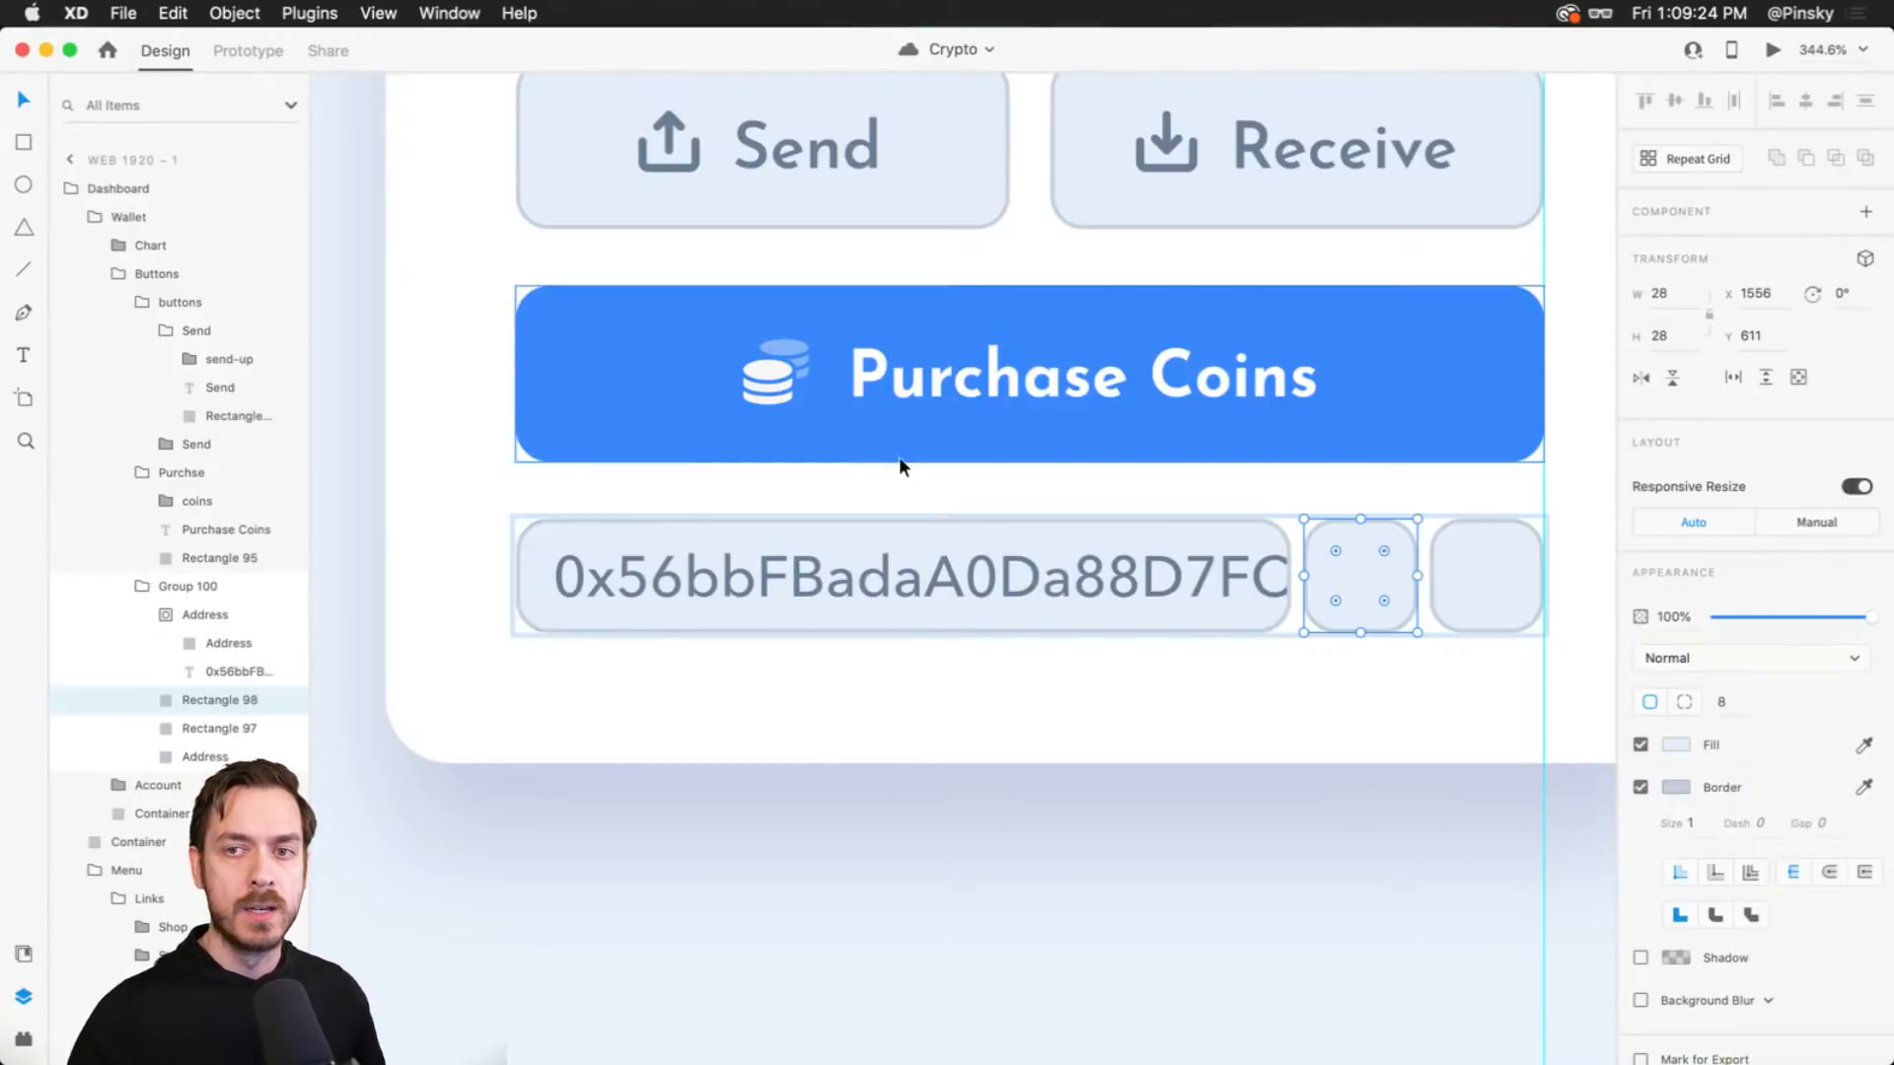
- Insert the Feather copy icon from the Icons 4 Design plugin and fit it at 14.8 × 14.8 in the first square box
scroll(1227, 593, up, 5)
drag(1187, 583, 1229, 558)
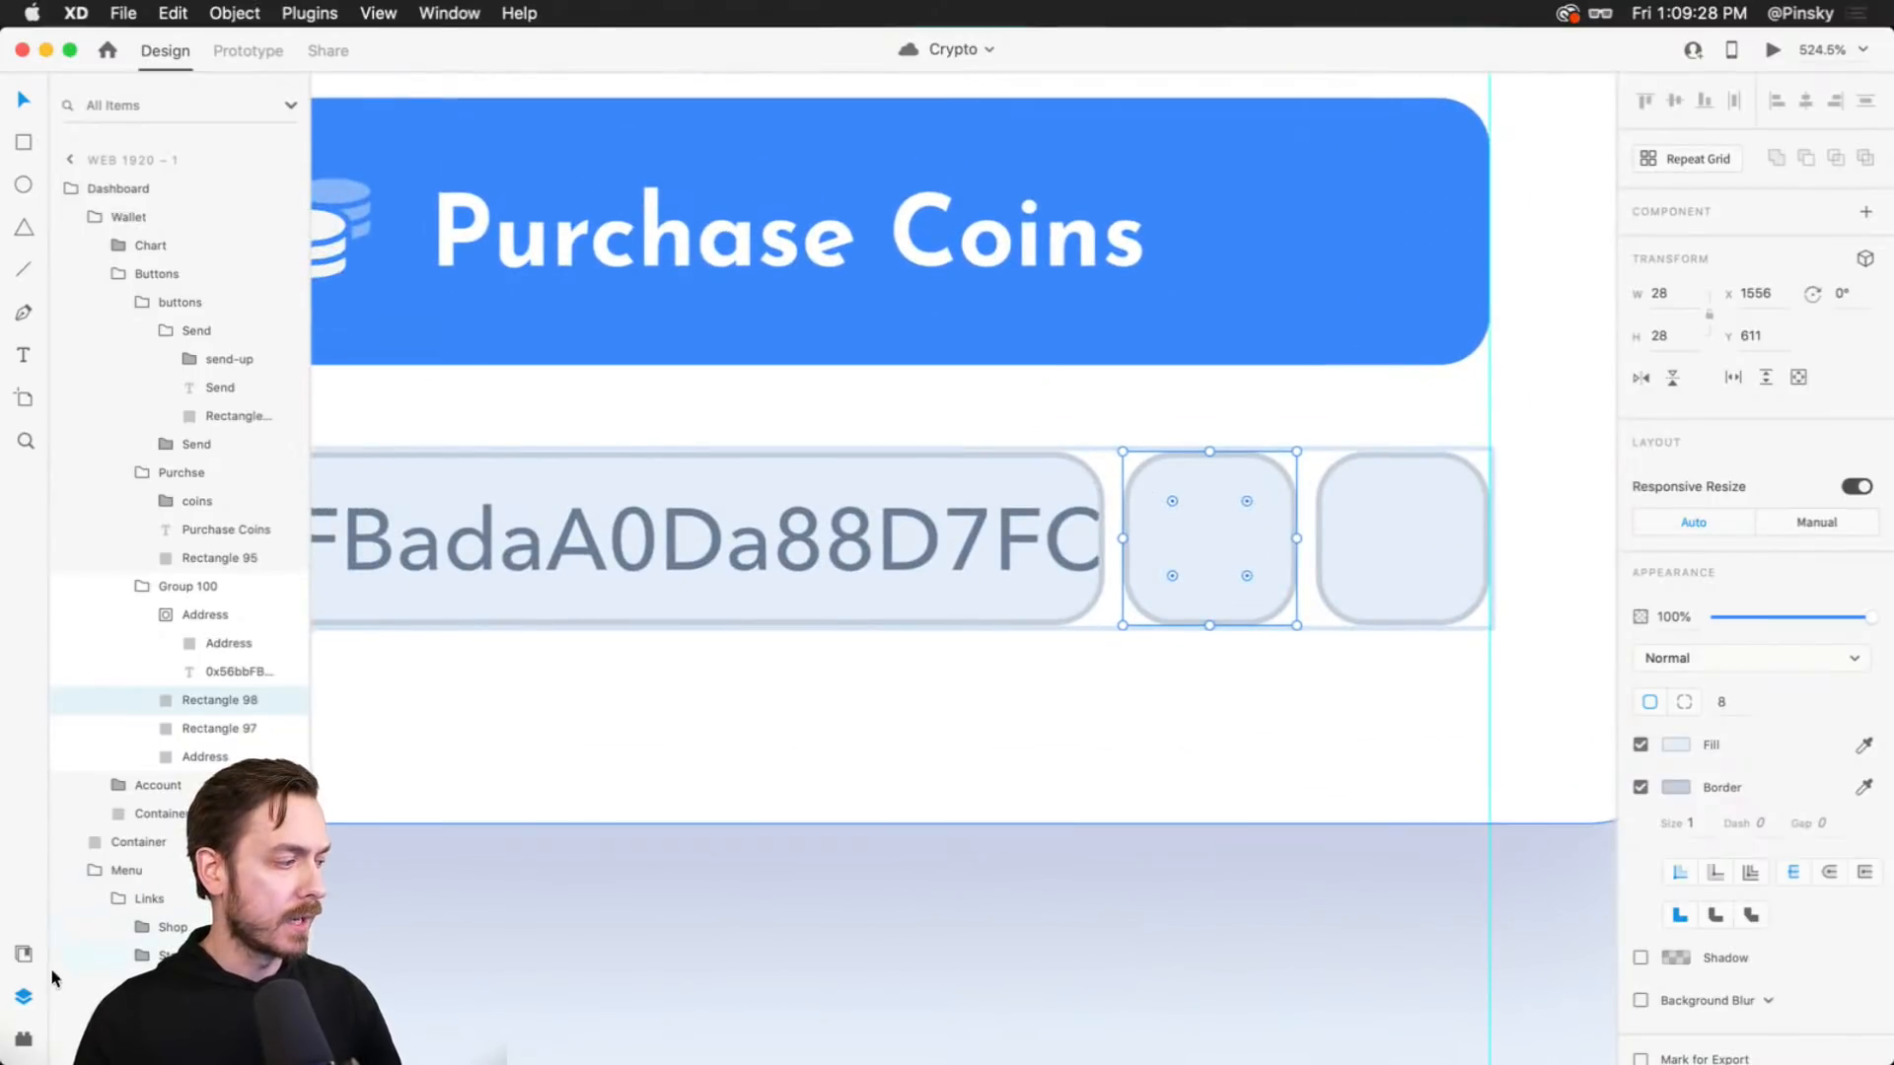
click(24, 1038)
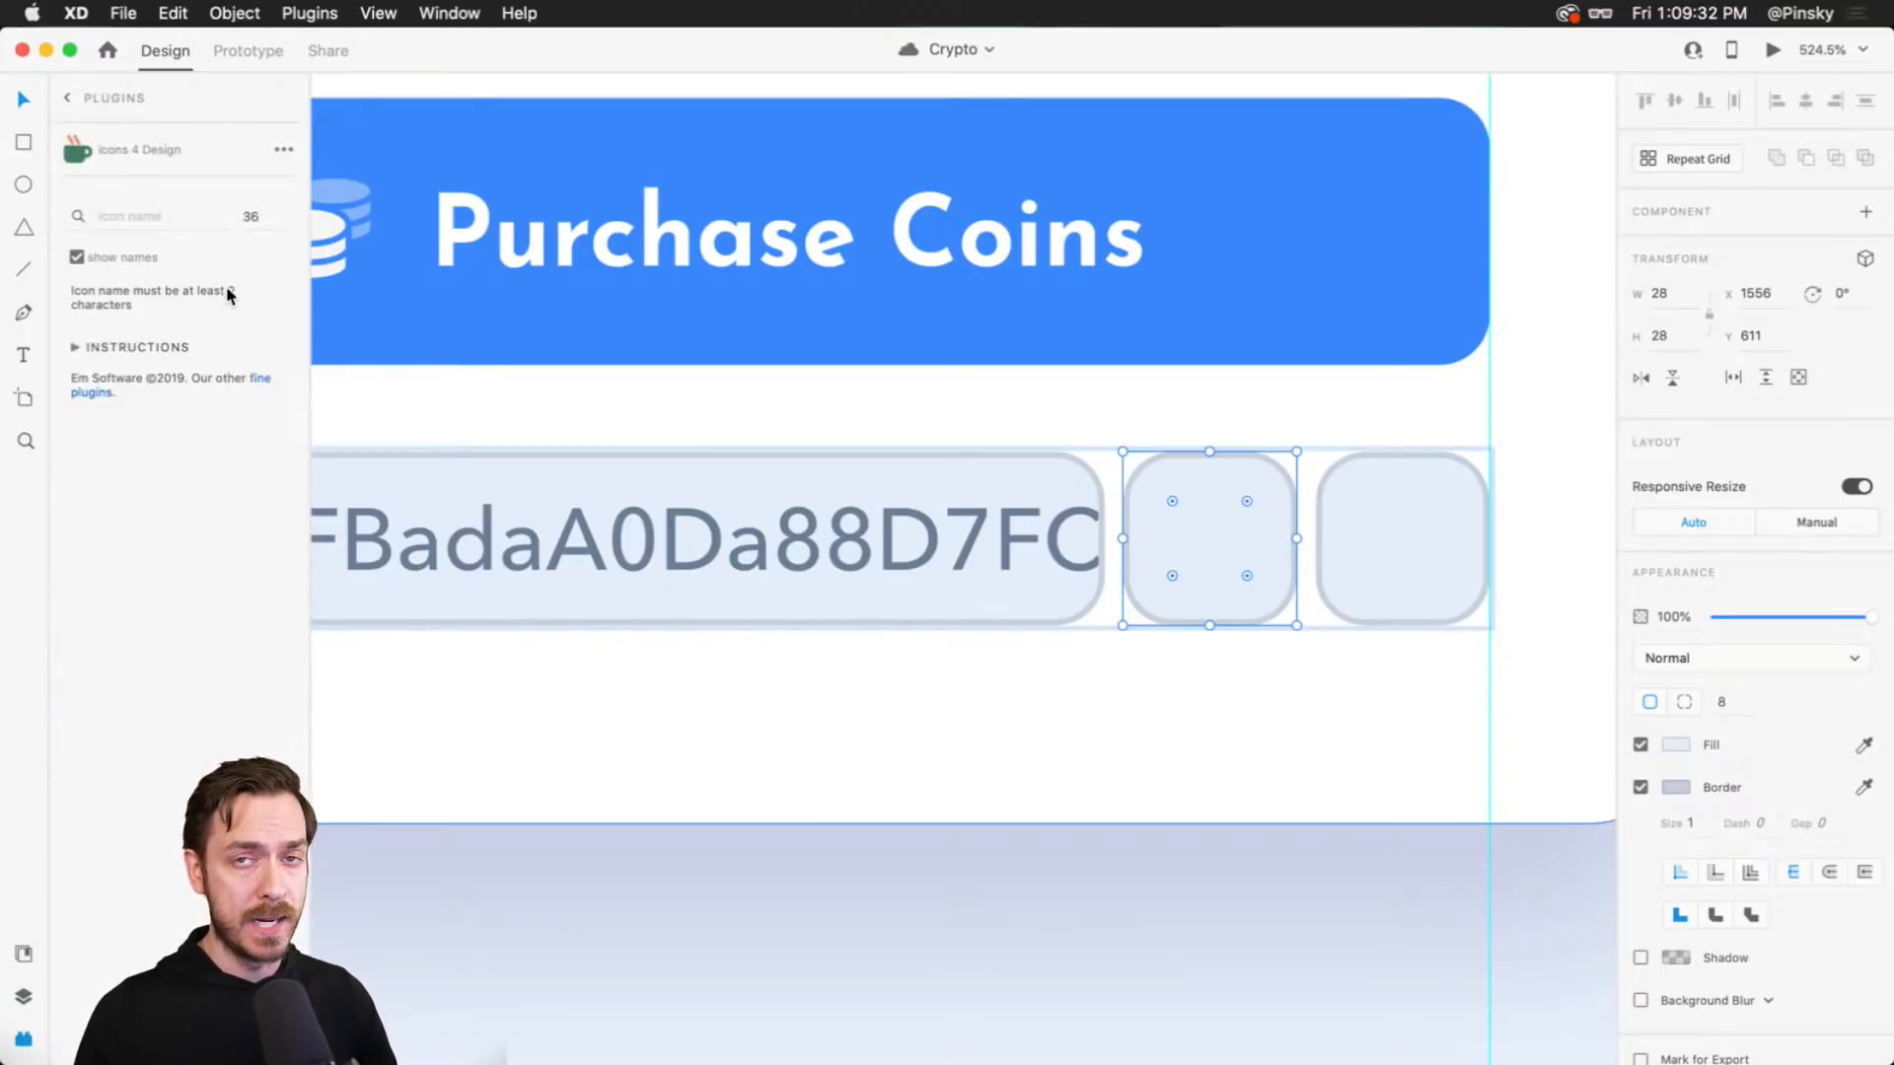
click(73, 96)
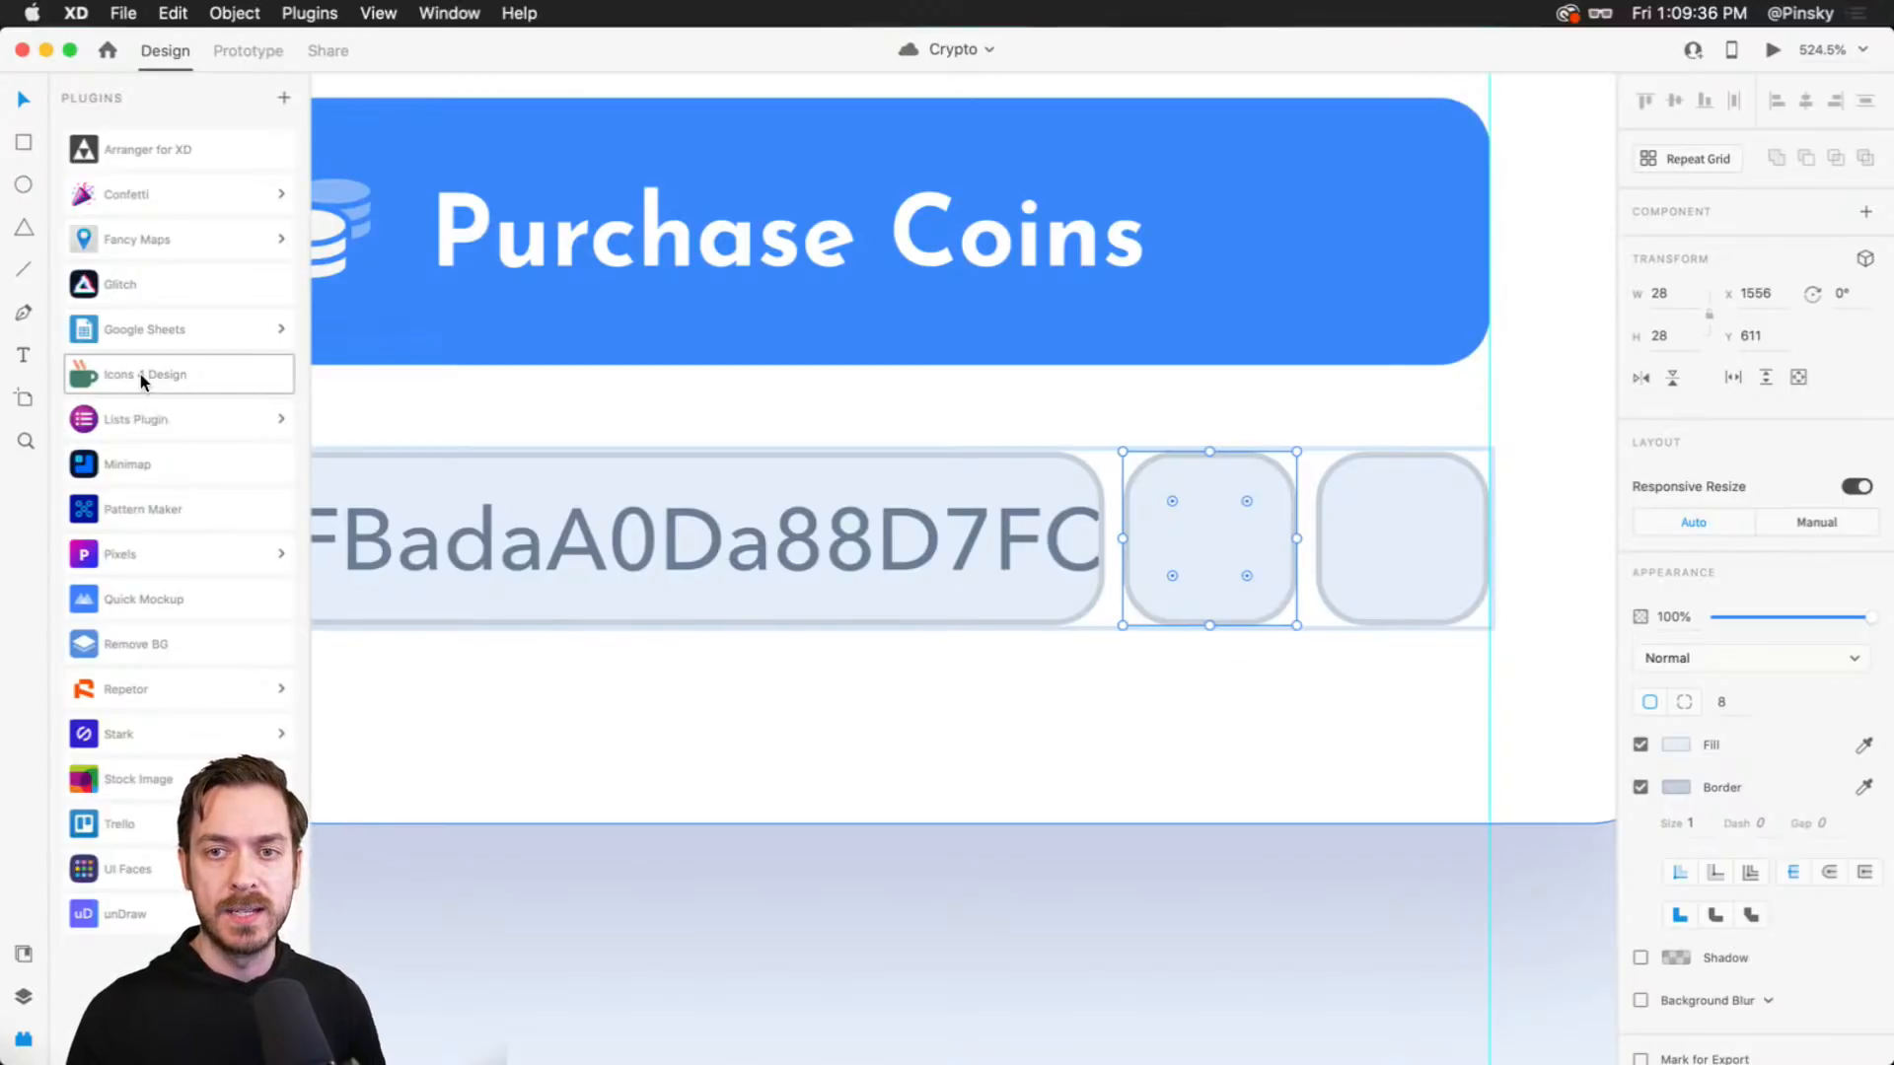
click(141, 379)
click(140, 229)
text(copy)
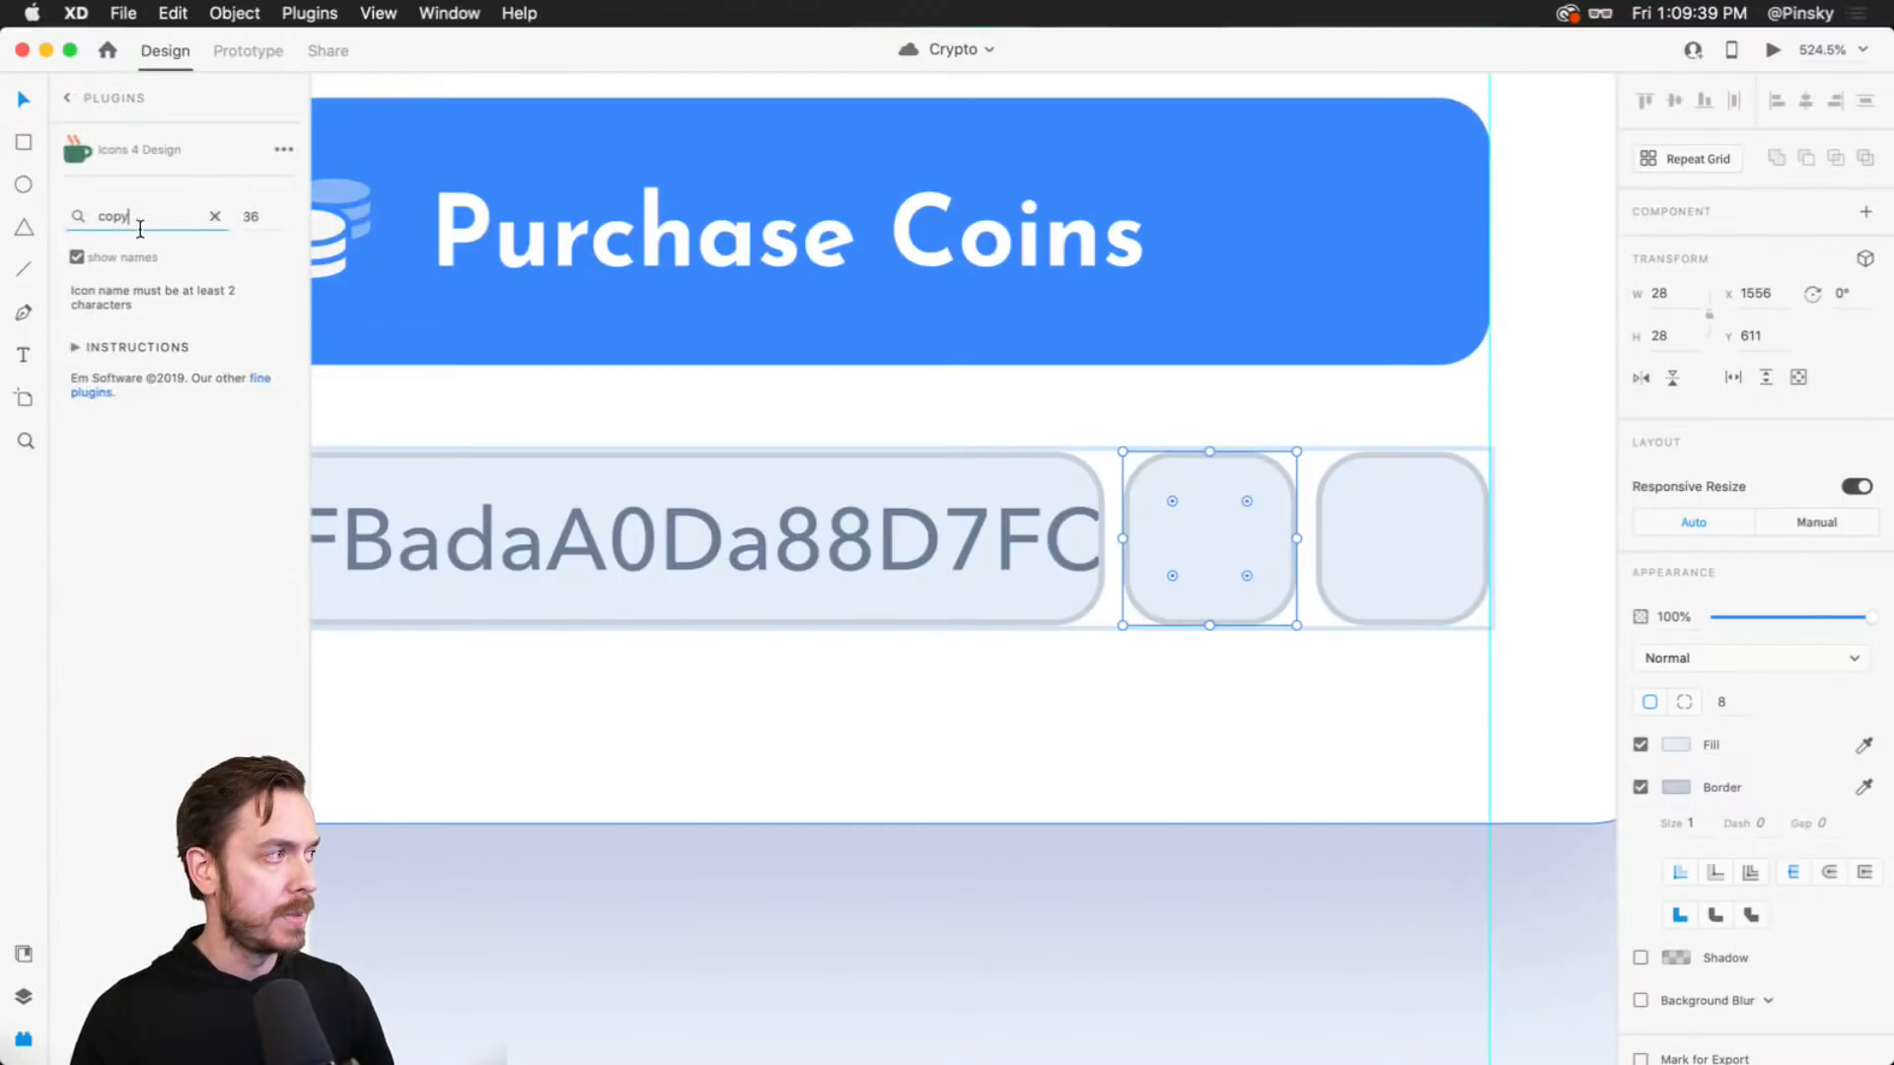
key(Return)
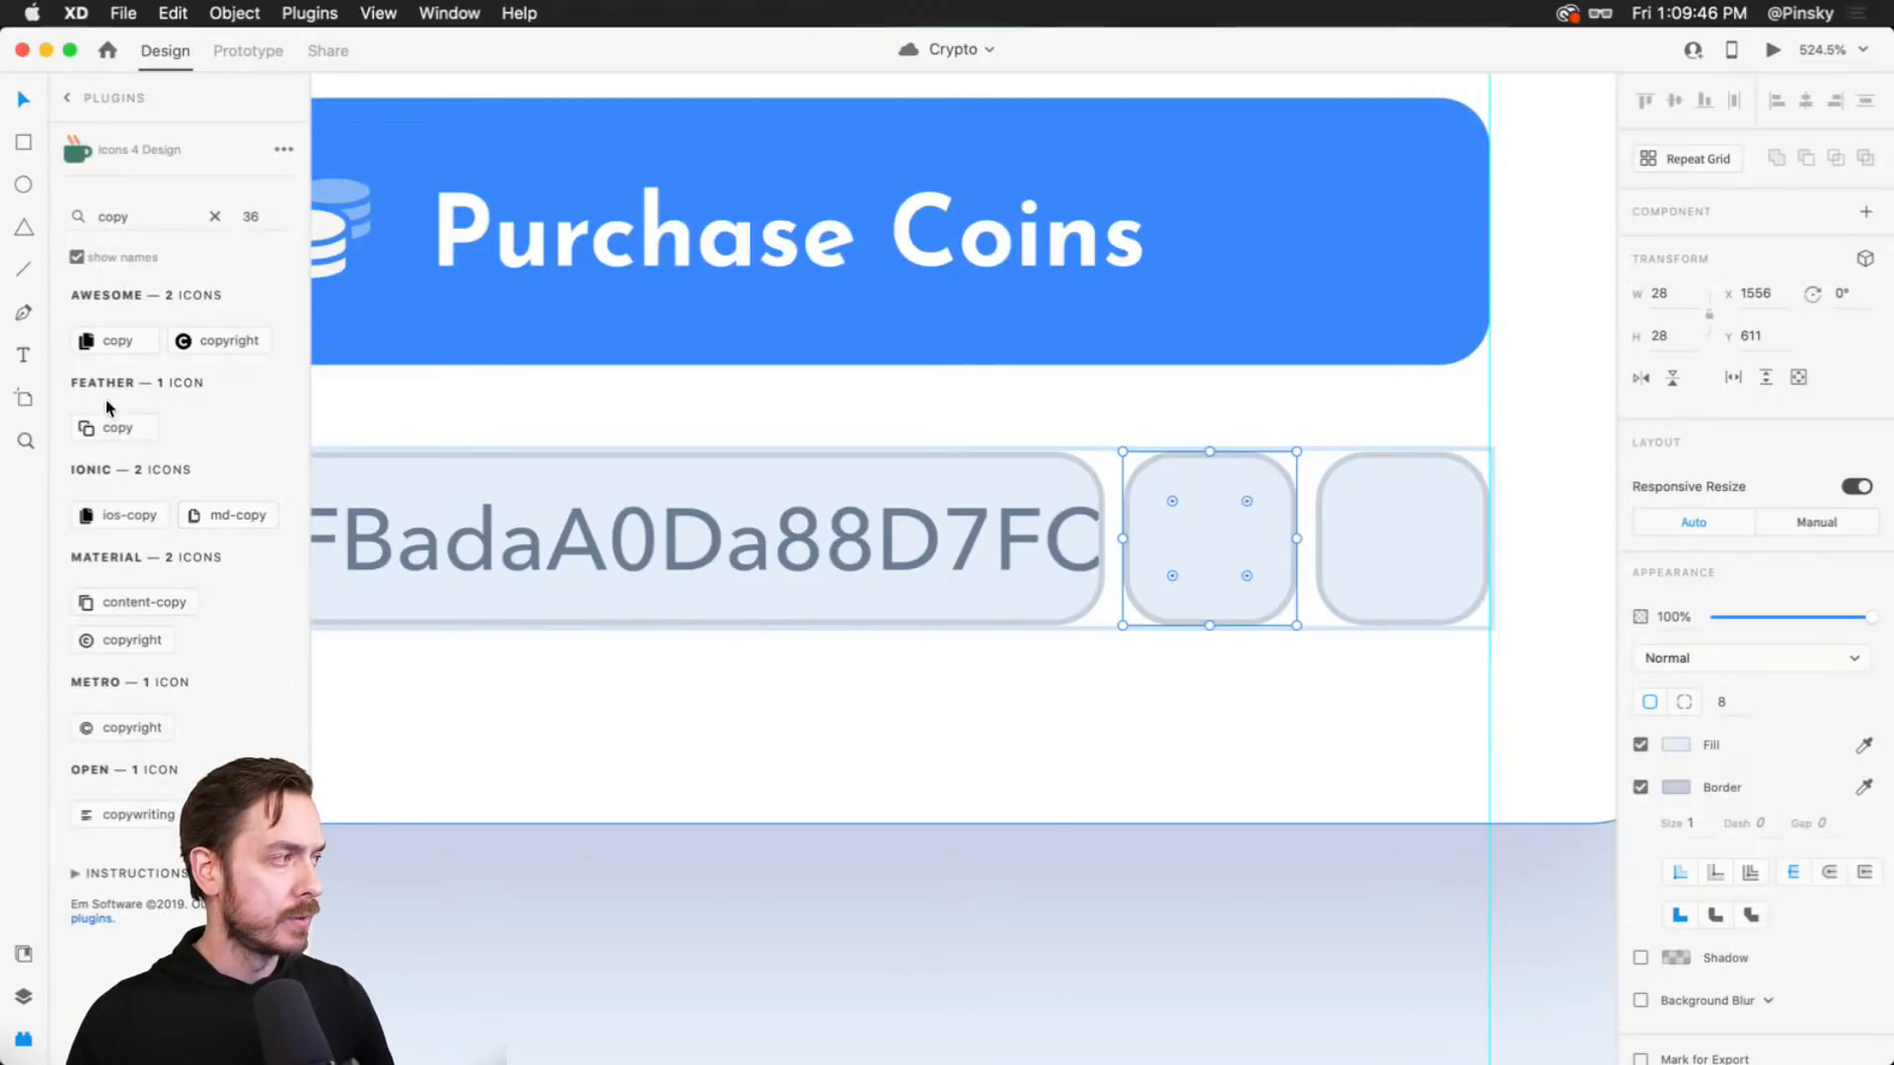
click(117, 431)
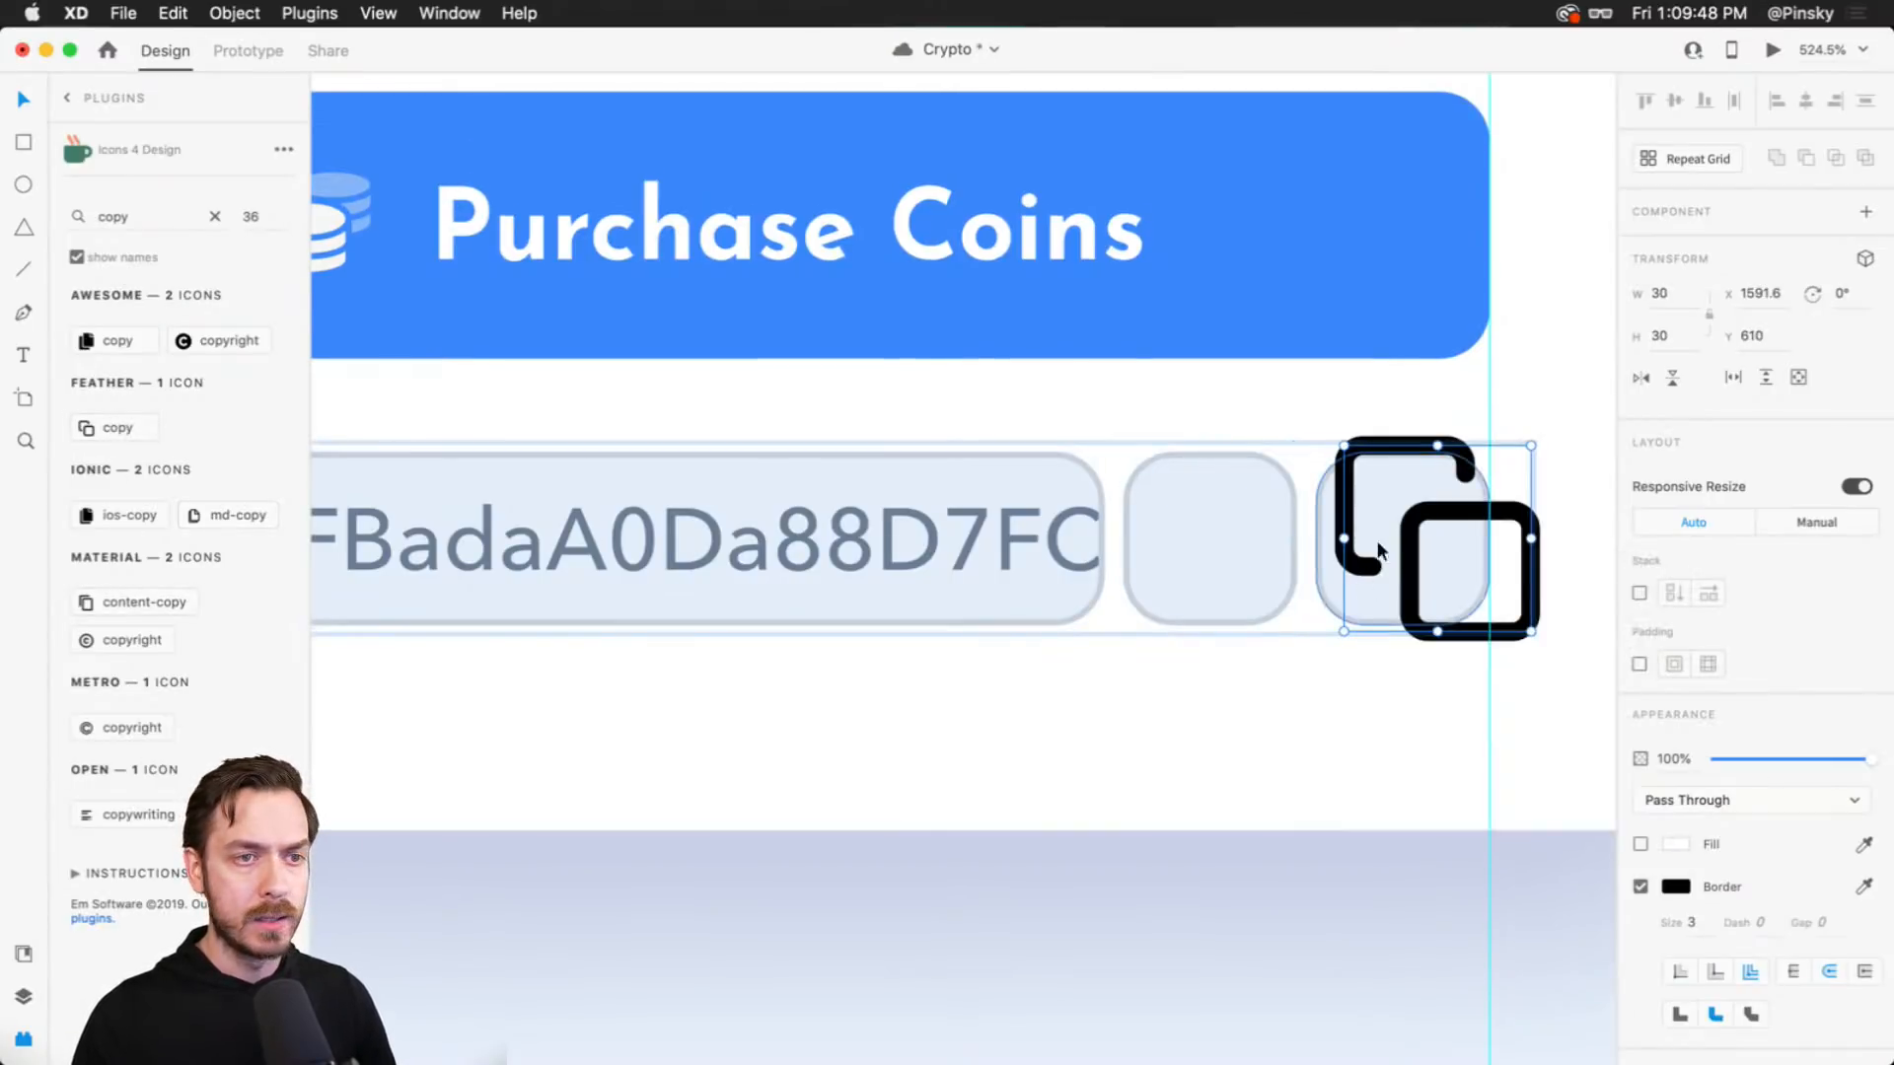
drag(1344, 614, 1230, 527)
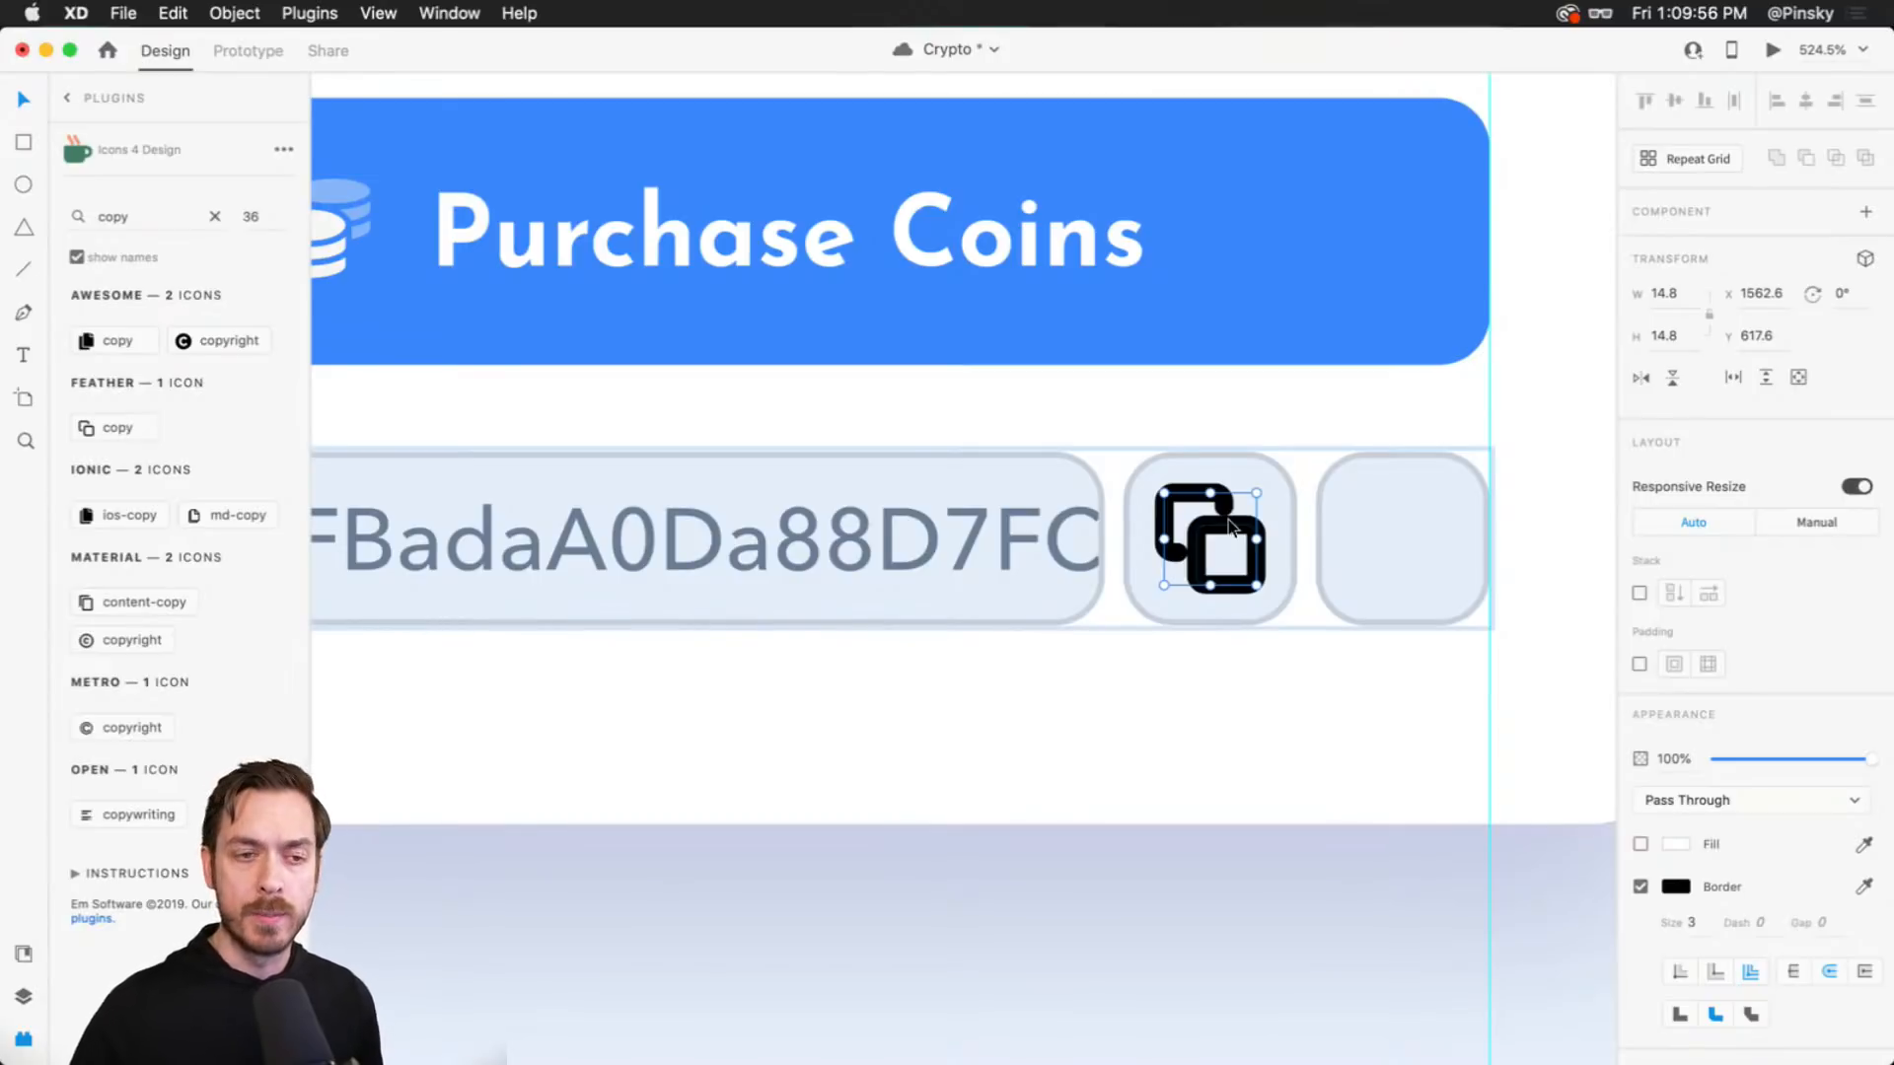
- Reduce the copy icon's border size to 2 and on to 1.5, checking each thickness in the preview
click(1698, 933)
text(2)
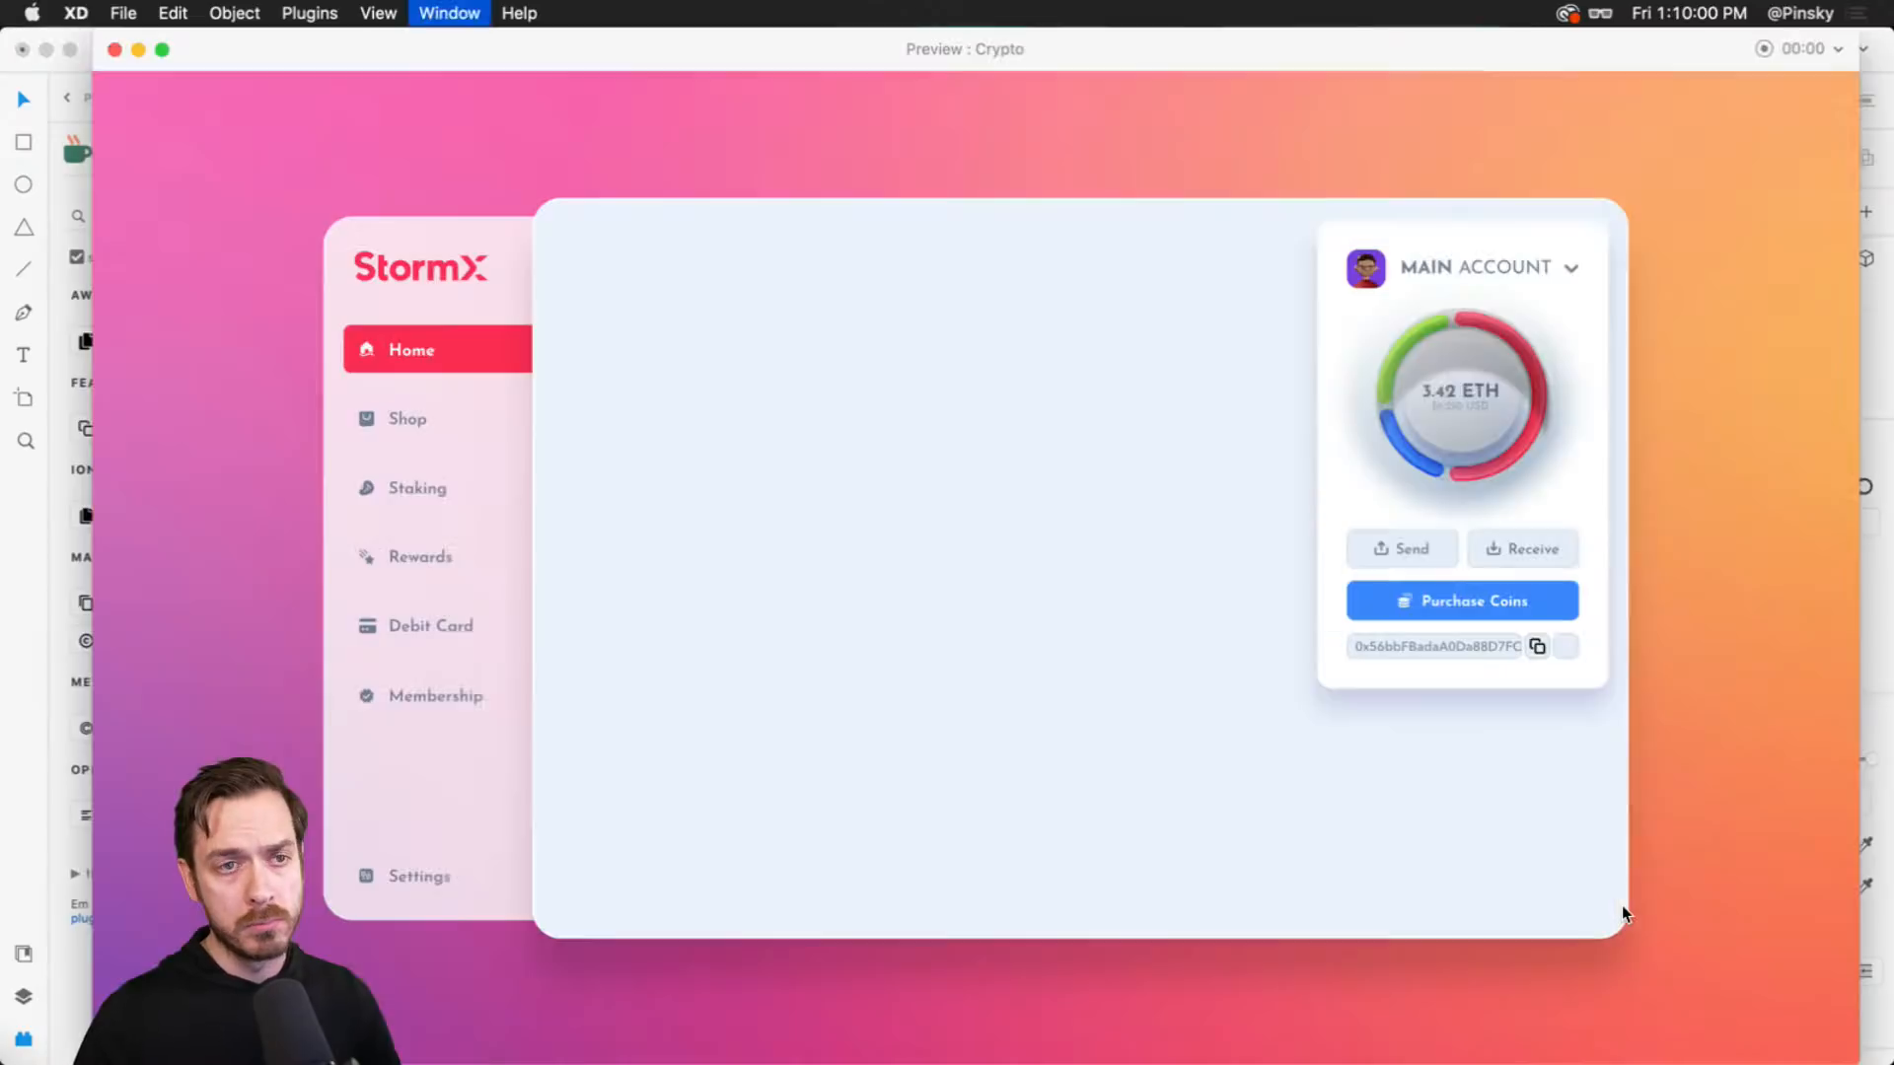
key(super+Return)
key(super+w)
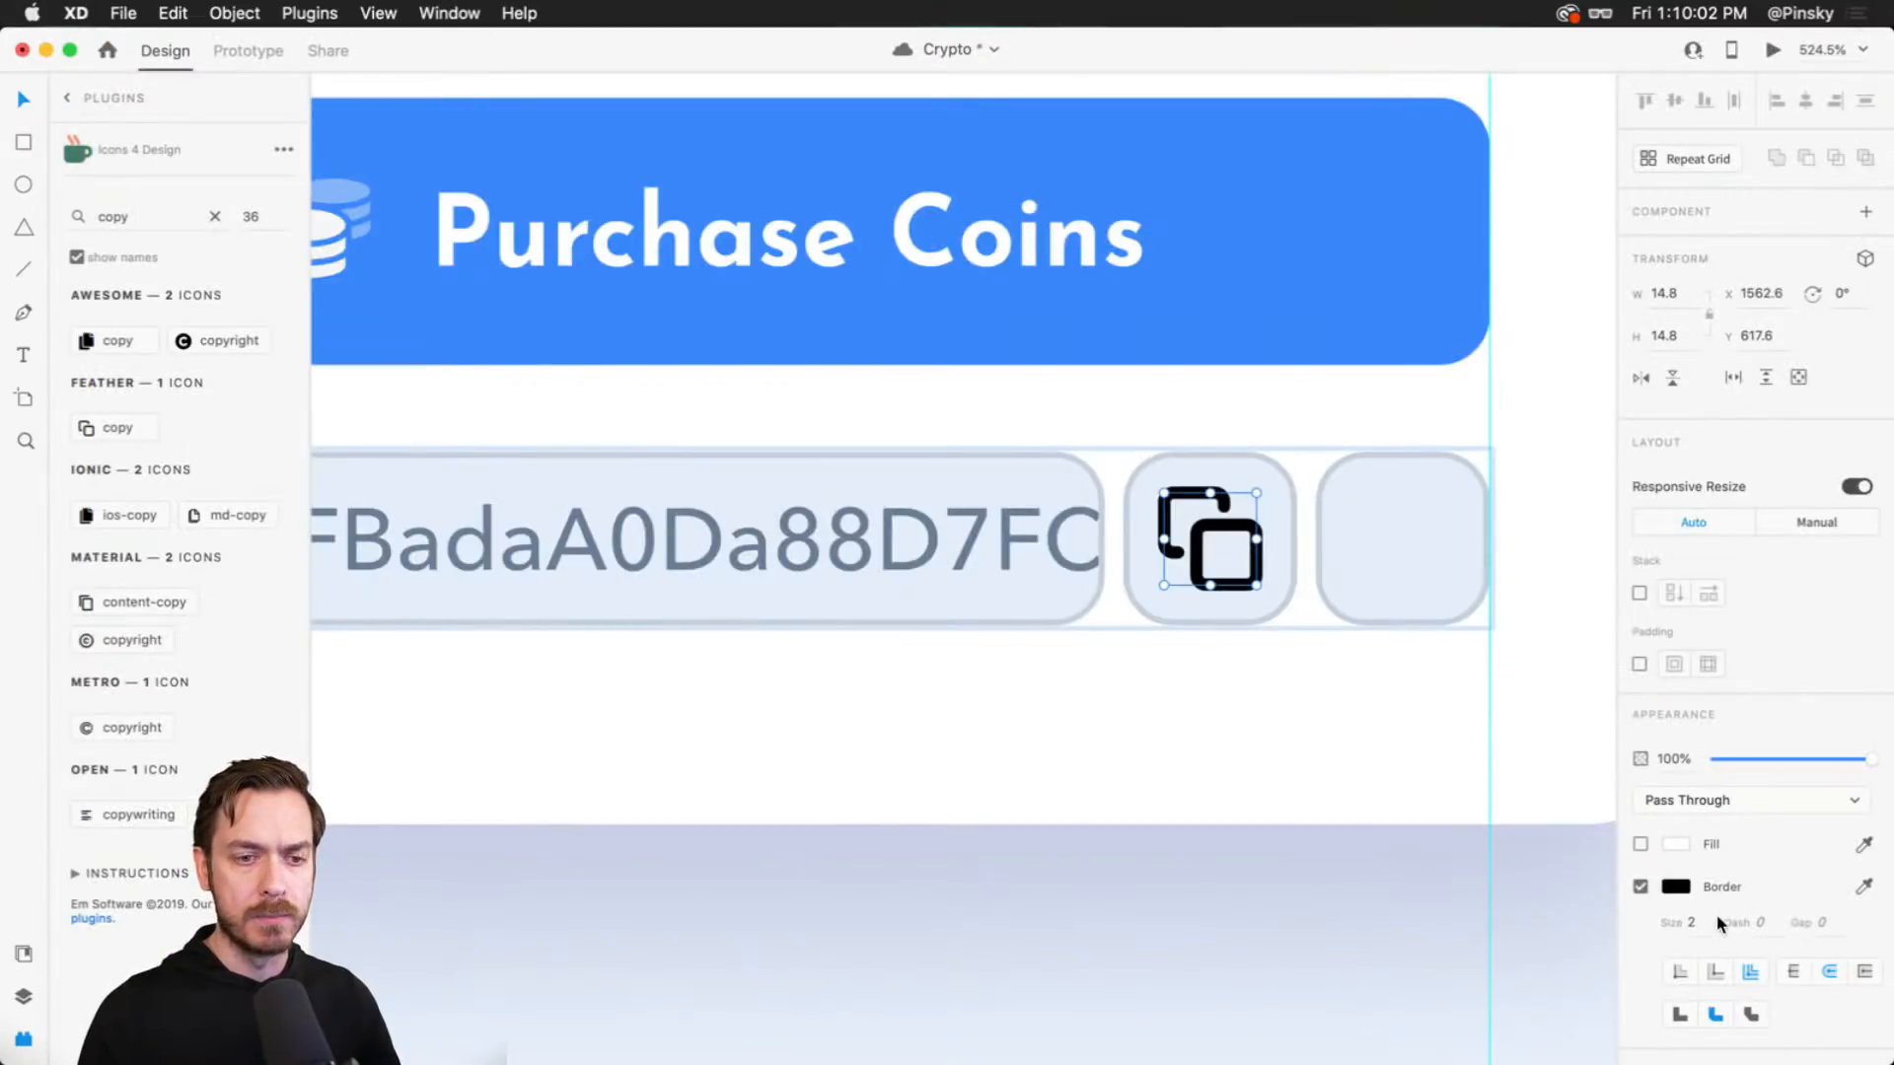
key(super+Return)
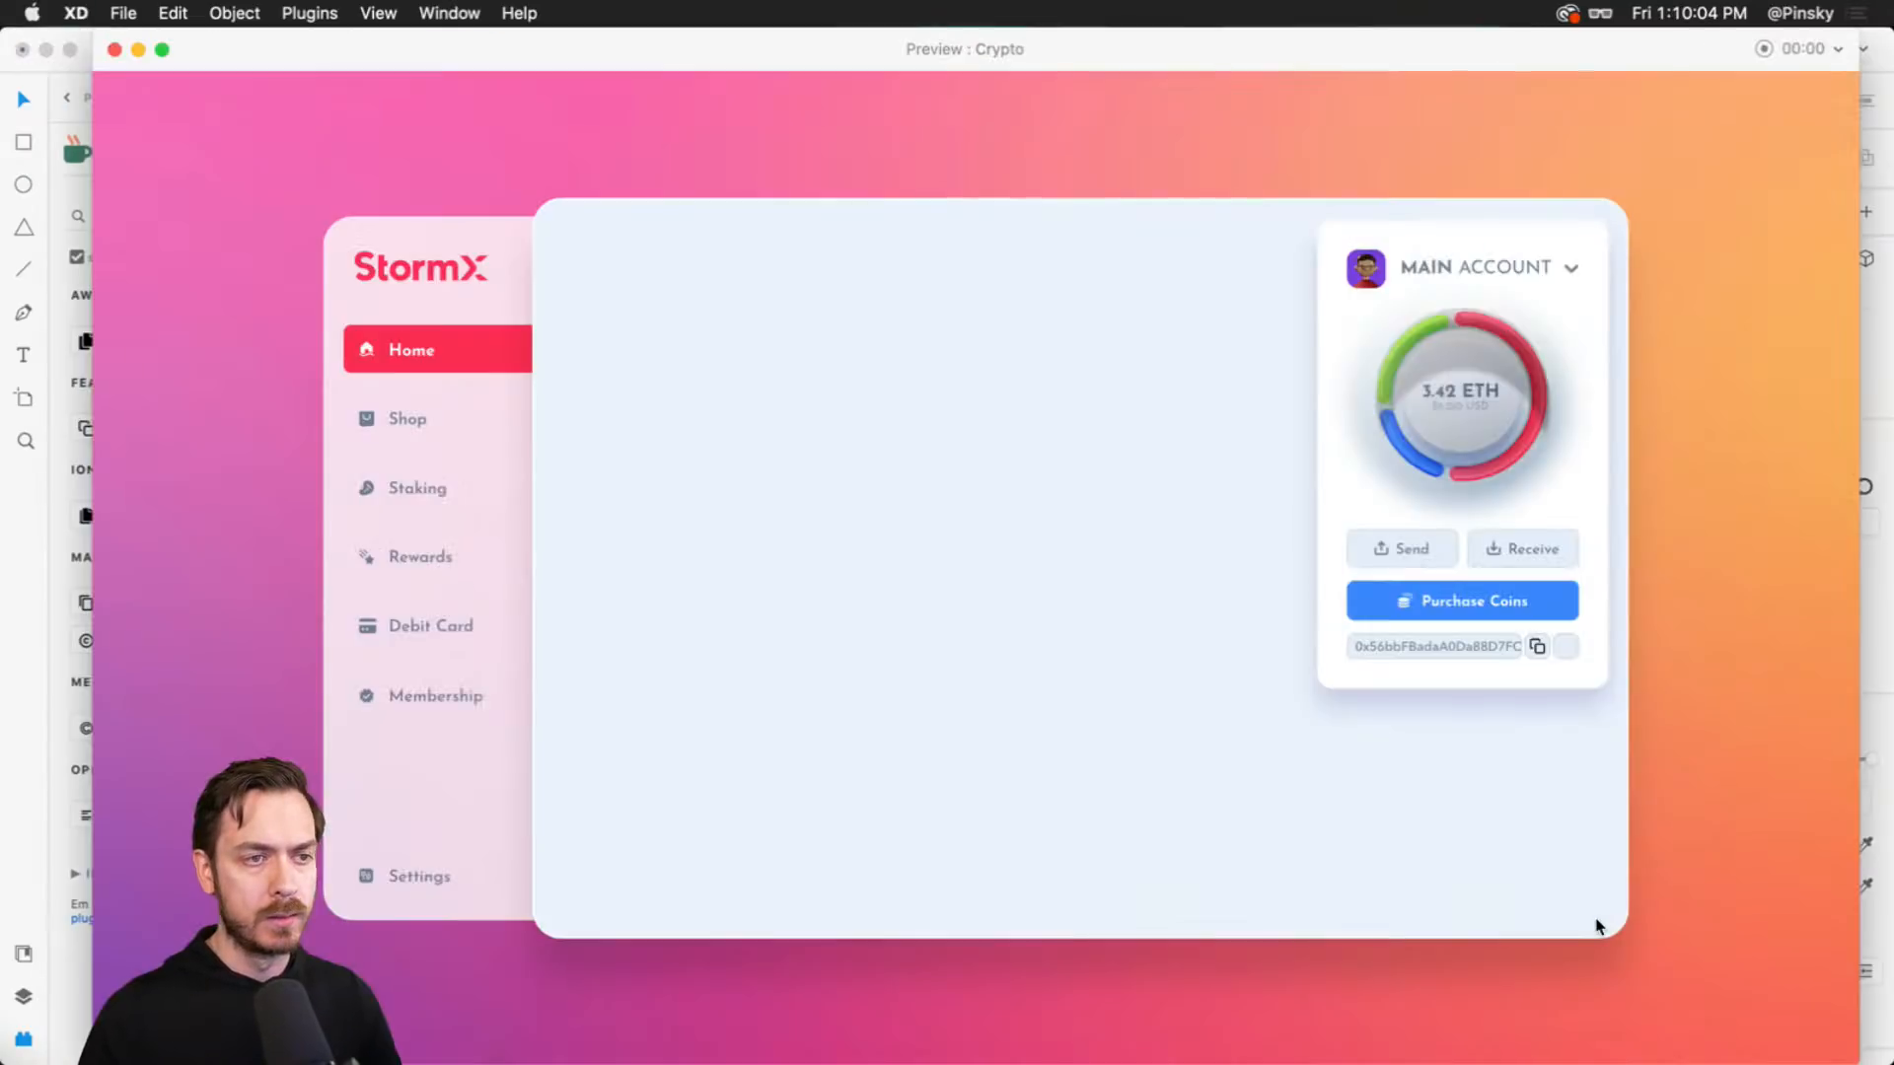
key(super+w)
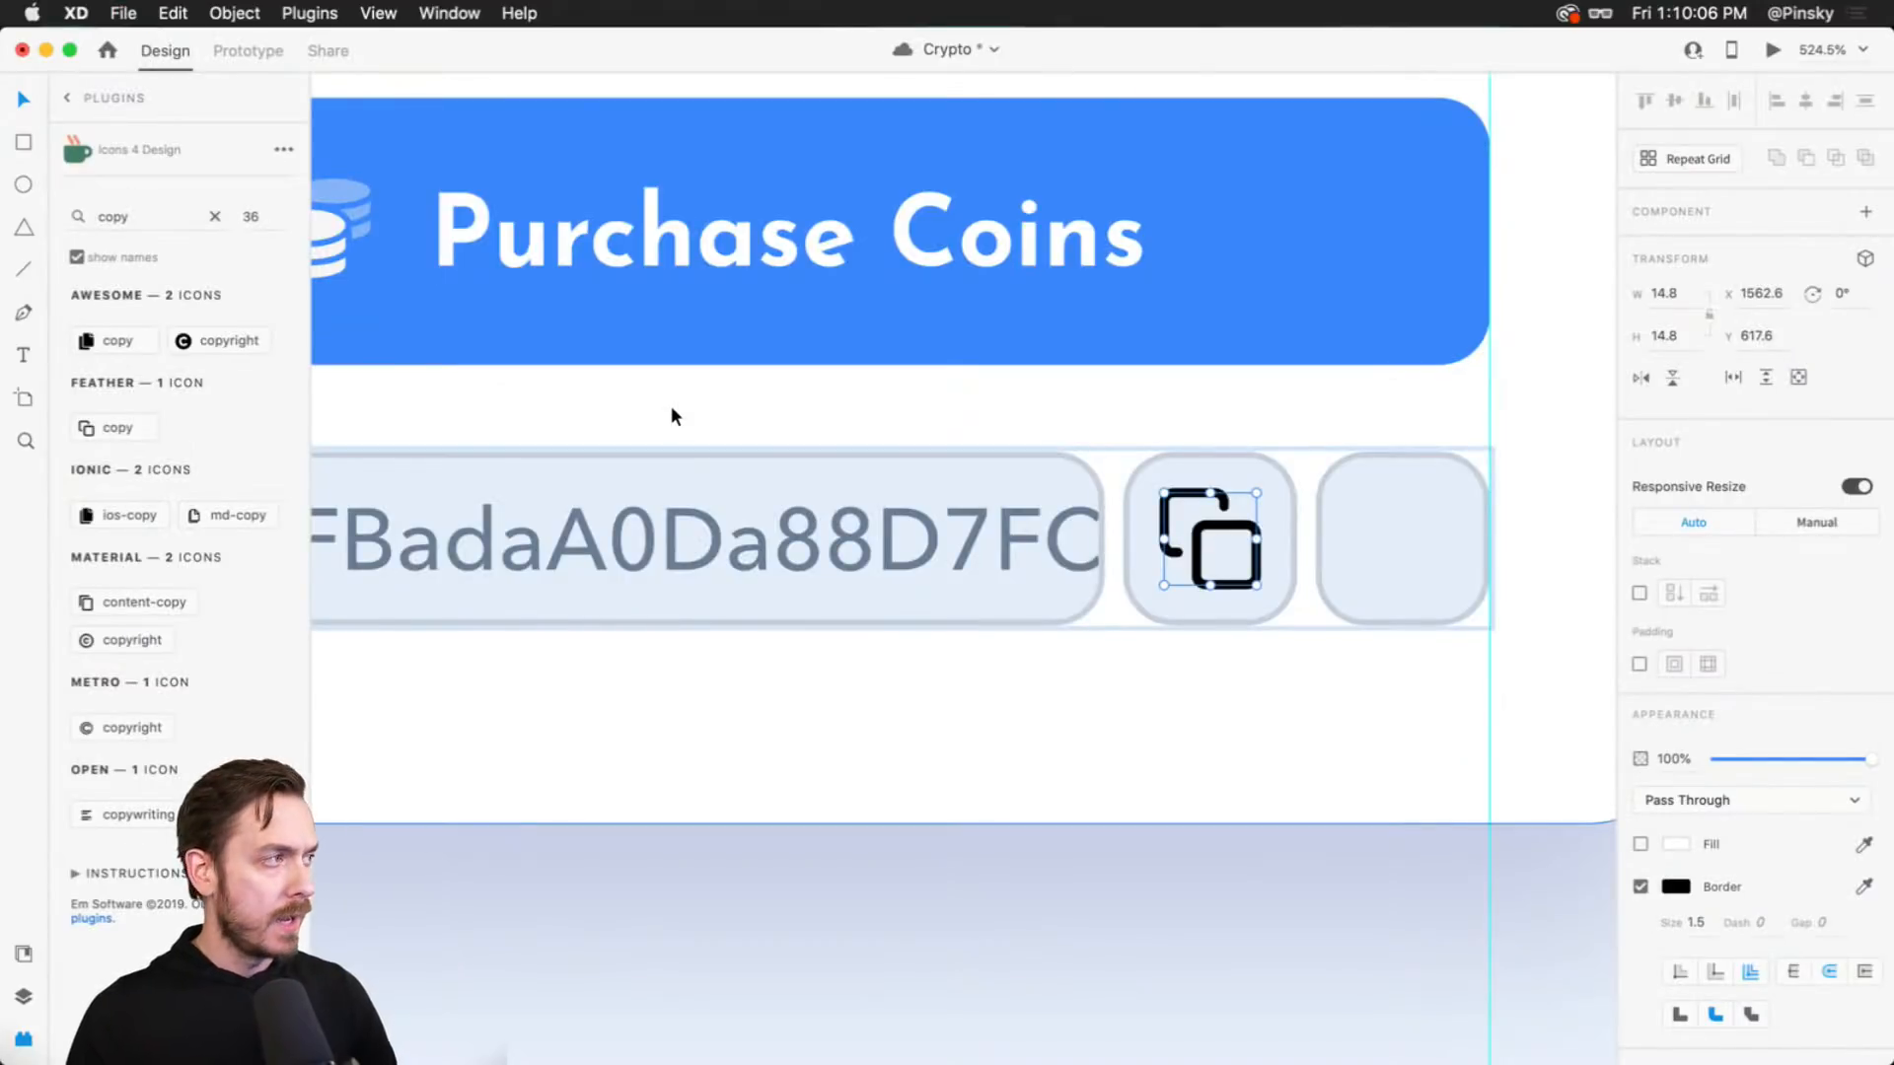
- Apply the document color #6A7D97 to the copy icon's border
key(super+shift+y)
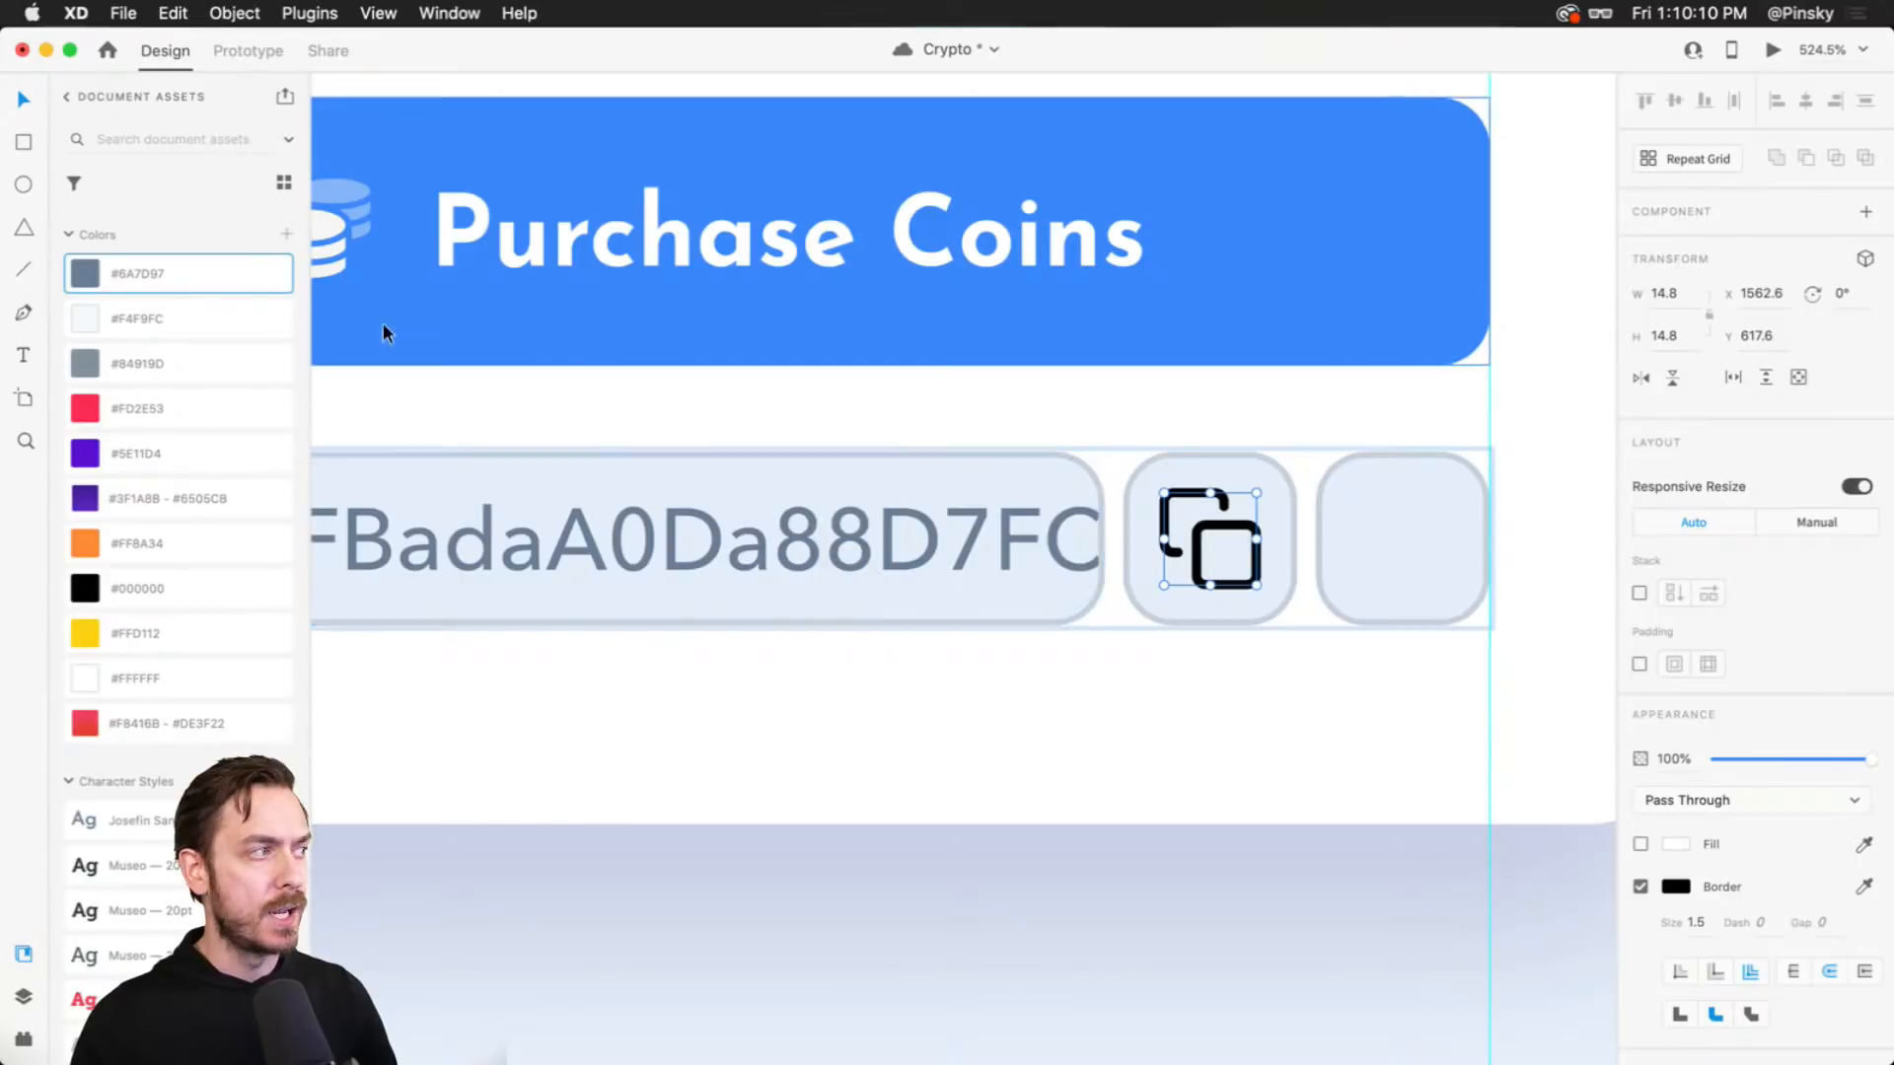
right_click(173, 277)
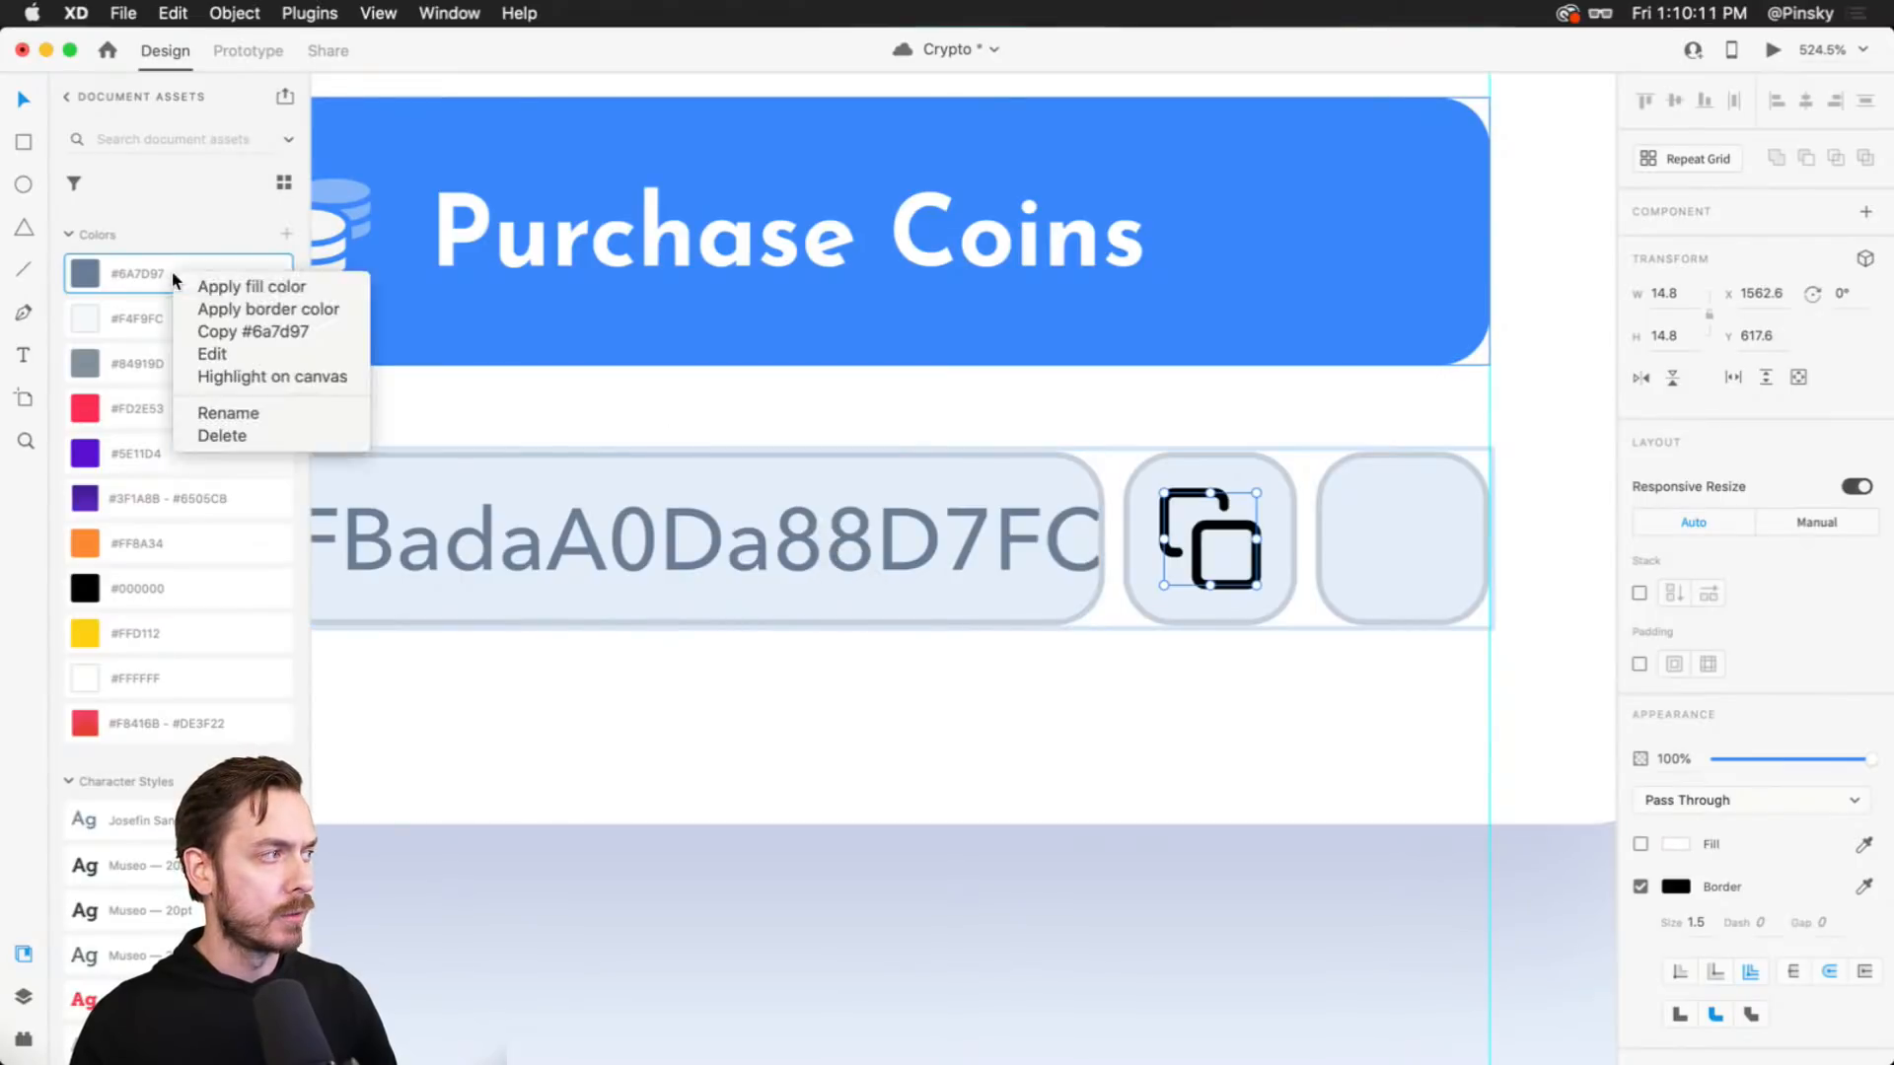
click(265, 308)
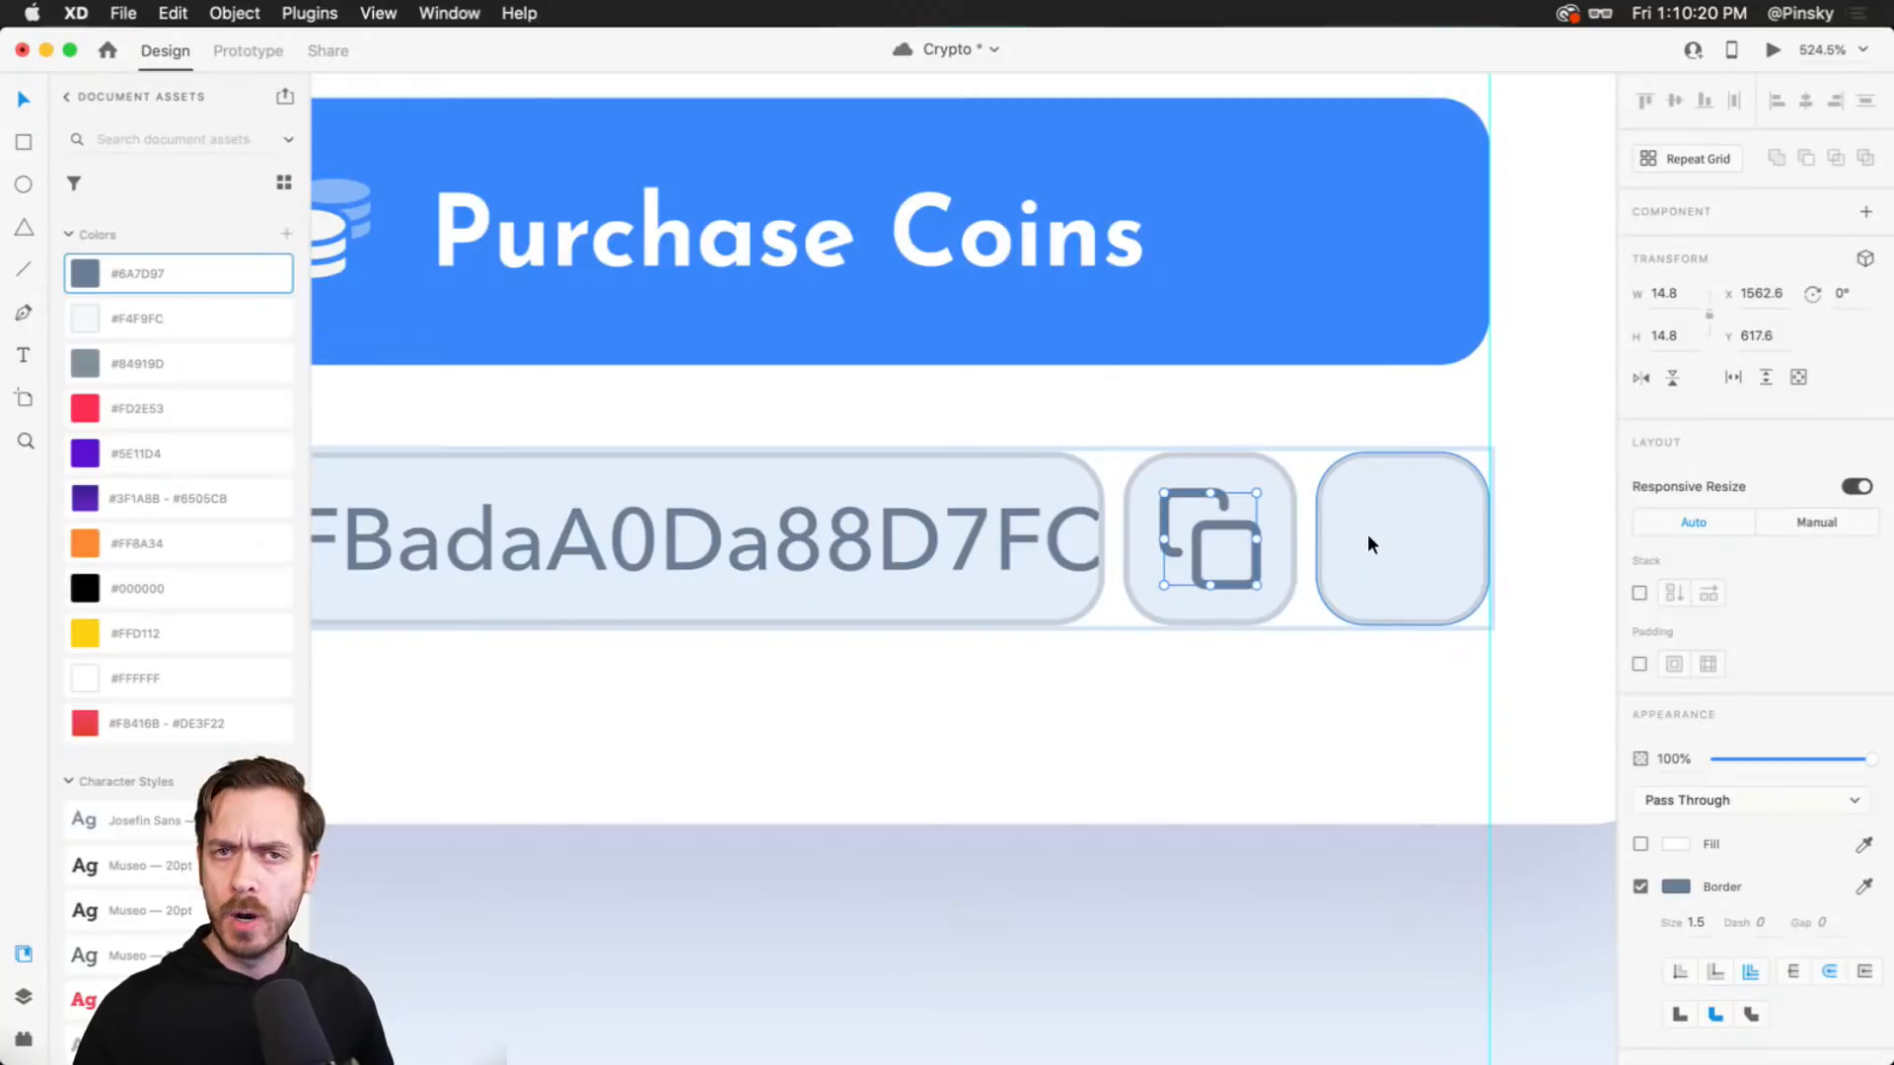
- Switch to Nucleo and search the icon library for "qr"
key(super+Tab)
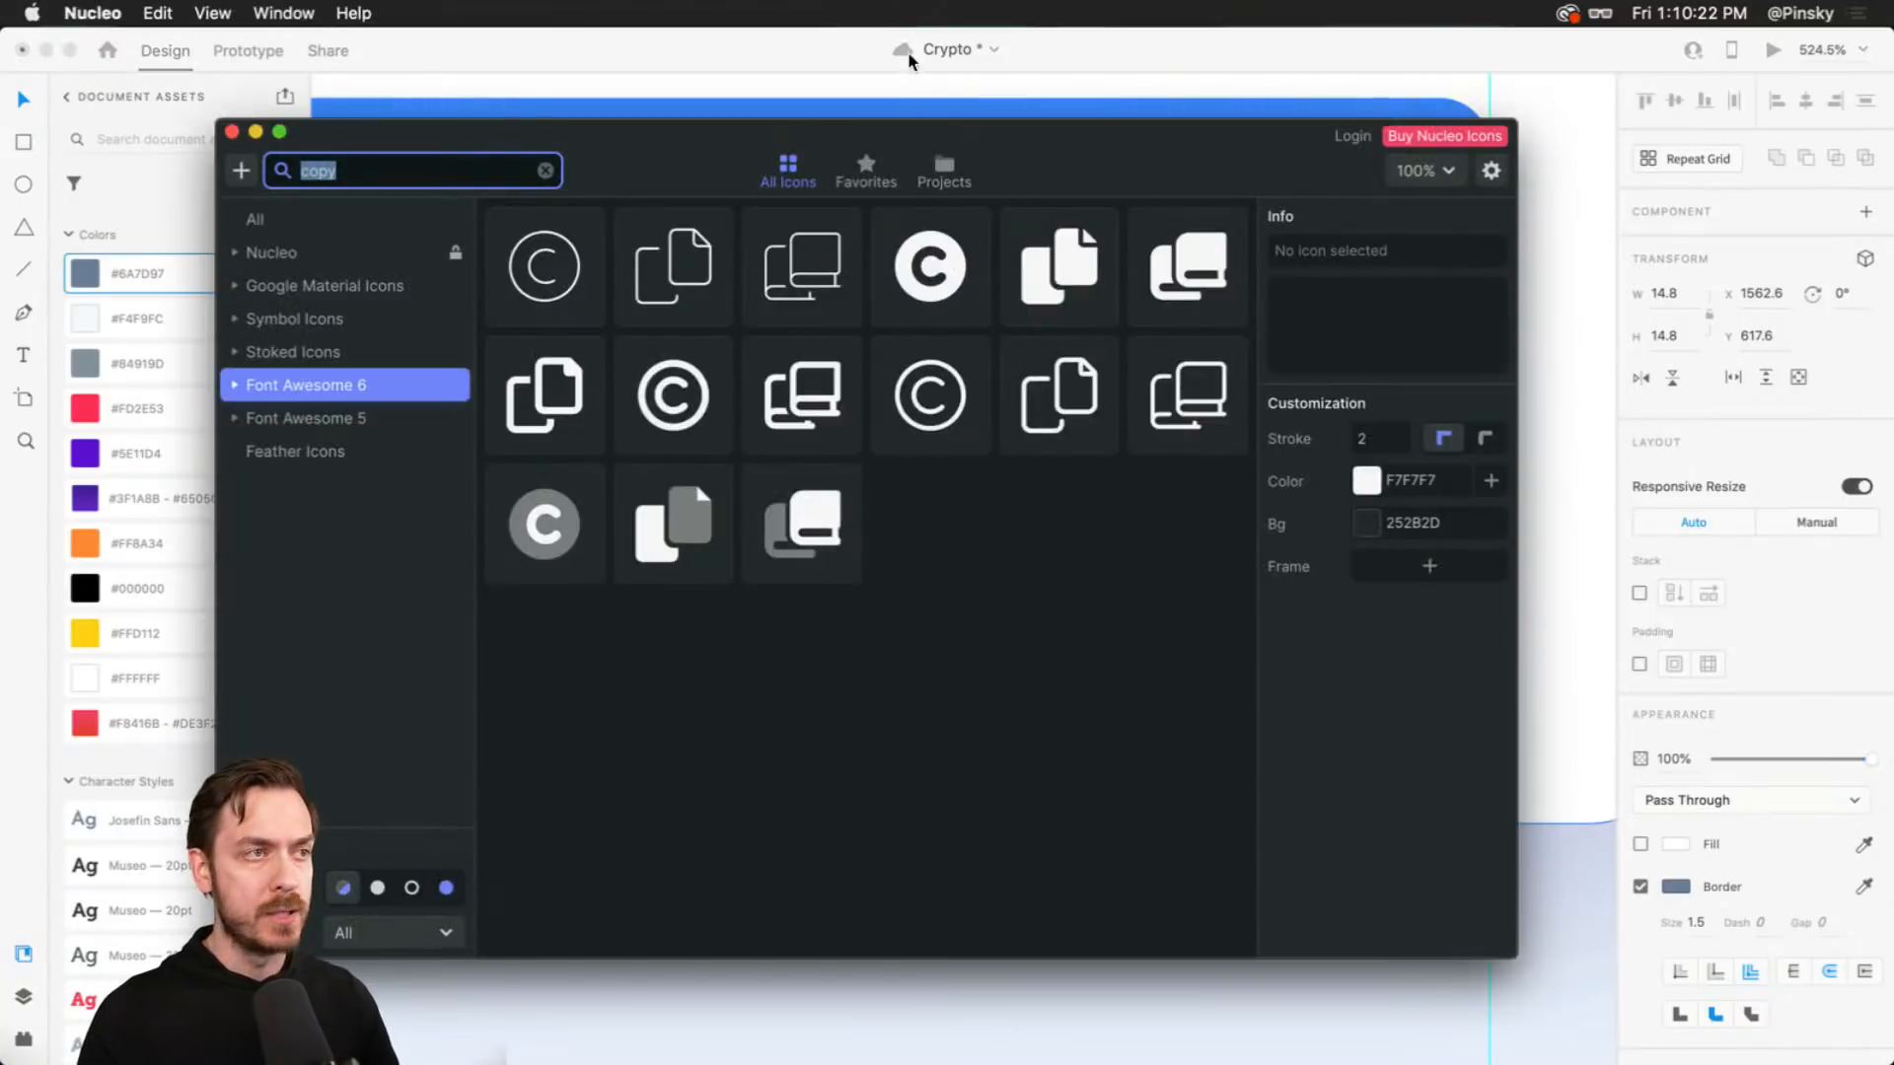
drag(997, 129, 1109, 135)
drag(515, 192, 249, 152)
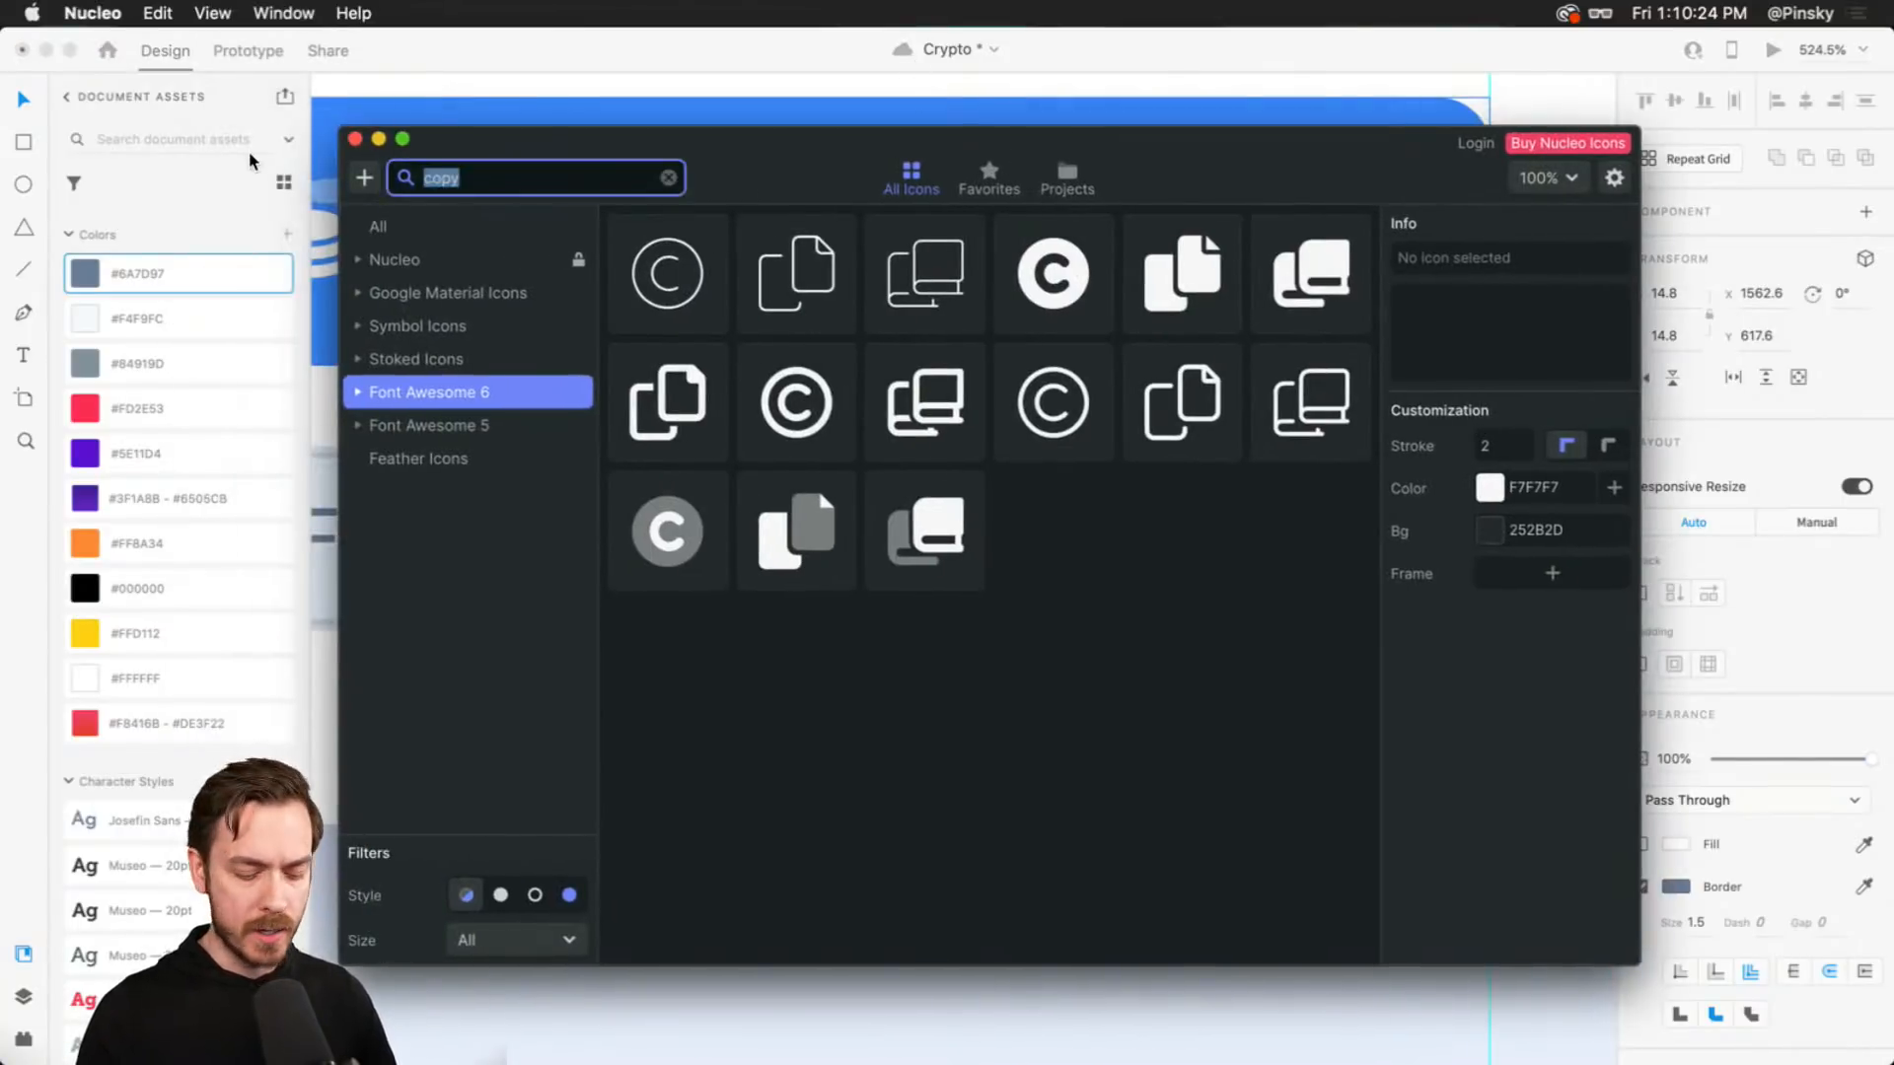
text(qe)
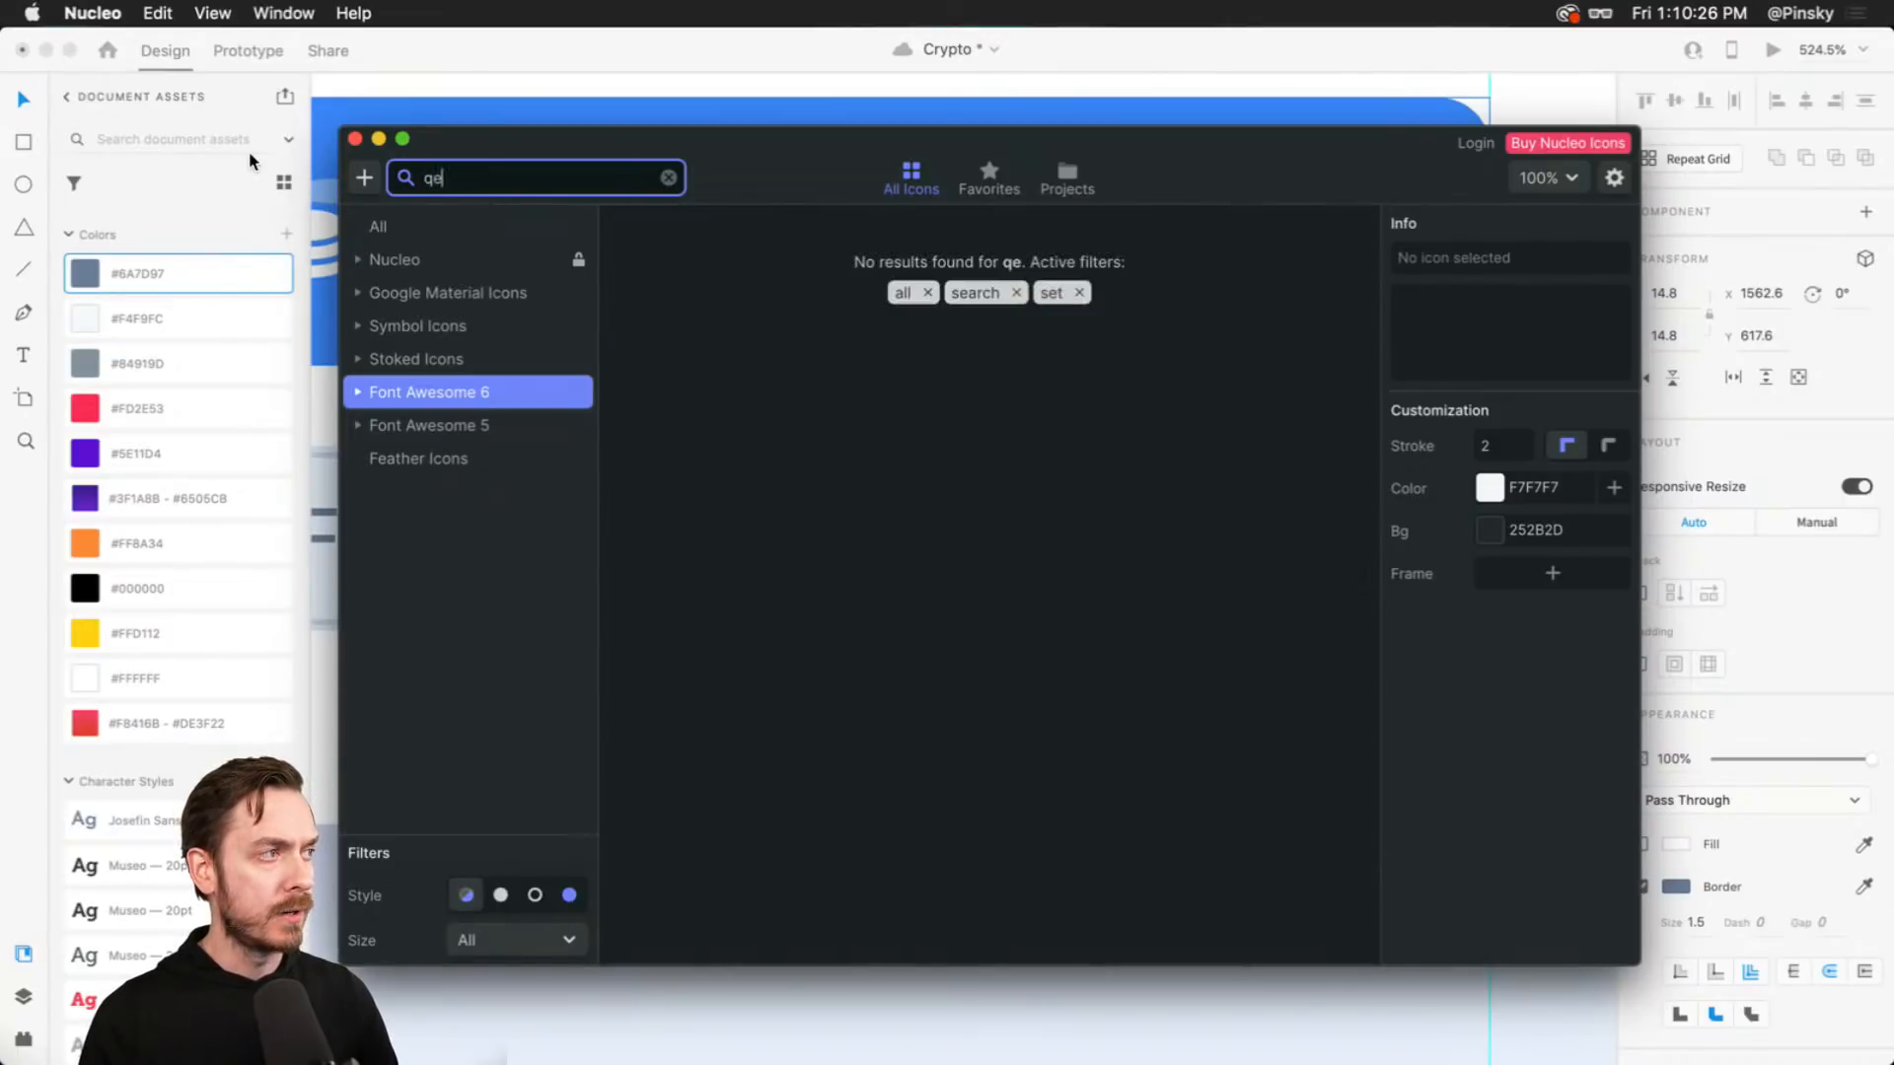
key(BackSpace)
text(w)
key(BackSpace)
text(r)
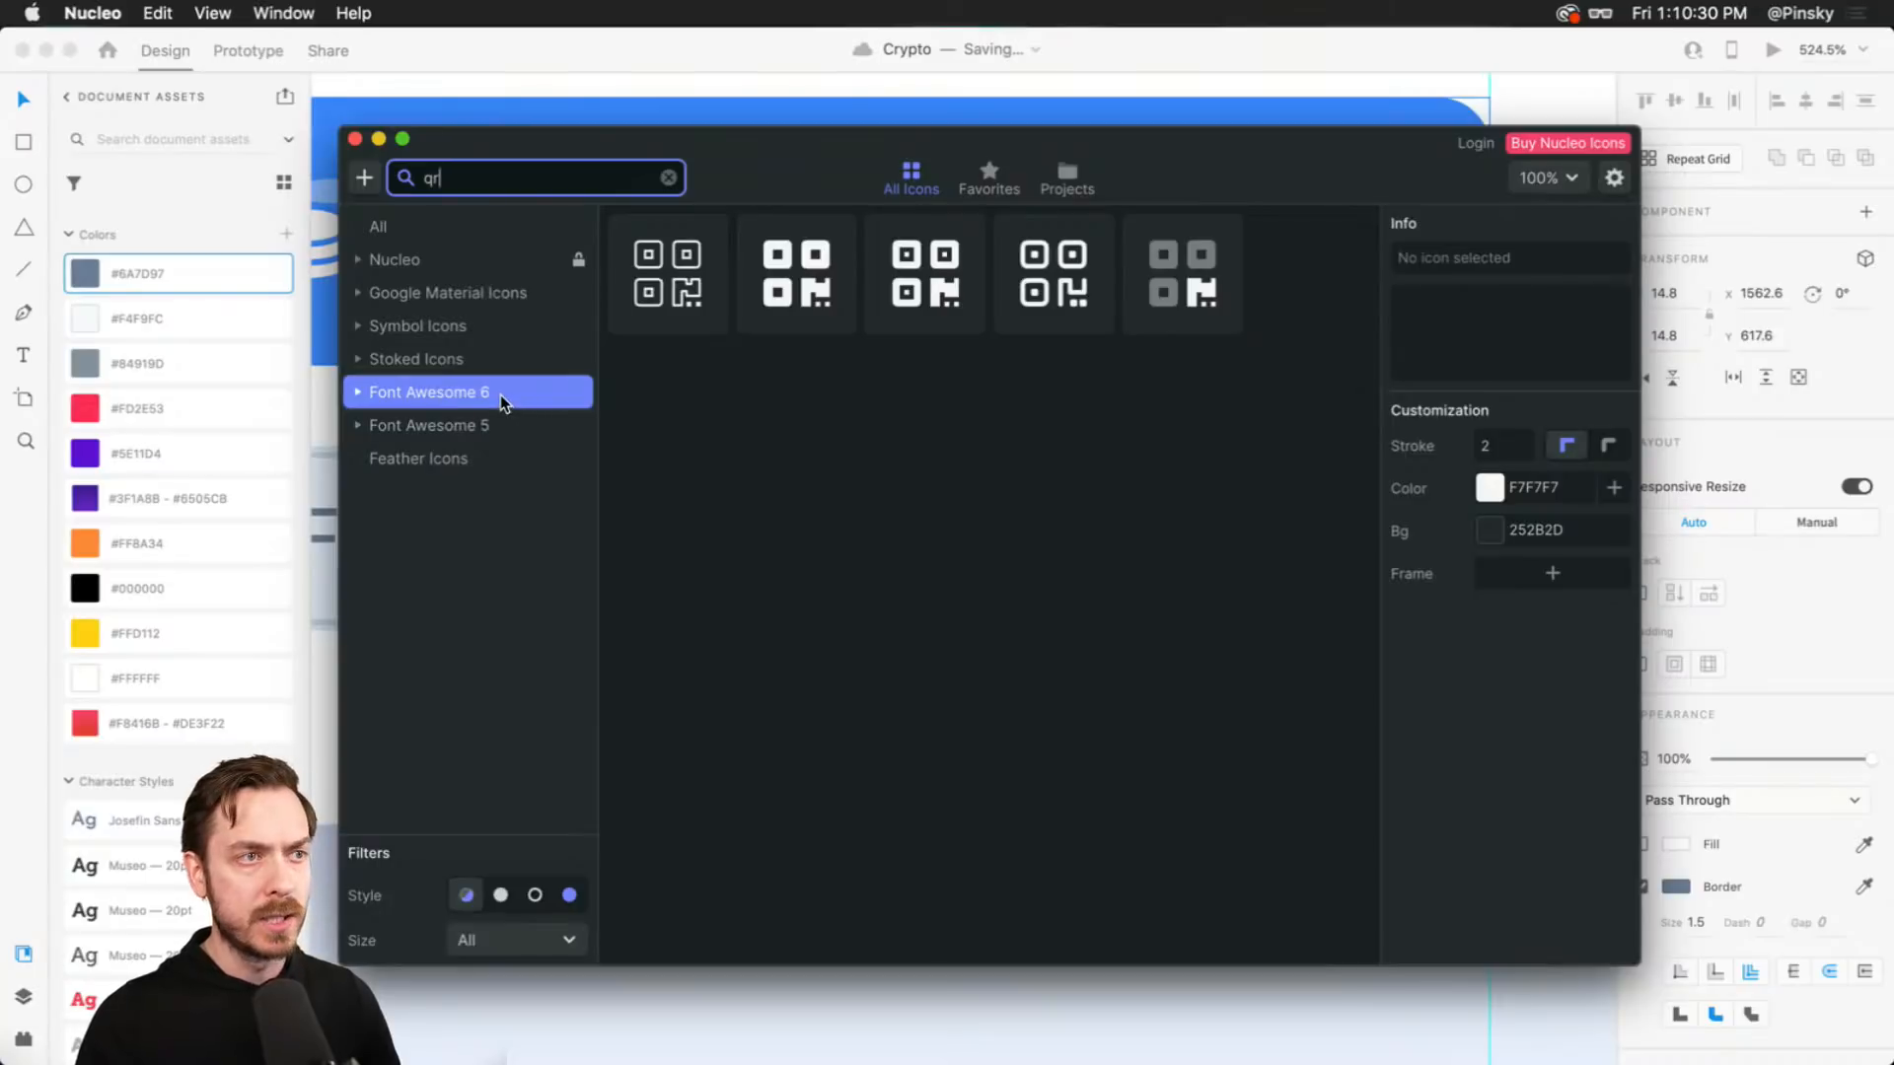
- Compare the QR icons across the icon sets and copy the fourth one from Font Awesome 6
click(435, 425)
click(437, 393)
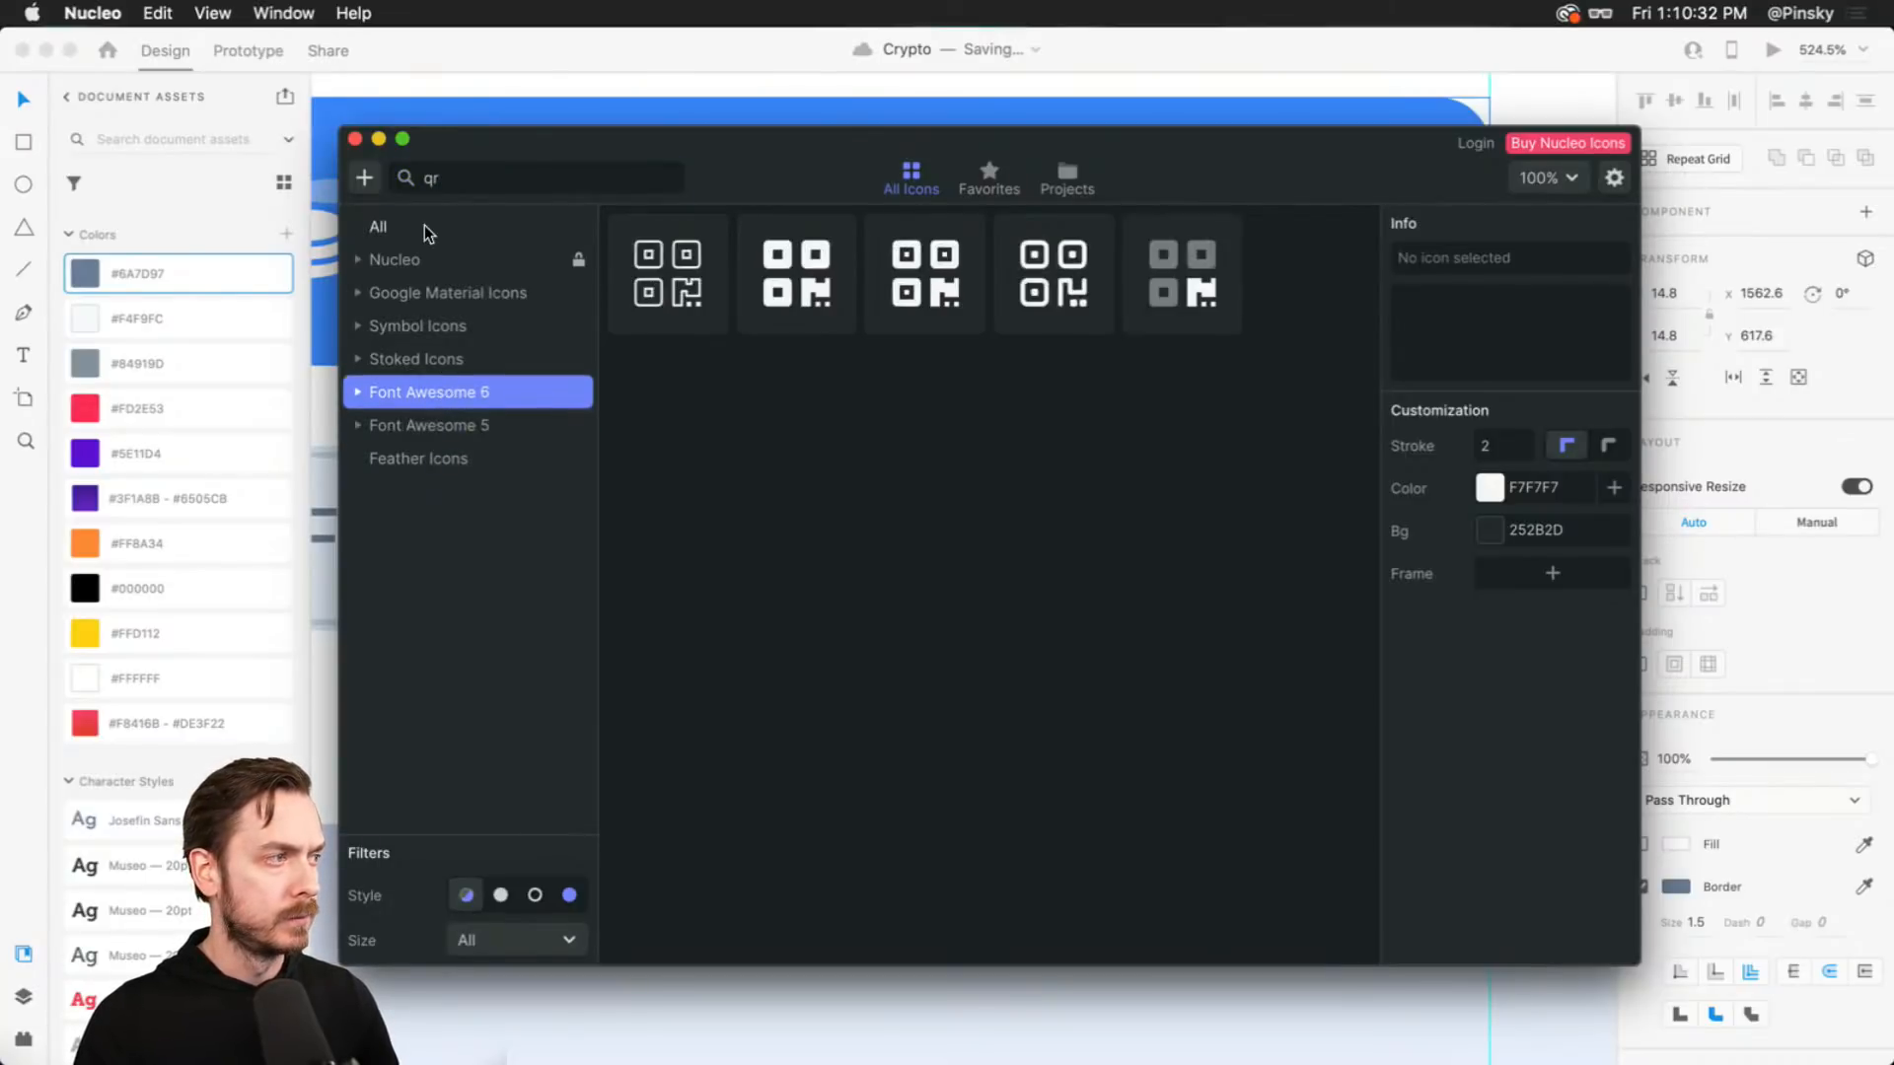
click(422, 224)
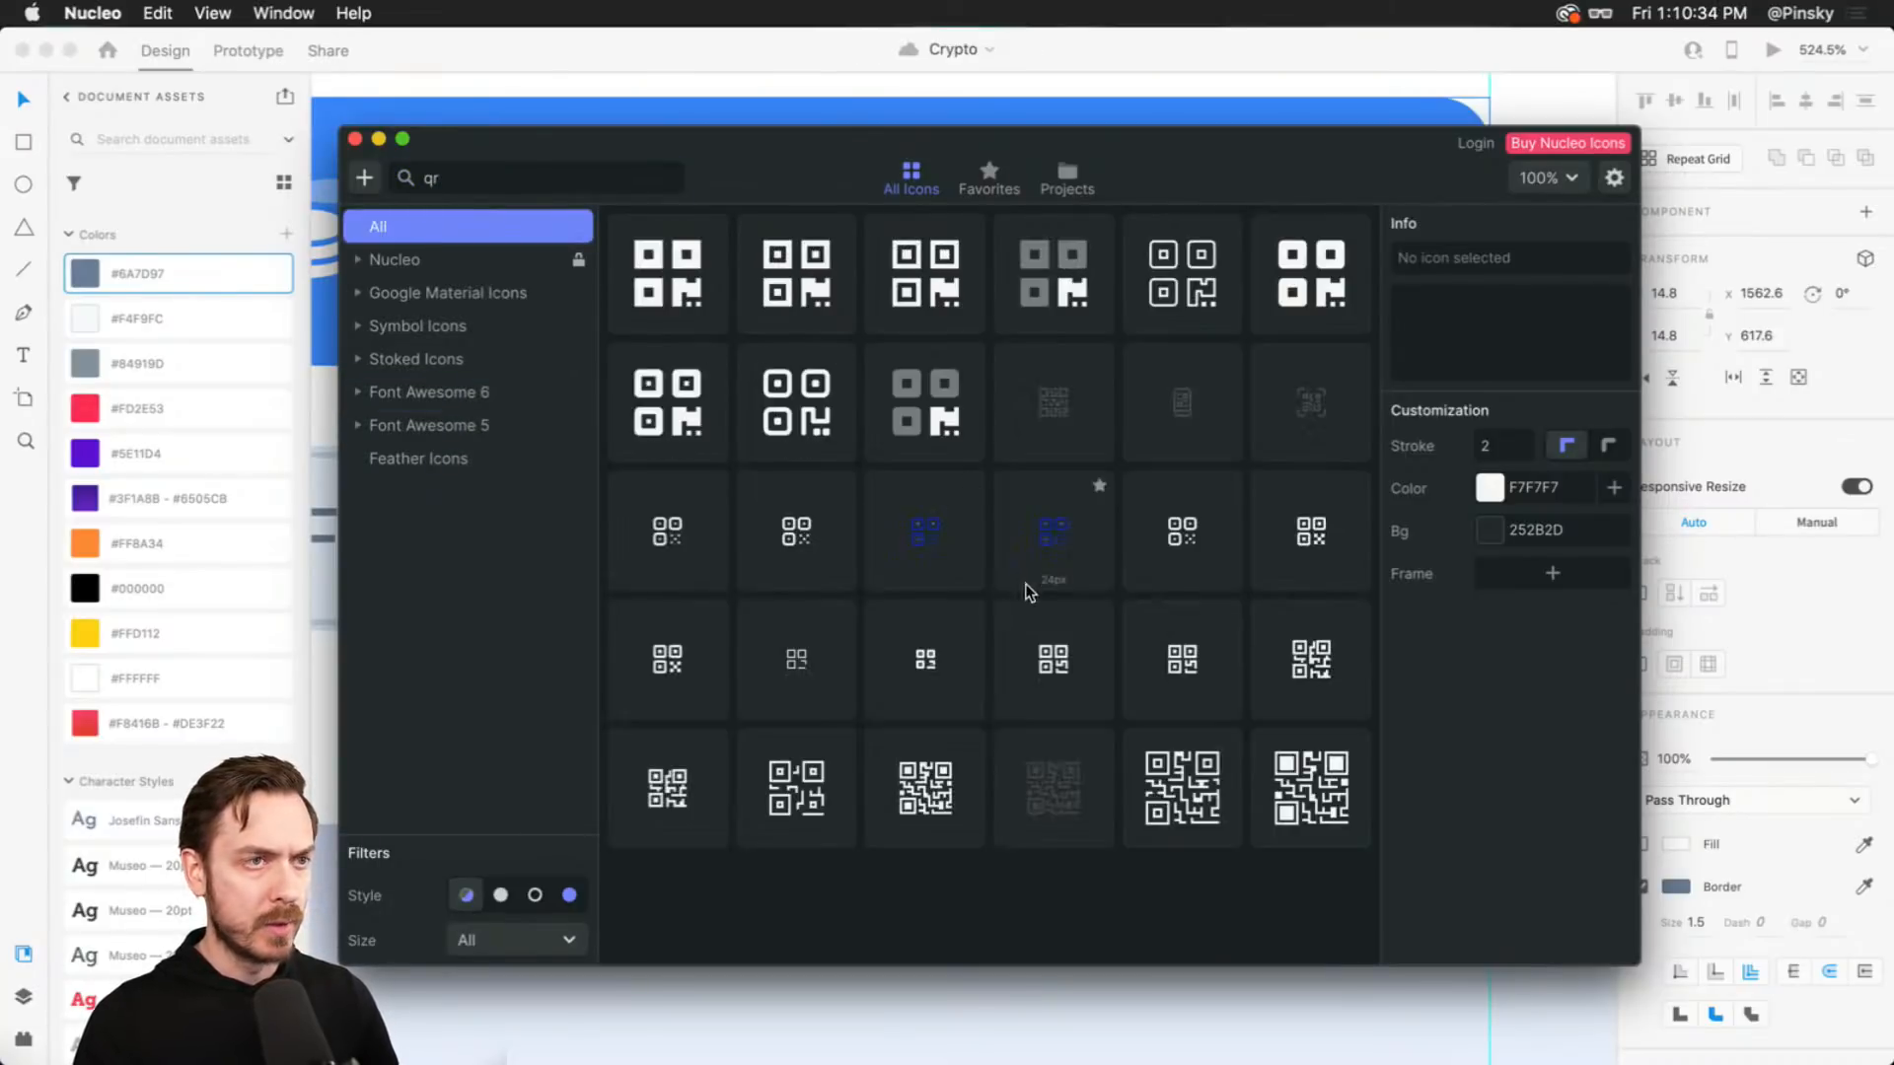
click(468, 391)
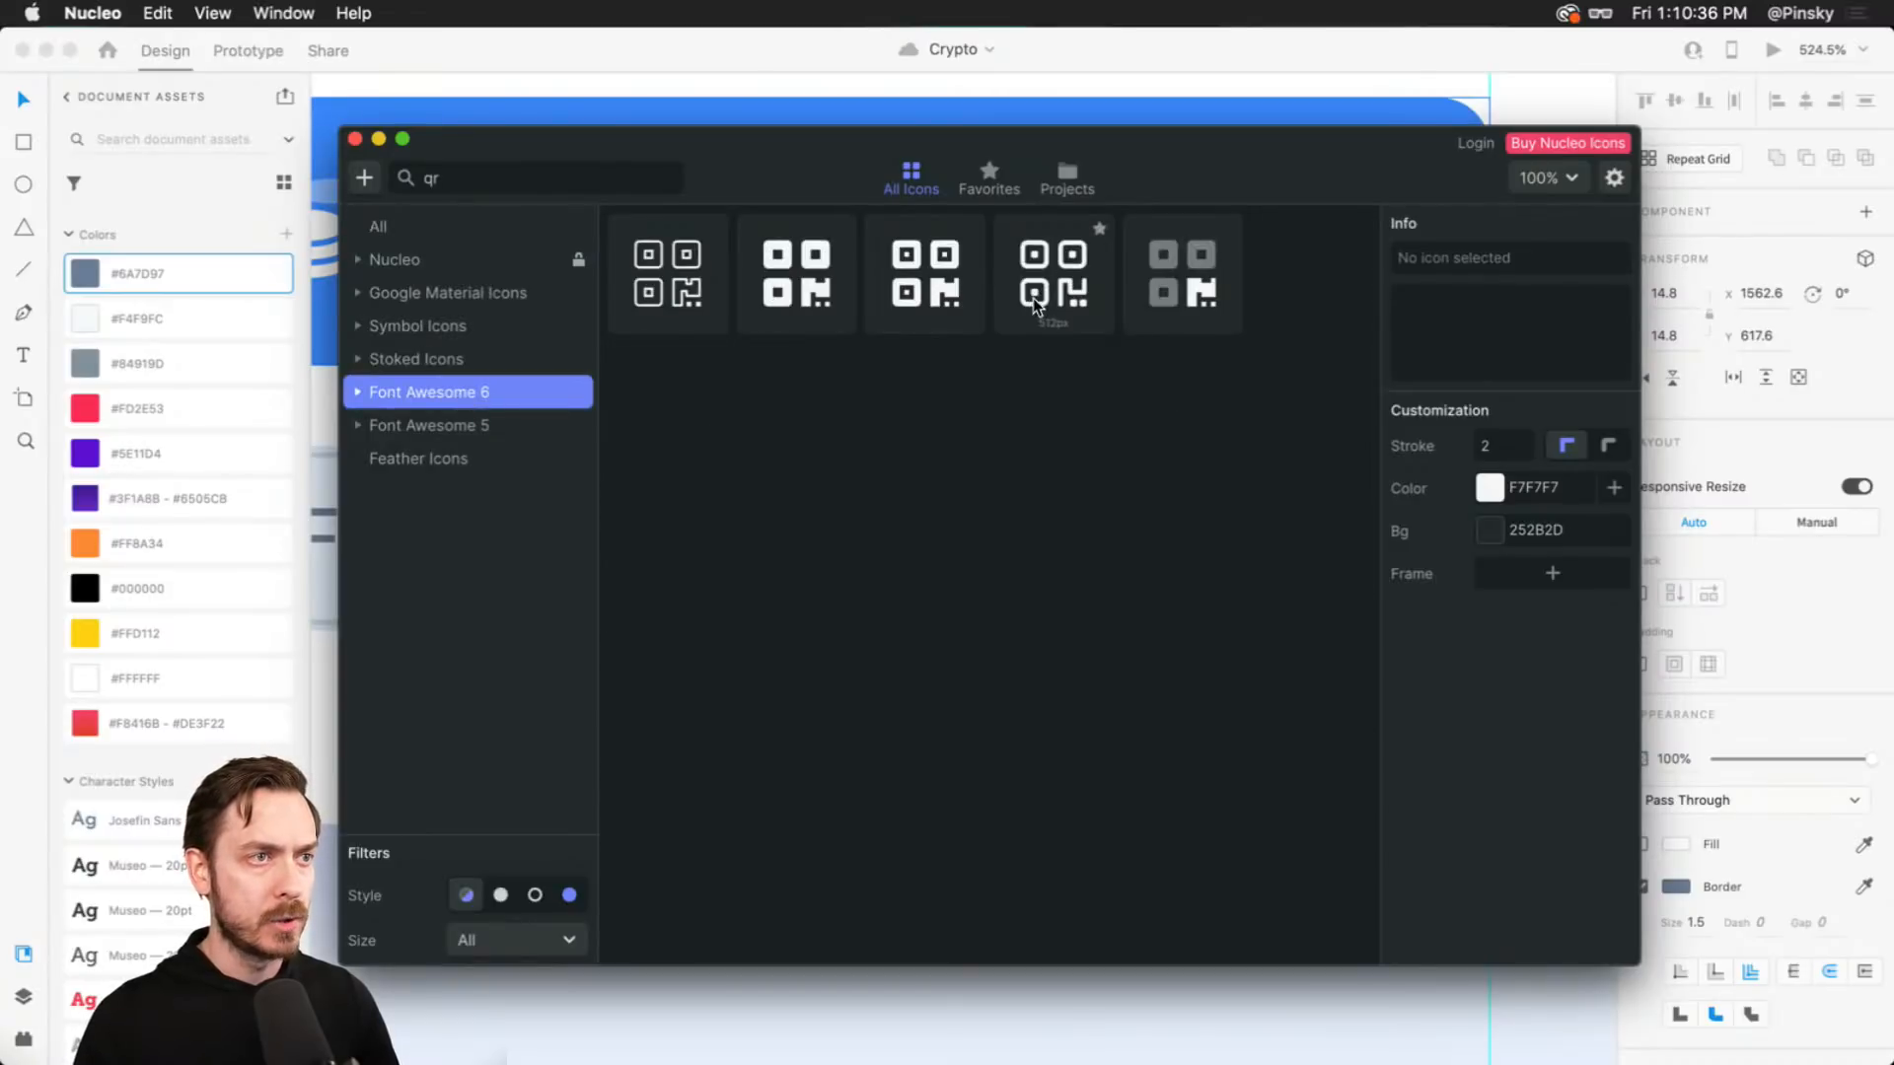
mouse_move(1268, 139)
mouse_down()
mouse_move(816, 220)
mouse_move(1204, 92)
mouse_move(1256, 107)
mouse_up()
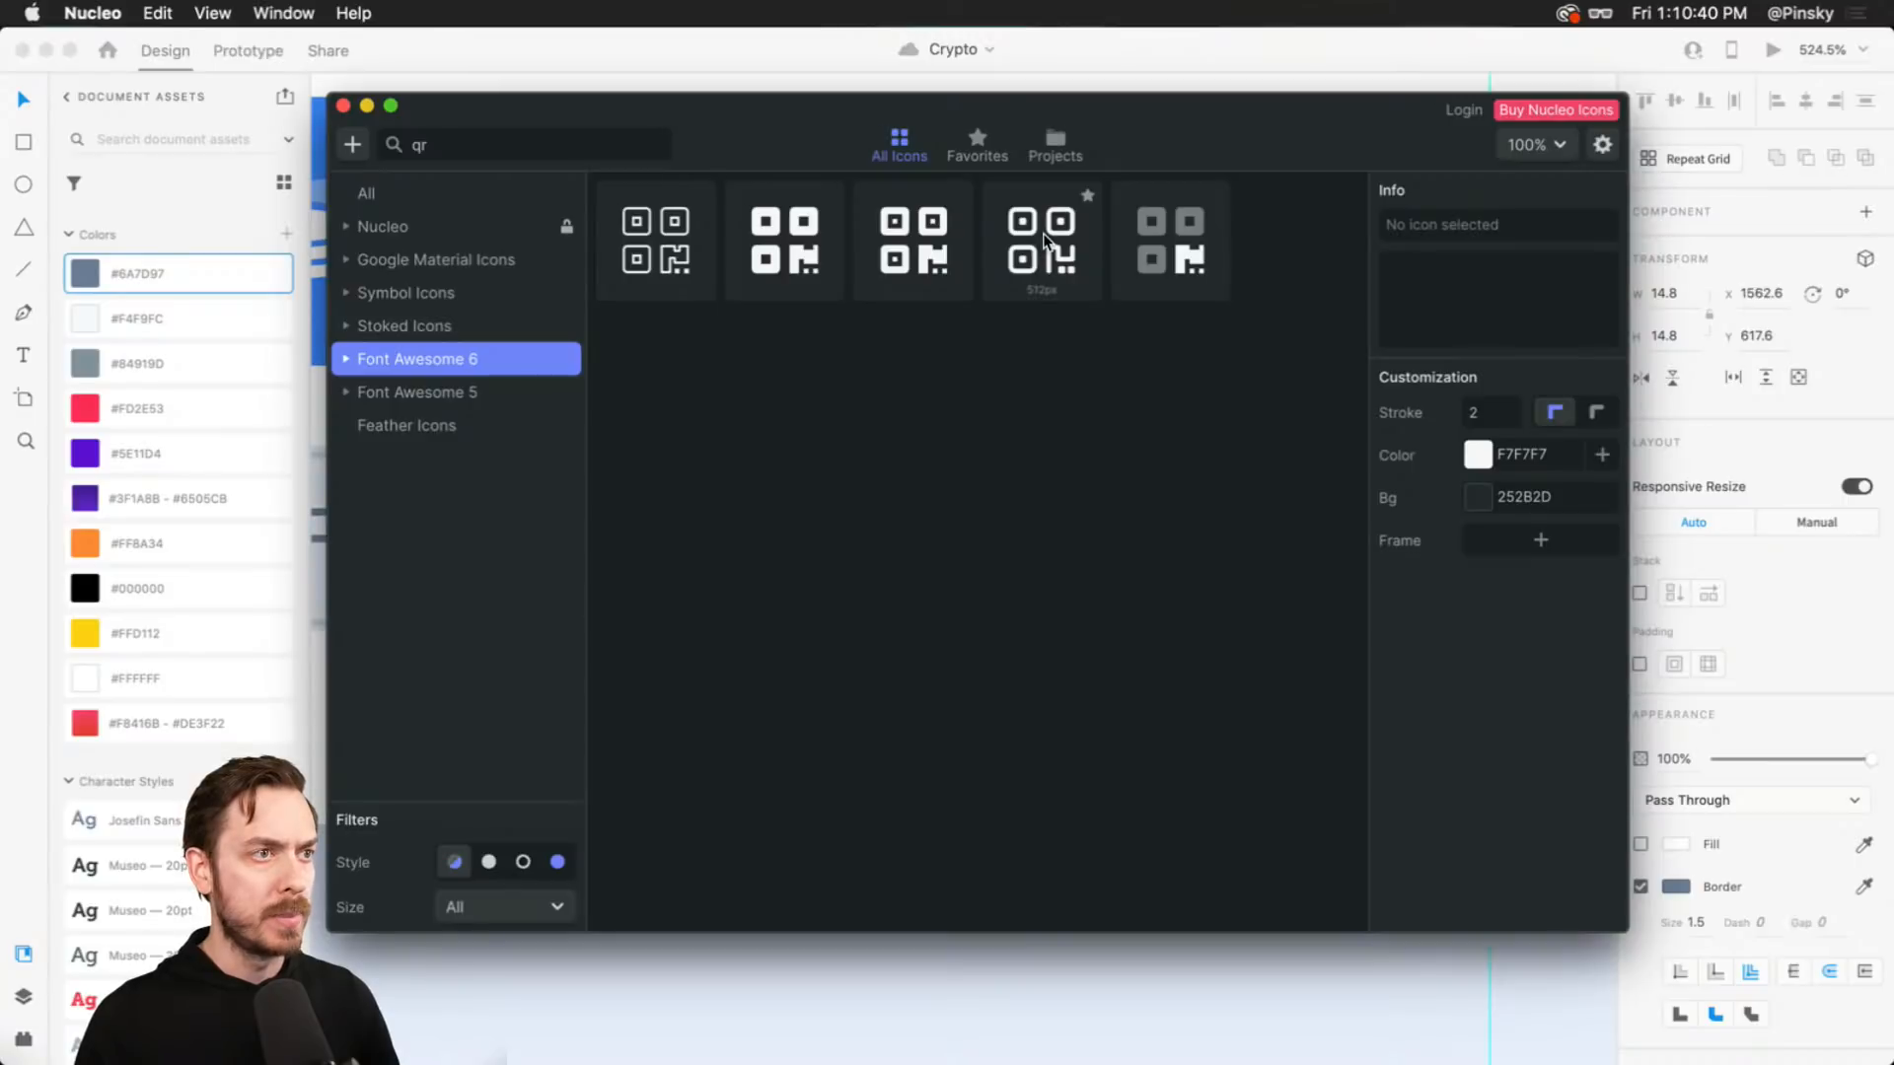
click(1044, 236)
- Switch back to Adobe XD, paste the QR code icon into the address row, and scale it down to 24.8 × 24.8
click(1310, 55)
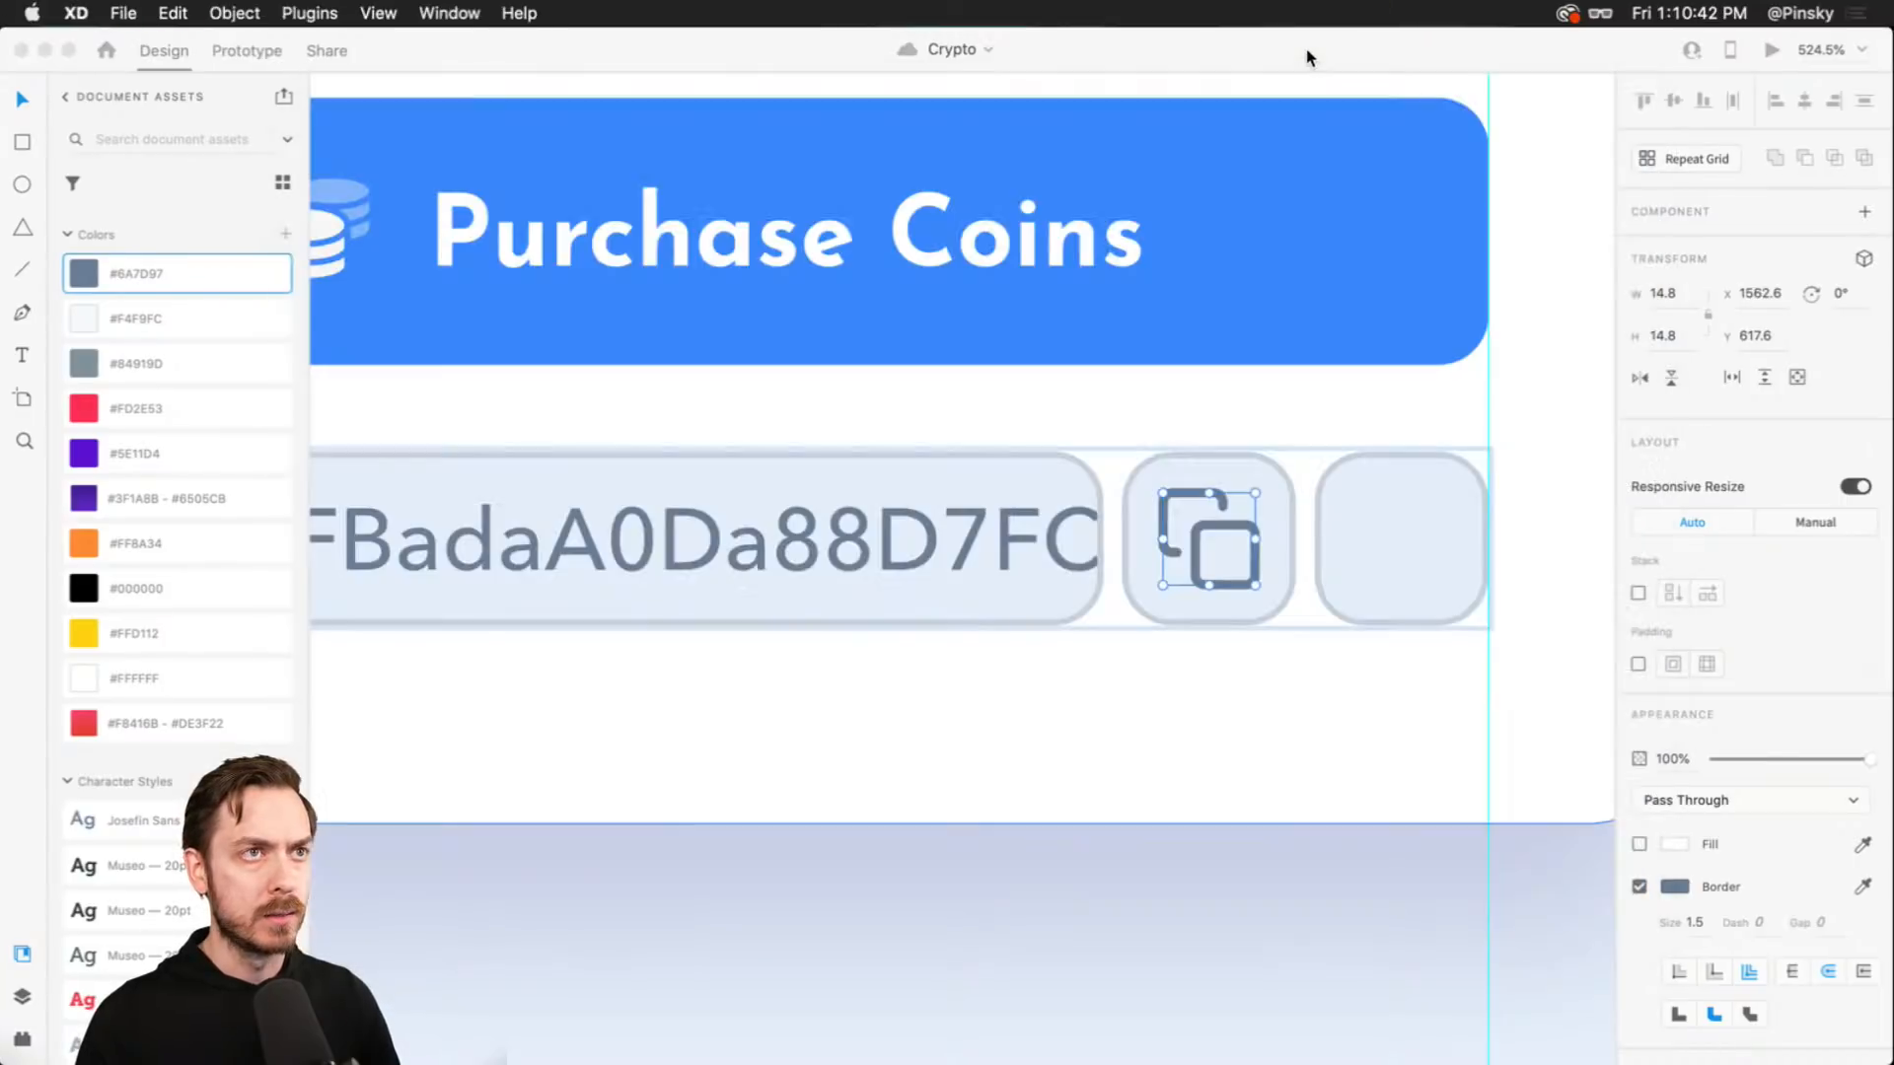
click(1373, 519)
key(super+v)
scroll(1237, 559, down, 10)
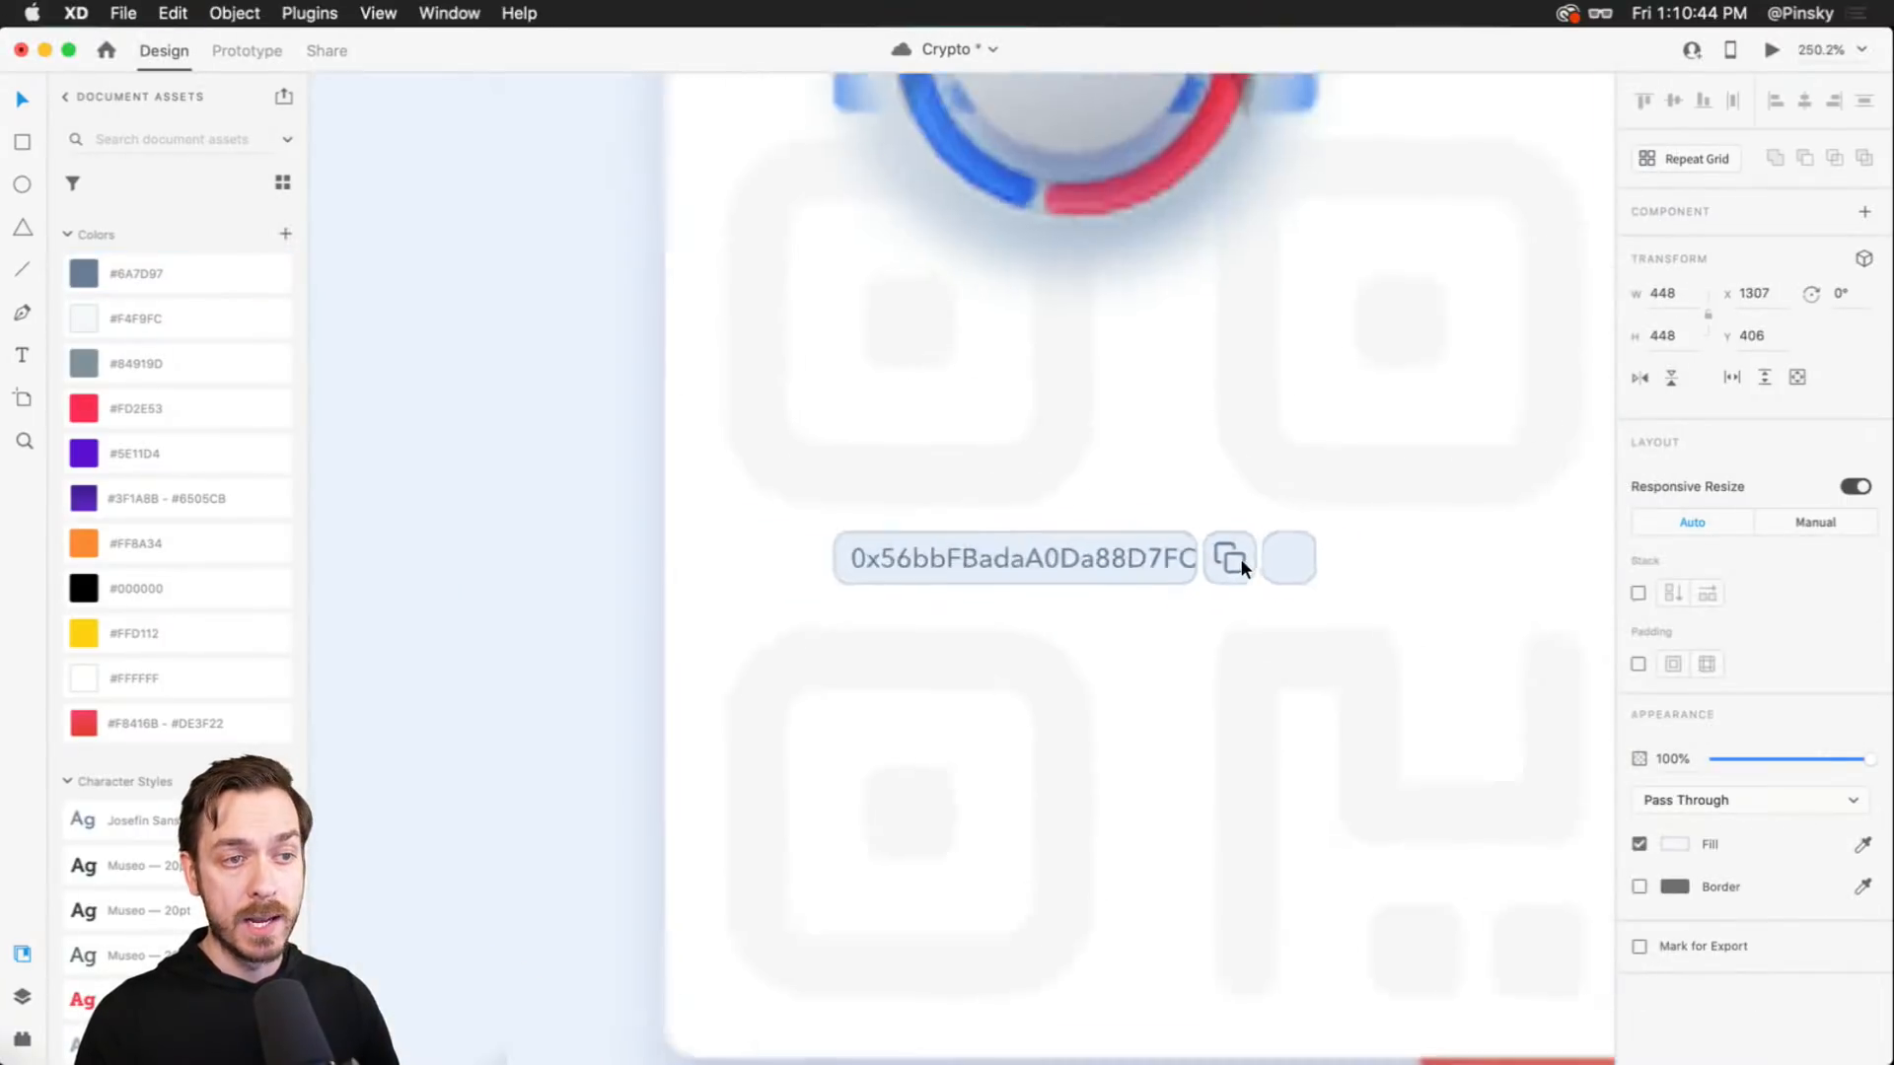
drag(964, 322, 1179, 487)
scroll(1241, 580, up, 10)
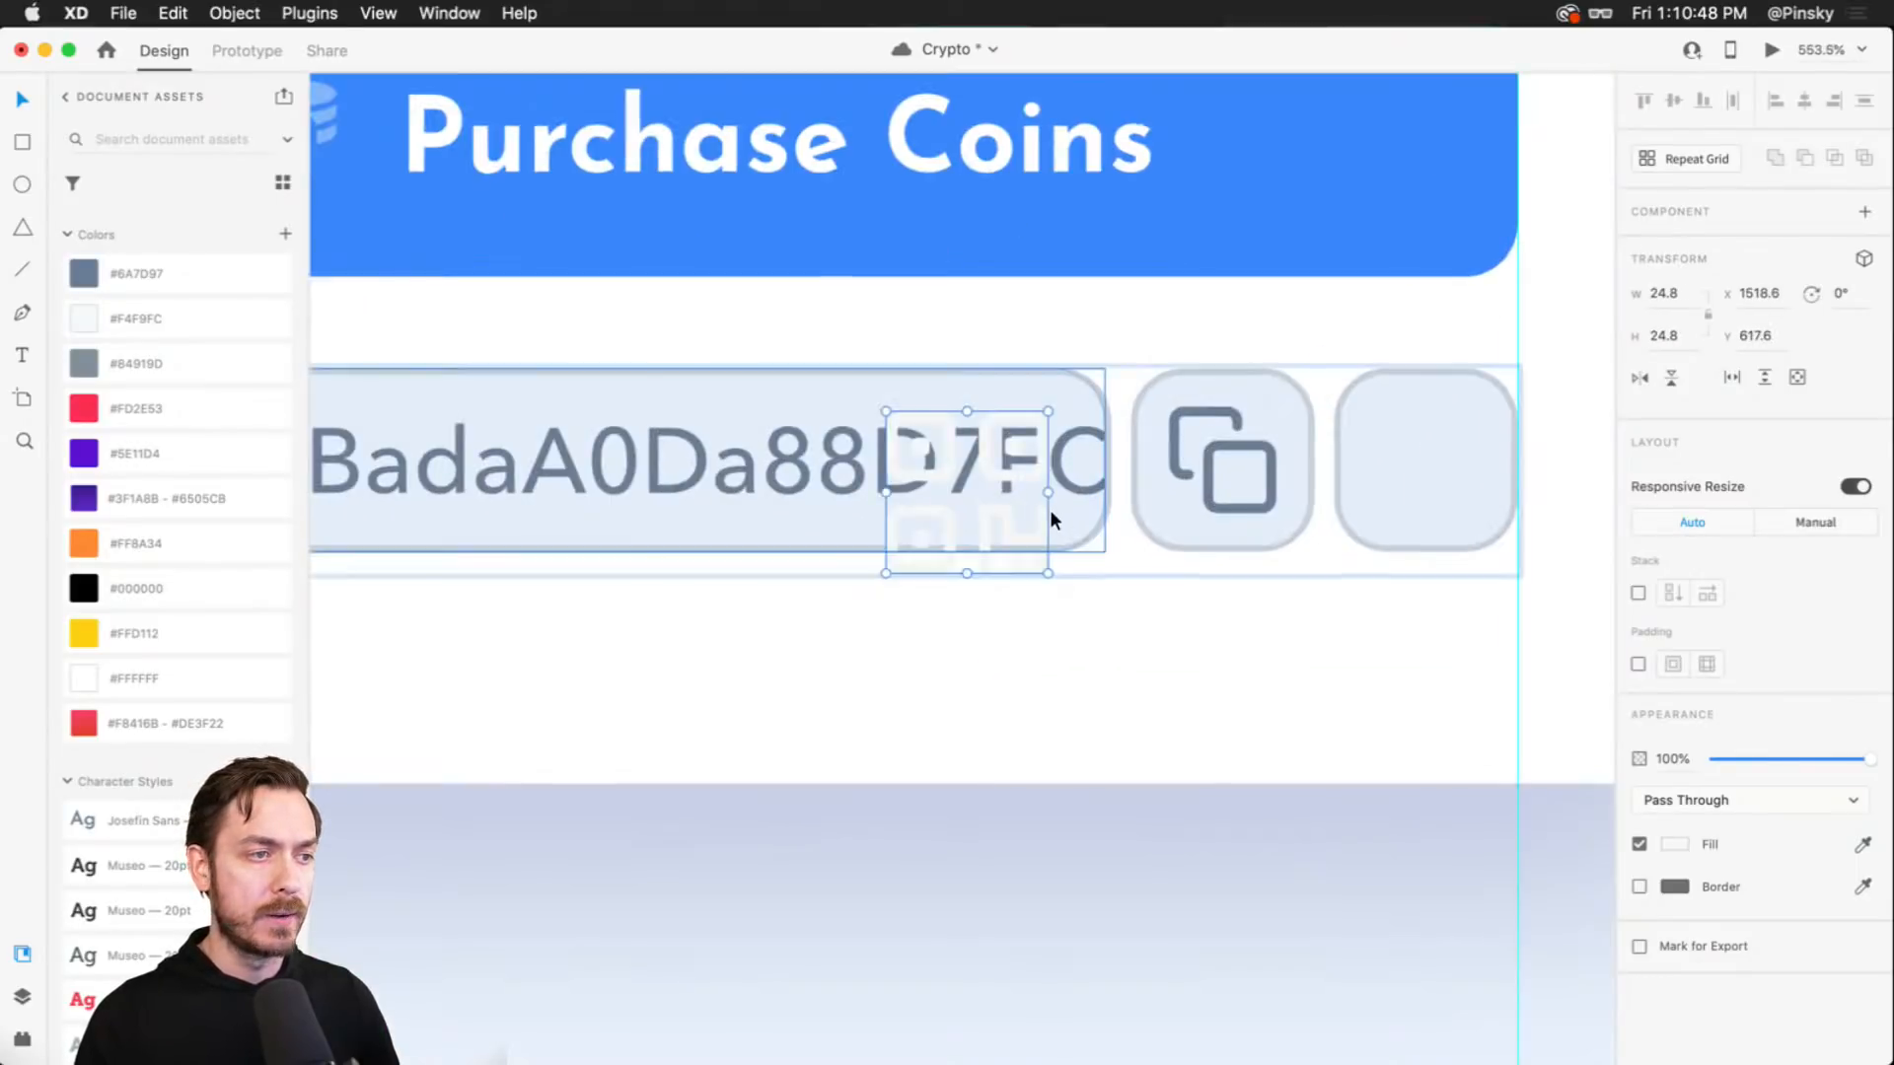
- Look up the copied QR icon's name in Nucleo and return to Adobe XD
key(super+Tab)
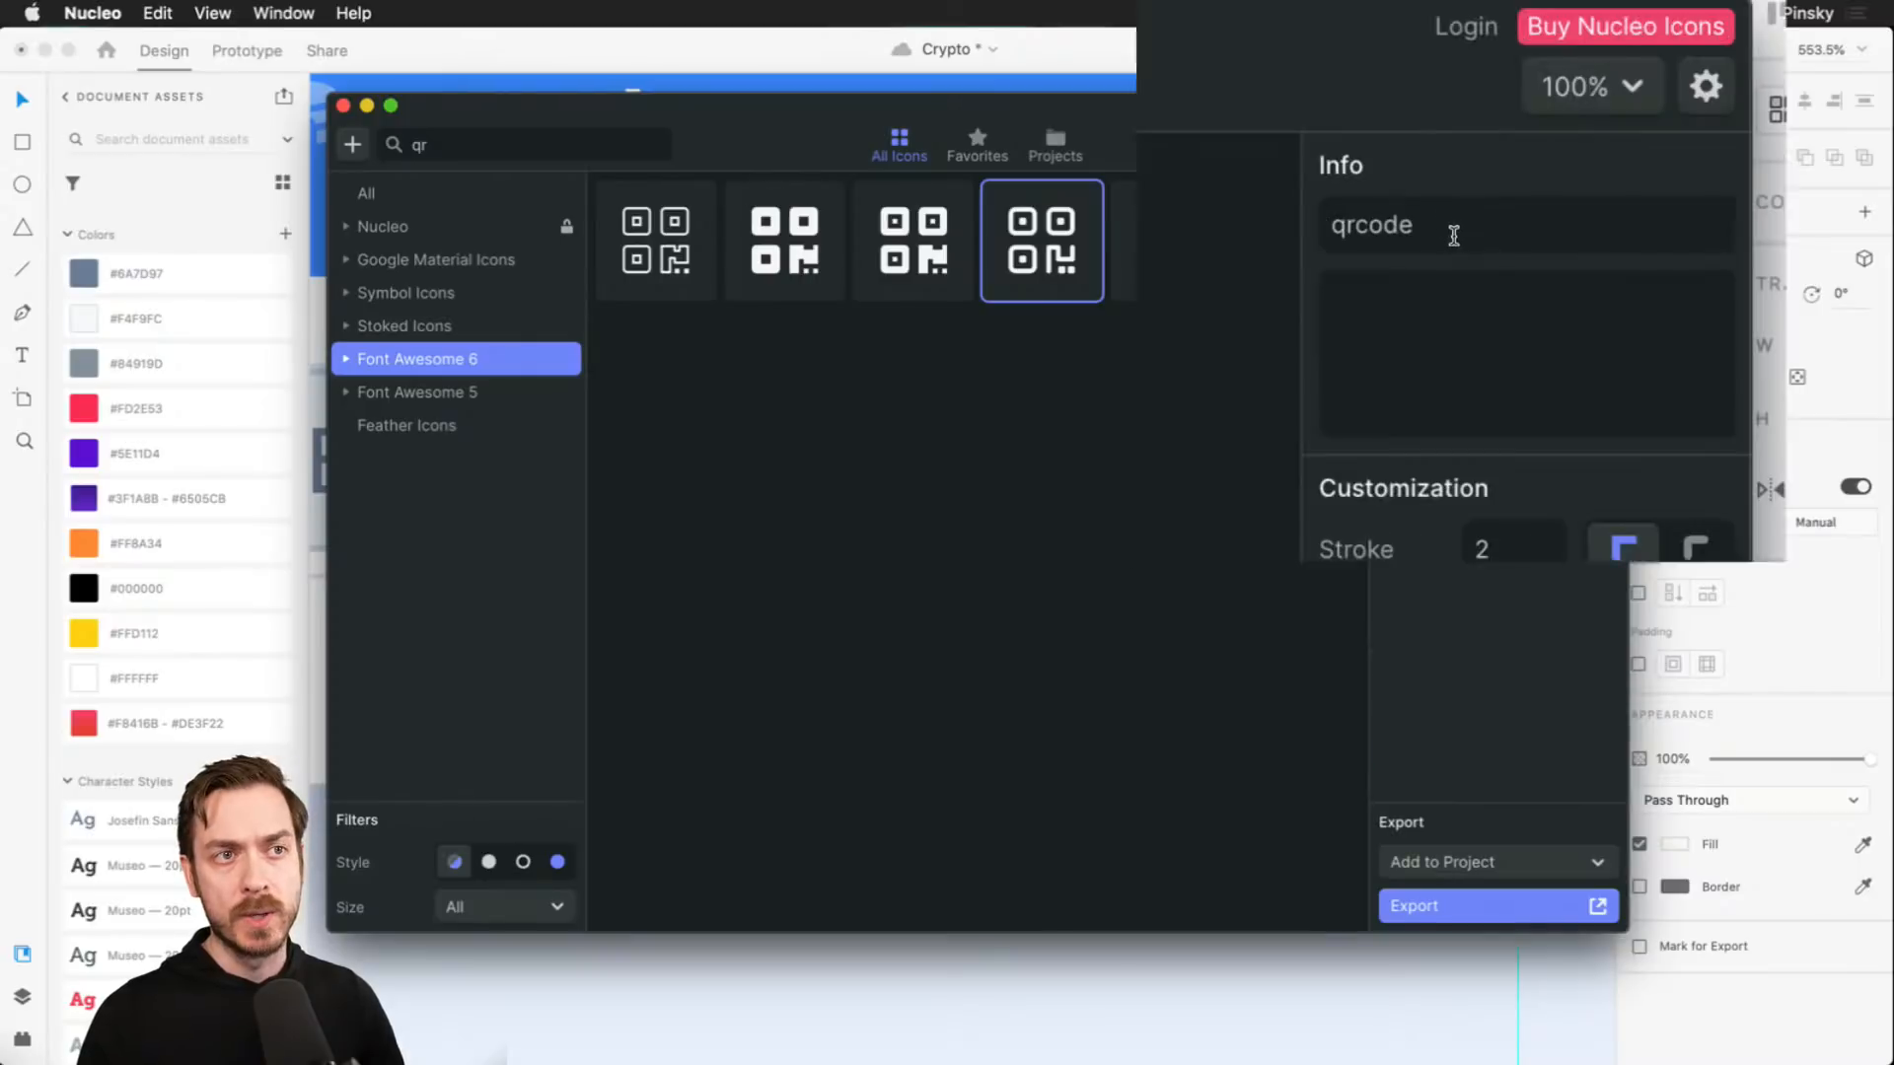
key(super+Tab)
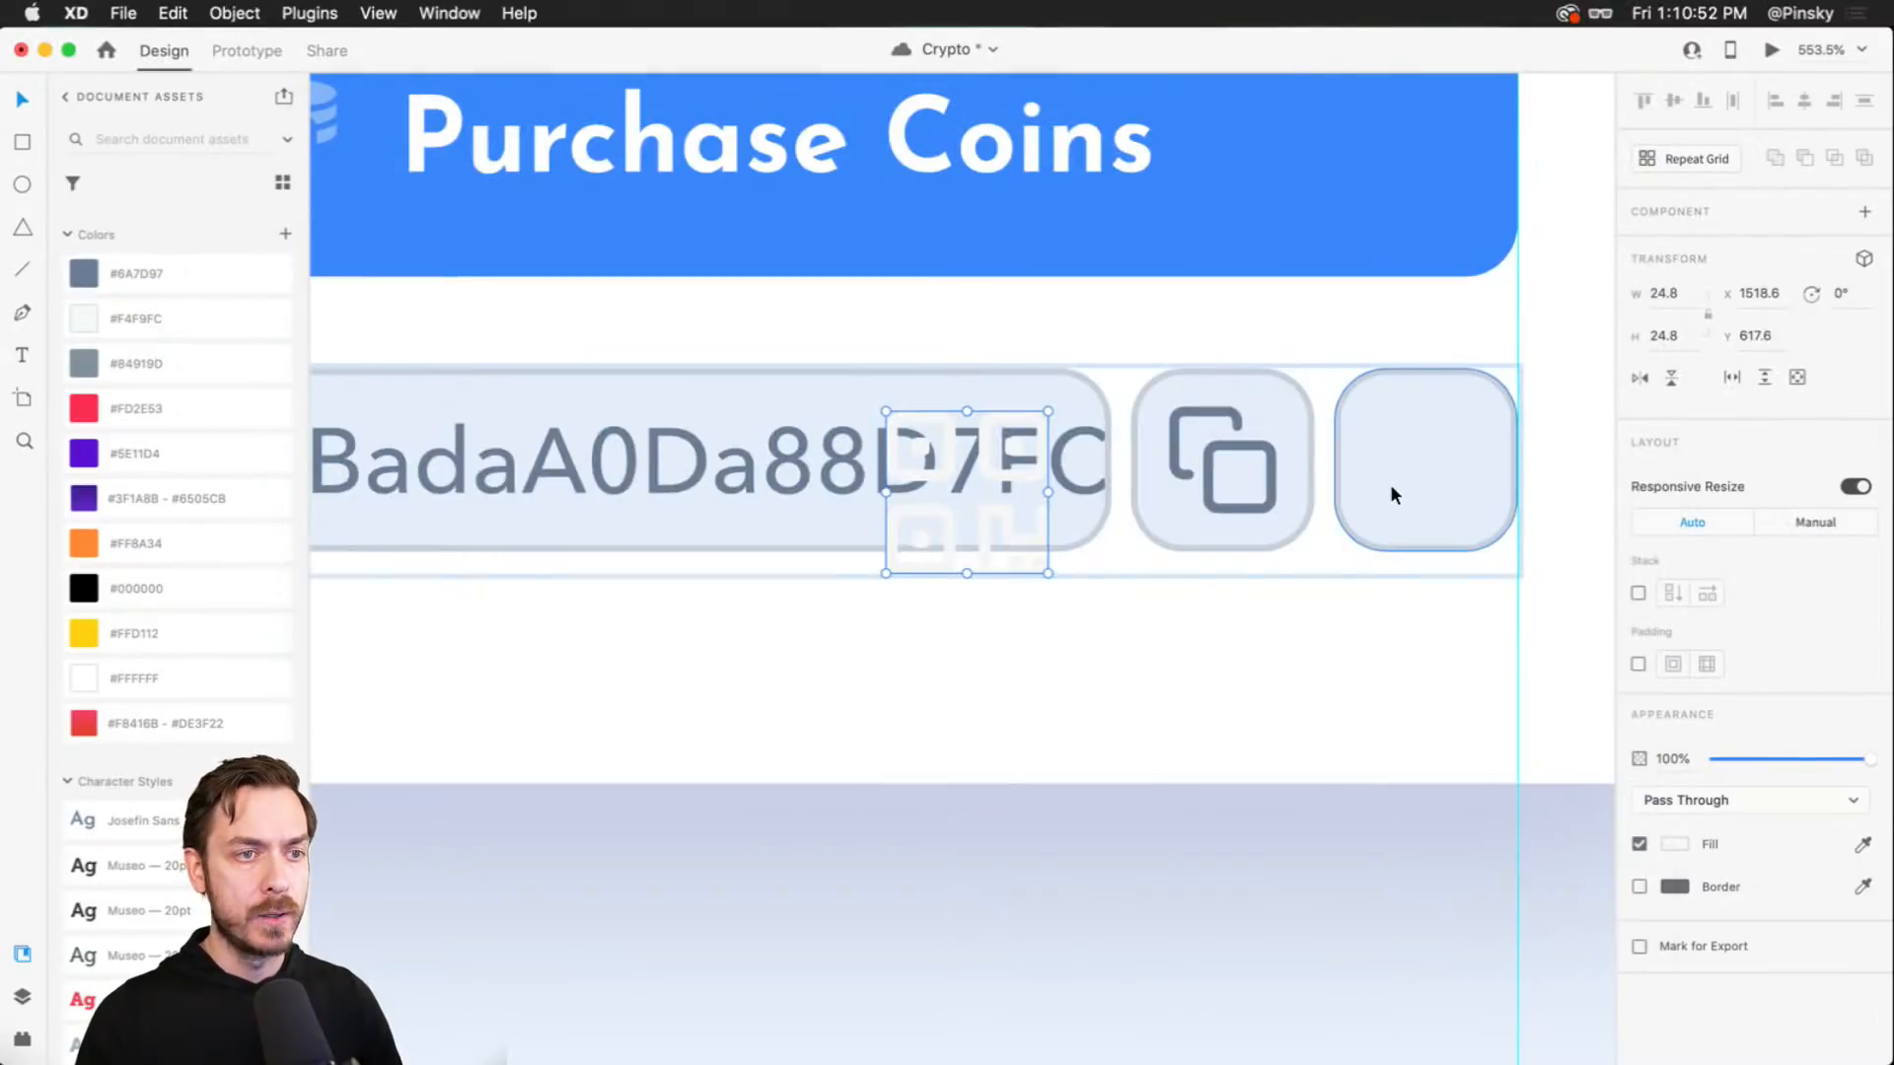
- Add a "qrcode" text over the empty last box of the address row
key(t)
click(1392, 488)
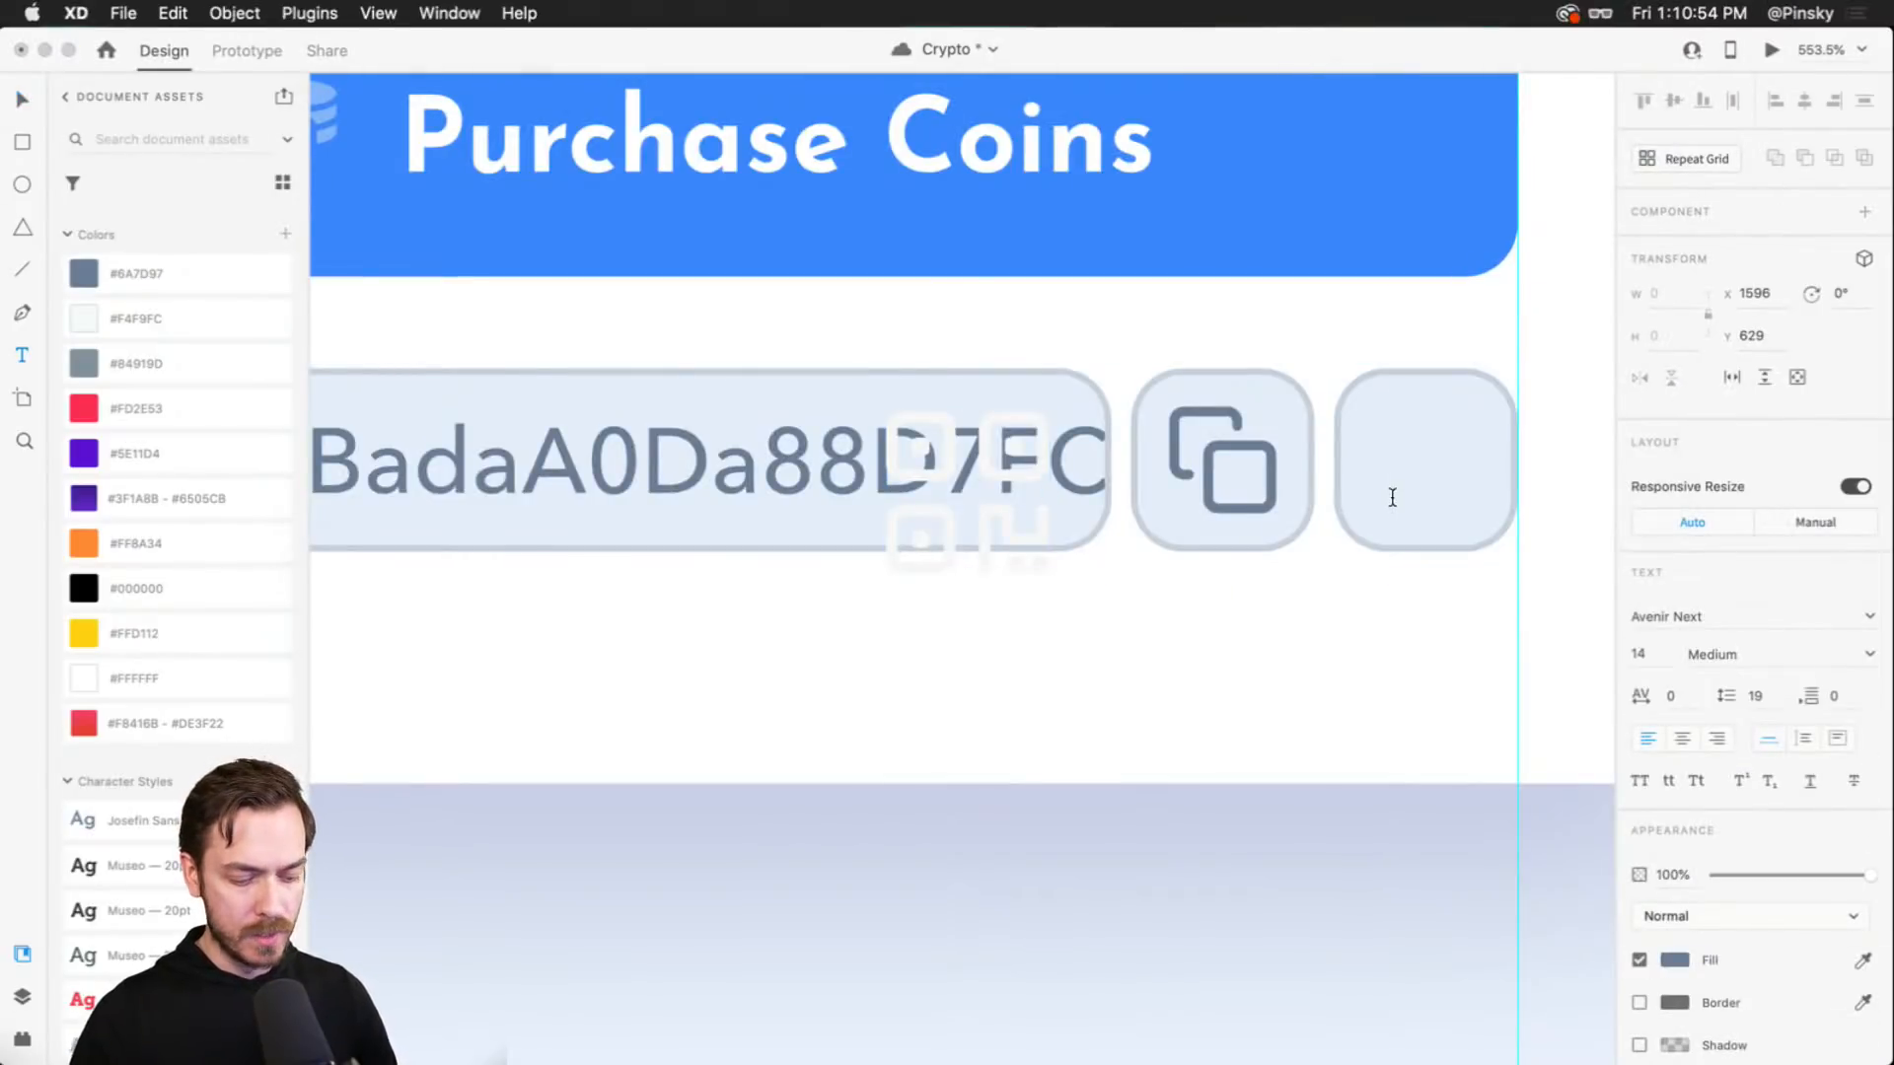
text(qrcod)
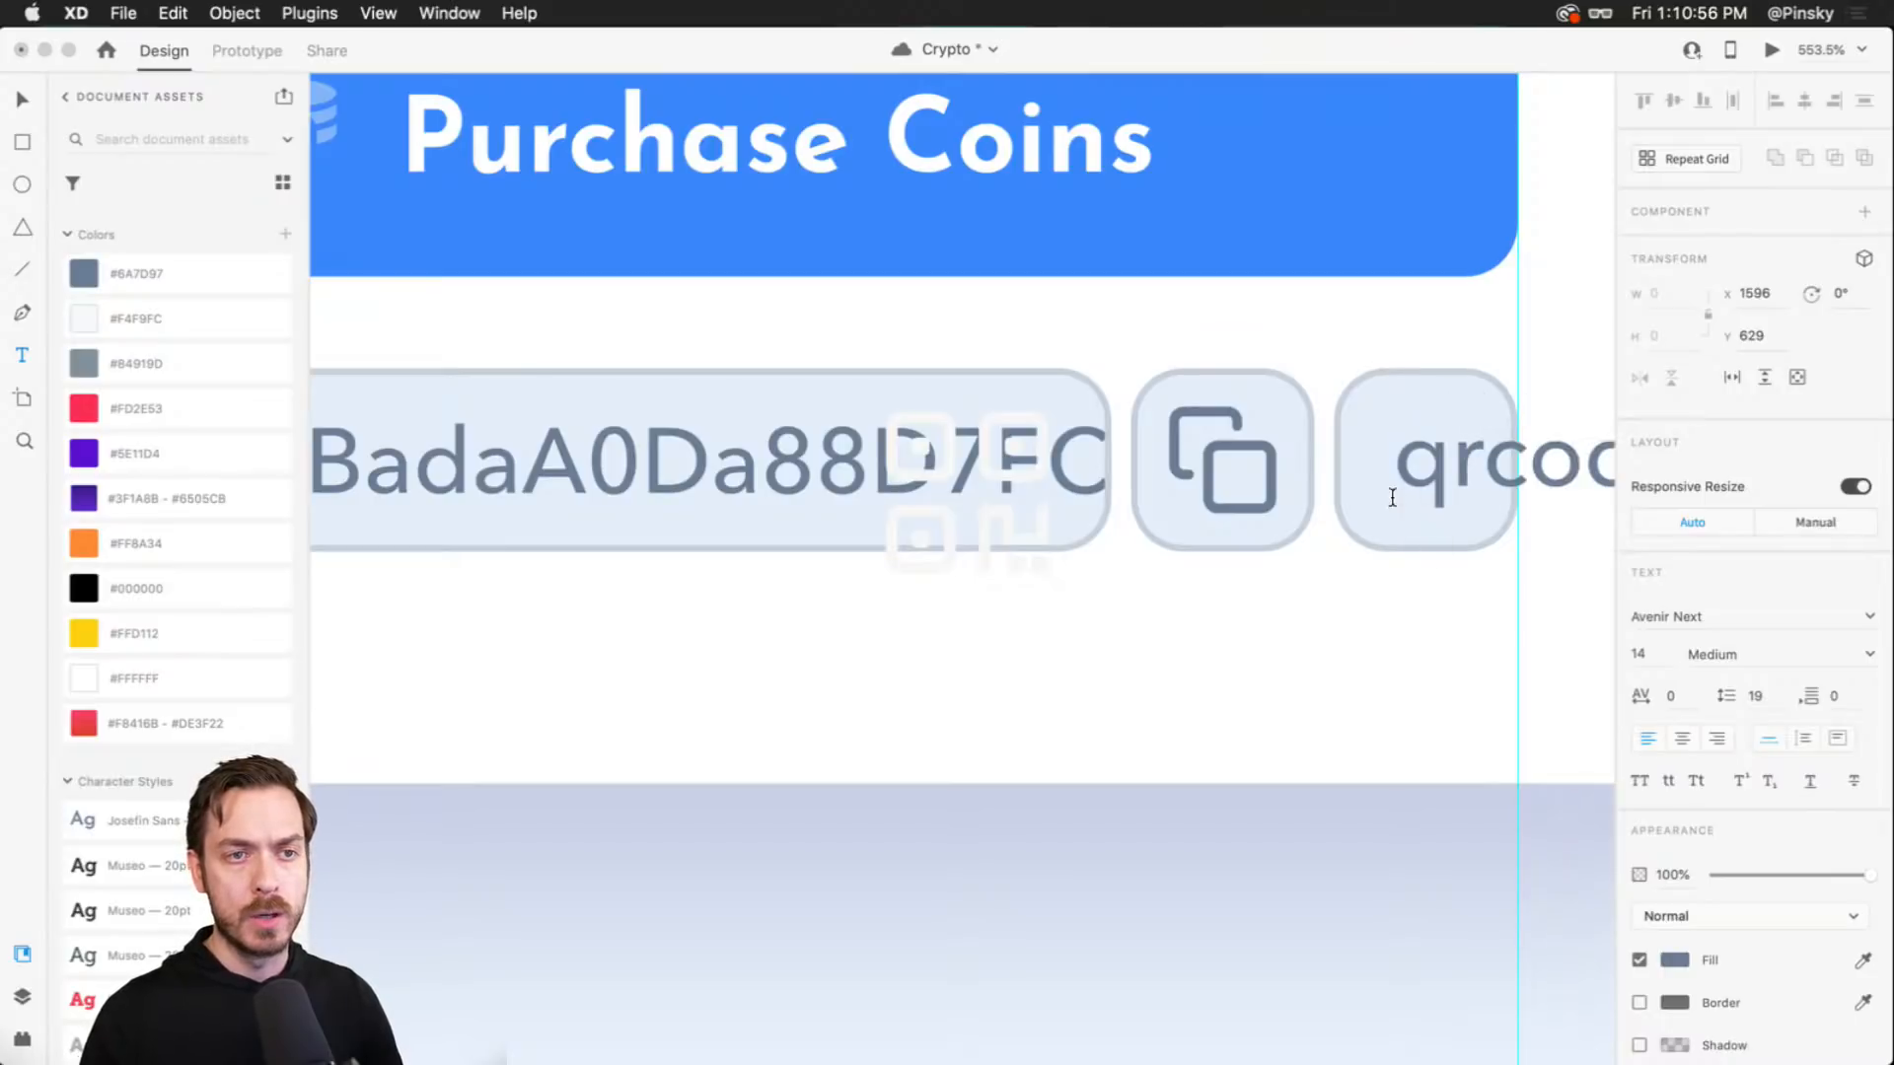
key(Escape)
drag(1517, 488, 1421, 490)
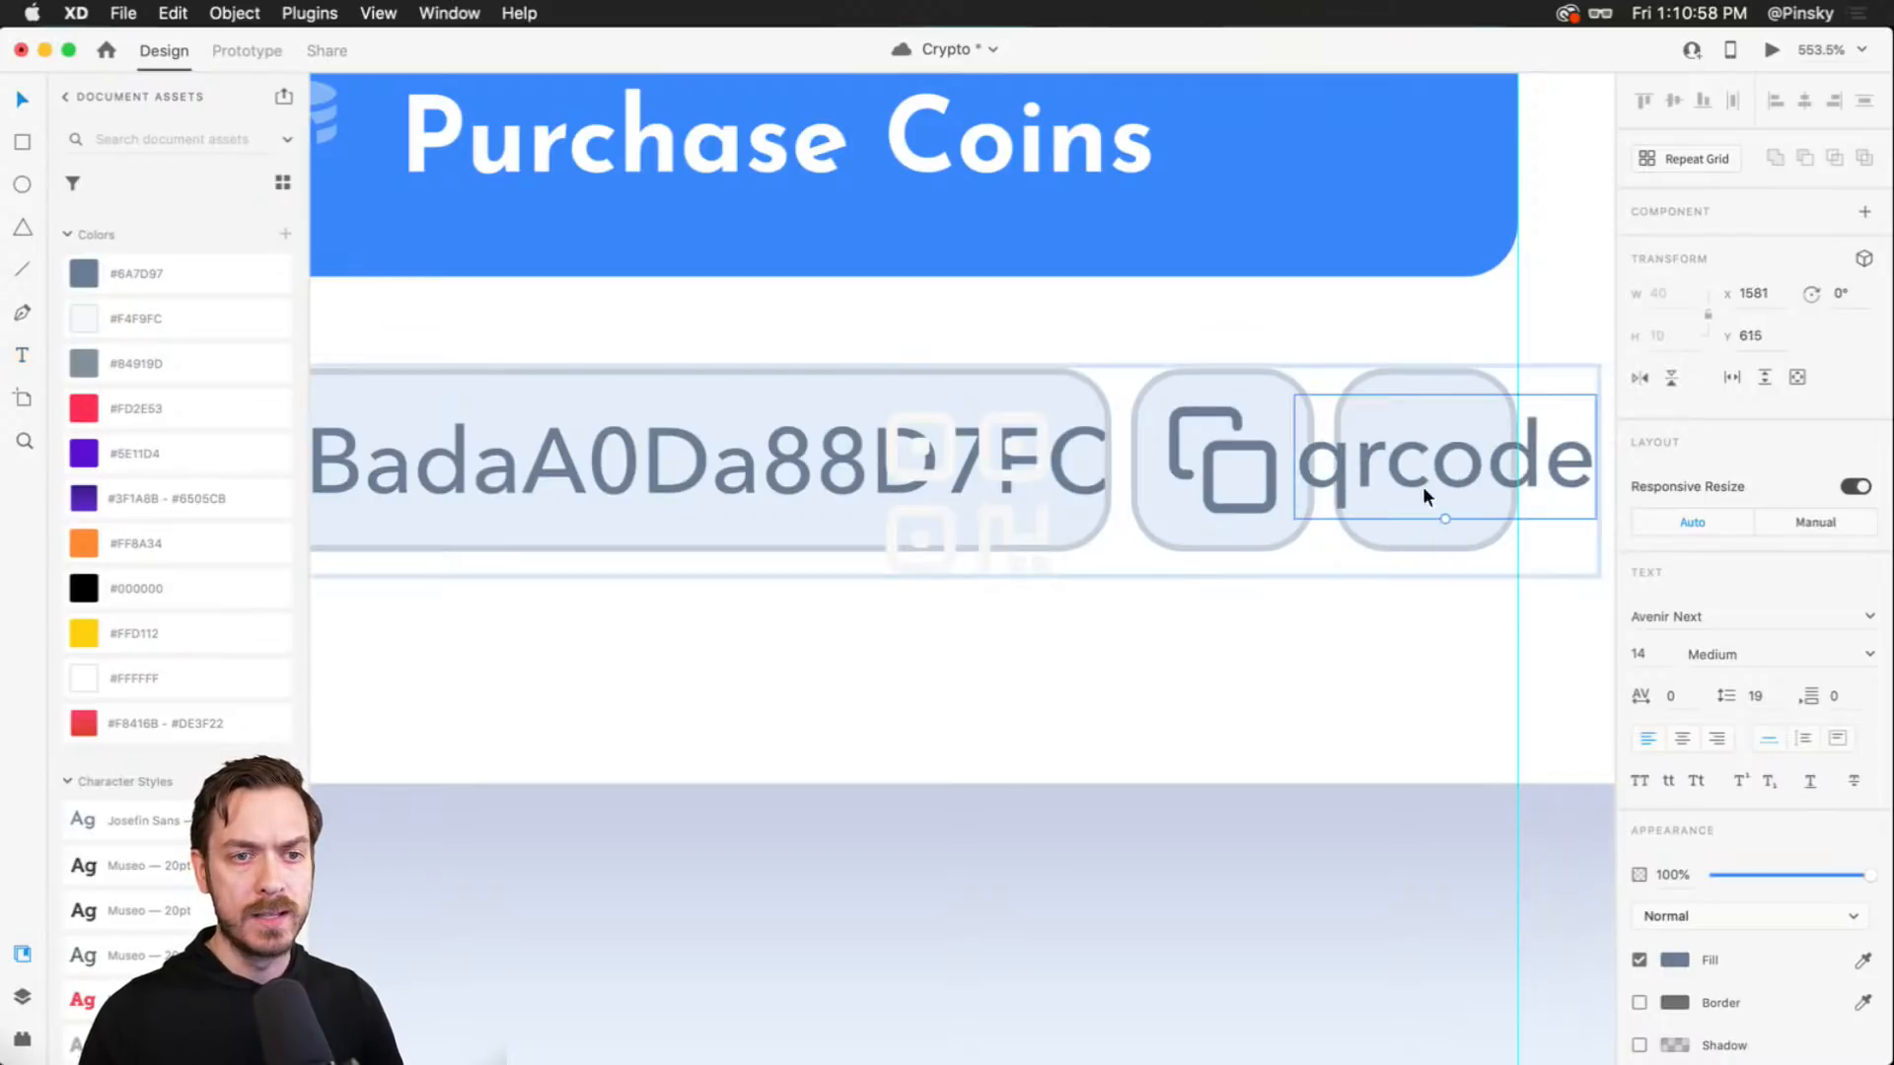
- Try the Font Awesome 6 Pro font on the "qrcode" text inside the empty box and delete that text
click(1653, 618)
text(Font Awesome 5 Brands)
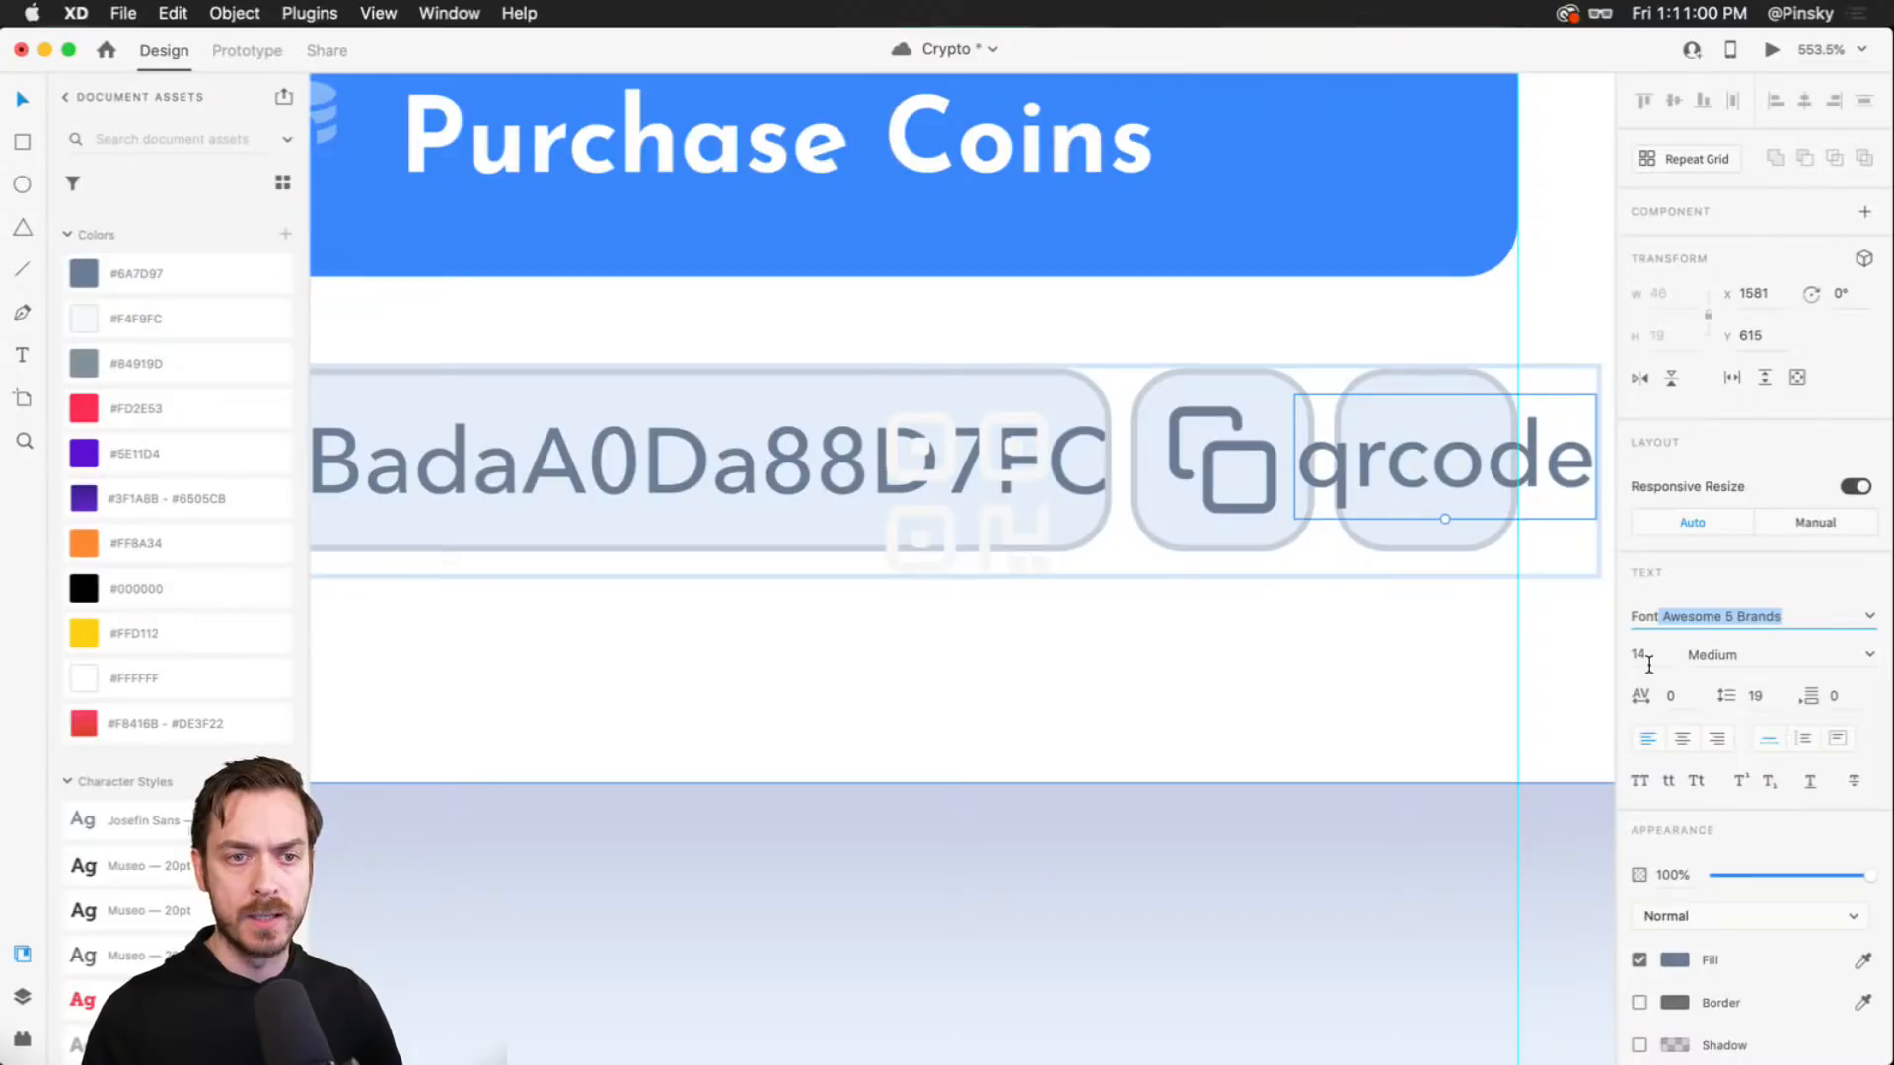
key(Down)
key(Down)
key(Down)
key(Down)
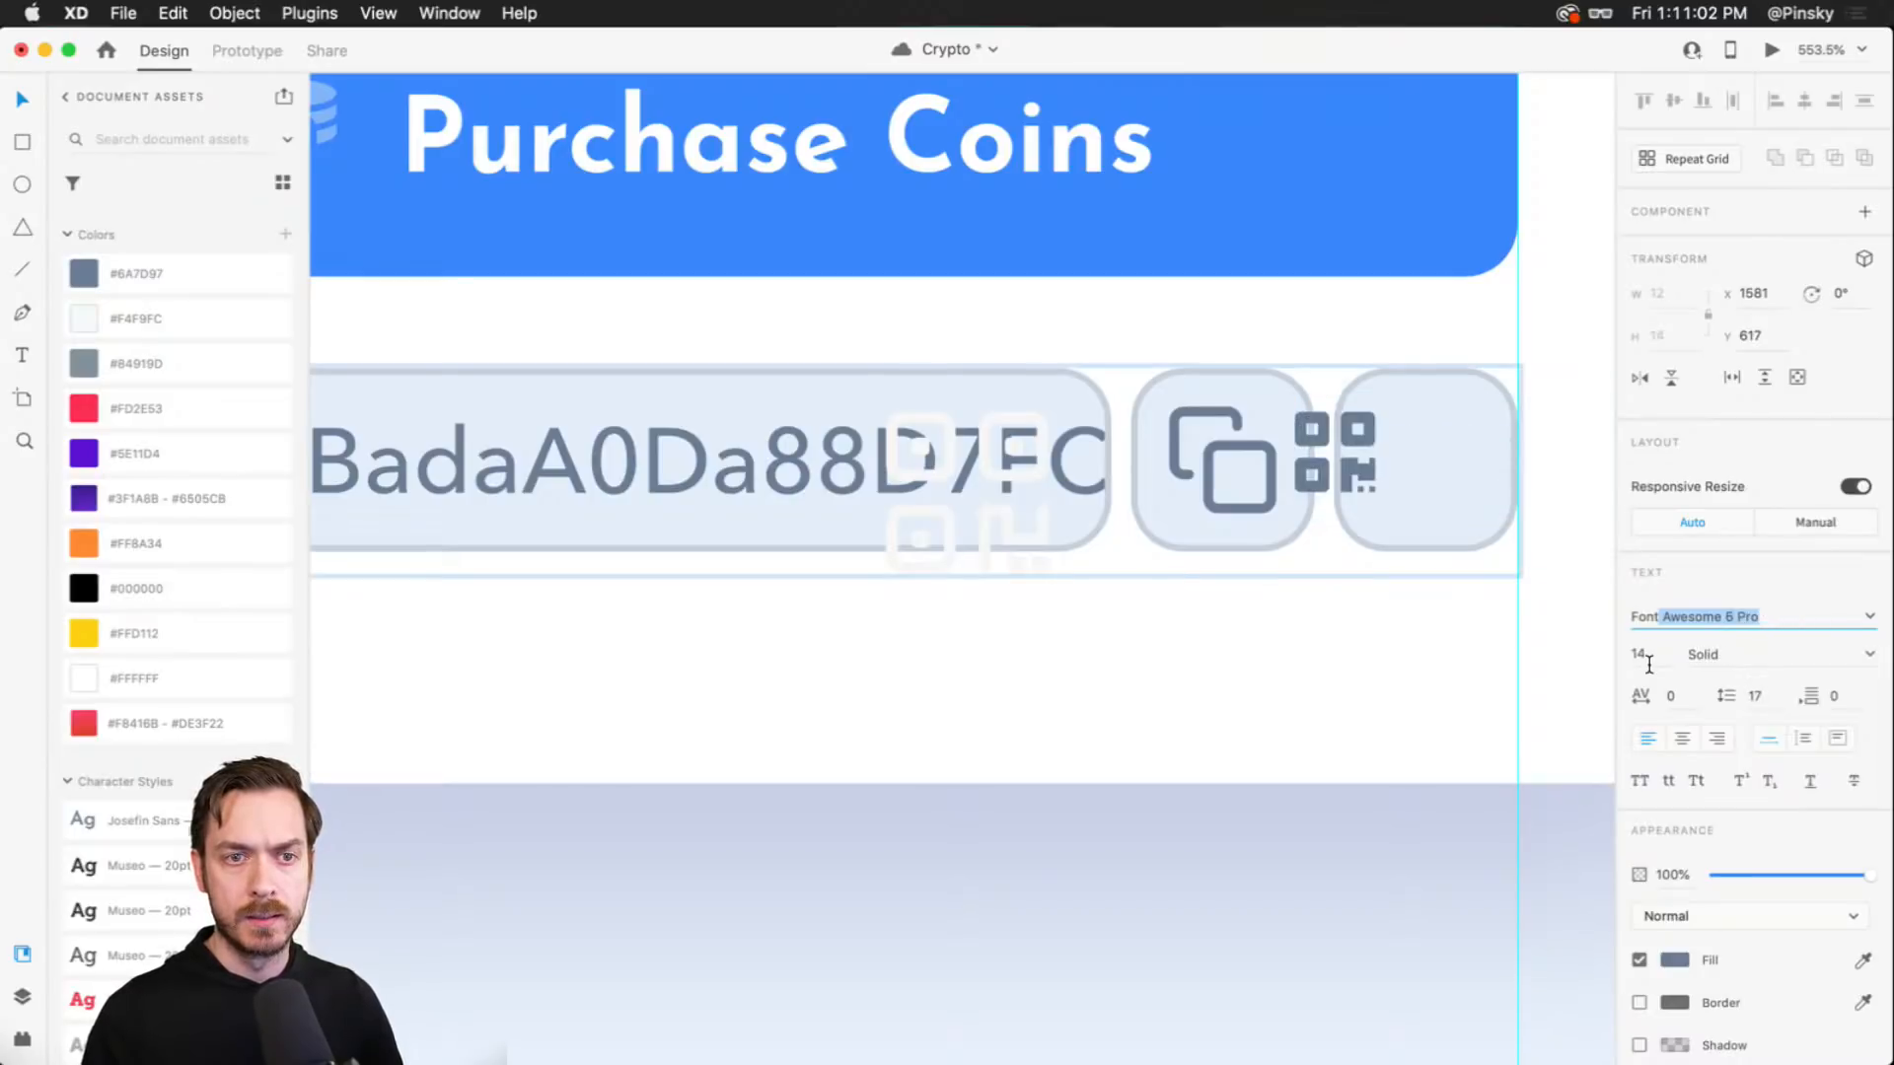
key(Return)
drag(1365, 452, 1446, 434)
key(Delete)
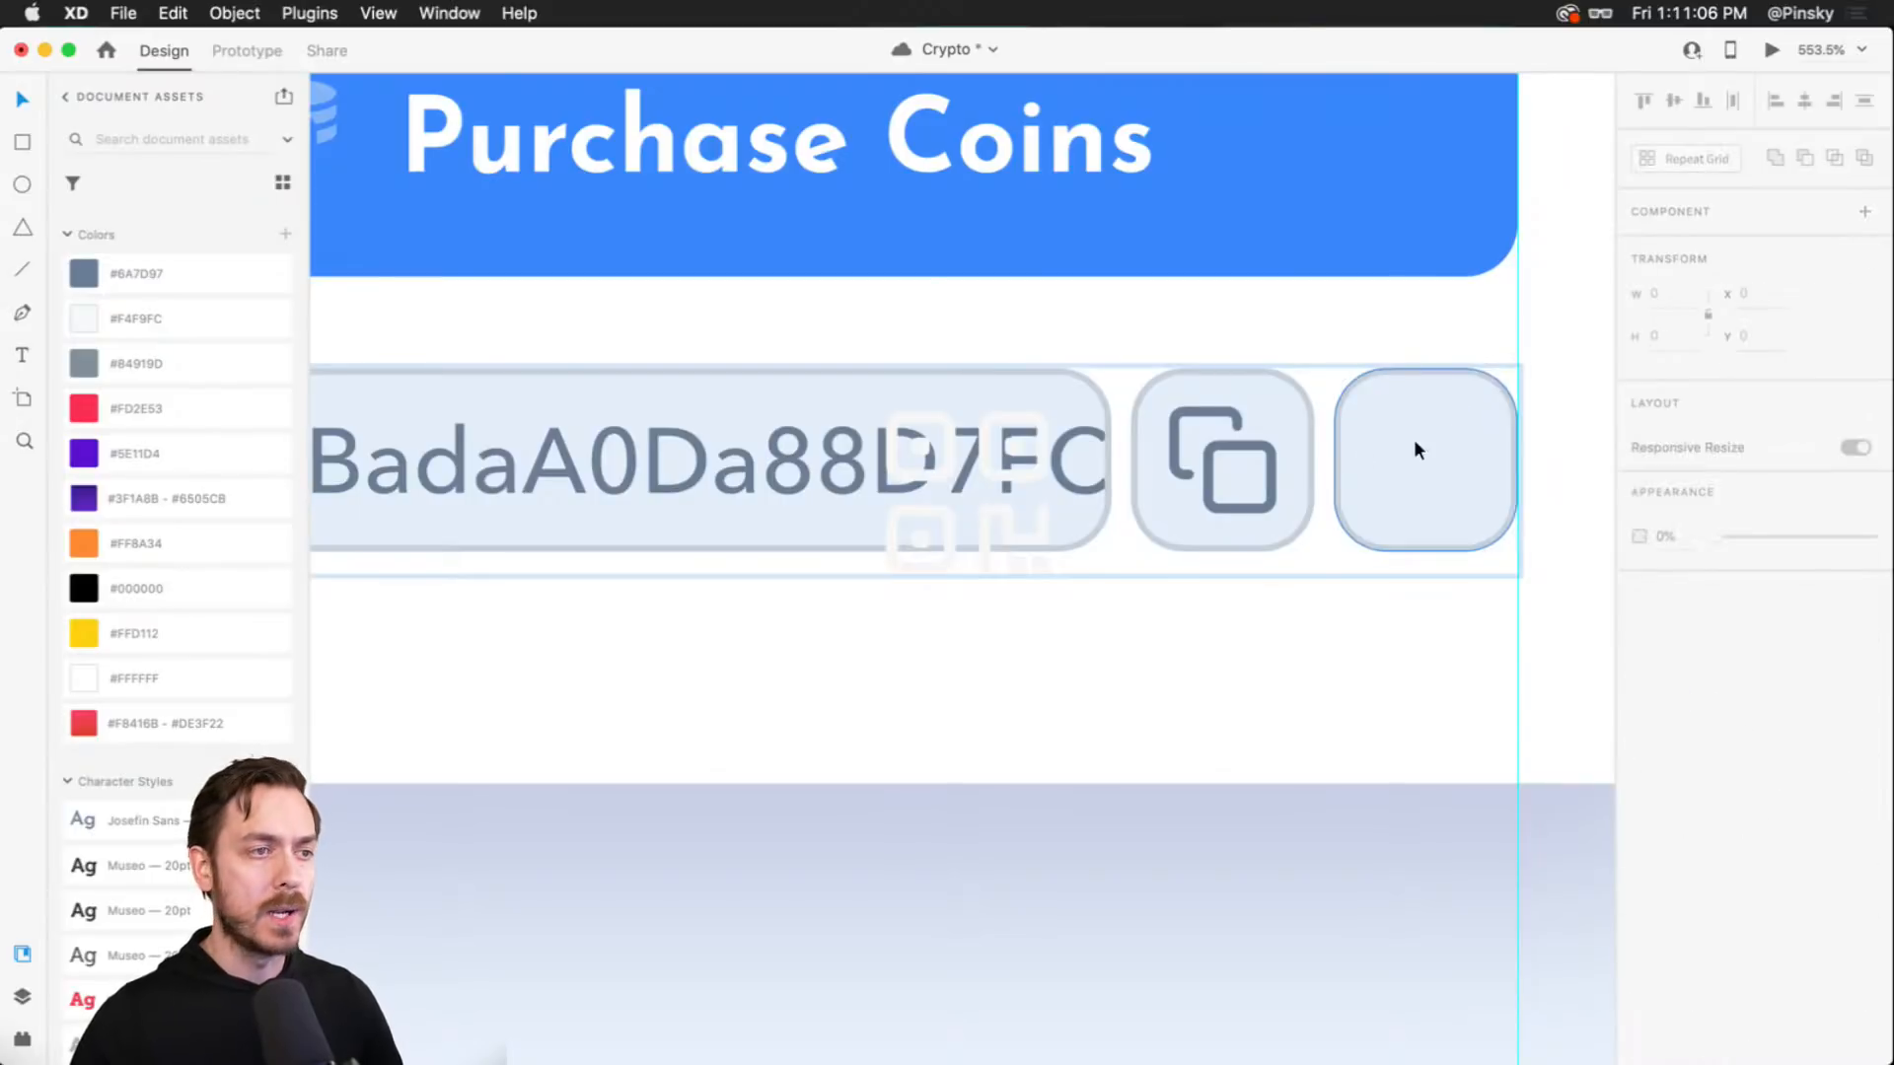
- Place the pasted QR icon in the empty box at 14.8 × 14.8 and fill it with the copy icon's grey-blue
drag(1044, 449, 1436, 436)
click(1859, 845)
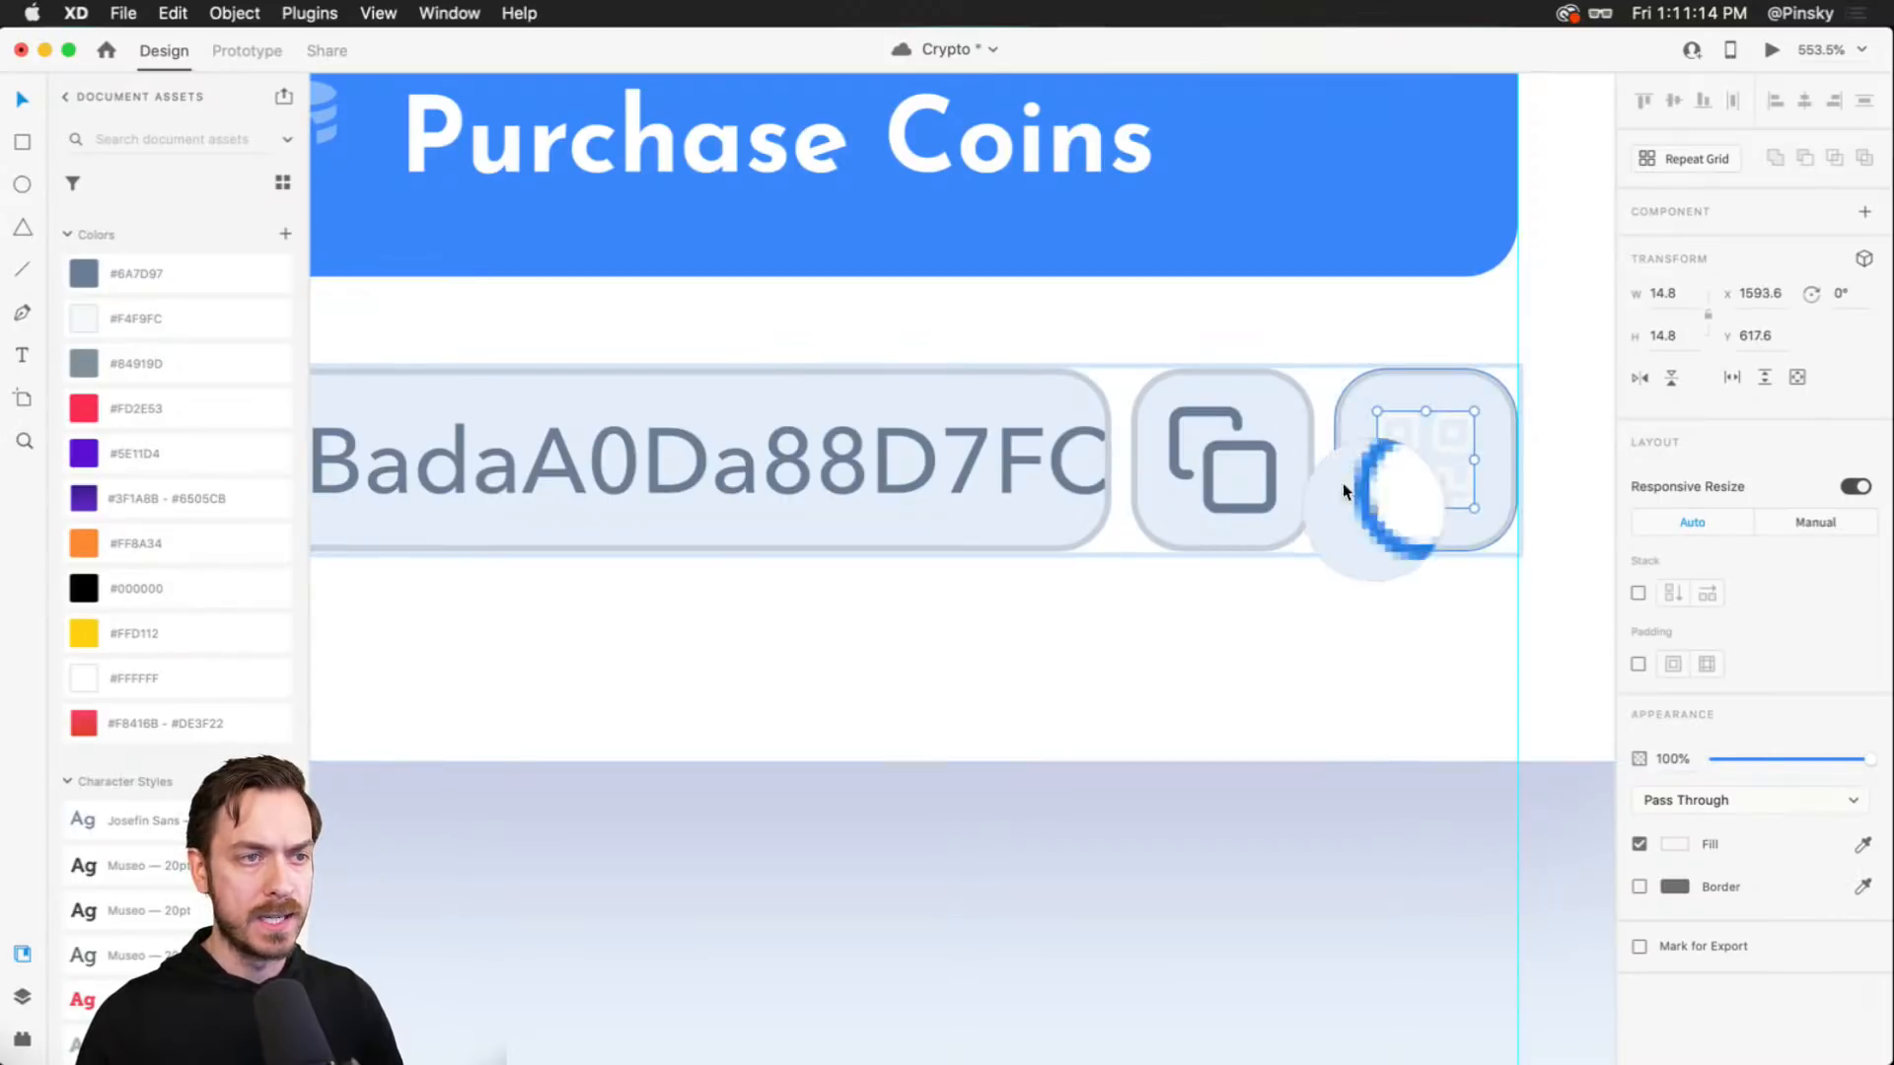
click(1267, 444)
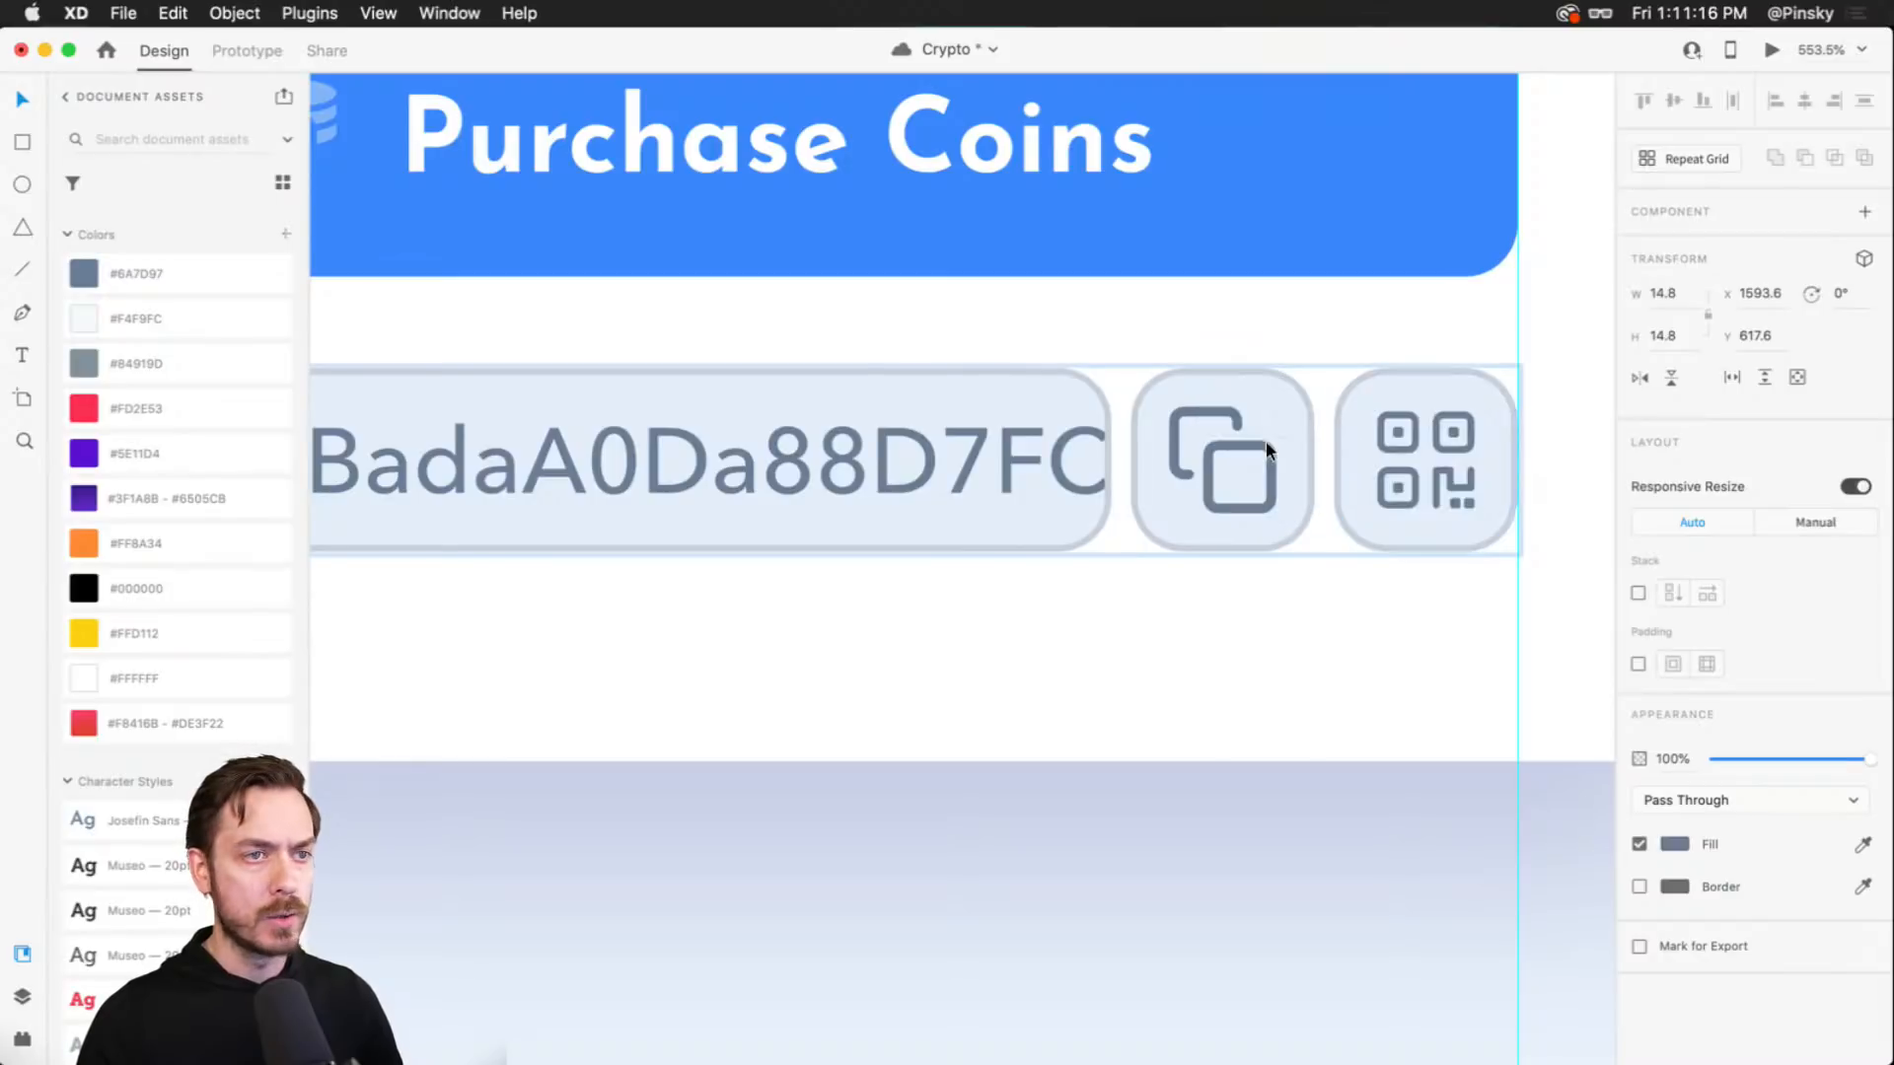
click(1443, 464)
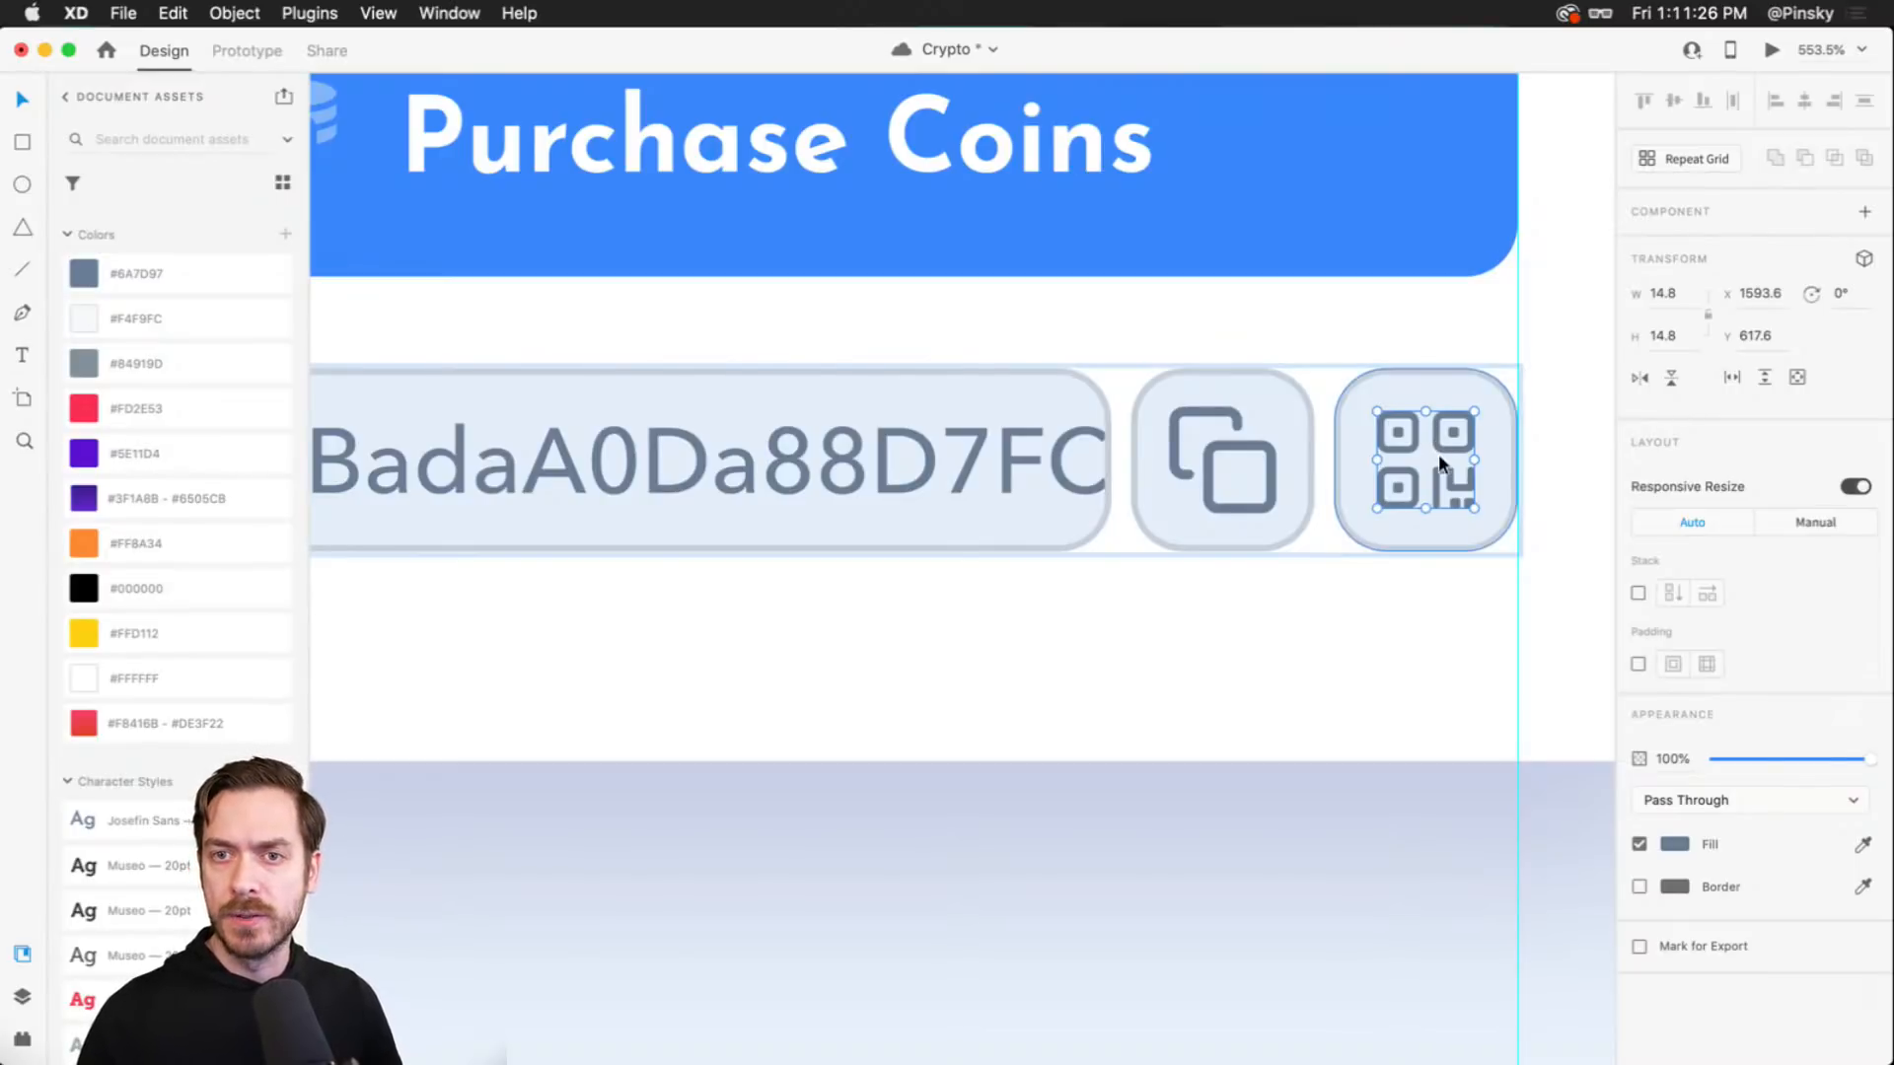
- Preview the dashboard design and enlarge the QR icon to 15.95 × 15.95
scroll(1434, 430, down, 1)
scroll(1435, 430, up, 1)
key(super+Return)
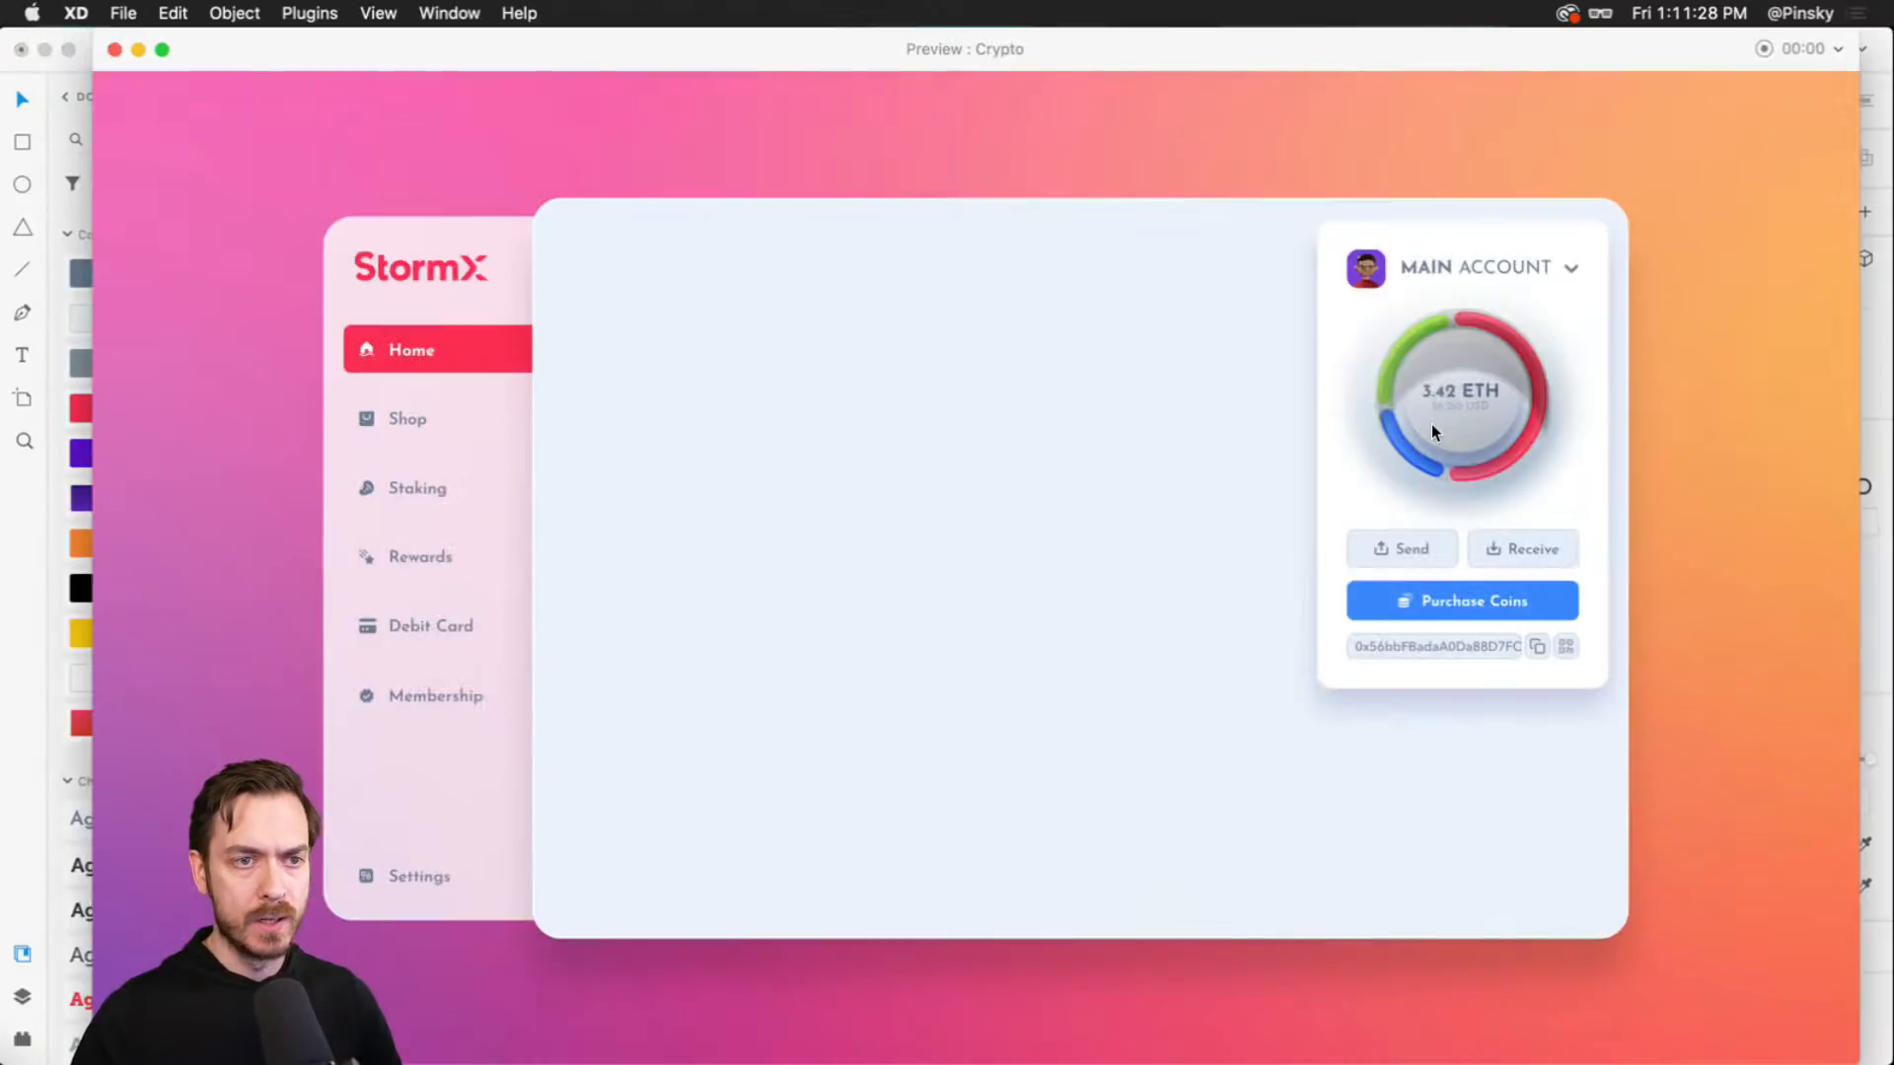
key(super+w)
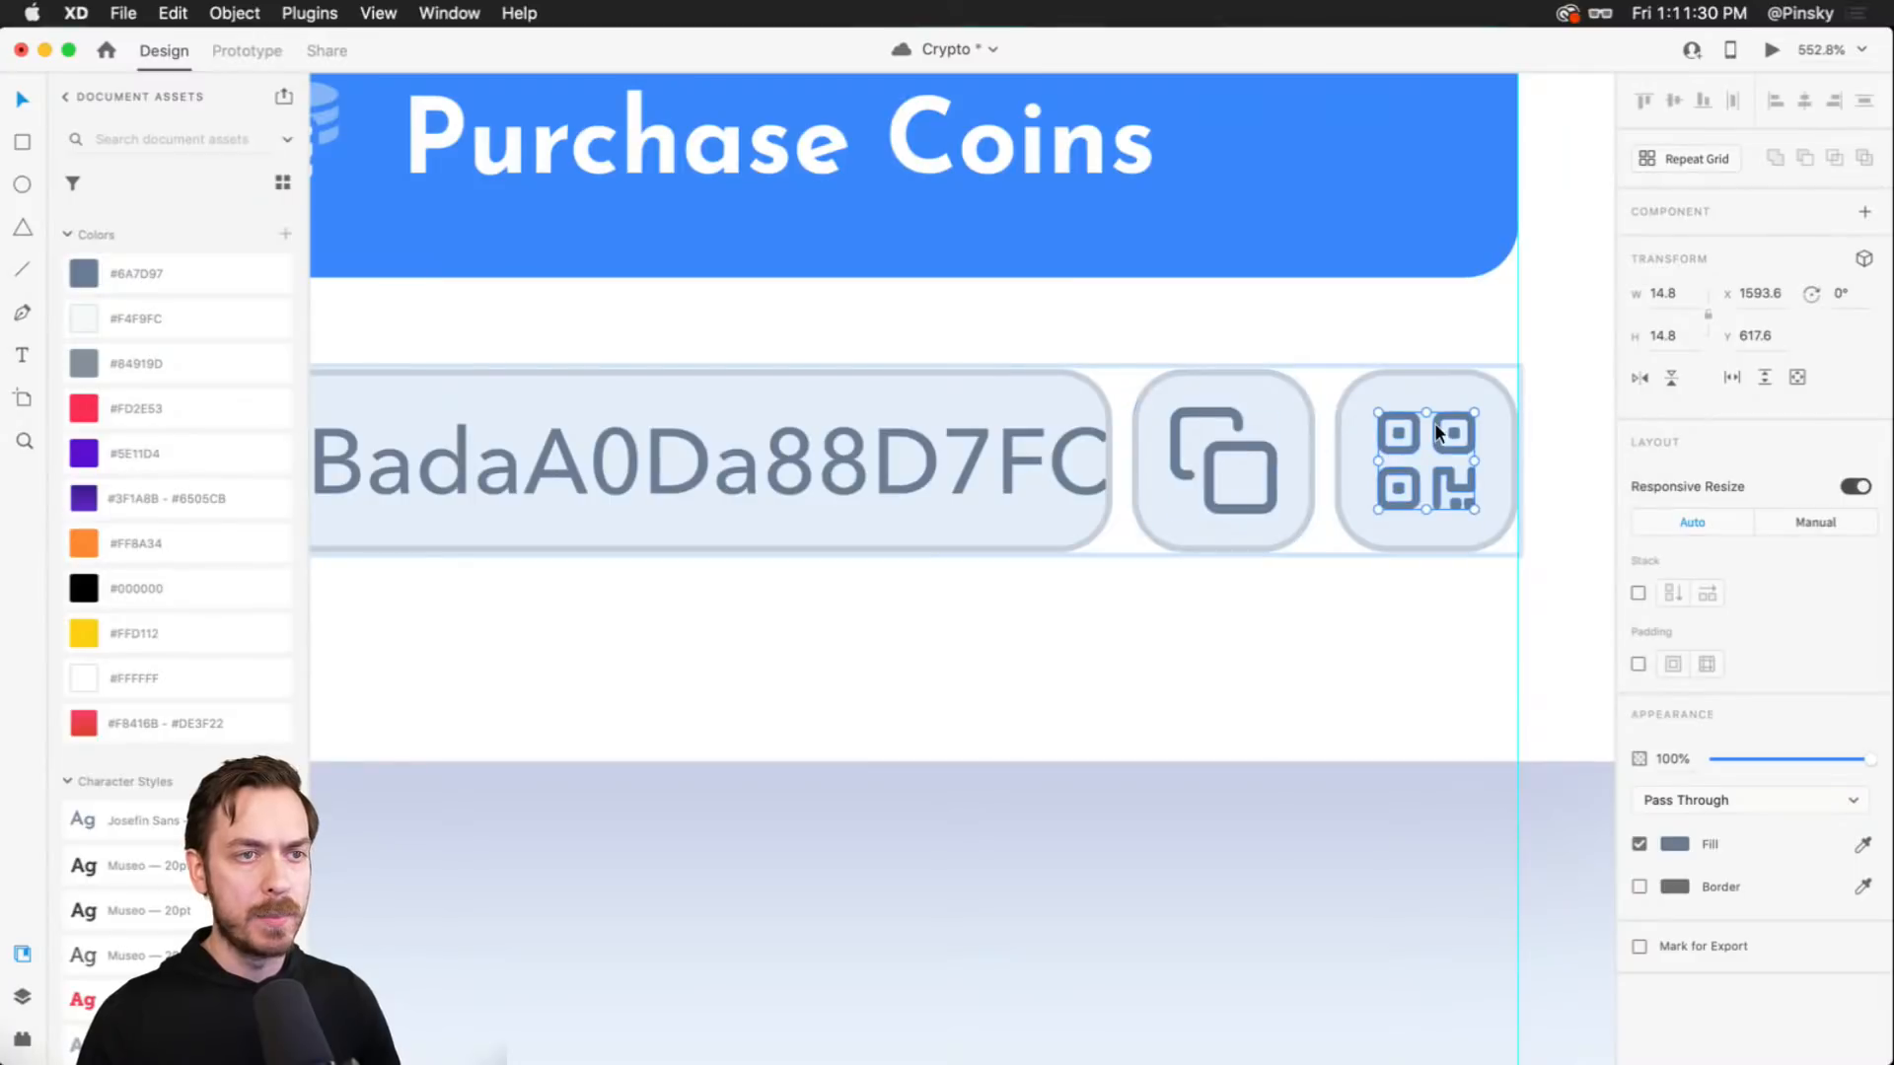
drag(1474, 413, 1437, 434)
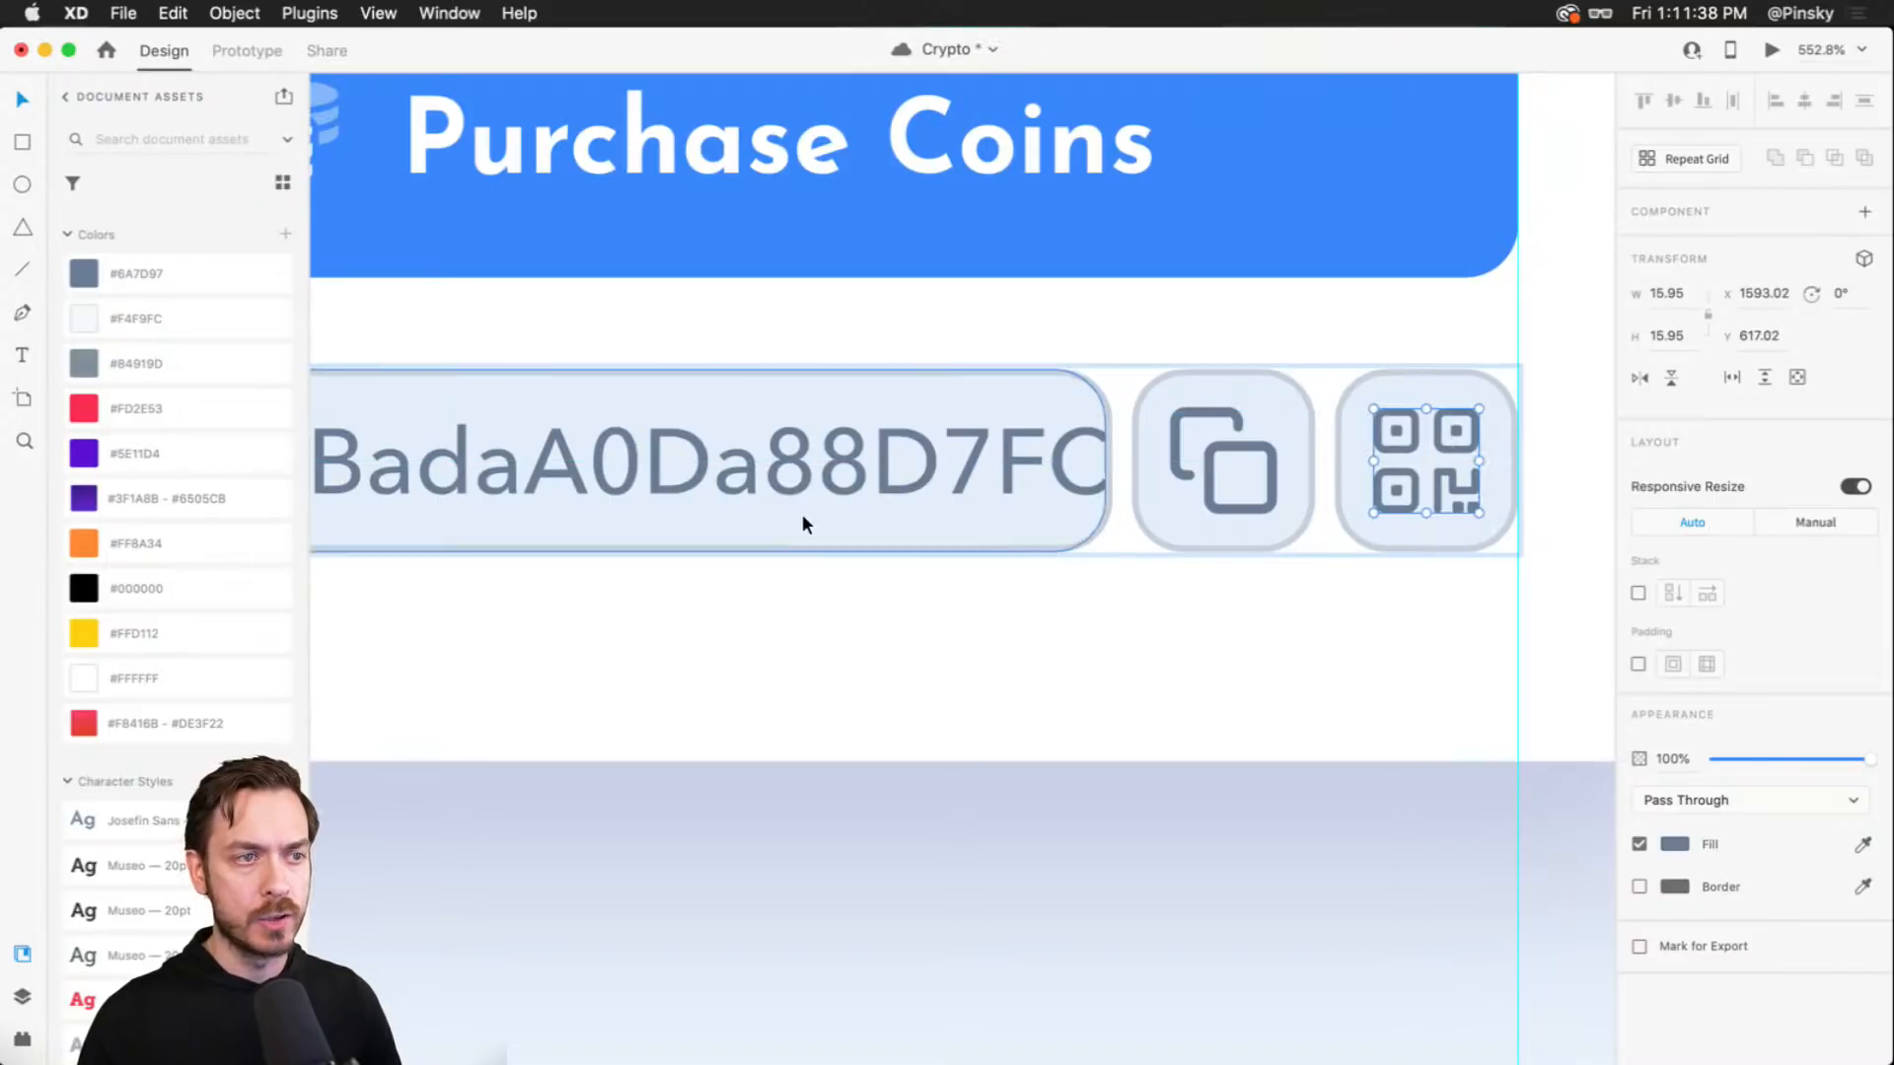
- Group the QR icon with its rounded box and name the group "QR"
scroll(849, 504, down, 3)
key(super+y)
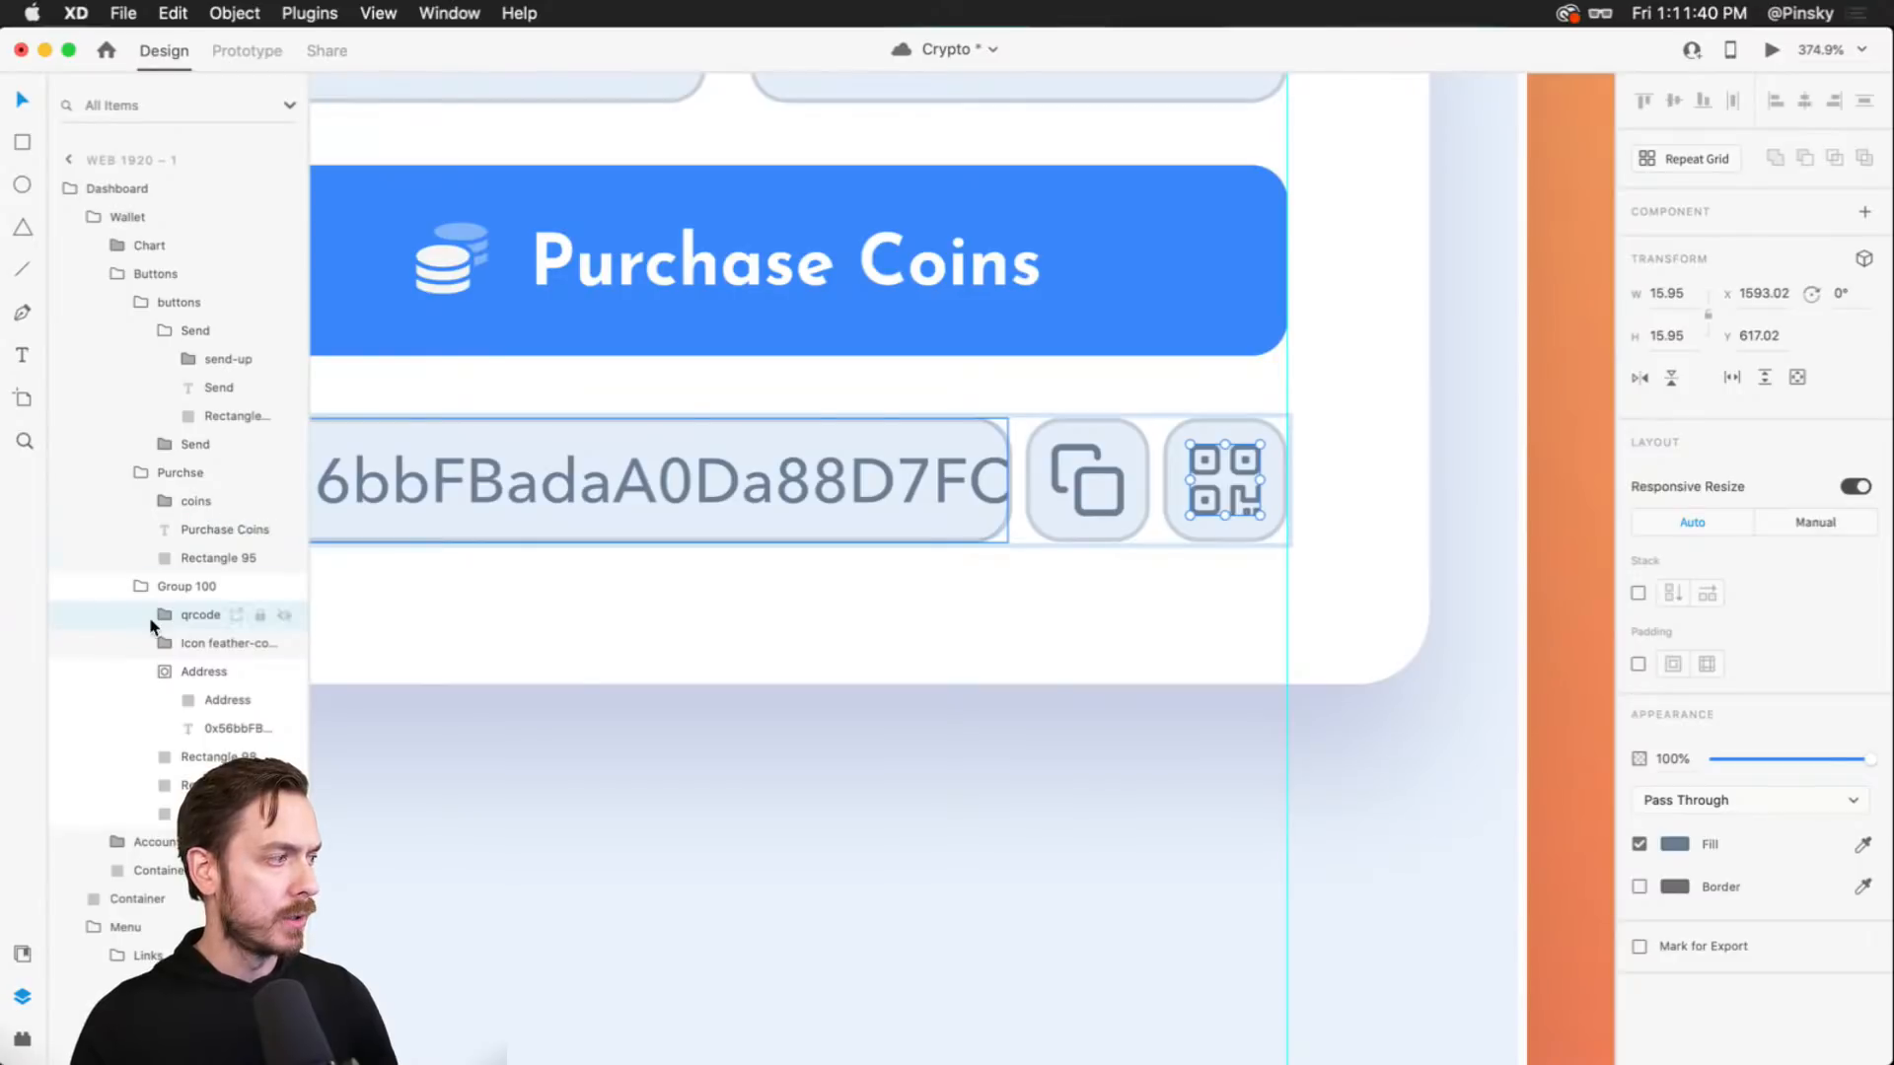
shift+click(1202, 526)
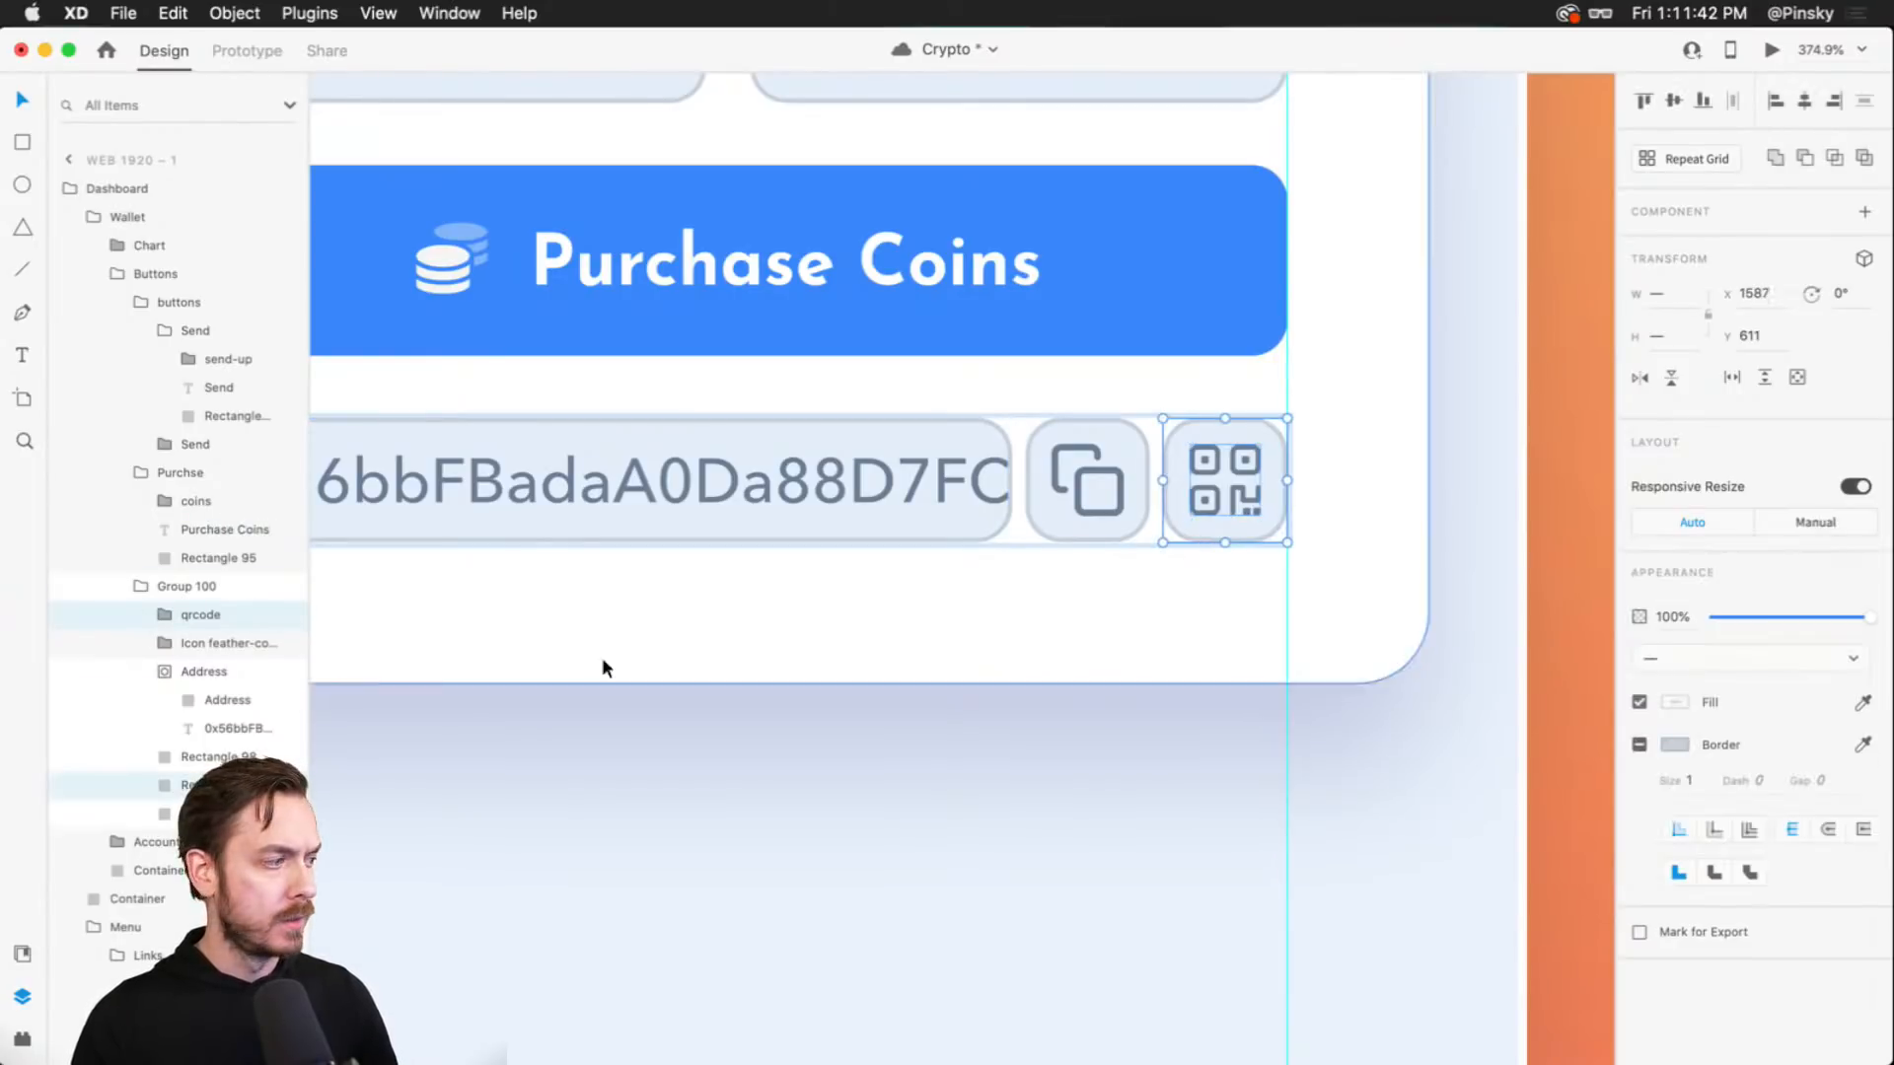
key(super+g)
double_click(195, 615)
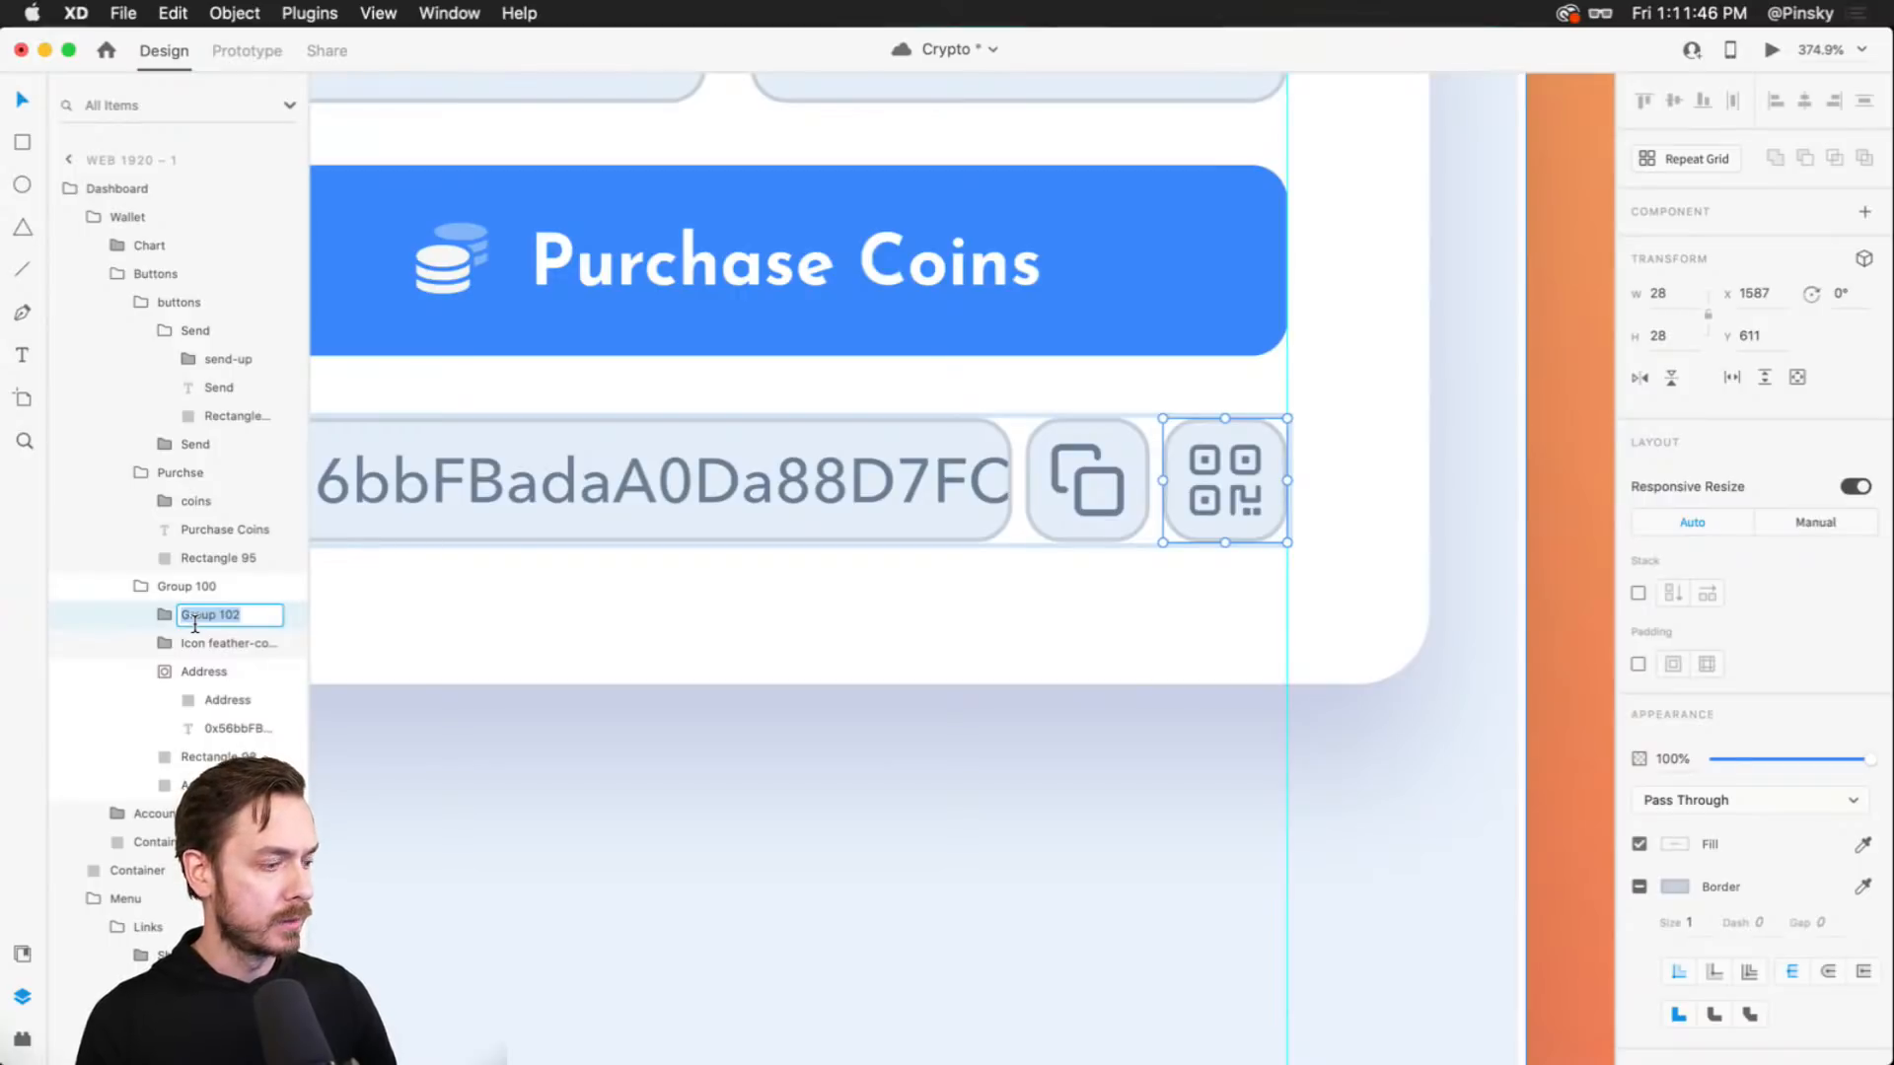
text(QR)
key(Return)
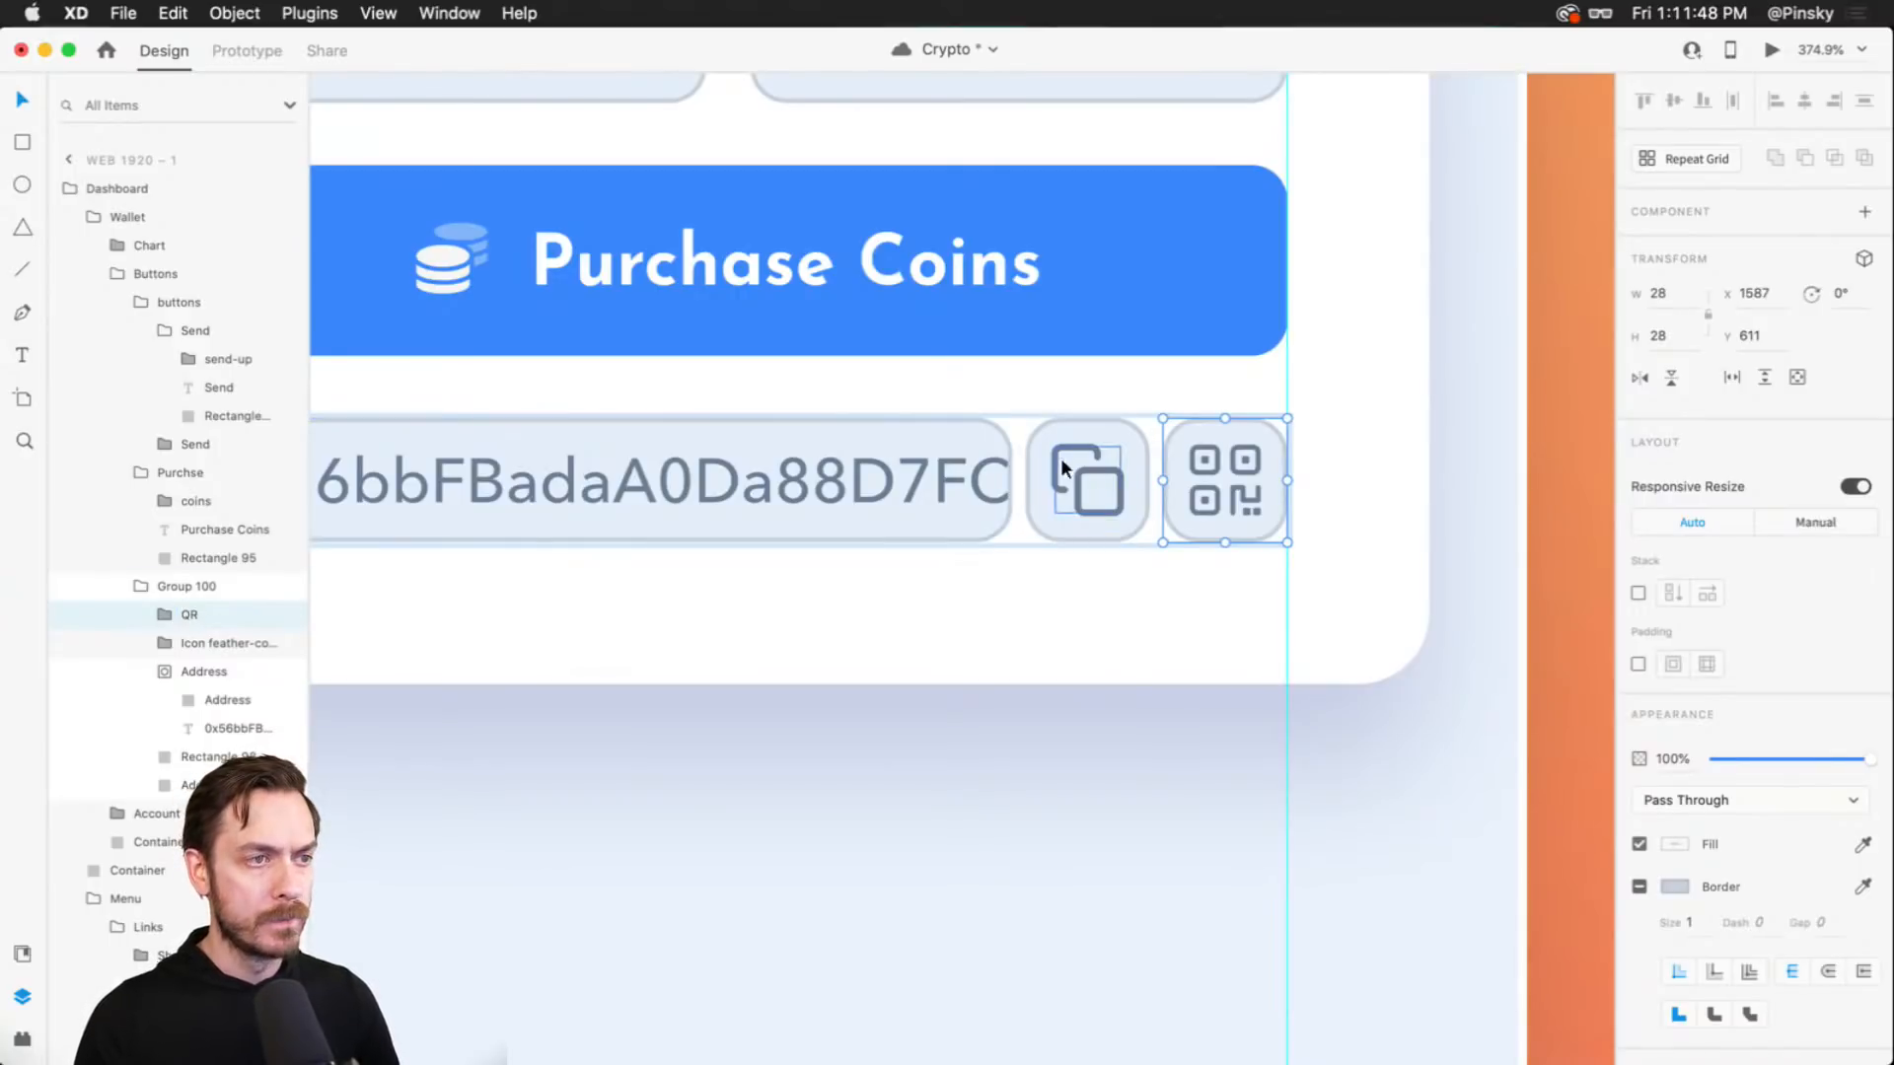
- Group the copy icon with its rounded box and name the group "Copy"
double_click(1119, 460)
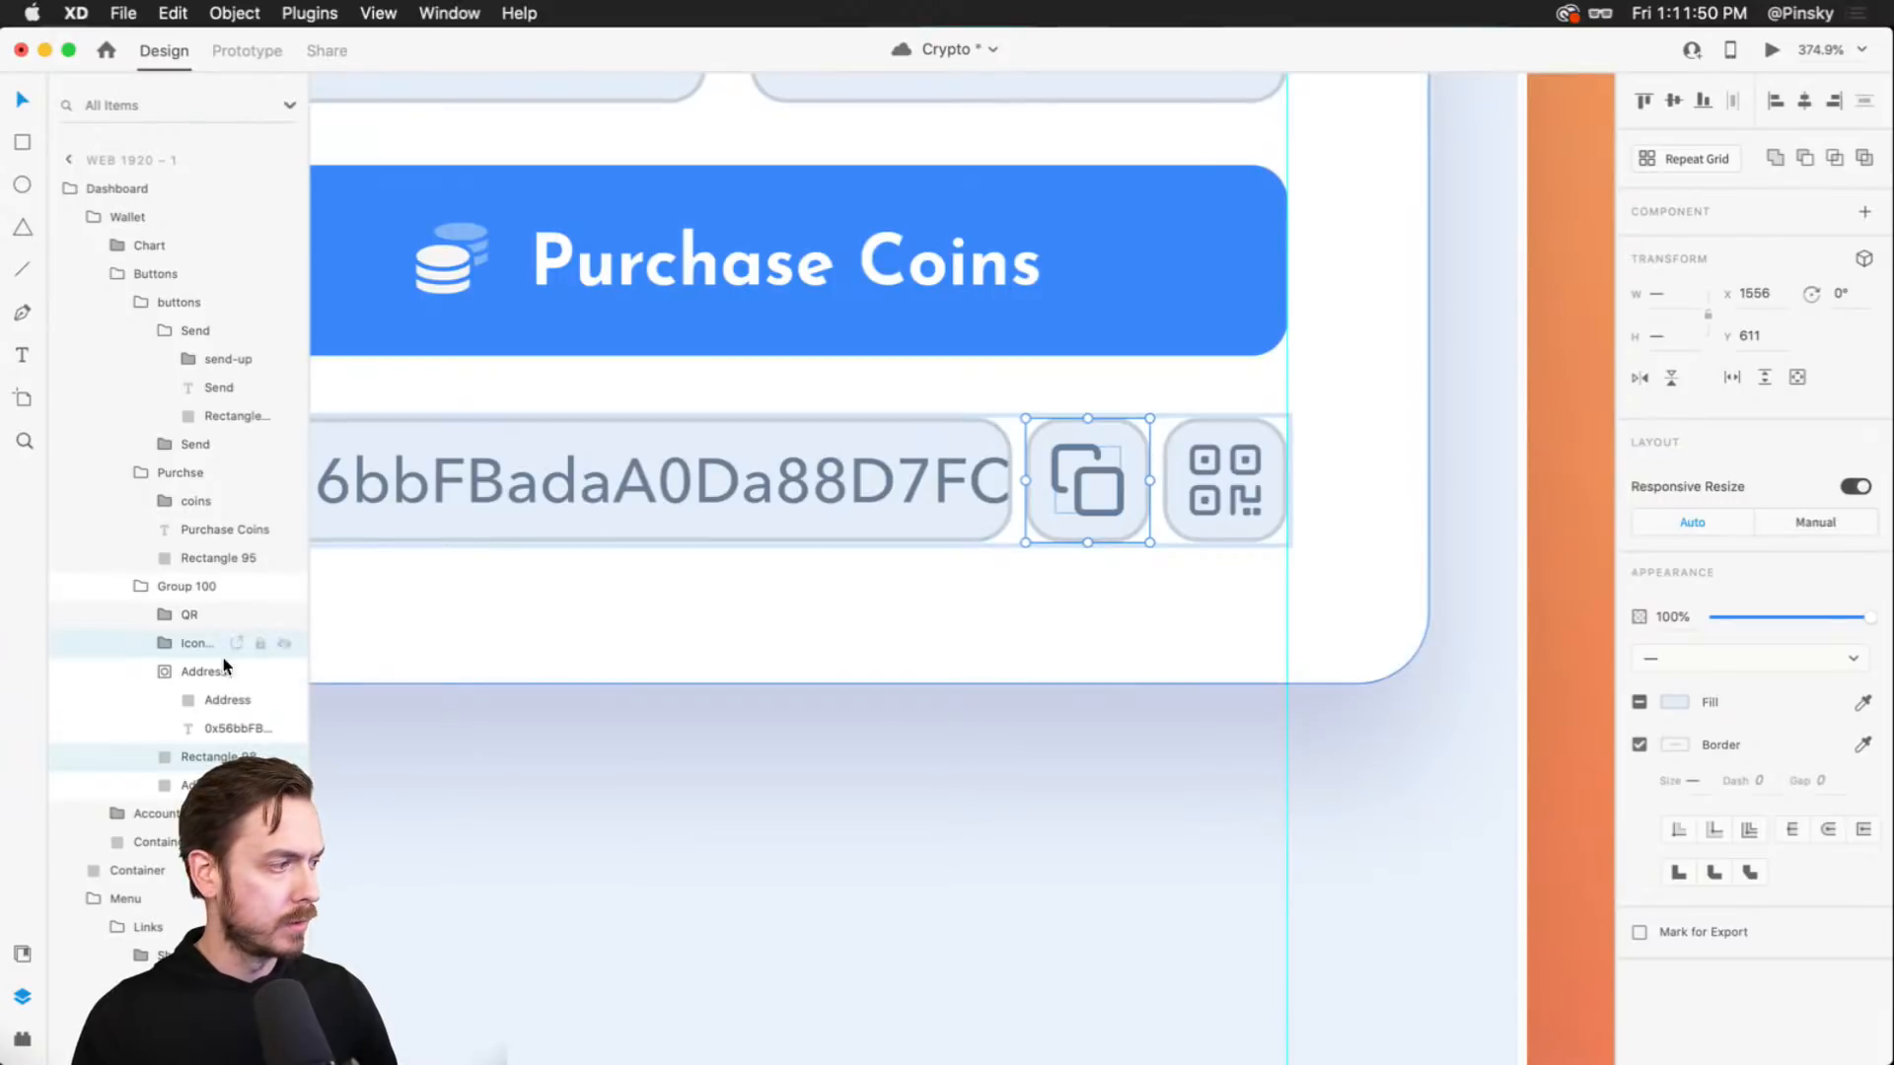
key(super+g)
double_click(193, 649)
text(C)
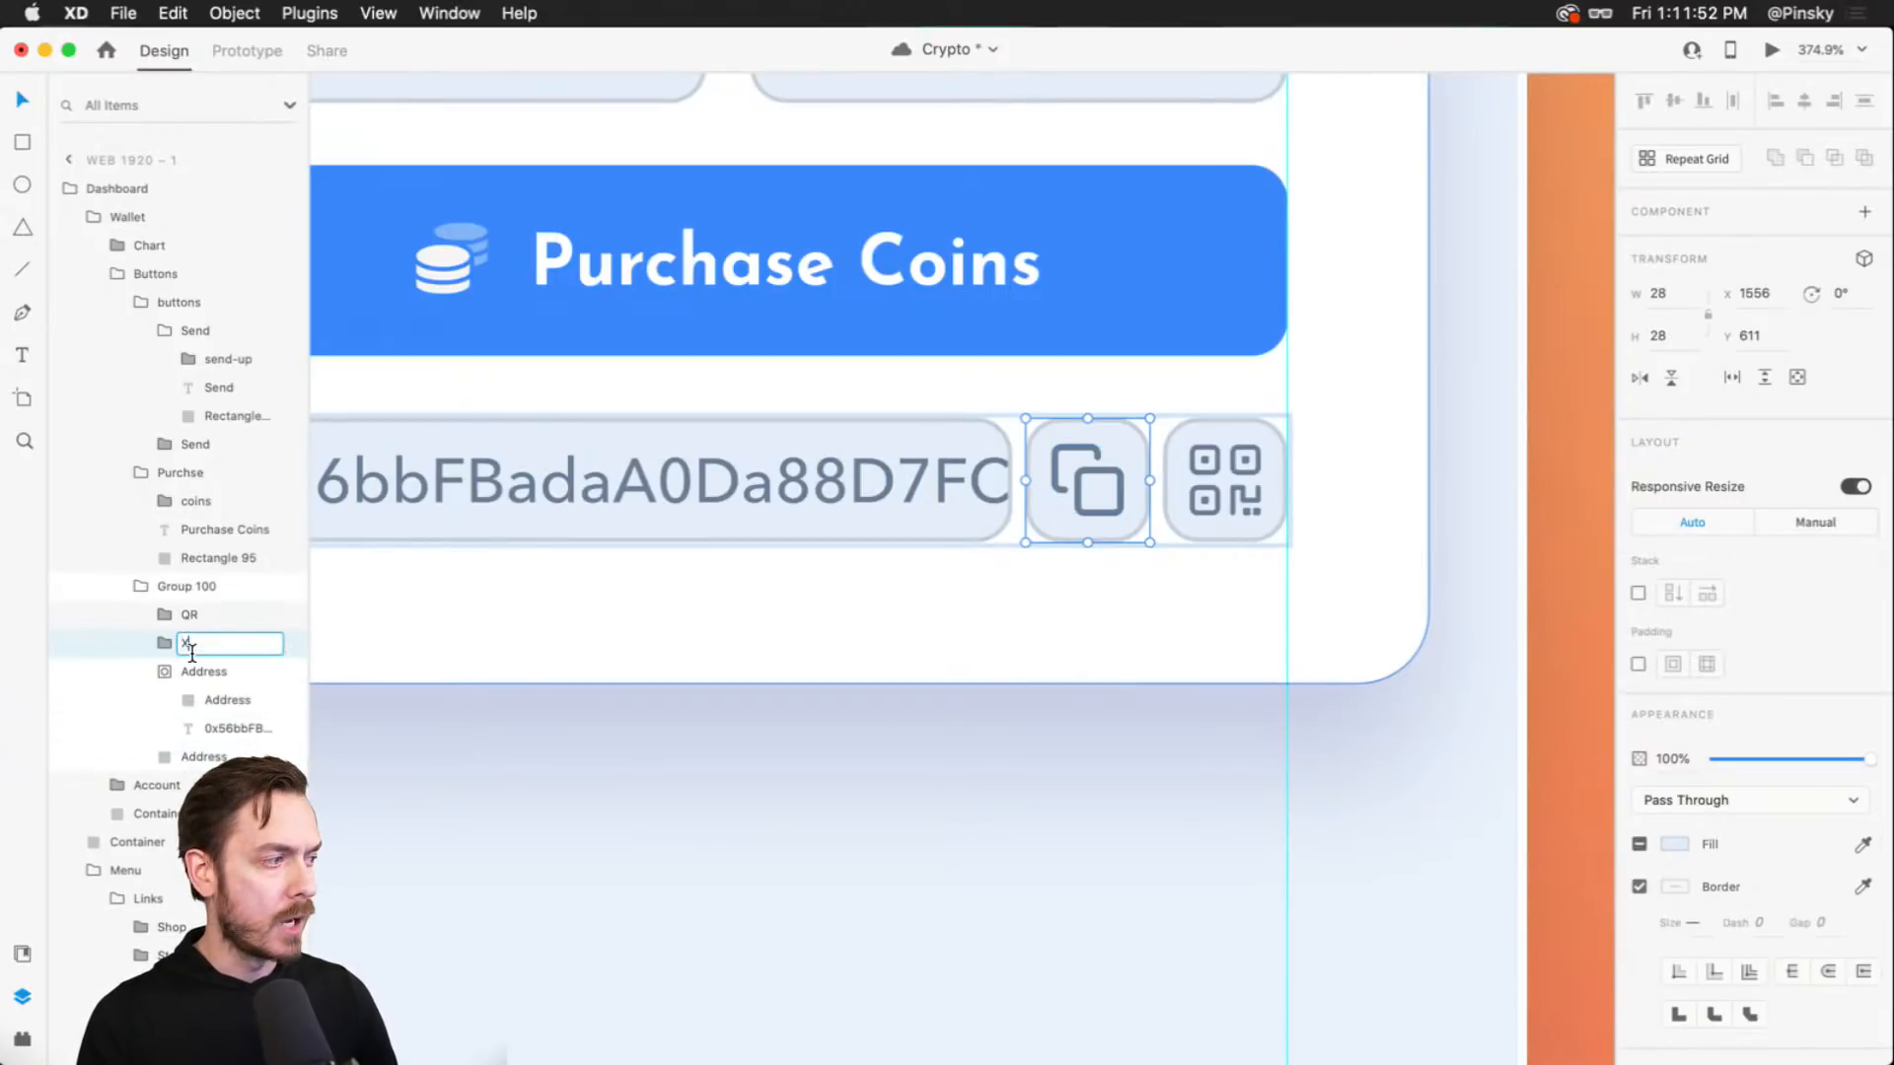
text(opy)
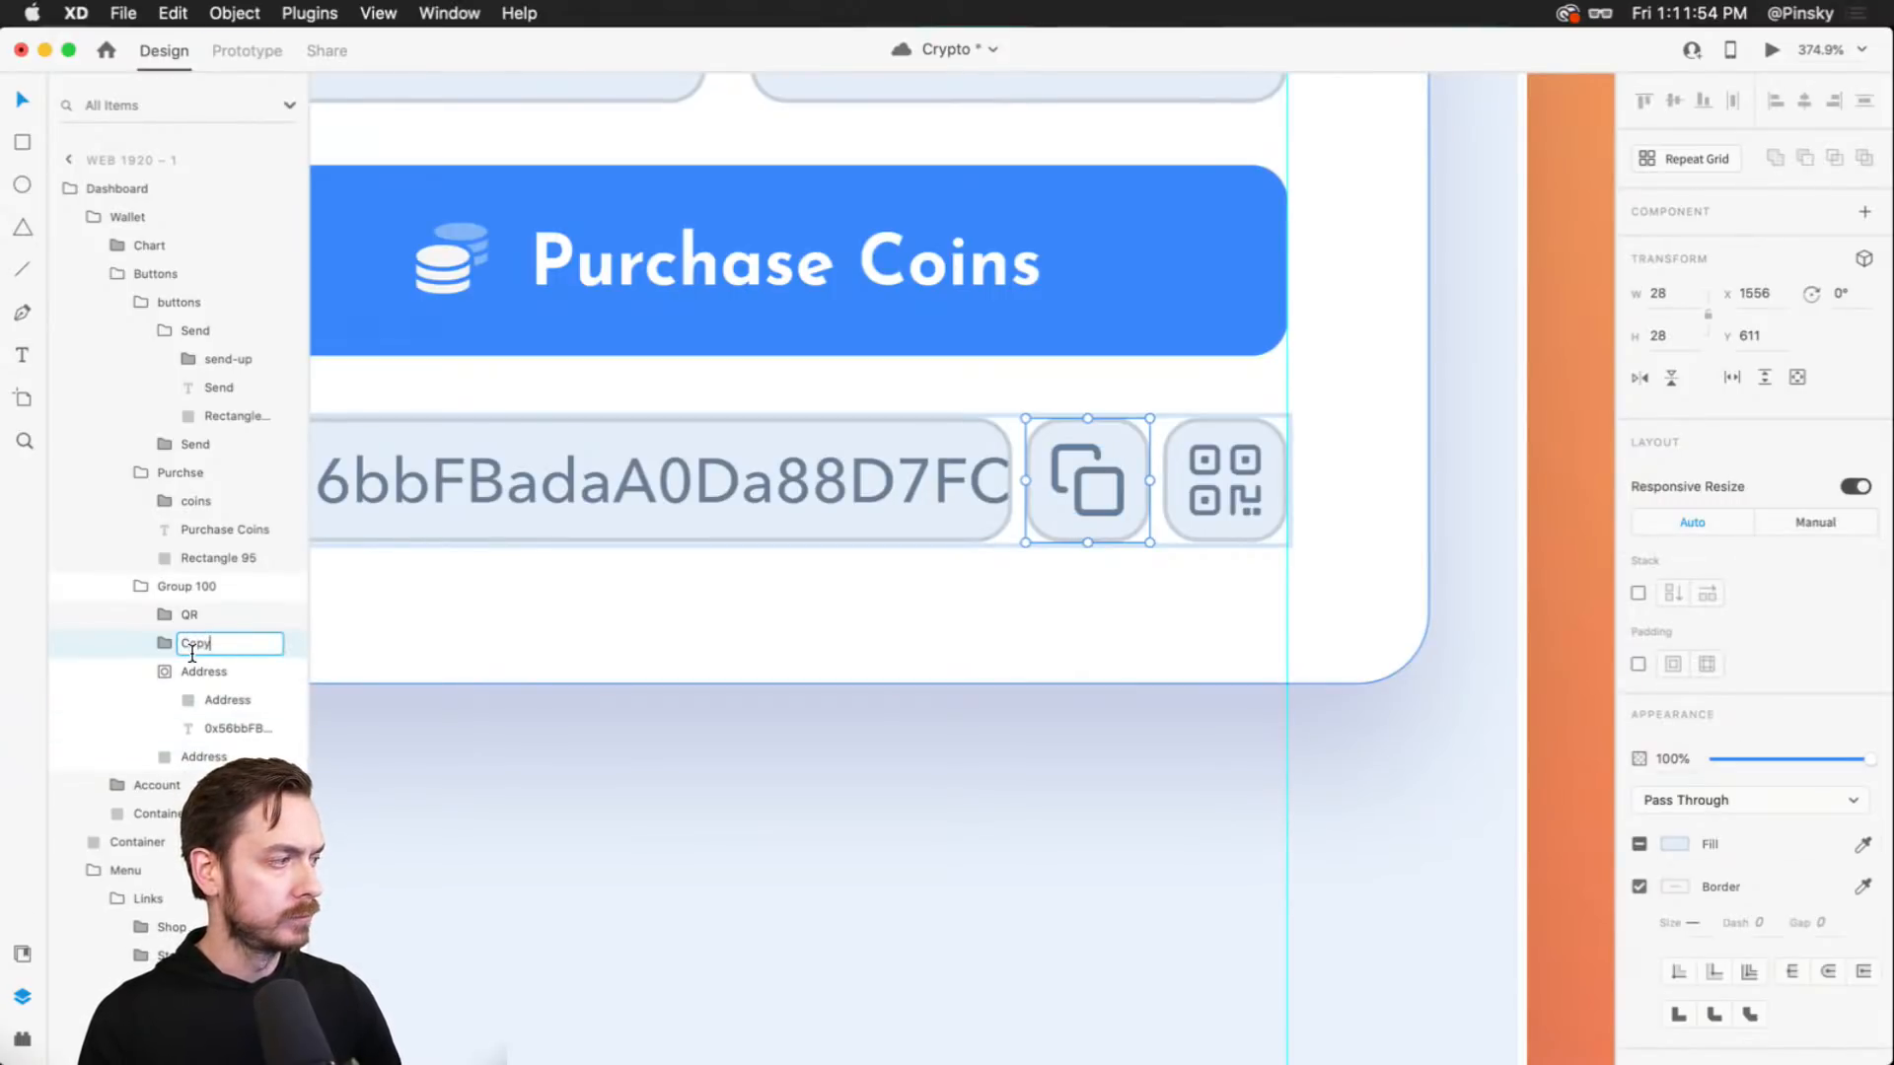
key(Return)
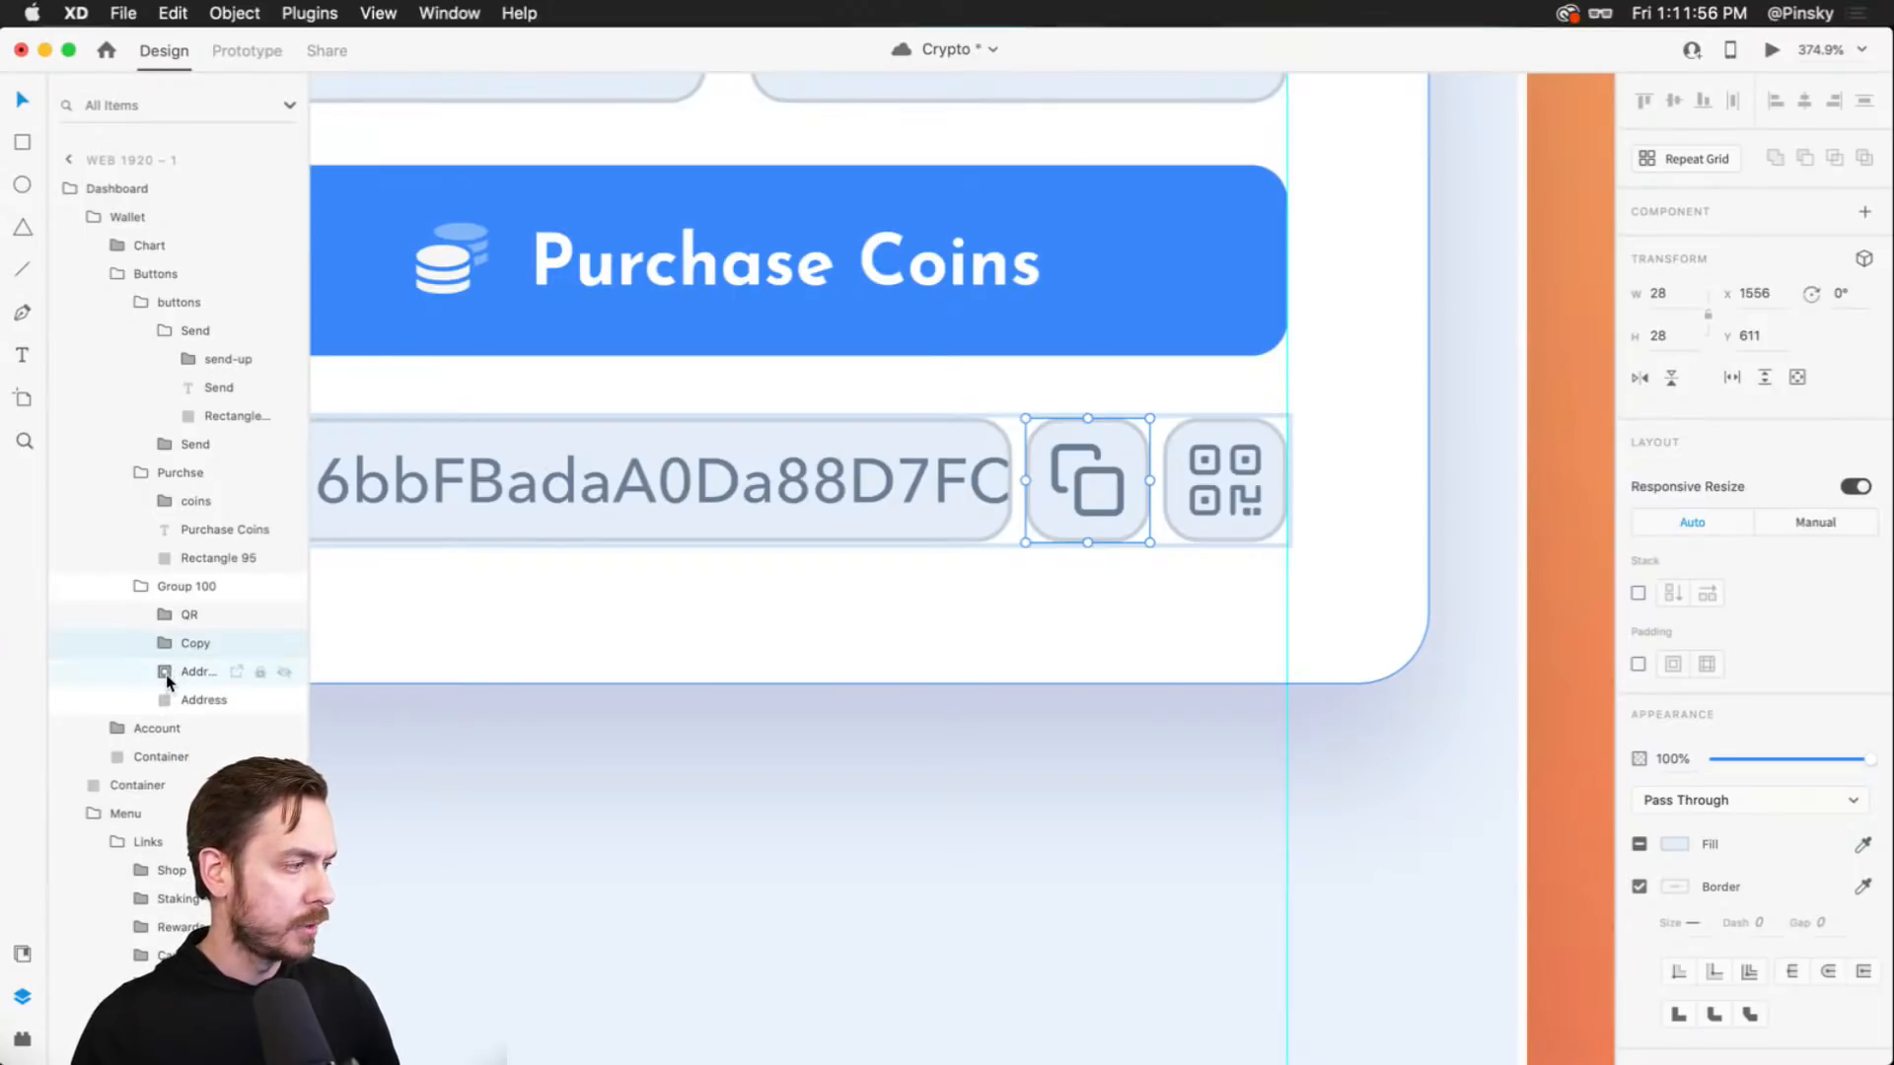
- Group the masked wallet address text with its background box and name the group "Address"
click(166, 673)
click(138, 673)
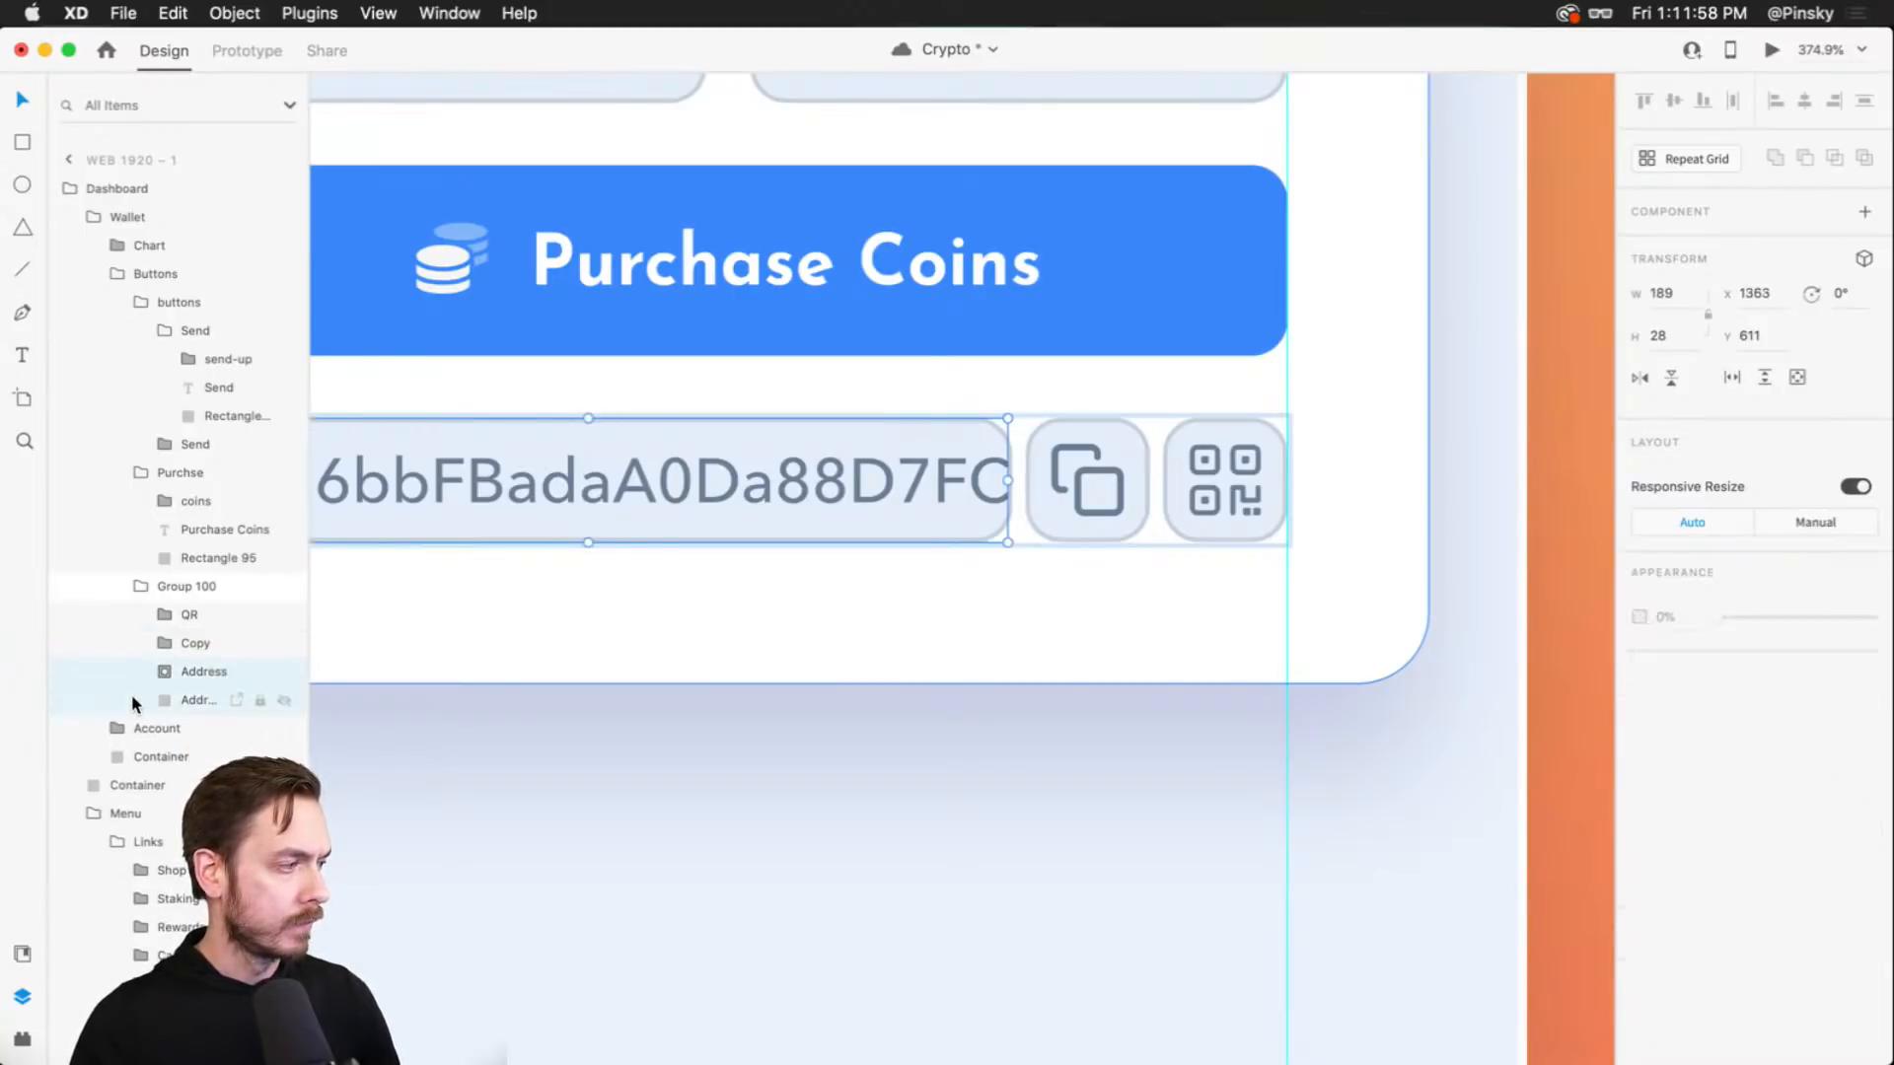
key(super+g)
double_click(193, 672)
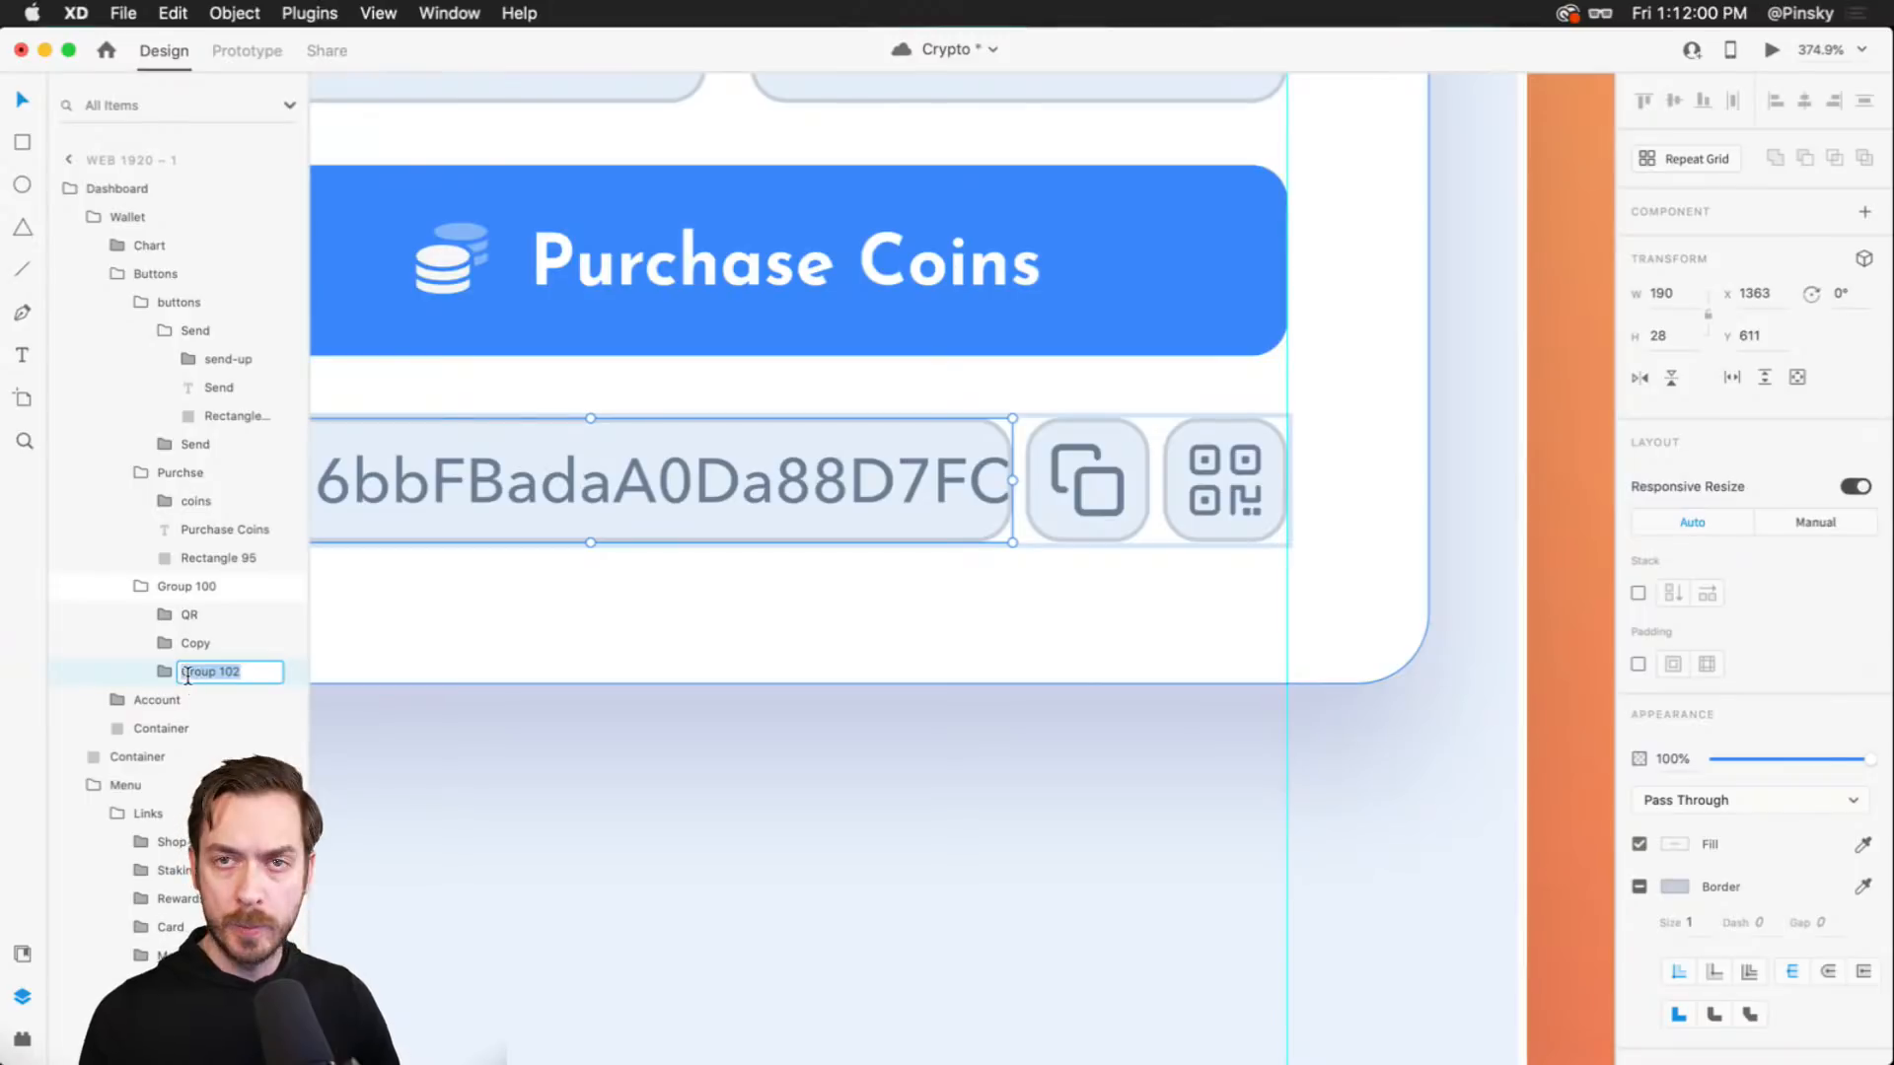
text(Address)
key(Return)
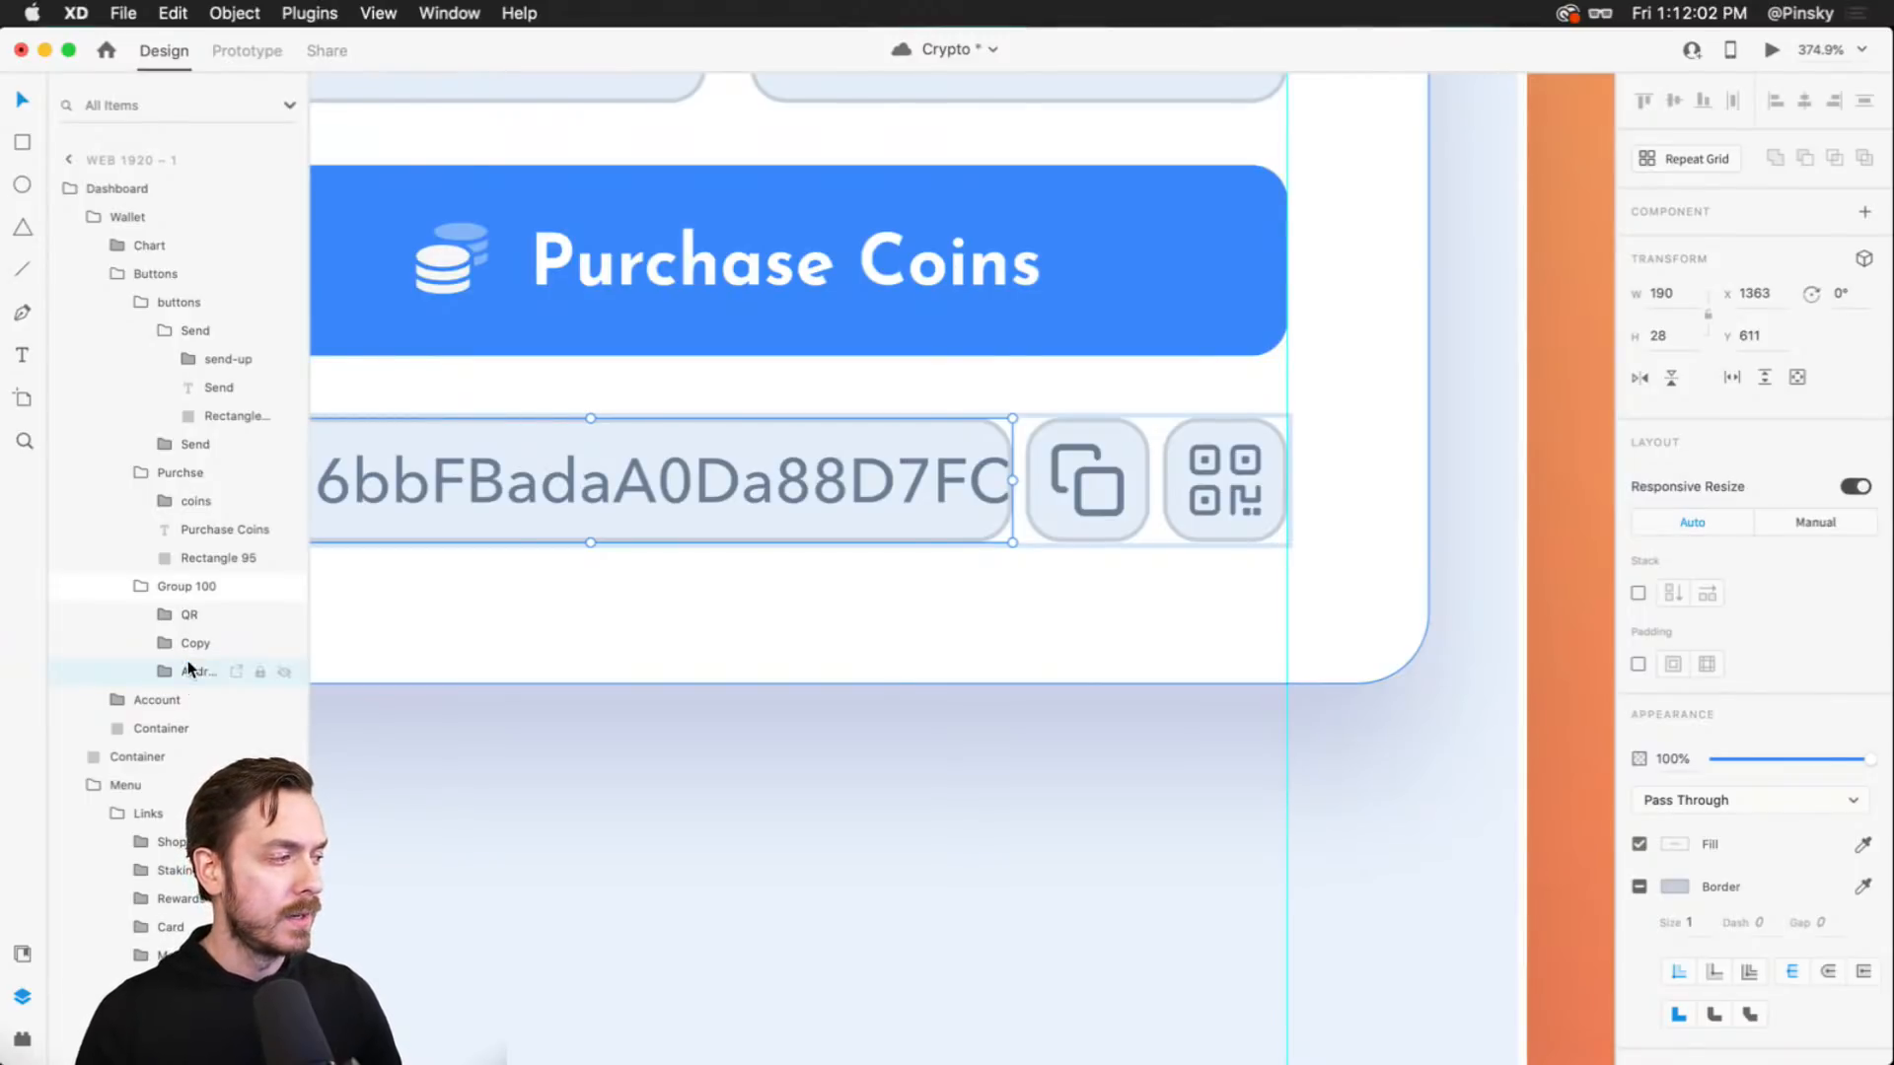
- Rename the parent group of the QR, Copy and Address groups to "Address Row"
click(187, 586)
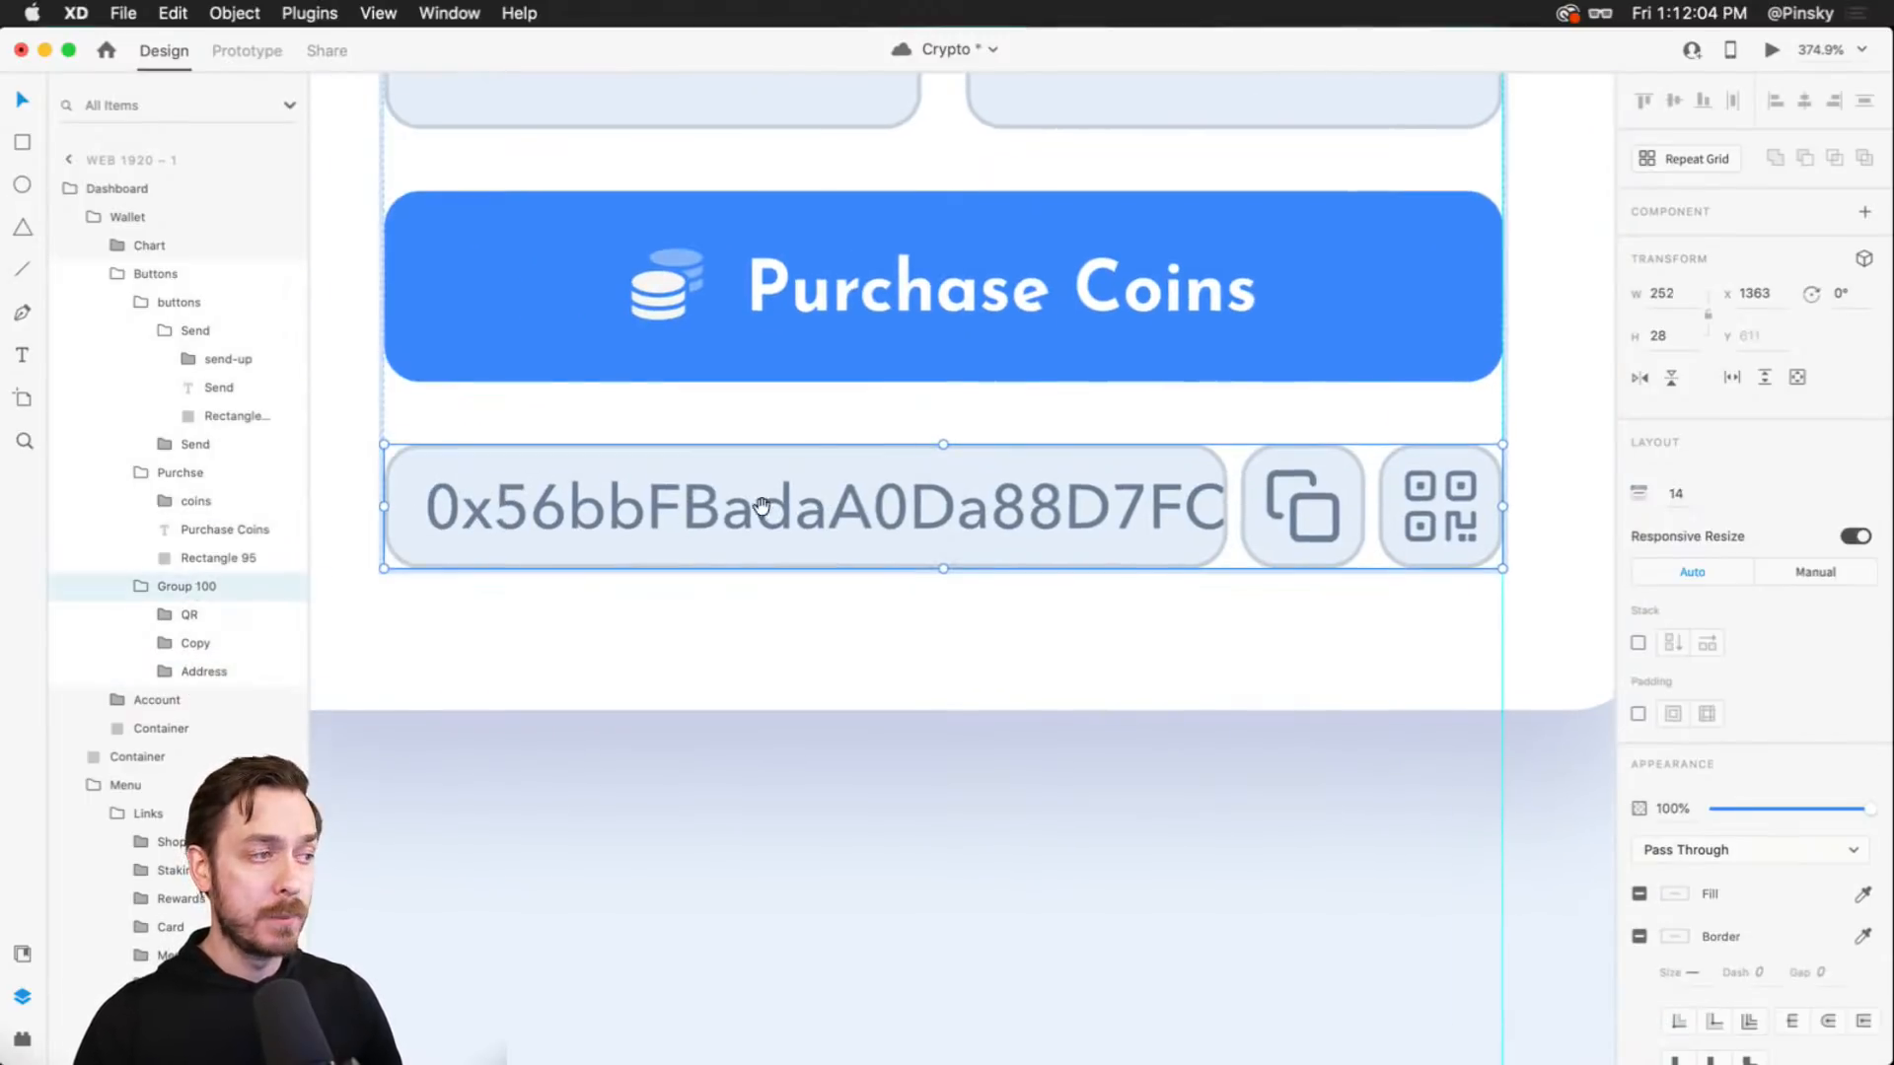
double_click(183, 584)
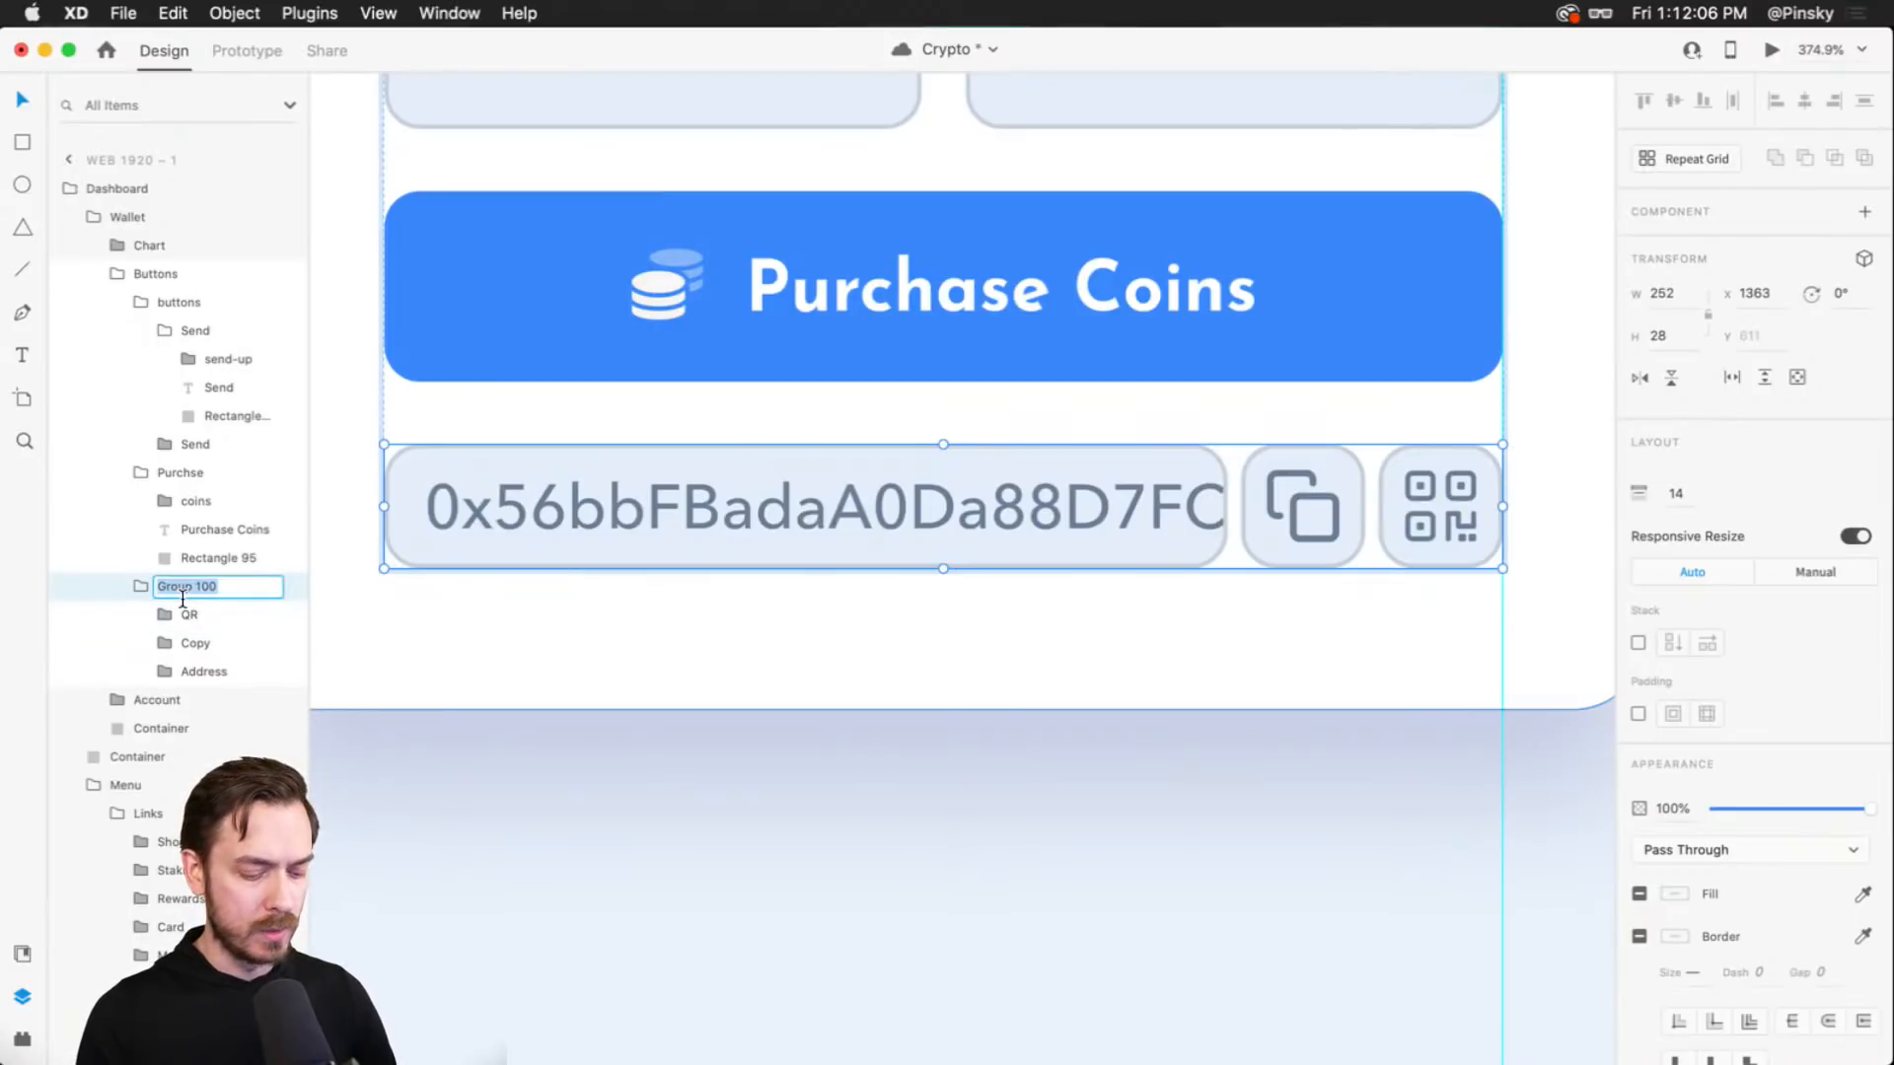
text(Bottom)
text( B)
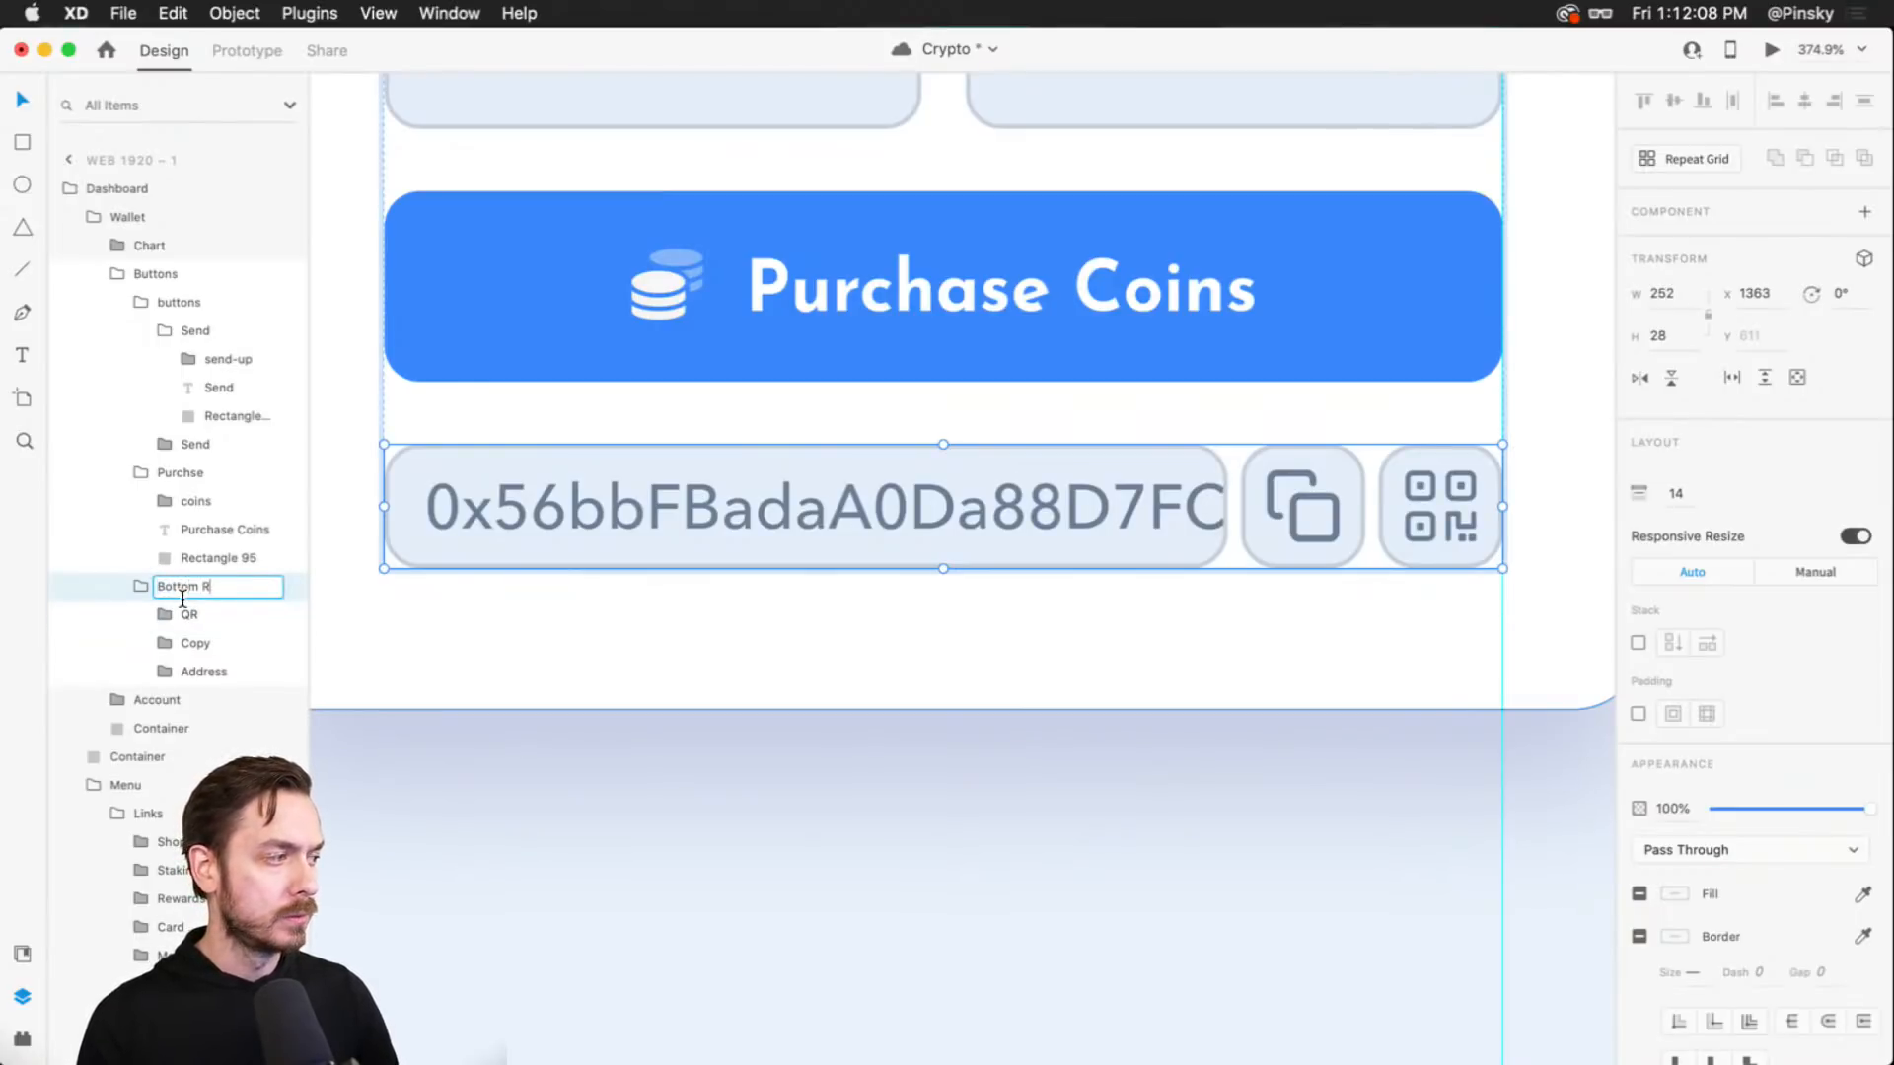
key(super+a)
text(Address Row)
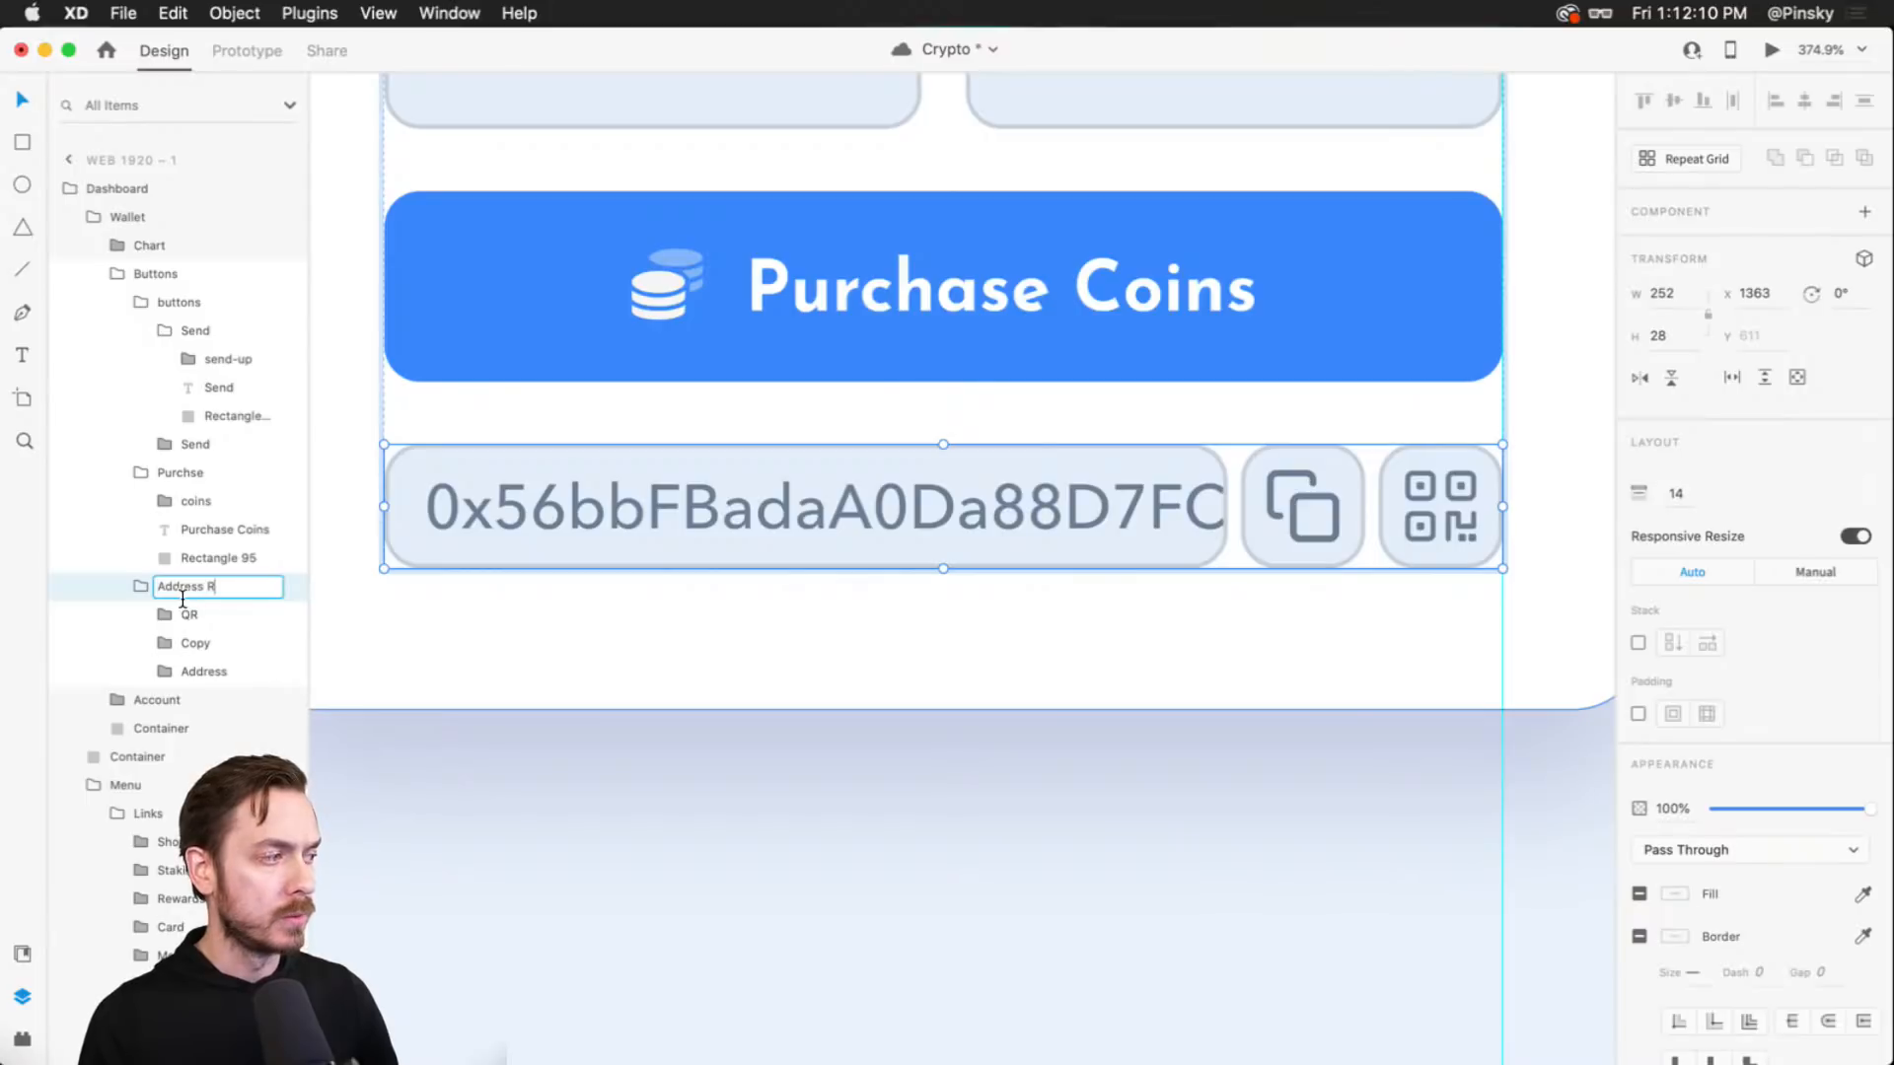
key(Return)
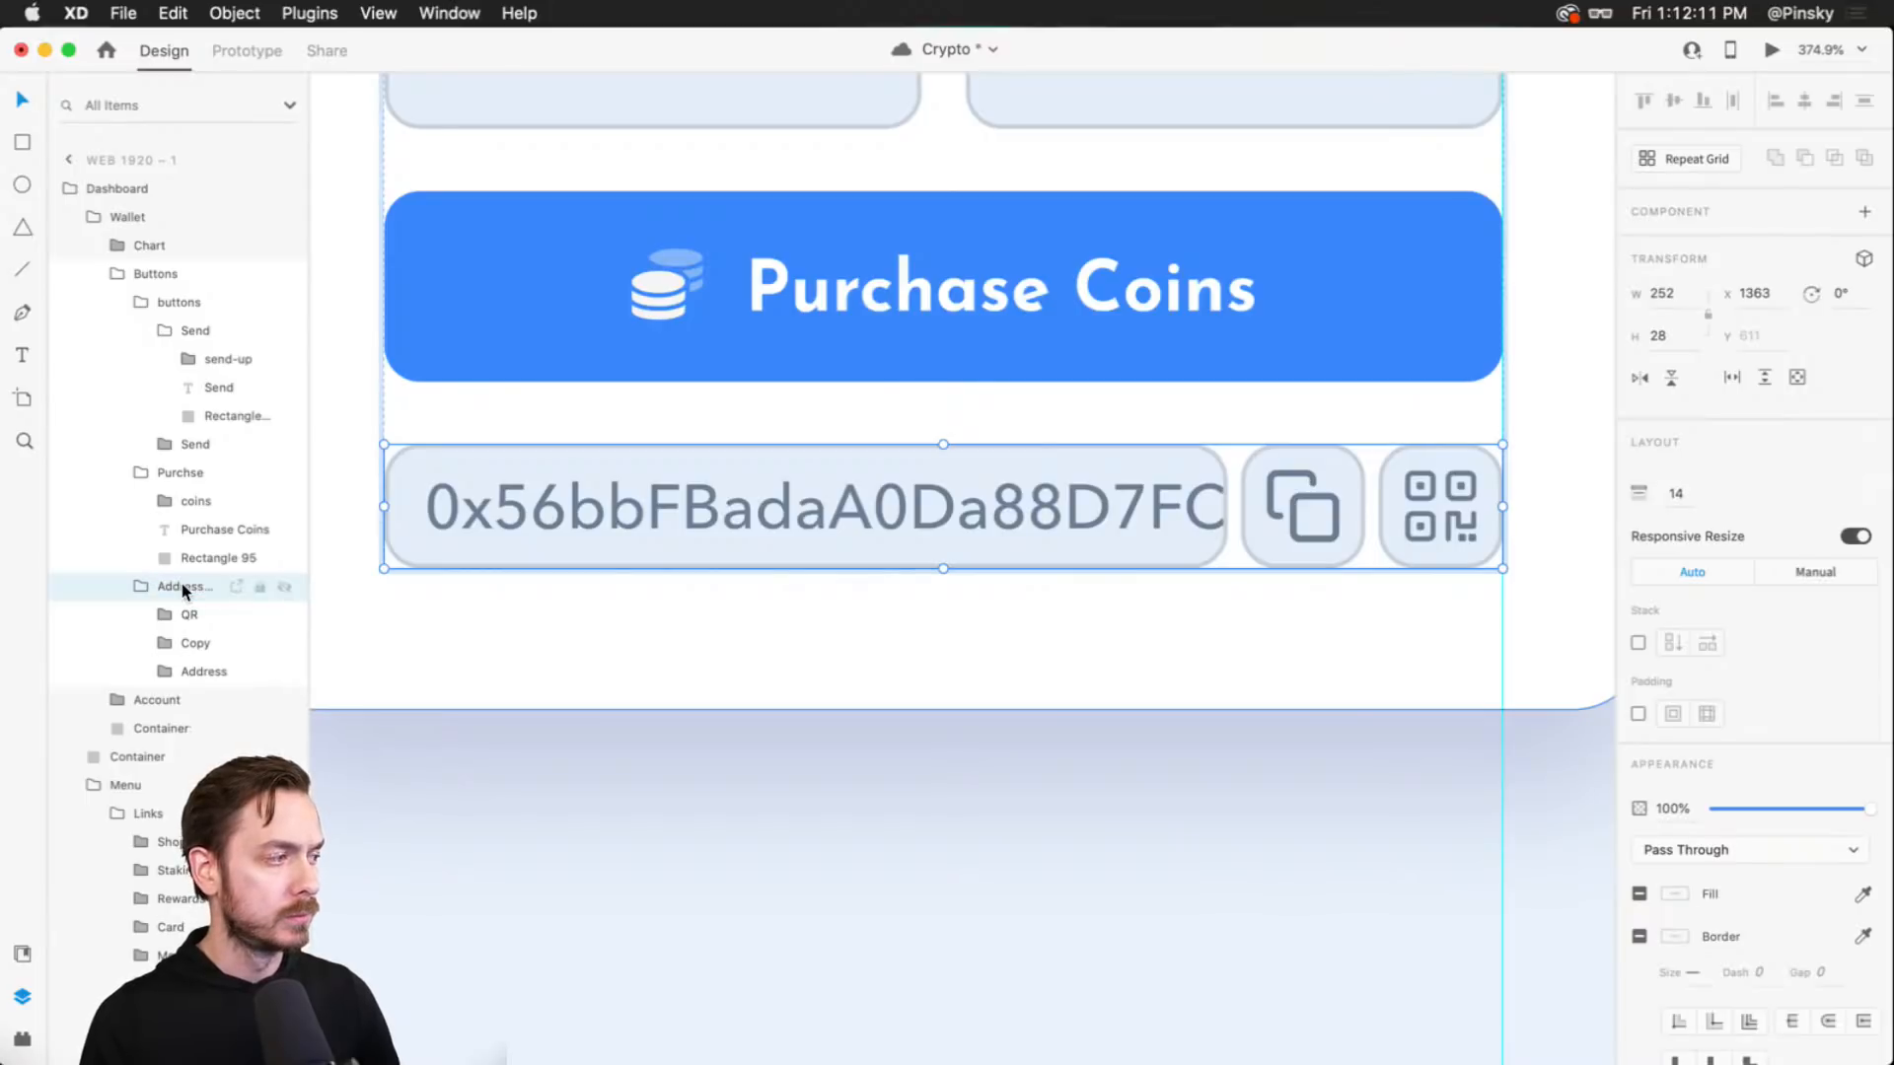
- Turn on a horizontal stack for the Address Row group and test shifting its icon boxes and the row
click(1638, 642)
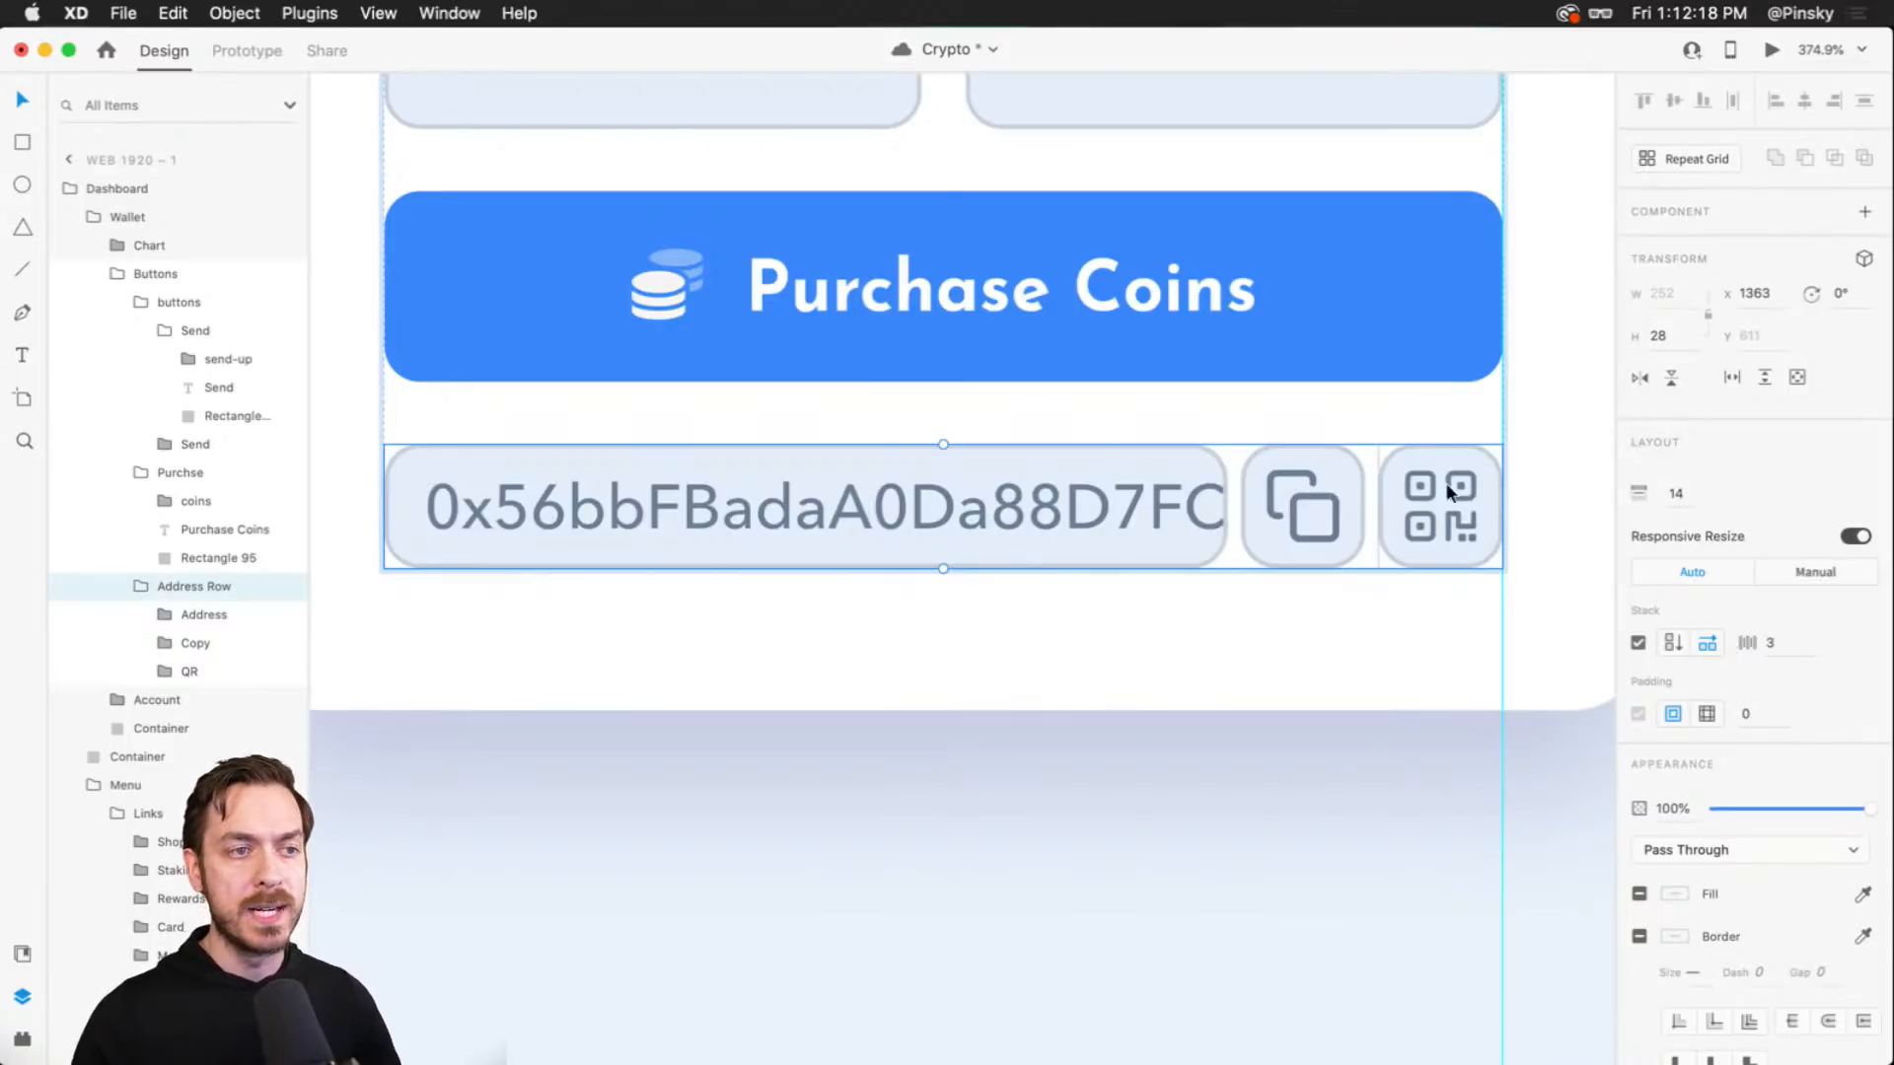
mouse_move(1328, 483)
mouse_down()
mouse_move(765, 494)
mouse_move(767, 474)
mouse_move(1313, 489)
mouse_up()
drag(1435, 488, 1458, 519)
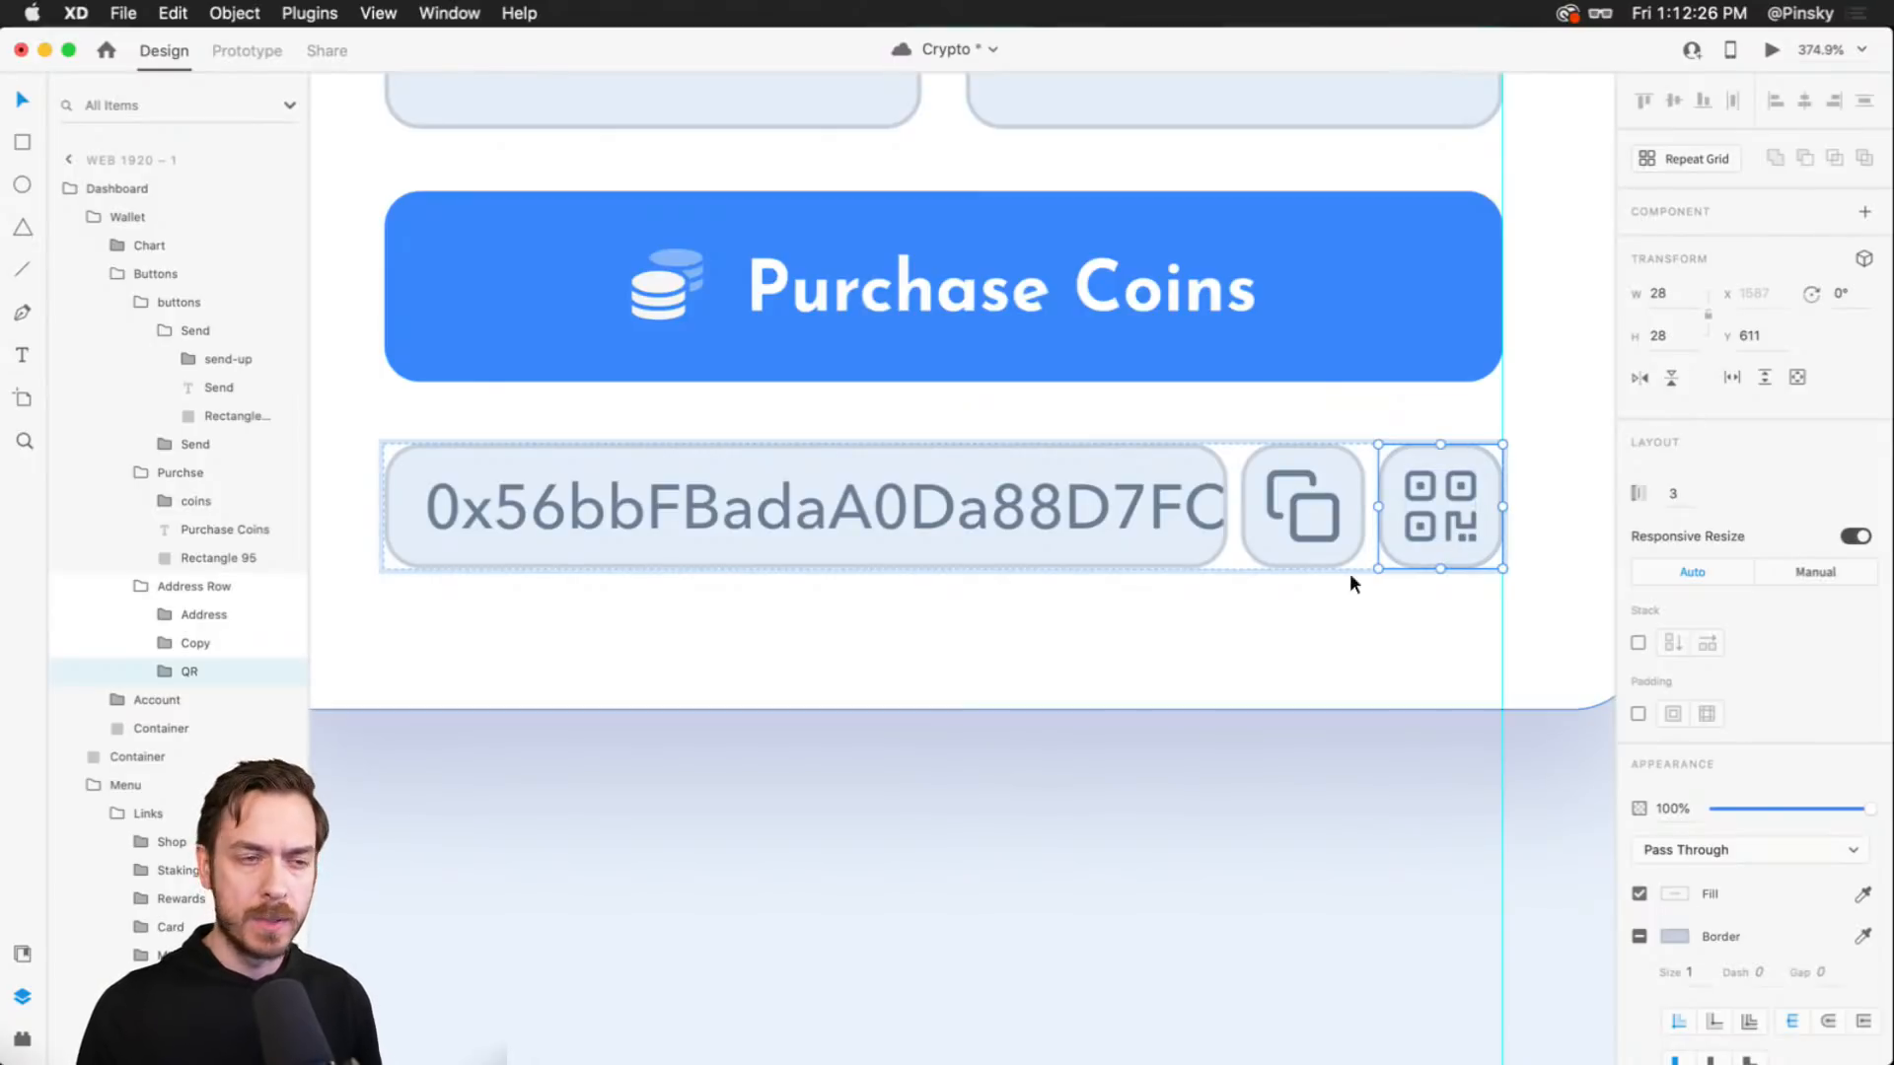
scroll(1159, 656, down, 3)
key(Escape)
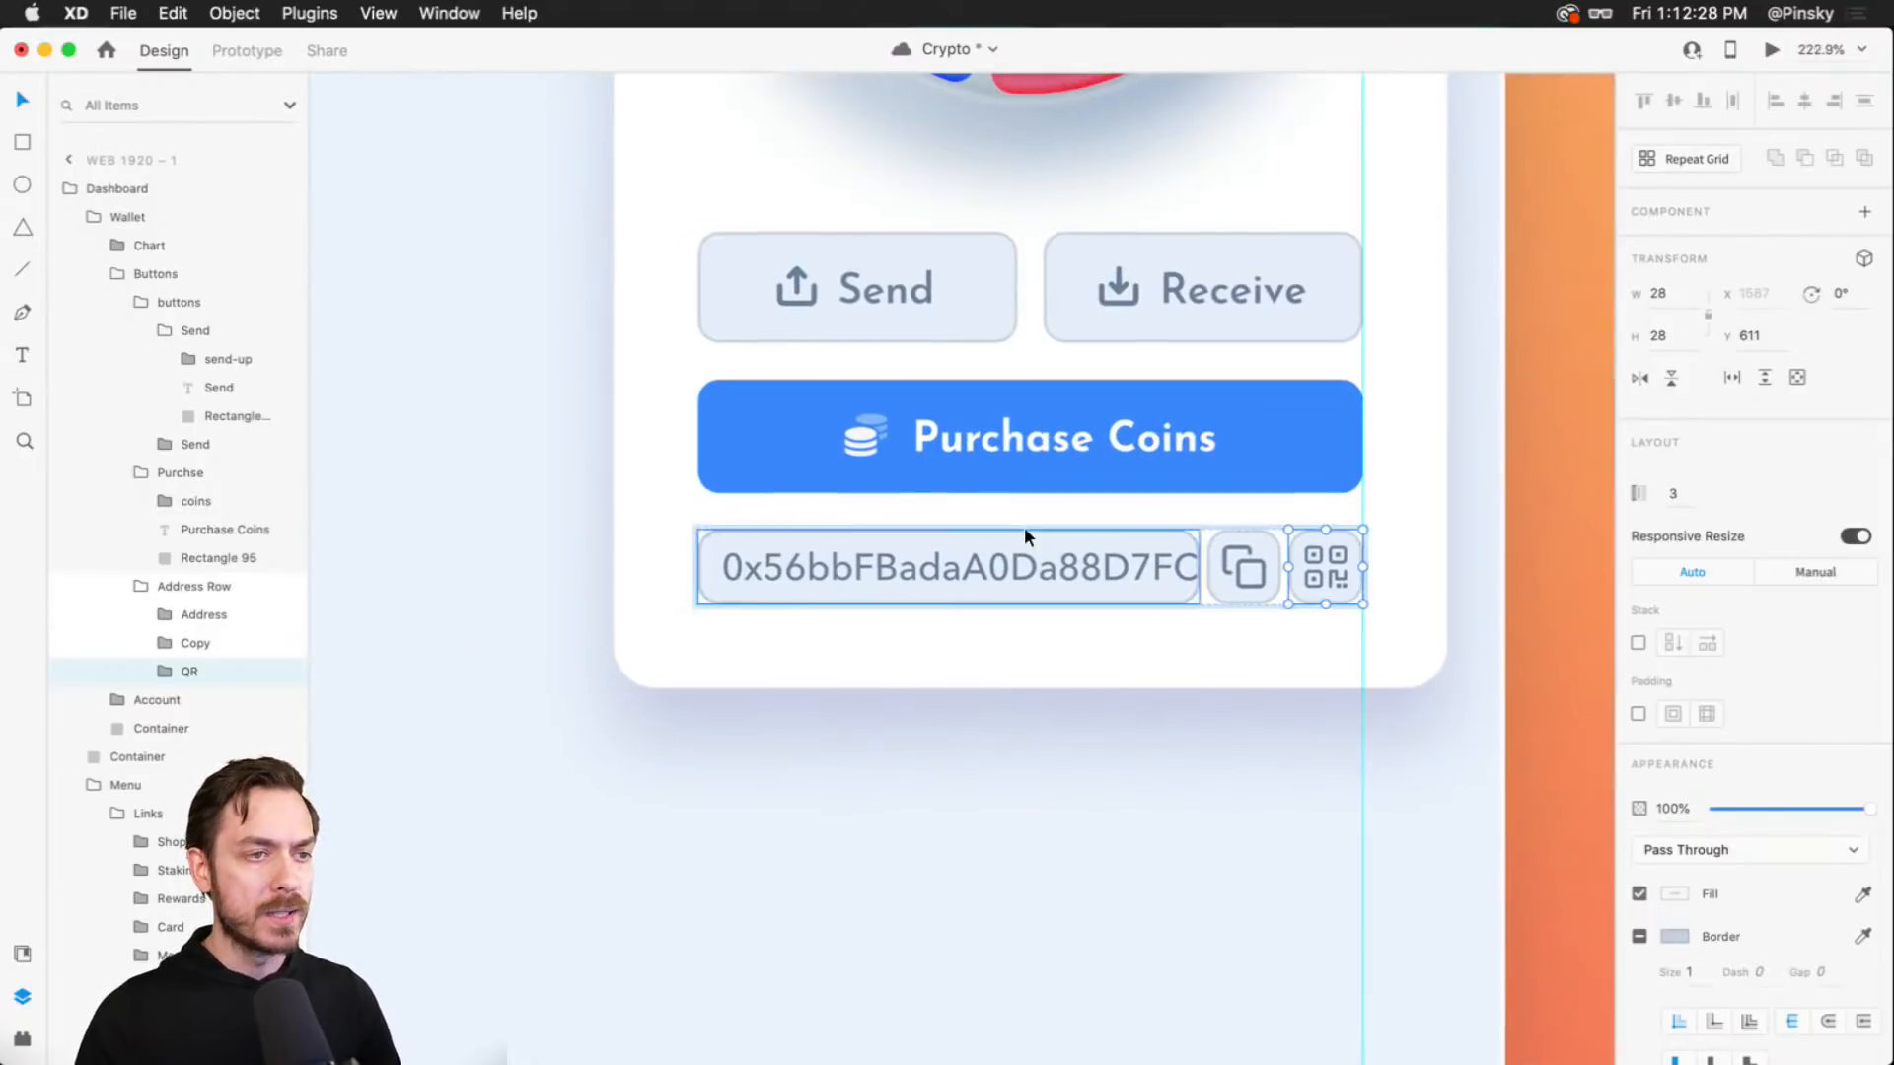
key(Escape)
drag(977, 509, 1028, 542)
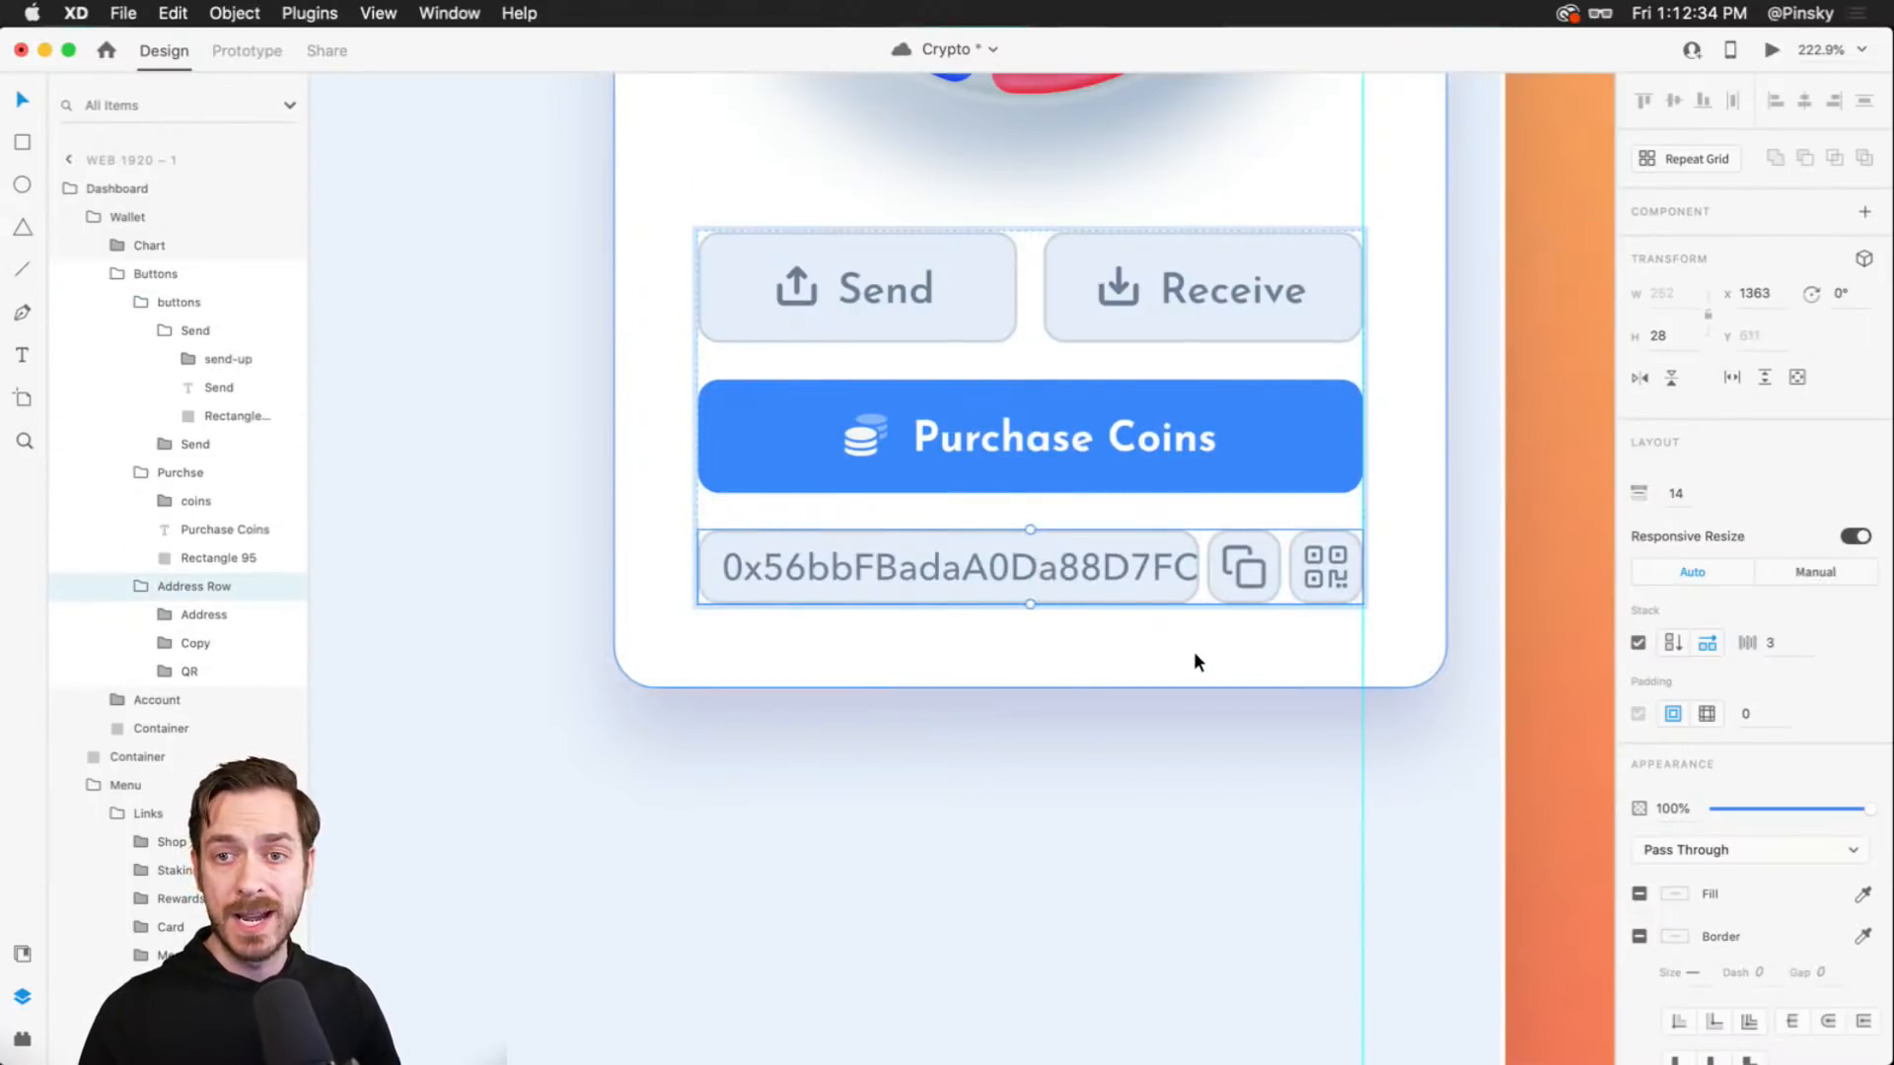
- Draw a 252-wide horizontal divider line beneath the address row, spanning the row's full width
scroll(1194, 653, up, 3)
scroll(1194, 641, down, 1)
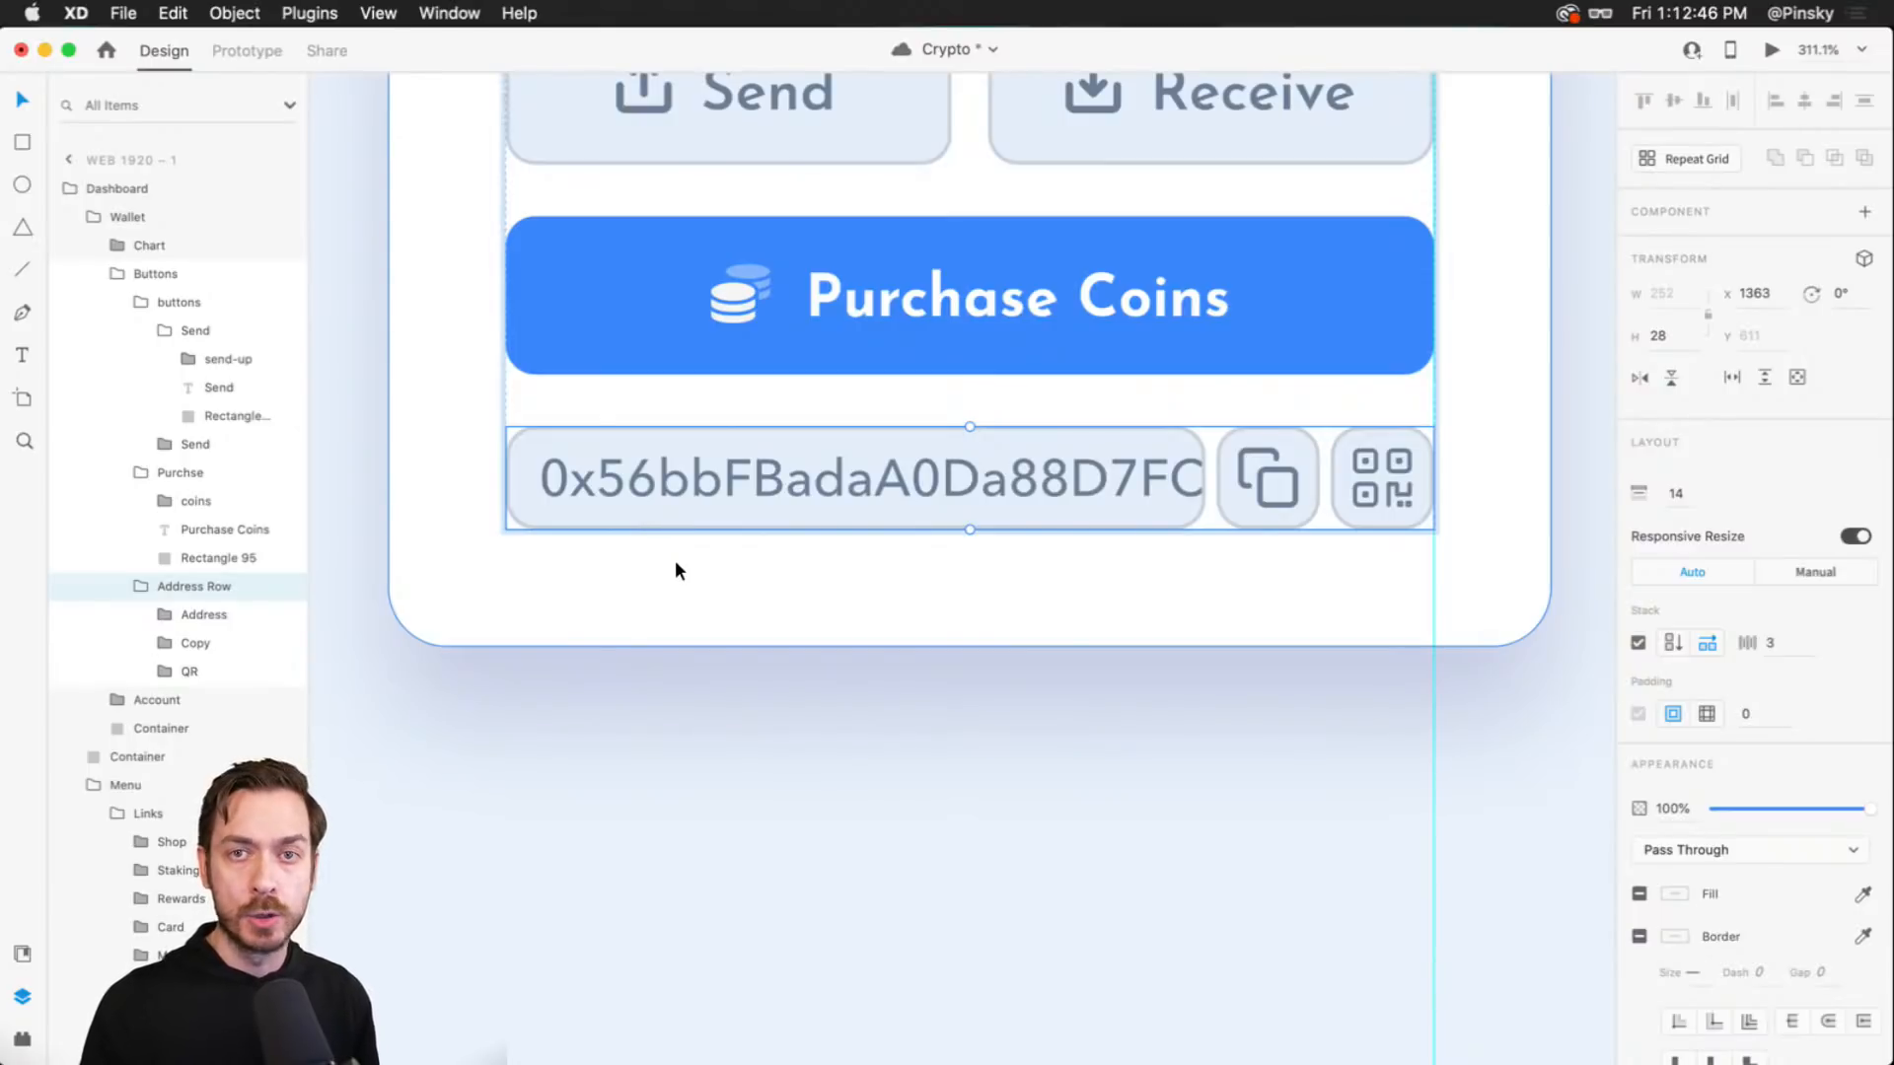
key(l)
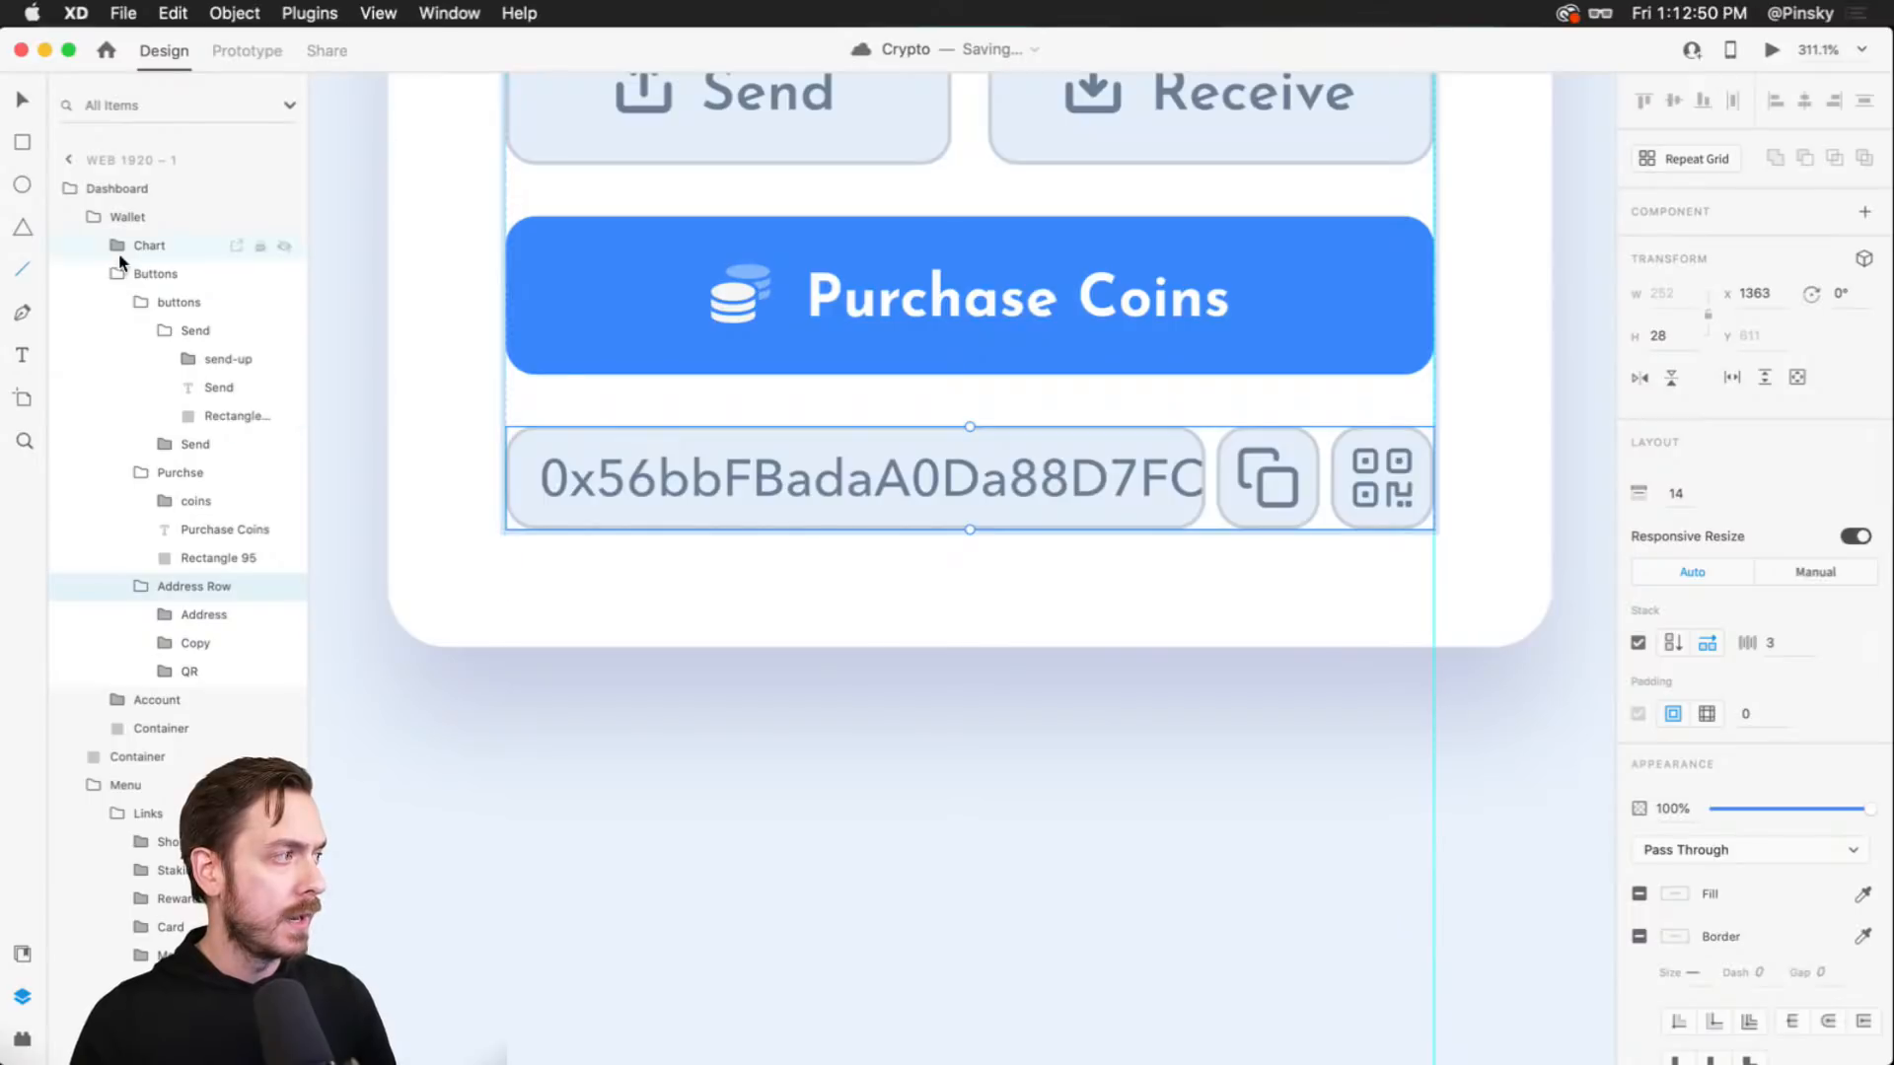
click(150, 275)
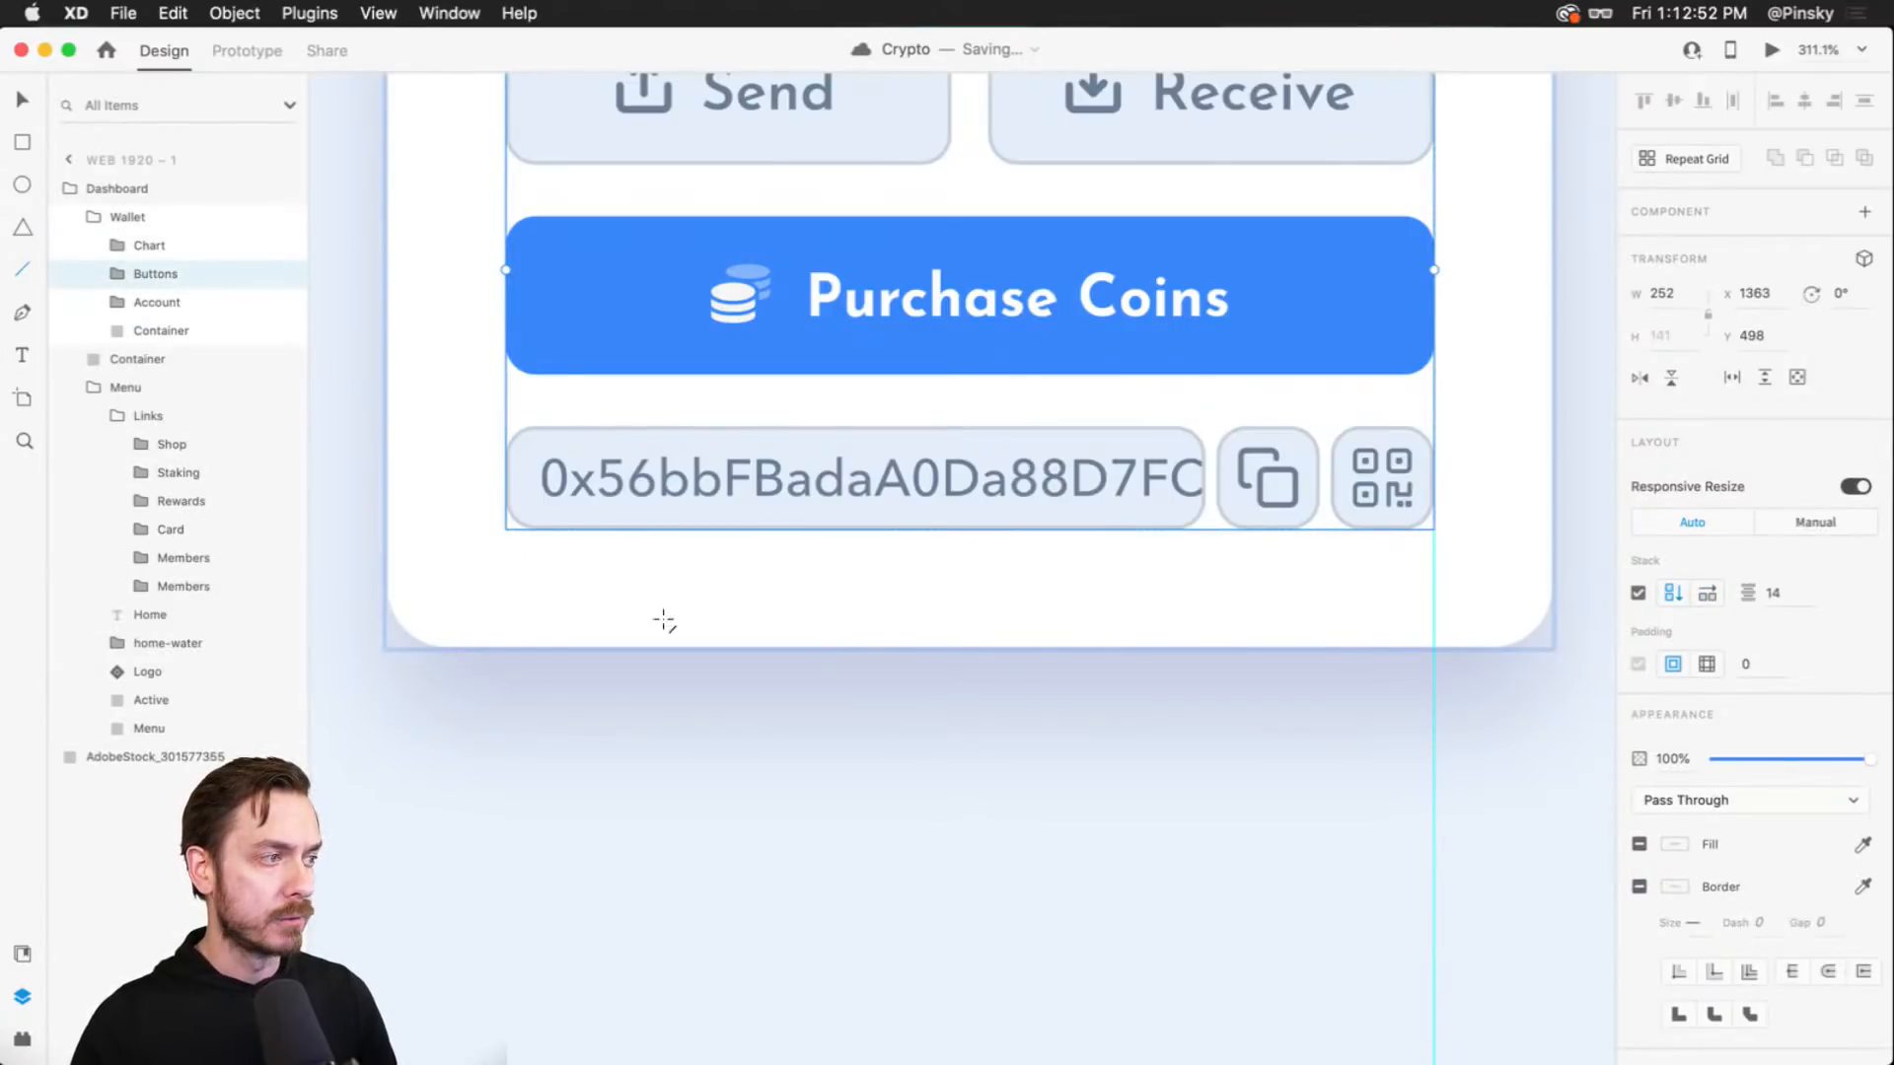
drag(505, 588, 1434, 587)
key(v)
drag(1319, 587, 1036, 625)
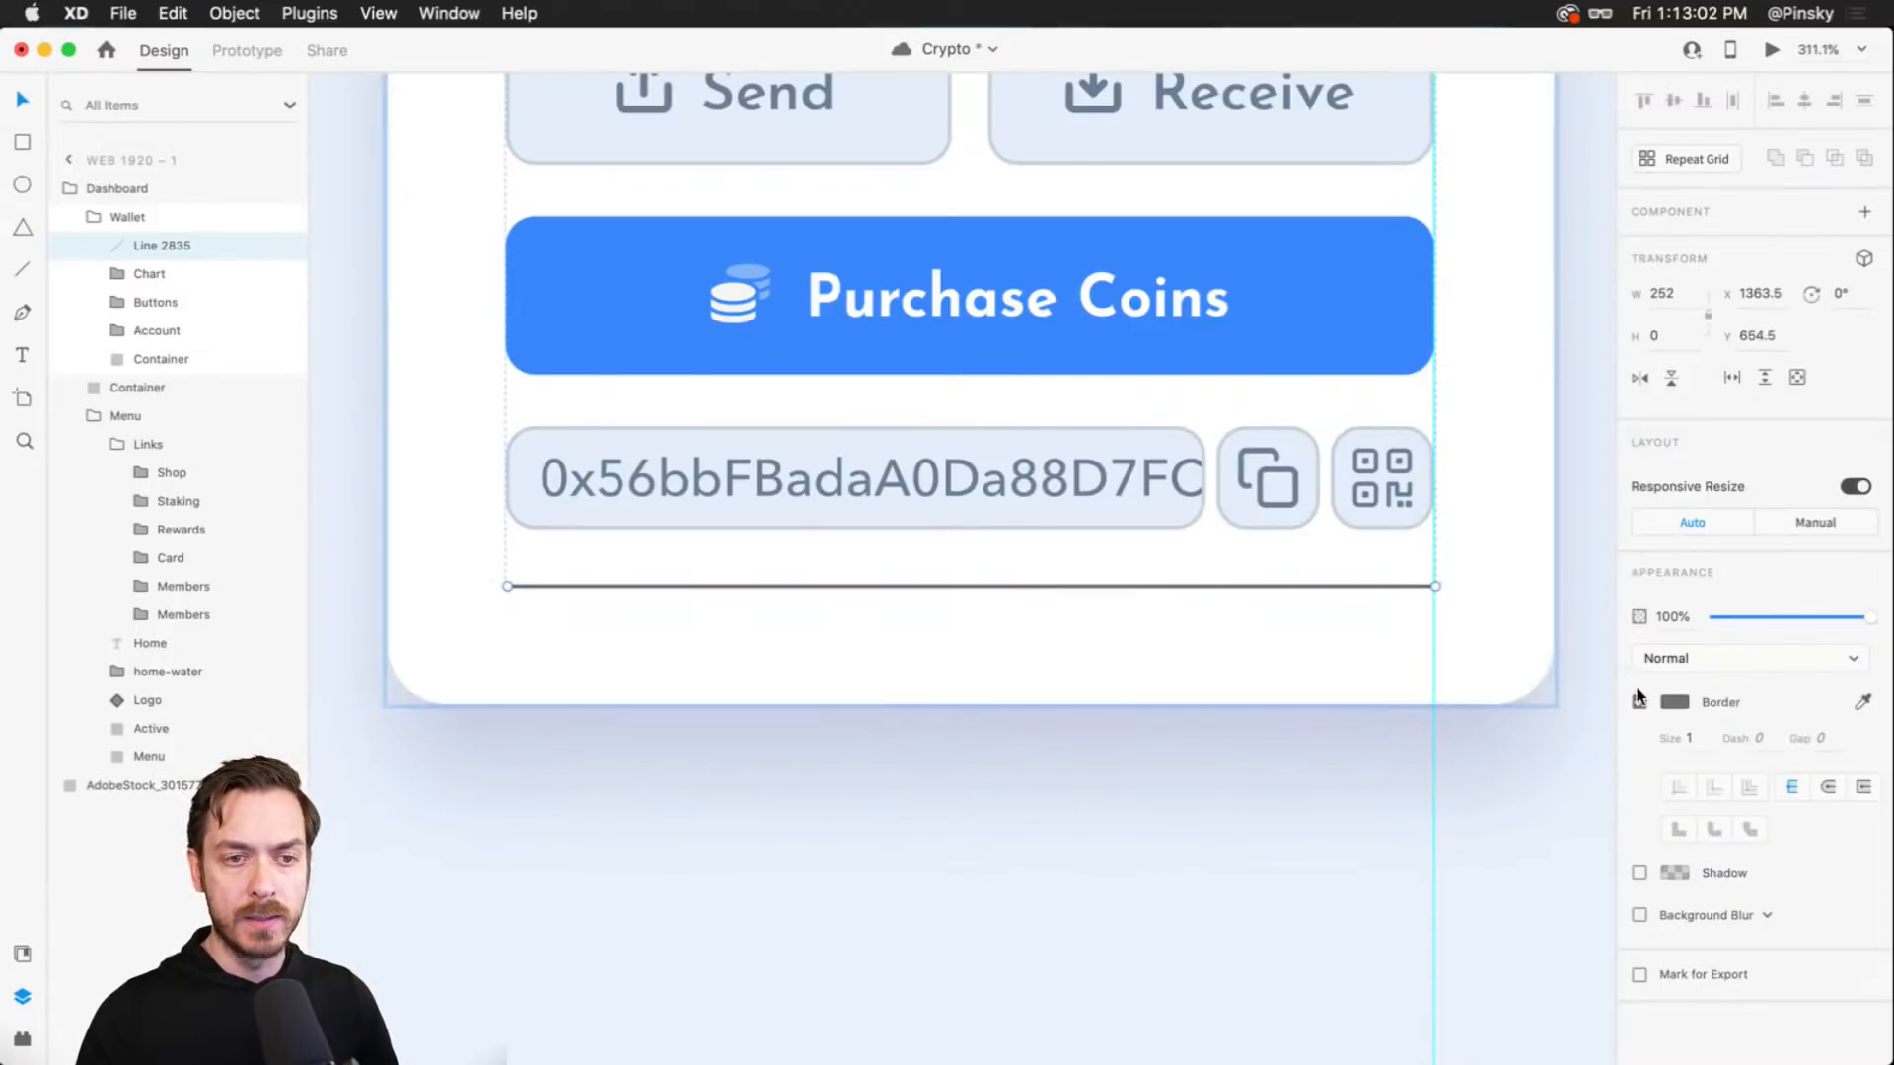
- Set the divider line's border color to light gray #D9D9D9
click(1672, 704)
drag(1436, 637, 1374, 597)
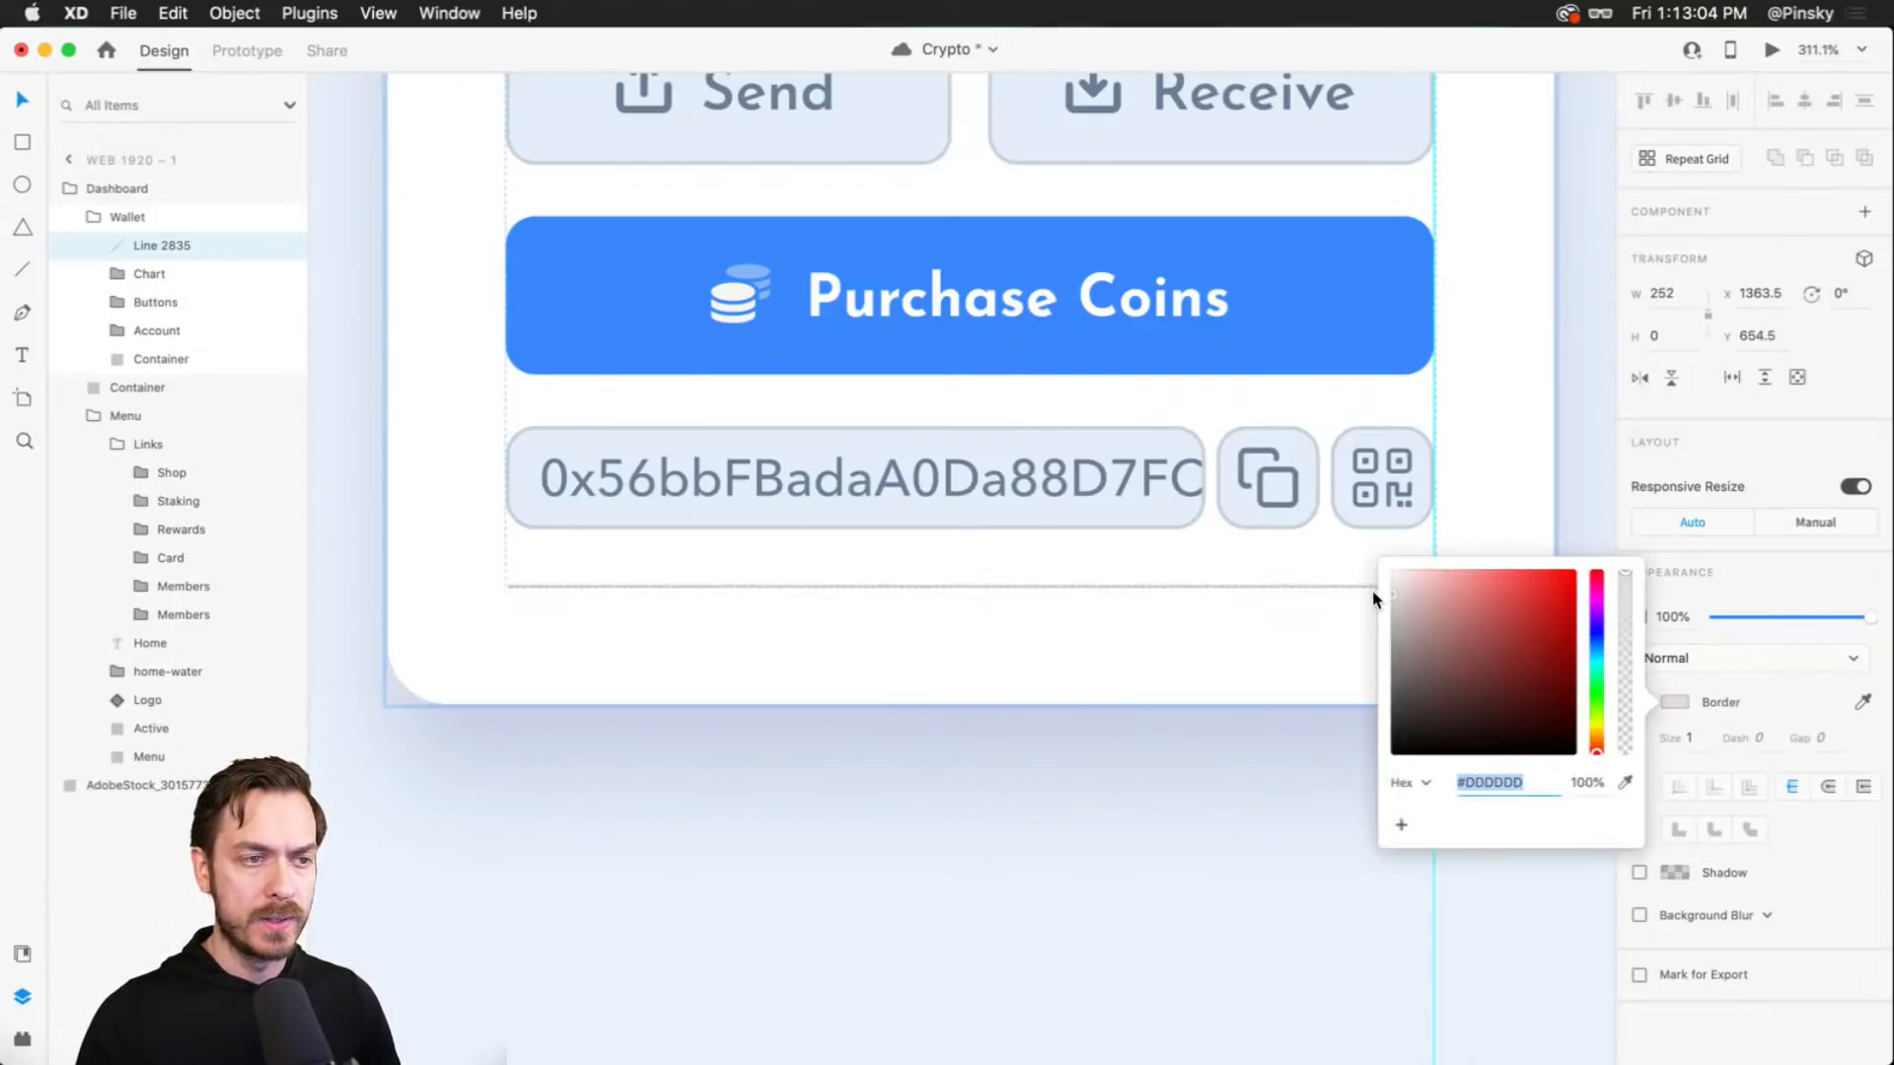
key(super+Return)
key(Escape)
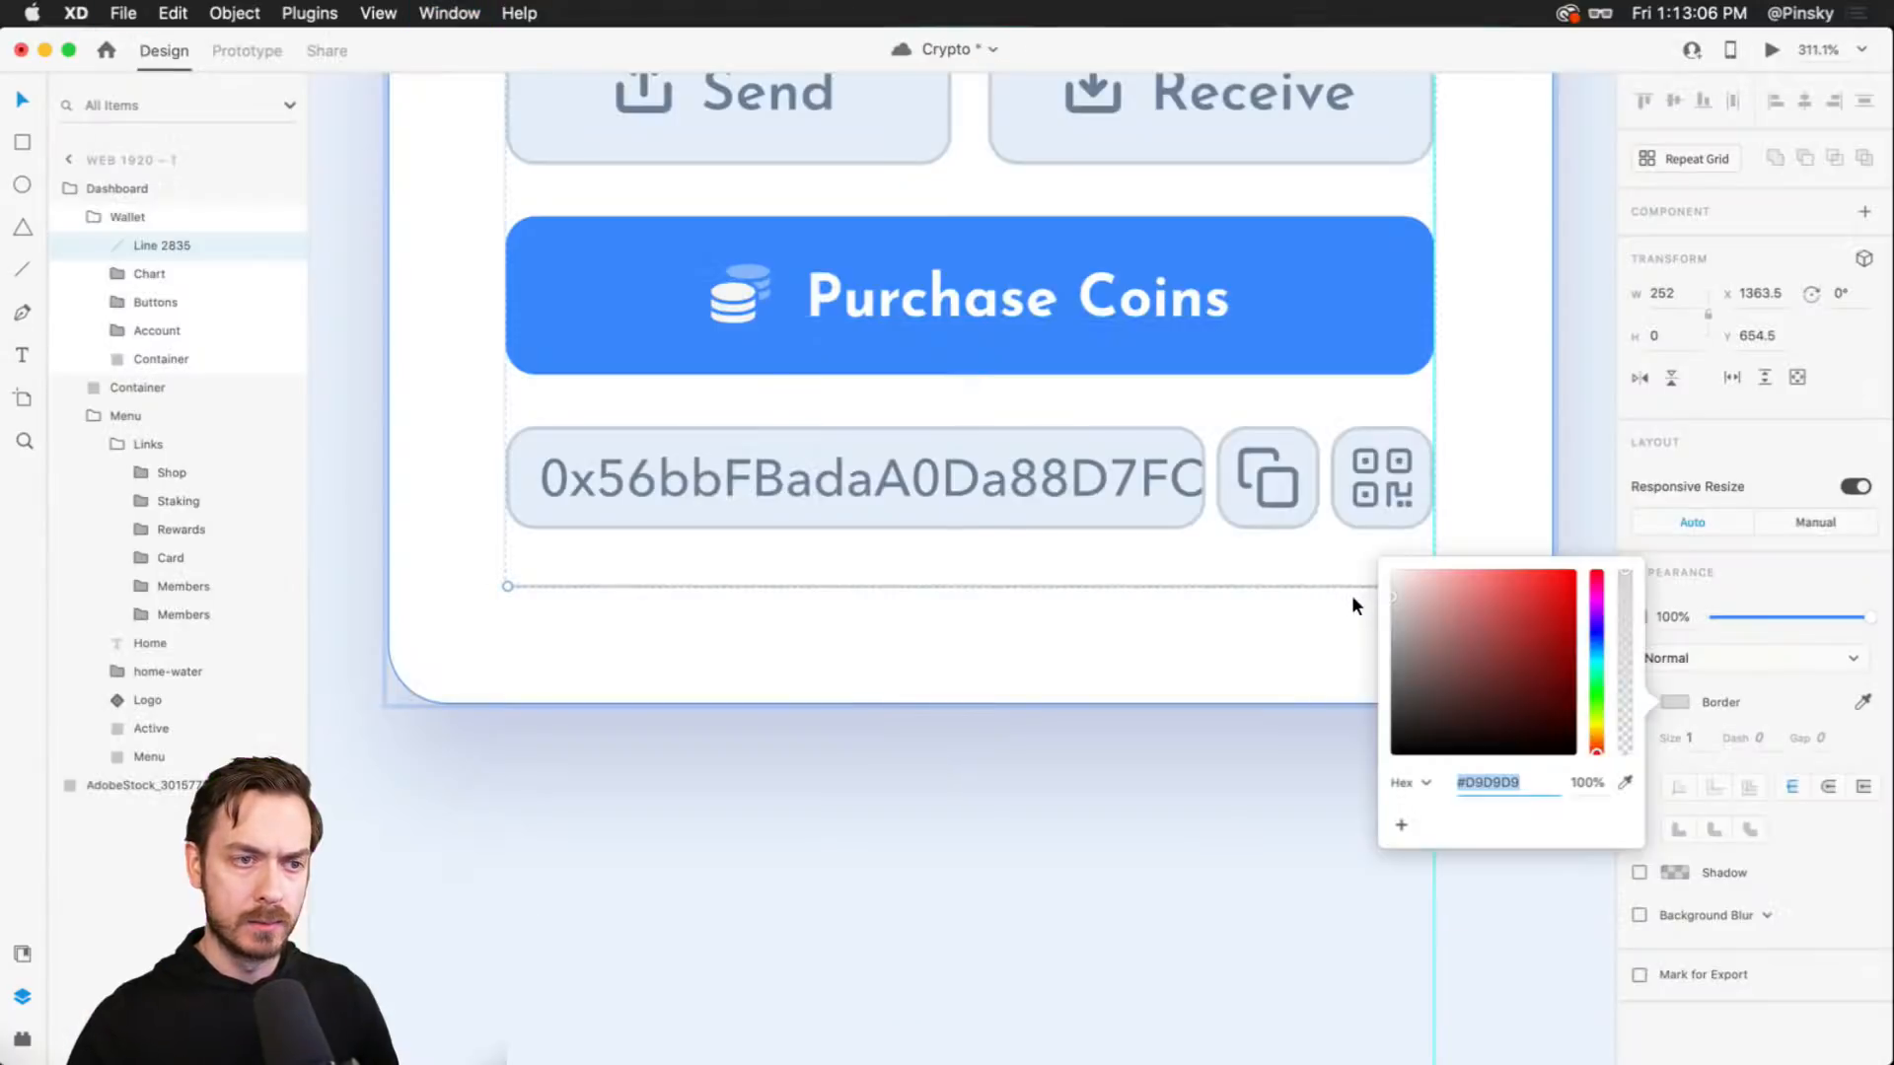
key(Escape)
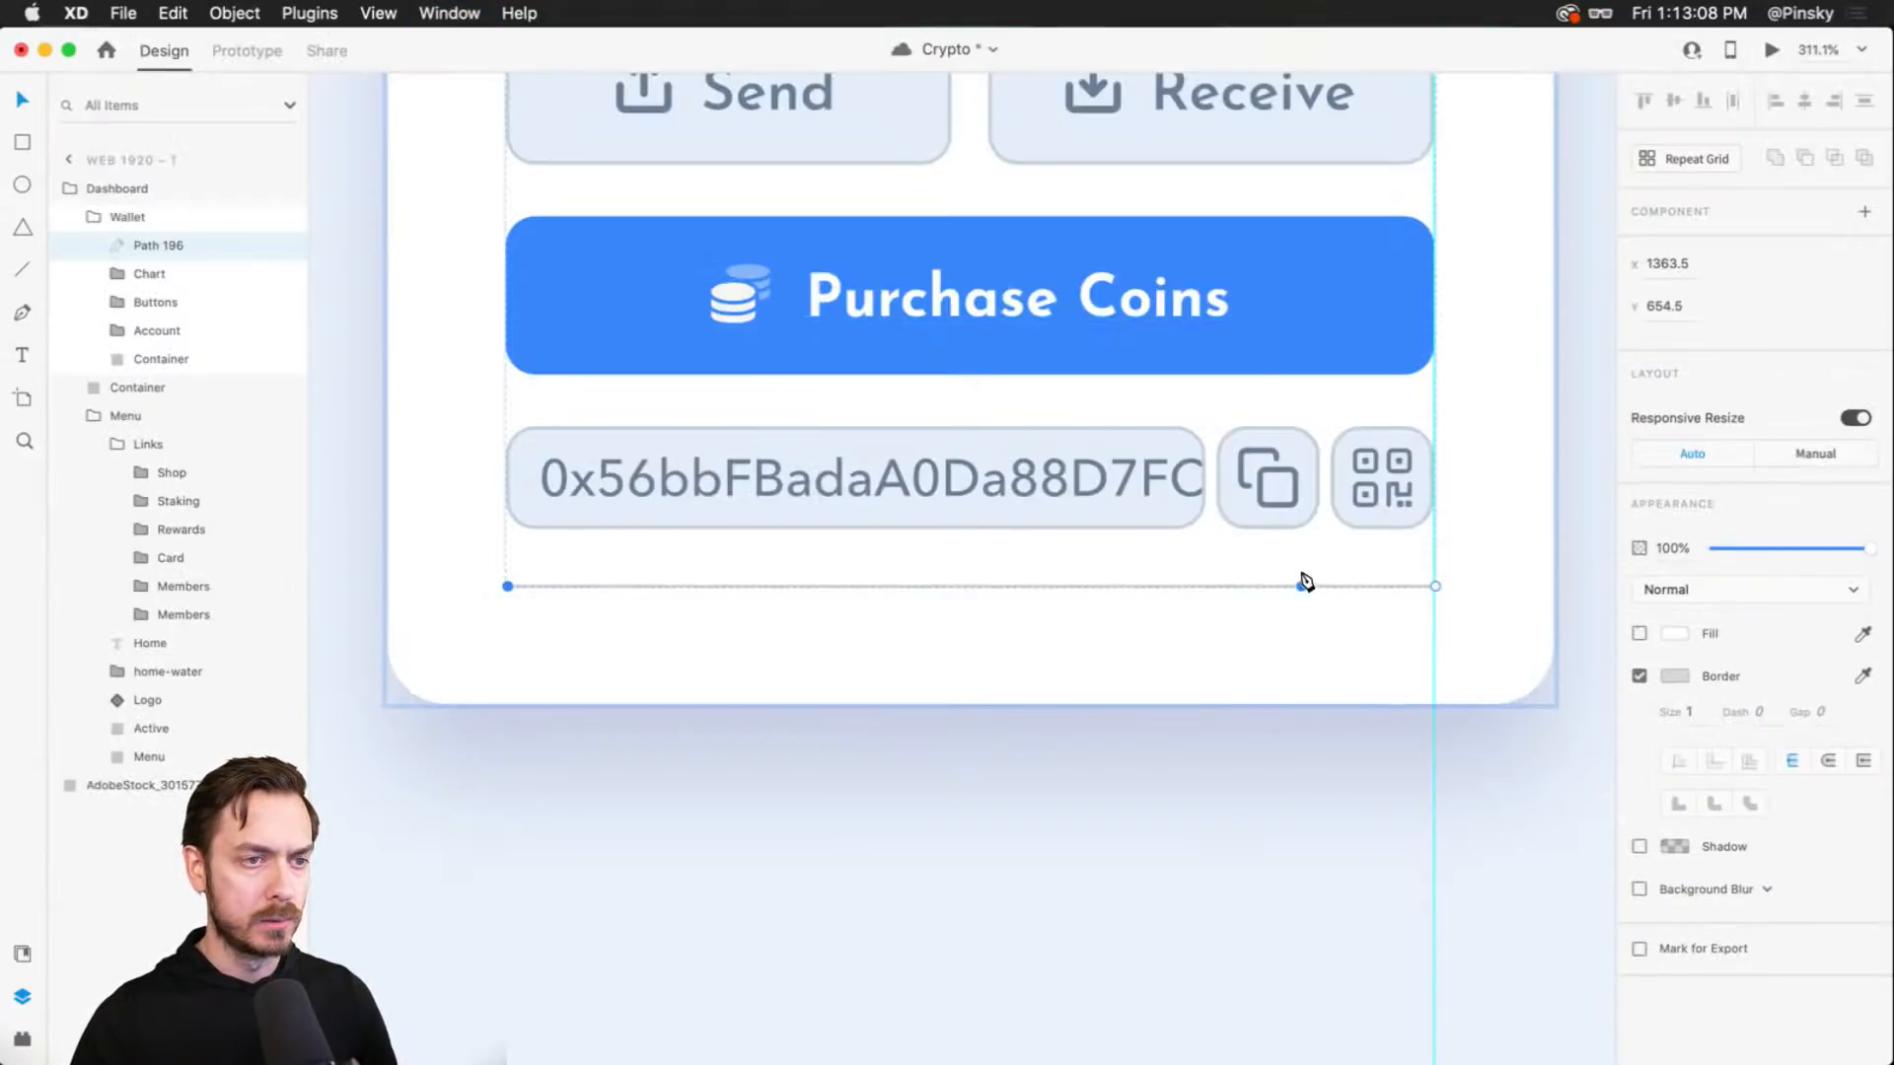
- Preview the dashboard and lower the divider line to Y 663.5
key(super+Return)
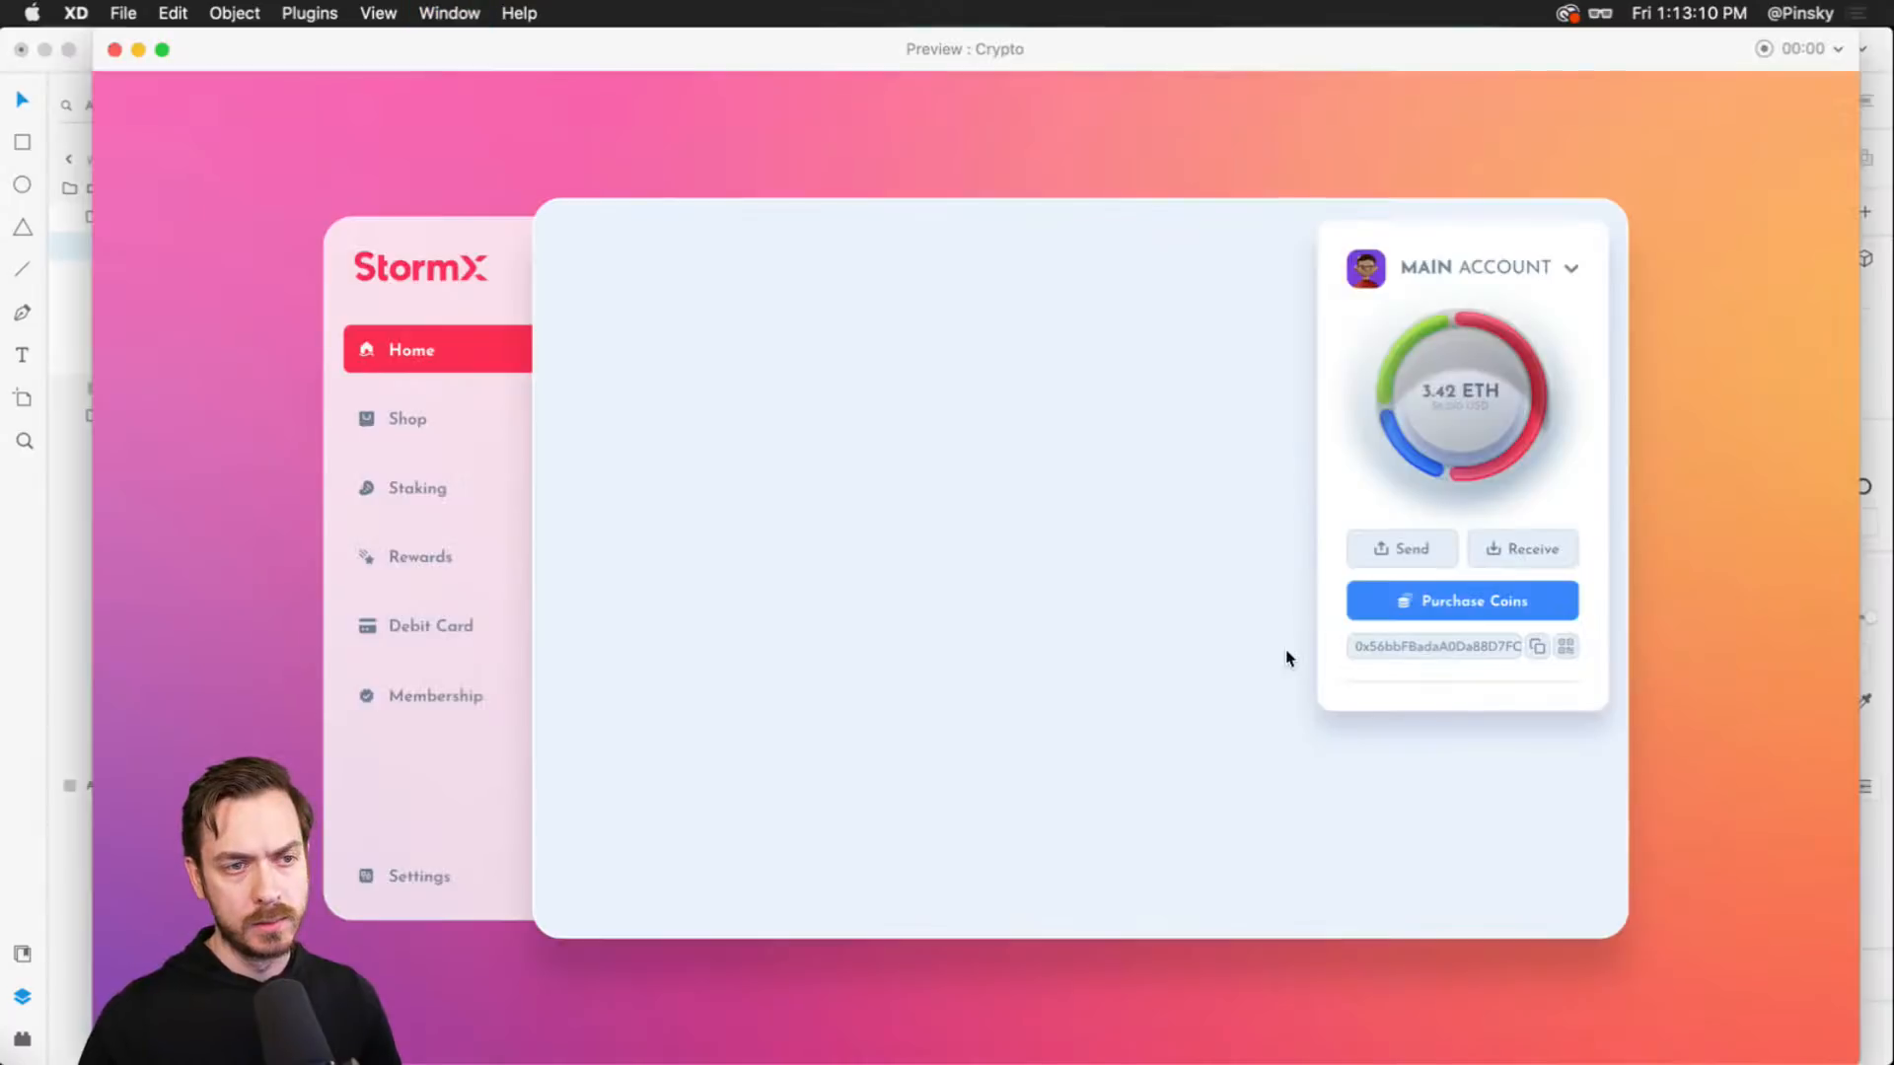
key(Escape)
click(1674, 701)
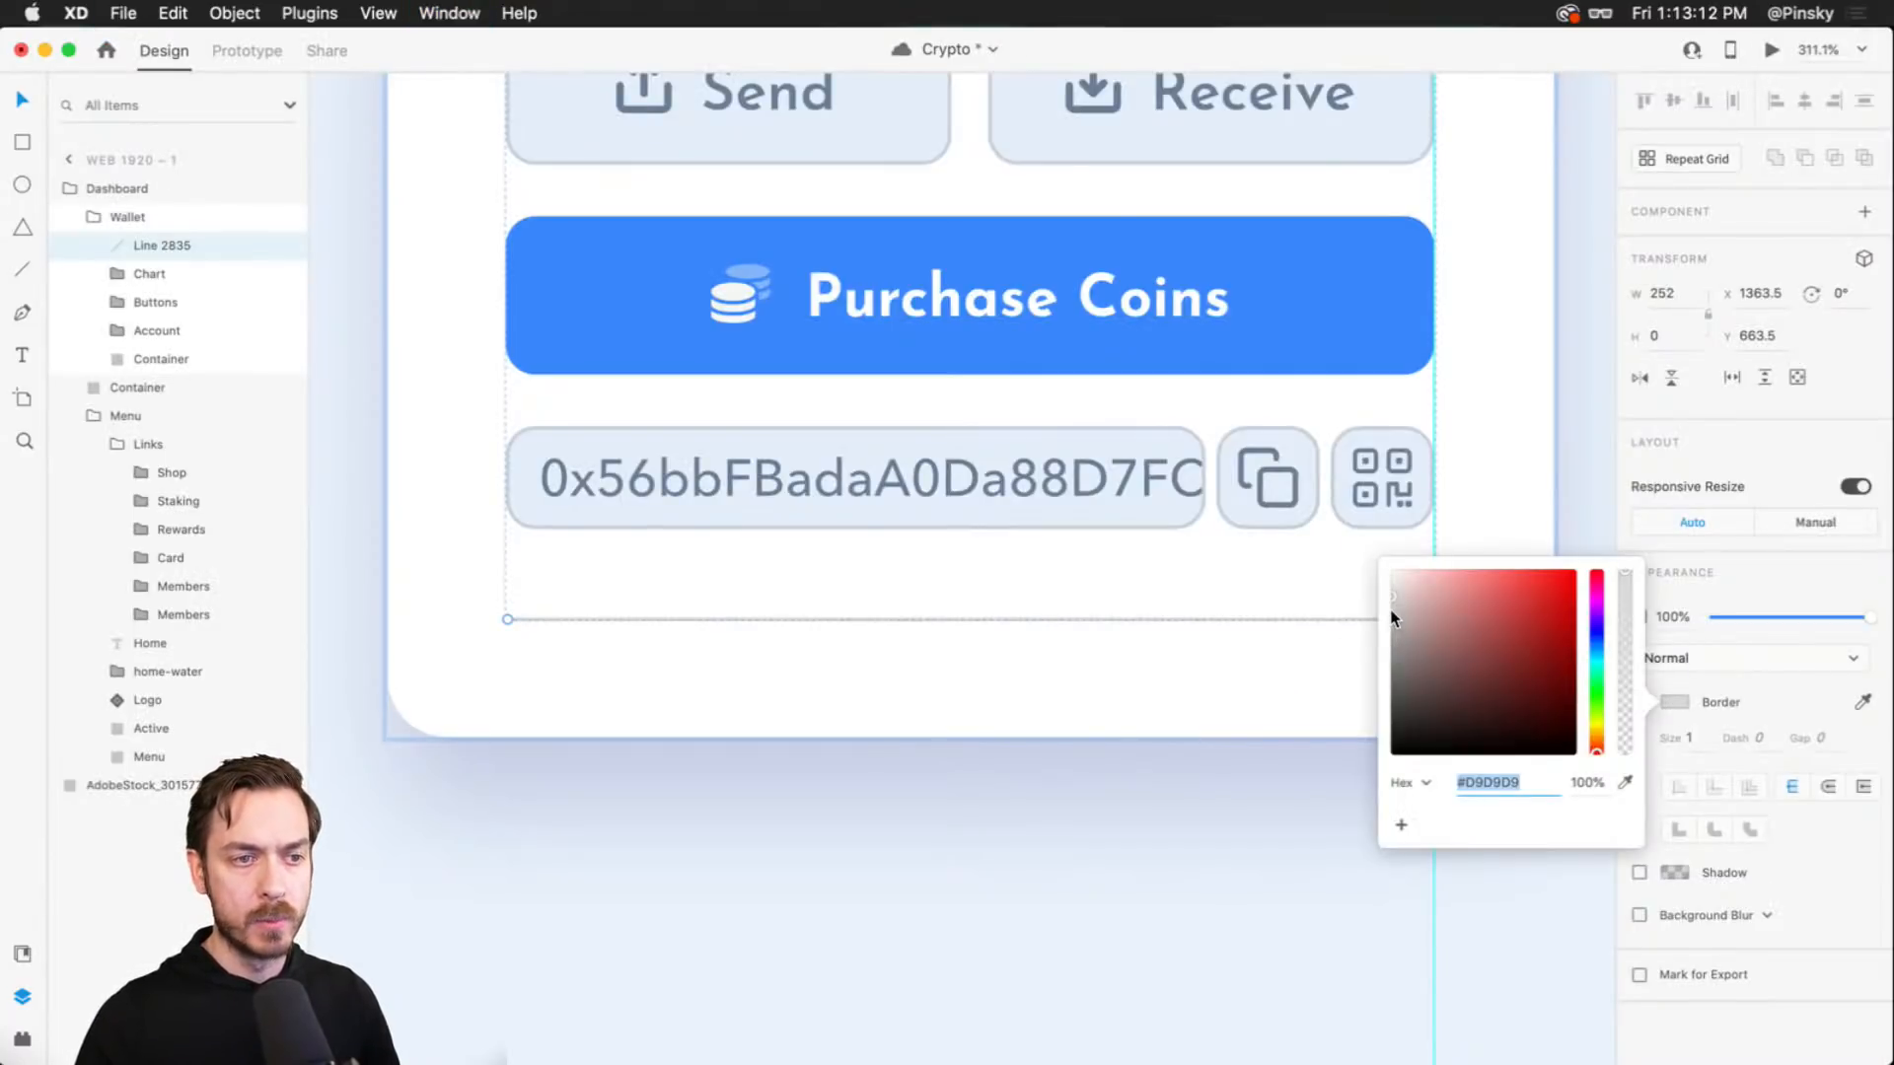
key(Escape)
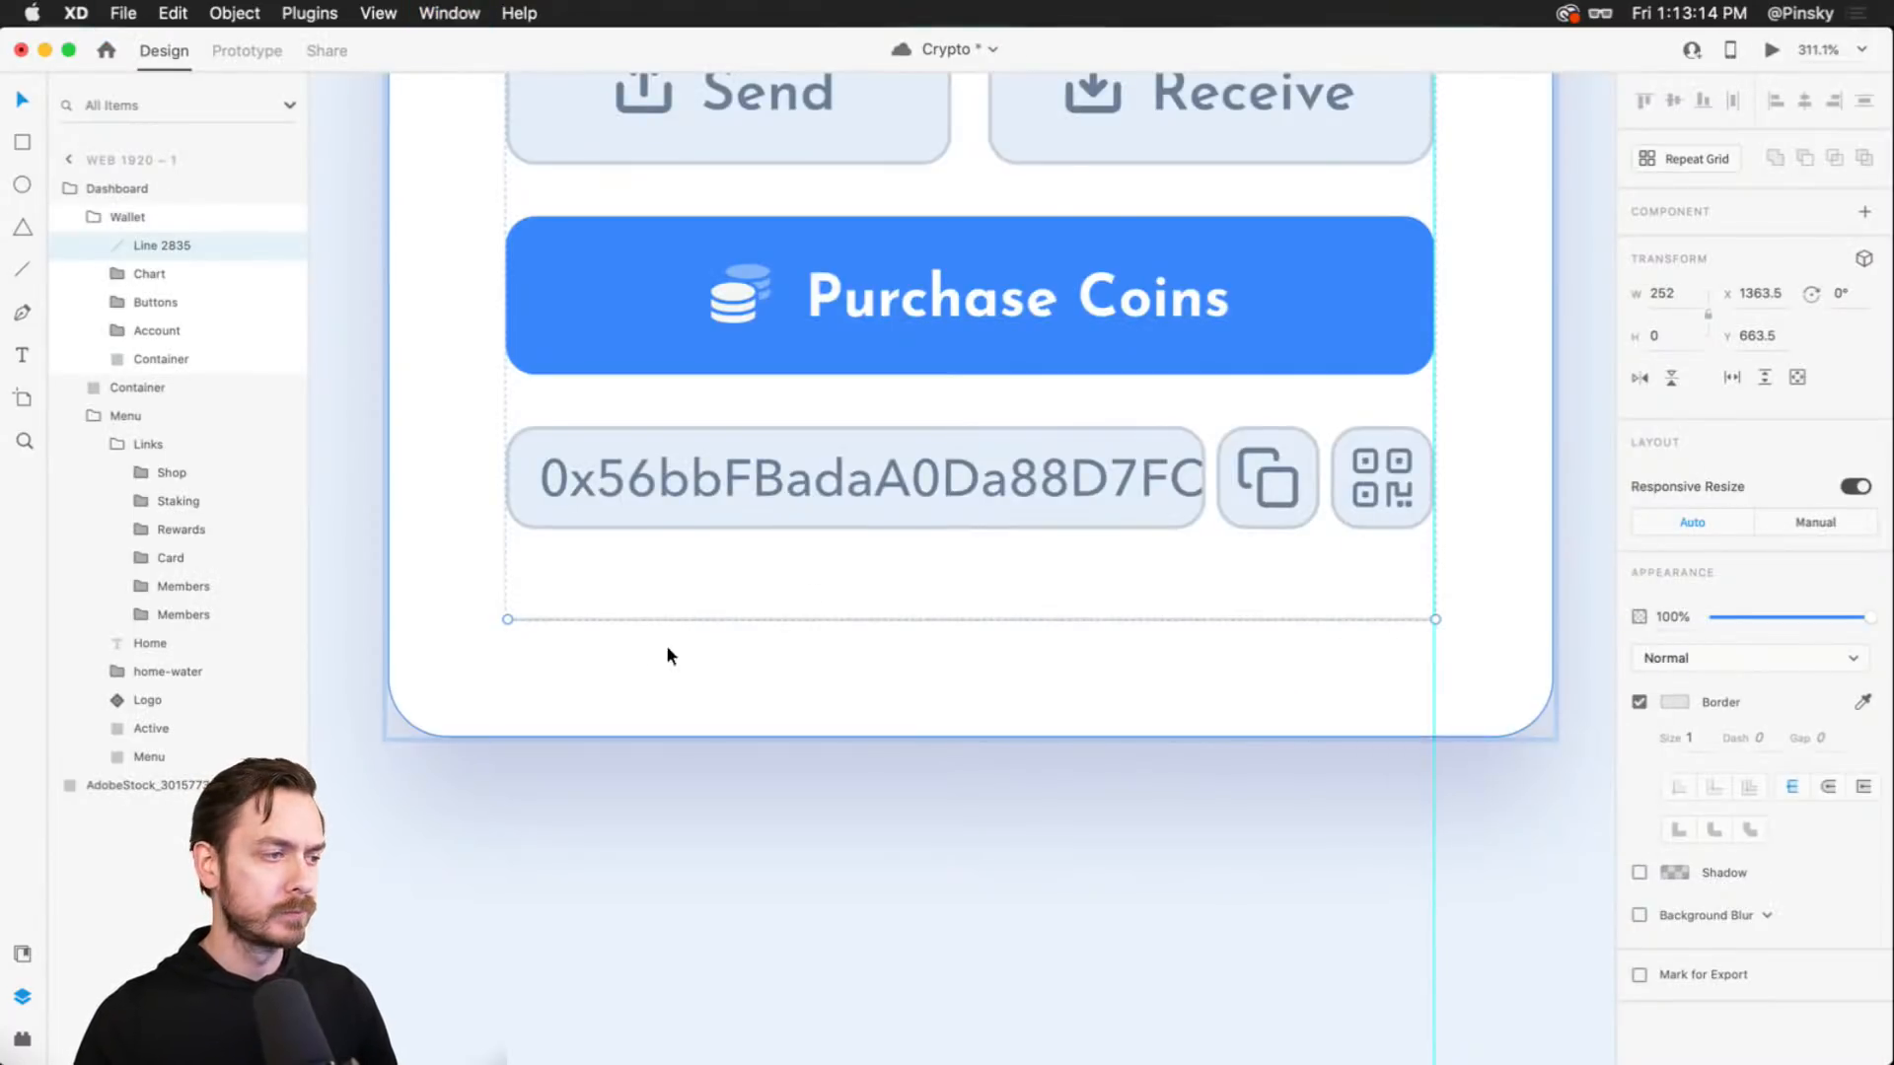
- Add the text "Wallet Transactions" beneath the divider line, aligned with the line's left end
scroll(592, 631, down, 1)
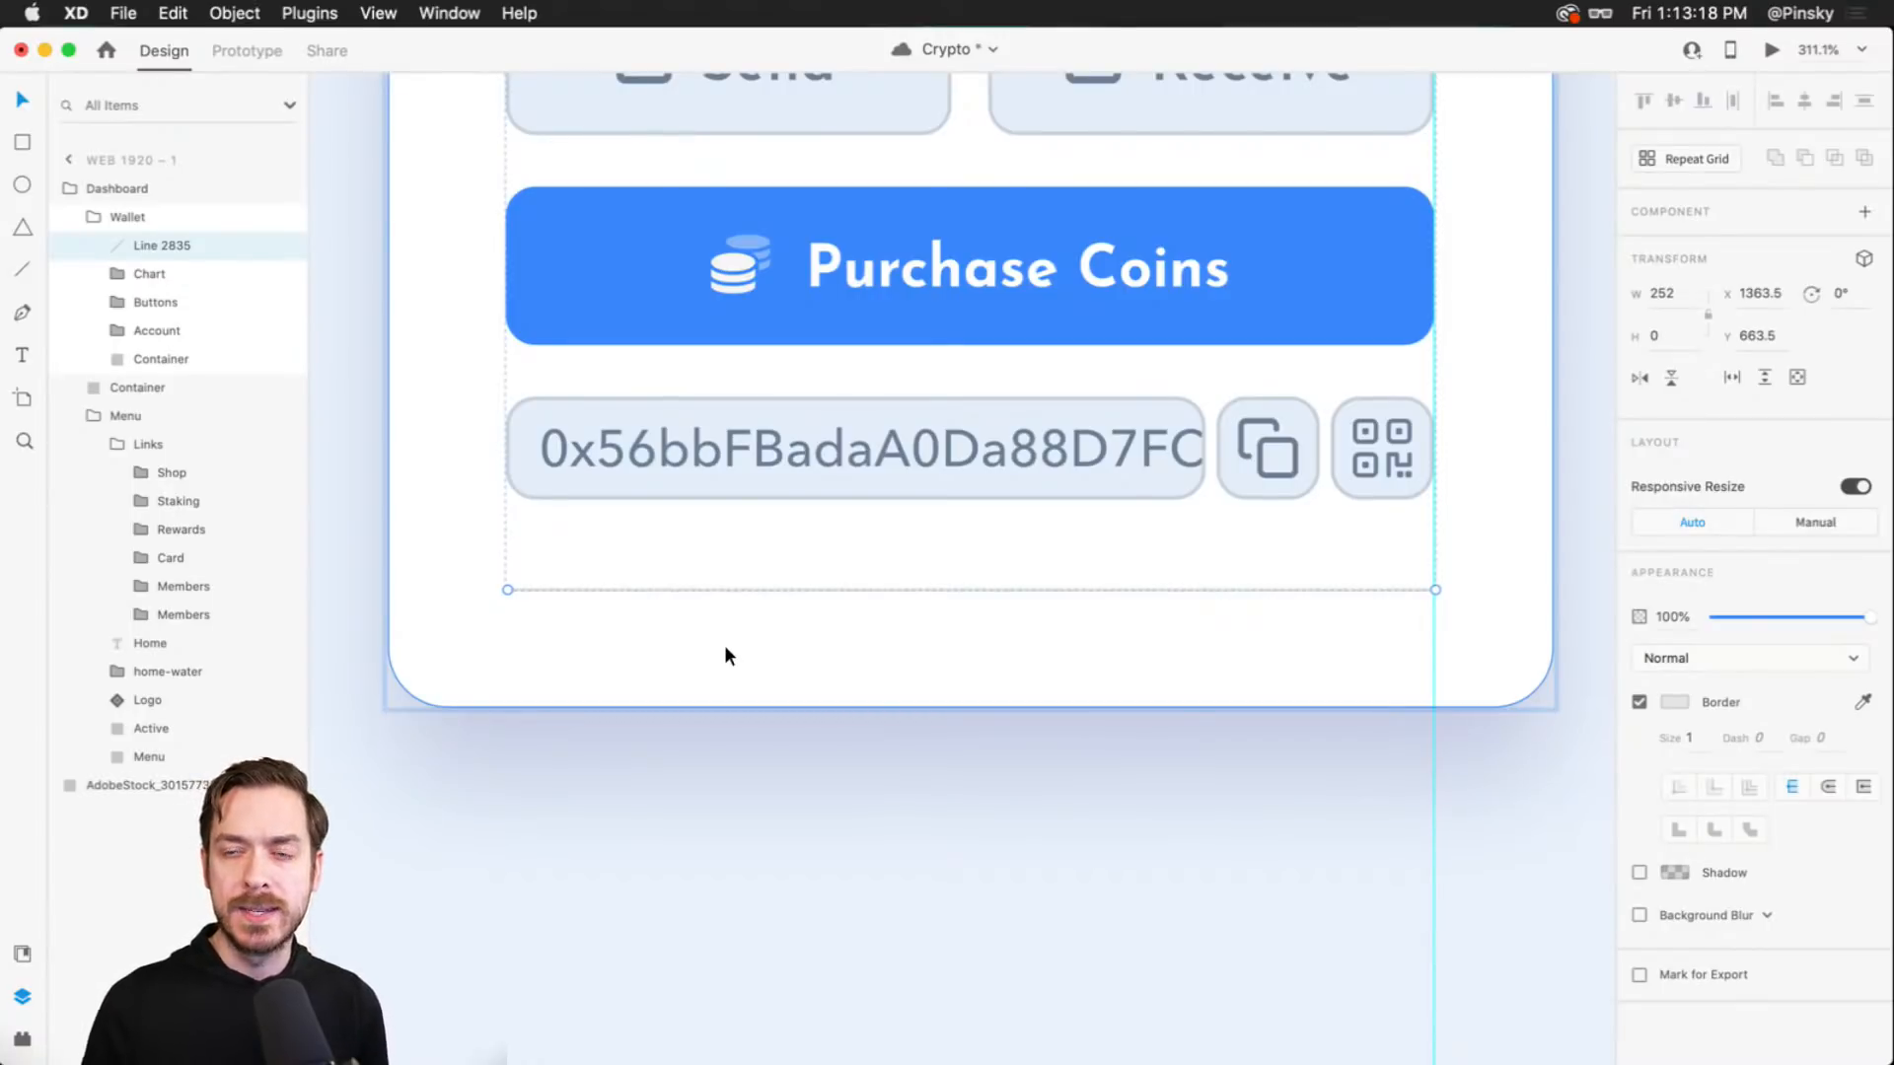
key(t)
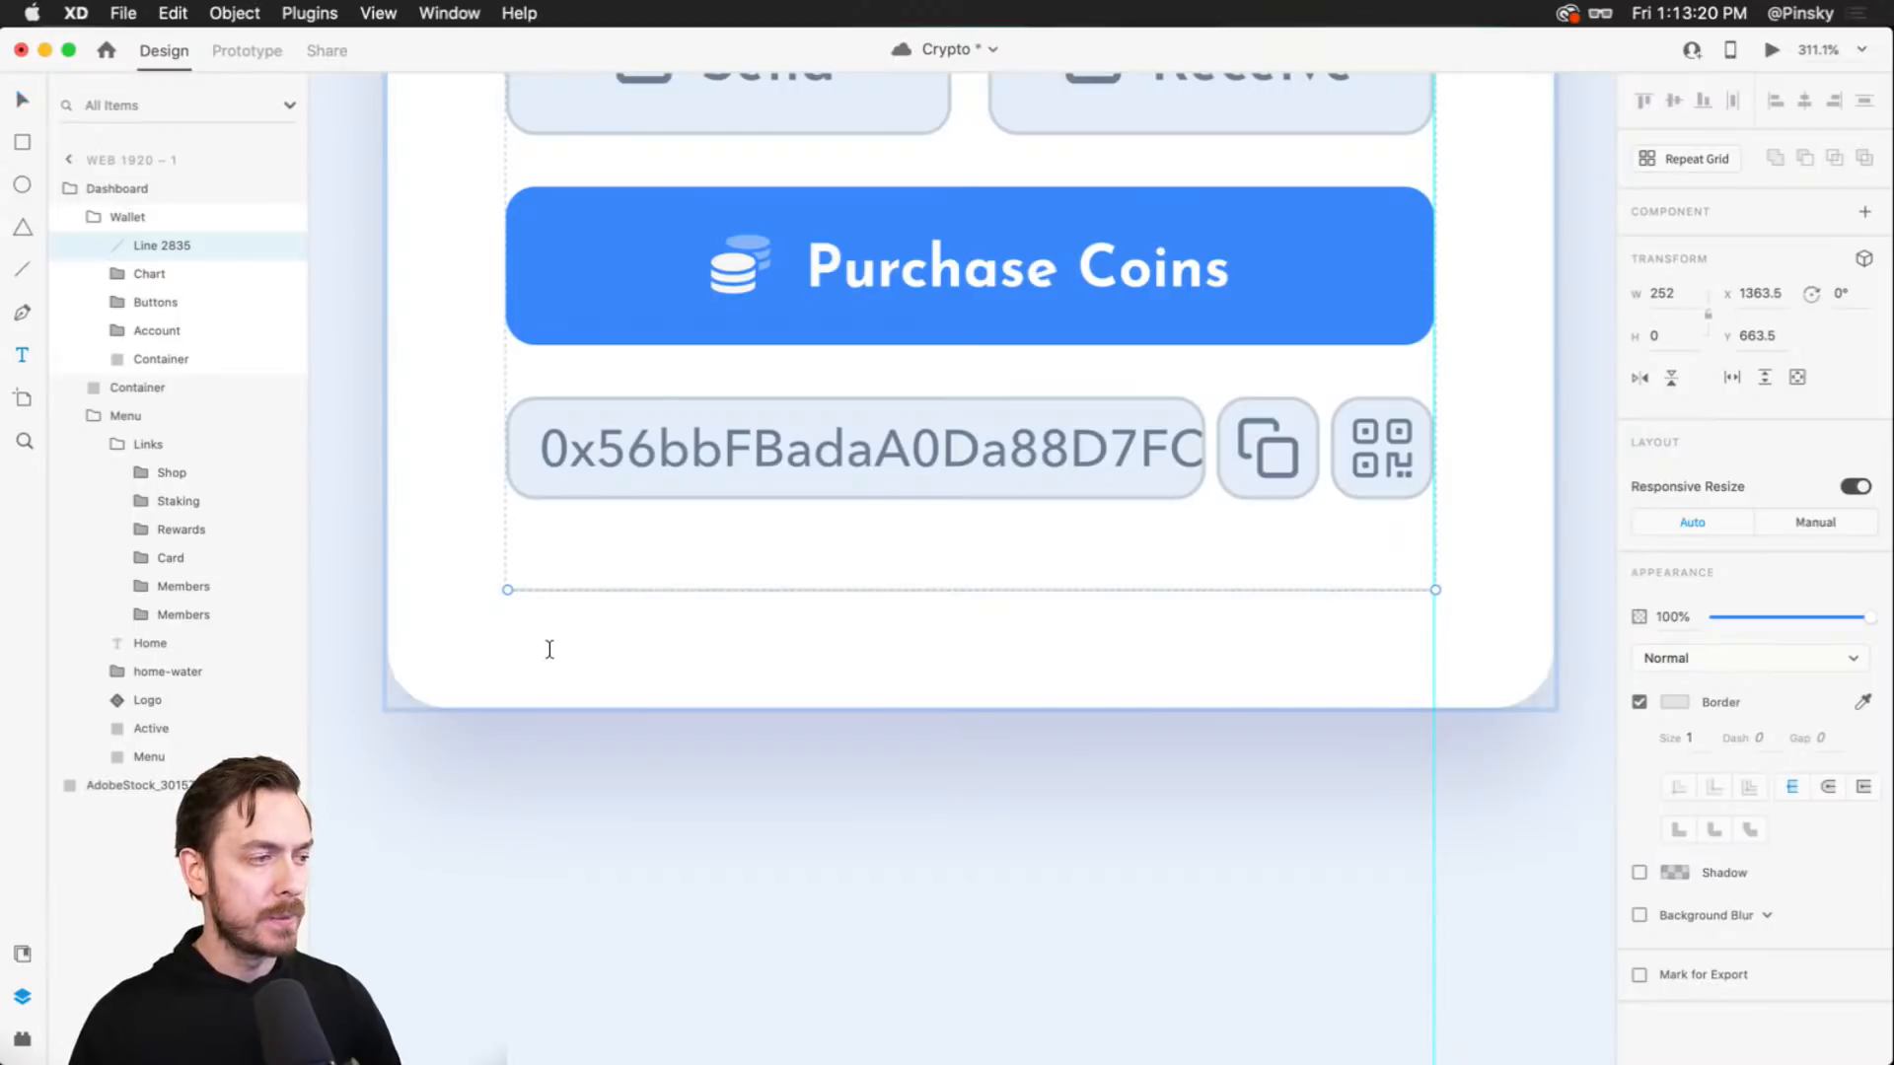
click(507, 652)
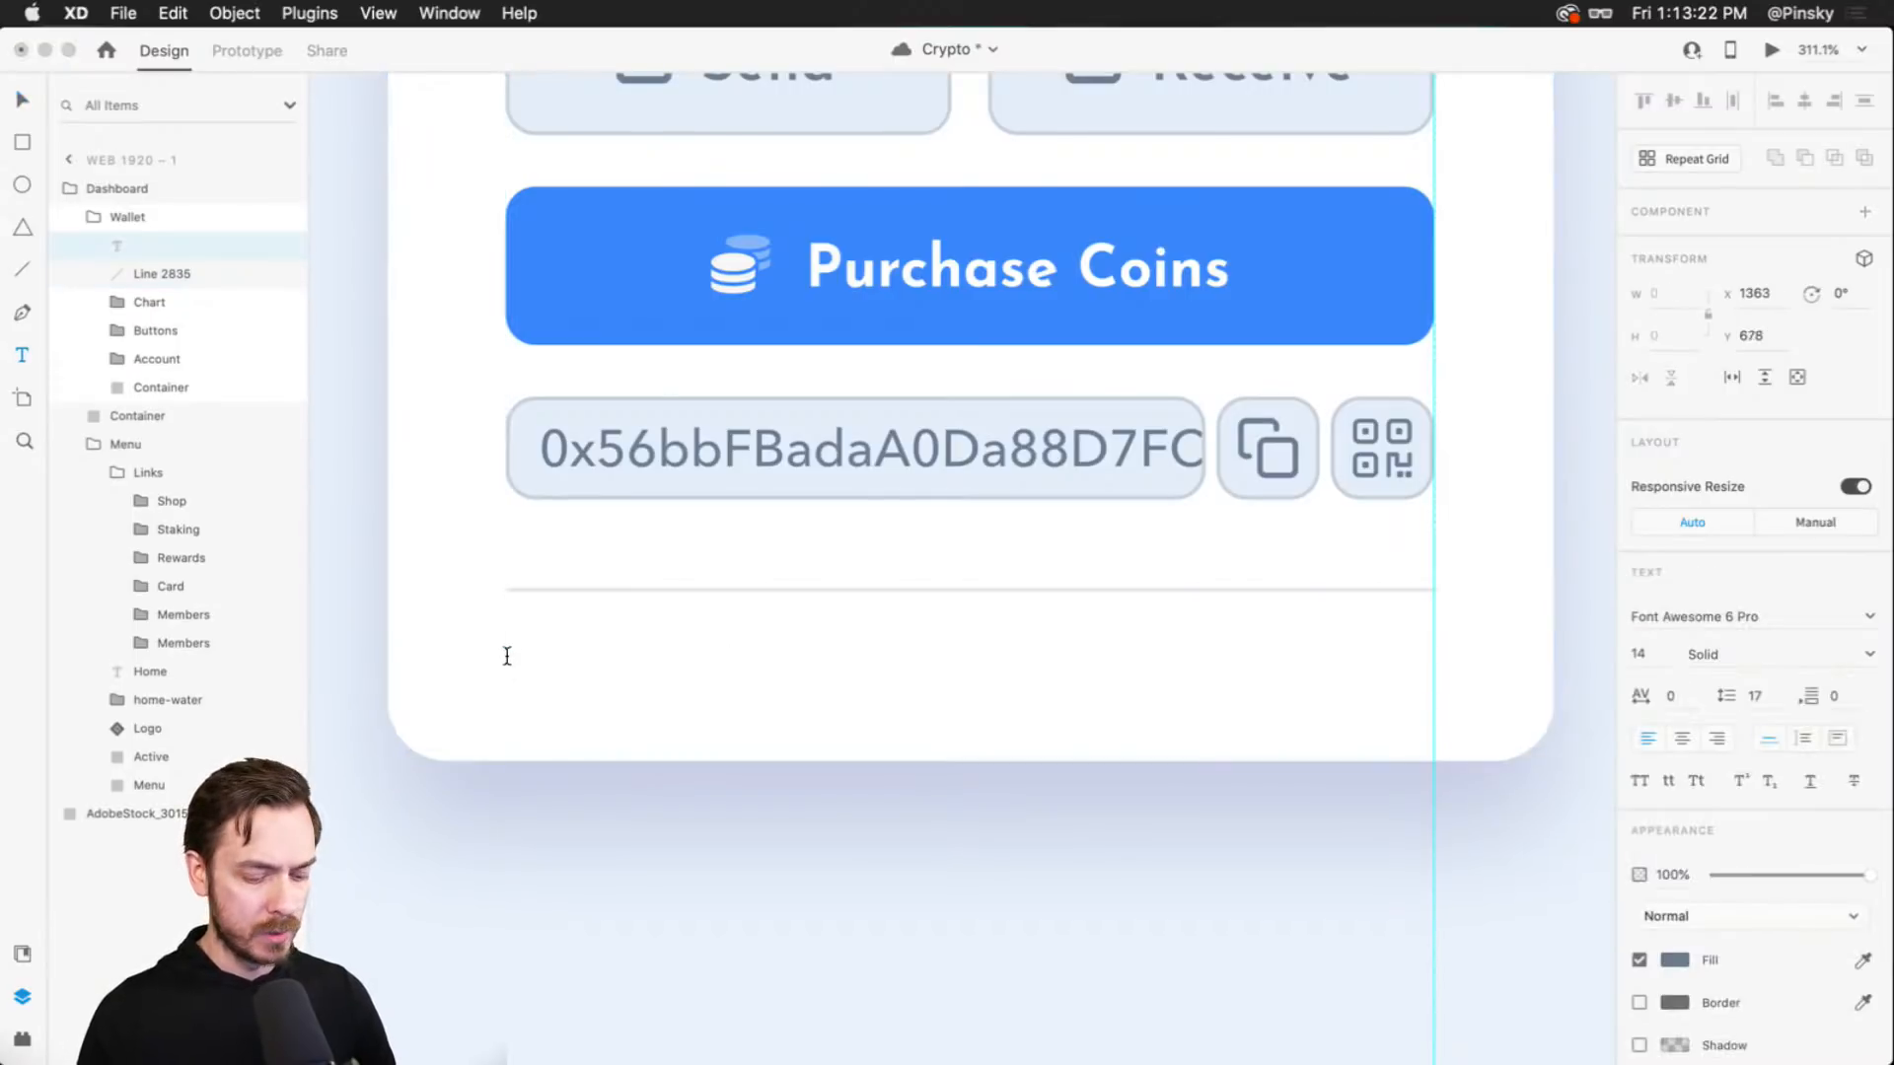
text(wallet)
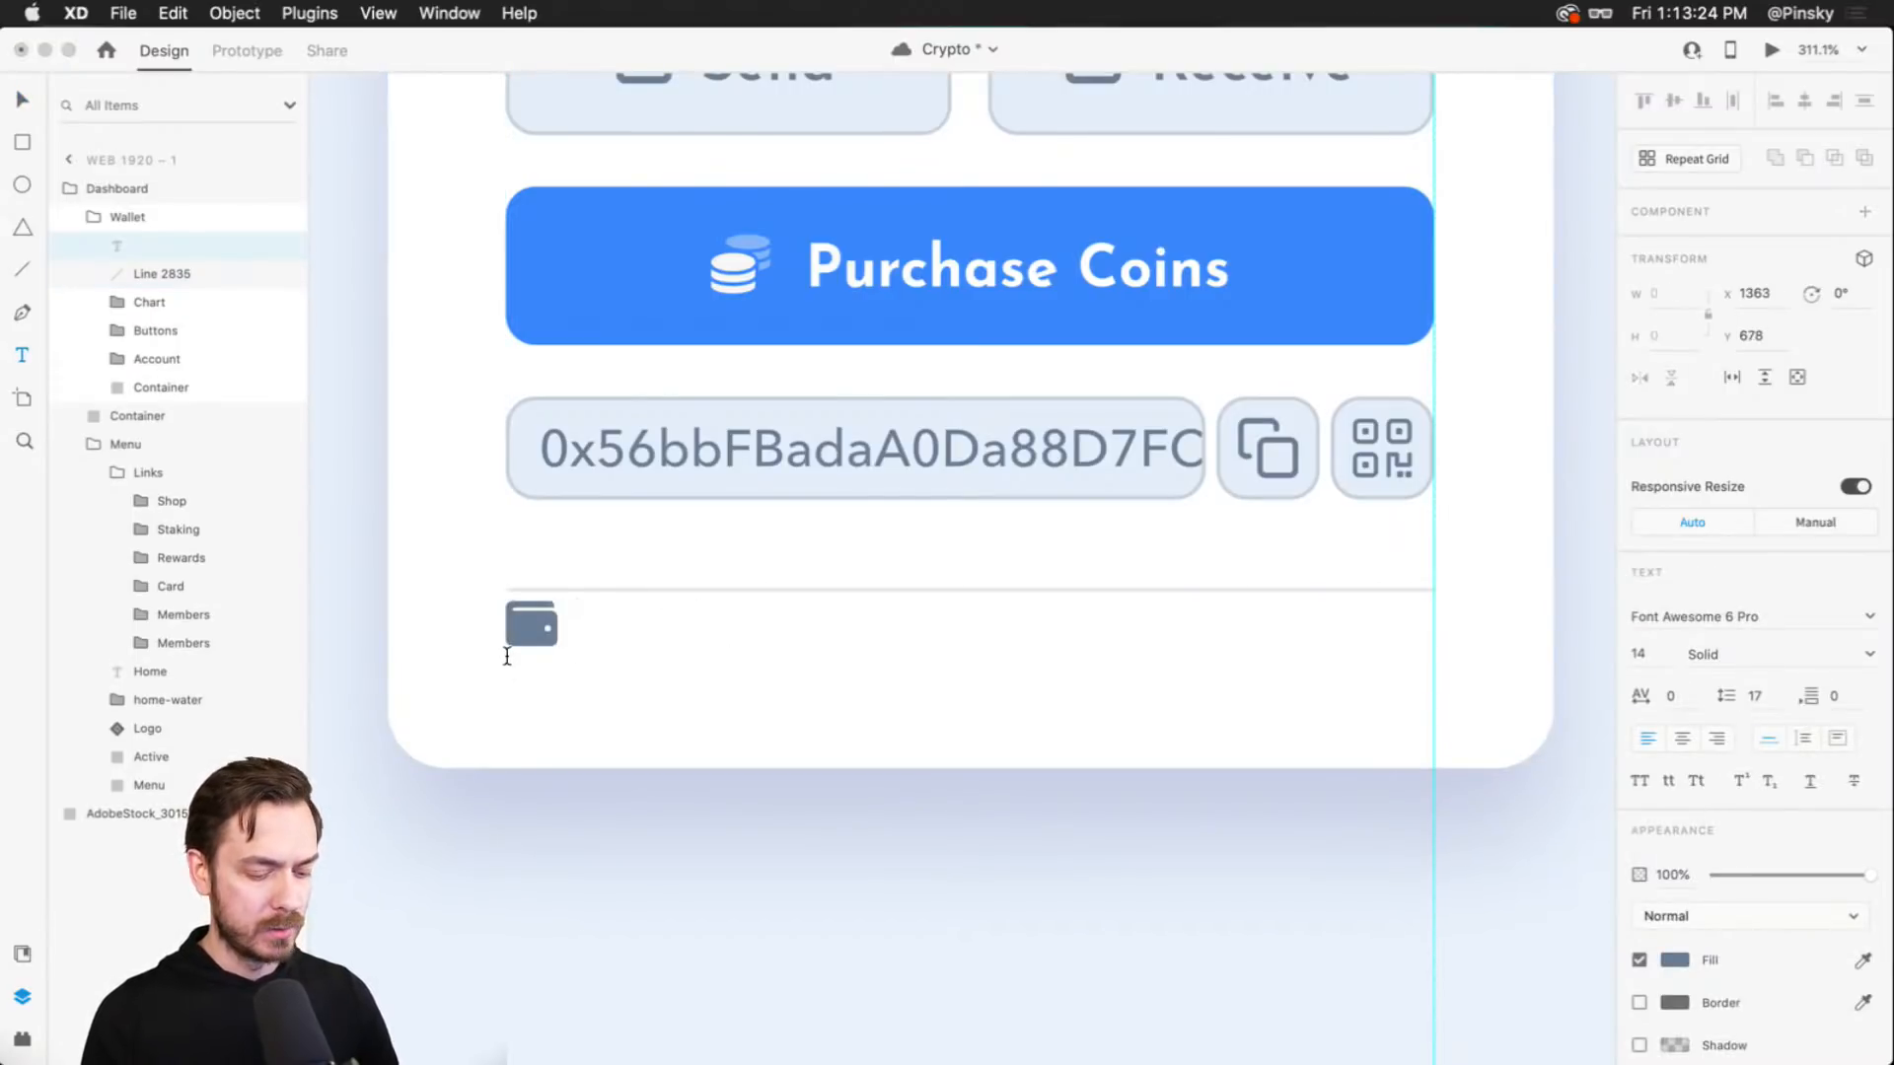
text( Trans)
key(BackSpace)
text(nsa)
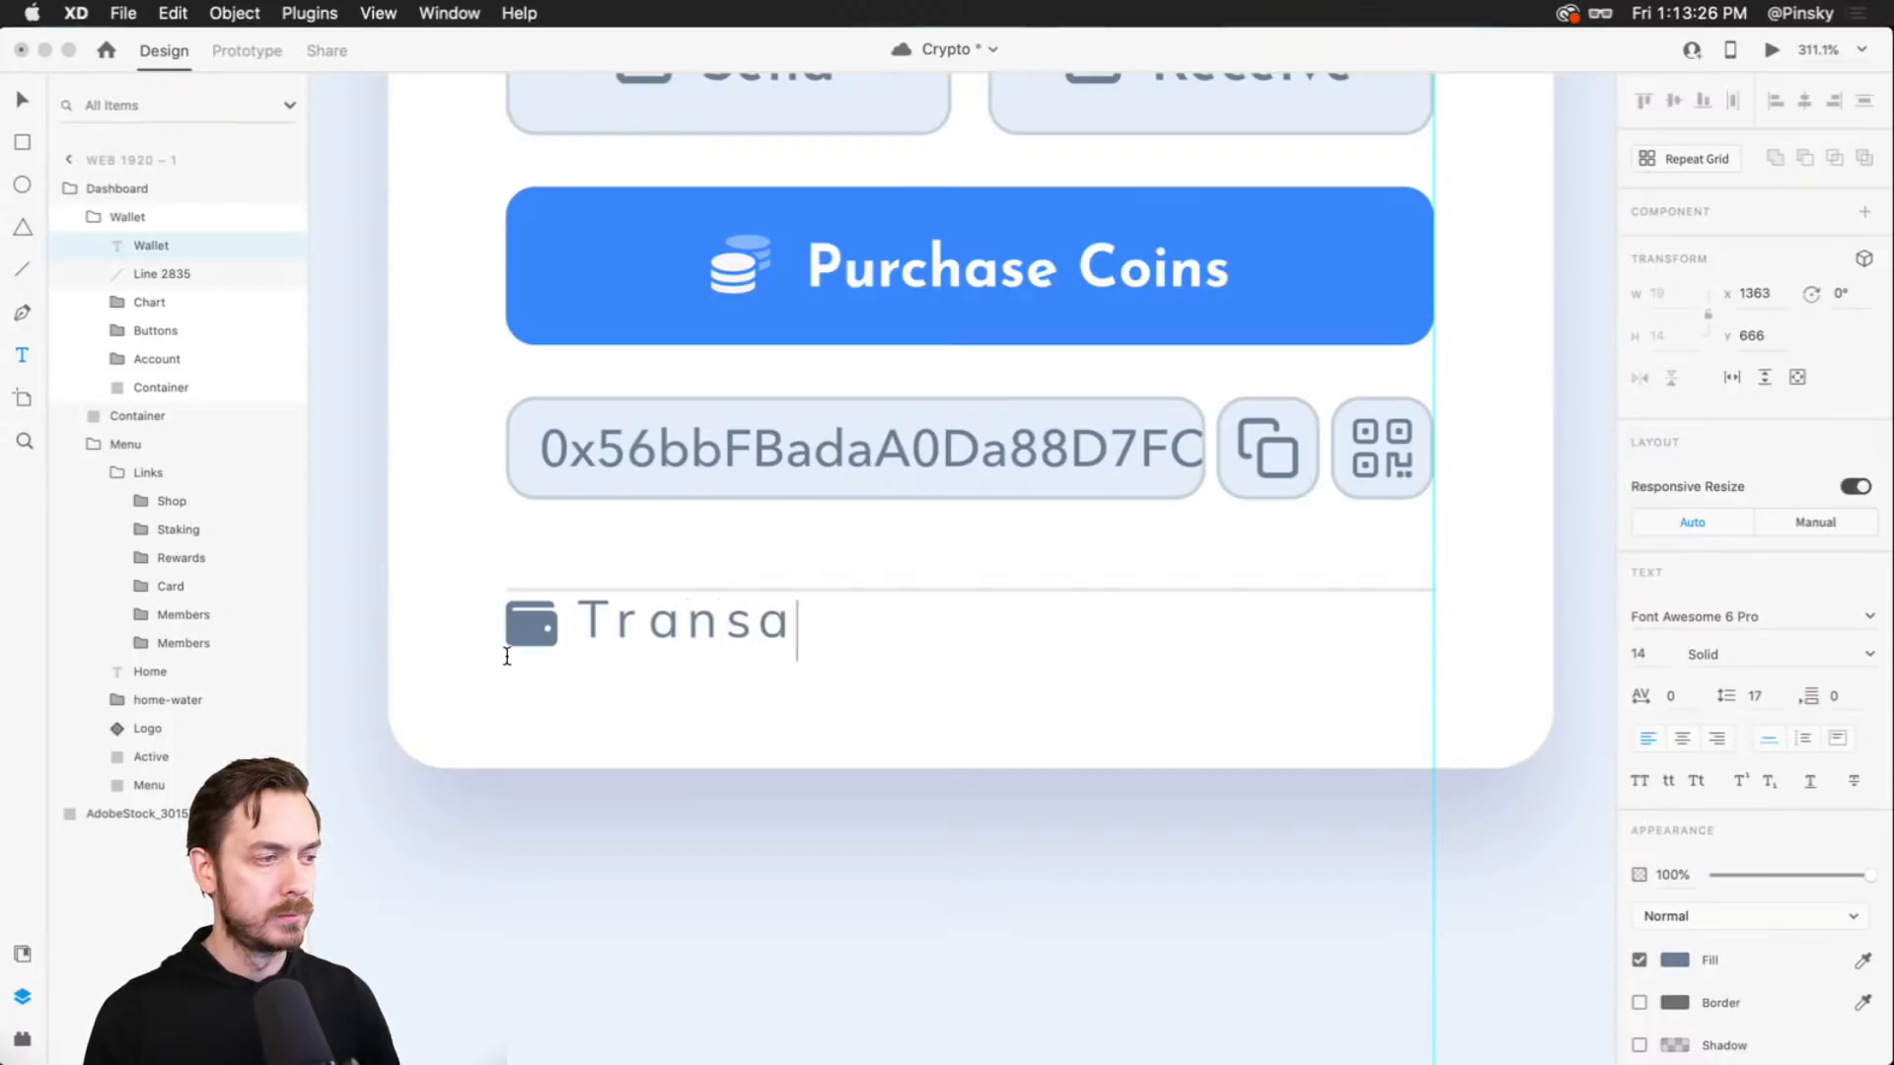
text(ctions)
key(Escape)
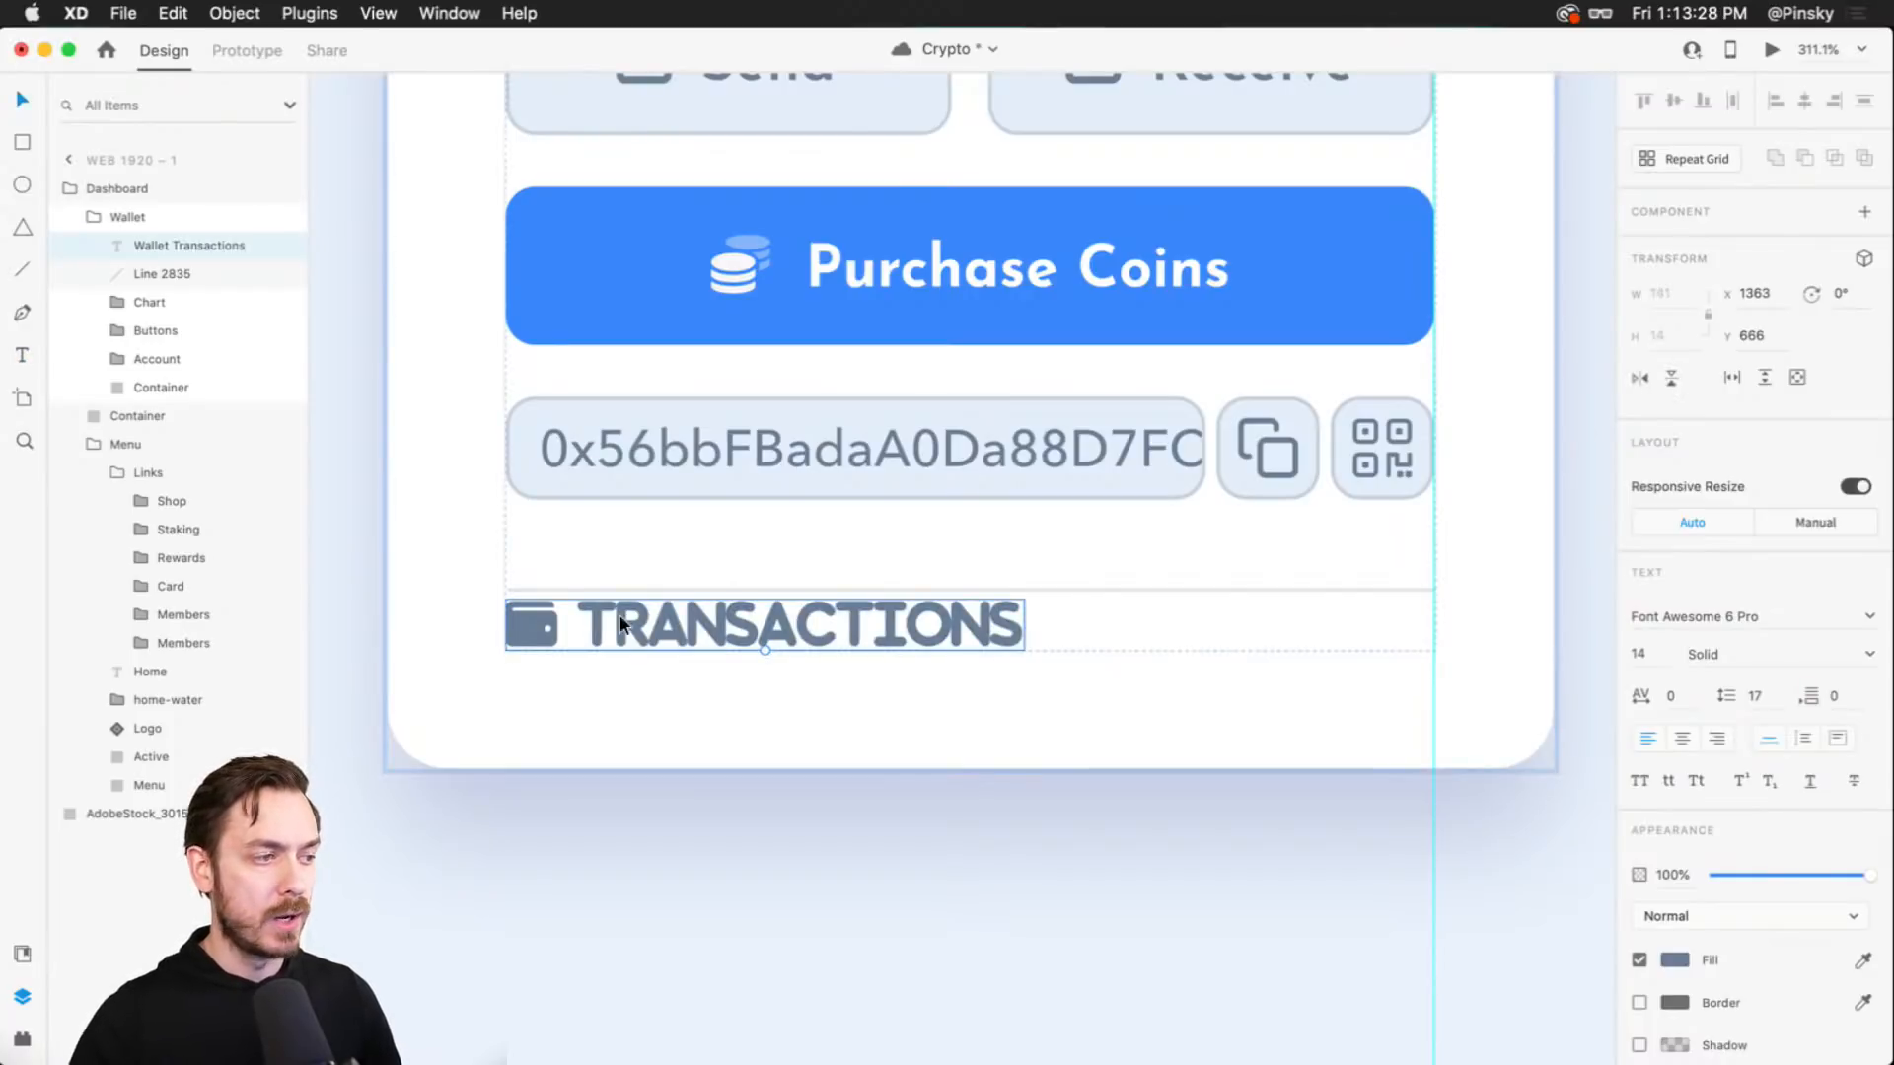
- Move the Wallet Transactions text further below the divider and set its font to Josefin Sans Bold
drag(679, 623, 673, 665)
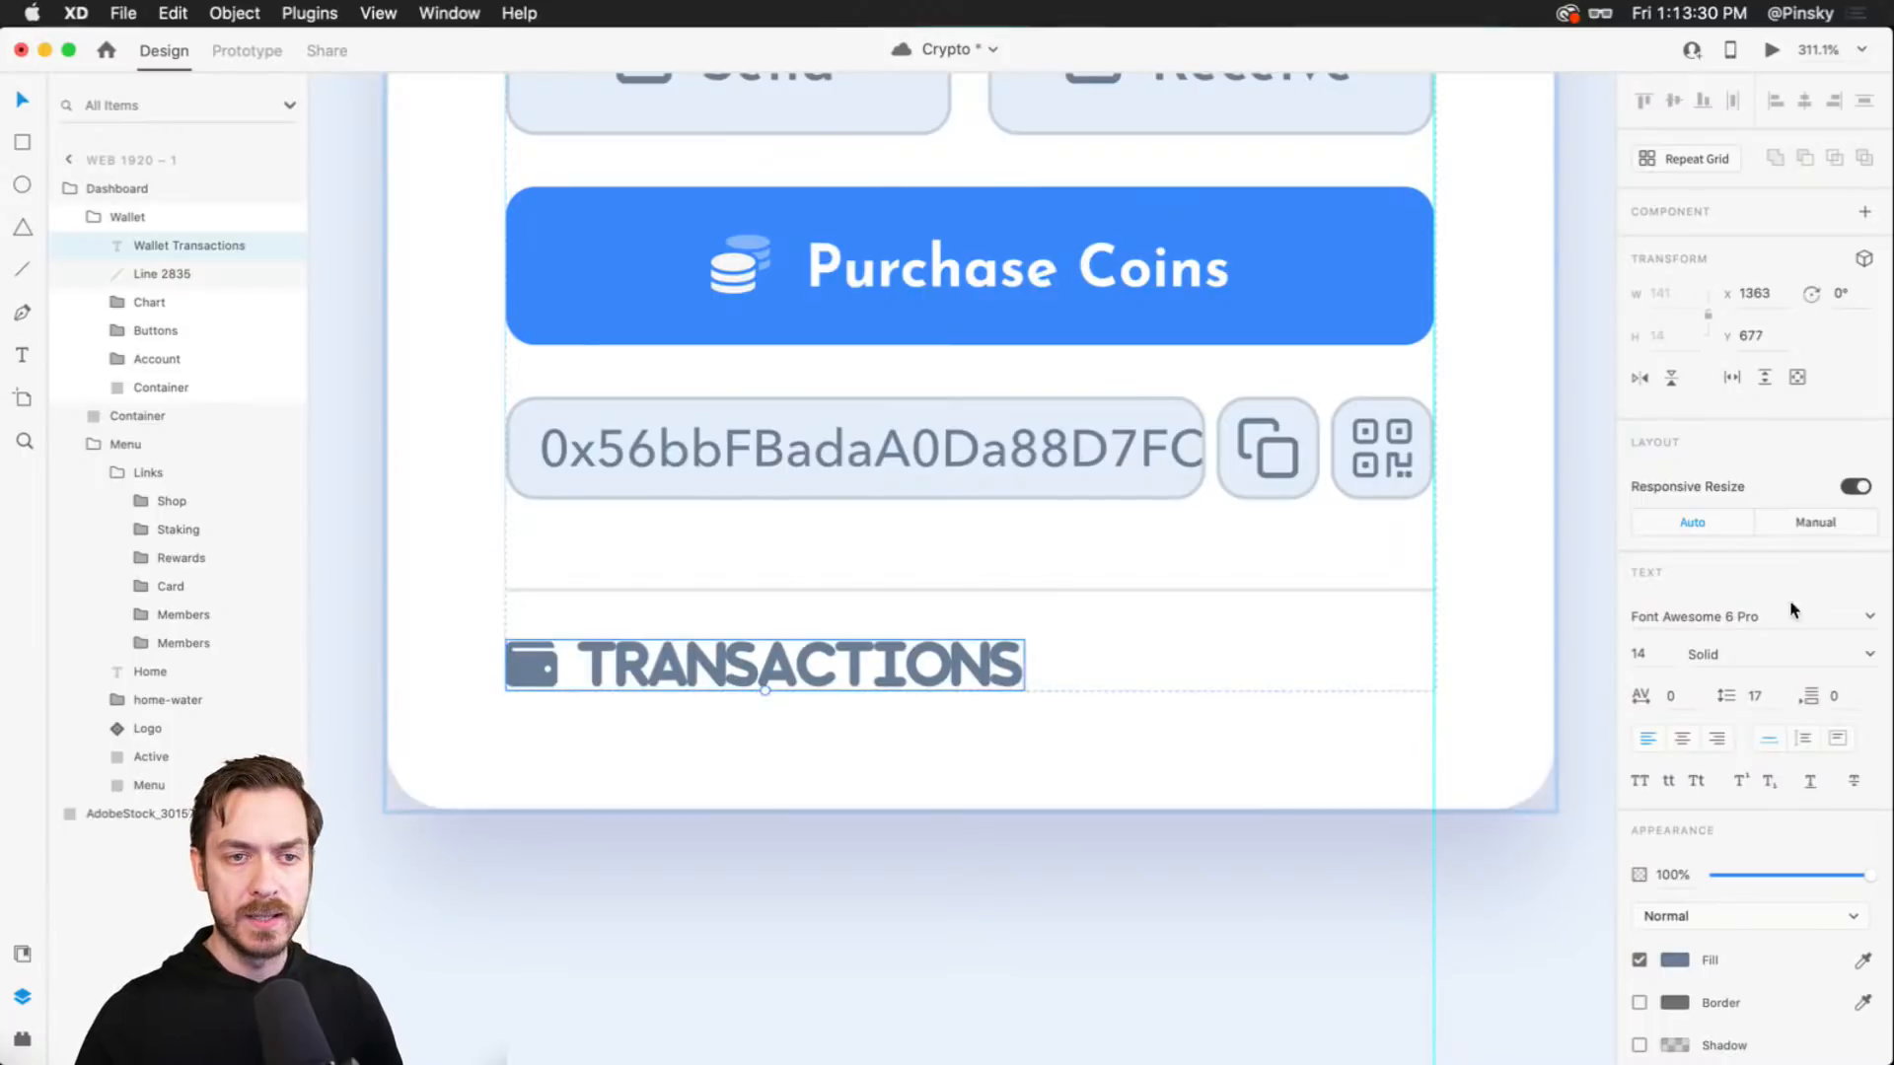
click(1784, 618)
text(Josefin Sans)
key(Return)
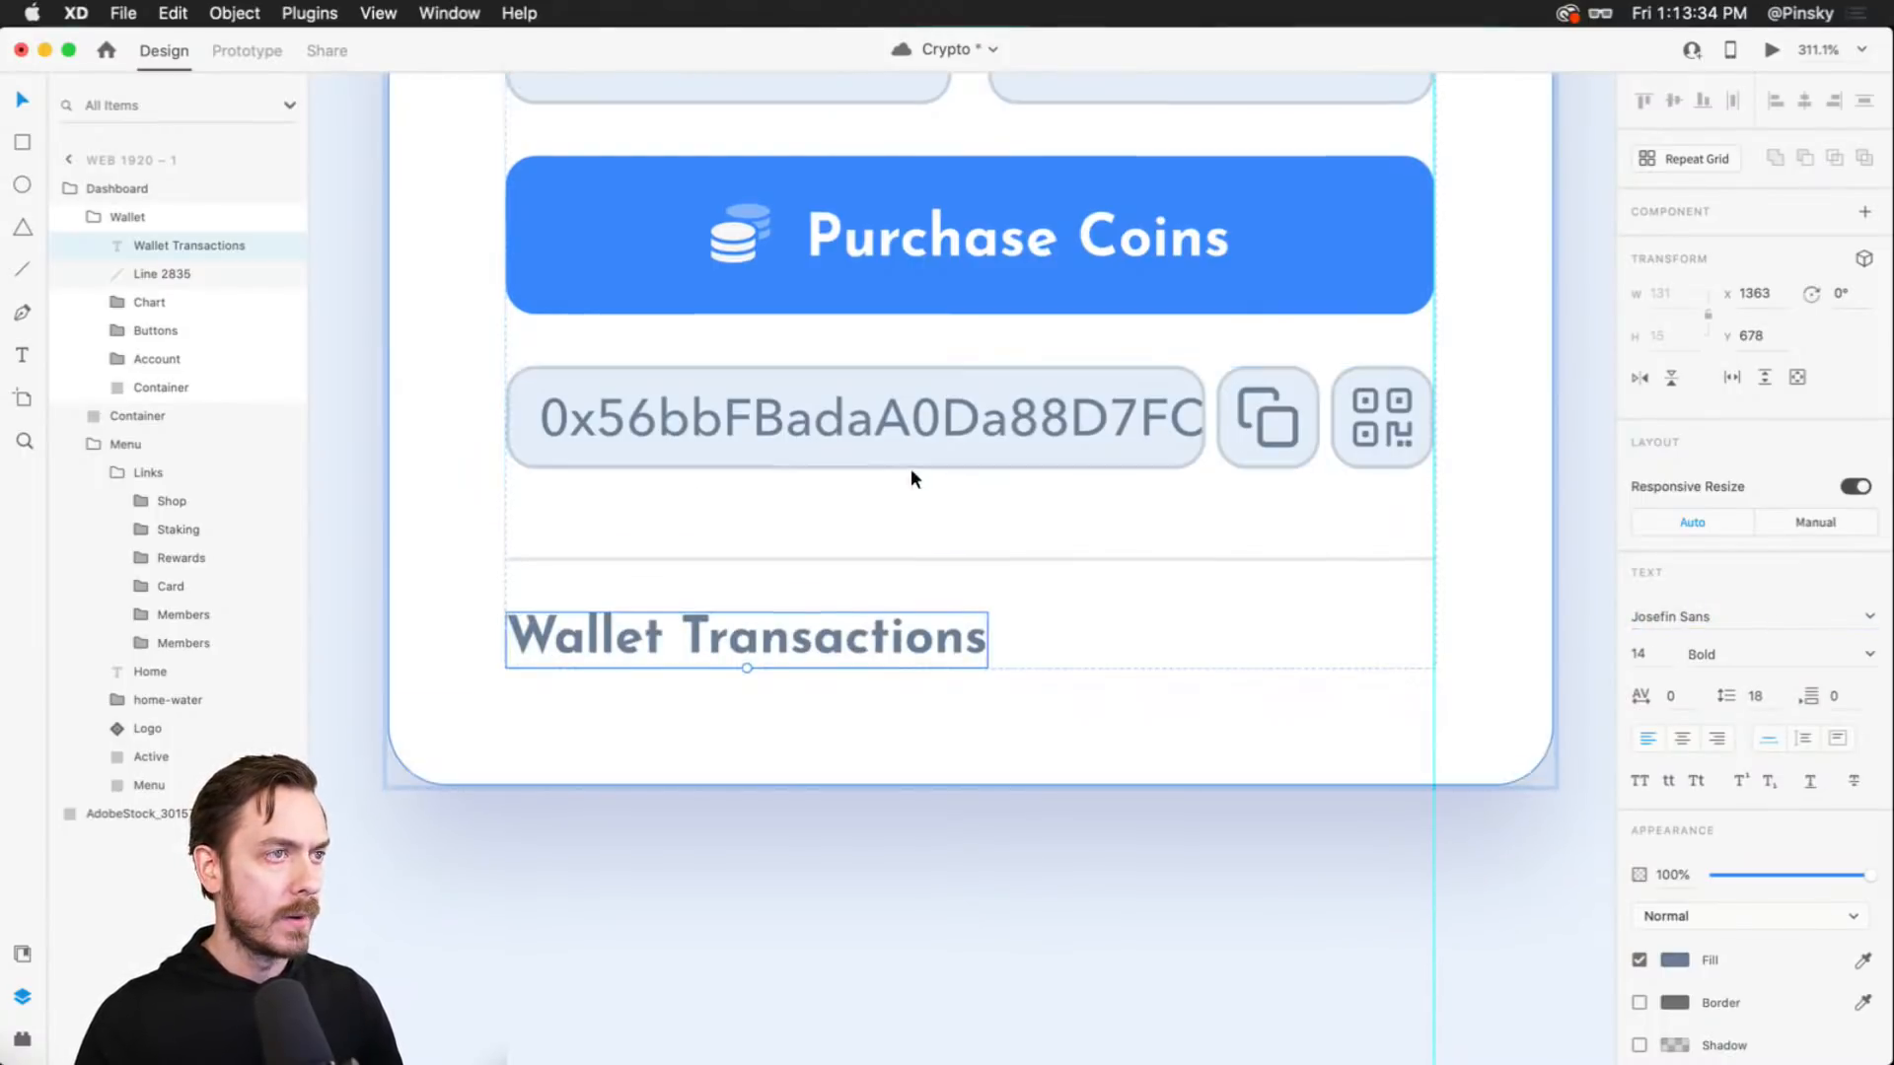
- Check the text styles on the rest of the card and set the Wallet Transactions heading to all caps at size 16
scroll(910, 468, up, 15)
scroll(911, 470, down, 3)
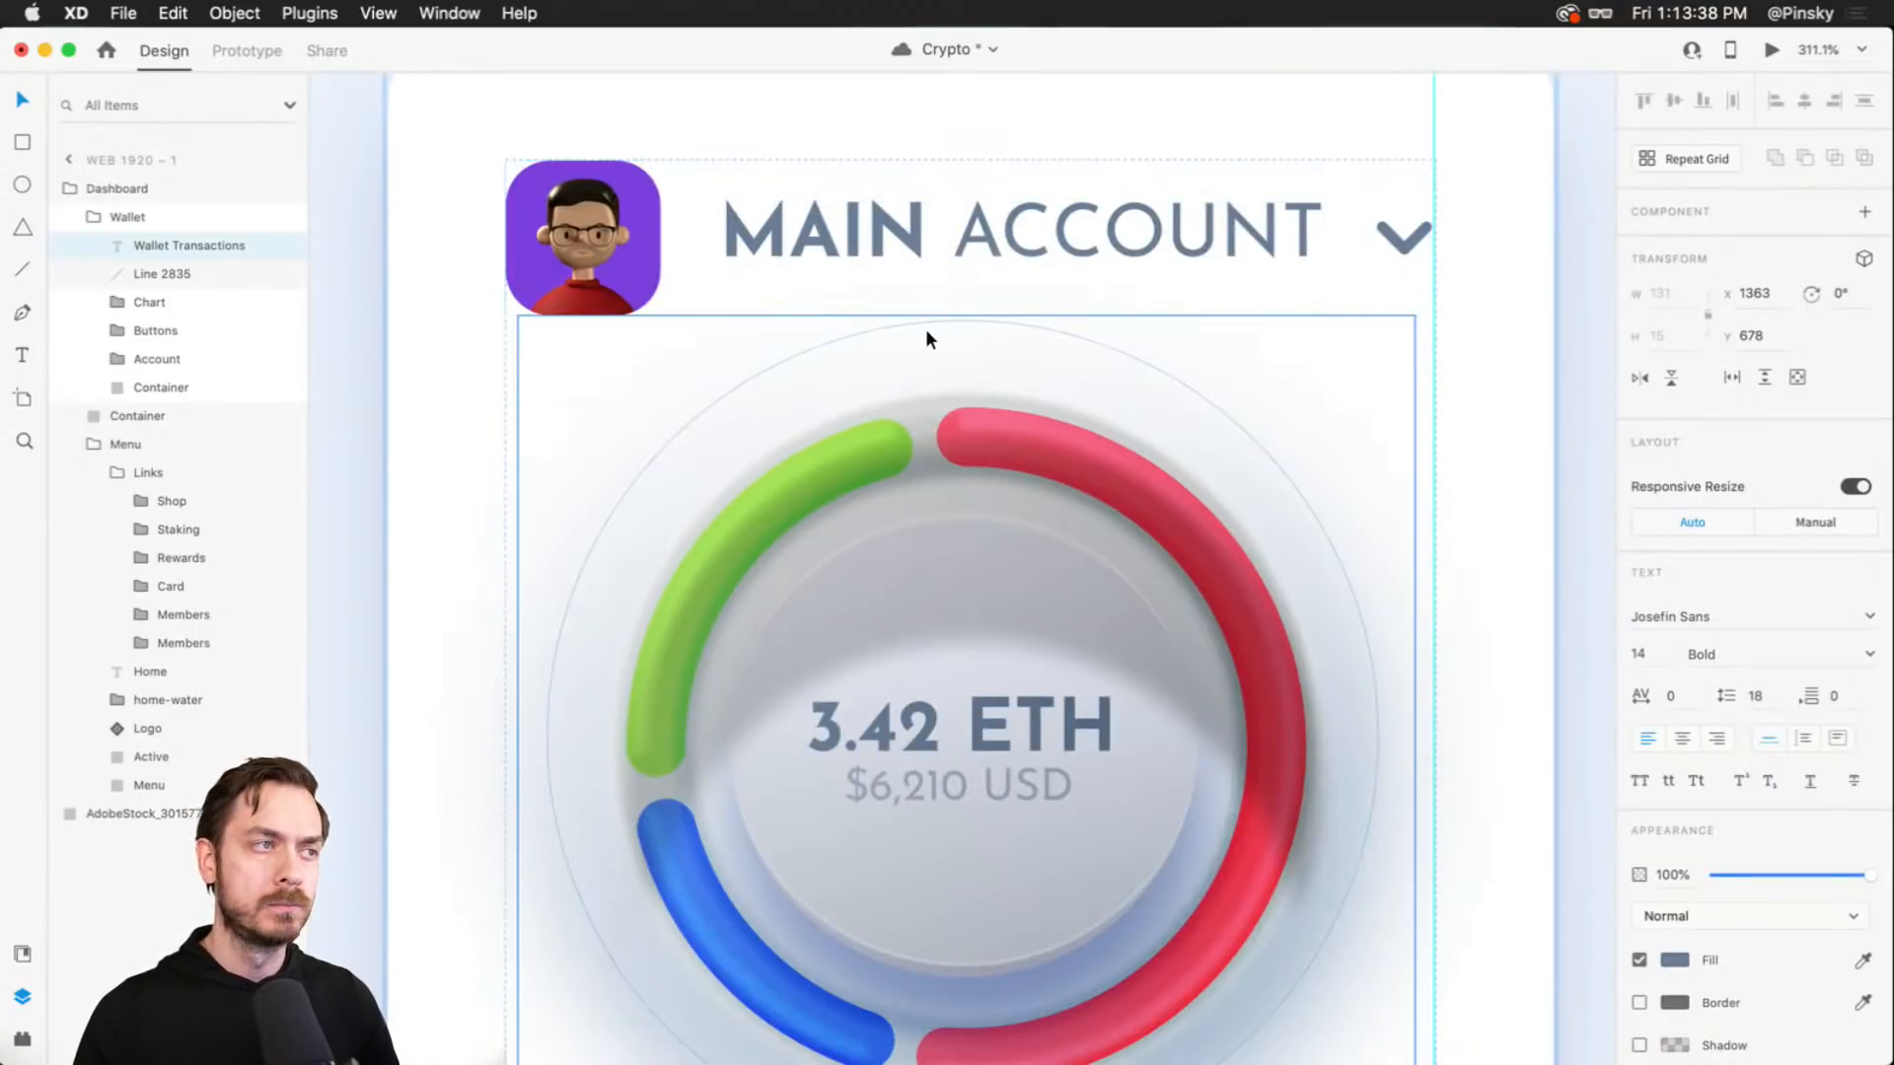
scroll(926, 330, down, 15)
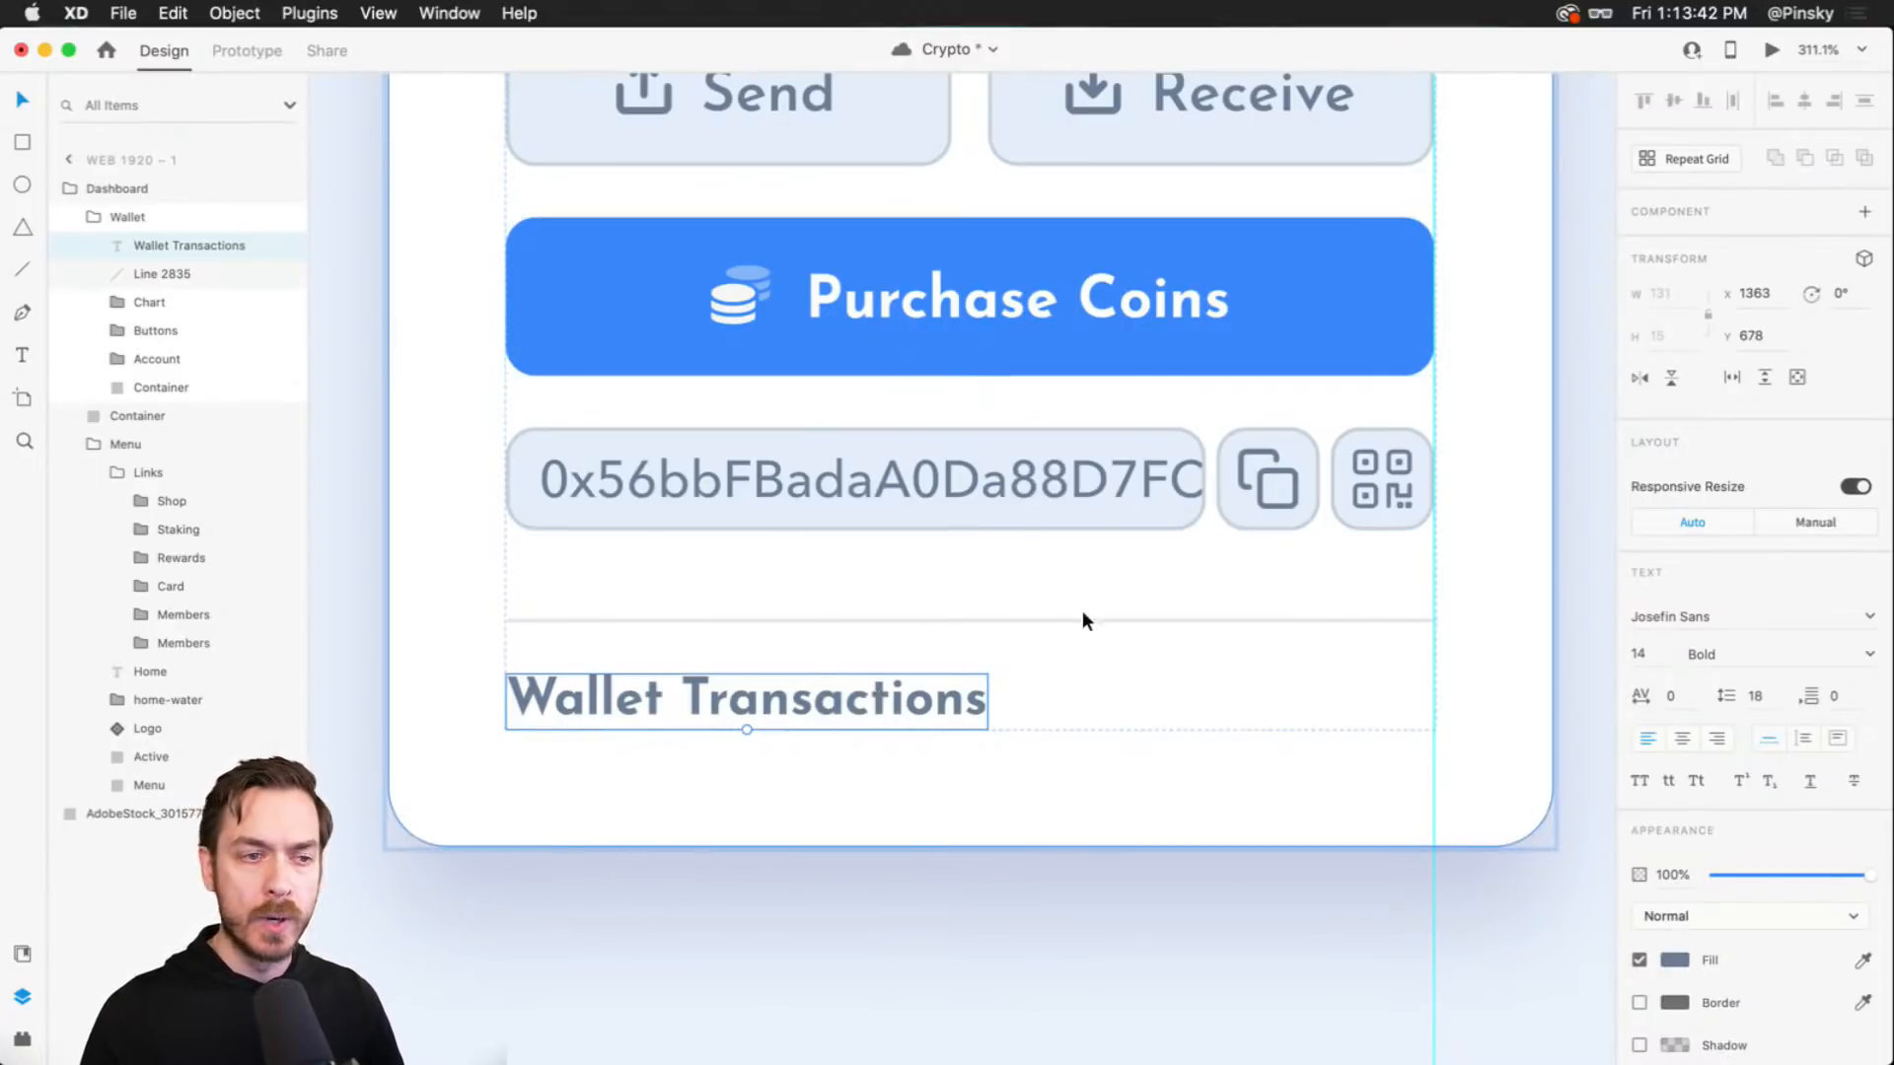
scroll(977, 701, down, 5)
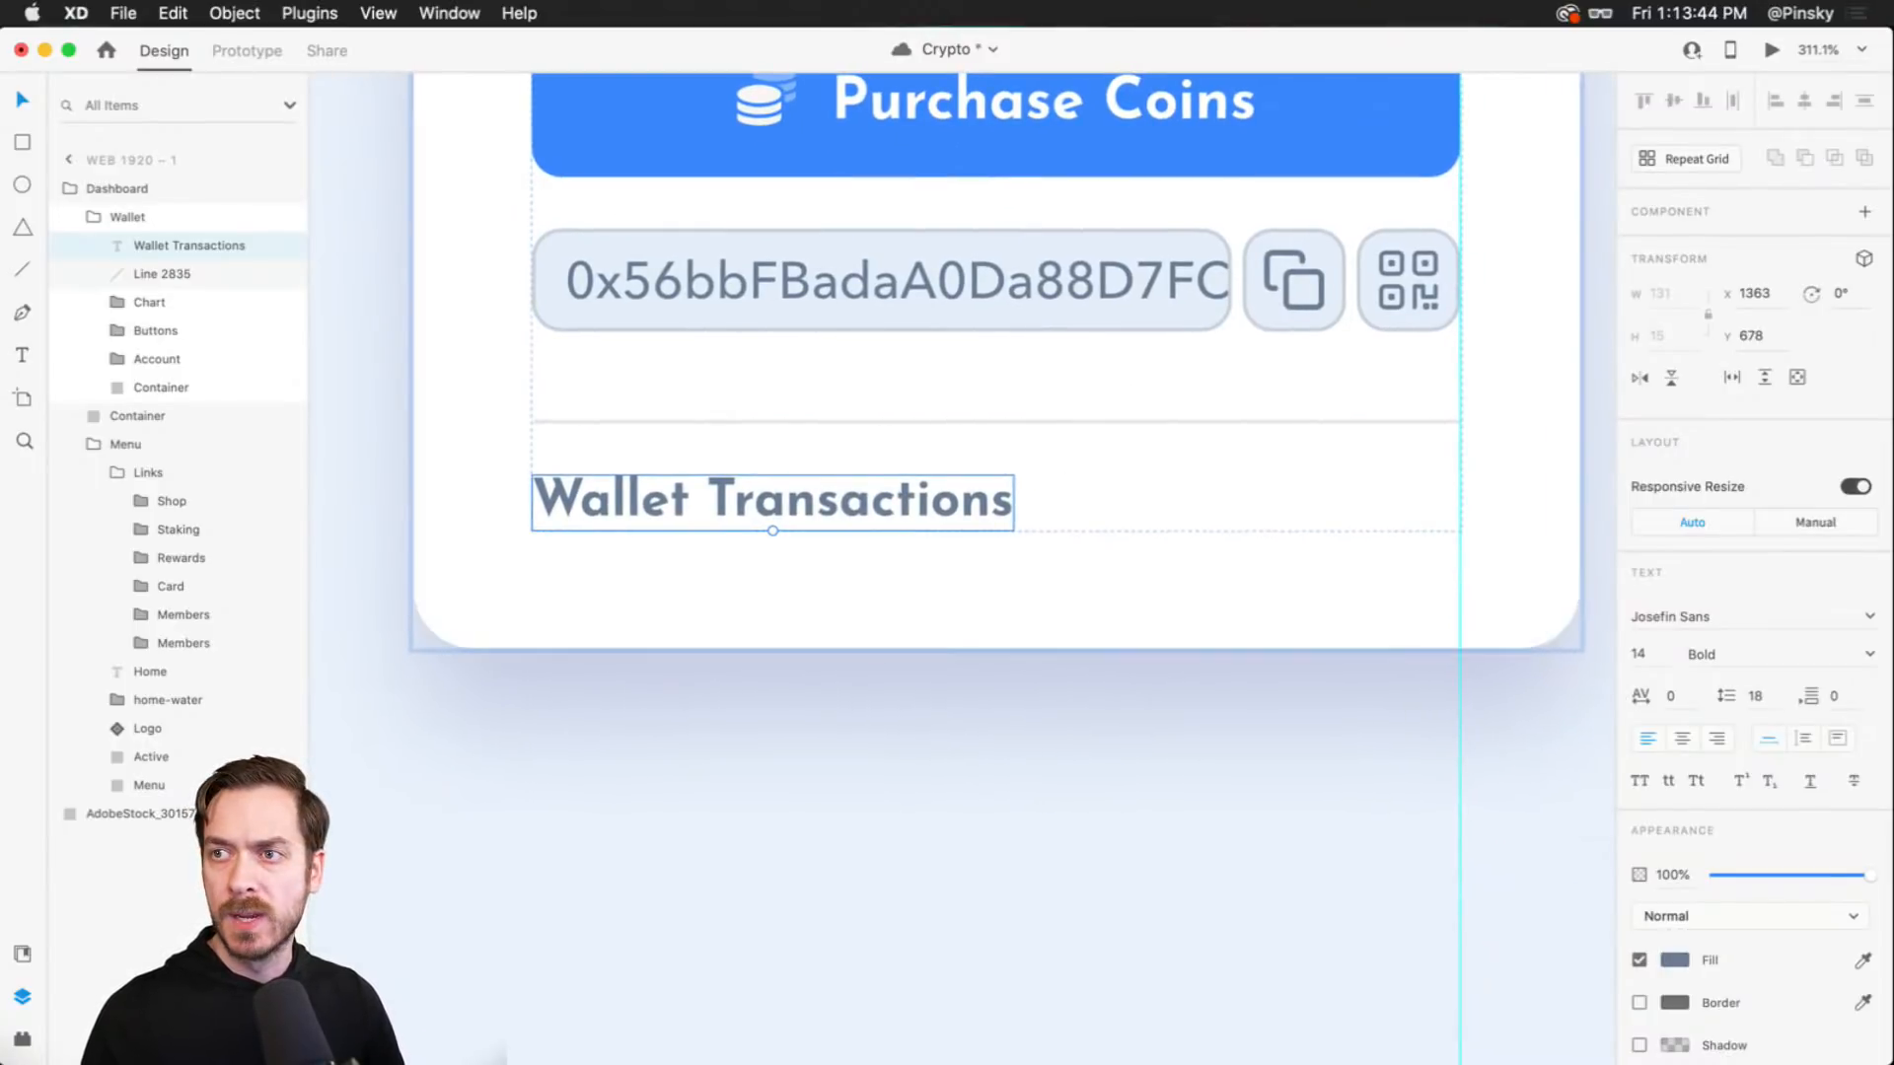
click(1646, 784)
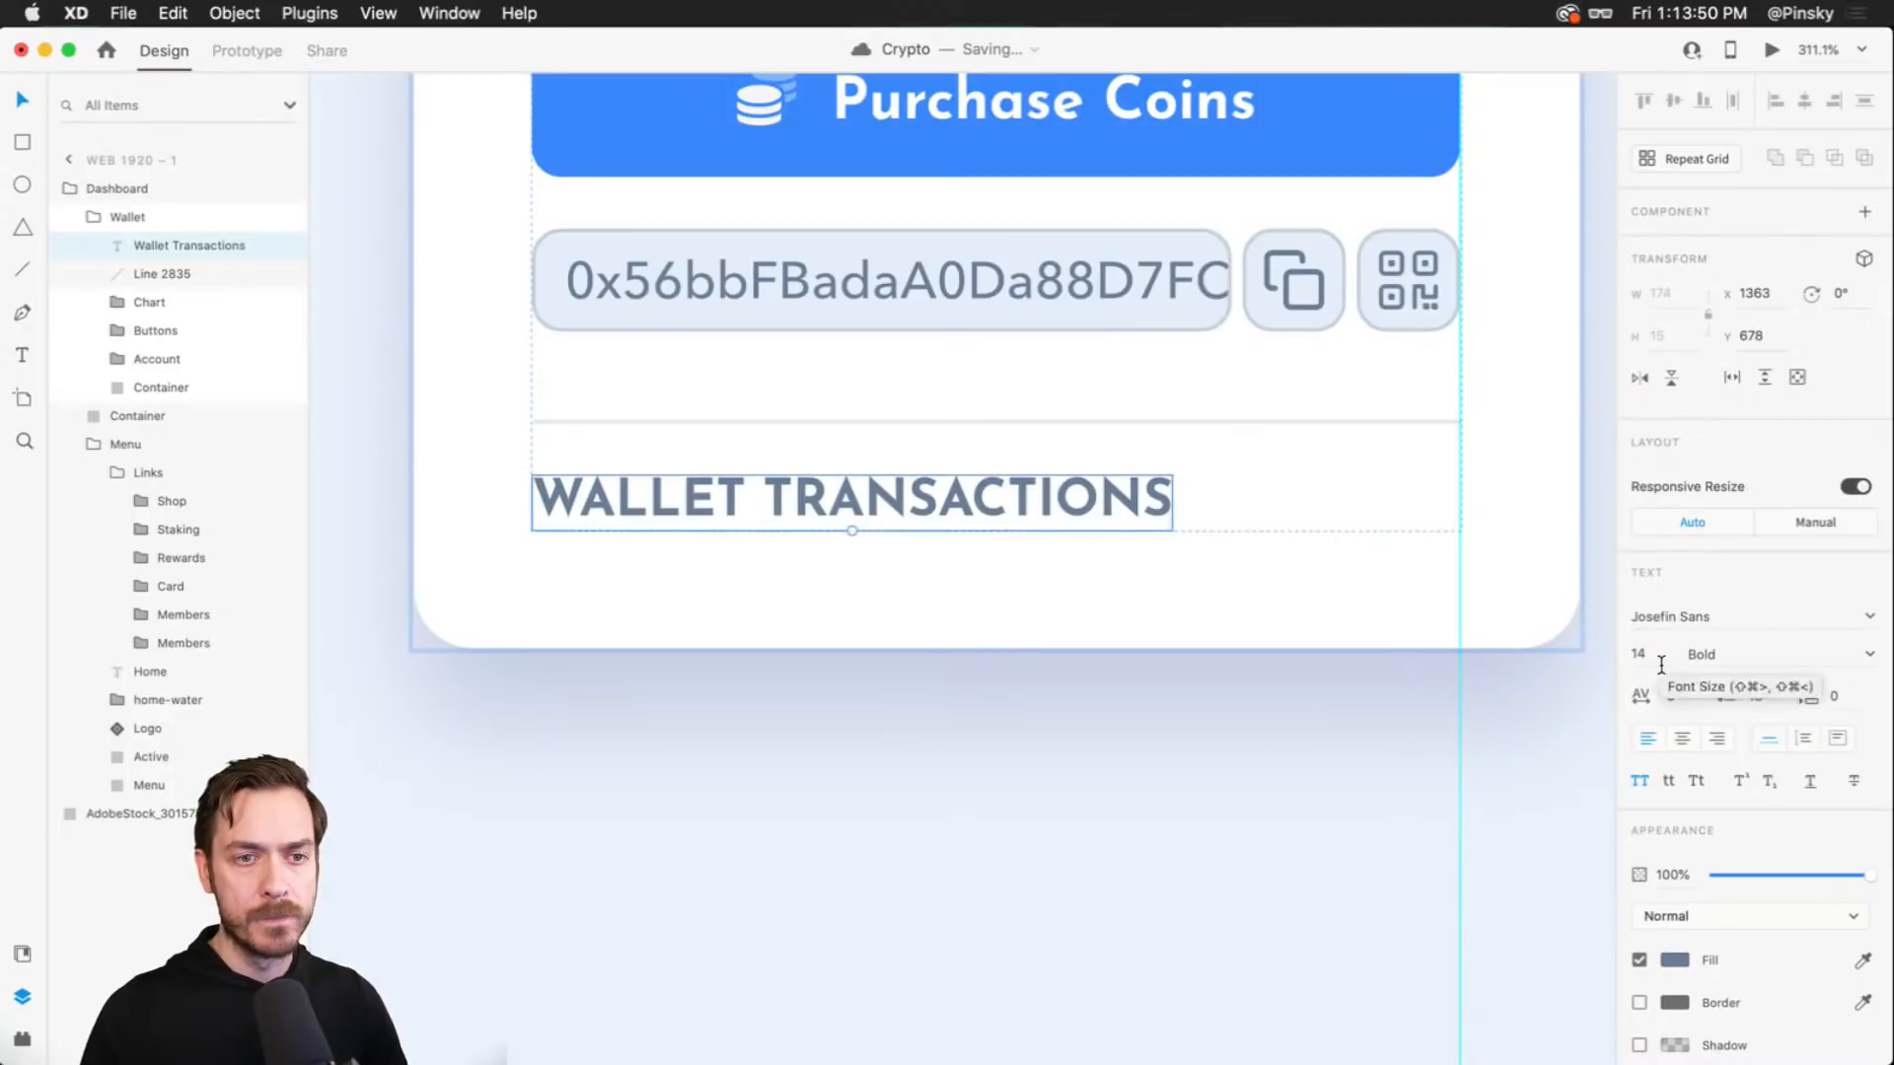
click(1639, 654)
text(16)
key(Return)
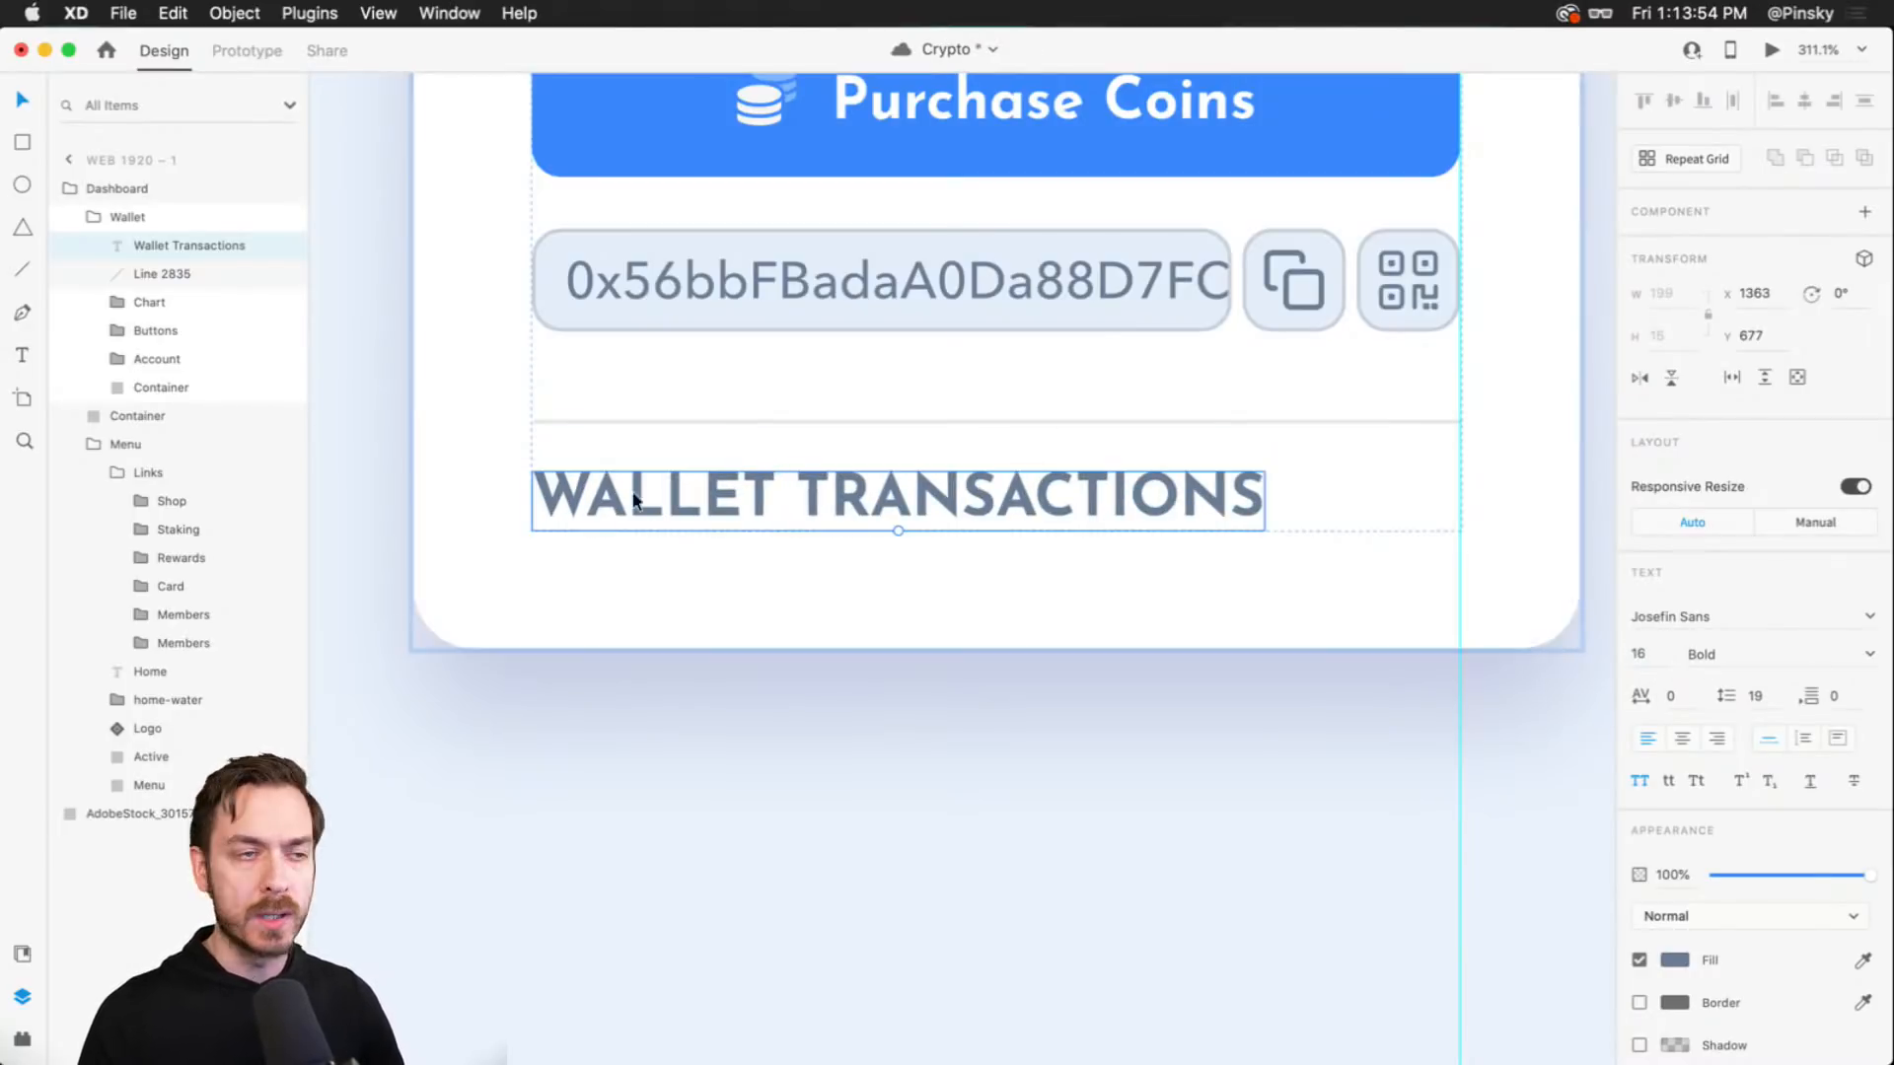
- Lower the Wallet Transactions heading to Y 688, previewing the dashboard before and after the move
key(super+Return)
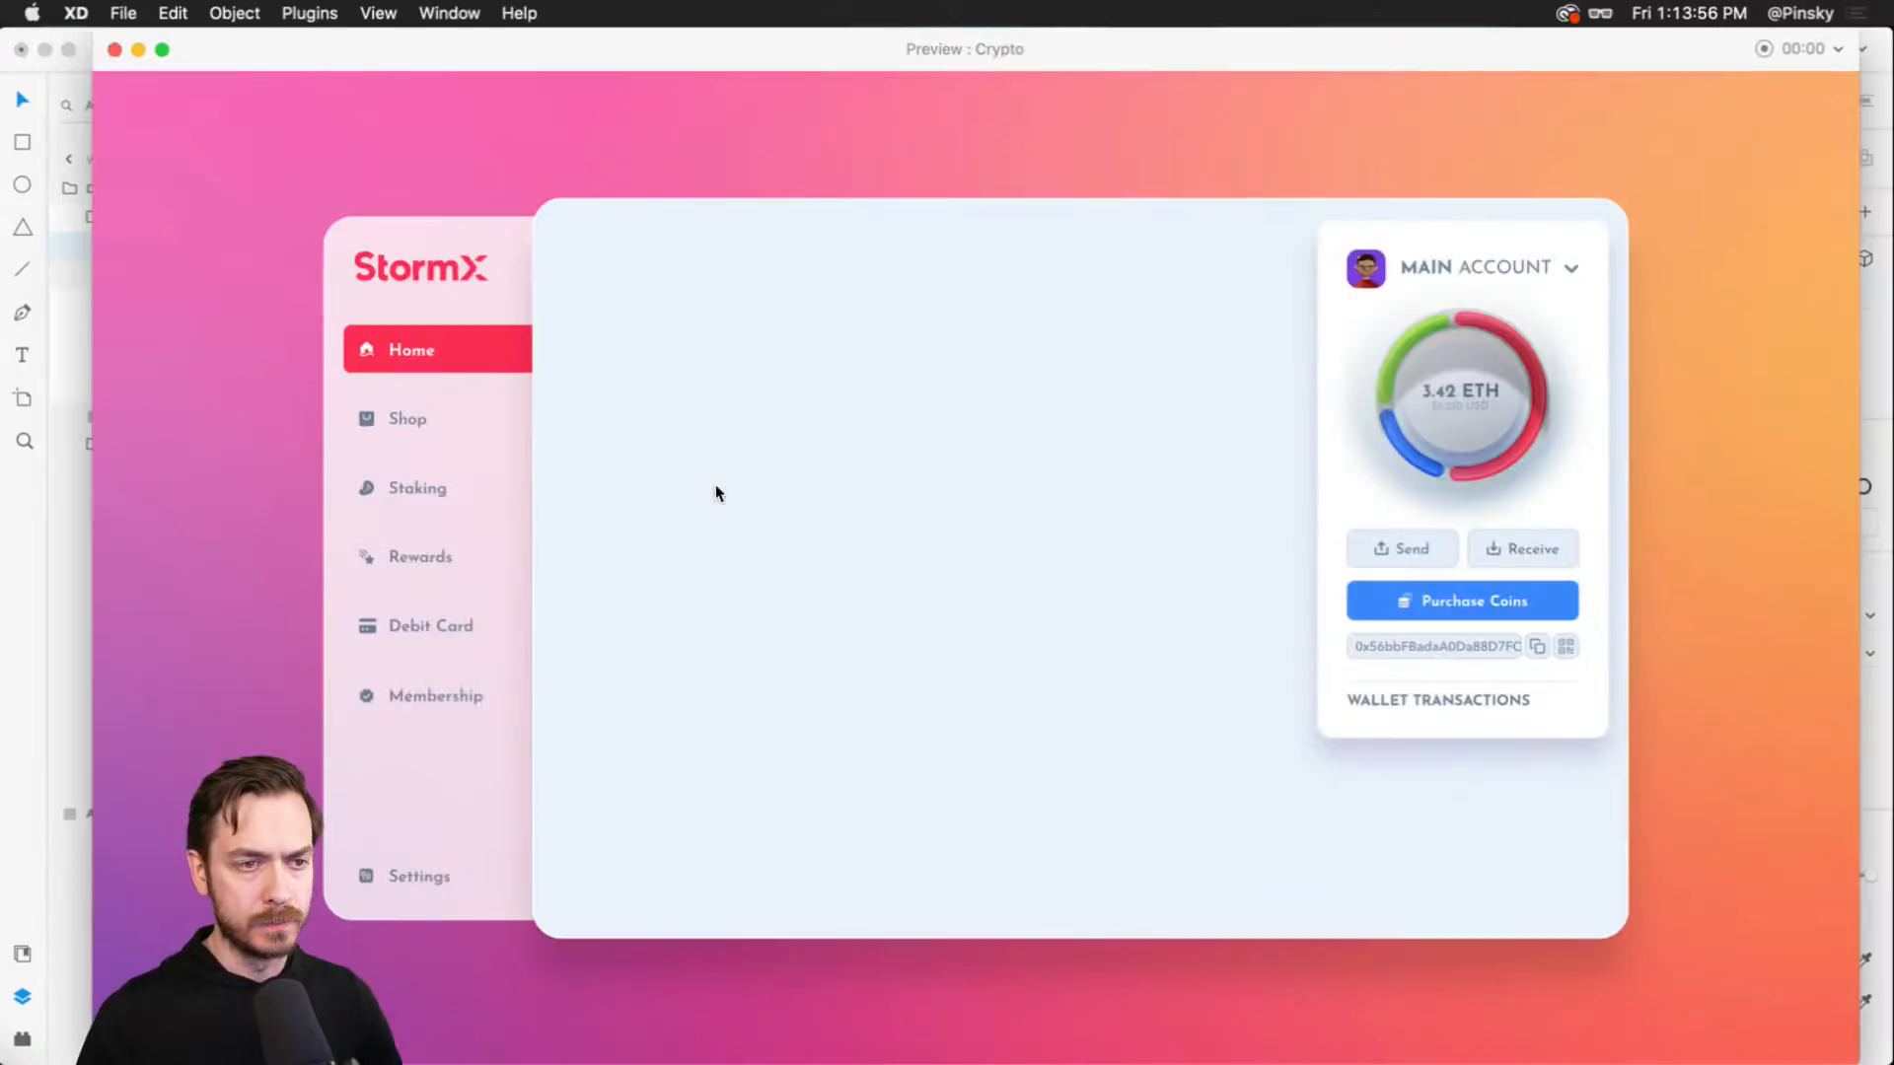
key(super+w)
drag(707, 486, 690, 542)
key(super+Return)
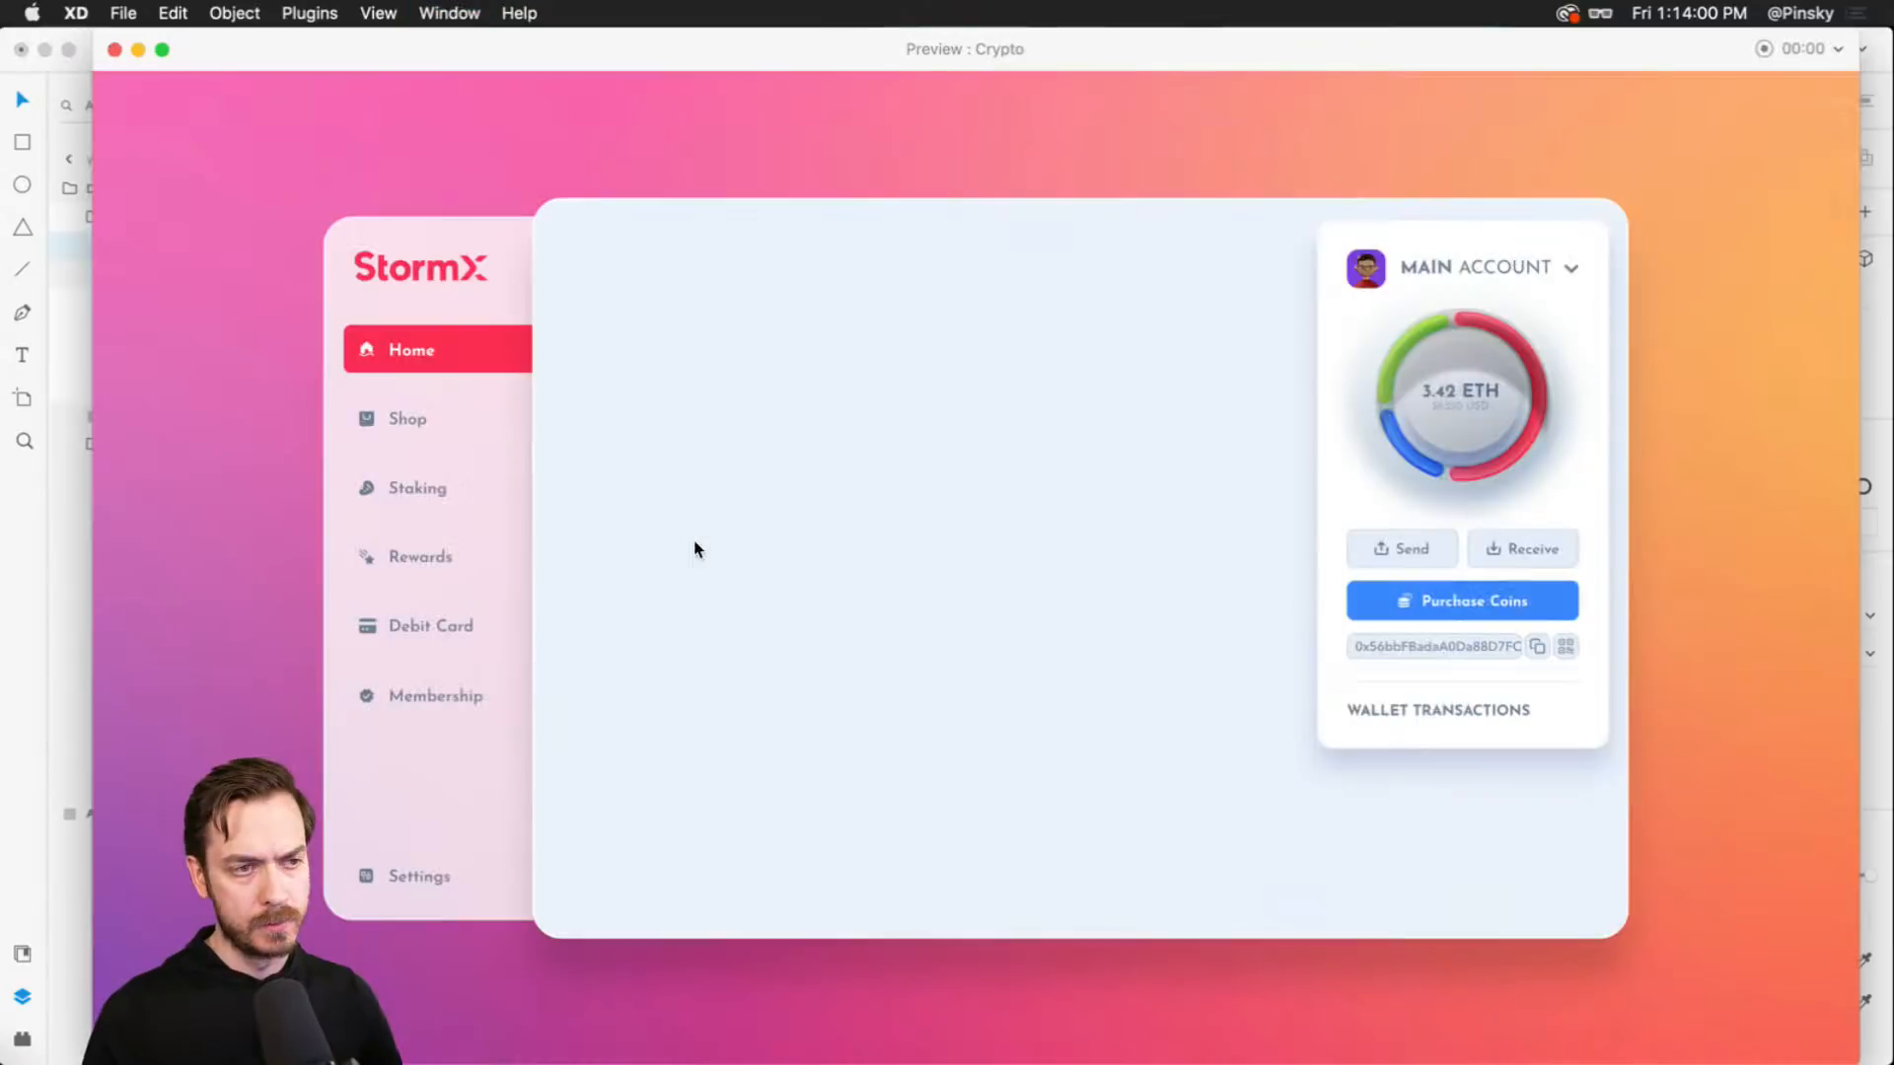
key(super+w)
- Darken the Wallet Transactions heading's fill color to #4D5E74
click(1675, 959)
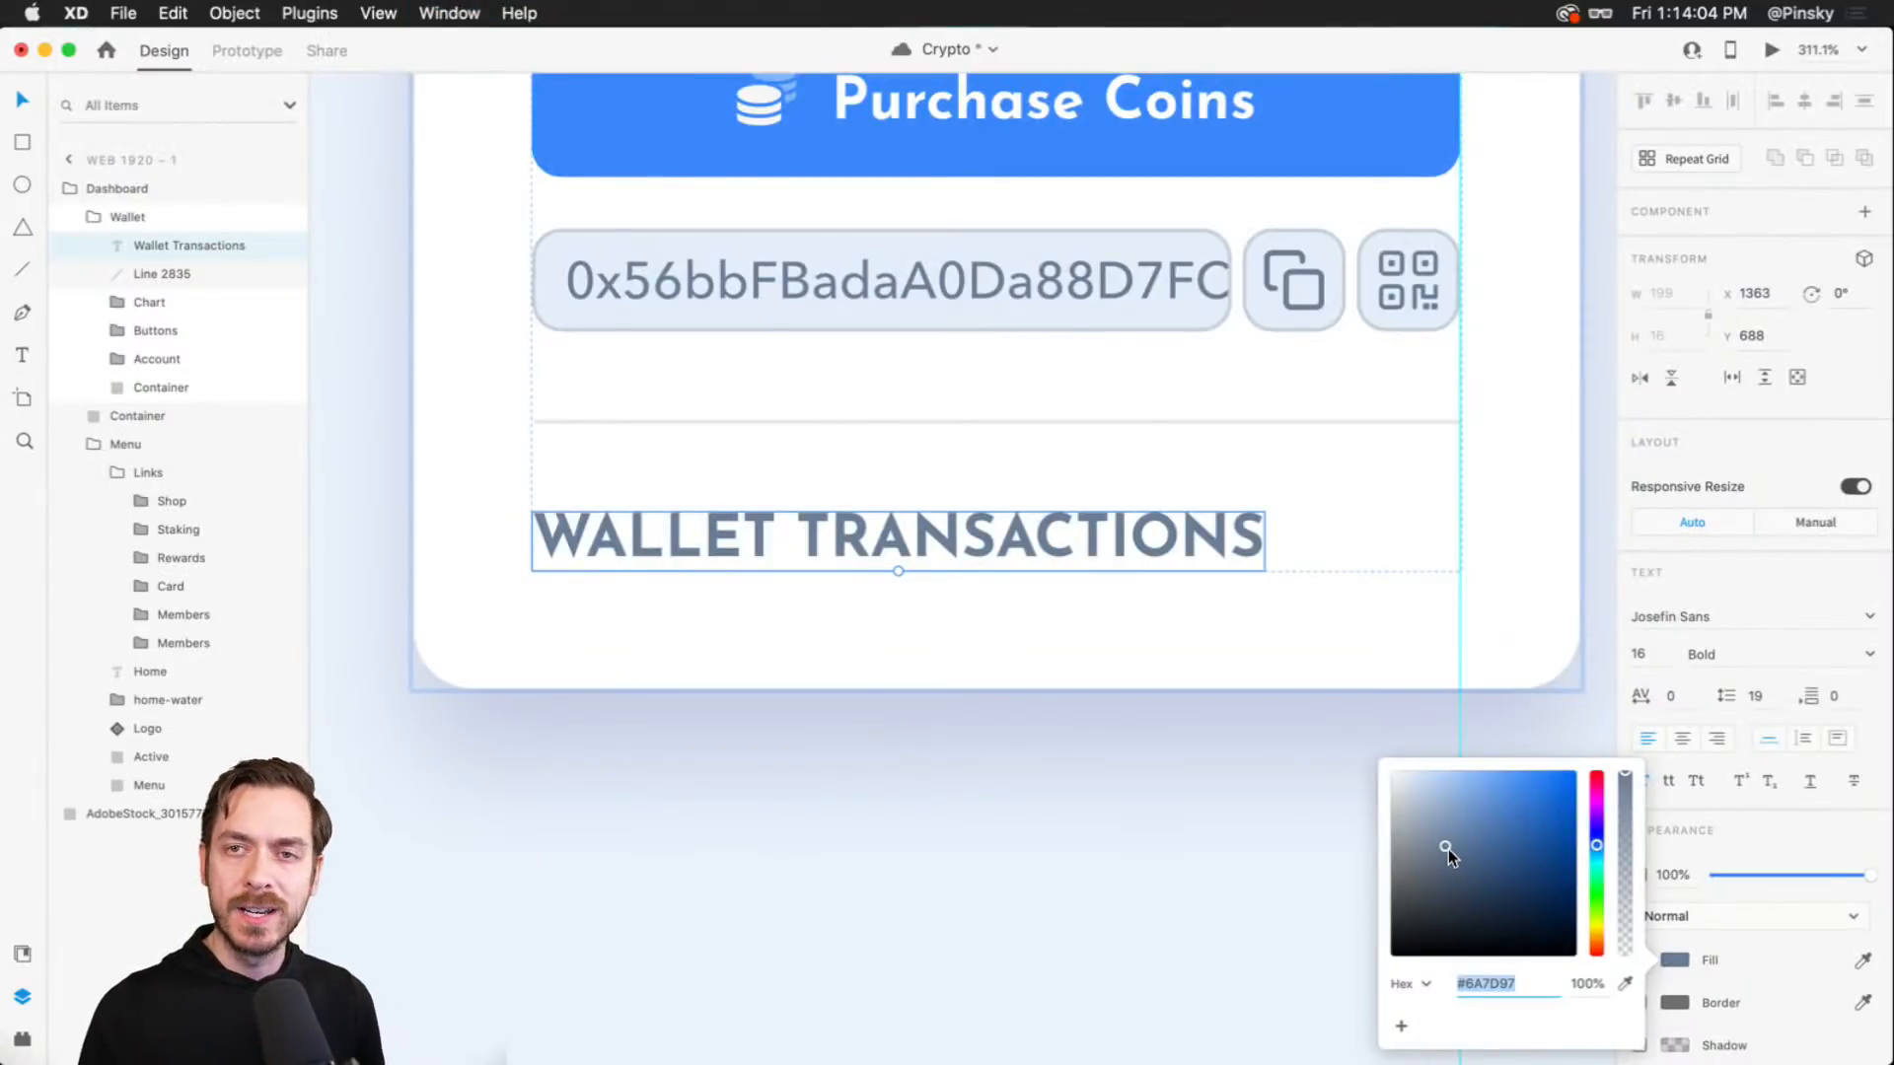
drag(1448, 854, 1454, 874)
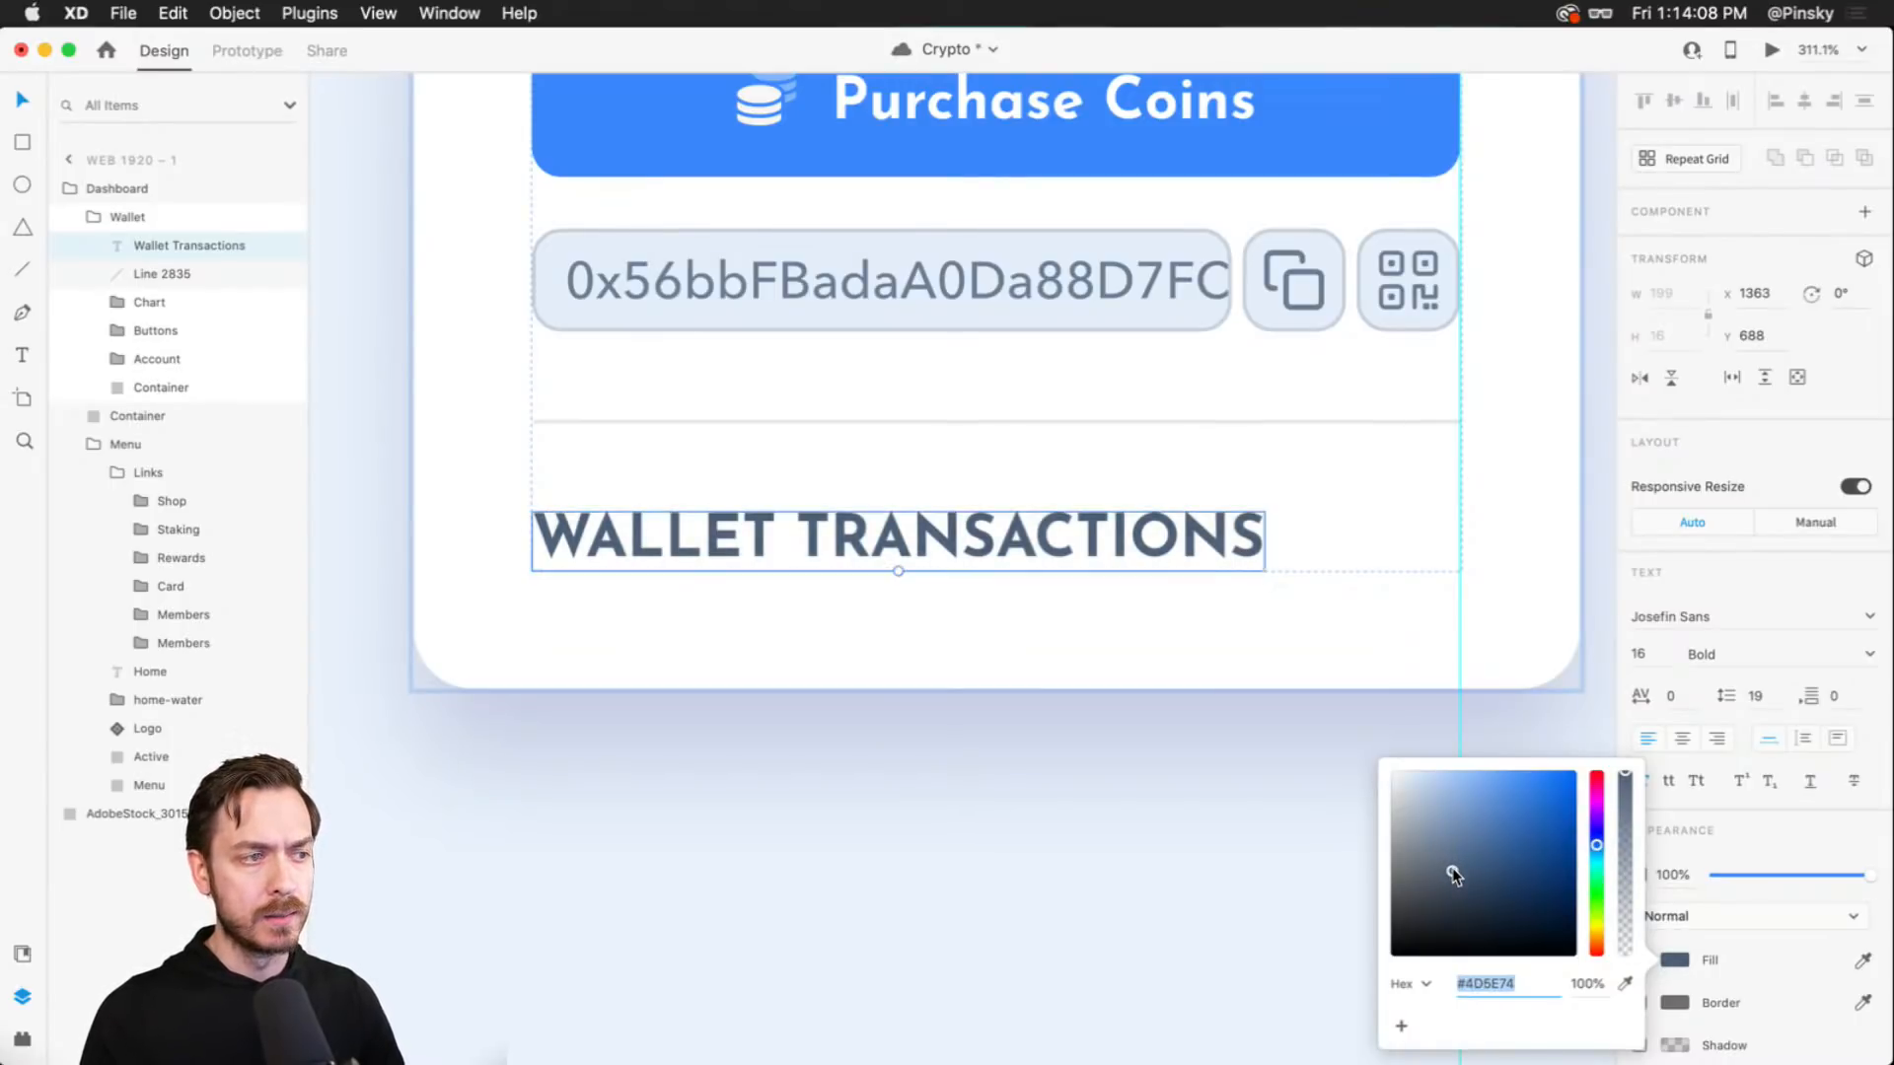
click(1773, 434)
- Draw a 27 by 27 circle beneath the Wallet Transactions heading, fill it with gray #C1C1C1 and remove its border
drag(1180, 516, 1174, 355)
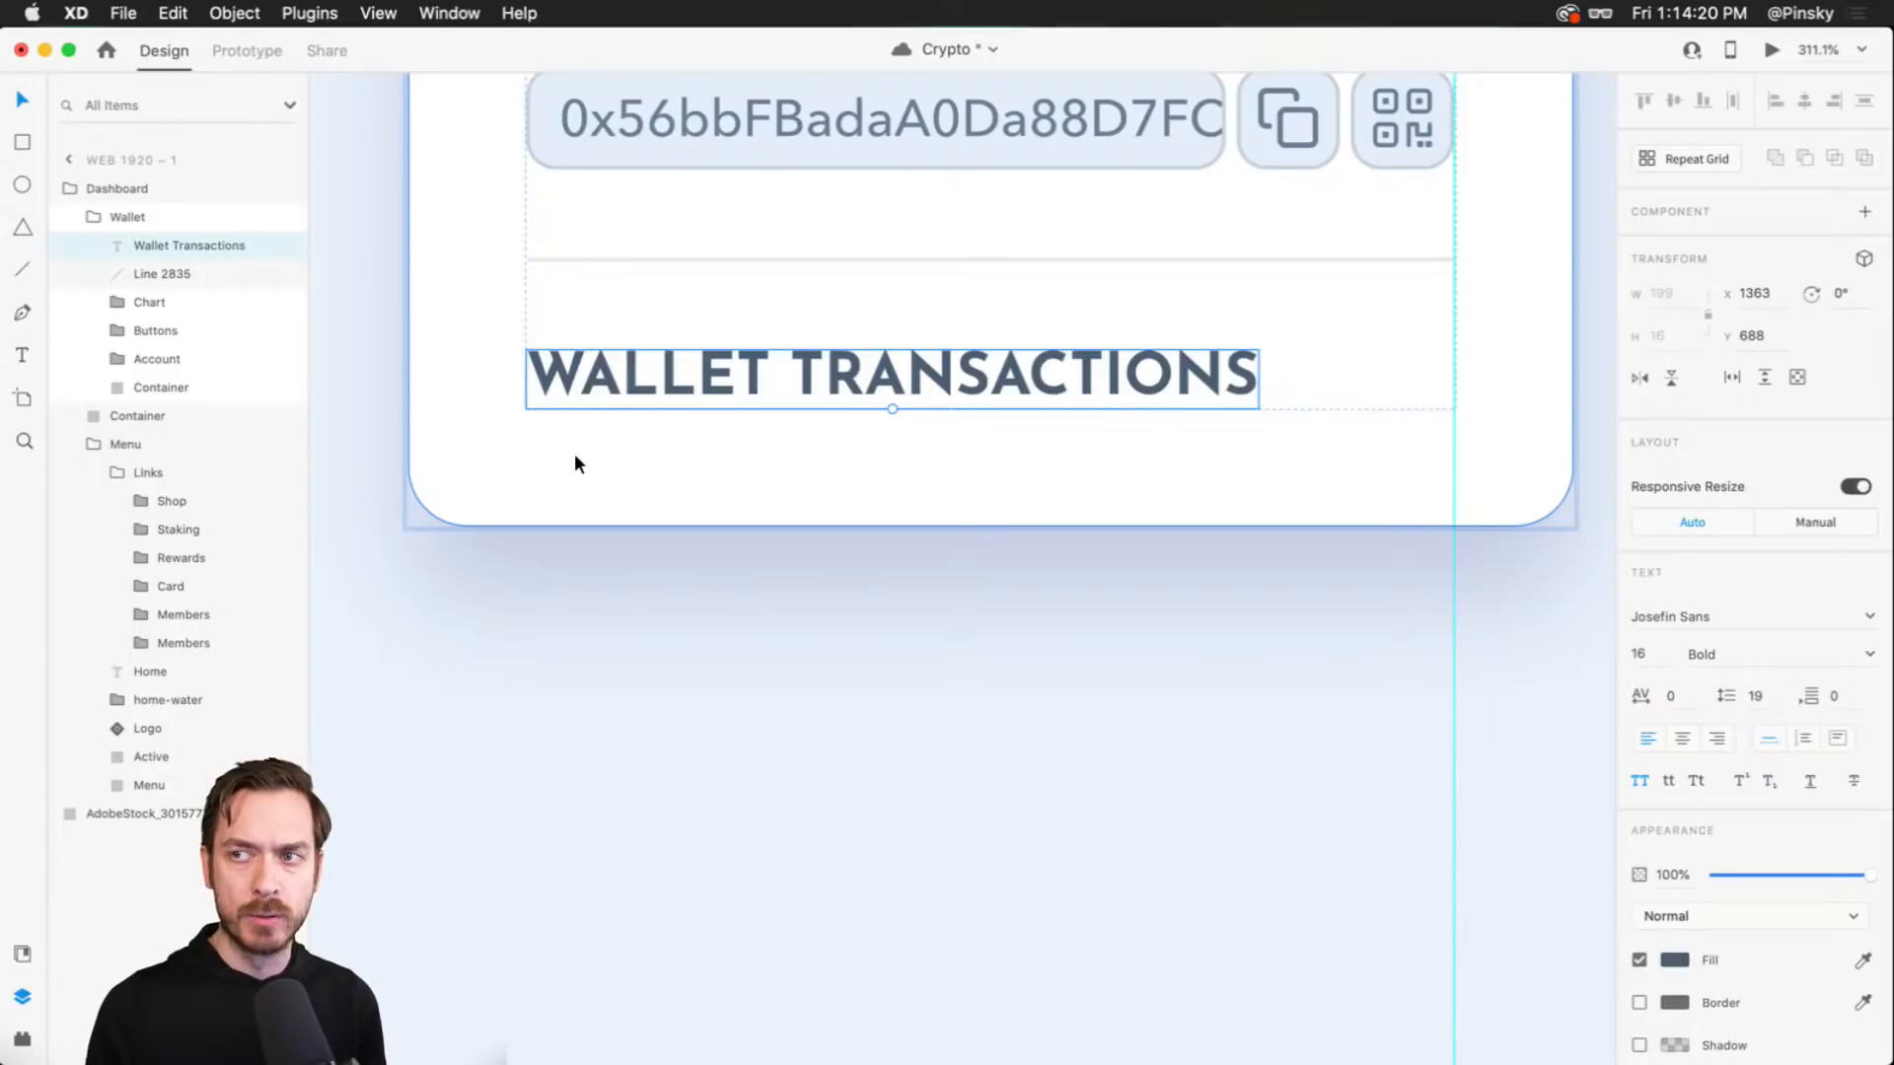
key(r)
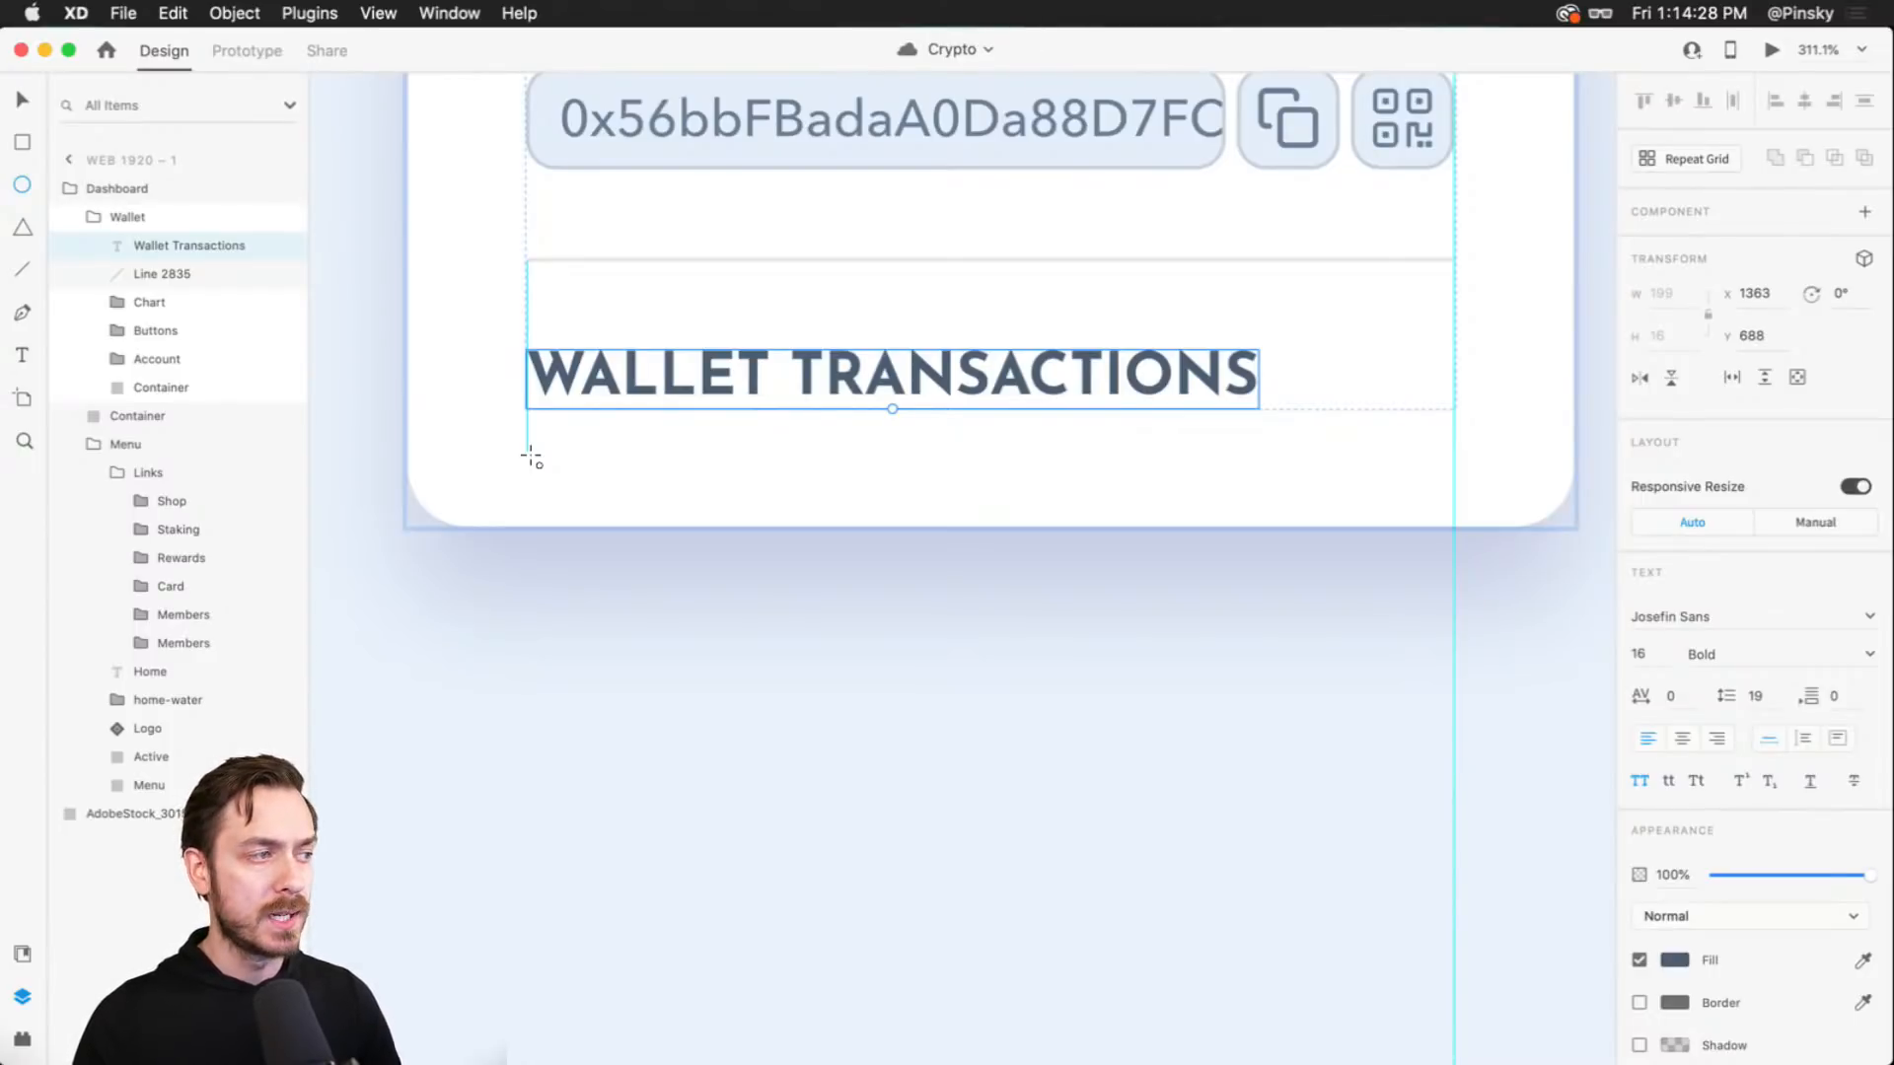
drag(531, 458, 664, 550)
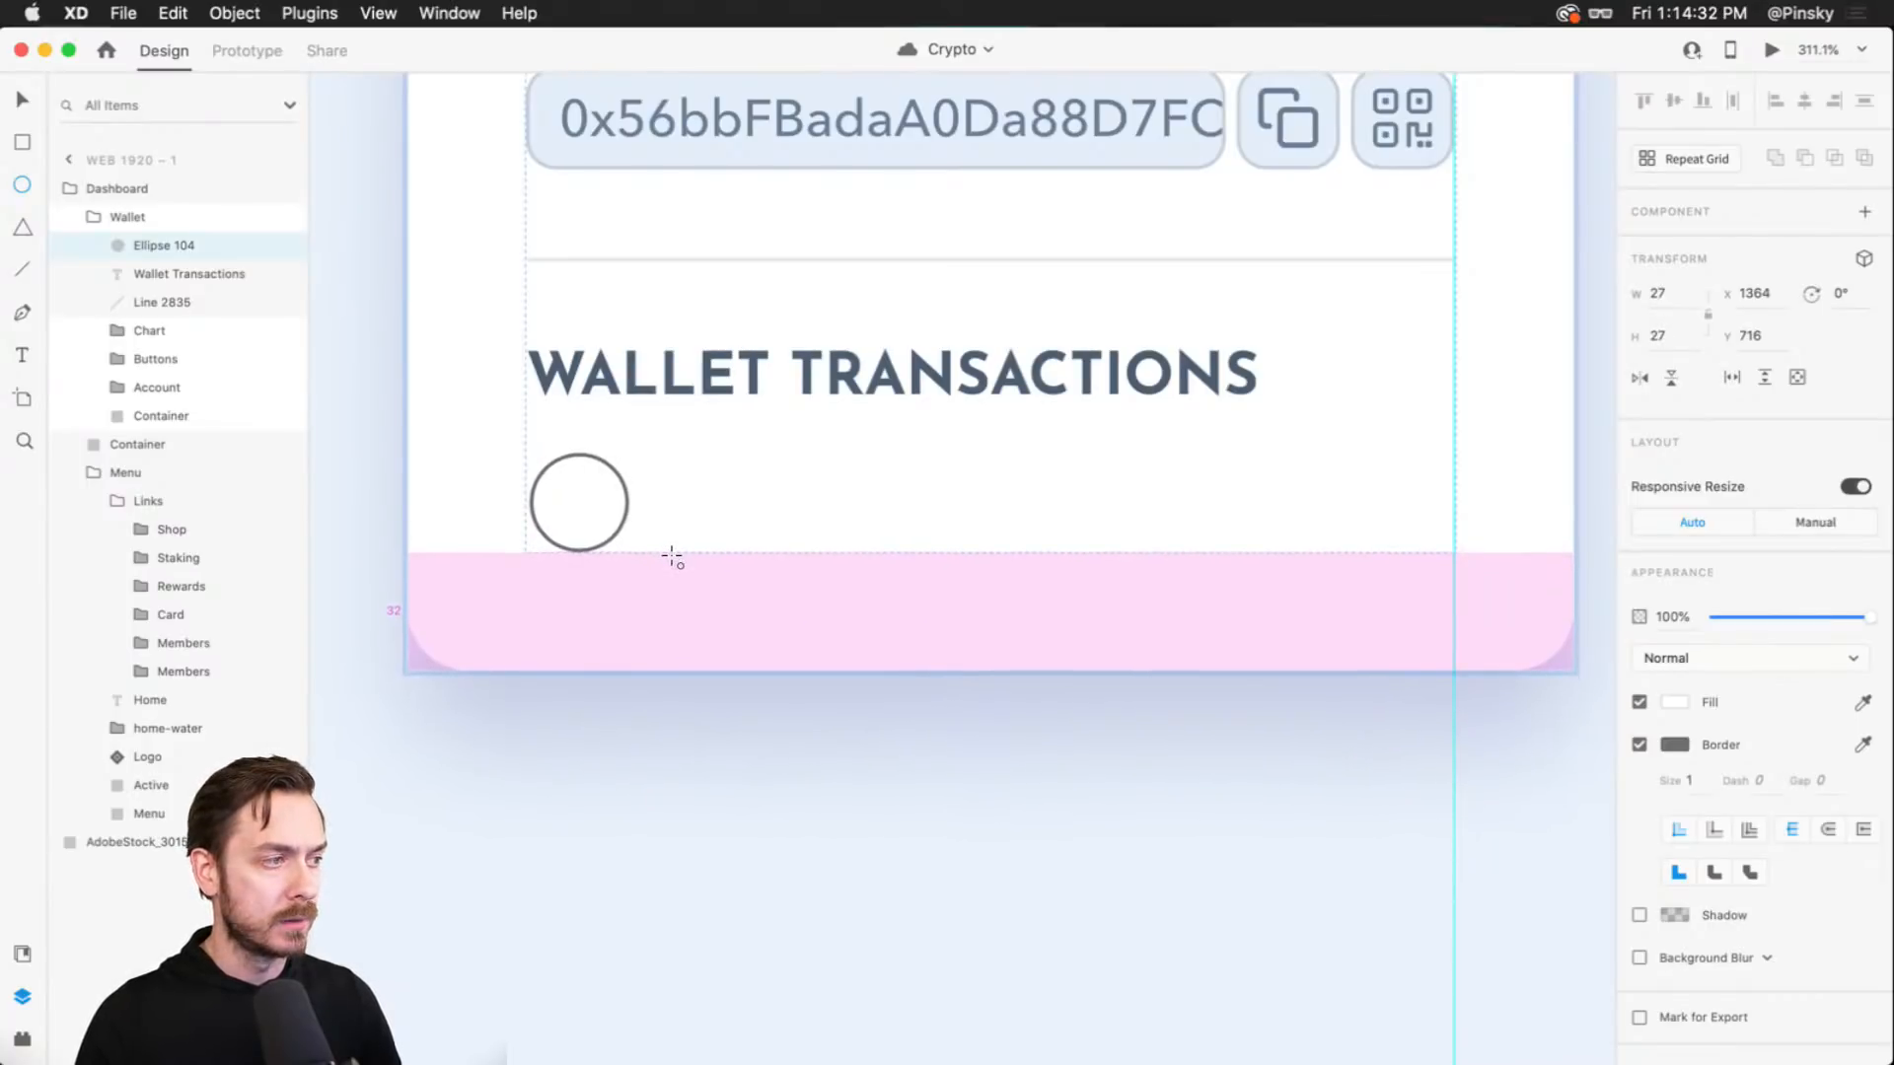
click(1674, 701)
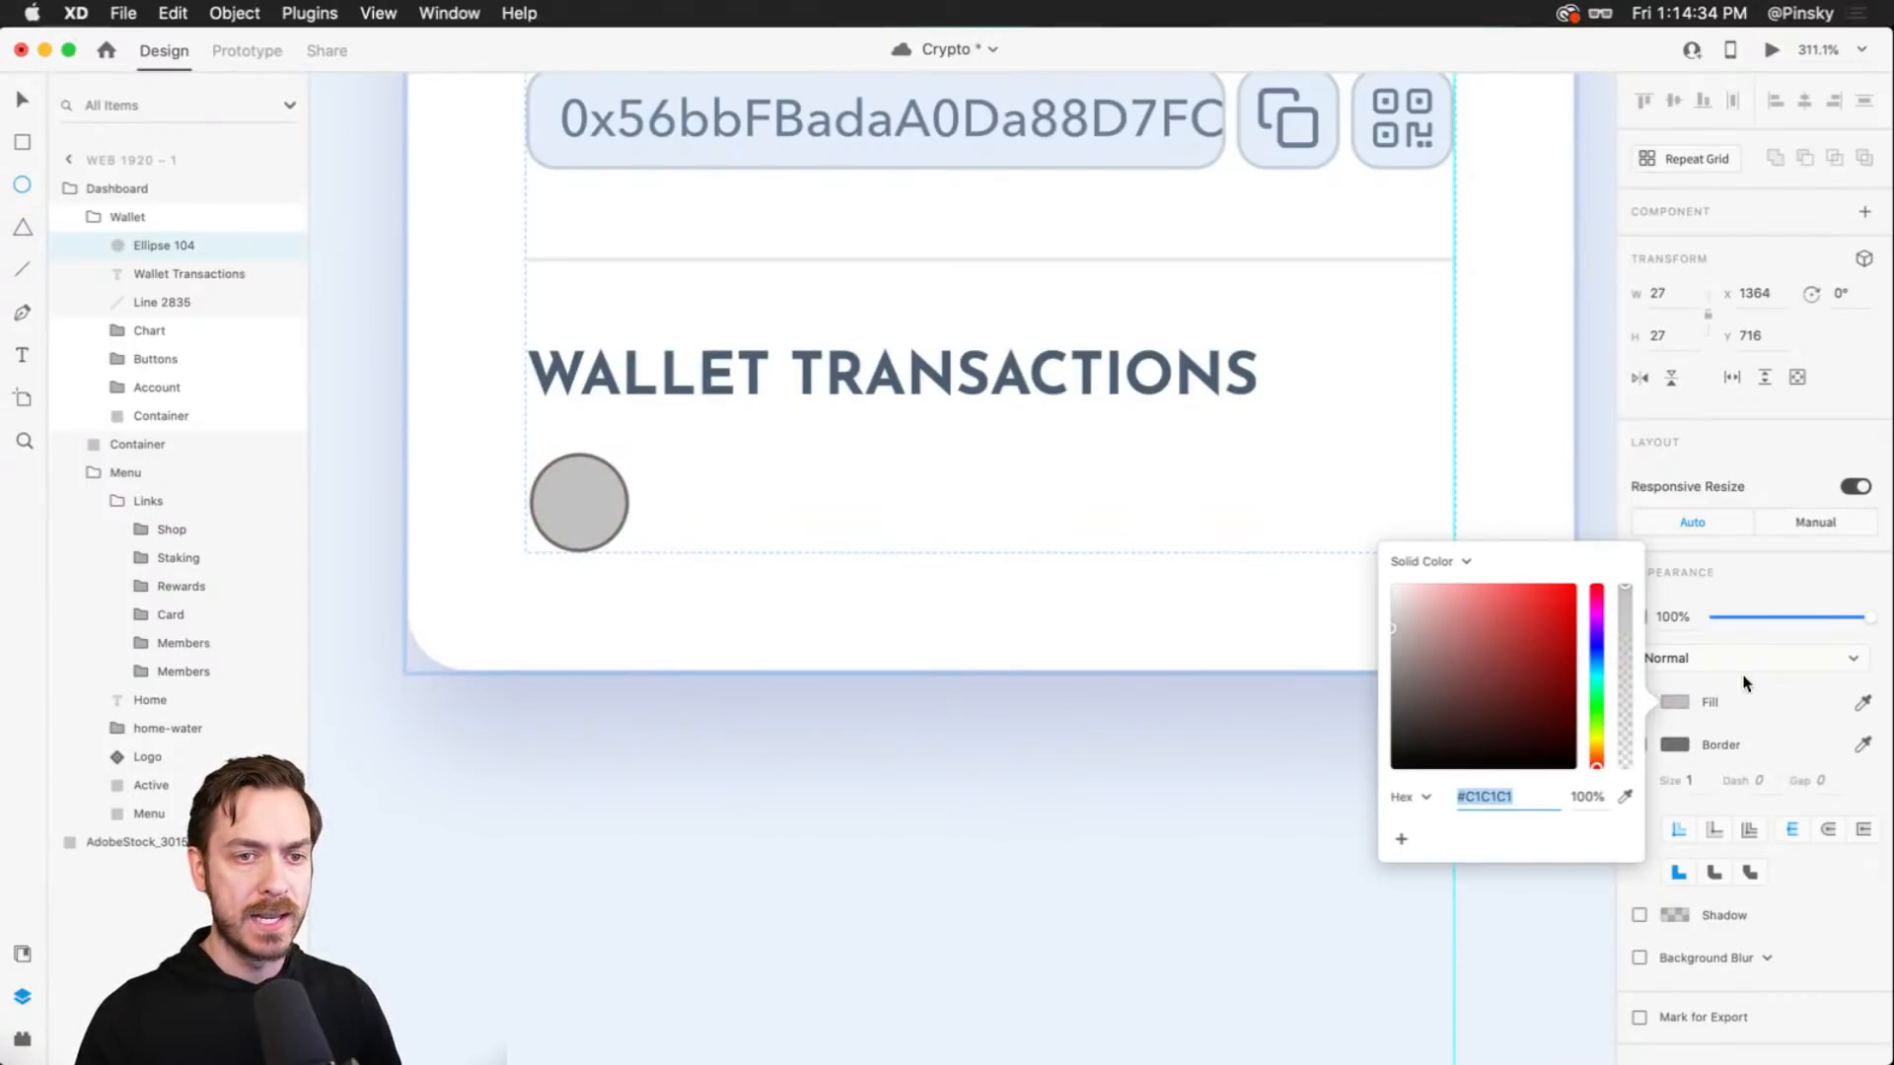
click(1654, 731)
click(1637, 746)
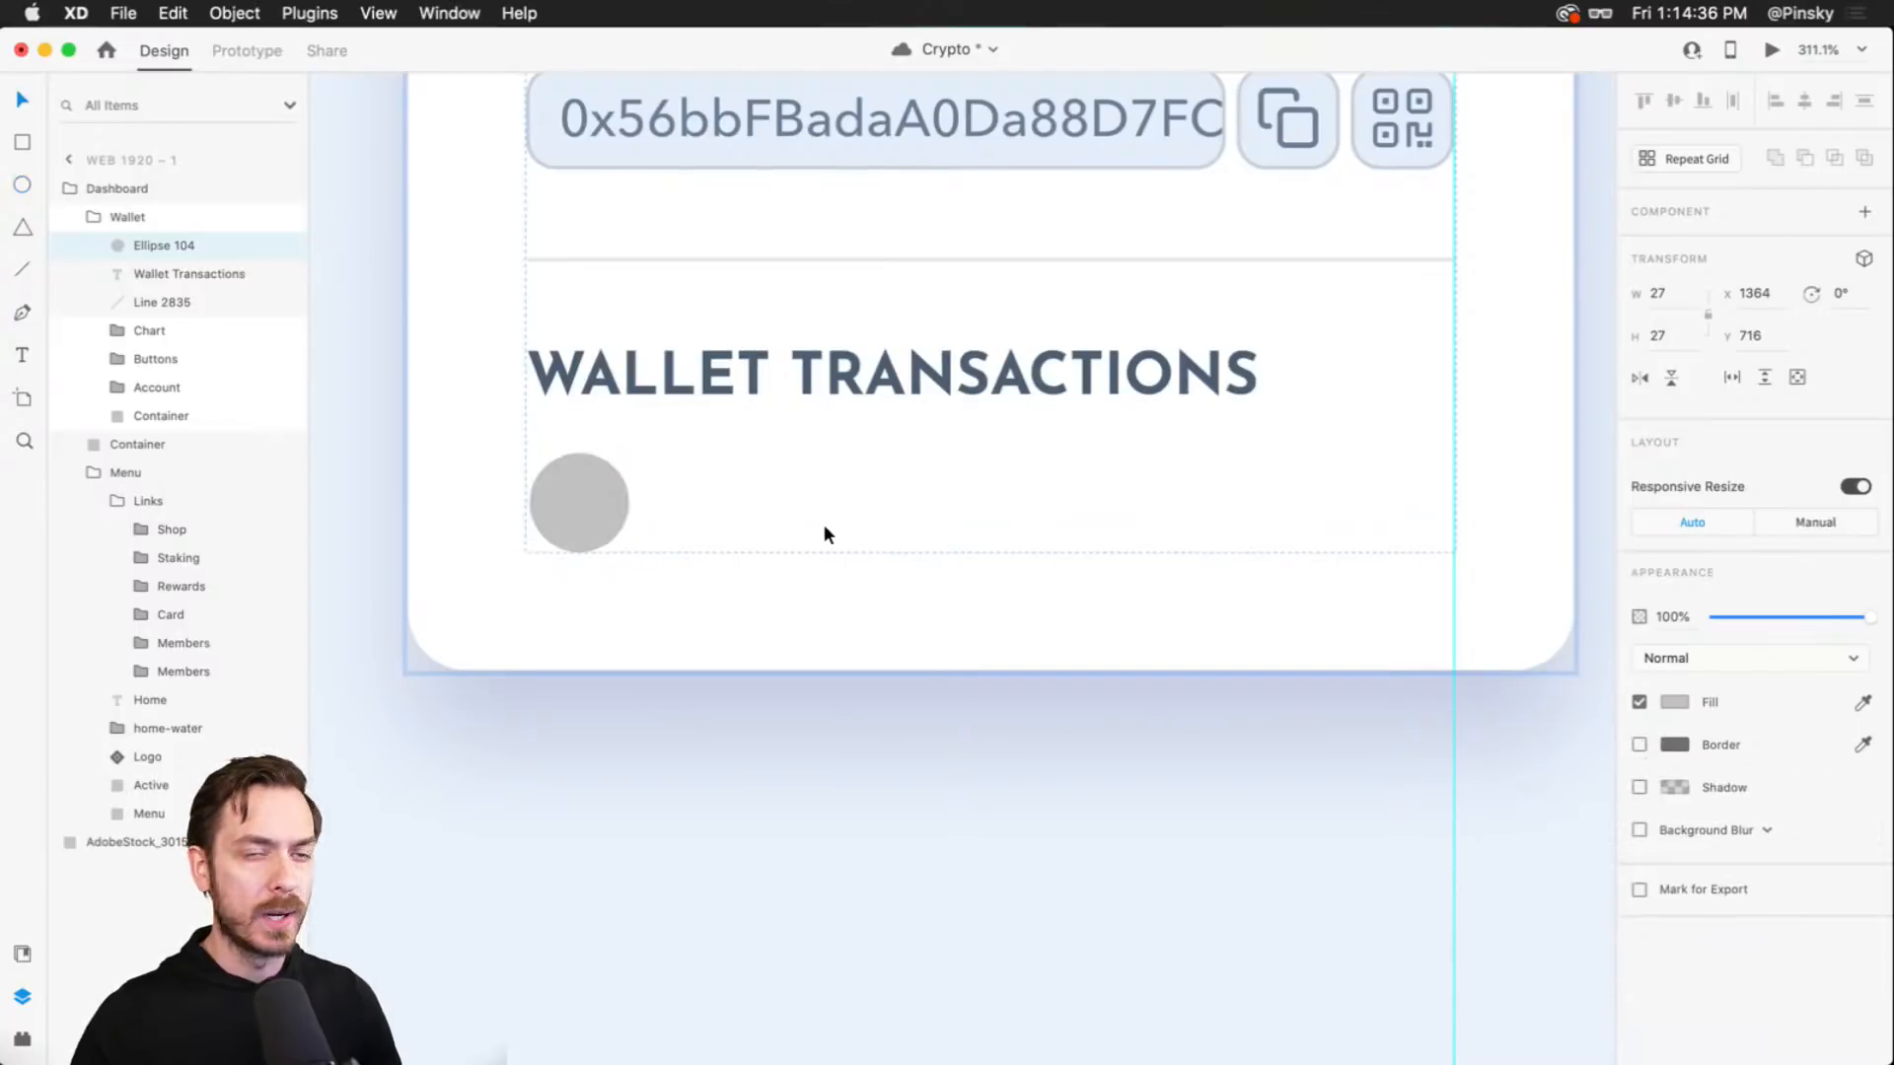
- Start a text label to the right of the gray circle beneath the Wallet Transactions heading
scroll(642, 475, up, 5)
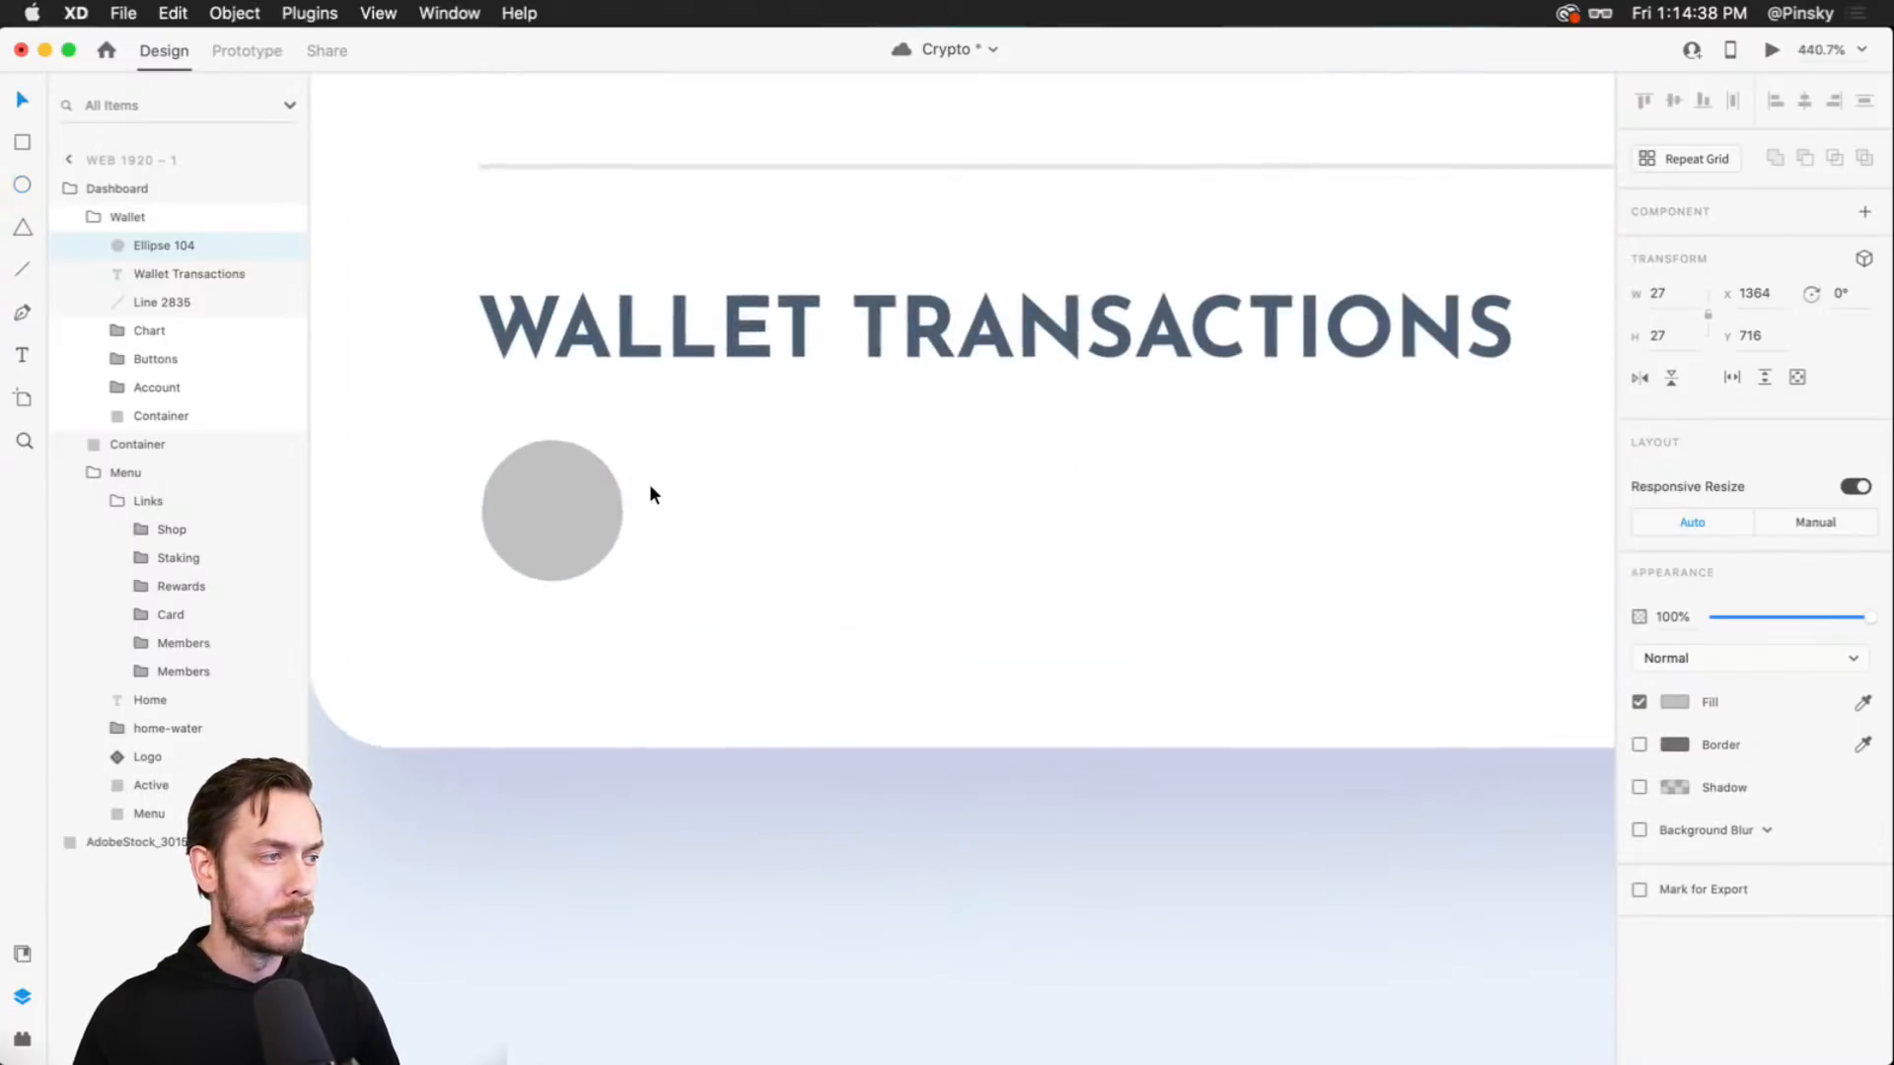
key(t)
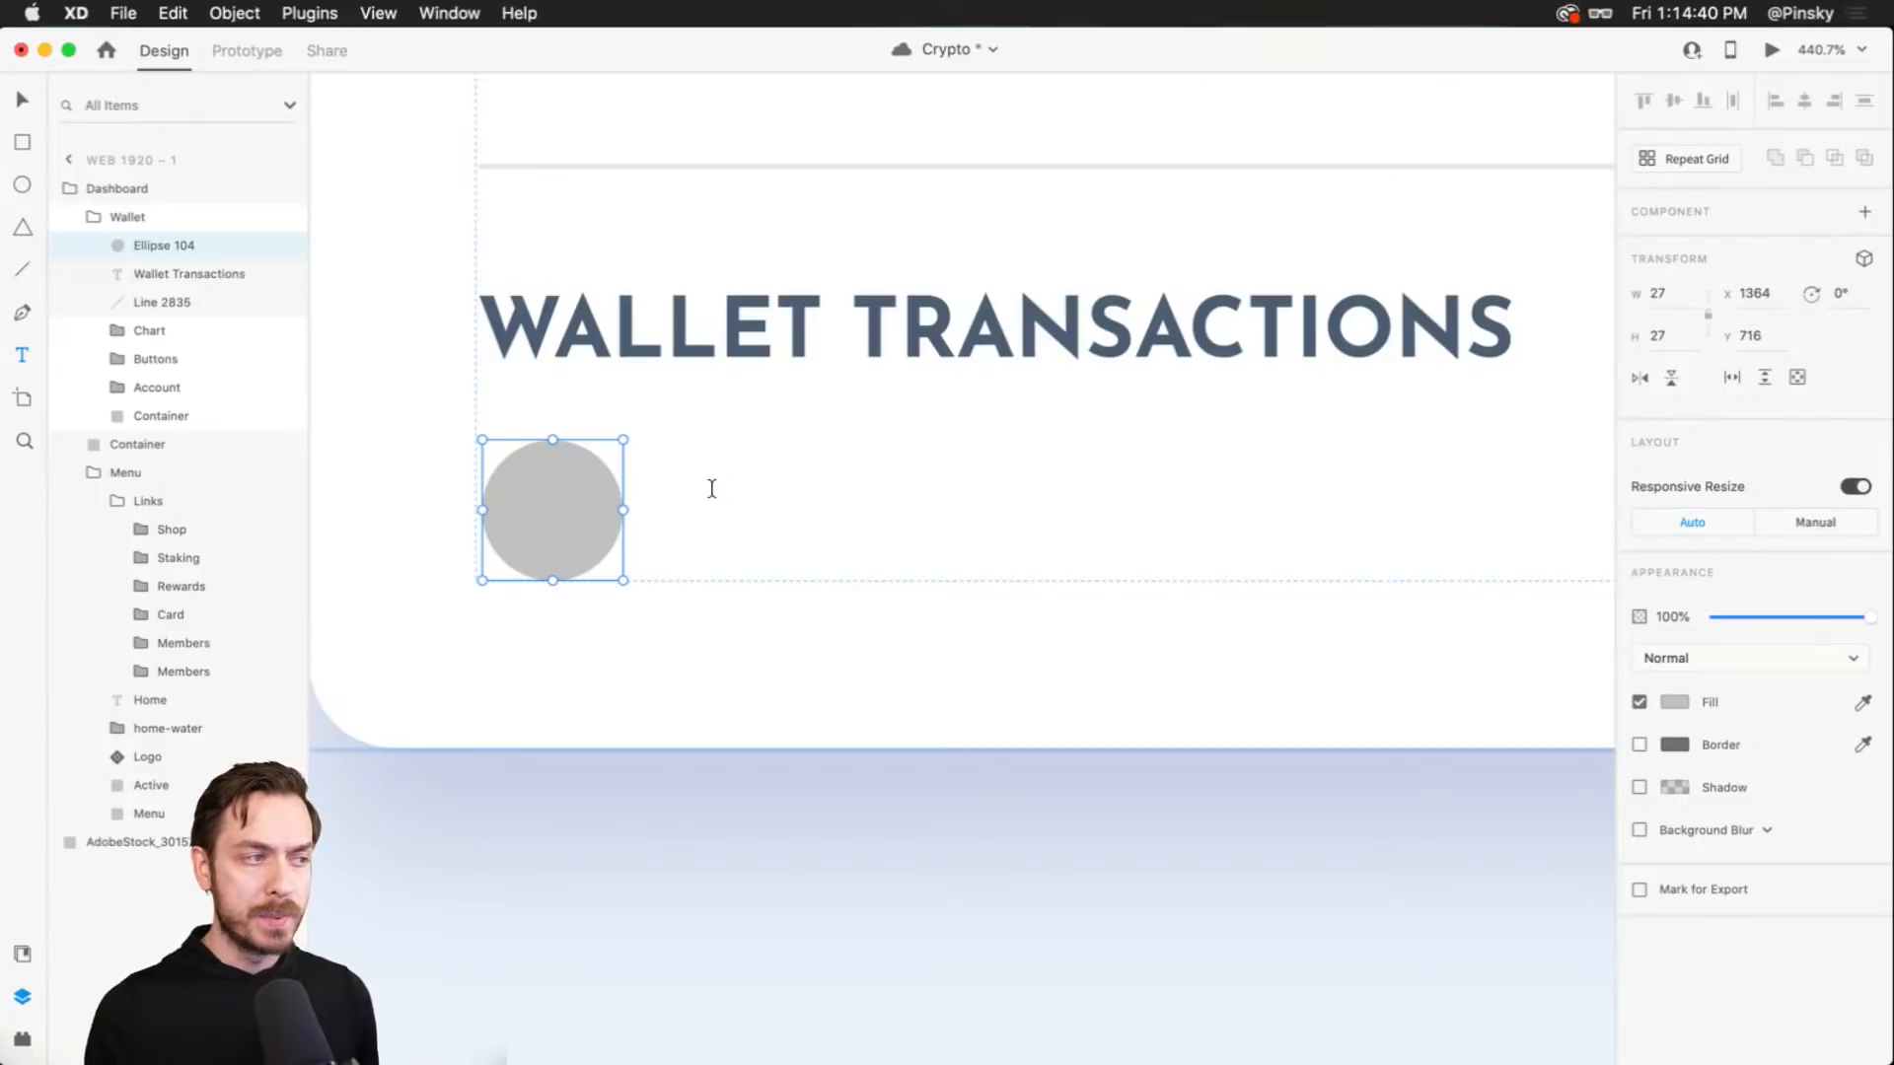
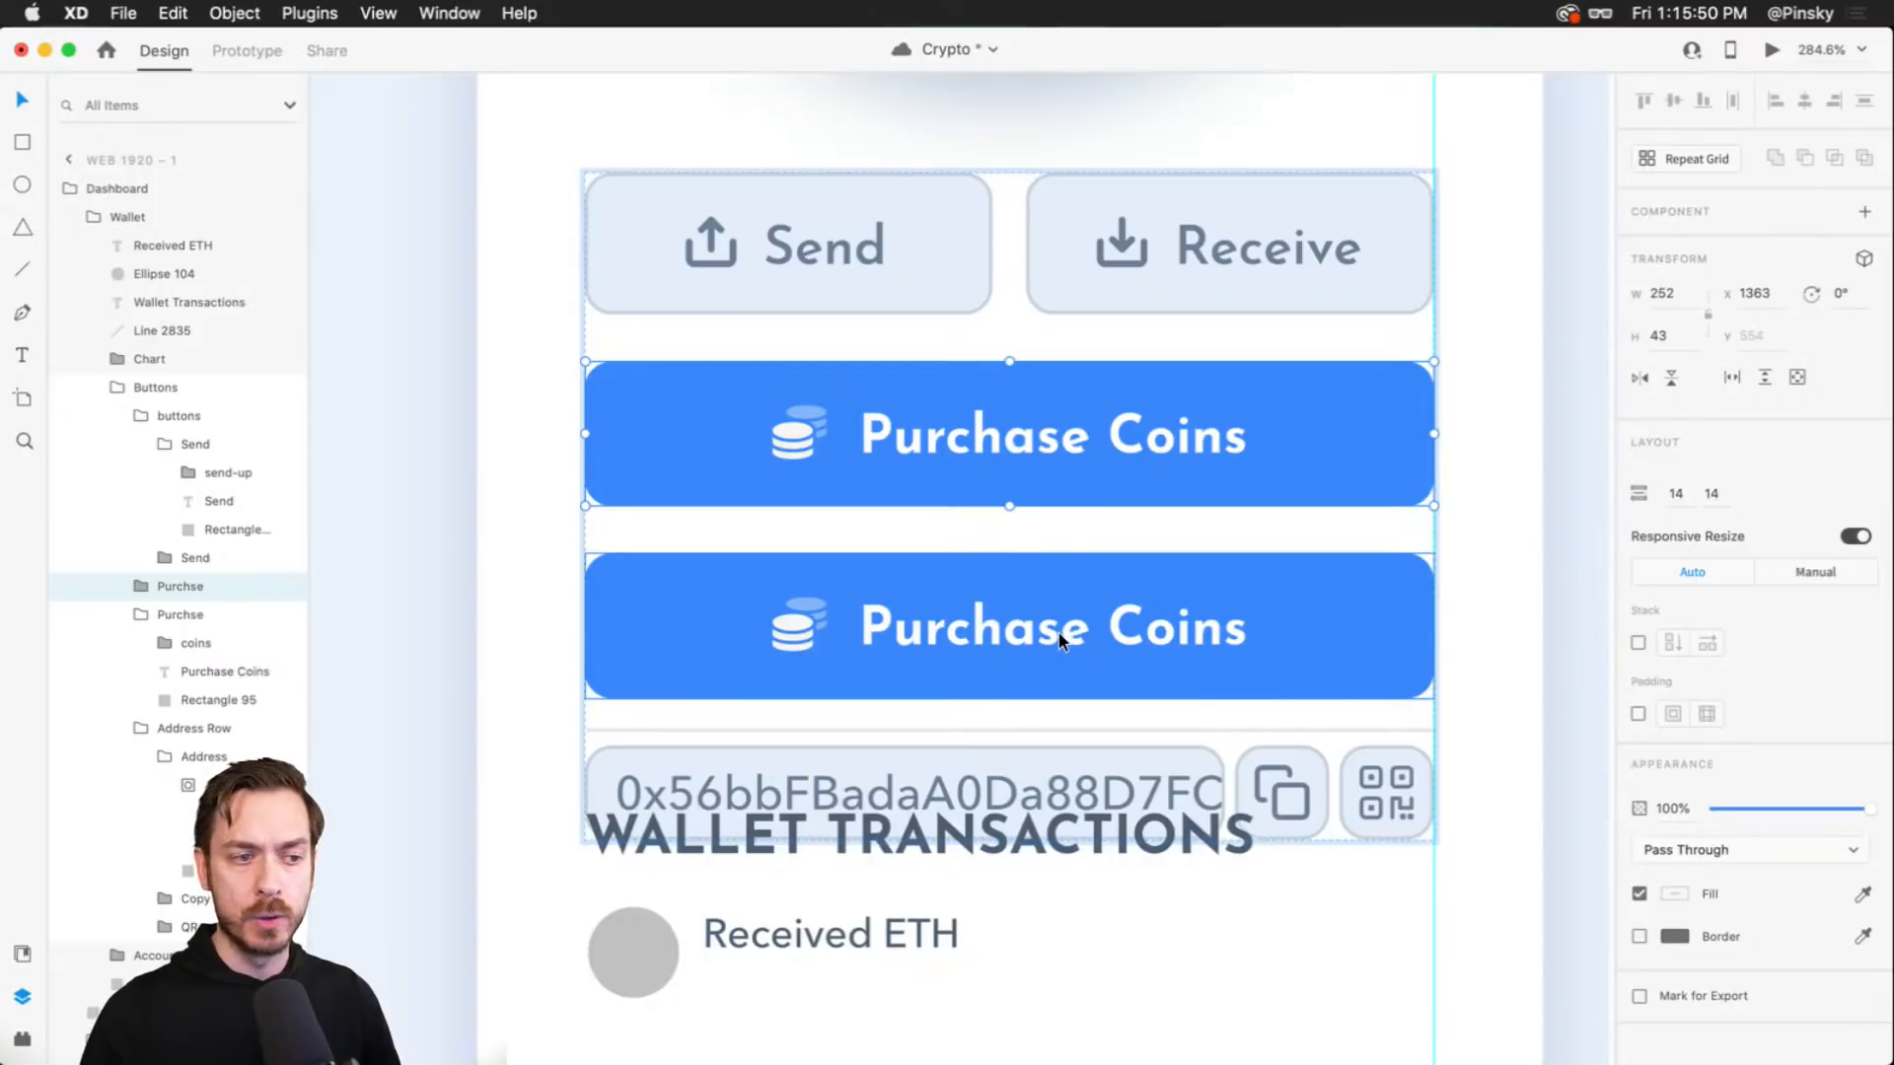
- Undo the duplication of the Purchase Coins button and select the whole Wallet group
key(super+z)
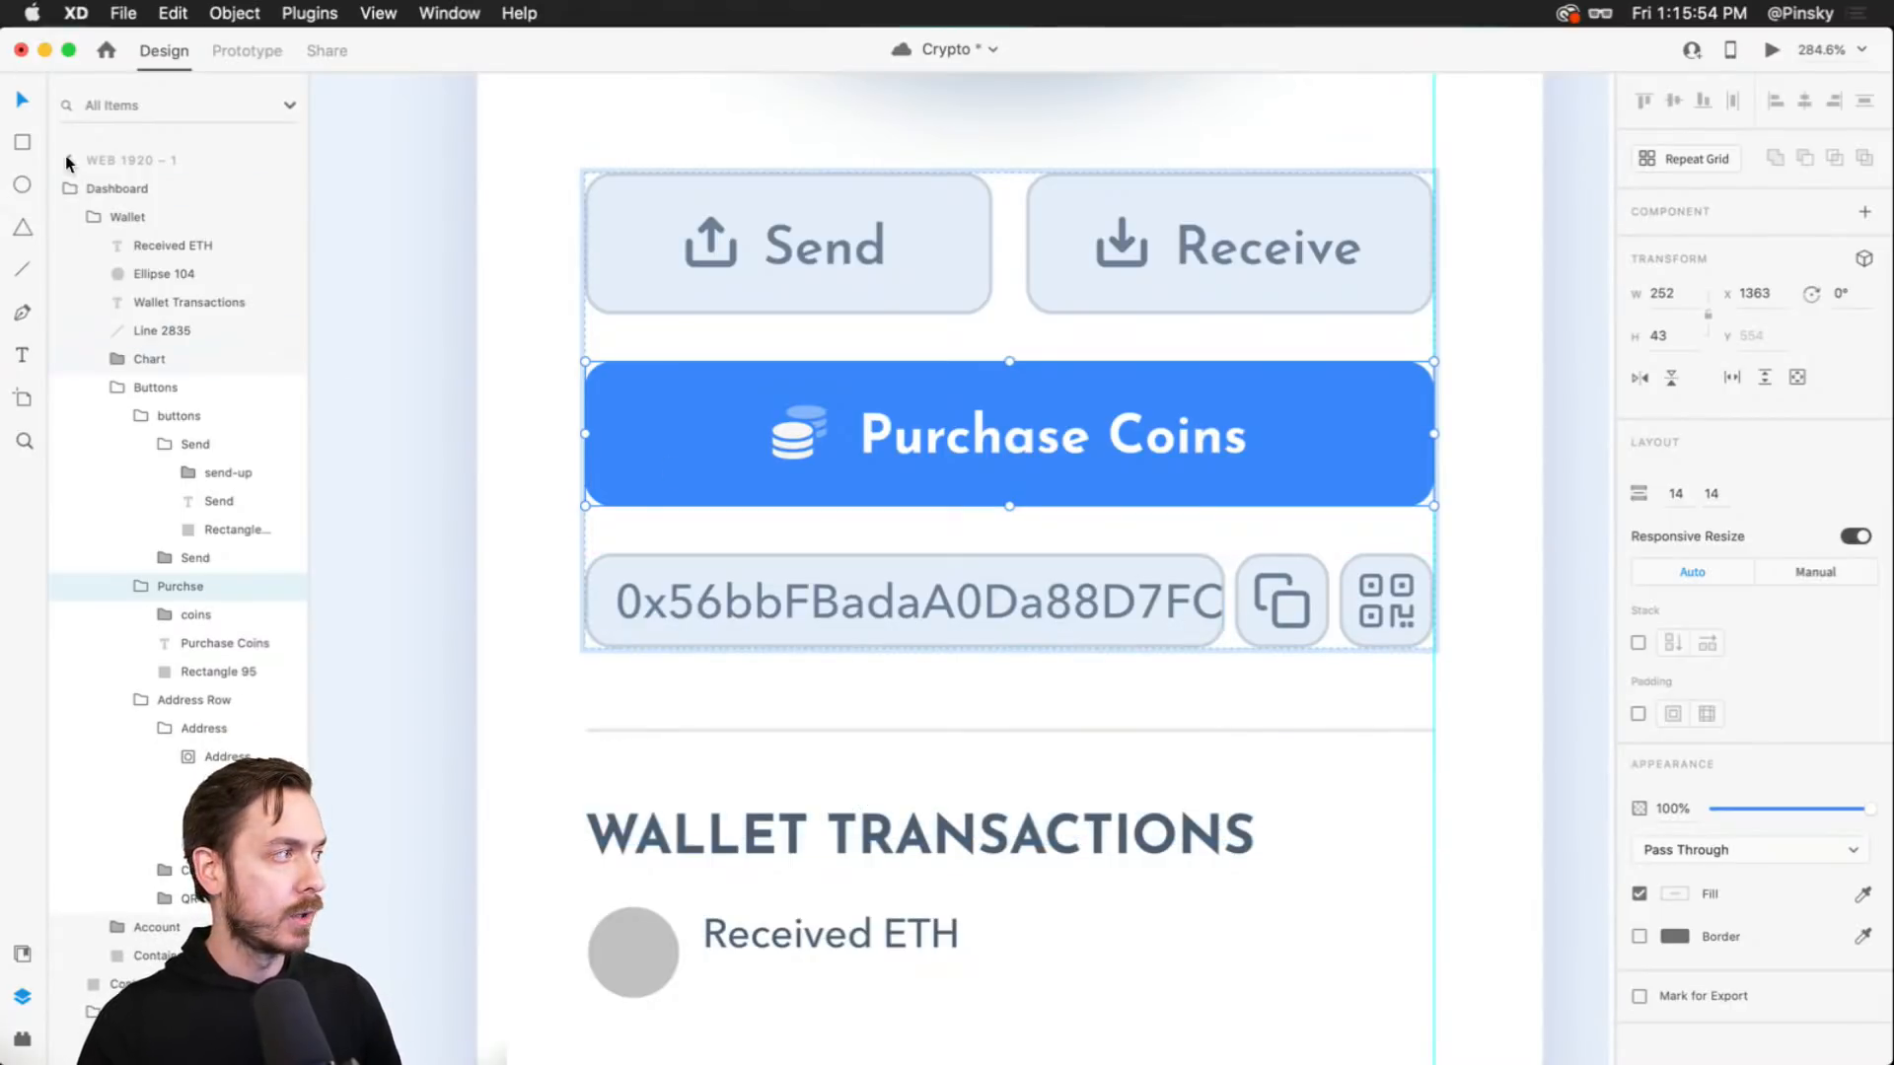
click(138, 212)
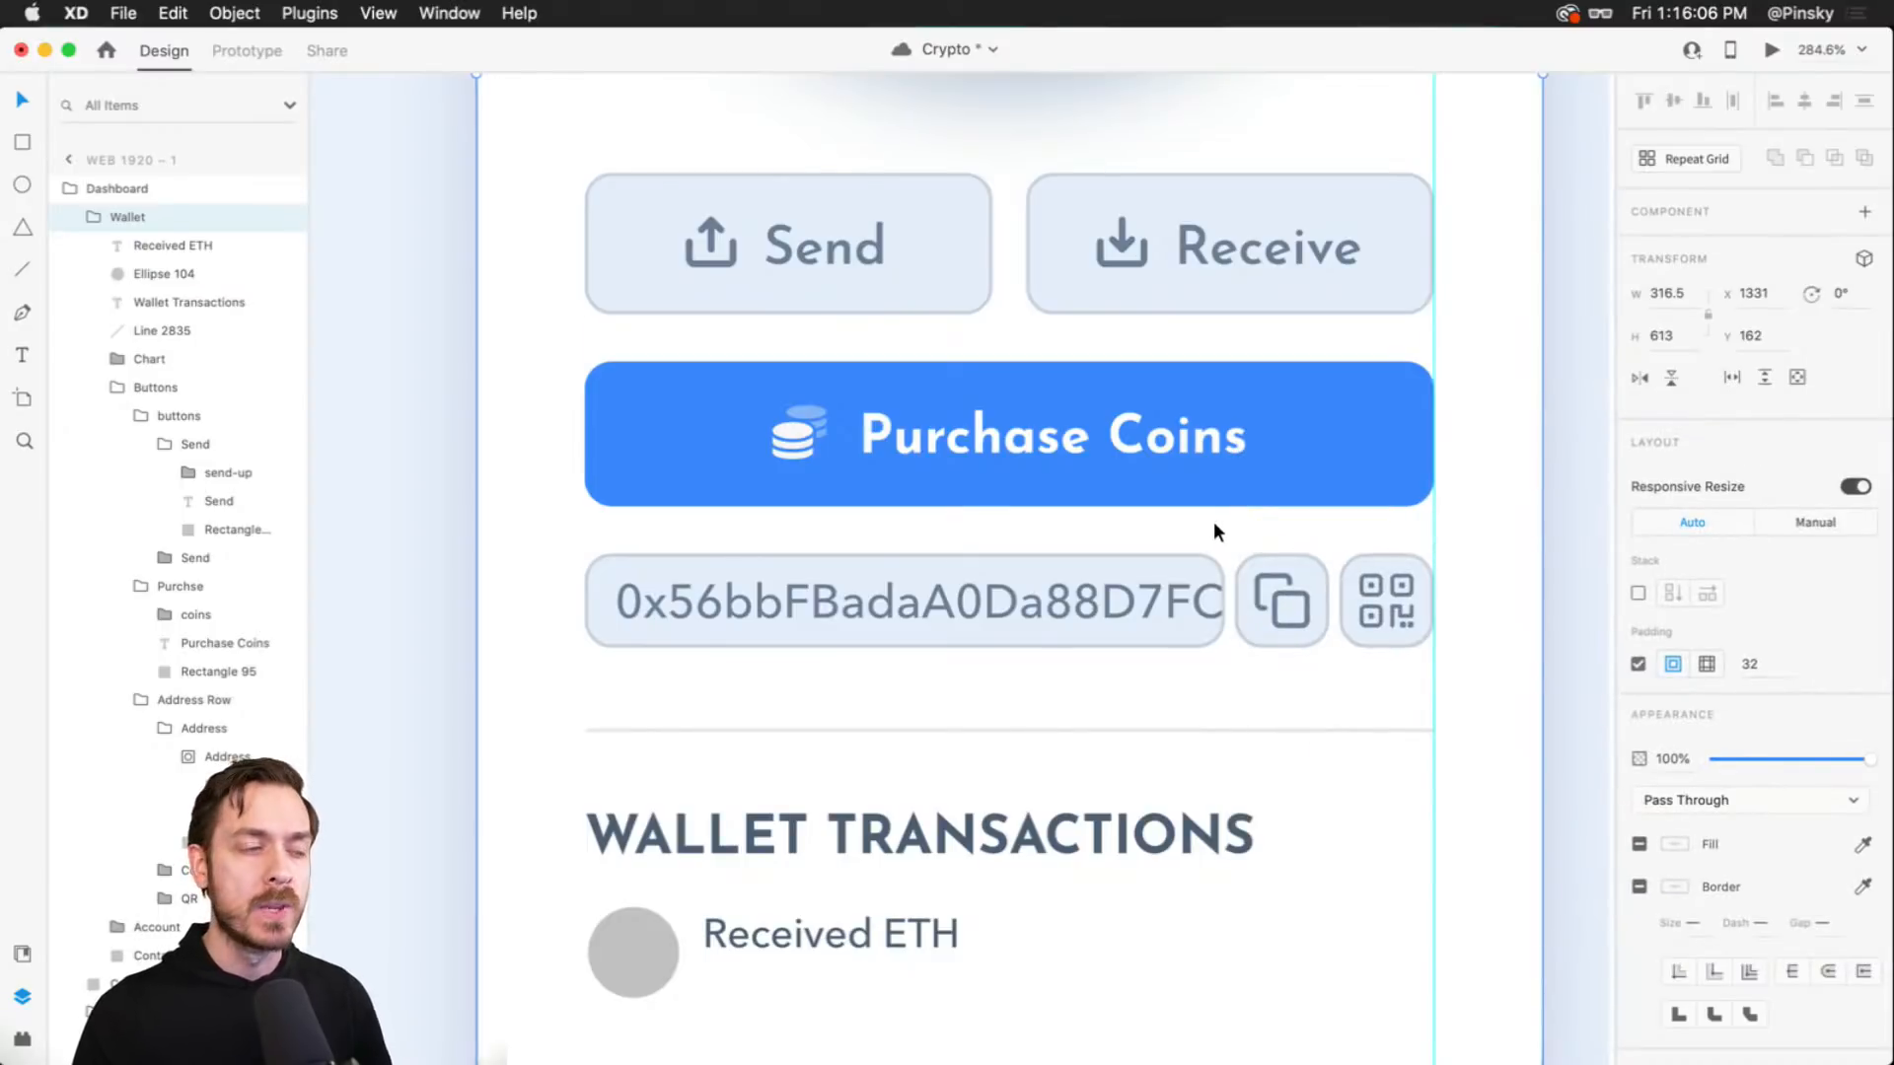
scroll(1213, 520, down, 5)
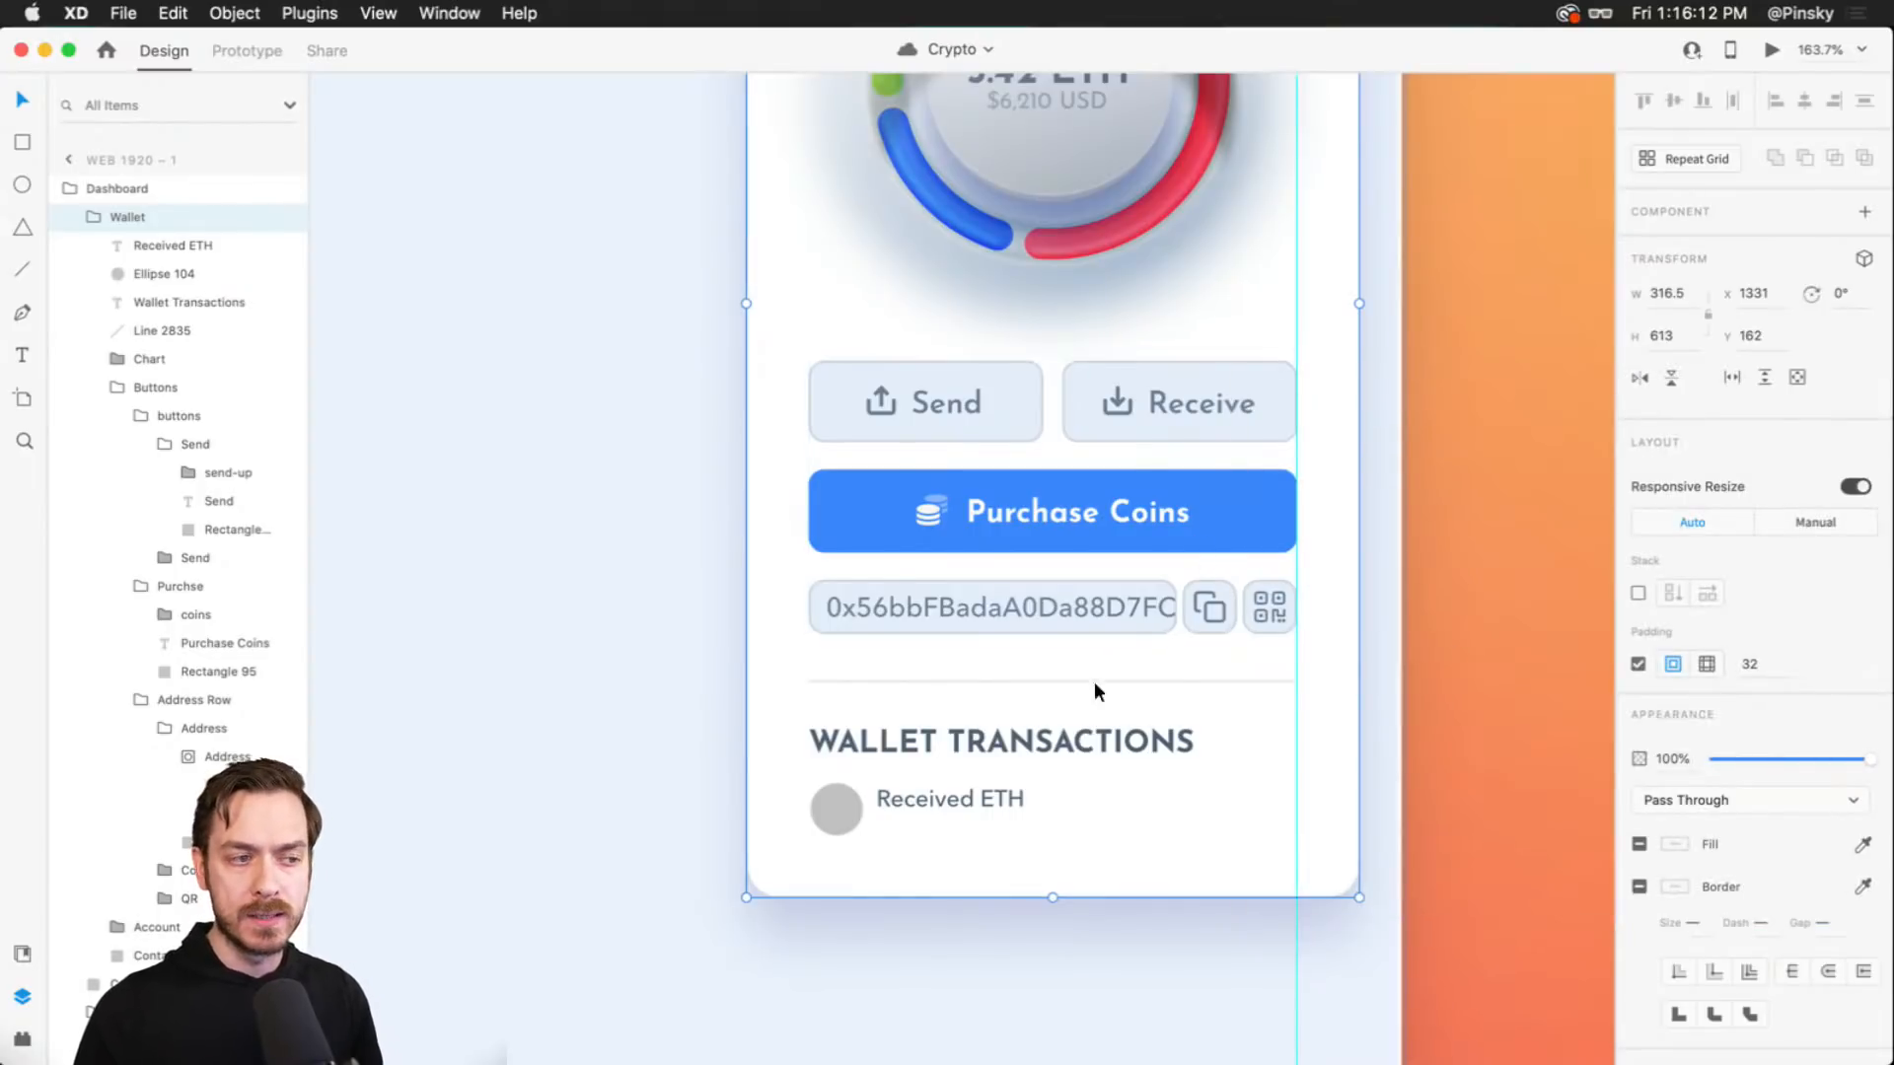
- Try moving the gray circle and Received ETH label left to X 1269, undo the move and reselect the Wallet group
double_click(939, 801)
scroll(929, 729, down, 1)
scroll(930, 729, down, 5)
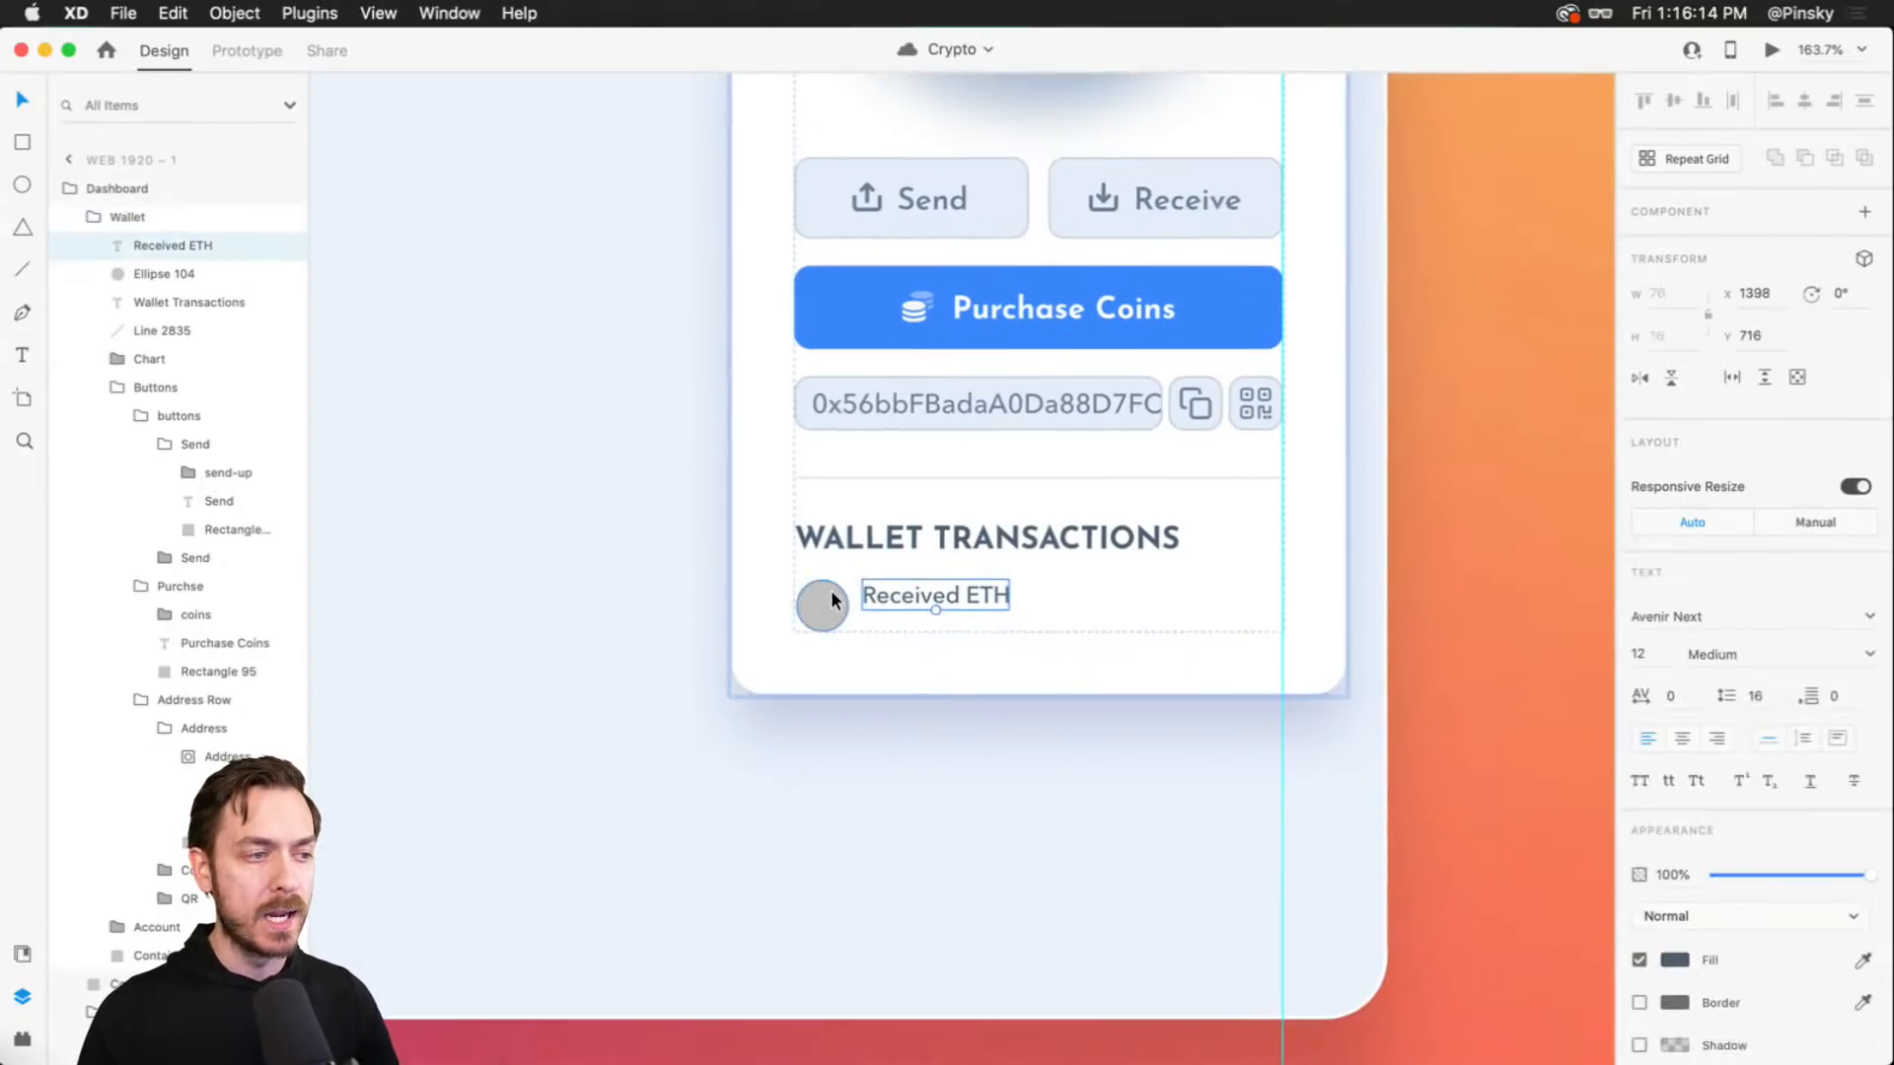
shift+click(831, 592)
drag(919, 594, 746, 585)
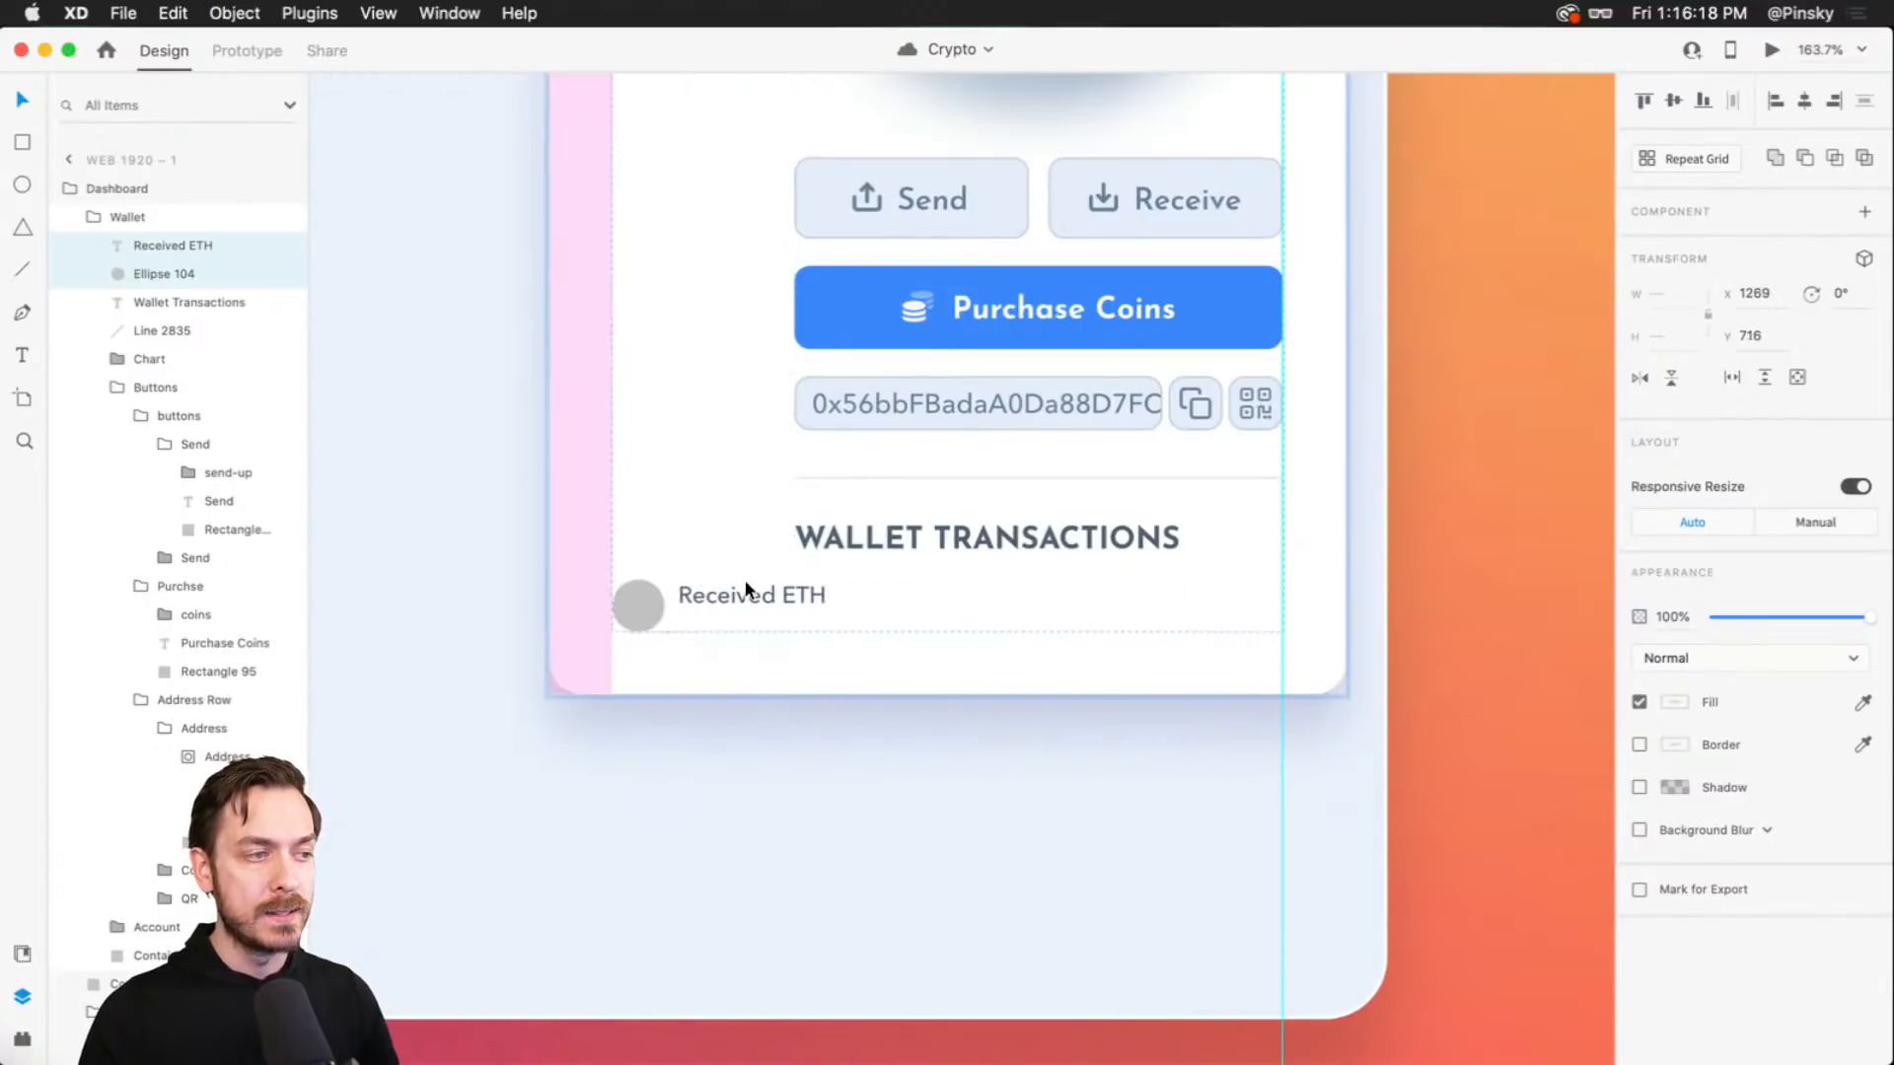
key(super+z)
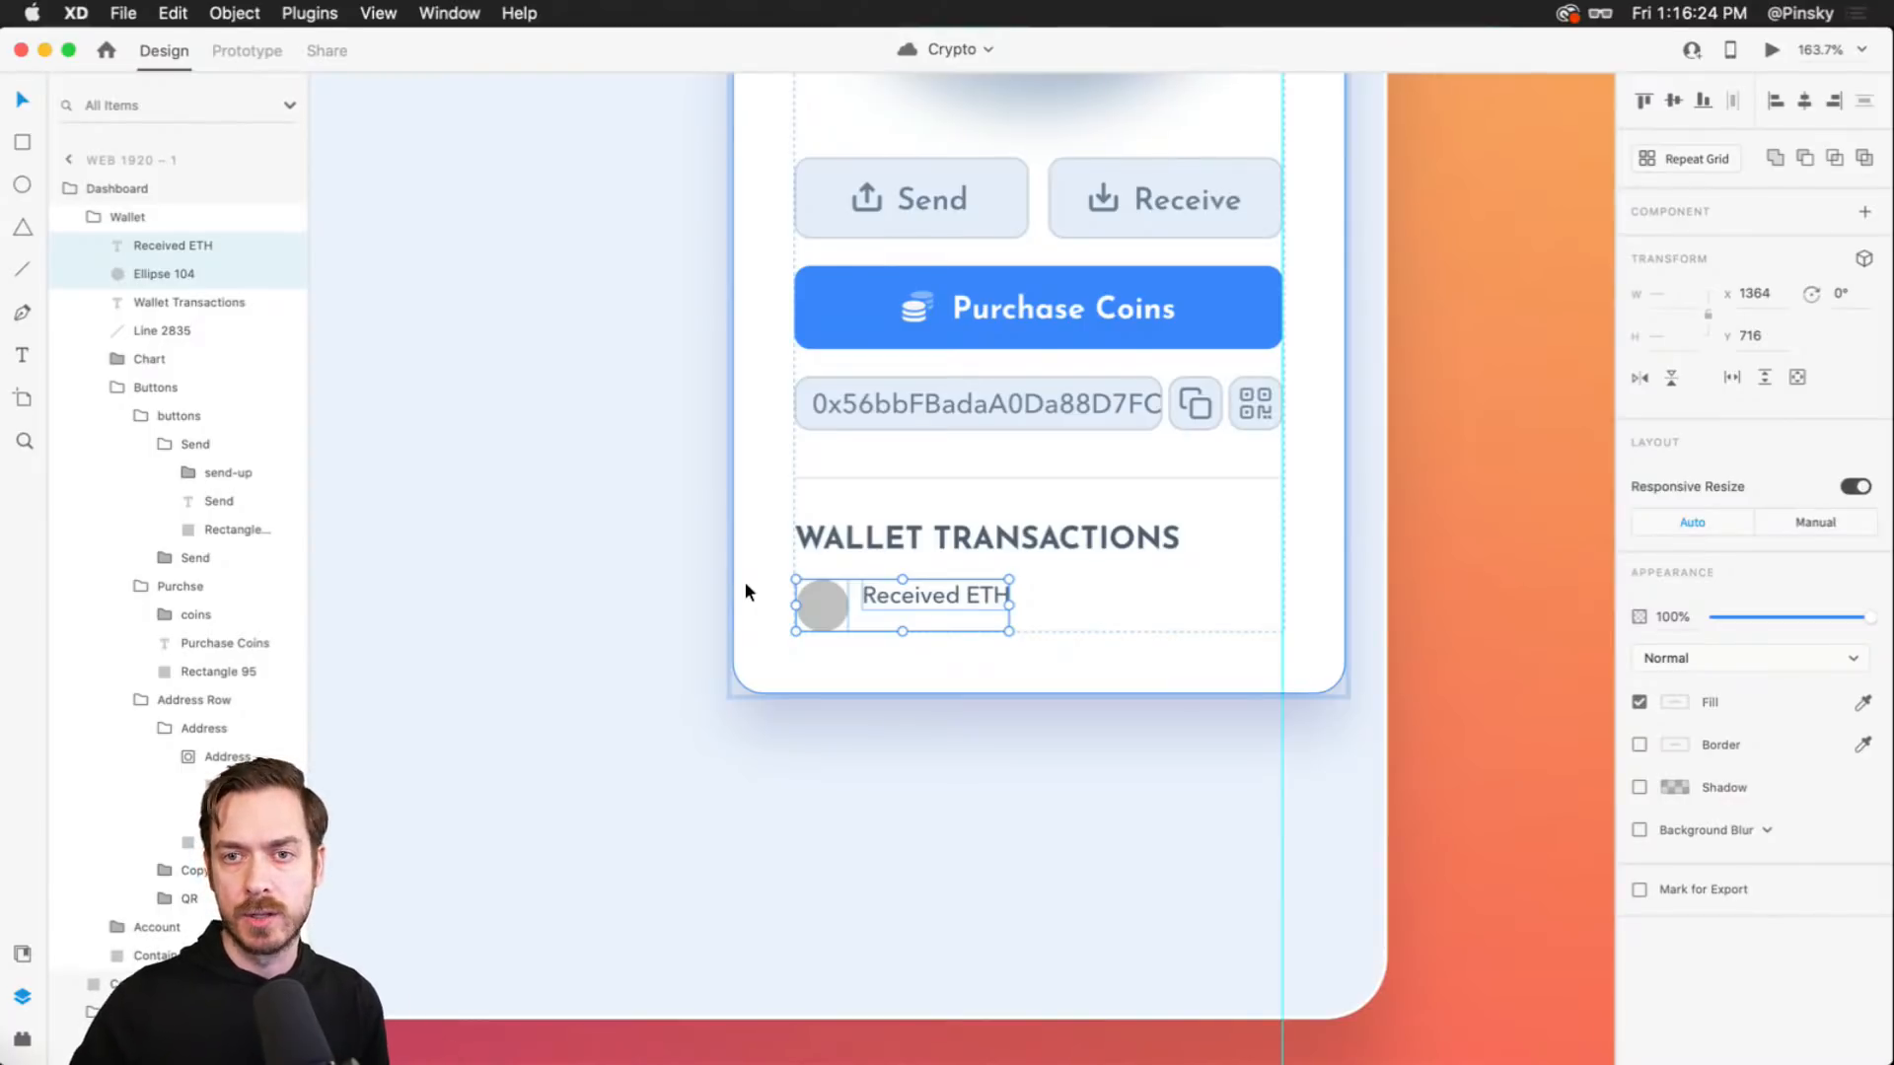
key(Escape)
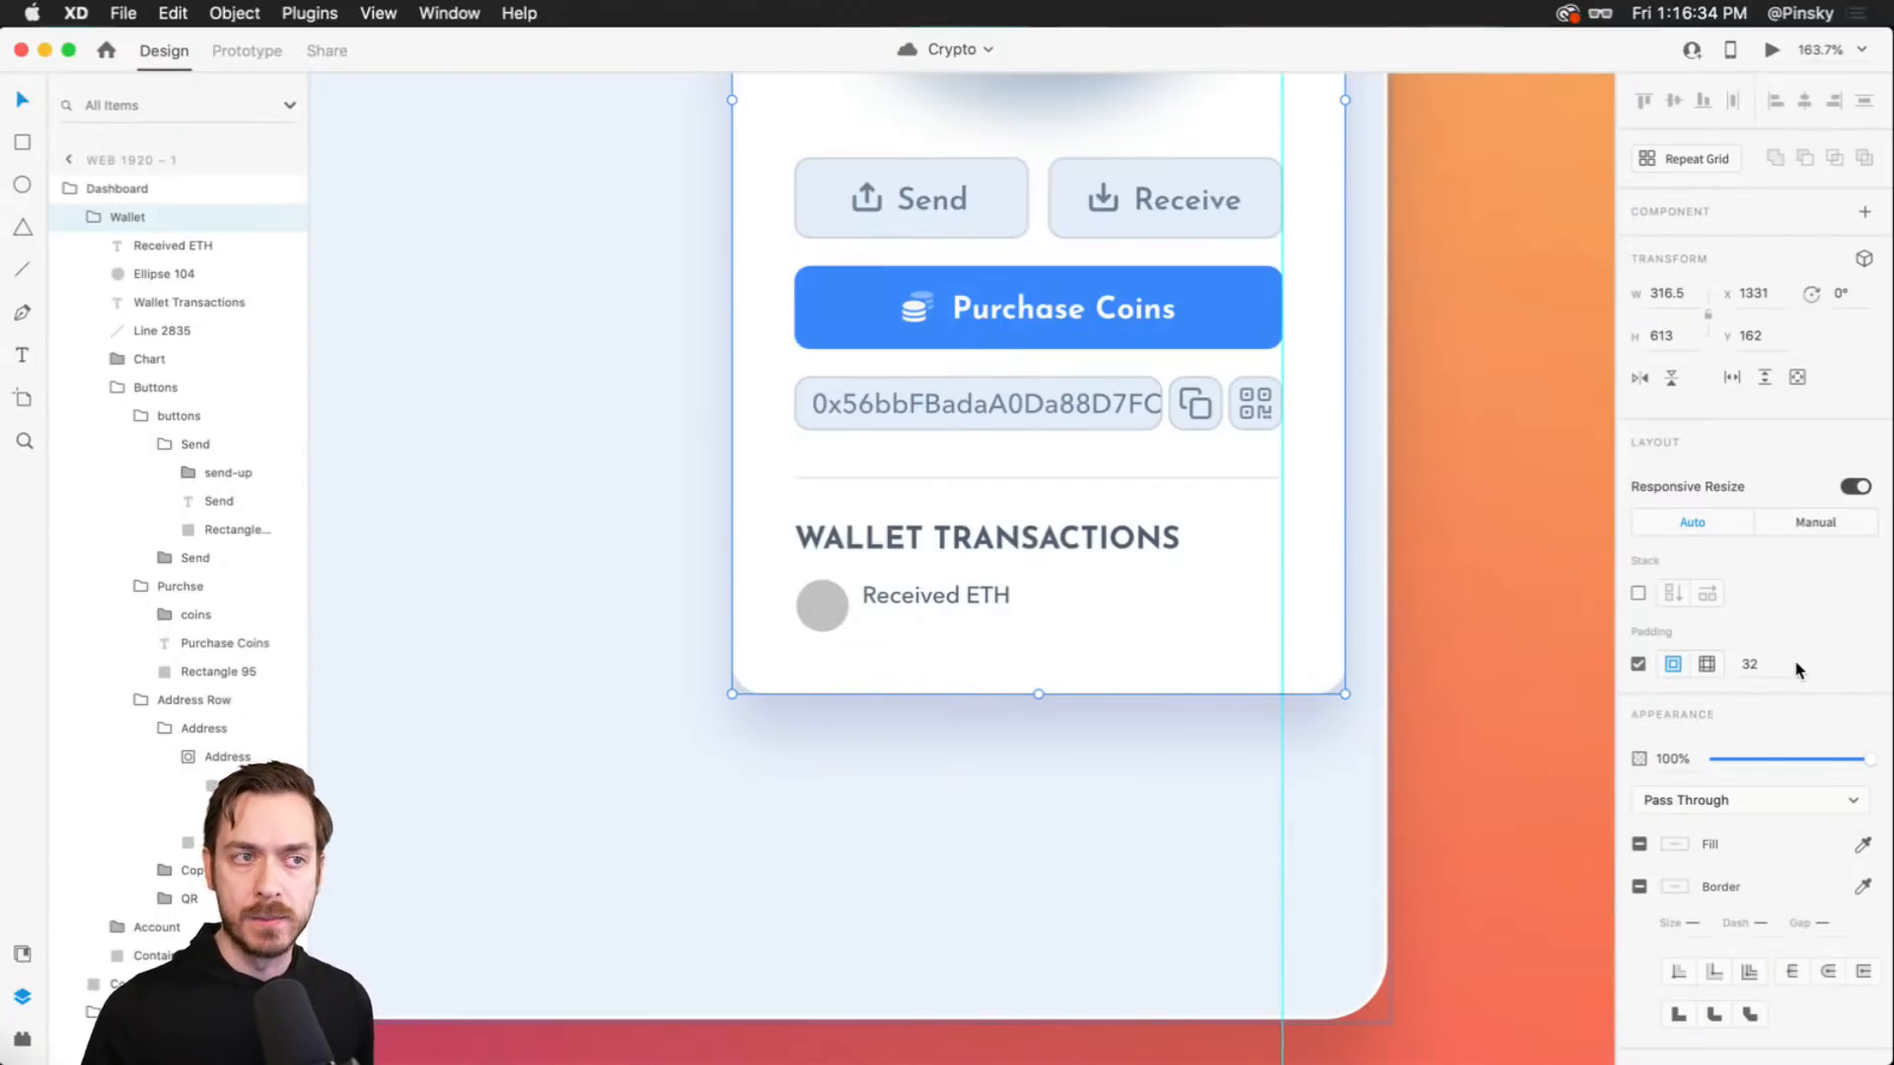
- Duplicate the Received ETH label directly below itself at Y 732 and change the copy's text to "March 12, 2021"
scroll(1056, 568, up, 5)
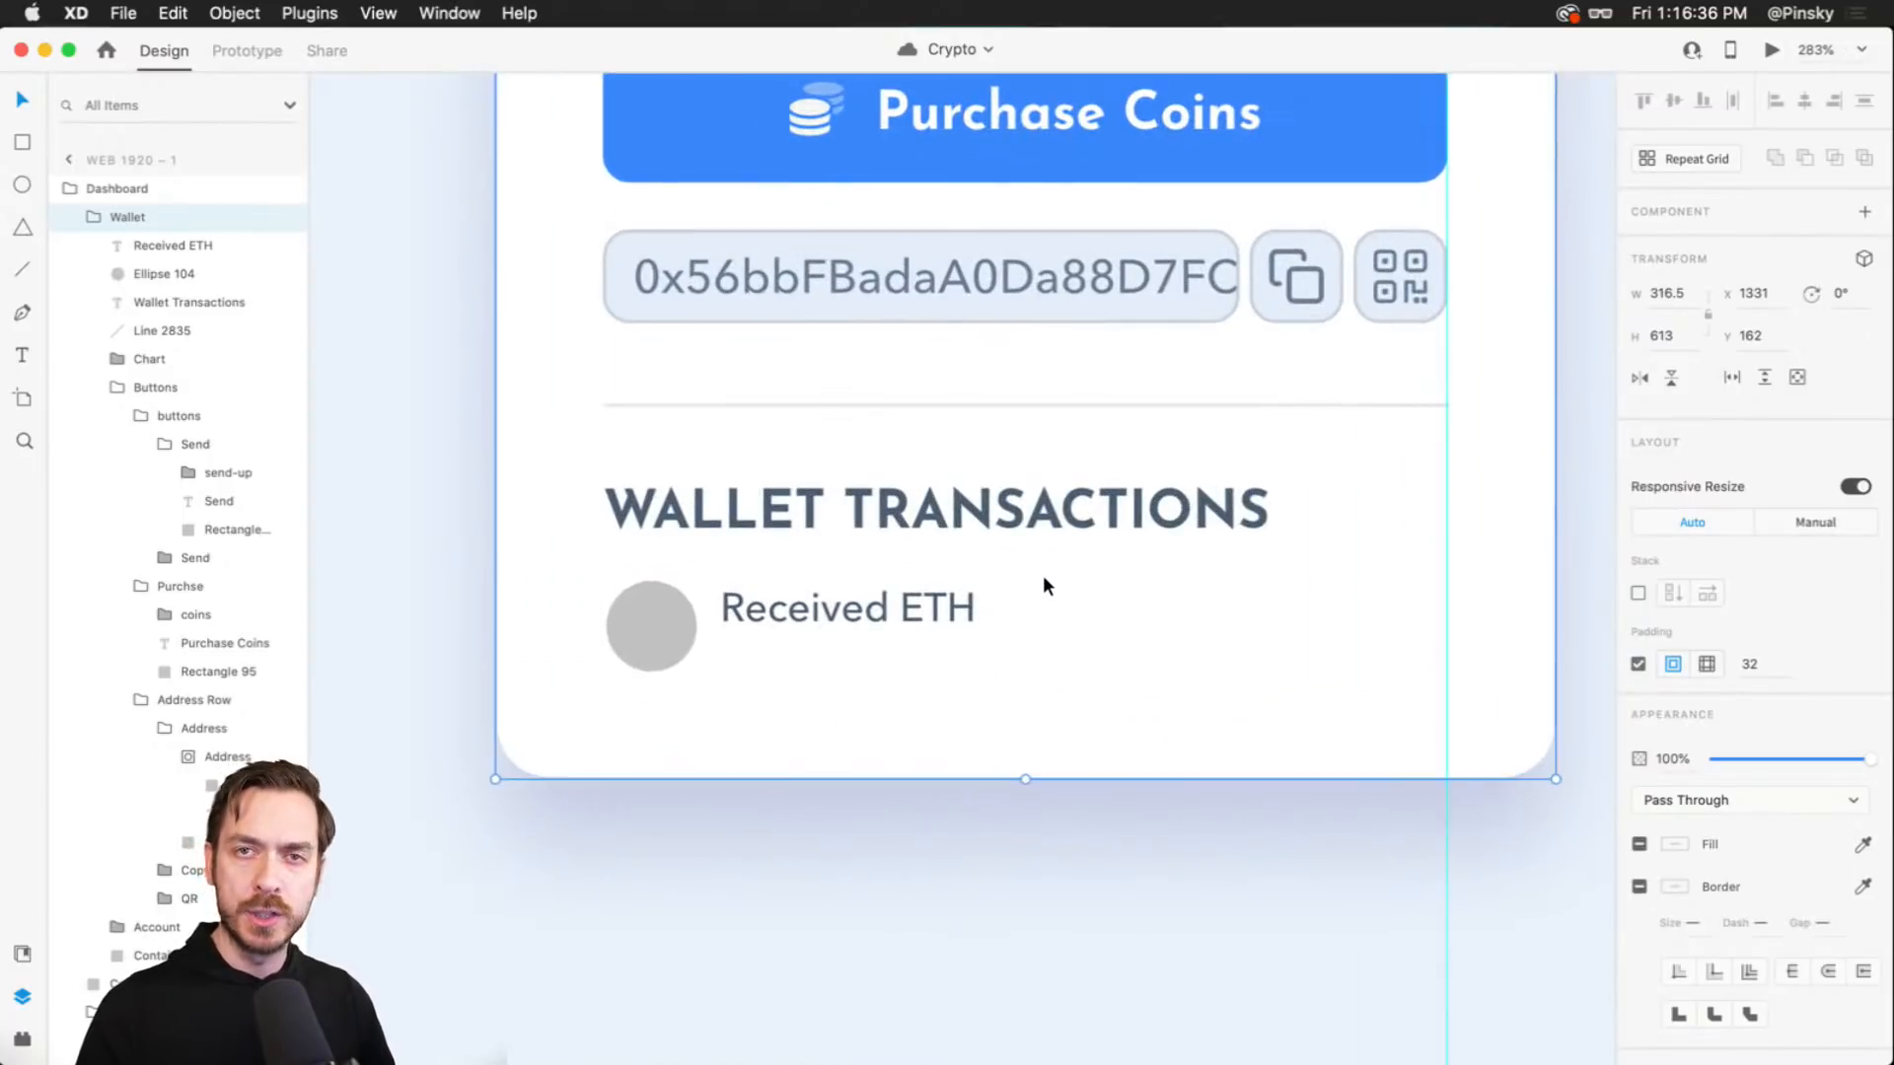
scroll(1038, 567, down, 1)
click(831, 558)
scroll(789, 567, up, 1)
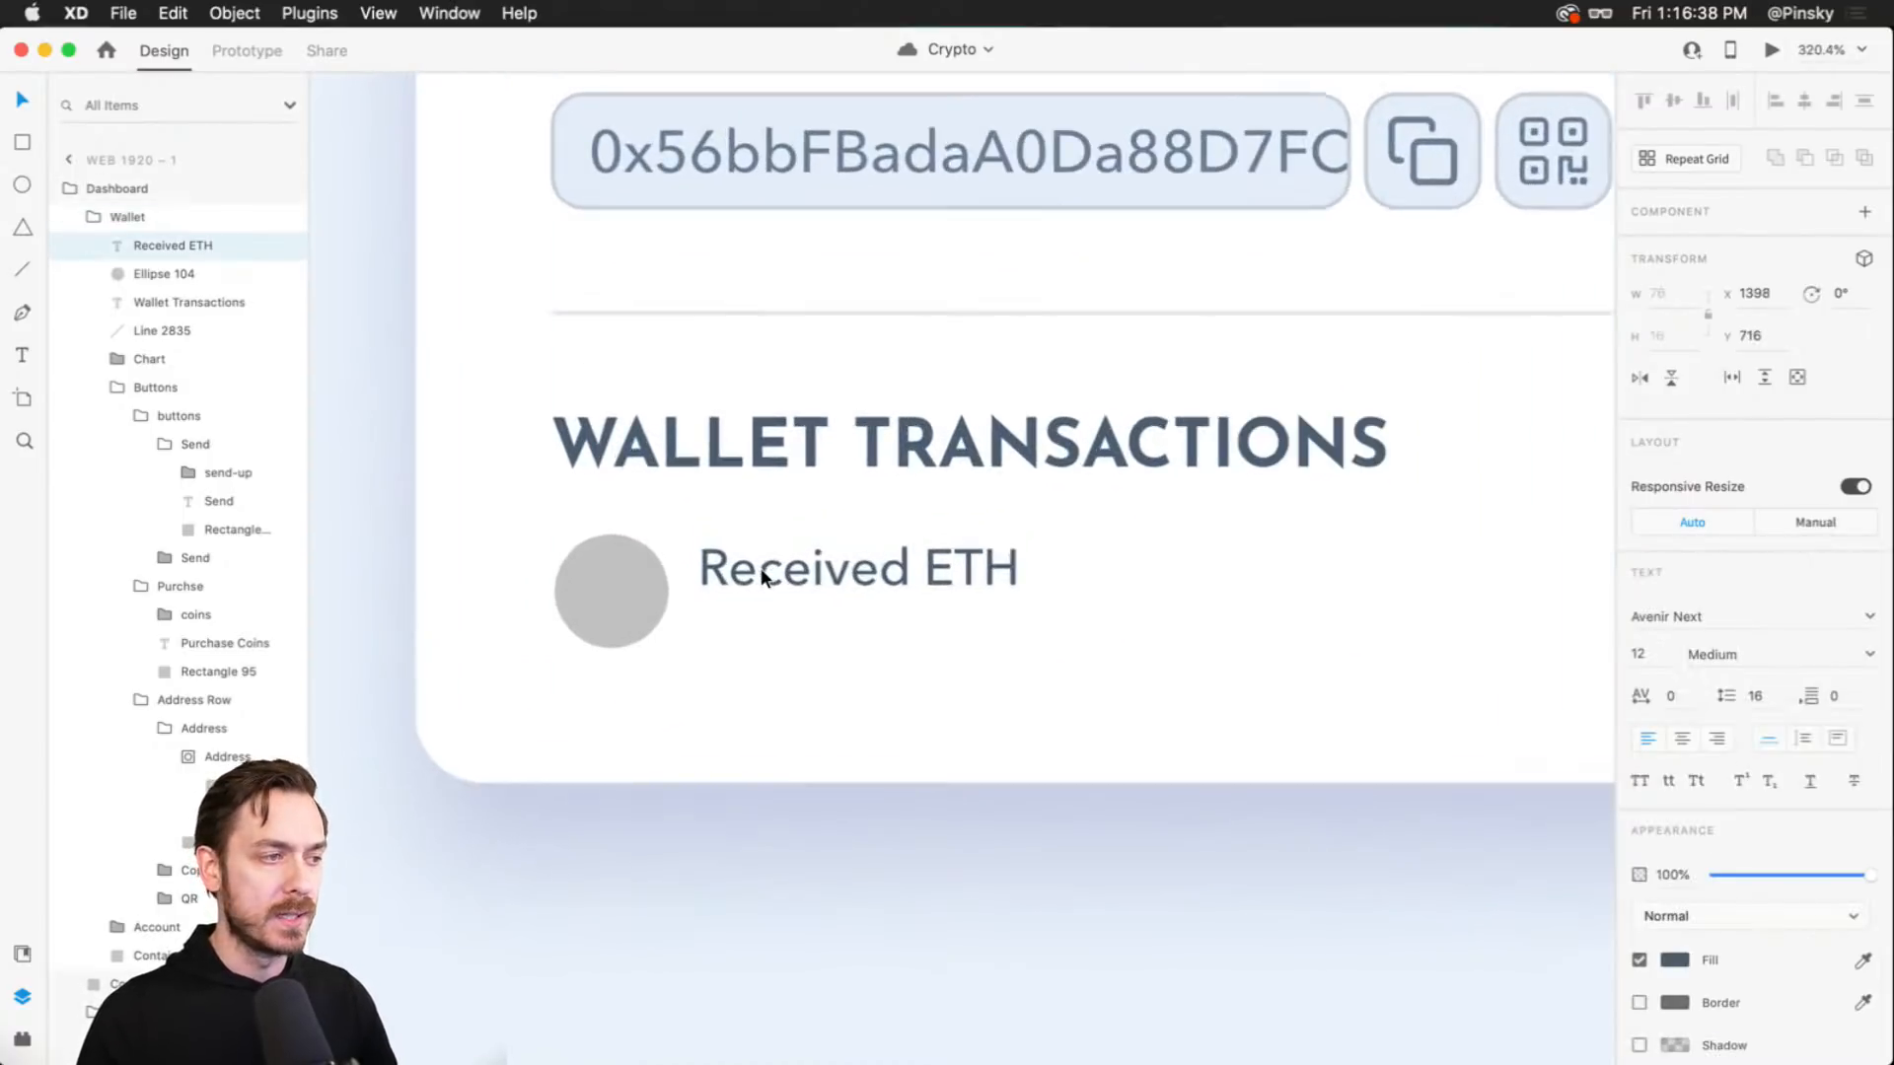
scroll(763, 578, up, 1)
drag(814, 570, 828, 626)
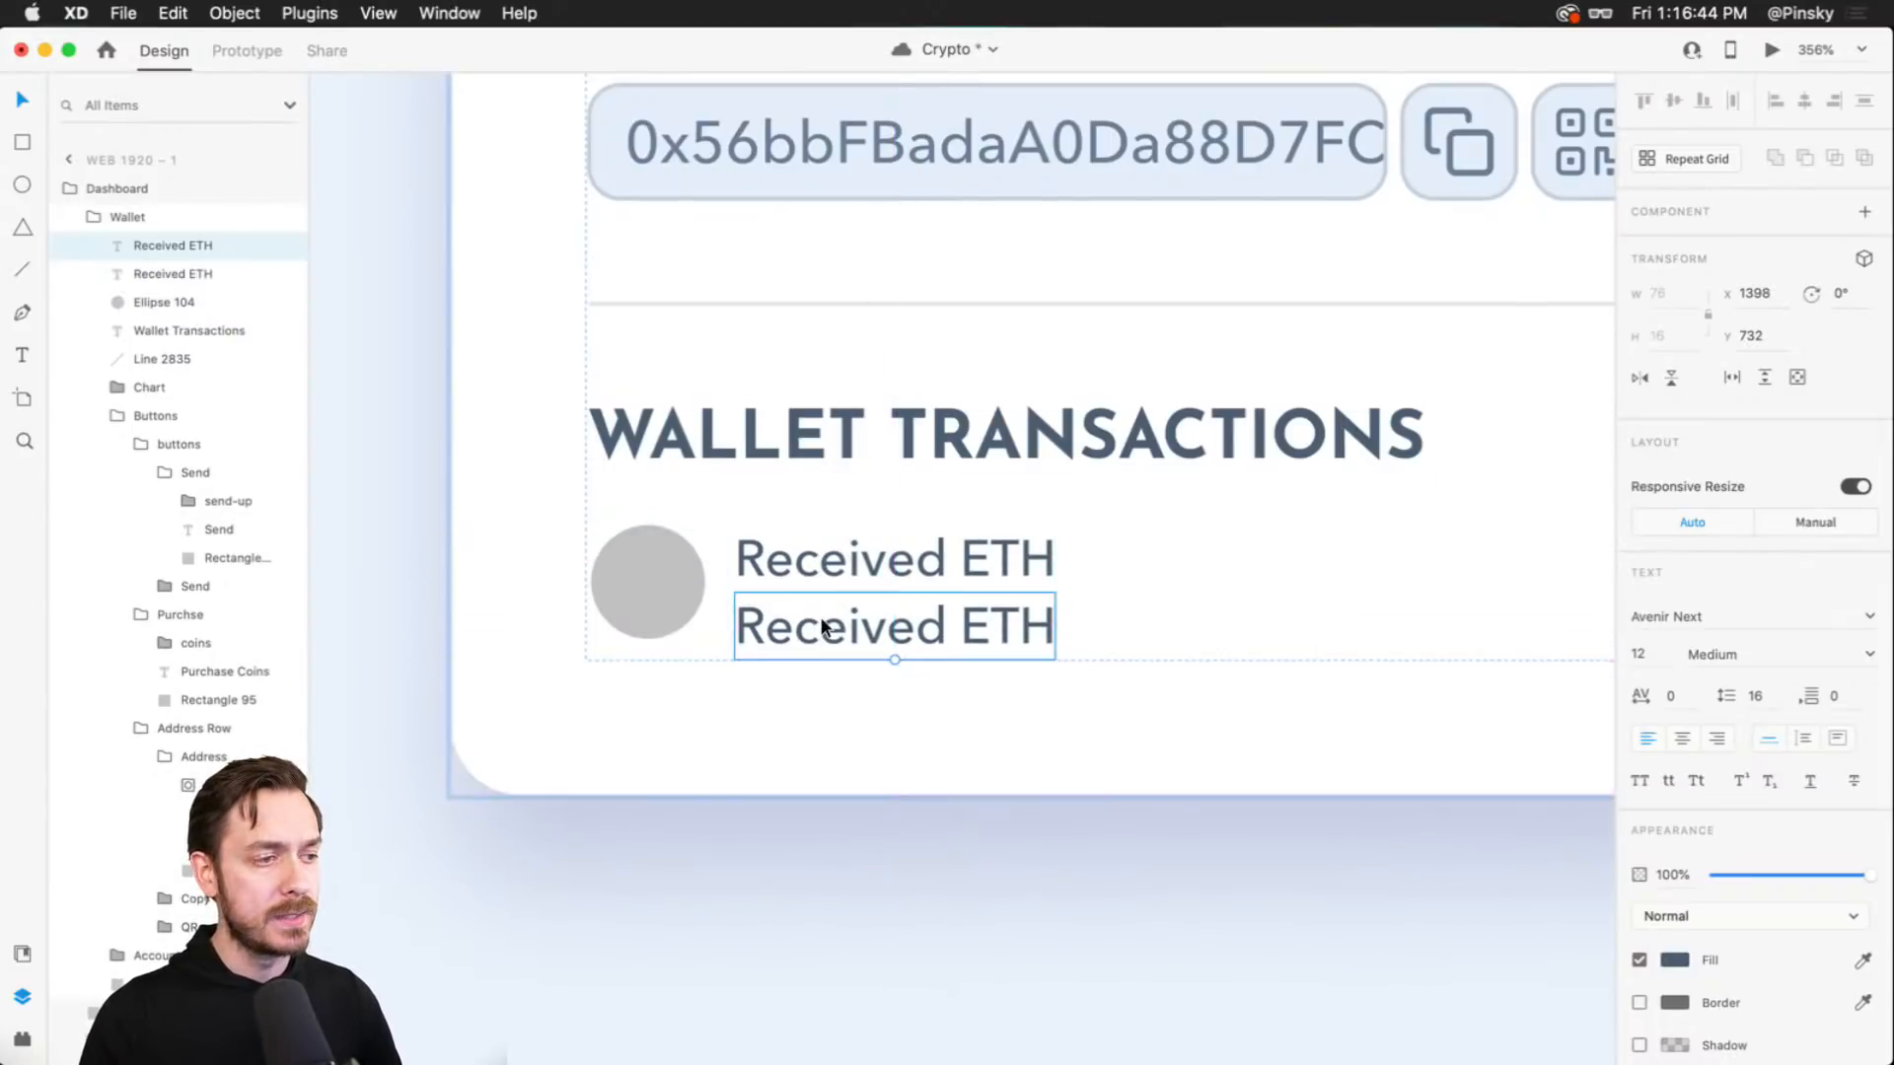
double_click(821, 637)
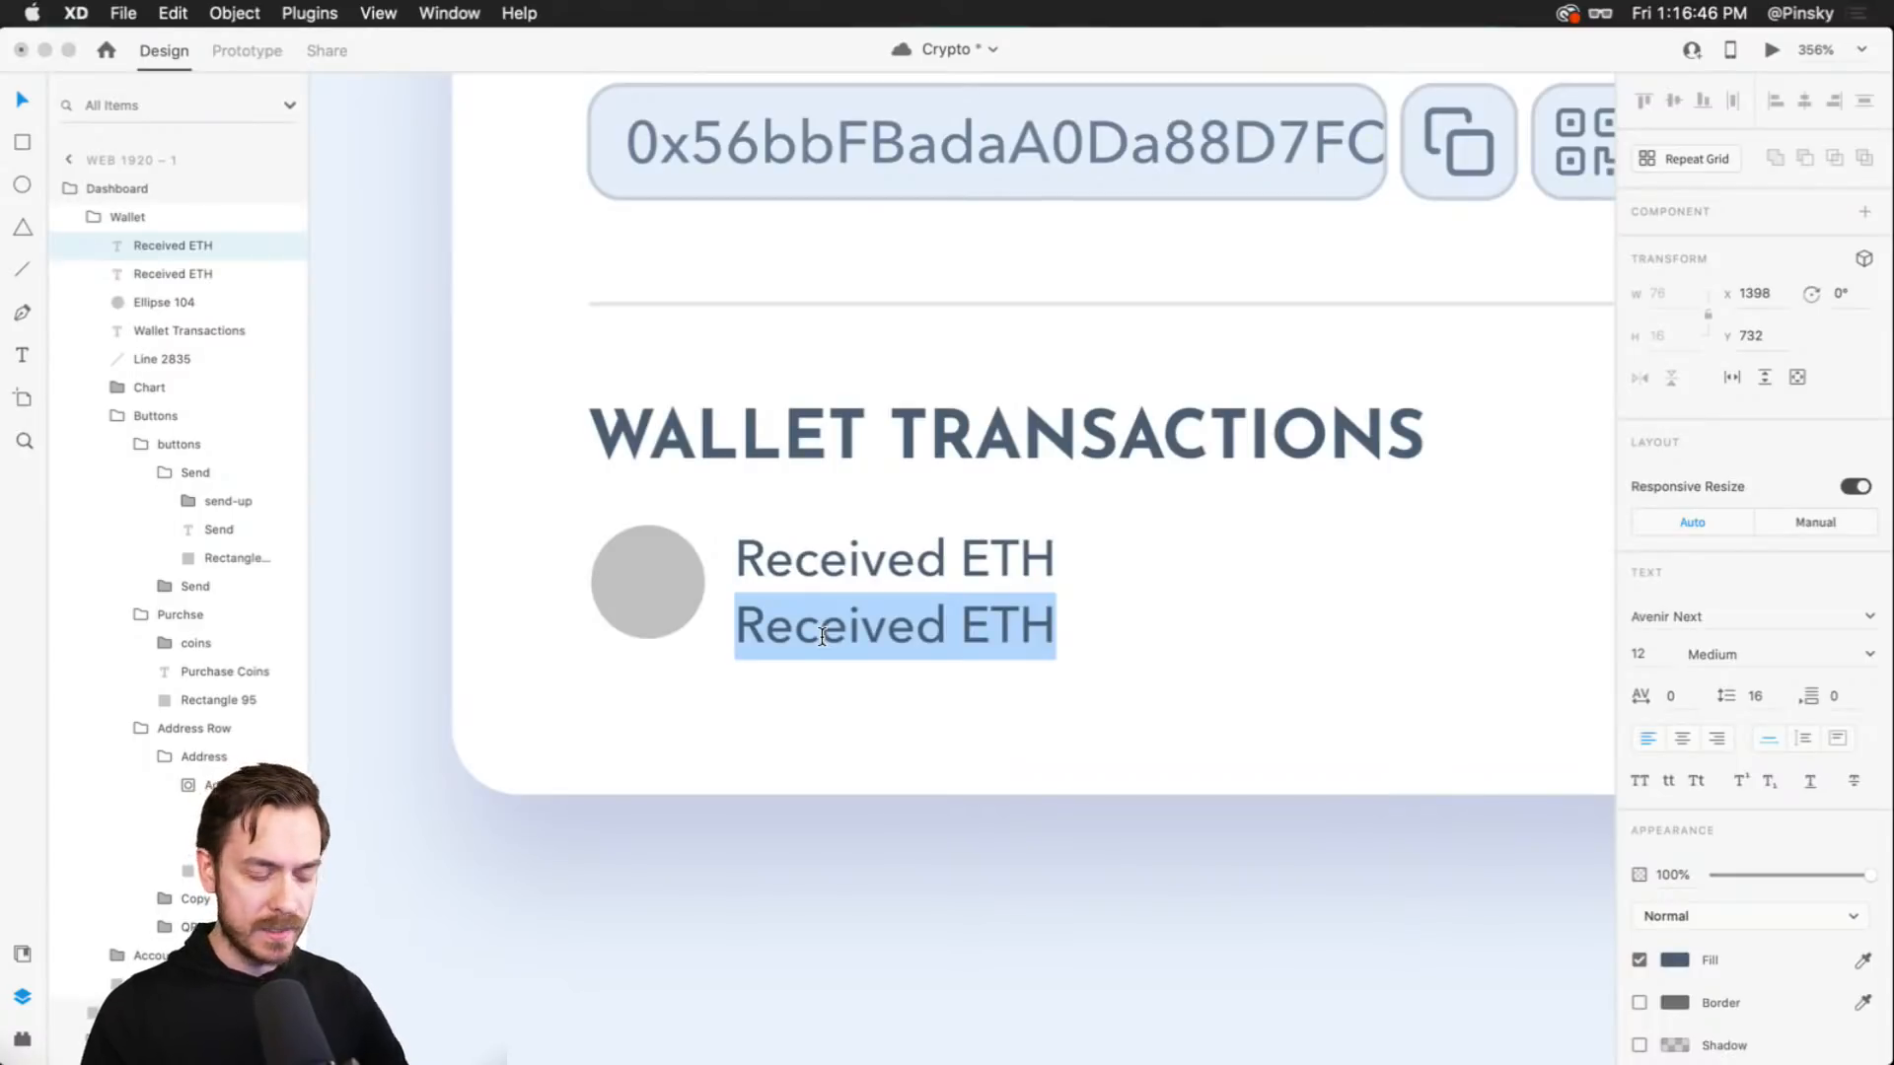
text(Mar)
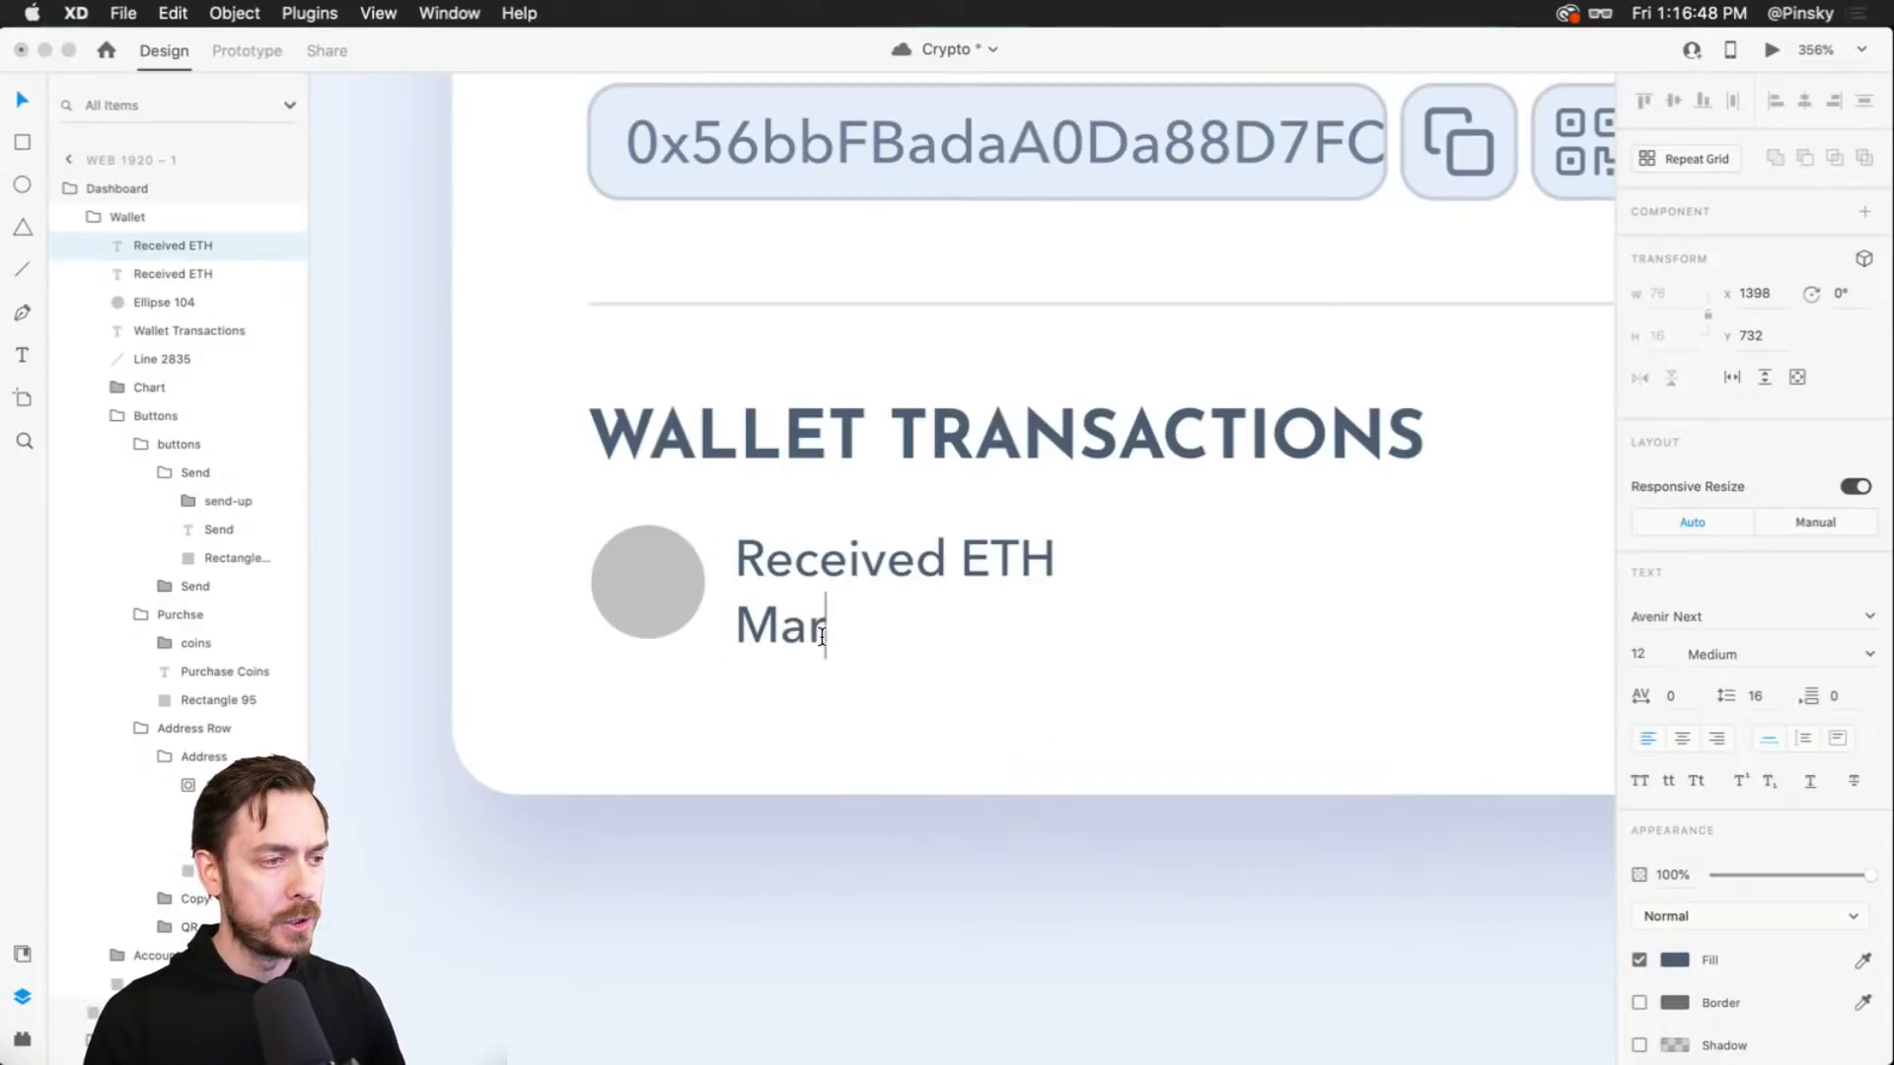
text(ch 12,)
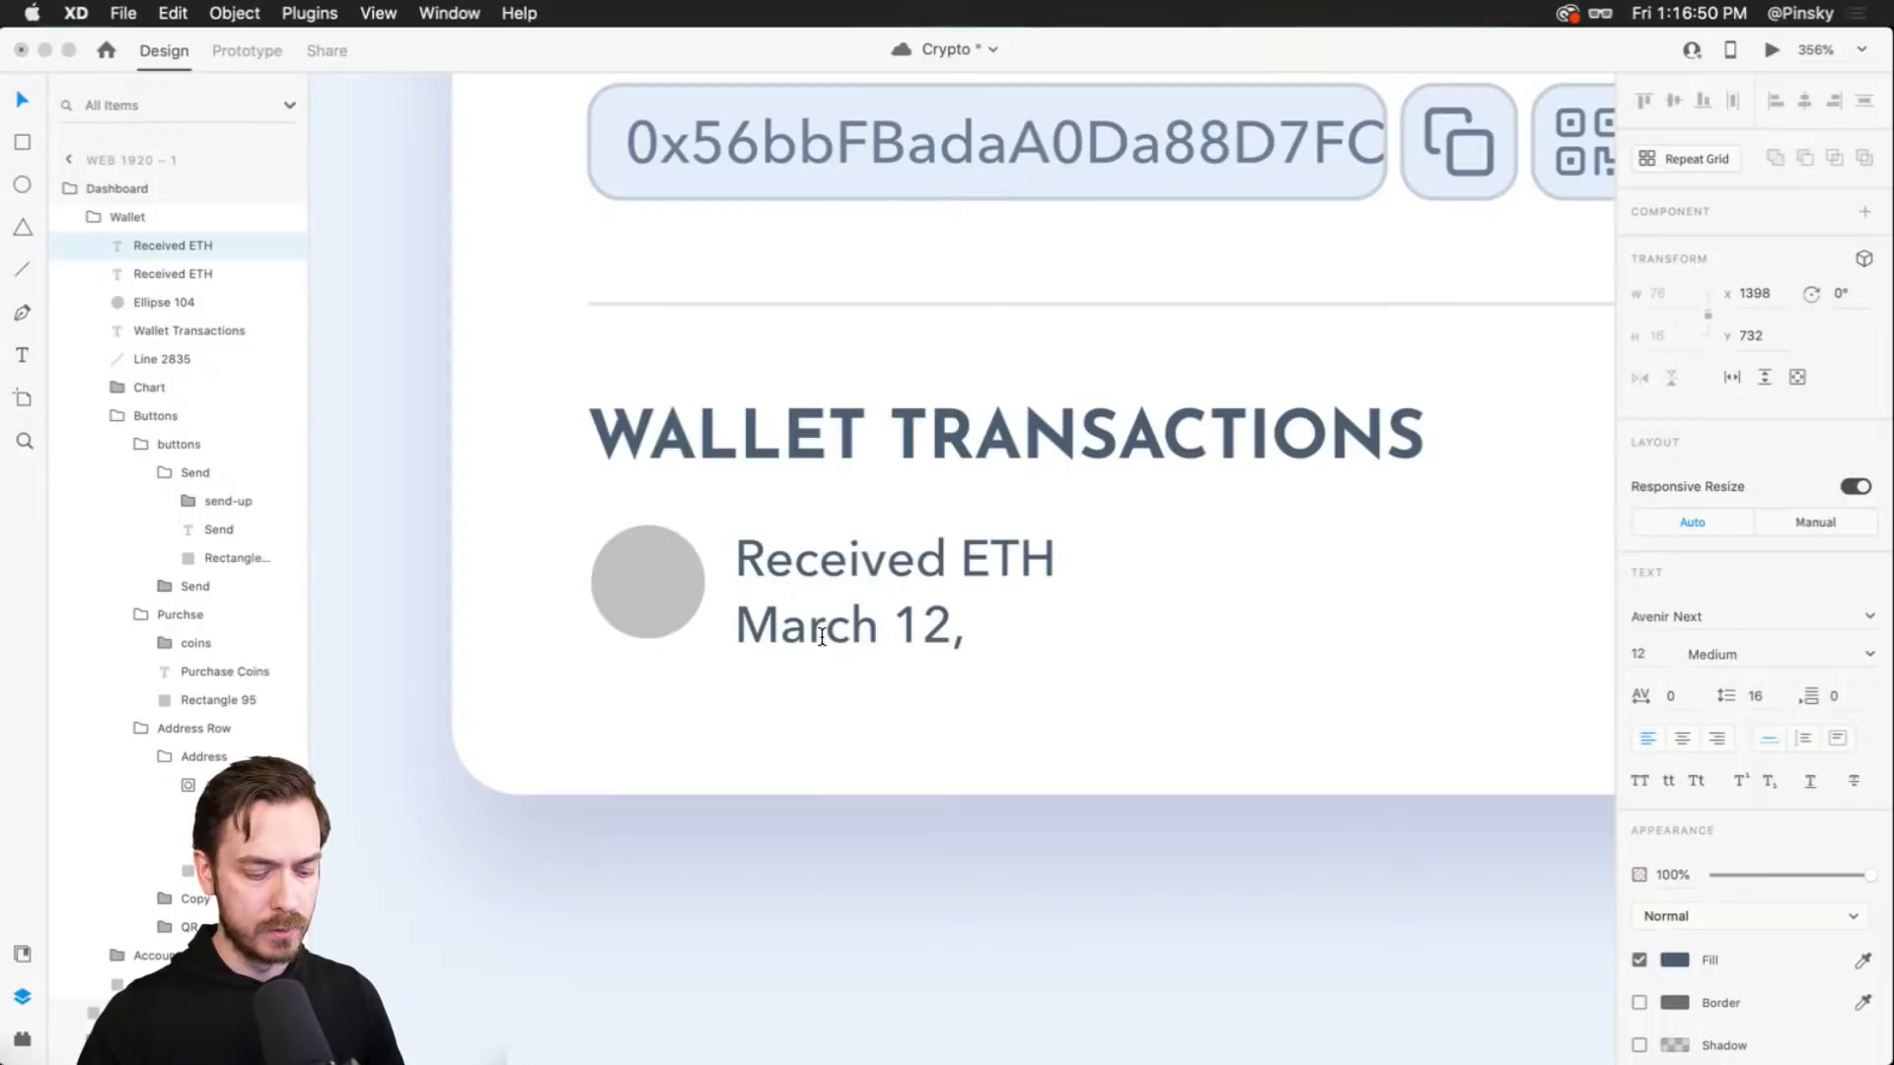
text( 2021)
key(Escape)
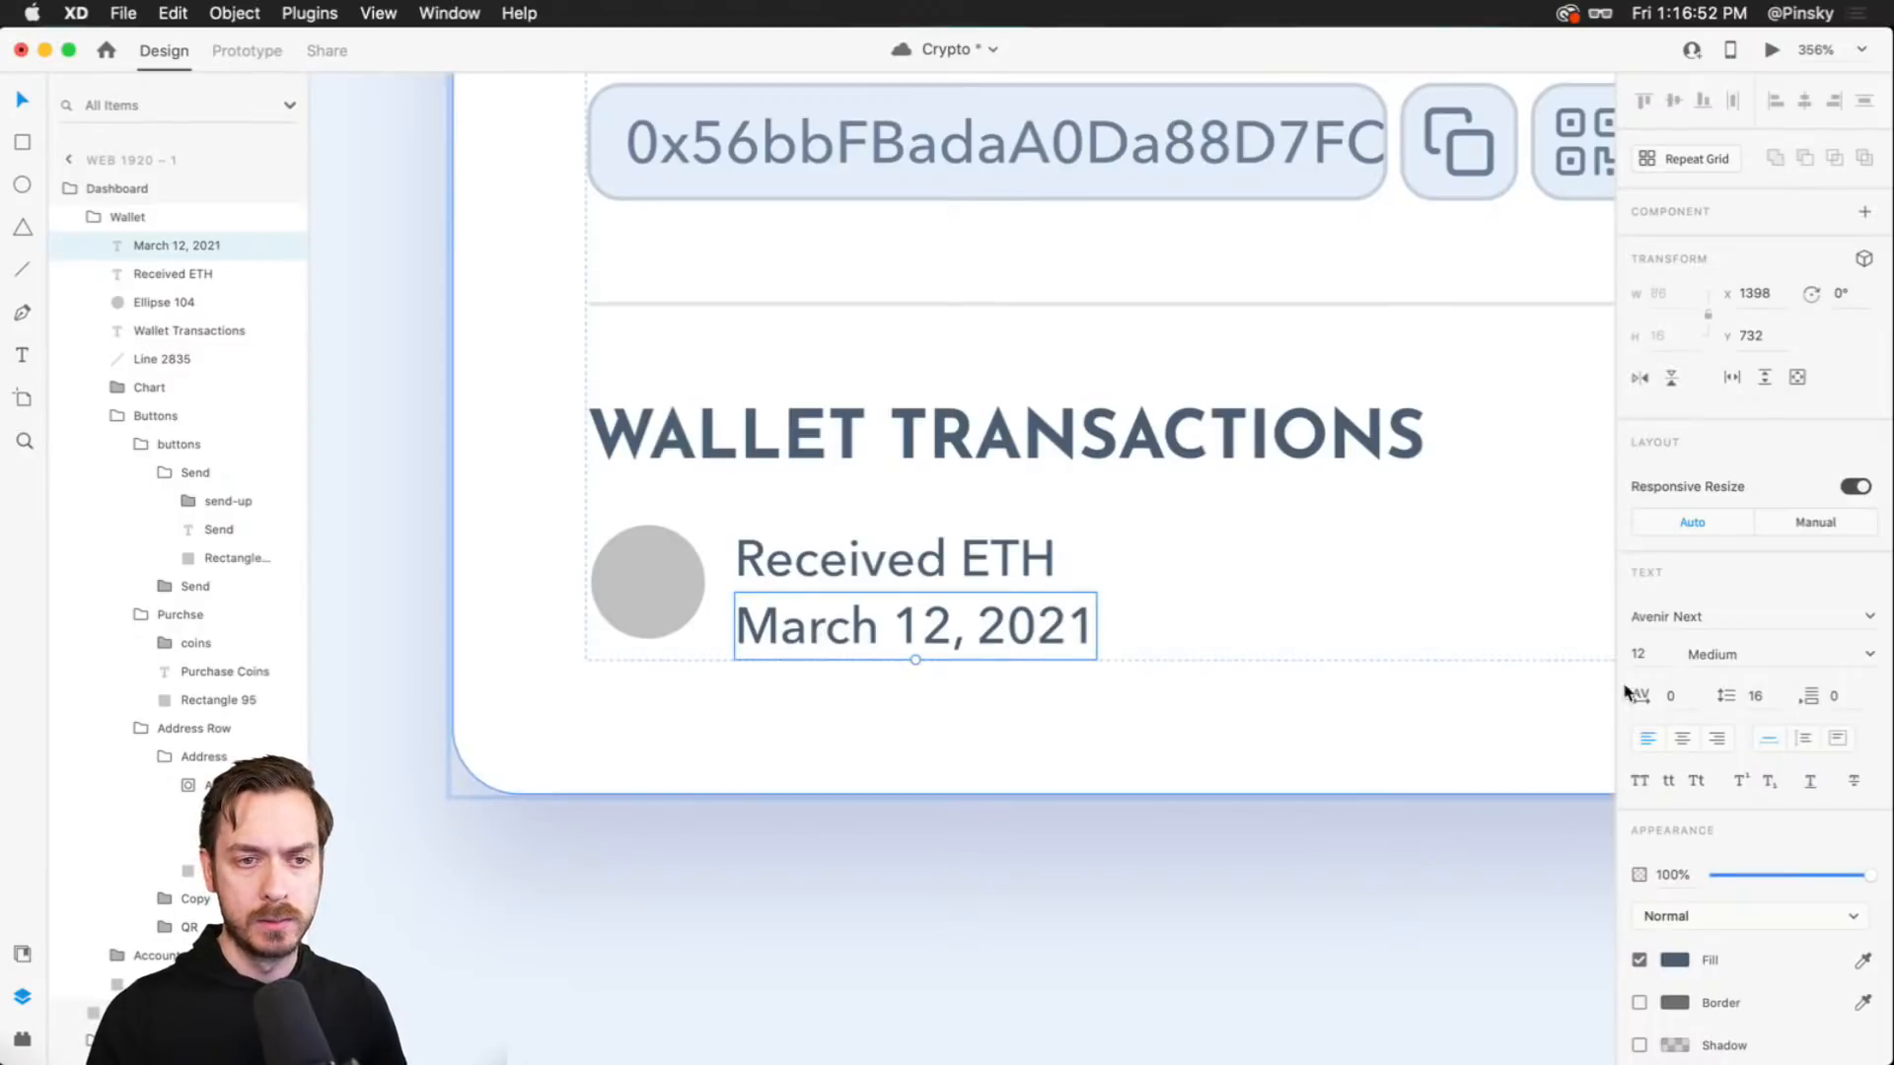
- Reduce the March 12, 2021 date's font size to 10
click(1645, 657)
key(Down)
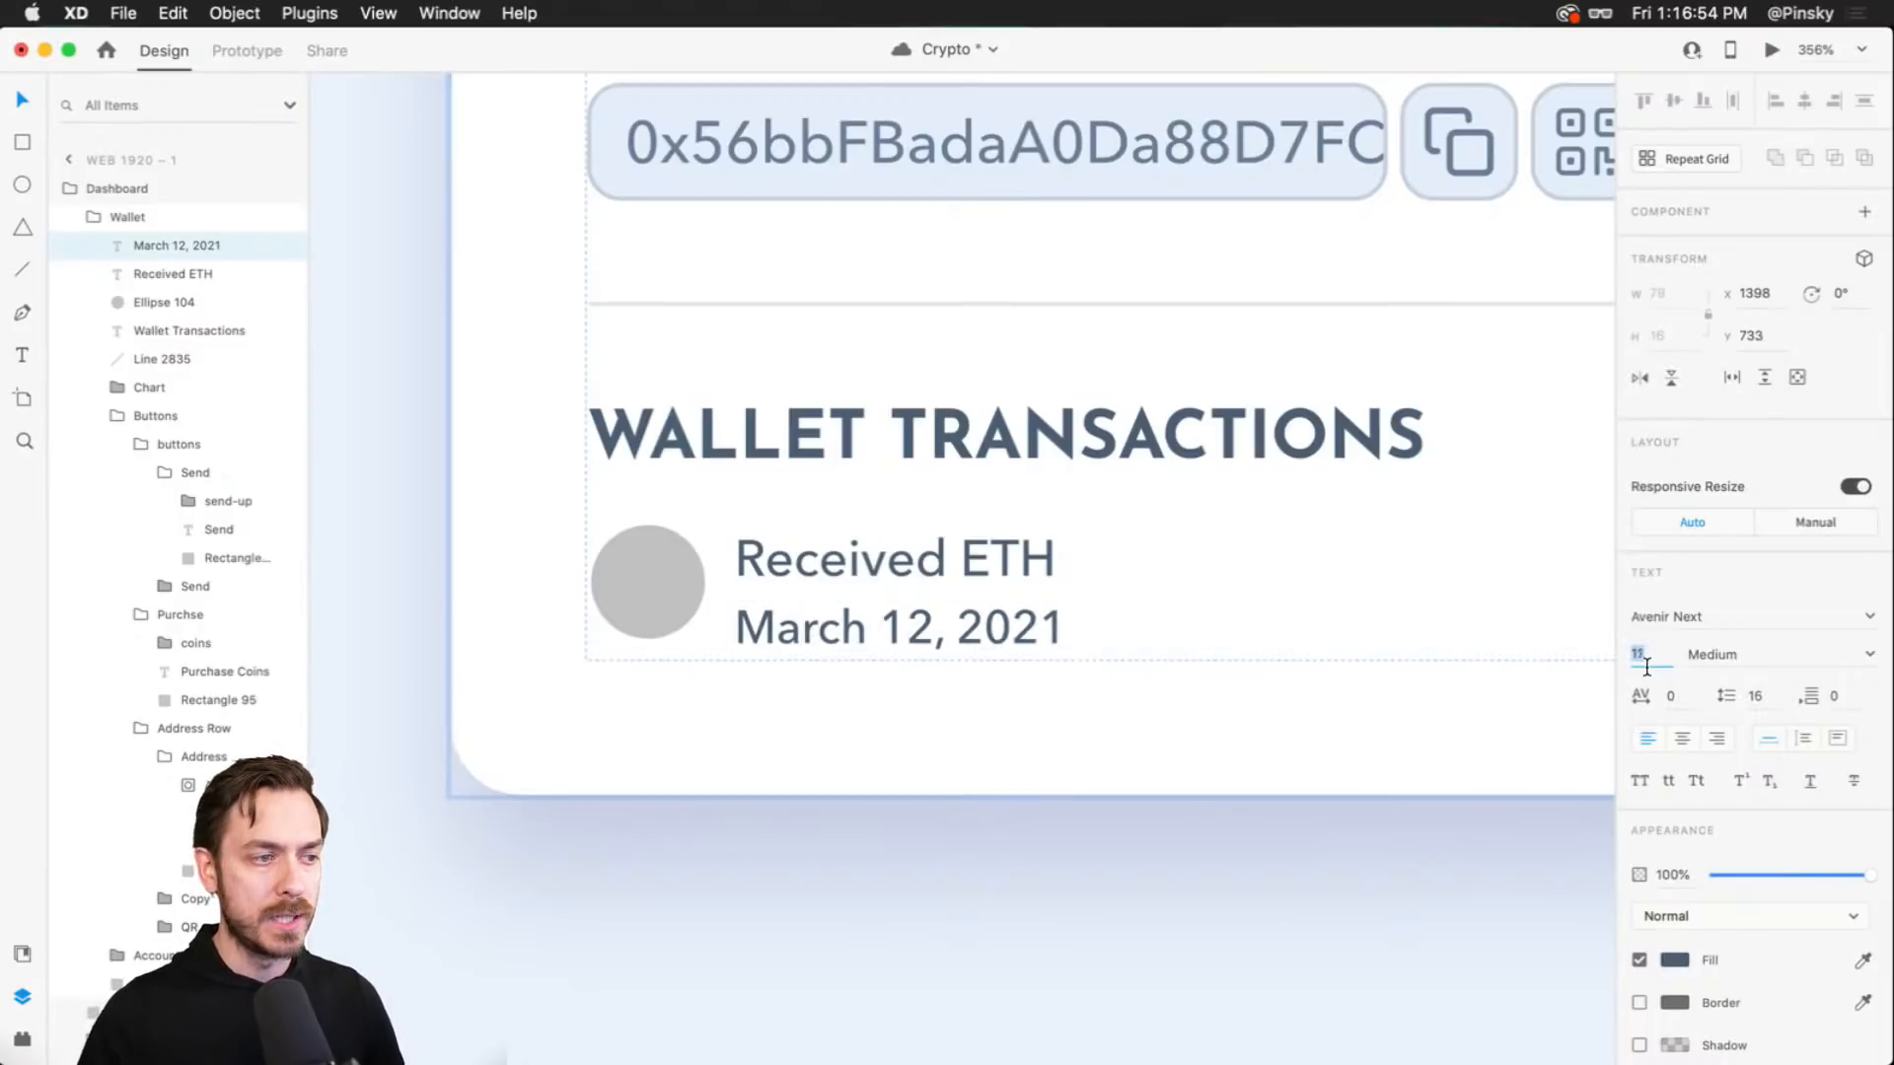
key(Down)
key(Return)
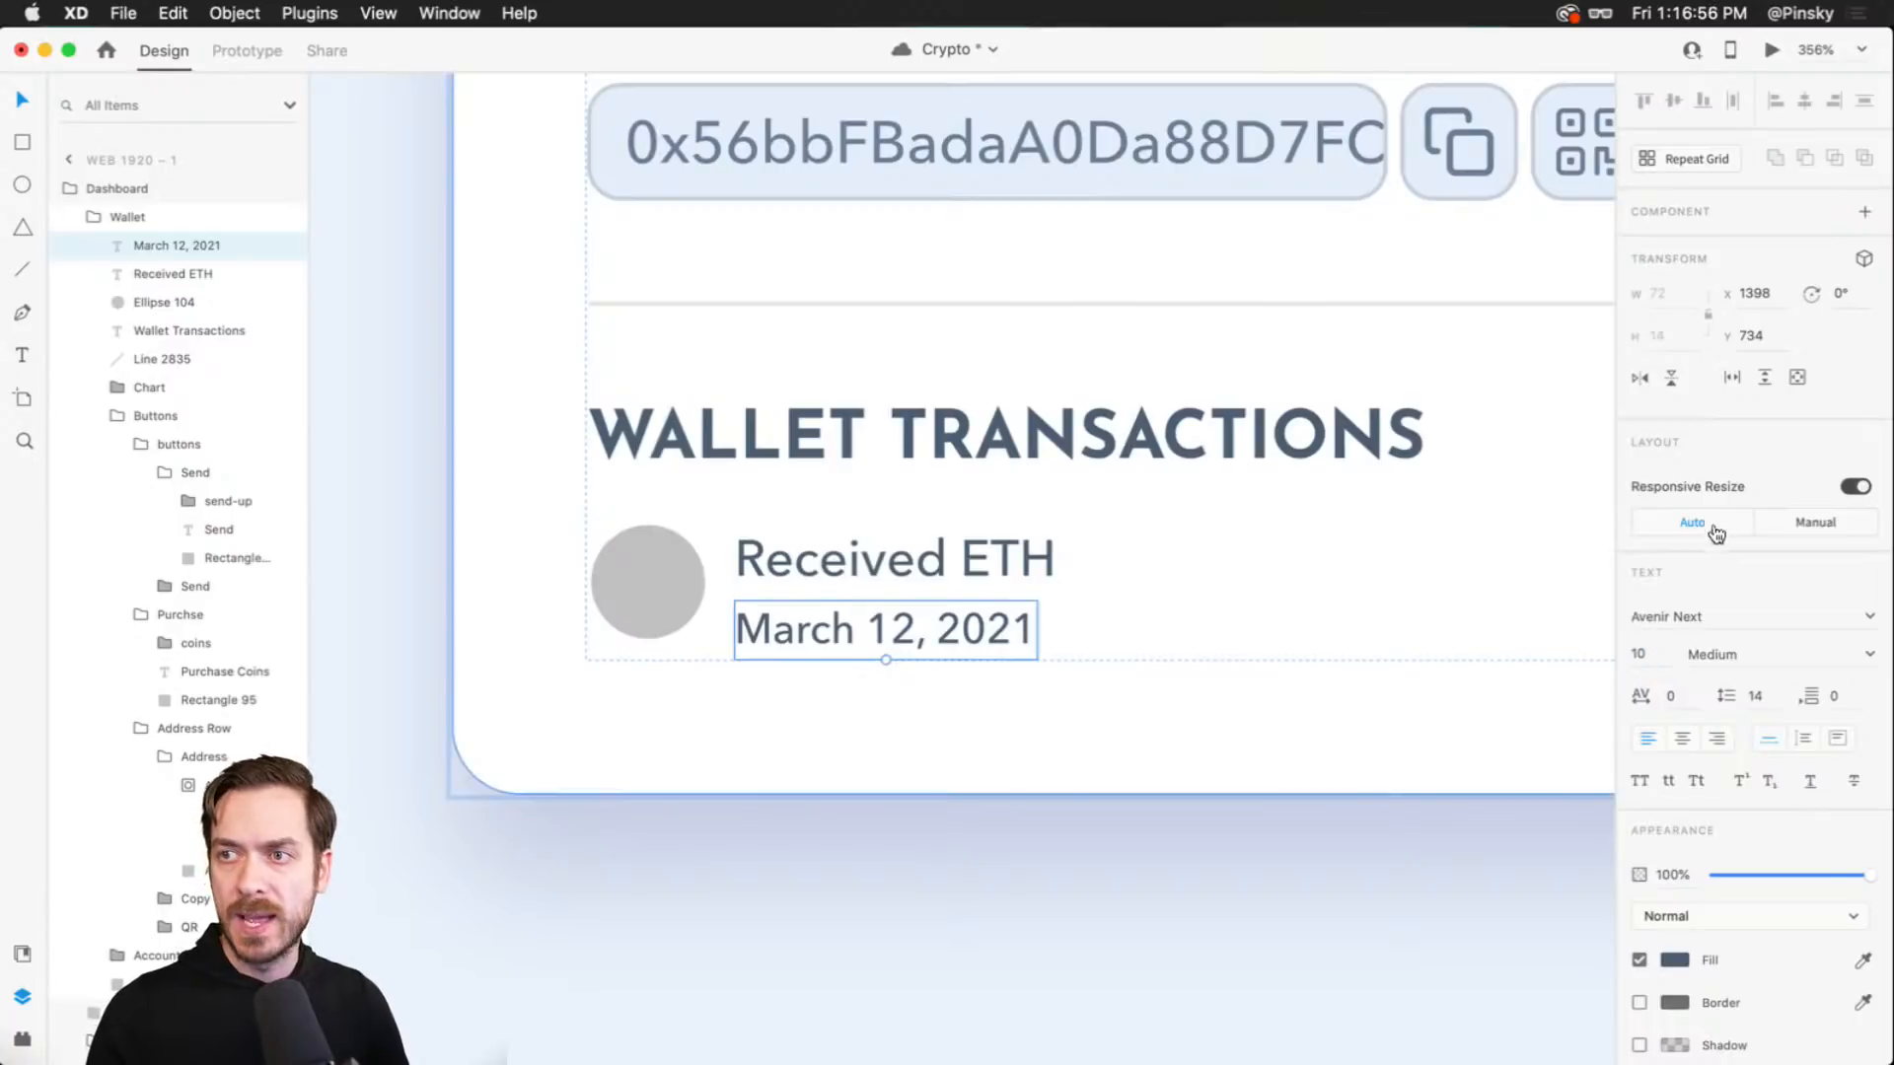
- Set the Received ETH label's font weight to Demi Bold
click(1878, 654)
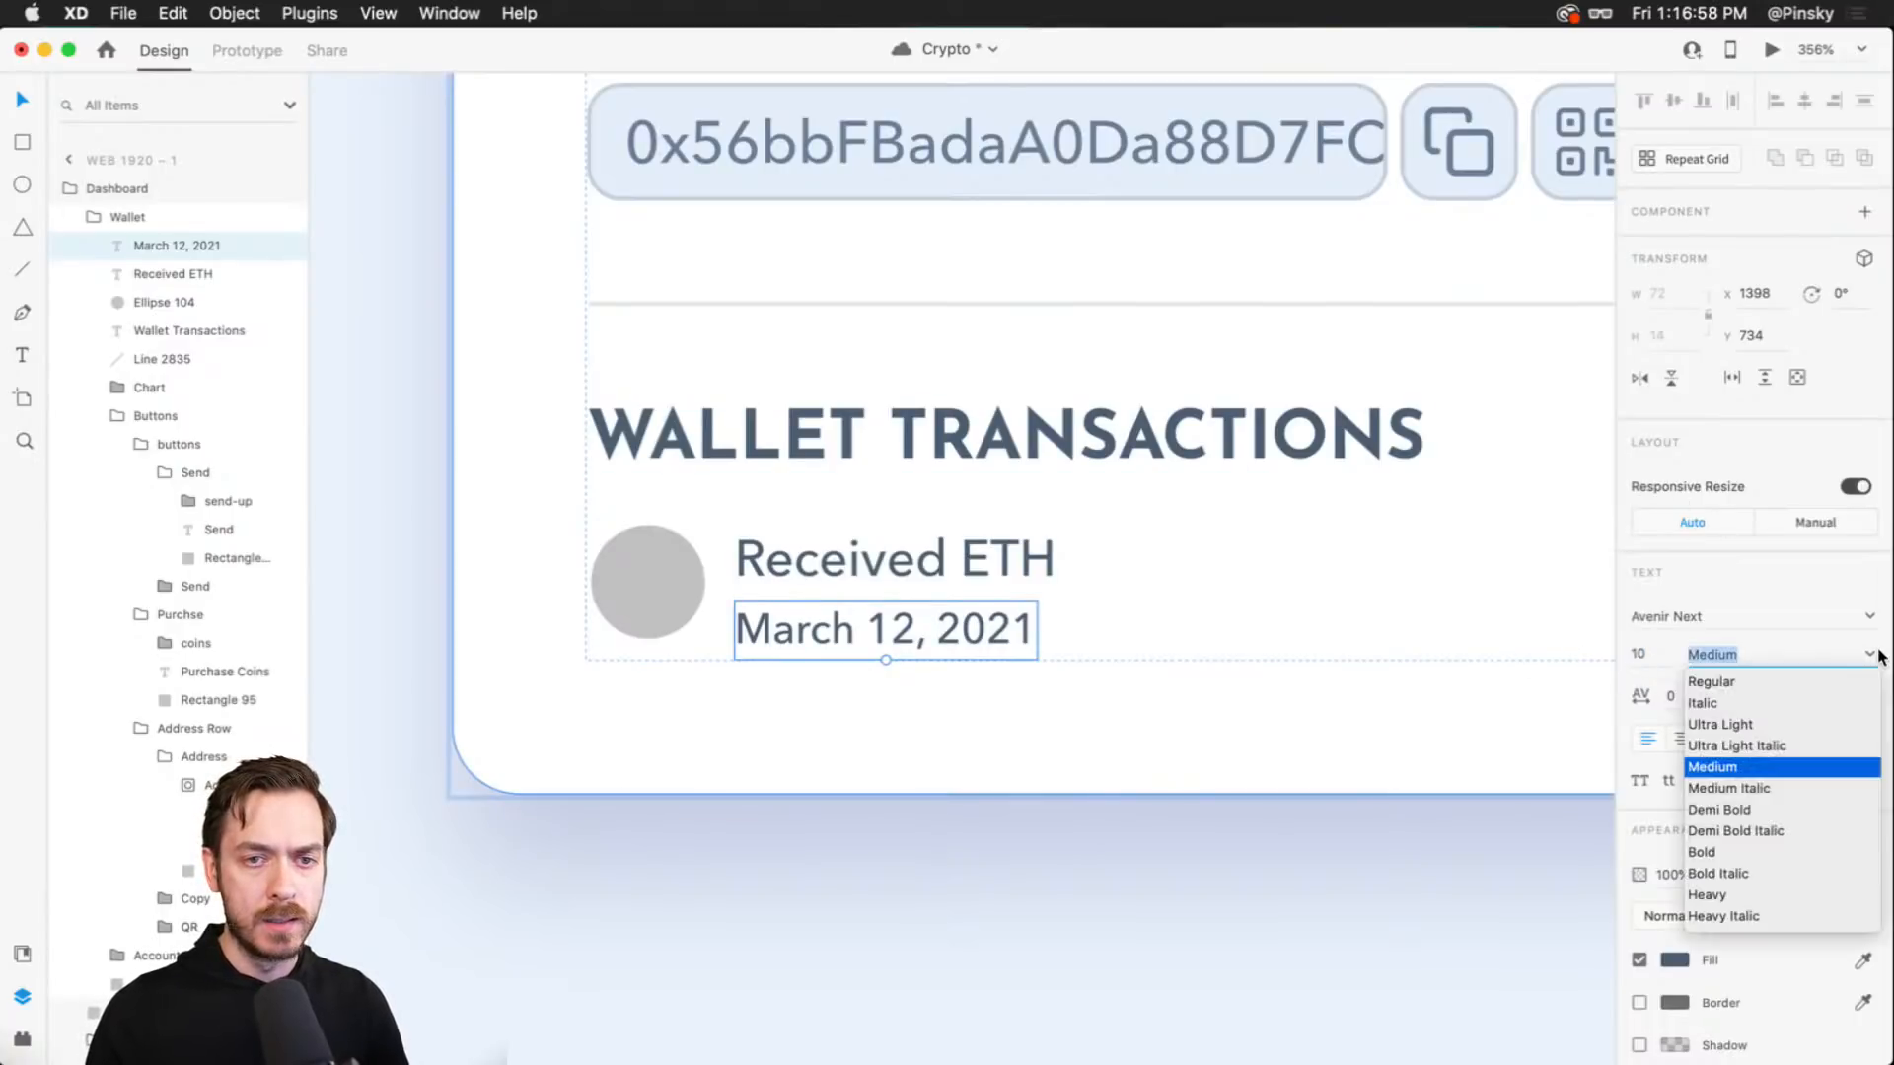
click(1048, 572)
click(1048, 572)
click(1874, 654)
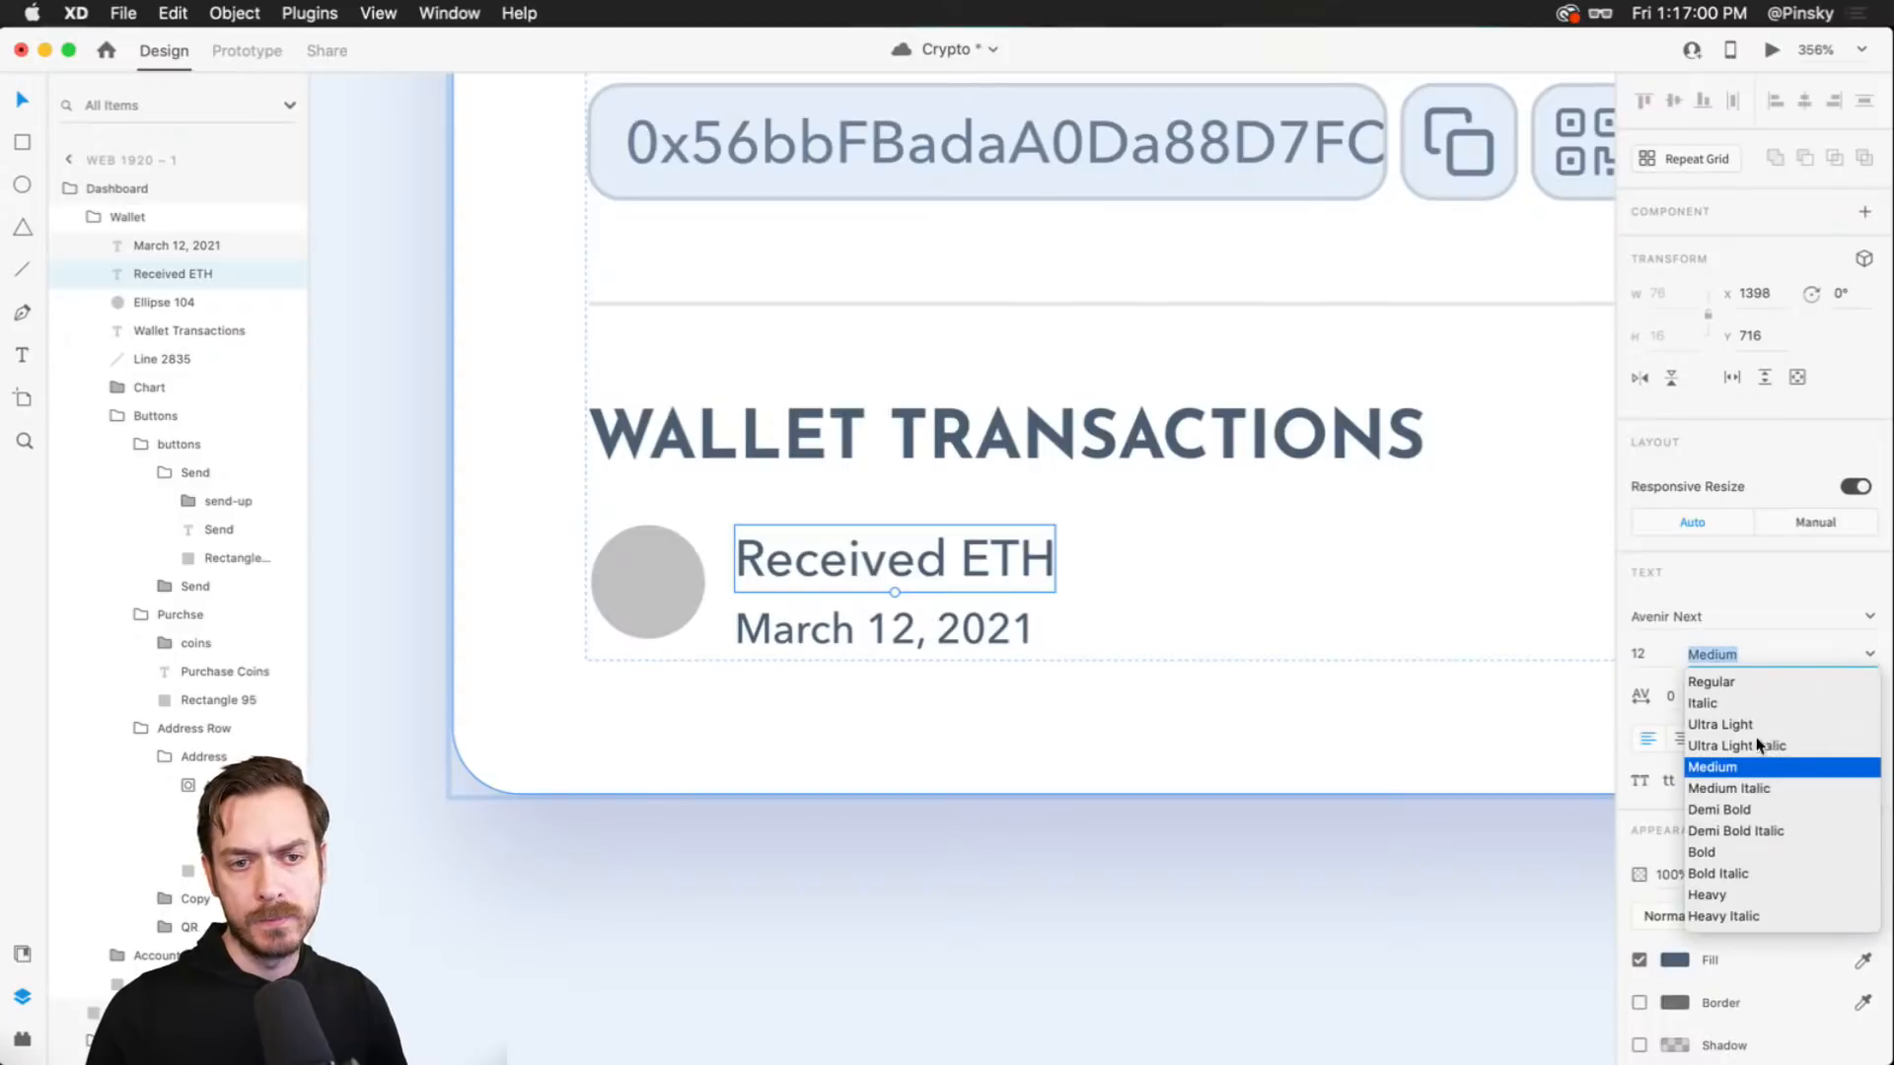
click(1727, 809)
- Move the date up to Y 732 beneath Received ETH and preview the dashboard
click(890, 624)
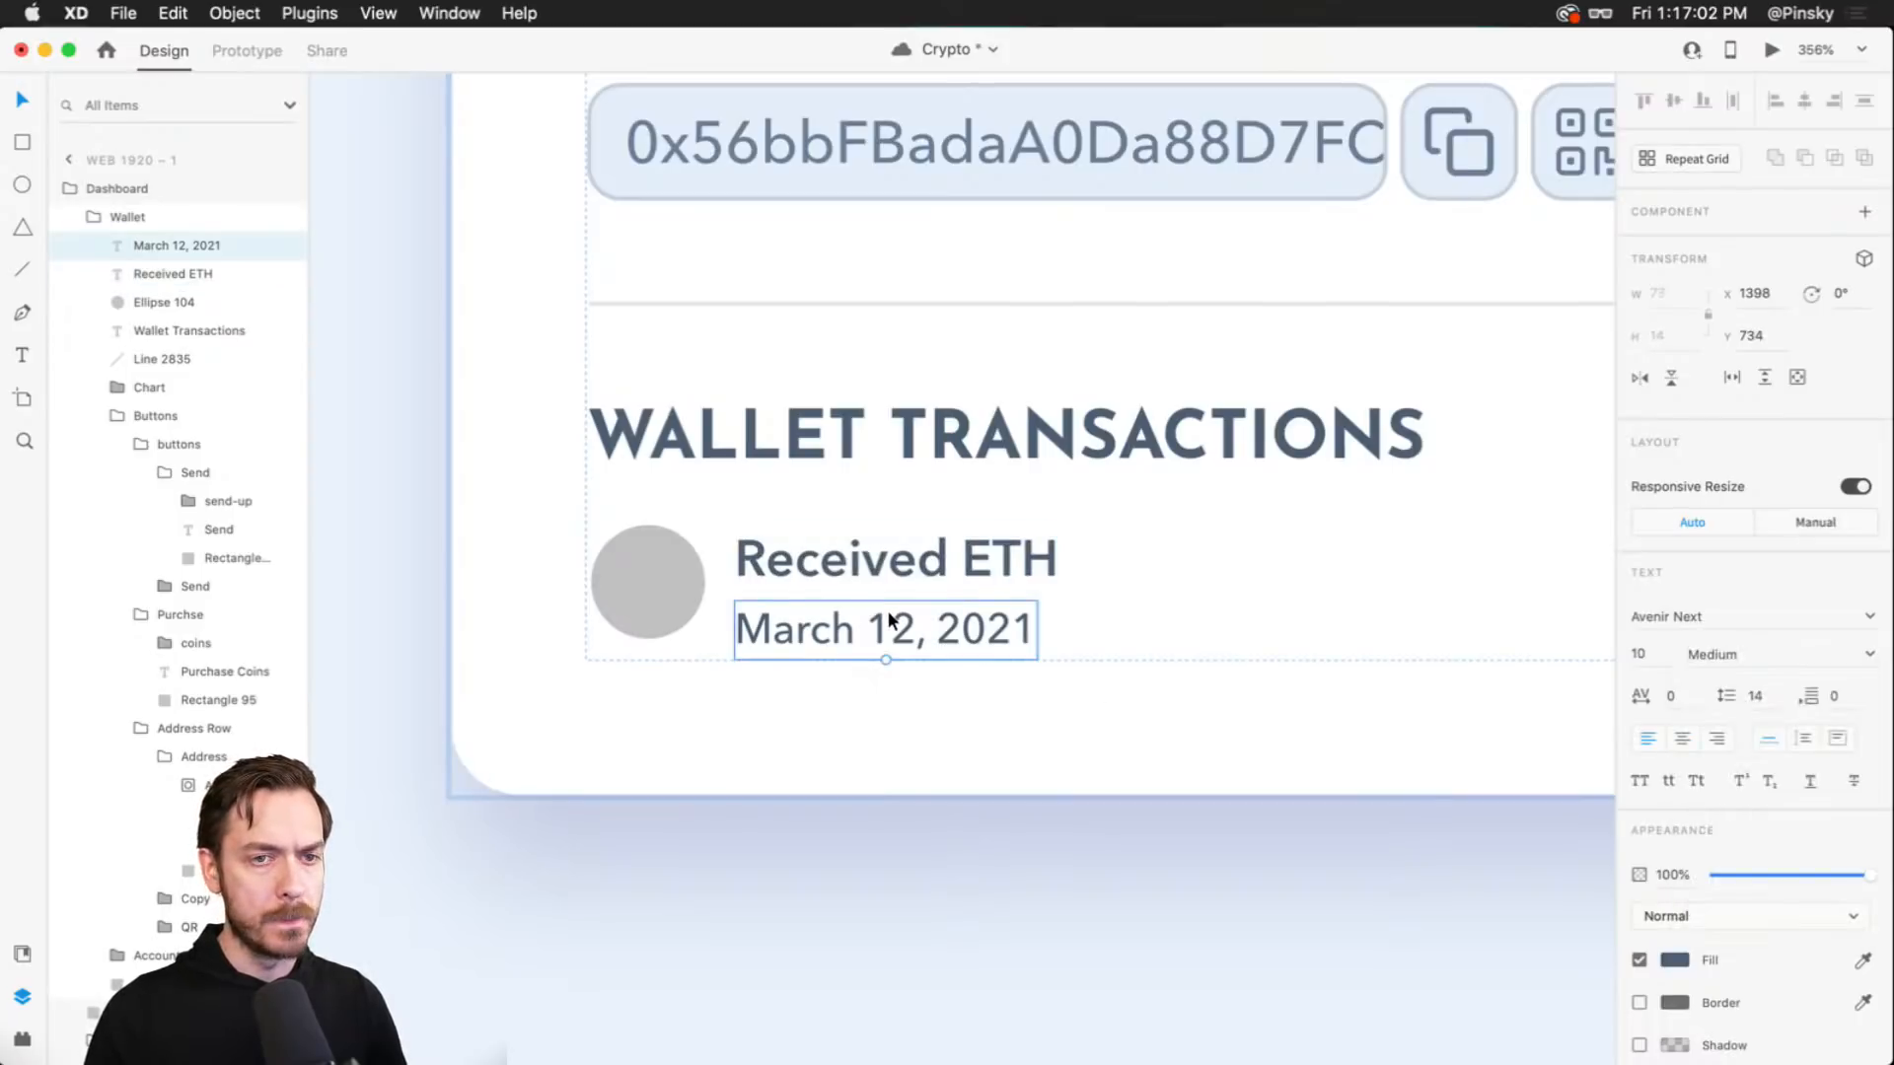
drag(890, 619, 890, 613)
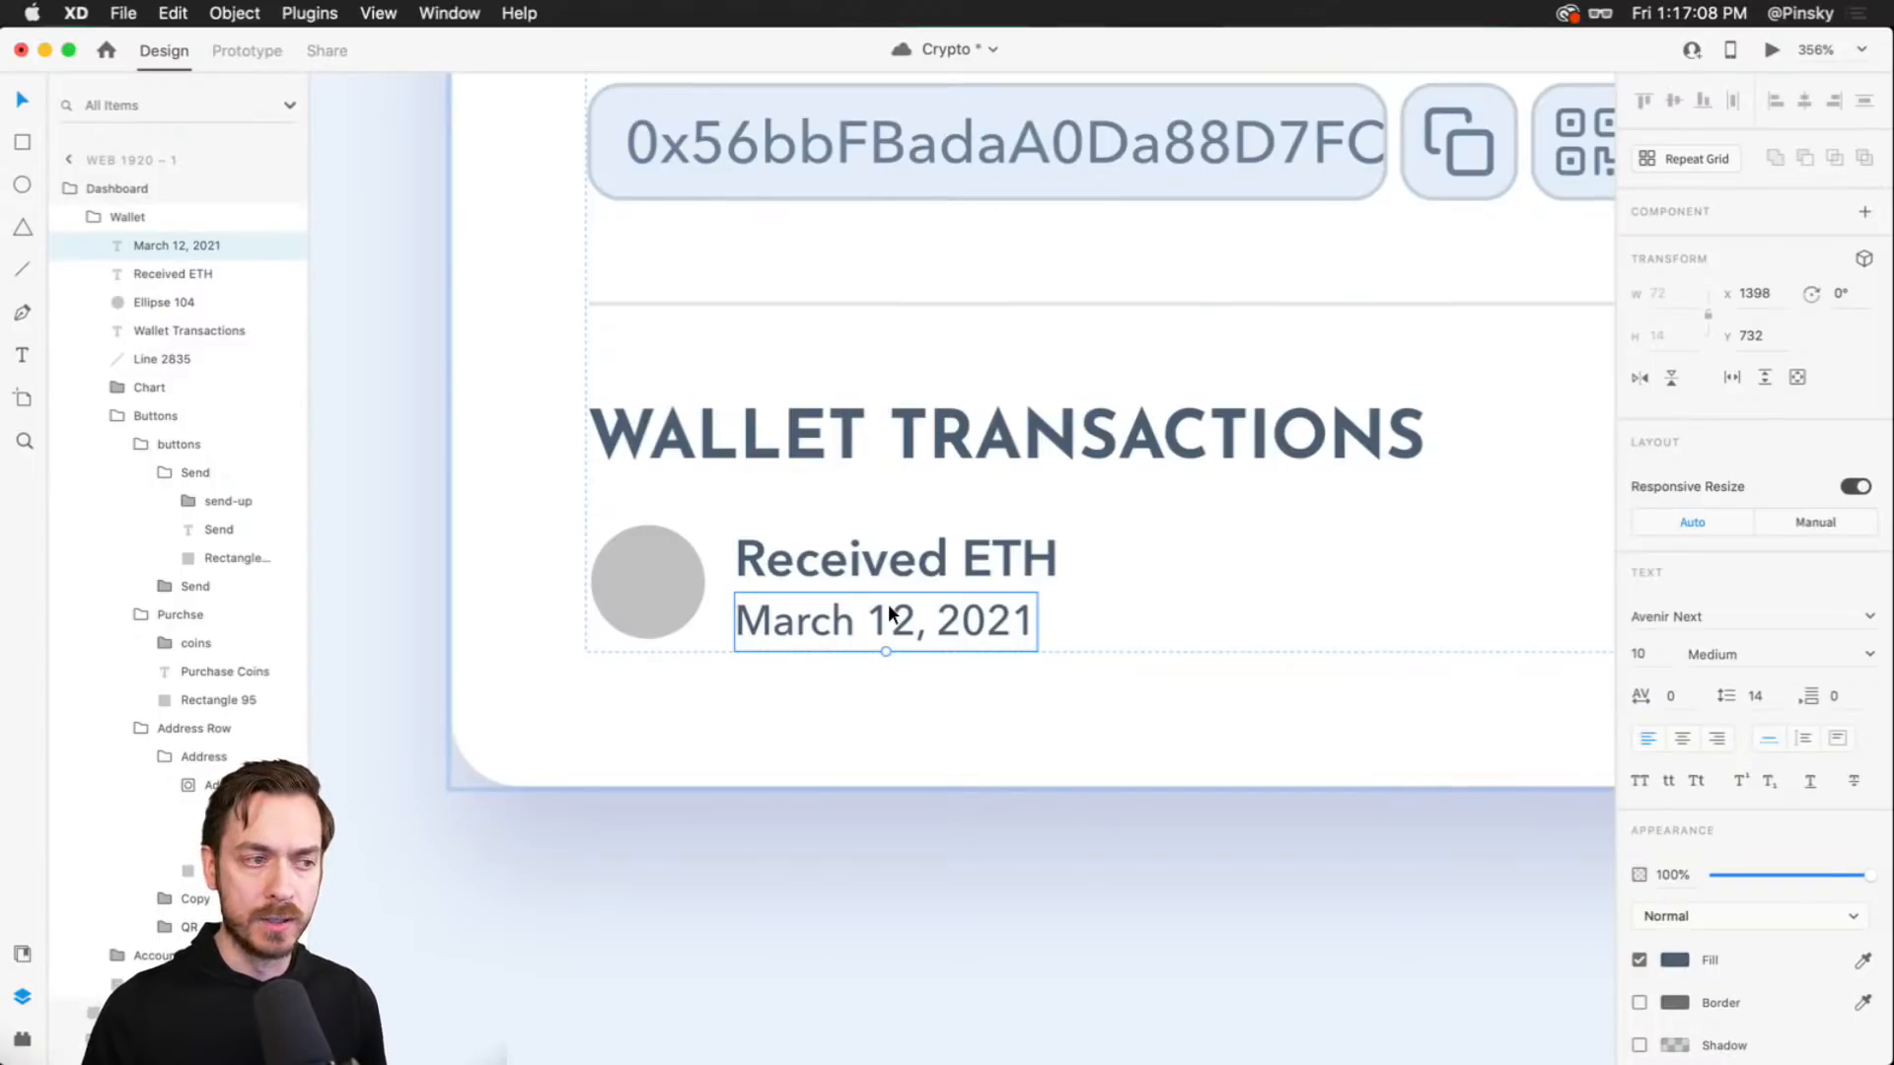
key(super+Return)
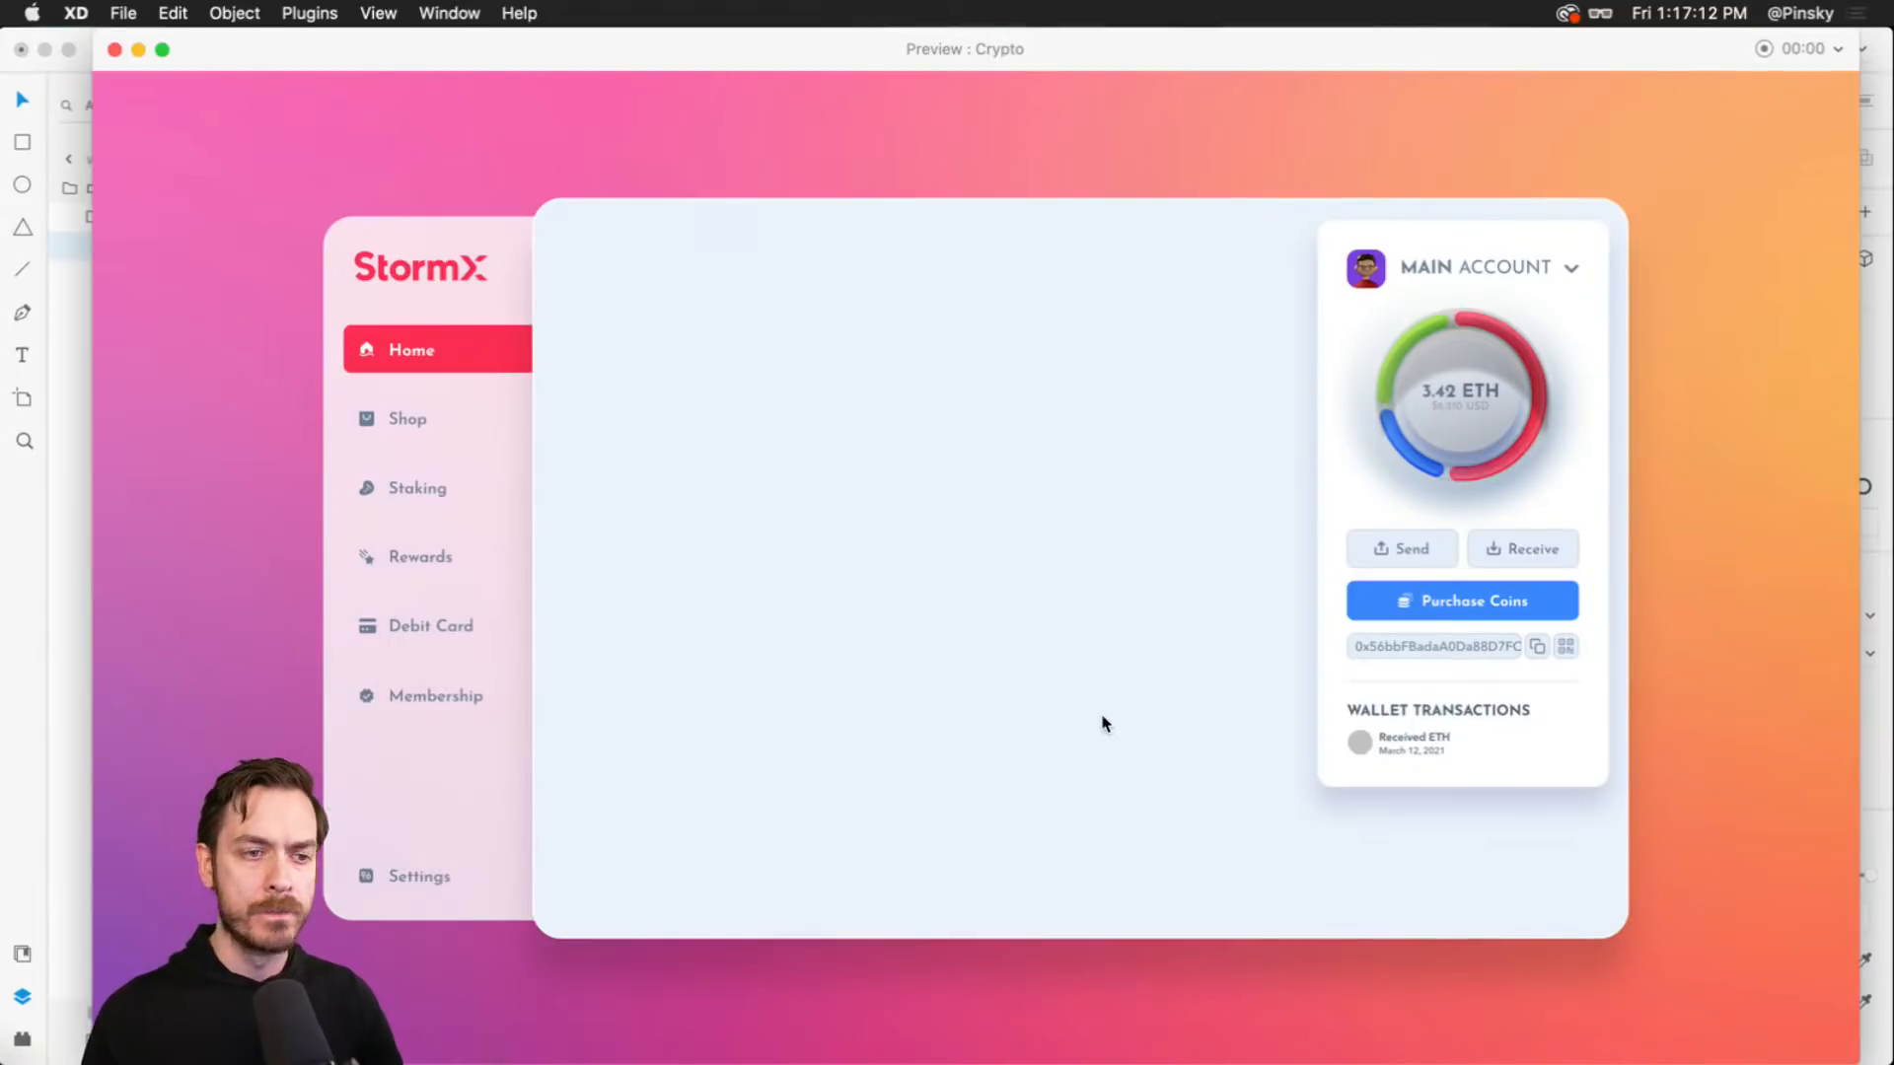
key(super+w)
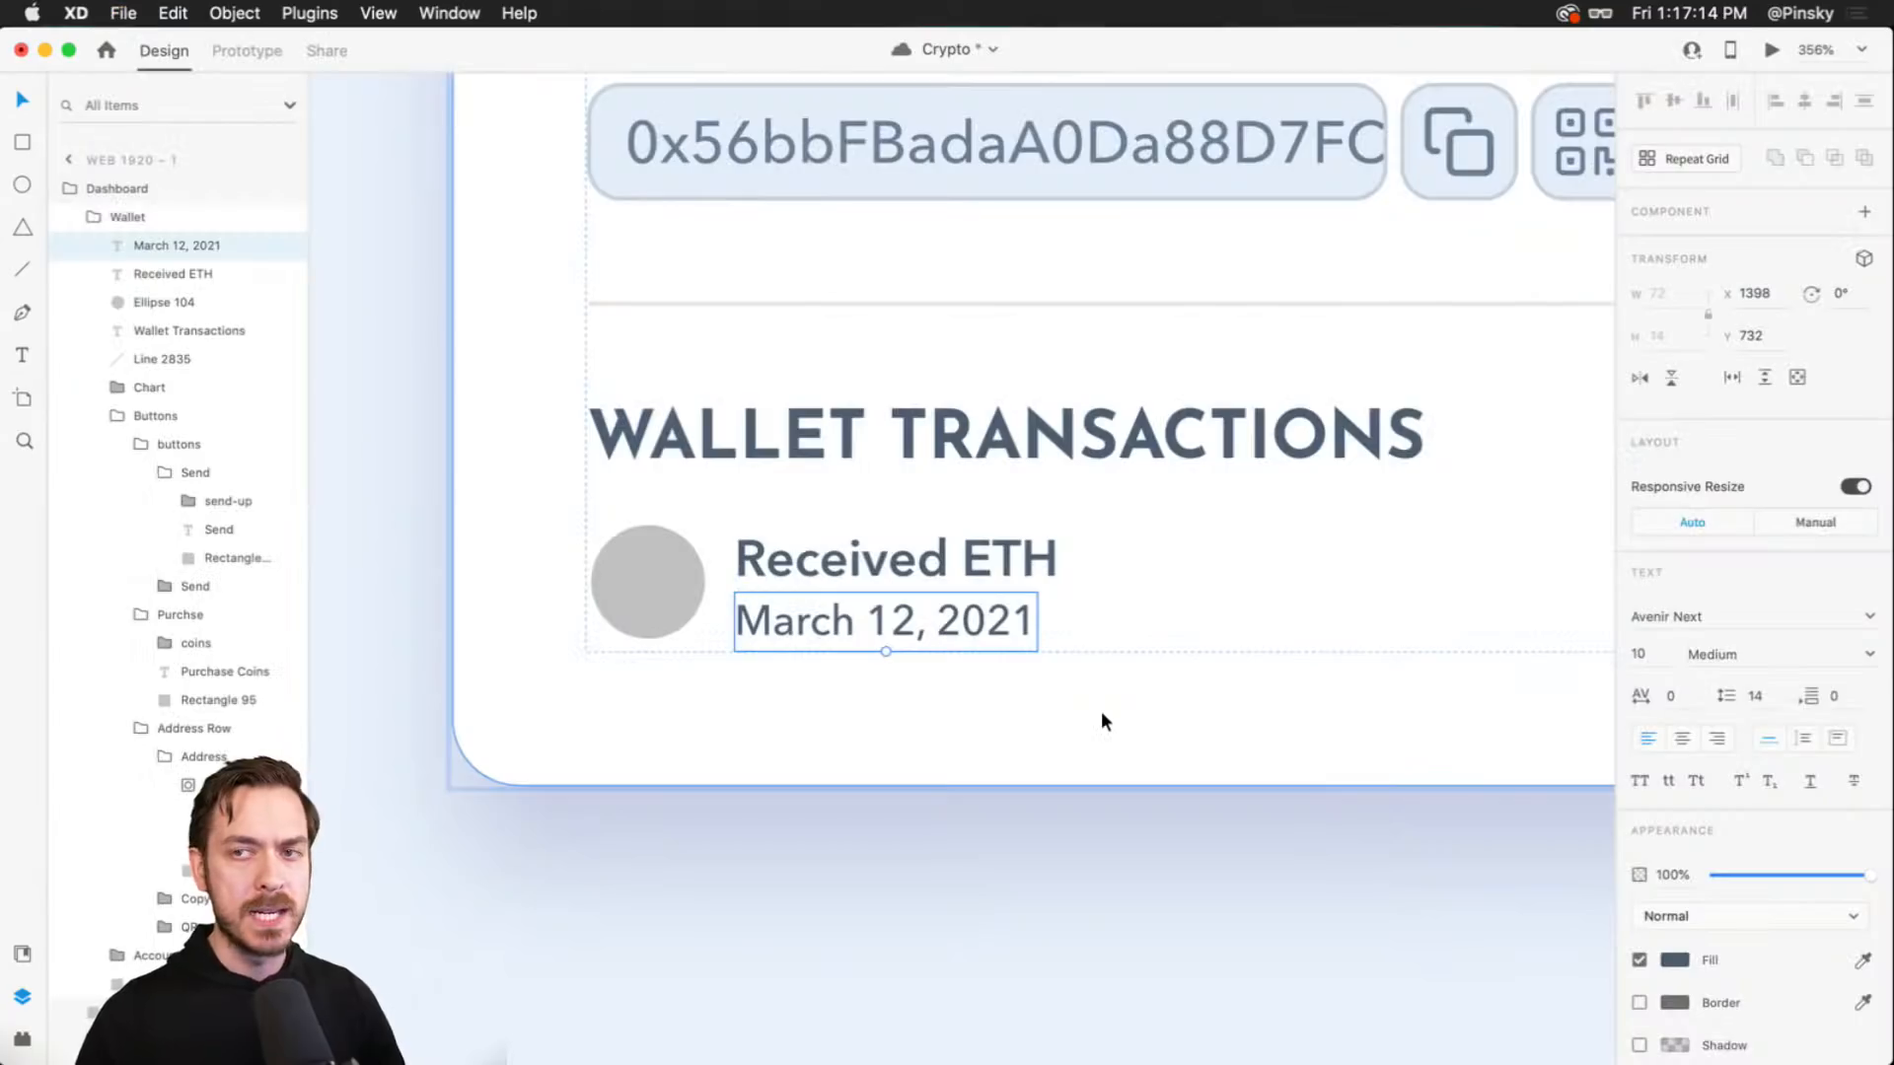
- Set the Received ETH label's font weight to Bold and check the result in the dashboard preview
click(986, 564)
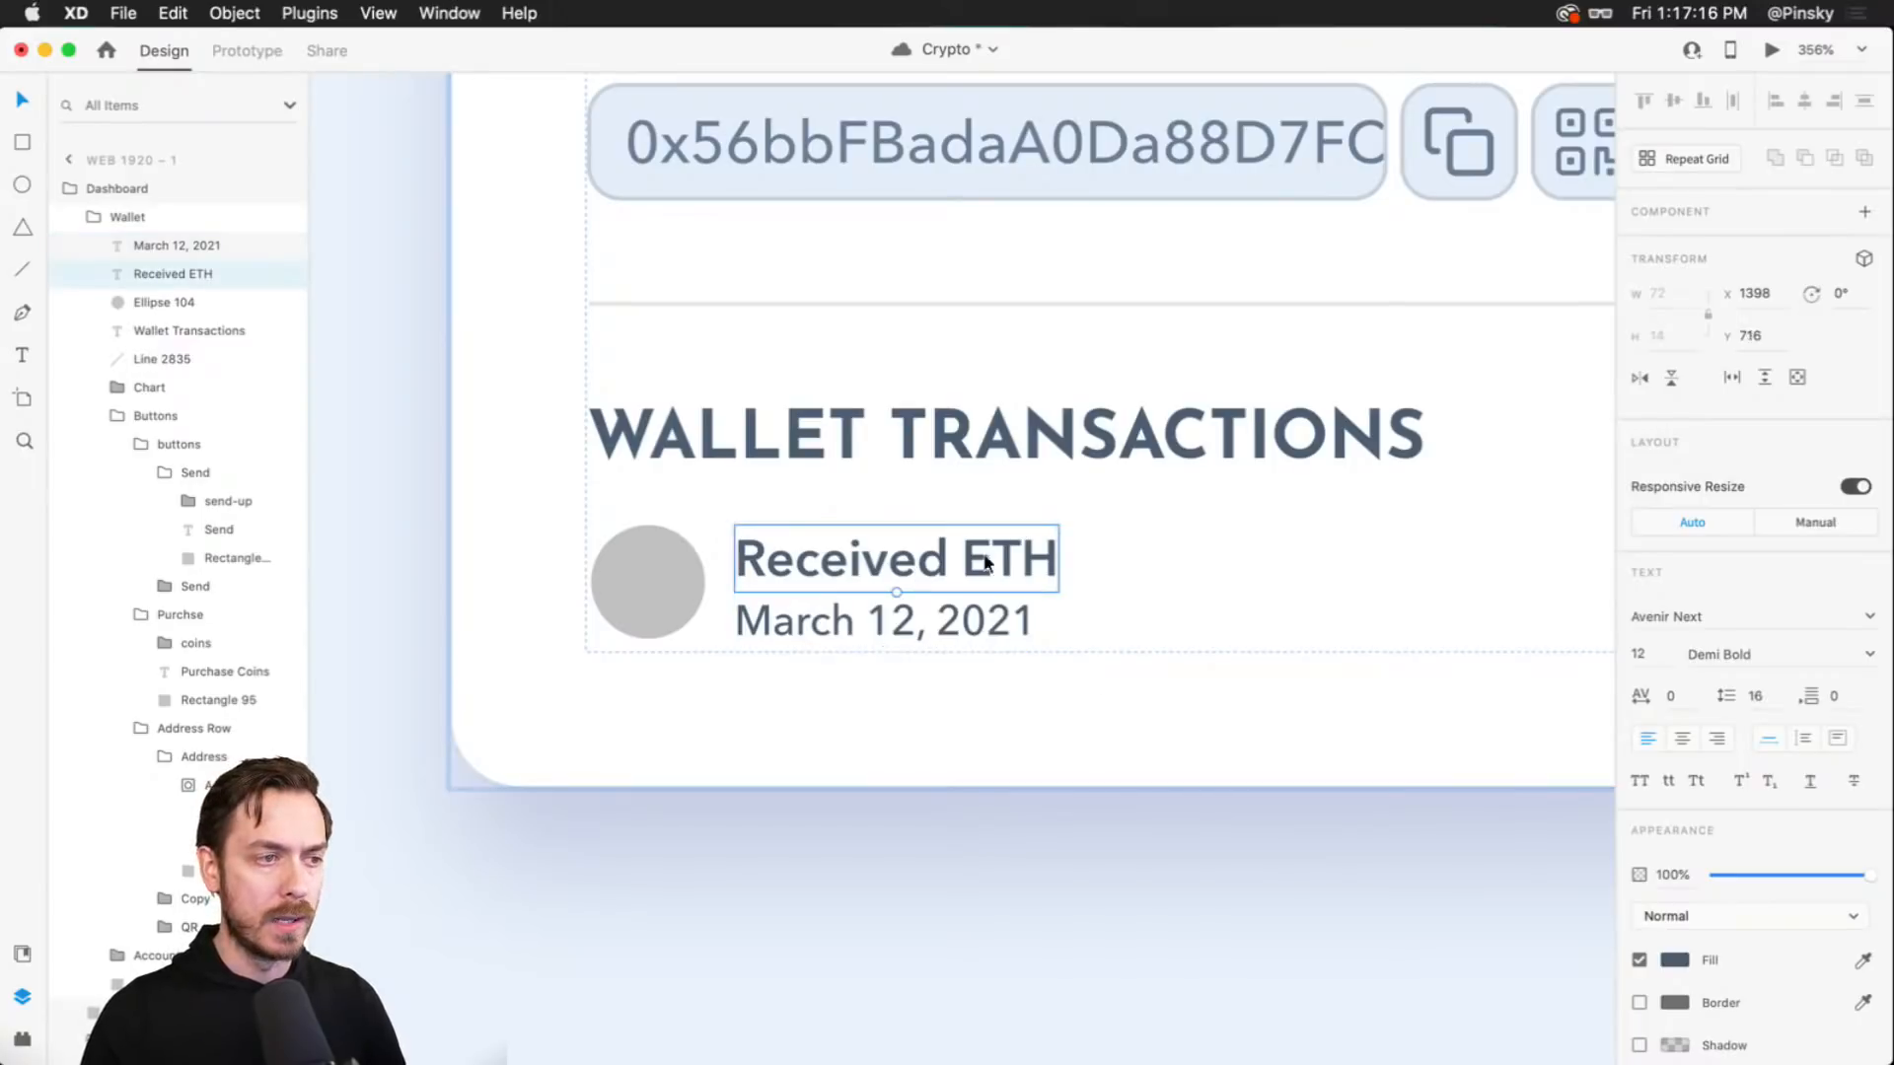
click(1869, 655)
click(1726, 850)
key(super+Return)
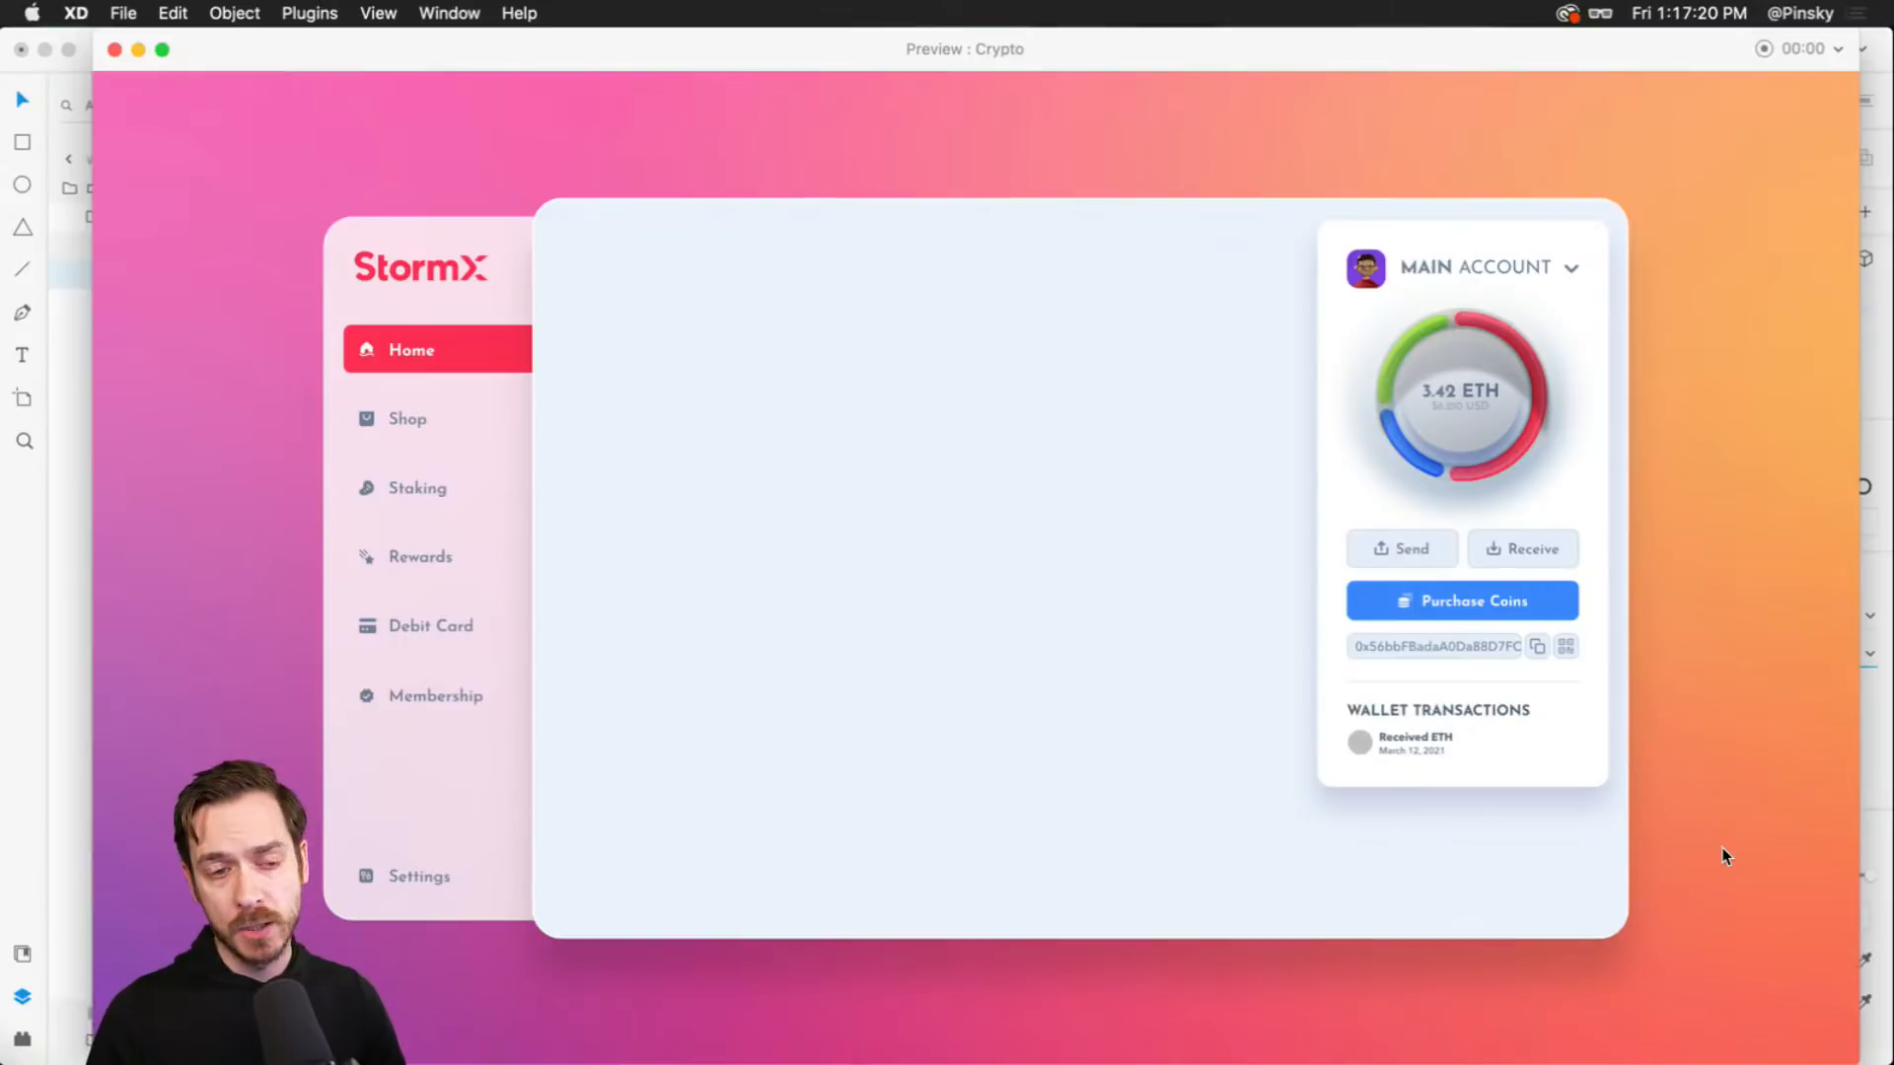
drag(1436, 50, 1311, 47)
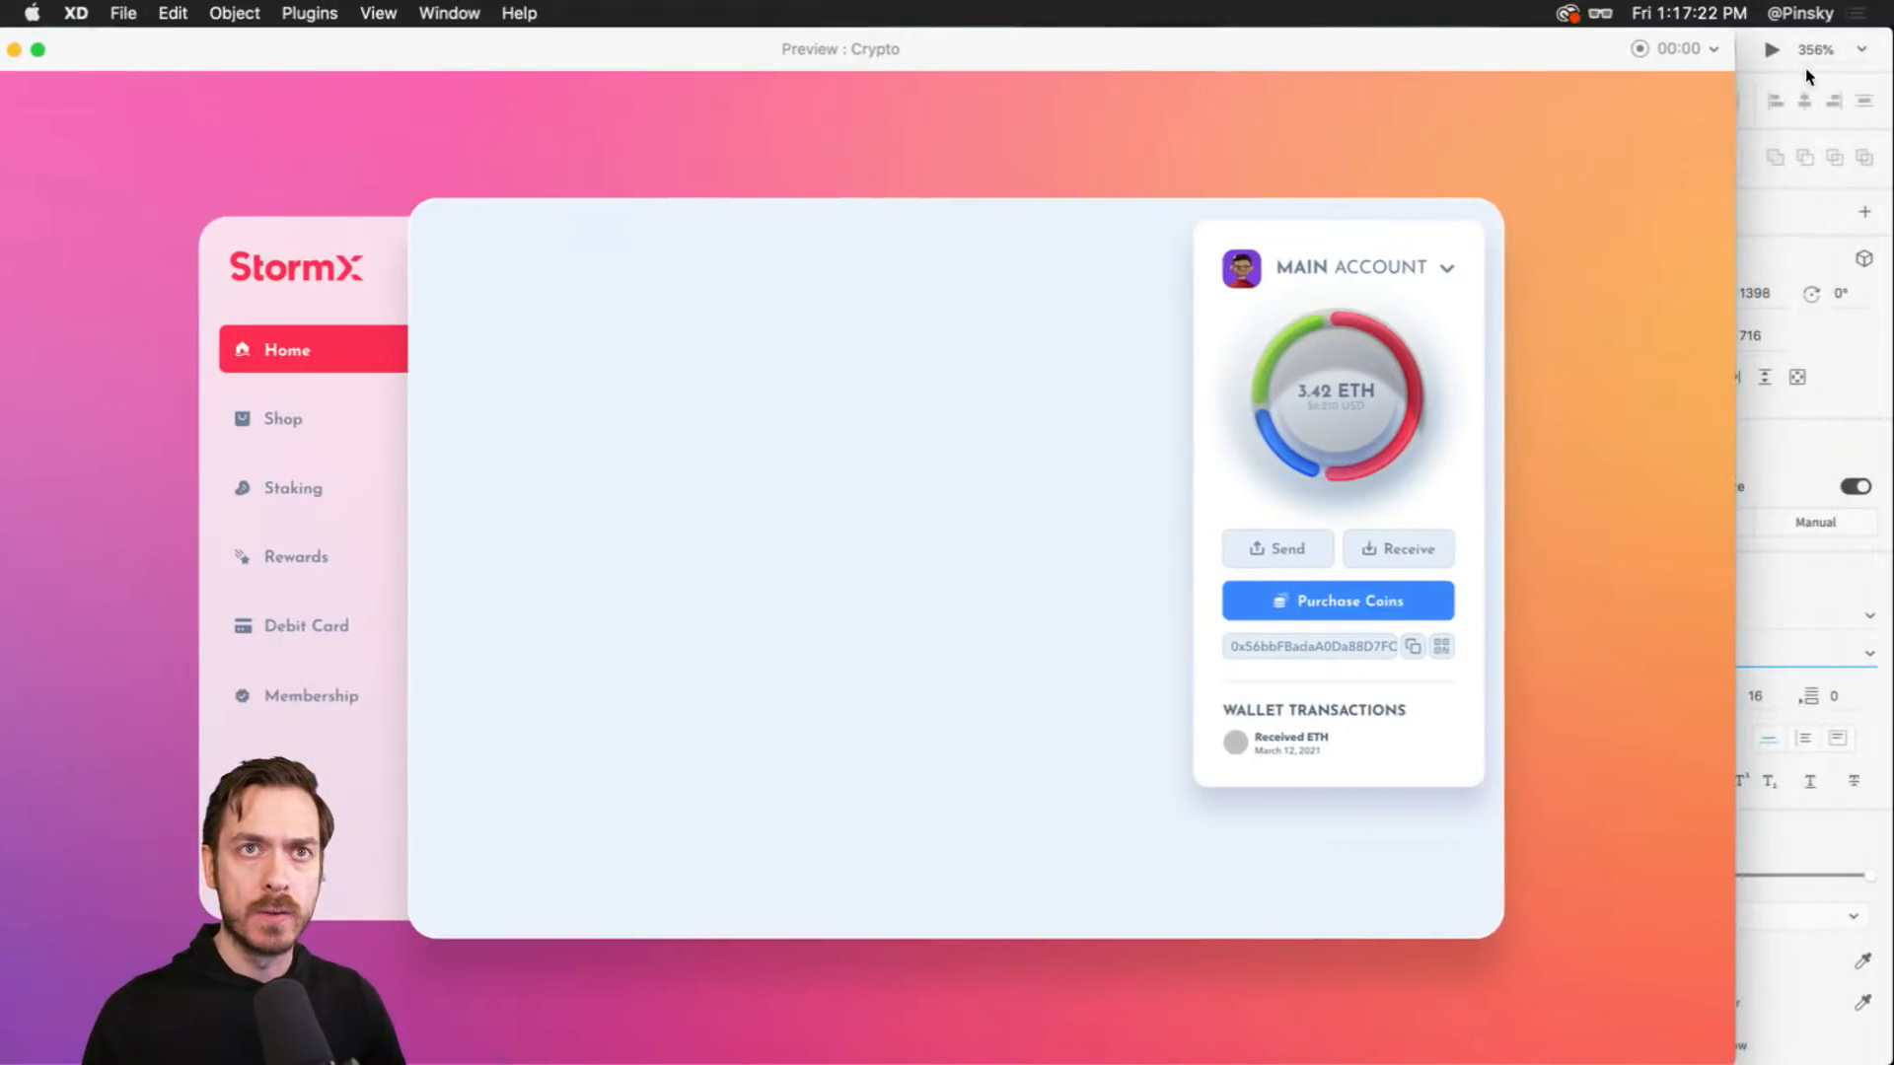
click(1815, 205)
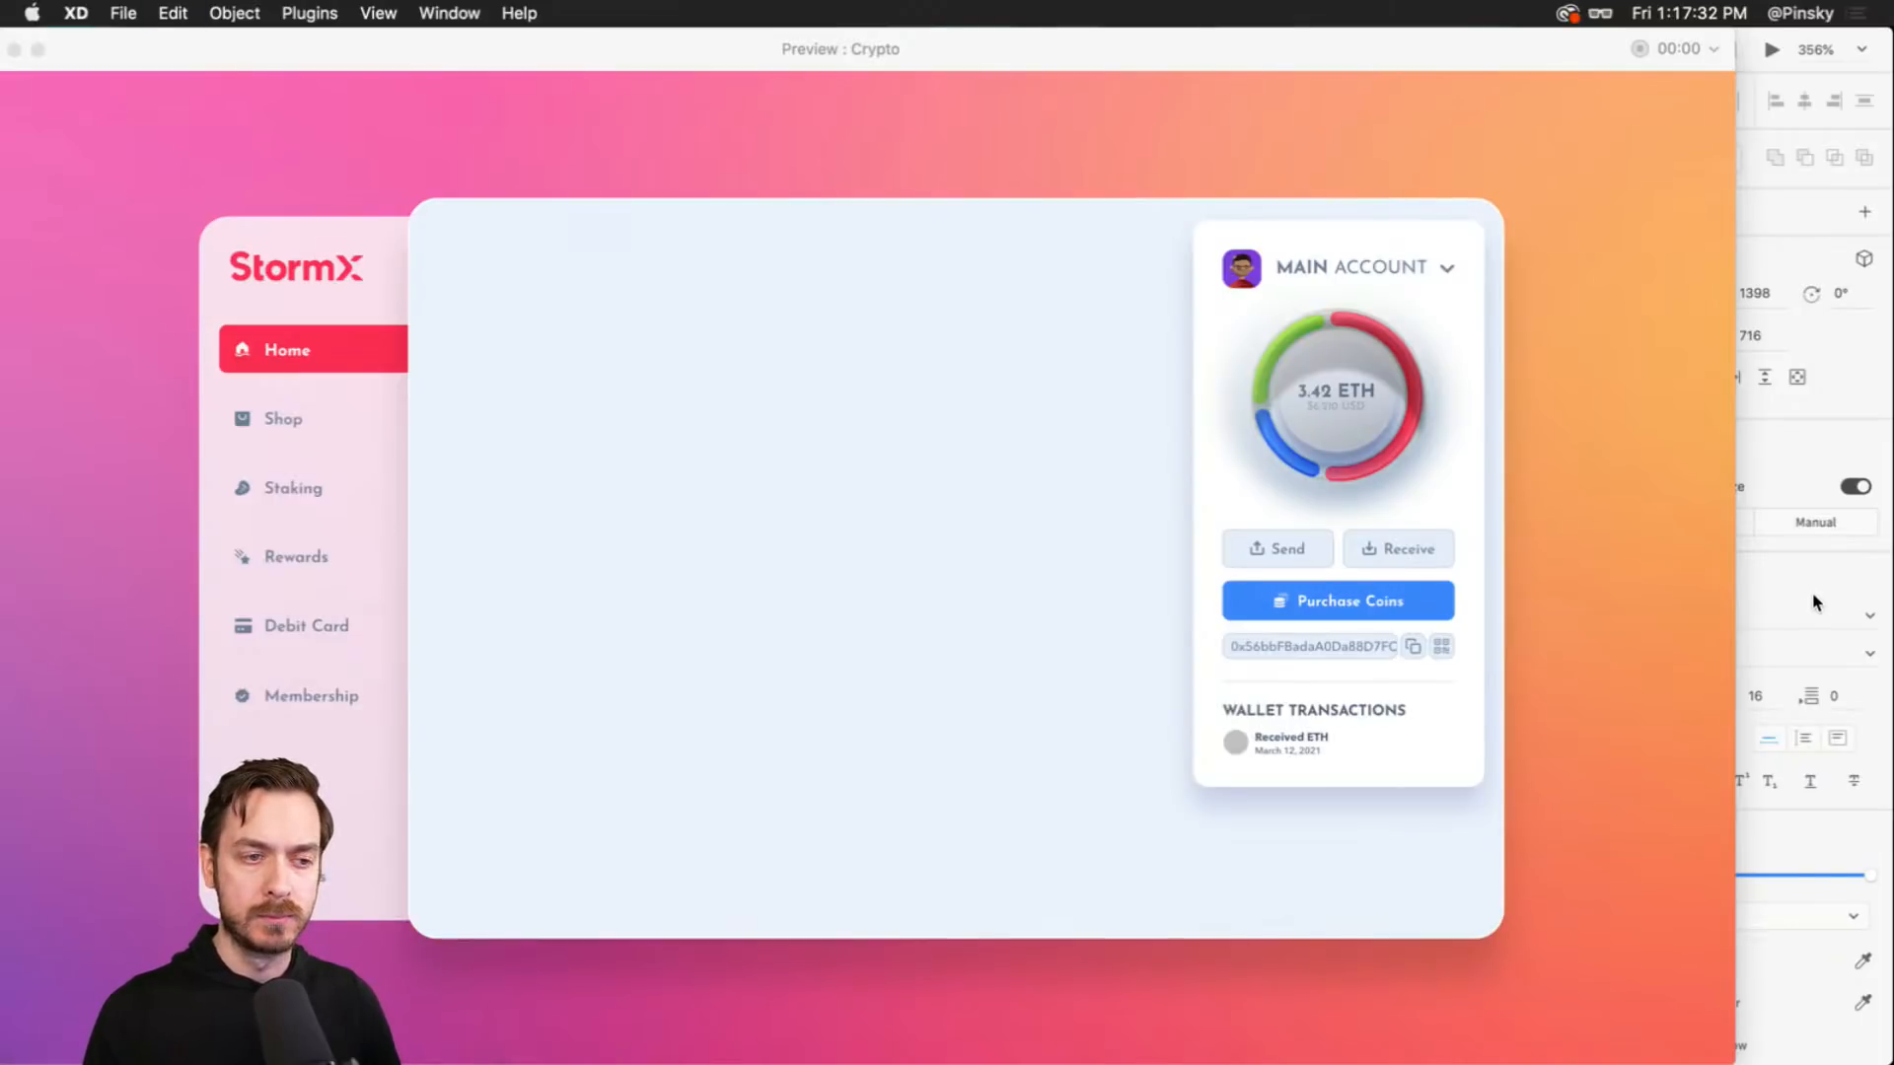
click(1520, 458)
key(super+w)
- Move the date slightly closer to Received ETH and shift both labels right to X 1399
click(829, 622)
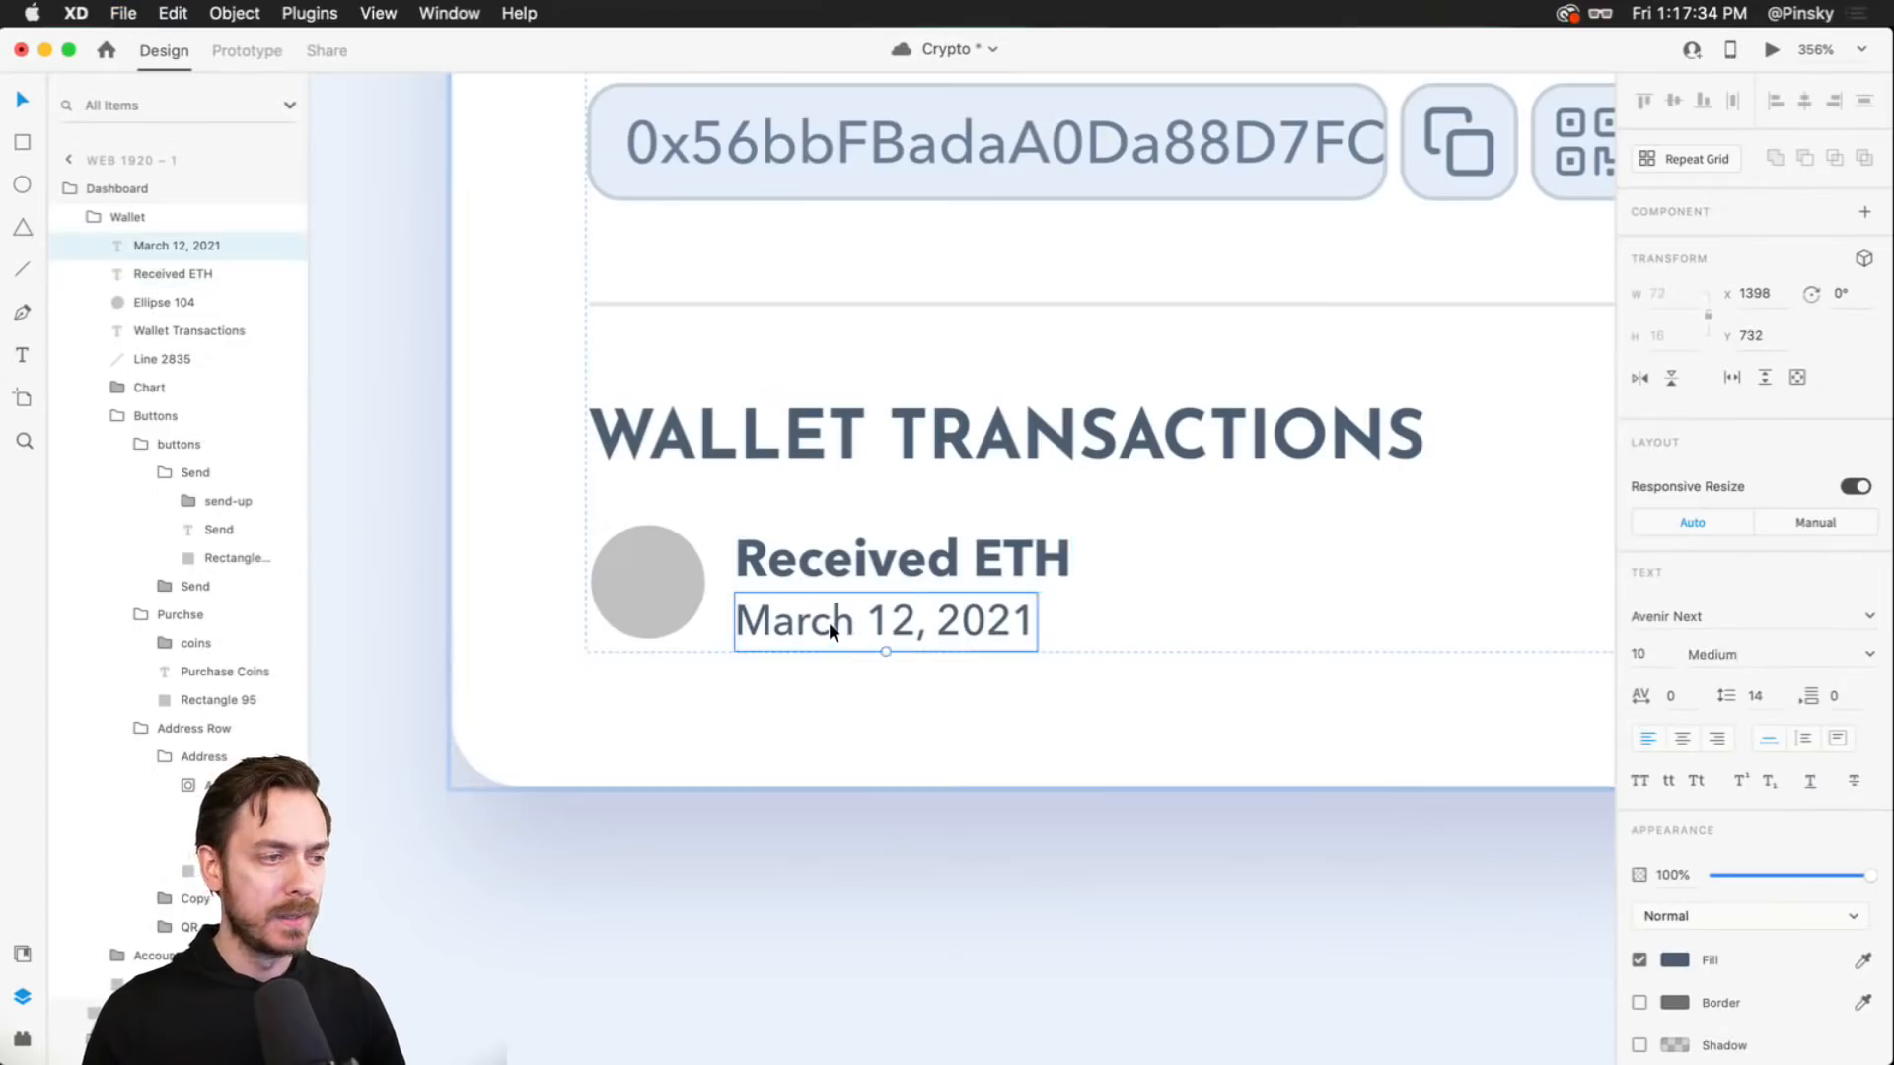
drag(856, 621, 857, 613)
shift+click(833, 549)
drag(832, 549, 835, 551)
key(Right)
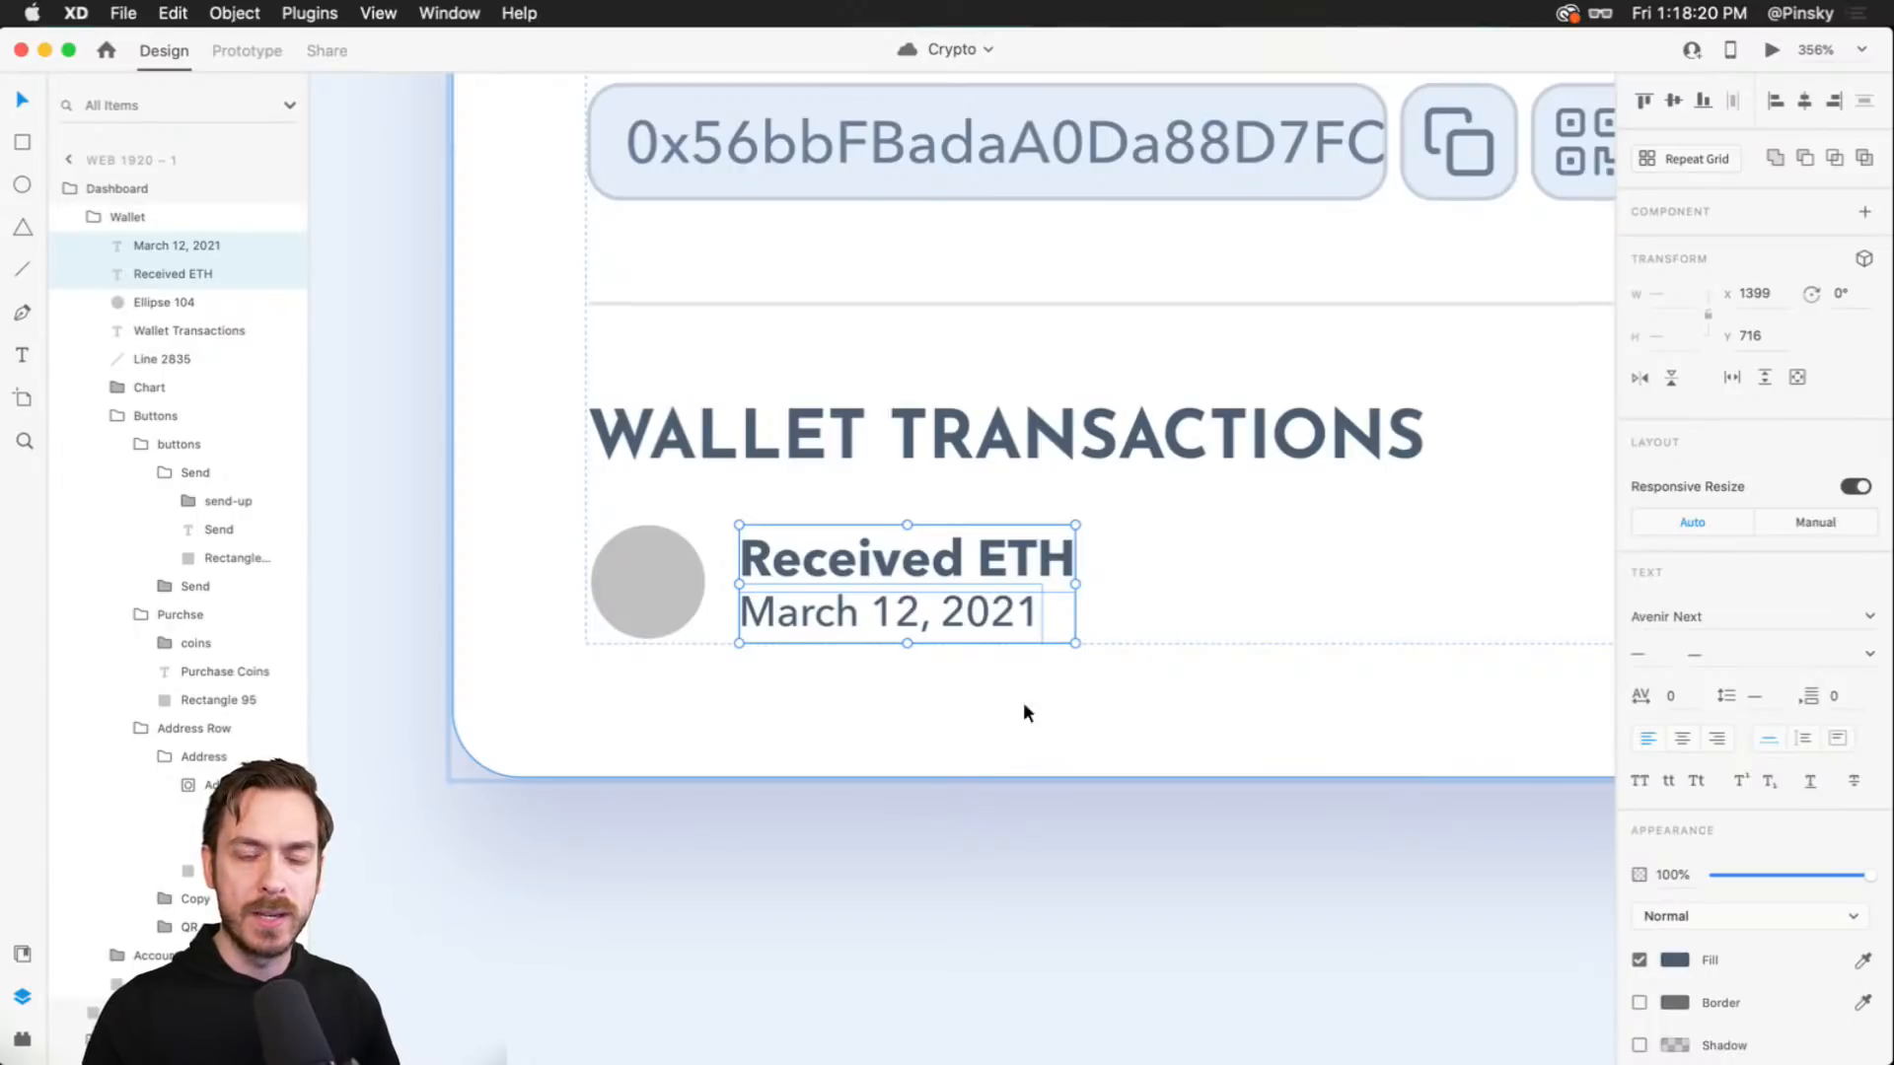
- Duplicate the March 12, 2021 label to the right end of the transaction row and right-align its text
scroll(985, 578, down, 4)
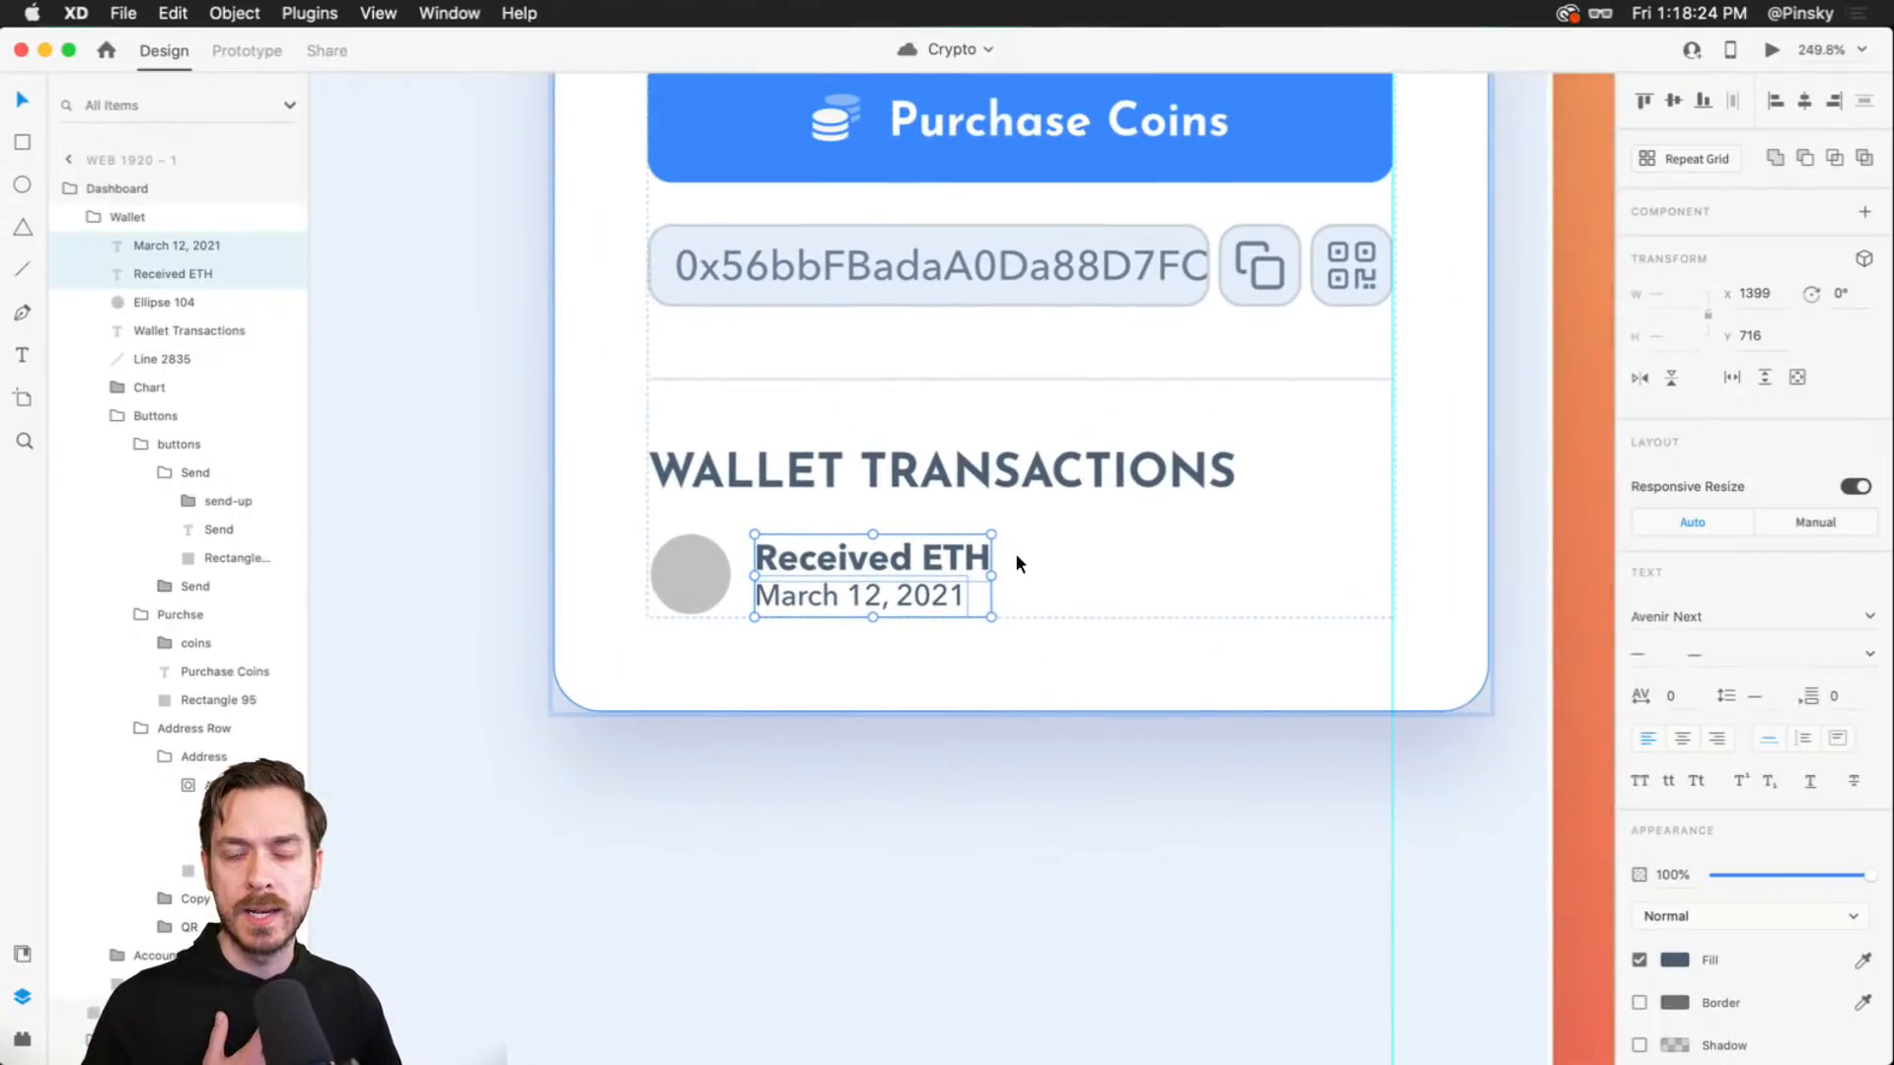
click(1016, 563)
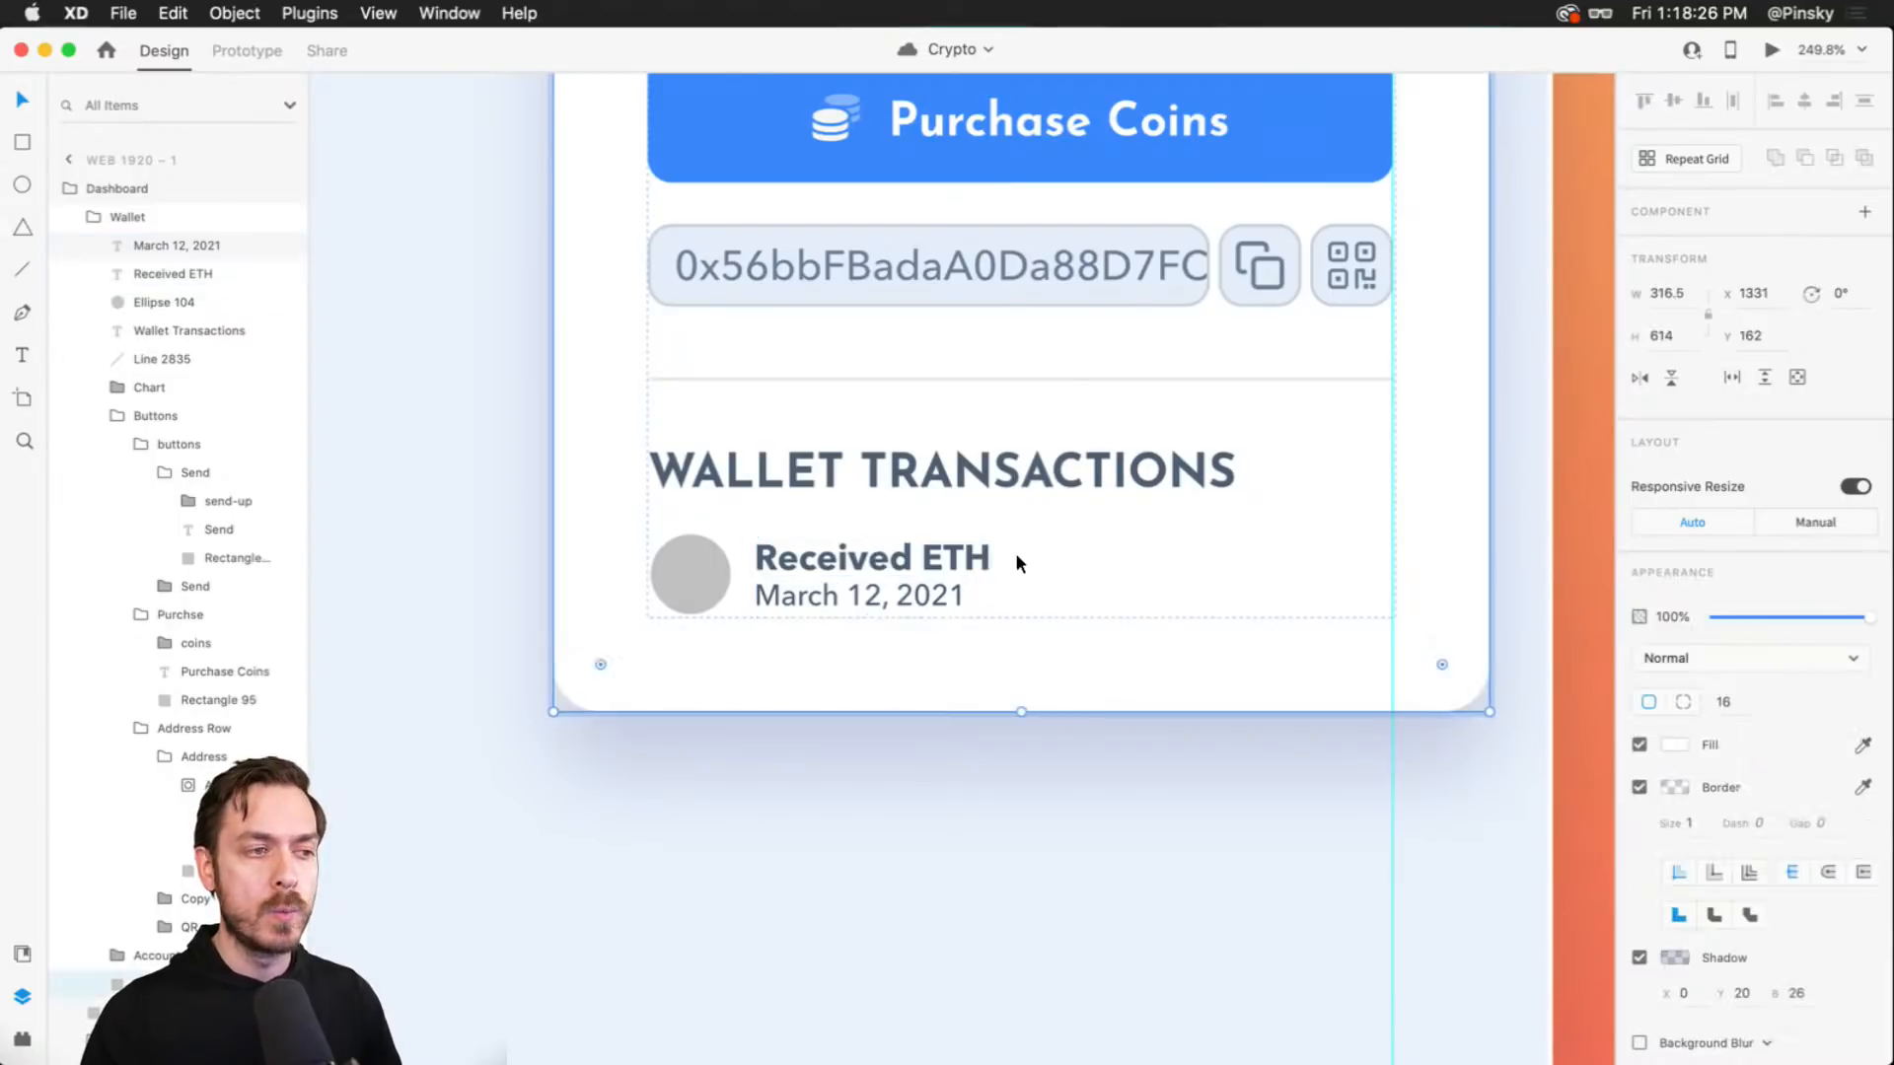
click(920, 553)
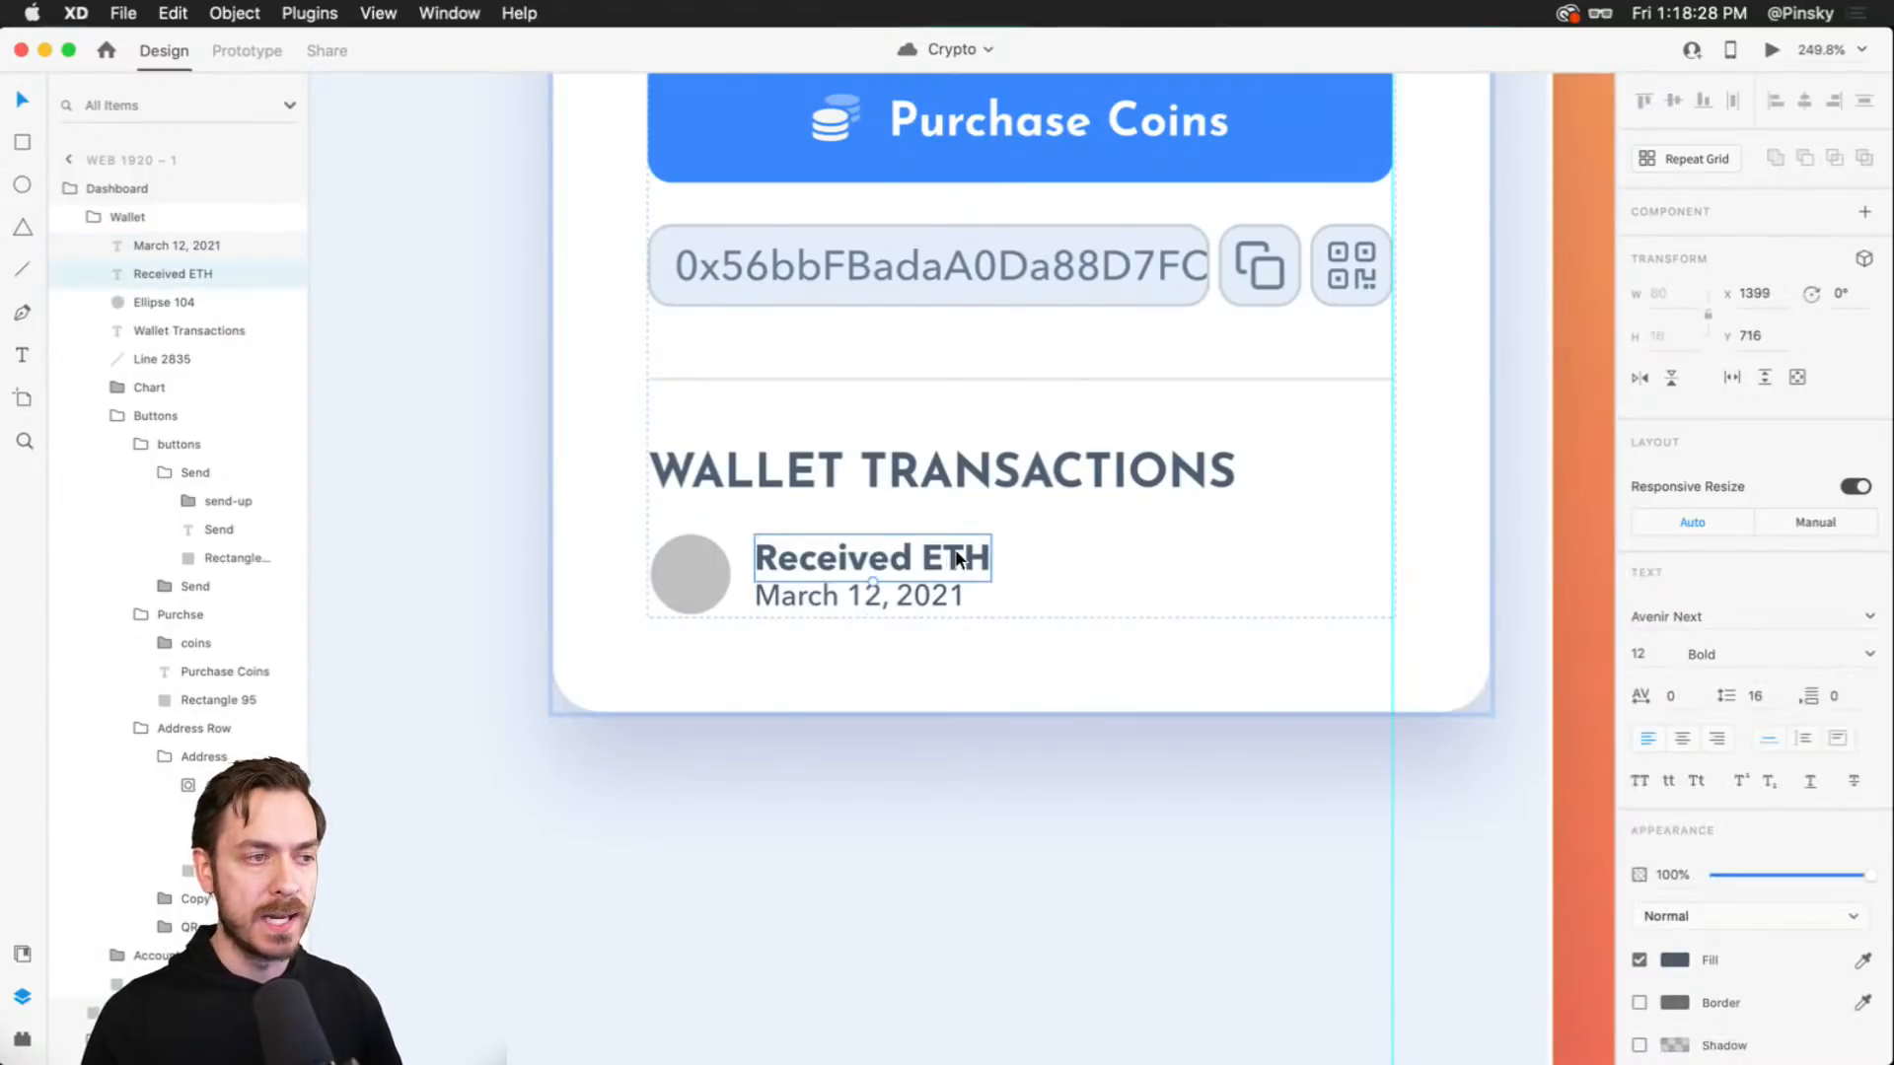
scroll(923, 565, up, 3)
drag(1037, 577, 968, 561)
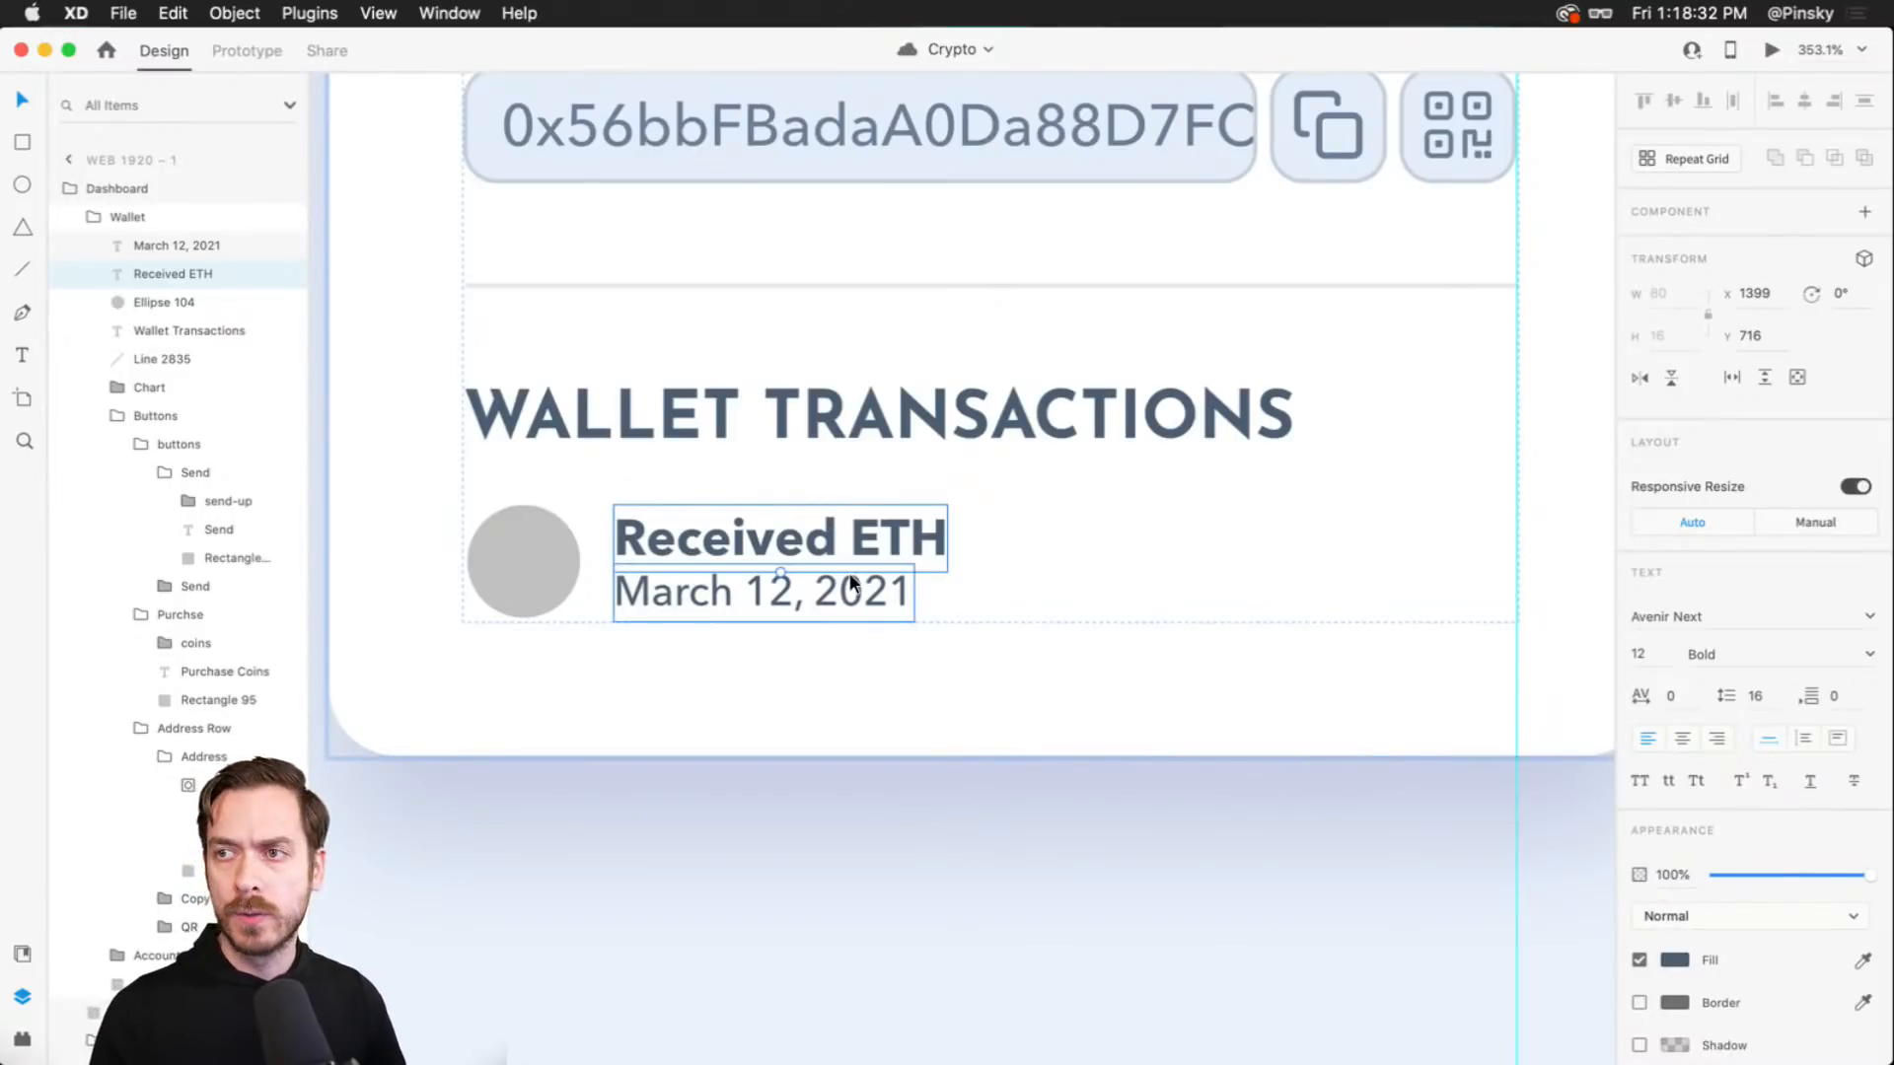
drag(850, 582, 1426, 558)
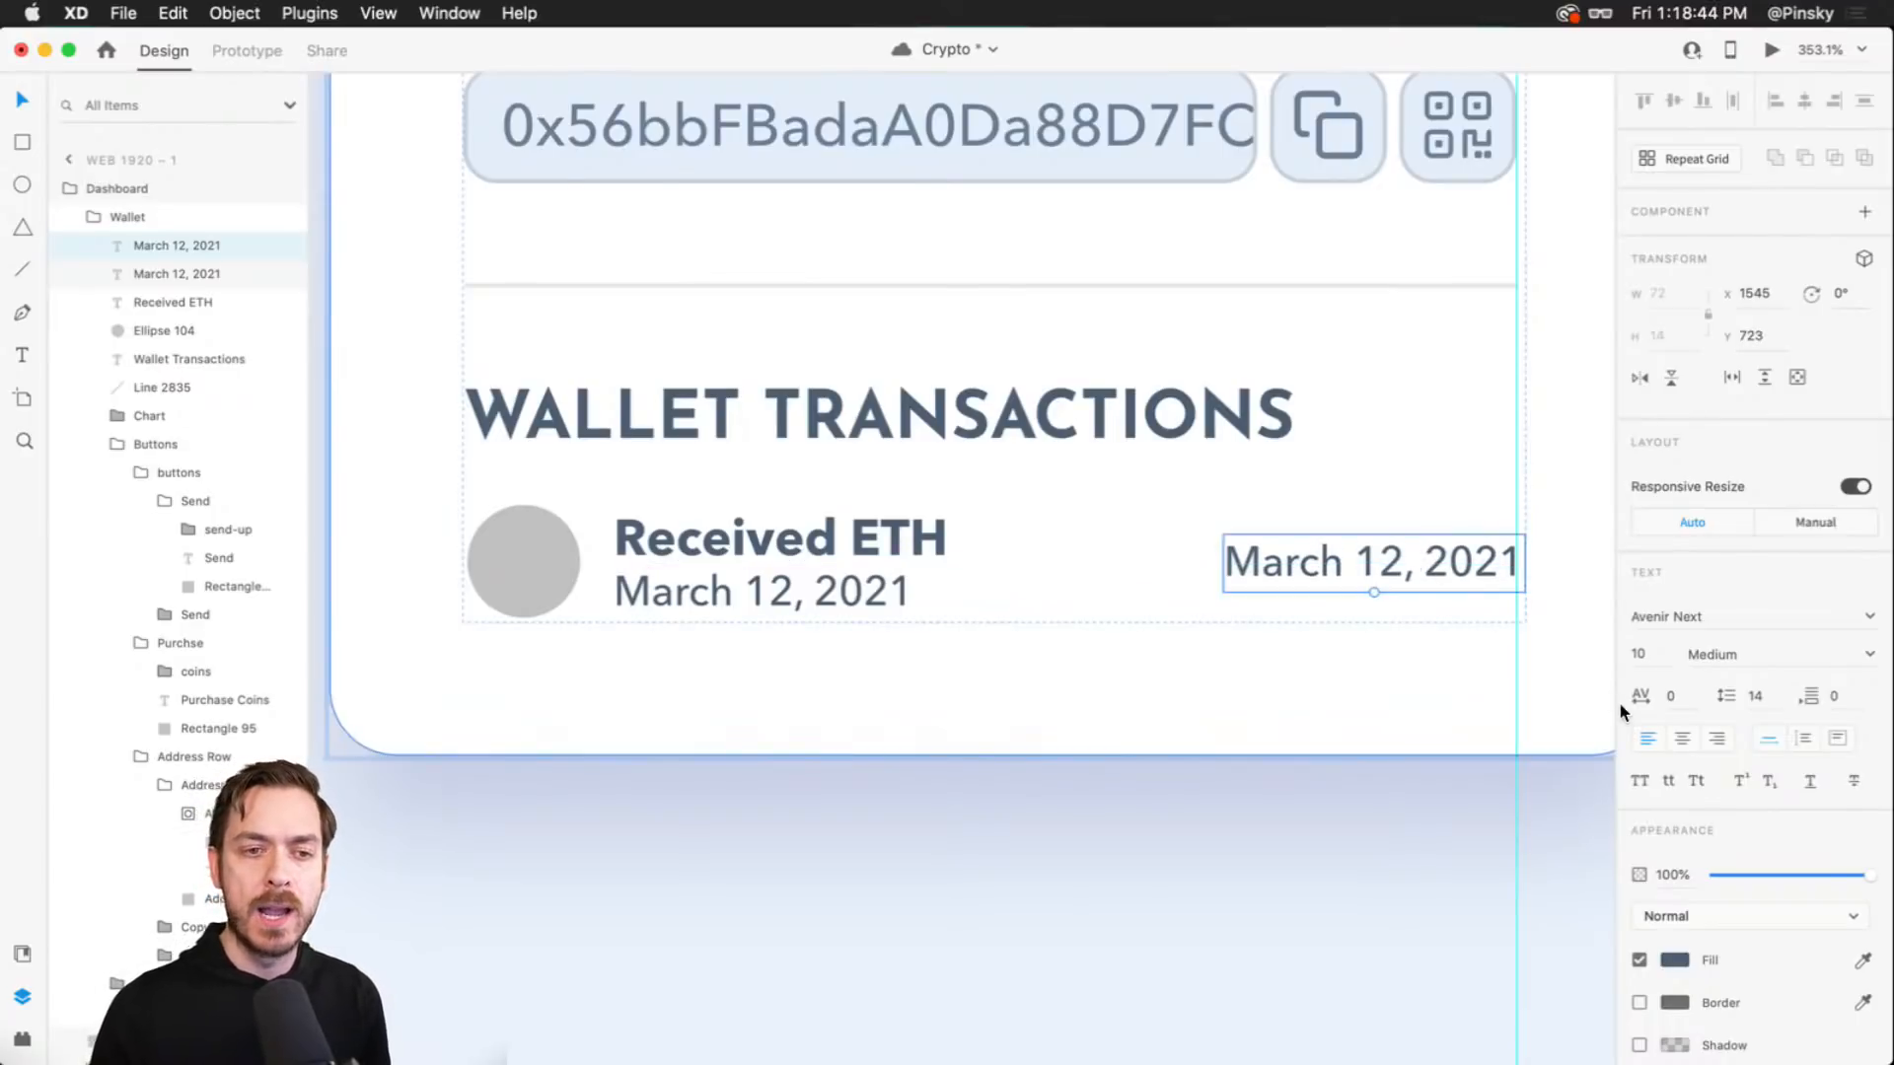
click(1717, 737)
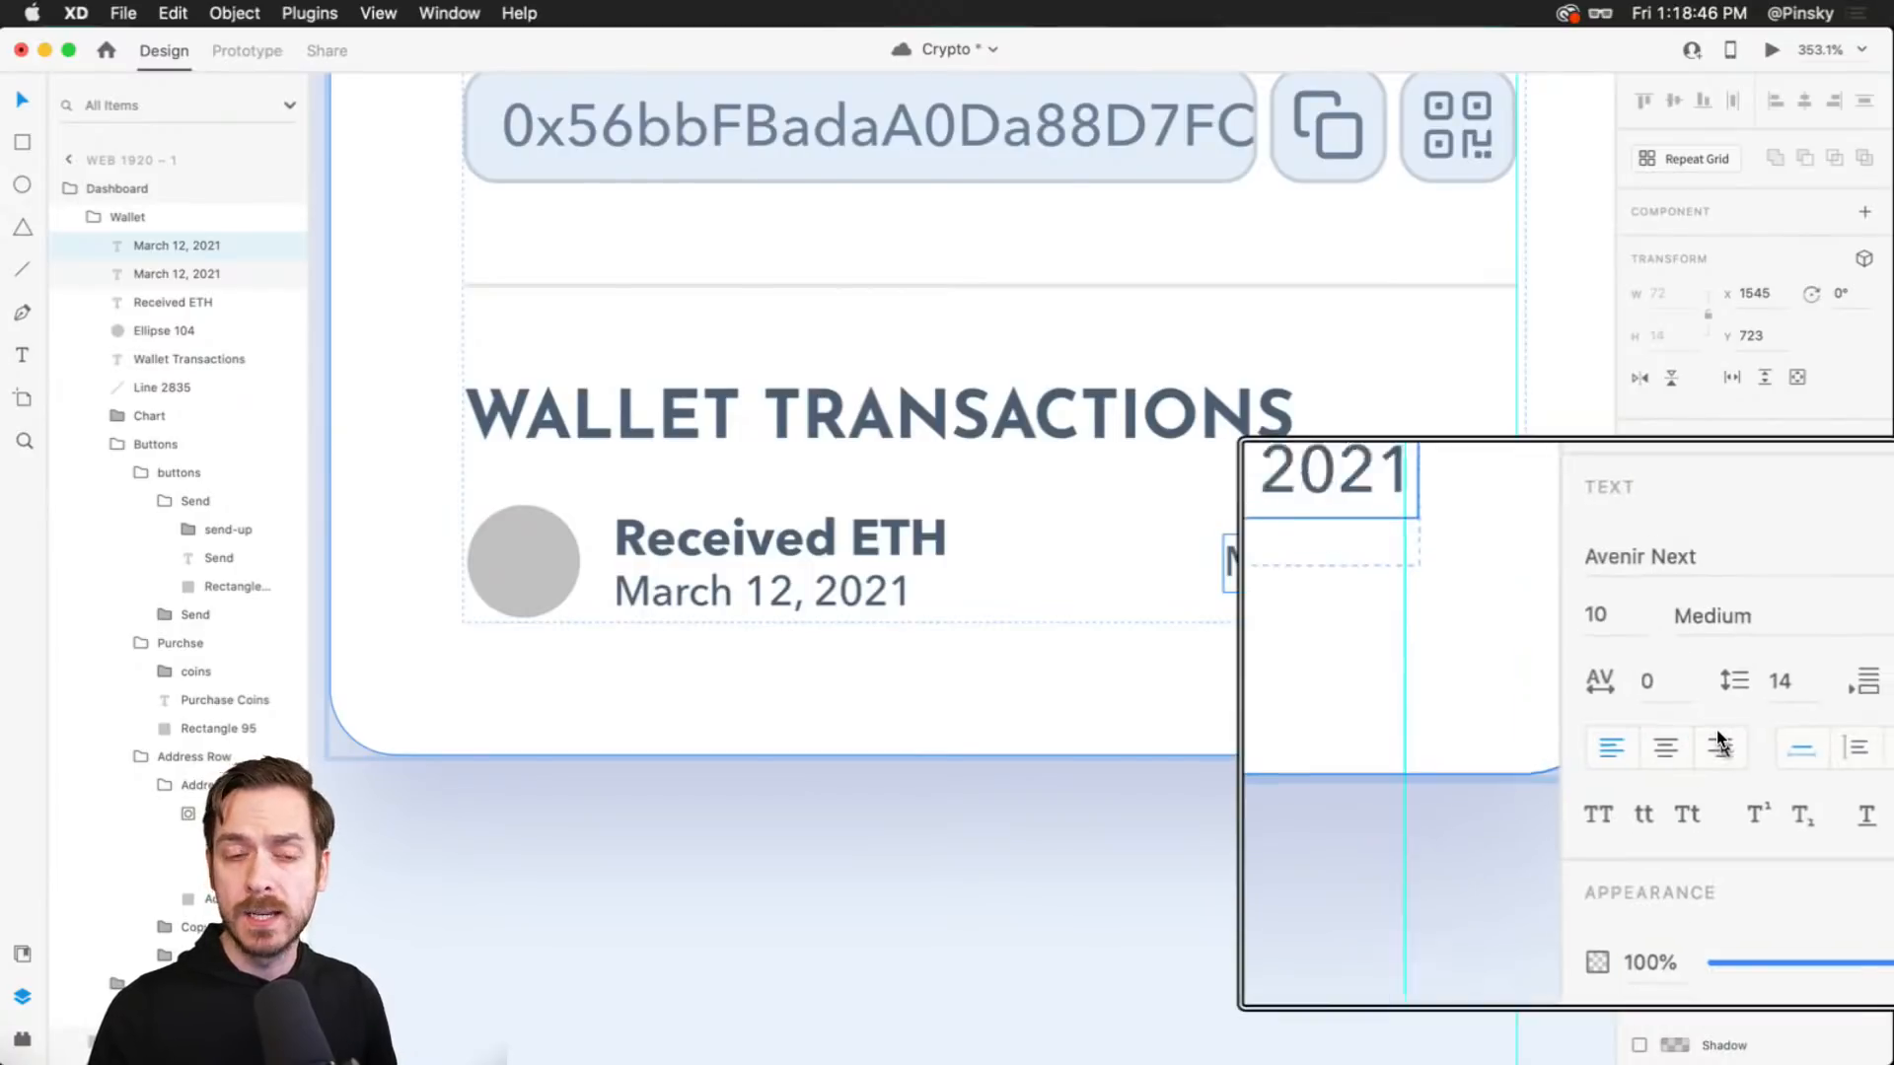
- Replace the duplicated date's text with +1.5 ETH
double_click(1406, 566)
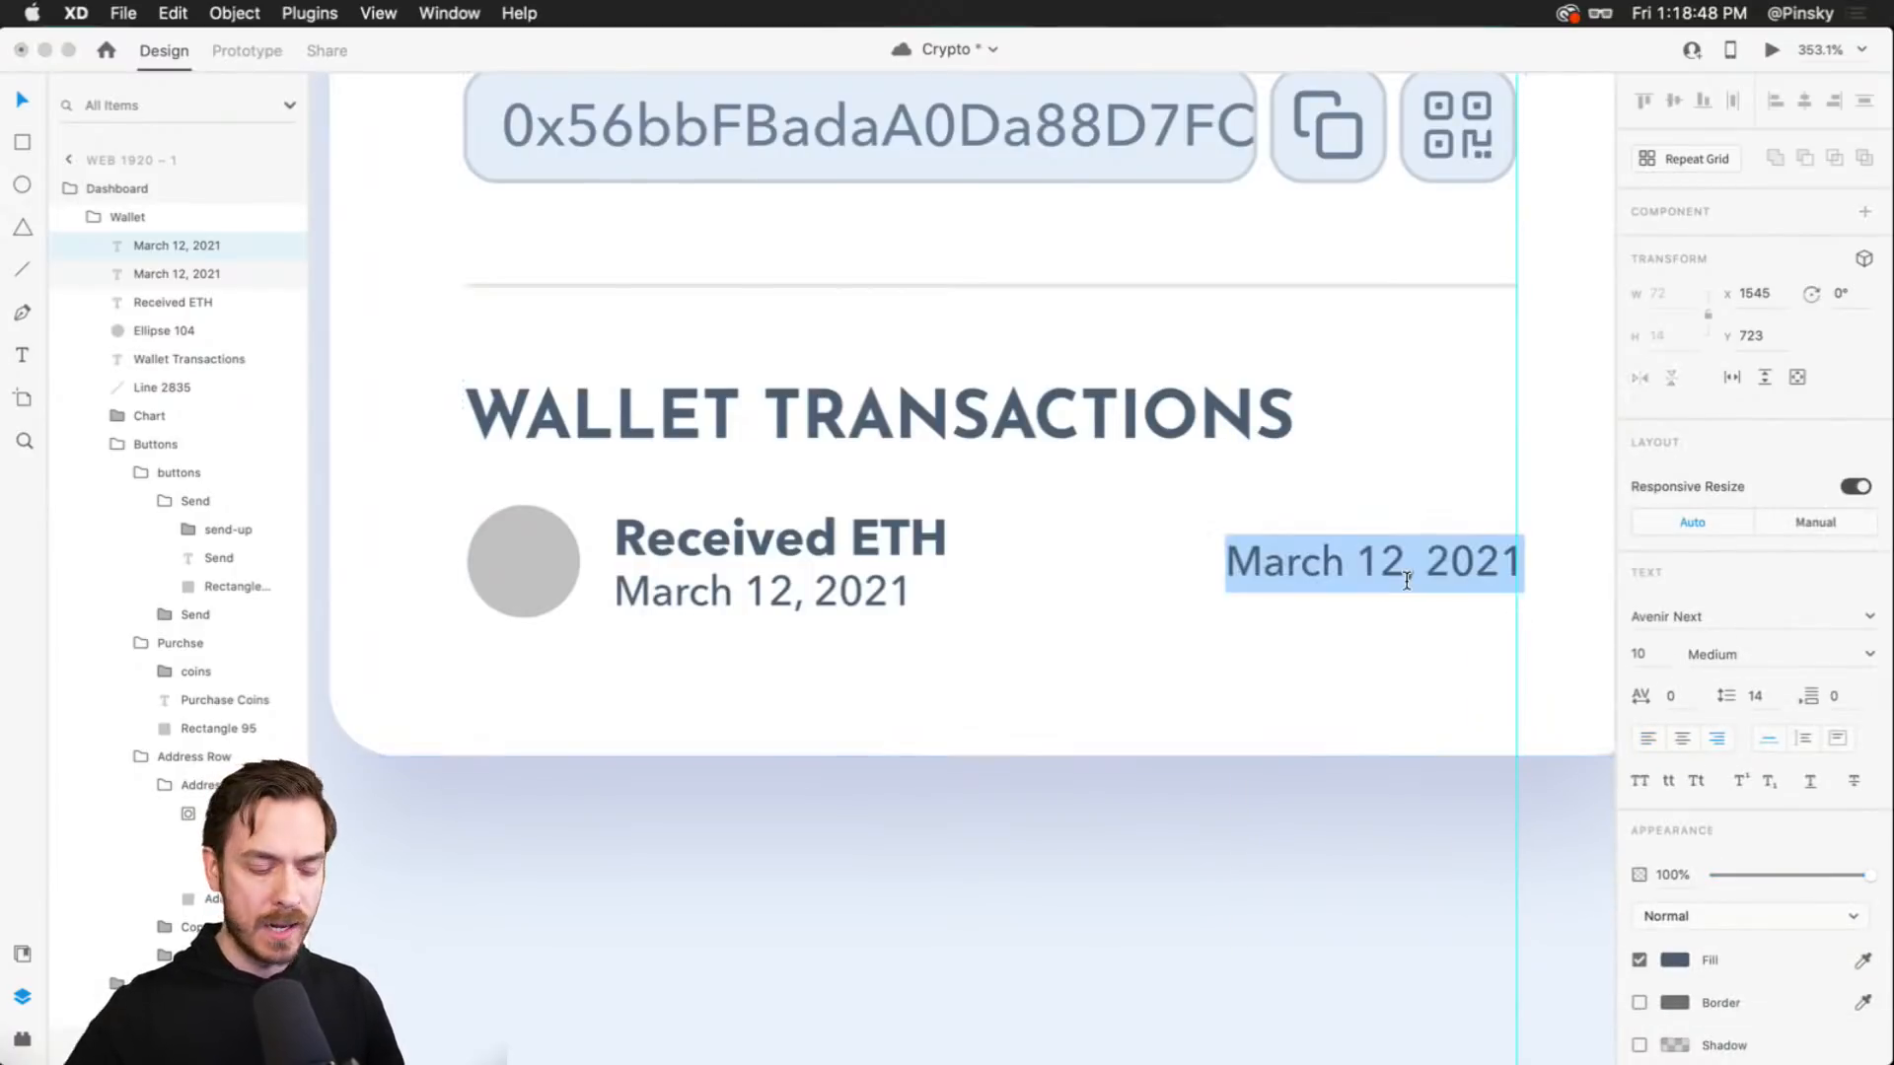
key(BackSpace)
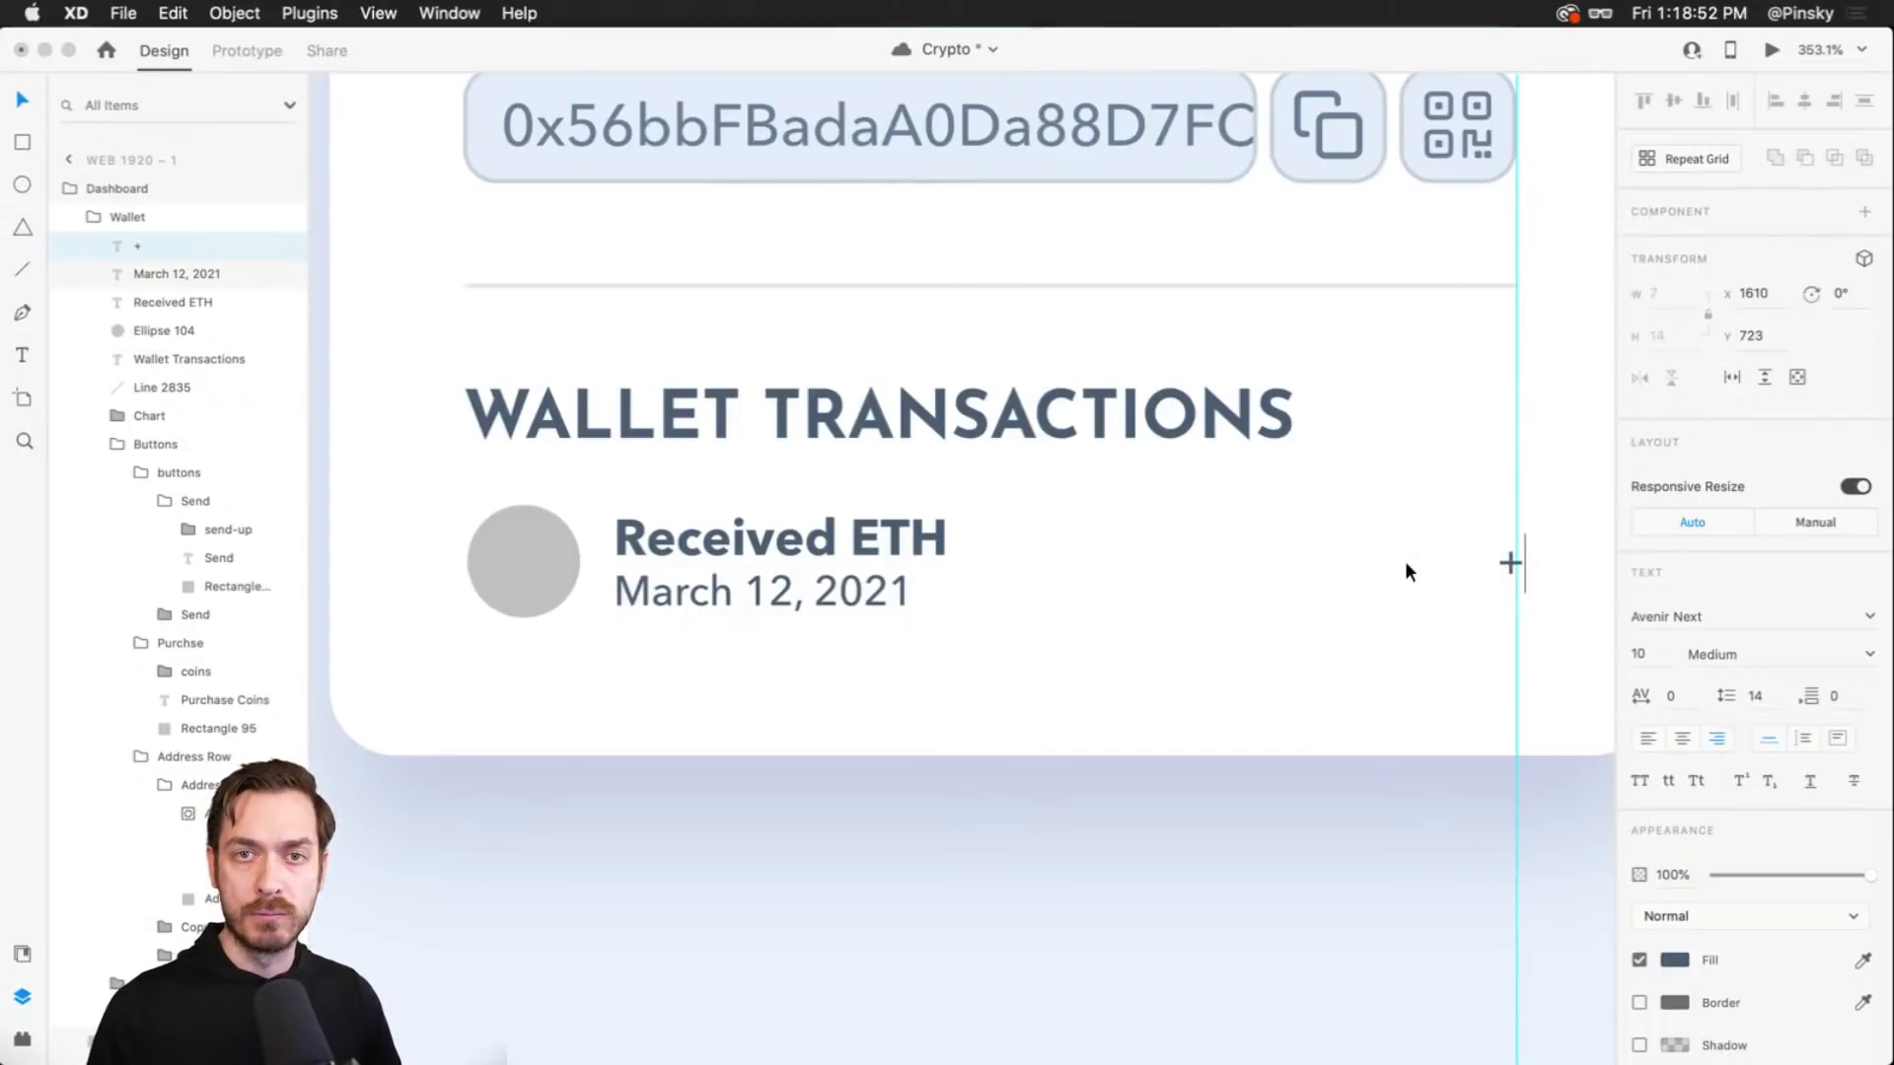
text(+)
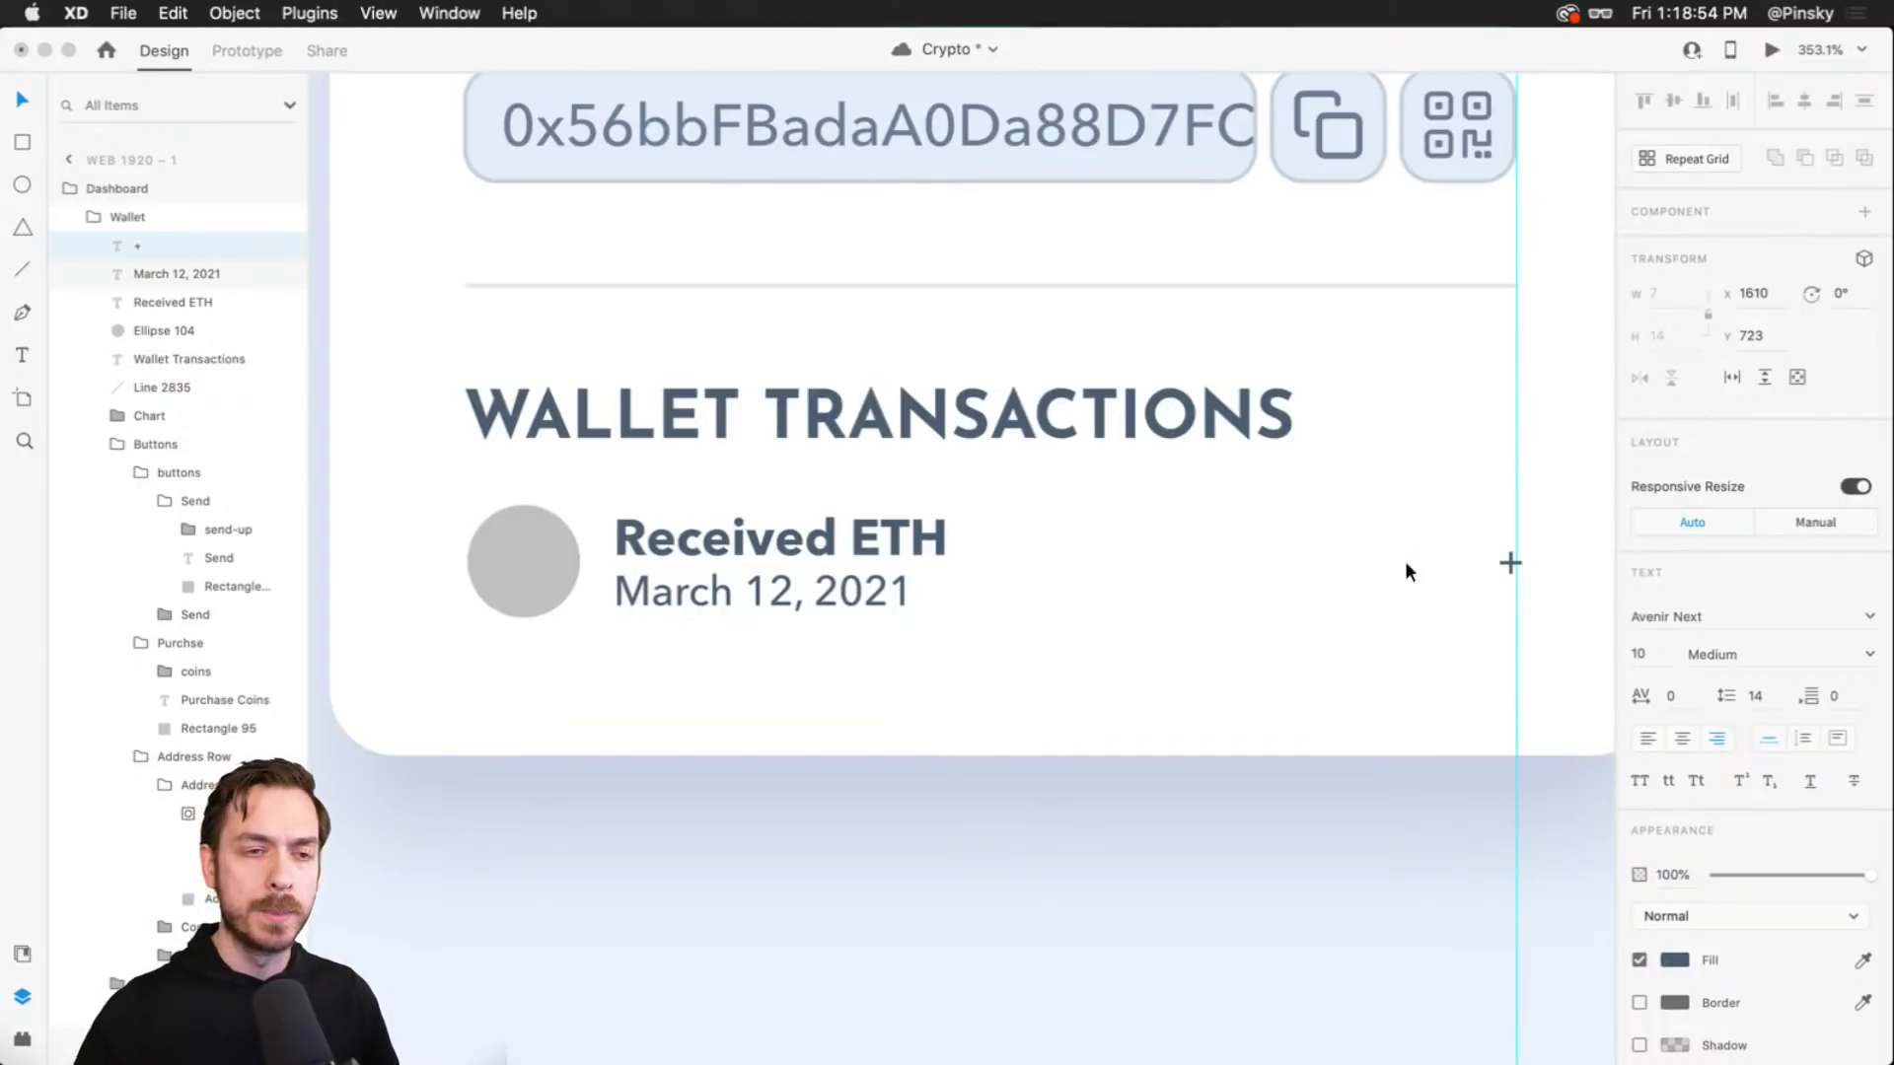
text(1.5)
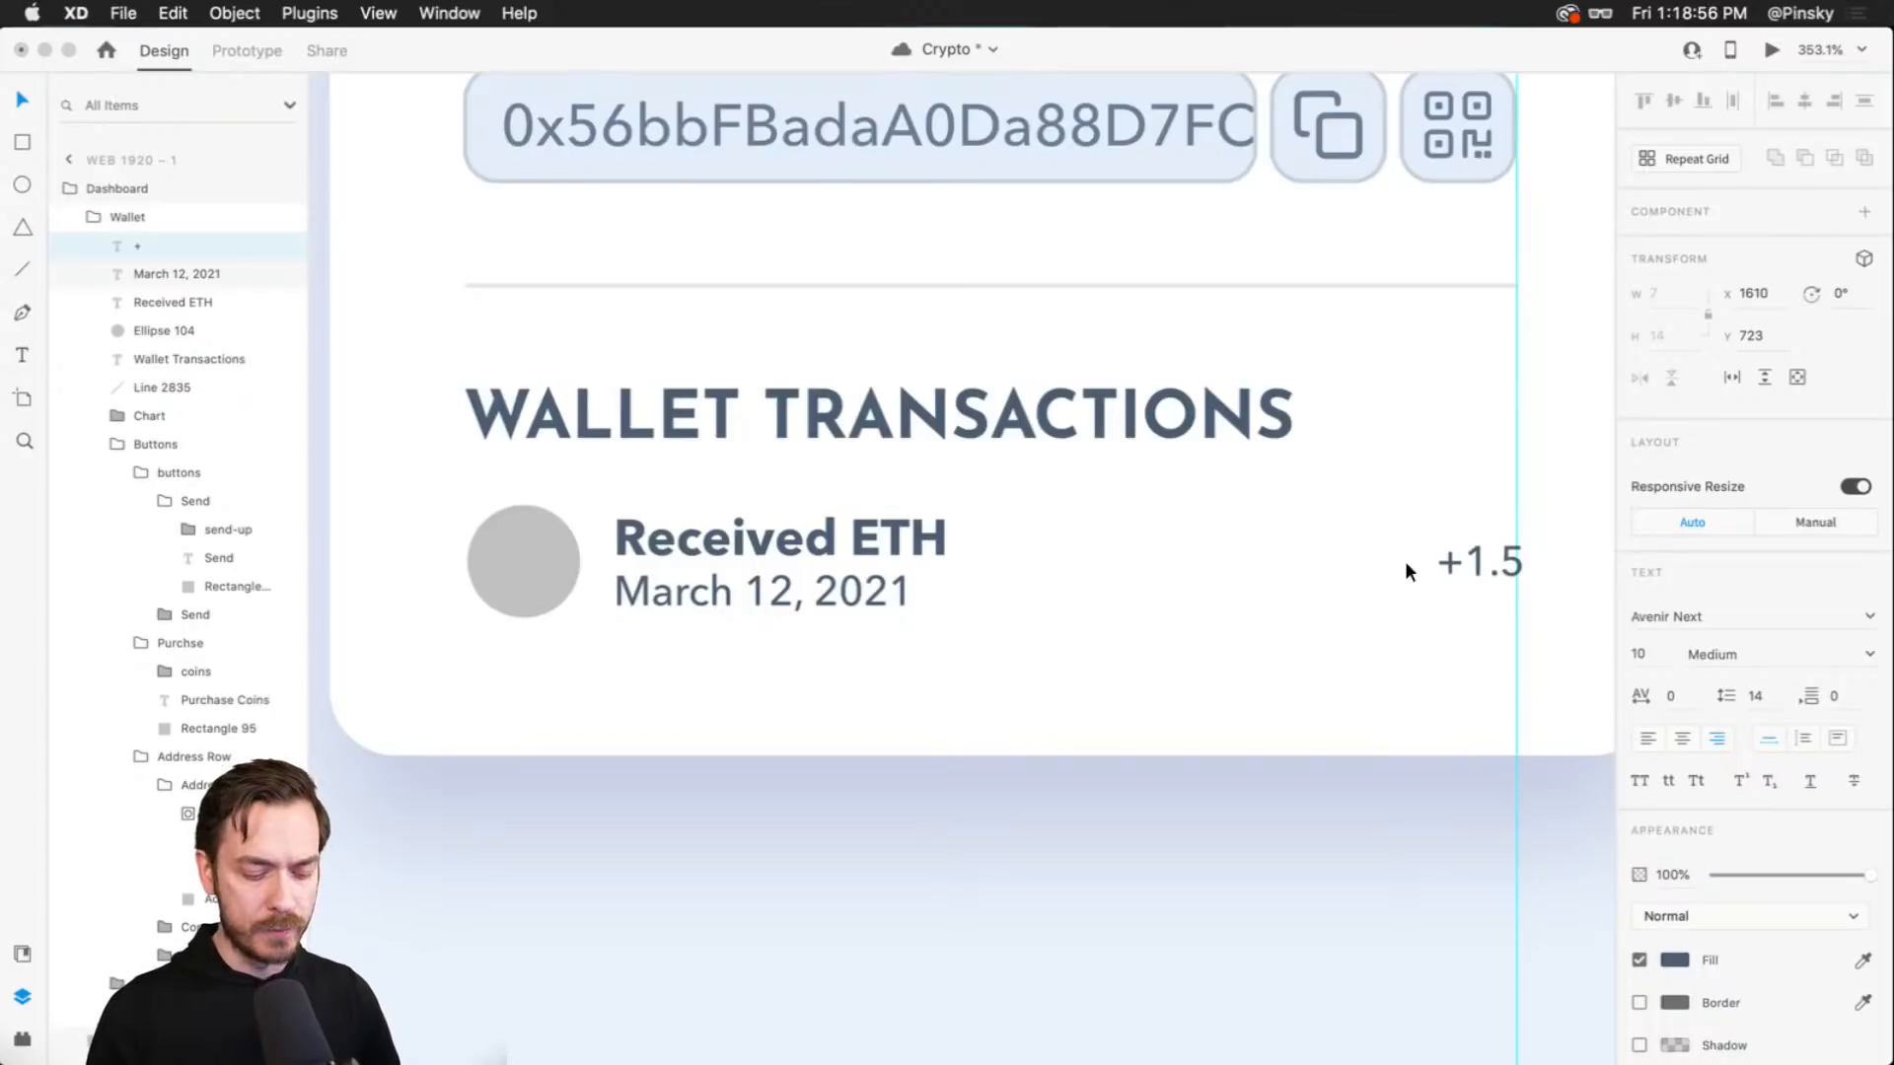
text(EHT)
key(BackSpace)
key(BackSpace)
text(TH)
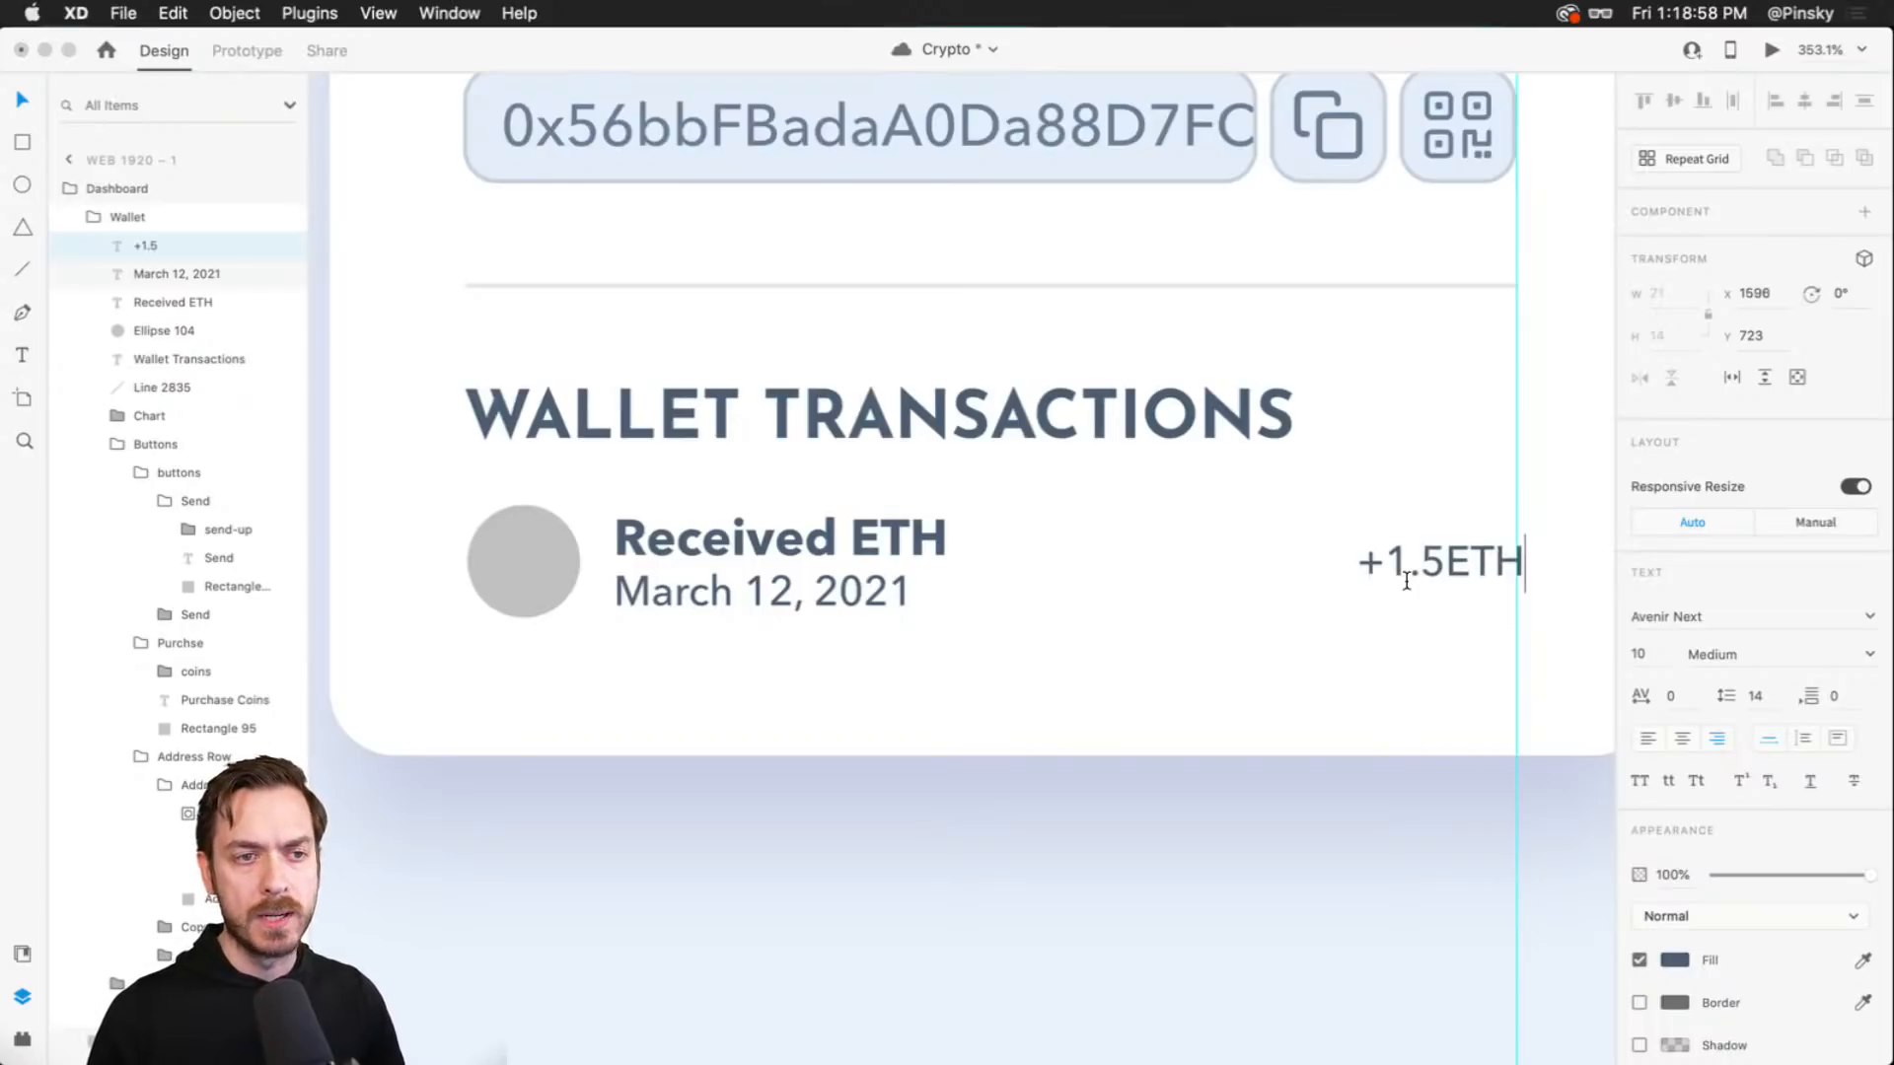
key(Escape)
double_click(1456, 567)
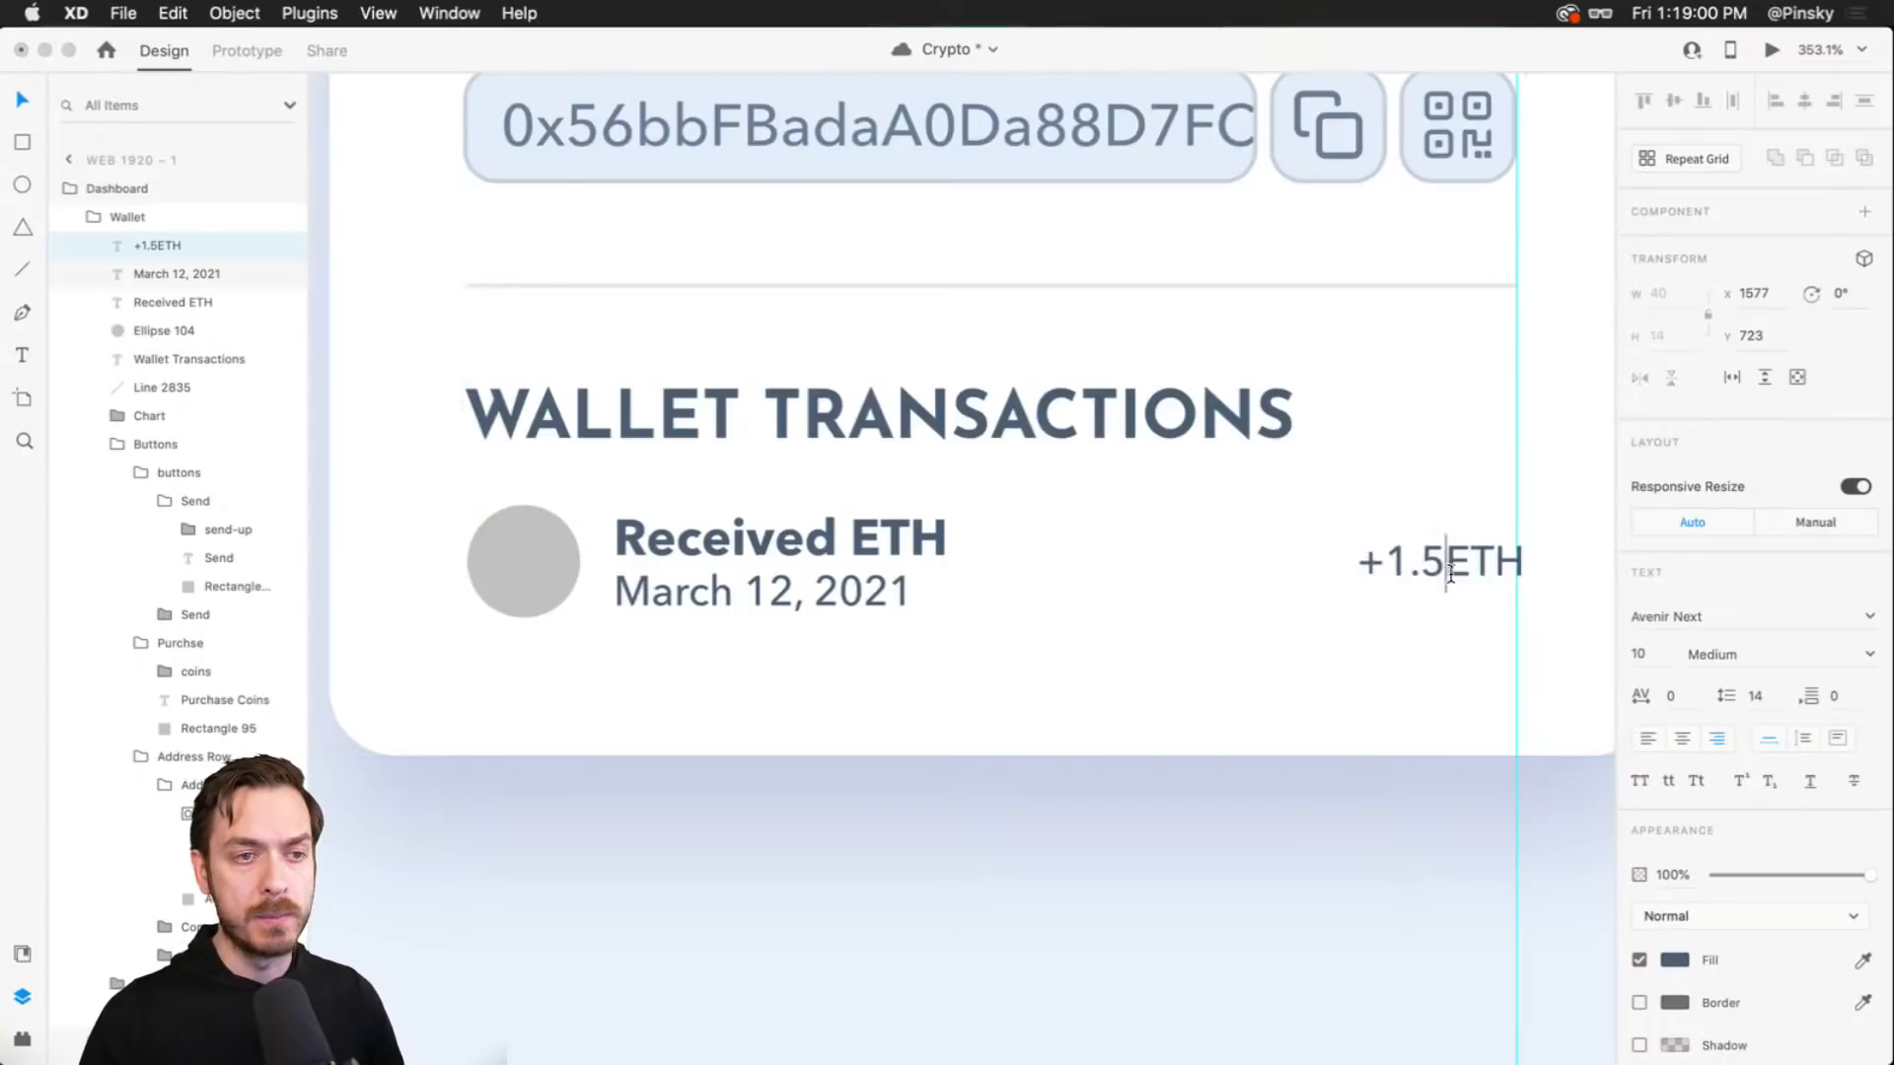
key(Escape)
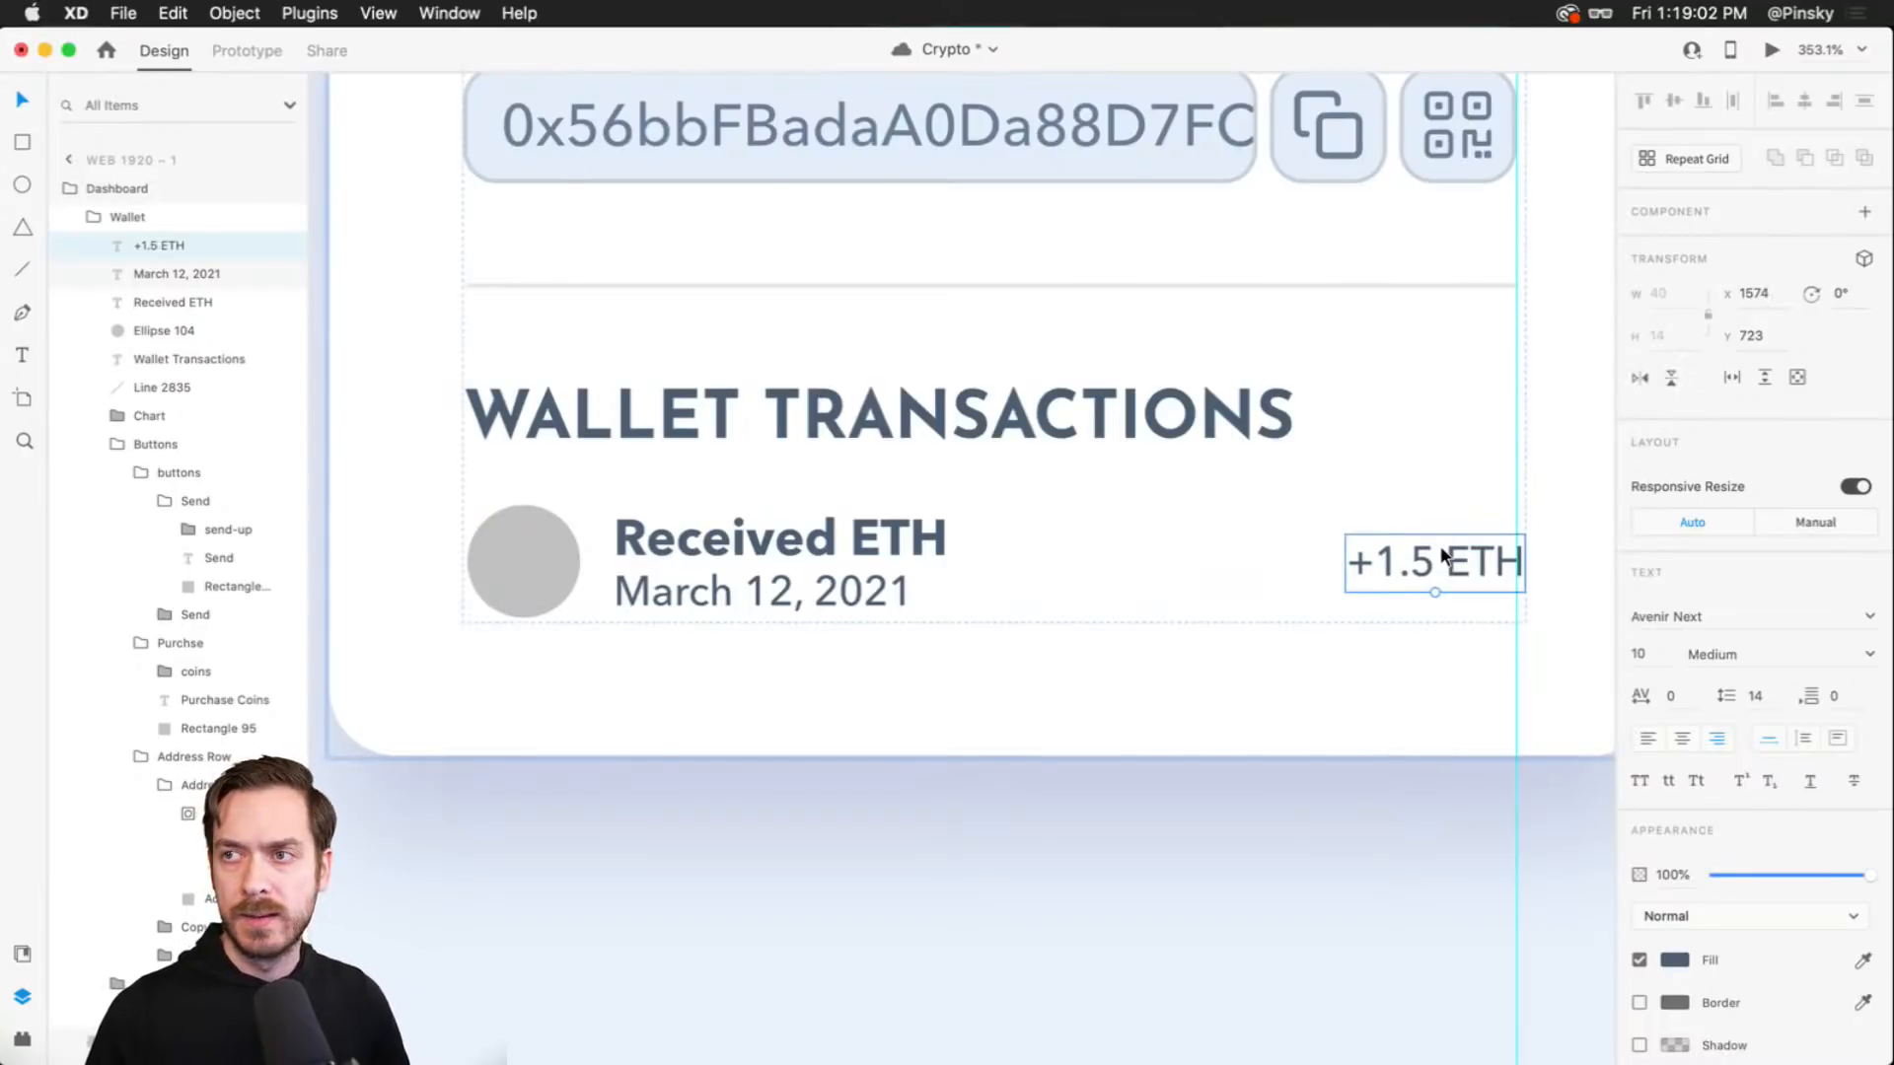
- Nudge the +1.5 ETH amount to X 1573 against the right margin guide and preview the dashboard
drag(1445, 549, 1441, 548)
key(super+Return)
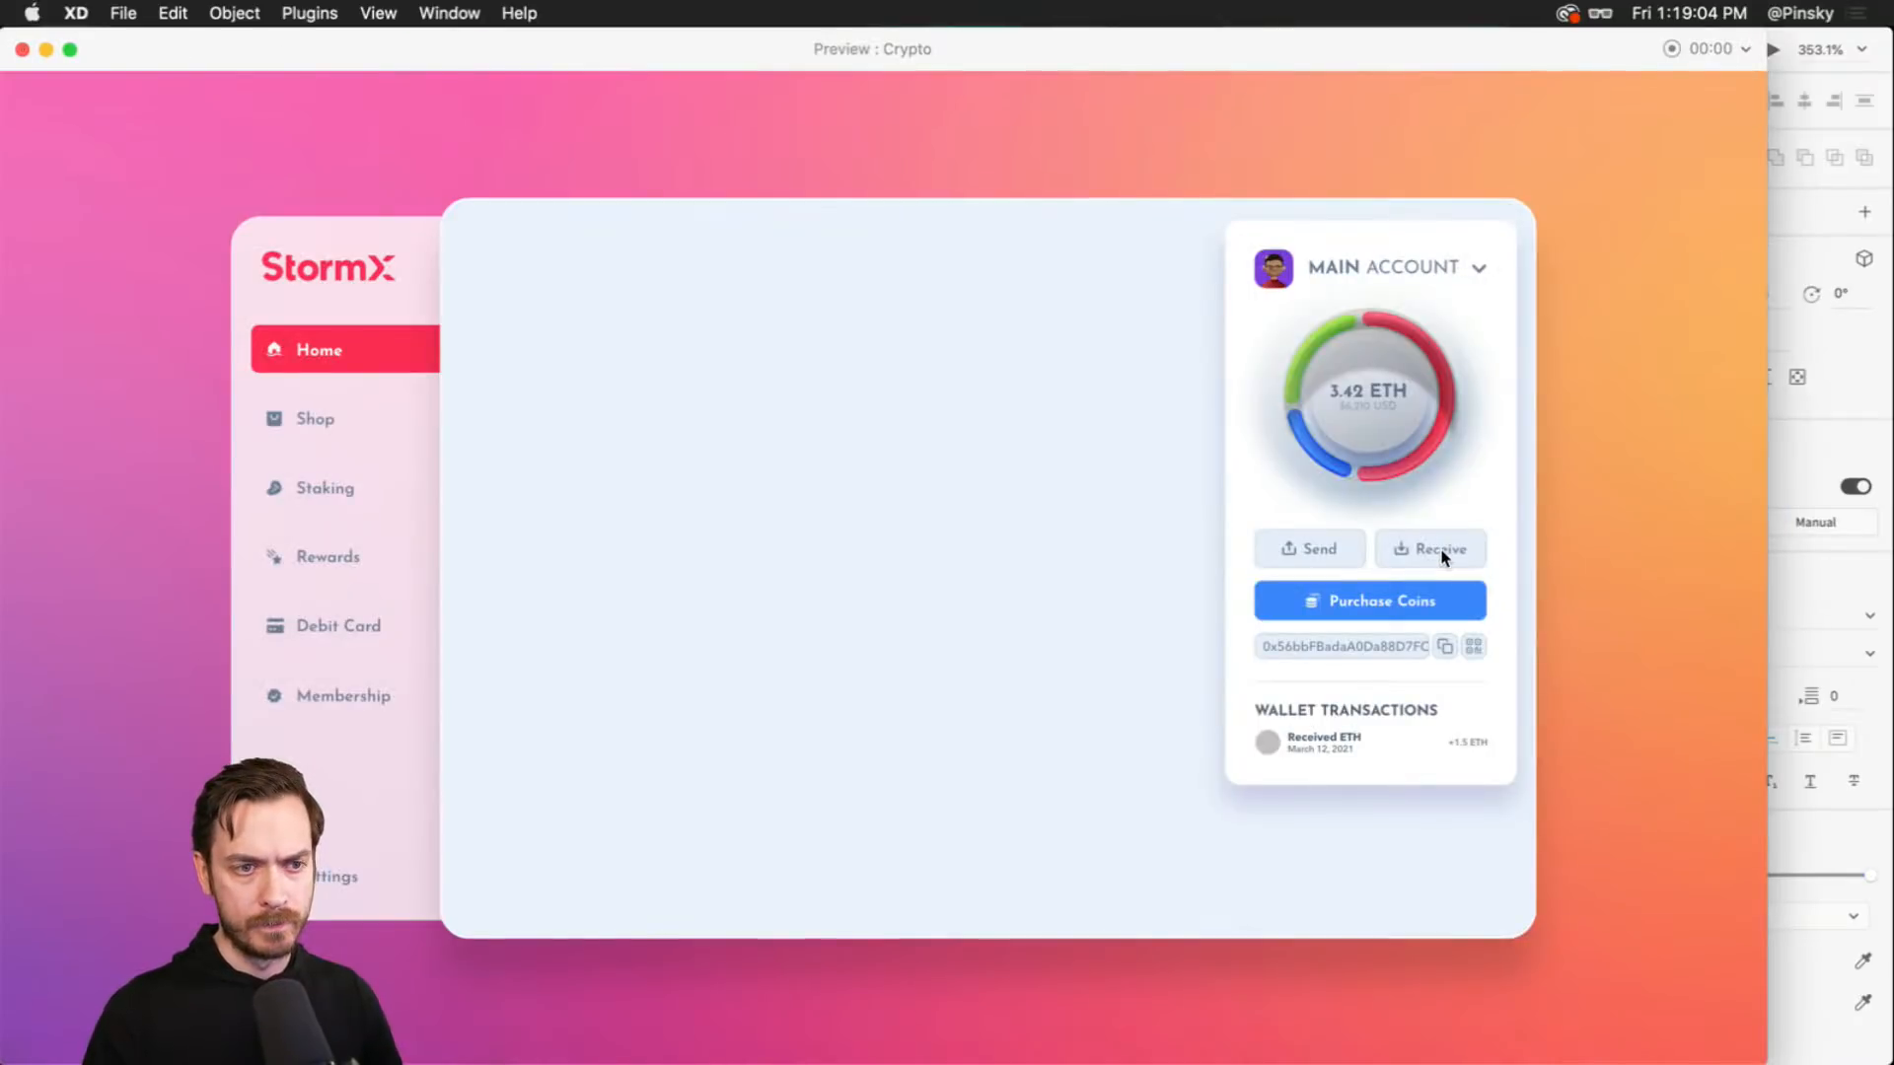
key(super+w)
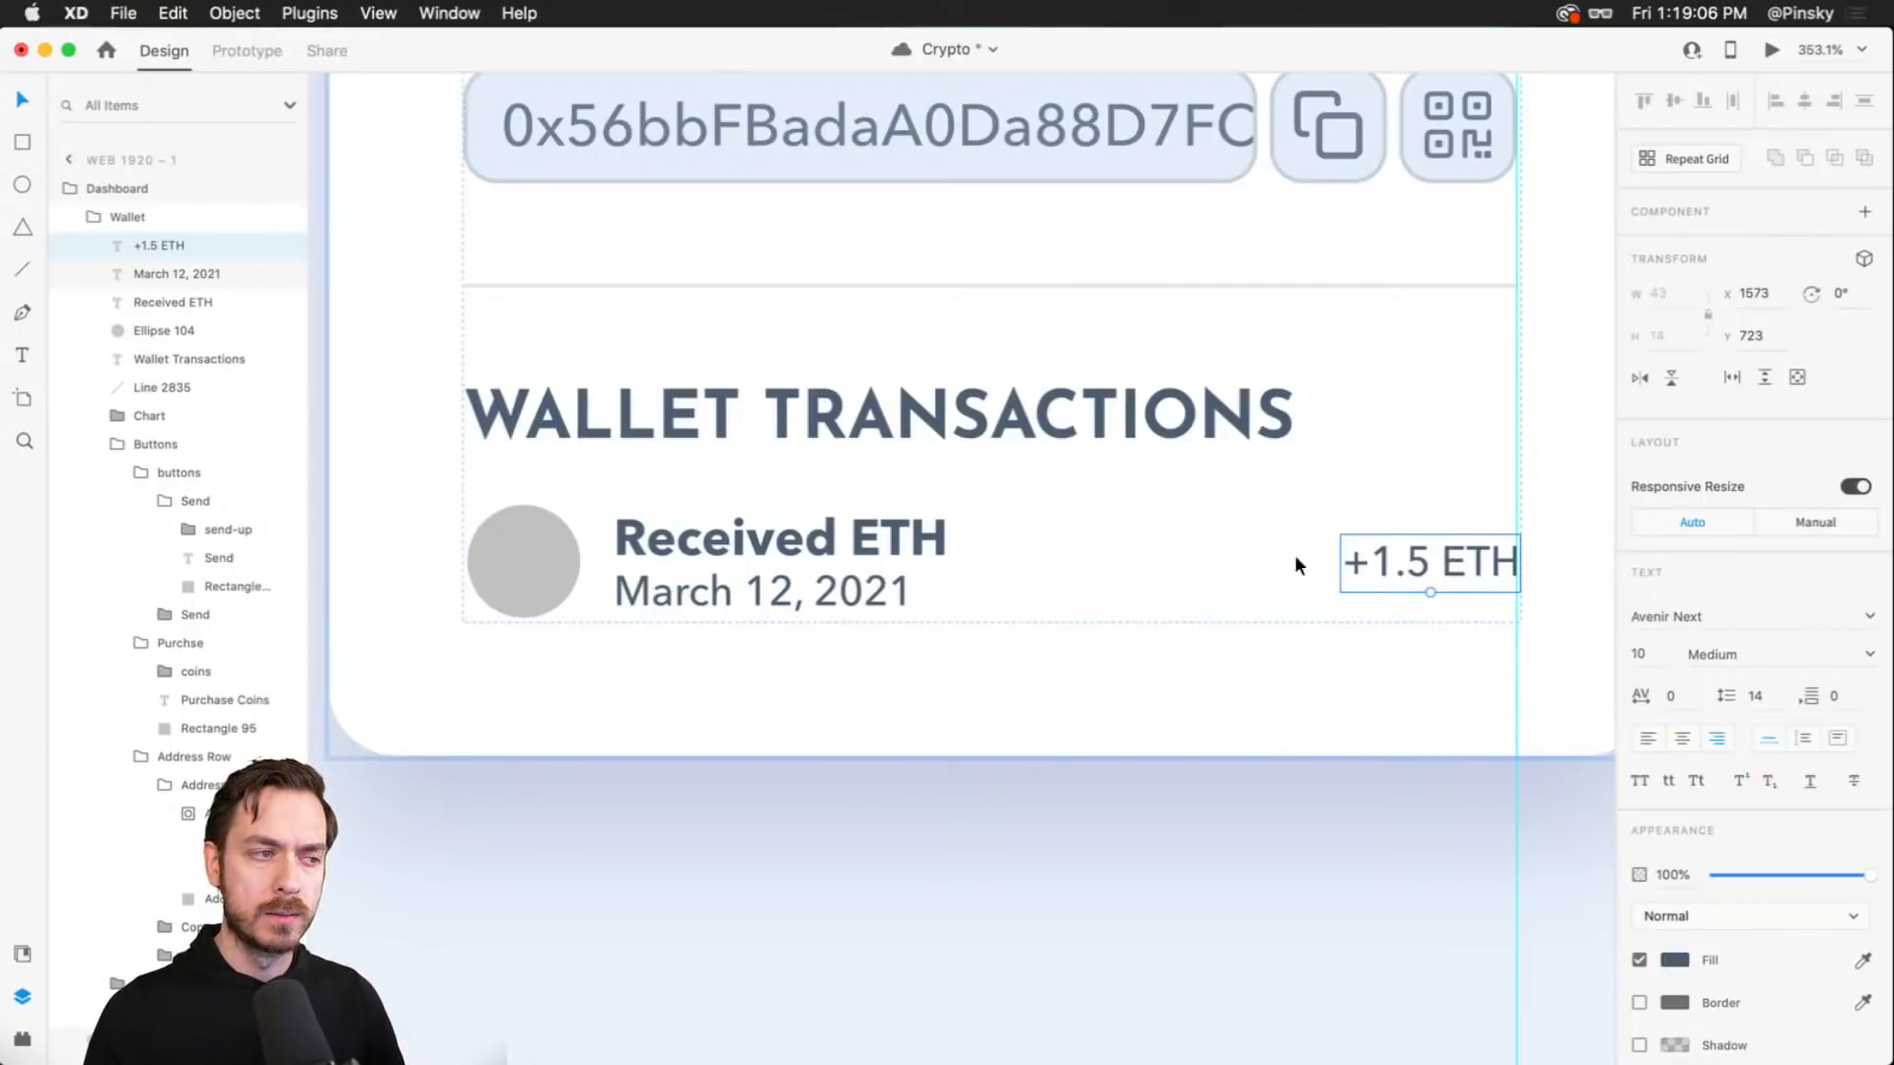
- Try the Demi Bold weight on the +1.5 ETH amount and check it in the dashboard preview
click(1870, 656)
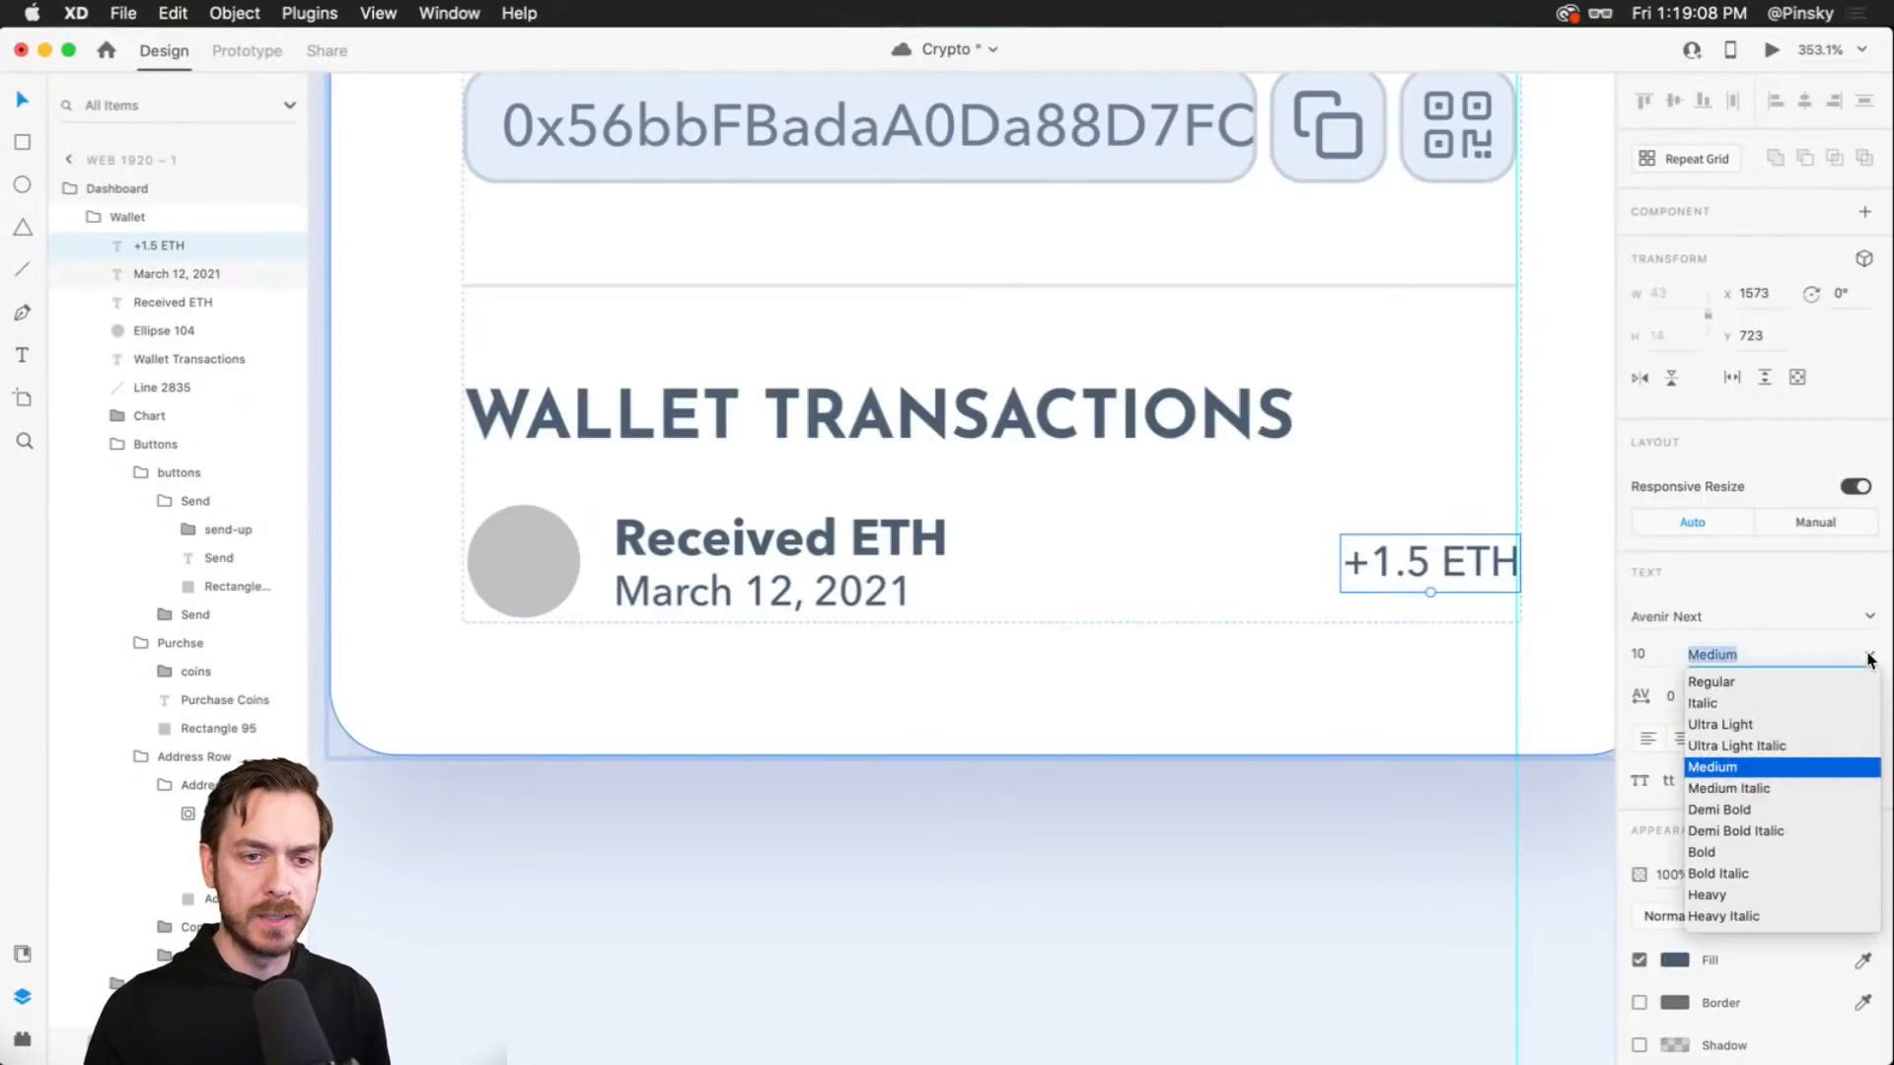
click(1734, 809)
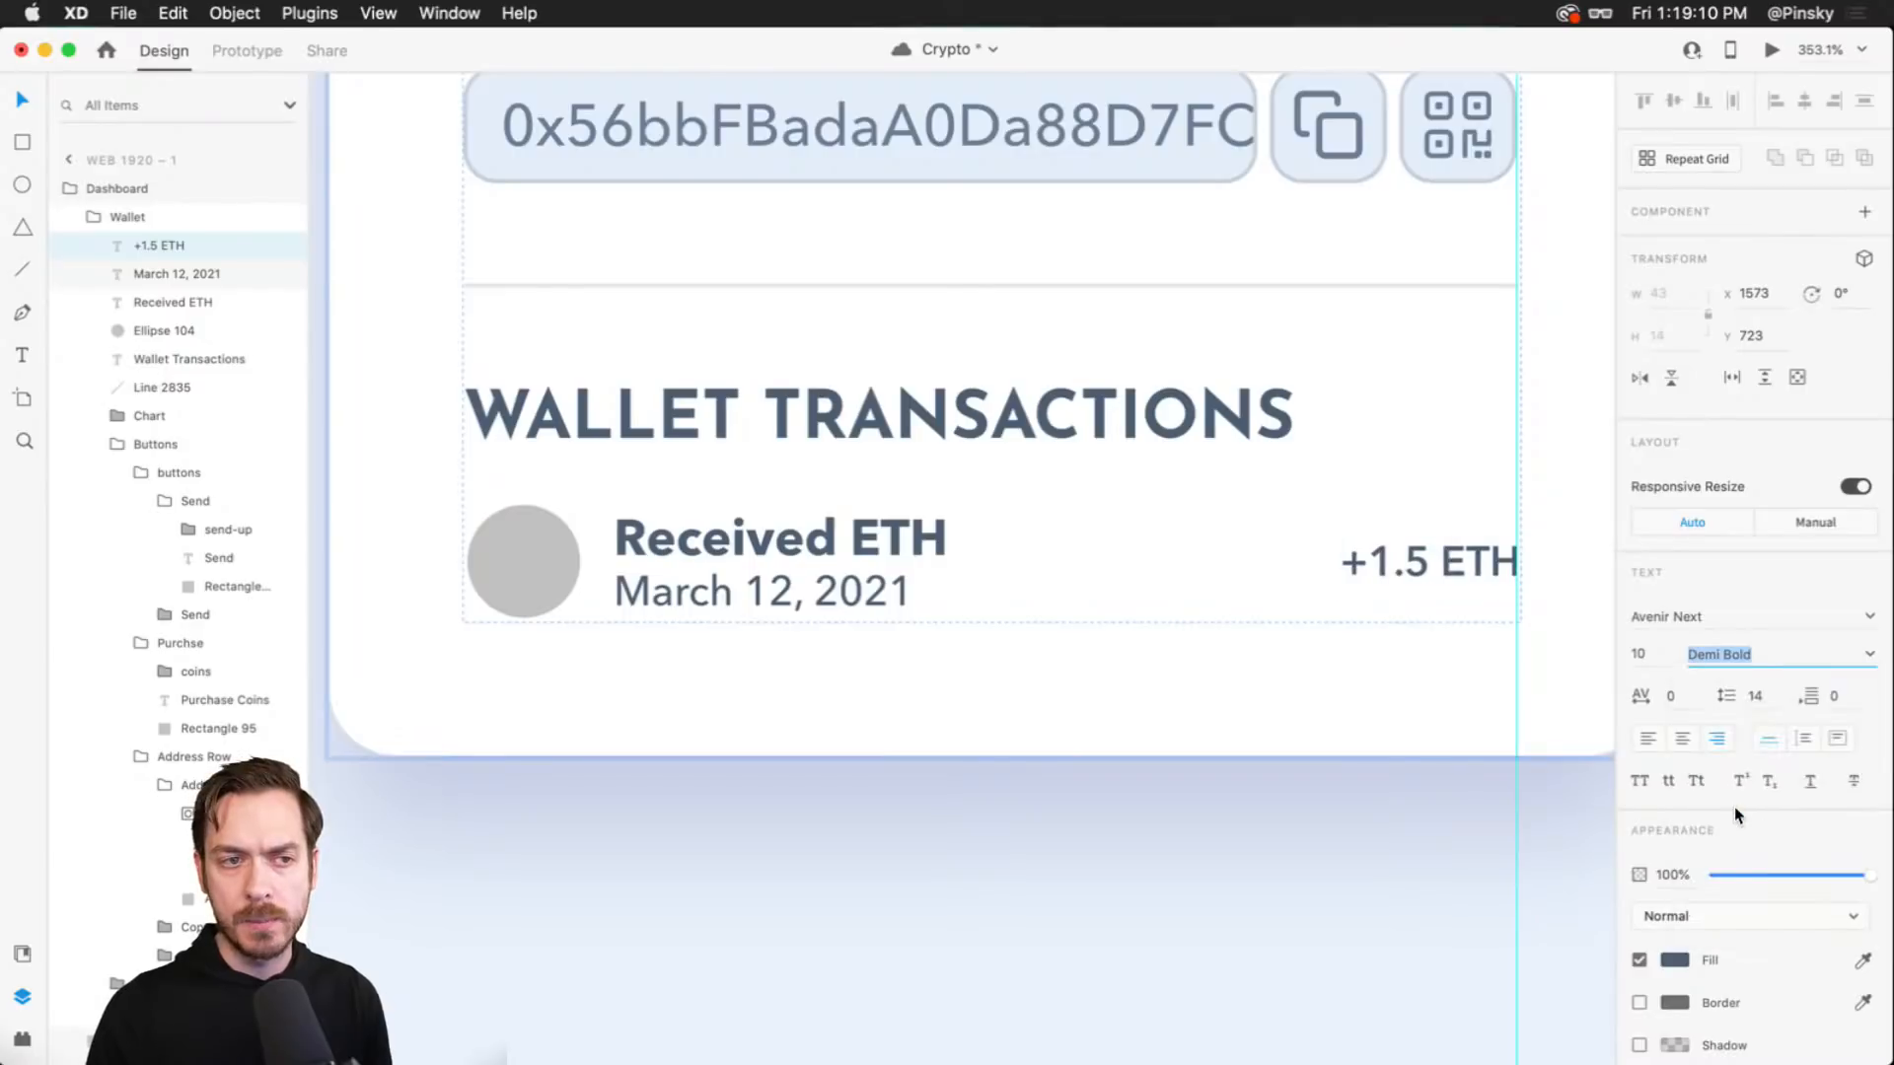
key(super+Return)
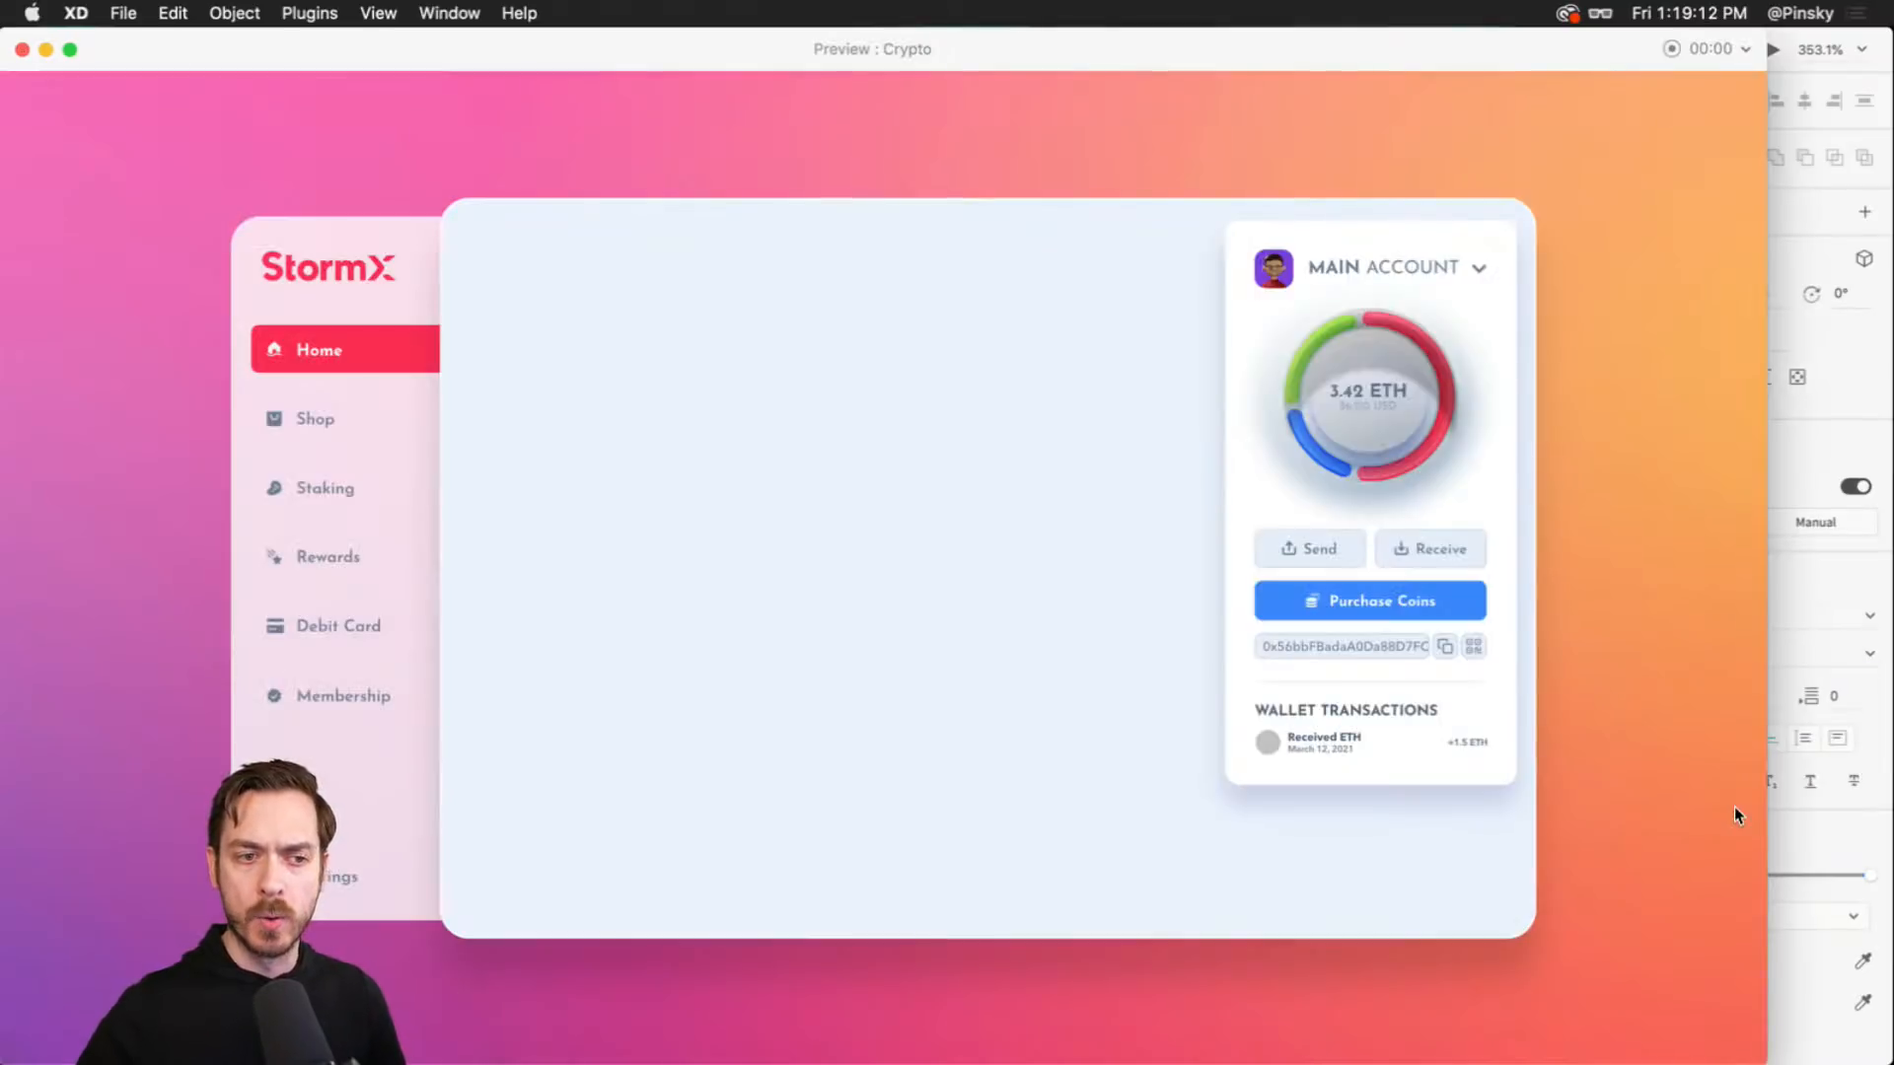
key(super+w)
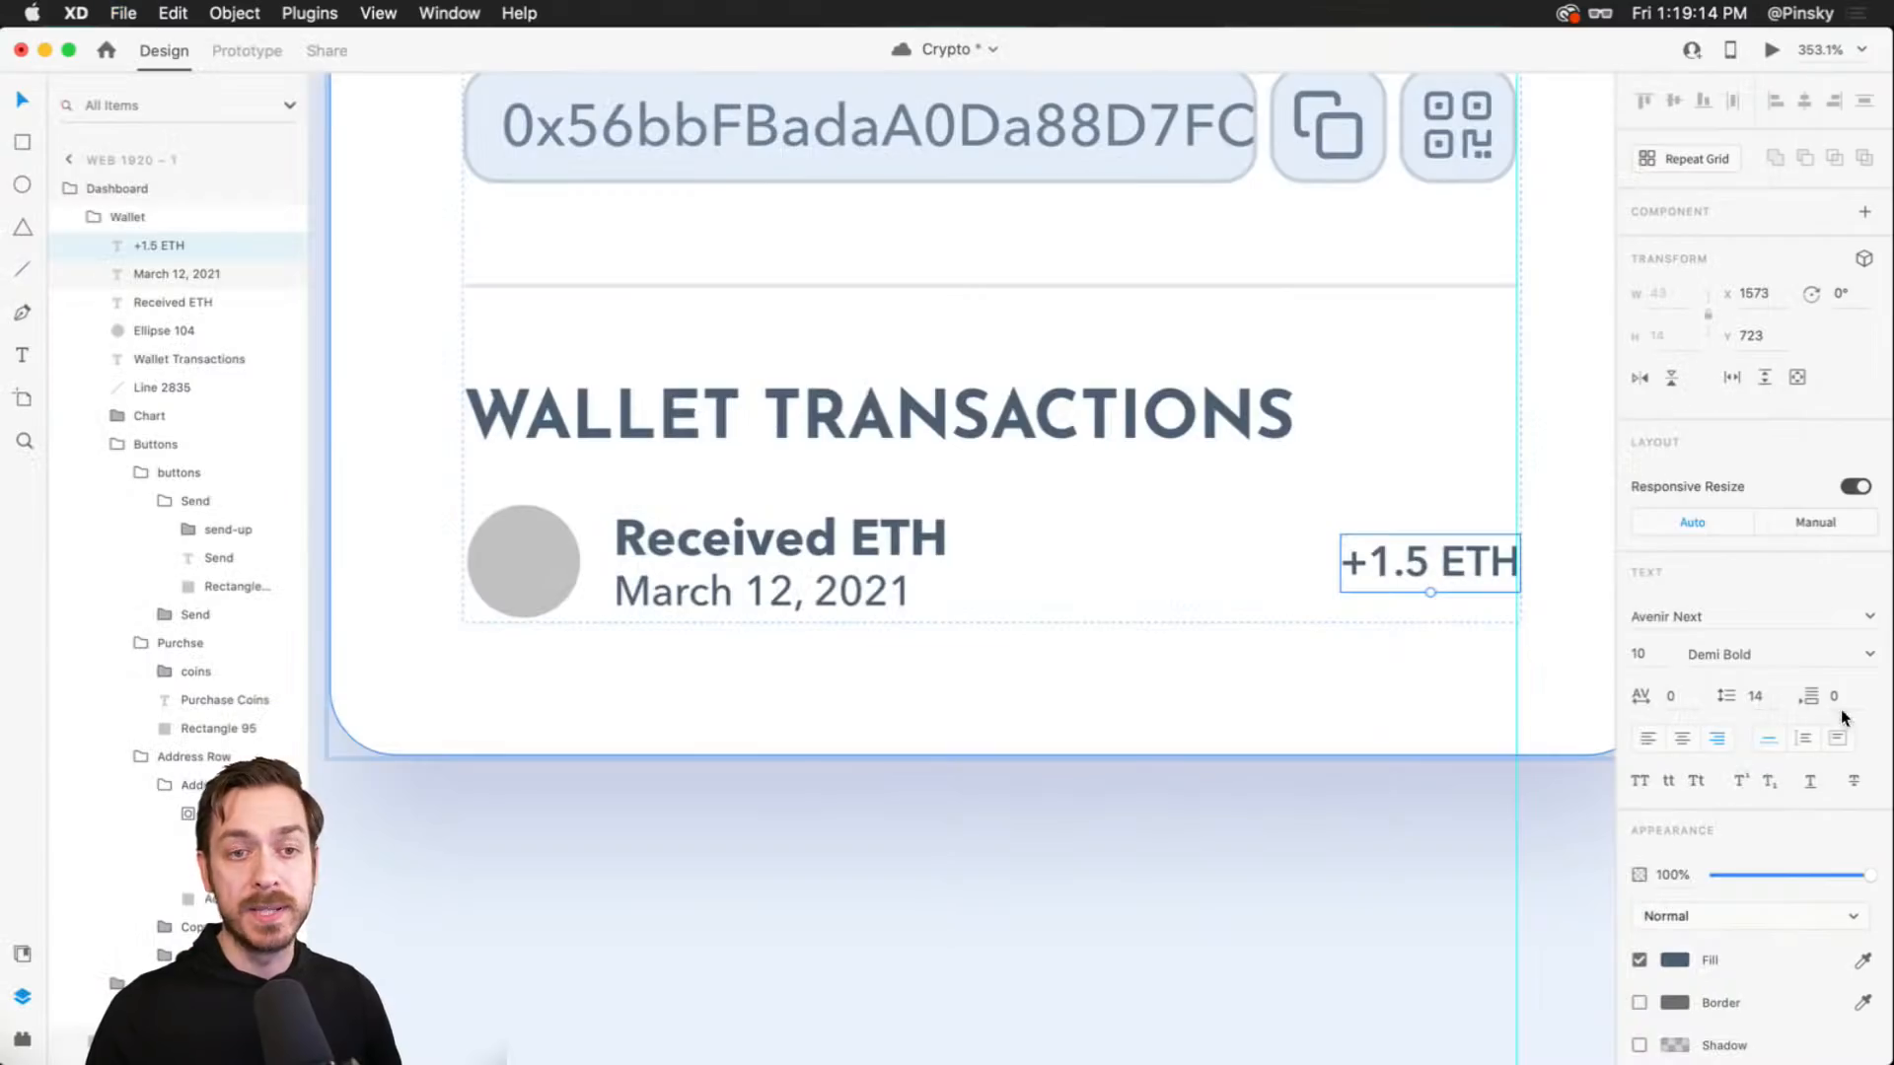
- Set the +1.5 ETH amount's font weight to Bold and check the row in the preview
click(1869, 655)
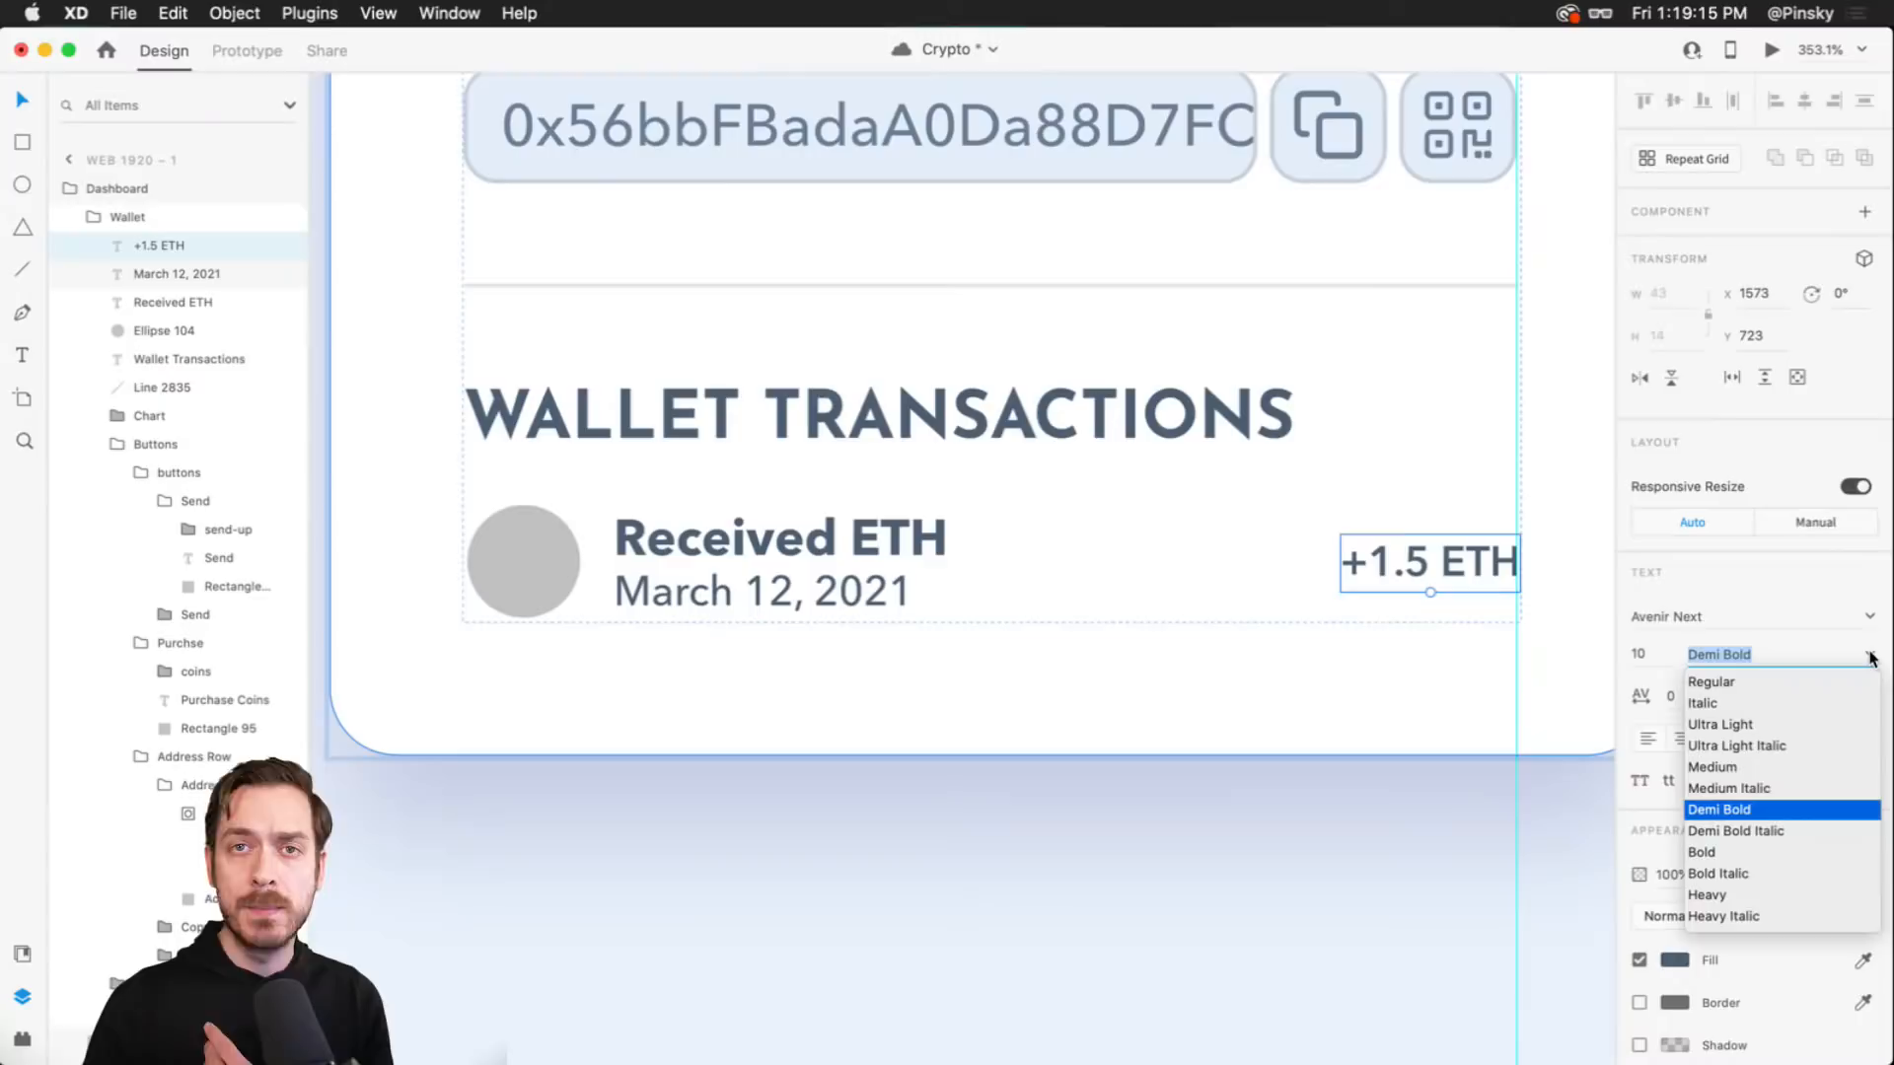
click(1718, 852)
click(834, 533)
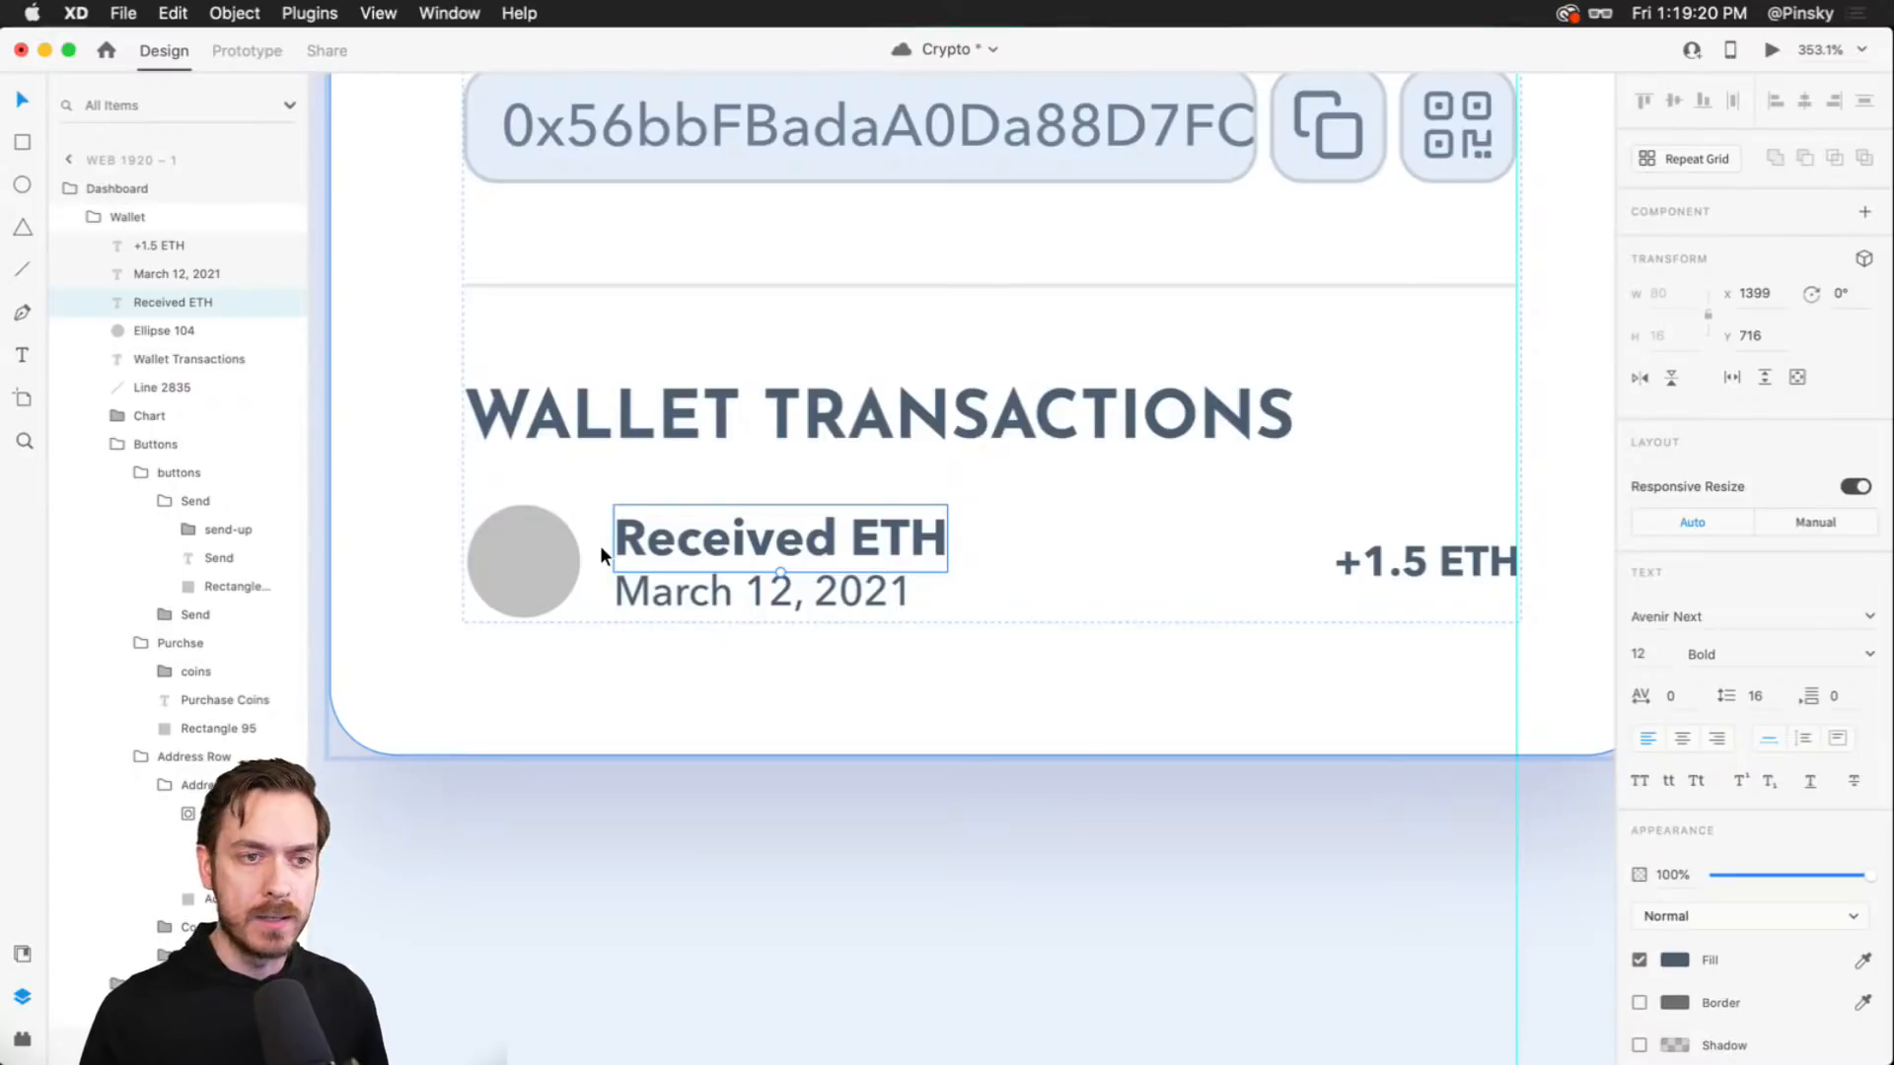
key(super+Return)
click(1650, 580)
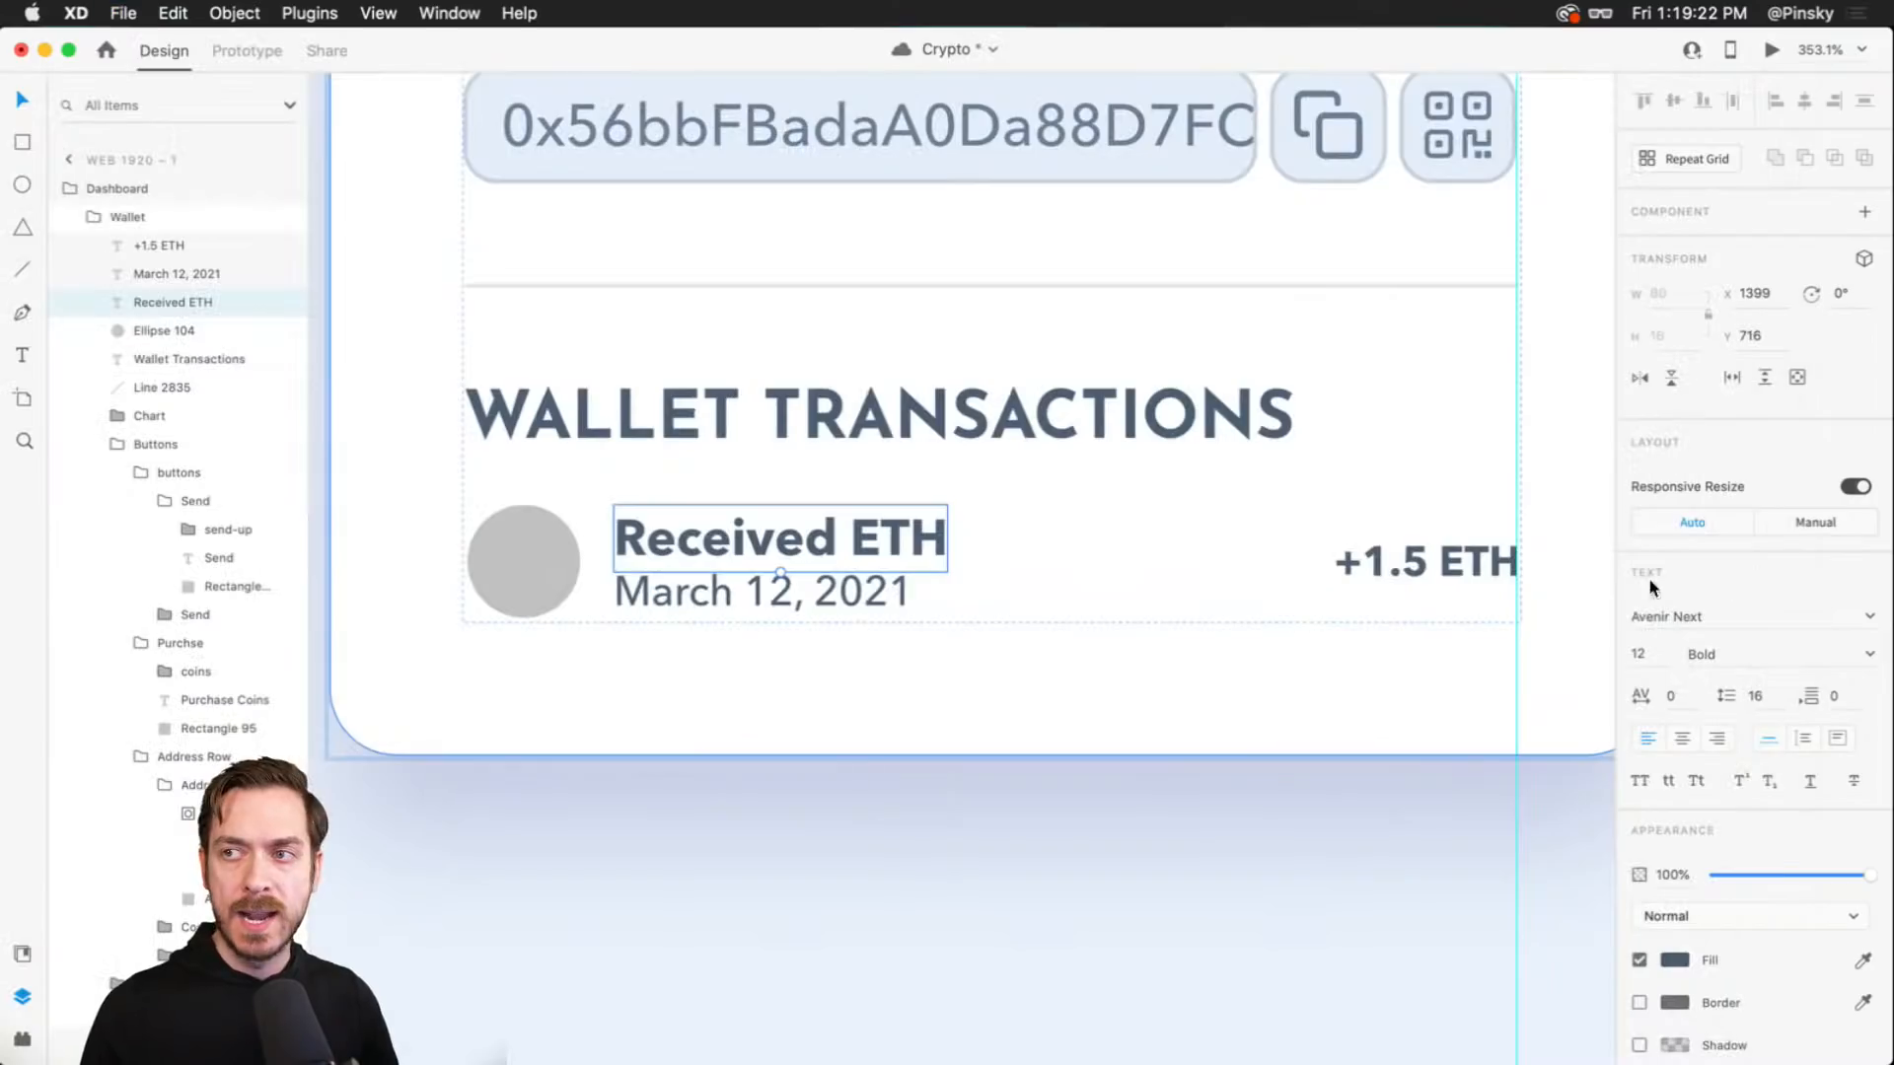
- Try font size 13 on the Received ETH label and return it to 12
click(1639, 669)
key(Up)
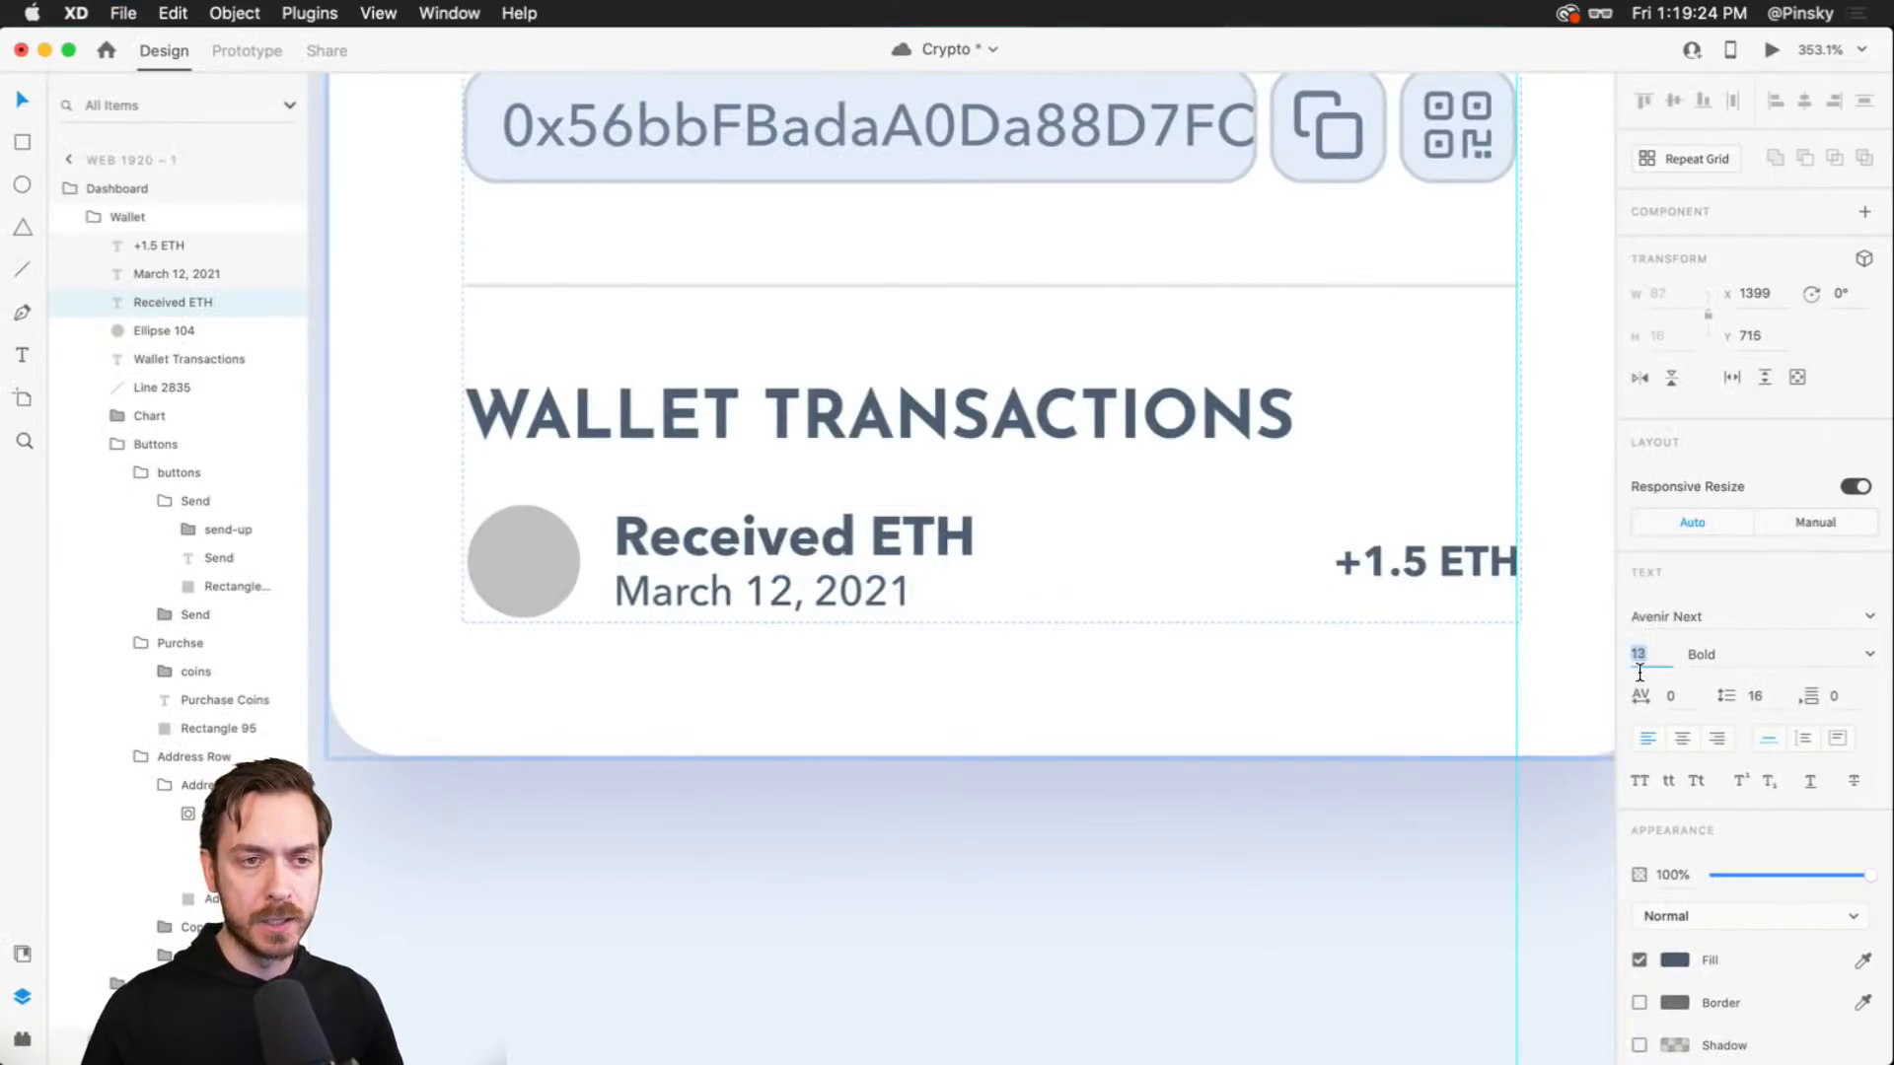
key(Down)
- Set the +1.5 ETH amount's font size to 12 and preview the dashboard
click(1466, 572)
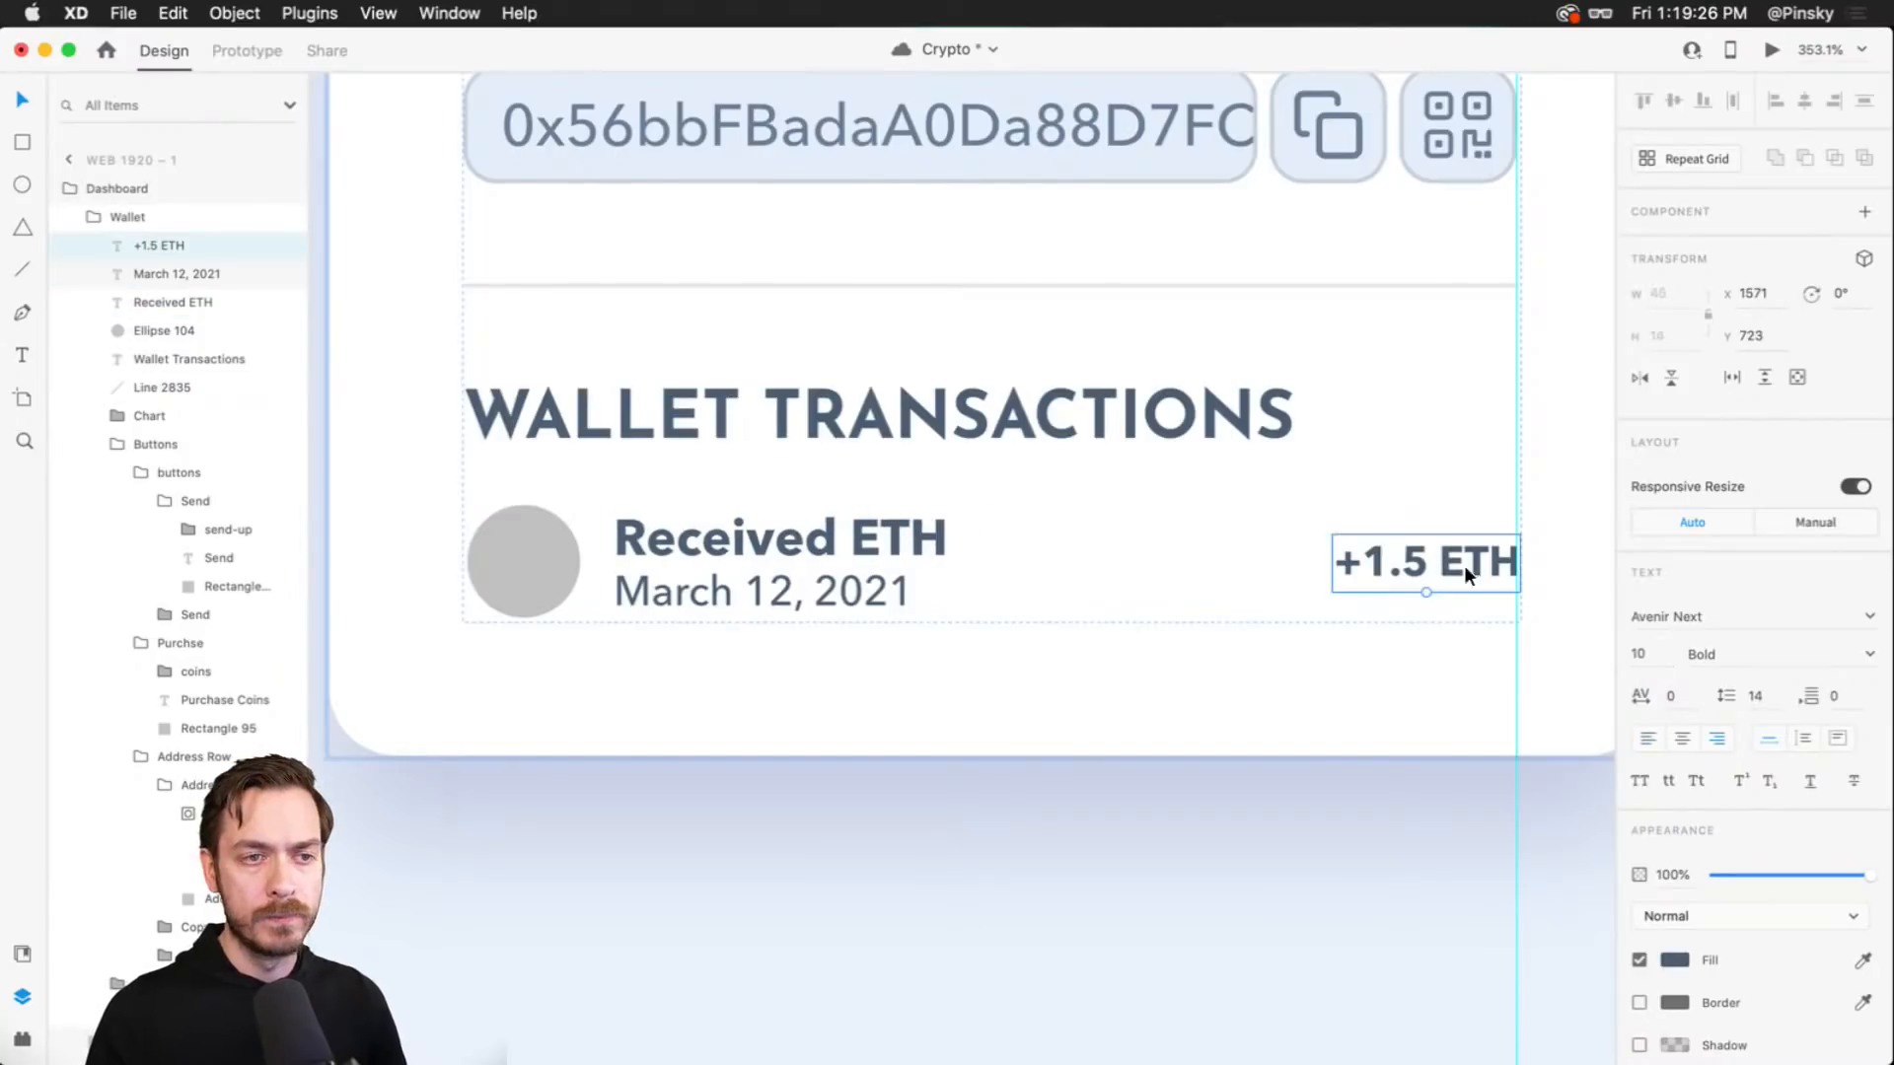
click(1645, 656)
text(12)
key(Return)
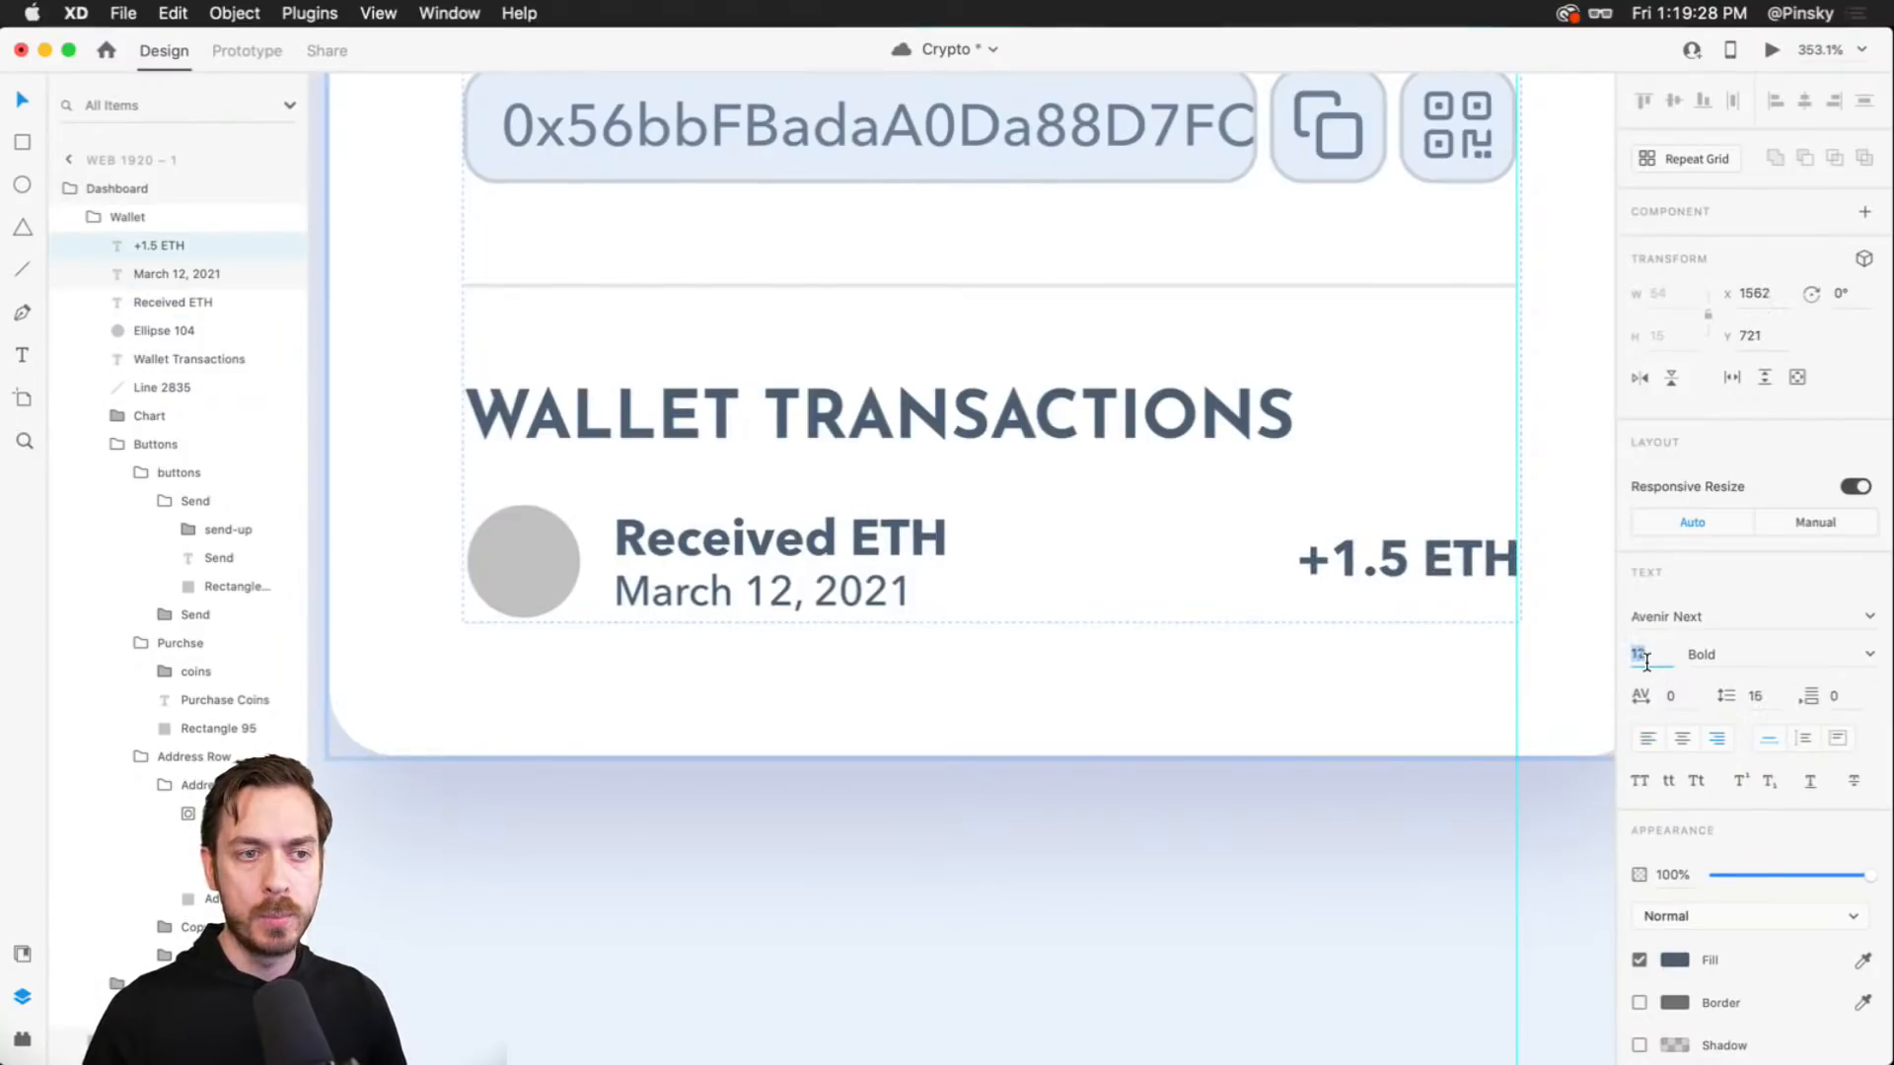
key(super+Return)
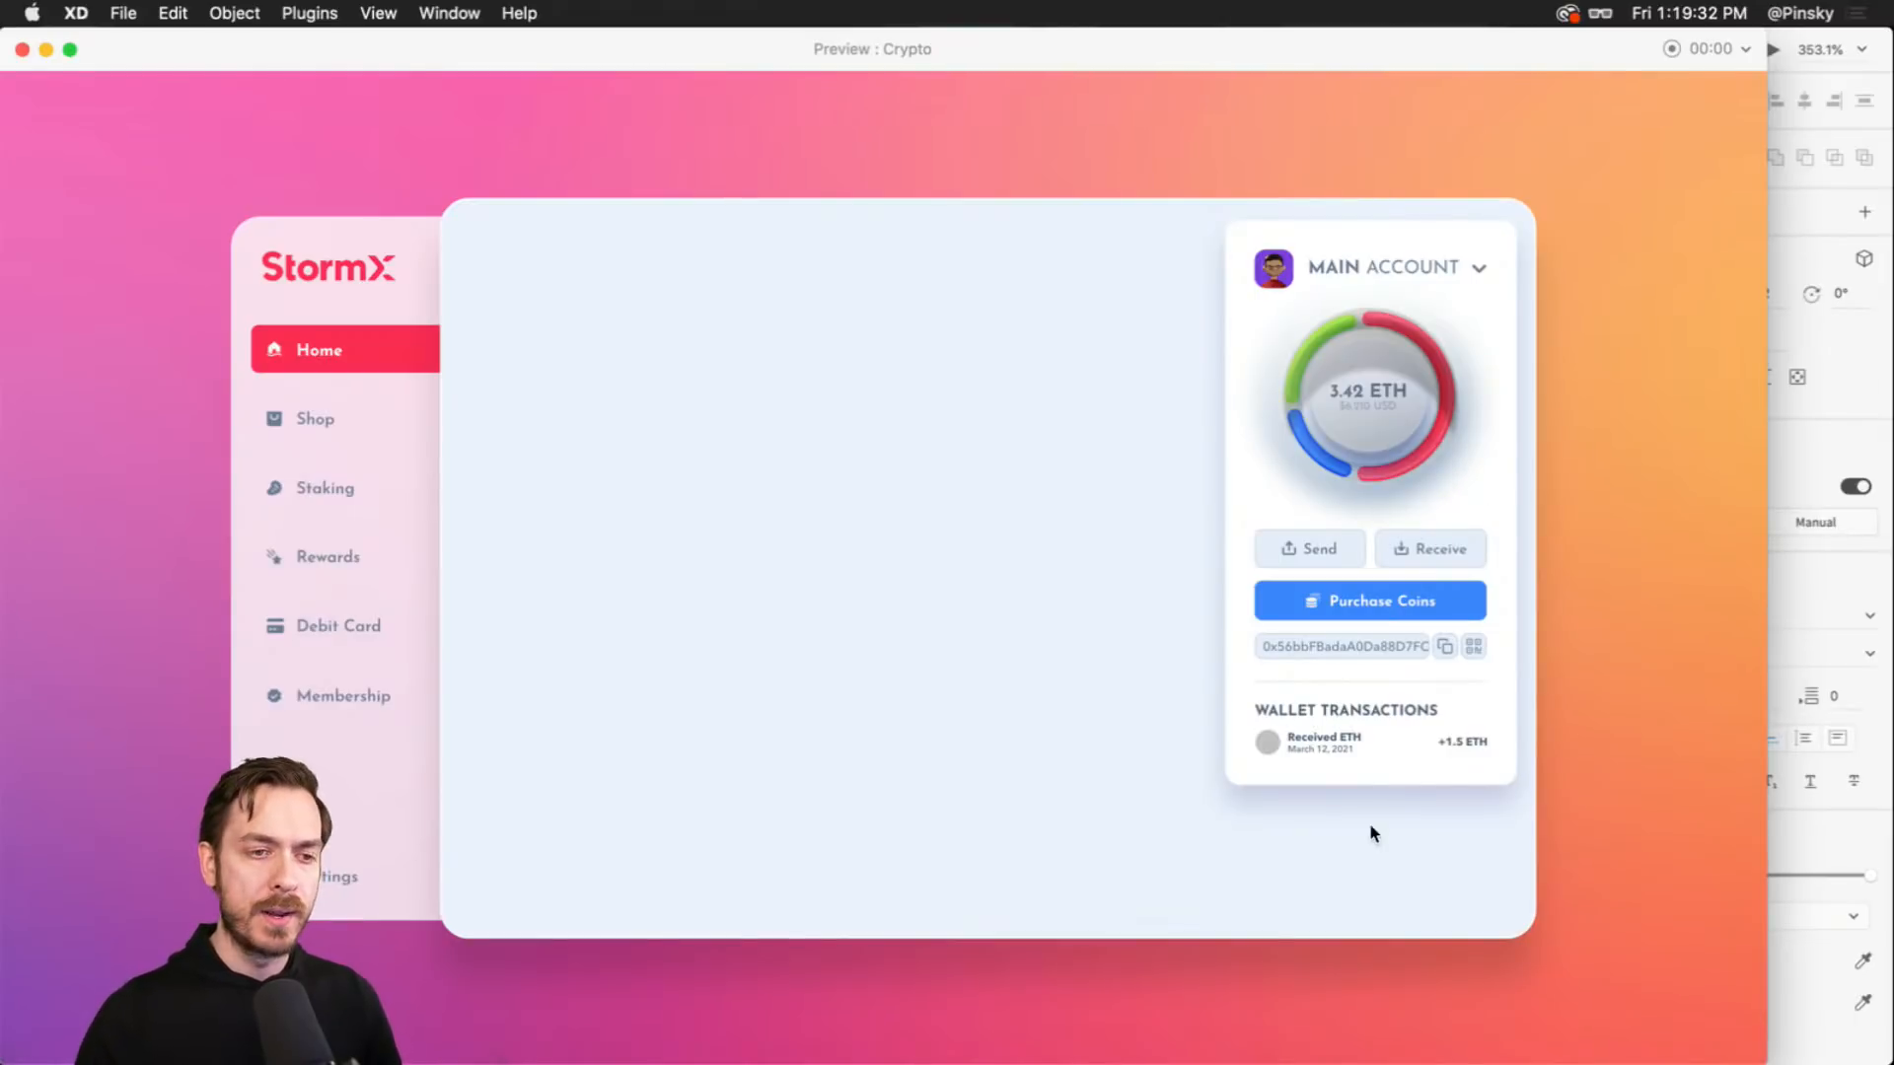
key(super+w)
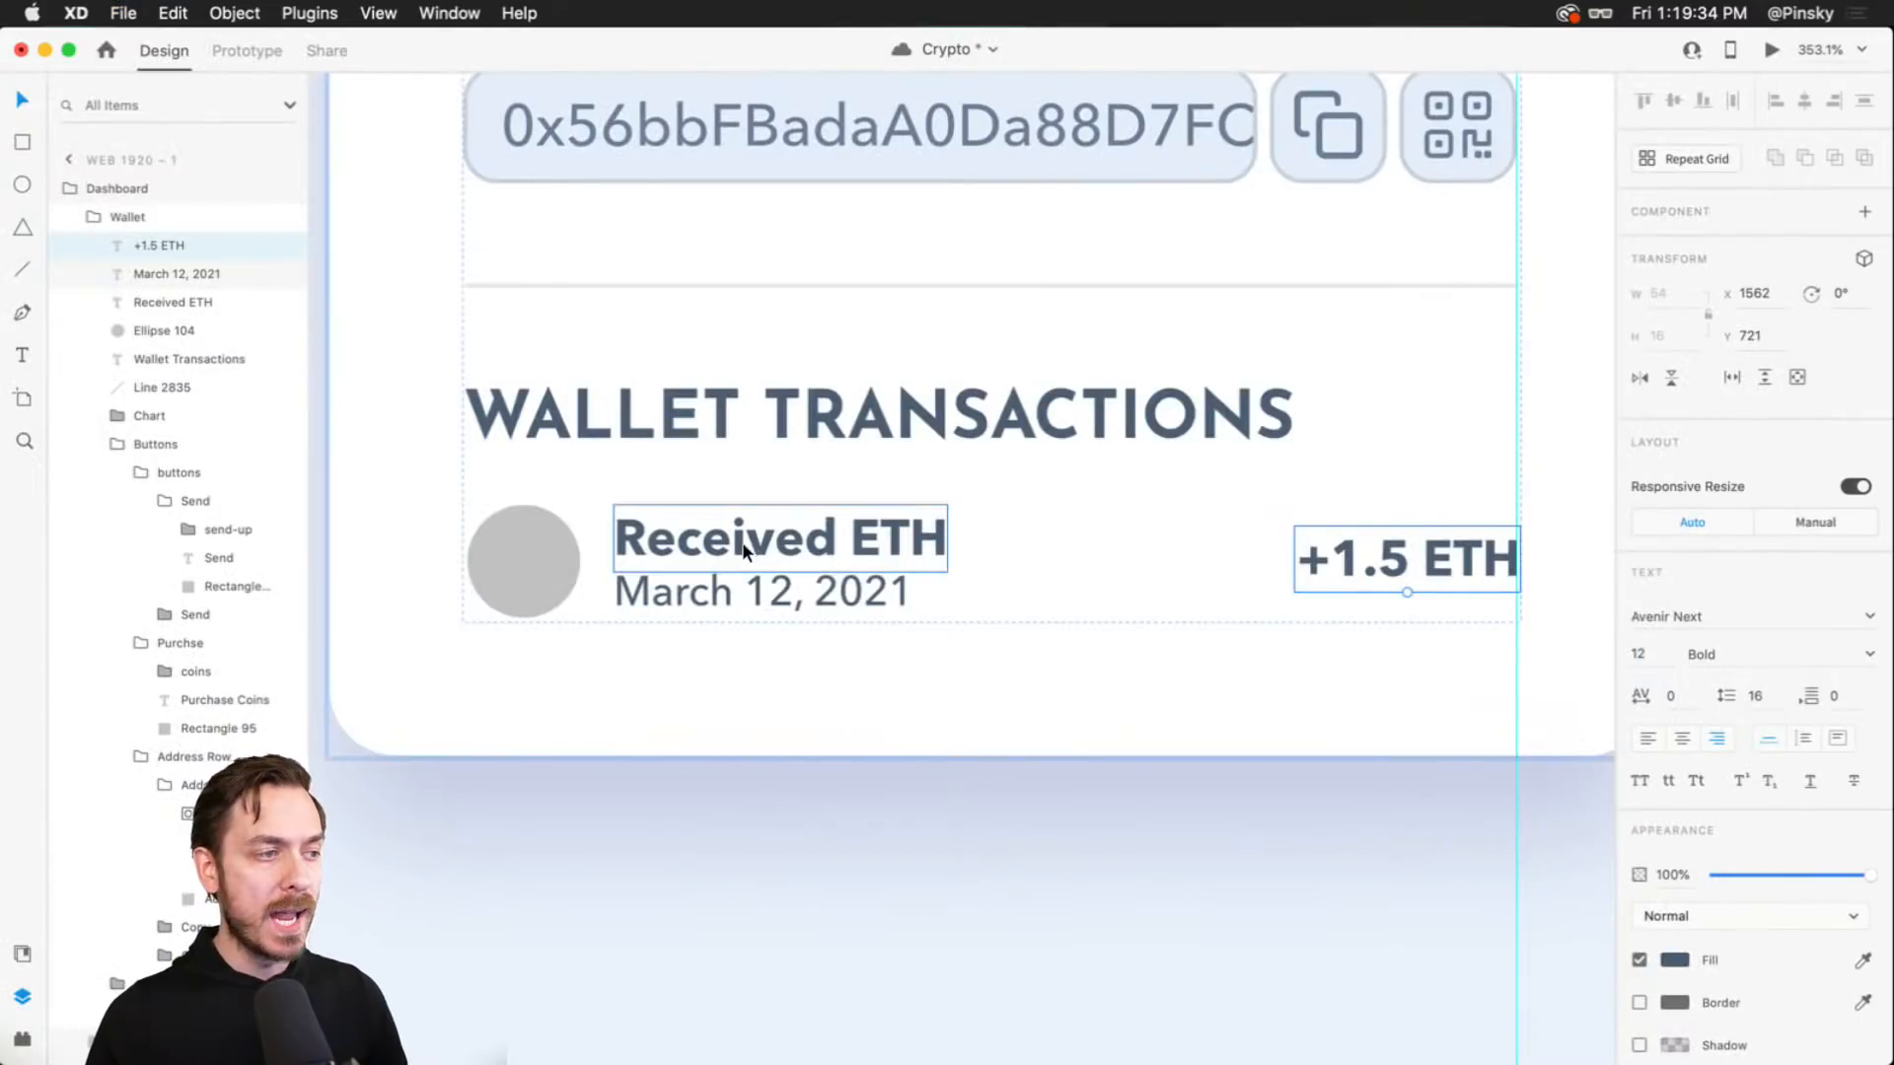
click(513, 552)
click(718, 548)
click(750, 592)
click(1356, 582)
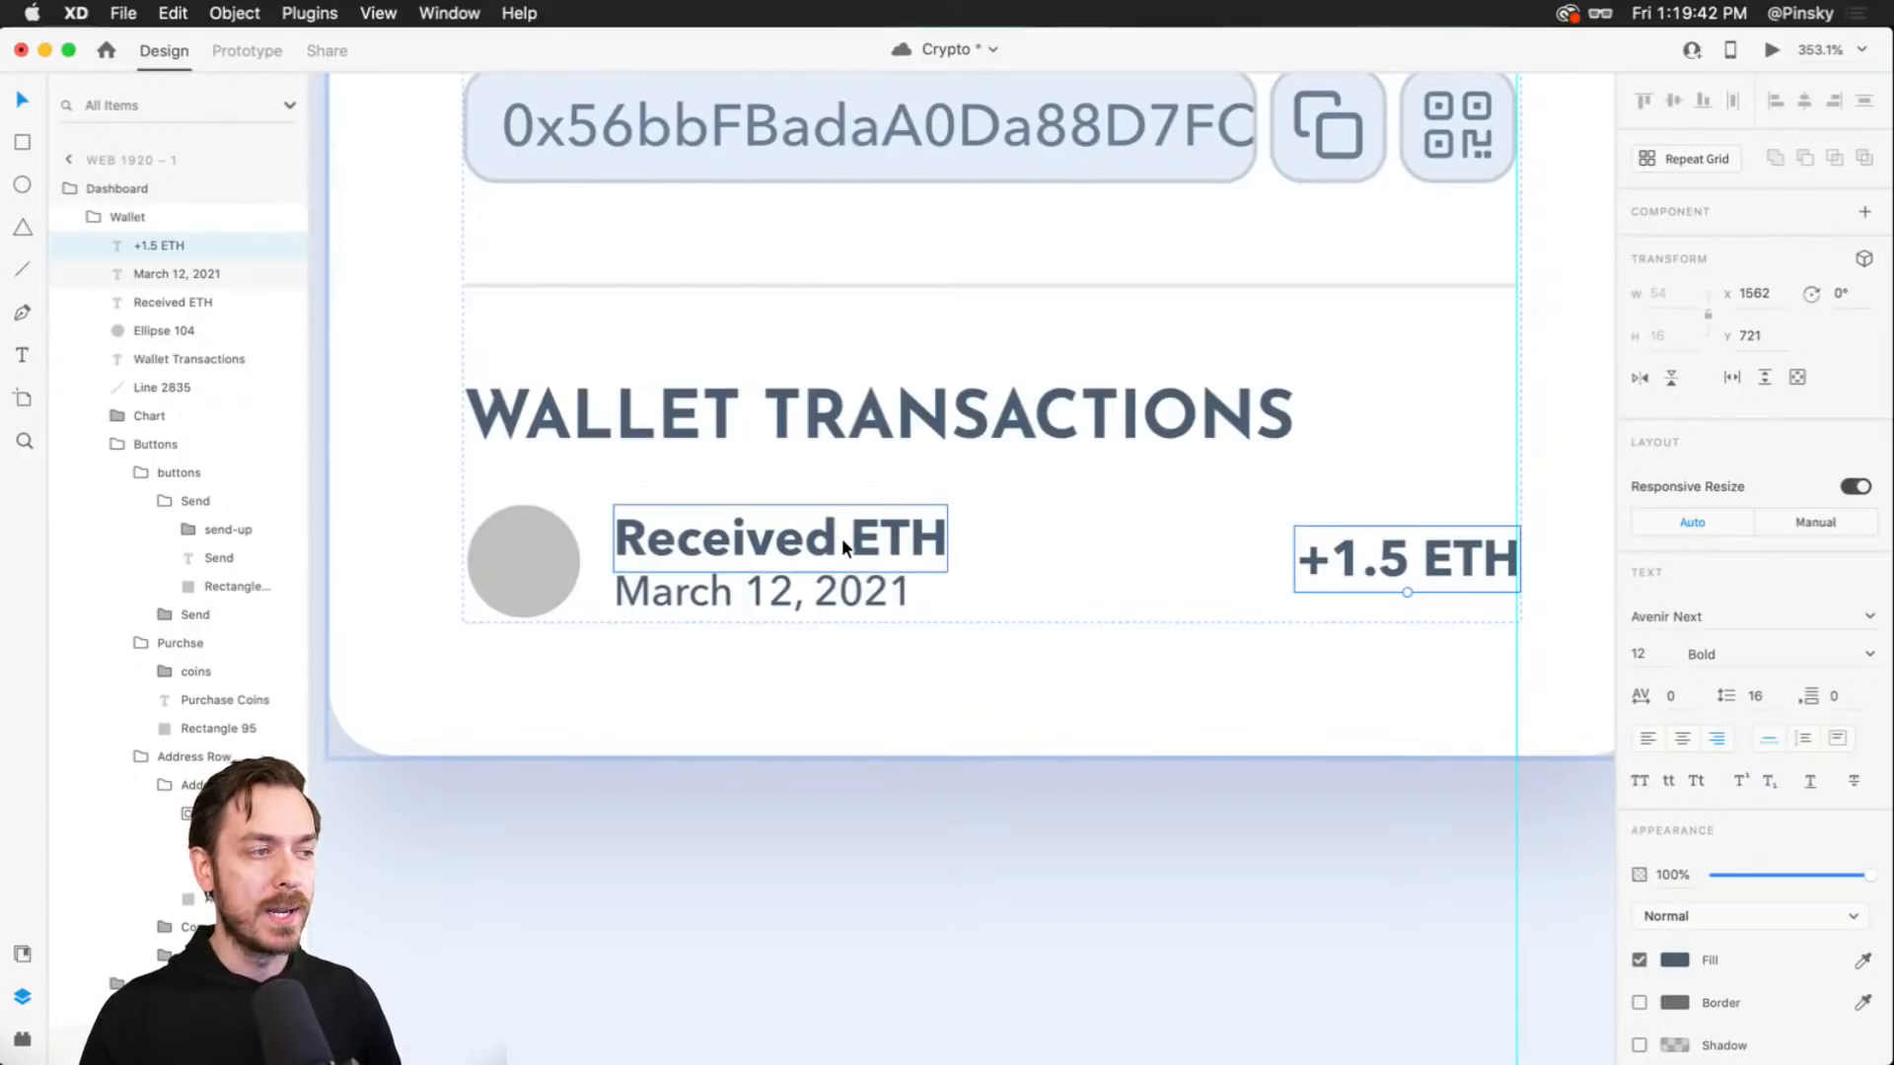
- Turn the circle, Received ETH, date and +1.5 ETH amount into a Repeat Grid and extend it downward to five rows
click(482, 519)
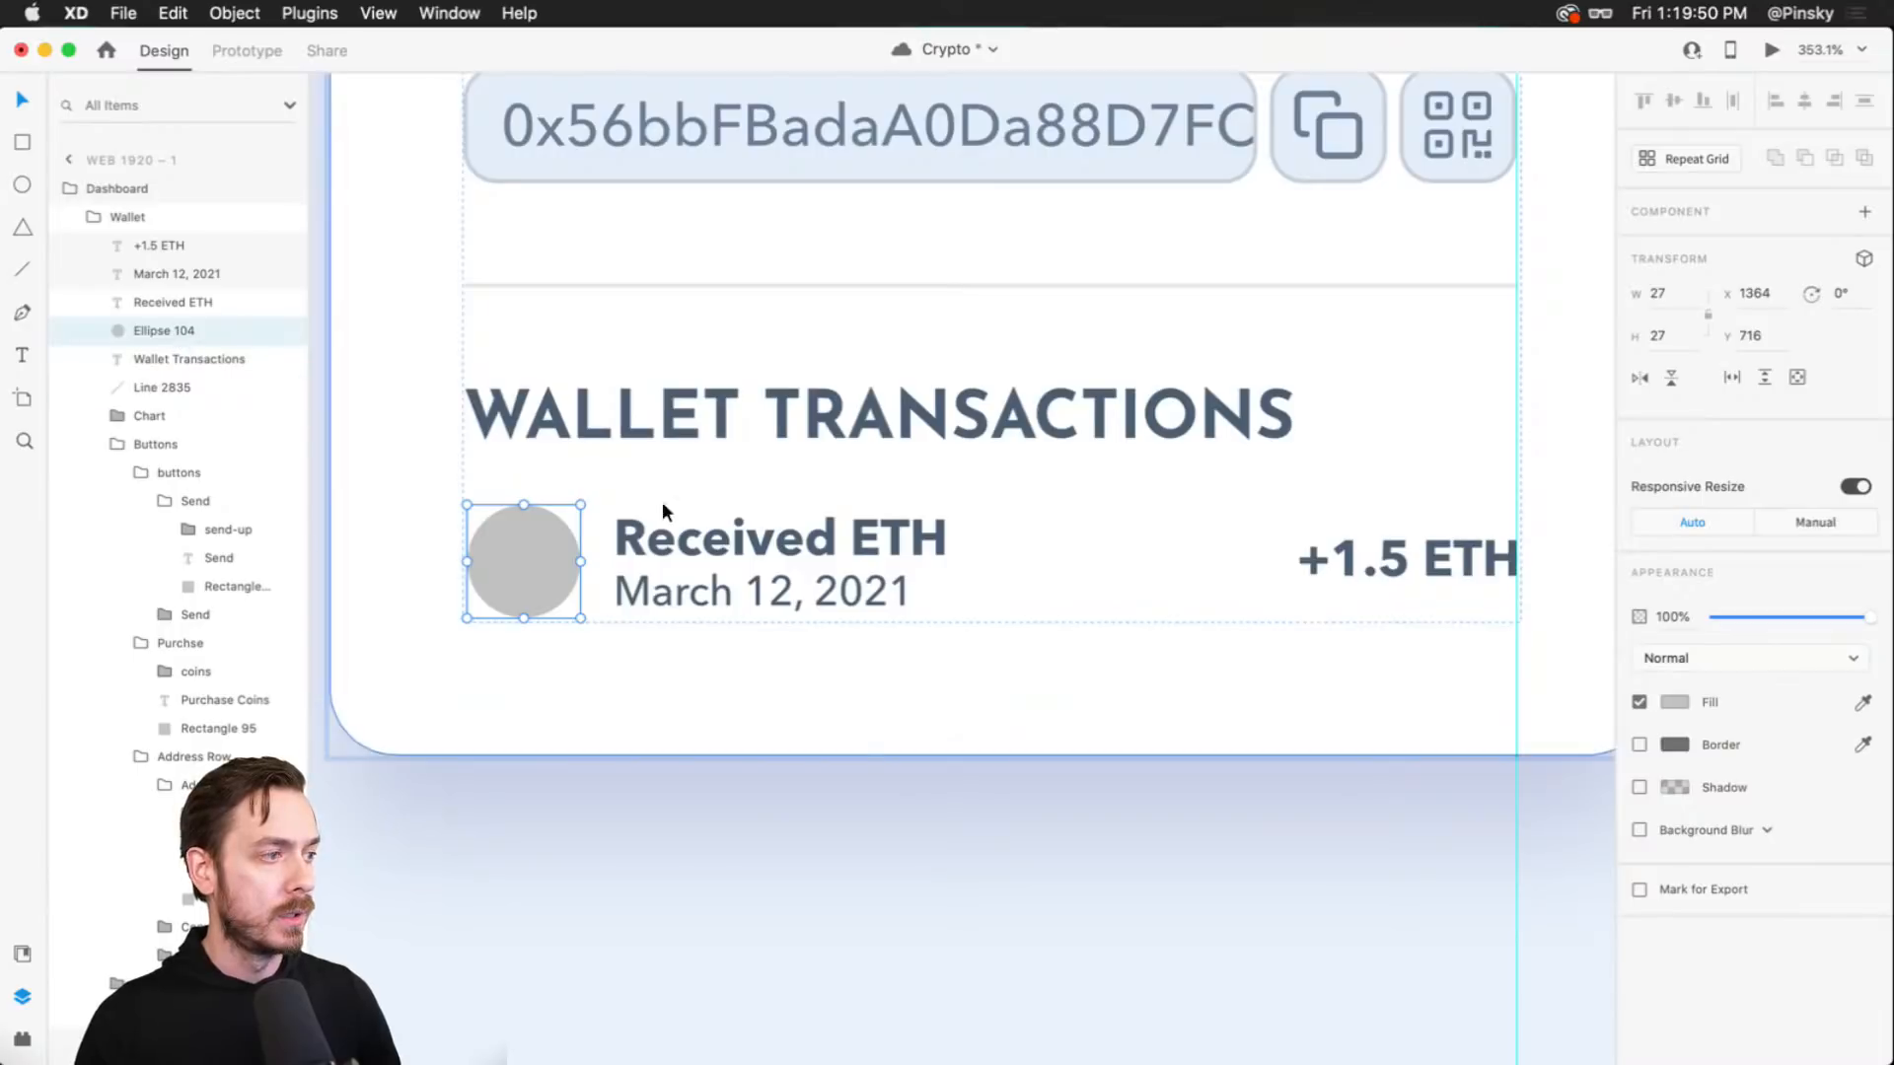
shift+click(710, 533)
shift+click(646, 592)
shift+click(1429, 563)
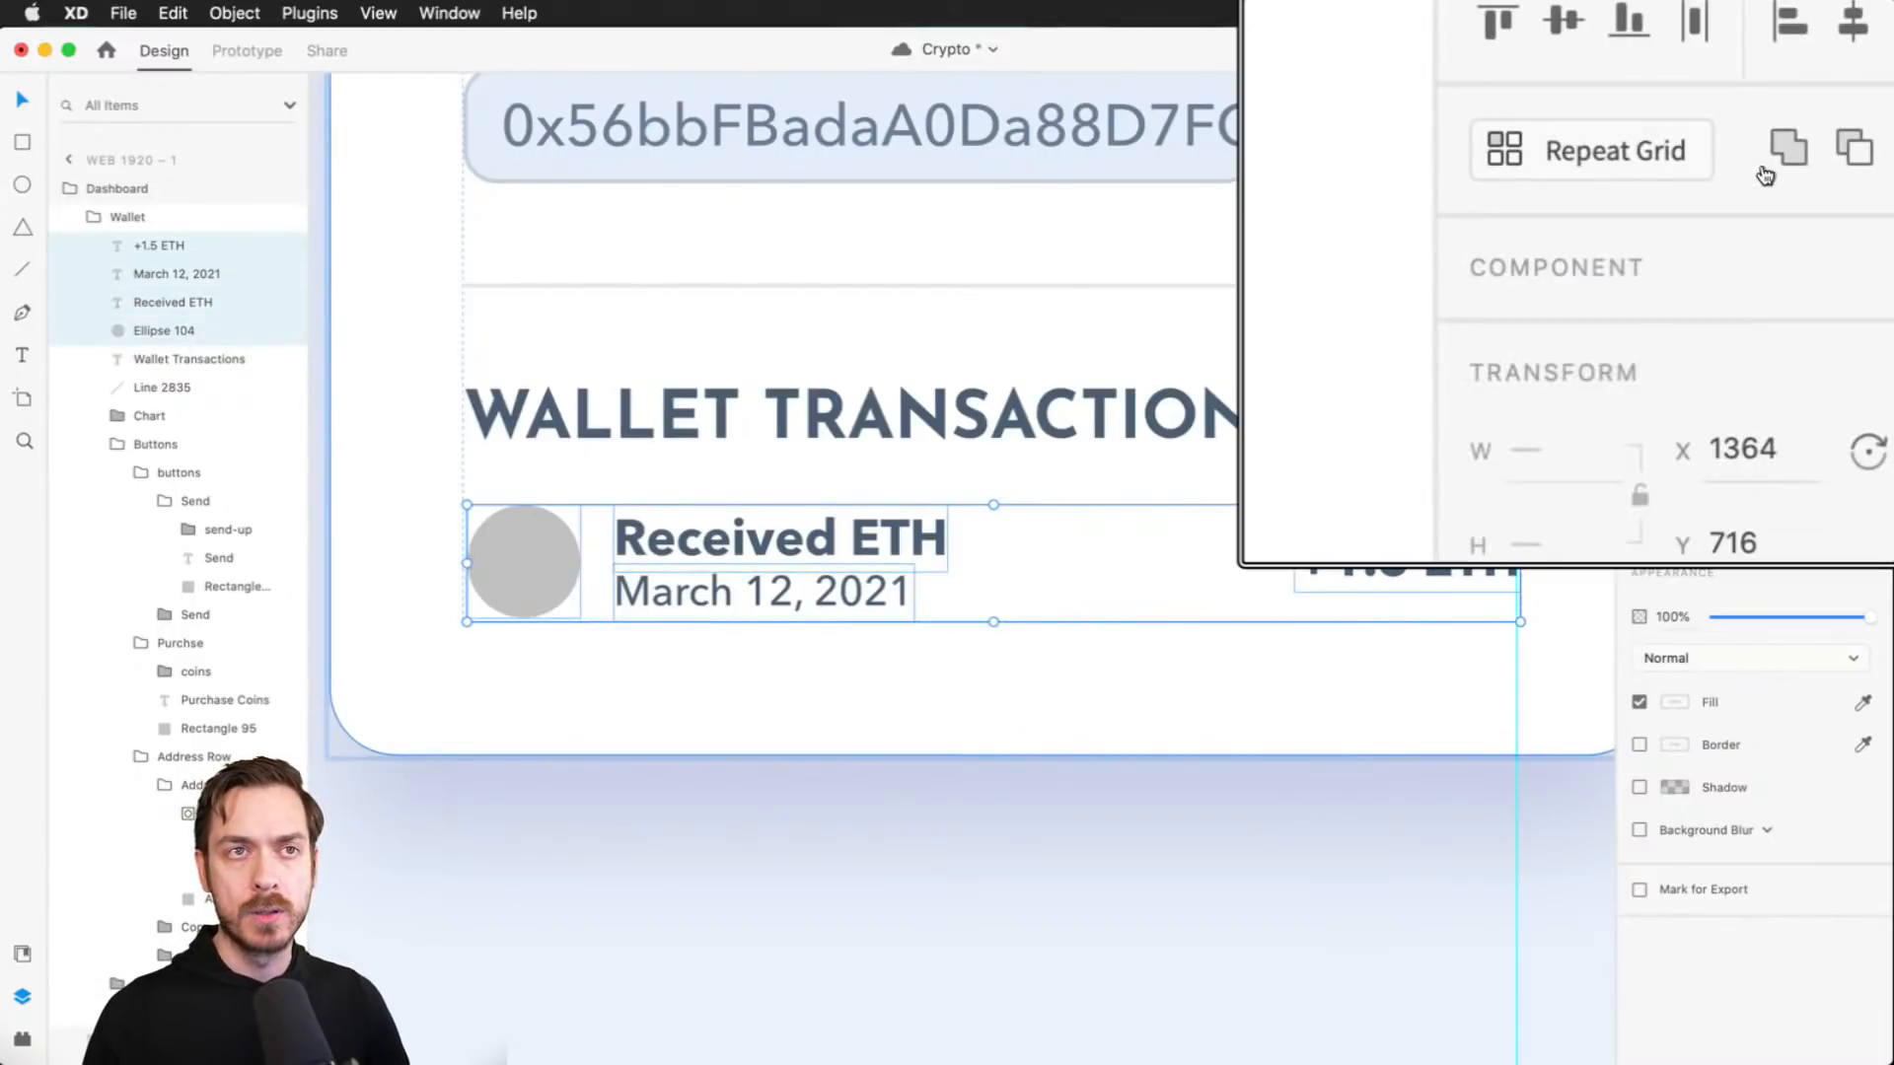
click(1693, 173)
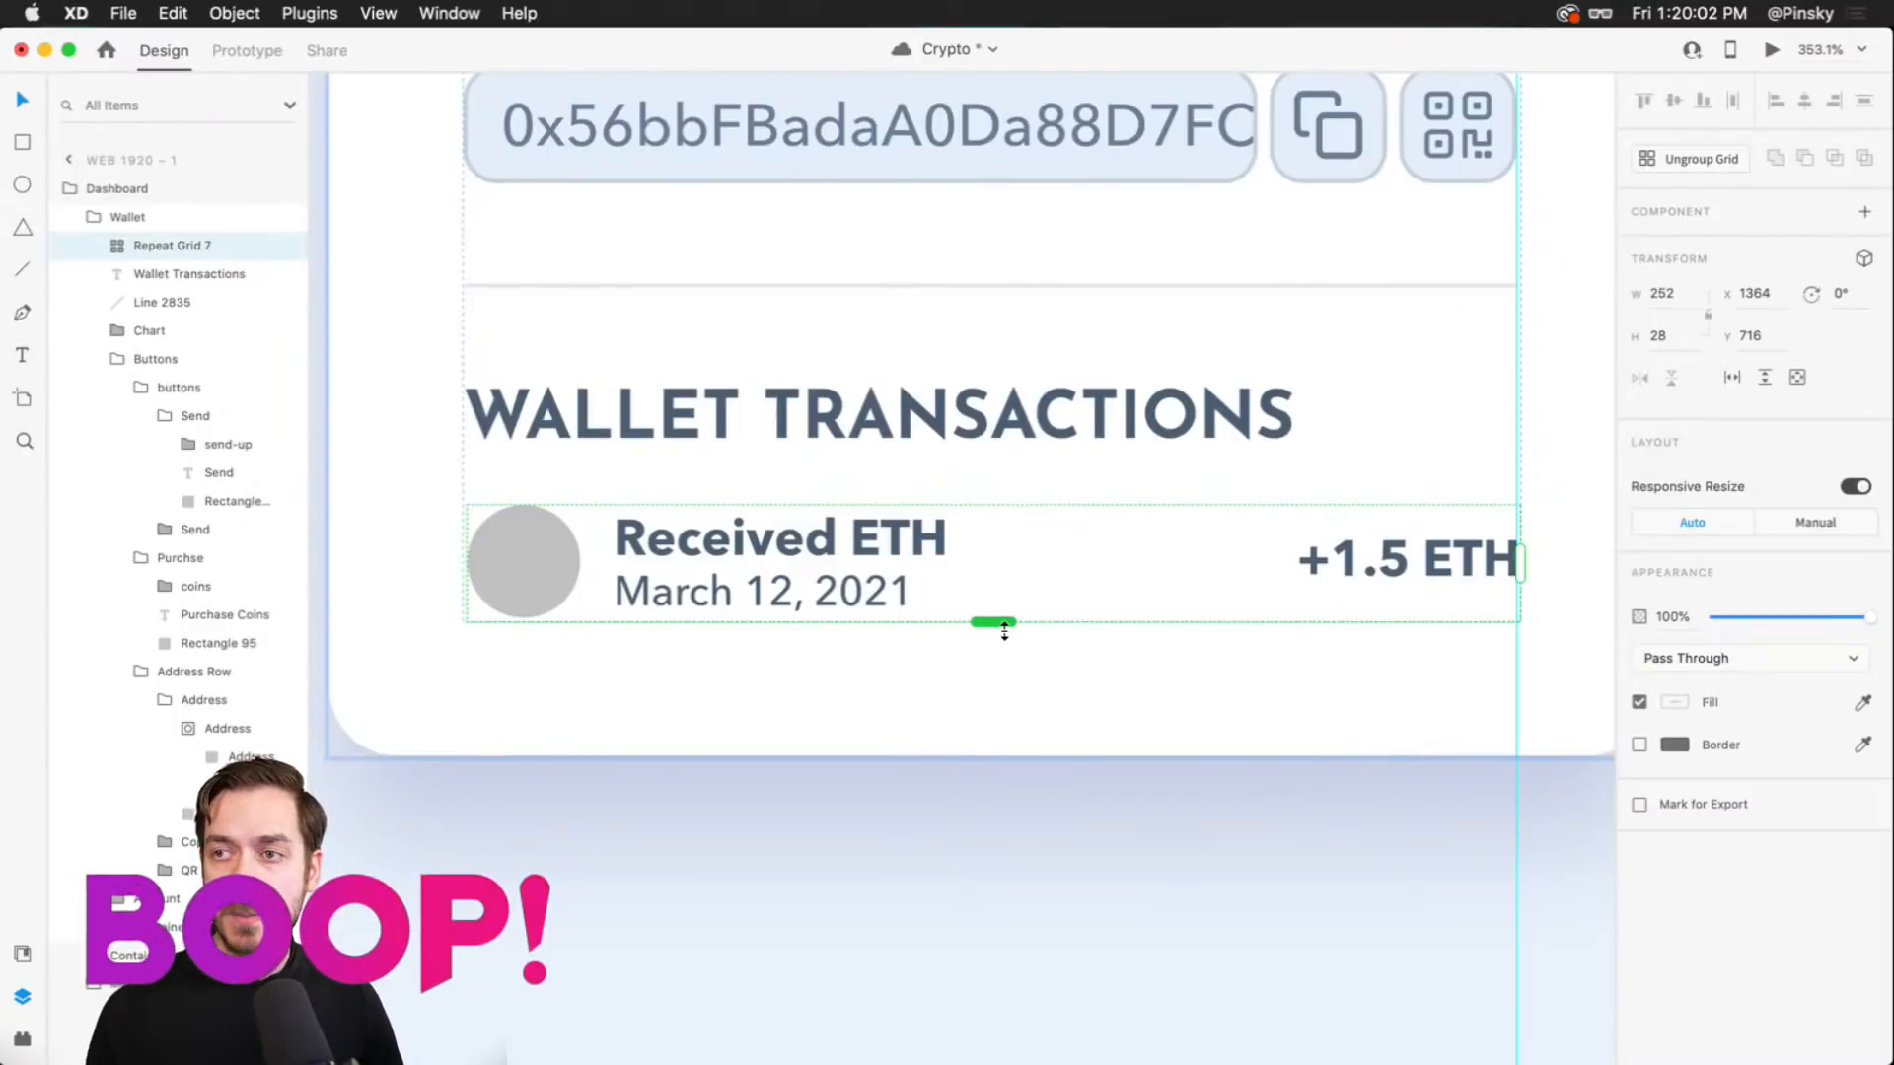
scroll(1005, 631, down, 5)
drag(1010, 642, 1058, 897)
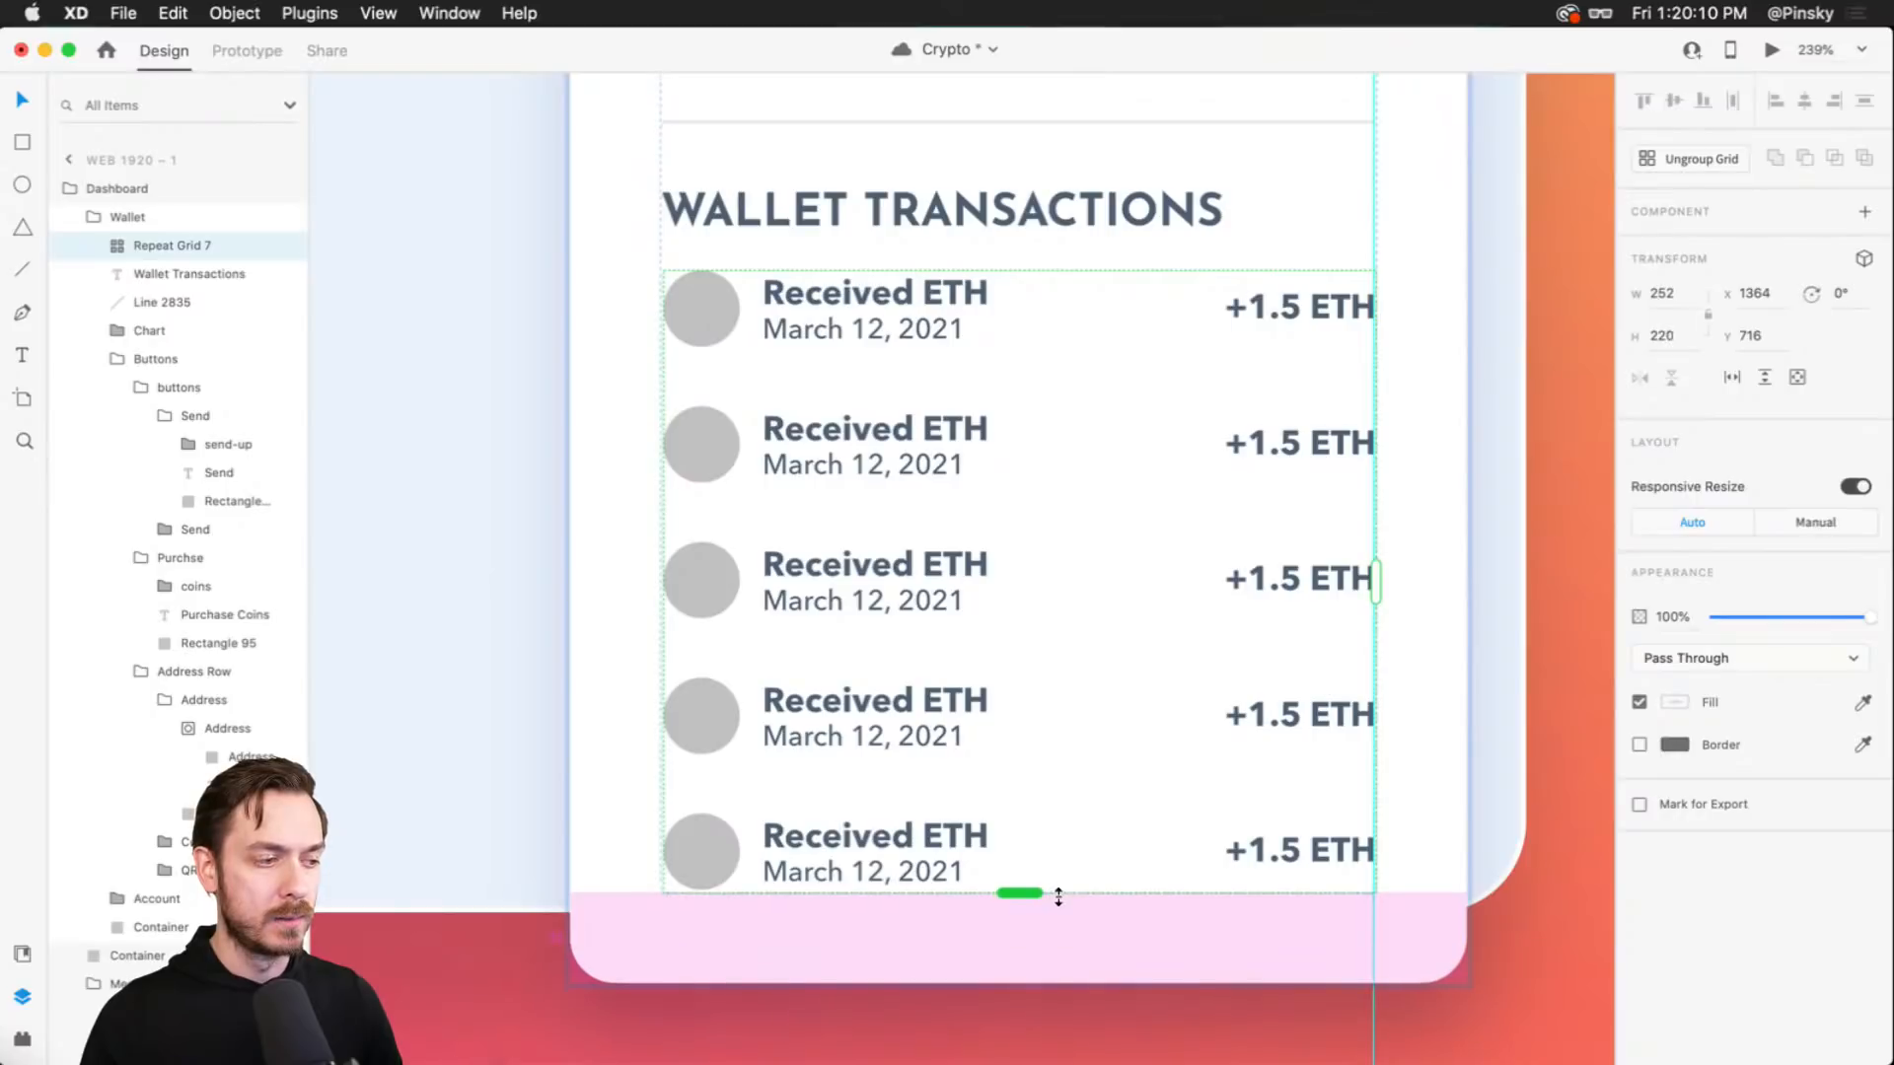
- Tighten the vertical gap between the repeated transaction rows to a total grid height of 172 and preview the dashboard
drag(1027, 639, 1034, 562)
key(alt)
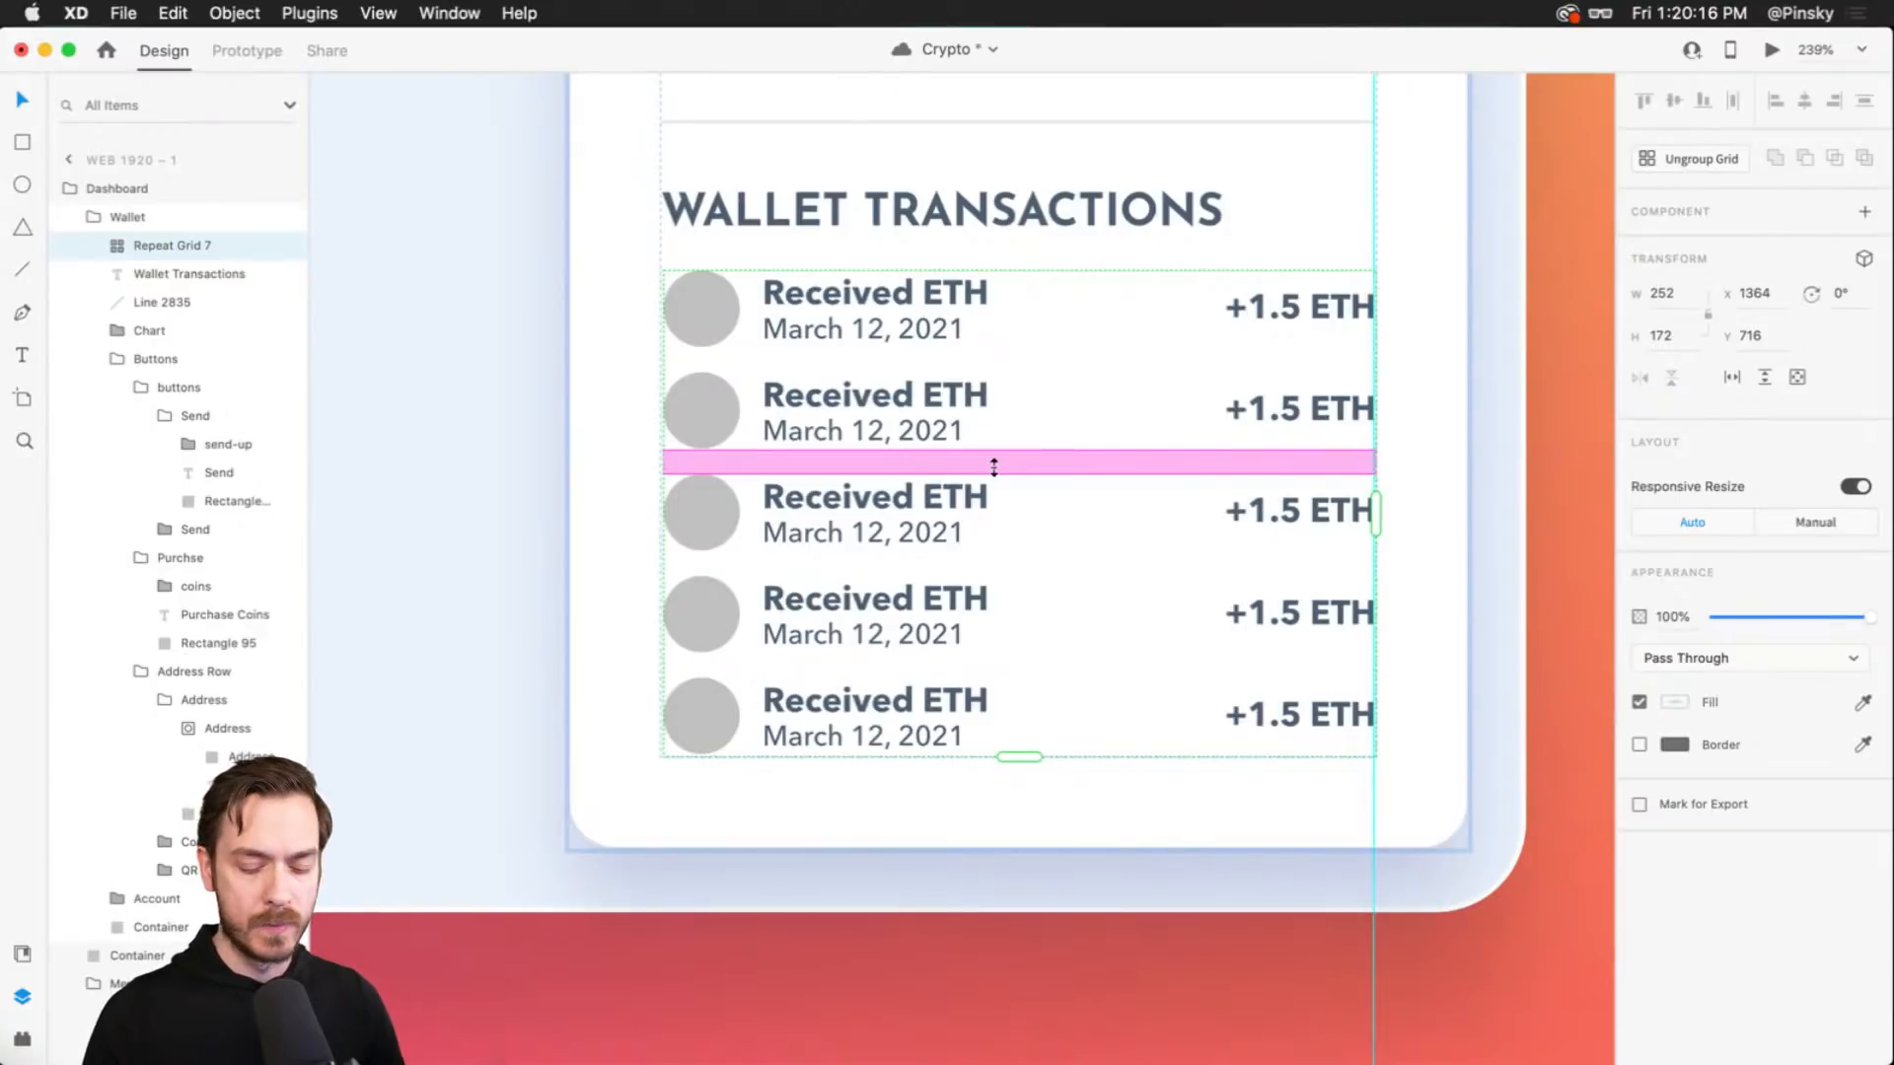
key(super+Return)
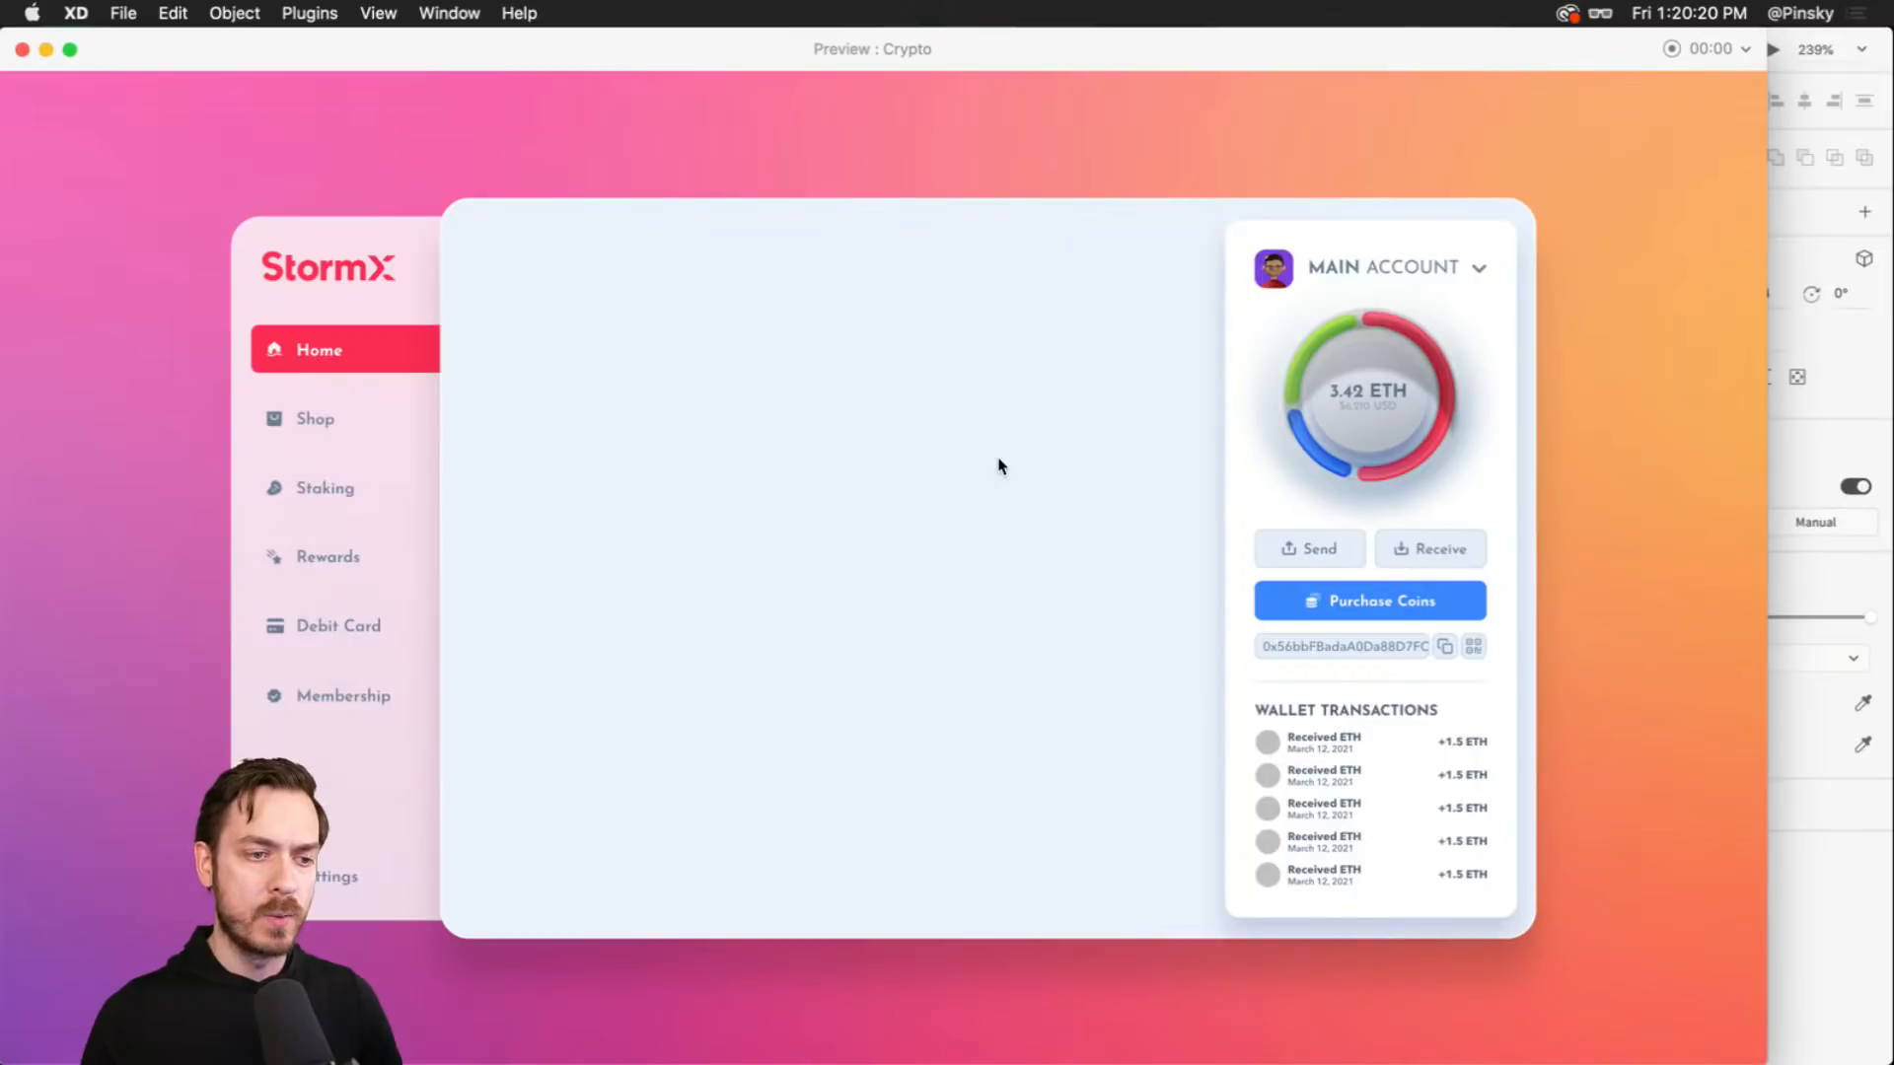
key(super+w)
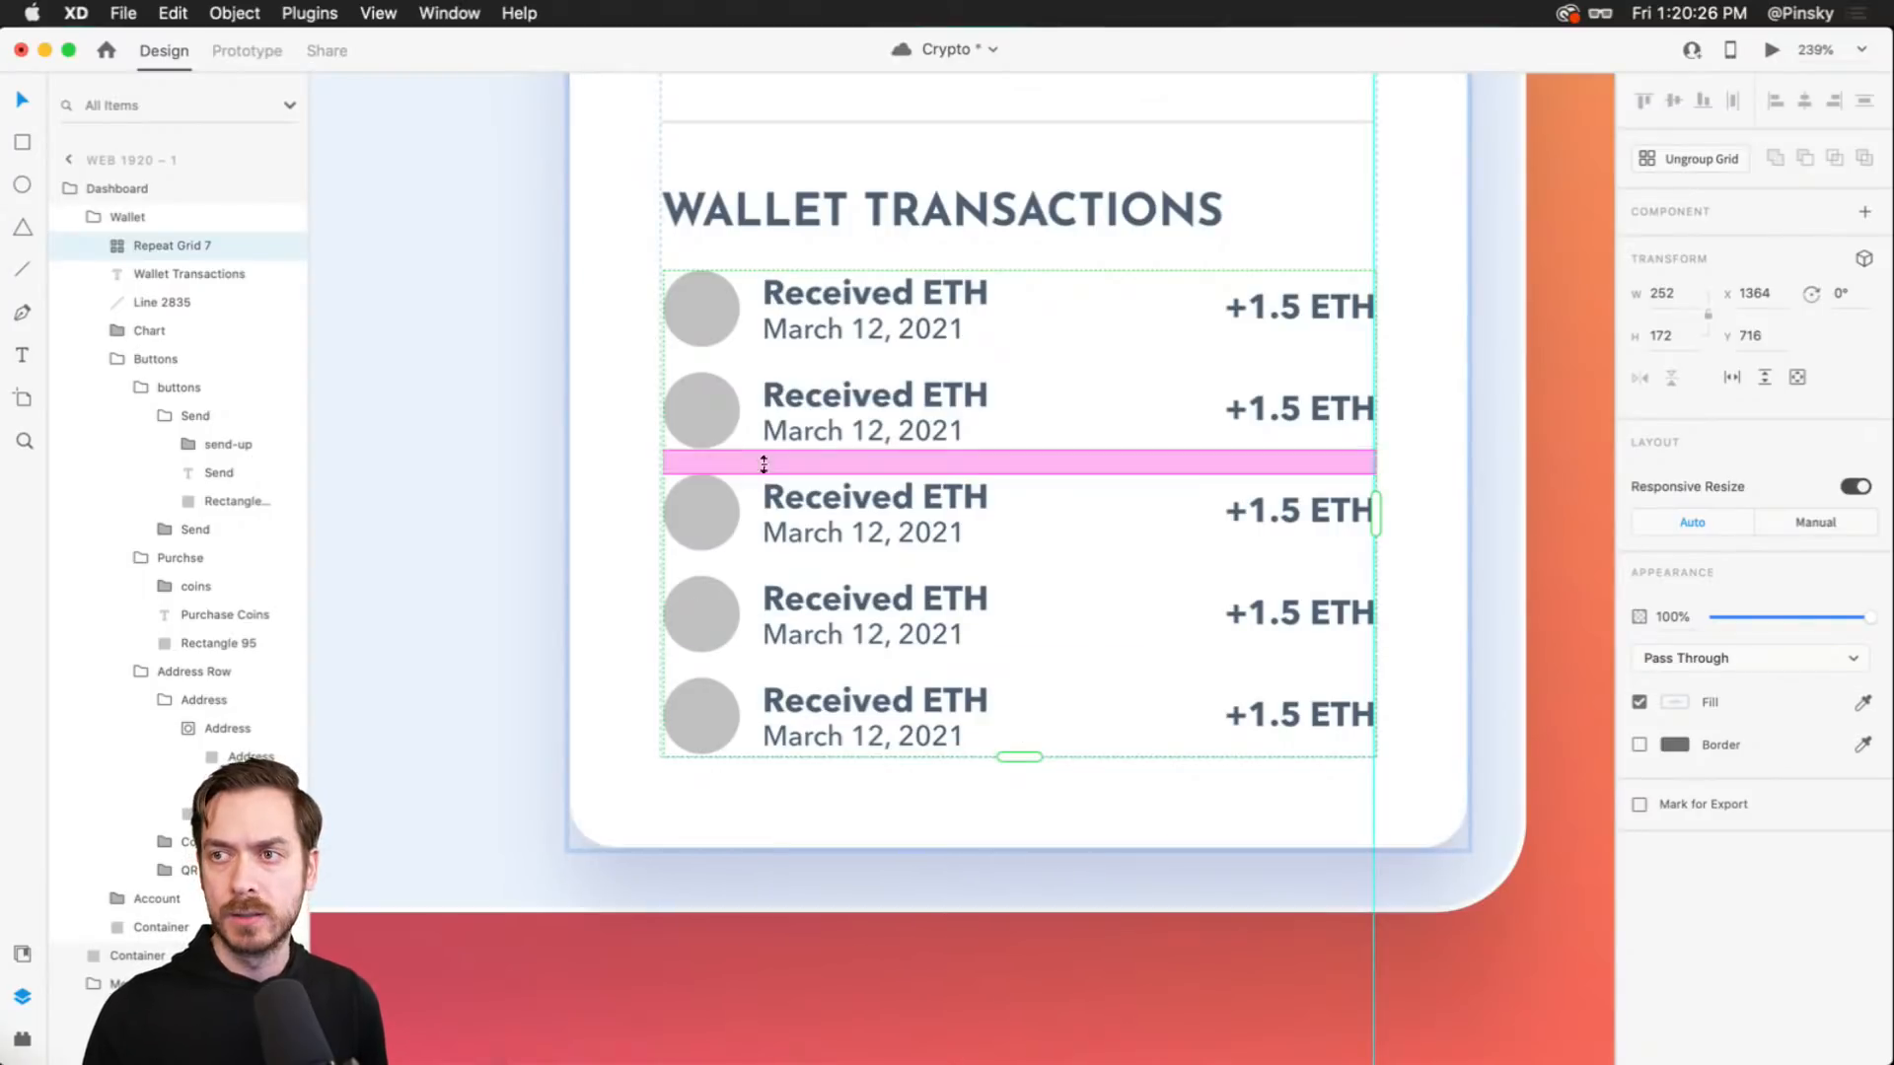
- Set the Wallet group's padding to 24 on all sides
click(123, 217)
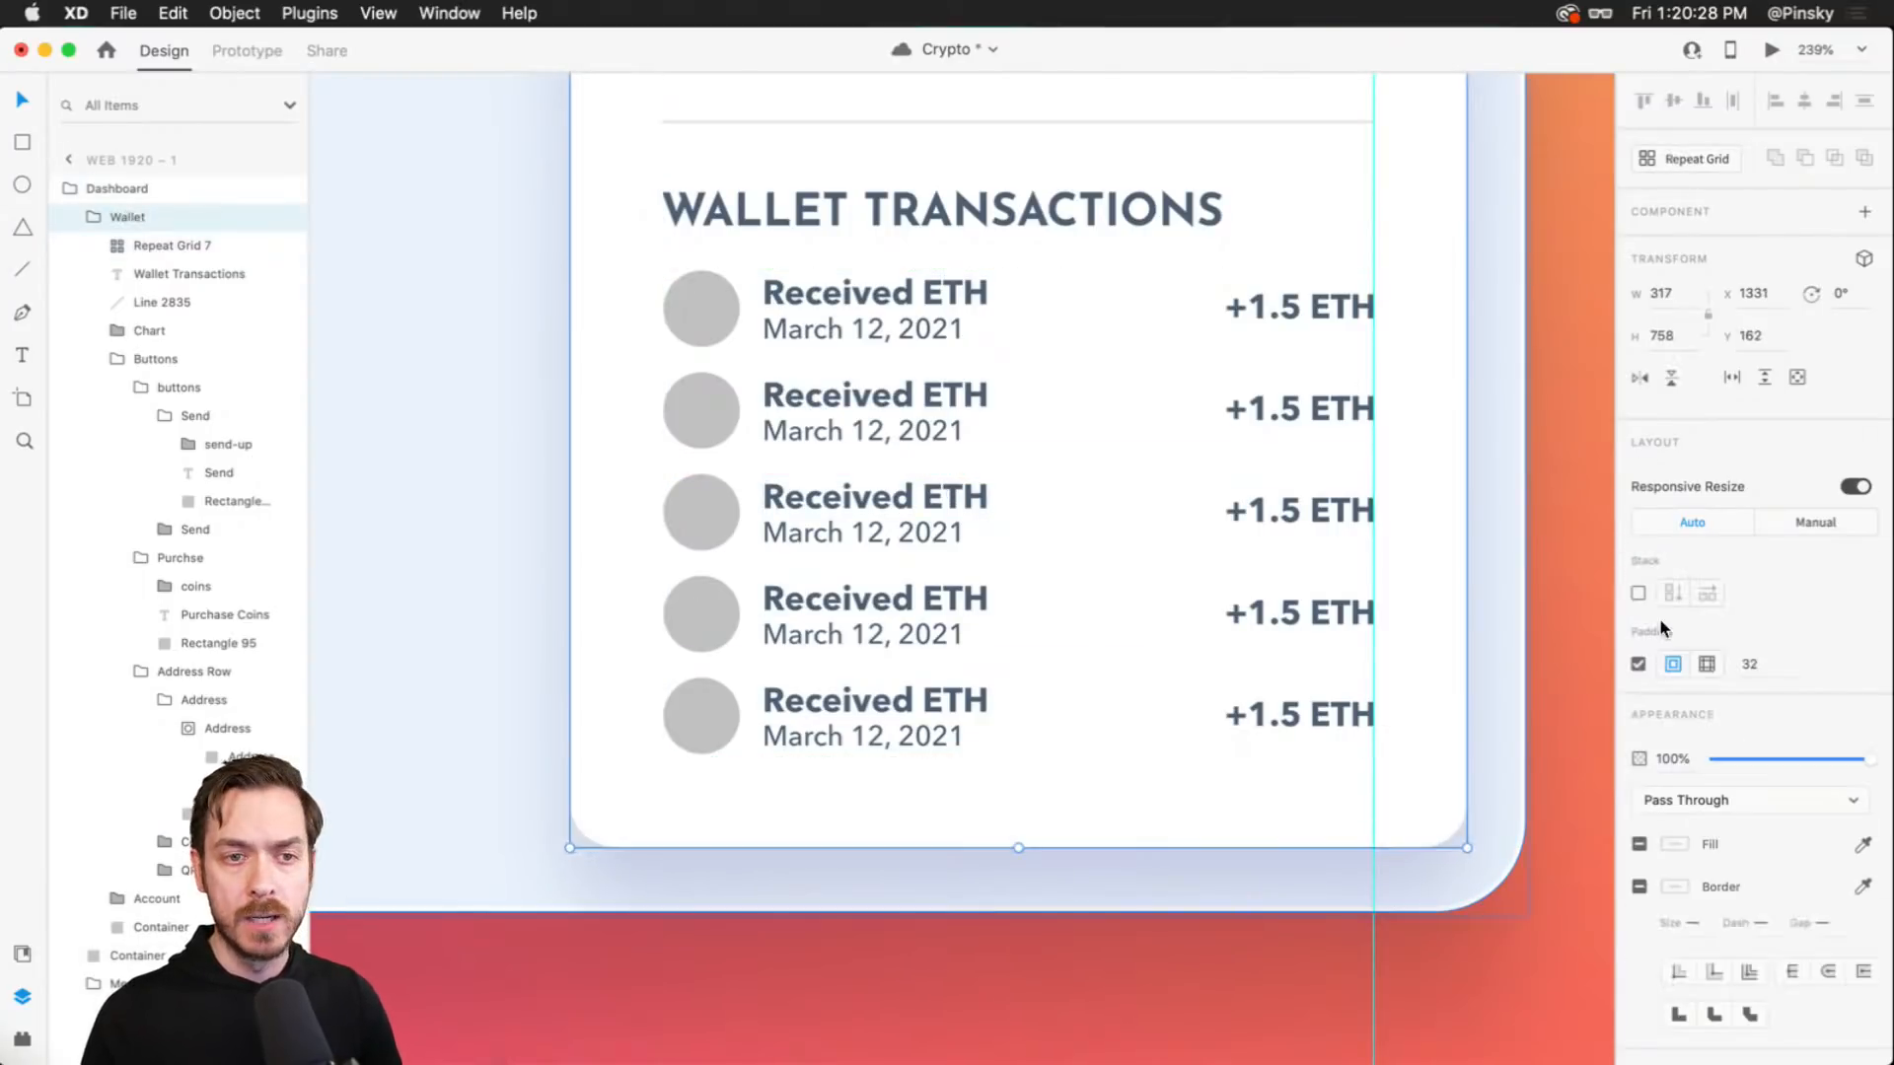
click(1639, 664)
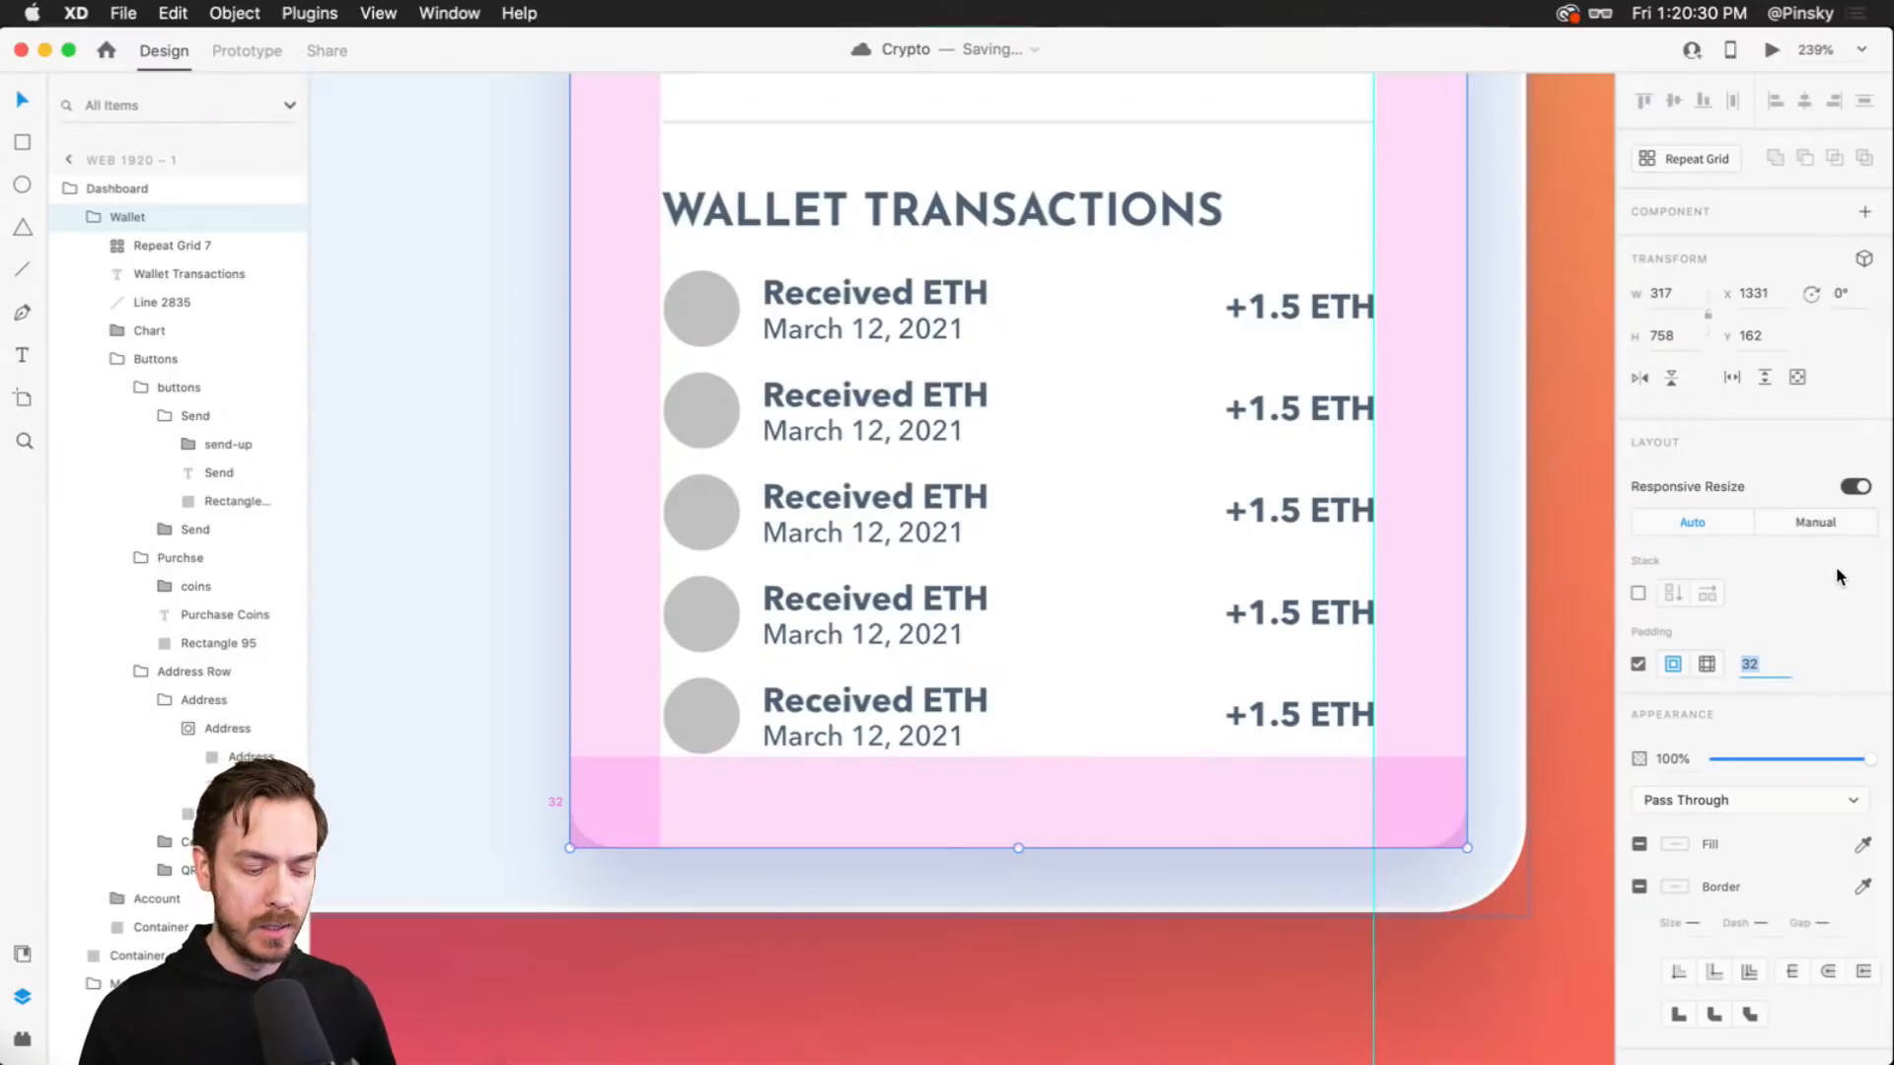
text(24)
key(Return)
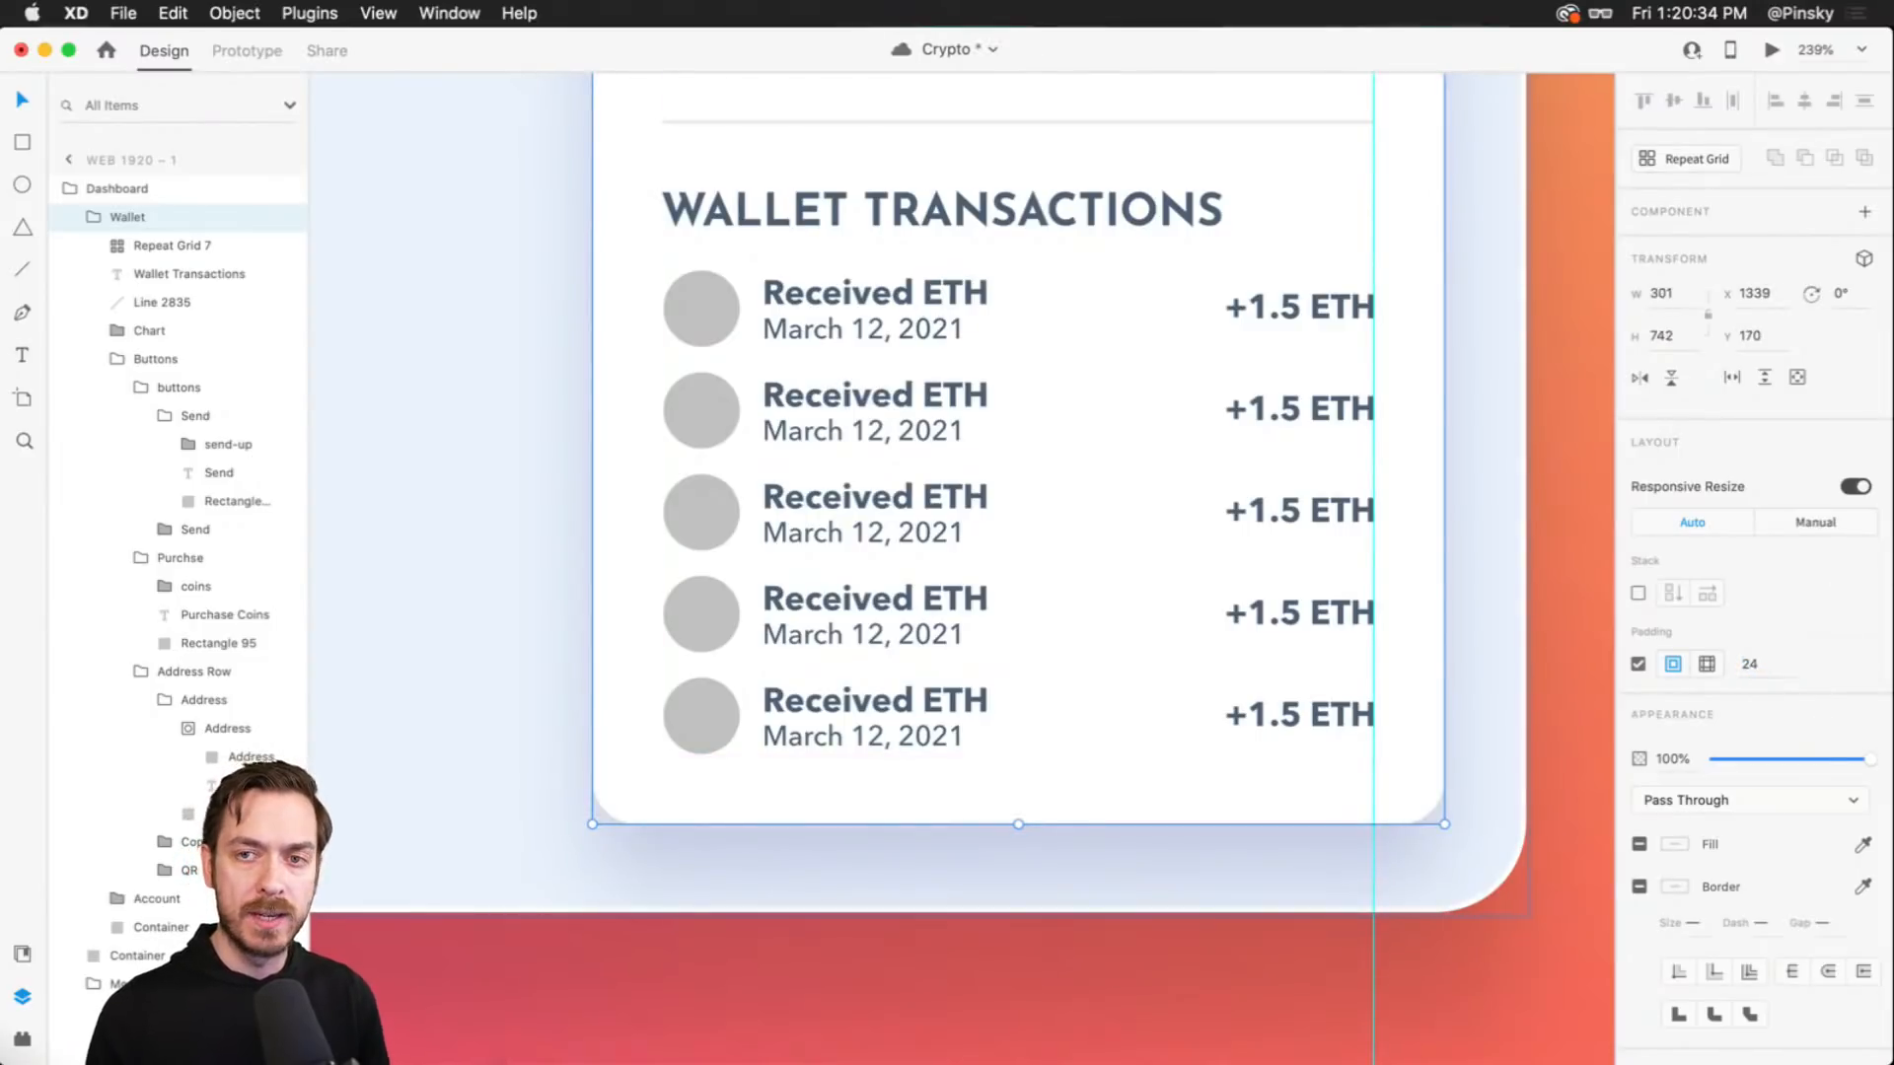
- Widen the vertical gap between the repeated transaction rows to a total grid height of 180
double_click(916, 699)
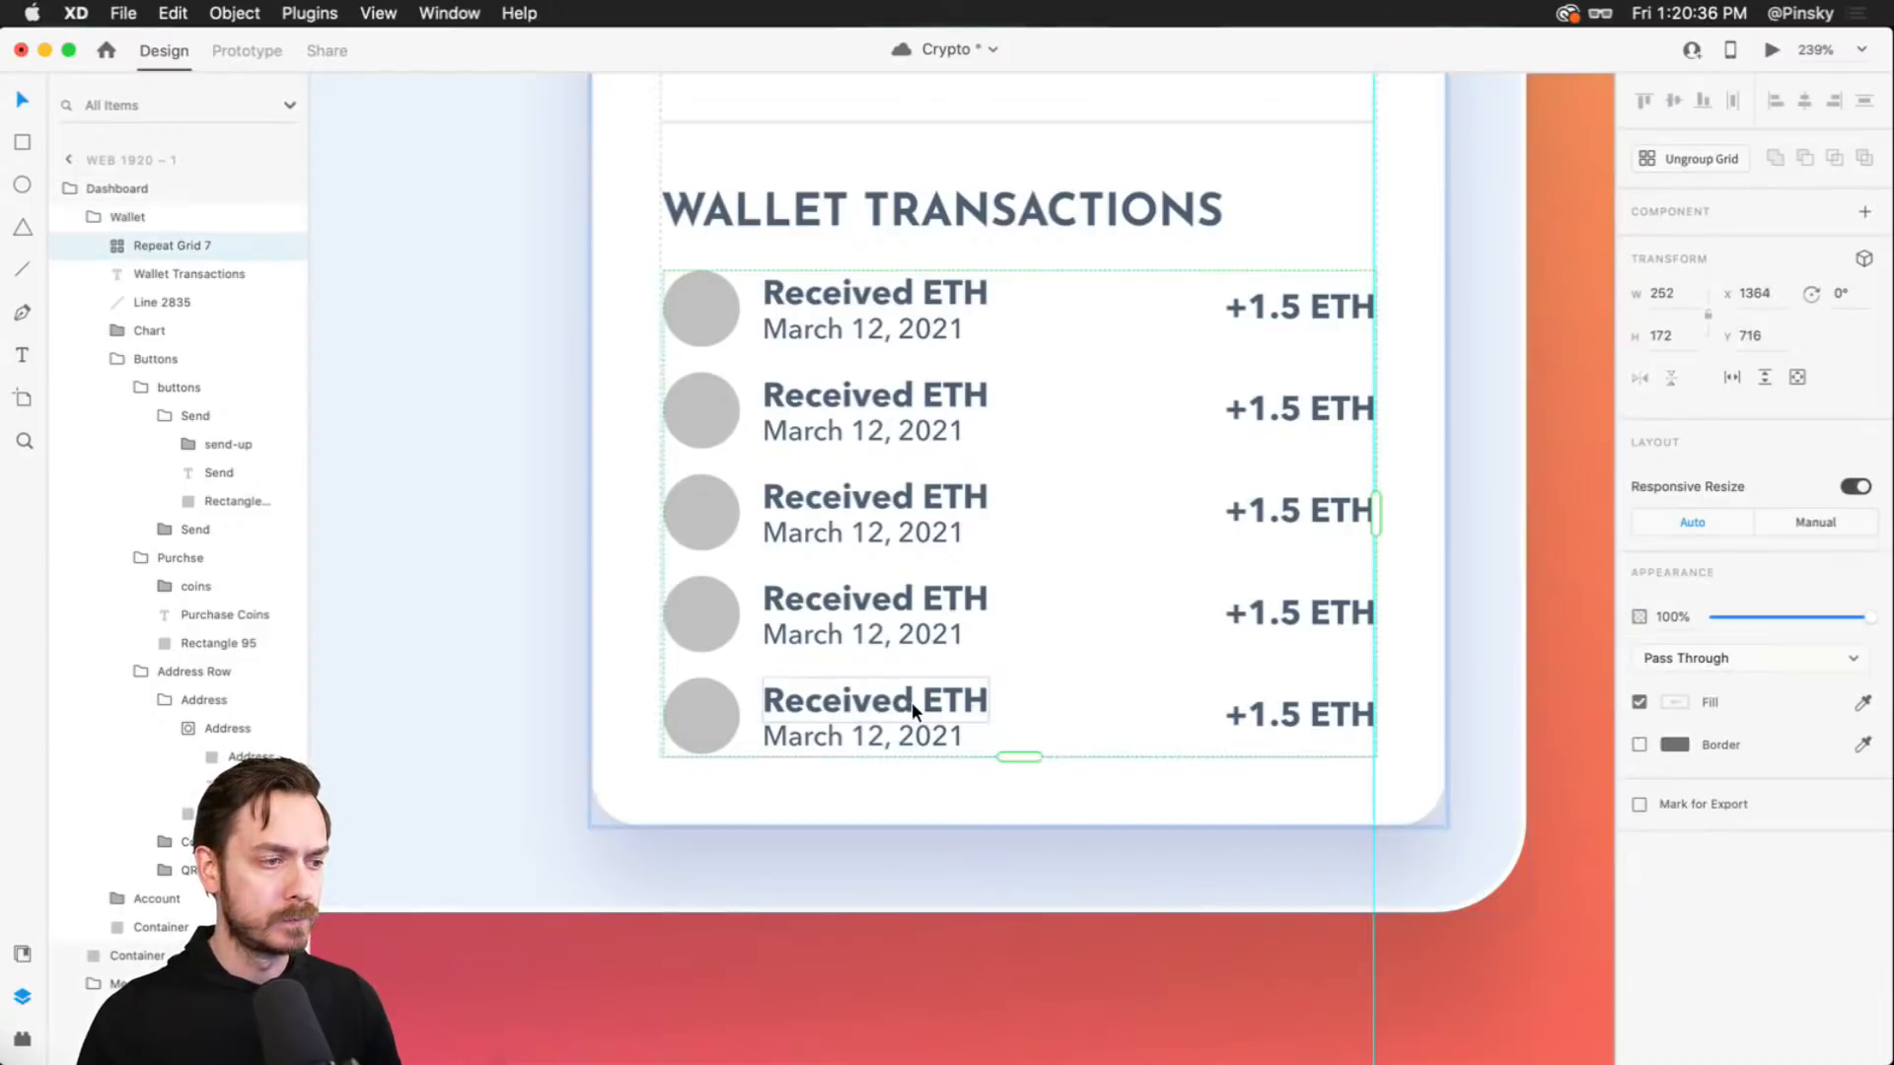
drag(968, 668, 975, 688)
key(Escape)
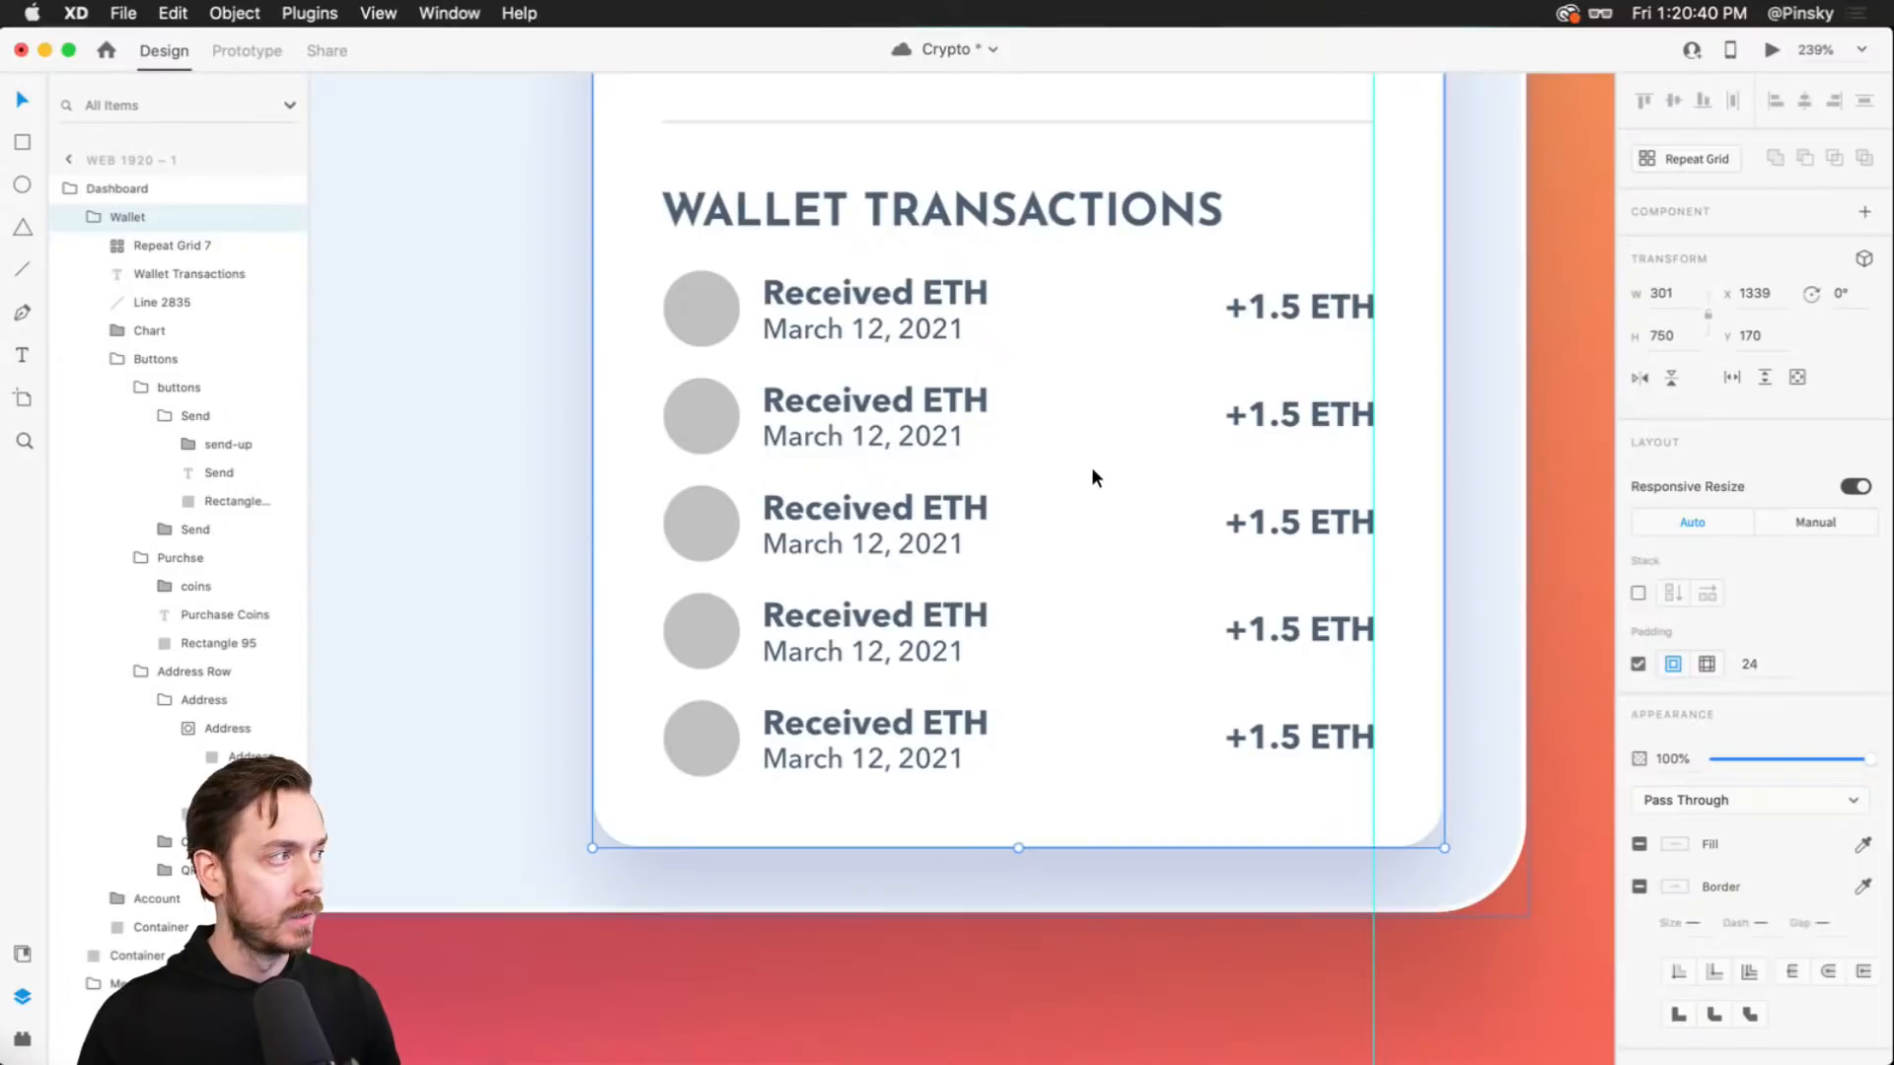
- Shift the wallet card right to X 1348 and preview the dashboard
drag(1092, 469, 1112, 475)
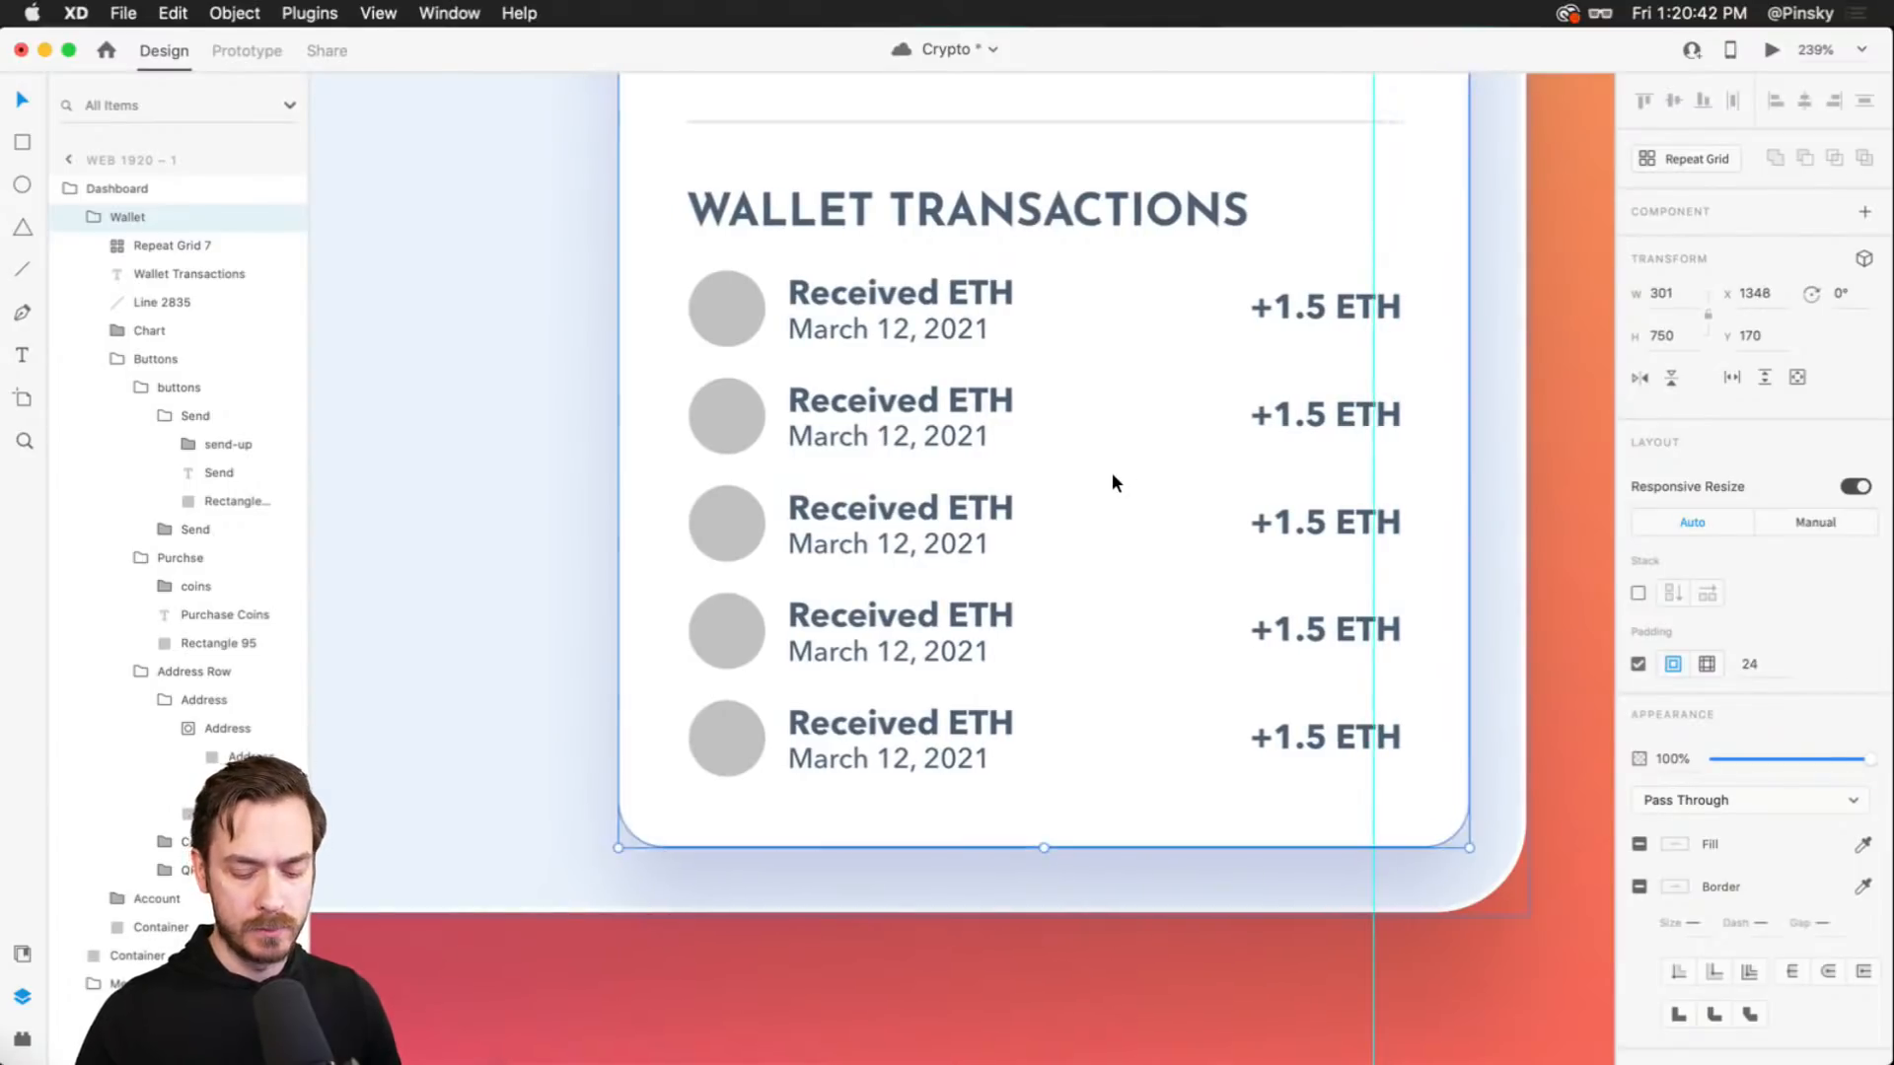
key(super+Return)
key(super+w)
scroll(1088, 399, up, 5)
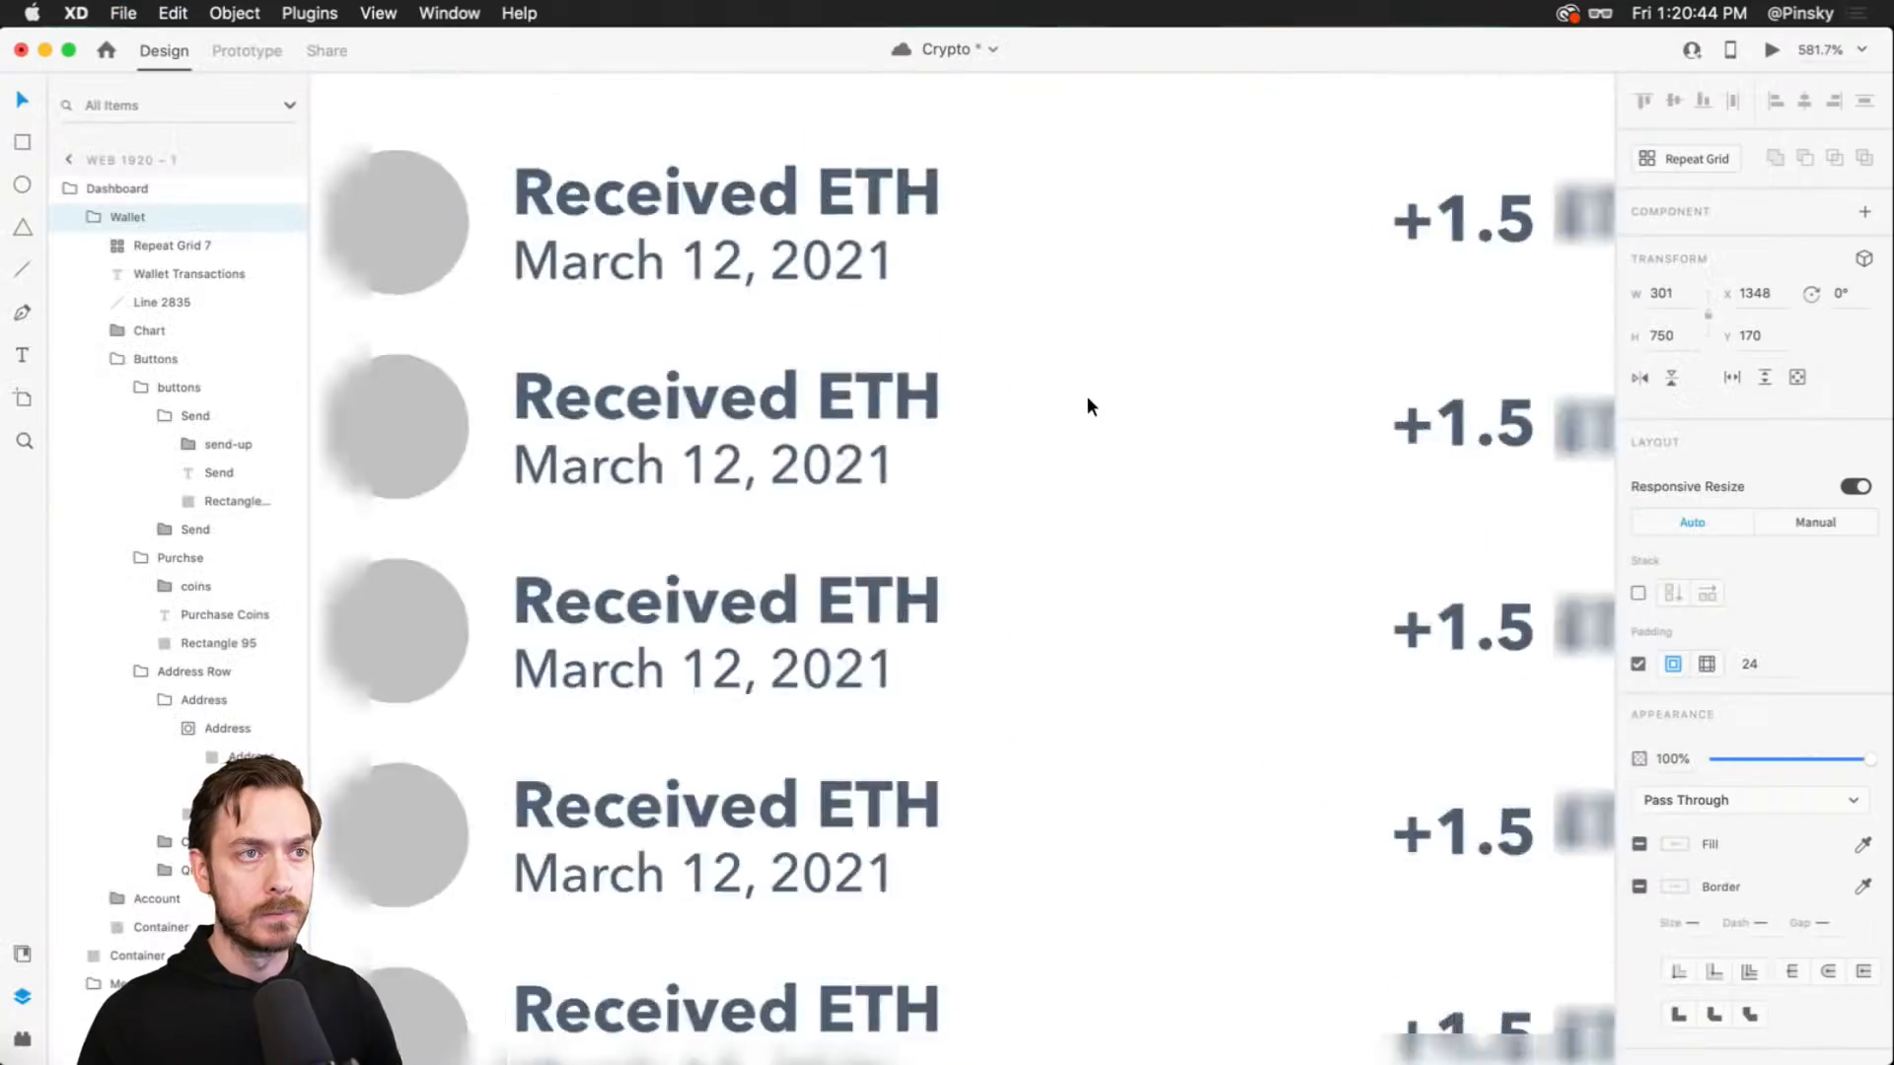
scroll(1088, 398, down, 8)
scroll(1105, 353, up, 9)
- Move the wallet card up to Y 162 and nudge it left to X 1344, 24 px from the container's right edge
drag(1144, 379, 1148, 365)
key(alt)
key(Down)
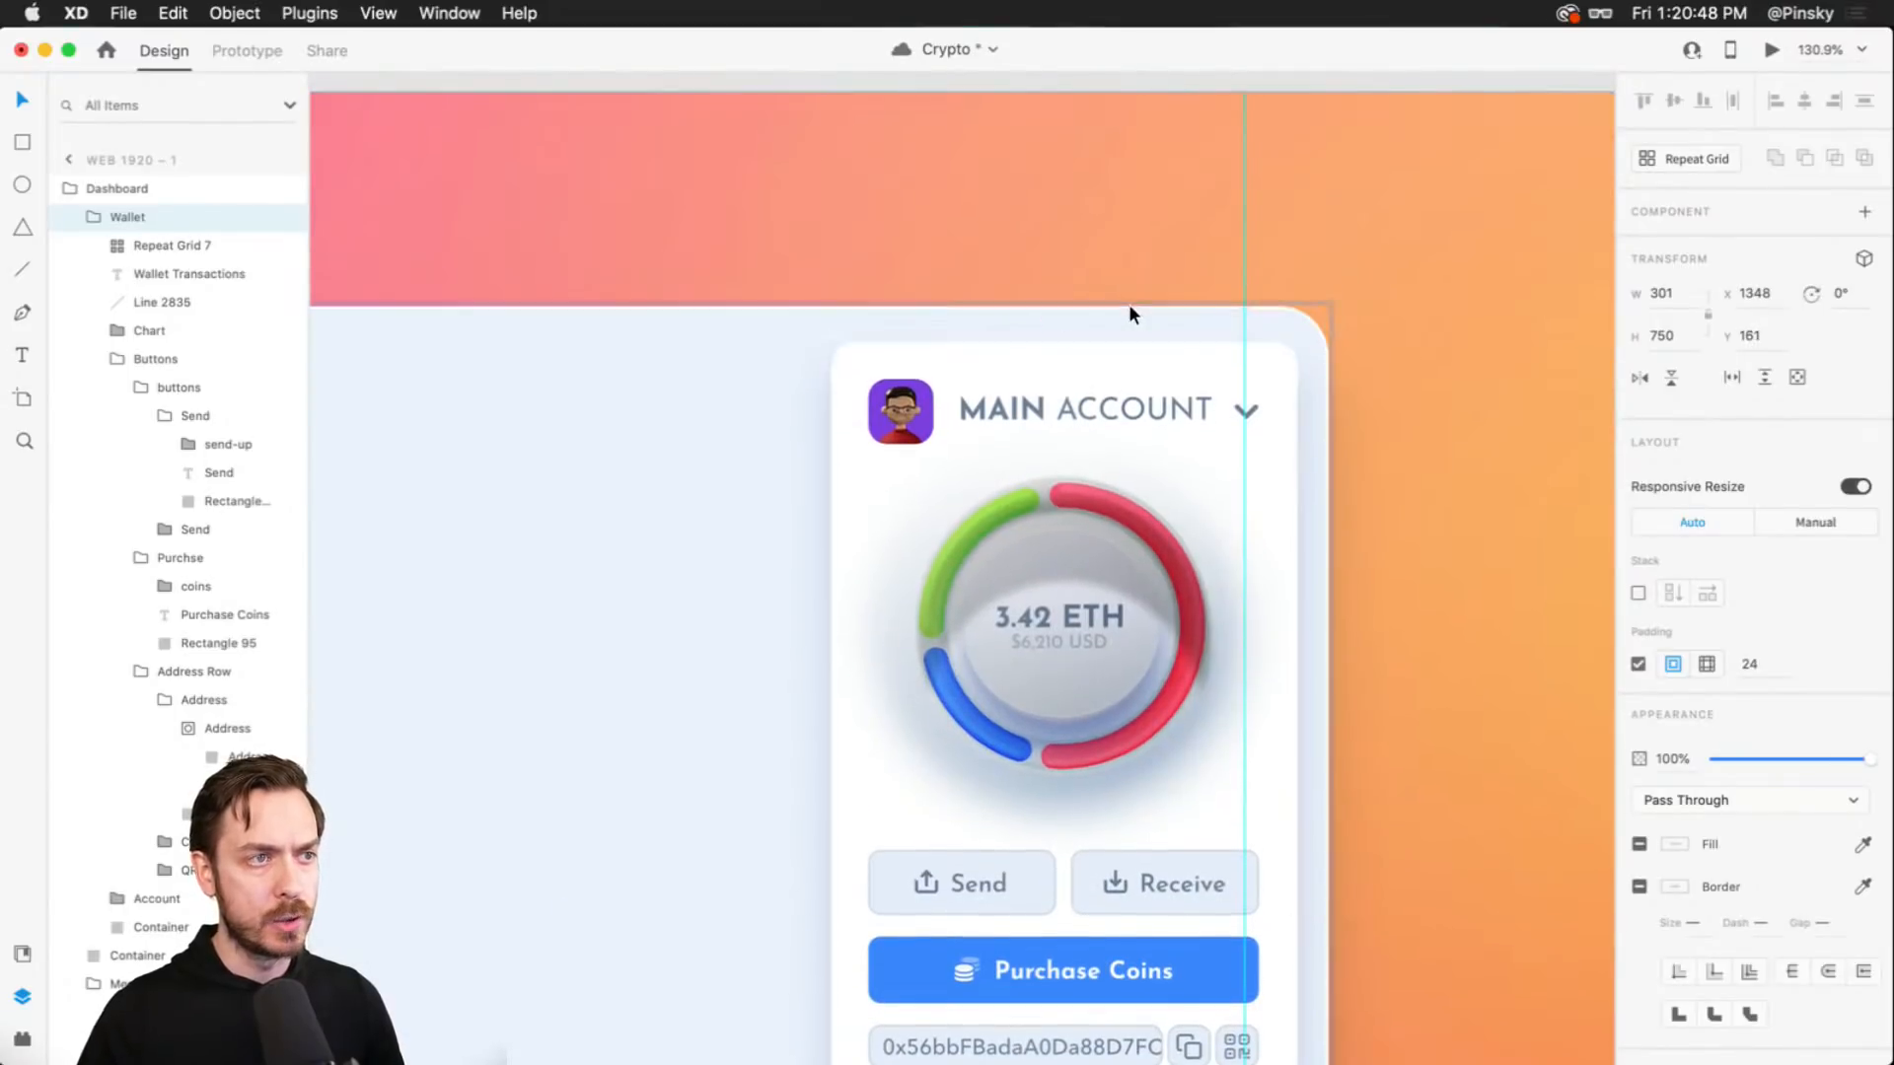
key(Down)
key(alt)
key(Left)
key(Left)
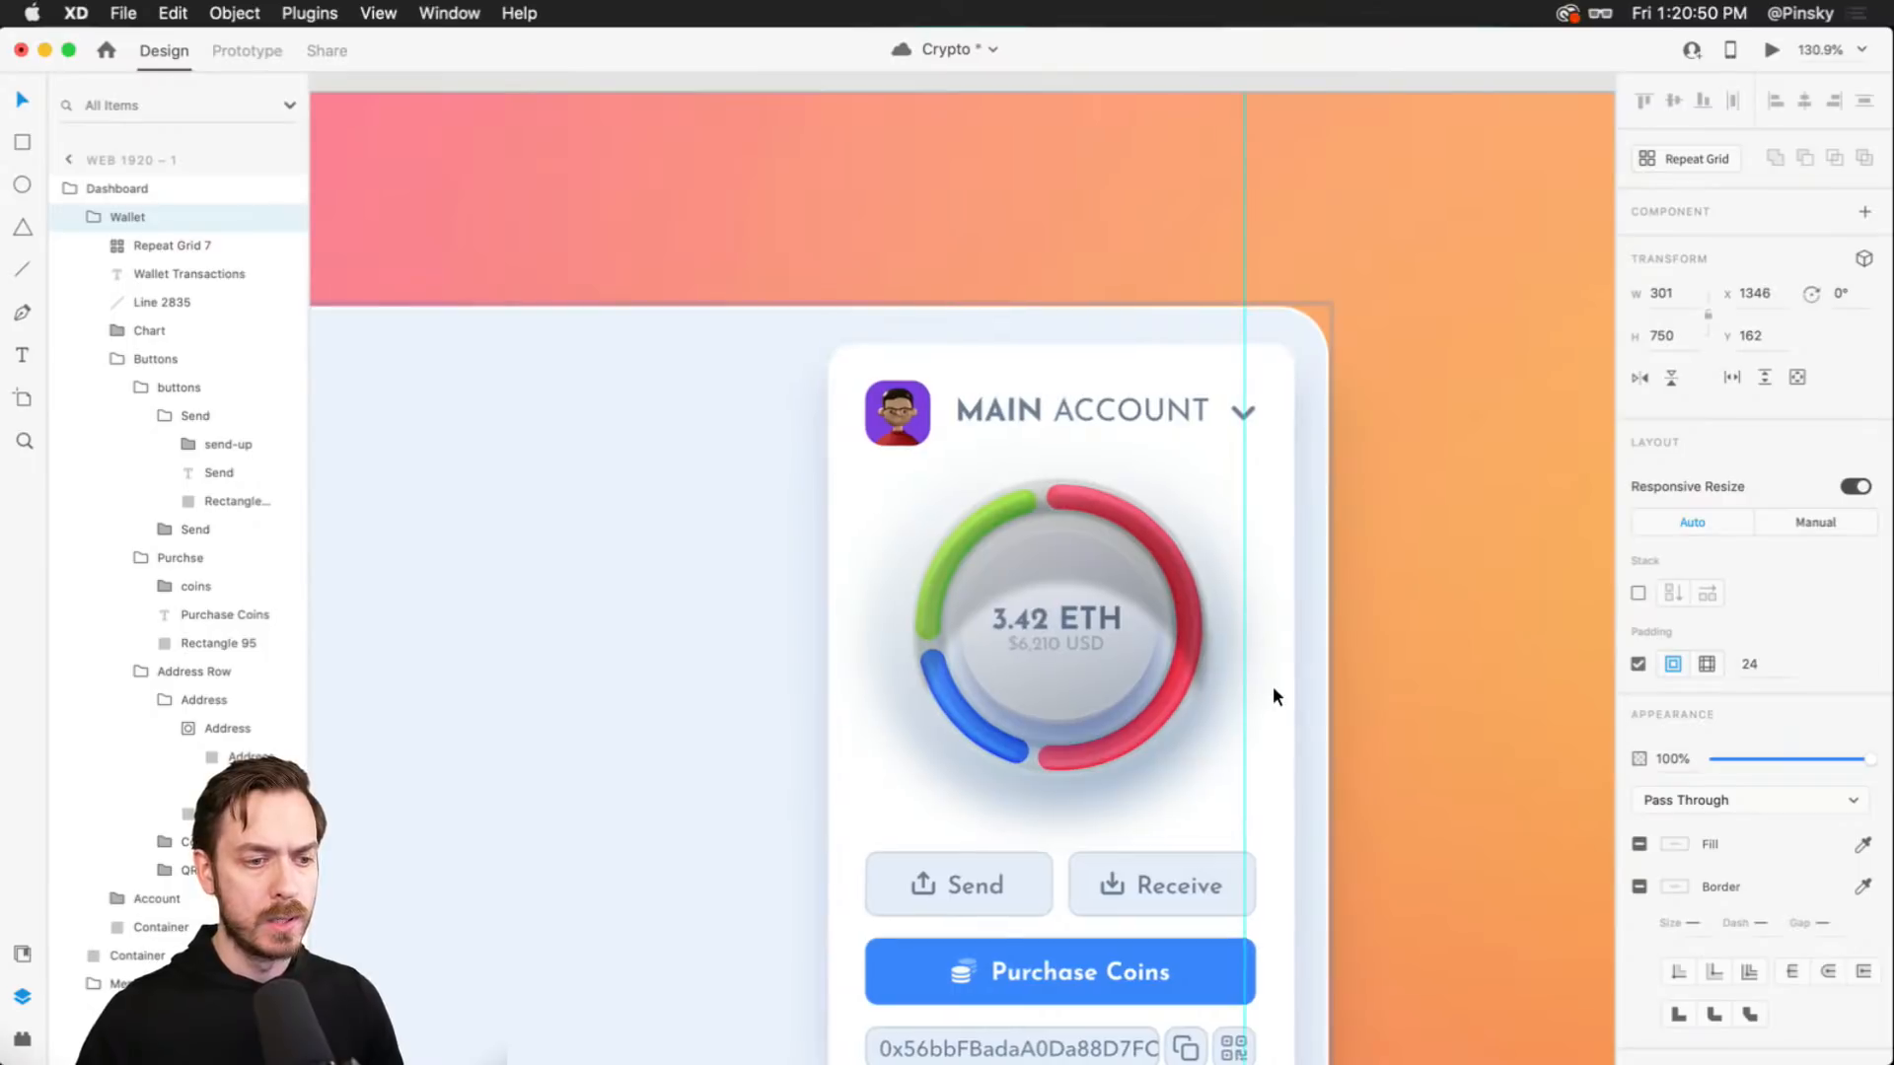
key(Left)
key(Left)
key(alt)
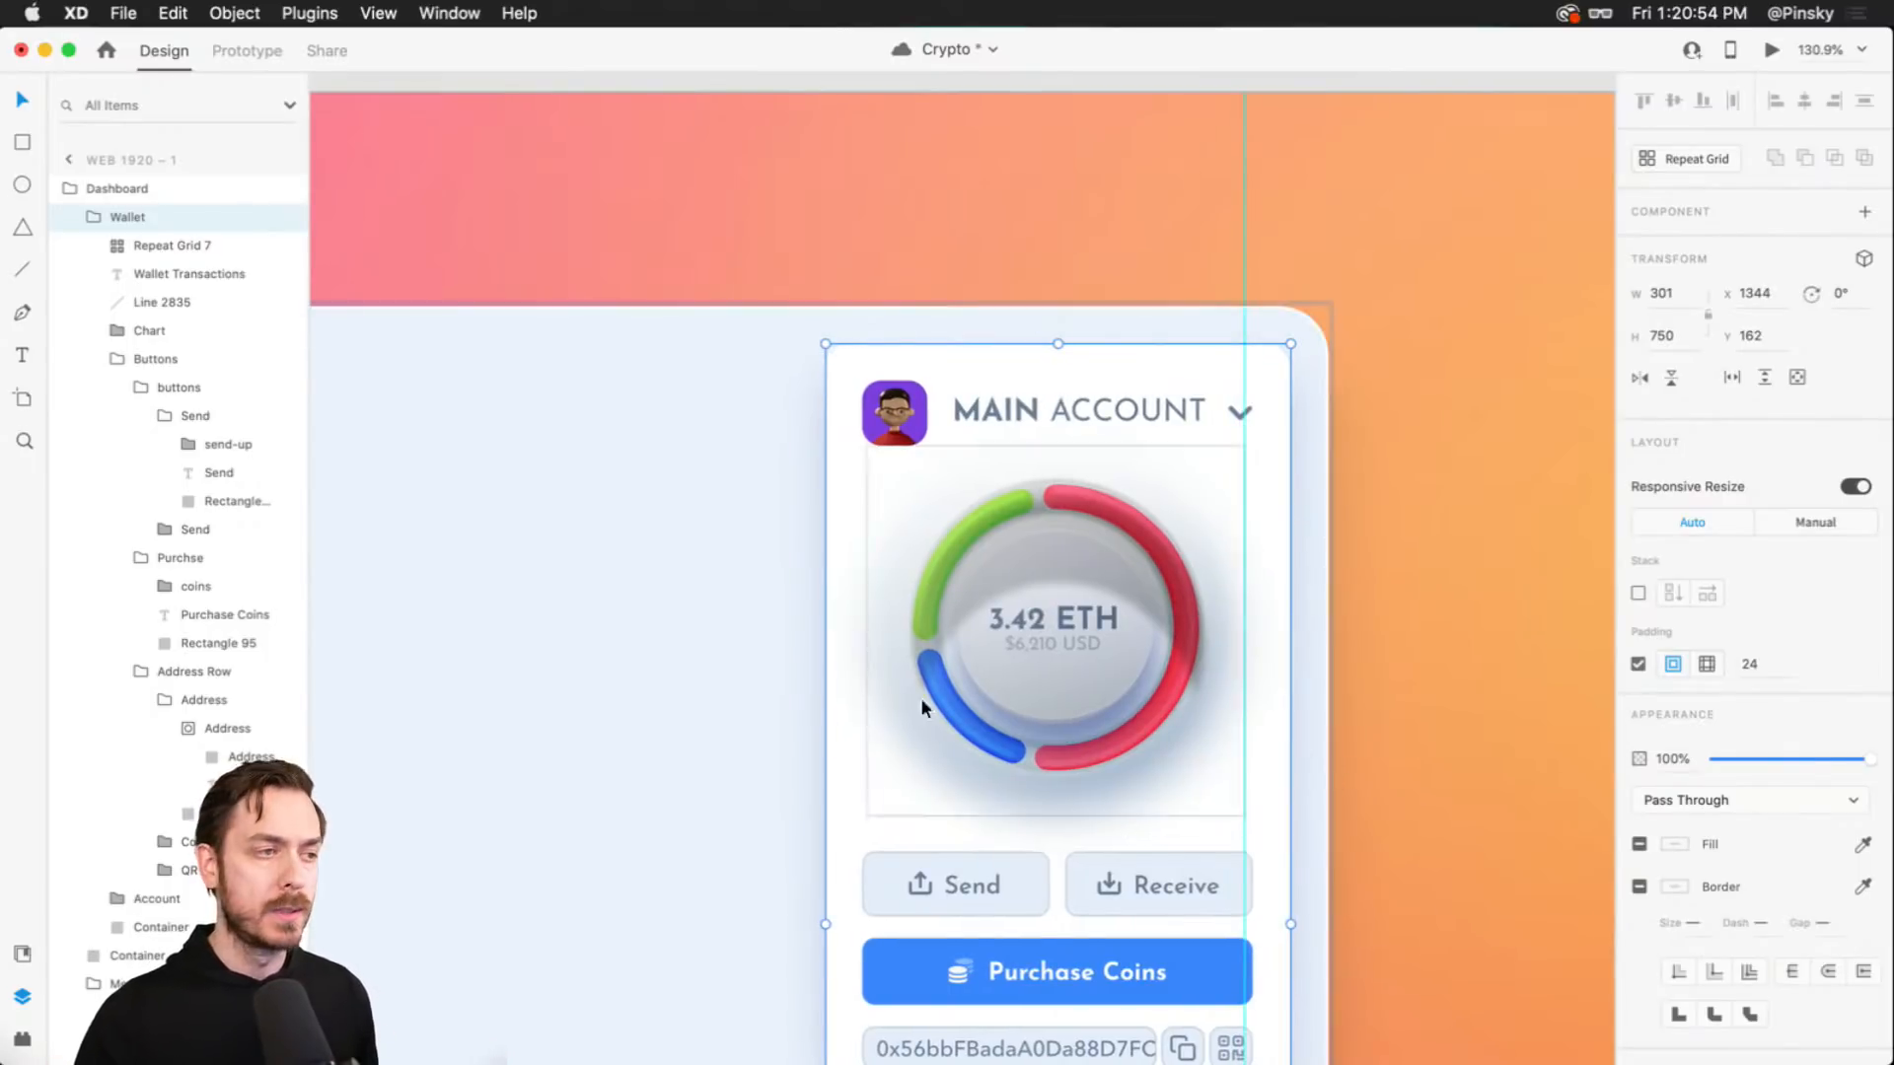
- Increase the vertical gap between the transaction rows until the wallet card is 758 px high
scroll(879, 579, down, 5)
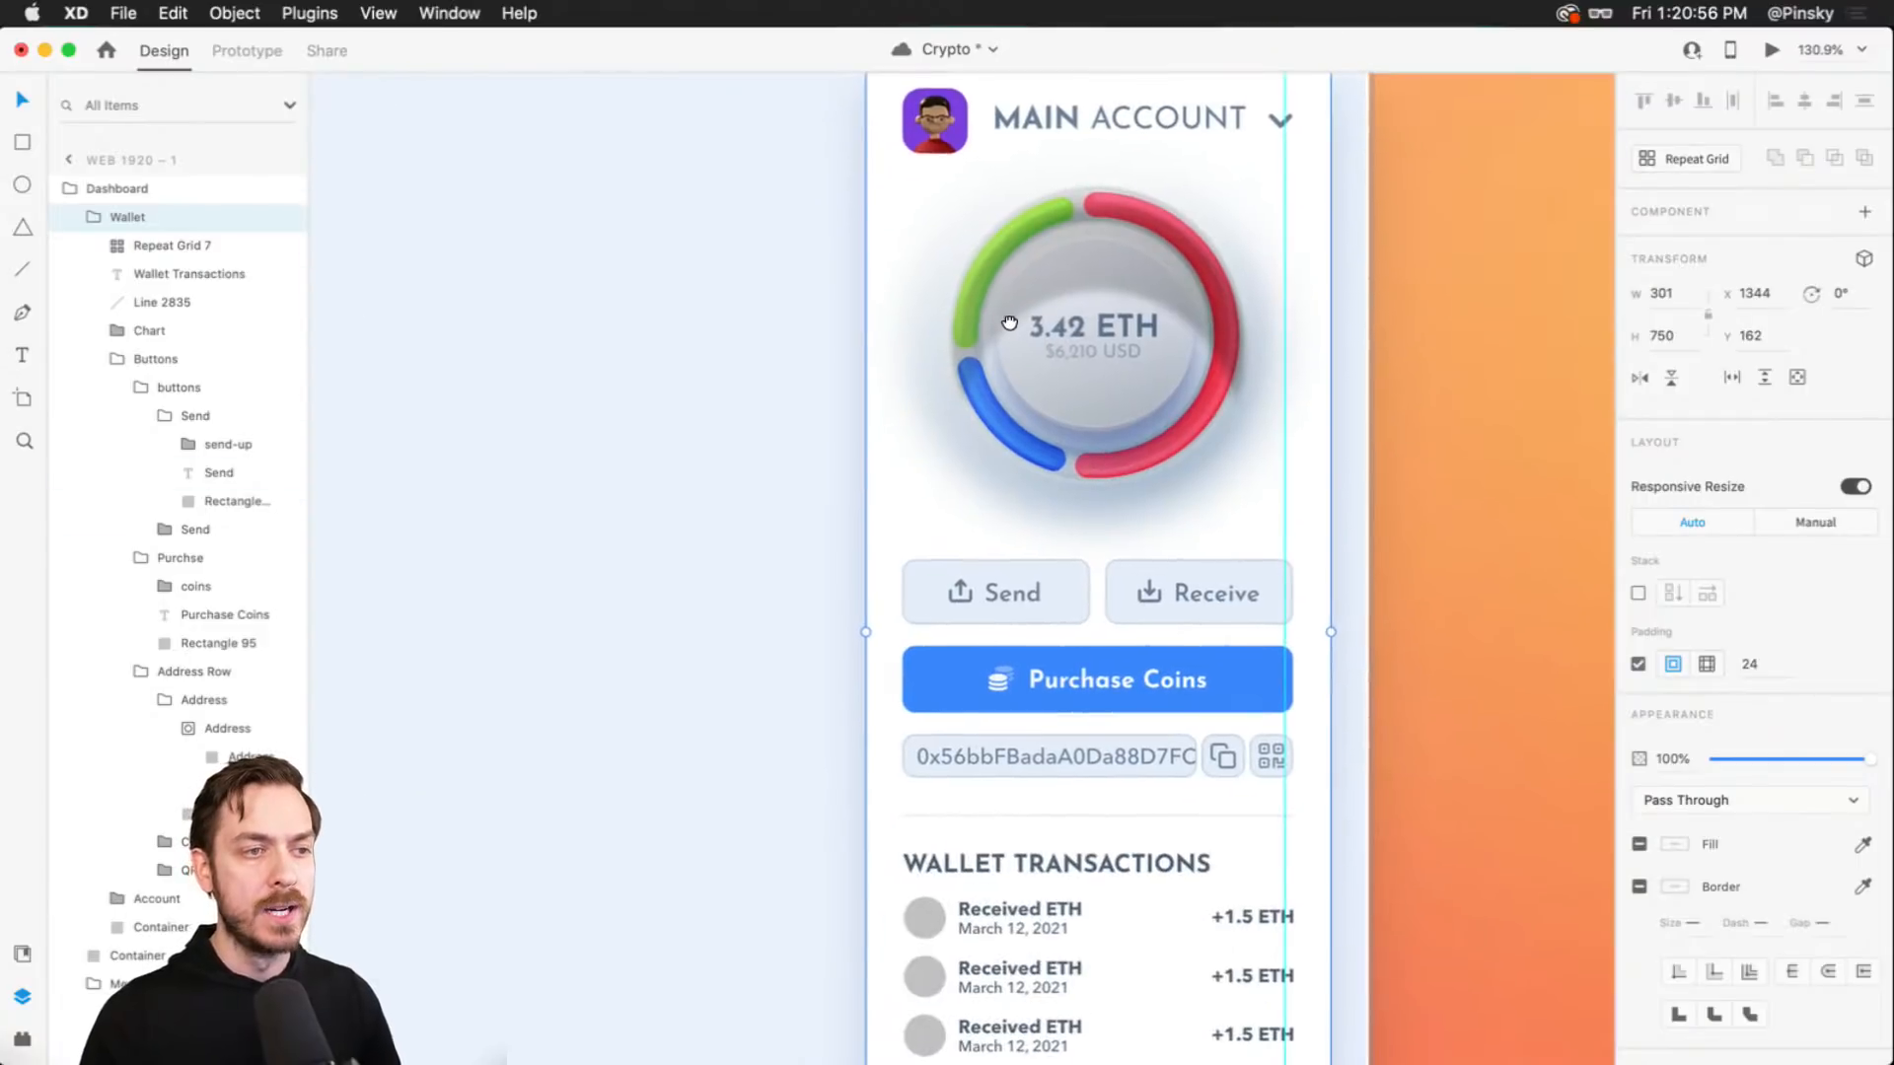
scroll(1223, 454, down, 9)
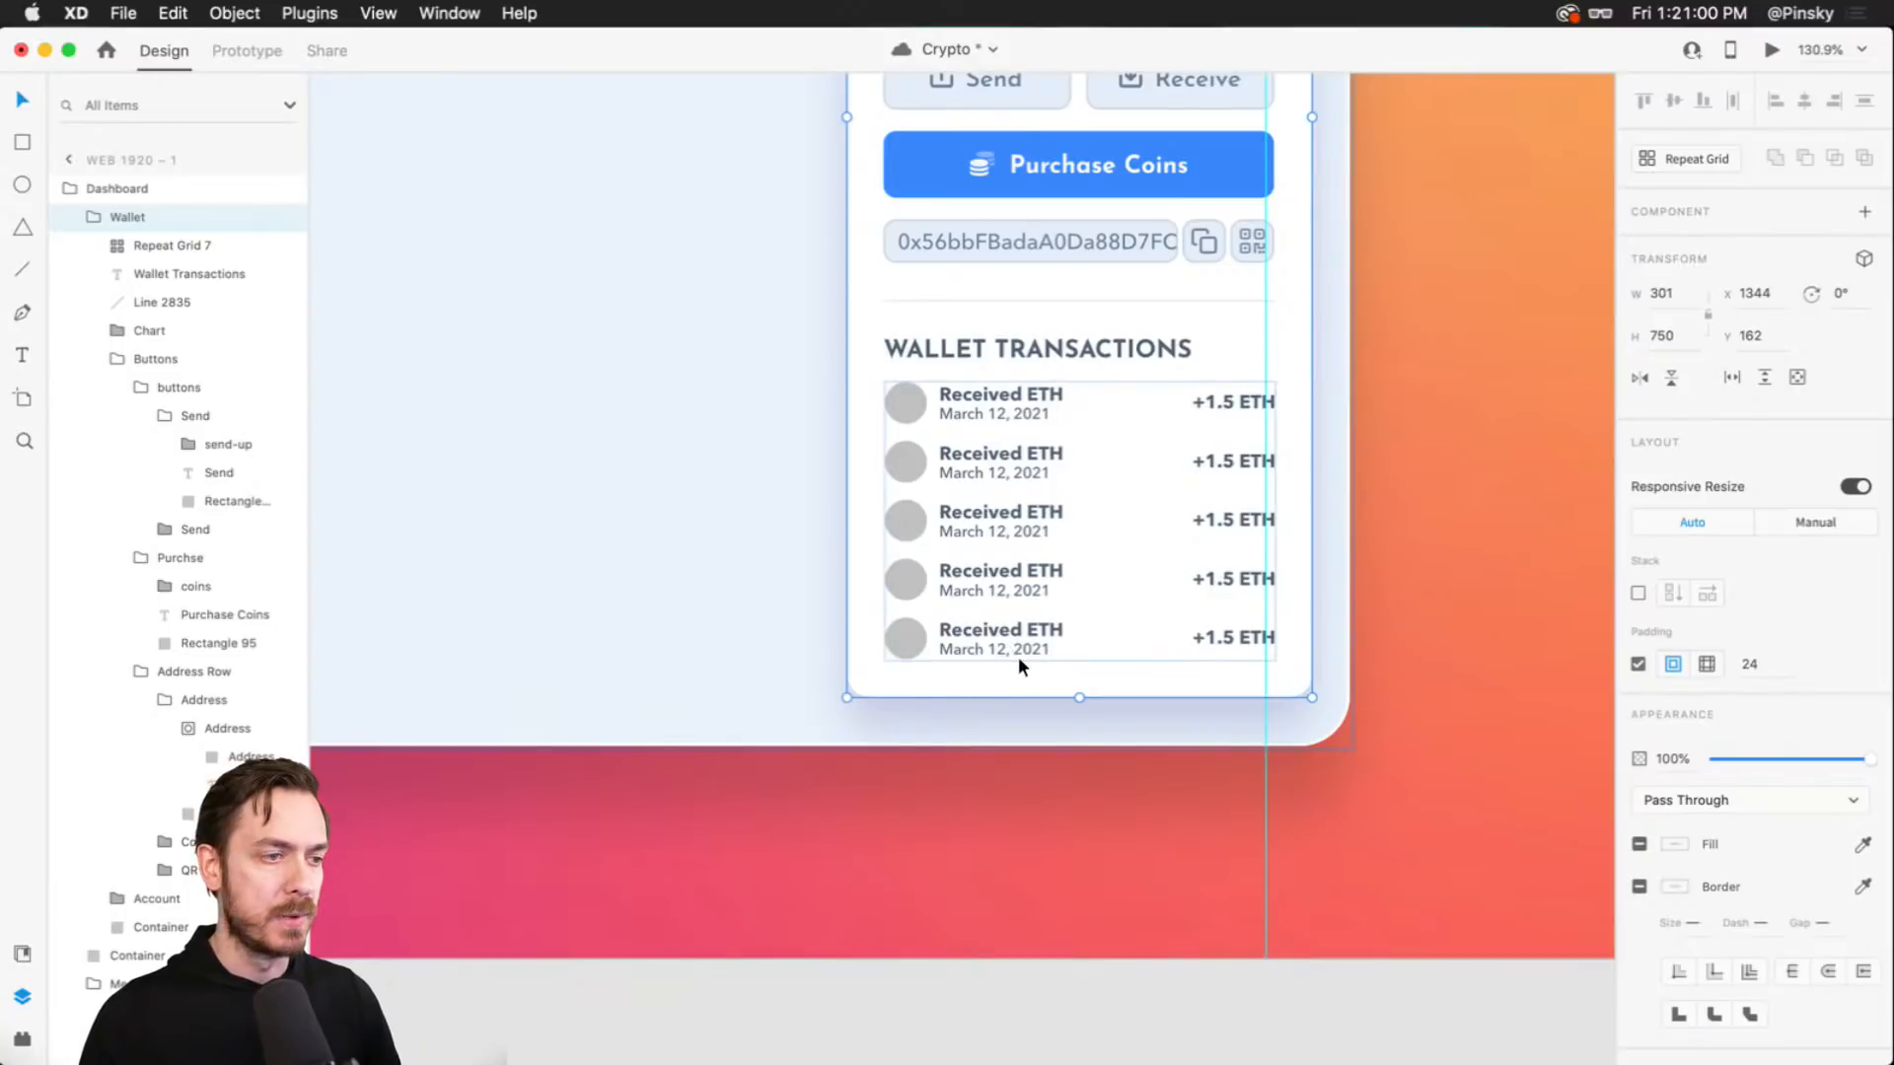
click(1014, 644)
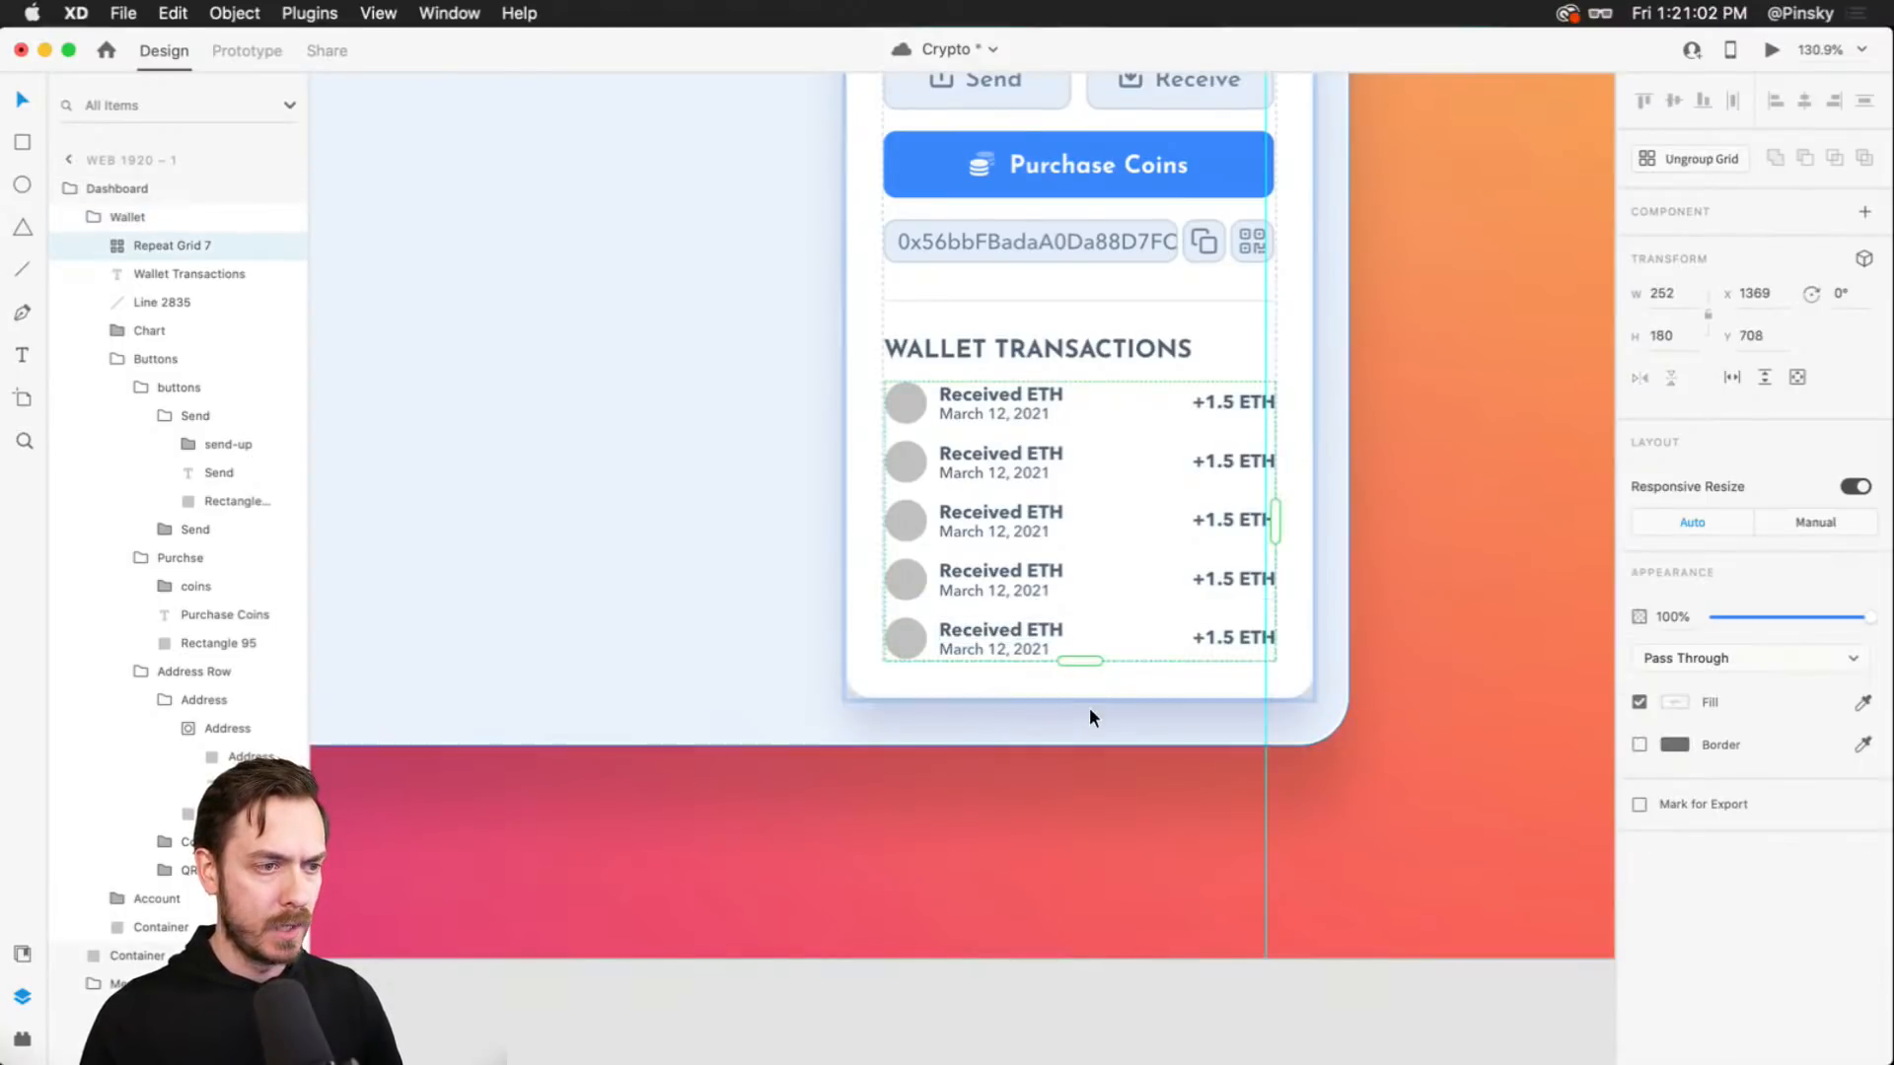
key(Escape)
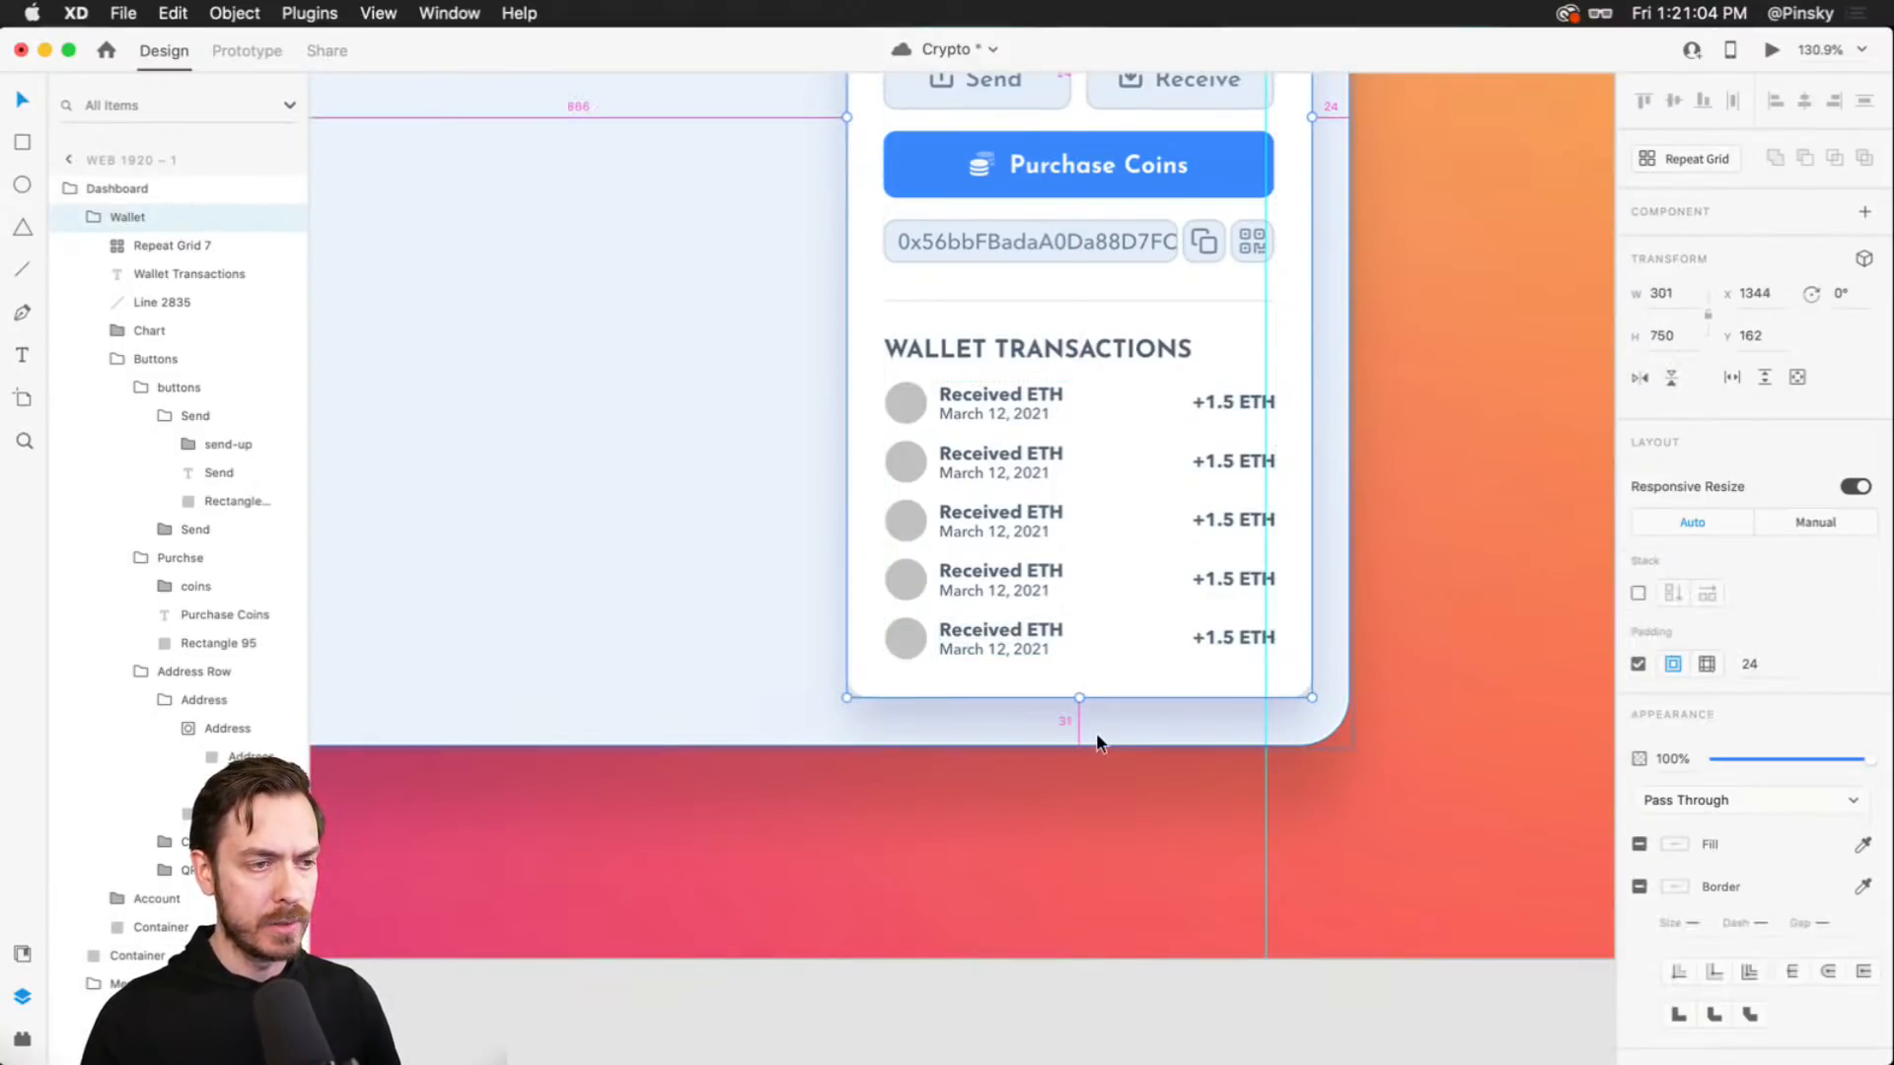
click(1008, 628)
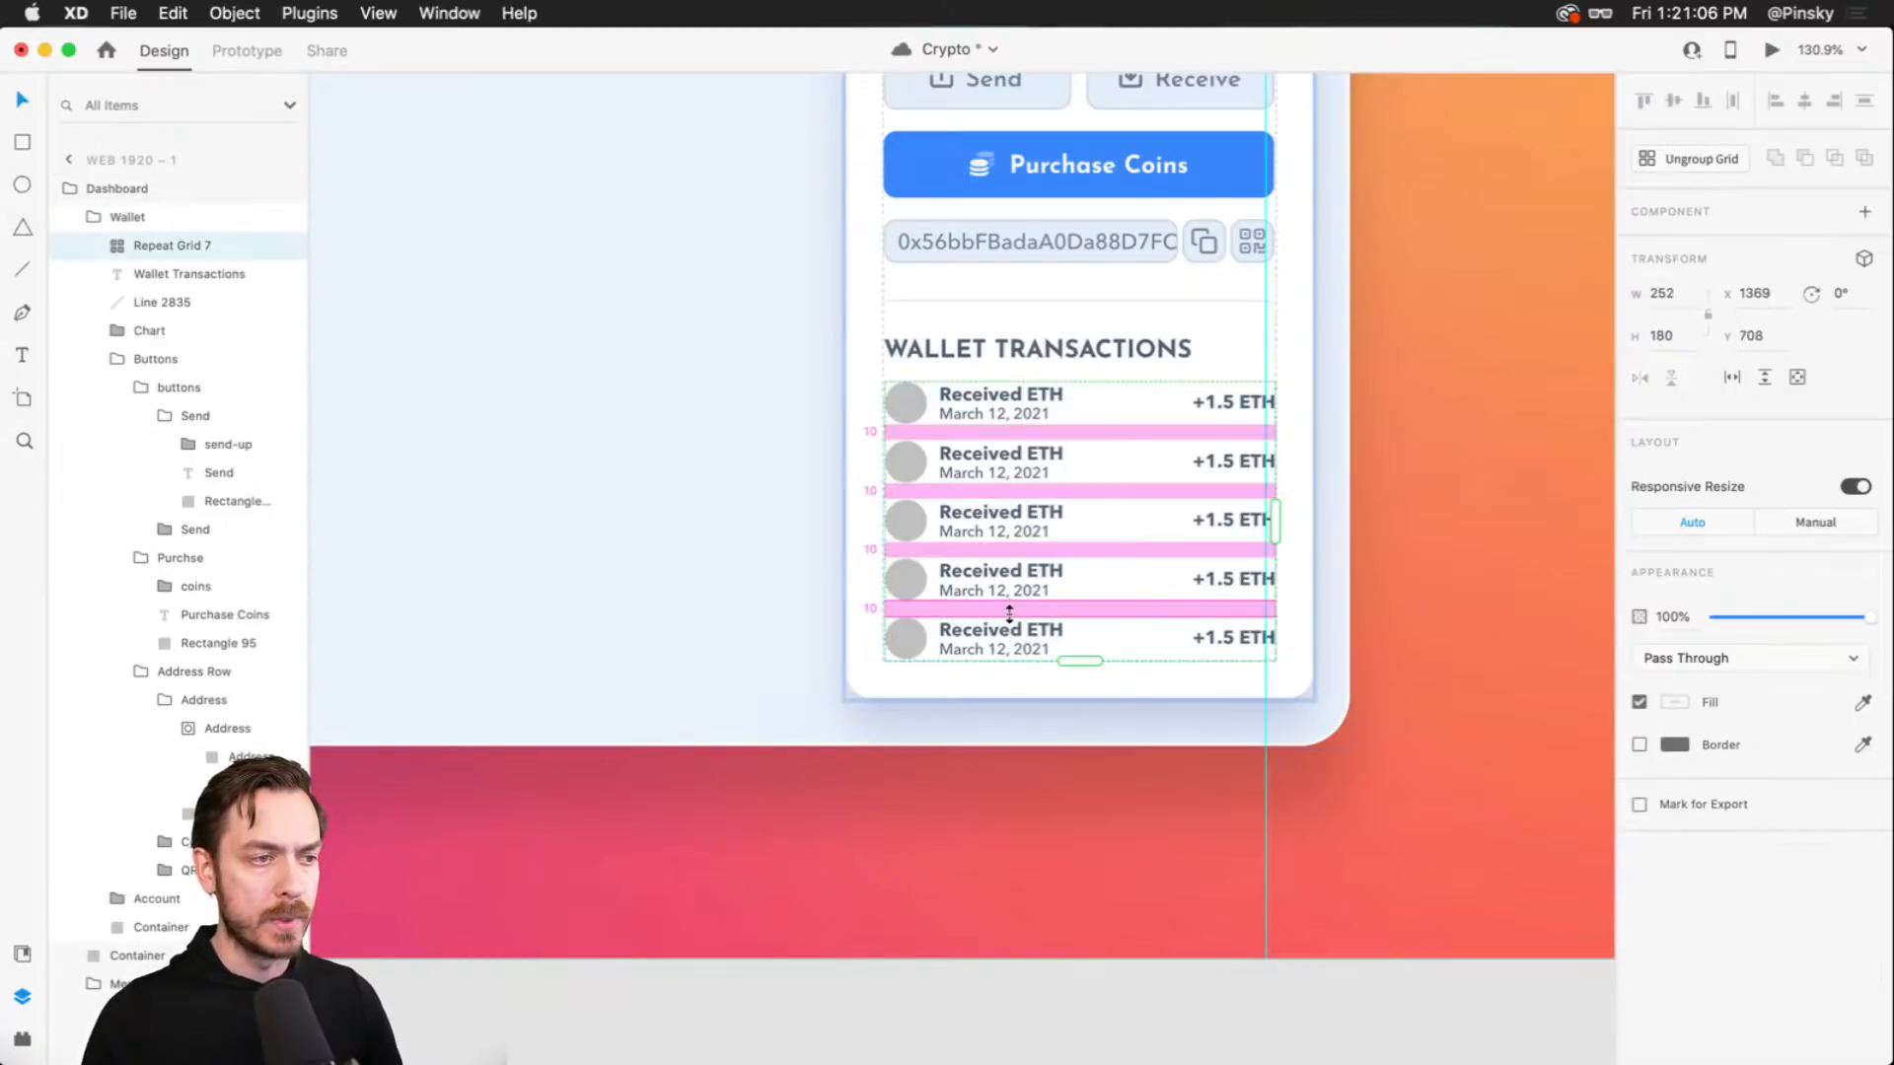
click(1011, 696)
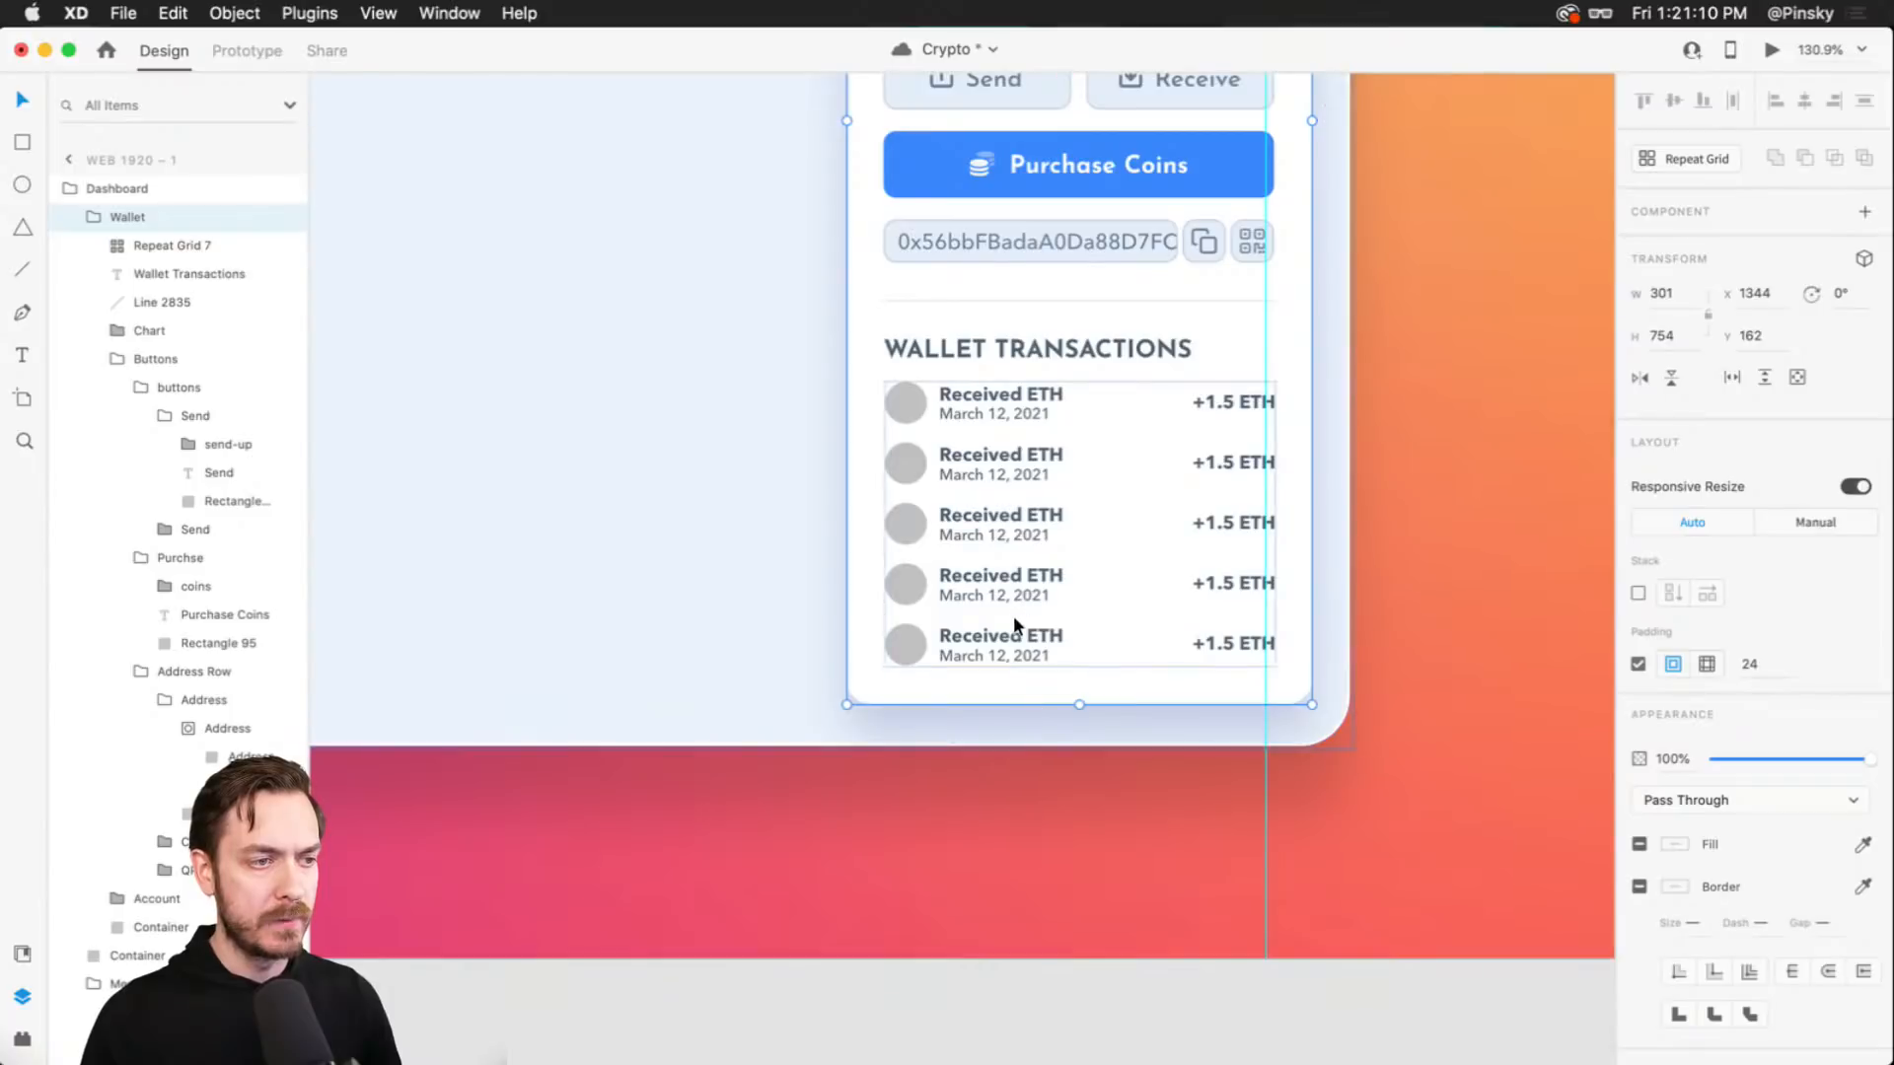
click(1010, 629)
click(1018, 724)
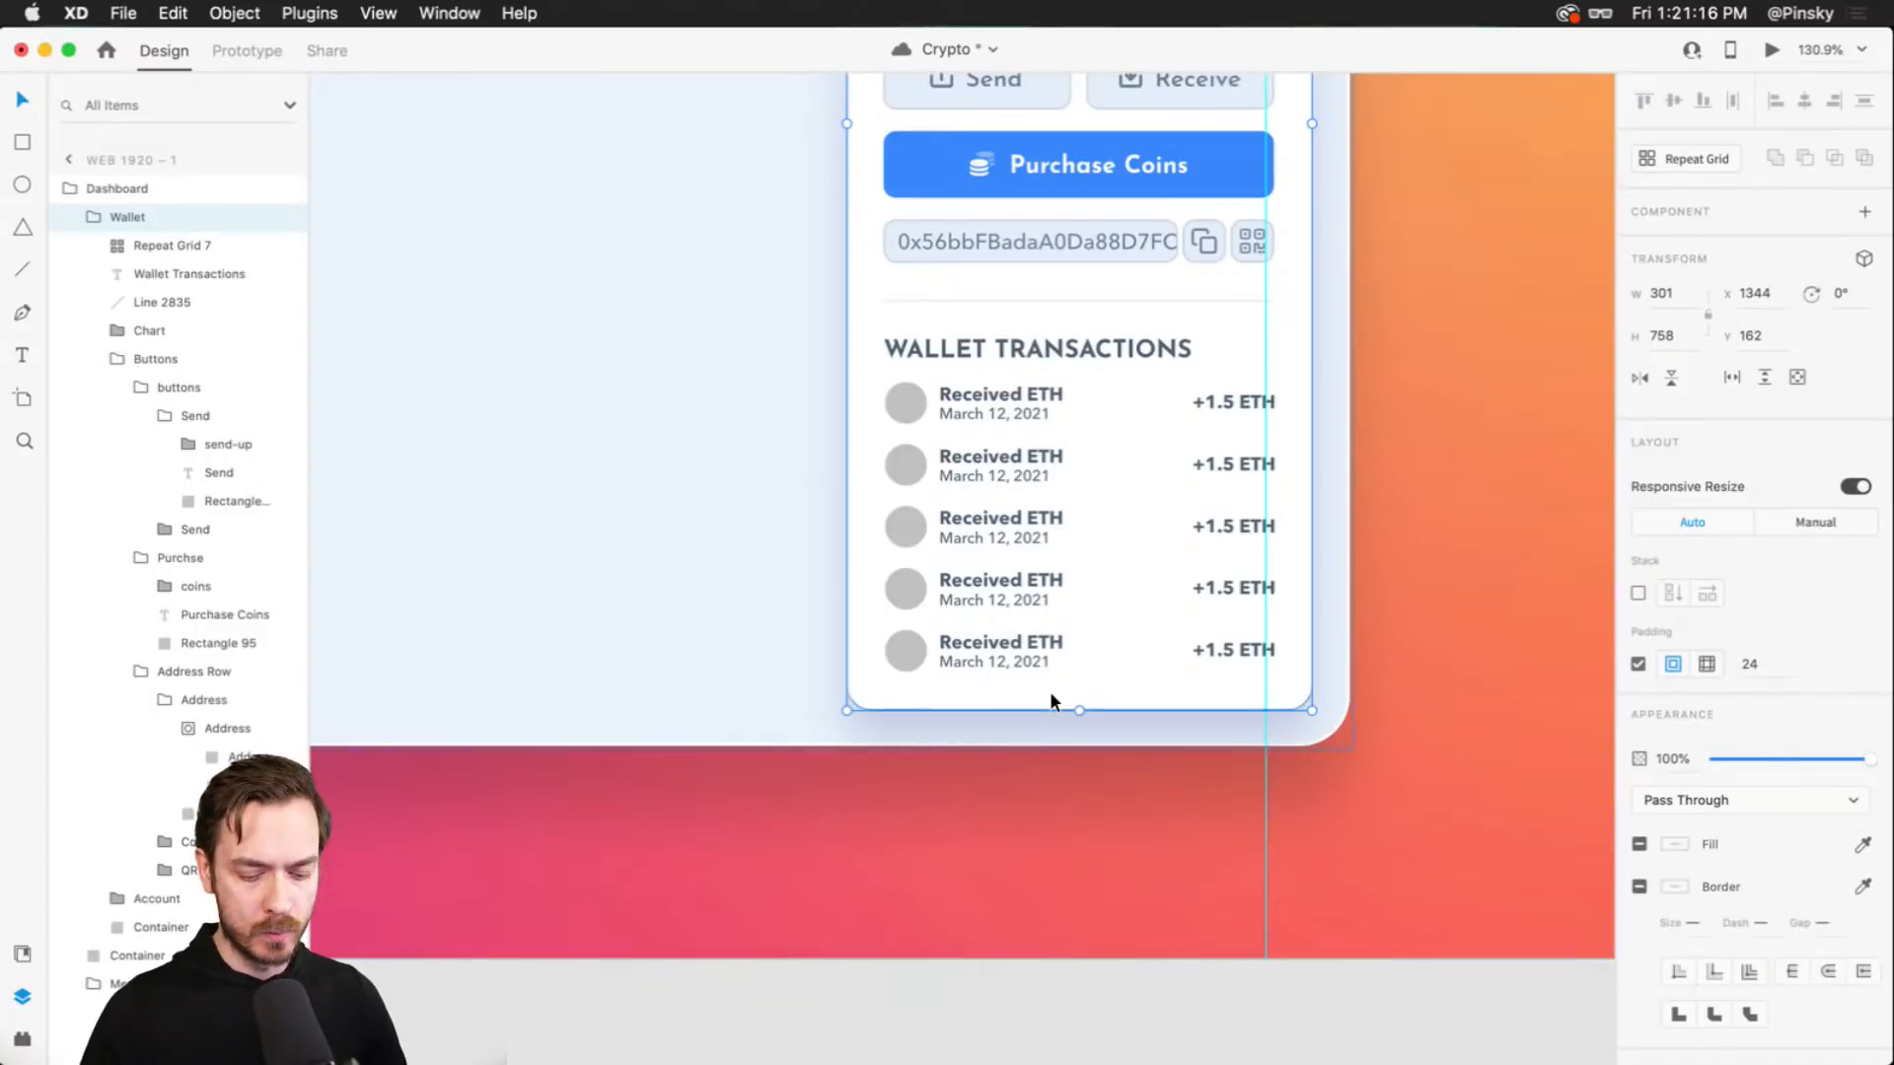
- Fill the repeated row circles with doordash.jpg, ebay.png, groupon.png, nord.jpg and oldnavy.png from Finder's Logos folder
scroll(1047, 508, up, 2)
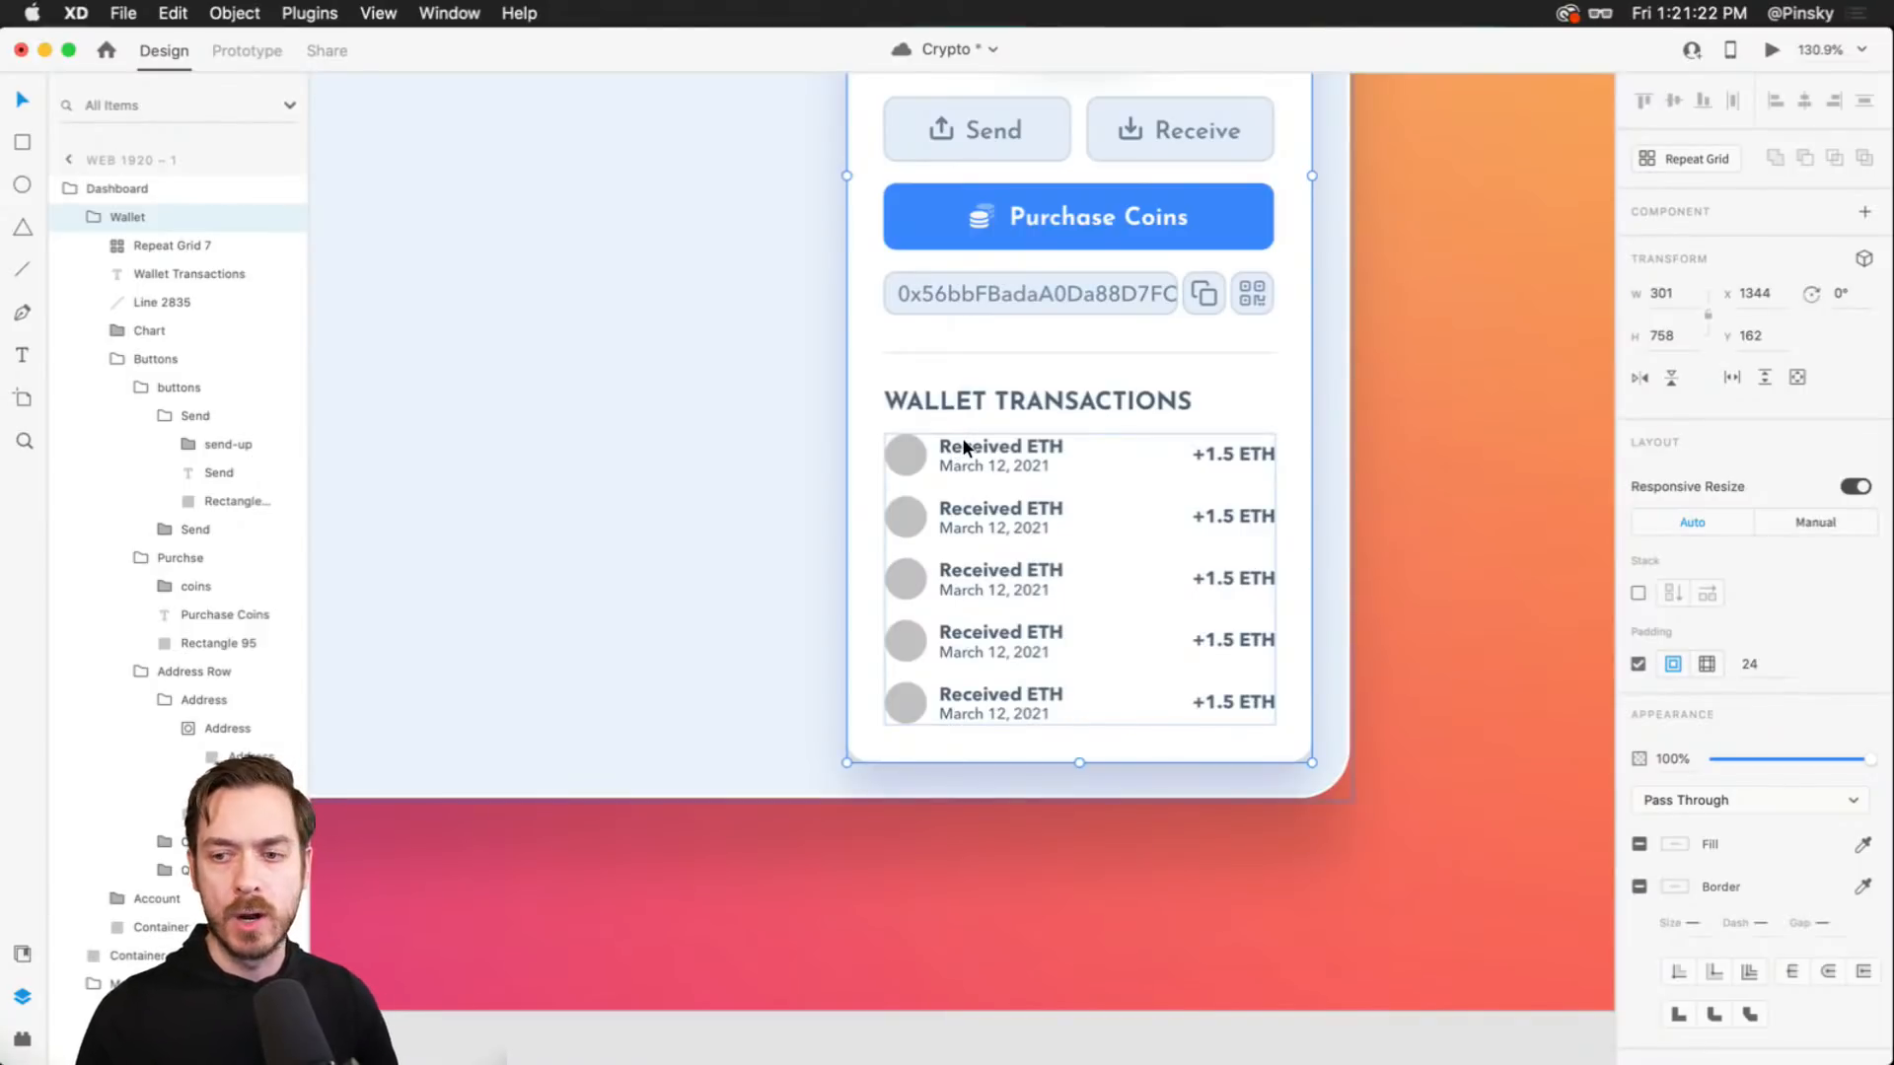
key(super+Tab)
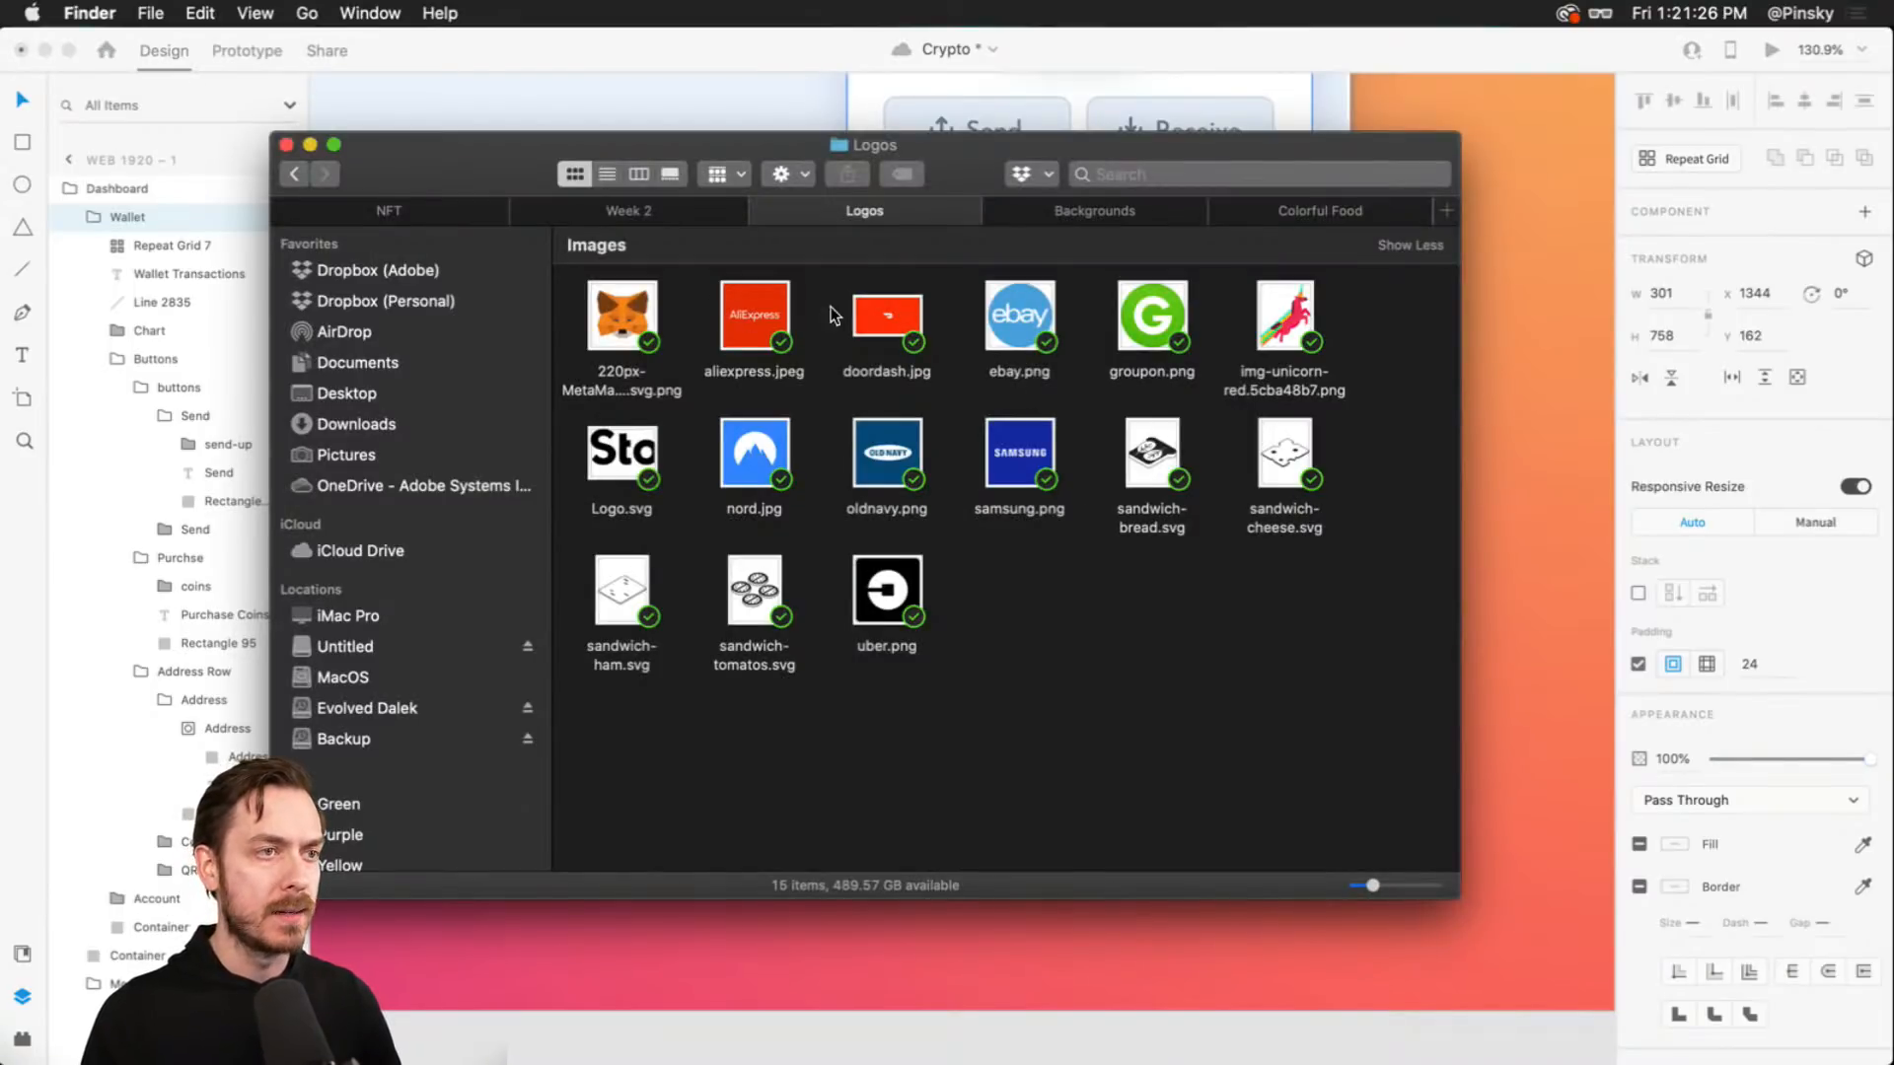
drag(821, 308, 1174, 338)
super+click(755, 449)
super+click(886, 452)
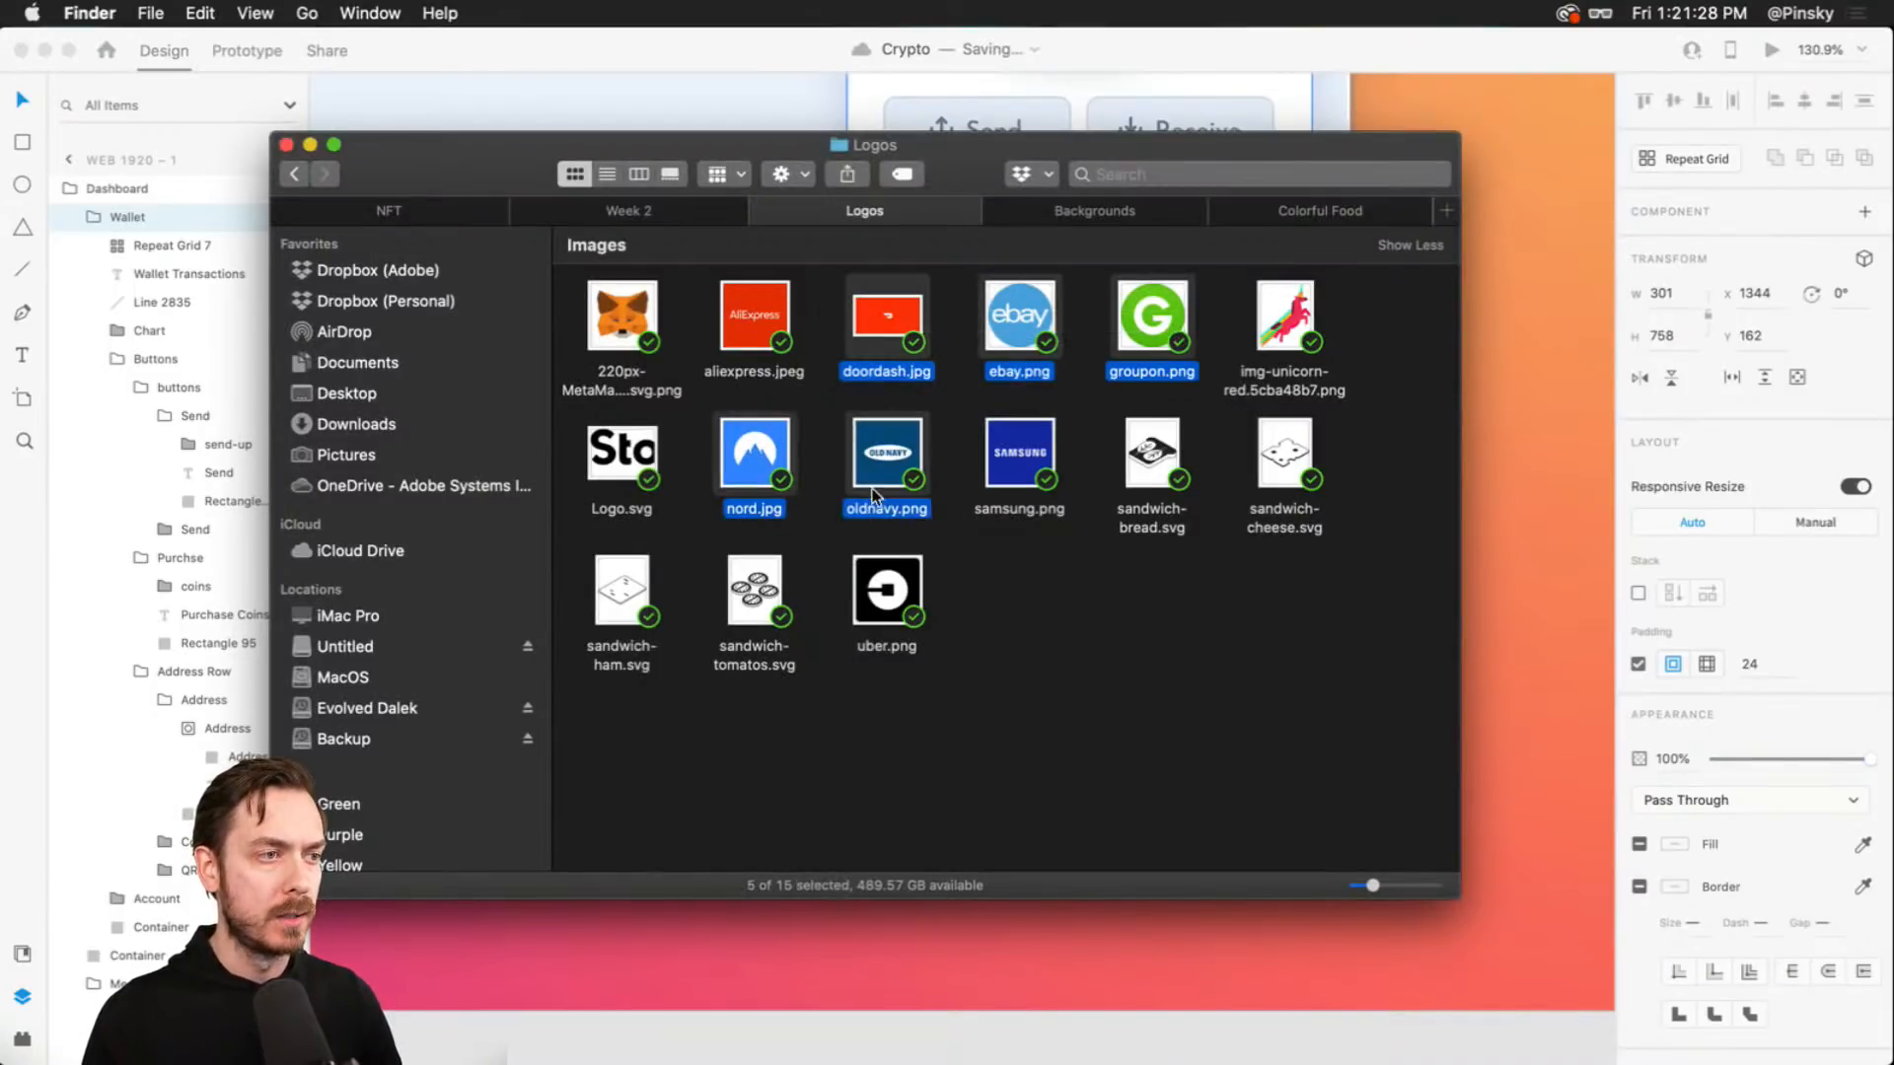
mouse_move(886, 451)
mouse_down()
mouse_move(945, 572)
mouse_move(906, 454)
mouse_up()
key(super+Tab)
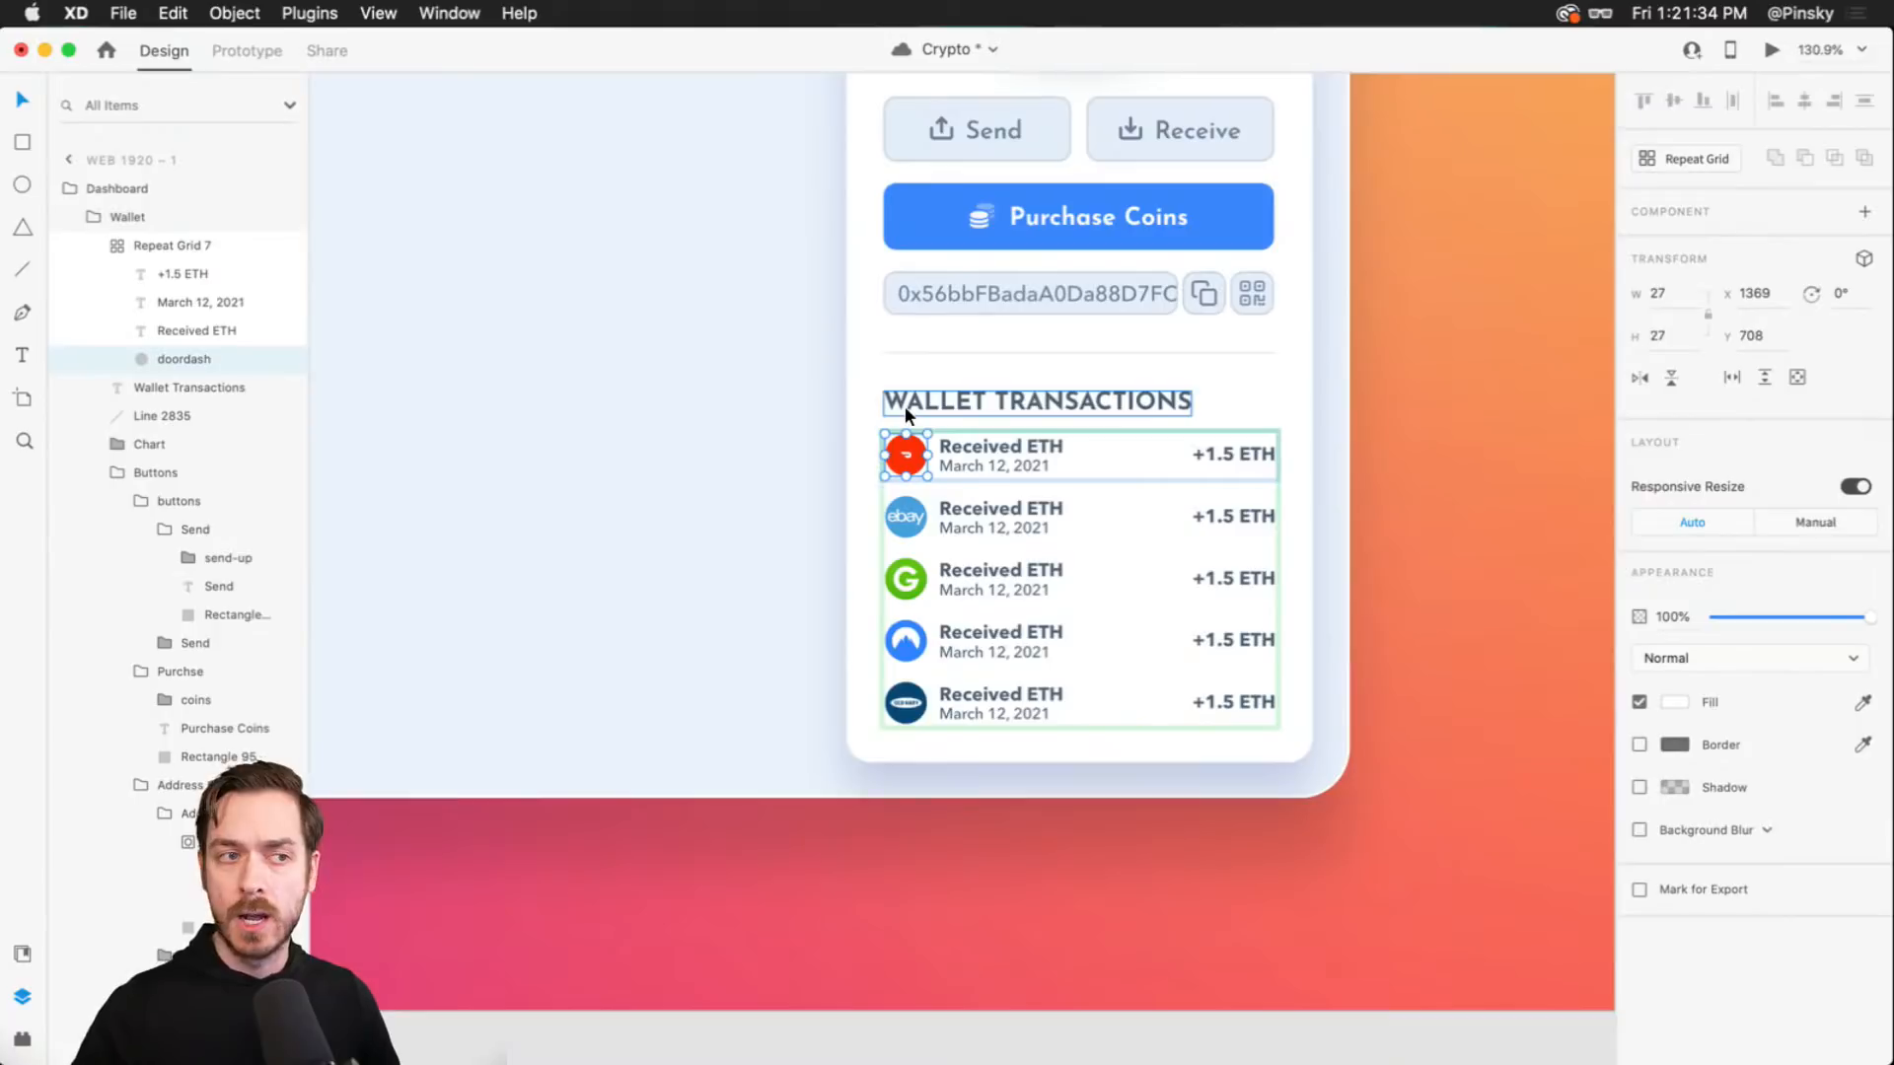
- Review the wallet card's transaction list with its logos up close and within the whole dashboard
scroll(1332, 416, down, 5)
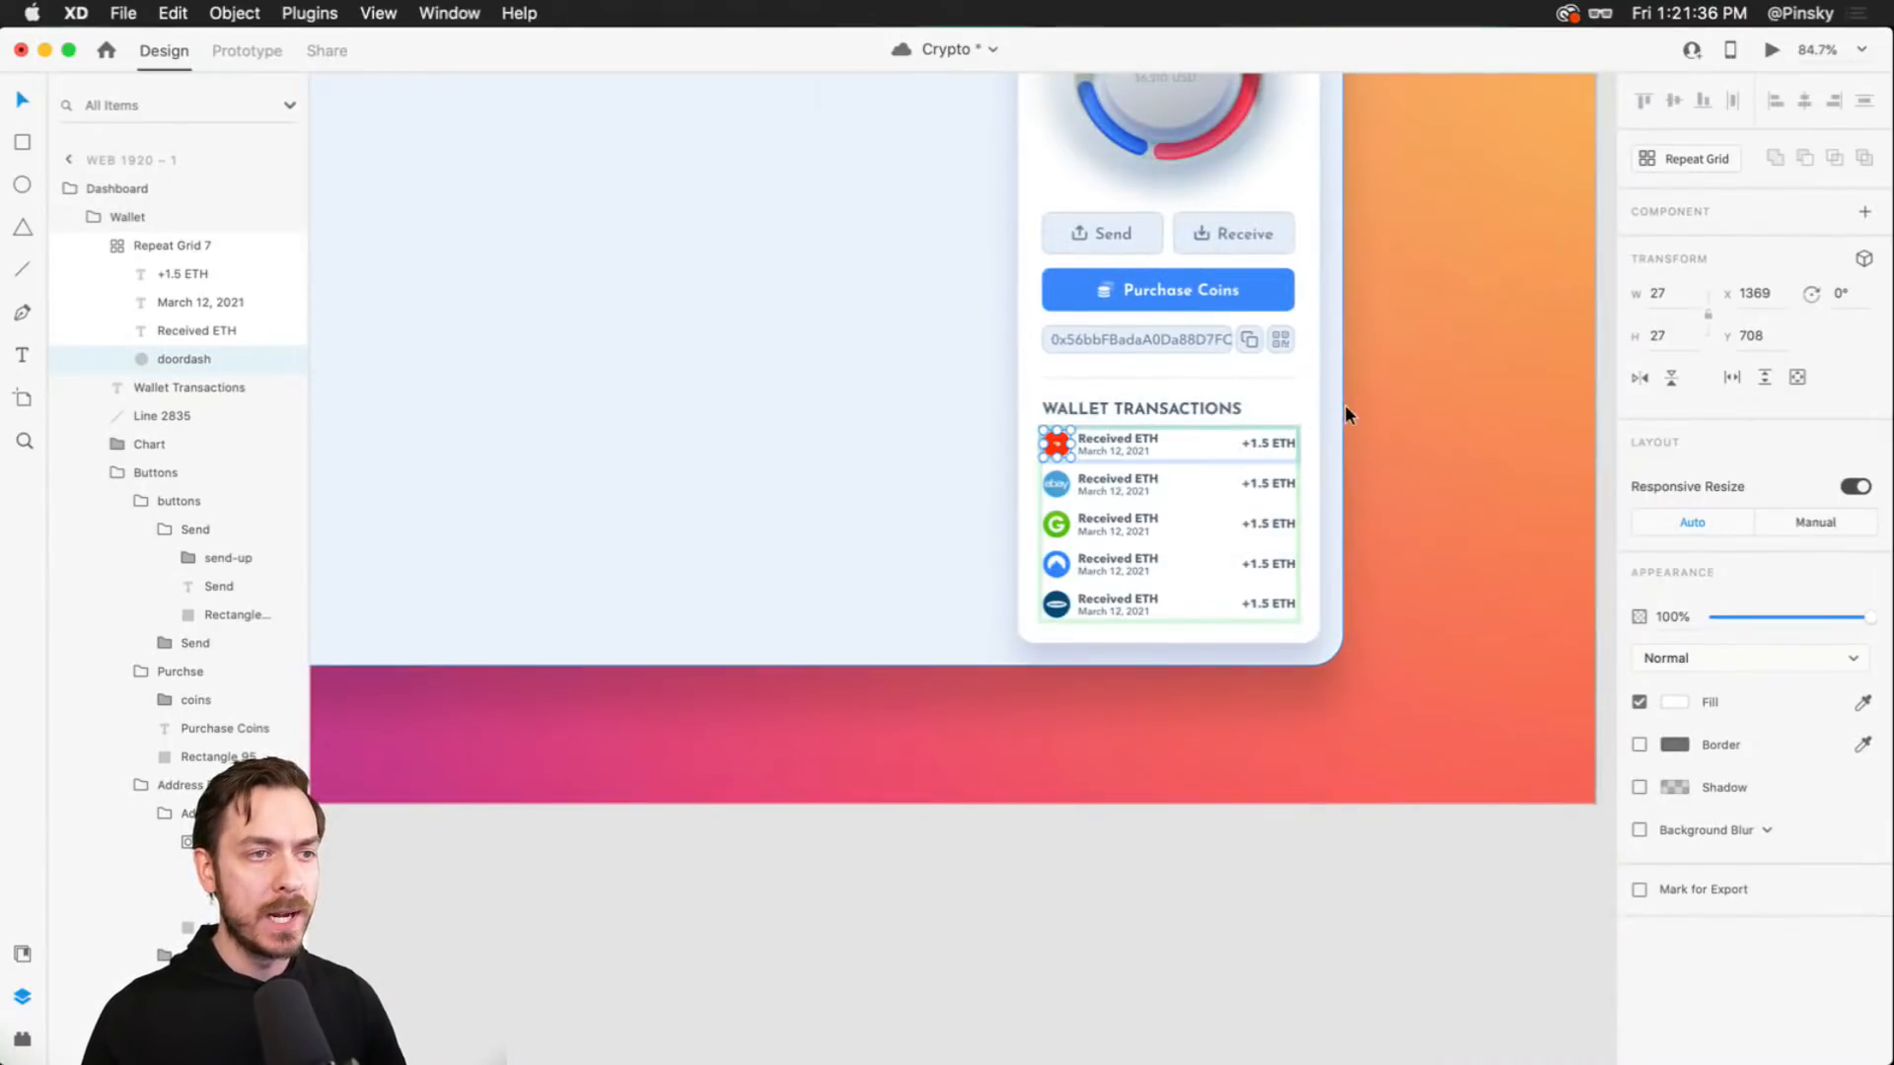
scroll(1345, 404, up, 5)
click(868, 363)
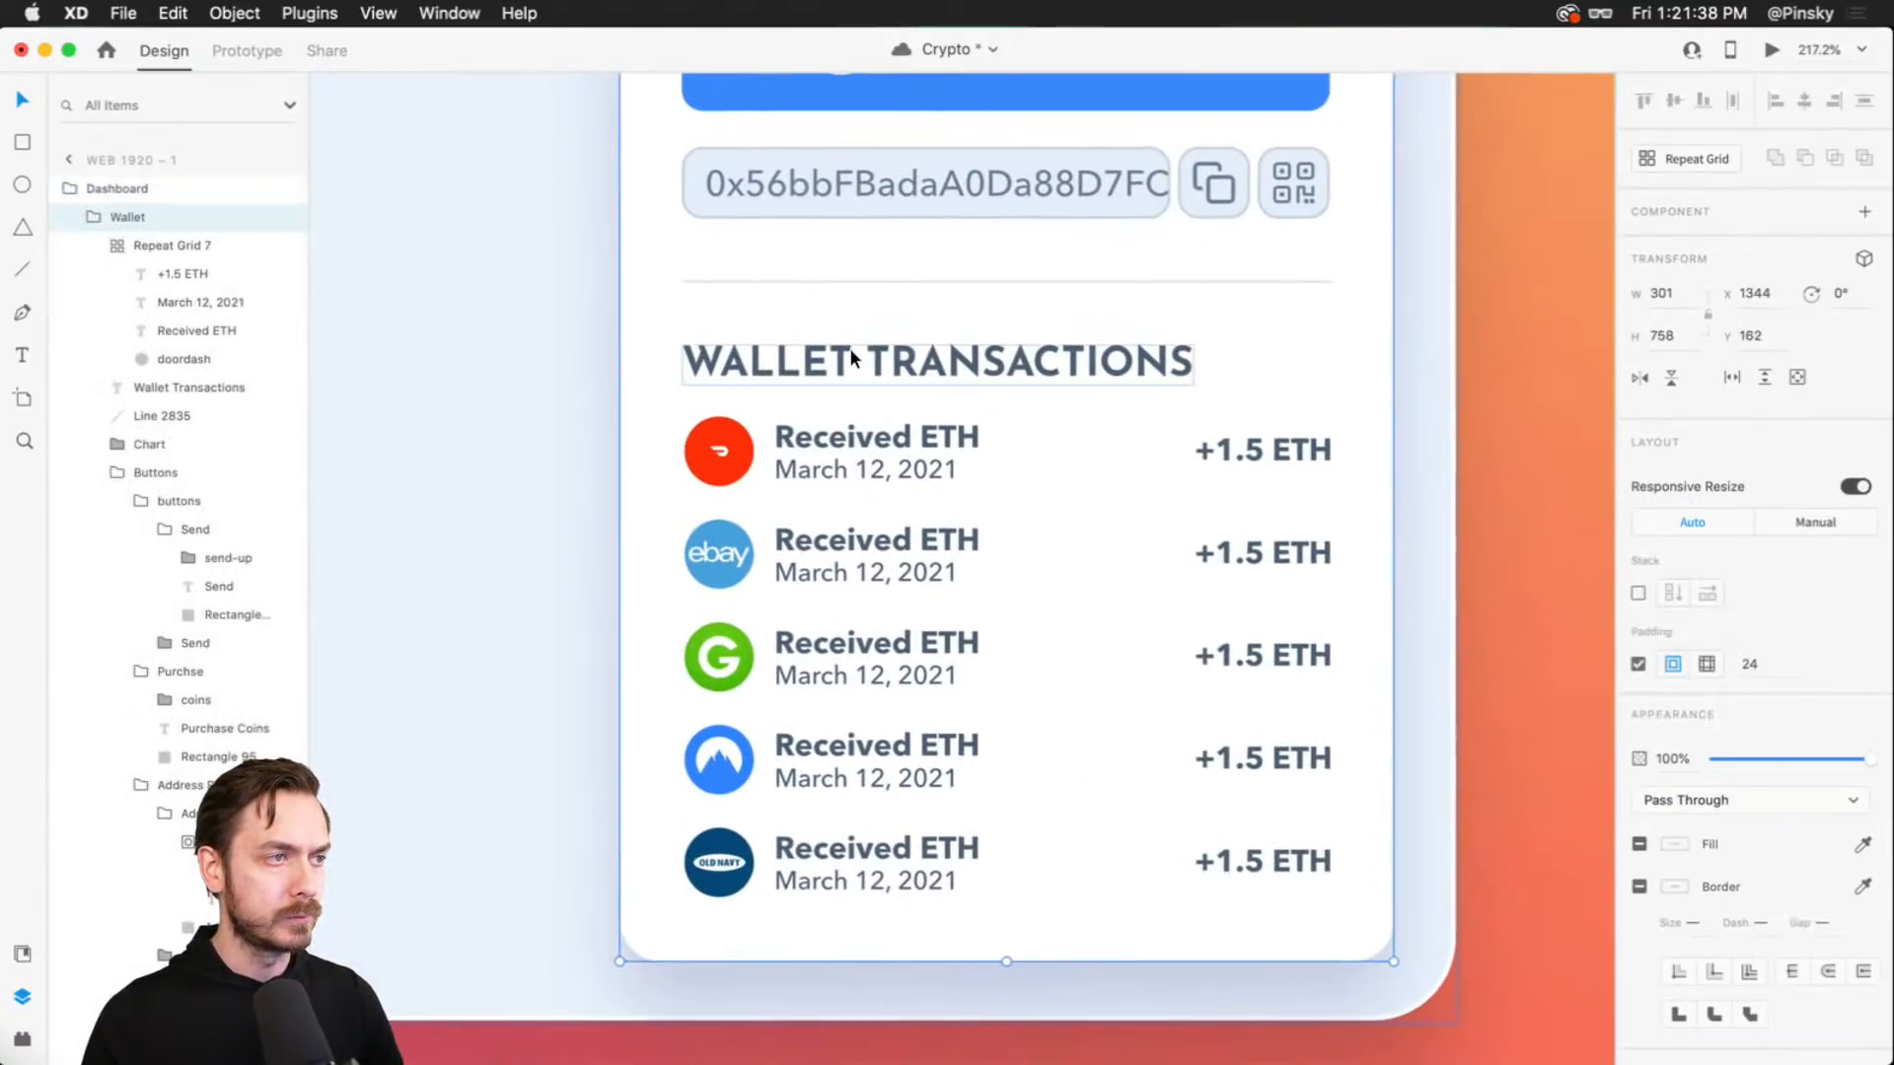
double_click(852, 357)
key(super+shift+a)
scroll(1036, 417, down, 1)
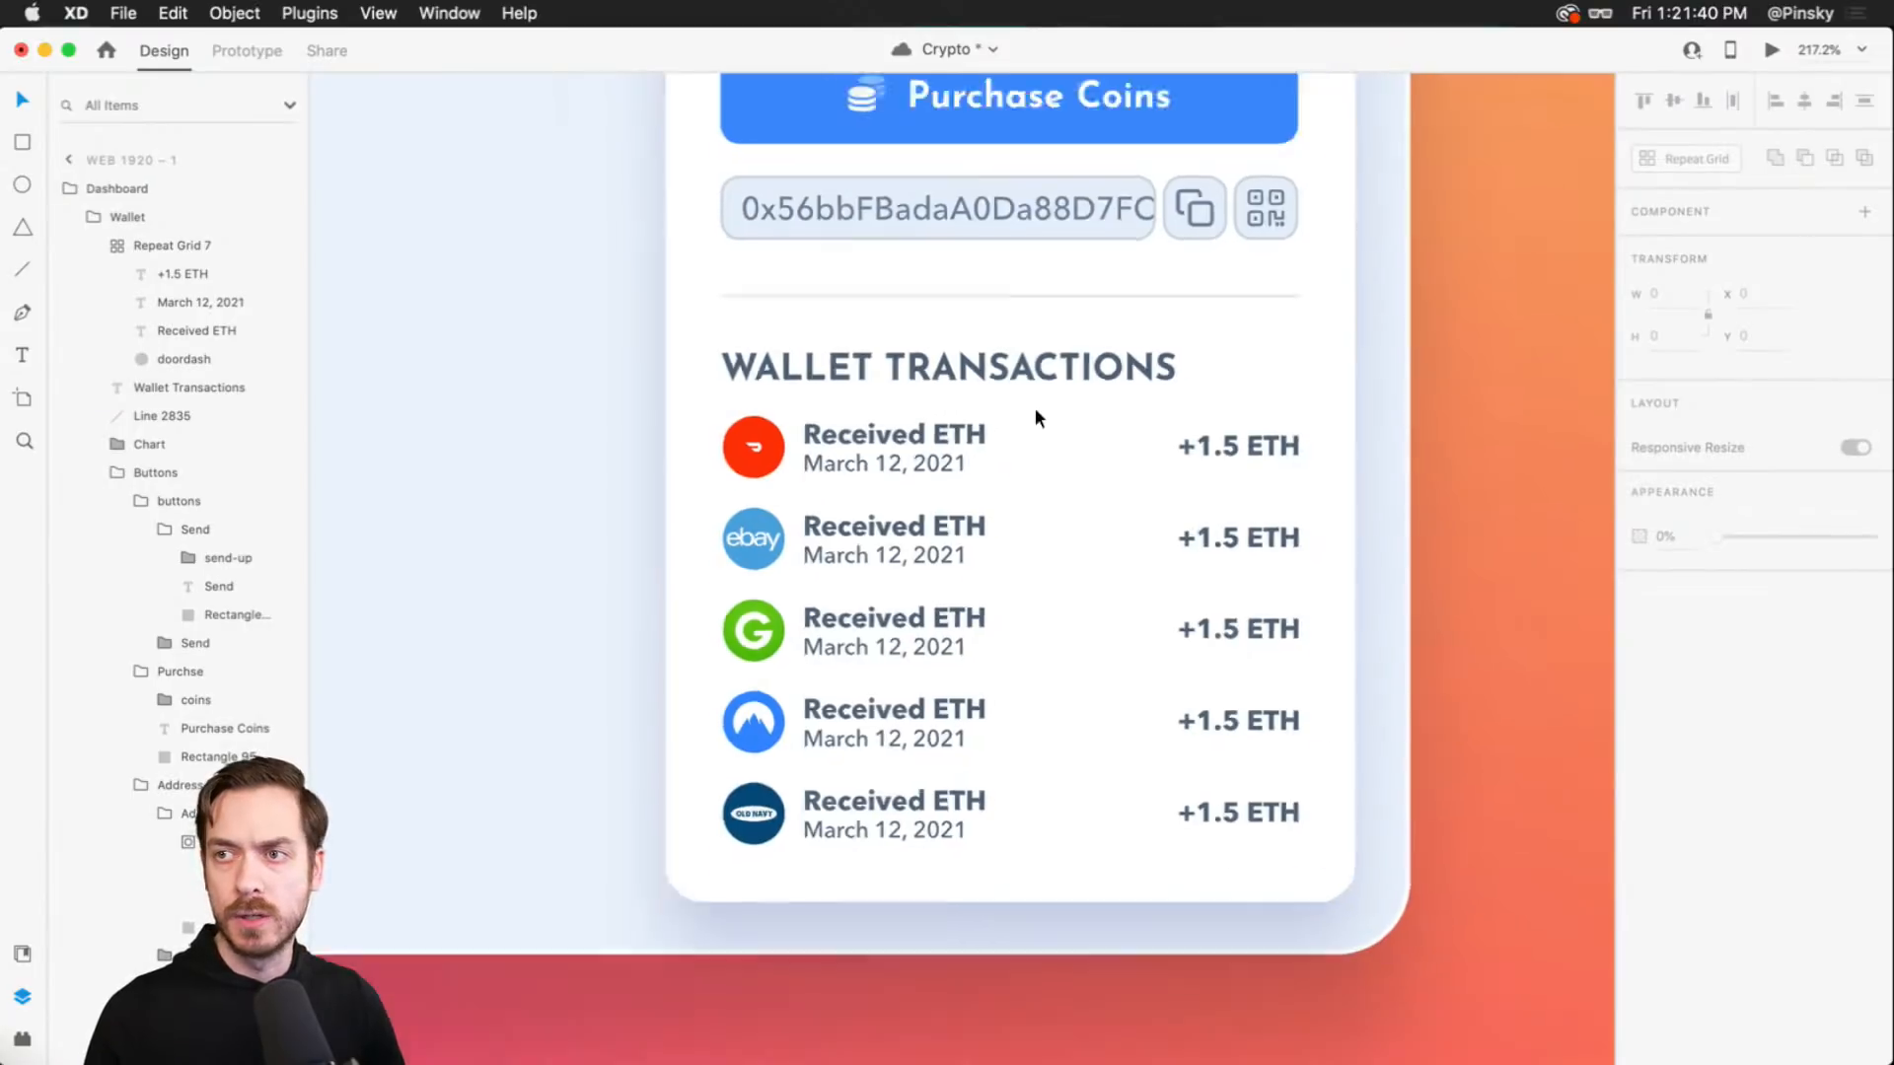
scroll(1374, 396, down, 5)
click(1381, 397)
drag(1261, 341, 1440, 510)
scroll(1541, 558, up, 5)
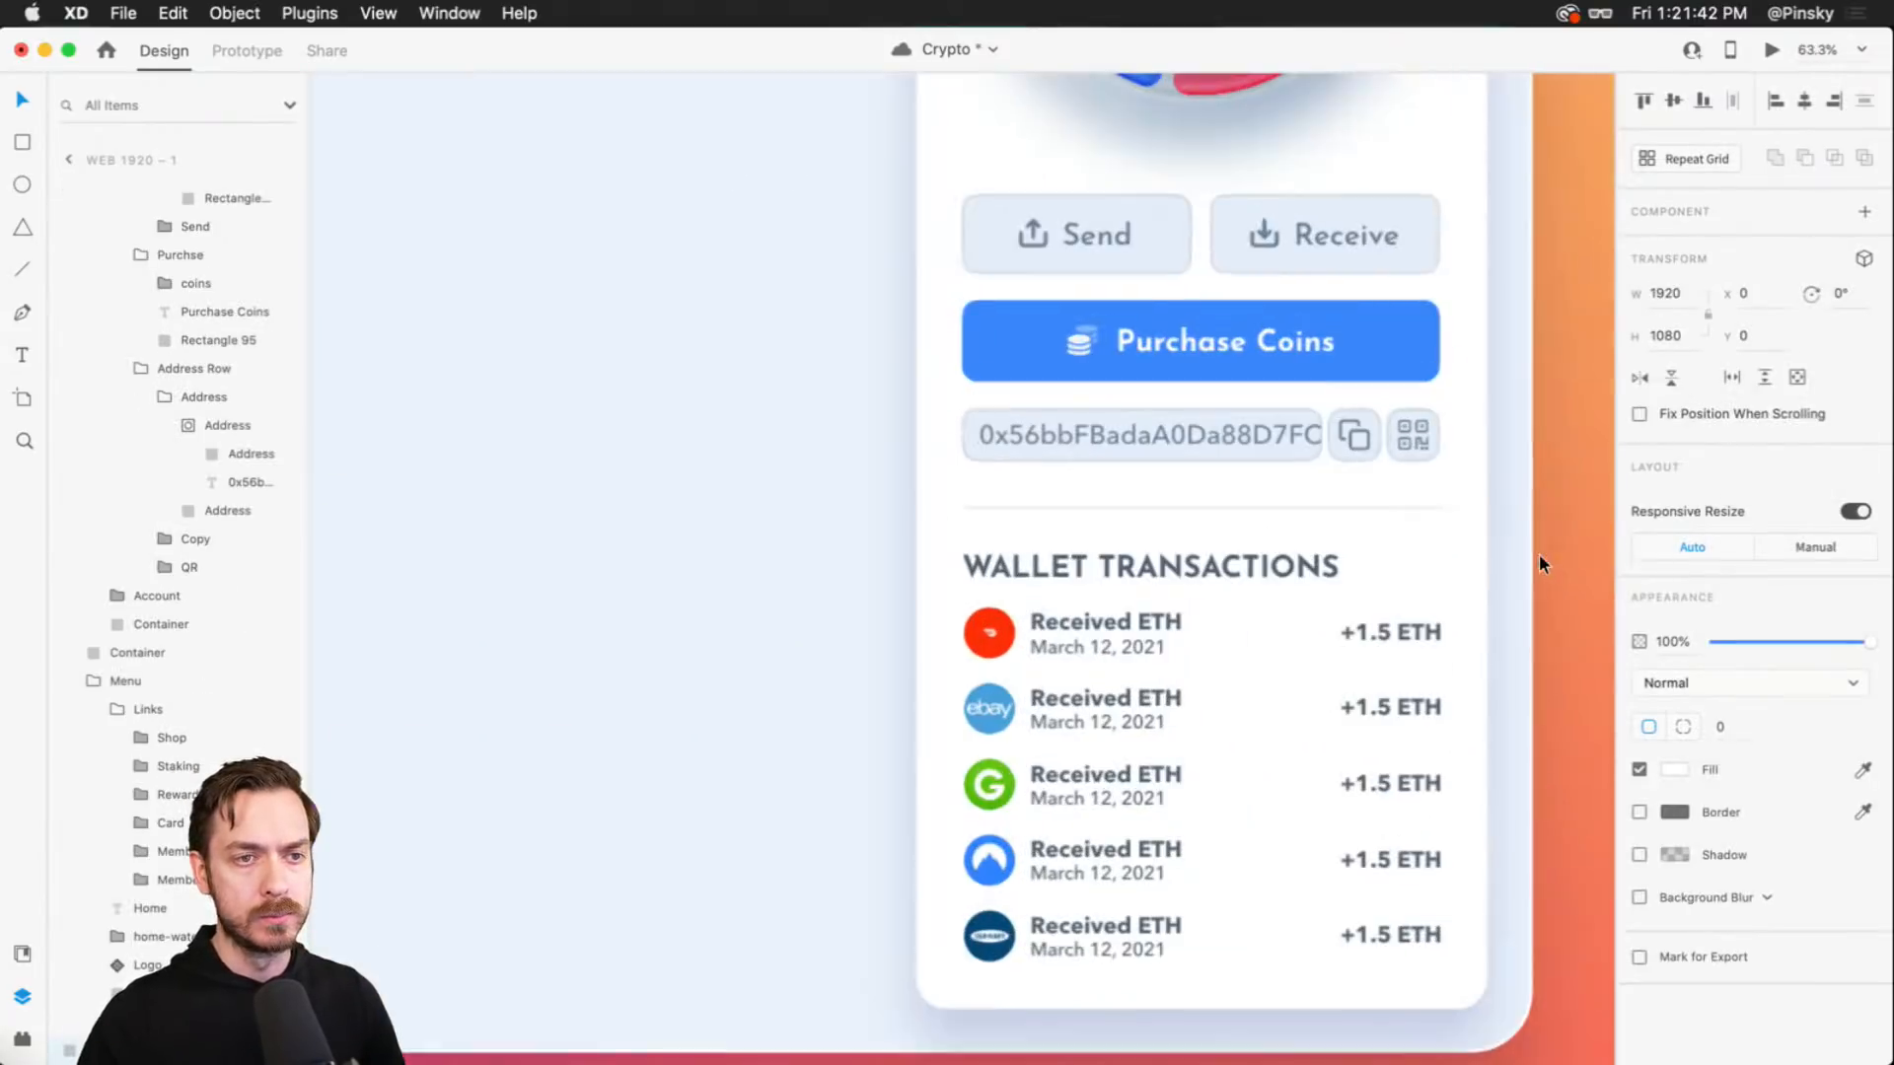
scroll(1125, 560, down, 3)
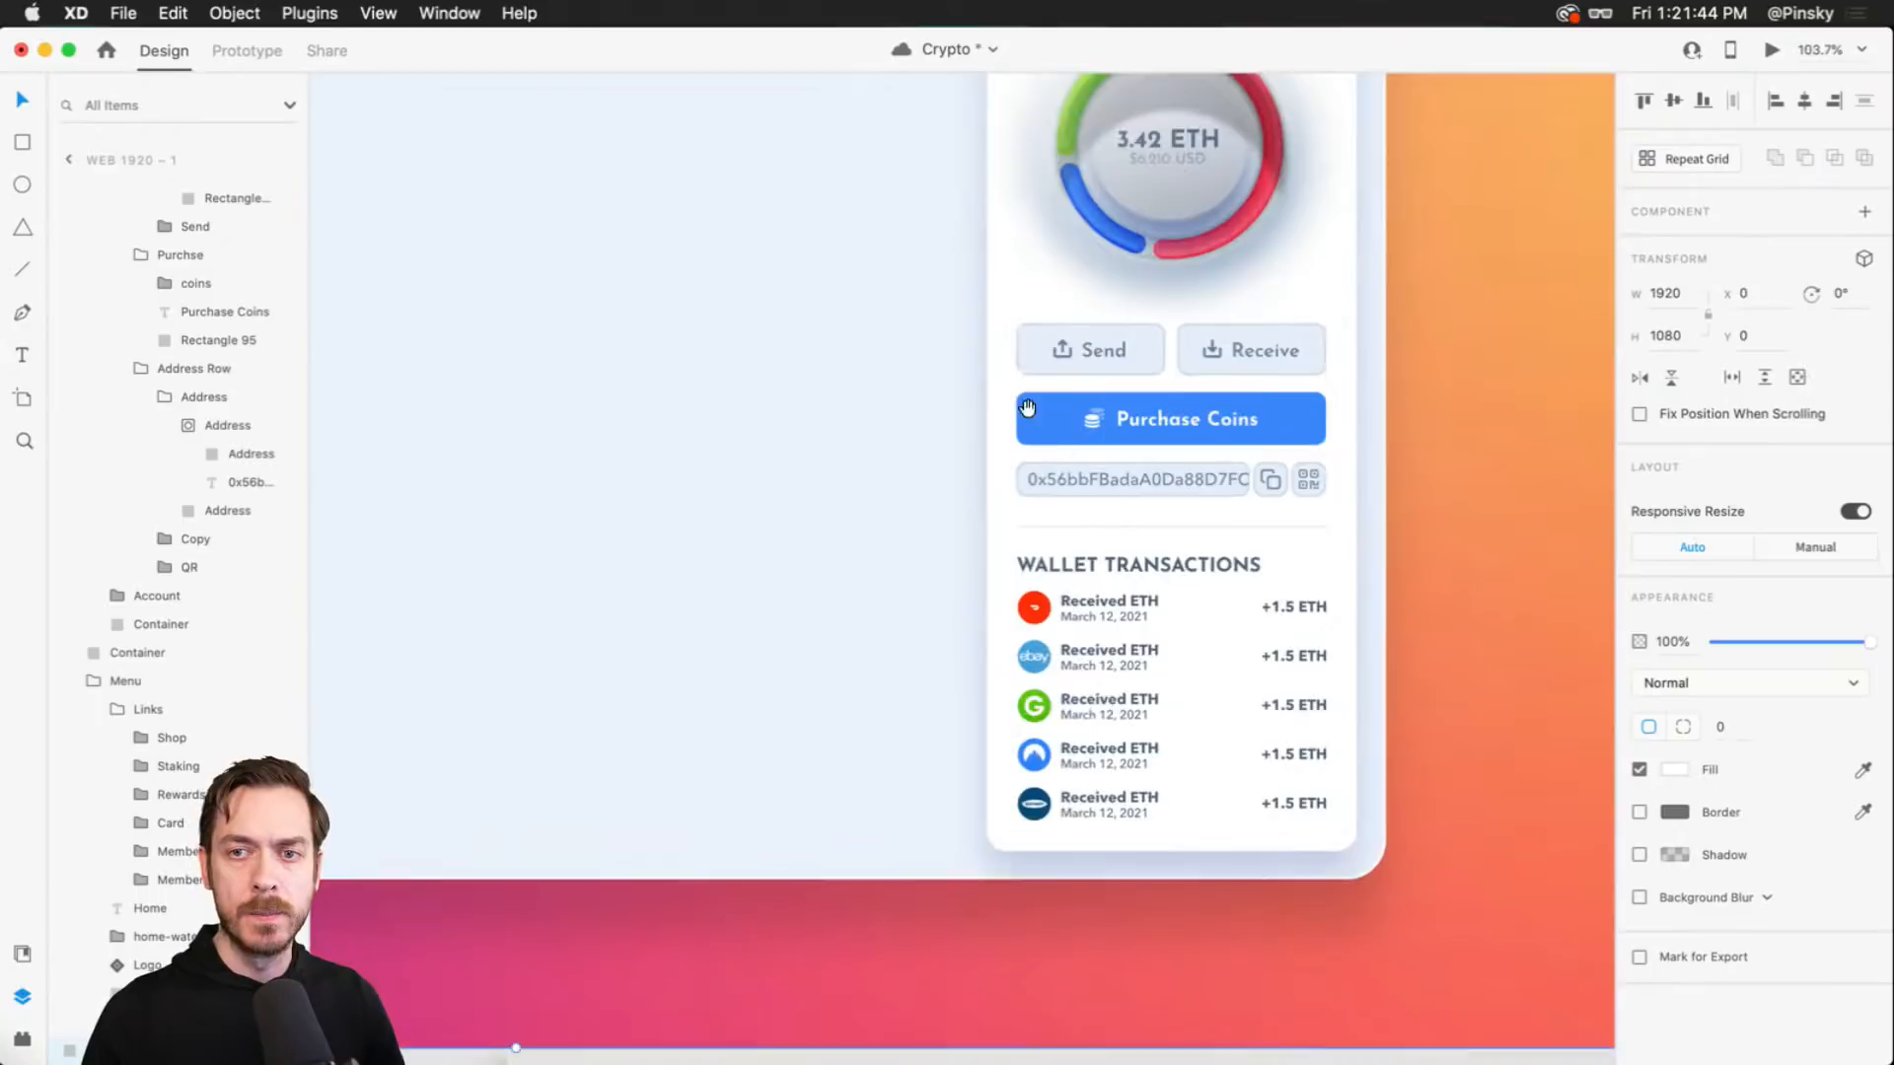
drag(1026, 407, 1231, 521)
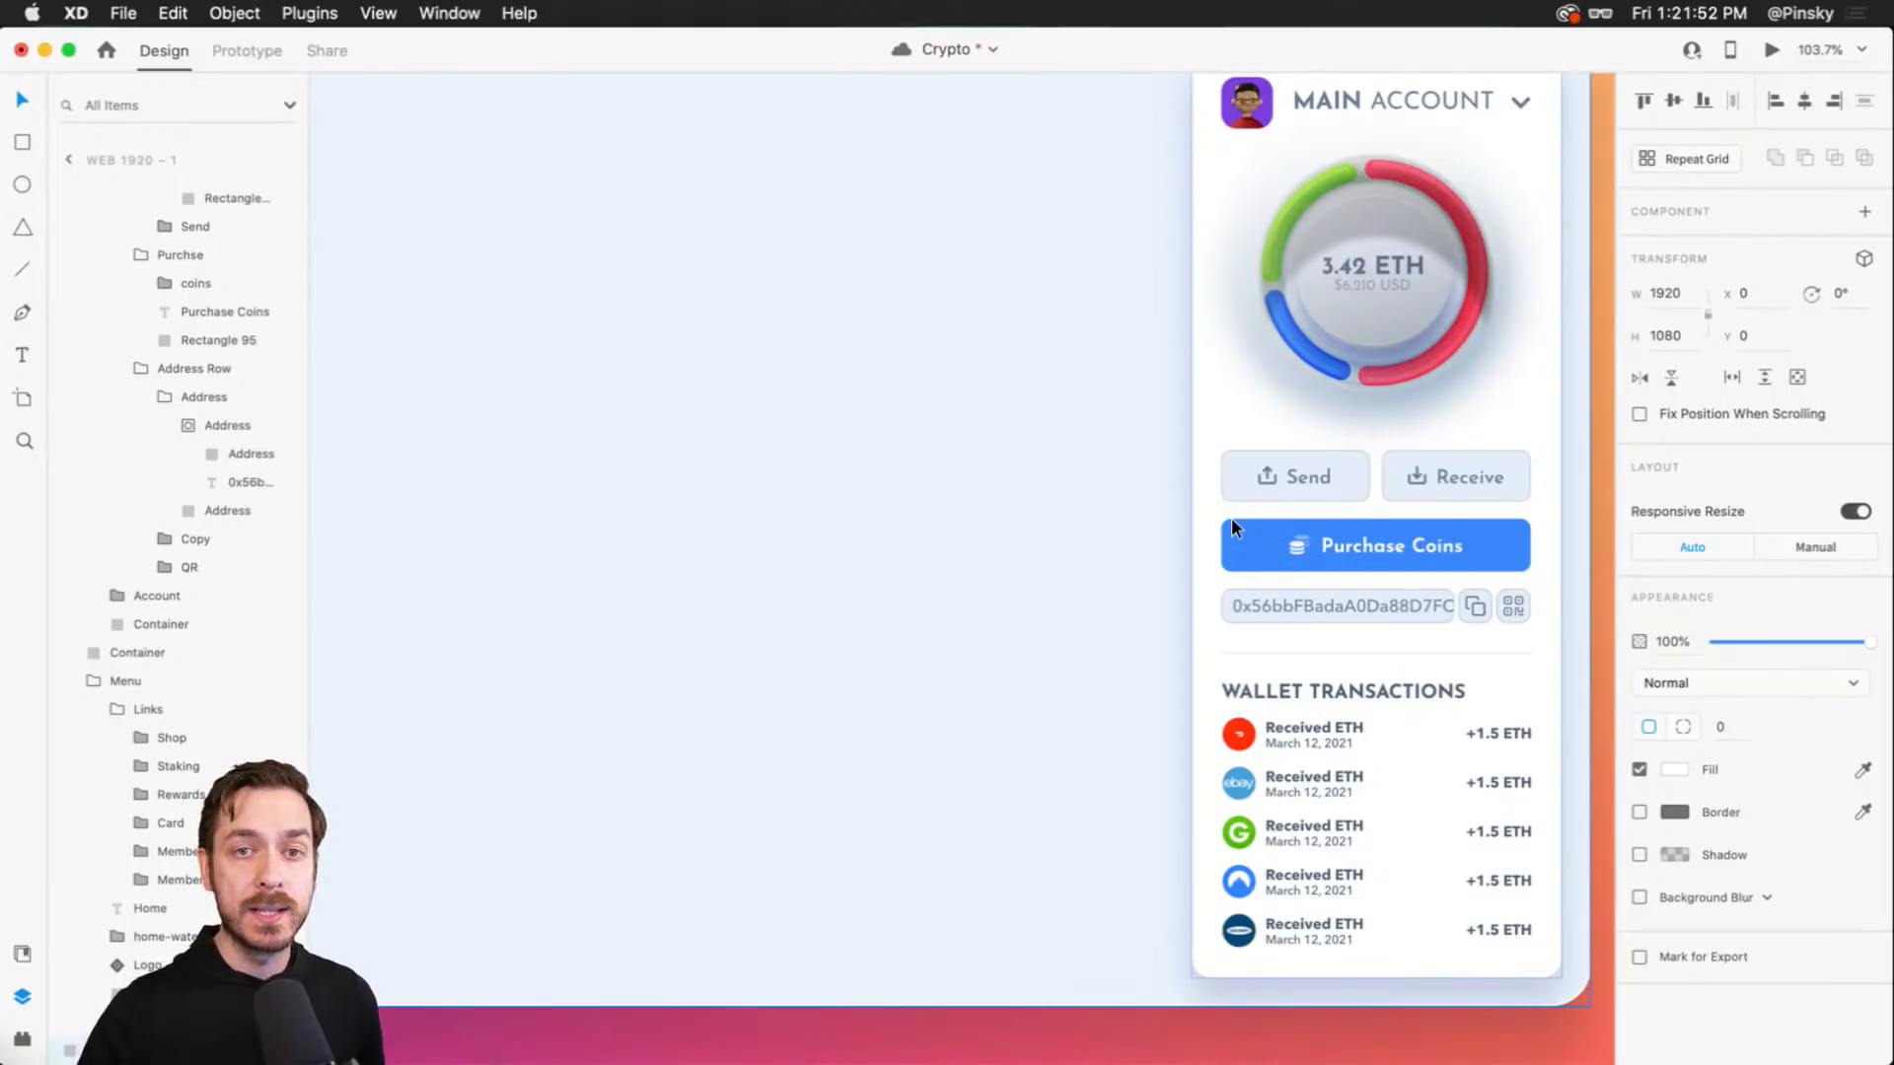
- Examine how the wallet's button stack nests the Send and Receive buttons and their labels
scroll(1467, 477, up, 5)
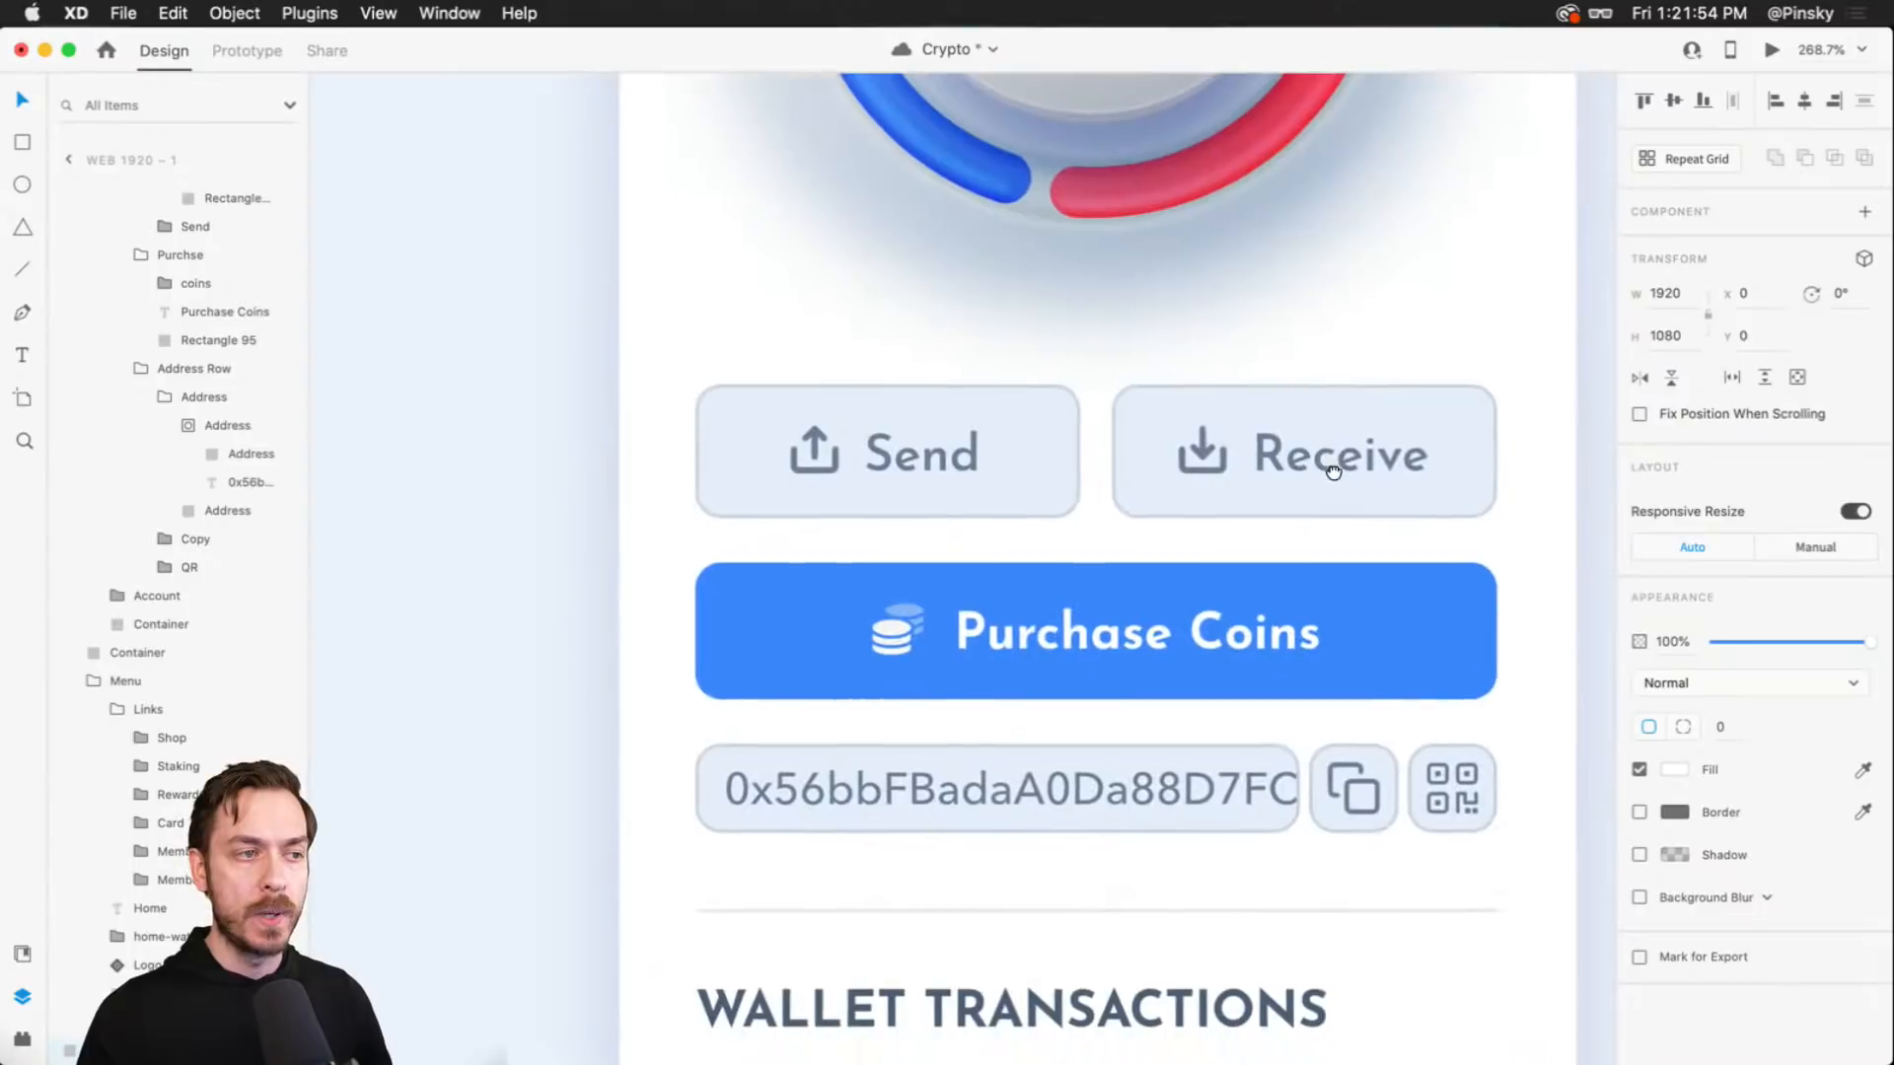
click(920, 439)
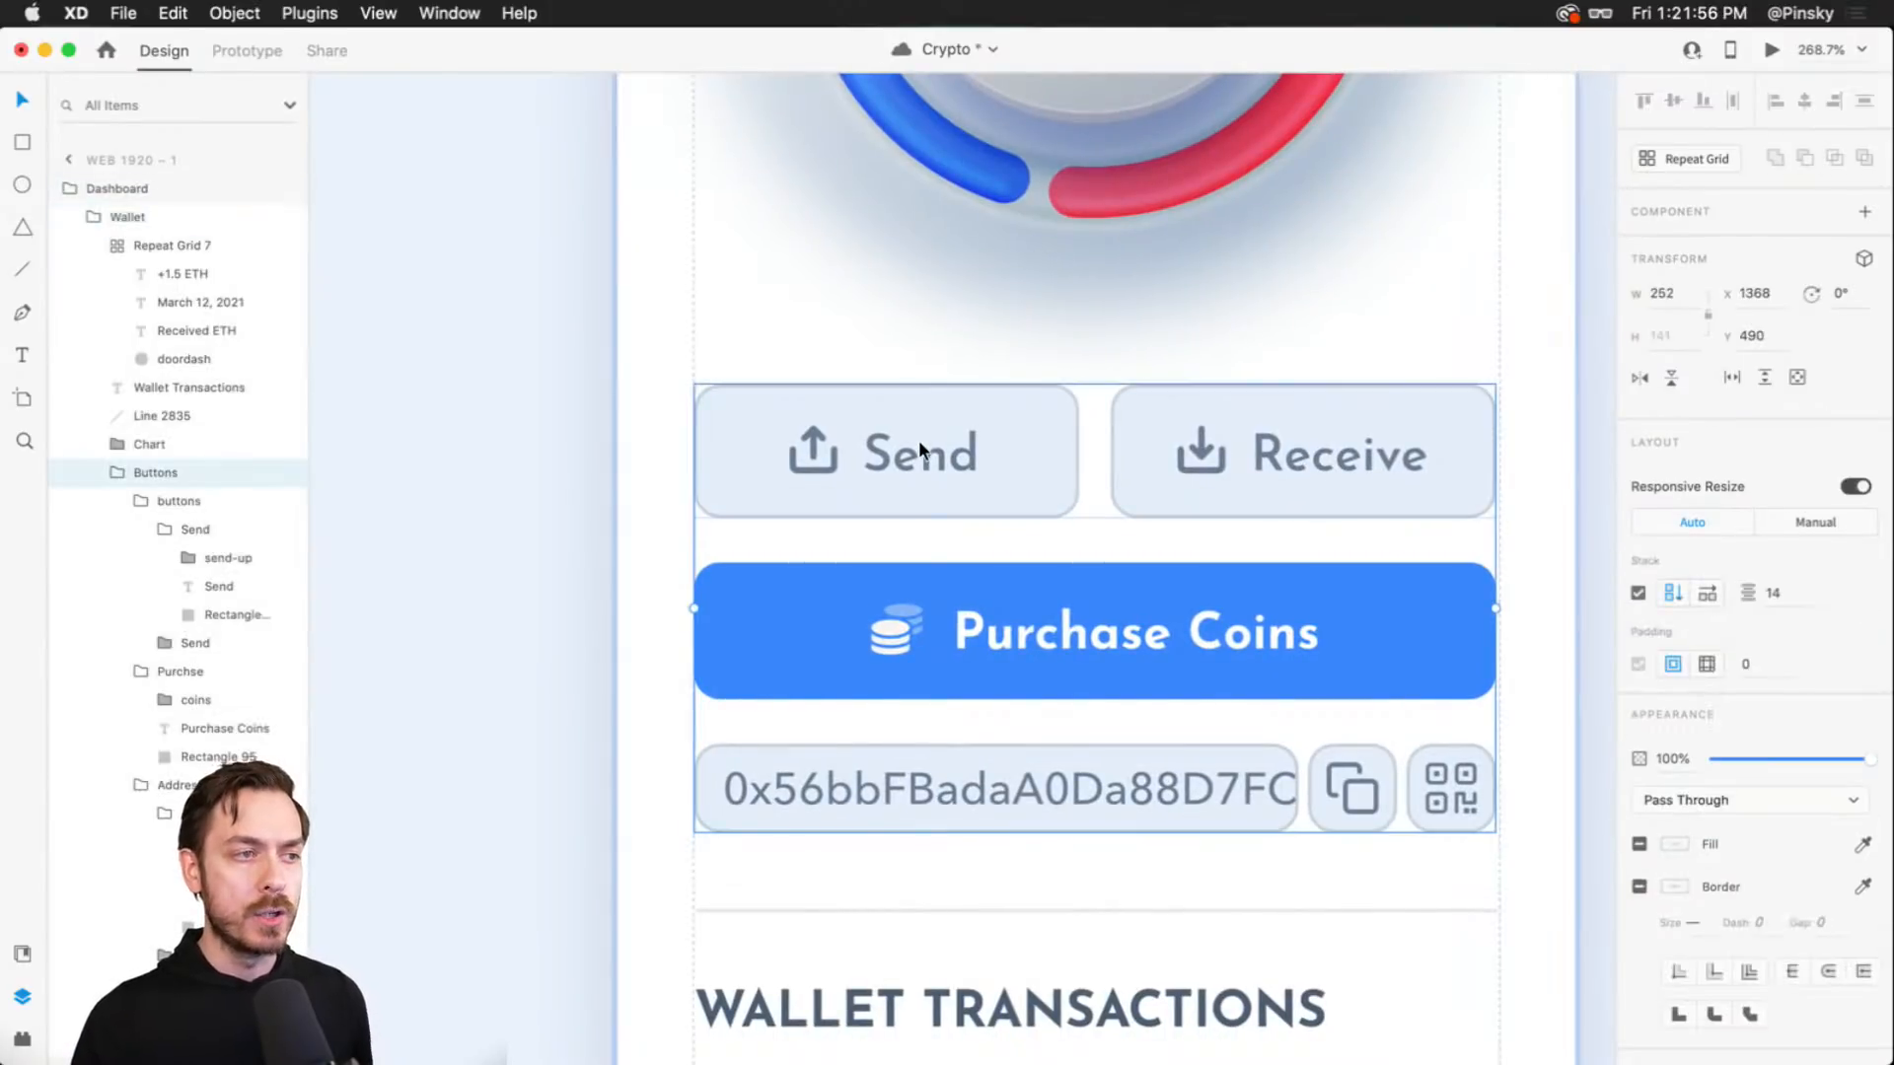
double_click(920, 446)
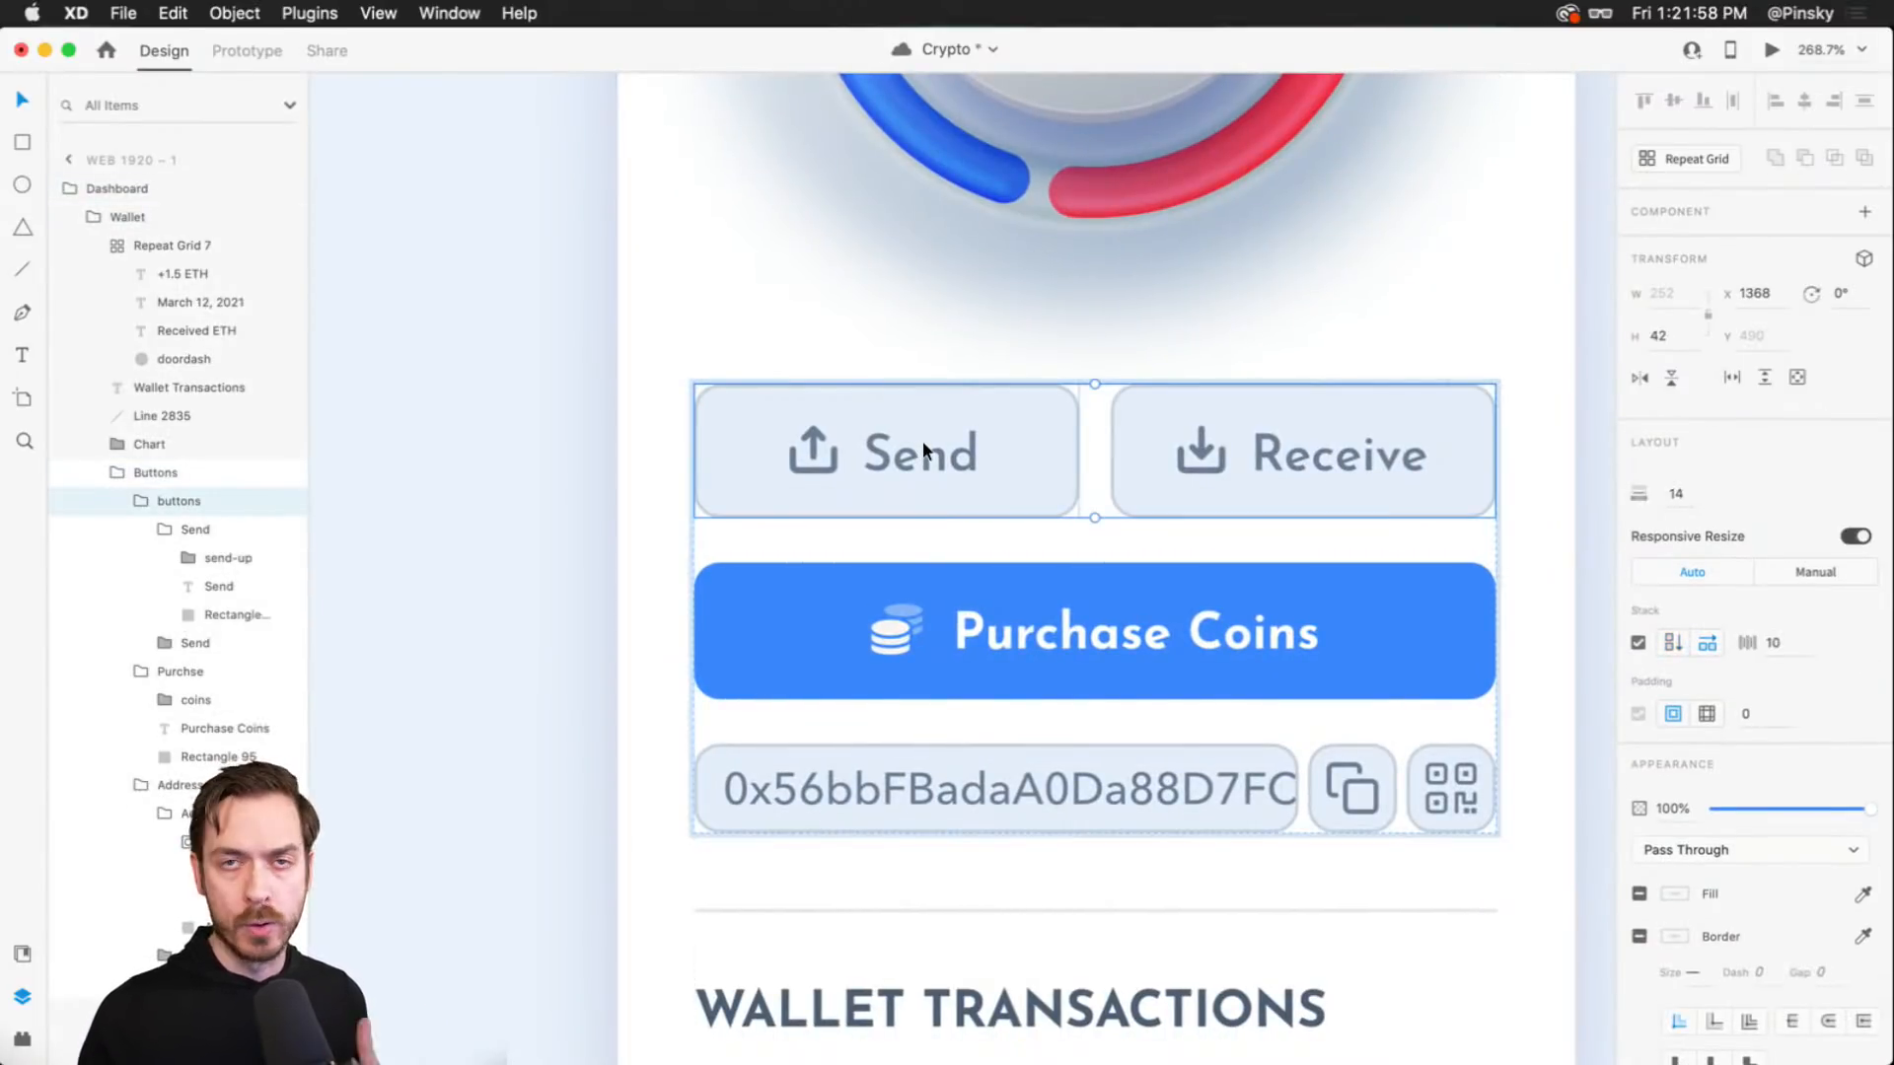
double_click(921, 441)
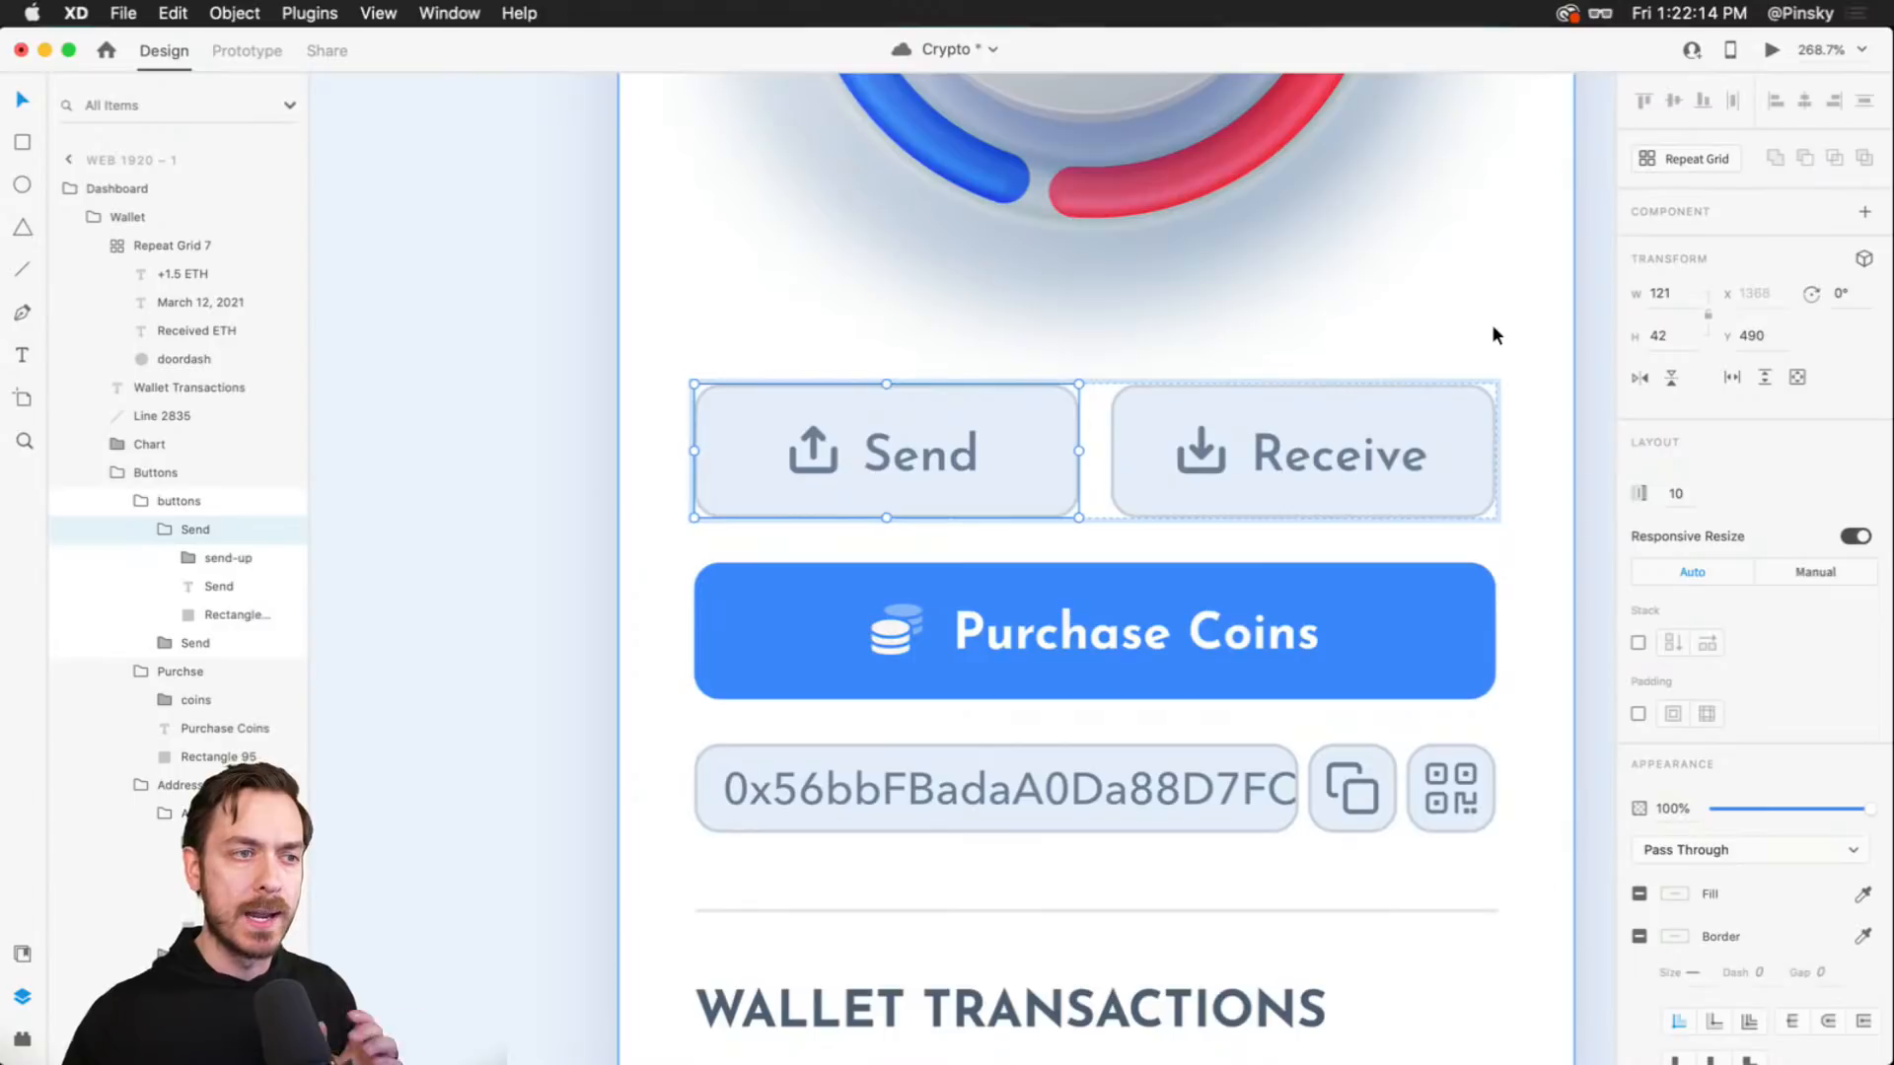
click(1322, 452)
double_click(1401, 452)
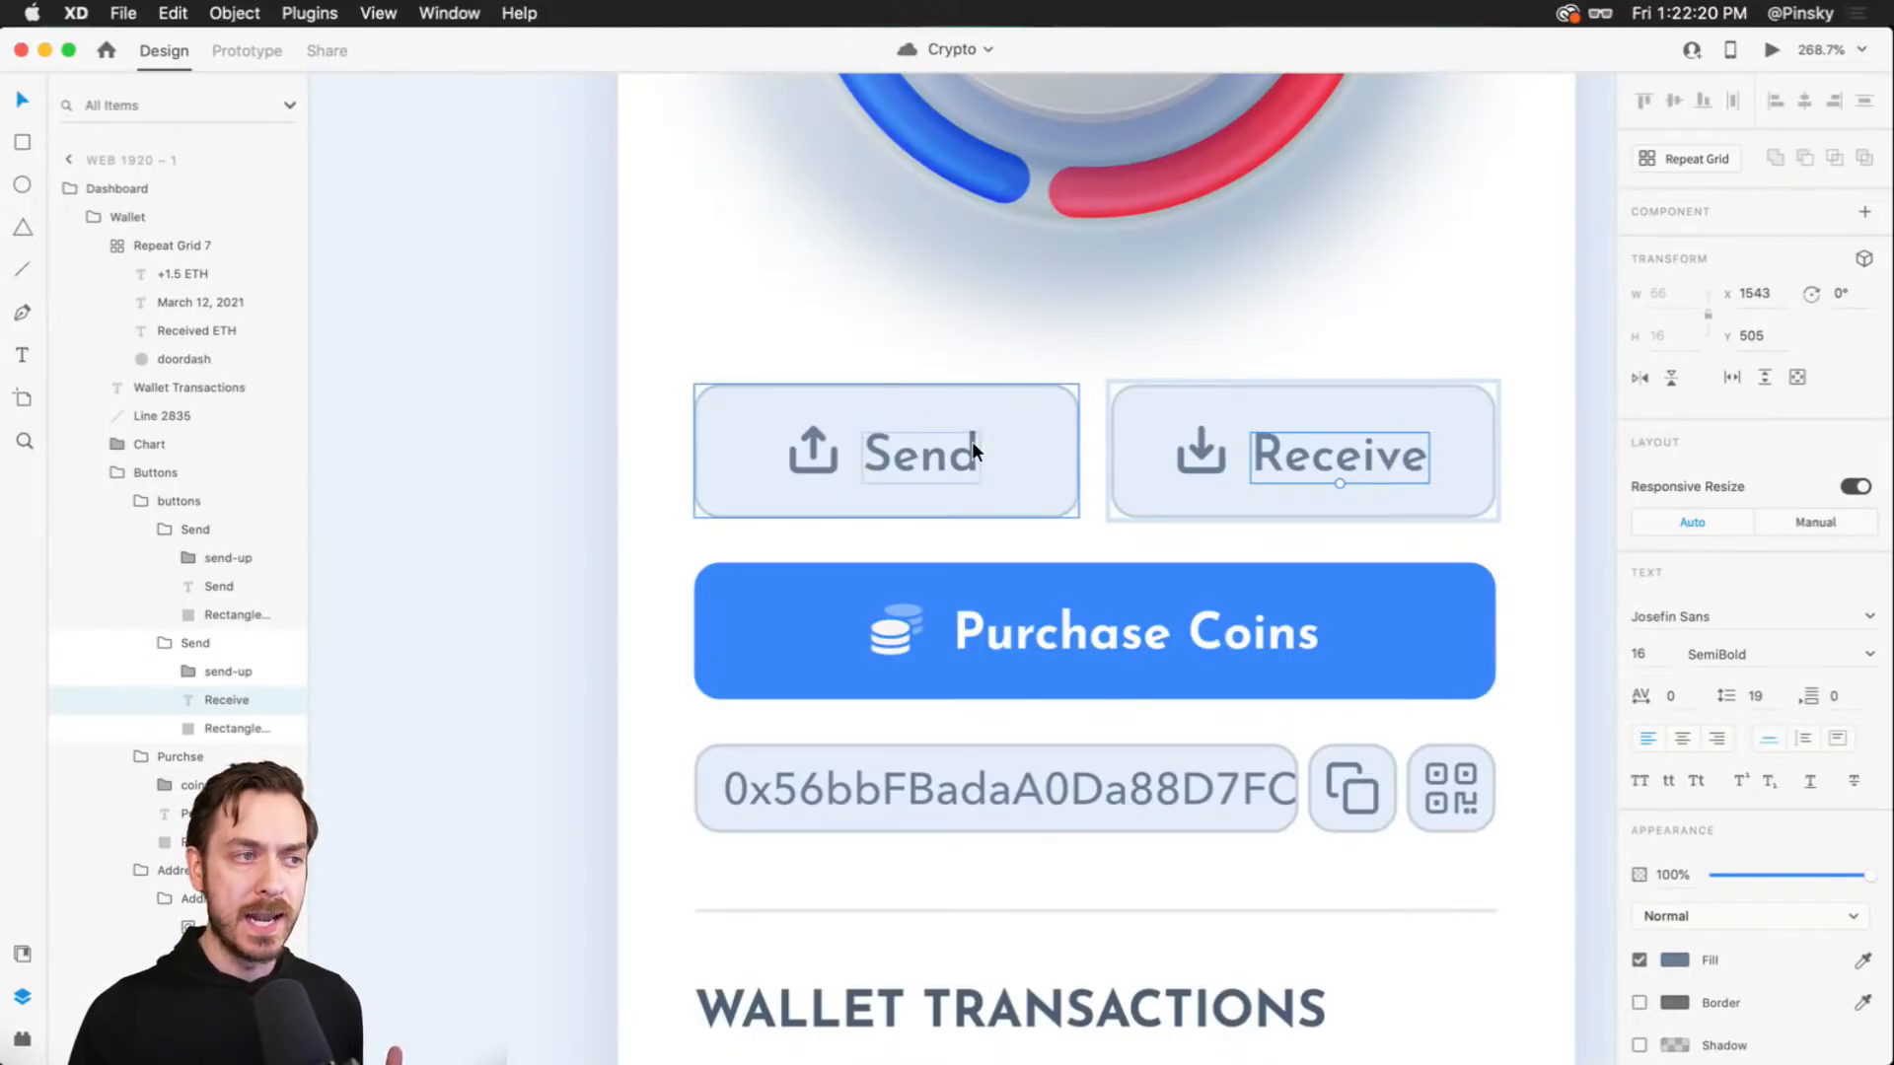
click(973, 441)
click(1376, 422)
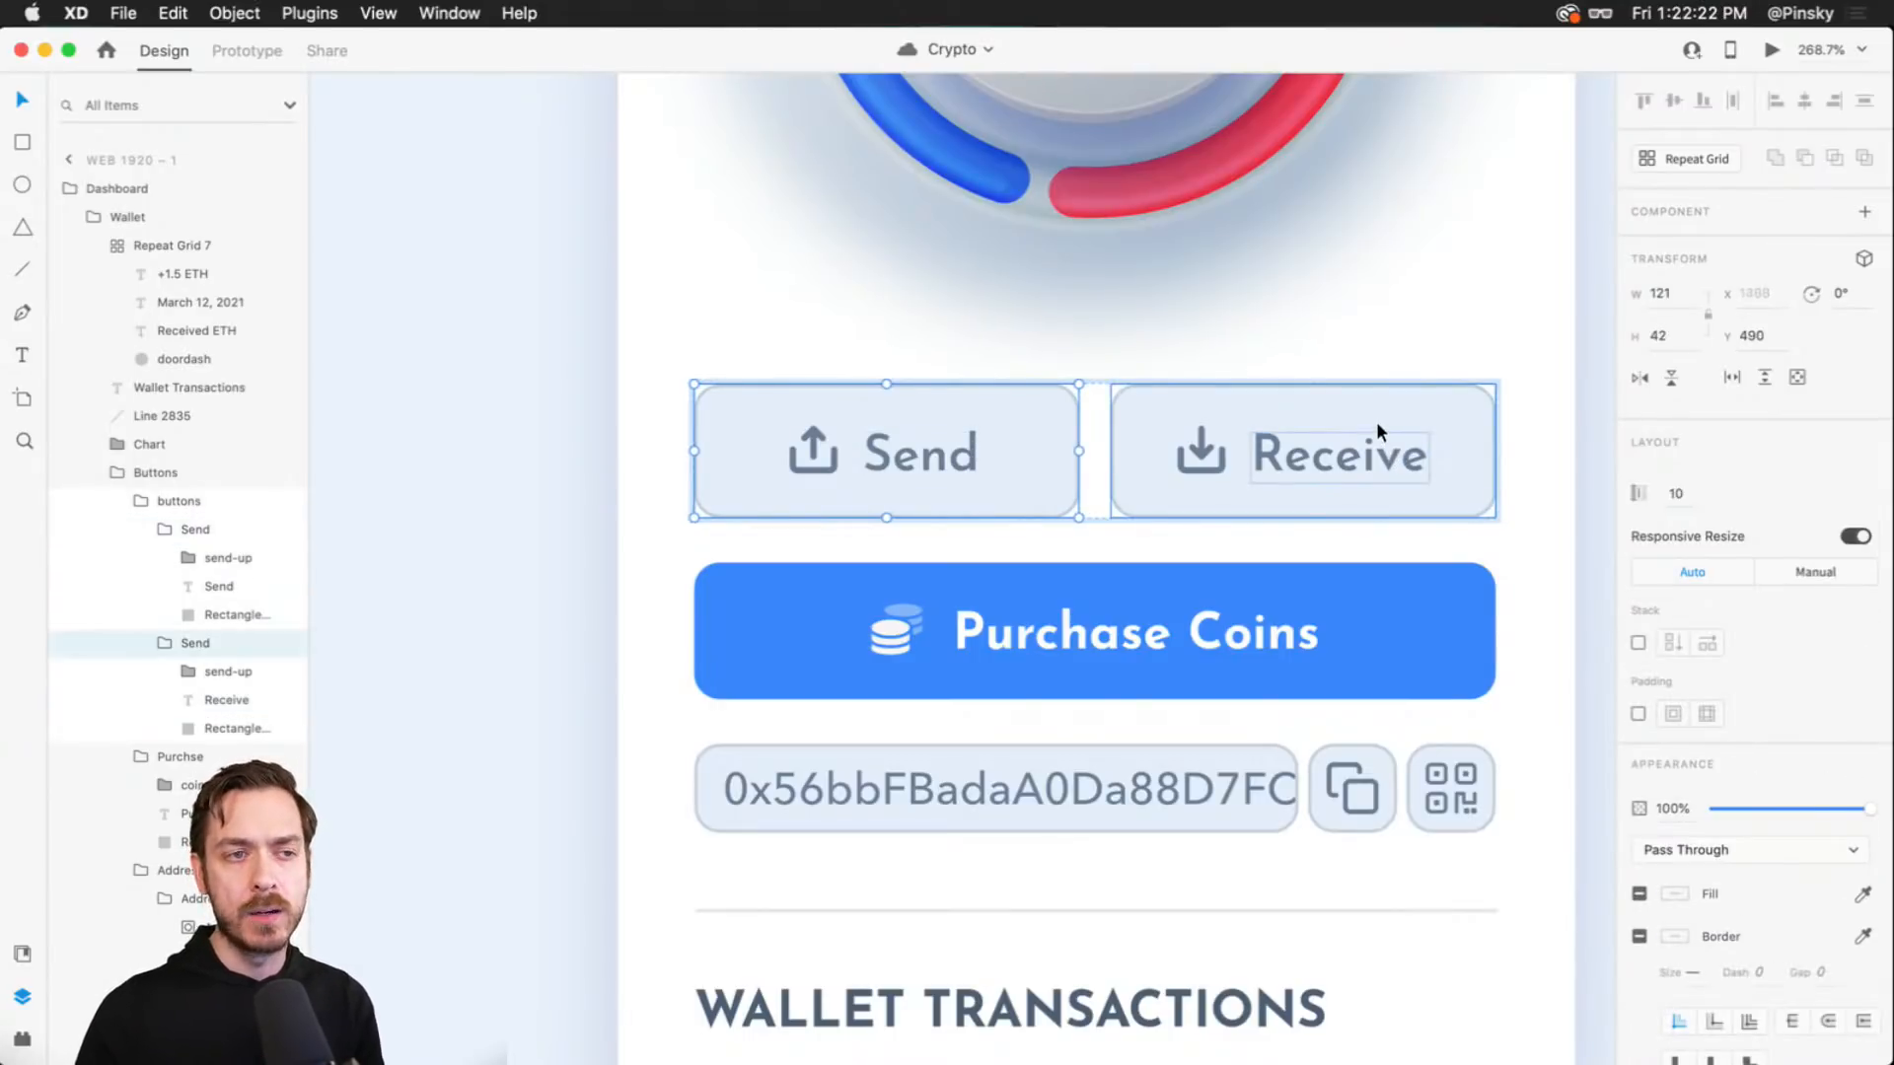
double_click(1310, 458)
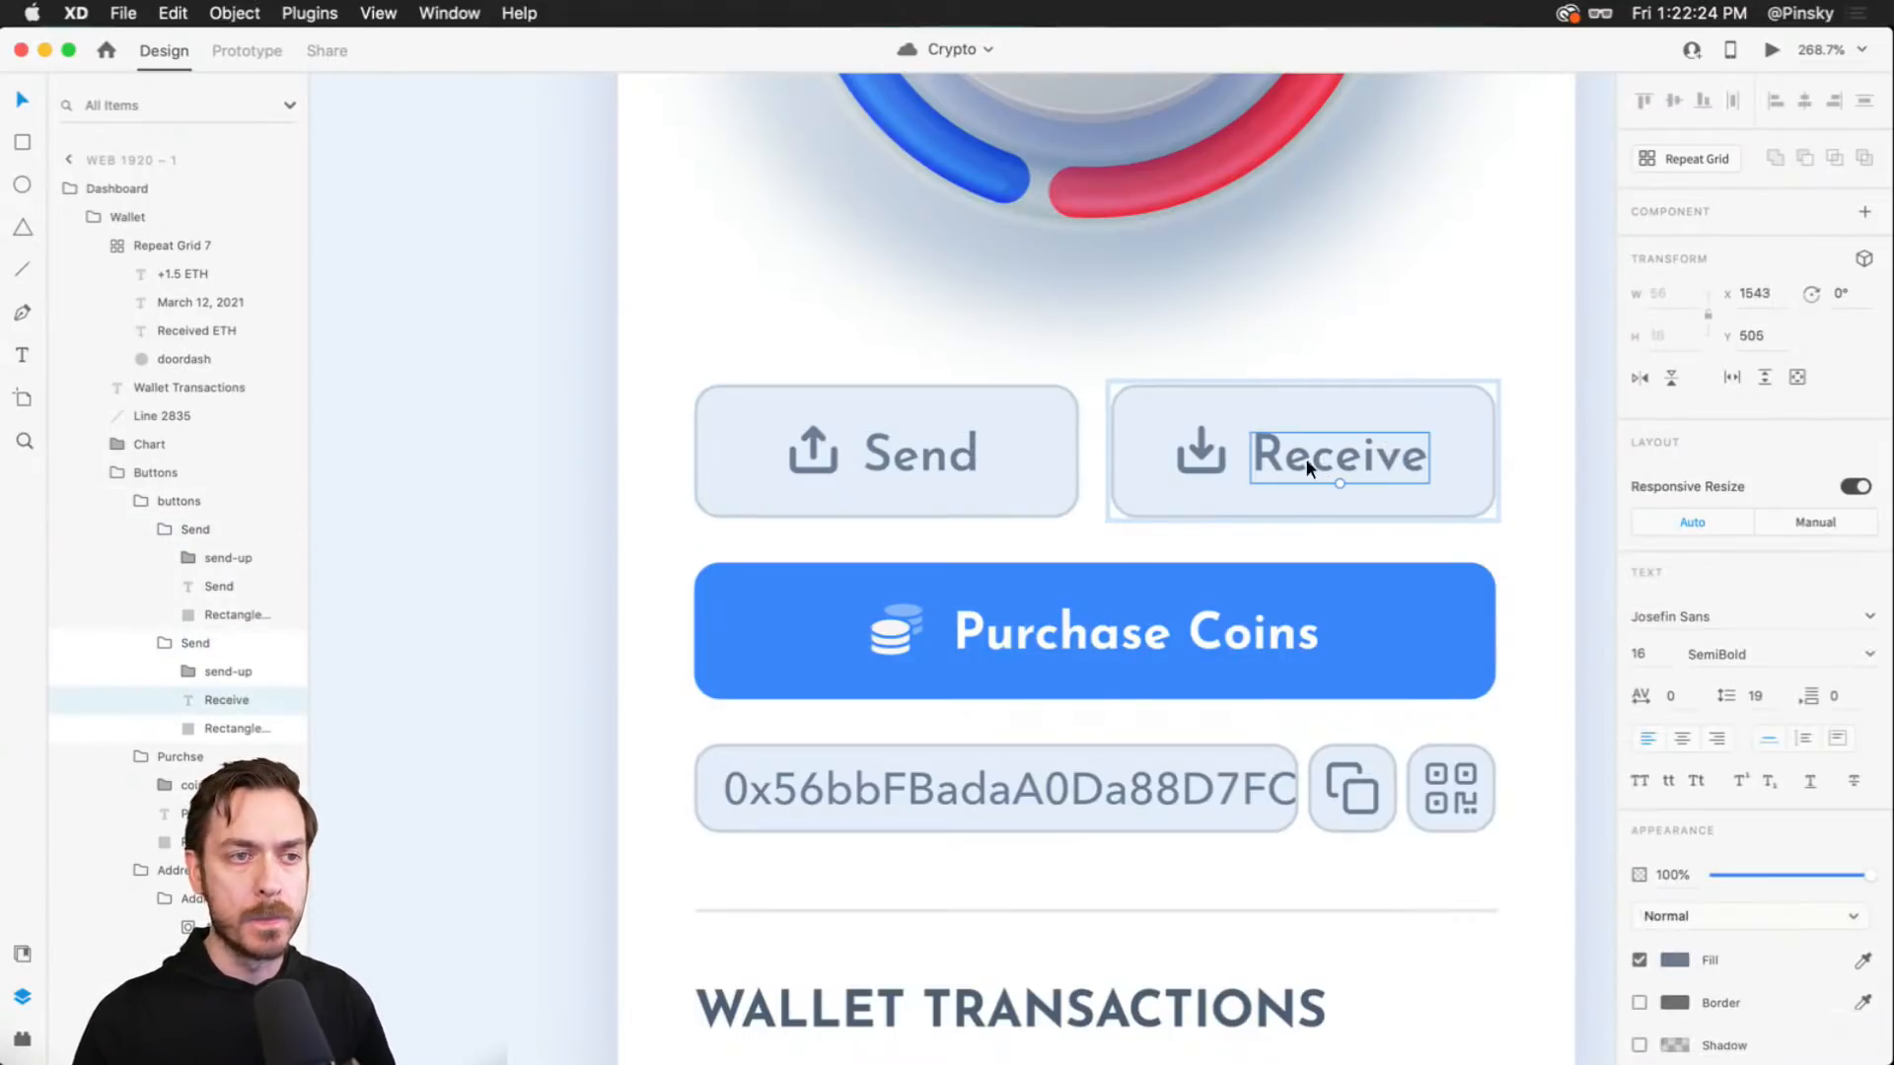
- Narrow the Send button in the horizontal stack to a width of 105
click(1075, 452)
drag(1079, 453, 1030, 453)
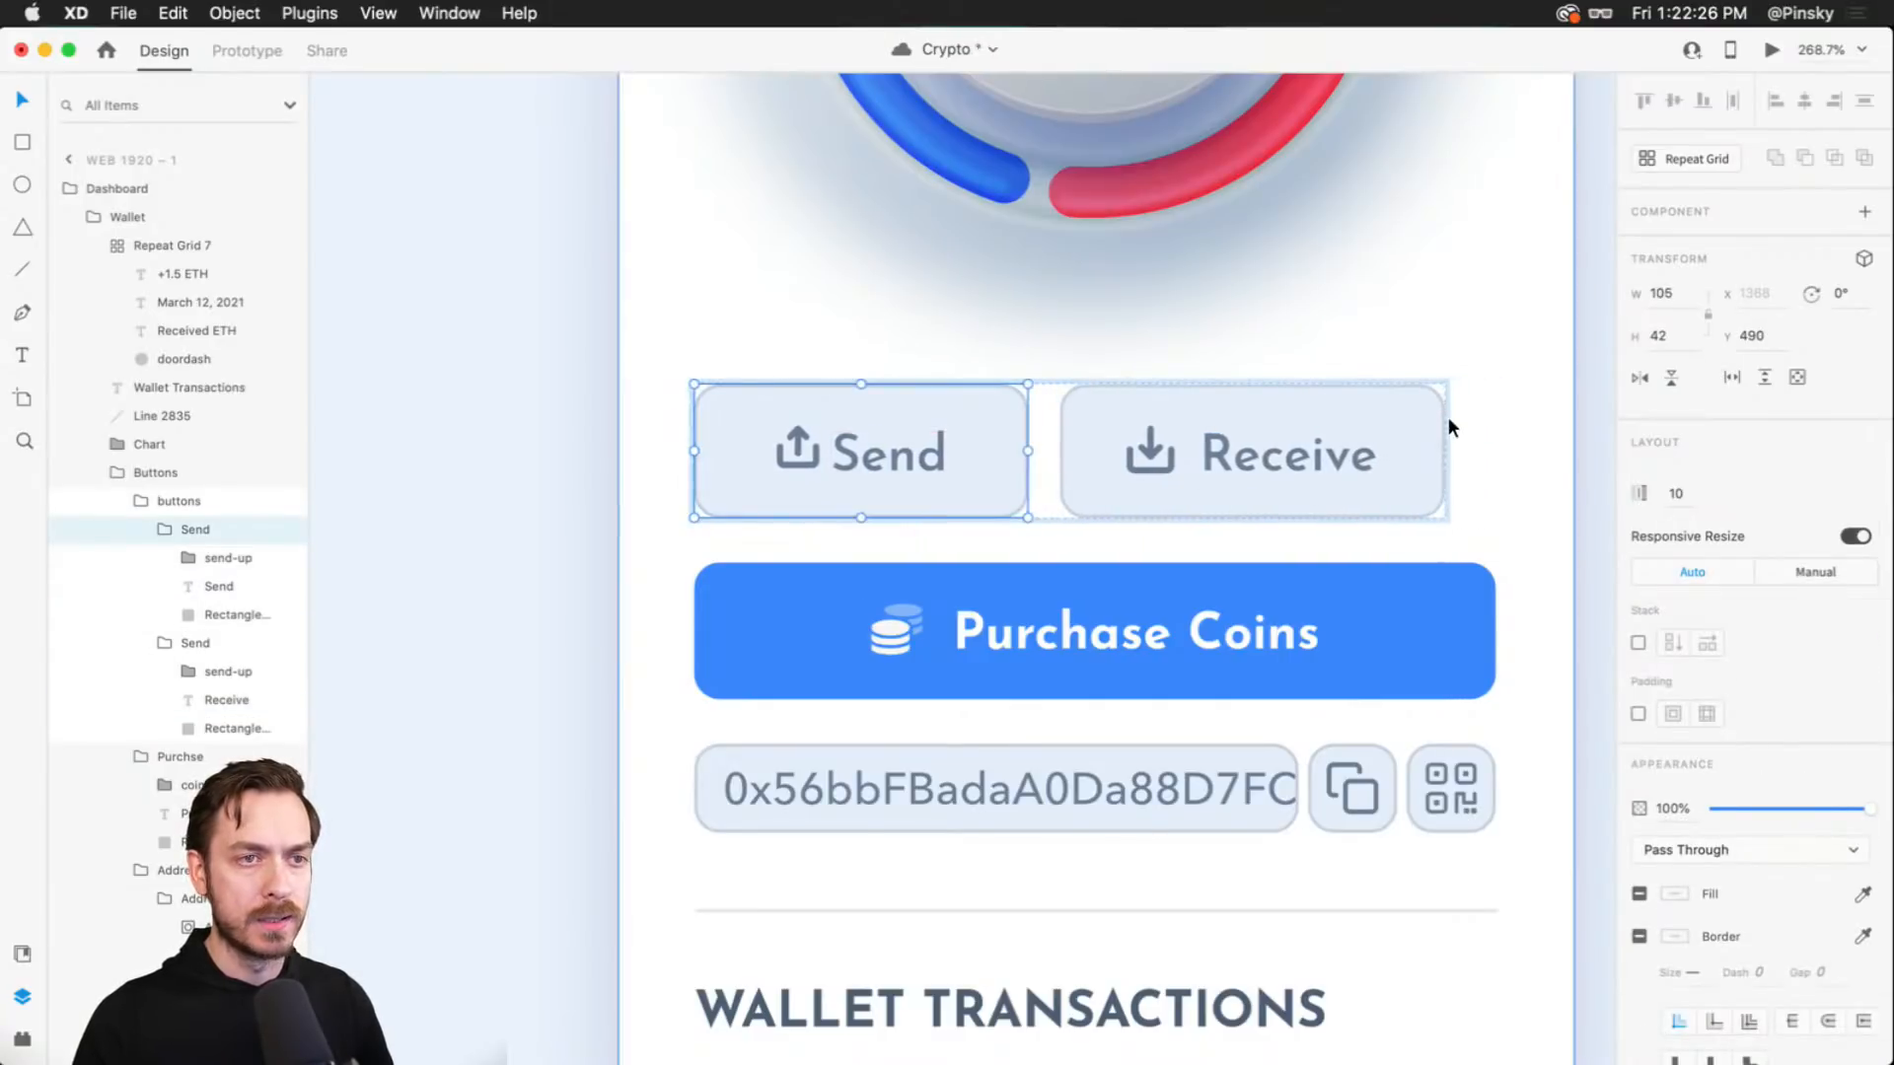
- Try widening the Receive button to 137, and undo the width changes made to the Send and Receive buttons
click(1432, 436)
drag(1445, 451, 1498, 453)
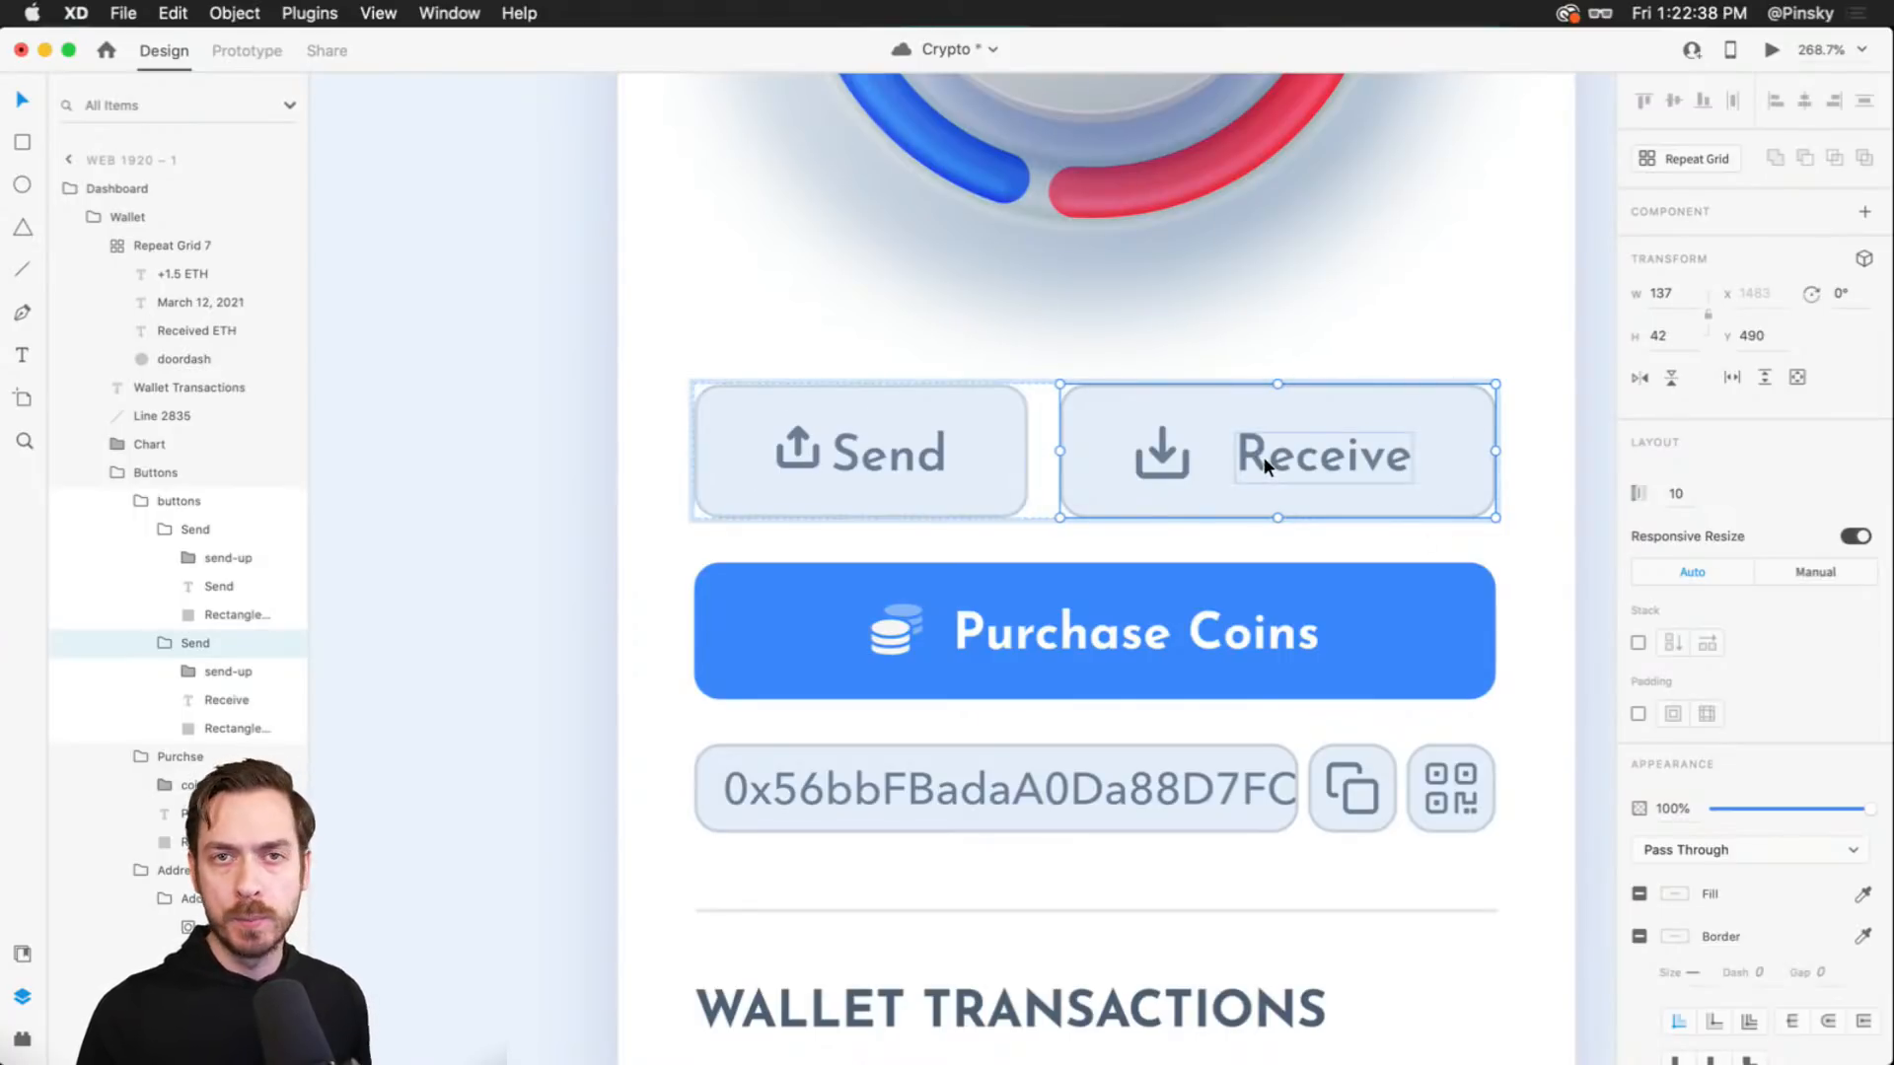
key(super+z)
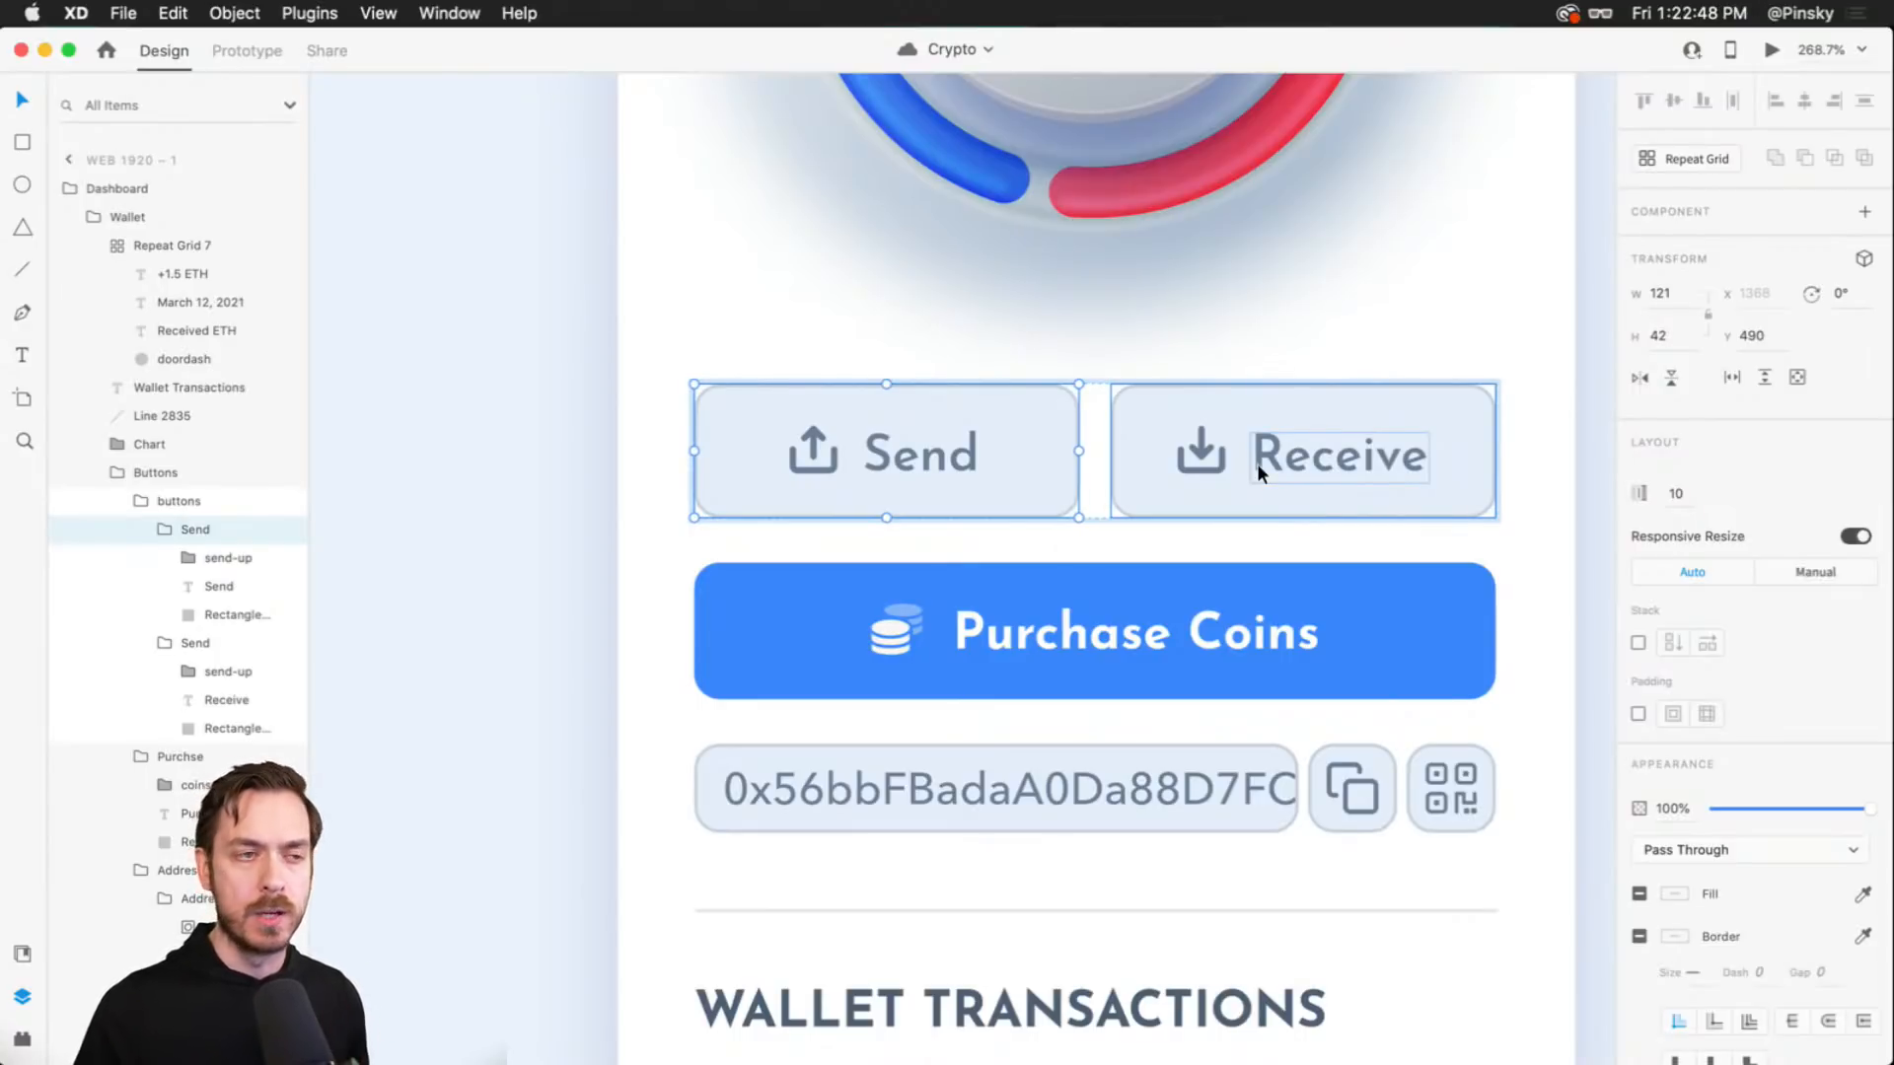
- Examine the wallet's vertical Buttons stack and its Purchase Coins button, and review the wallet card within the whole dashboard
click(1176, 274)
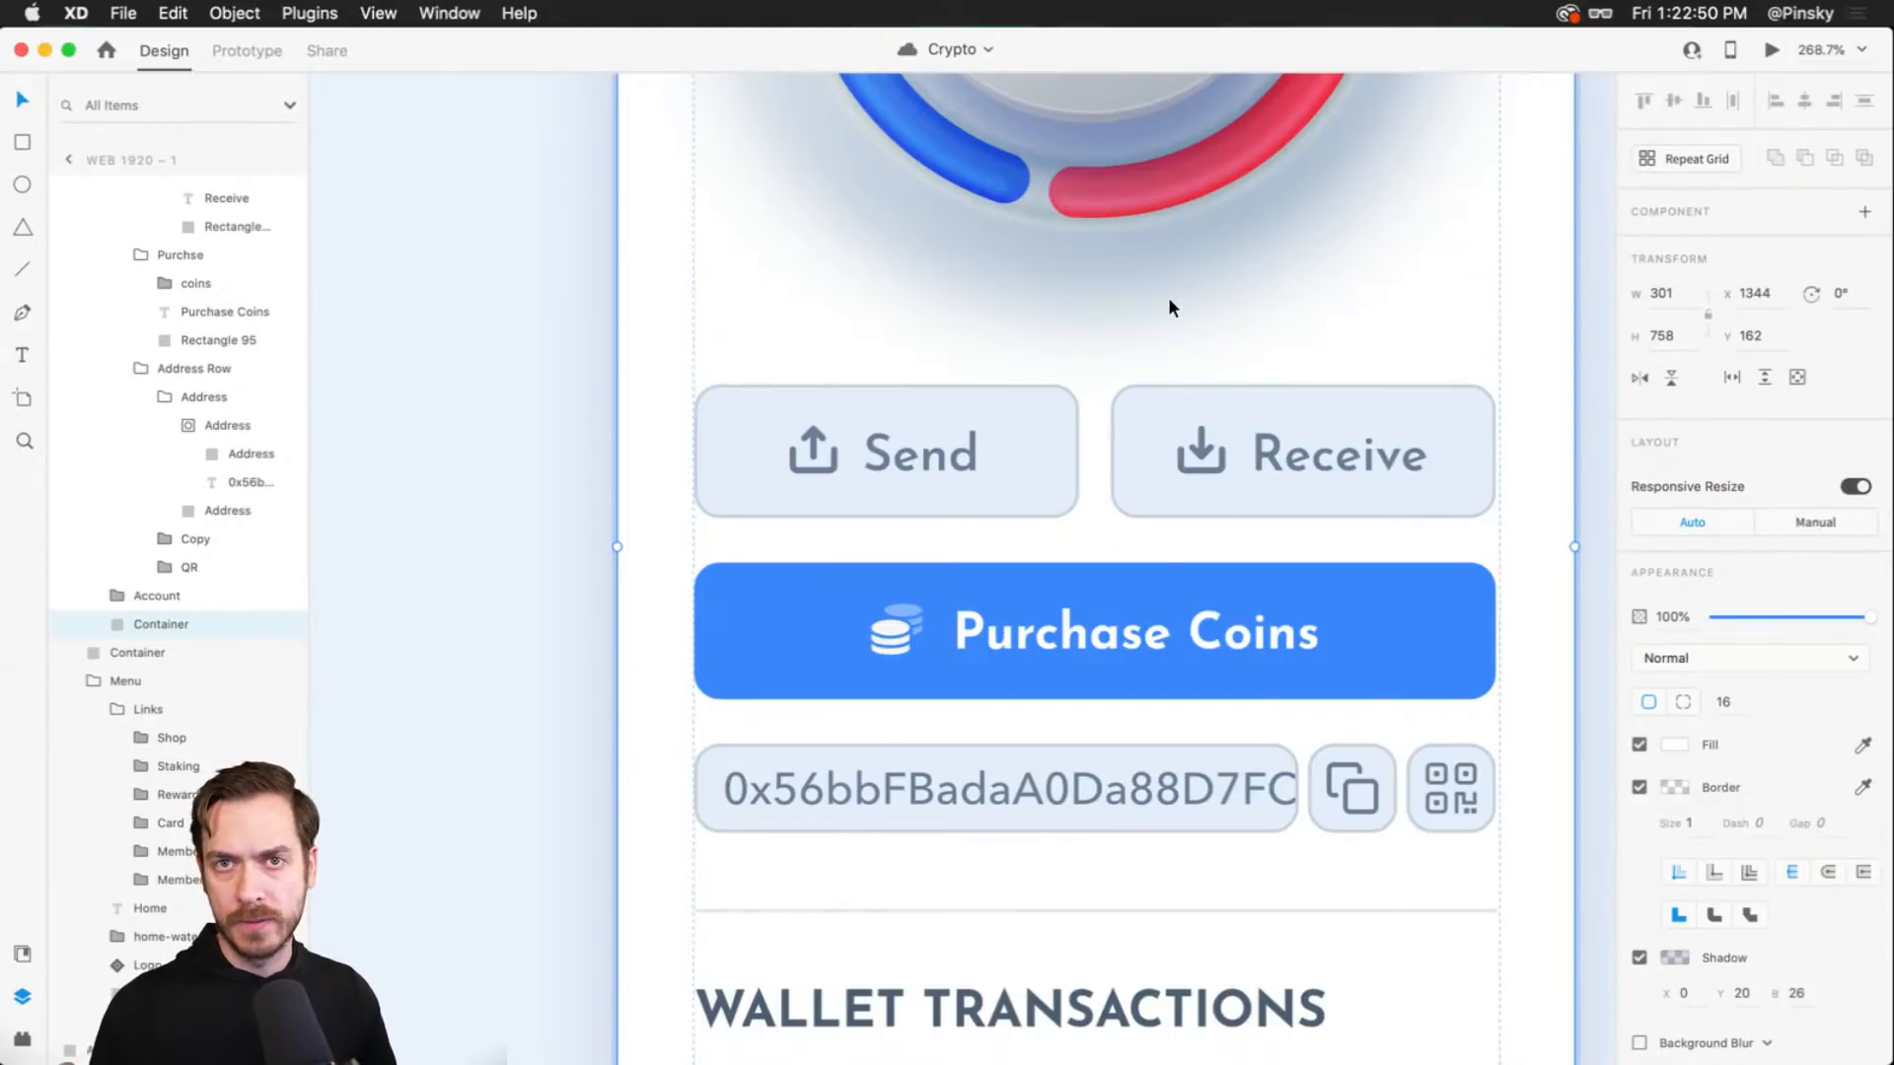
click(821, 410)
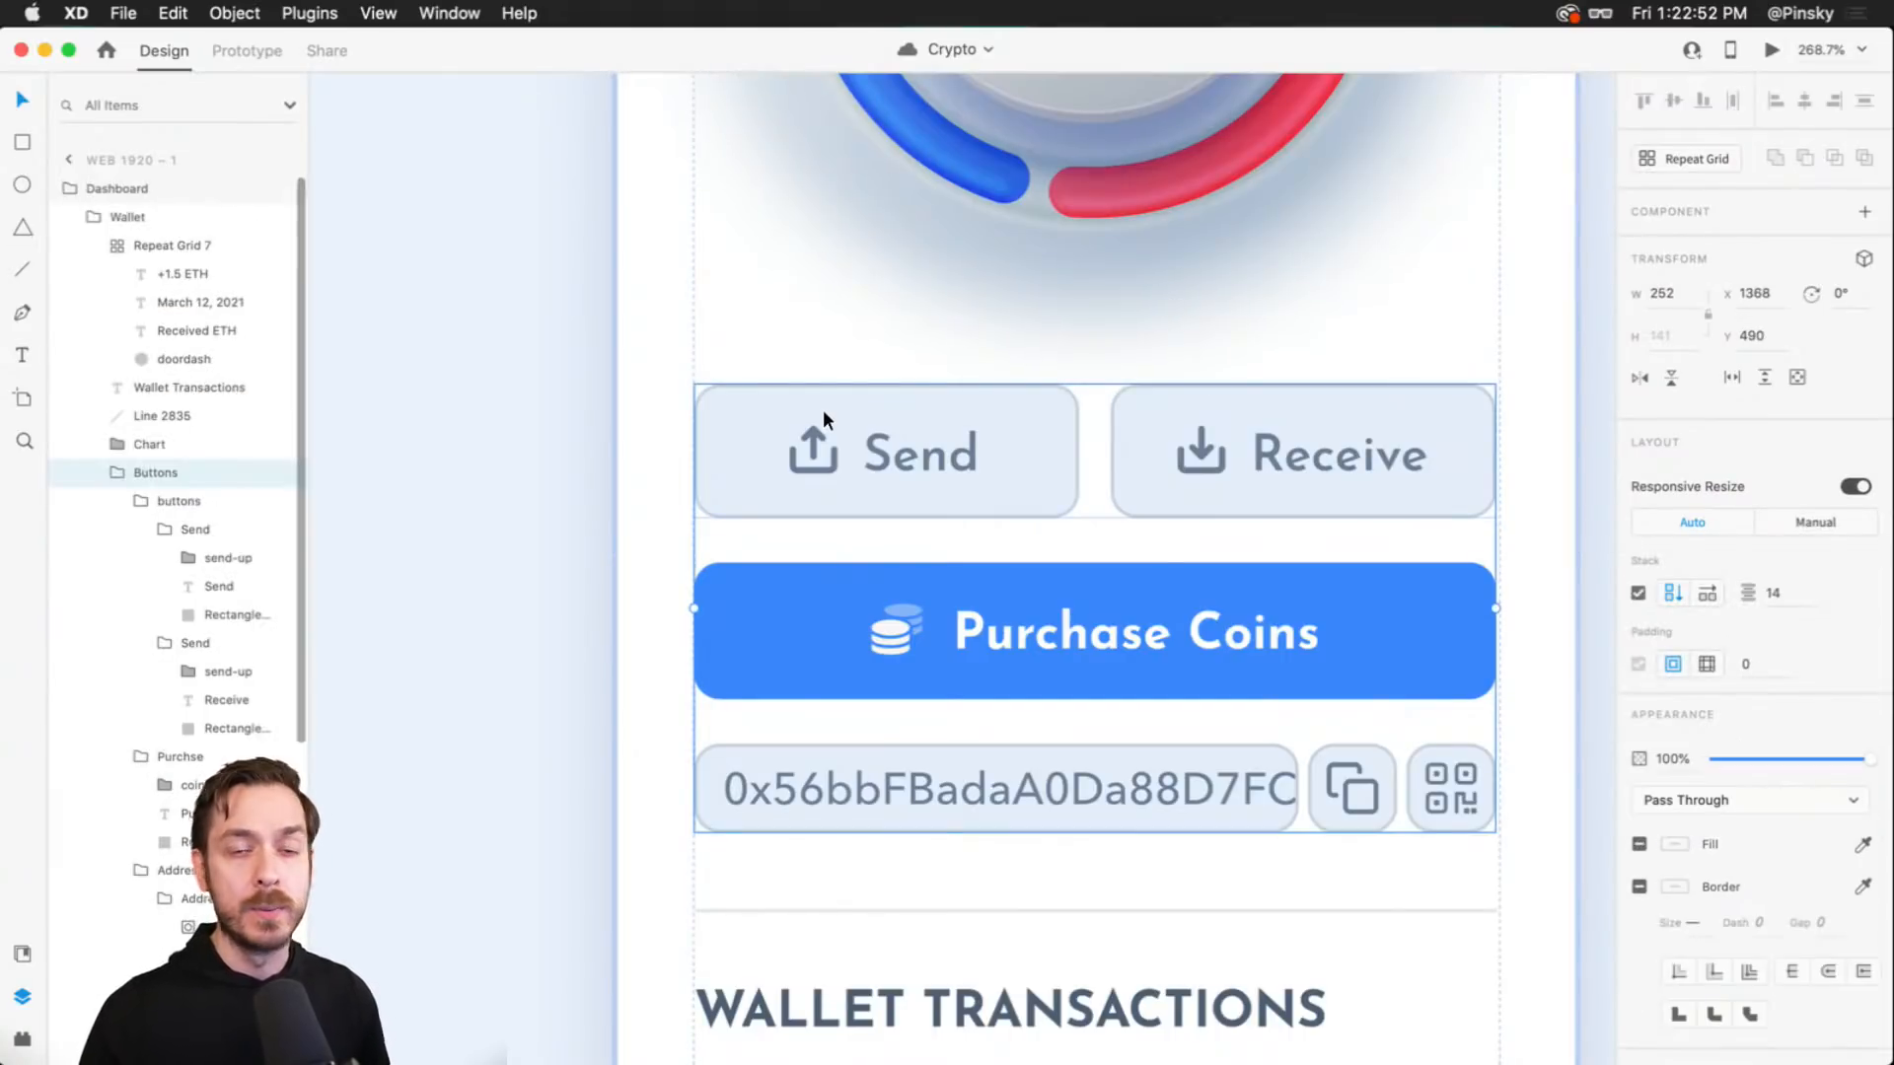
double_click(1198, 654)
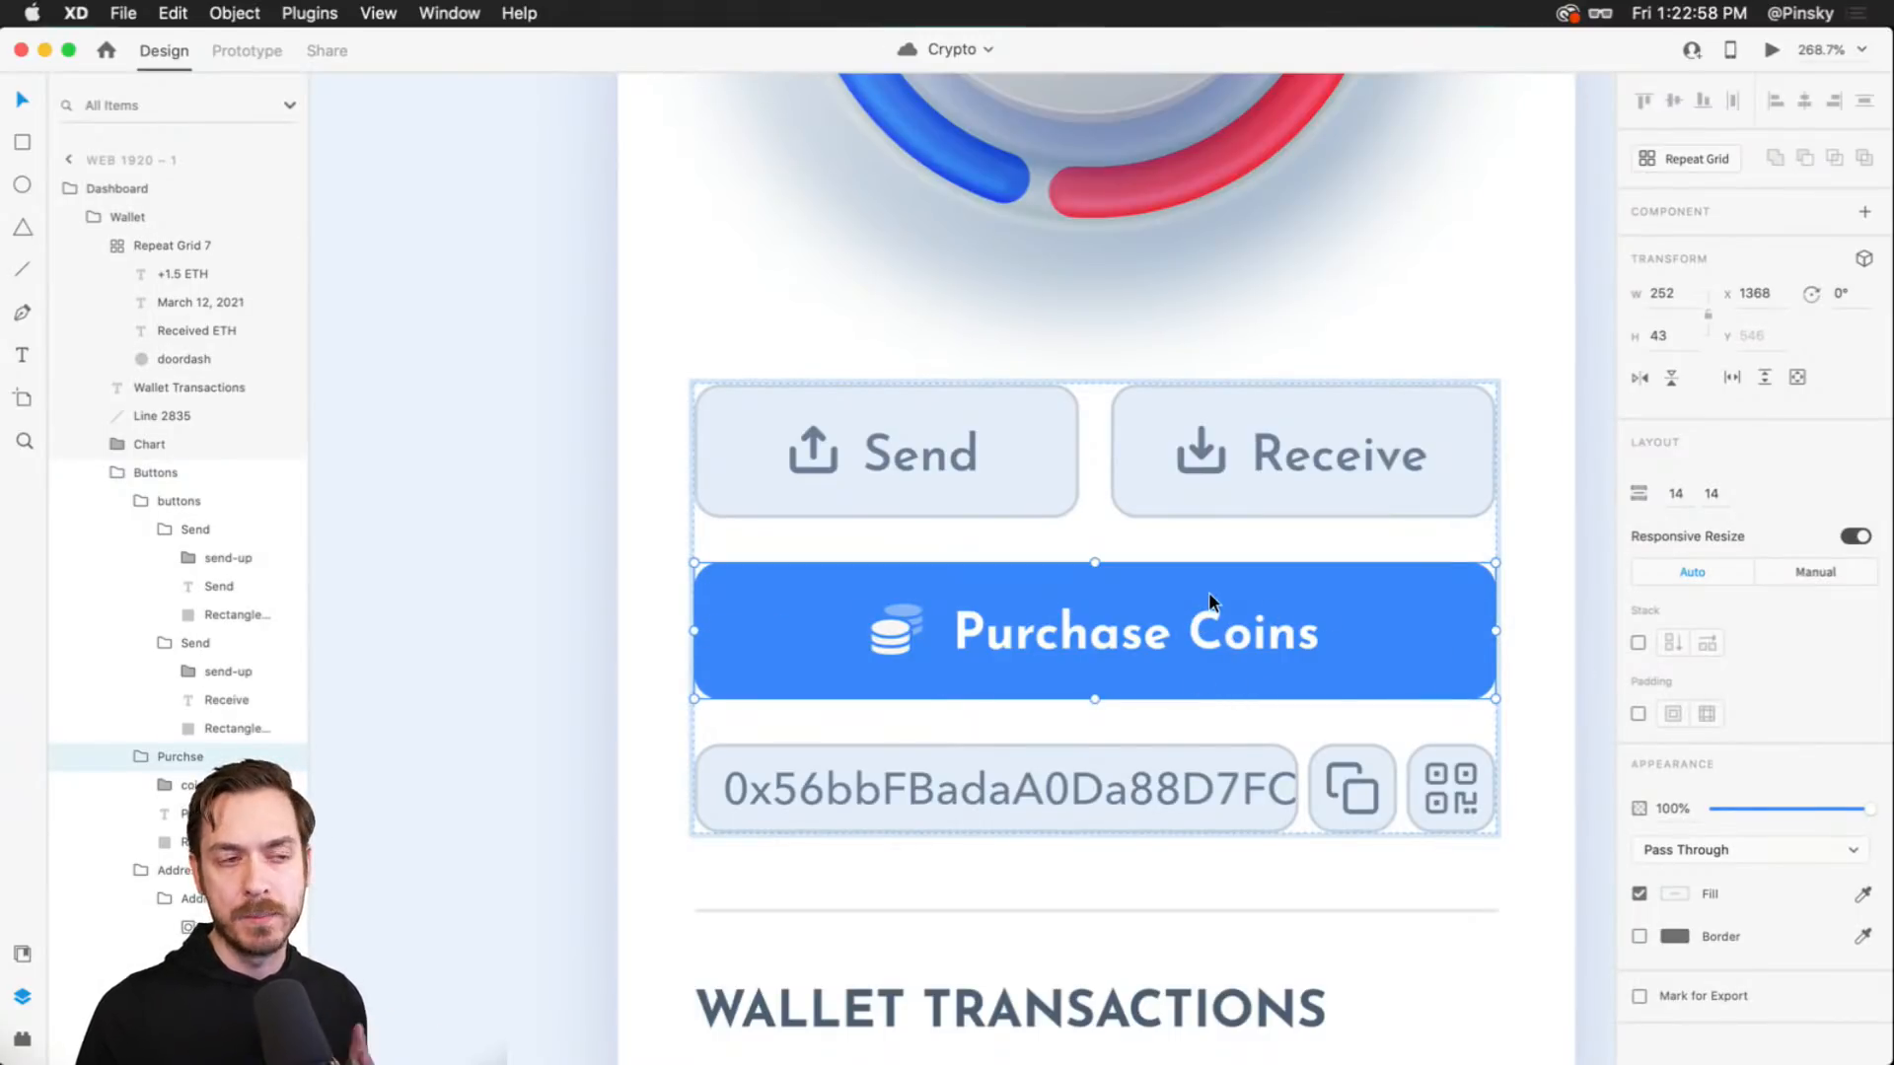
scroll(852, 564, down, 5)
click(610, 525)
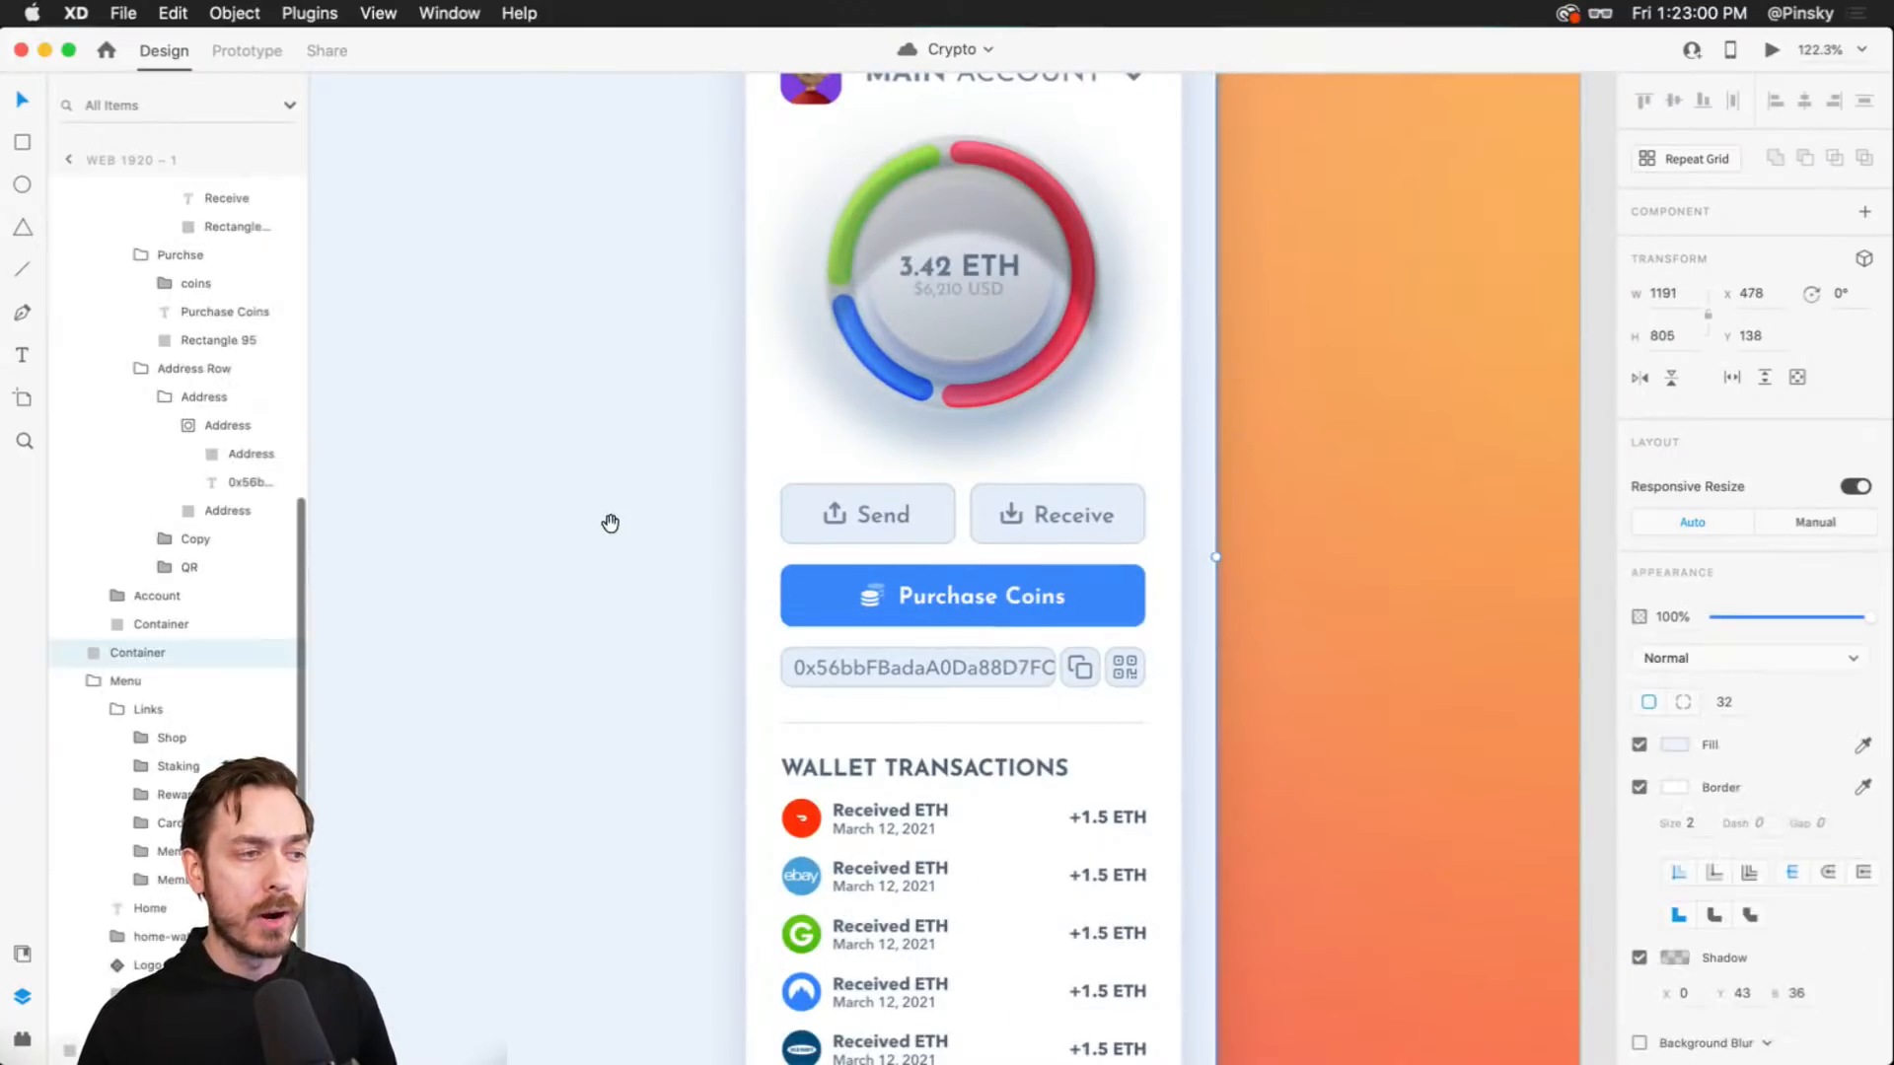
drag(609, 525, 1159, 560)
key(super+0)
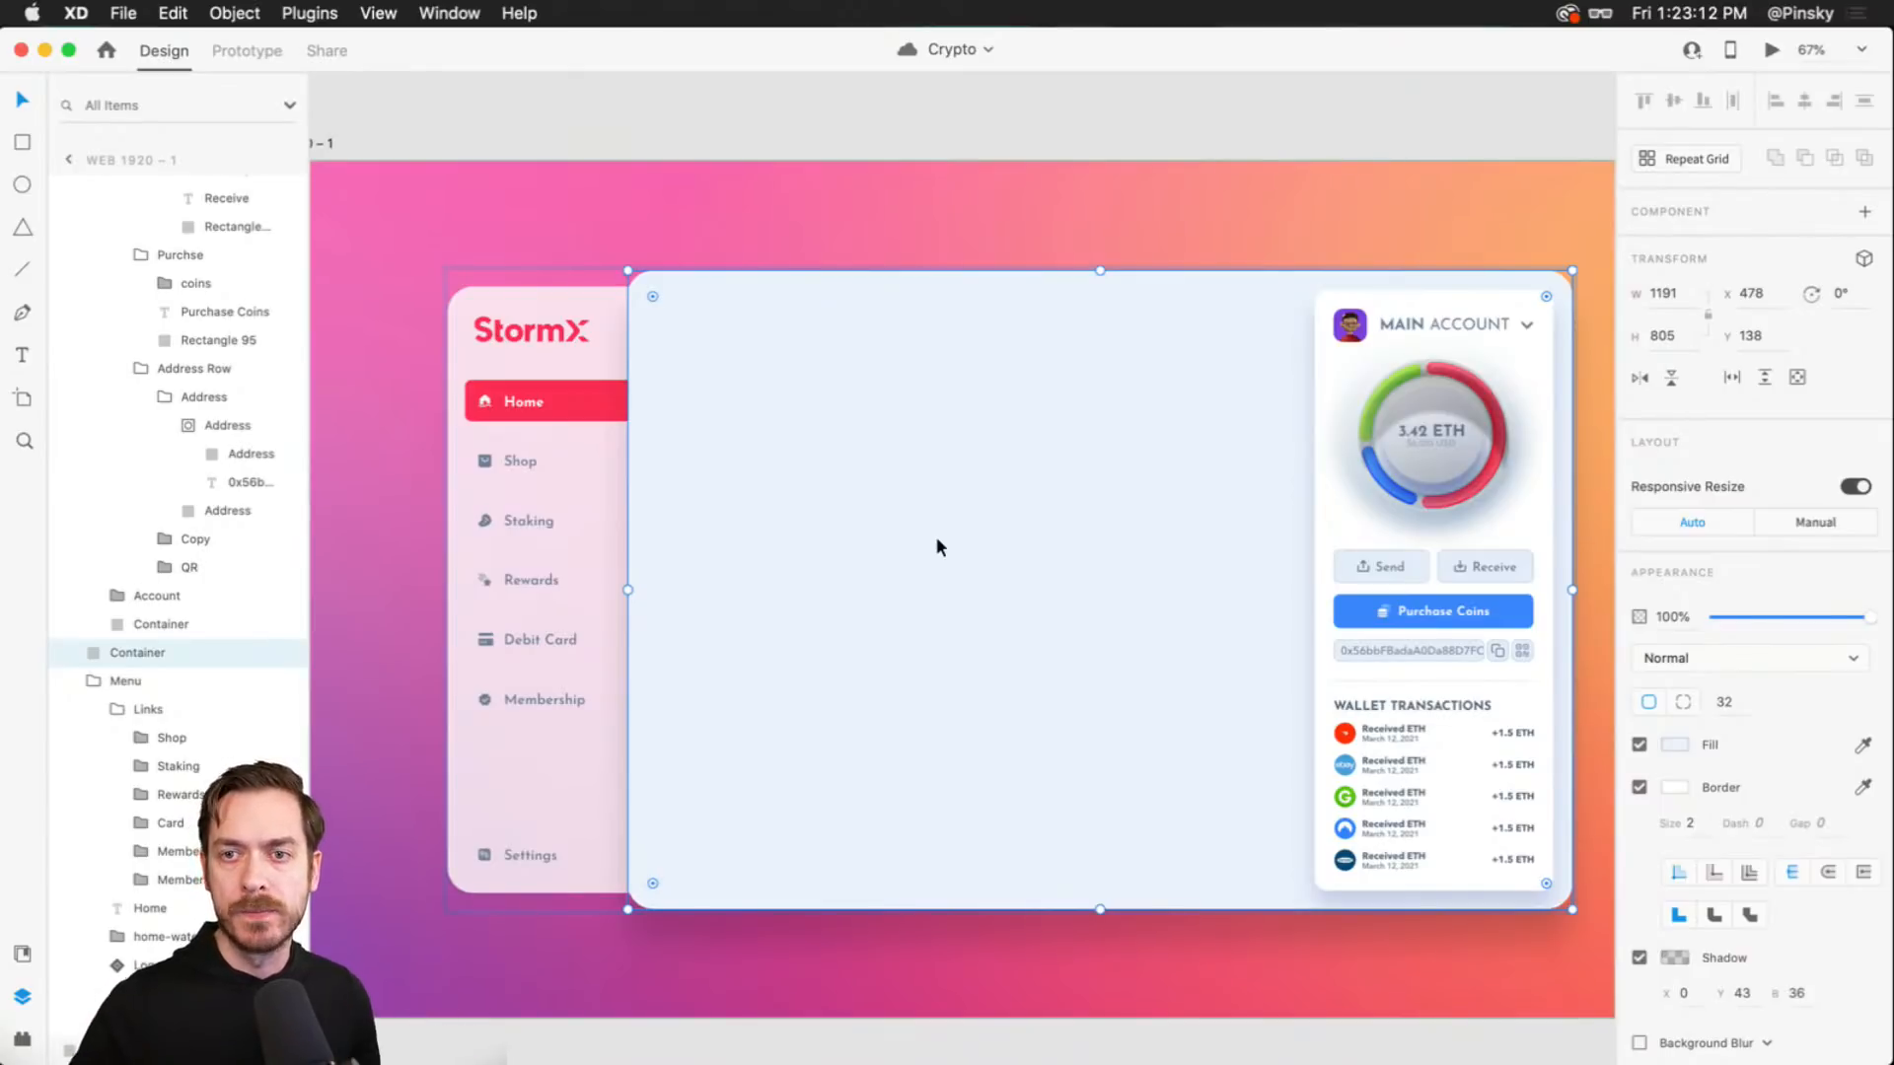
scroll(938, 539, up, 5)
drag(938, 546, 959, 507)
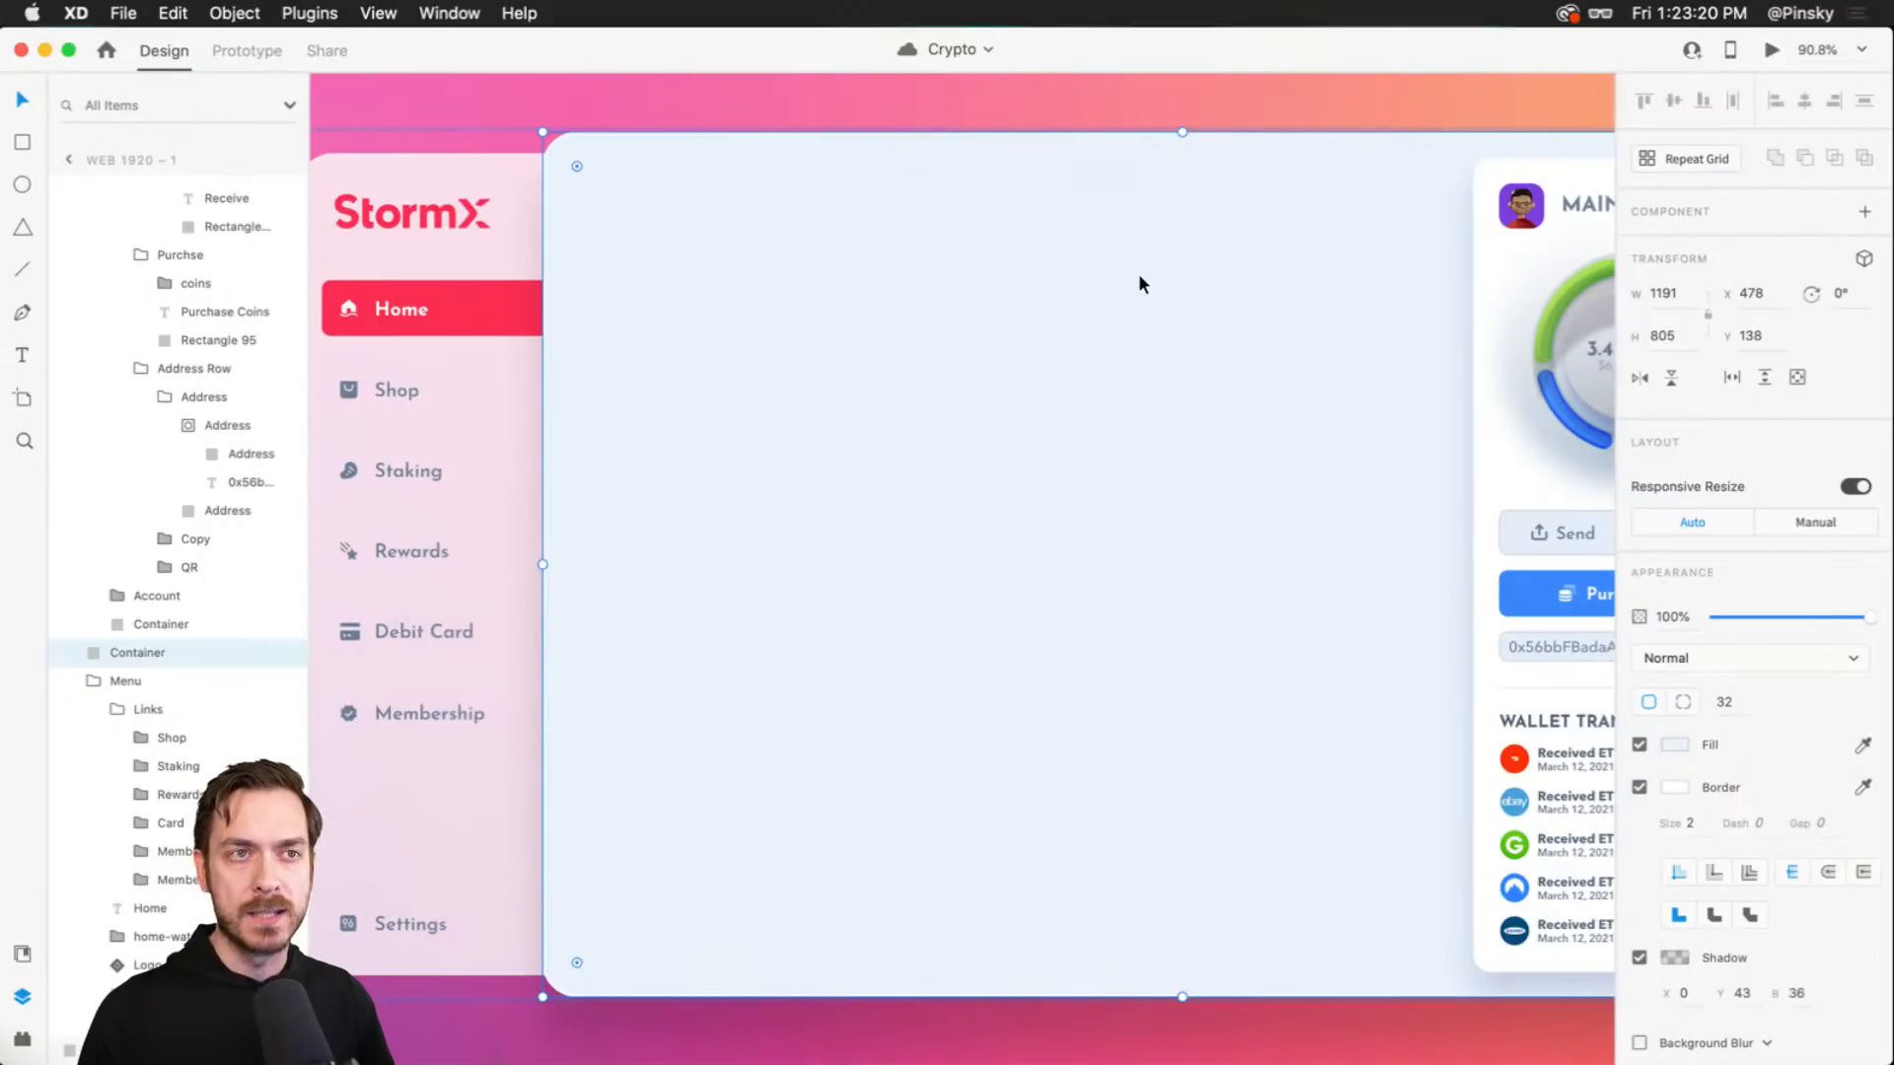
drag(1171, 311, 1138, 297)
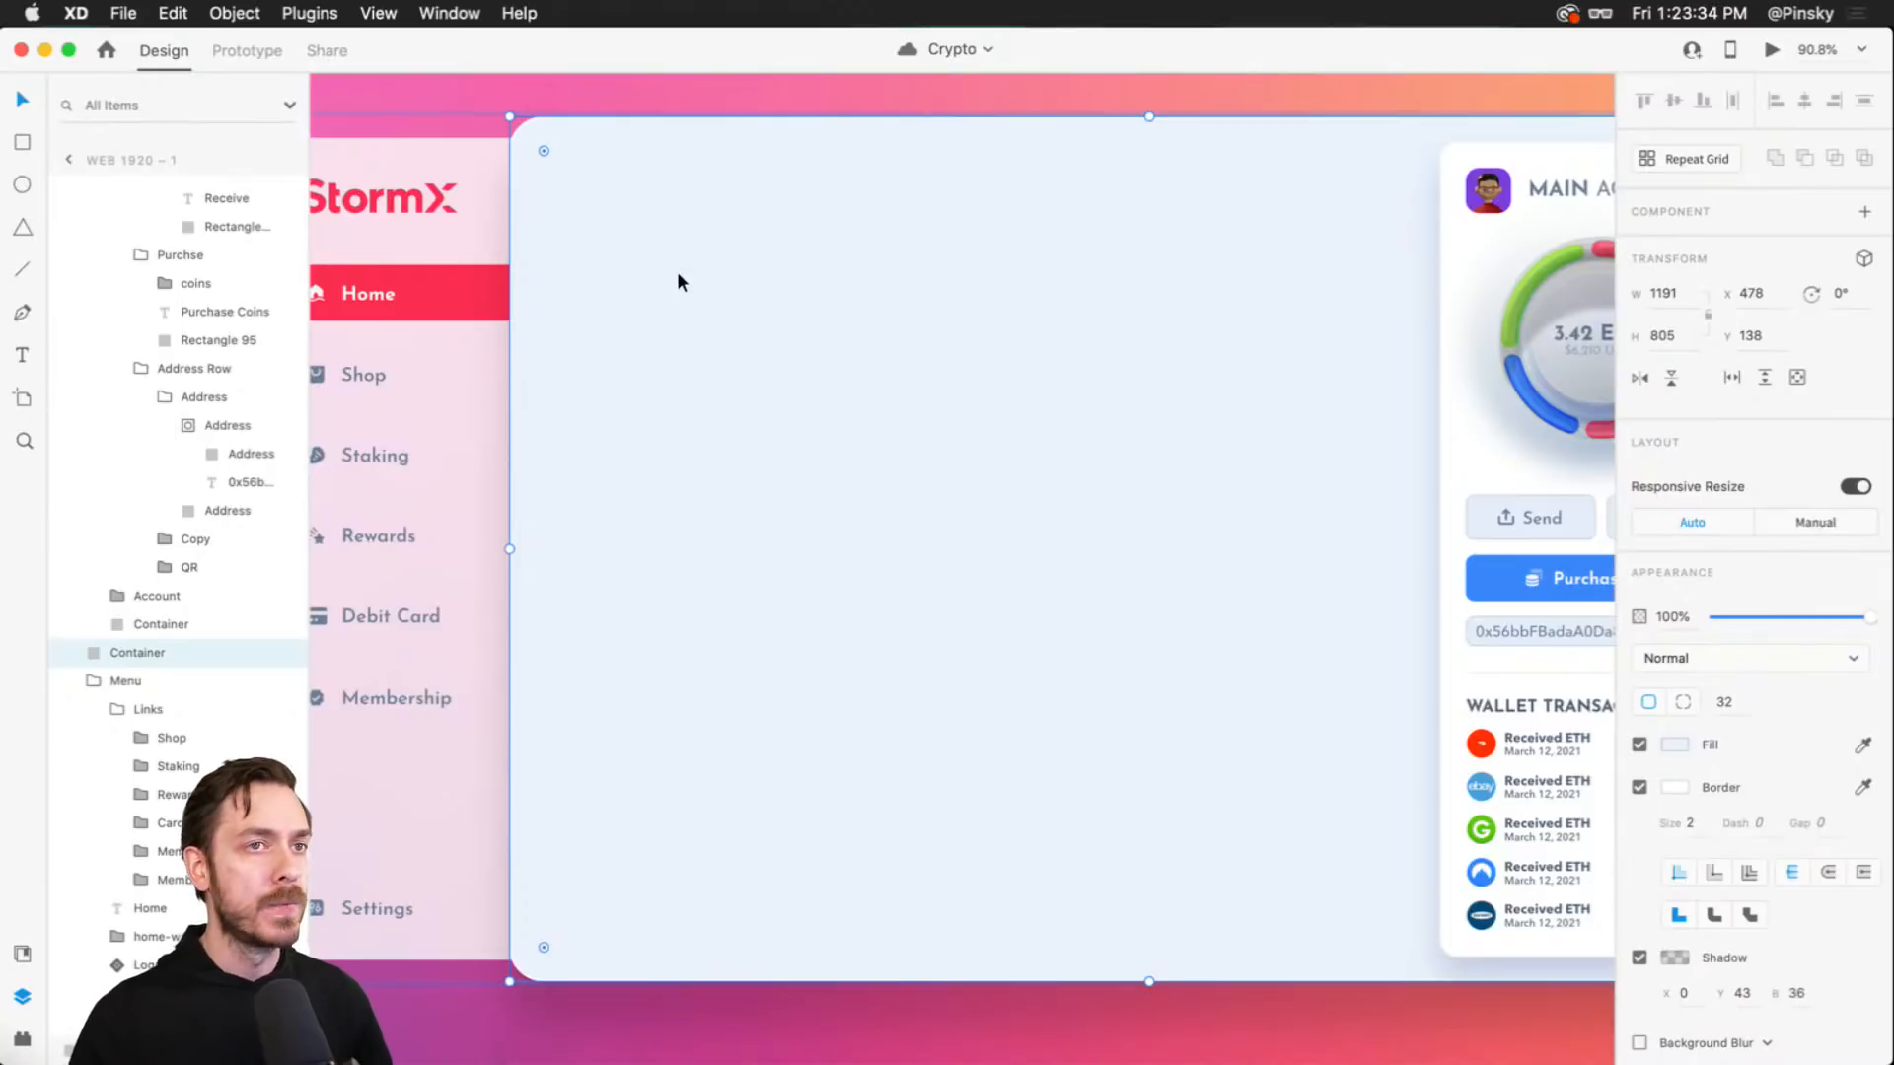
scroll(789, 241, up, 2)
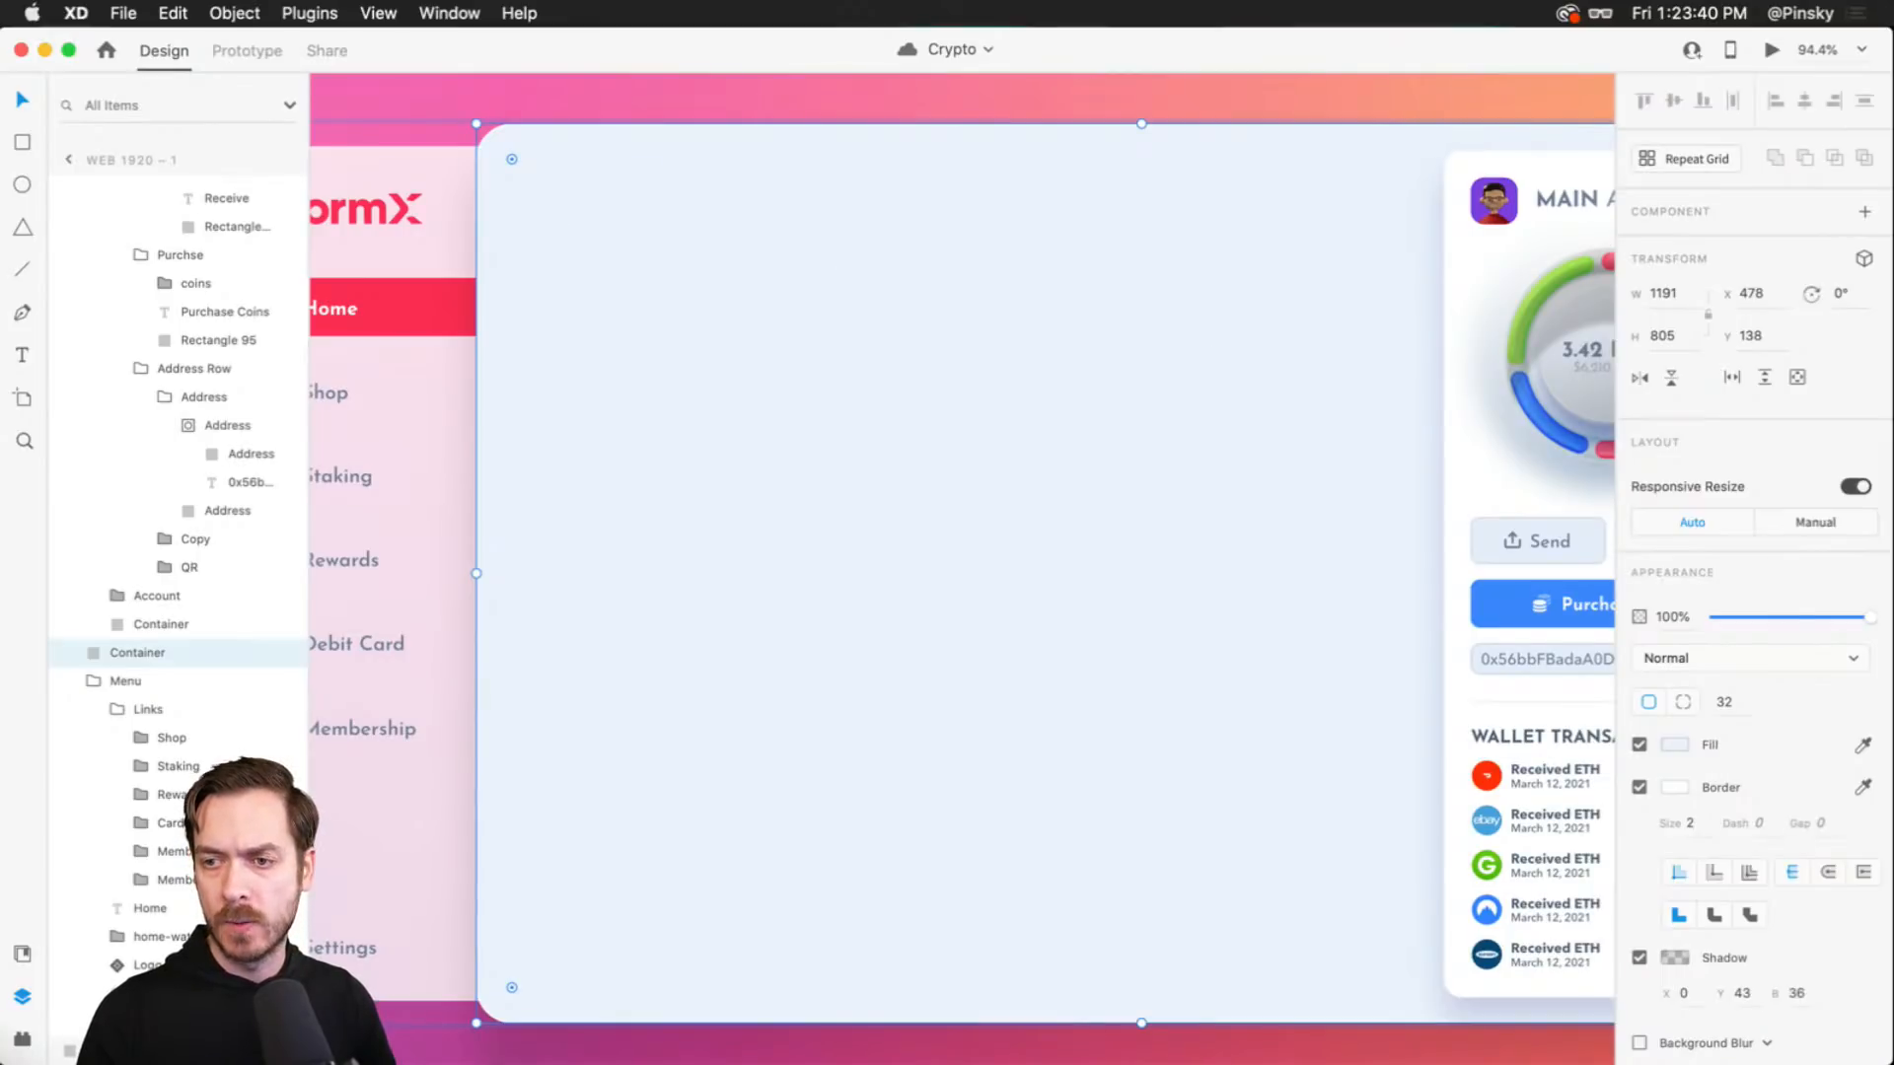
- Switch to Nucleo, search all icon sets for "search", and look through the magnifier icons
key(super+Tab)
double_click(440, 146)
text(s)
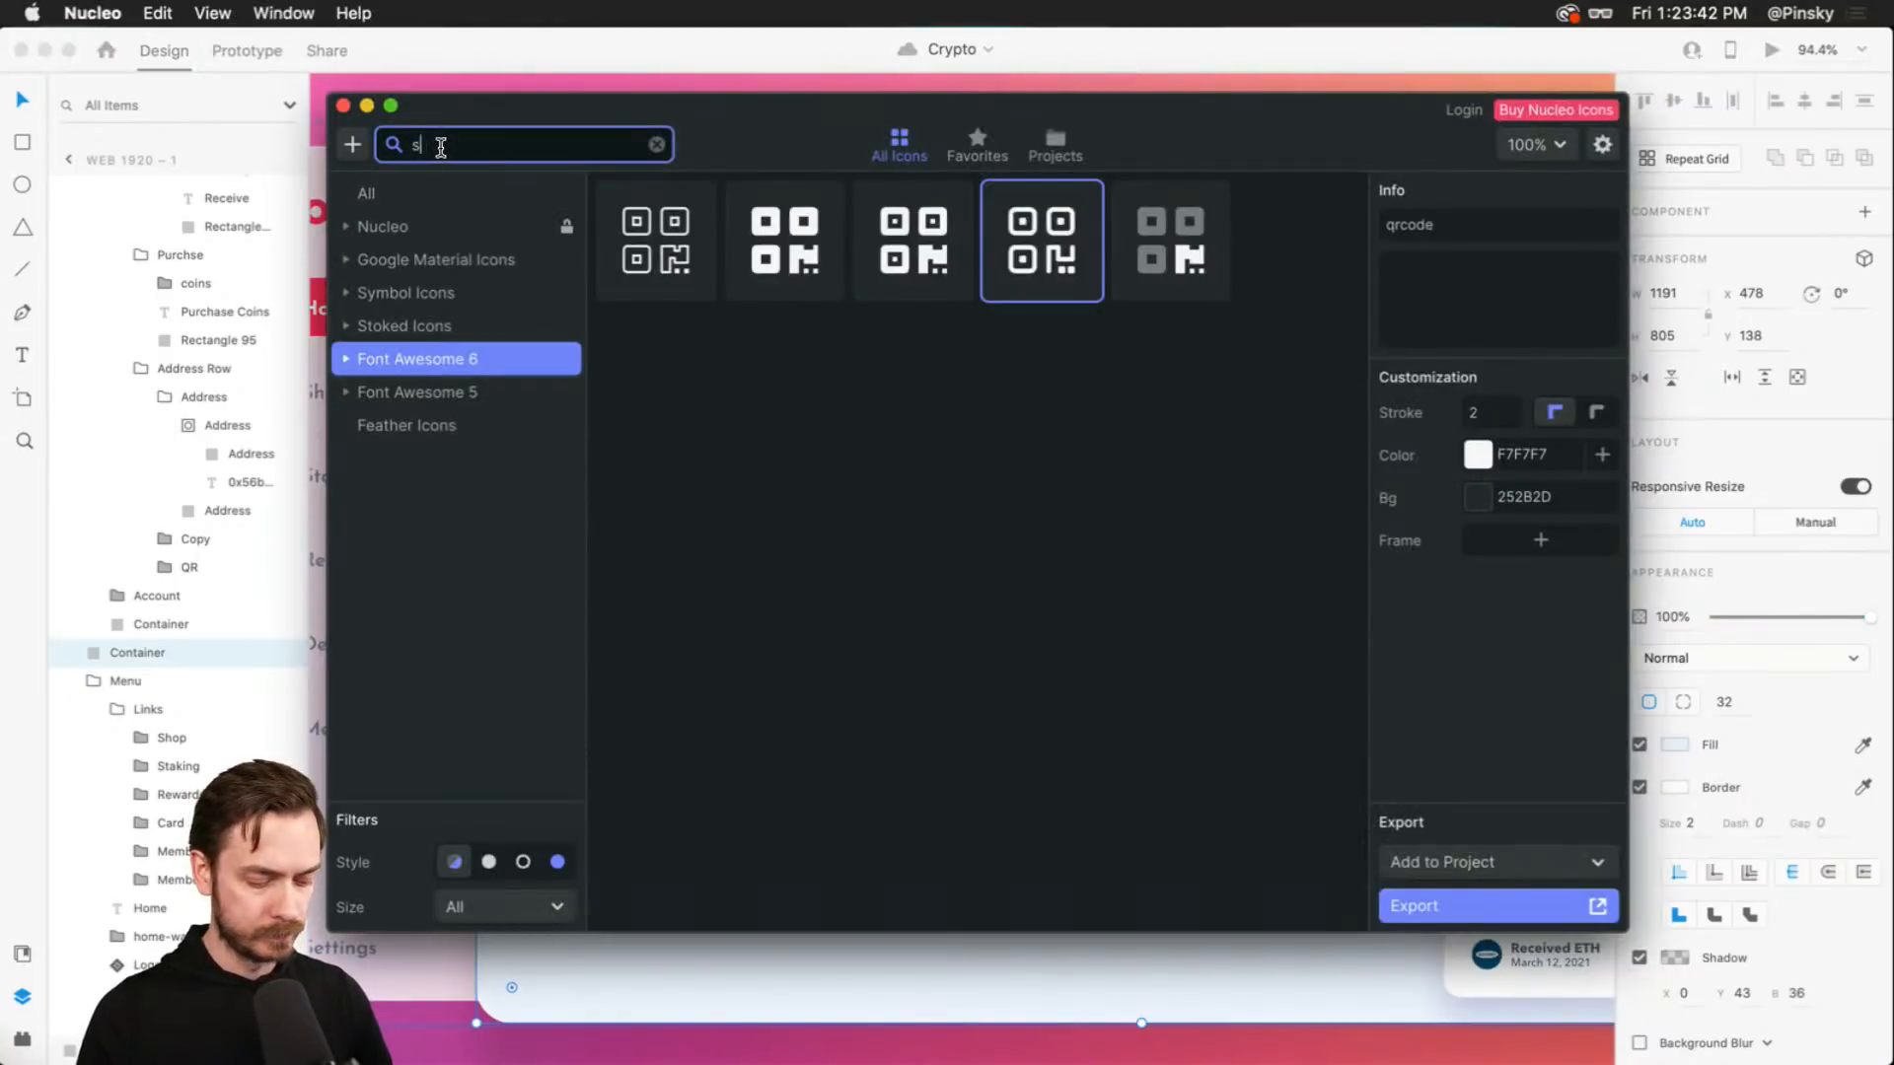
text(earch)
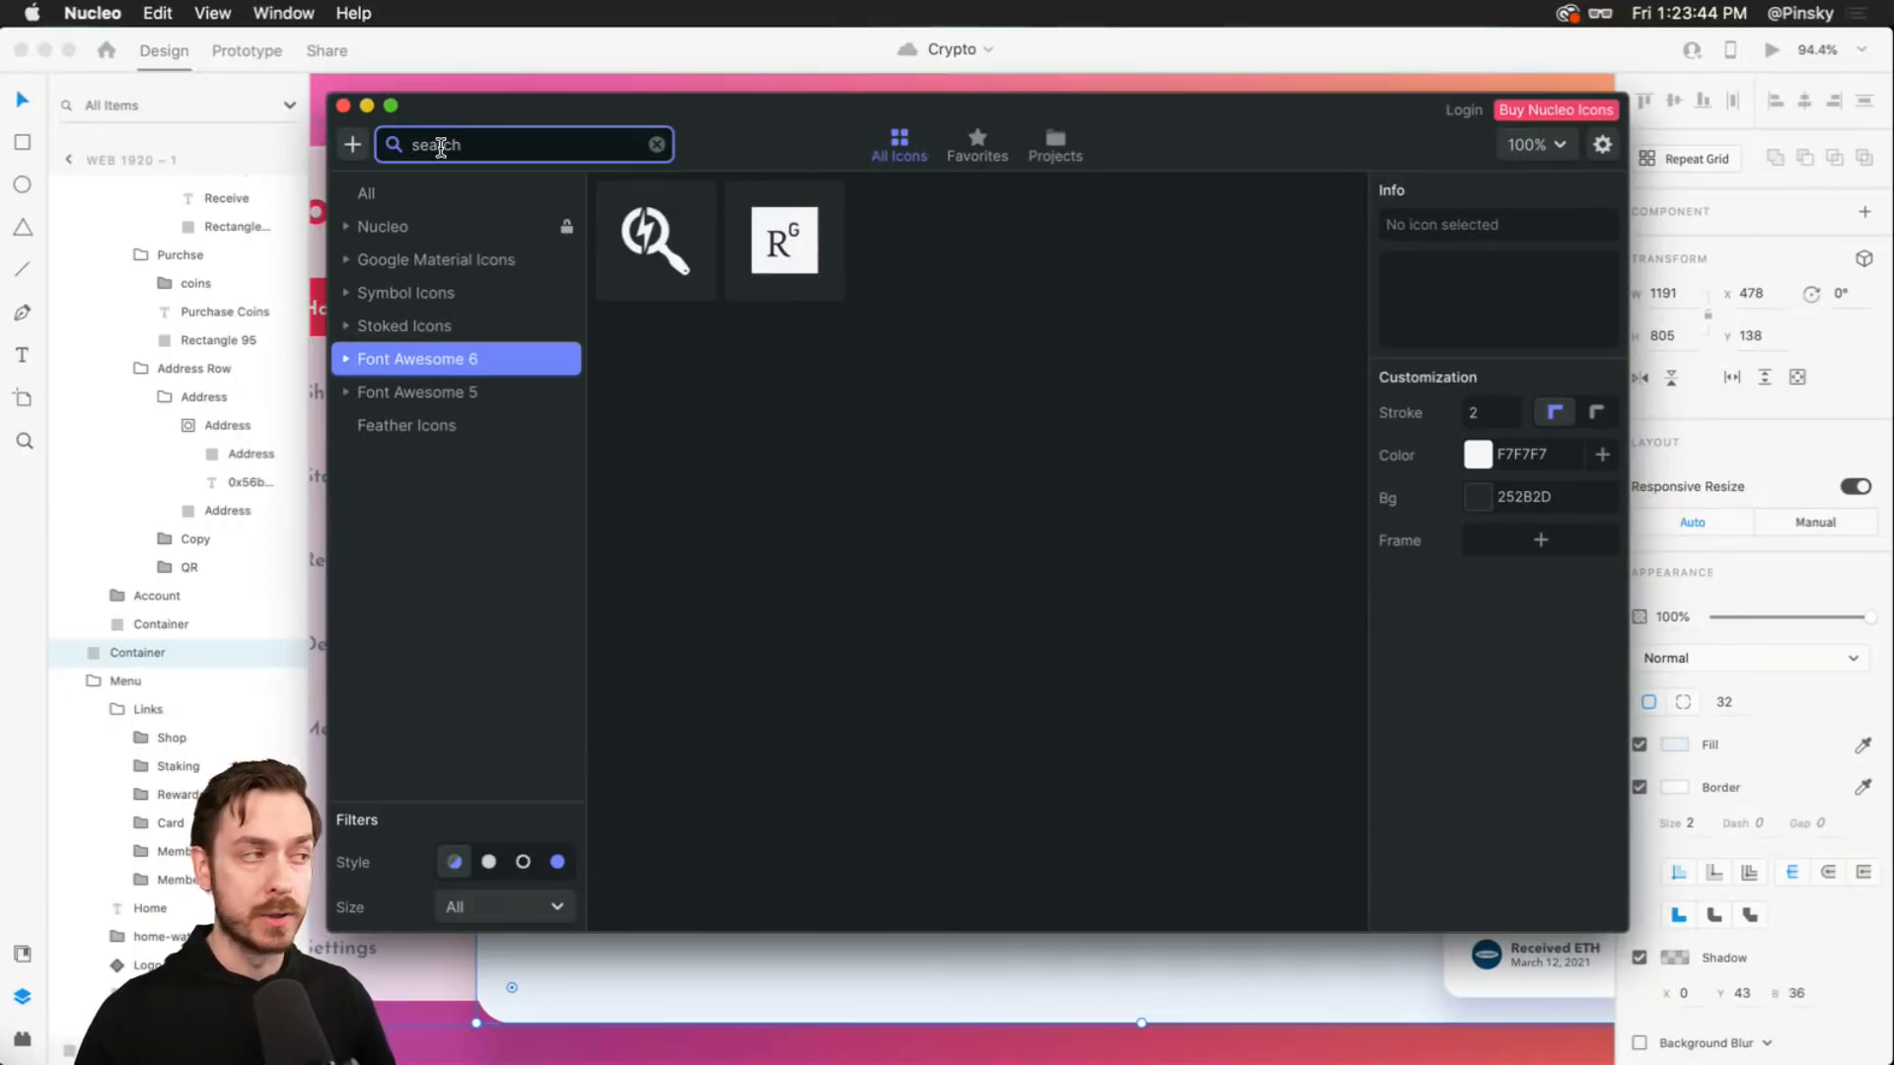
click(401, 198)
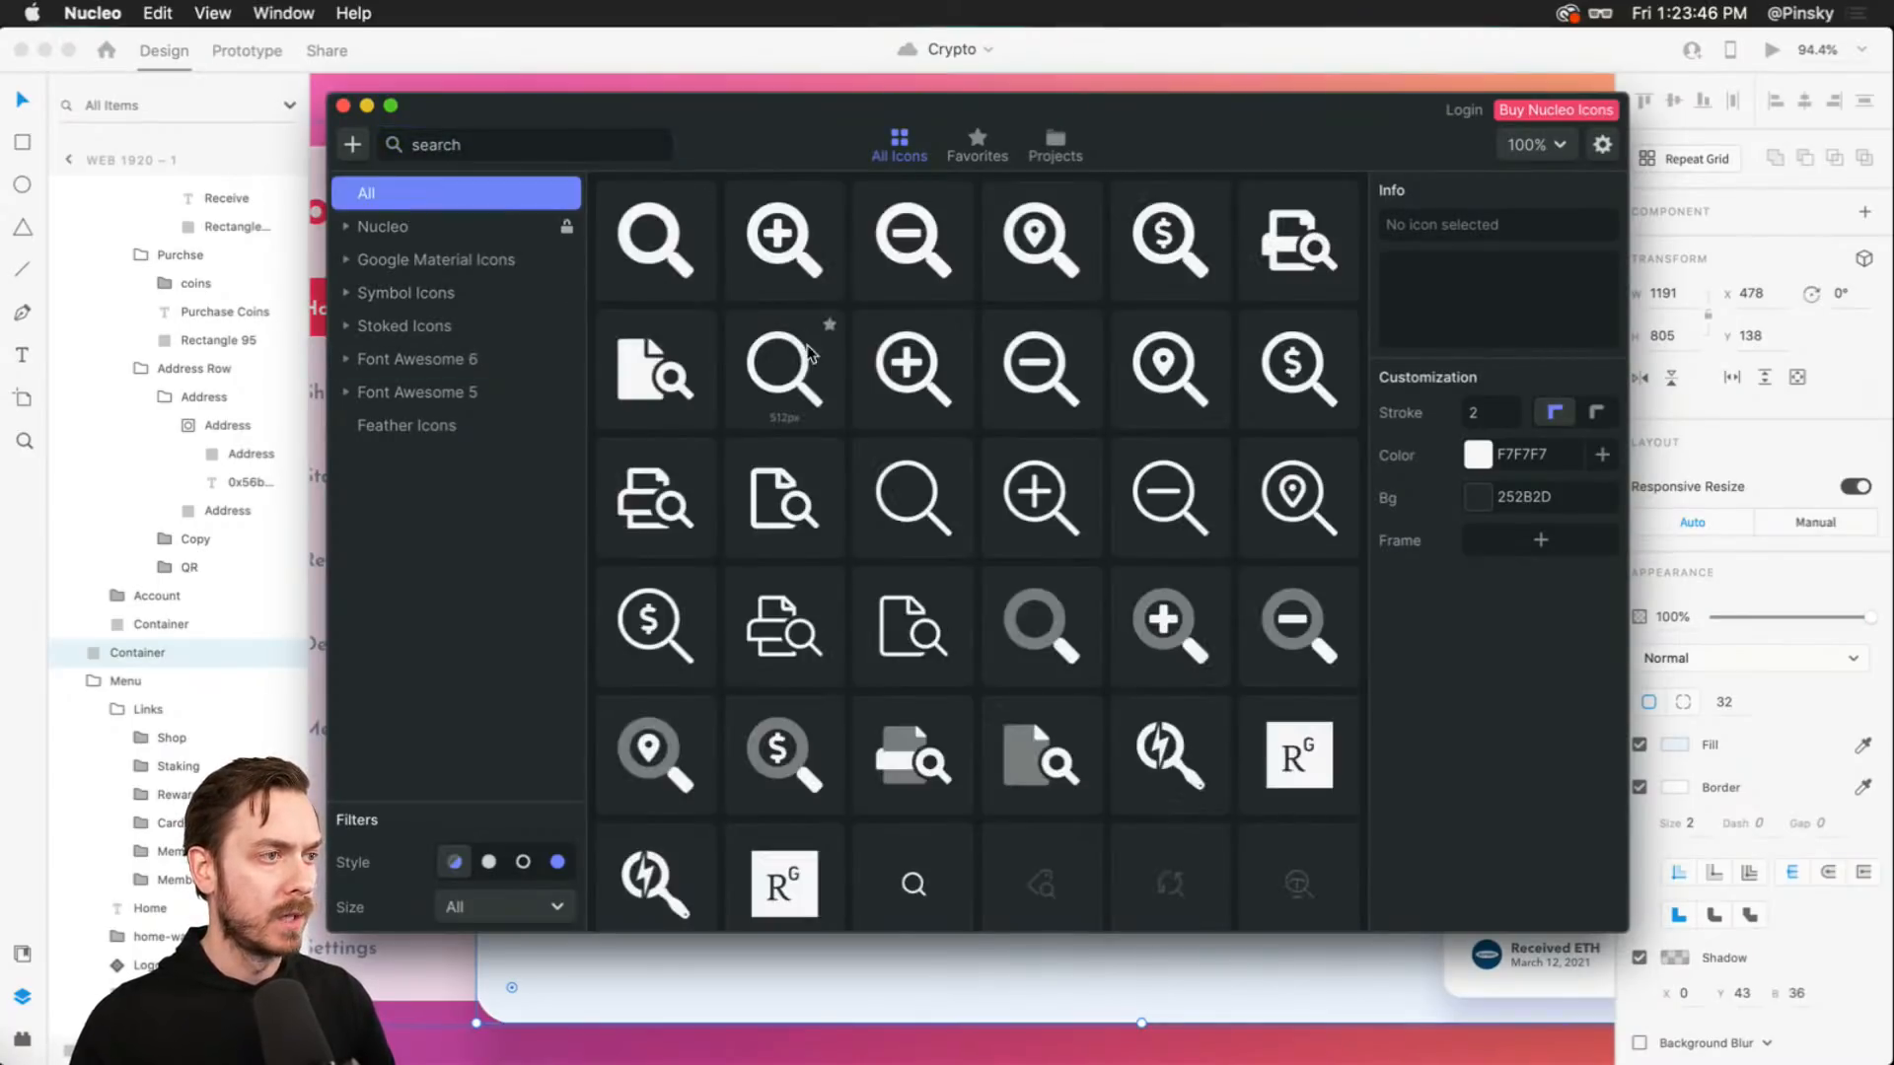
scroll(1044, 482, down, 5)
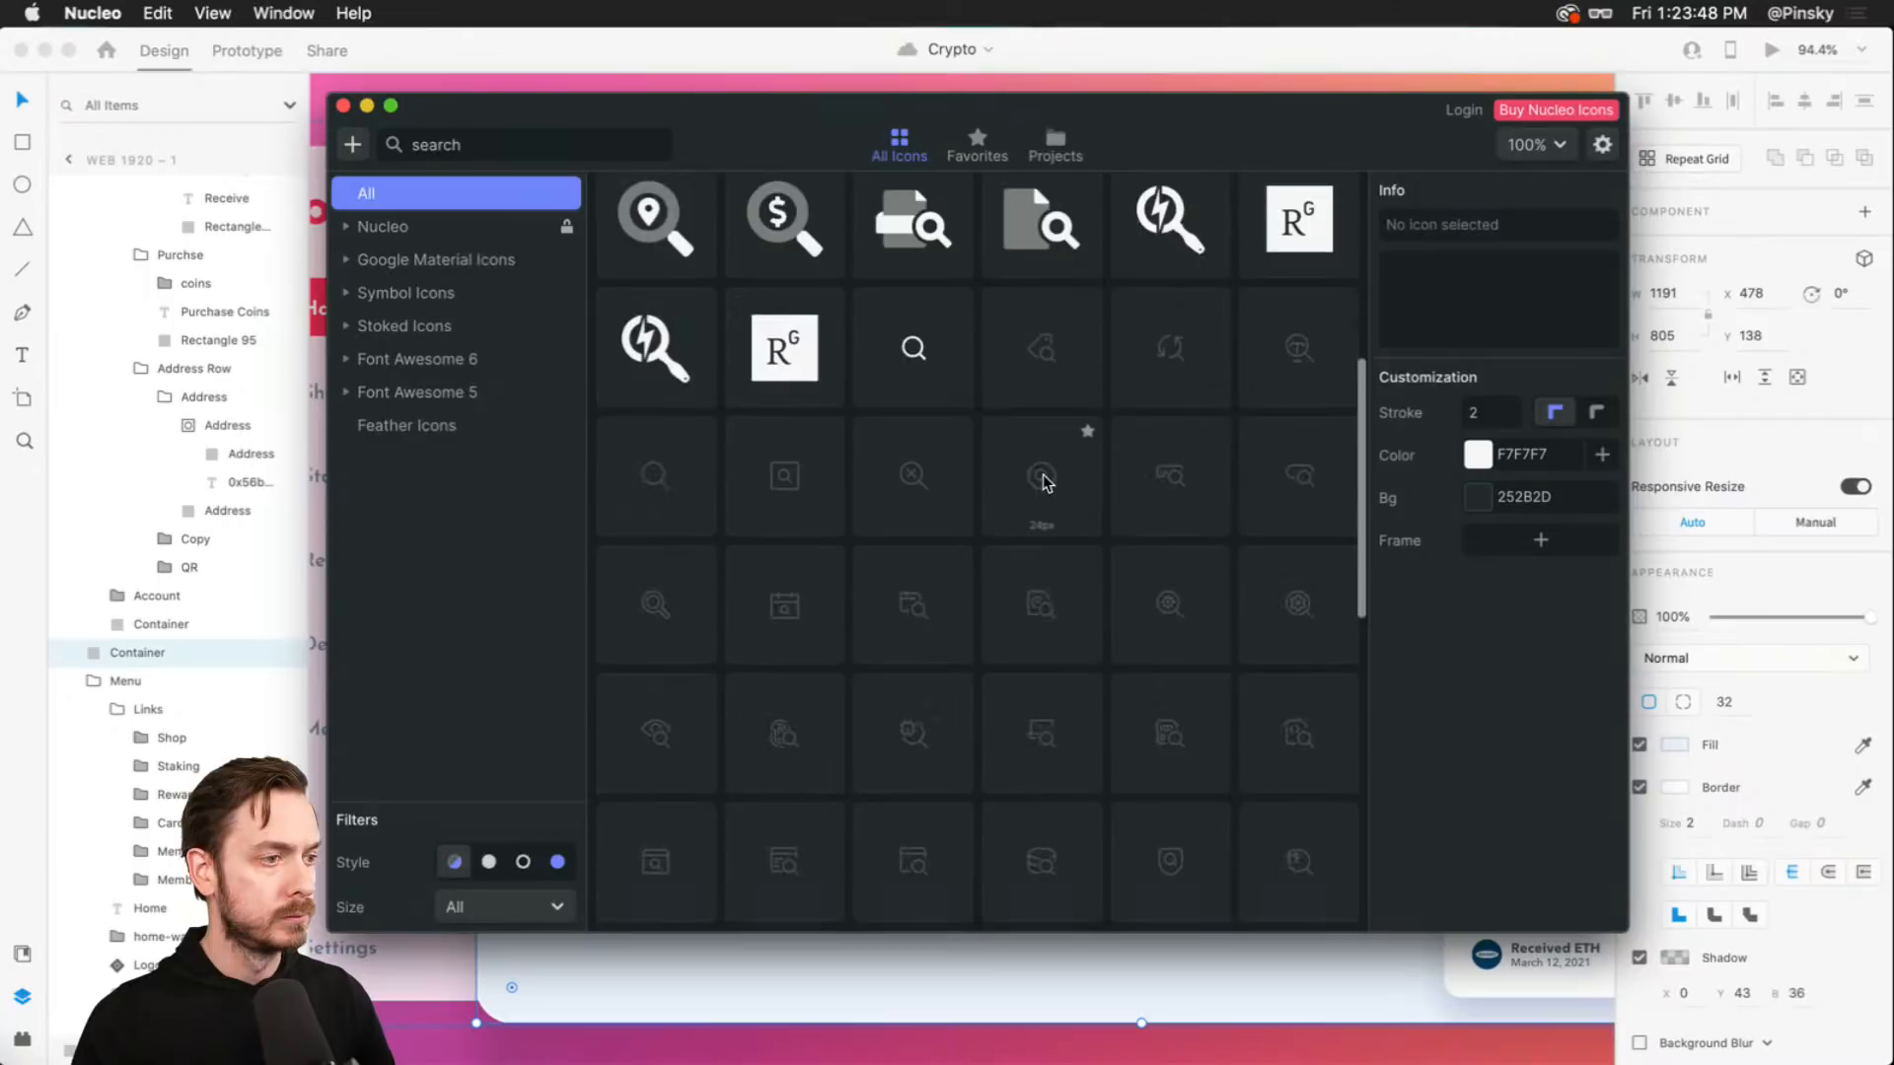
scroll(1046, 484, down, 9)
scroll(1047, 484, up, 14)
key(super+Tab)
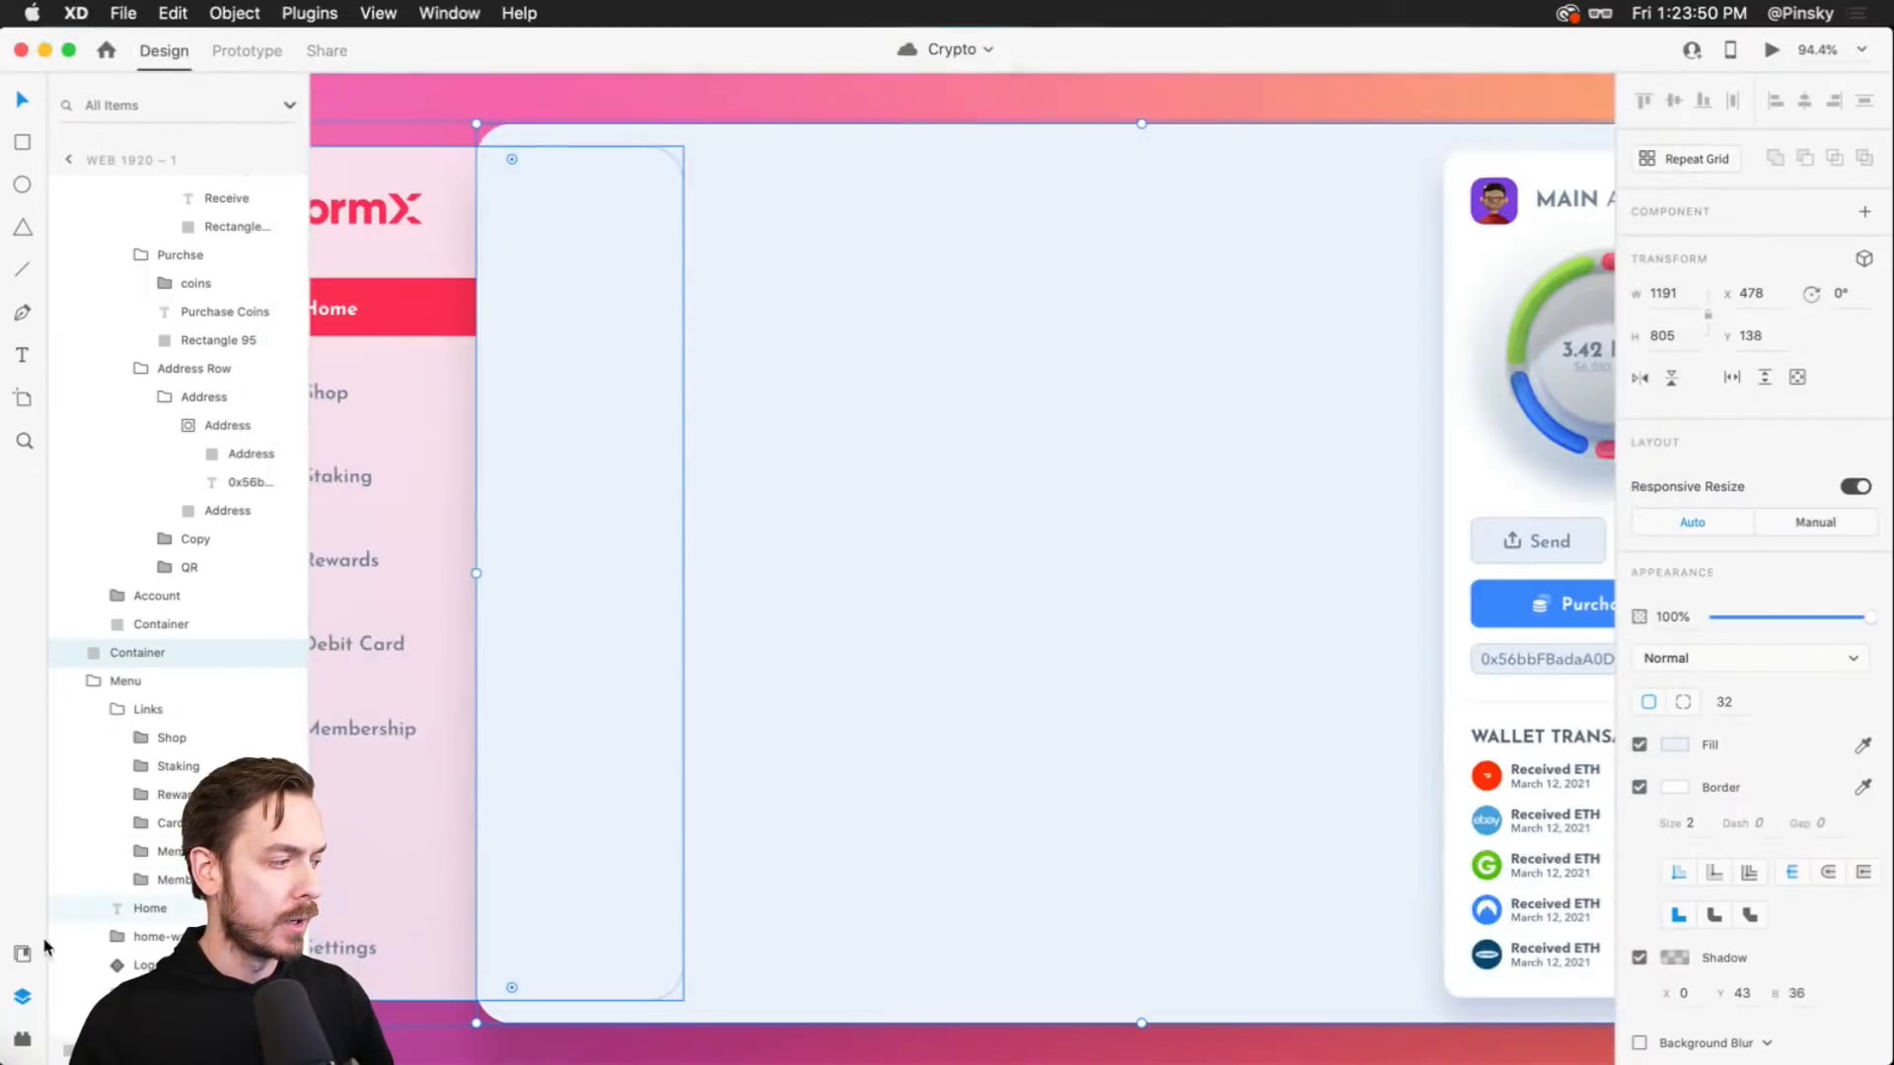
- Search the Icons 4 Design plugin for "search" and insert the Feather search icon in the upper part of the main container
click(22, 1039)
key(super+a)
text(se)
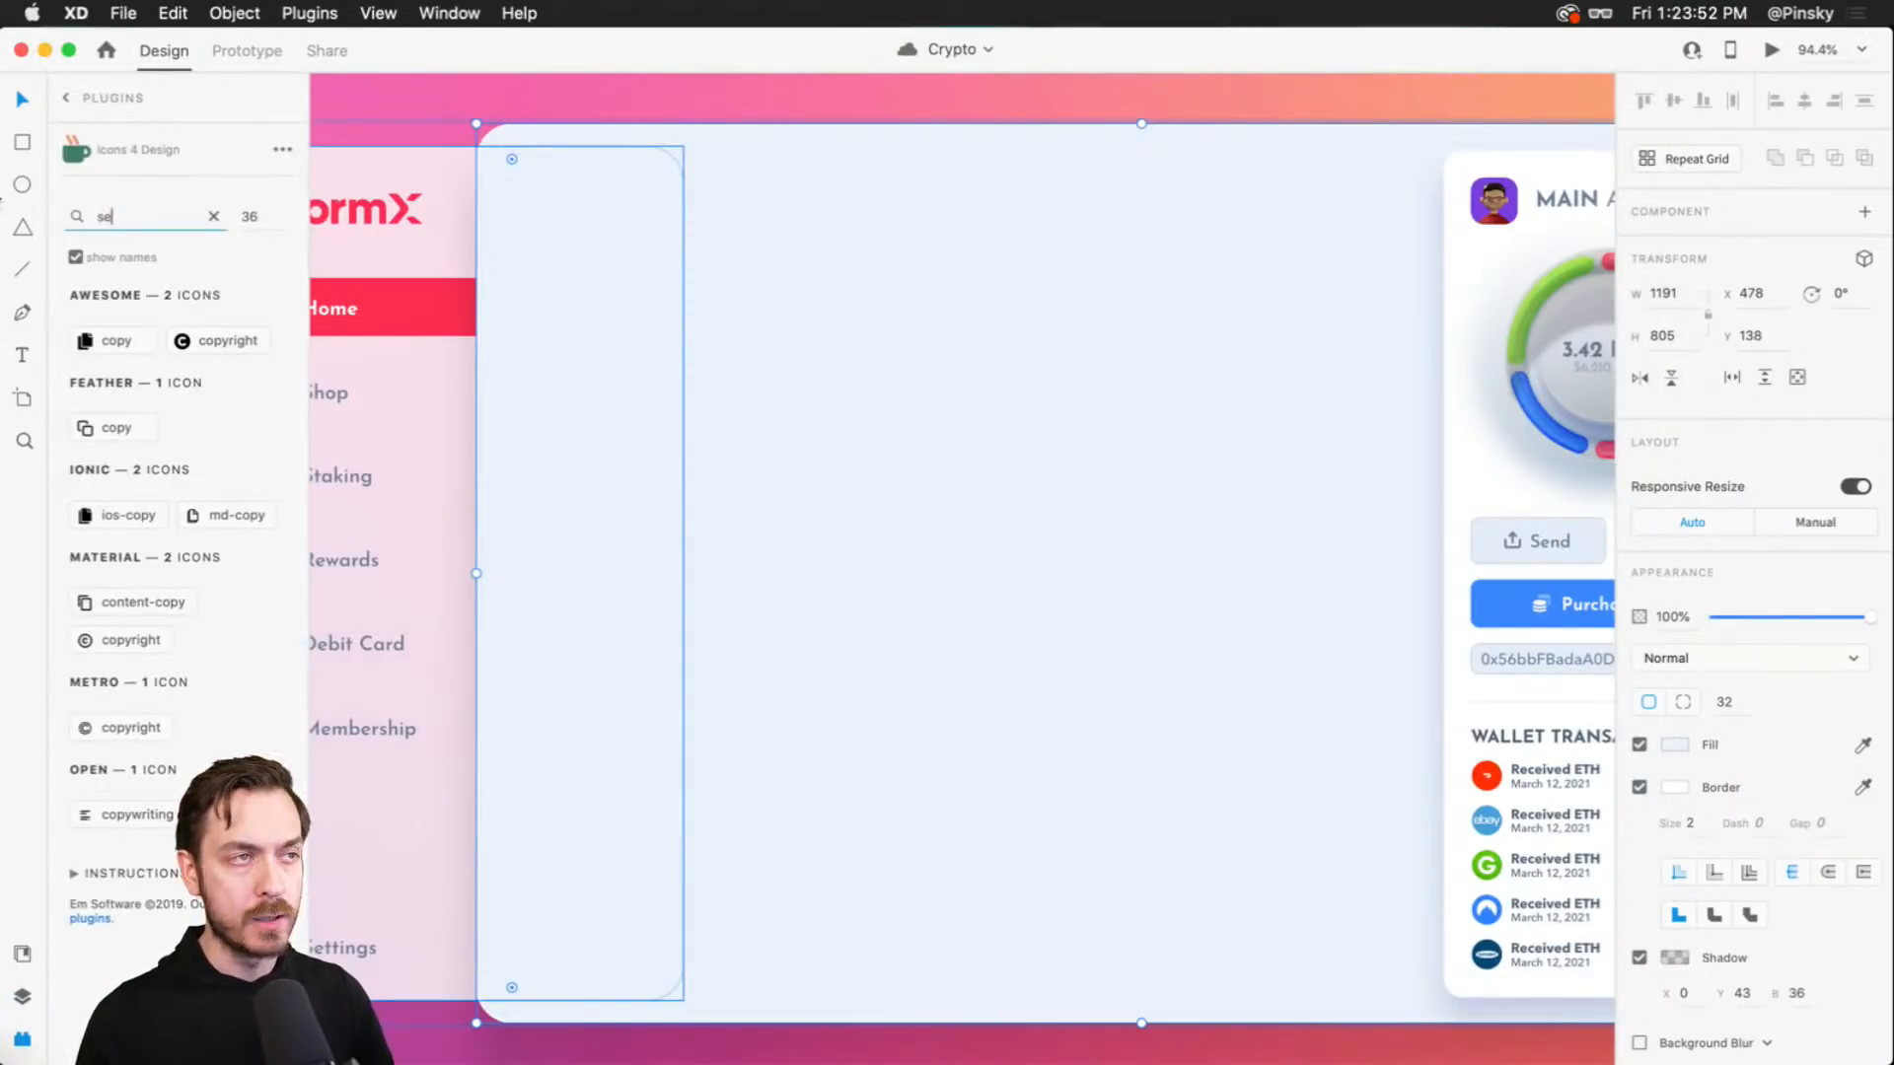
text(arch)
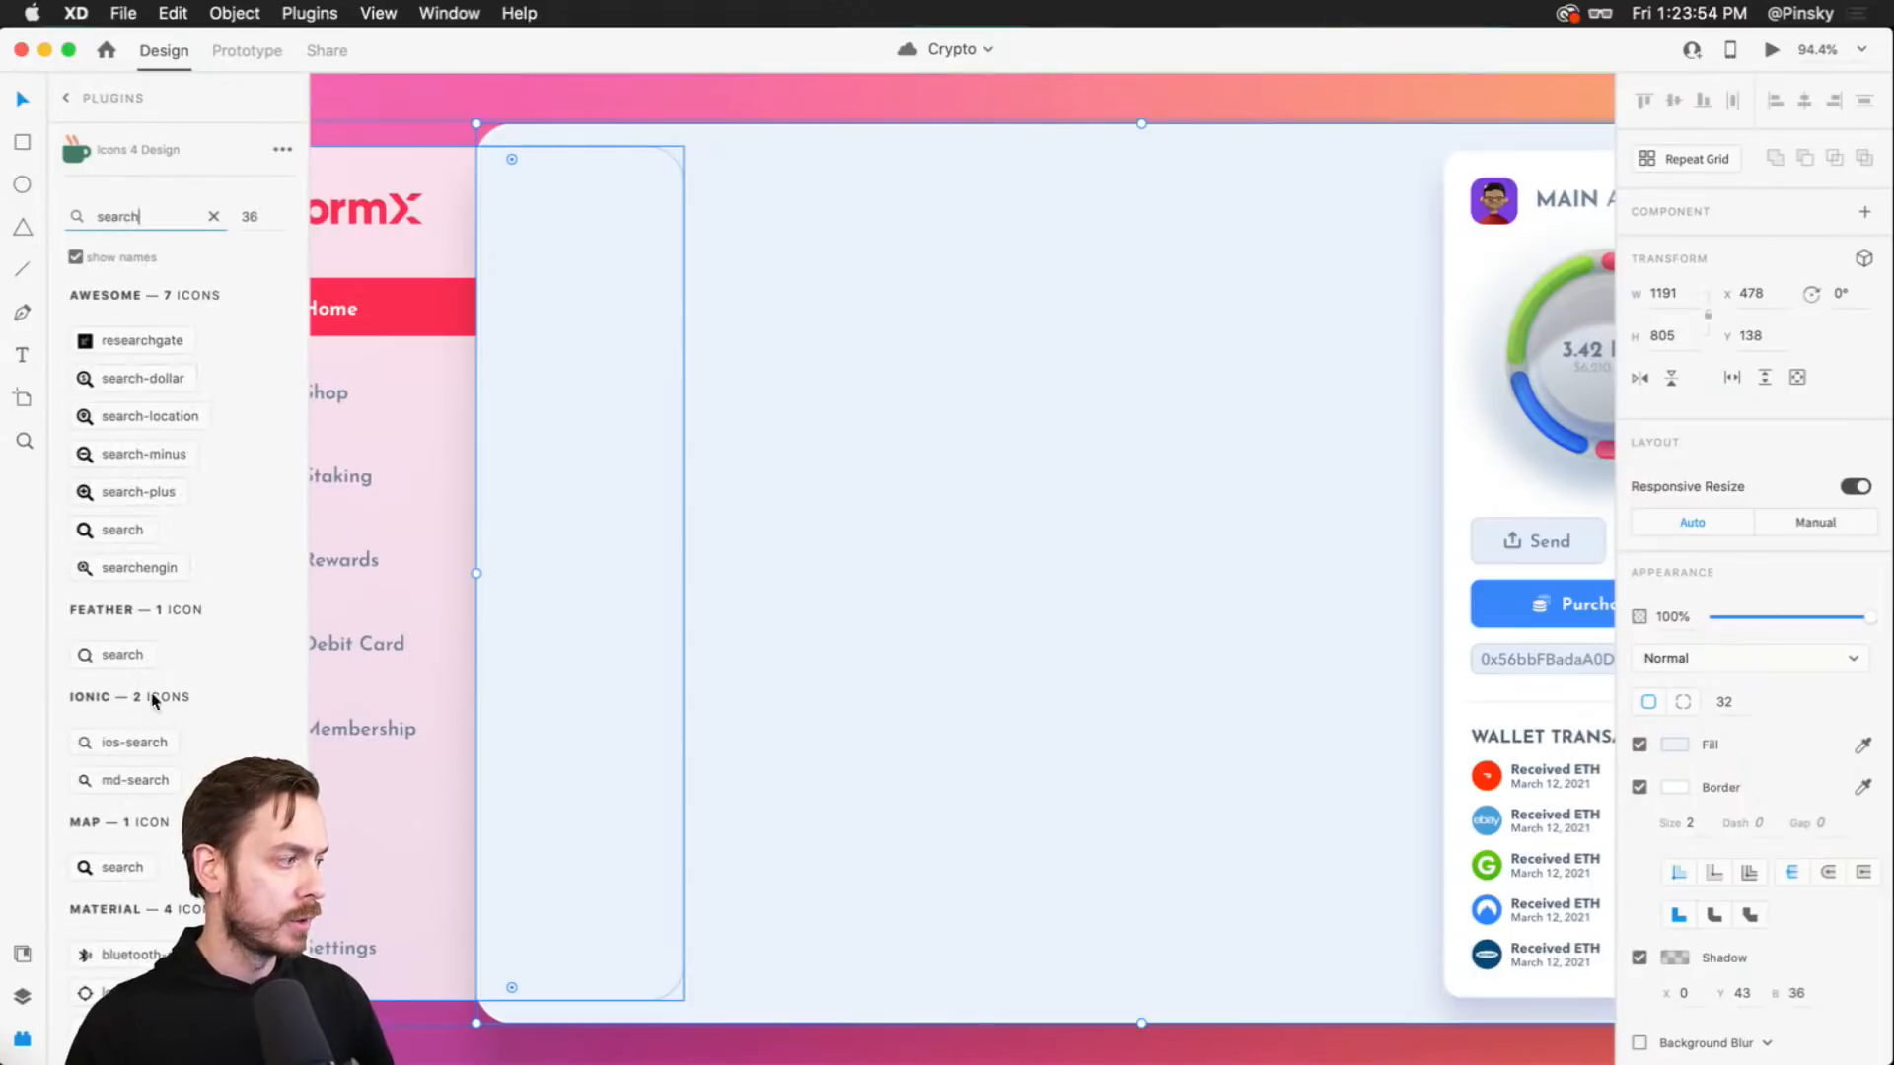
click(89, 658)
scroll(639, 422, right, 10)
drag(971, 571, 893, 355)
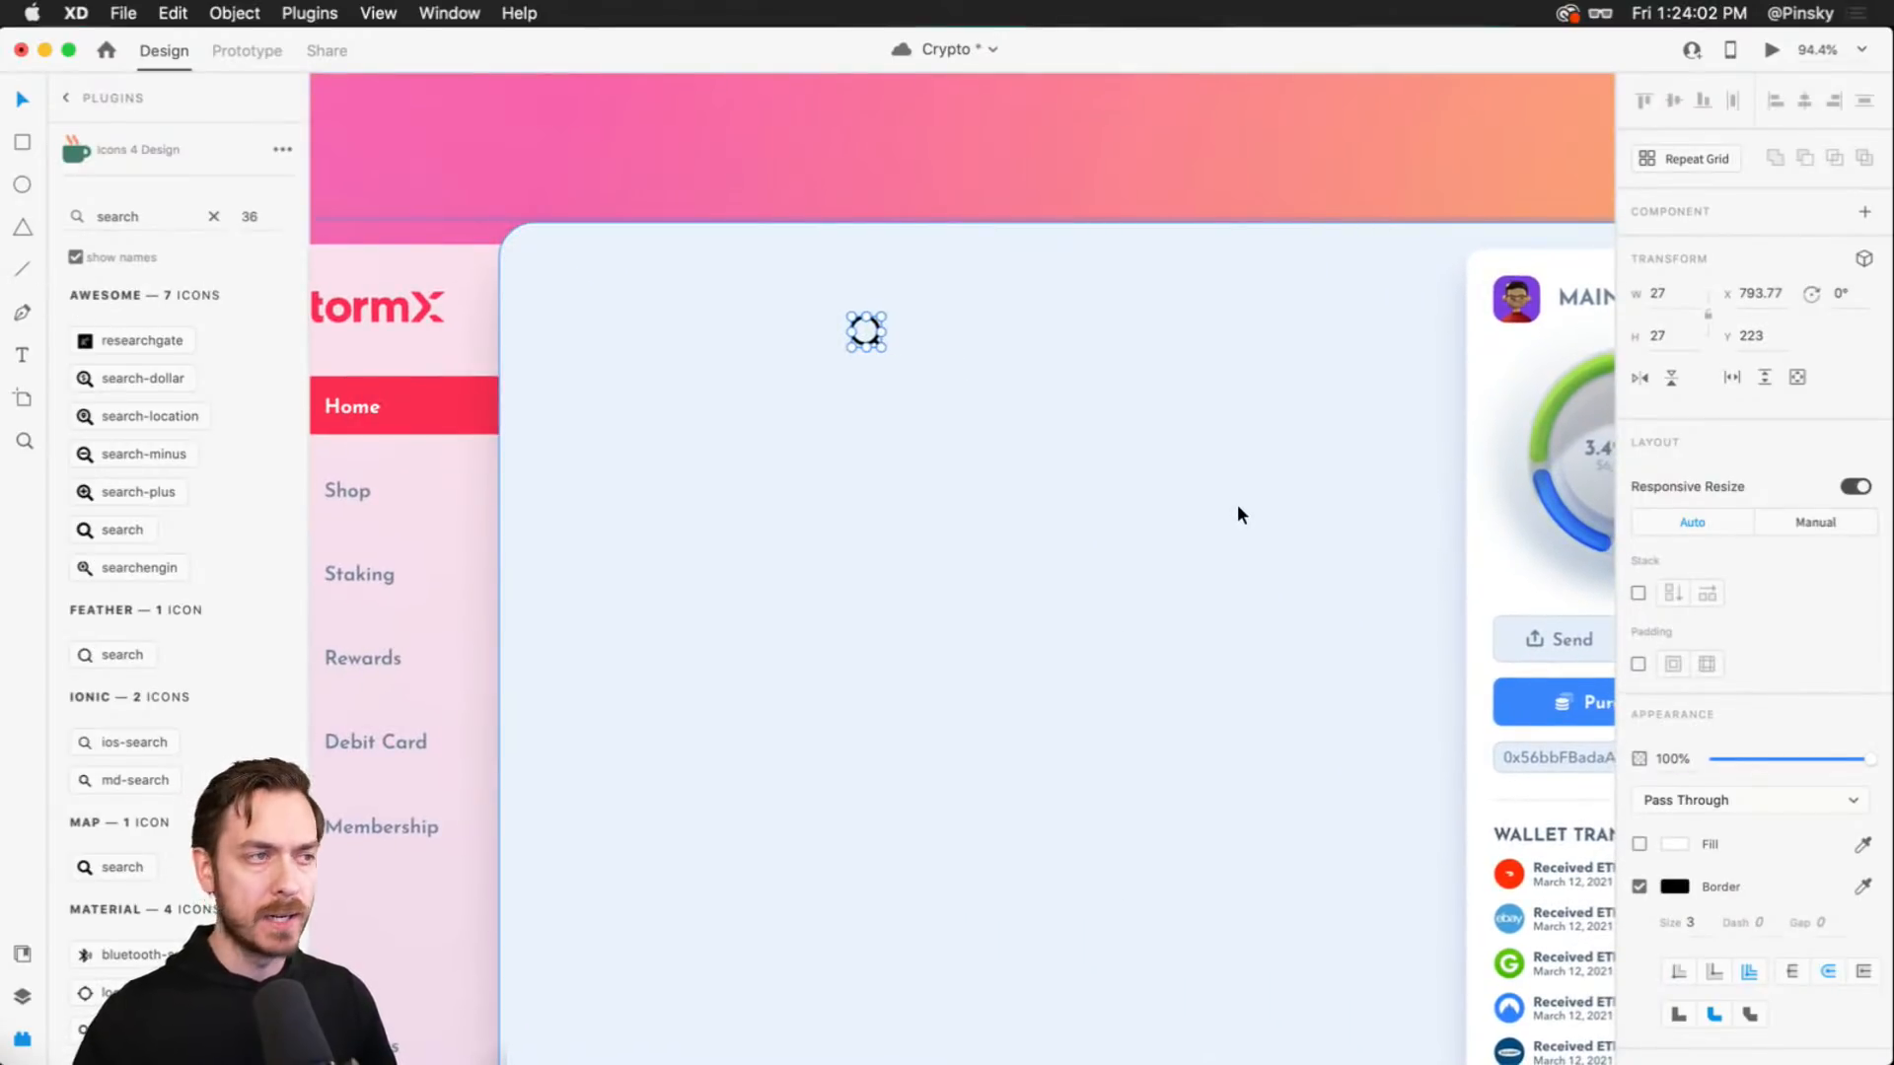
- Move the search icon to the main container's upper-left corner, at about X 517, Y 171, and save the document
drag(876, 340, 600, 291)
key(super+y)
scroll(566, 278, up, 5)
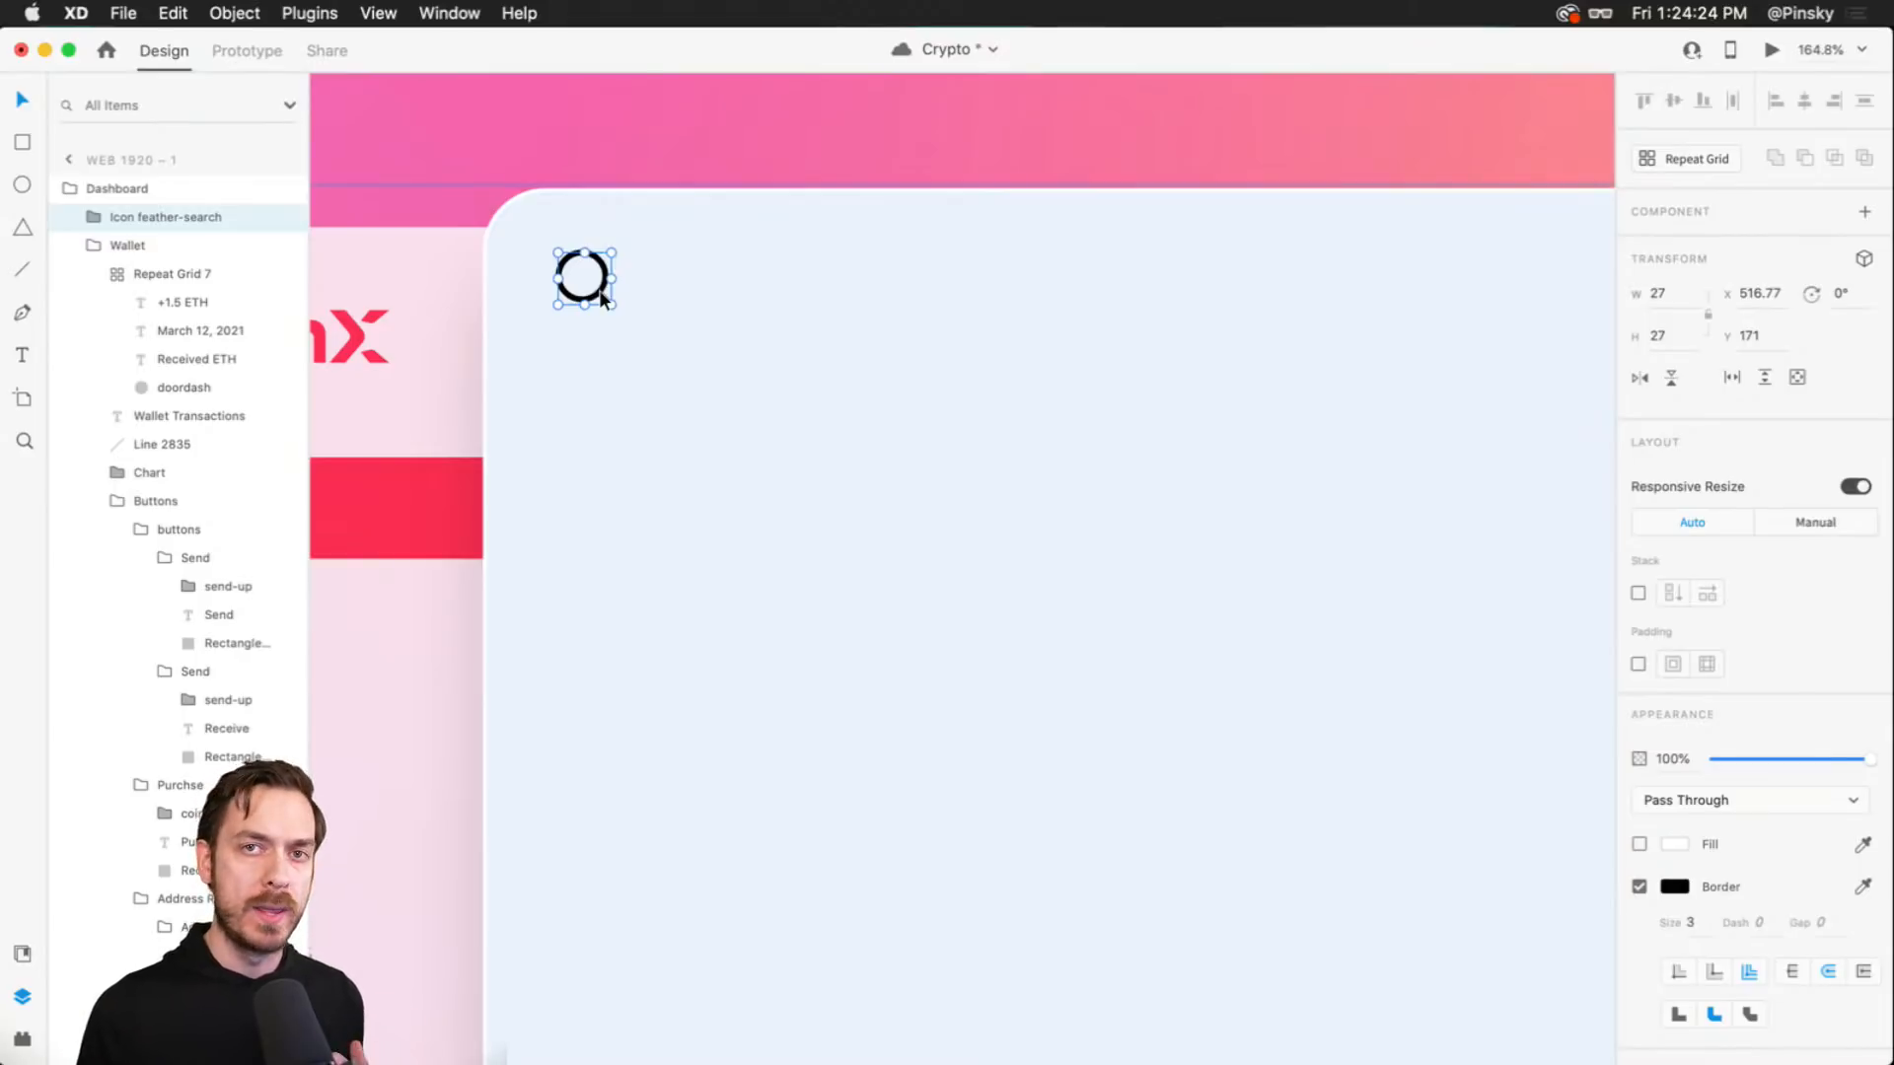
key(cmd+s)
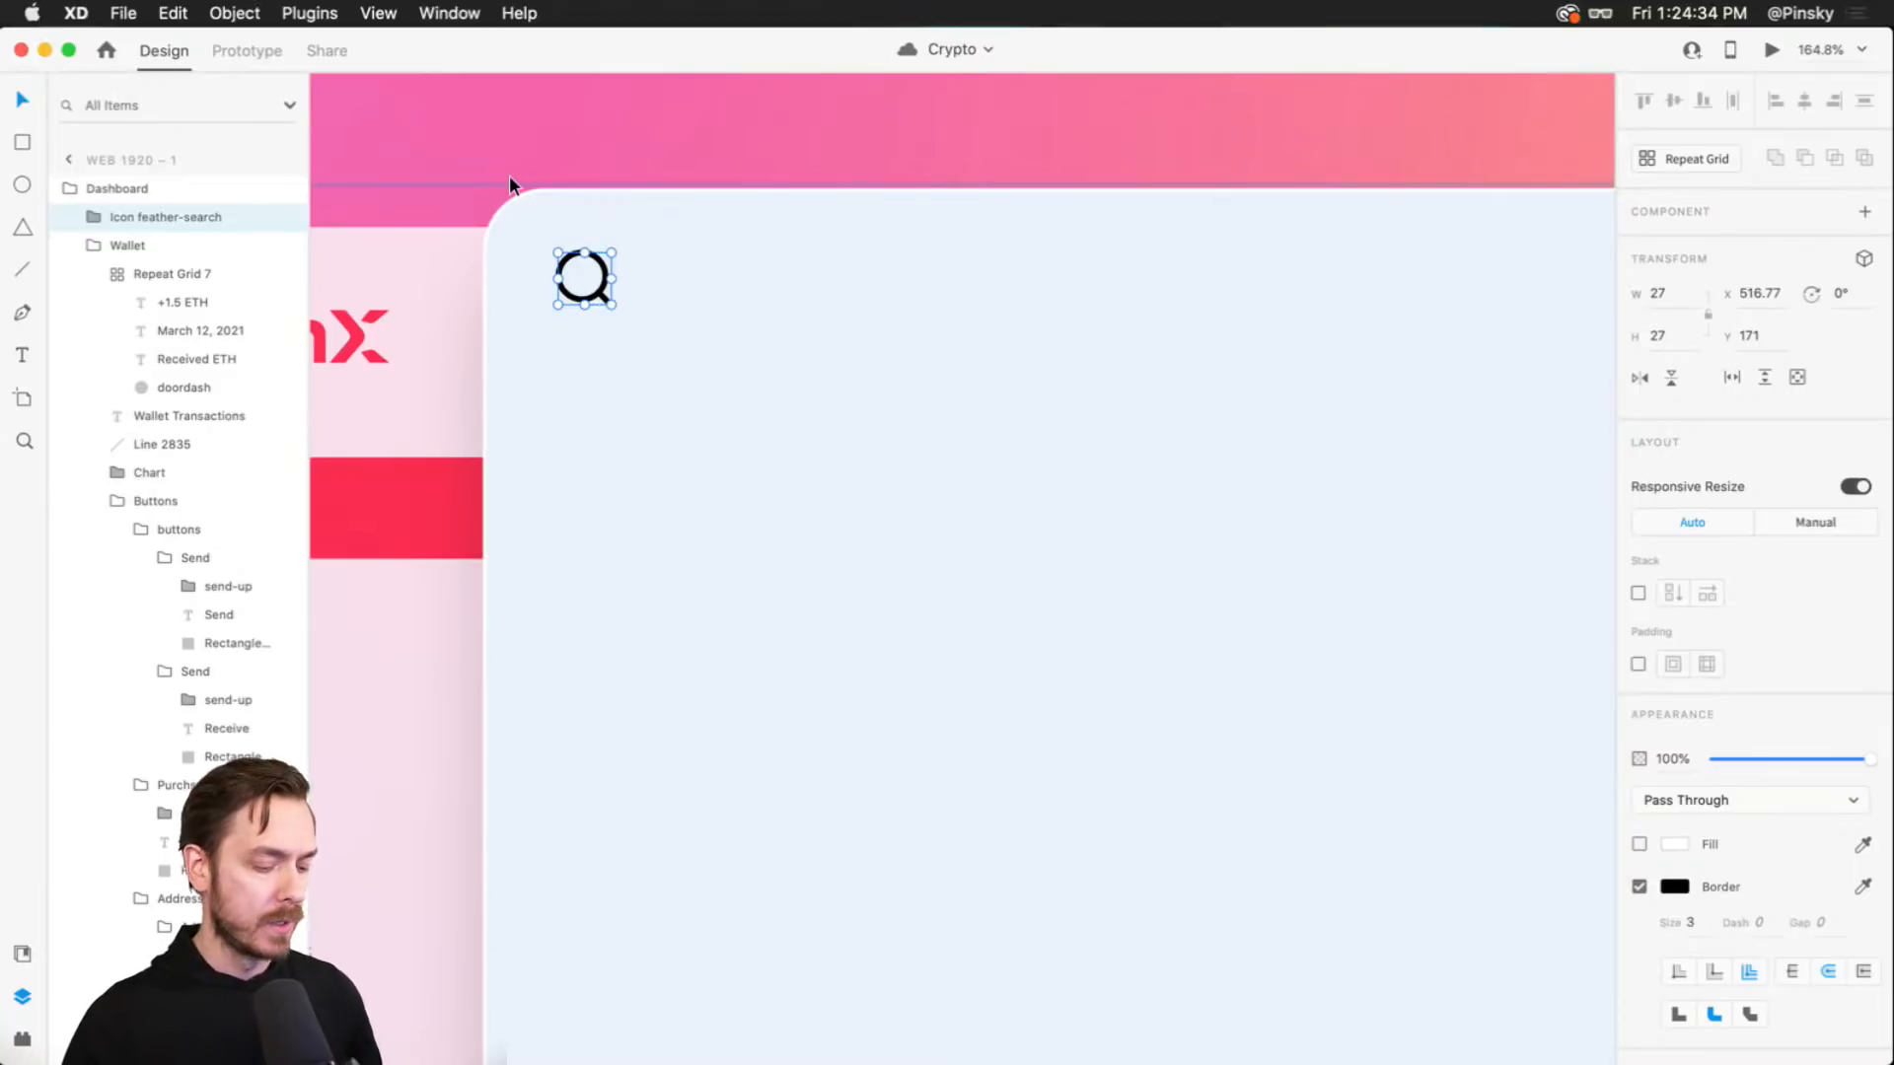
- Apply the document colour #6A7D97 to the search icon's border and check it in the preview
key(super+shift+y)
right_click(181, 264)
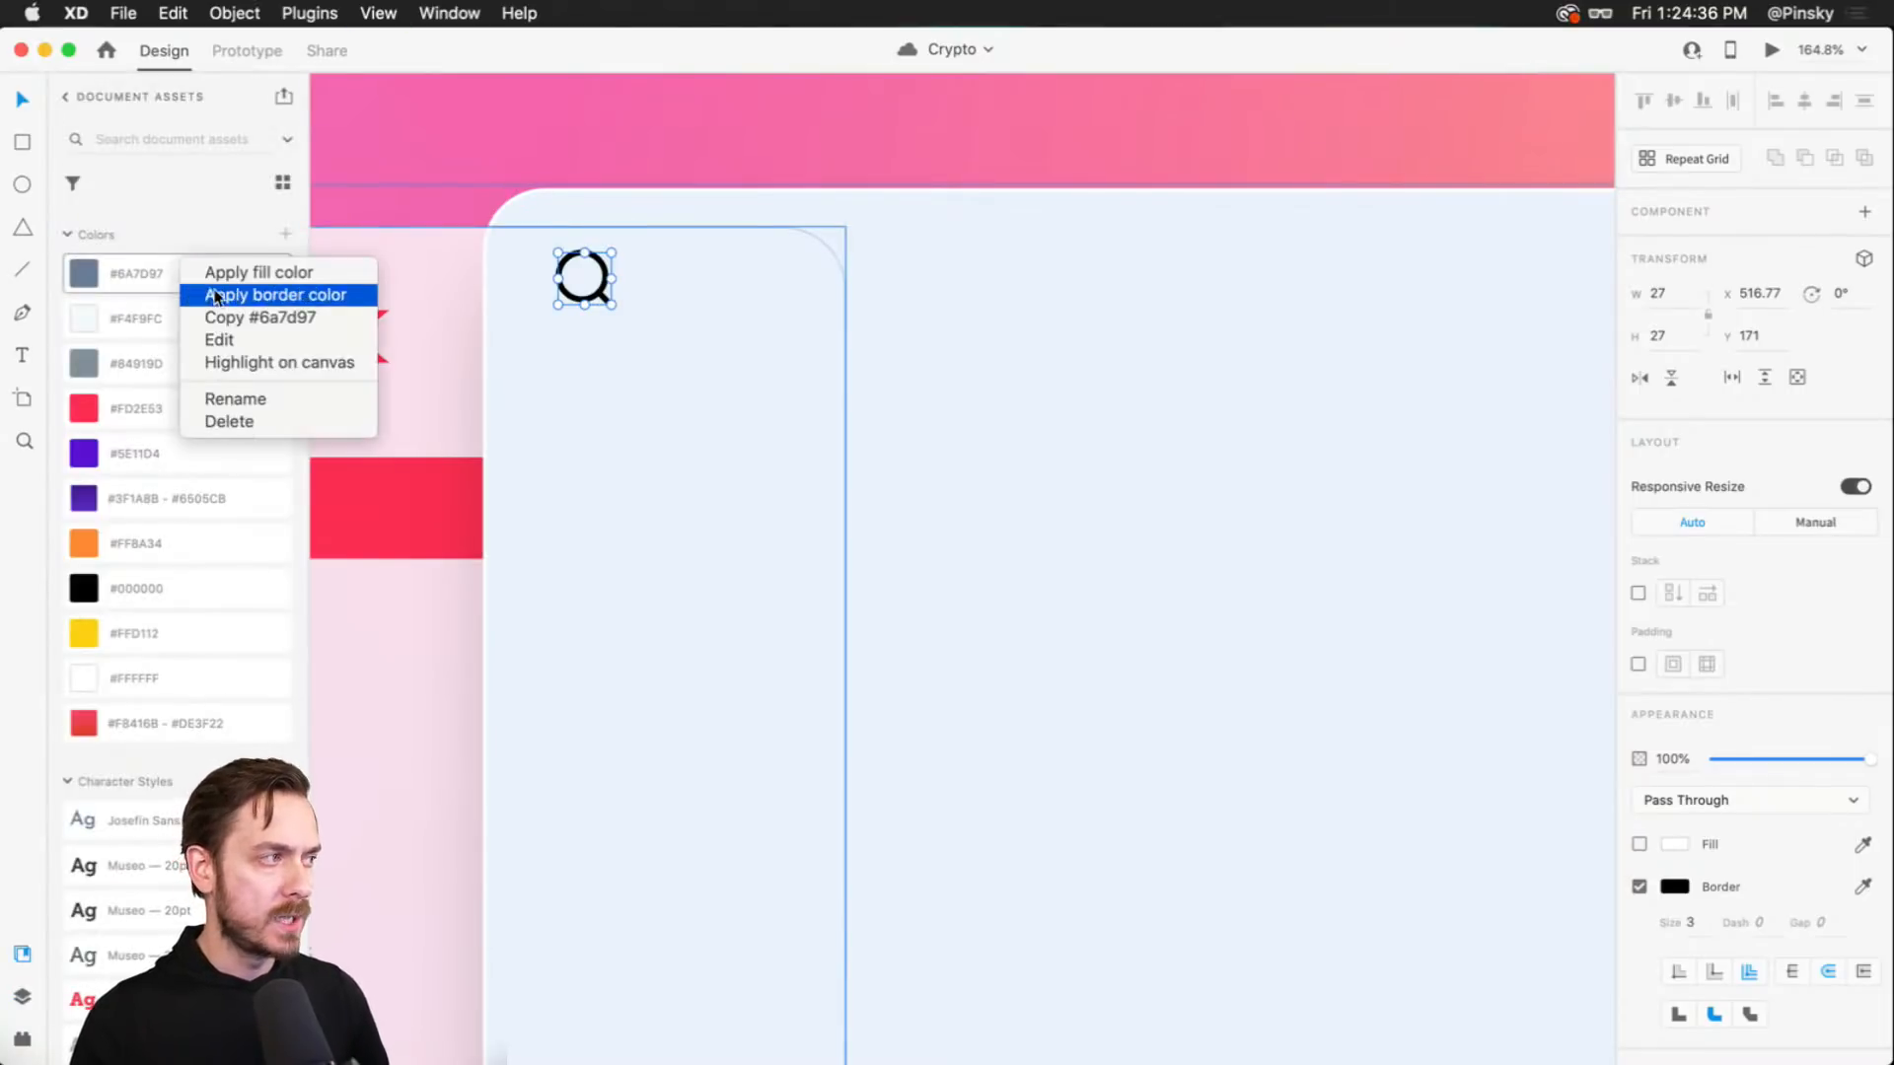
click(246, 294)
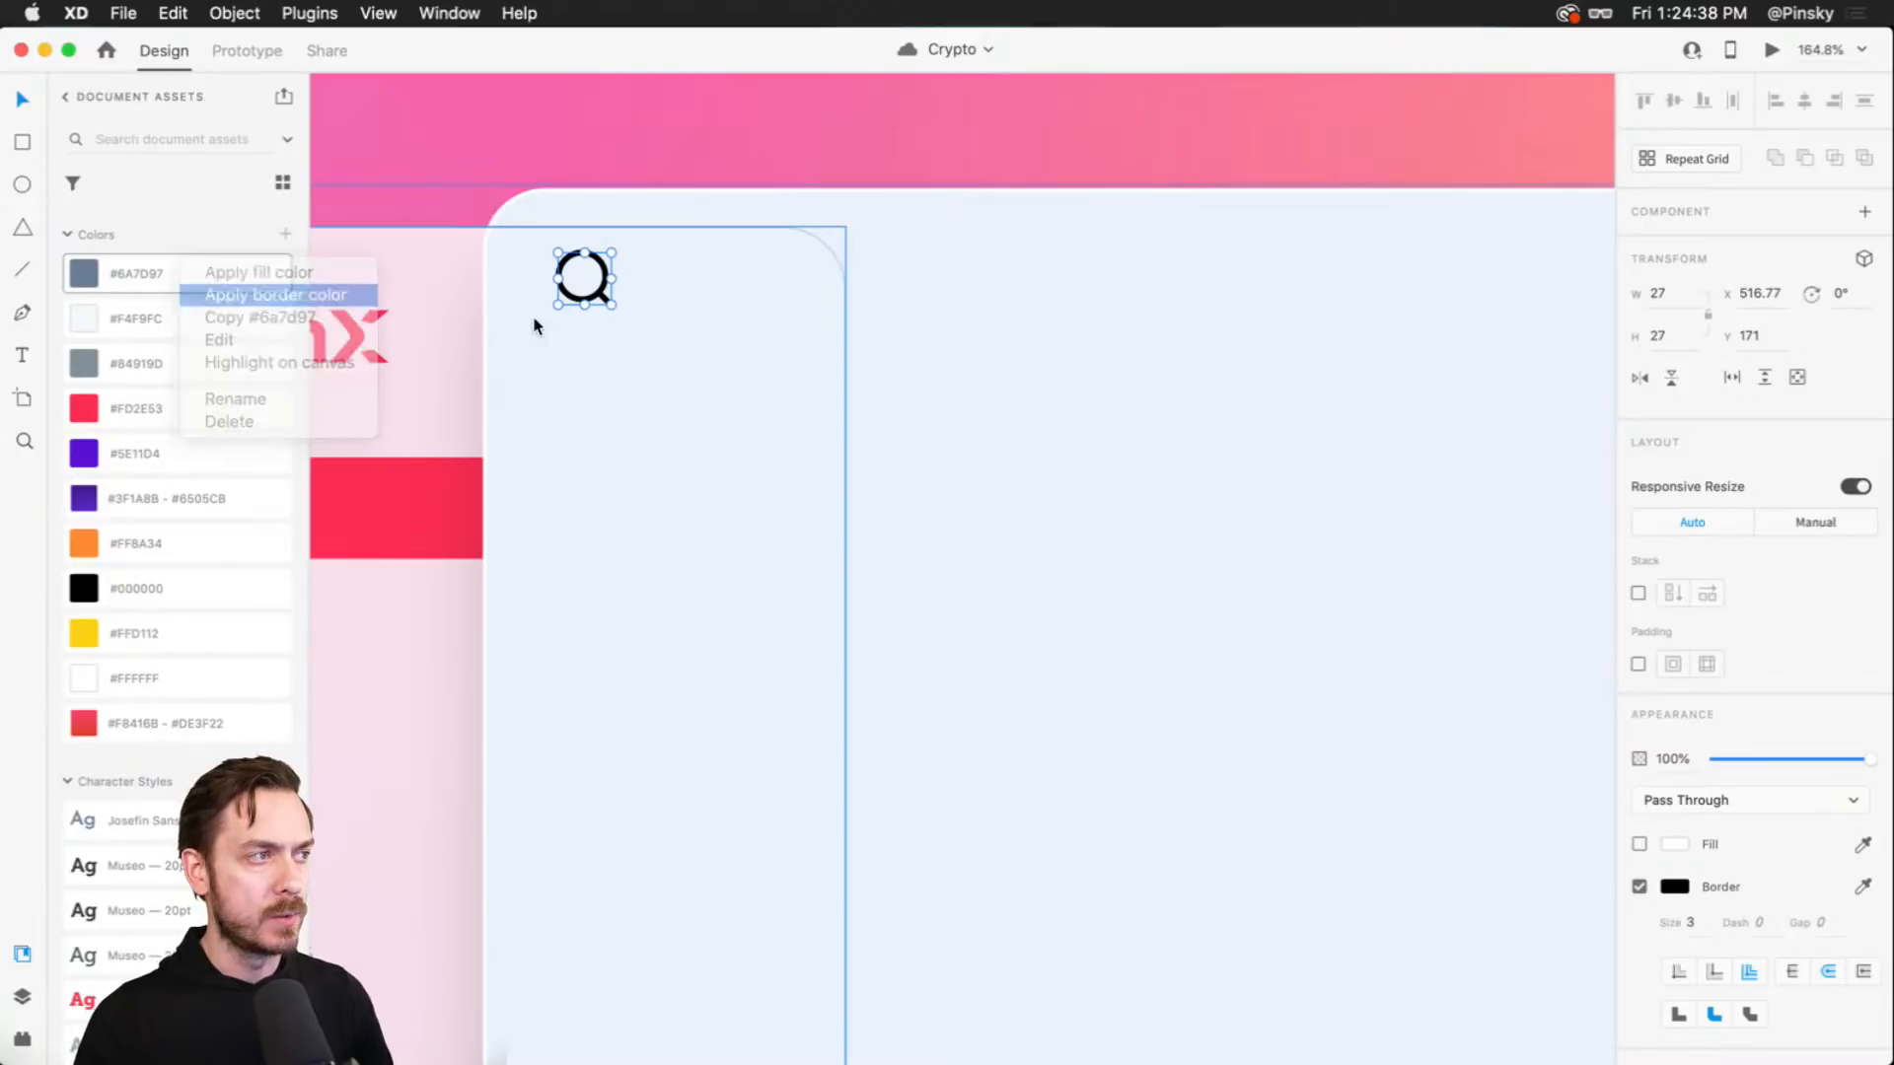
key(super+Return)
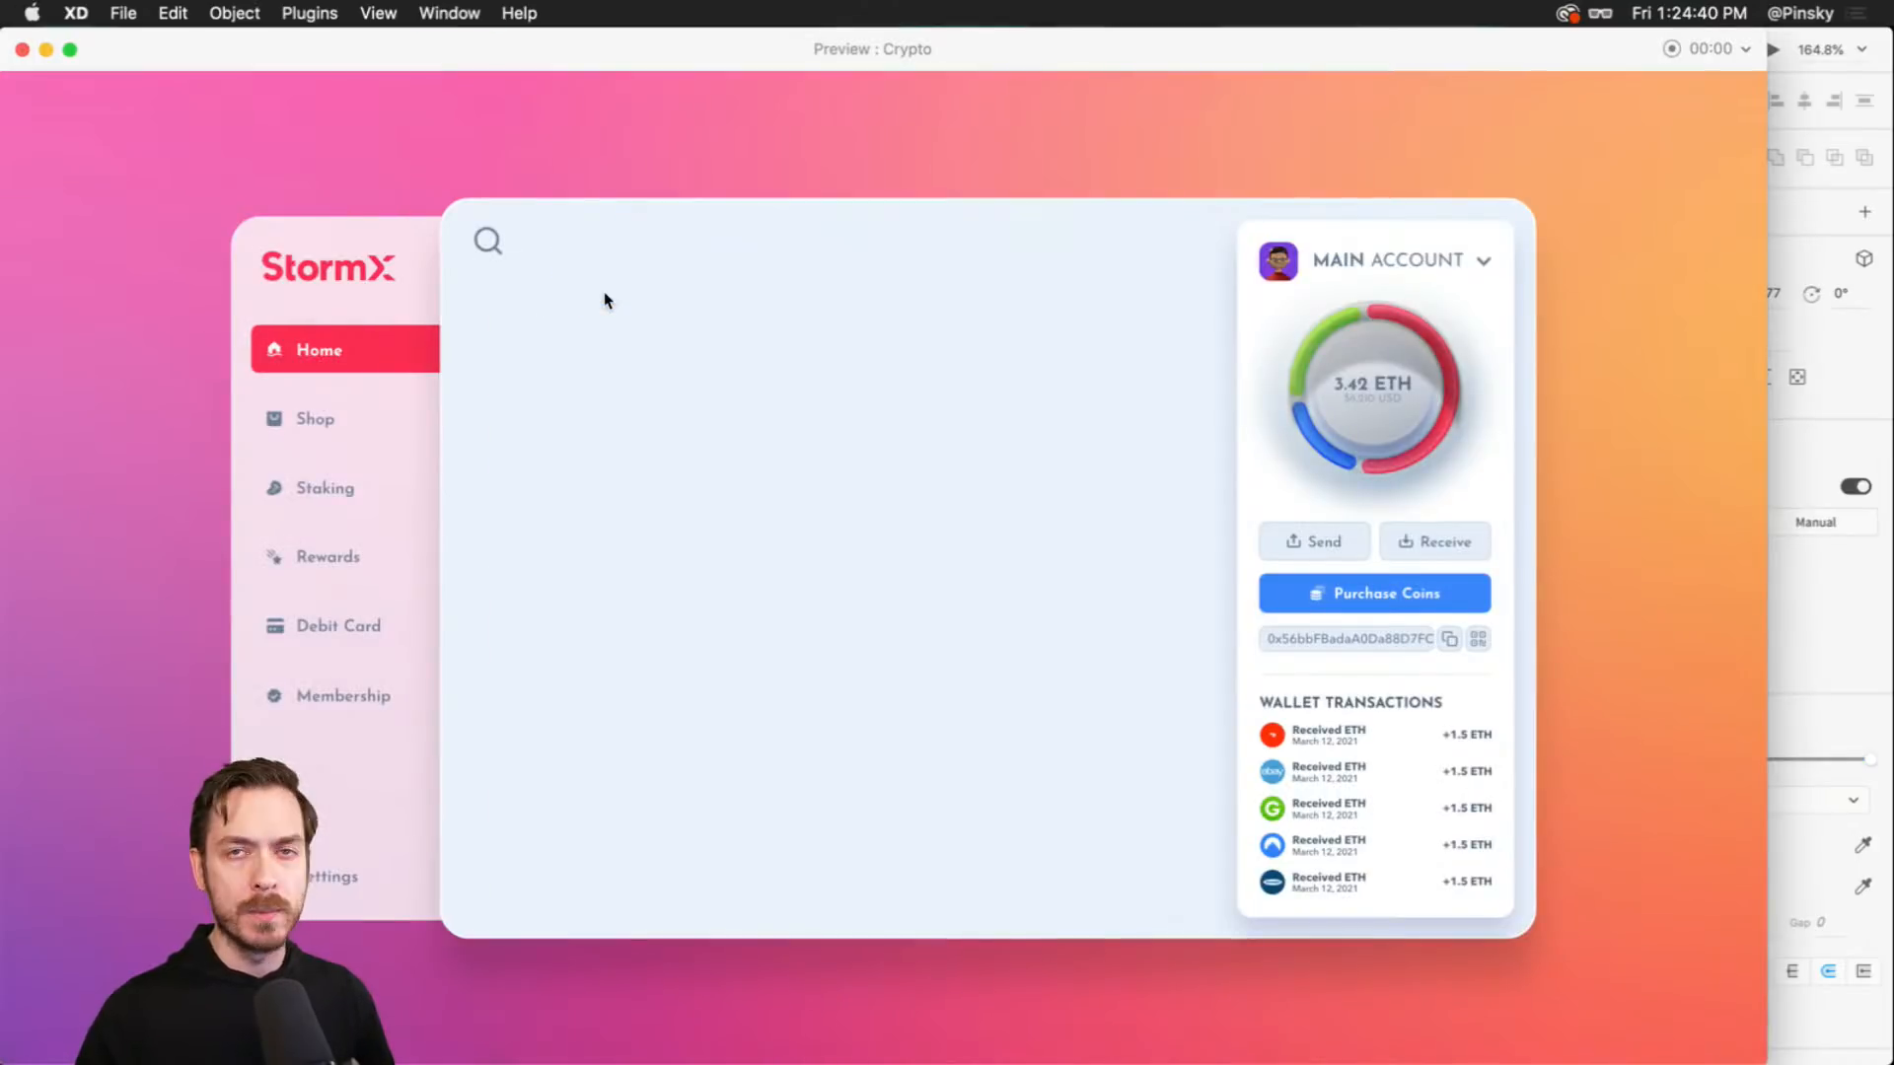
key(super+w)
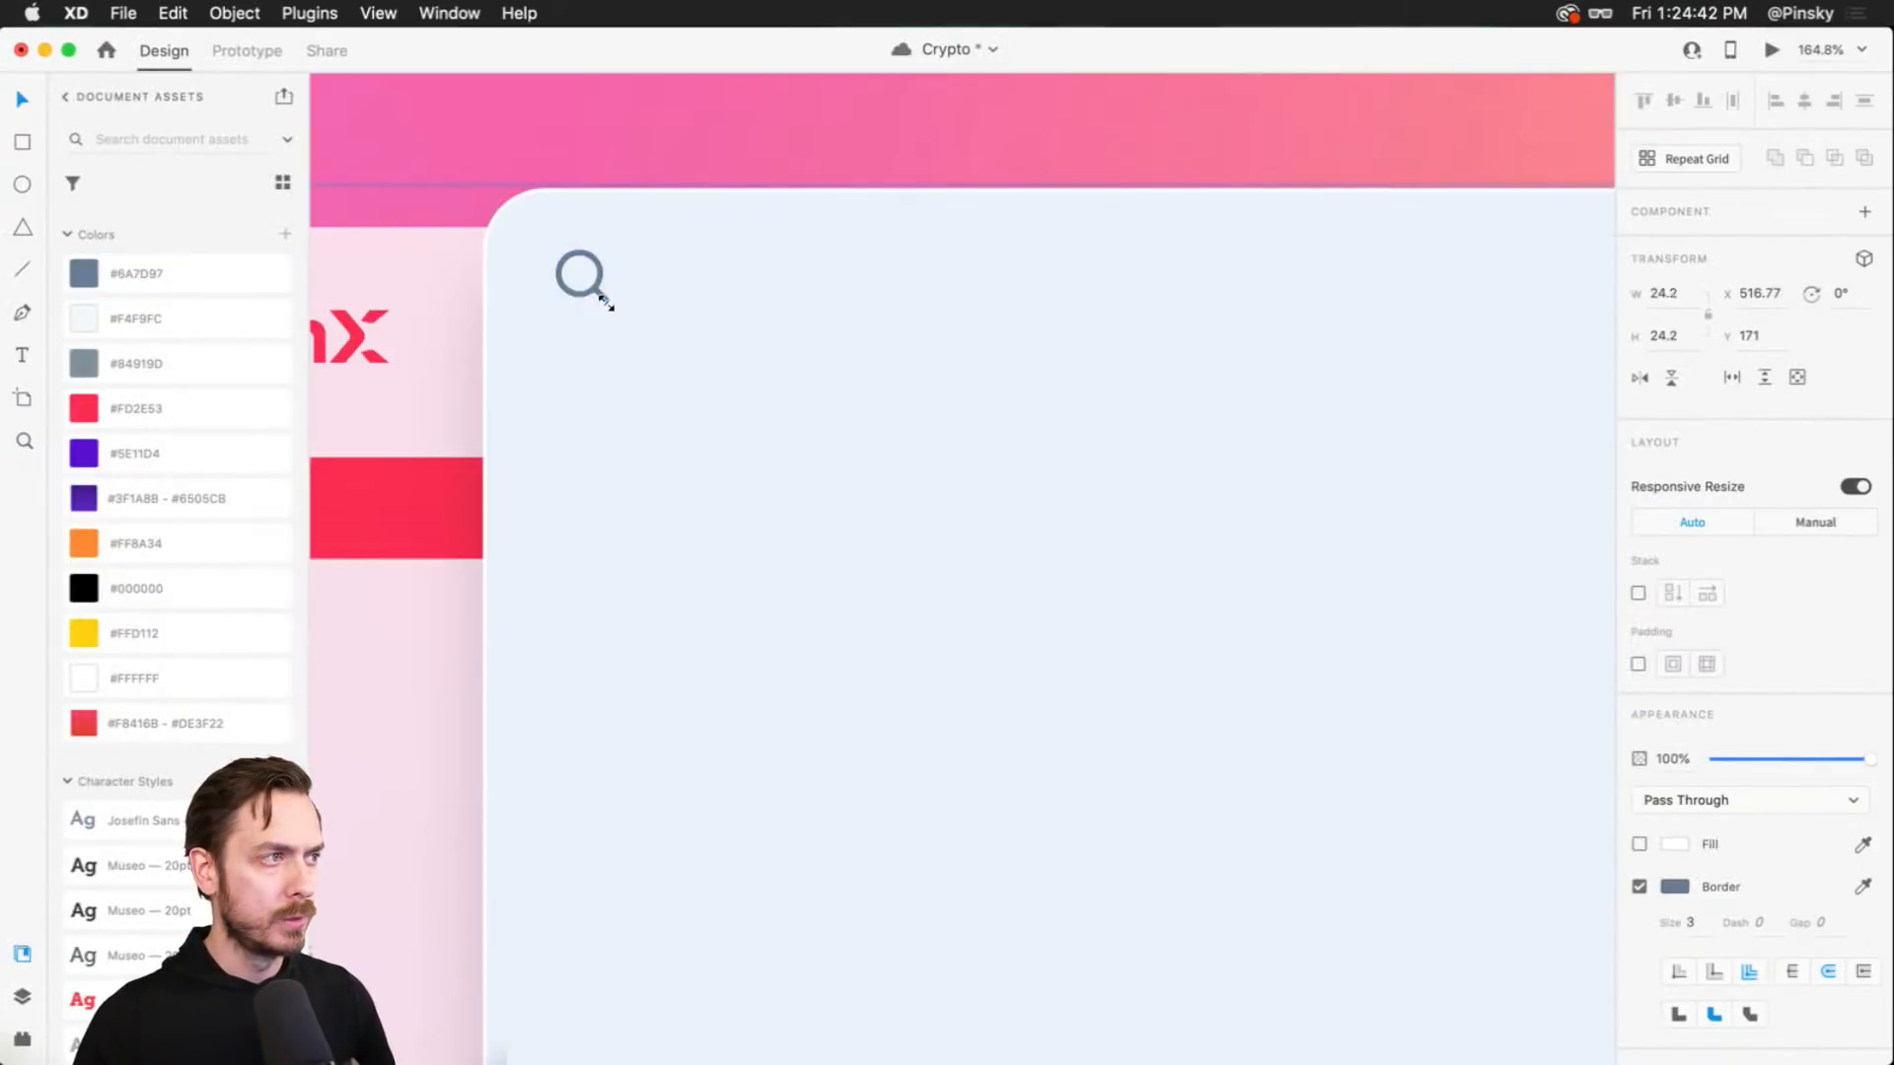
- Shrink the search icon to about 20.5 by 20.5, set its border size to 2, and check it in the preview
drag(605, 303, 599, 298)
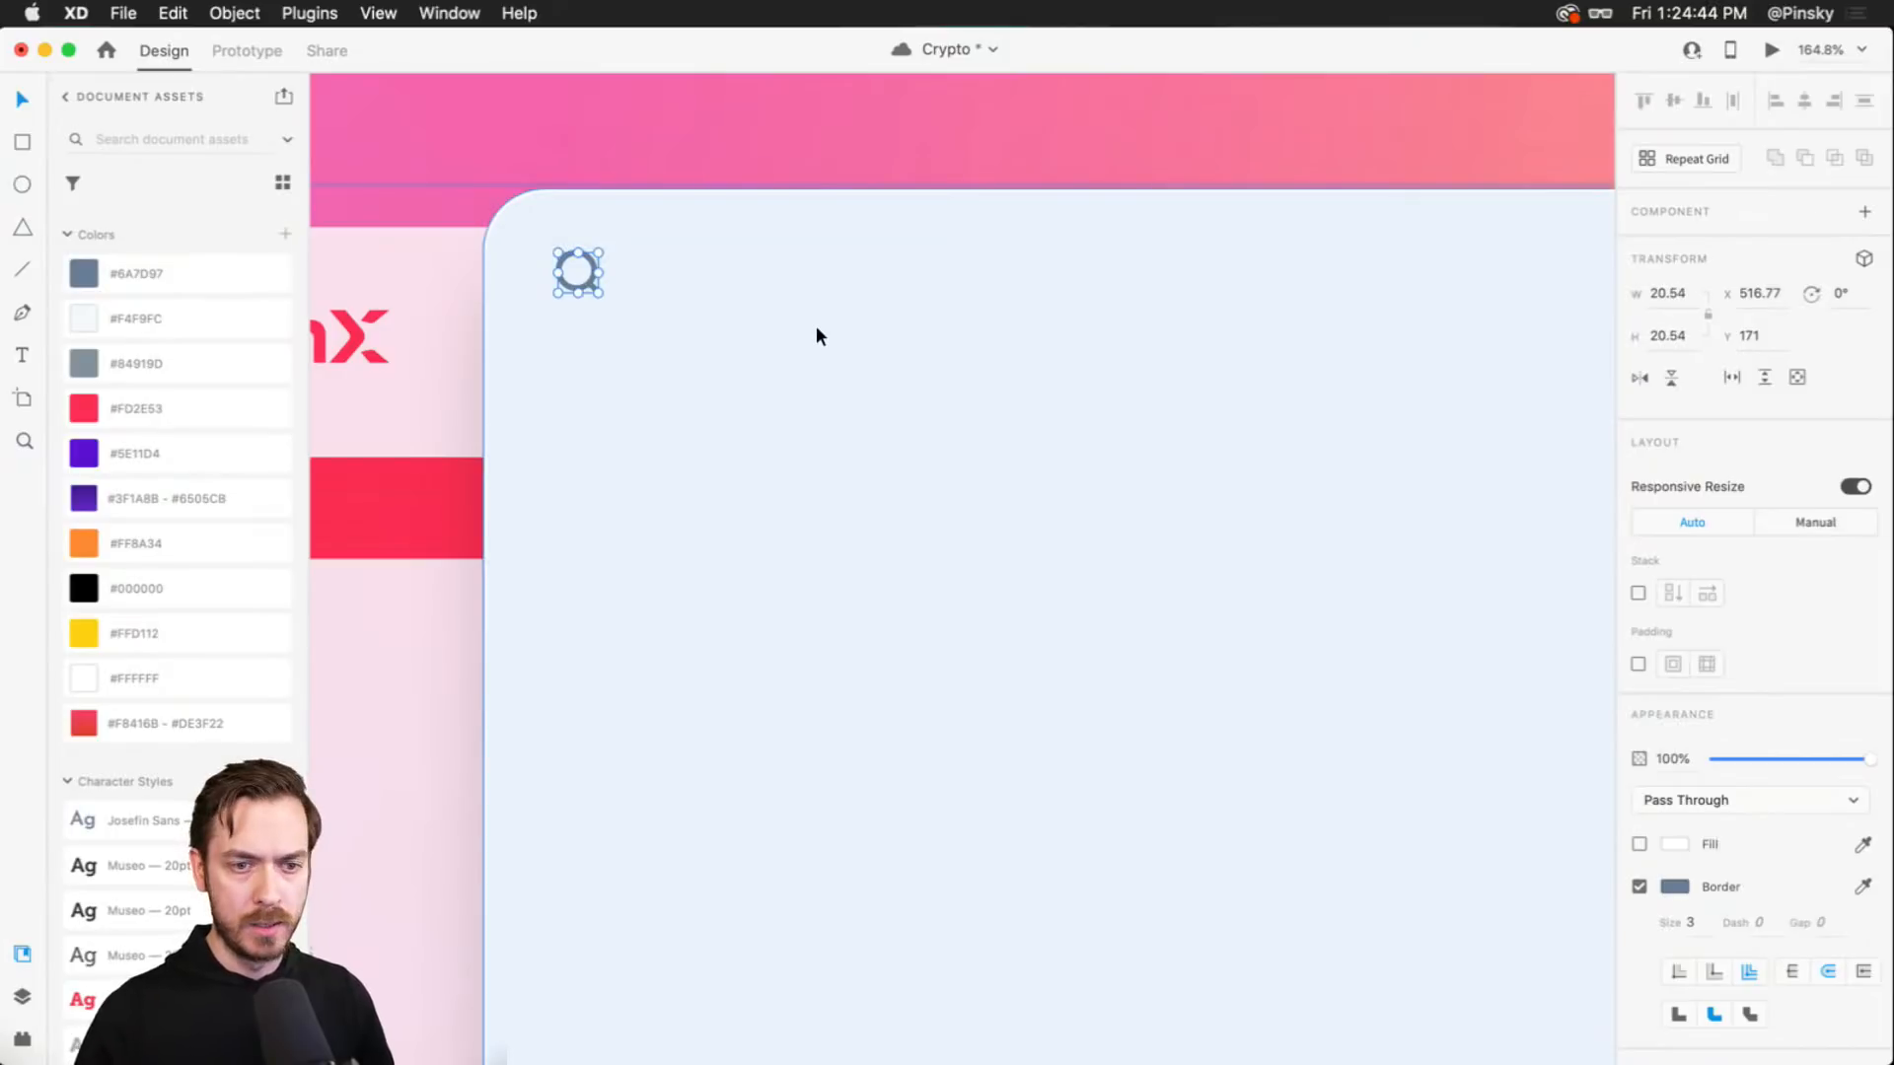
click(1690, 923)
text(2)
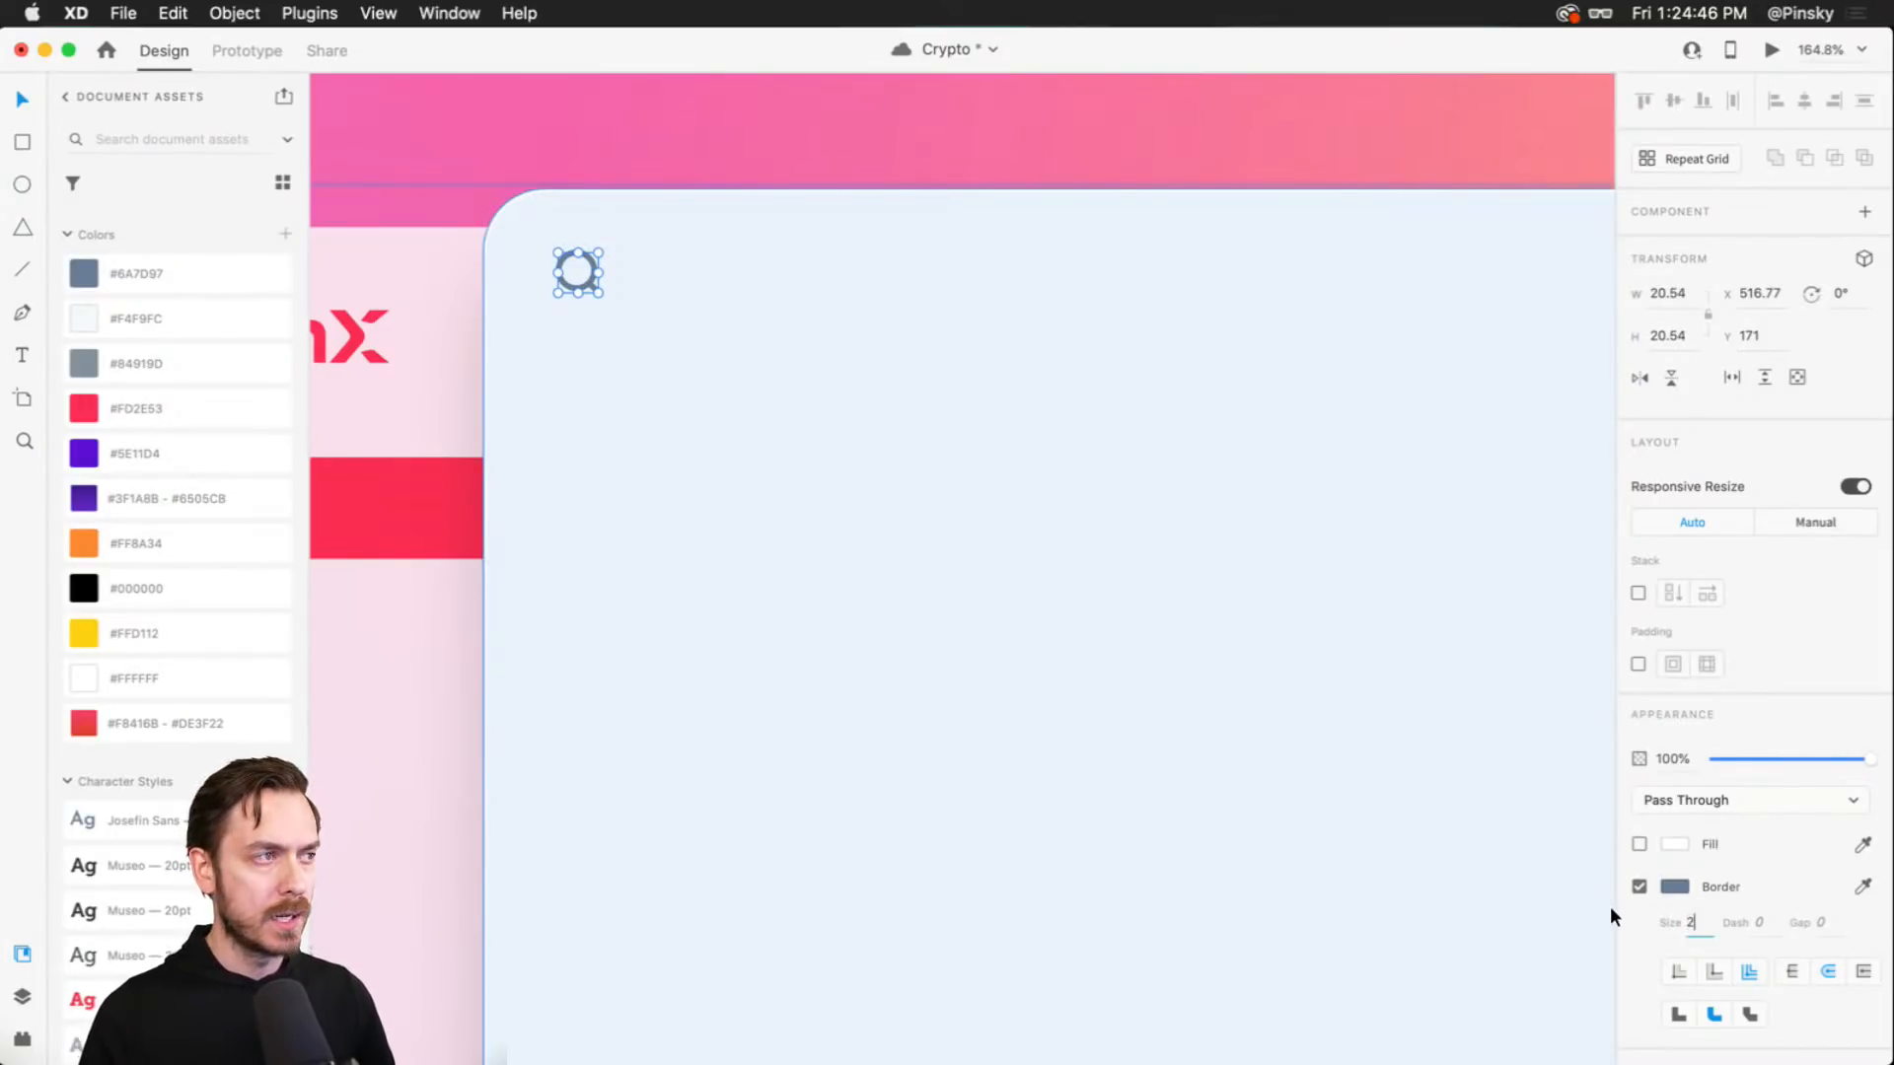
key(super+Return)
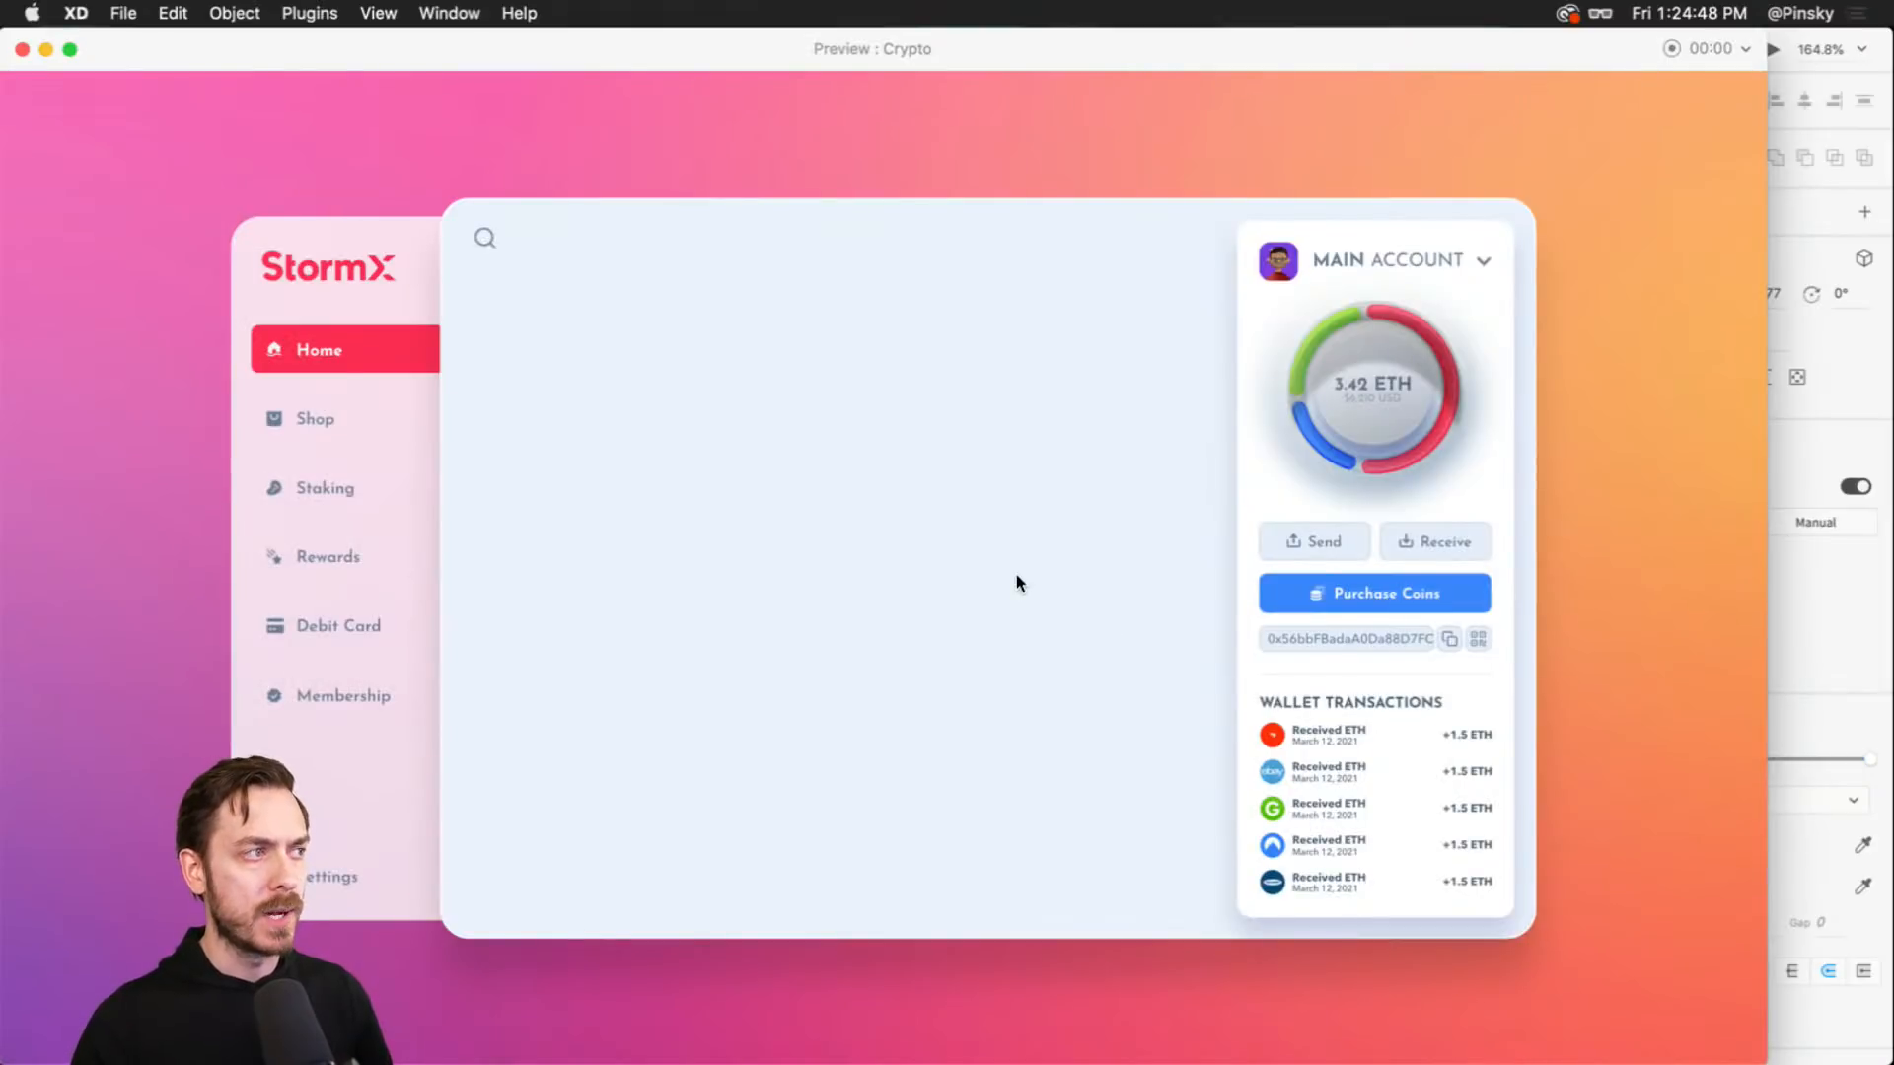
key(super+w)
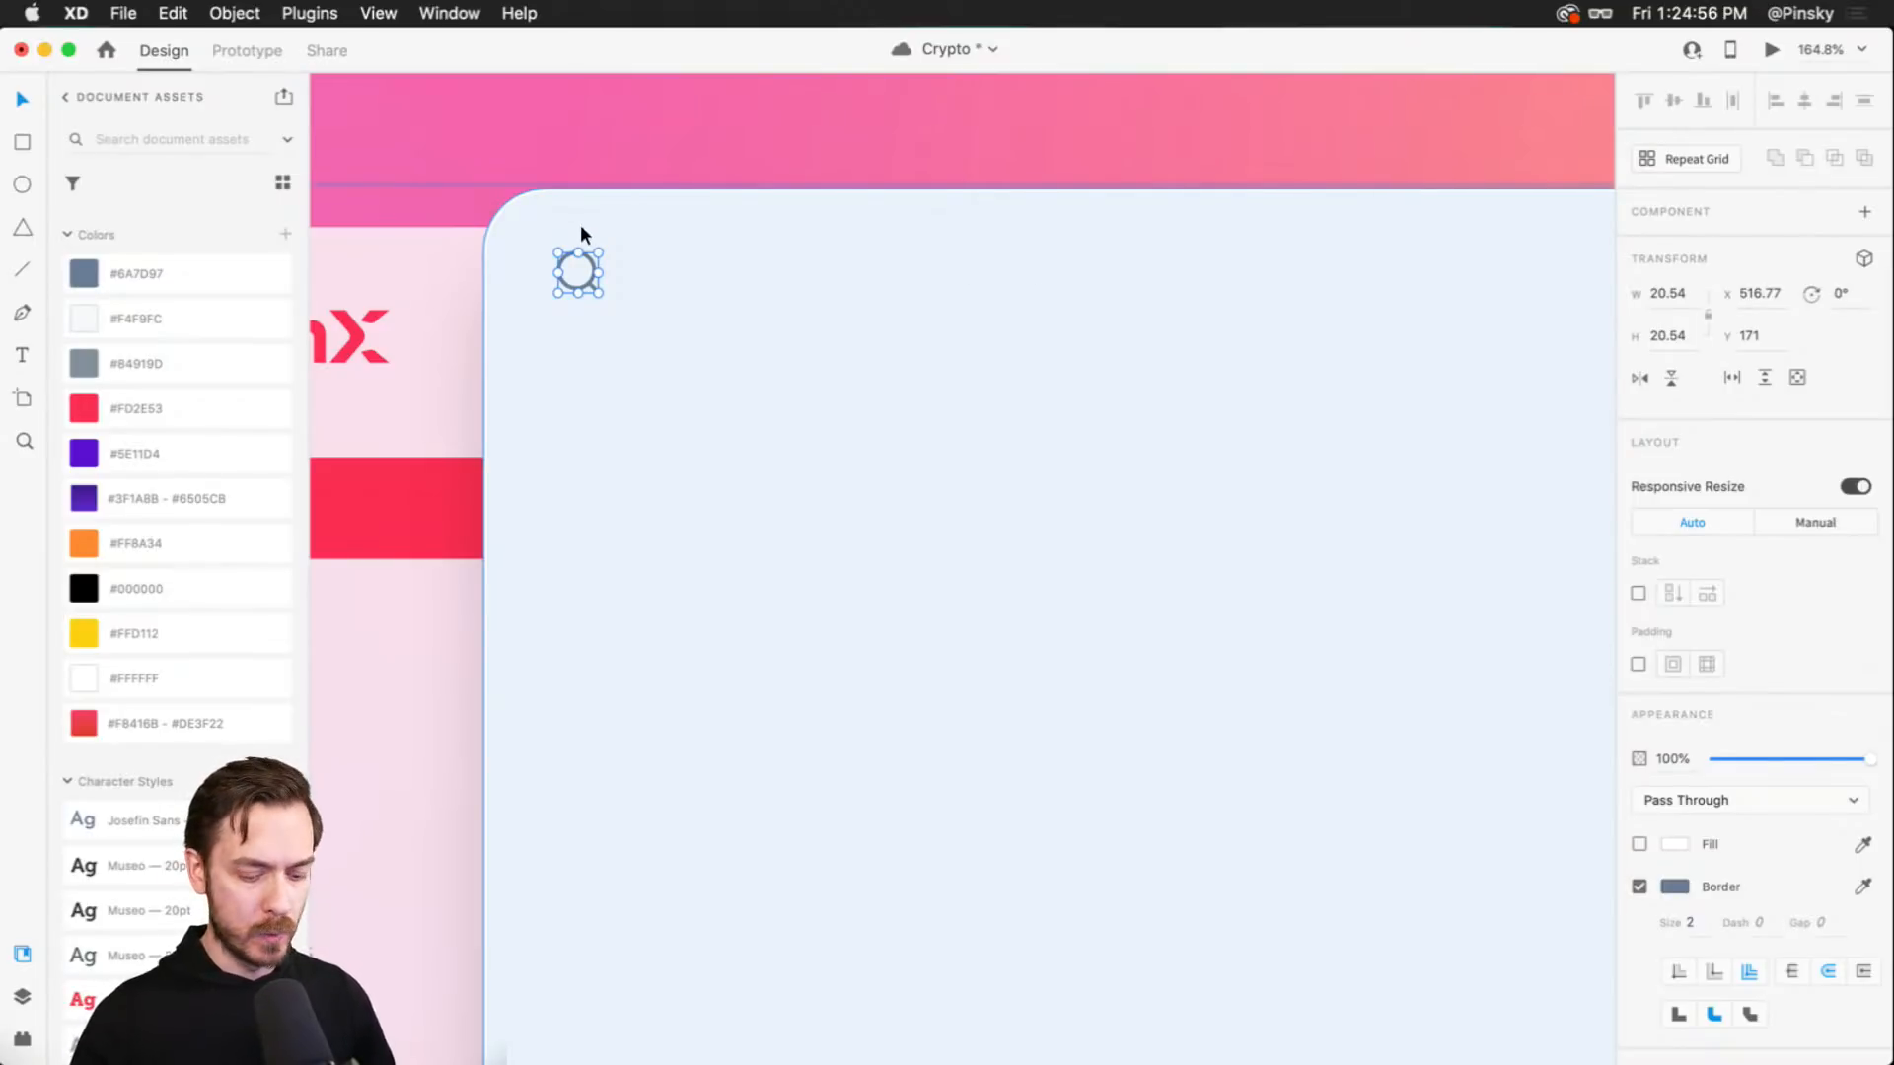
- Draw a horizontal line about 712 wide below the search icon, ending short of the account card
click(563, 318)
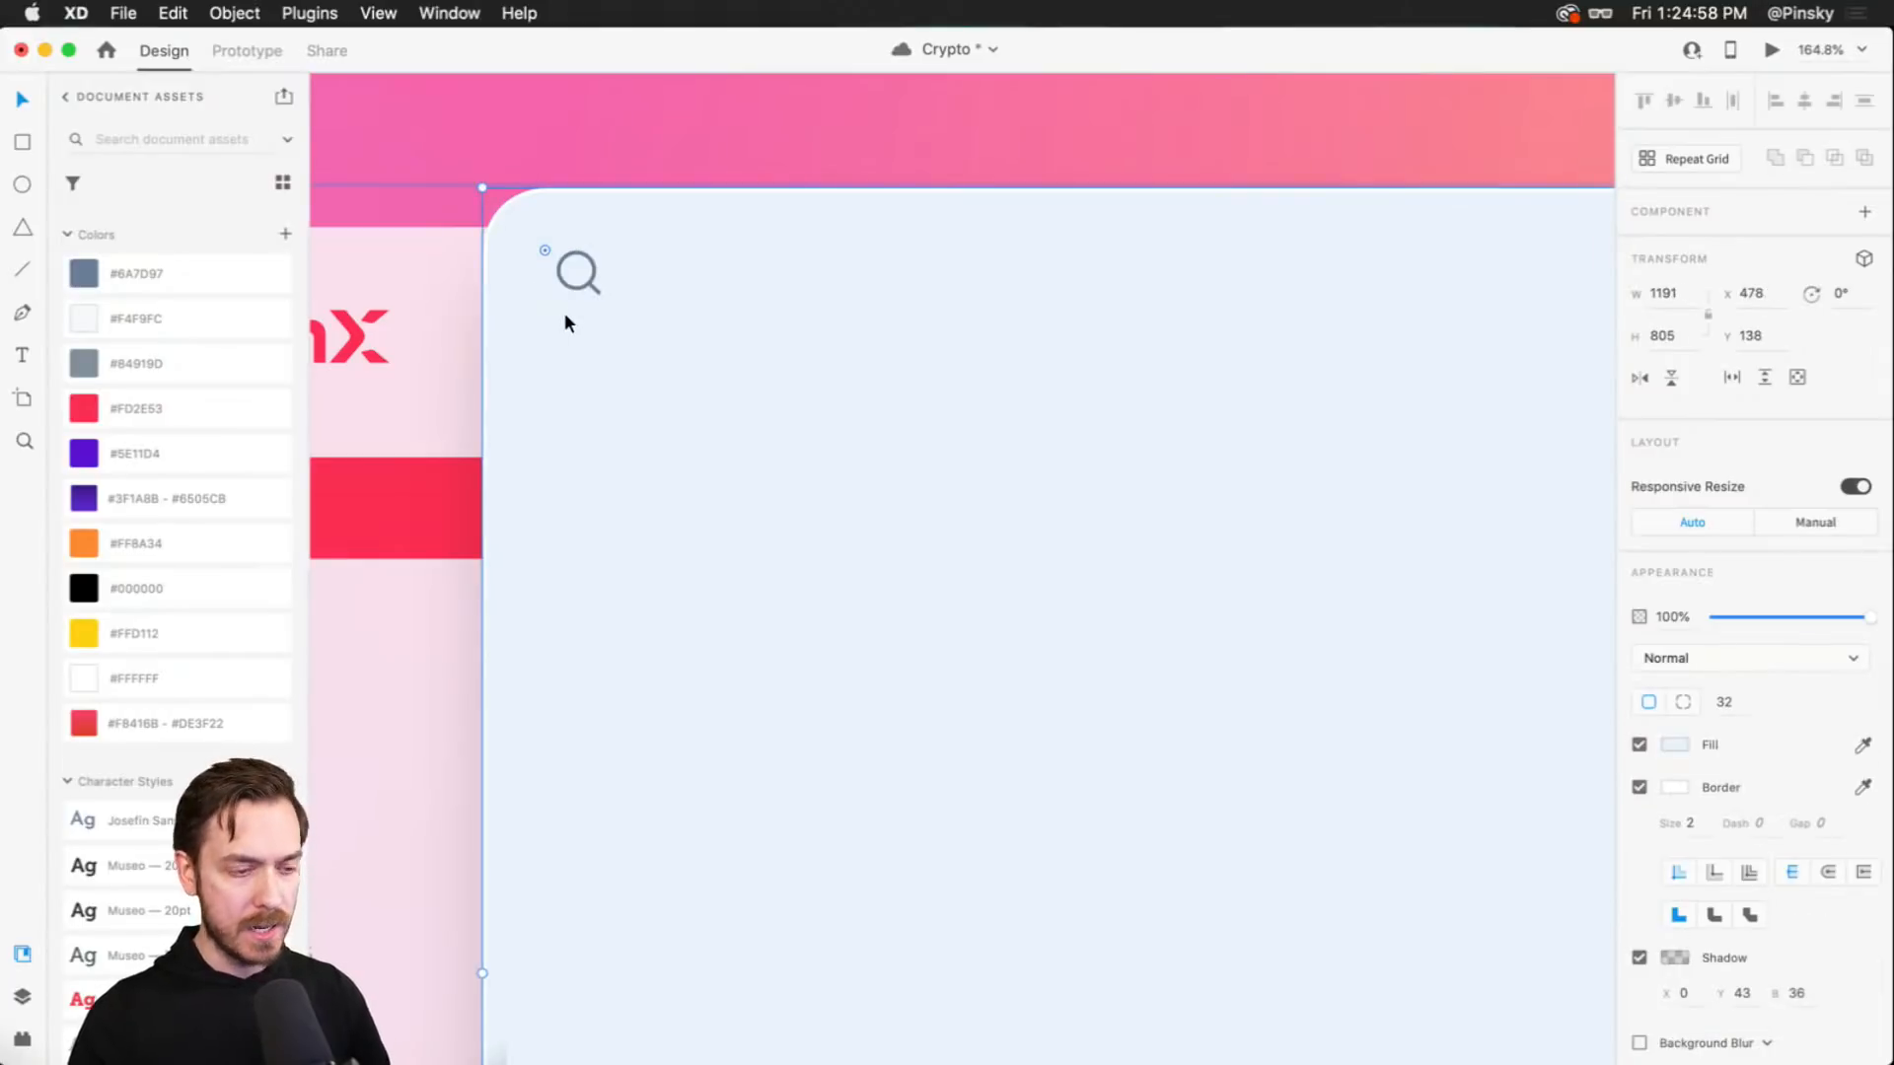
key(l)
mouse_move(557, 323)
mouse_down()
mouse_move(1027, 360)
mouse_move(1674, 355)
mouse_move(1184, 323)
mouse_up()
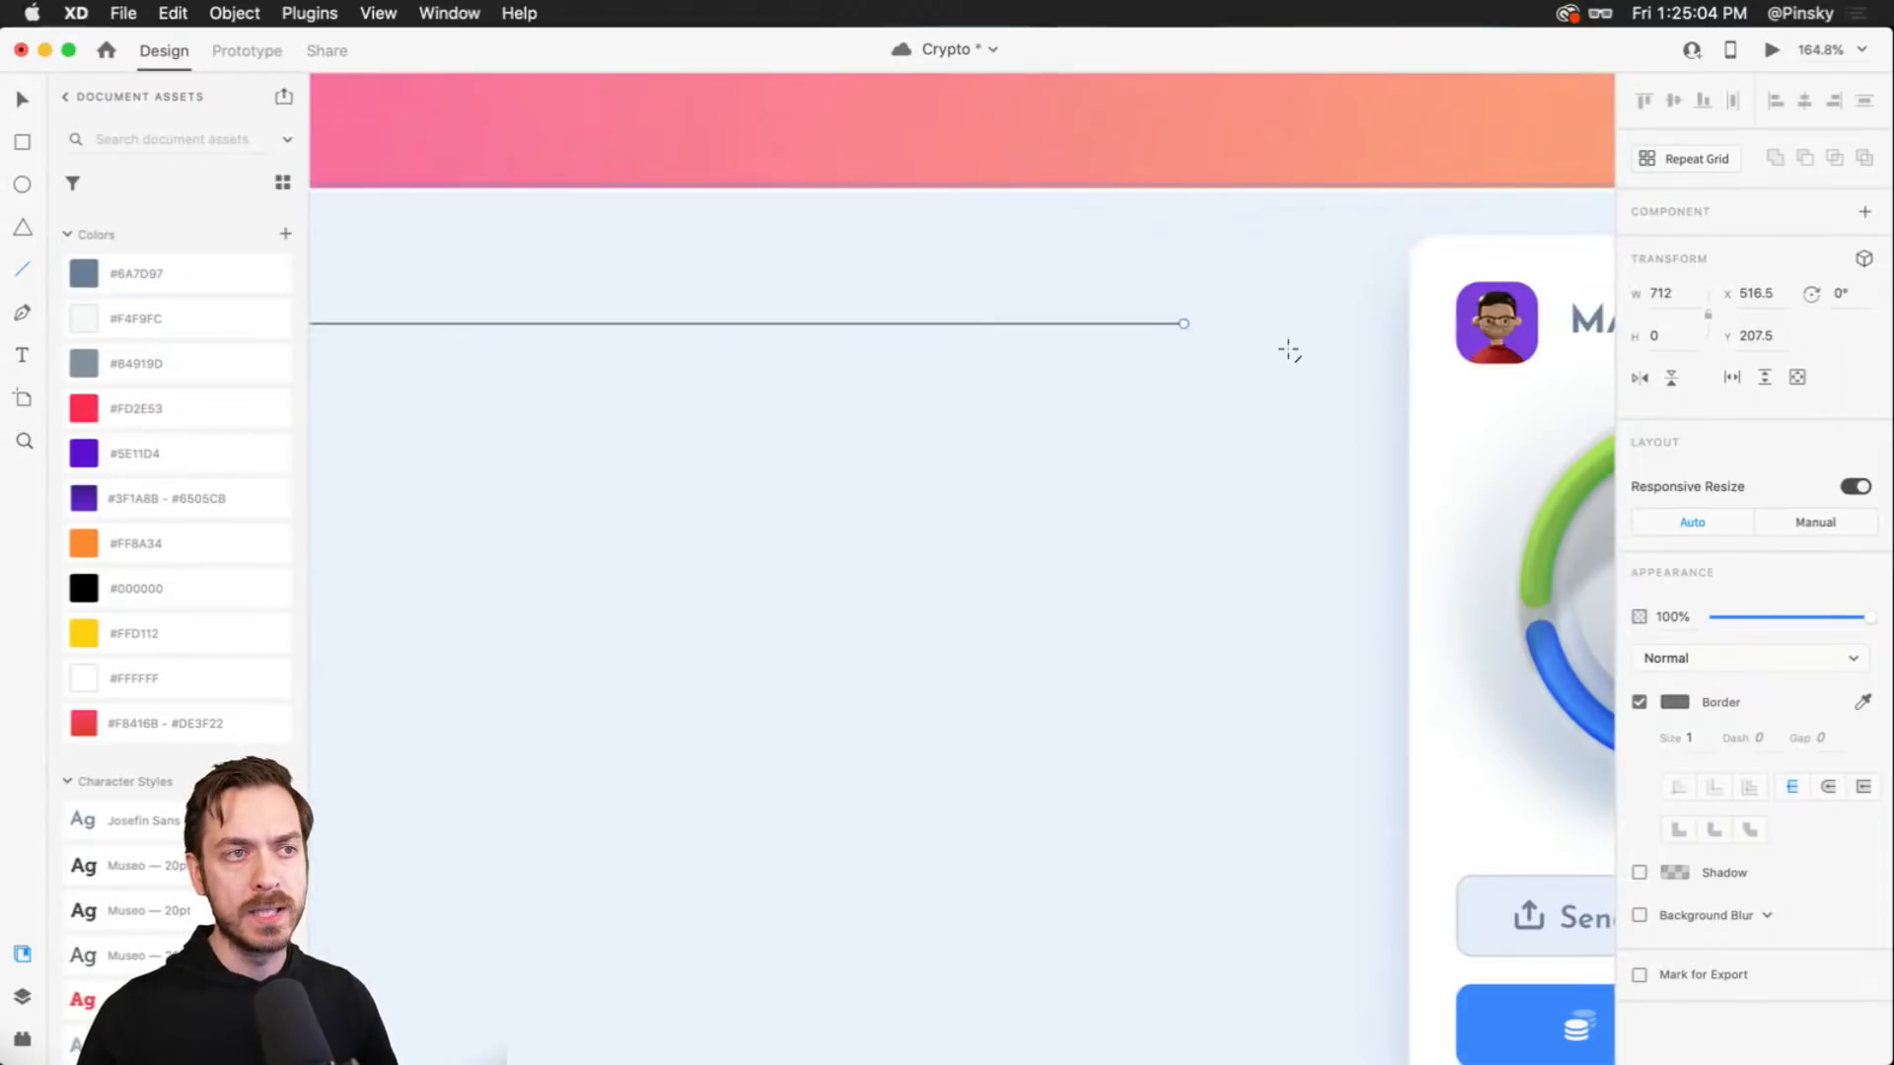
key(v)
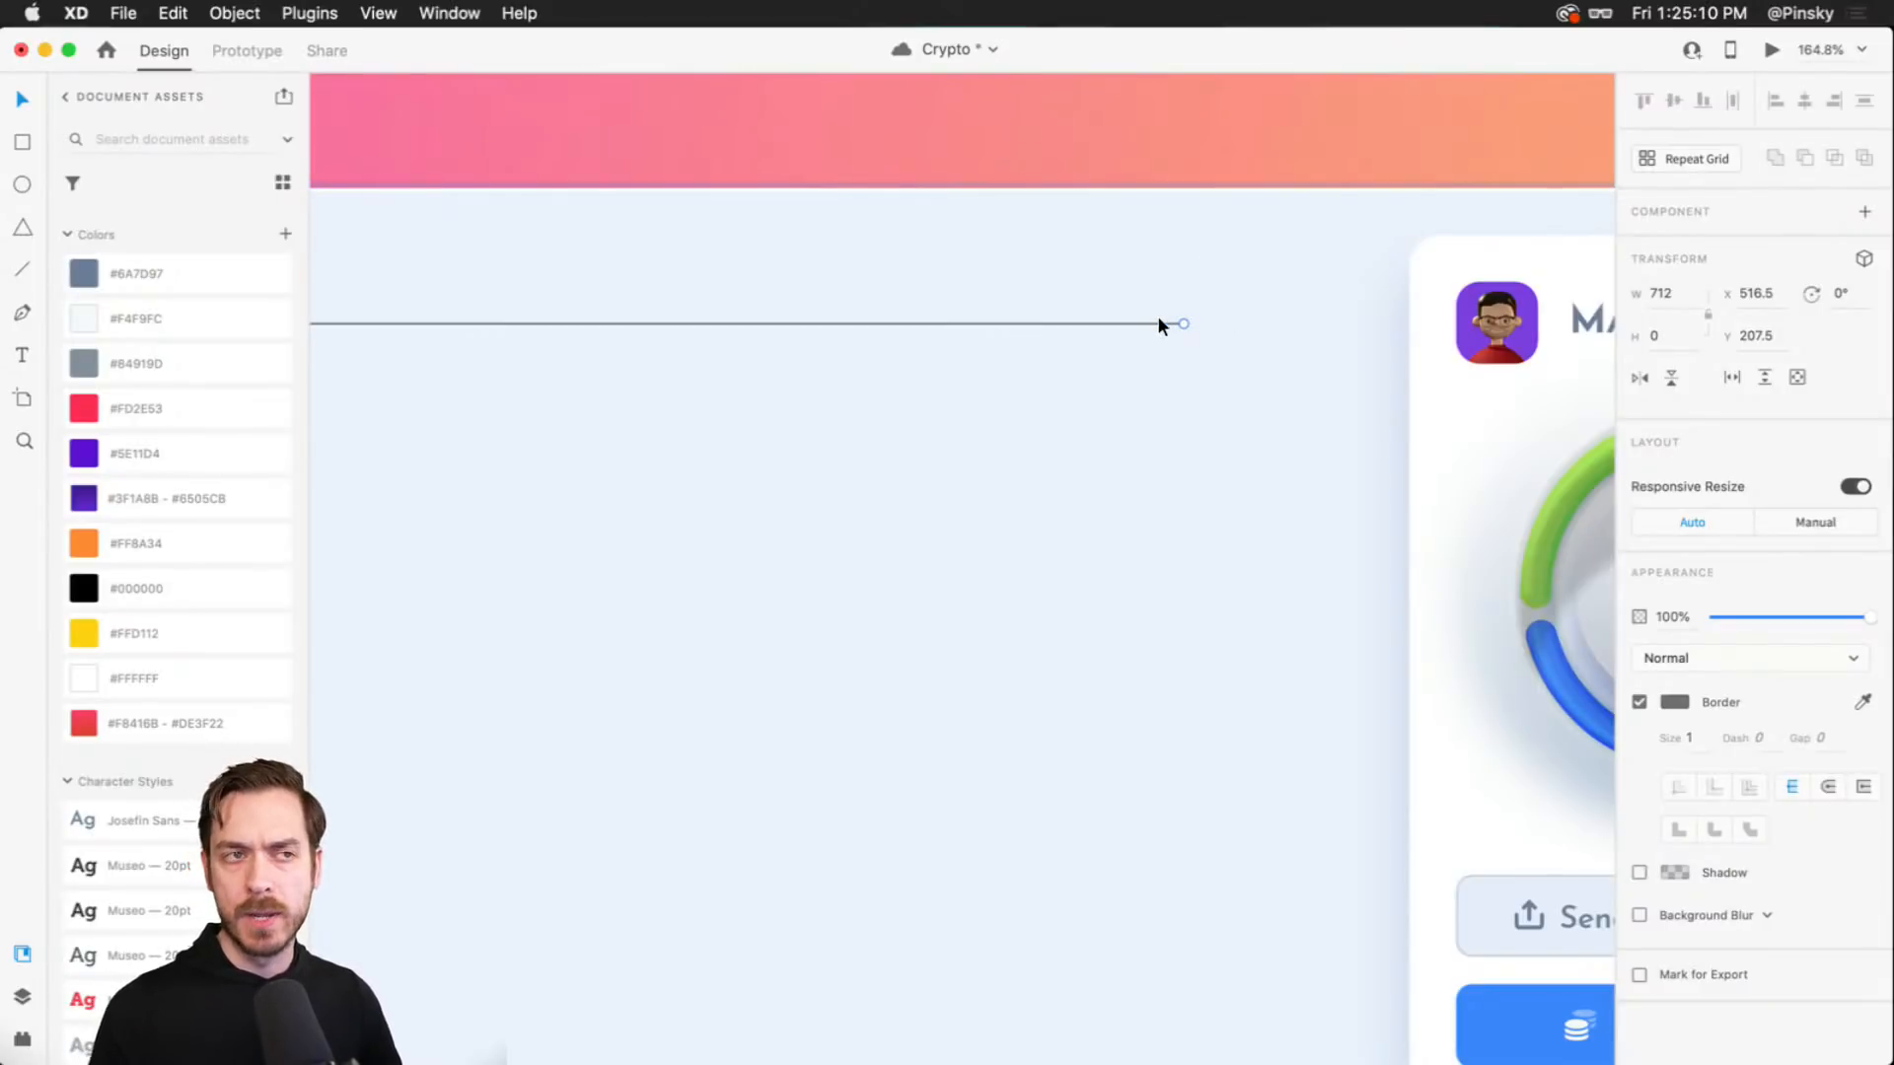
- Apply the document colour #6A7D97 to the line's border and reduce its opacity to 30%
scroll(1147, 306, left, 10)
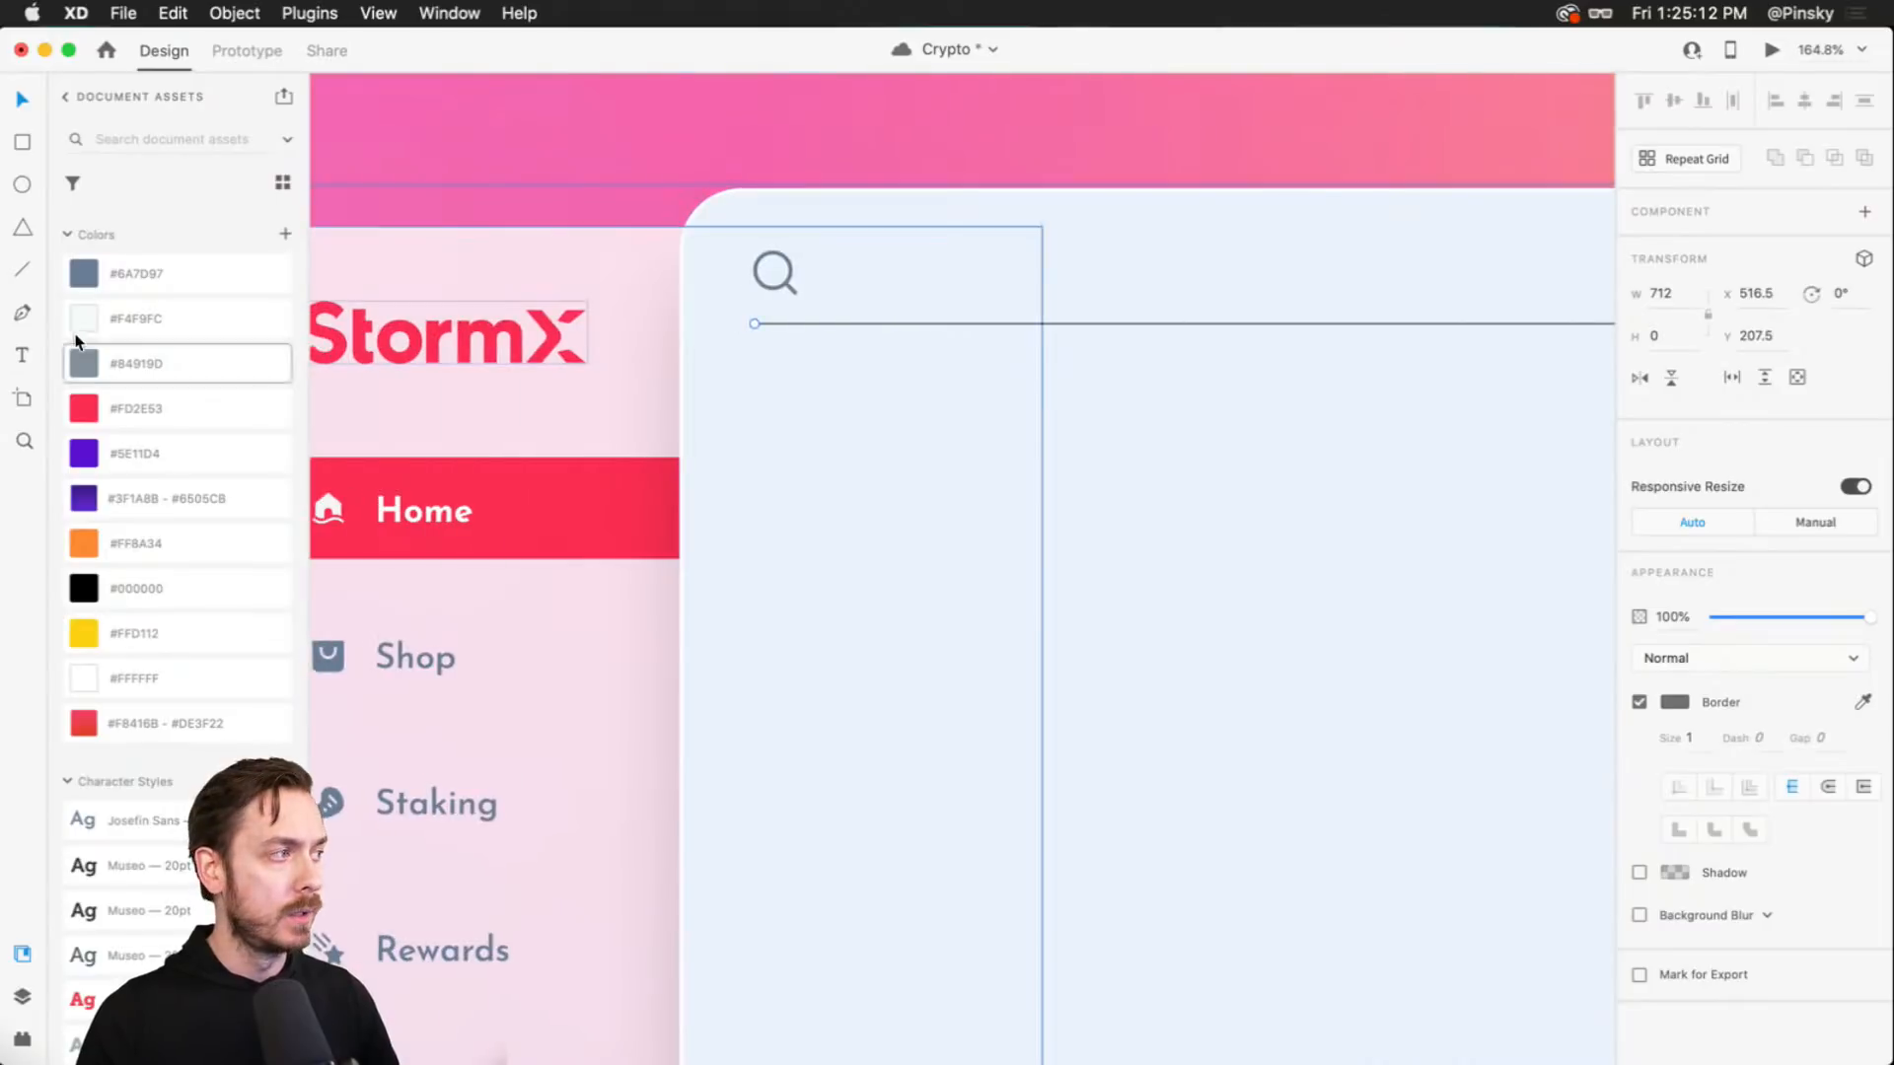
right_click(187, 268)
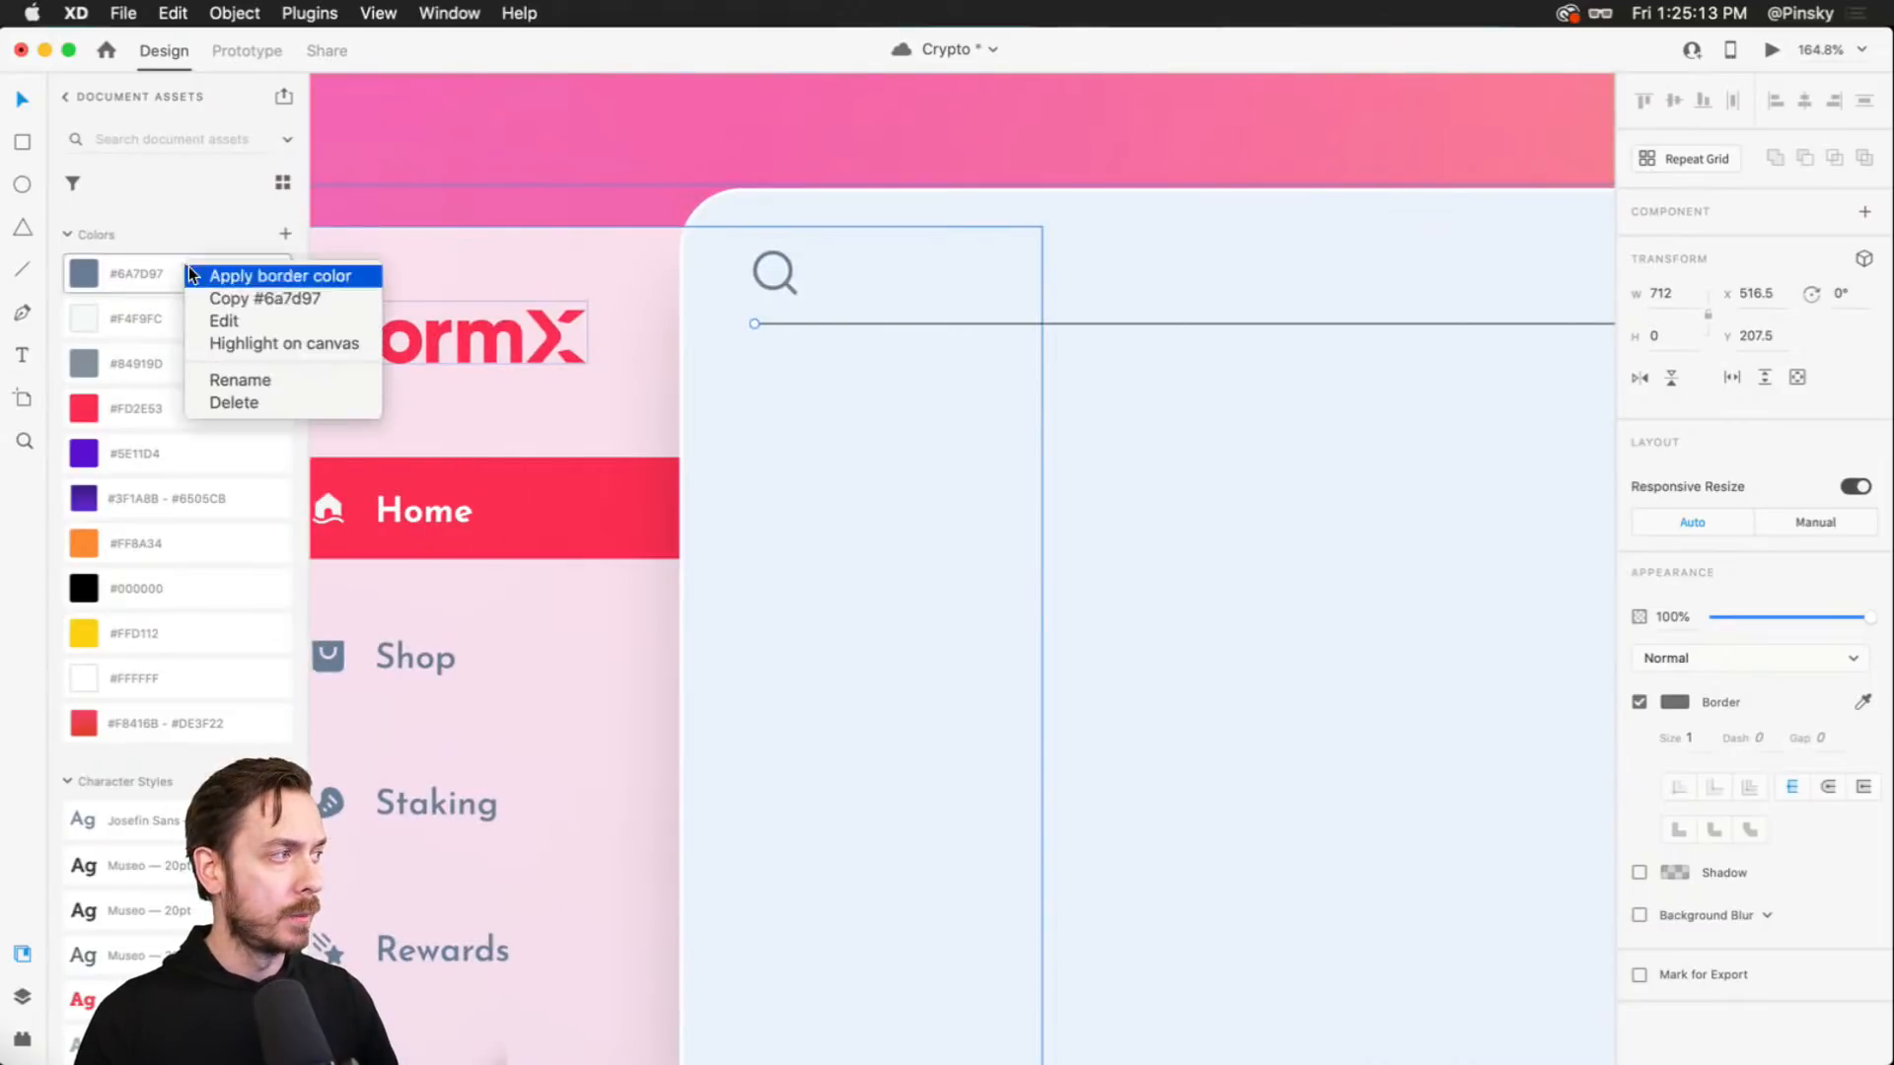
click(276, 275)
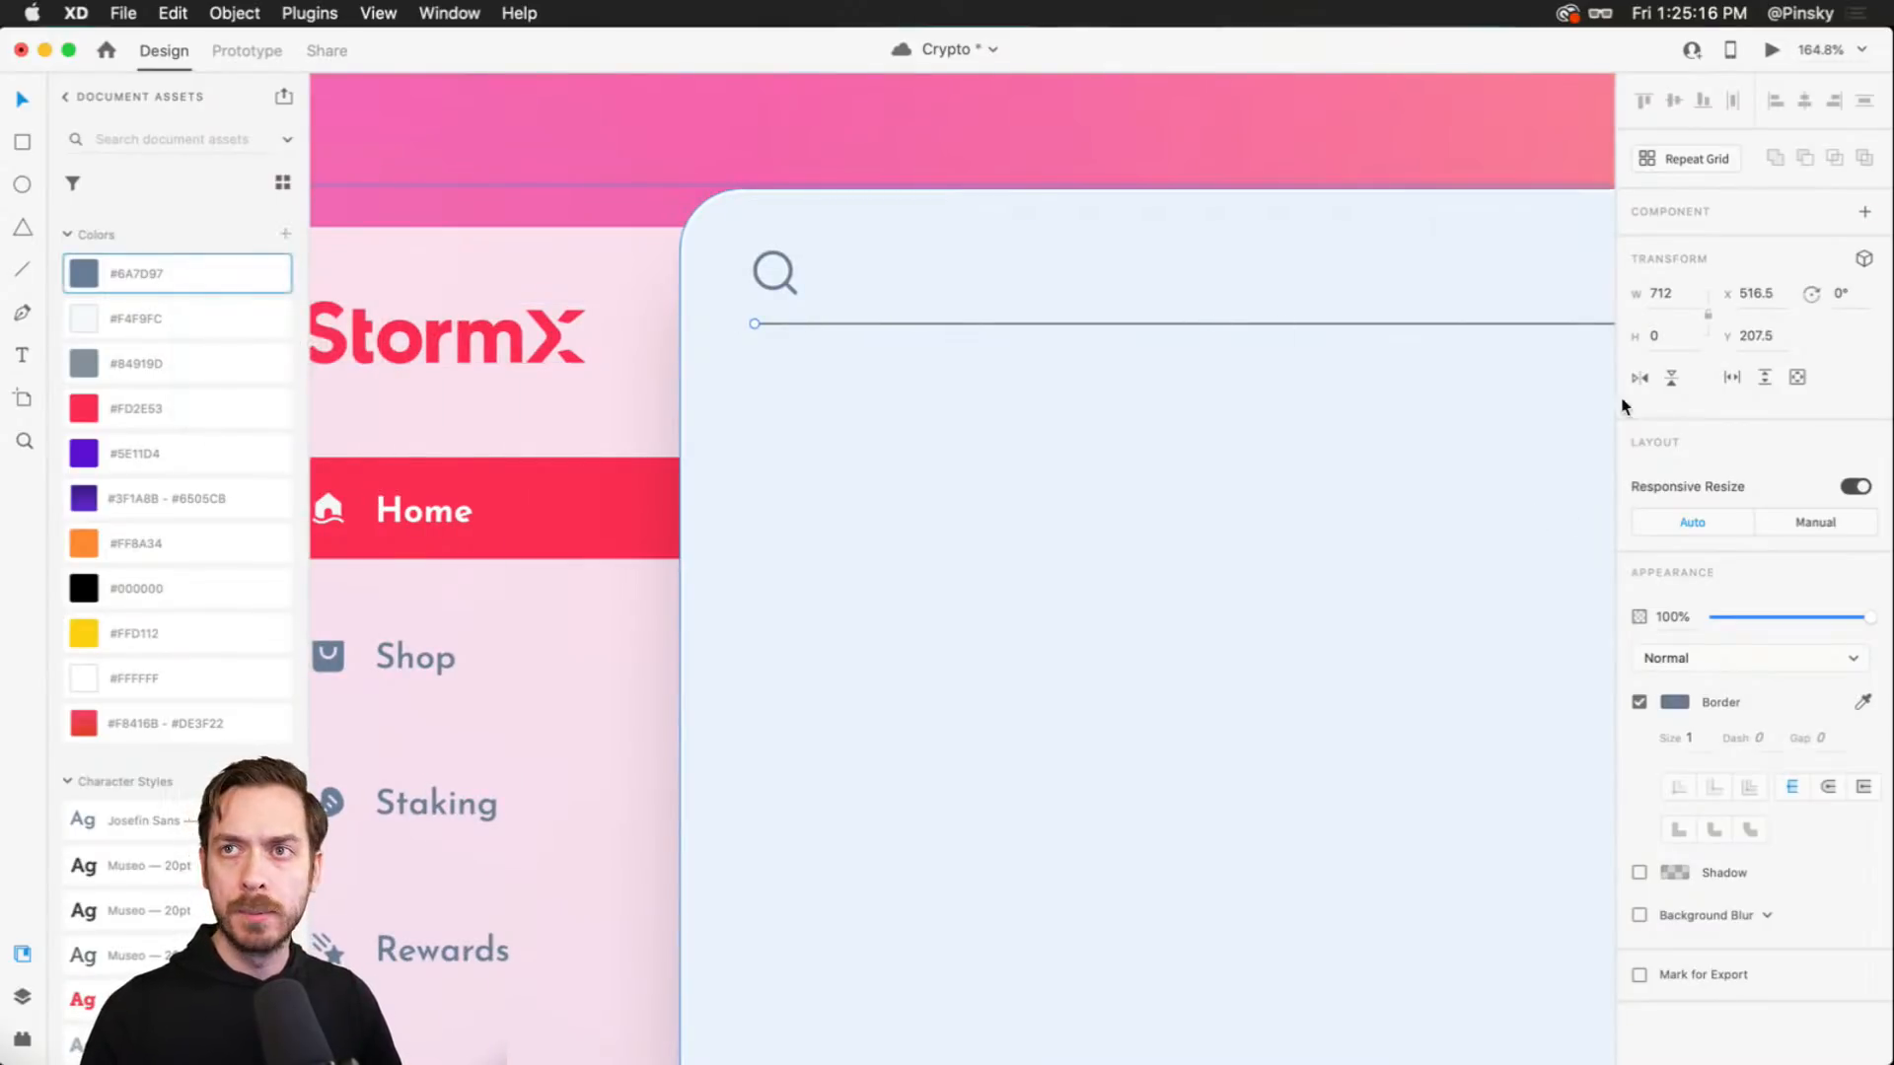
drag(1867, 617, 1765, 610)
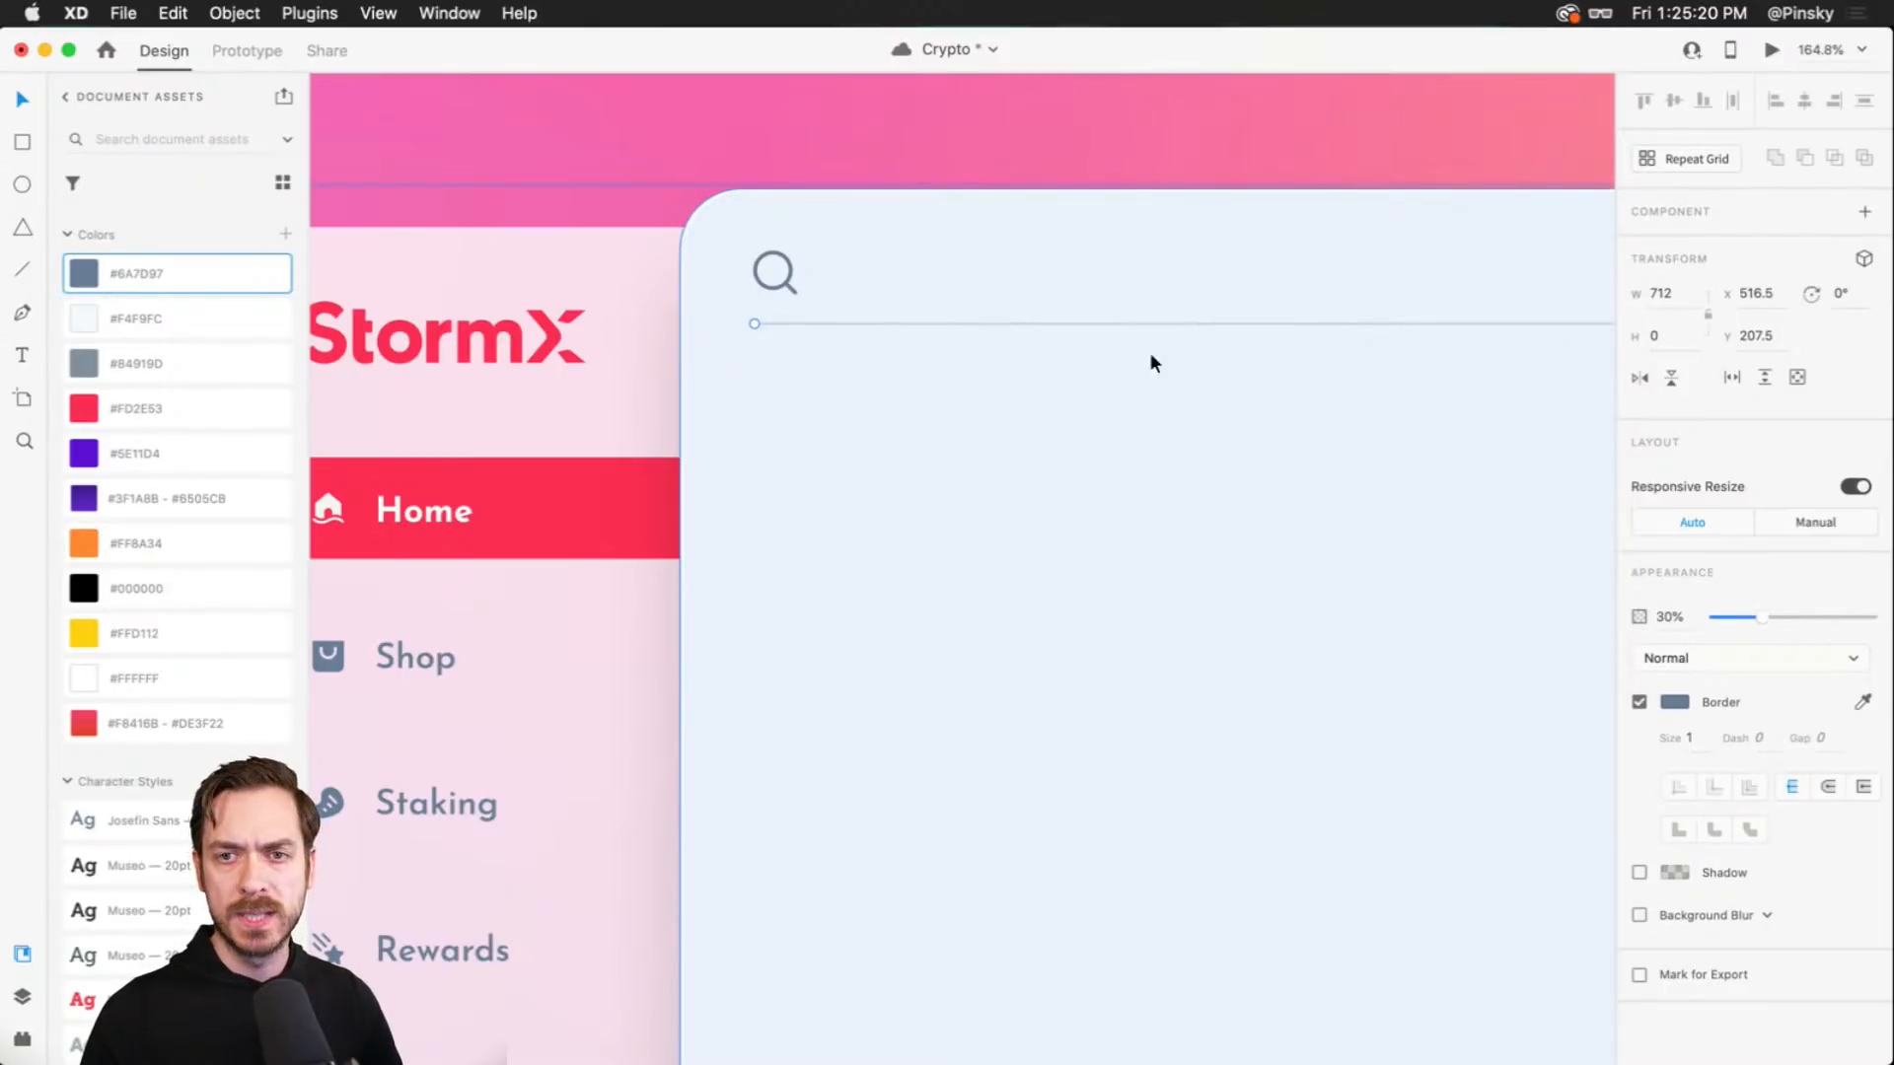
- Bring the line closer to the search icon and shift the icon and line slightly down in the container
drag(811, 319, 811, 307)
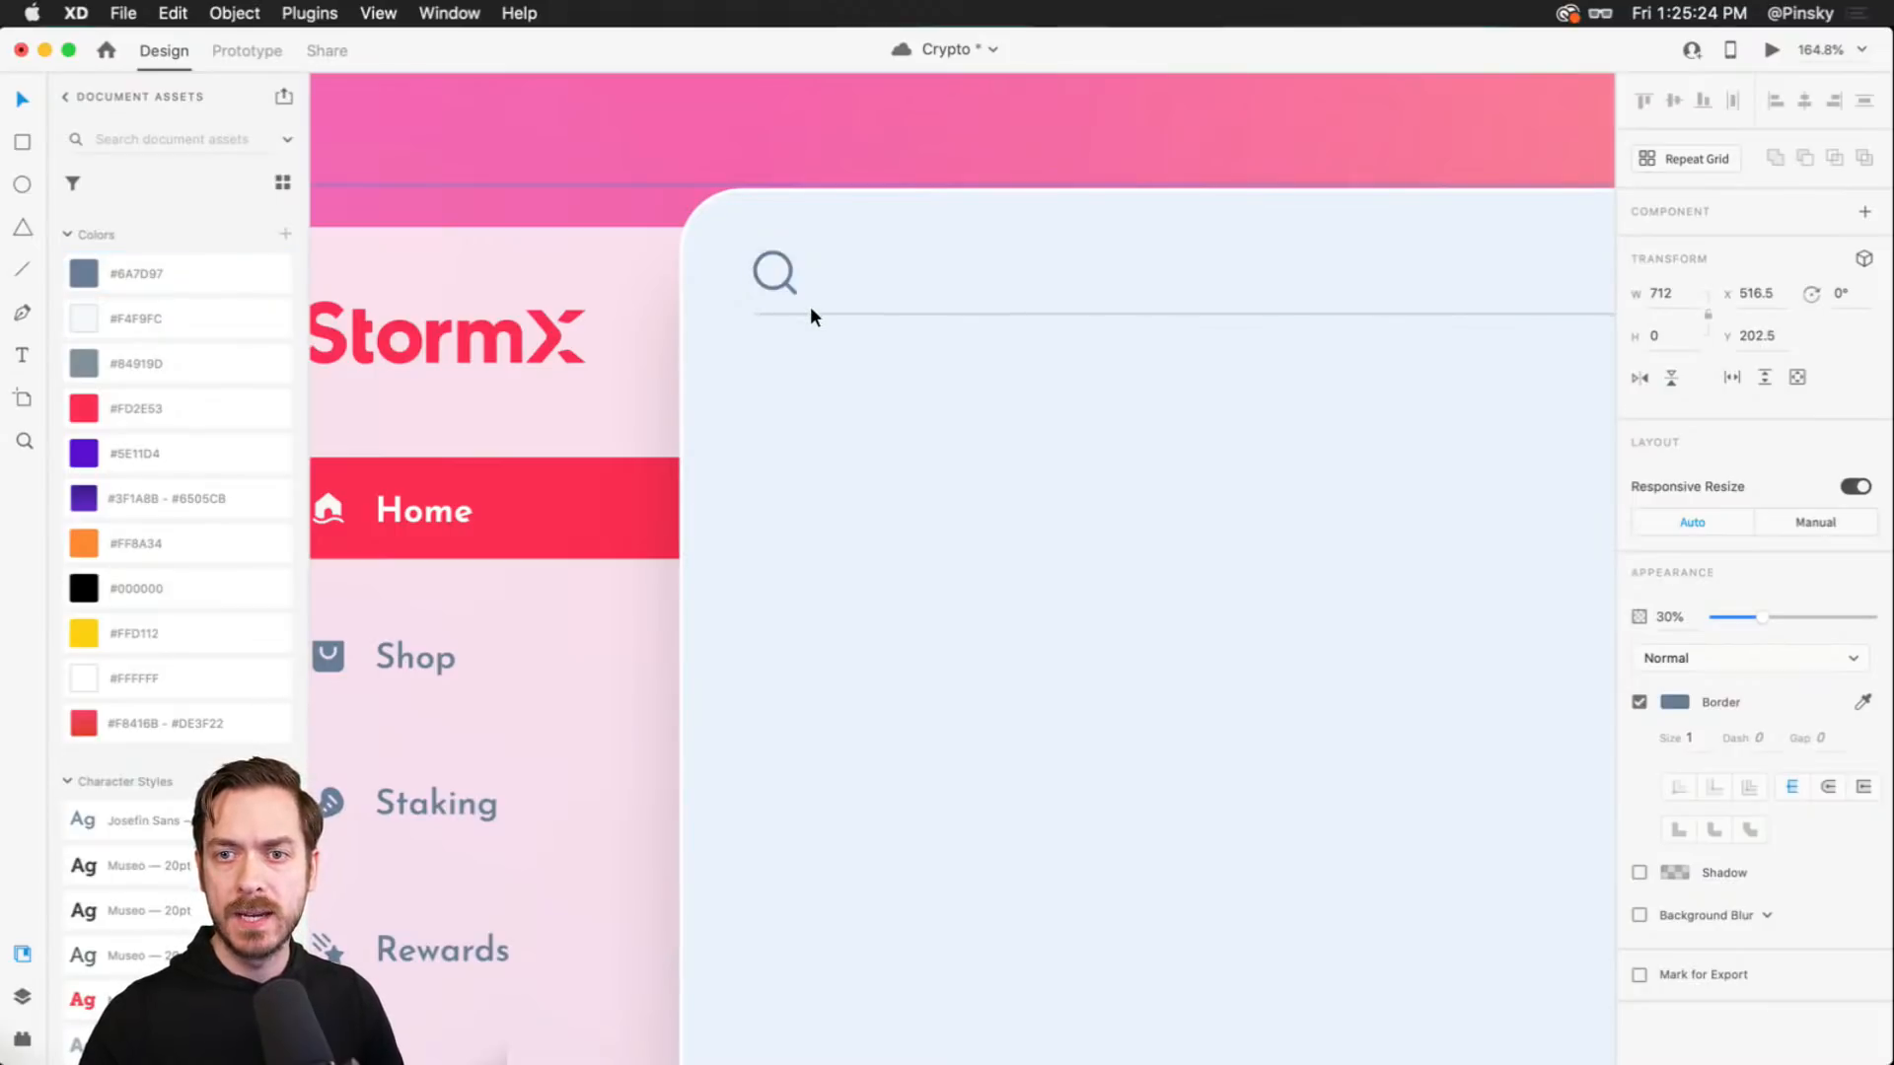
drag(811, 308, 821, 323)
shift+click(786, 275)
- Add the left-aligned placeholder text "Search shops, addresses, transactions" at the search icon, above the underline
scroll(875, 329, right, 3)
key(t)
click(772, 321)
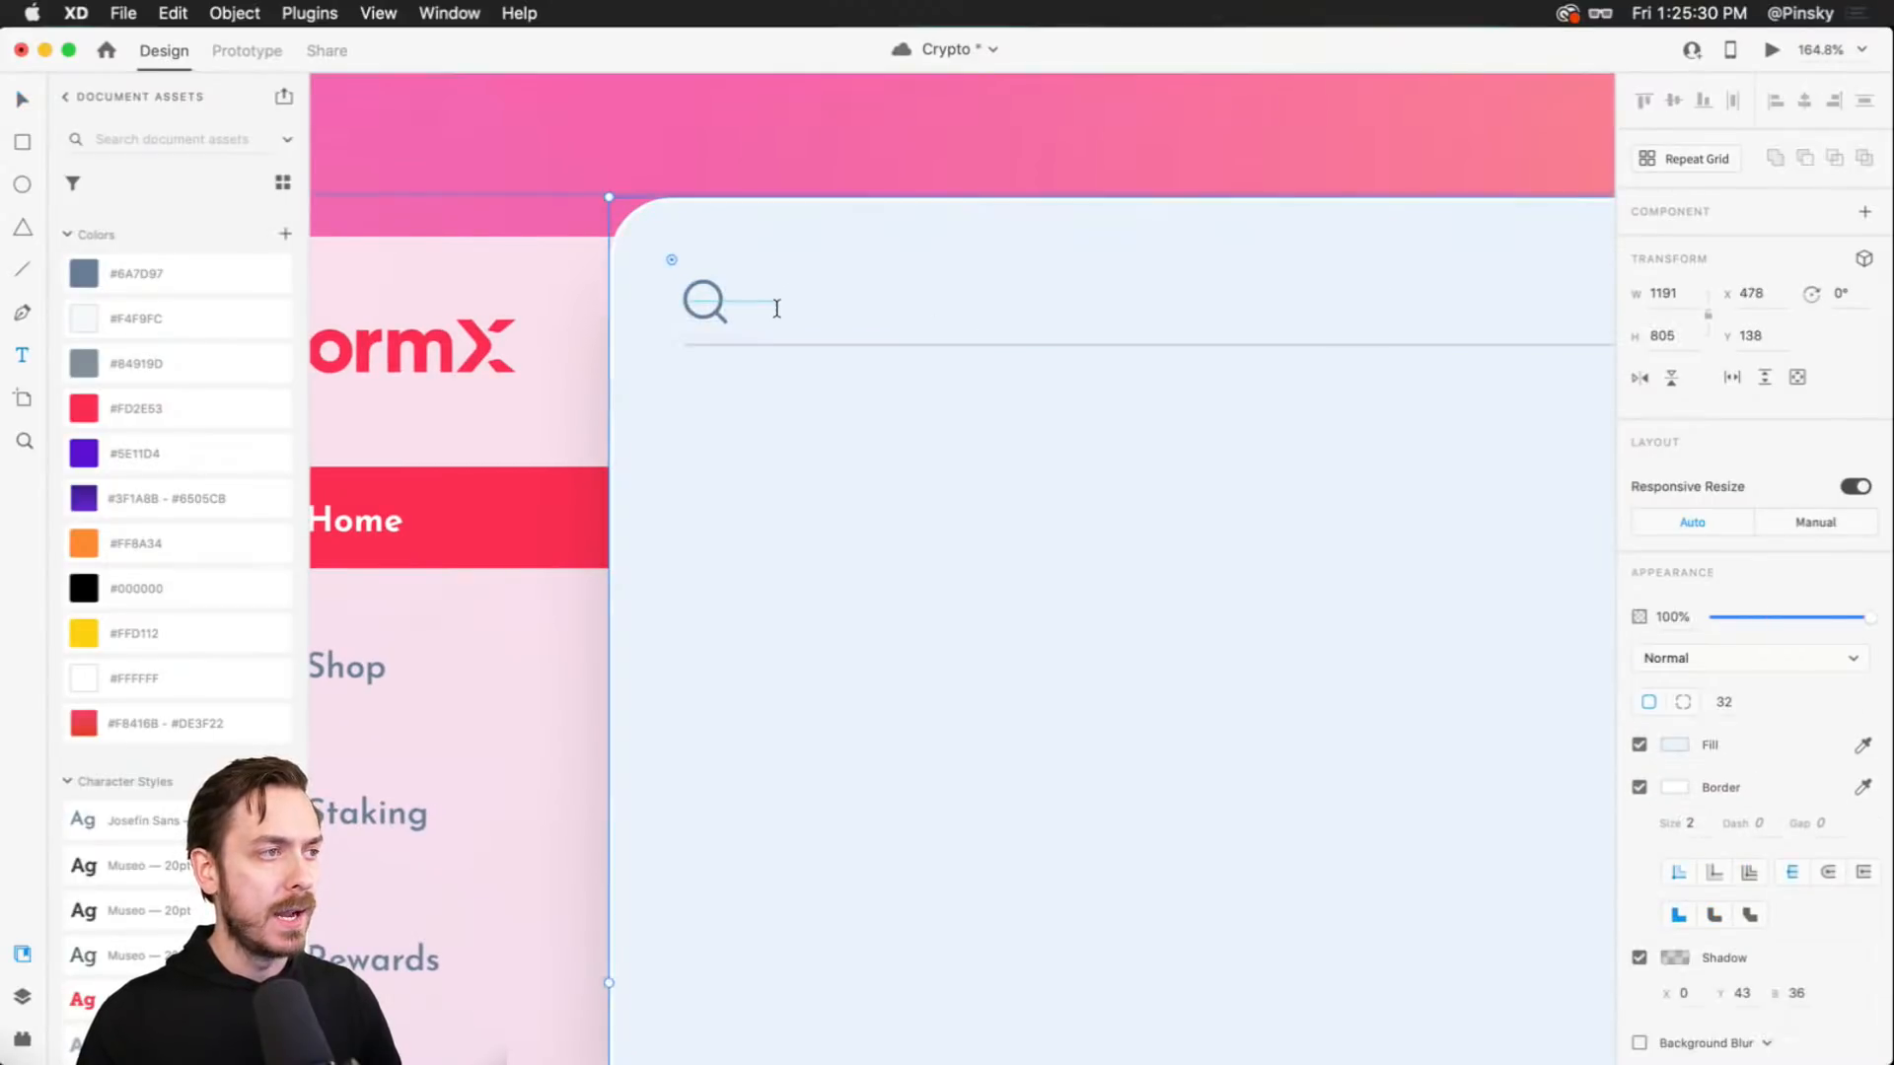
text(Seare)
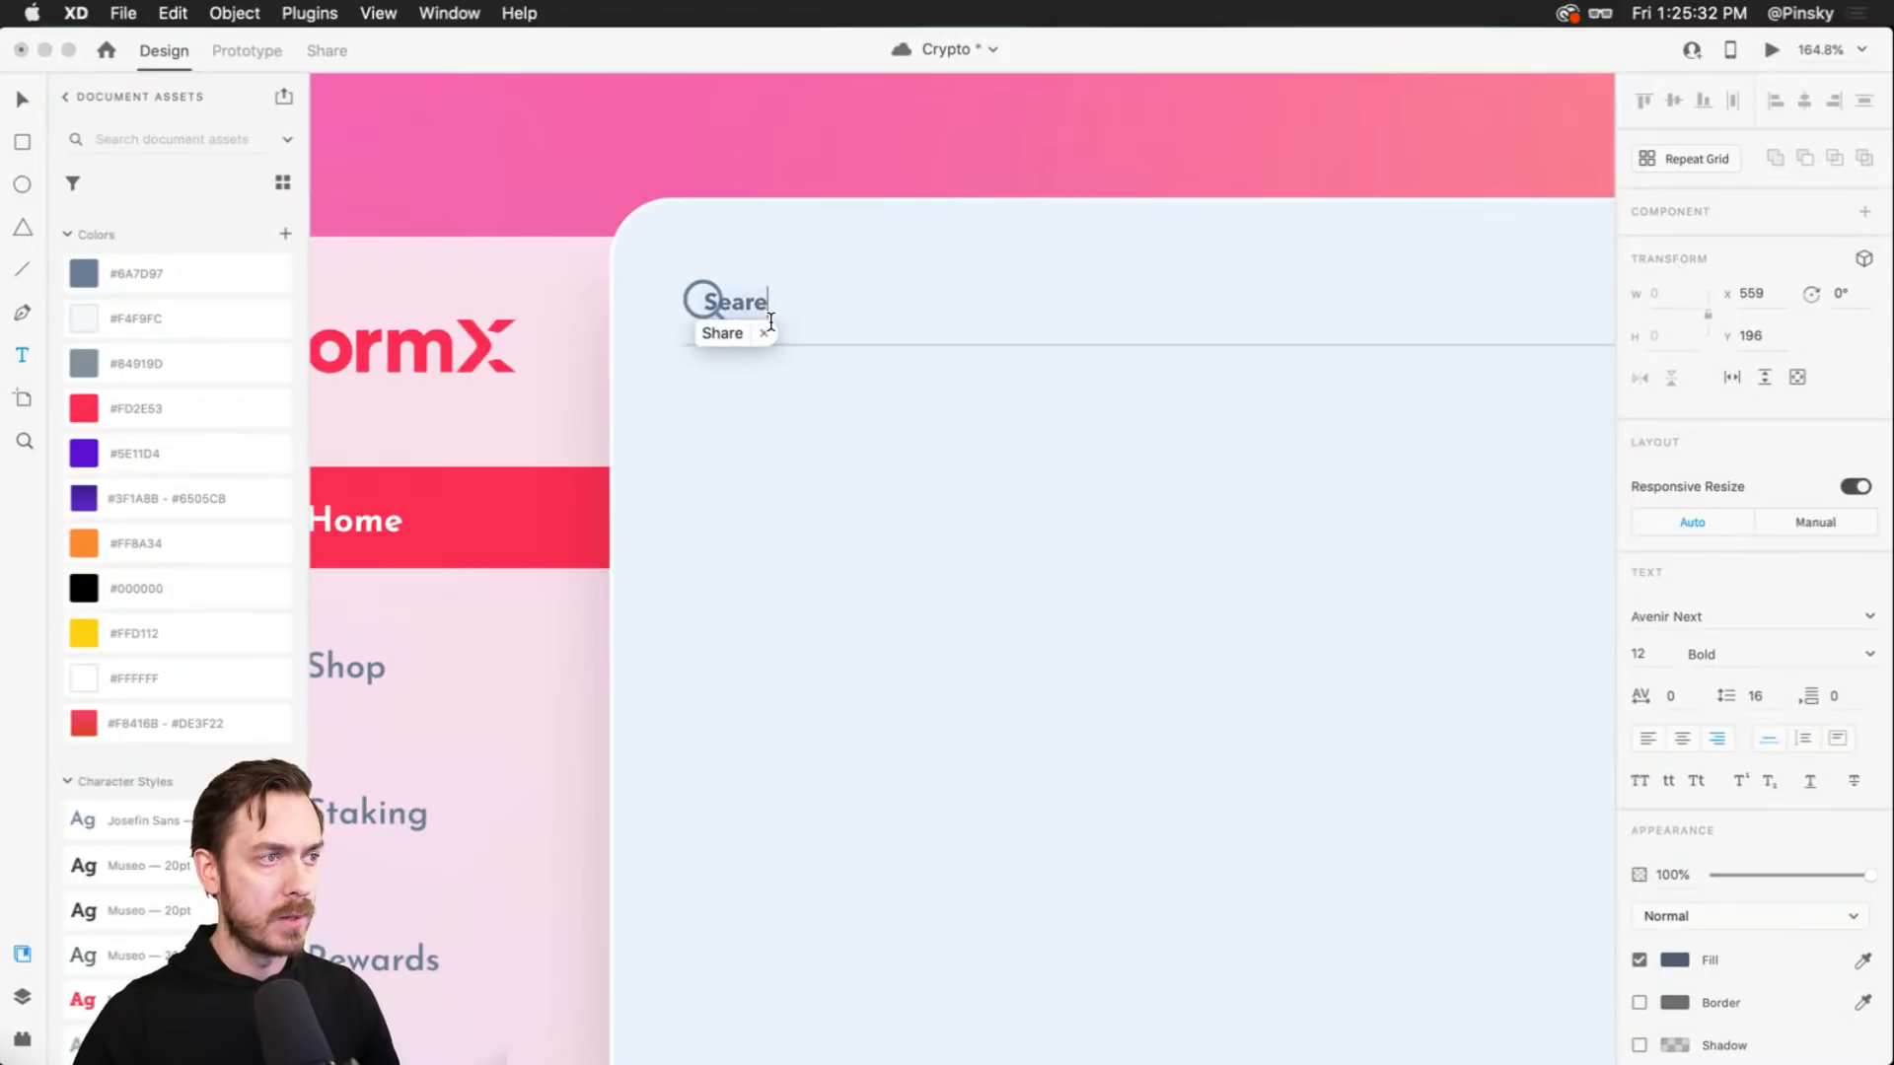
click(1647, 734)
click(769, 323)
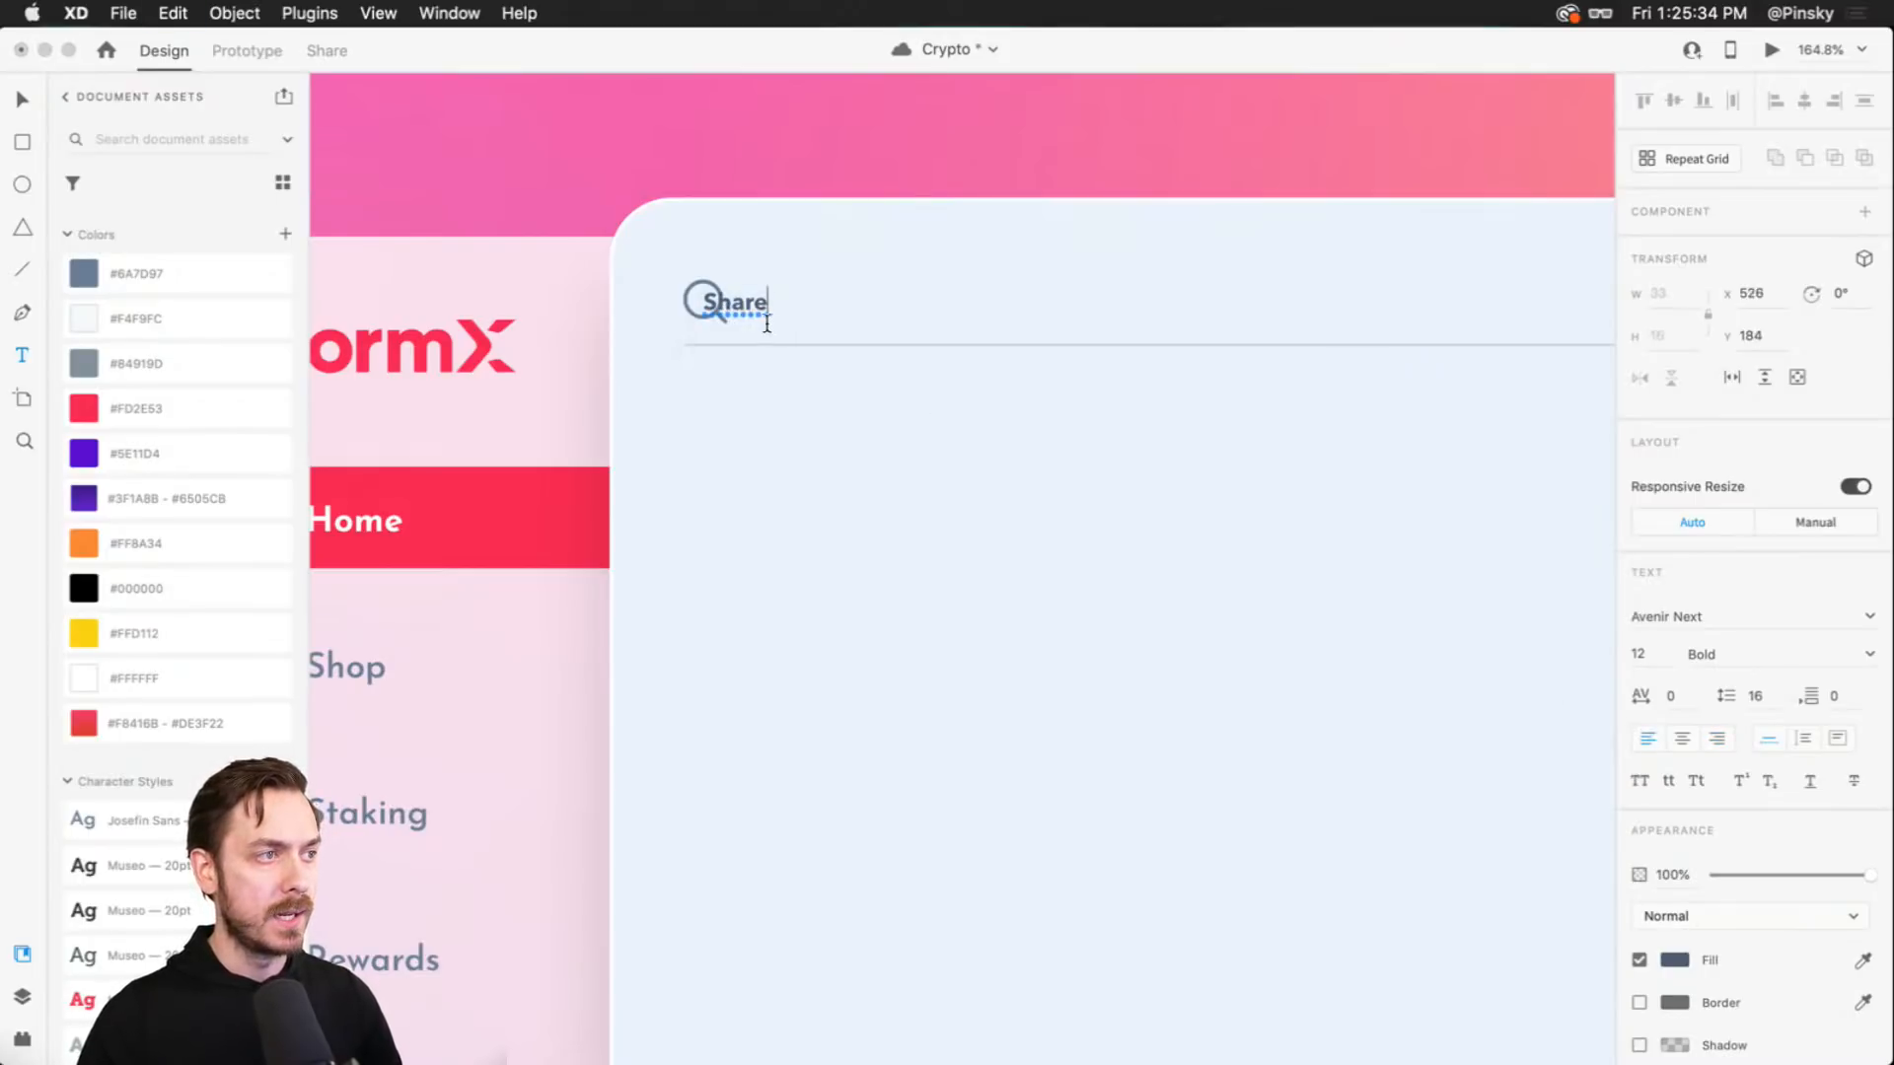
double_click(766, 321)
key(BackSpace)
text(Search)
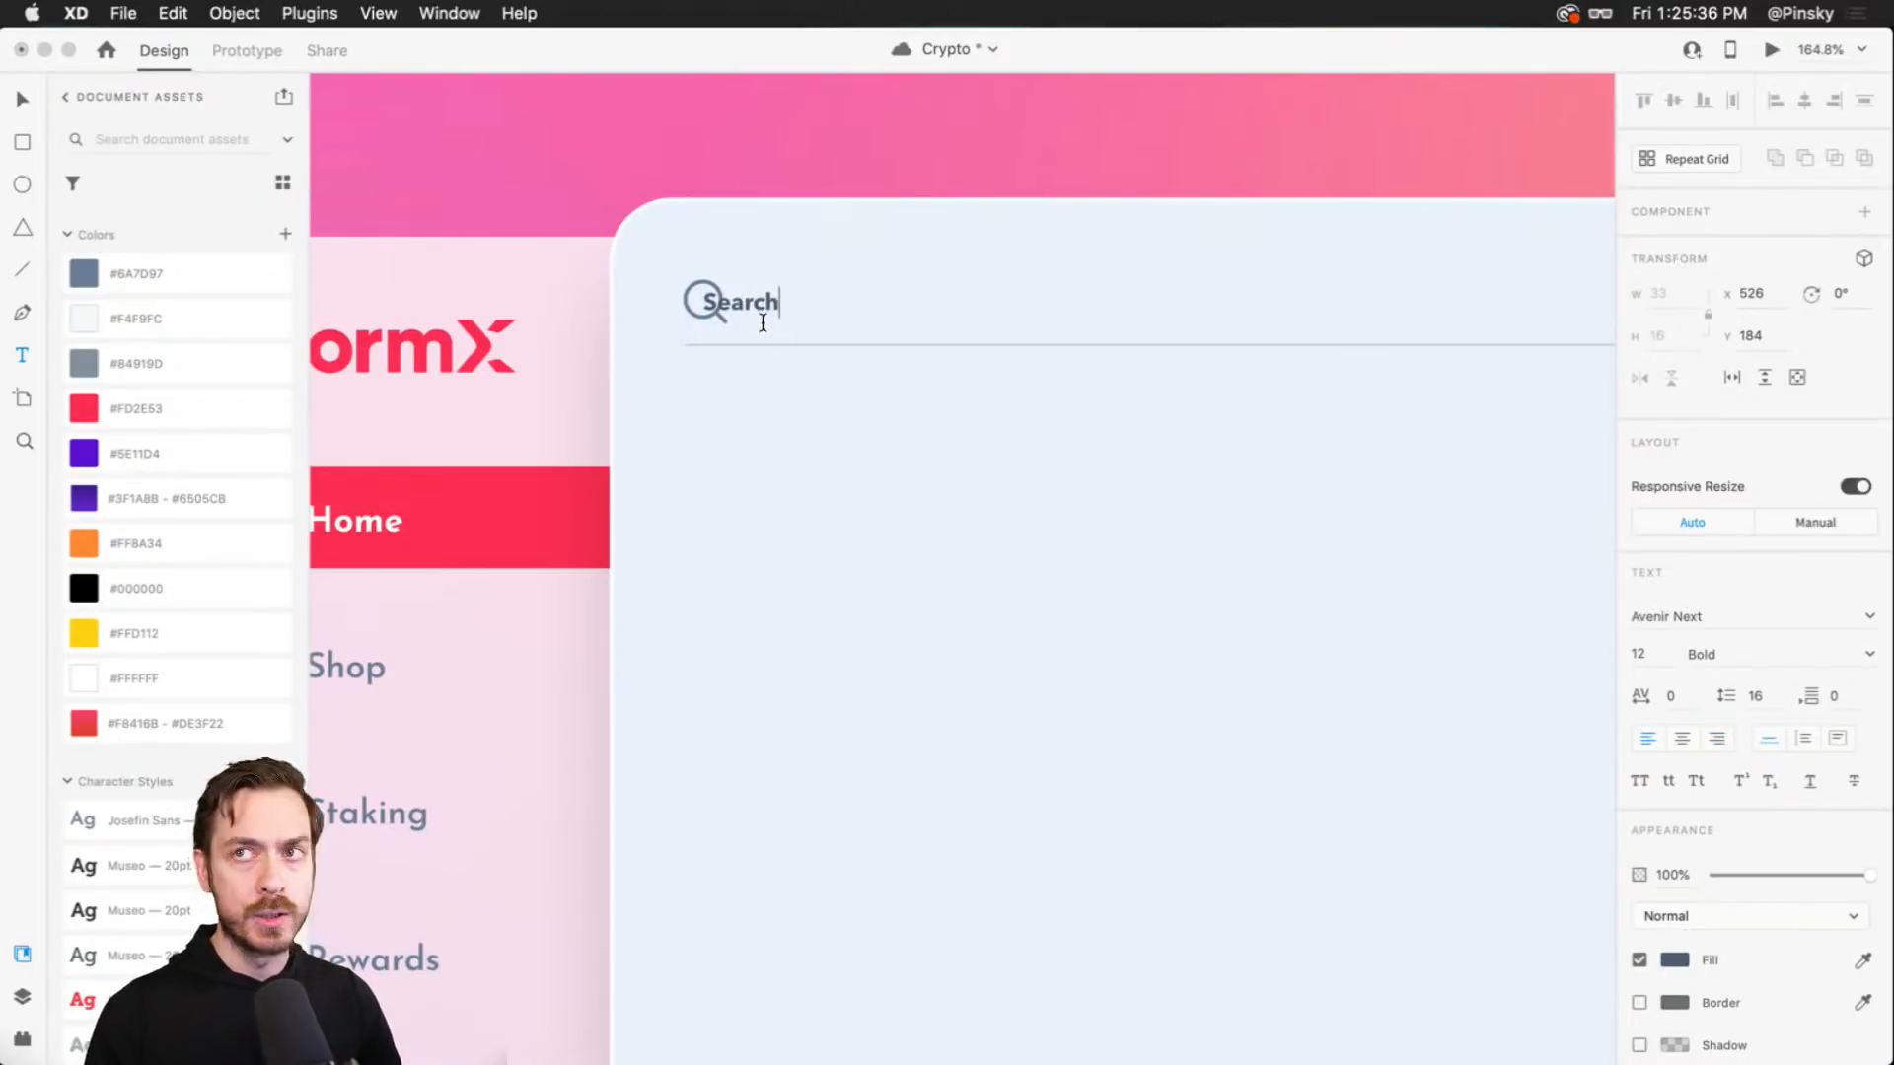
text( shops,)
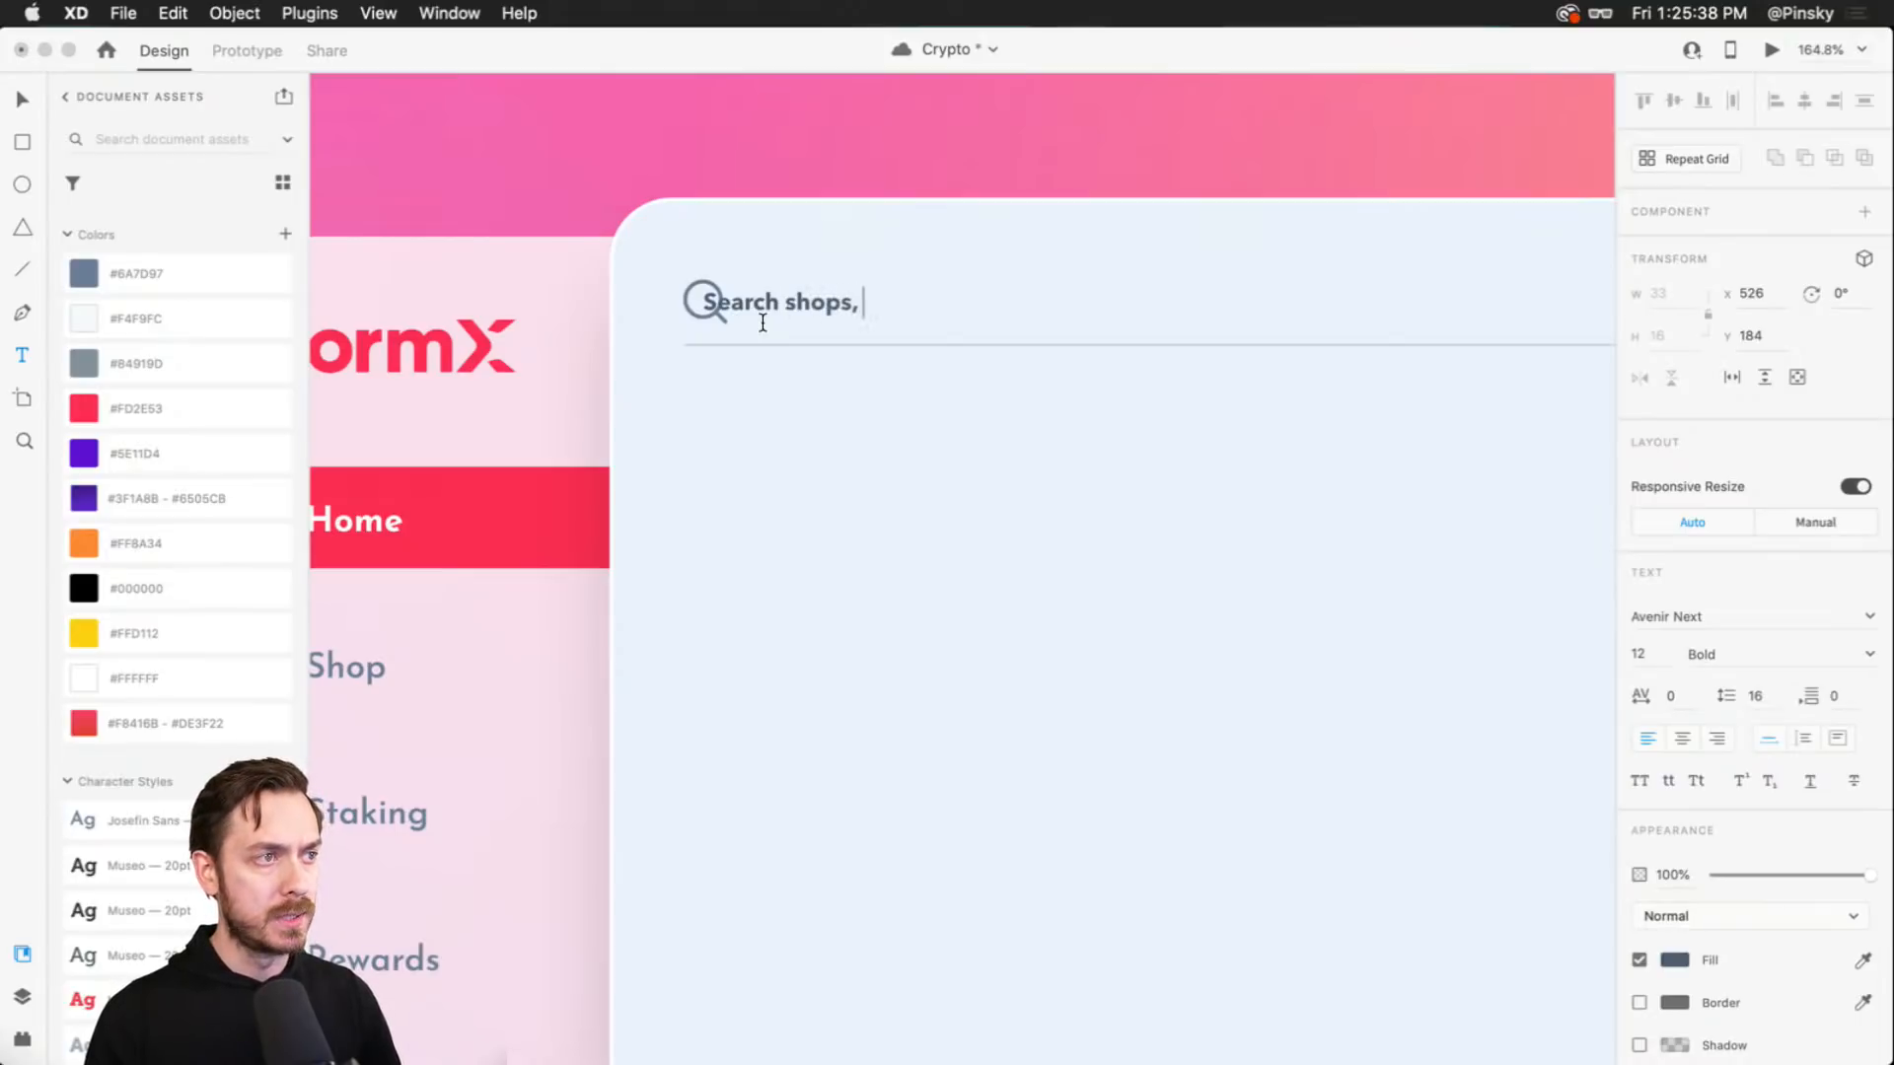
text( addresses, )
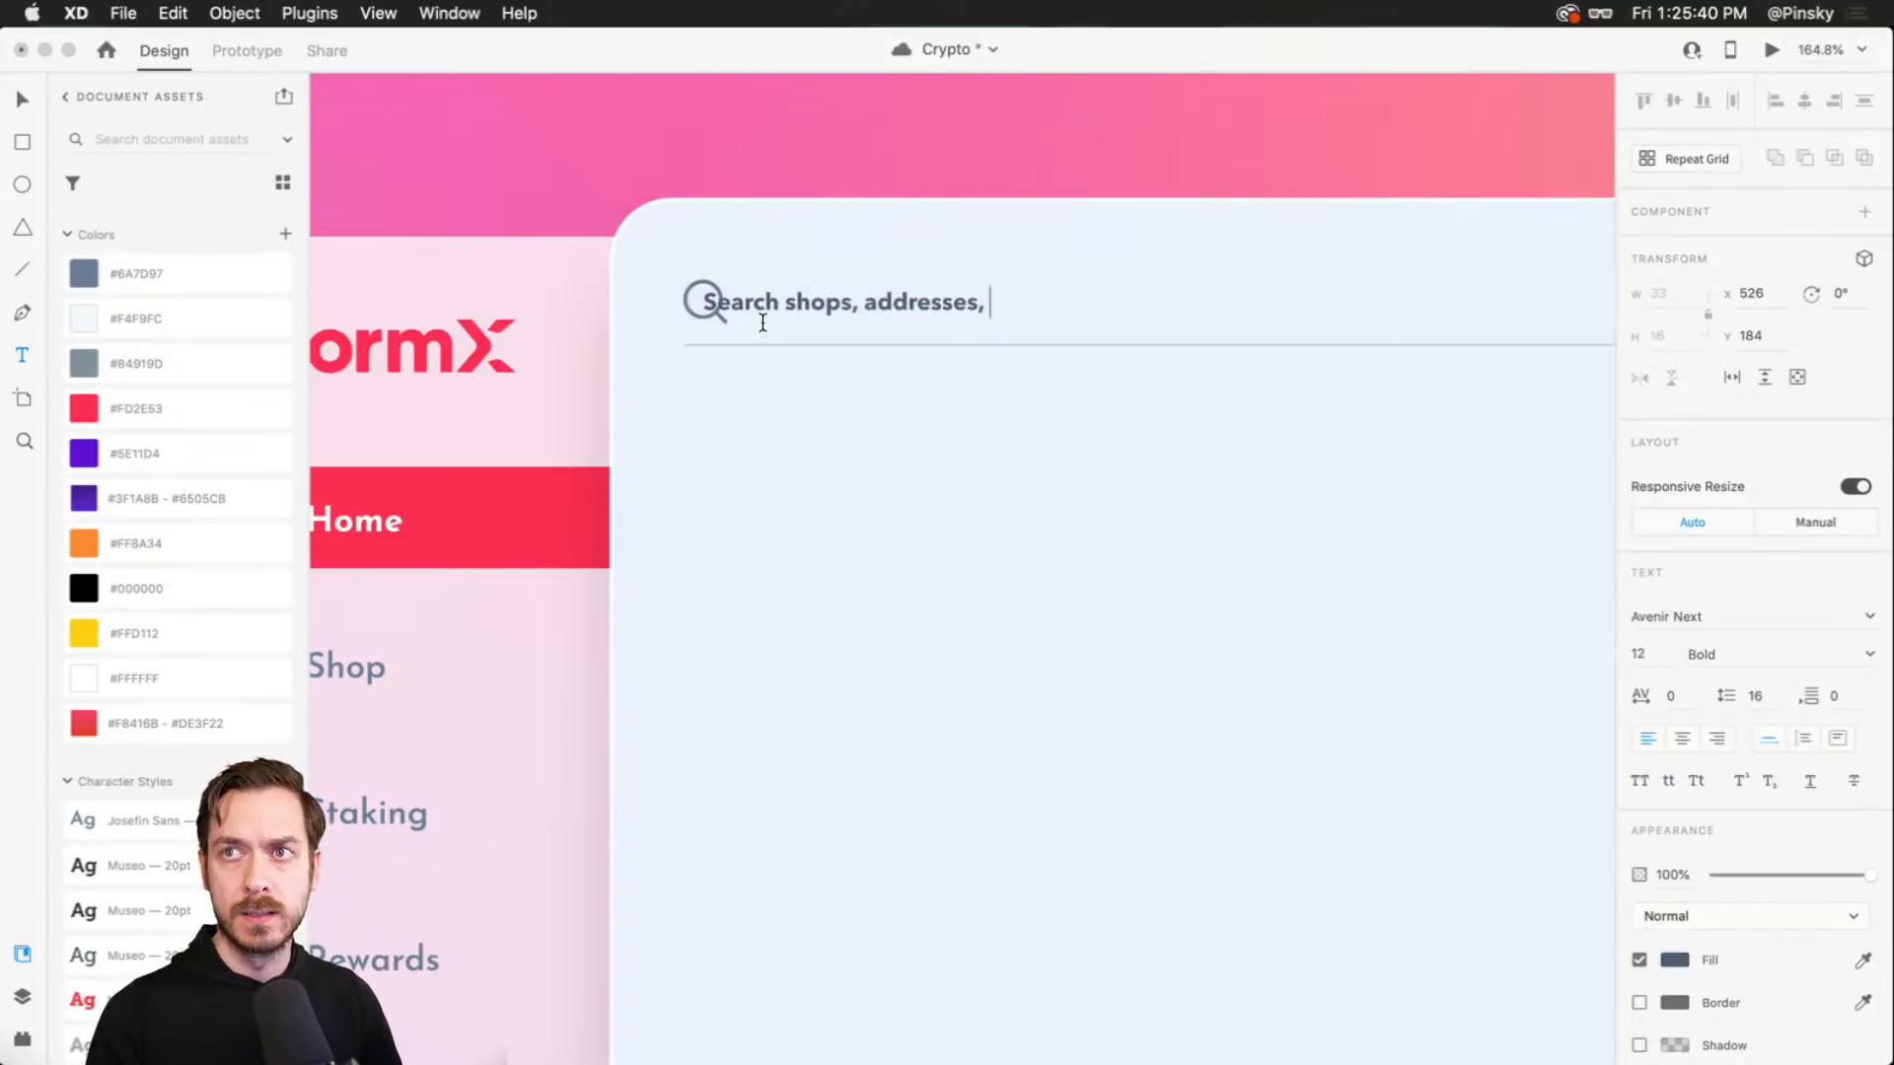
text(transactions)
key(Escape)
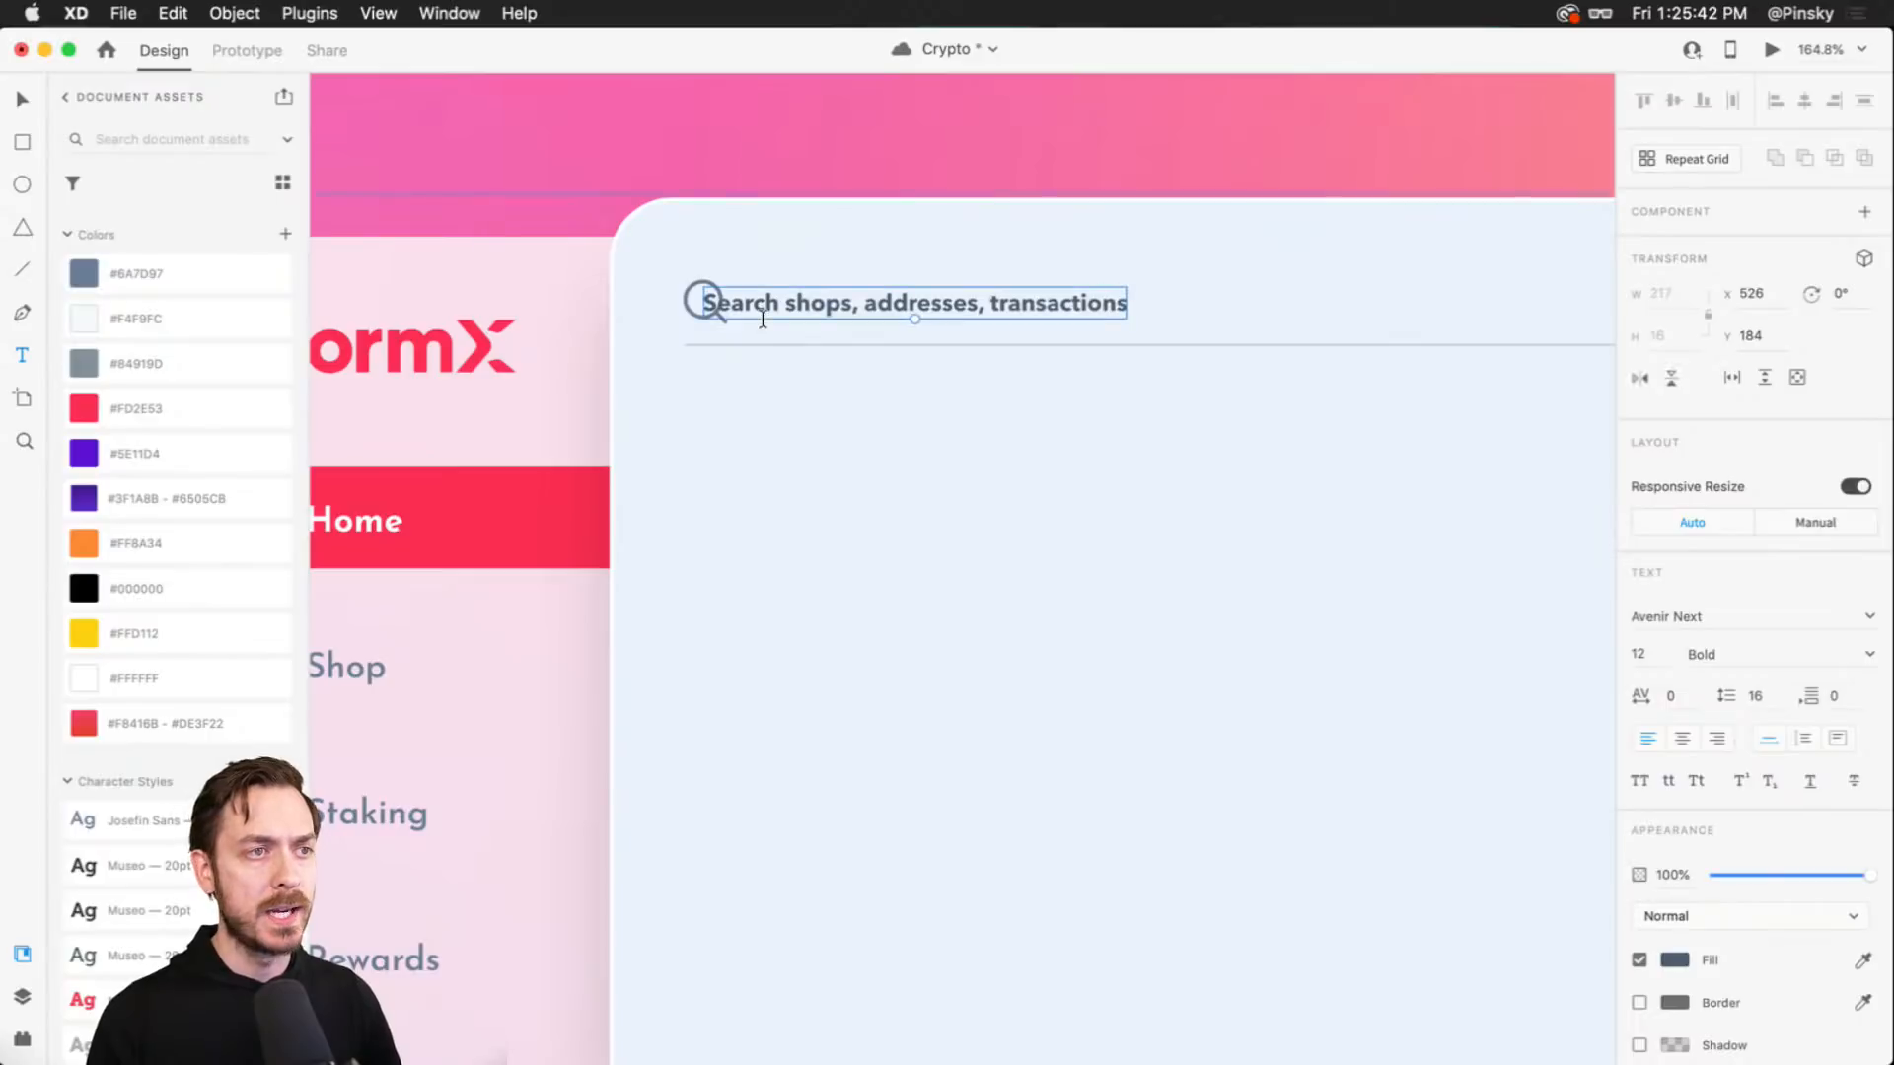
- Move the placeholder text clear of the search icon to its right and set its font weight to Medium
key(v)
drag(786, 297, 844, 295)
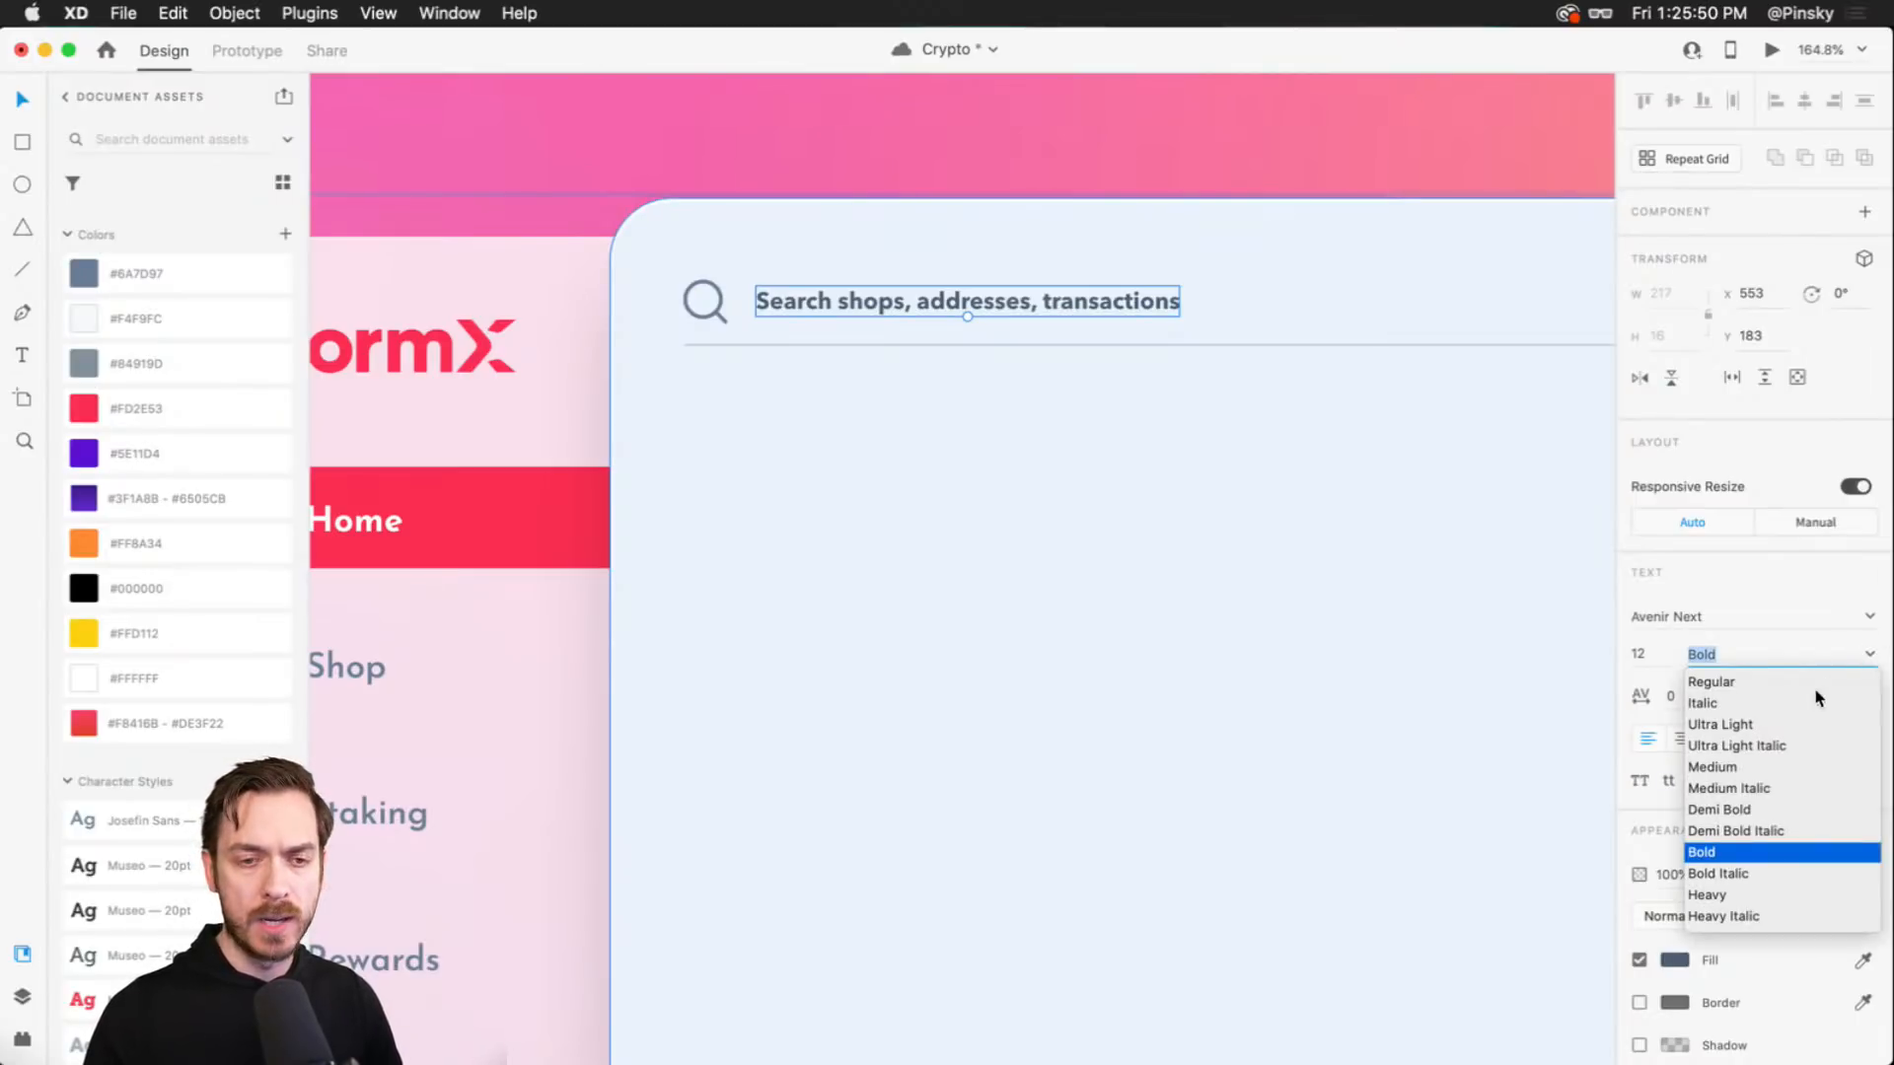
click(1717, 767)
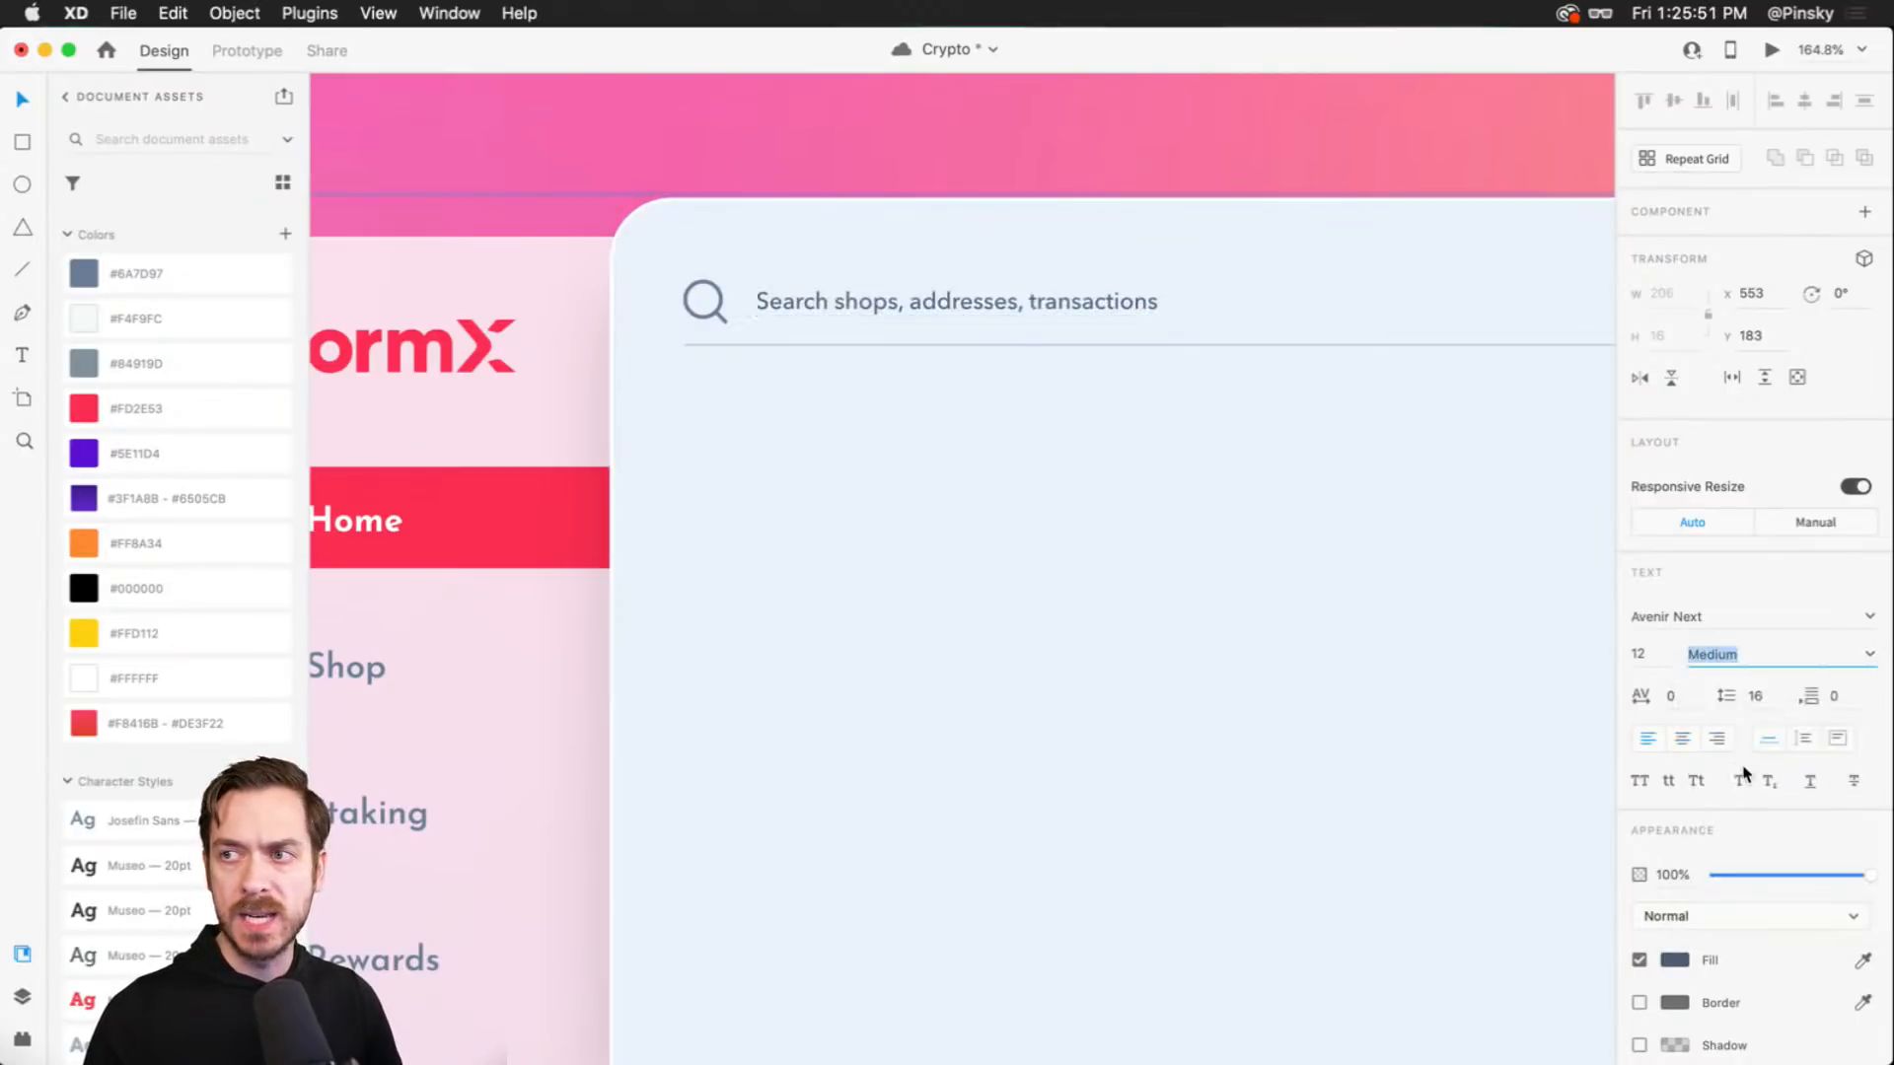
- Increase the placeholder text size to 16, checking the intermediate and final sizes in the preview
click(1654, 663)
key(Up)
key(Up)
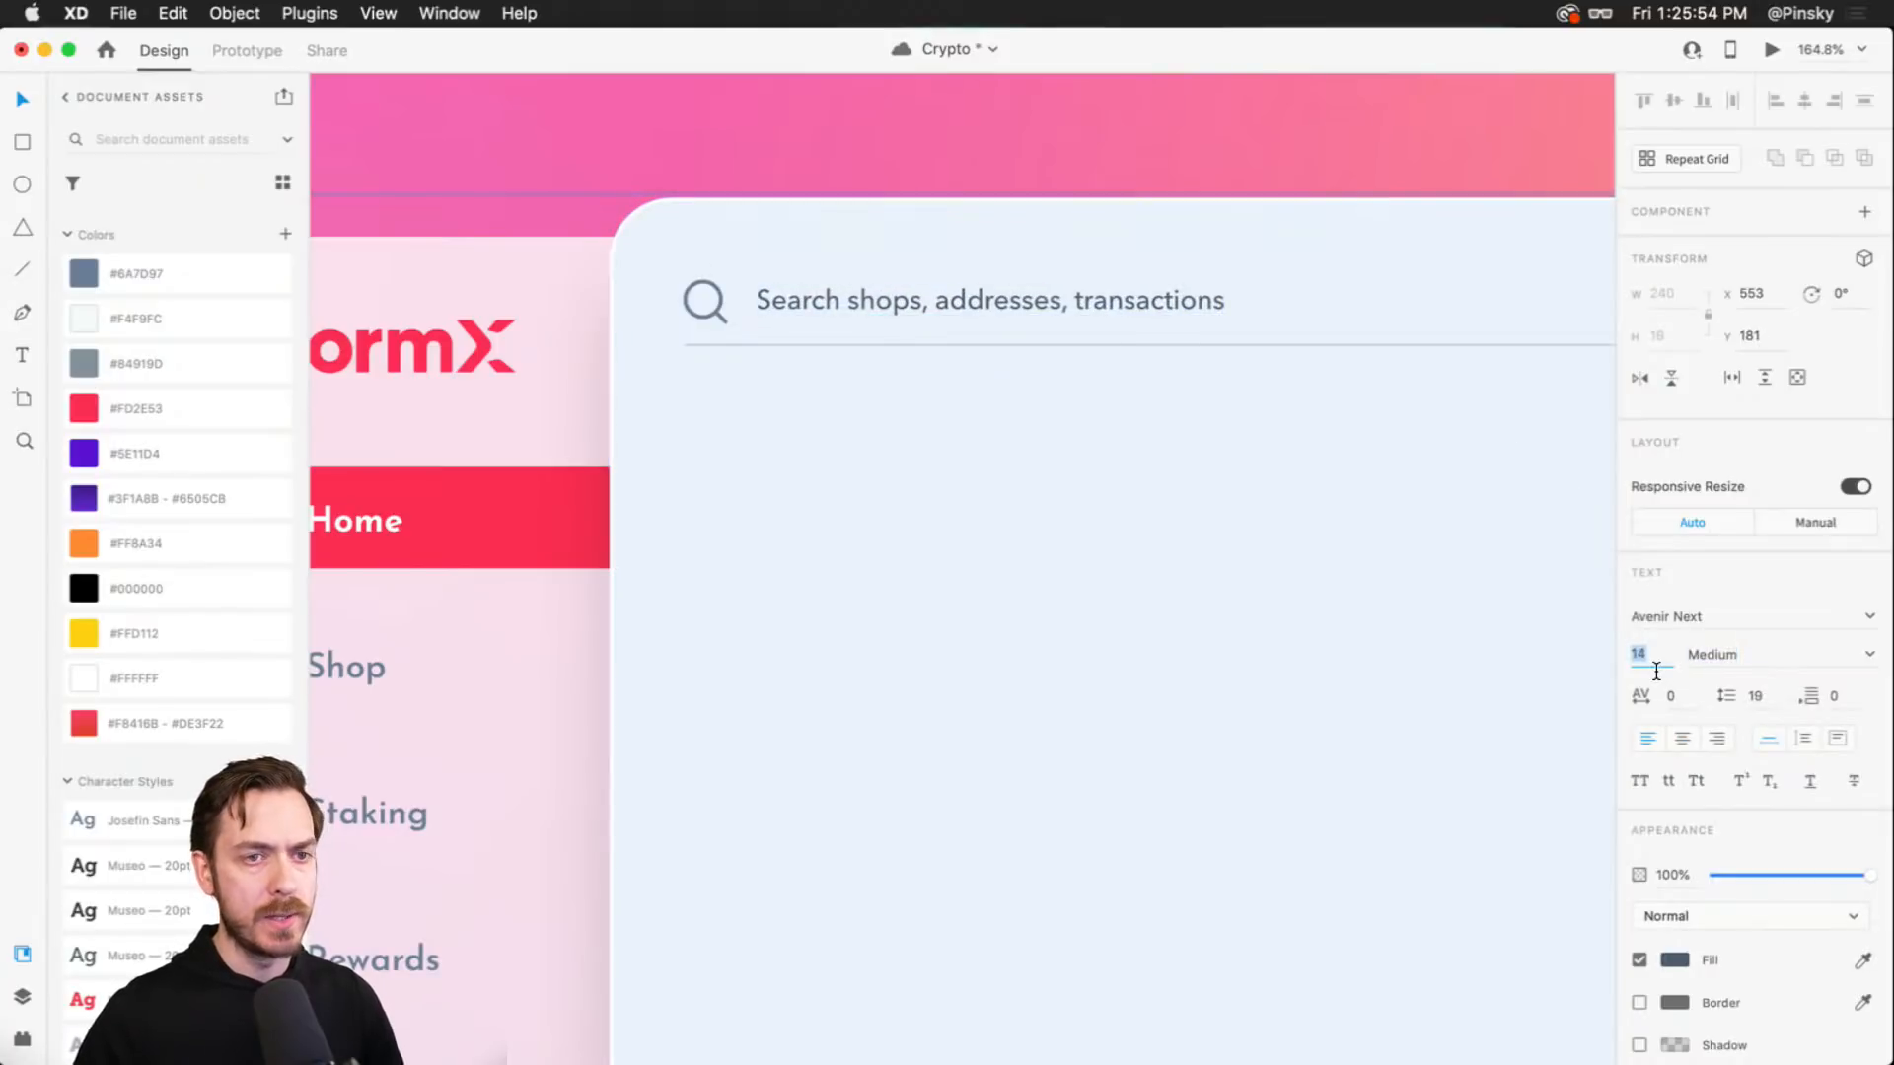
key(super+Return)
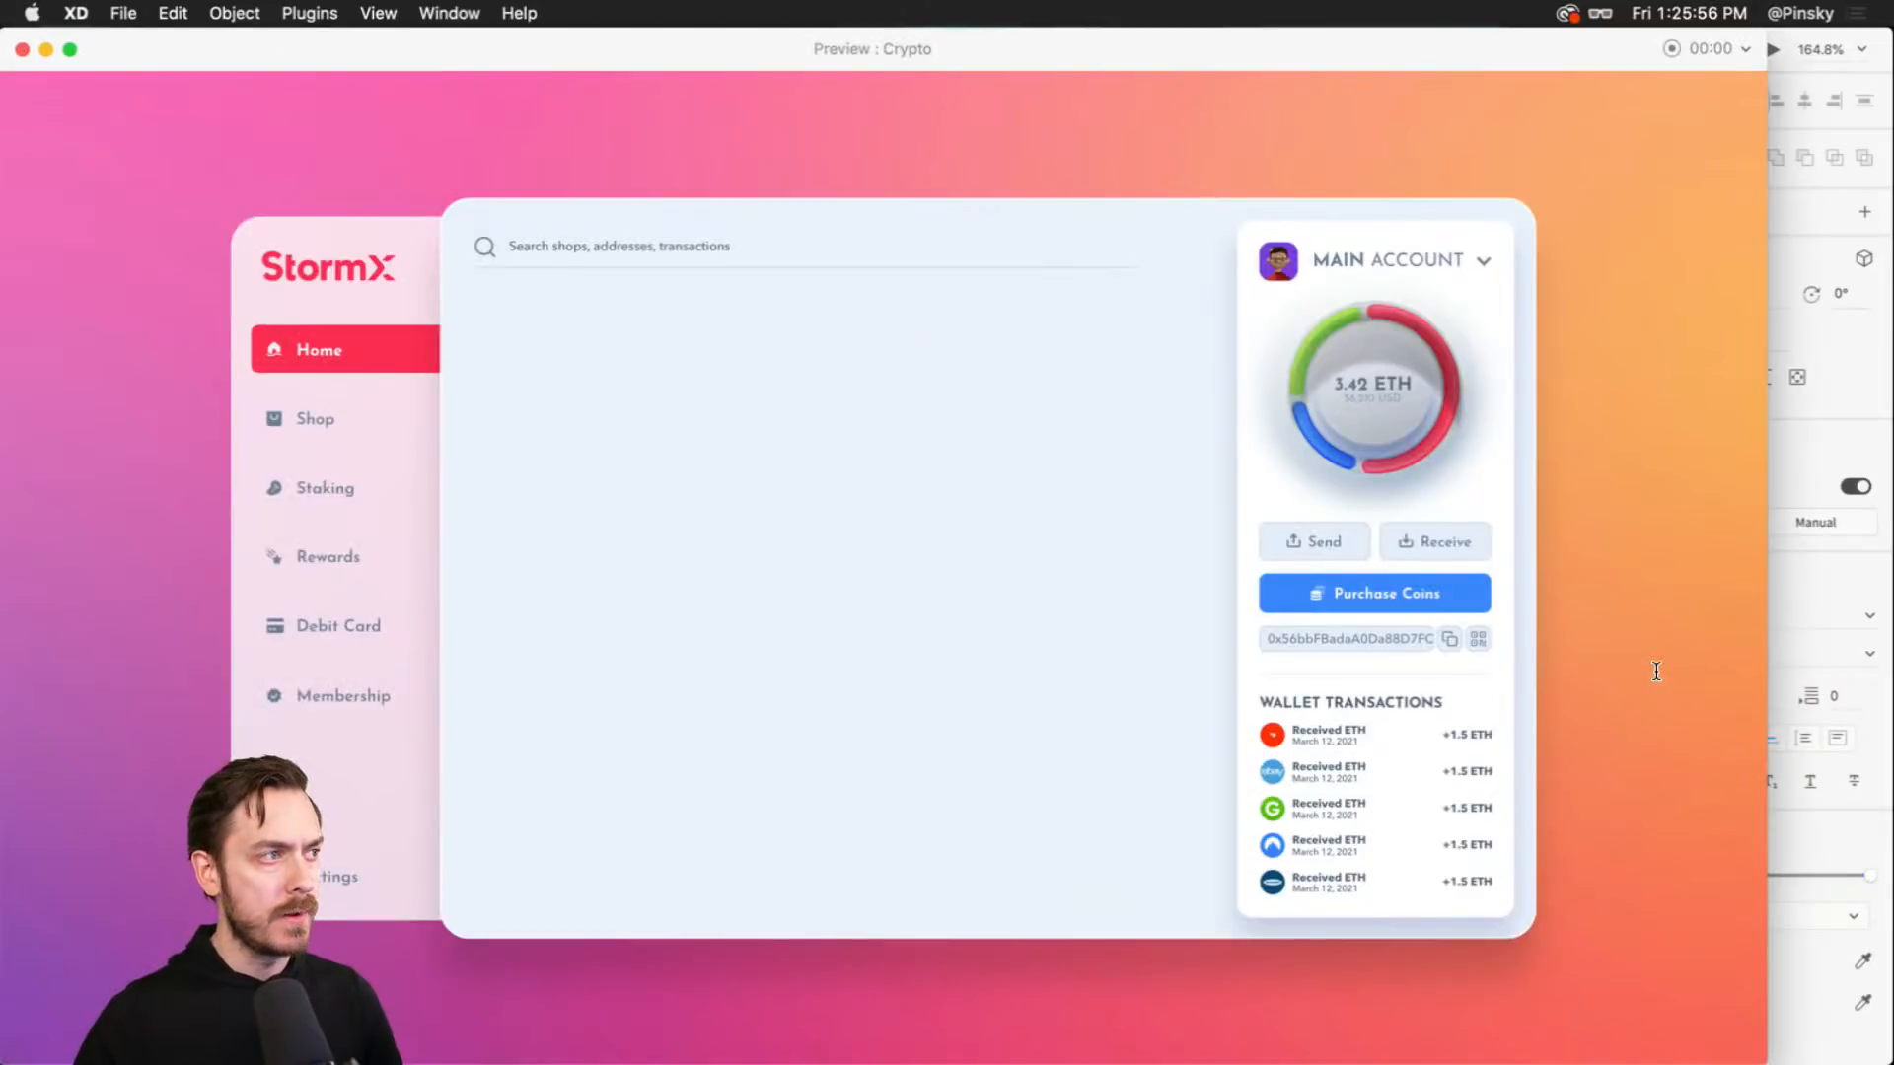
key(super+w)
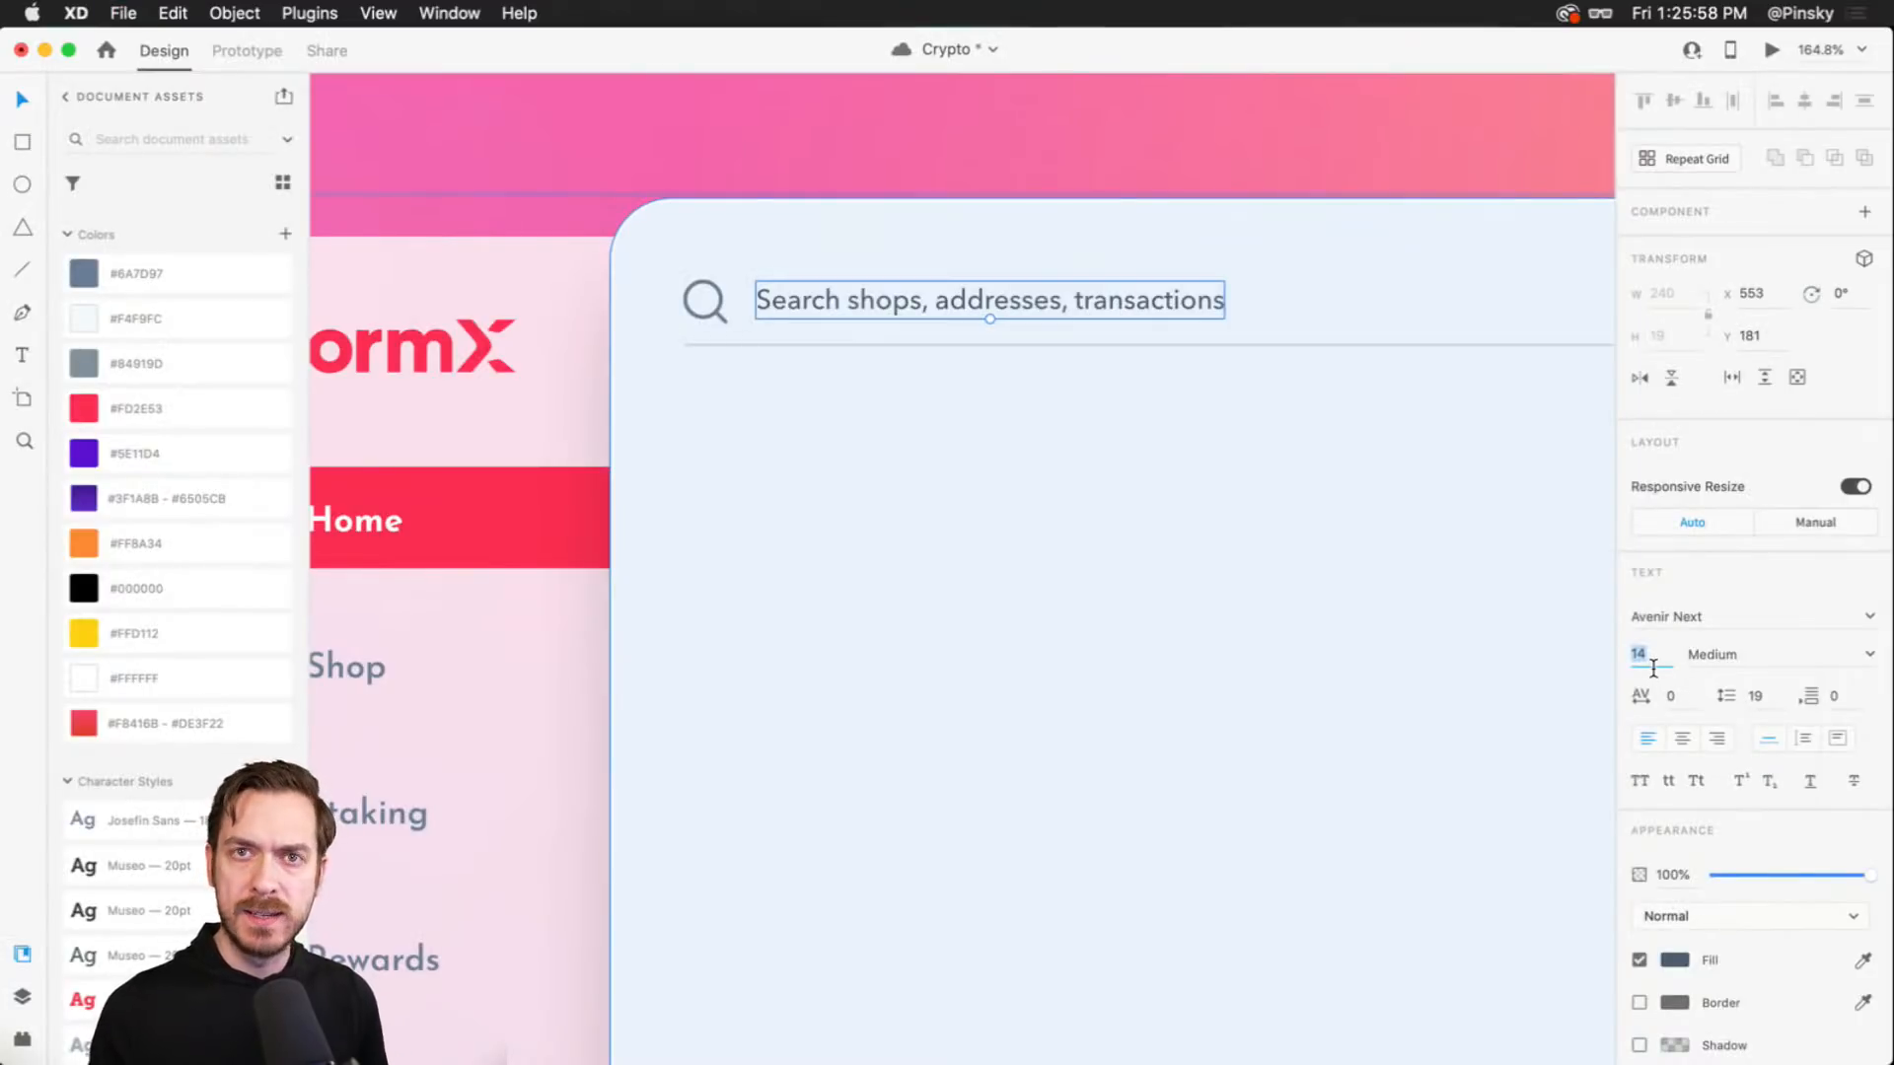
key(Up)
key(Up)
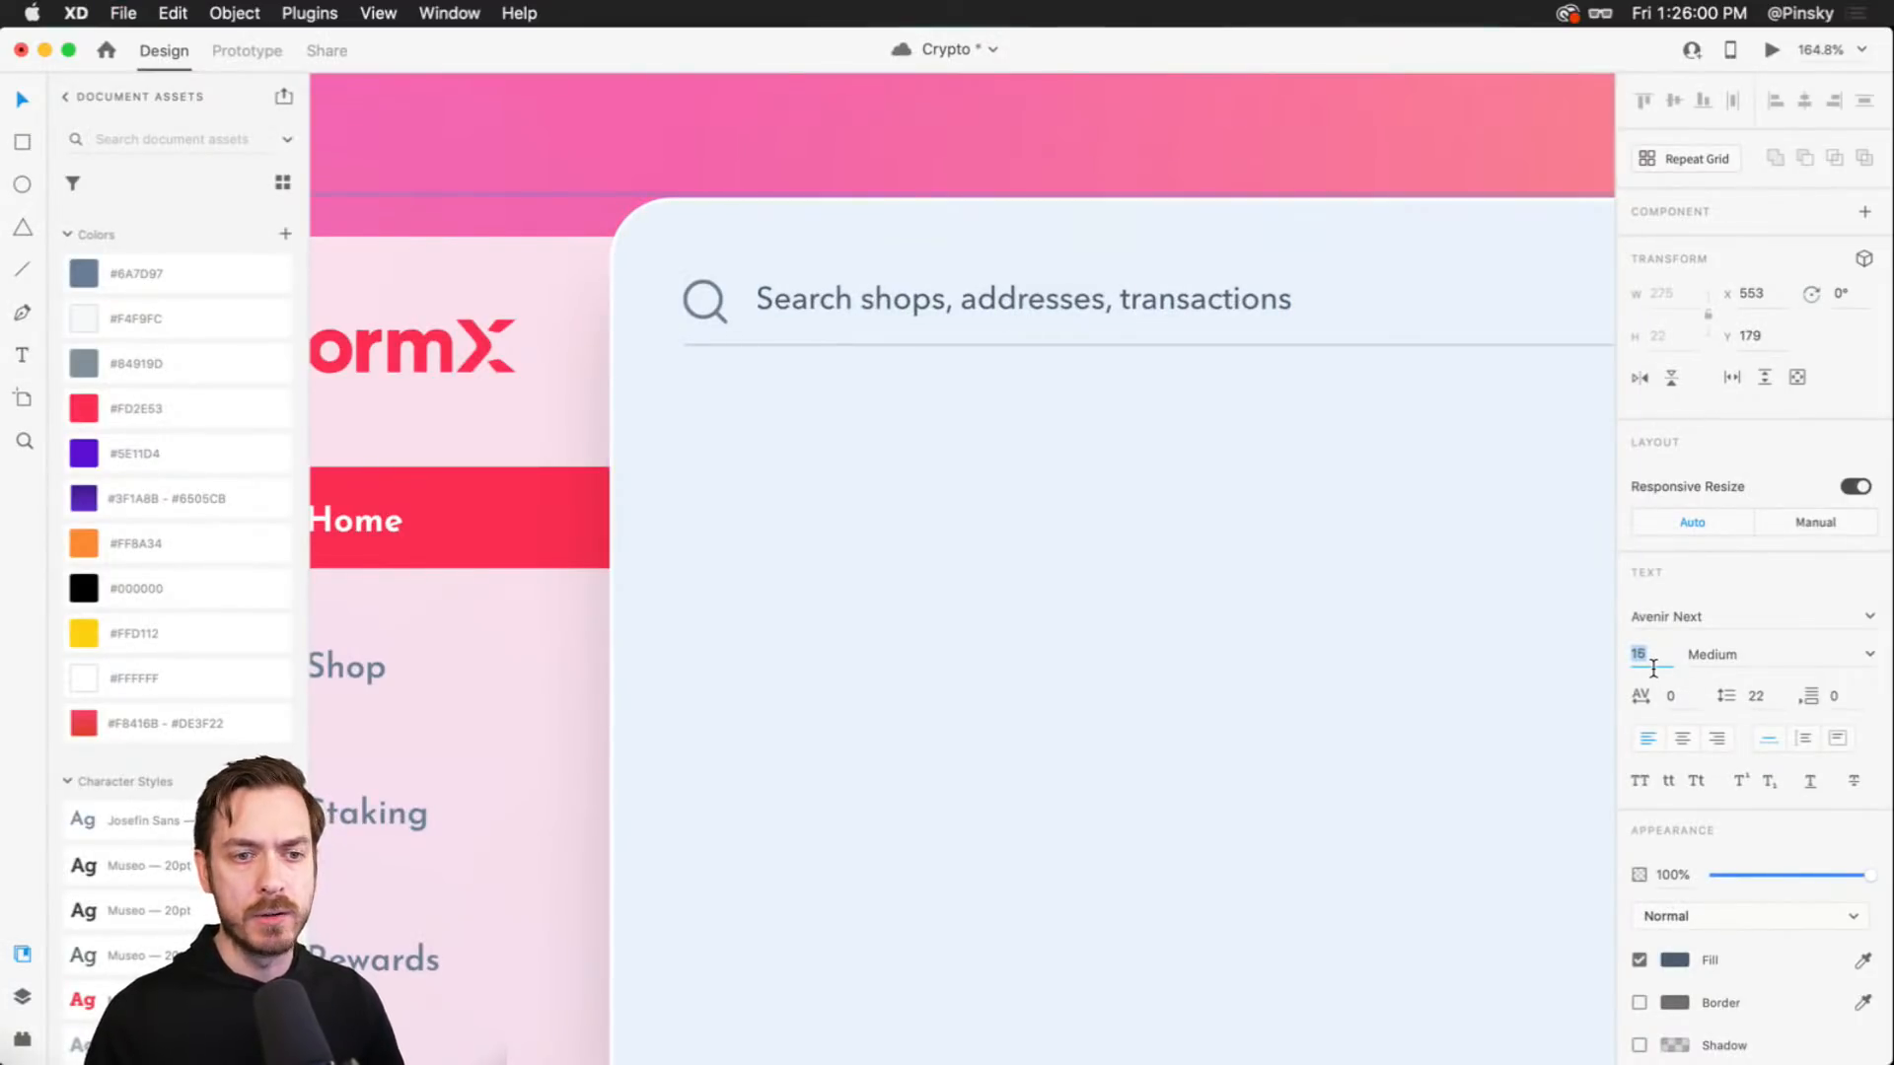
key(super+Return)
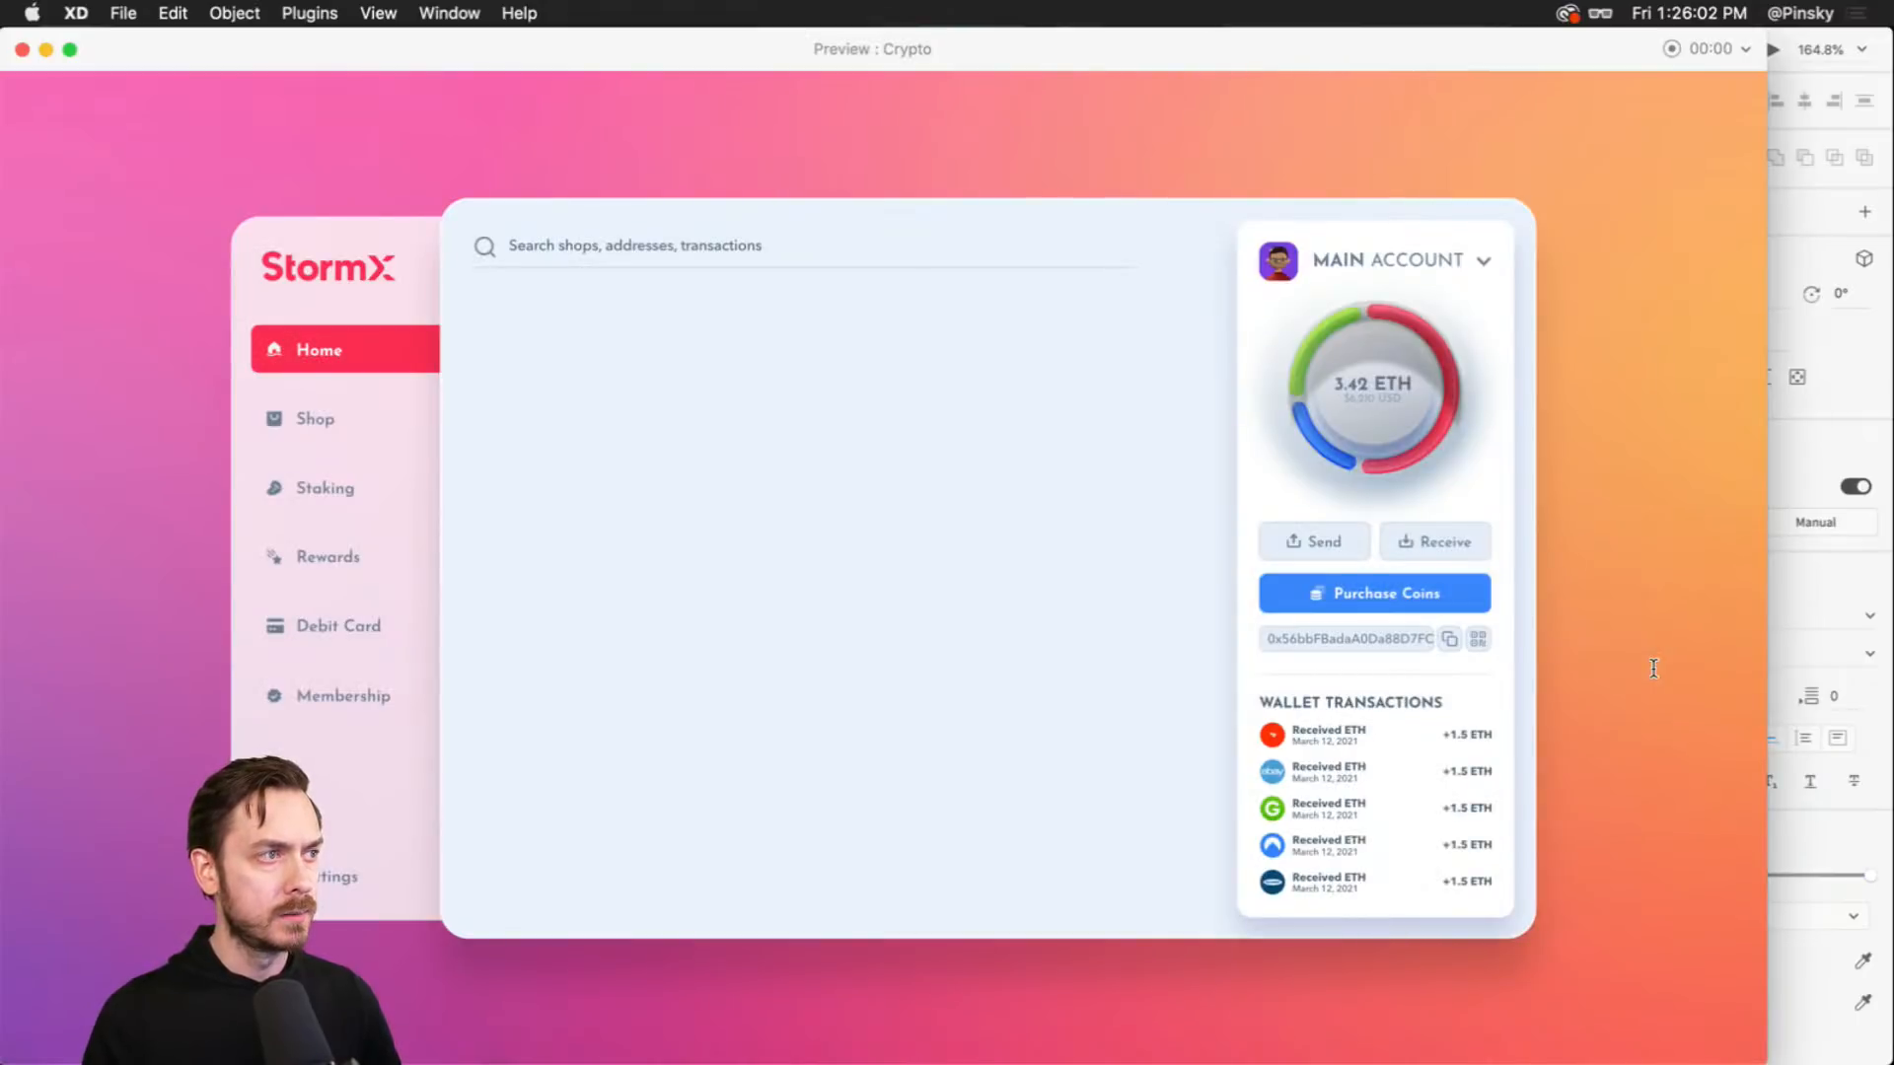
key(super+w)
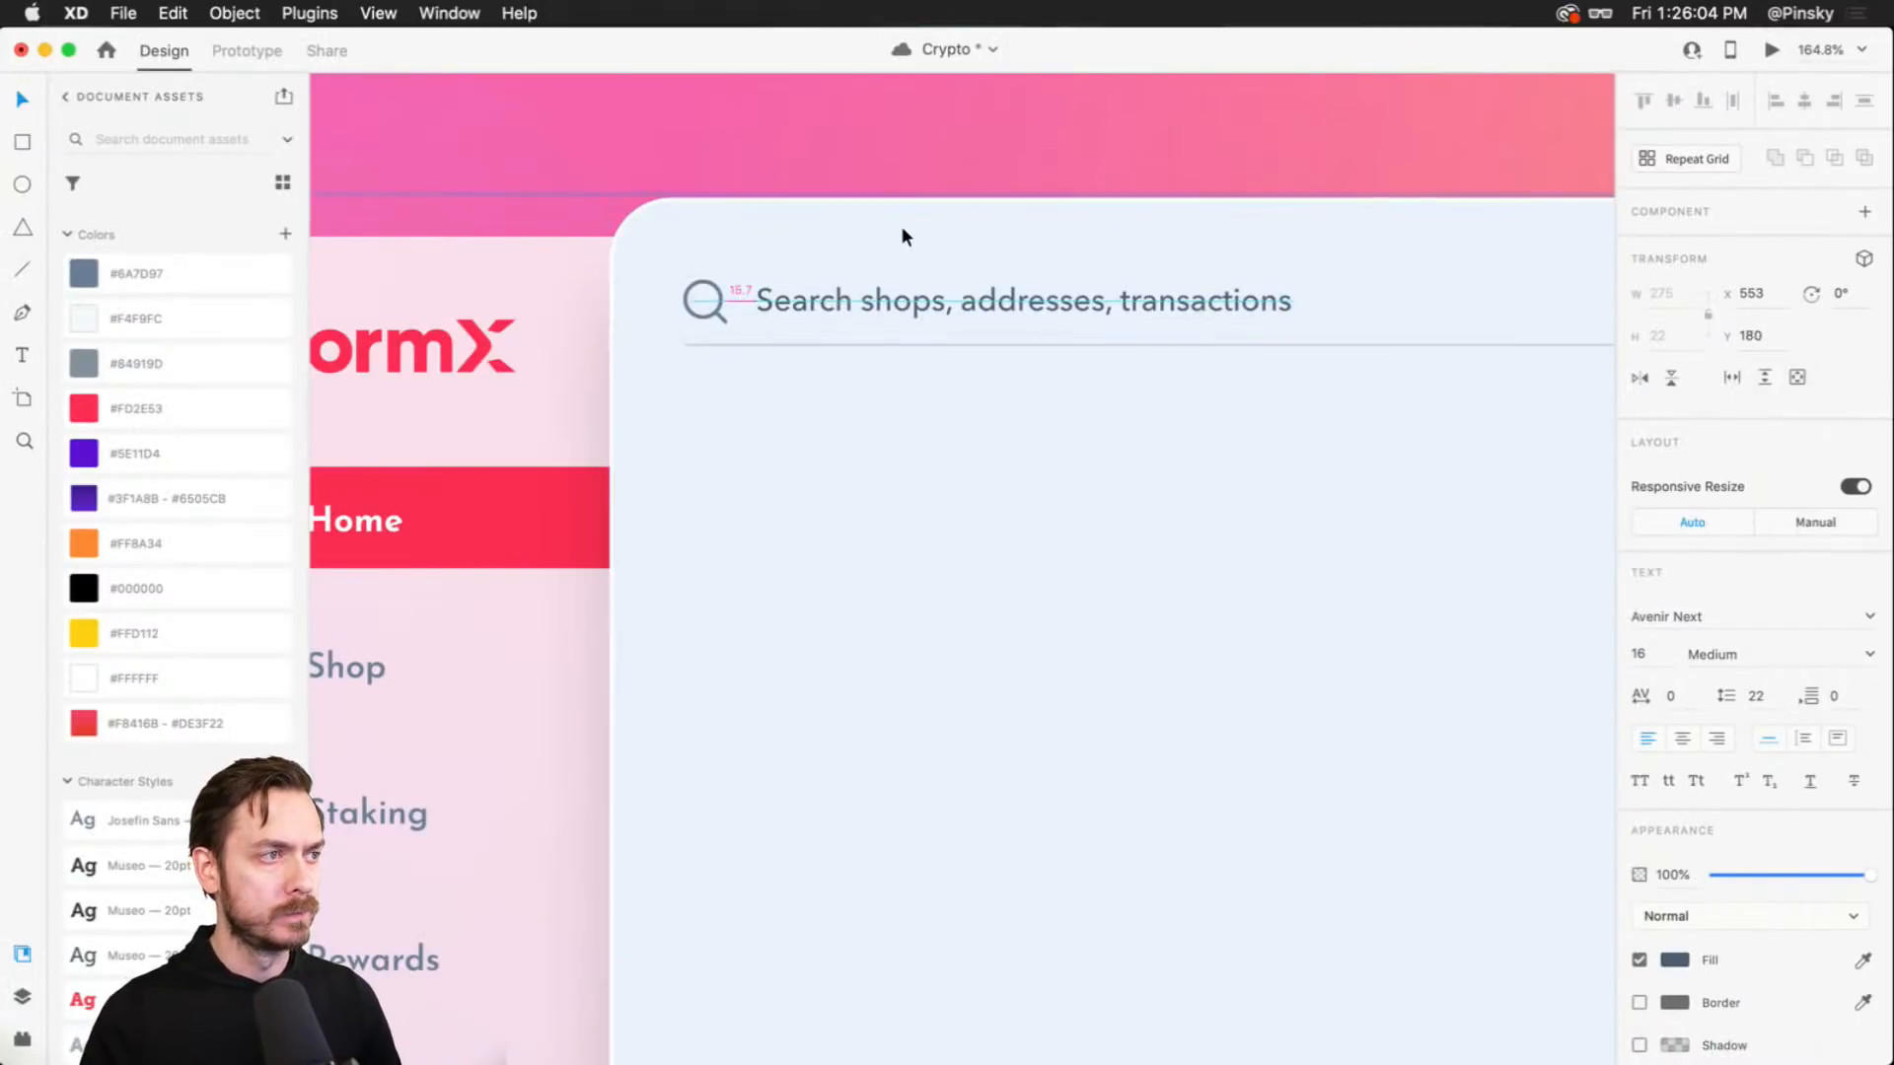
- Fill the placeholder text with the document colour #6A7D97, check it in the preview, and nudge it right to X 555
right_click(186, 252)
click(187, 262)
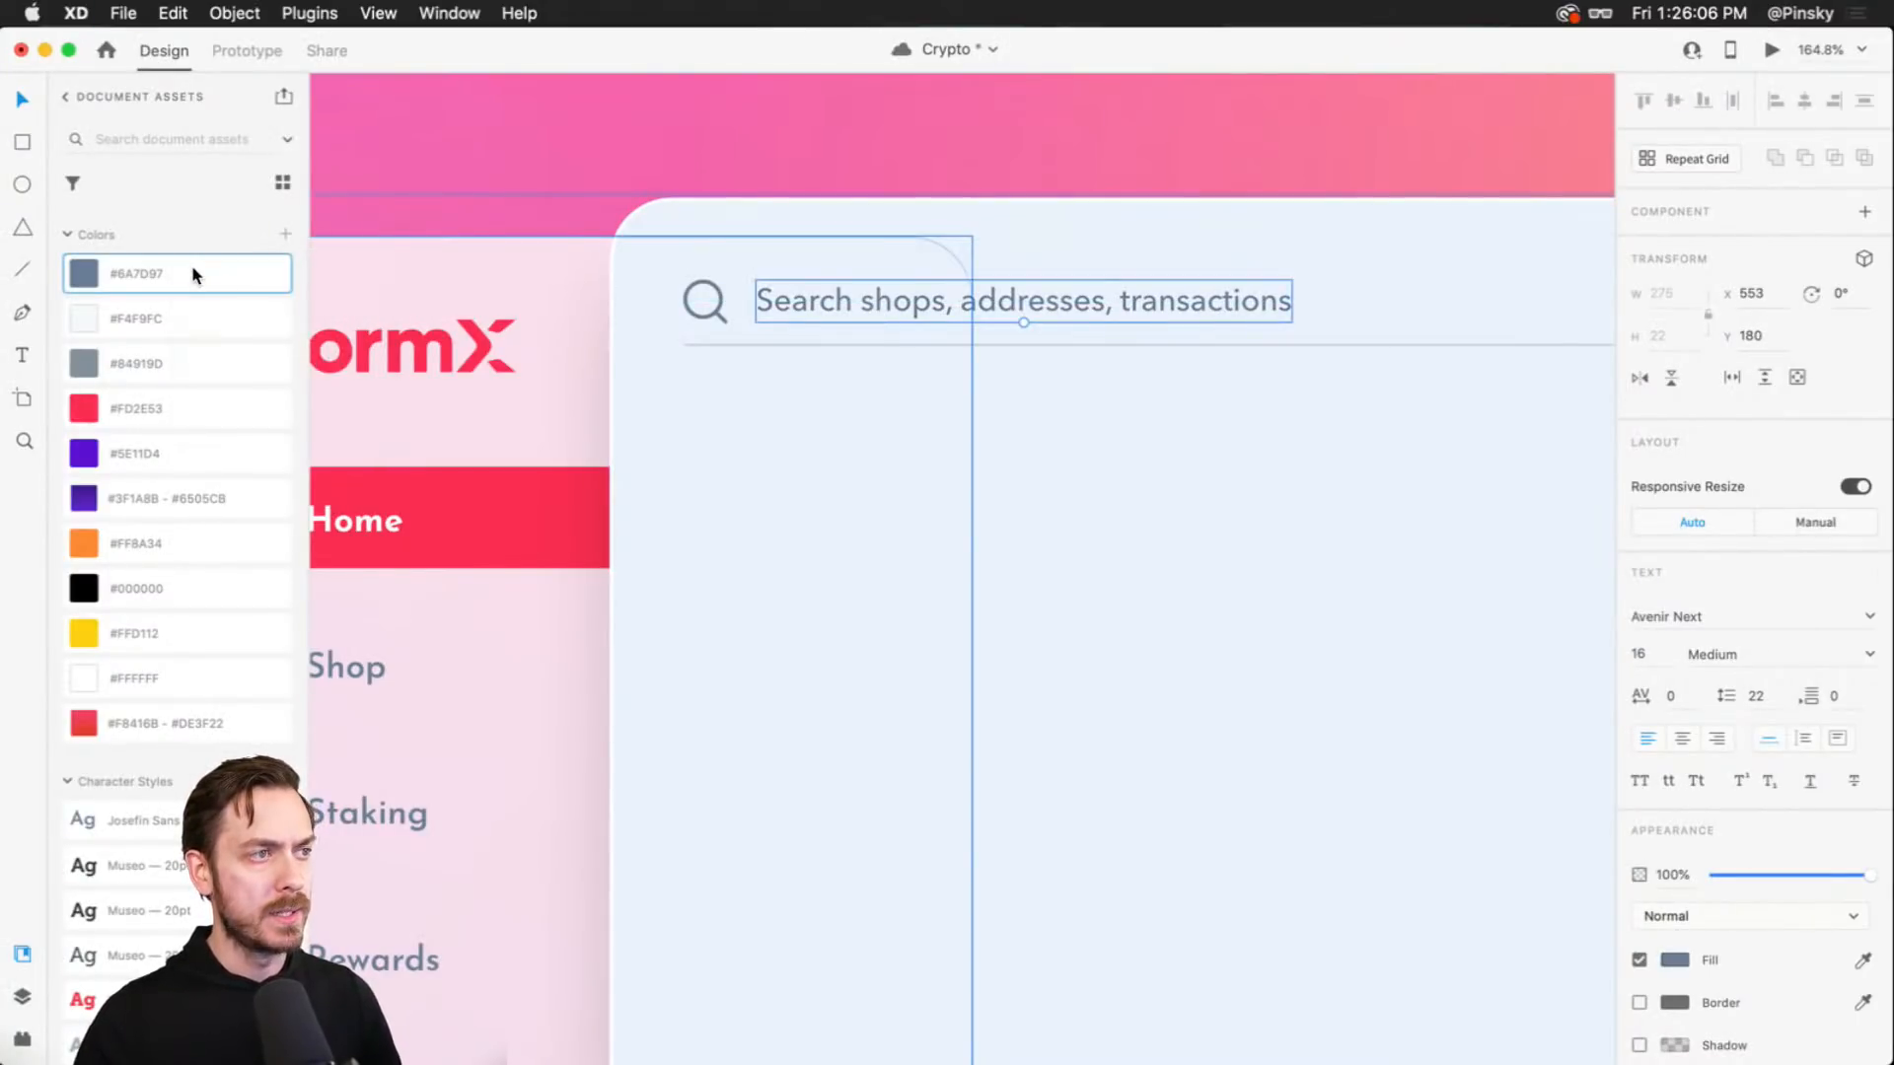
key(super+Return)
key(super+w)
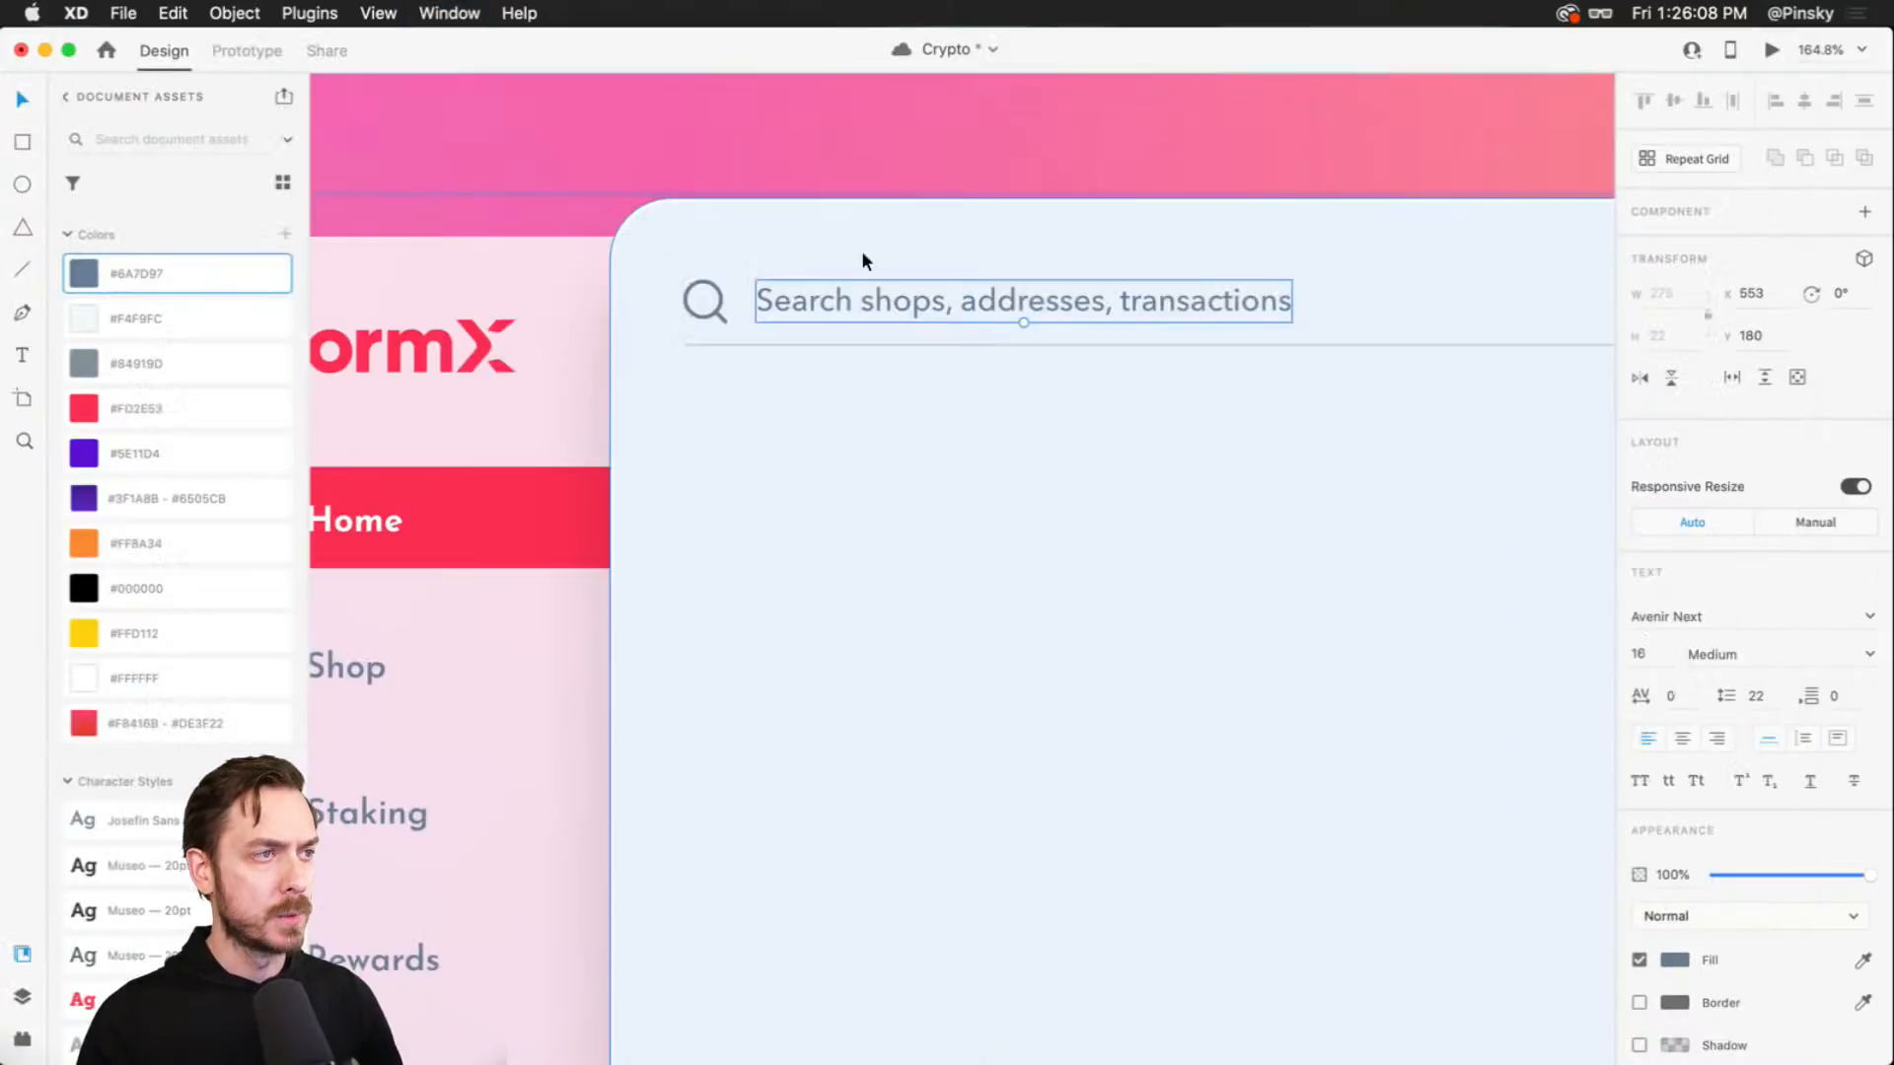
key(Right)
key(Right)
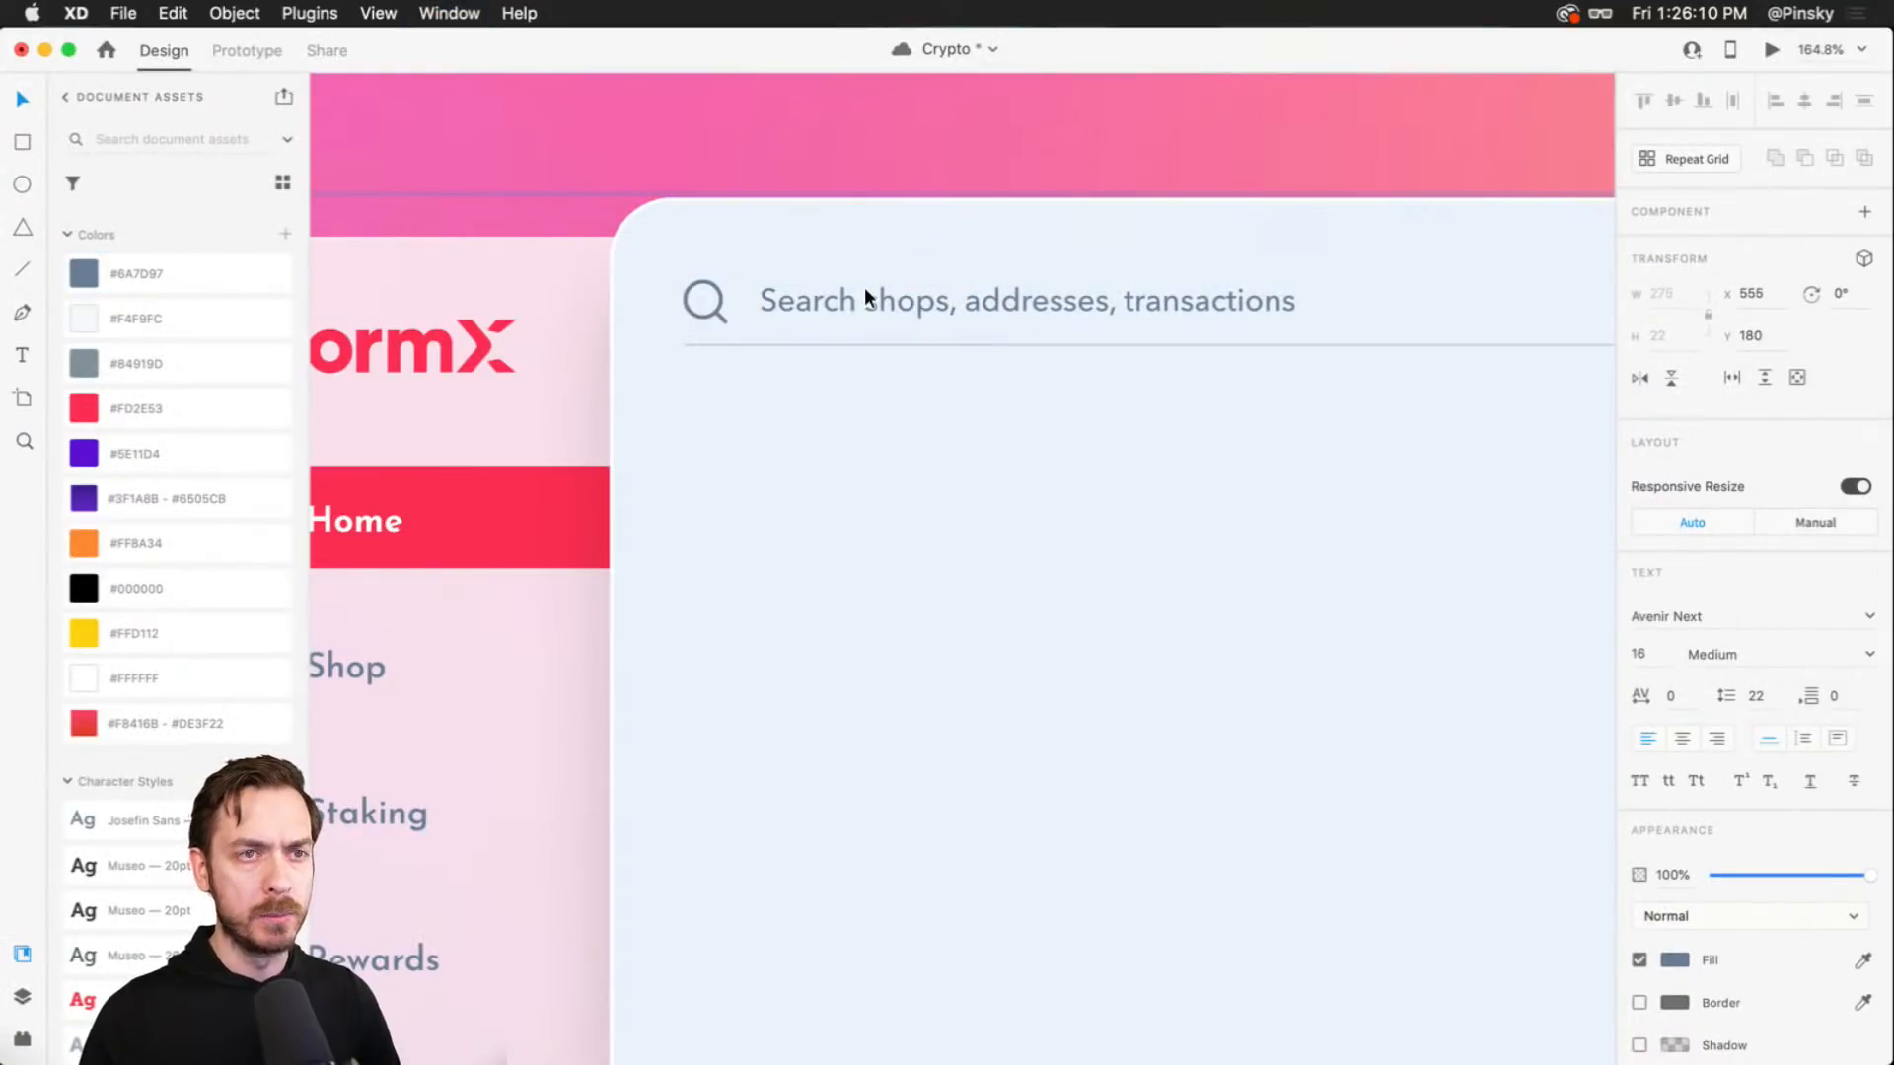
- Copy the two ellipses and two lines that form the sliders inside the sidebar's Settings icon
scroll(1252, 306, right, 10)
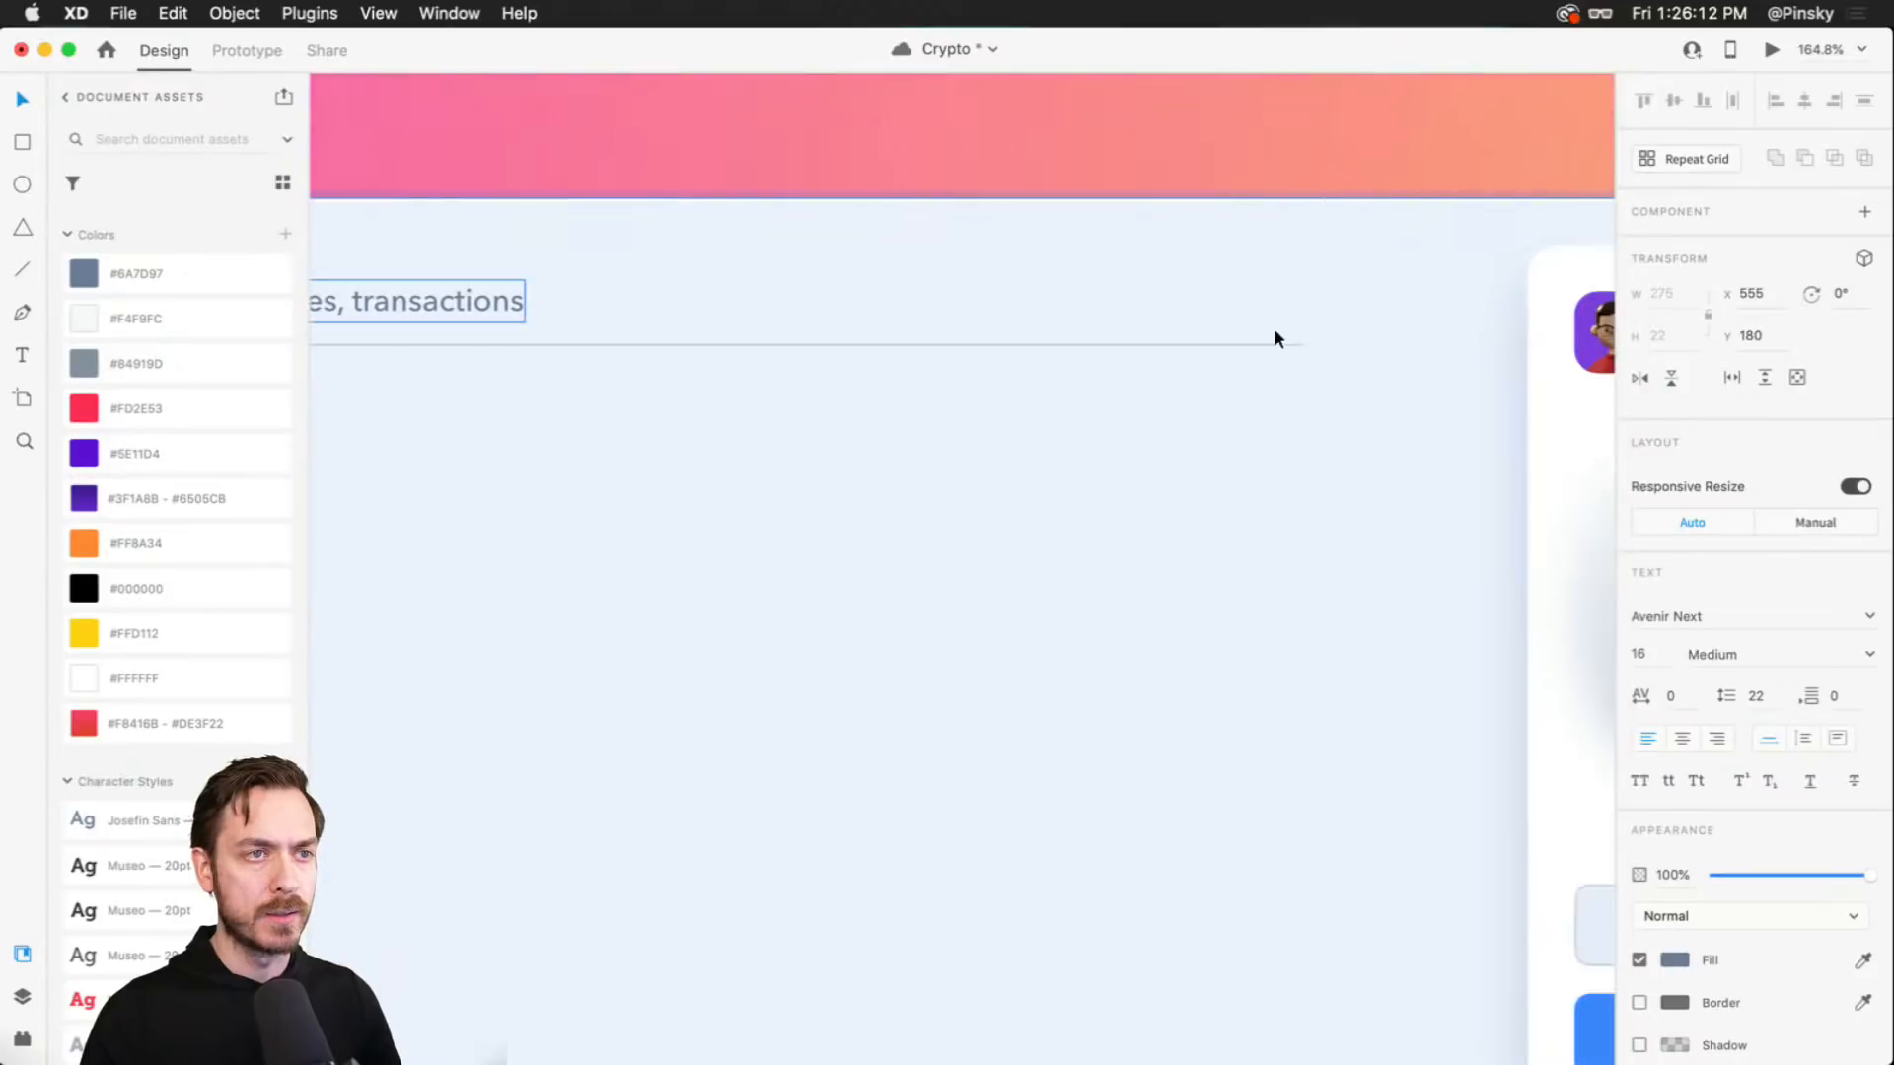
drag(1296, 328, 1221, 323)
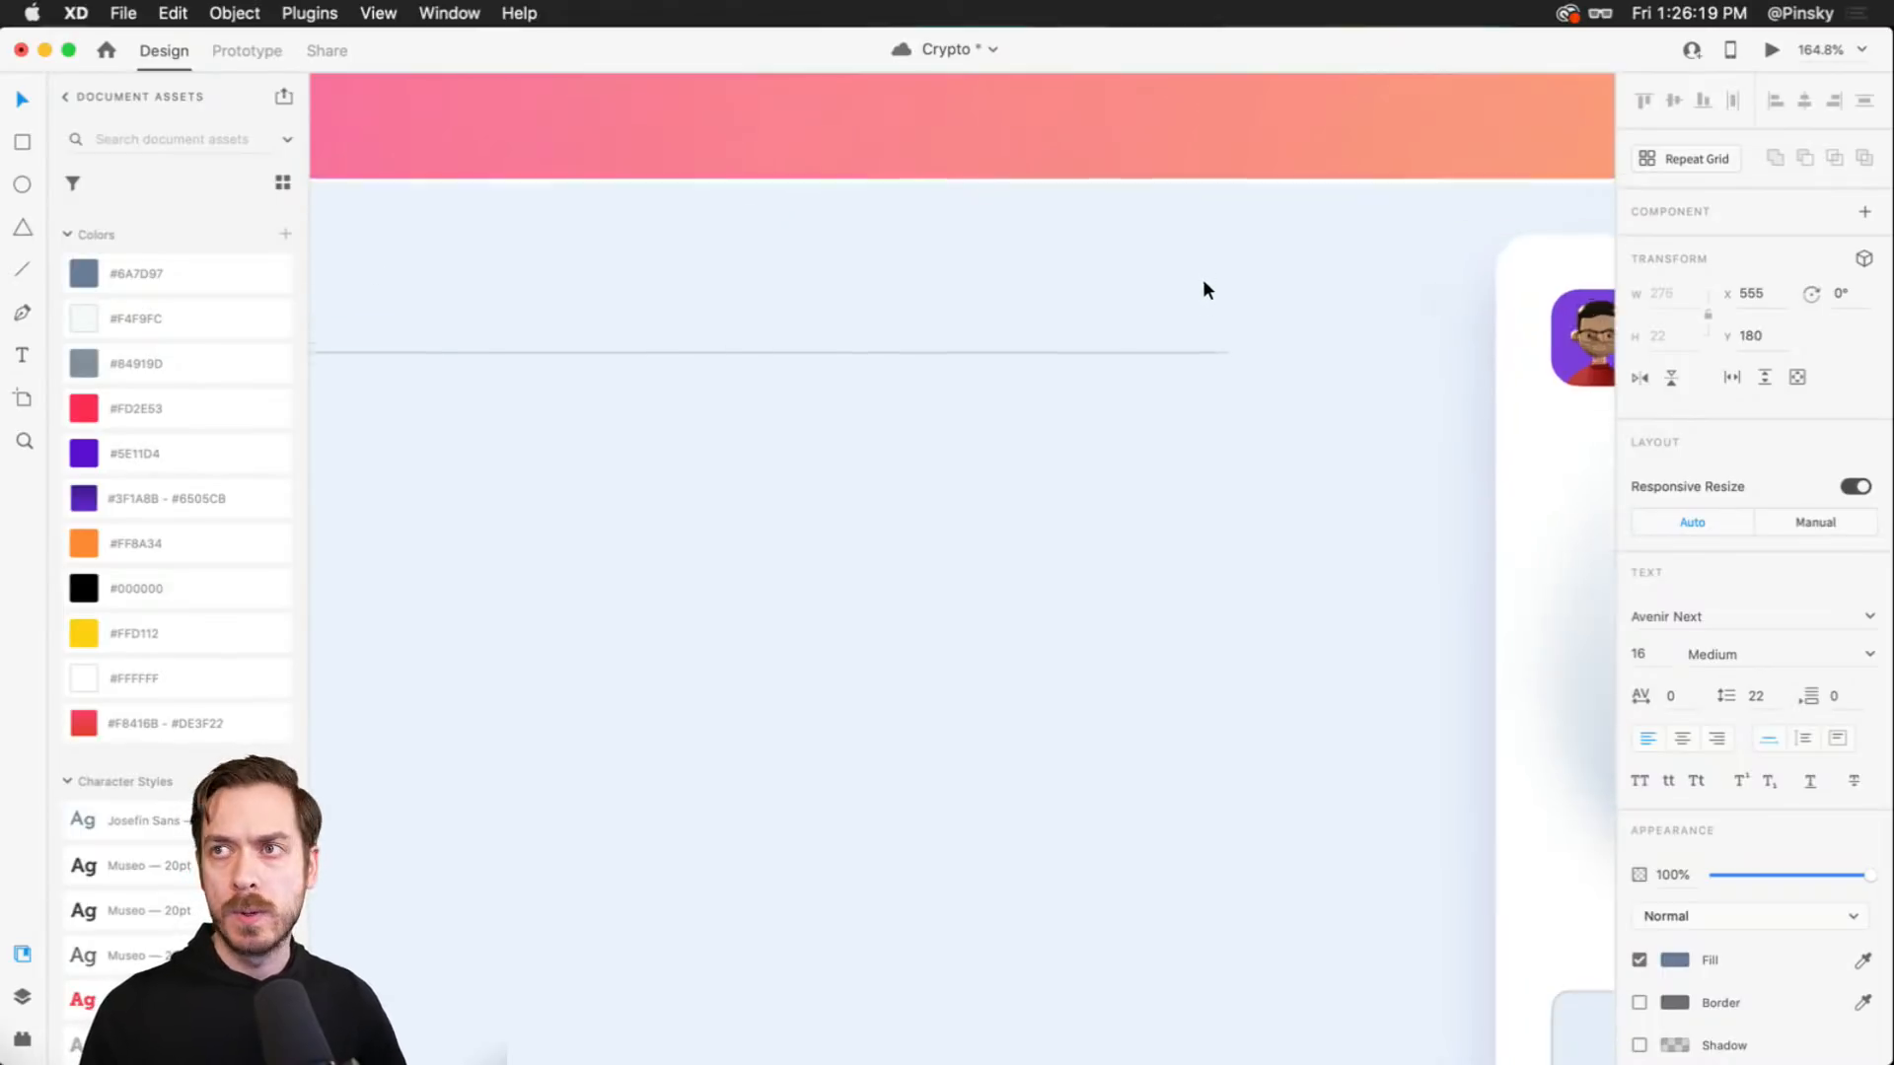
scroll(1203, 281, up, 1)
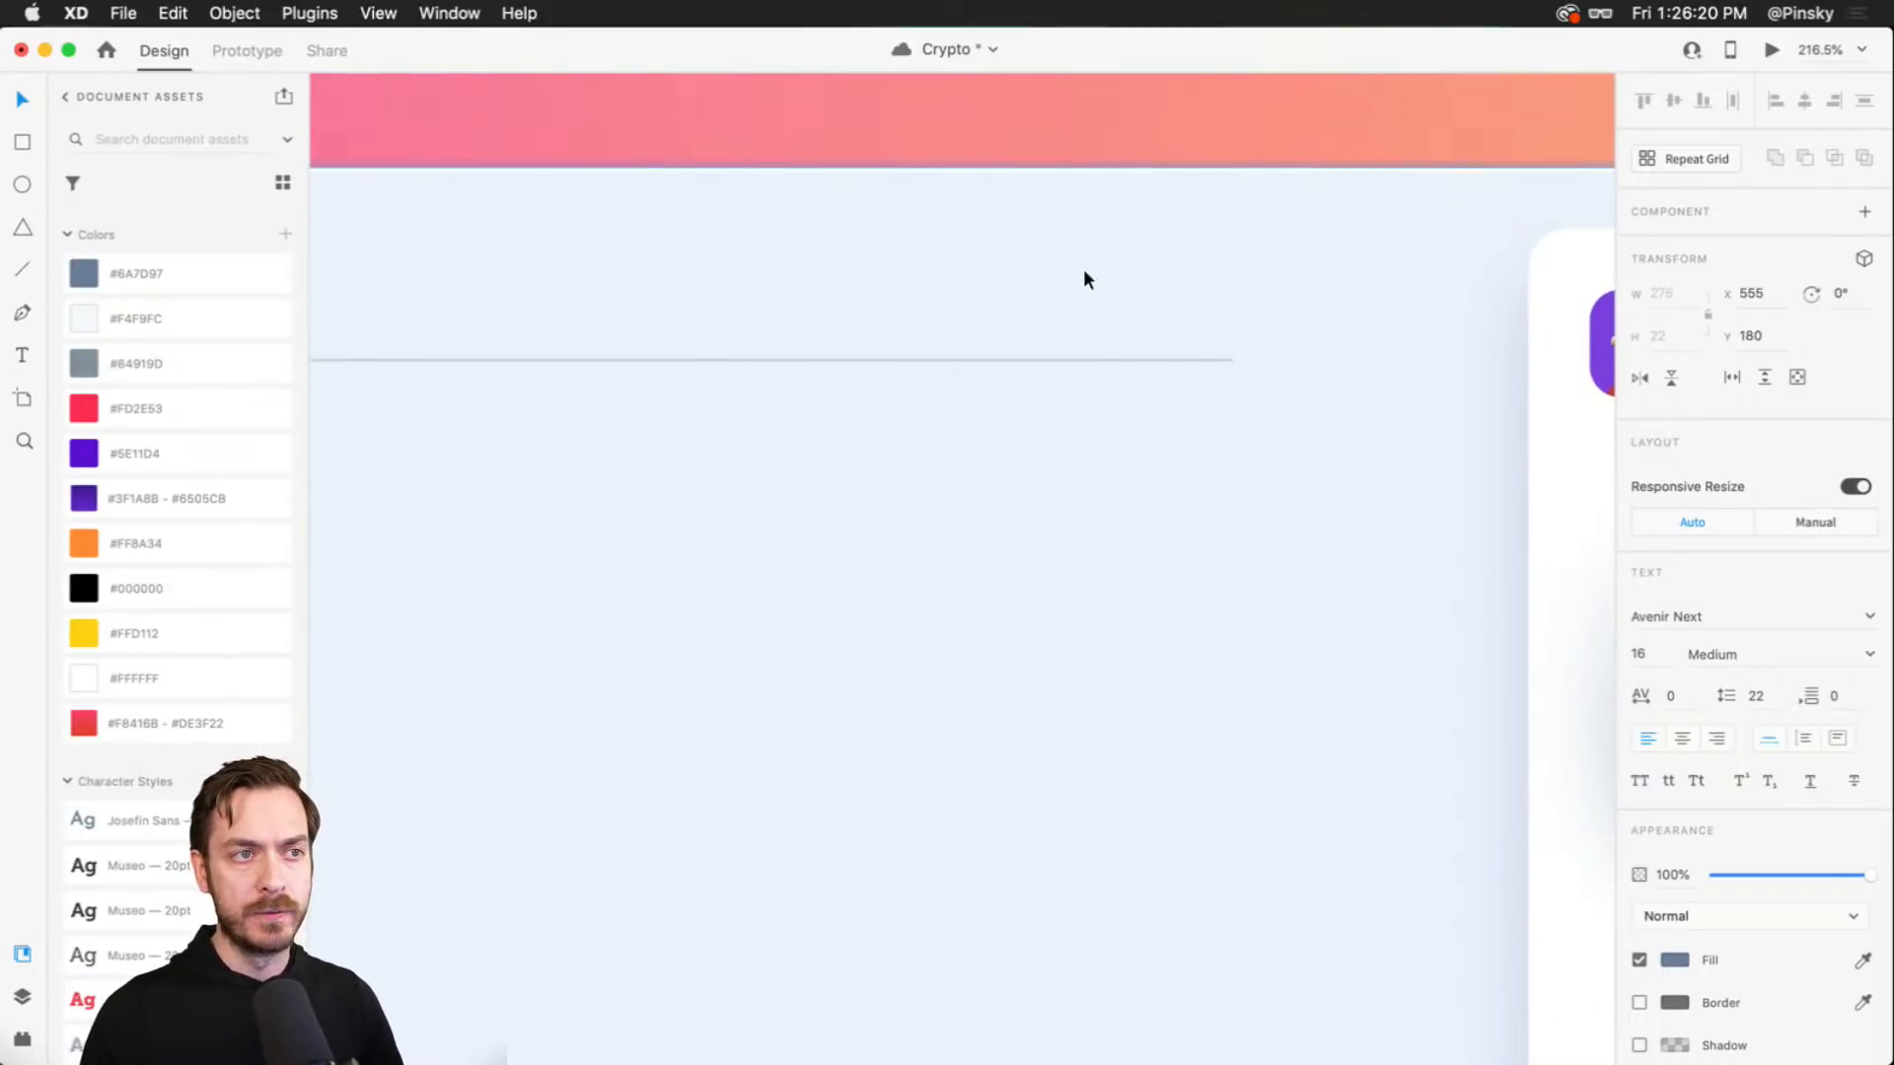
scroll(1114, 446, down, 5)
scroll(1115, 453, down, 5)
scroll(888, 541, up, 5)
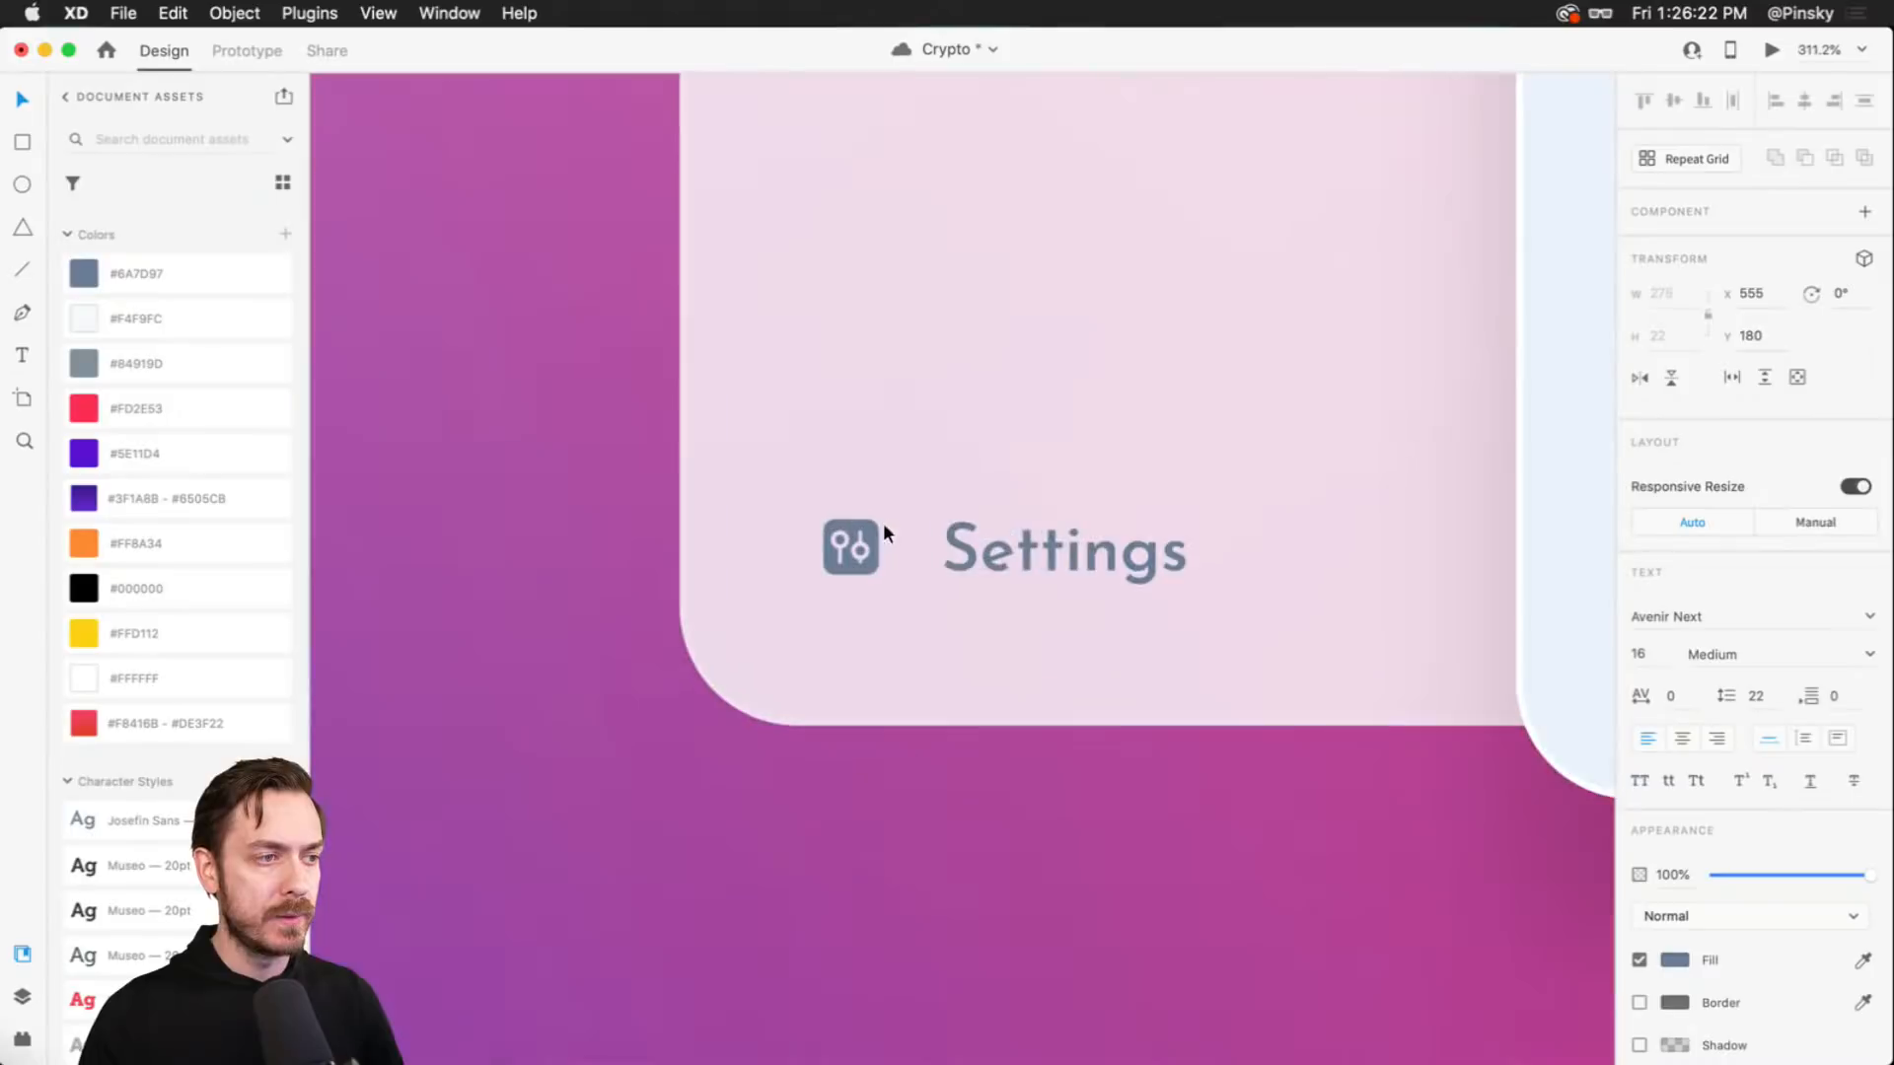
click(845, 533)
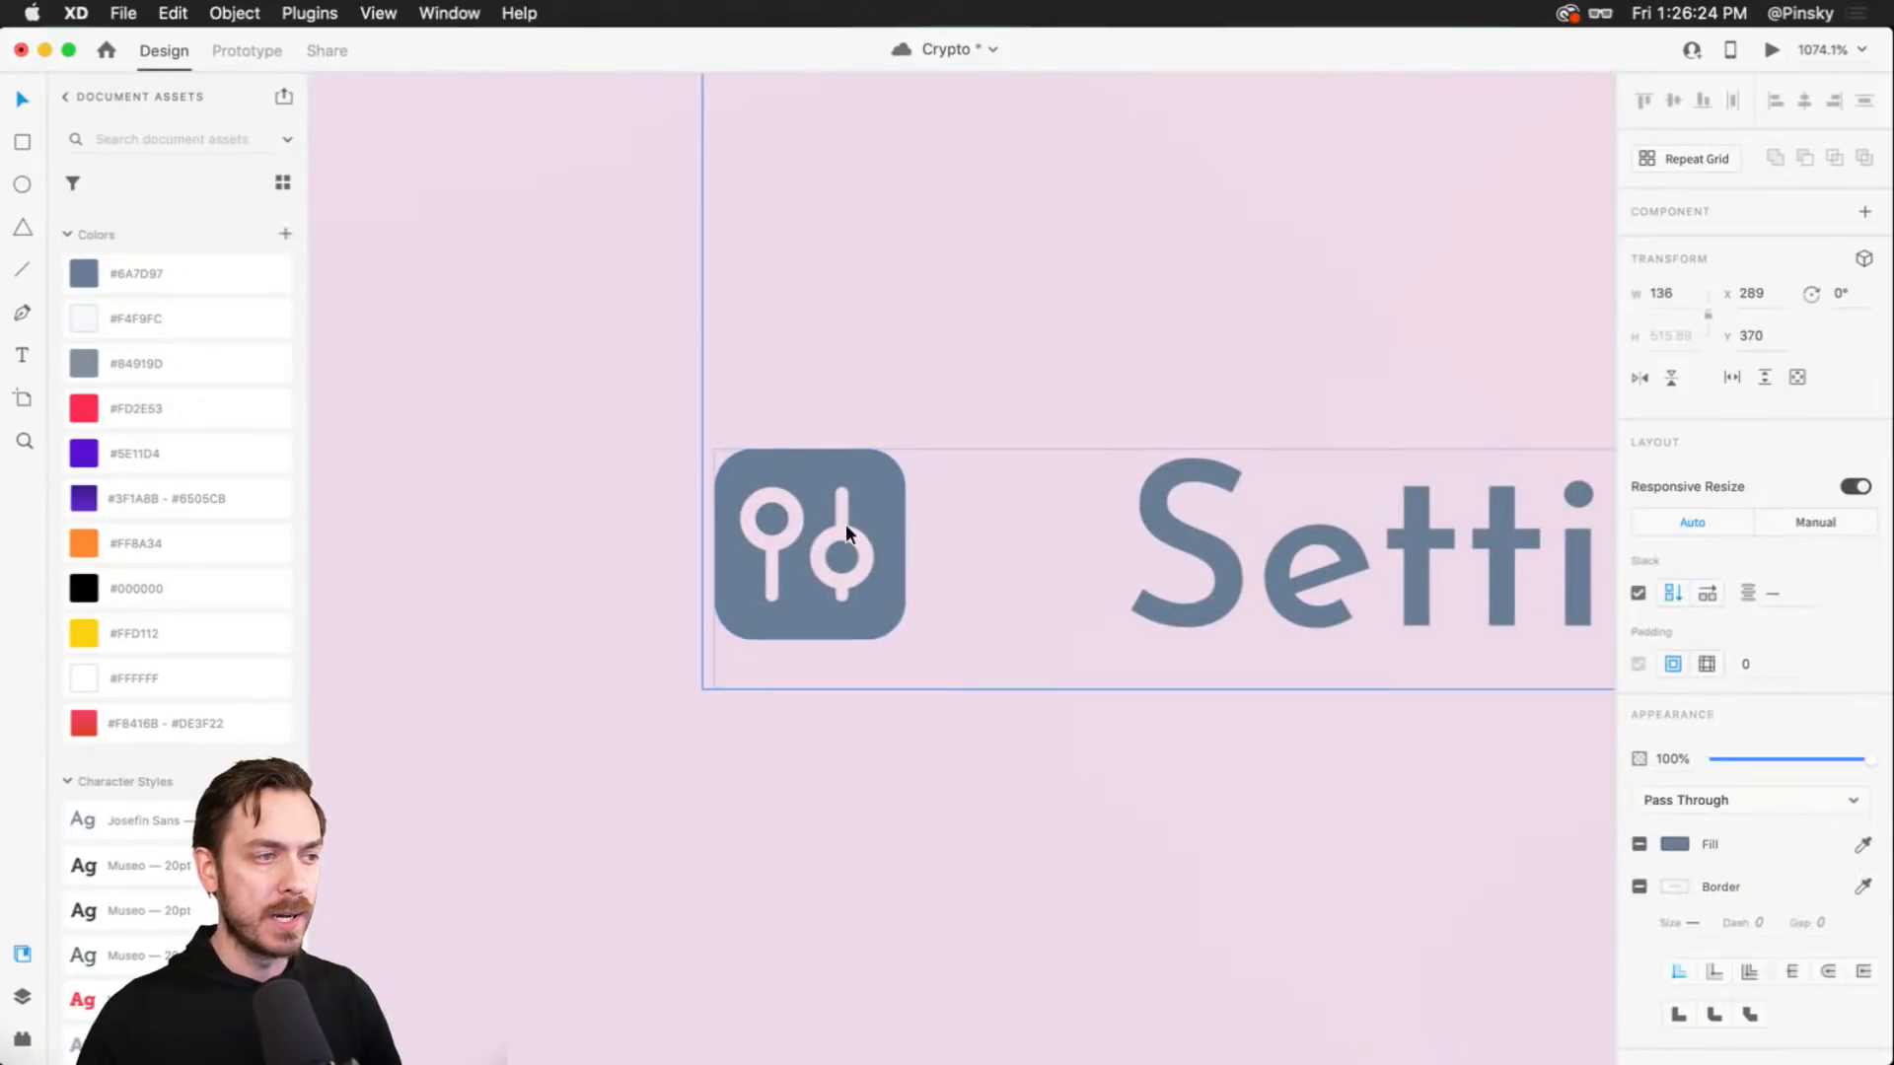
double_click(847, 526)
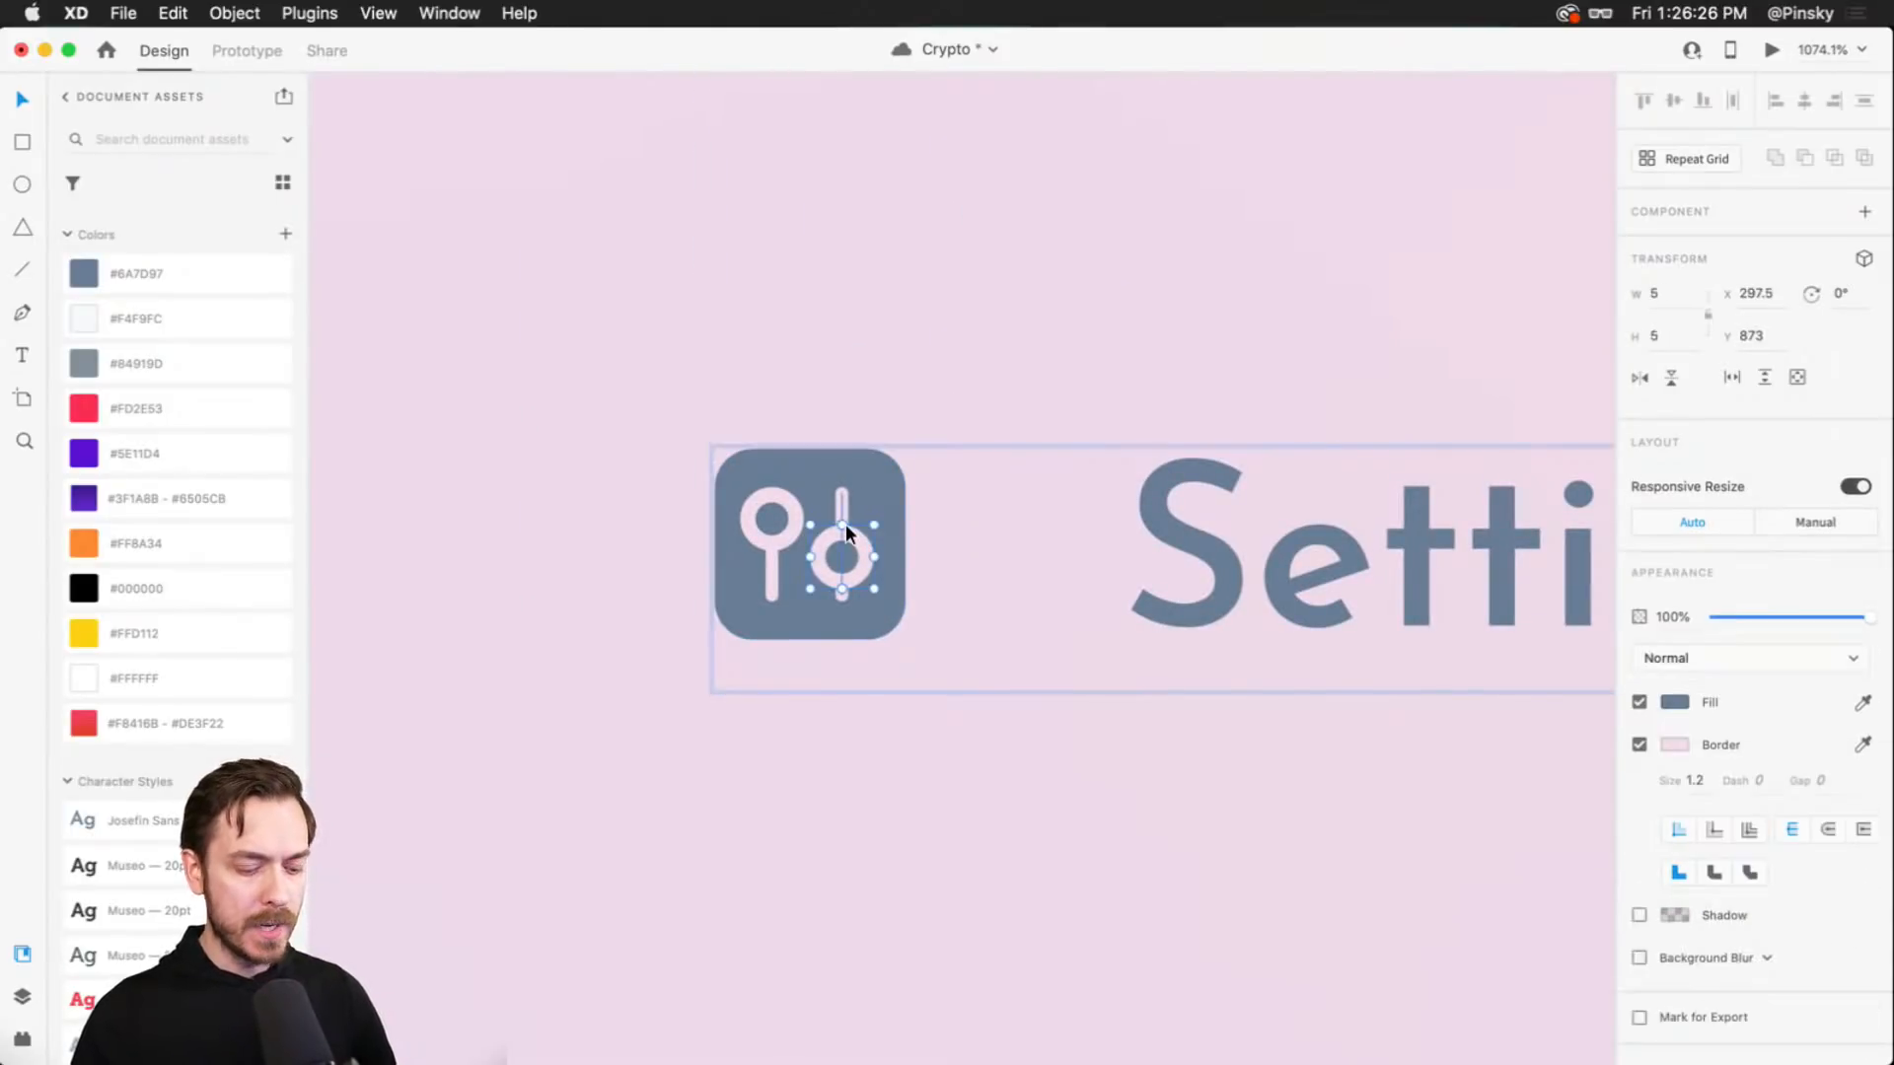
key(super+shift+y)
key(super+y)
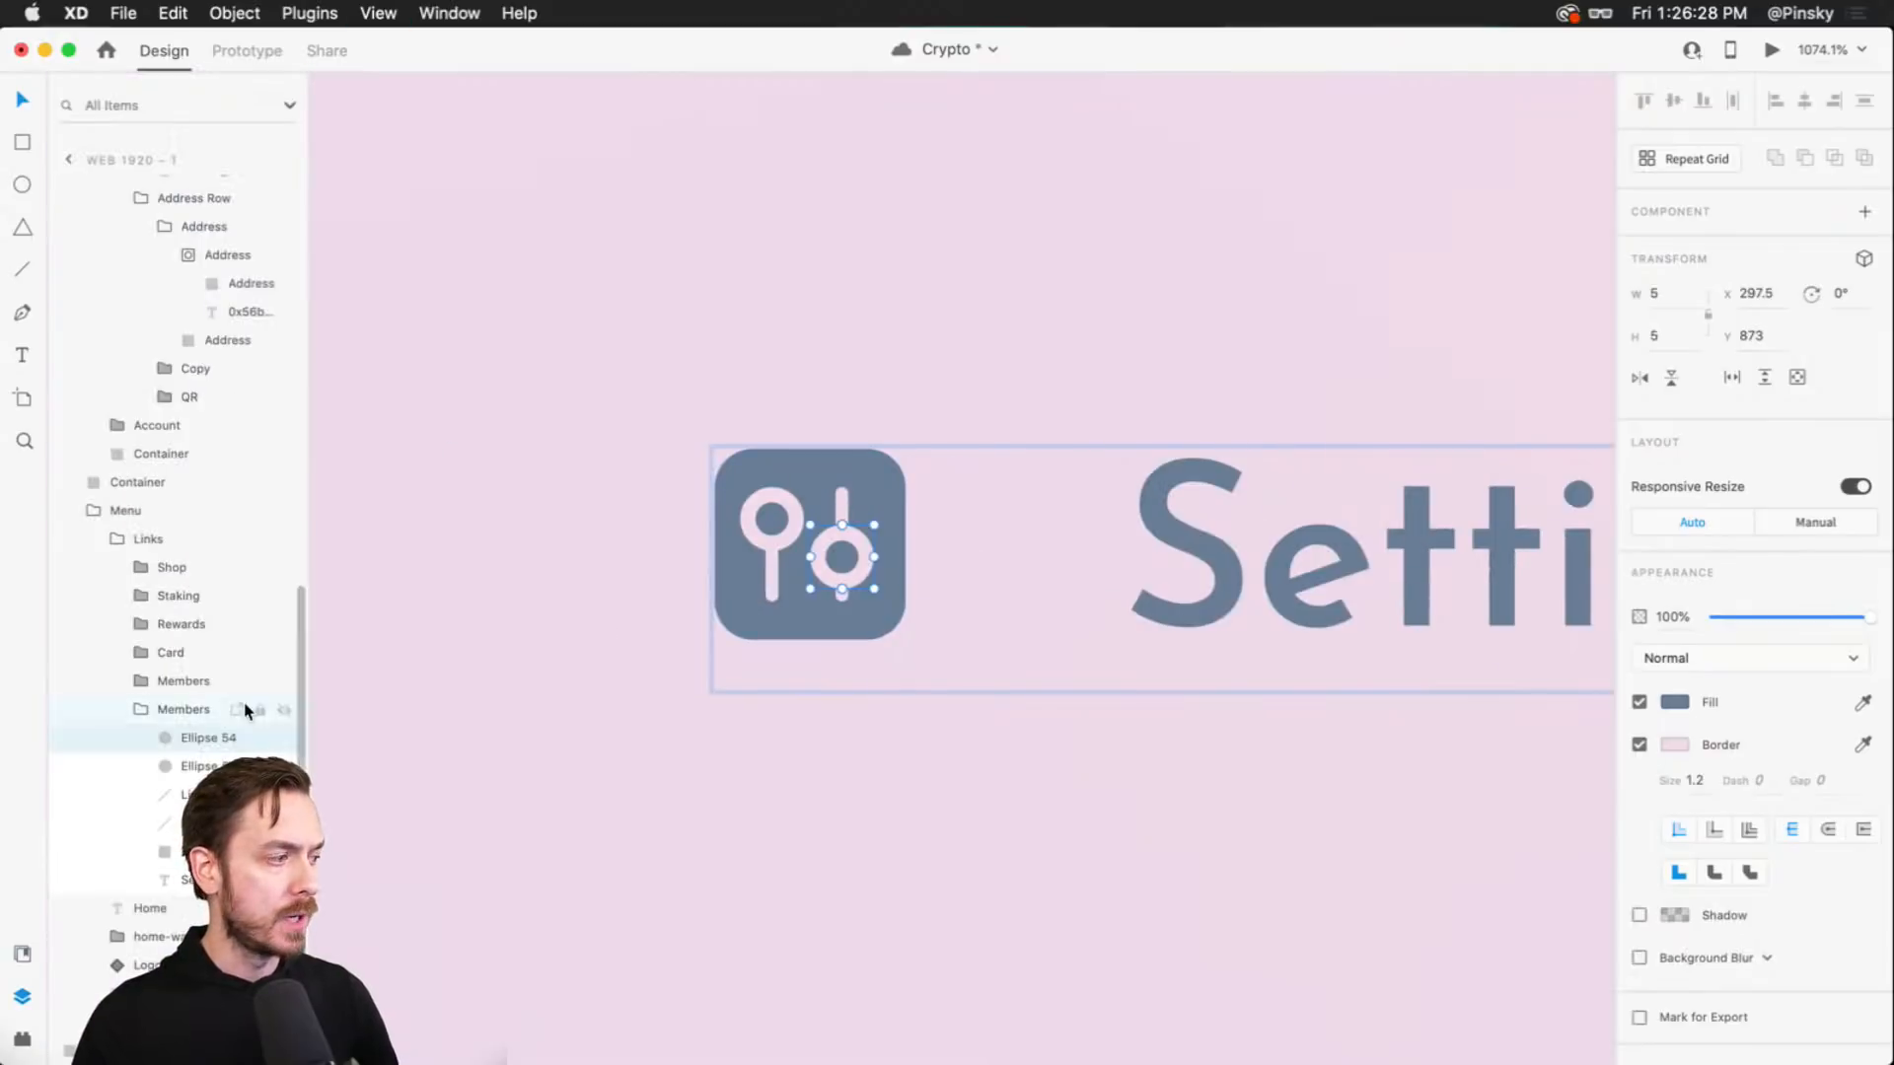
shift+click(128, 823)
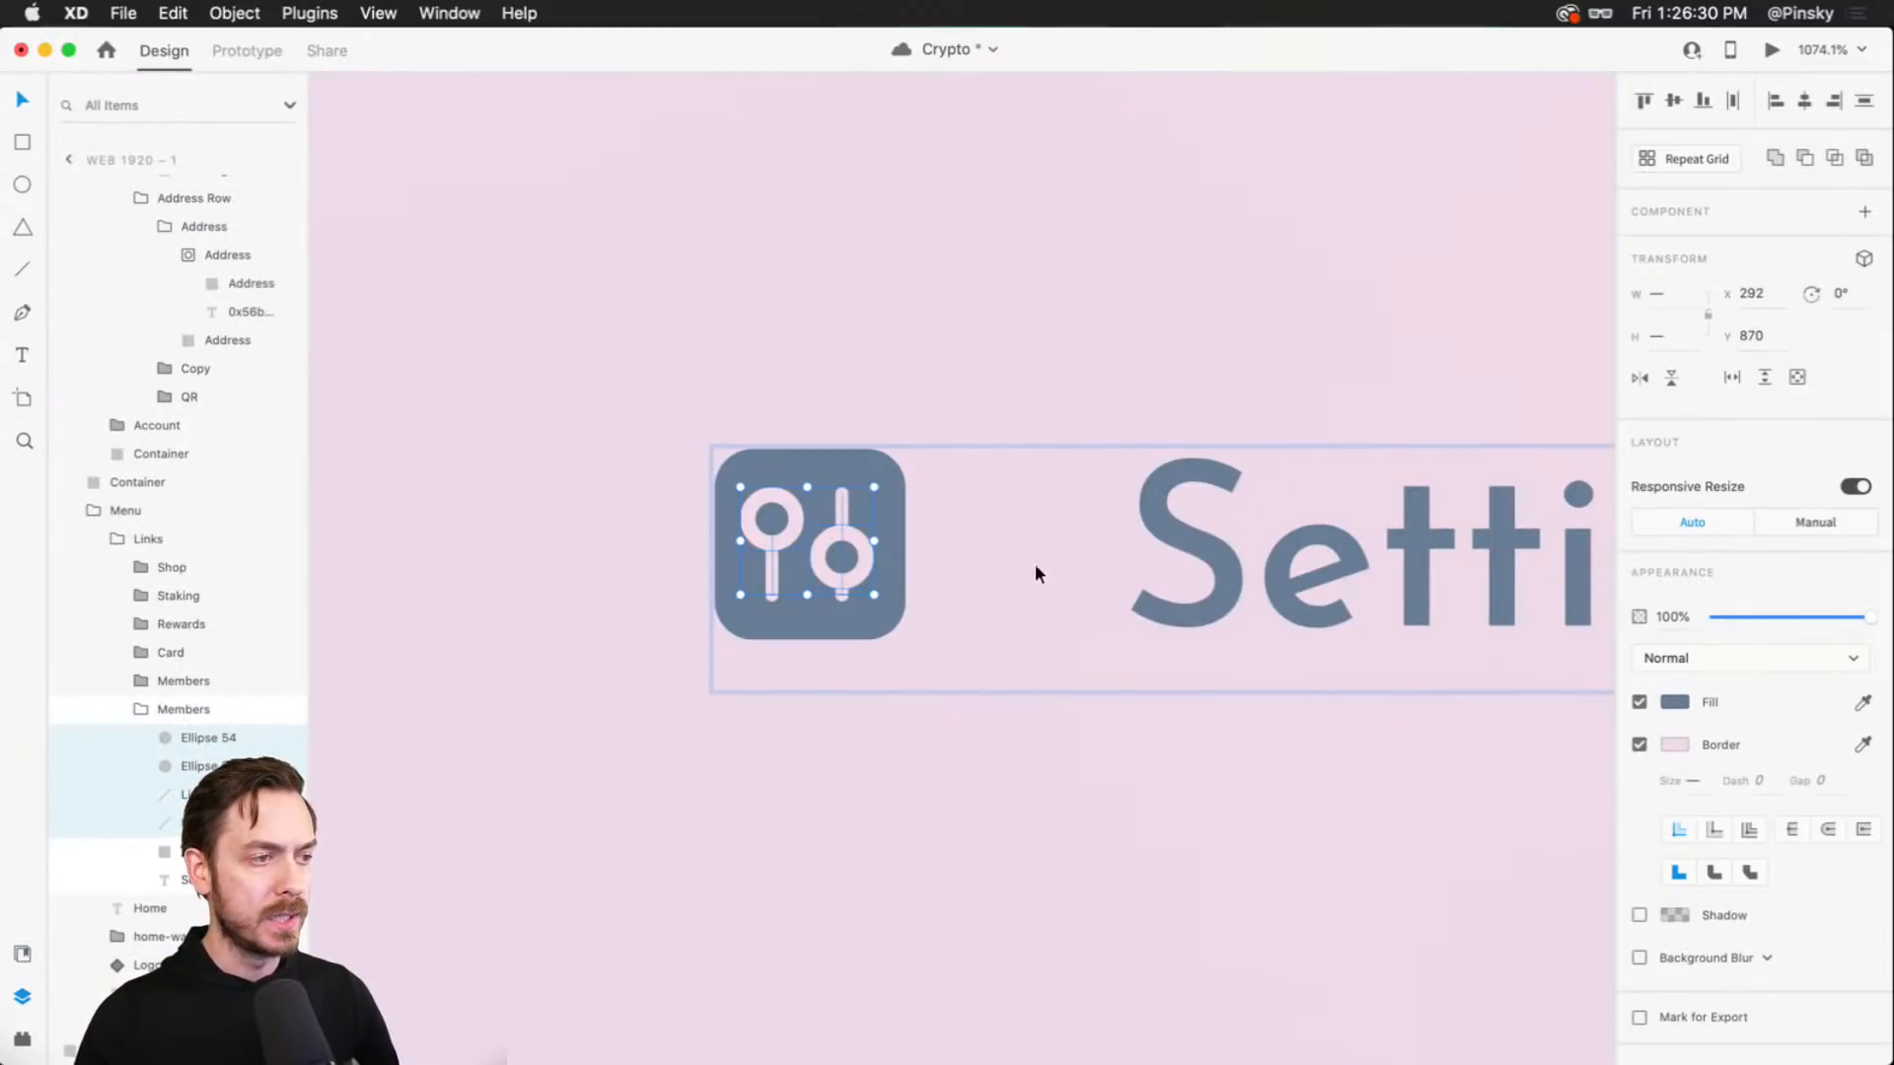
- Paste the sliders above the right end of the search underline and rotate them to -90°
scroll(1046, 562, down, 5)
scroll(1058, 560, down, 2)
drag(1547, 300, 1014, 608)
drag(1150, 376, 523, 543)
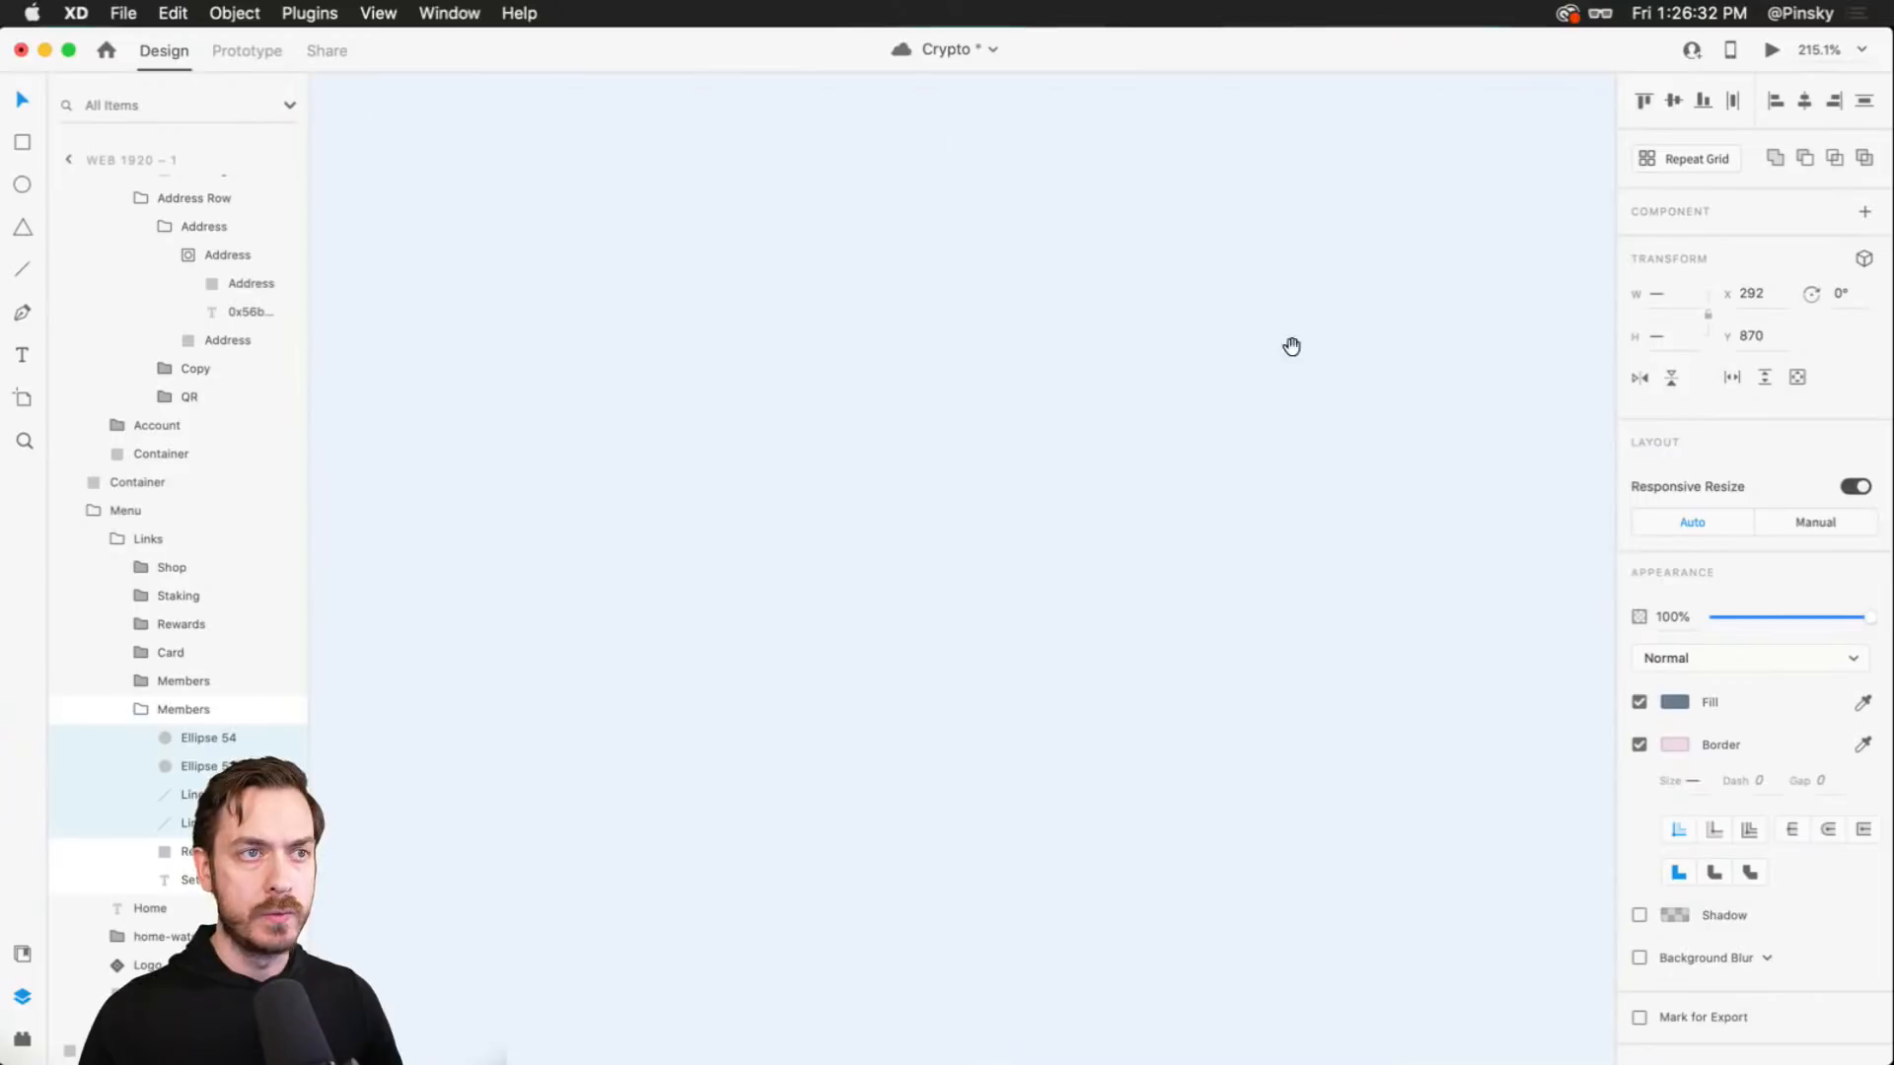
drag(1289, 347, 959, 651)
scroll(987, 513, up, 4)
key(super+v)
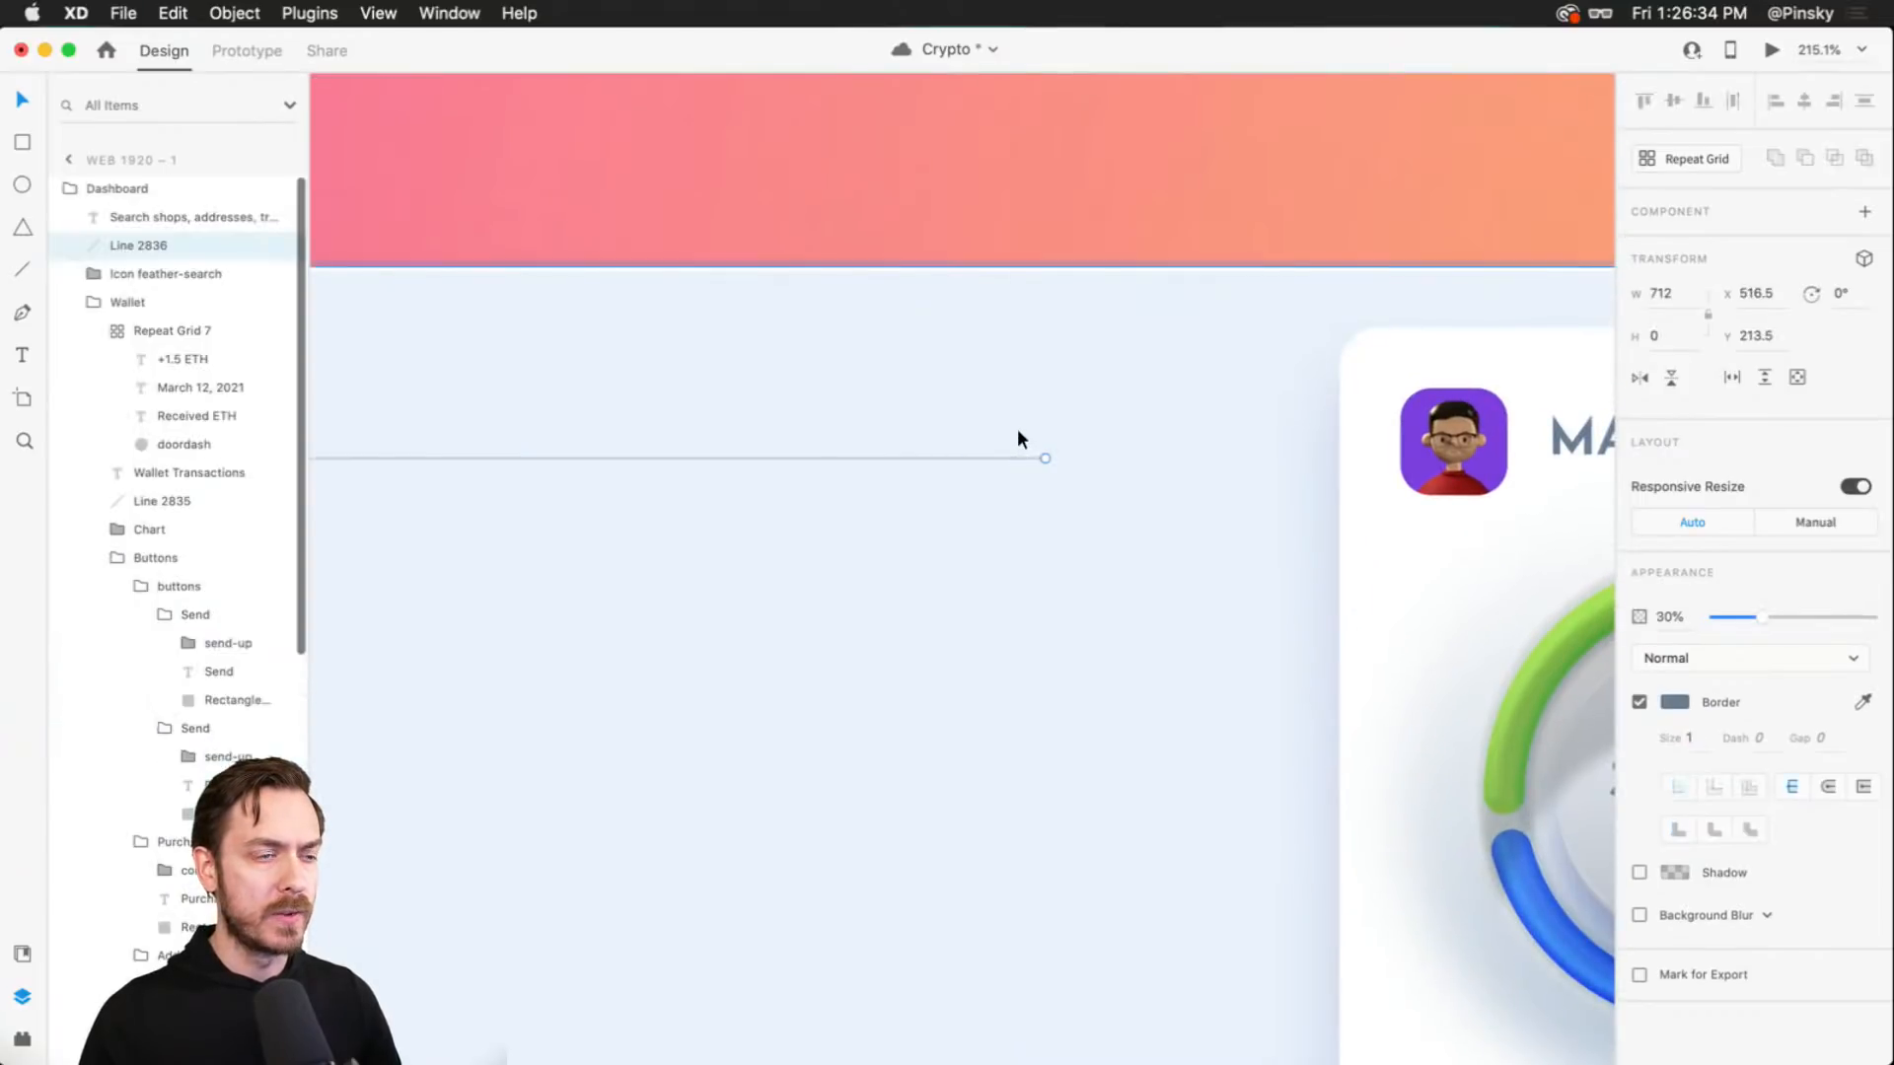
drag(963, 552, 1082, 350)
scroll(964, 569, up, 3)
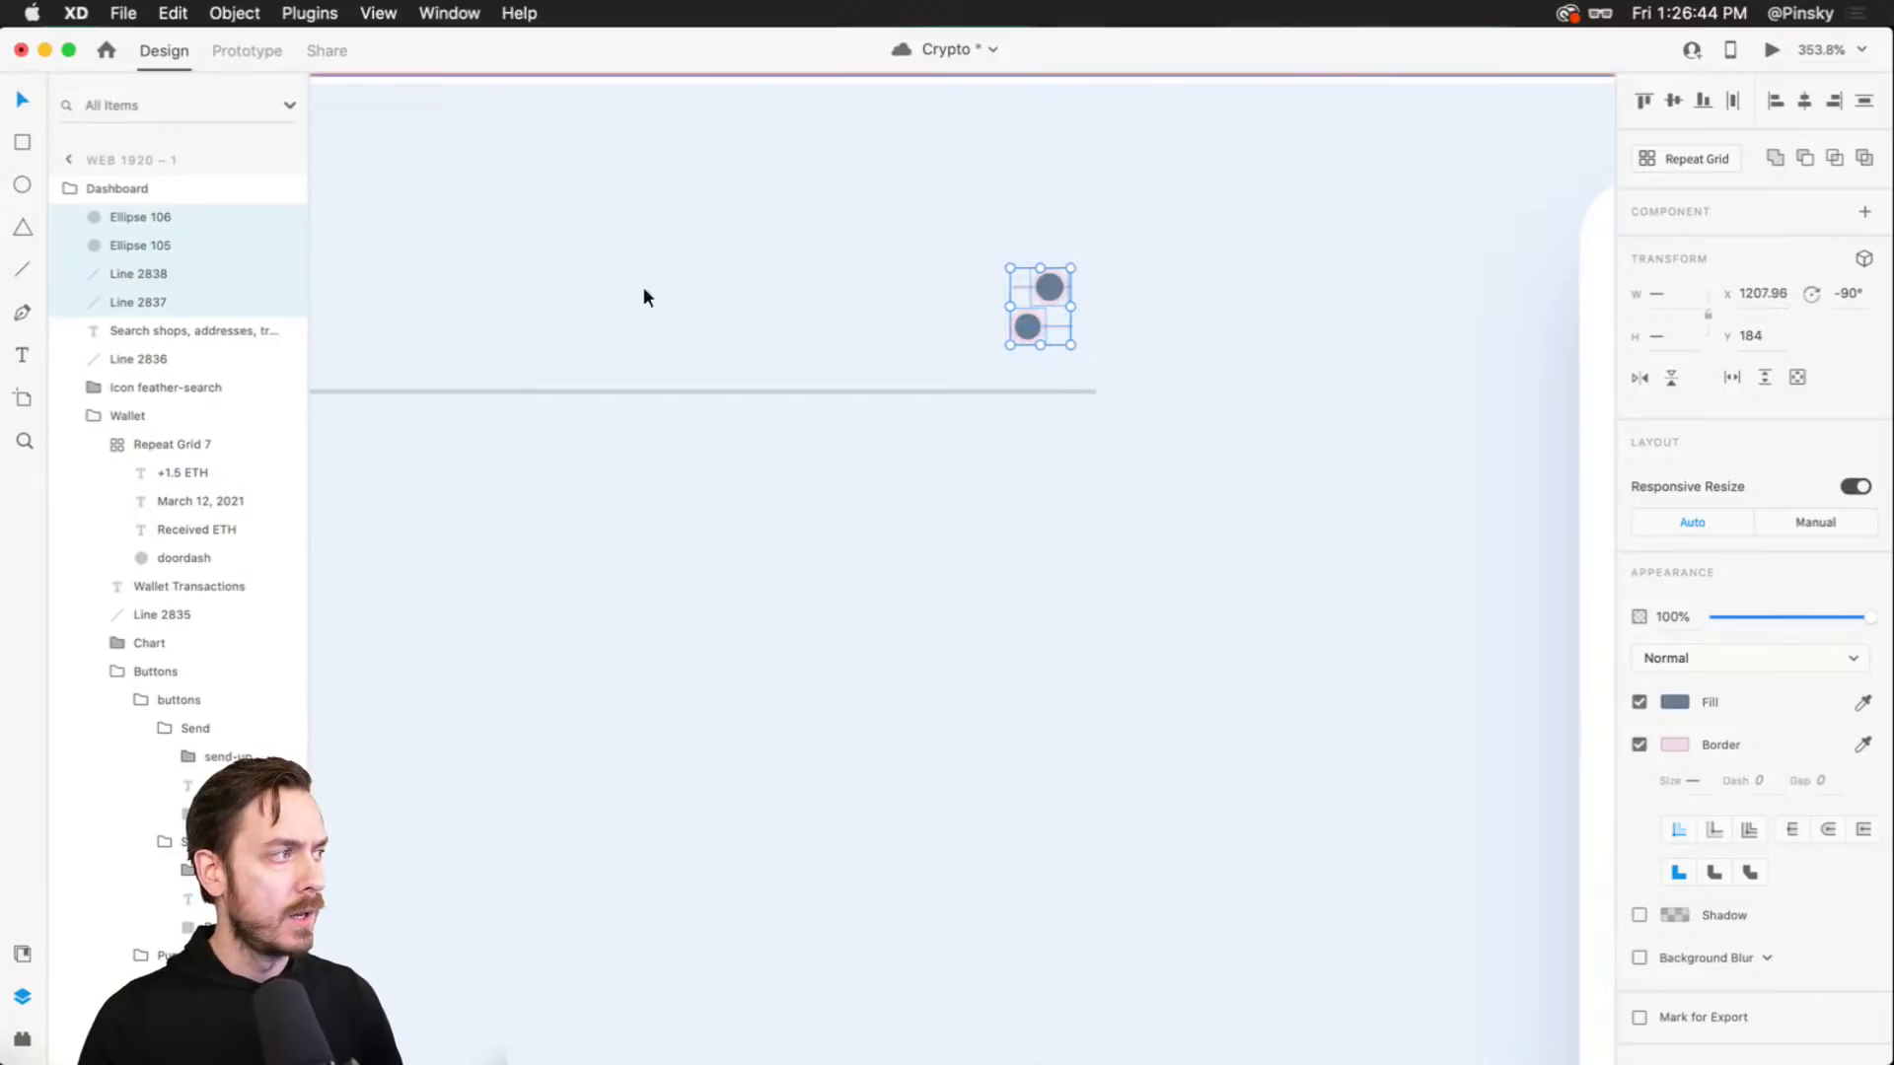
- Apply the document colour #6A7D97 to the borders of all the pasted slider ellipses and lines
click(1053, 282)
click(1048, 280)
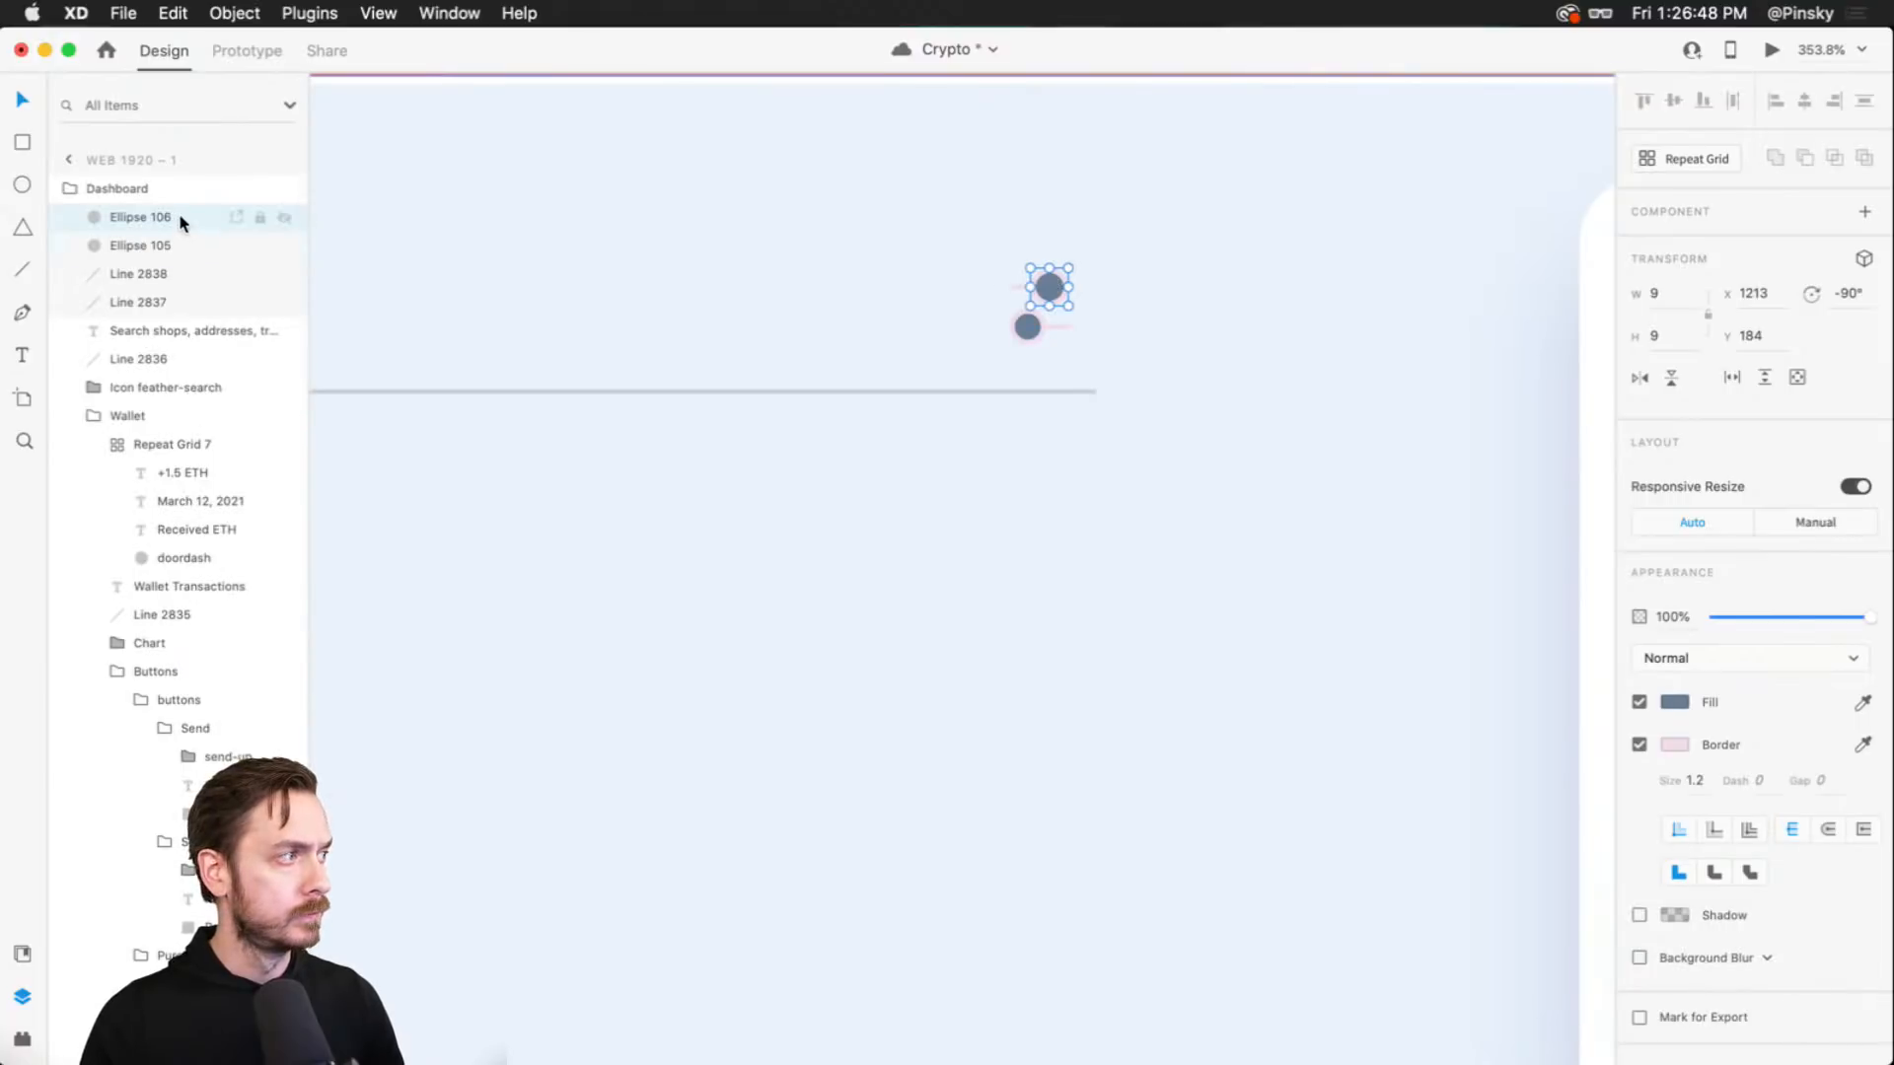
shift+click(157, 301)
right_click(158, 298)
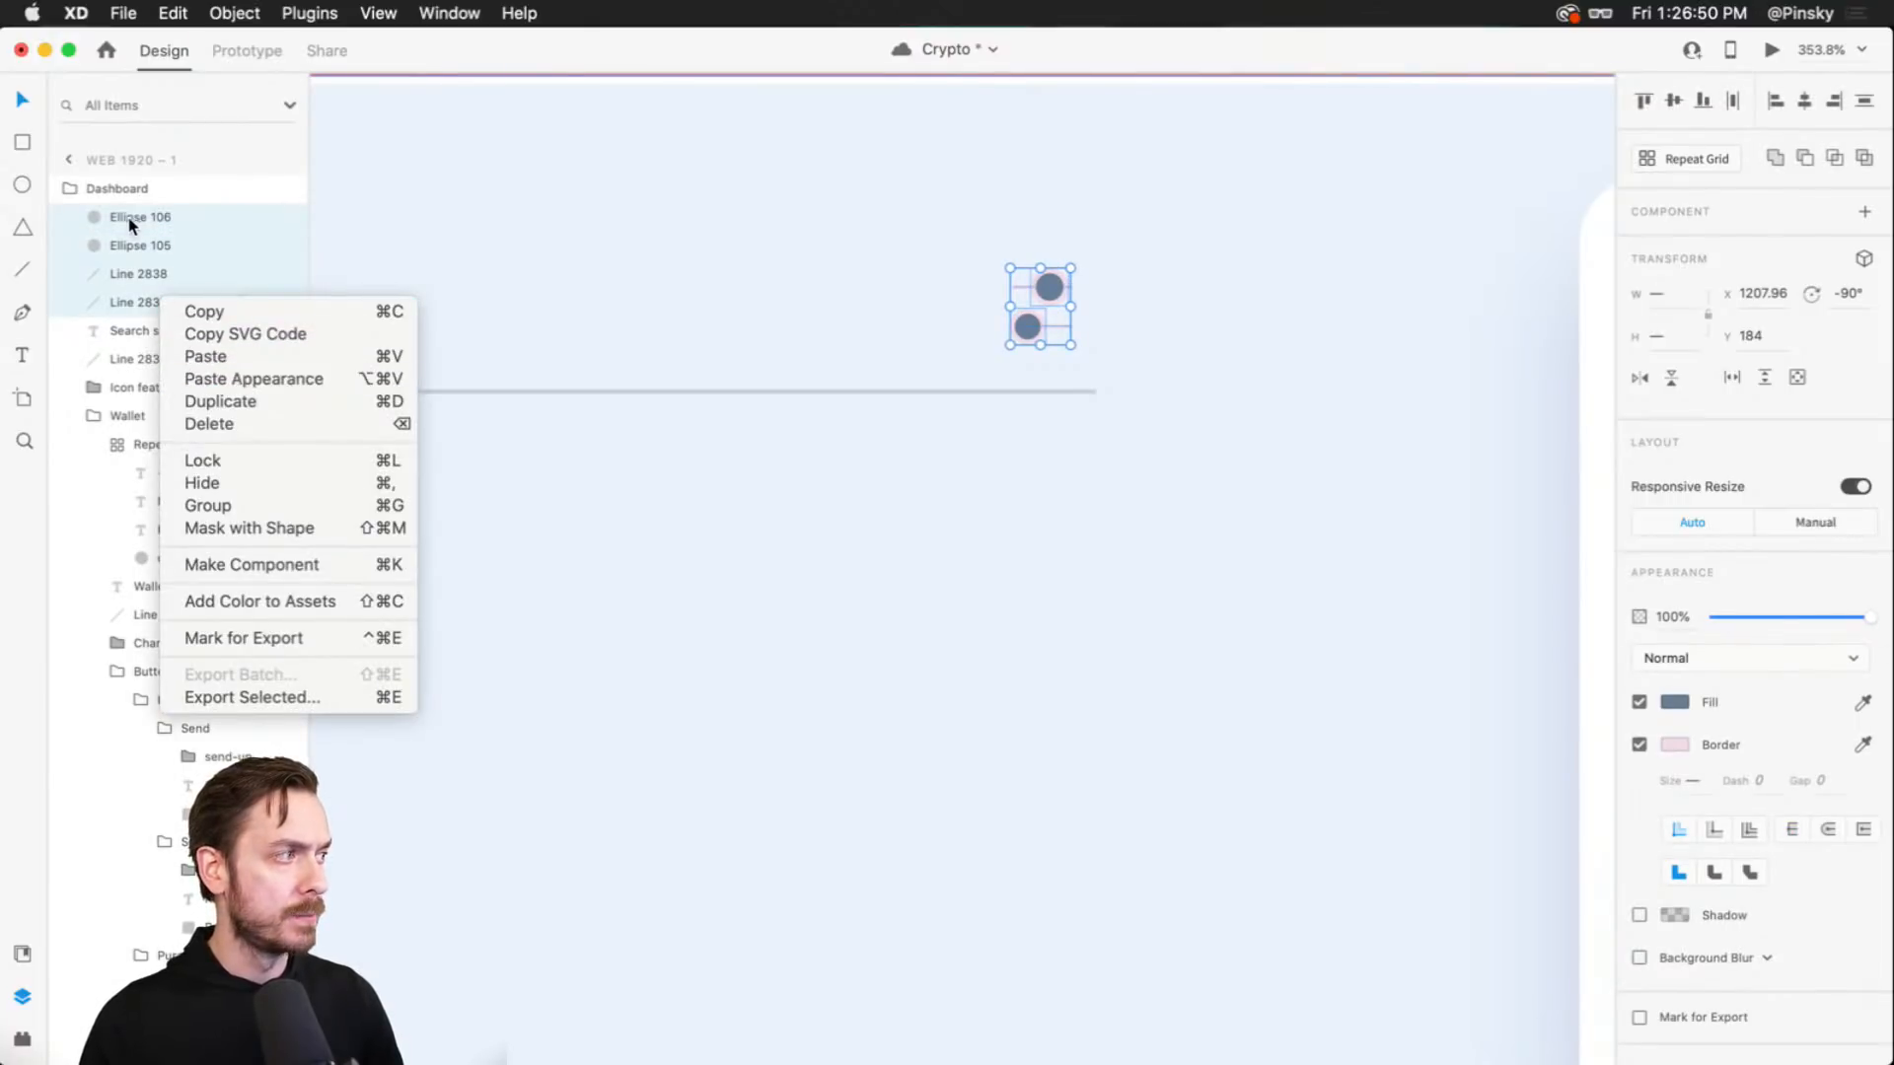
click(217, 373)
key(super+shift+y)
right_click(183, 276)
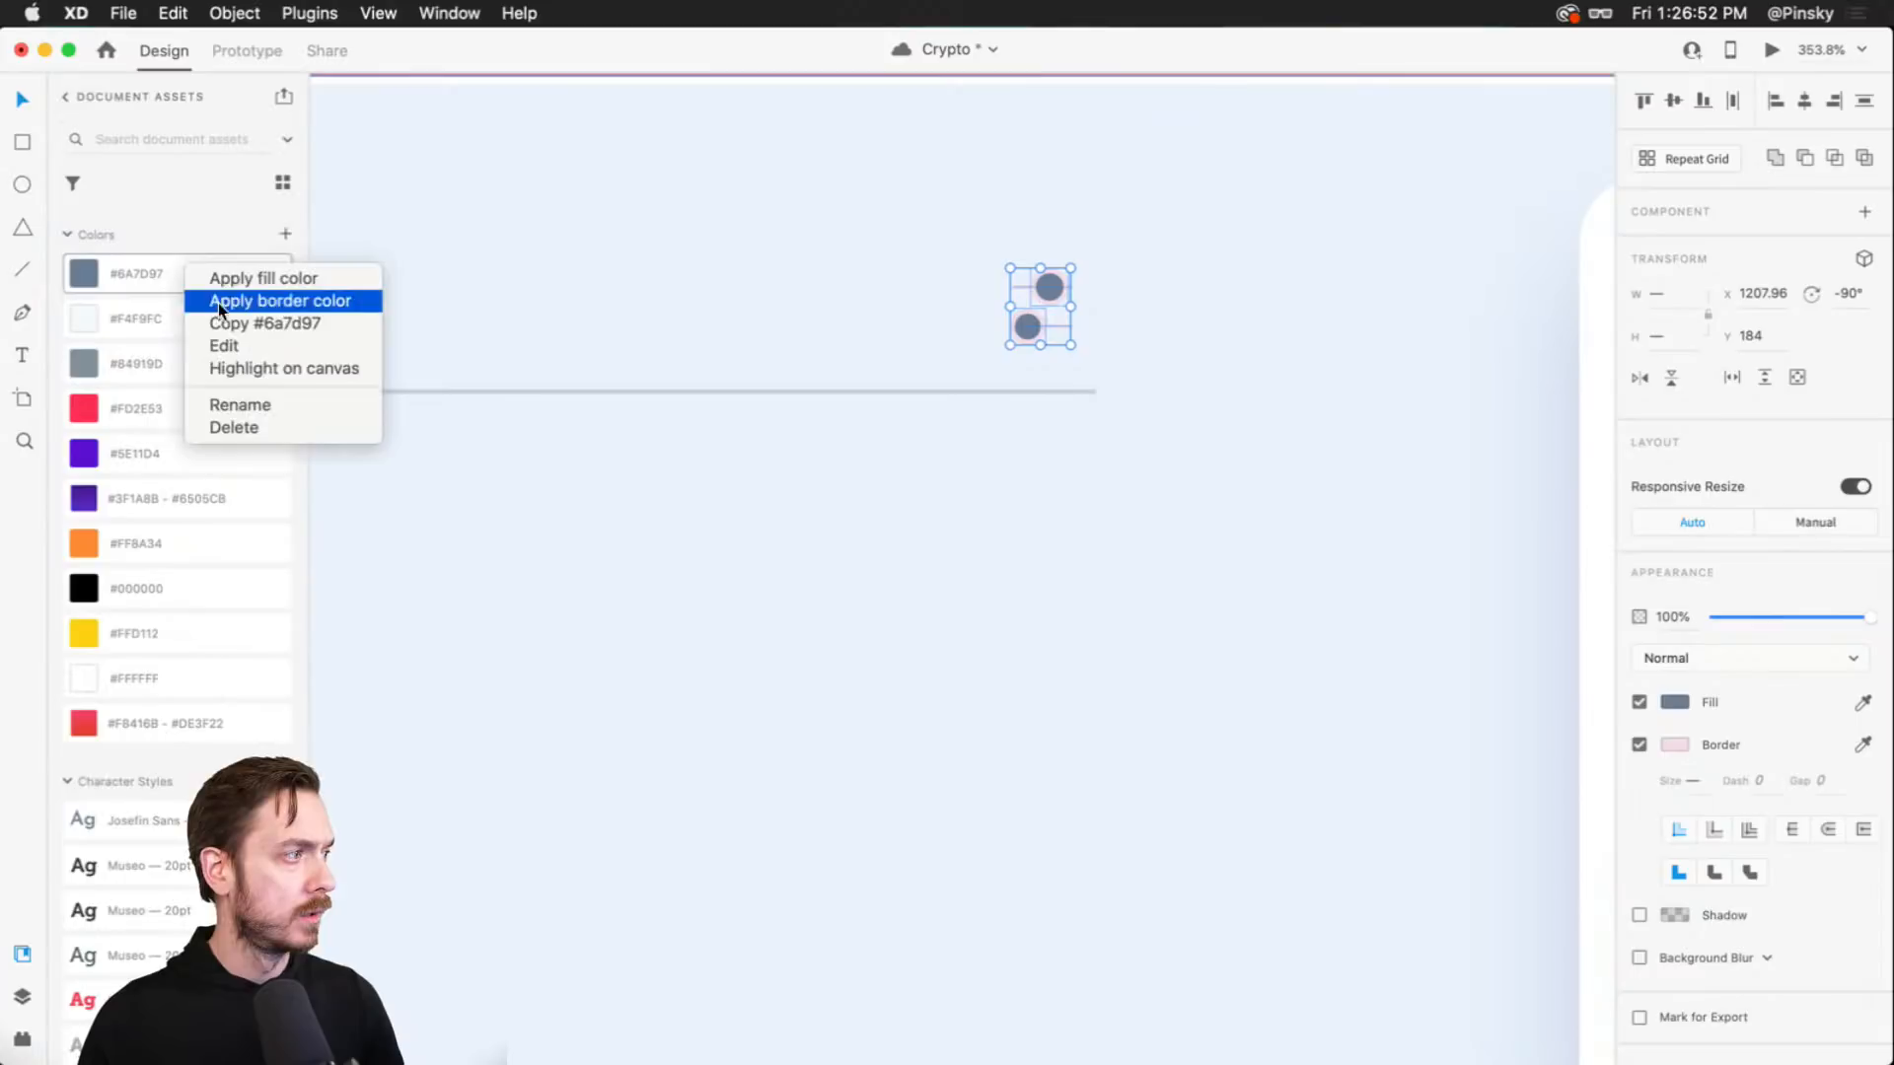
click(254, 304)
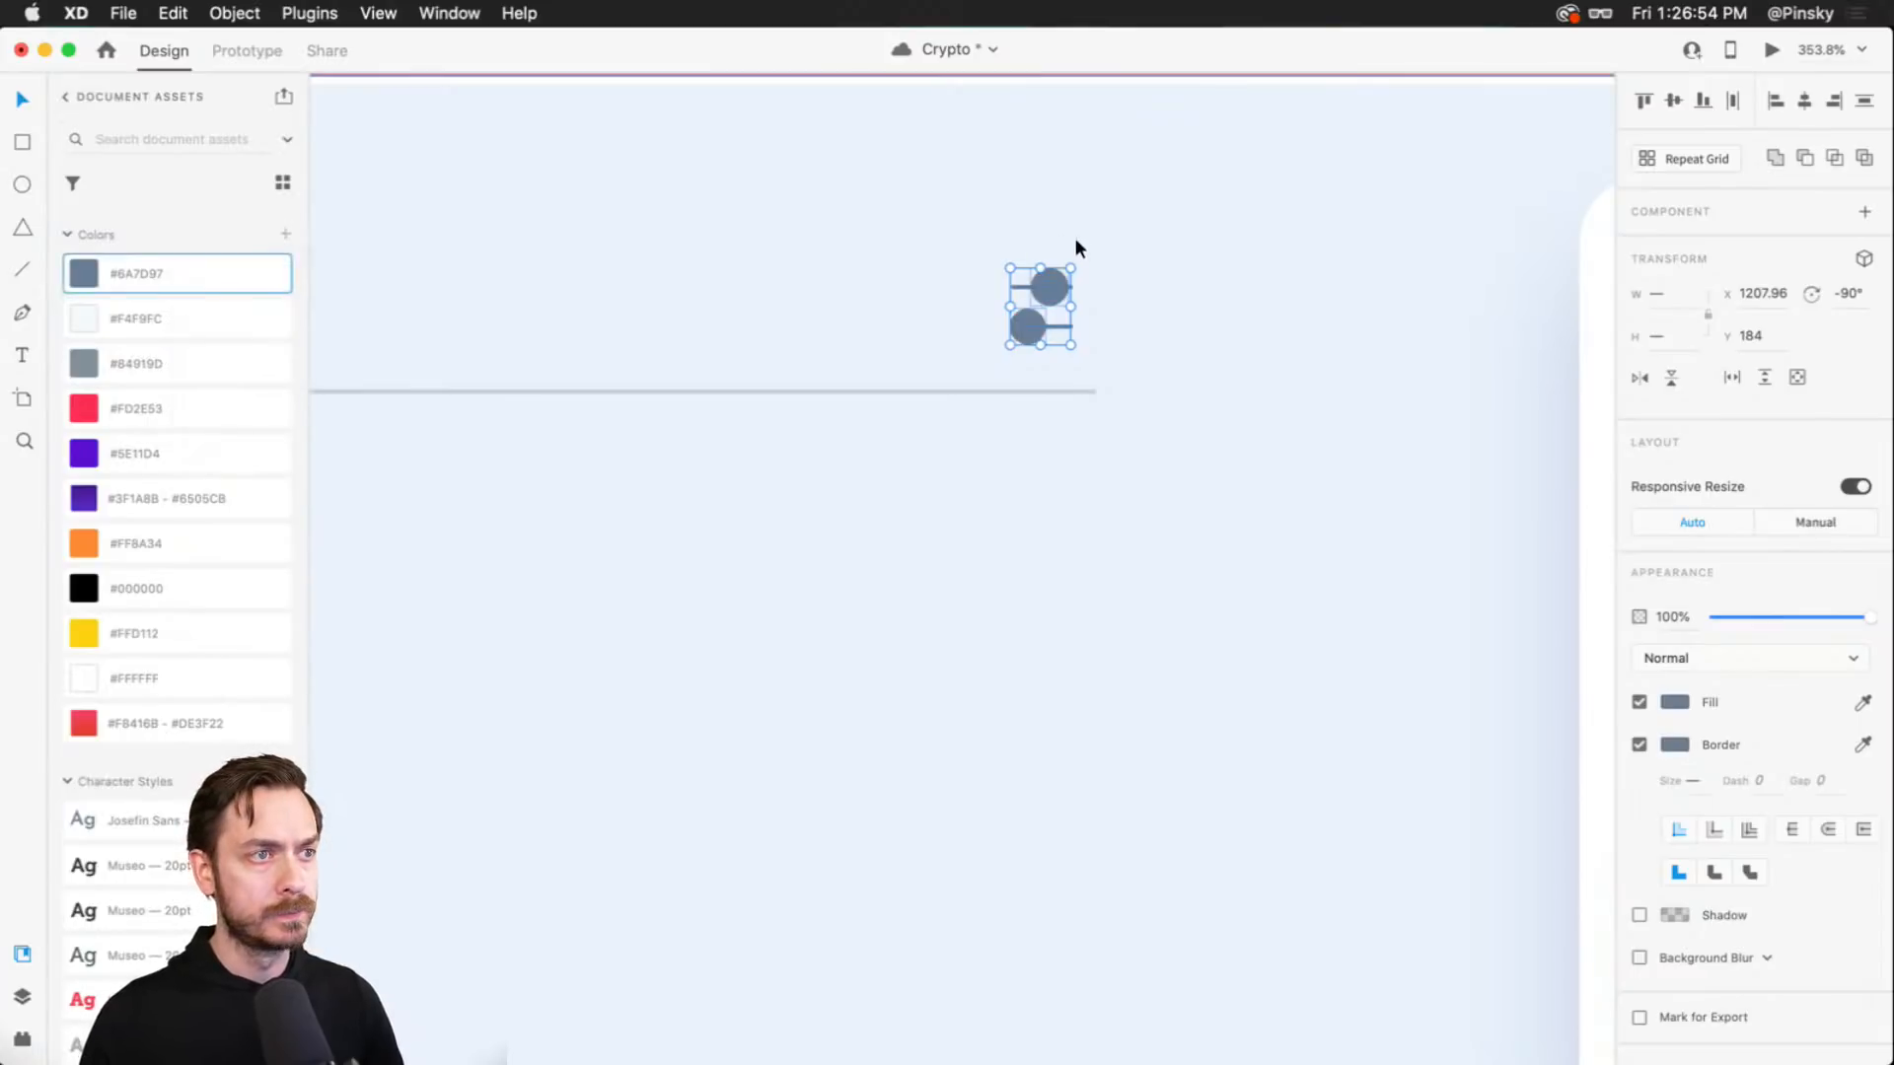
- Fill the upper slider circle with the light blue background colour sampled from the main container
click(1041, 278)
scroll(1073, 281, up, 5)
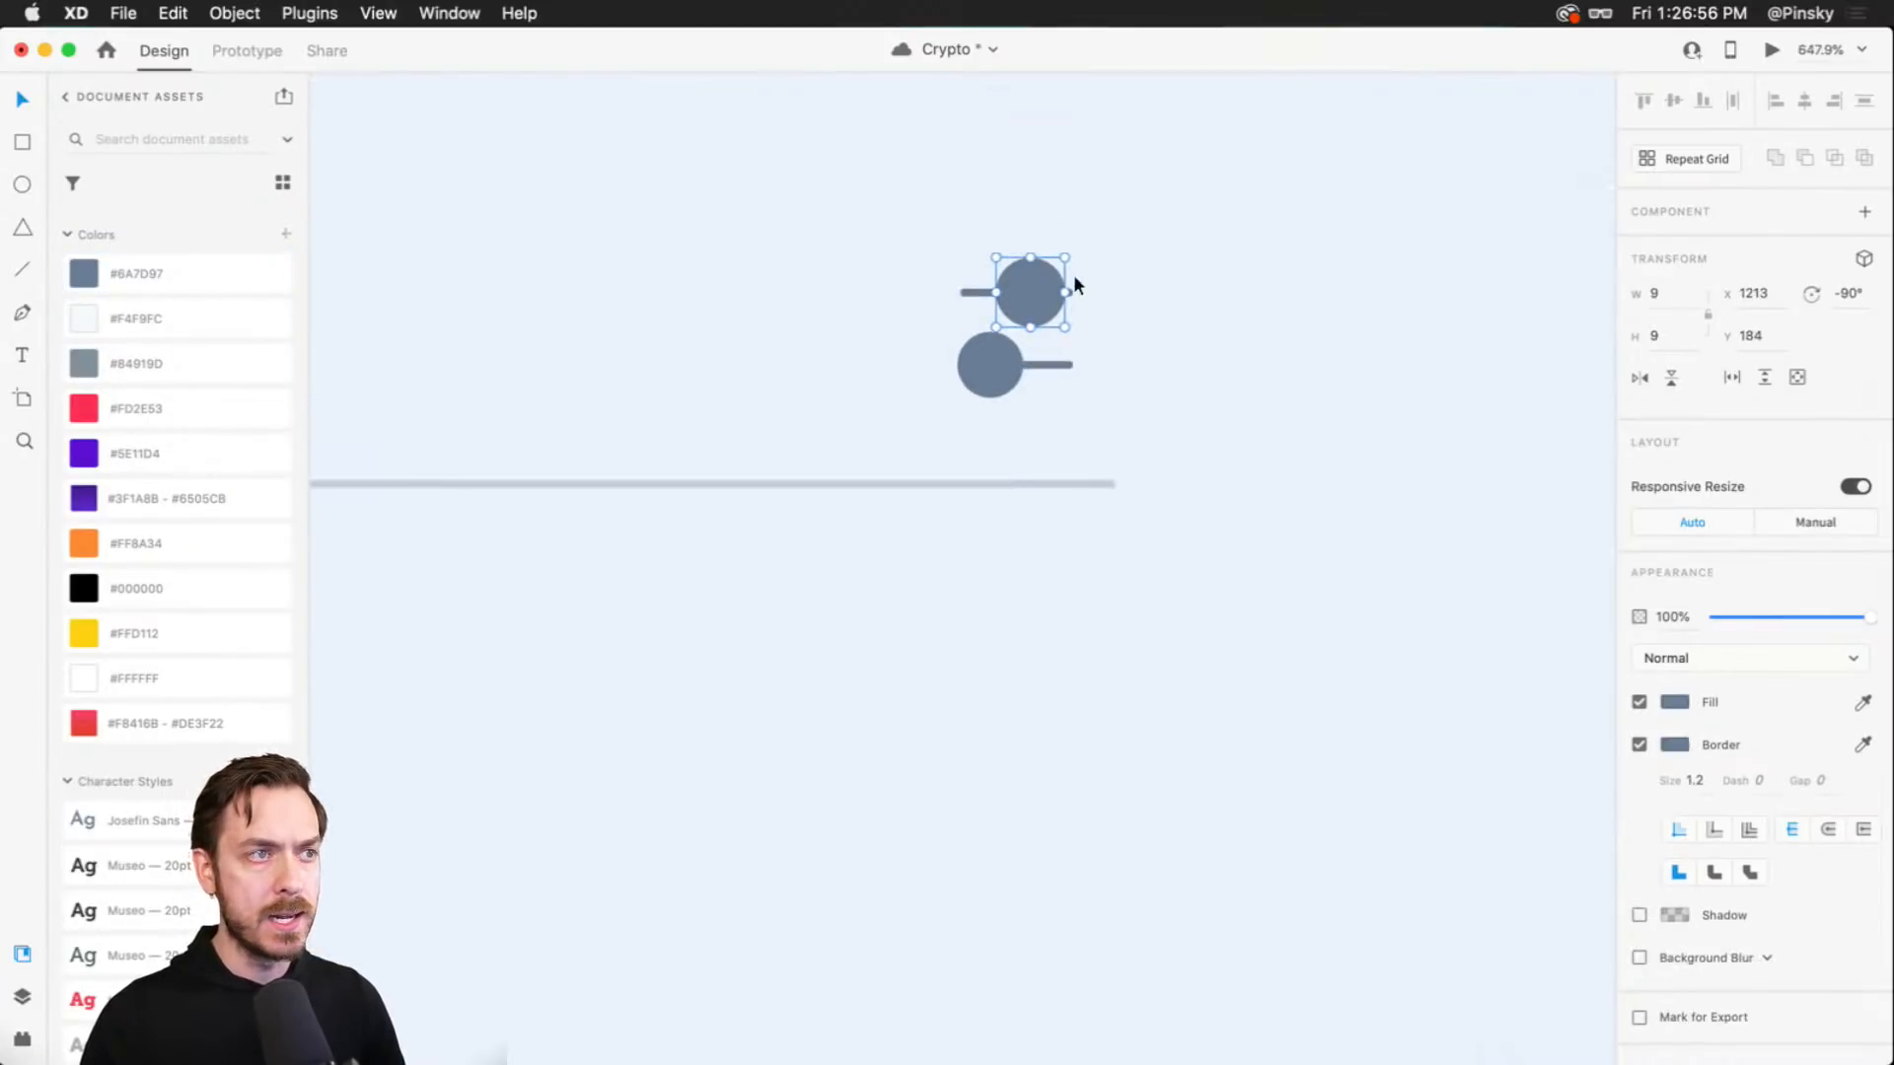
click(1138, 293)
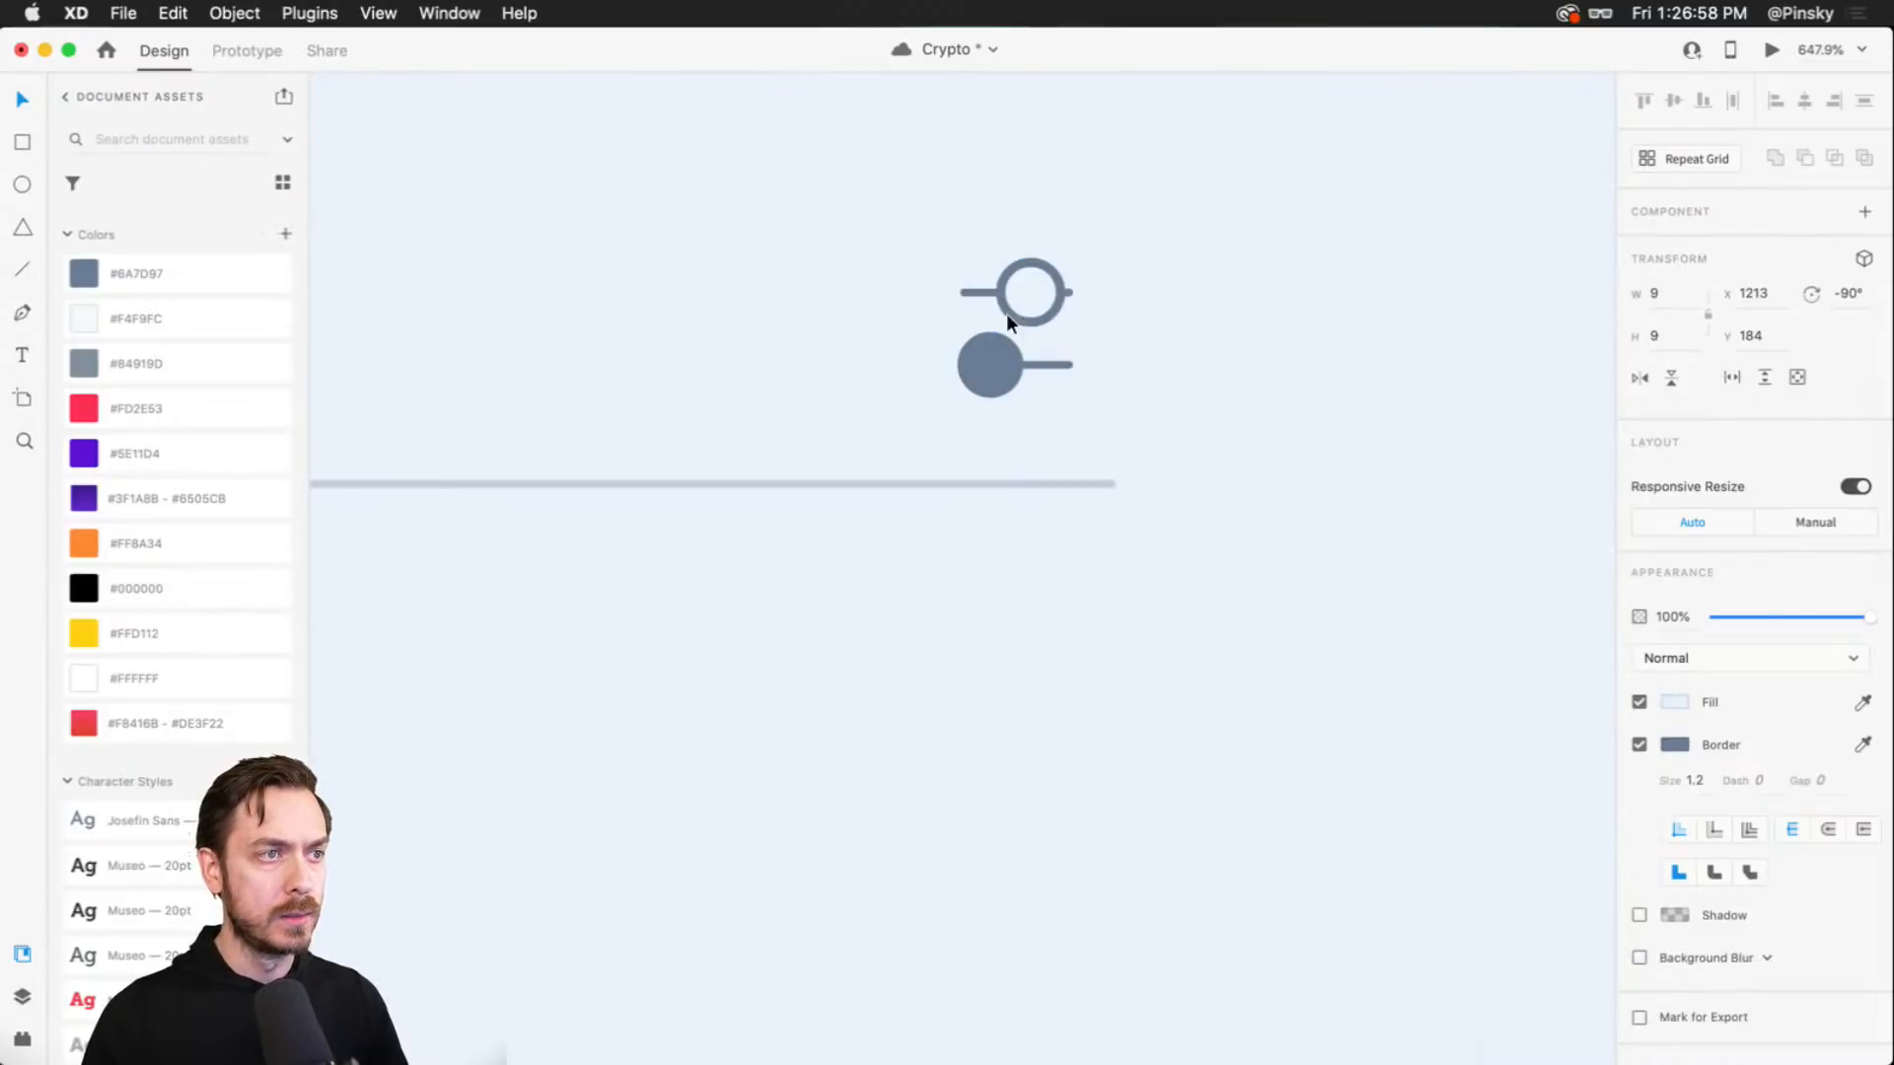
- Fill the lower slider circle with the light blue background colour sampled from the main container
click(1001, 357)
key(i)
click(1116, 335)
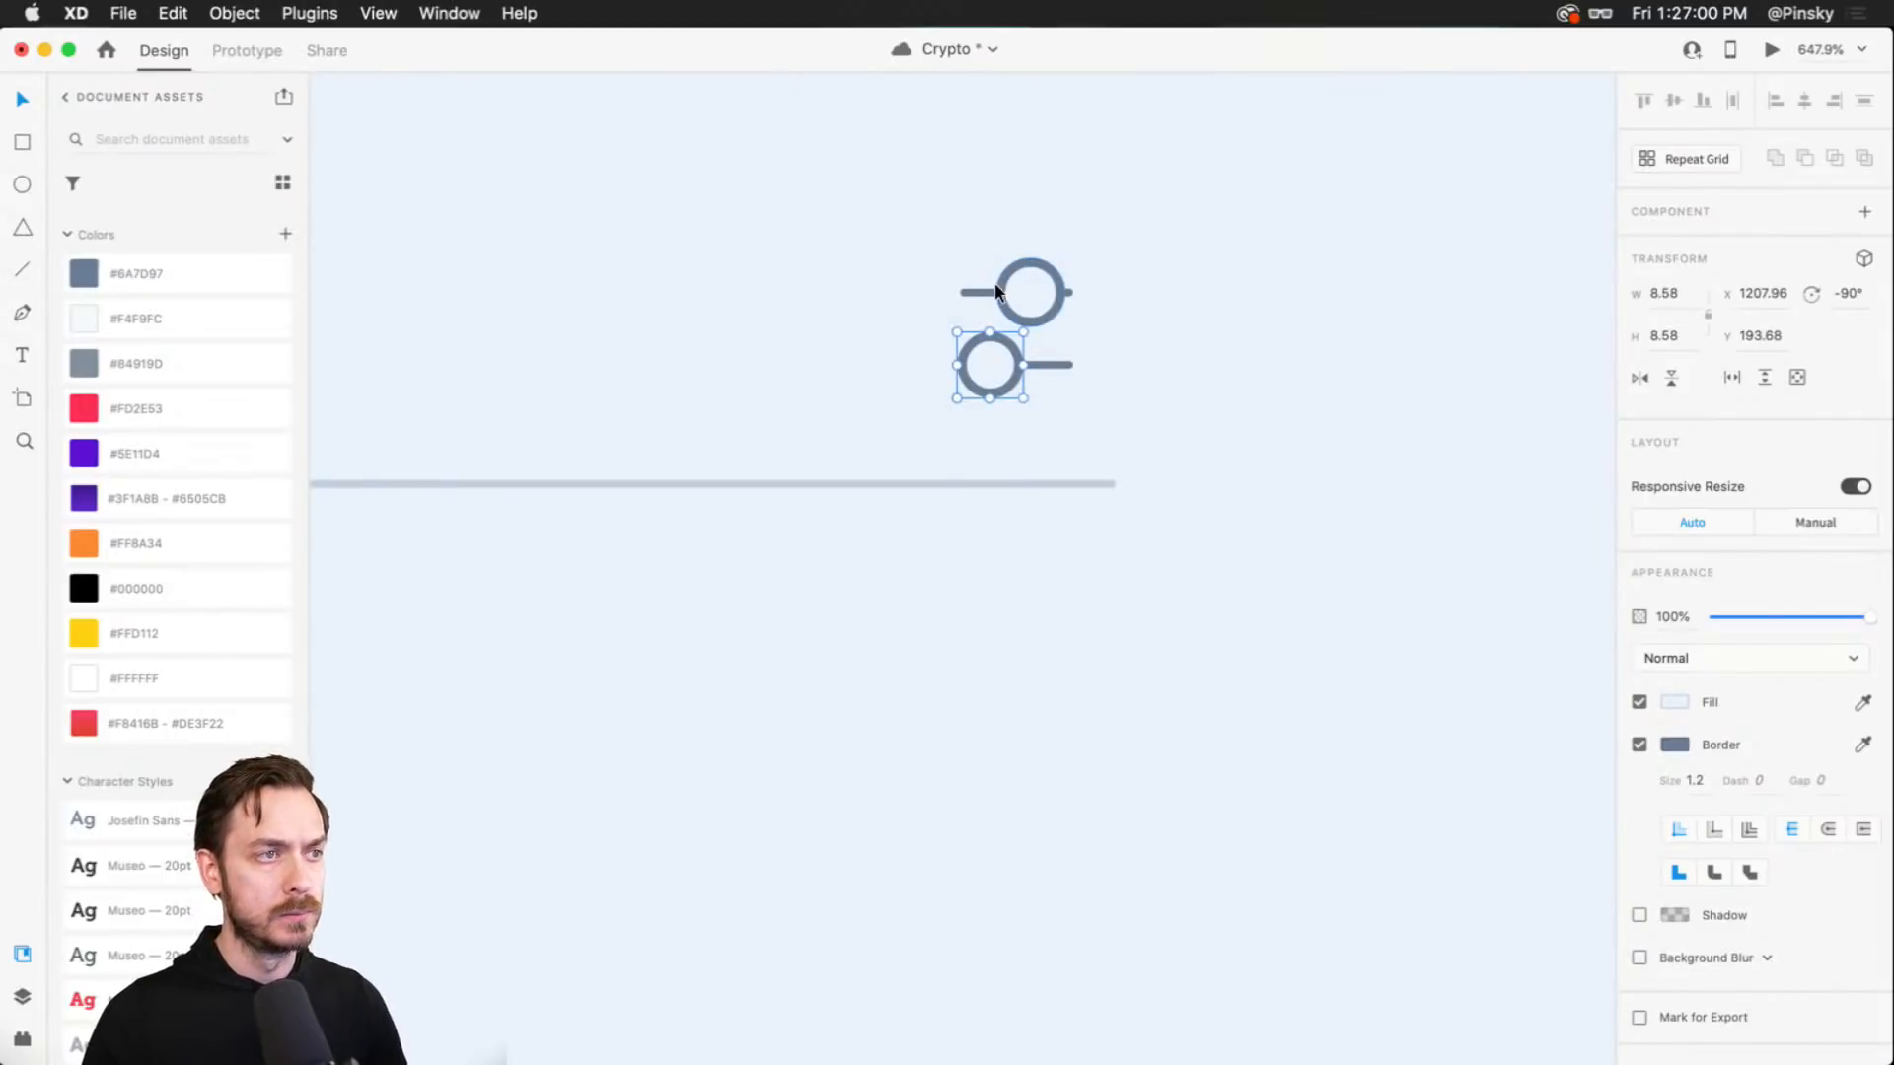
- Extend the upper slider's line slightly further past the right side of its circle and check it in the preview
click(1065, 292)
drag(1085, 279, 1079, 279)
click(1055, 282)
key(super+Return)
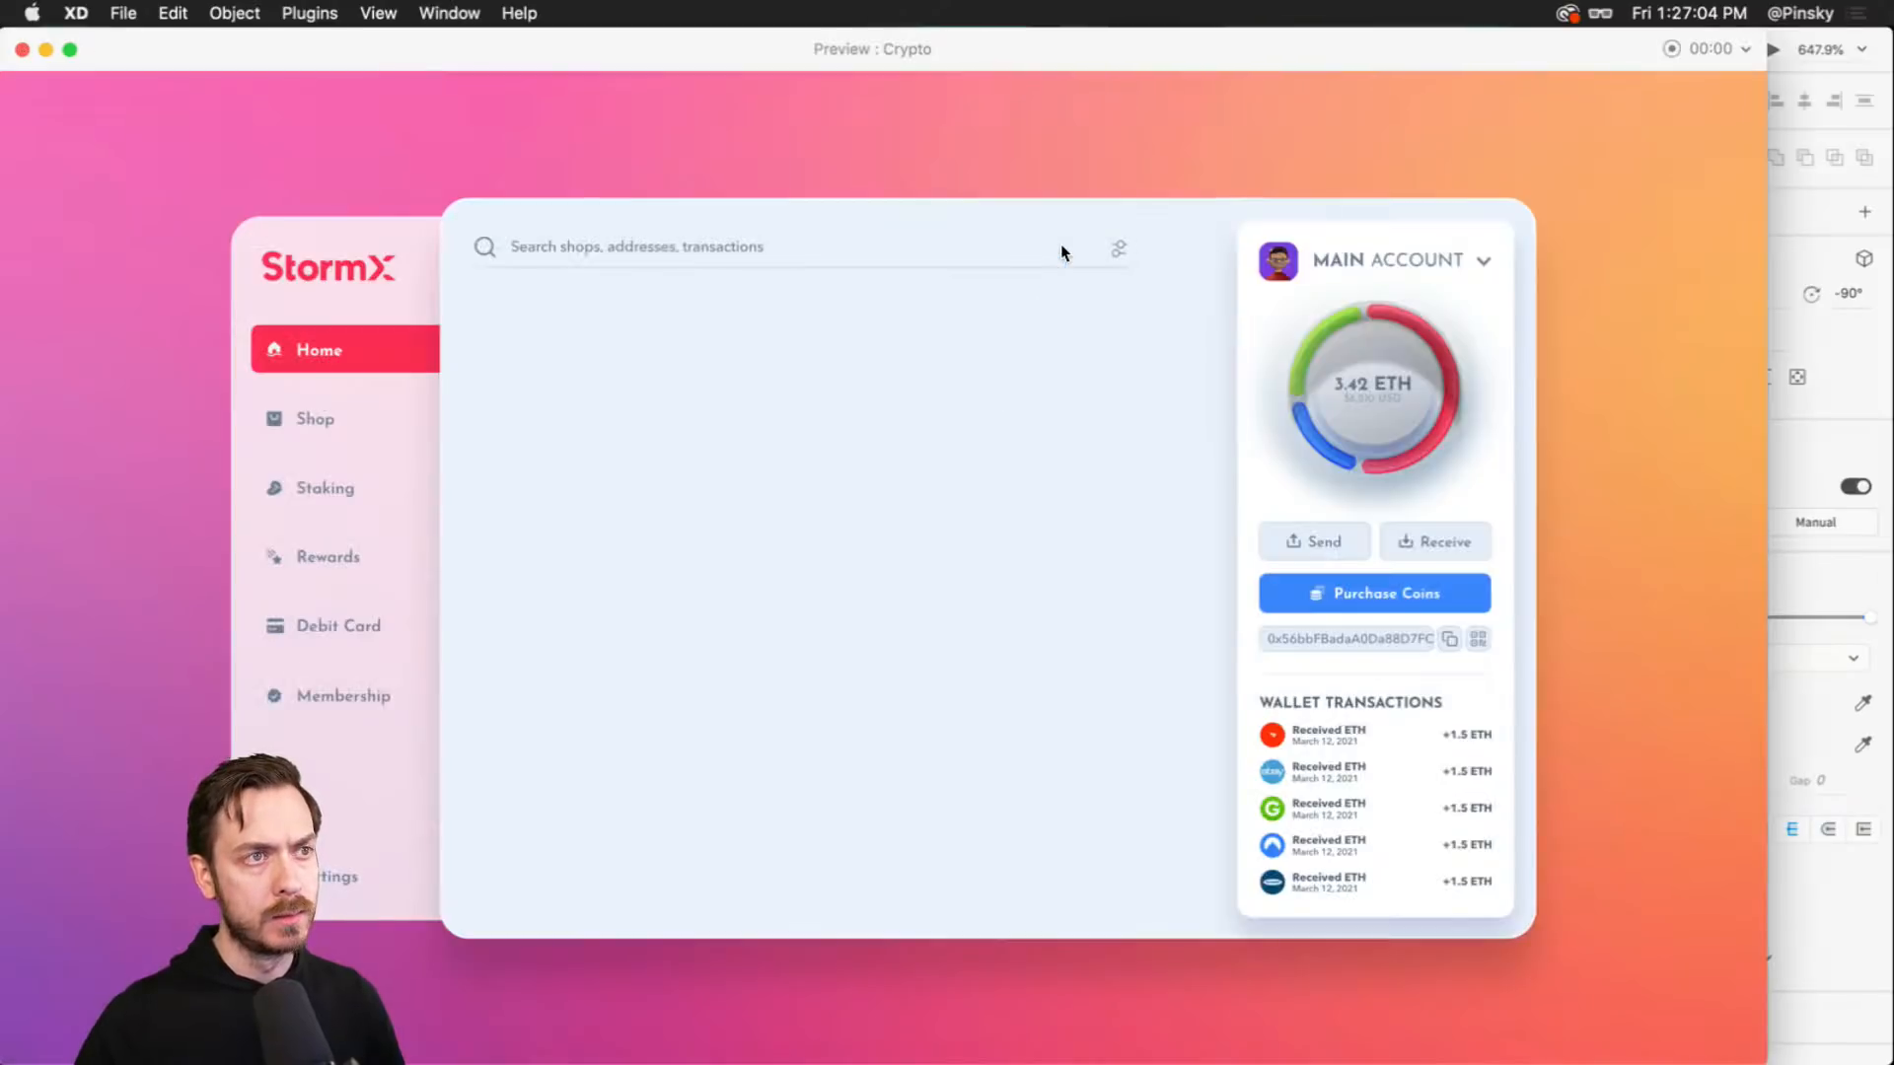
key(super+w)
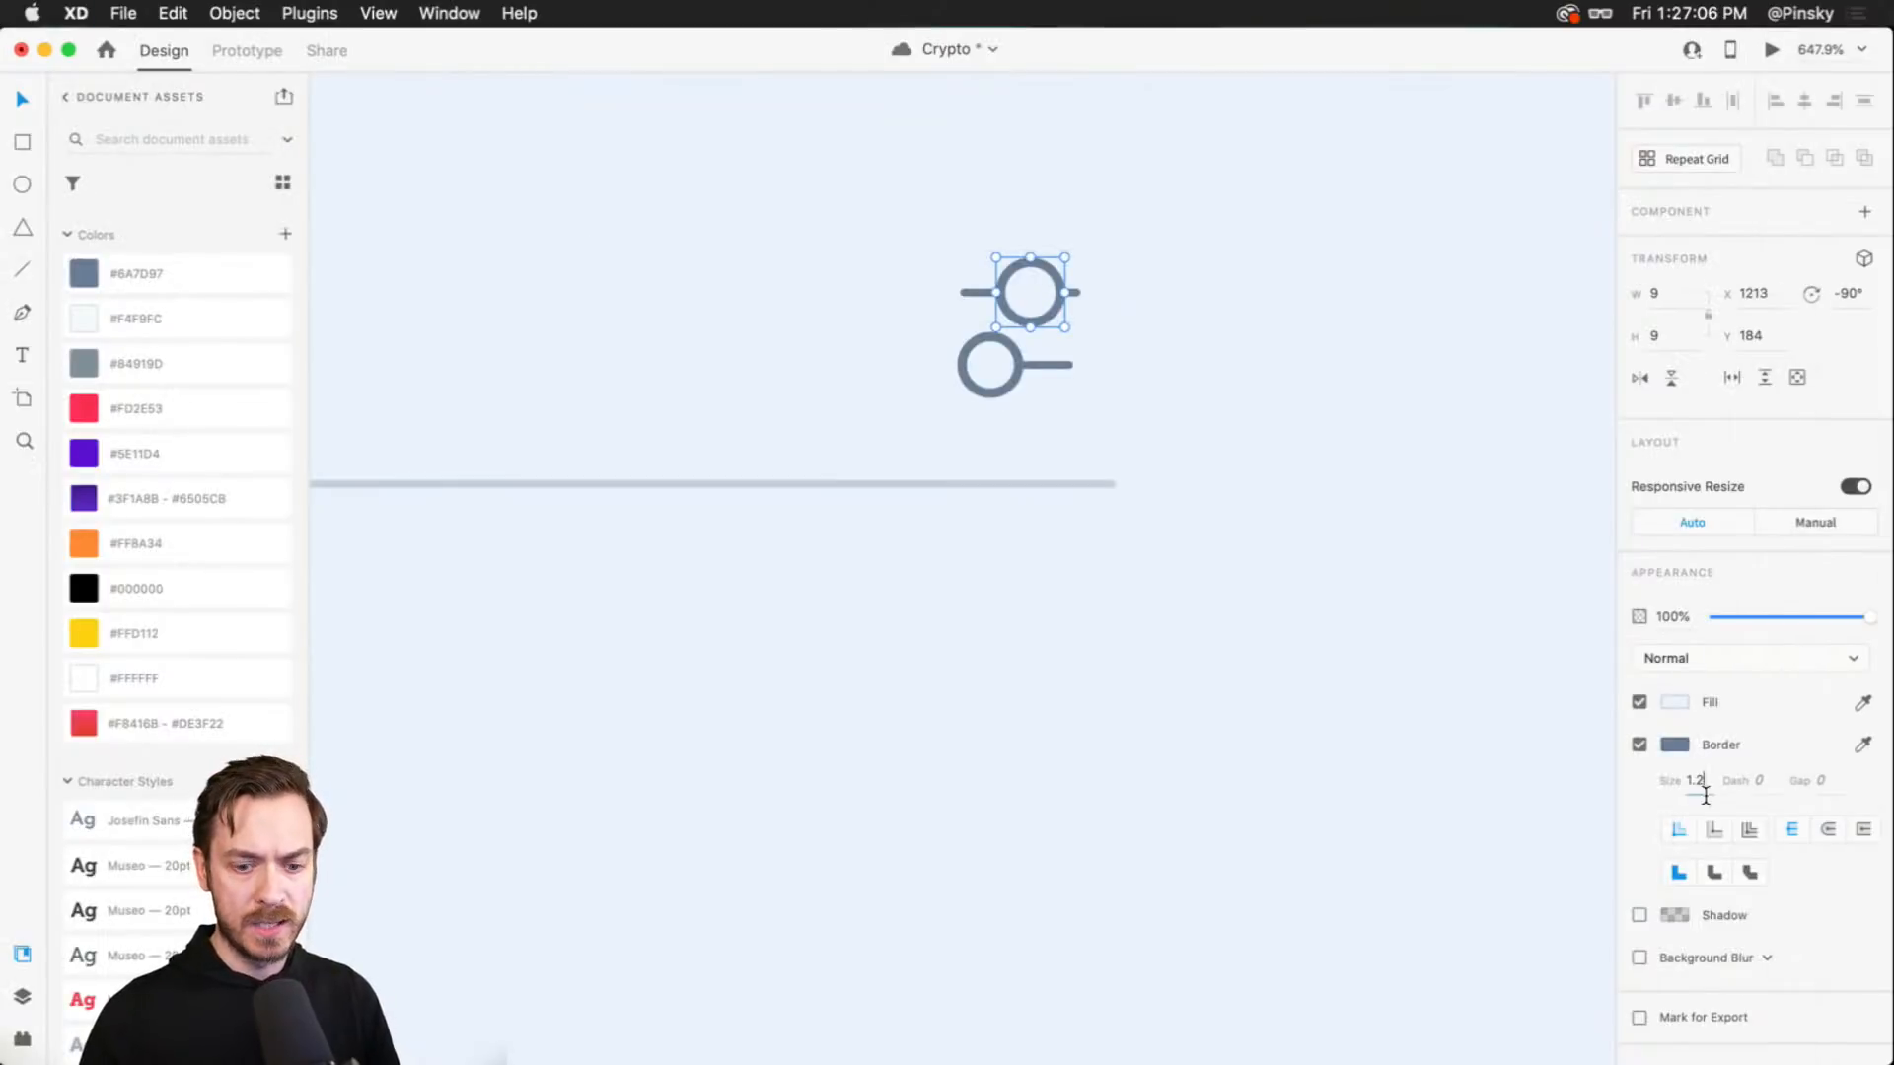
- Set the border size of both slider circles to 2
click(1705, 793)
text(2)
key(Return)
click(989, 364)
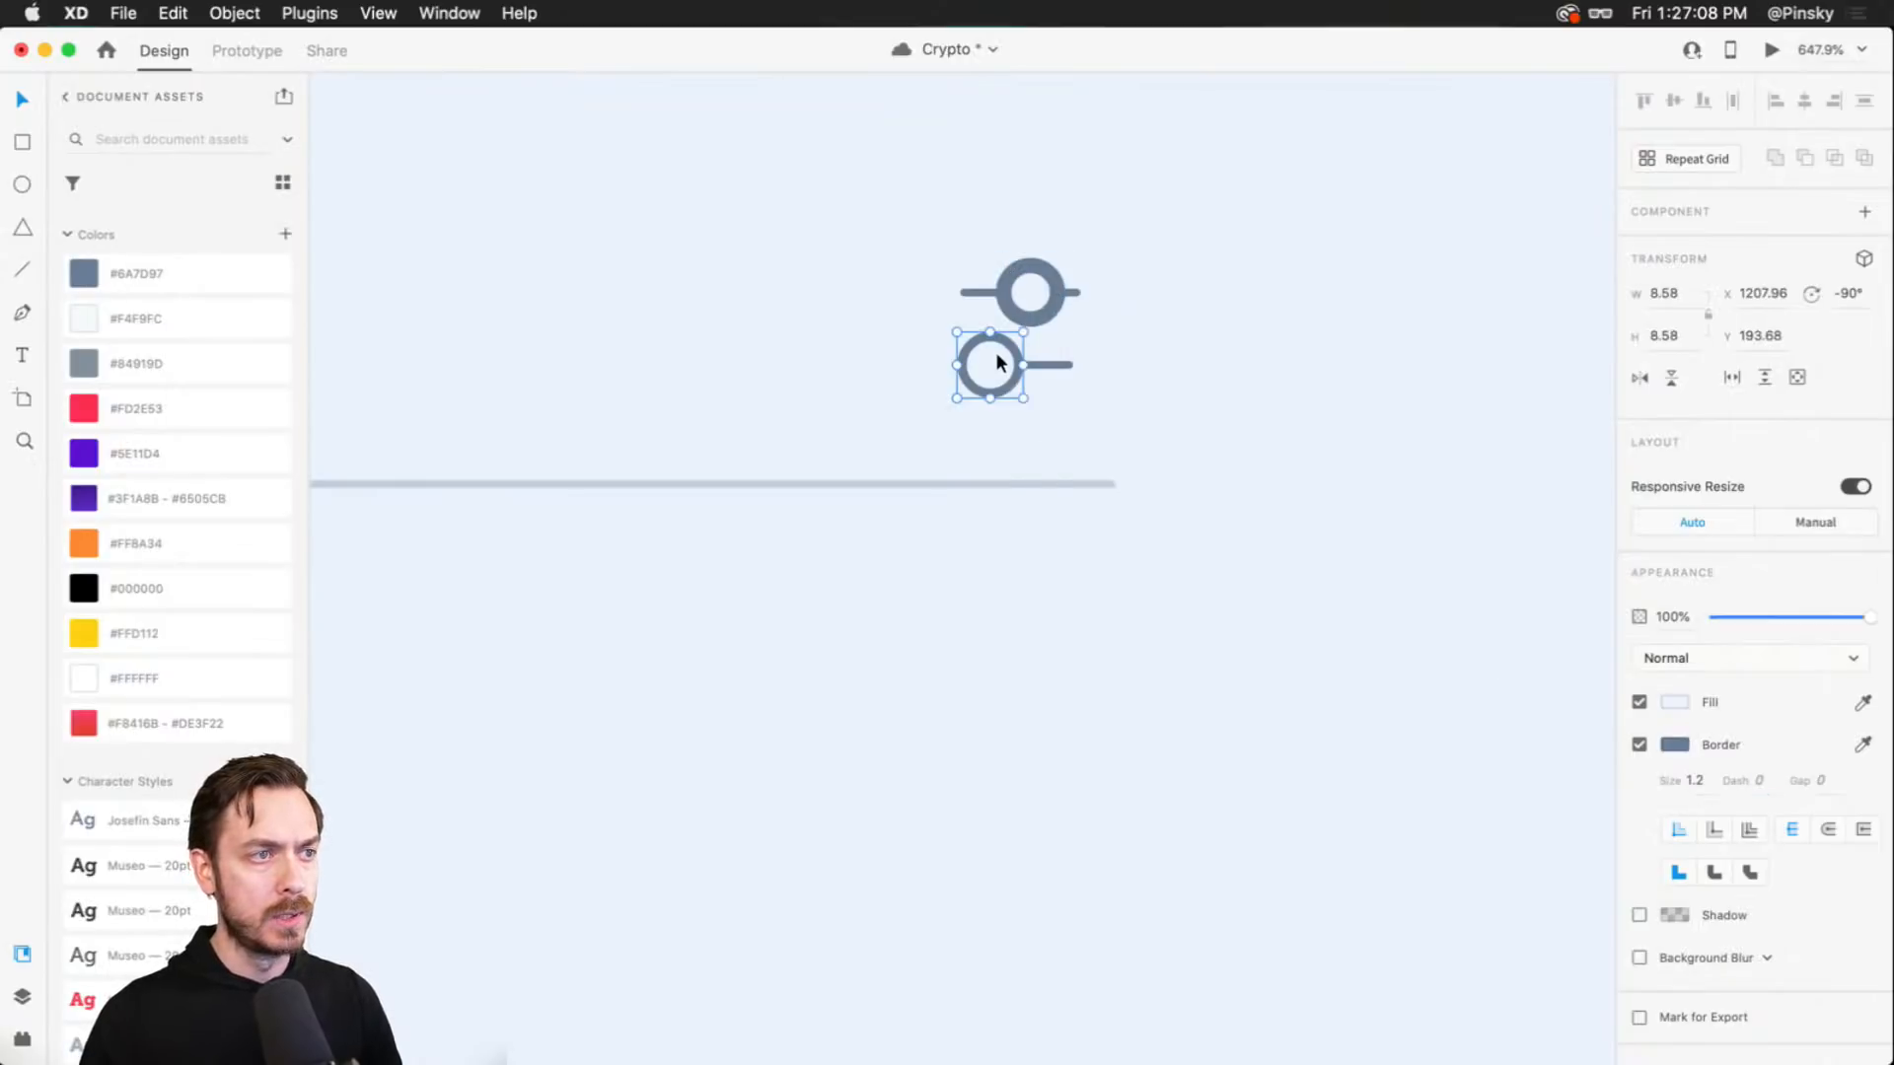
text(2)
key(Tab)
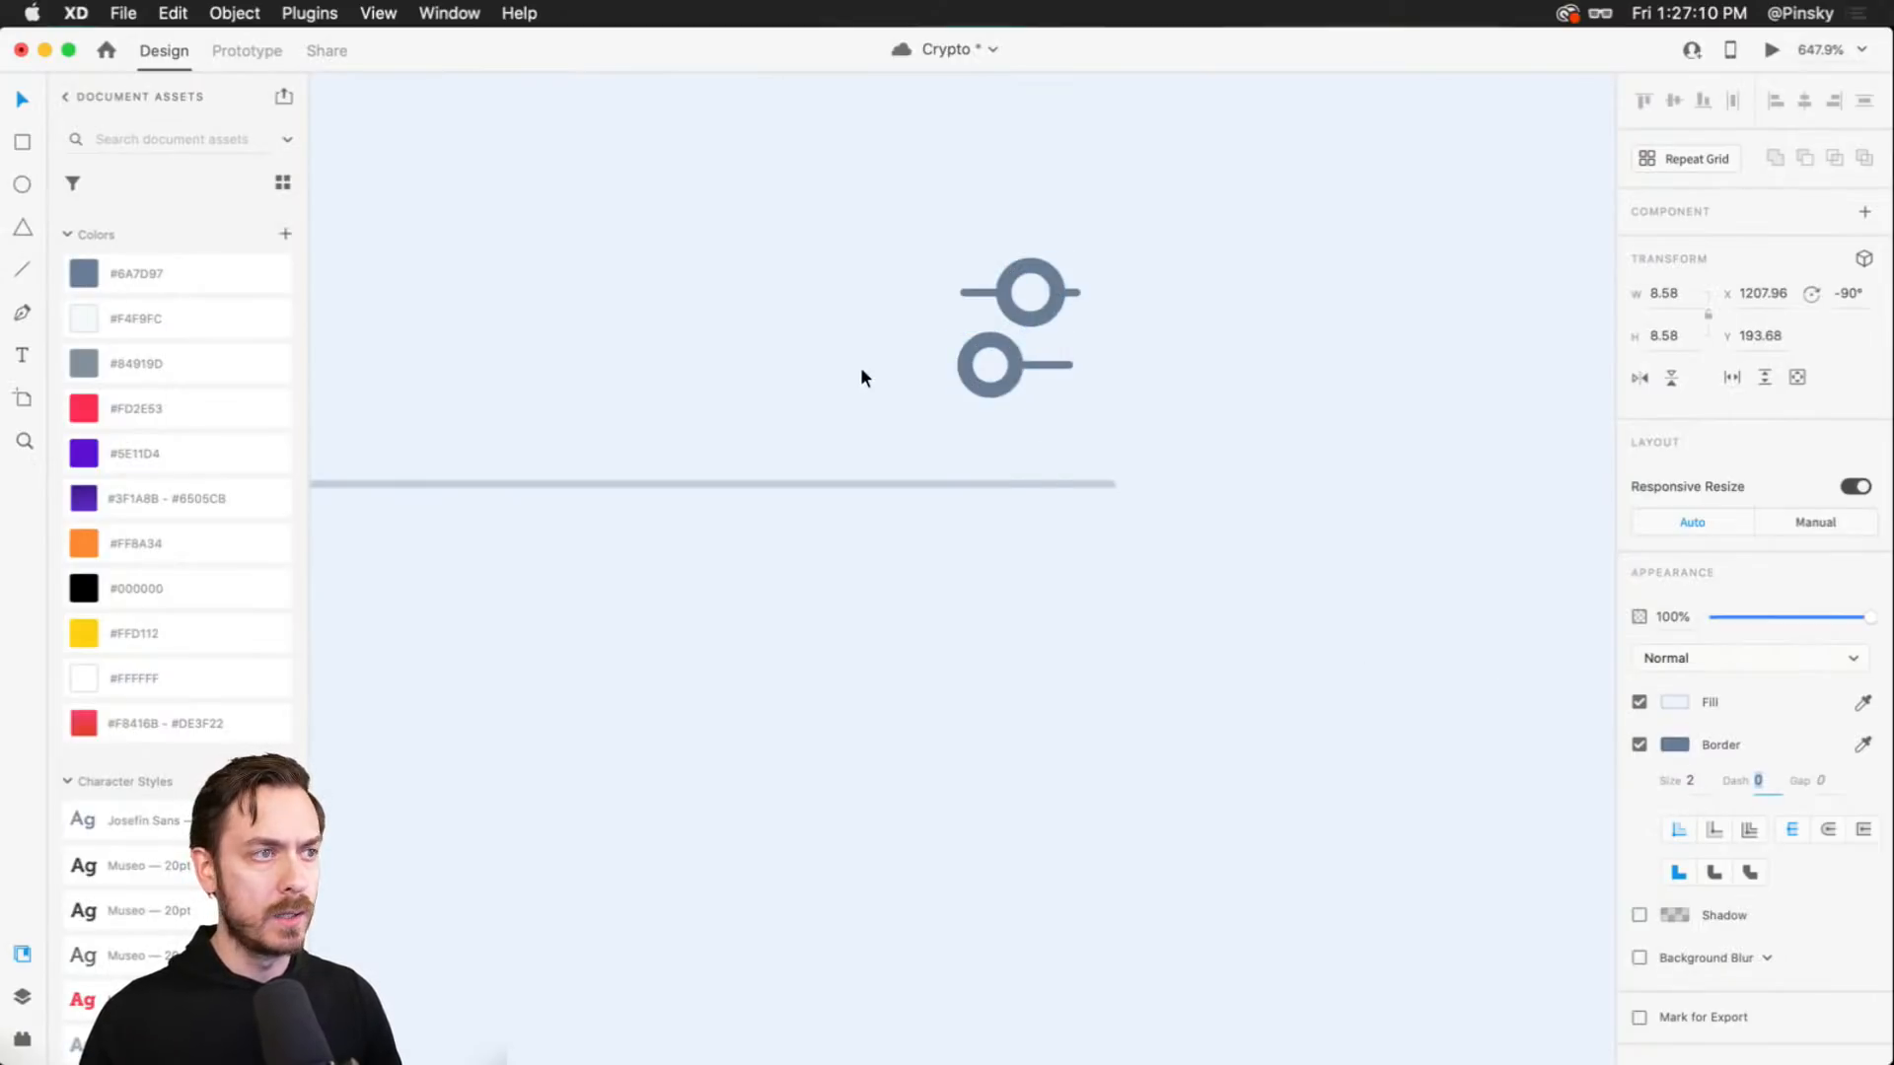
- Extend the lower slider's line past the left of its circle, set both lines' border size to 2 and preview the design
click(1006, 370)
click(1029, 363)
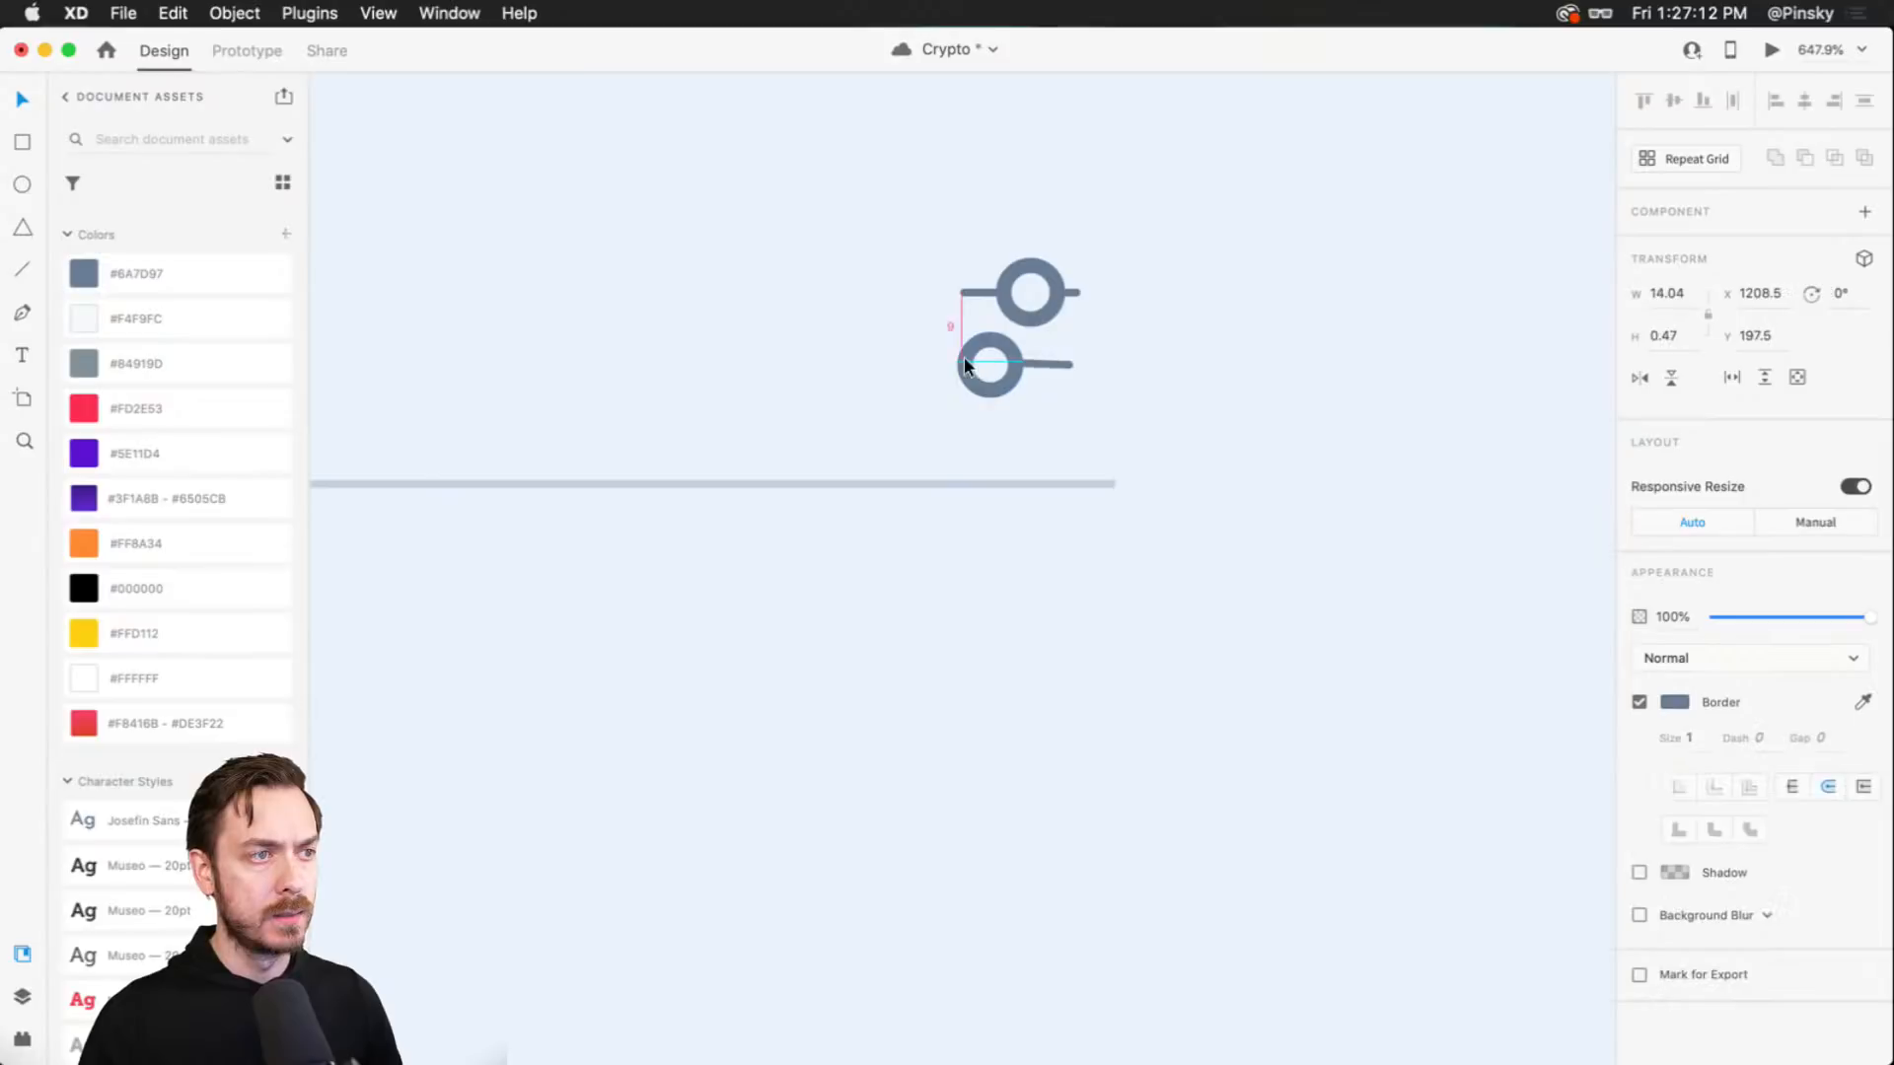
shift+click(970, 293)
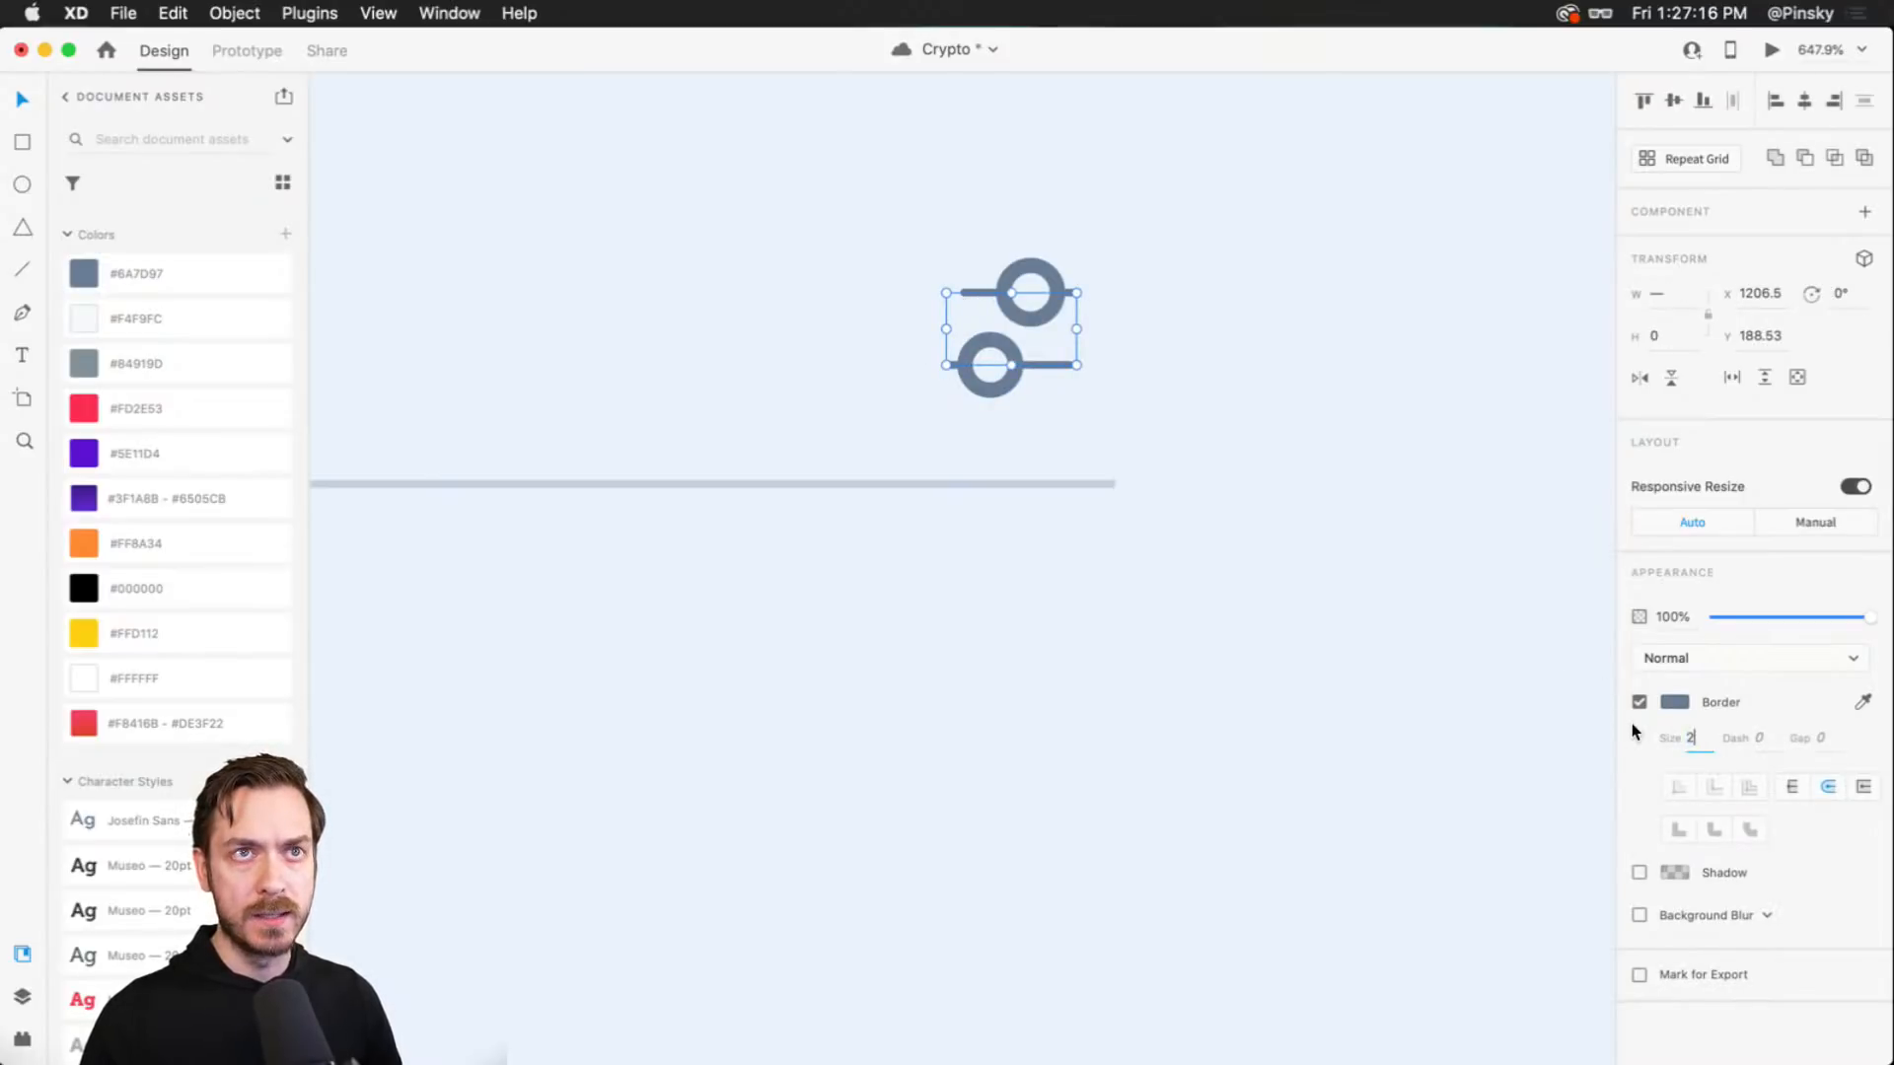
key(Escape)
key(super+Return)
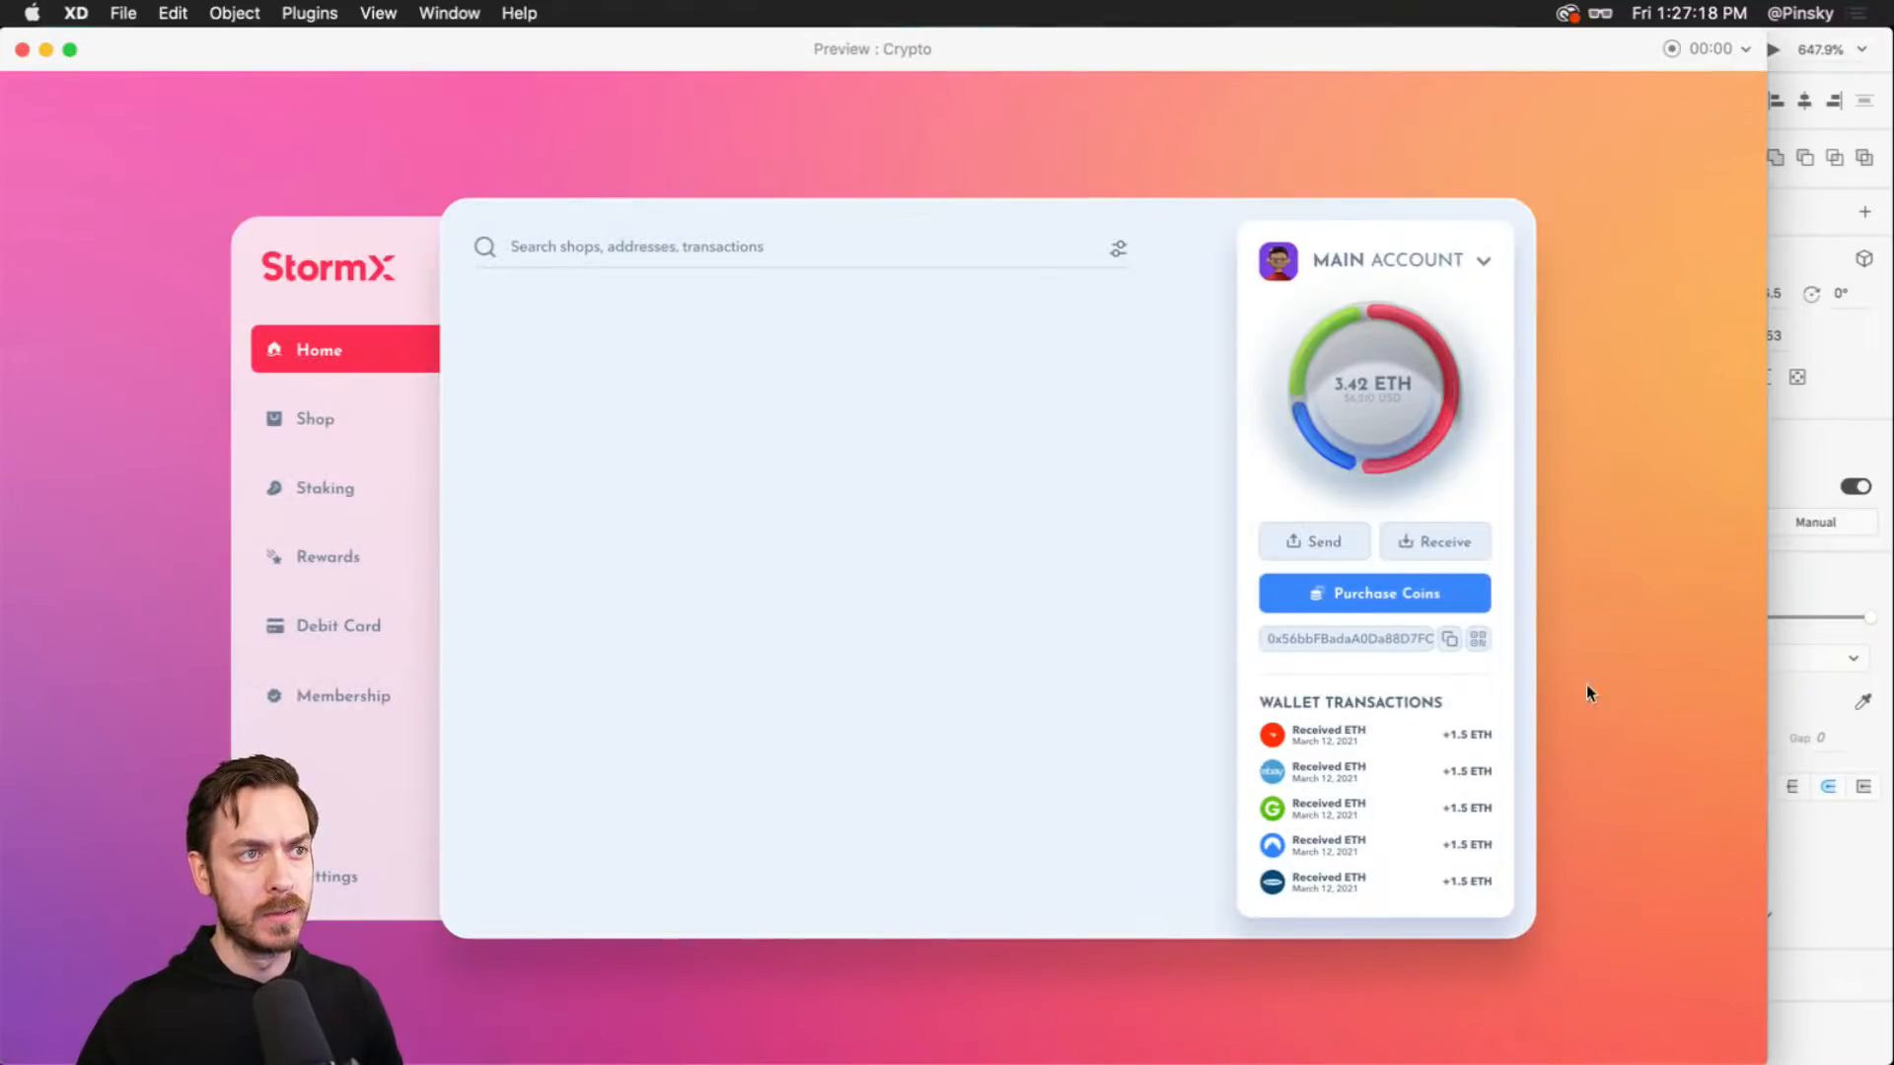
key(super+w)
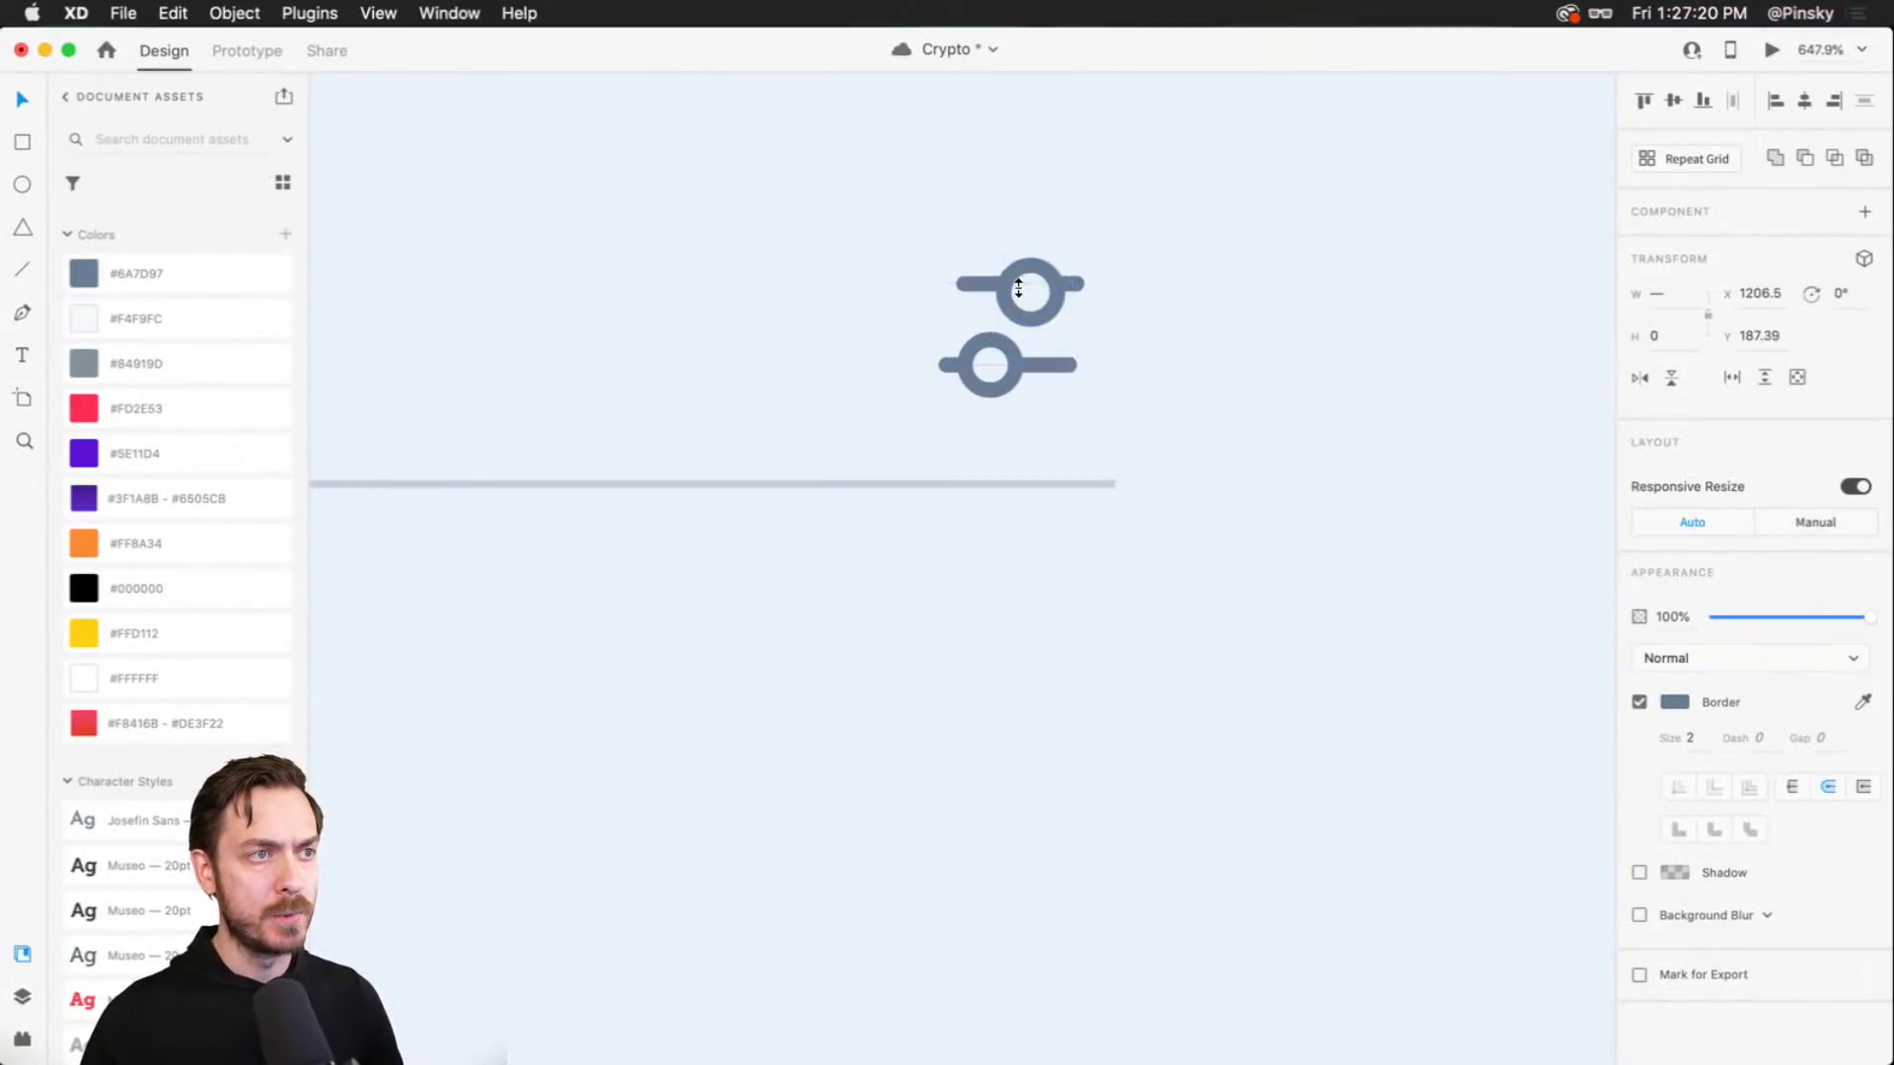
- Move the upper slider's circle and line up to Y 183 and slightly right, and check the offset in the preview
click(1026, 290)
shift+click(974, 292)
key(Up)
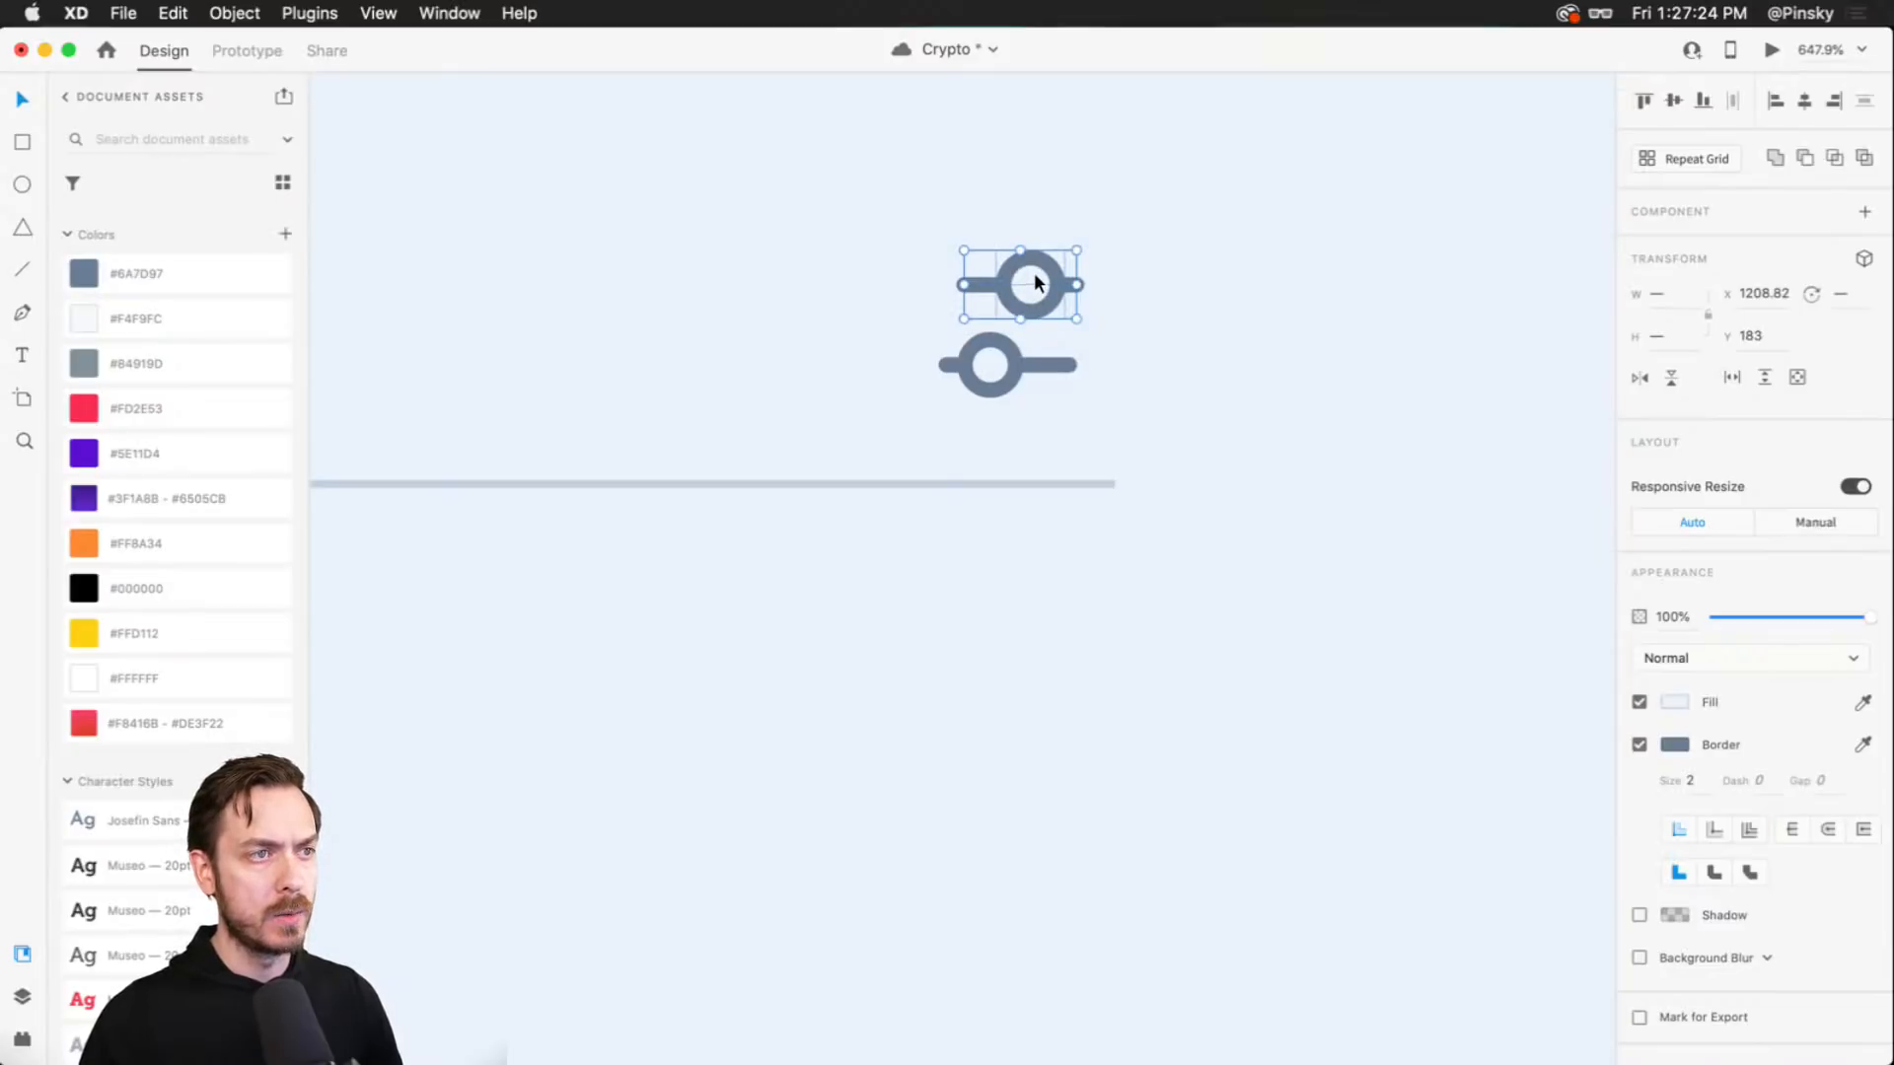
key(Left)
drag(1032, 282, 1054, 281)
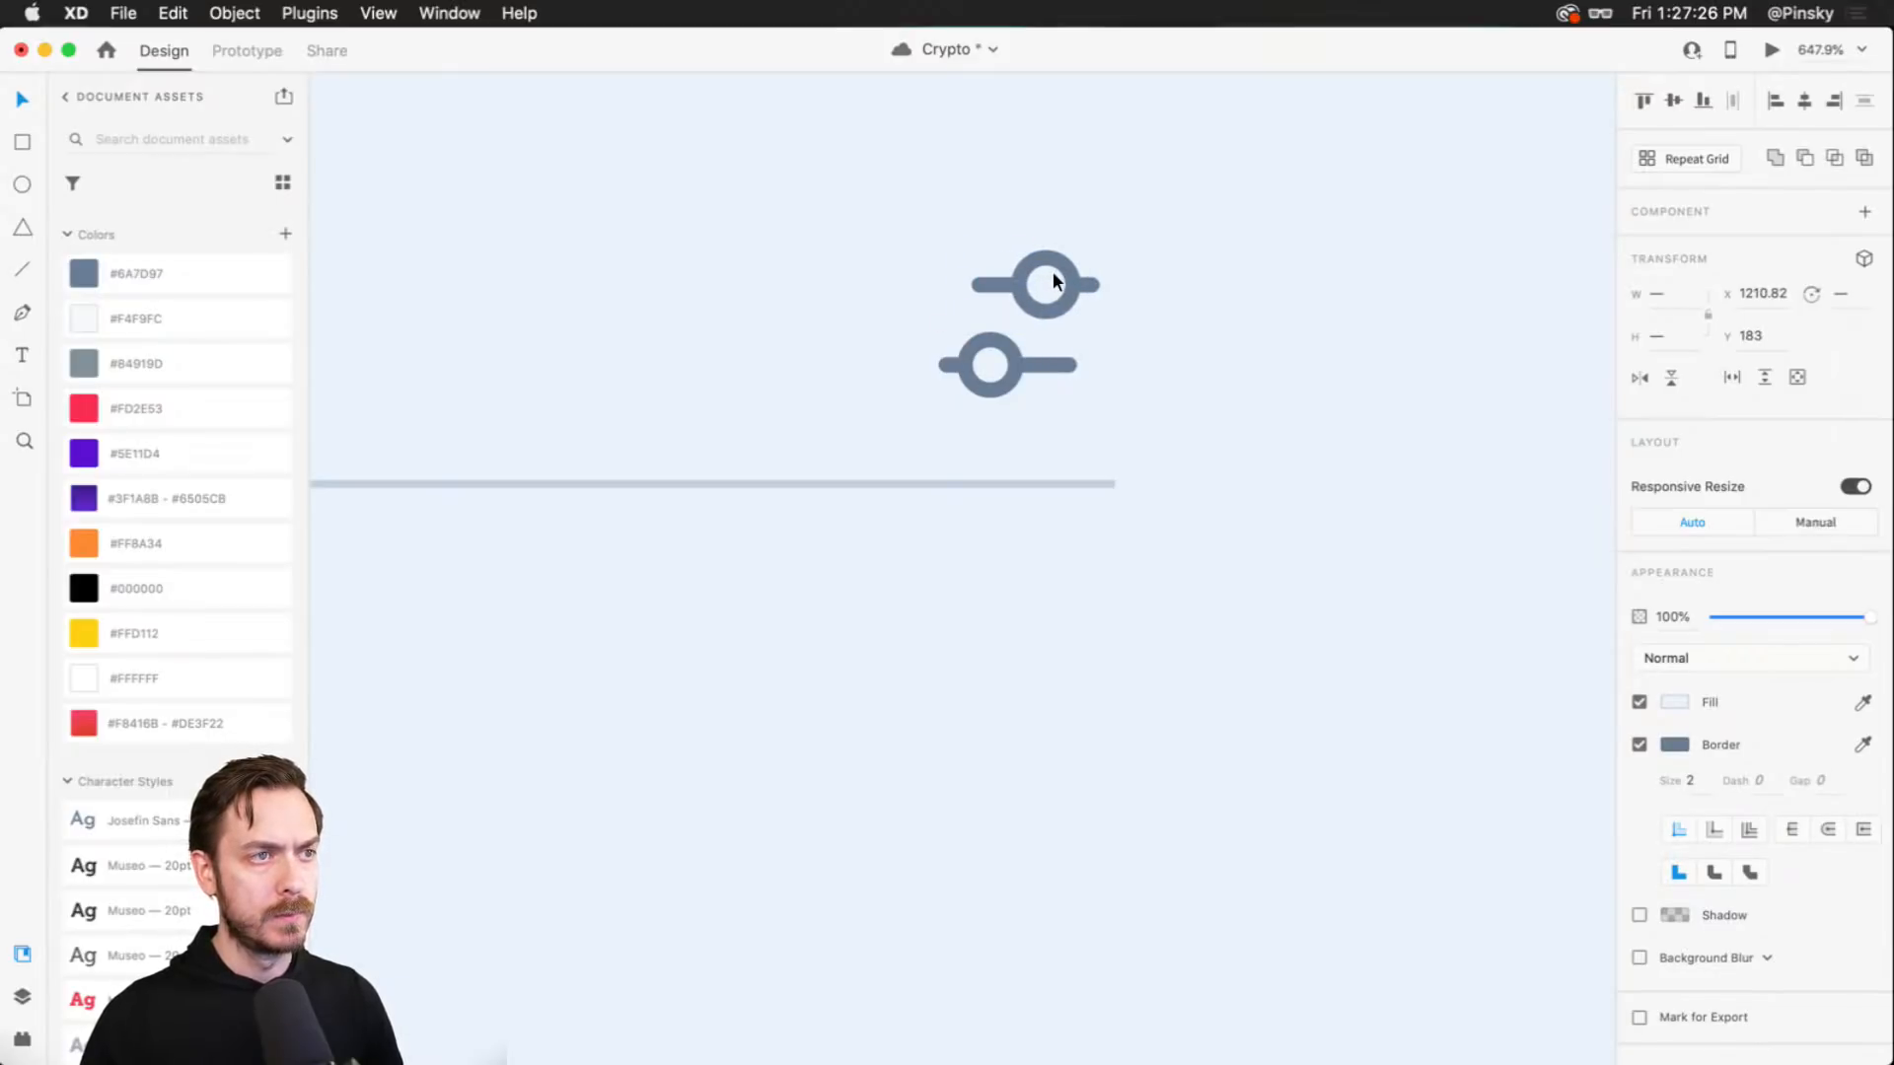
key(super+Return)
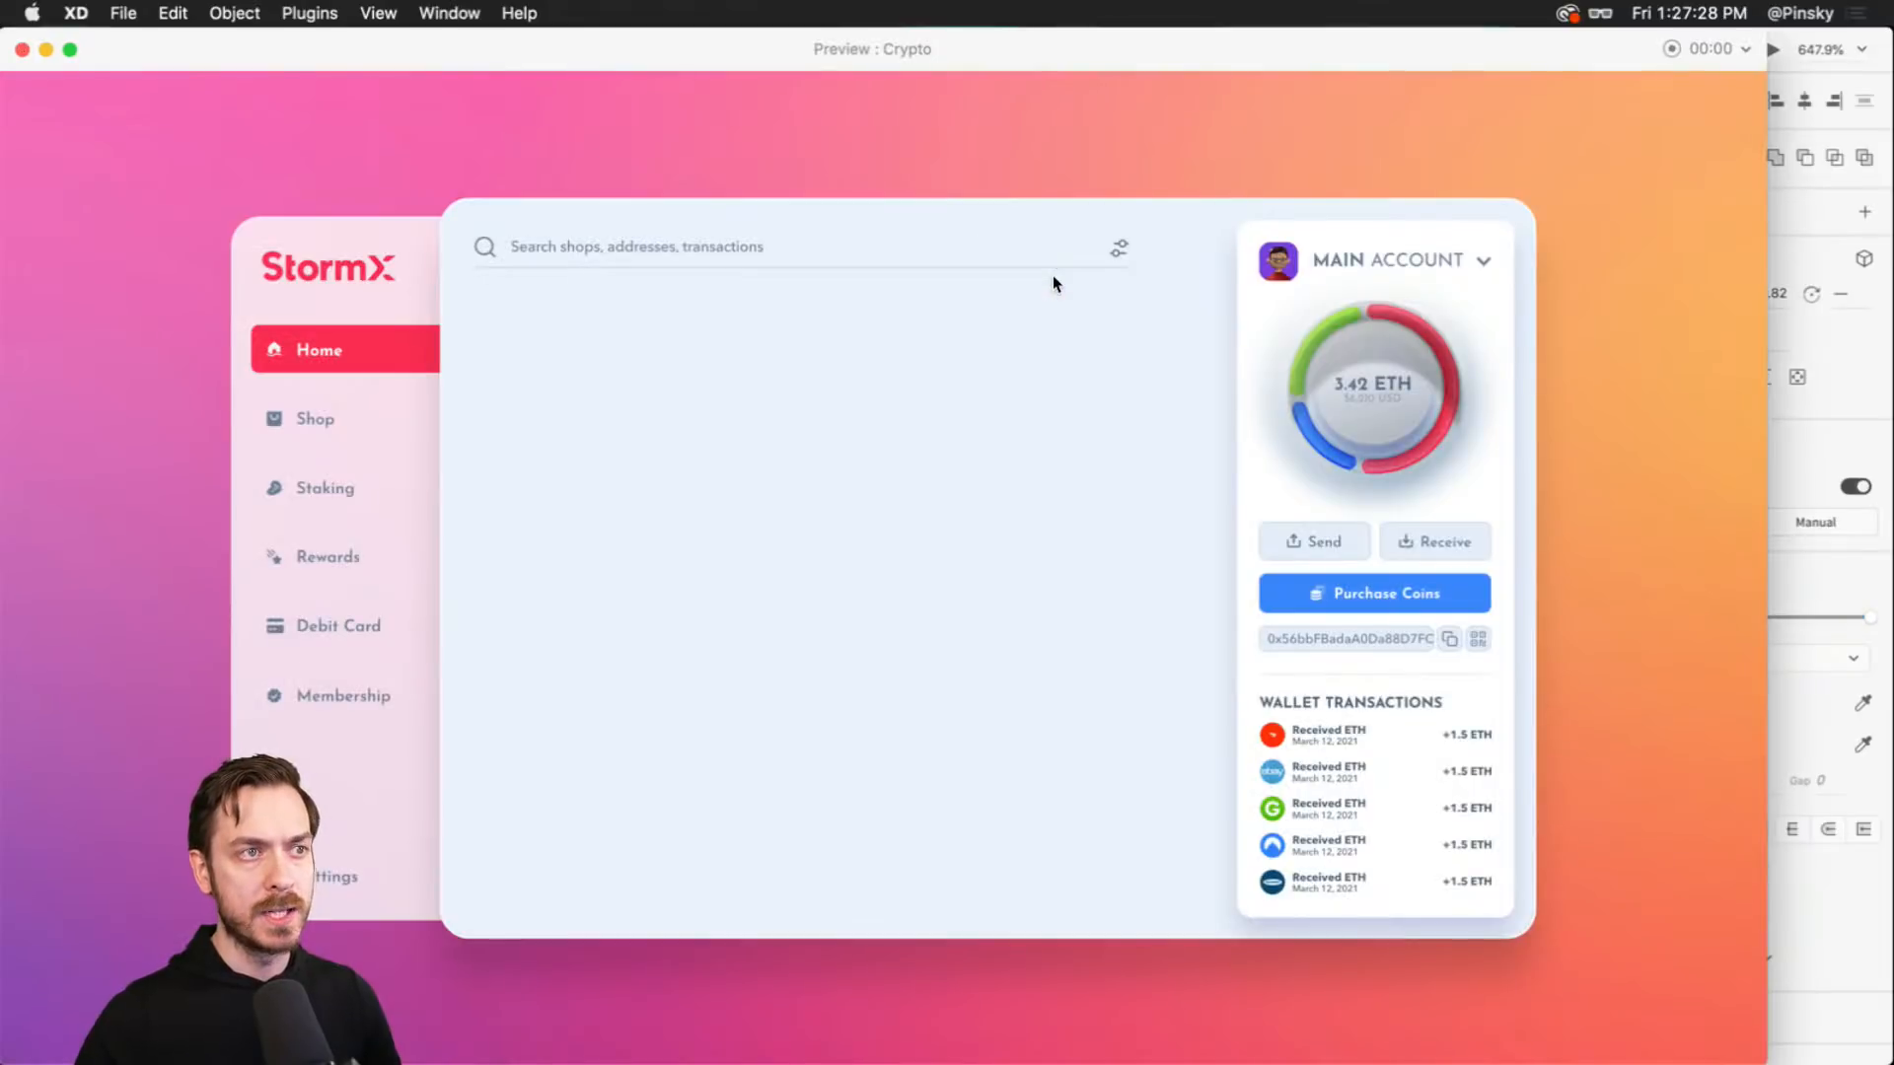
key(super+w)
- Group the two slider ellipses and their two lines and name the group Filters
key(super+y)
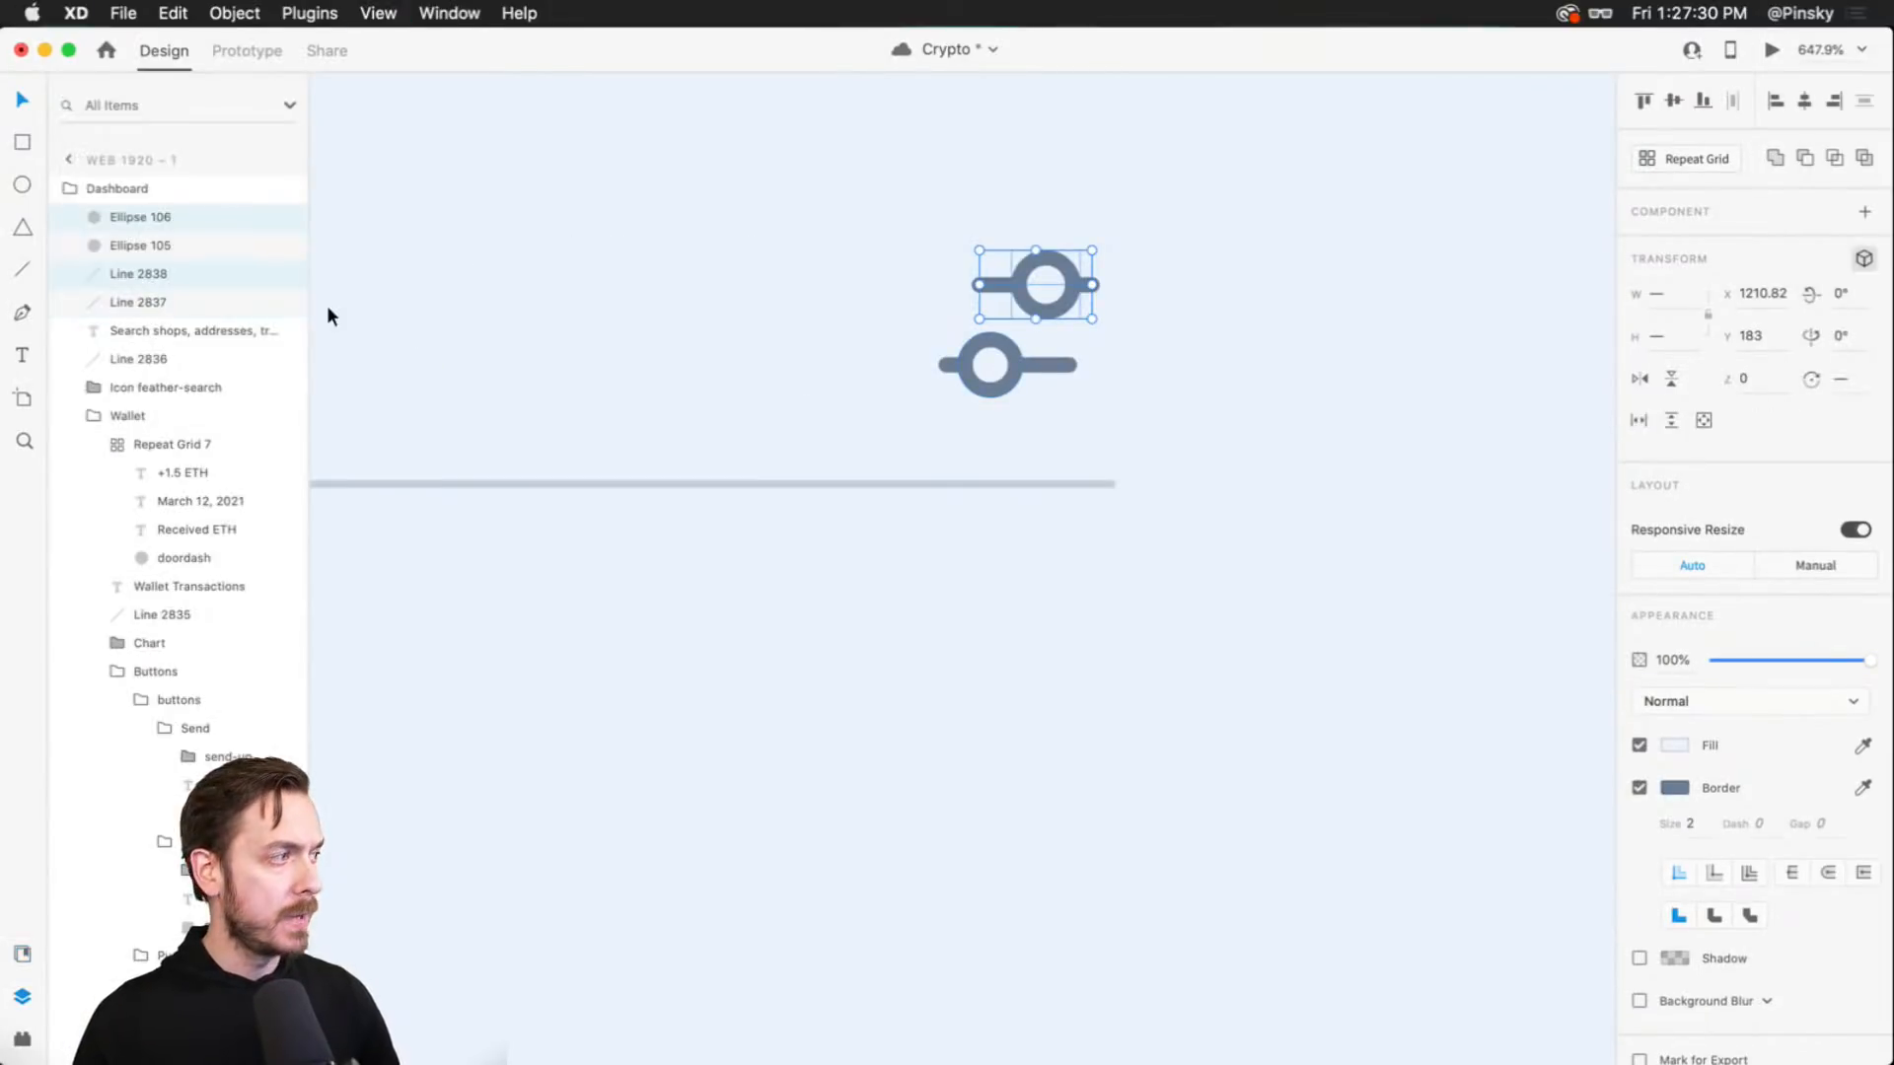
key(super+t)
click(141, 217)
shift+click(155, 298)
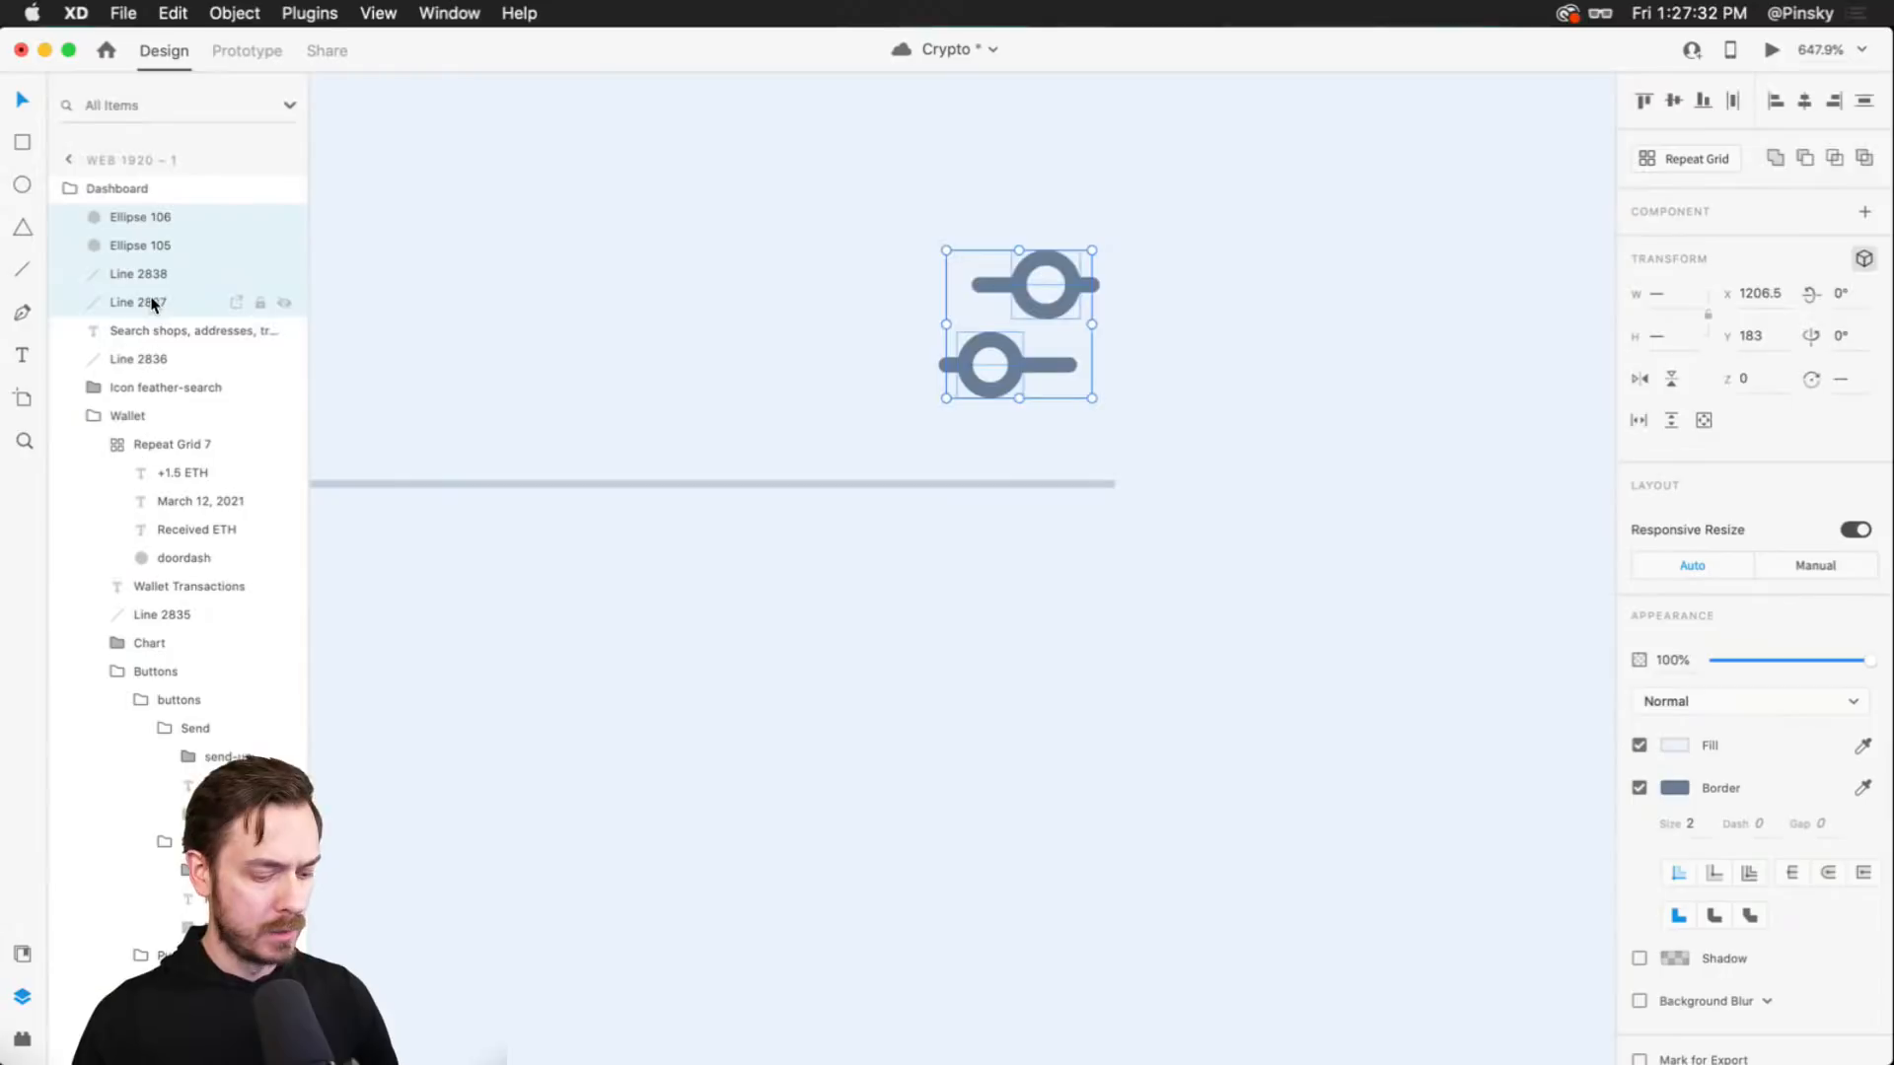
key(super+g)
double_click(135, 217)
text(f)
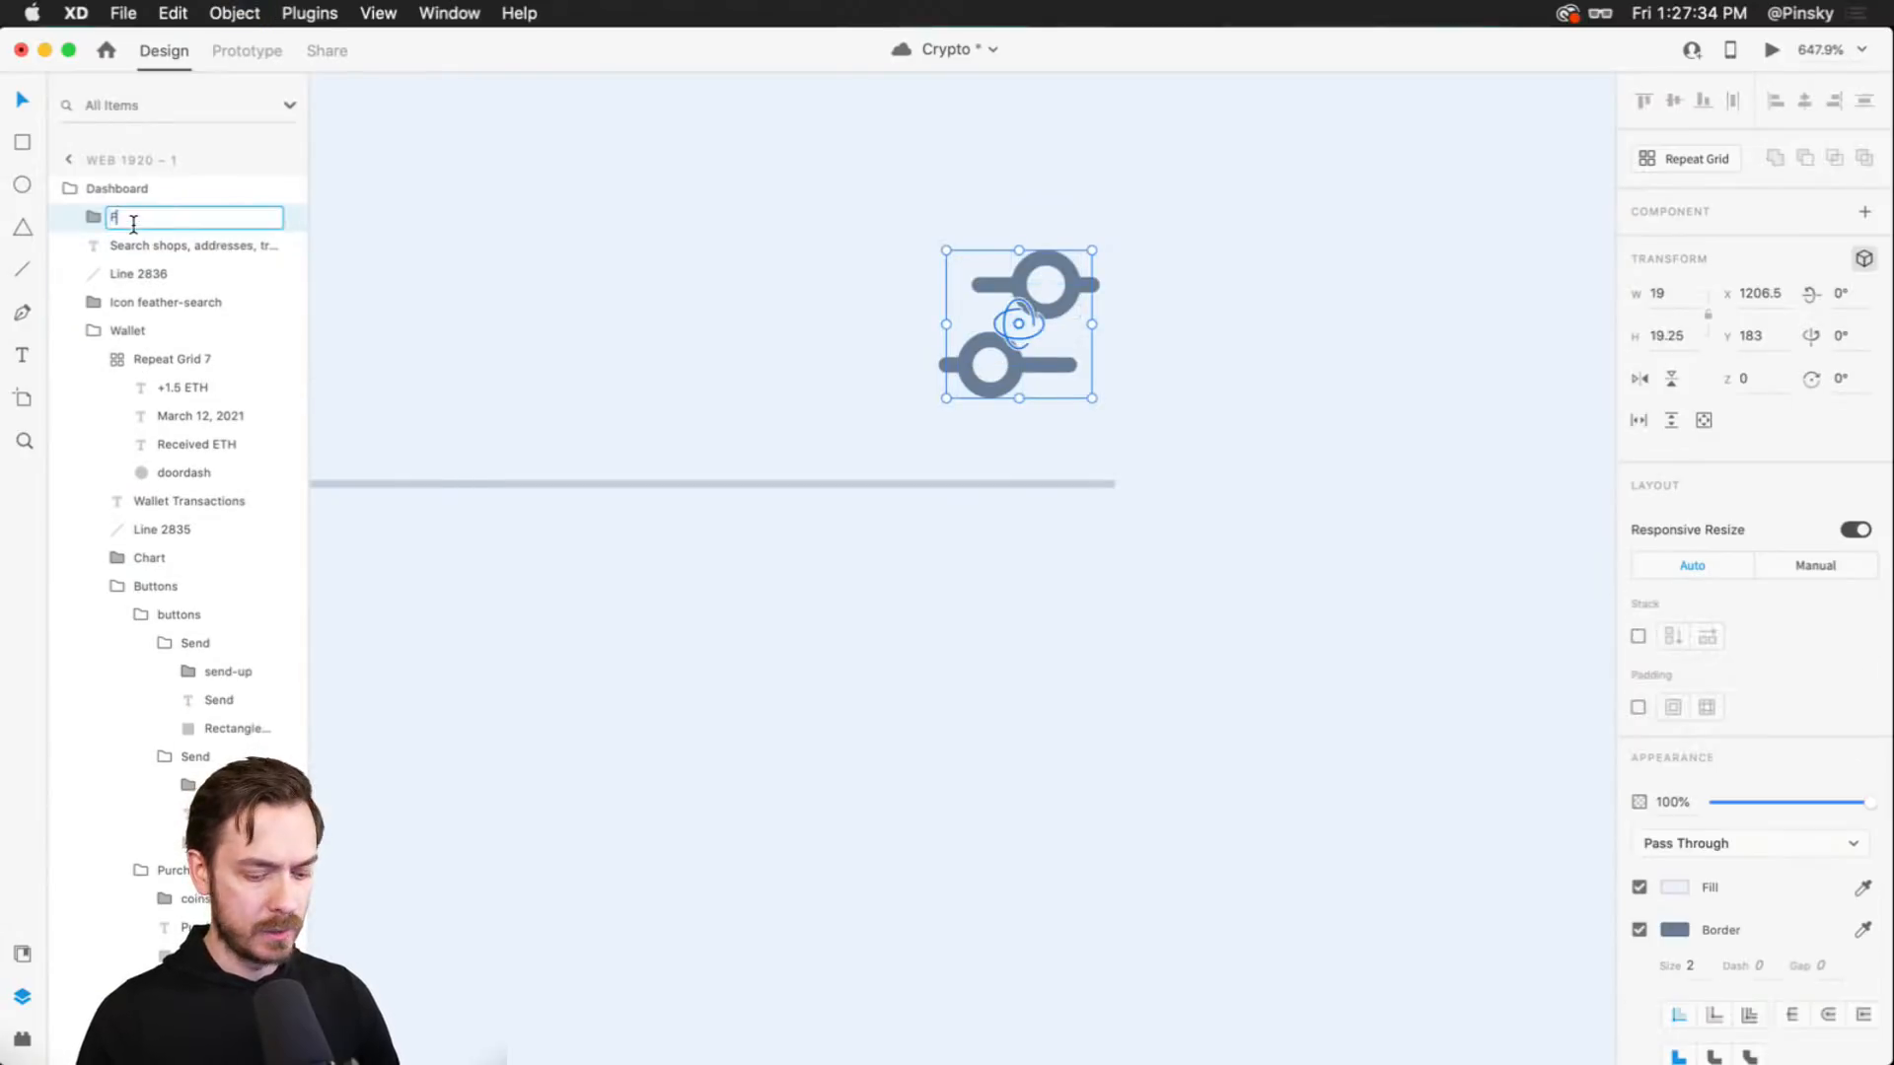
text(ilters)
key(Return)
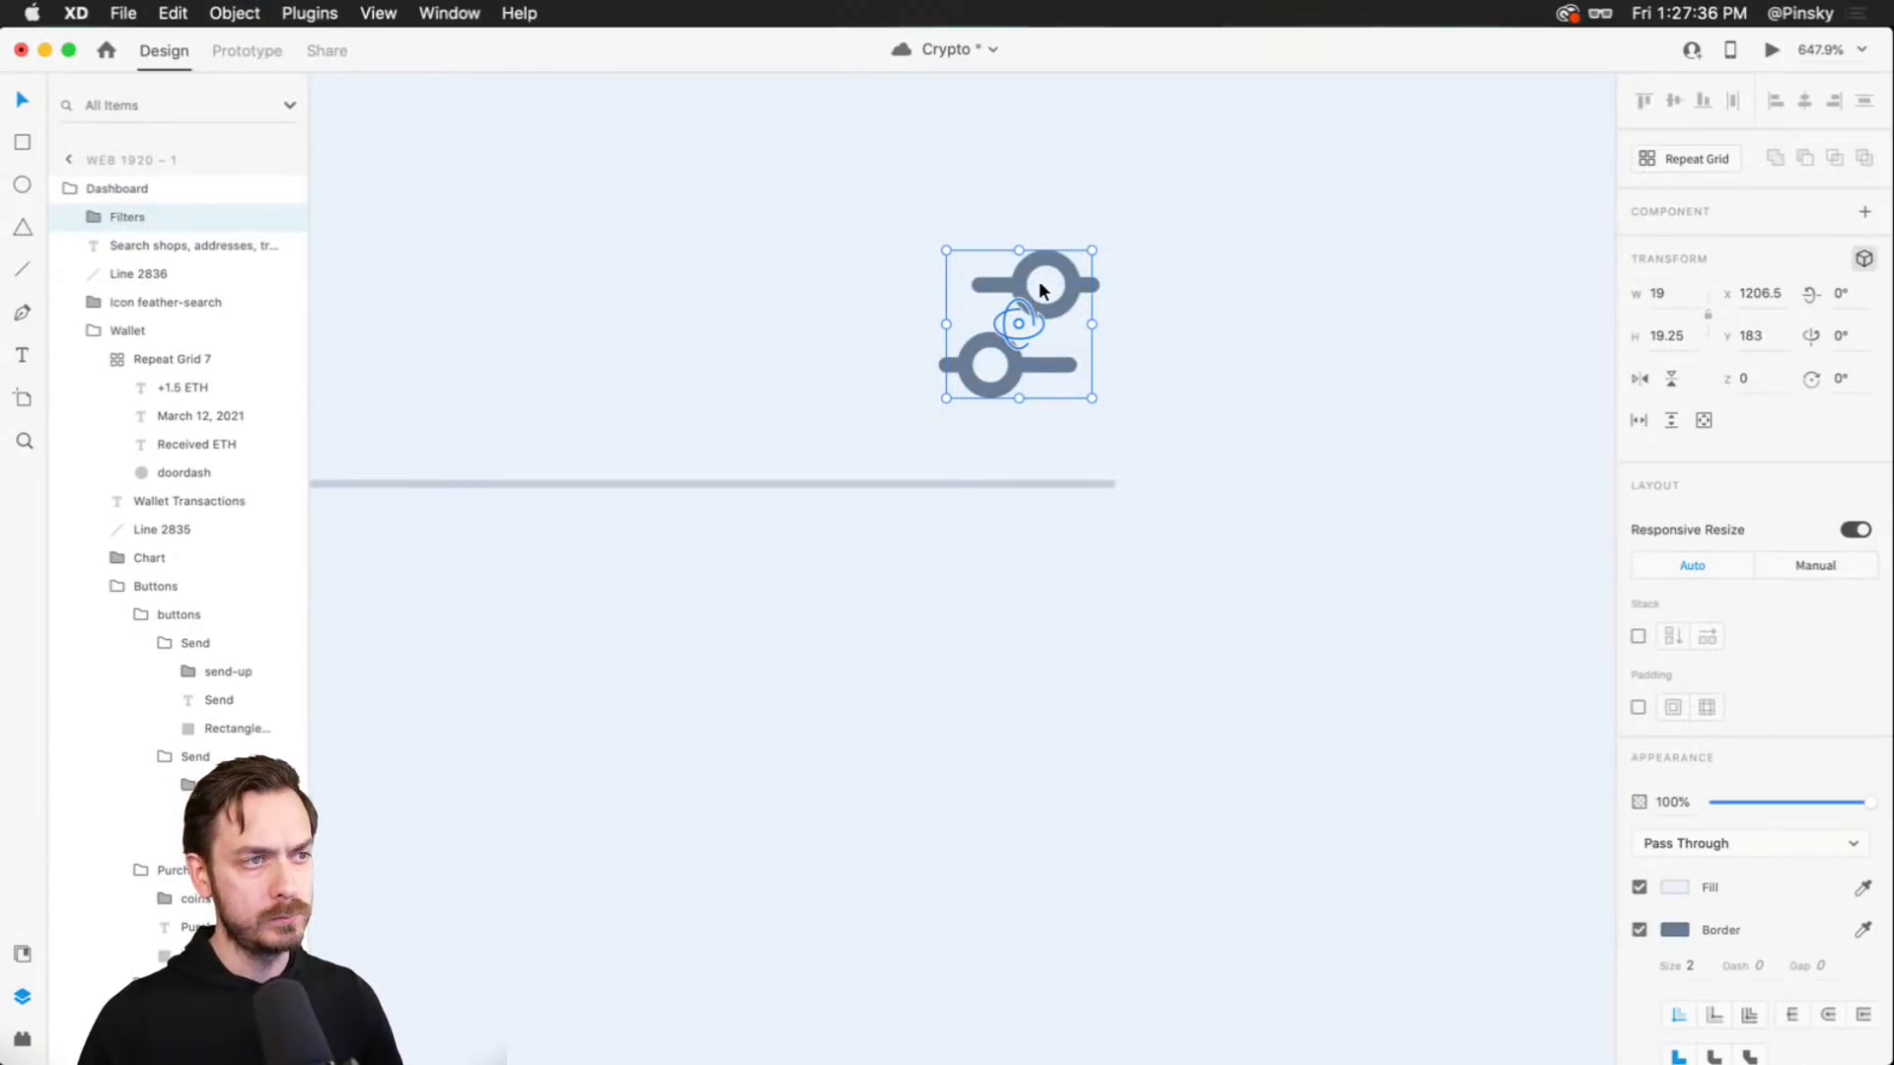
- Position the Filters group at X 1207.5, Y 181.64 above the right end of the search underline and save the document
drag(1039, 291, 1051, 290)
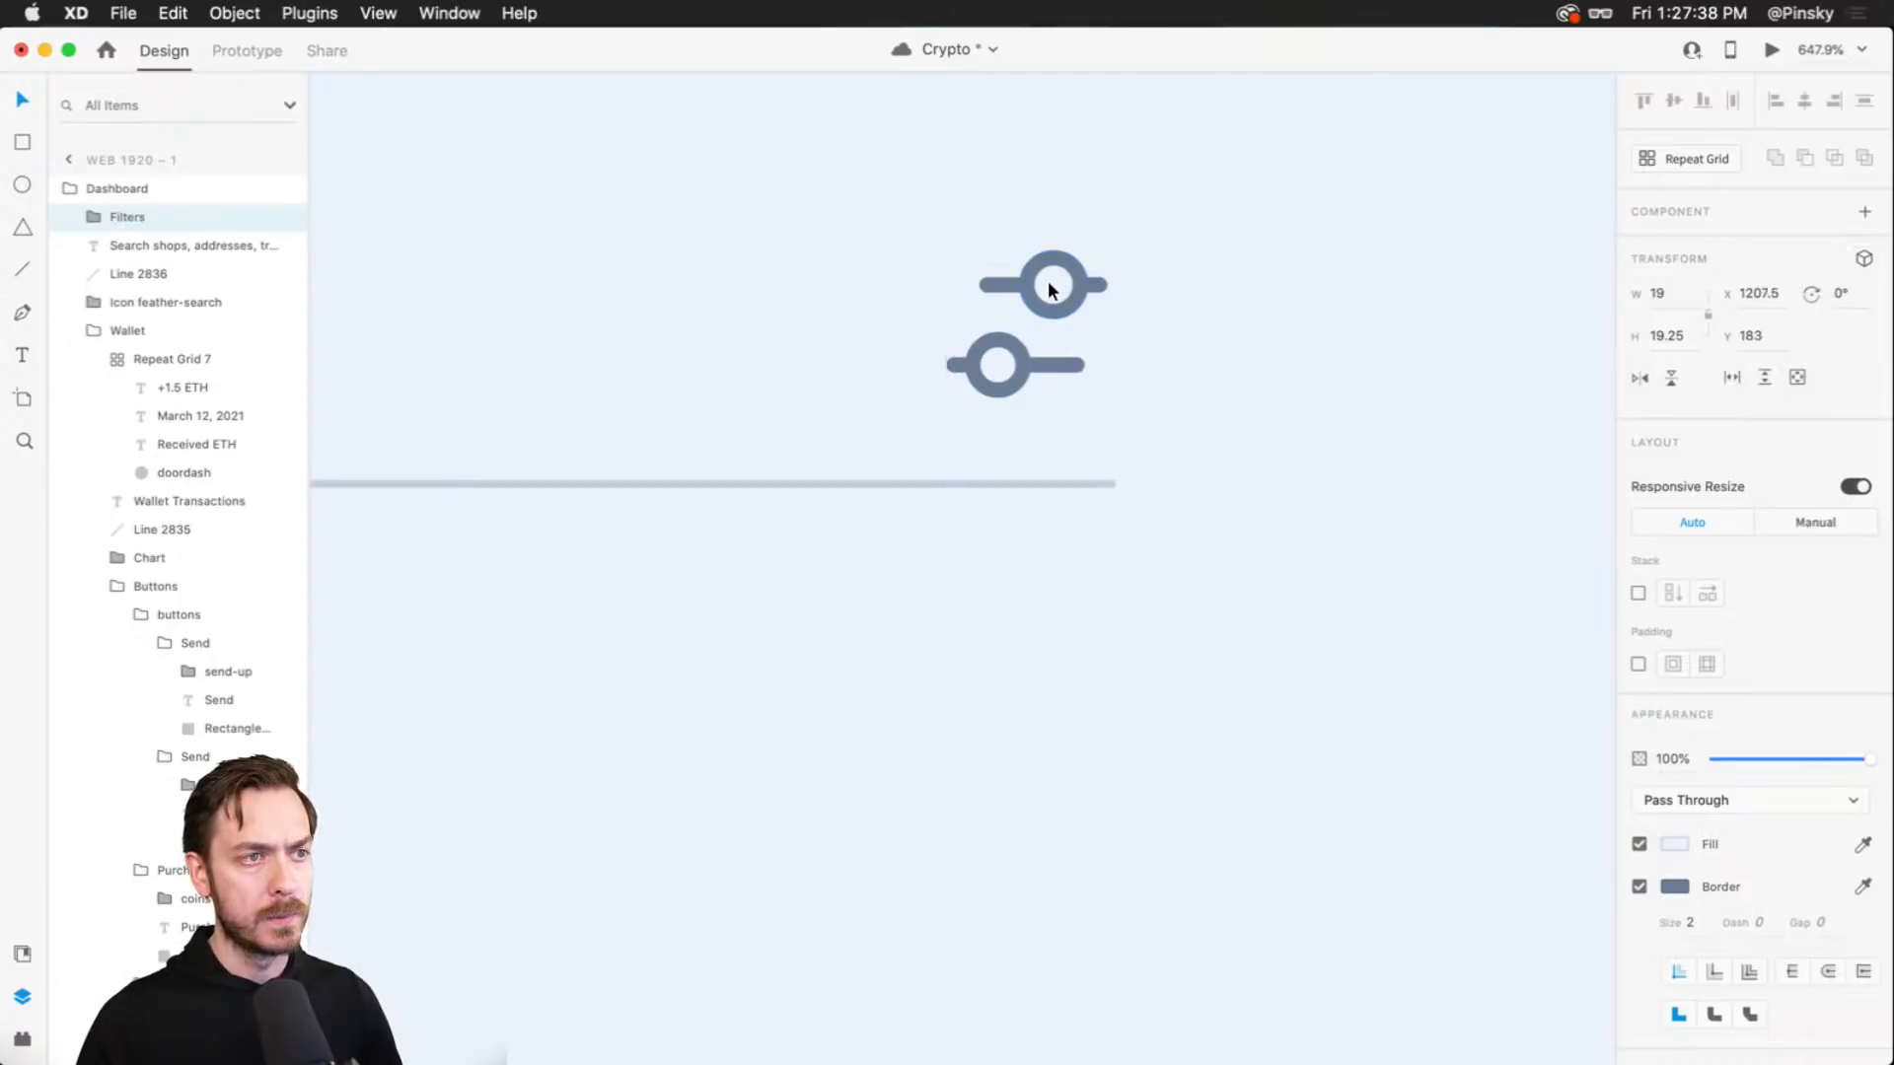
scroll(1055, 294, down, 8)
drag(936, 319, 1232, 423)
scroll(1152, 306, down, 3)
drag(1352, 263, 1347, 256)
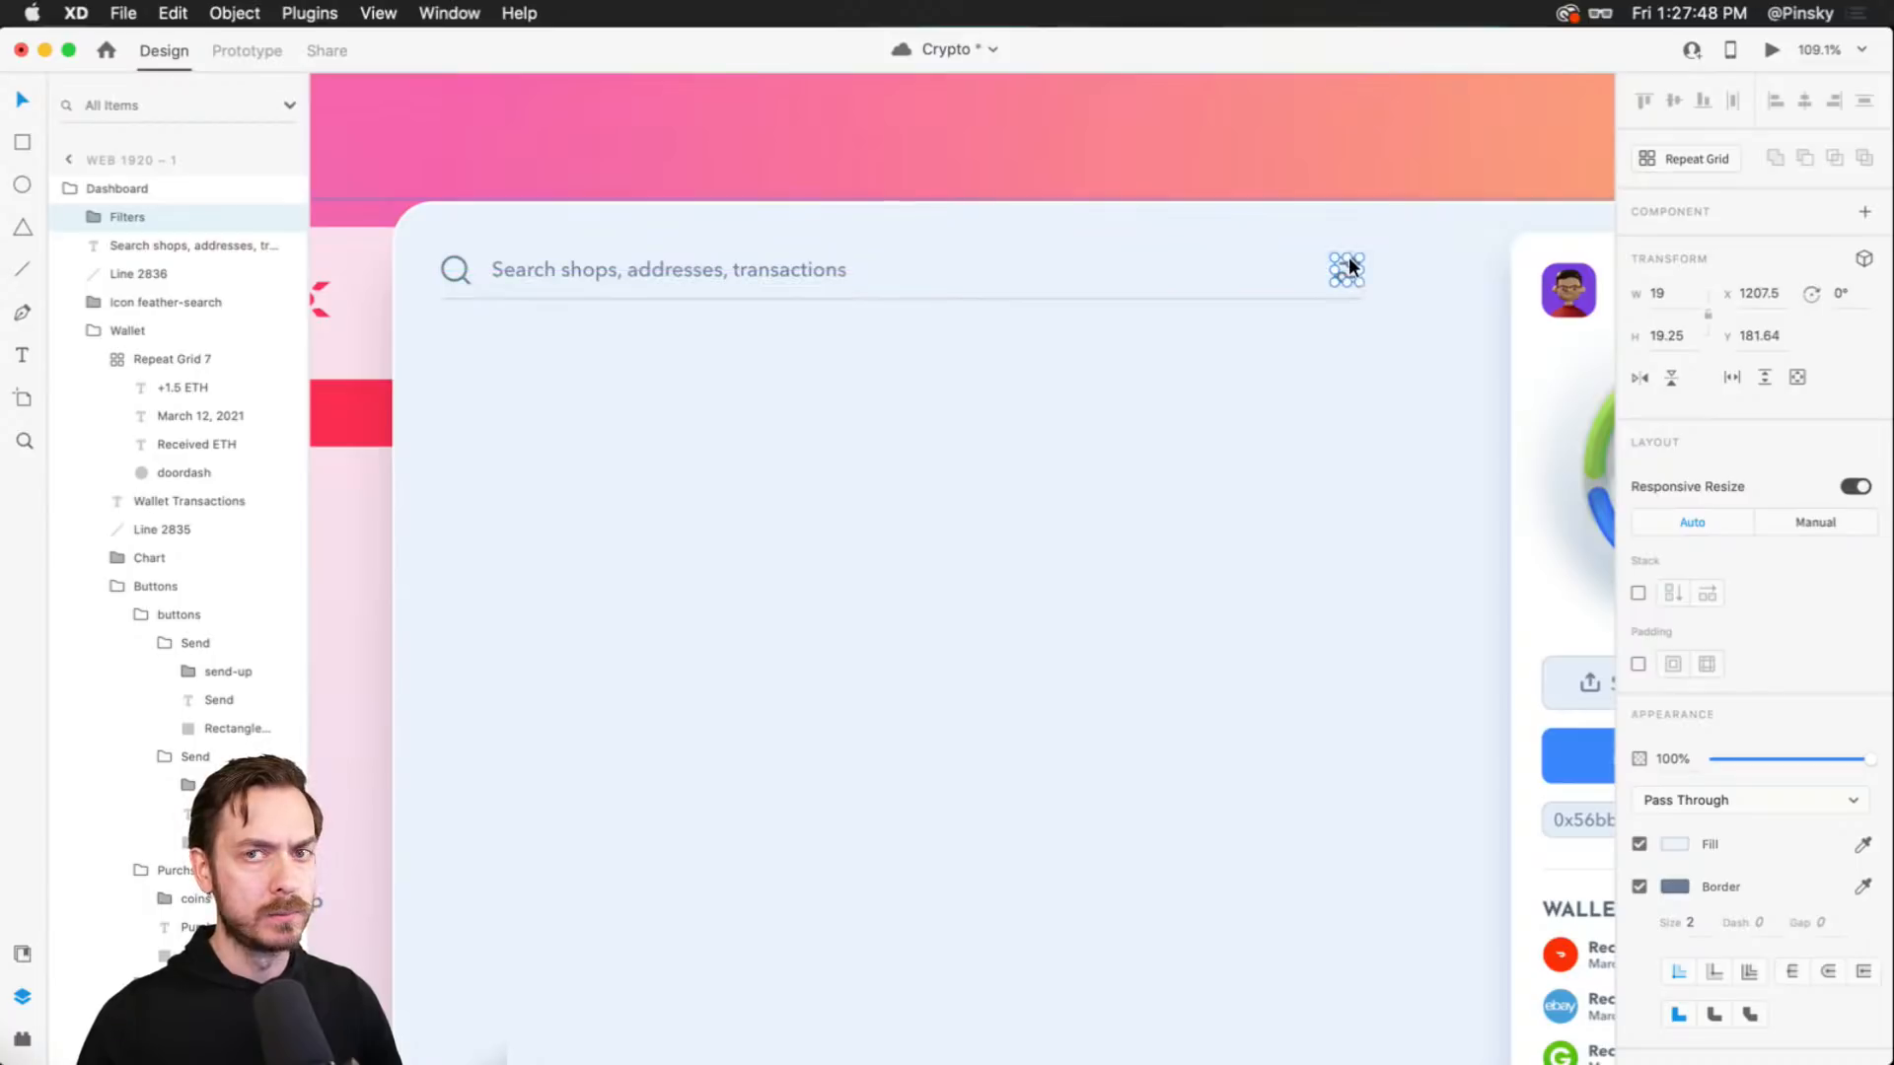
scroll(1479, 252, up, 5)
scroll(1312, 274, up, 3)
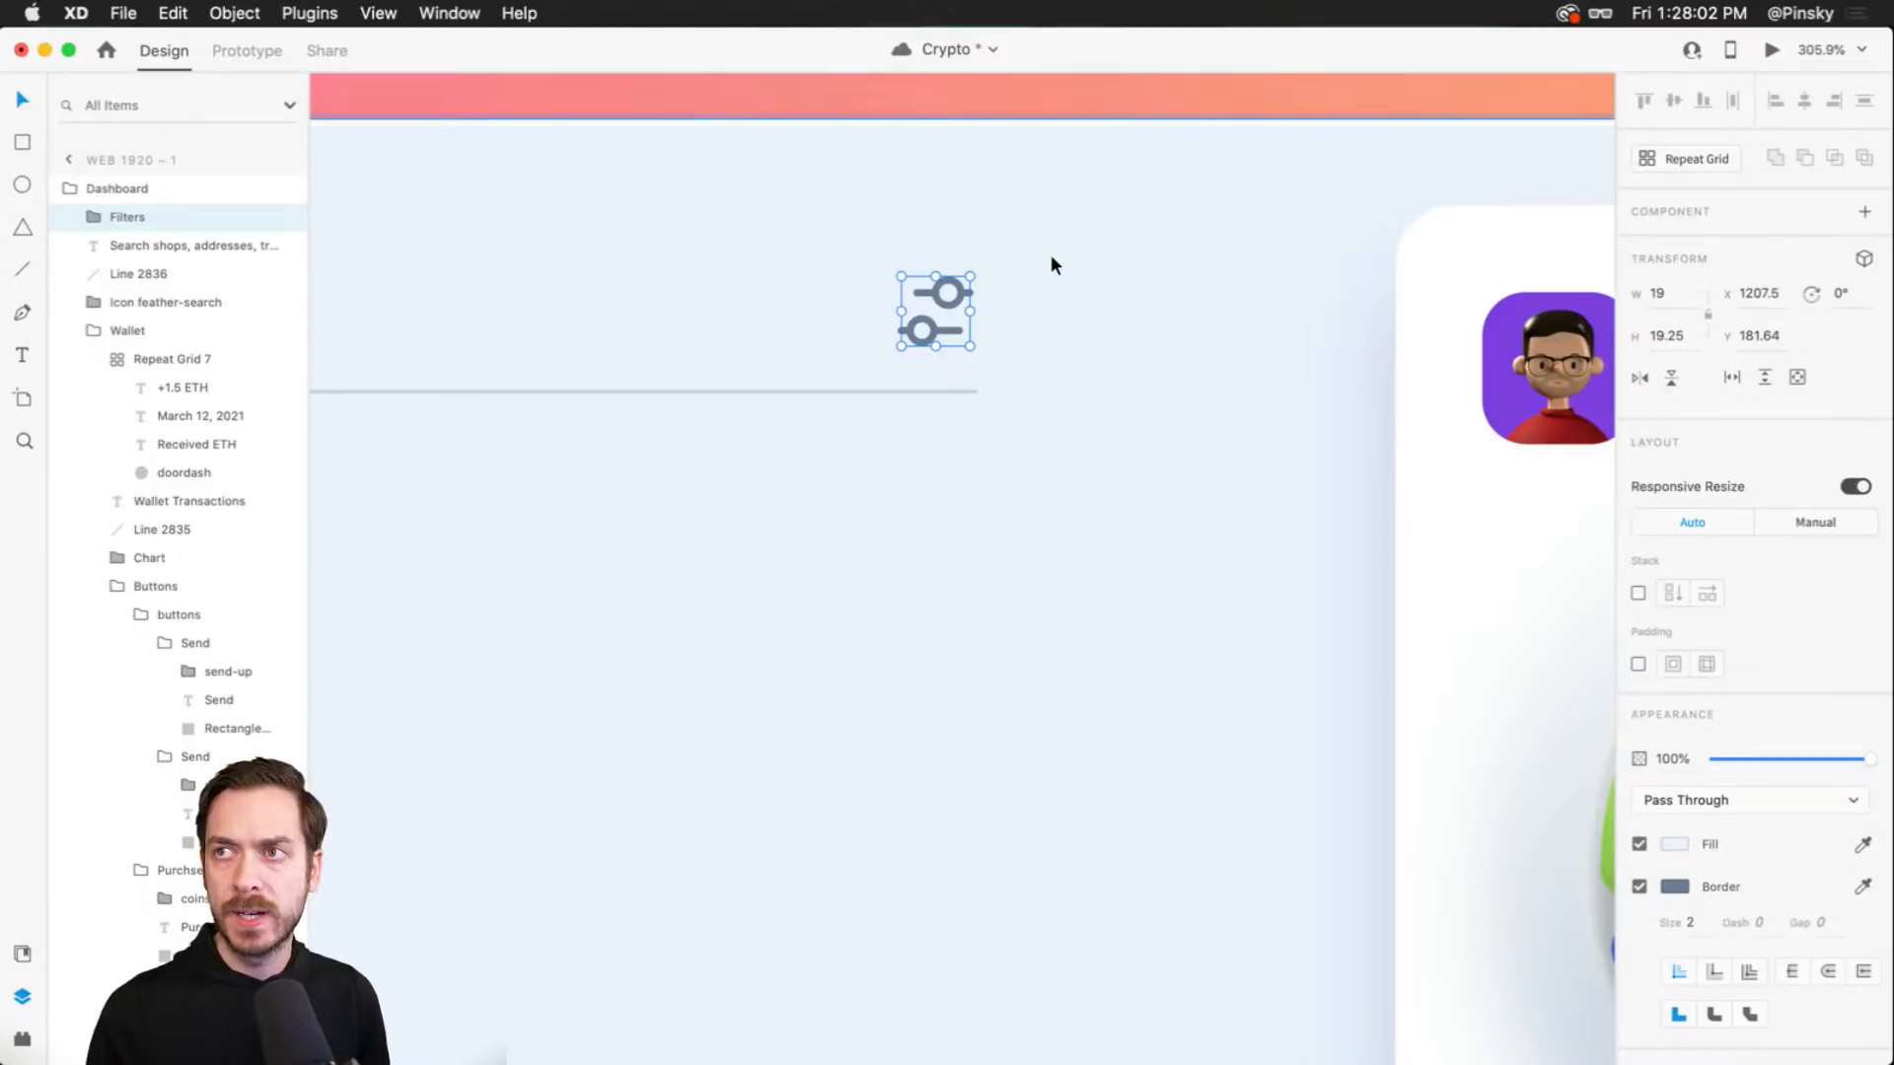
key(super+s)
- Switch to Nucleo, search for "bell" within Font Awesome 6 and copy the thin outline bell icon
key(super+Tab)
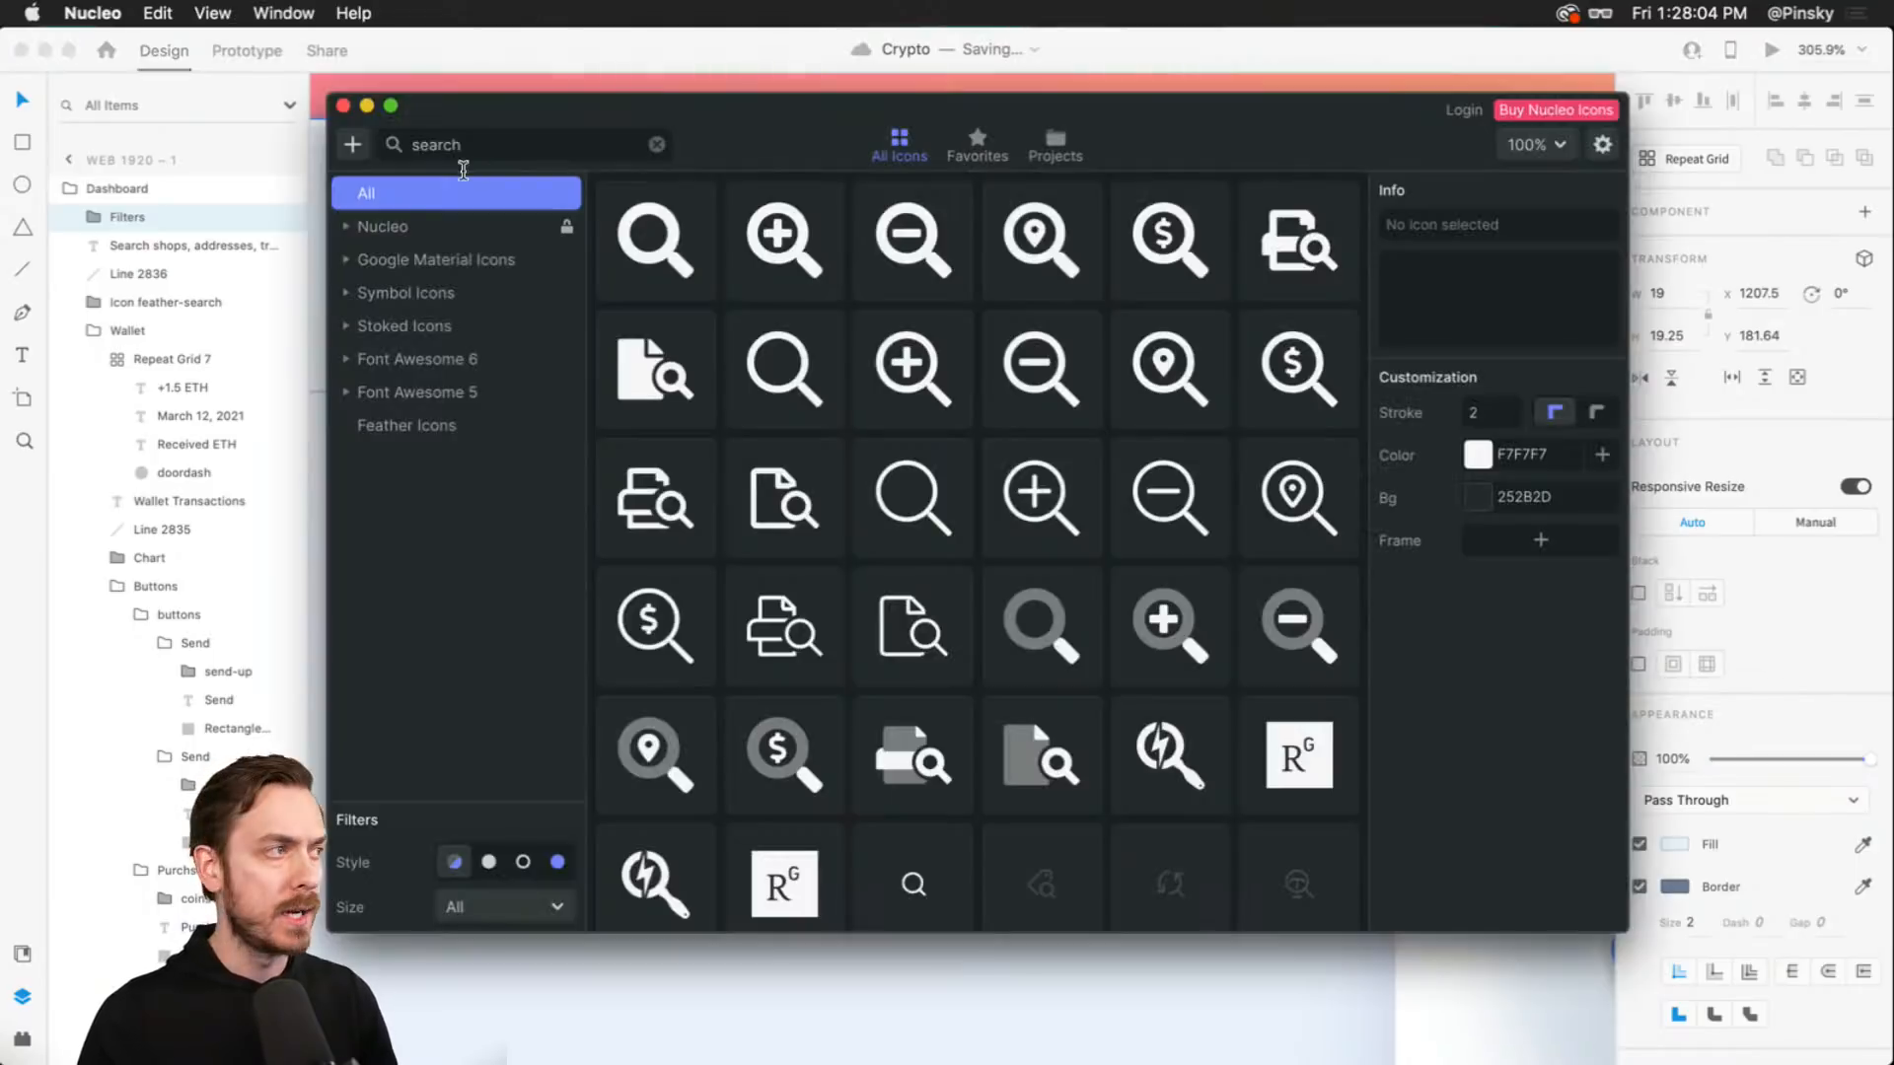
click(491, 156)
text(bell)
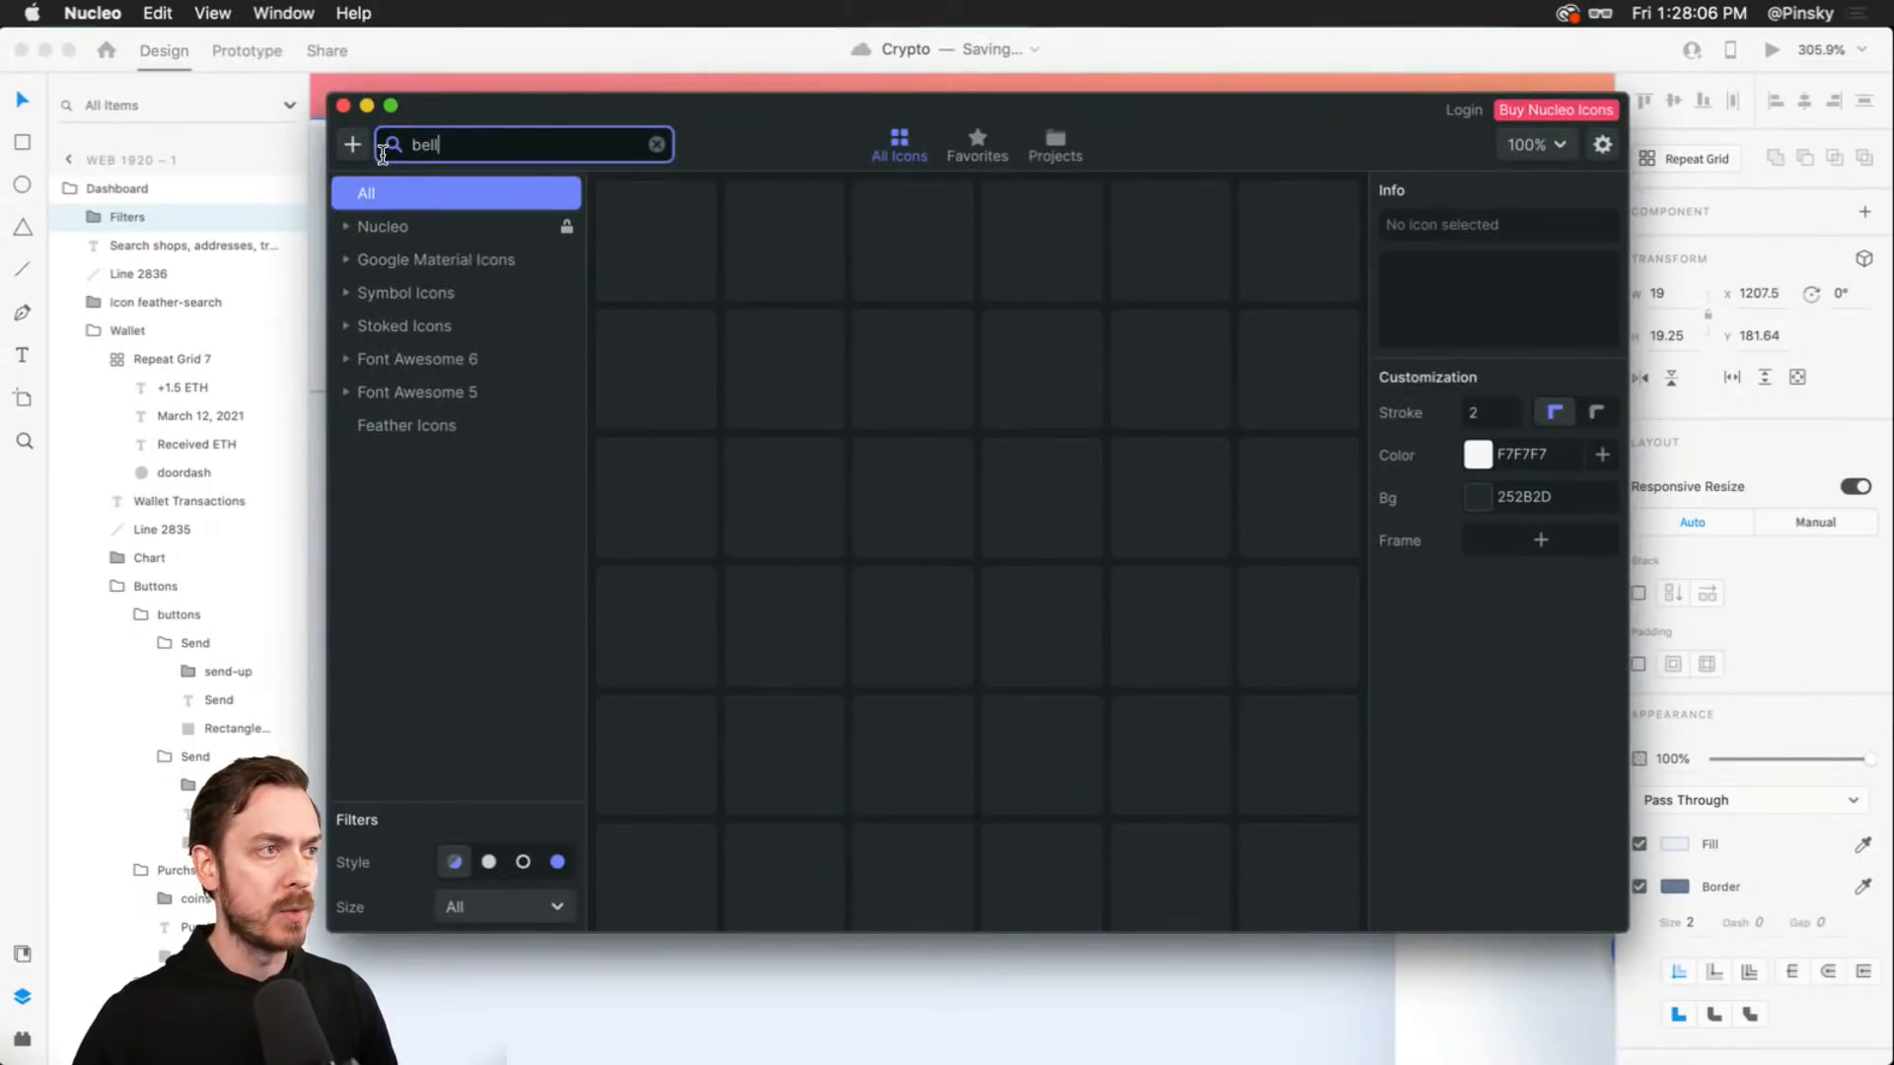
click(481, 357)
scroll(1026, 424, down, 5)
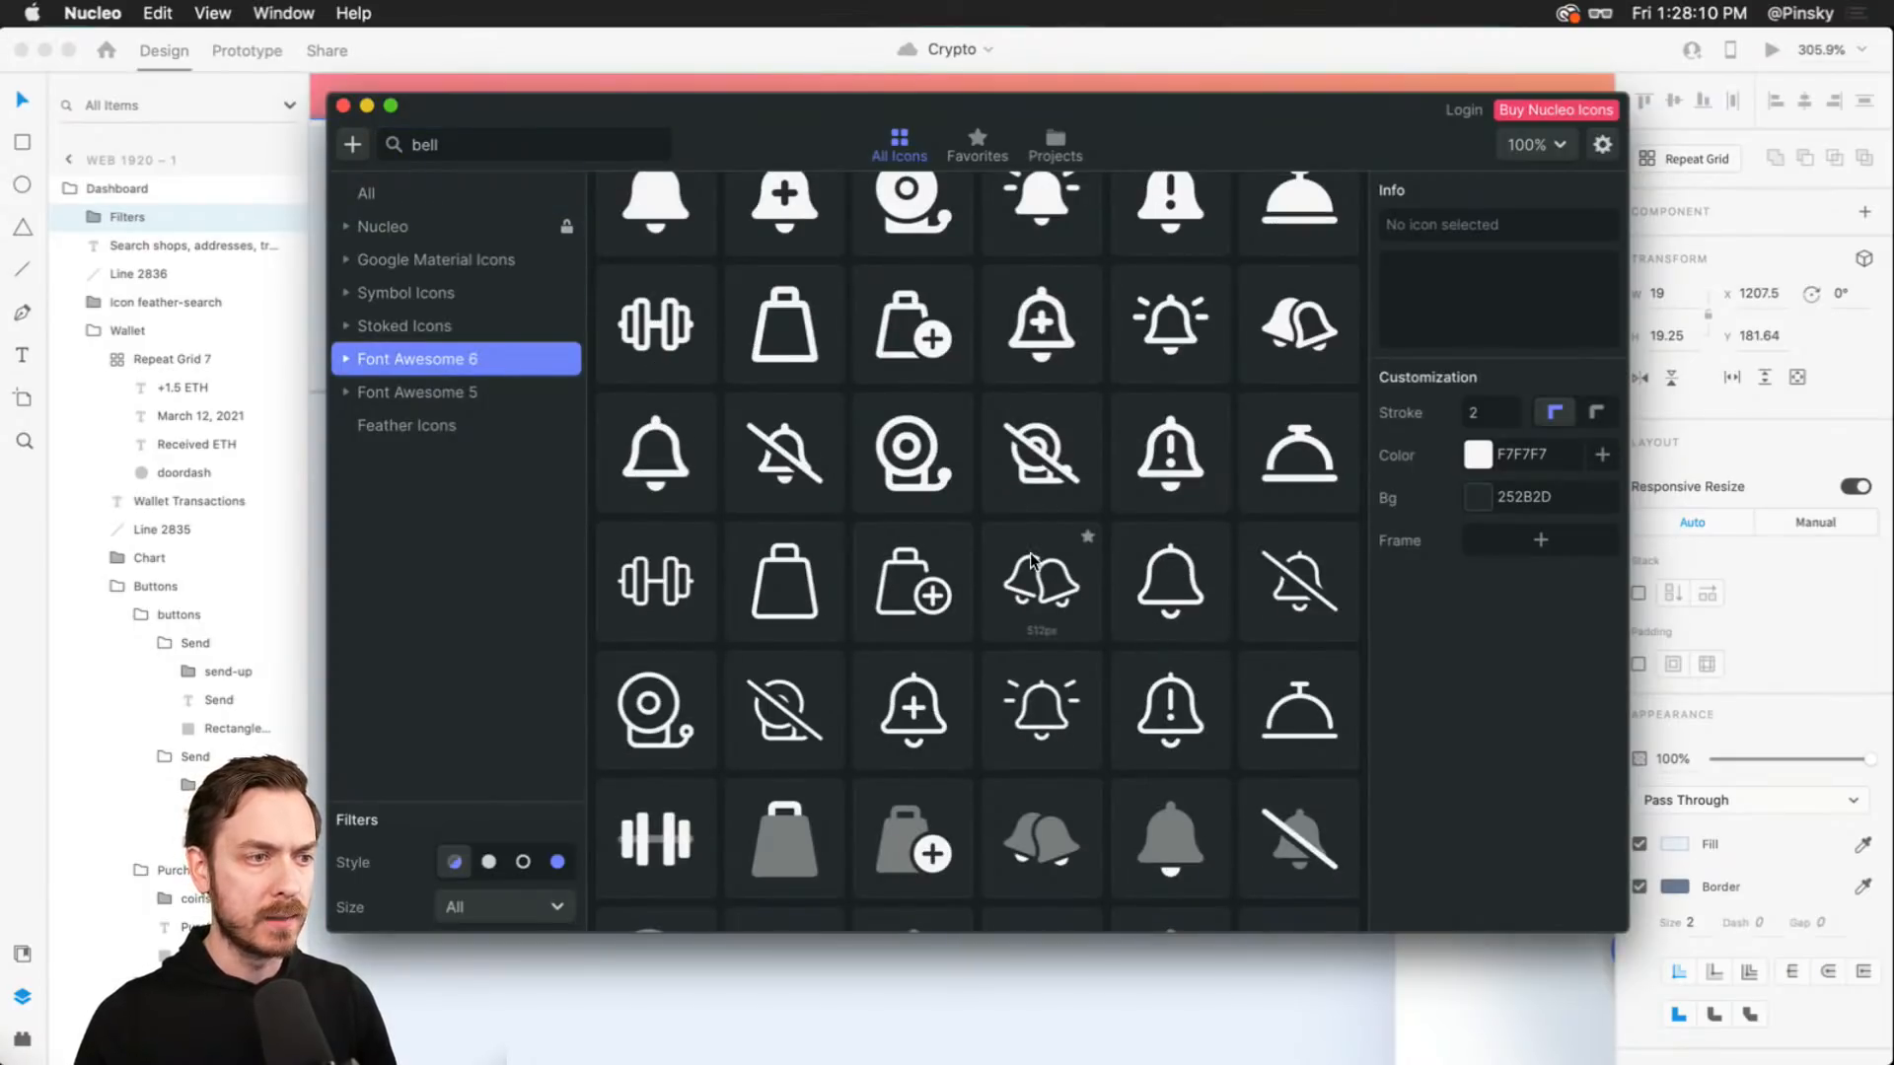
scroll(1035, 567, up, 1)
scroll(1035, 567, down, 2)
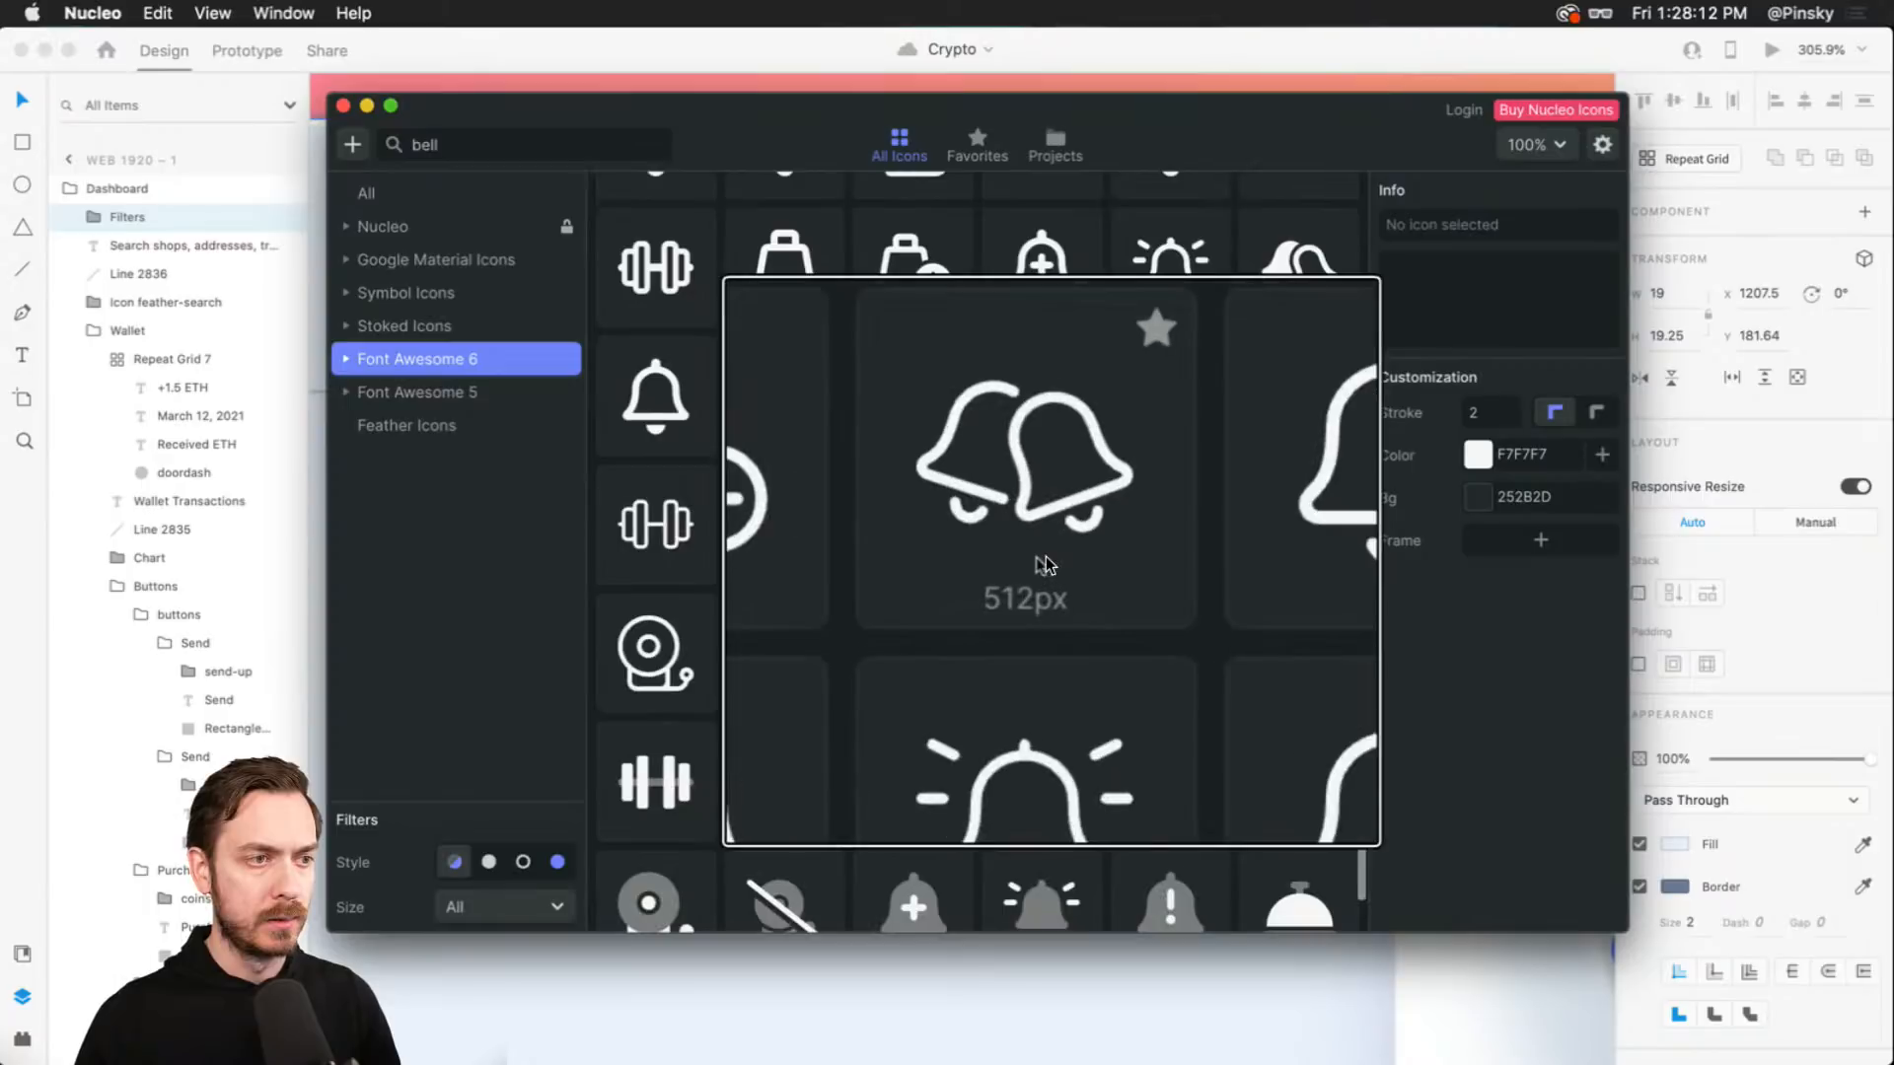
click(1170, 528)
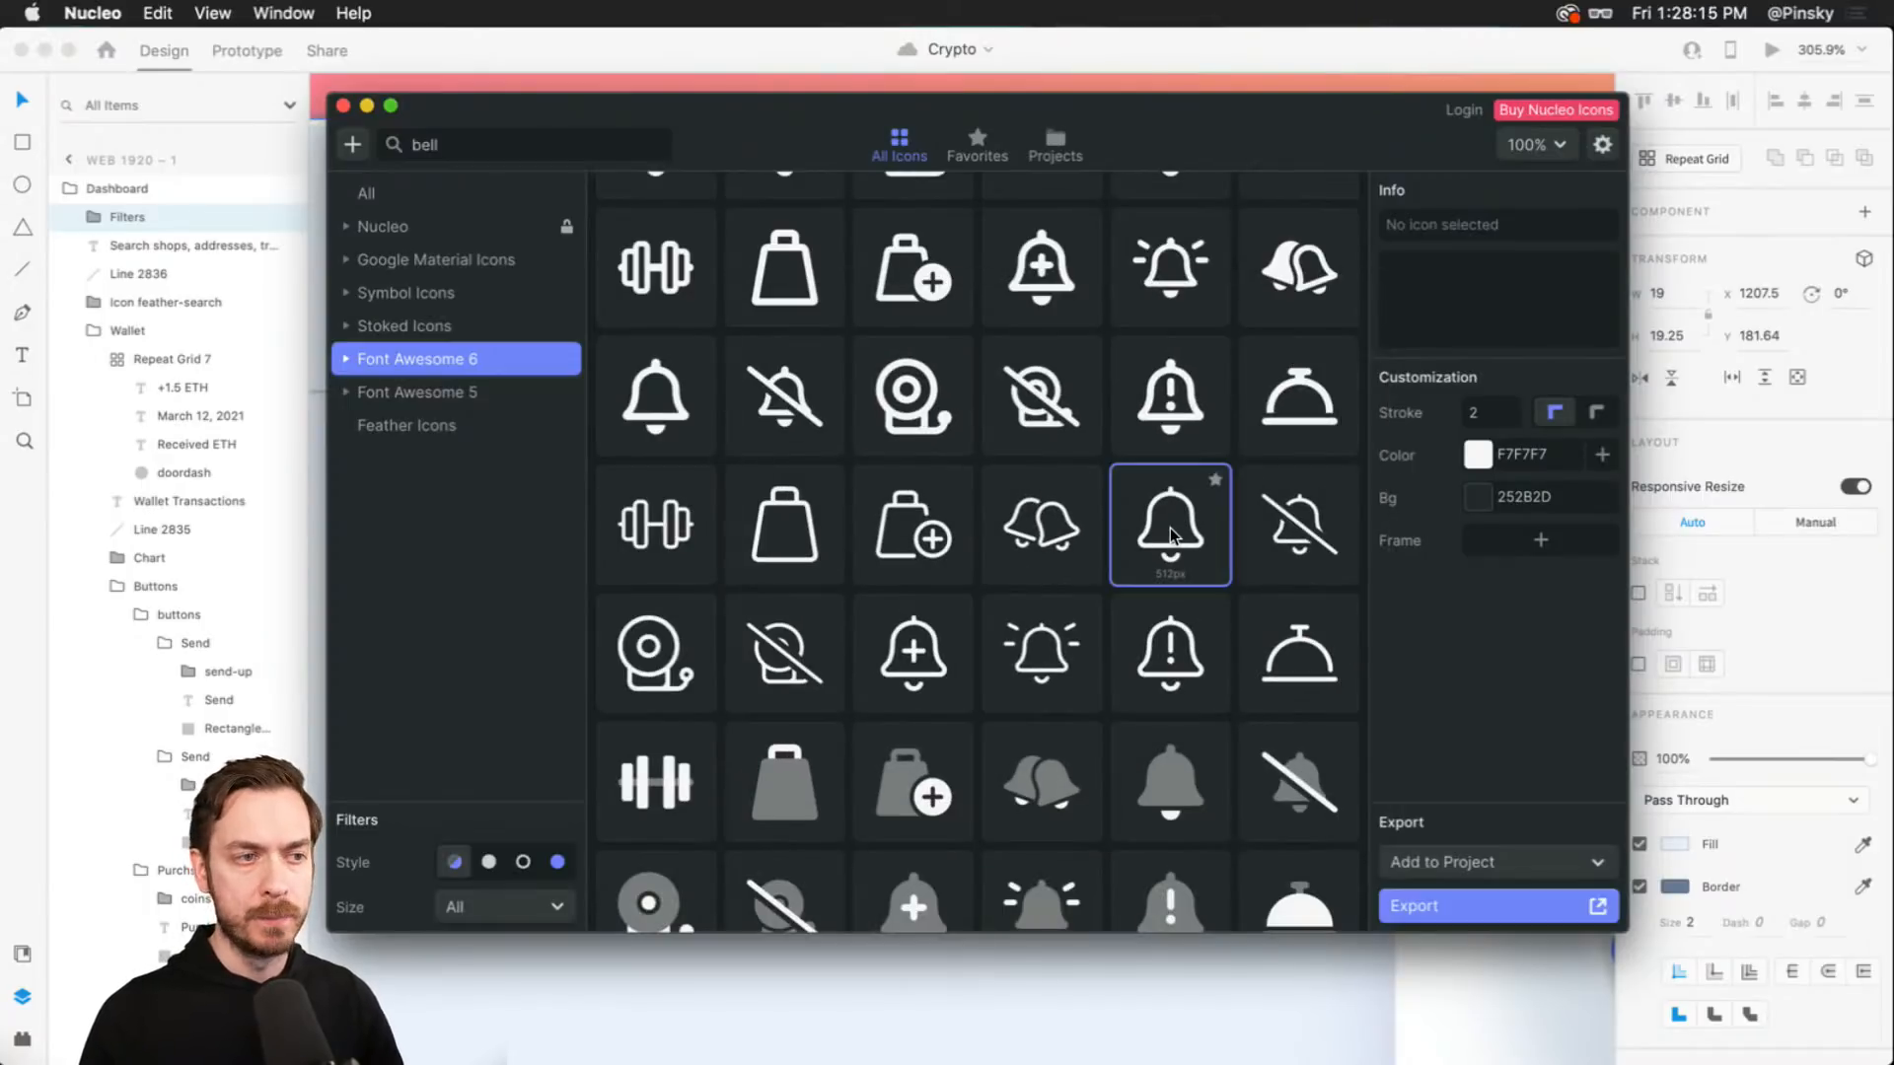
- Switch back to Adobe XD, paste the bell icon and scale it down to about 48 × 55 below the filter icon
click(861, 34)
key(super+v)
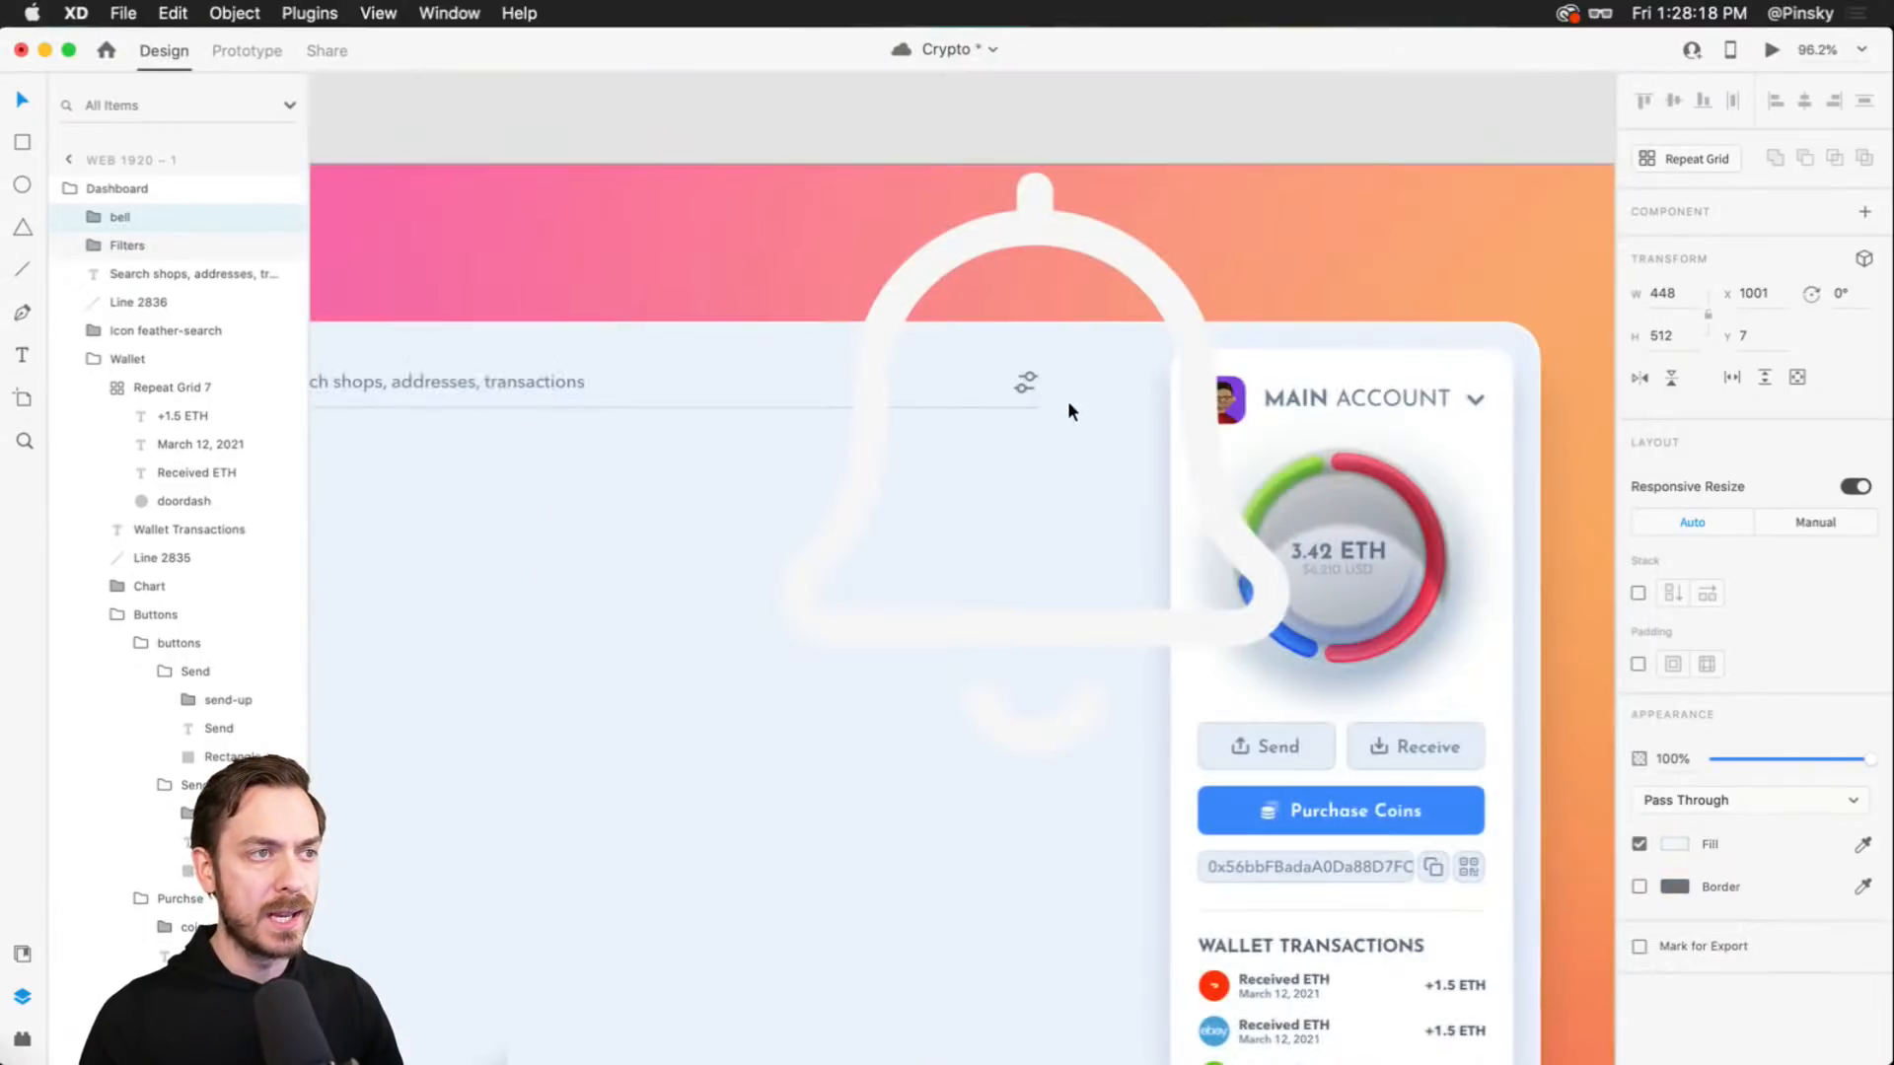
drag(1289, 169, 1062, 433)
- Apply the document colour #6A7D97 as the bell icon's fill
key(super+shift+y)
right_click(186, 269)
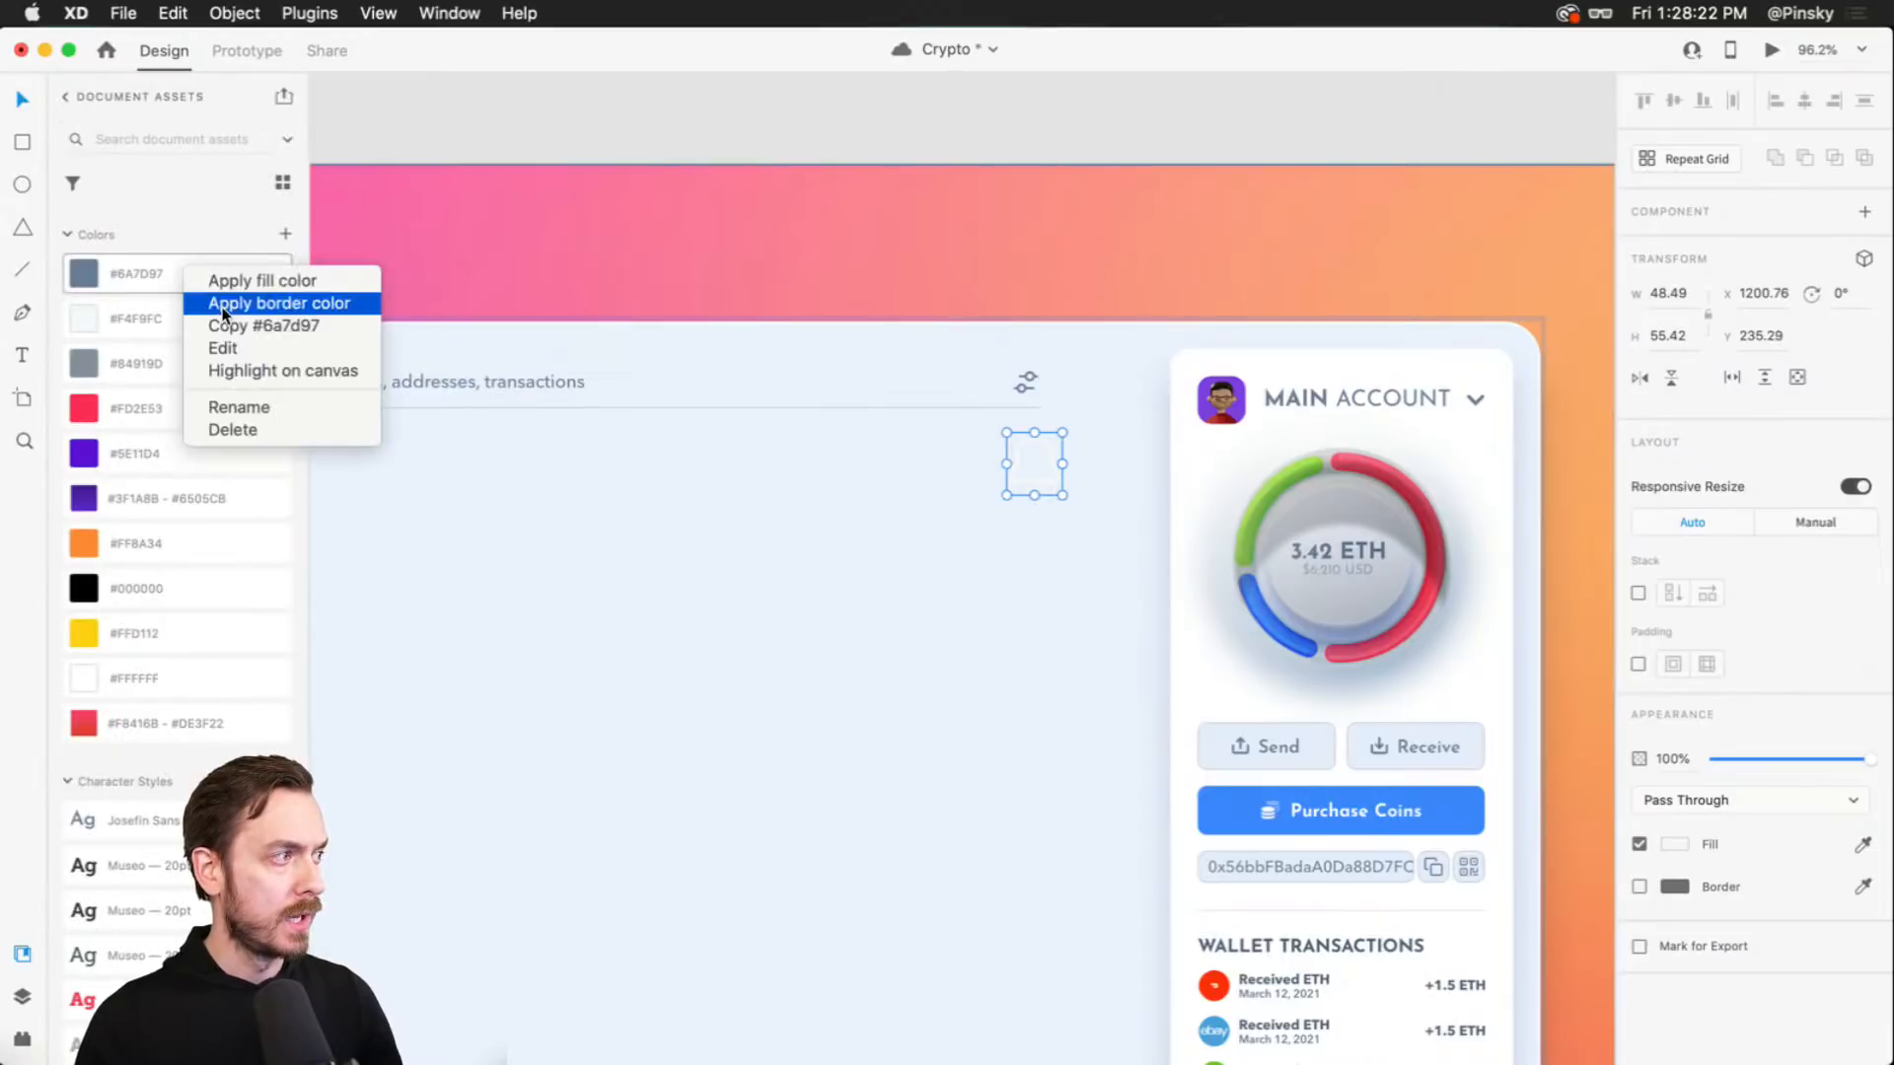
click(258, 302)
scroll(1044, 444, up, 5)
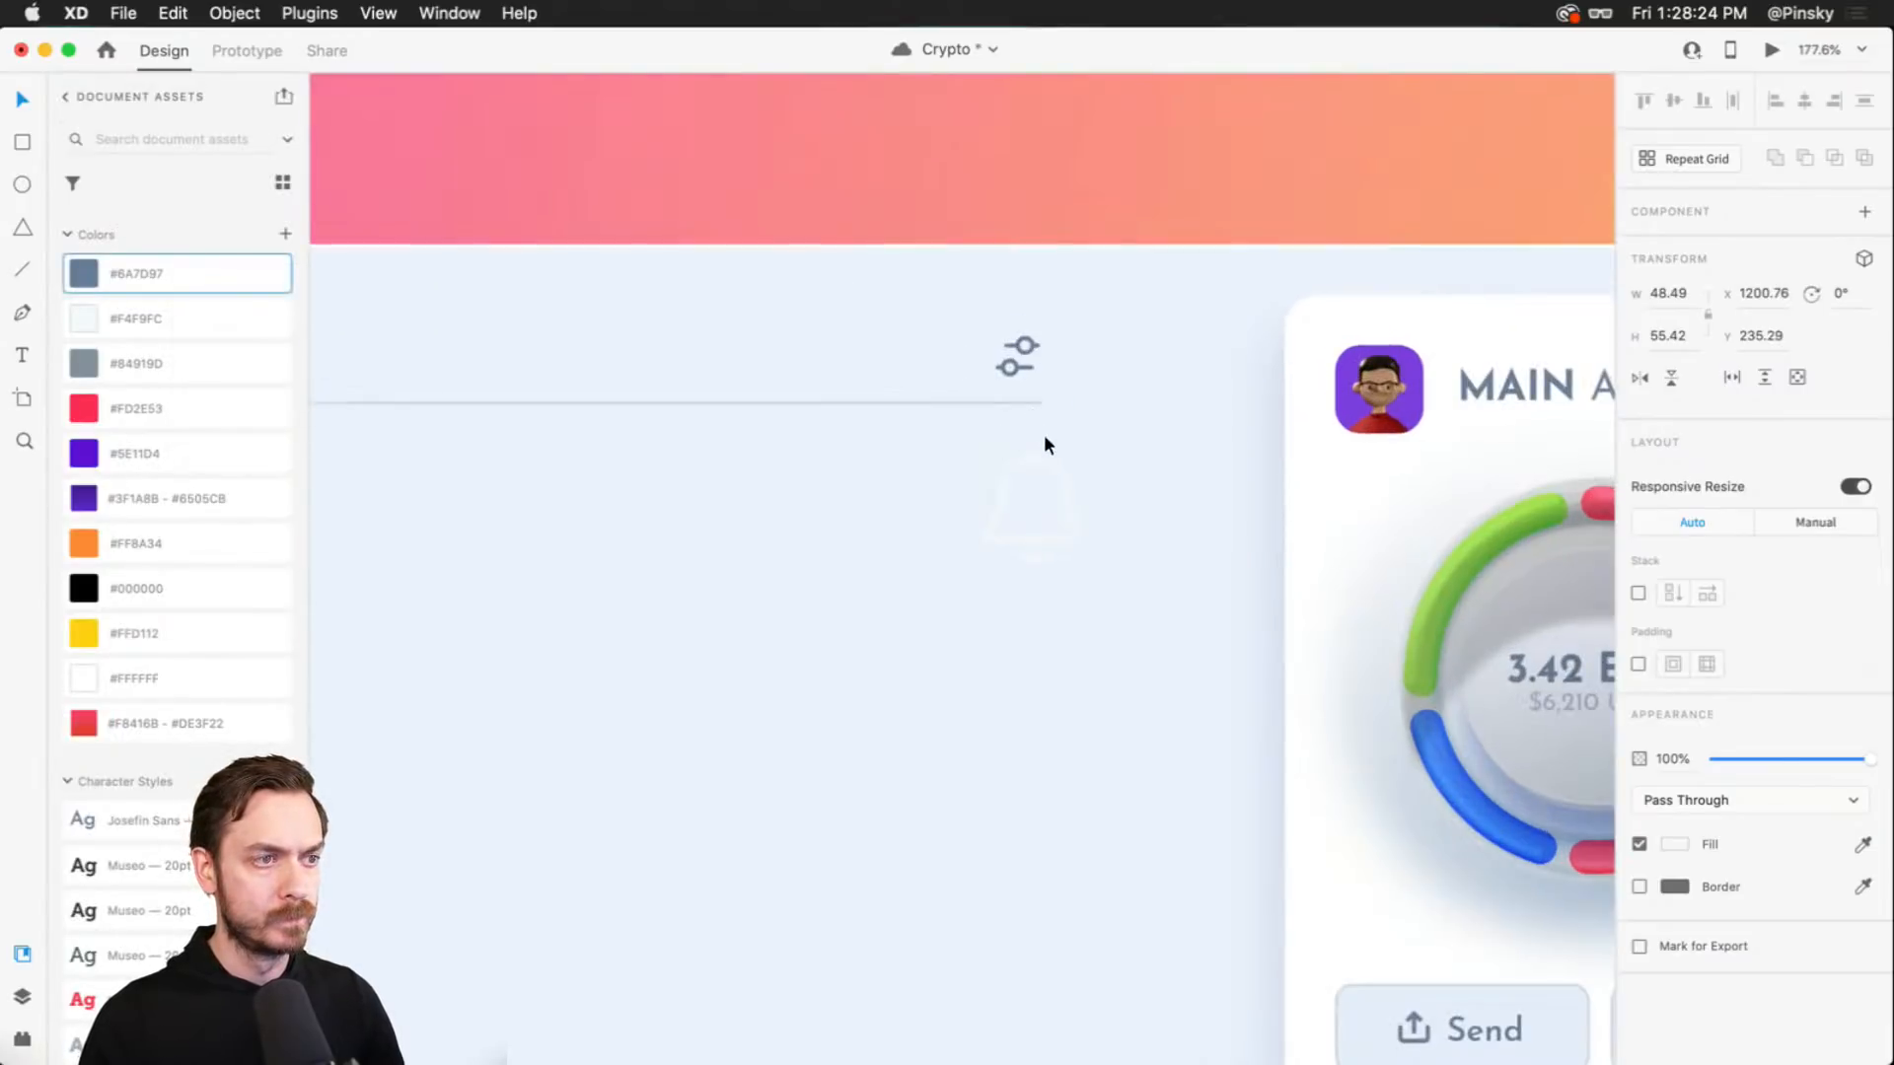
click(156, 266)
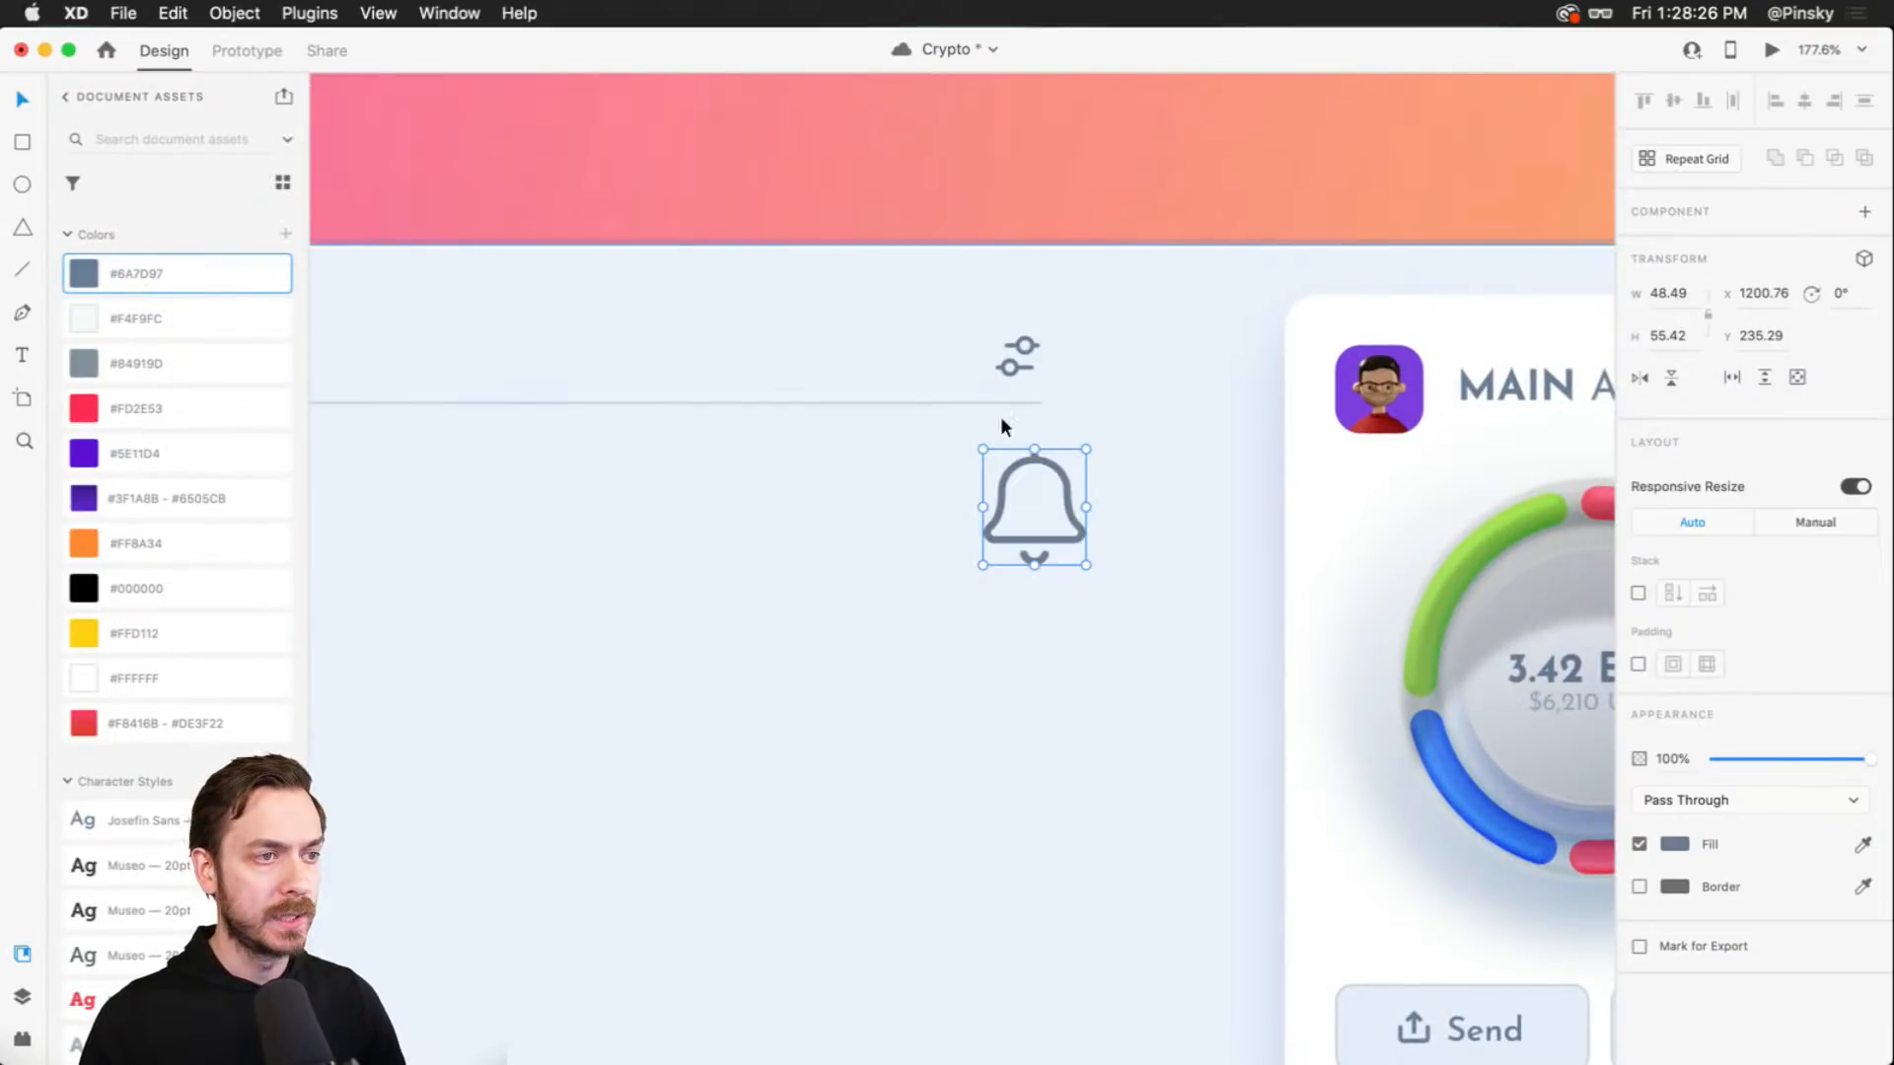
- Scale the bell to about 28 × 32 and place it to the right of the filter icon at X 1244.76, Y 181.64
drag(1063, 461, 1124, 336)
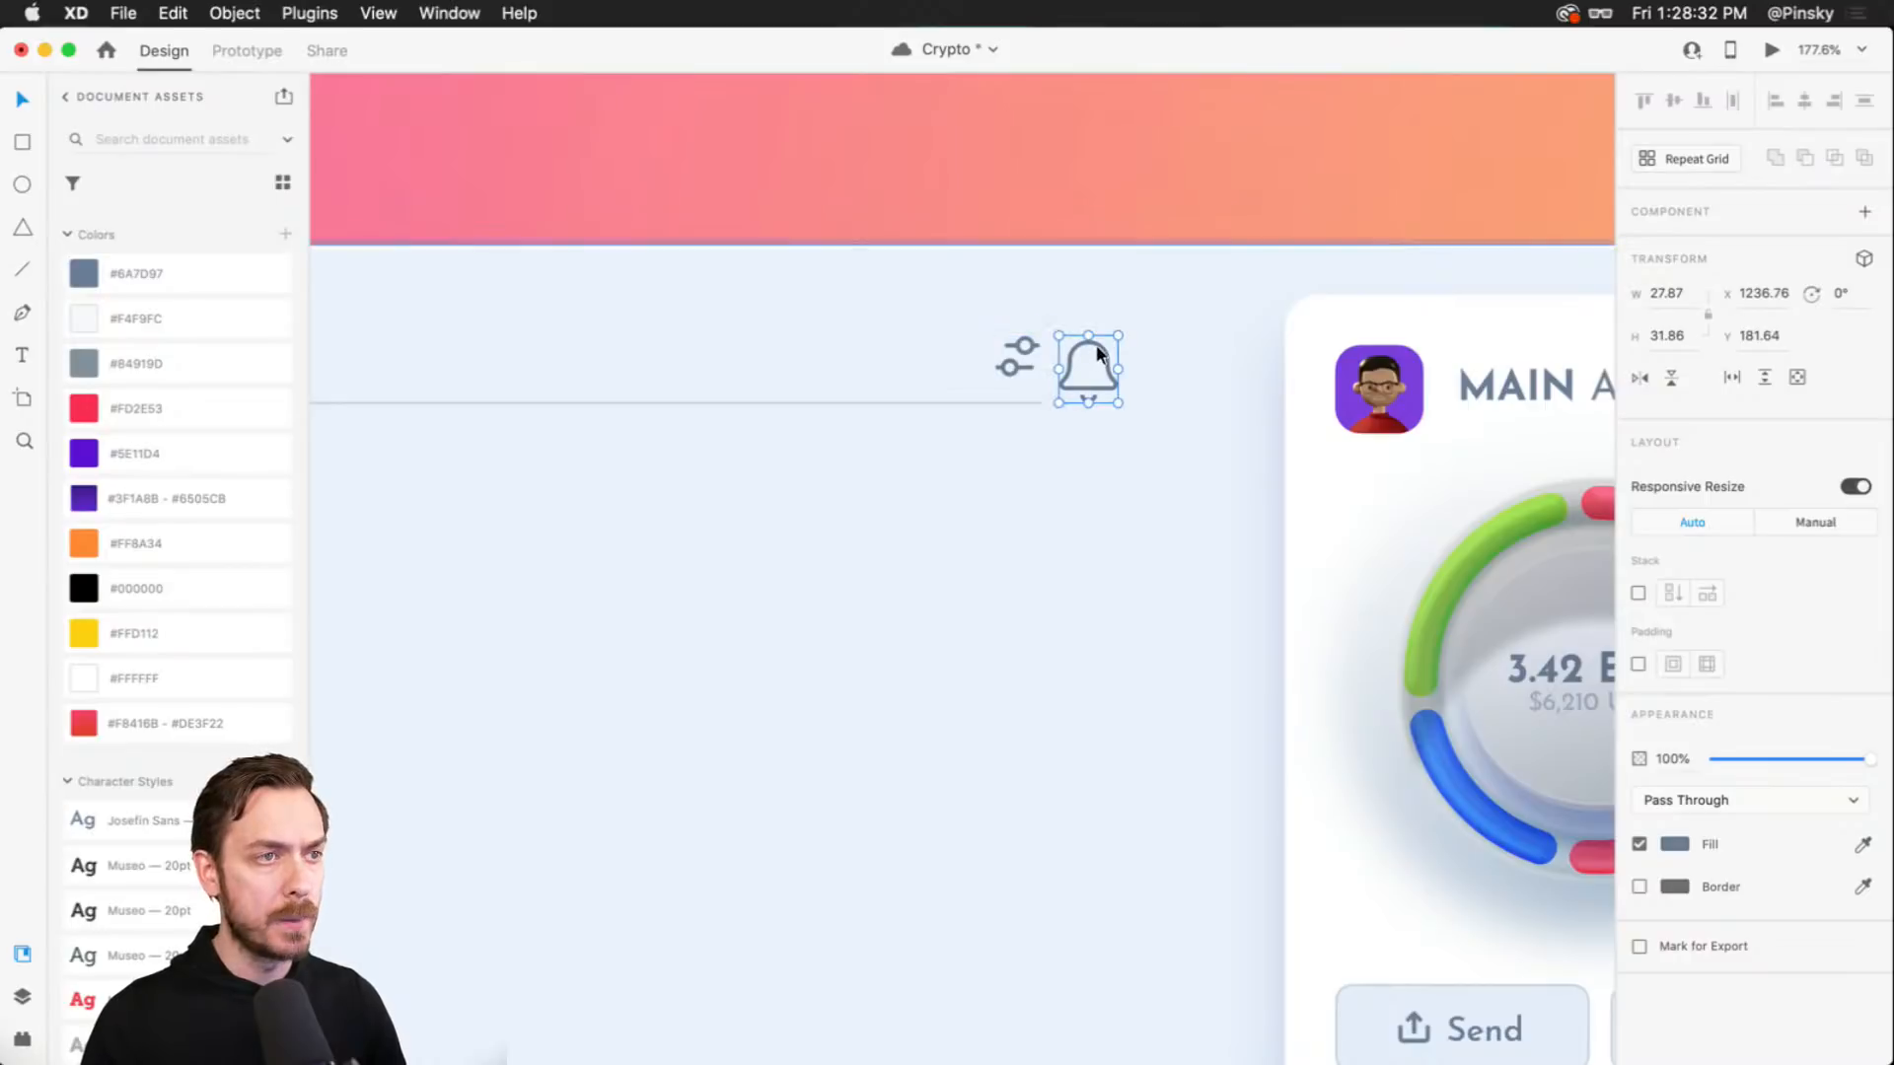
drag(1104, 339, 1118, 347)
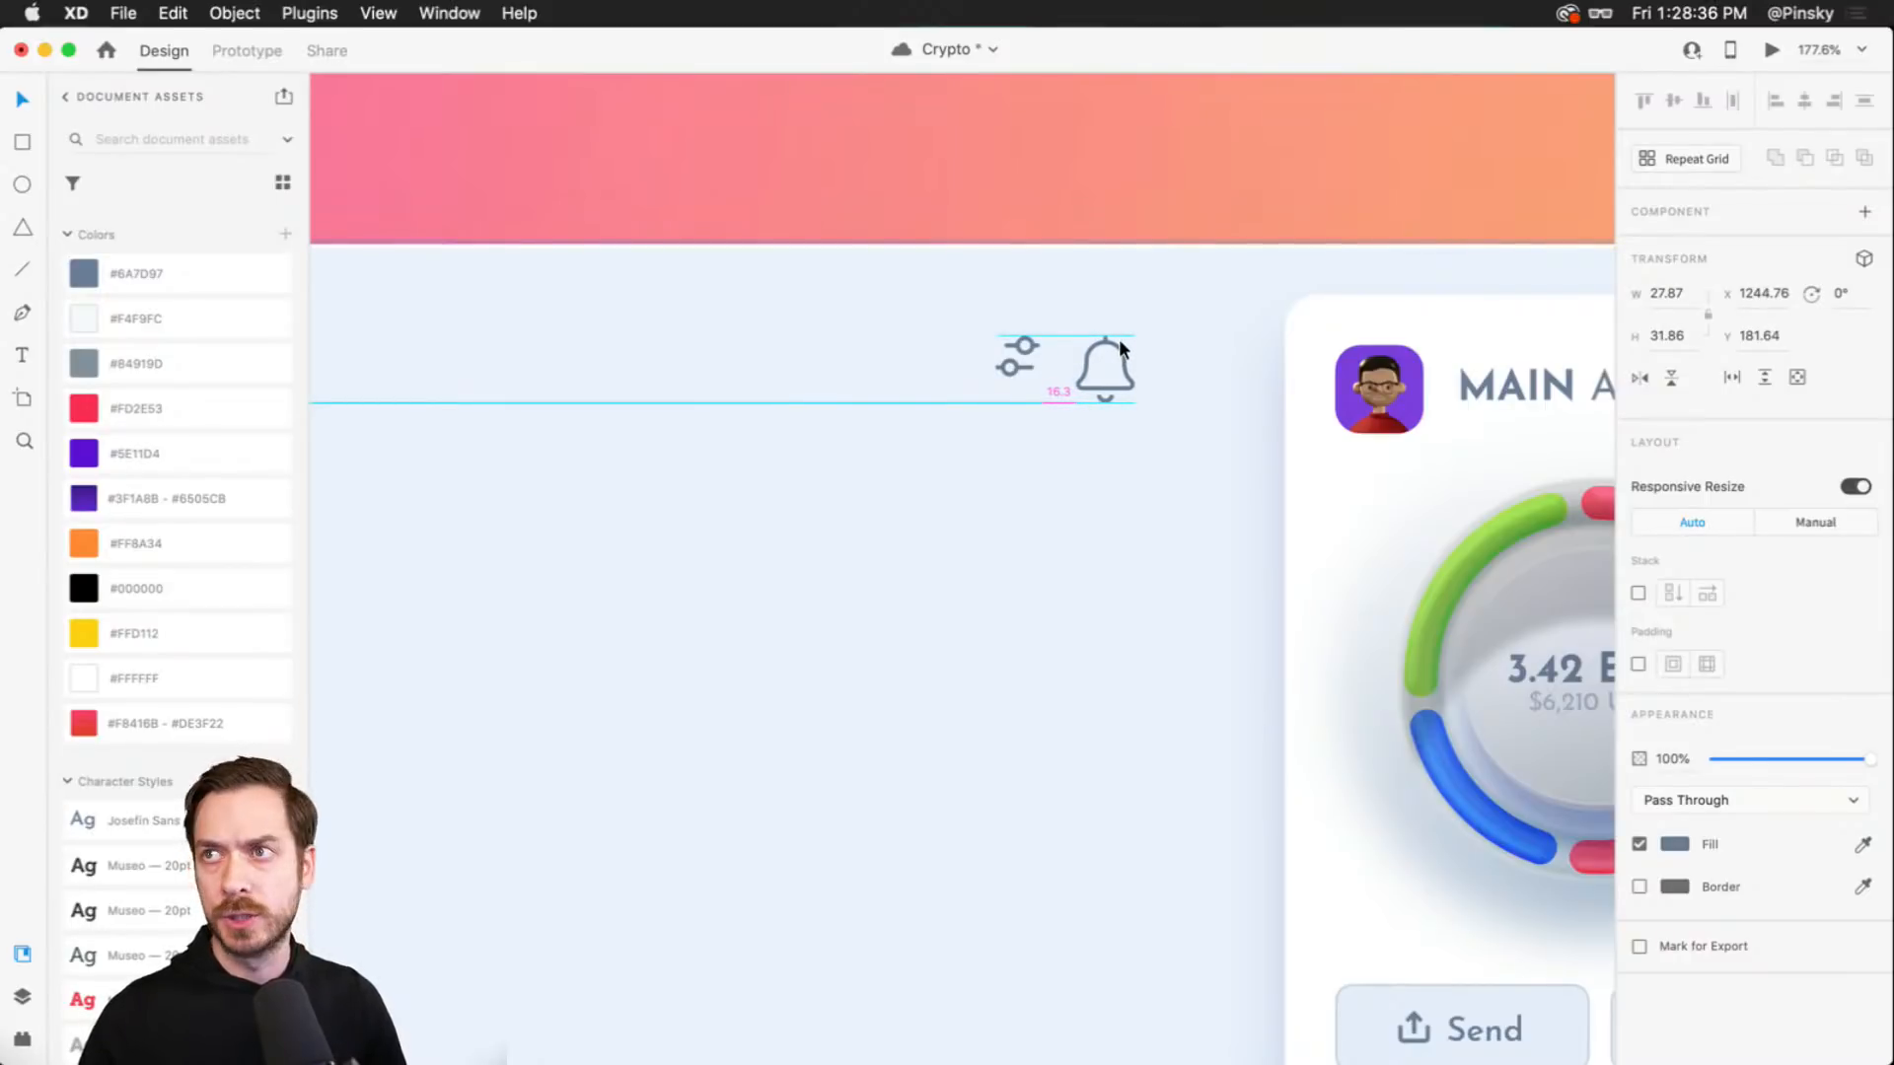
drag(1118, 340, 1119, 339)
- Draw a 16 × 16 circle at the upper right of the bell icon for a notification badge
scroll(1119, 340, up, 5)
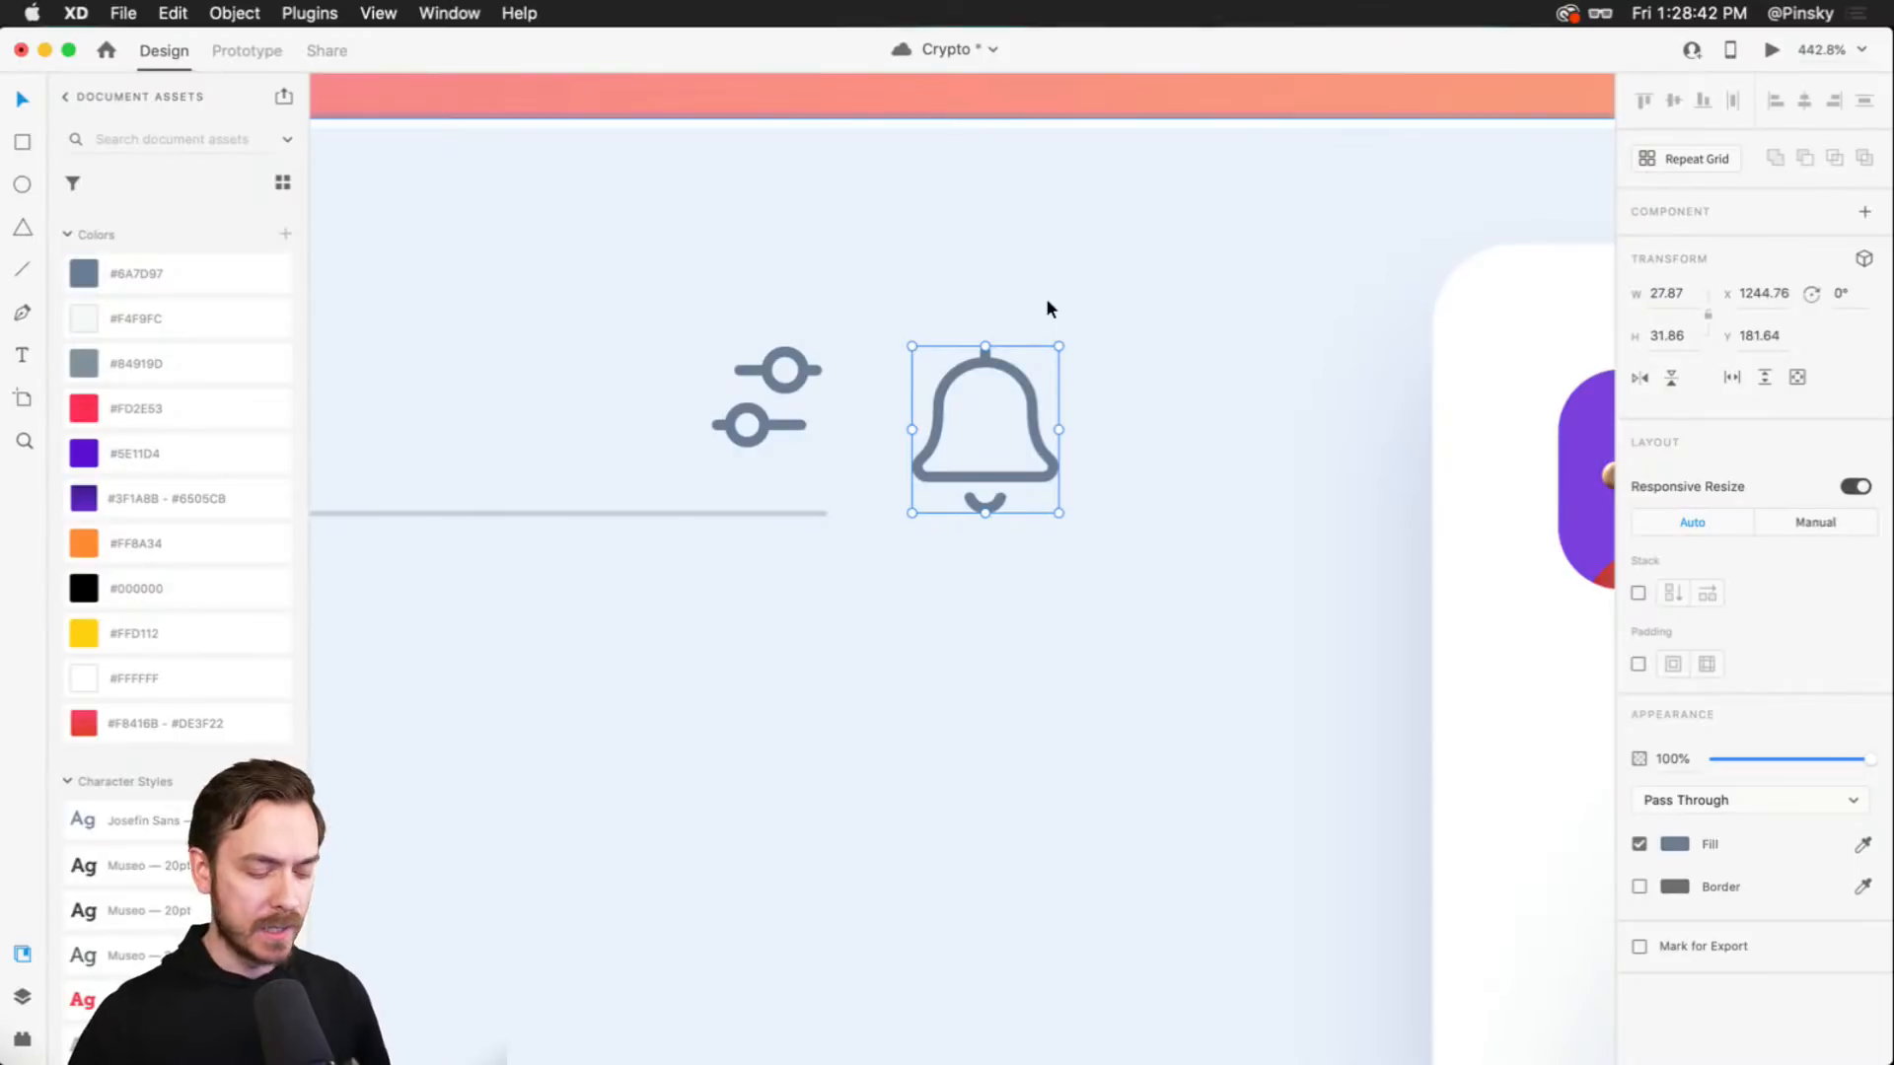
key(e)
drag(1039, 307, 1146, 394)
- Fill the badge circle with a pinkish red and give its border the light blue colour sampled from the main container
click(1672, 703)
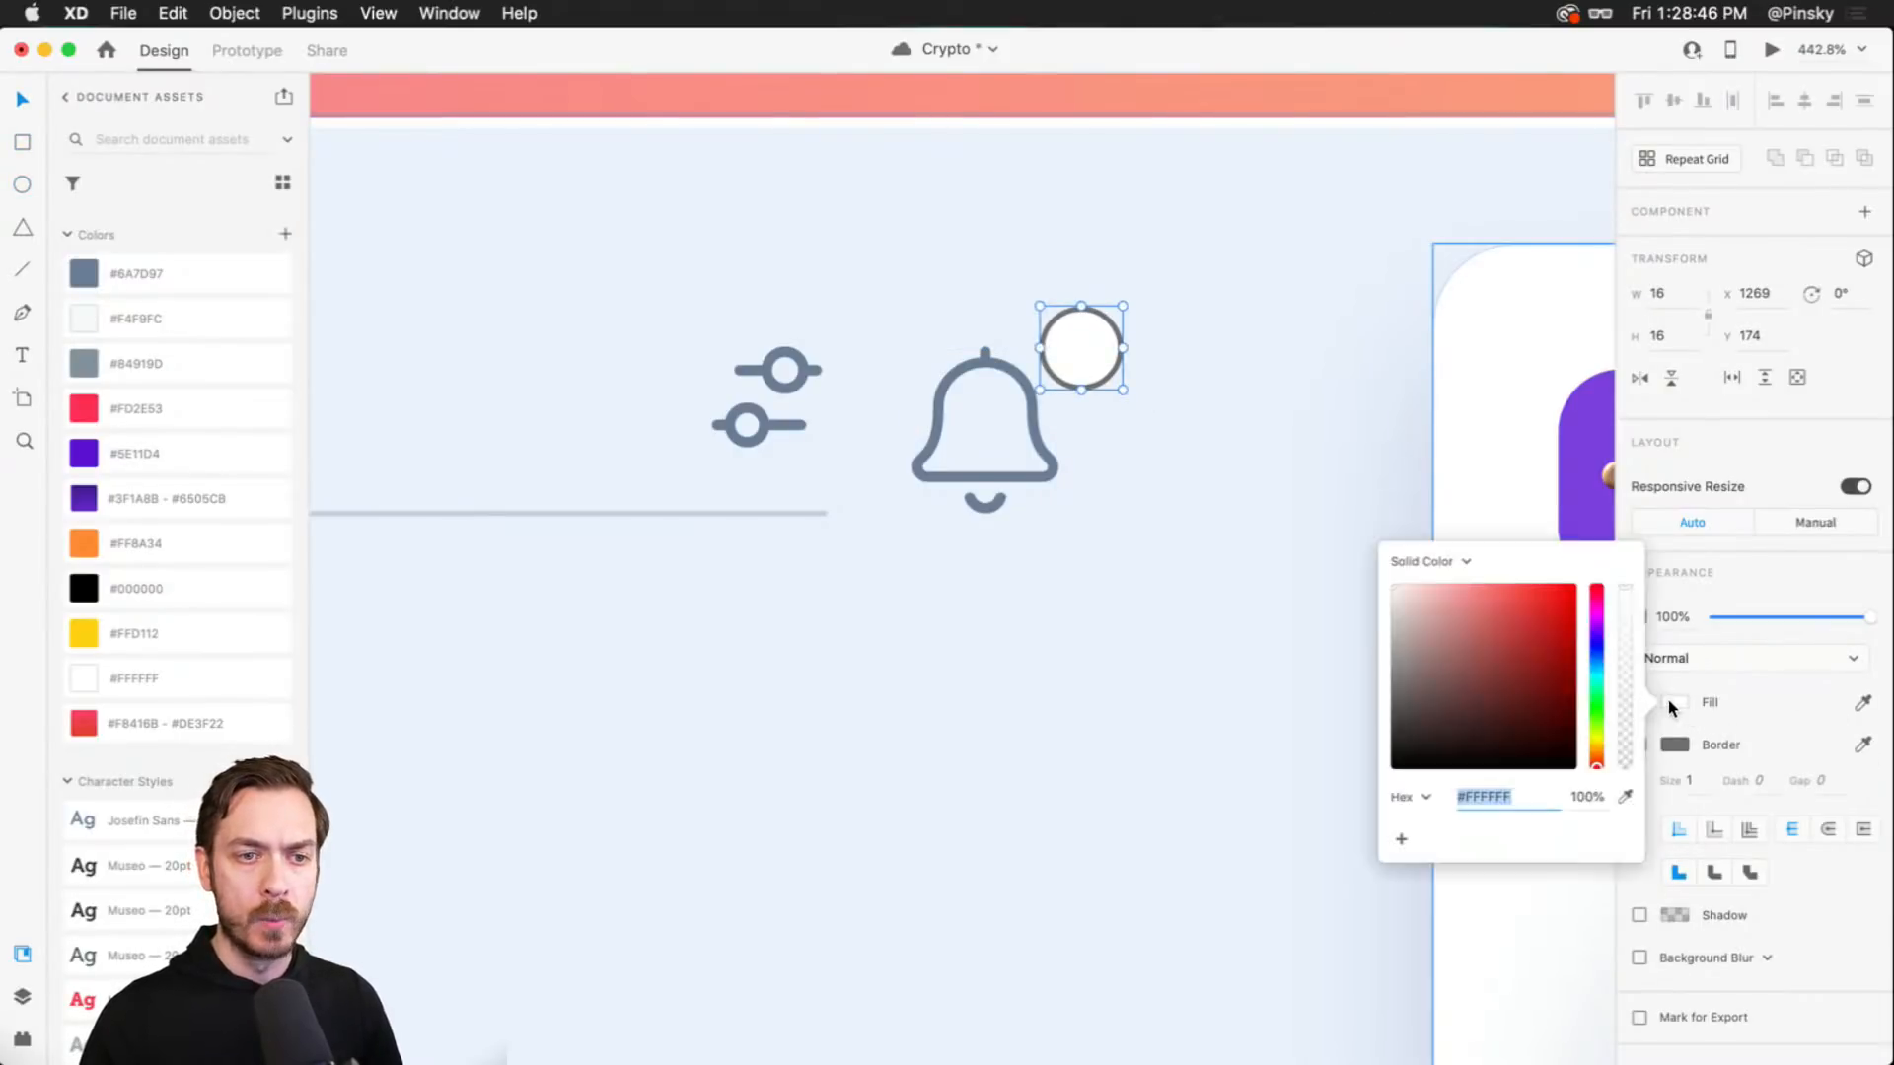
click(1596, 592)
drag(1553, 601, 1545, 590)
click(1740, 435)
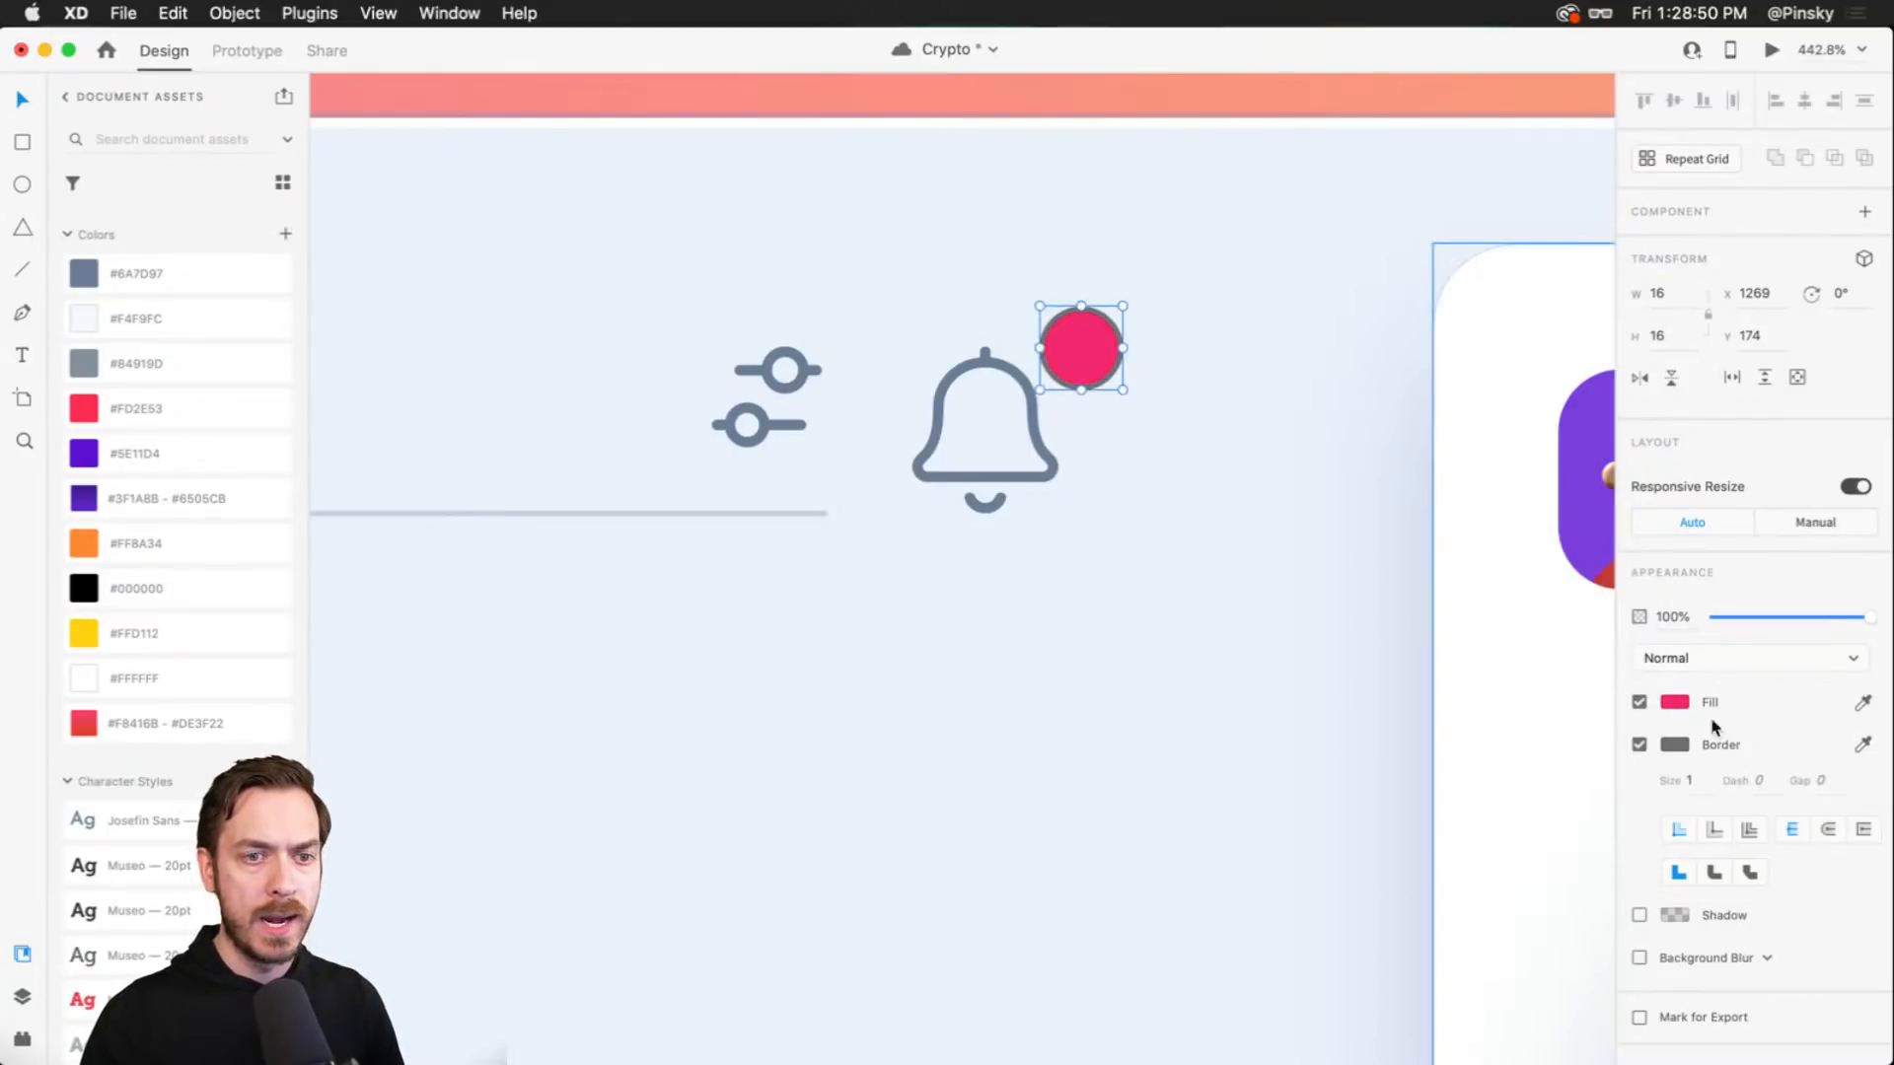
click(1863, 746)
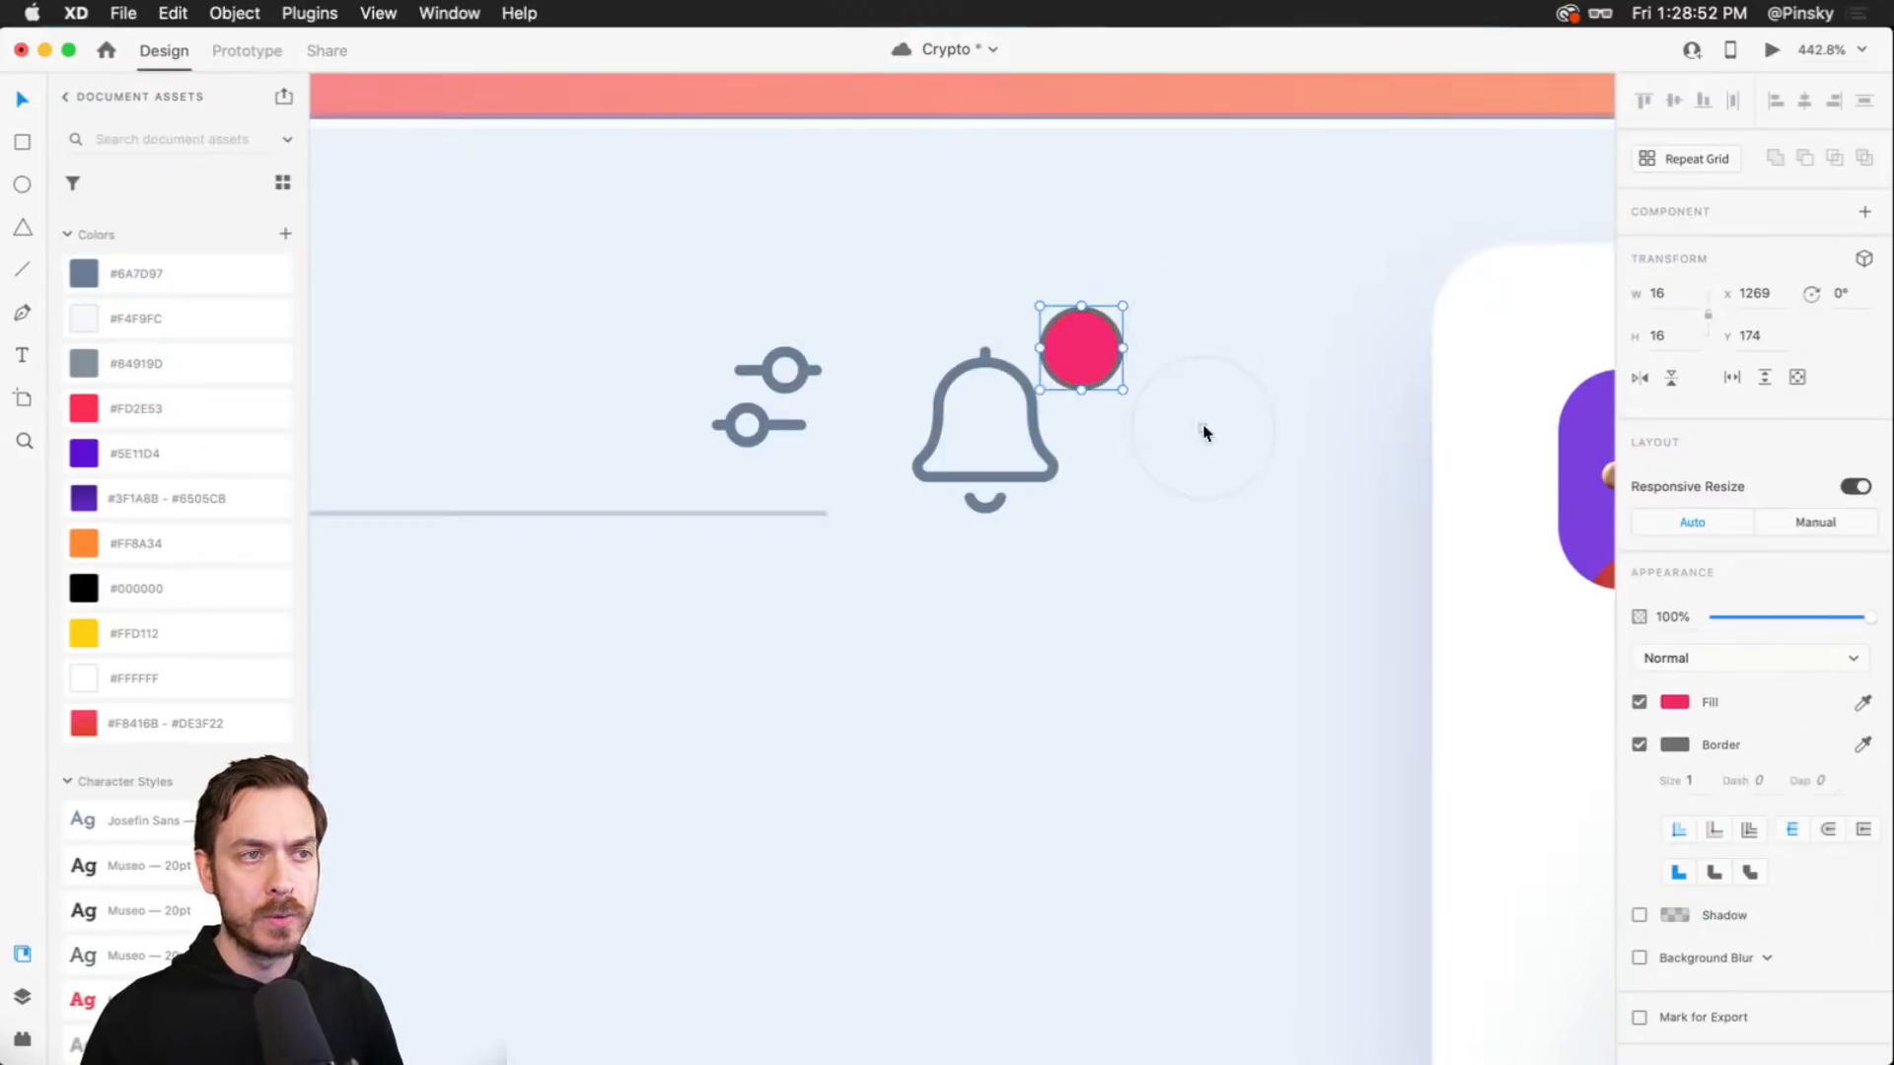
click(1182, 381)
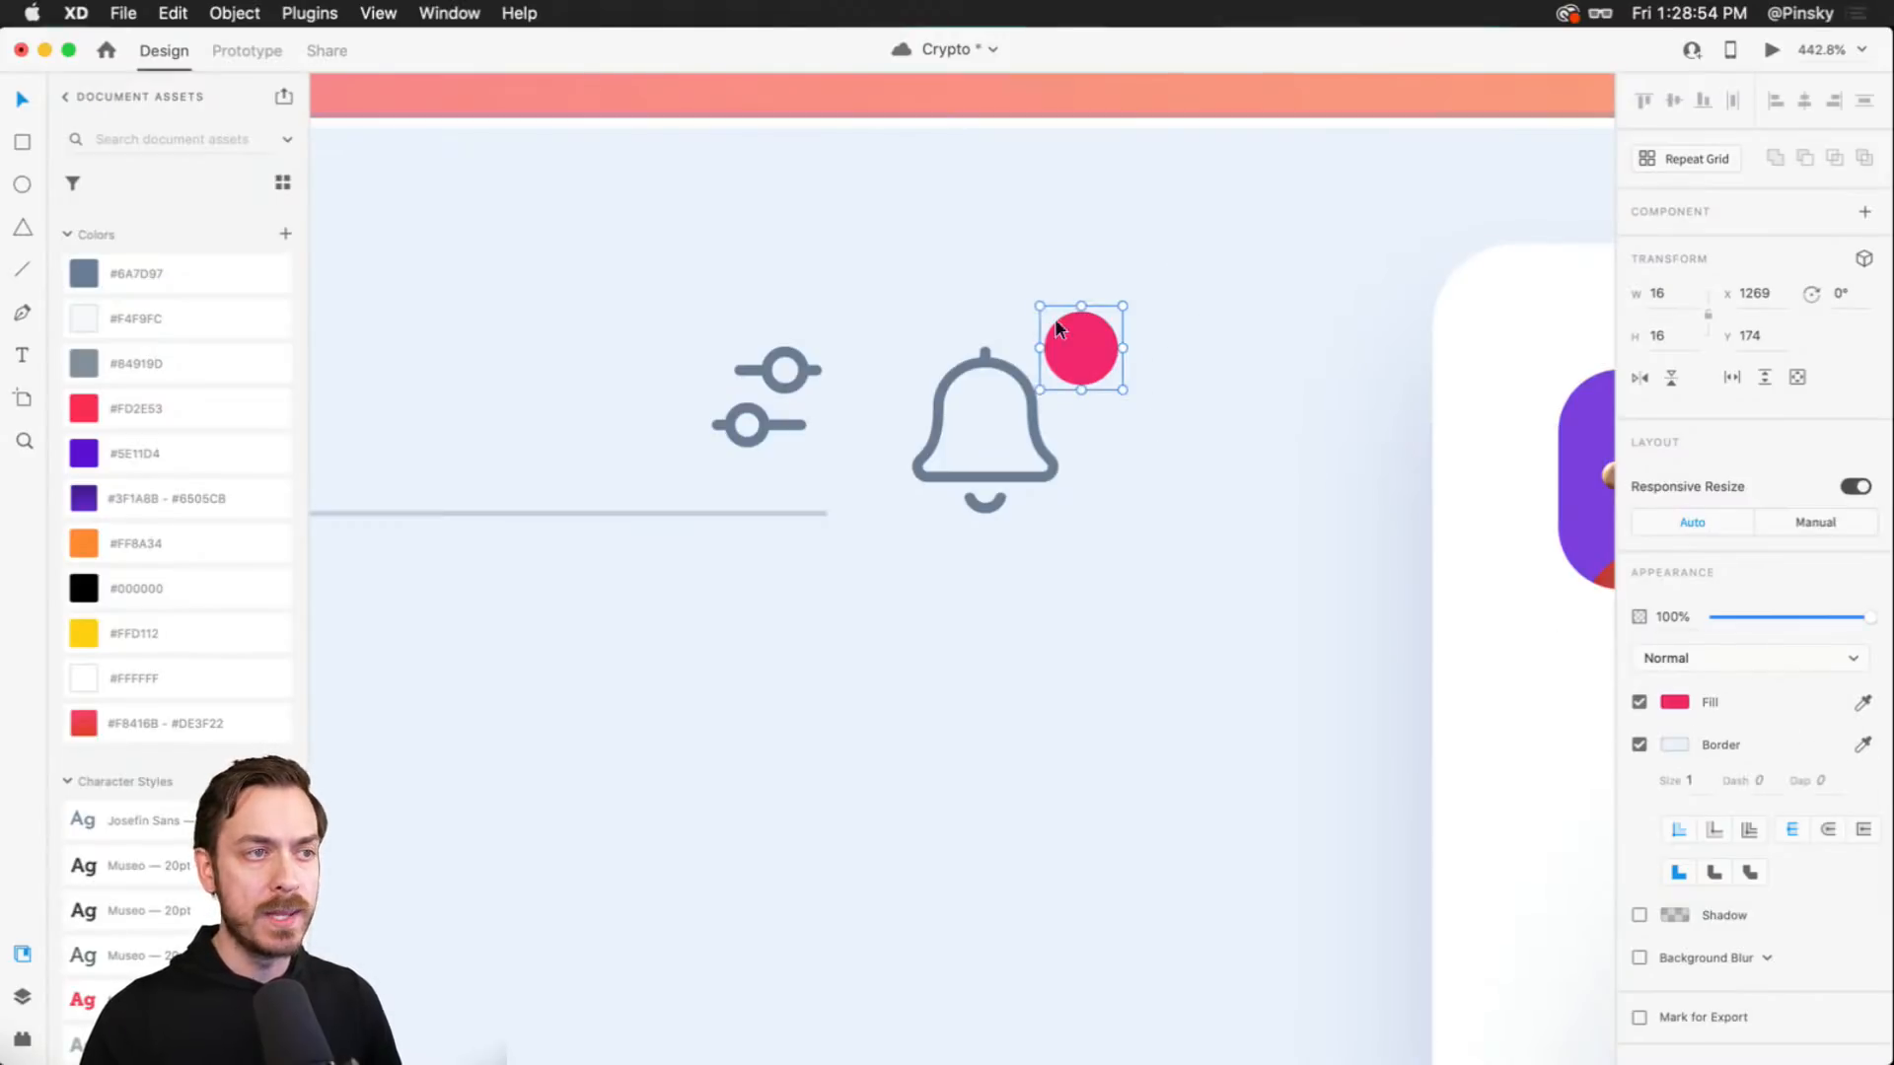
- Place the badge circle over the bell at X 1261, Y 179, with a size 2 border and a more vivid pink fill
drag(1069, 327, 1033, 352)
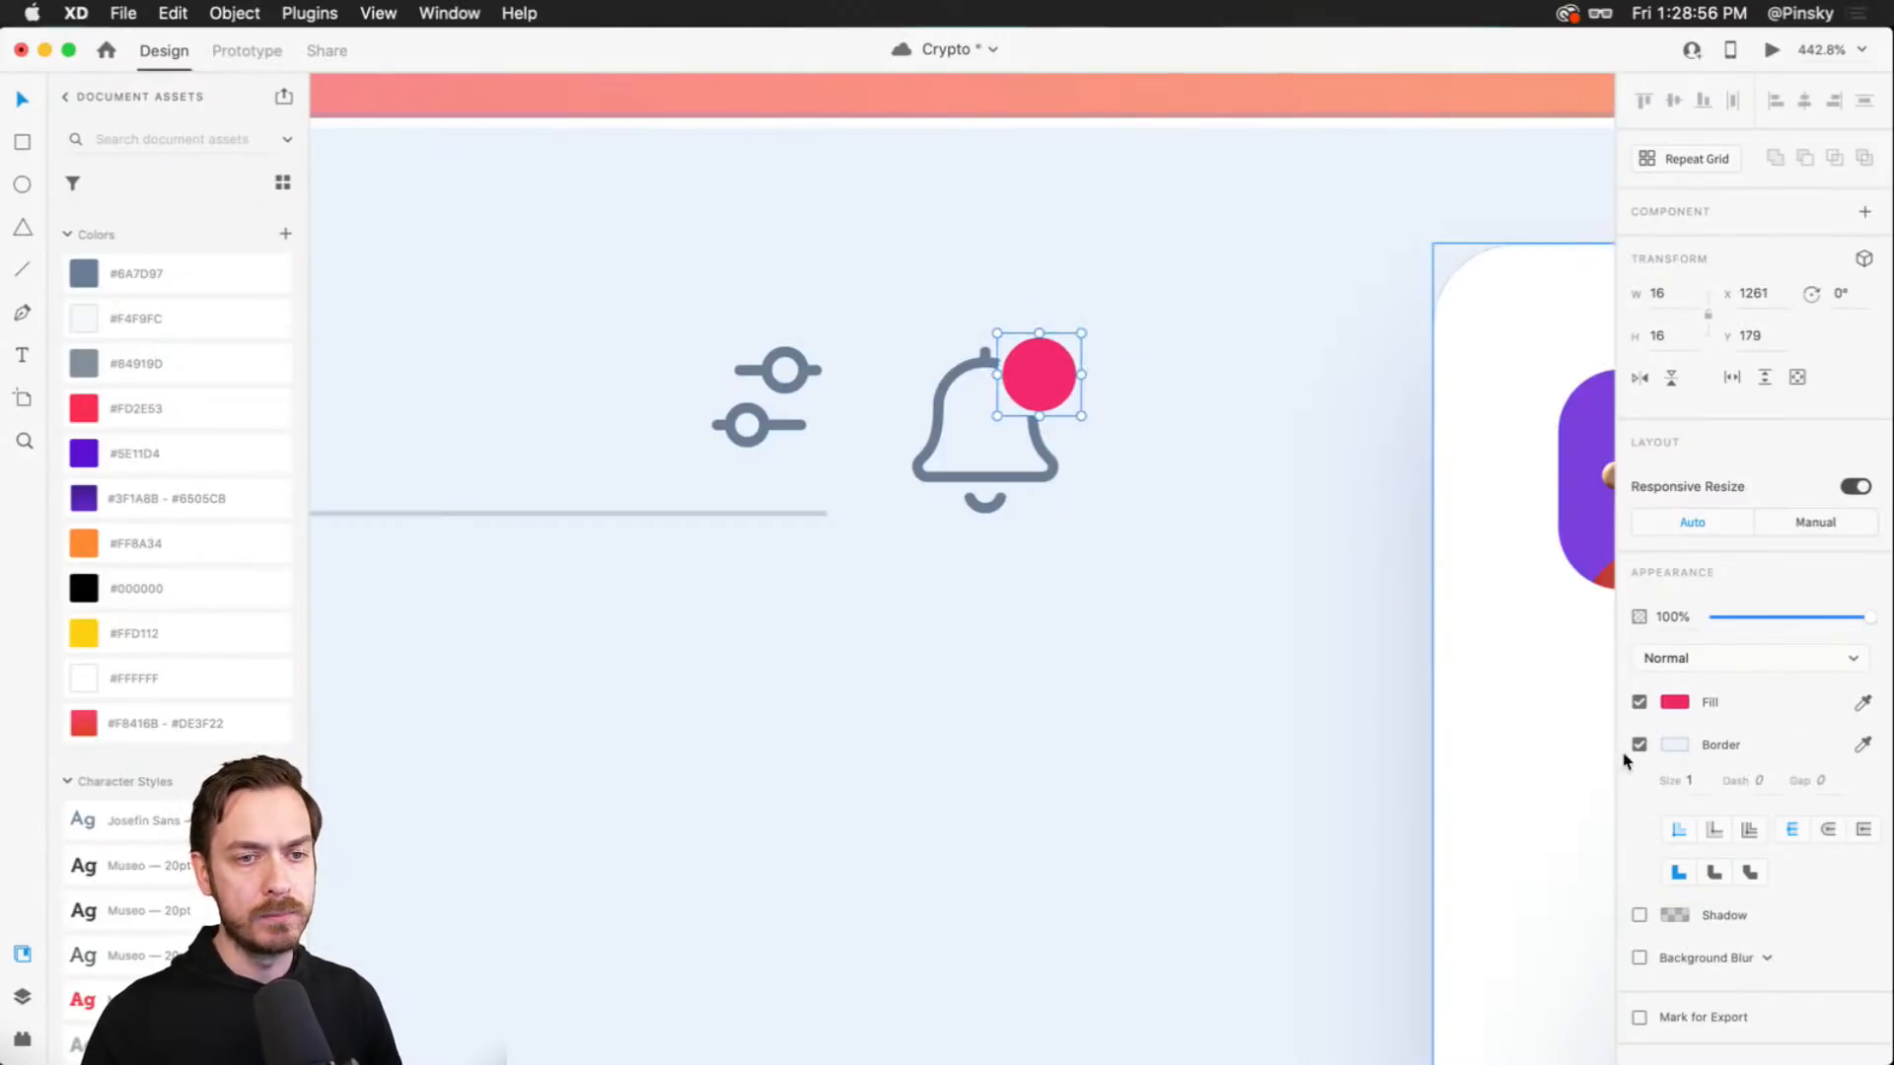
click(1695, 793)
text(2)
key(Return)
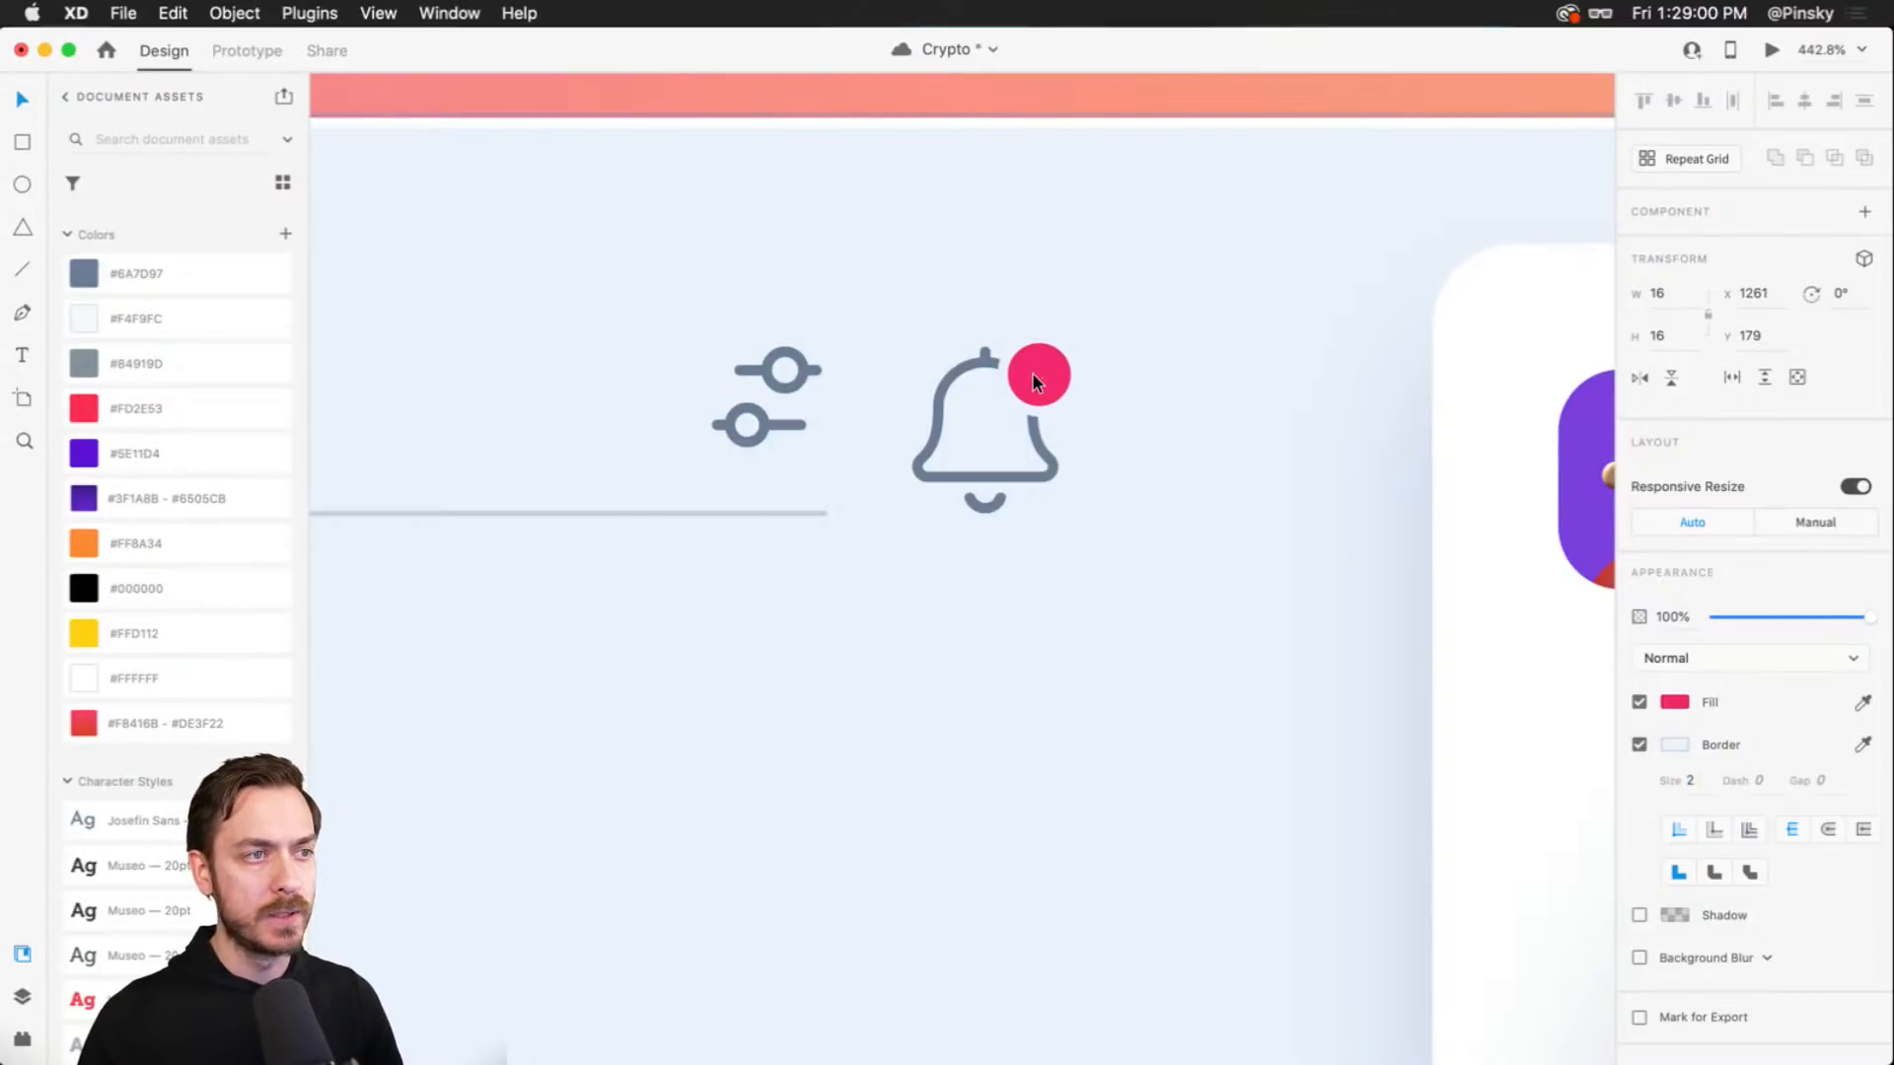
key(super+Return)
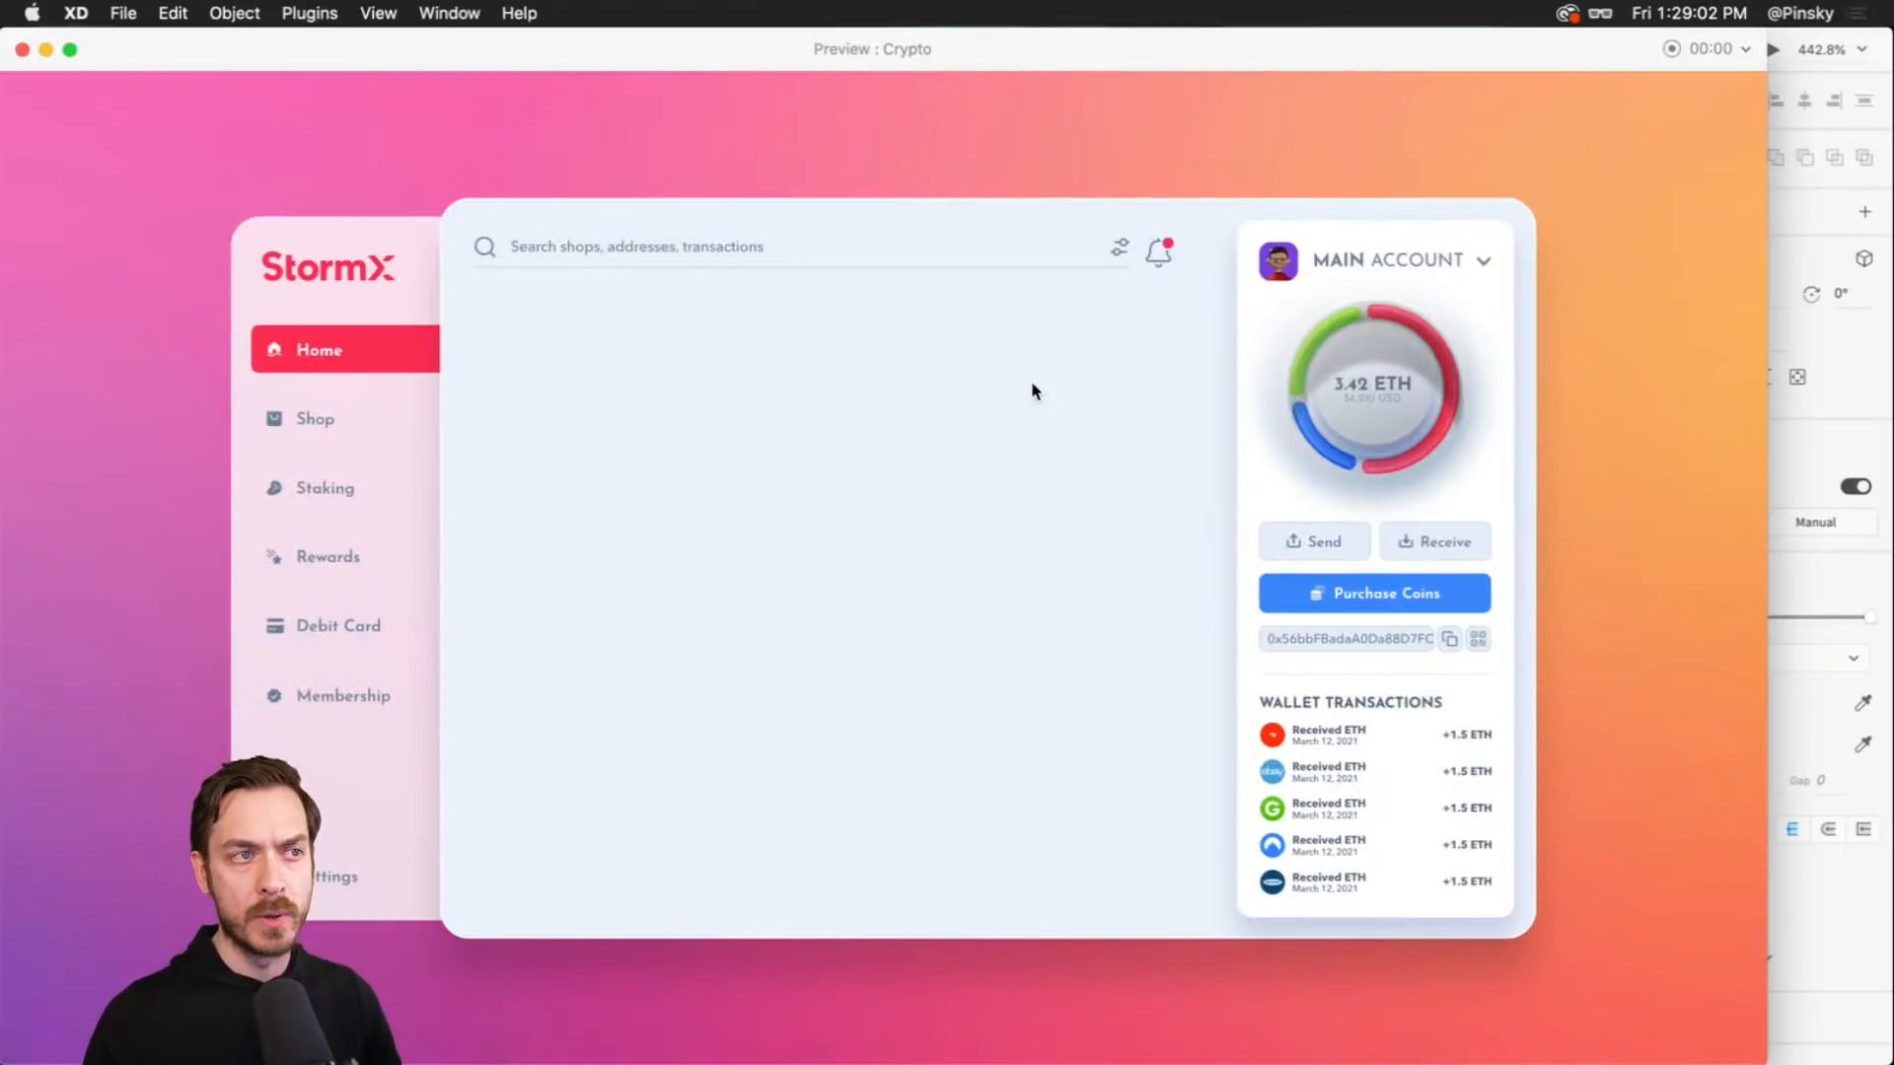
key(super+w)
click(1674, 701)
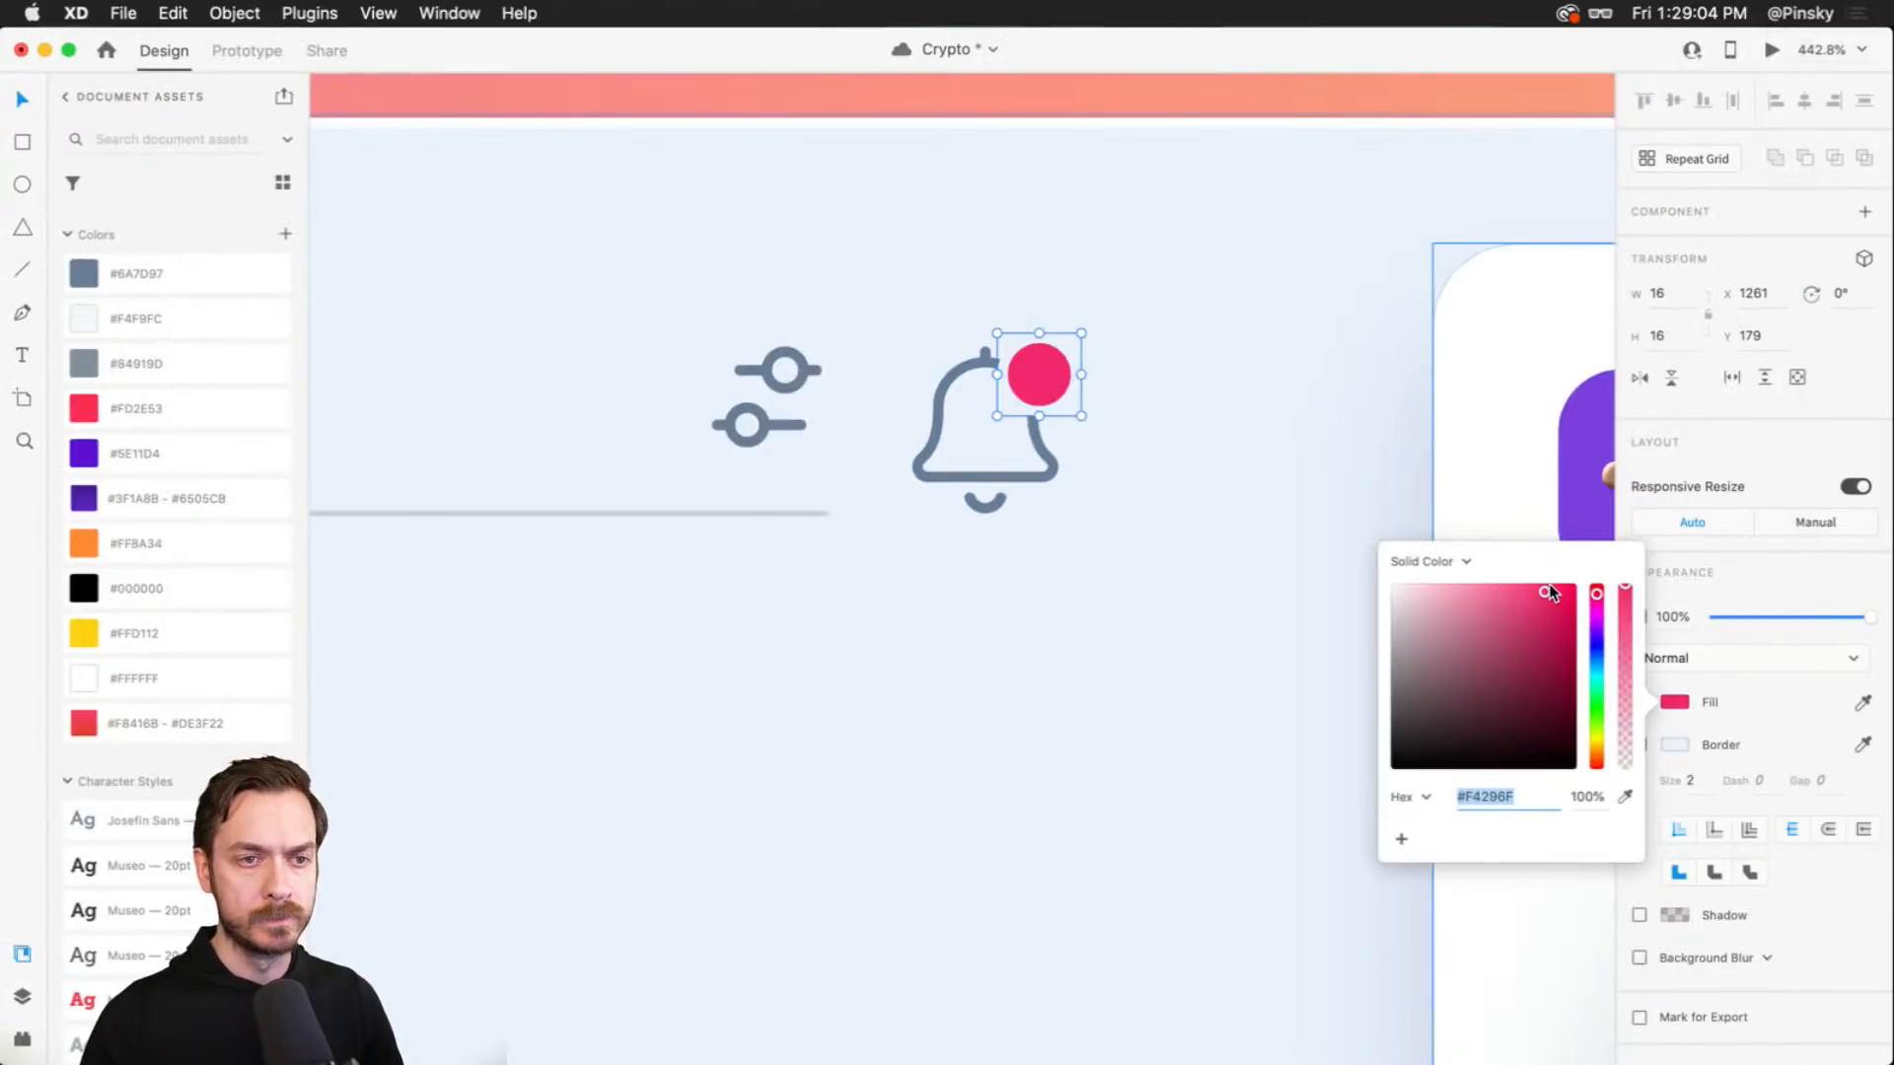
key(Escape)
- Group the badge circle with the bell icon, name the group Notifications and preview the dashboard
key(super+y)
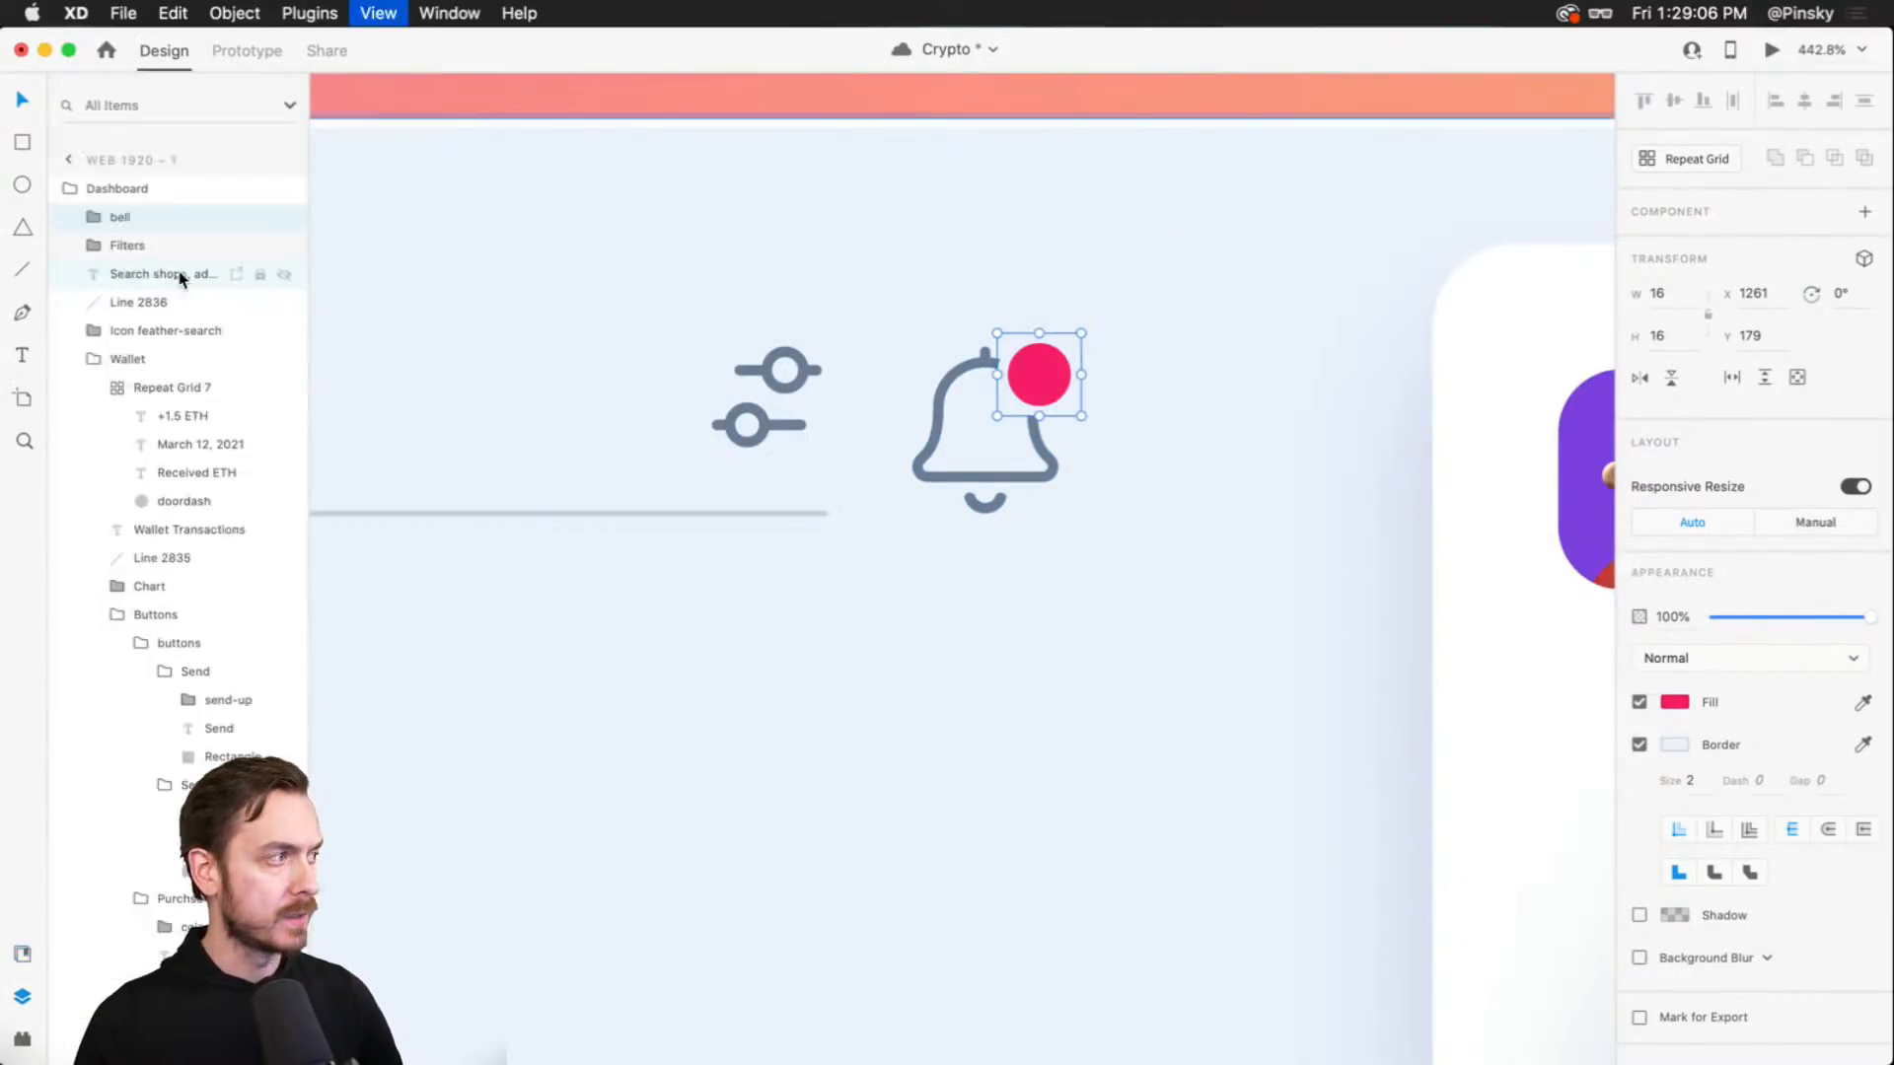
shift+click(148, 246)
key(super+g)
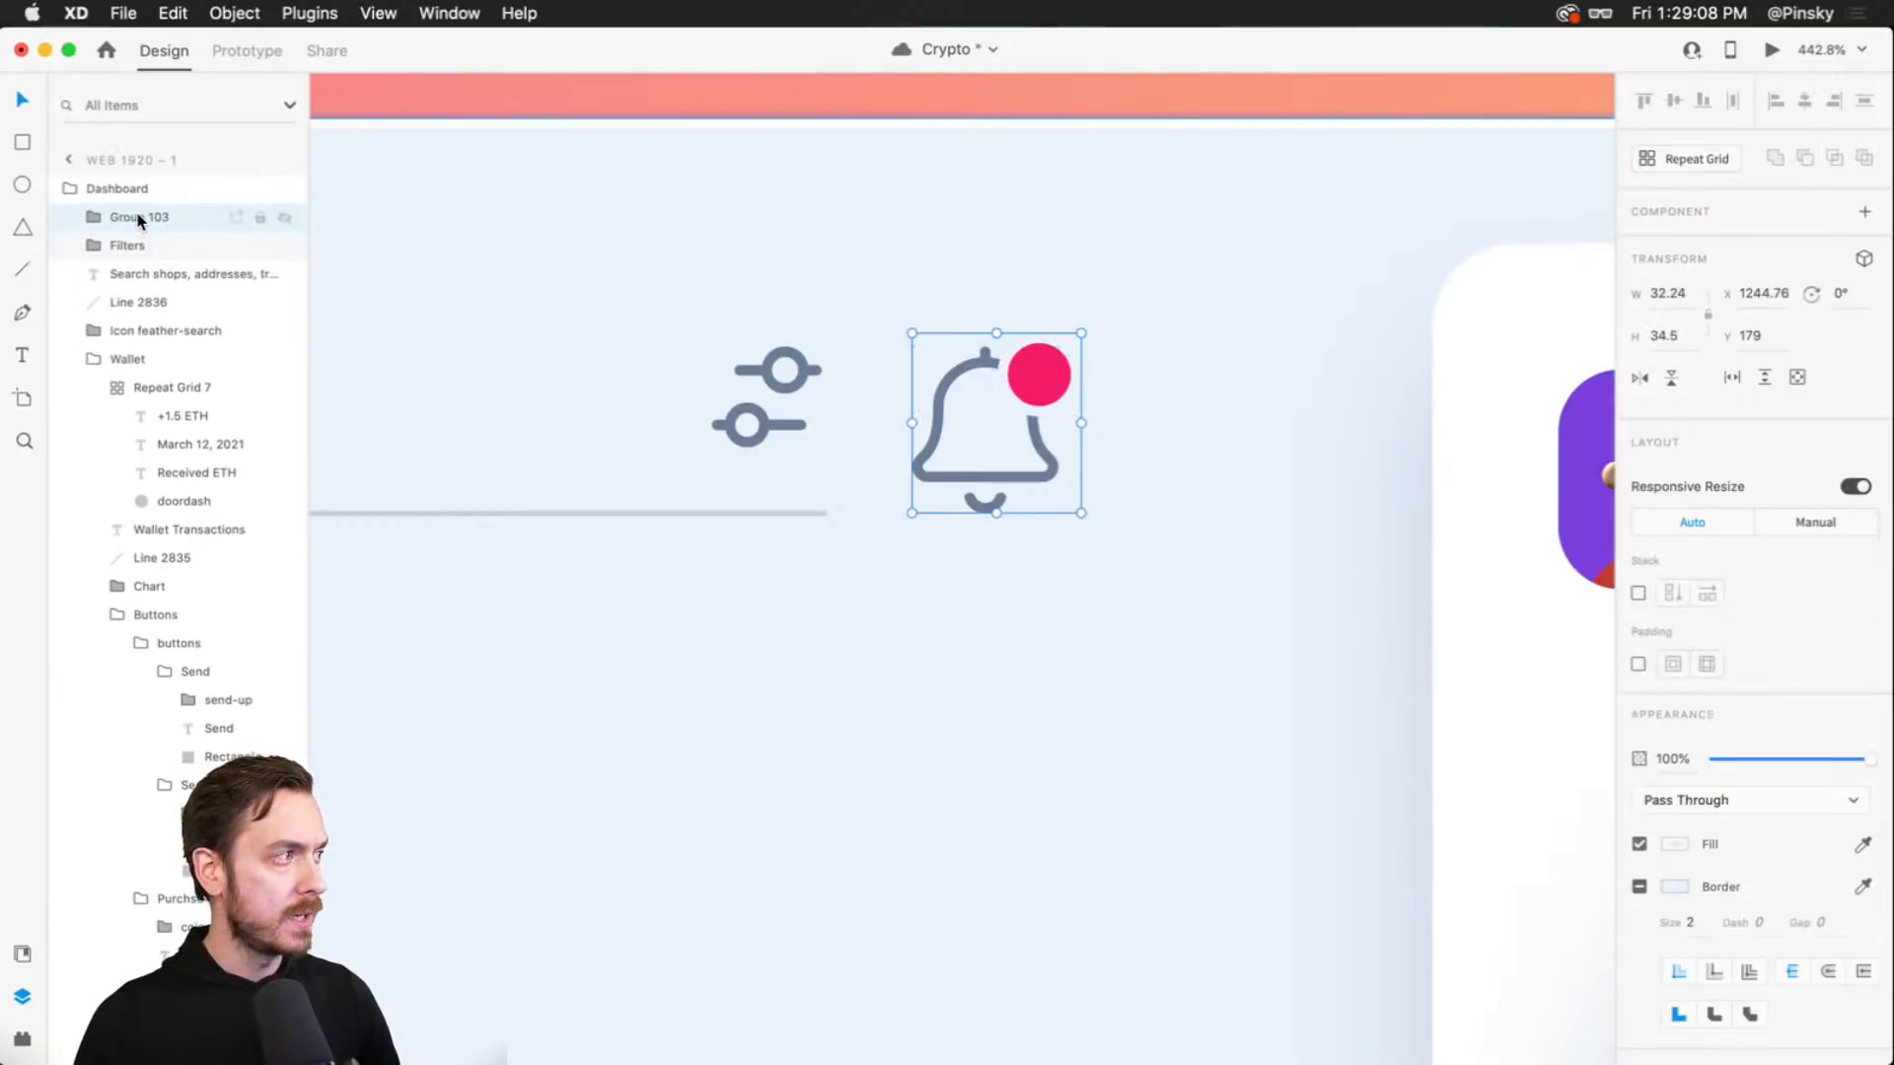
double_click(138, 217)
text(Sea)
key(BackSpace)
key(BackSpace)
text(Noti)
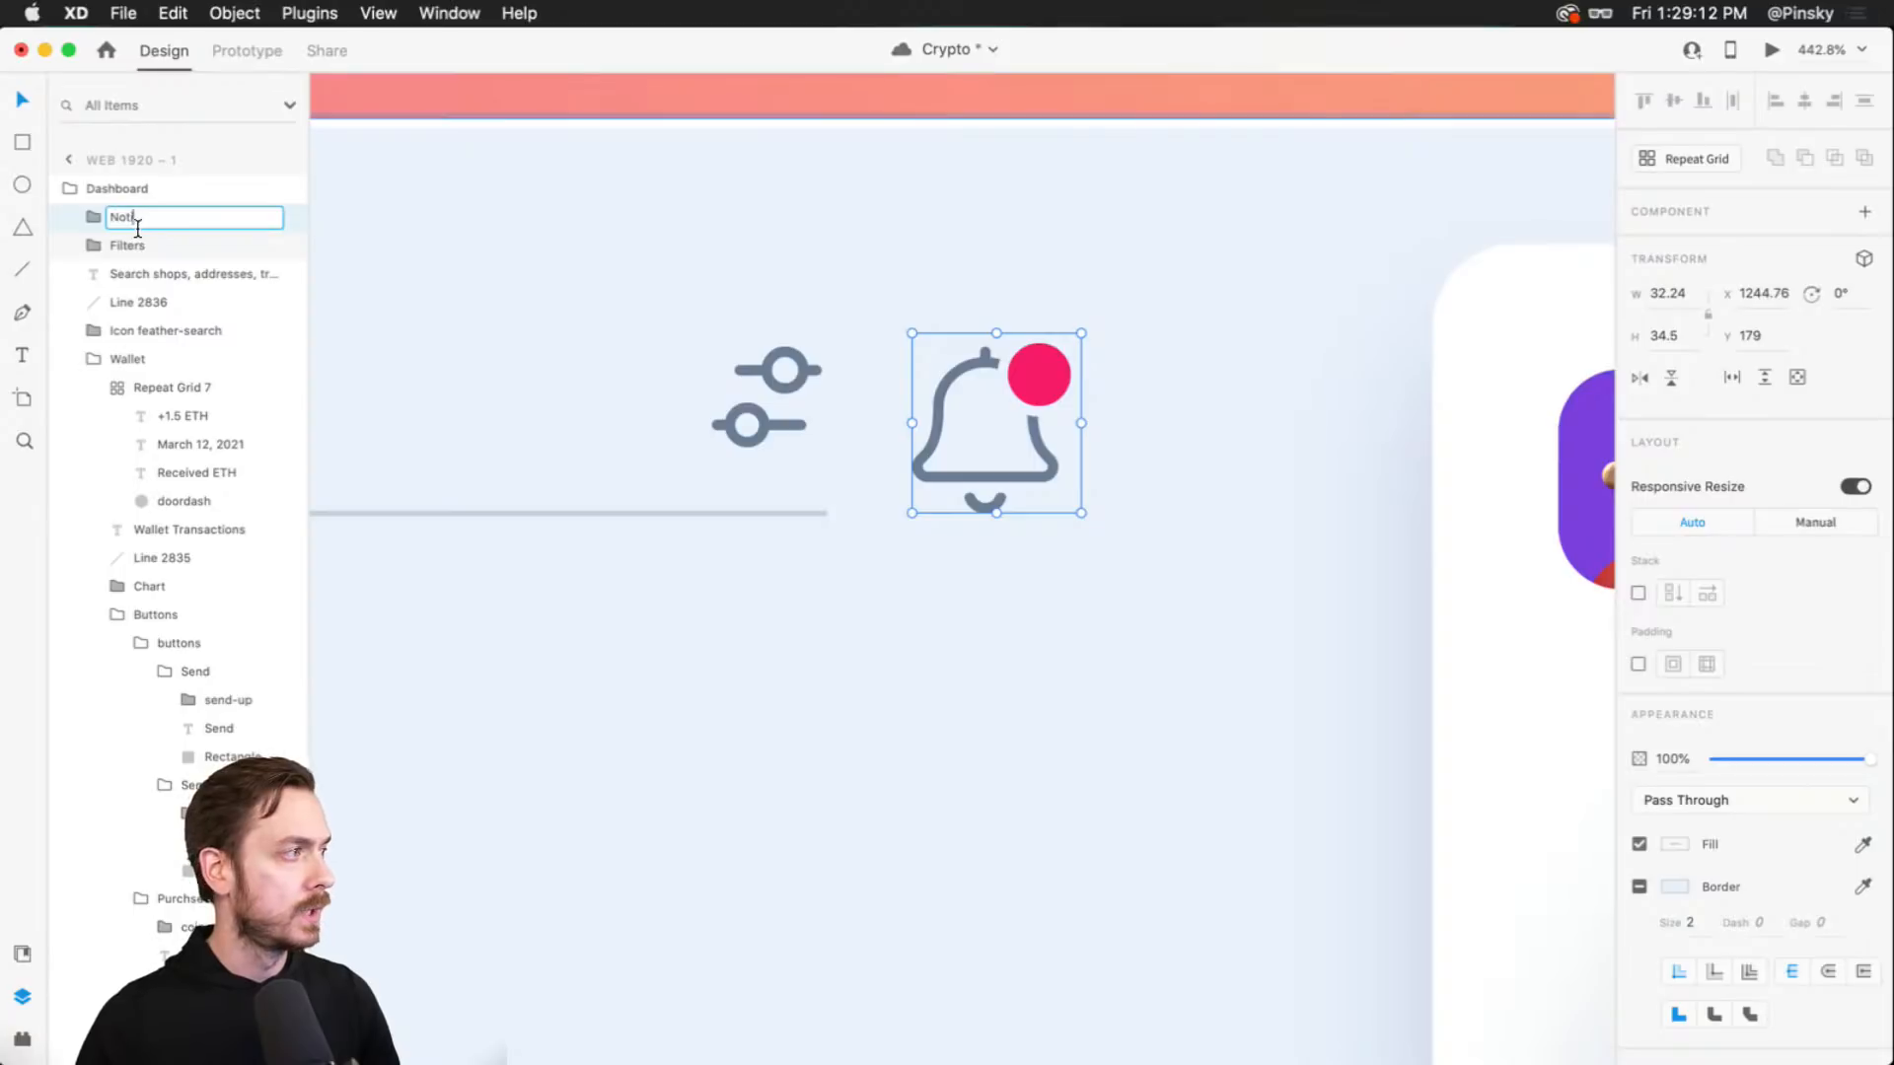
text(tifications)
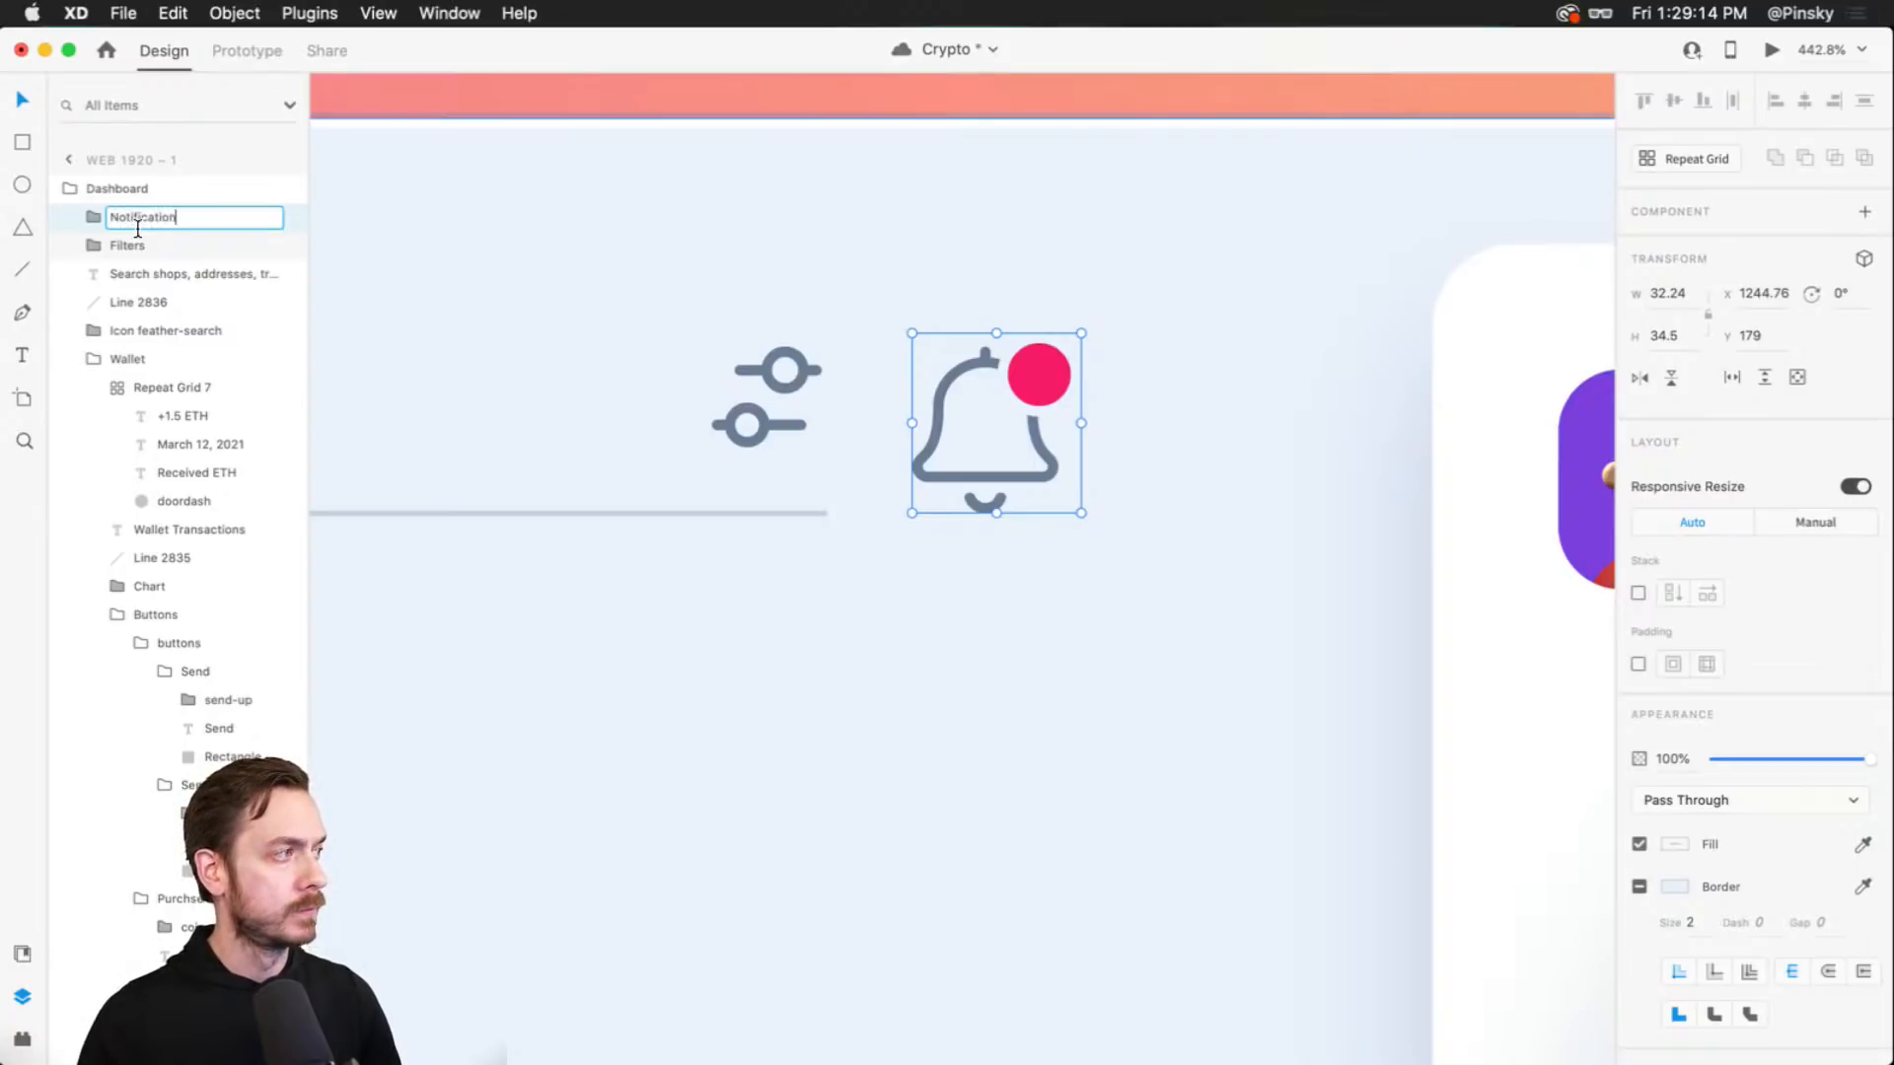
key(Return)
key(super+Return)
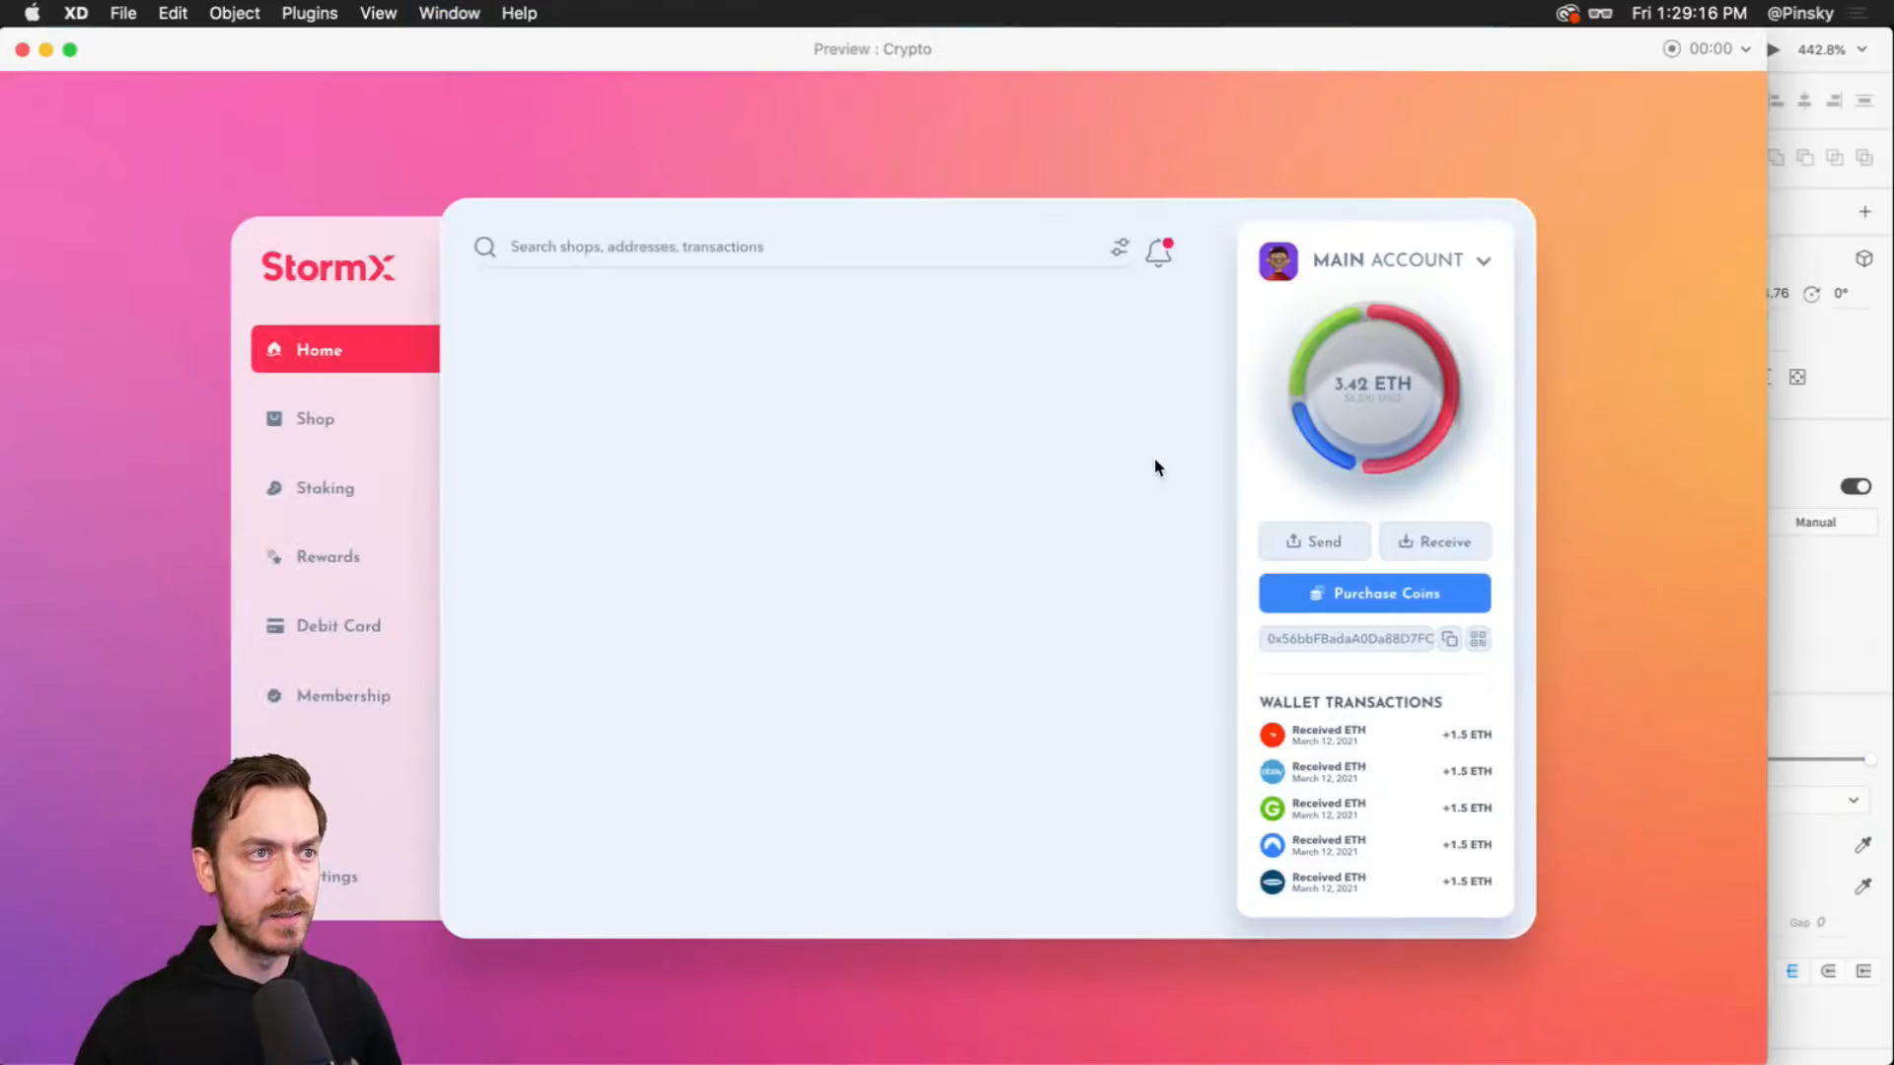
key(super+w)
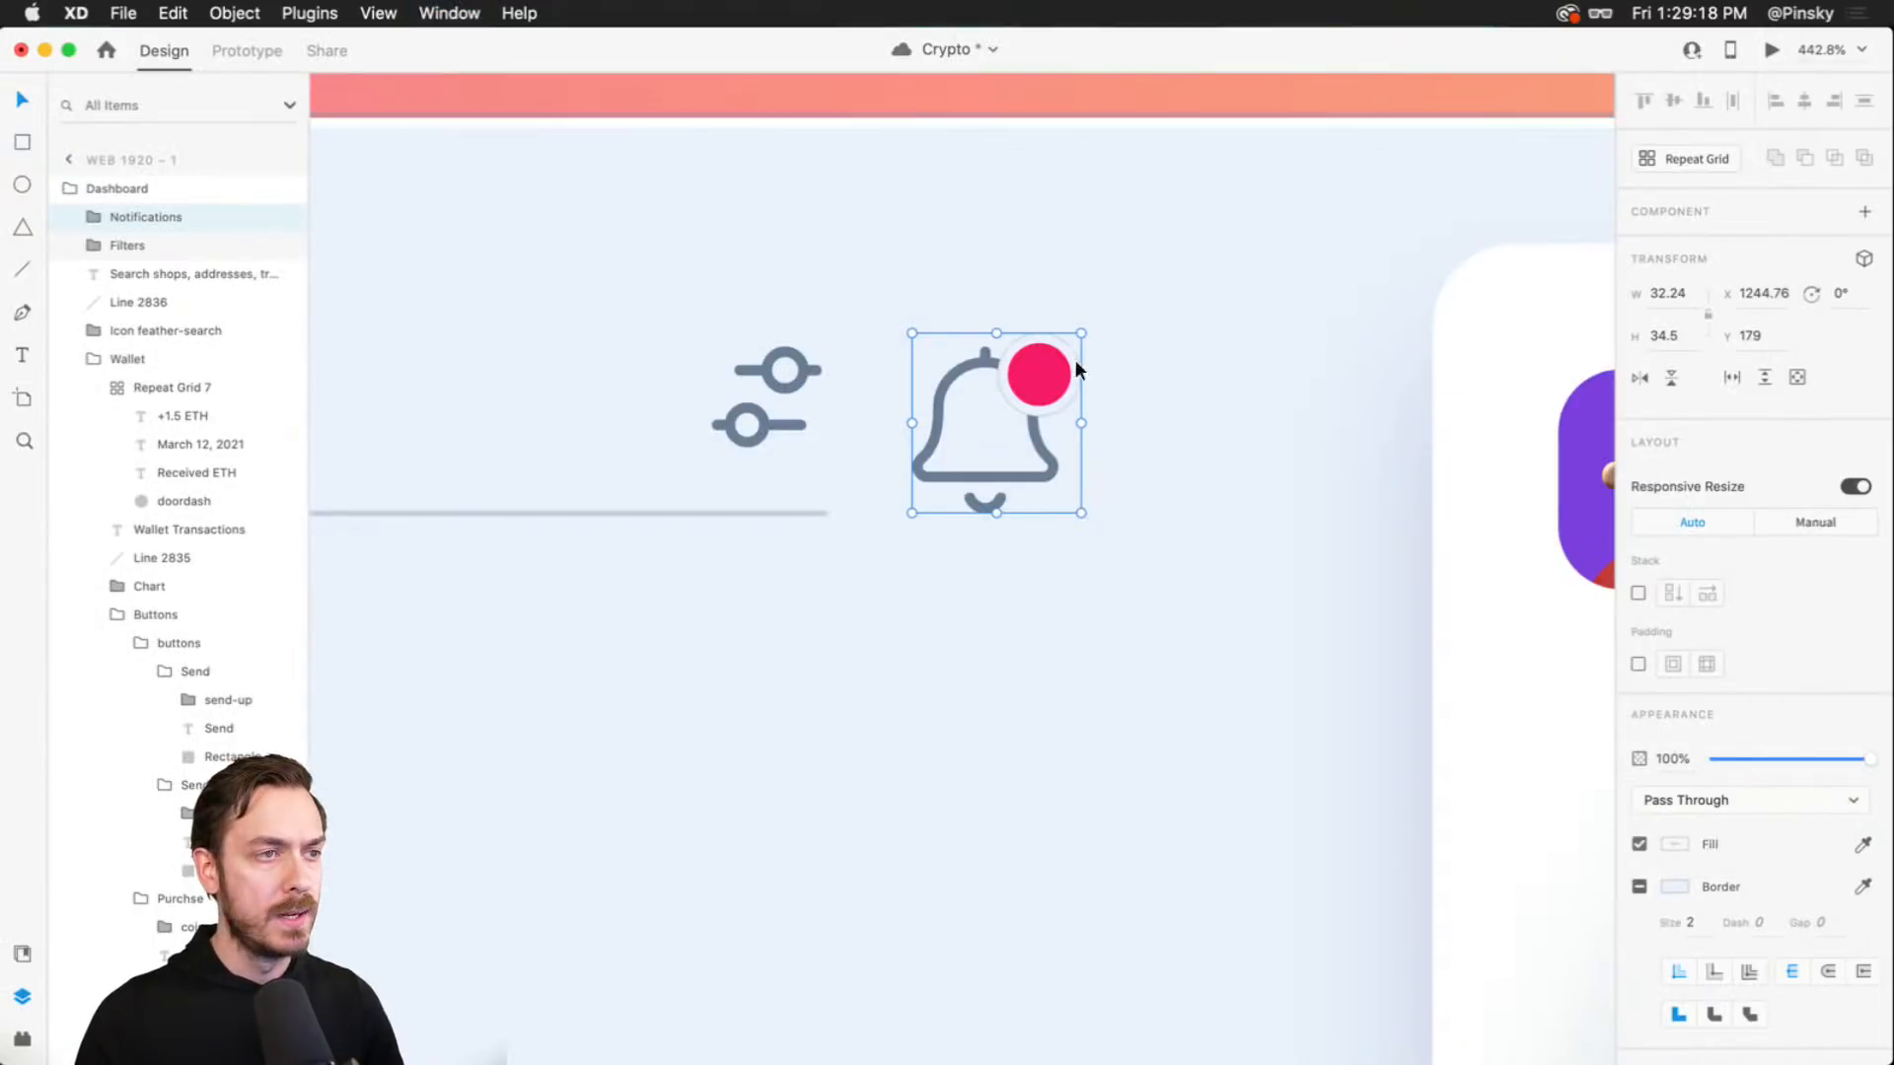
- Move the Notifications group further right to X 1260.76, keeping it level with the filter icon
drag(1044, 367, 1127, 366)
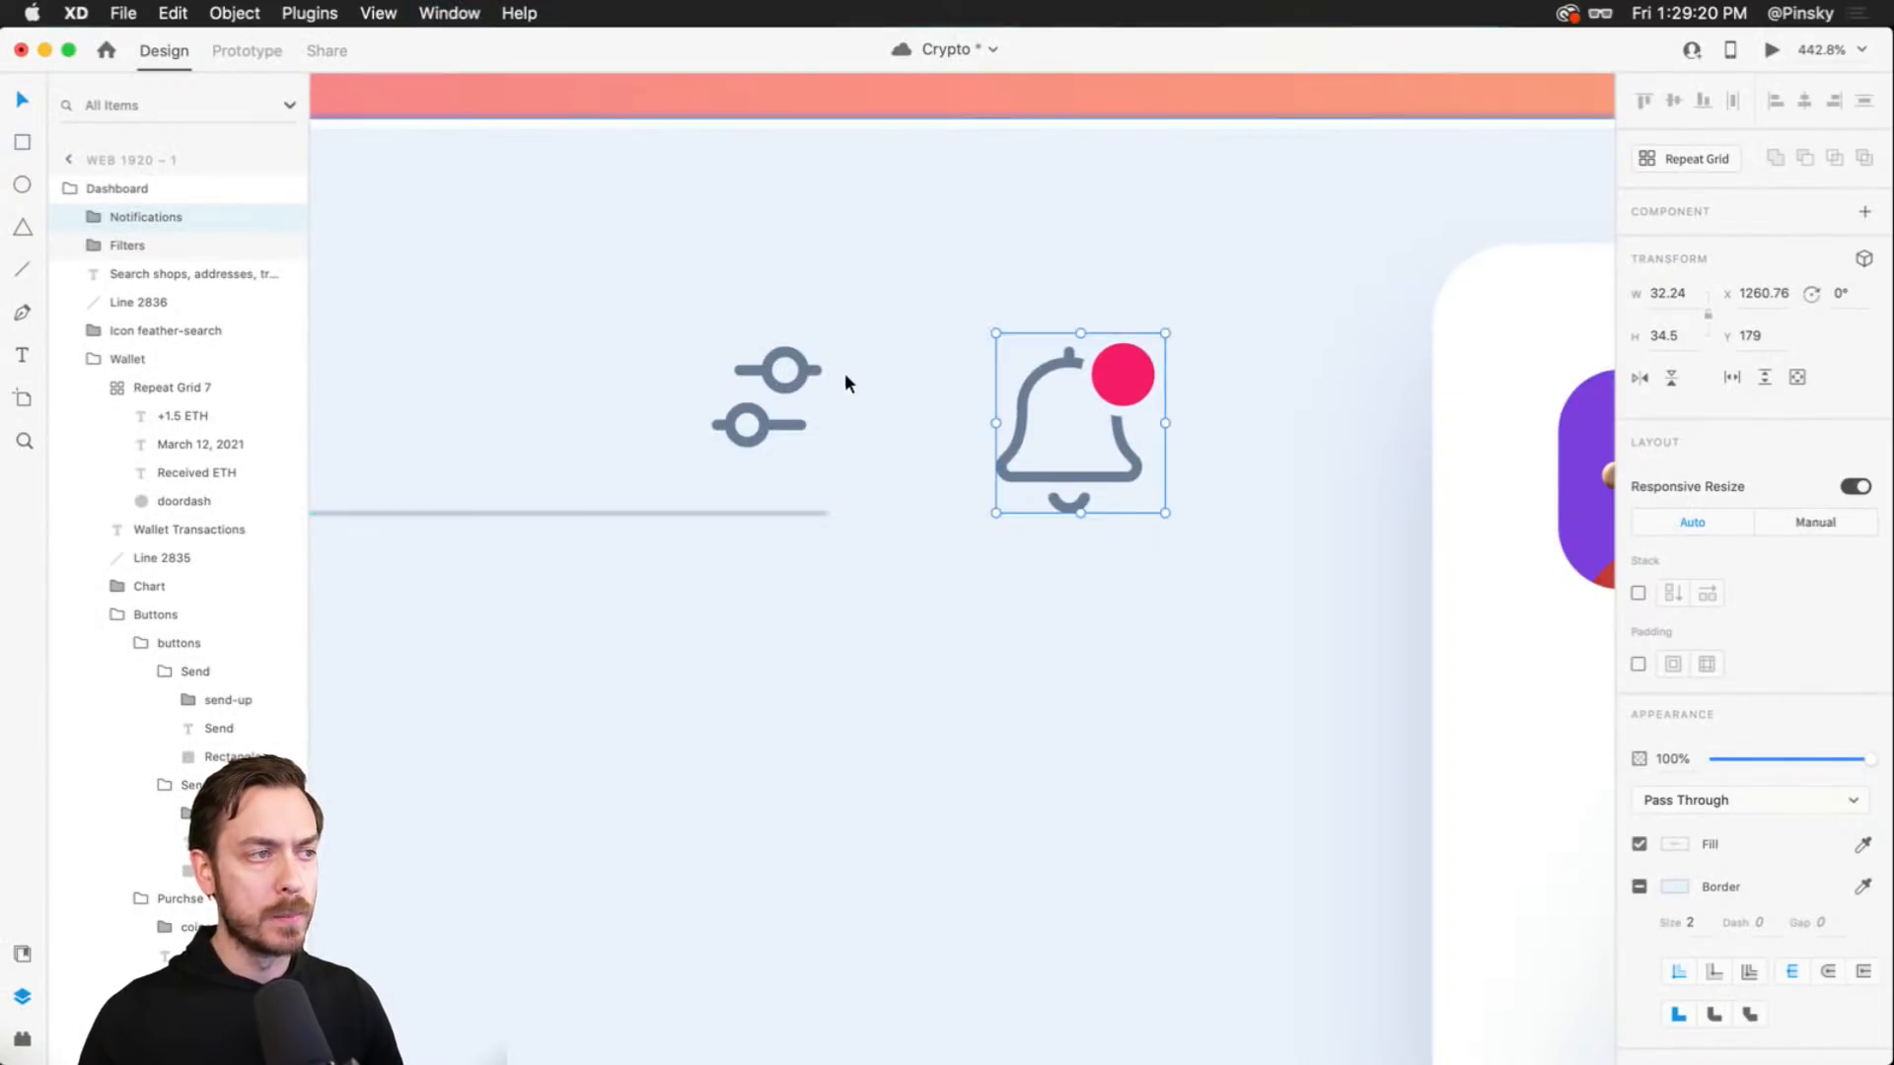
scroll(1151, 639, down, 3)
scroll(1150, 638, down, 3)
scroll(1174, 590, down, 2)
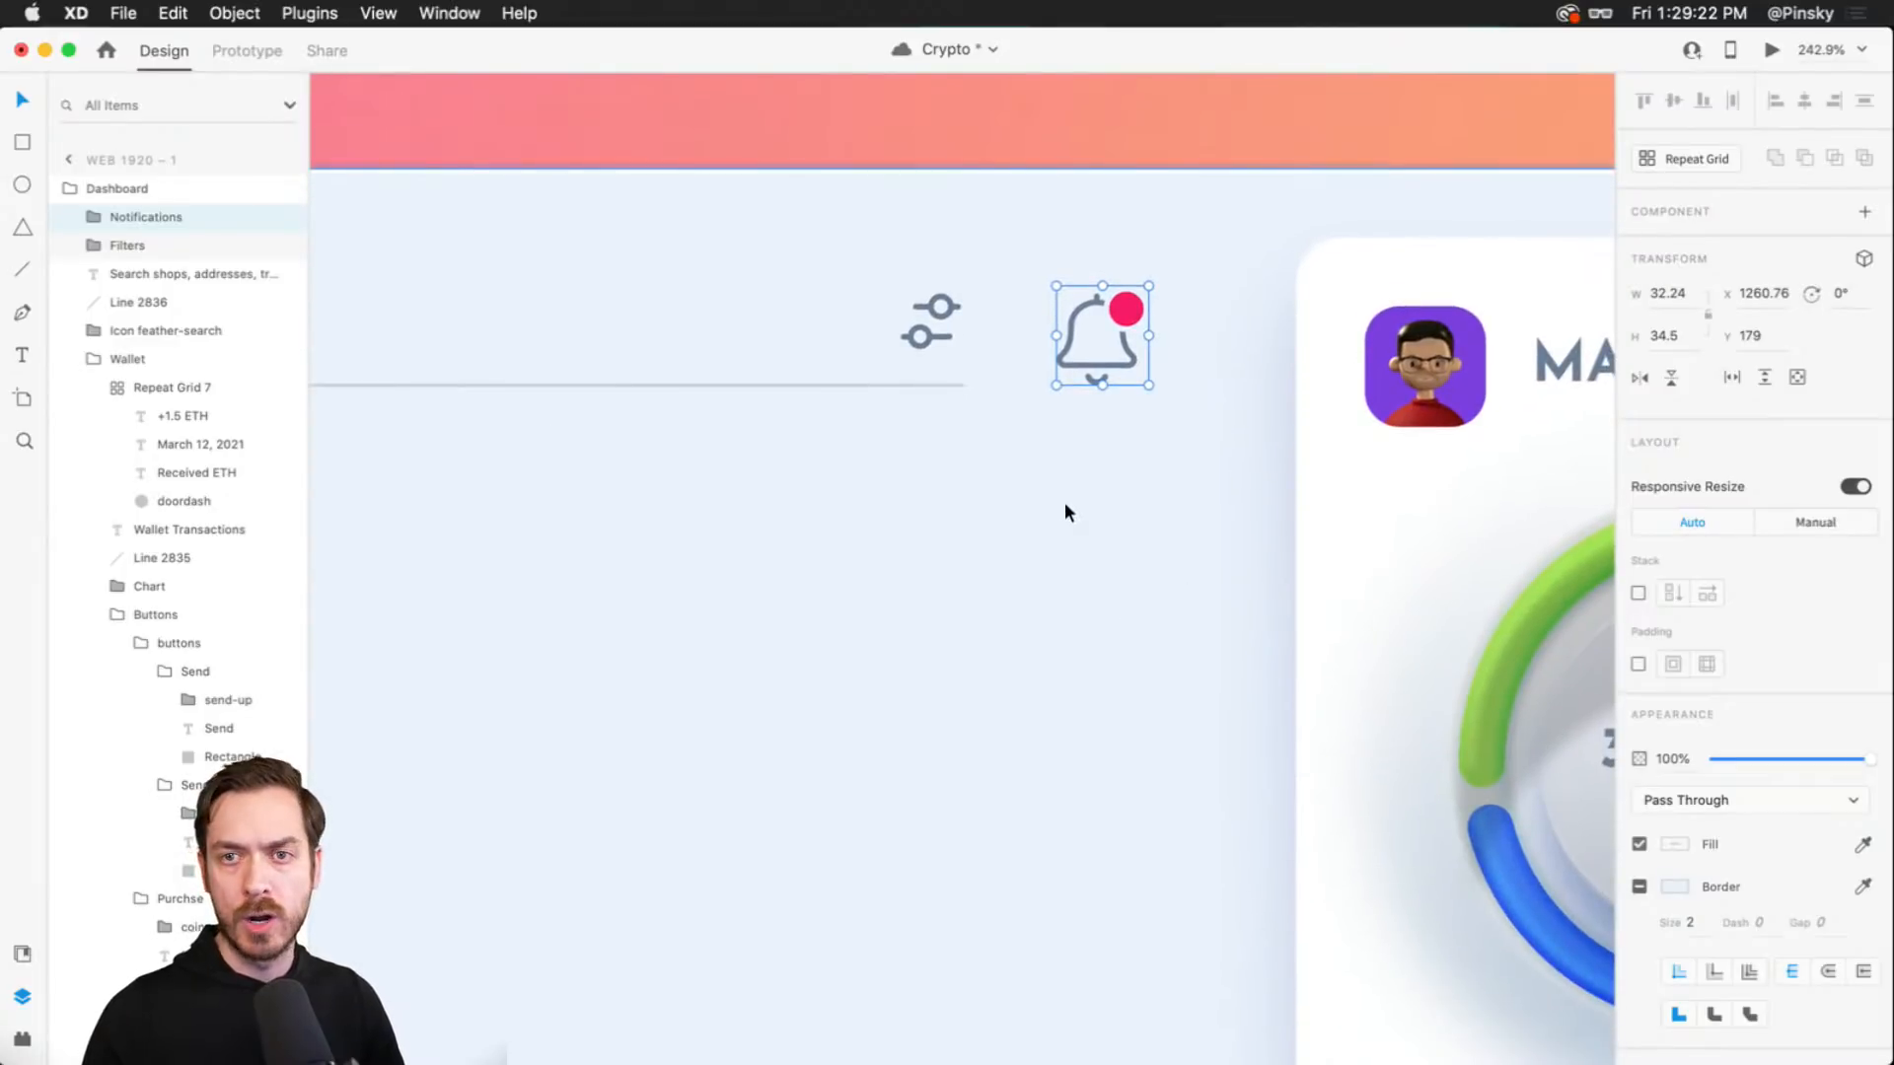
- Extend the search underline slightly toward the bell and shift the filter icon right to X 1217.5
click(937, 327)
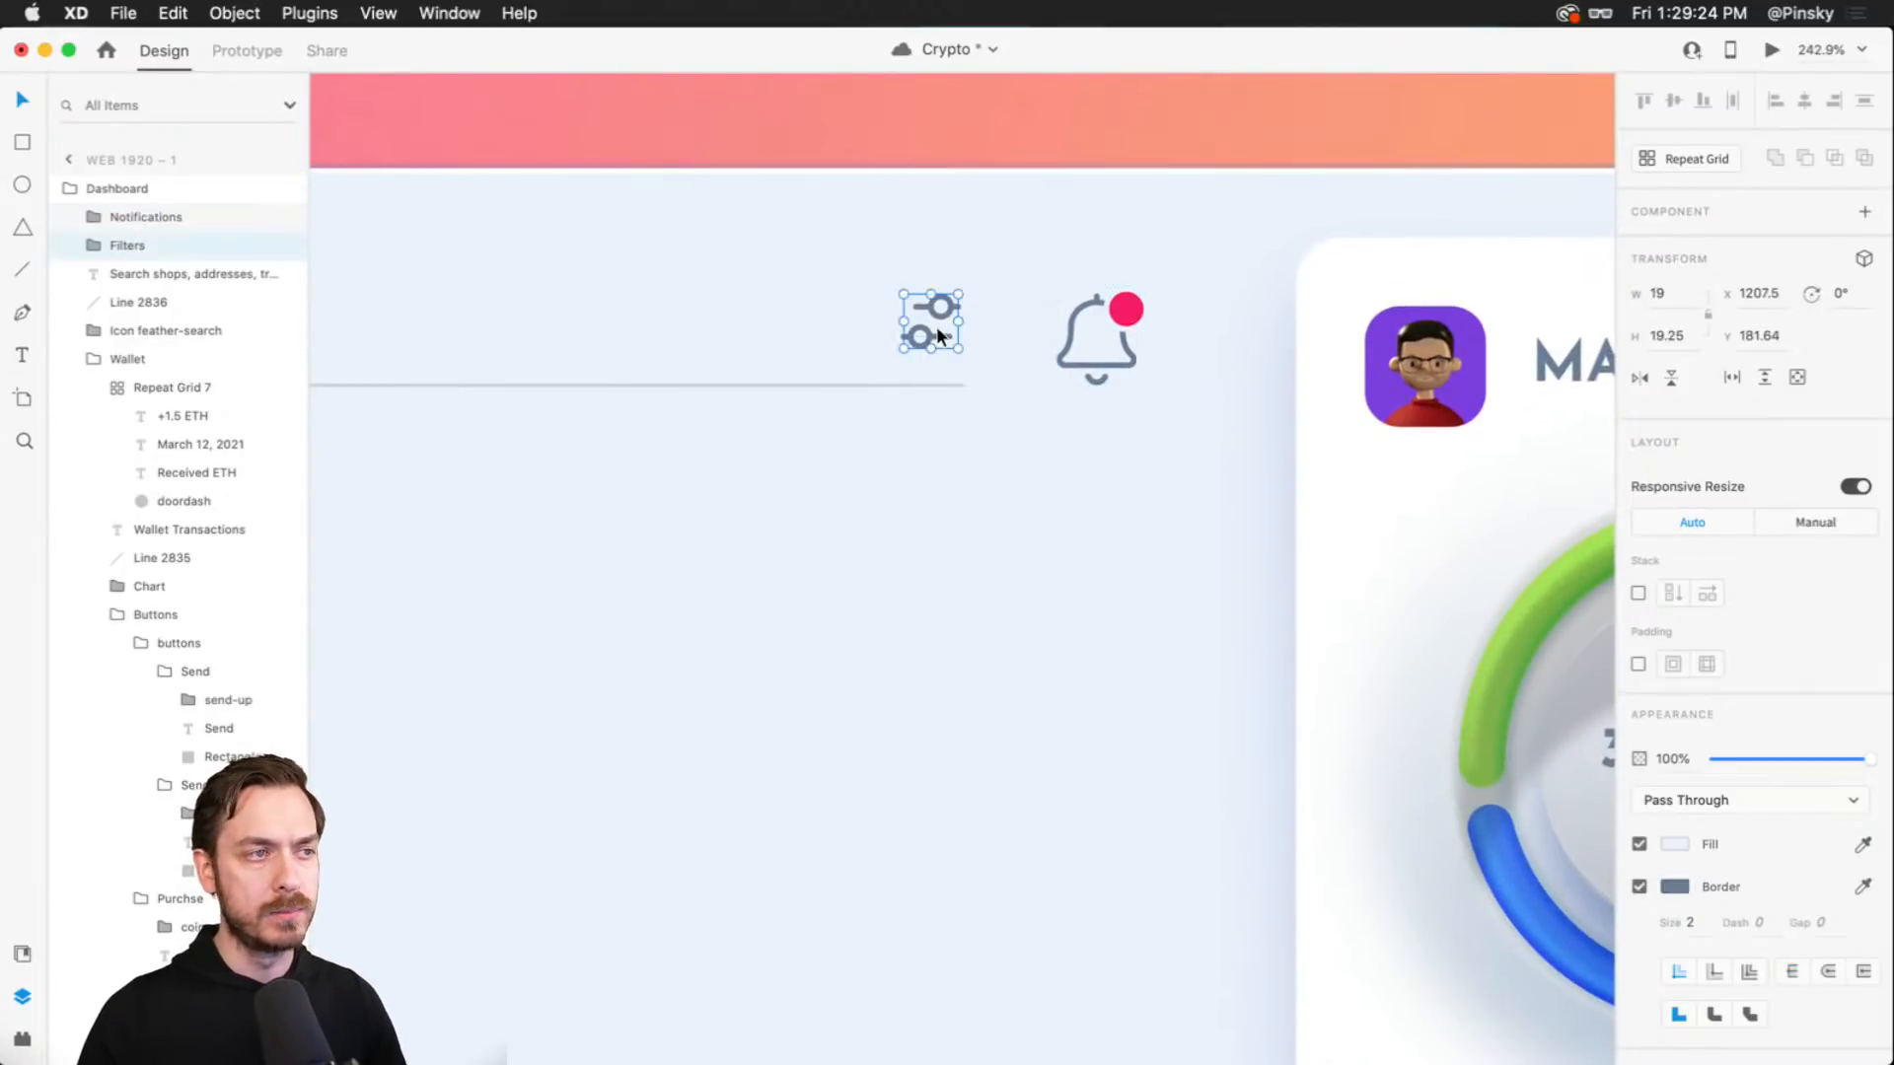
click(954, 380)
mouse_move(963, 381)
mouse_down()
mouse_move(1008, 377)
mouse_move(986, 371)
mouse_up()
drag(940, 303, 974, 302)
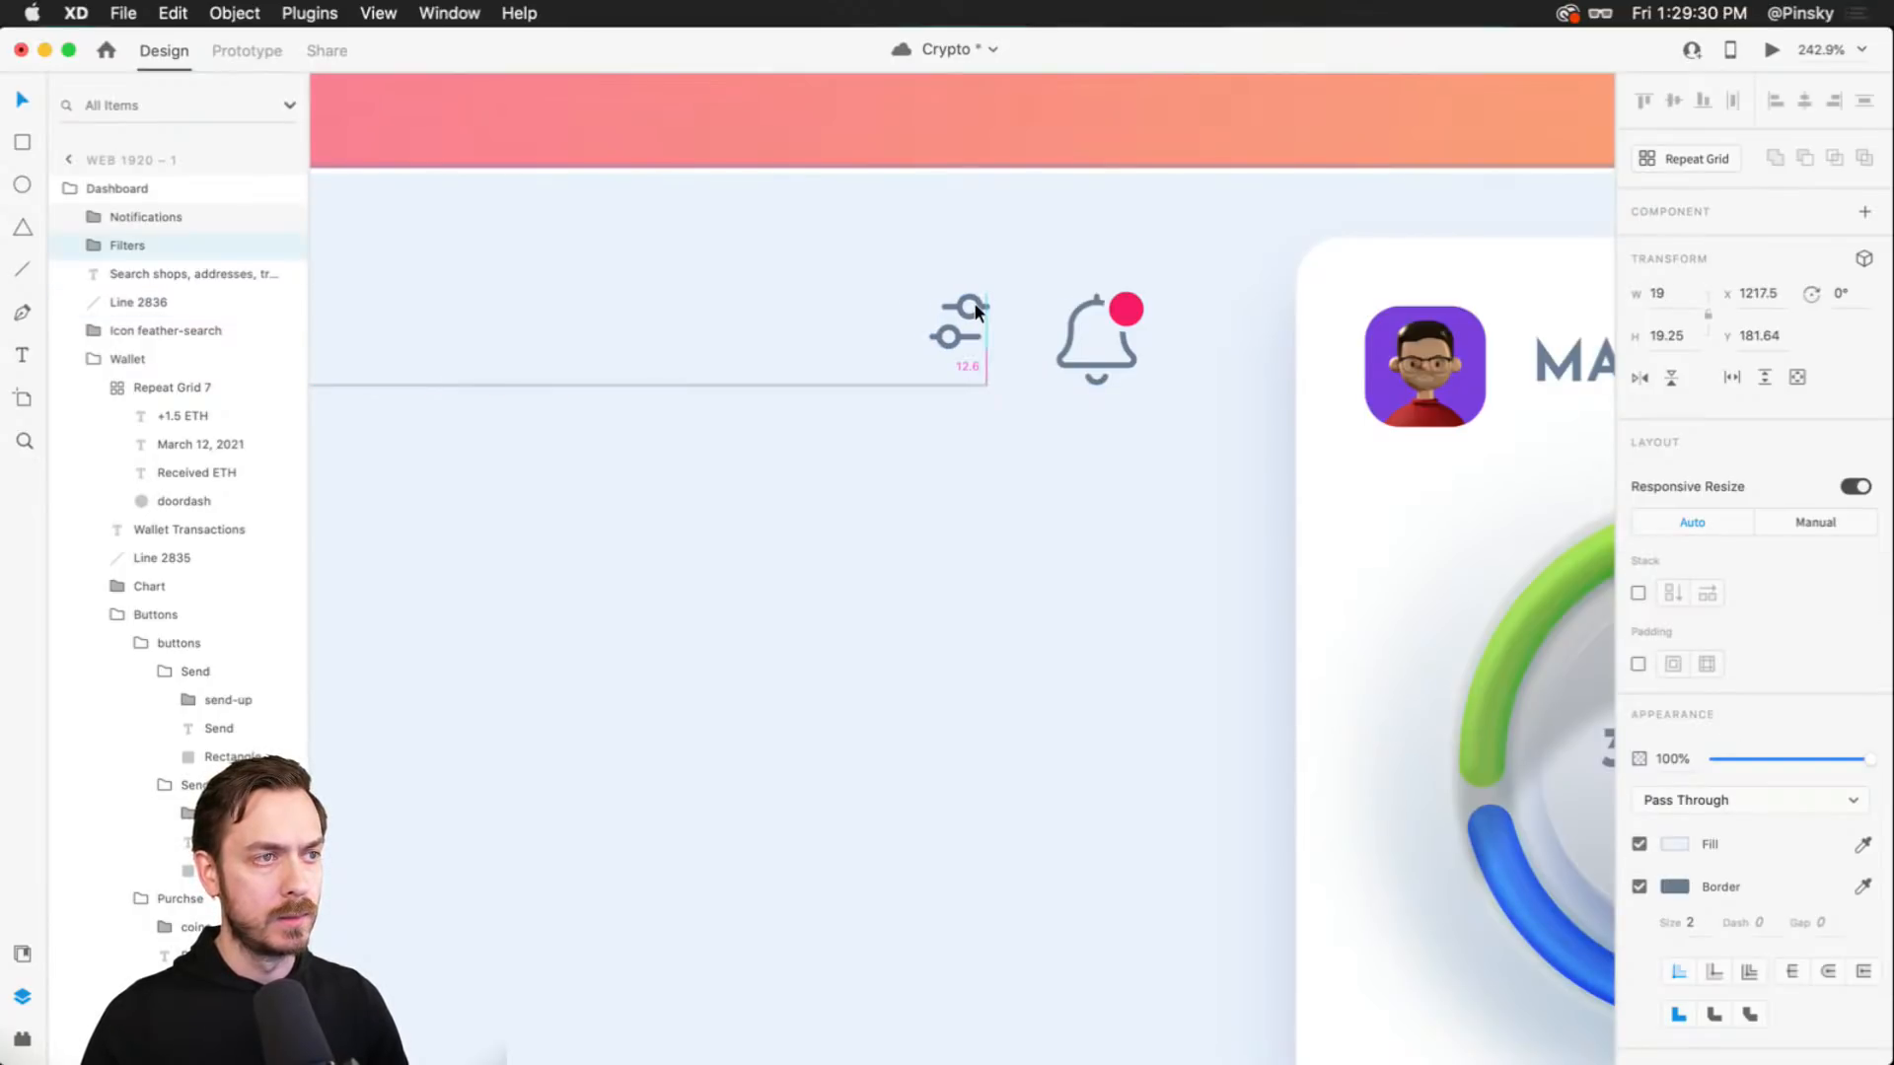
scroll(980, 428, down, 8)
drag(942, 474, 1206, 381)
scroll(1150, 392, down, 4)
drag(1070, 430, 1088, 414)
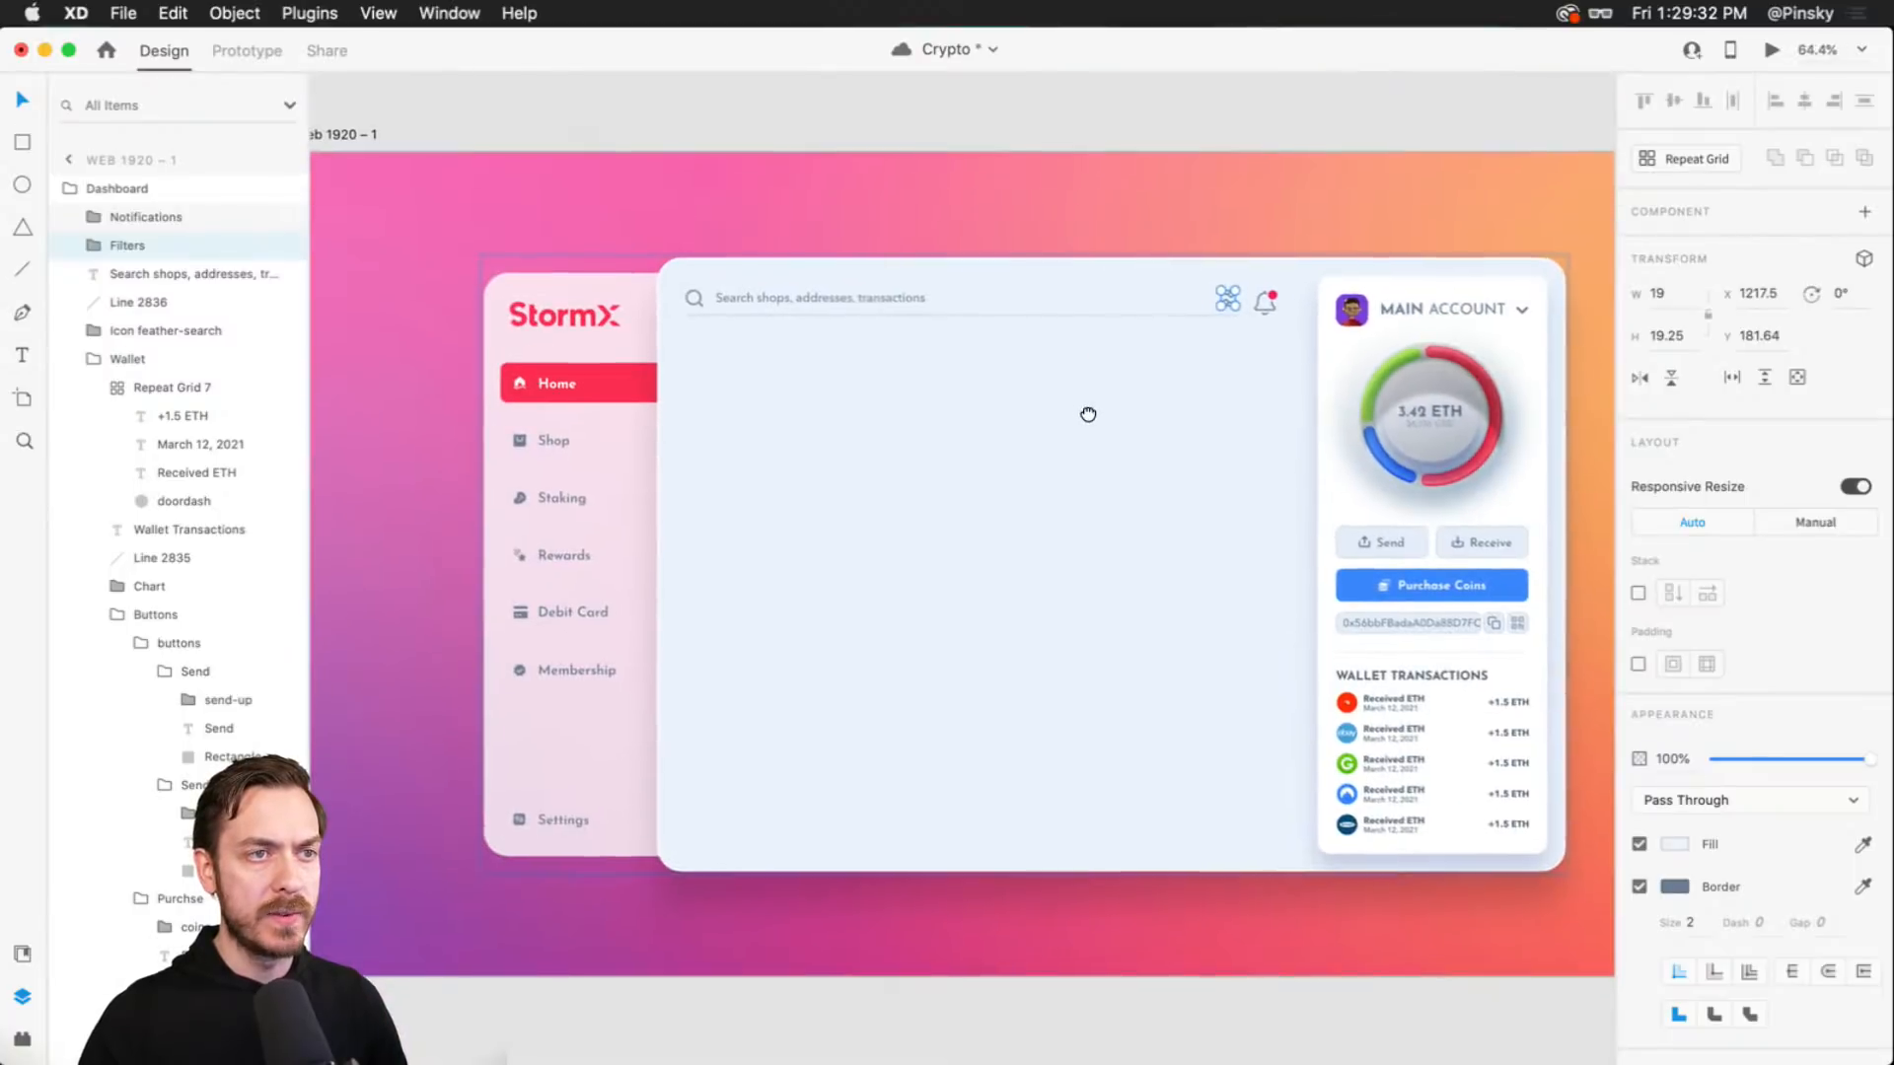
click(1222, 136)
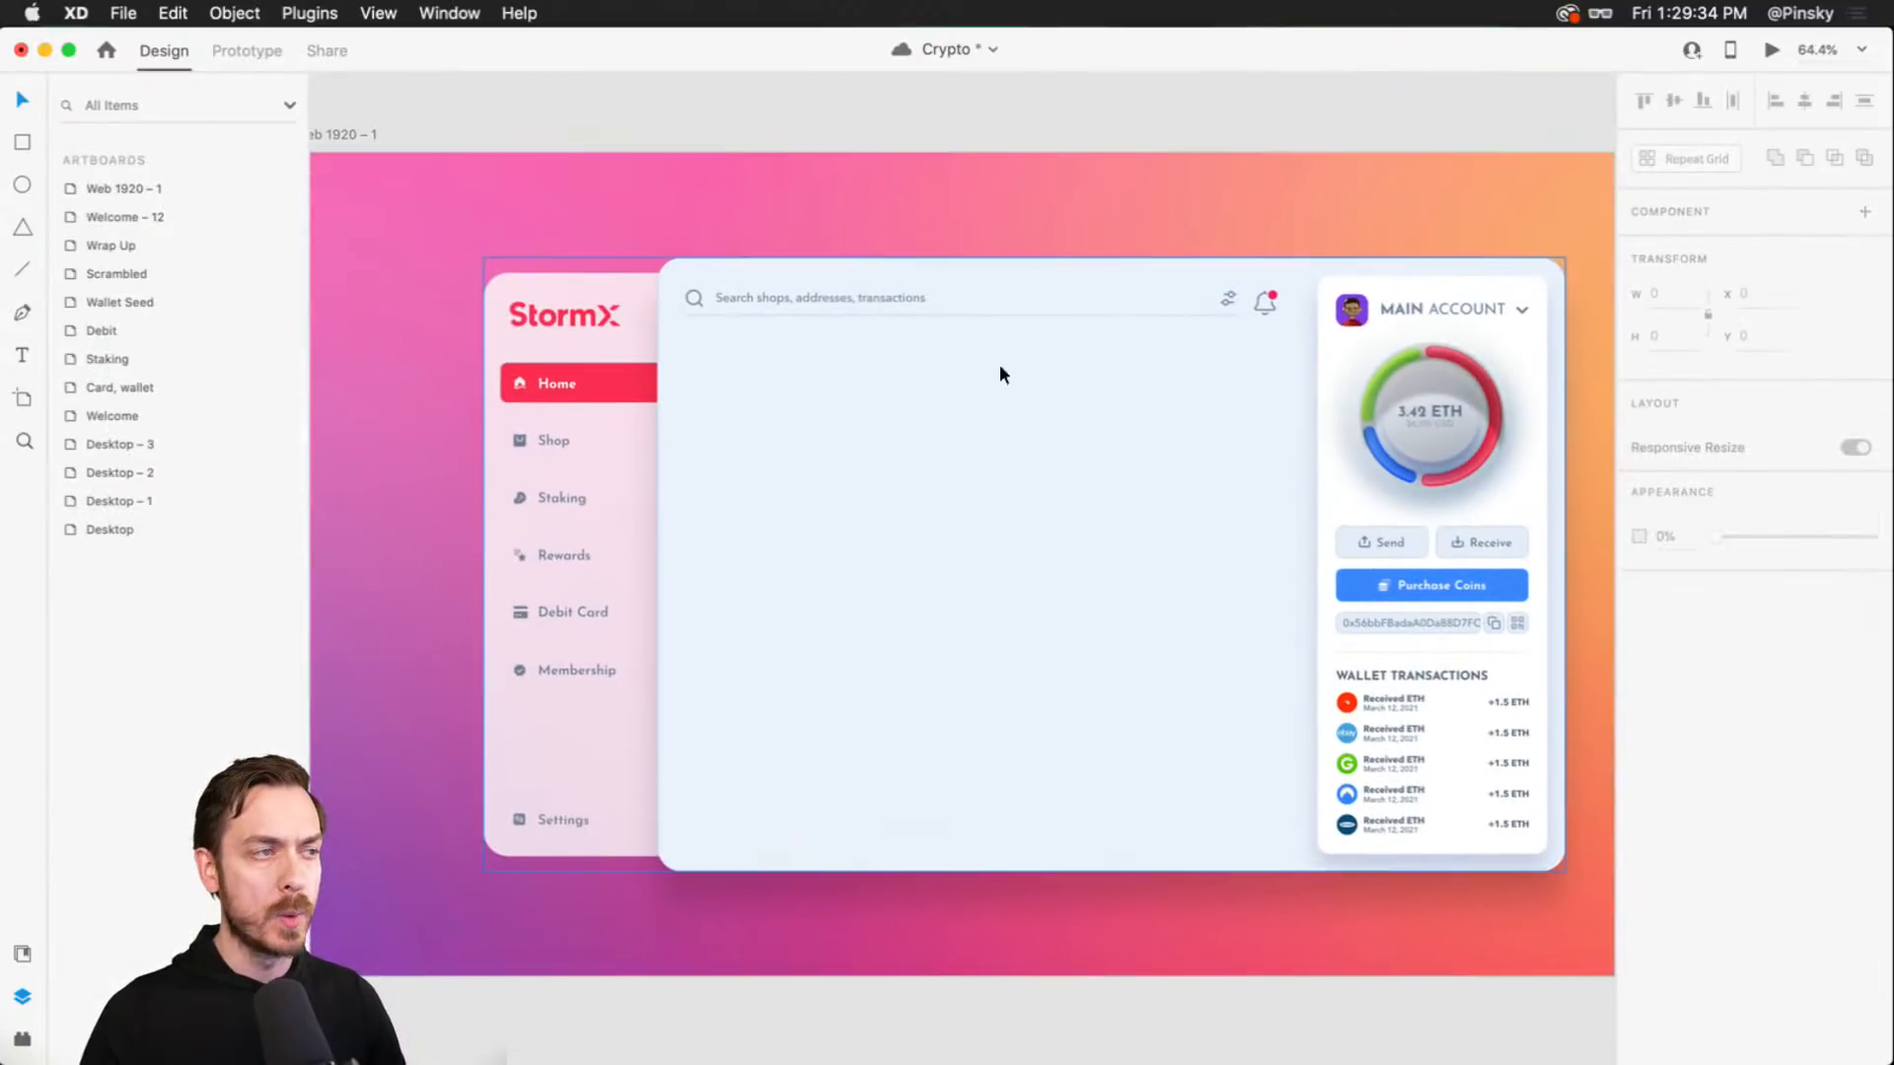
- Group the search icon, placeholder text, underline, Filters and Notifications into one group named Search
click(721, 296)
double_click(825, 296)
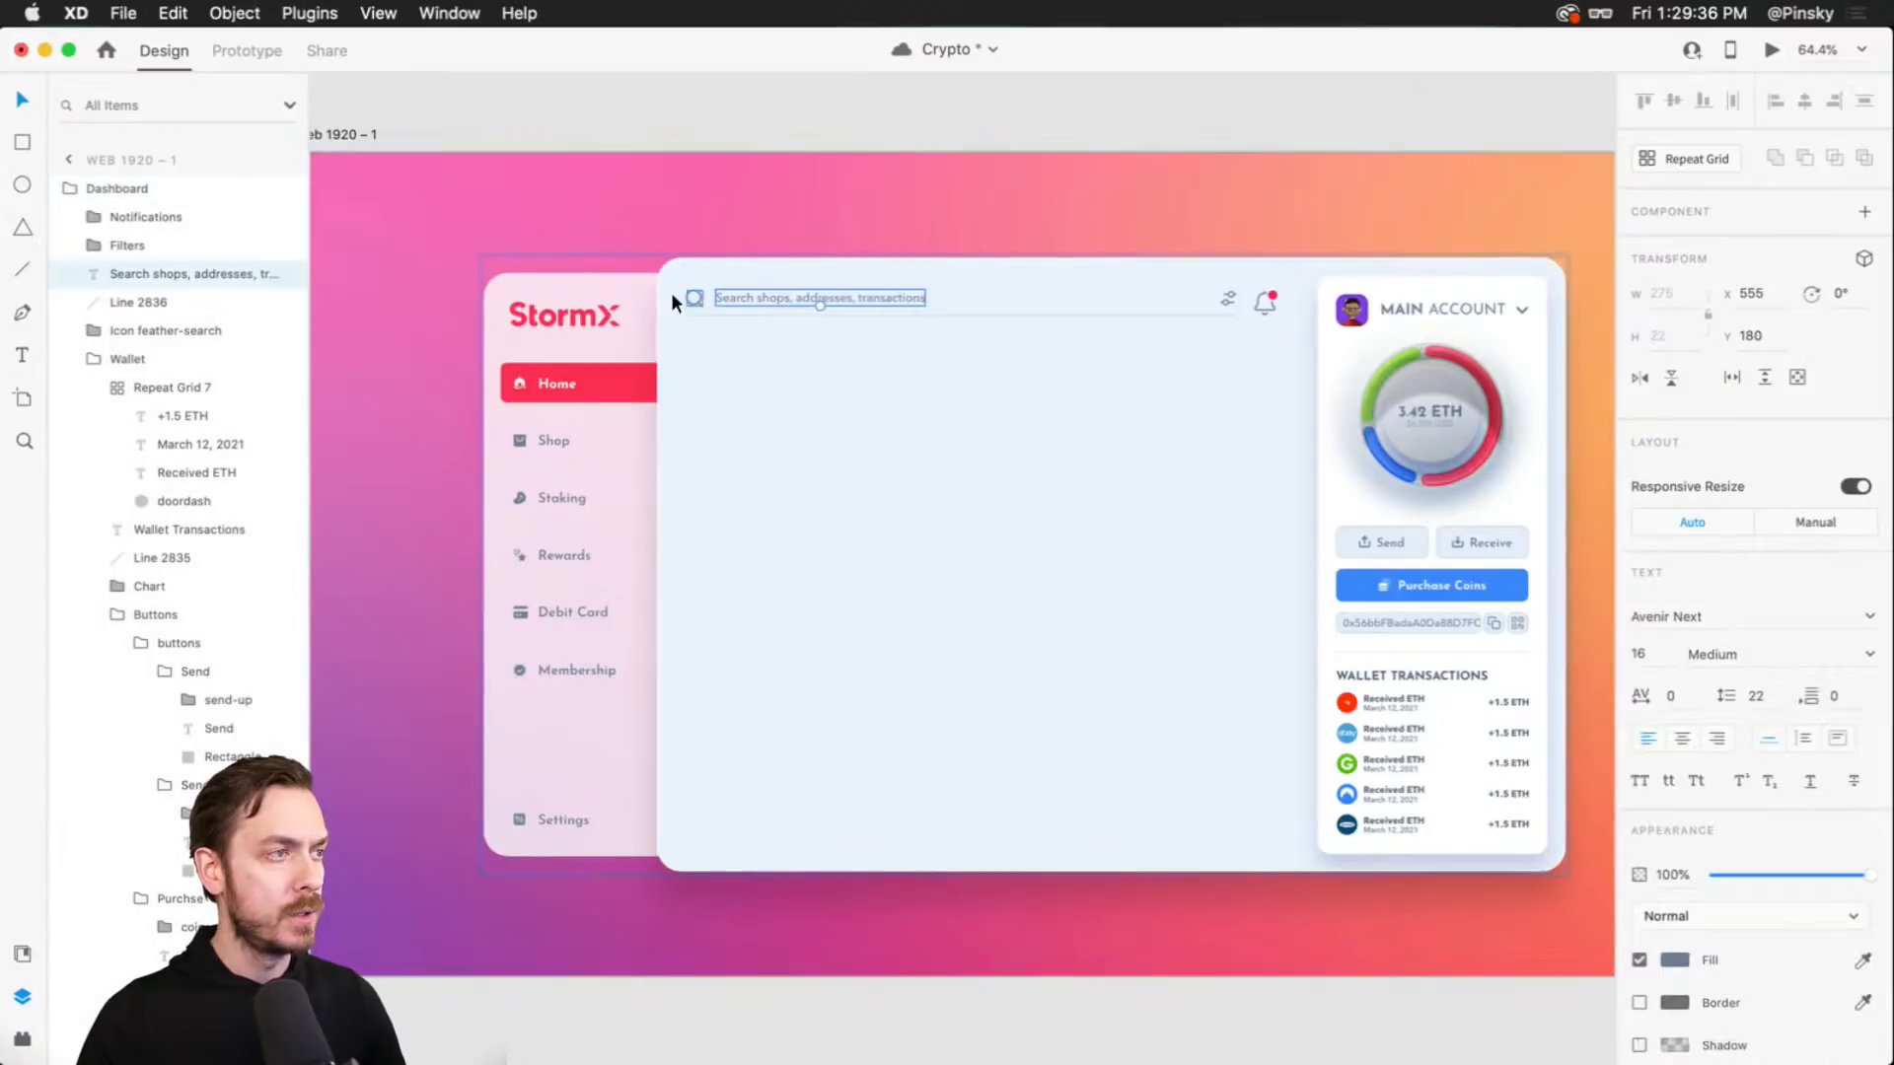
click(158, 213)
shift+click(165, 328)
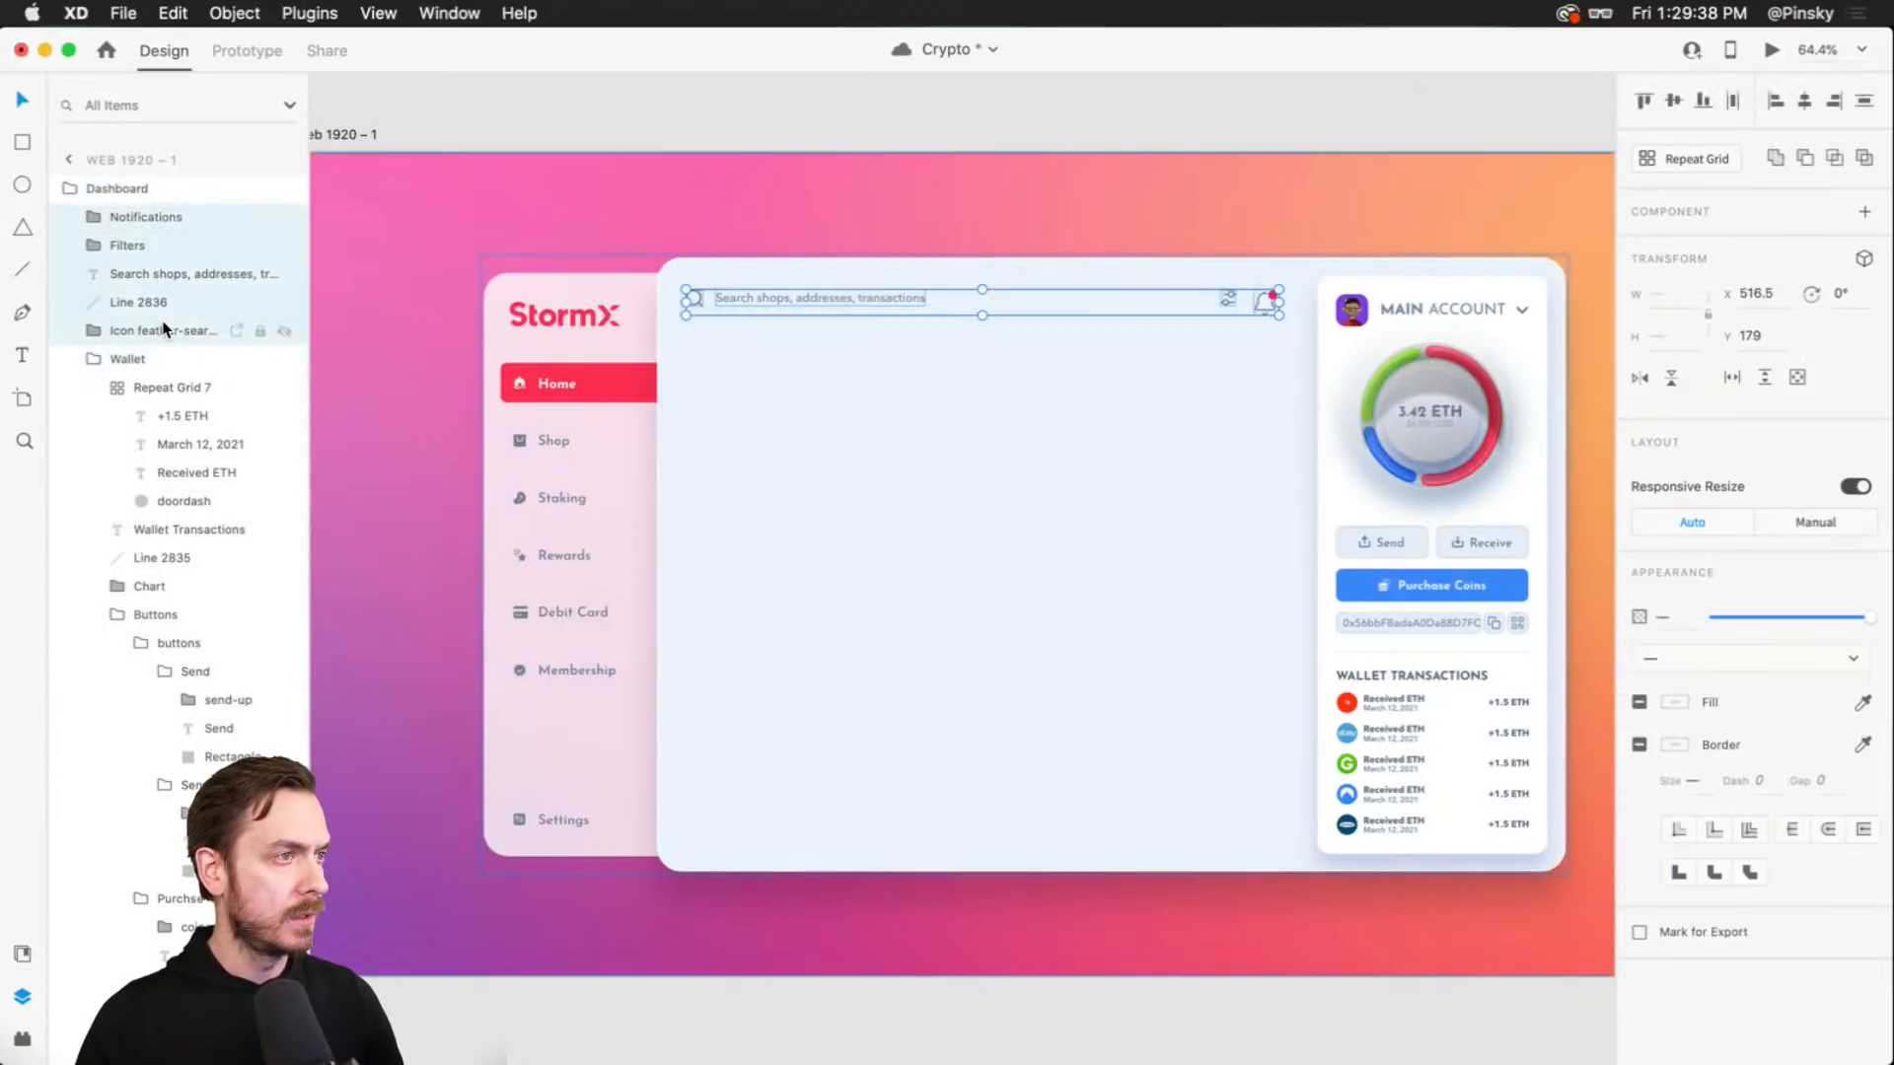
key(super+g)
double_click(140, 215)
text(Searc)
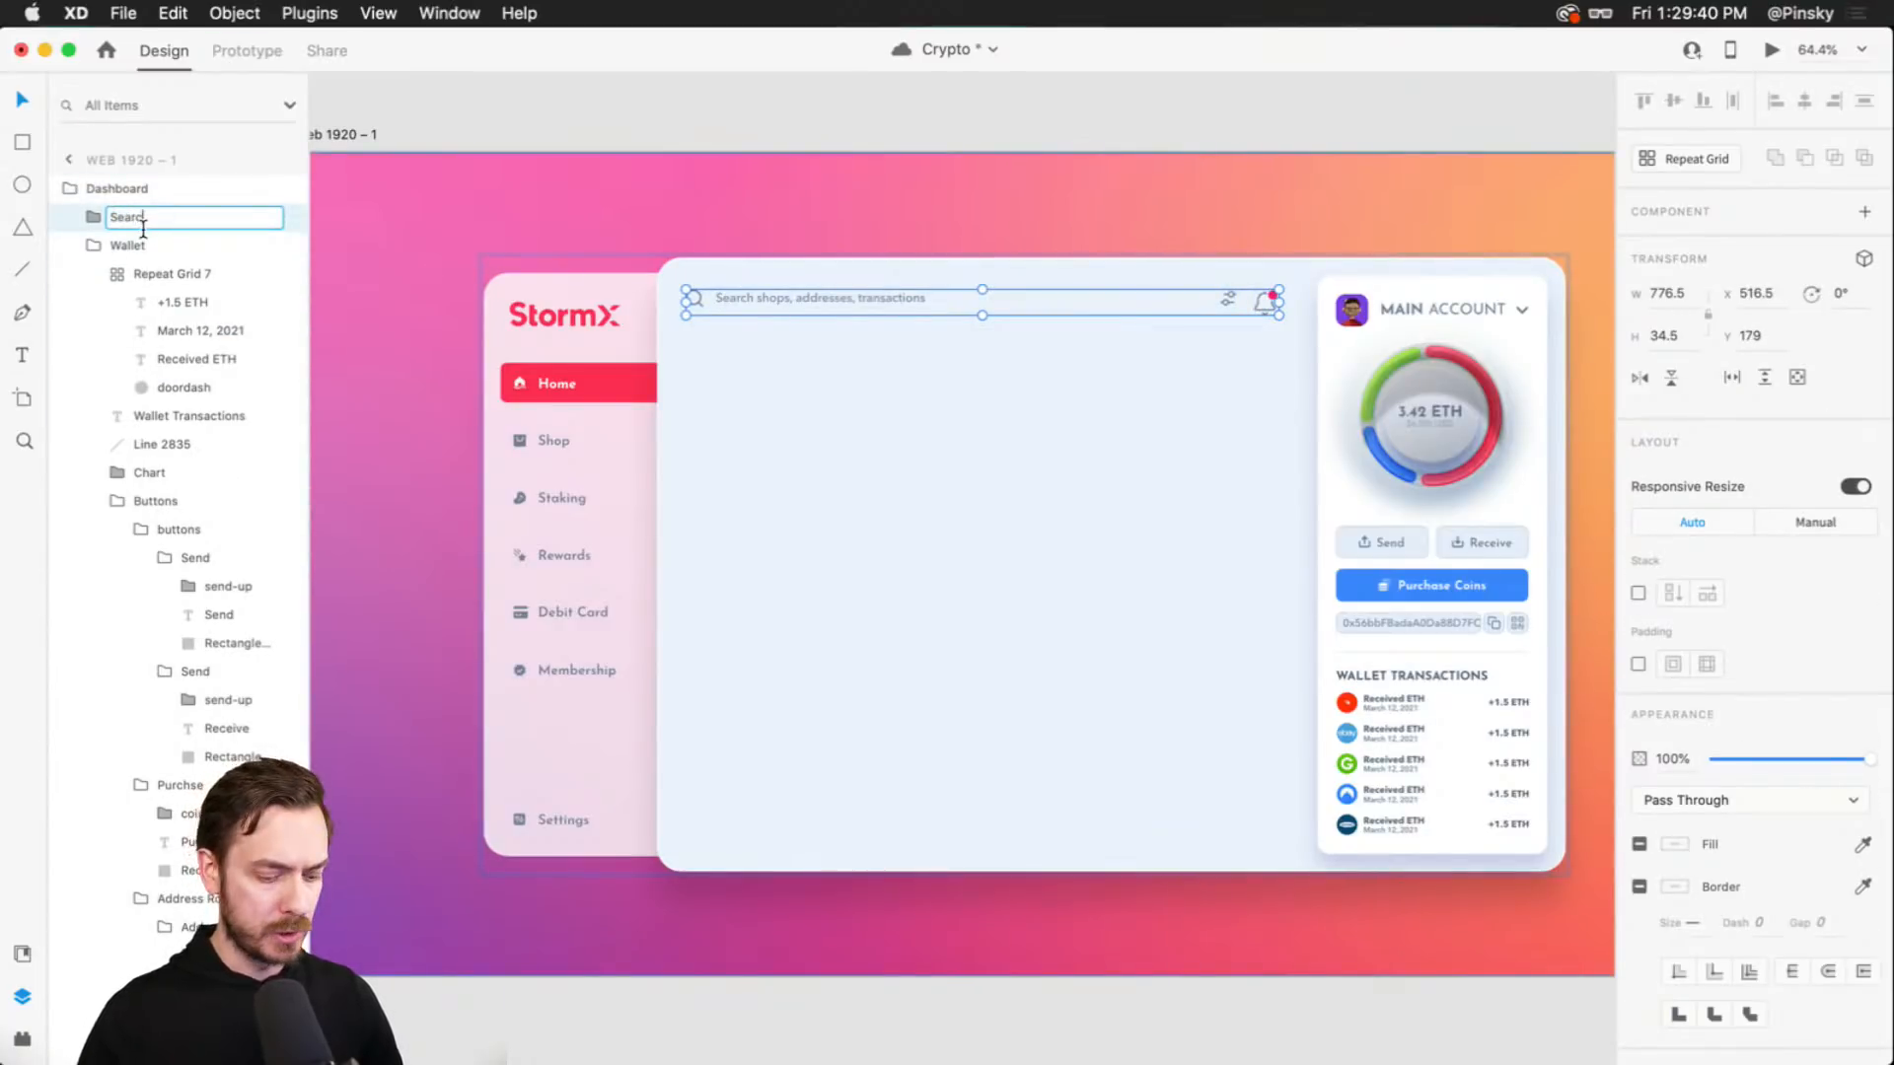
text(h)
key(Return)
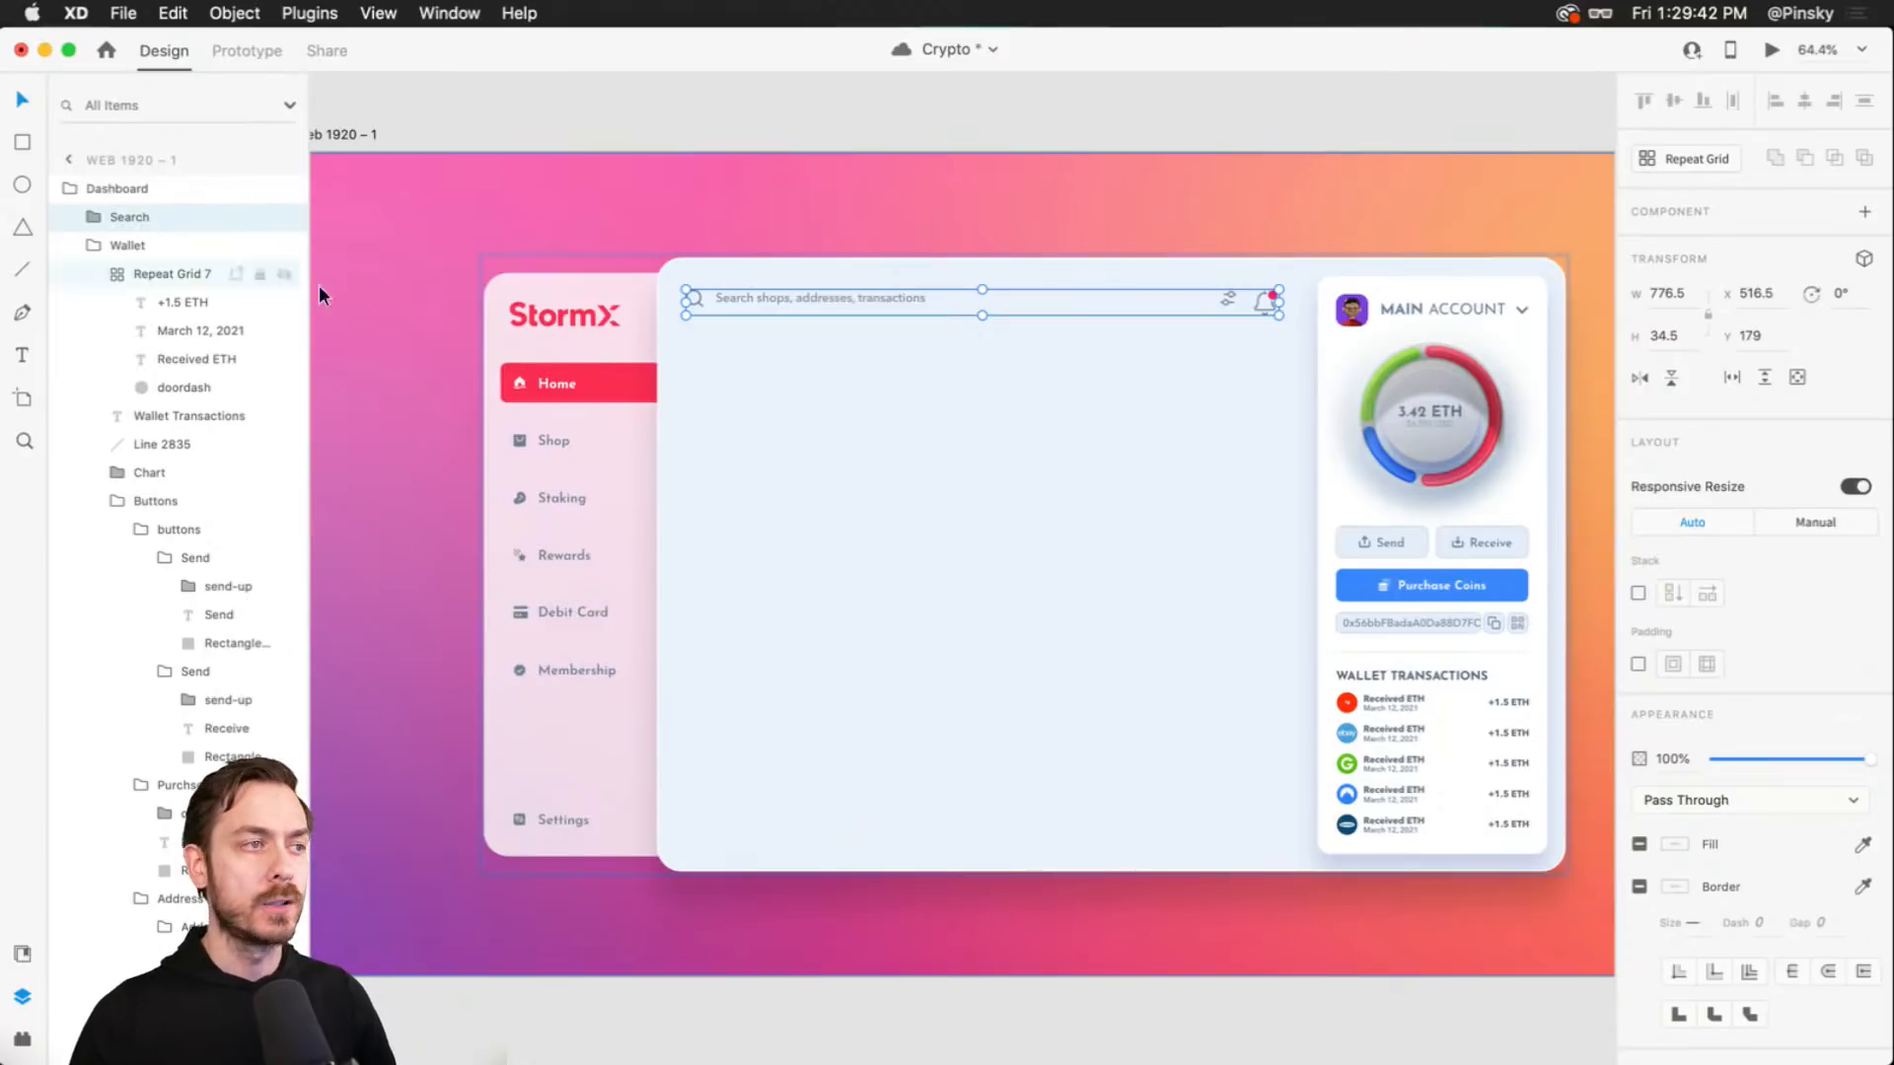
- Set the search placeholder text's font size to 18 and preview the dashboard
click(1095, 555)
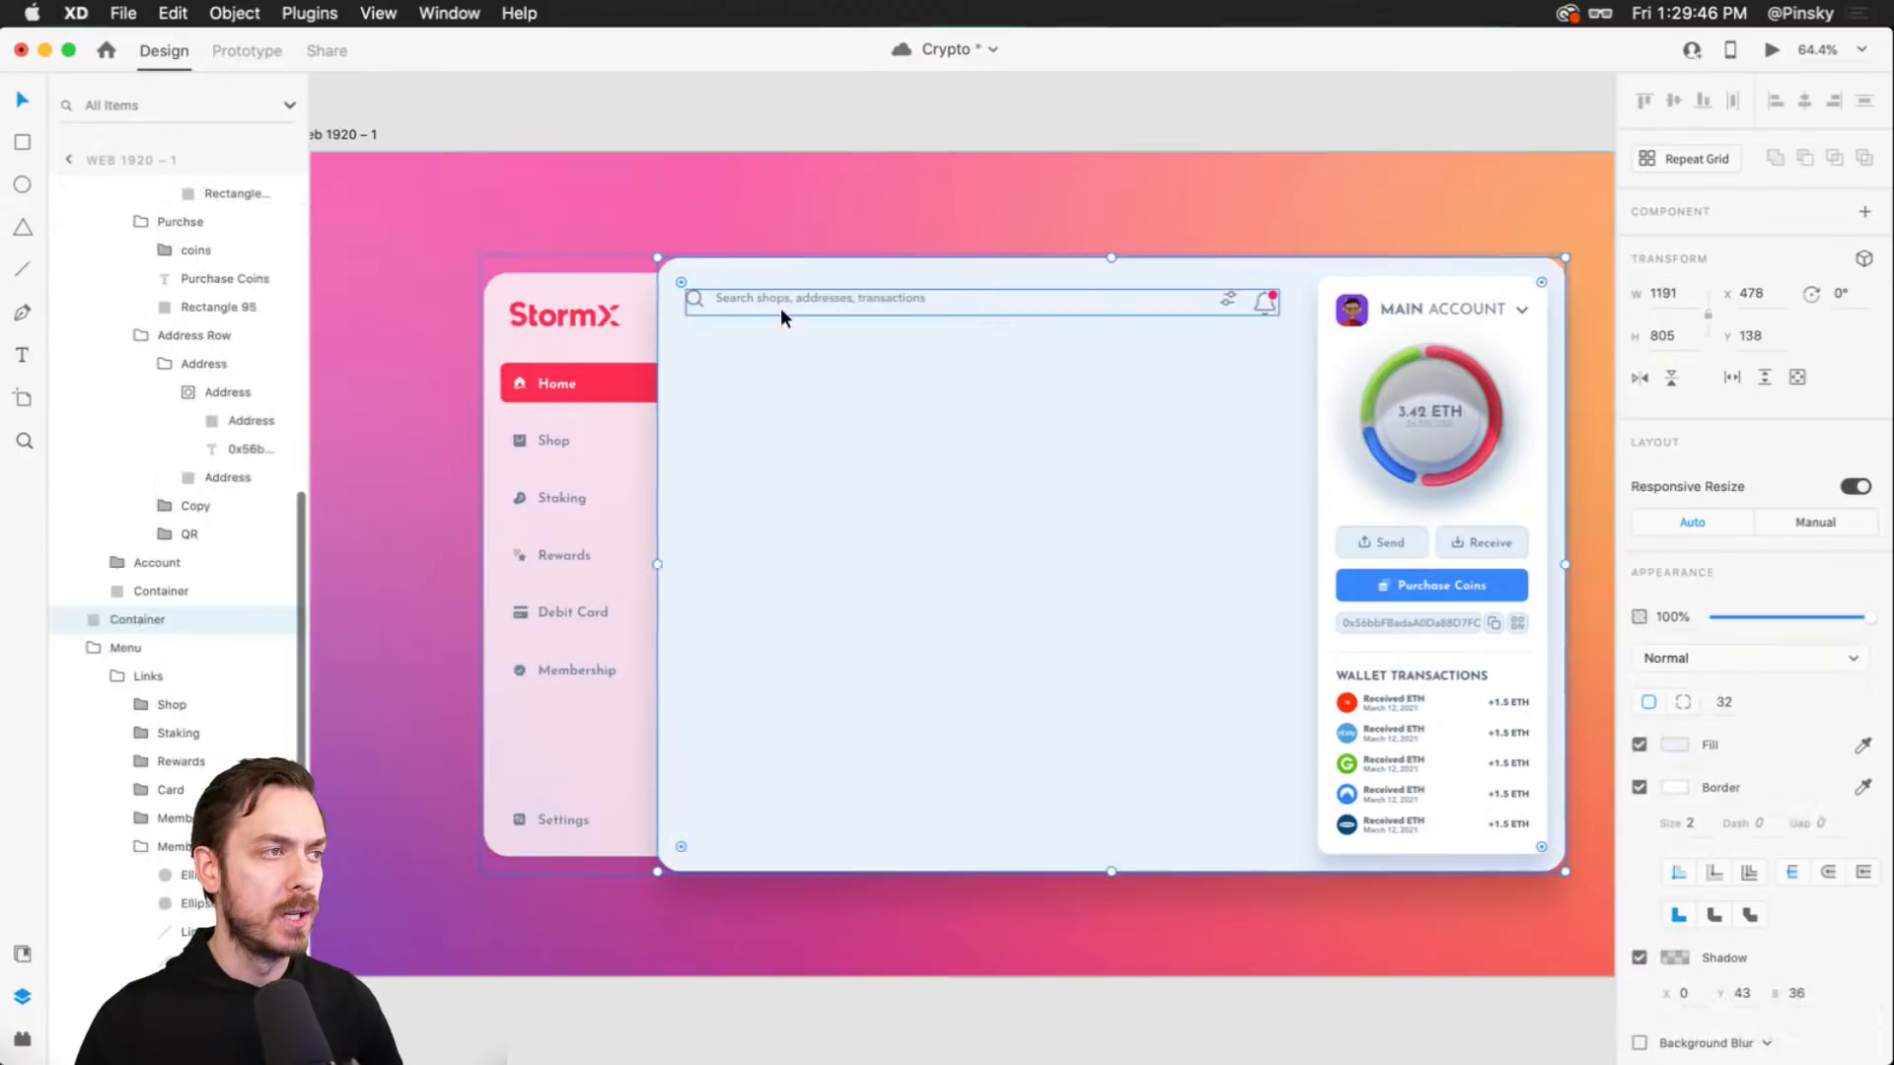
click(760, 292)
click(874, 292)
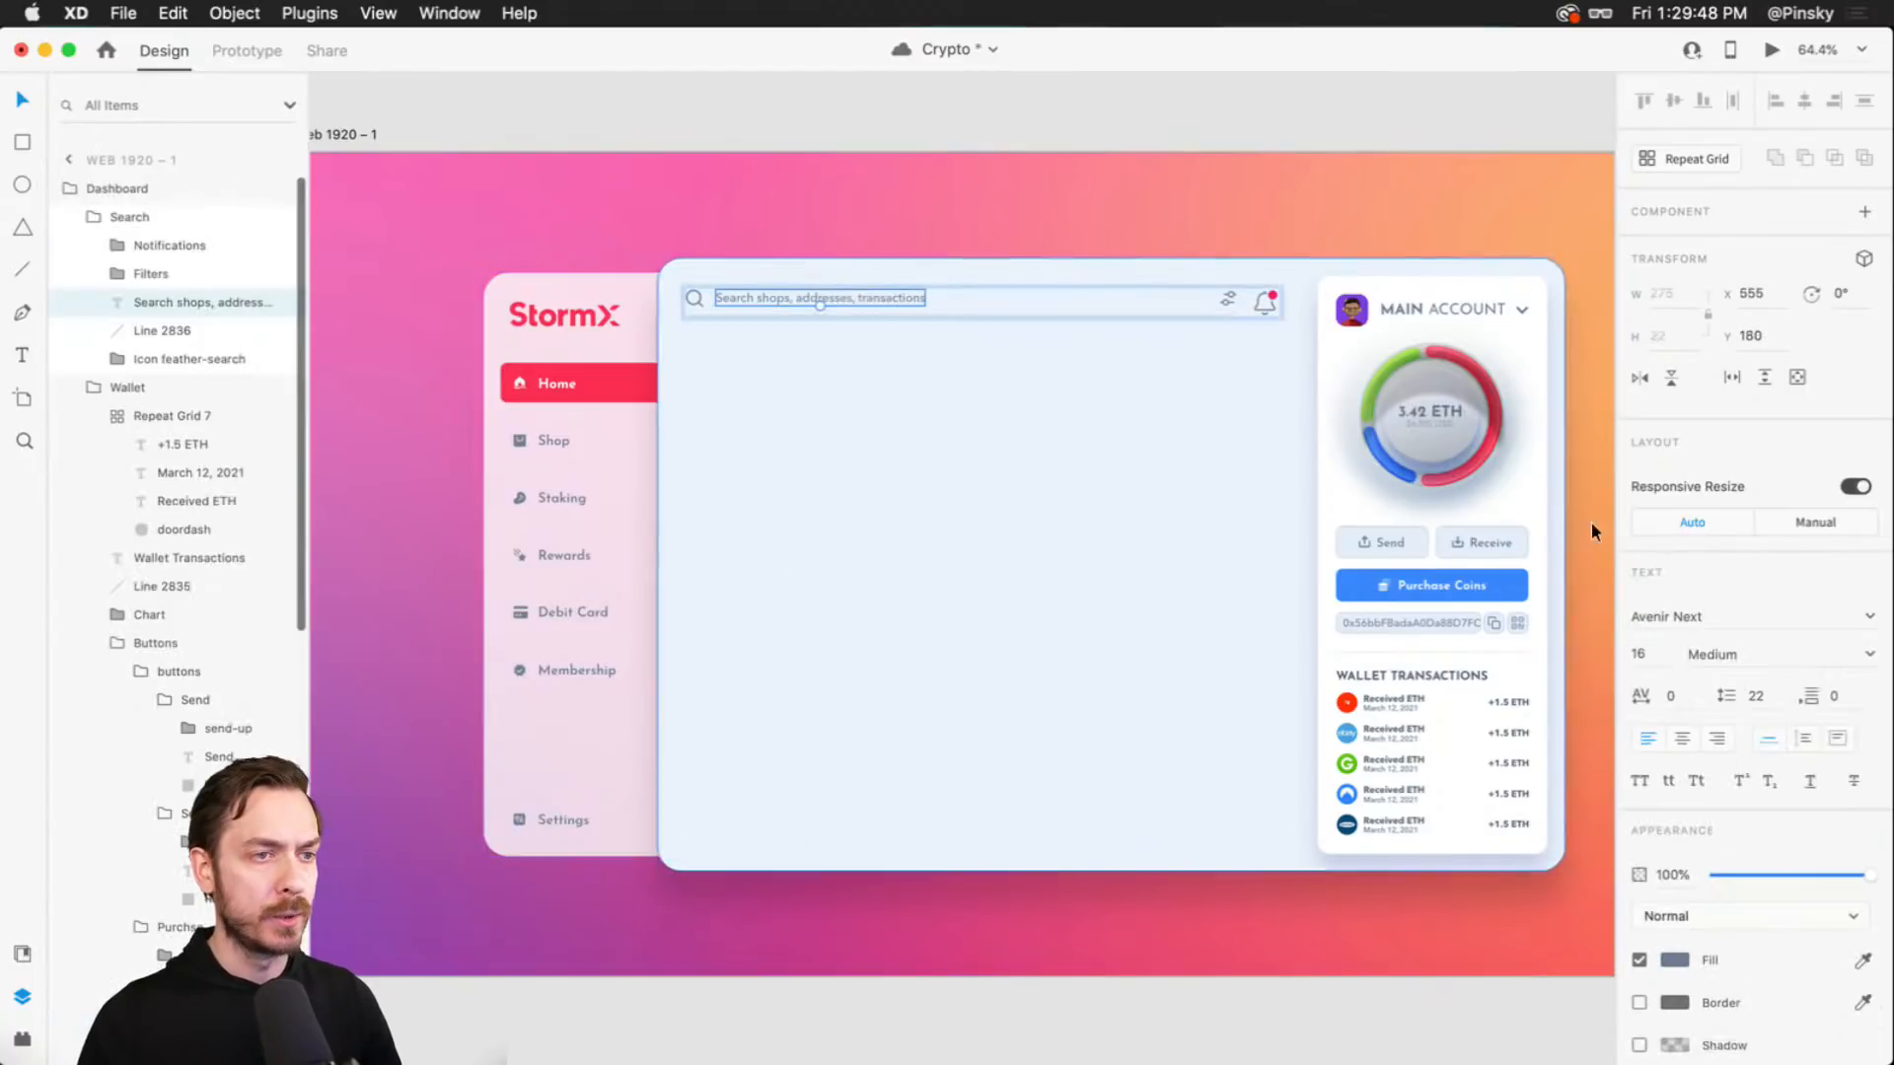
click(1644, 656)
text(18)
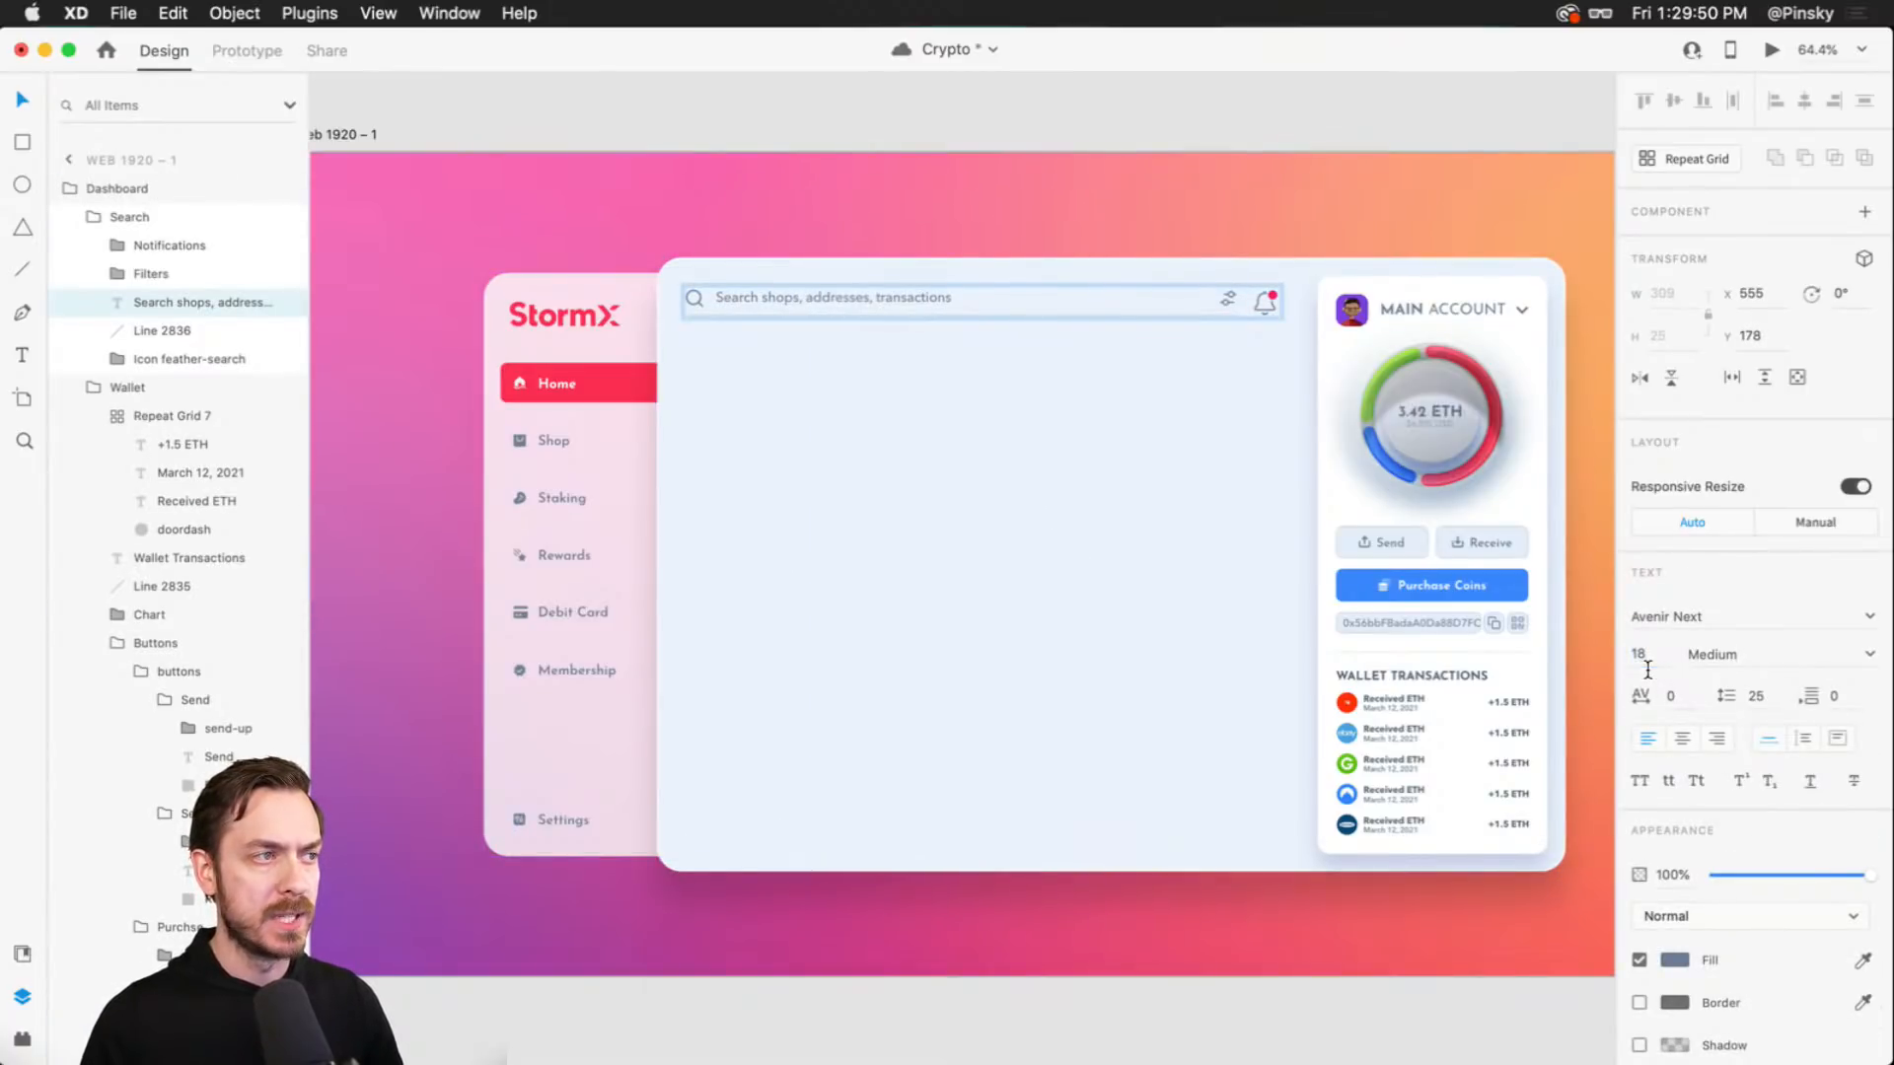
key(Return)
key(super+Return)
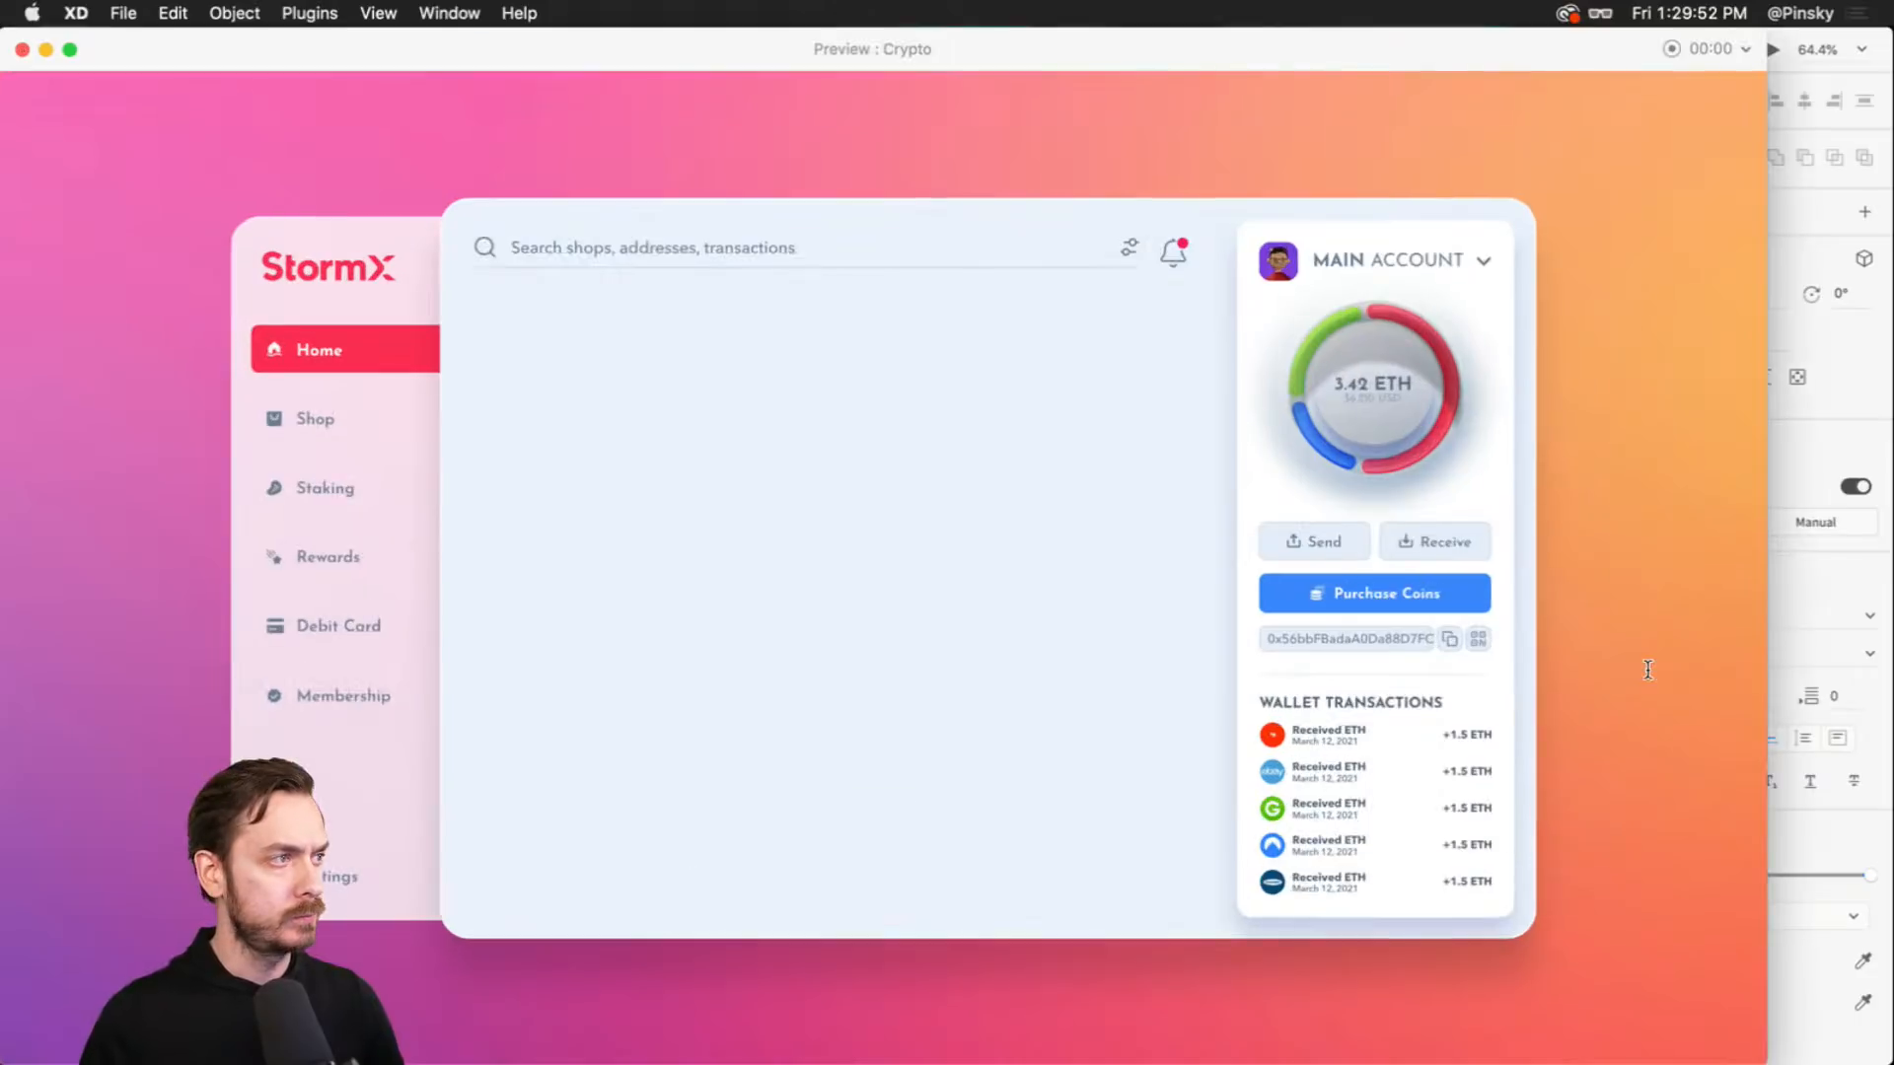
key(super+w)
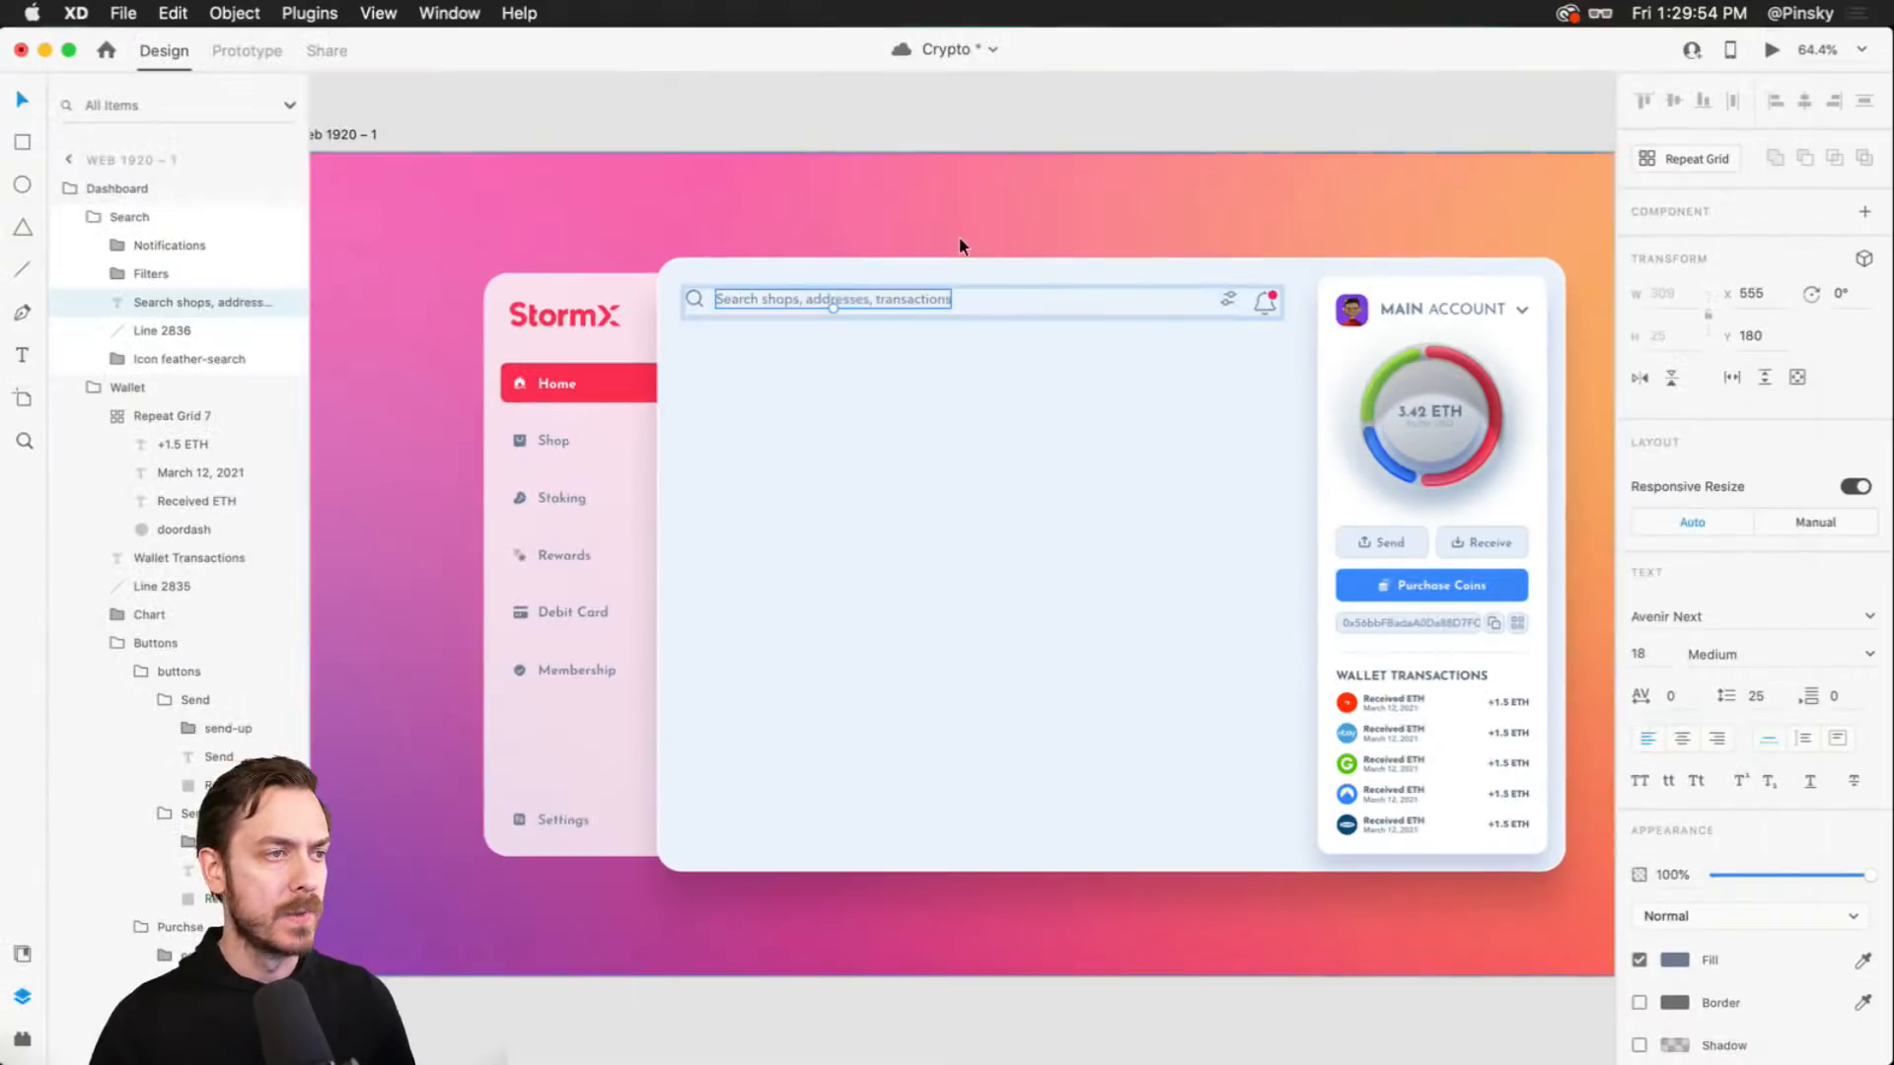
- Select the main container and save the Crypto document
scroll(915, 346, down, 1)
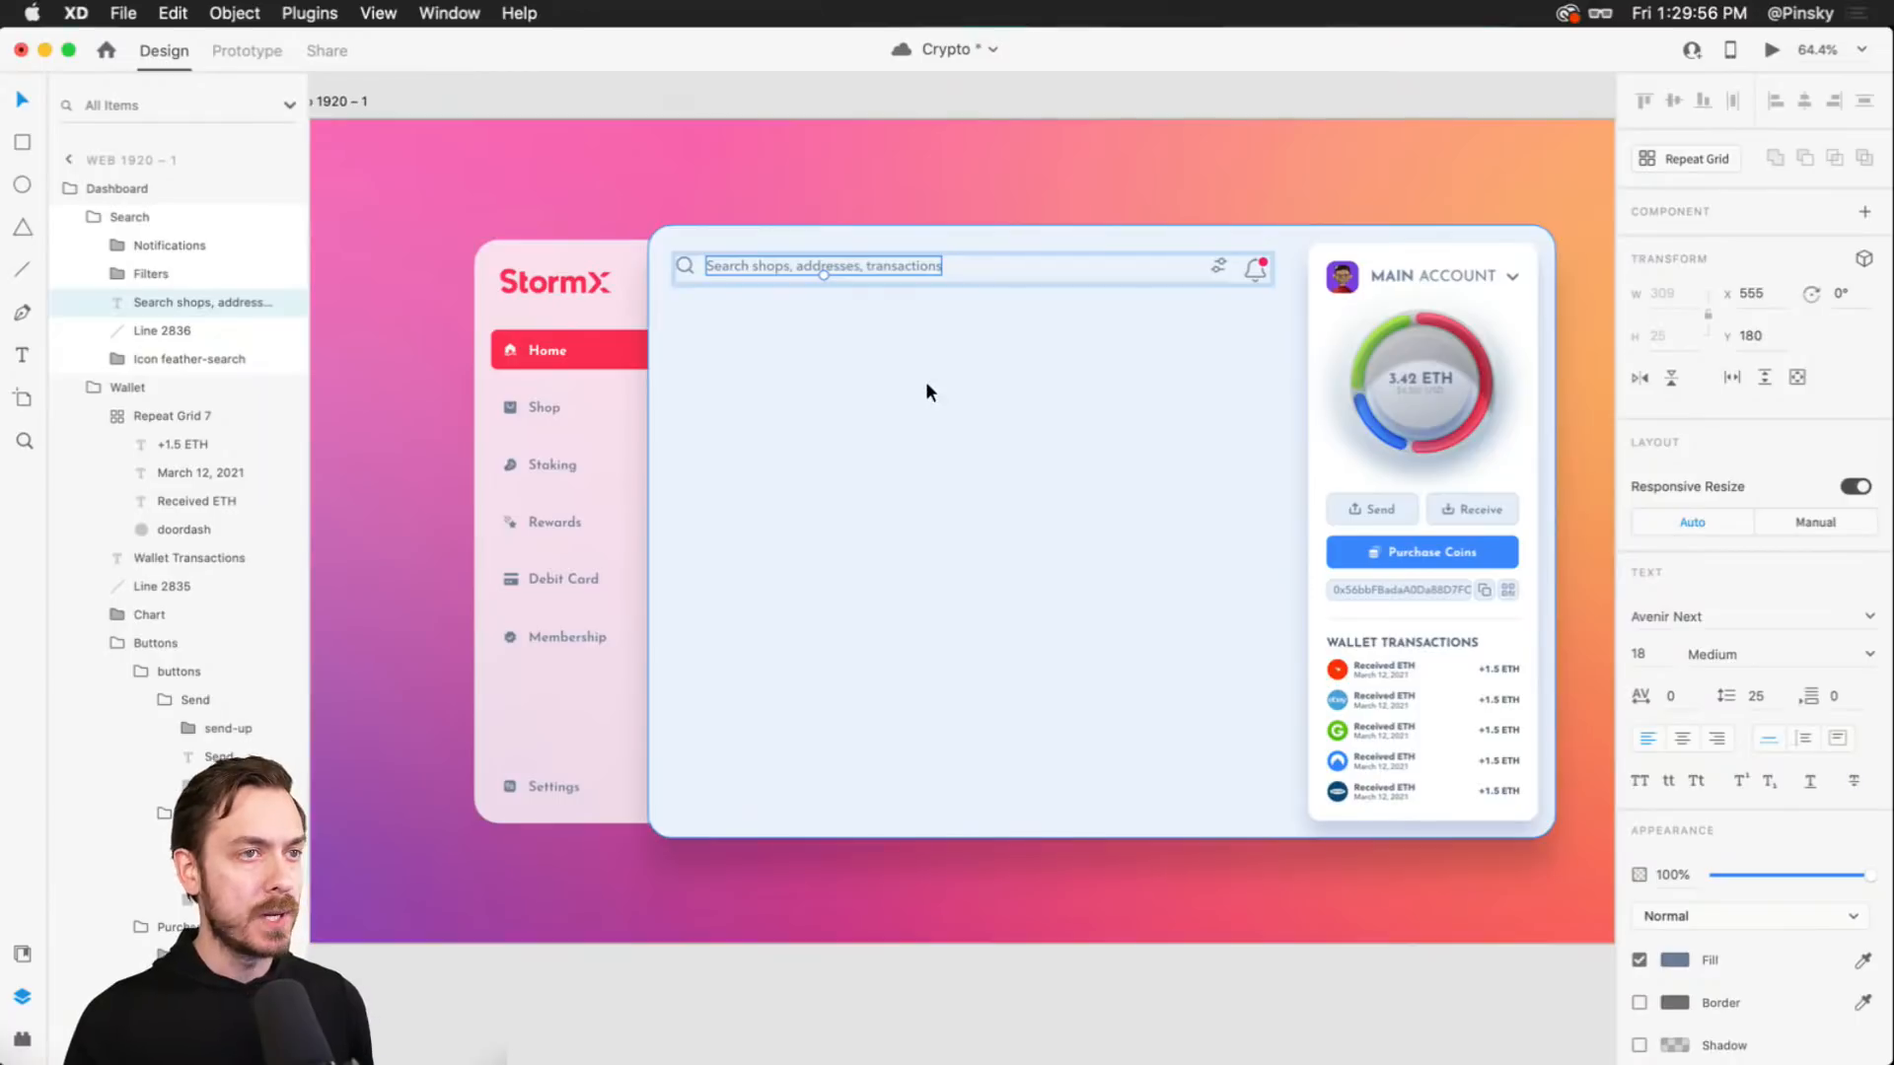
click(736, 318)
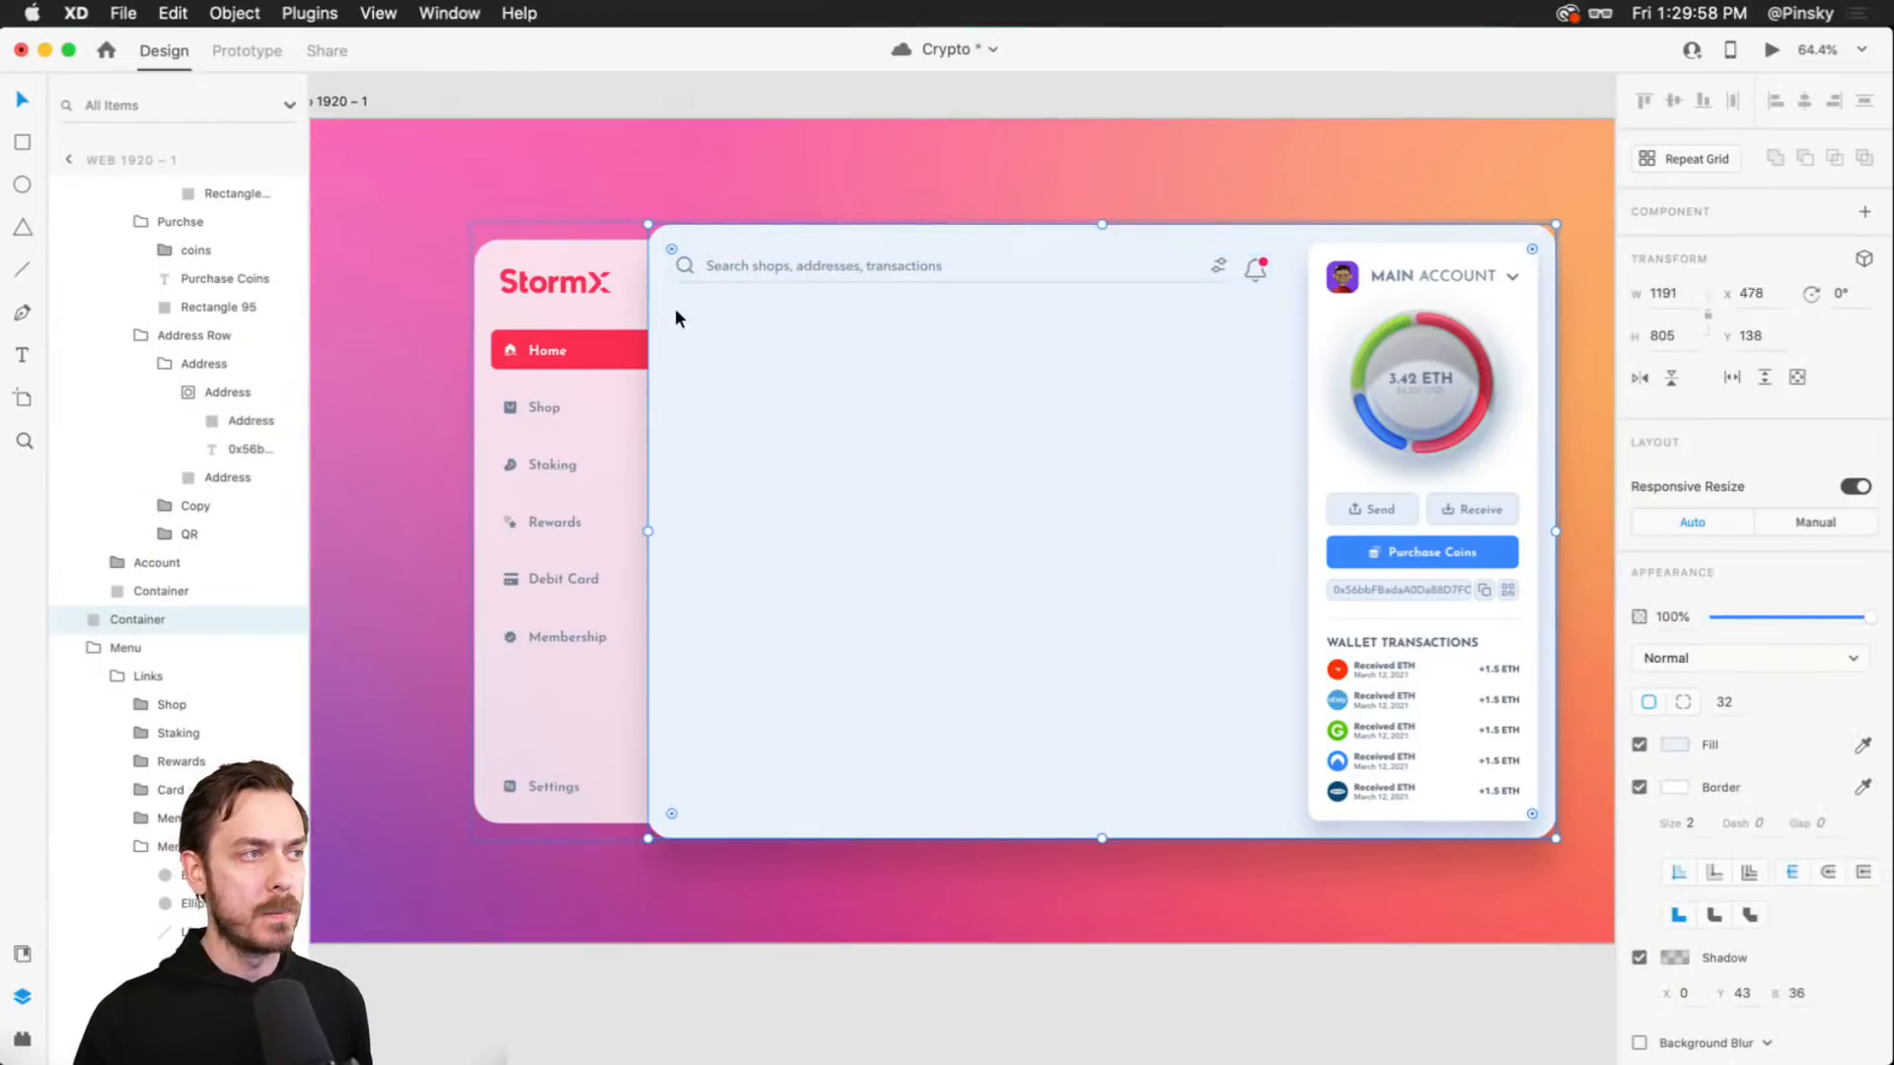
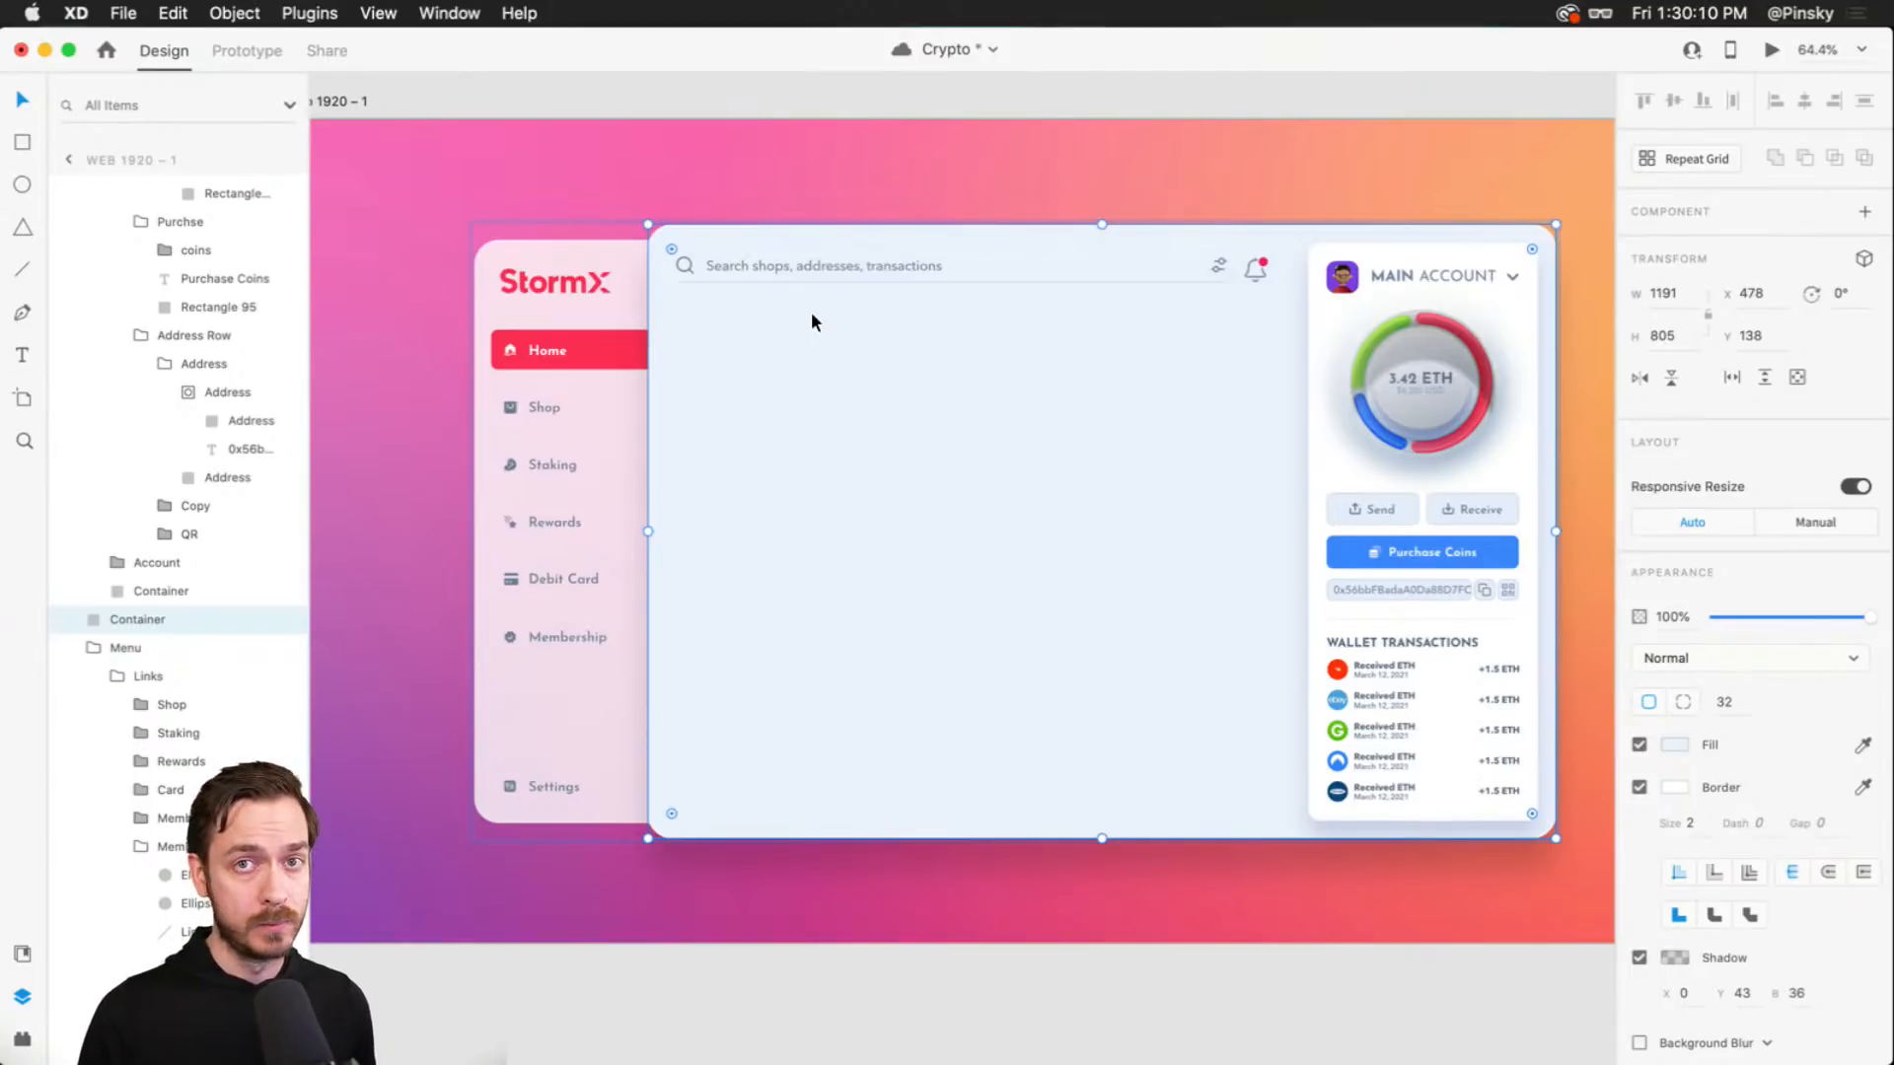
key(super+s)
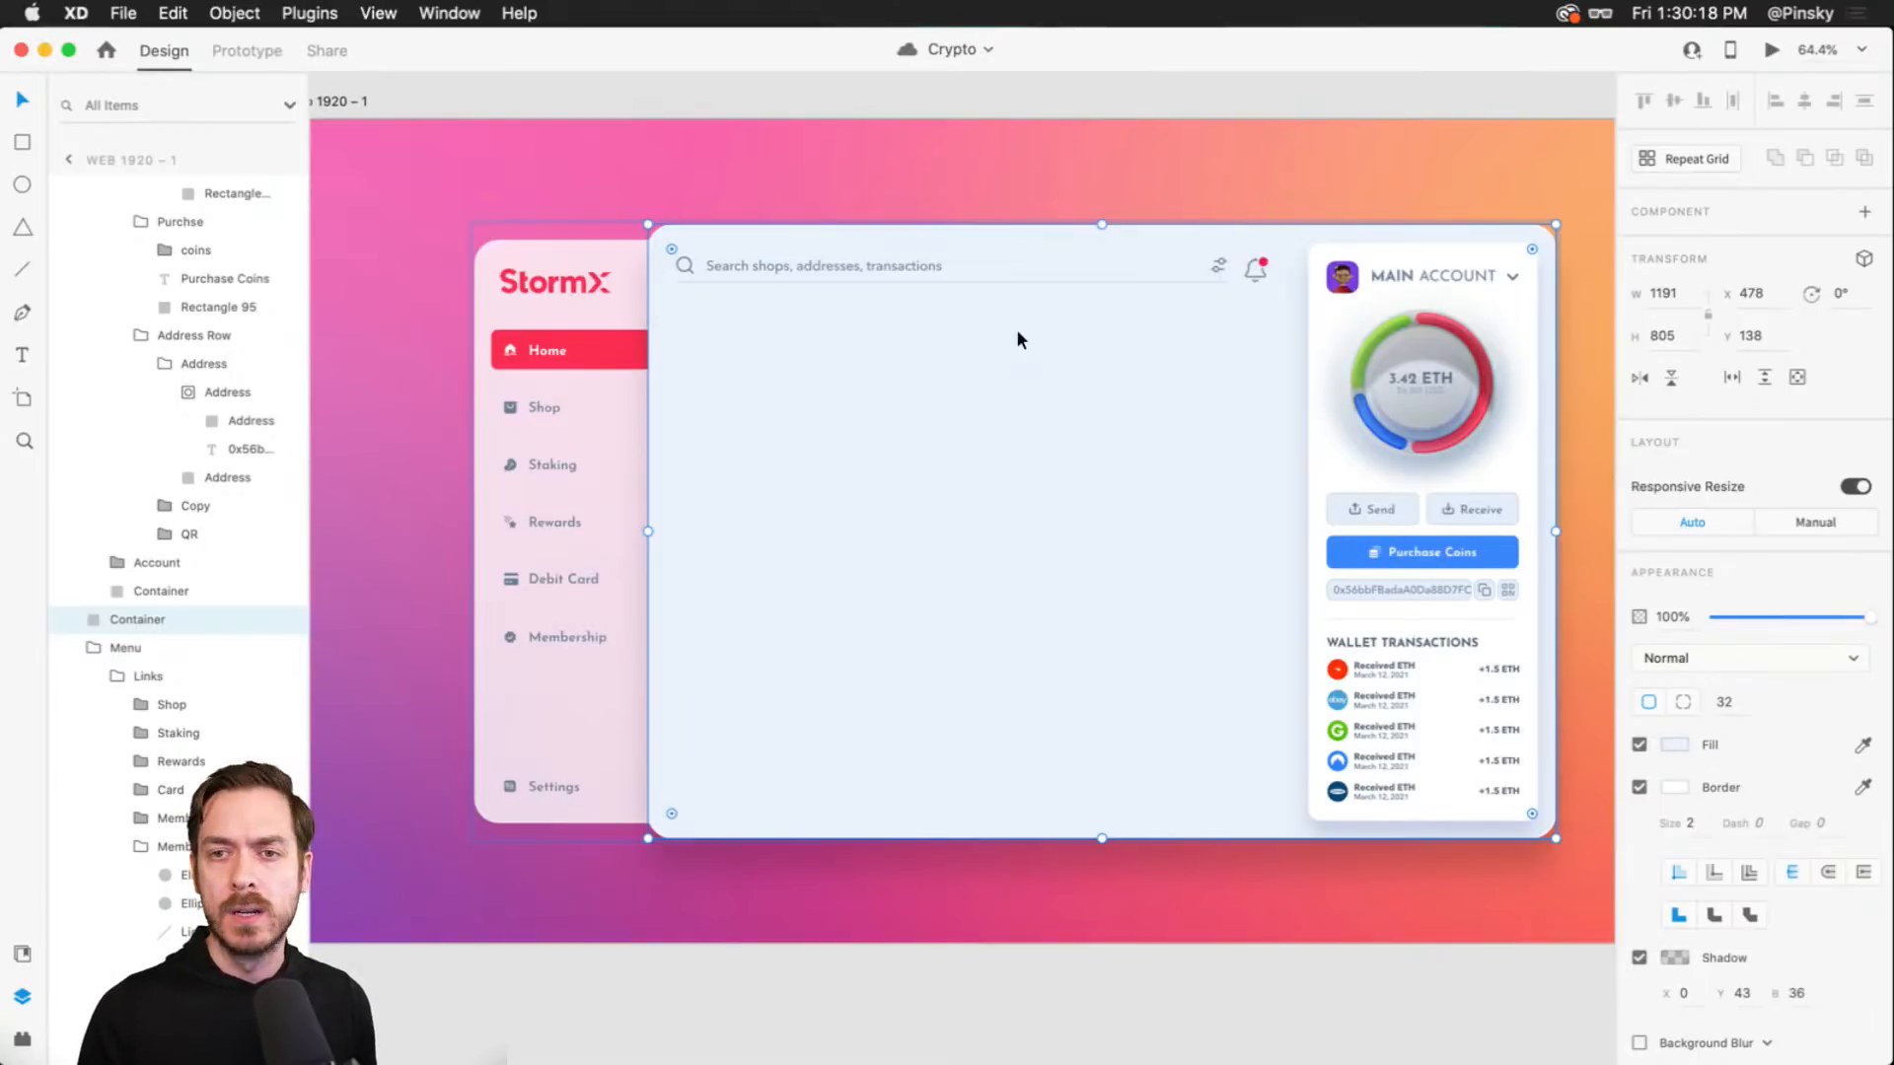
- Draw a rectangle about 787 × 151 below the search bar and nudge it left to X 510, Y 235
key(r)
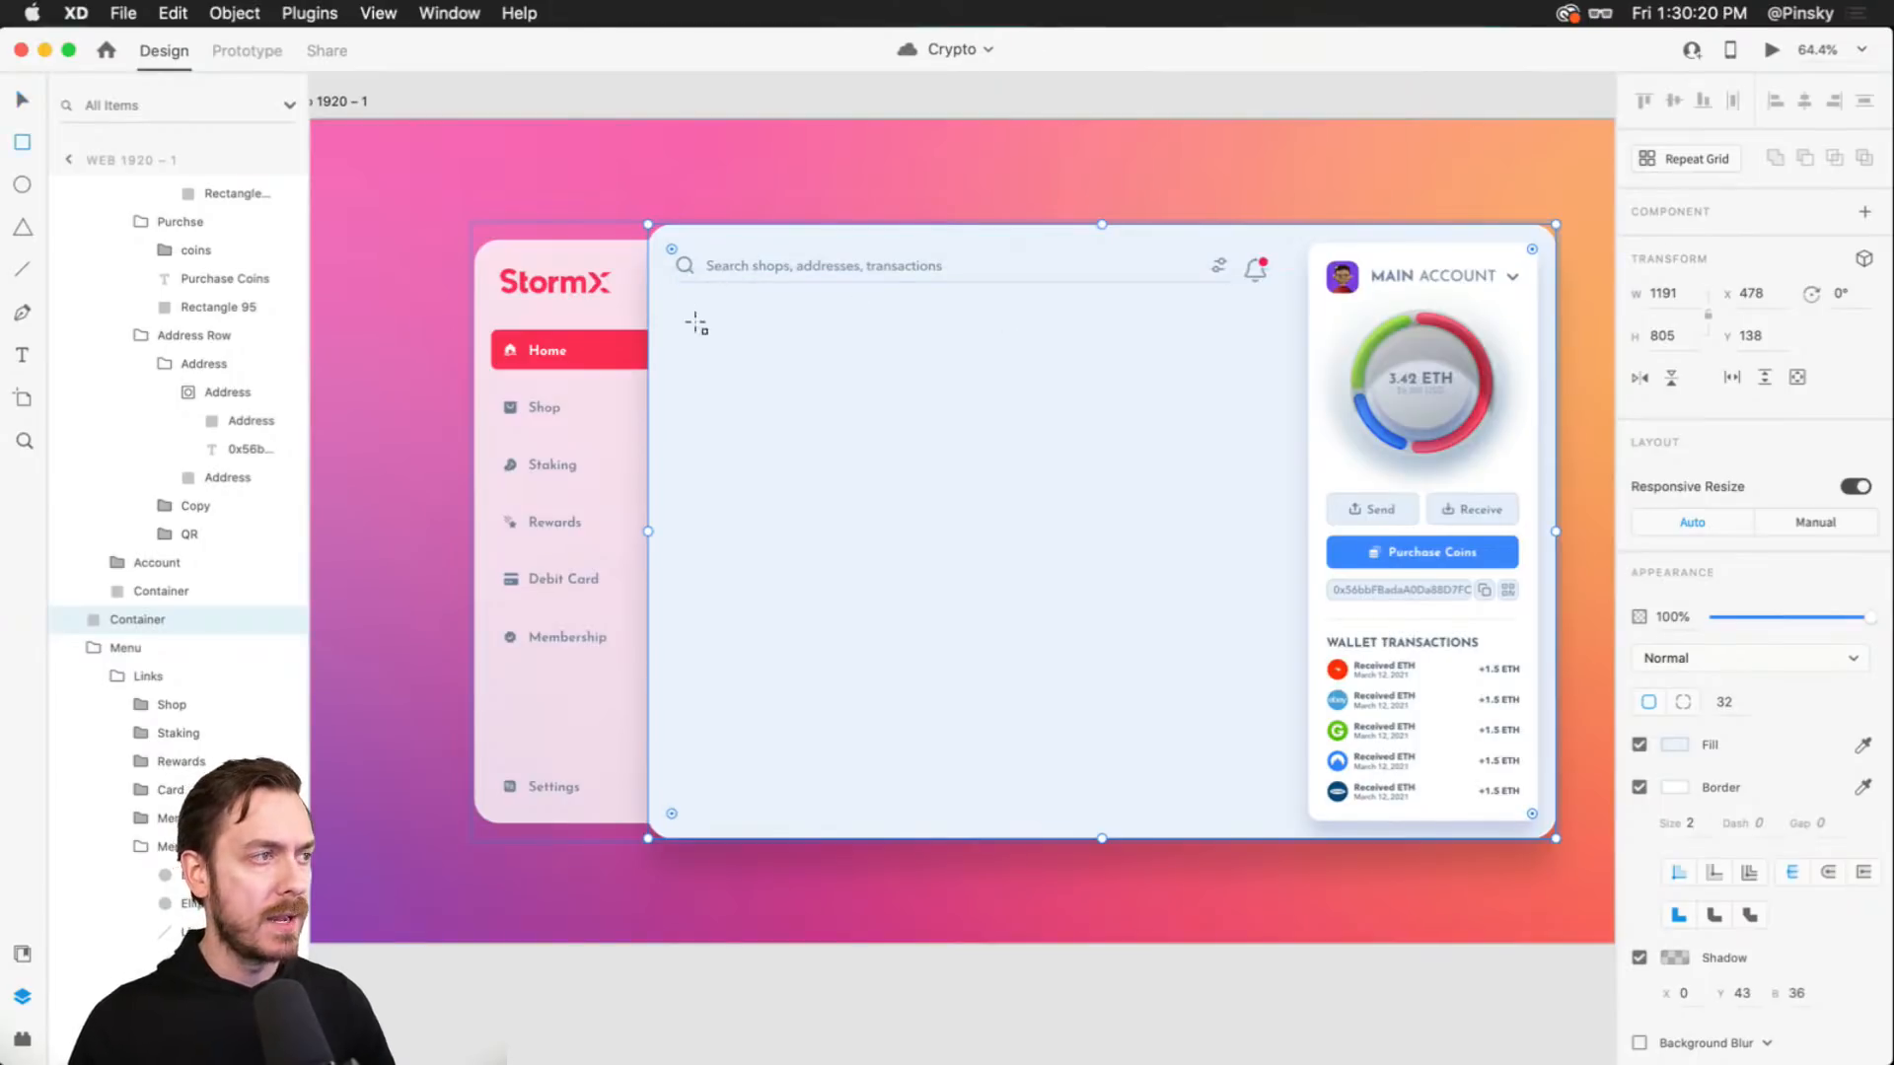
mouse_move(677, 299)
mouse_down()
mouse_move(1044, 354)
mouse_move(1278, 417)
mouse_up()
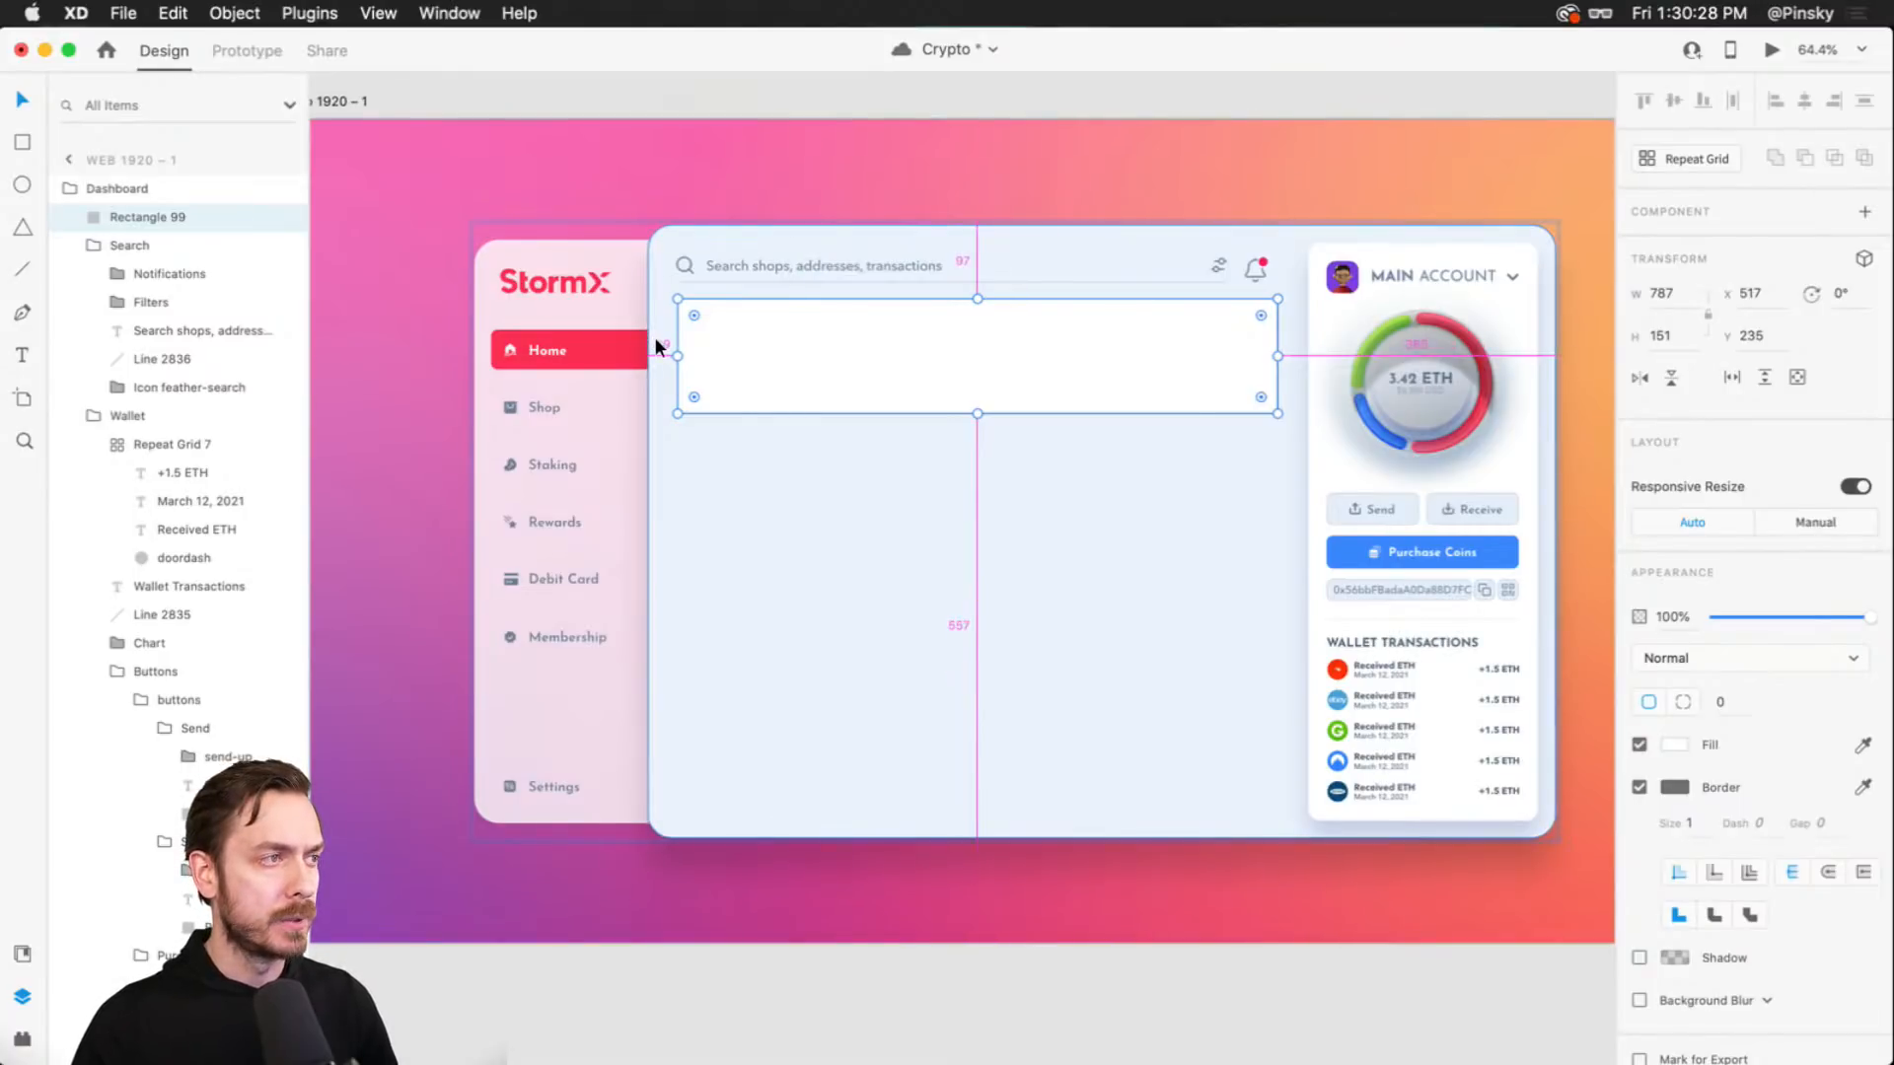
key(Left)
key(Left)
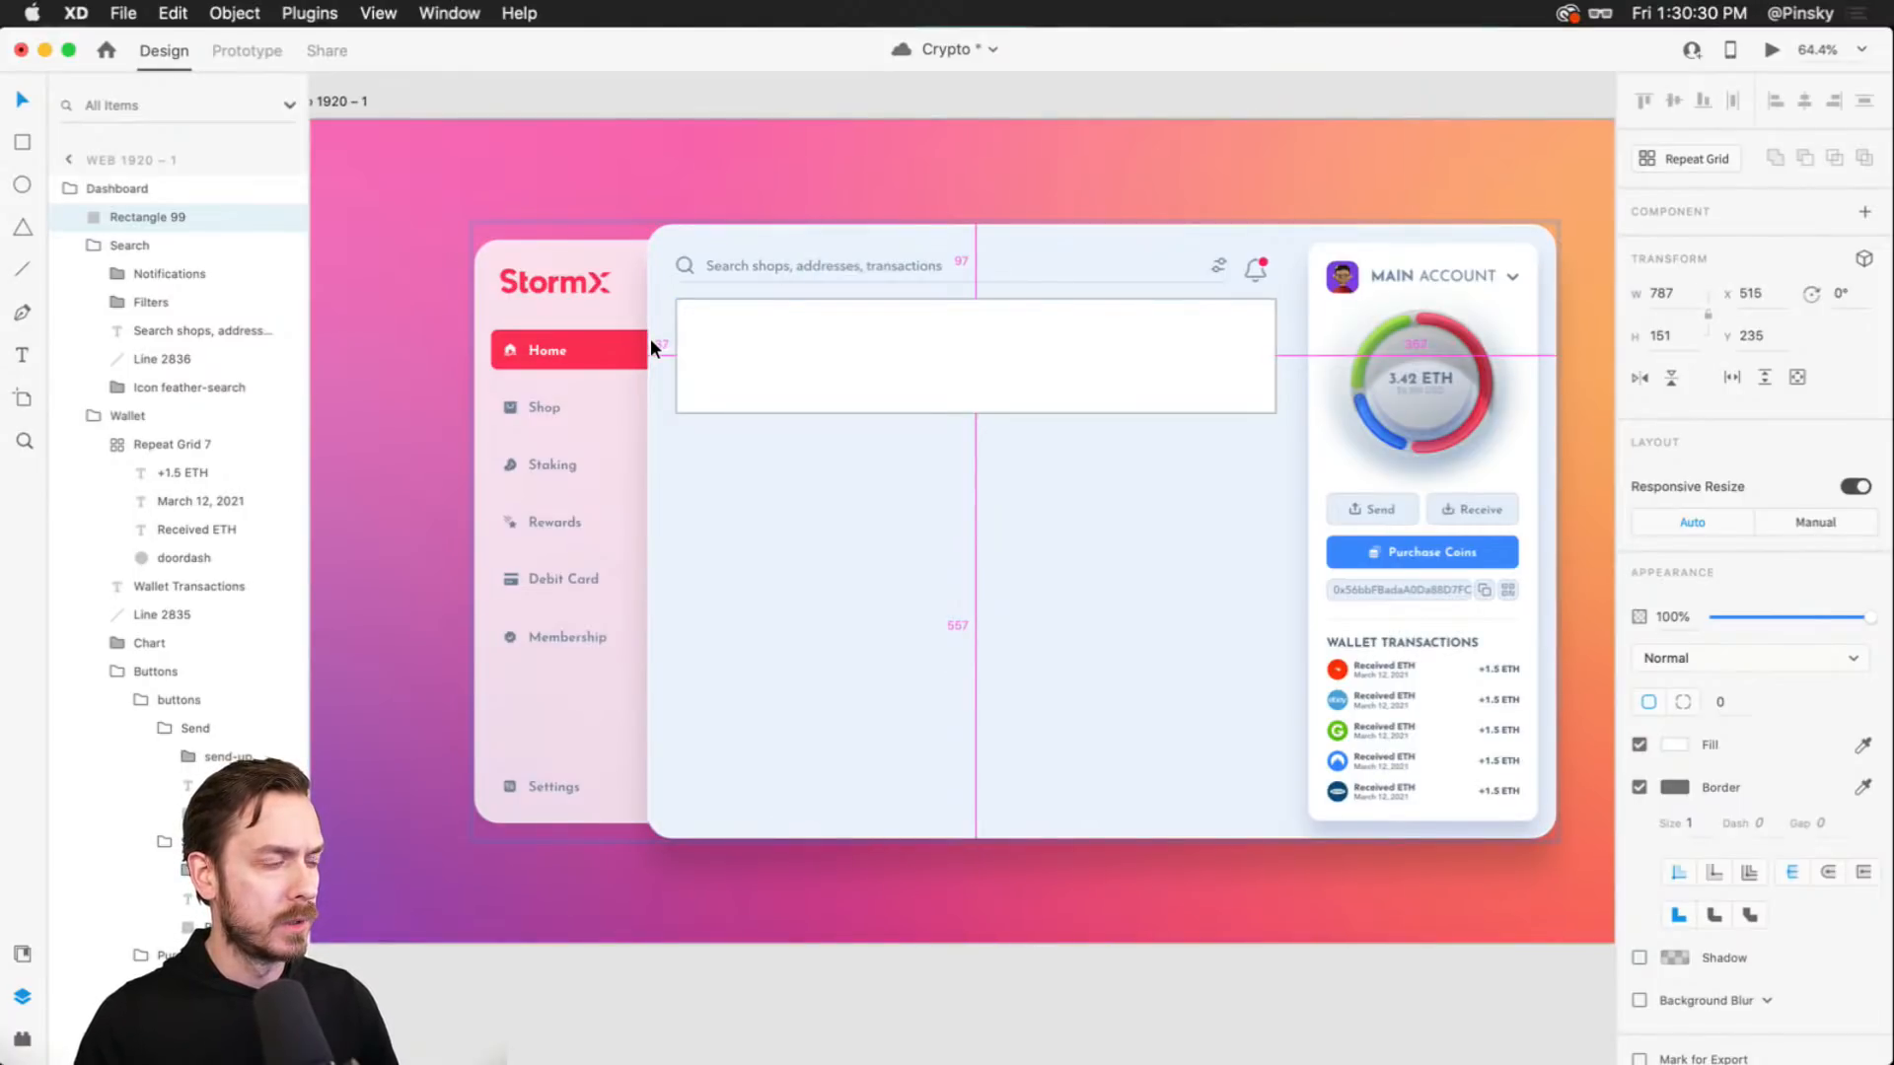
key(Left)
key(Left)
key(Left)
key(Left)
key(Left)
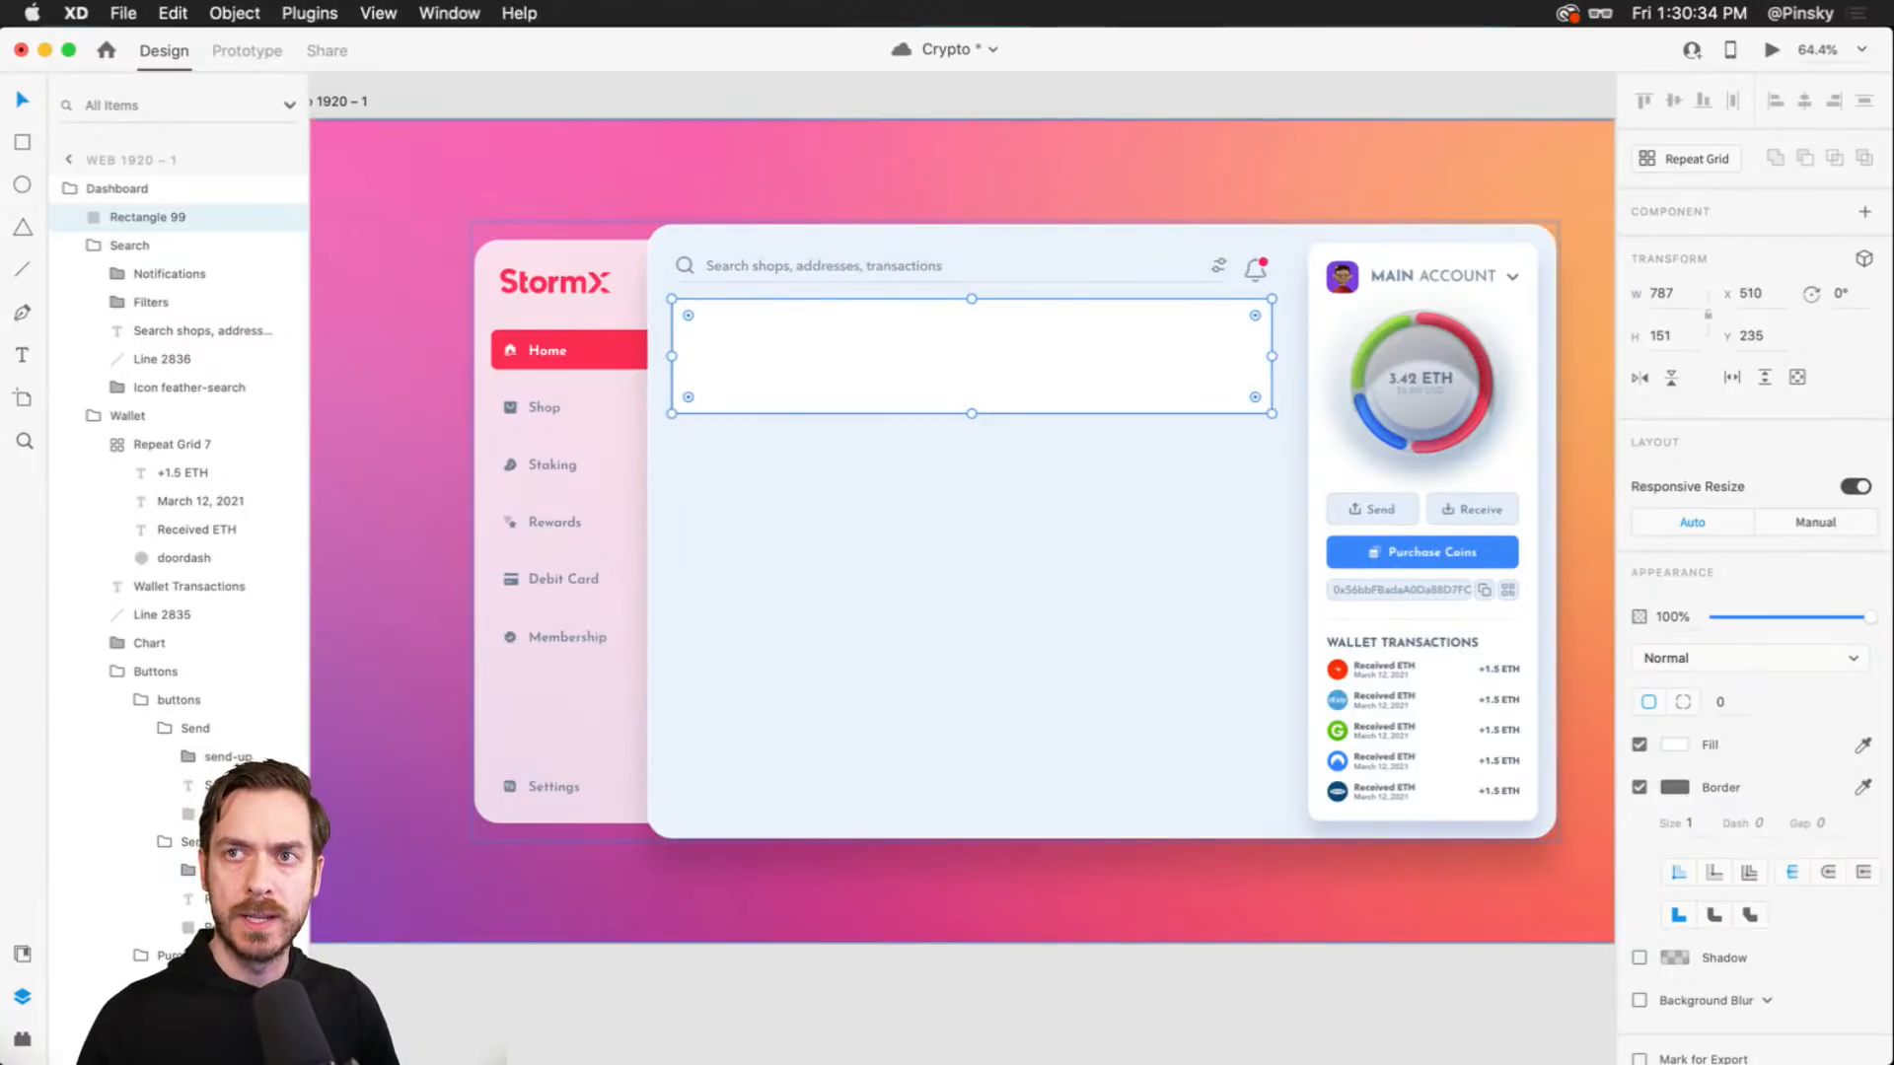
key(super+Tab)
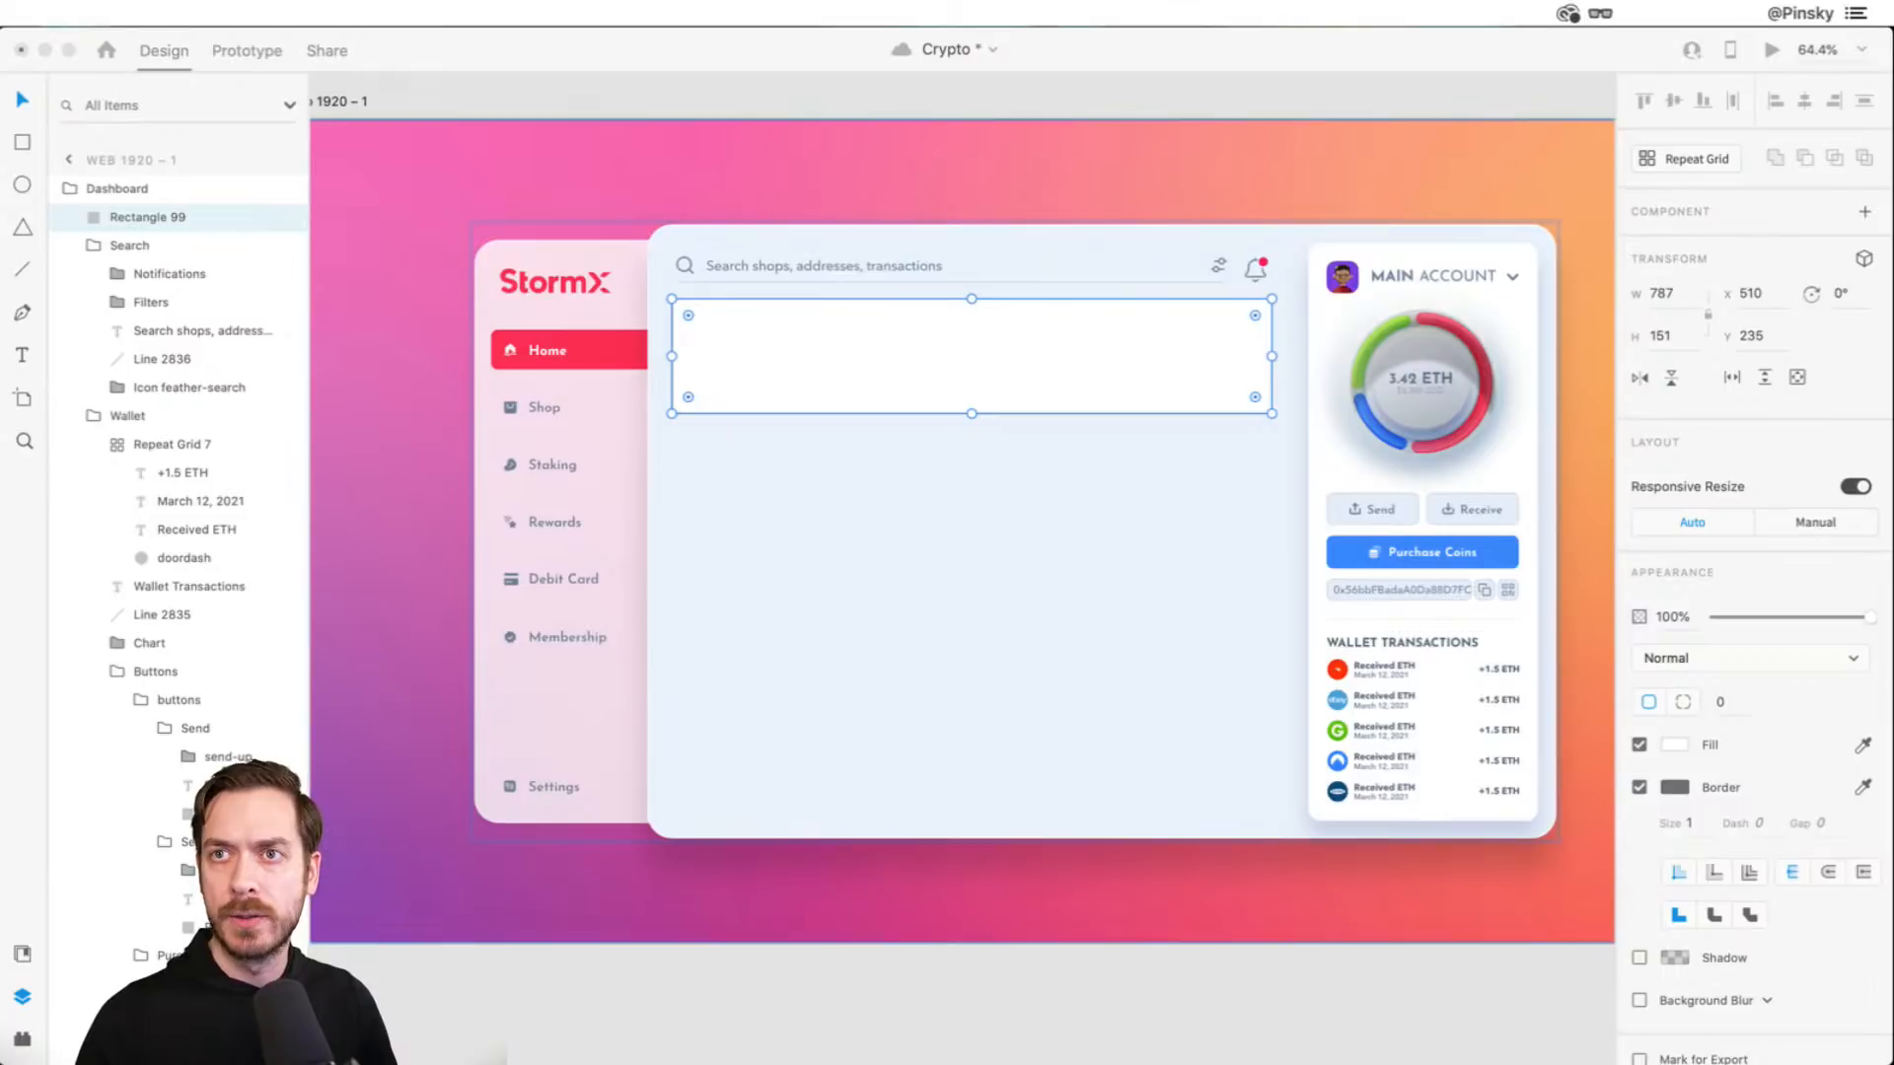
click(801, 351)
scroll(631, 340, up, 5)
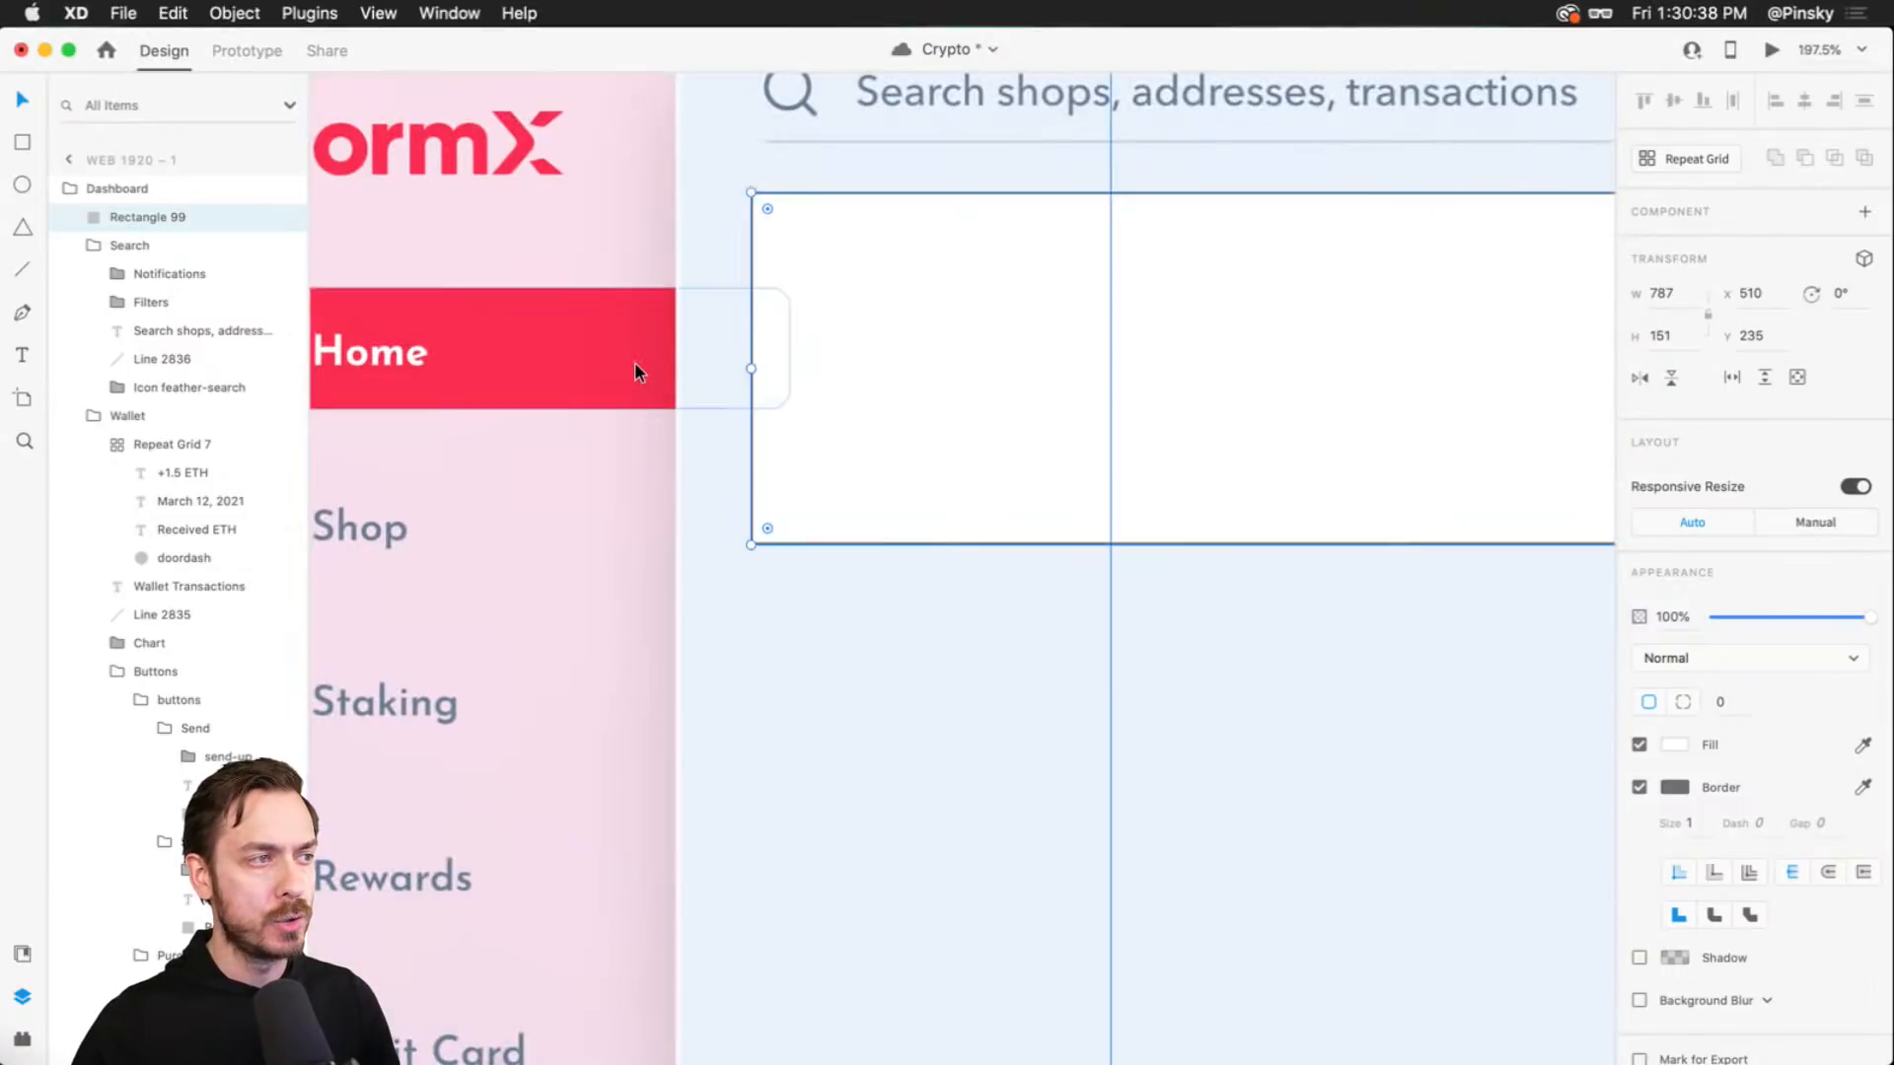
- Nudge the white rectangle below the search bar right to X 518 and widen it to 788
scroll(637, 361, down, 3)
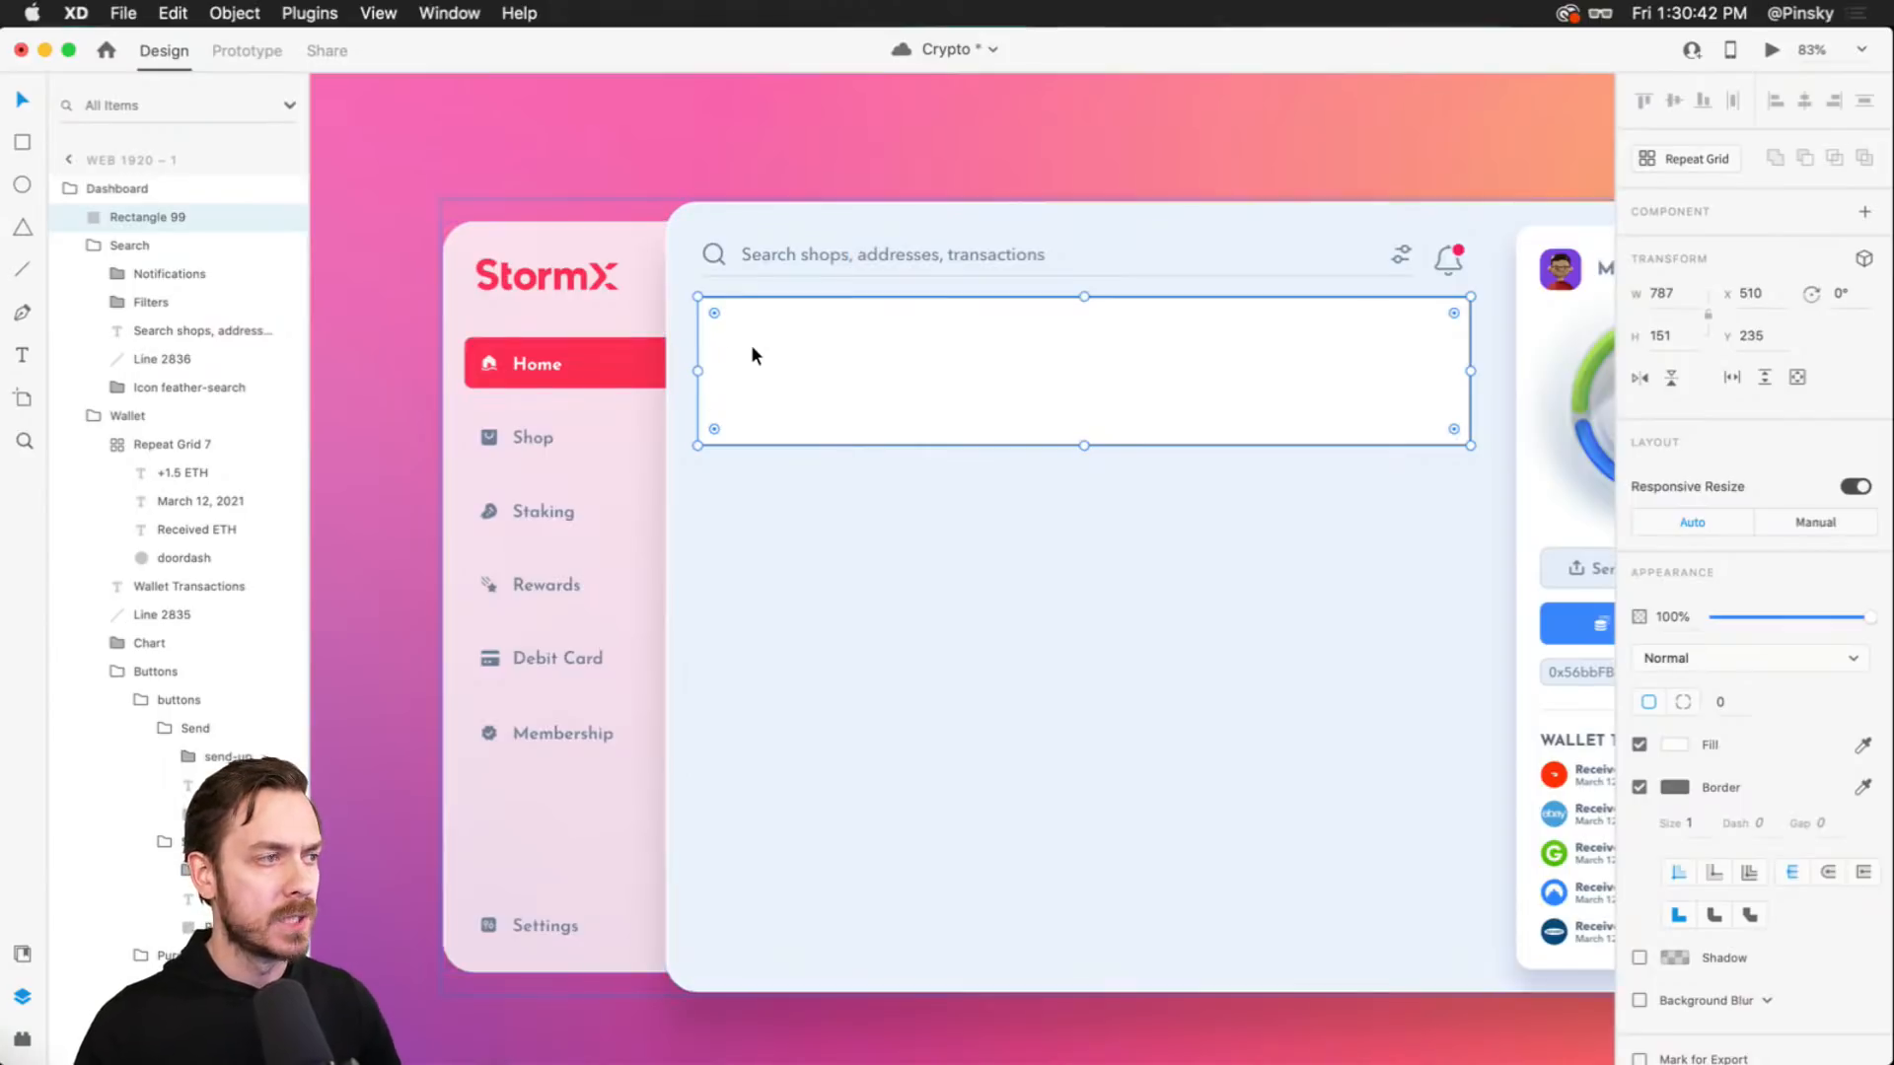
key(Right)
key(Right)
key(Right)
key(Right)
key(Right)
key(Right)
key(Right)
key(Right)
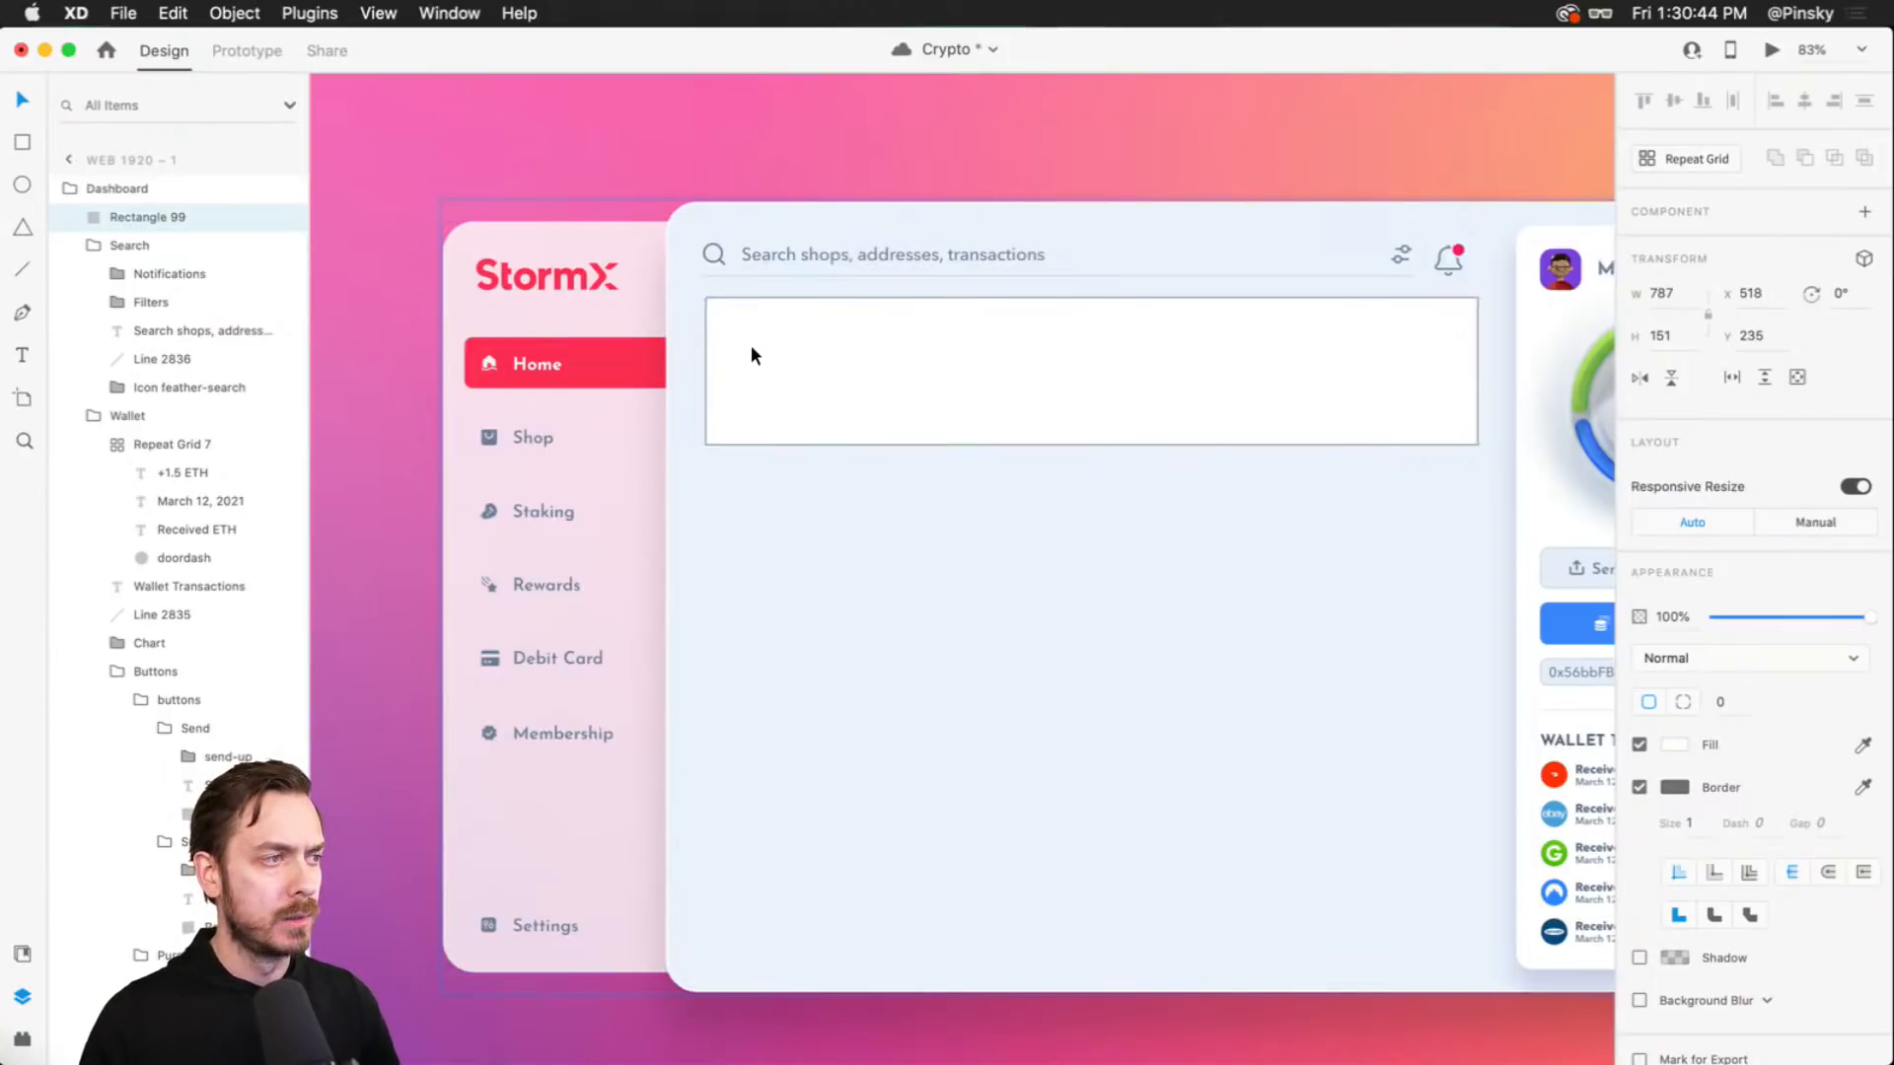
scroll(673, 369, right, 3)
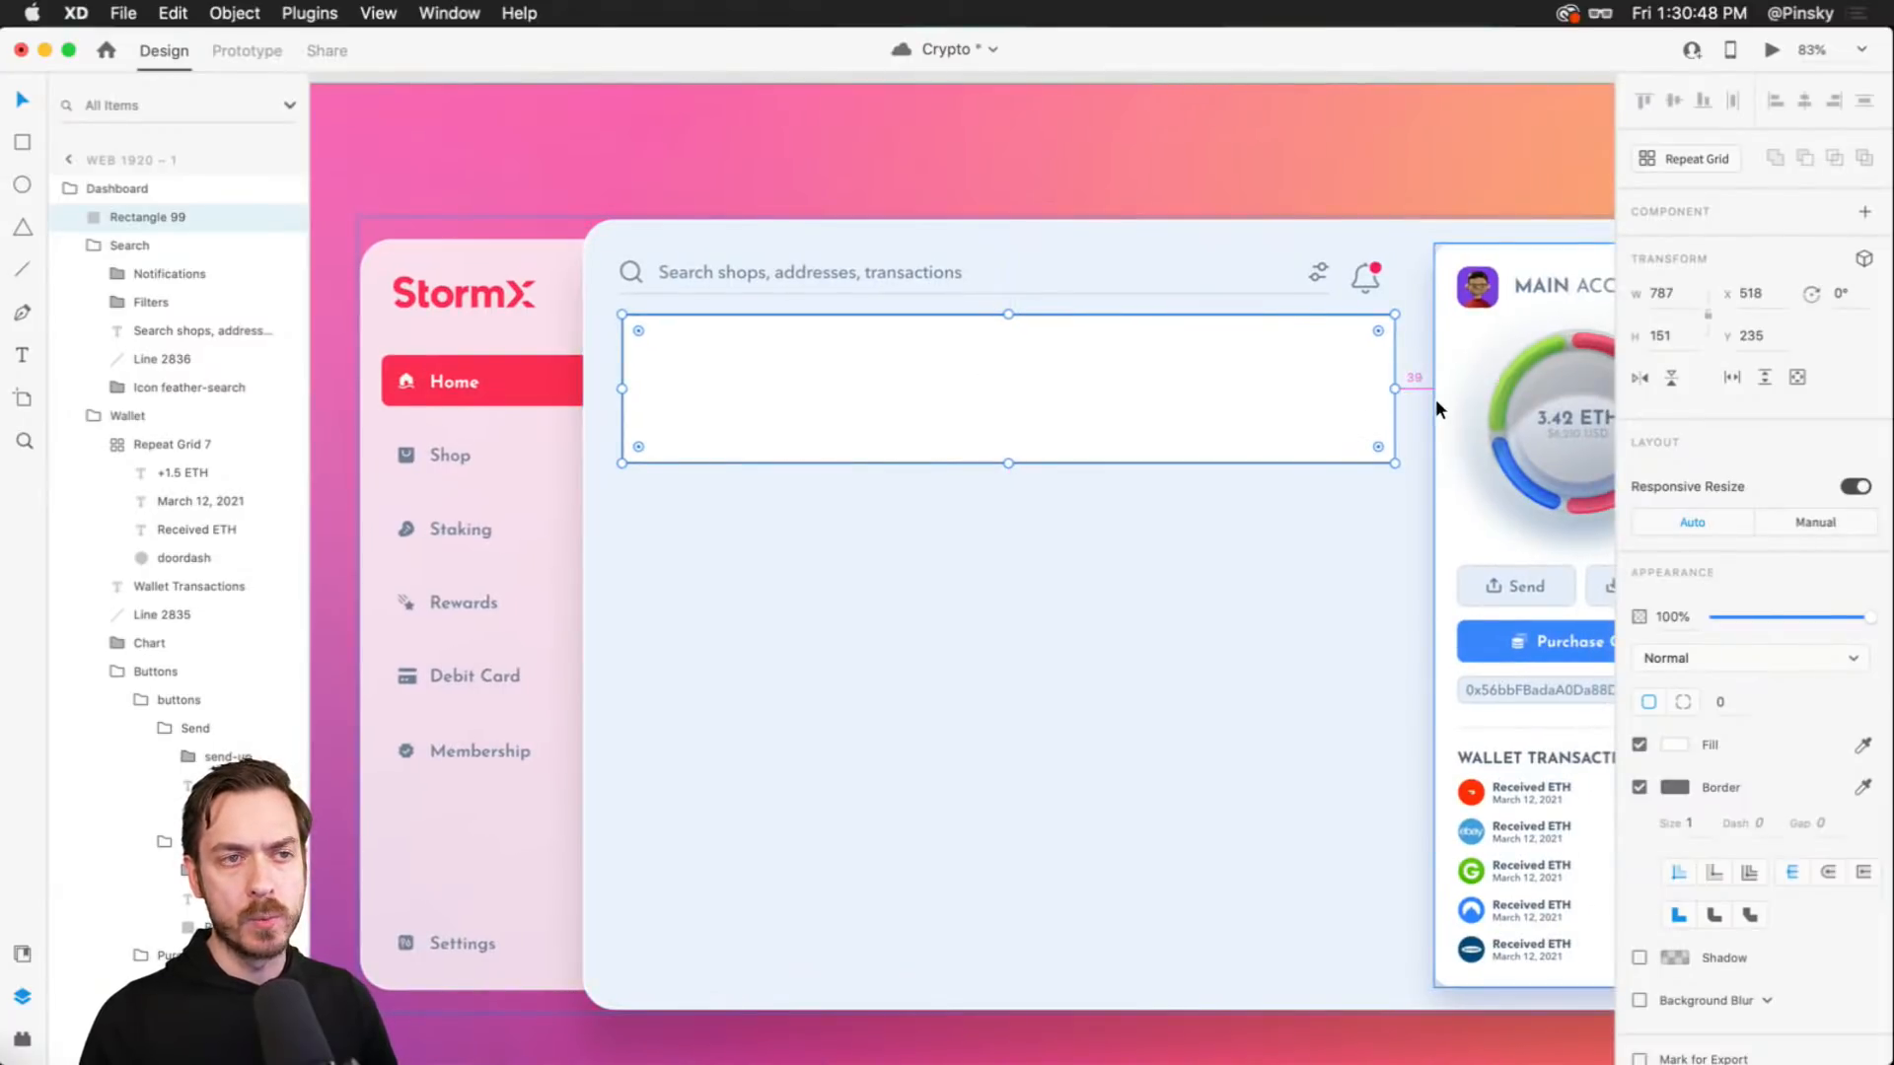
key(super+Right)
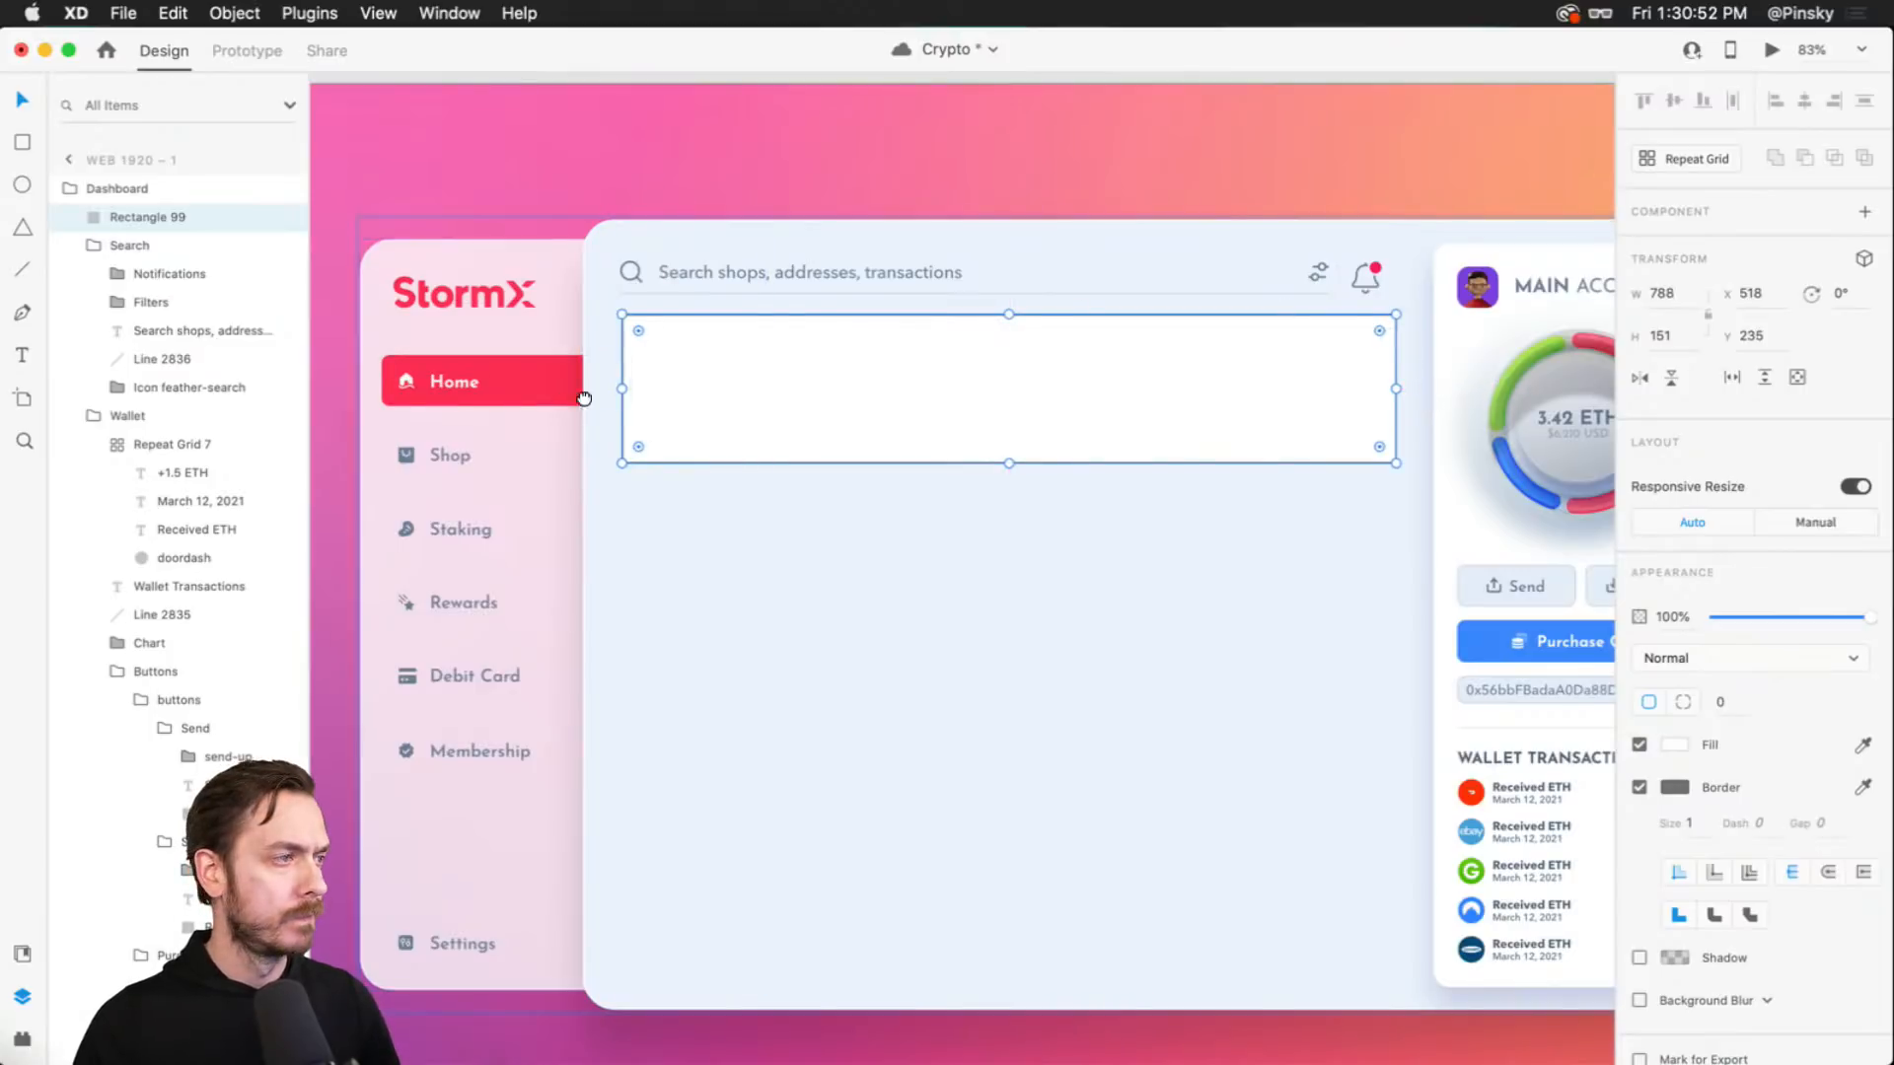
- Place vertical guides along the left and right edges of the white rectangle
scroll(584, 398, left, 5)
scroll(450, 371, down, 1)
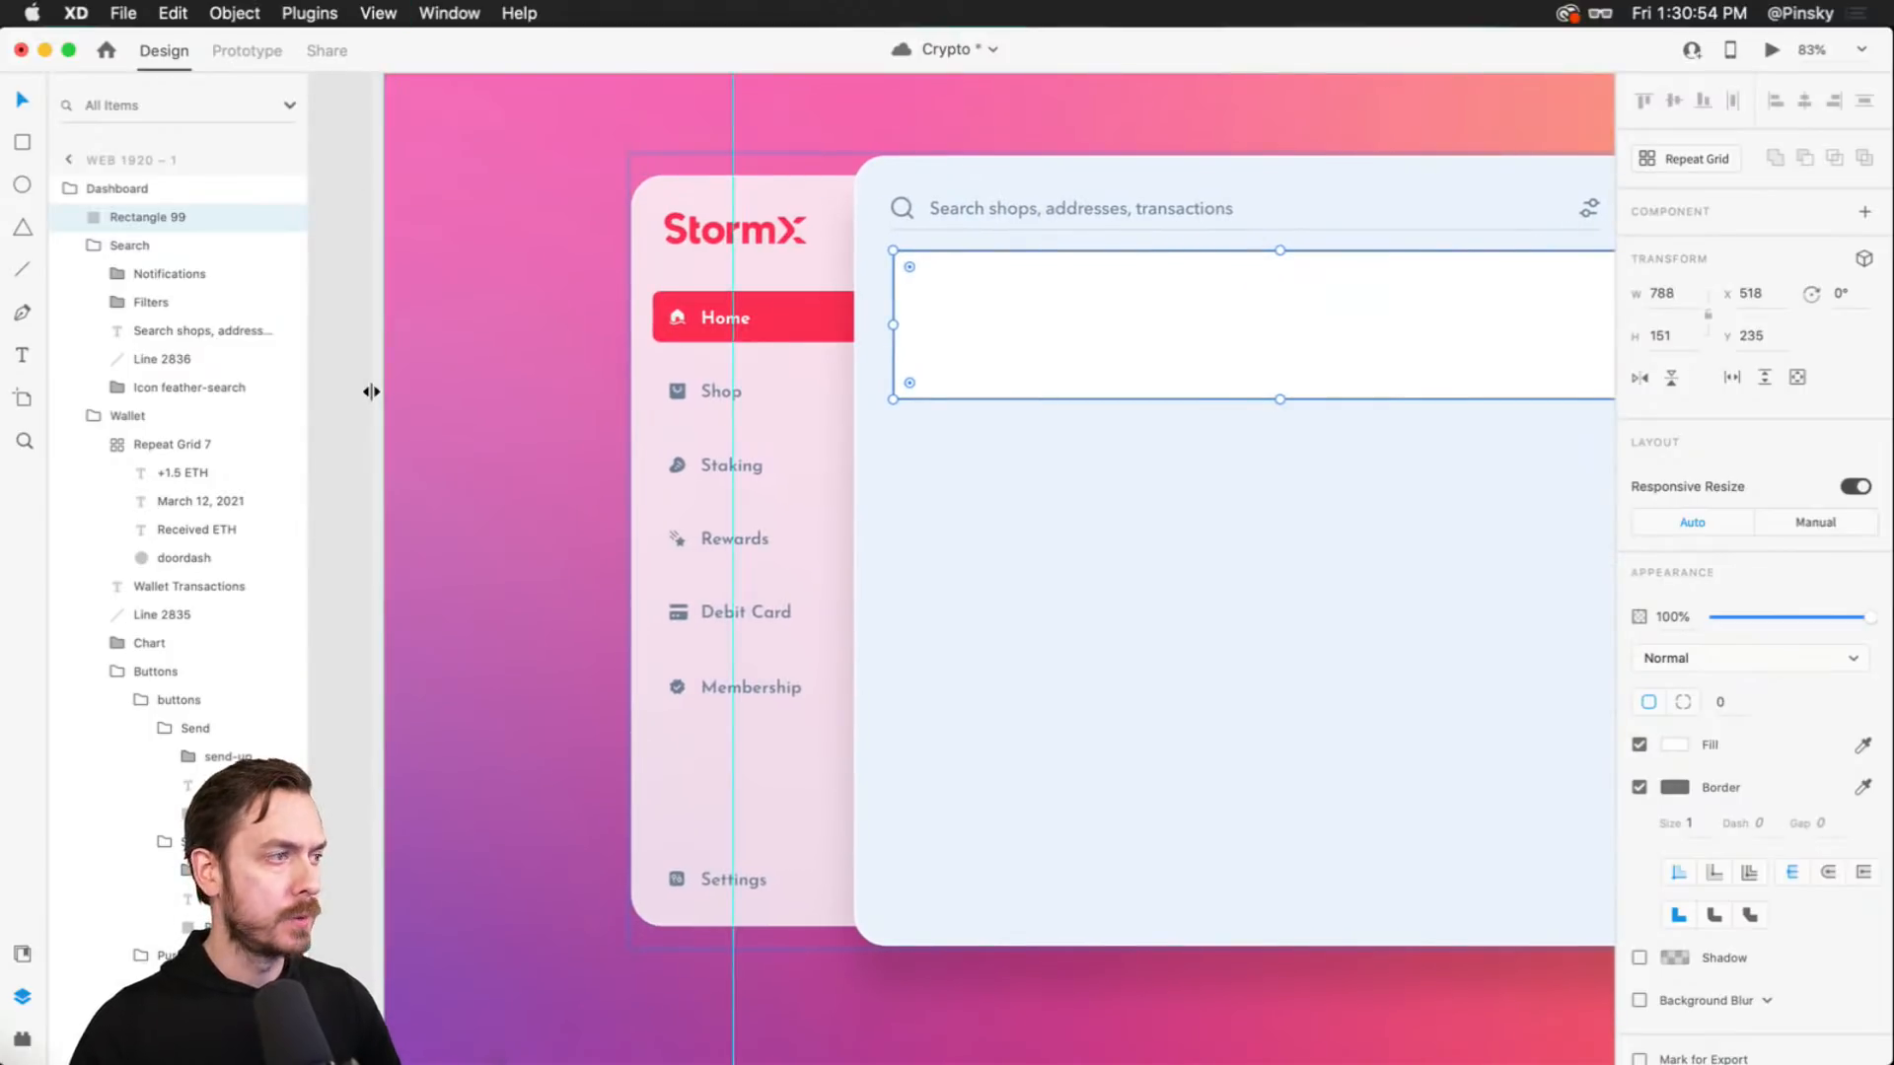
drag(372, 389, 894, 418)
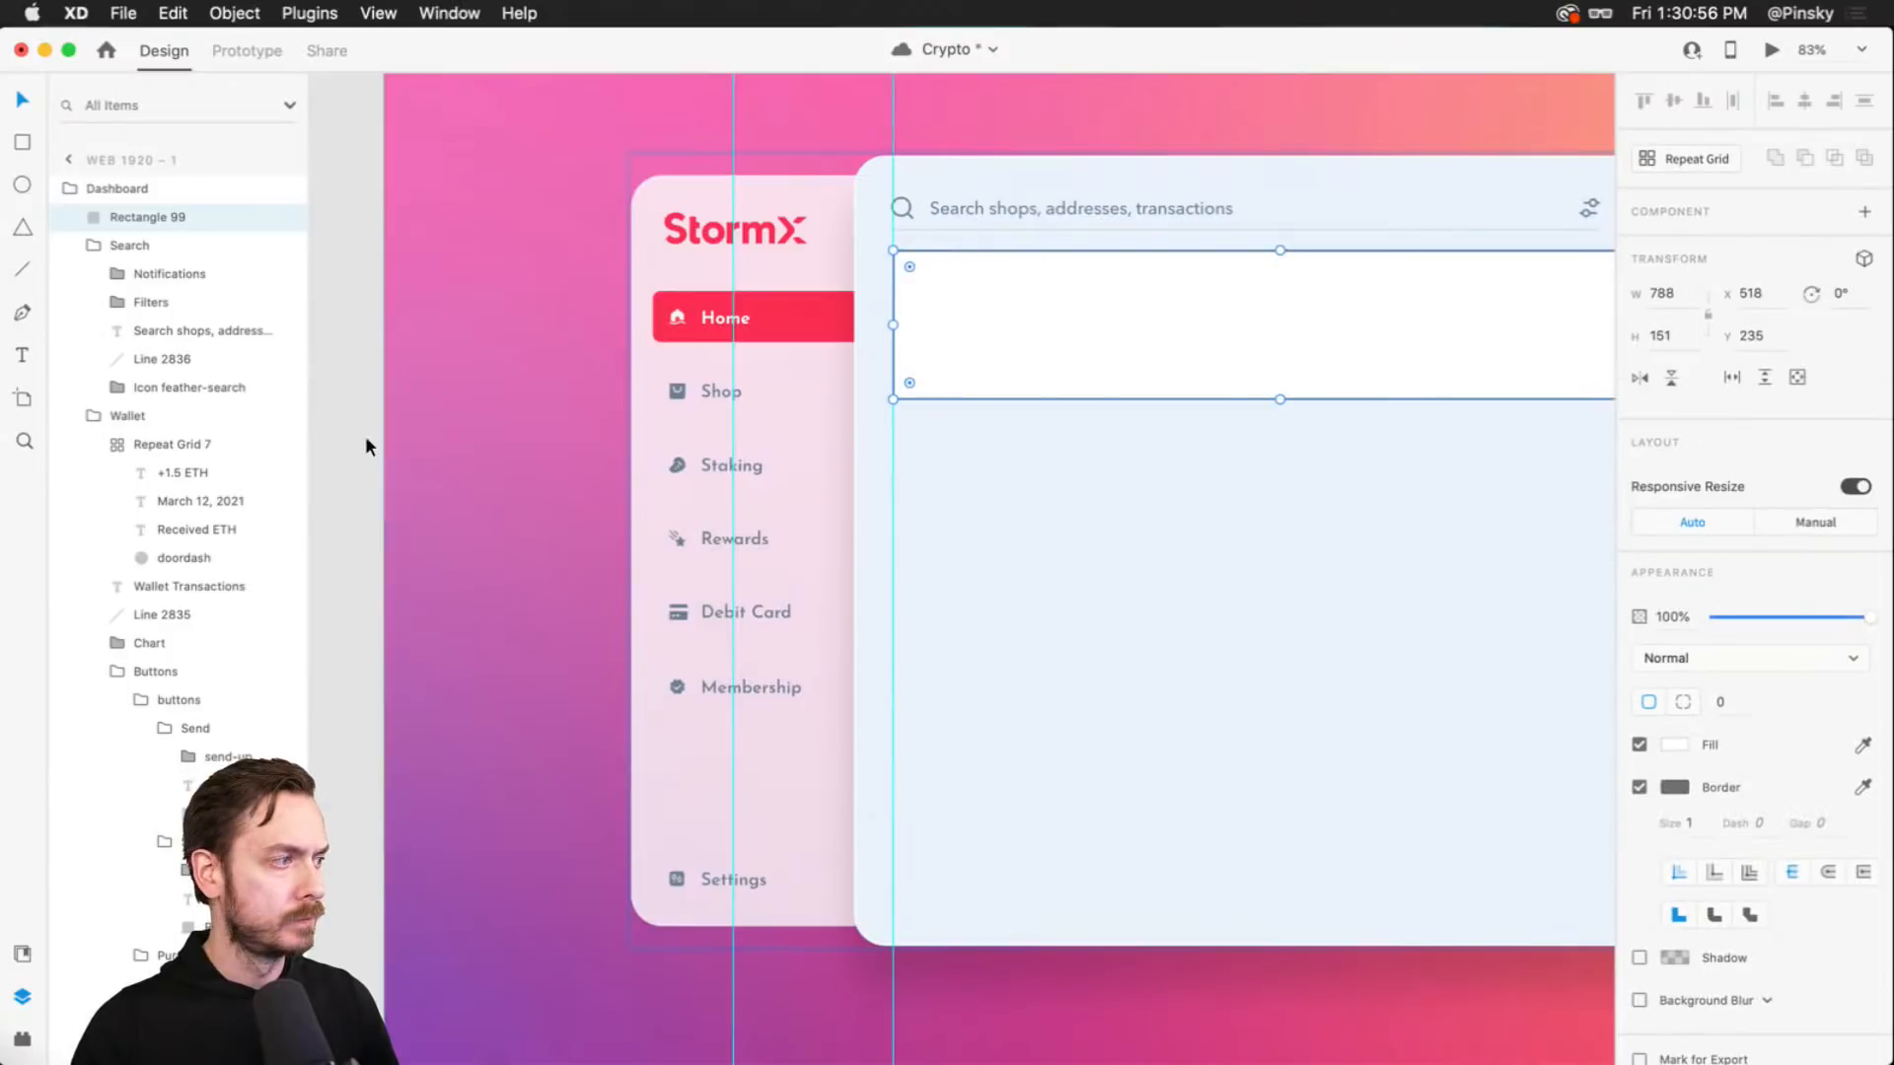
drag(385, 443, 1357, 453)
- Resize the Search group from its left side to about 791.42 wide at X 518.58, lining the search icon up with the left guide
click(1344, 340)
scroll(1341, 197, up, 6)
drag(1324, 214, 1402, 255)
key(super+z)
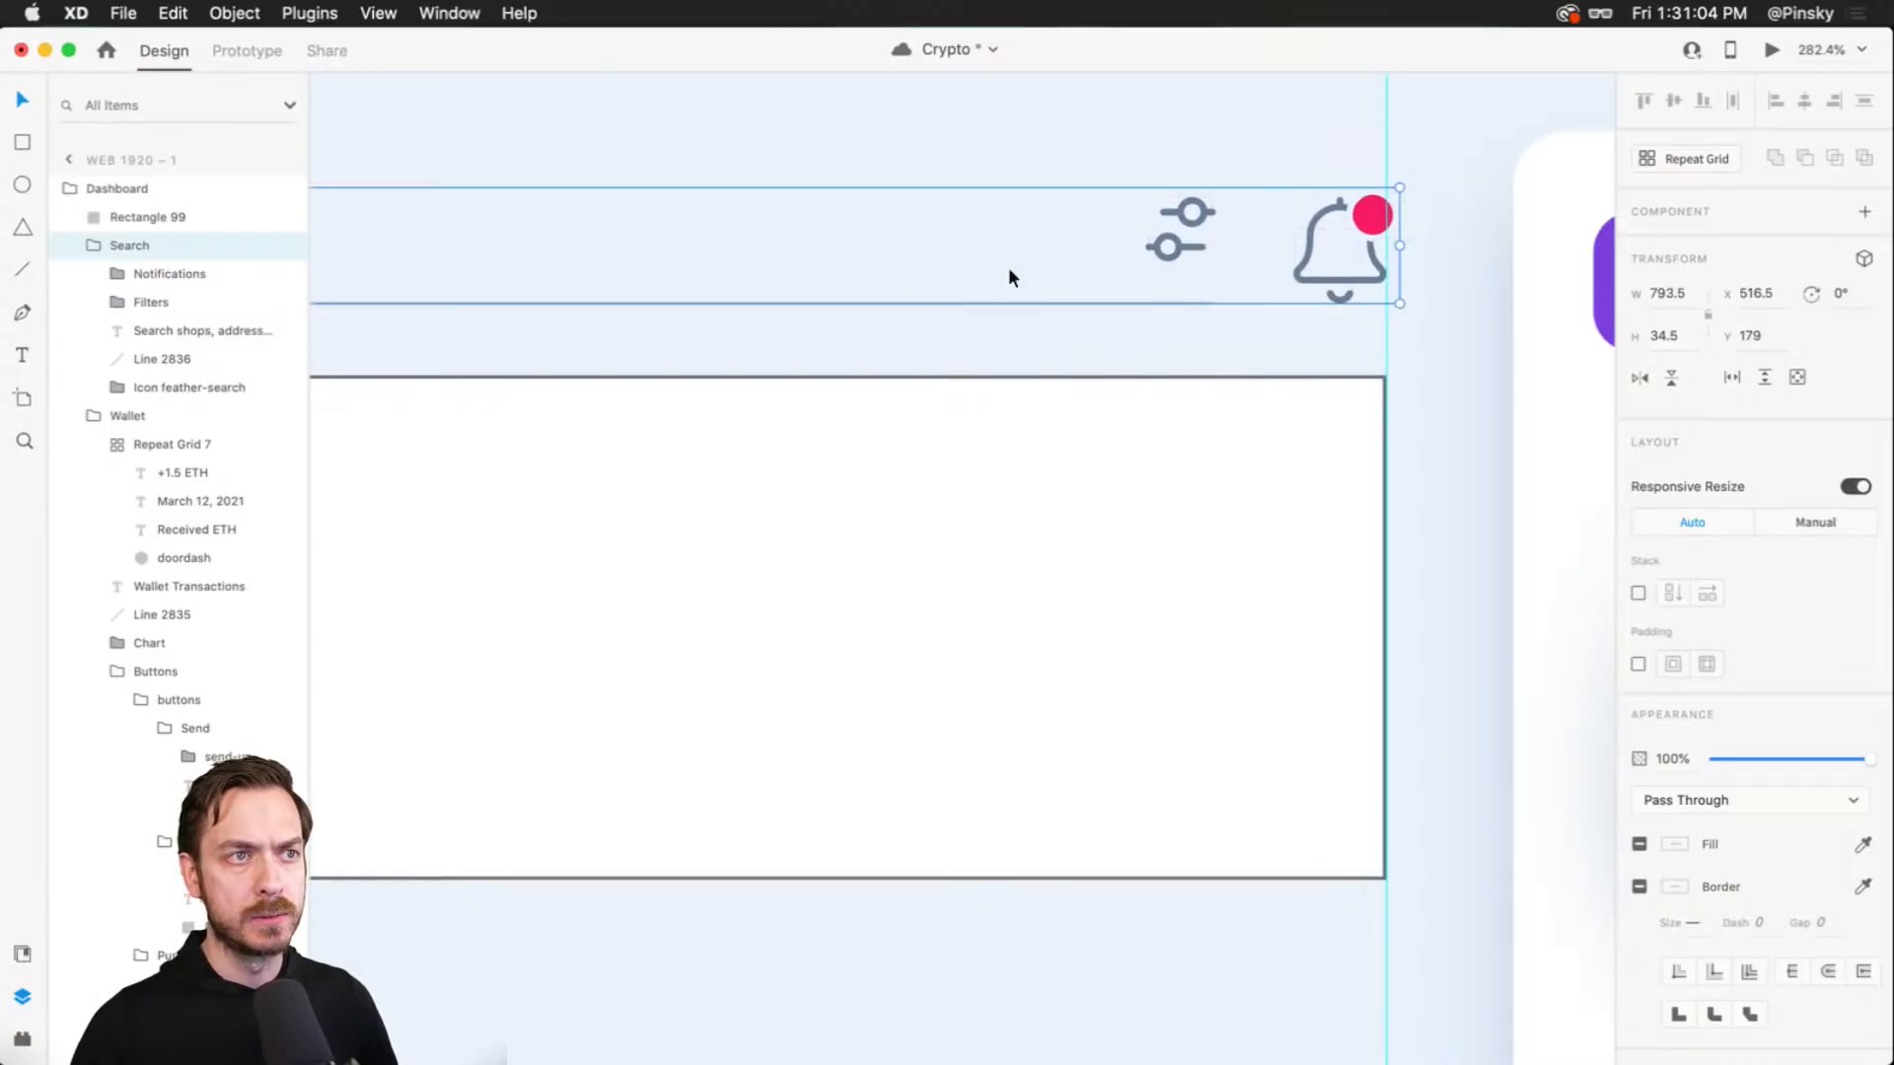
scroll(1011, 273, down, 5)
drag(1012, 276, 1505, 270)
scroll(903, 232, up, 2)
scroll(901, 233, up, 5)
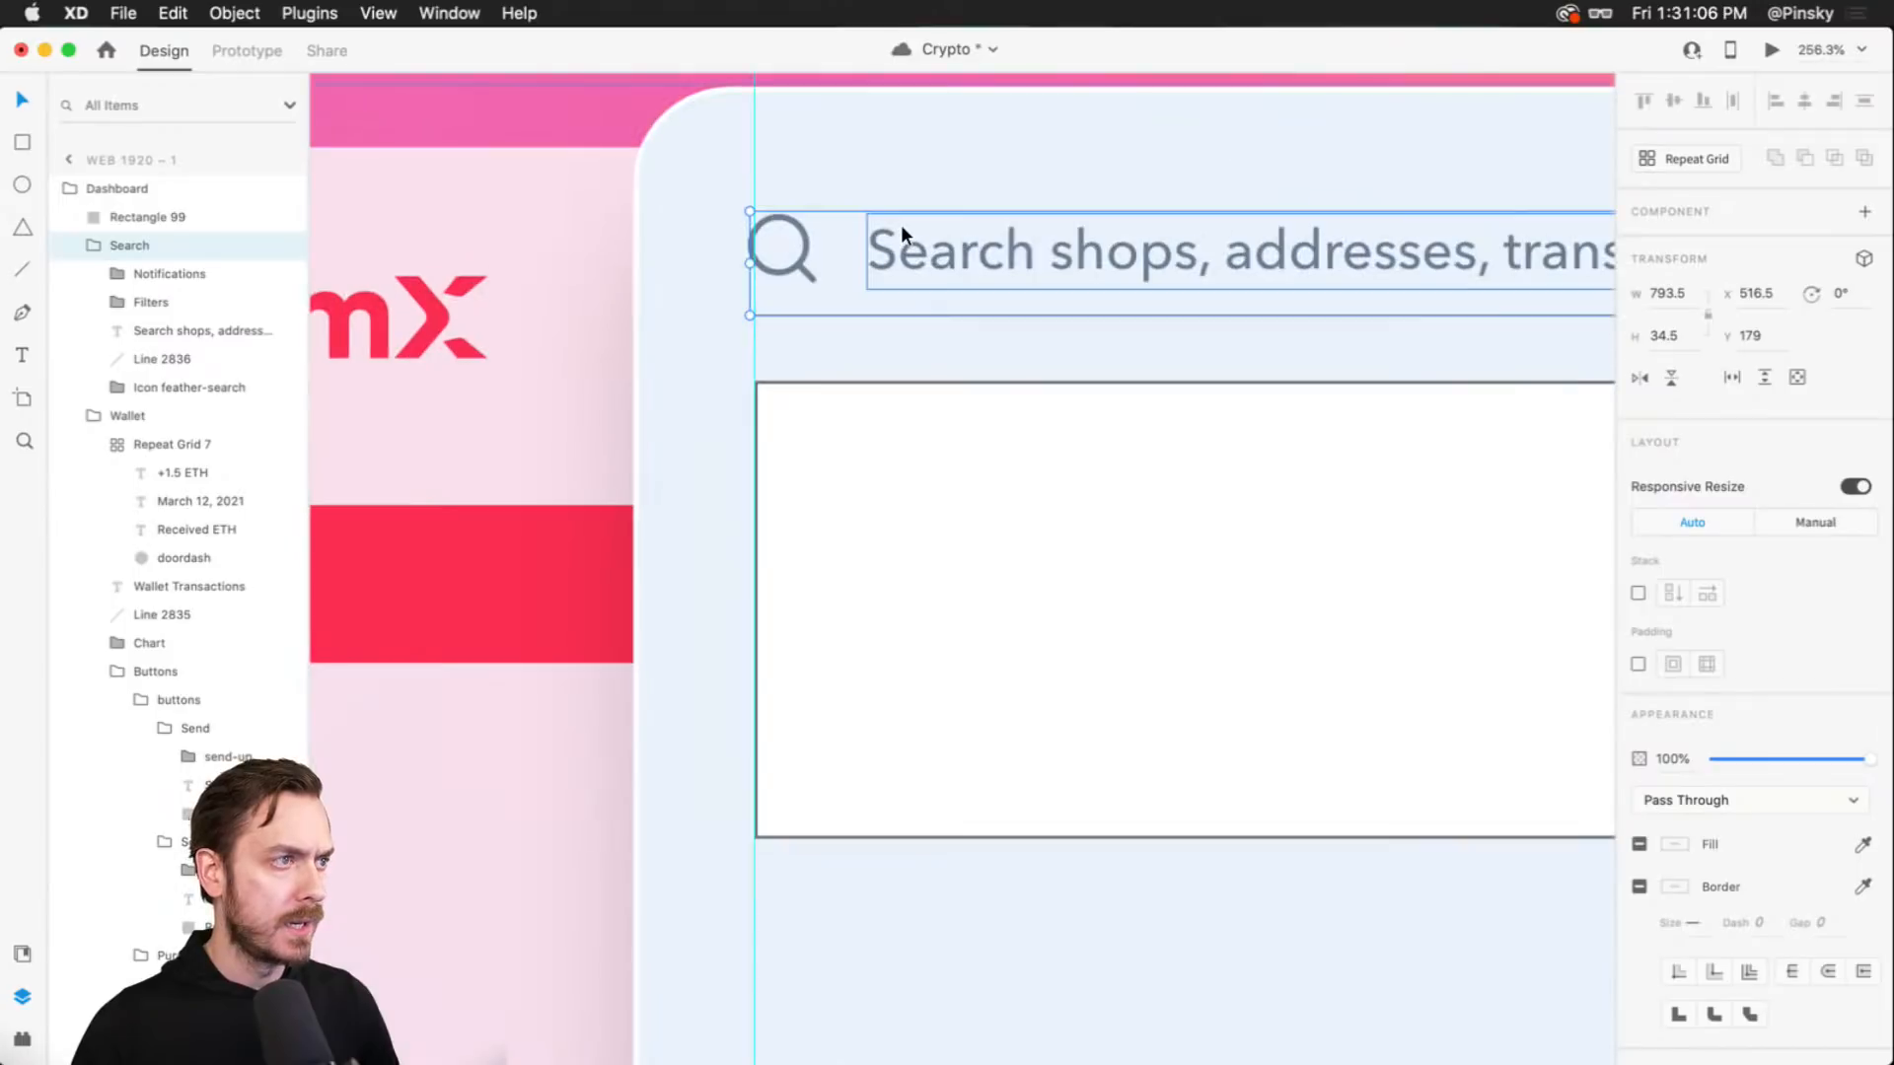
drag(754, 265, 759, 265)
scroll(1093, 403, down, 6)
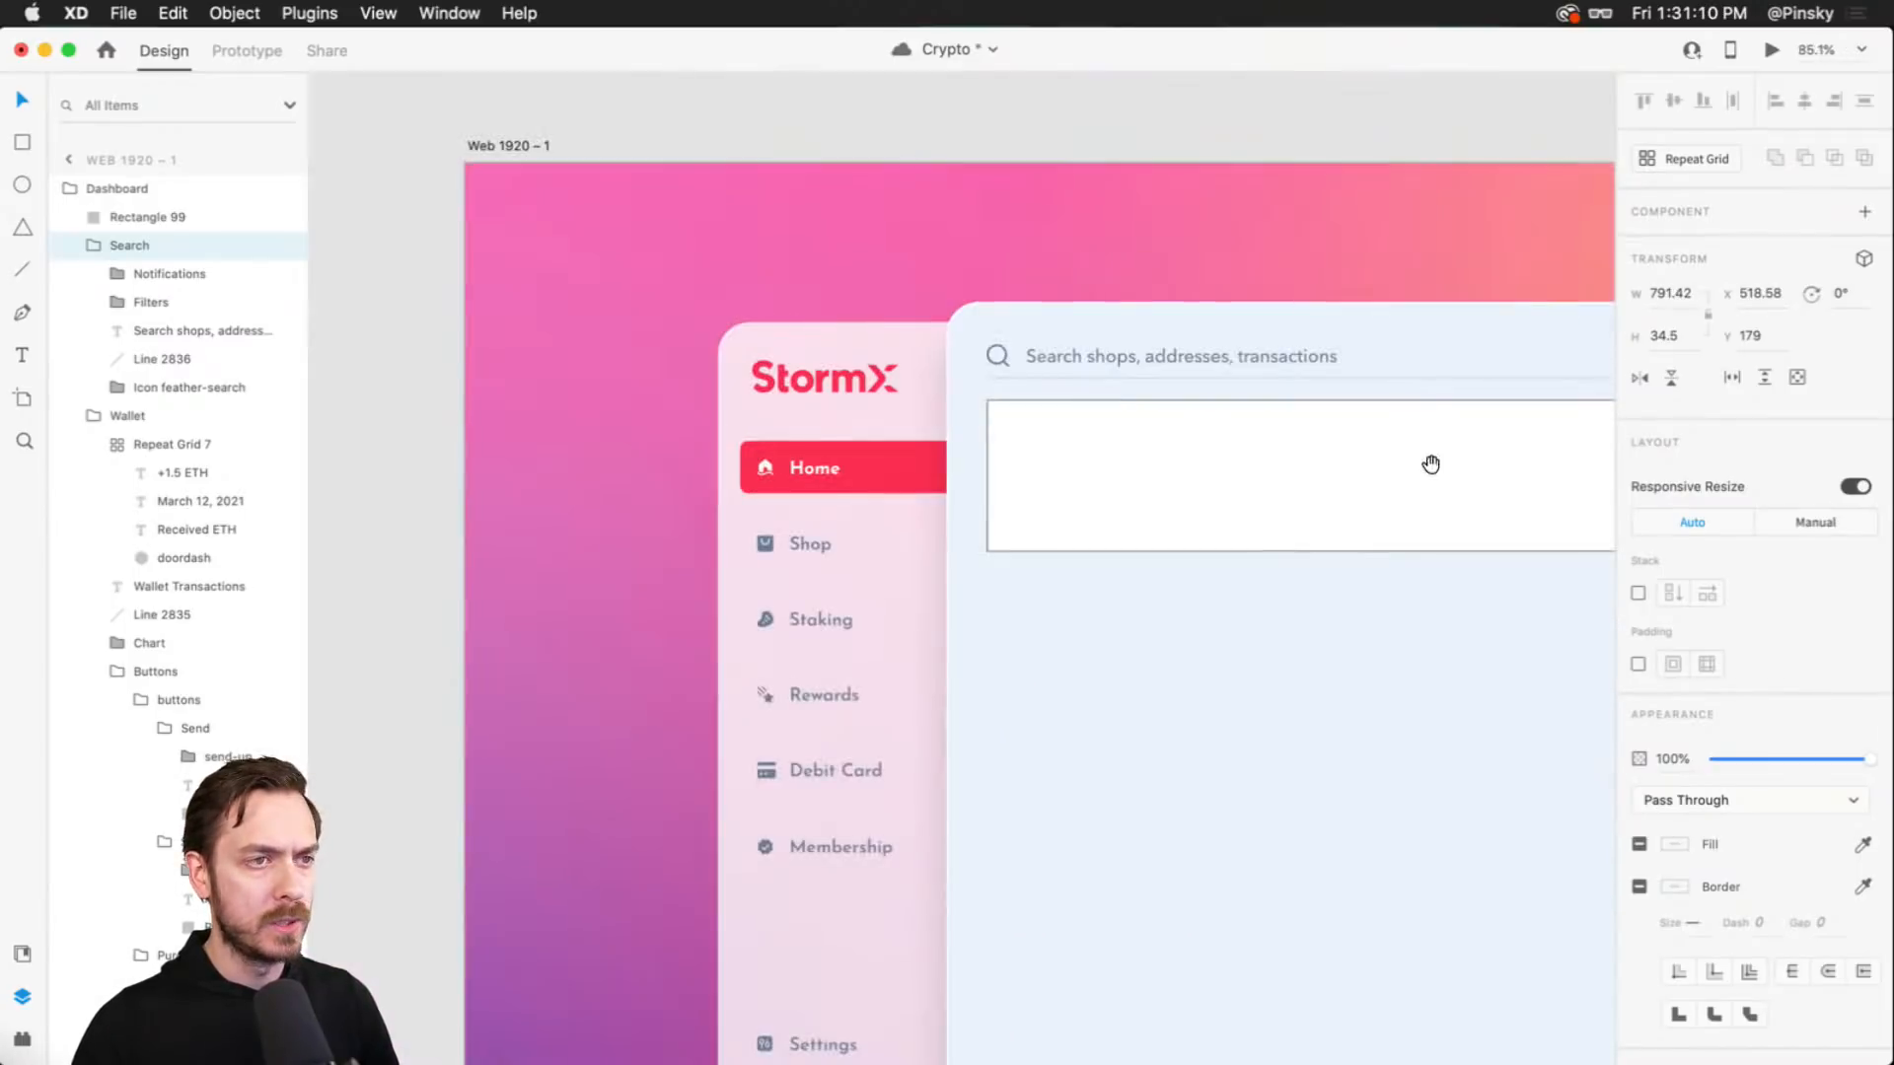
- Hide the guides and look over the dashboard's main container
drag(1429, 465, 934, 405)
click(965, 393)
key(super+semicolon)
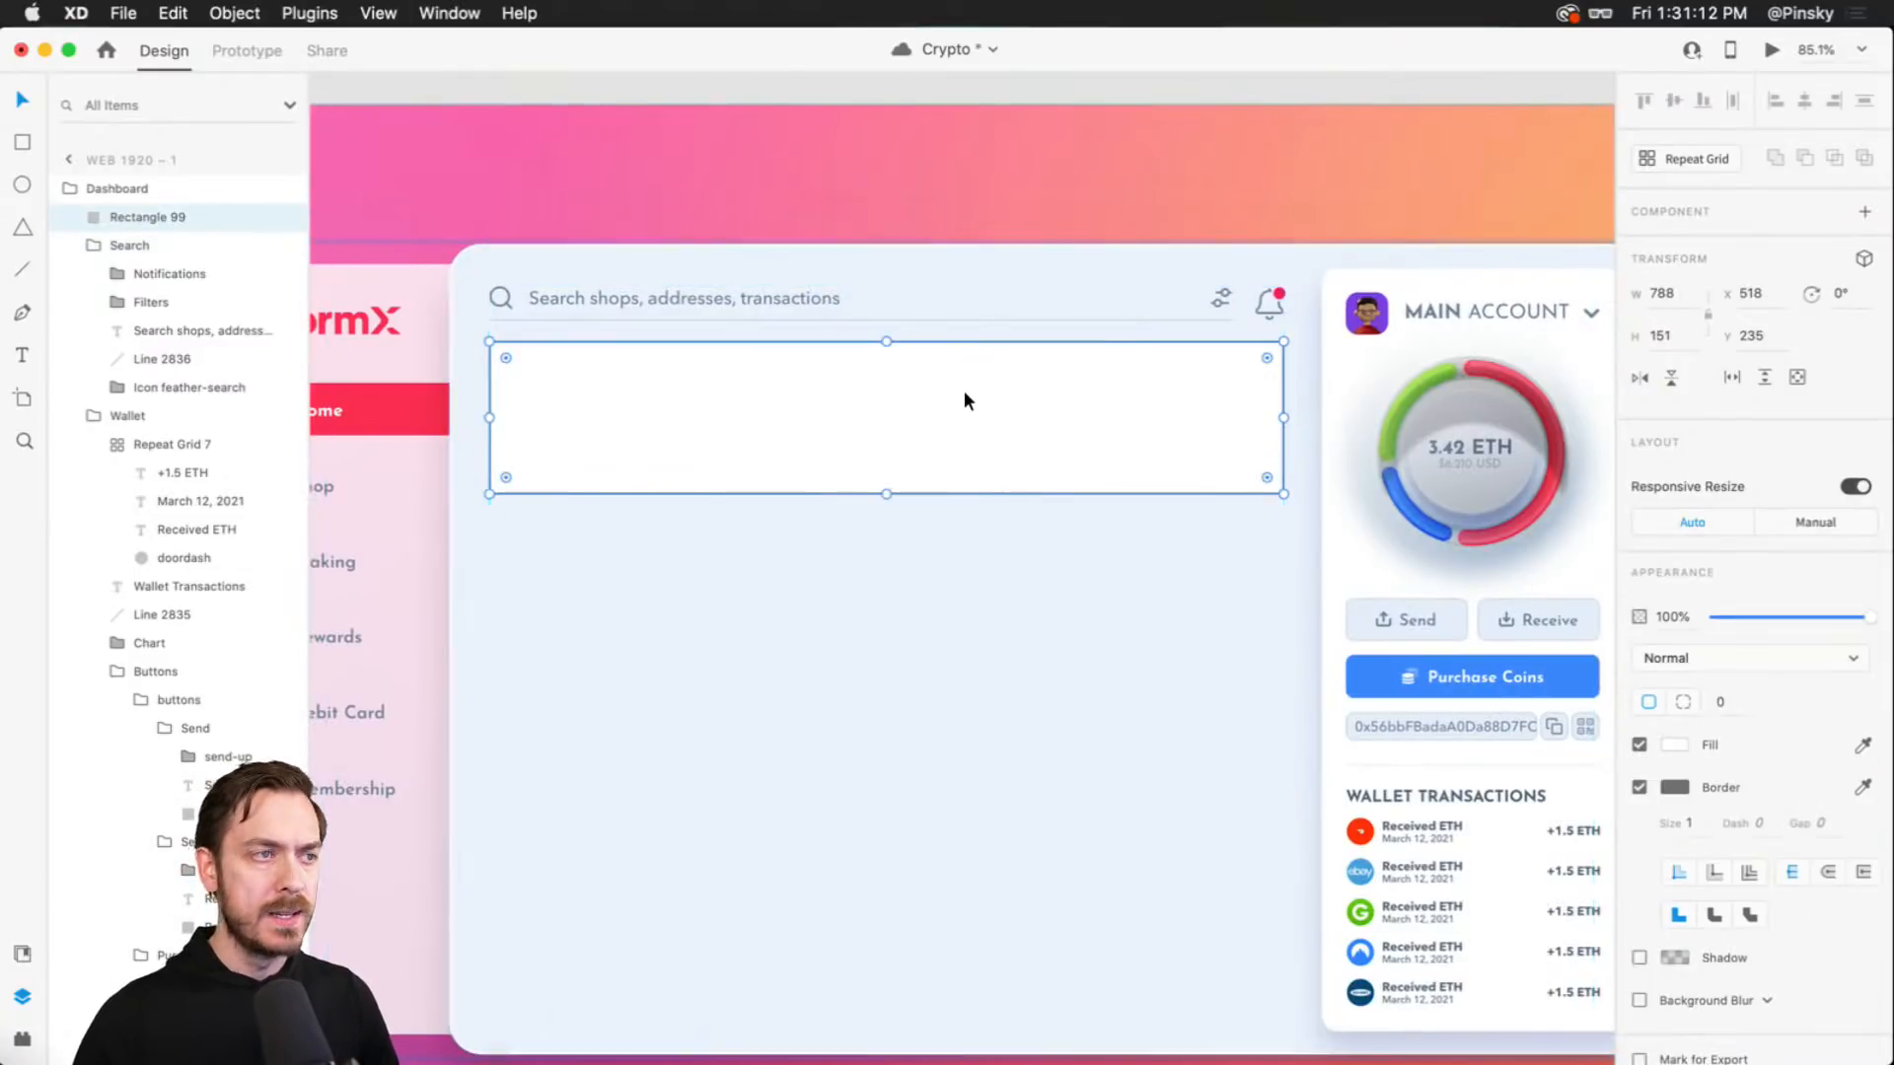
scroll(807, 365, up, 3)
scroll(819, 369, down, 4)
click(841, 371)
scroll(859, 367, down, 4)
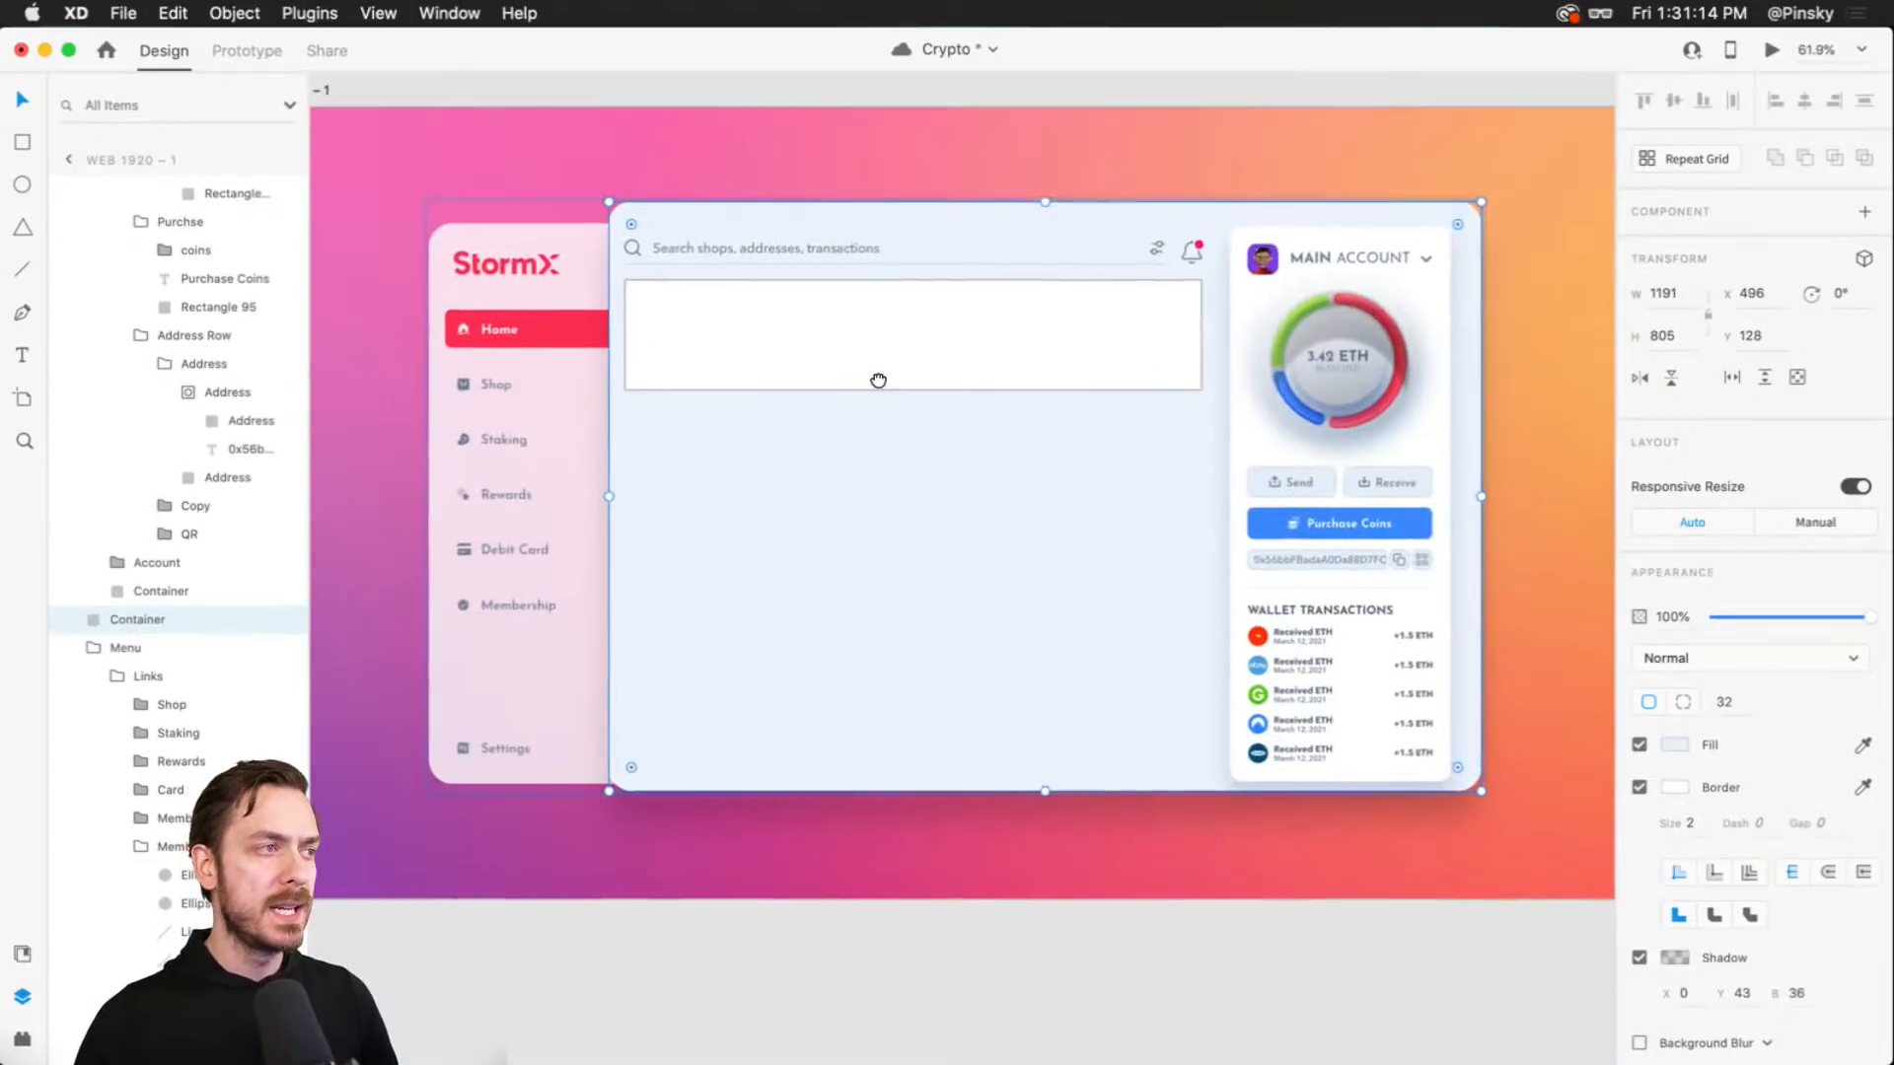
scroll(868, 365, up, 5)
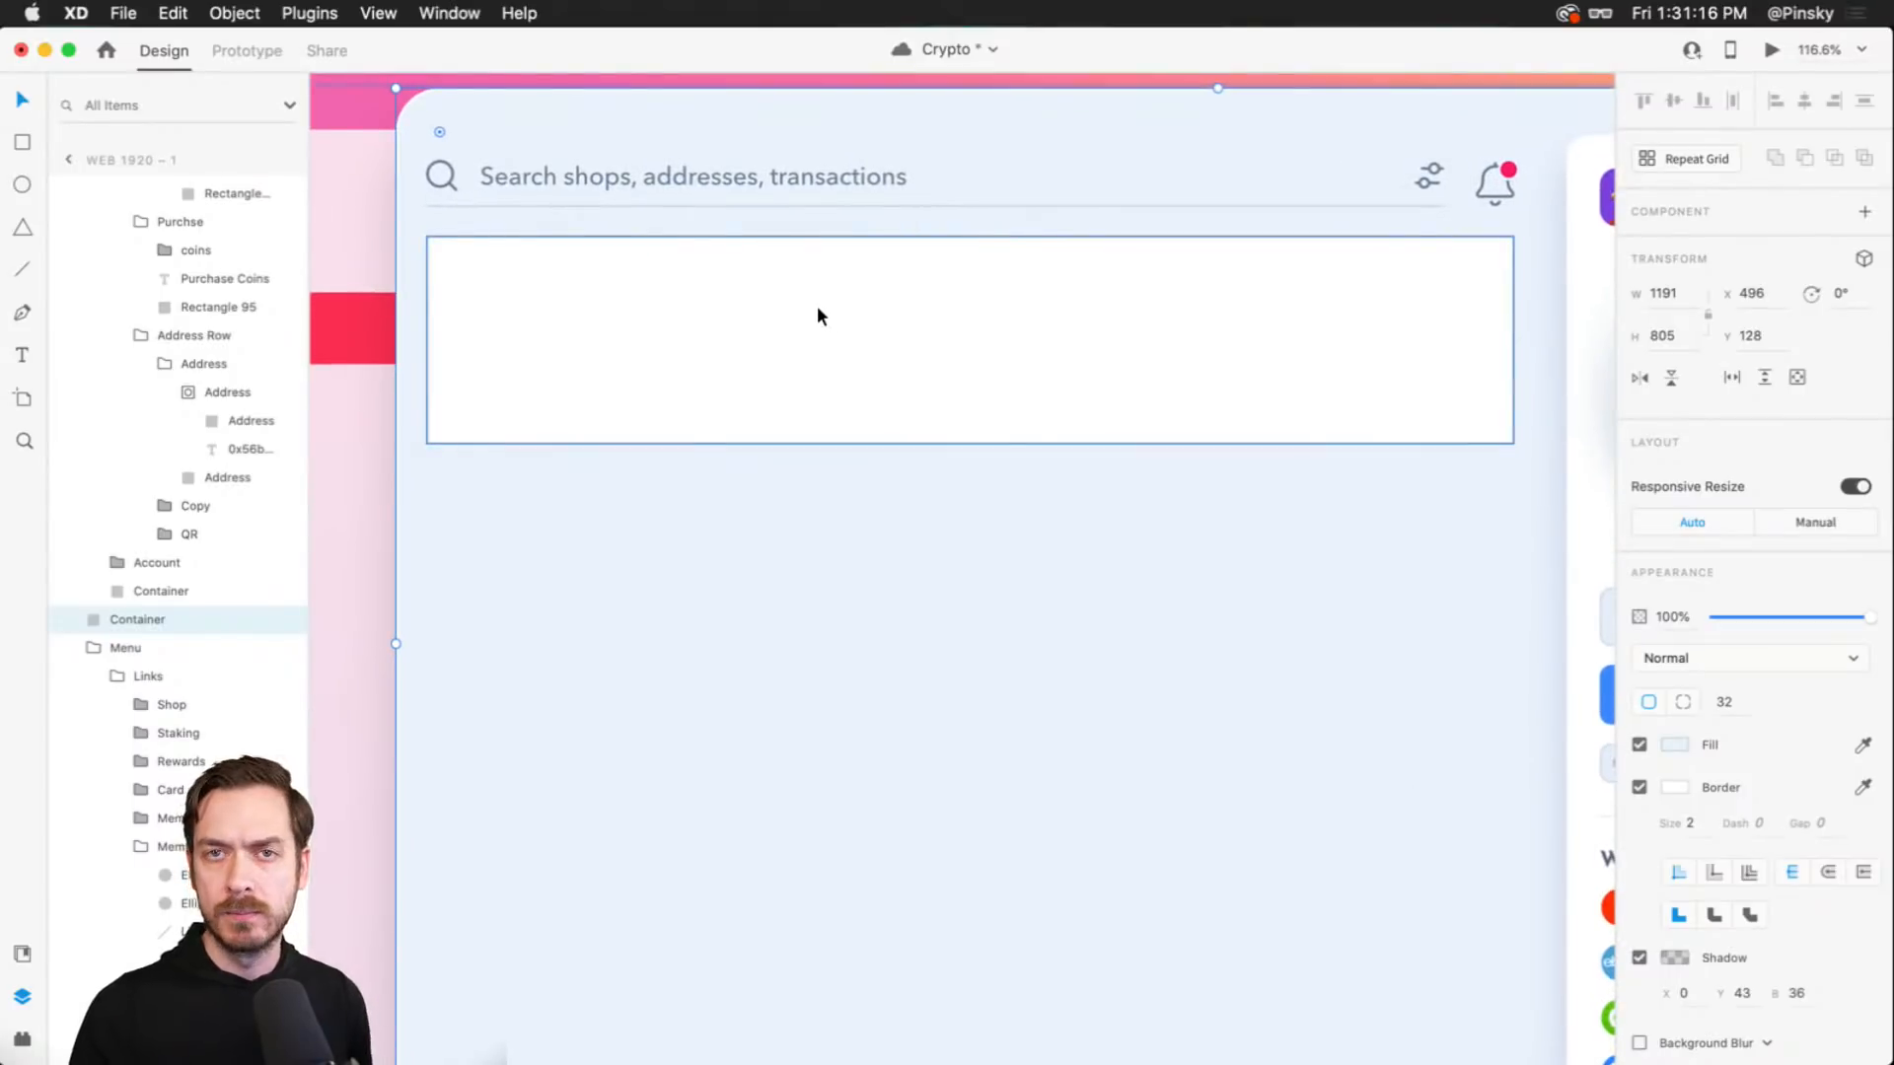
- Save the document and round the white rectangle's corners to a radius of 16
click(874, 317)
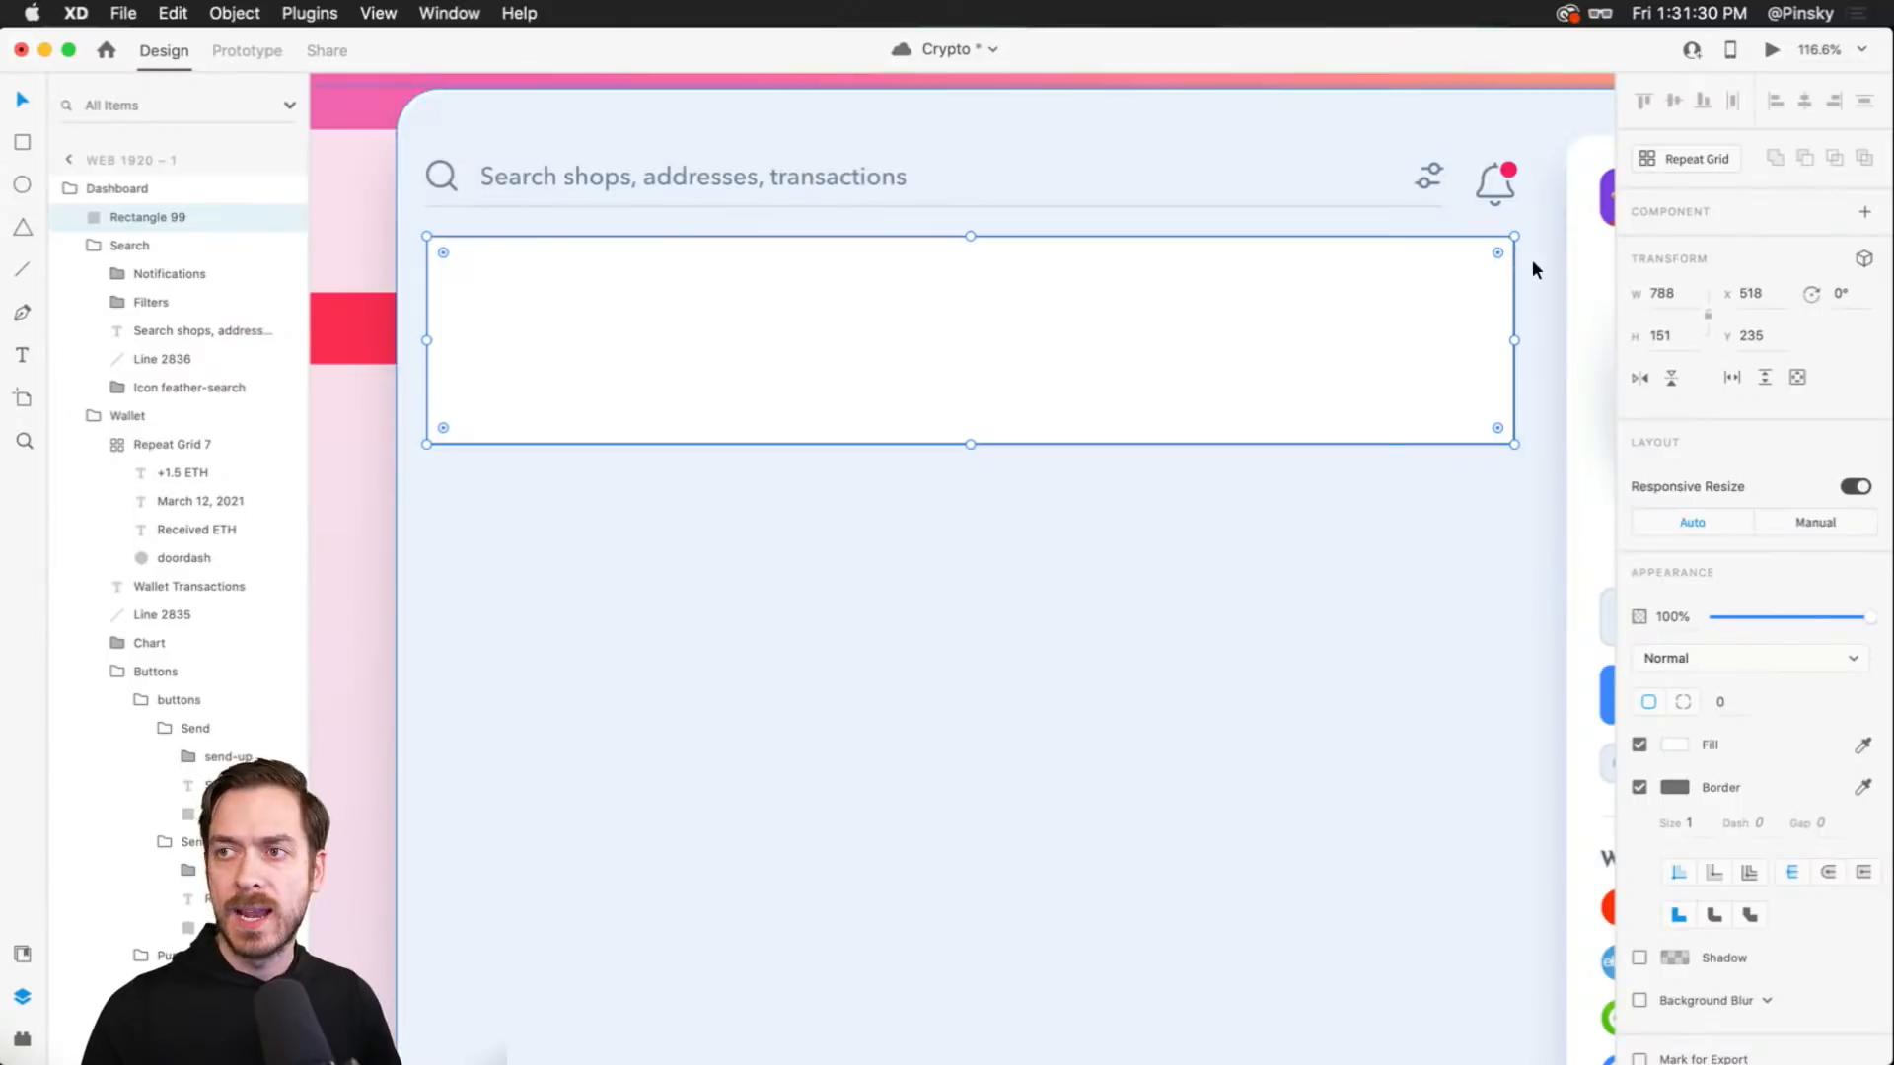
scroll(1503, 241, up, 5)
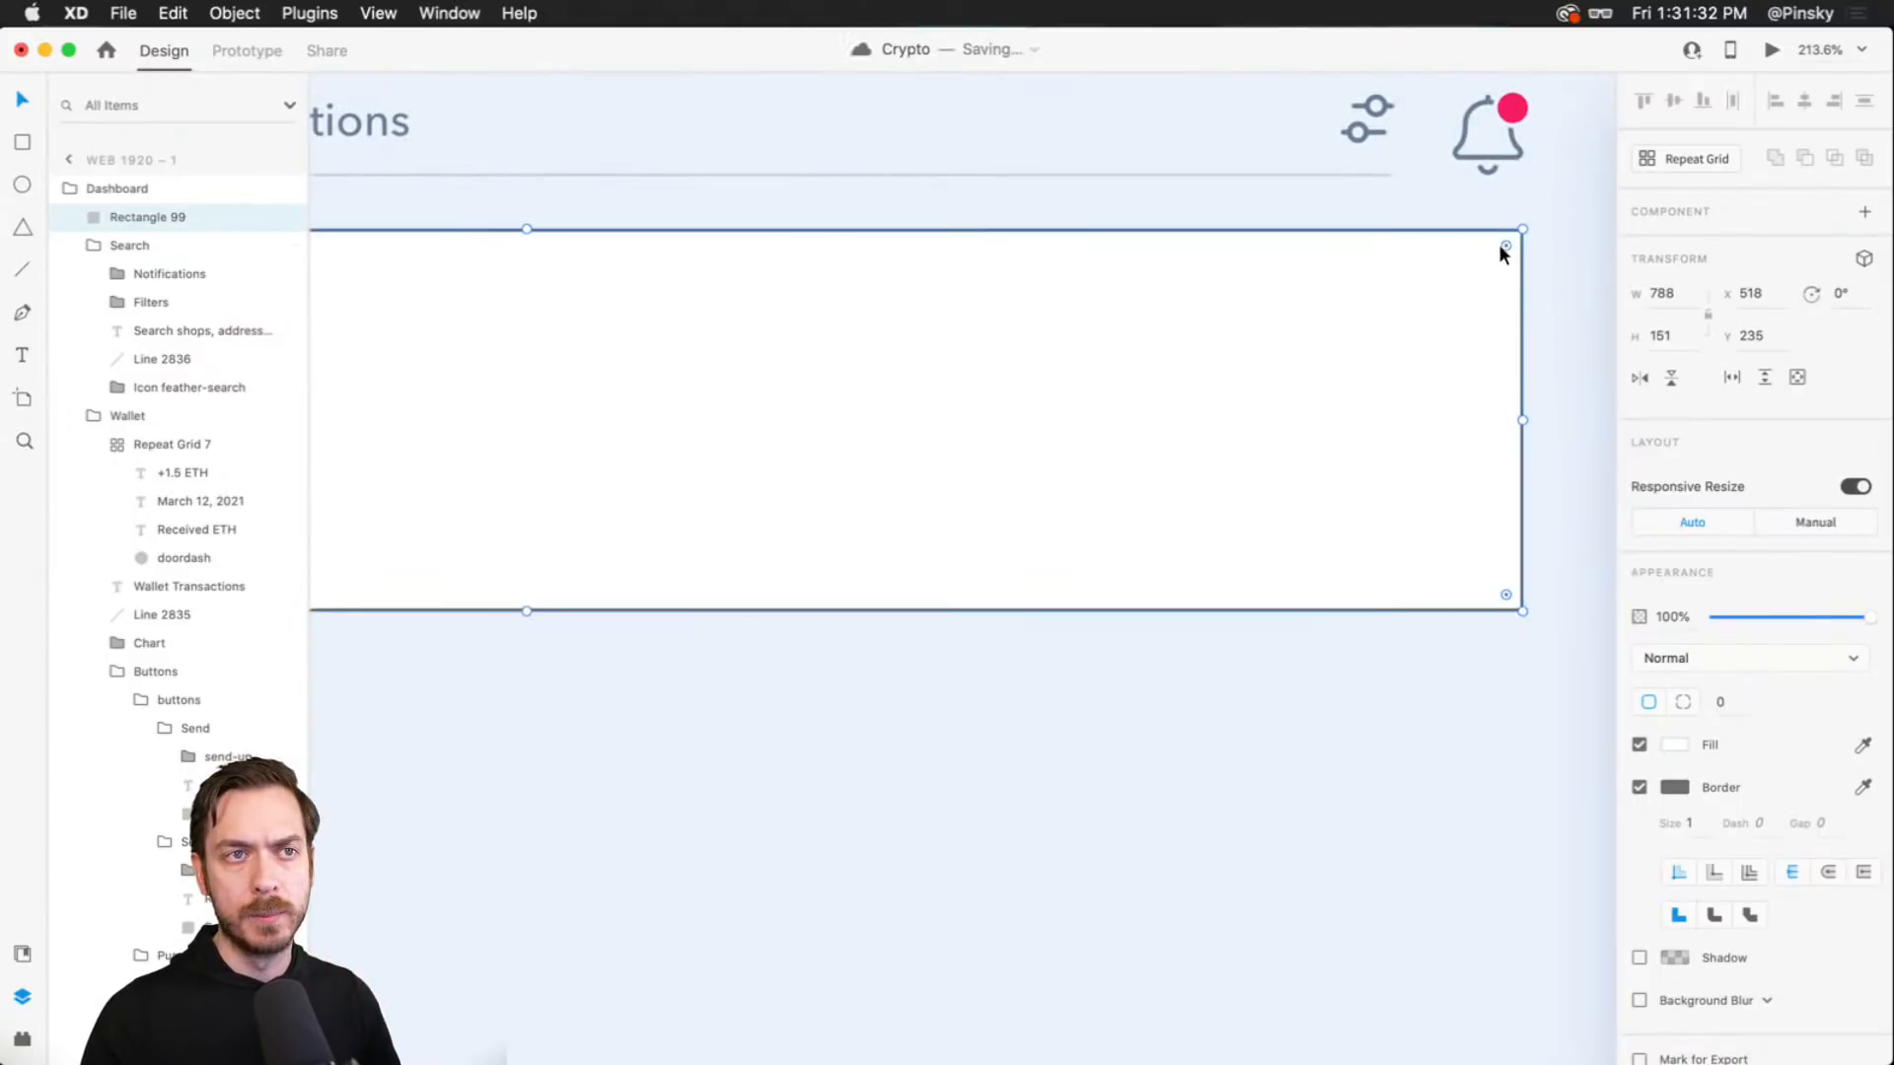
drag(1501, 245, 1497, 266)
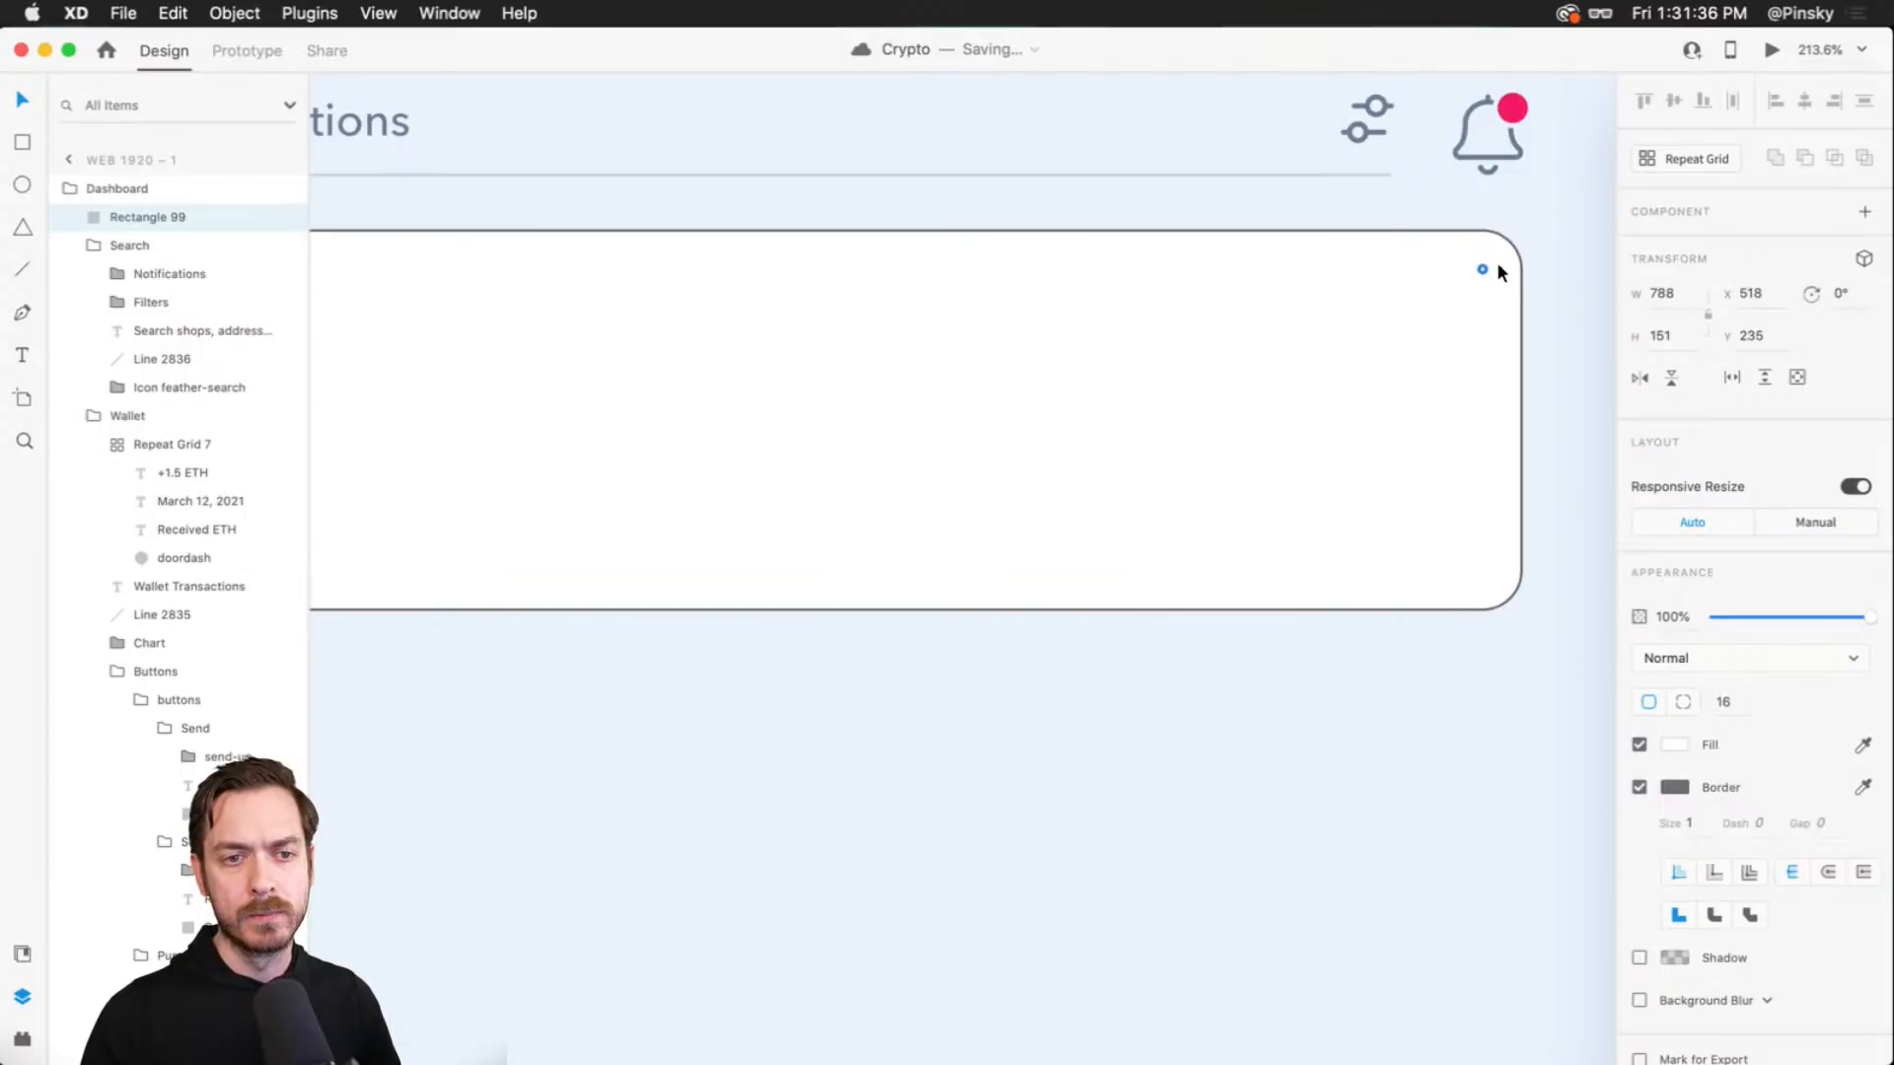
scroll(1480, 276, down, 5)
drag(1074, 347, 1207, 346)
scroll(1093, 321, right, 2)
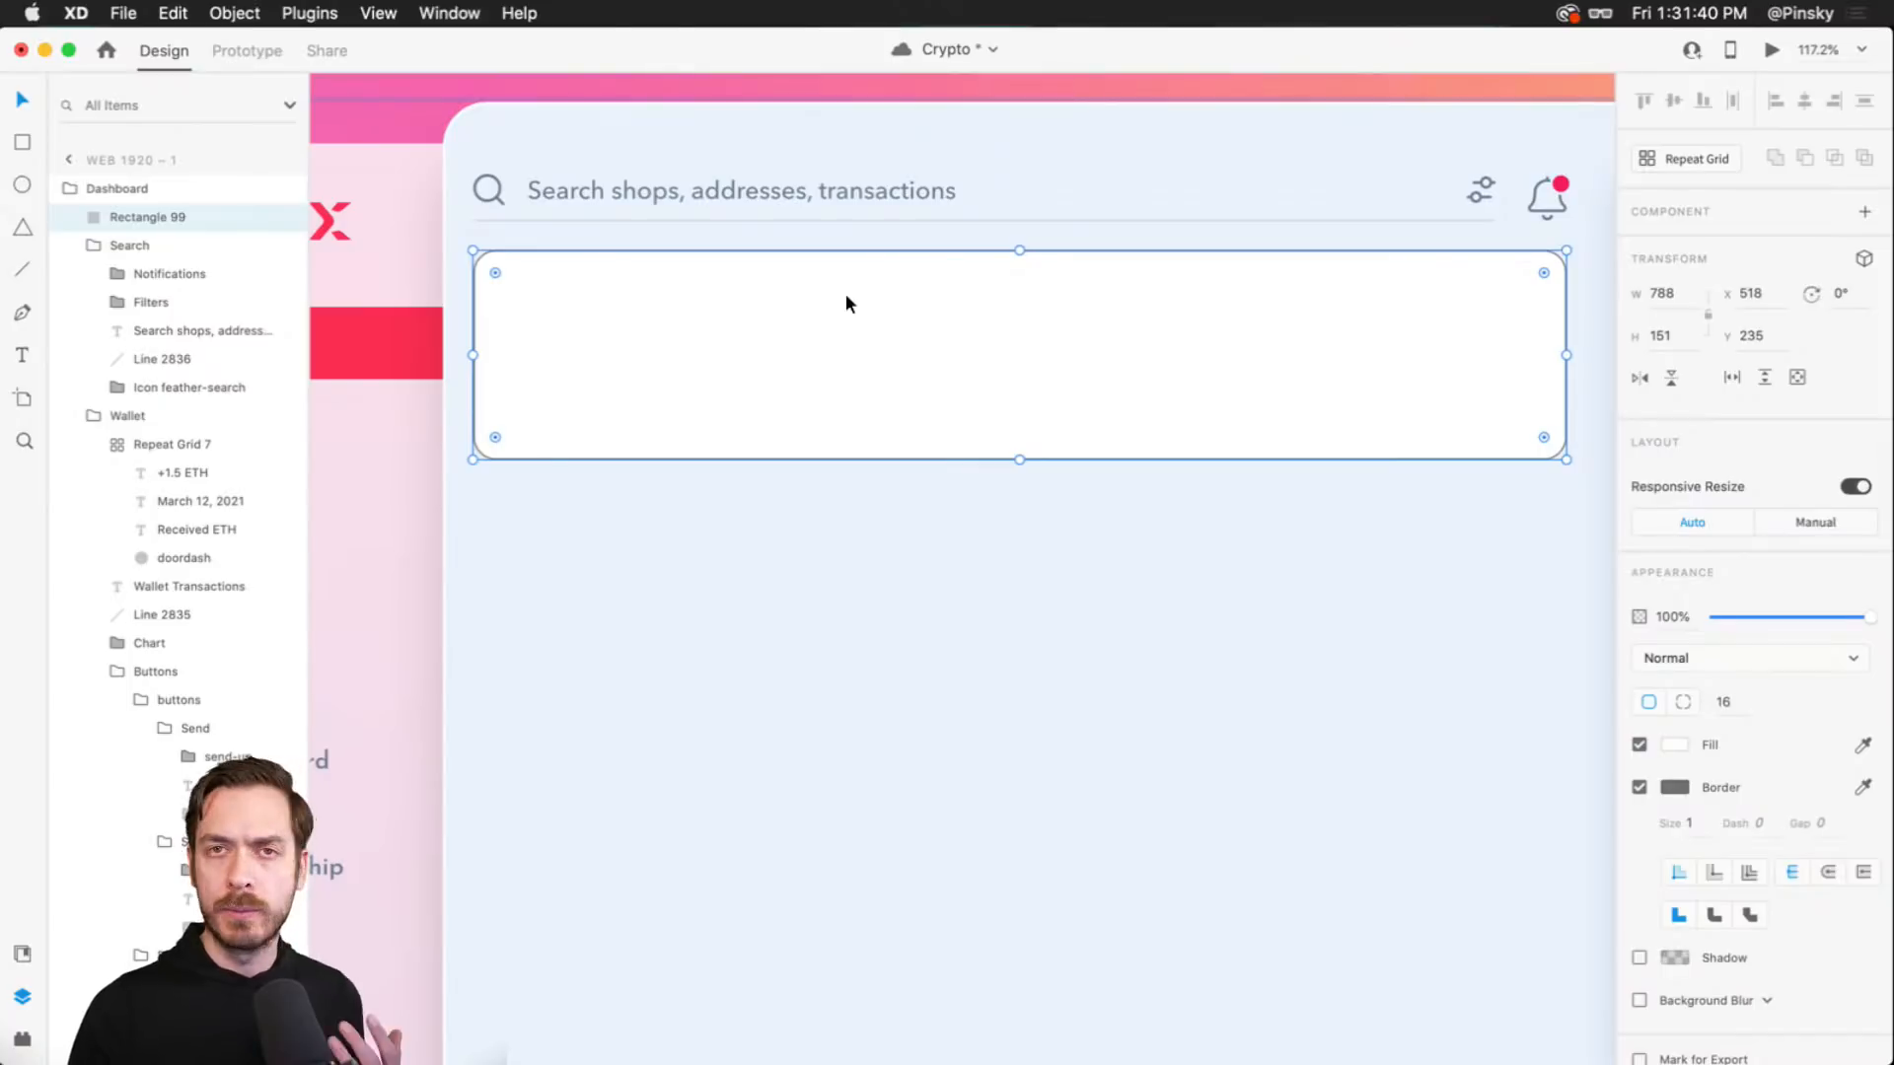
- Divide the rectangle's width of 788 by 3 to size it as one of three cards
click(1669, 294)
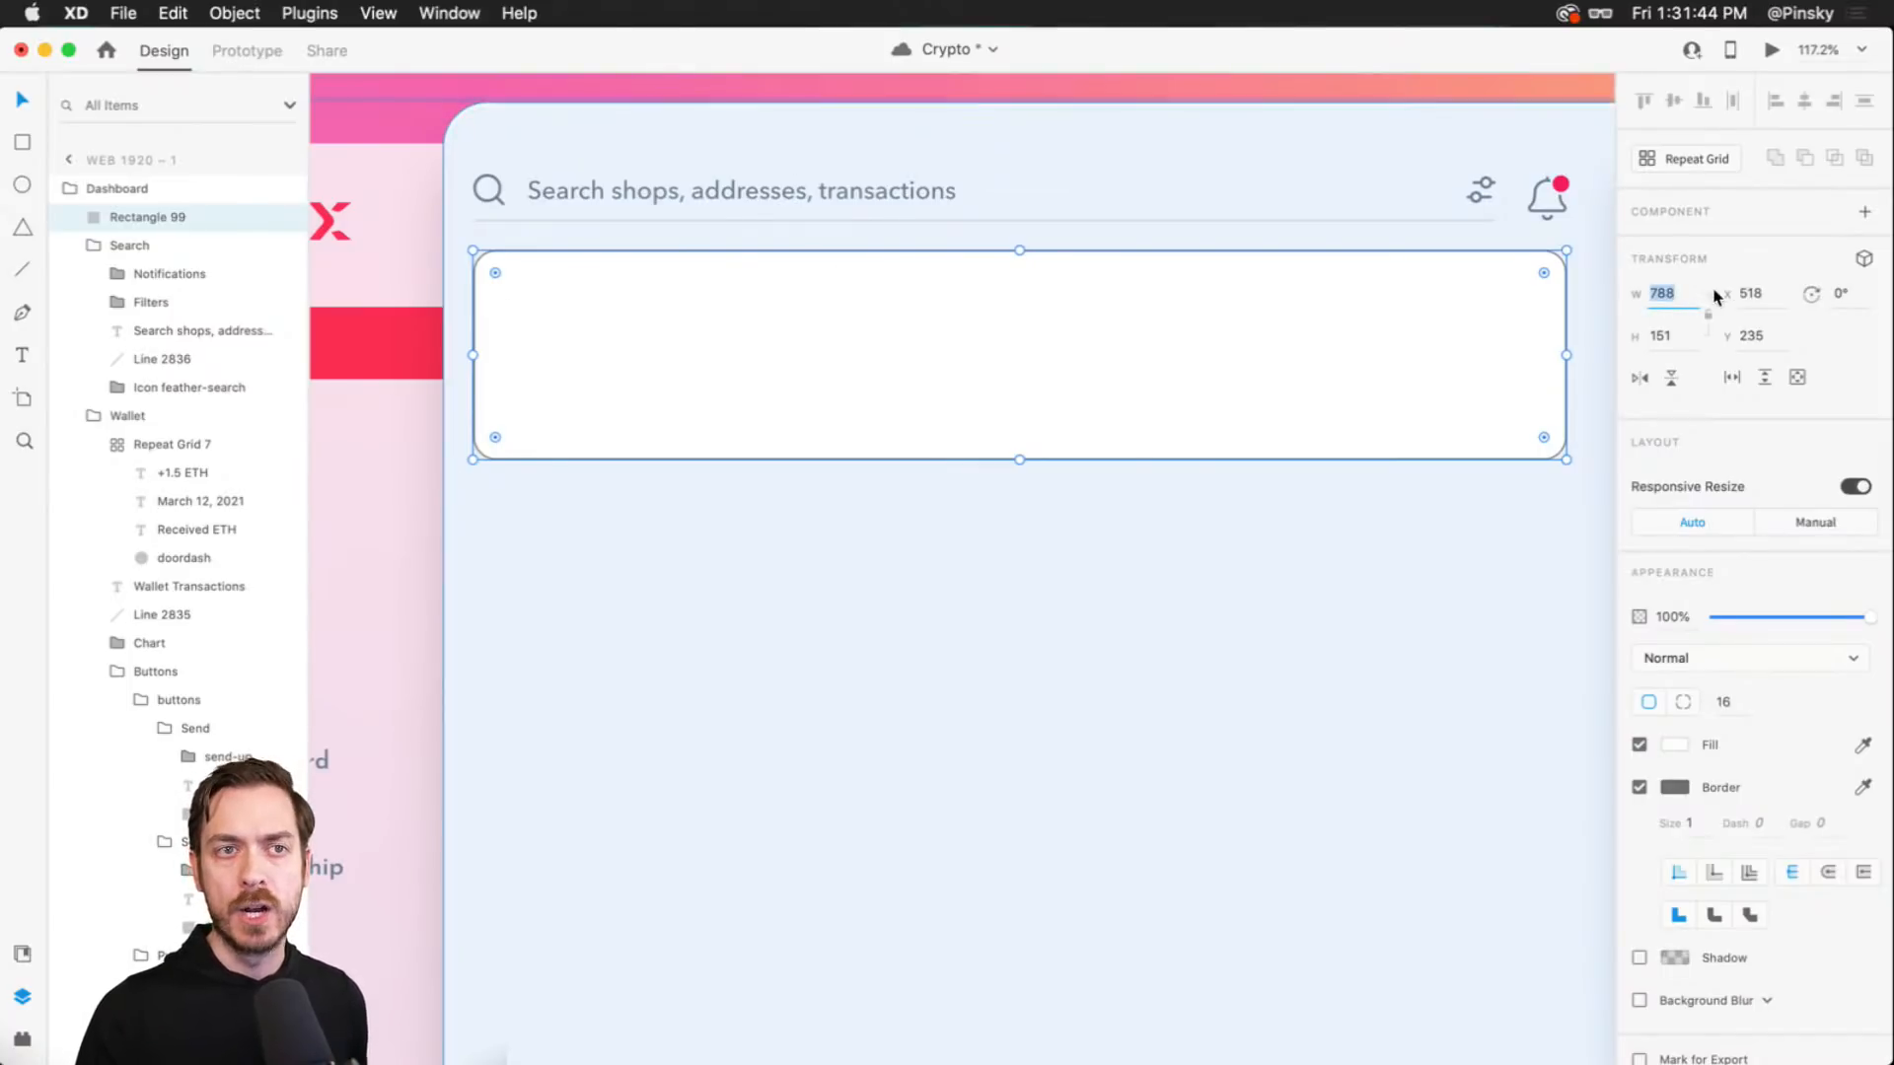
click(1678, 309)
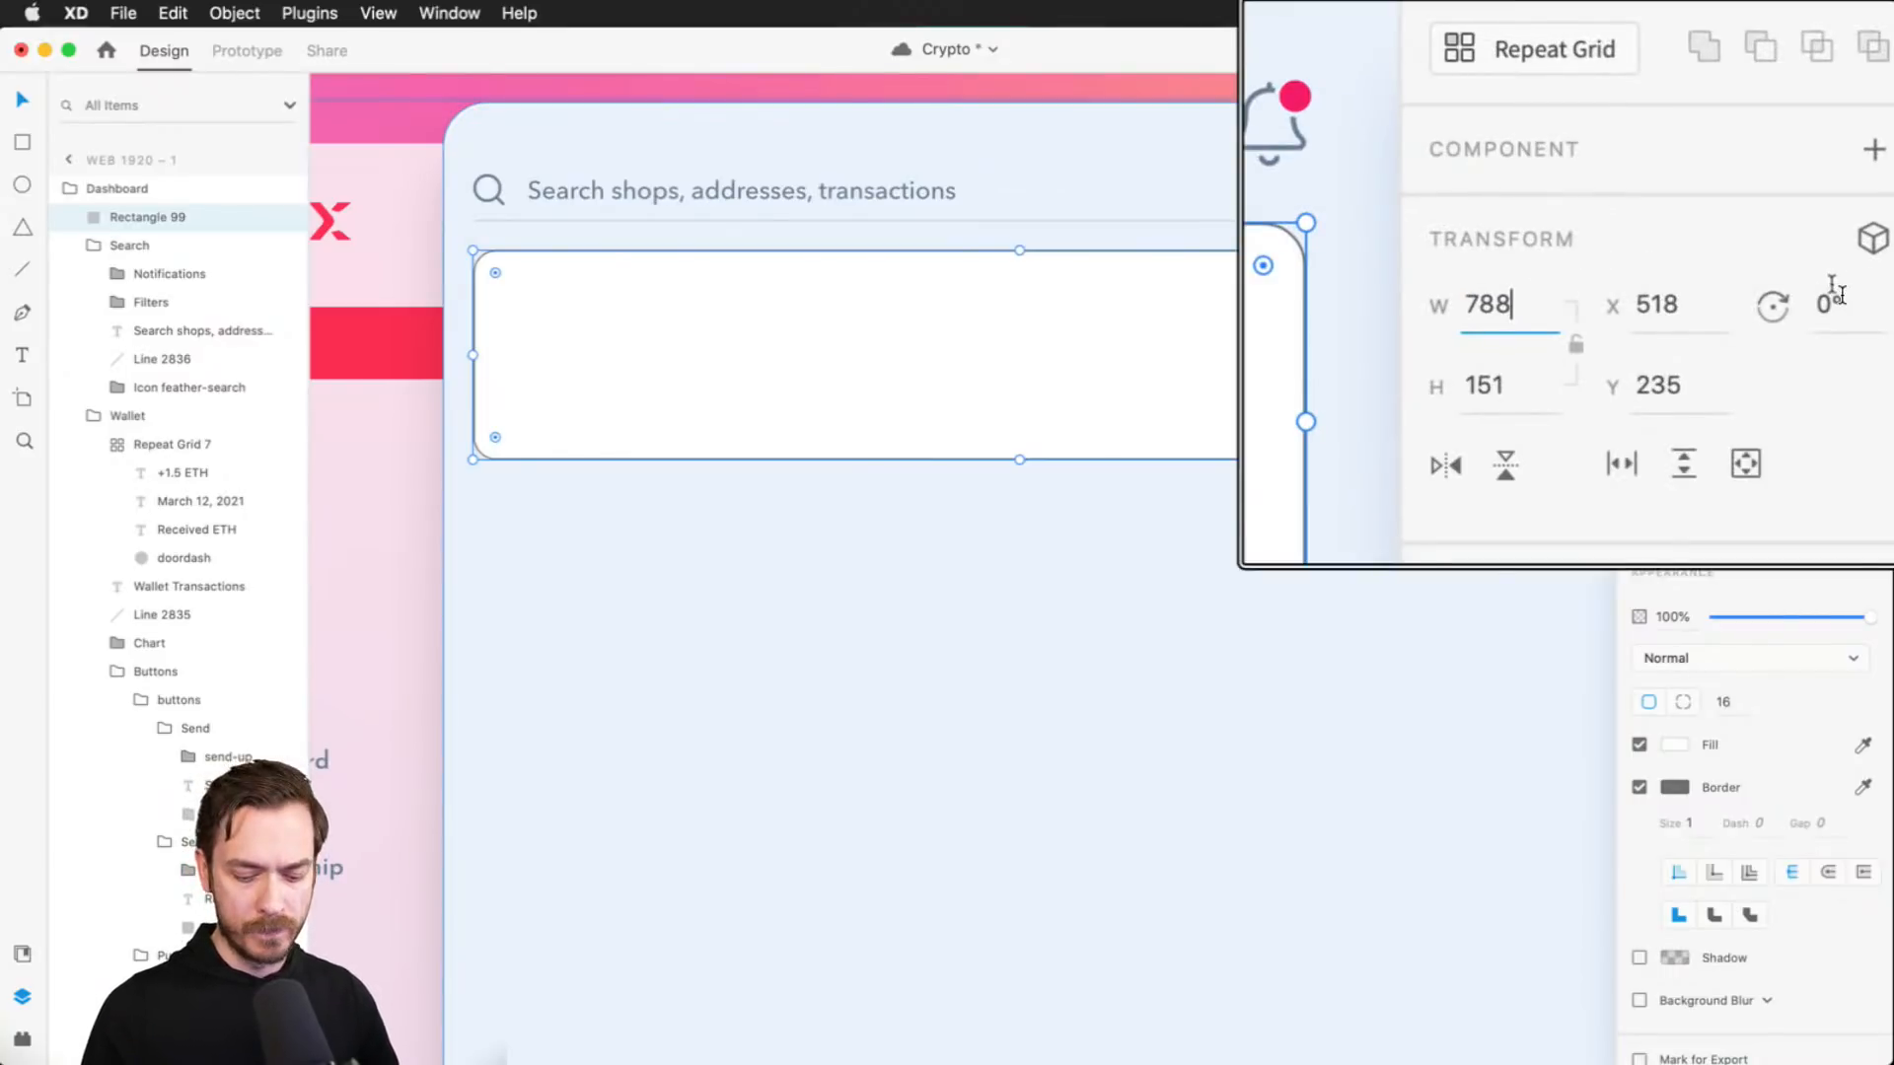
text(/3)
key(Return)
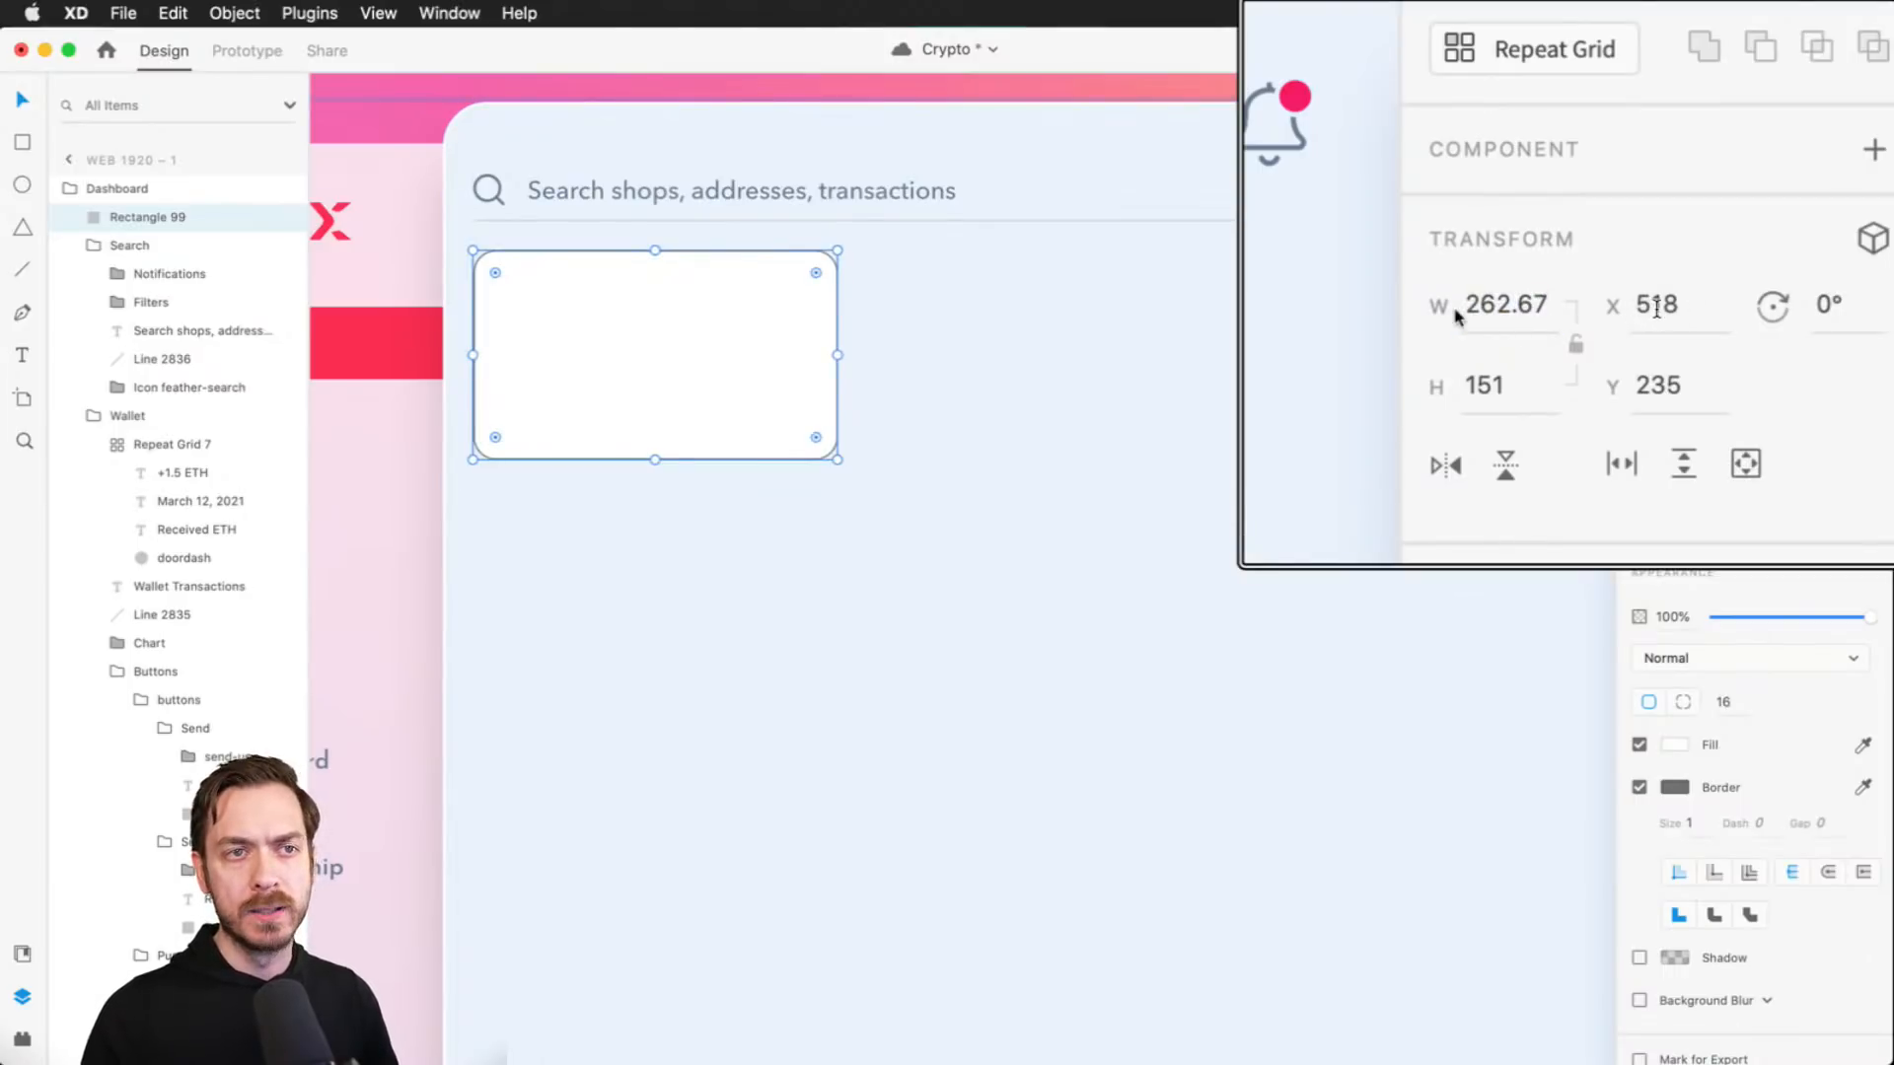
- Subtract 8 from the card's width, making it 254.67 wide
click(1492, 309)
key(Right)
text(-)
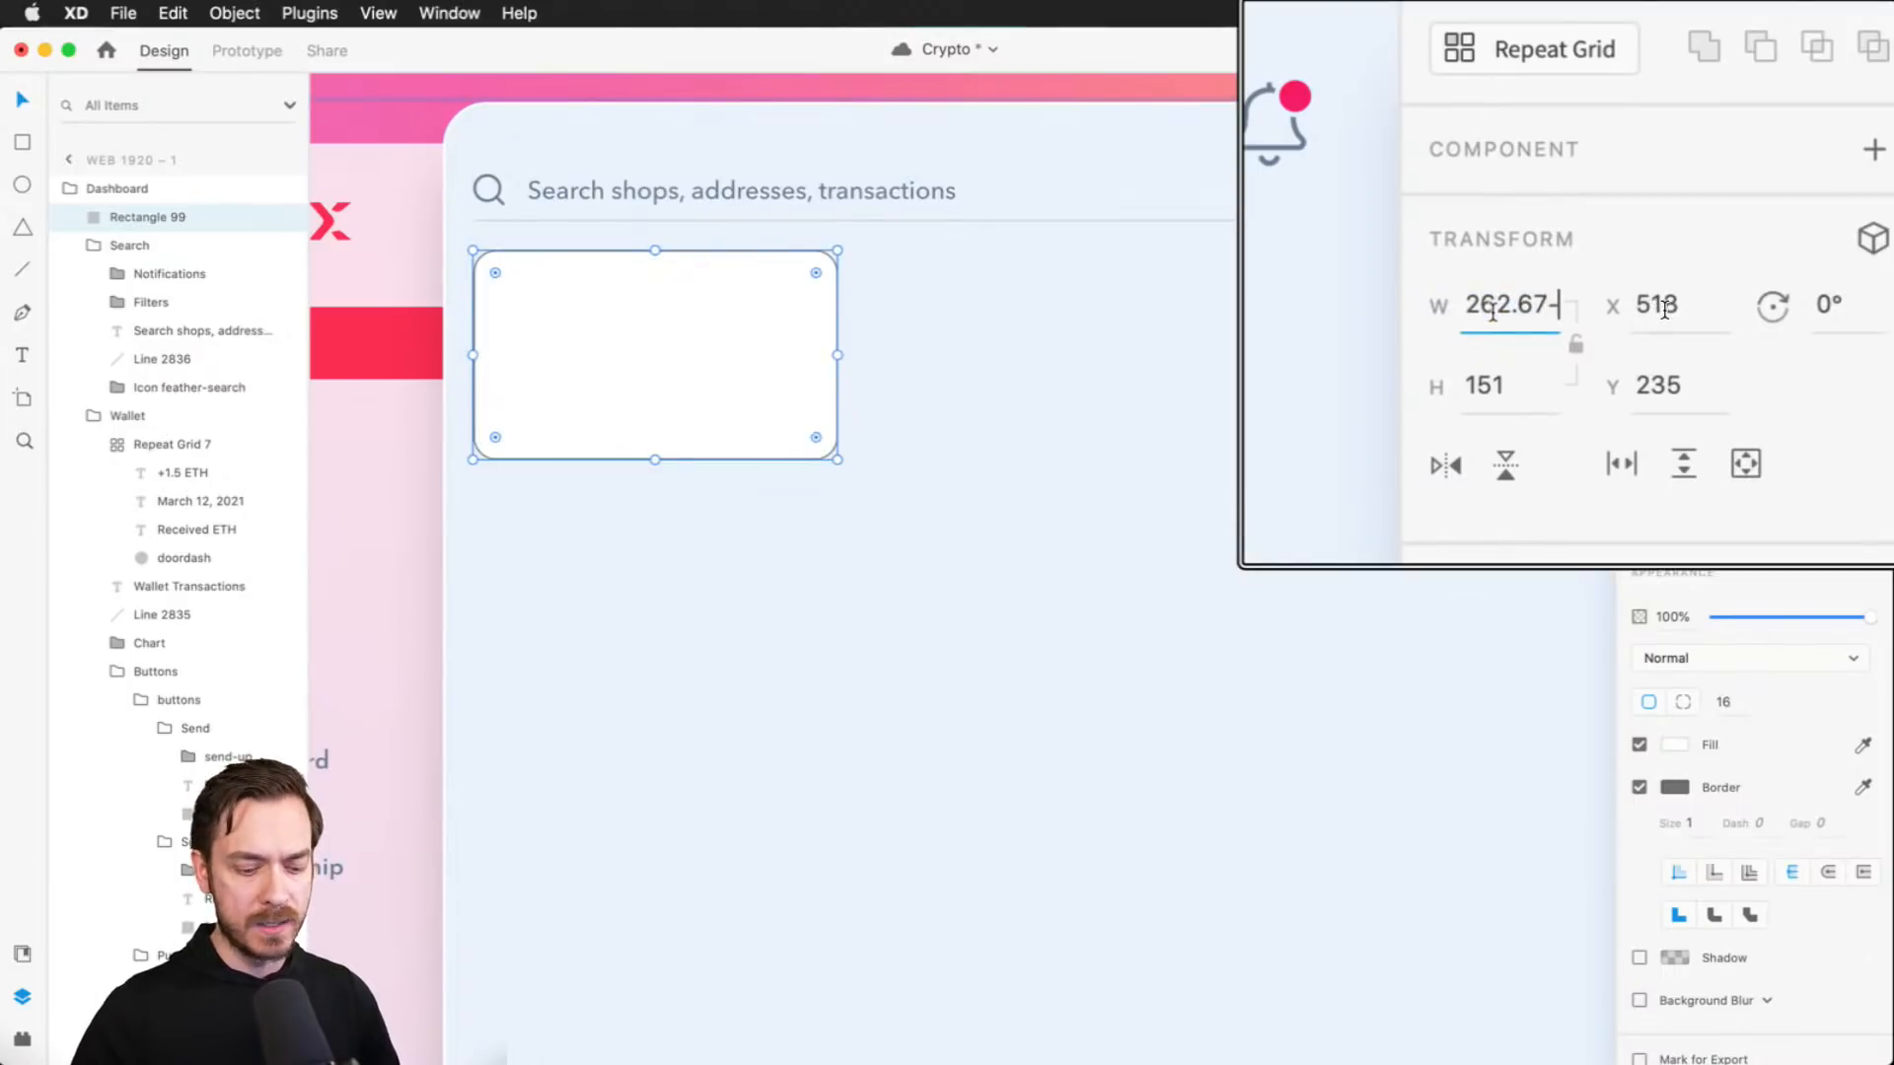
text(7)
key(BackSpace)
text(6)
key(BackSpace)
key(BackSpace)
text(8)
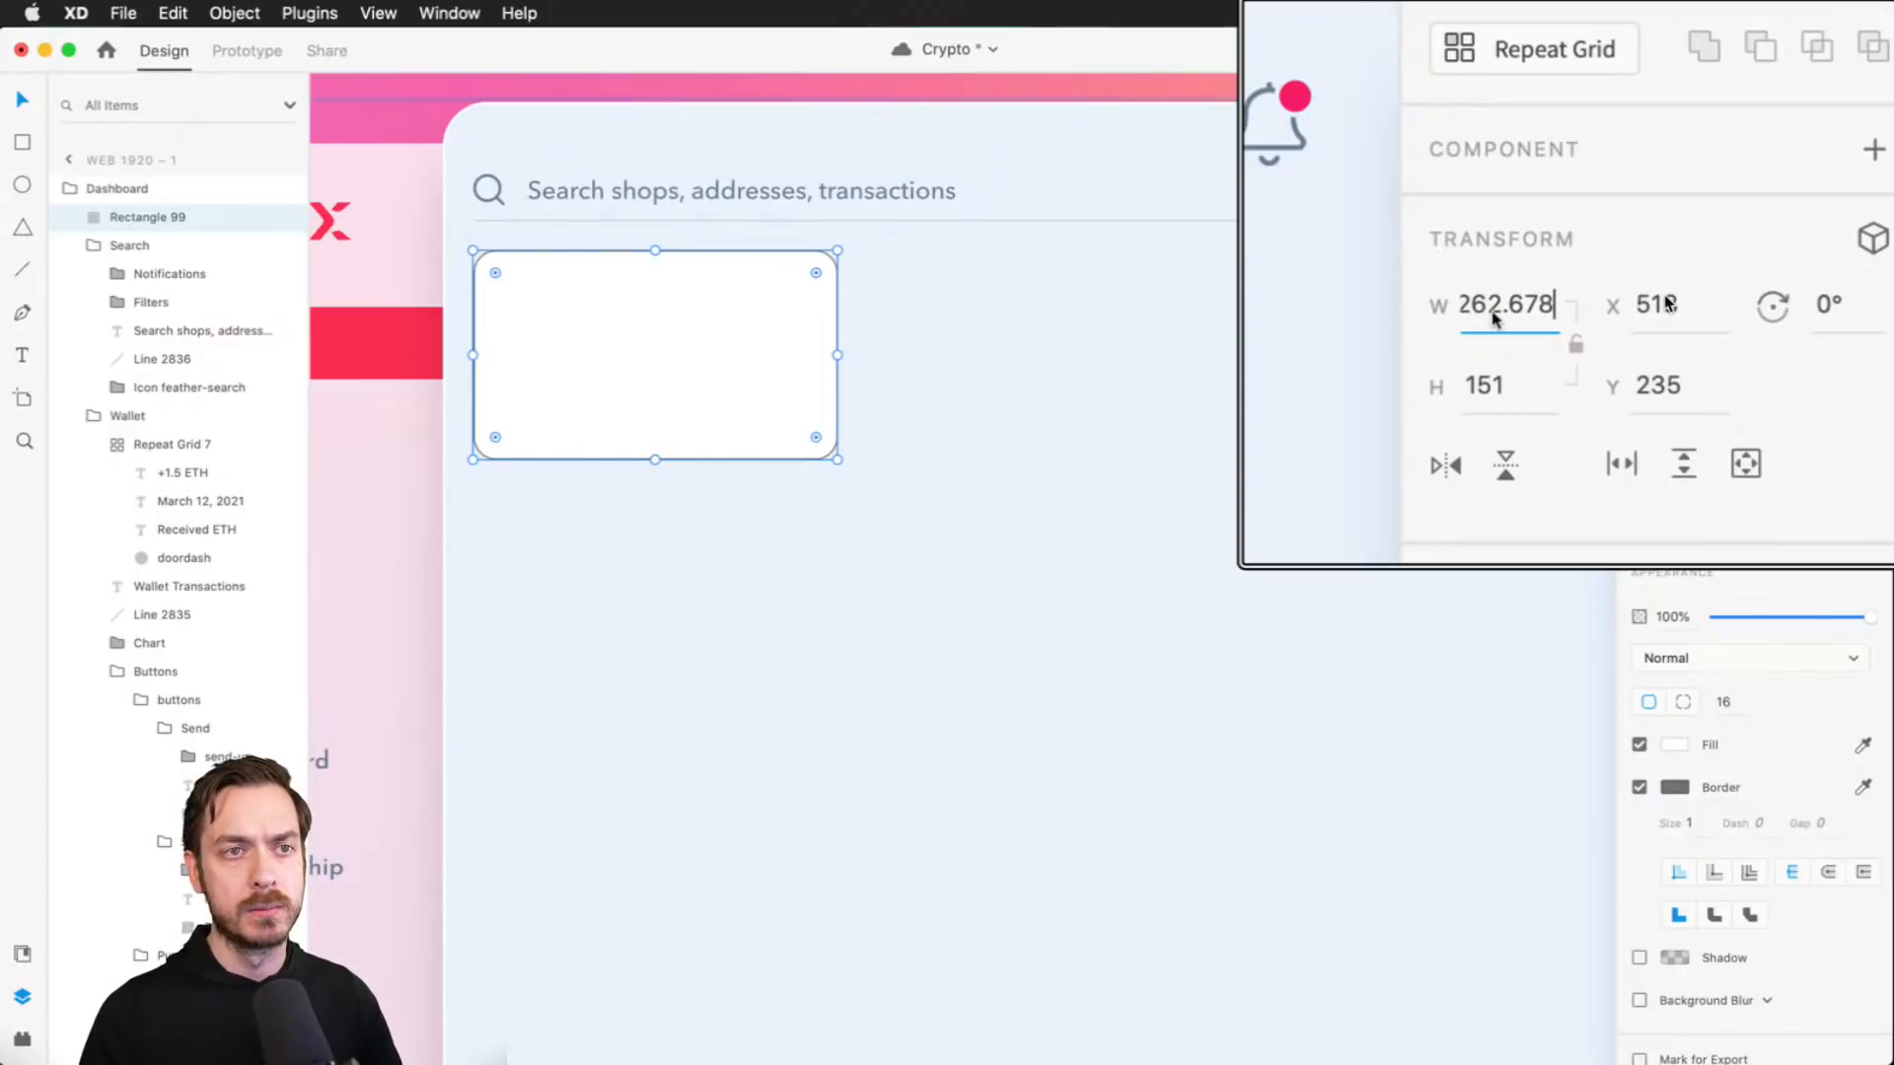
key(BackSpace)
text(-8)
key(Return)
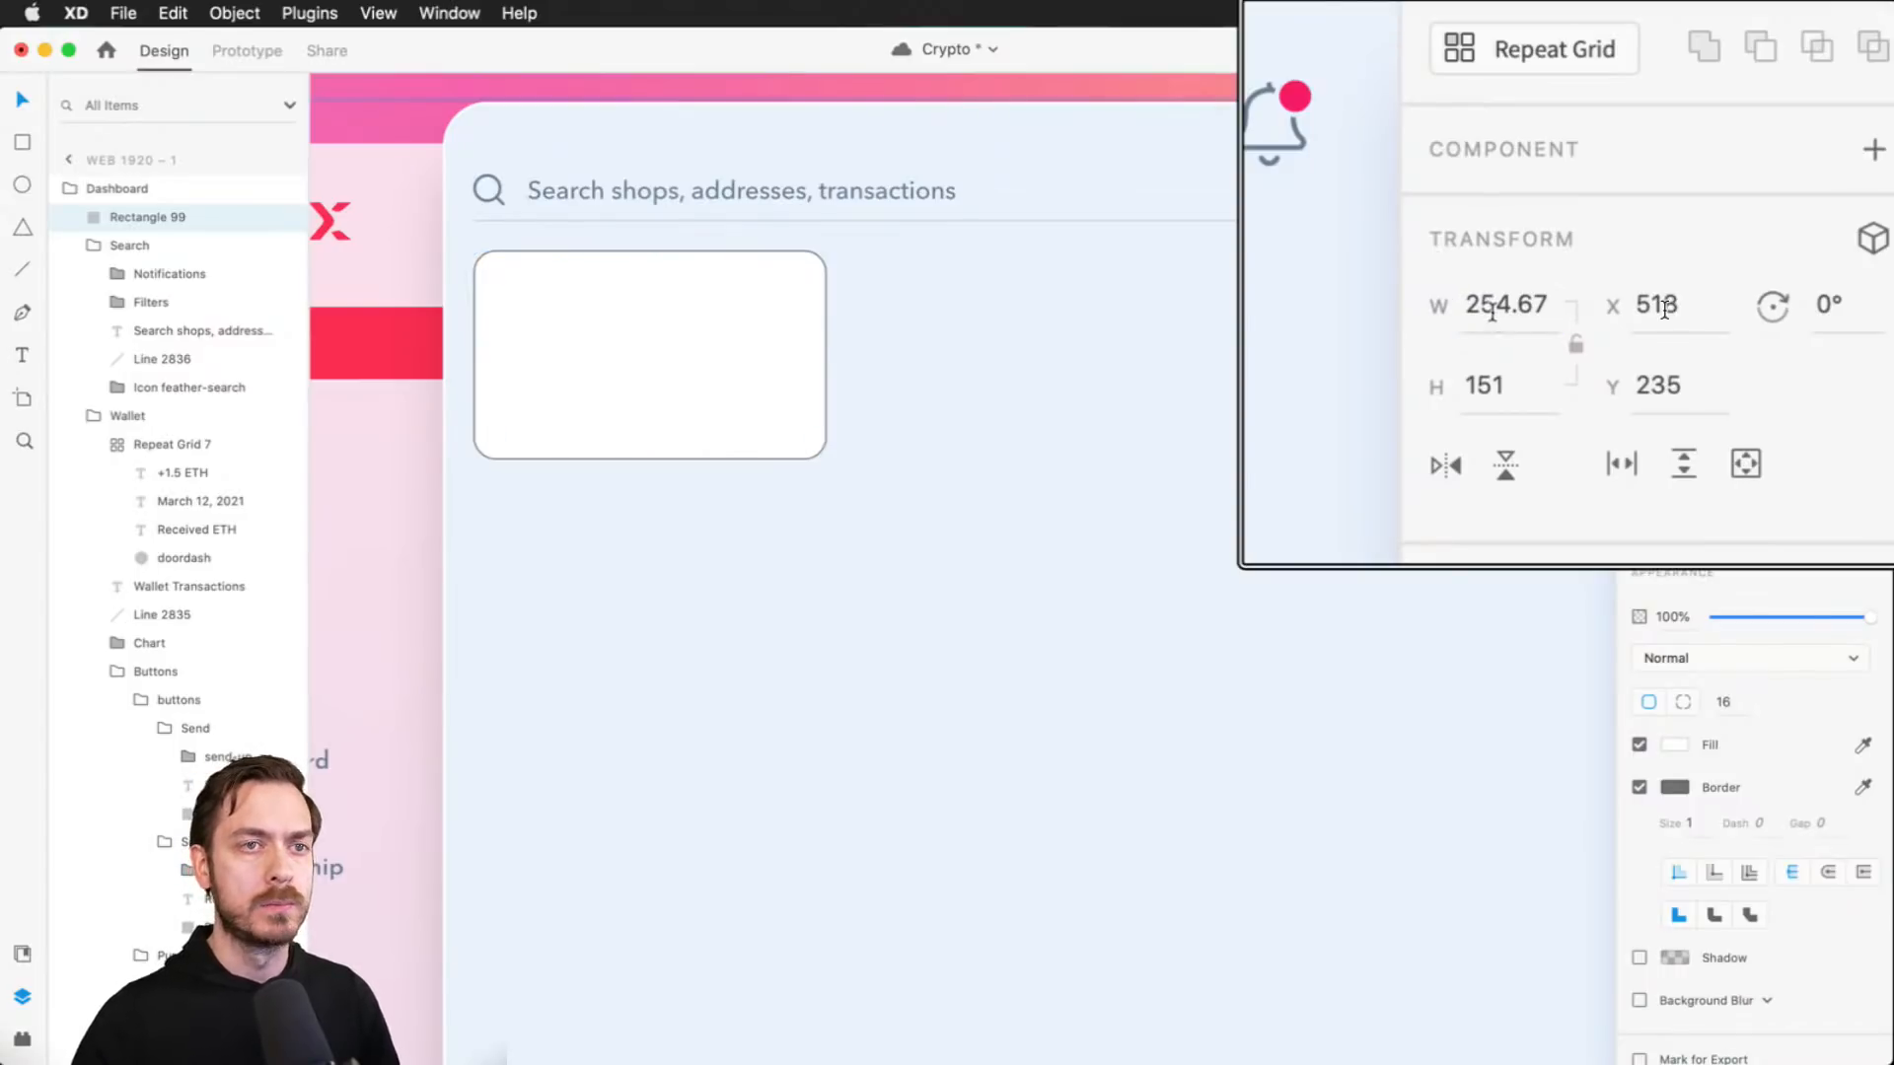
- Try a row of three cards by duplicating the card twice to its right, and undo the copies
key(alt)
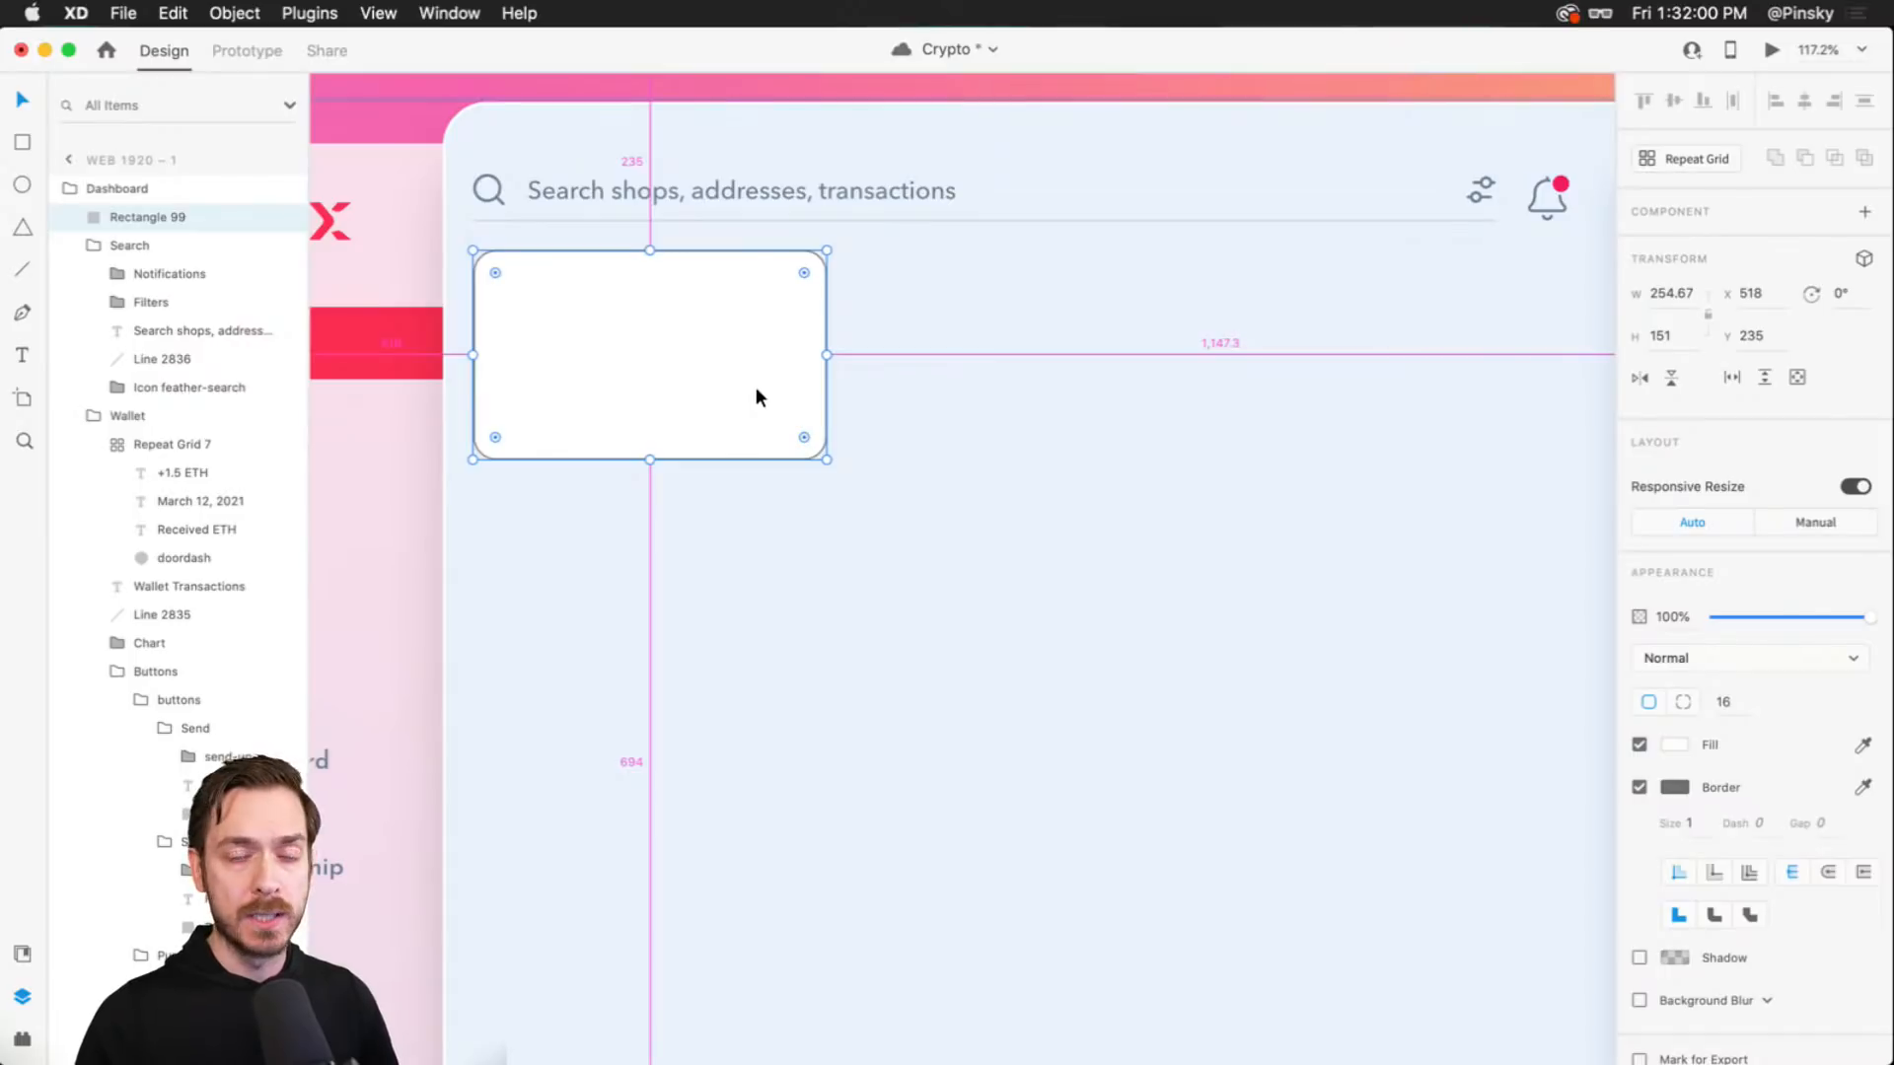
scroll(1078, 410, right, 1)
drag(755, 333, 1067, 333)
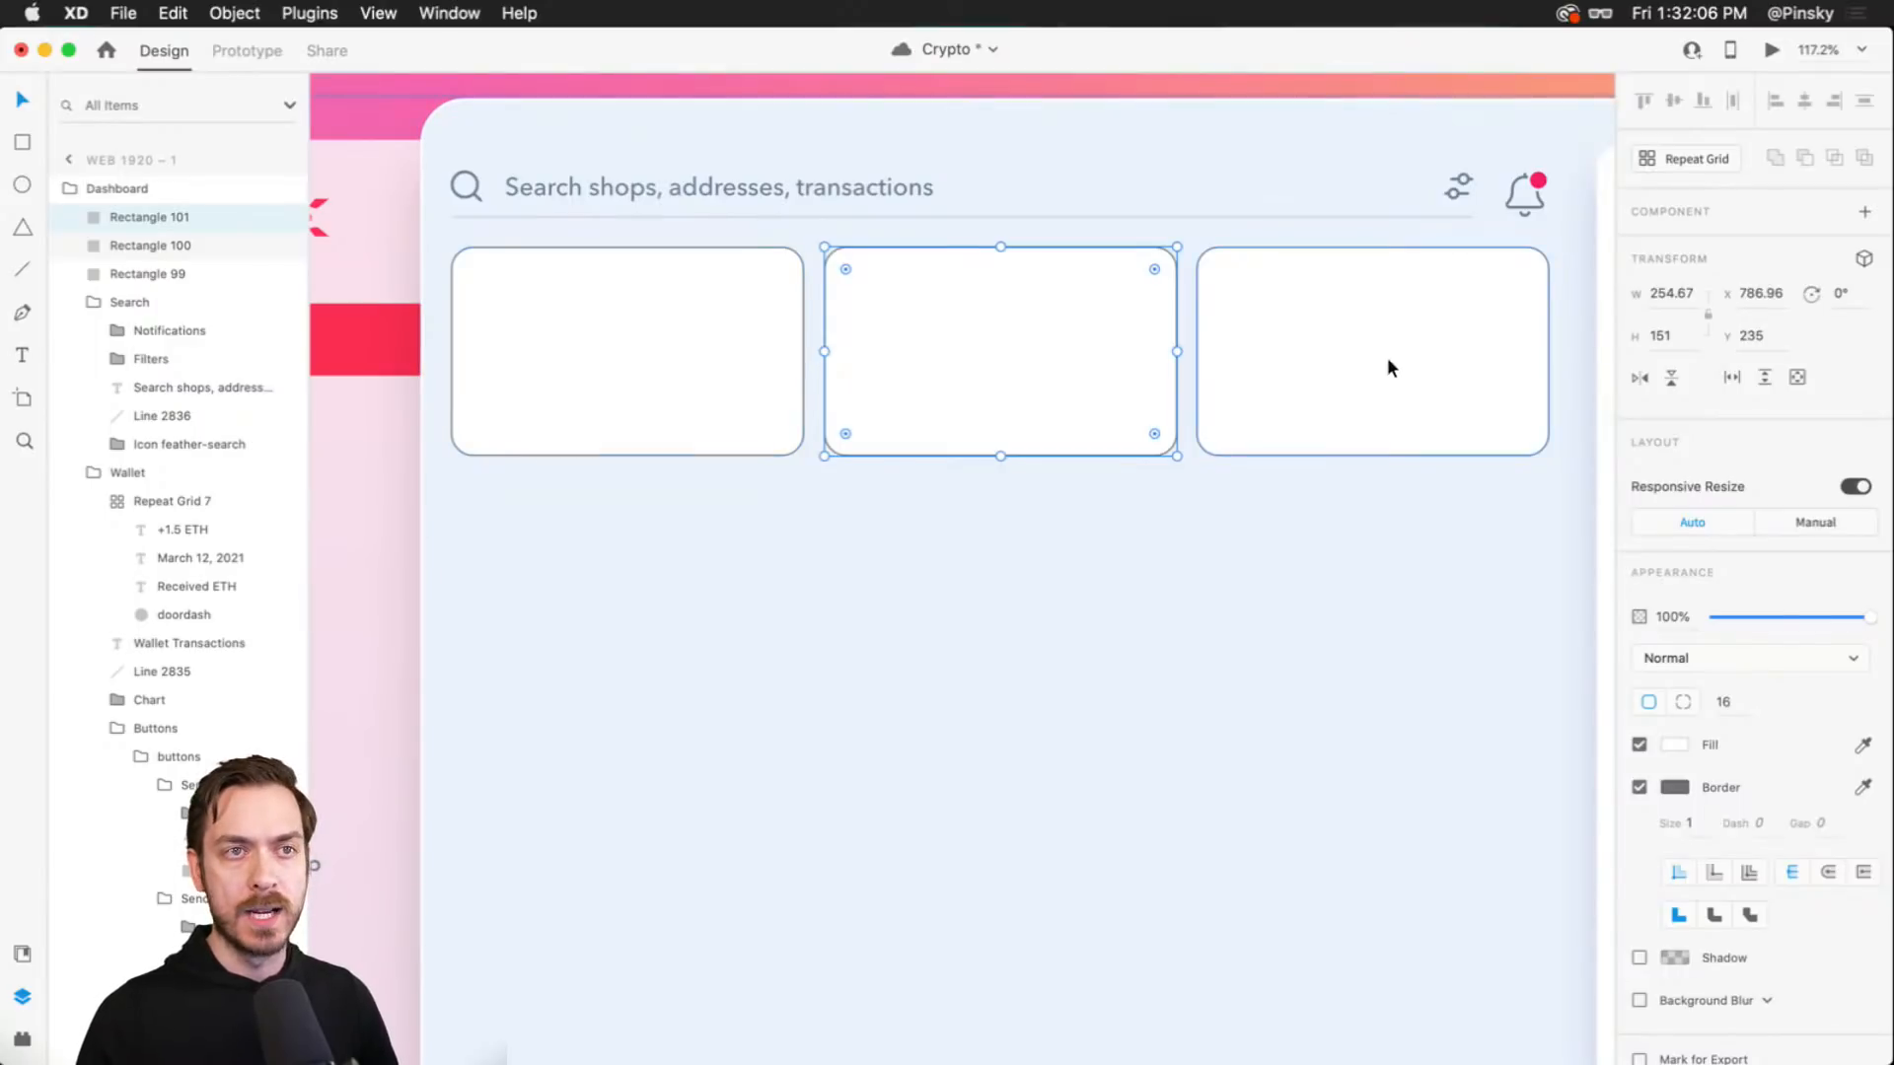
key(super+z)
key(super+z)
key(super+z)
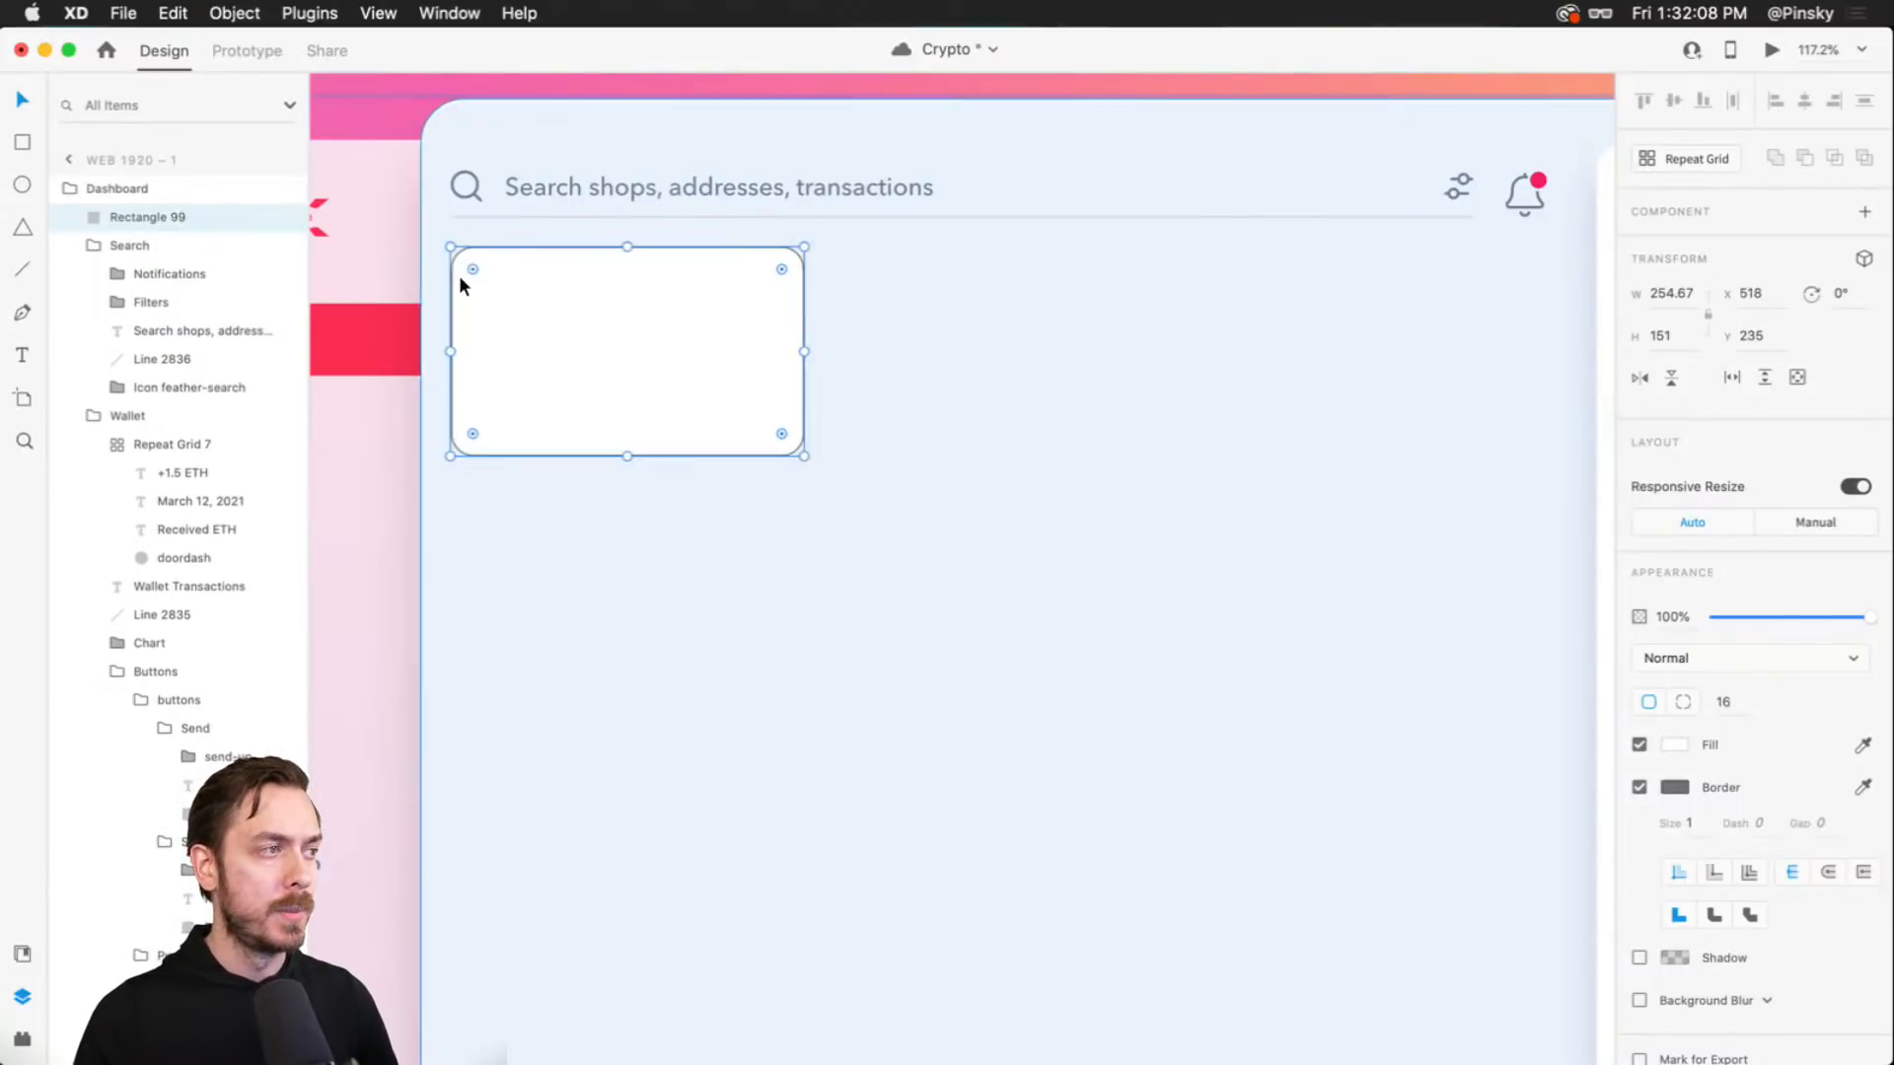
- Remove the card's border and save the document
scroll(460, 278, up, 5)
drag(495, 300, 641, 283)
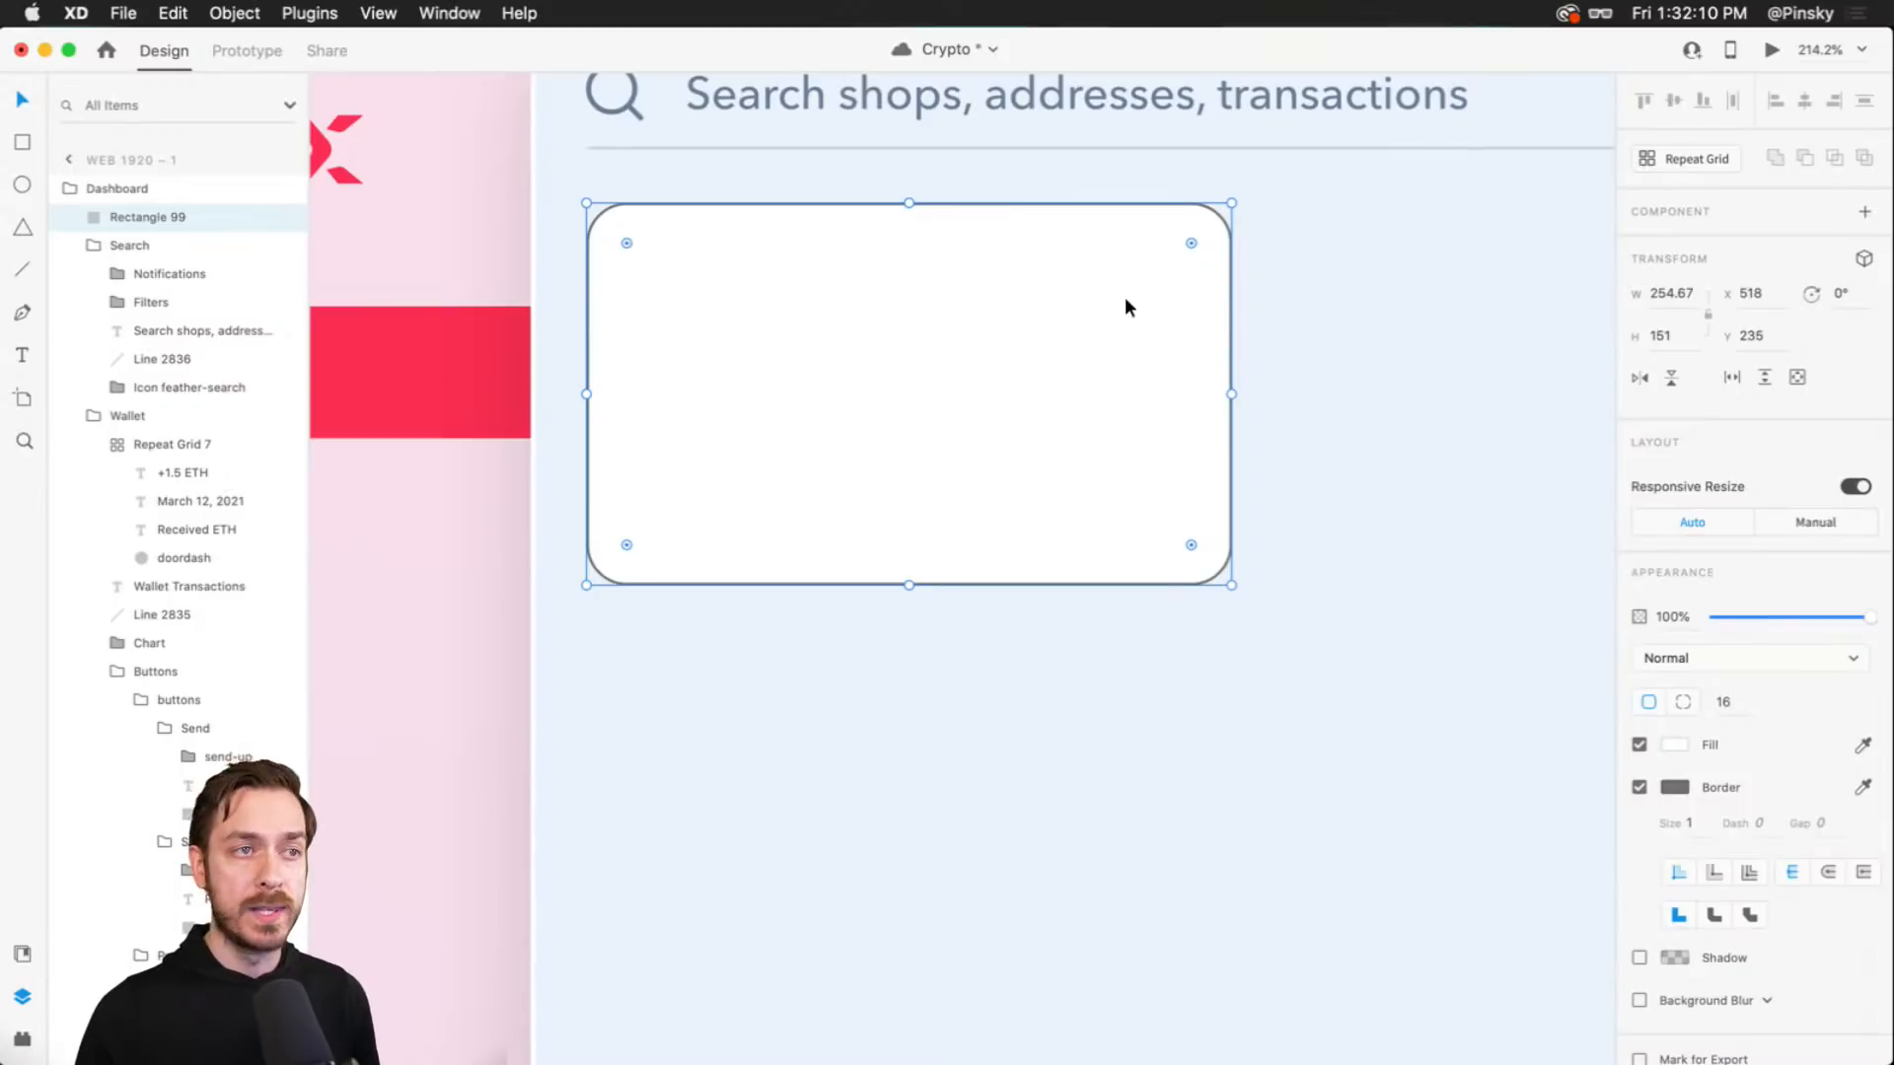
click(1640, 787)
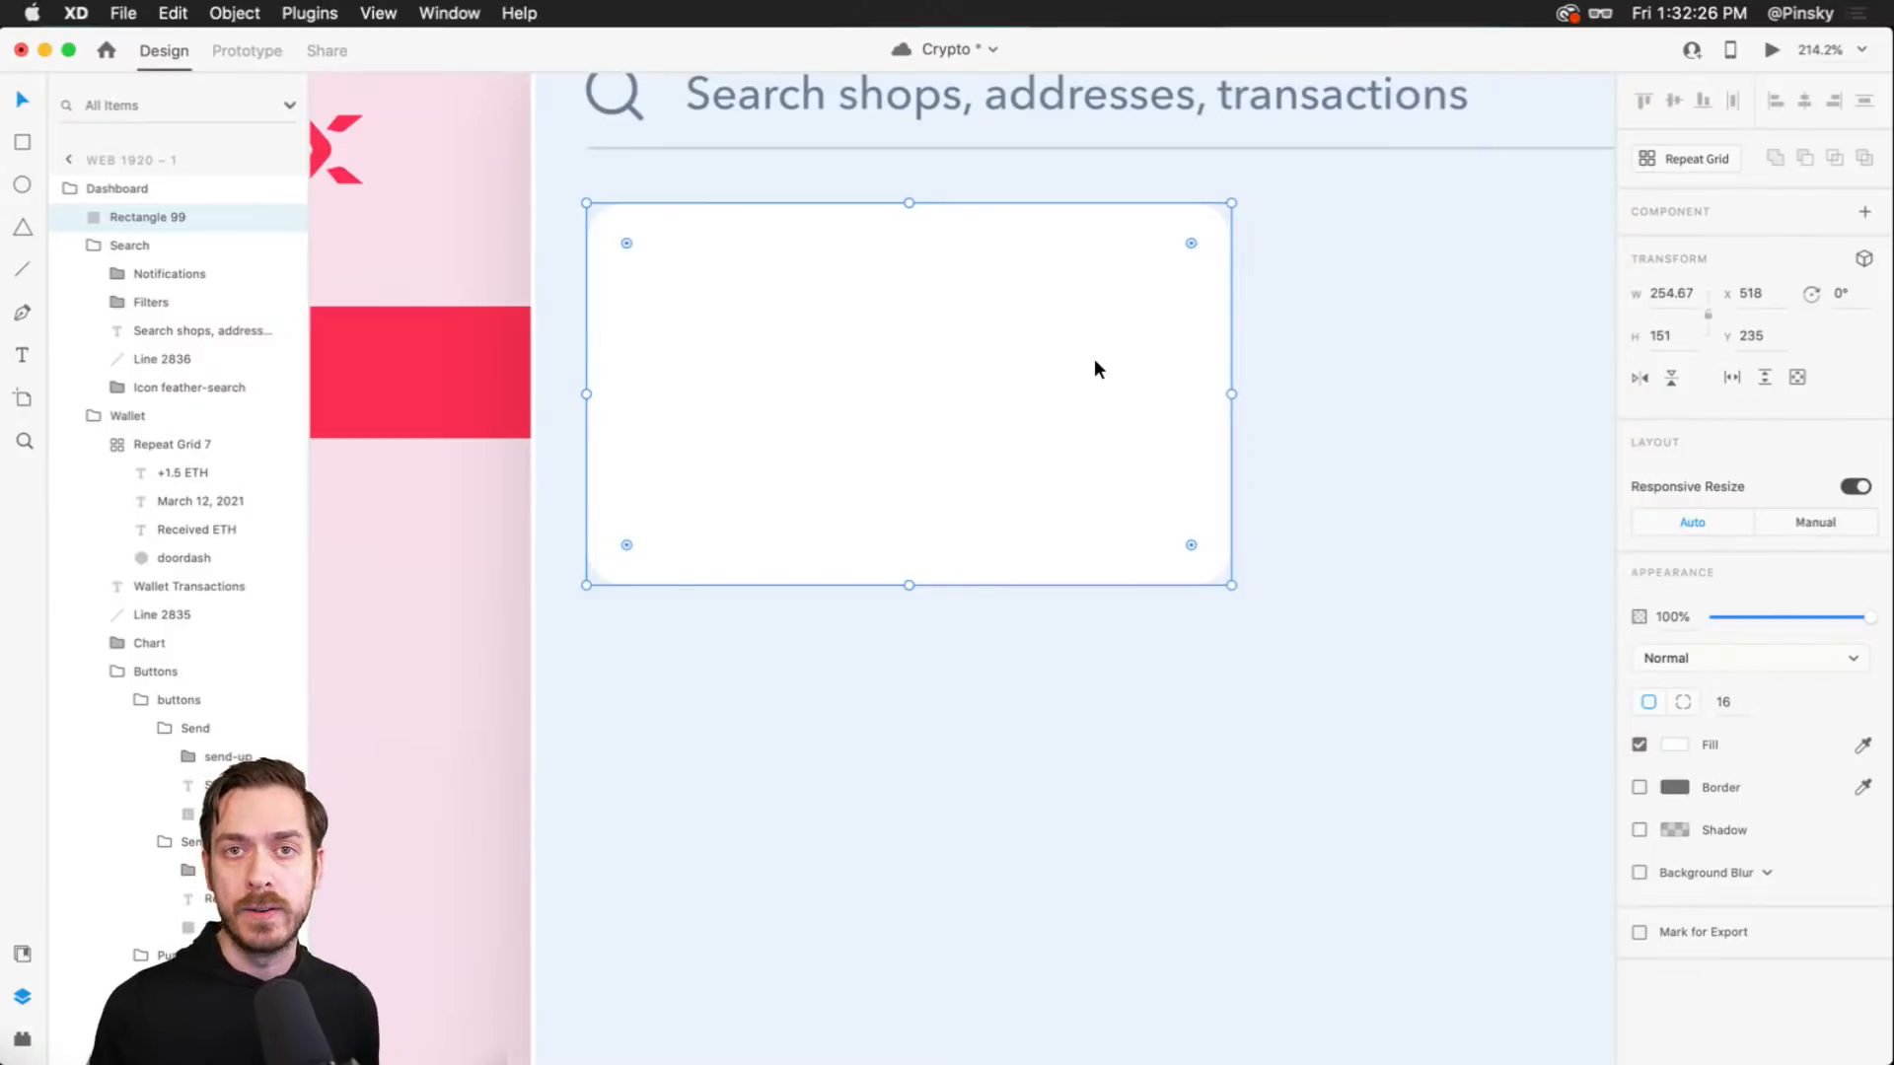
key(super+s)
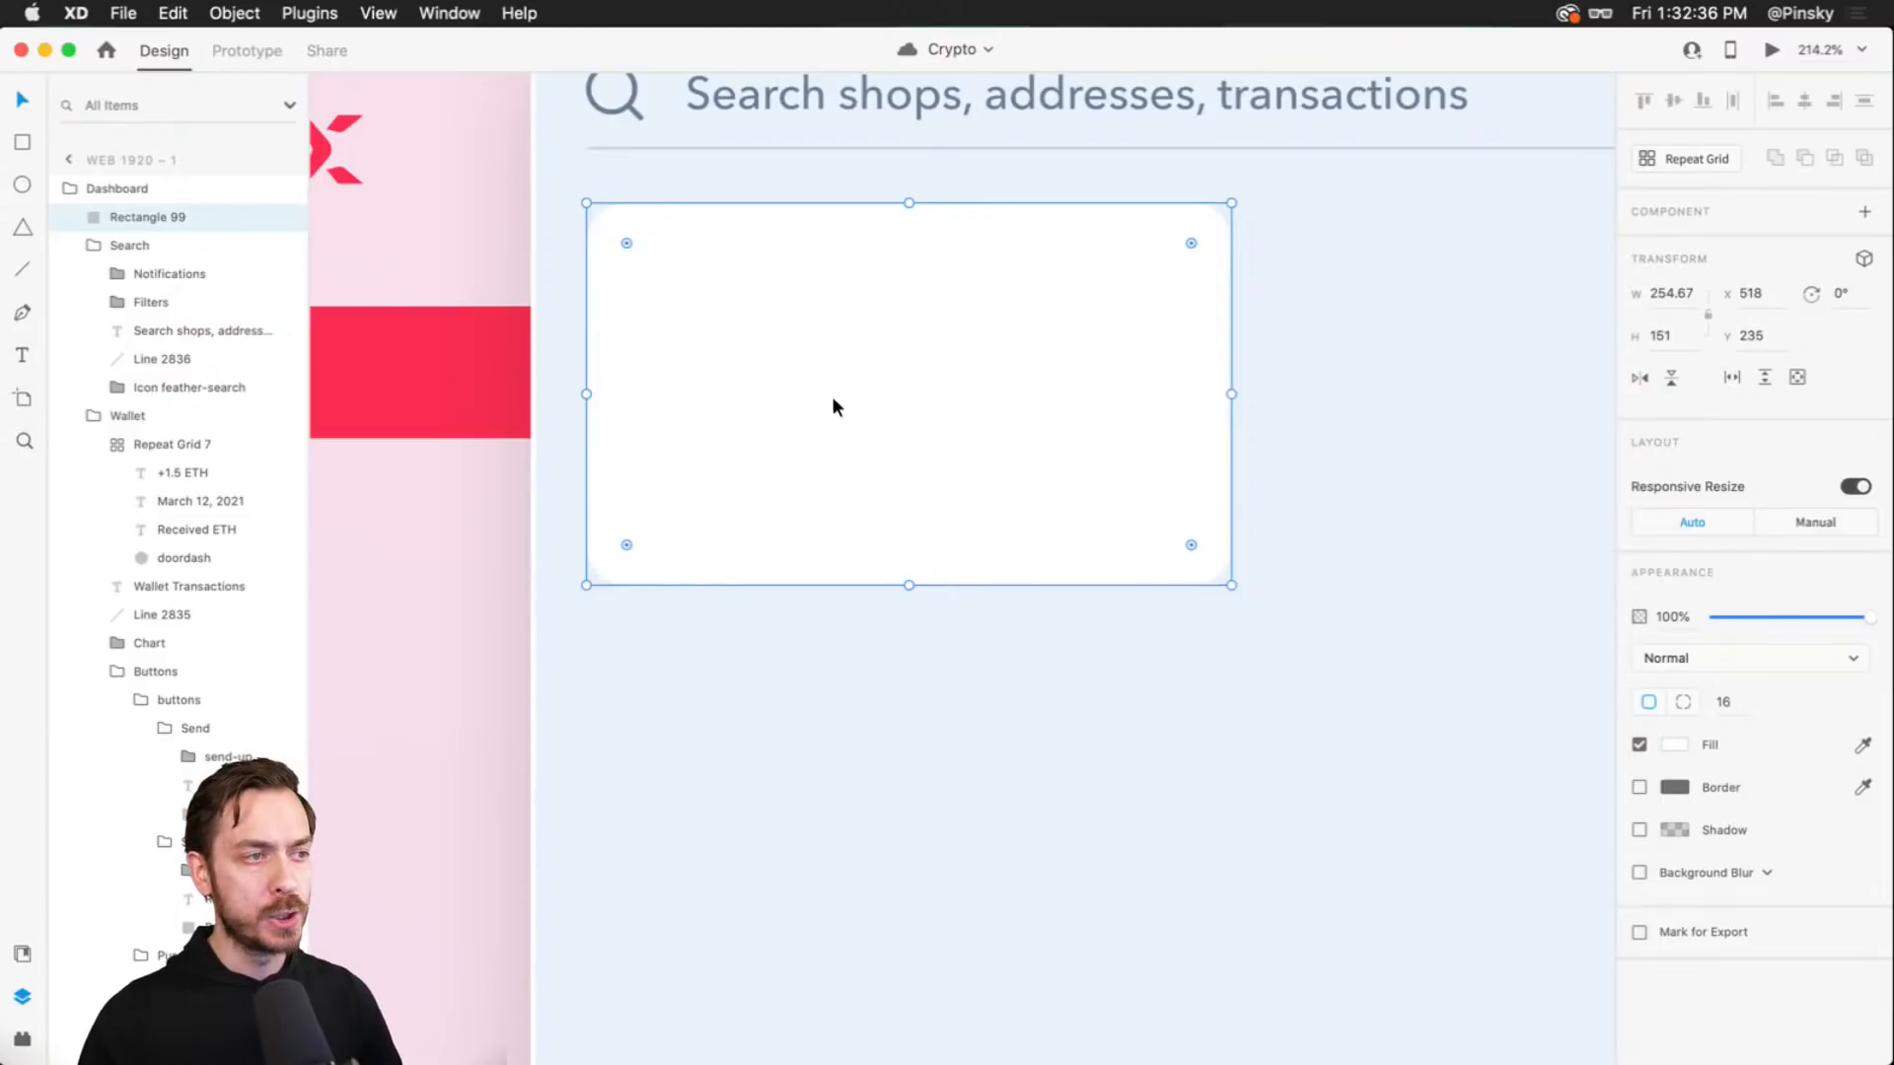
- Duplicate the card at Y 240, send the copy behind the original and rename it Gradient
drag(832, 398, 853, 398)
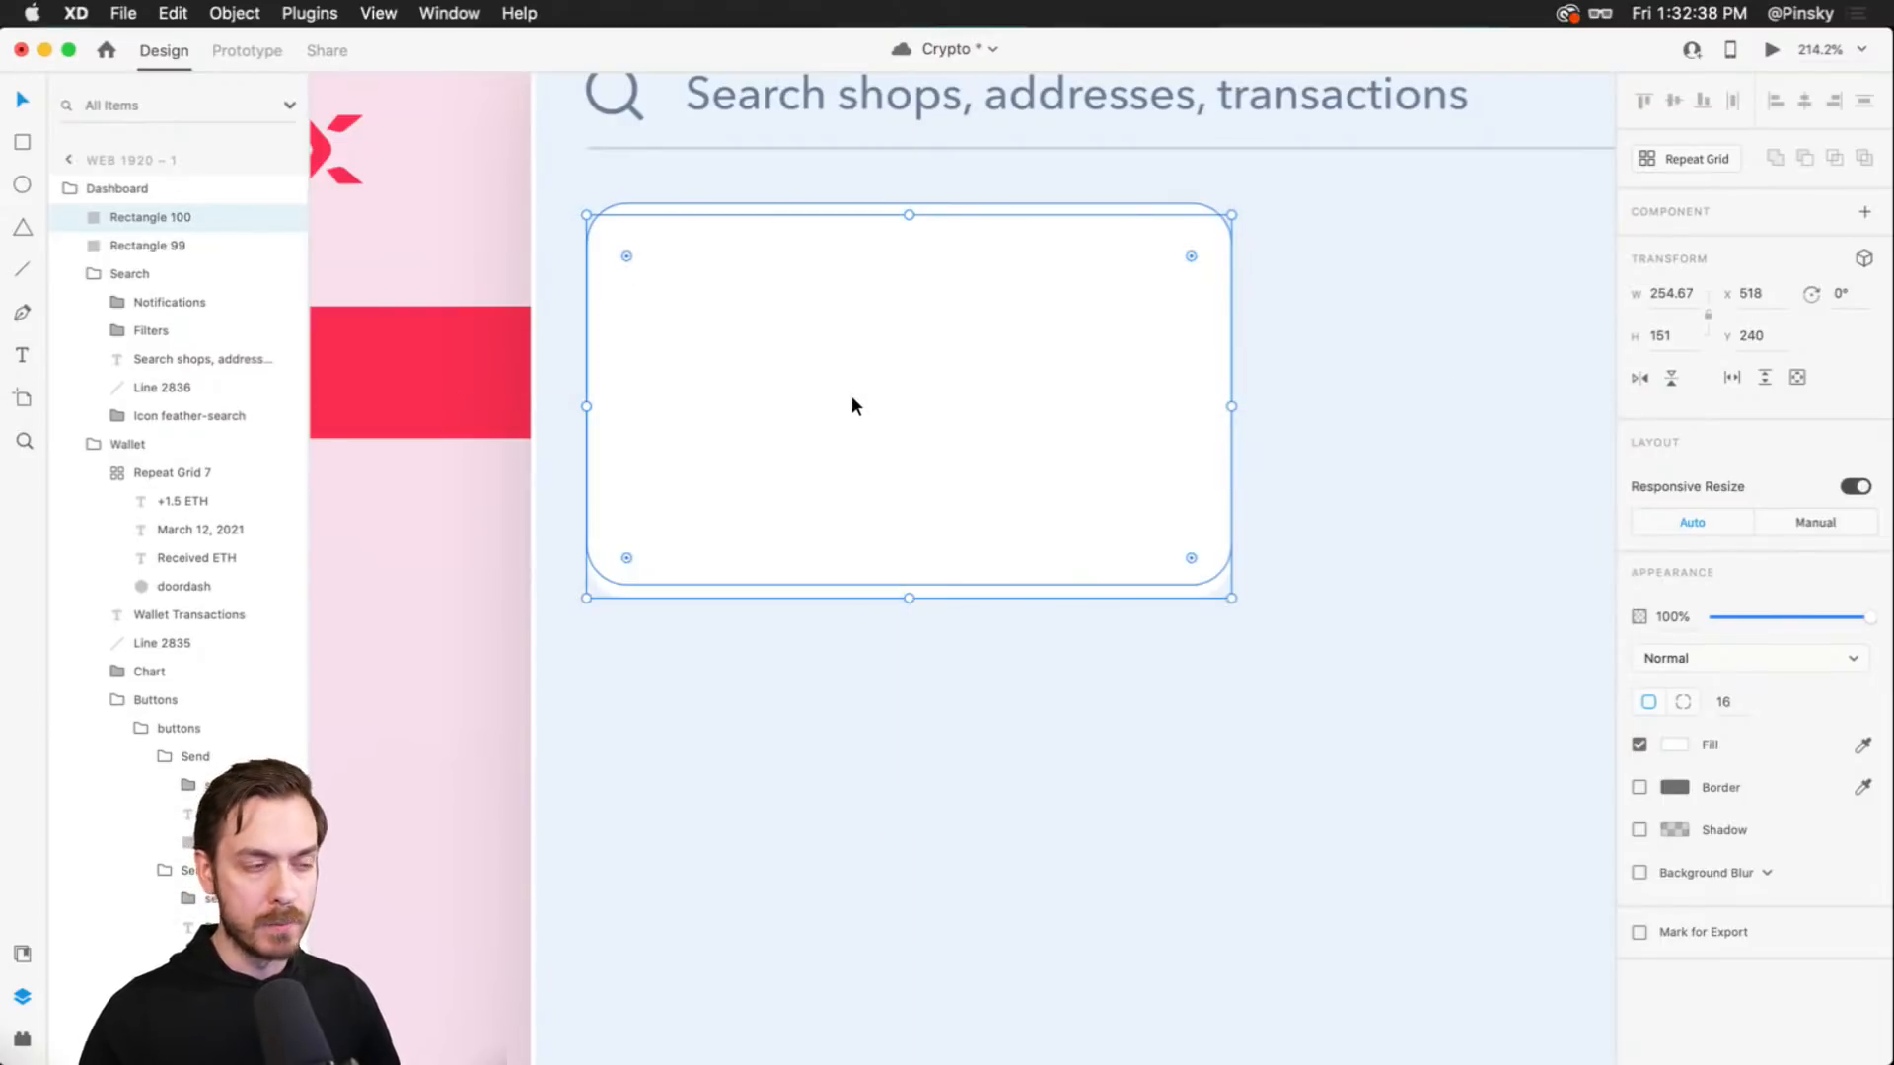
key(super+bracketleft)
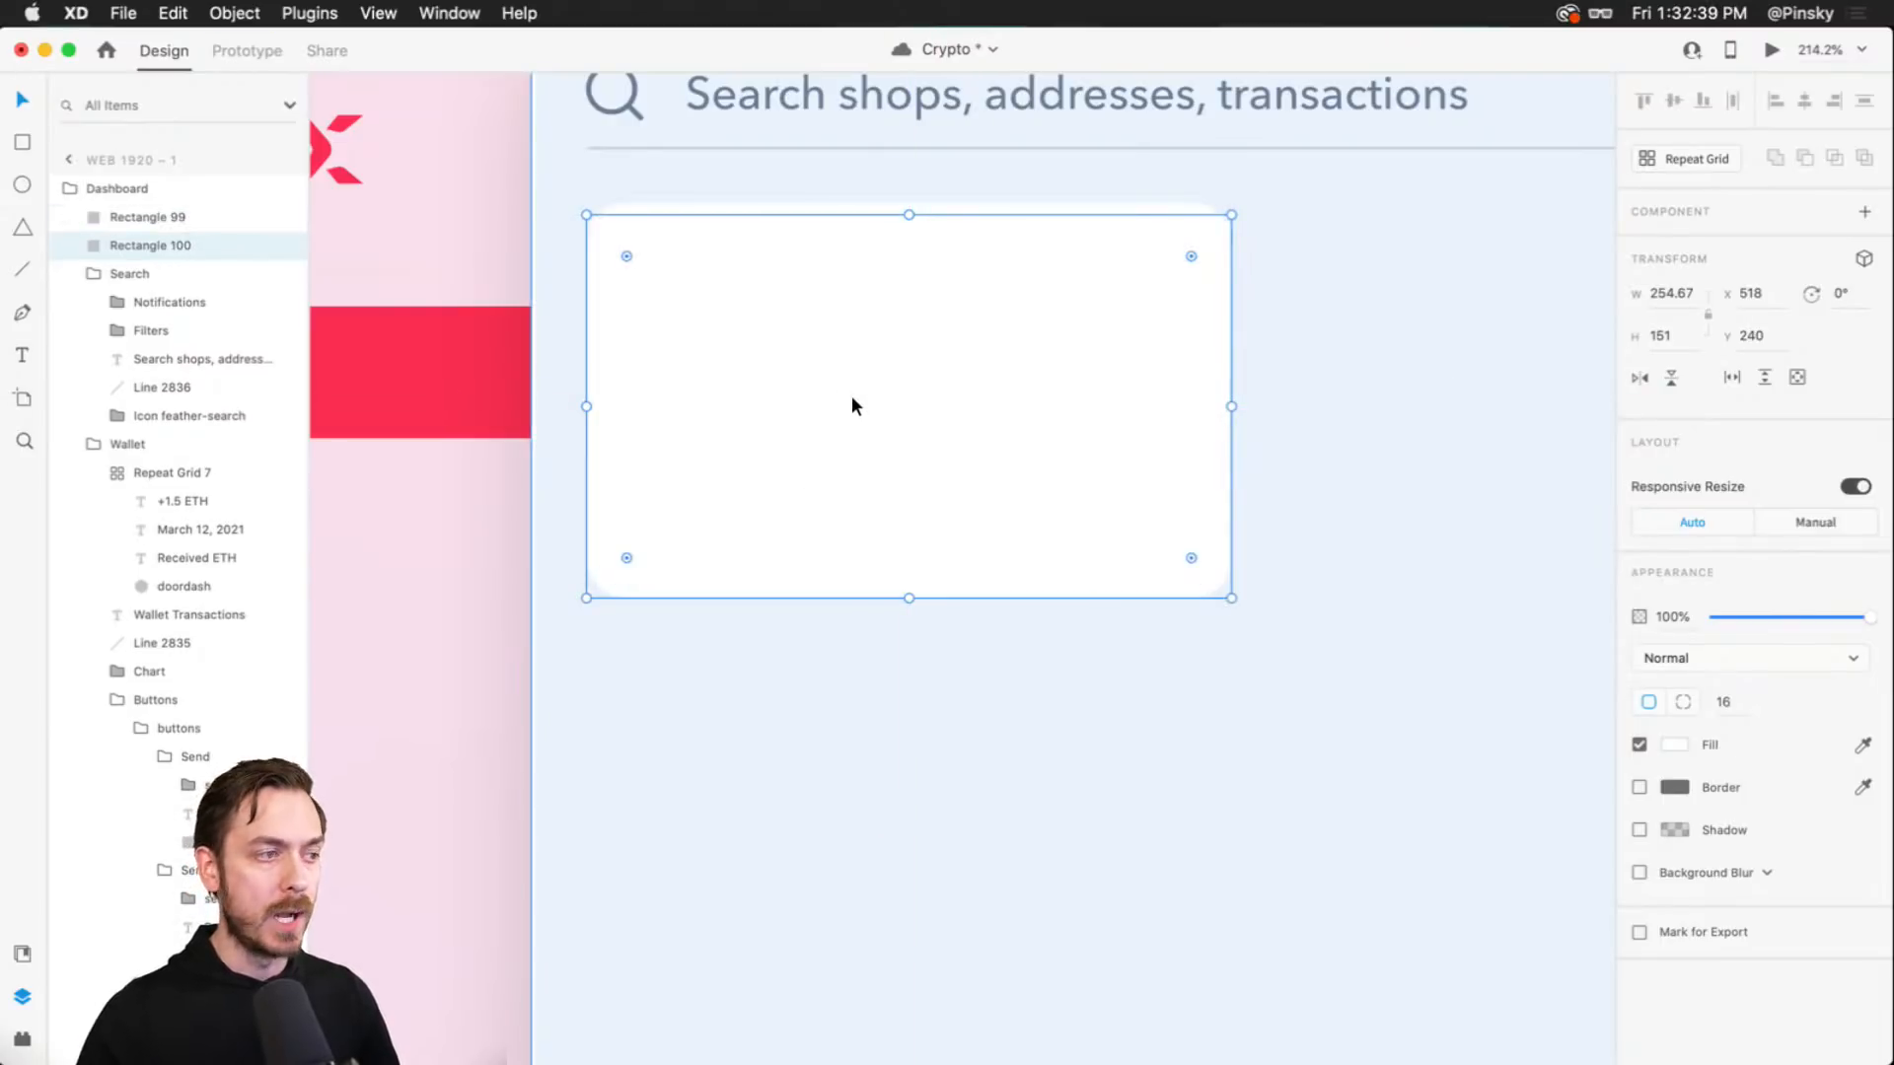
double_click(139, 247)
text(Gradient)
key(Return)
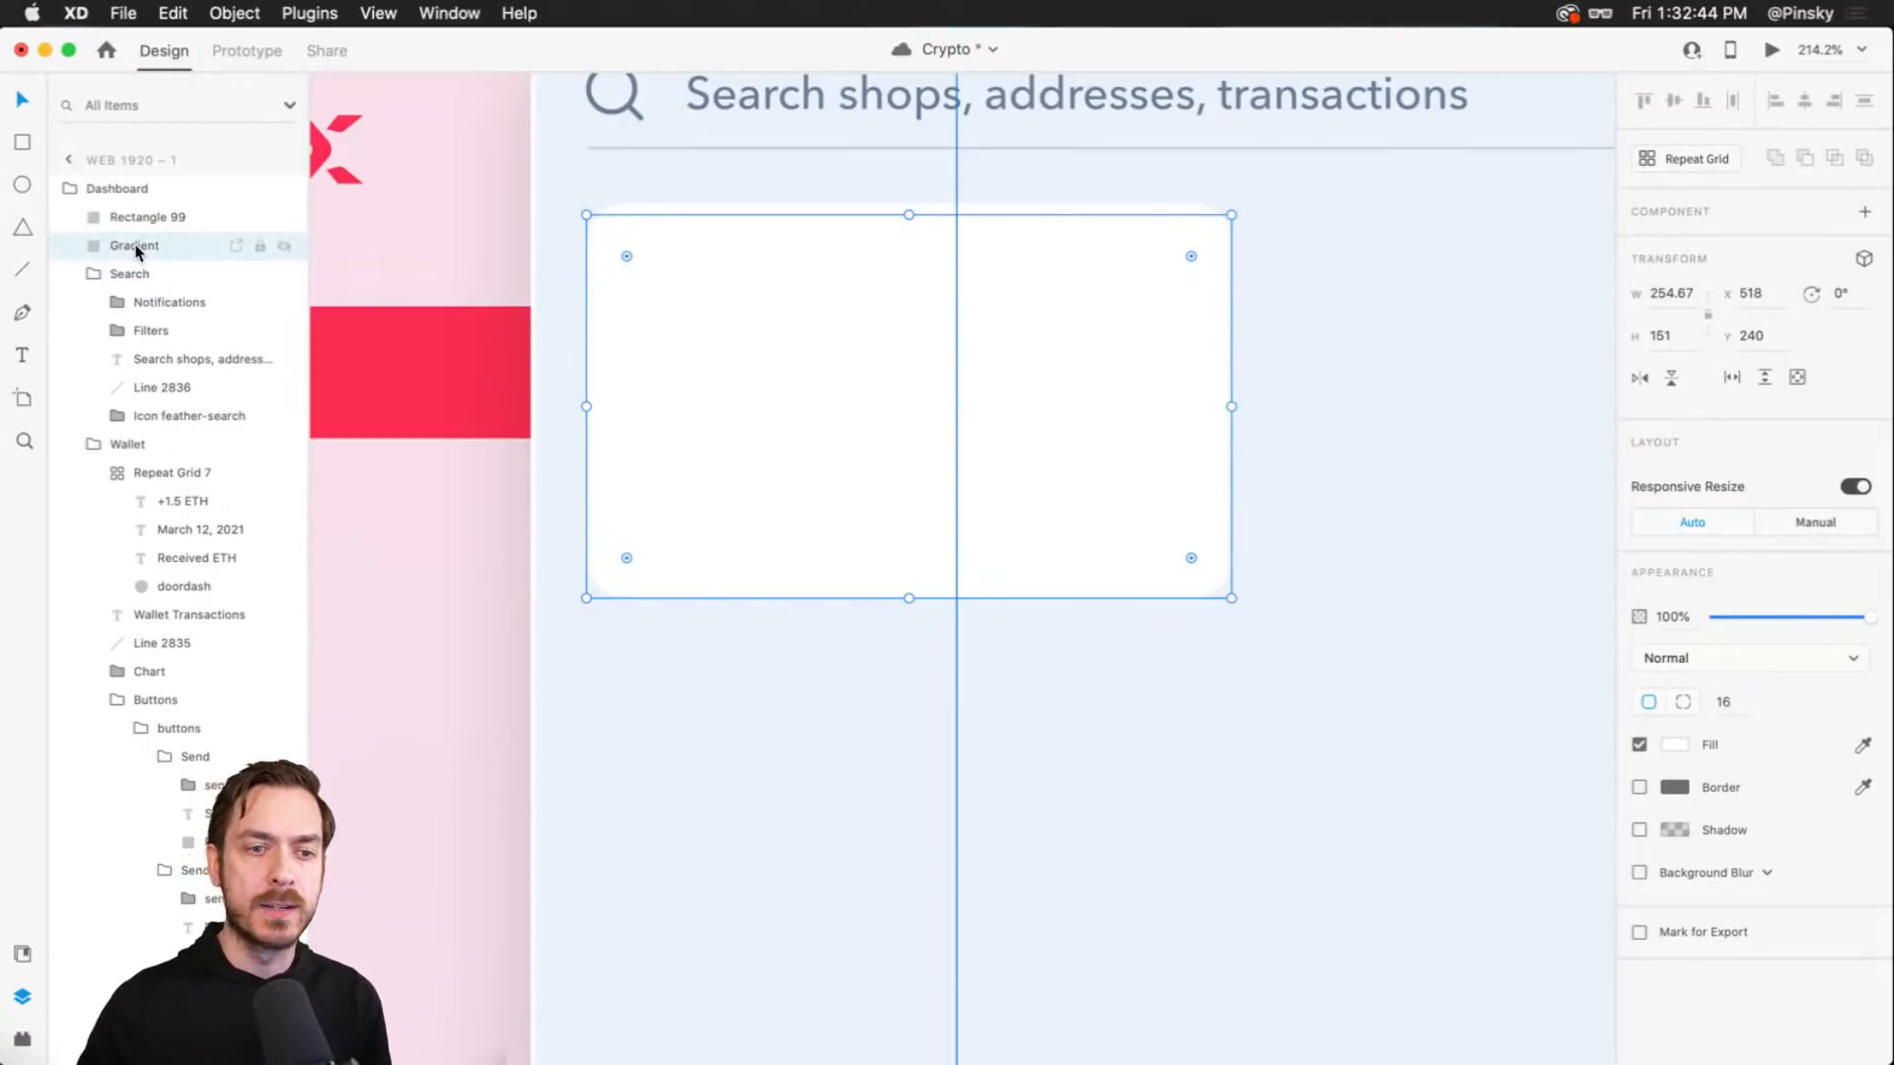
- Give the Gradient rectangle a linear gradient fill running horizontally from its left edge to its right edge
click(1675, 745)
click(1450, 603)
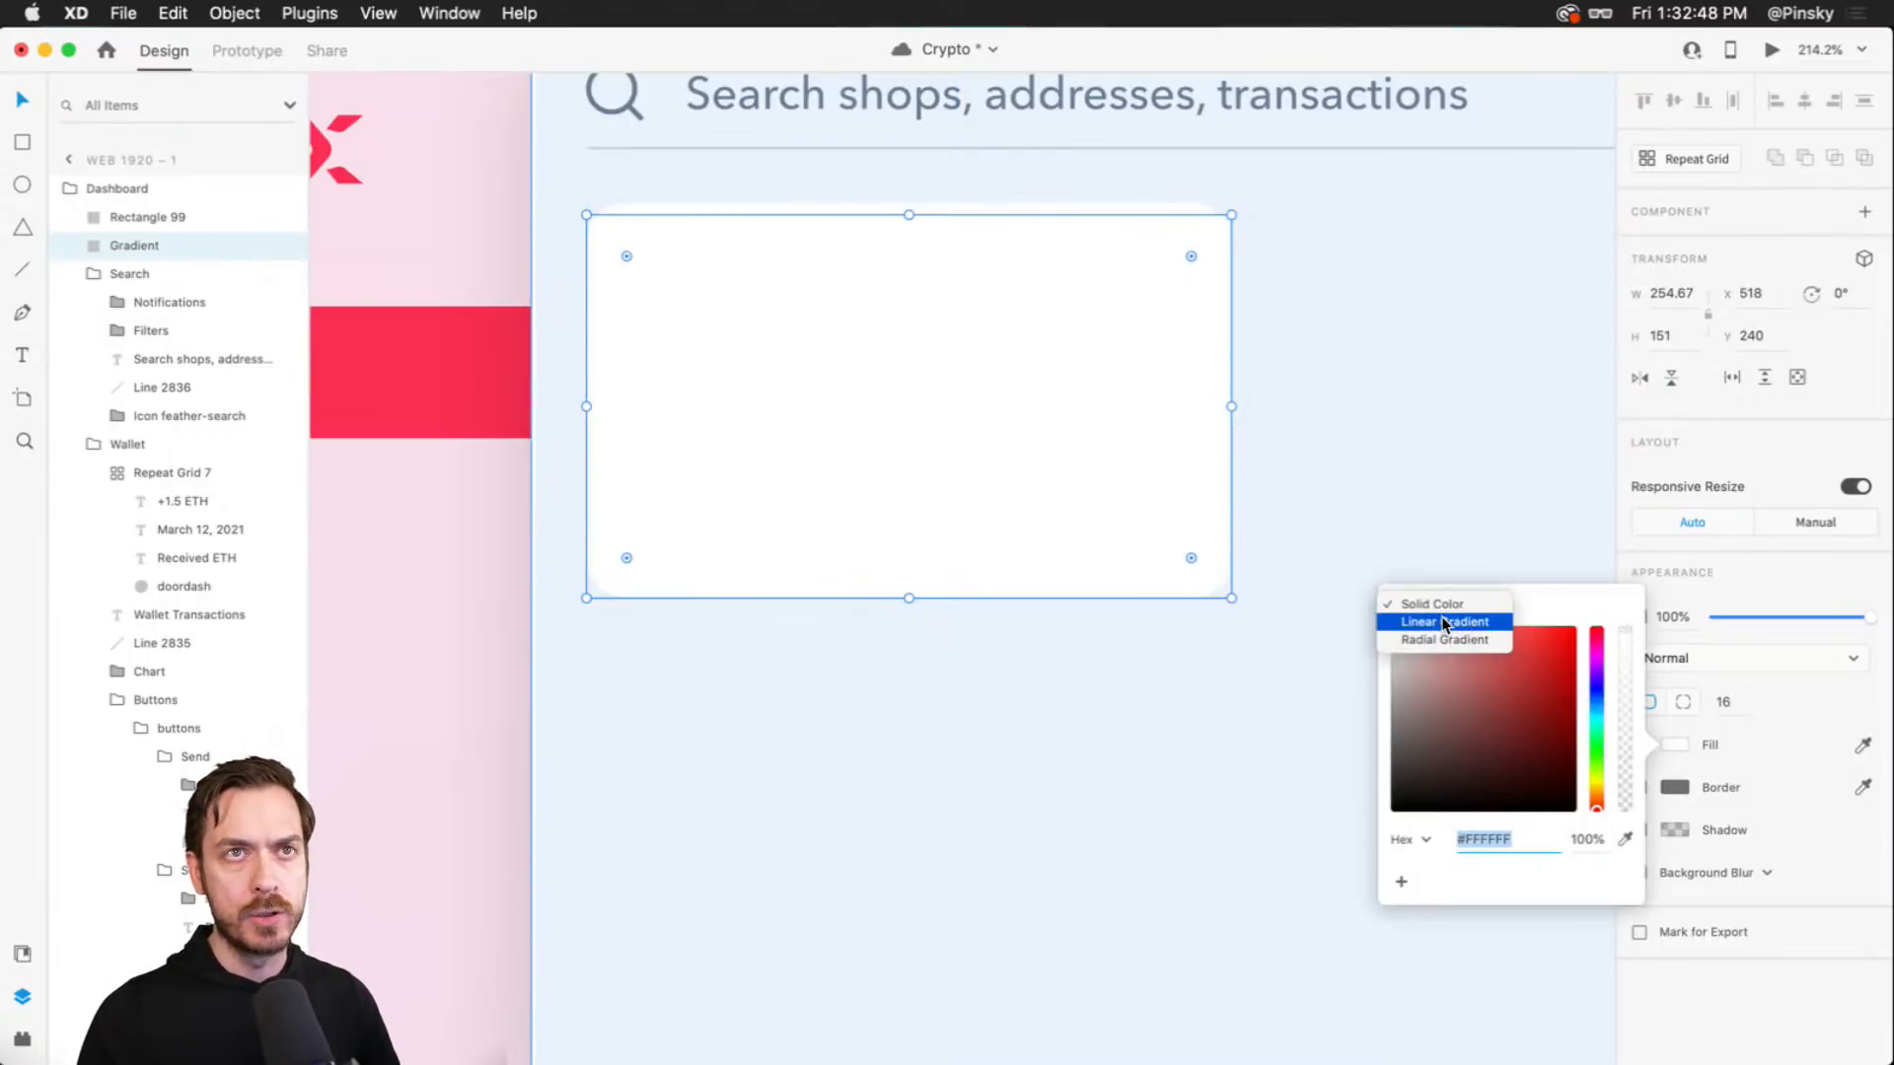
click(1440, 625)
drag(908, 213, 588, 372)
drag(900, 586, 1234, 364)
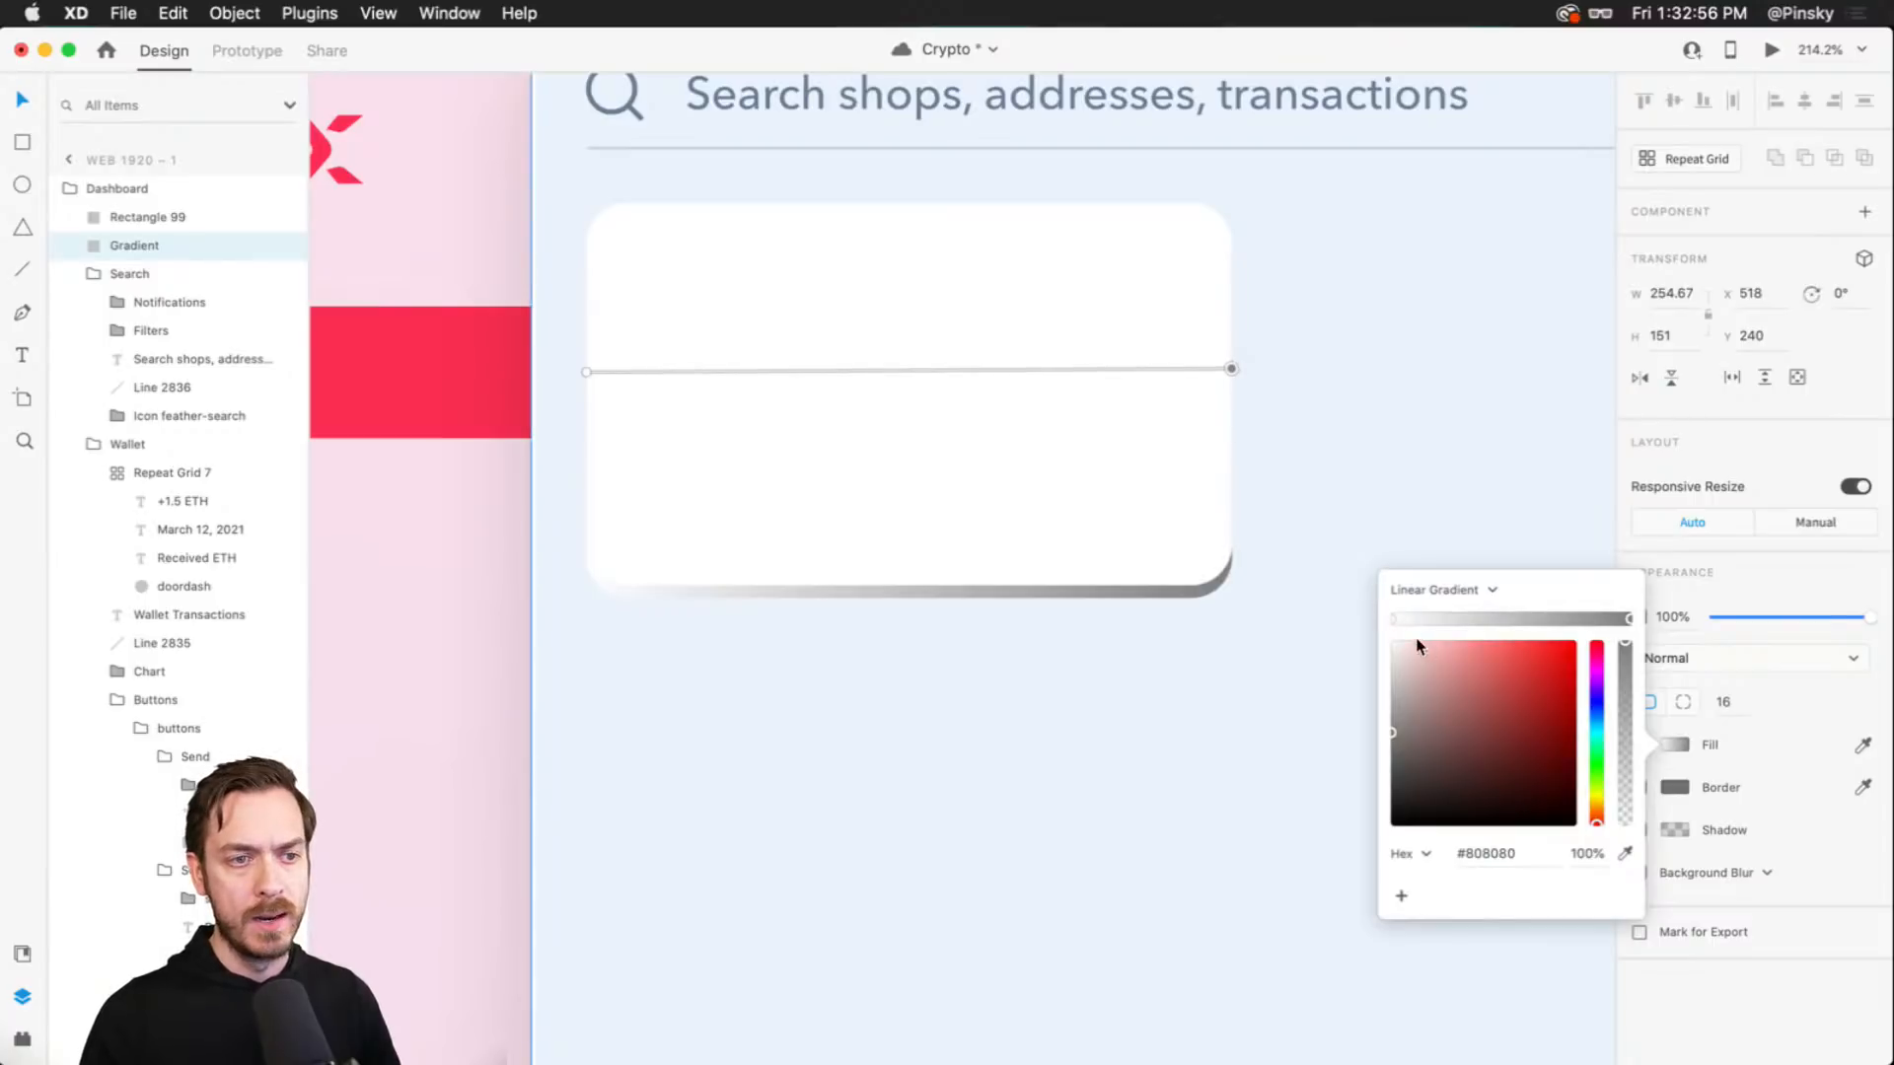
- Colour the Gradient rectangle's linear gradient purple #7A0ED6 at the left end and amber #FFBB02 at the right end
click(1394, 618)
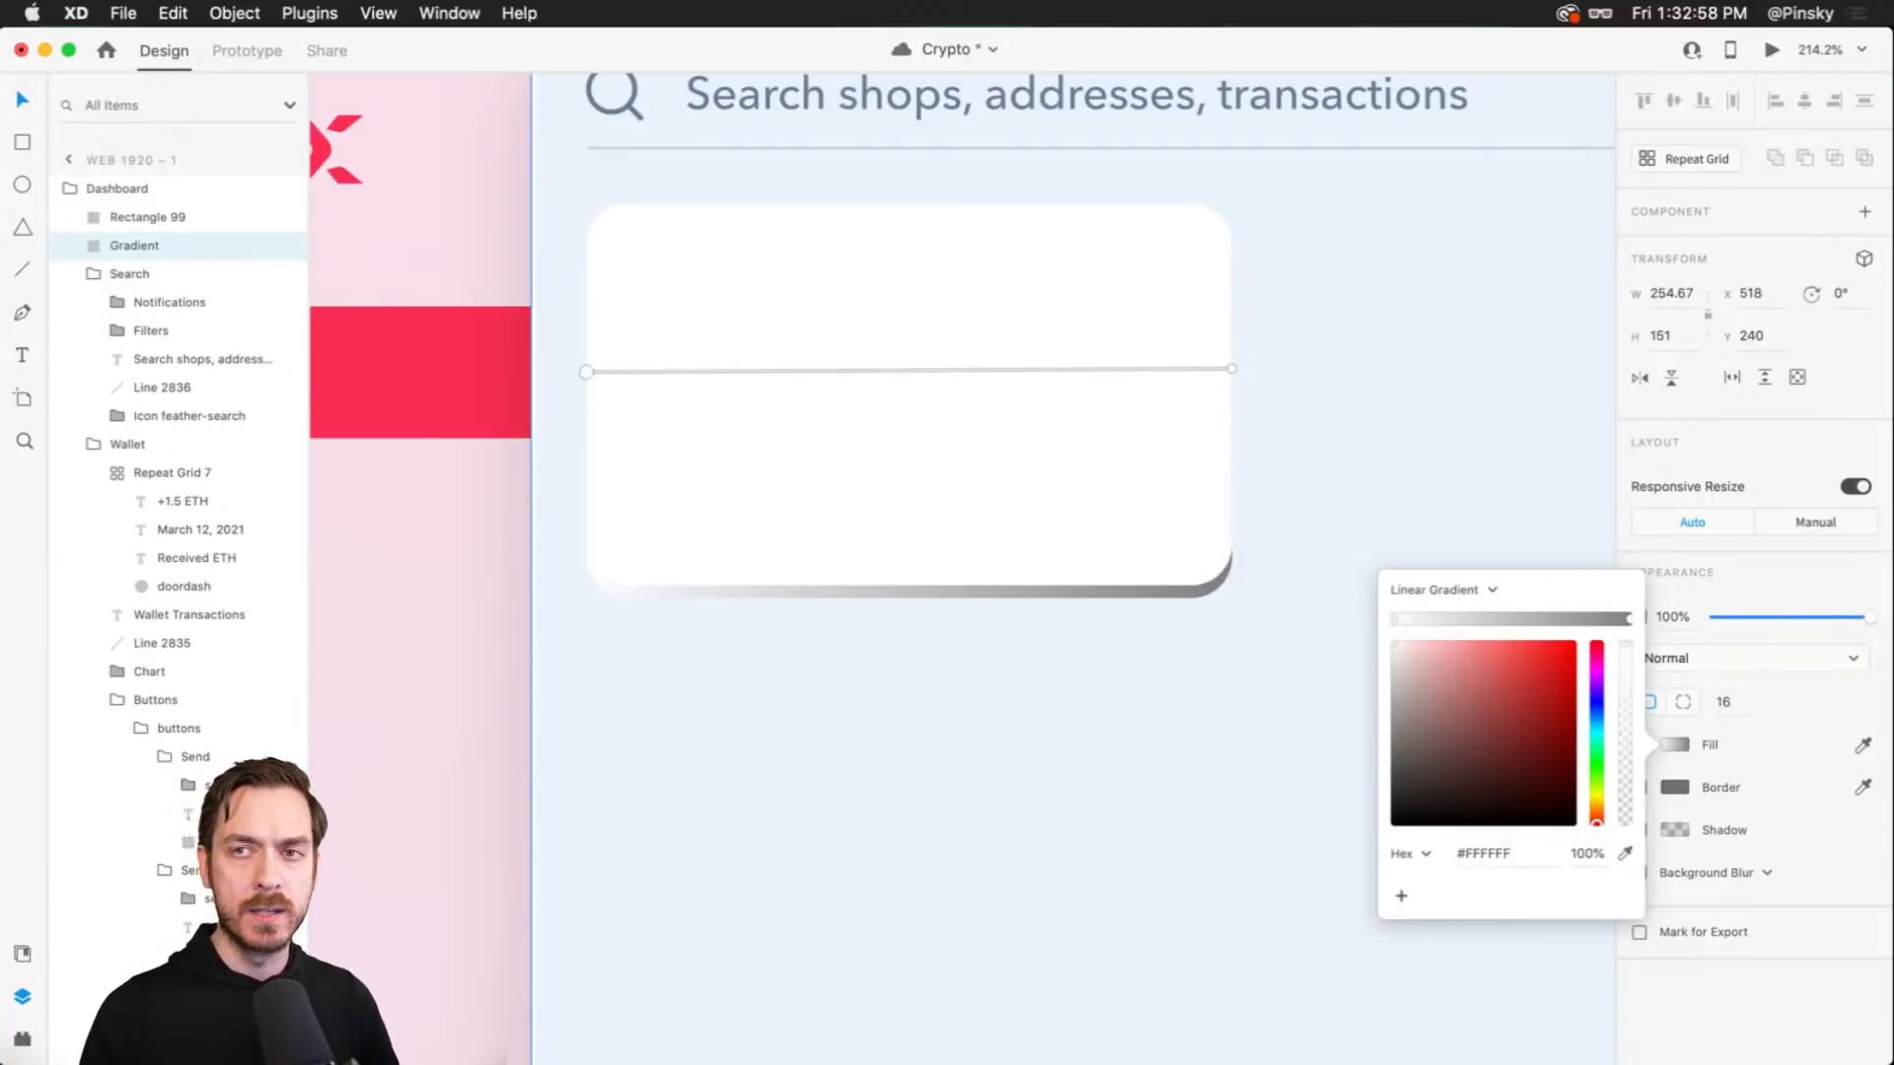
click(1597, 701)
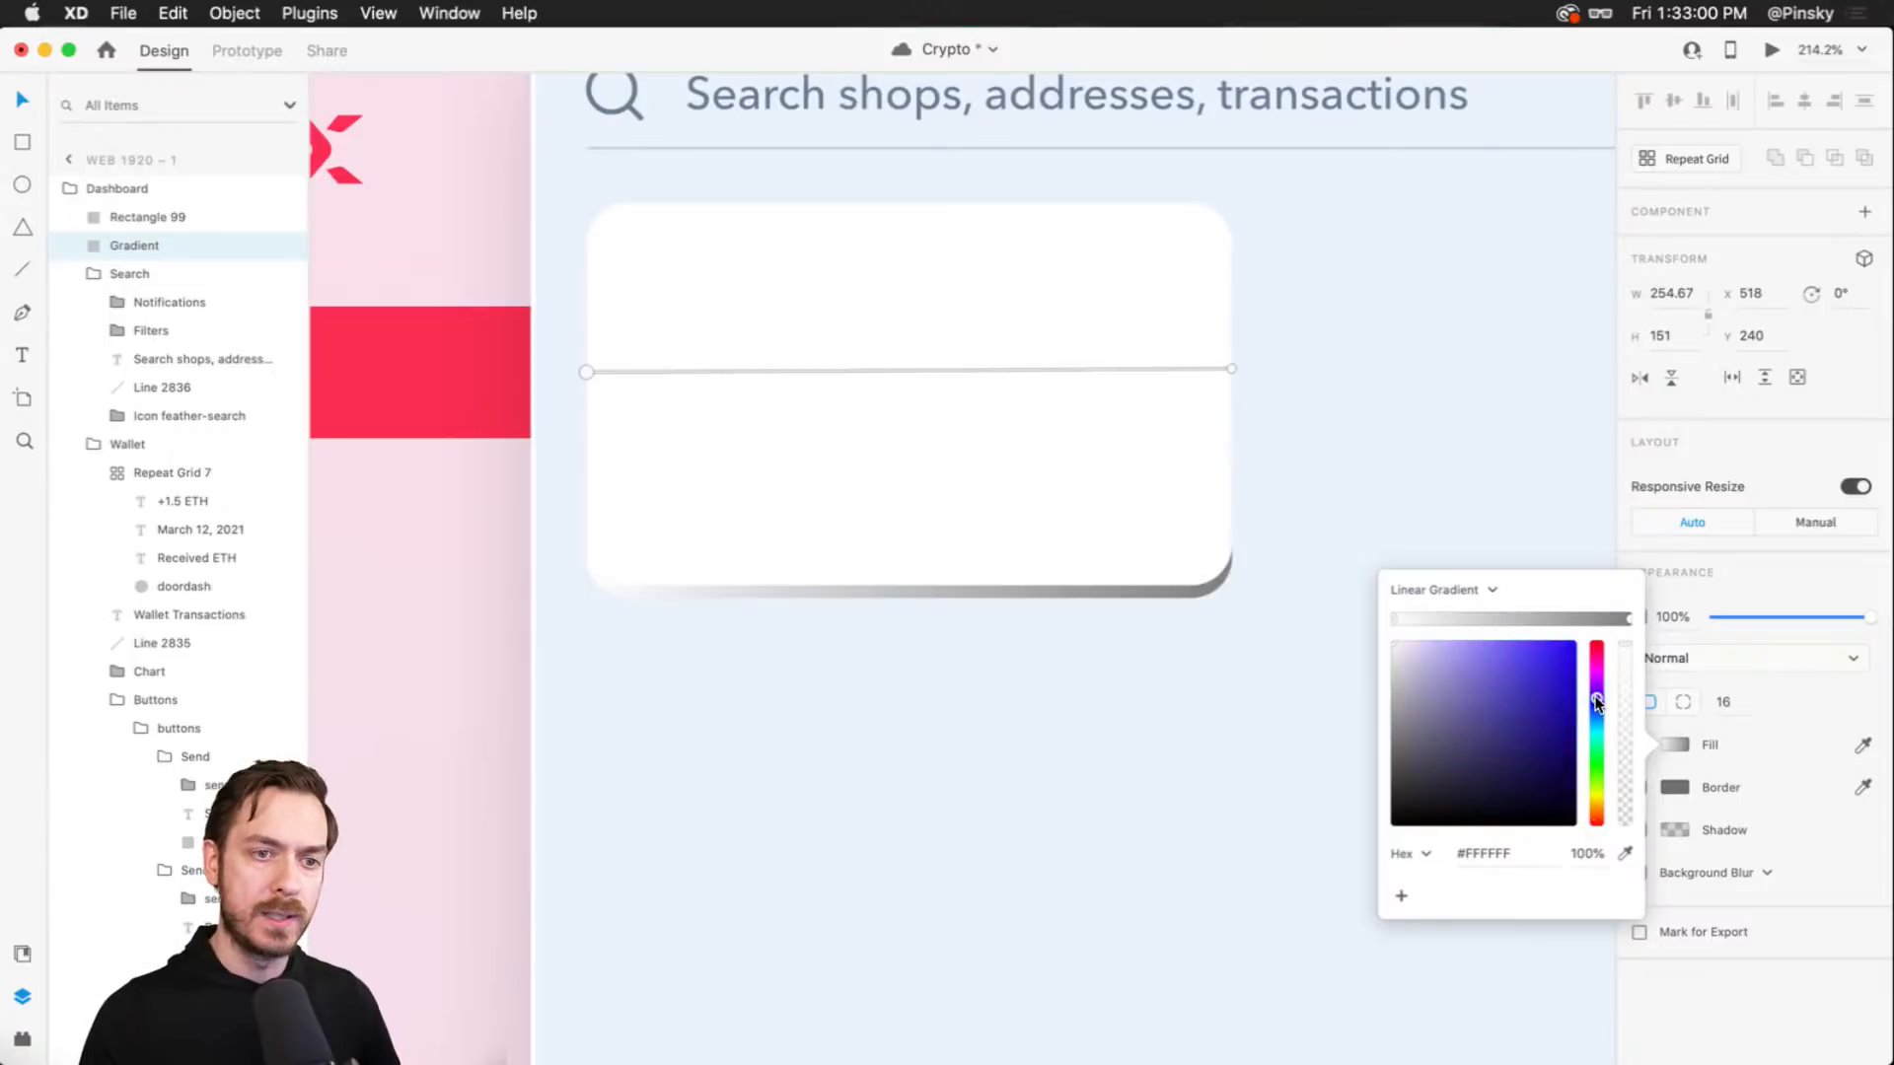
drag(1596, 697, 1597, 685)
click(1564, 672)
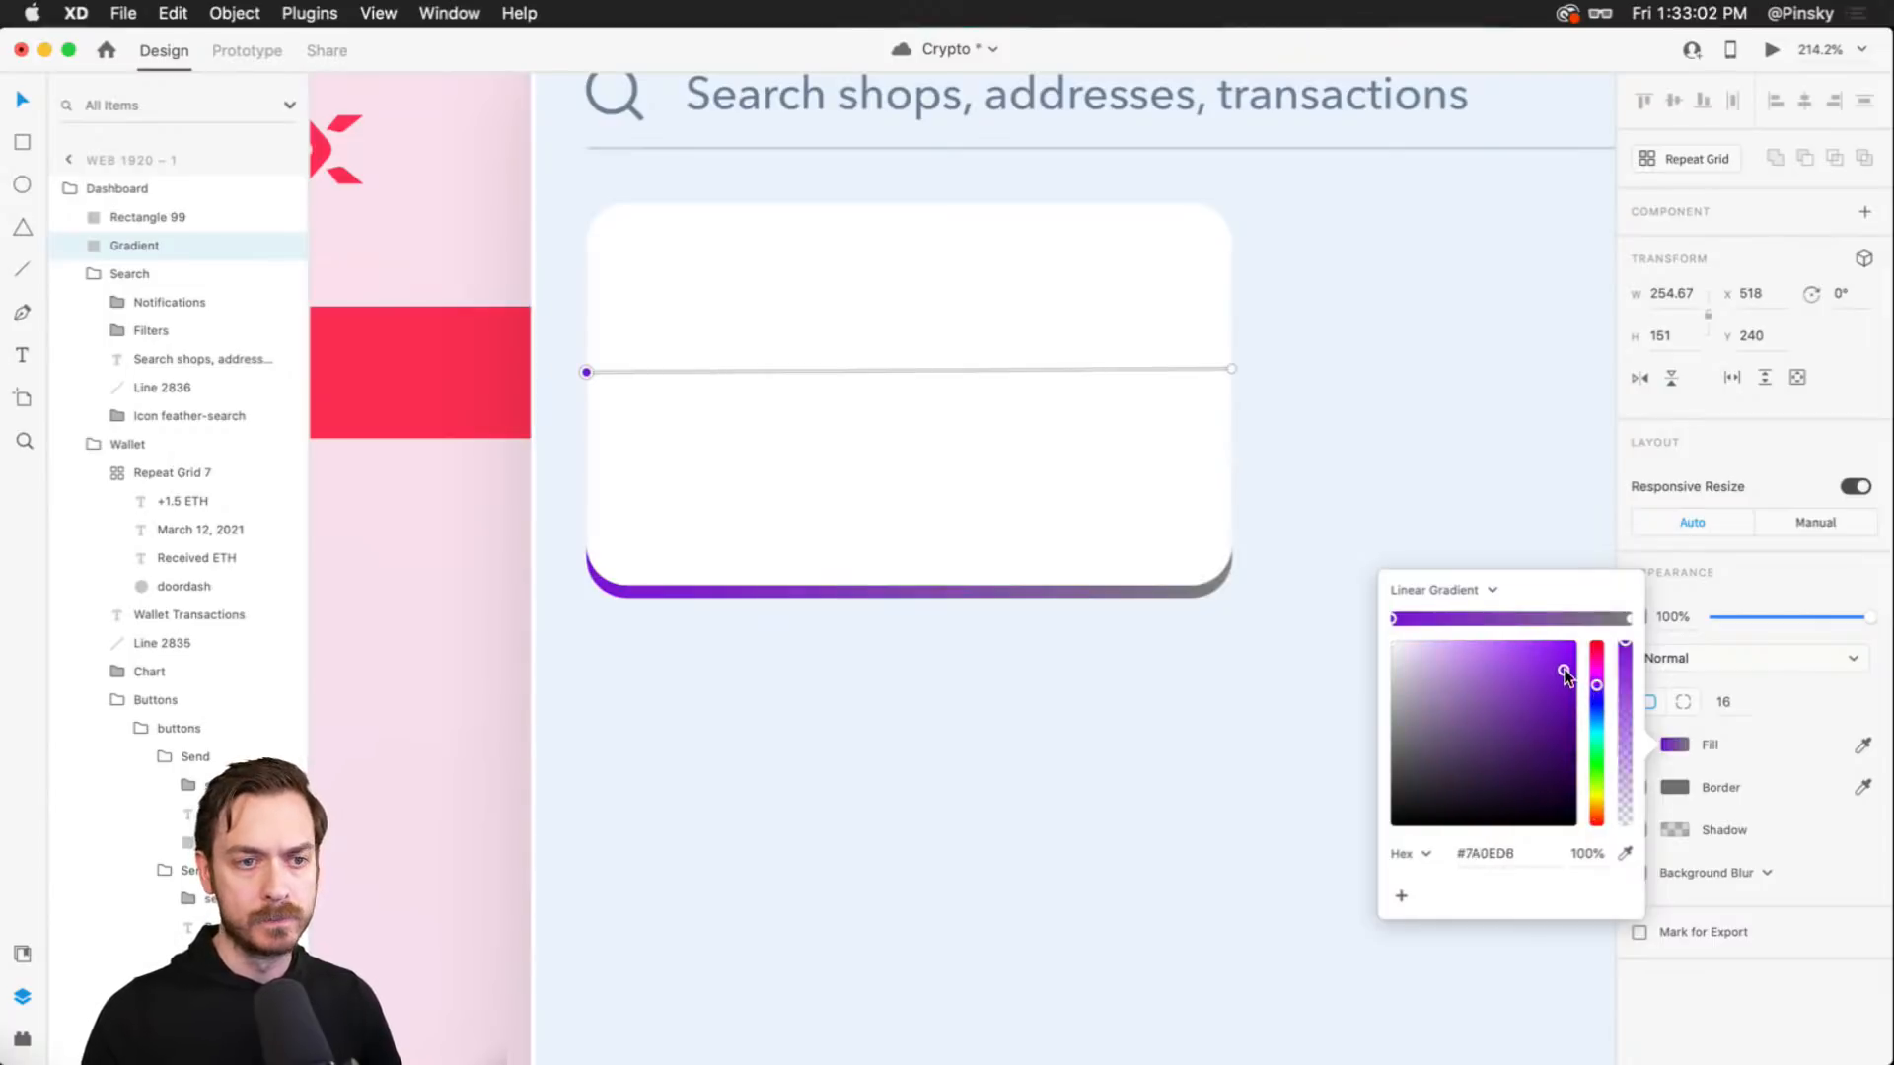
click(1628, 619)
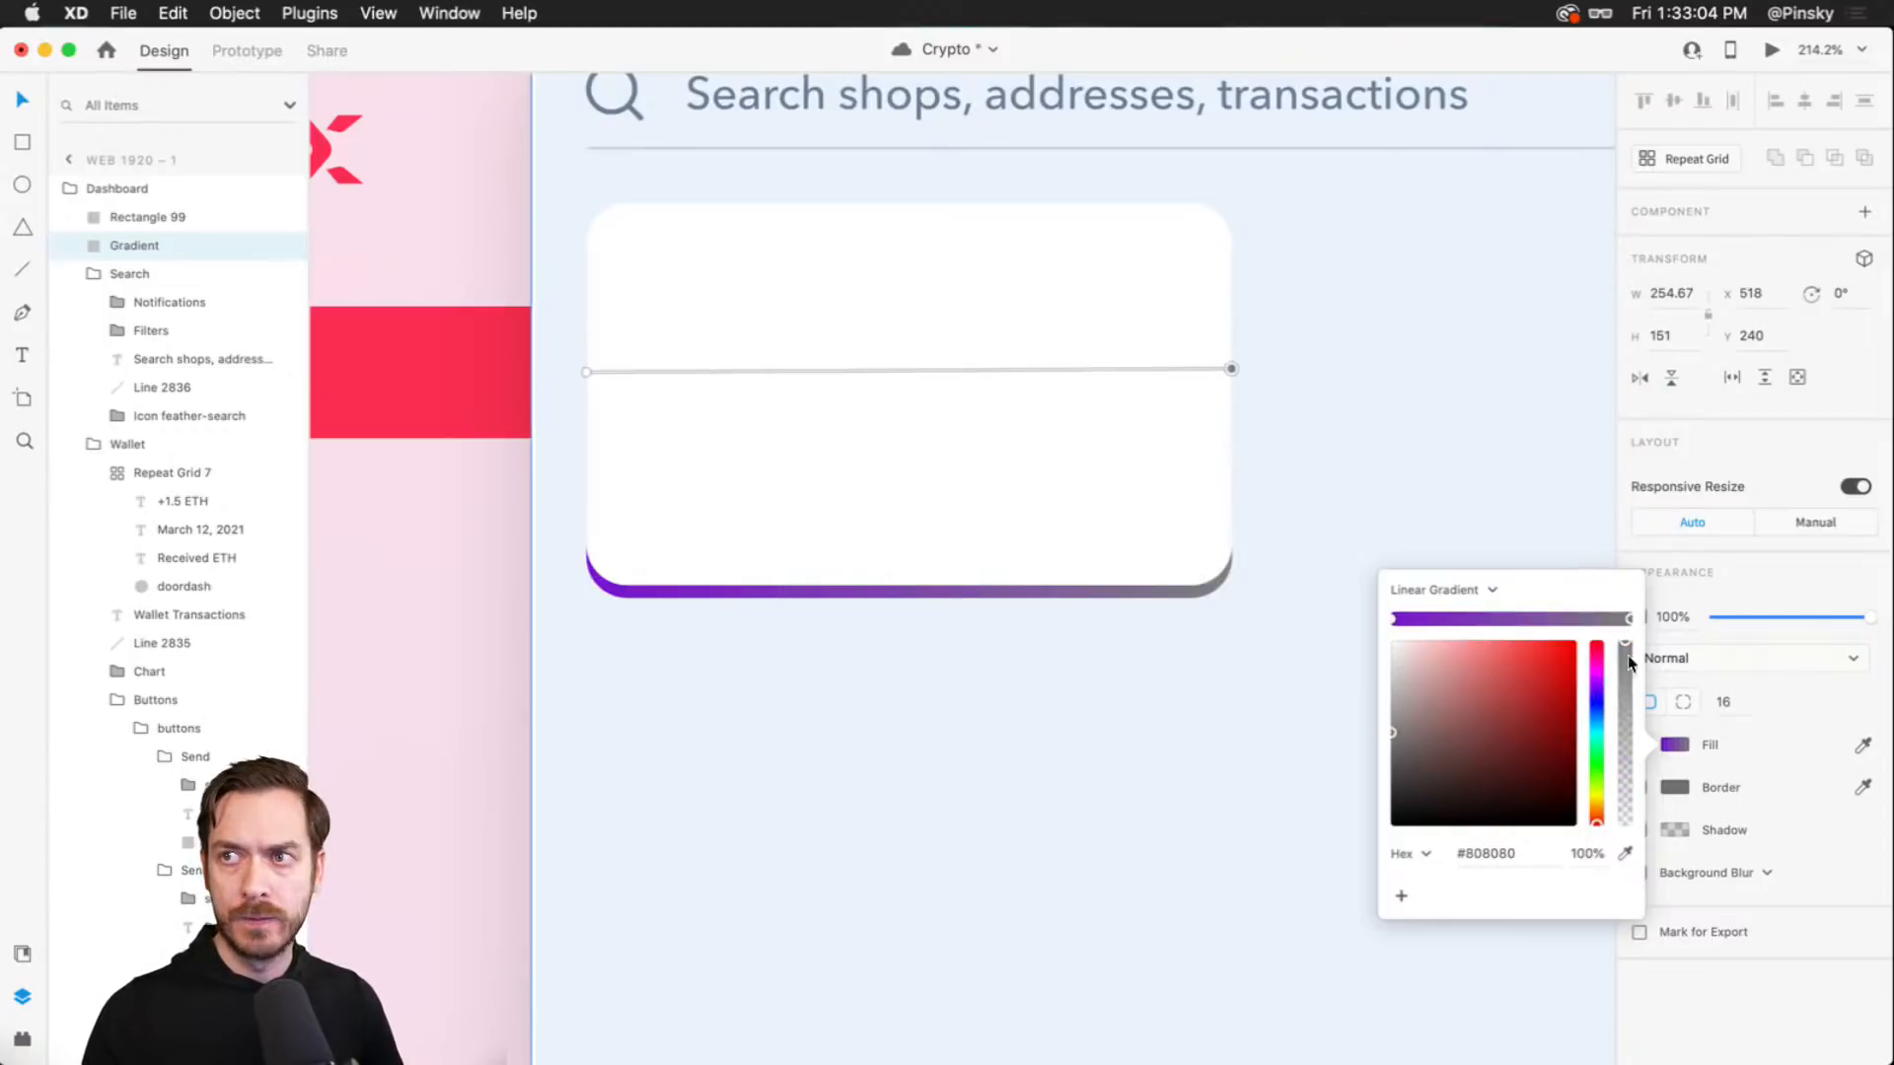
click(1596, 807)
click(1572, 645)
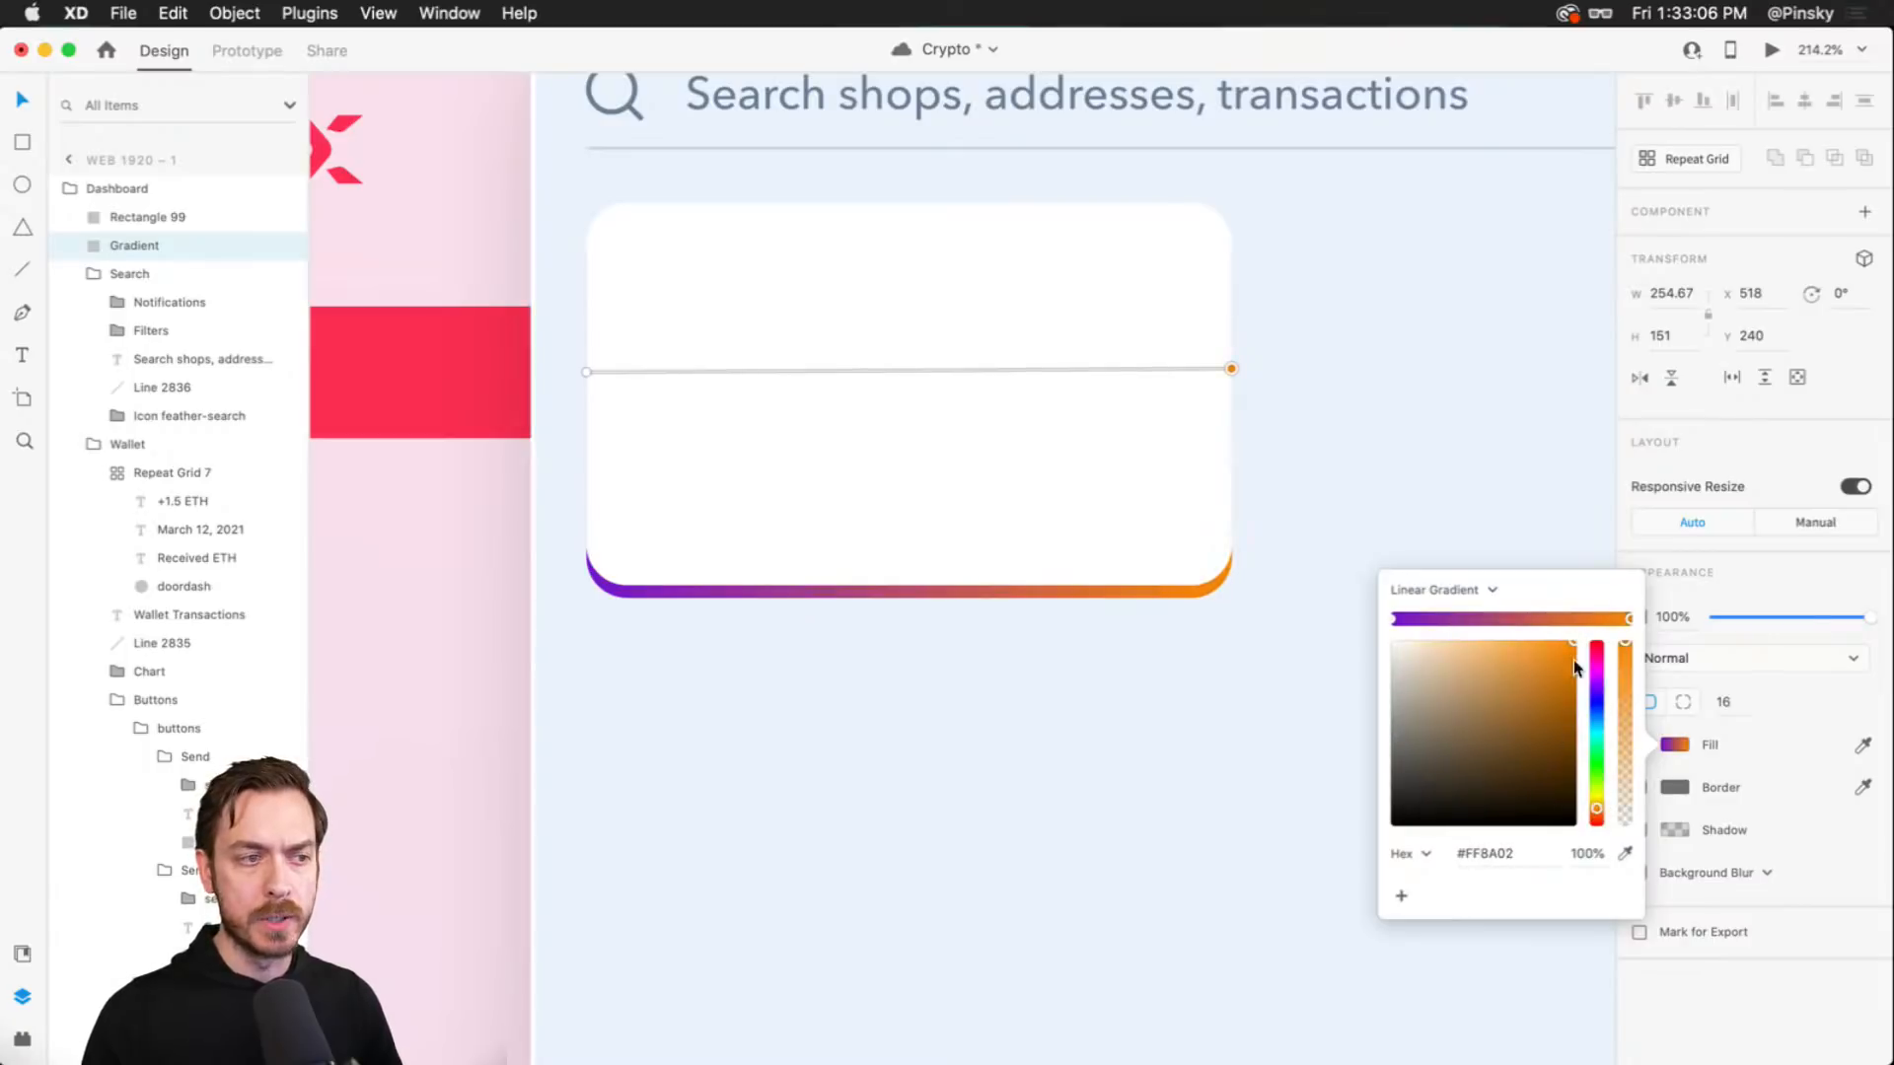
click(1597, 802)
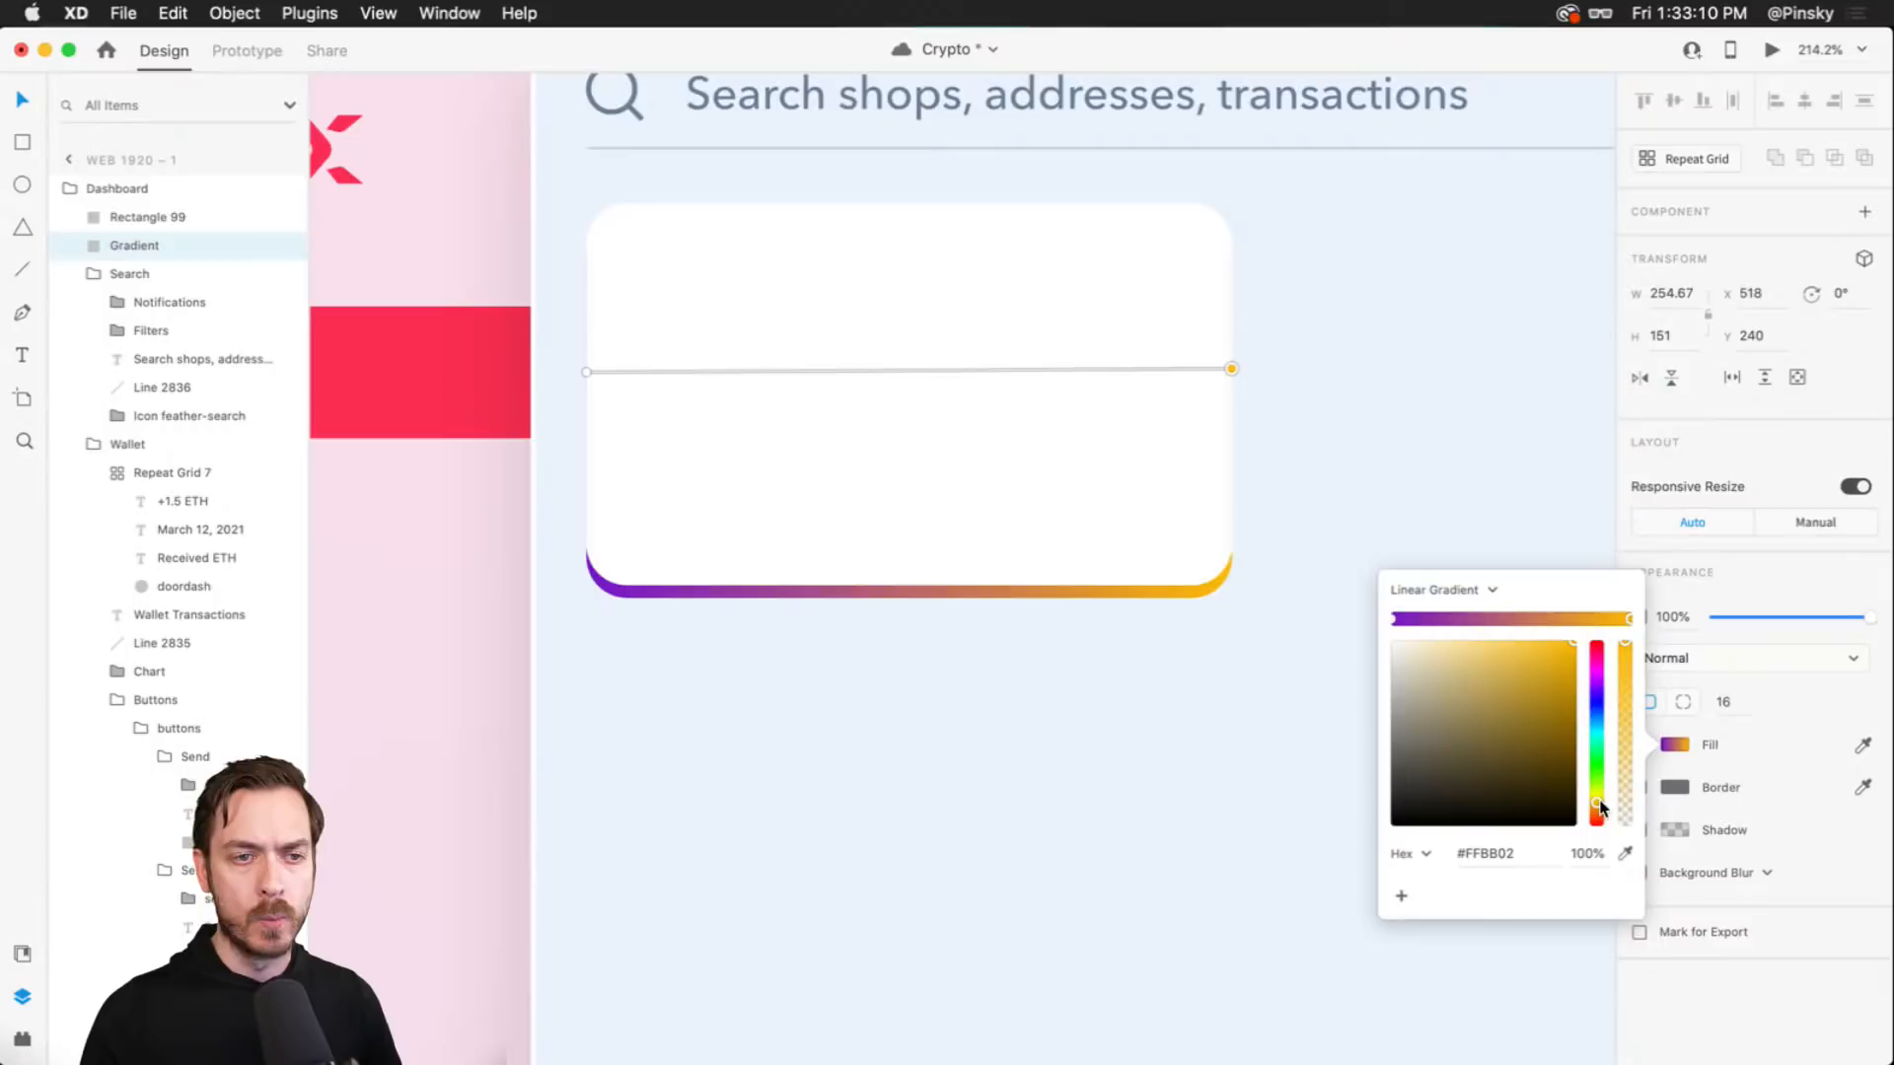
- Add pink #EB3691 and orange #F66644 colour stops between the purple and amber ends, spacing them evenly along the gradient
click(1444, 617)
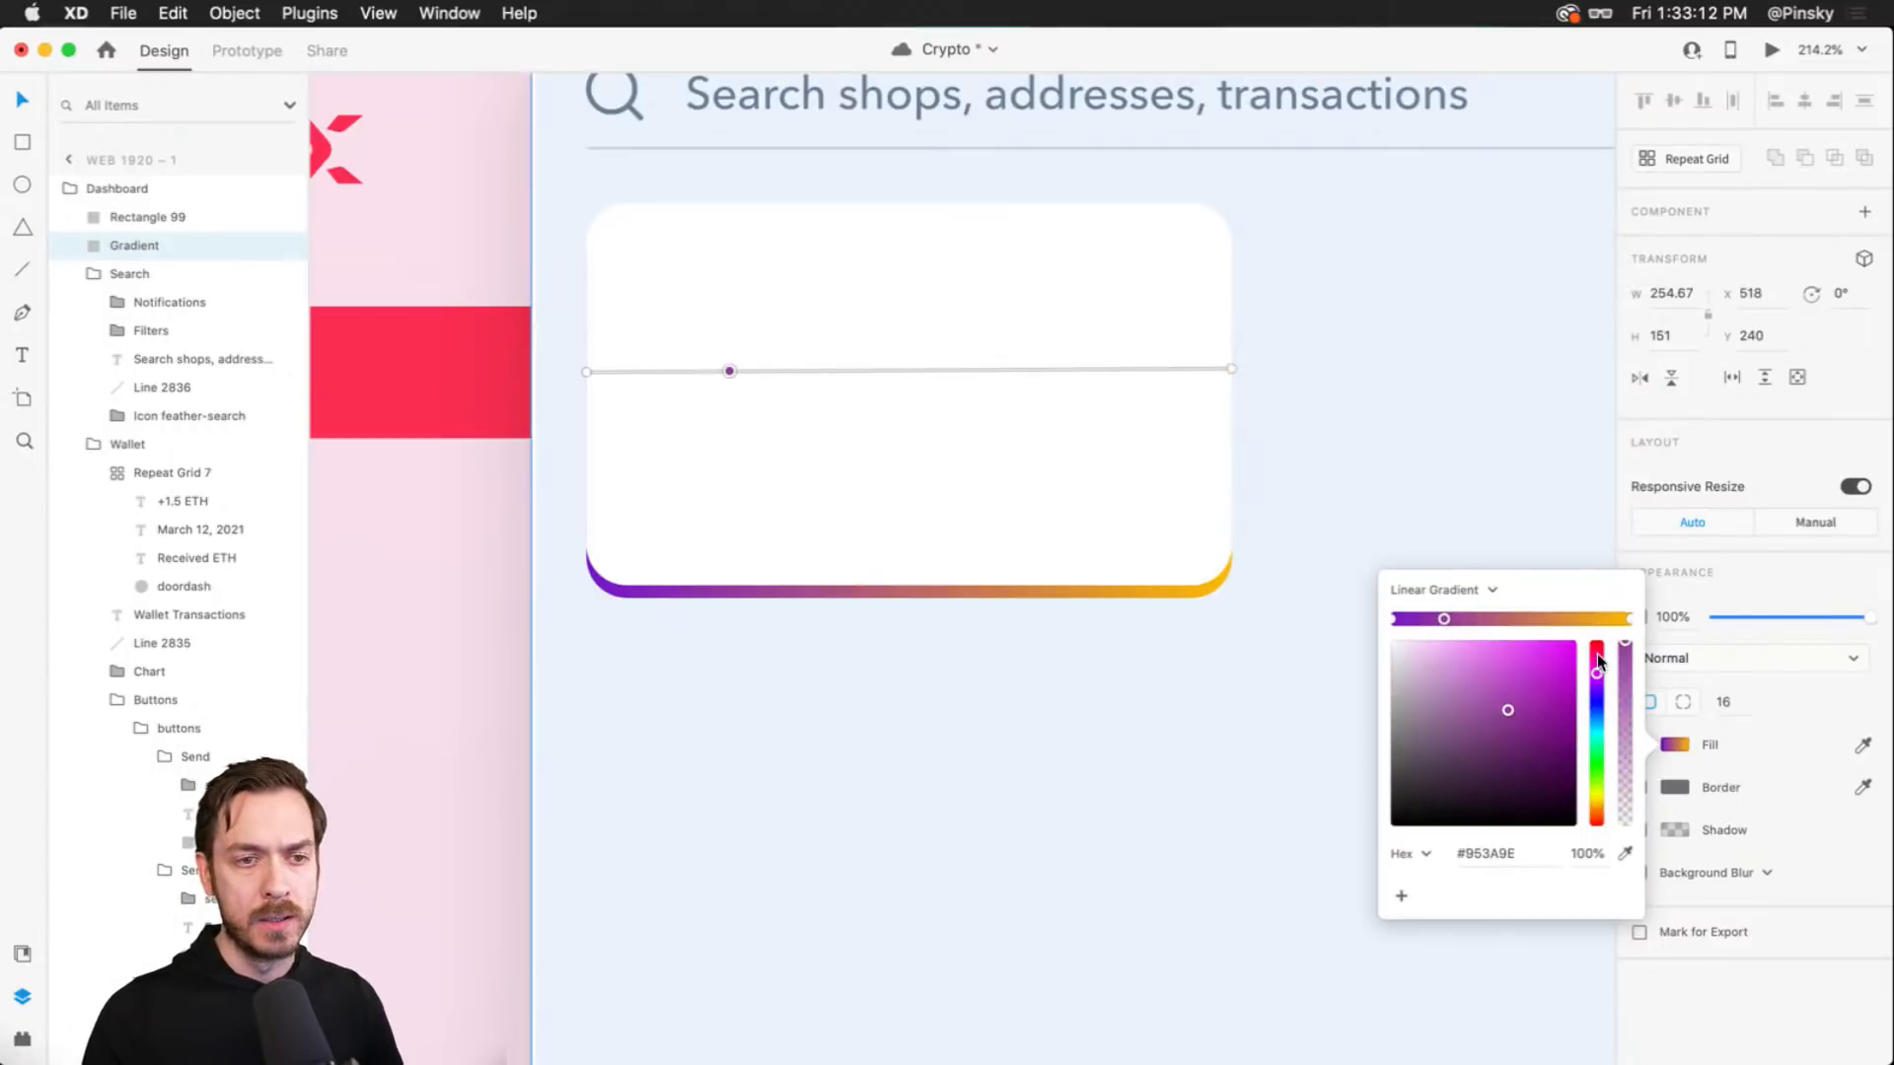
drag(1600, 663, 1549, 614)
drag(1598, 815, 1600, 817)
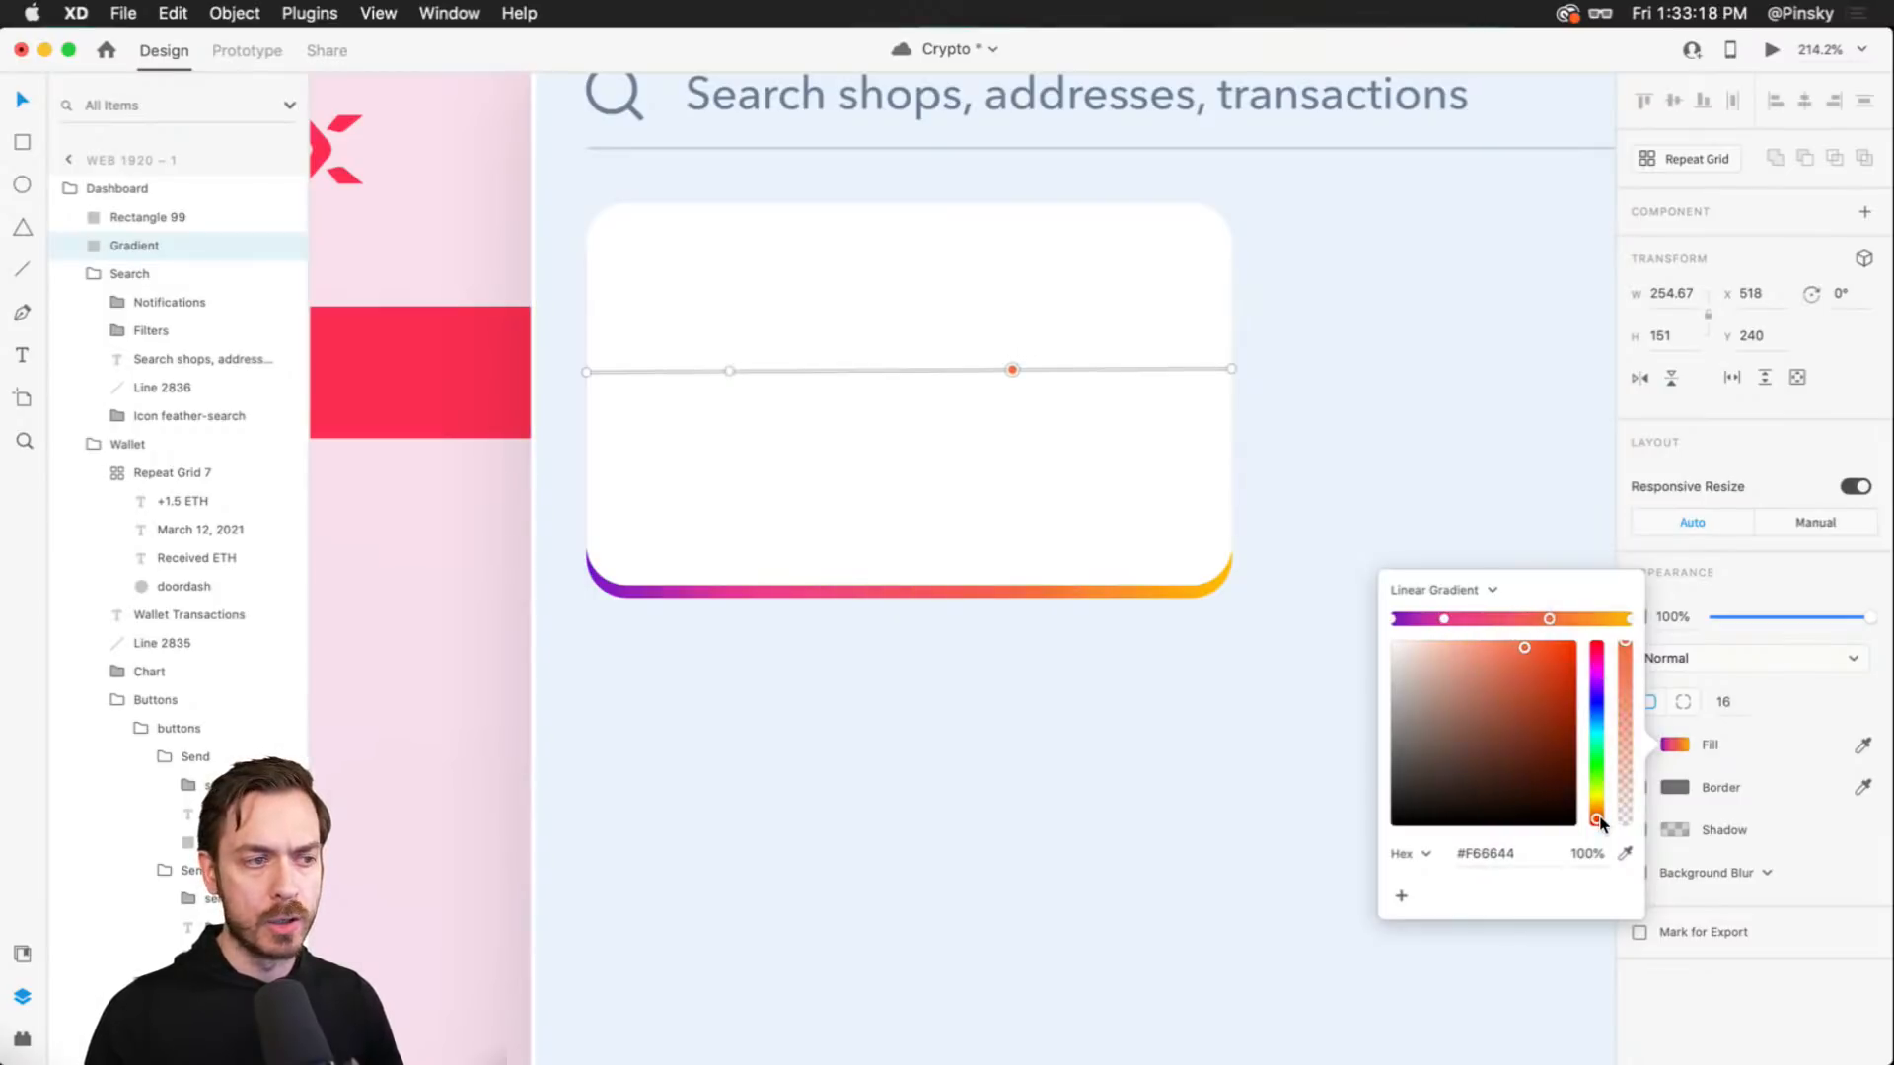
drag(1550, 618, 1556, 619)
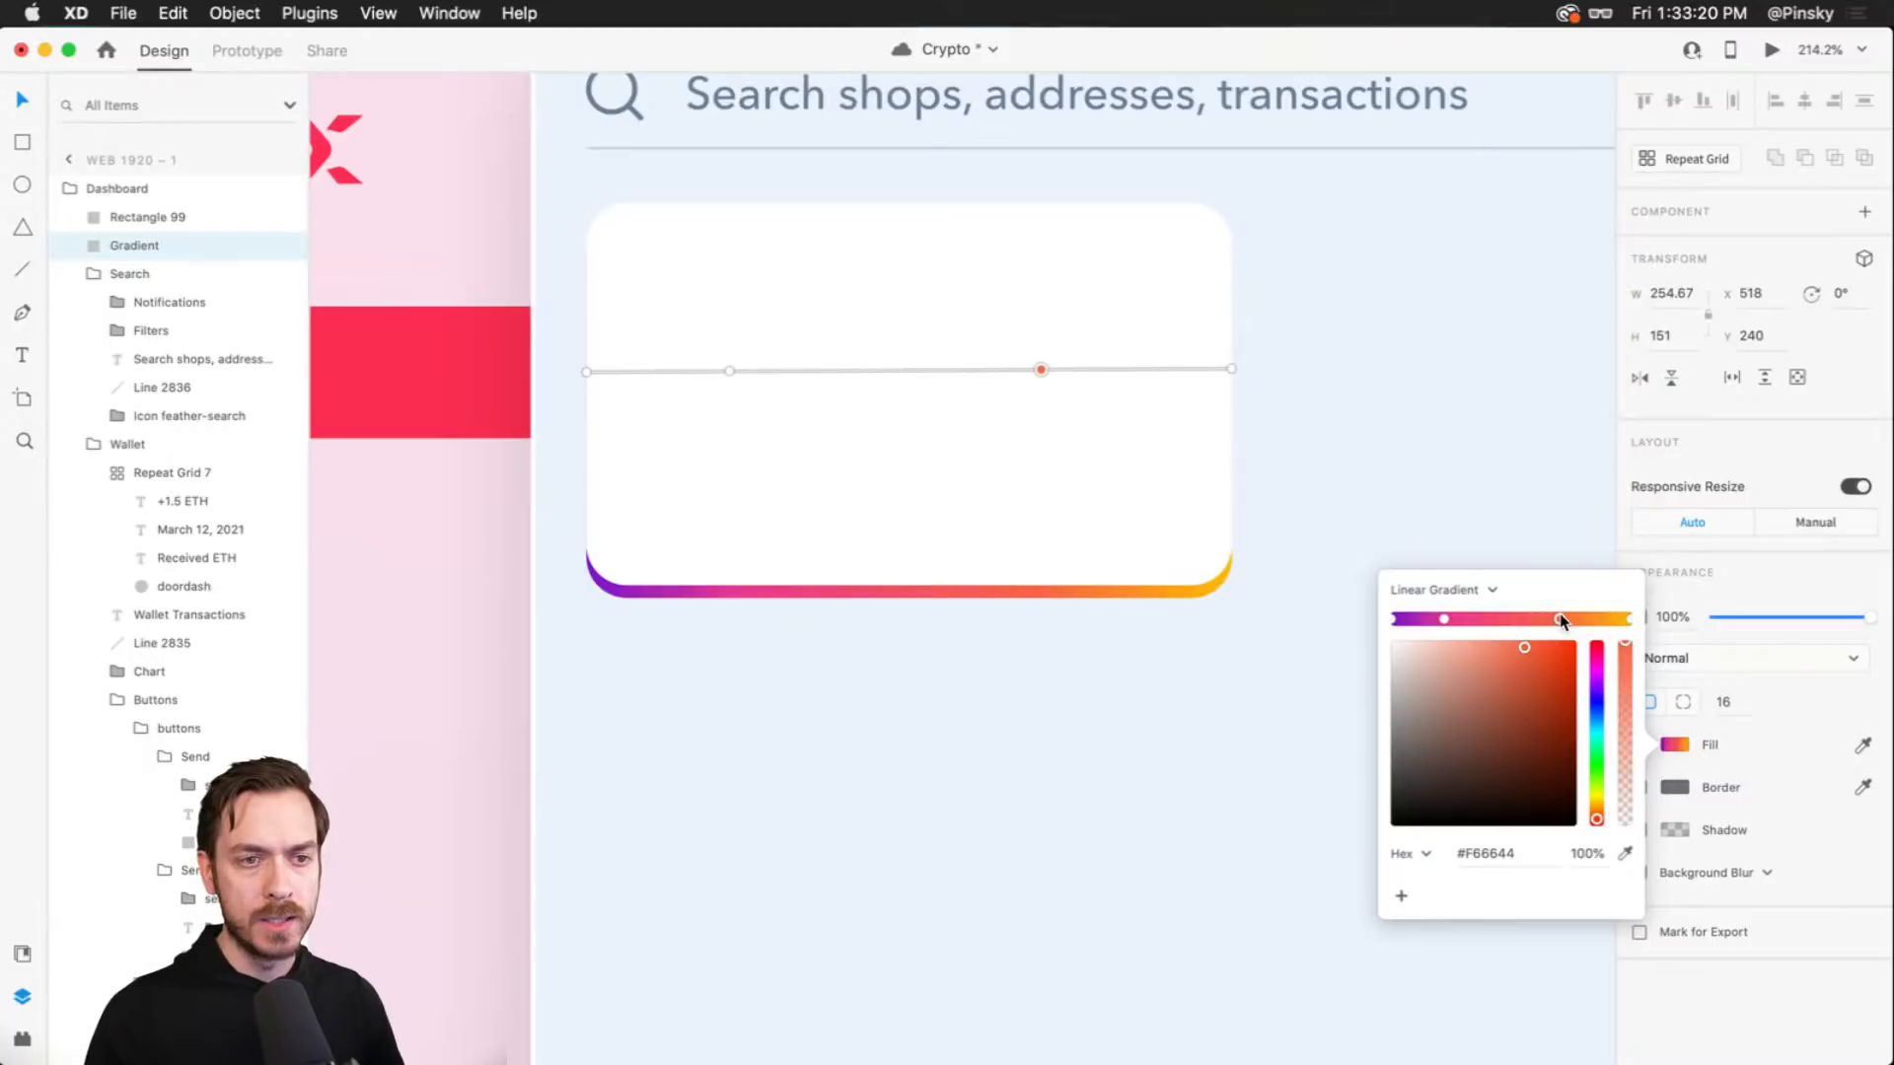
drag(1442, 618, 1468, 619)
click(1557, 618)
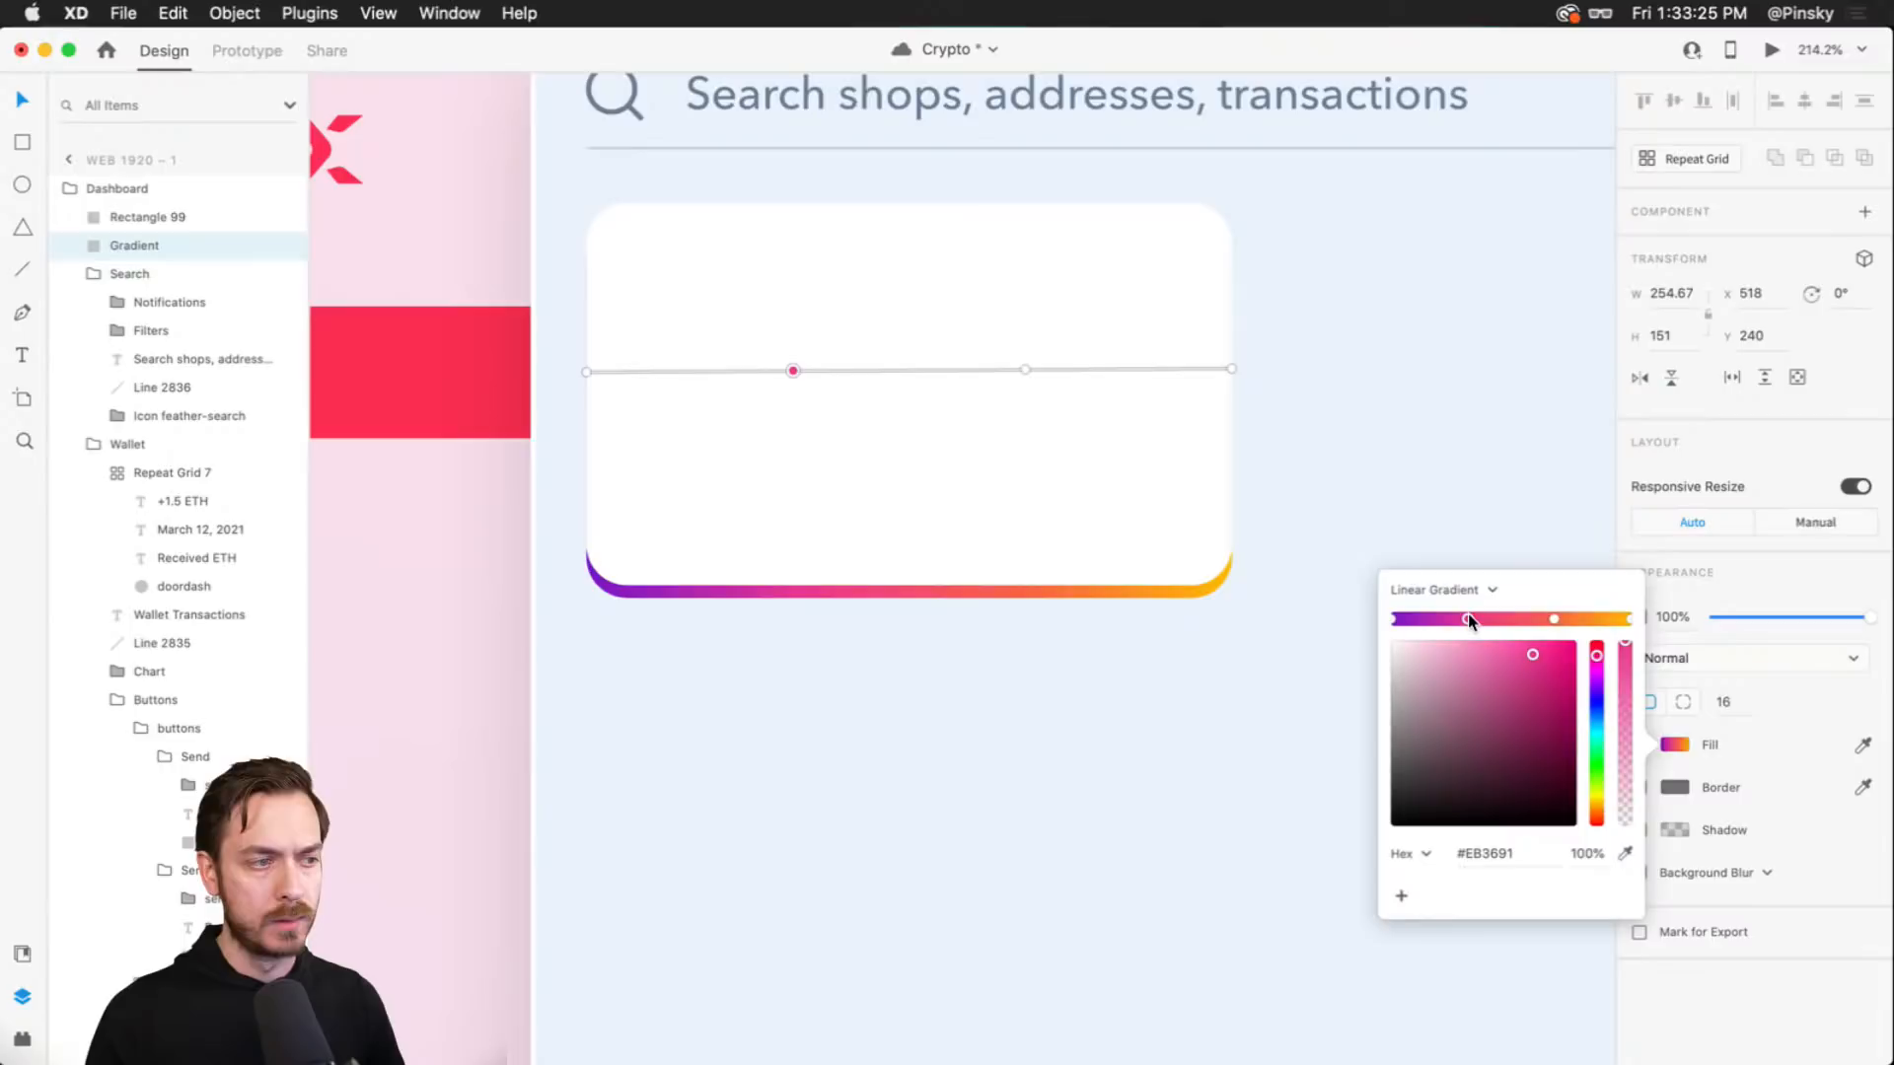
click(1792, 572)
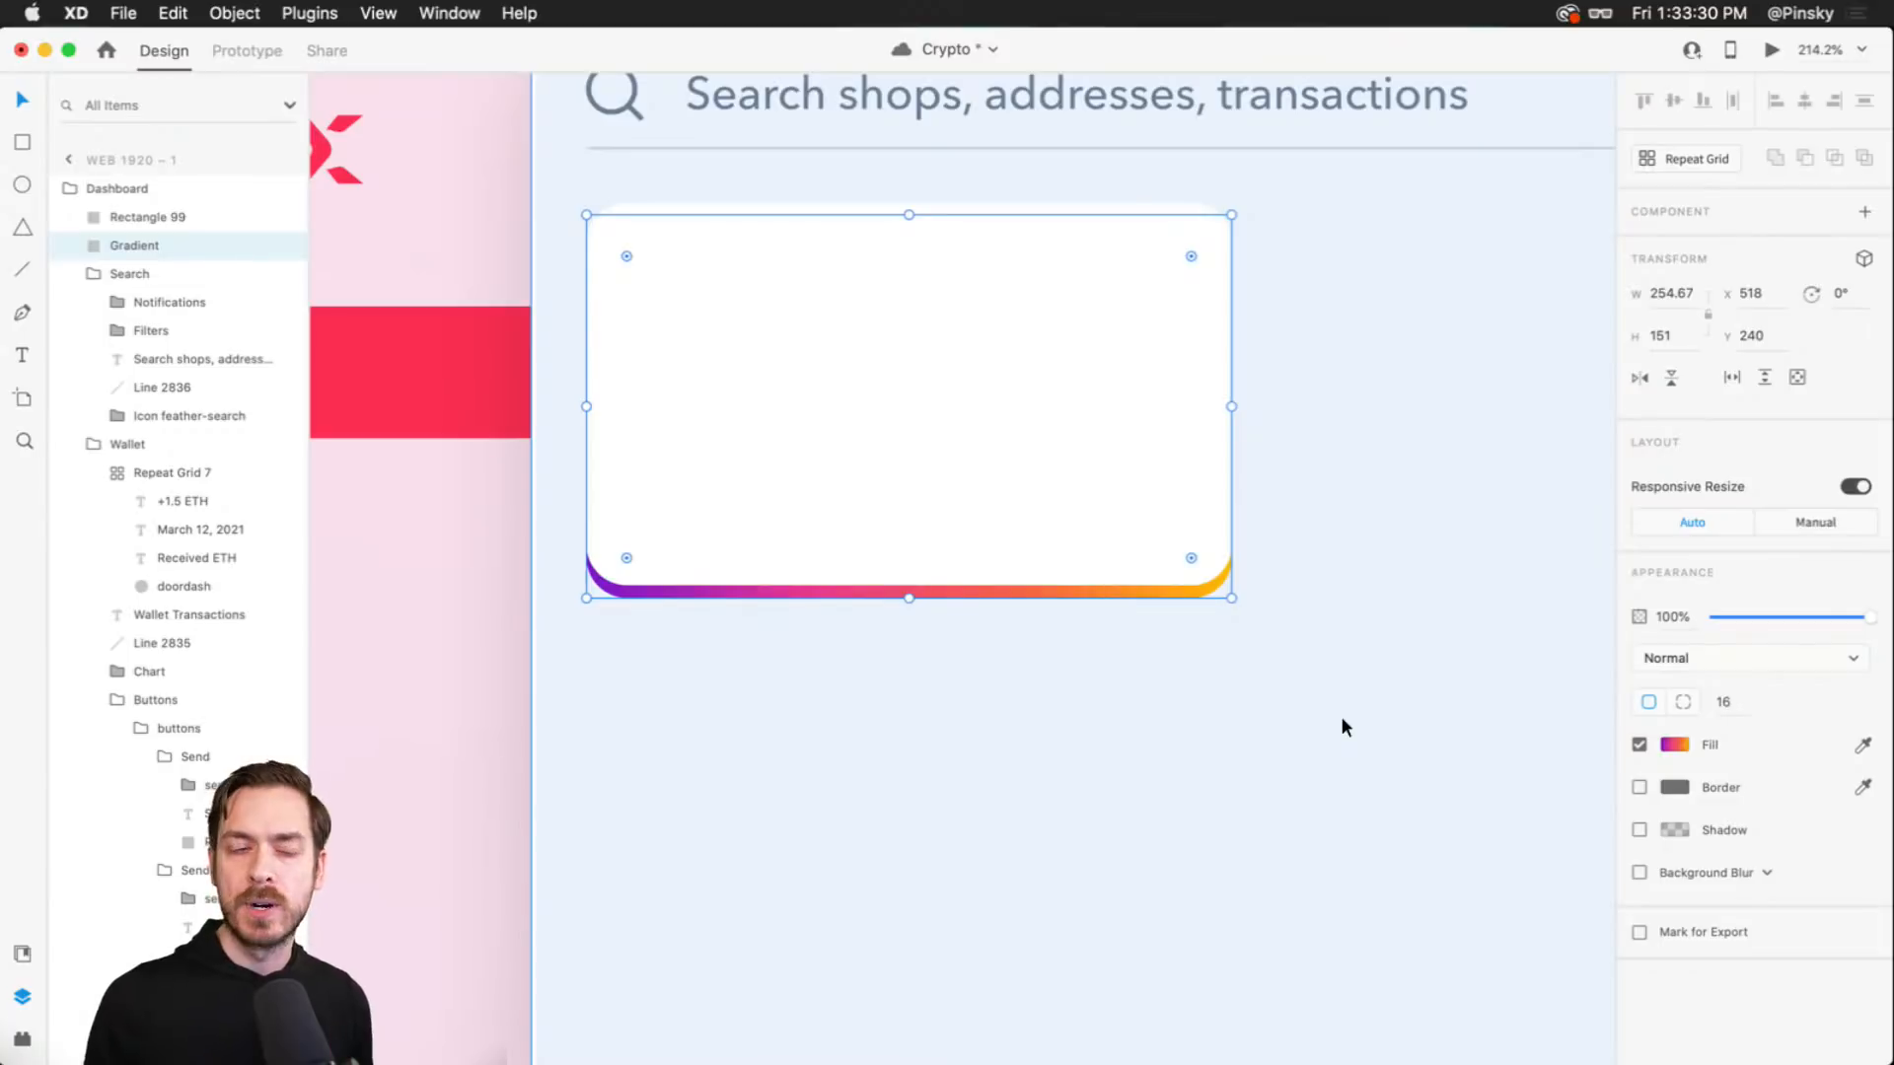
- Give the Gradient rectangle a shadow with a Y offset of 13 and a blur of 16
click(1639, 830)
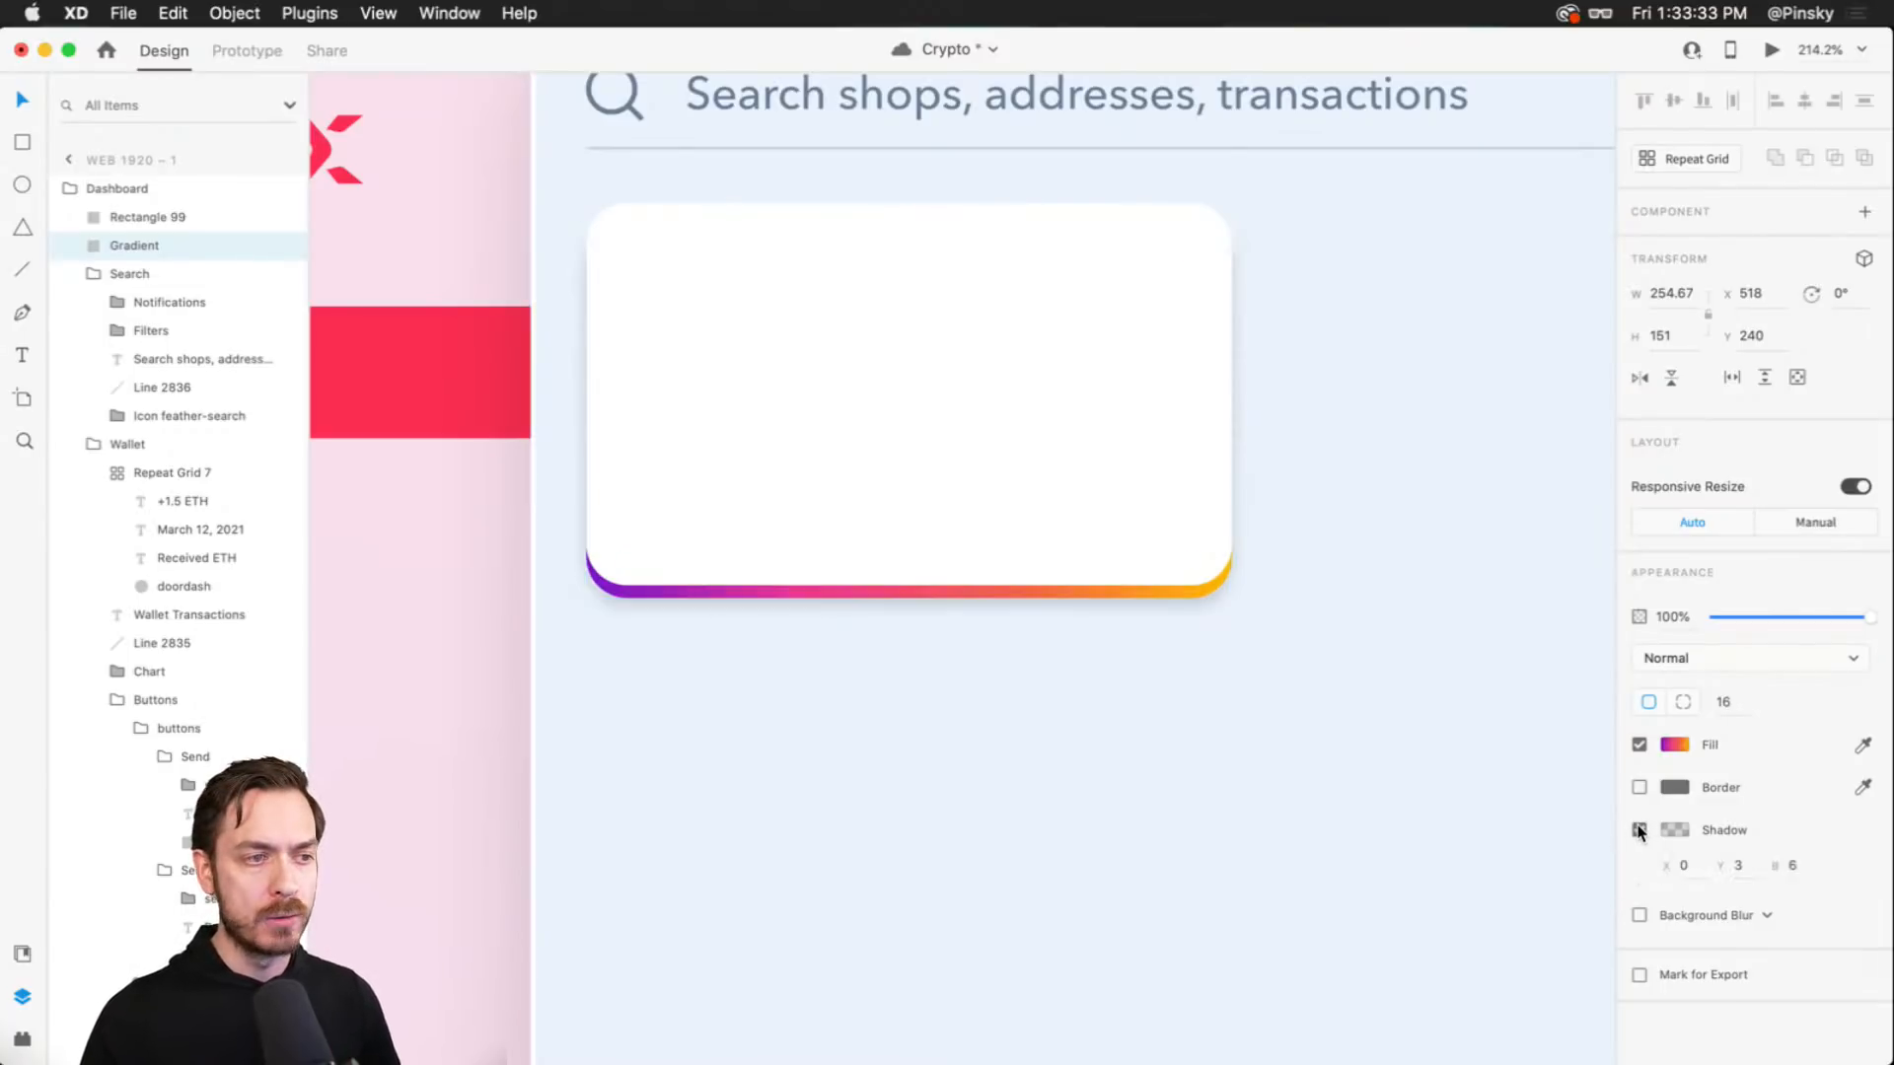
click(1735, 874)
key(shift+Up)
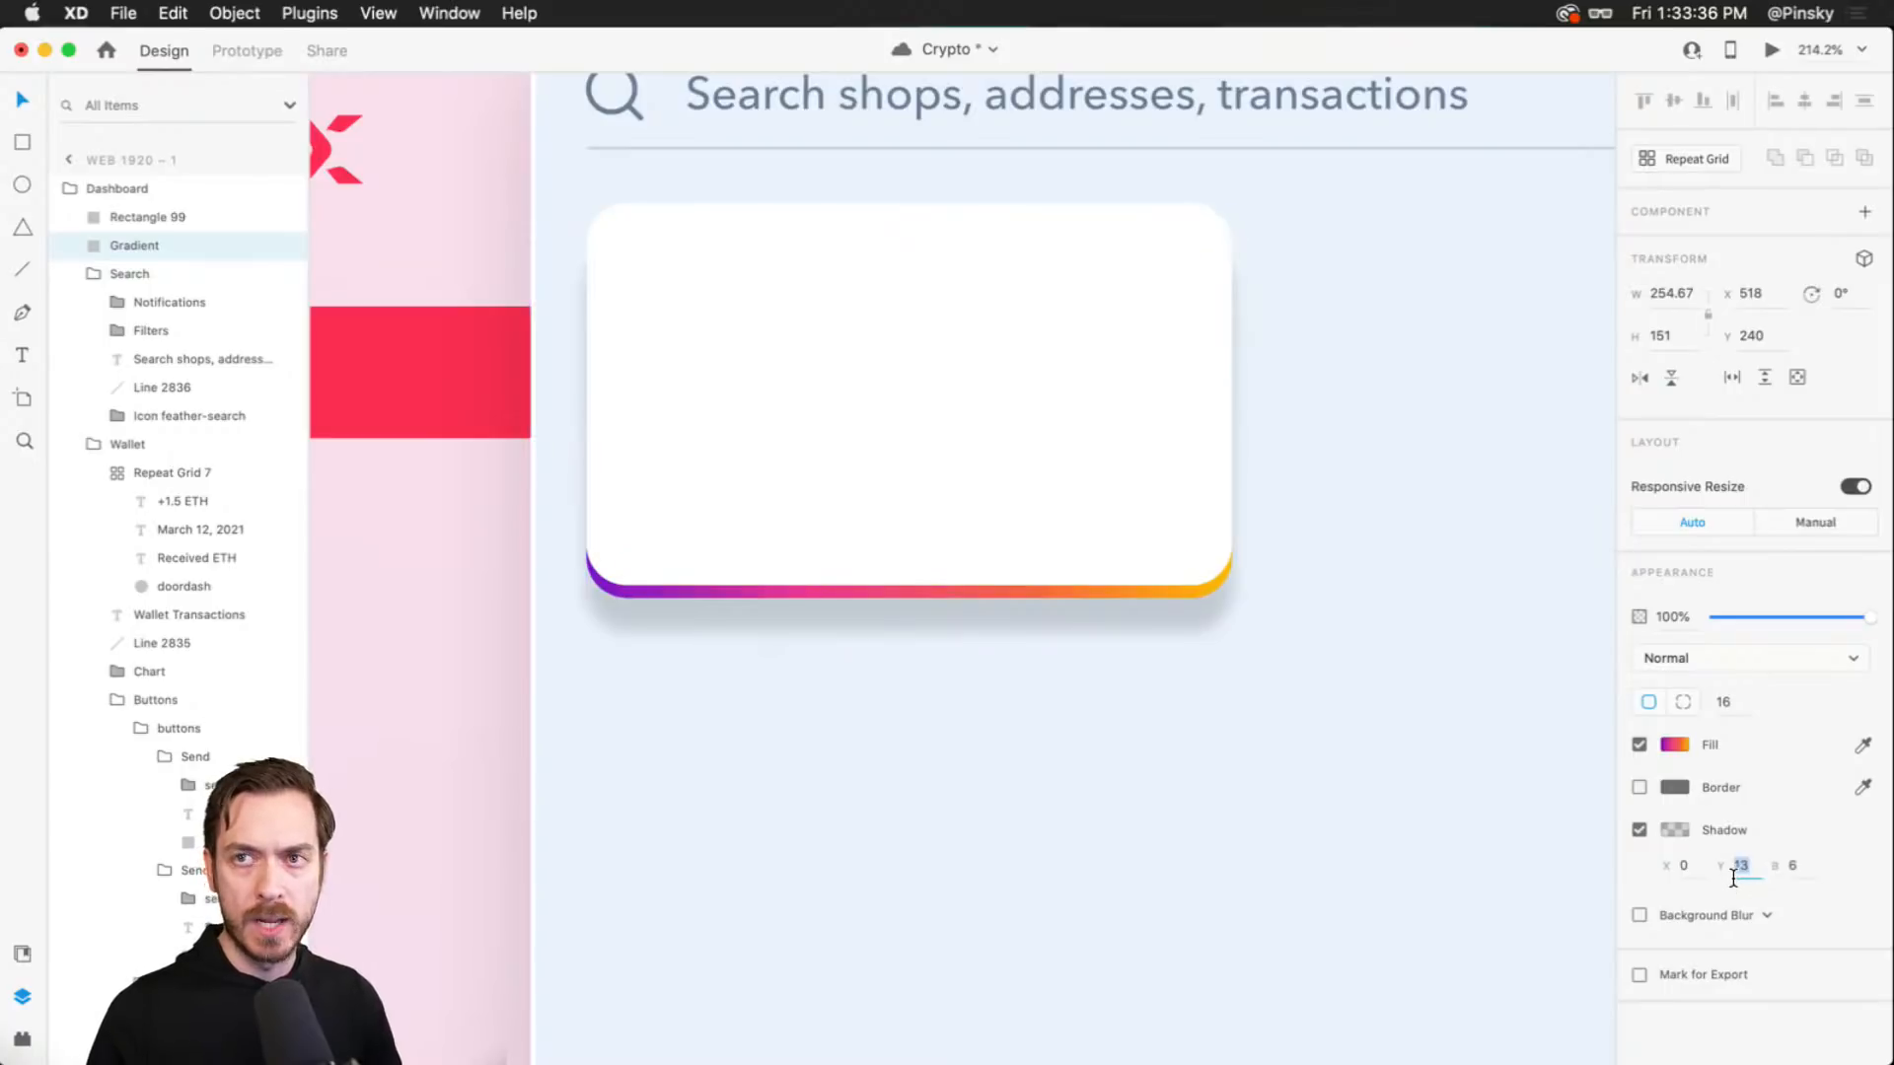
key(Tab)
key(shift+Up)
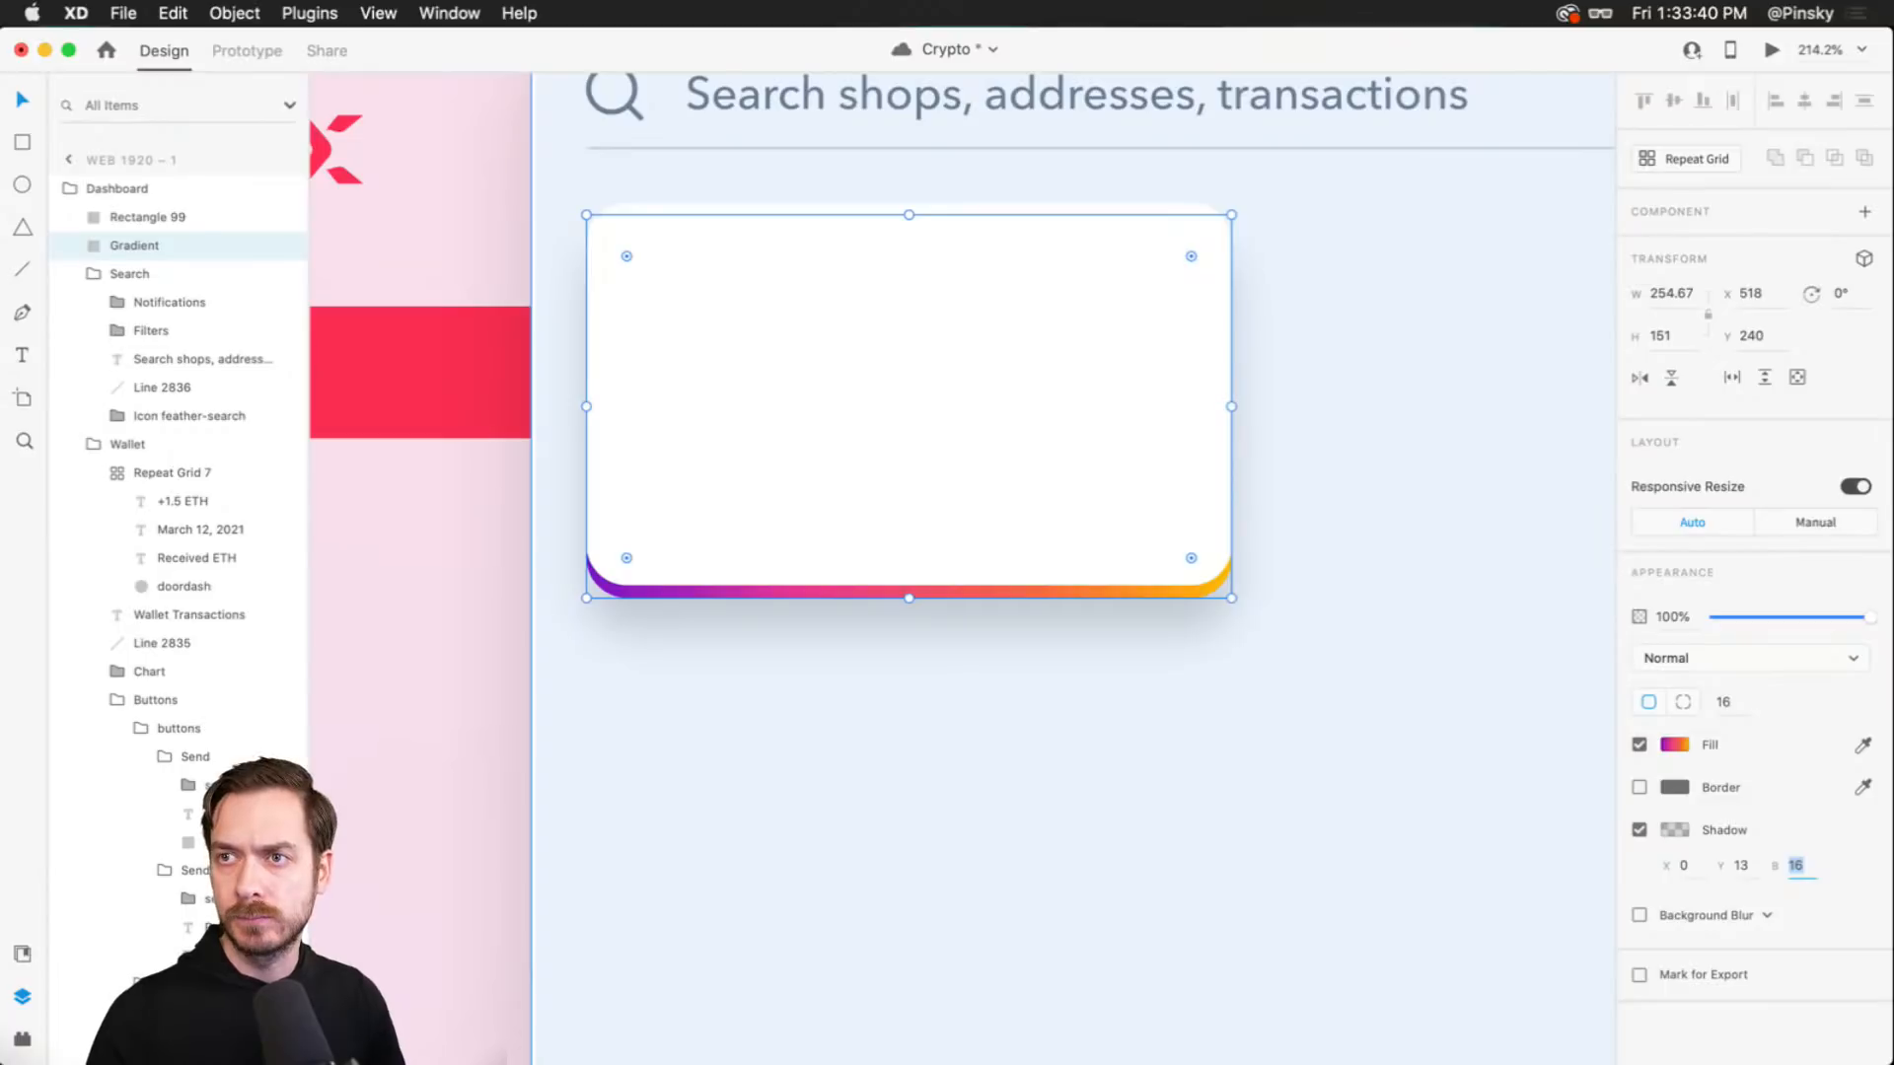
- Colour the Gradient rectangle's shadow dark navy #000048 at 25% opacity
click(1674, 830)
click(1598, 773)
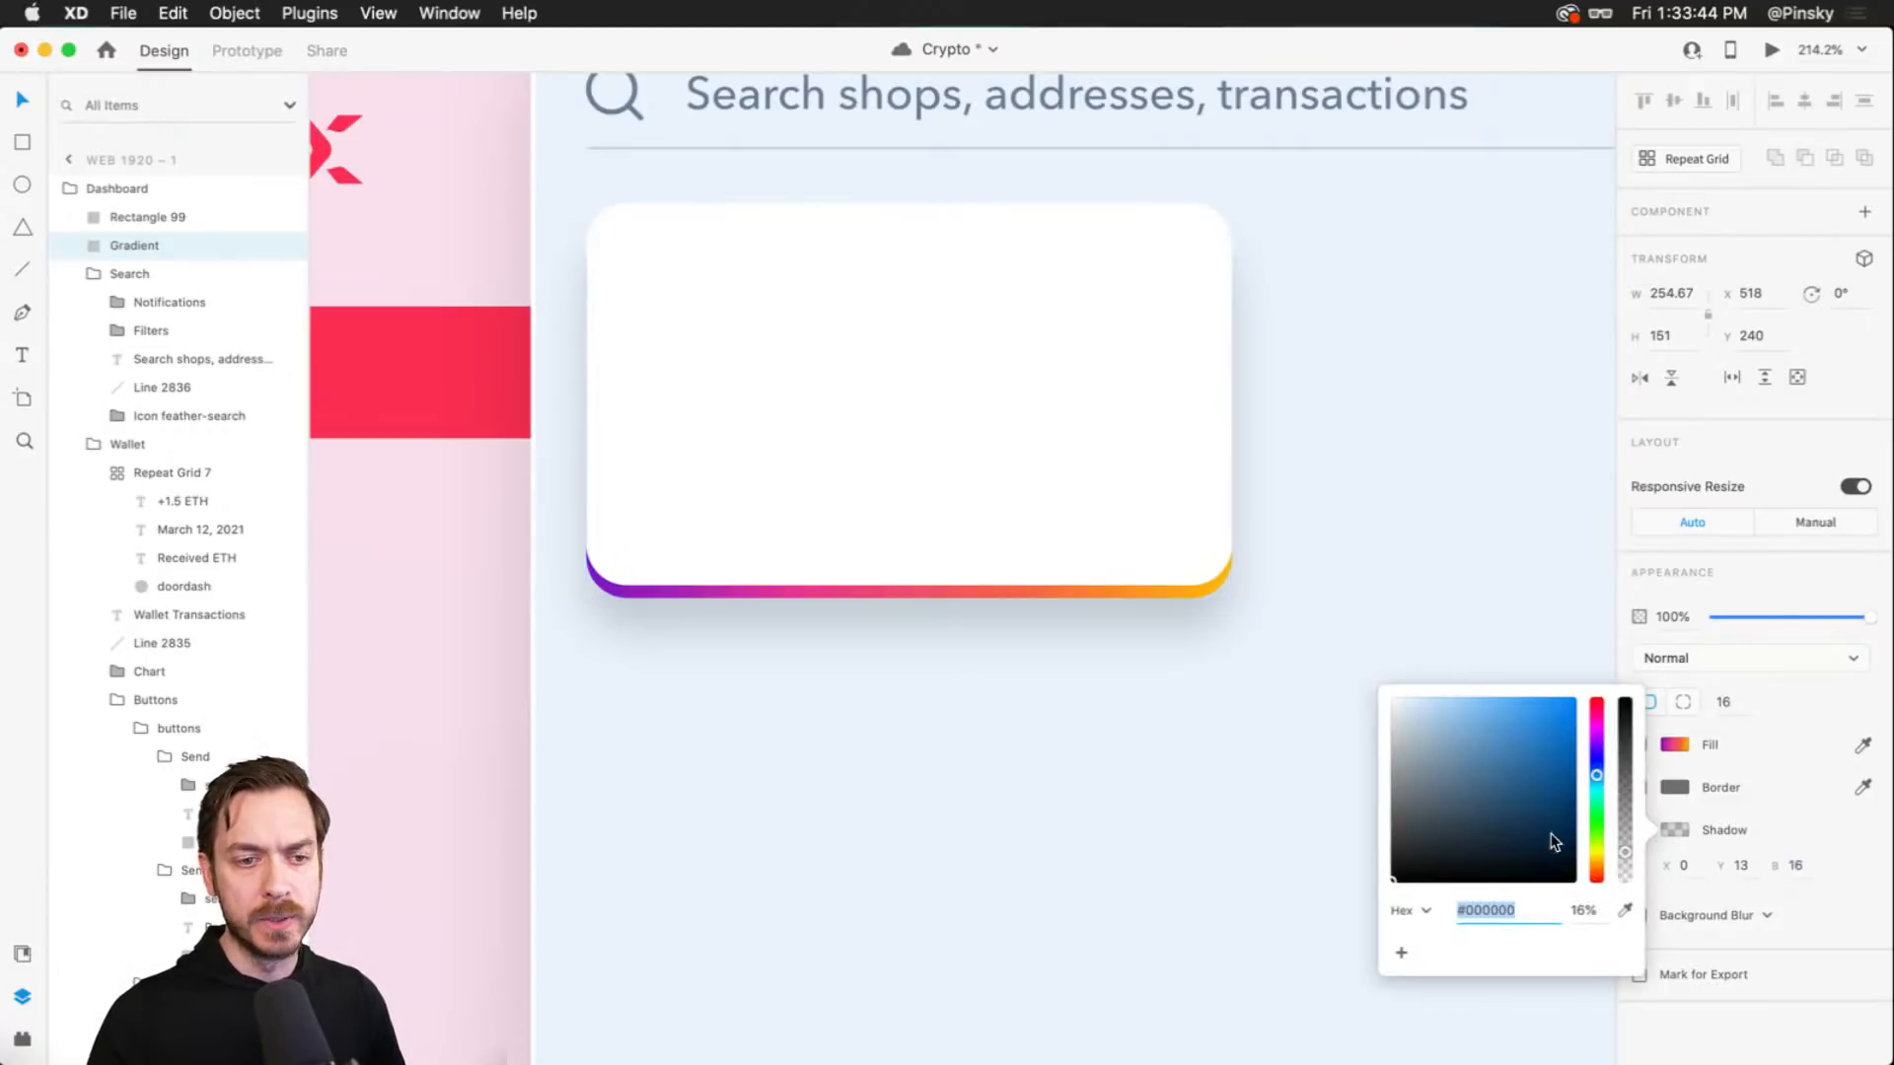
drag(1554, 841, 1630, 841)
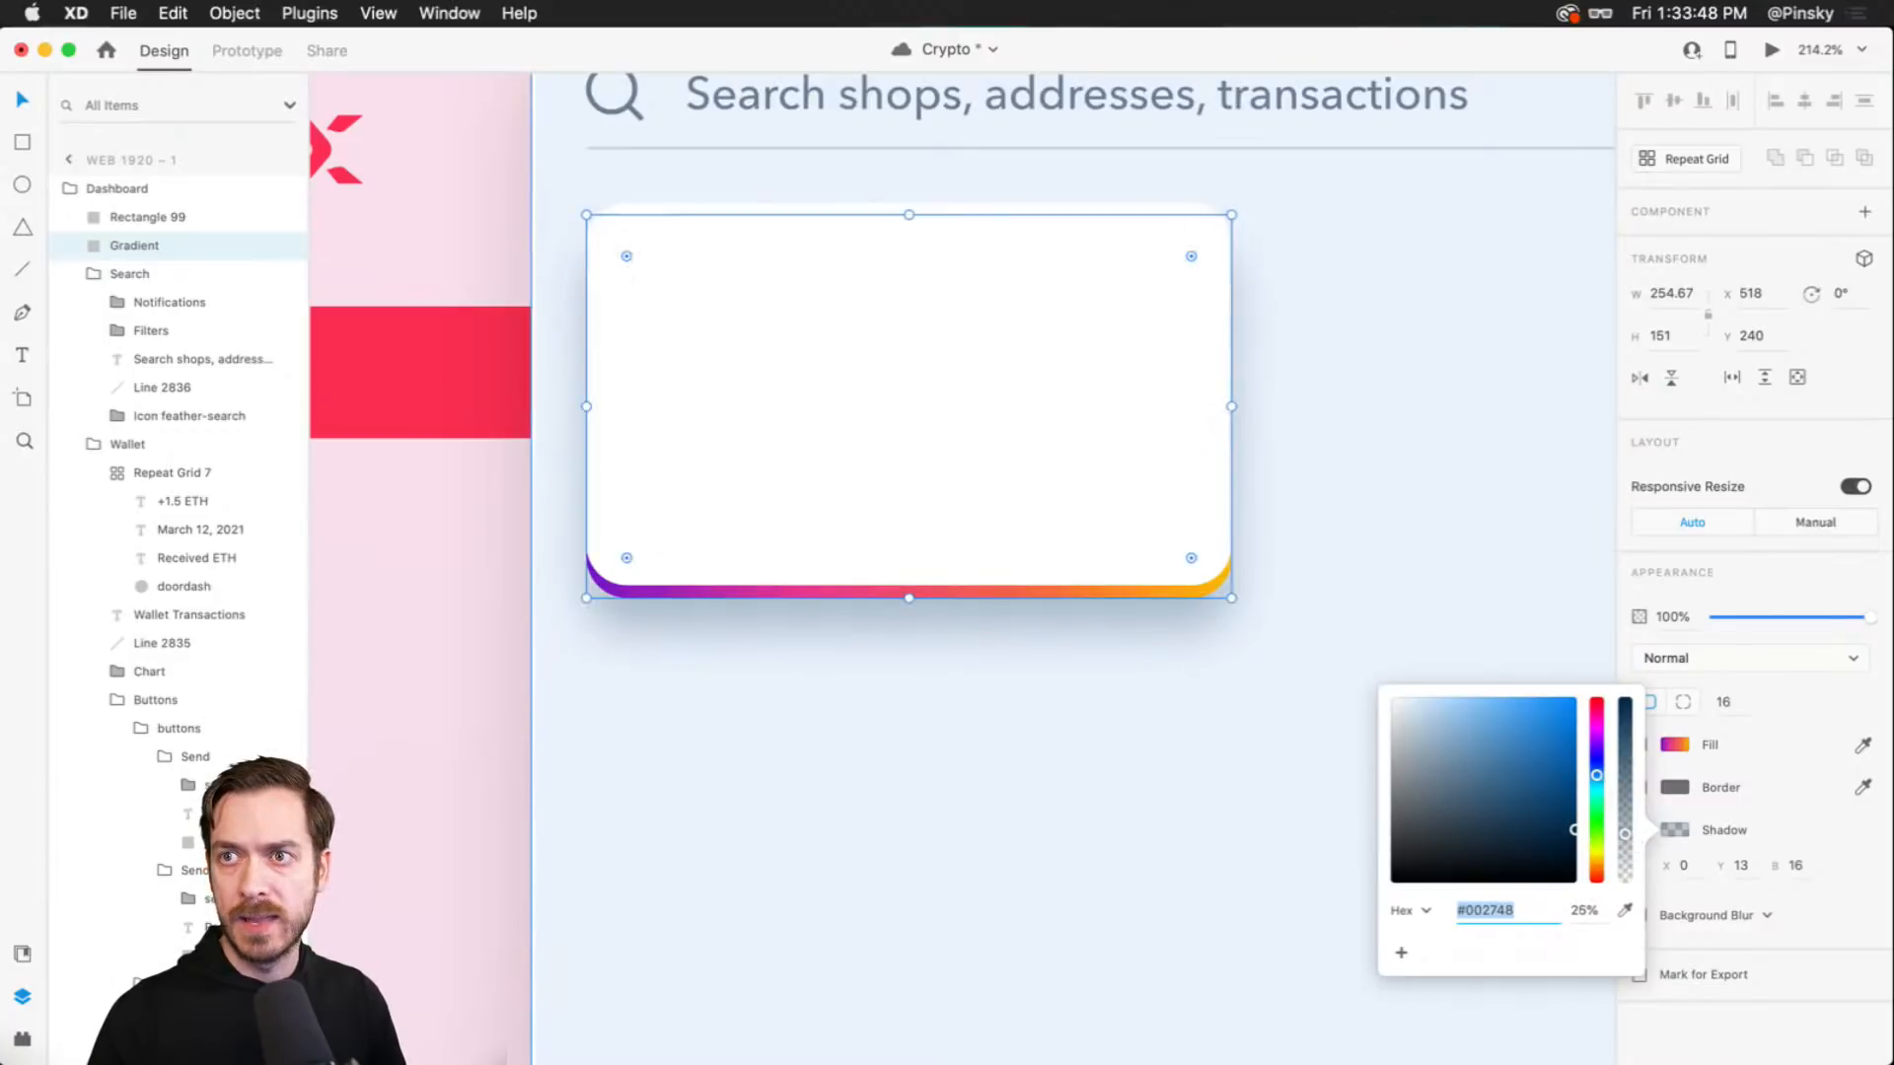
key(Escape)
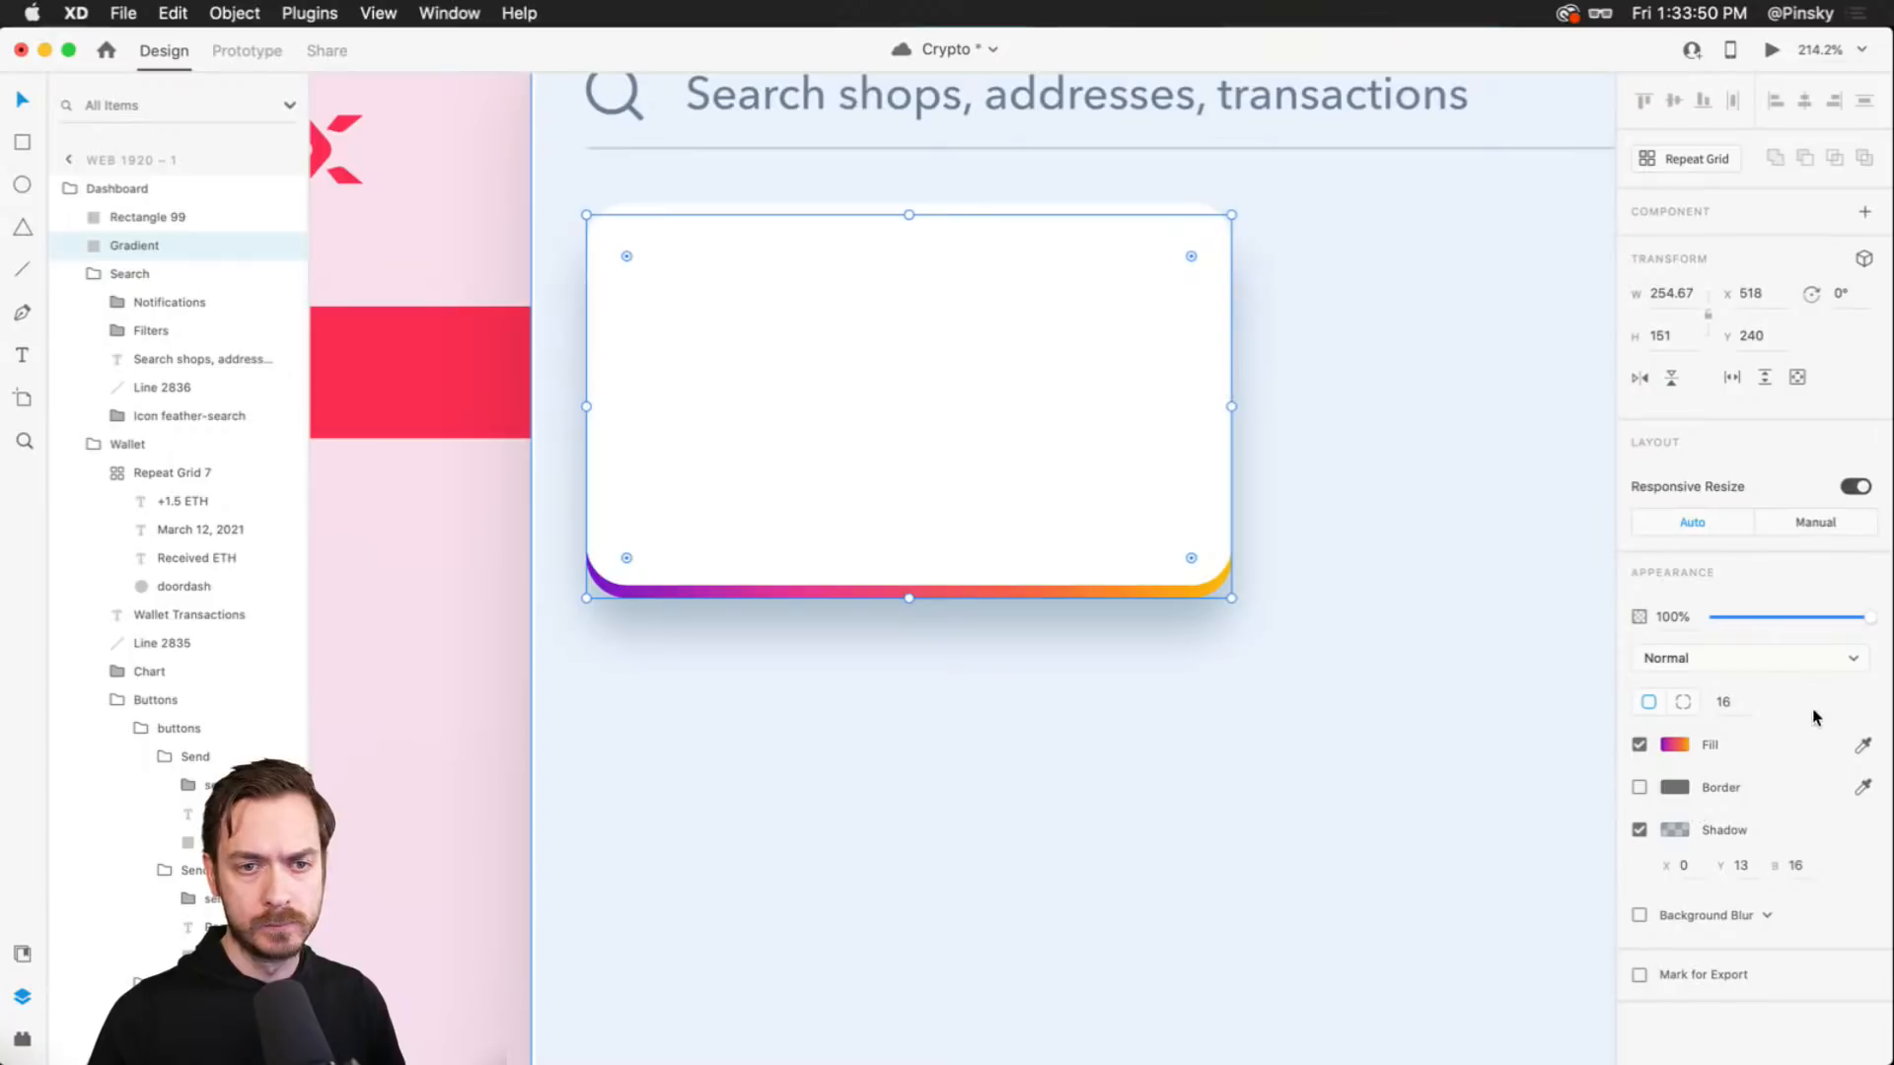
click(1674, 830)
mouse_move(1597, 763)
mouse_down()
mouse_move(1596, 746)
mouse_move(1599, 764)
mouse_up()
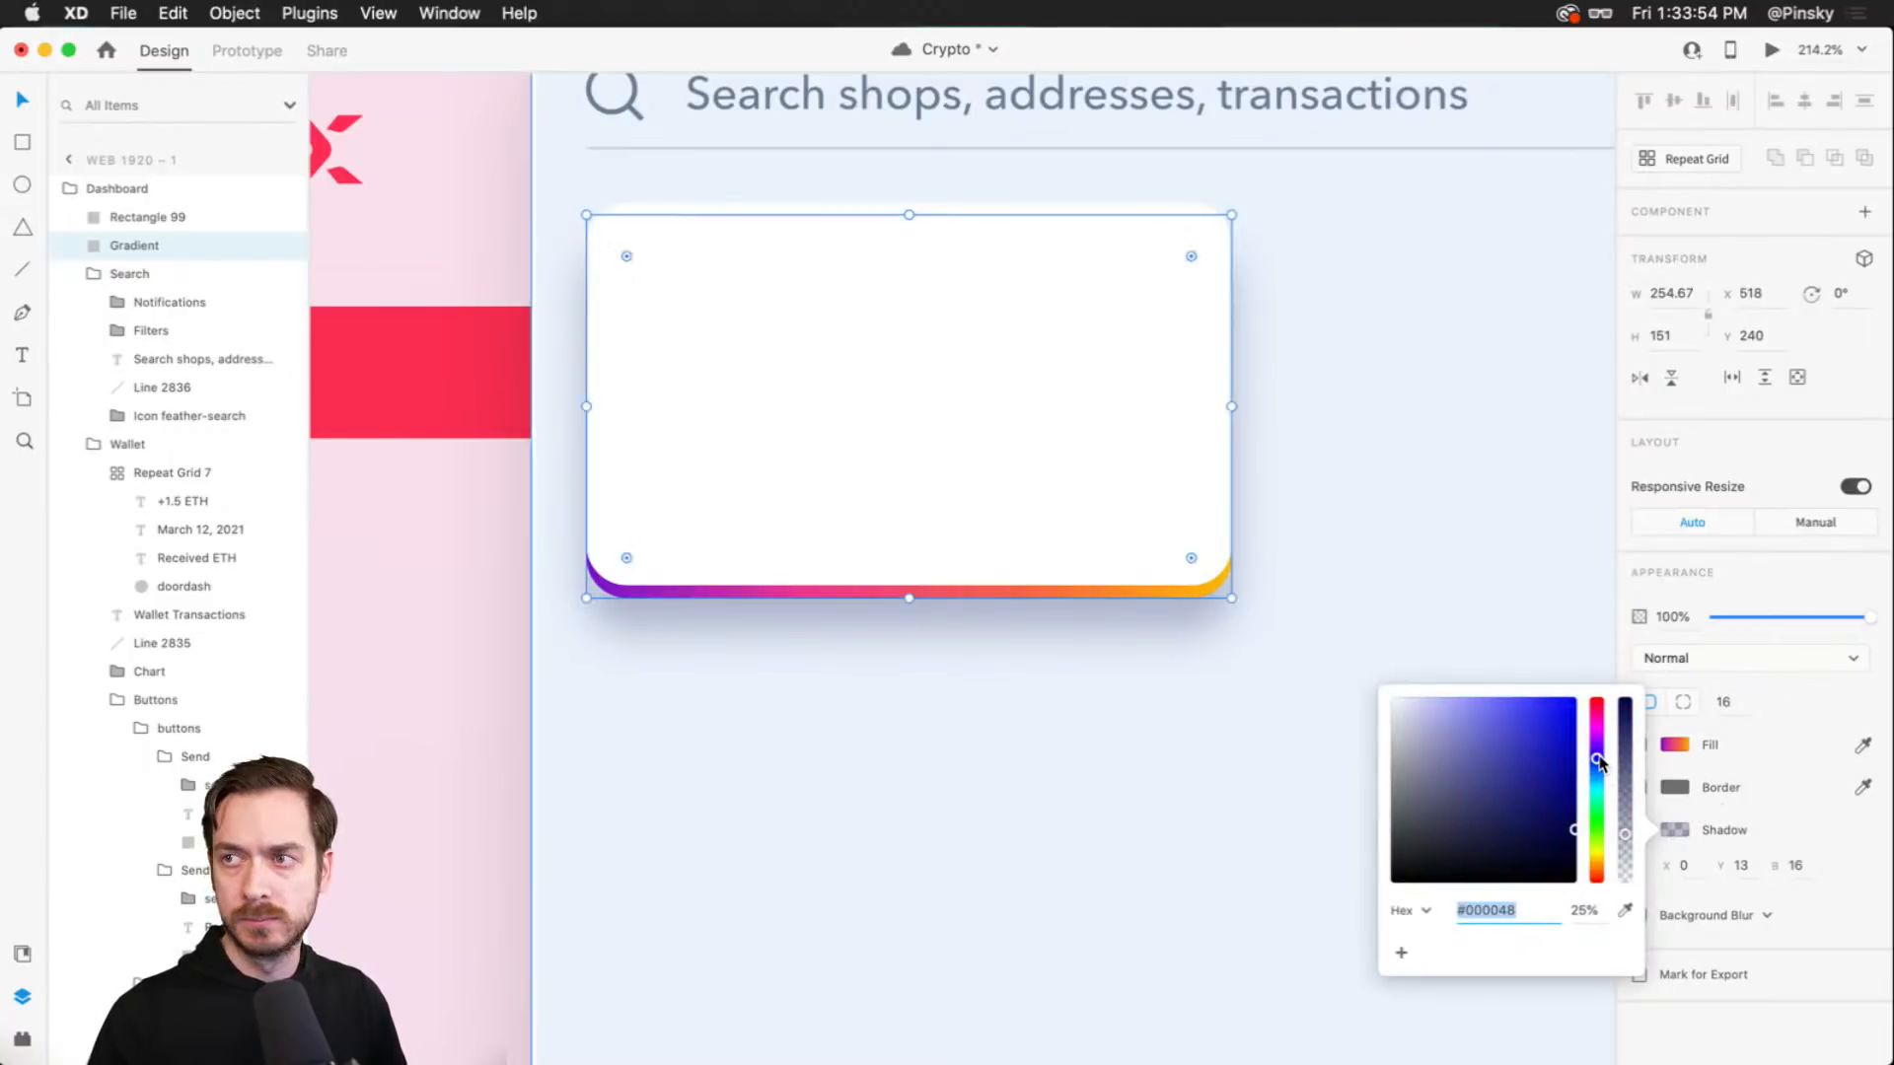
- Increase the shadow's Y offset to 20 and its blur to 26, and check the dashboard in the preview
click(1741, 868)
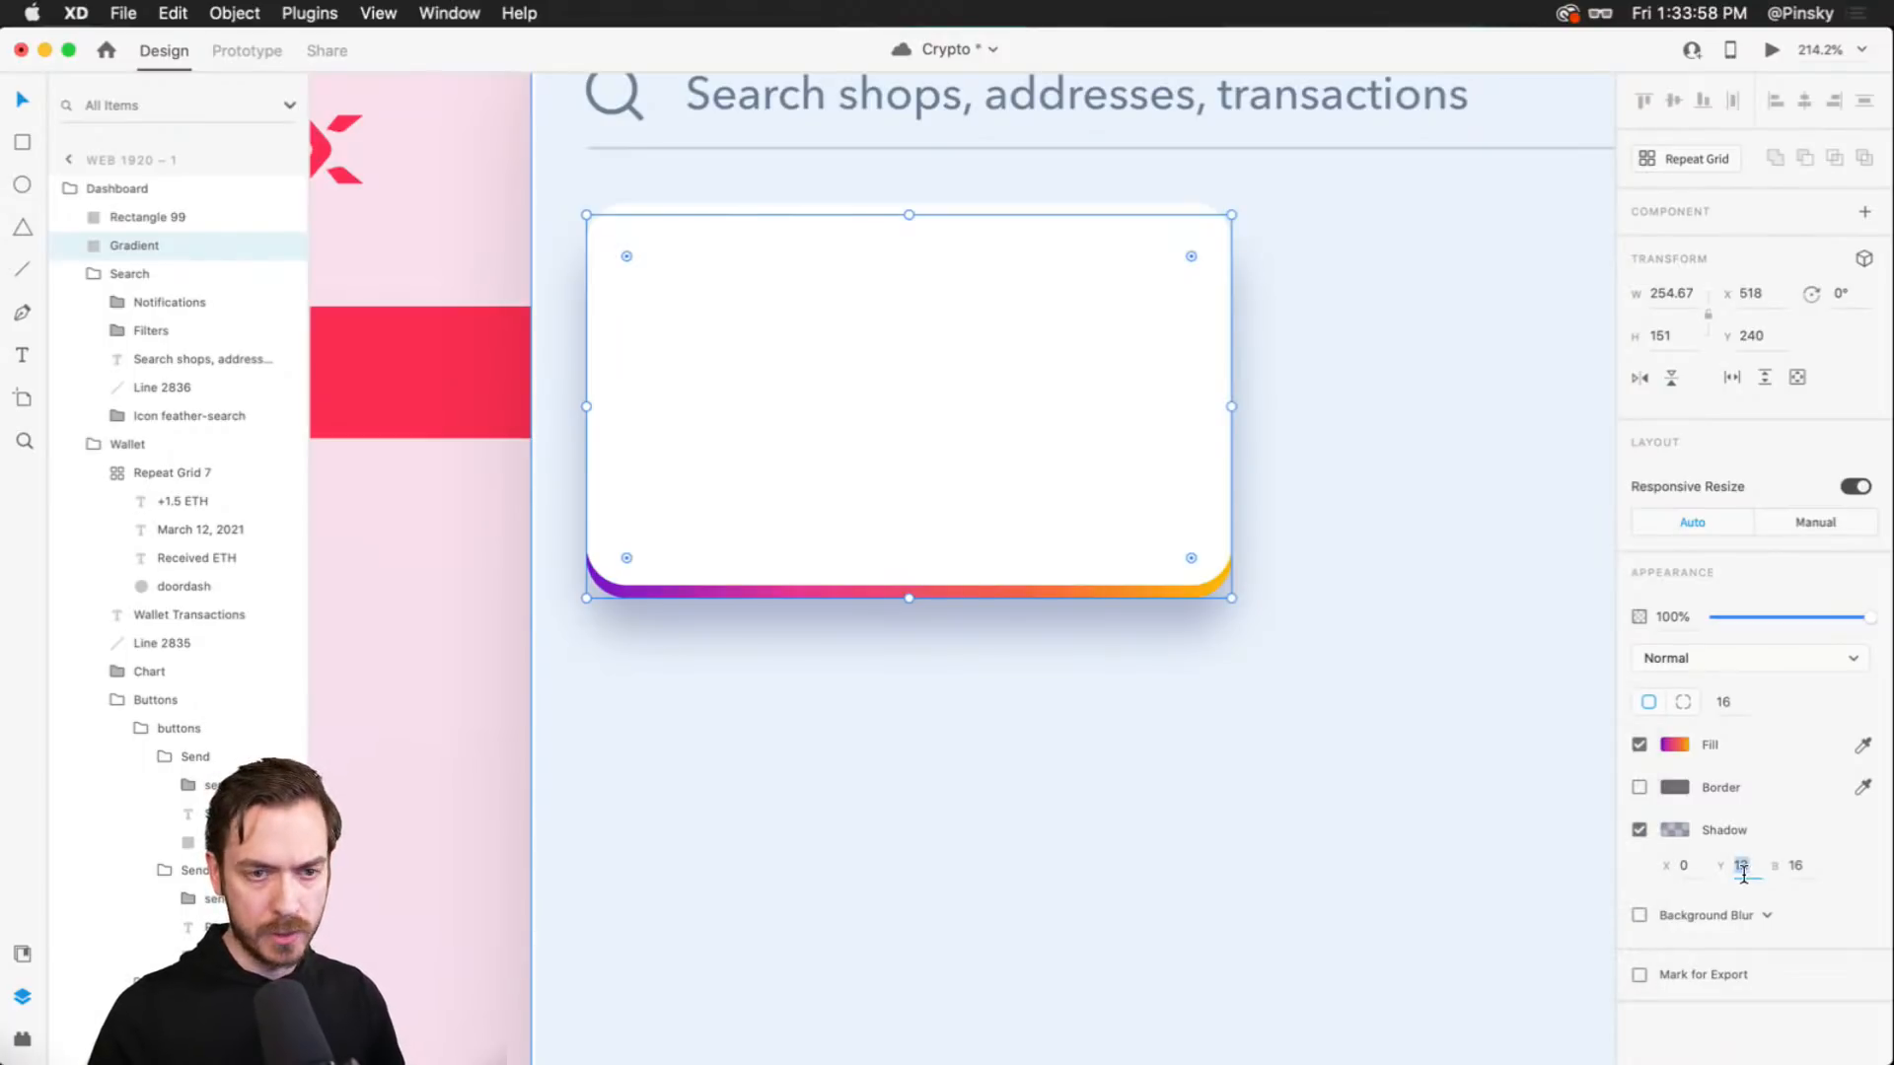
text(20)
key(Tab)
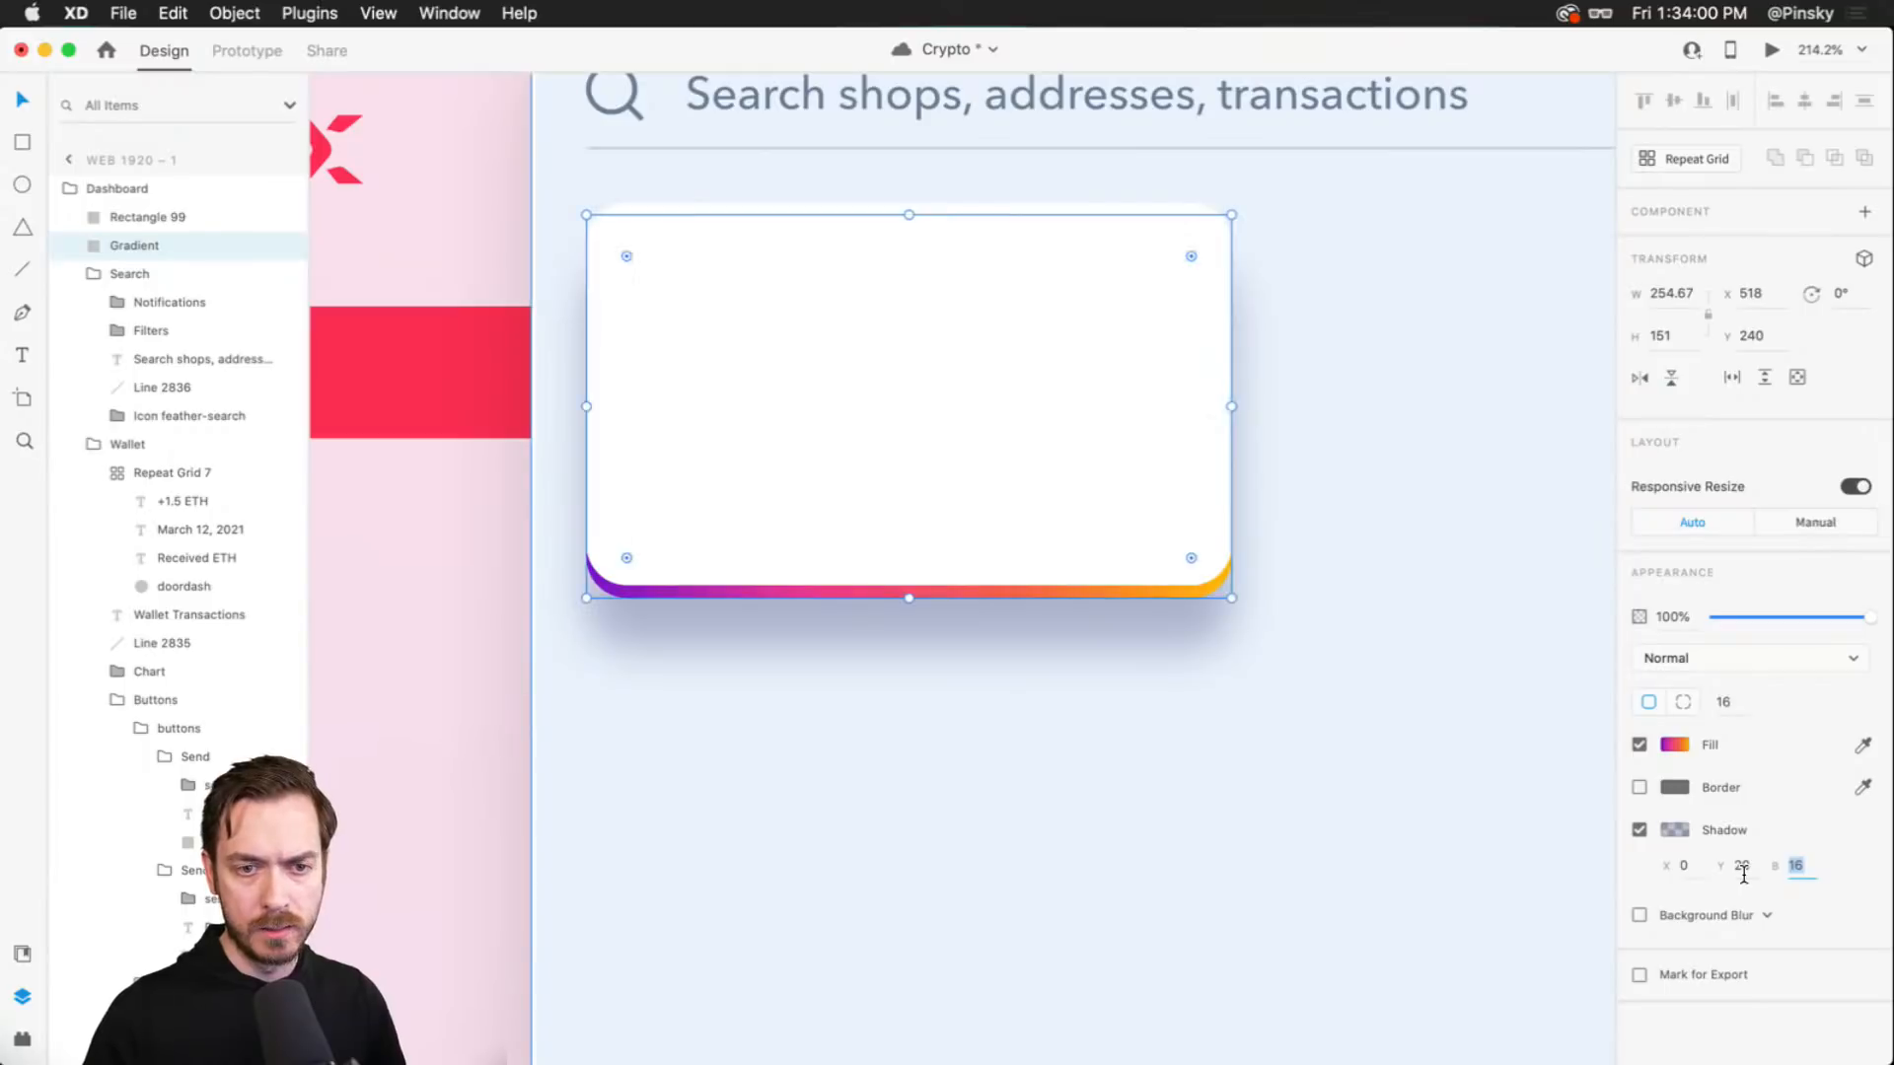
key(shift+Up)
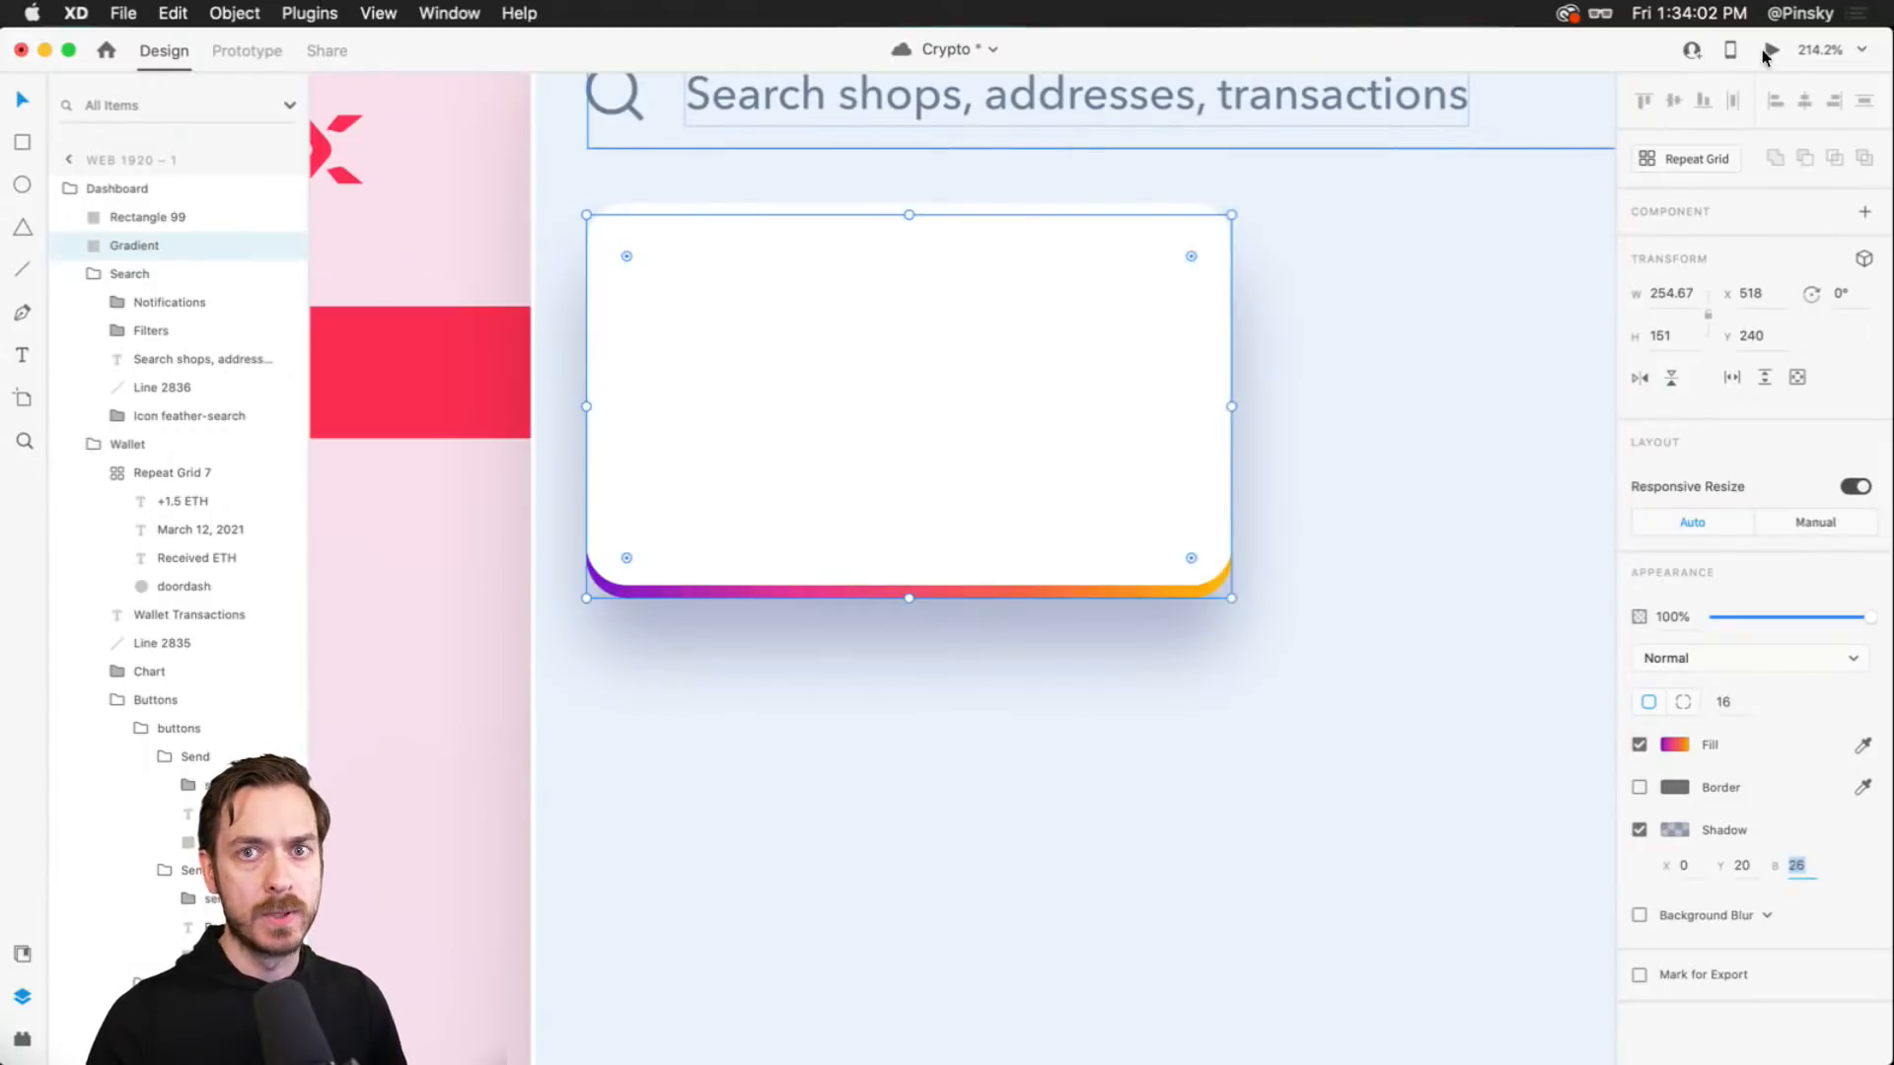
click(1772, 50)
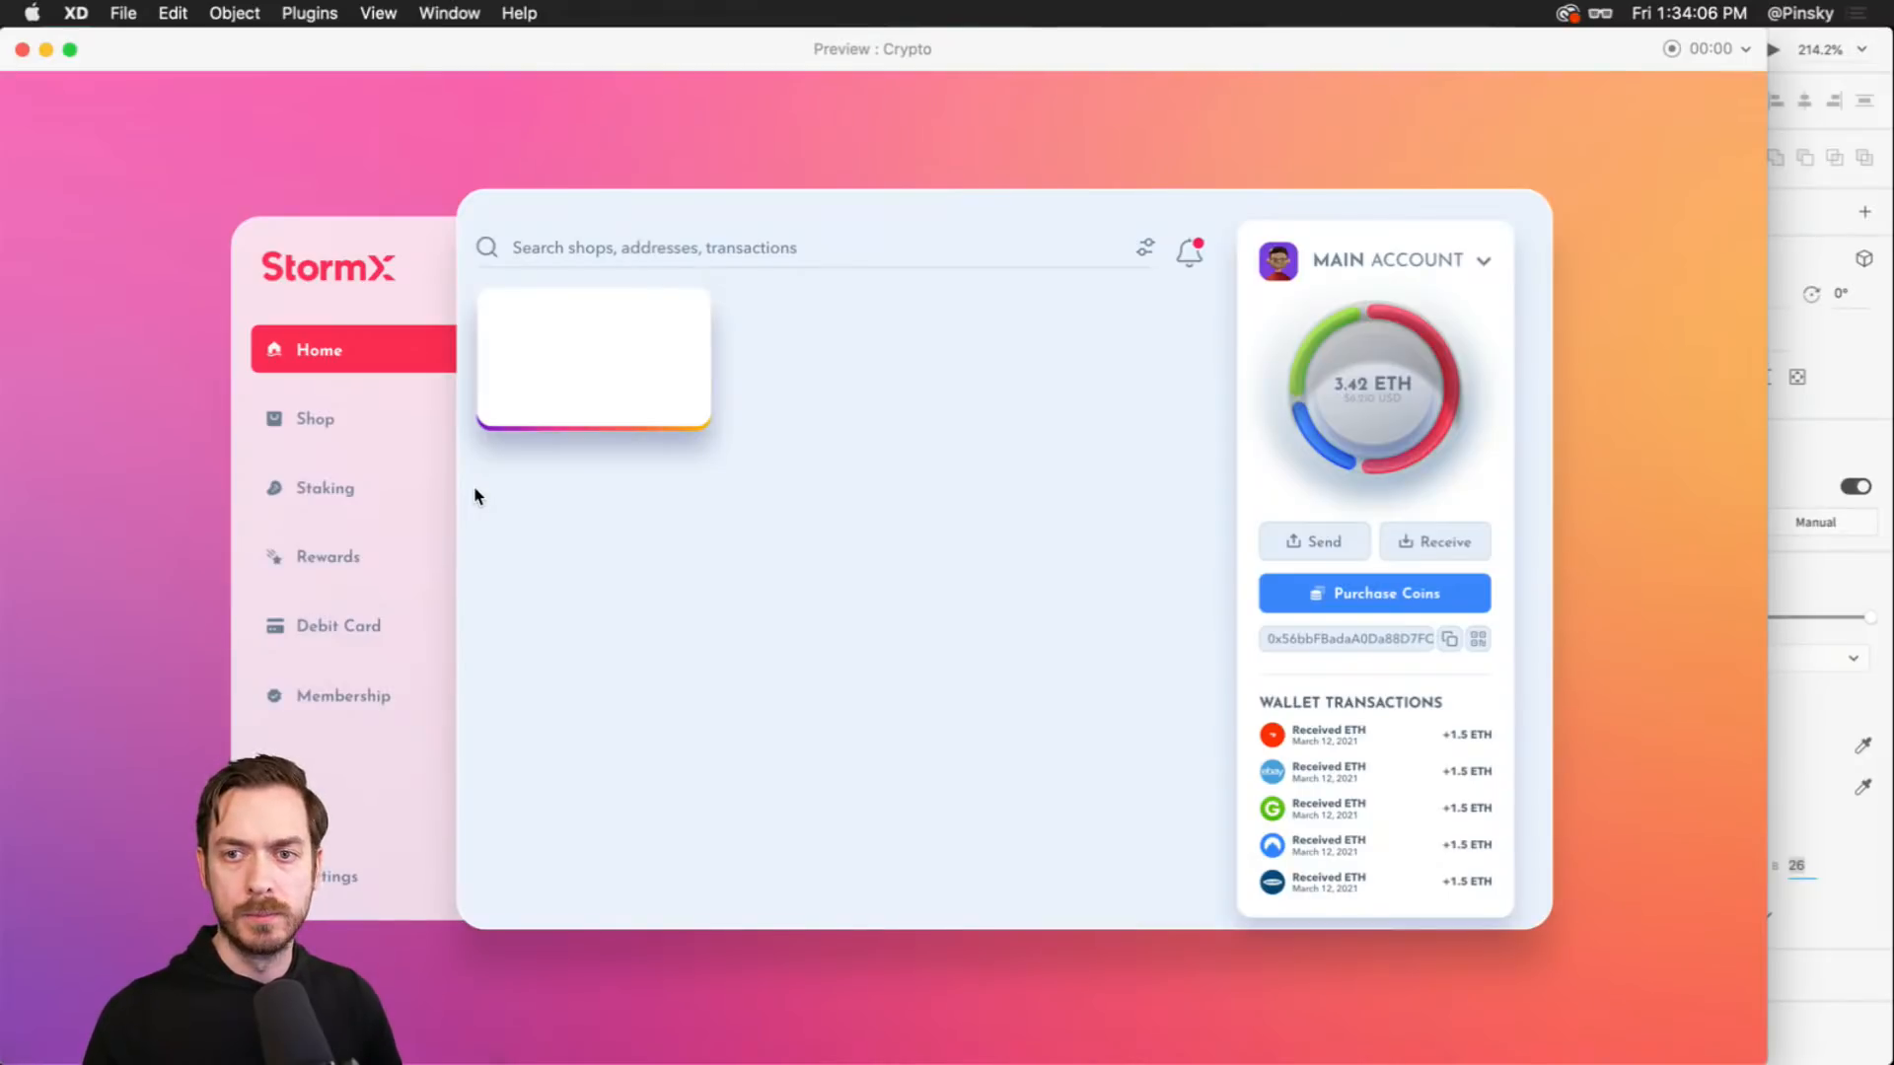
key(super+w)
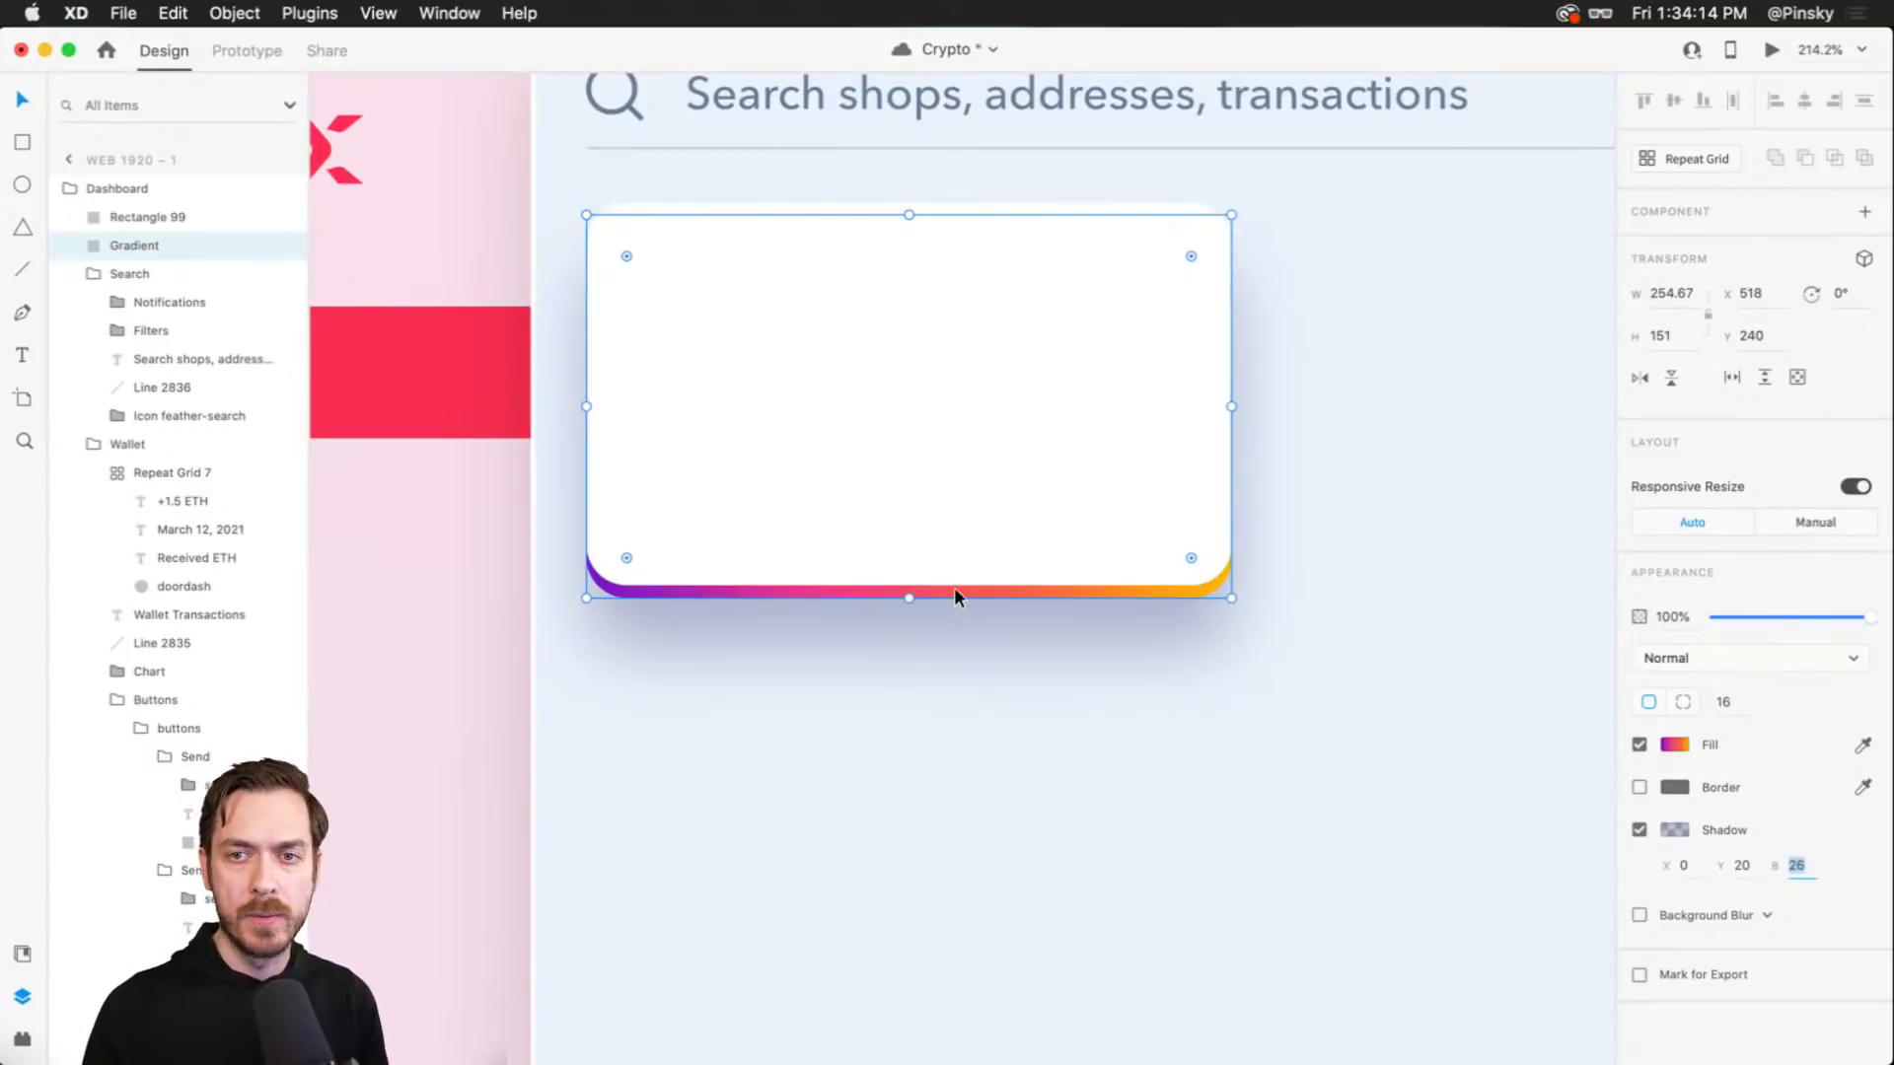
- Try an Object Blur of 9 on the Gradient rectangle, and undo the blur
scroll(867, 597, up, 2)
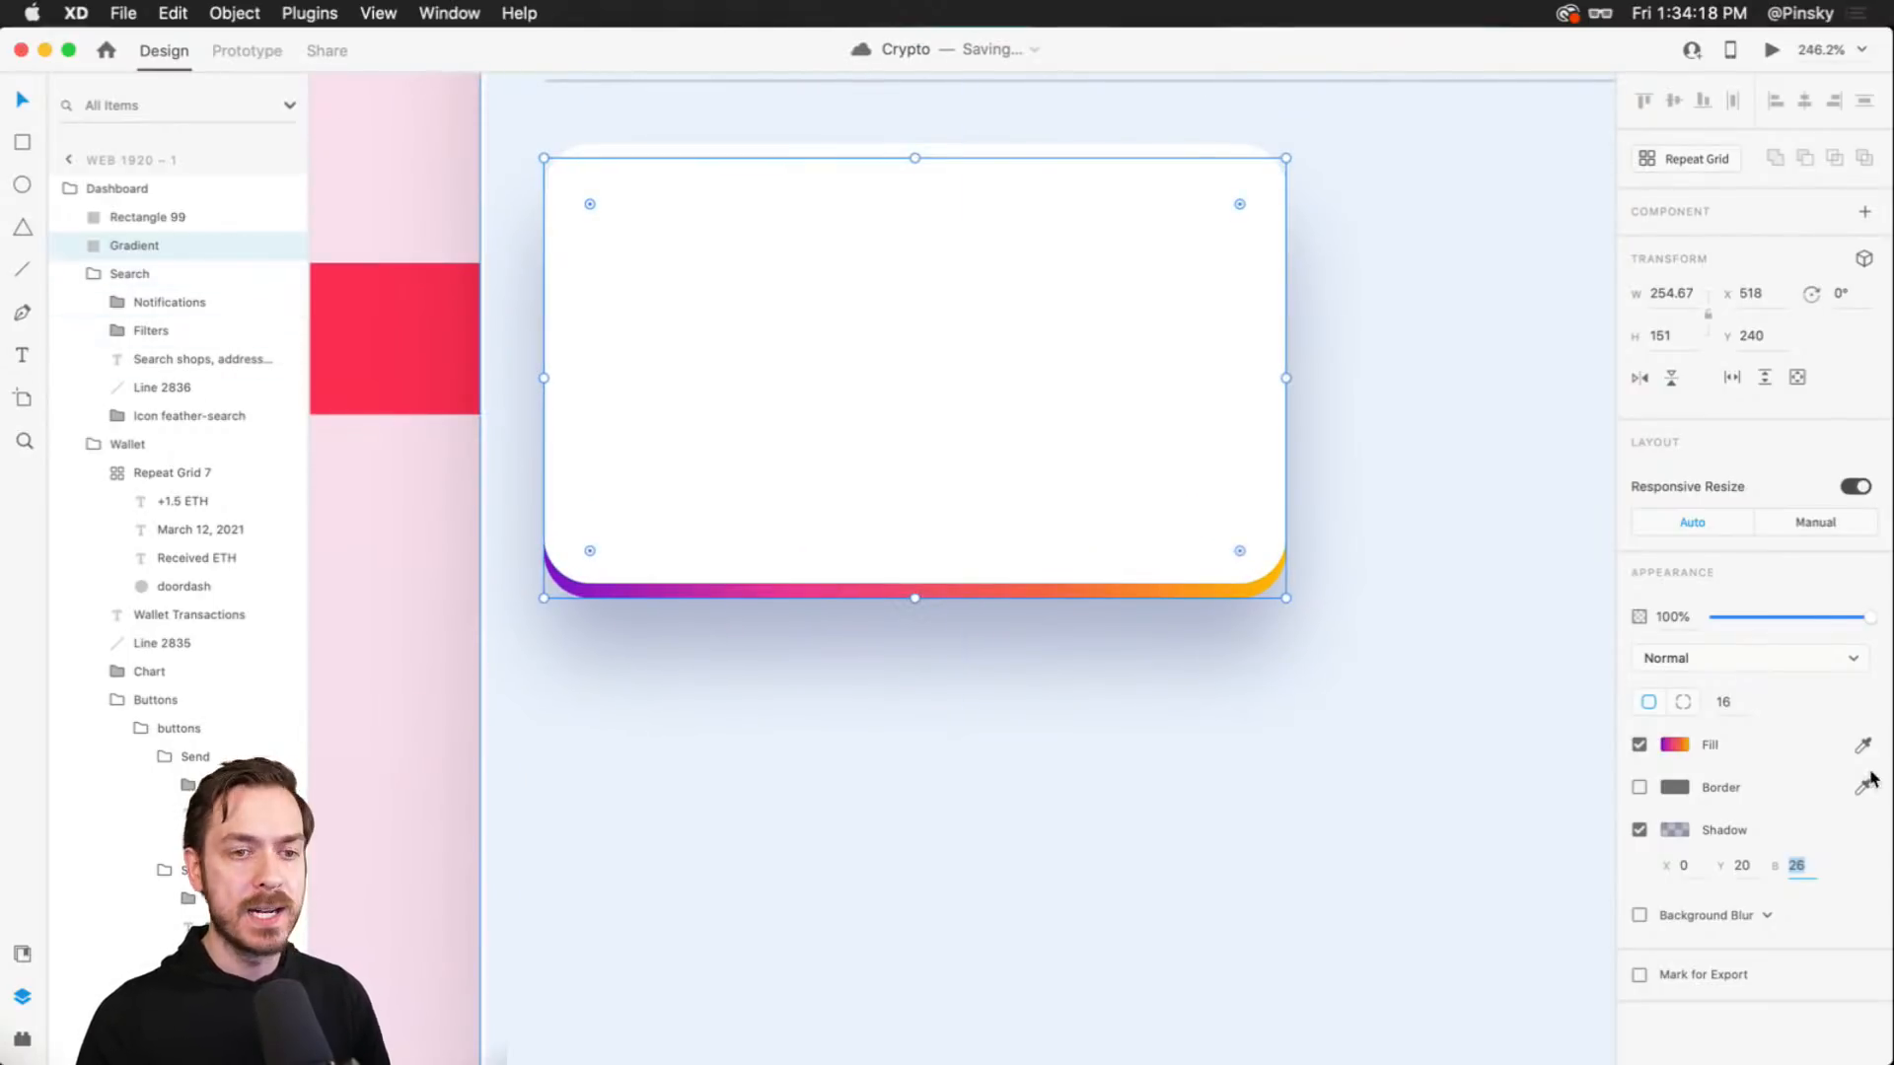
click(1767, 916)
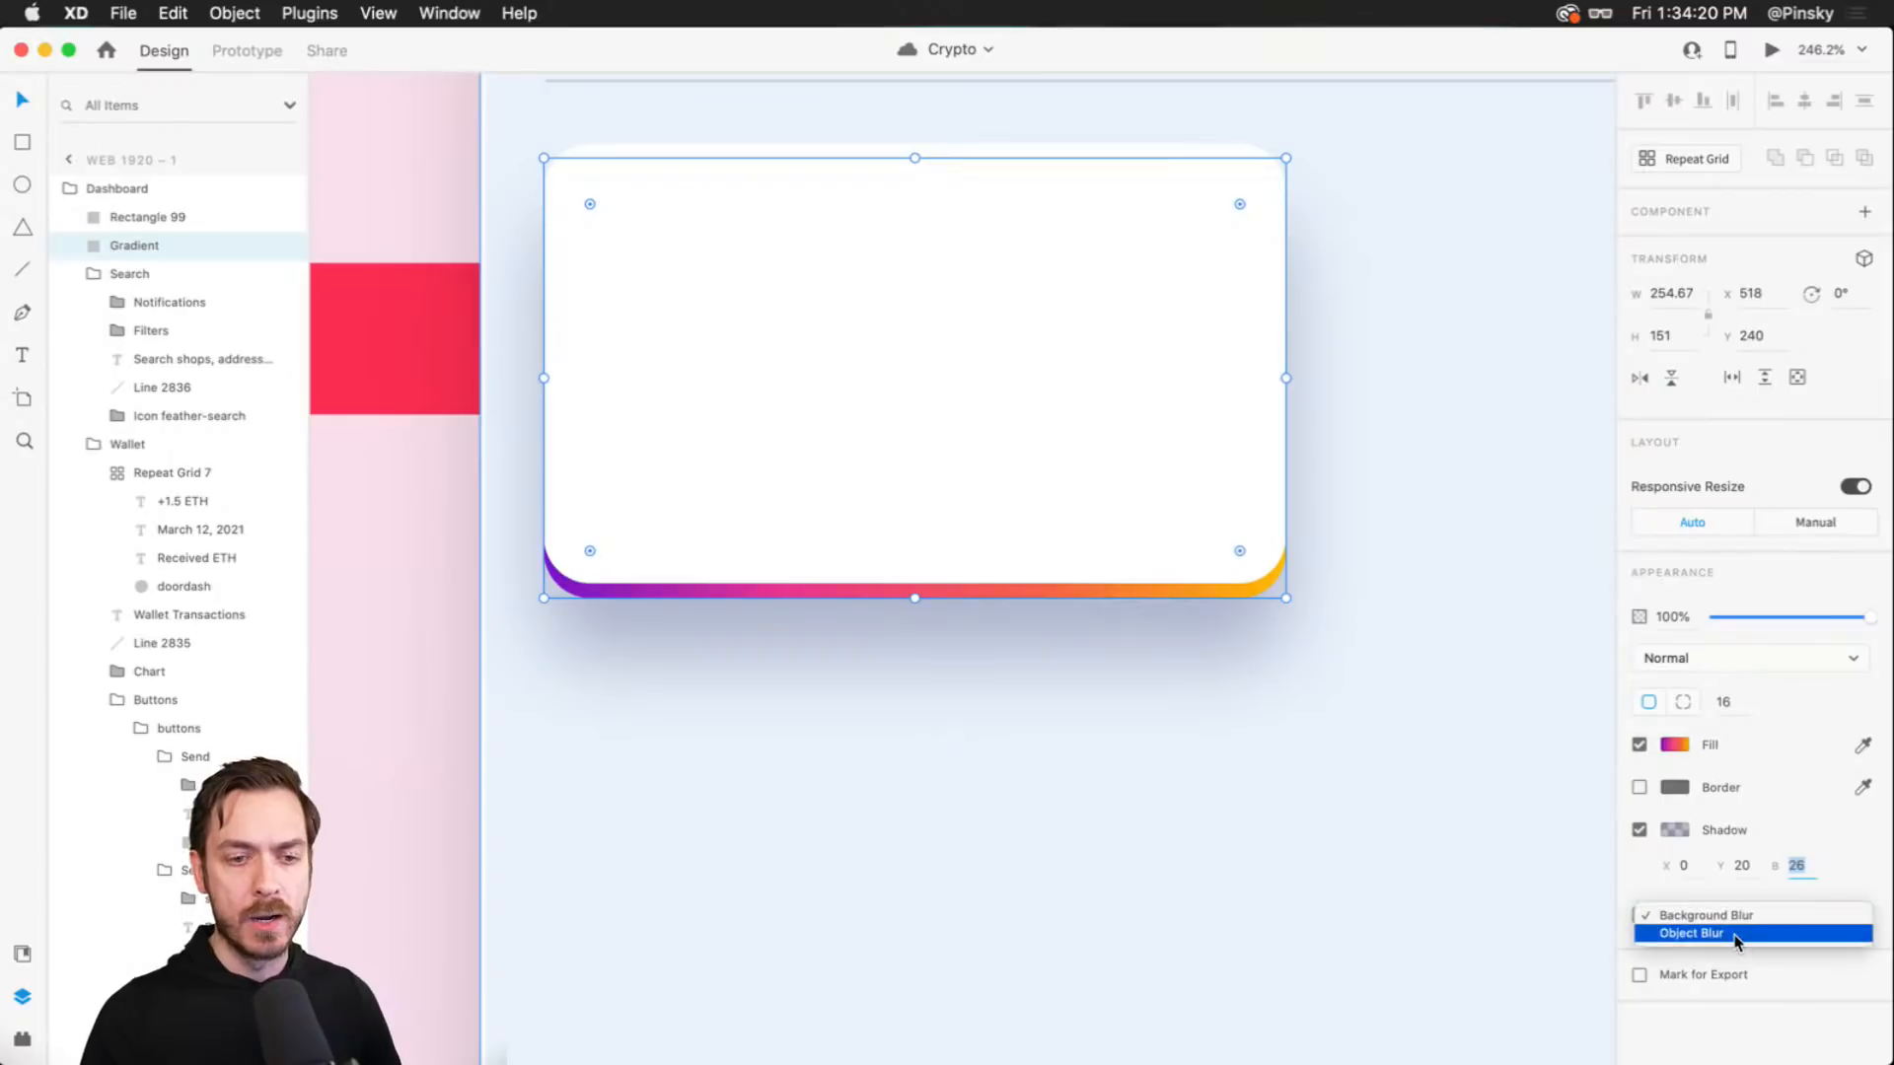
click(1735, 935)
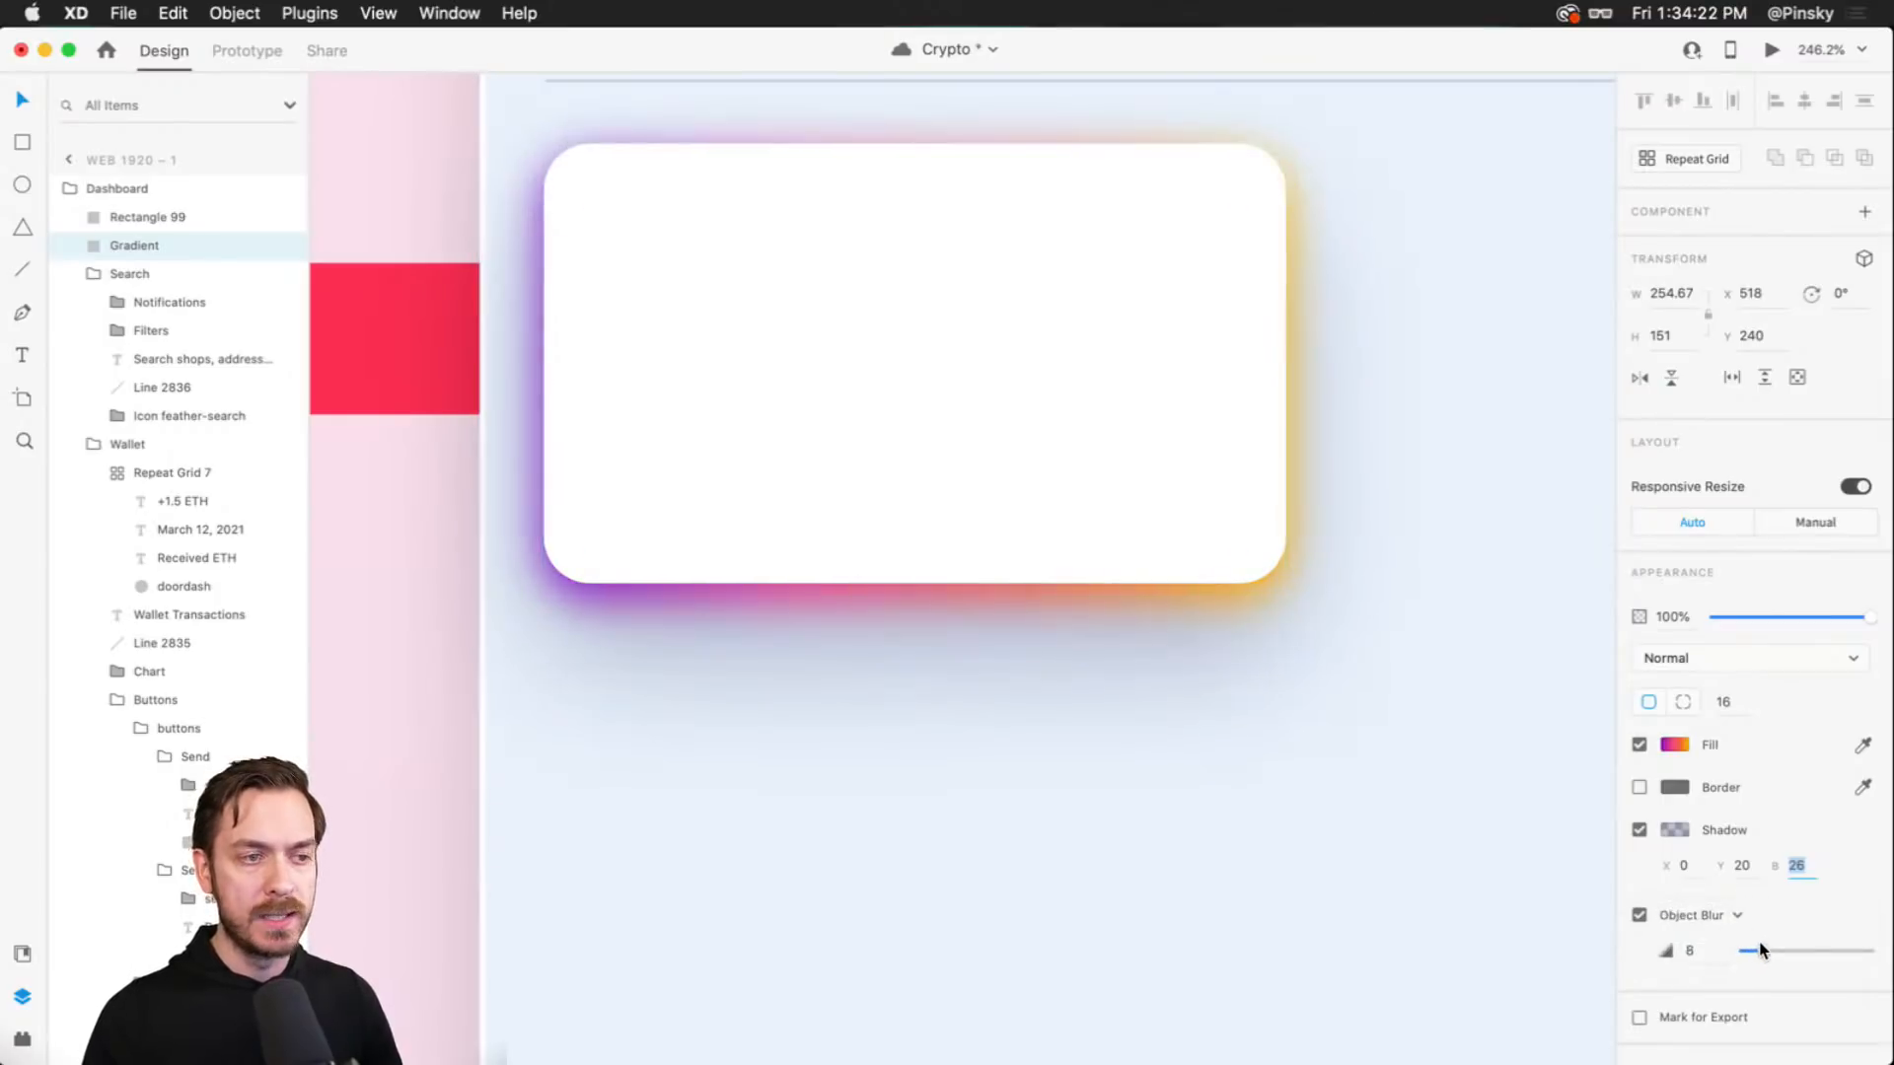
click(1760, 949)
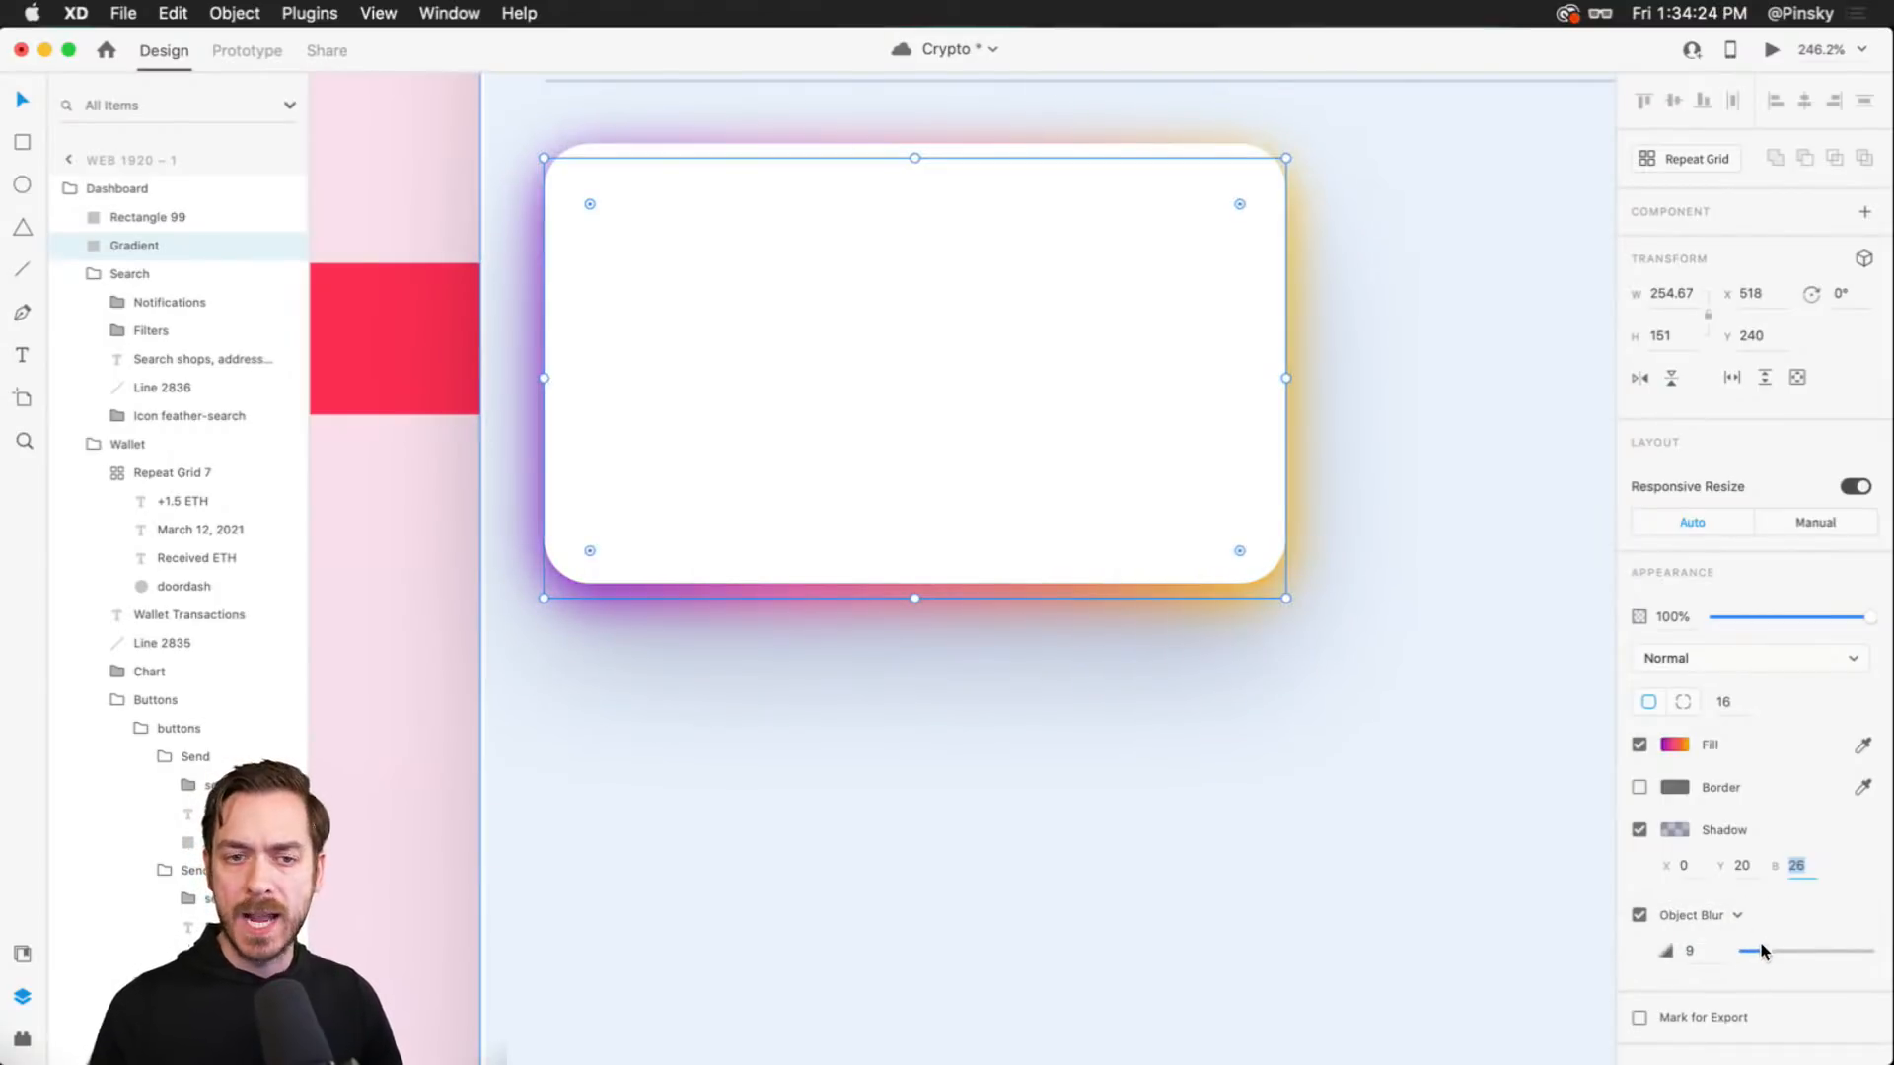
key(super+z)
key(super+z)
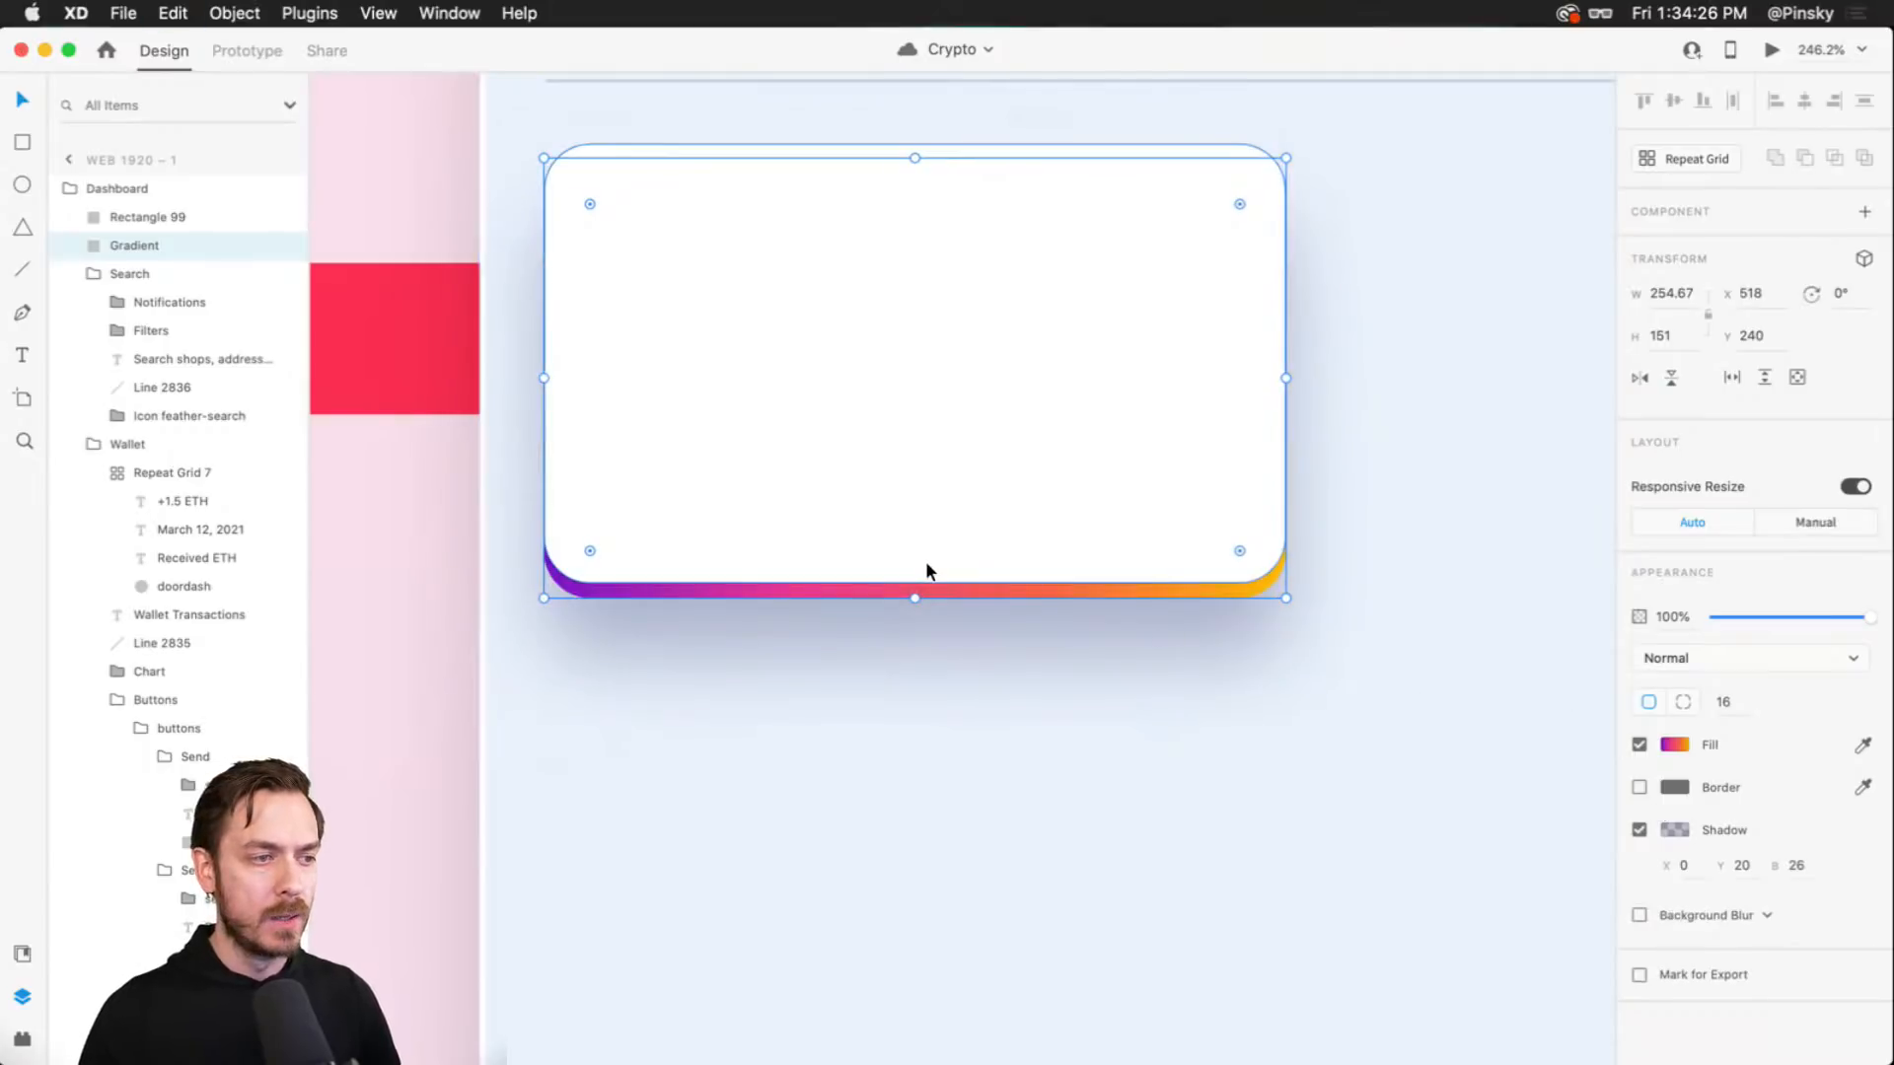
- Move the Gradient rectangle up to Y 239 and reduce its shadow colour's opacity to 15%
key(Up)
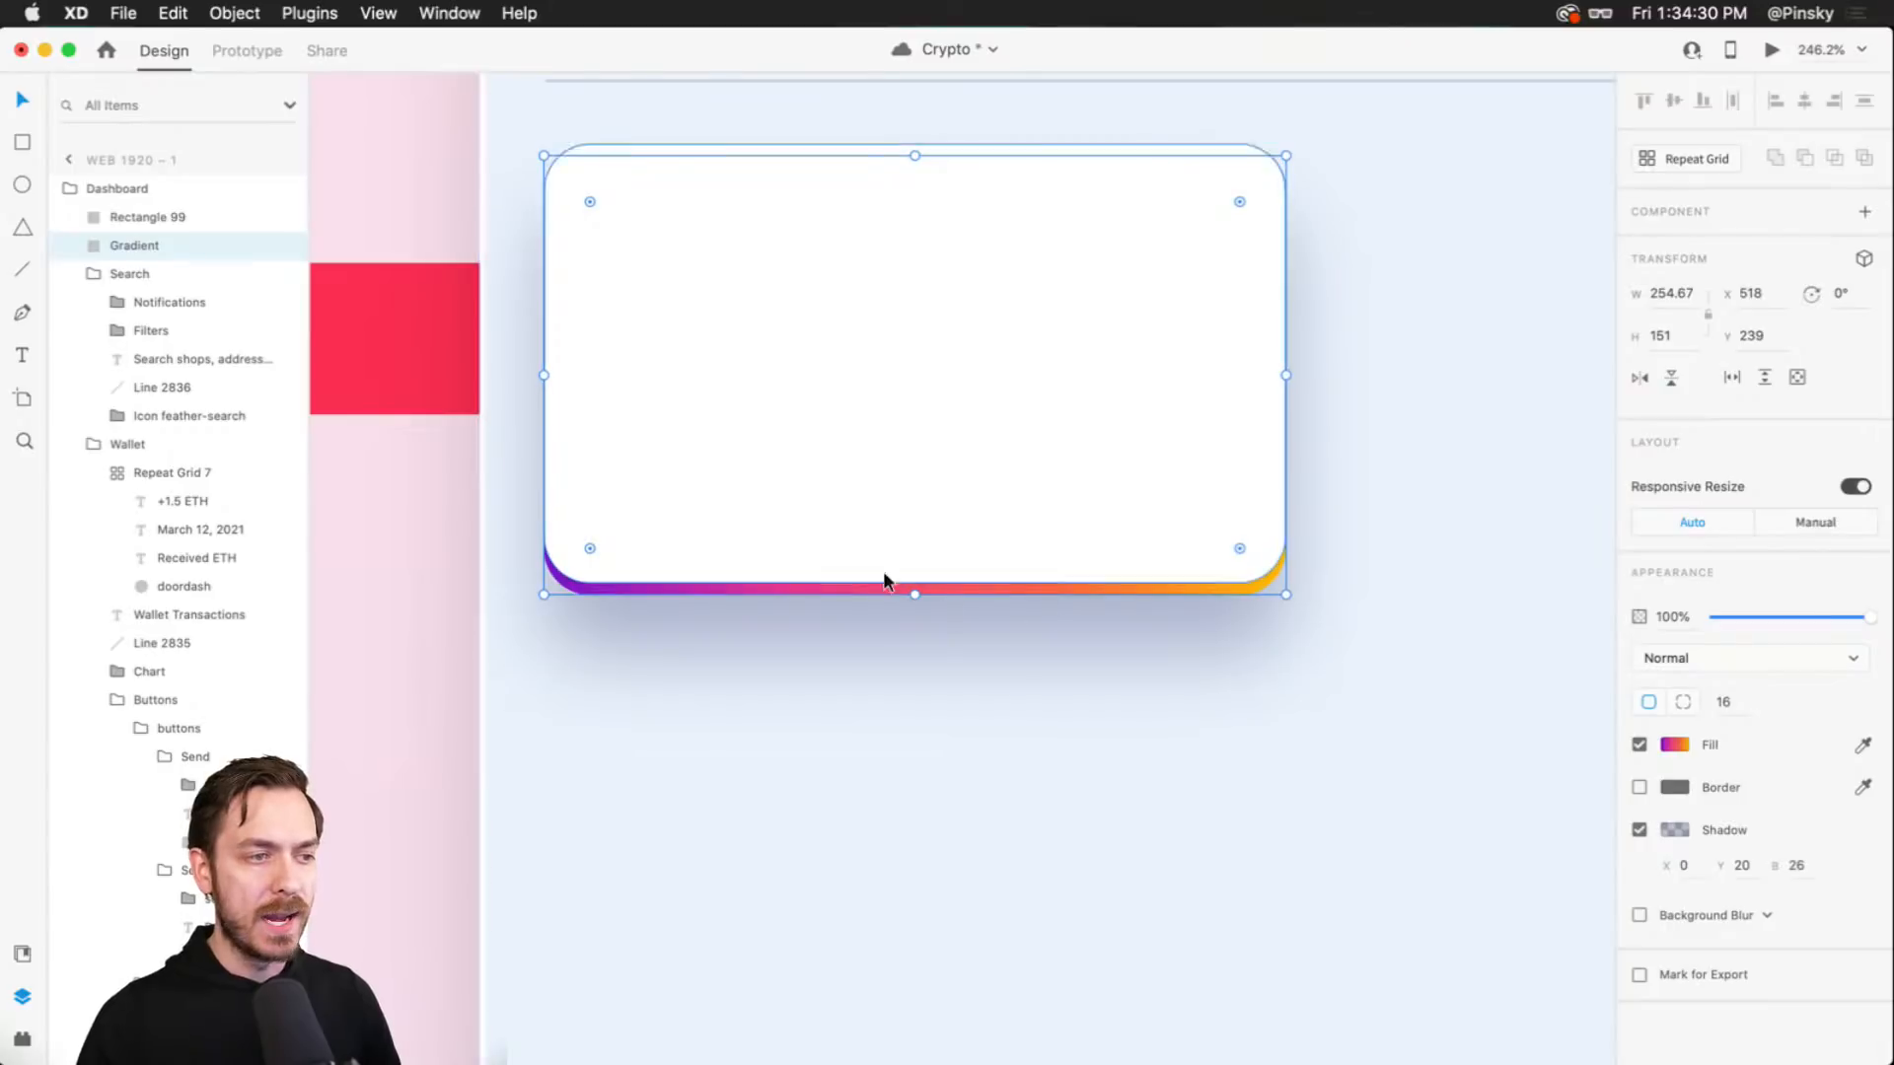
click(1675, 829)
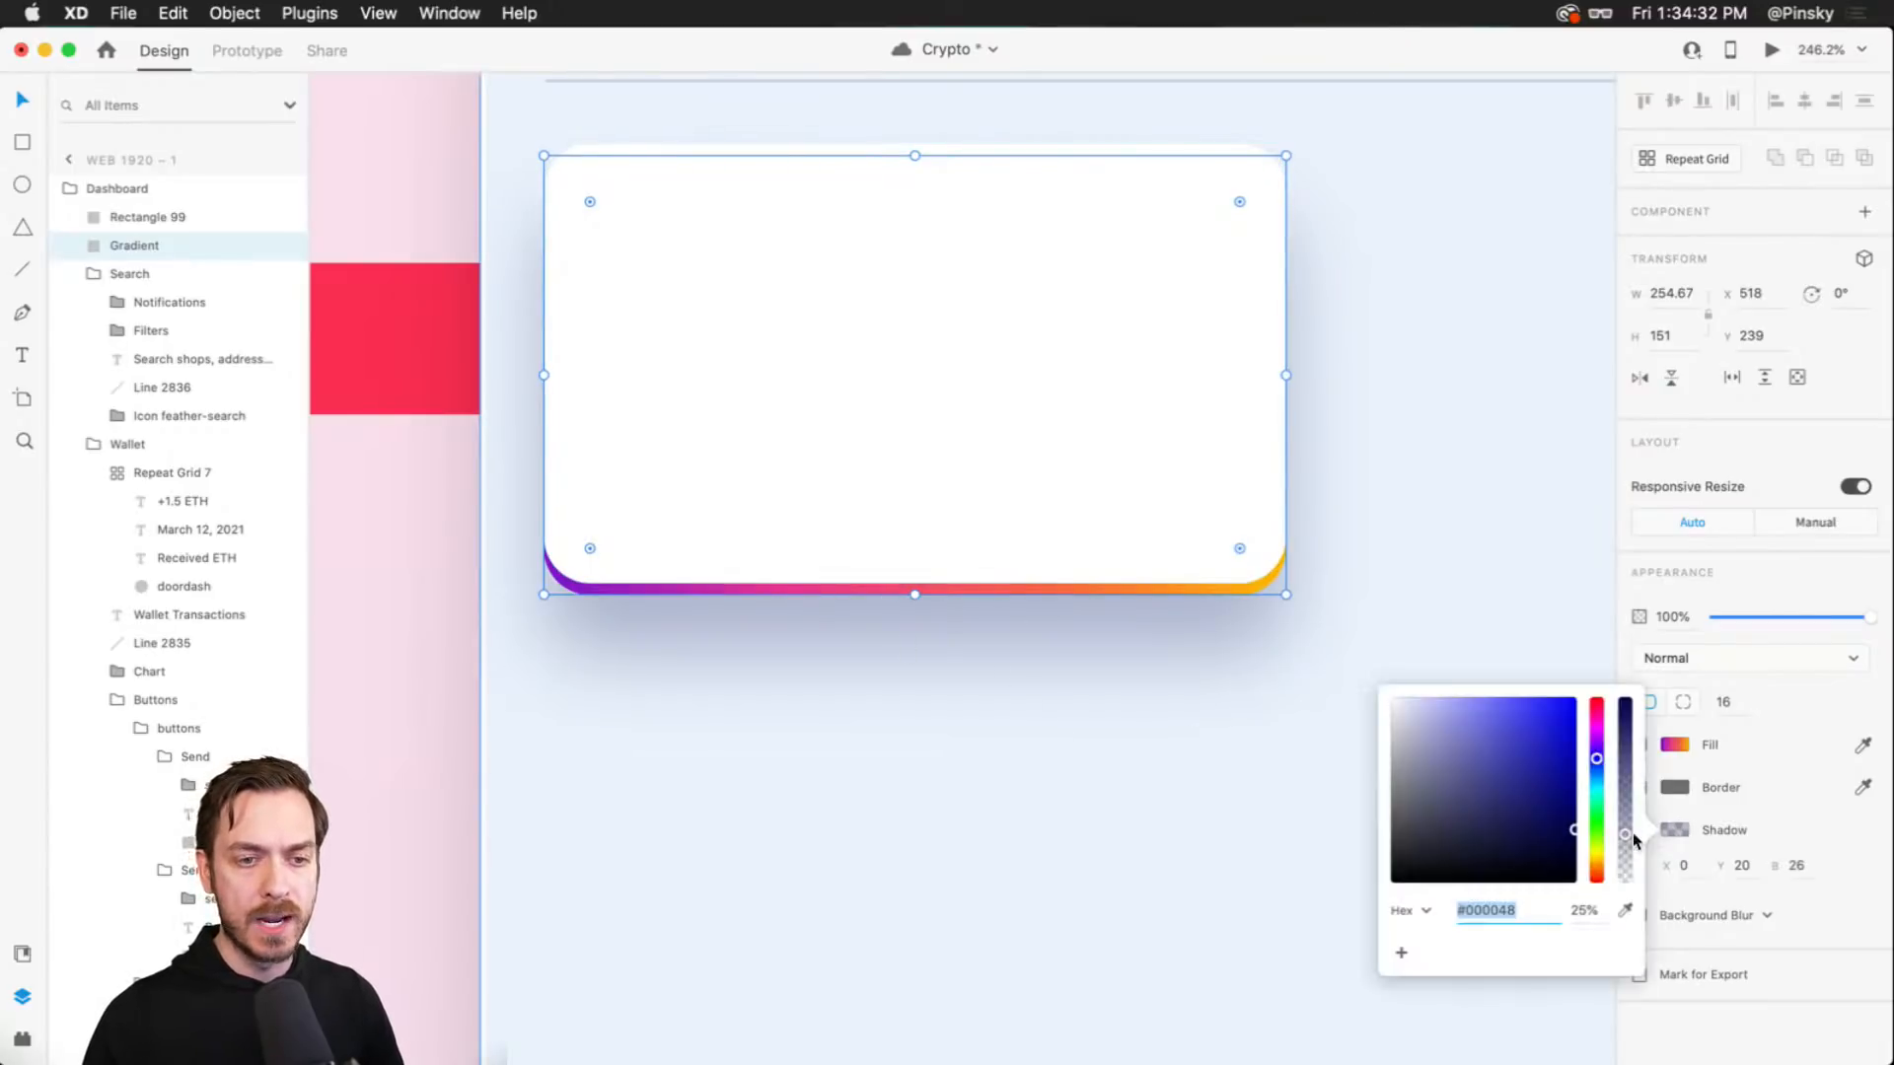
drag(1628, 840, 1630, 857)
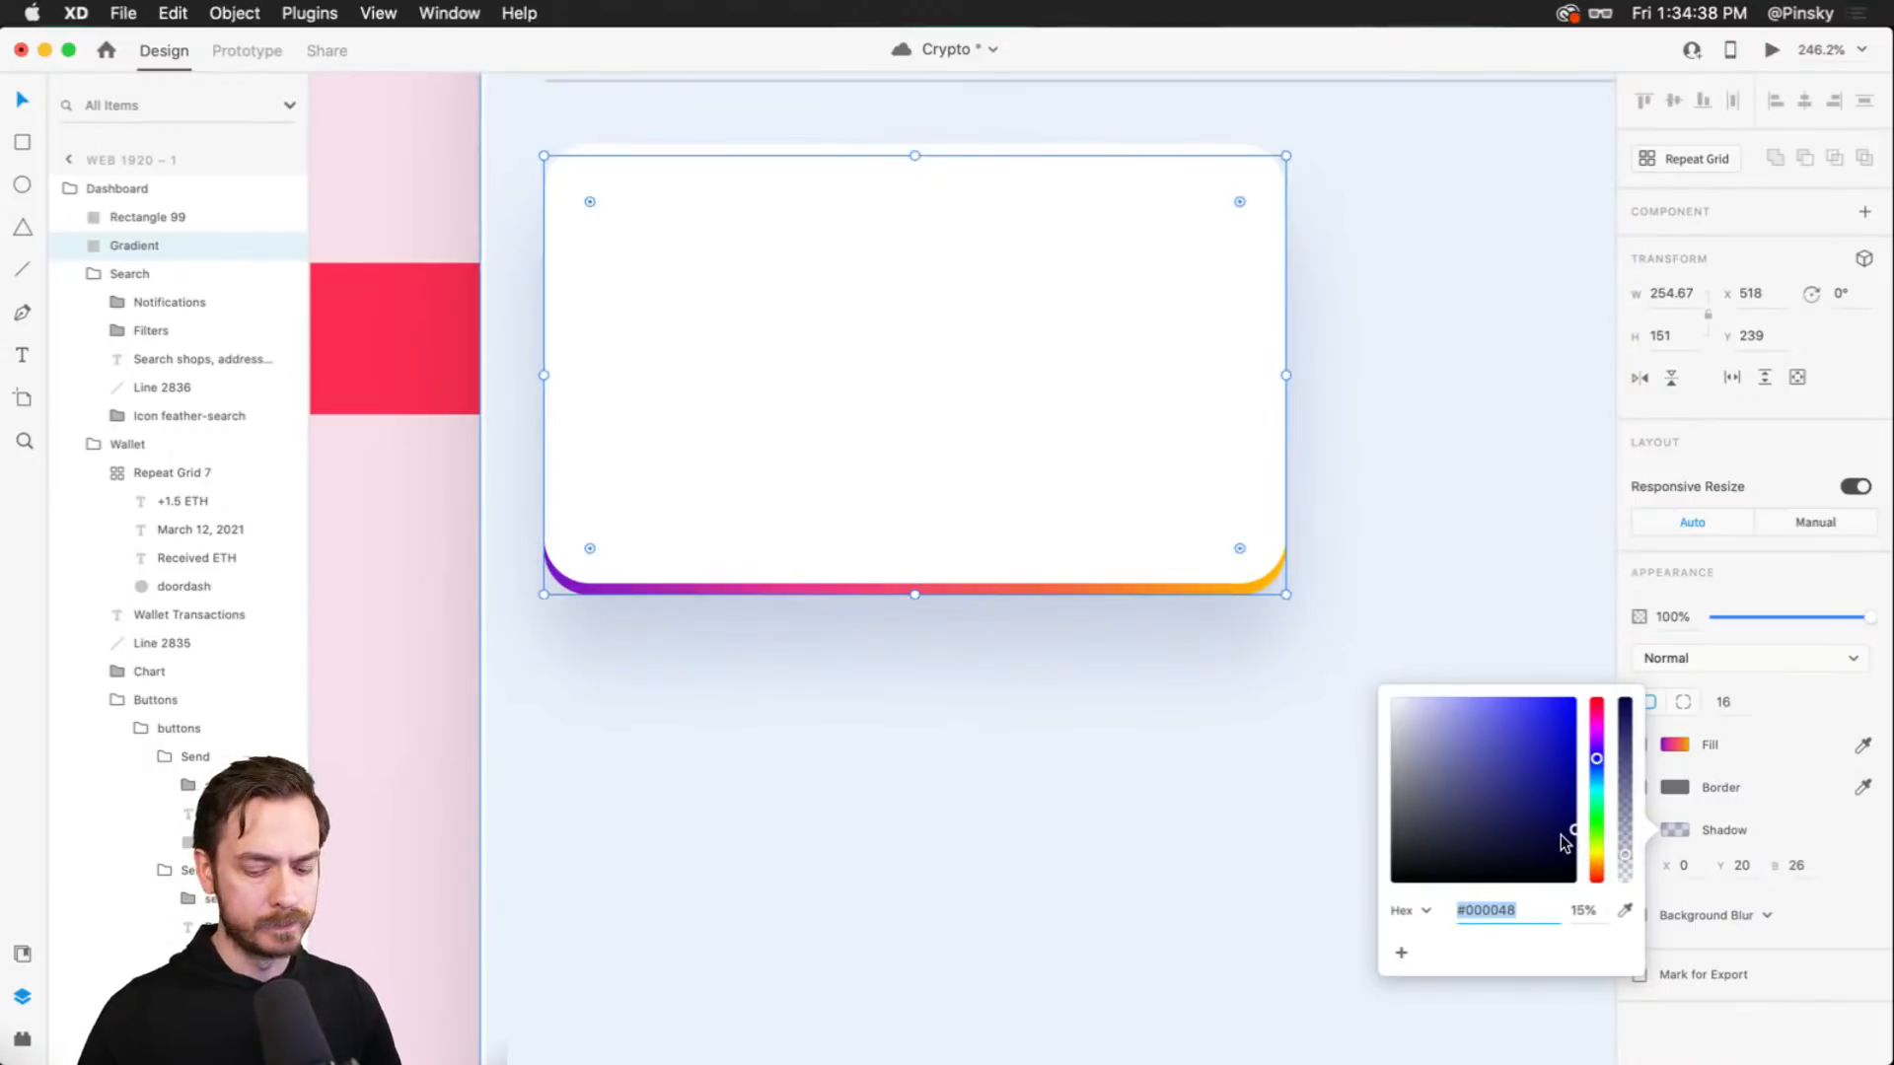
- Preview the dashboard to examine the card's gradient edge and softened shadow, and close the preview
key(super+Return)
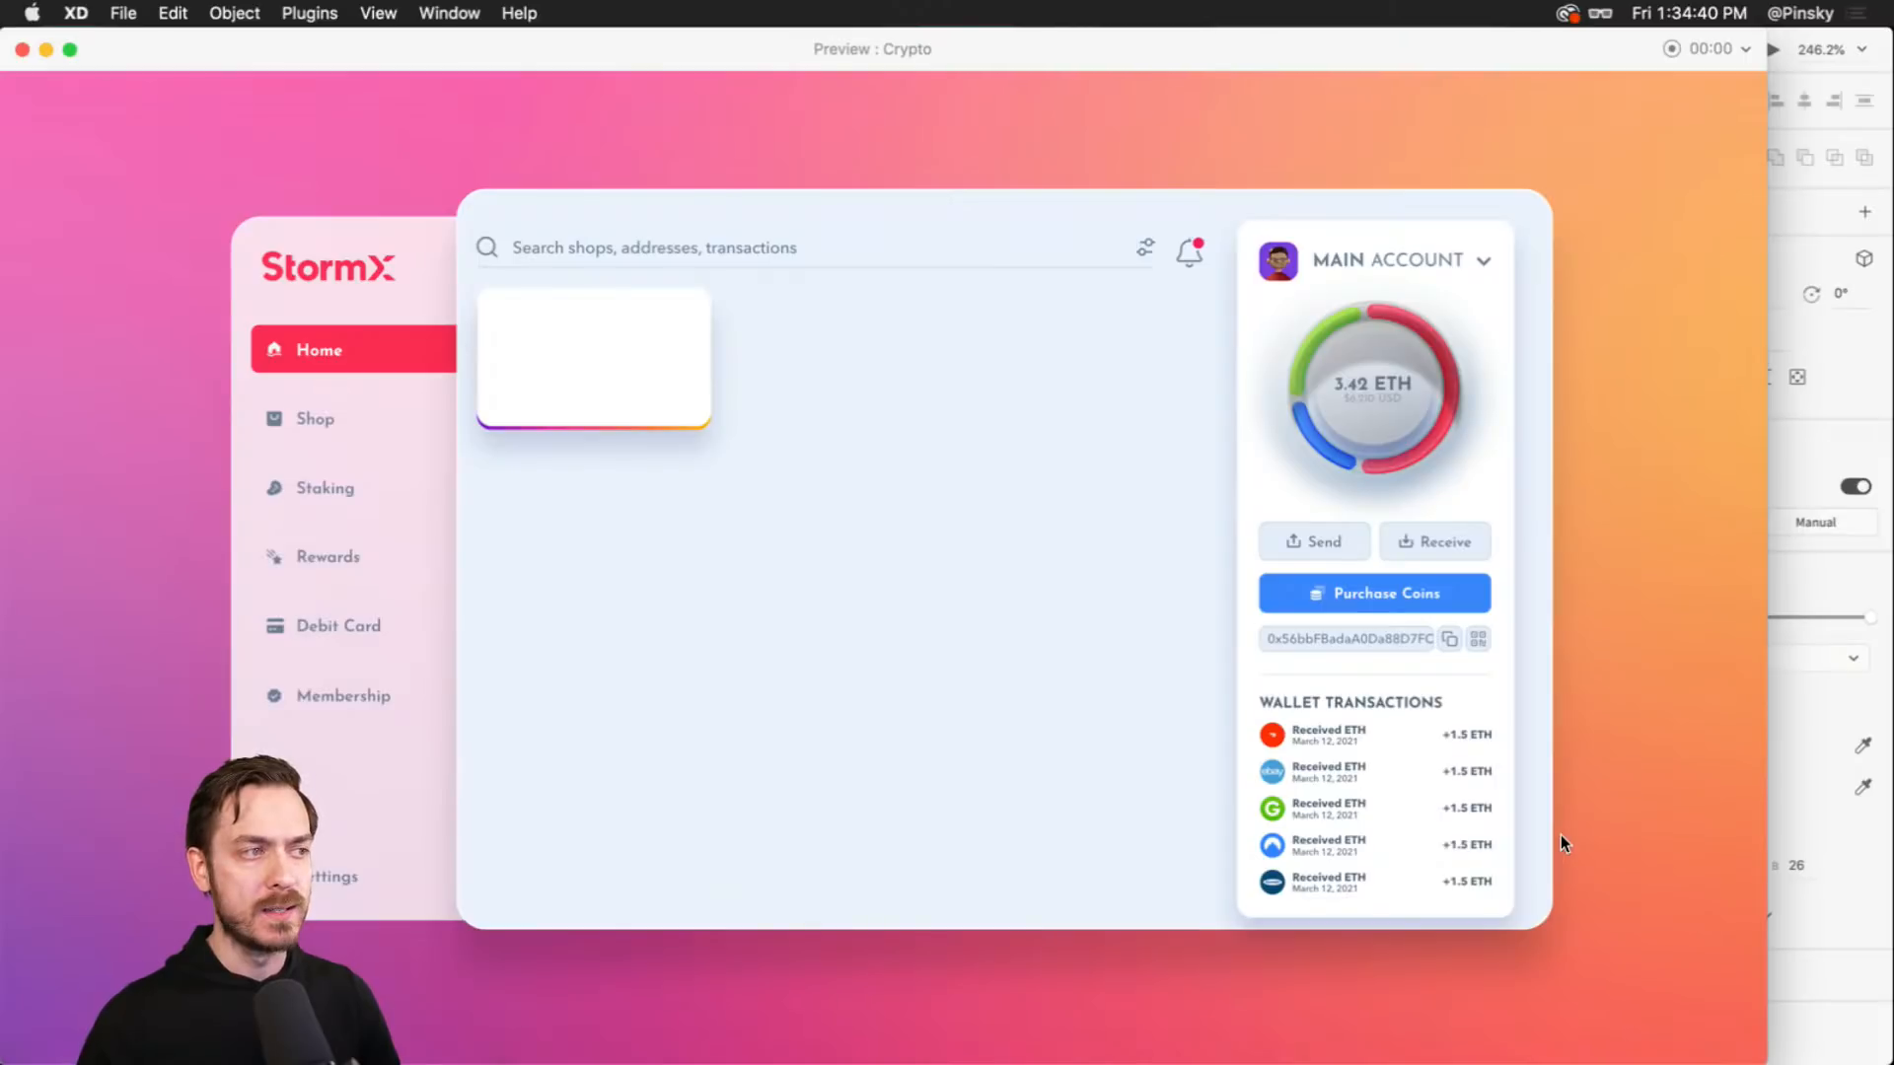
key(Escape)
click(1496, 507)
- Add the text "Rewards Snapshot" near the upper edge of the white card, placed at X 542, Y 252
scroll(1182, 361, down, 3)
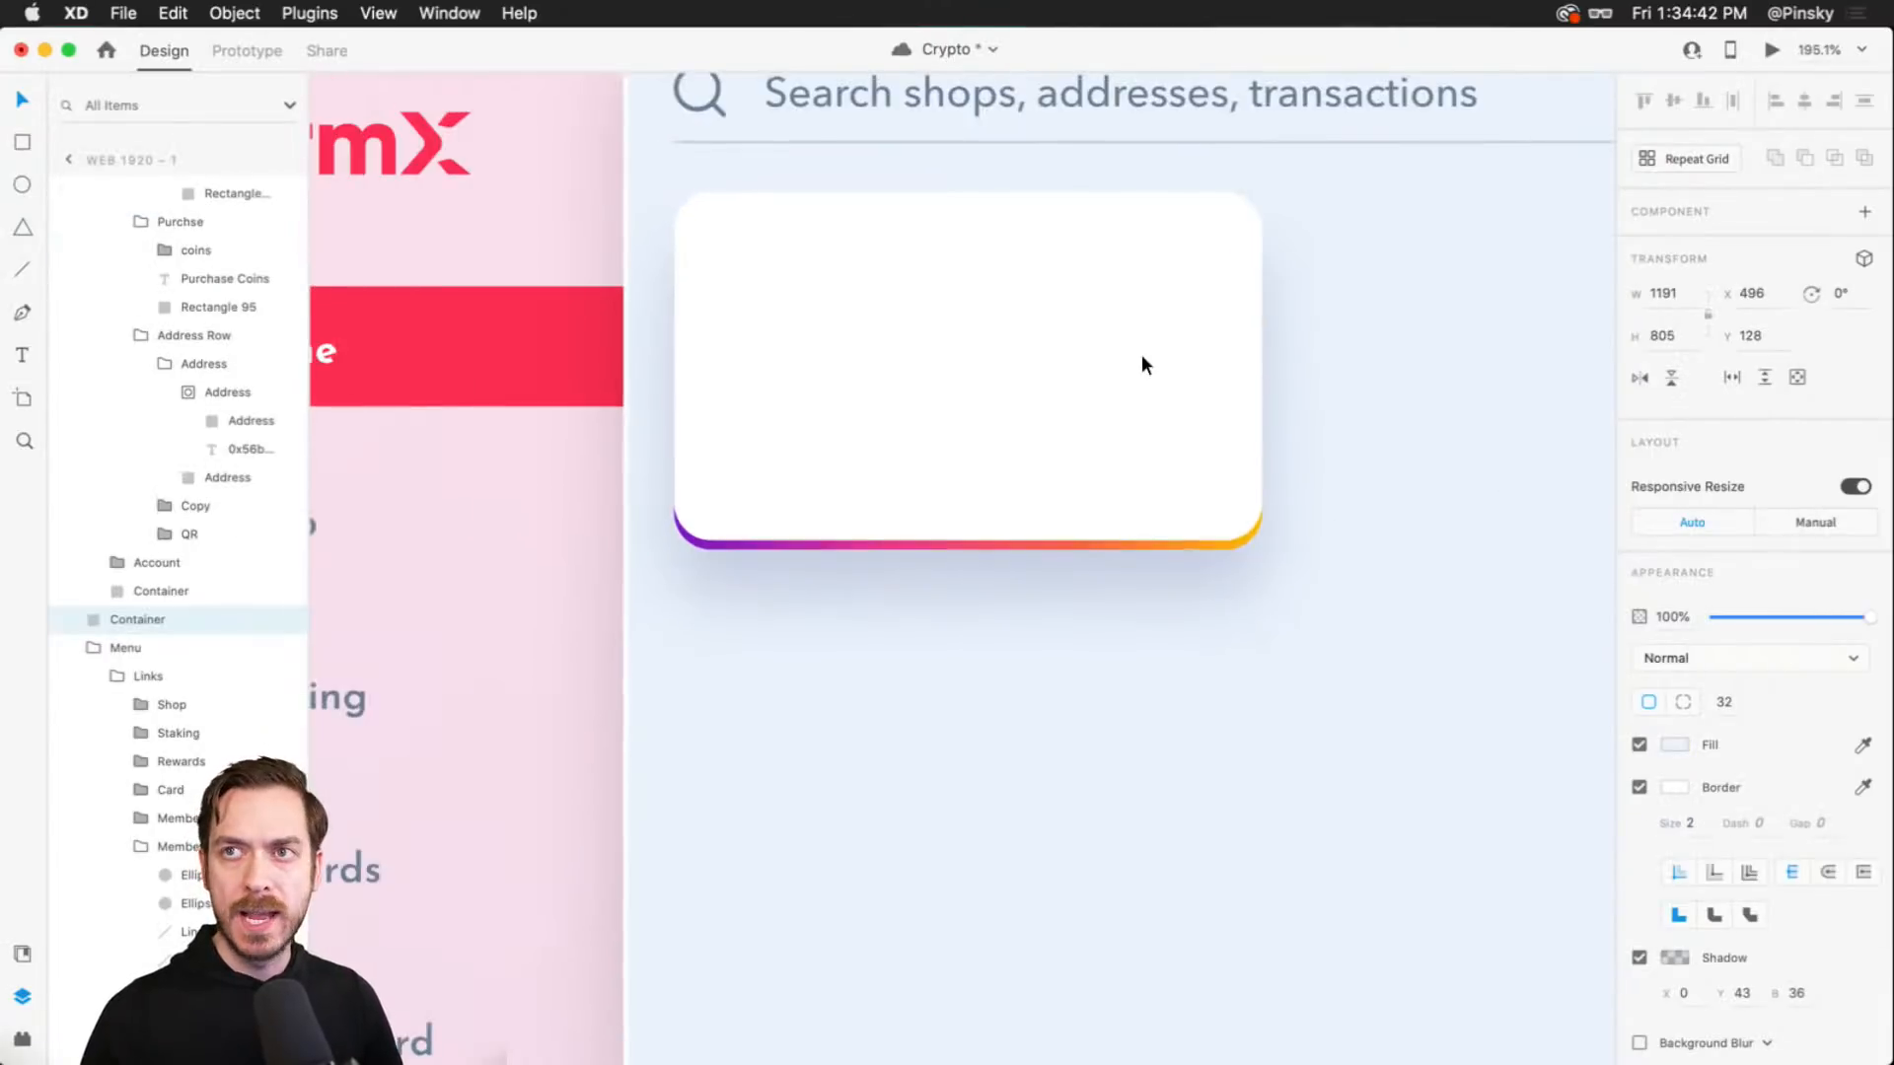
scroll(1141, 353, up, 3)
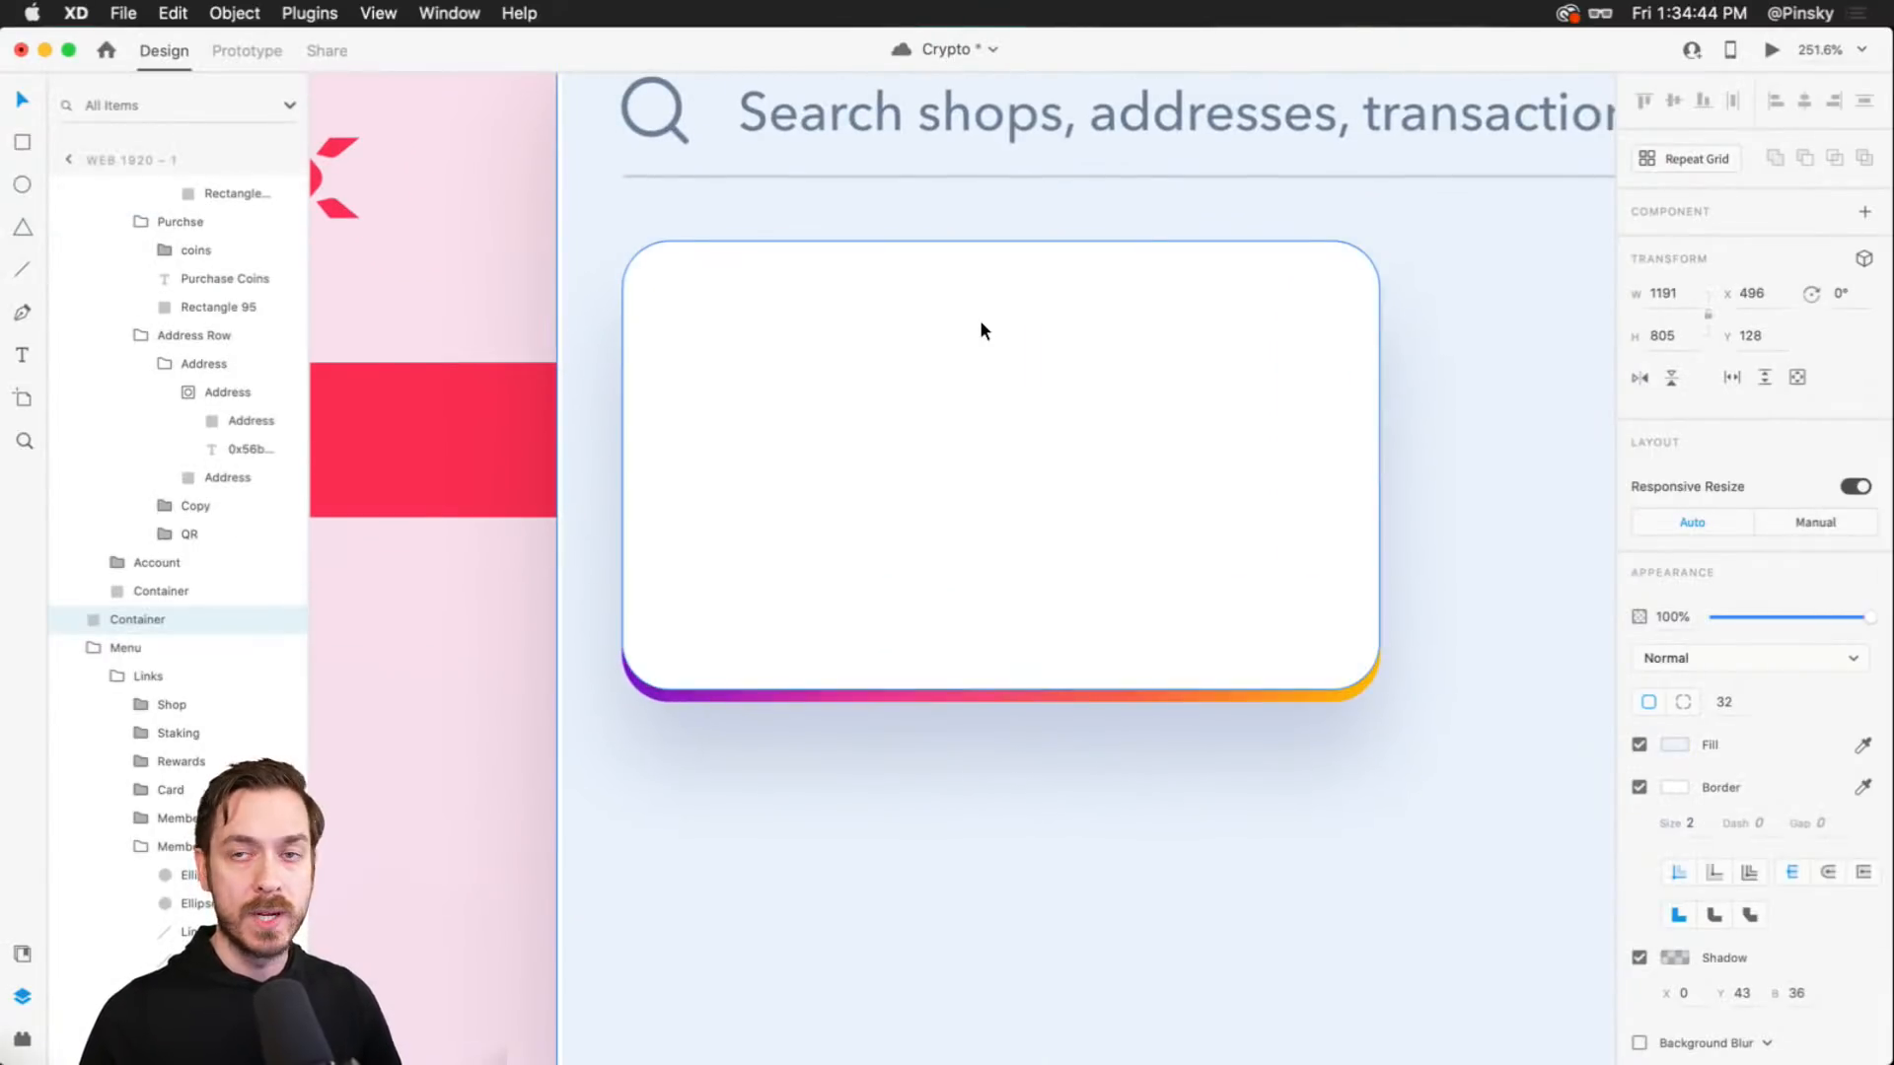
click(859, 327)
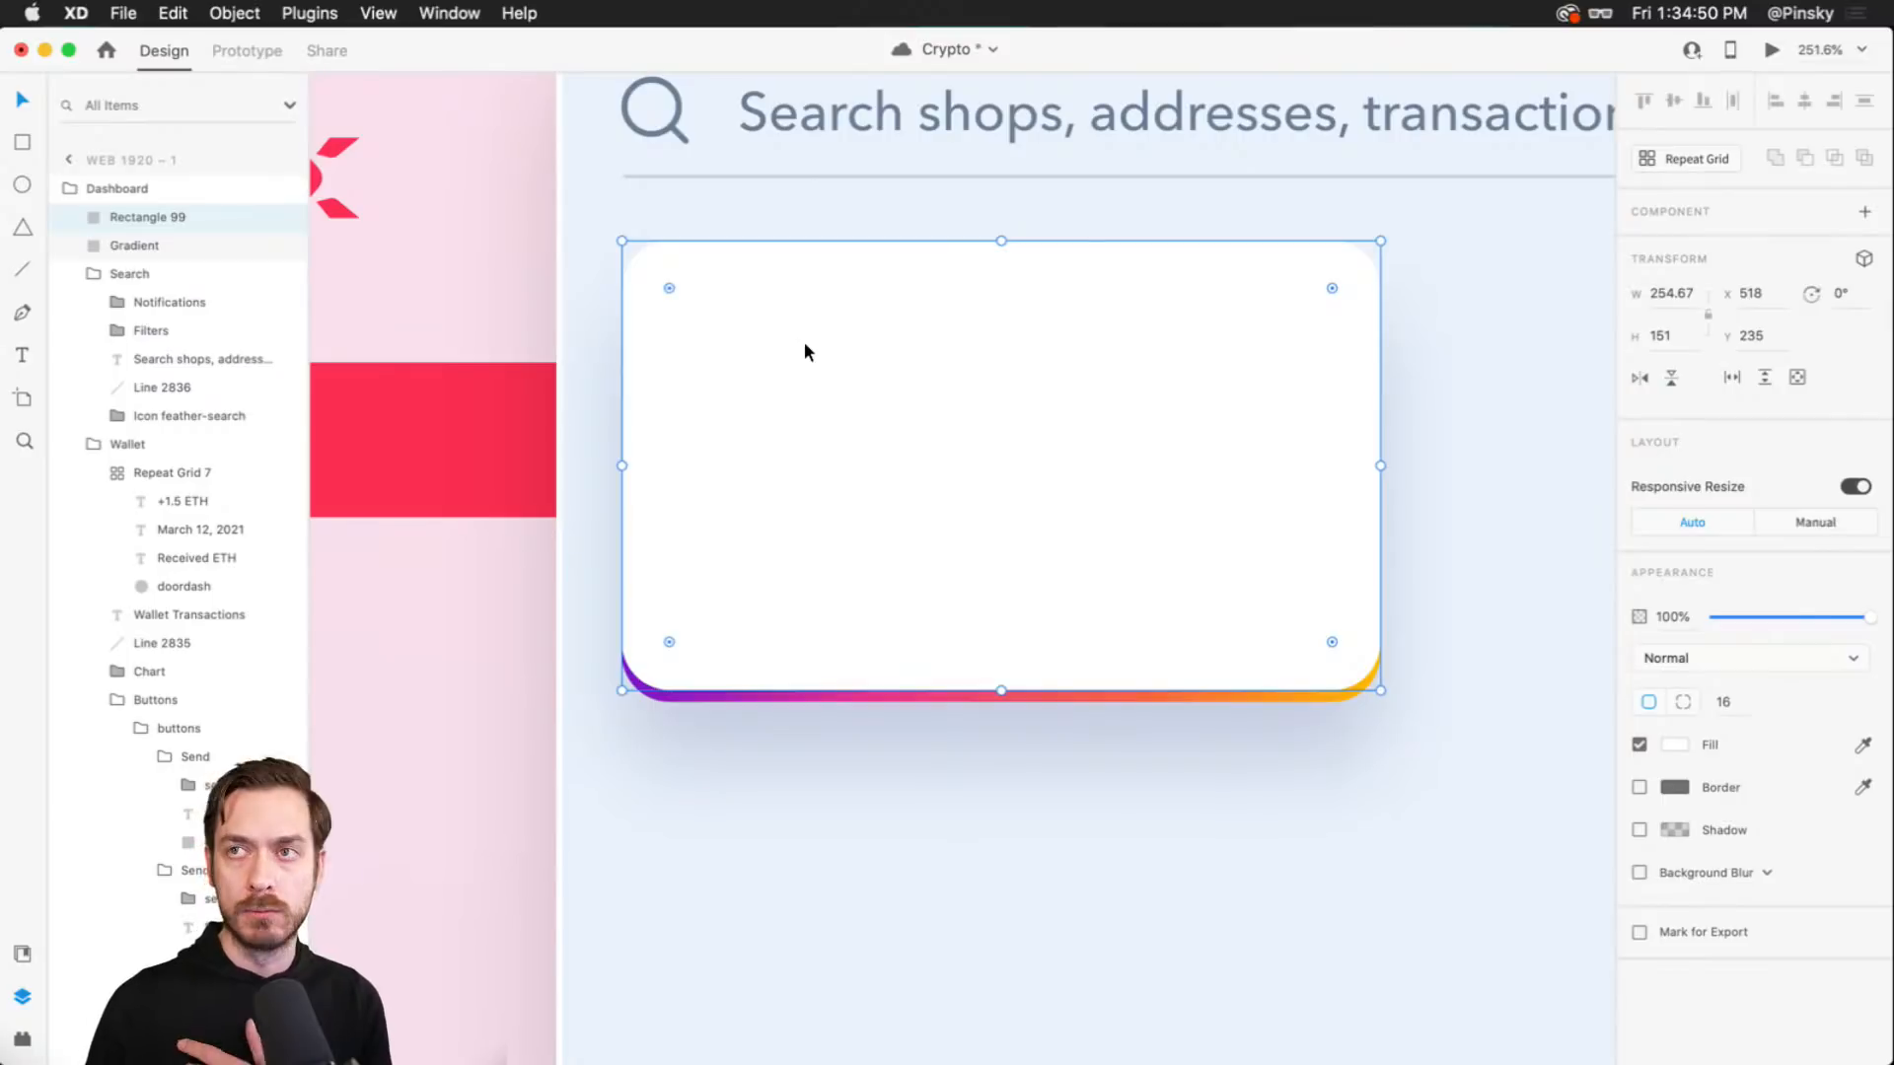
key(t)
click(720, 357)
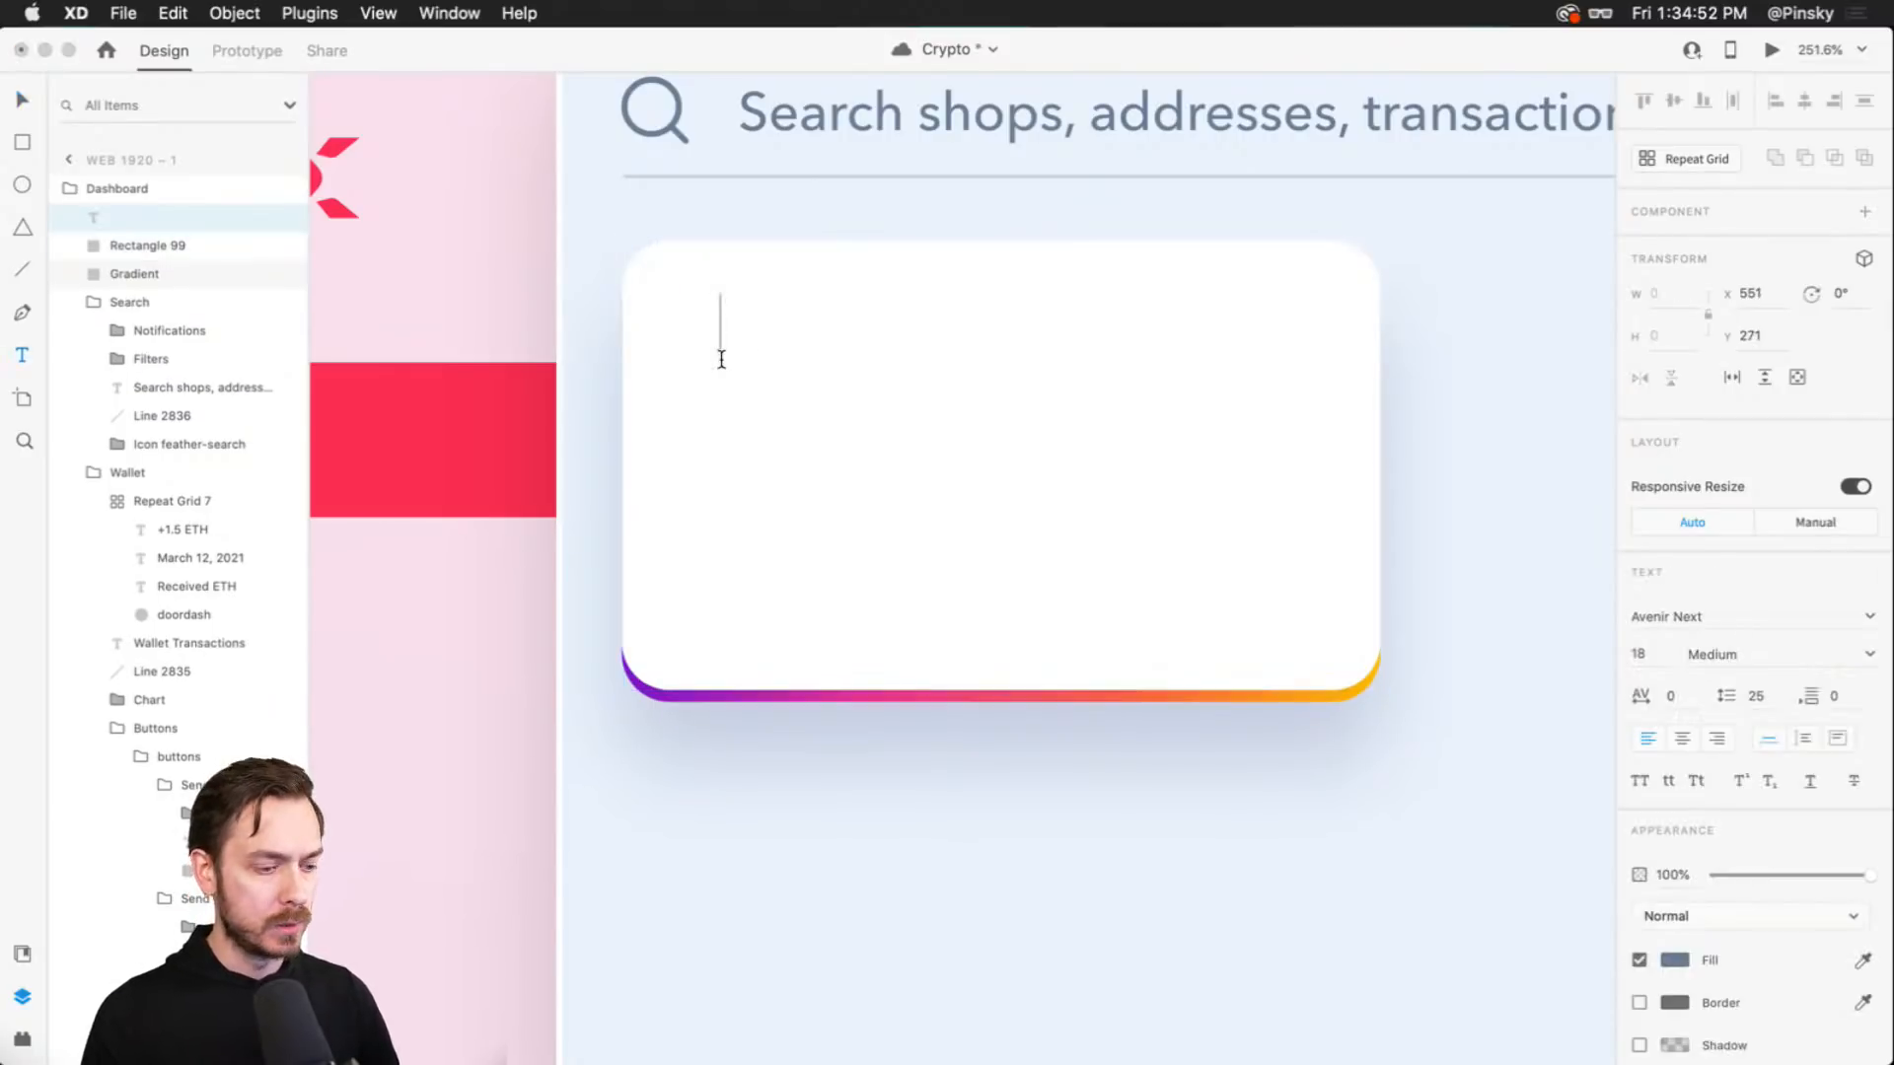
text(Rewards S)
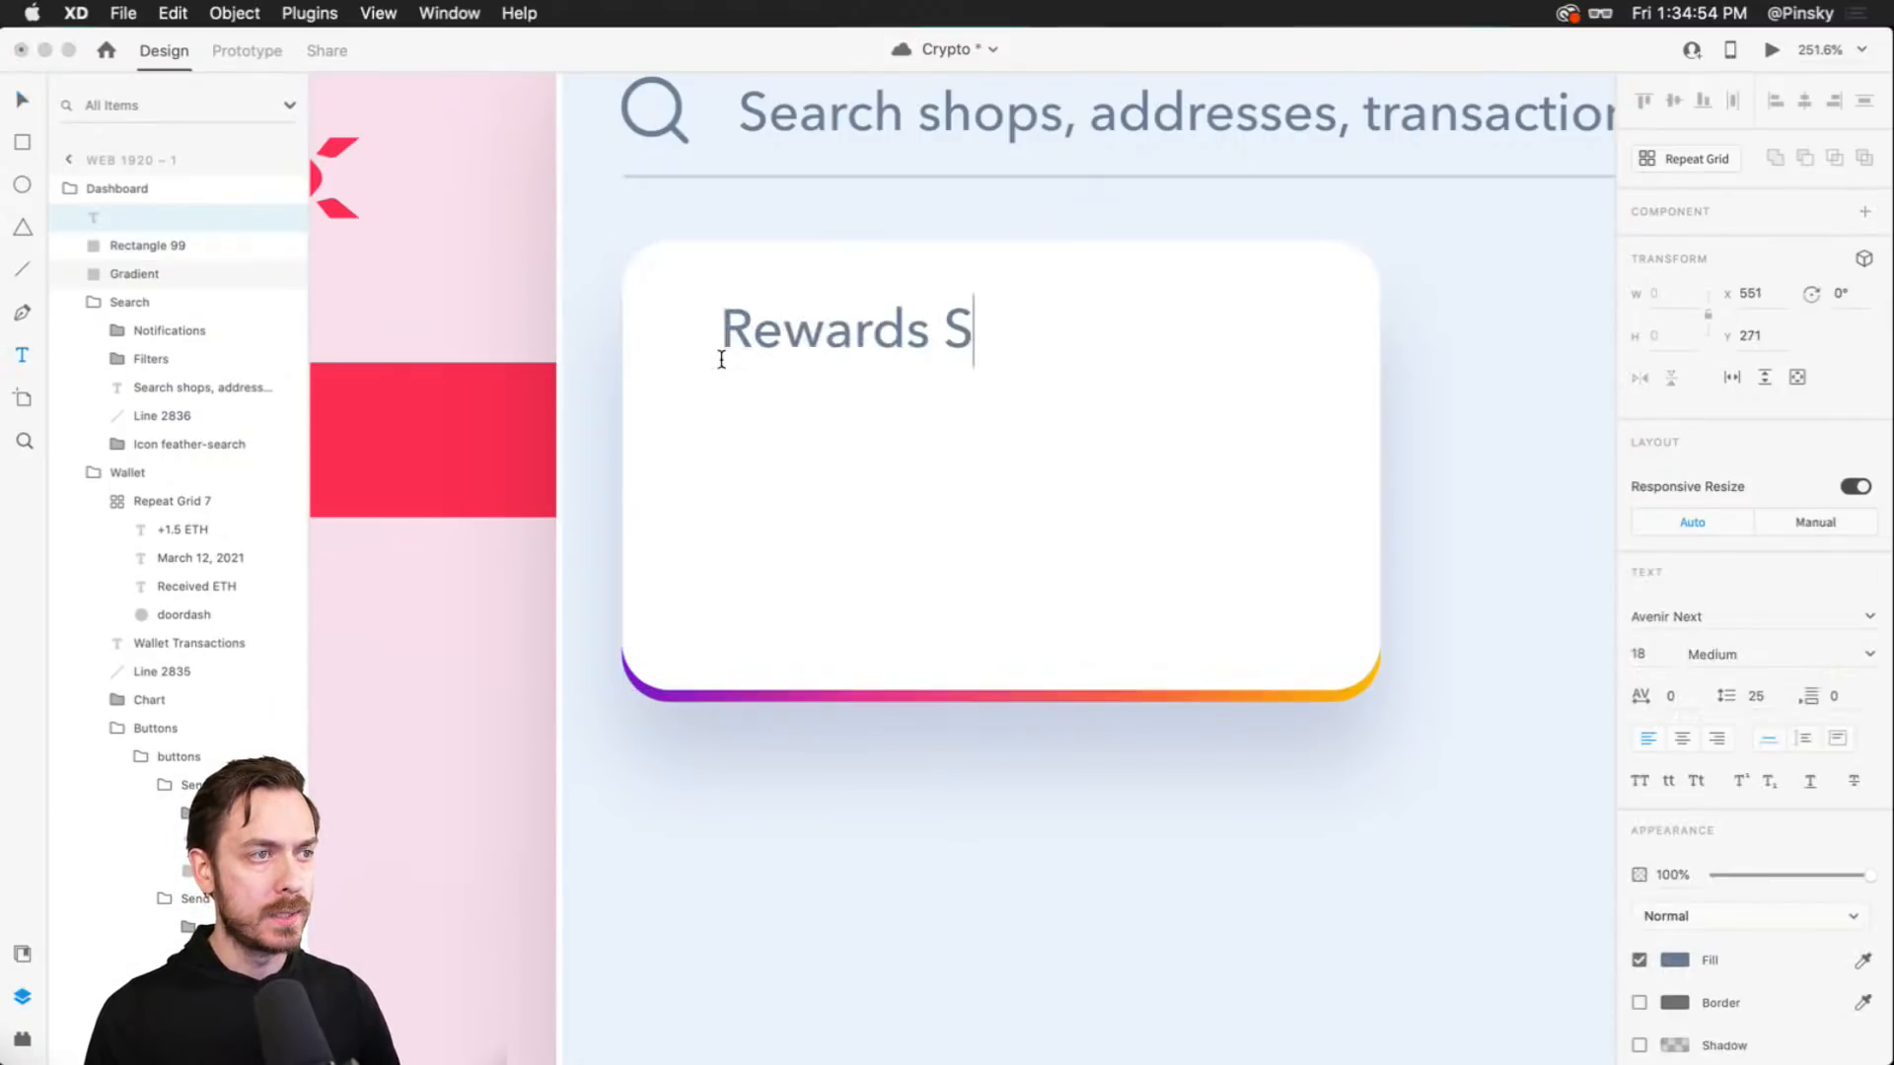
text(napshot)
key(Escape)
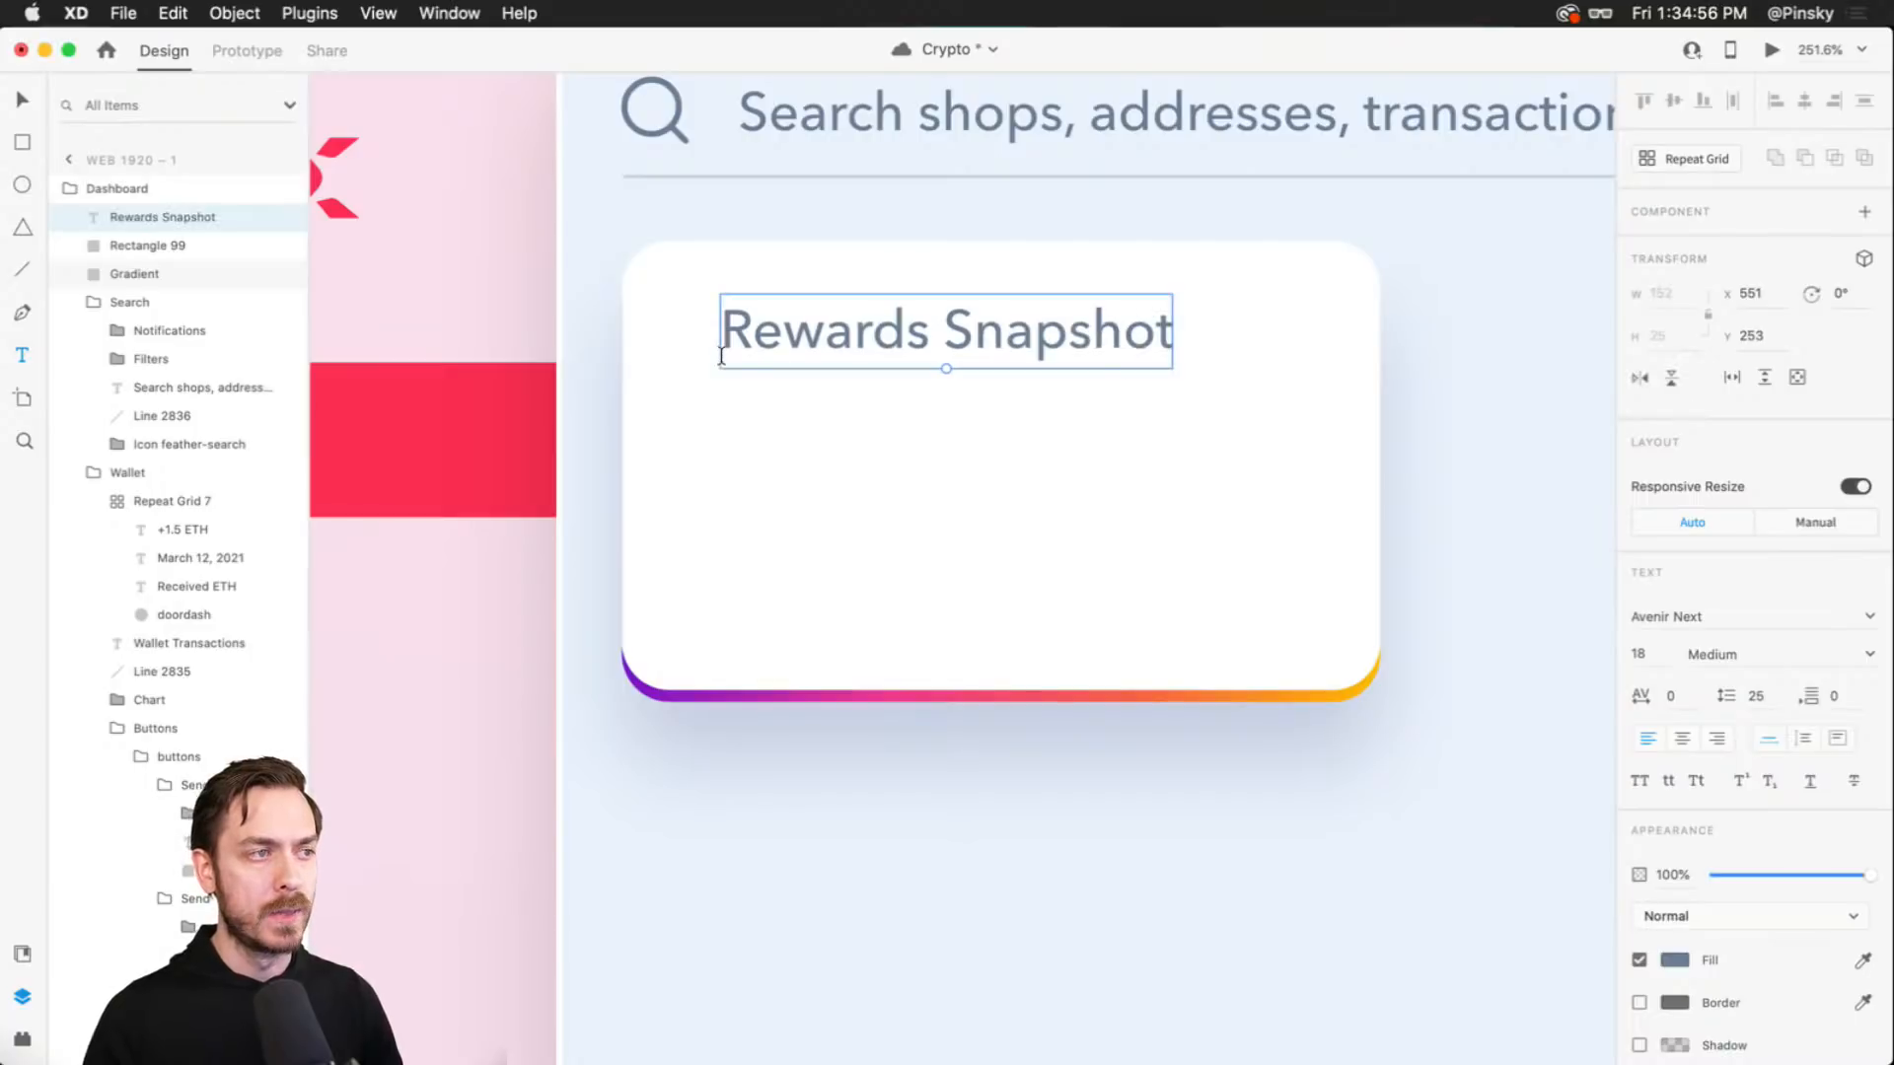
drag(783, 351, 765, 344)
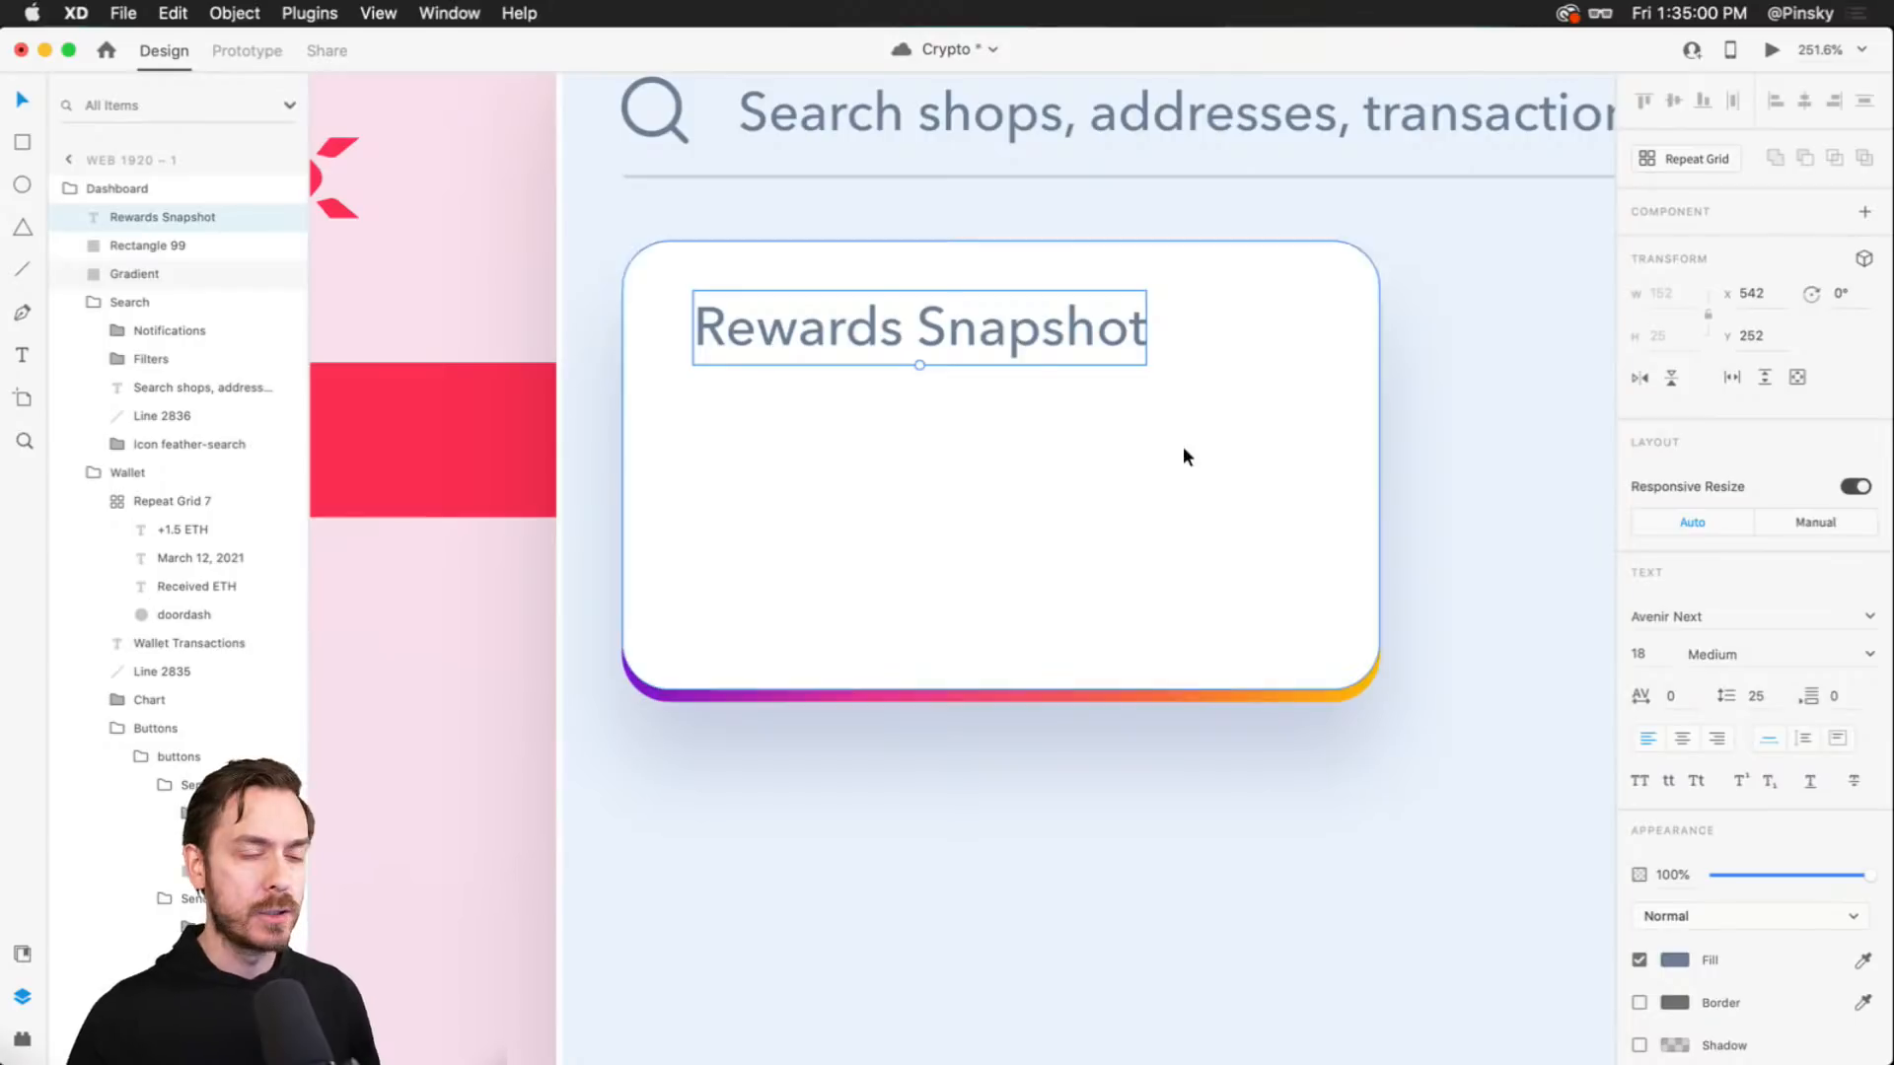
- Move the Wallet Transactions heading up to Y 676 and save its text formatting as a character style
click(1766, 625)
click(1215, 572)
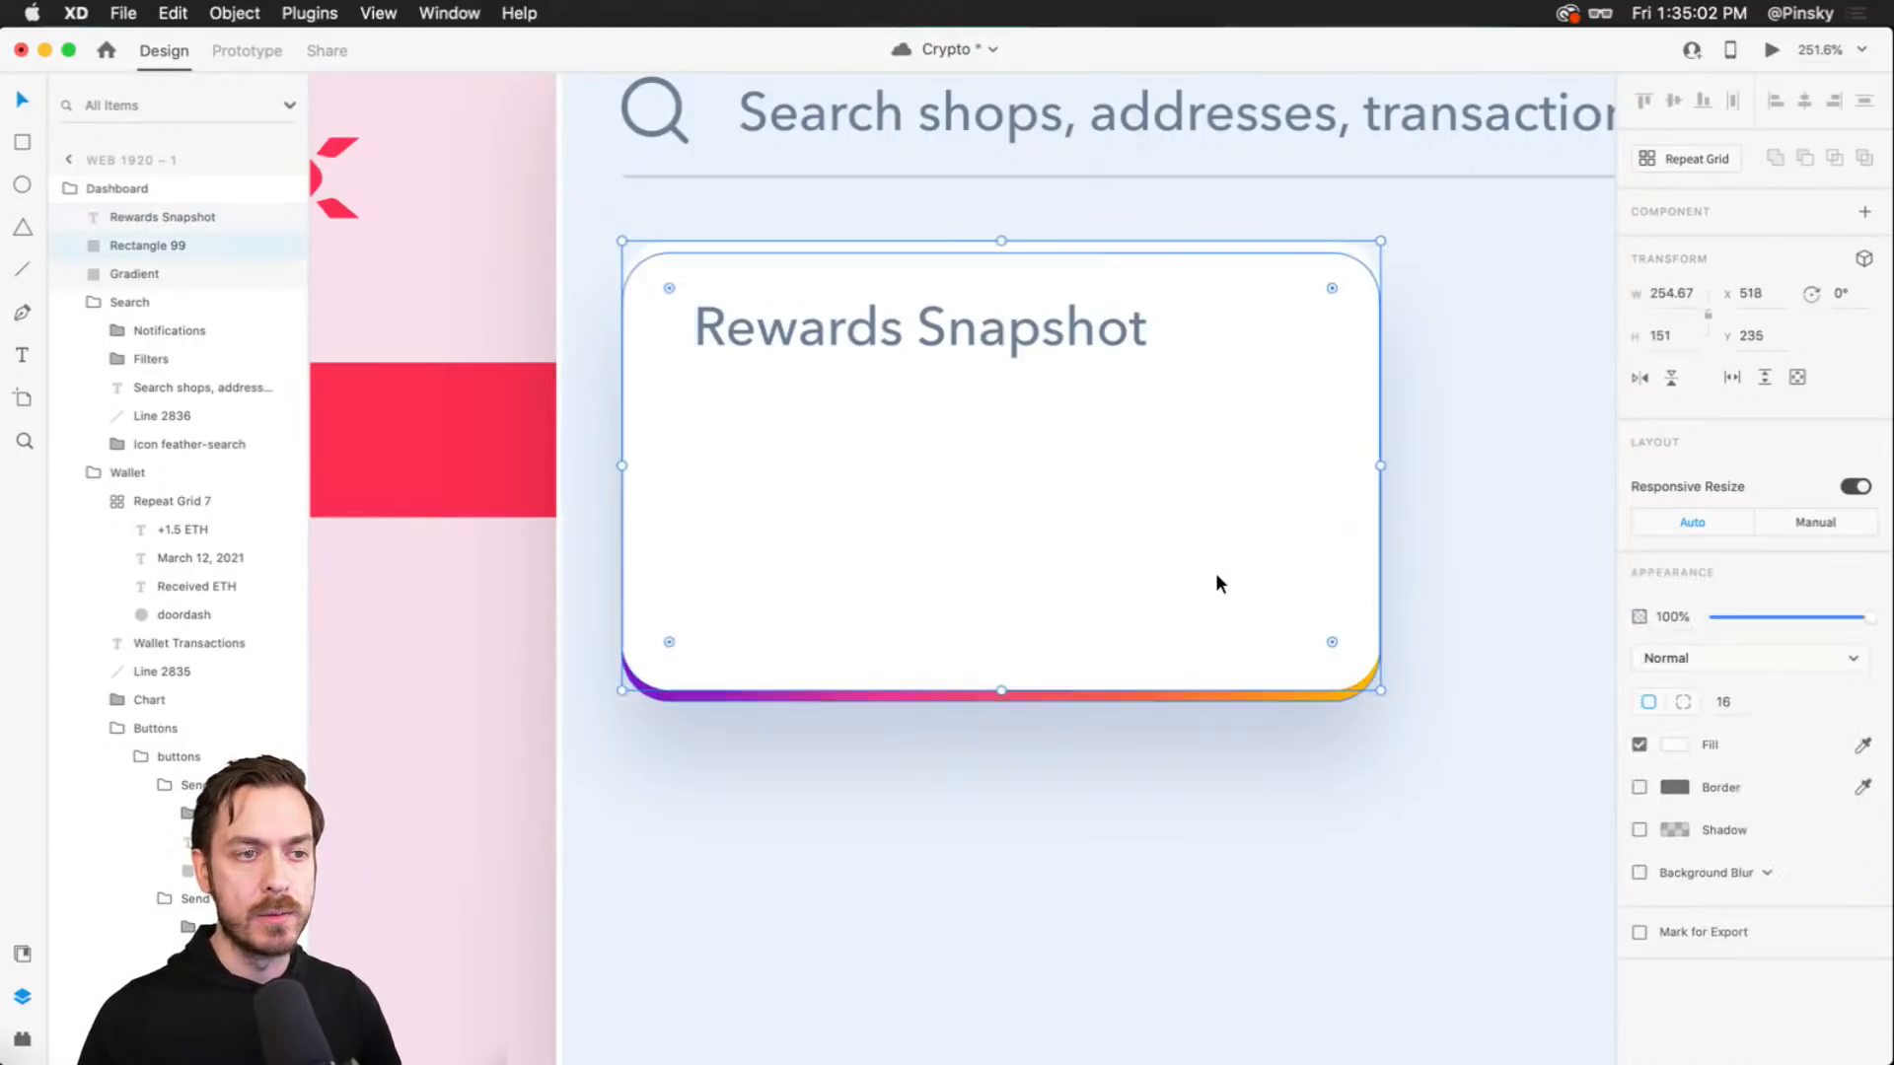
scroll(1216, 573, down, 5)
drag(1472, 733, 973, 481)
scroll(1067, 594, up, 5)
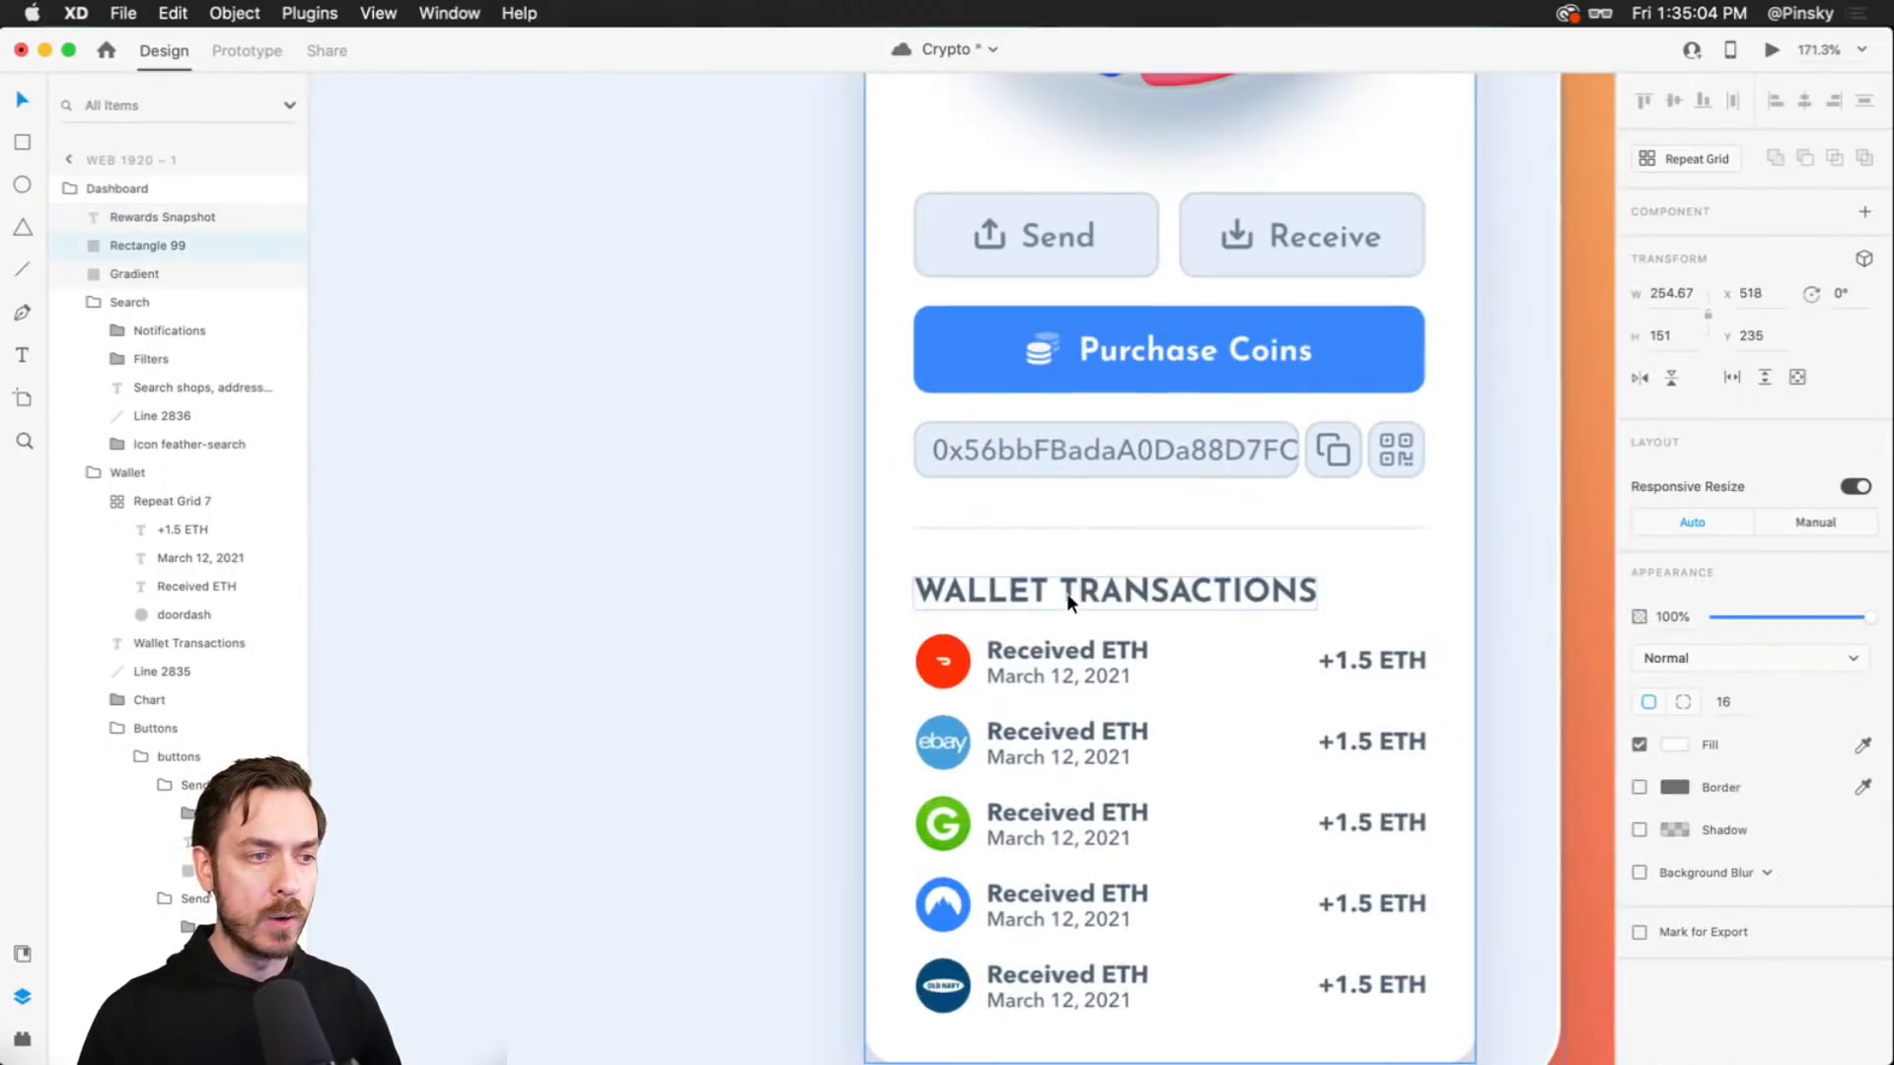
click(1093, 588)
drag(1093, 577, 1093, 578)
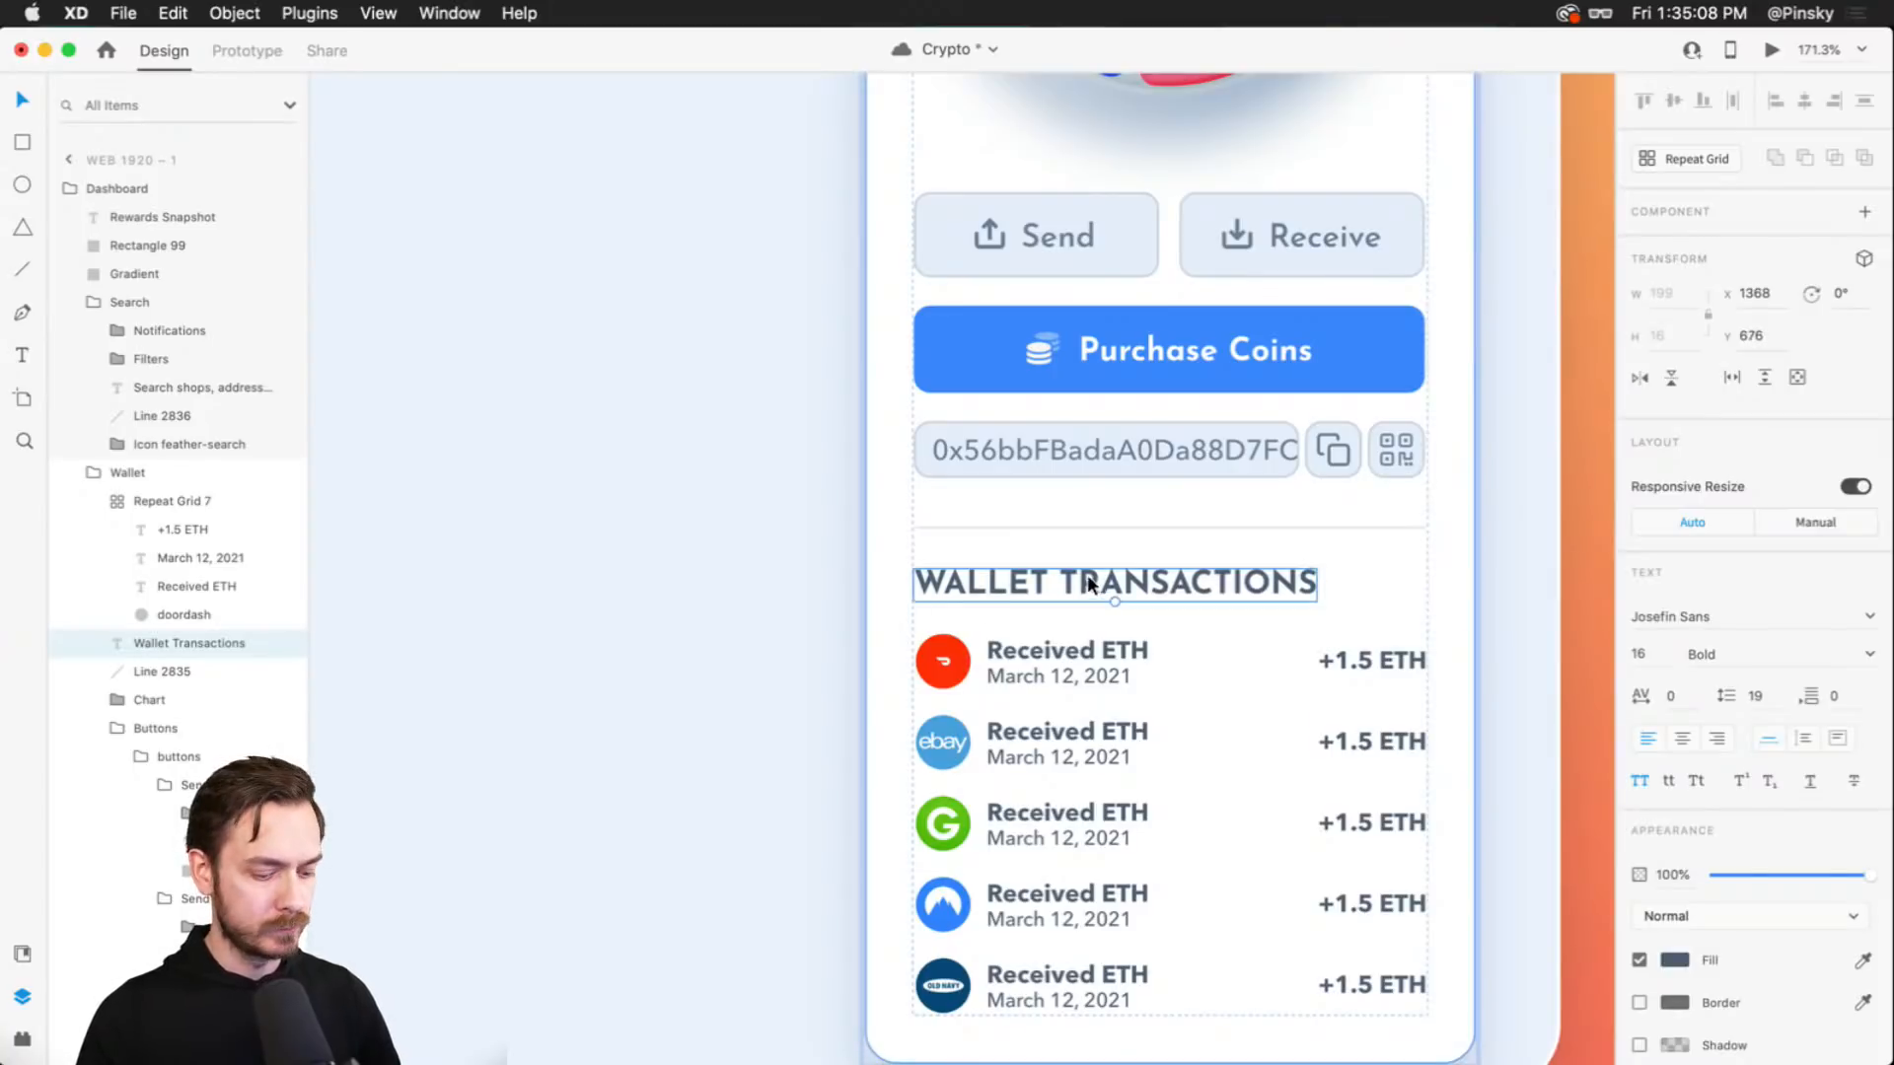
key(super+shift+y)
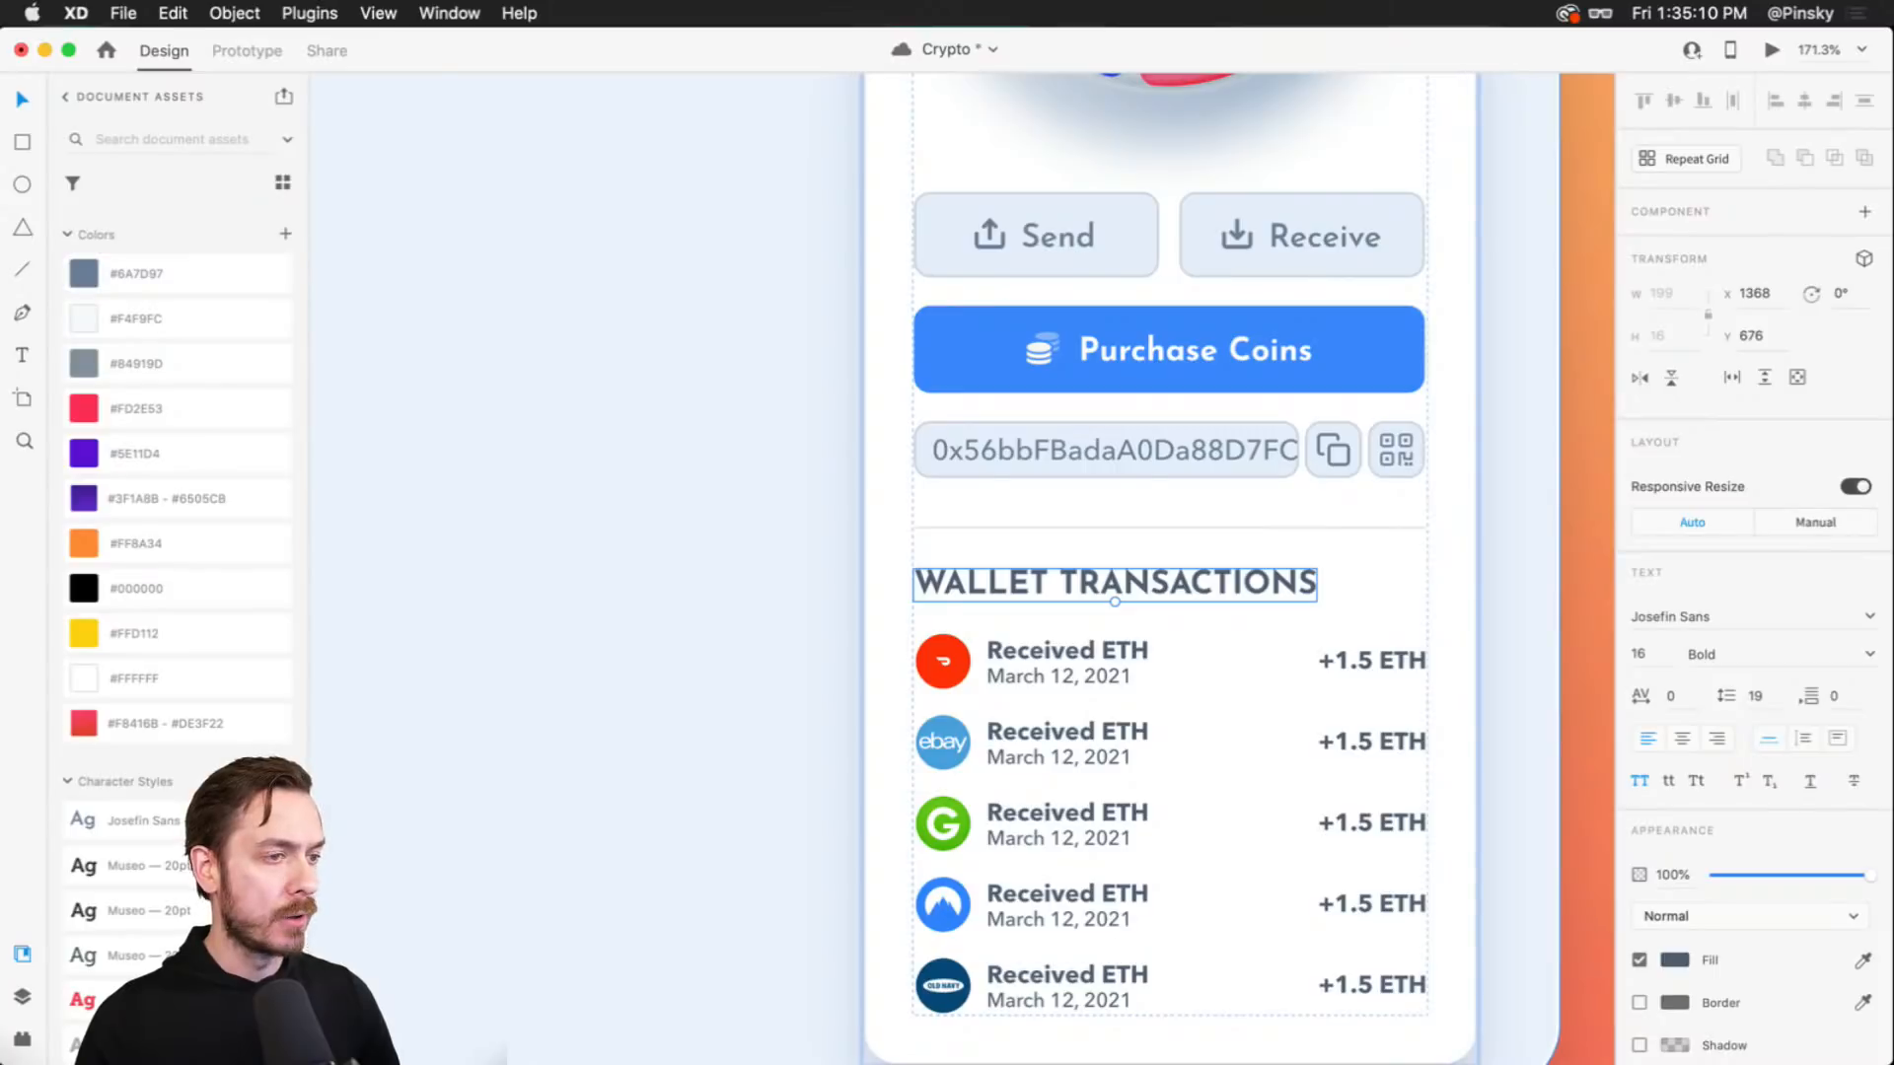
key(super+shift+t)
- Apply the Josefin Sans 16pt character style to the Rewards Snapshot text on the card
scroll(564, 403, left, 5)
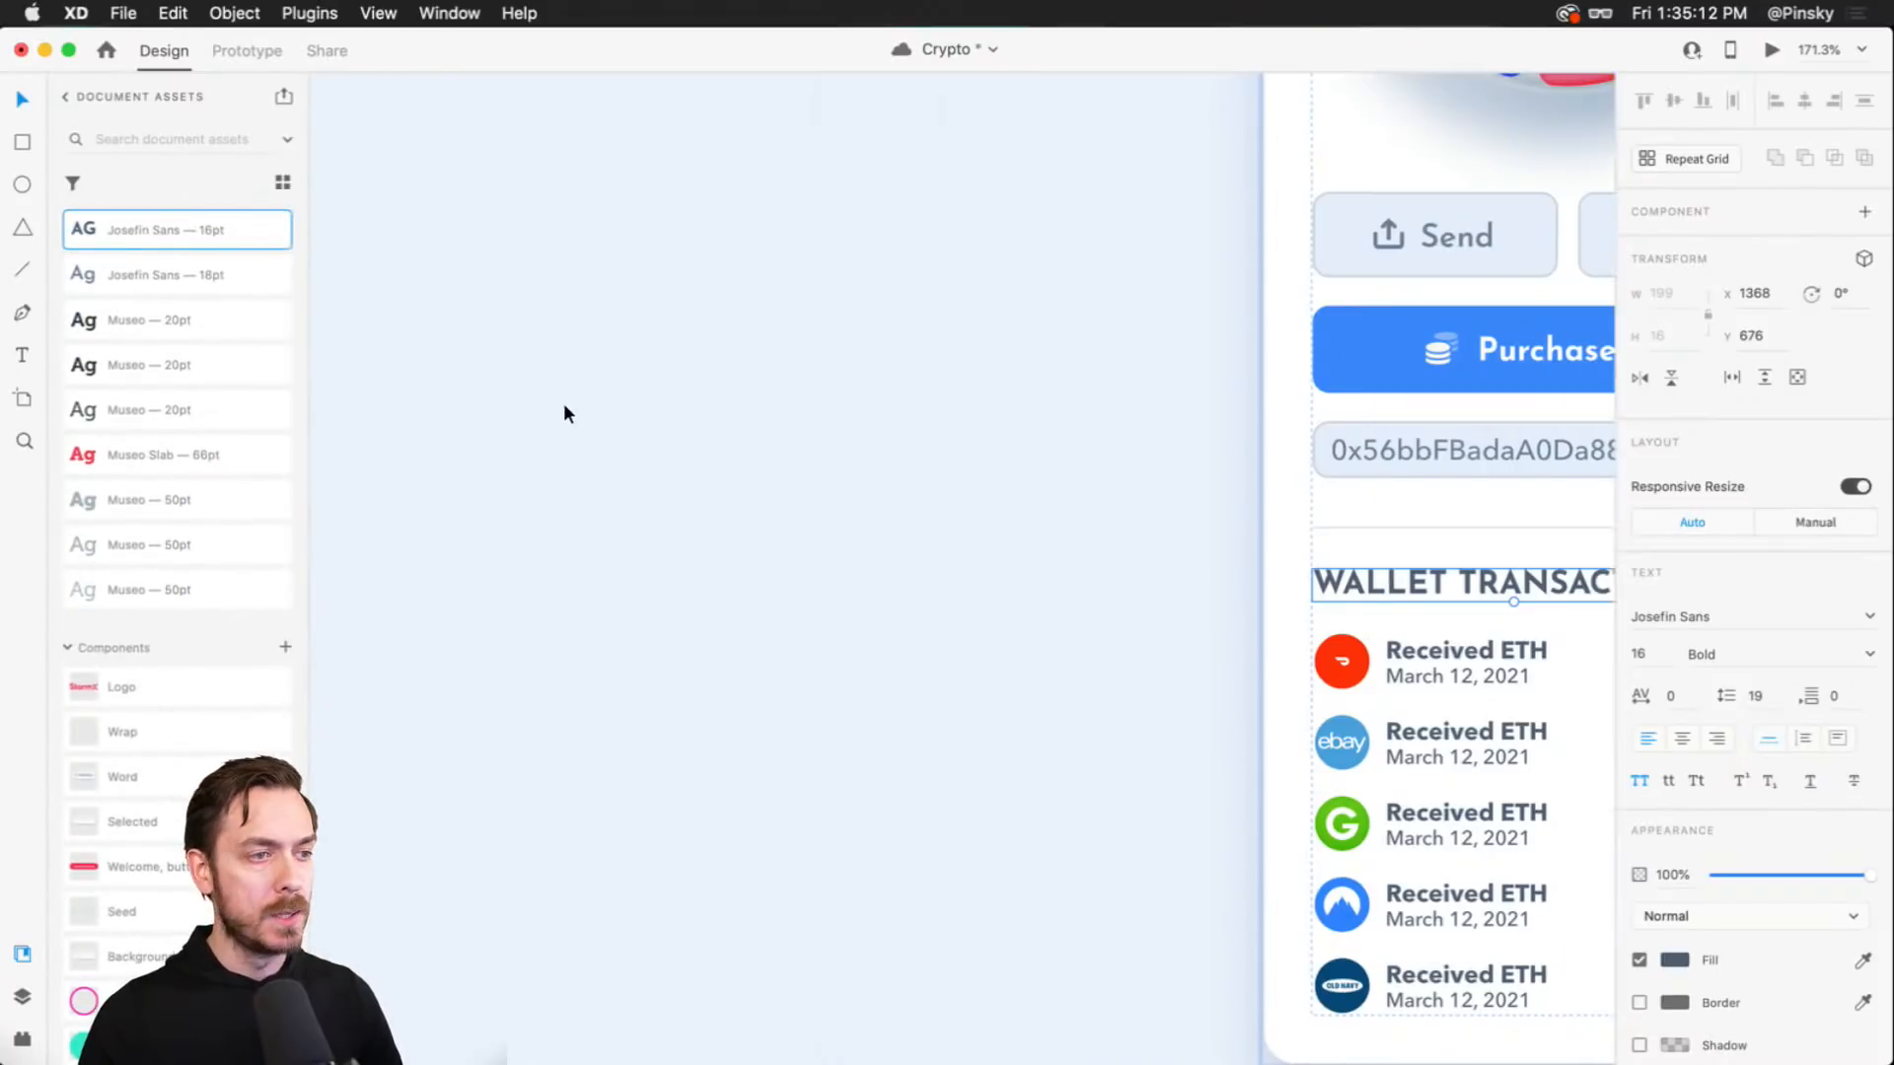
scroll(582, 414, up, 9)
scroll(608, 419, left, 7)
scroll(588, 736, up, 5)
drag(594, 729, 932, 434)
key(super+z)
click(902, 411)
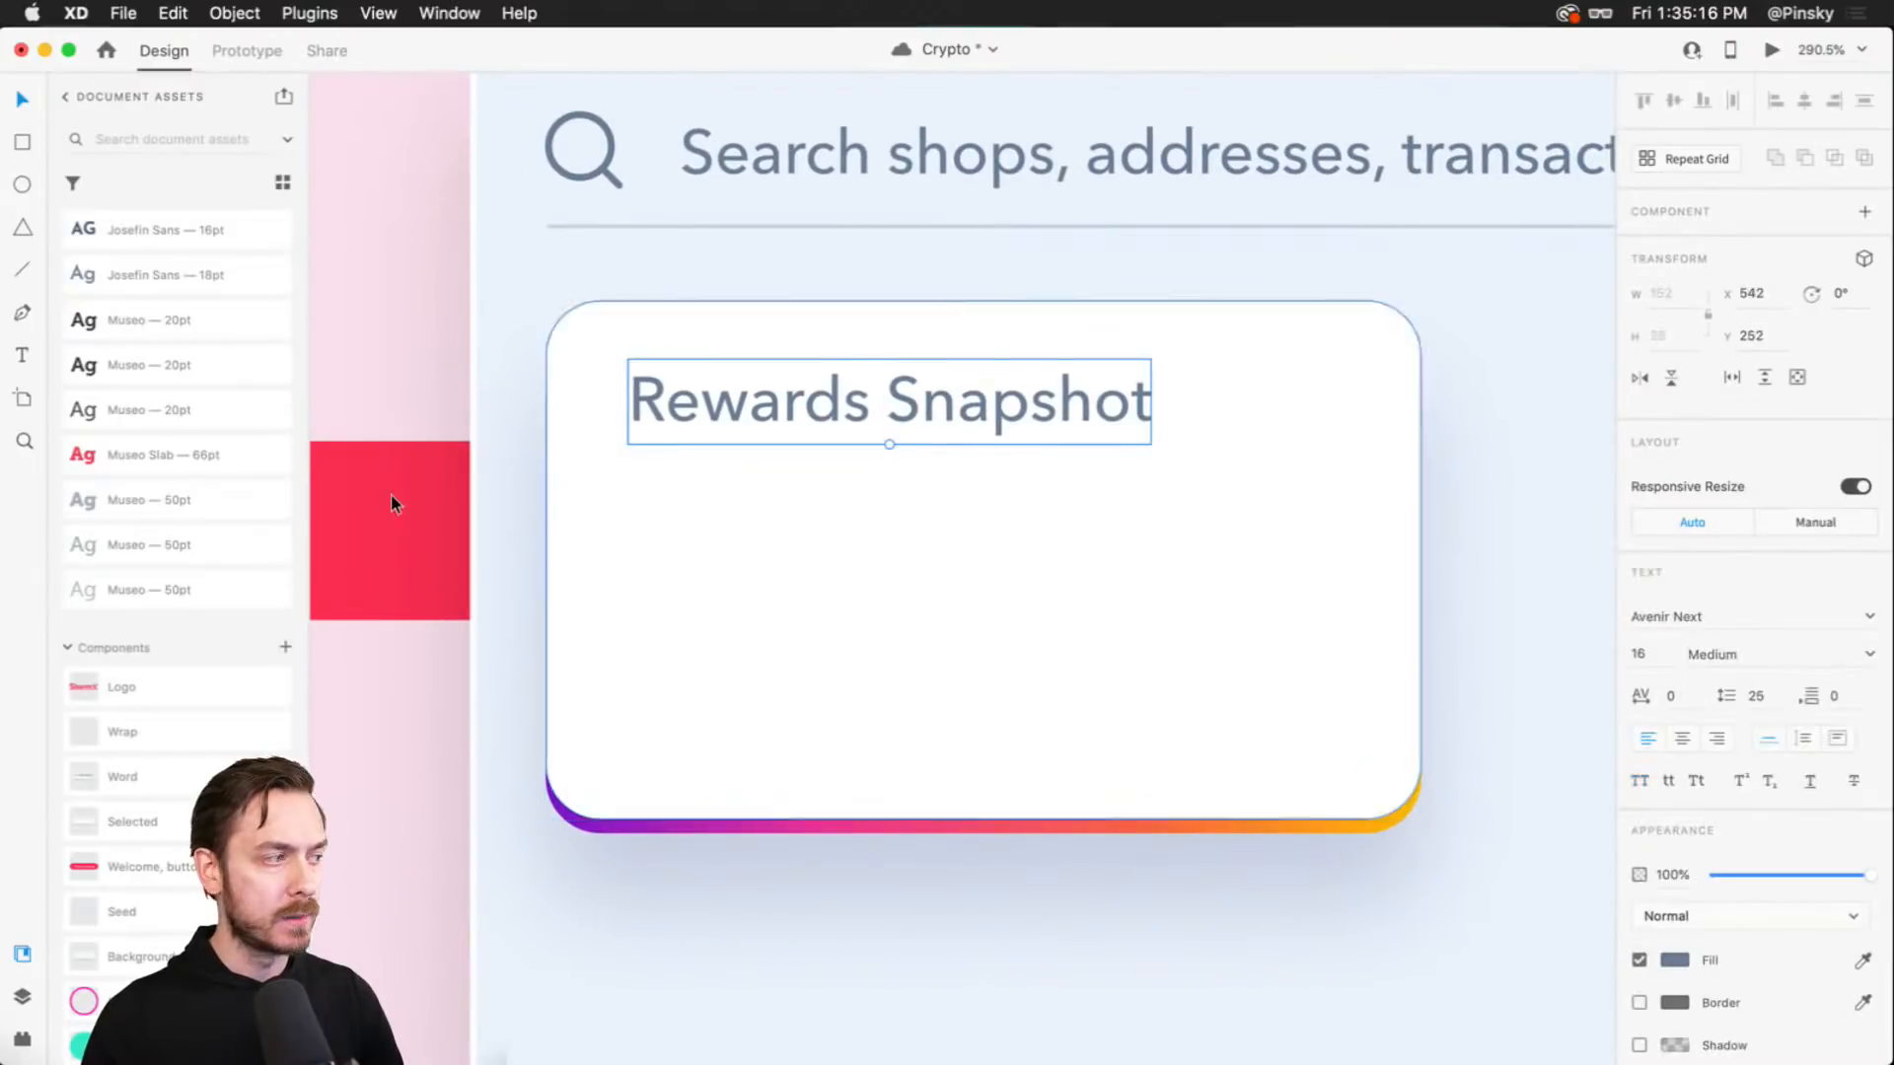
scroll(150, 363, up, 4)
click(166, 405)
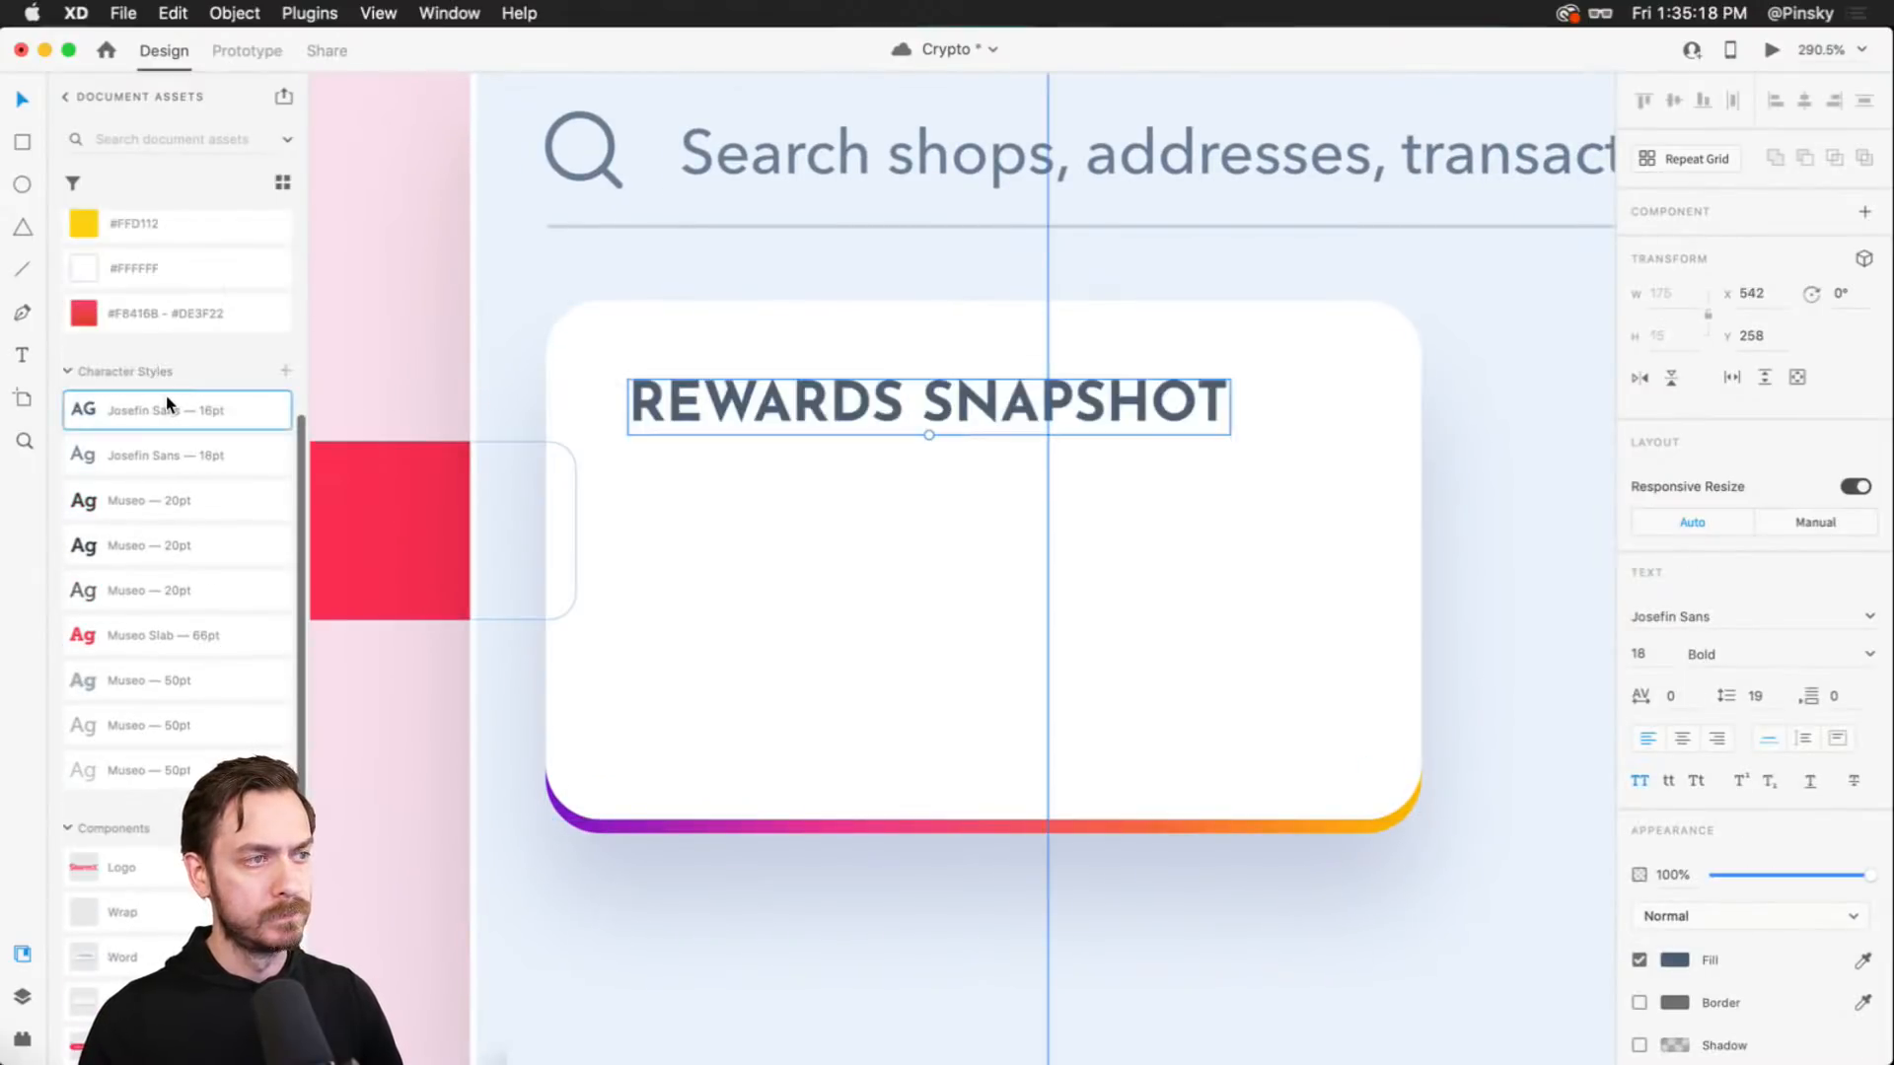
- Check the card heading in the preview, and nudge the heading to X 535, Y 254
key(super+Return)
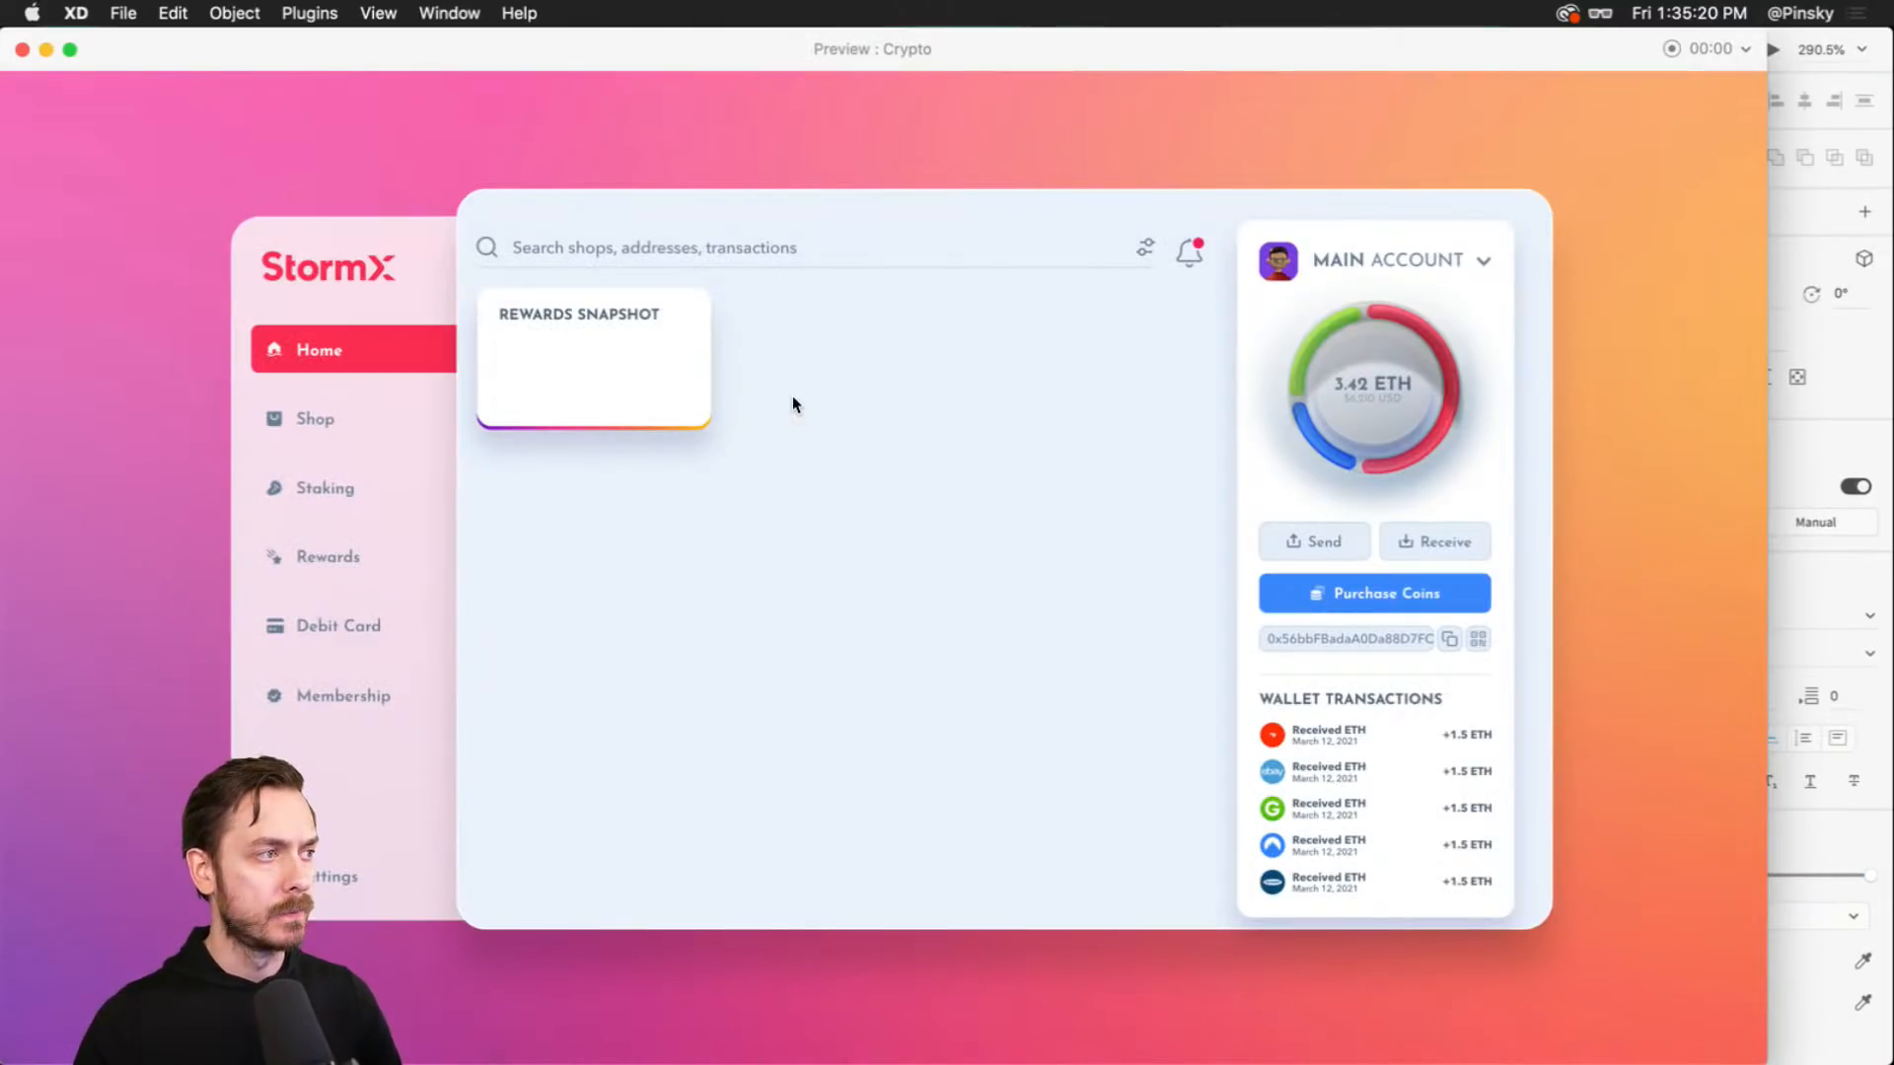
key(super+w)
key(Left)
key(Left)
key(Left)
key(Left)
key(Left)
key(Left)
key(Up)
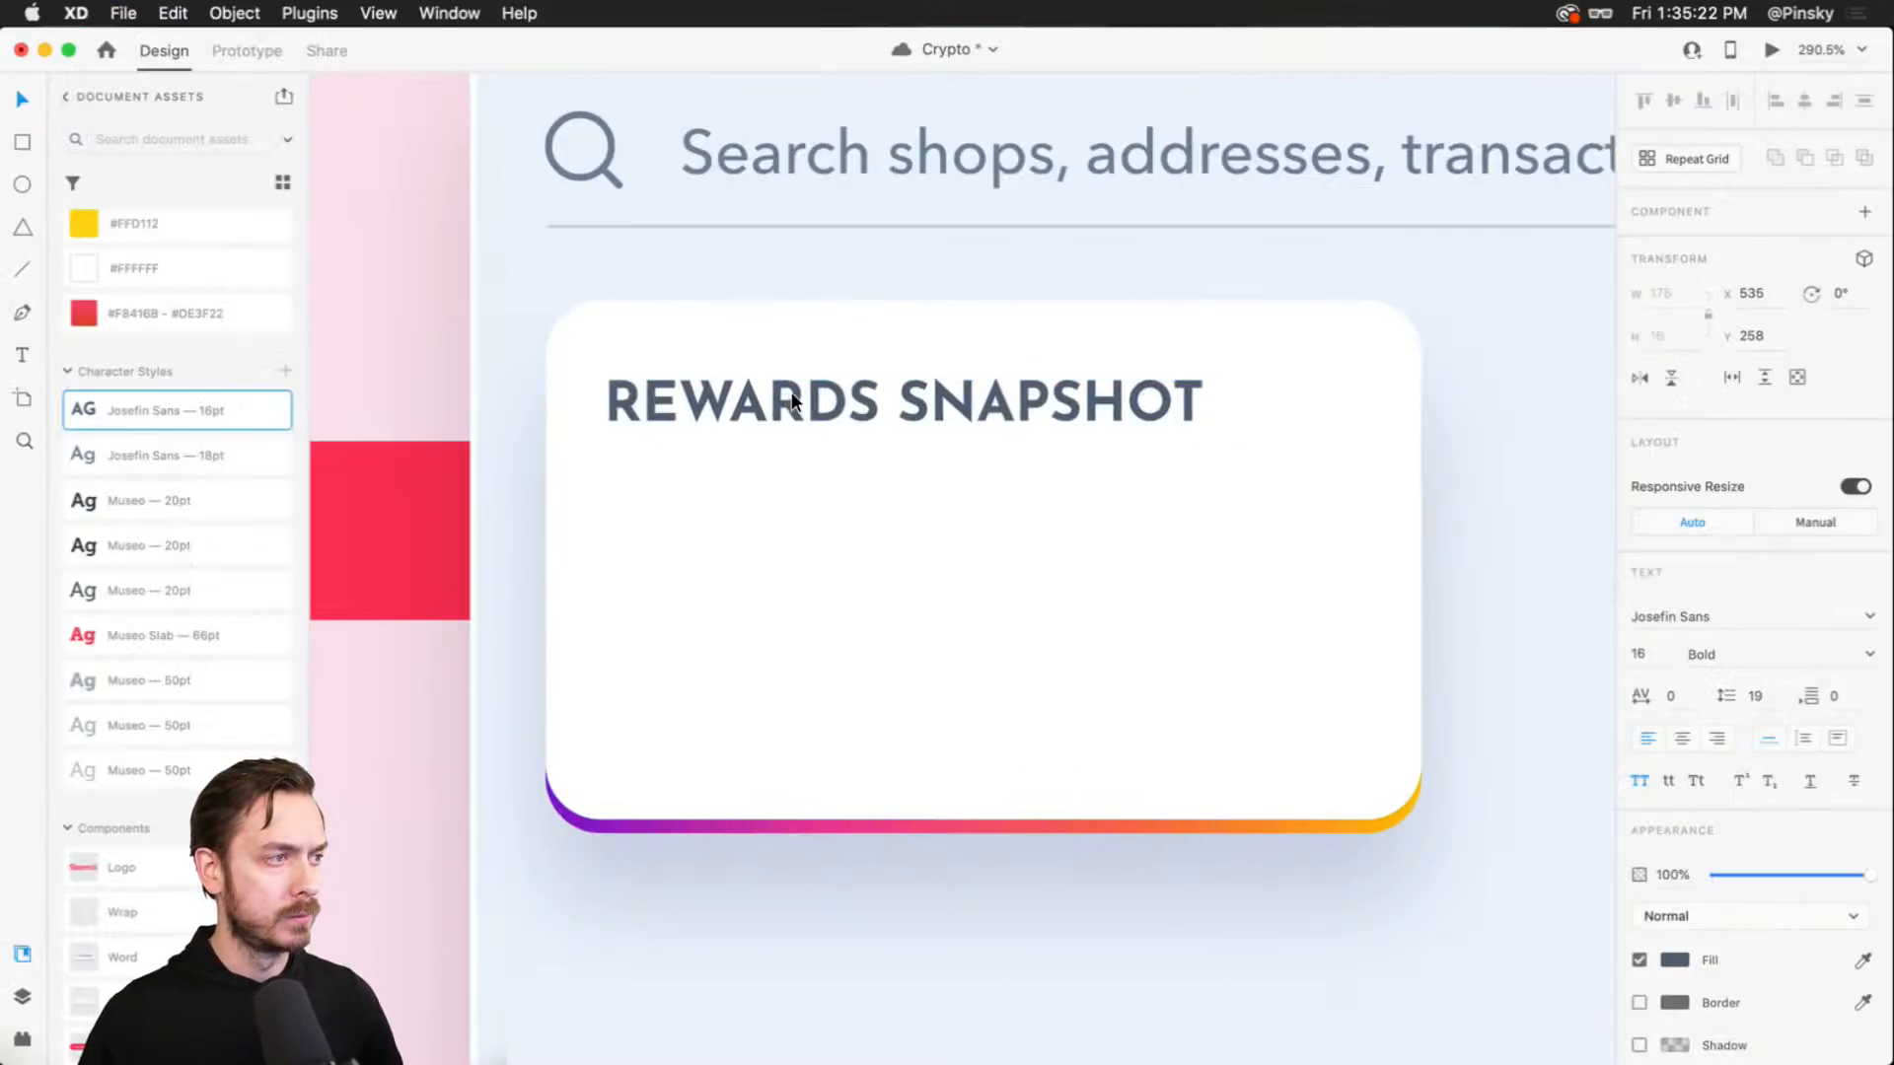
key(Up)
key(Up)
key(Up)
key(Left)
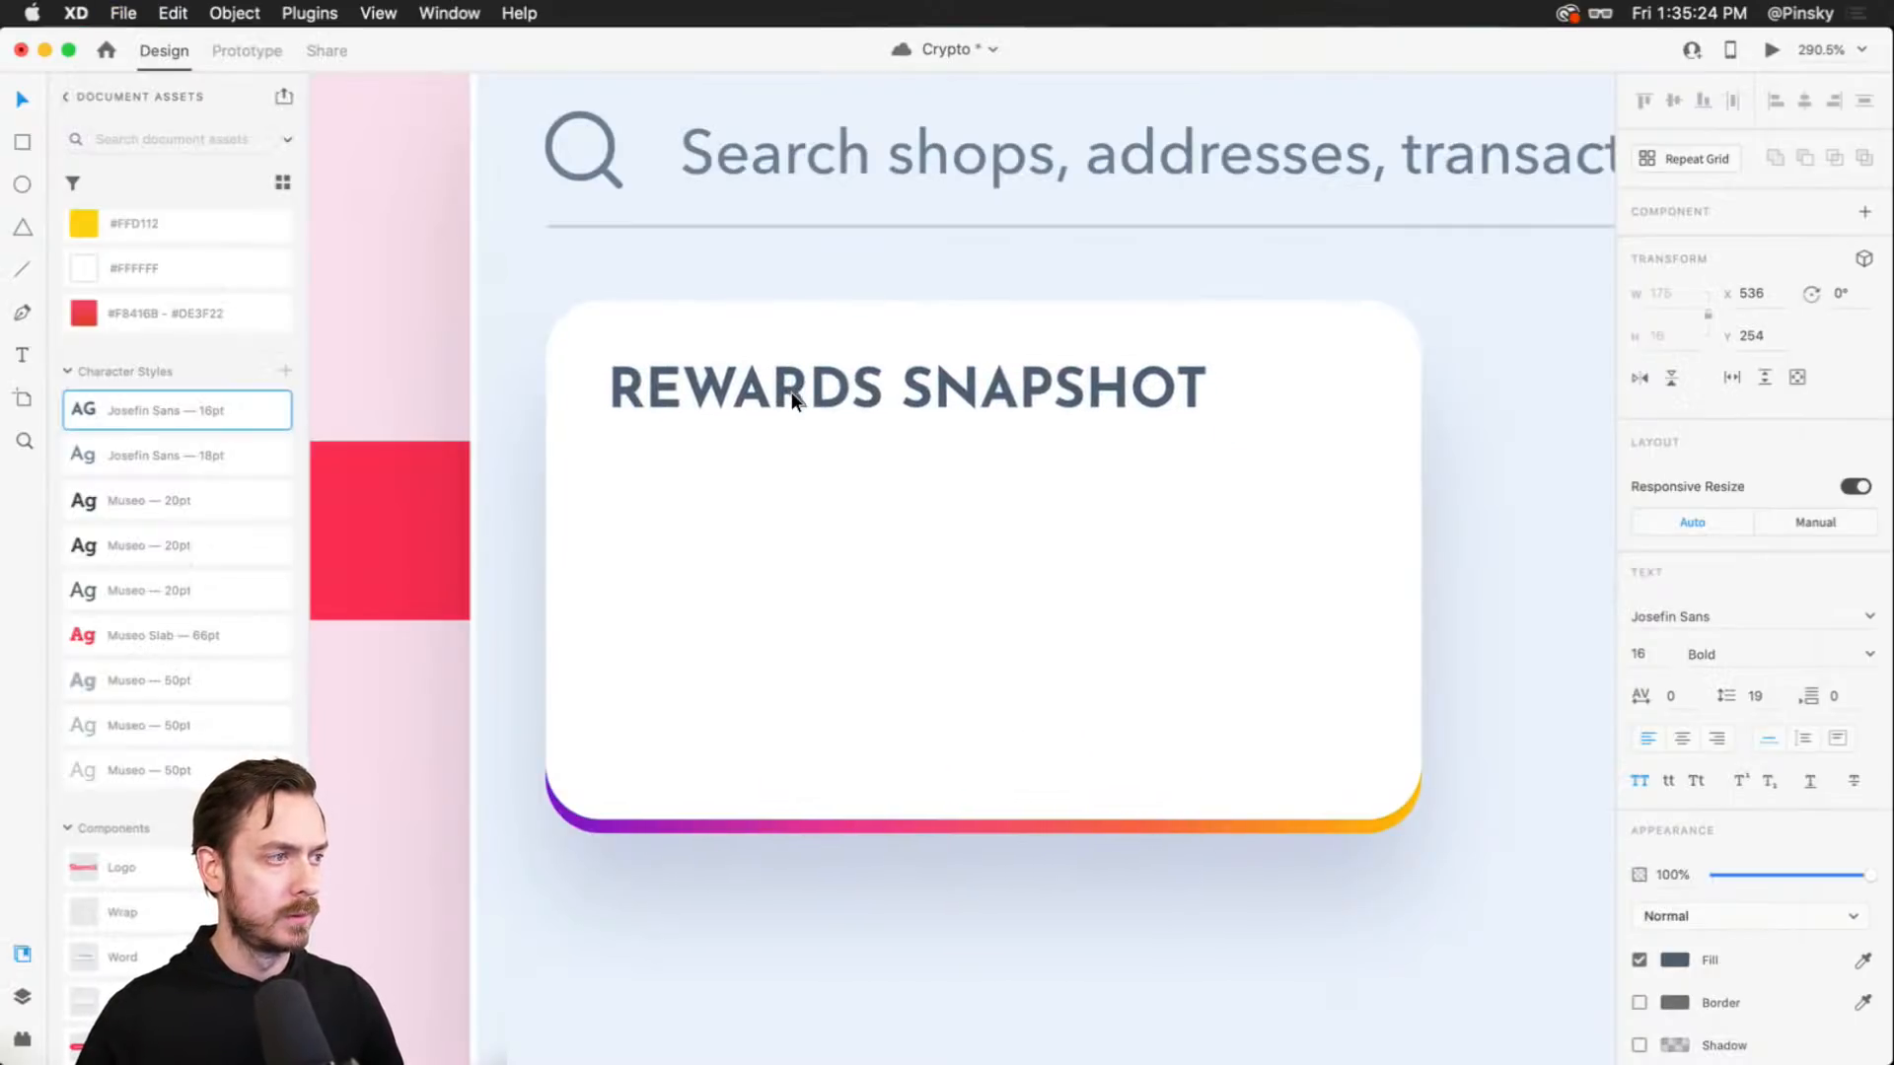
- Duplicate the Rewards Snapshot heading below itself, change the copy to "$25.29 AVAILABLE", and move it to X 567, Y 285
scroll(792, 392, down, 2)
scroll(779, 400, left, 2)
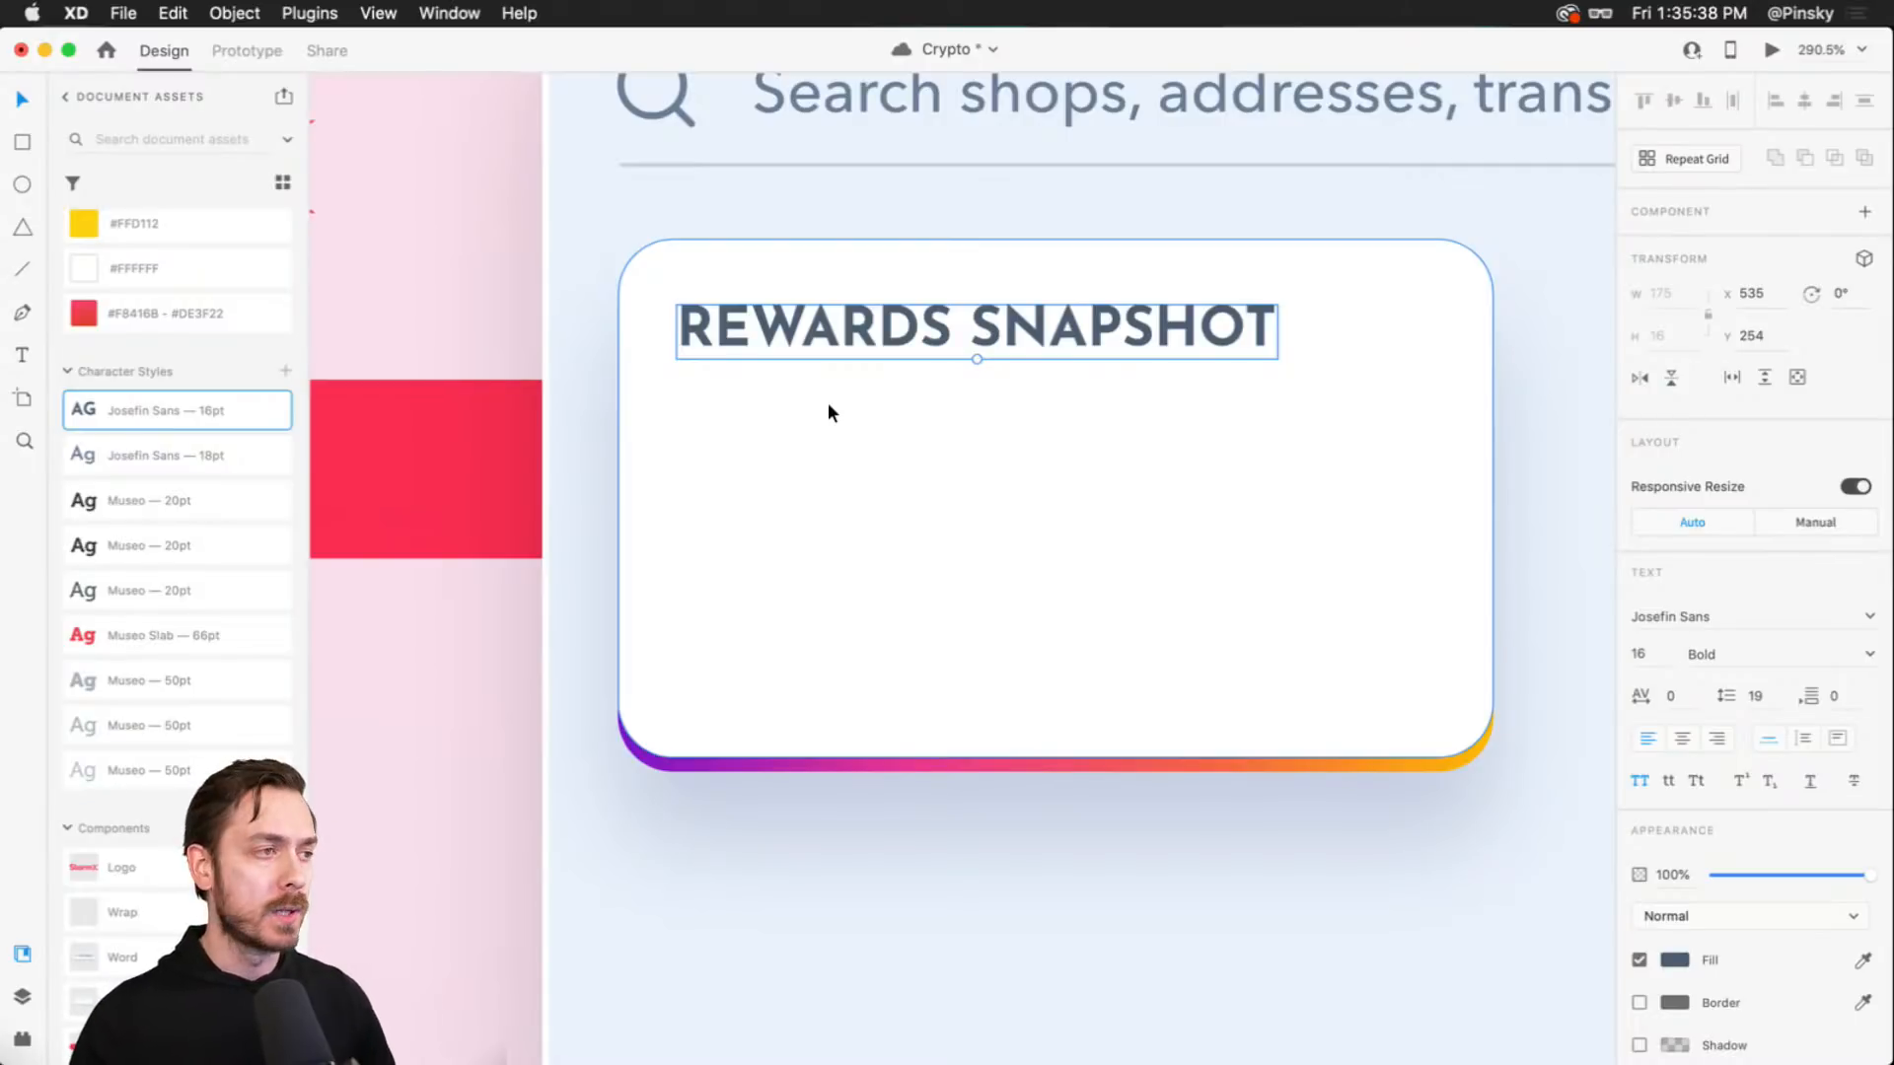
drag(868, 330, 868, 426)
double_click(868, 429)
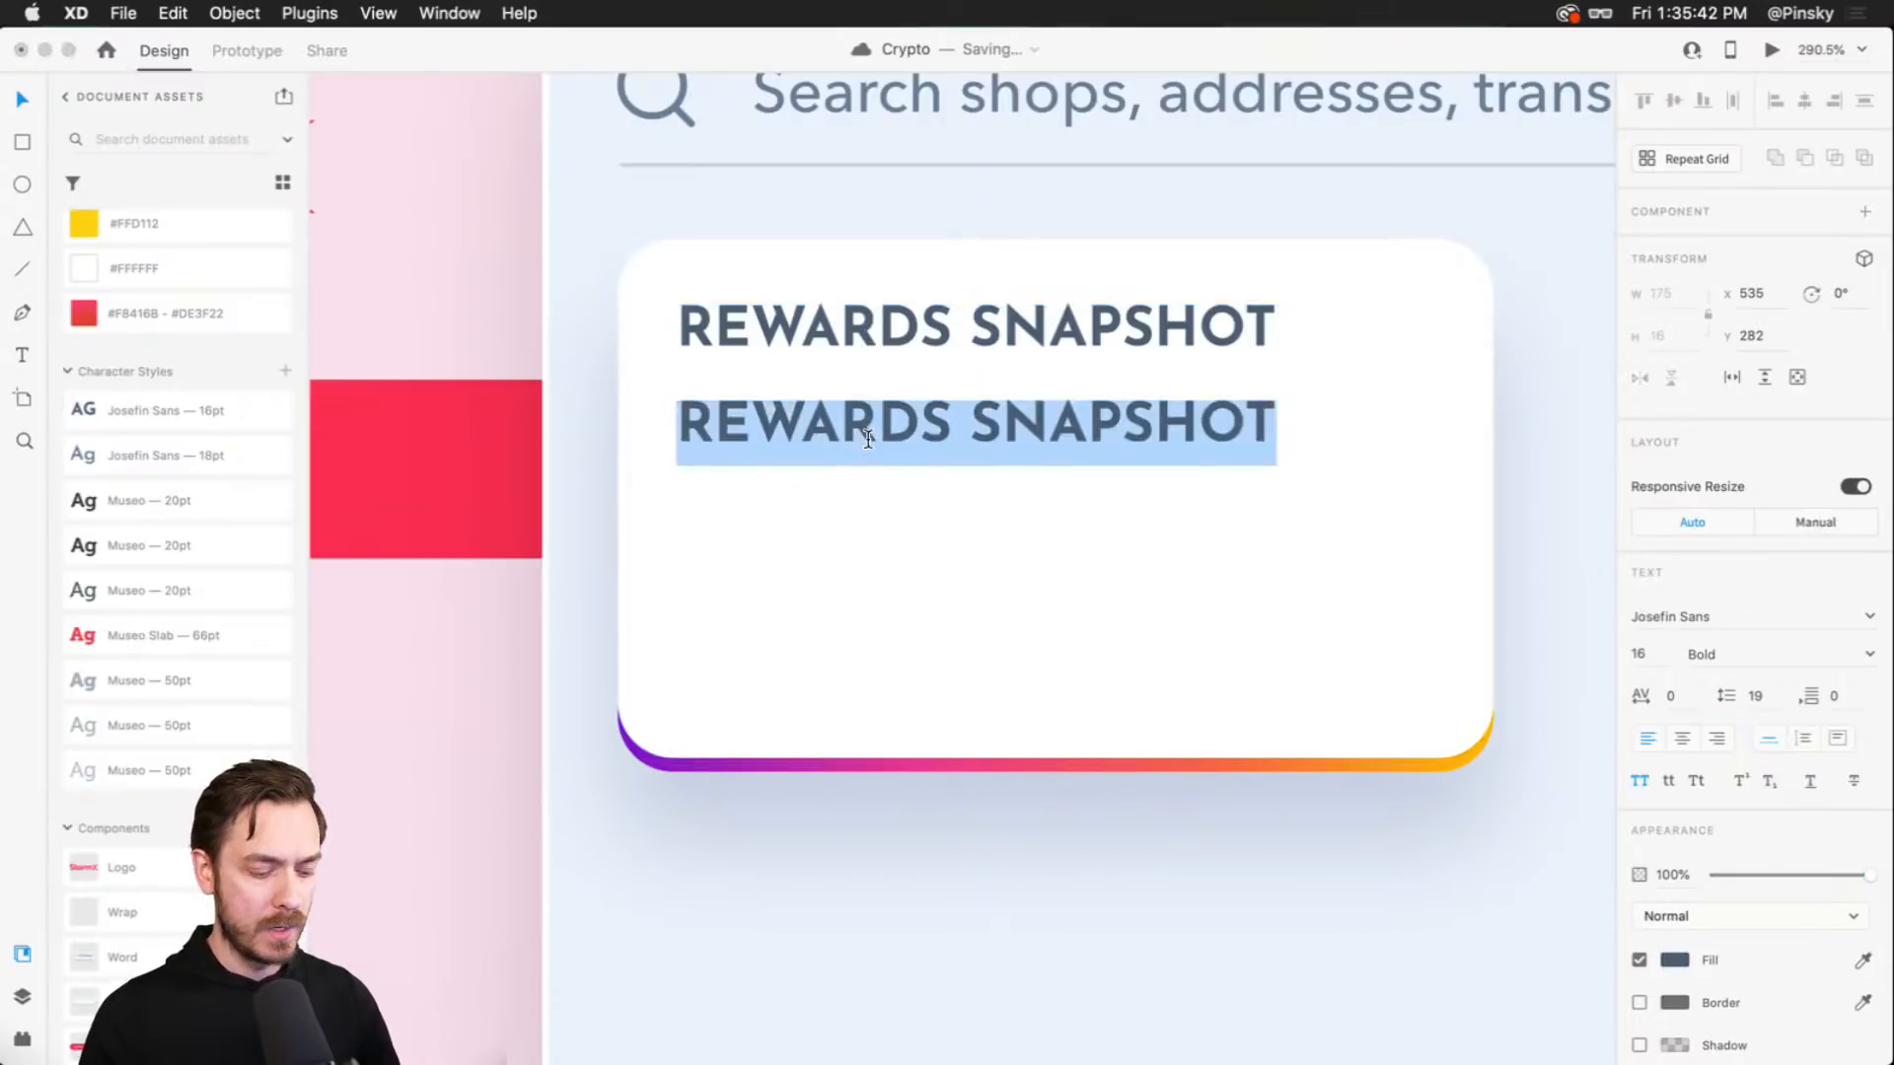
text($25)
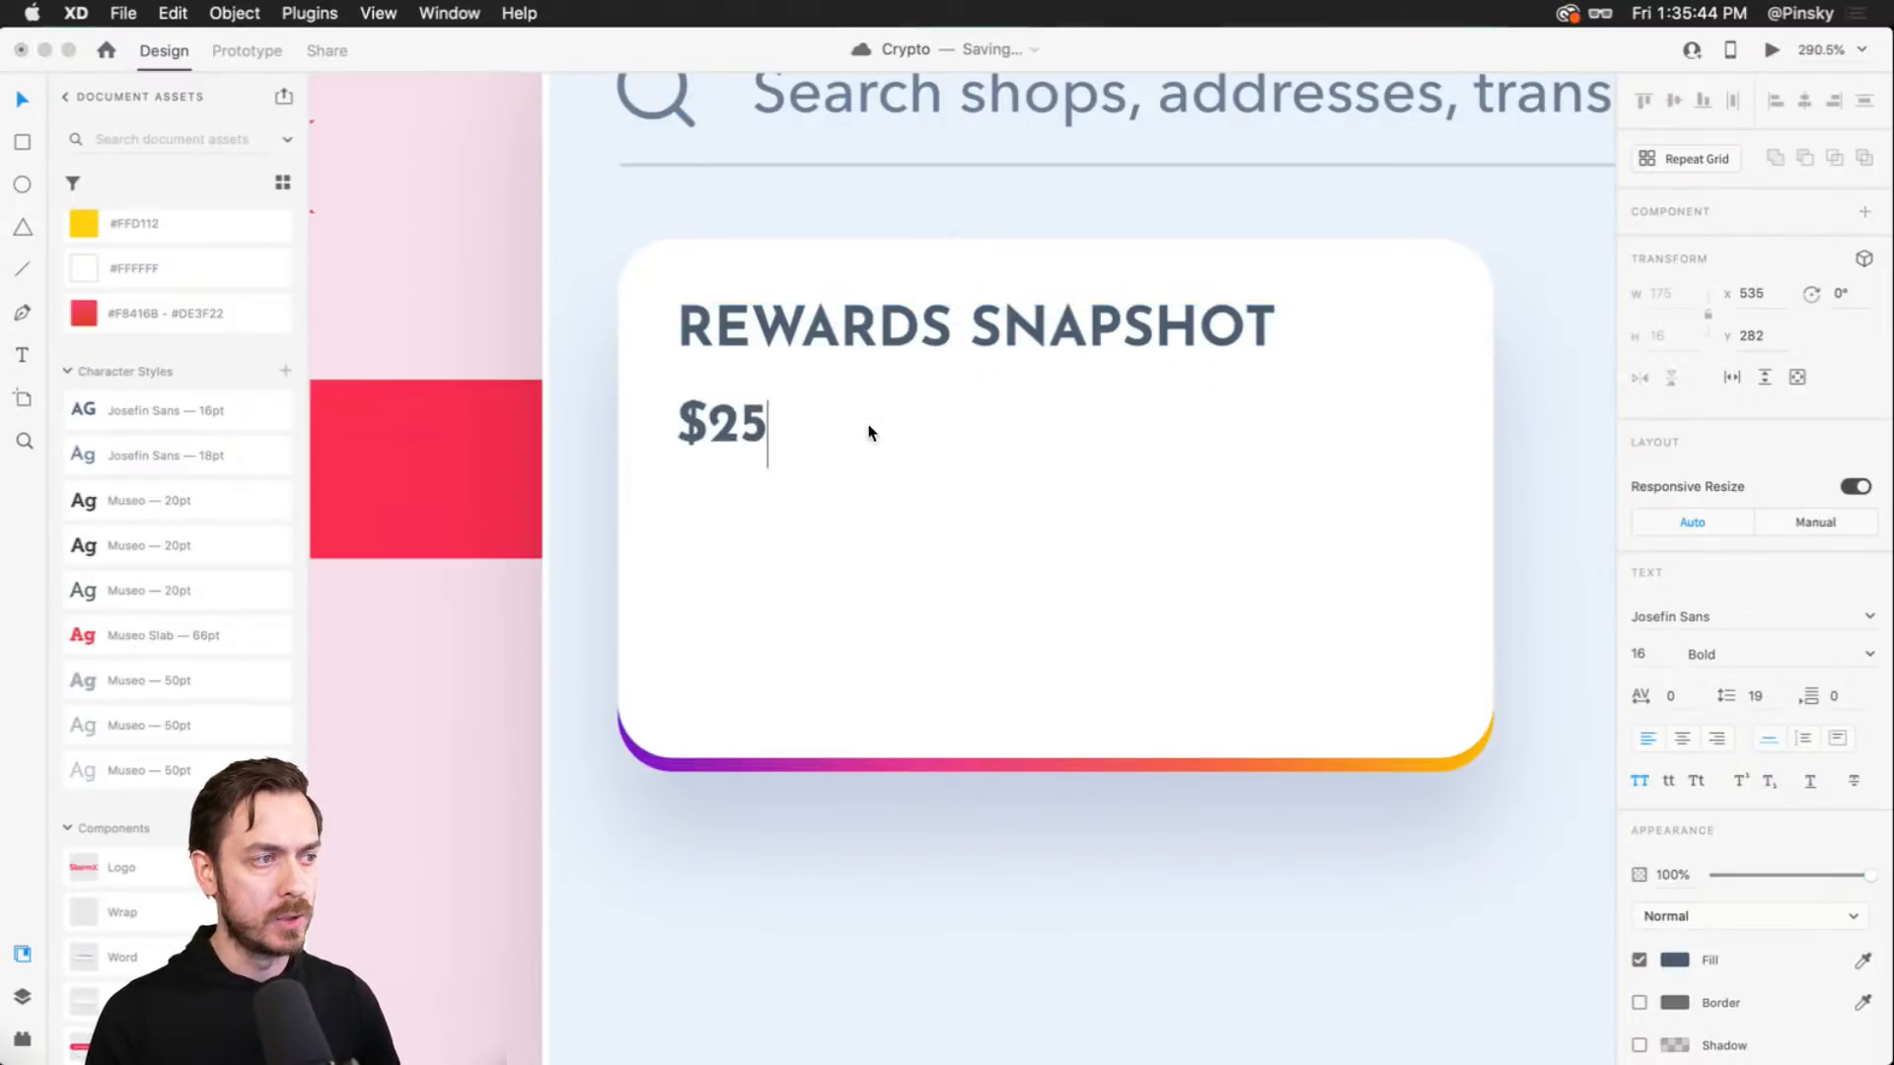
text(.29)
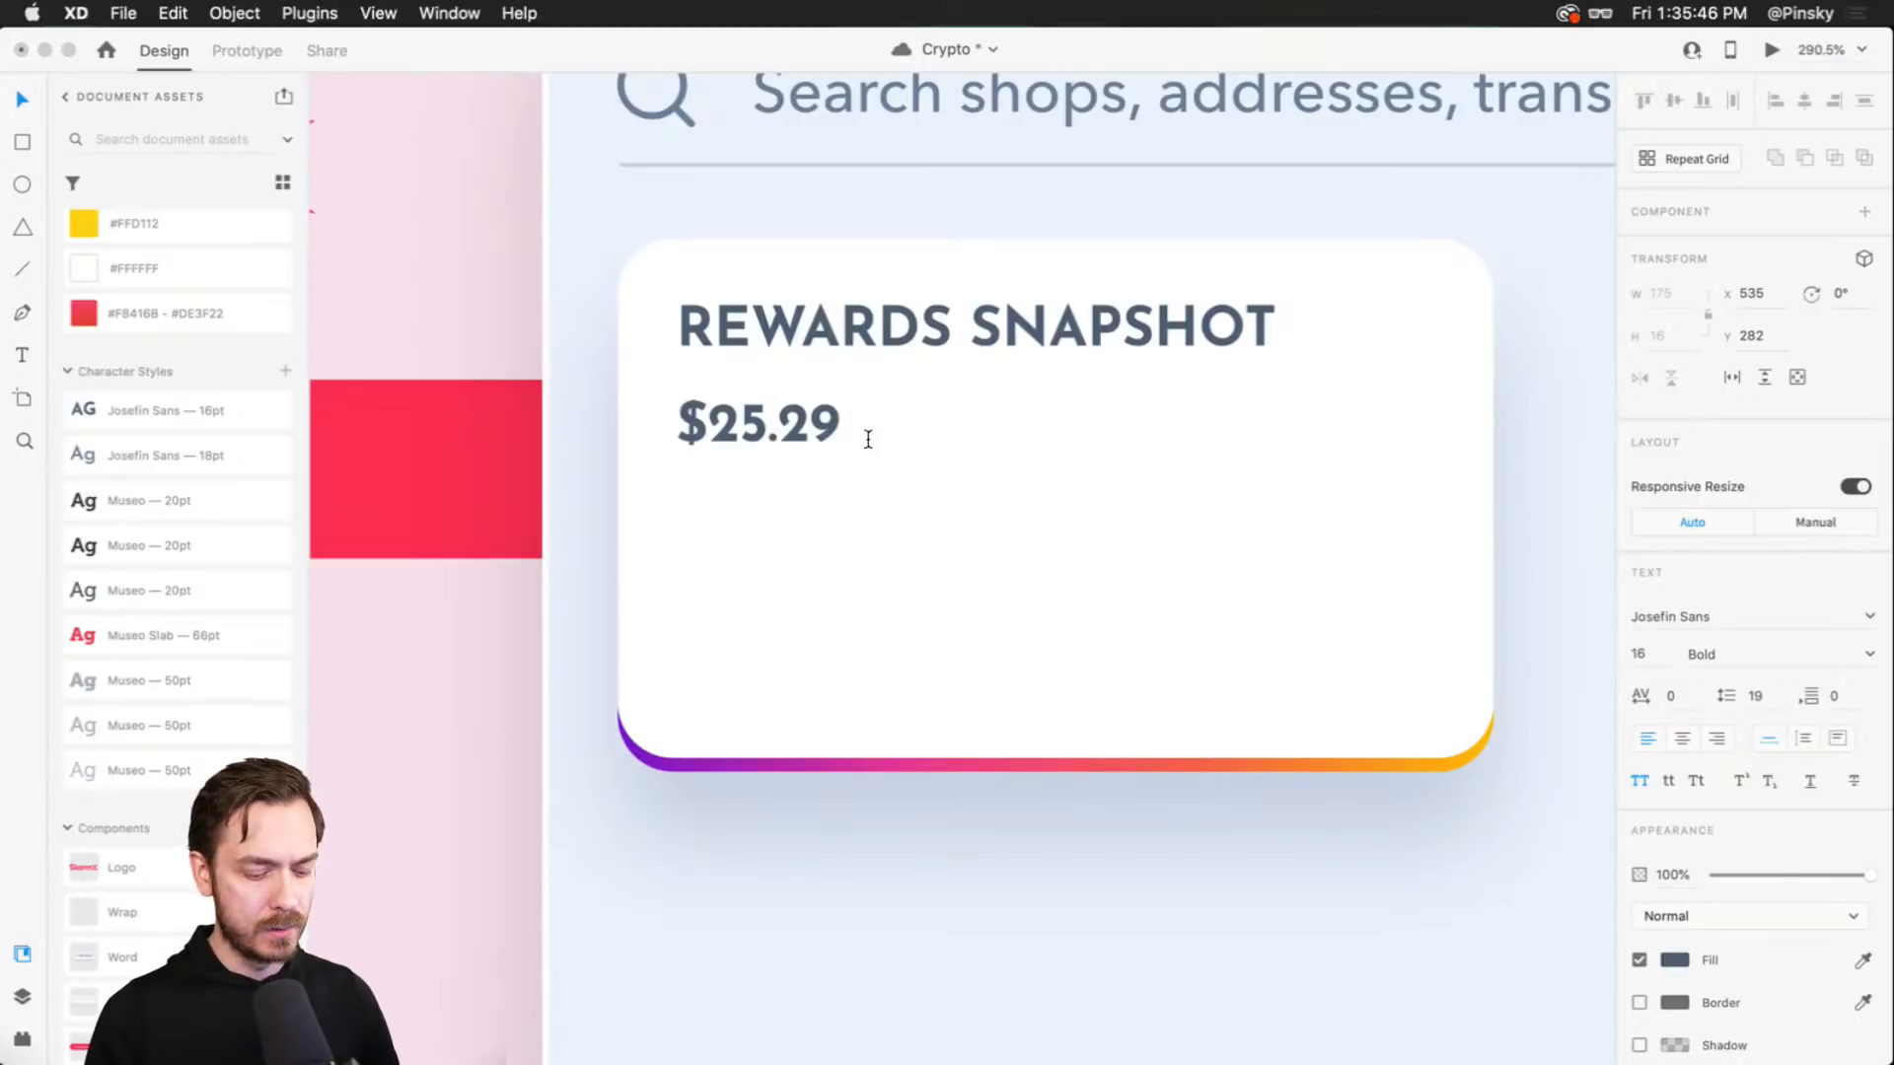
text( AVAILABLE)
key(Escape)
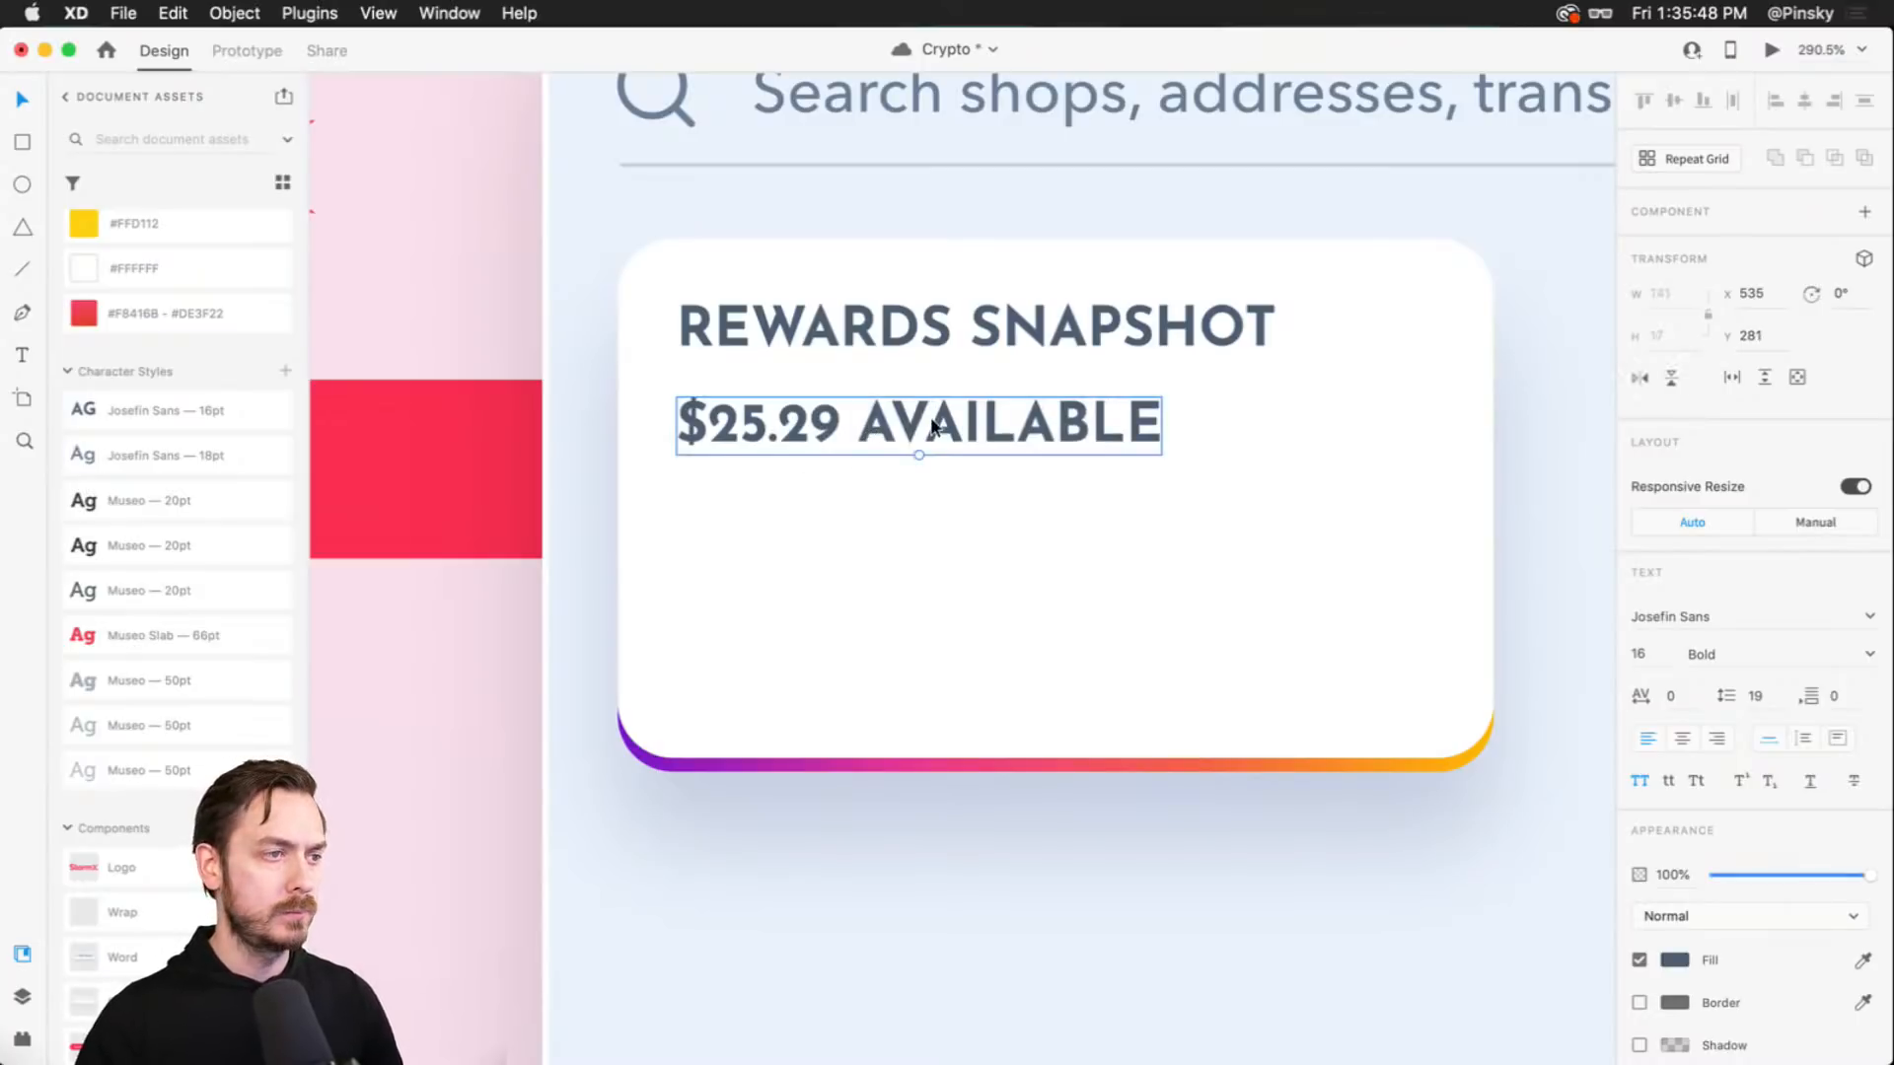
drag(945, 429, 1005, 429)
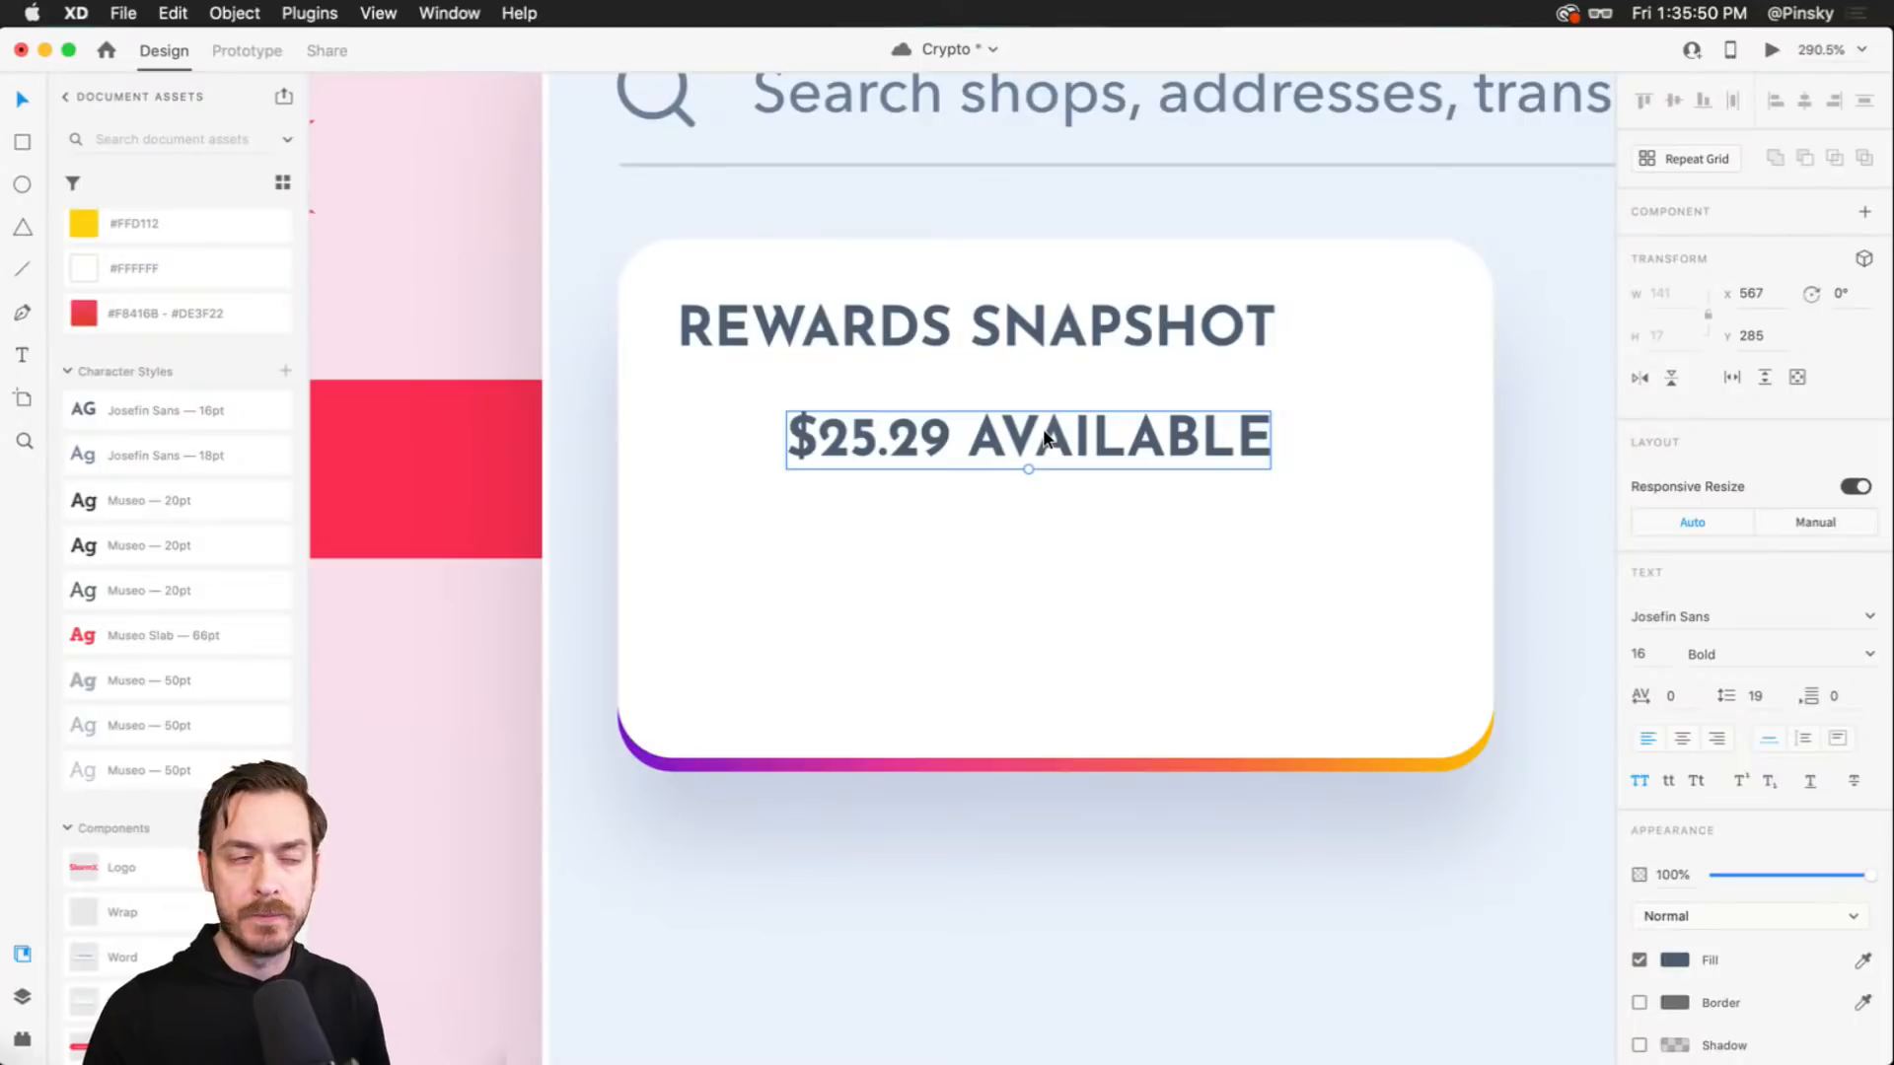
- Set the $25.29 text's font to Avenir Next and turn off its all-caps formatting
click(1699, 631)
text(avenir)
key(Down)
key(Return)
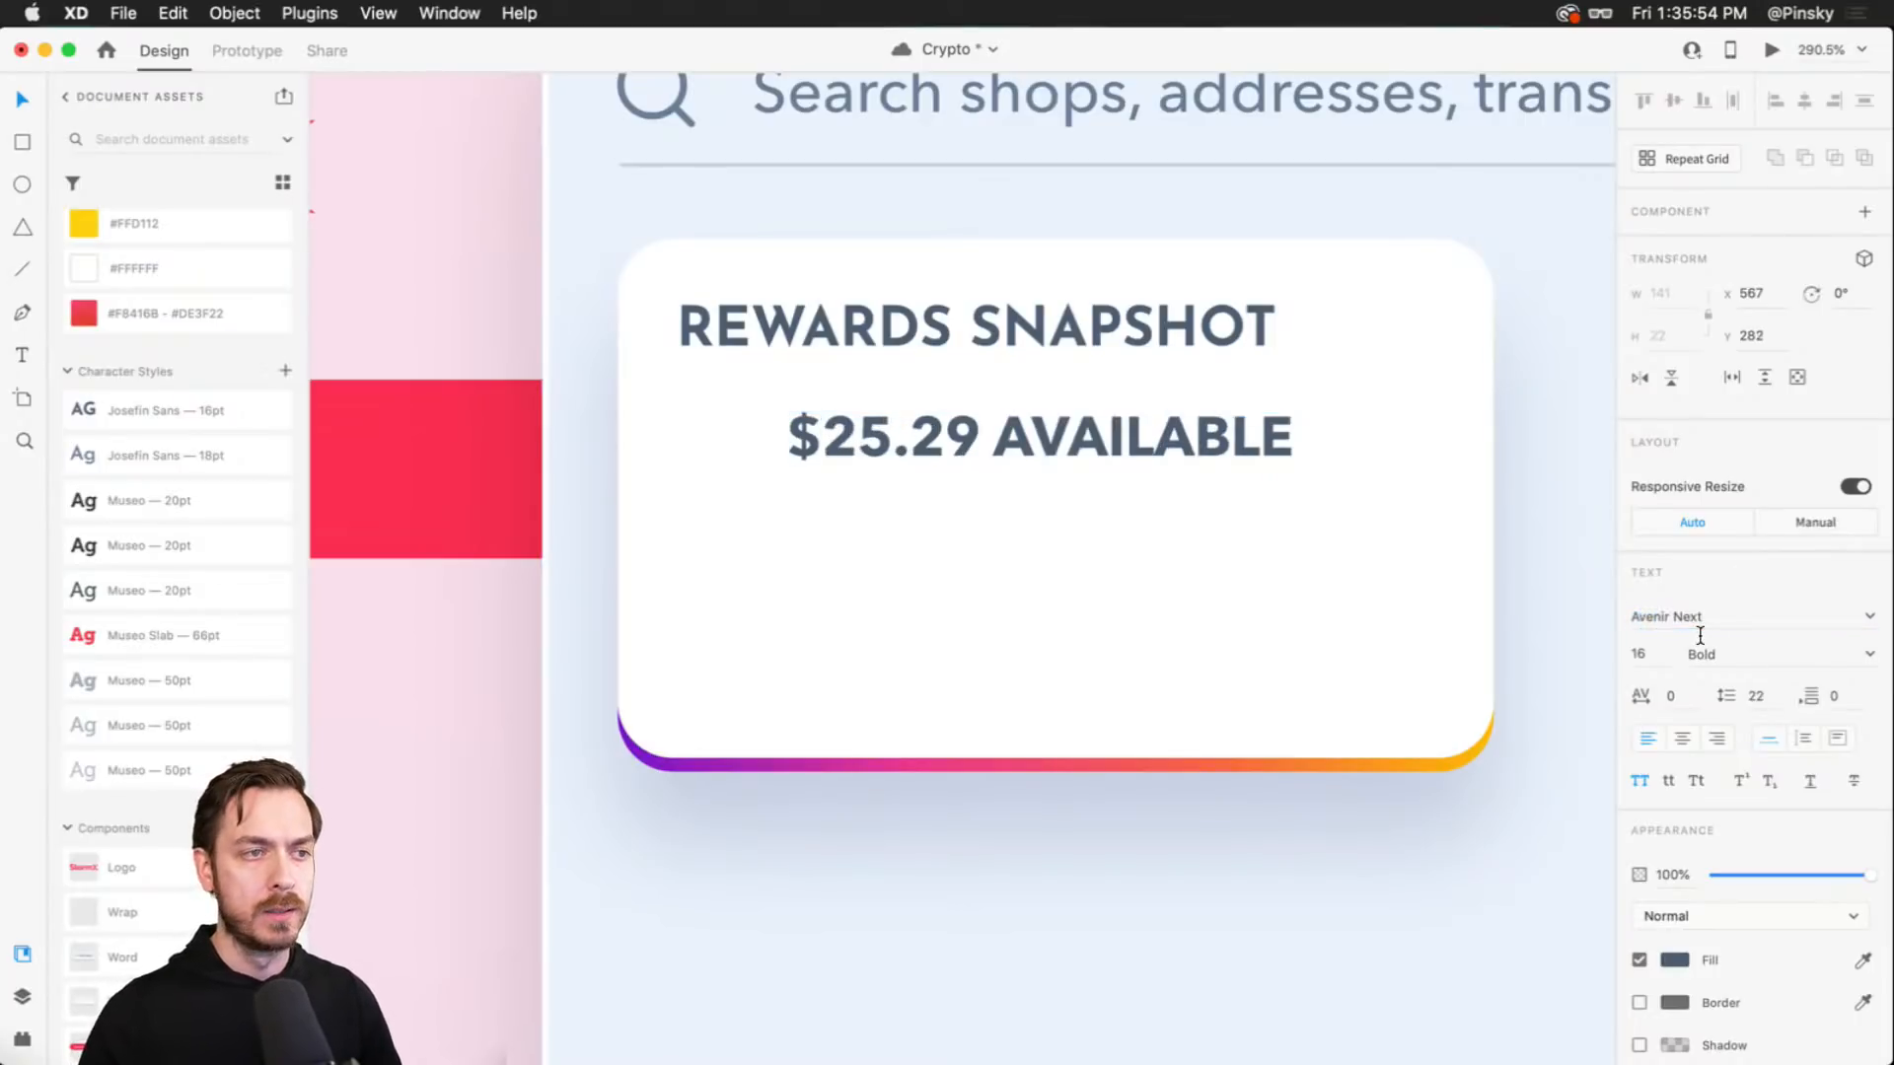
click(1637, 782)
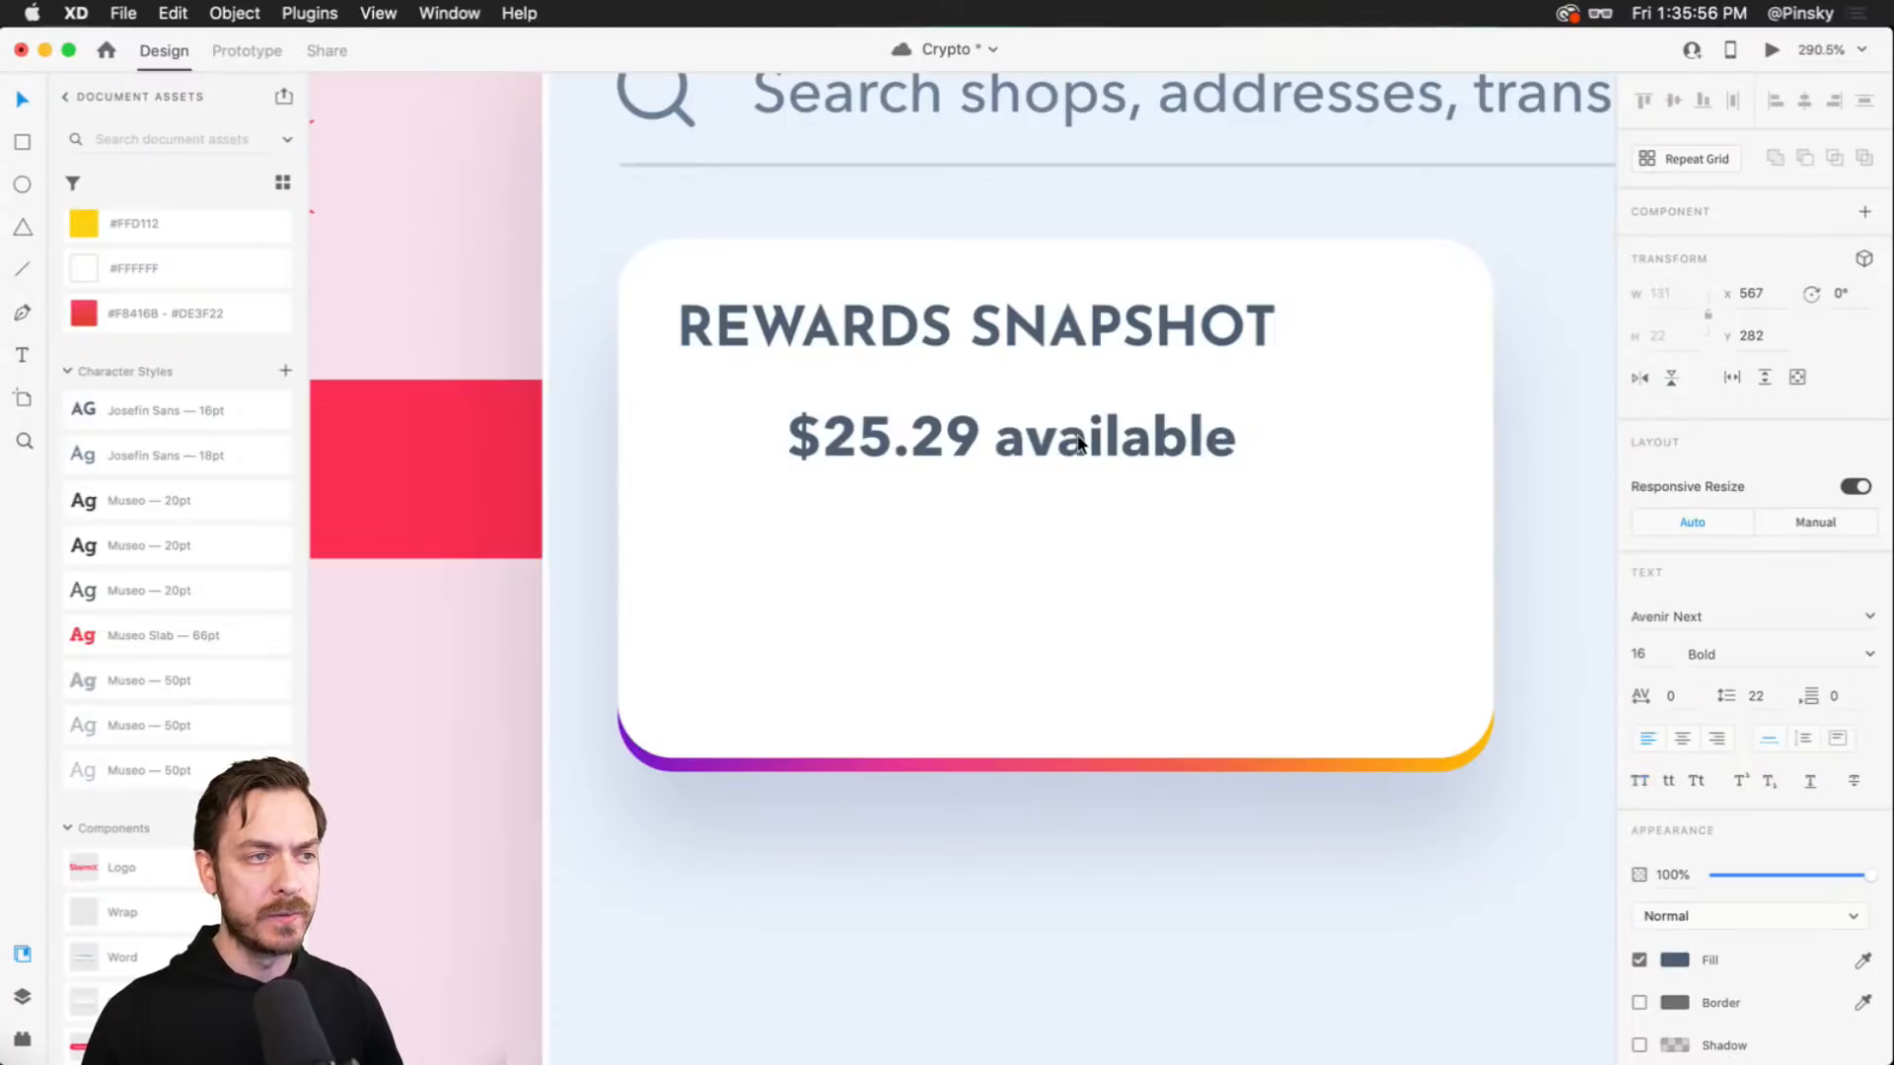
- Set only the word "available" in the $25.29 text to Medium weight
click(938, 444)
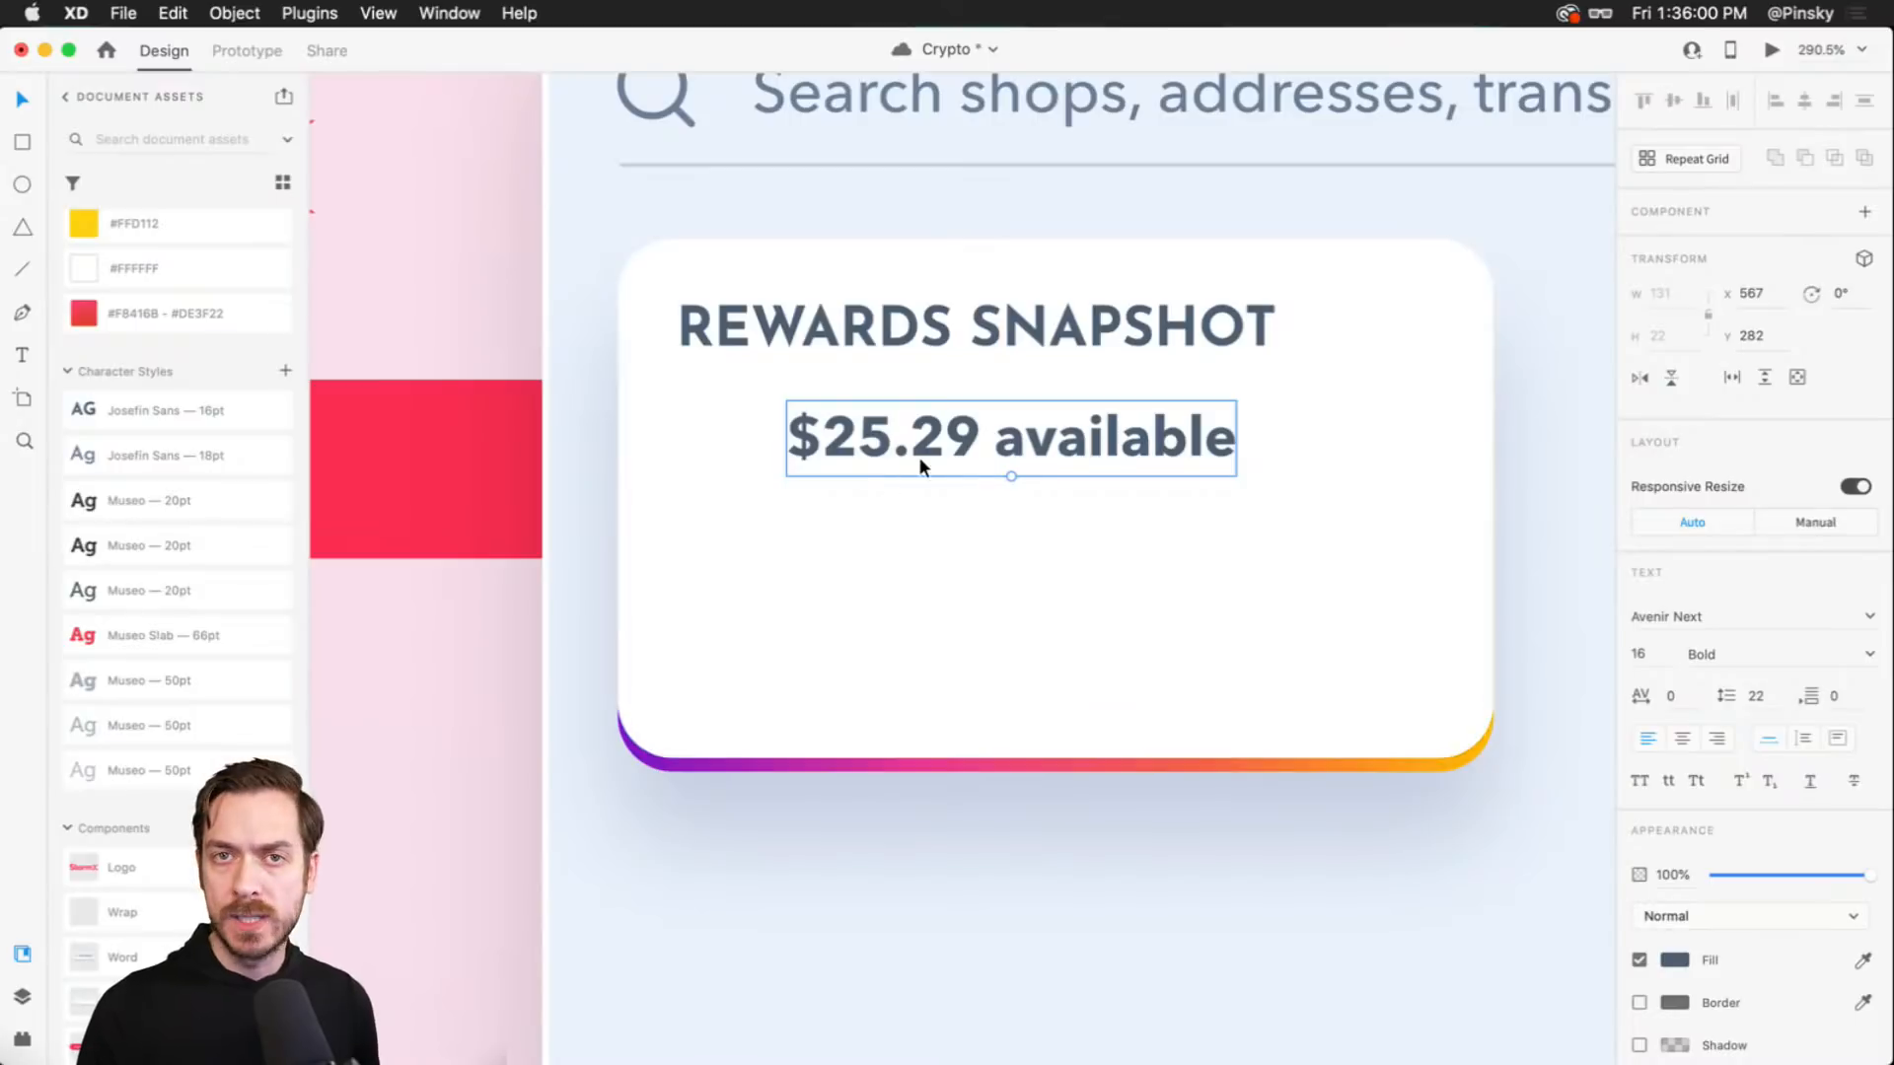
double_click(1092, 447)
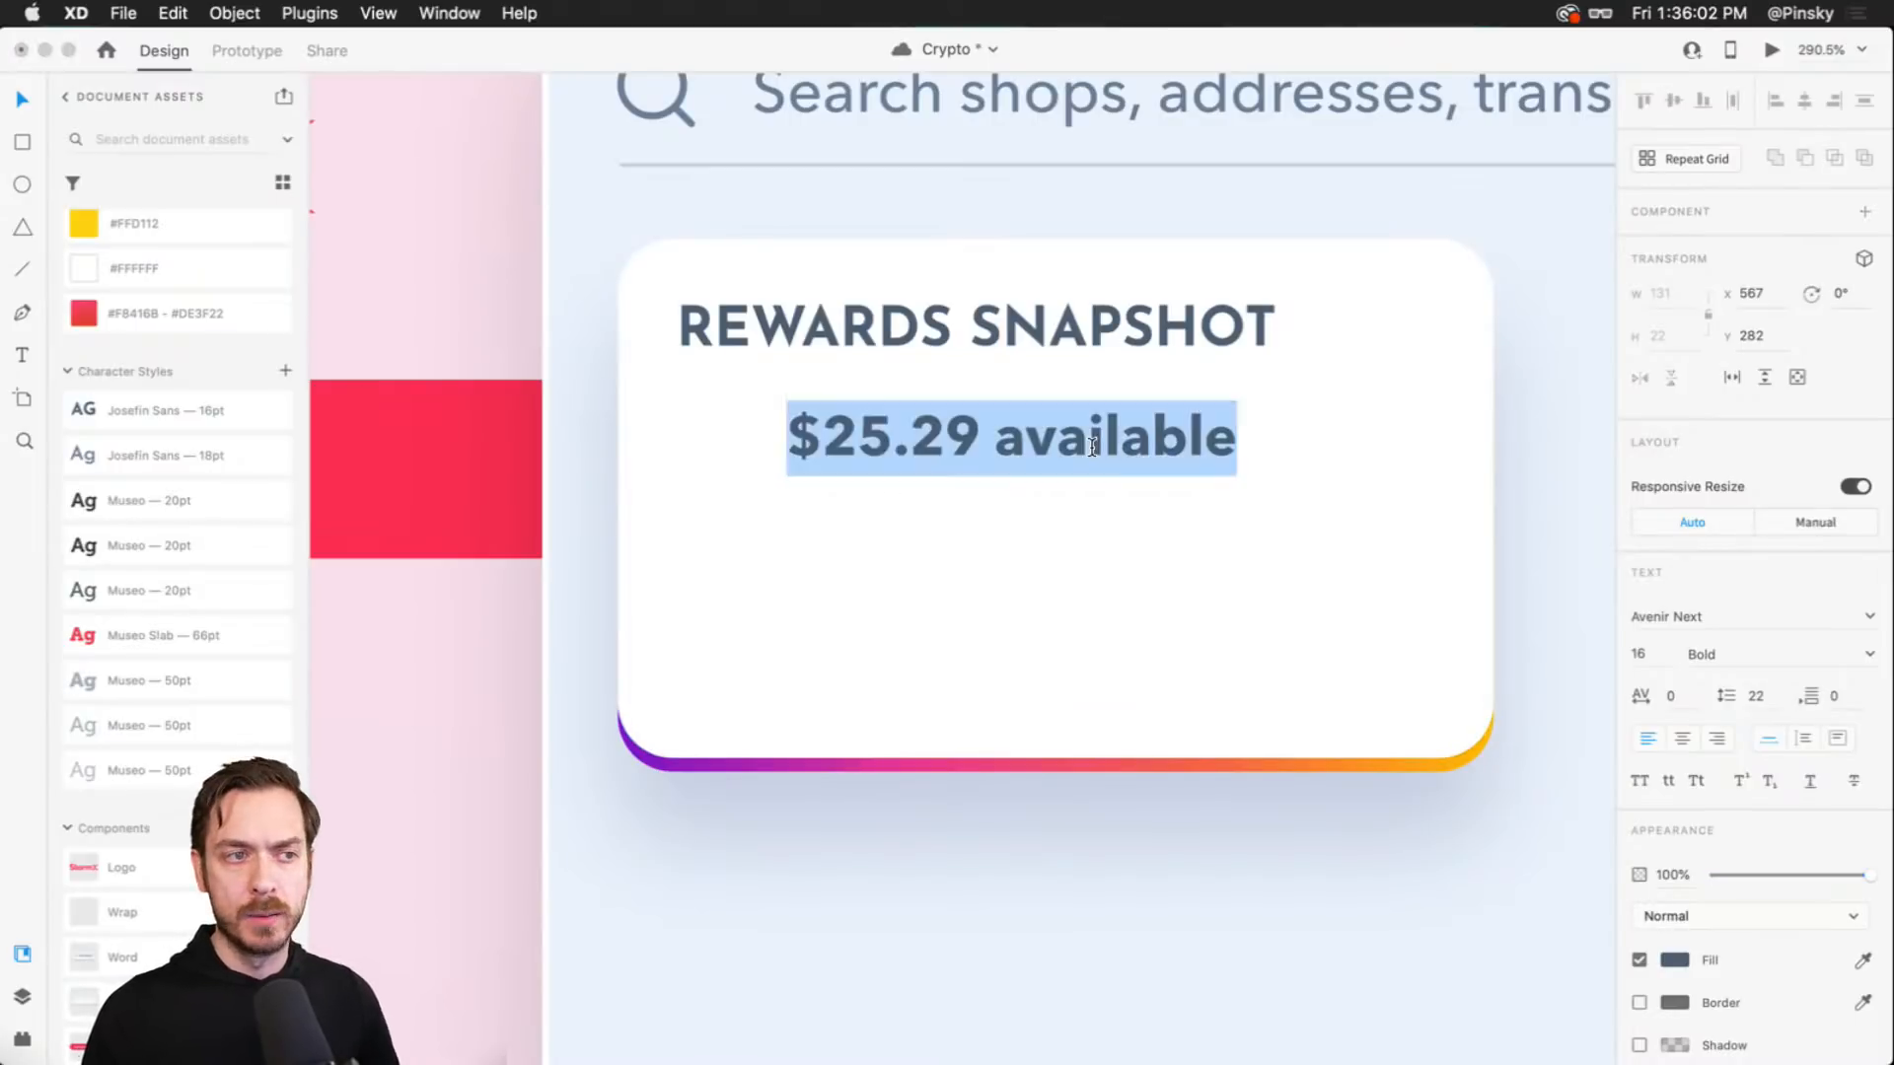
click(1092, 447)
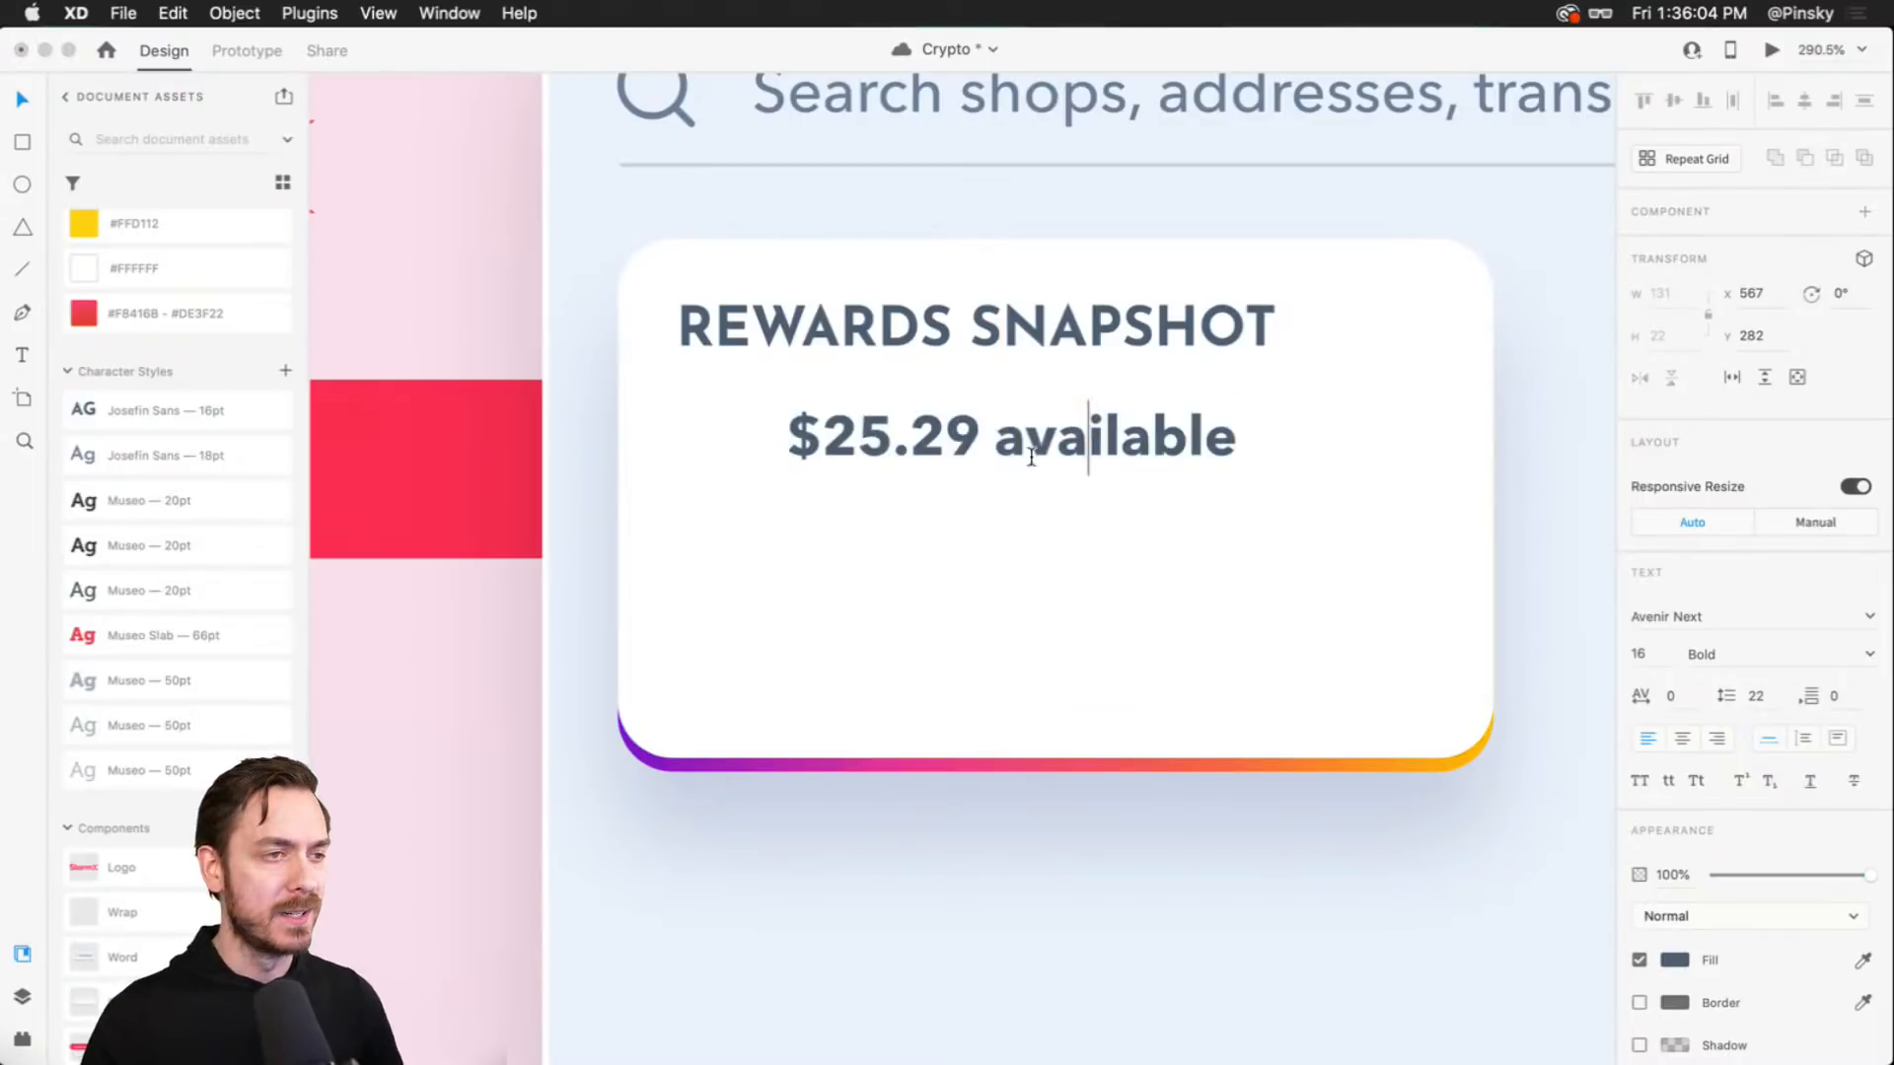
drag(979, 439, 689, 423)
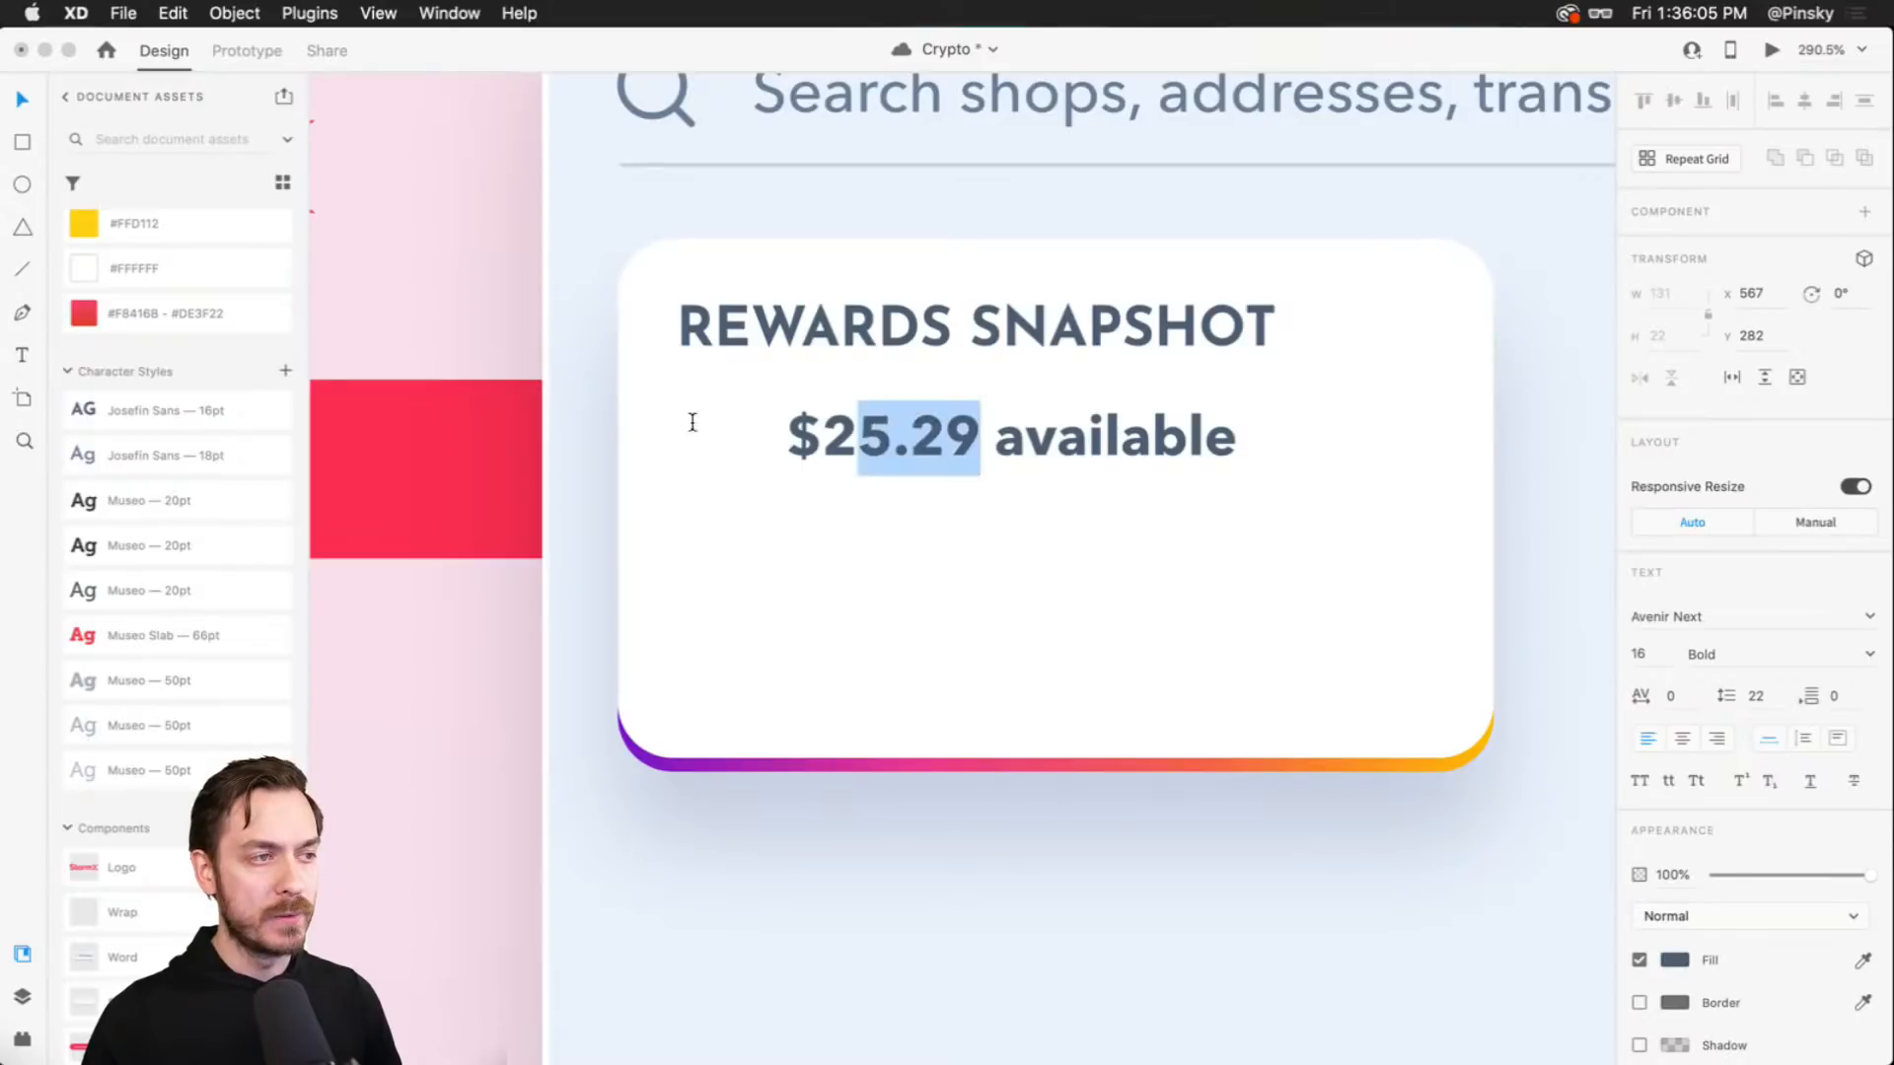
double_click(1127, 435)
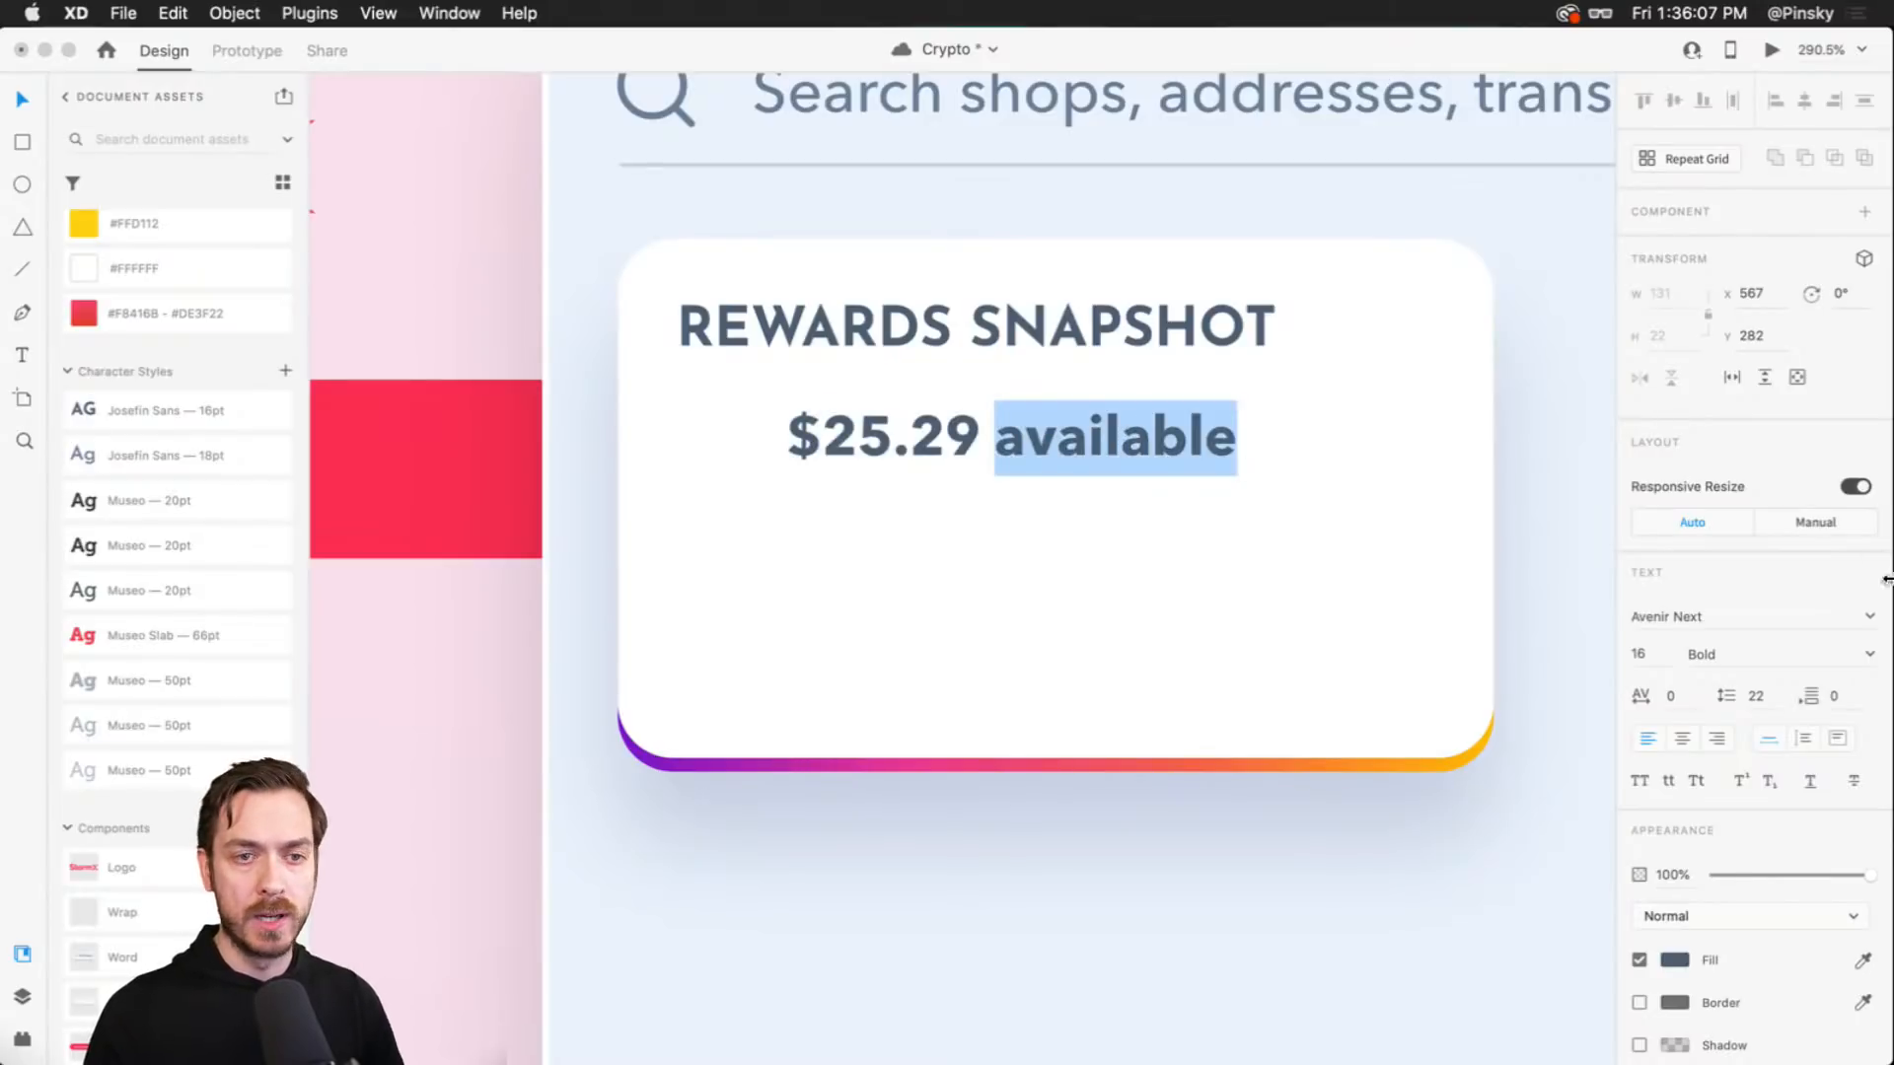
click(1870, 654)
click(1716, 768)
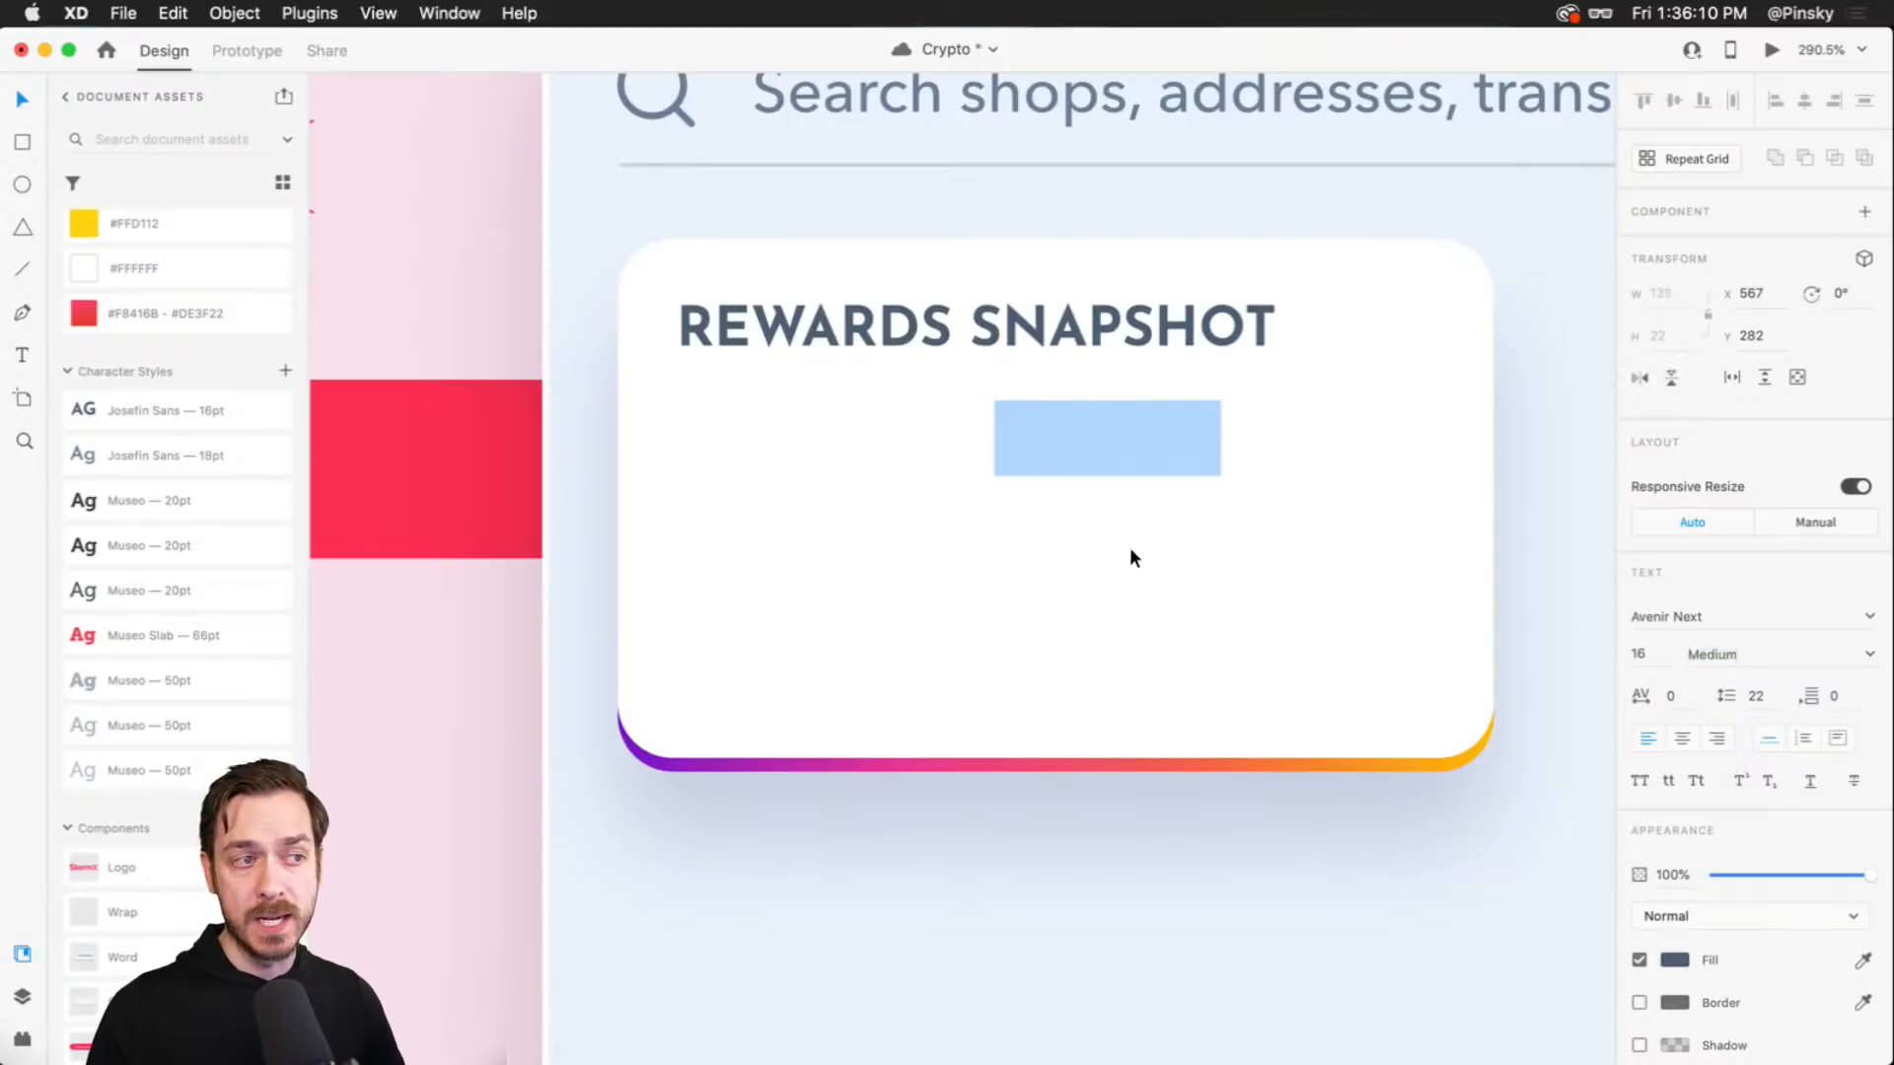
key(Escape)
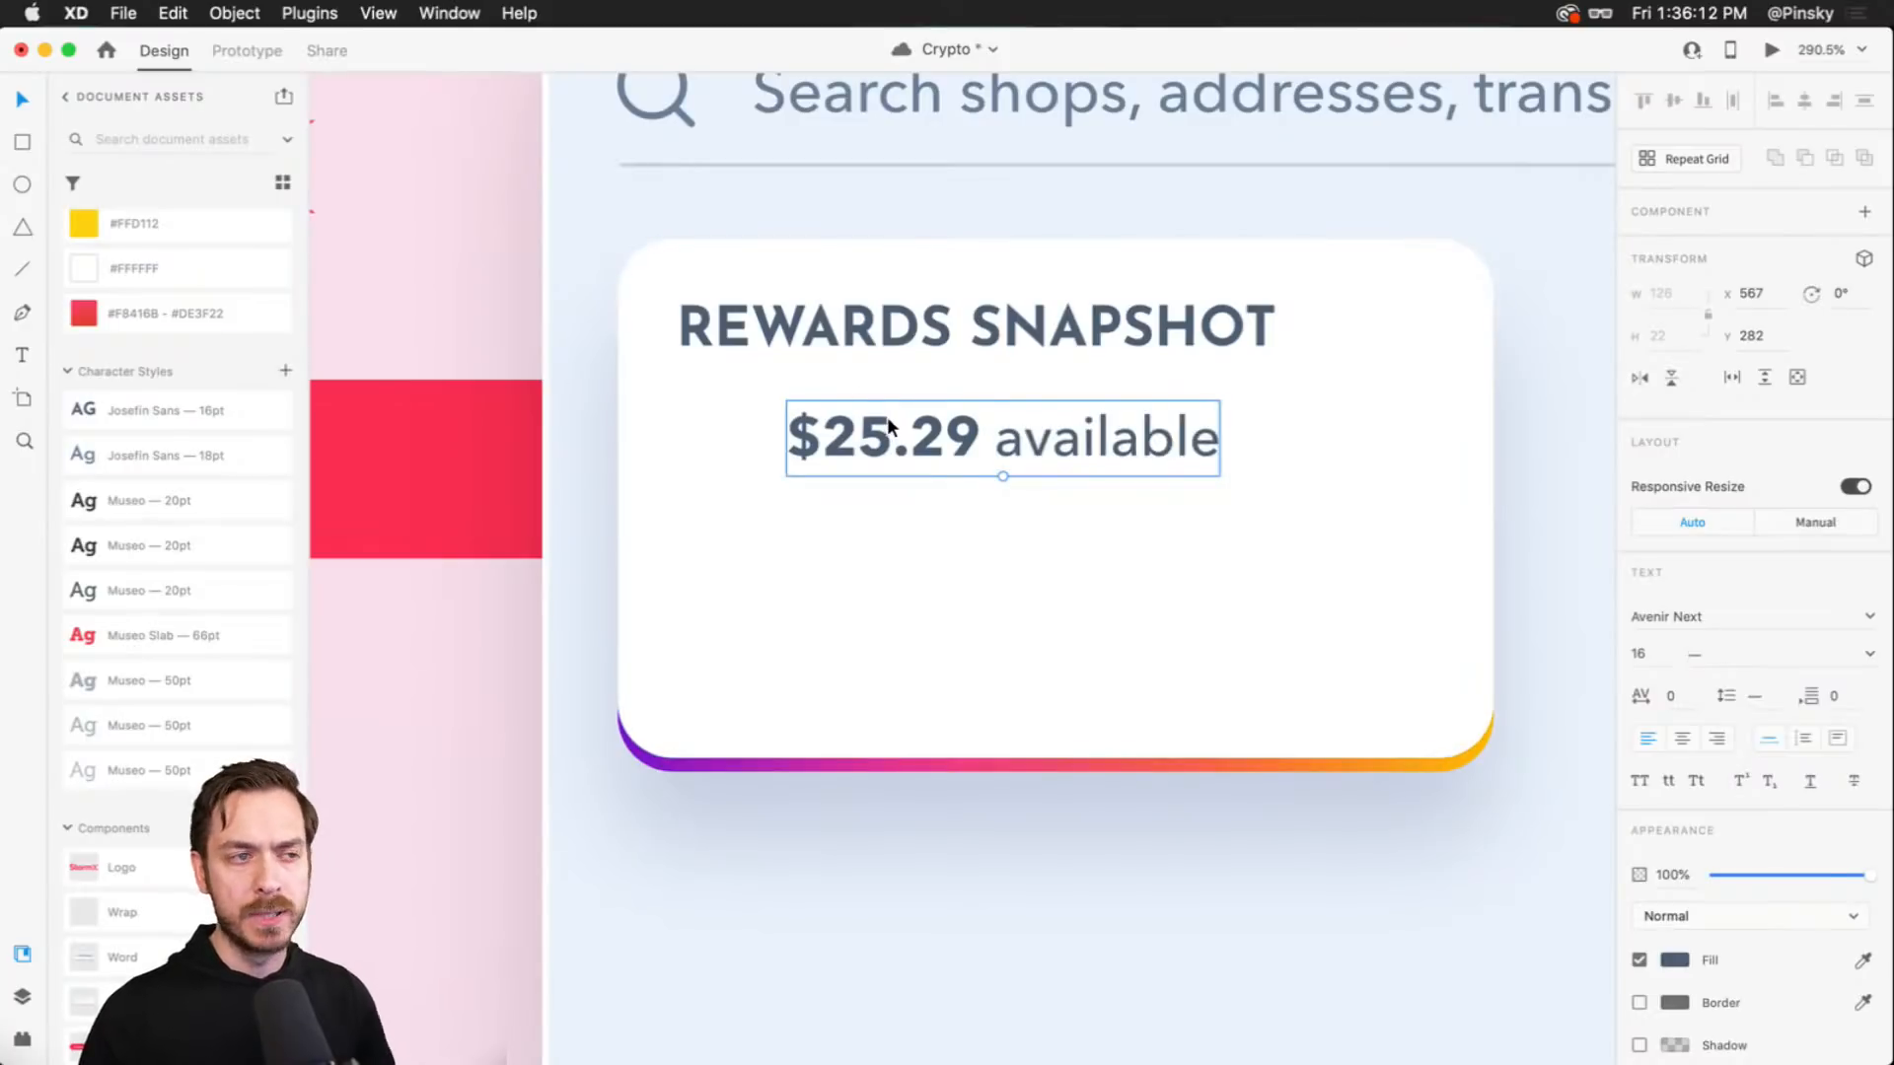
- Colour the word "available" with the saved grey #84919D and open the dashboard preview
double_click(1115, 439)
double_click(1115, 439)
scroll(174, 462, up, 5)
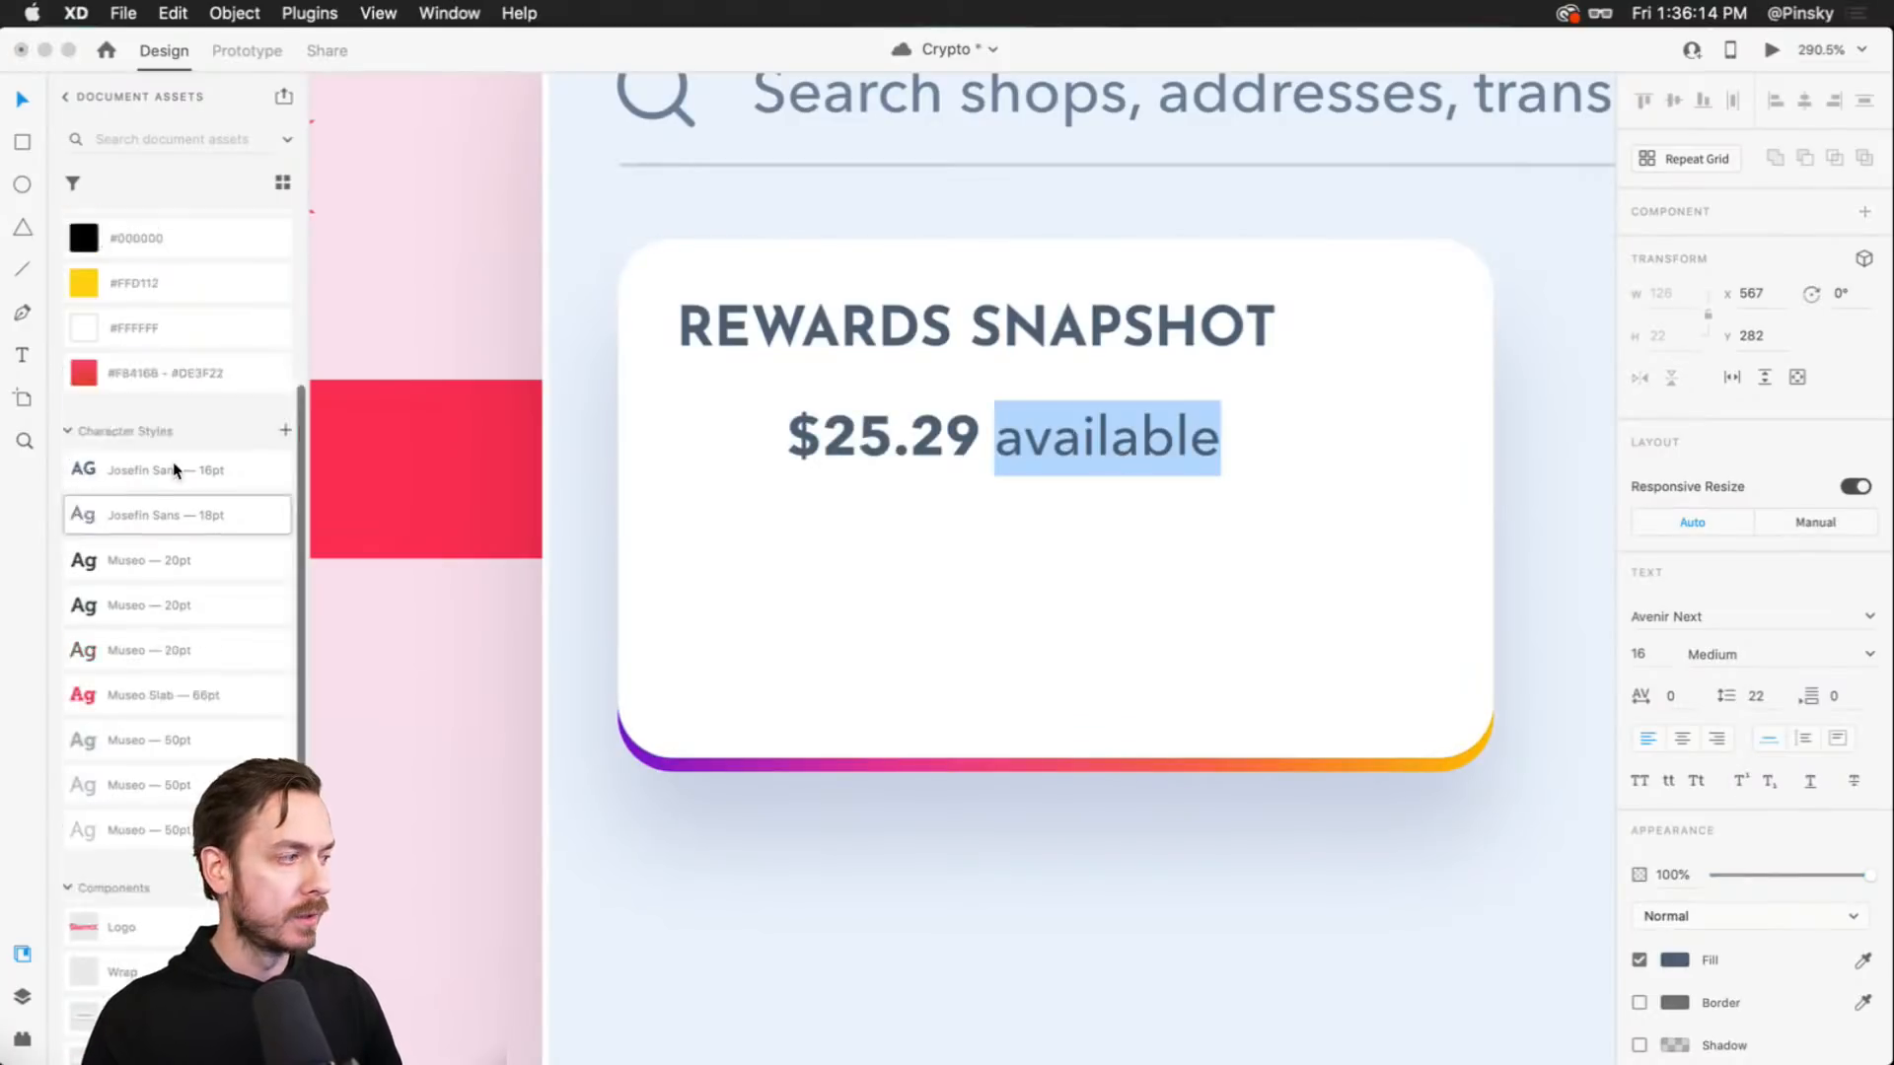
click(161, 365)
key(Escape)
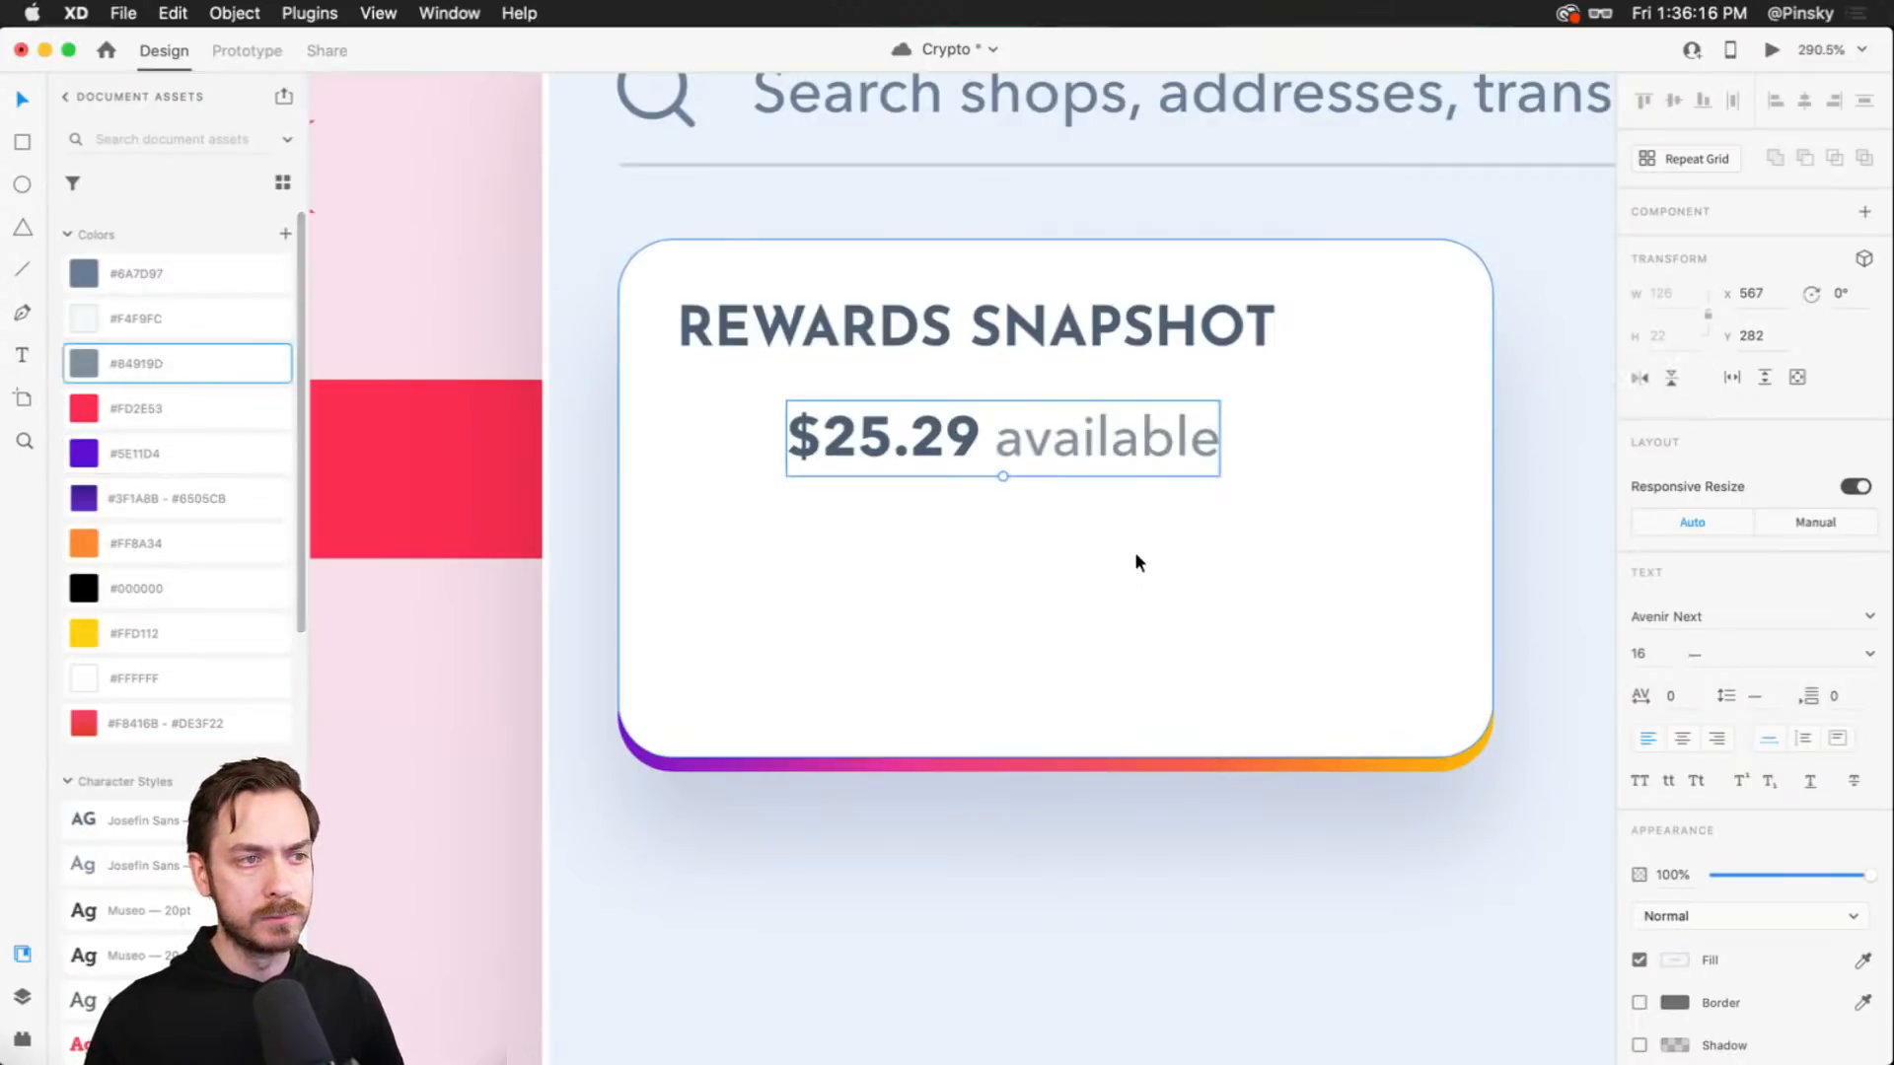
key(super+Return)
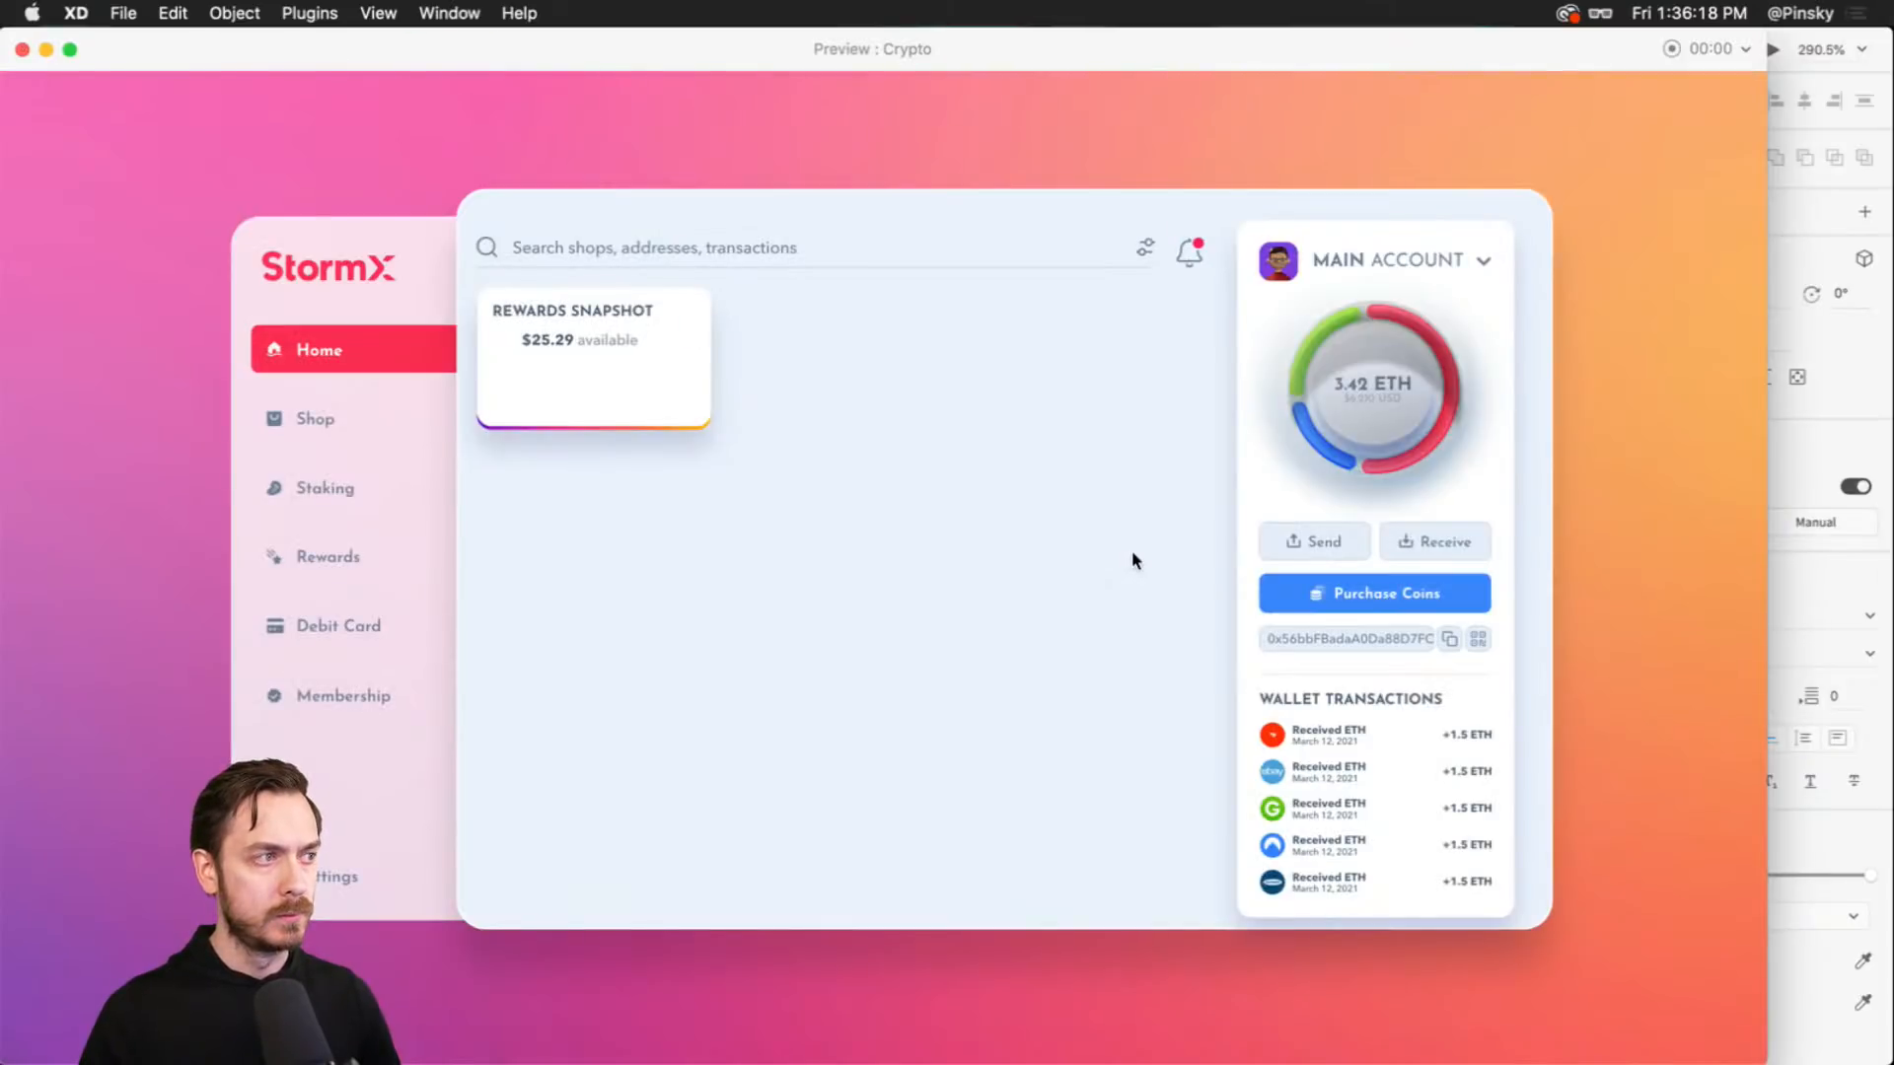
- Undo the grey colour on the word "available" and compare the result in the dashboard preview
key(super+grave)
key(super+z)
key(super+grave)
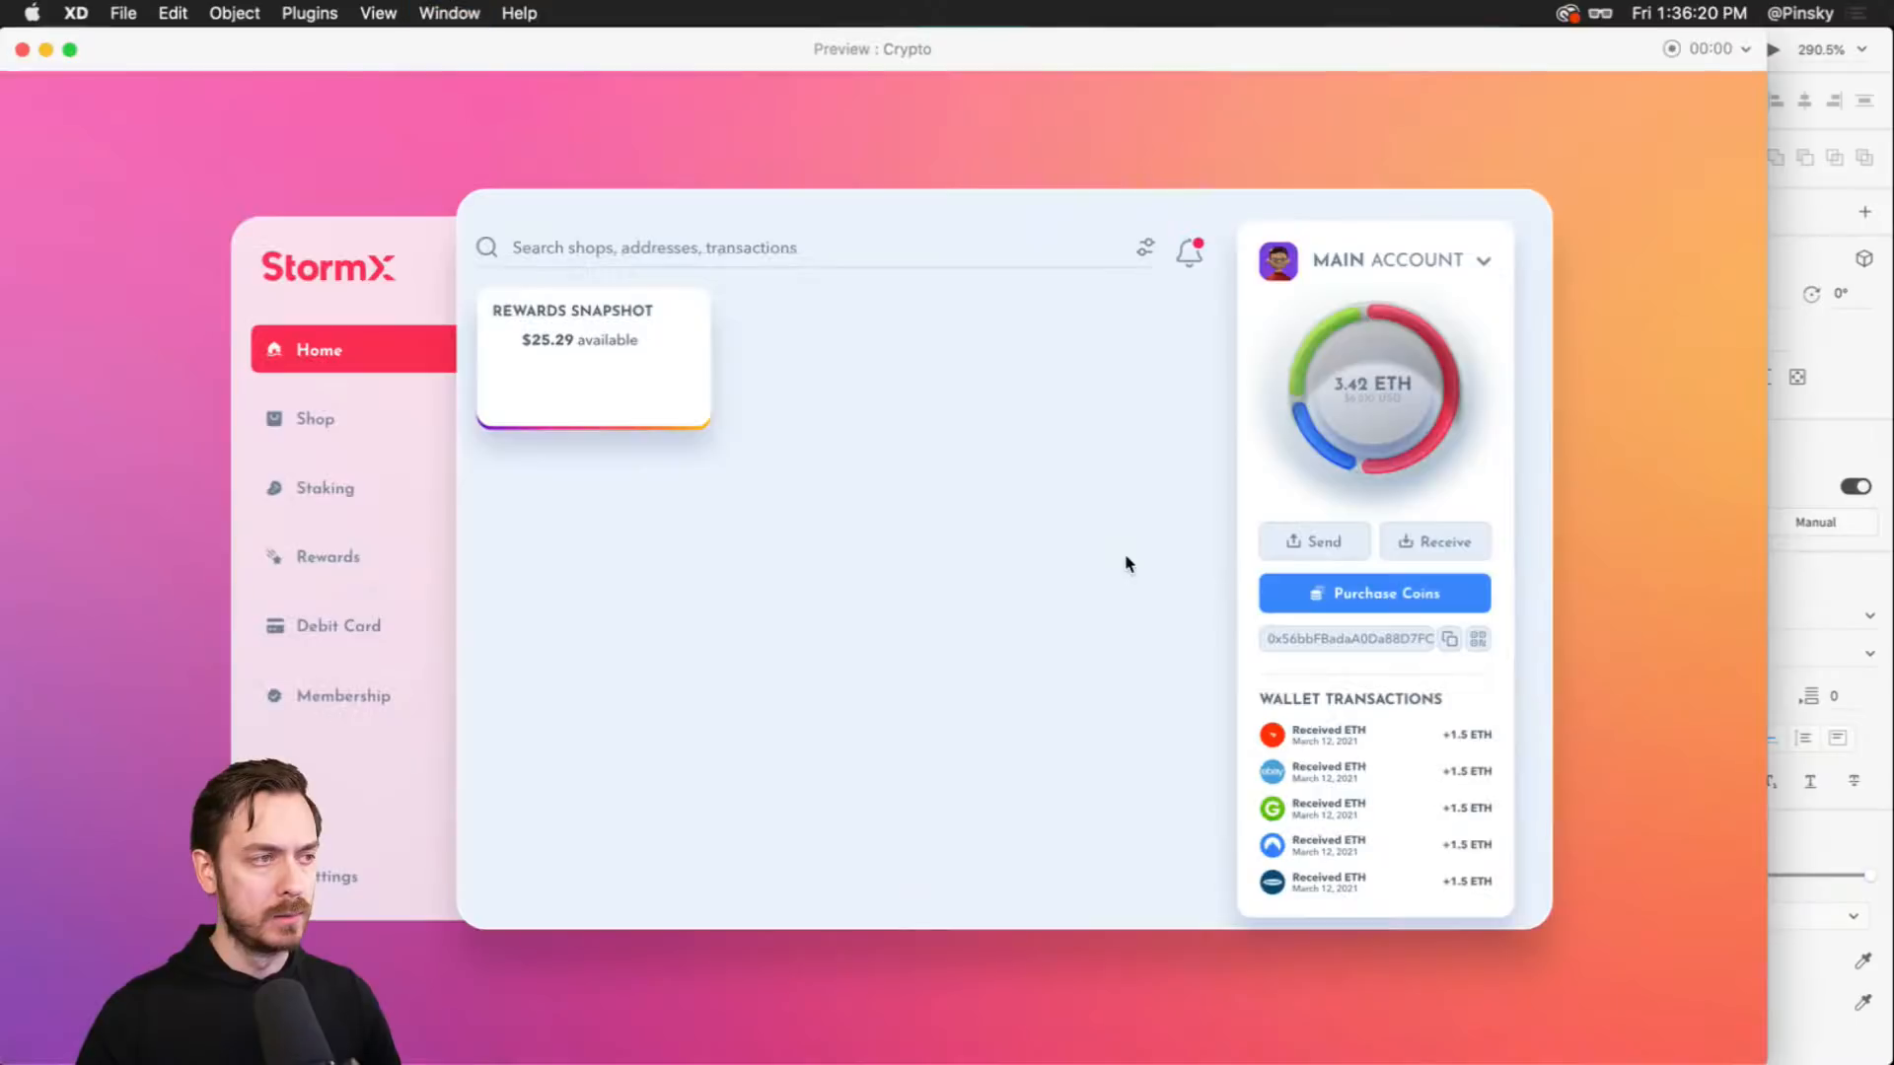
key(super+grave)
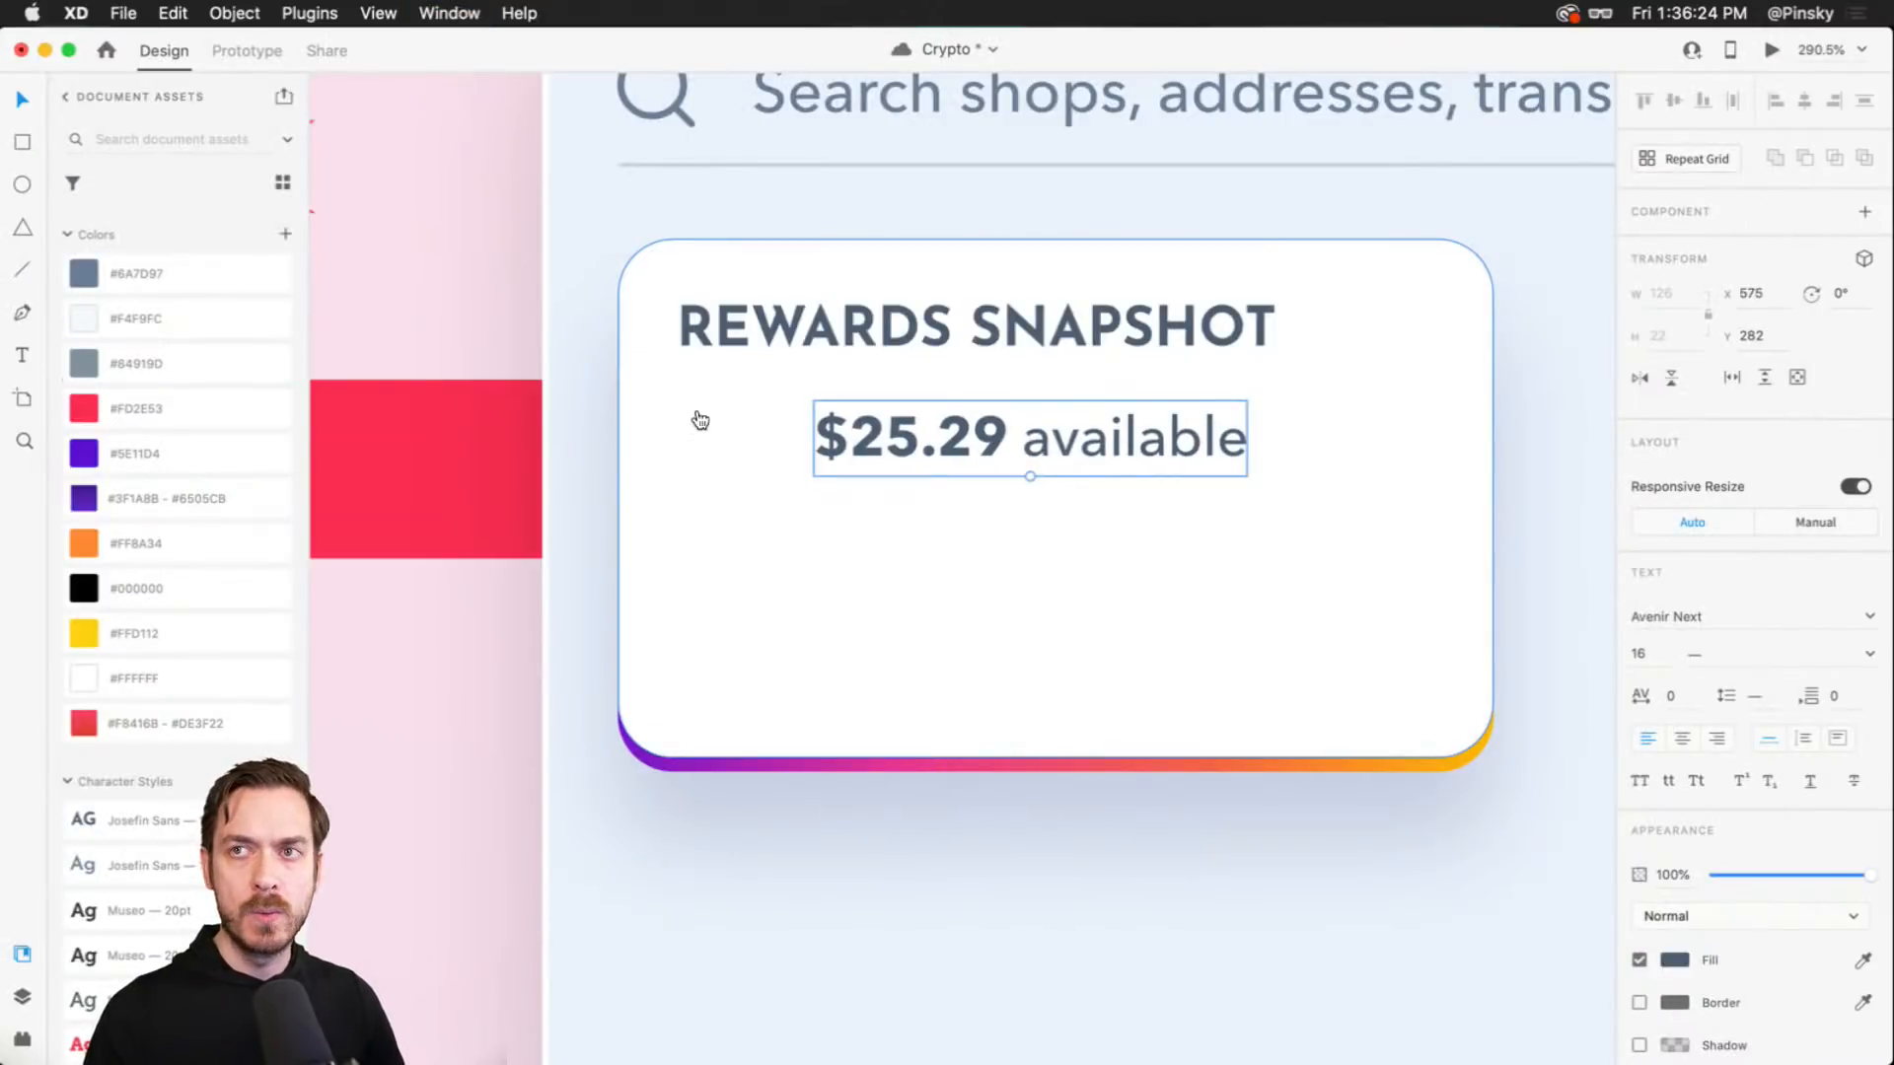
- Switch to Nucleo, search all icon sets for "withdraw", and paste the accounting-withdraw icon into the XD rewards card
key(super+Tab)
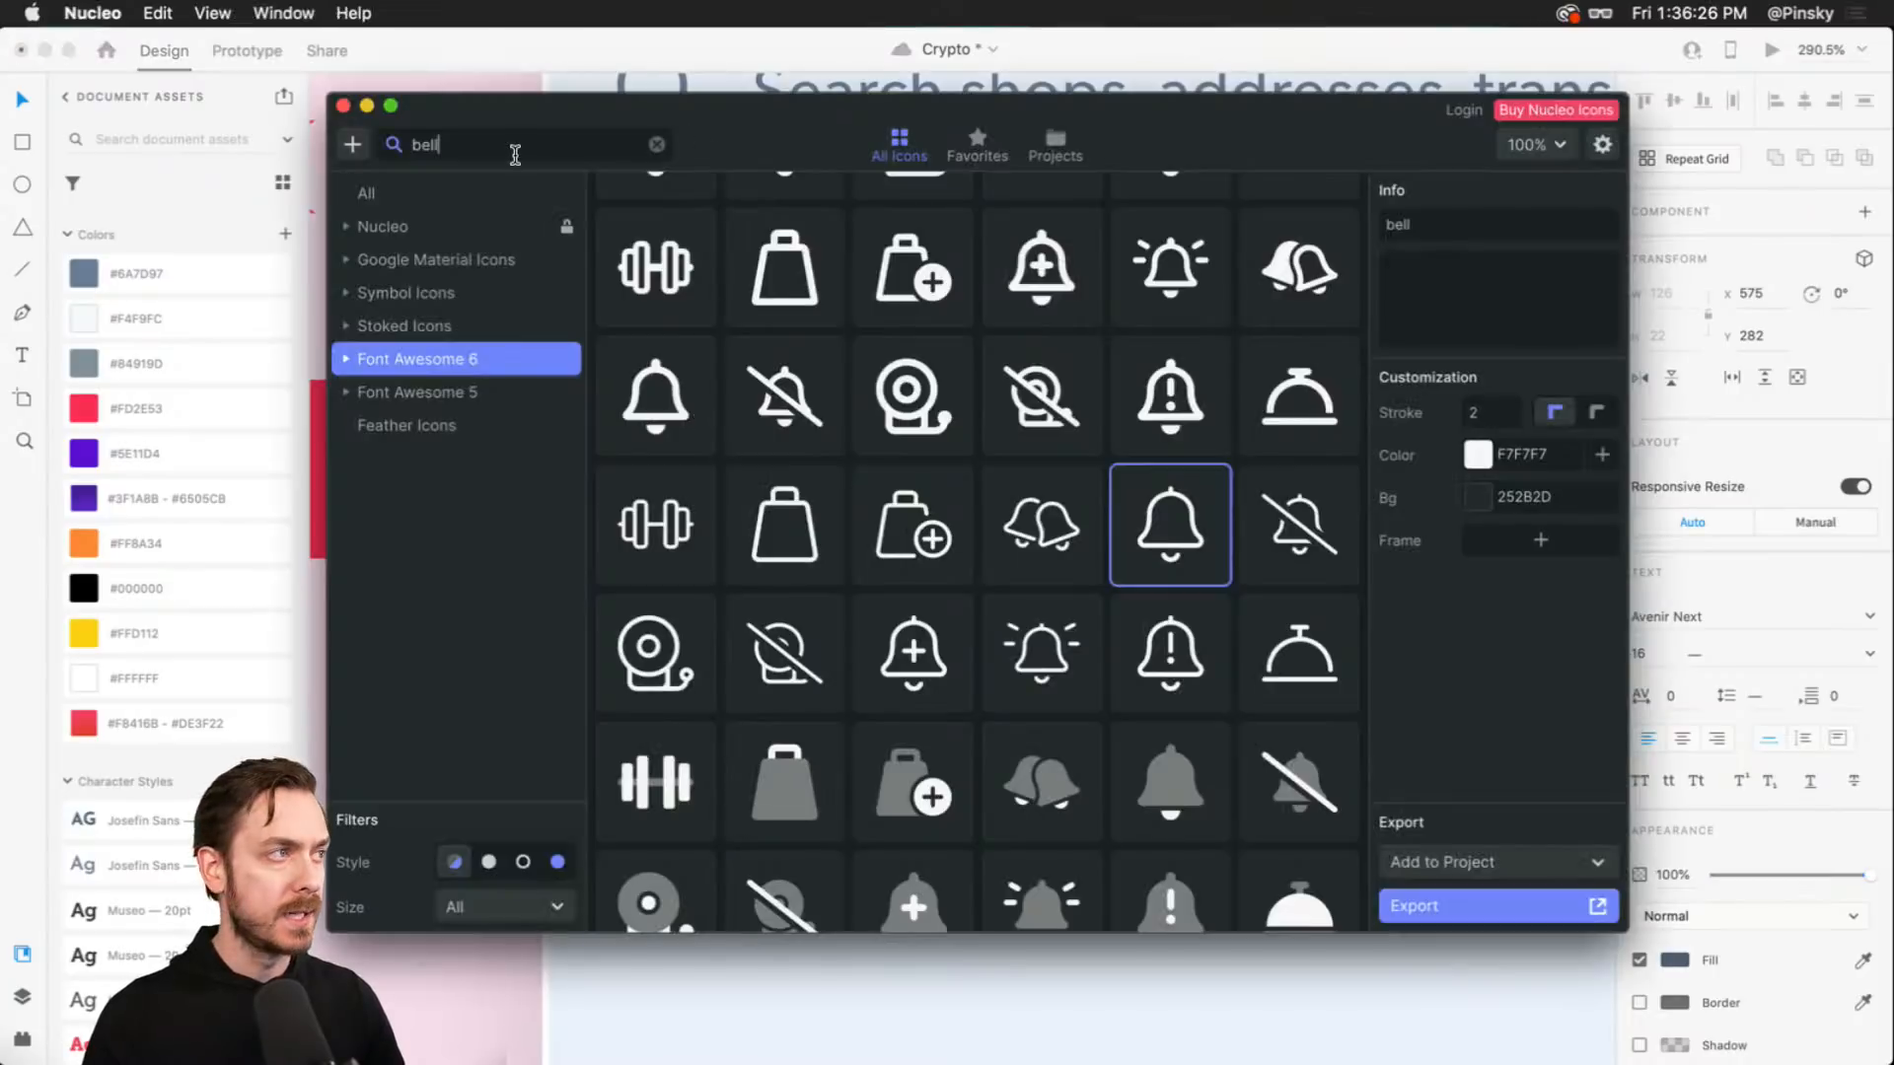
double_click(512, 148)
text(withdraw)
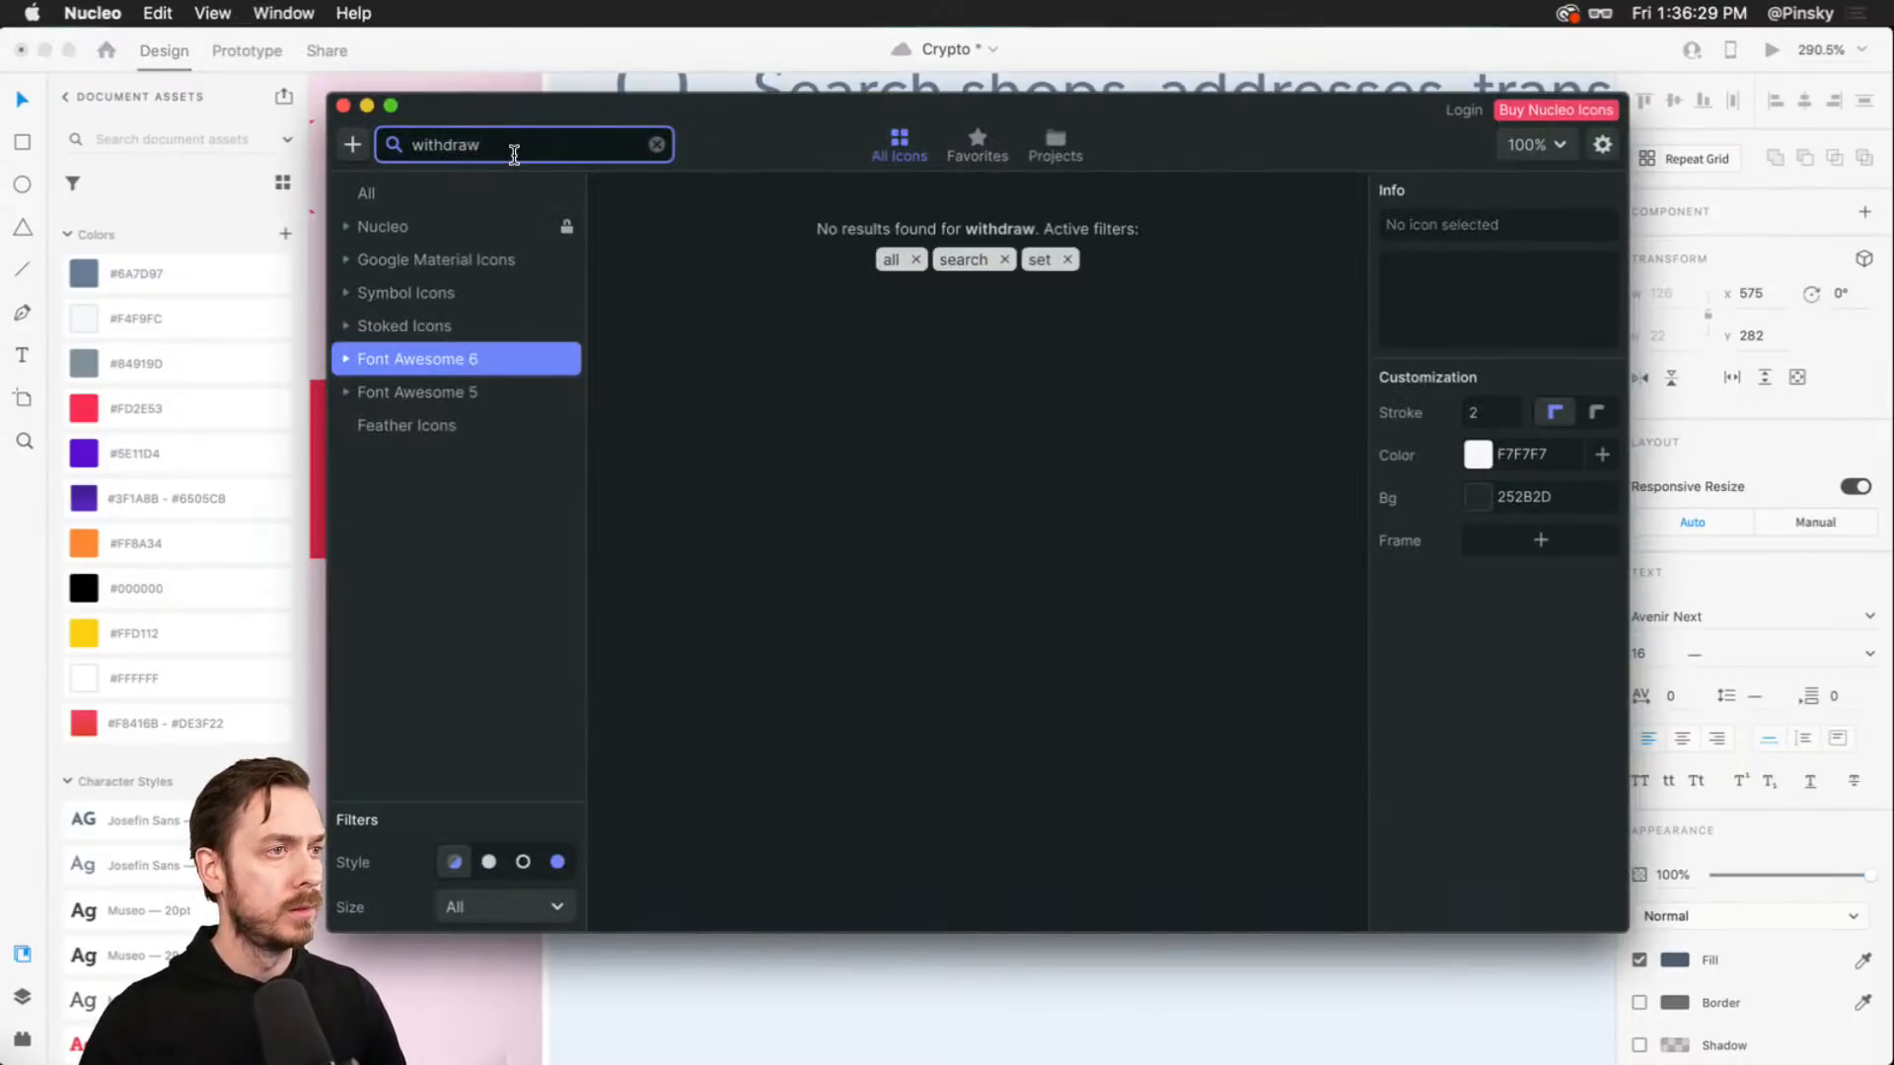
click(426, 190)
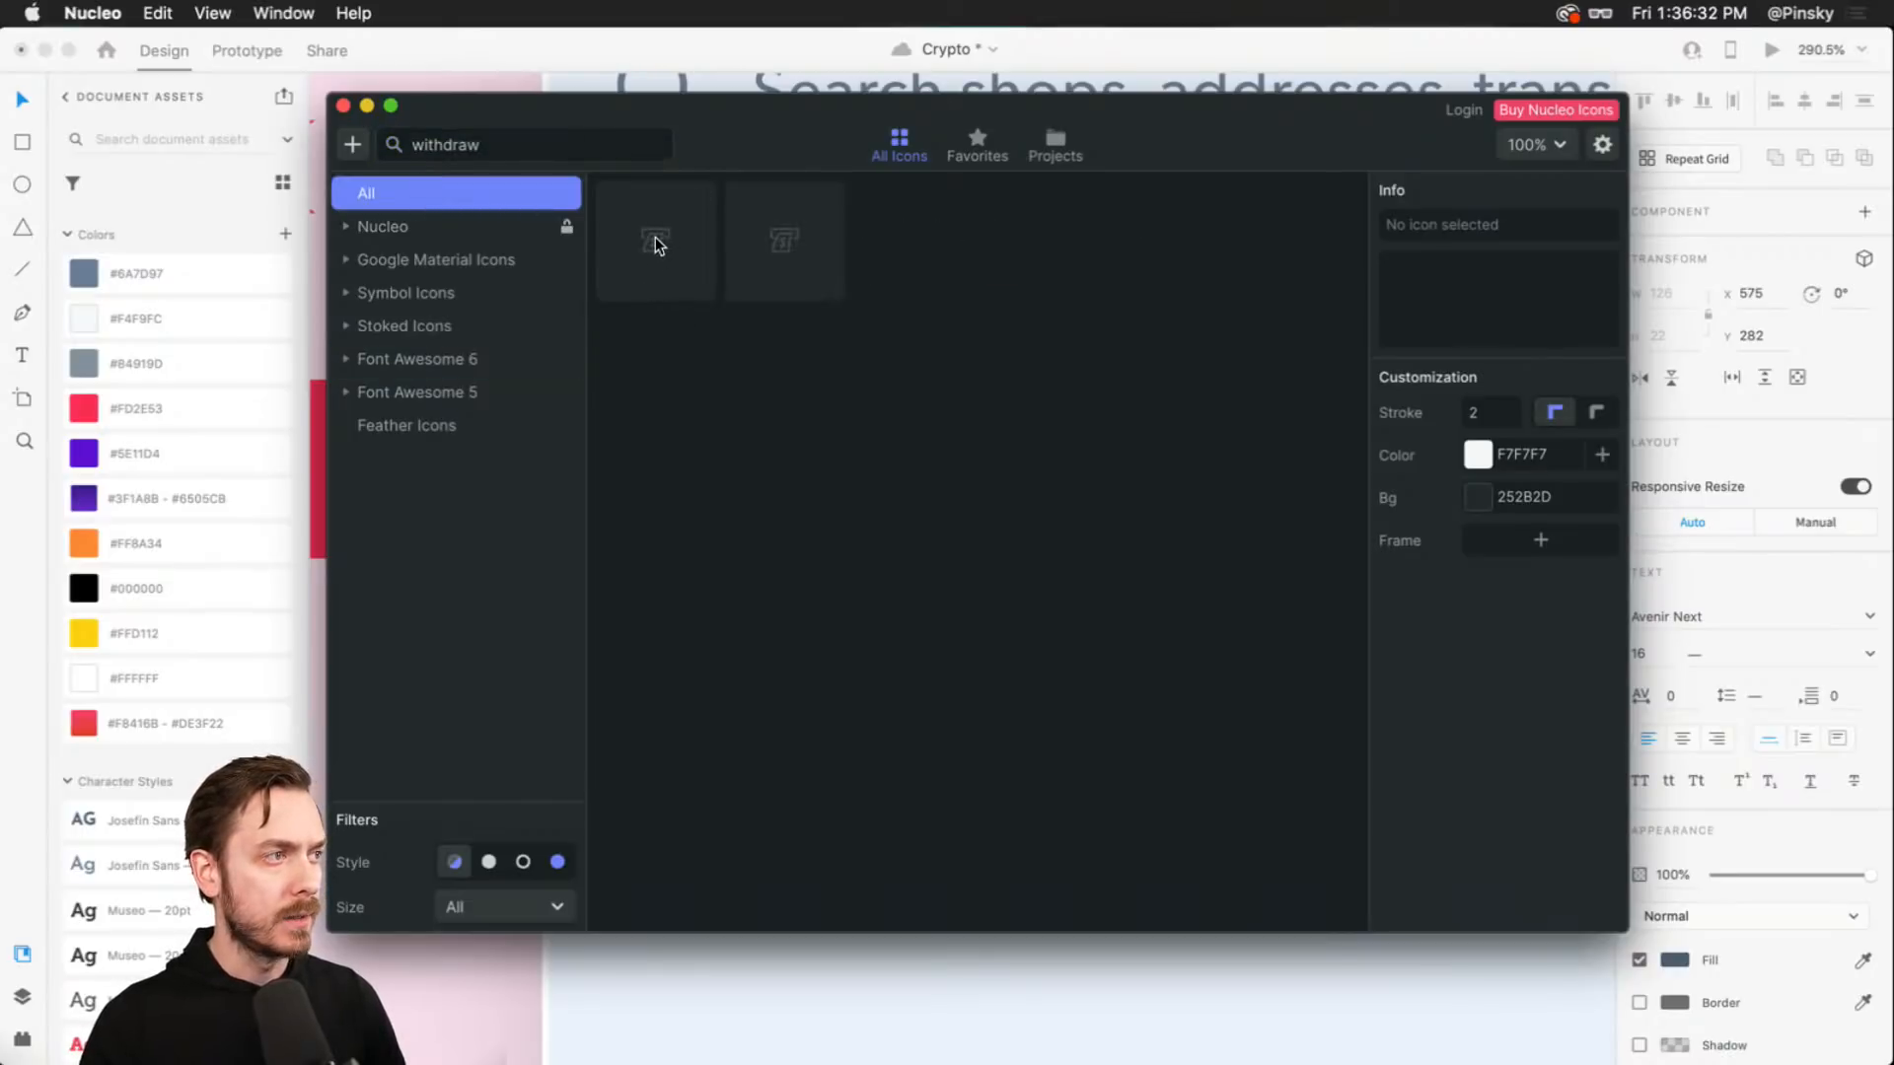
click(655, 242)
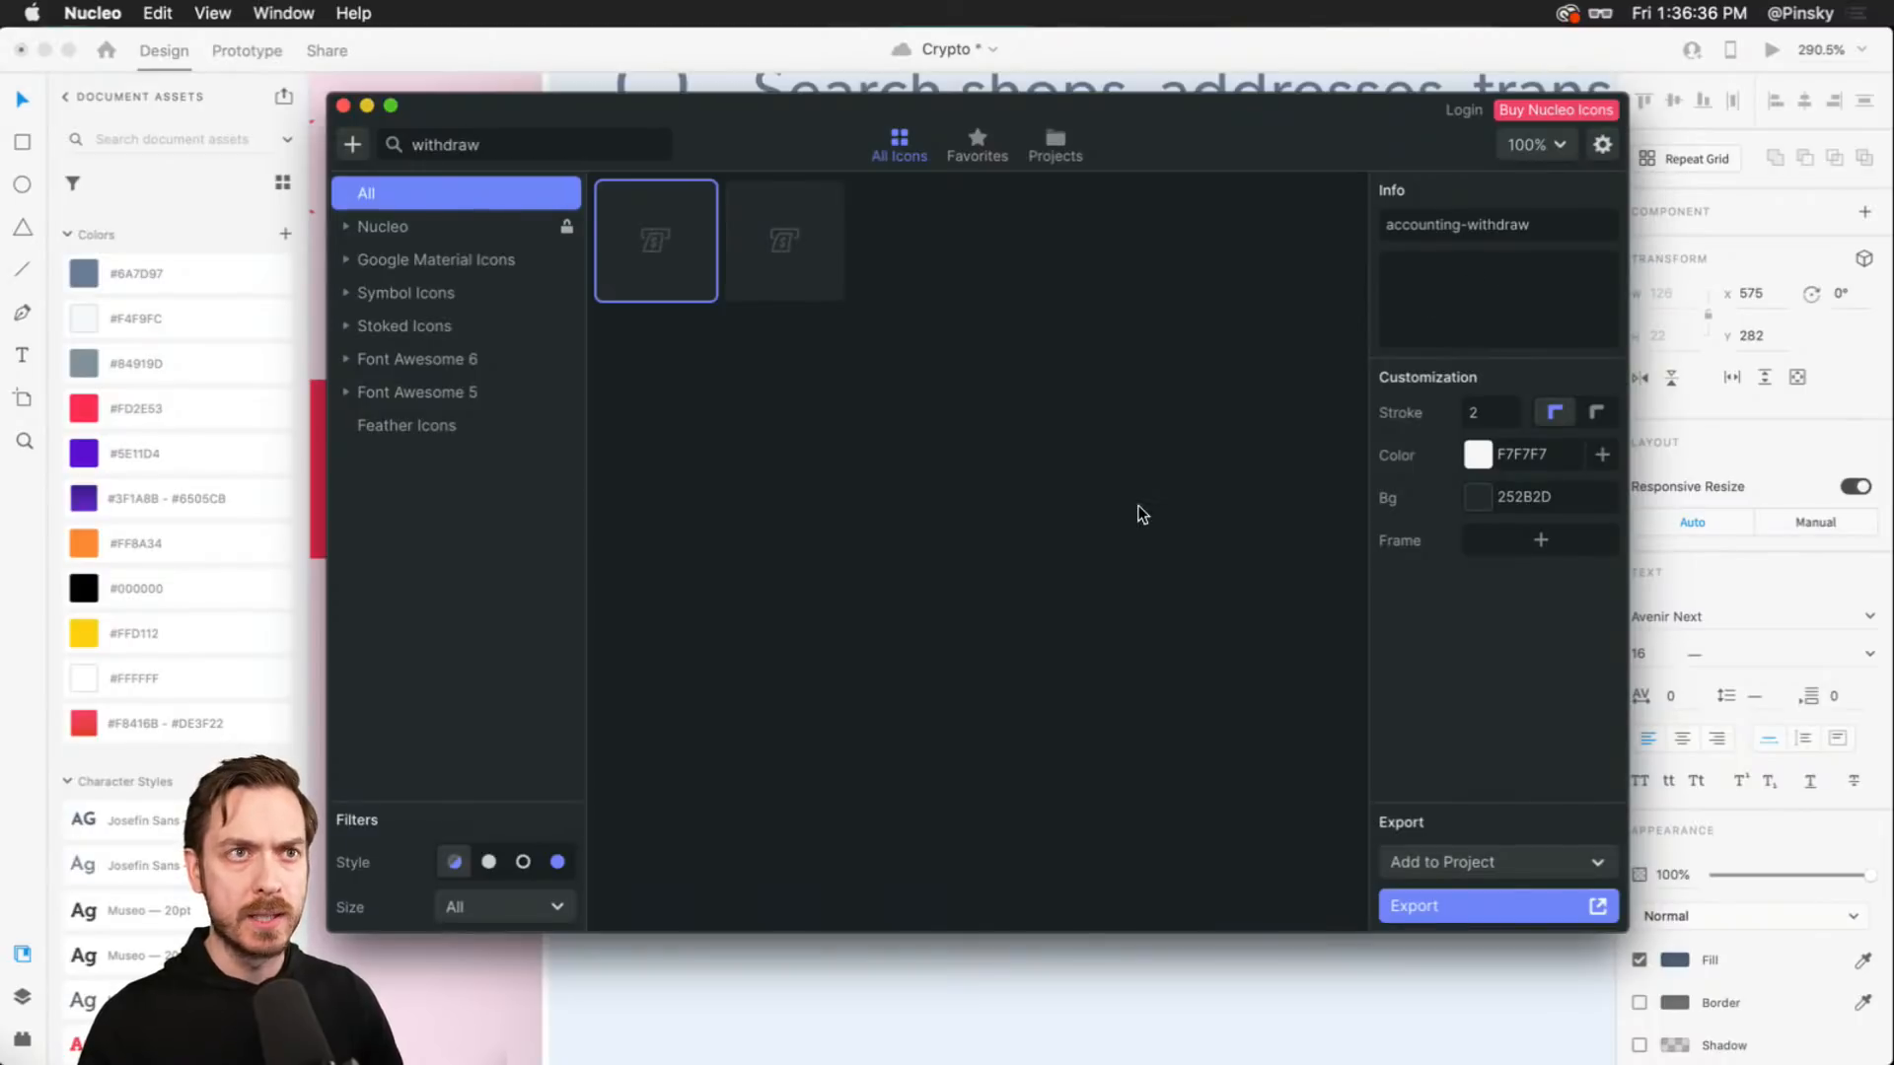
key(super+Tab)
key(super+v)
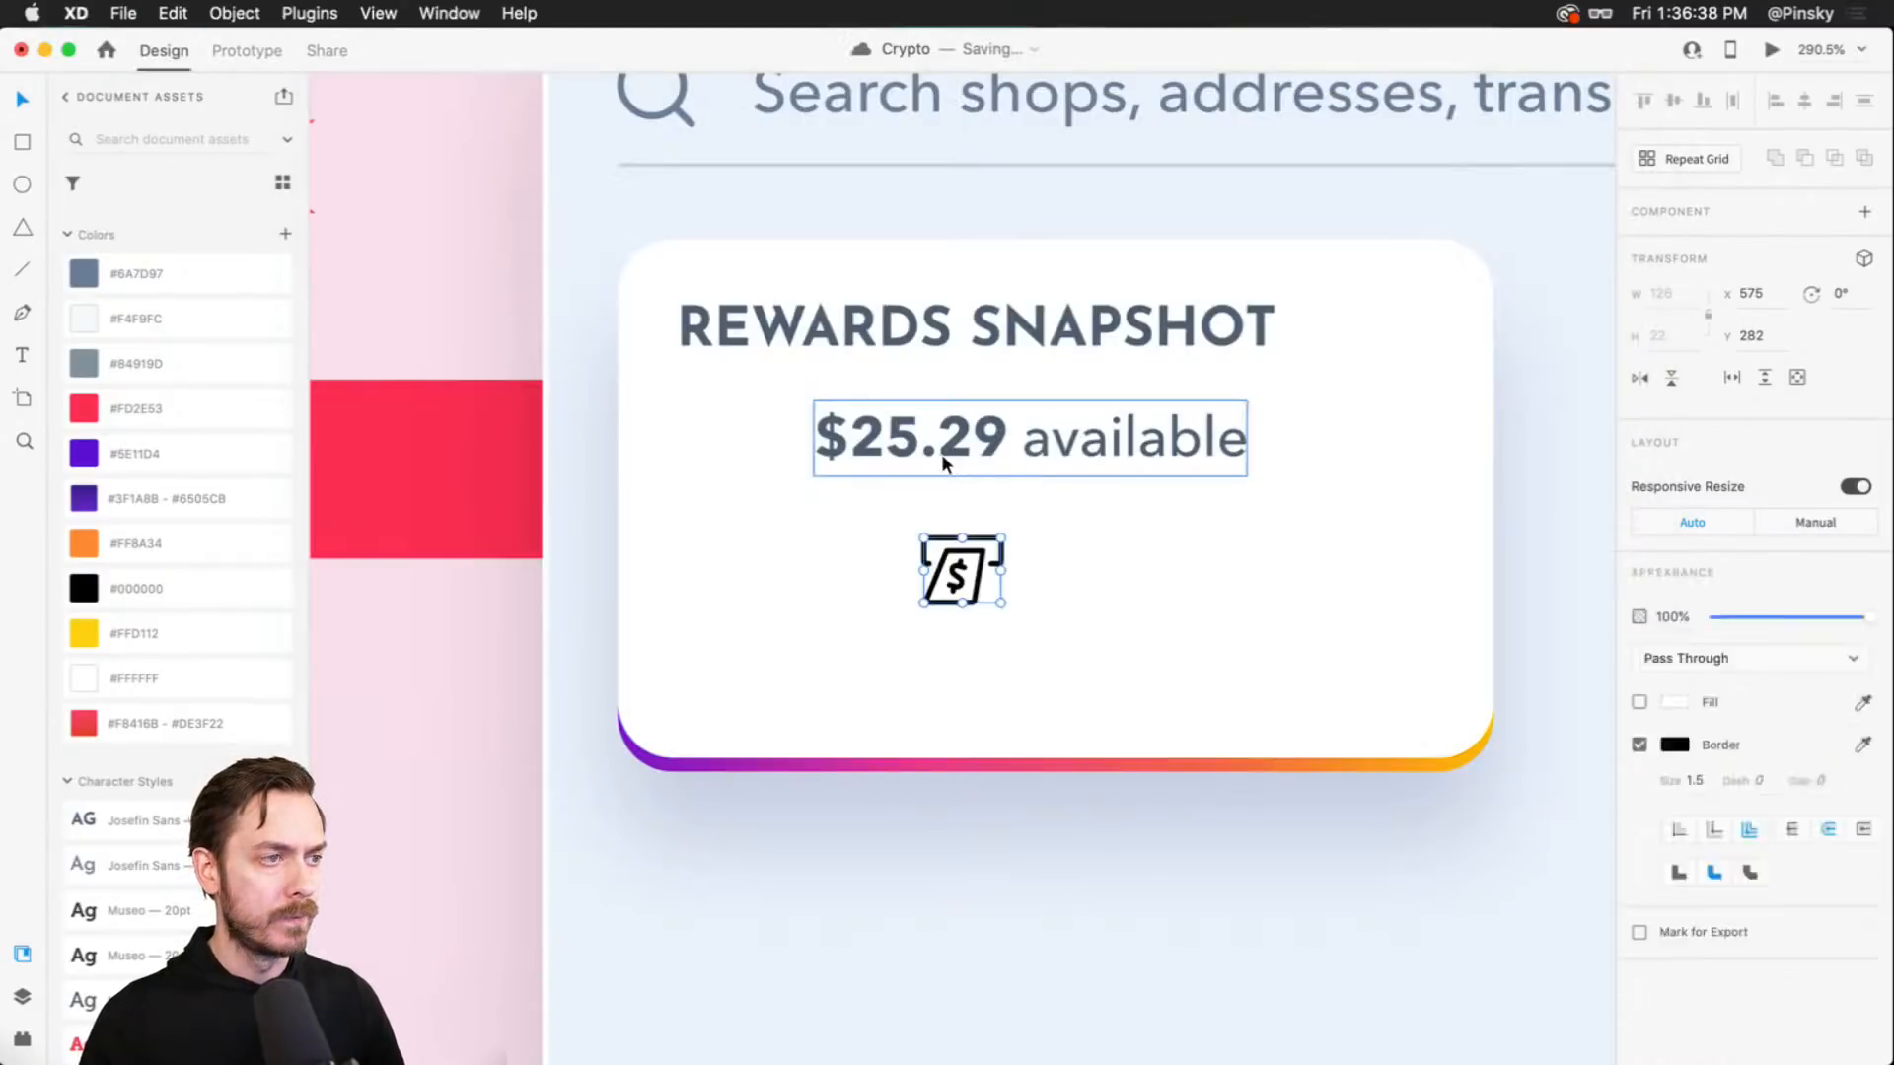
- Place the withdraw icon before the $25.29 text at X 537, match its border to the text's #4D5E74, and save that colour
drag(987, 557, 745, 426)
right_click(203, 275)
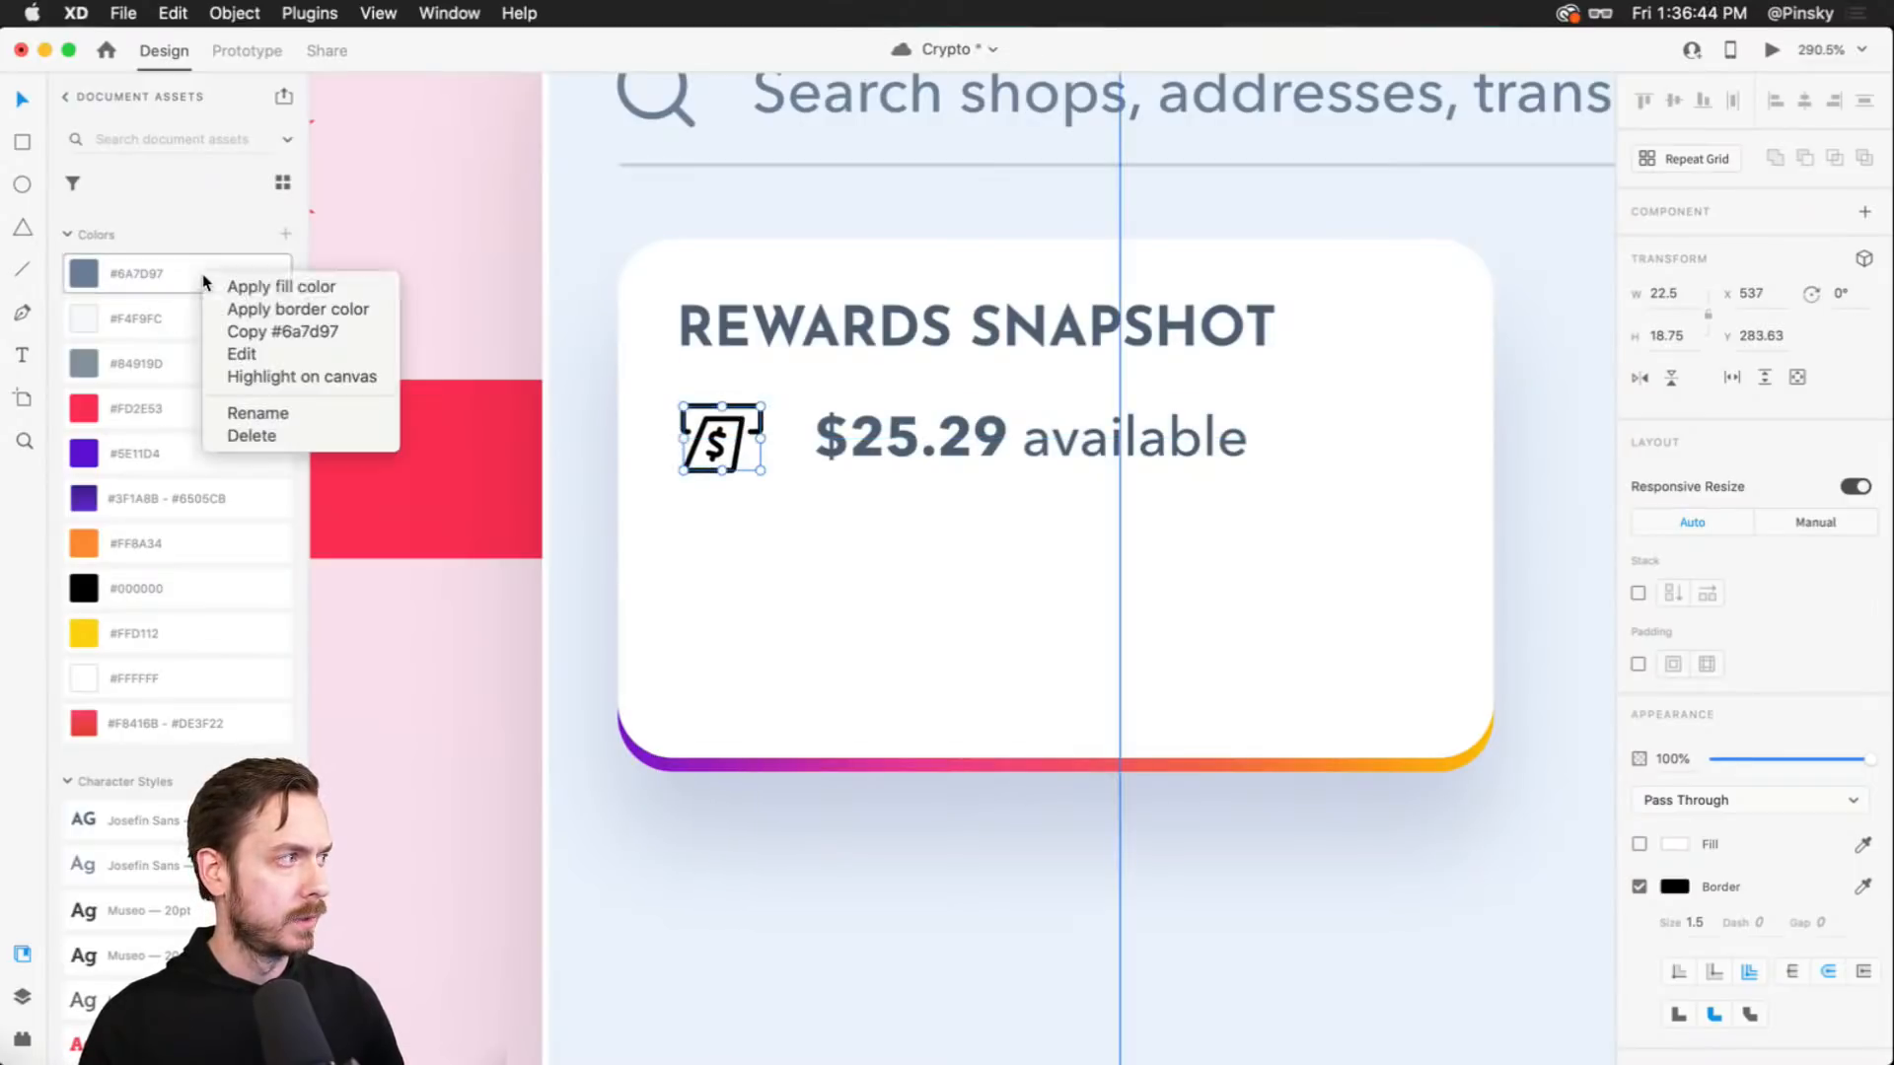
click(248, 311)
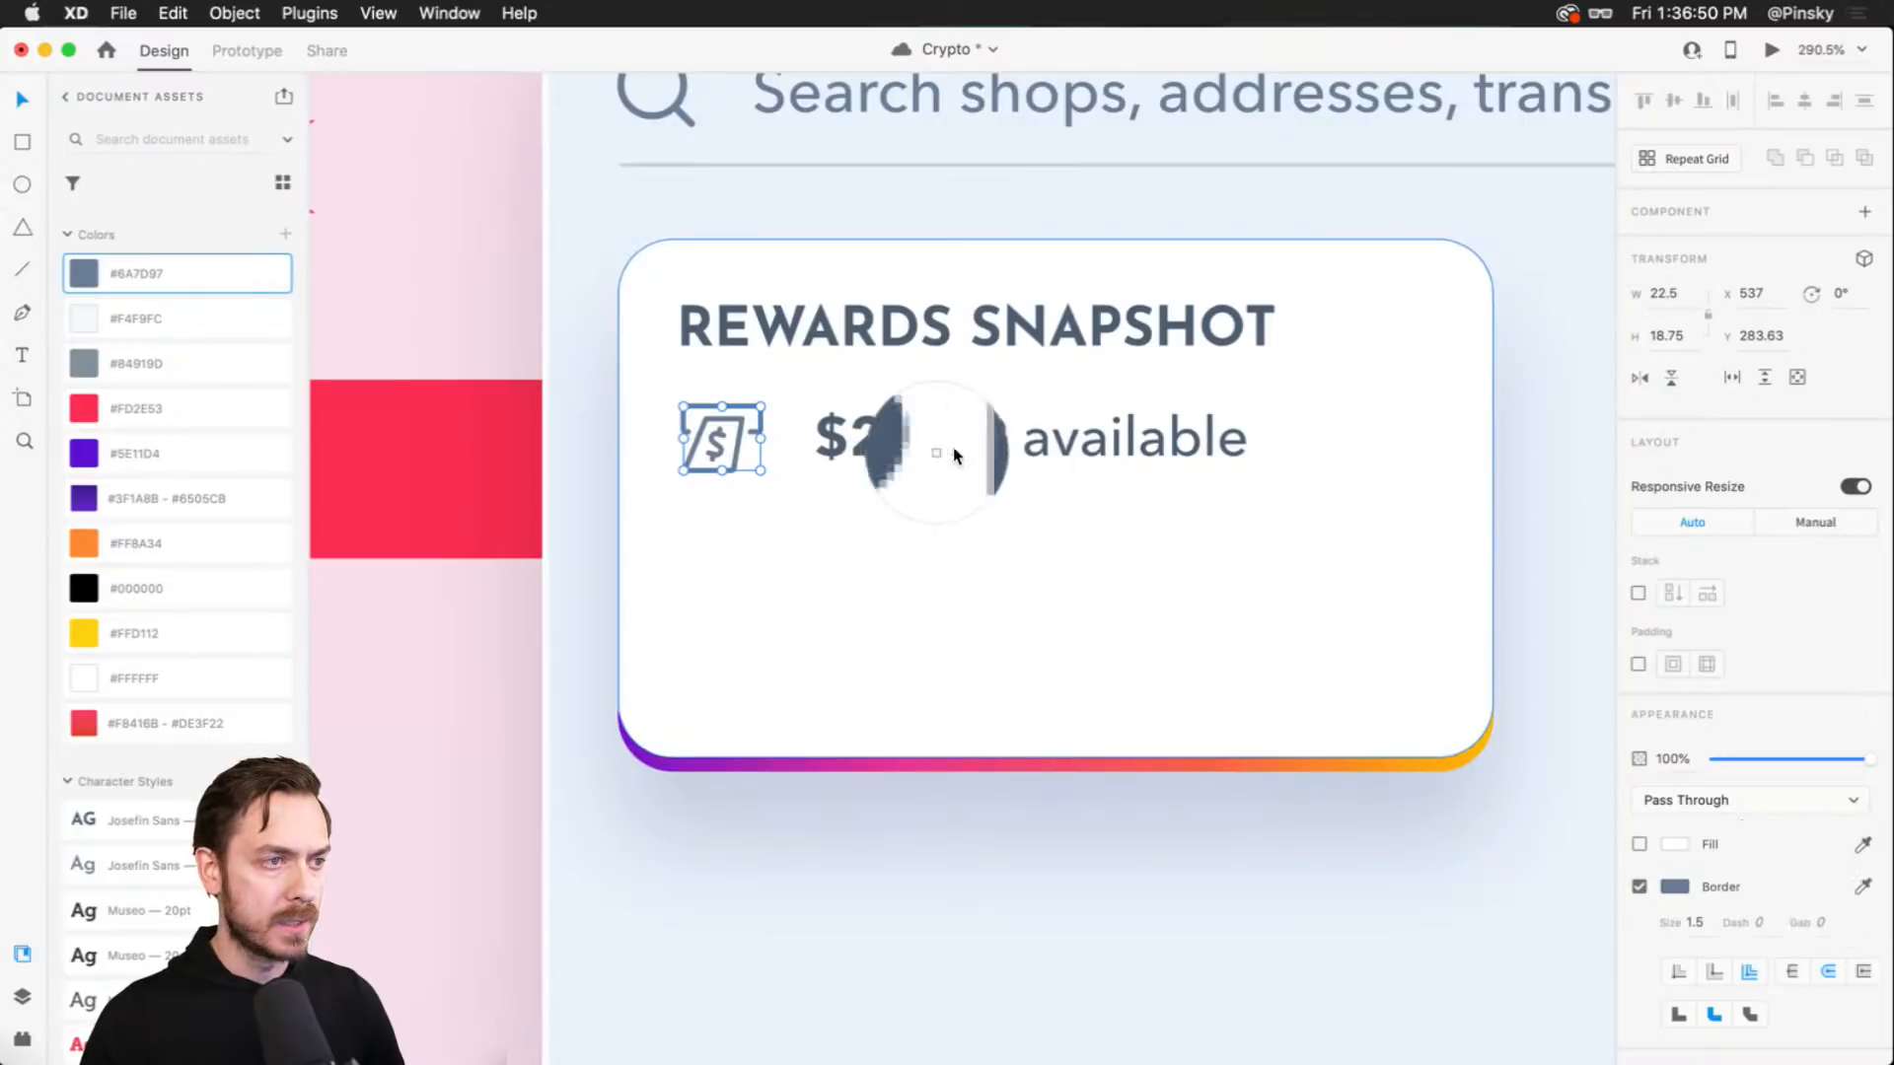
click(285, 234)
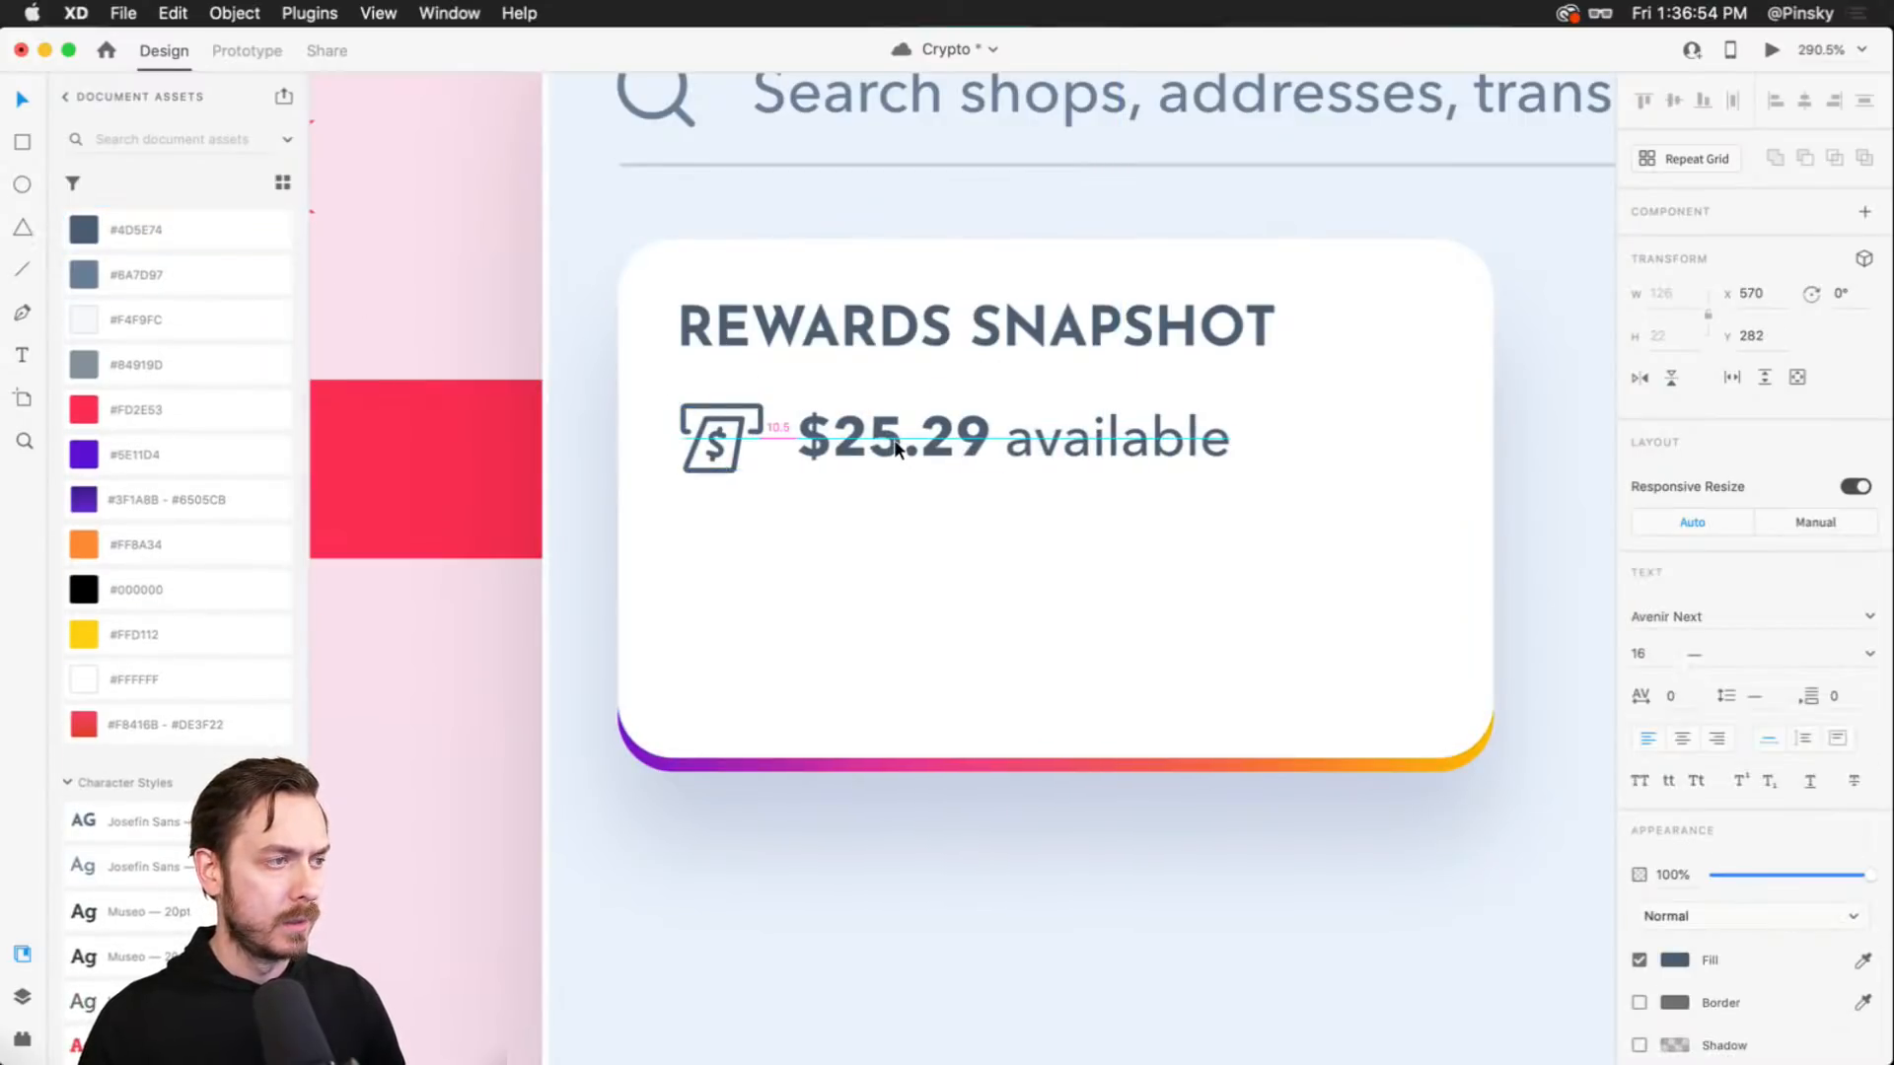
- Shrink the withdraw icon slightly, move the $25.29 text to X 567, and check the row in the preview
key(super+Return)
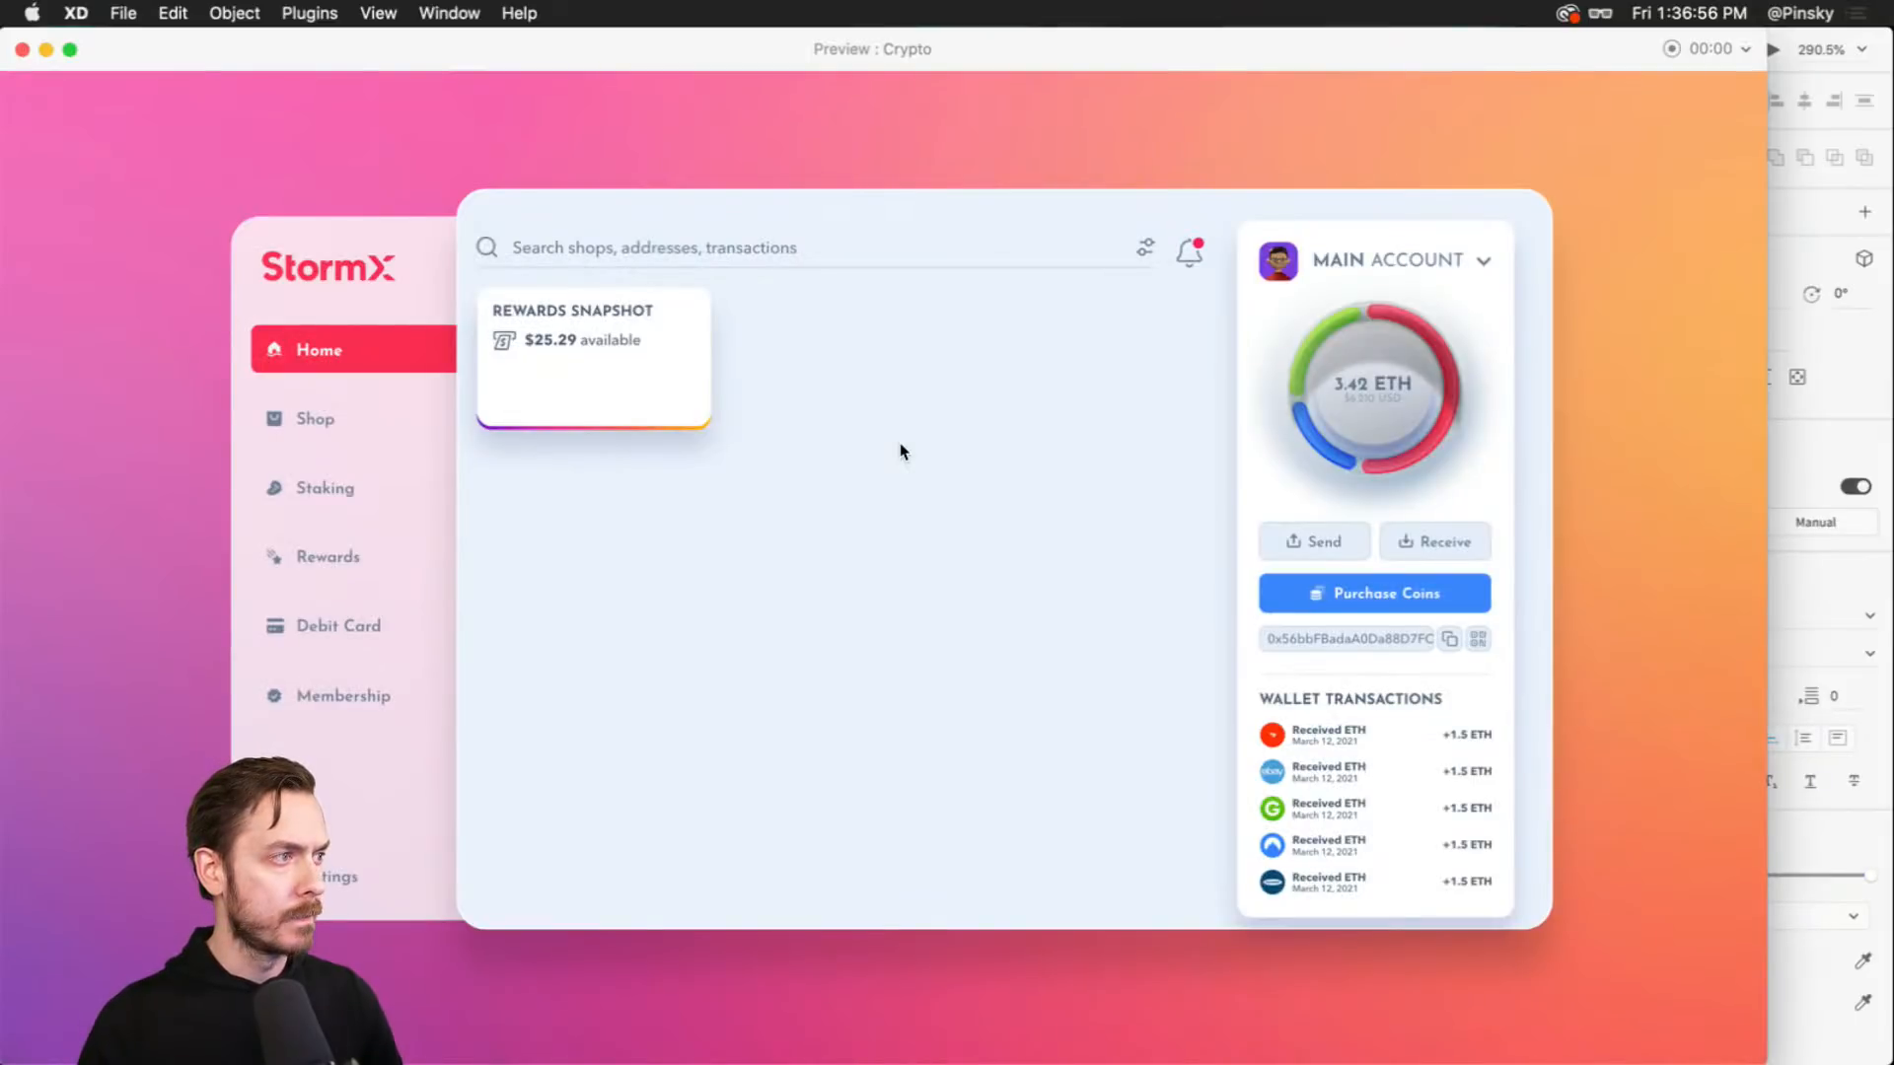
key(super+w)
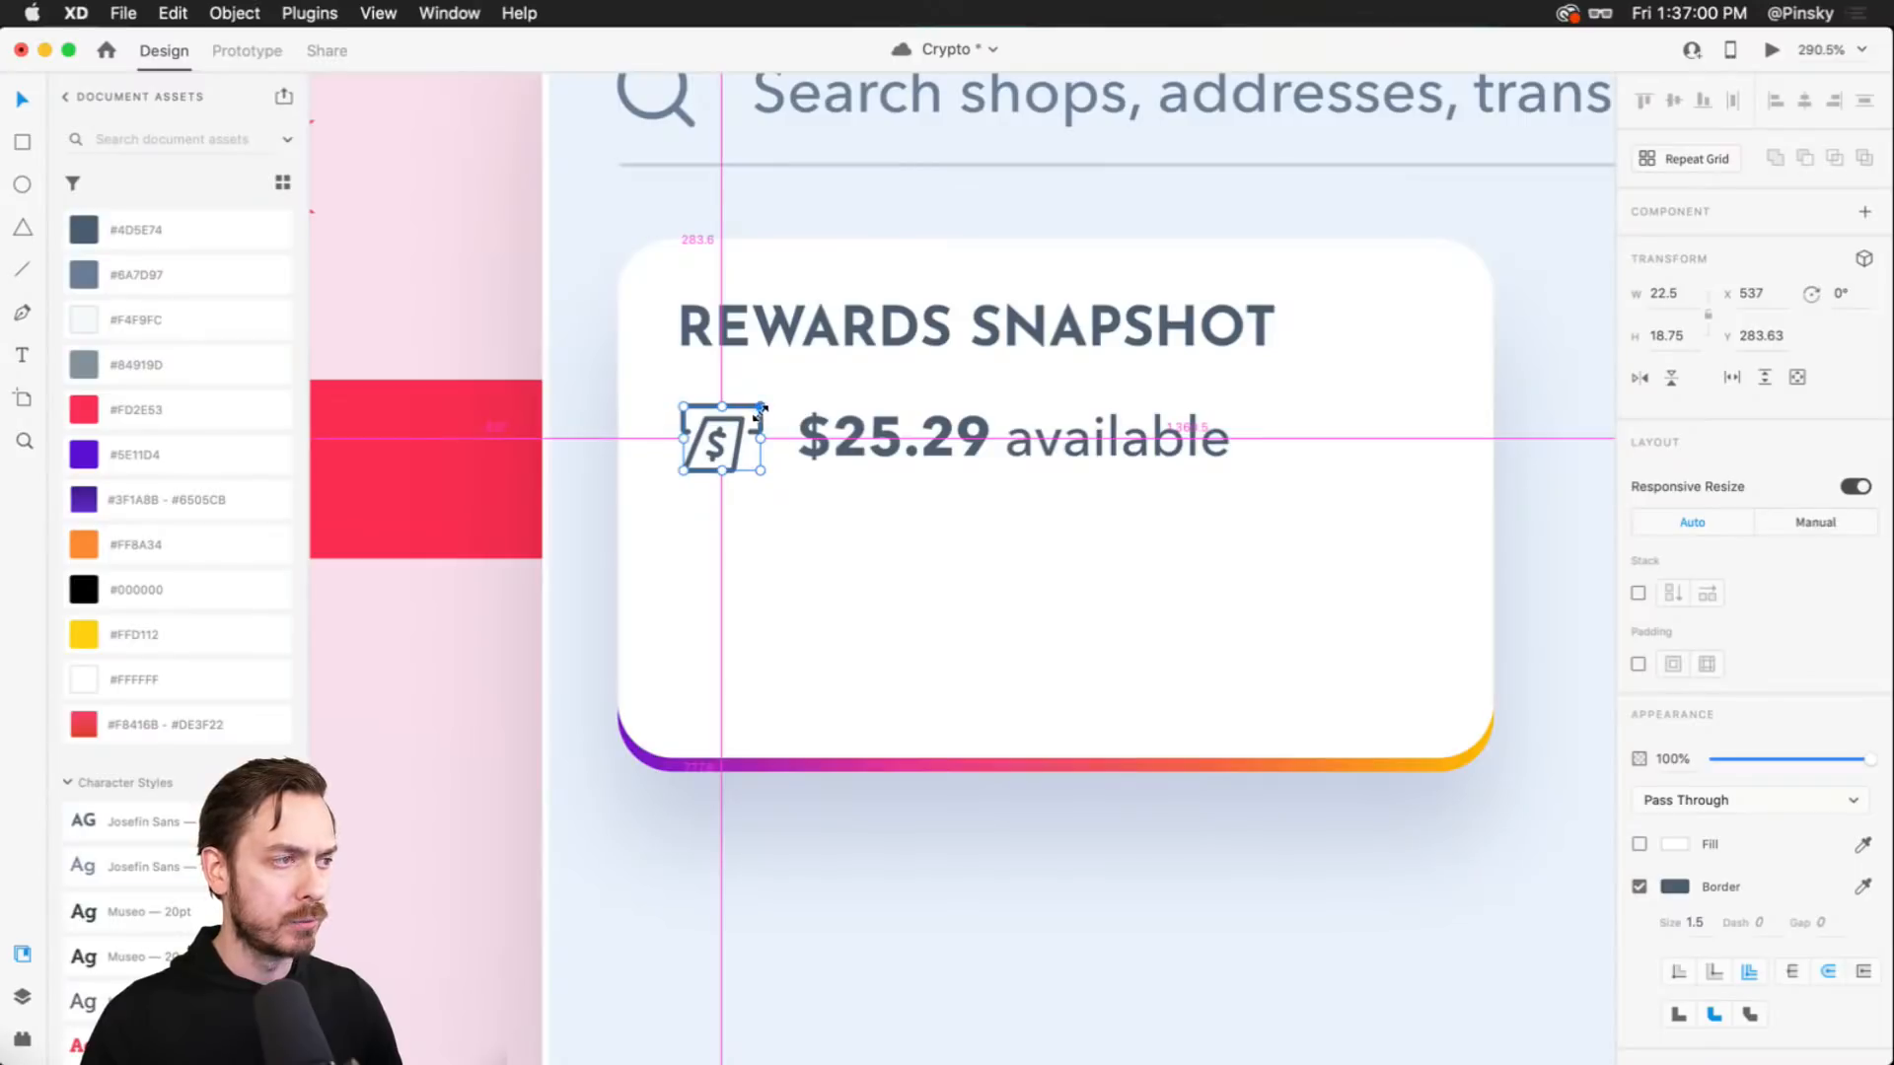
drag(760, 407, 829, 423)
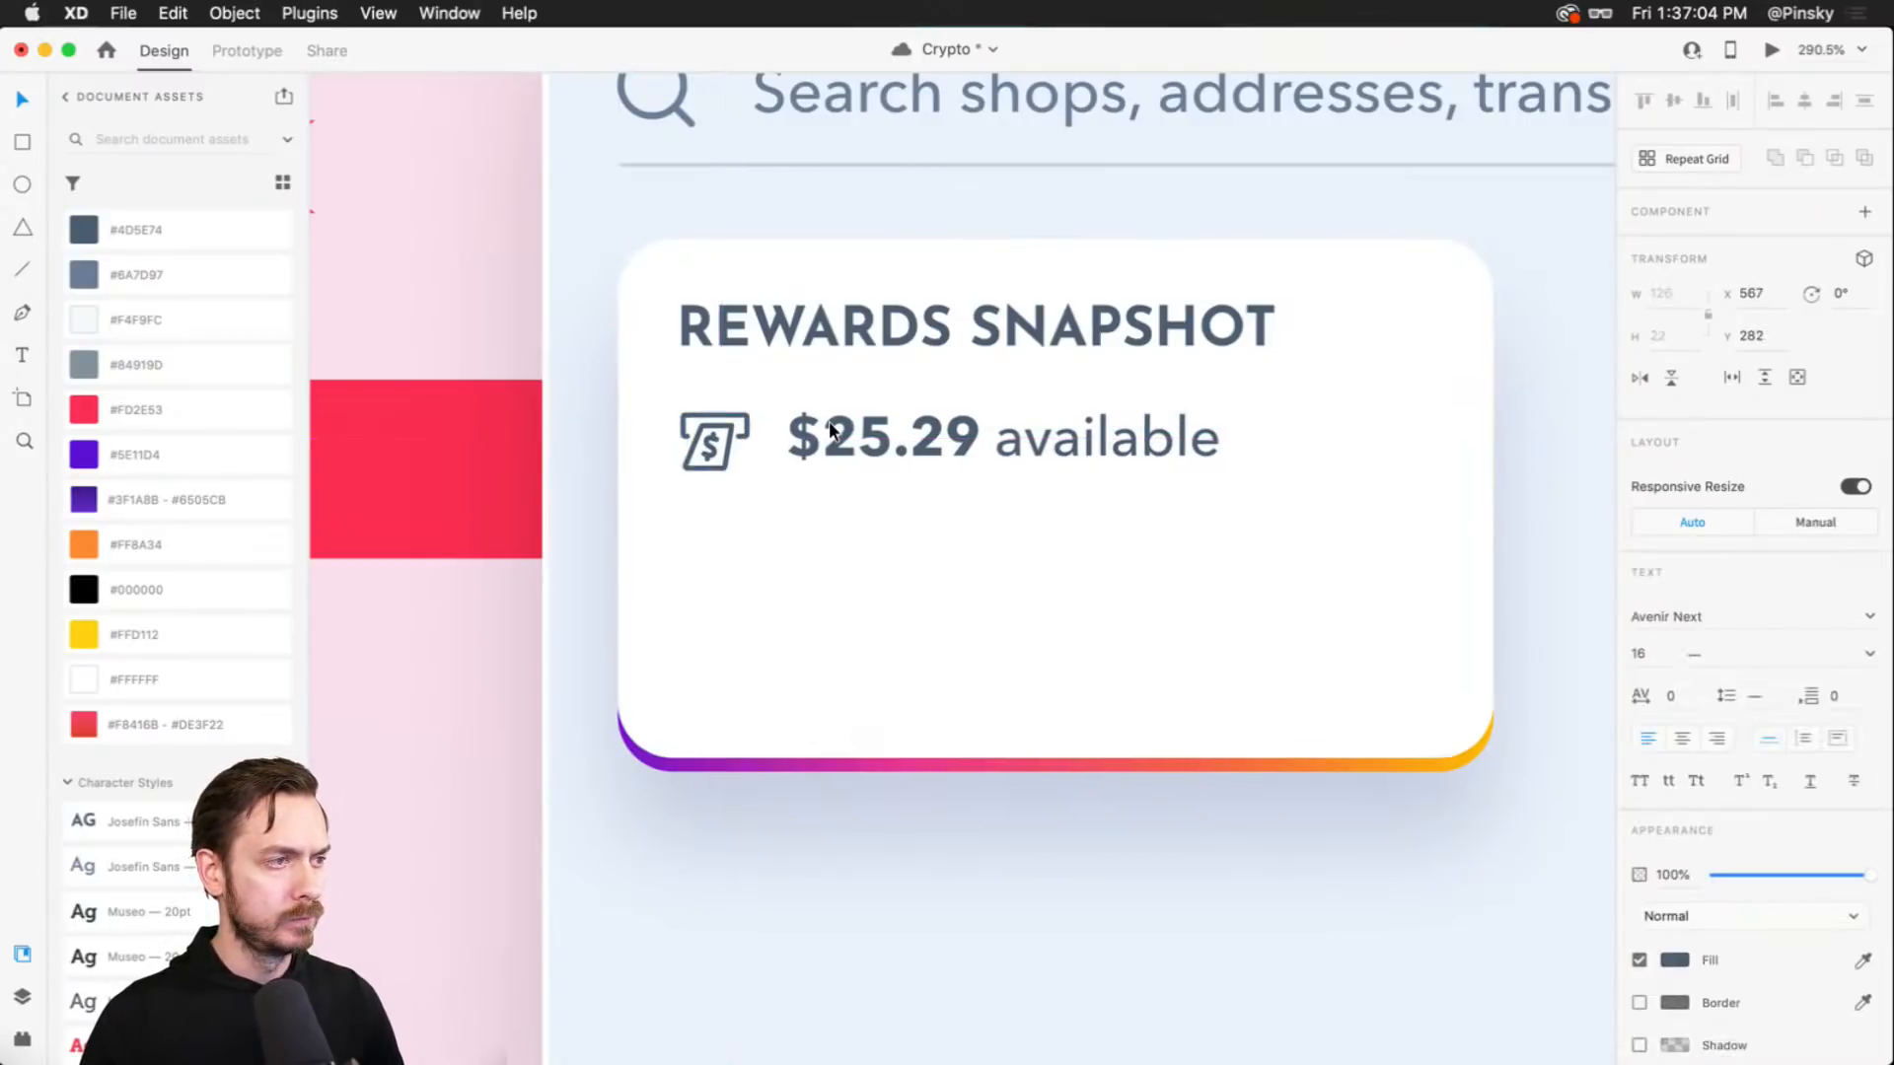
key(super+Return)
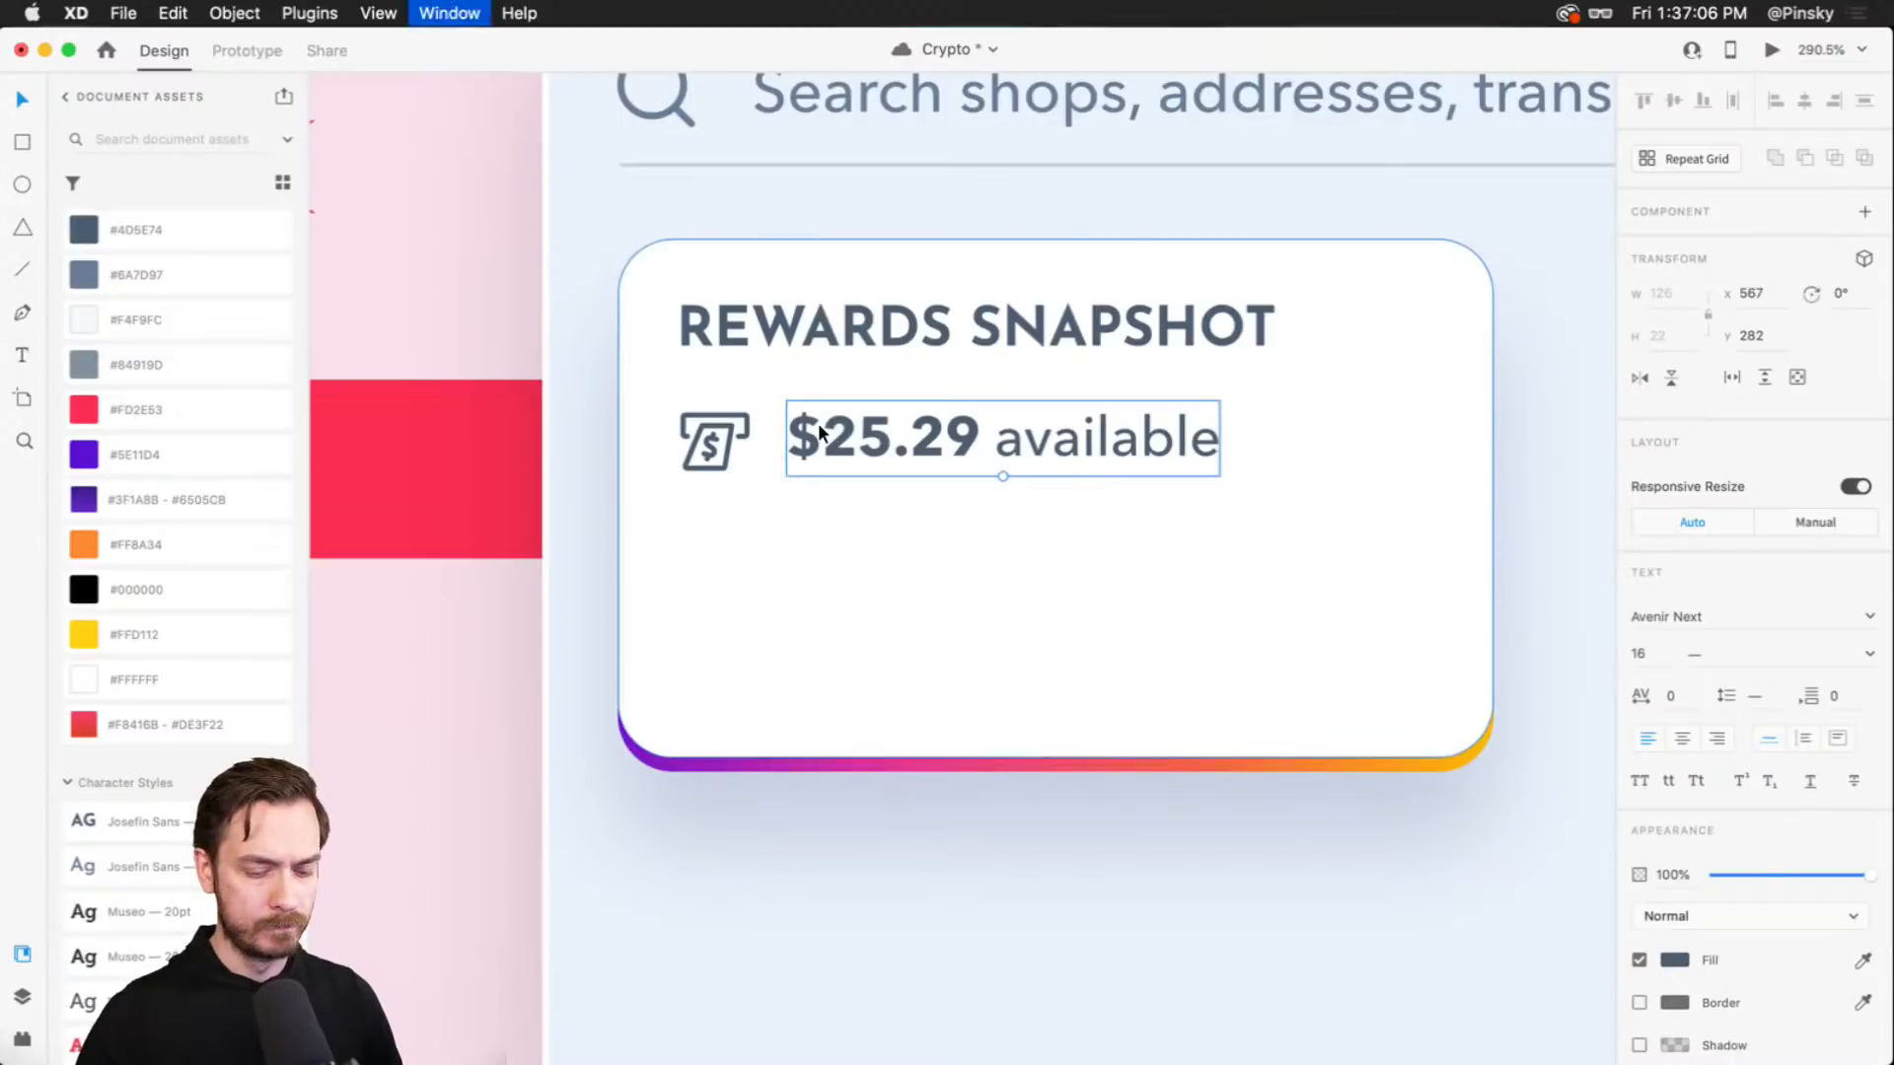
key(super+w)
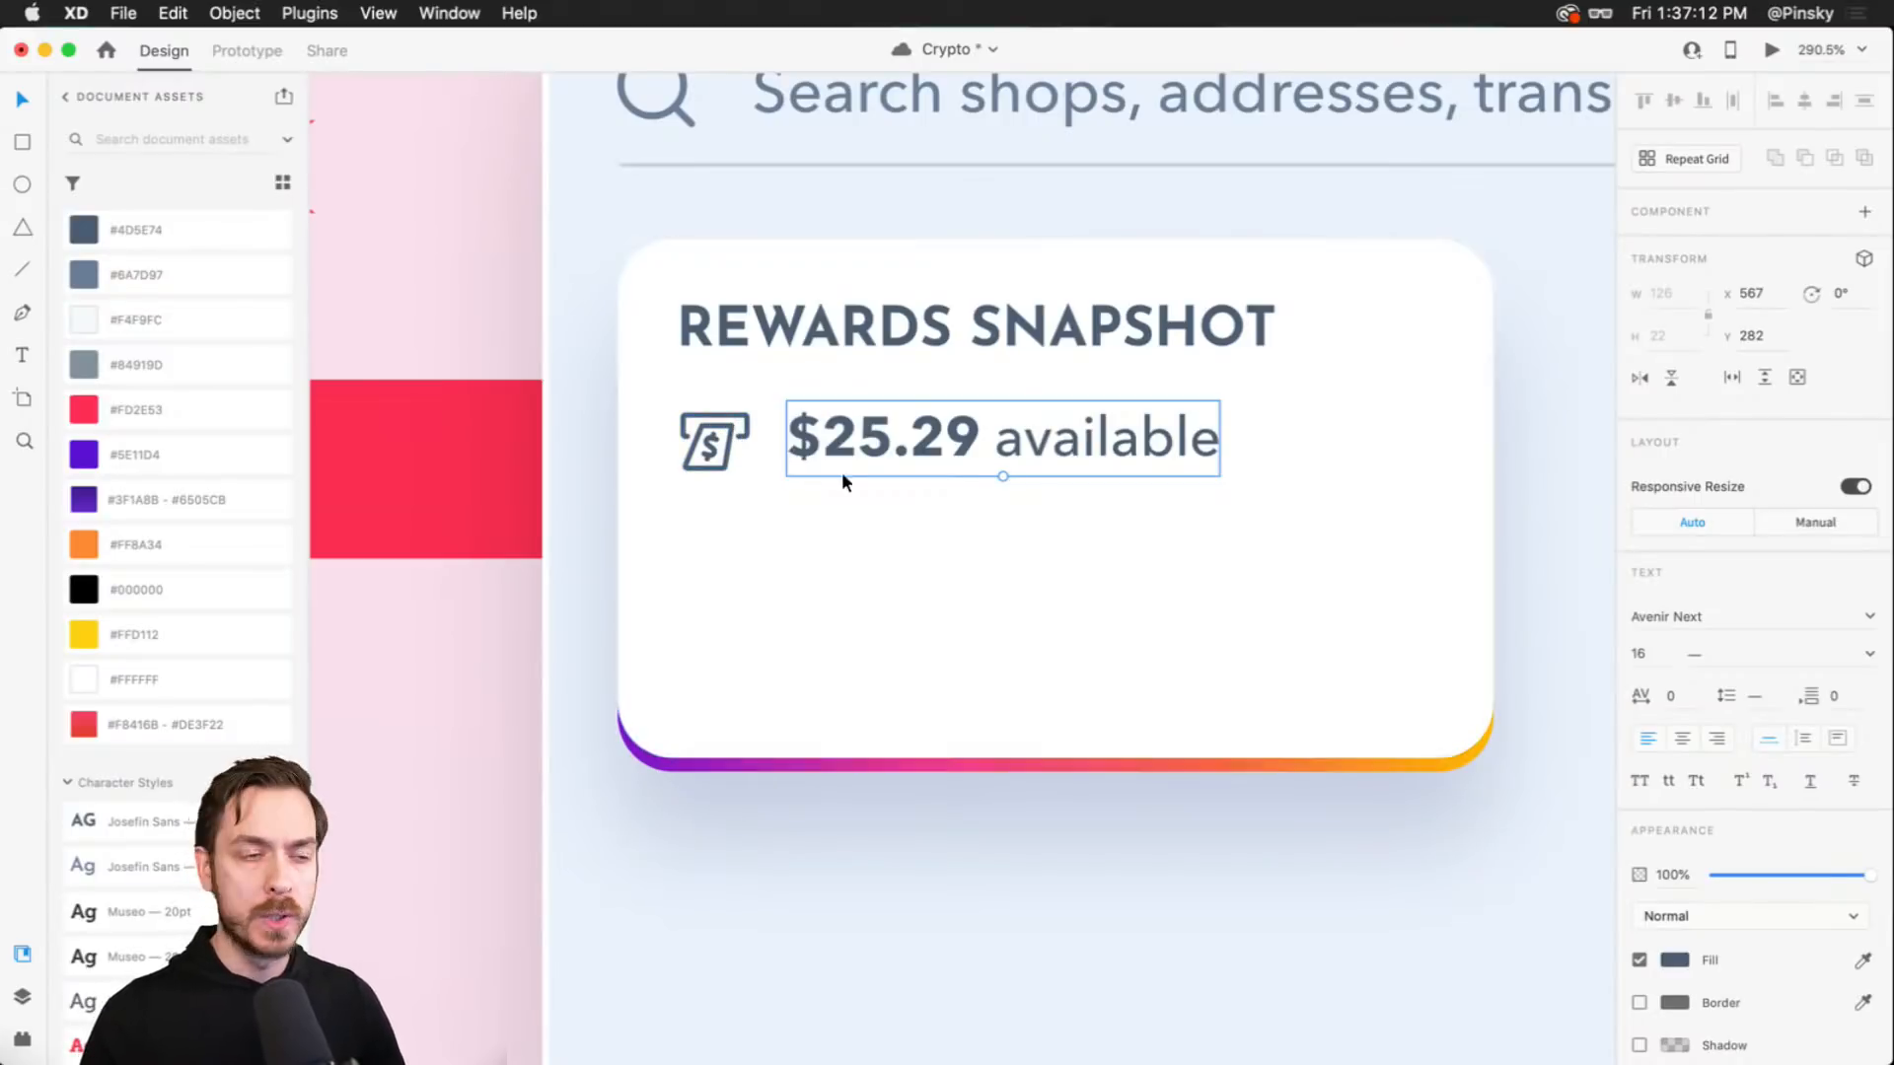
- Switch to Nucleo, search Font Awesome 6 for "clock", and paste the outlined history clock icon into the XD design
key(super+Tab)
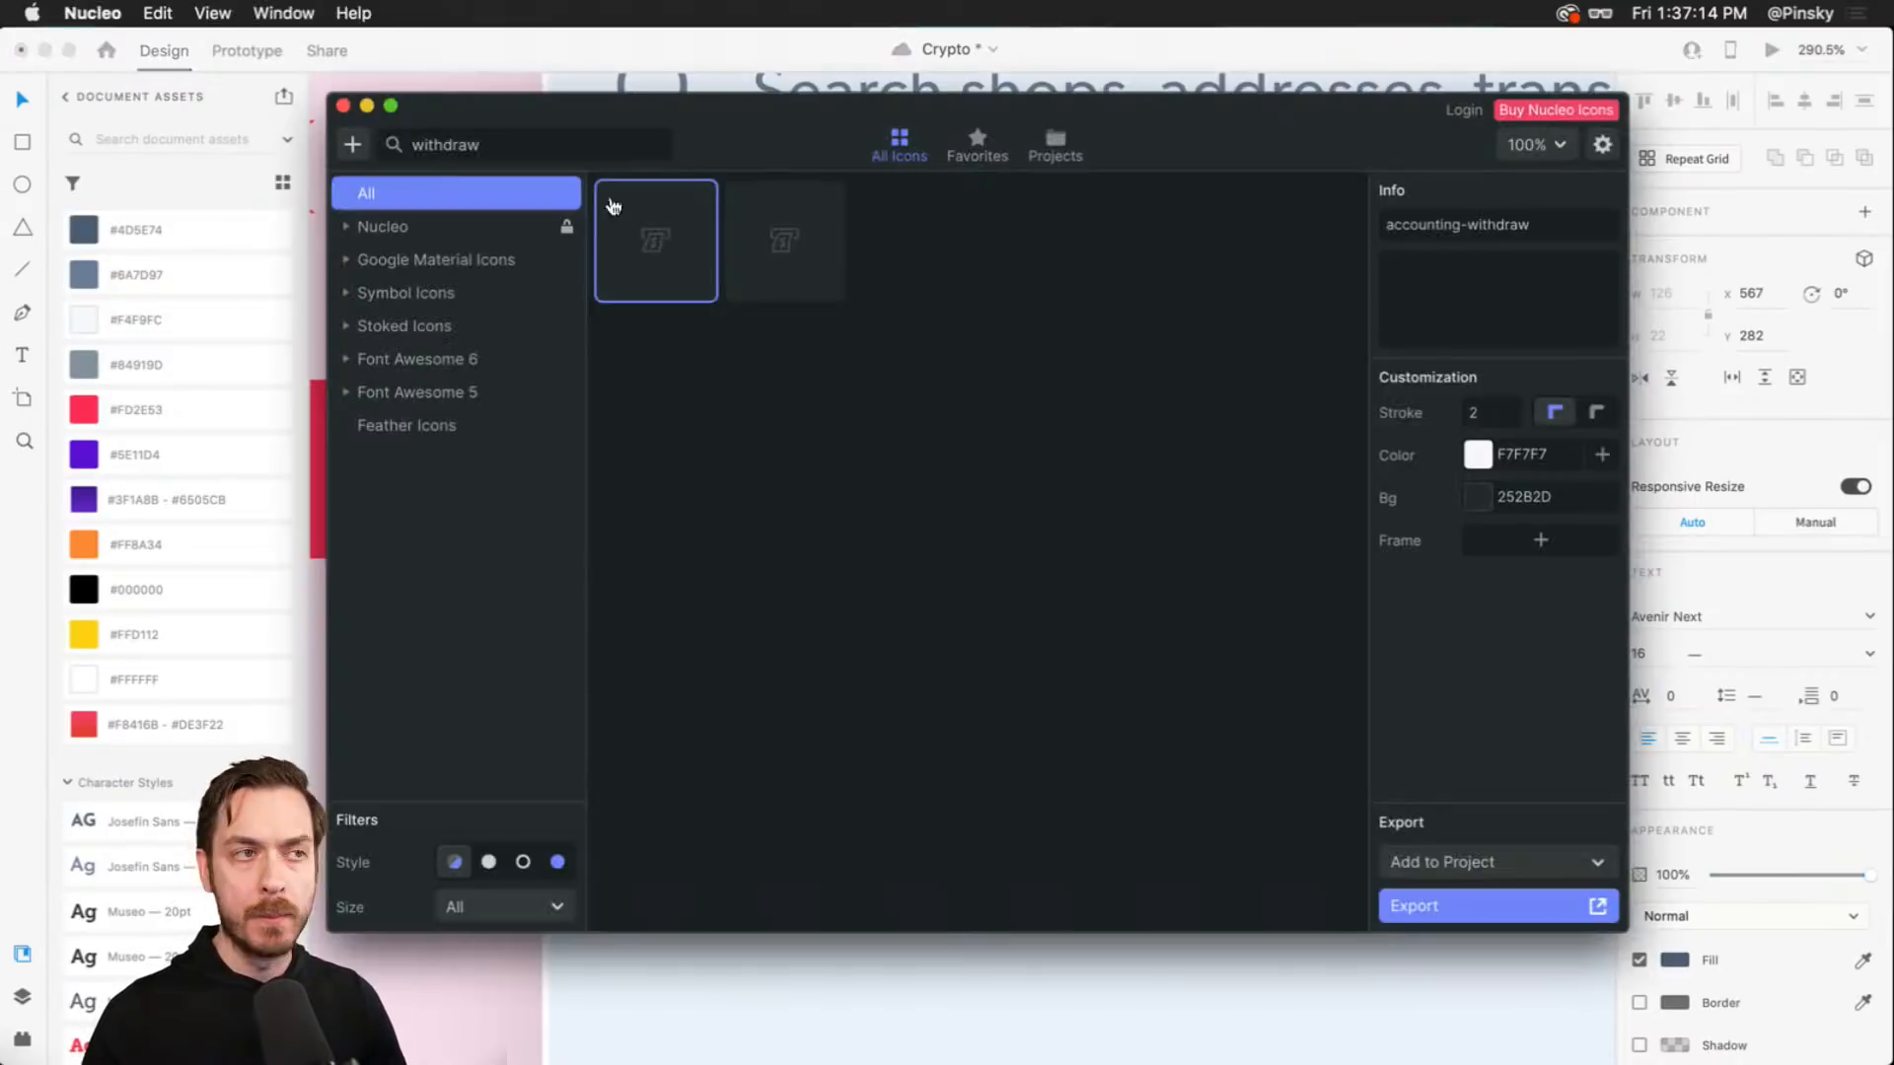
double_click(511, 150)
text(clock)
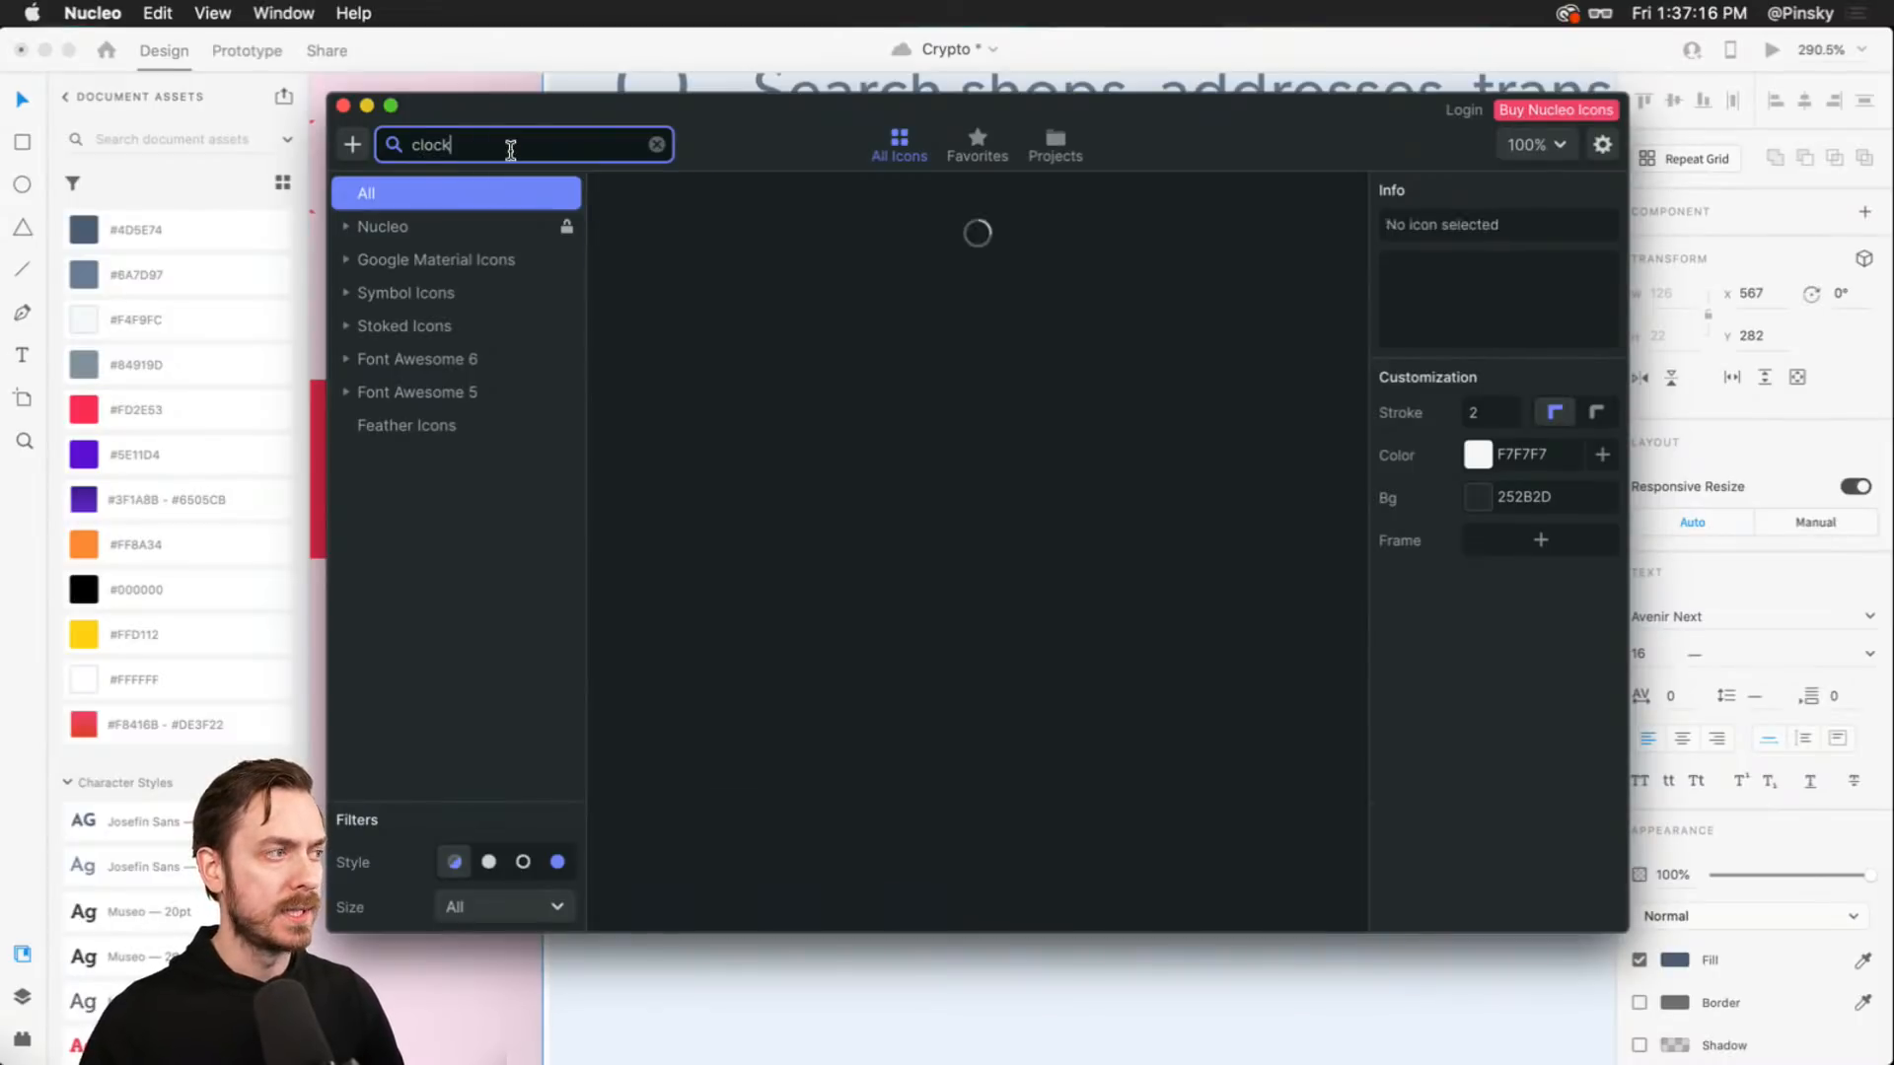
click(458, 359)
scroll(1169, 564, down, 5)
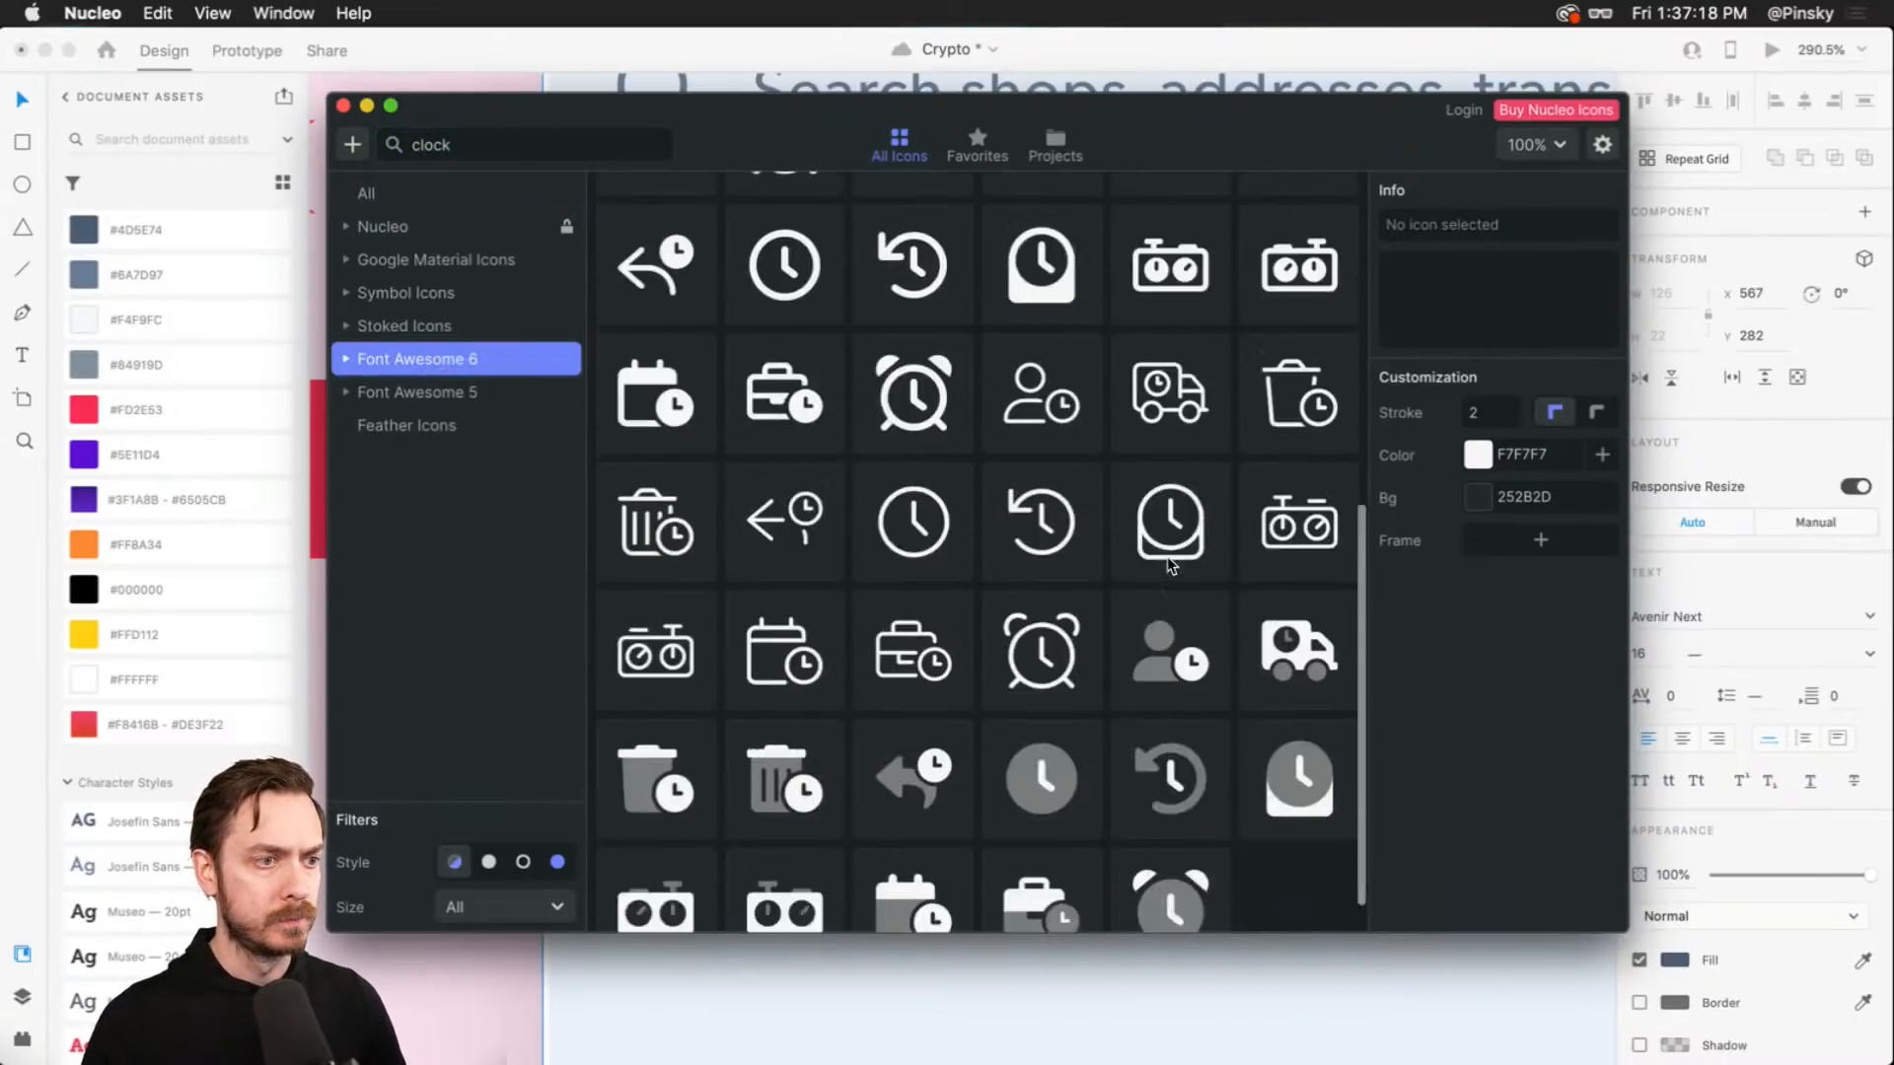
click(1061, 479)
key(super+c)
key(super+Tab)
key(super+v)
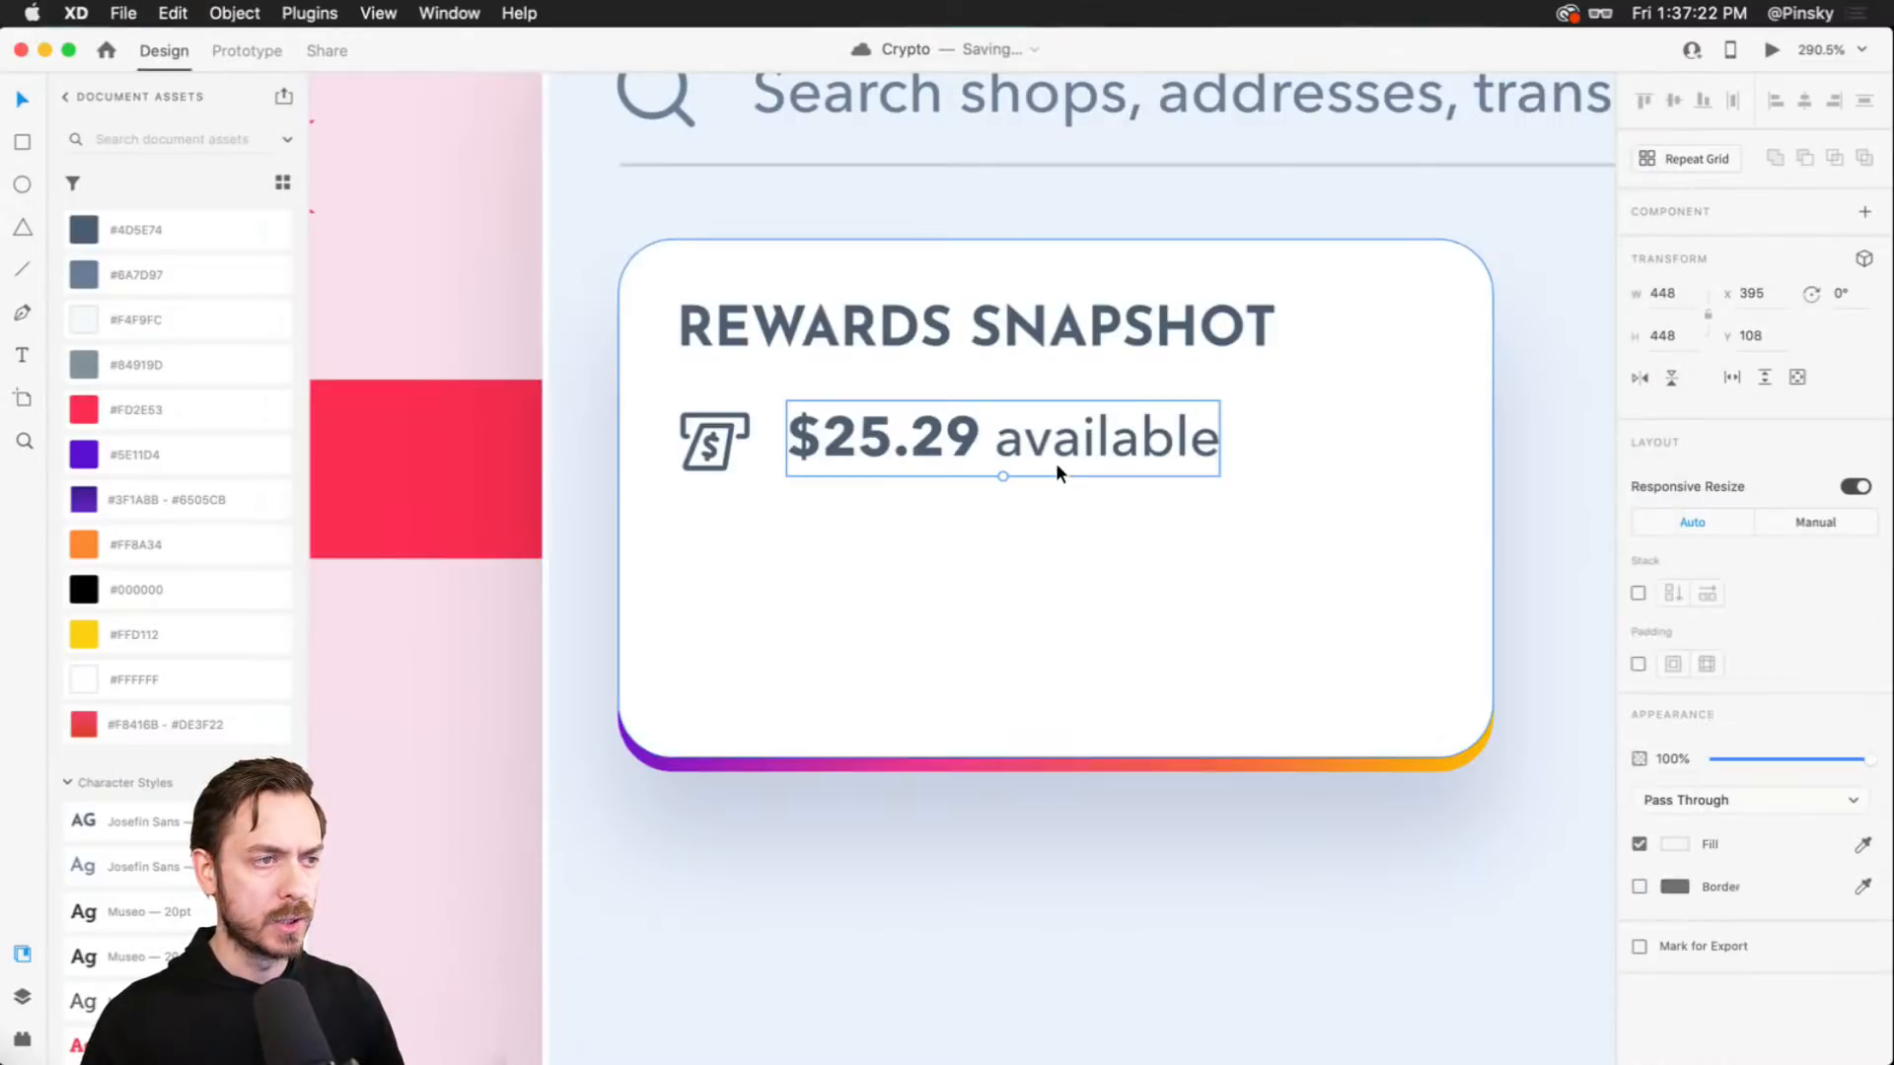
- Fill the history clock icon with #4D5E74, scale it down to the withdraw icon's size, and place it directly beneath that icon
scroll(1057, 466, down, 5)
drag(1354, 177, 1048, 363)
scroll(1032, 553, up, 5)
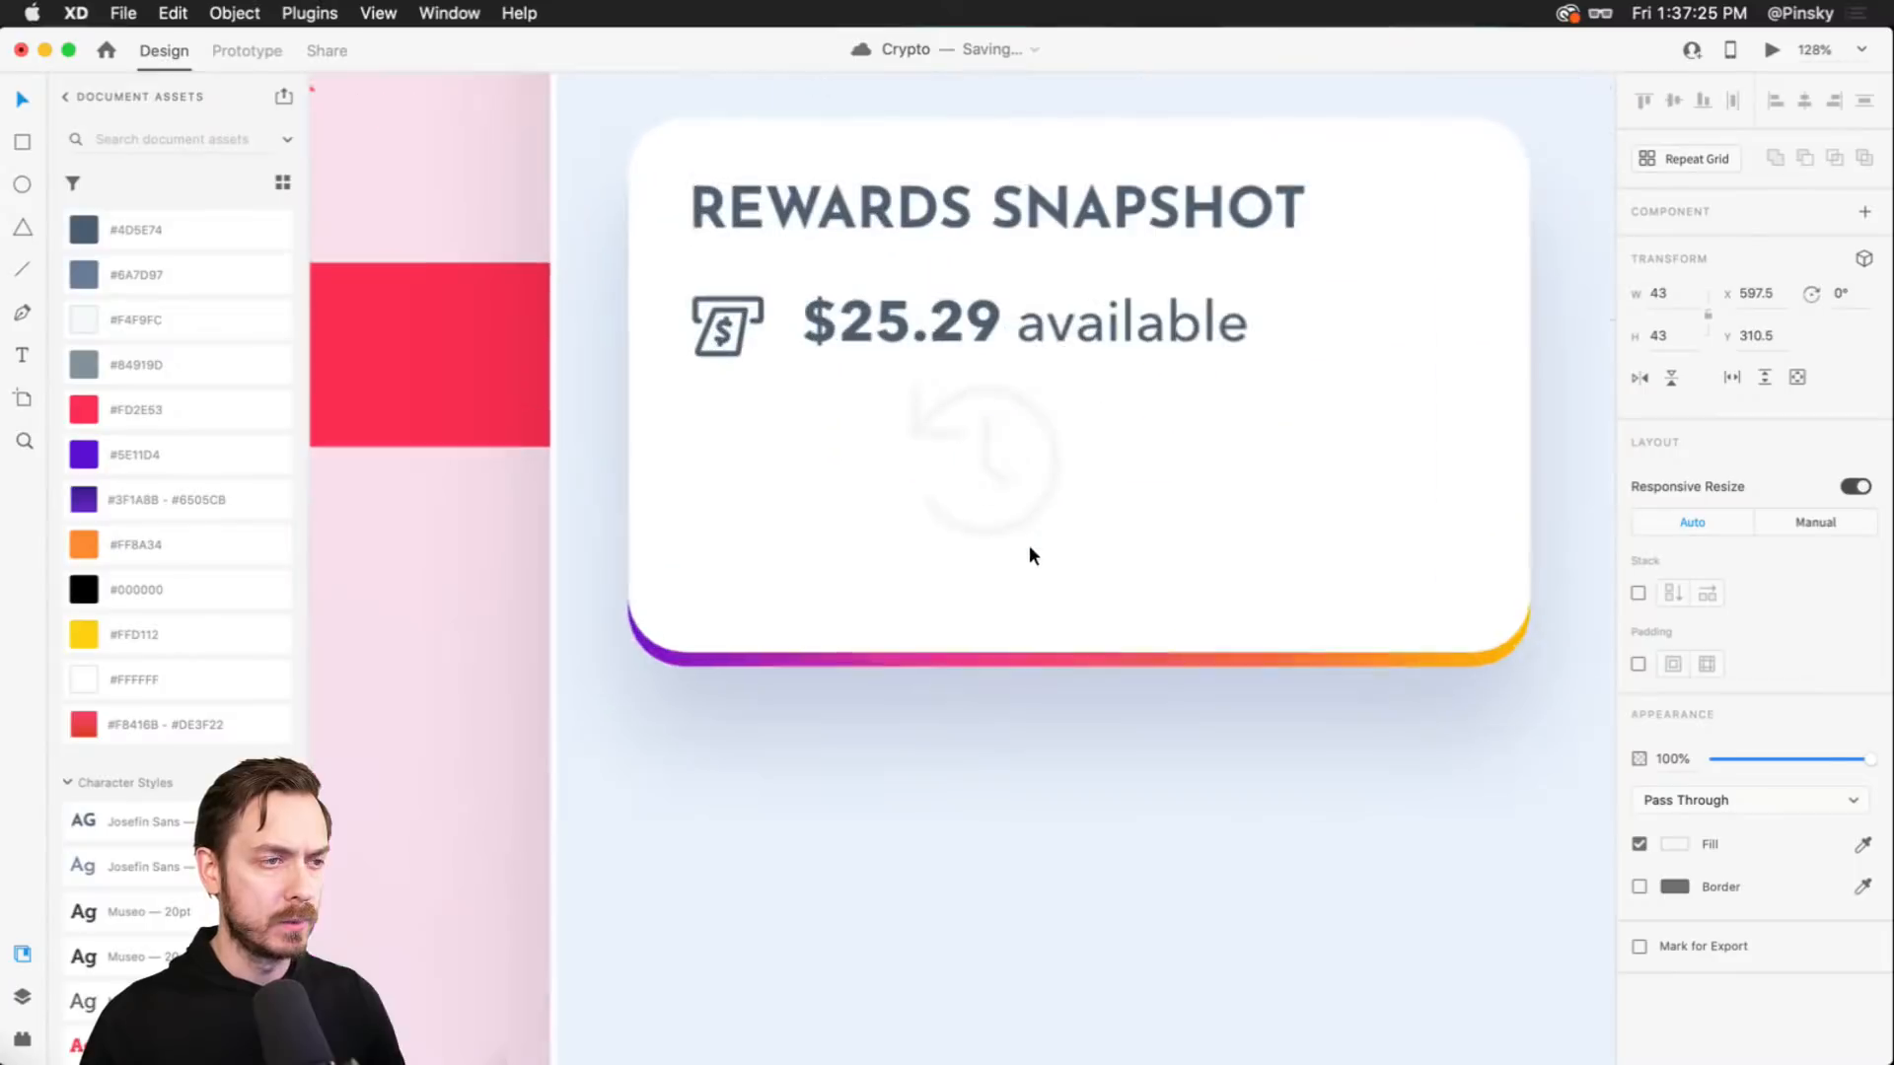
click(146, 233)
drag(1014, 400, 797, 385)
drag(840, 528, 761, 448)
drag(740, 379, 742, 405)
- Duplicate the $25.29 text beside the clock icon at Y 314 and change the copy to "$5.24 pending"
drag(868, 330, 874, 441)
double_click(874, 441)
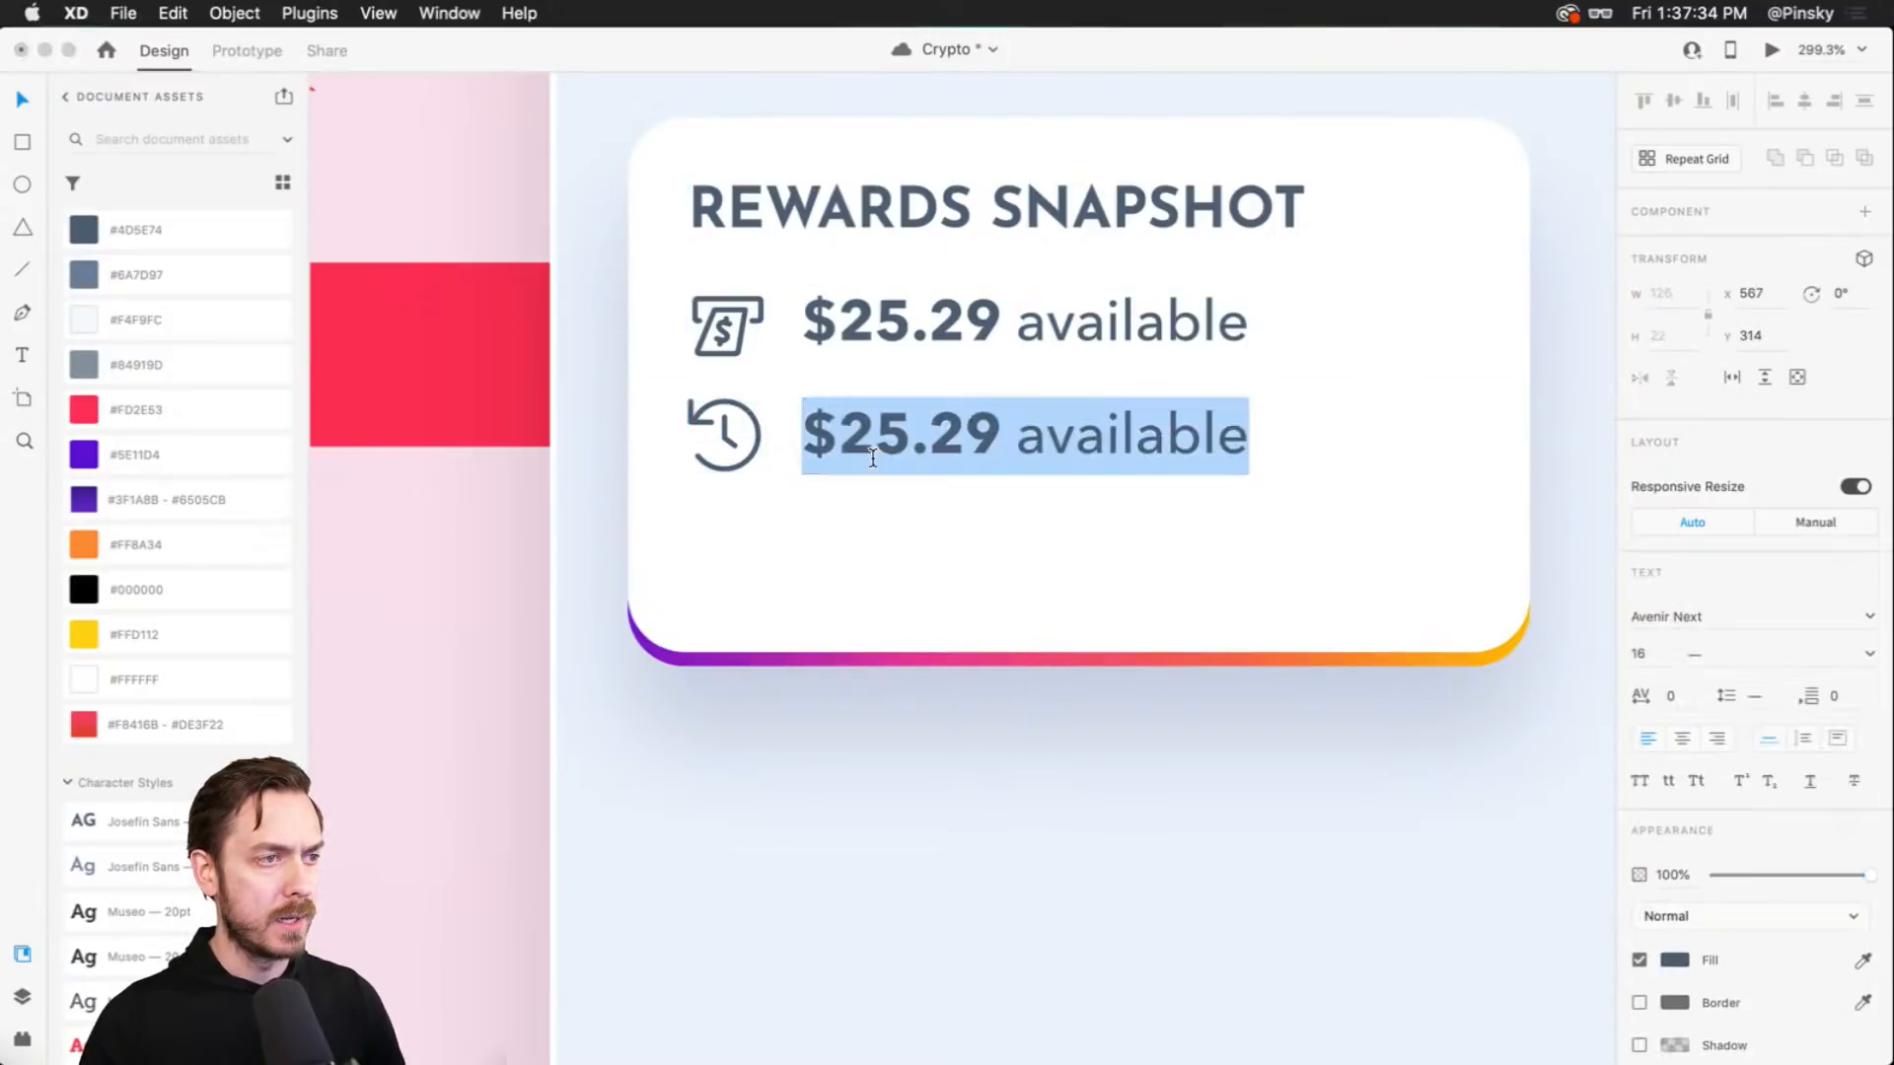
click(934, 442)
drag(998, 447, 839, 443)
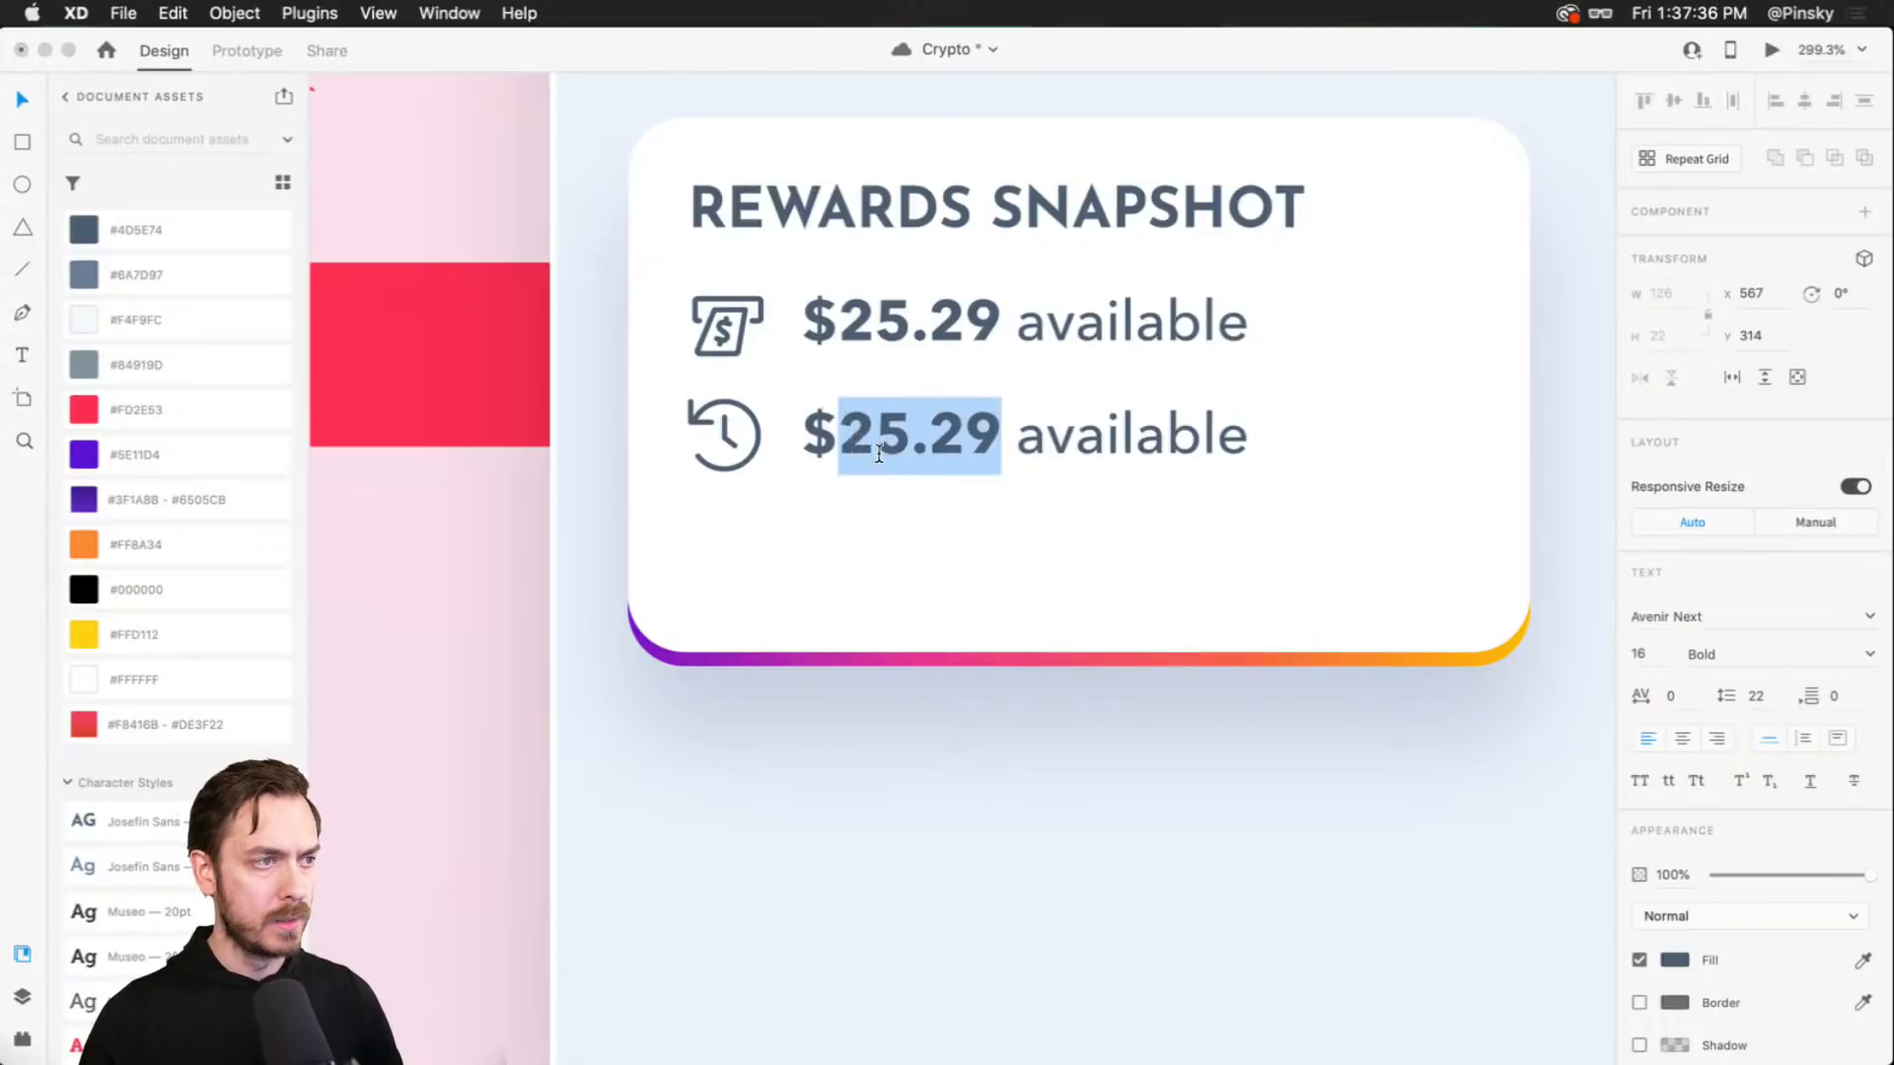
text(5.24)
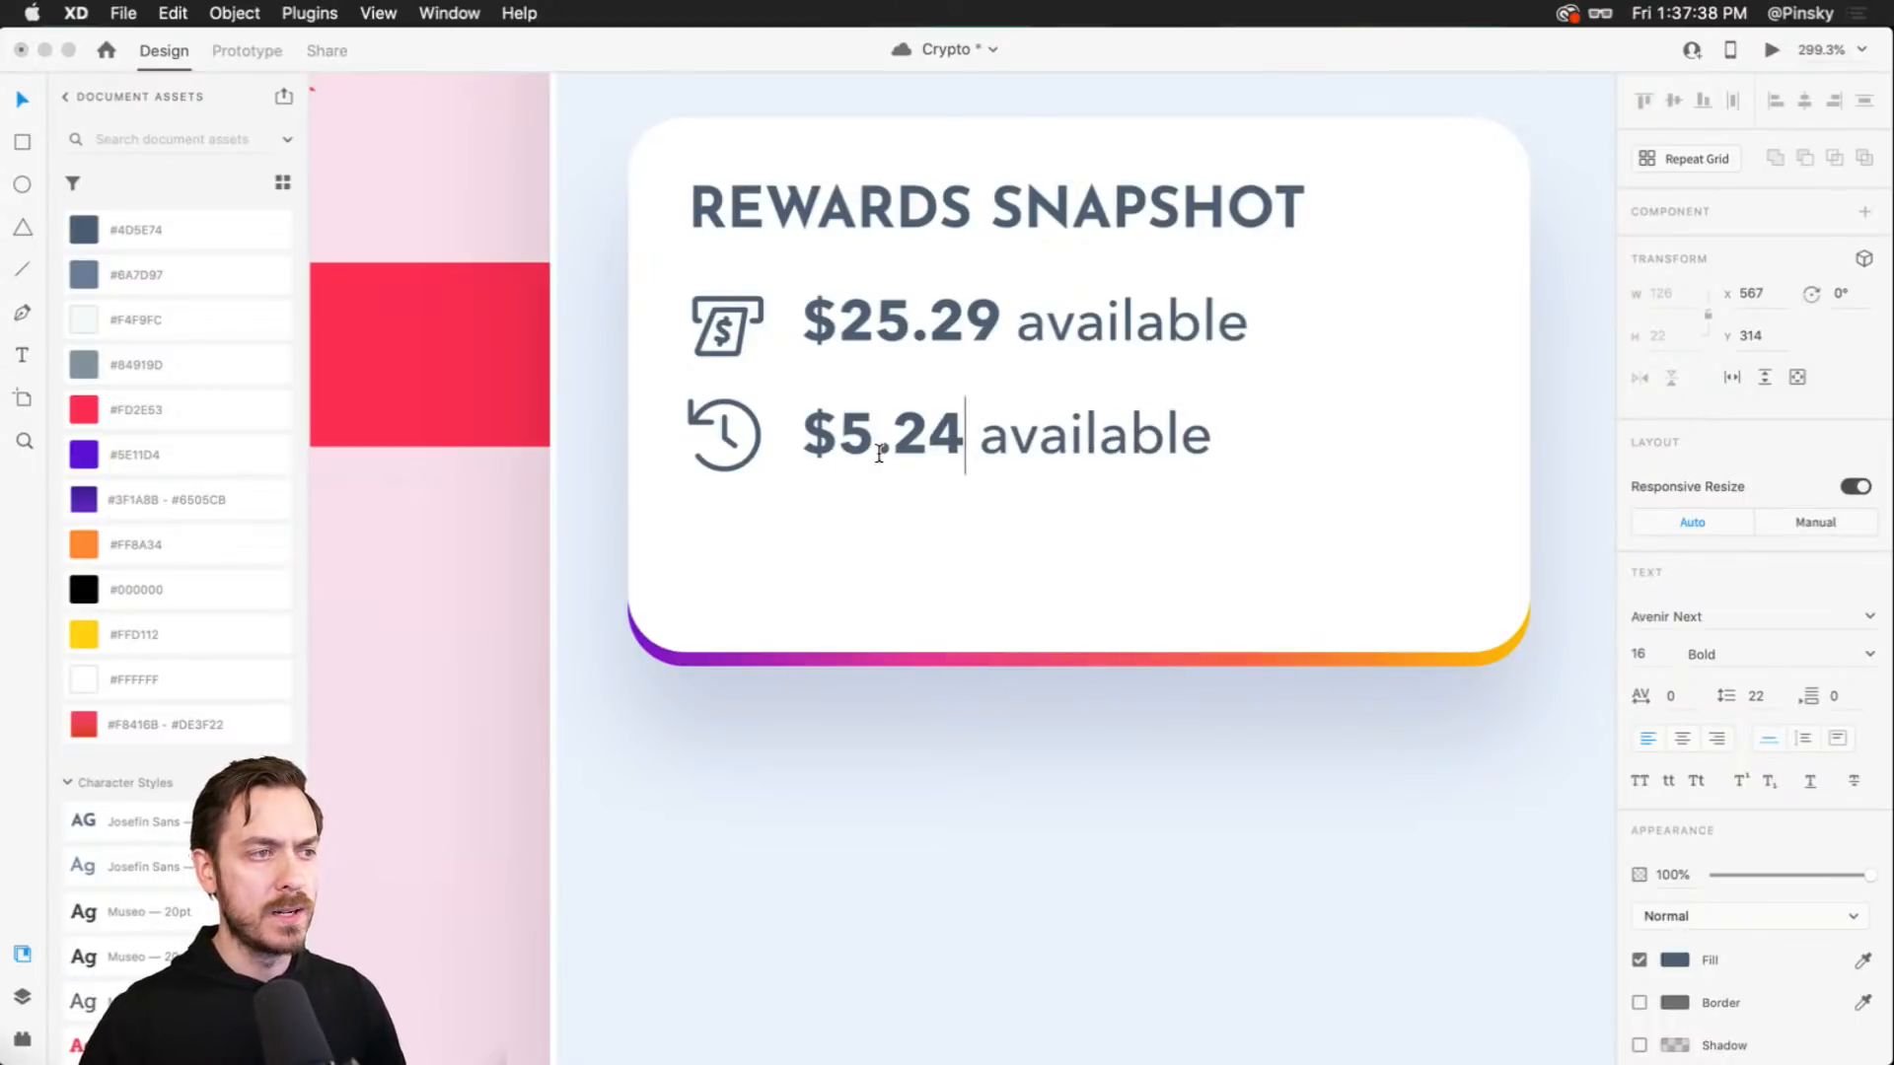
key(Right)
key(alt+shift+Right)
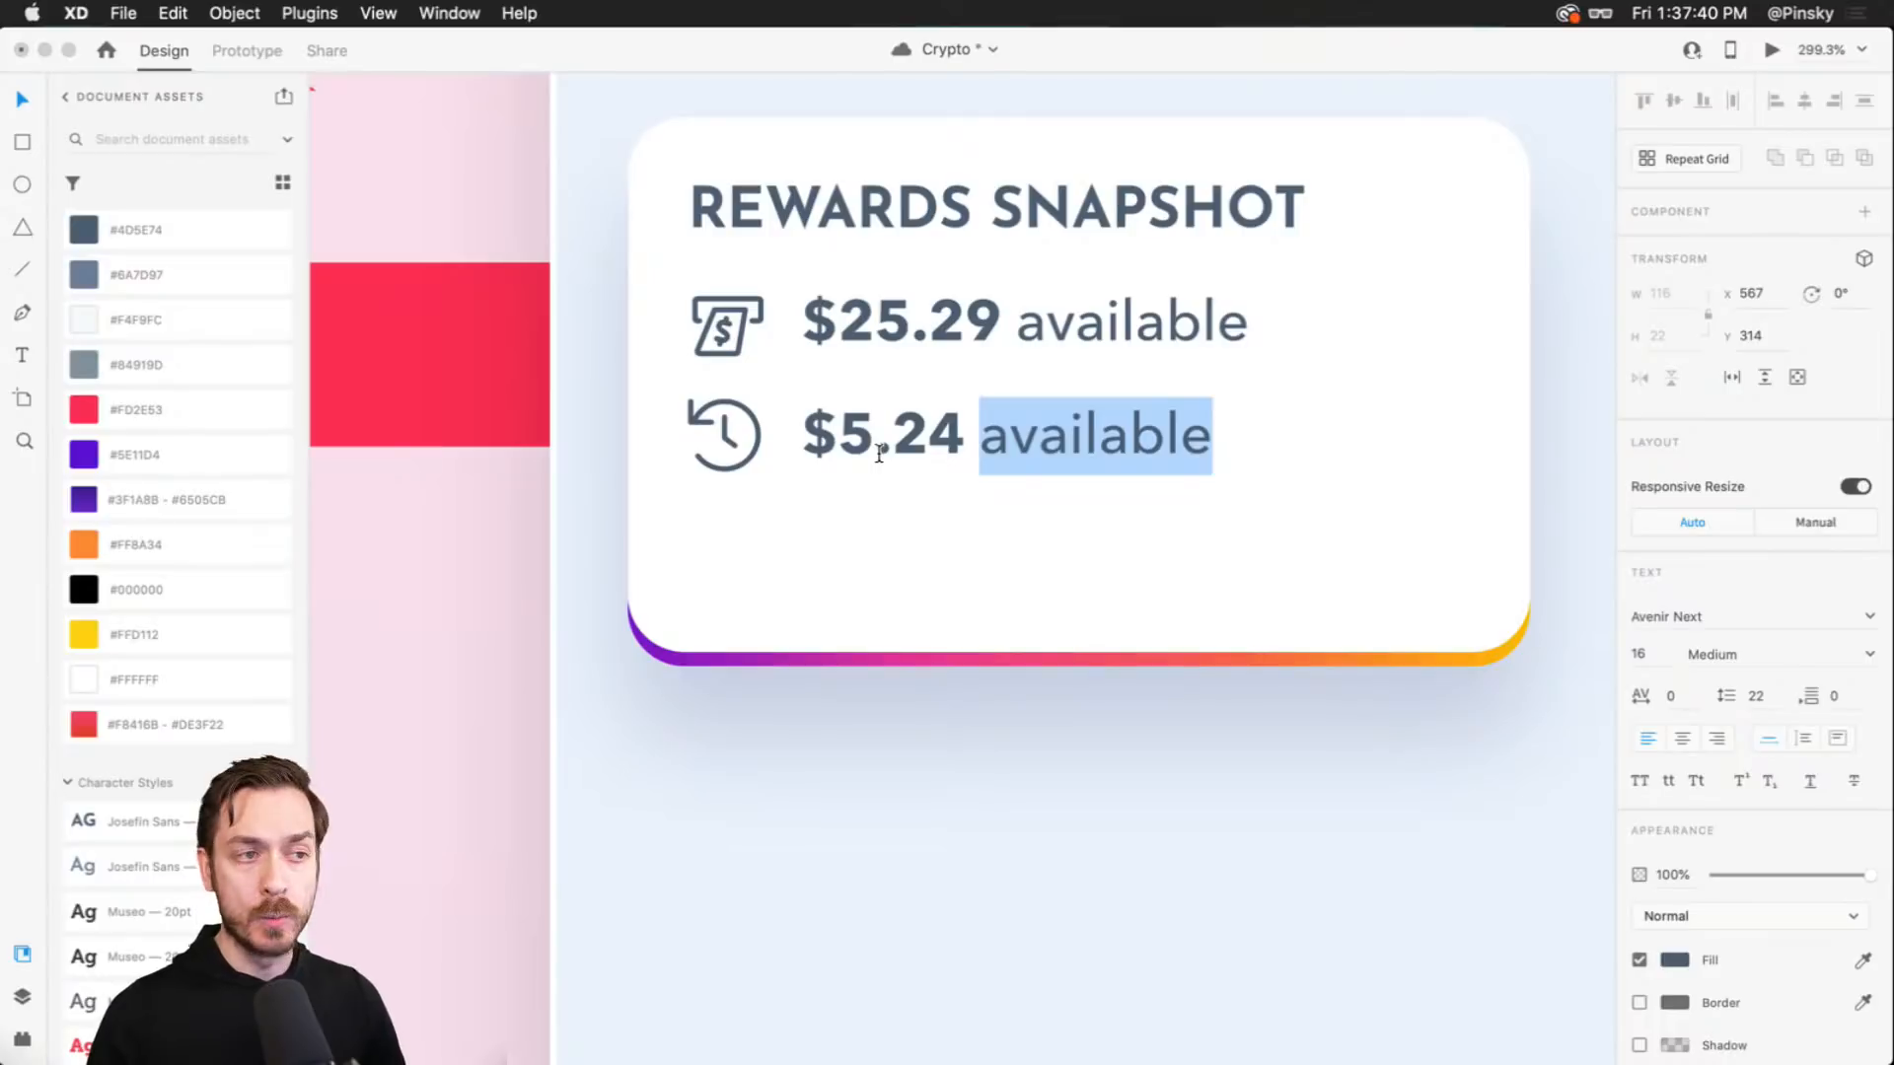
text(pending)
key(Escape)
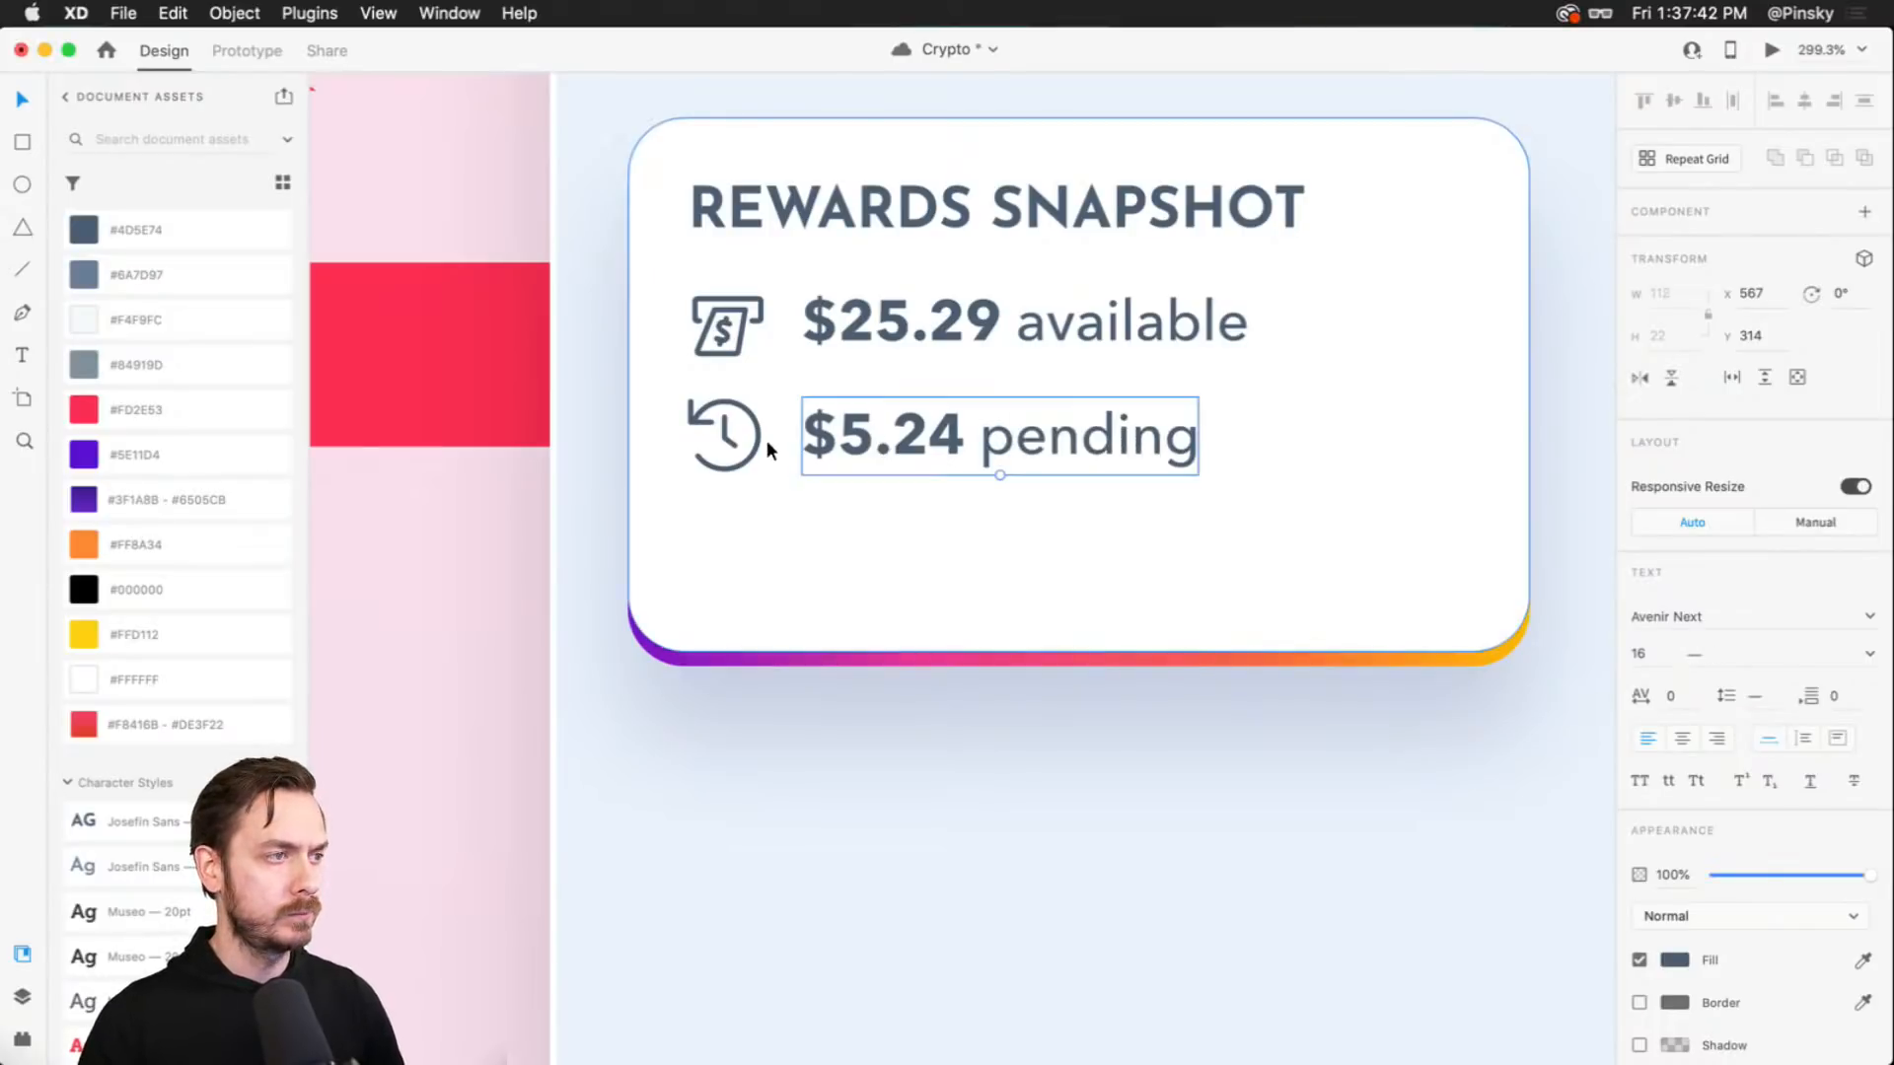
- Nudge the clock icon and the $5.24 pending text down together to Y 316
click(751, 413)
shift+click(992, 452)
key(Down)
key(Down)
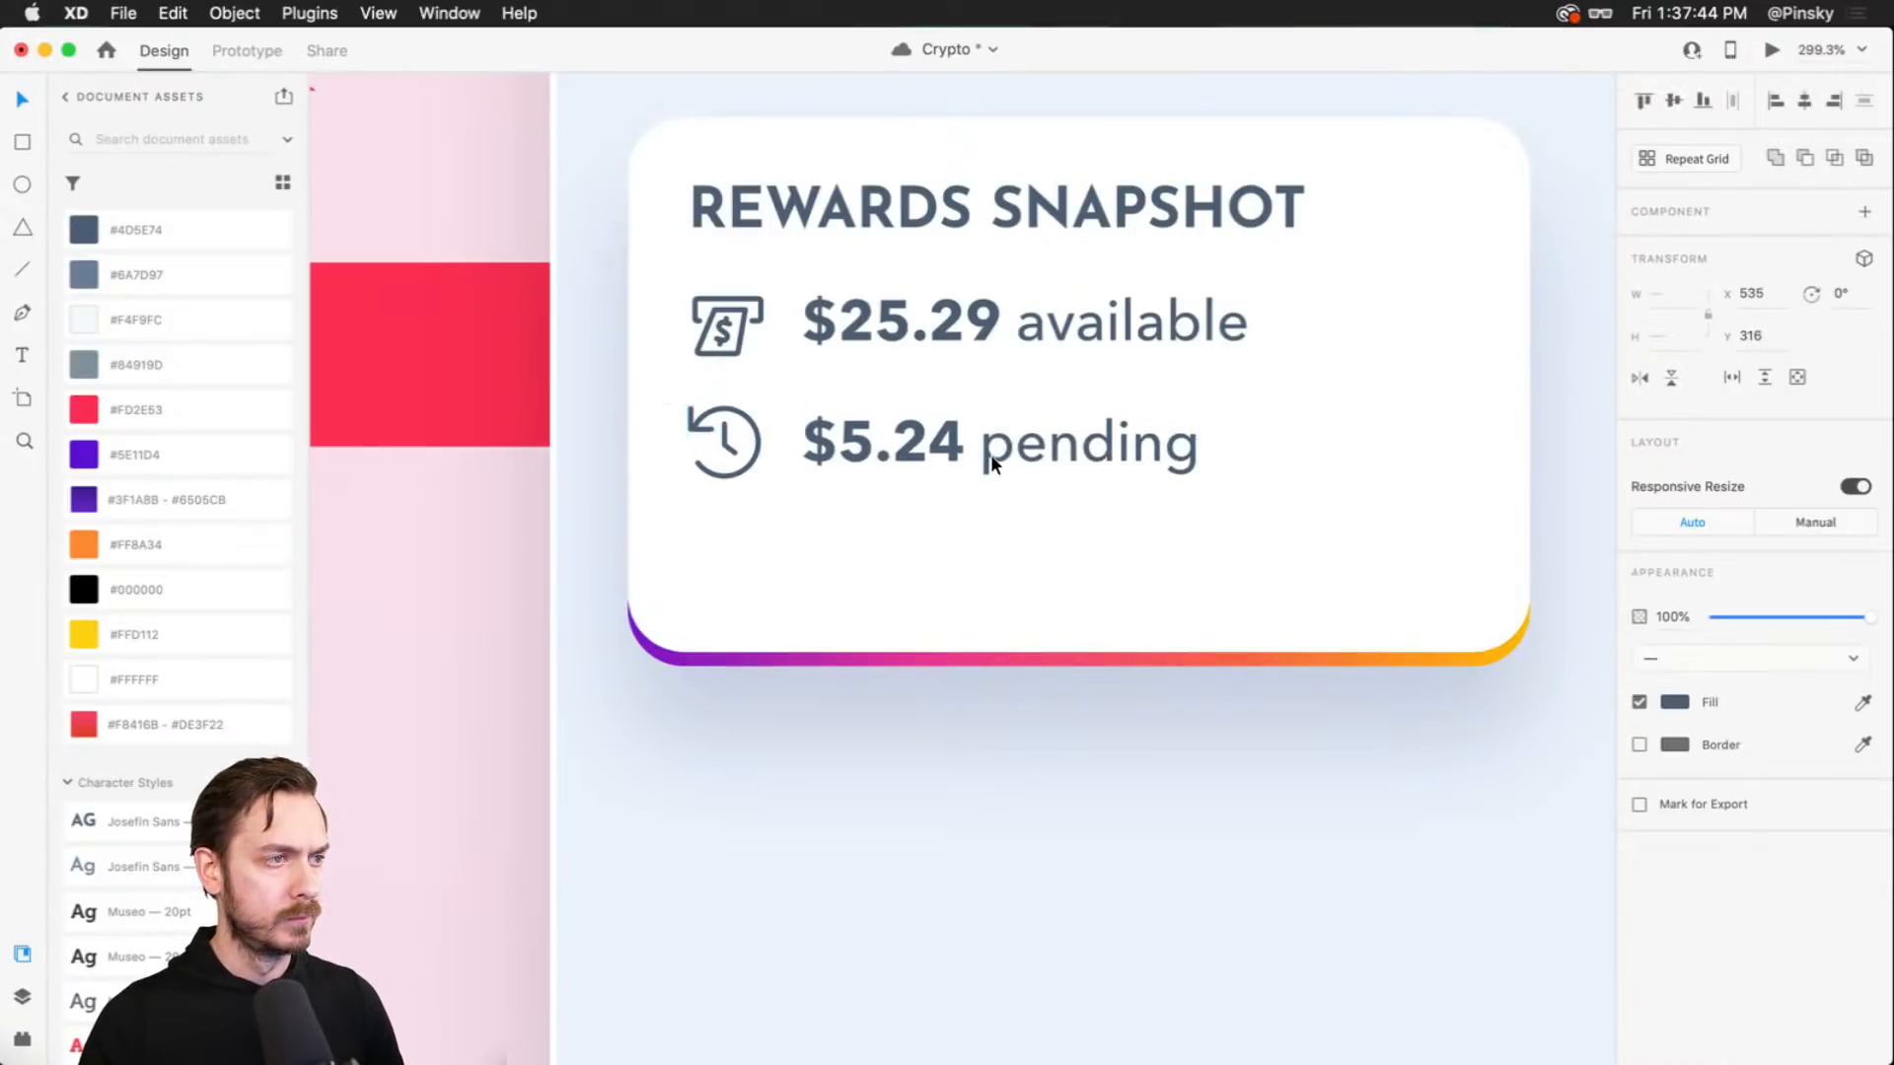
- Group the clock icon with the $5.24 pending text and name the group "Pending"
key(super+y)
key(super+g)
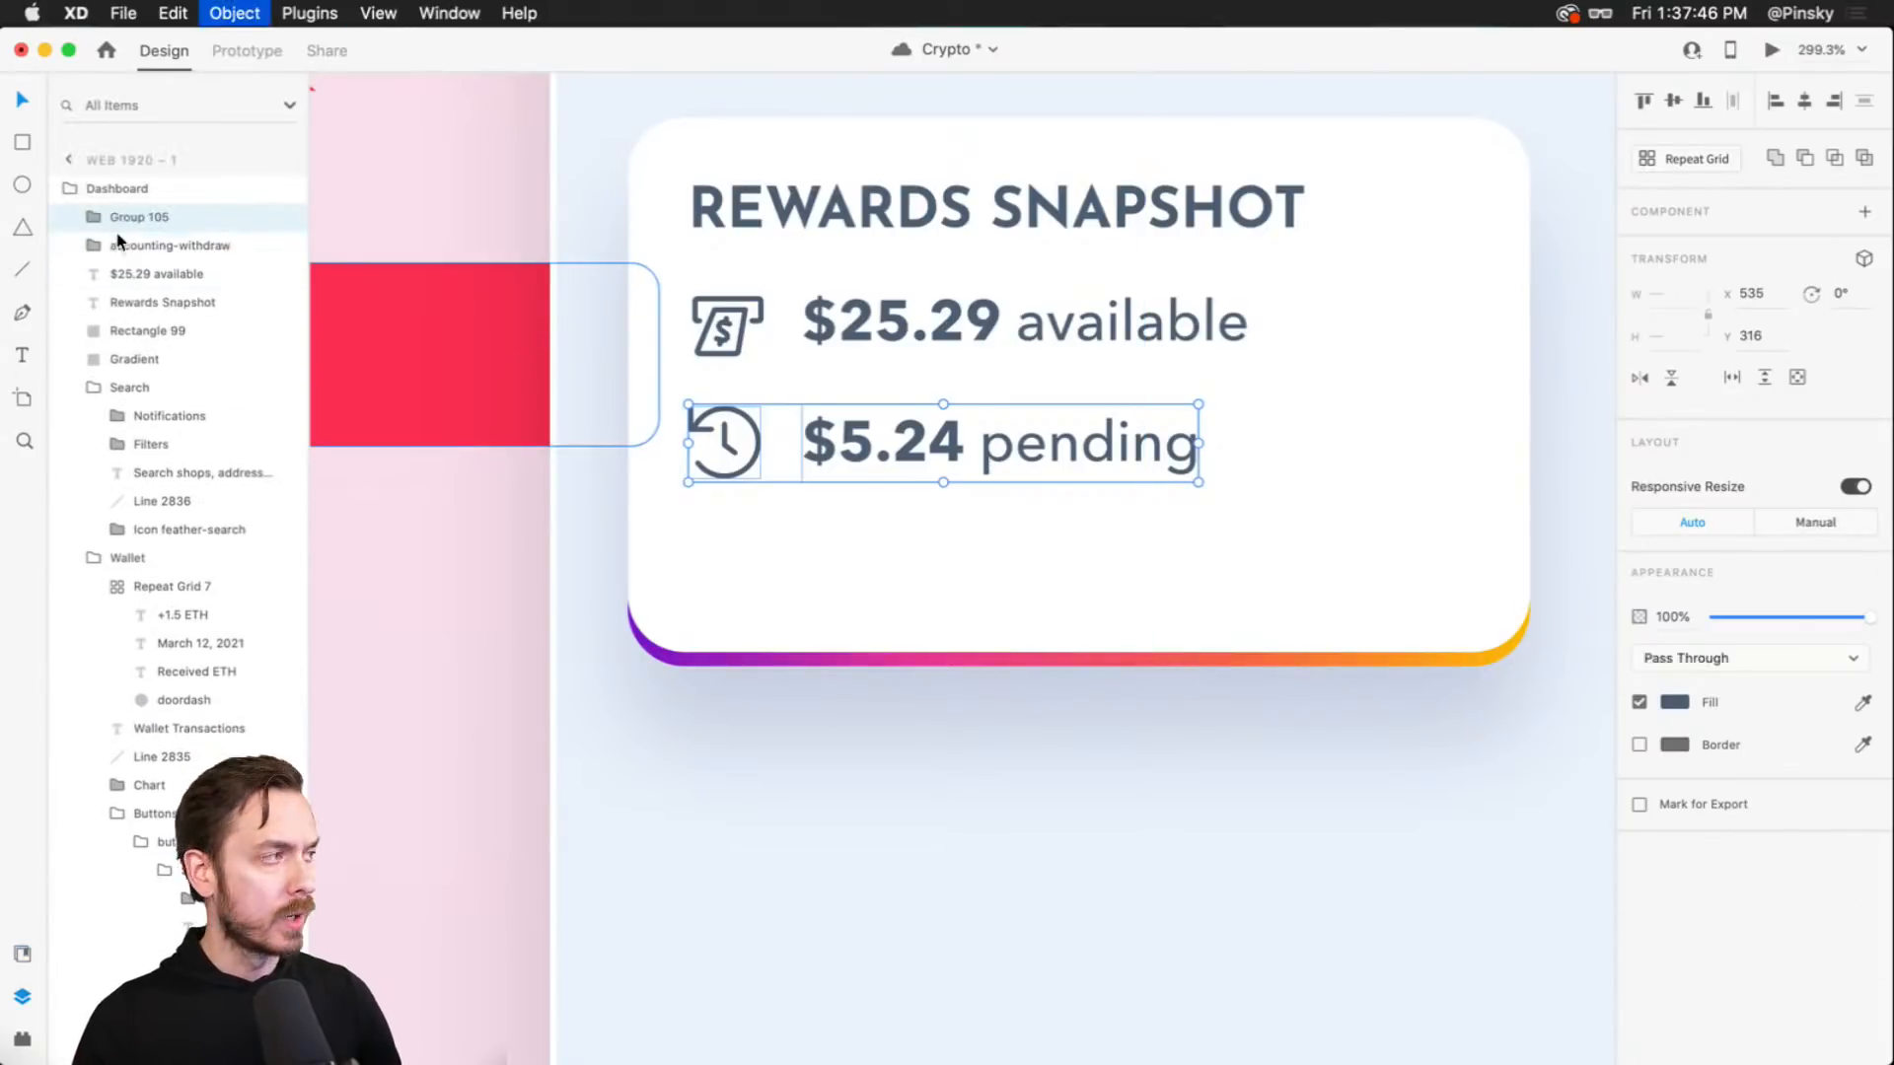
double_click(142, 227)
text(Pending)
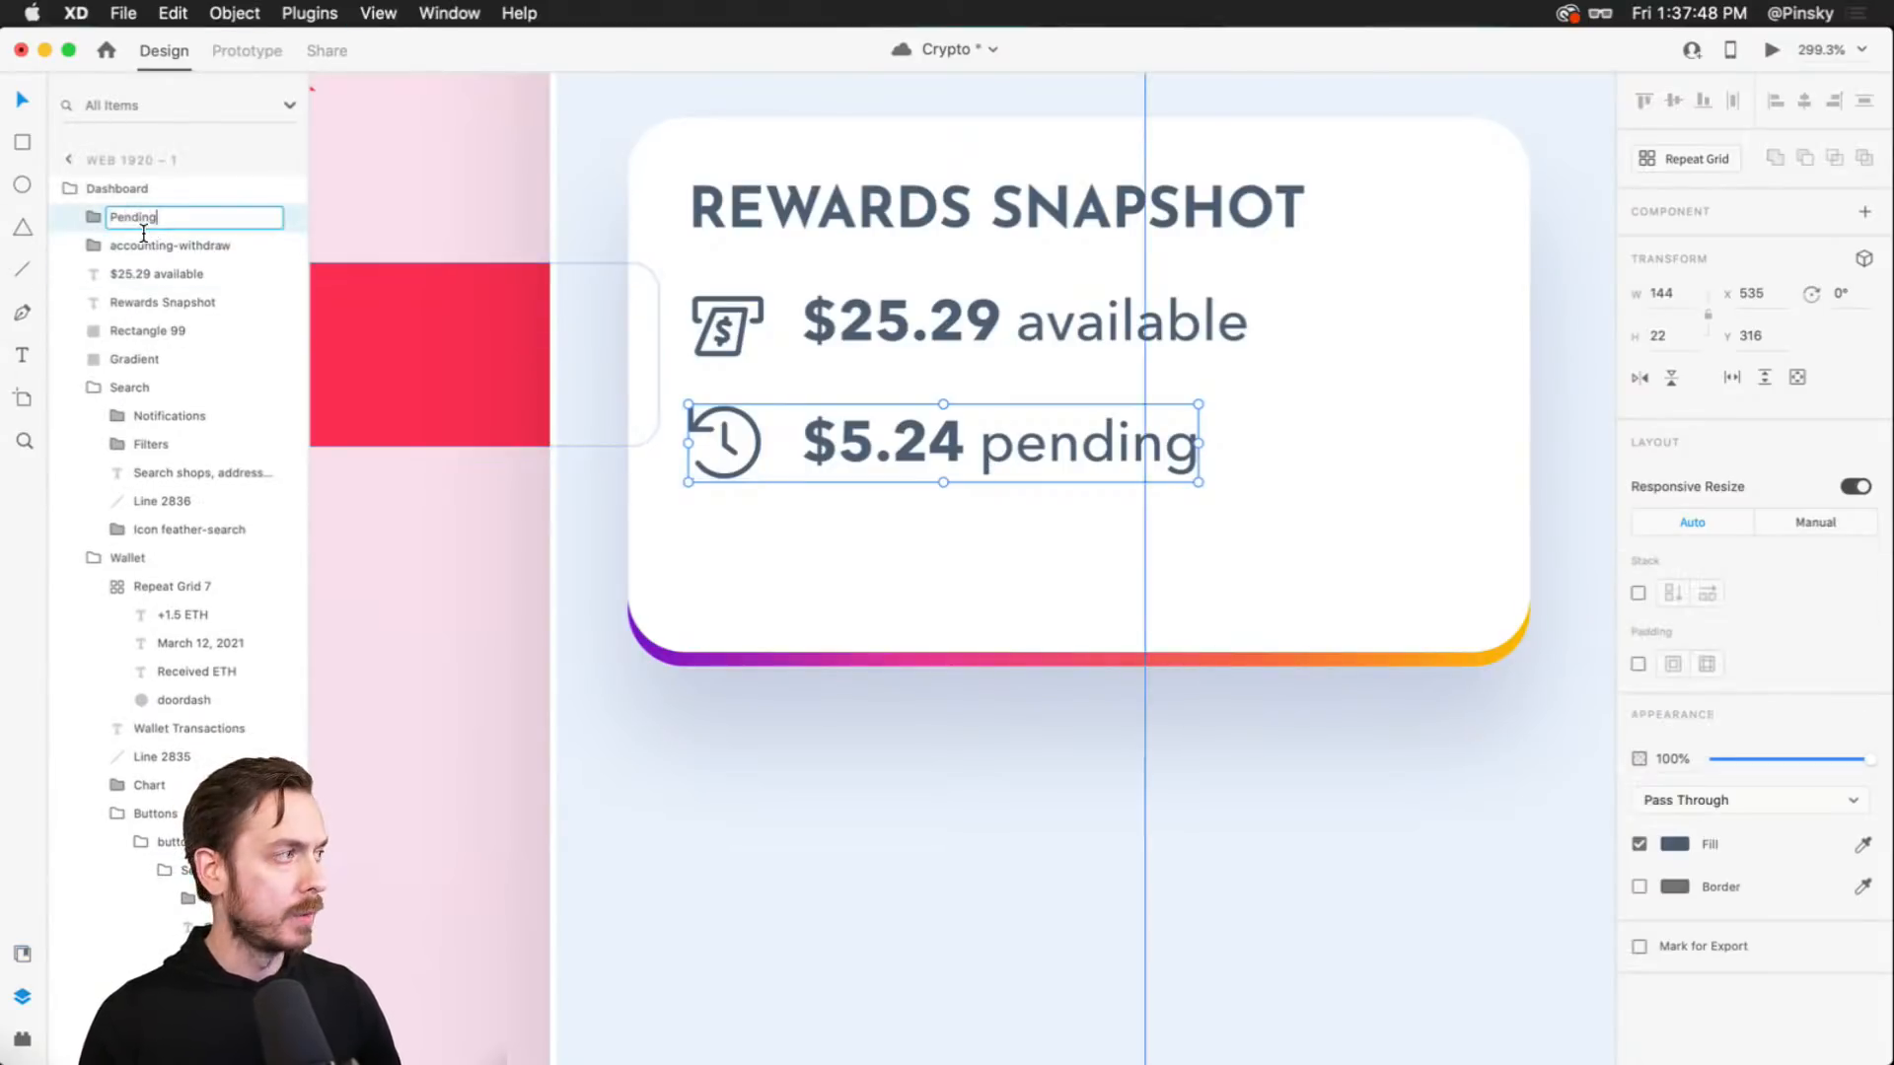
- Group the accounting-withdraw icon with the $25.29 available text and name the group "Available"
click(142, 247)
shift+click(143, 273)
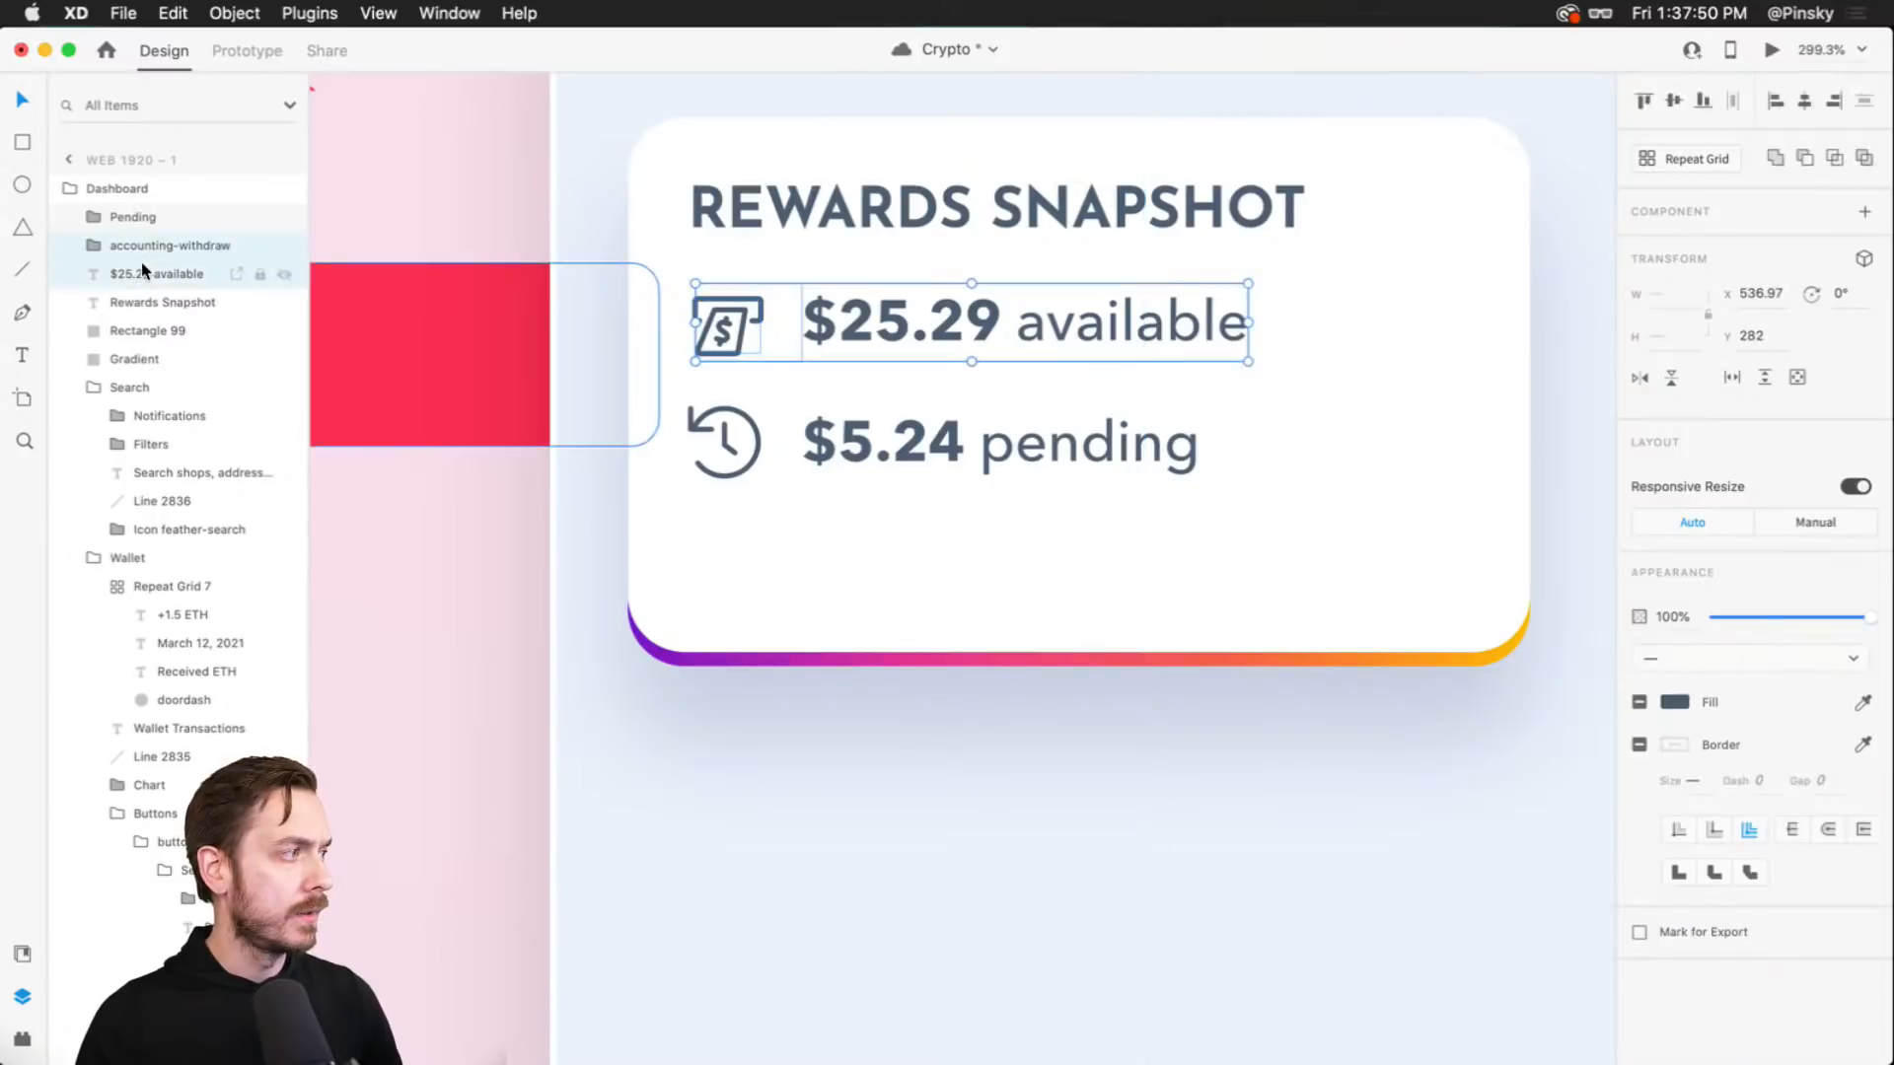
key(super+g)
double_click(135, 244)
text(Availal)
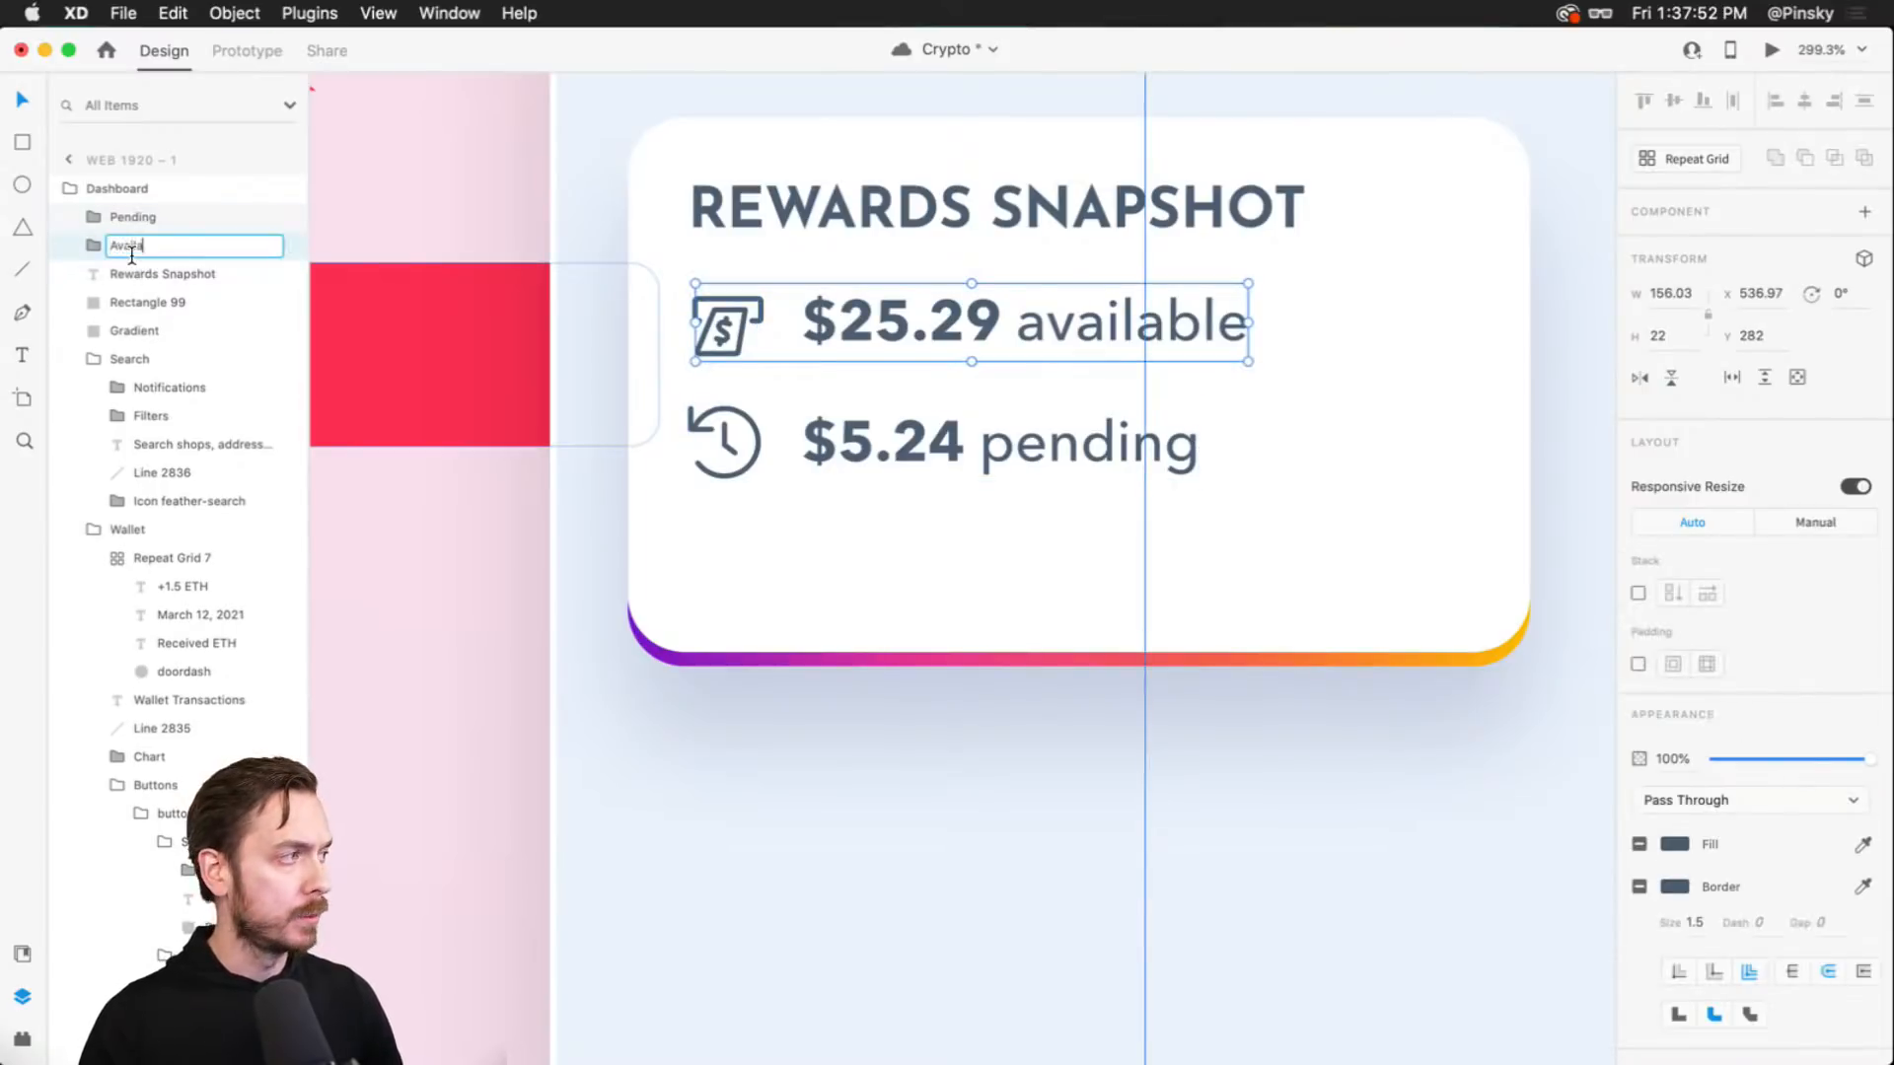
text(be)
key(Return)
double_click(130, 245)
text(Ava)
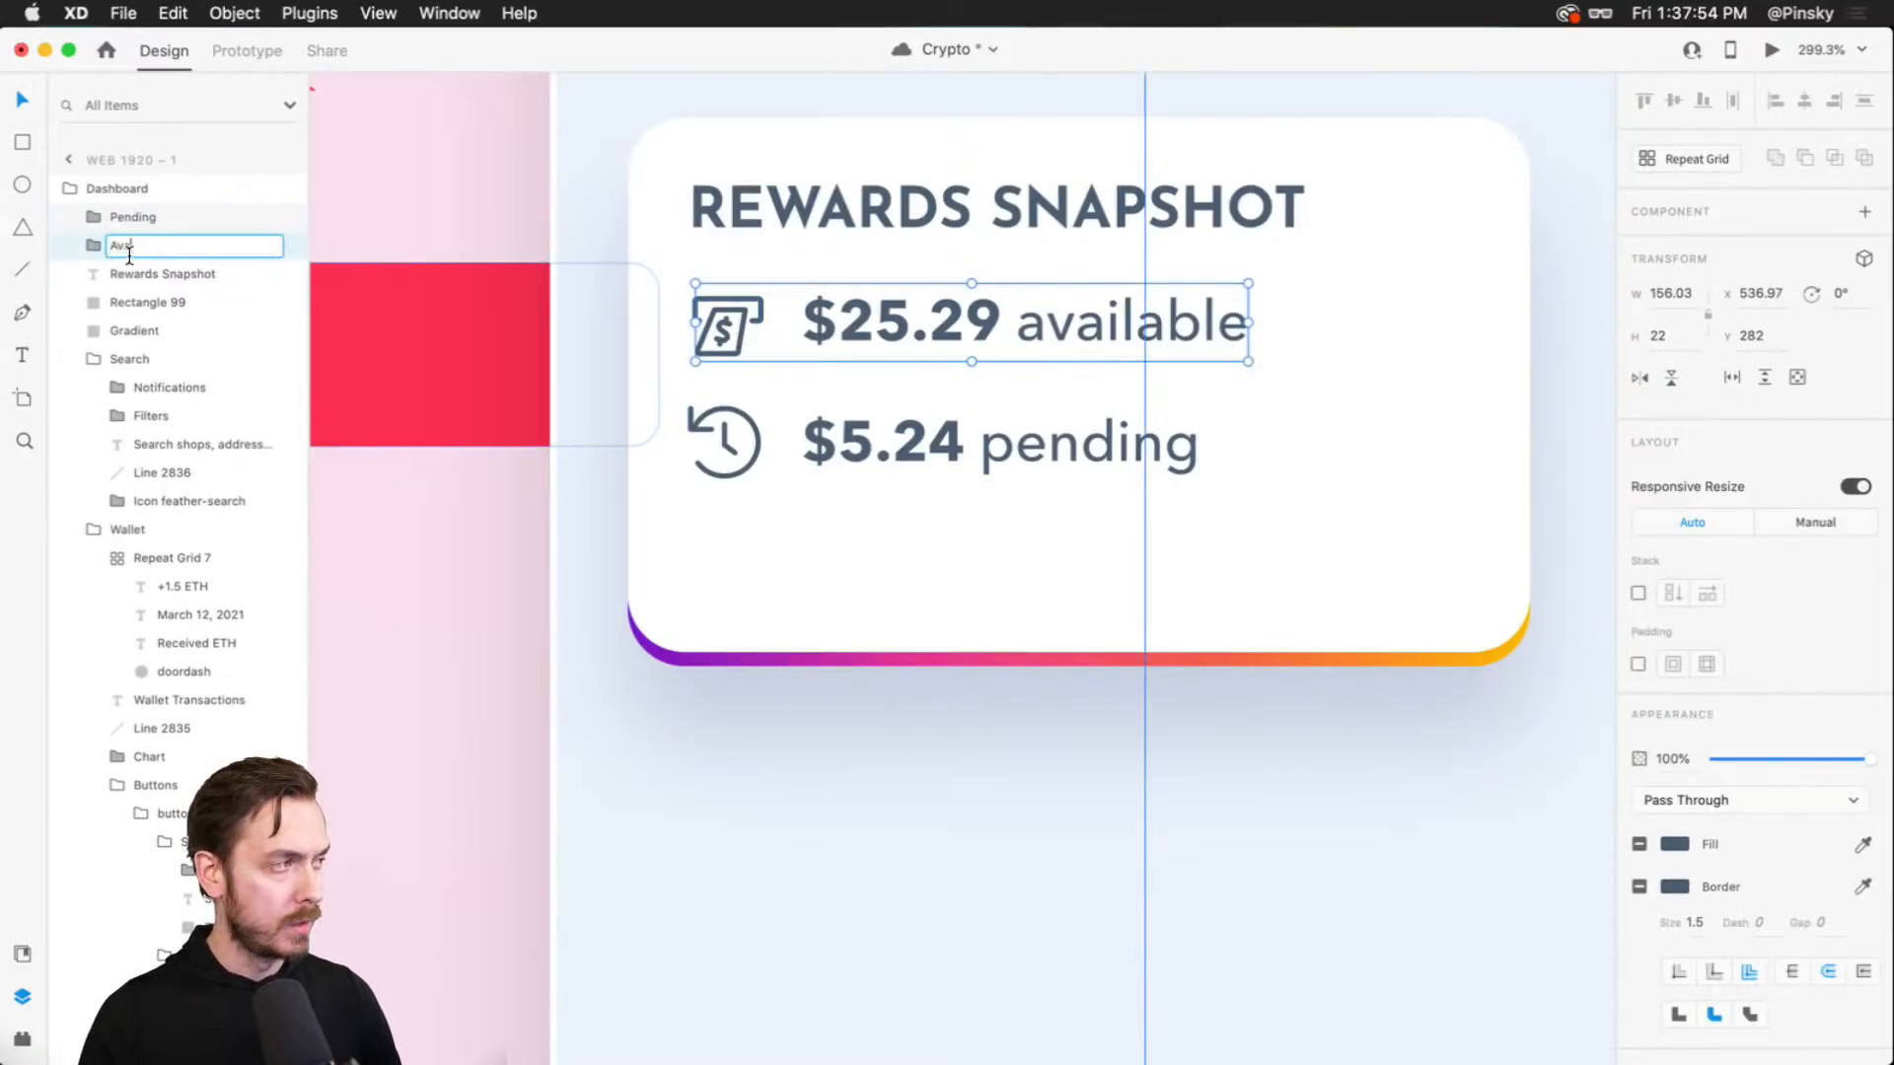
text(ilable)
key(Return)
- Group the Pending and Available groups together, name the new group "Info", and make it a vertical stack
shift+click(152, 207)
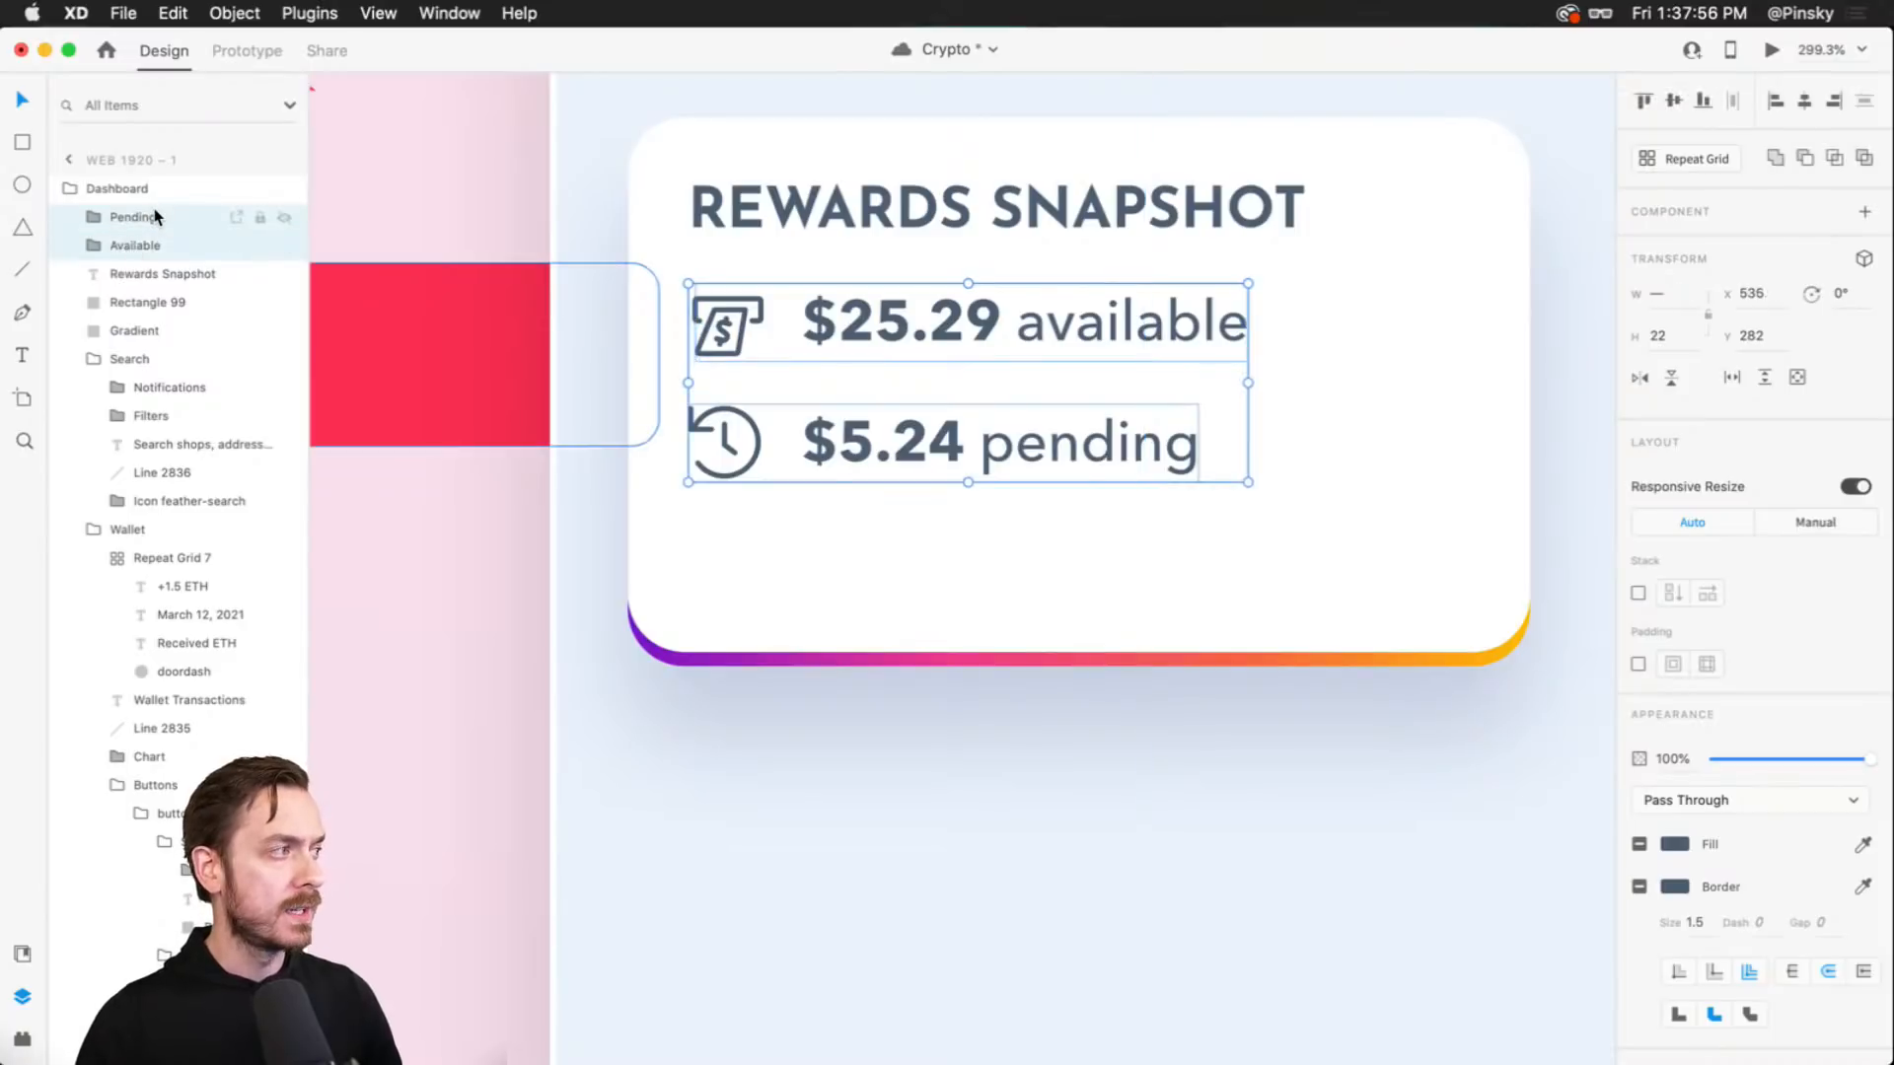
key(super+g)
double_click(131, 217)
text(Info)
key(Return)
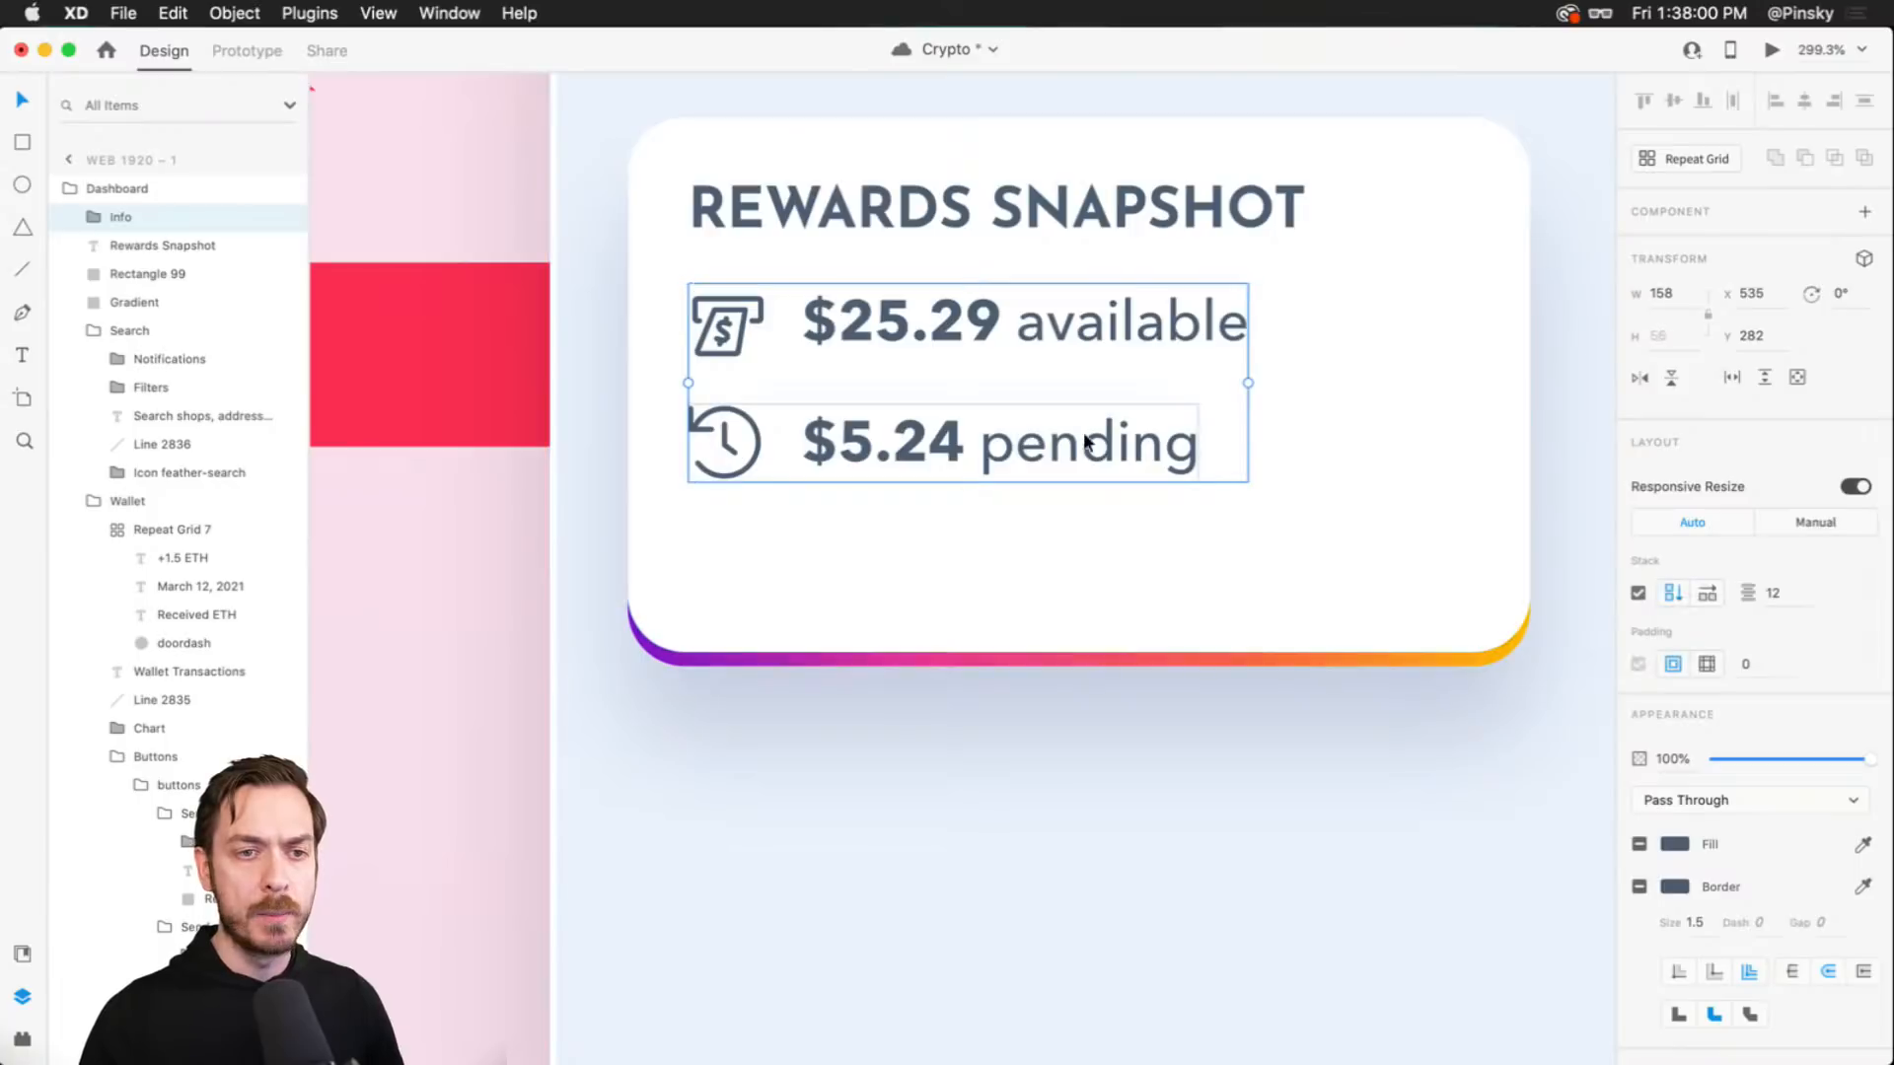
- Move the Pending row above the Available row within the Info stack
drag(945, 398, 908, 441)
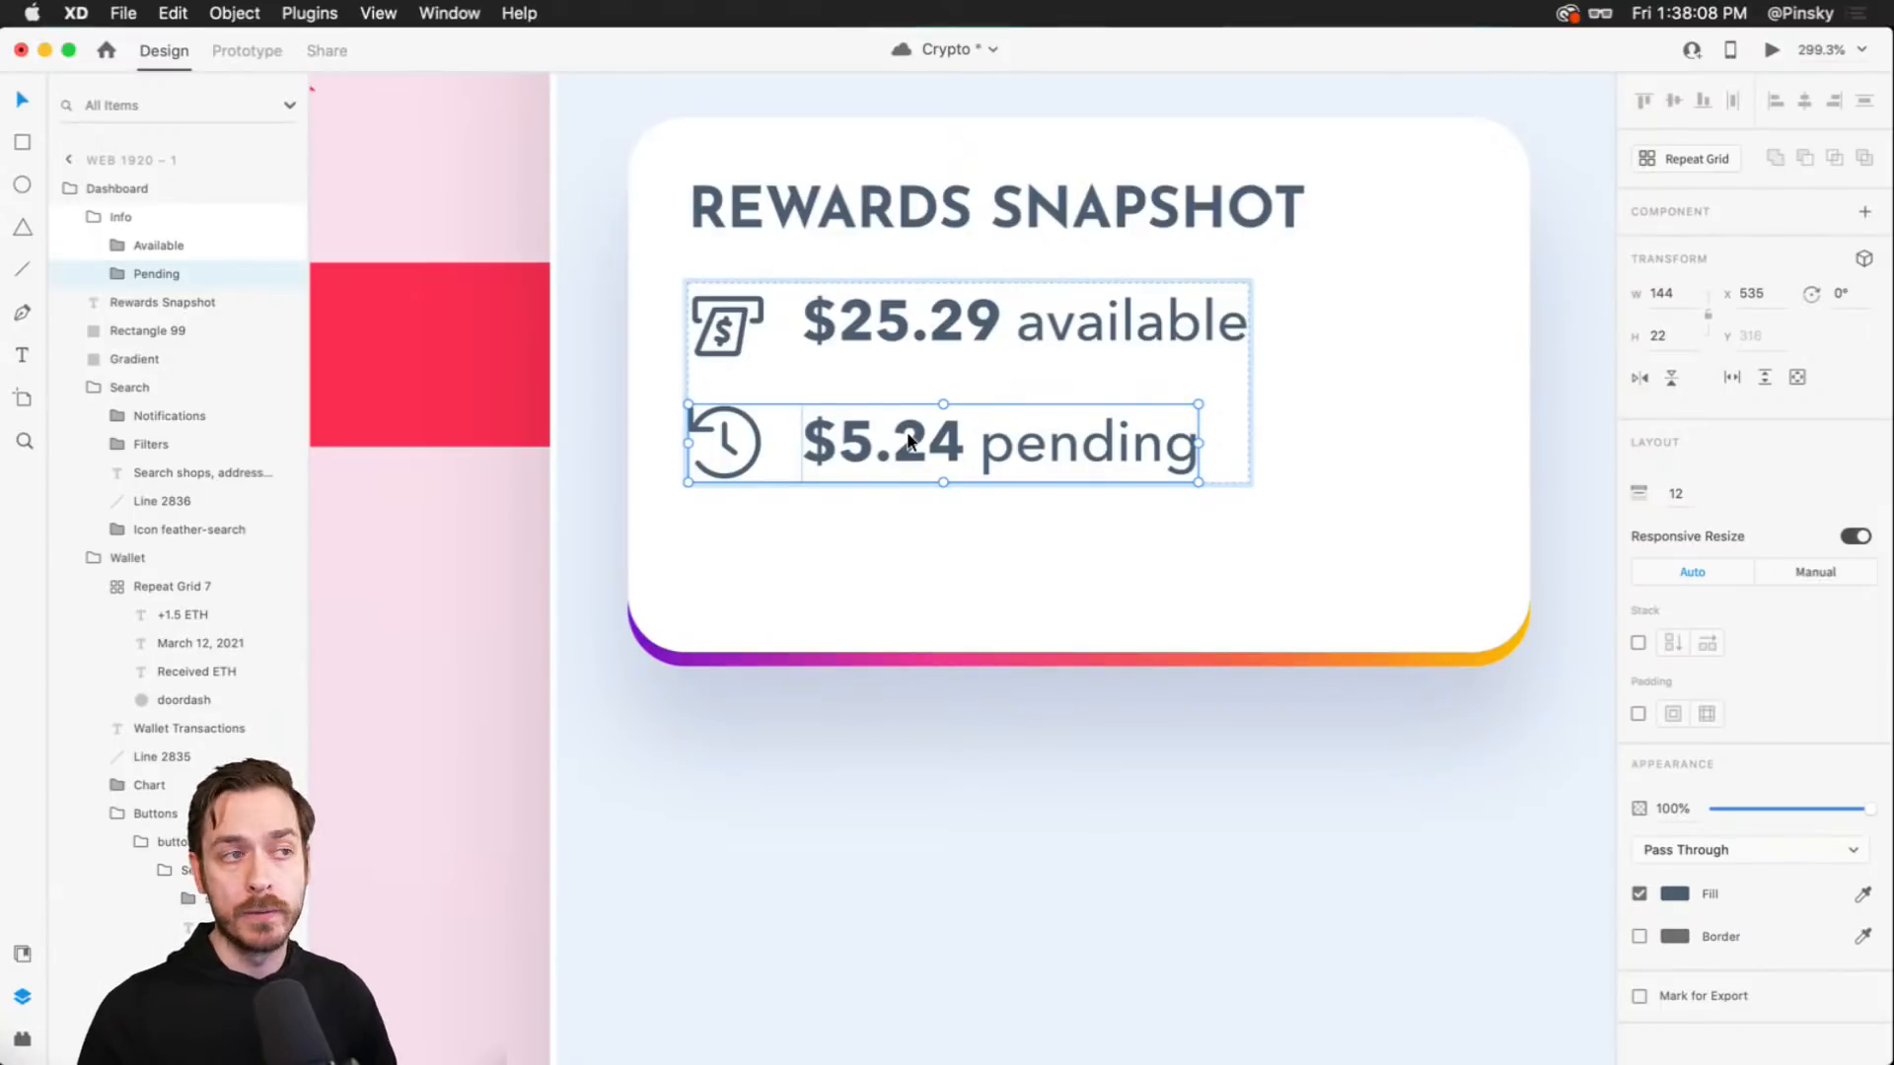
drag(909, 441, 911, 330)
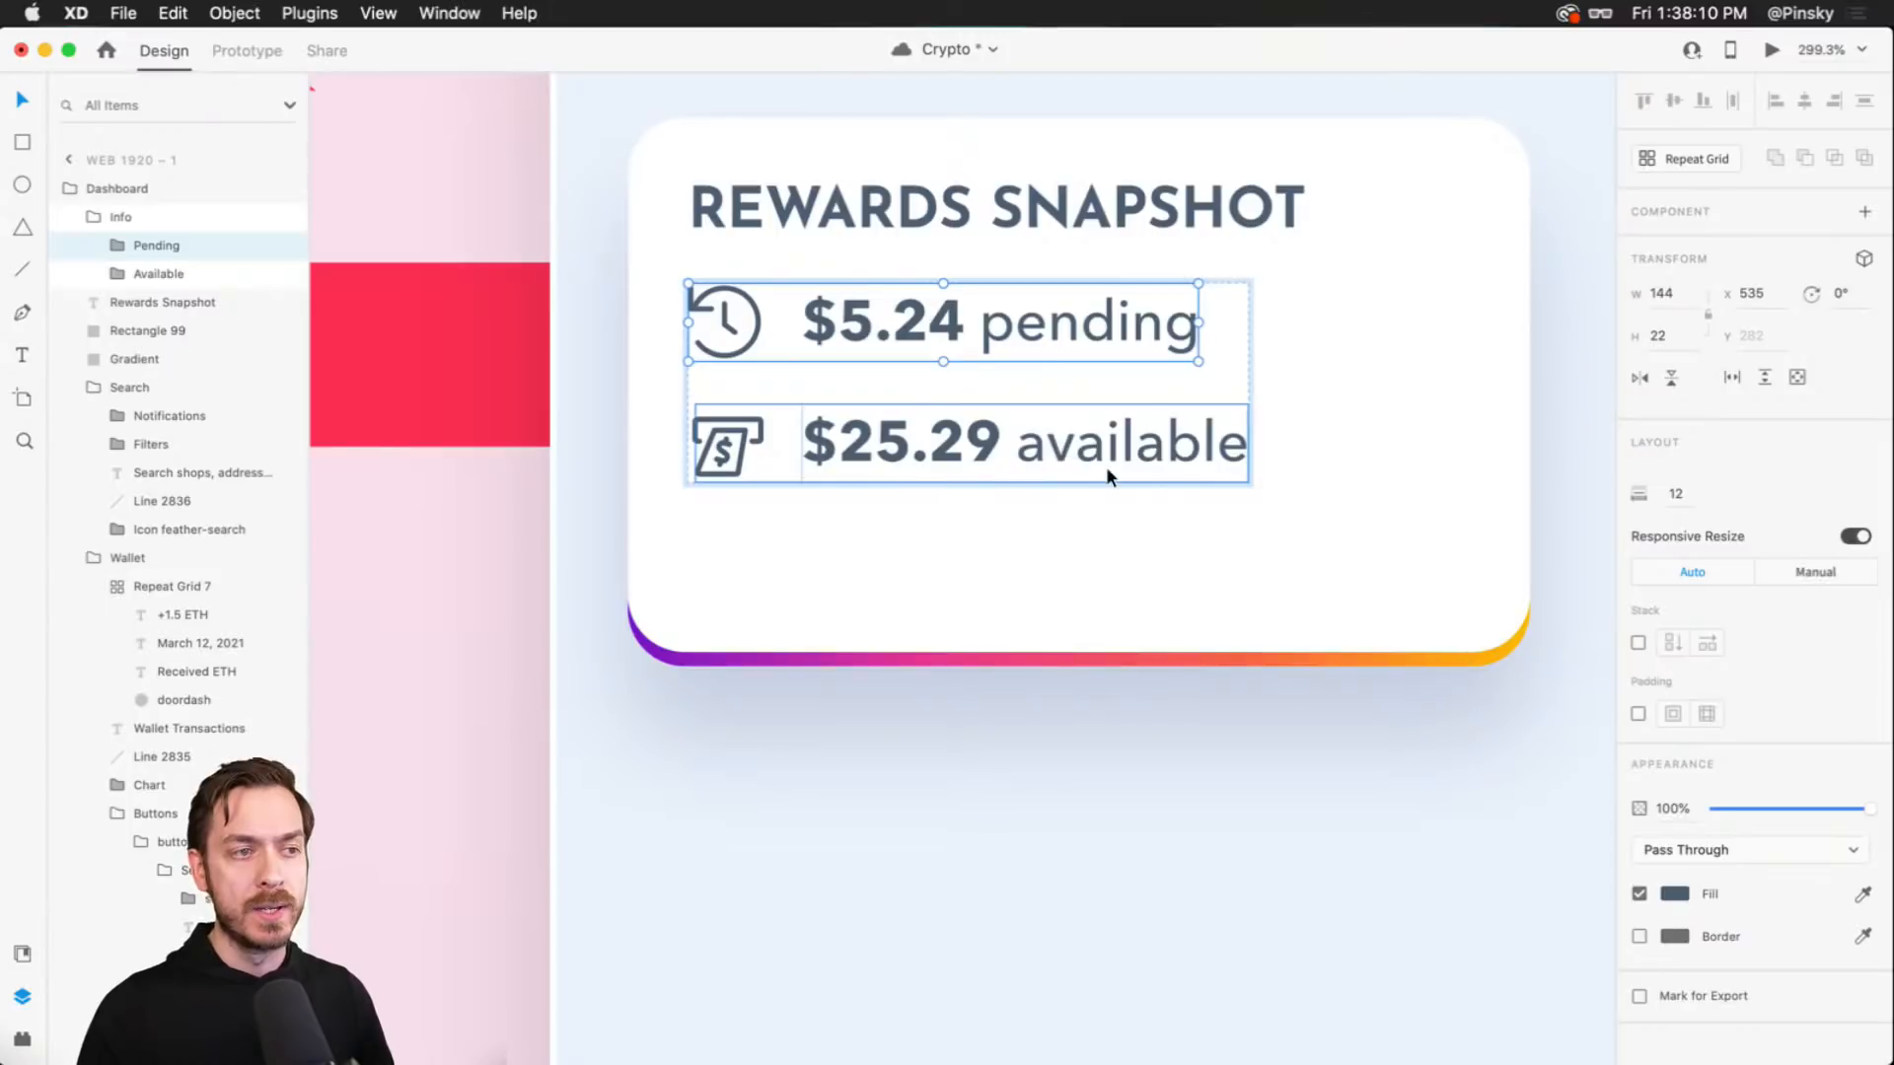
- Undo the last reordering of the Pending and Available rows in the Info stack
drag(1103, 463, 1084, 389)
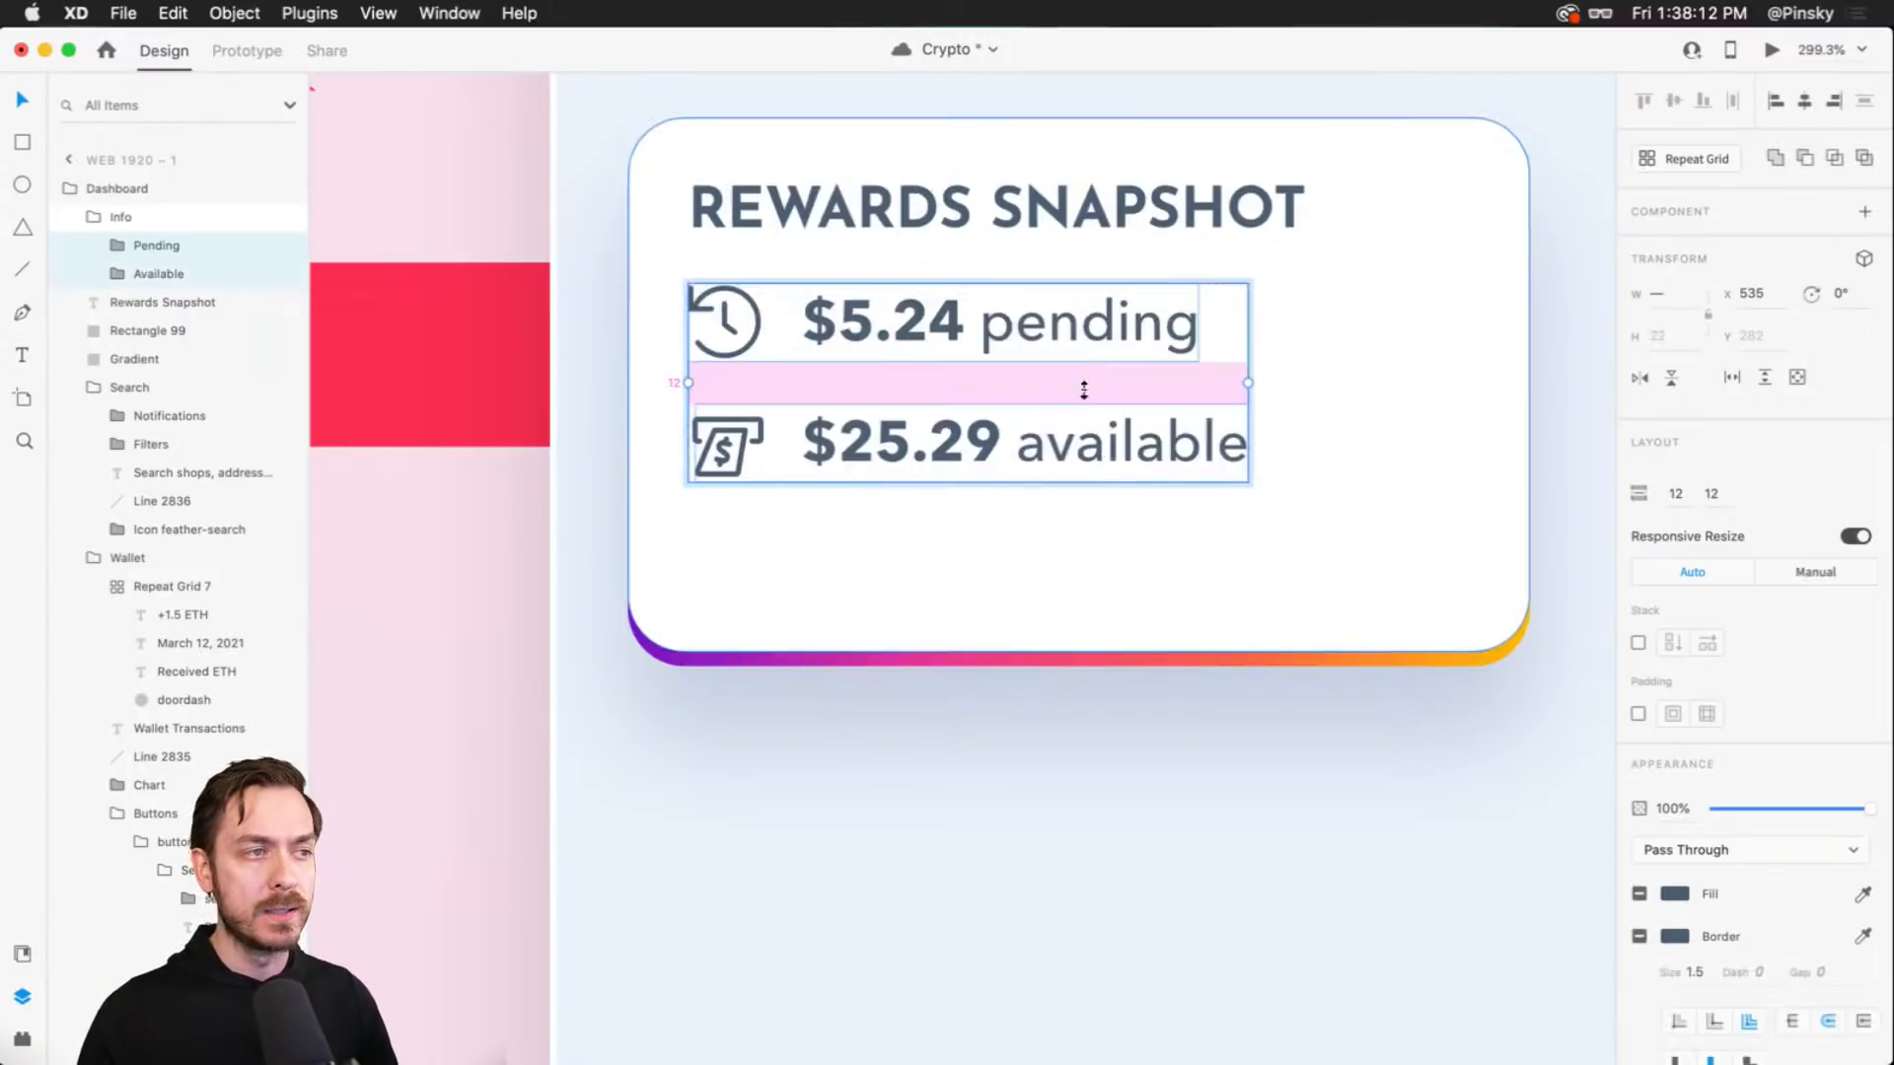
key(super+z)
click(938, 529)
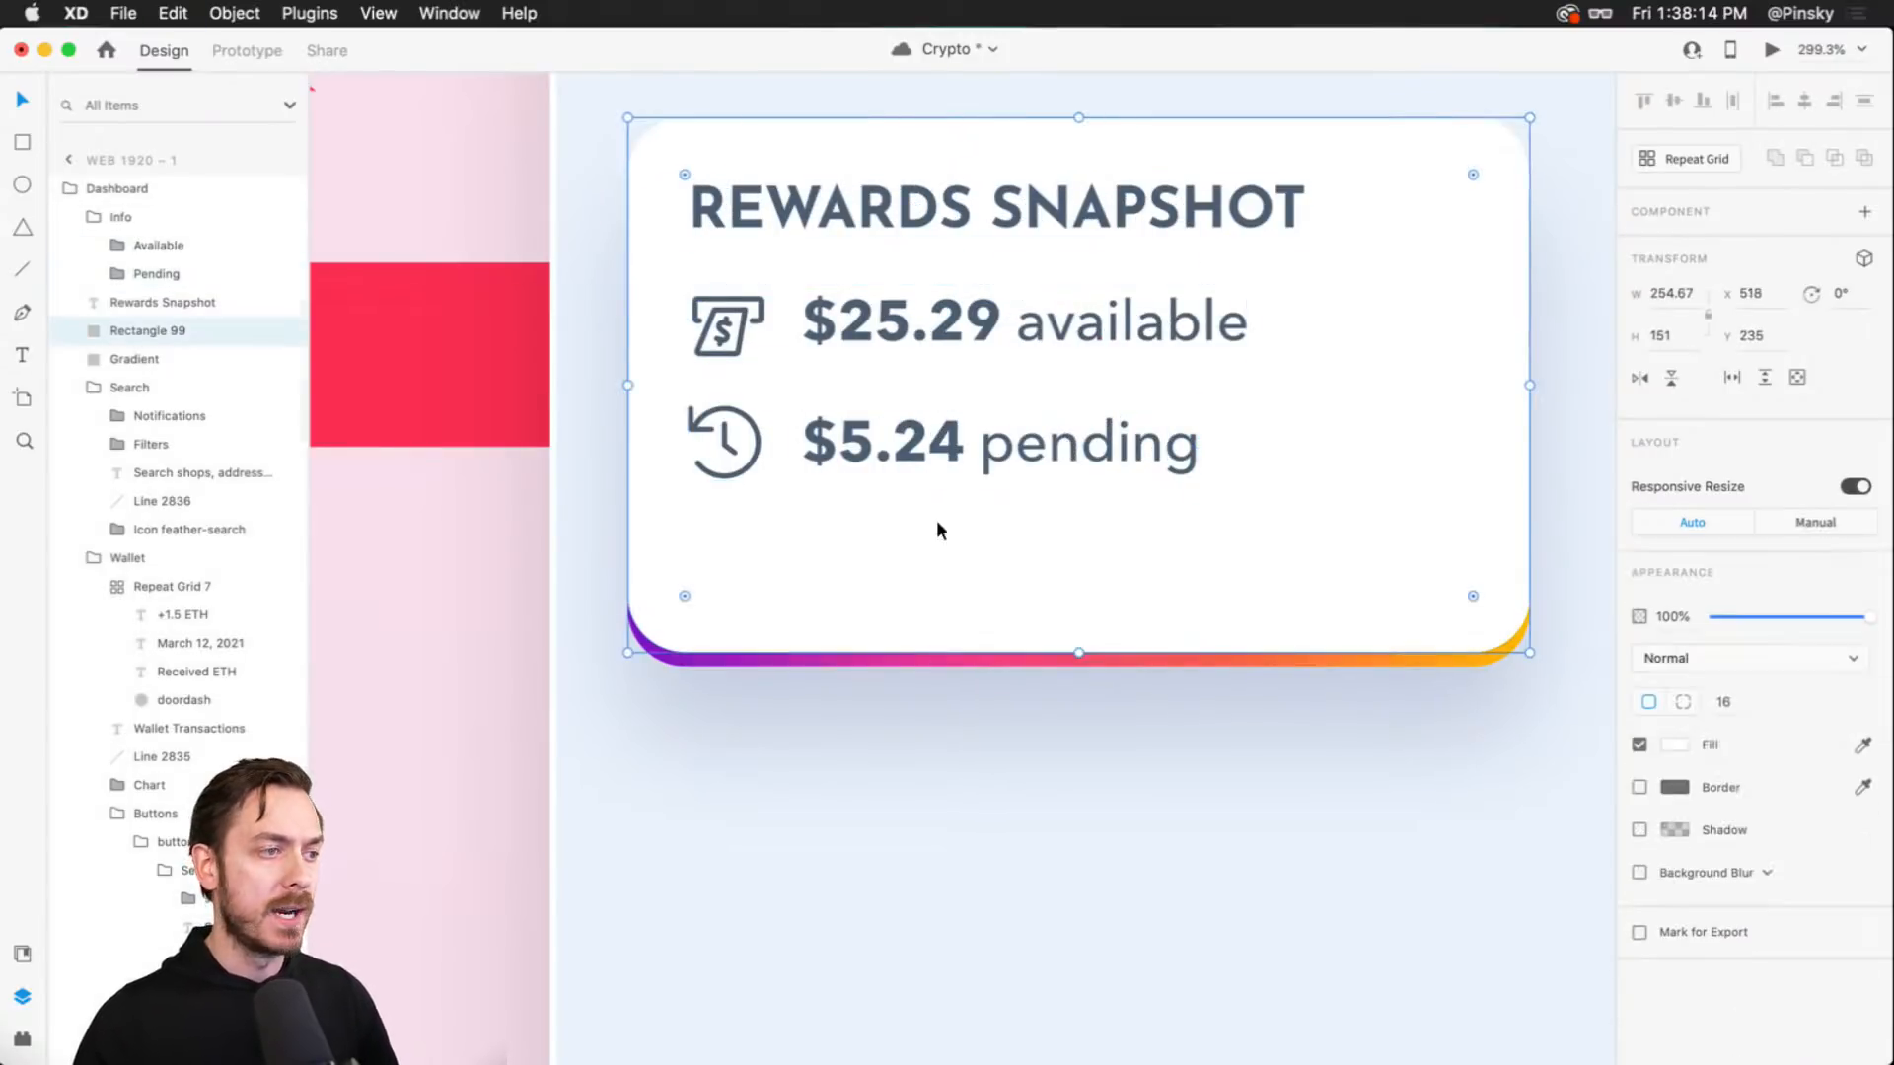
scroll(1112, 499, down, 1)
click(862, 373)
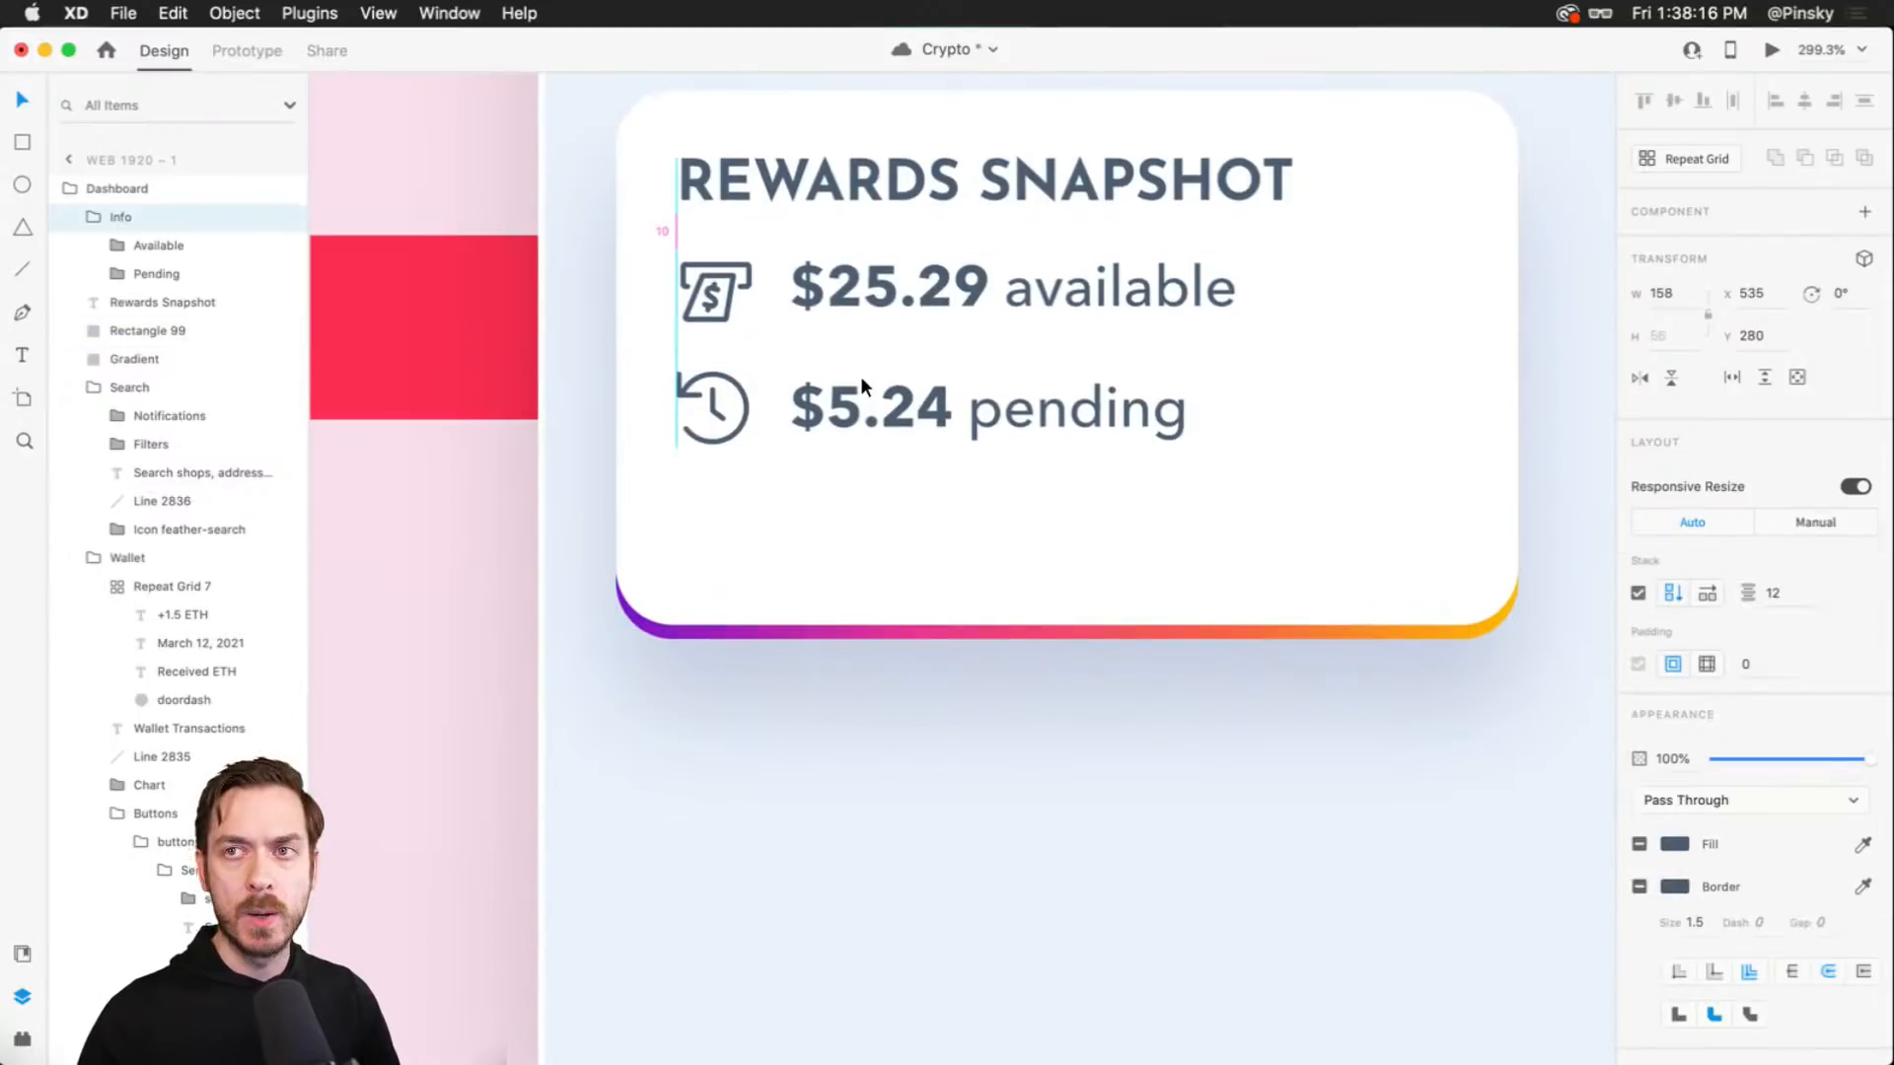
scroll(1102, 524, right, 2)
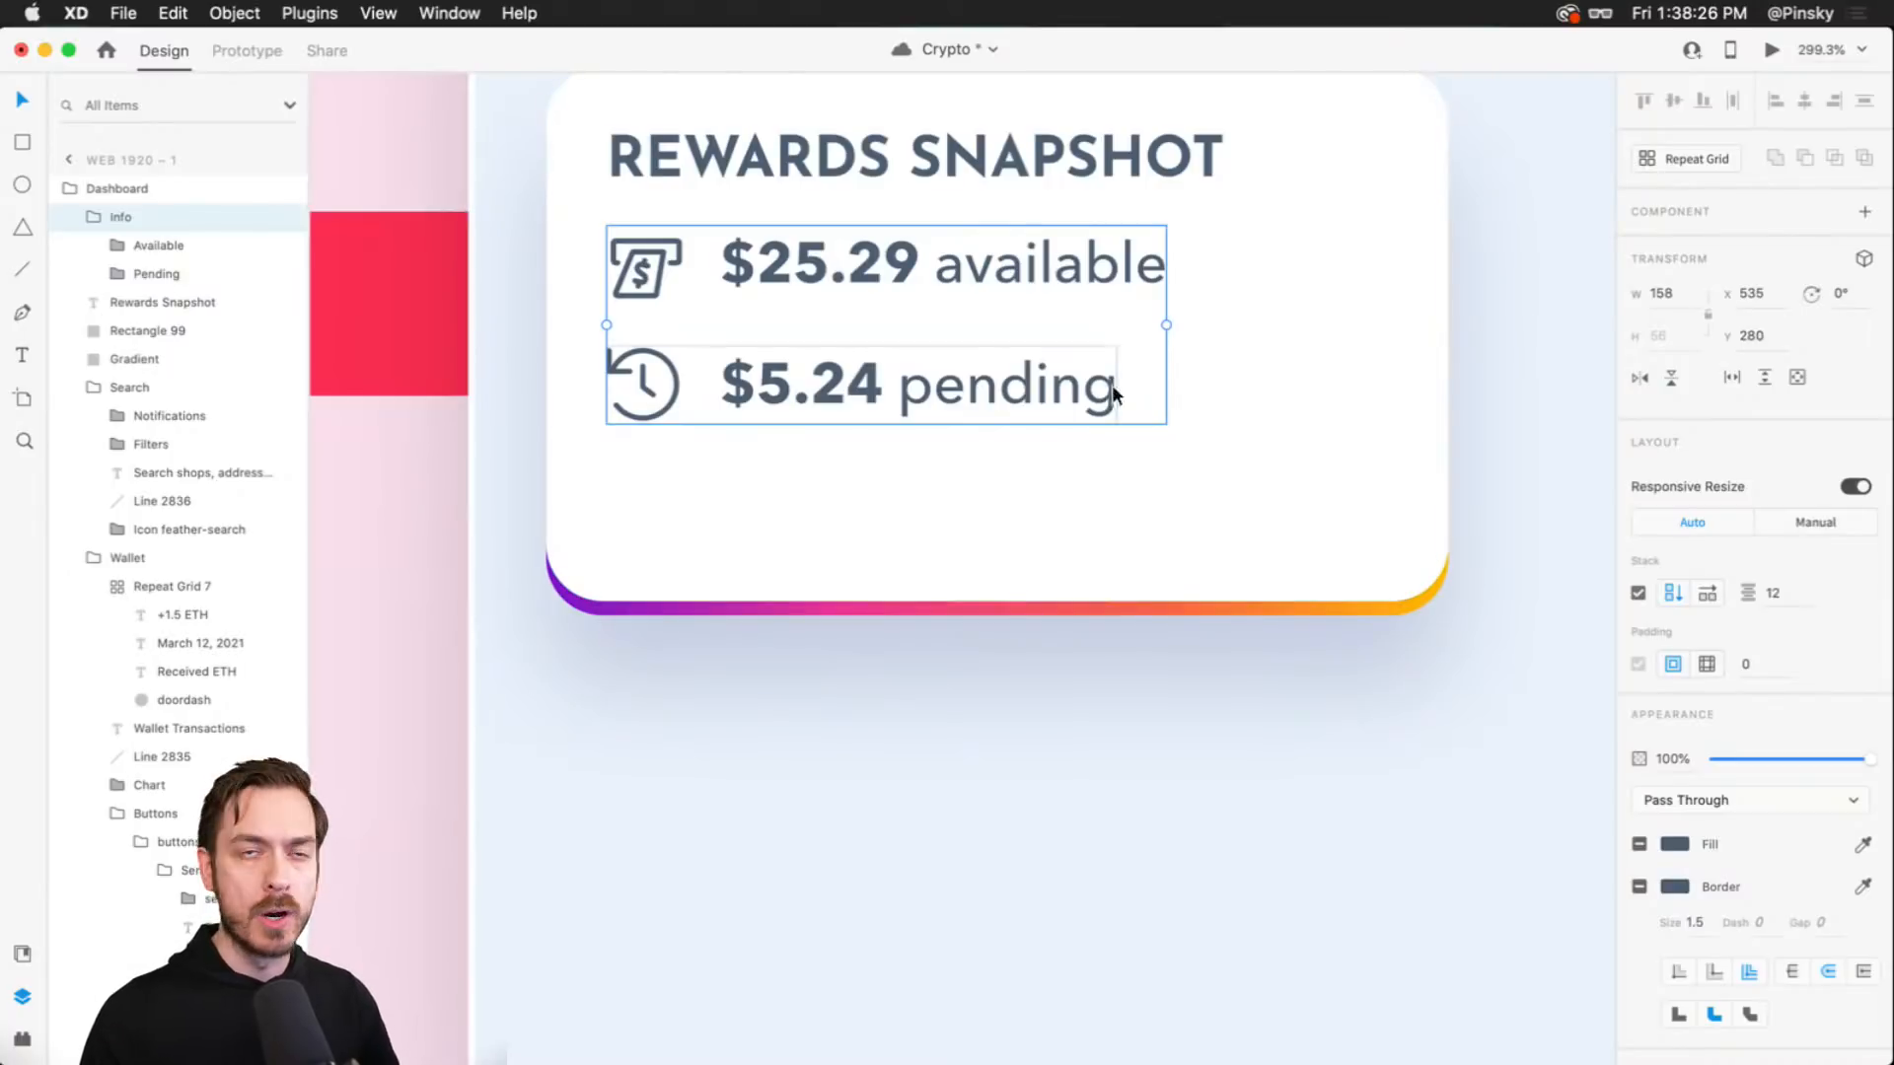
- Draw a button rectangle about 220 by 34 below the pending row in the Rewards Snapshot card
click(724, 472)
key(e)
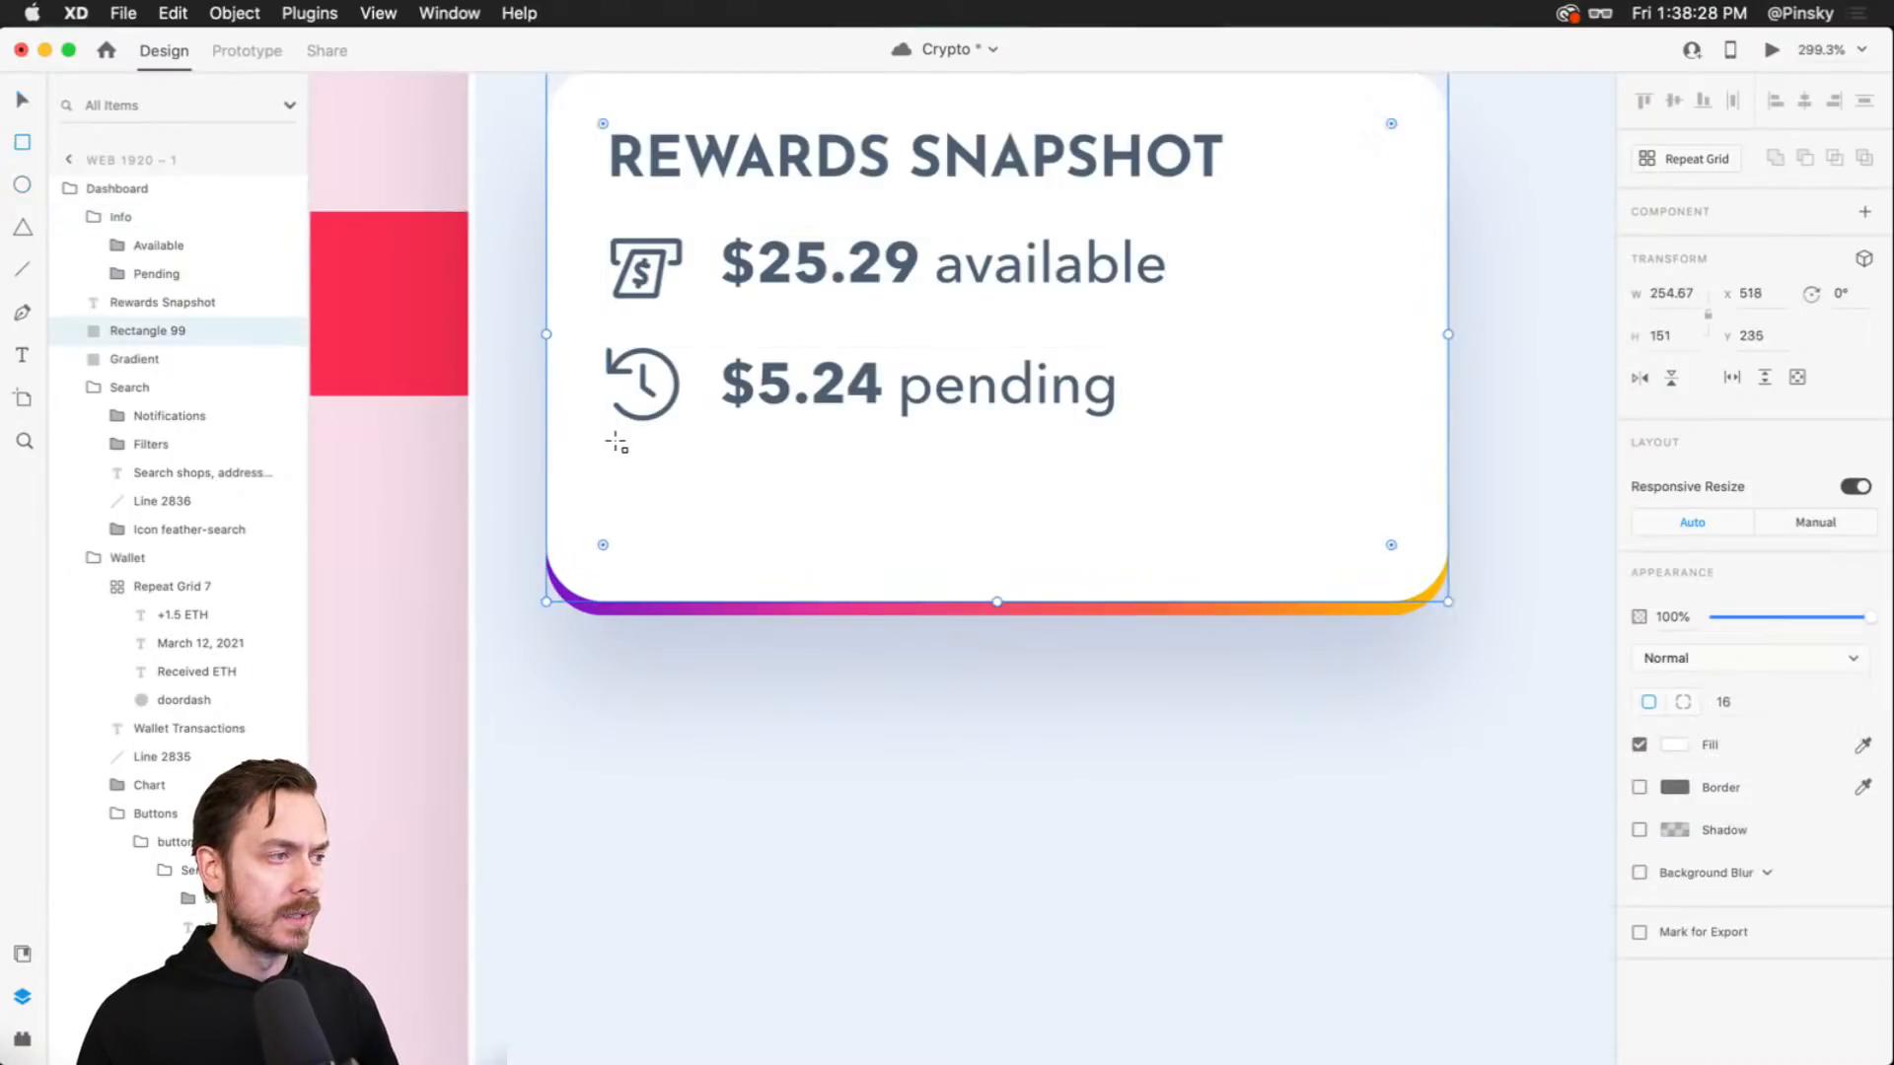
scroll(688, 468, down, 5)
key(v)
drag(1480, 600, 806, 421)
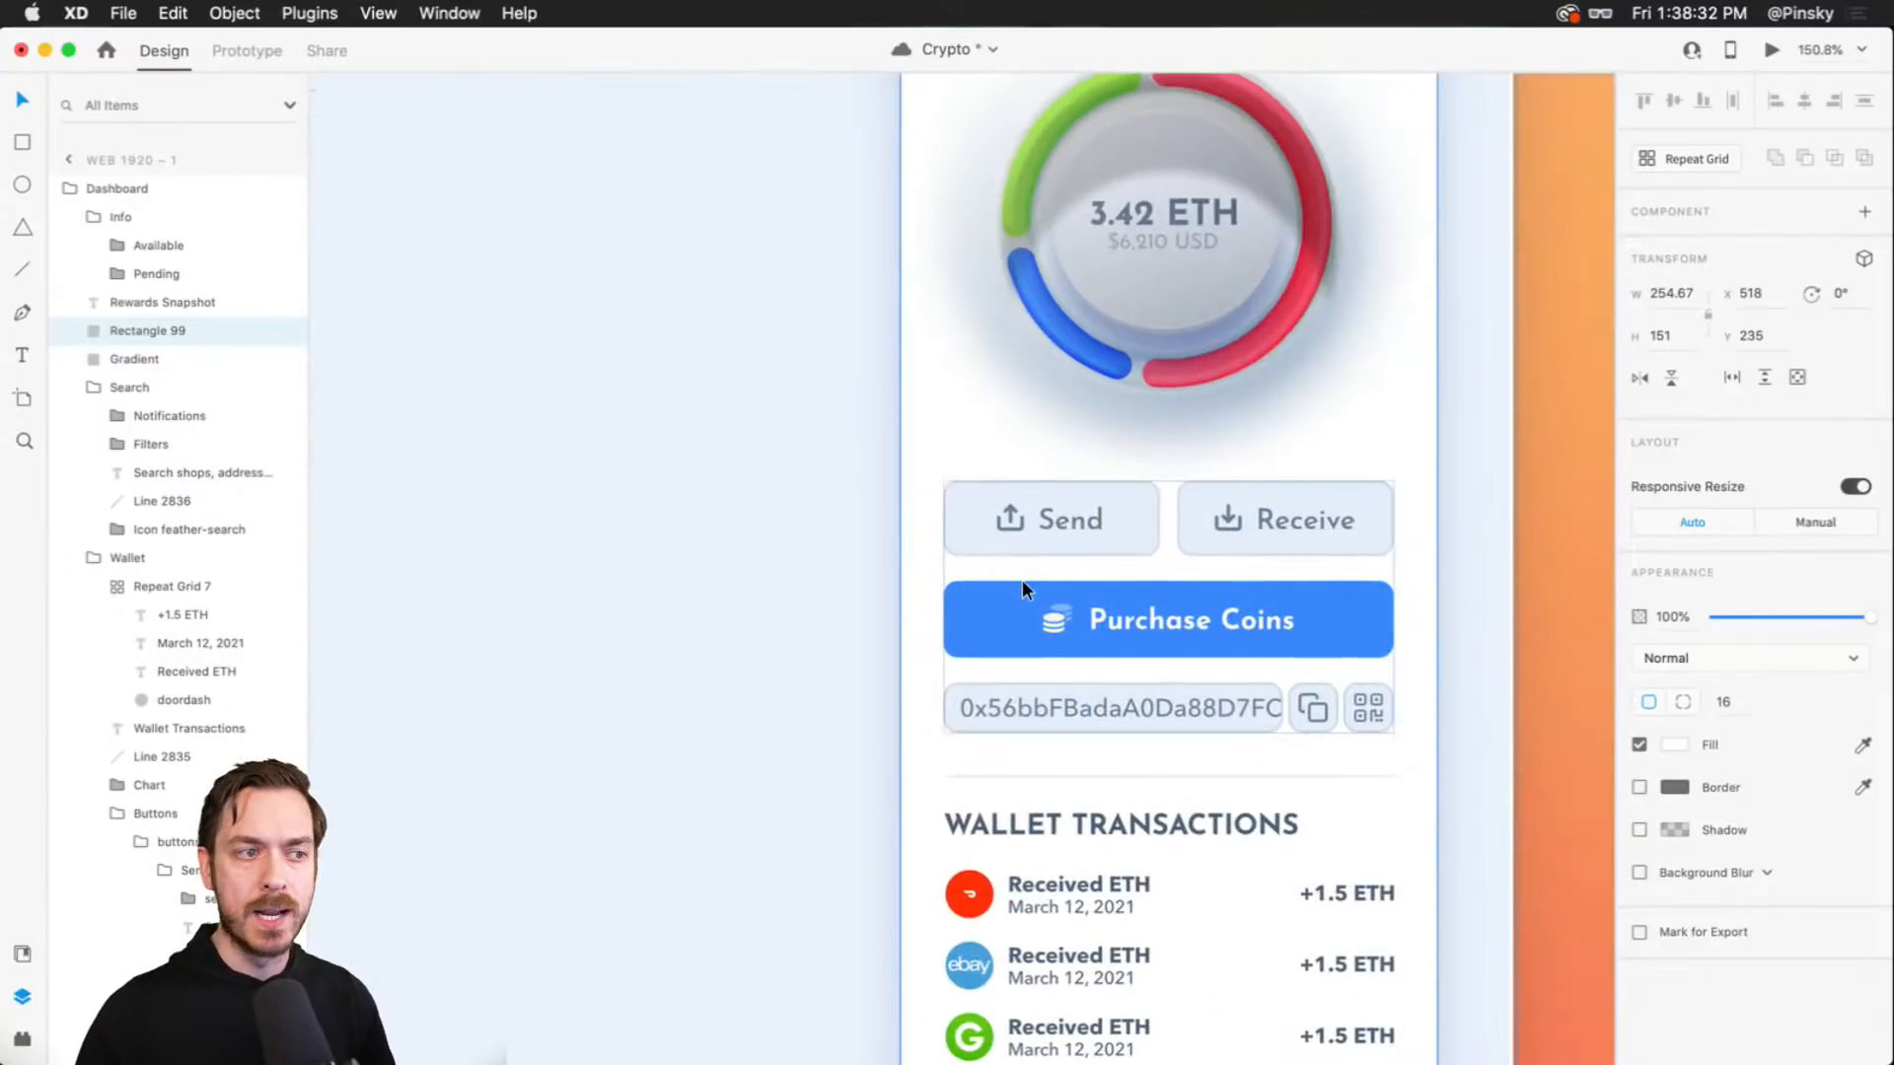
mouse_move(695, 335)
mouse_down()
mouse_move(753, 380)
mouse_move(1209, 497)
mouse_up()
mouse_move(569, 395)
mouse_down()
mouse_move(973, 439)
mouse_move(870, 480)
mouse_up()
scroll(790, 544, up, 4)
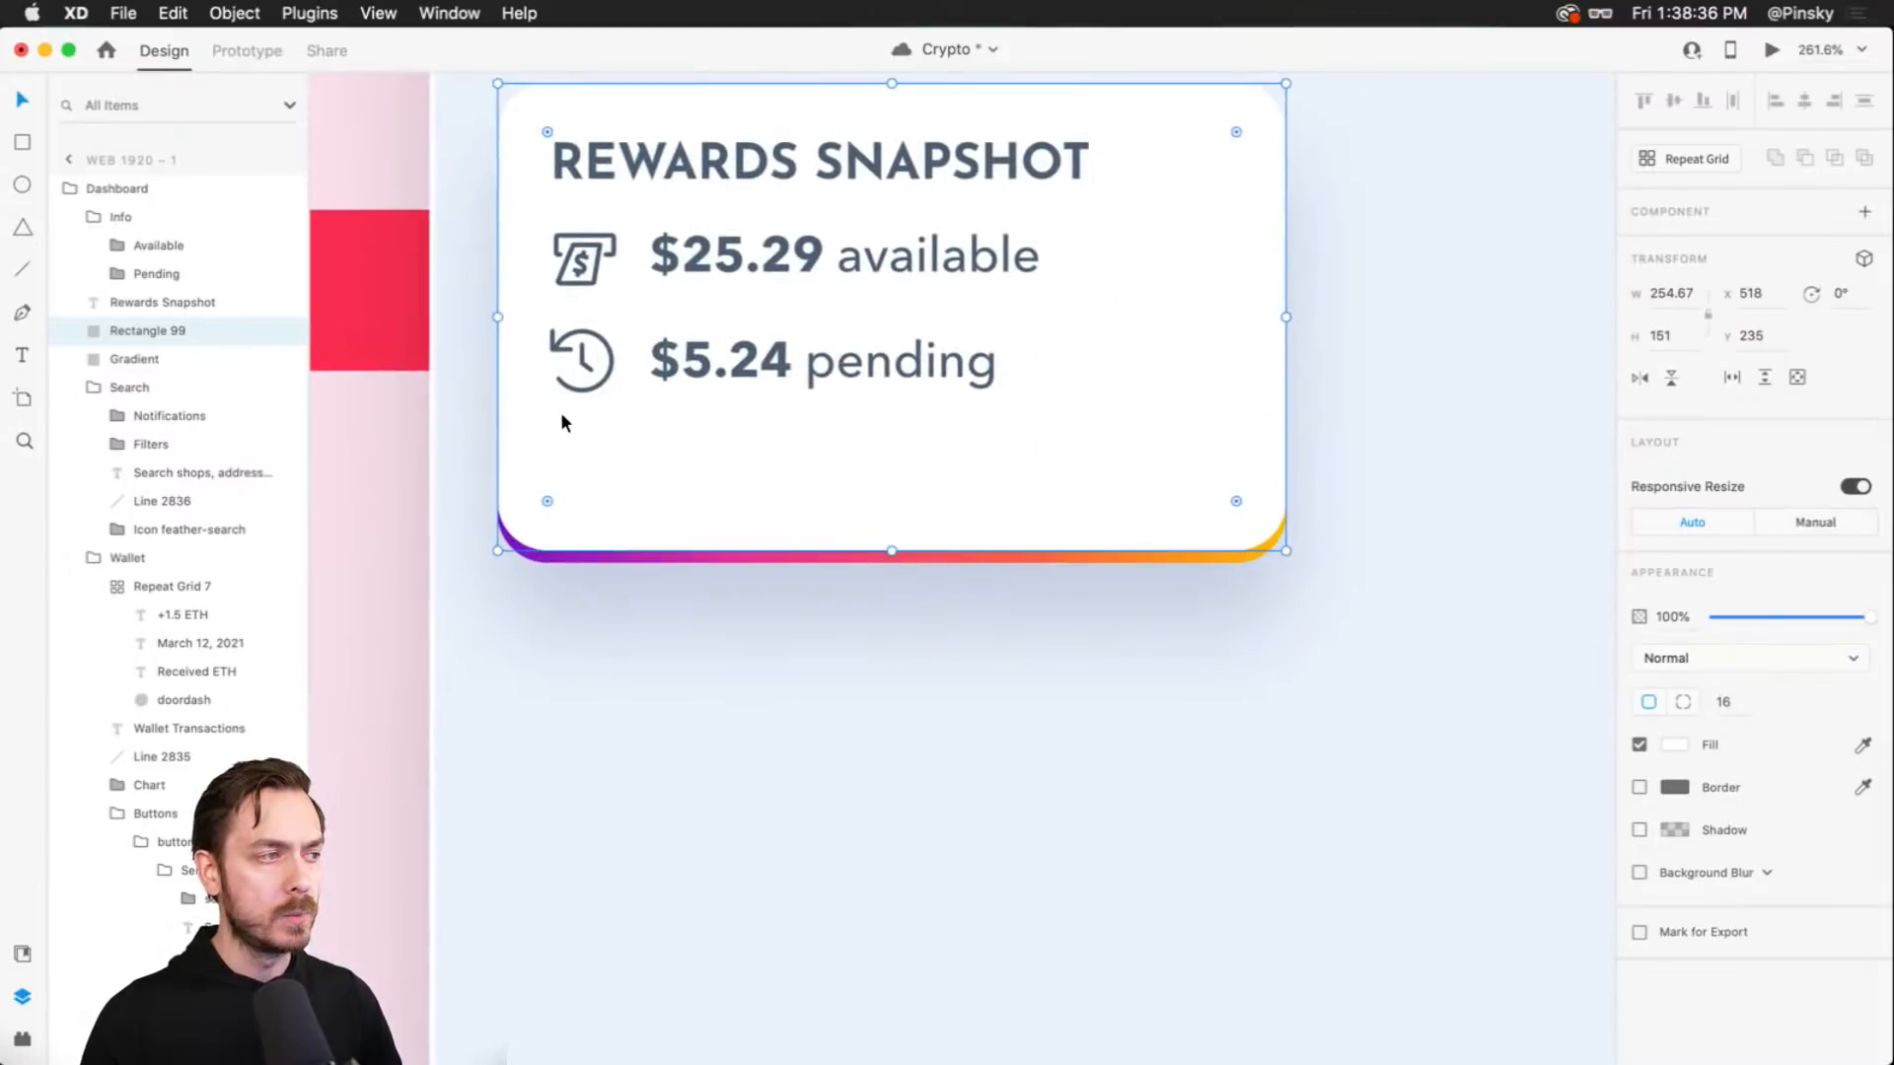
key(r)
drag(551, 397, 1231, 501)
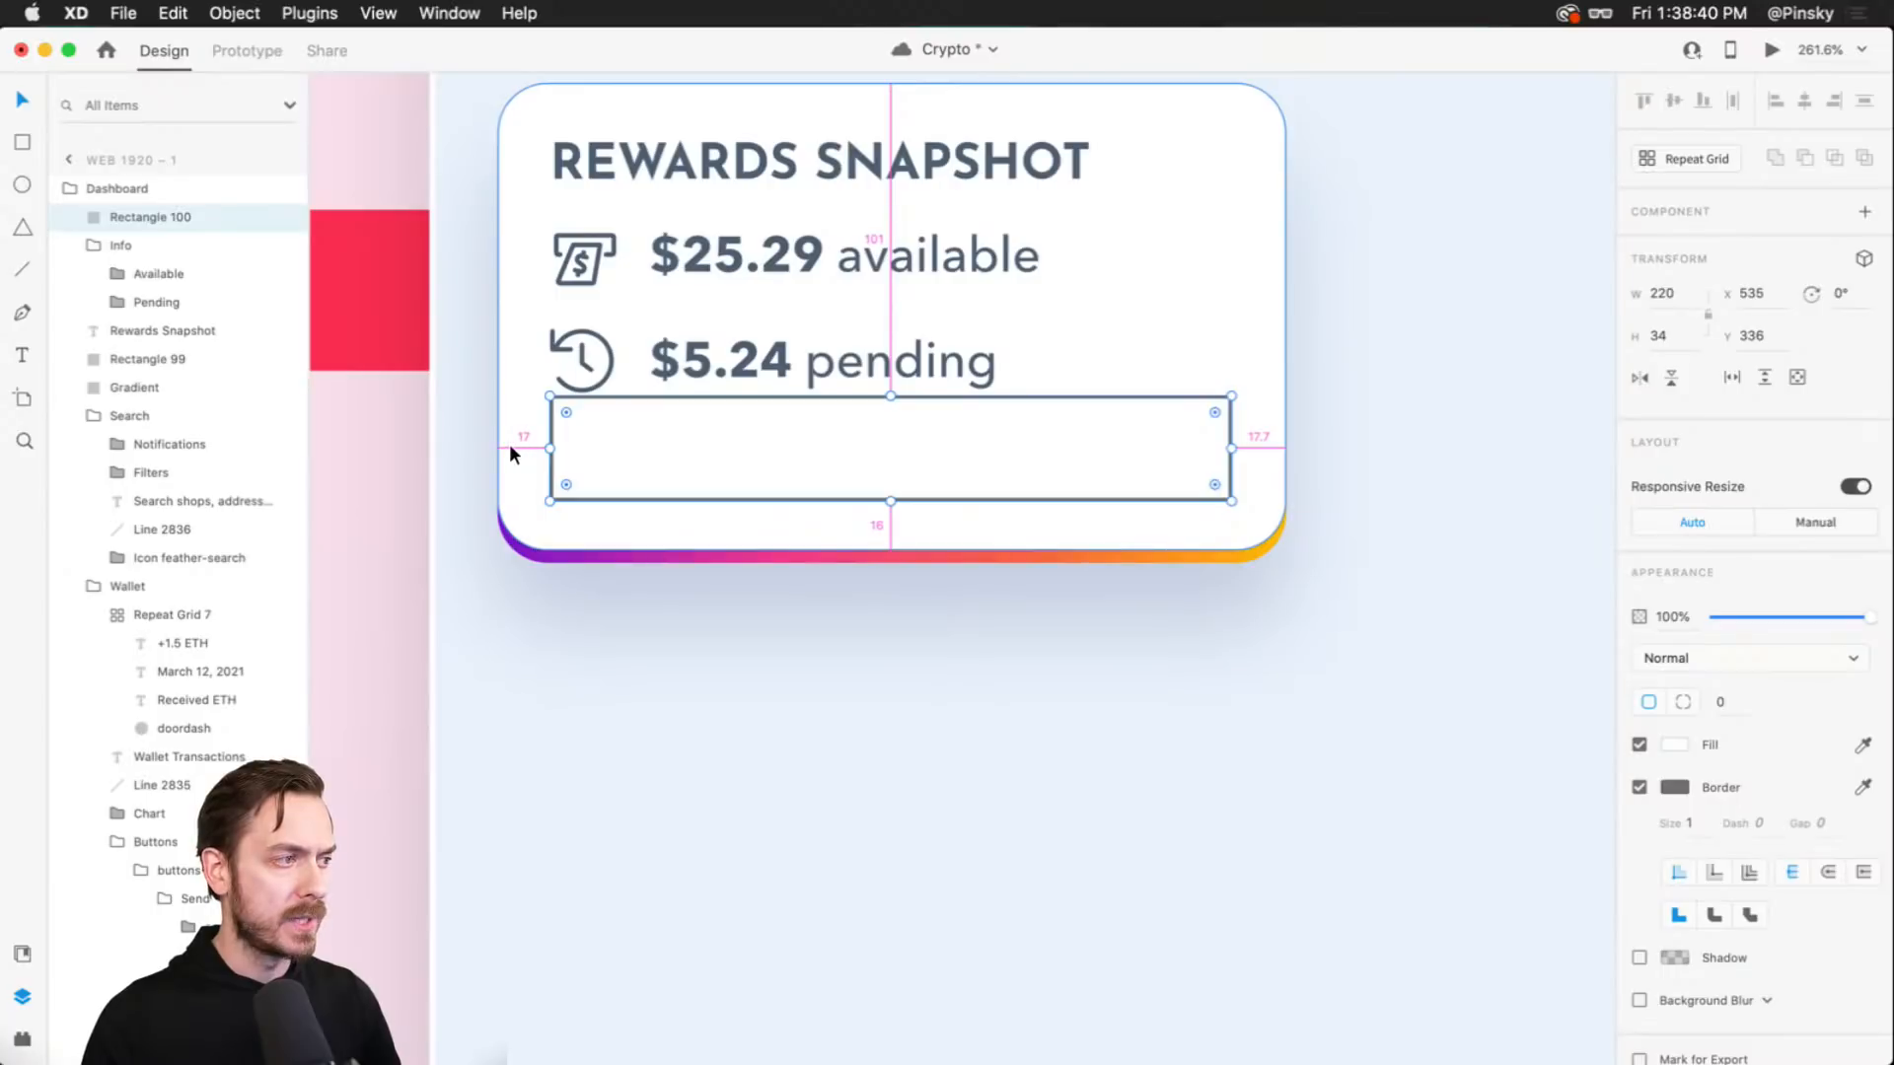
- Shift the button rectangle to X 534 and widen it to 223
key(Left)
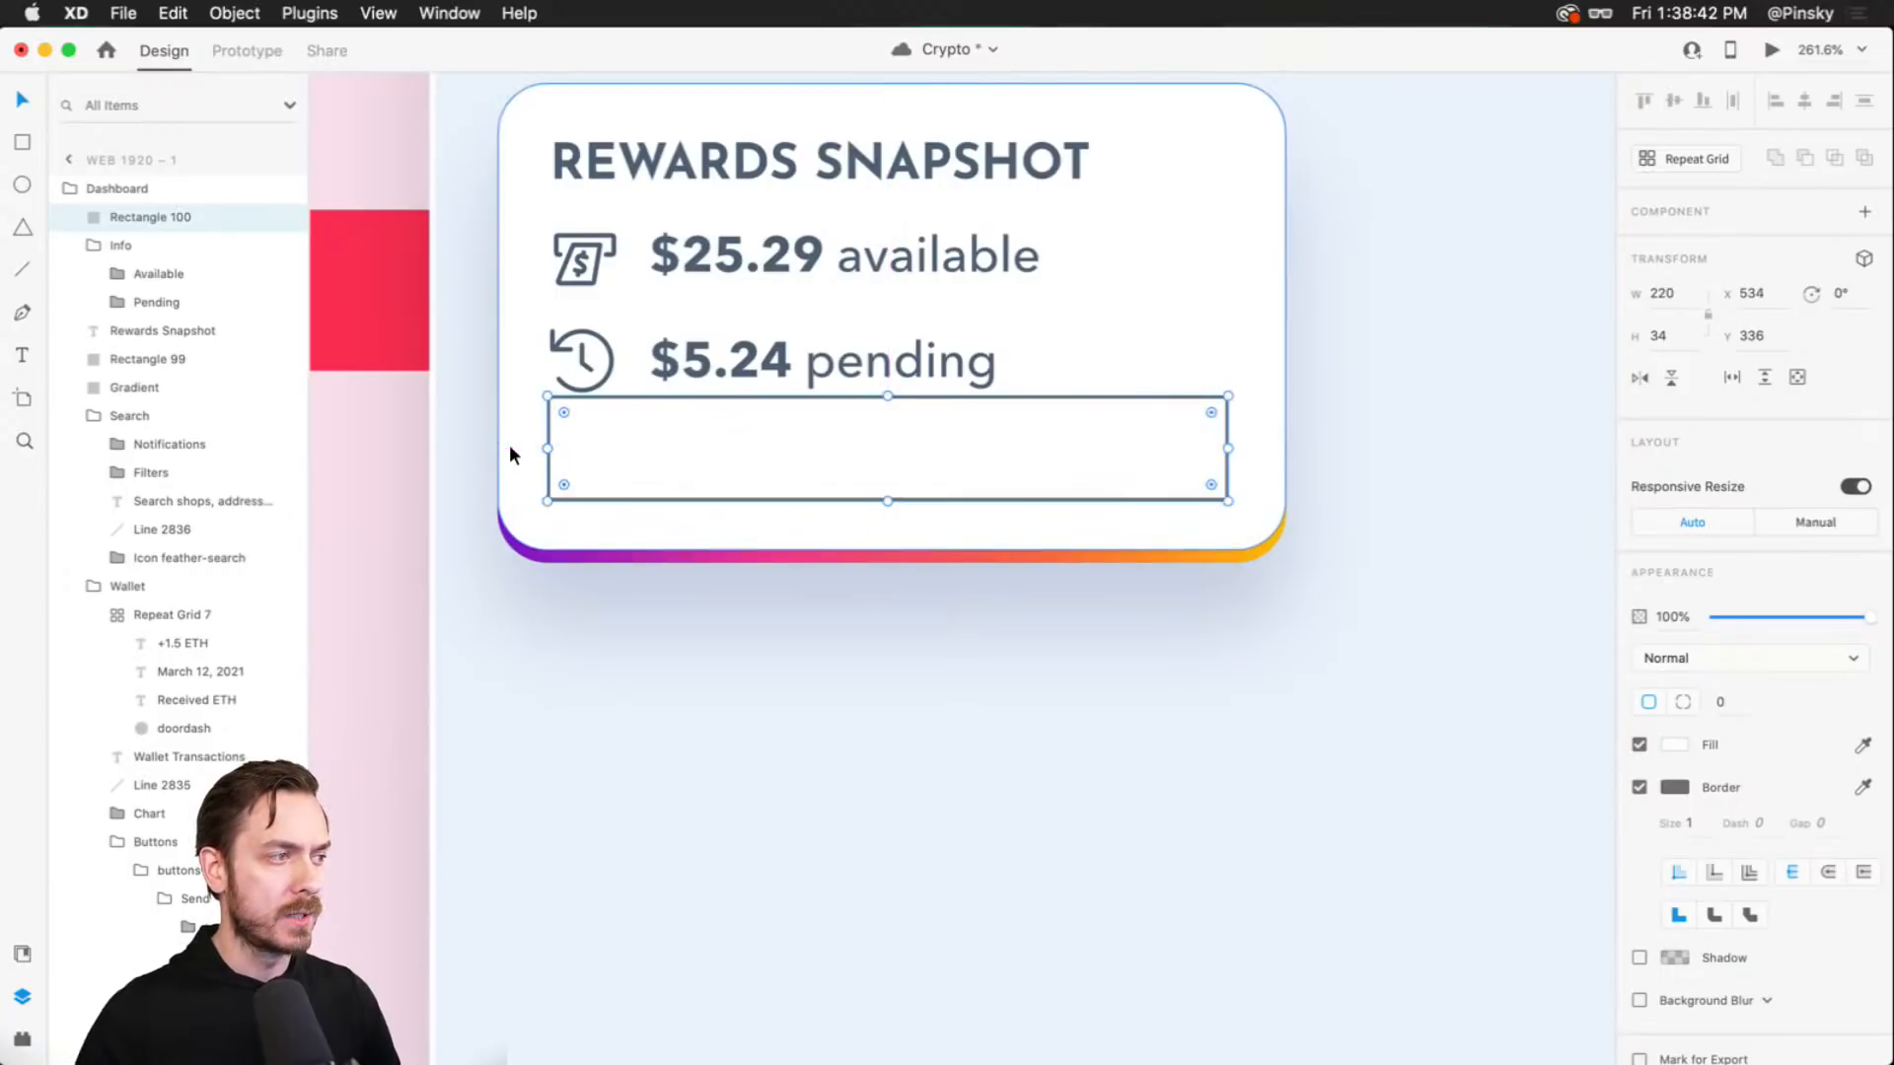
key(alt)
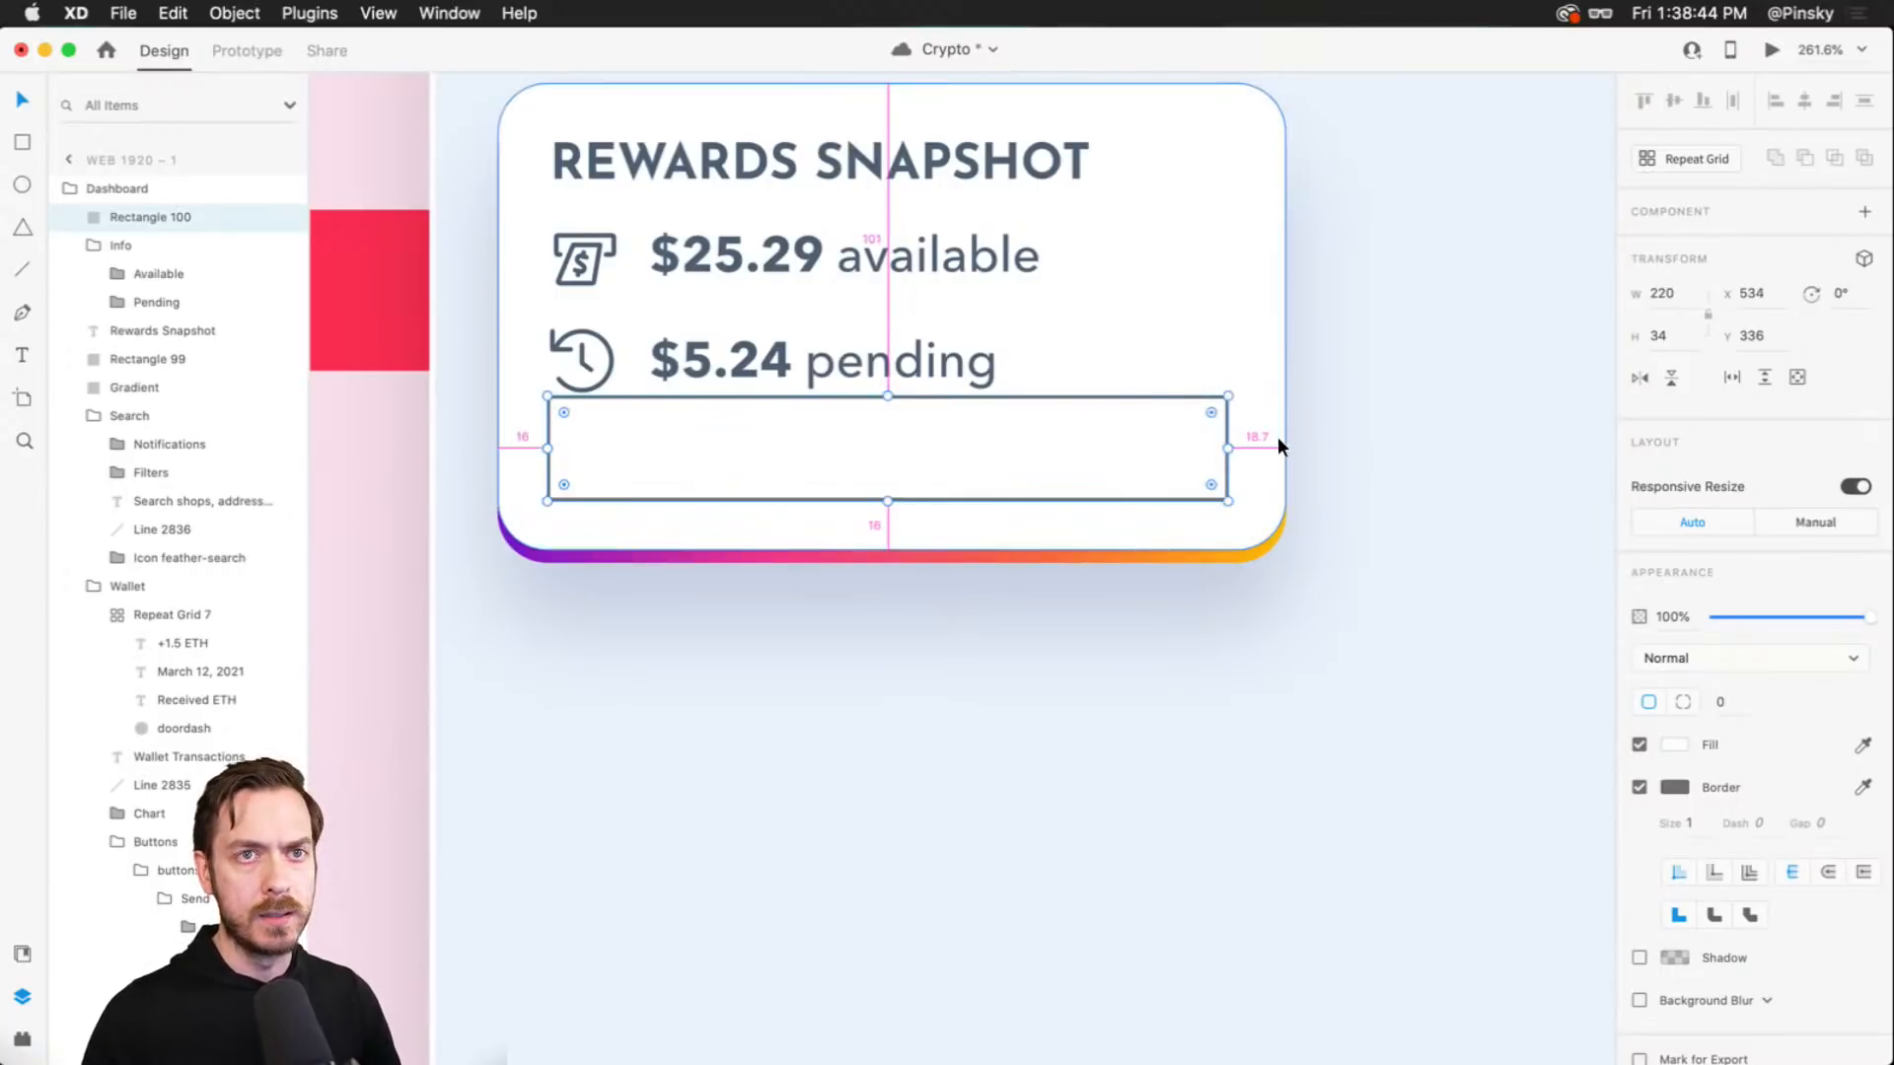
key(super+Right)
key(super+Right)
key(super+Right)
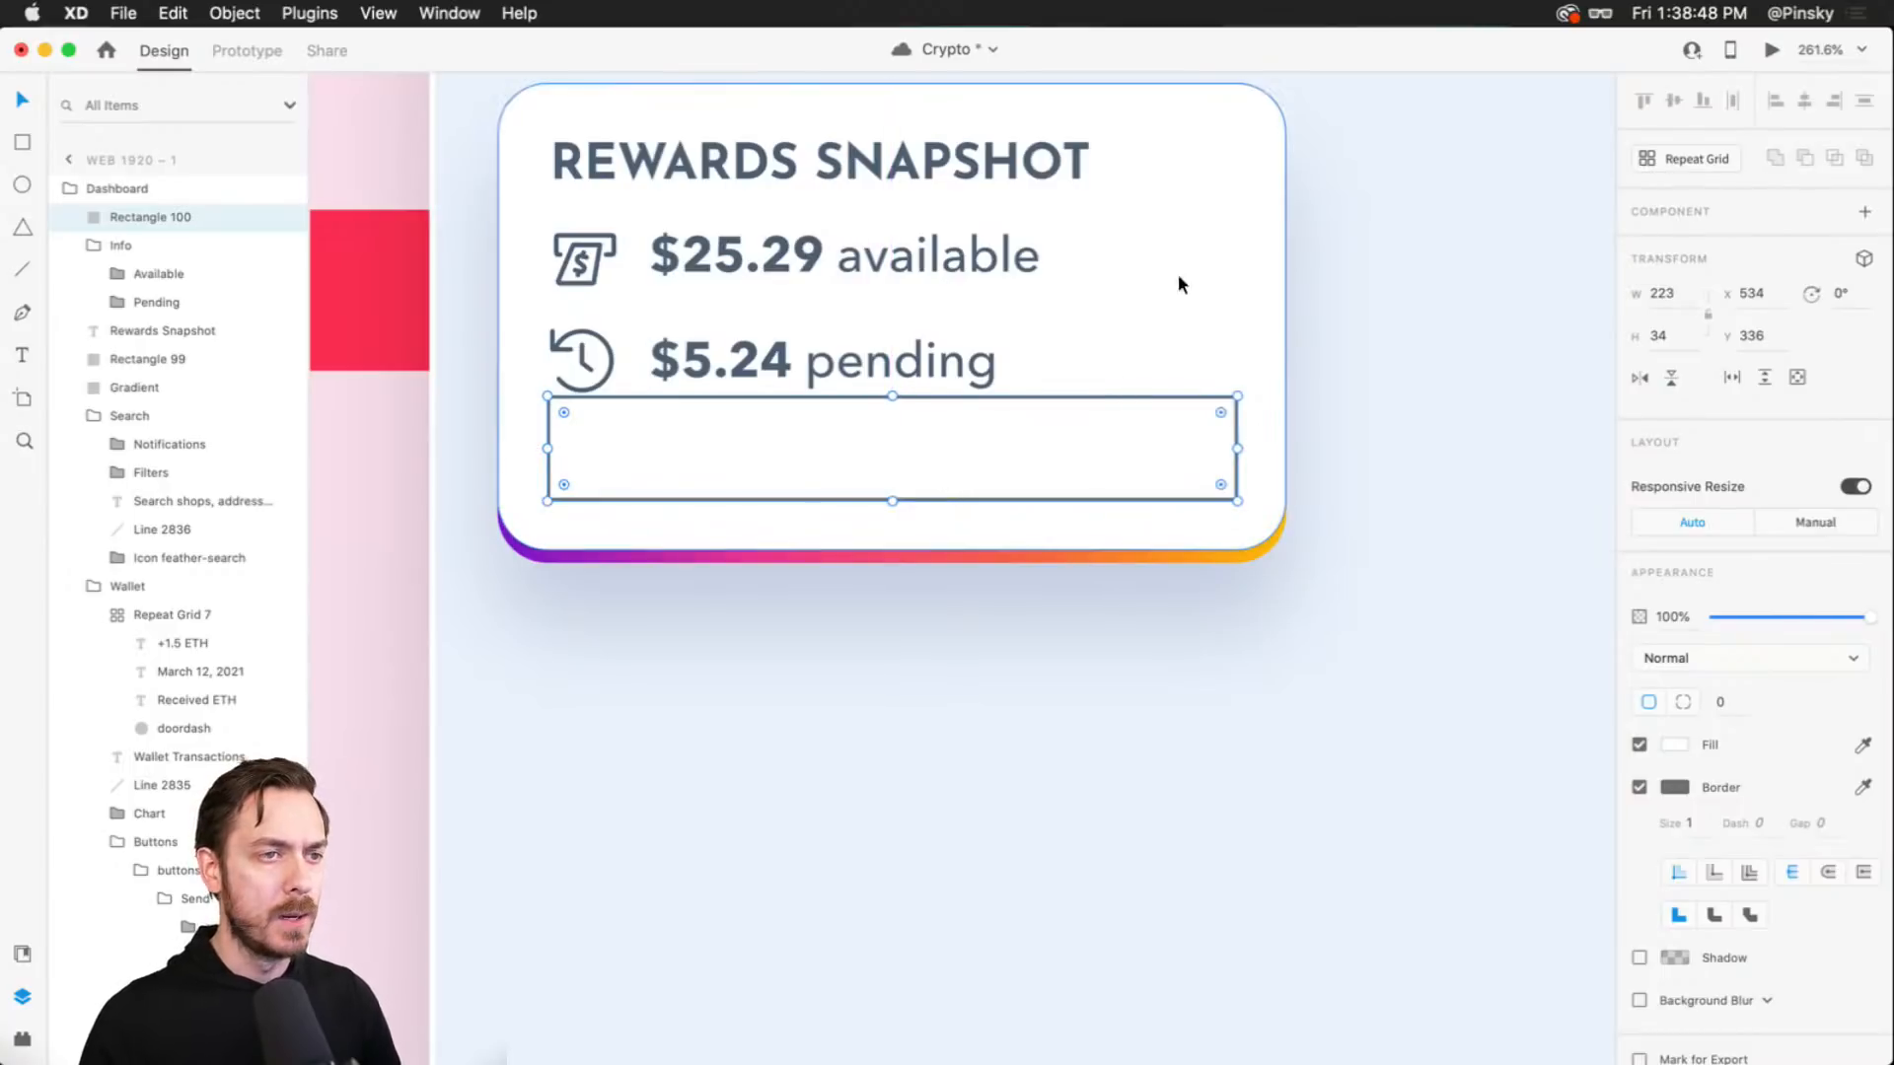
- Set the width of both the white card rectangle and the gradient rectangle behind it to 254
click(1197, 216)
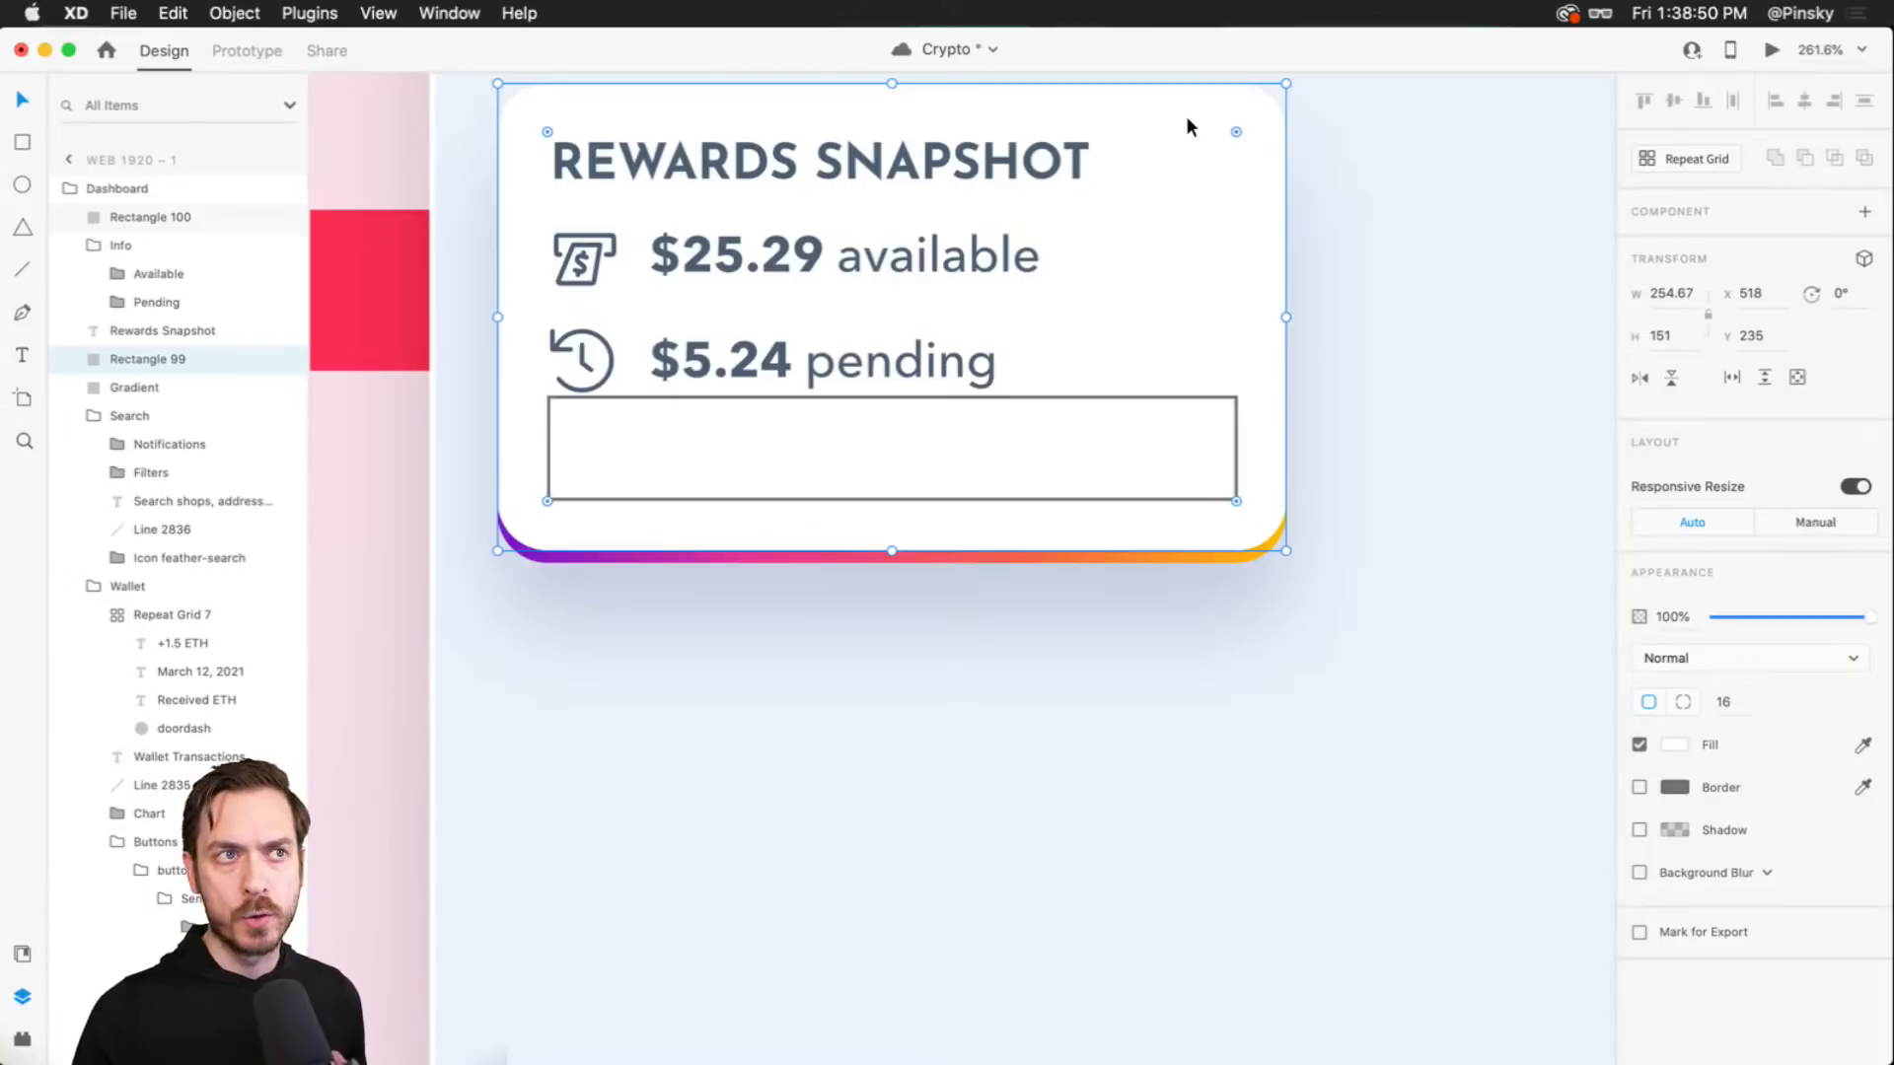
click(1677, 305)
text(254)
key(Return)
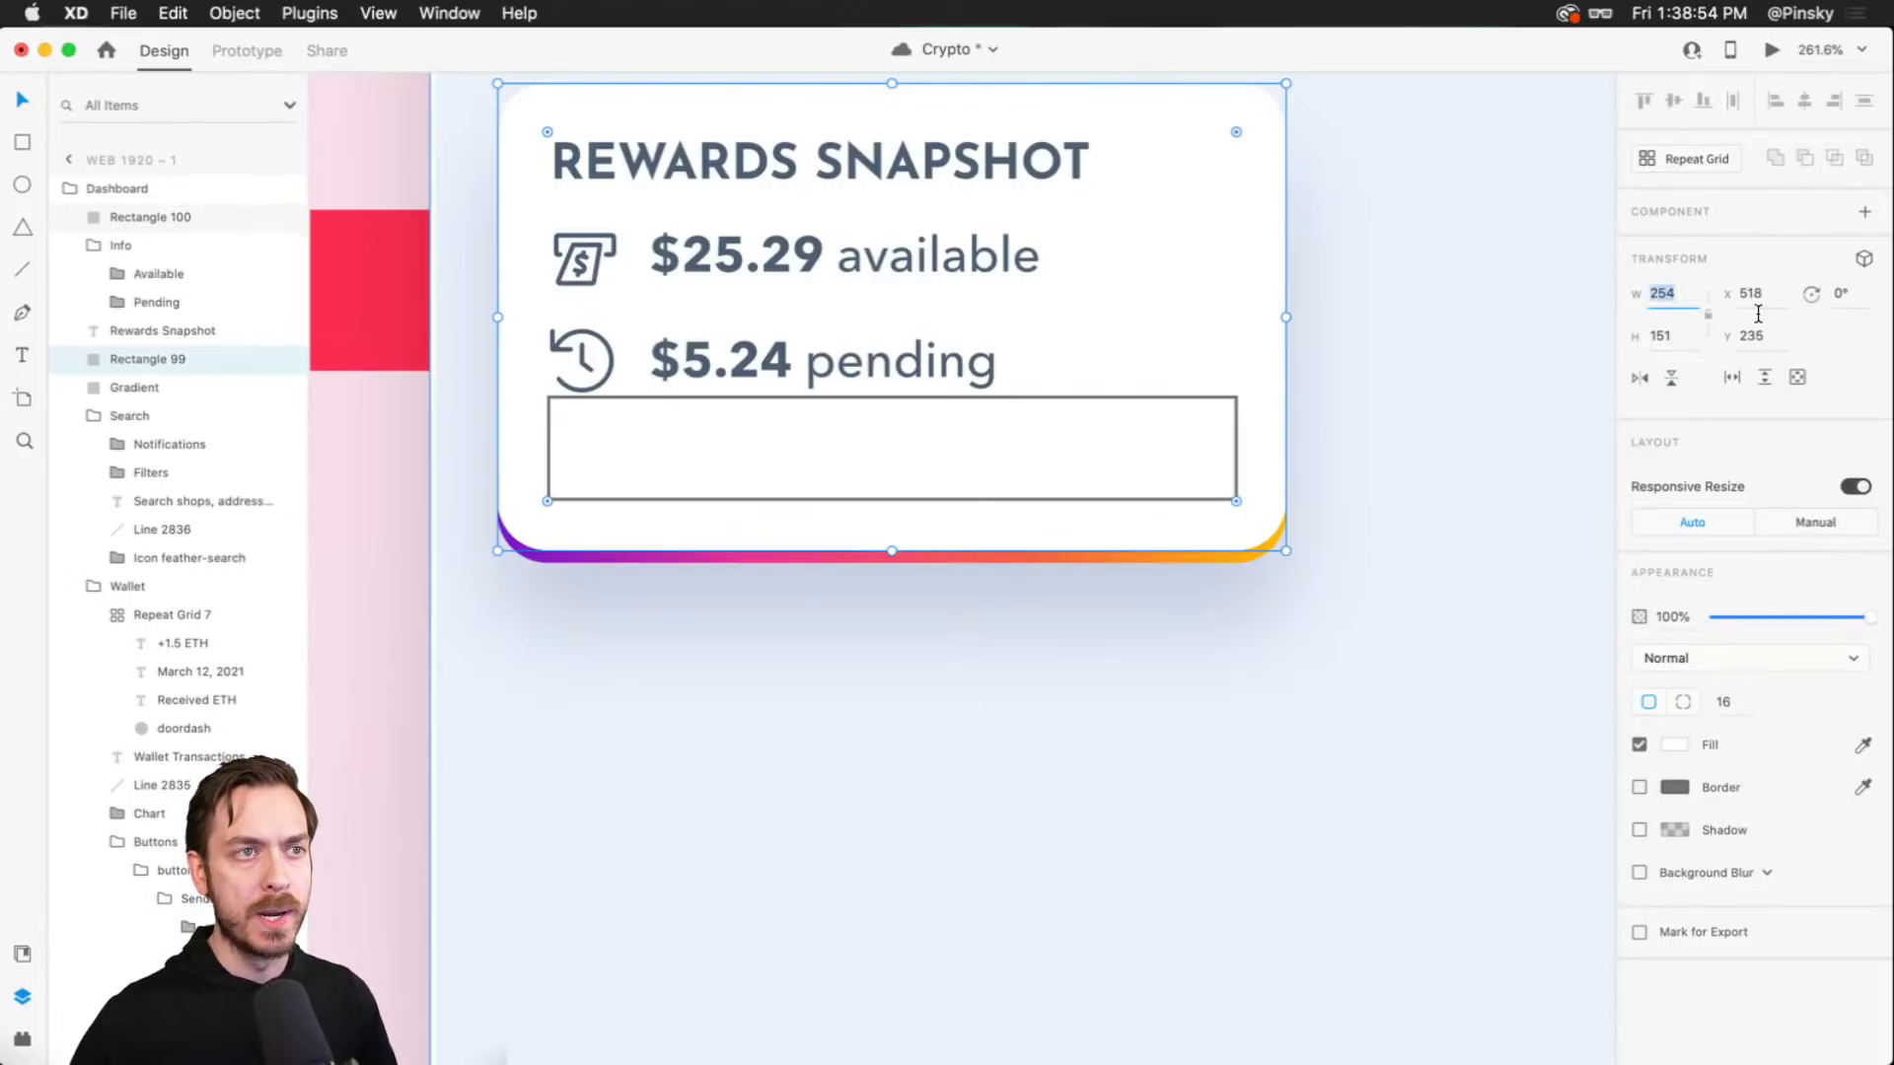
click(1214, 567)
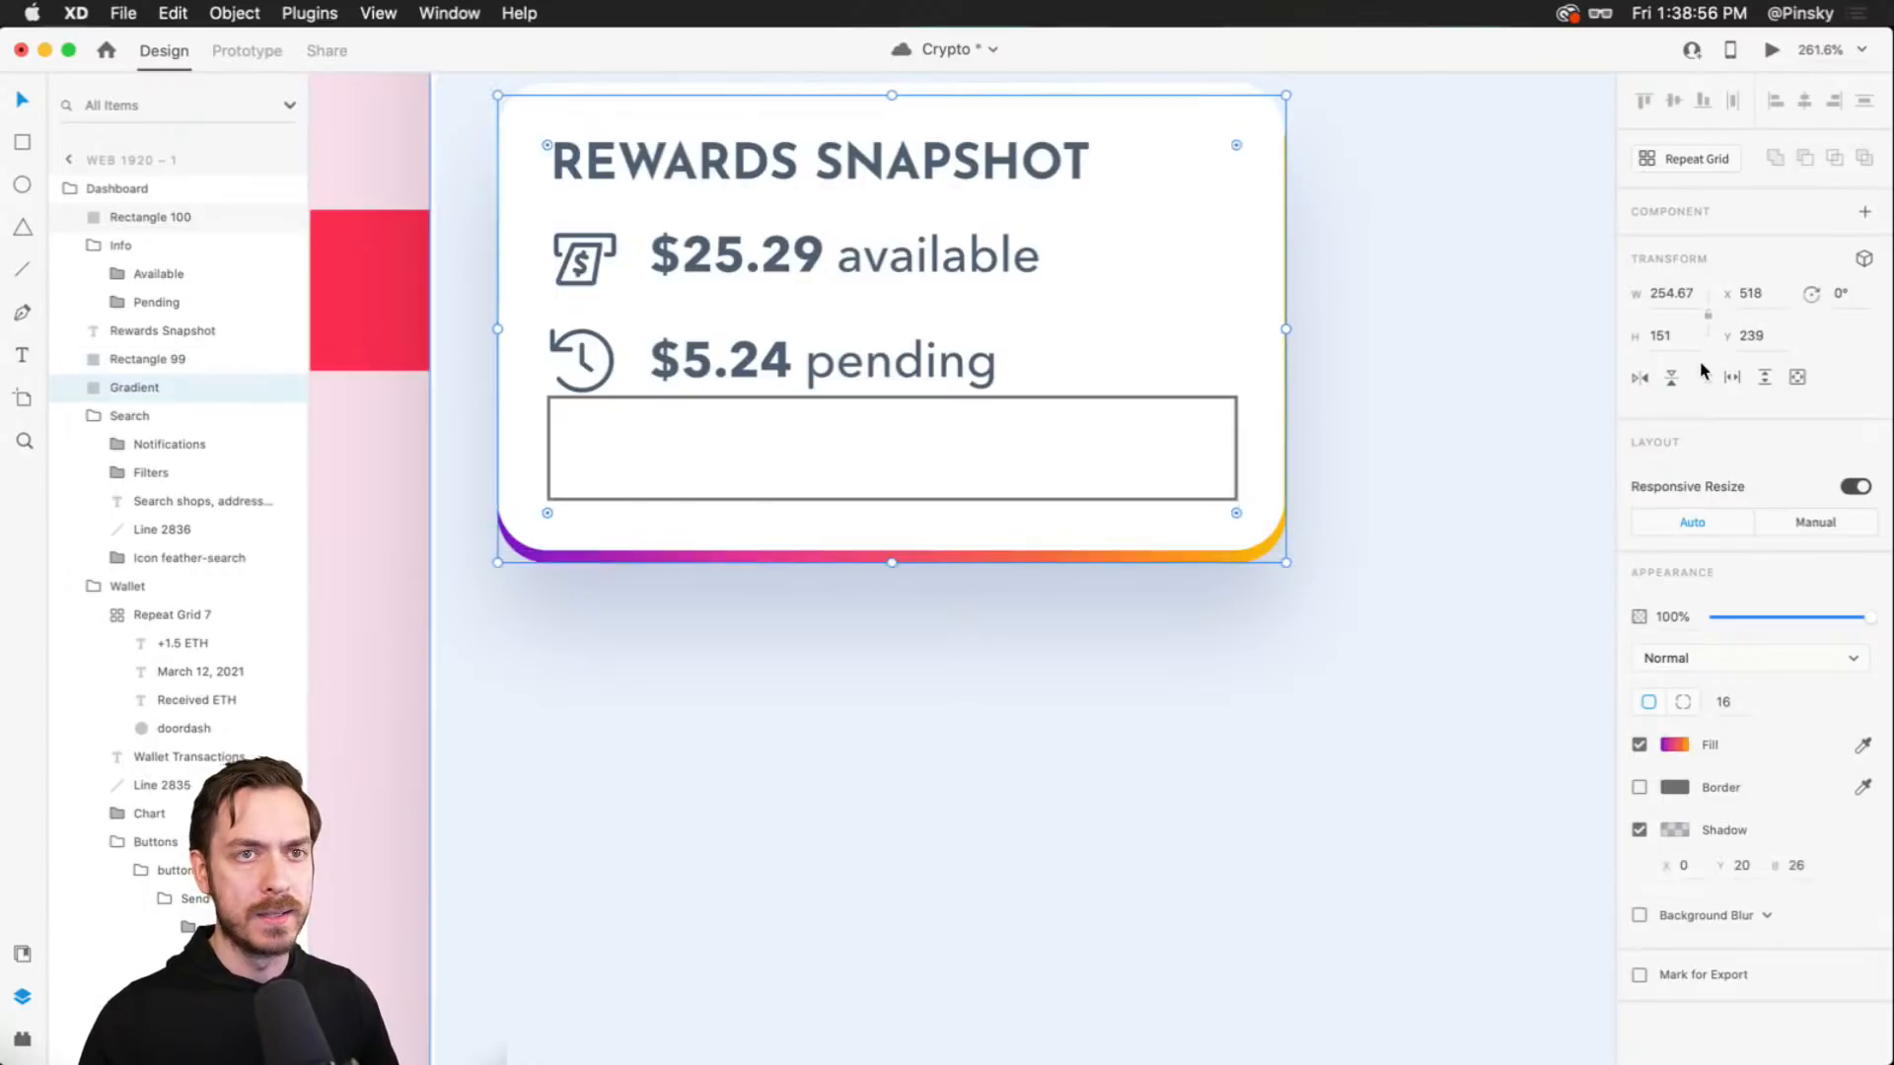
click(1677, 296)
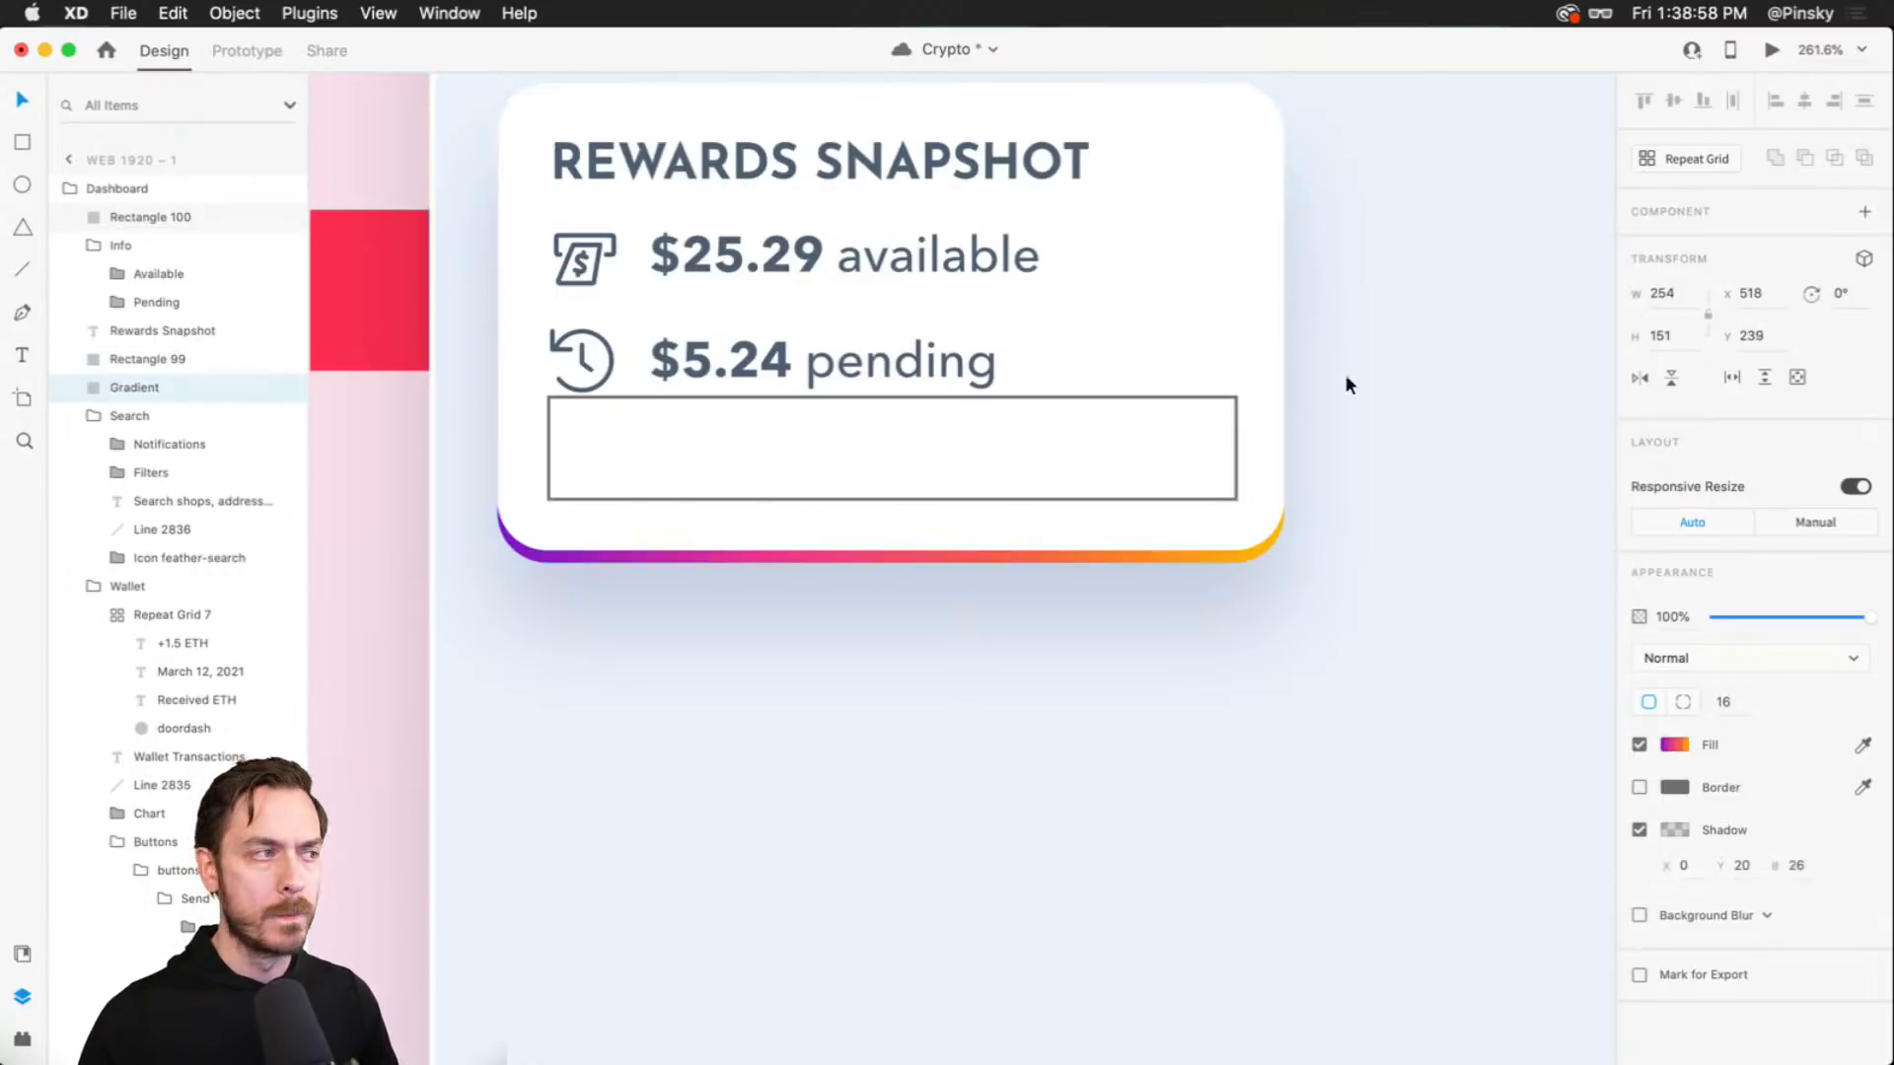
- Align the white card rectangle and the gradient rectangle to the pixel grid
click(149, 217)
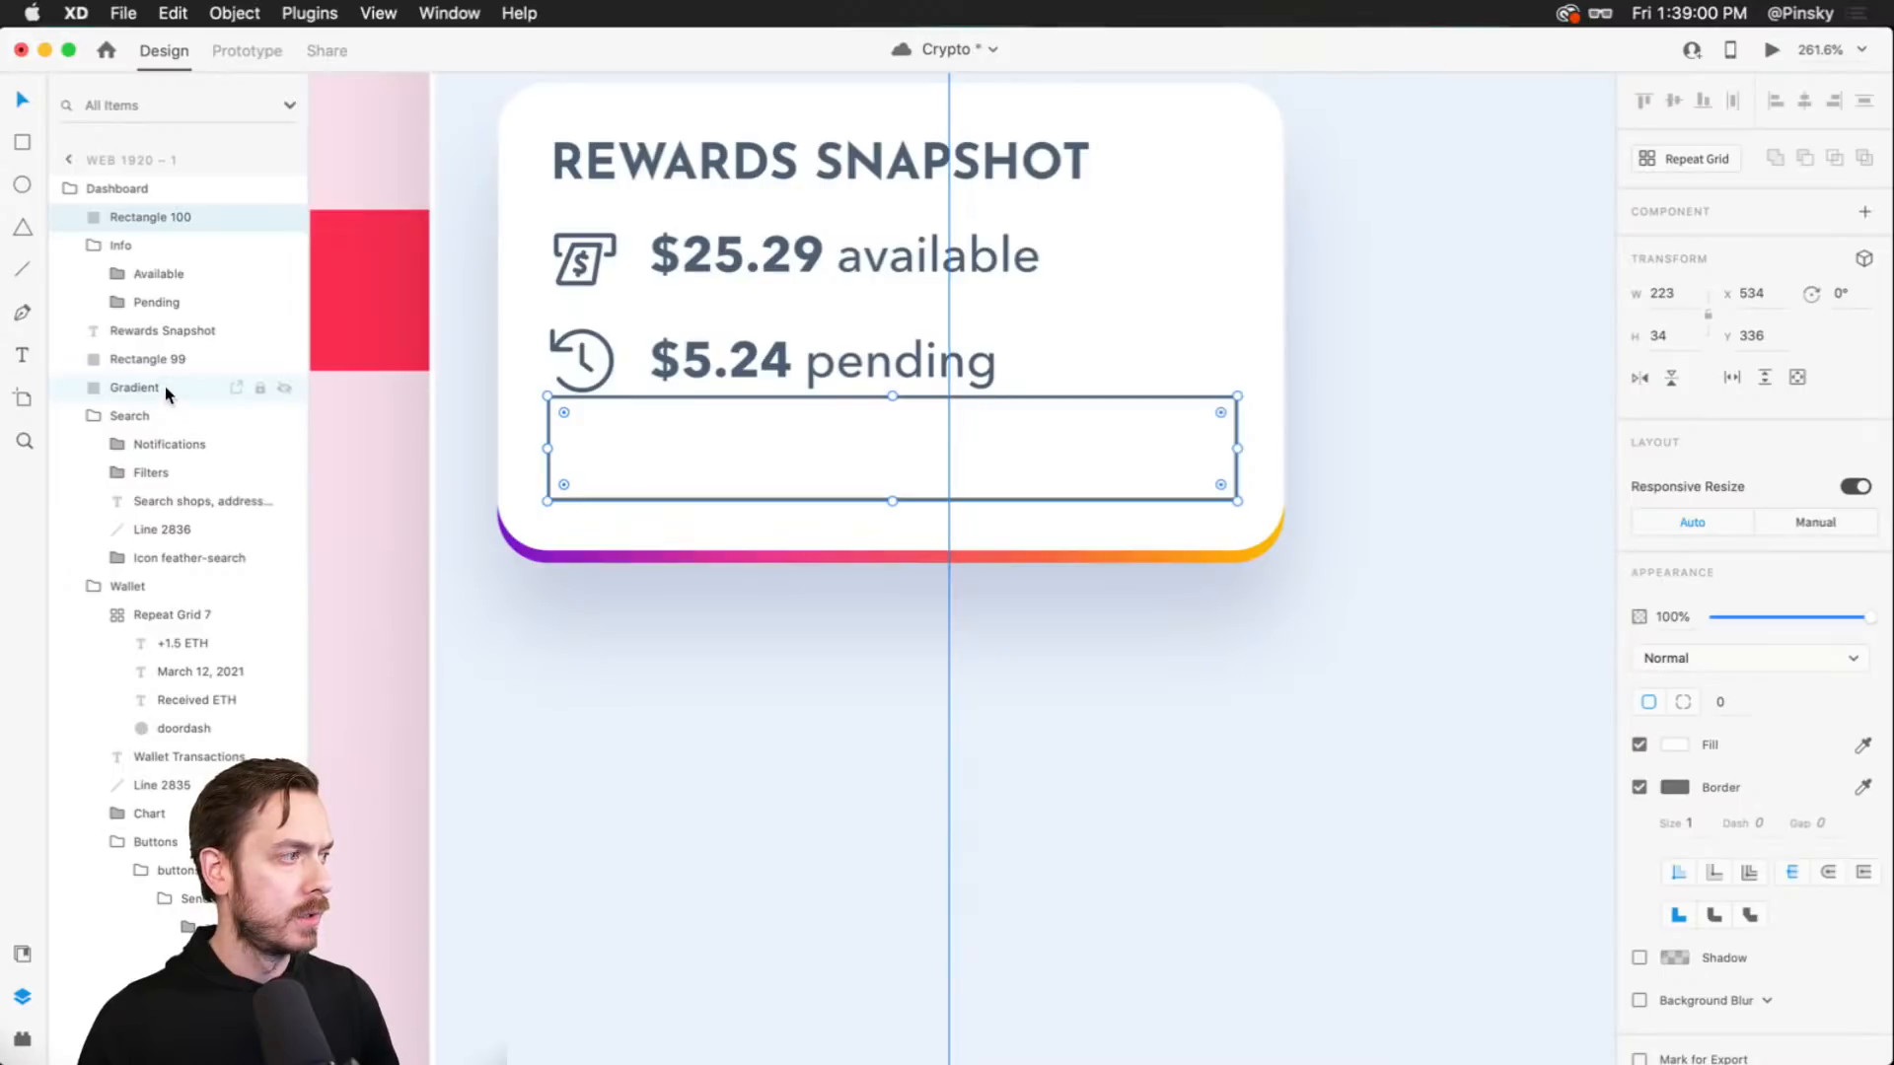
super+click(168, 388)
super+click(163, 359)
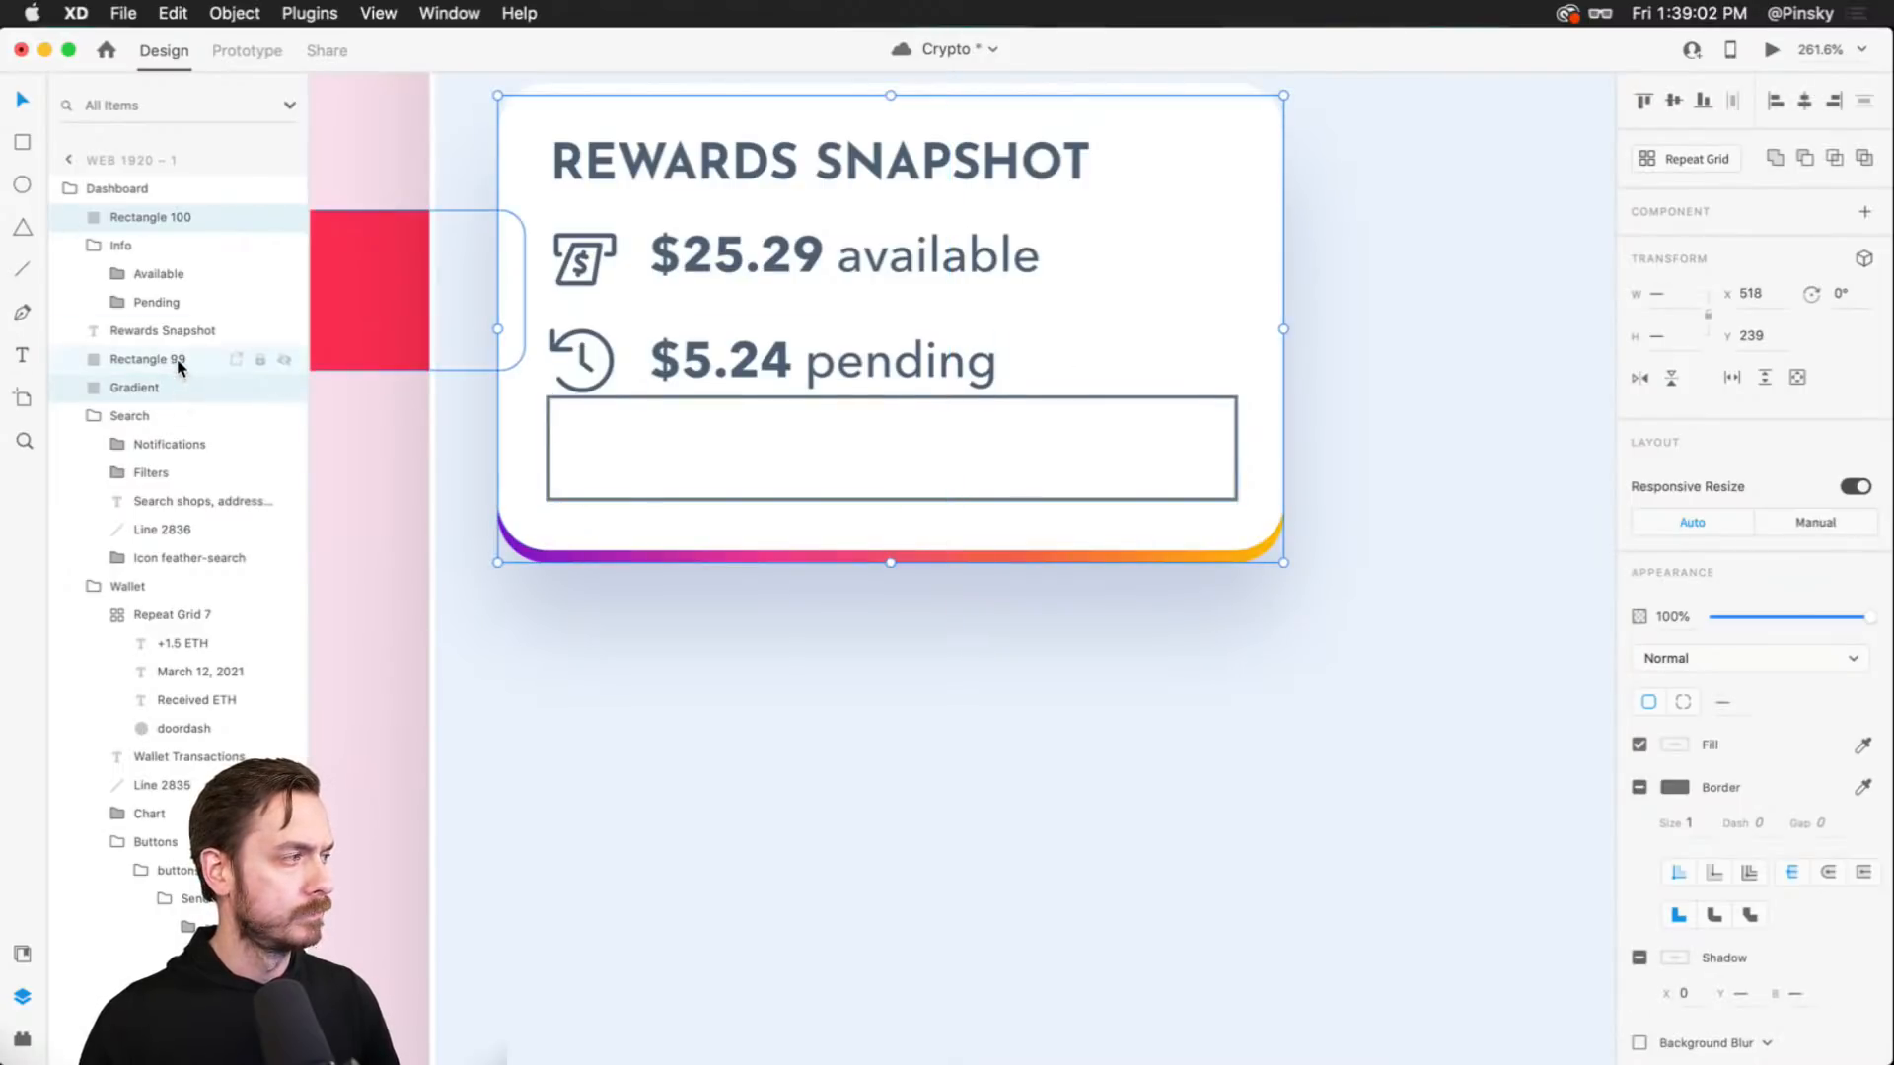
right_click(1230, 296)
click(1330, 775)
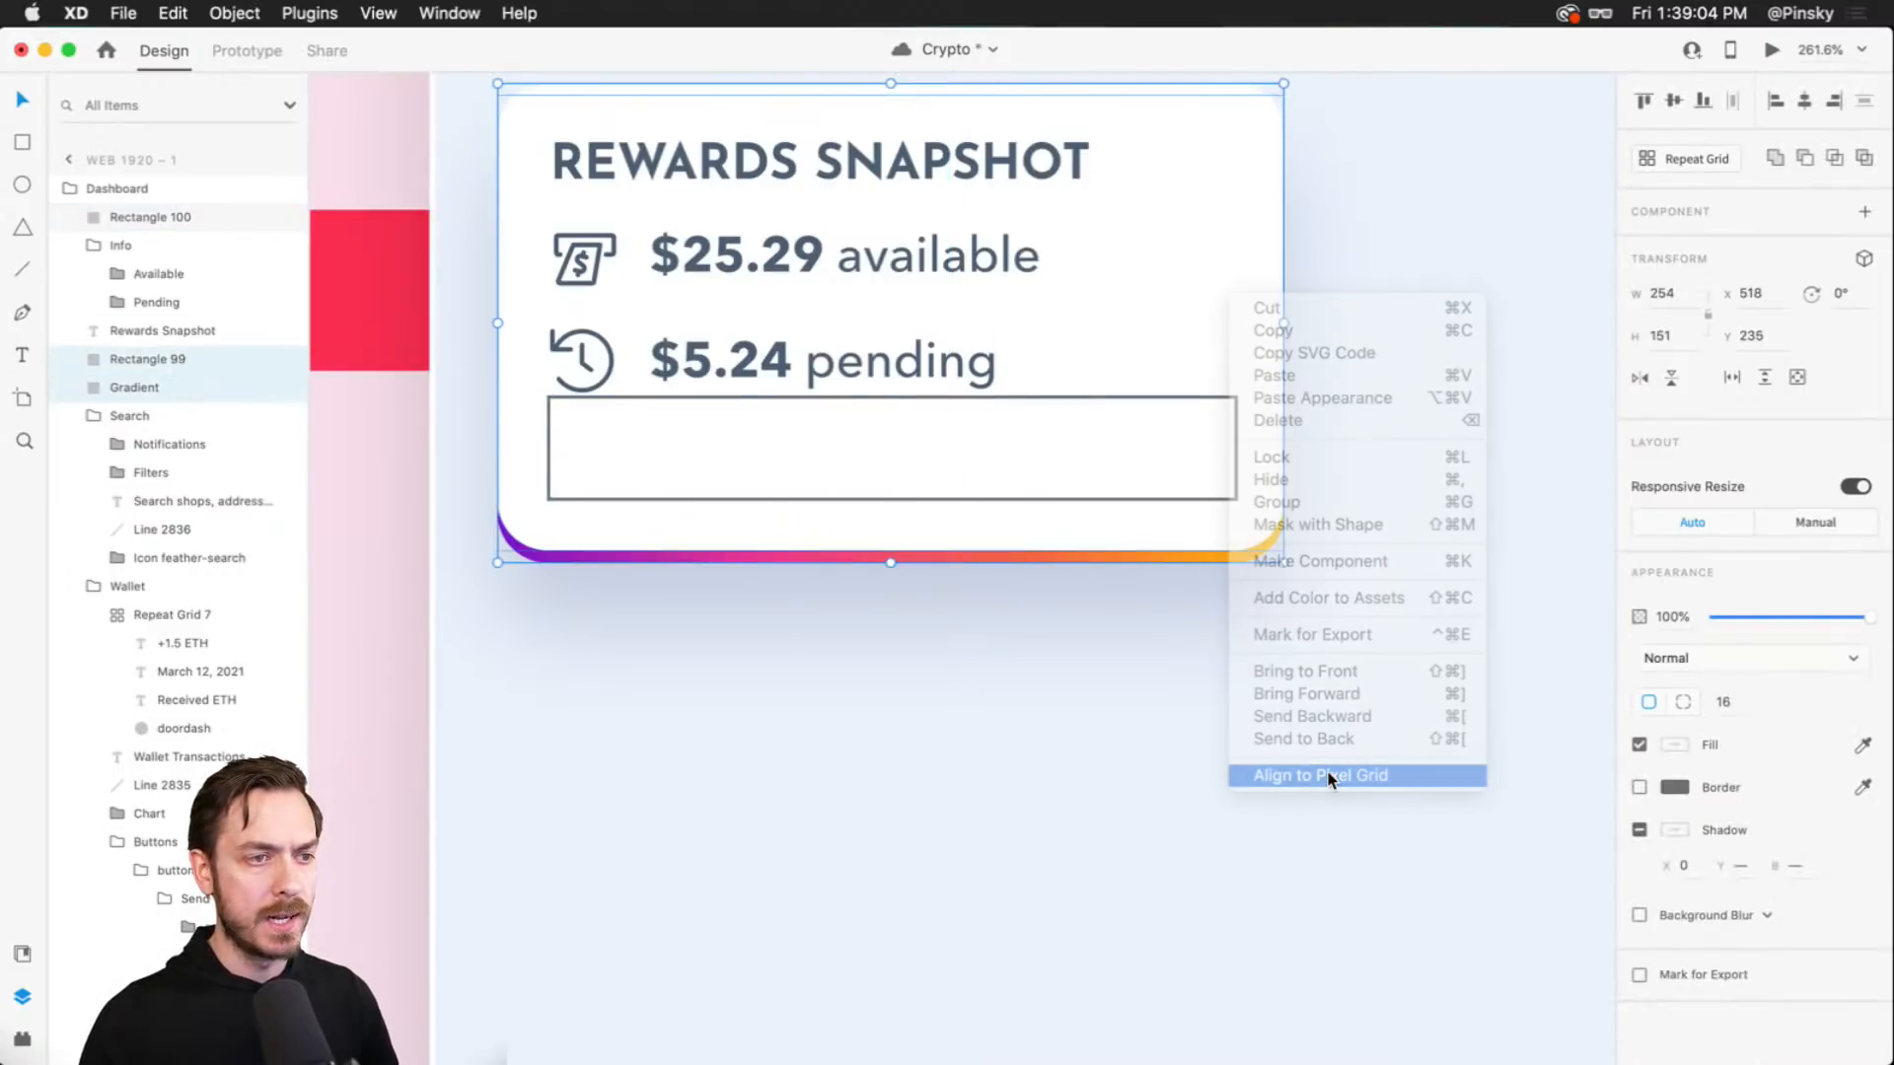
- Narrow the button rectangle to a width of 222
click(945, 589)
click(903, 470)
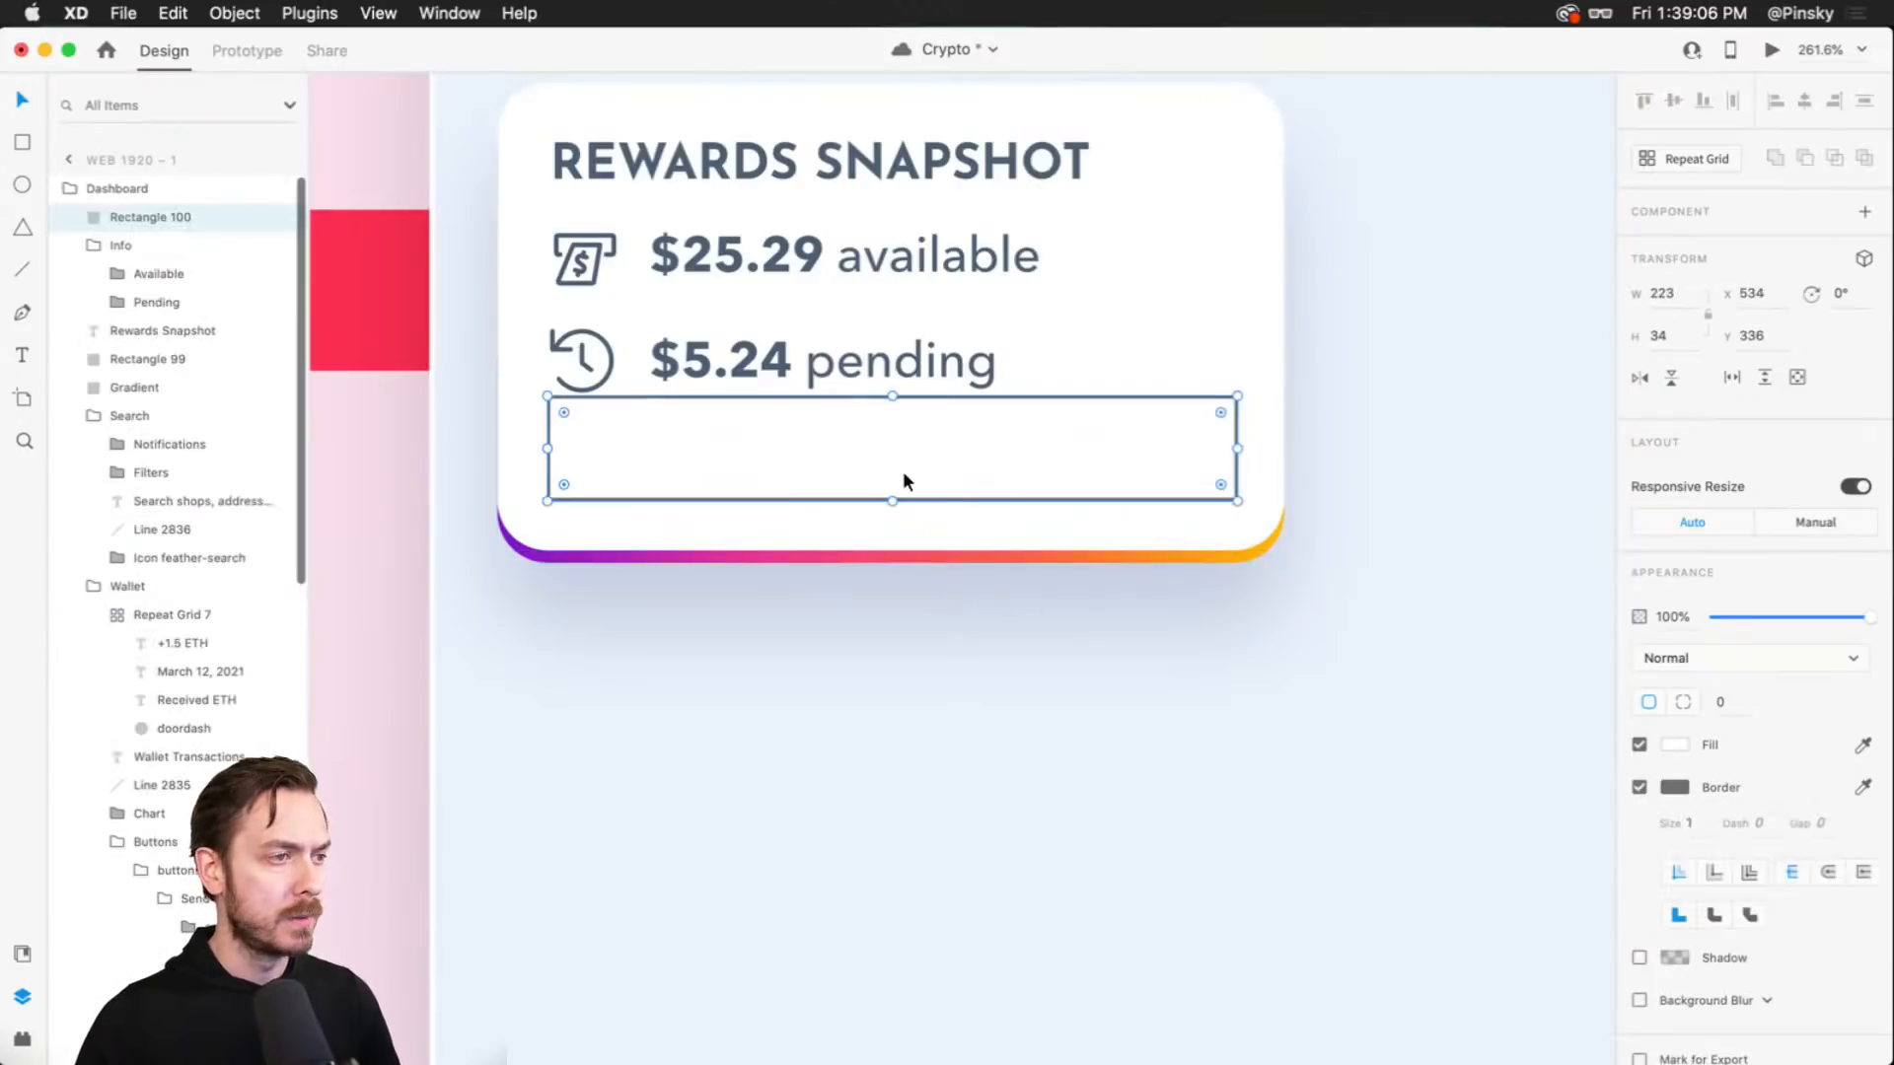
key(super+Left)
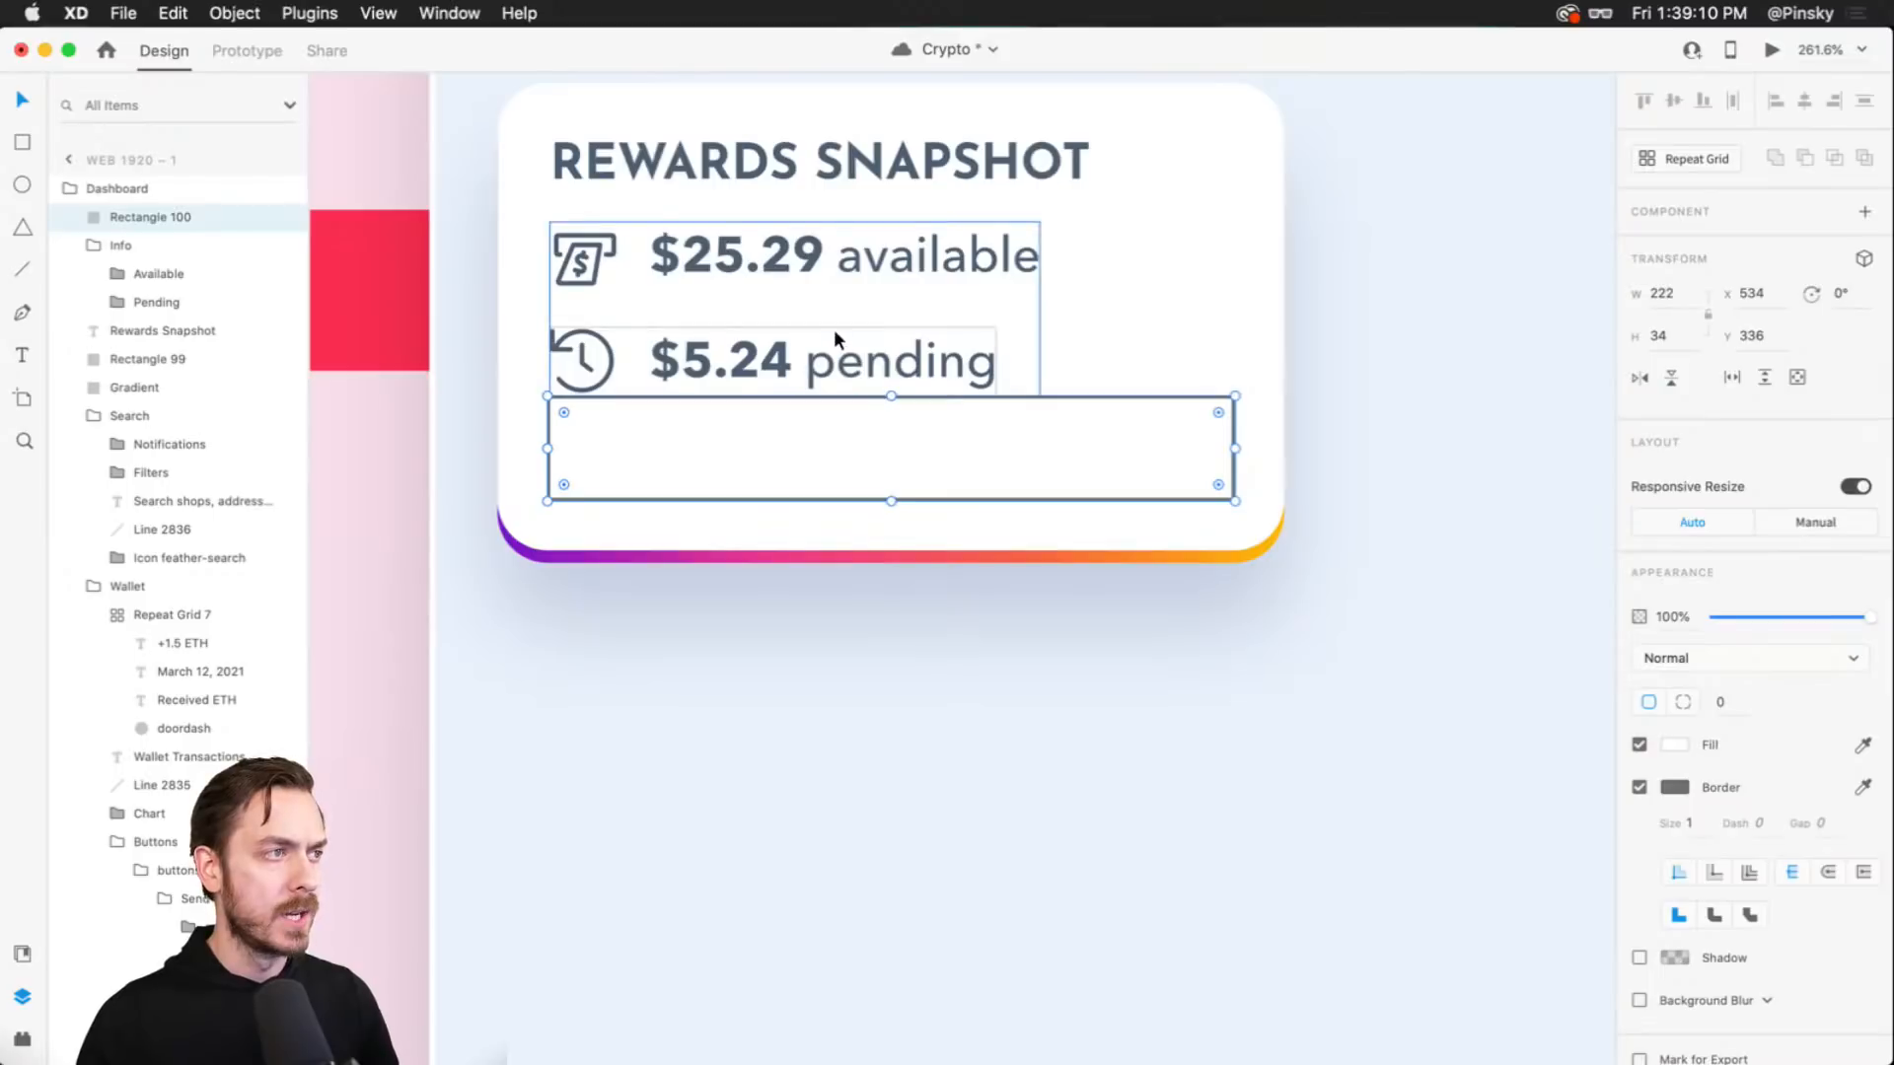
- Extend the white card and its gradient rectangle downward together to a height of 160
scroll(835, 326, down, 2)
click(1148, 278)
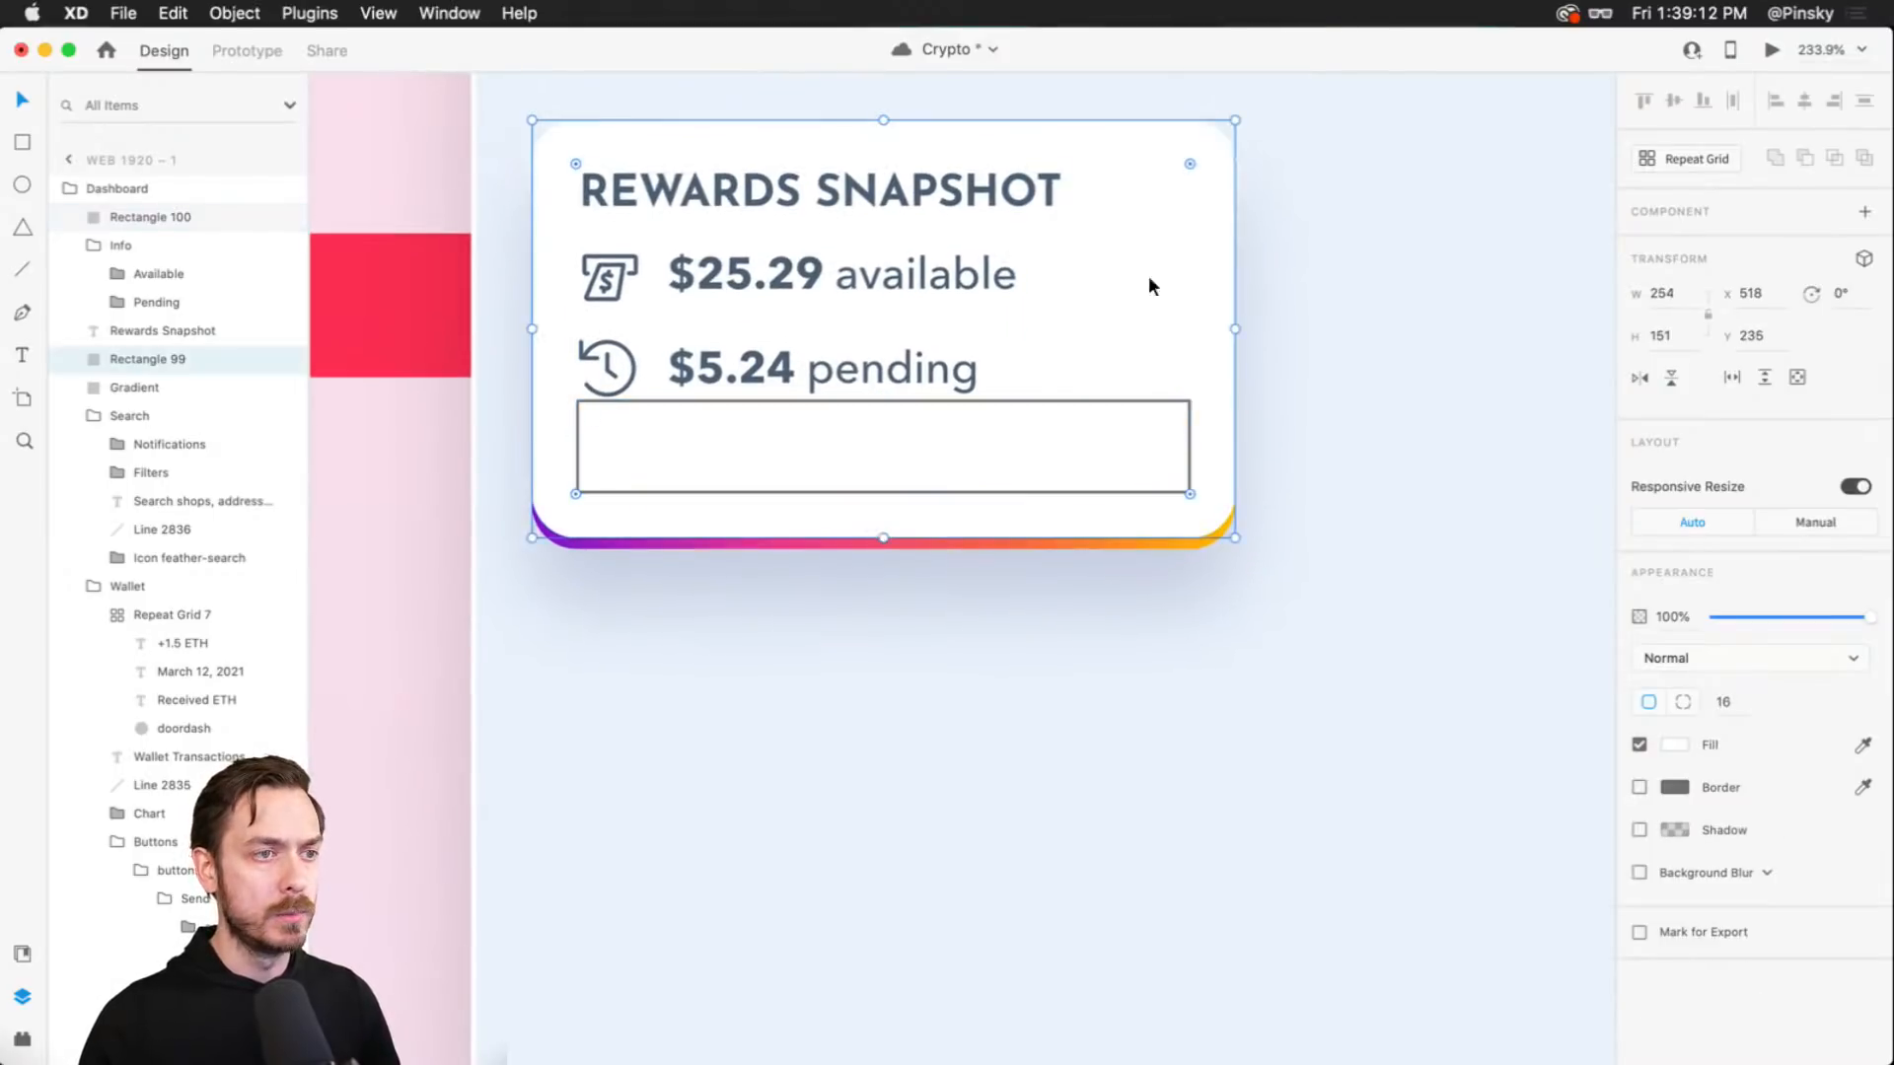
click(1105, 539)
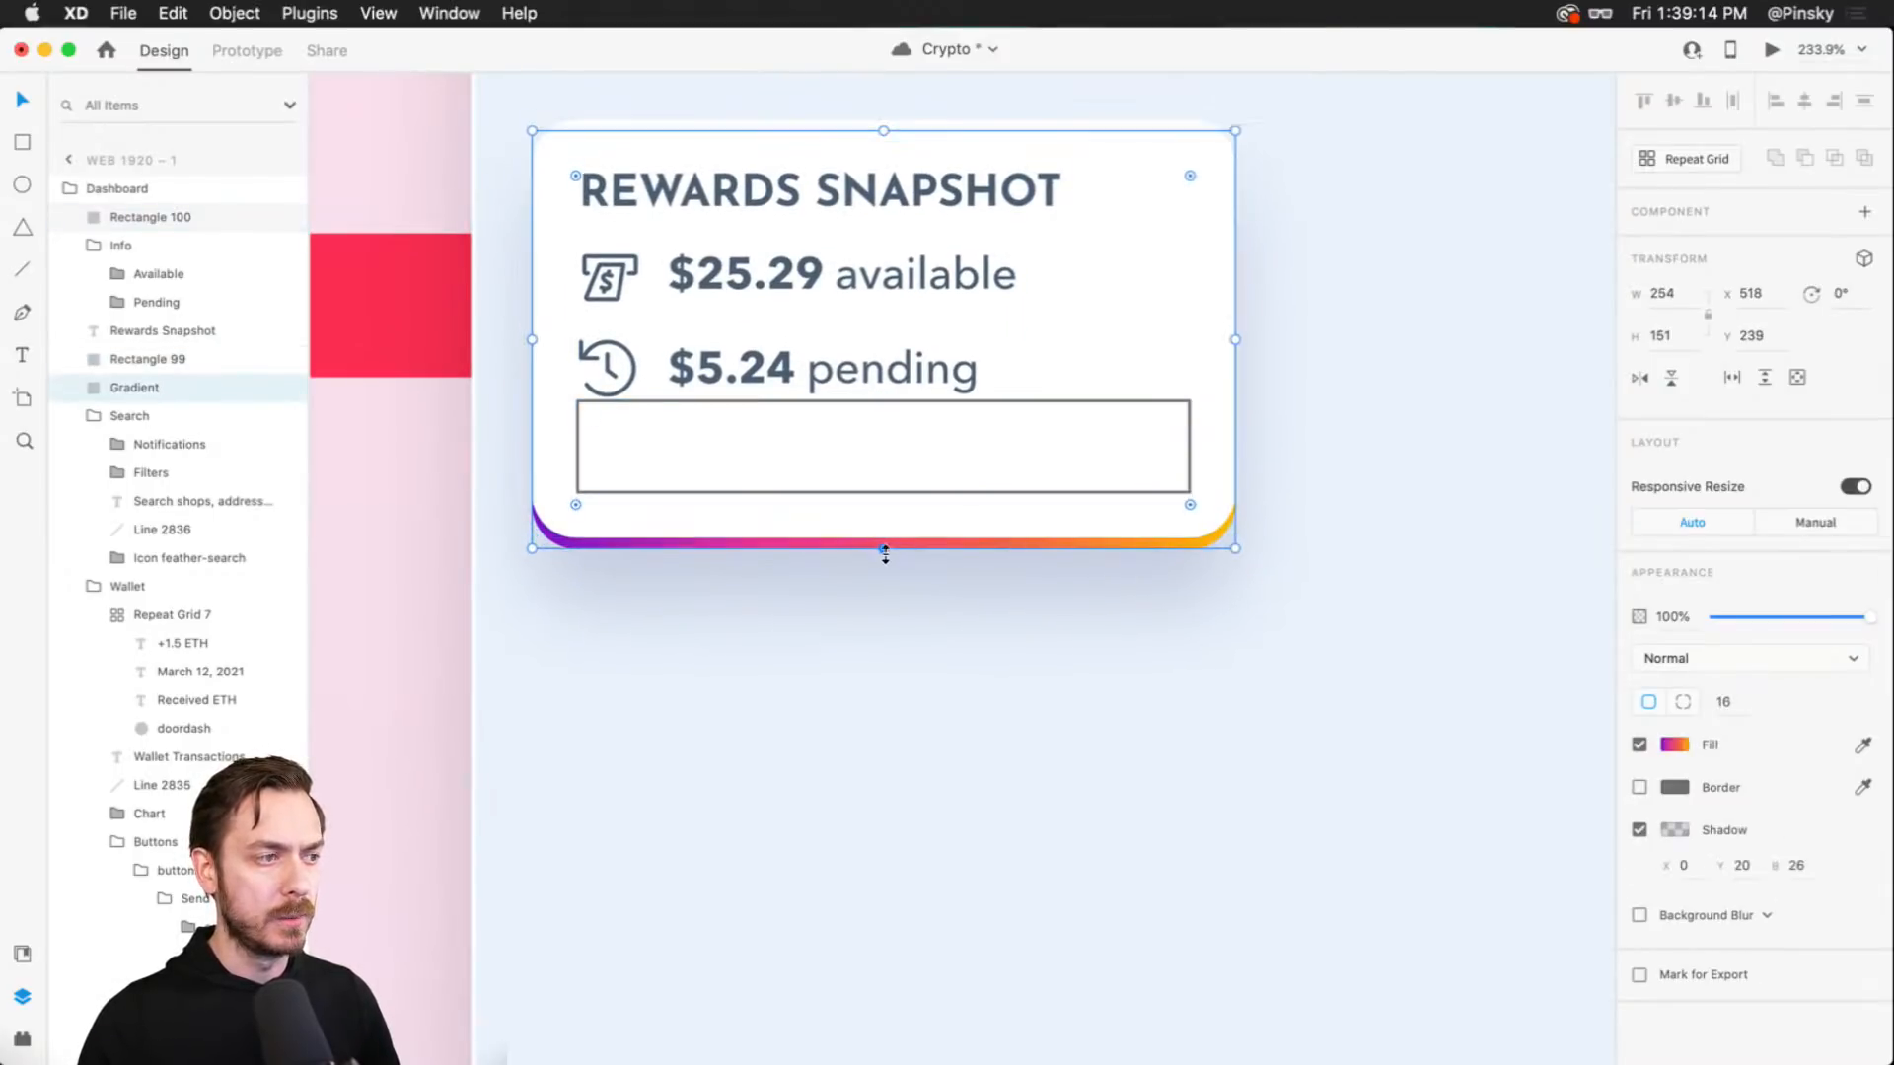
shift+click(894, 521)
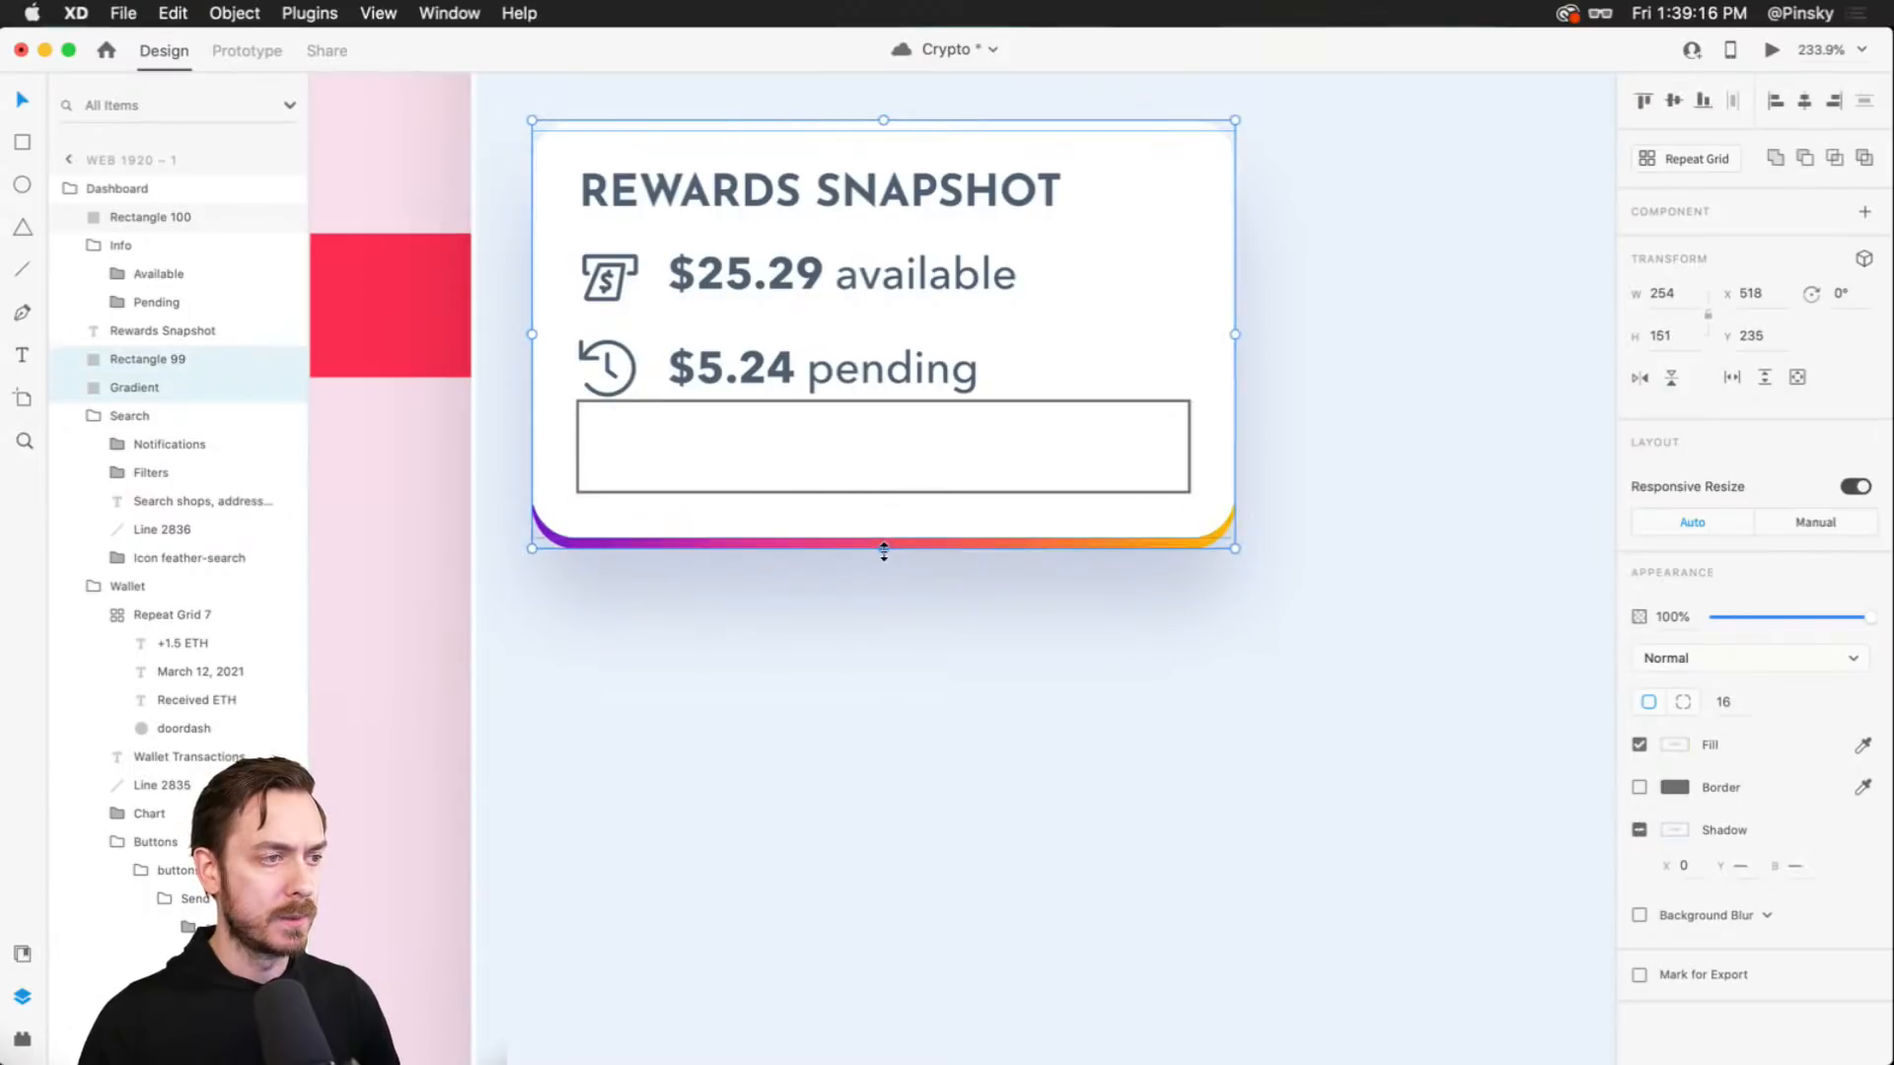
drag(884, 549, 888, 579)
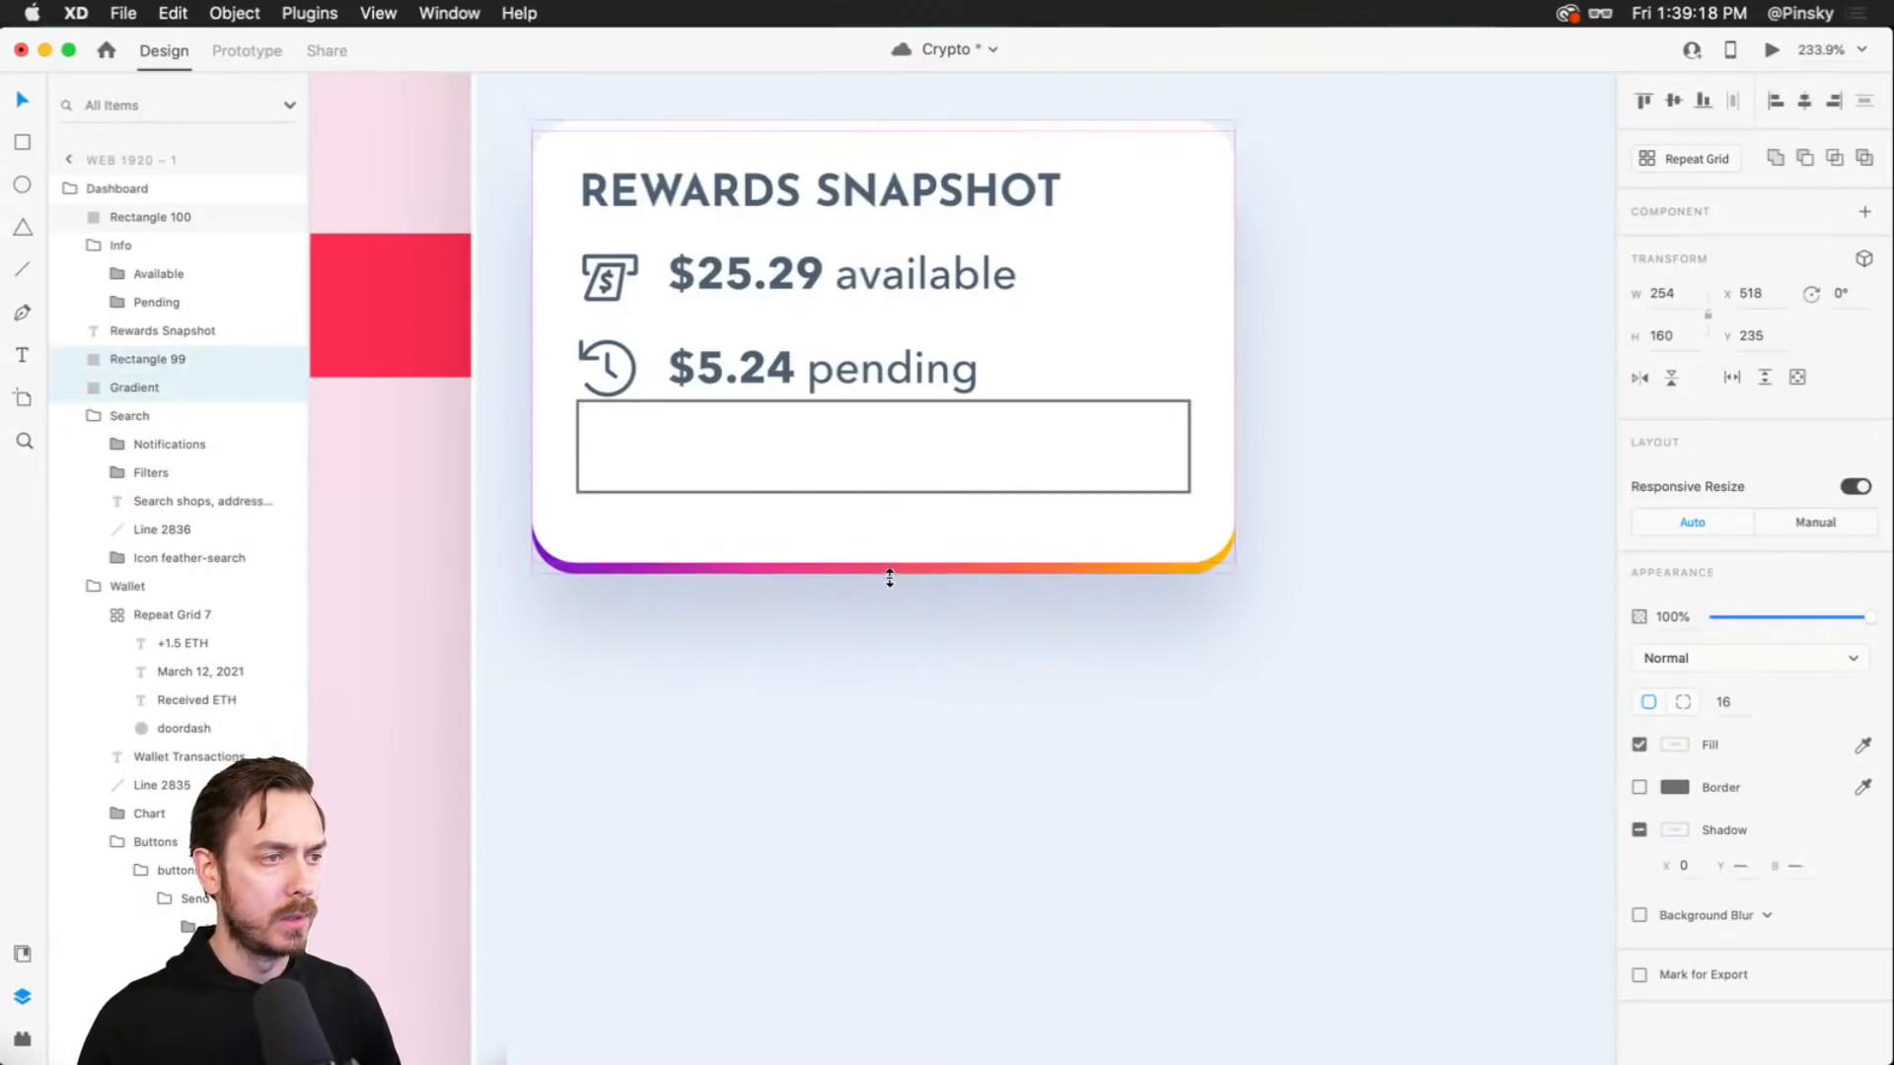
- Move the button rectangle down to Y 345 within the card and save the document
drag(904, 409, 901, 432)
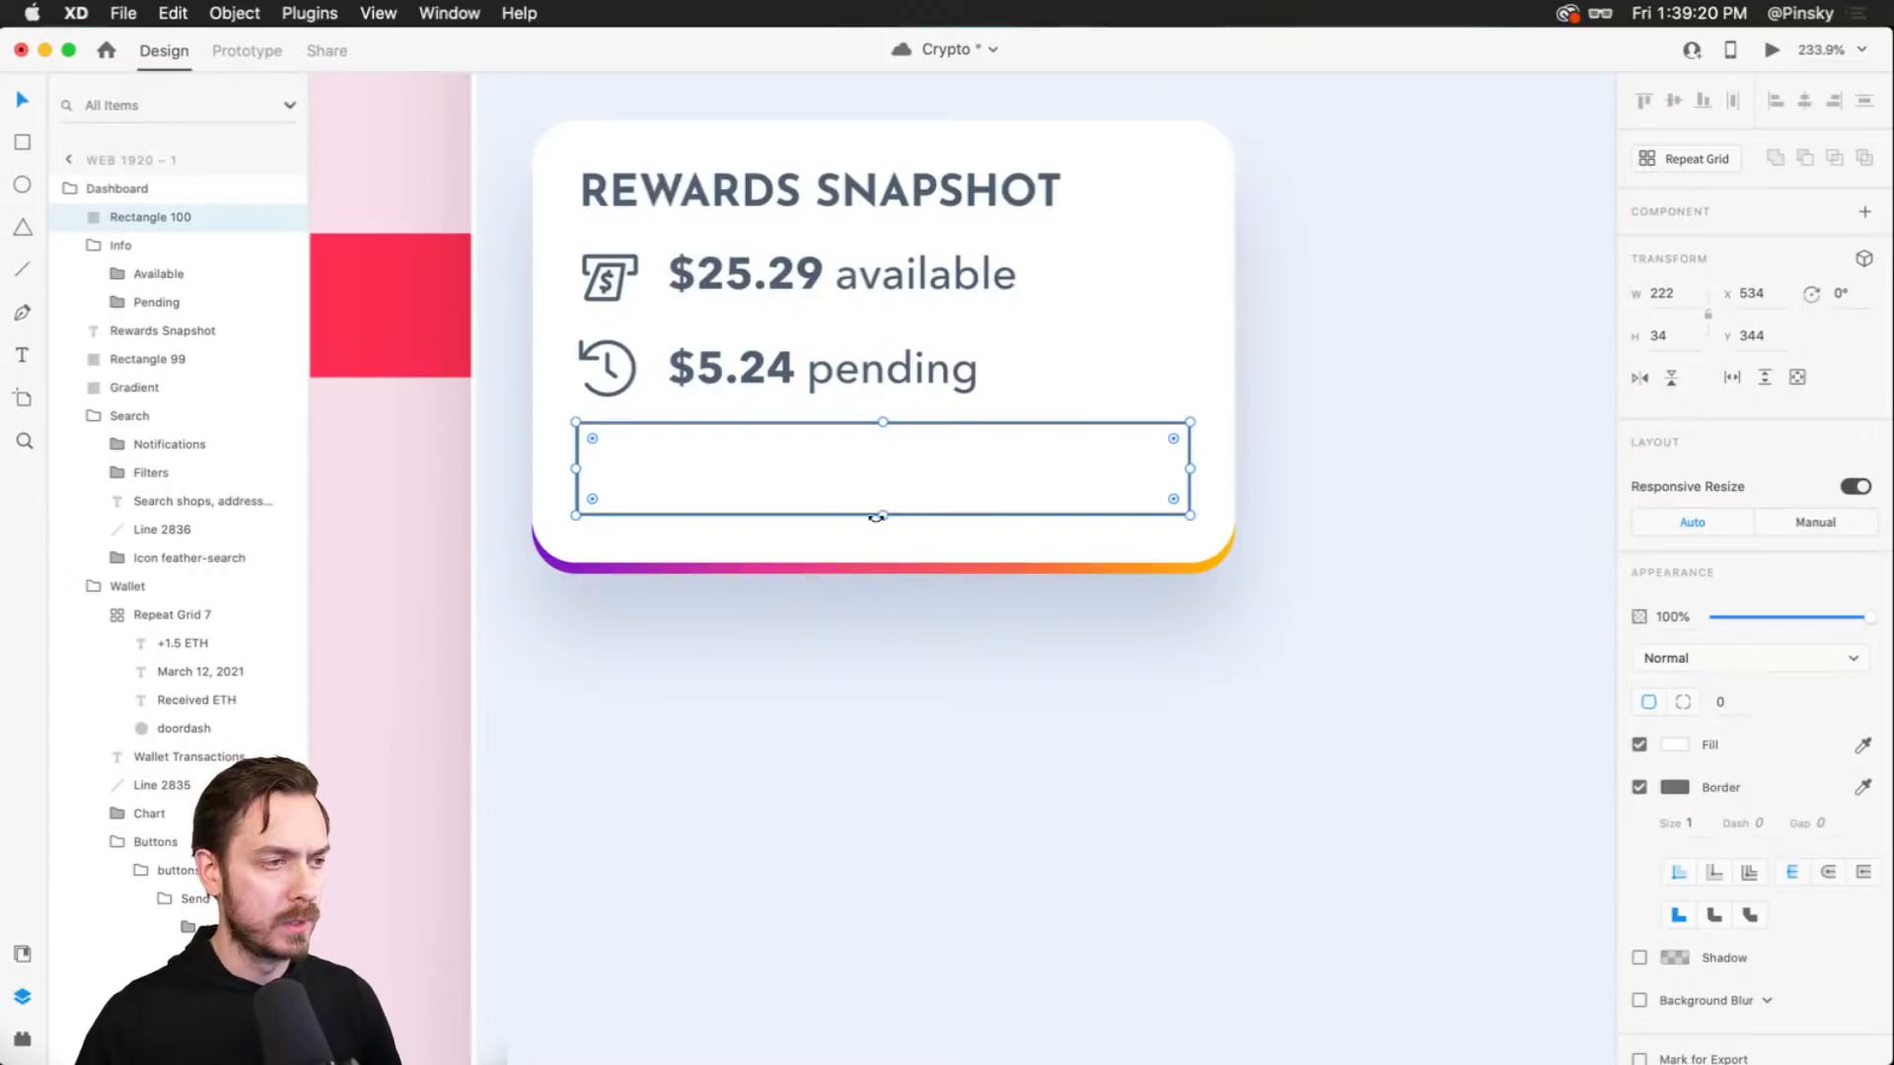
scroll(895, 550, up, 2)
key(Down)
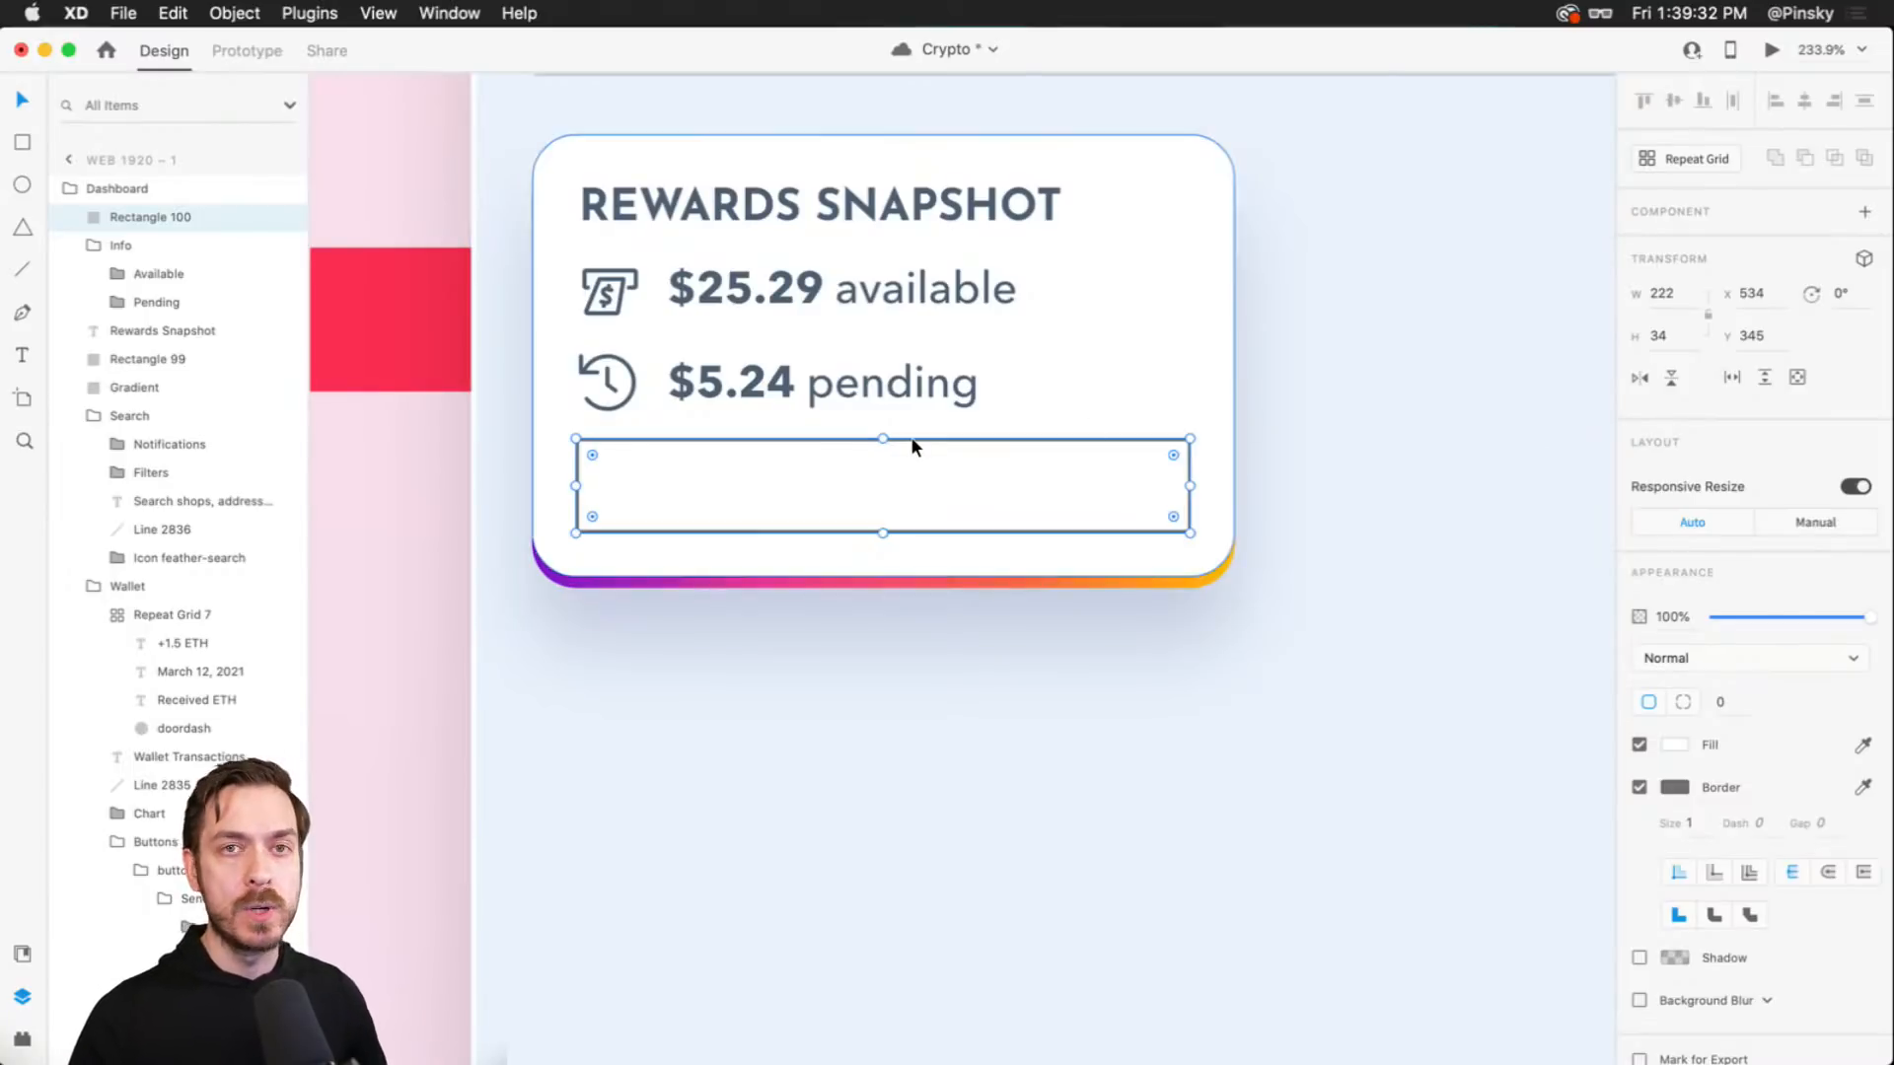
scroll(913, 441, down, 5)
scroll(888, 411, right, 2)
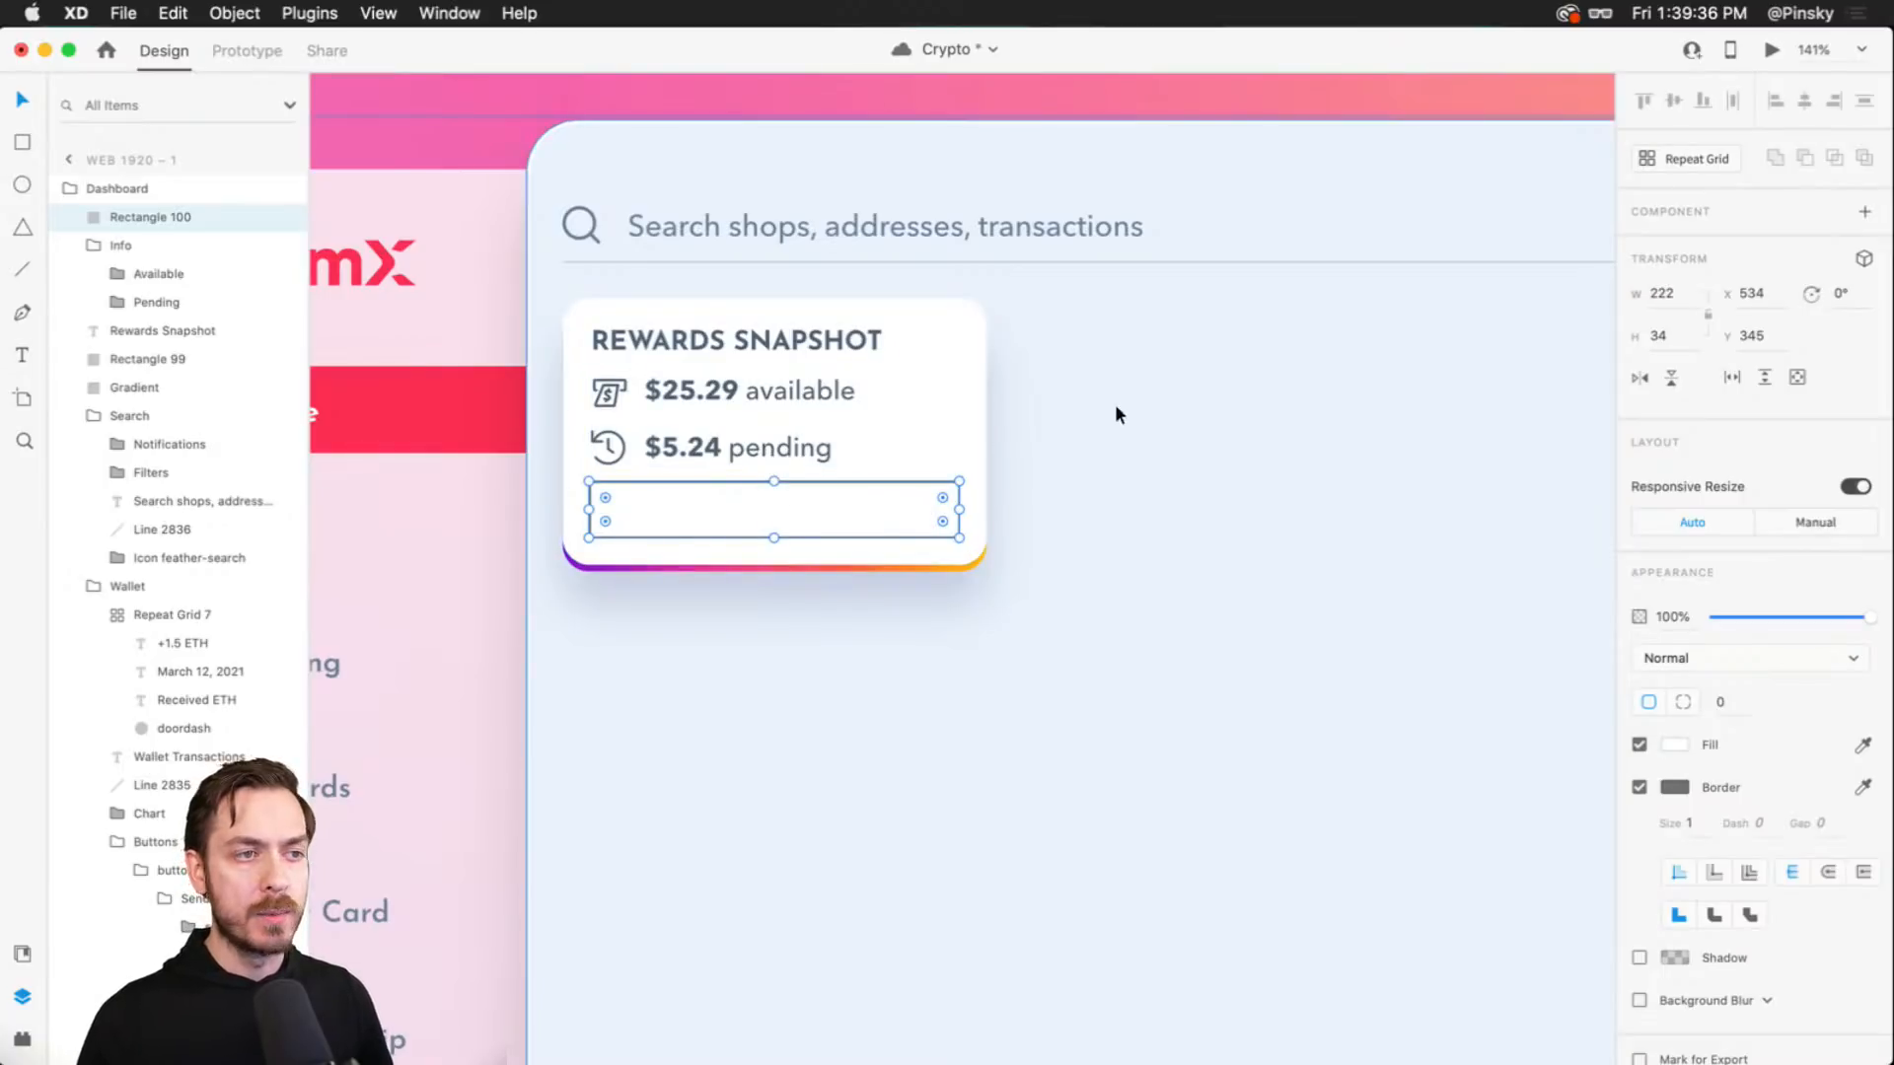
key(super+s)
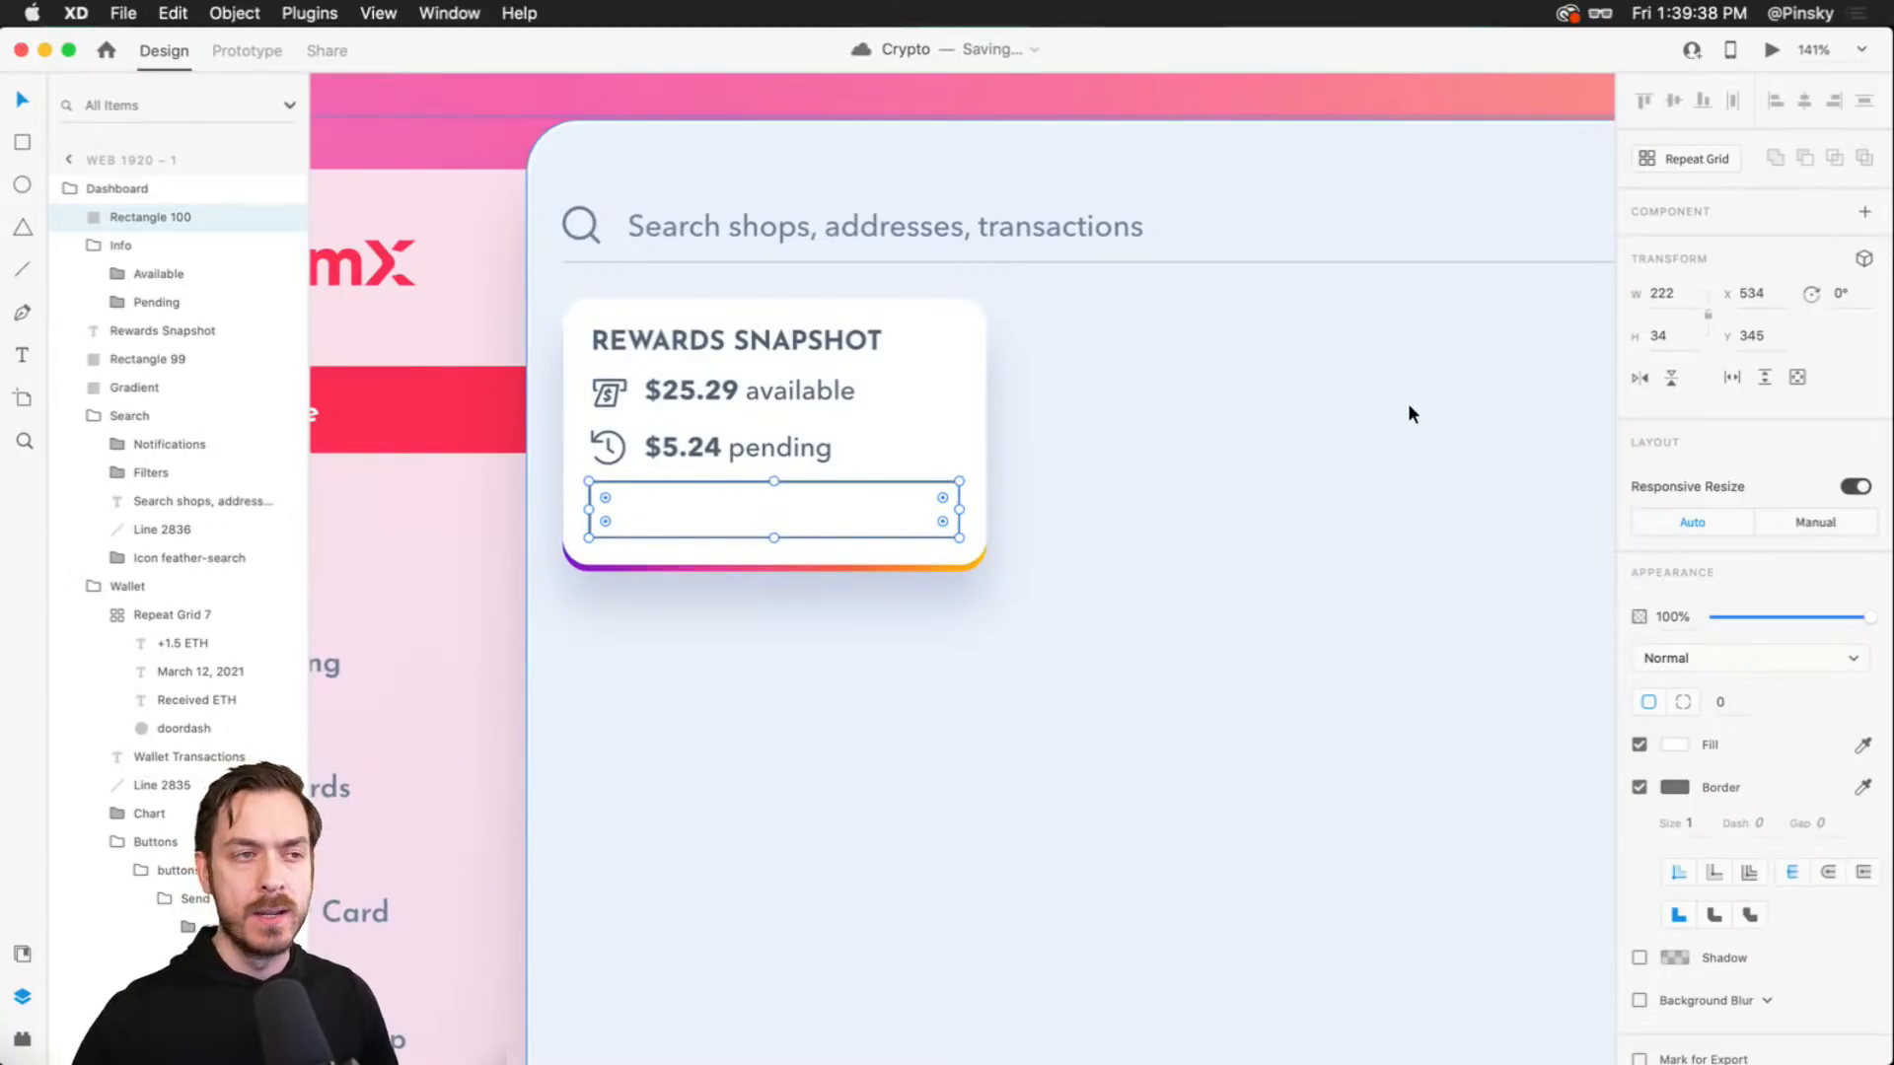
- Round the corners of the button rectangle to a radius of 9
scroll(588, 377, up, 5)
drag(900, 472, 872, 385)
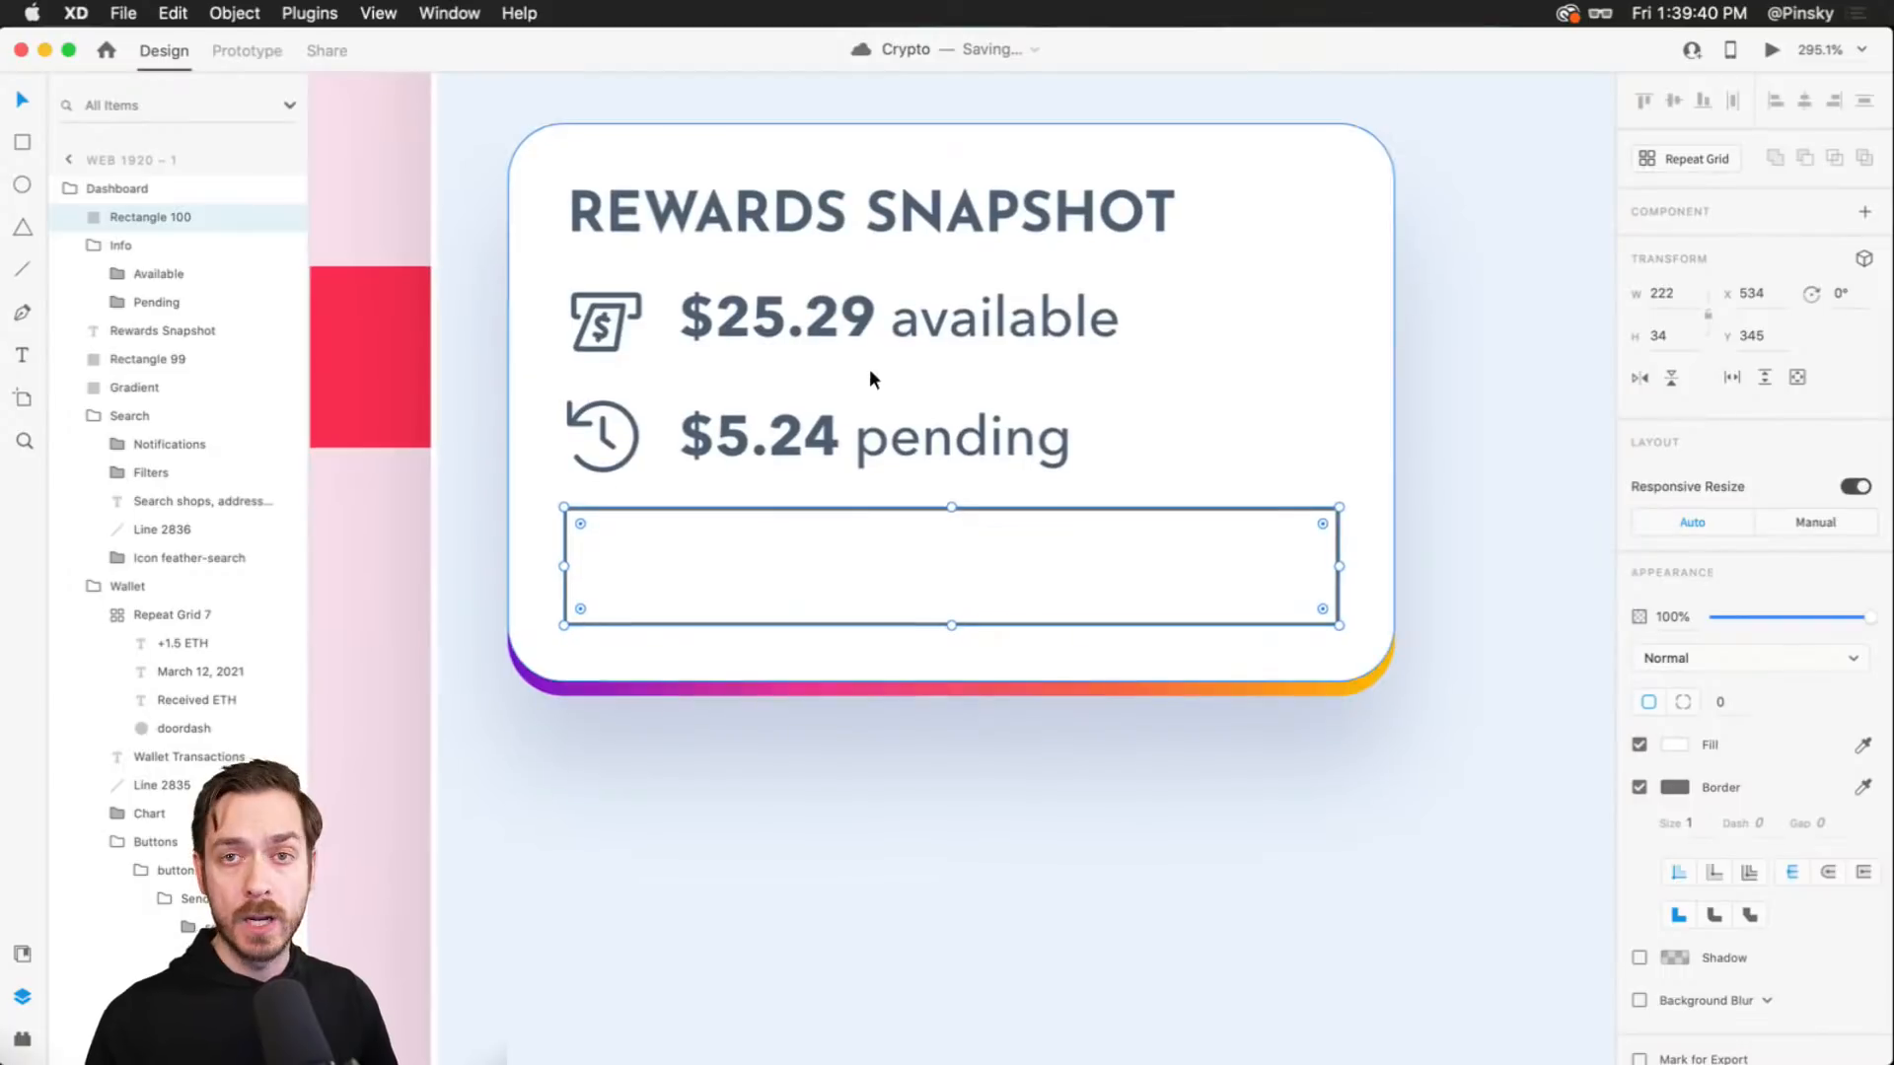
click(872, 386)
click(962, 566)
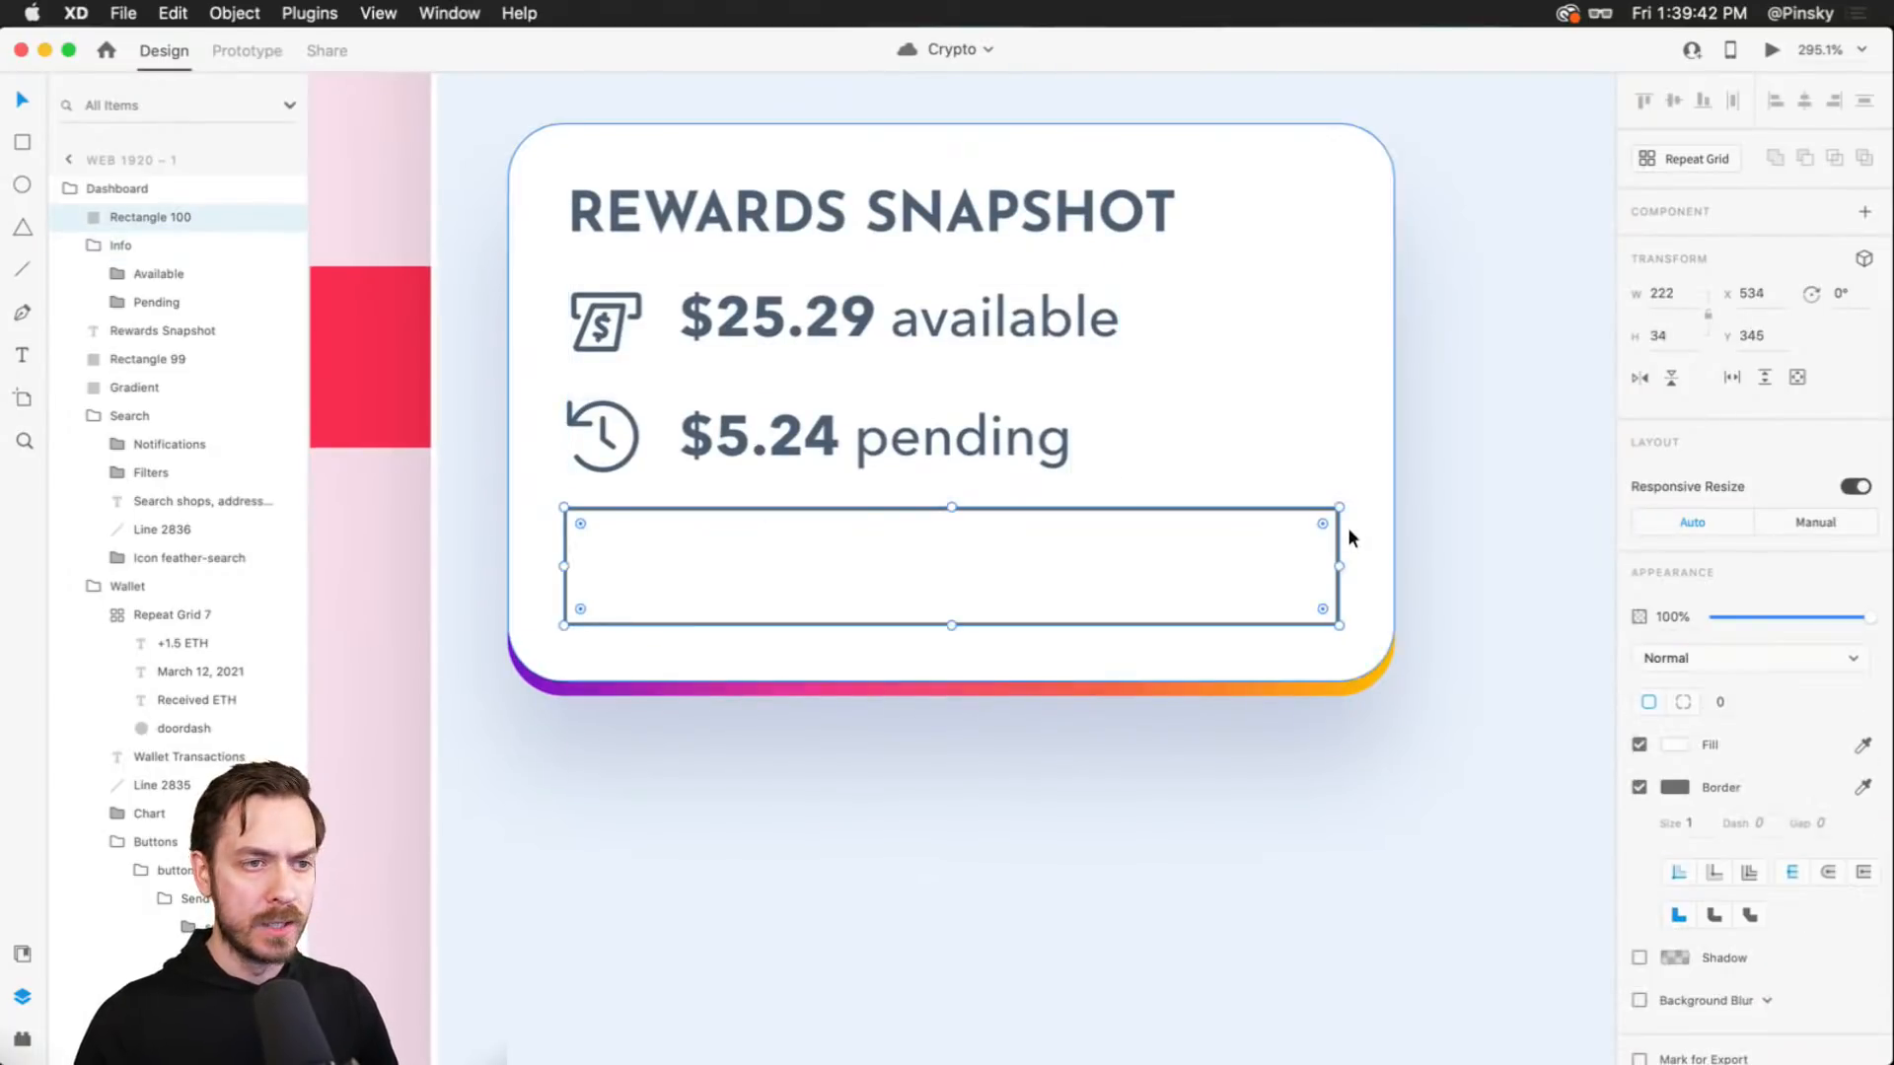
drag(1325, 513, 722, 320)
- Copy the wallet's Send button background and paste its appearance onto the card's button rectangle
scroll(1313, 533, down, 5)
super+click(1424, 528)
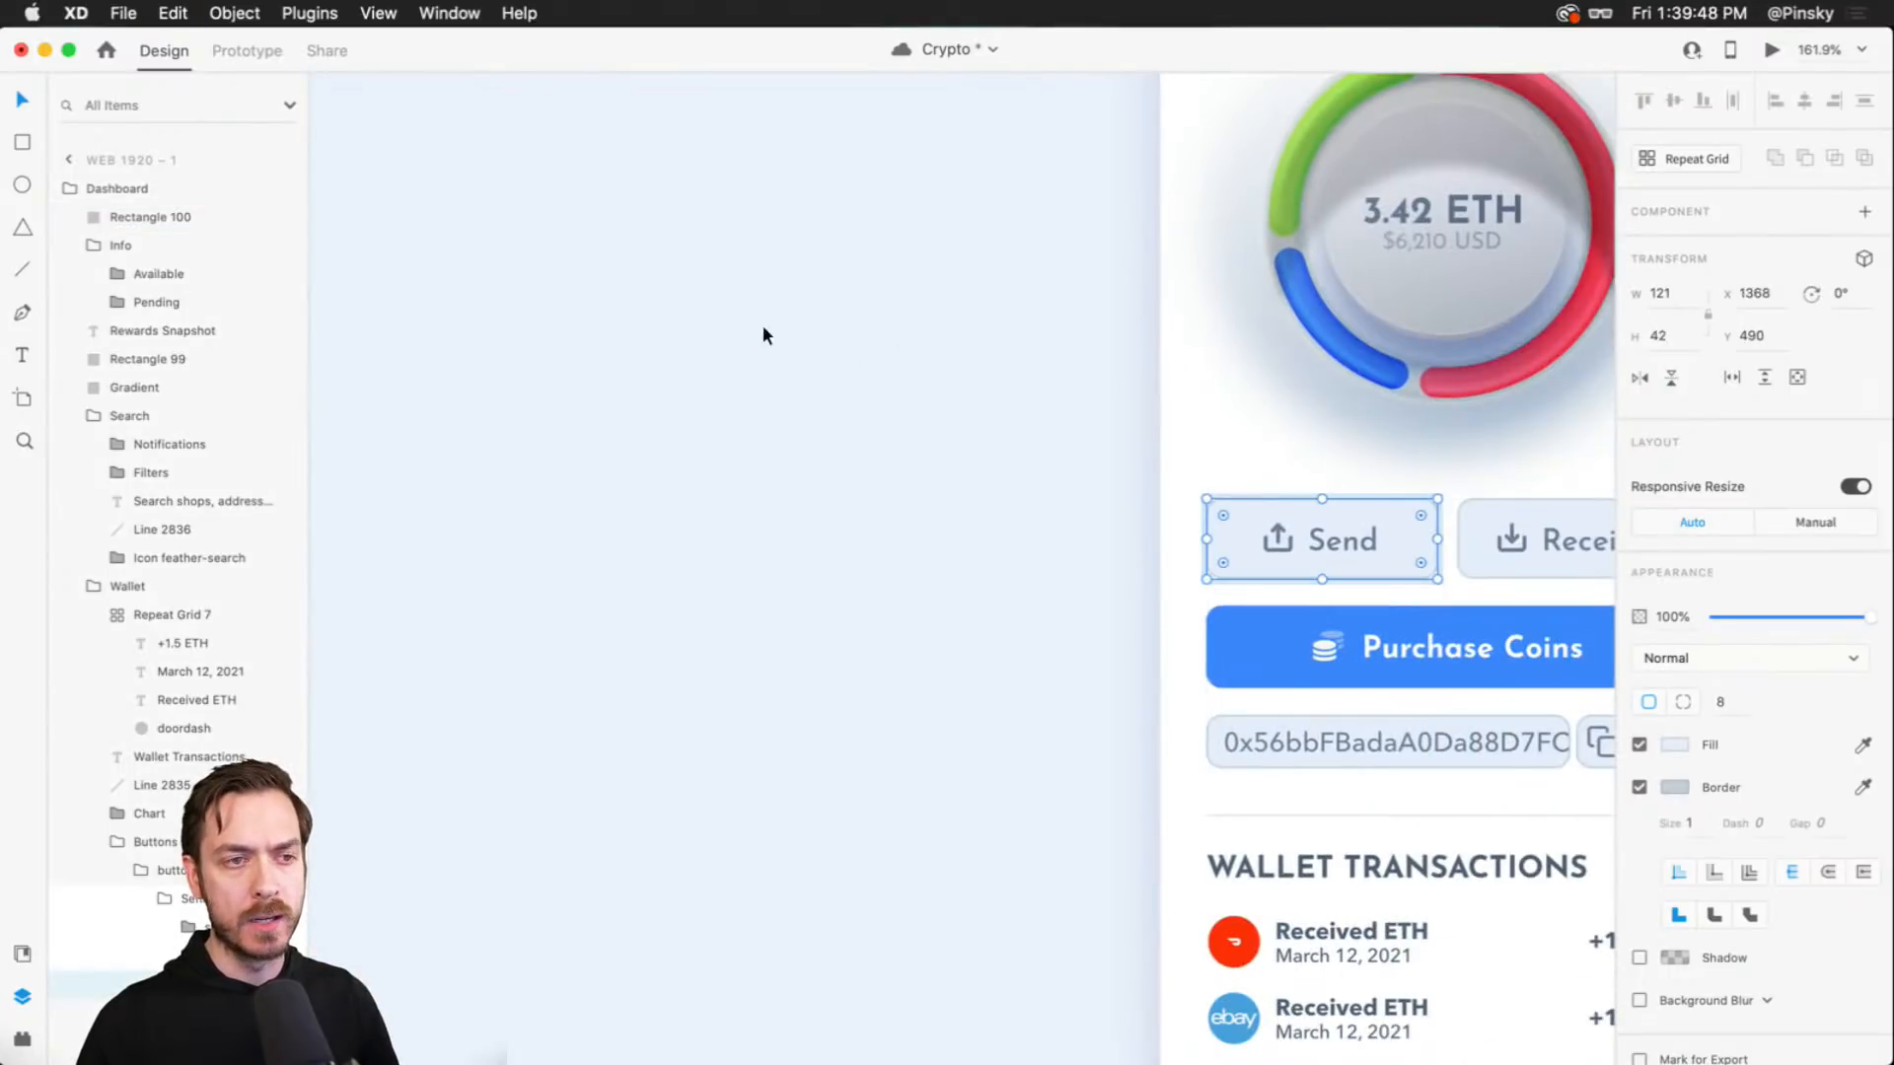
drag(479, 252, 1107, 460)
scroll(987, 446, up, 3)
click(986, 446)
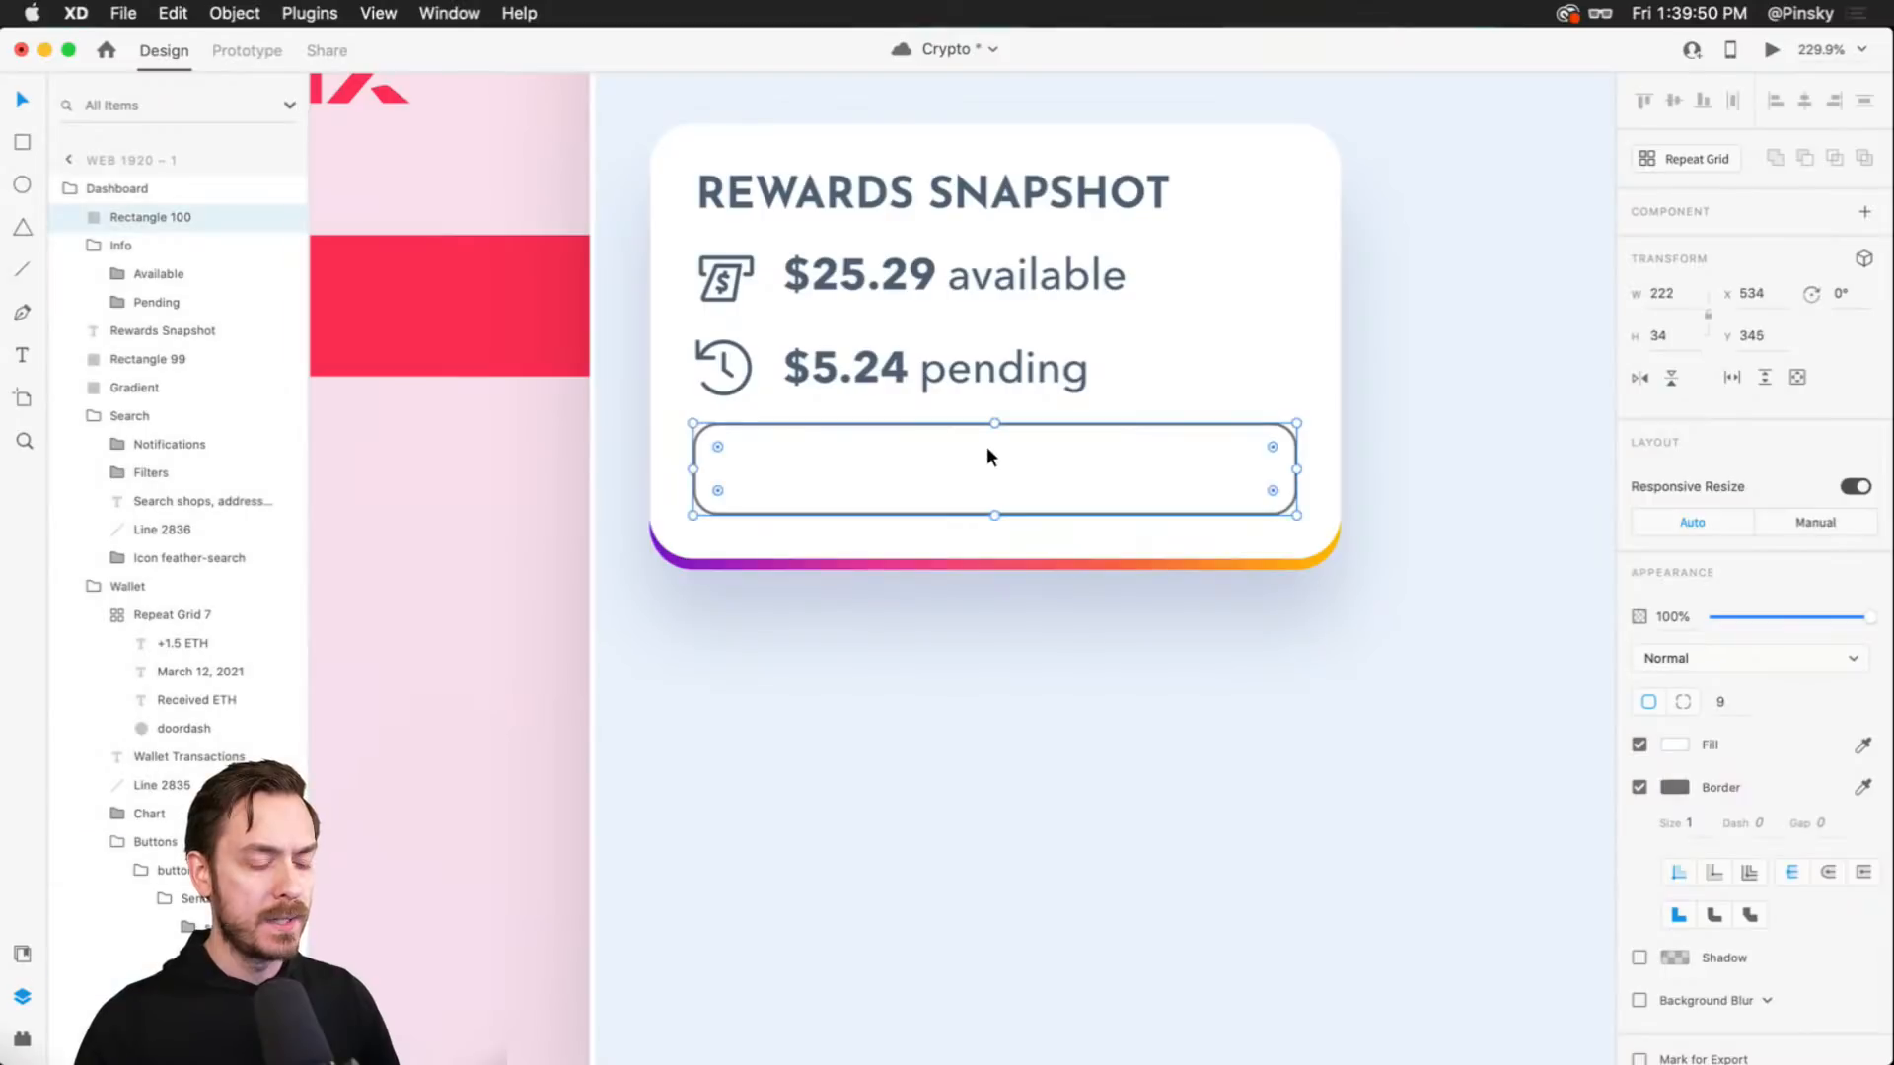
right_click(983, 461)
click(1065, 554)
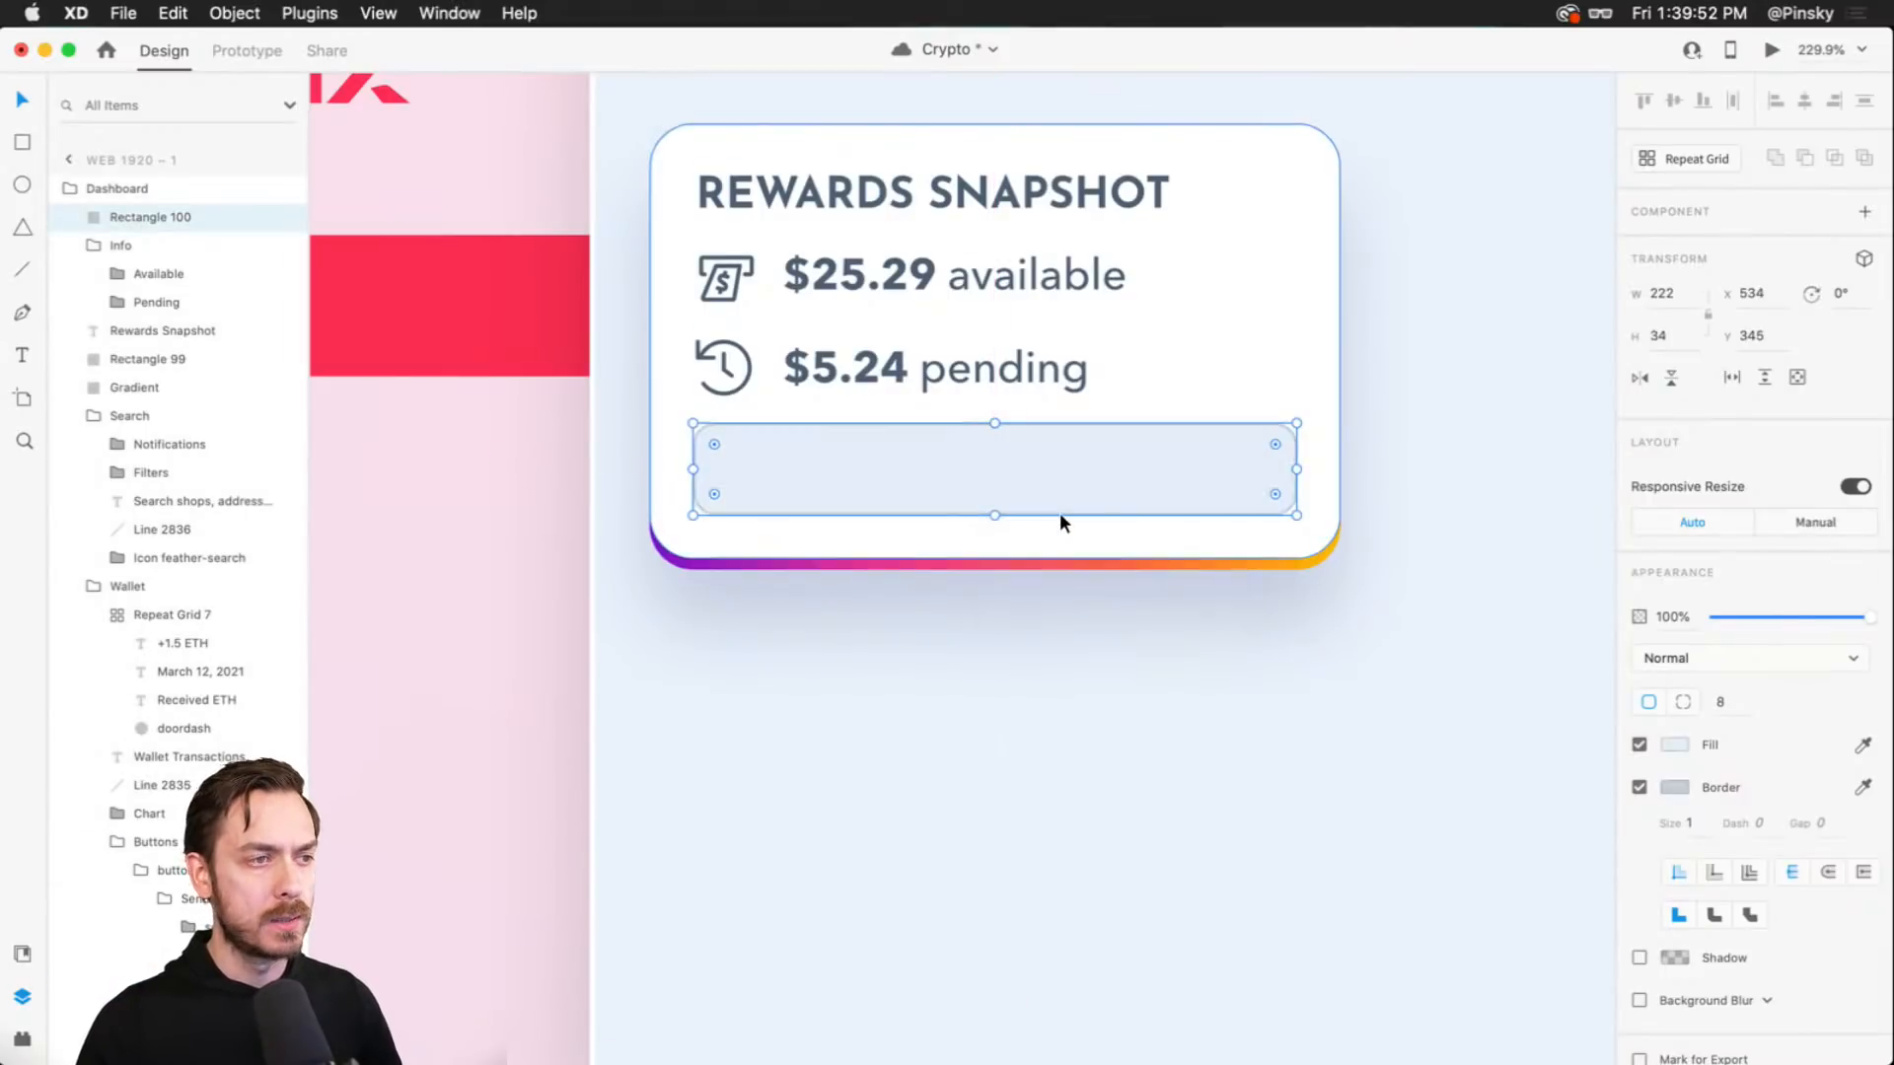
- Add the text label "Quick withdraw" on the card's button rectangle, centre-align it and position it in the middle of the button
key(t)
click(965, 491)
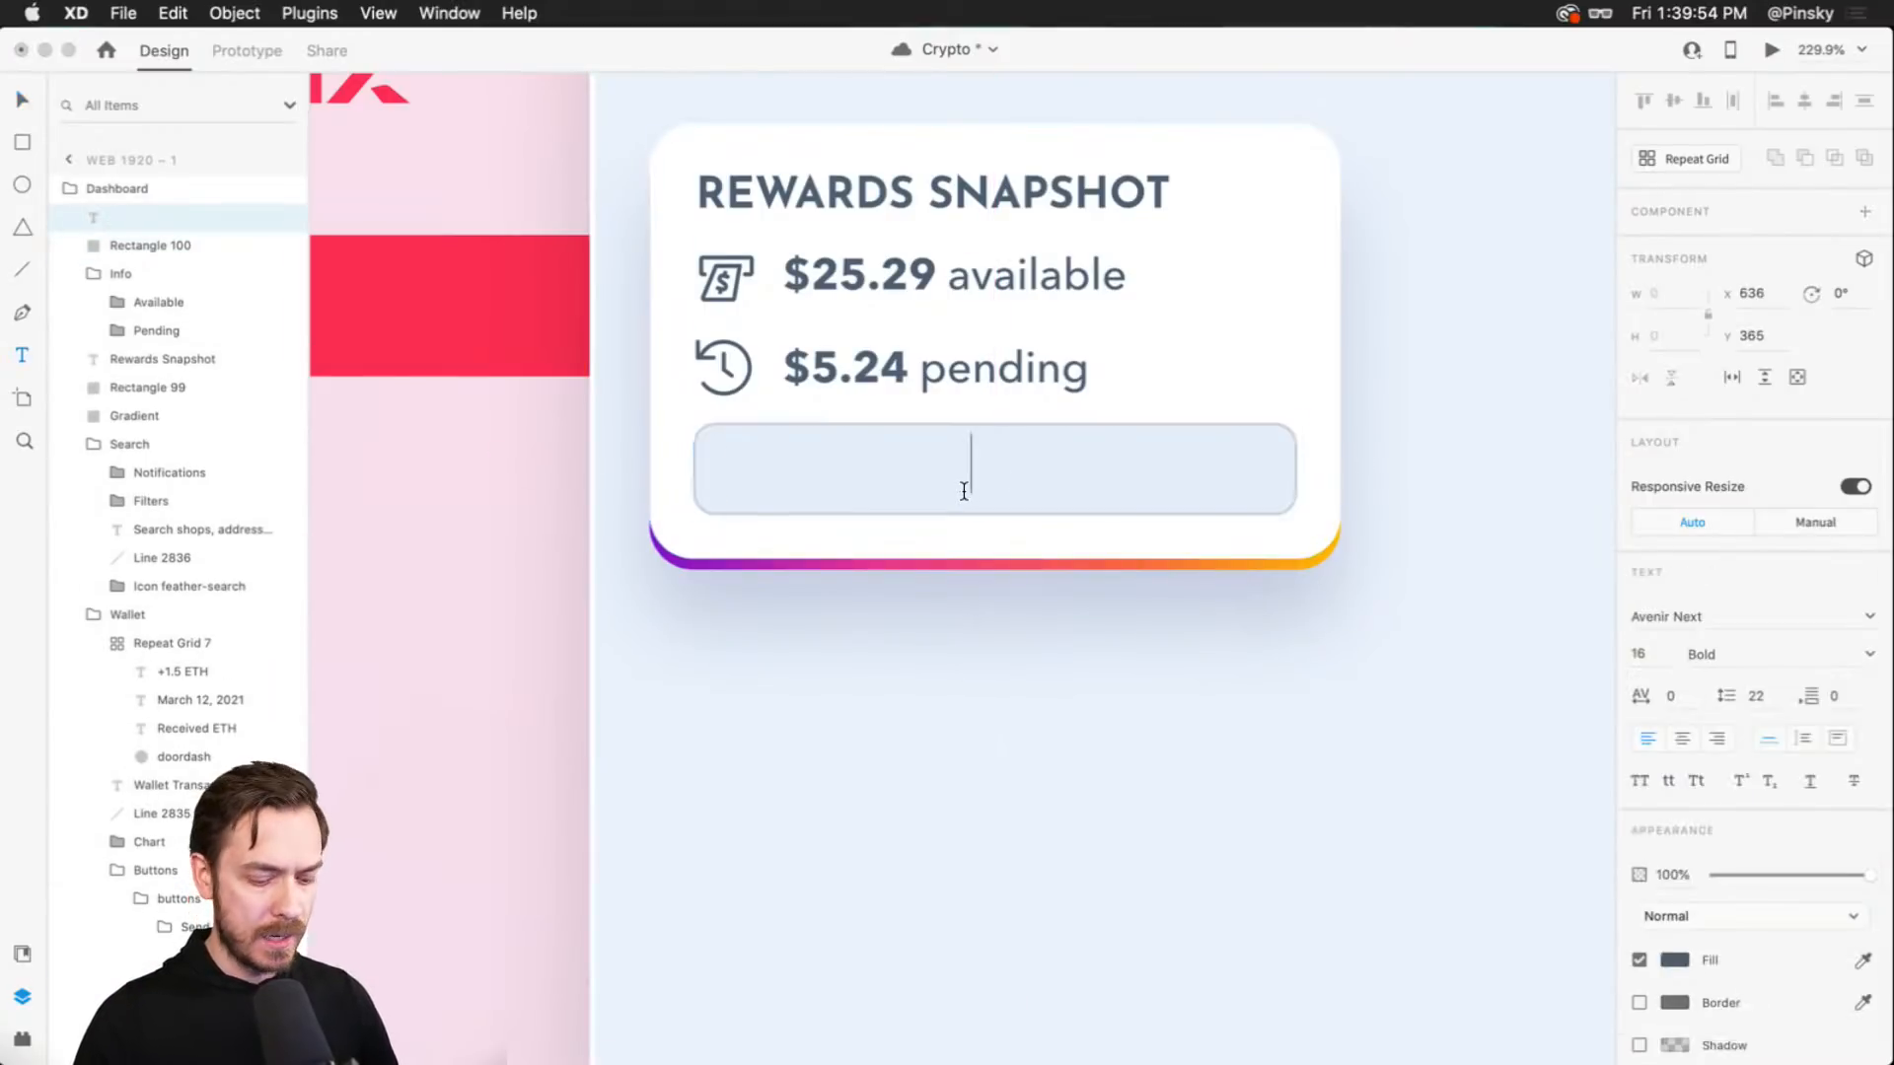
text(Quick wi)
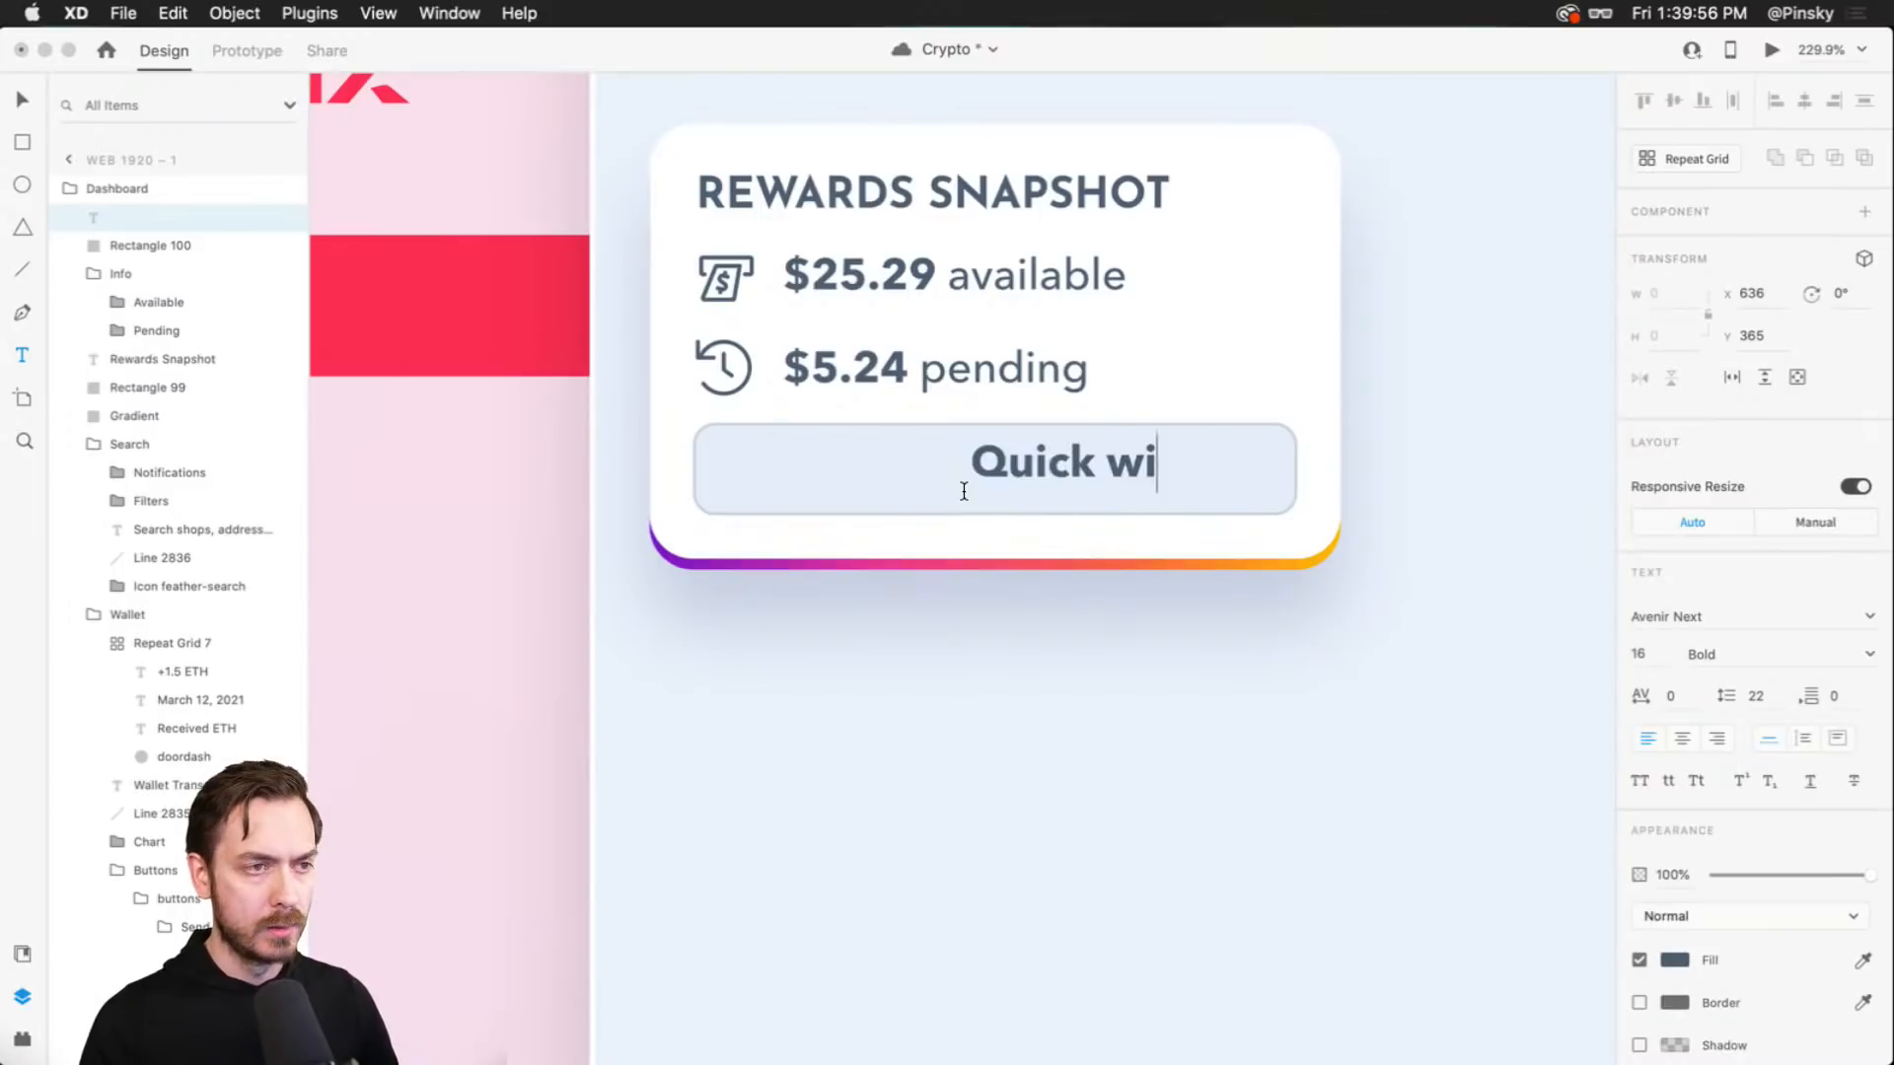
text(thdraw)
key(Escape)
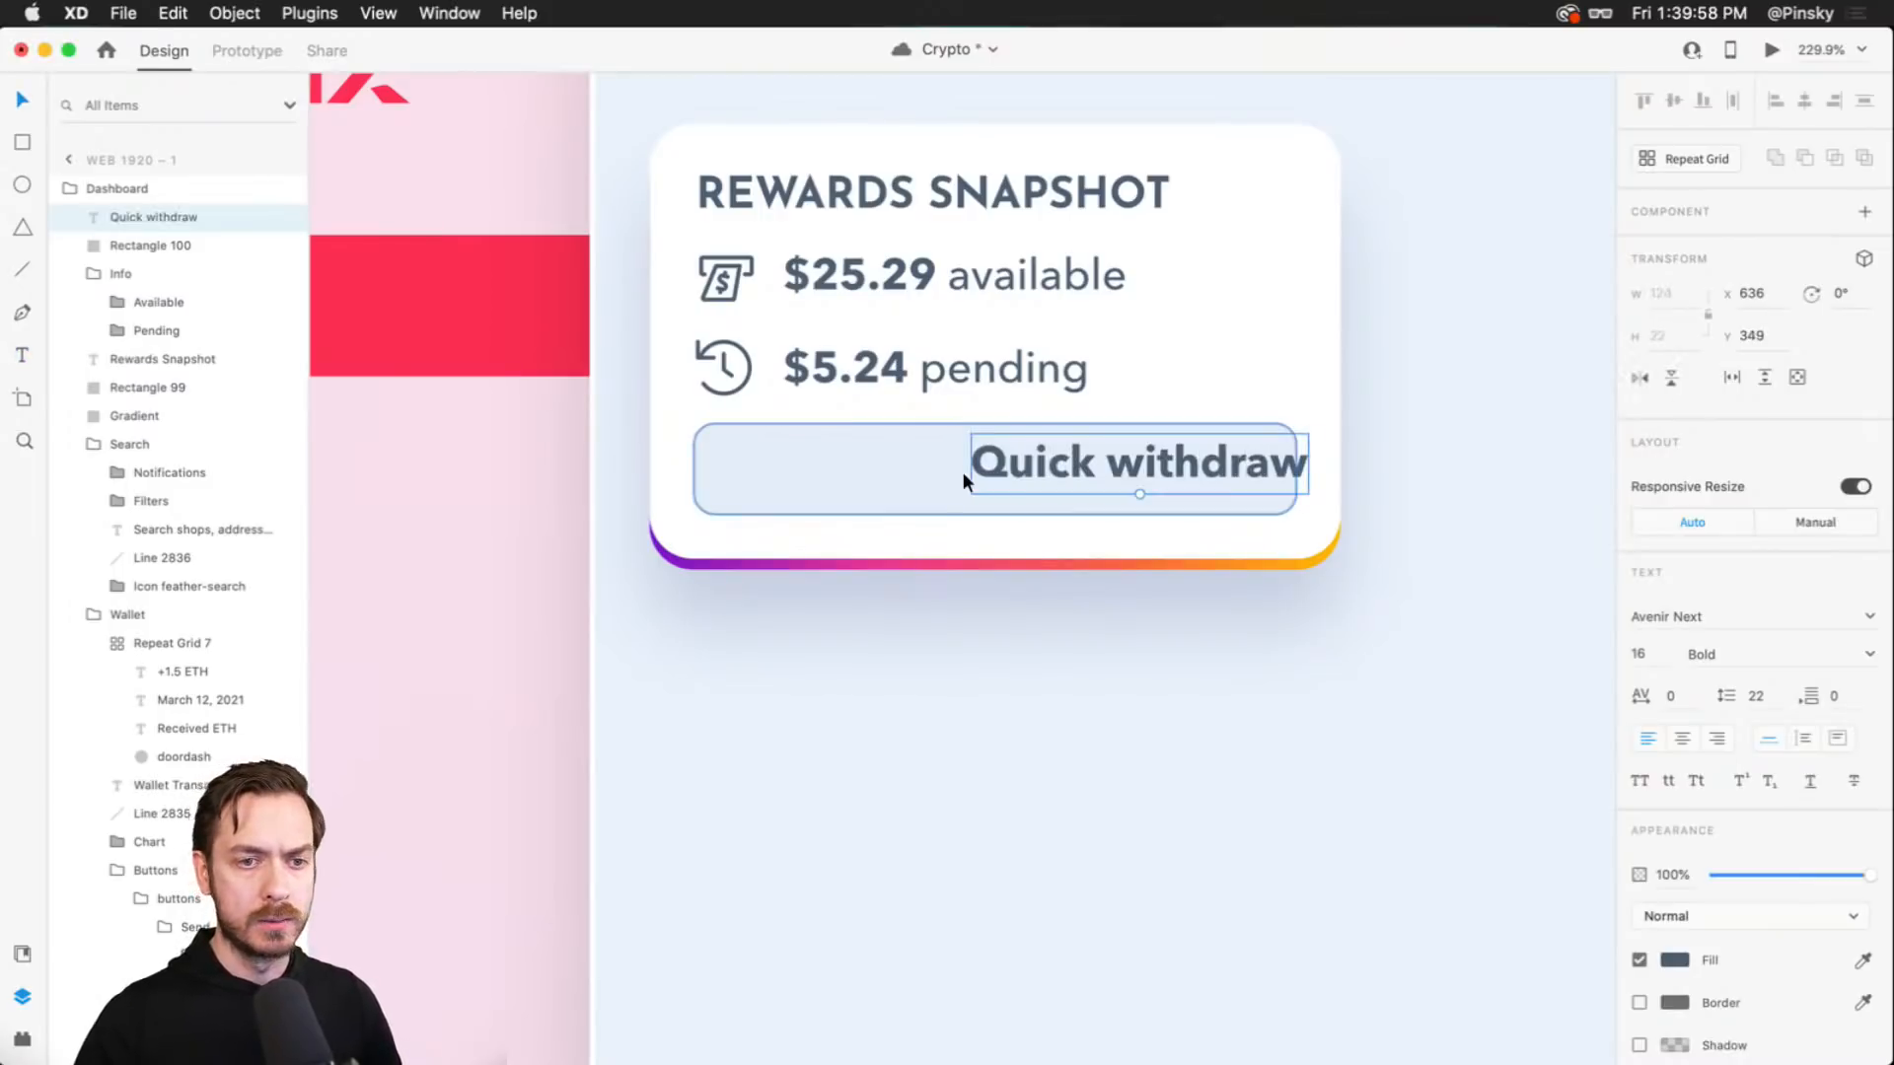
drag(1036, 476, 904, 460)
click(1683, 740)
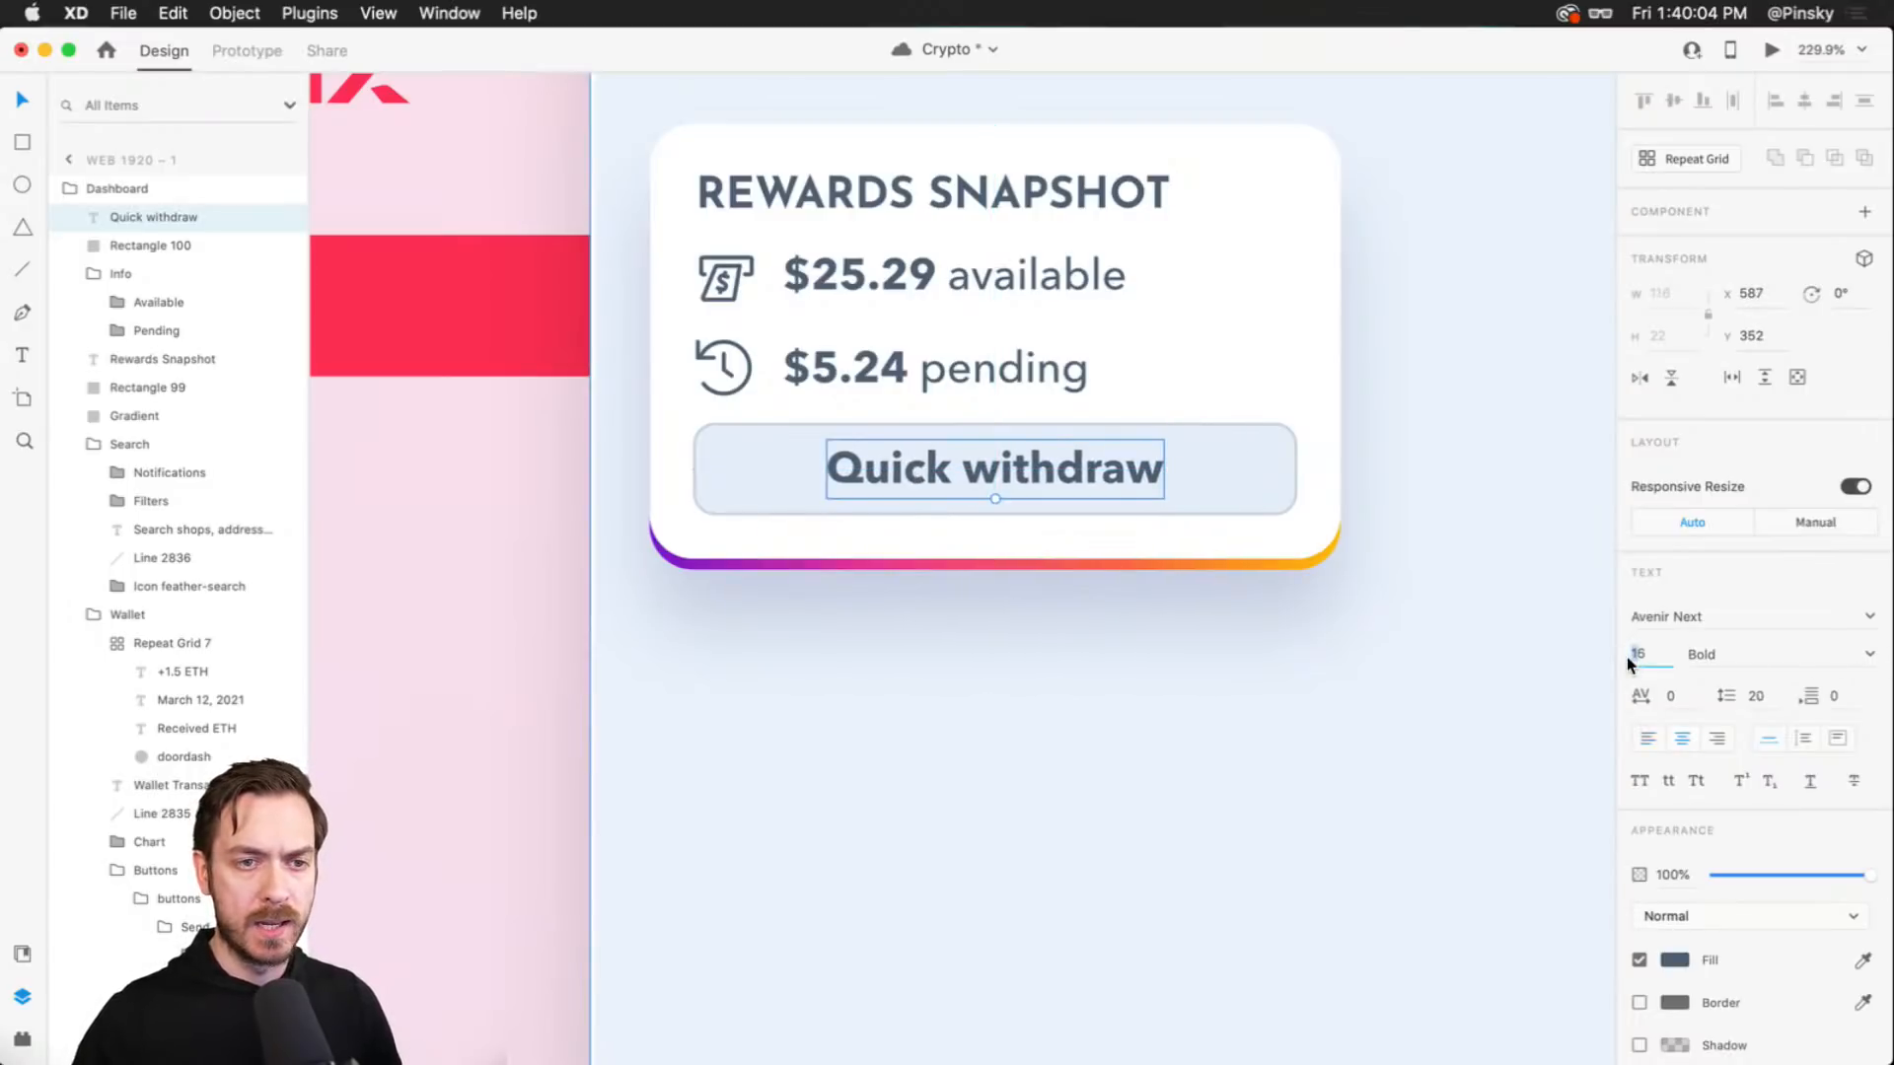
- Set the Quick withdraw label to size 14 with Medium weight and check it briefly in the preview
key(Down)
key(Down)
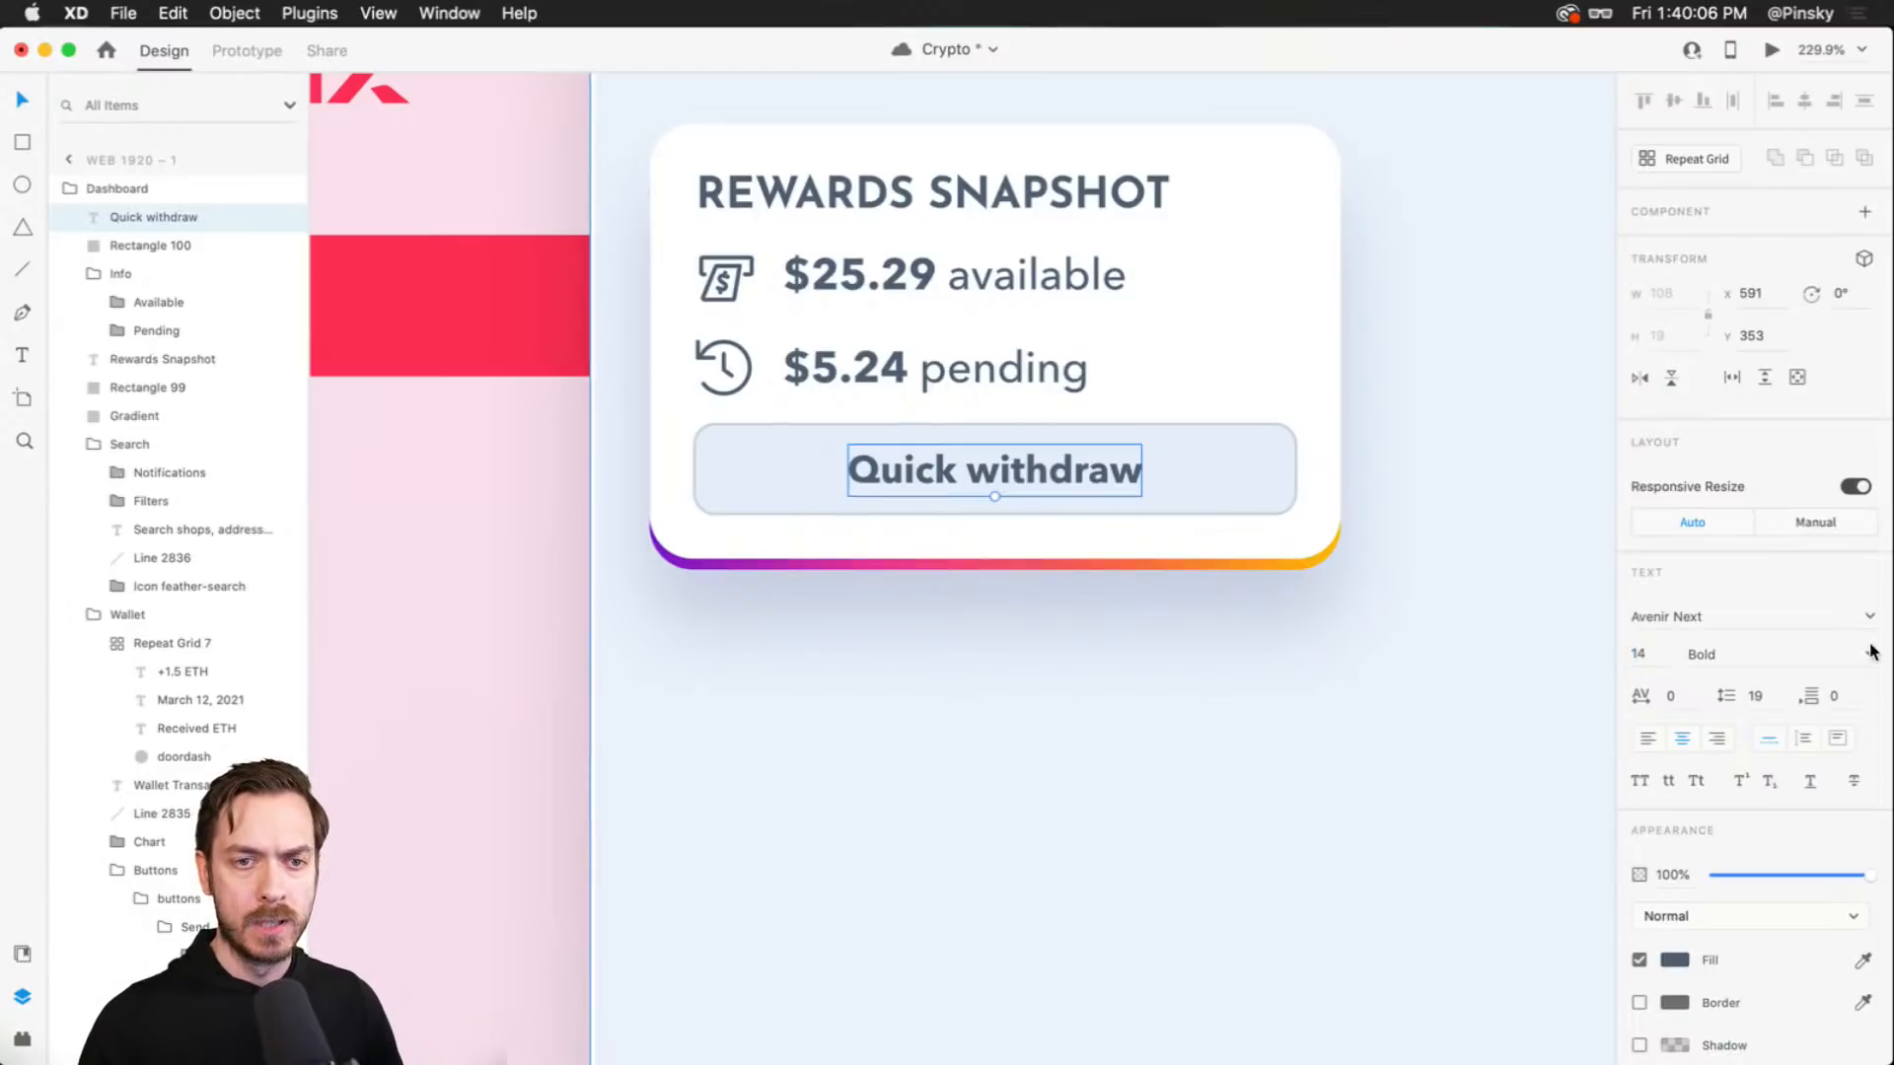
click(1869, 655)
click(1730, 766)
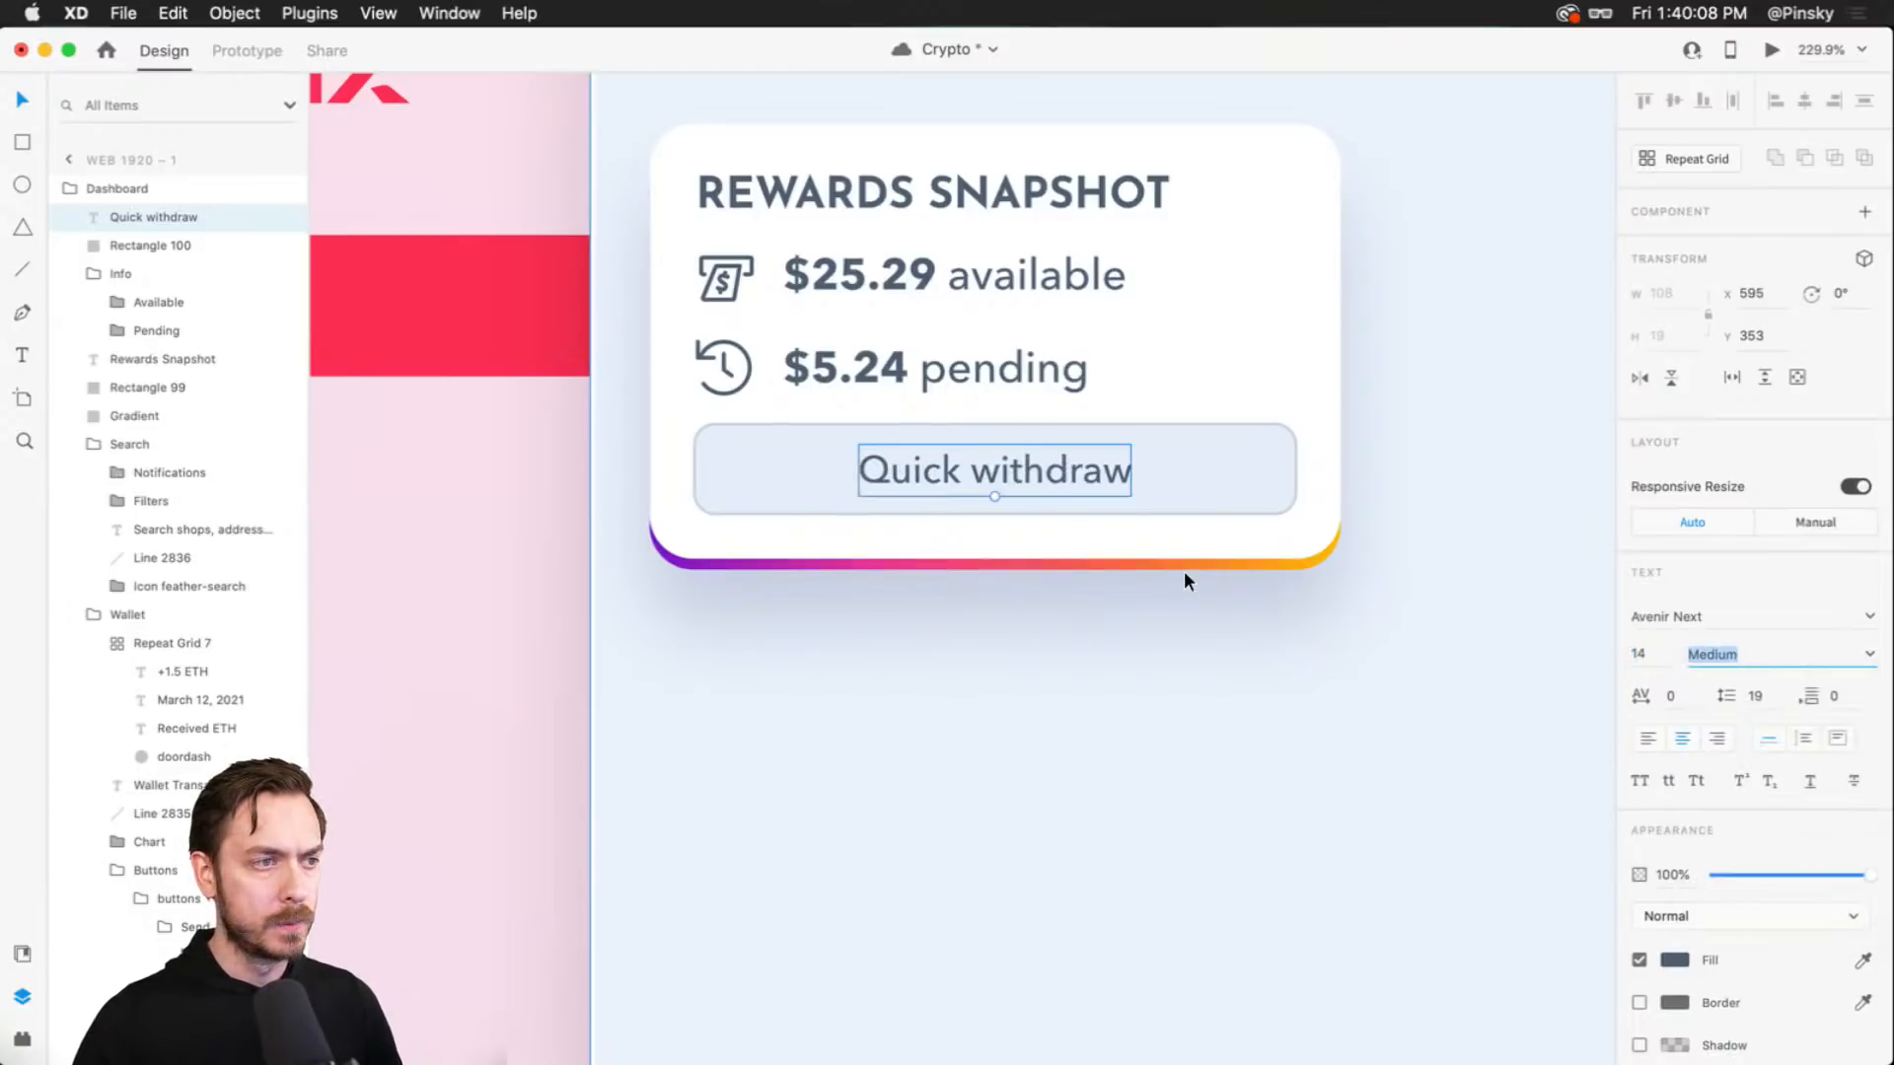
key(super+Return)
key(super+w)
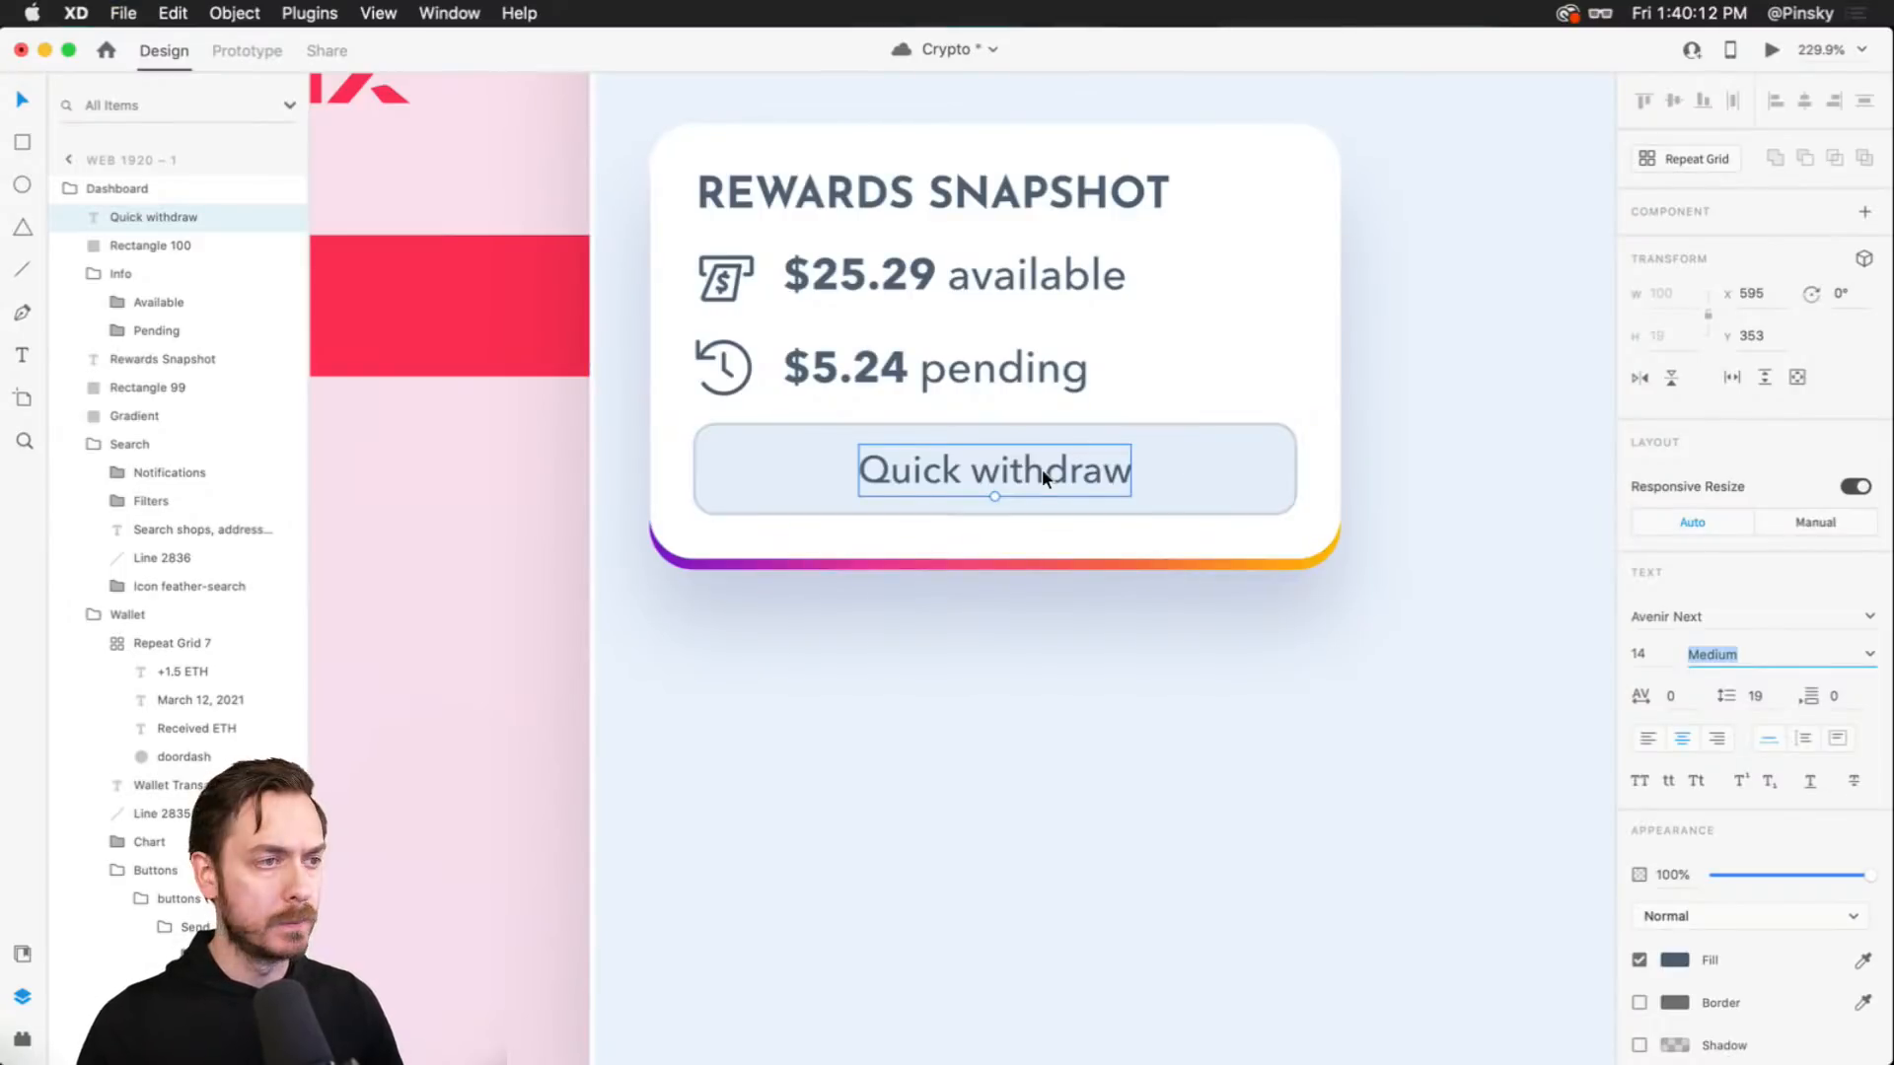
- Apply the document colour #6A7D97 to the Quick withdraw label and preview the dashboard
key(super+shift+y)
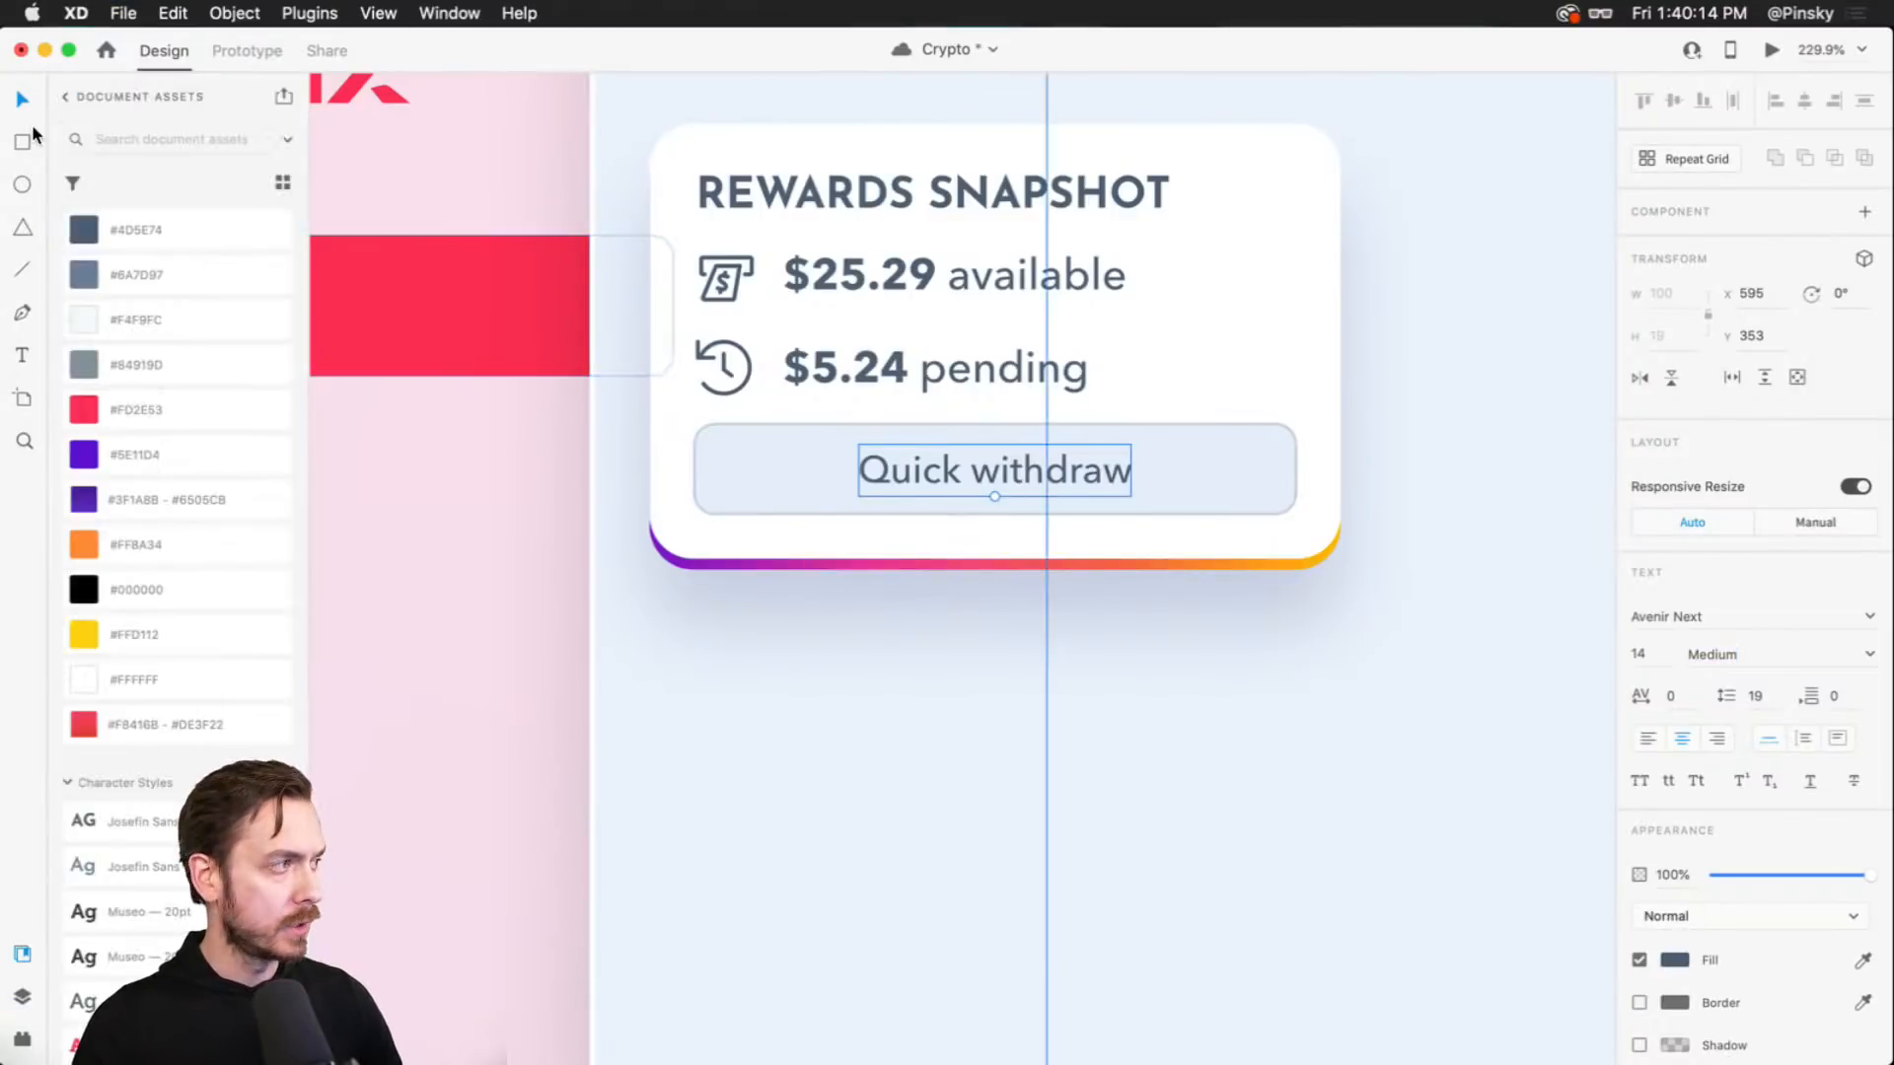
click(194, 279)
key(super+Return)
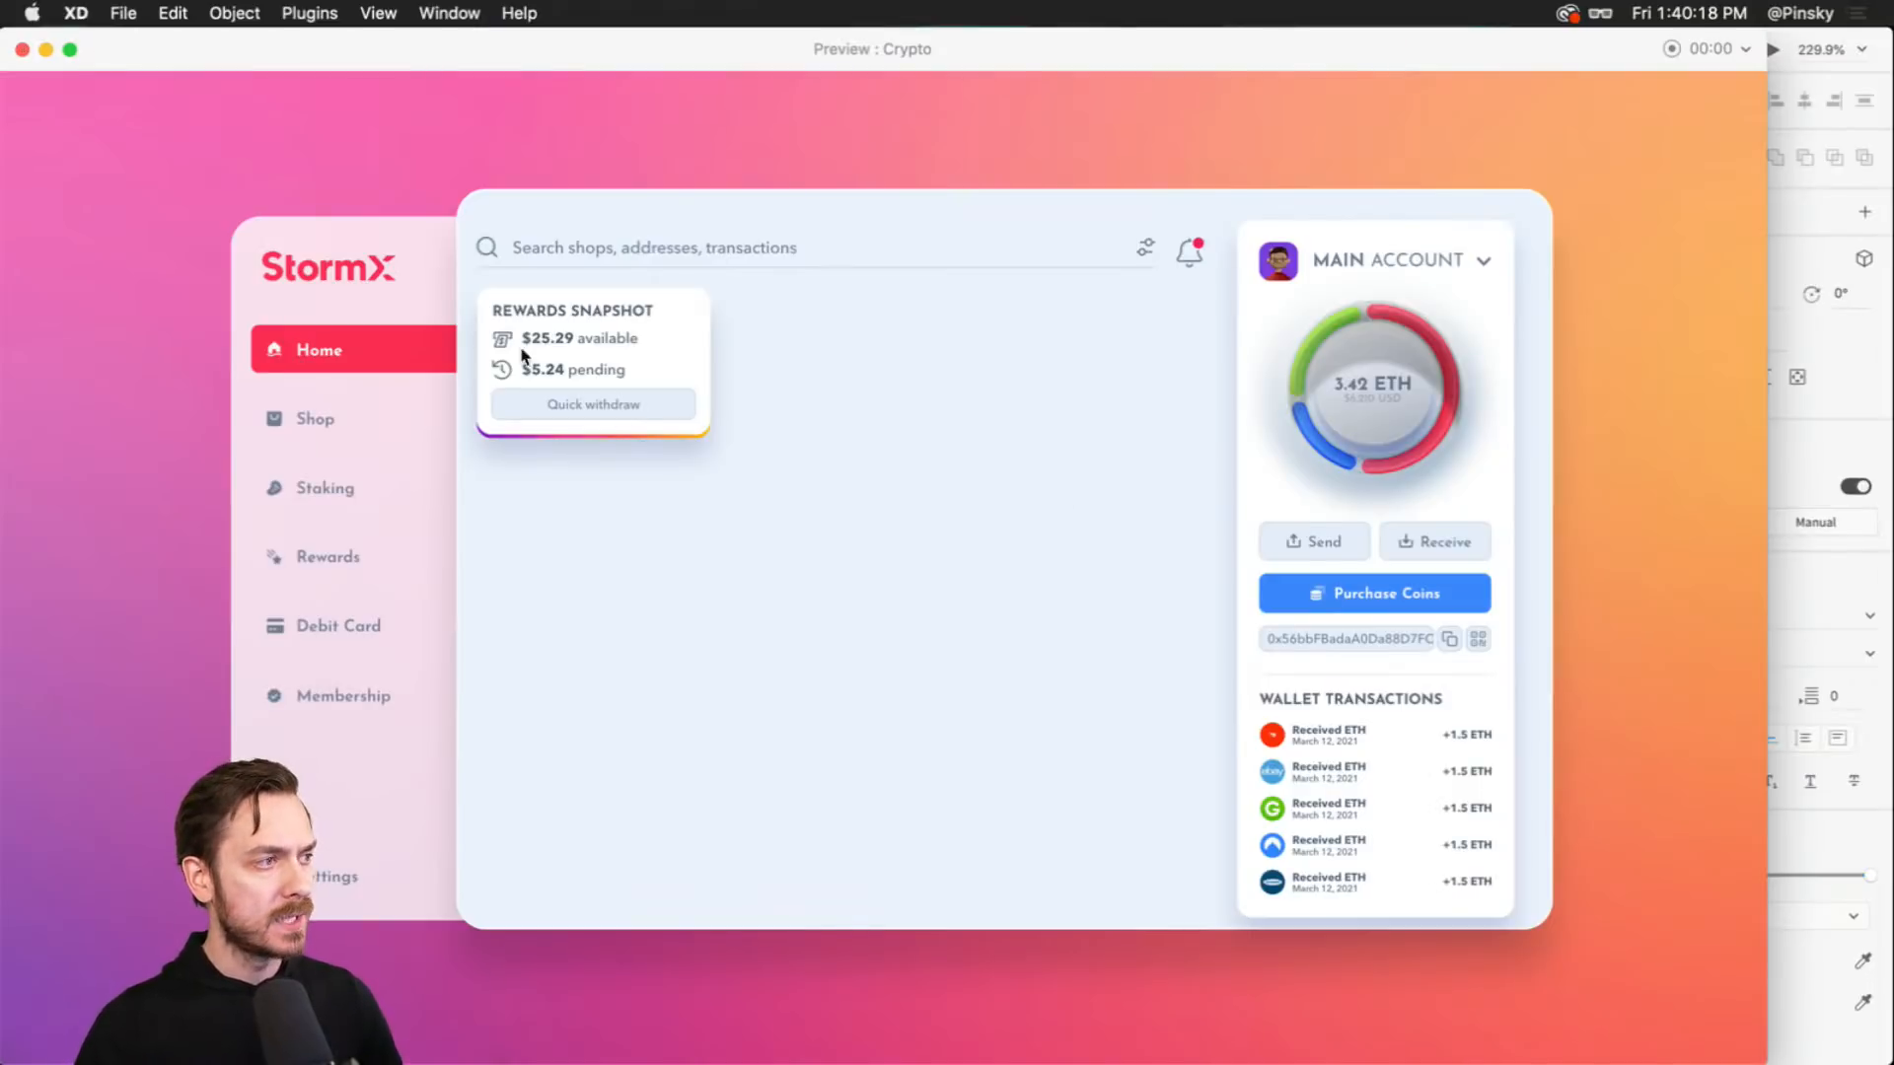
- Set the font size of the "$25.29 available" and "$5.24 pending" texts in the rewards card to 14
key(super+w)
scroll(788, 311, up, 2)
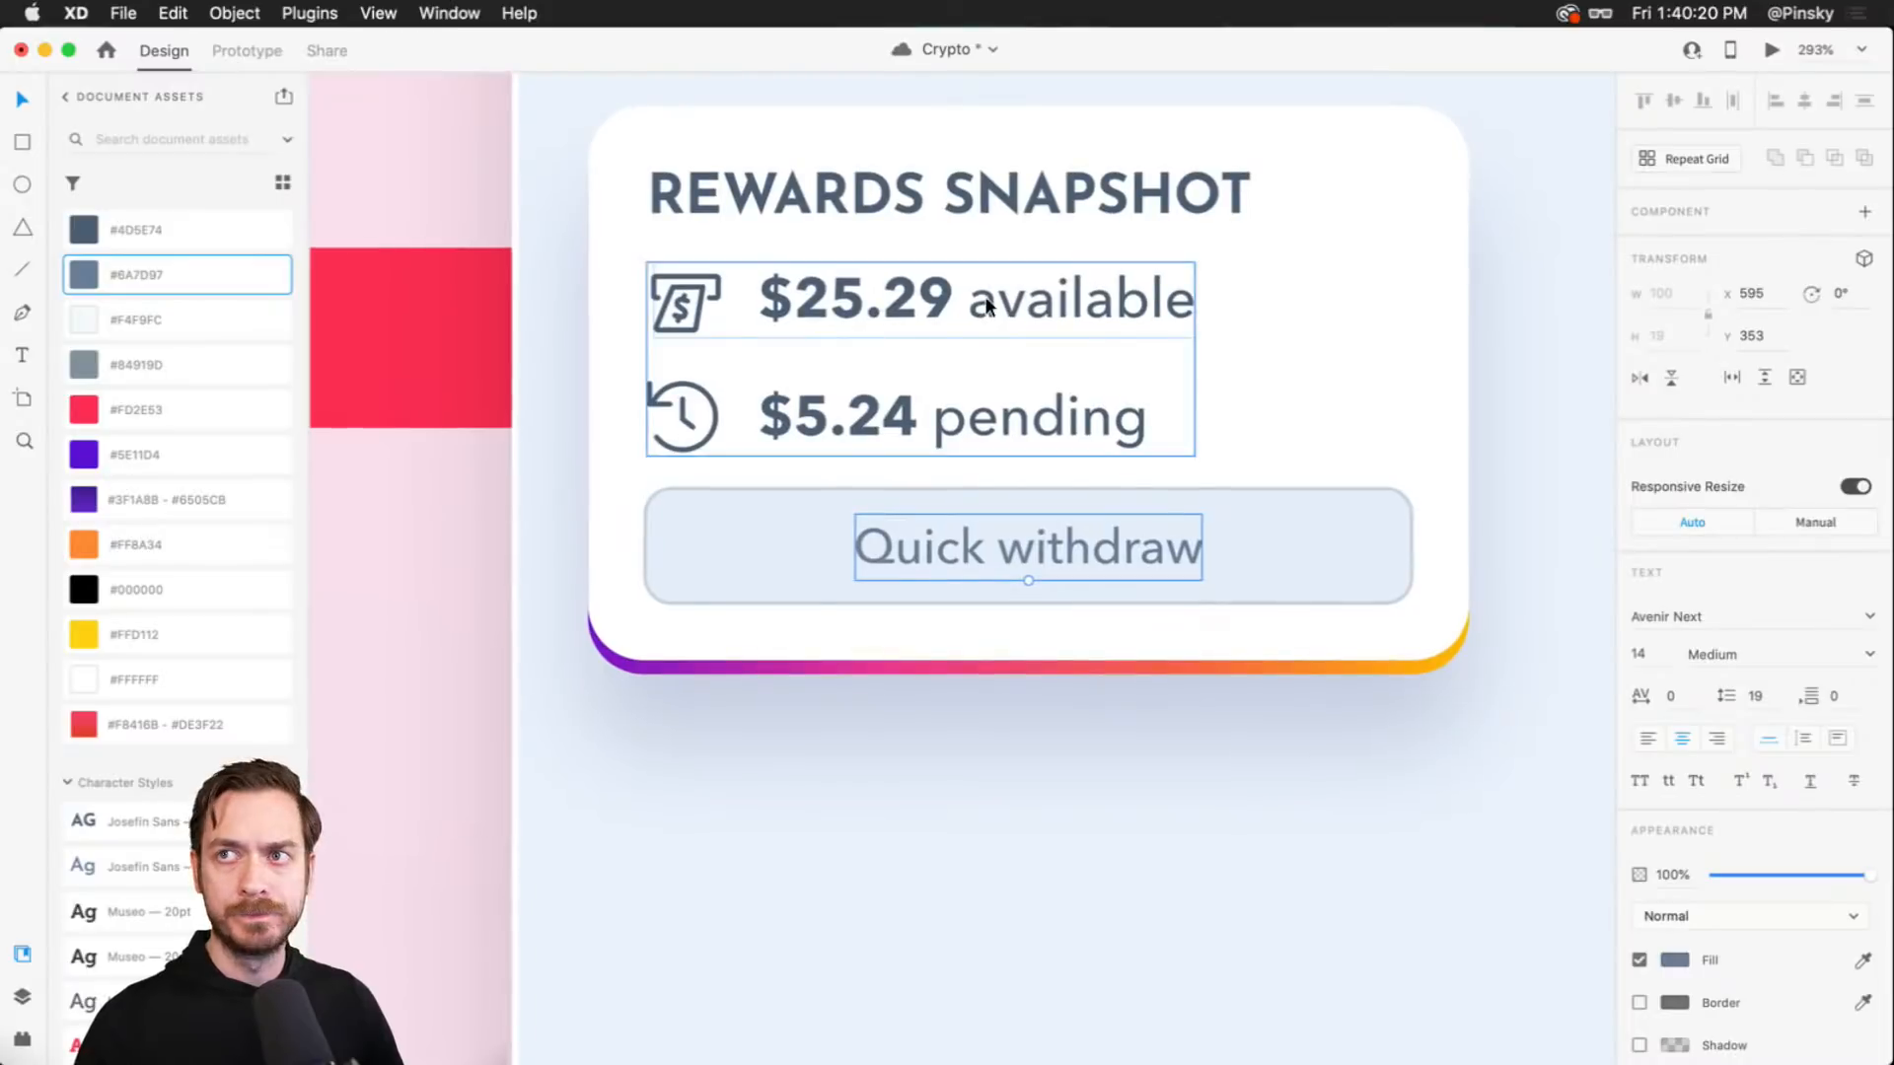
double_click(888, 283)
double_click(888, 284)
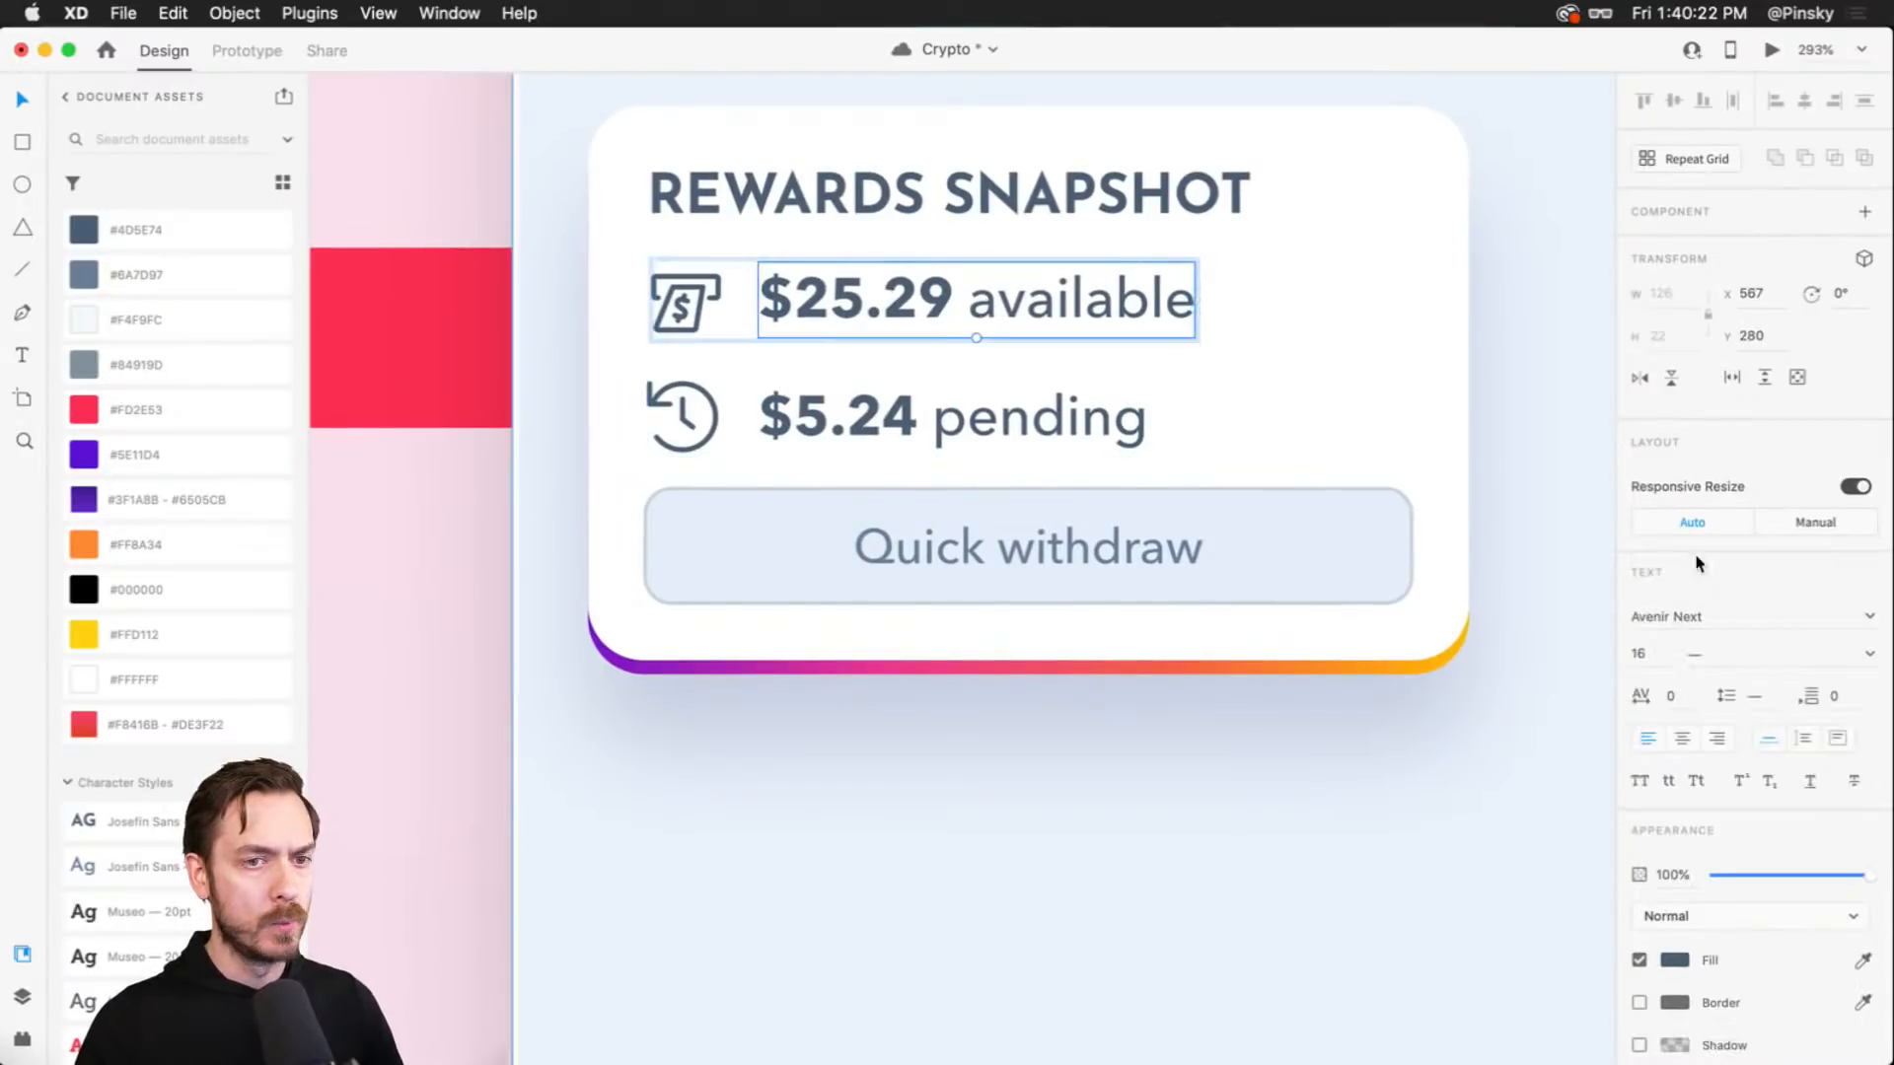
click(1640, 655)
key(Down)
key(Down)
double_click(884, 406)
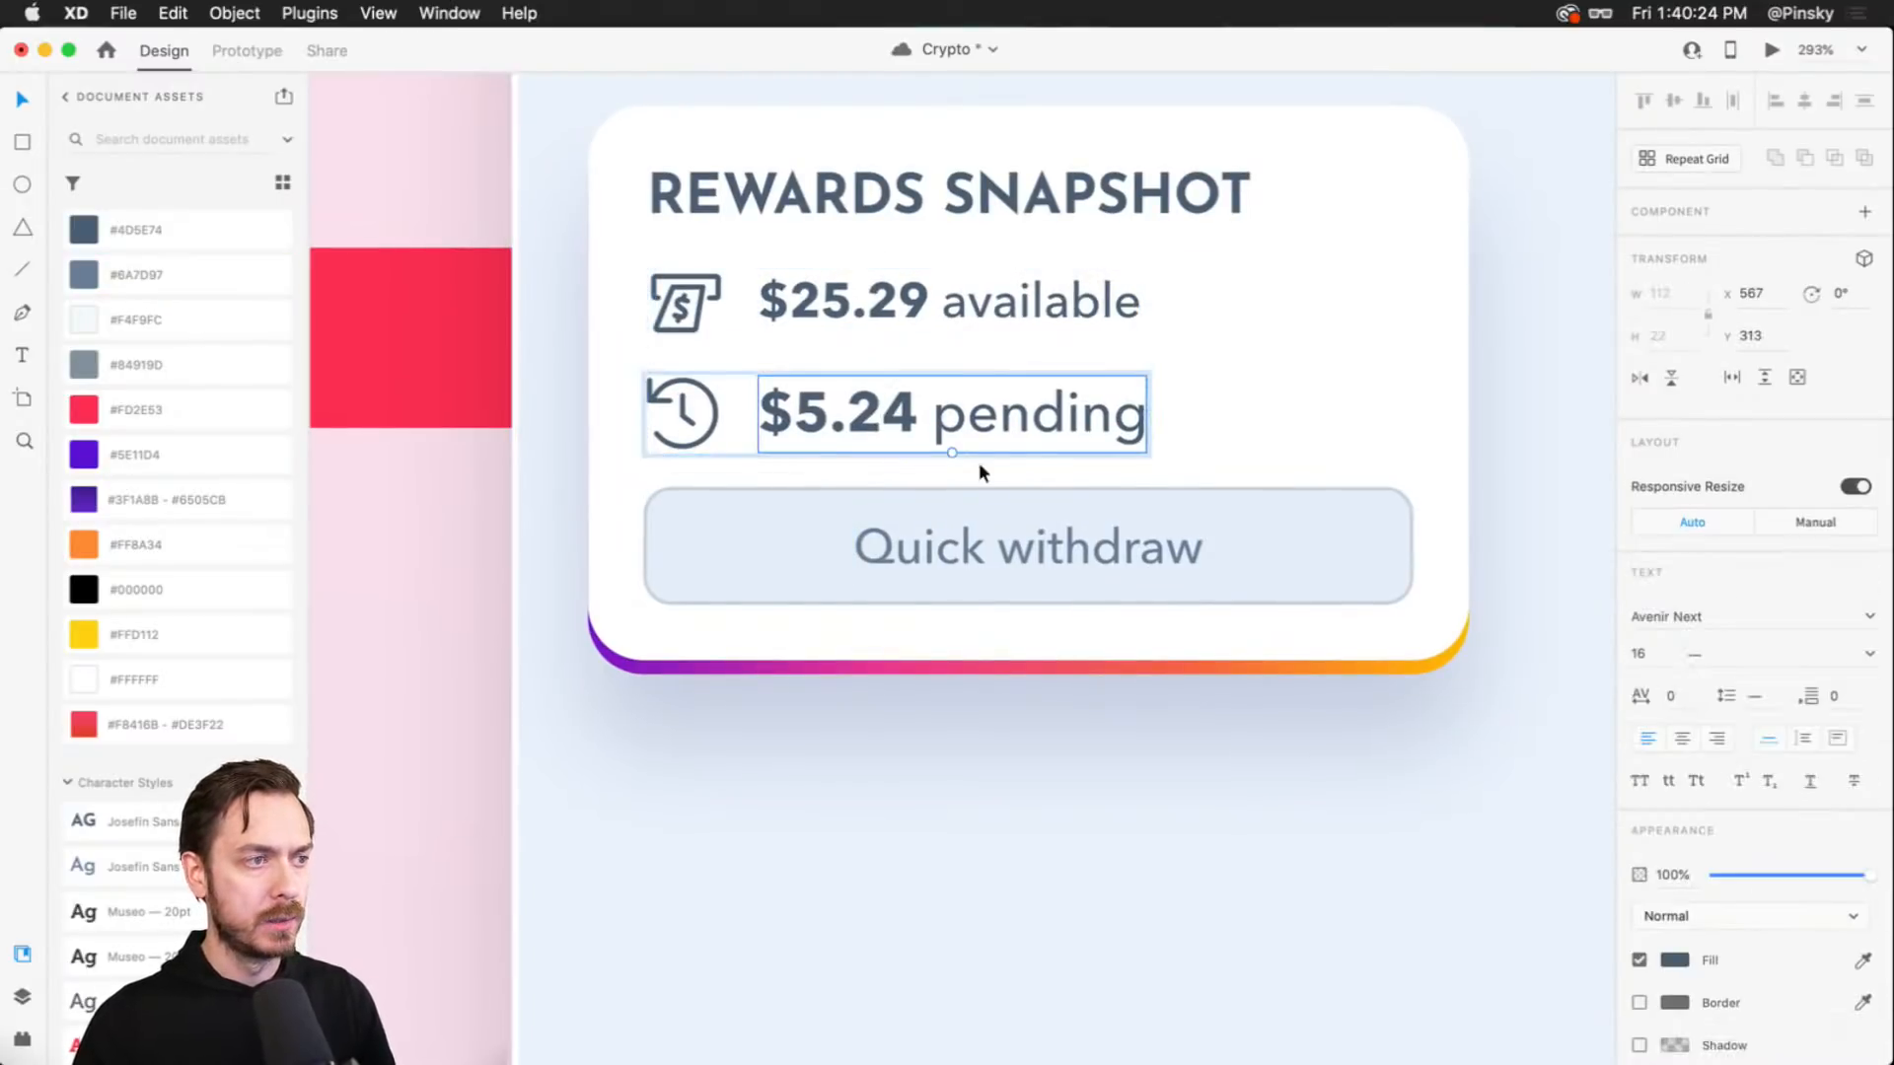
click(1641, 656)
key(Down)
key(Down)
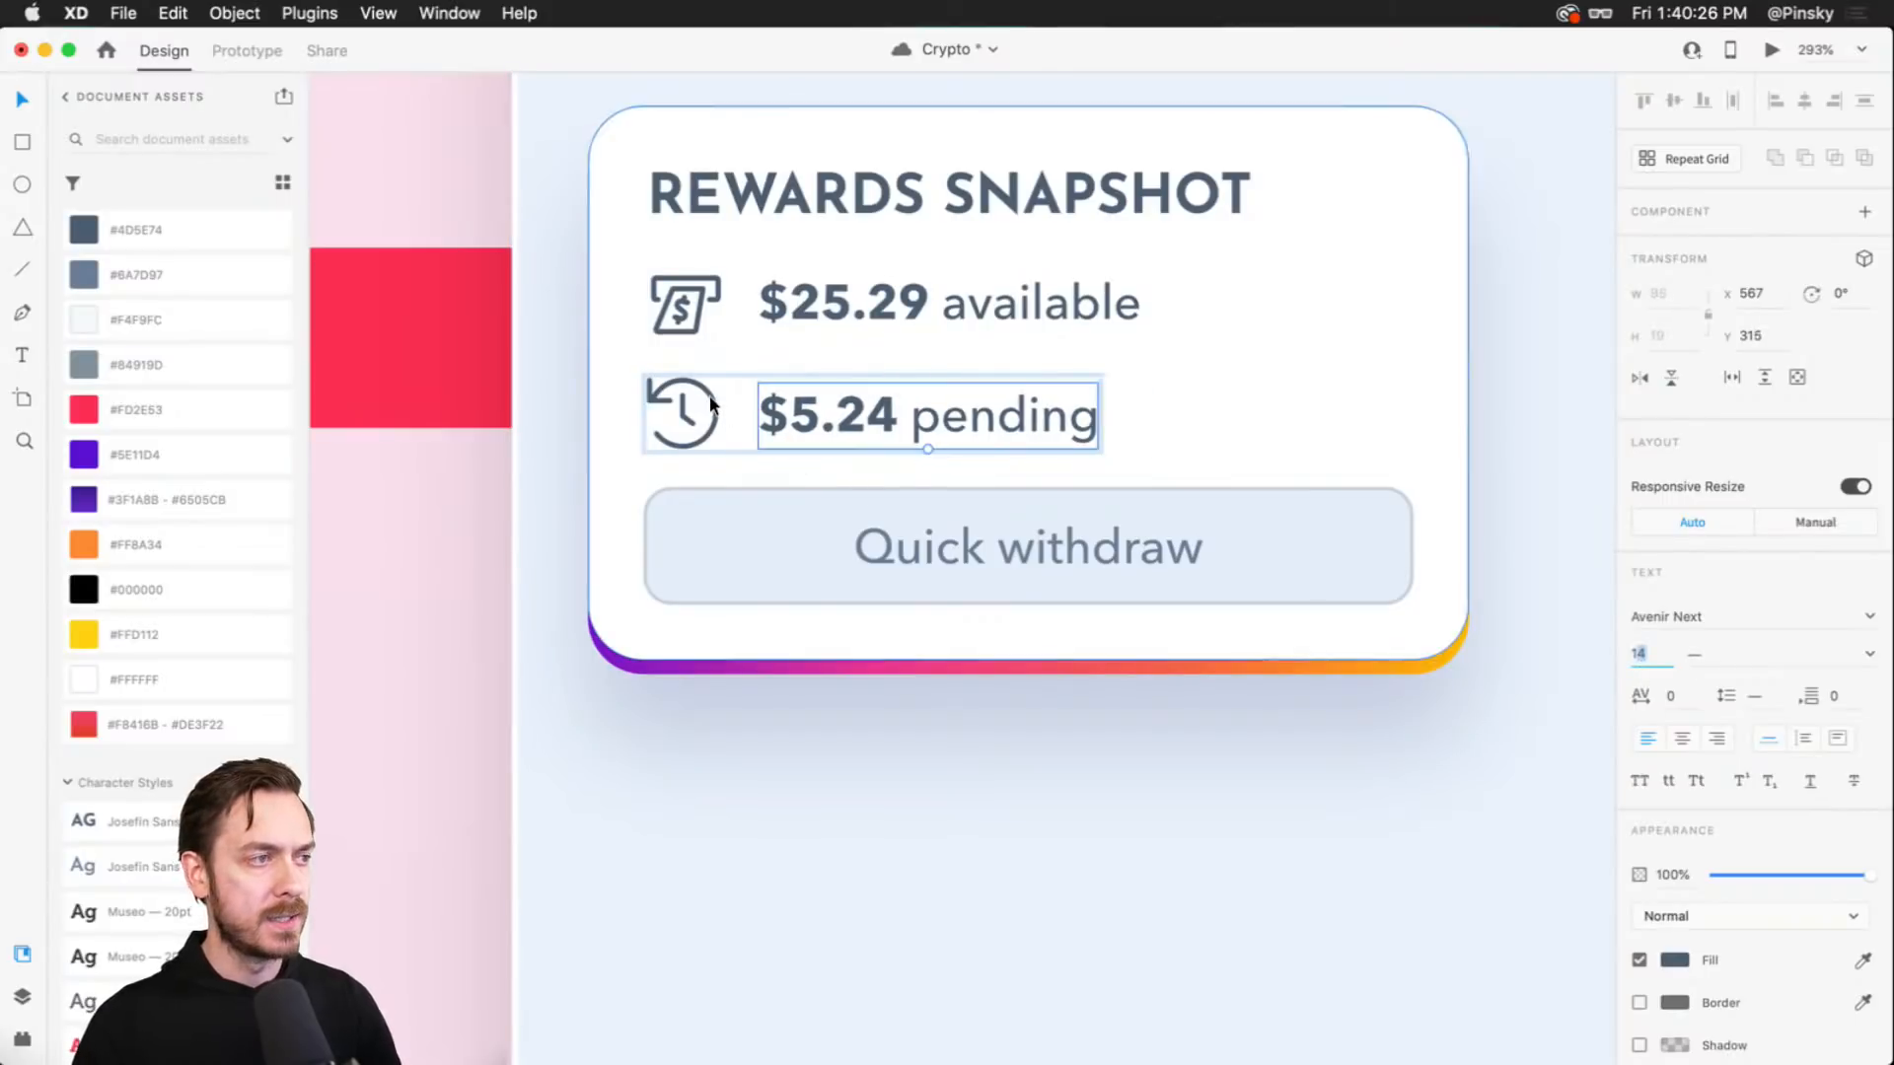
- Shrink the history icon to about 16.81 square and the cash icon to about 15.64 by 13.03 with a border size of 1
click(711, 404)
key(Escape)
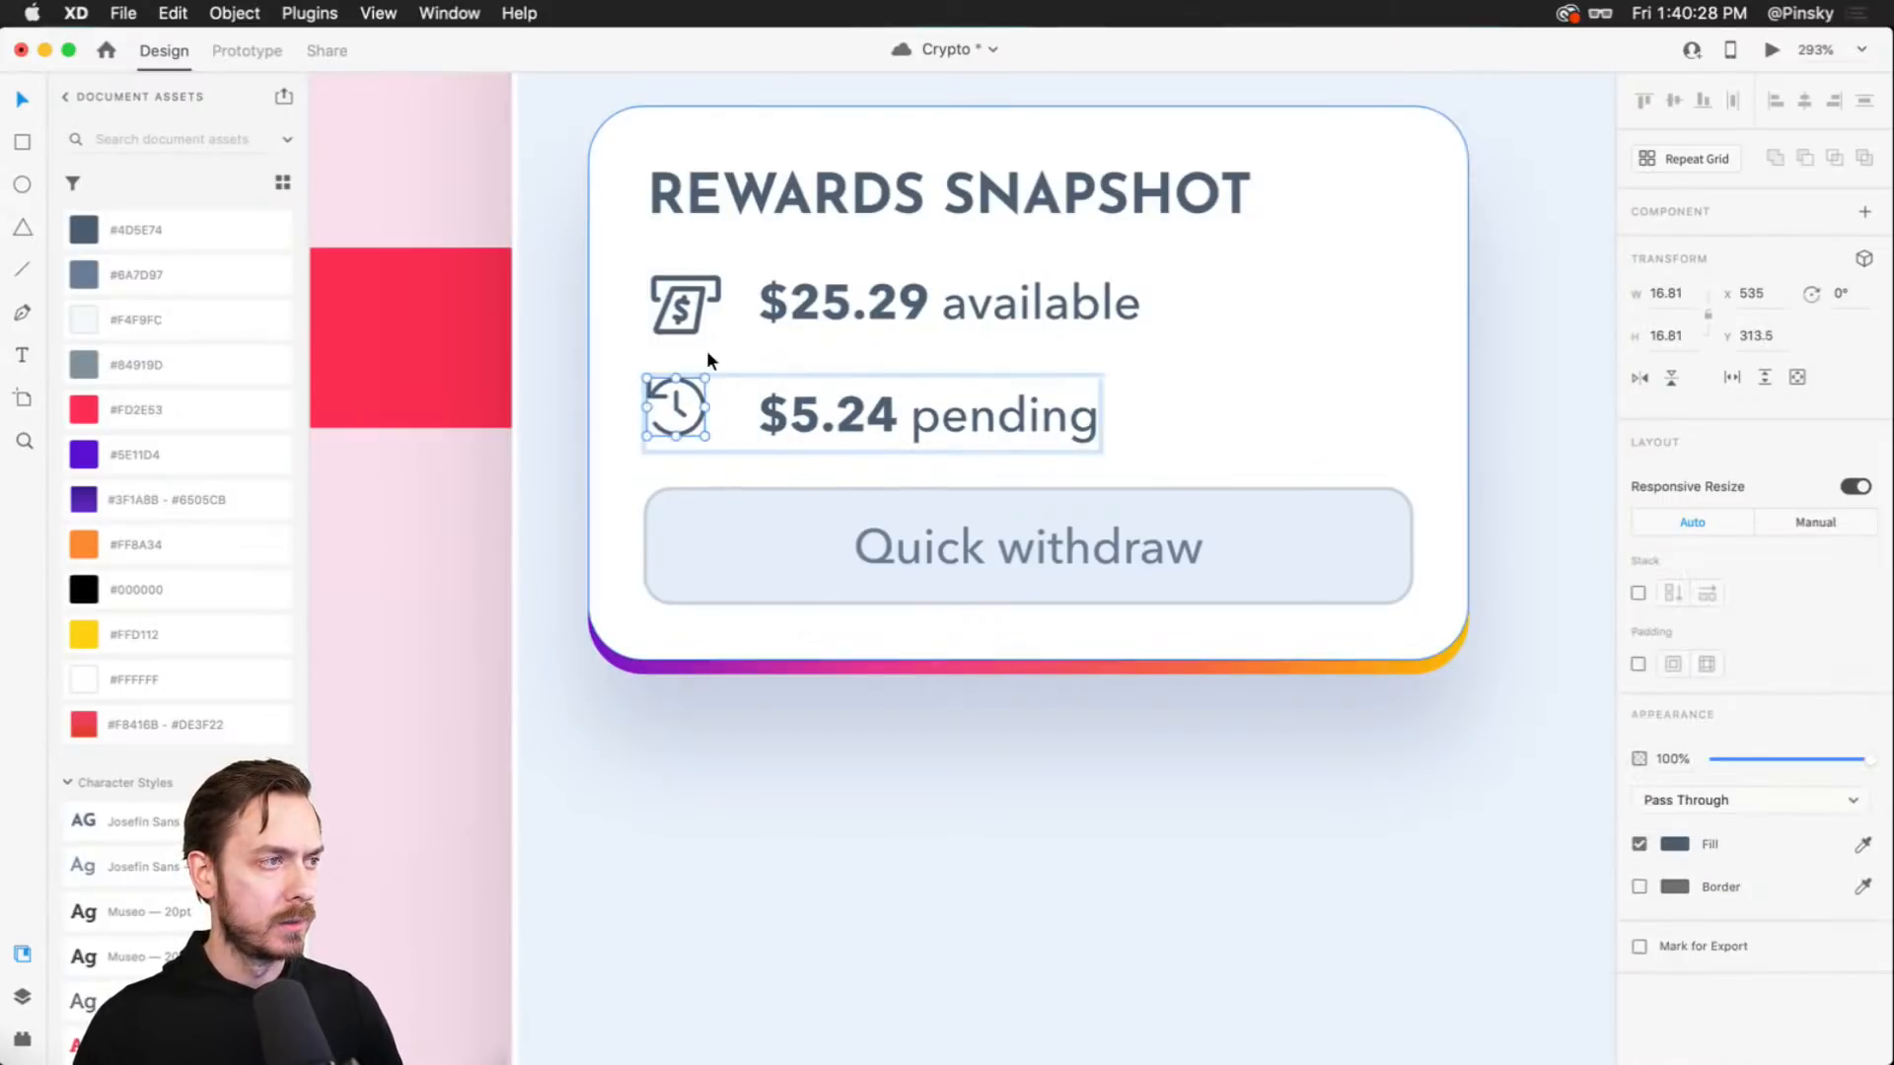
click(694, 318)
double_click(709, 292)
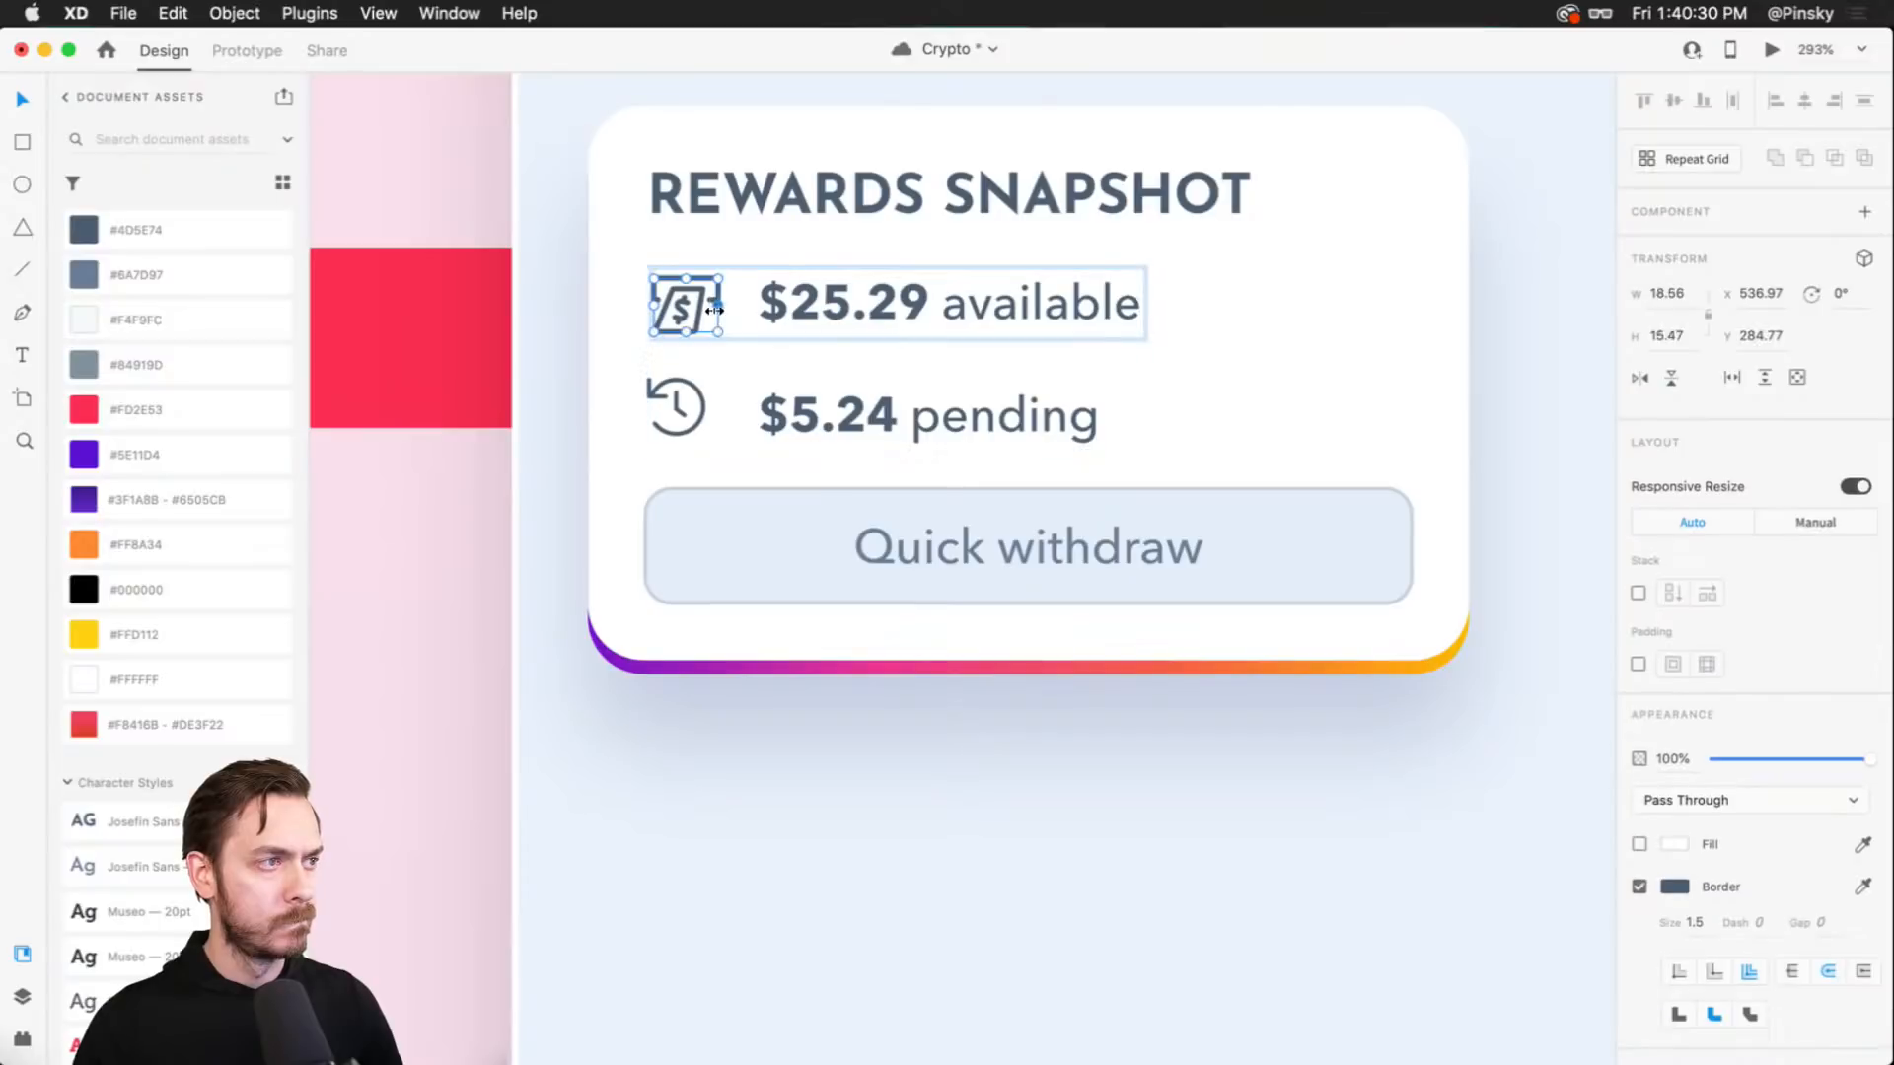
drag(711, 326, 714, 329)
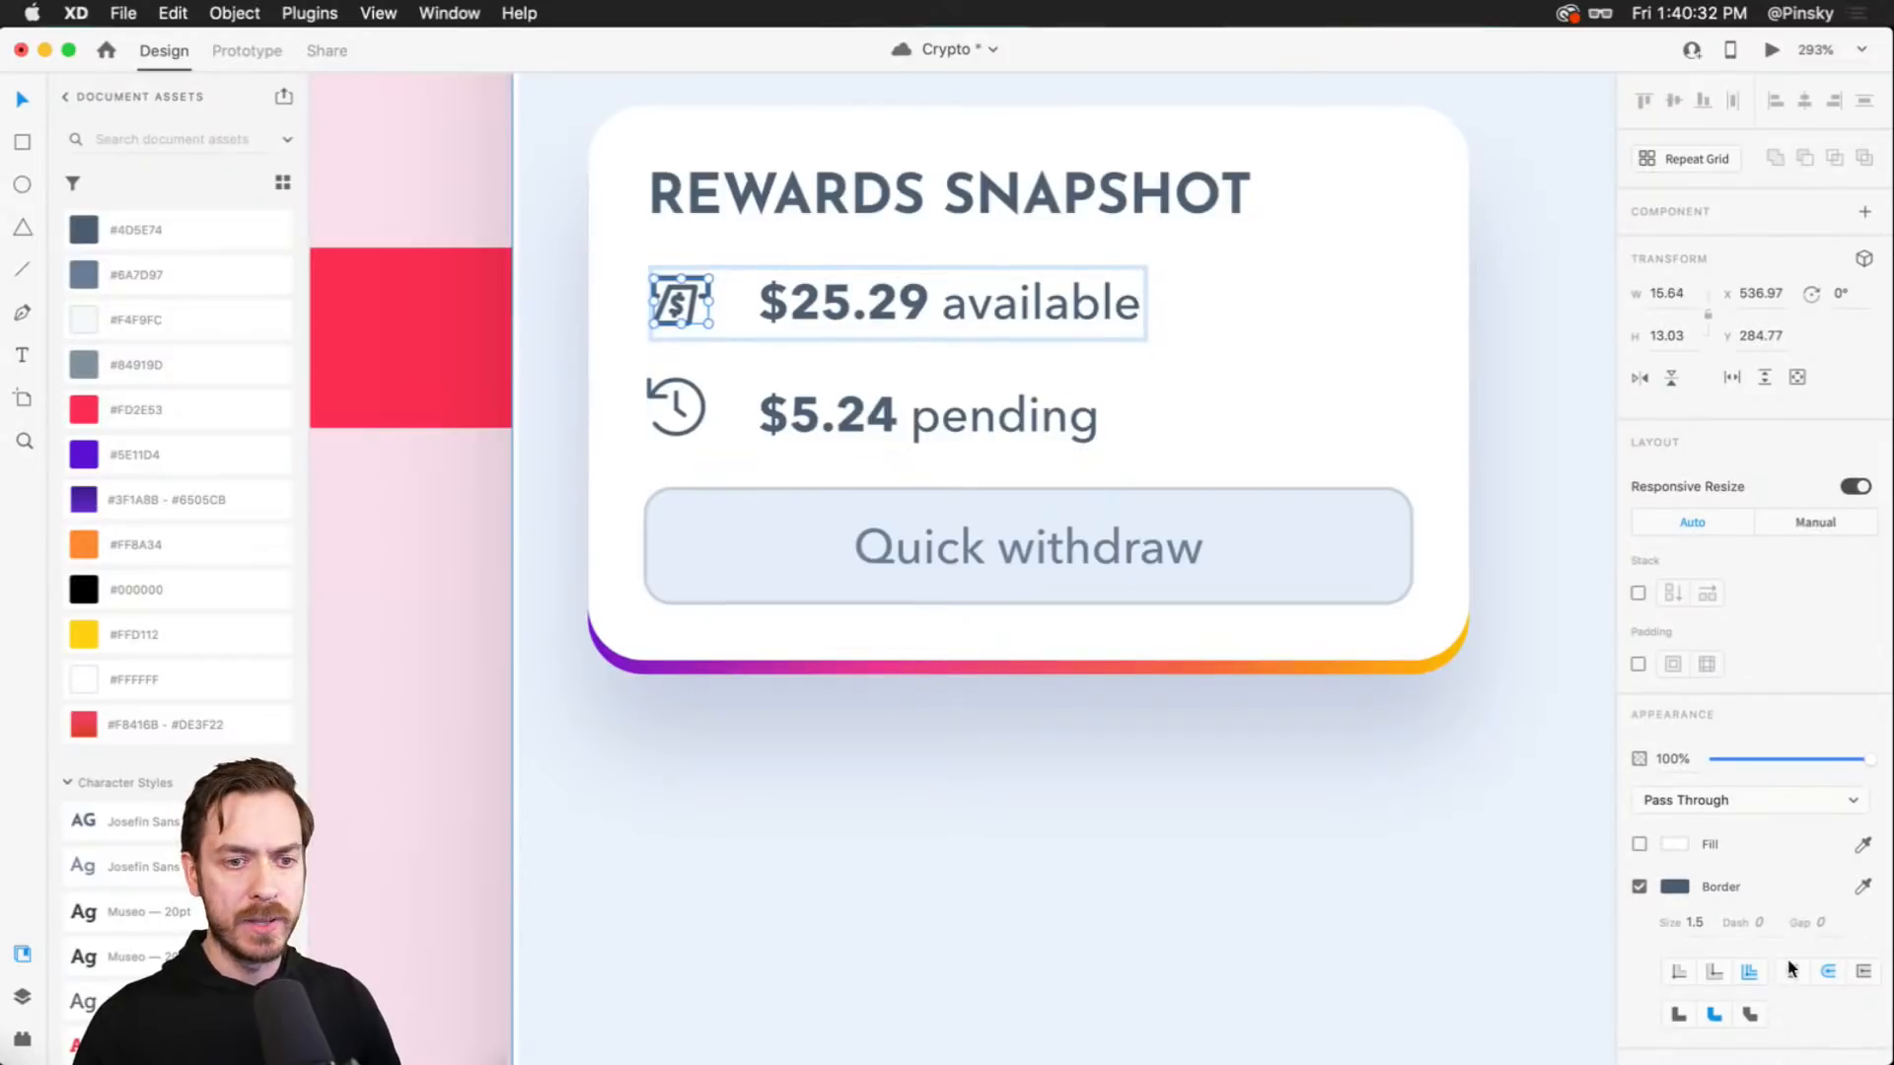
click(1697, 921)
key(Escape)
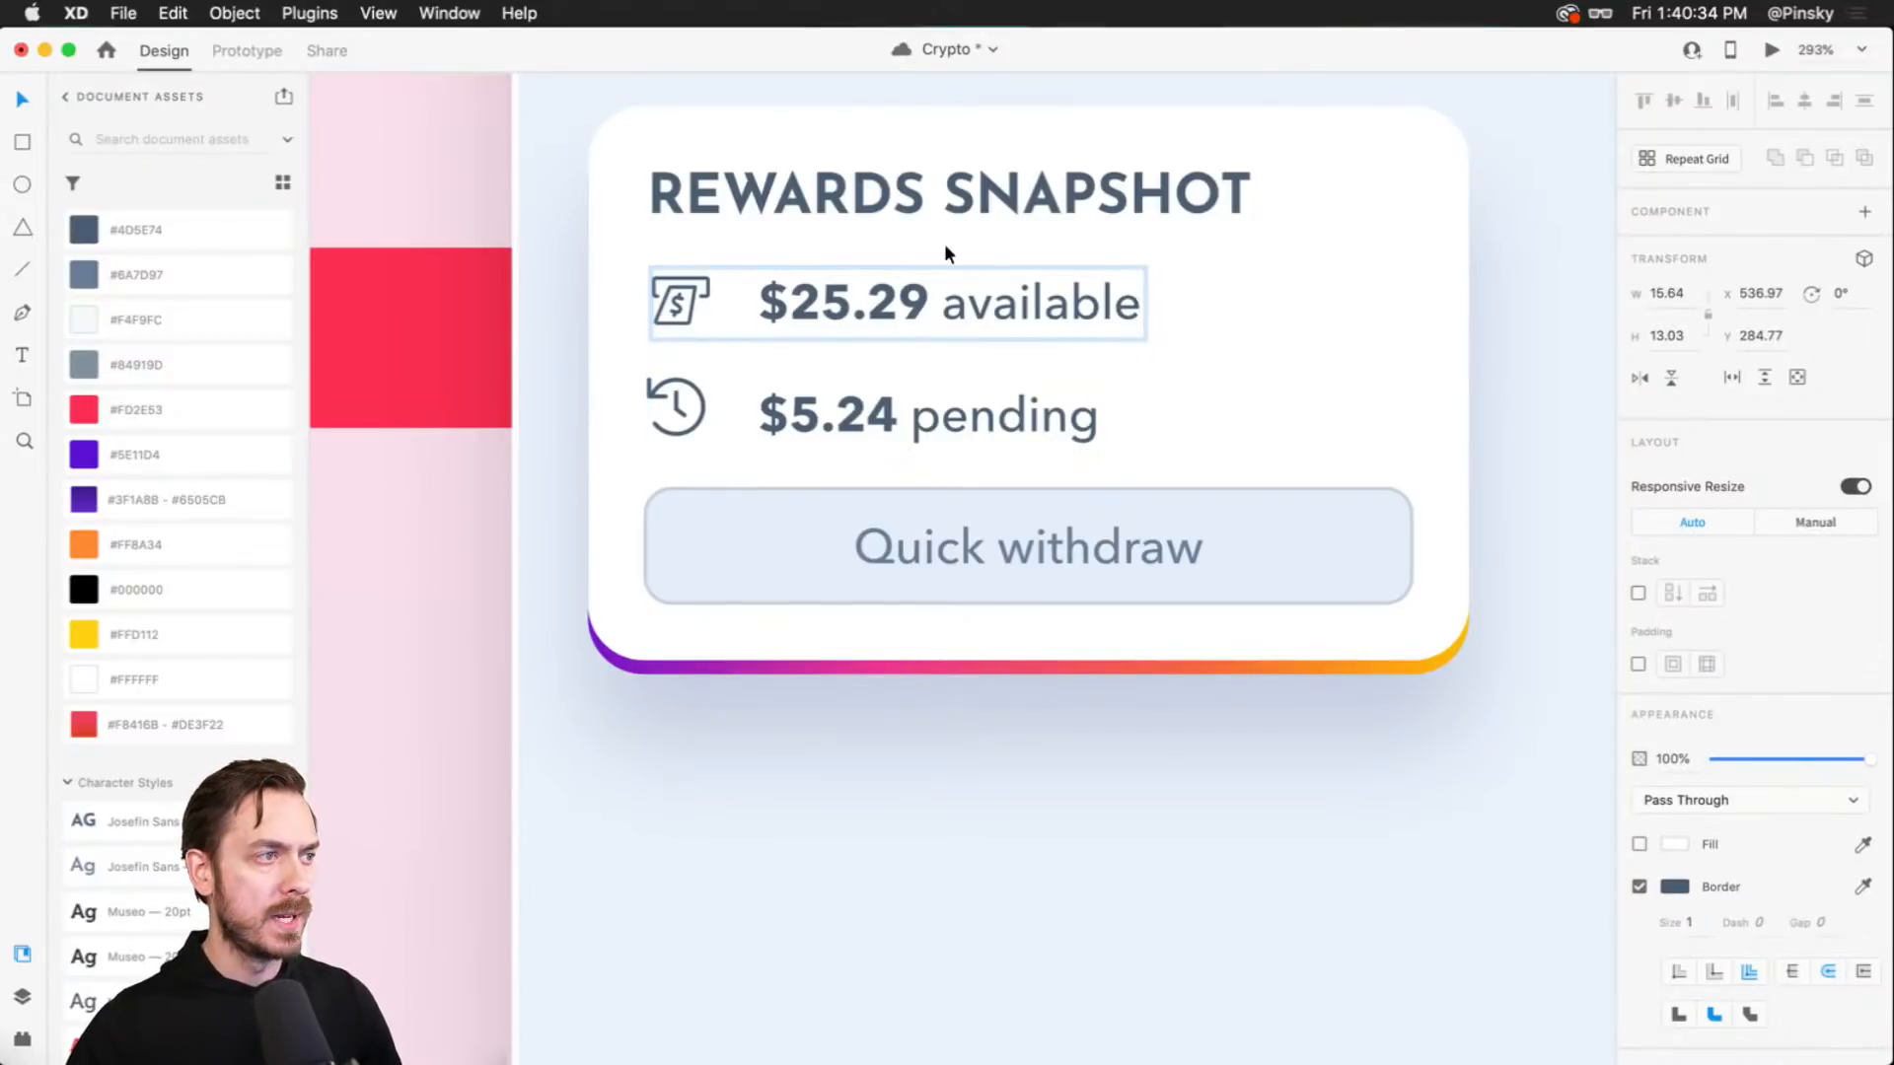
- Move the "$25.29 available" and "$5.24 pending" texts slightly upward to line up with their icons, with the pending text at about Y 311.69
double_click(853, 287)
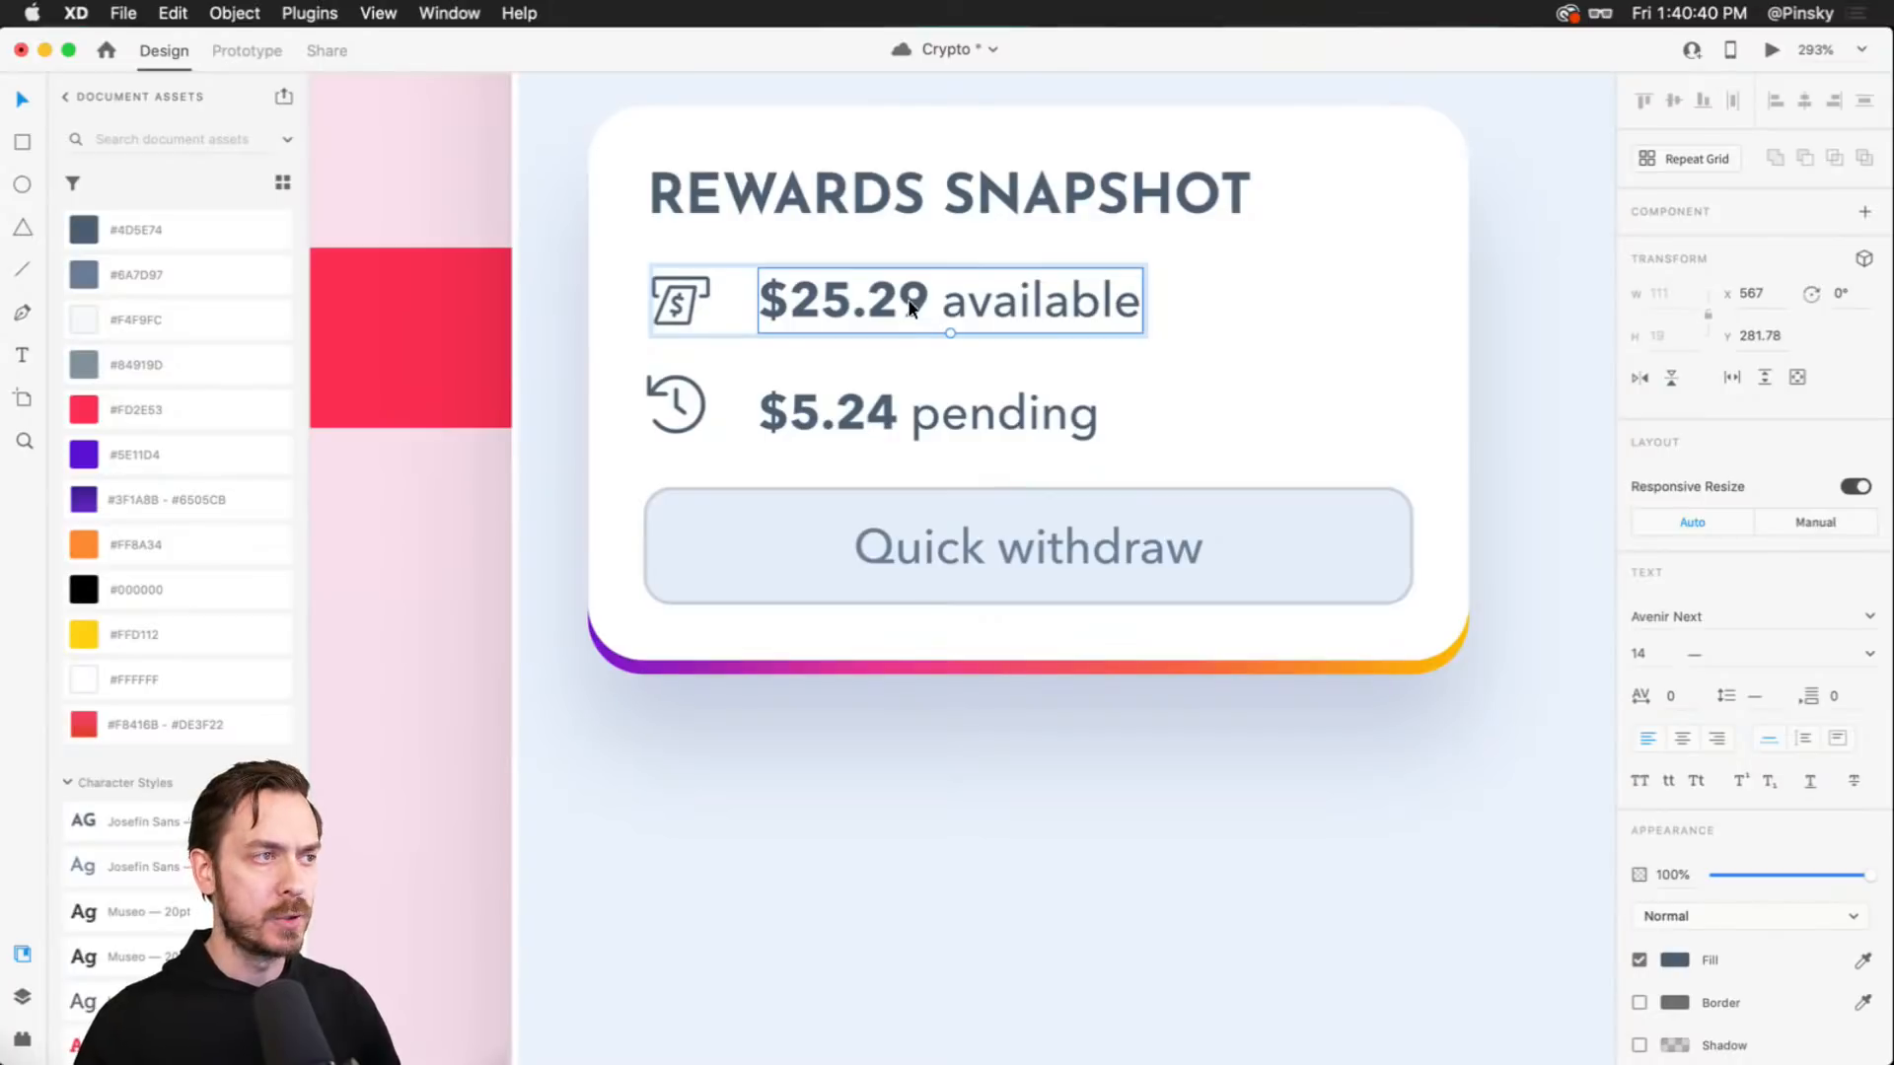
click(846, 410)
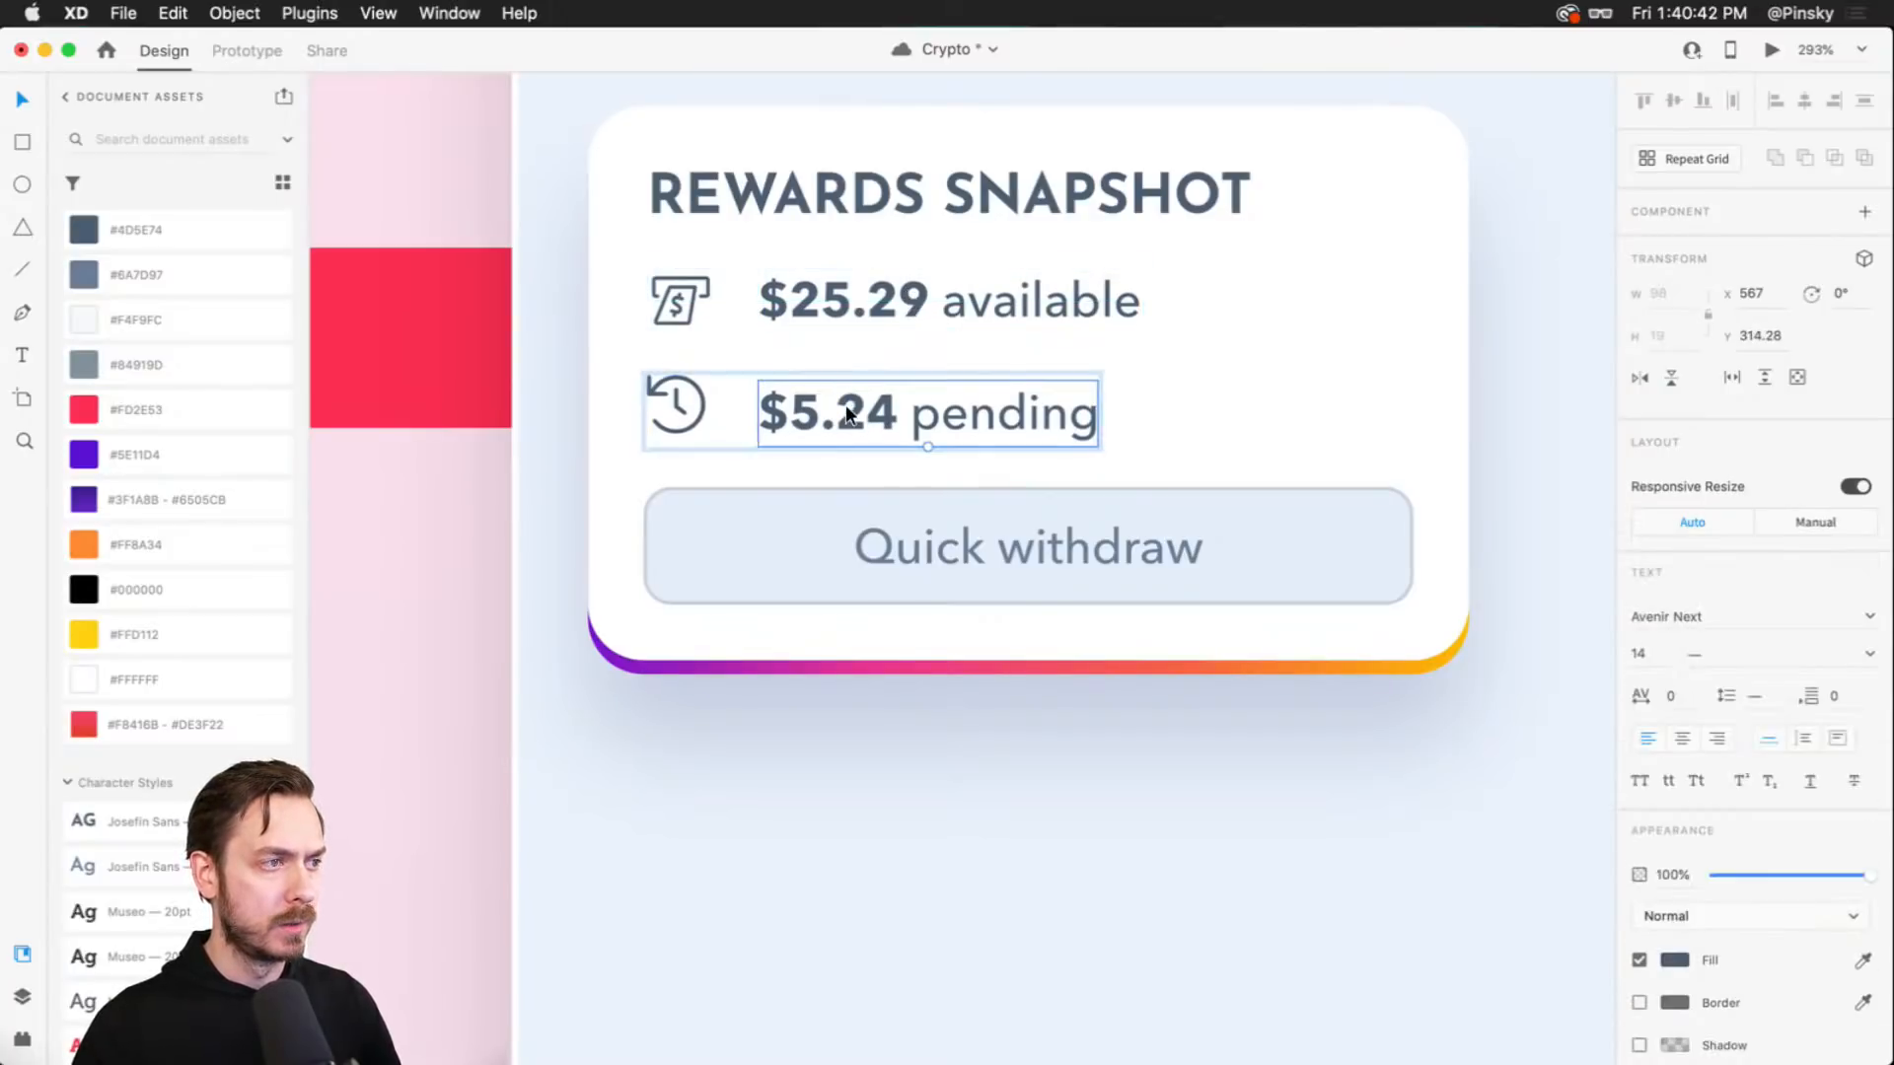
drag(847, 413, 848, 401)
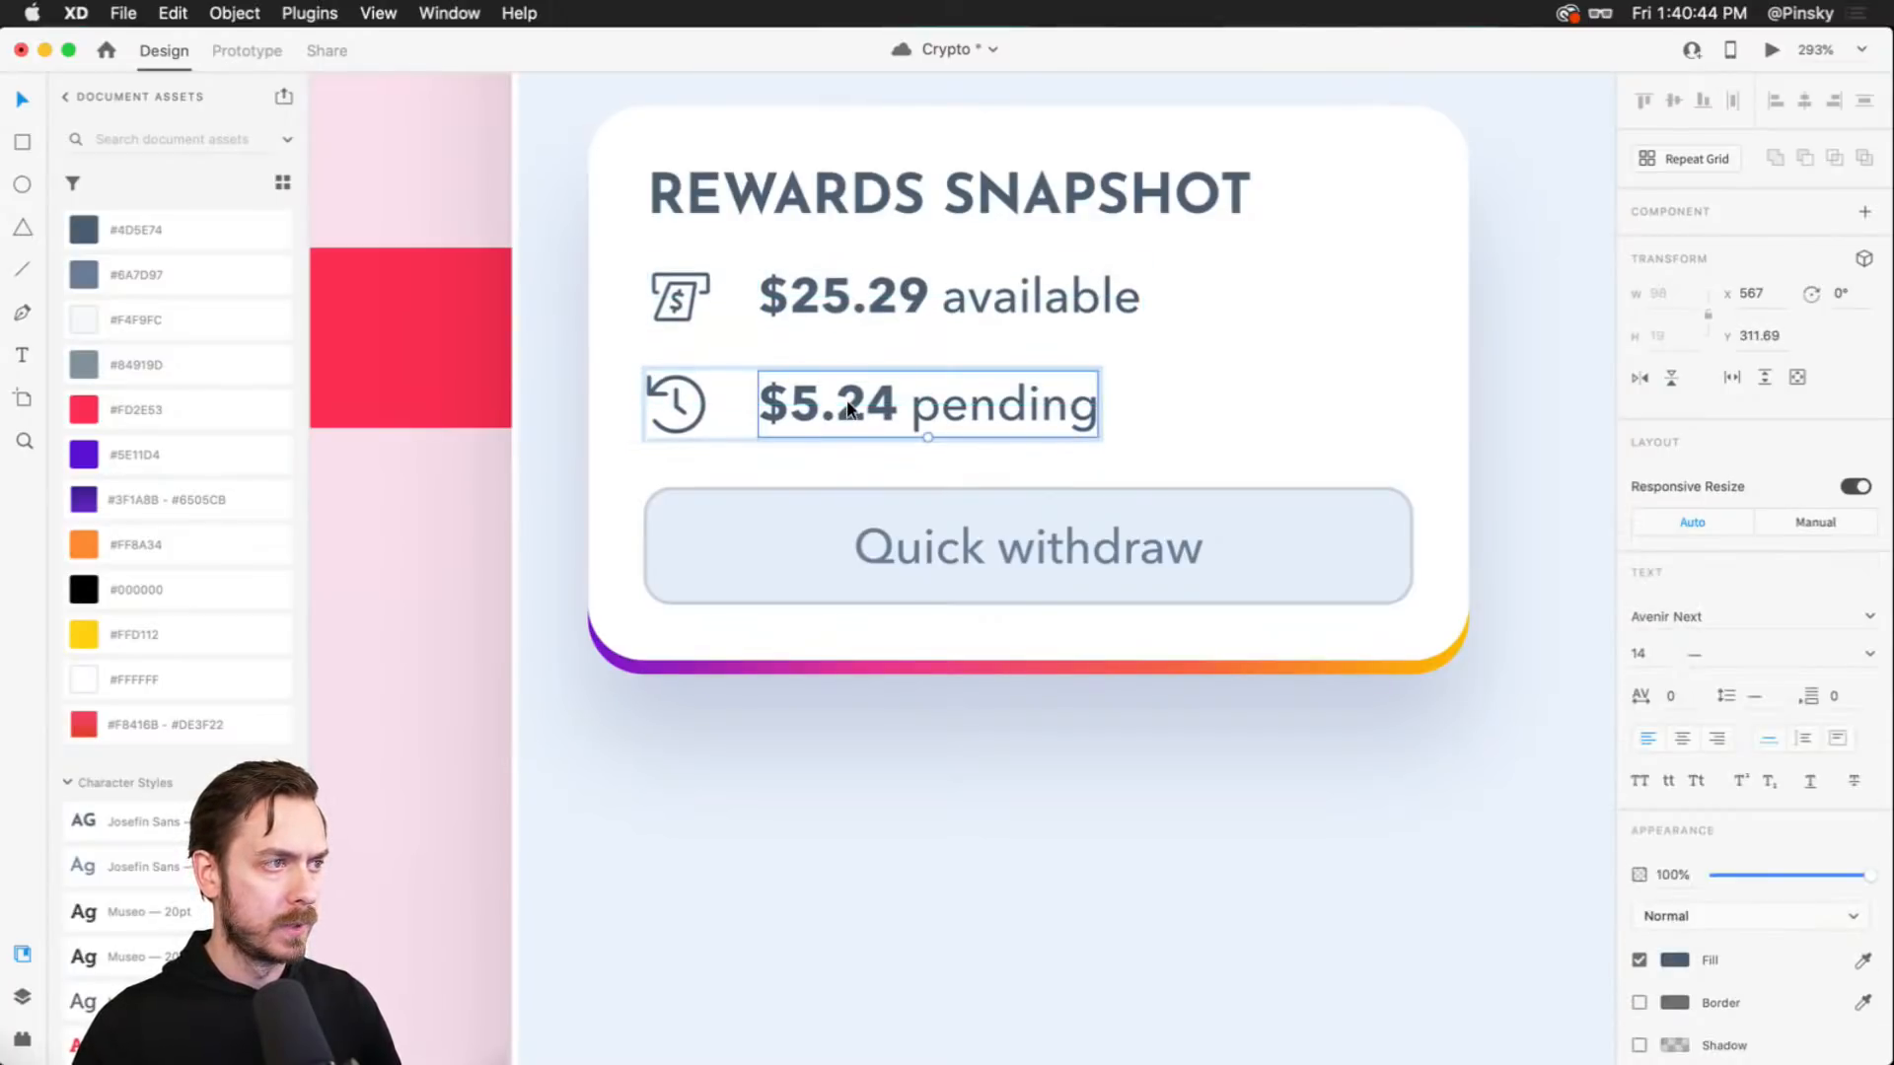
key(Escape)
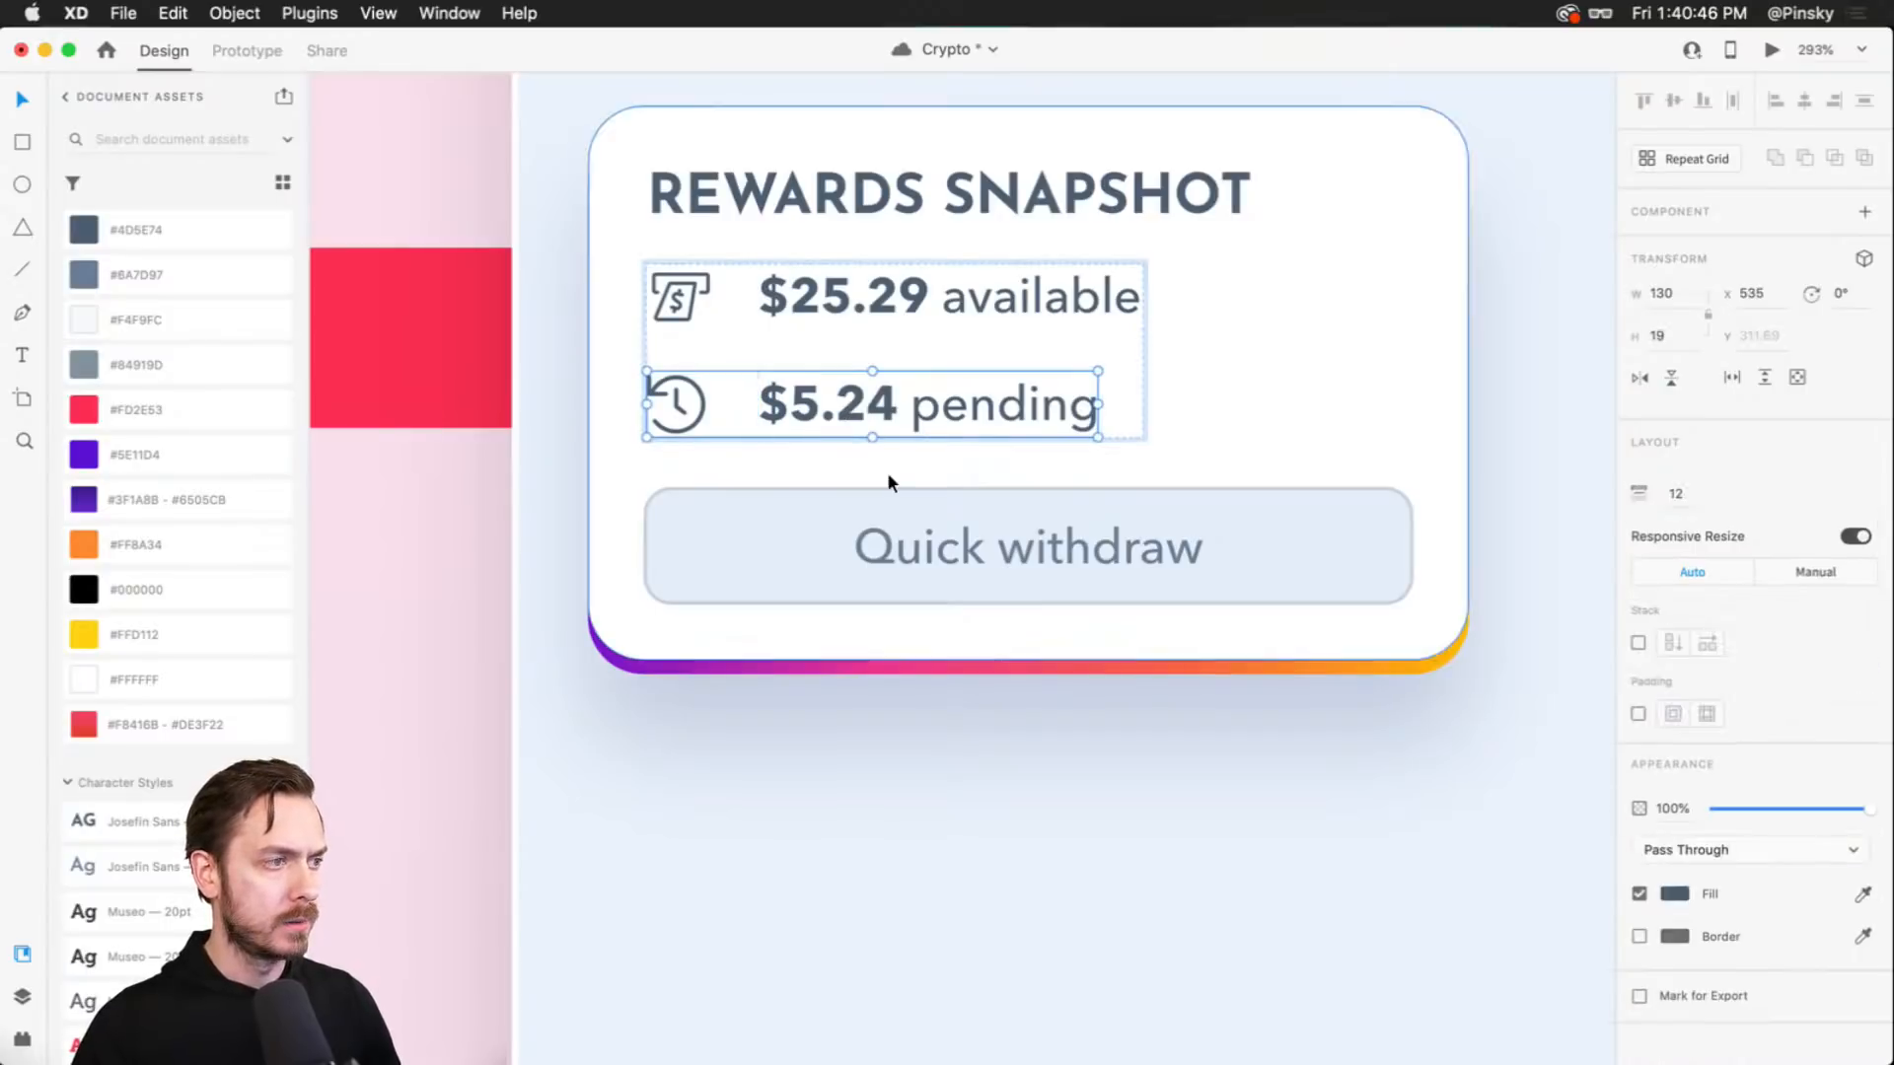
- Extend the Quick withdraw button's upper edge to a height of 37 and recentre its label at Y 351, checking it in the preview
click(944, 490)
drag(1028, 487, 1027, 529)
click(1020, 541)
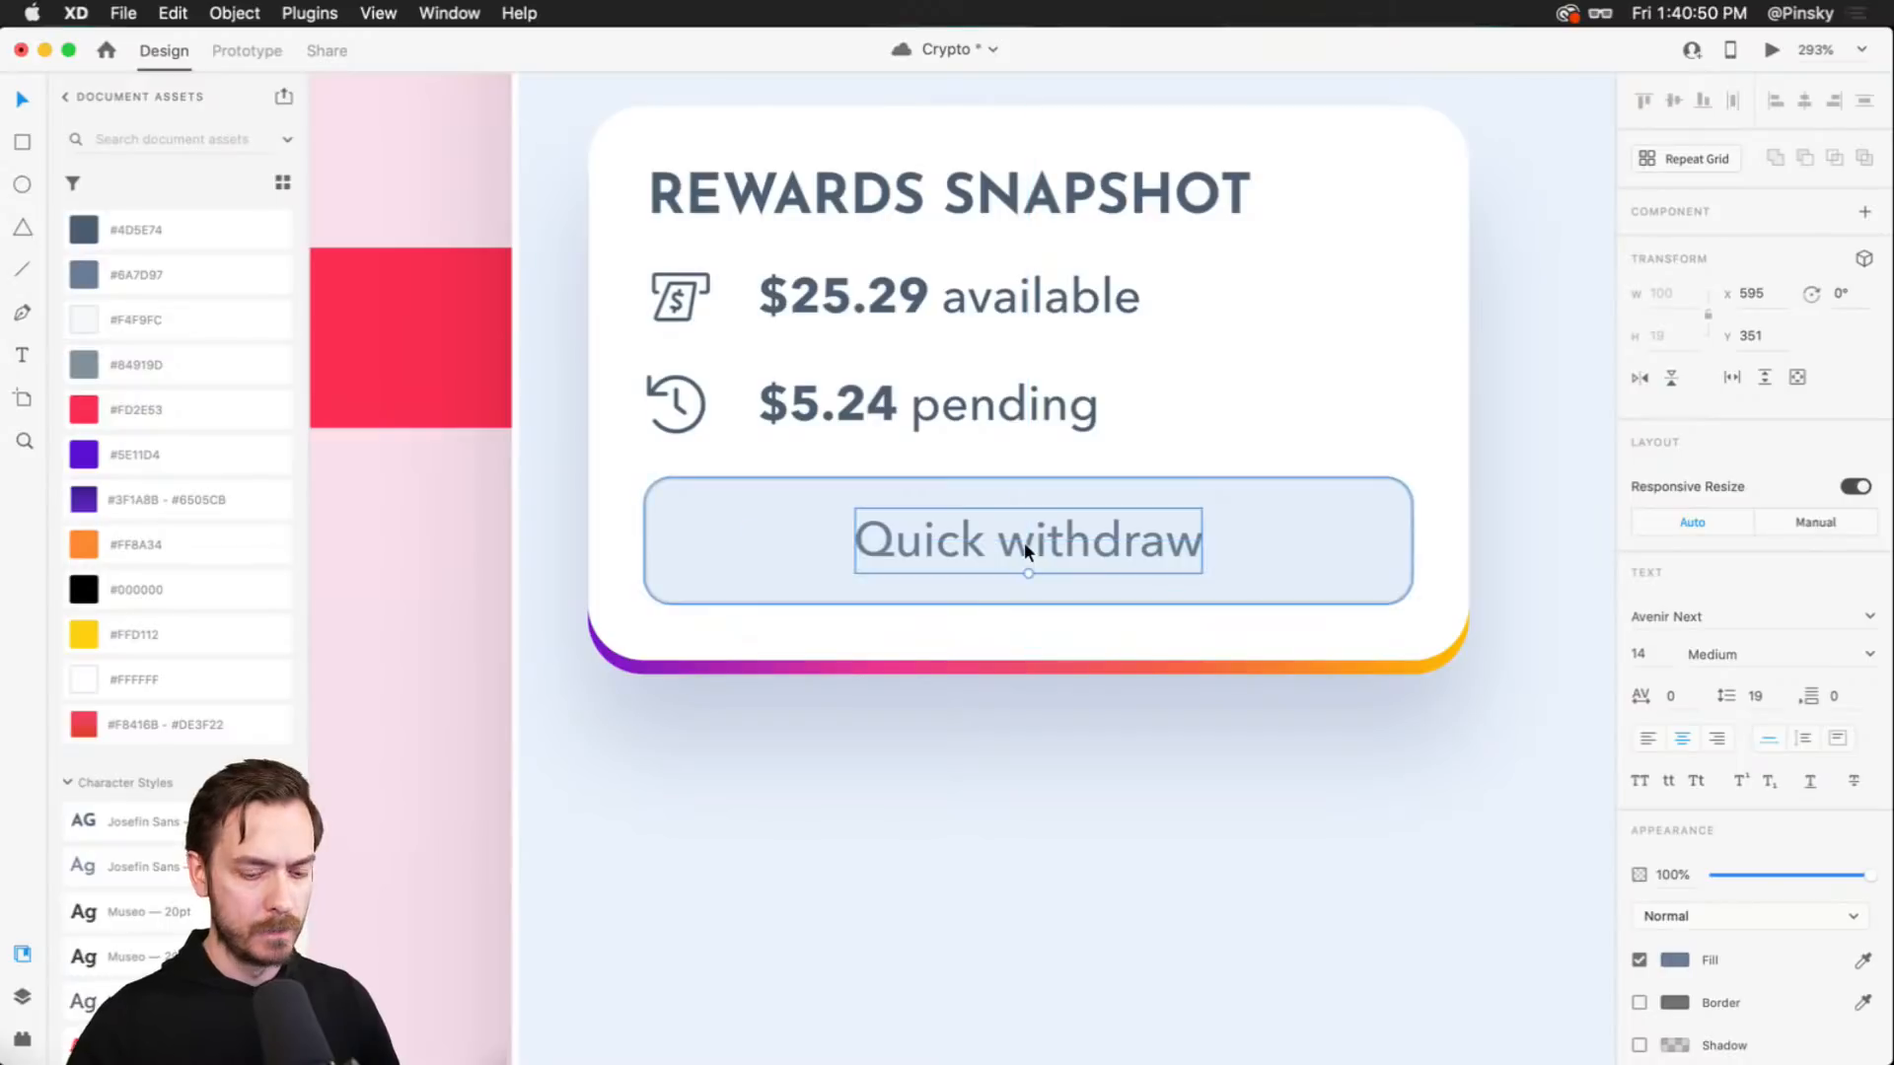
key(super+Return)
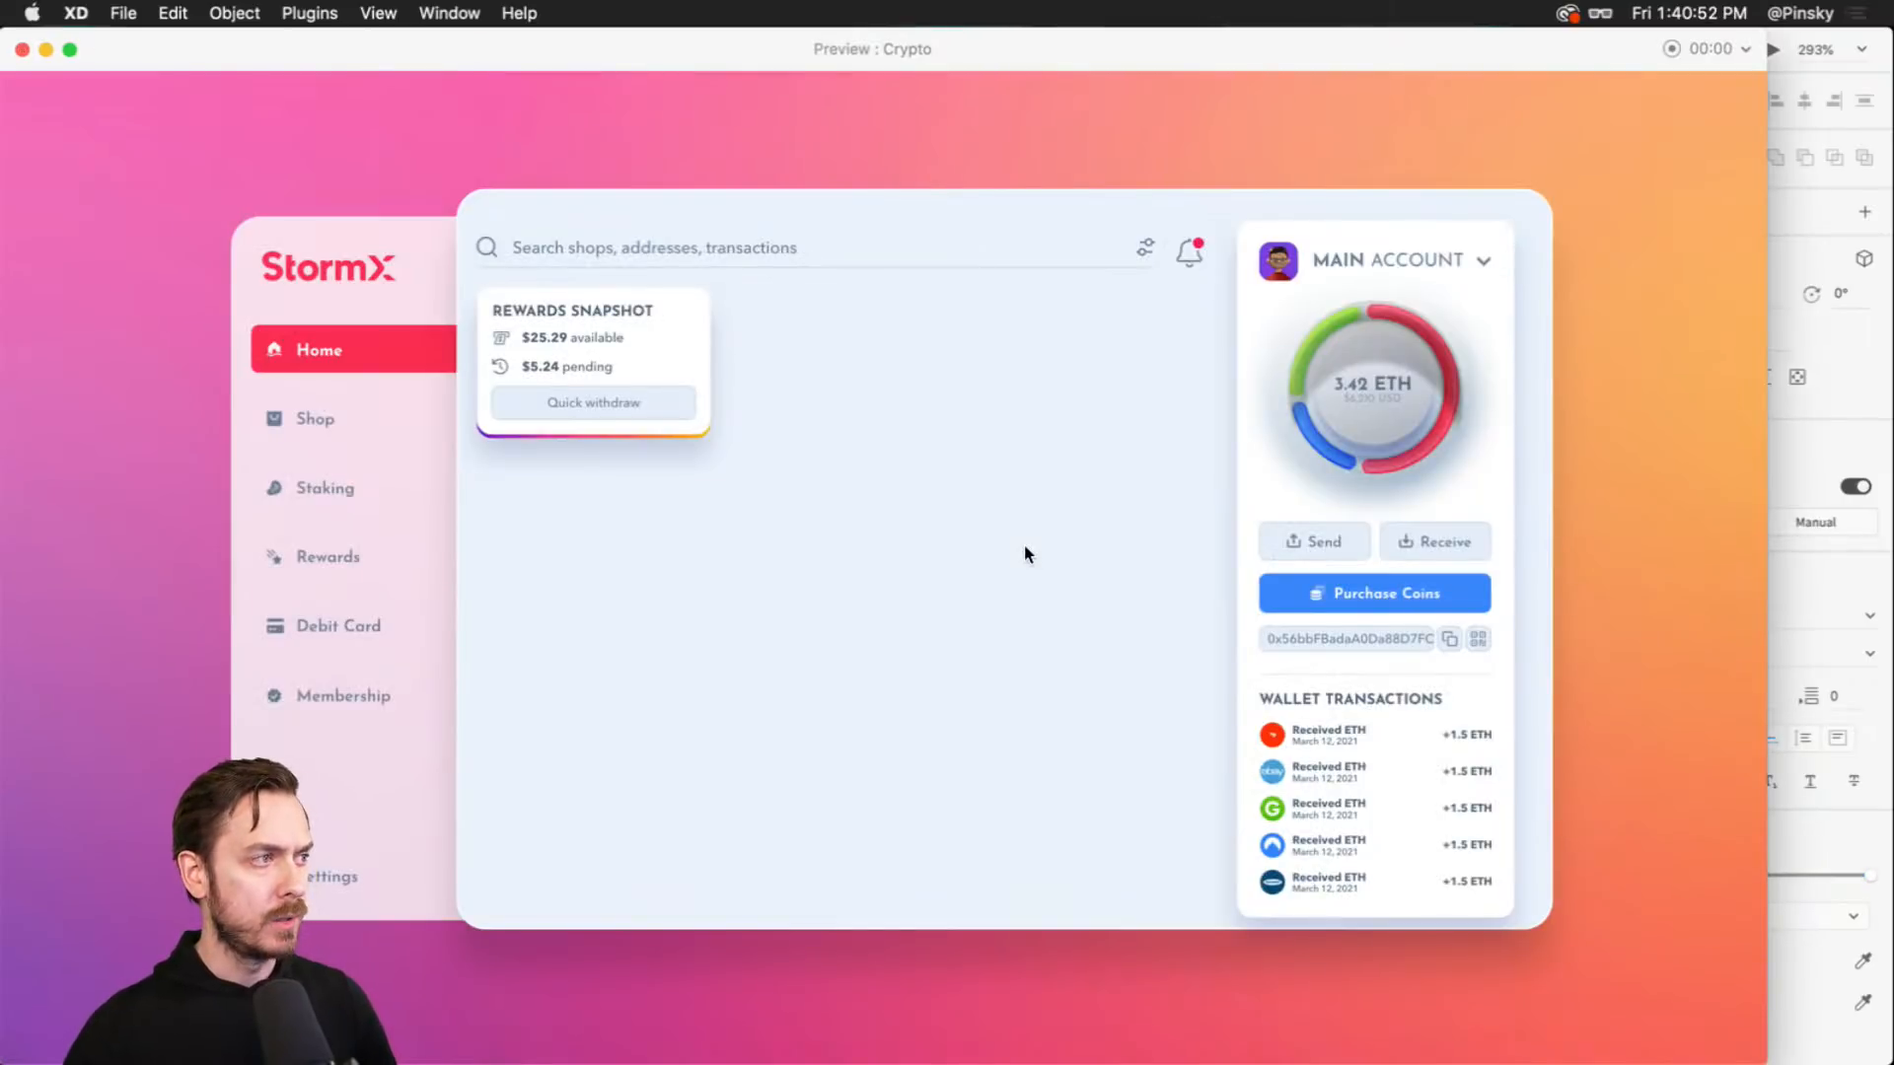
key(super+w)
- Shift the REWARDS SNAPSHOT title and the two info rows inward so that both start at X 541
scroll(701, 576, up, 1)
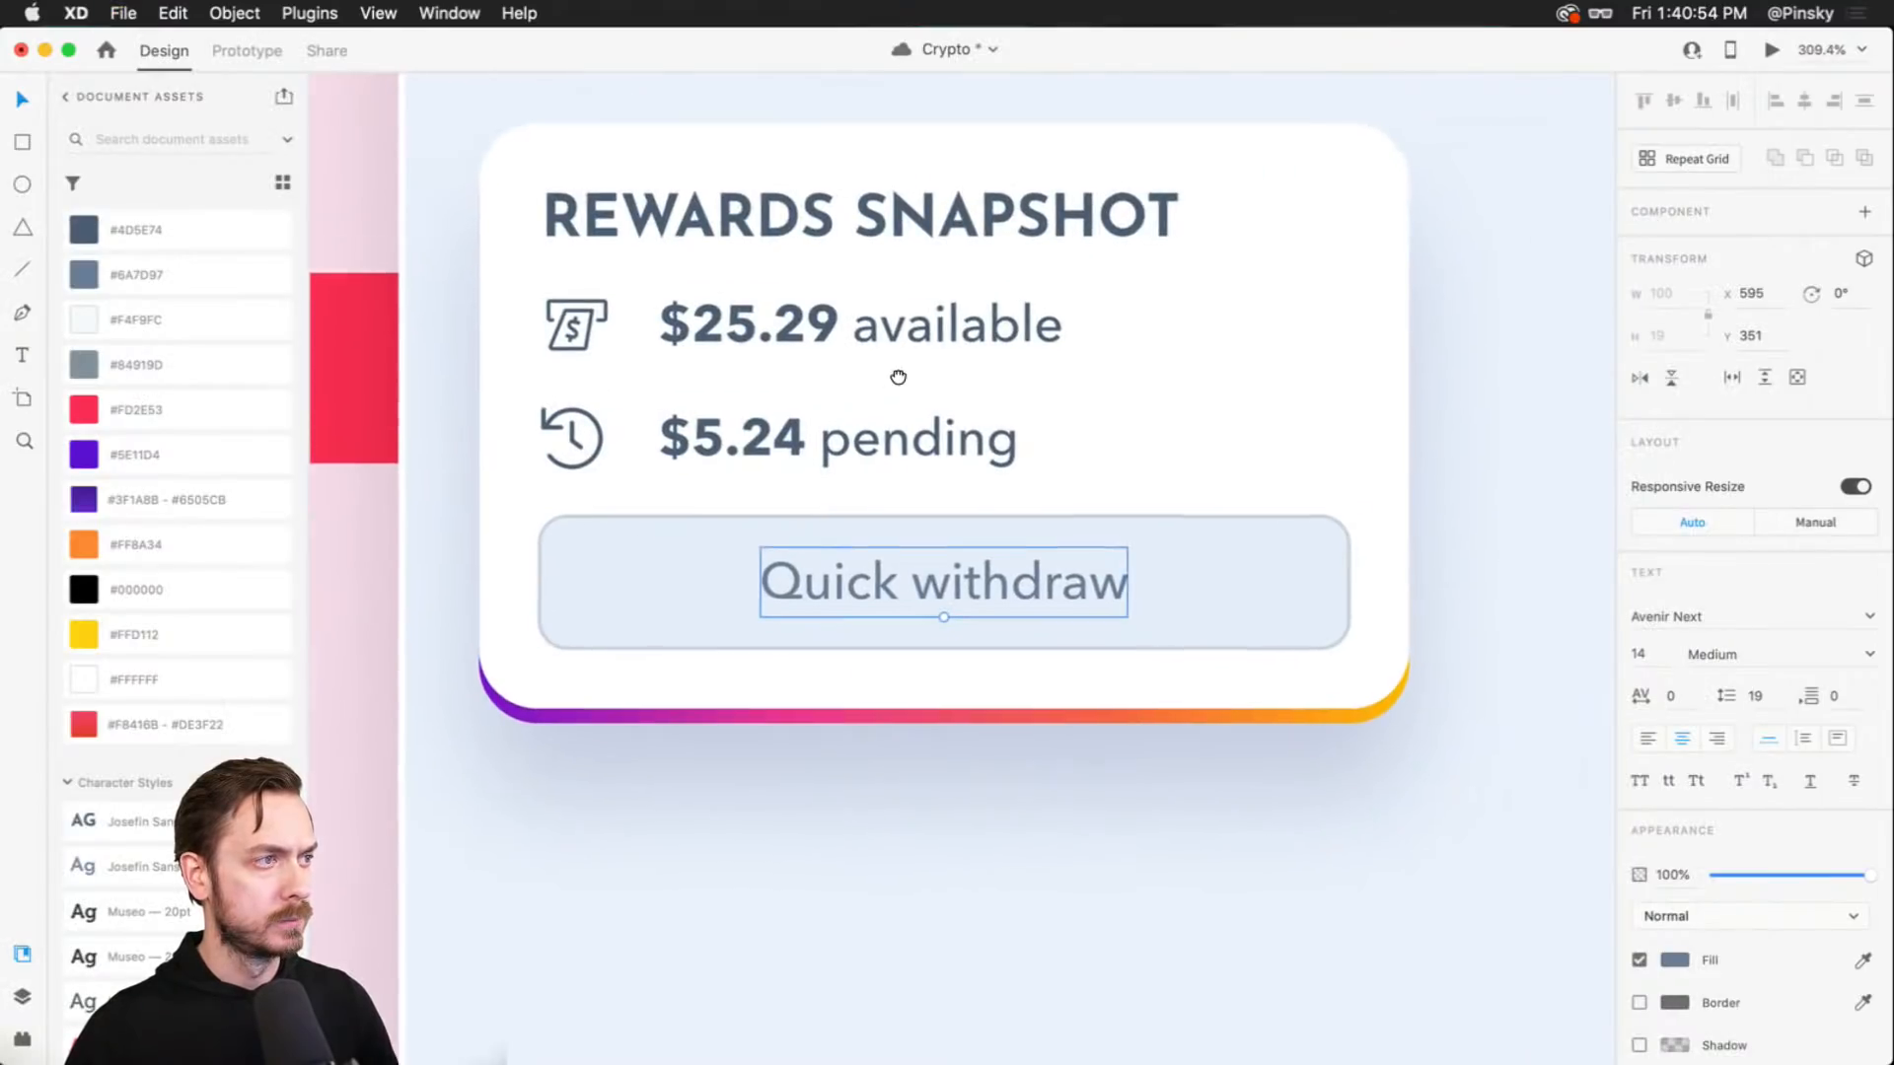
drag(899, 377, 895, 381)
click(556, 307)
double_click(567, 311)
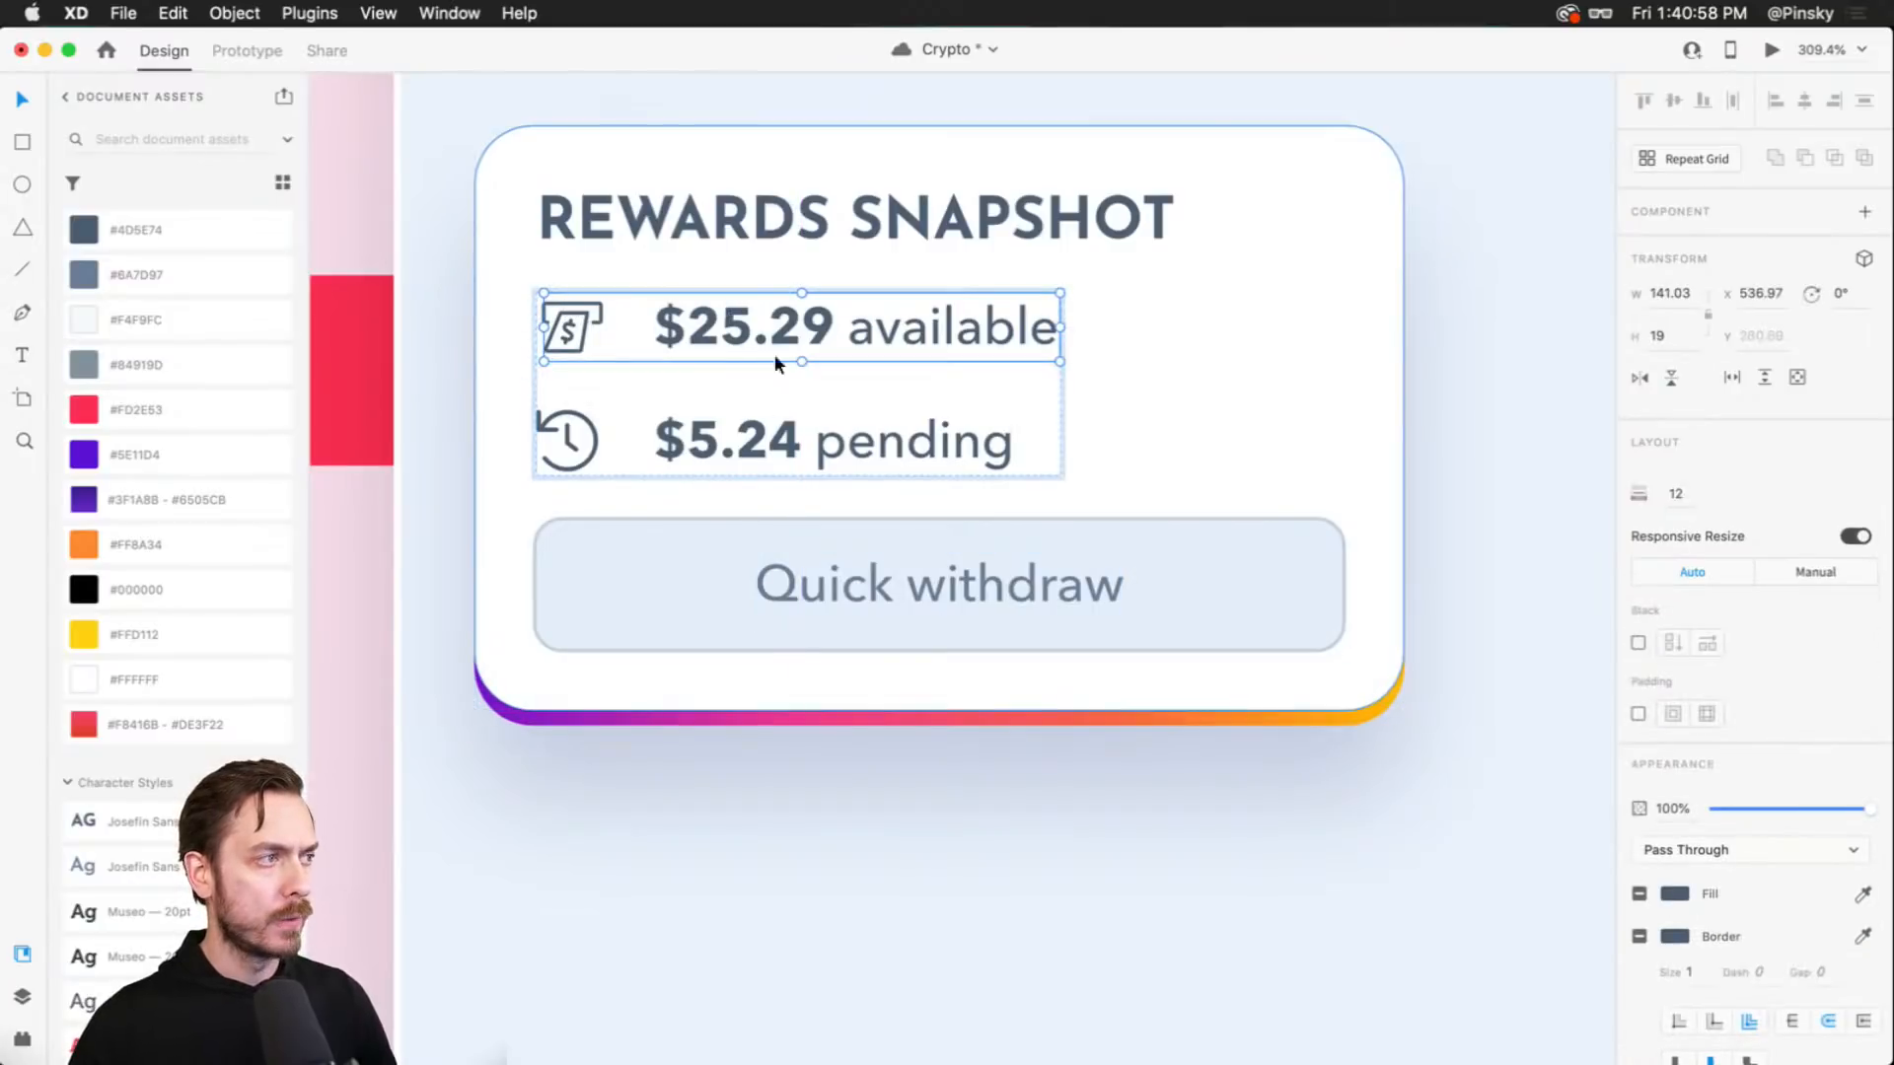
click(689, 215)
drag(688, 215, 707, 209)
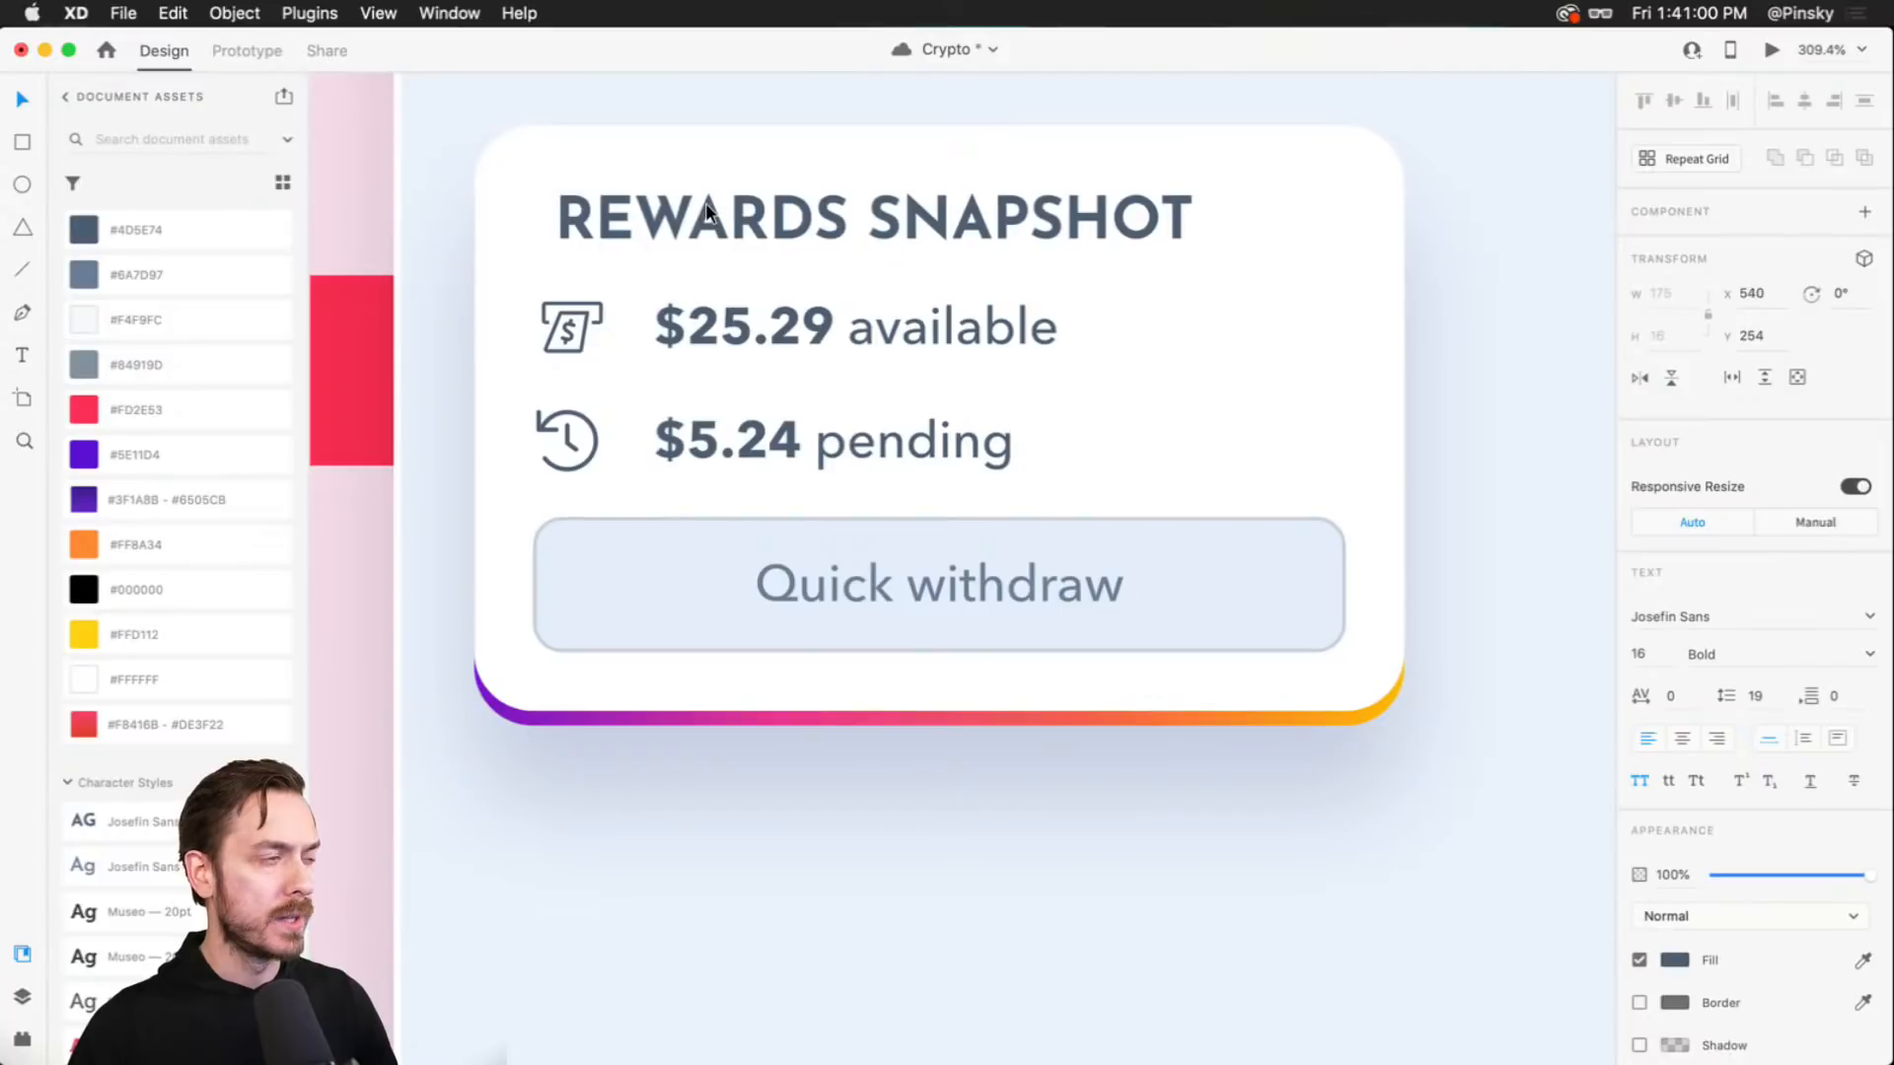
drag(590, 306, 604, 306)
click(511, 219)
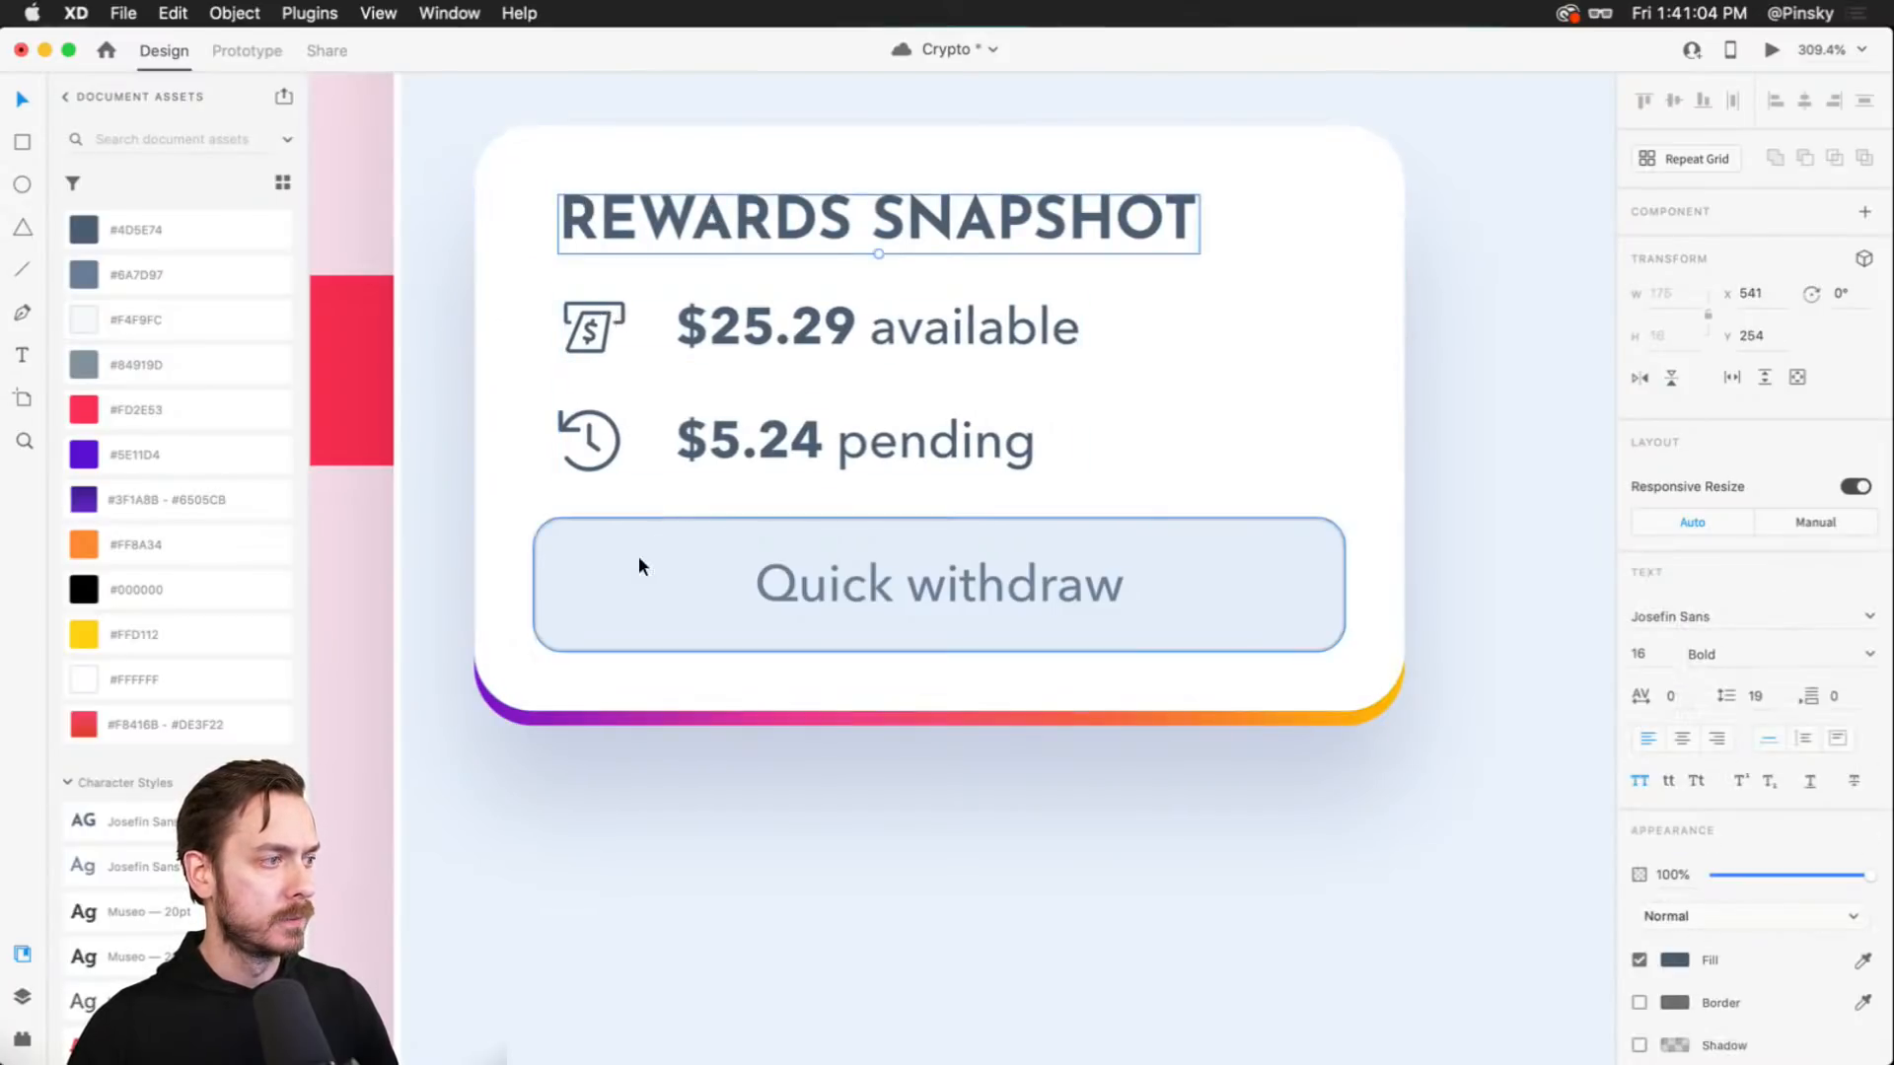
- Inset the Quick withdraw button's background to X 542 and narrow it to a width of 206
click(544, 588)
drag(534, 584, 558, 584)
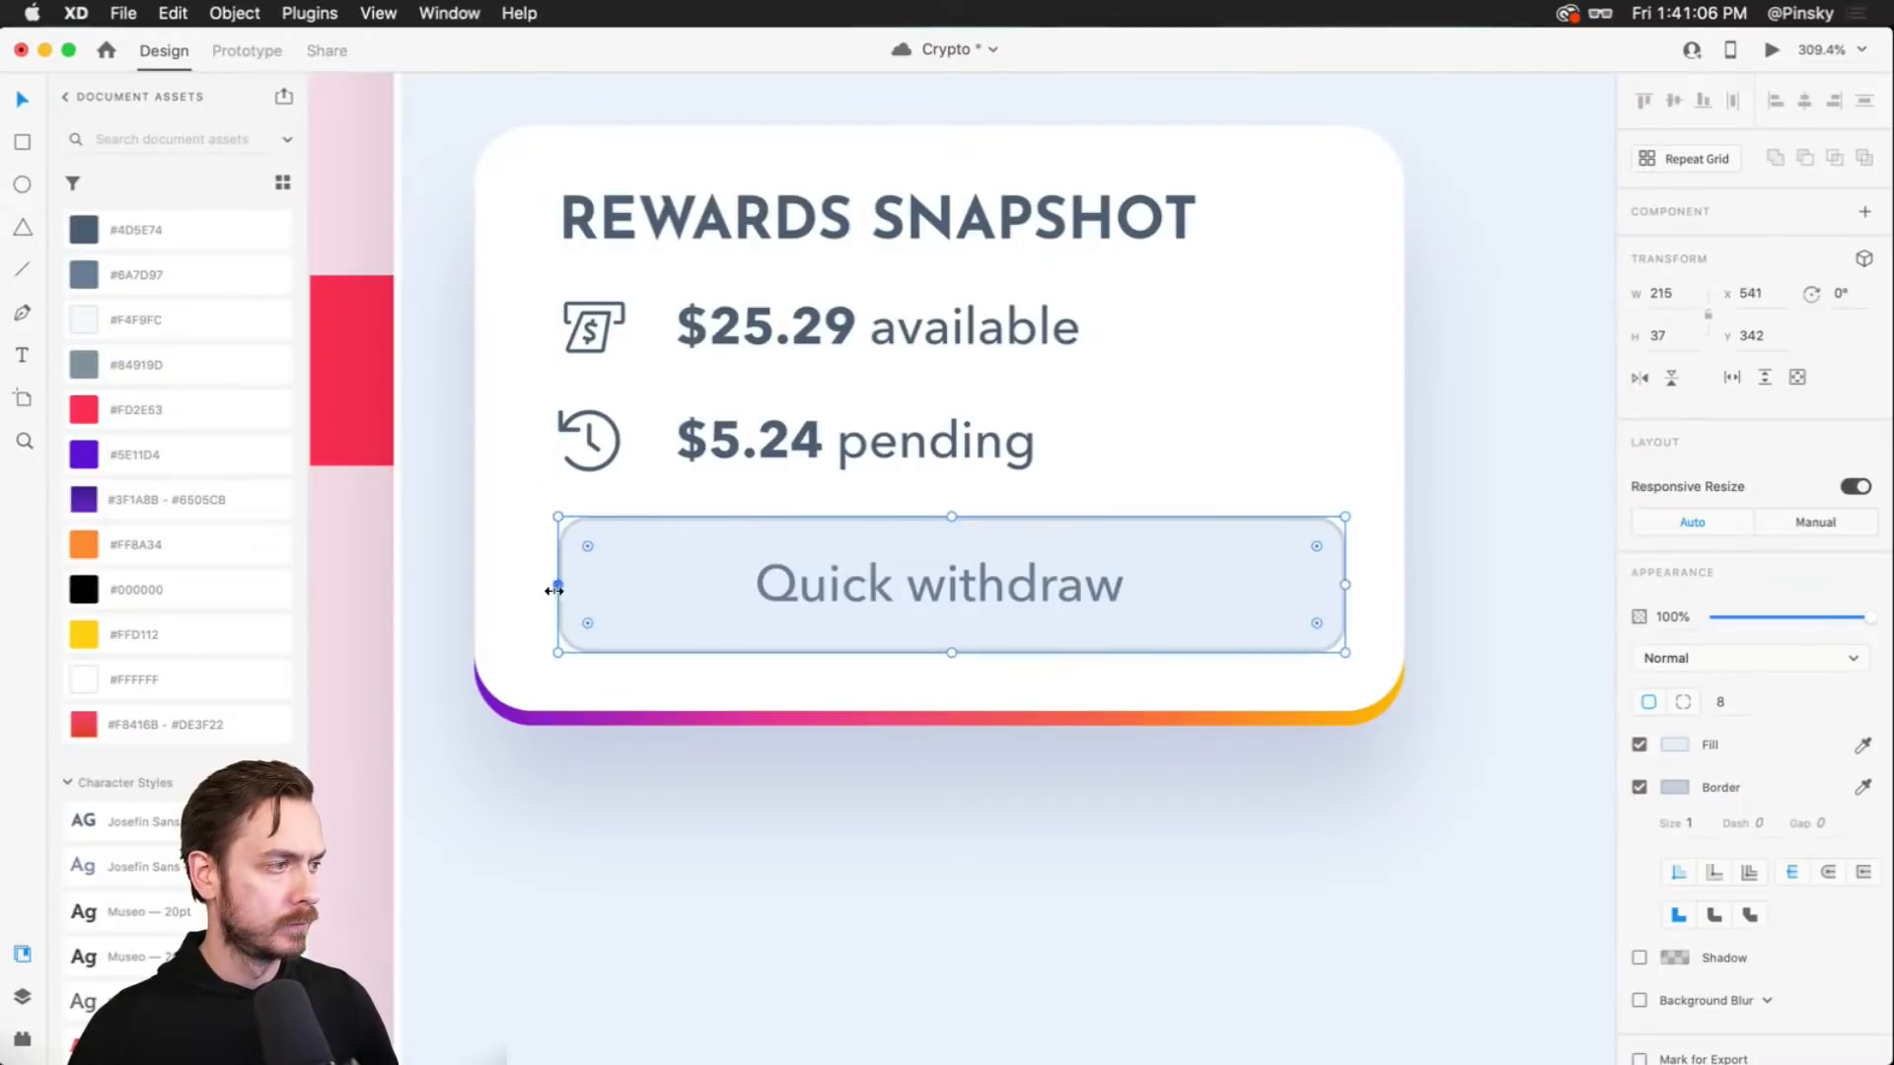
key(Right)
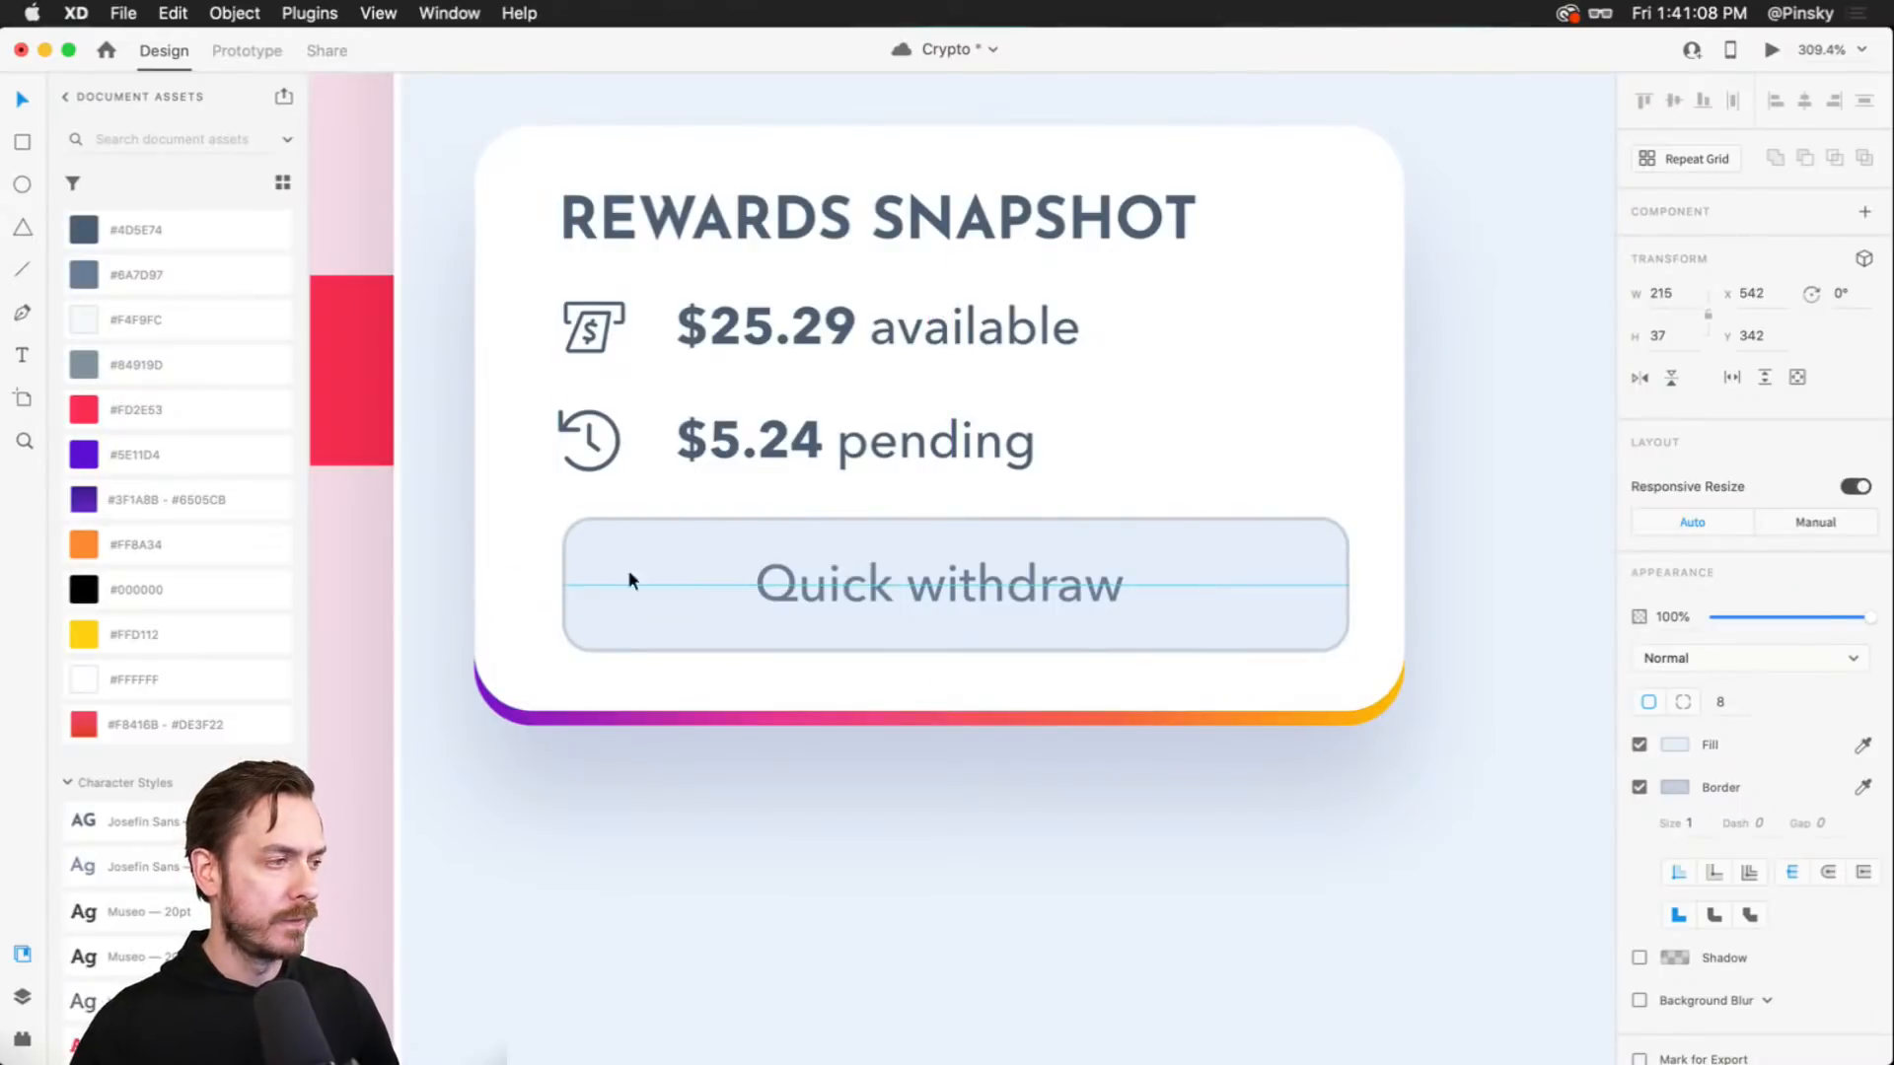
key(super+Left)
key(super+Left)
key(super+Left)
key(super+Left)
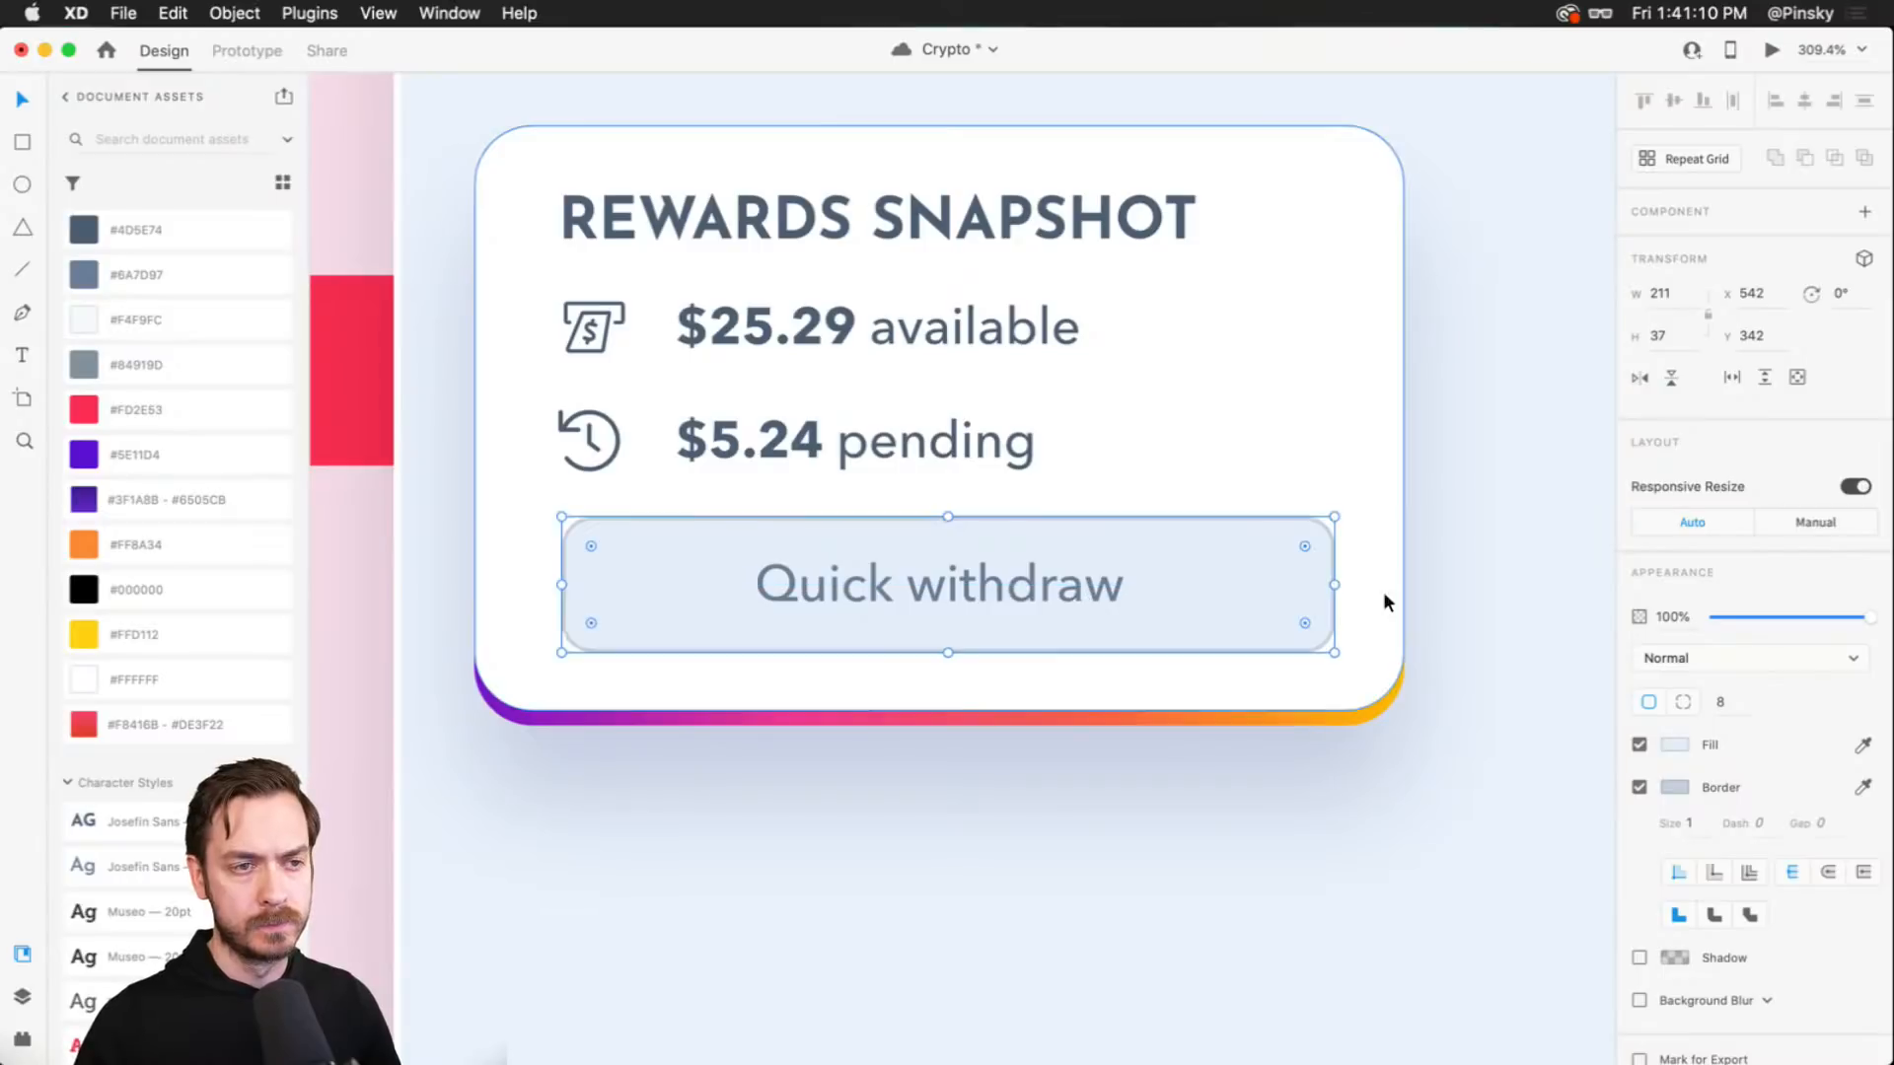
key(super+Left)
key(super+Left)
key(super+Left)
key(super+Left)
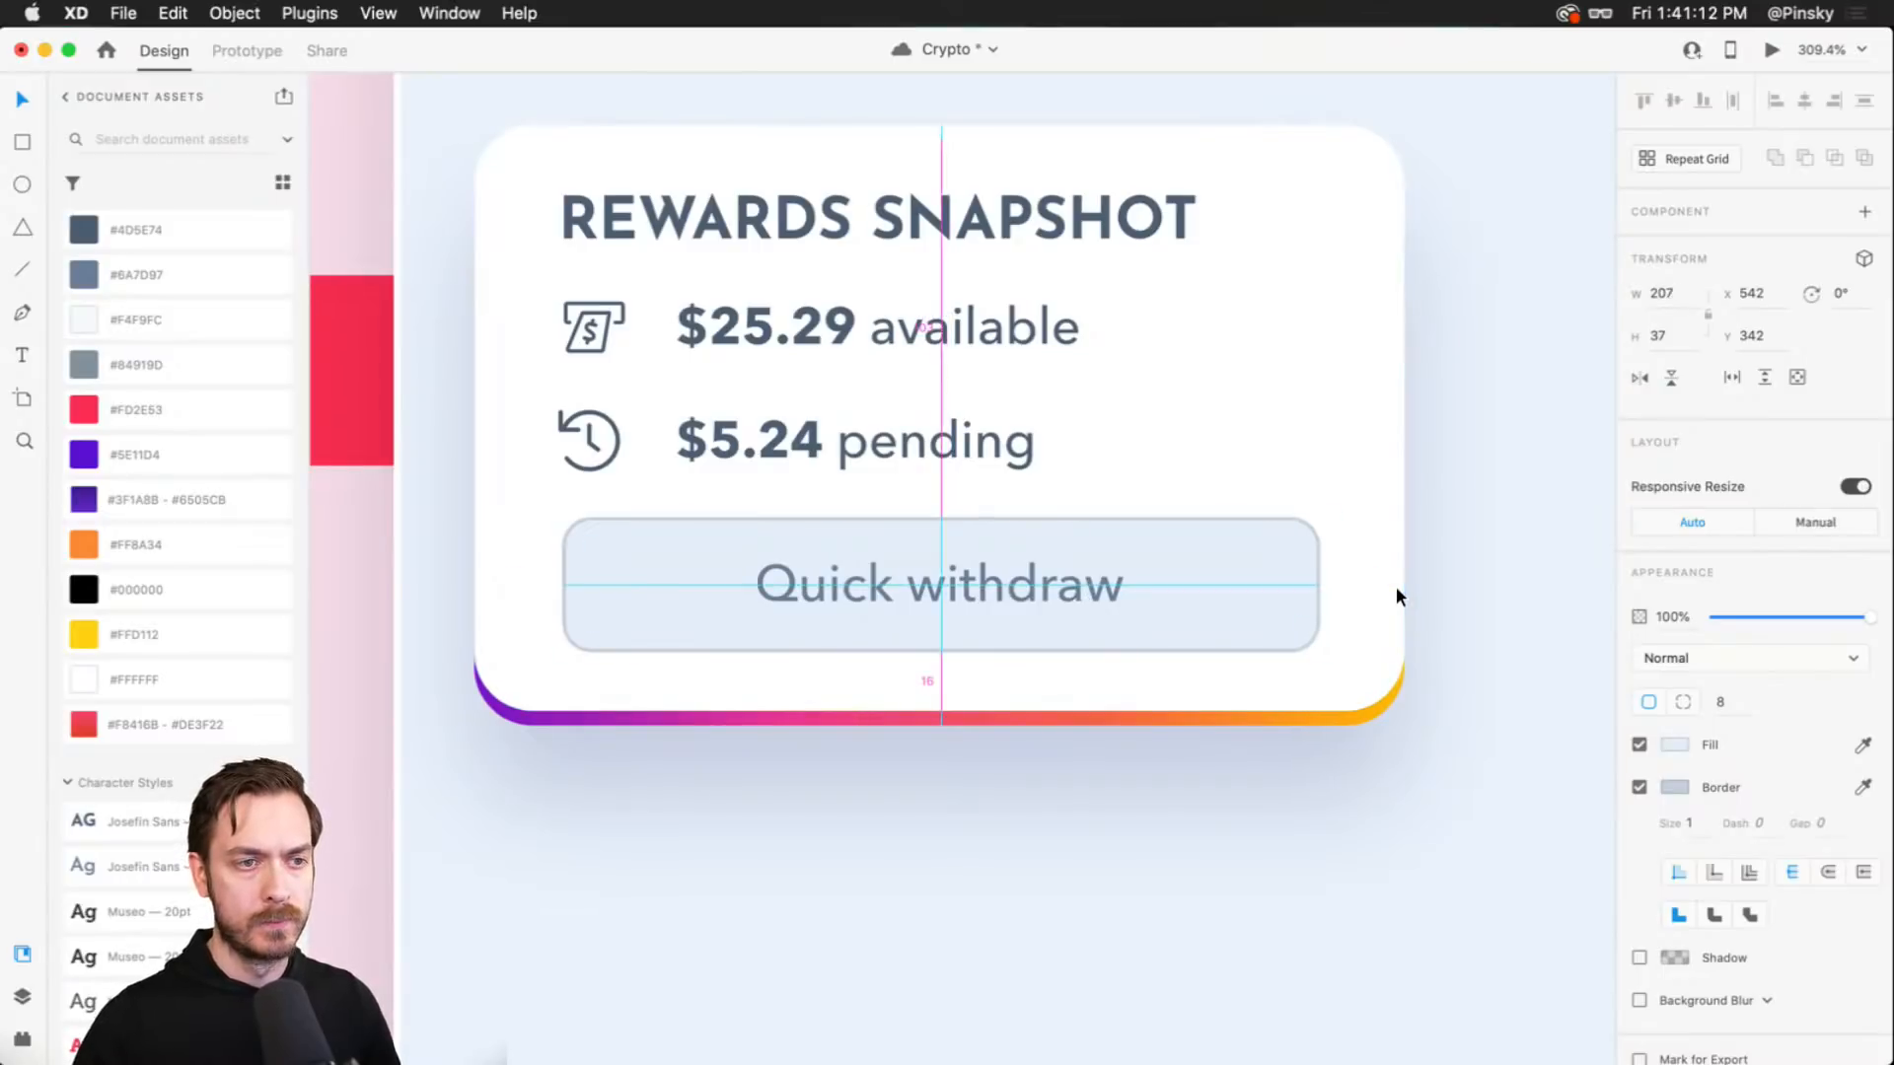
key(super+Left)
- Check the Quick withdraw label's centring inside its button and review the rewards card in the preview
double_click(1038, 580)
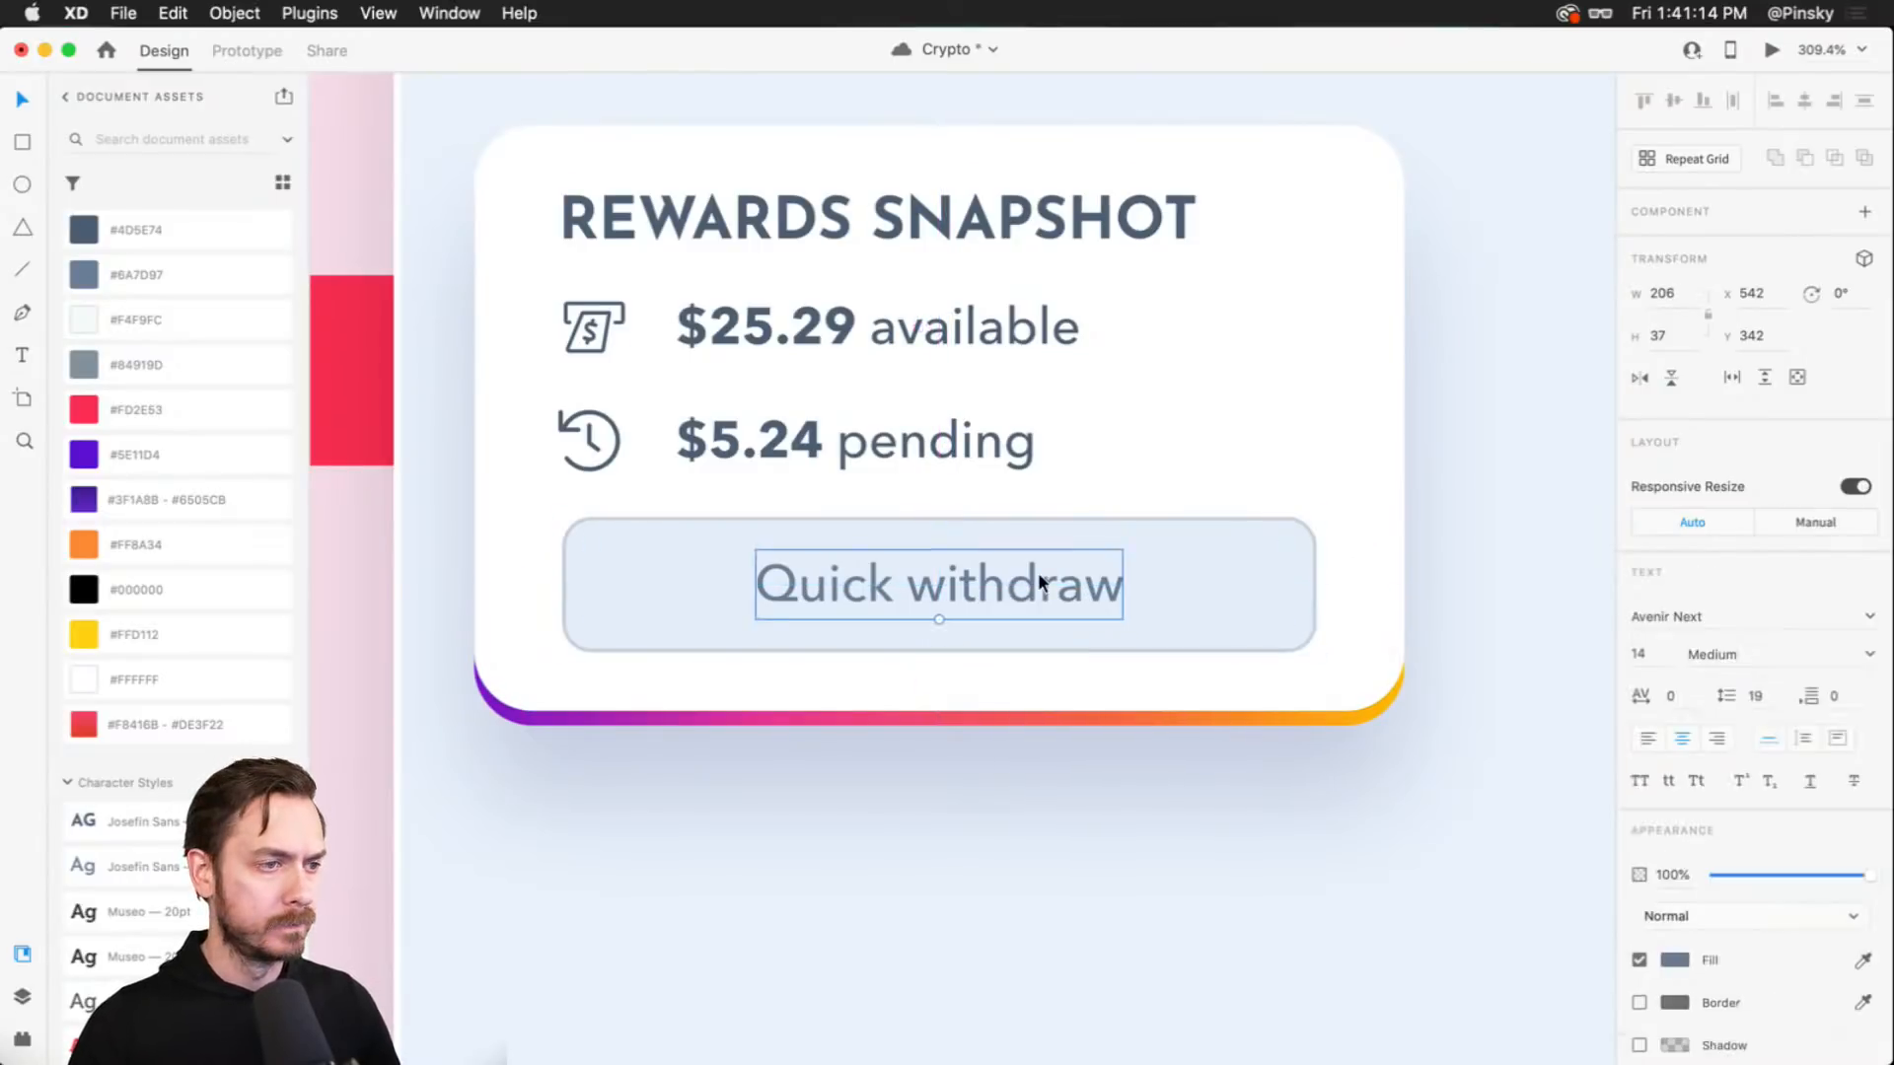
key(Escape)
key(Escape)
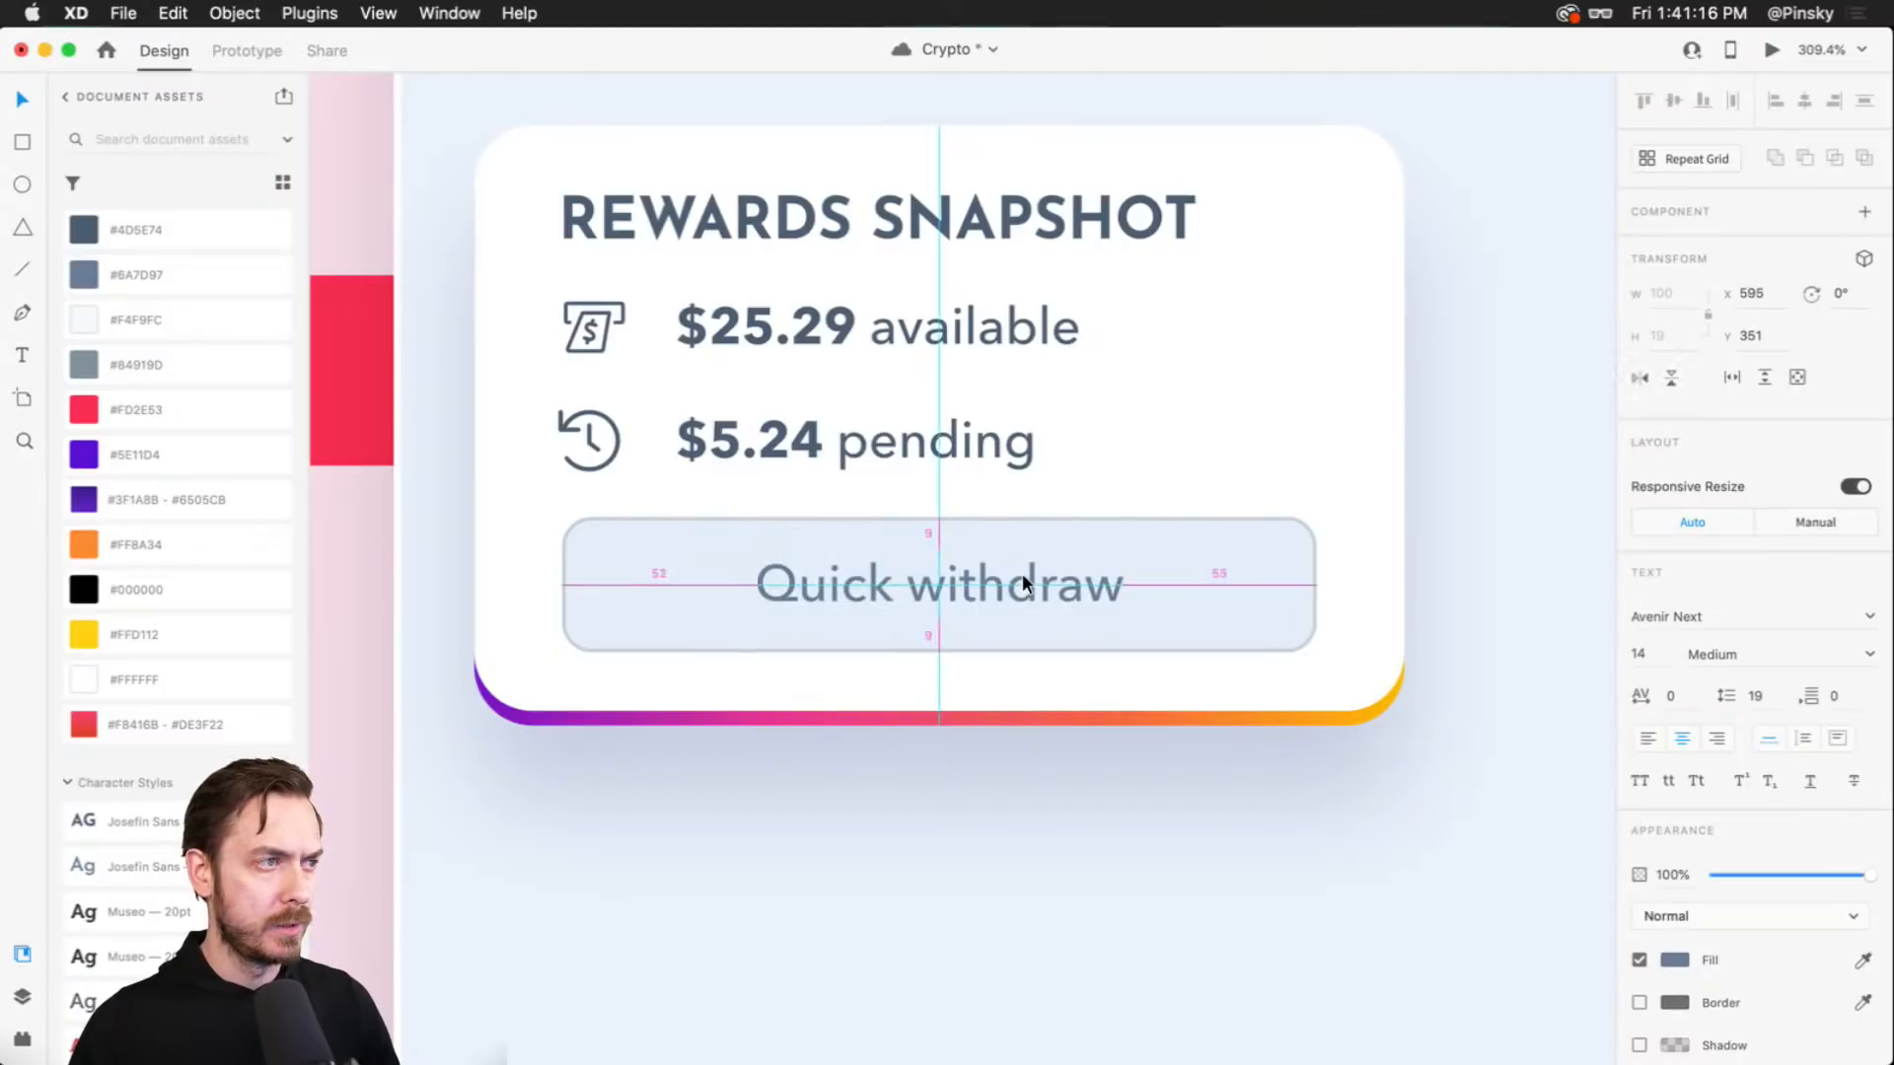
key(super+Return)
key(super+w)
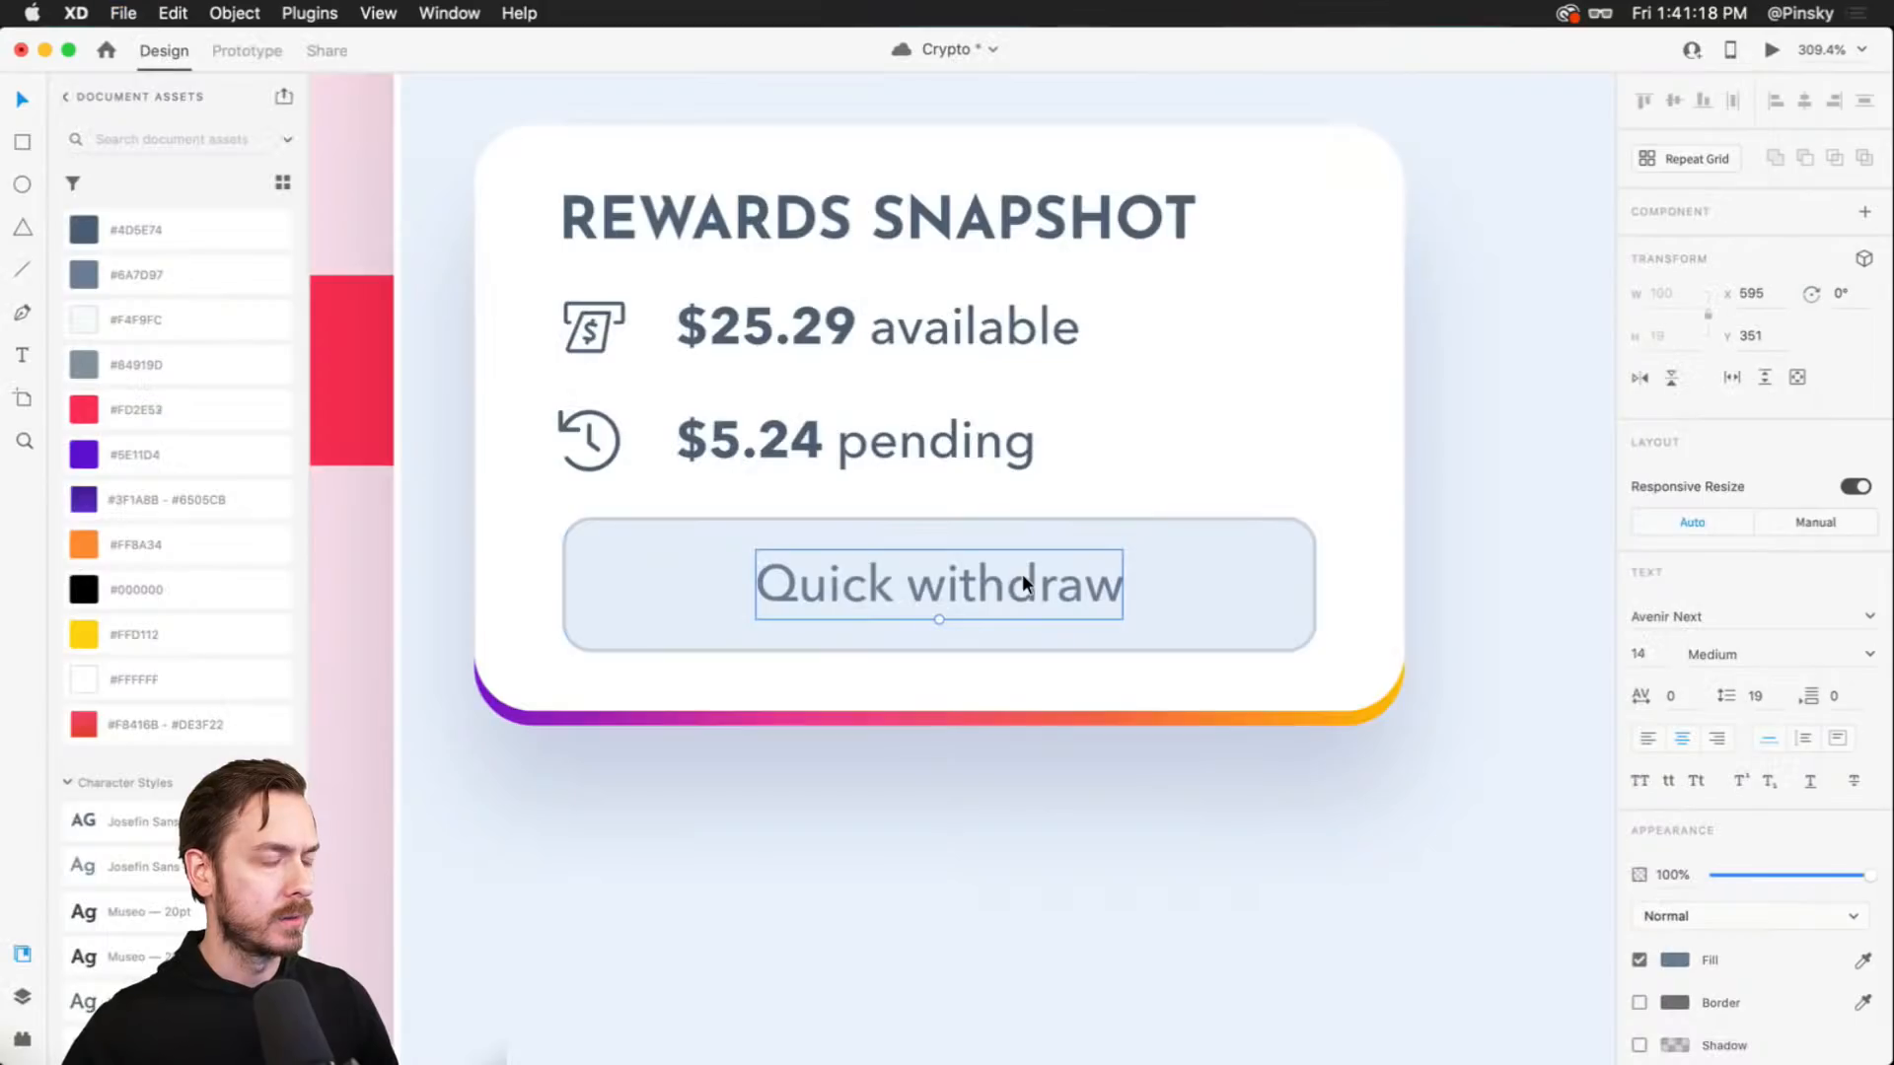
click(1344, 713)
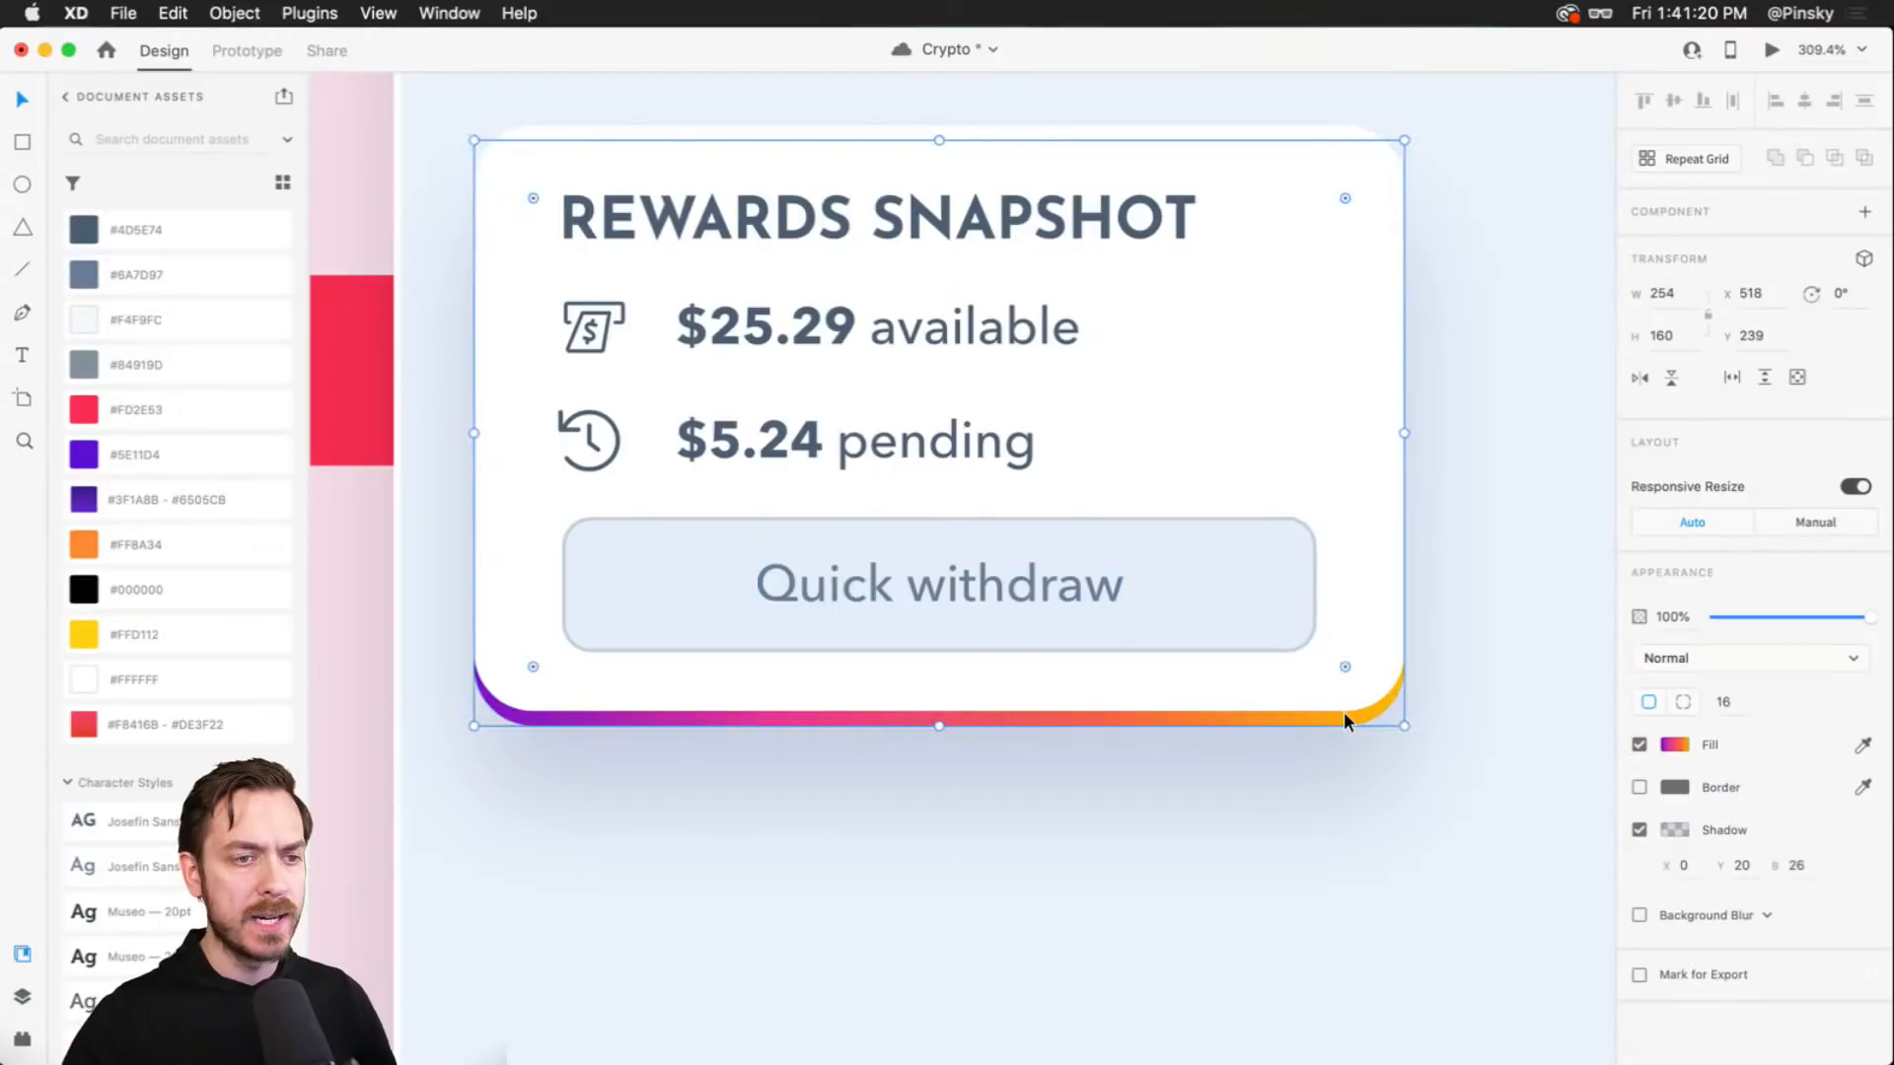
key(super+Return)
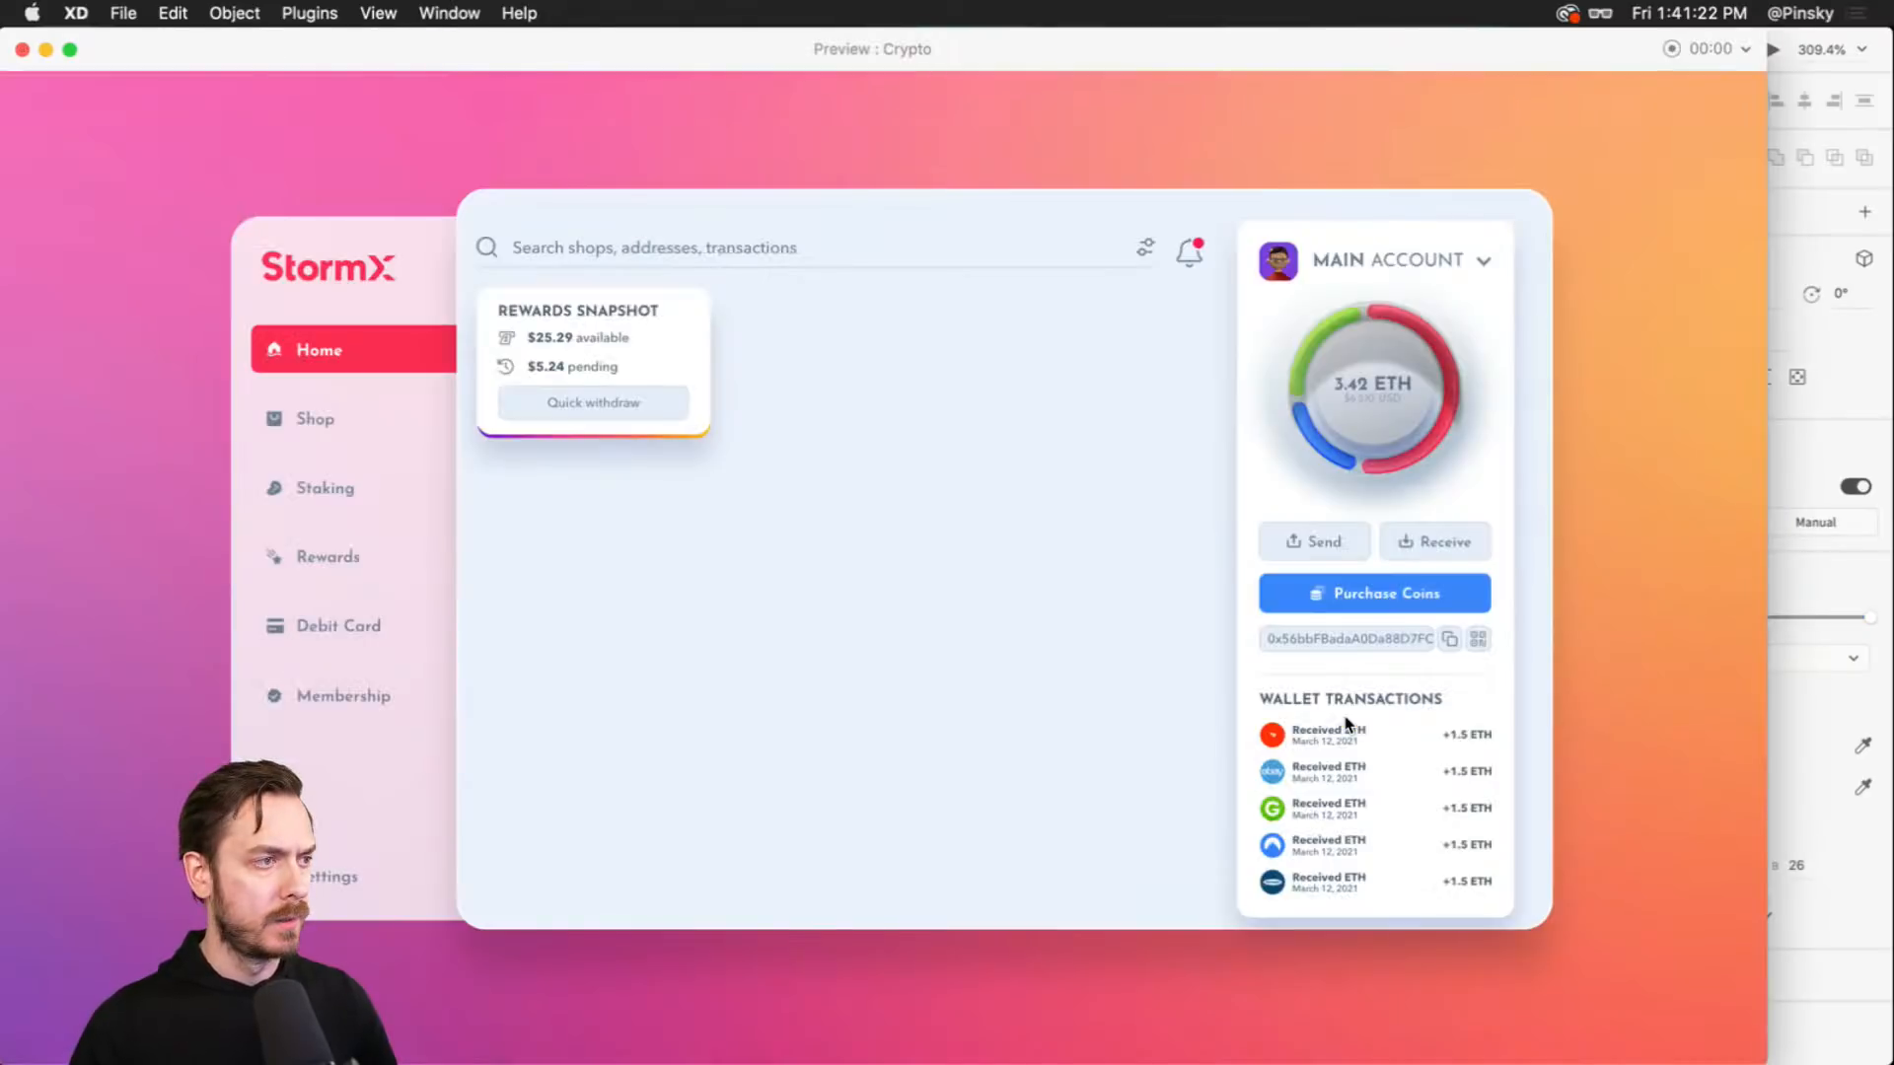
key(super+w)
- Group all rewards card layers, from the Quick withdraw text through the Gradient shape
click(1483, 511)
scroll(1480, 527, down, 5)
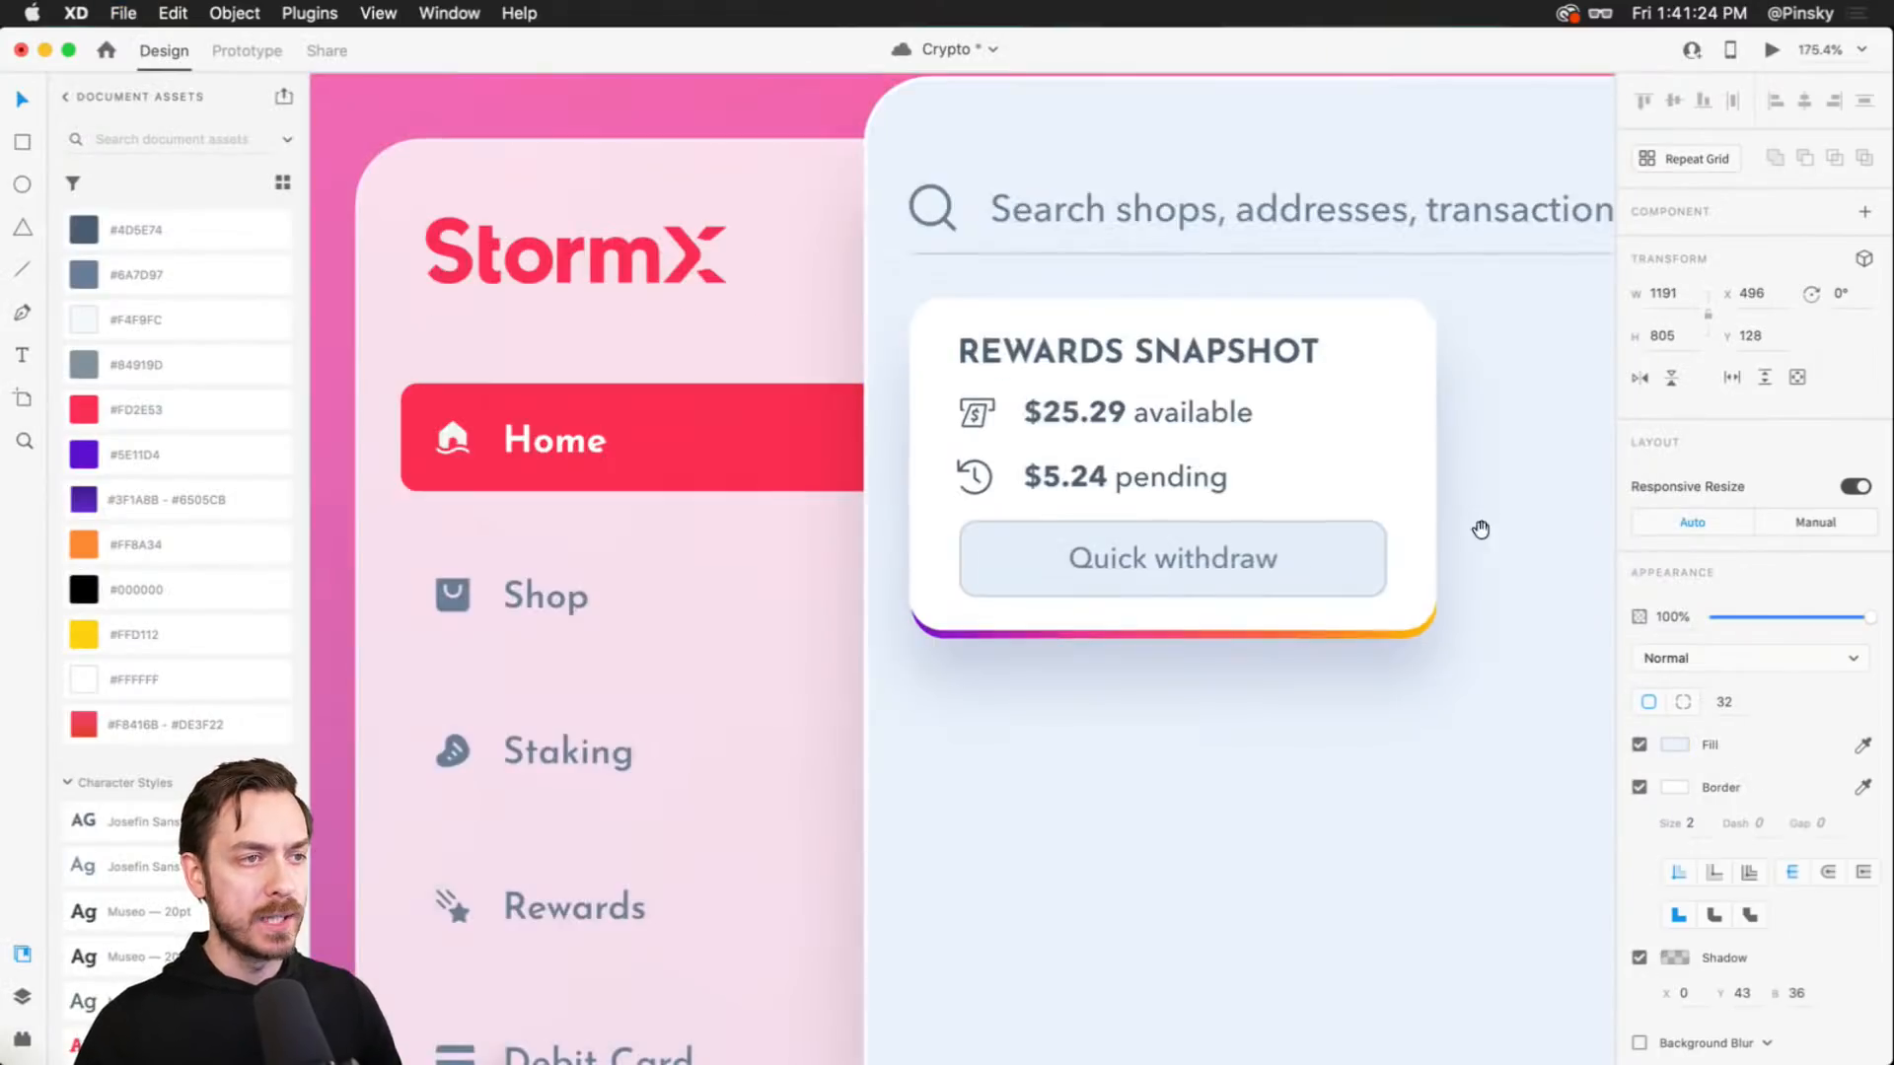
drag(1480, 528, 1279, 512)
click(945, 463)
key(super+y)
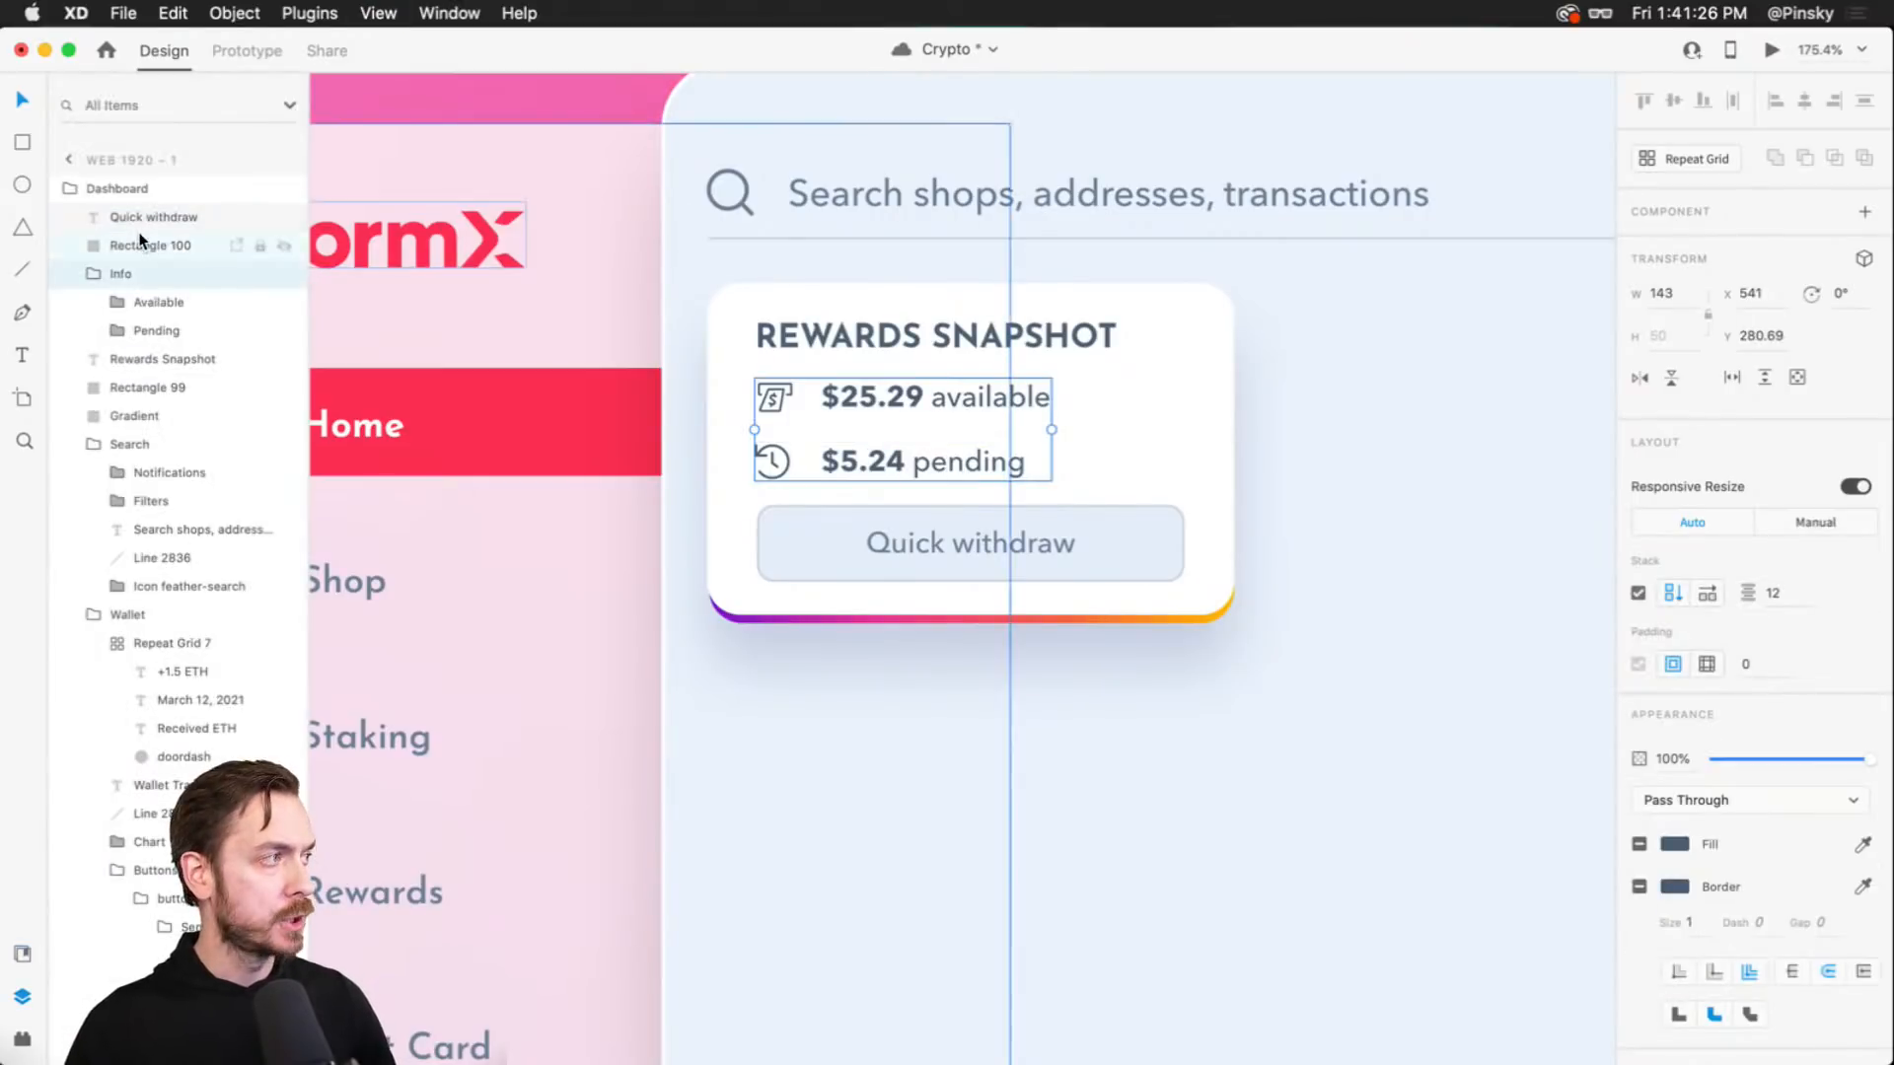
click(143, 227)
click(95, 263)
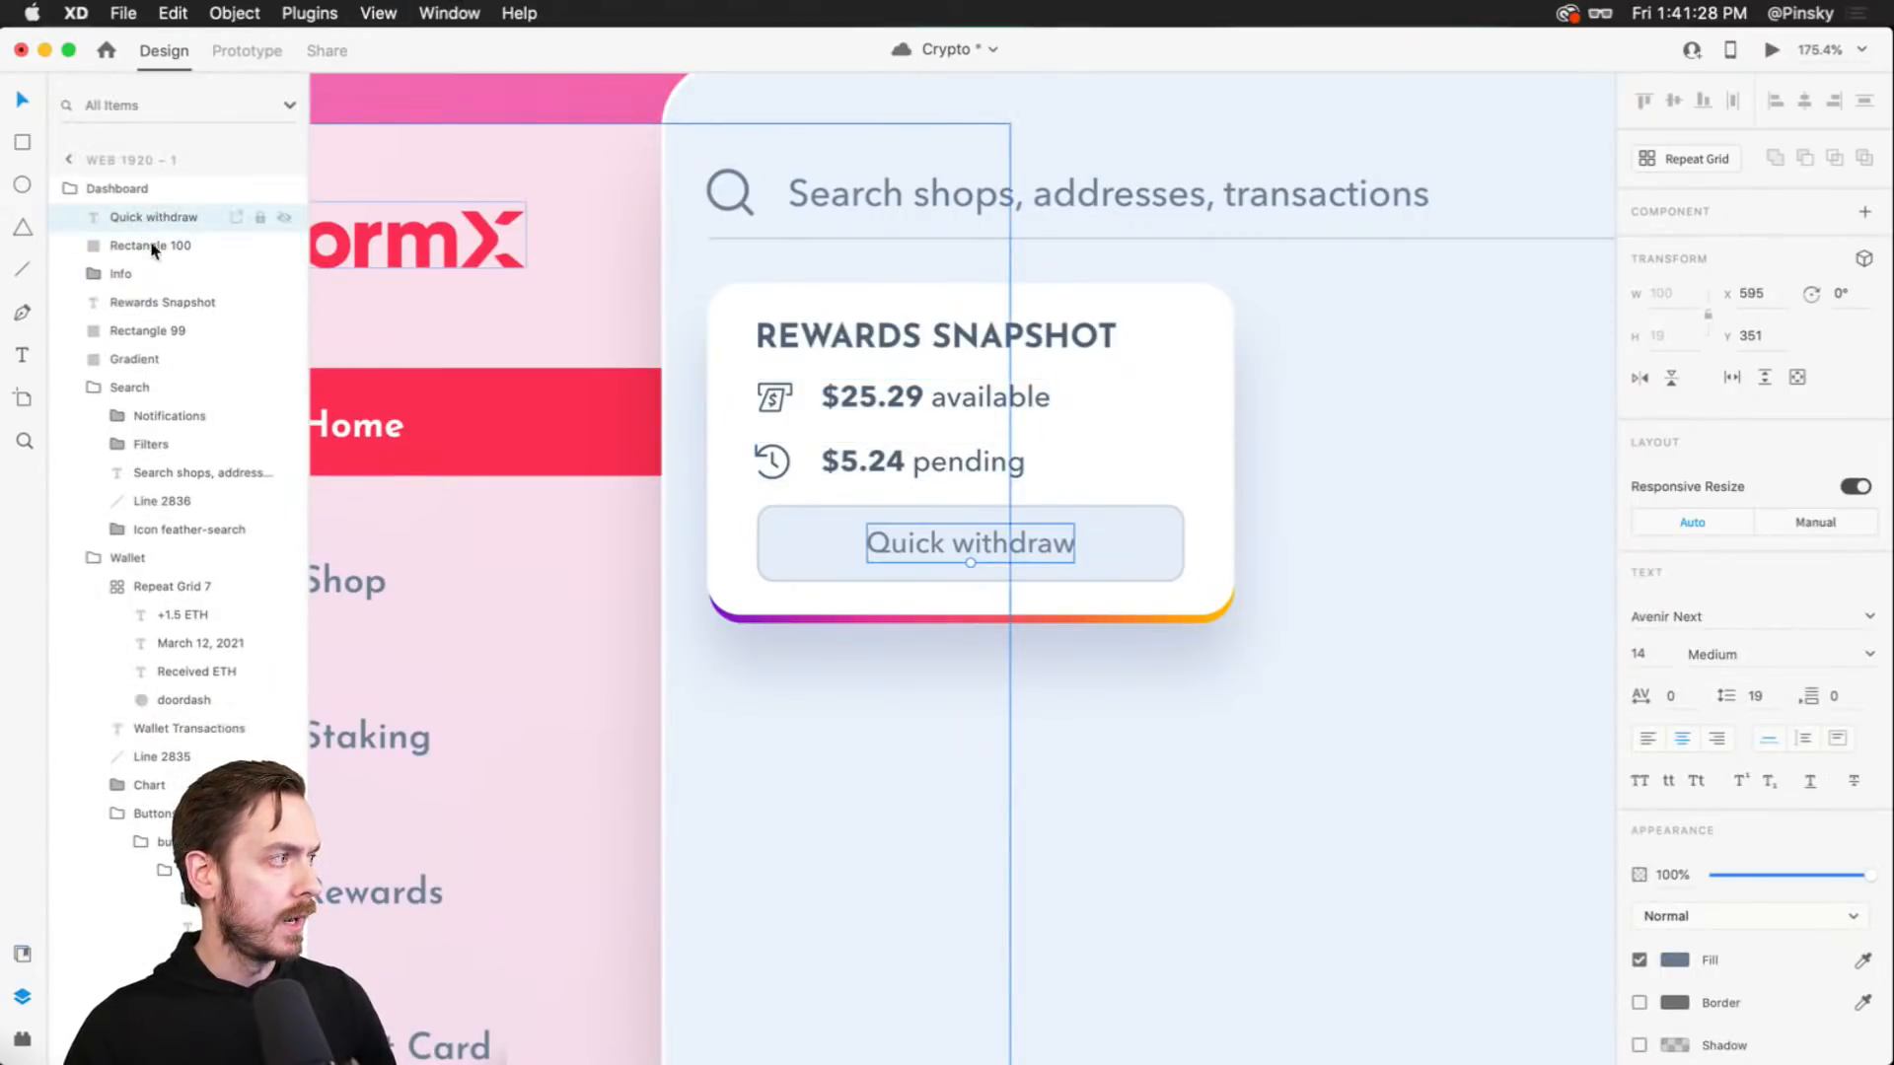
shift+click(140, 357)
key(super+g)
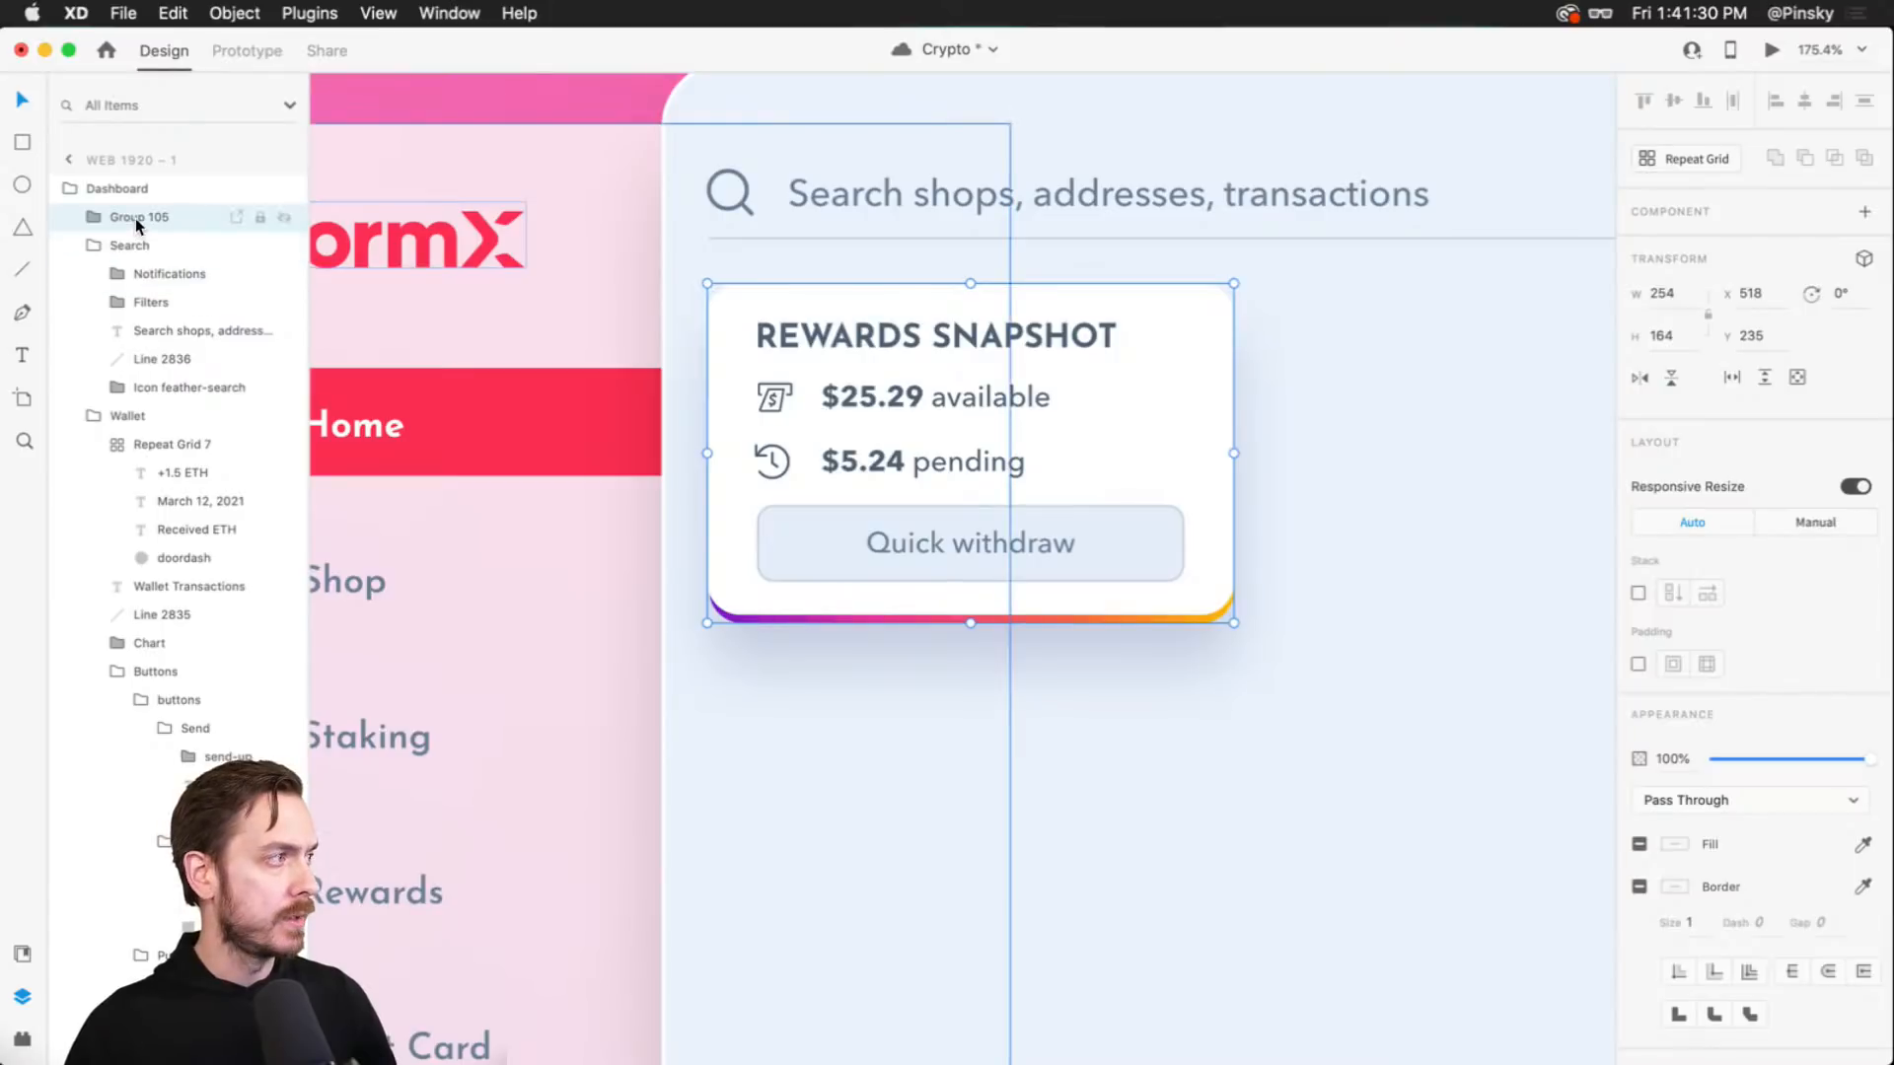
double_click(134, 217)
text(Rewards)
key(Return)
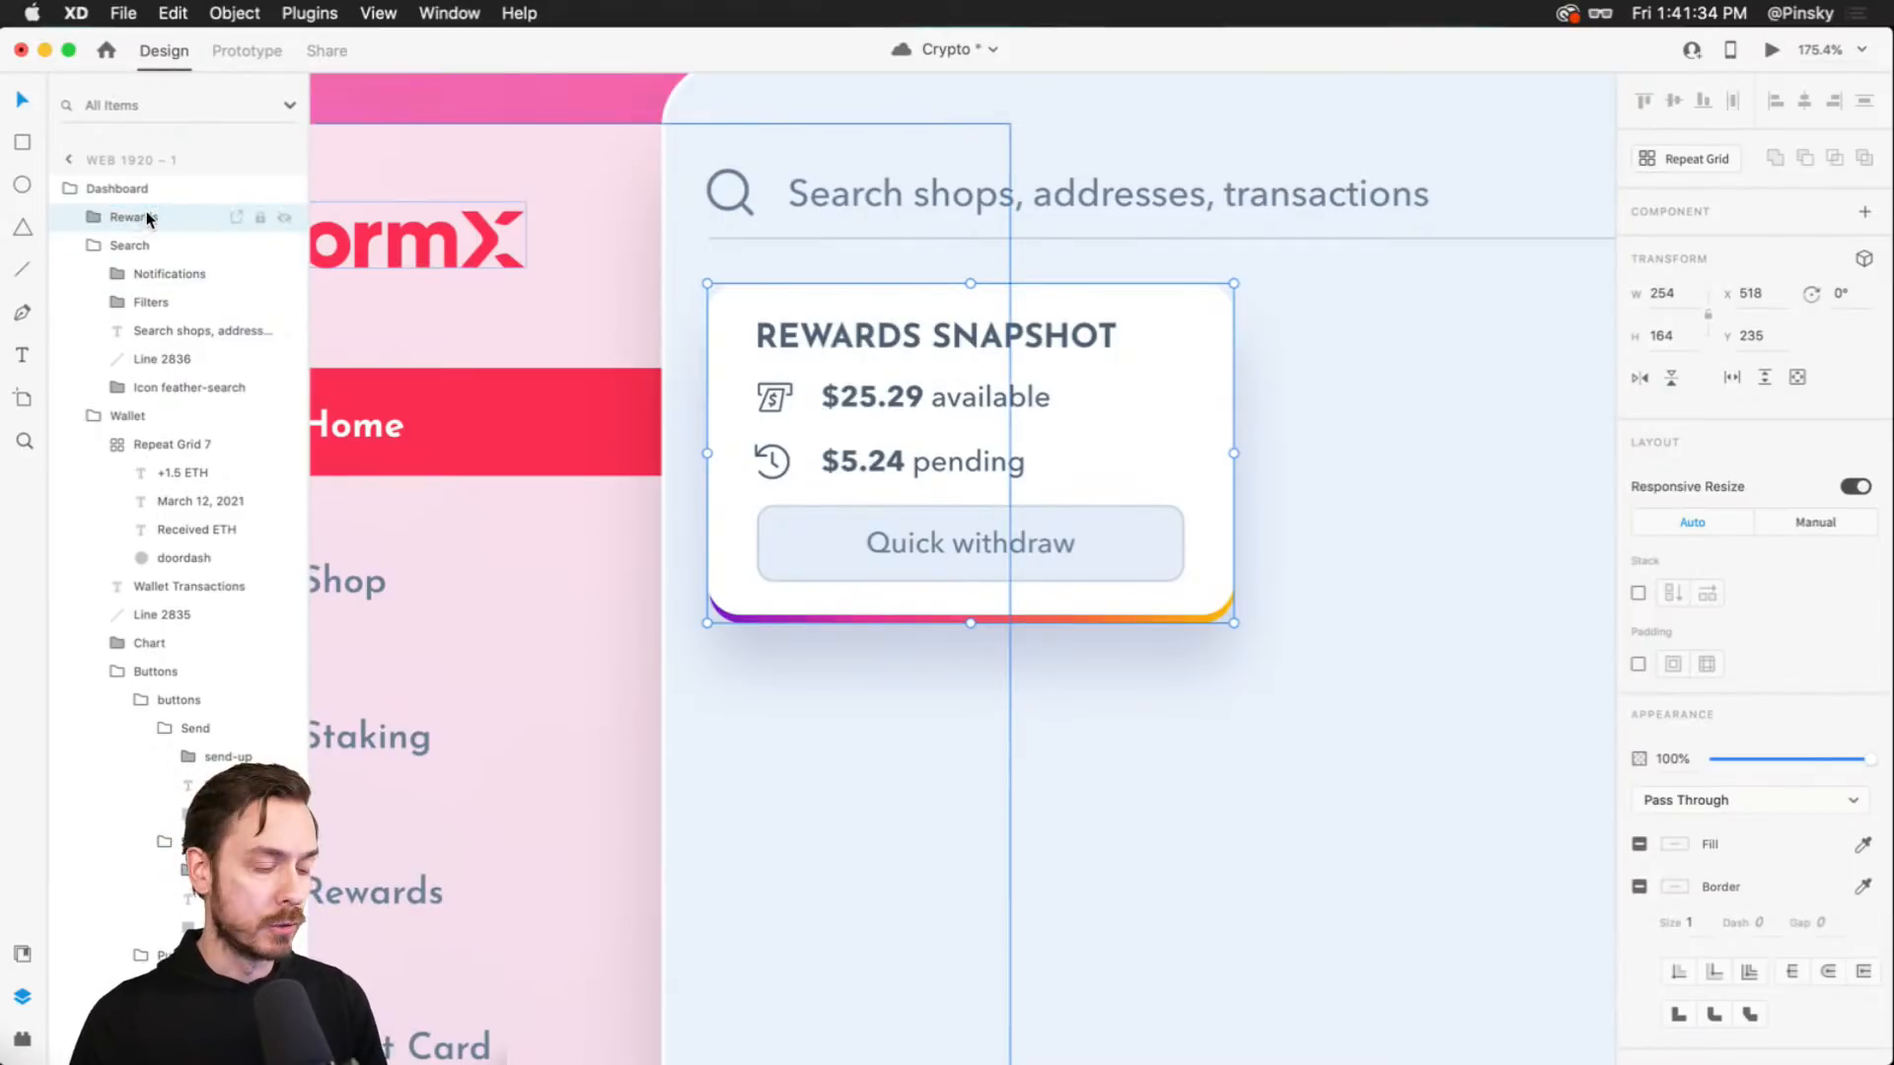
key(super+z)
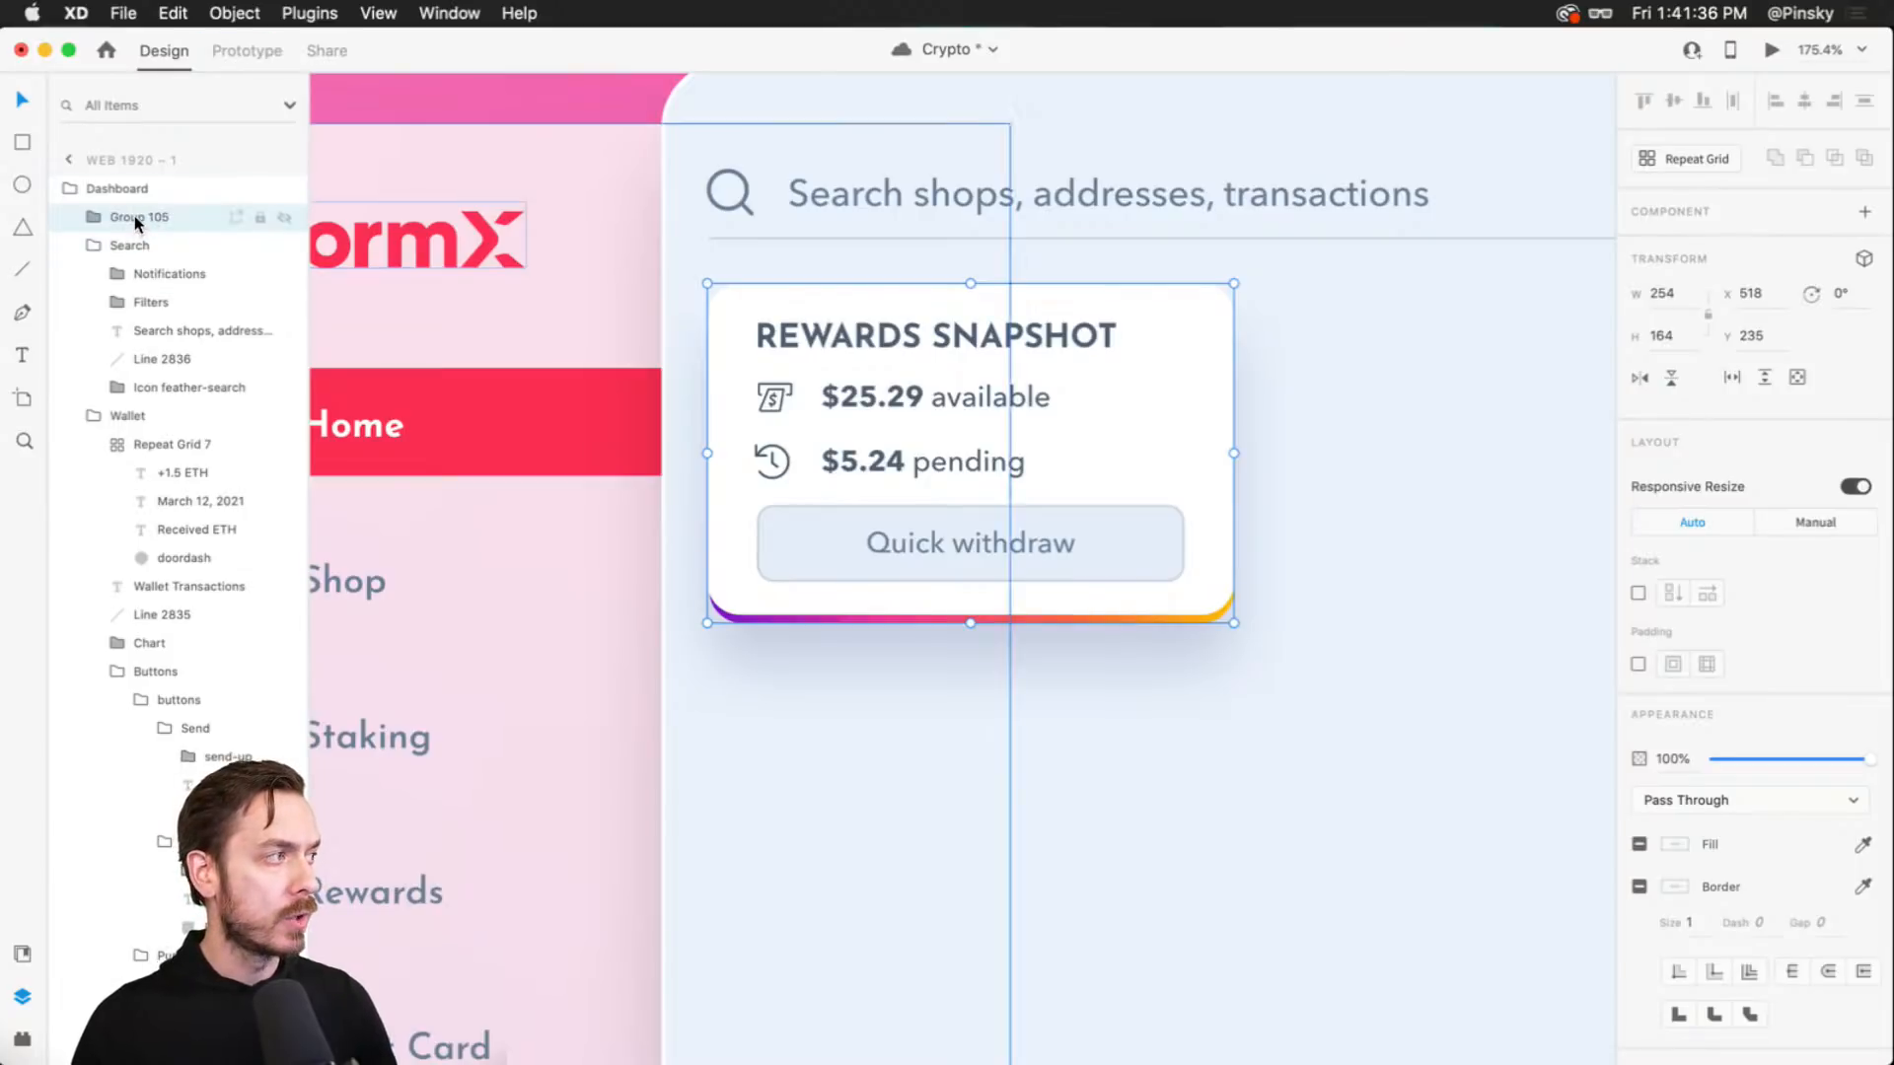
- Rename the rewards card's group as Snapshots
double_click(134, 216)
text(top)
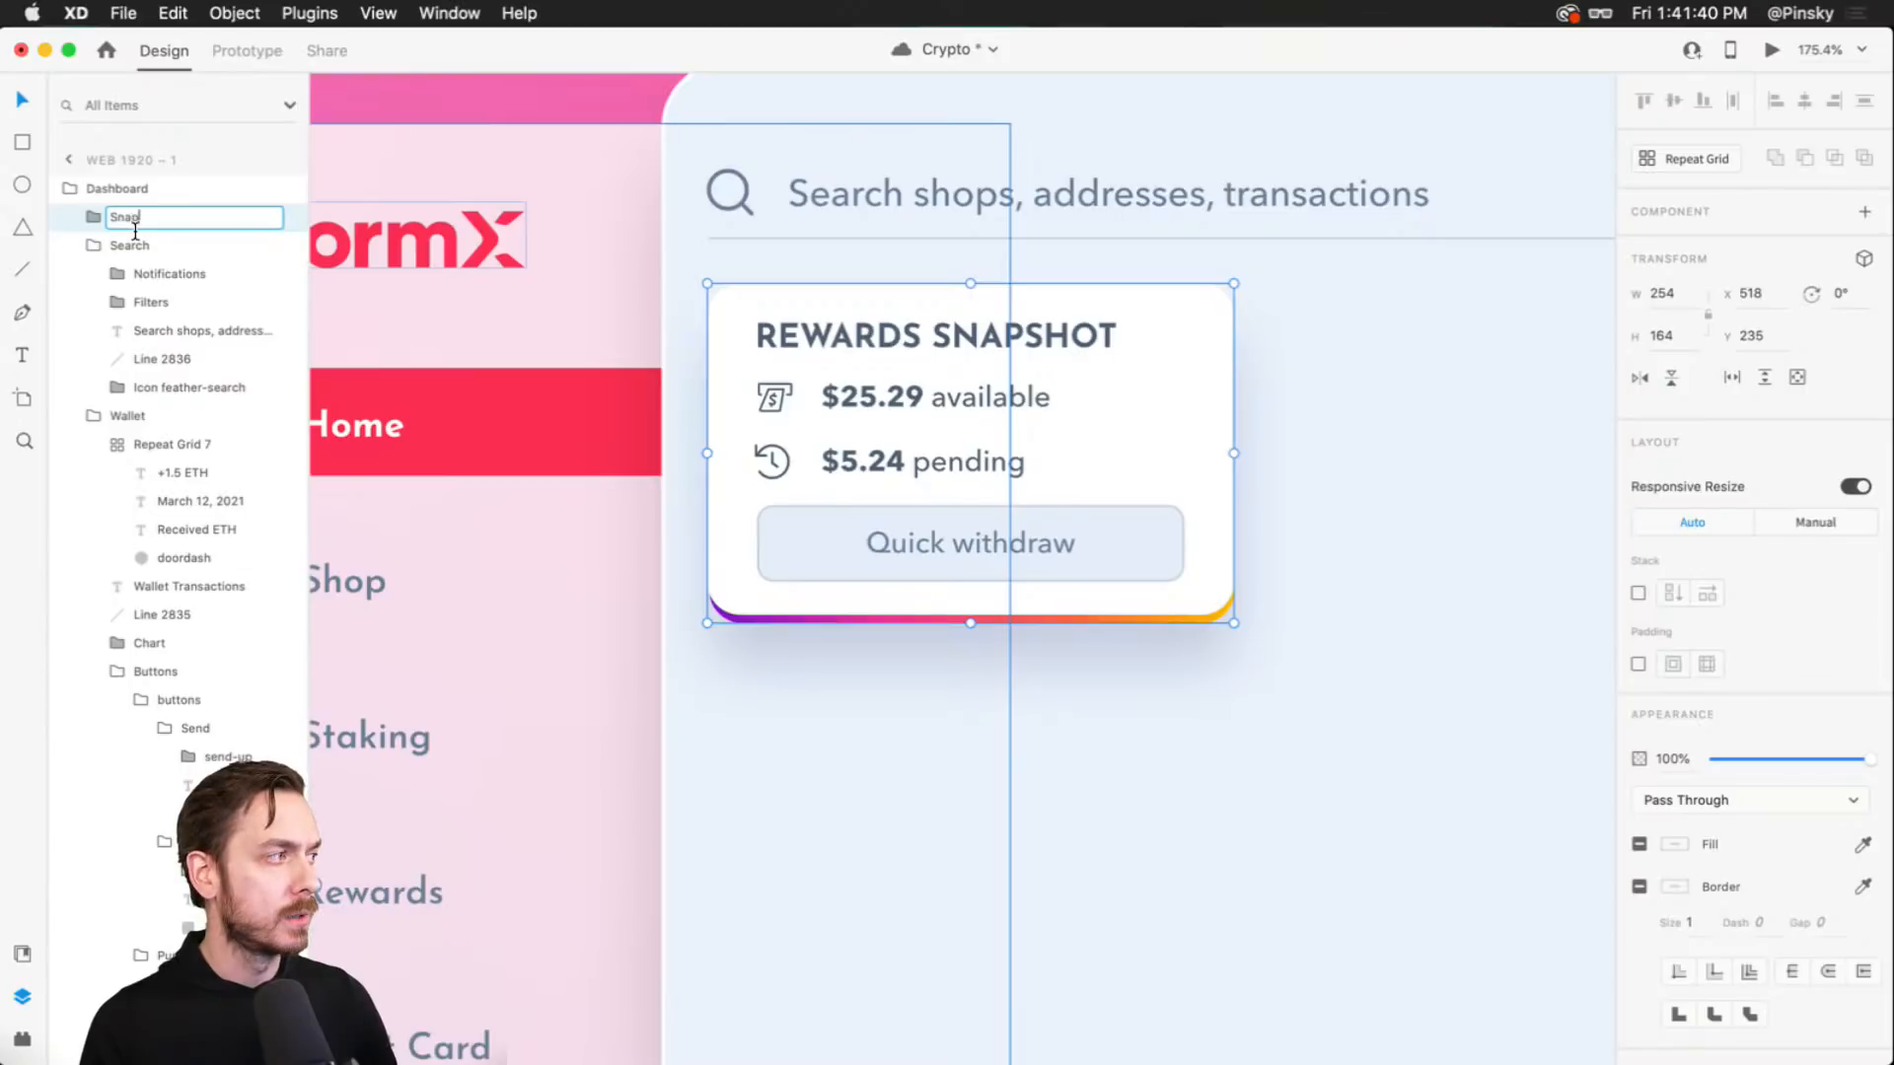
text(pshots)
key(Return)
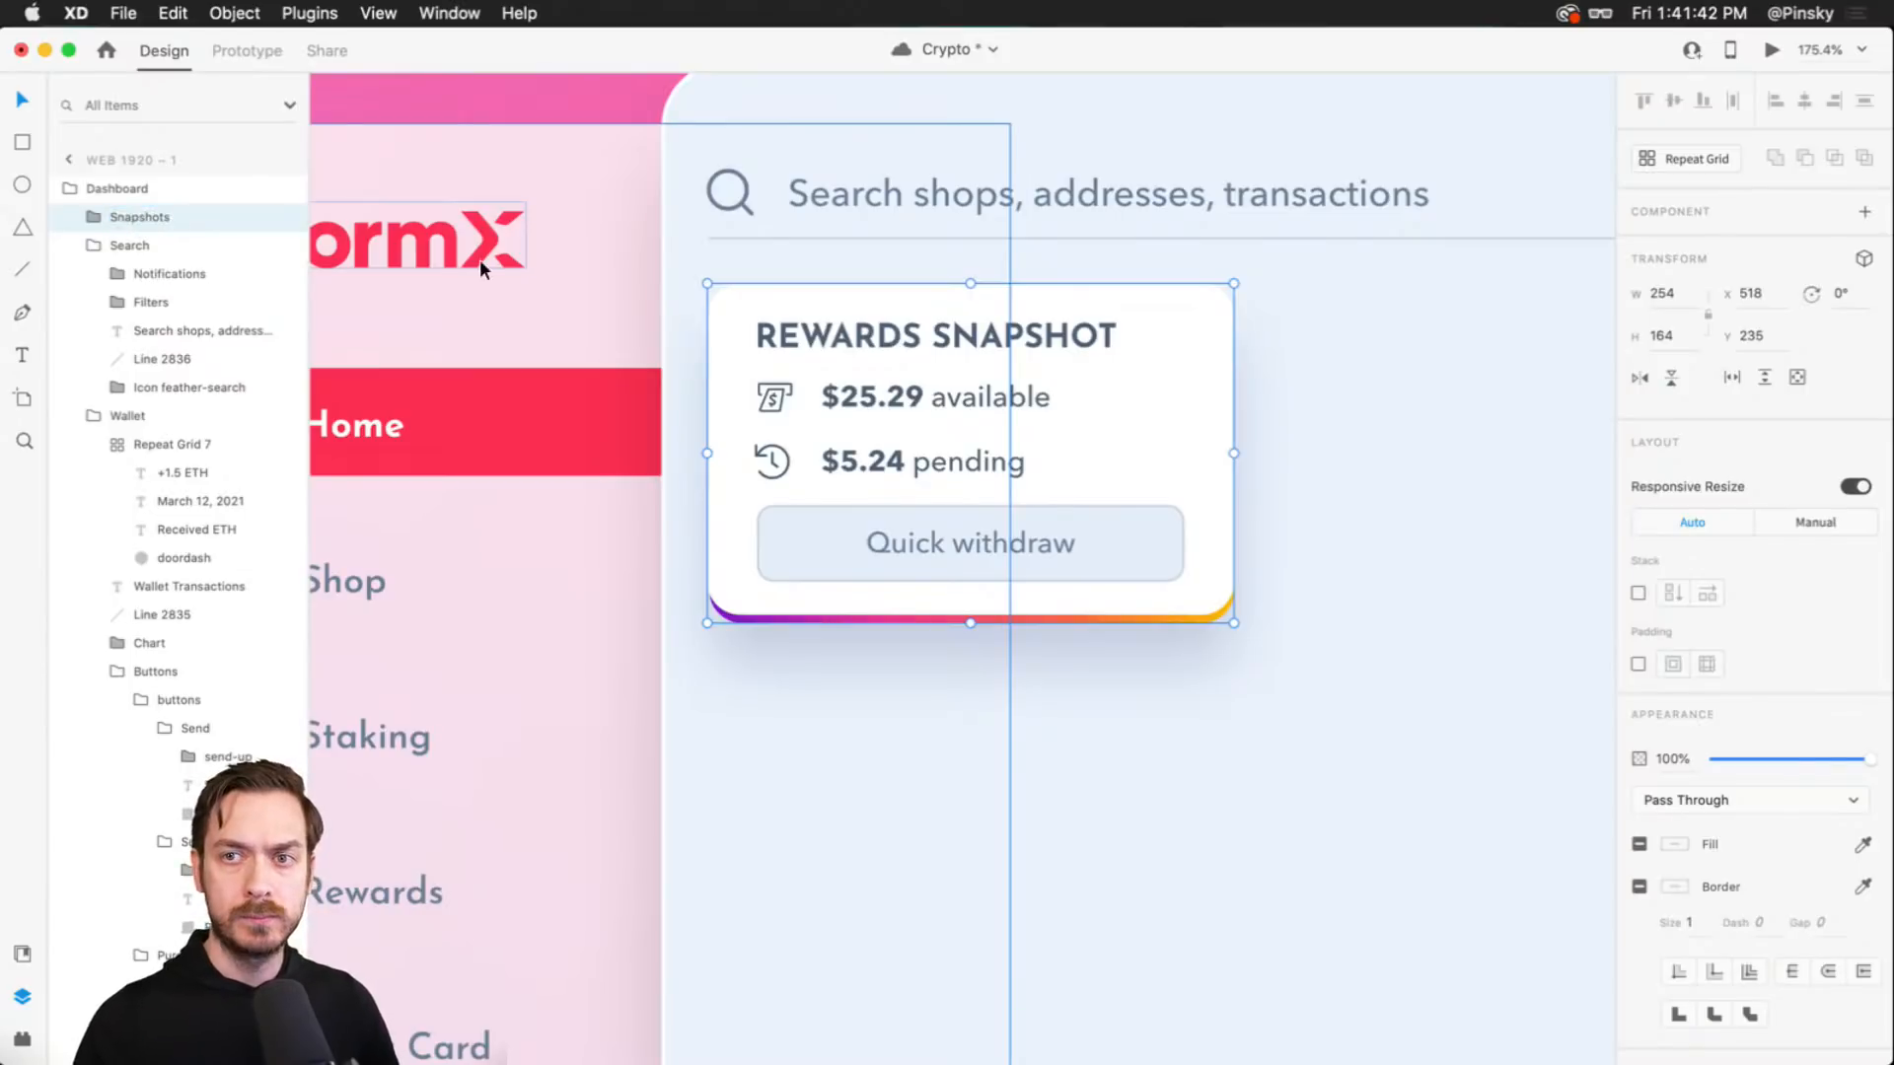
- Make the Snapshots group a horizontal stack and duplicate the Rewards card inside it twice to form a row of three
drag(1245, 475, 1094, 460)
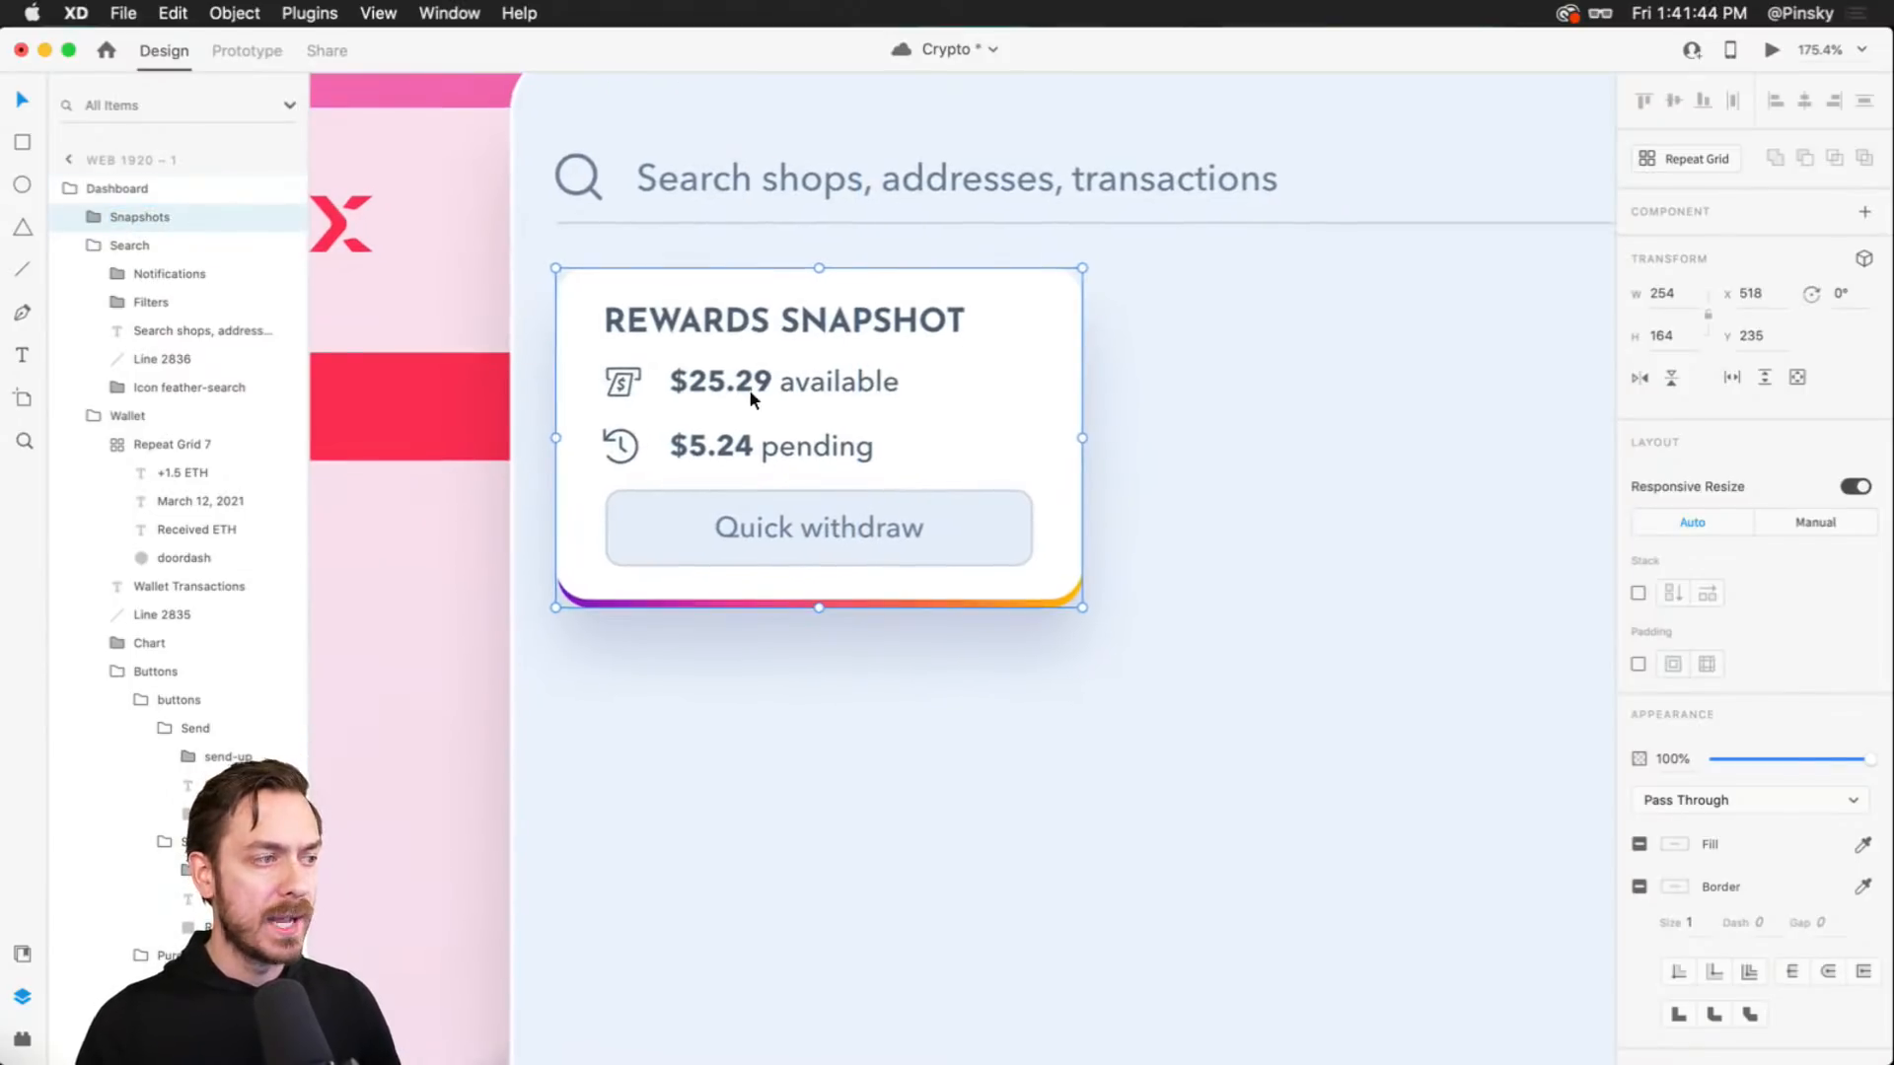
click(1638, 594)
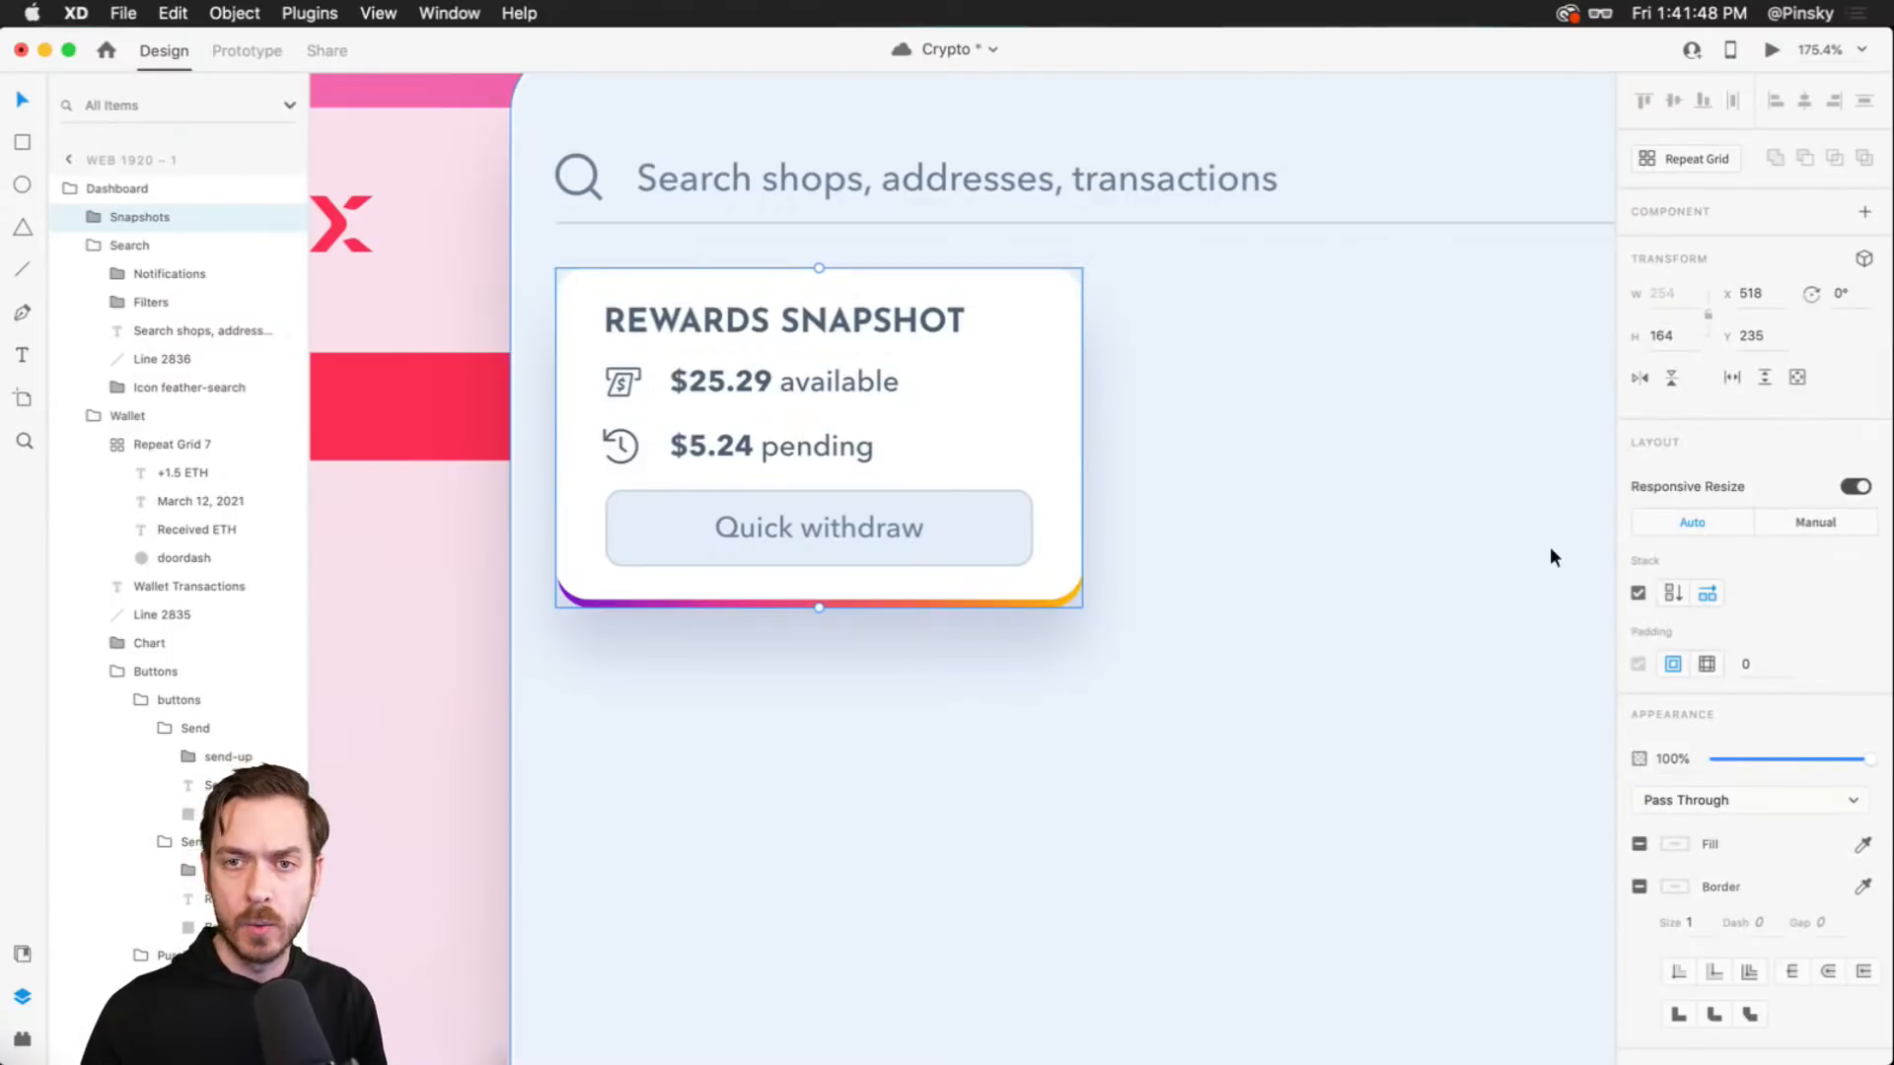
double_click(970, 410)
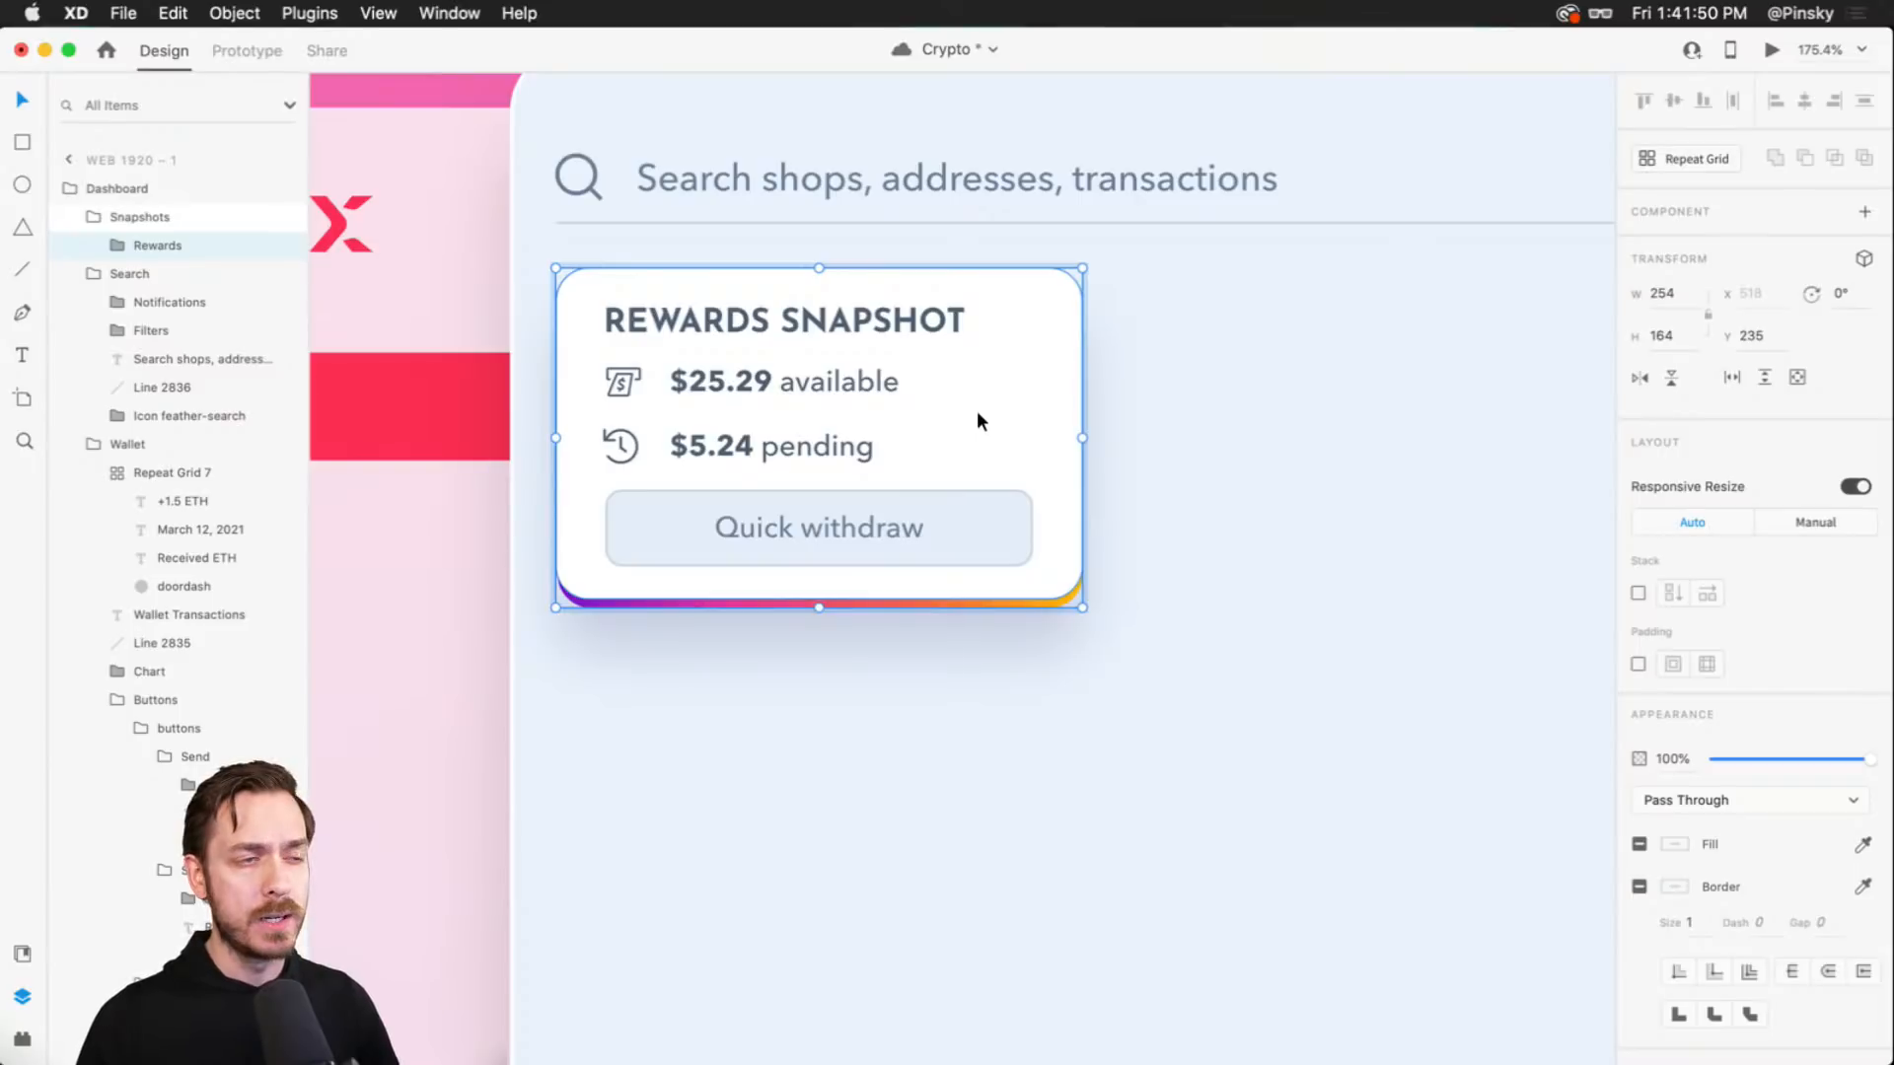
key(super+d)
scroll(1003, 416, right, 5)
key(super+d)
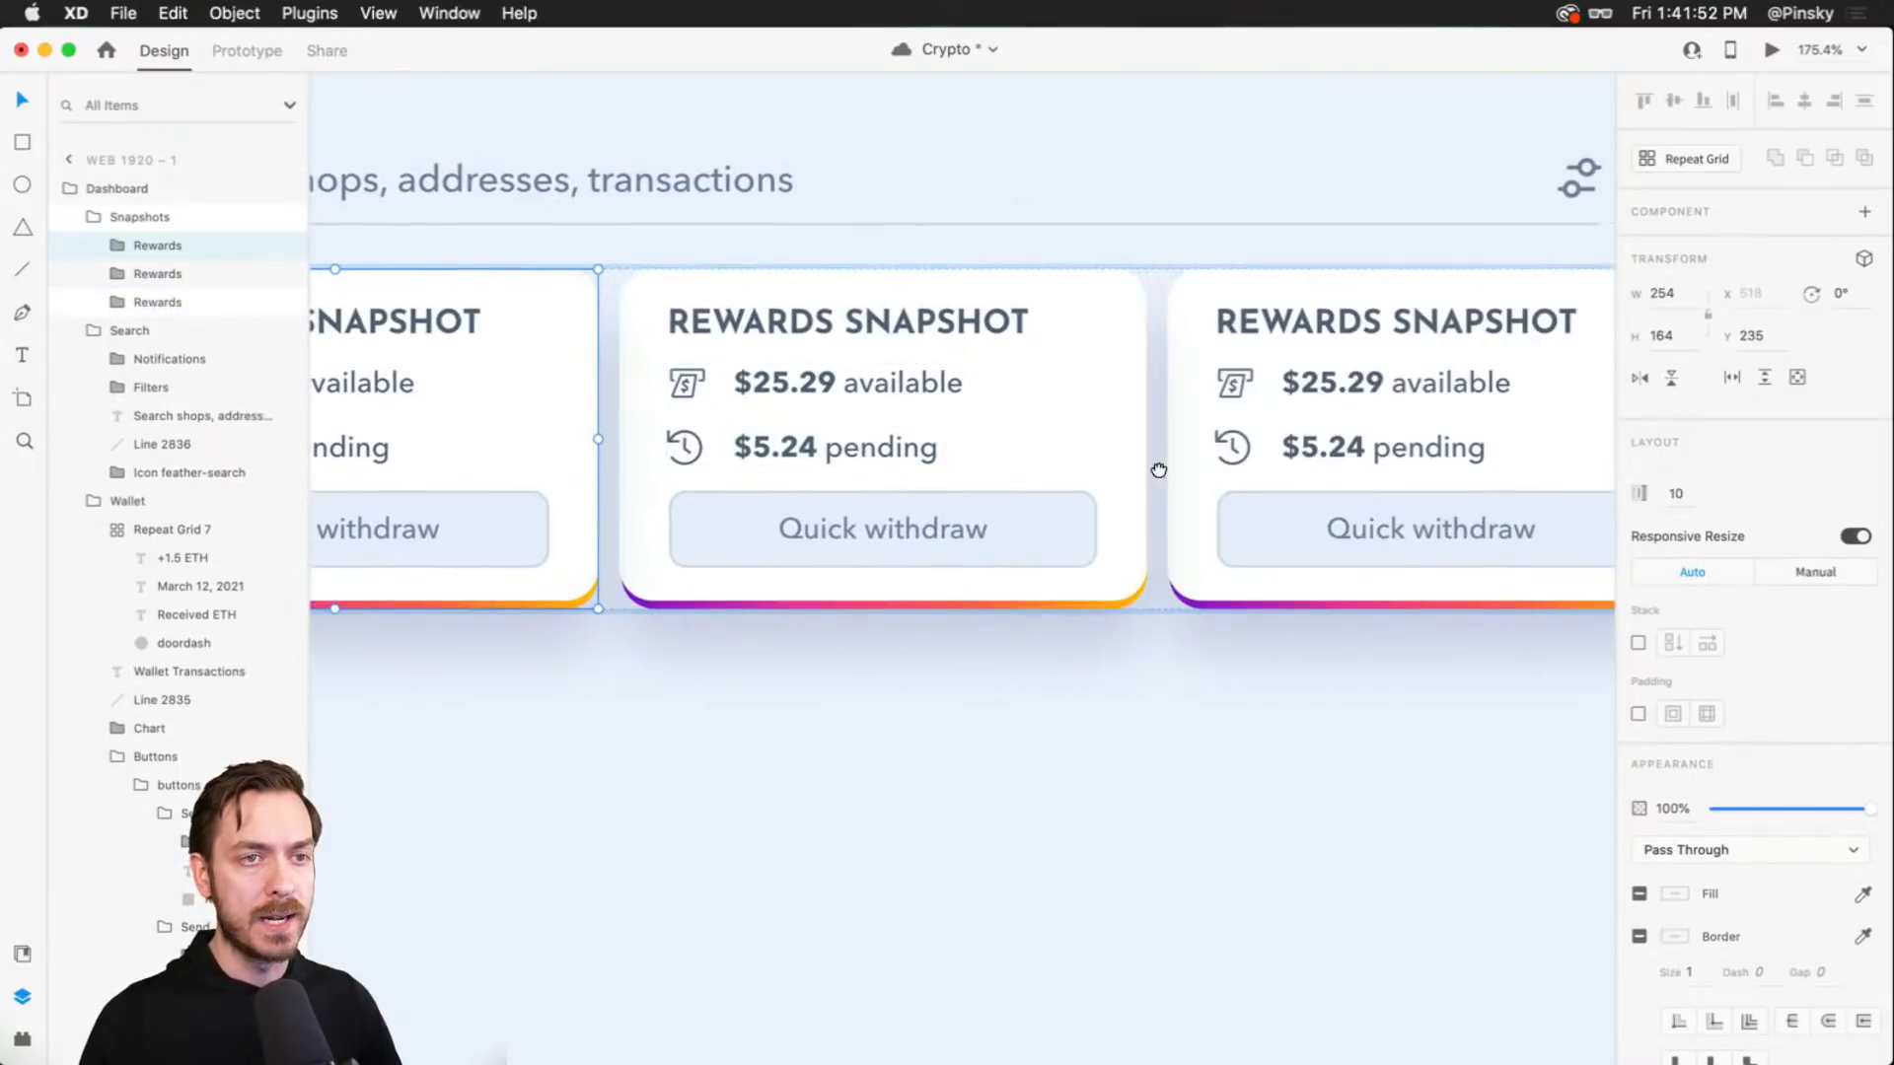
- Widen the stack spacing between the three rewards cards to 13, lining up the last card with the notification bell's outer edge
drag(1159, 470, 765, 461)
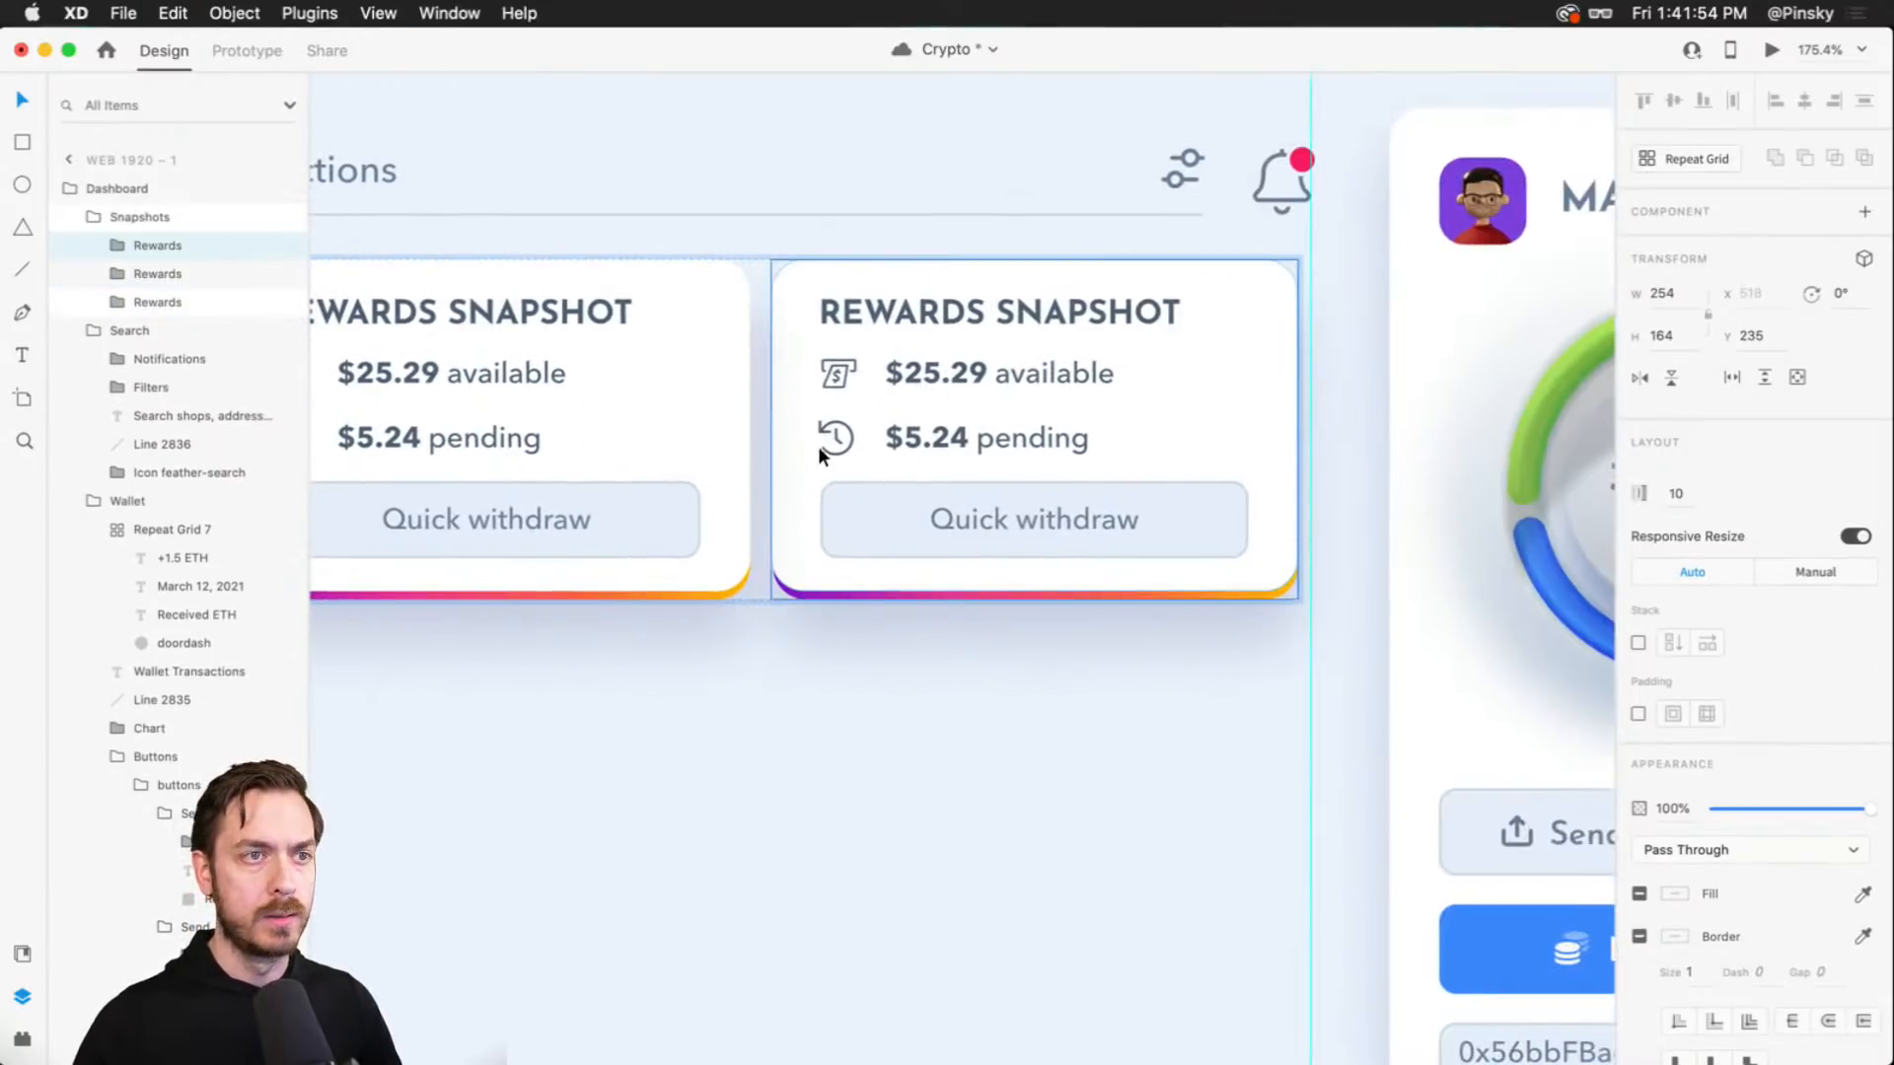
mouse_move(757, 409)
drag(756, 408, 760, 407)
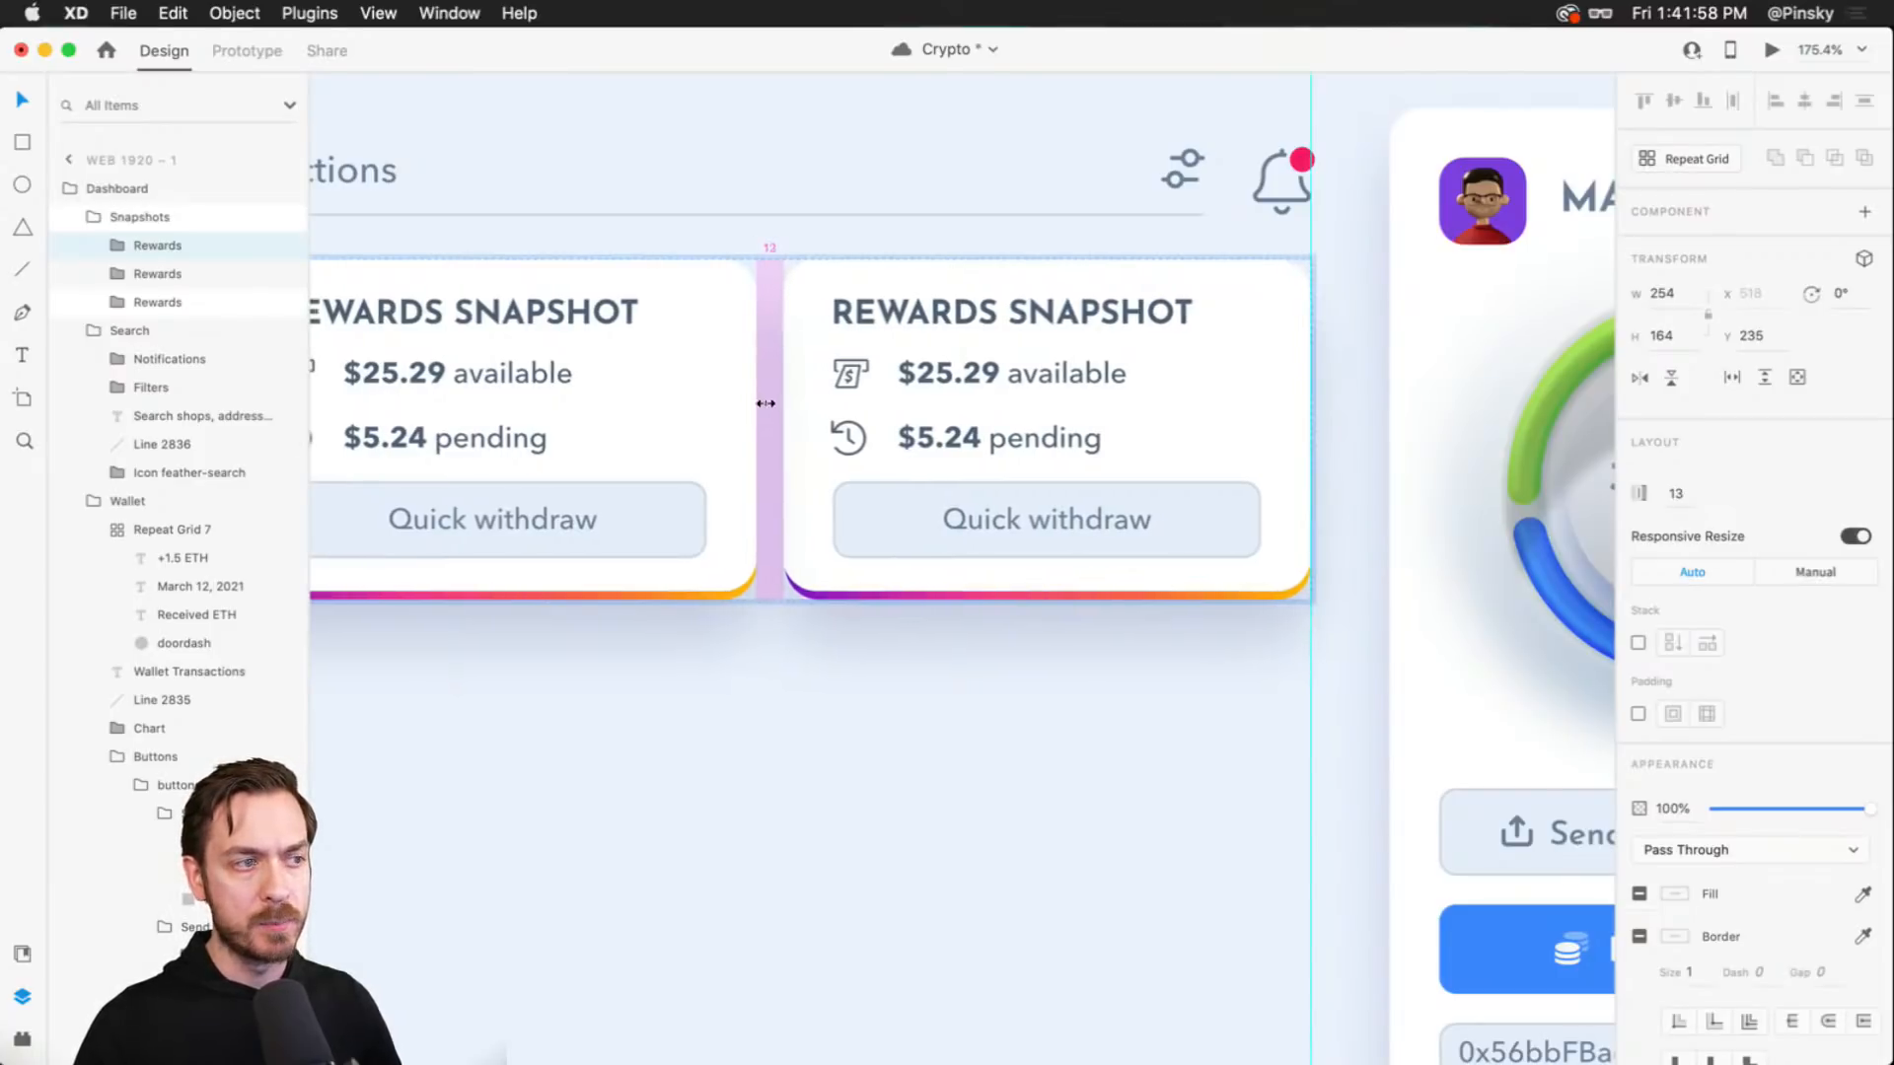
scroll(765, 404, left, 5)
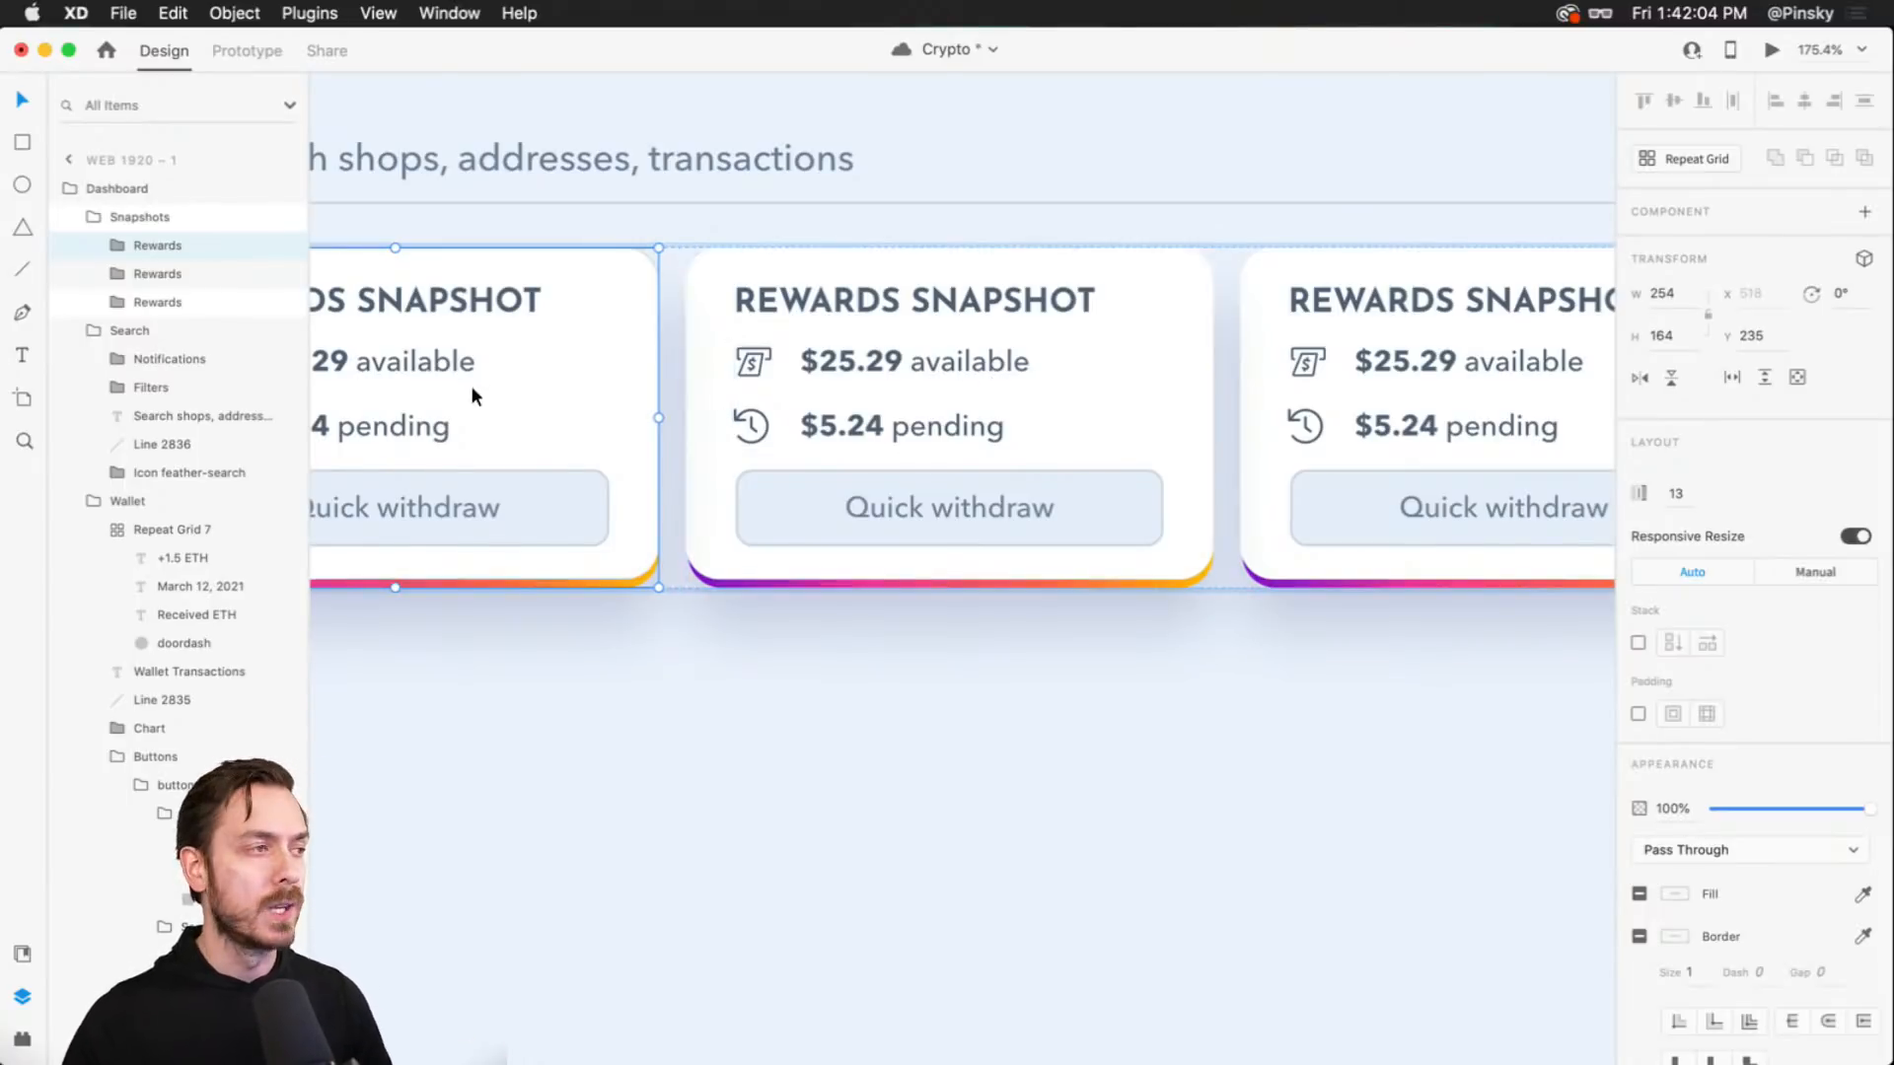
scroll(636, 401, left, 5)
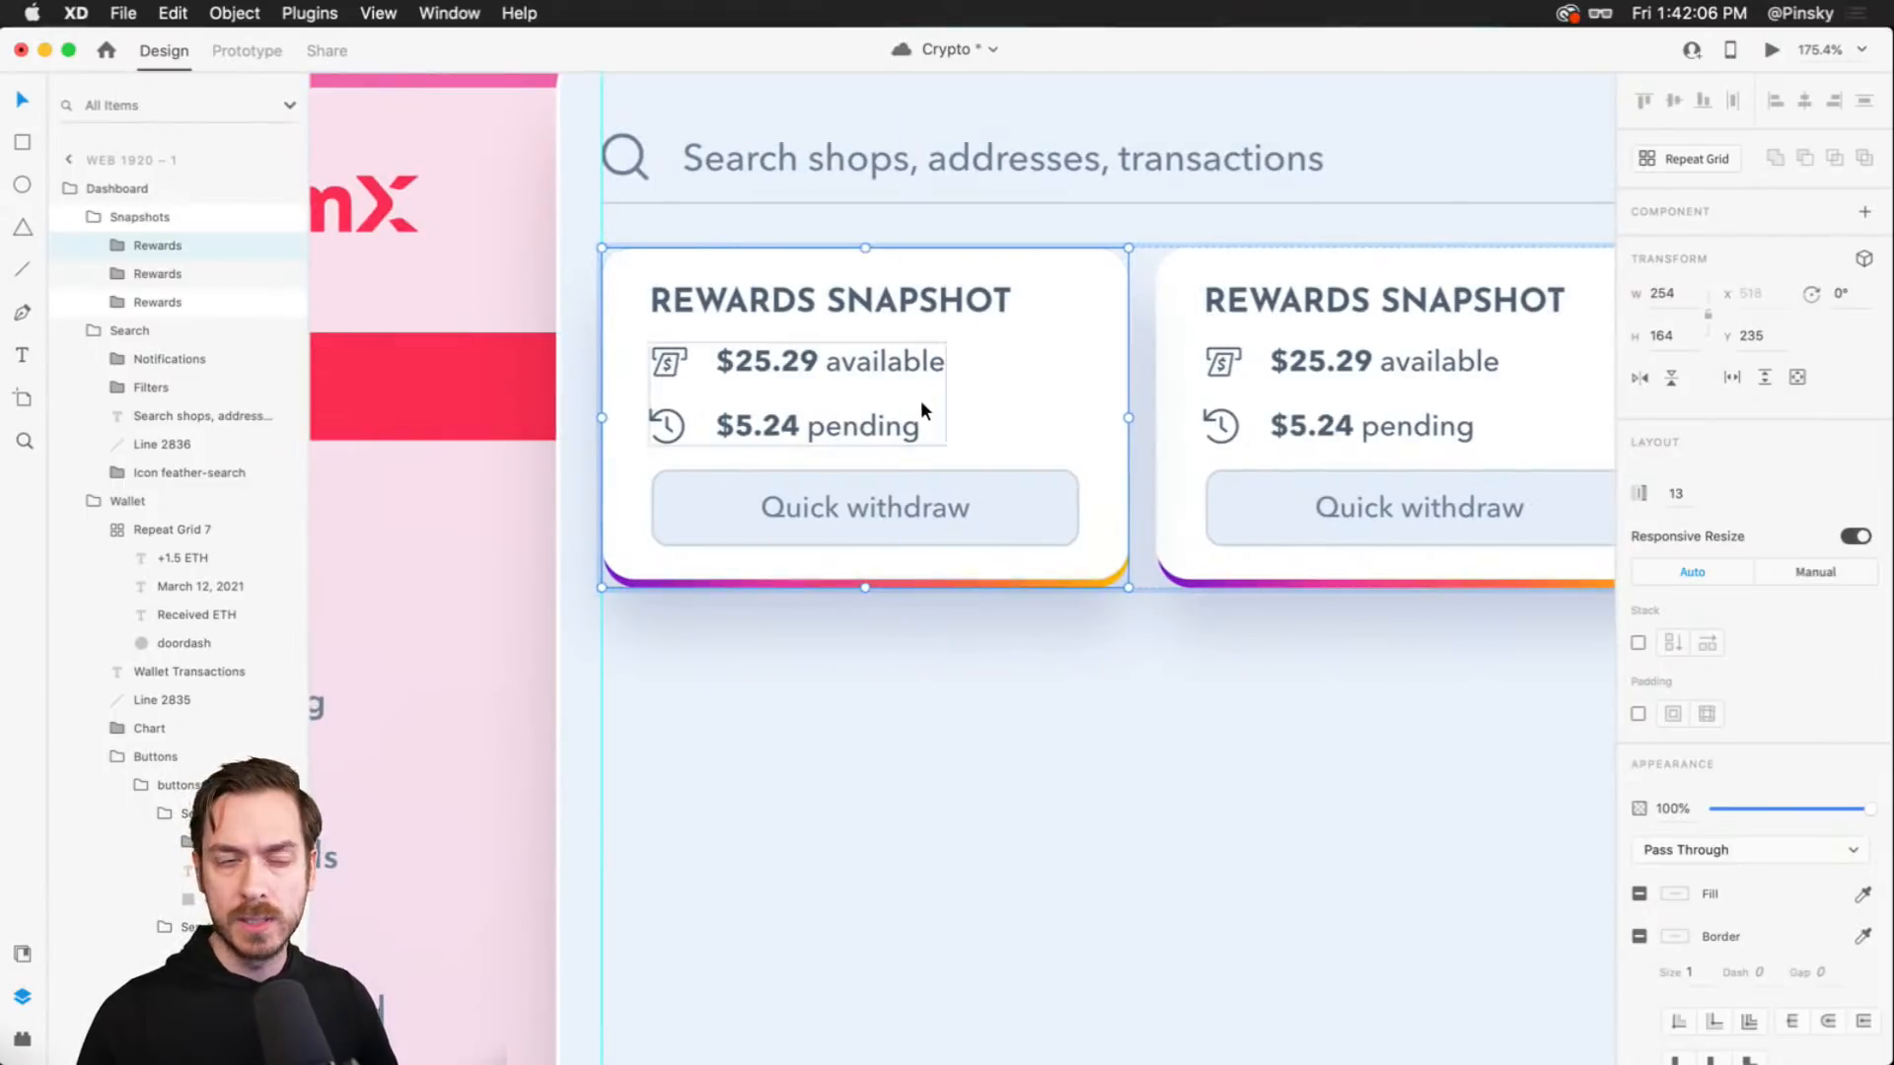
- Recolour the first stop of the middle card's Gradient shape from purple to bright green
scroll(921, 399, right, 5)
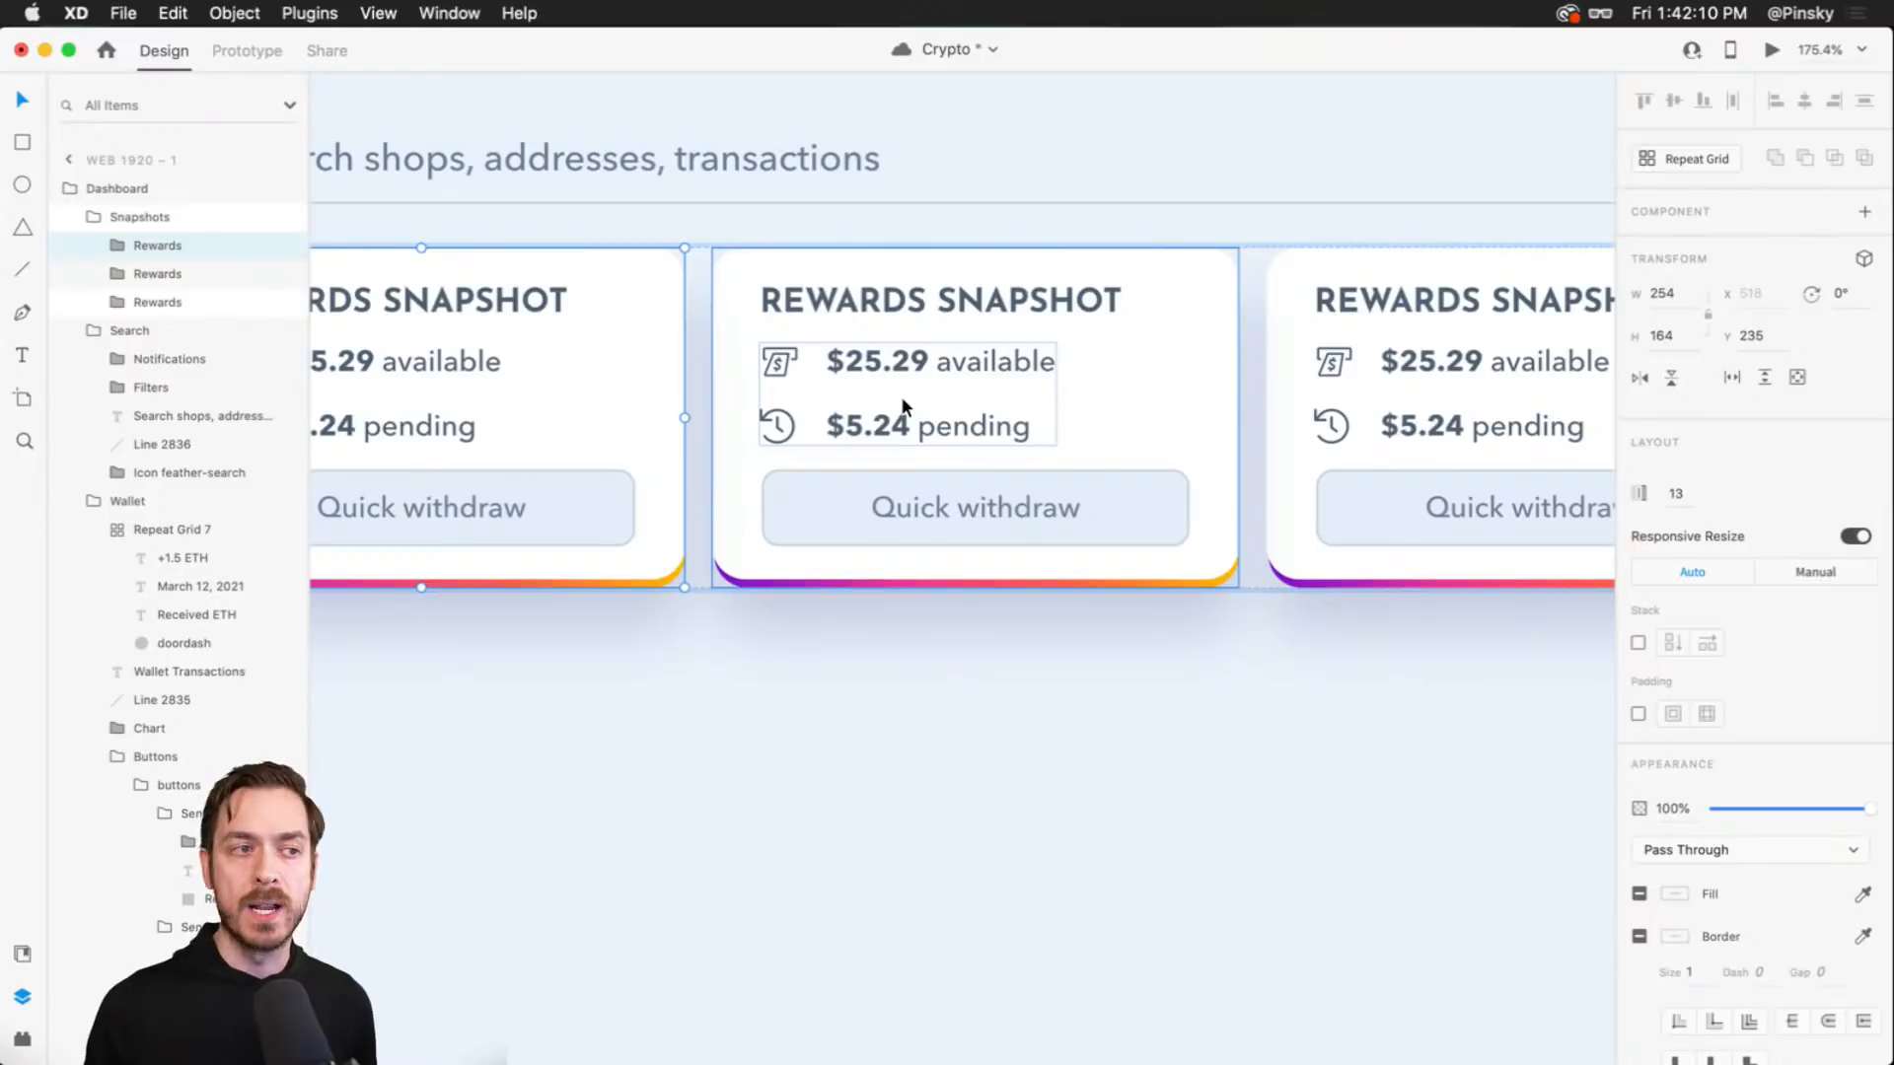
double_click(896, 579)
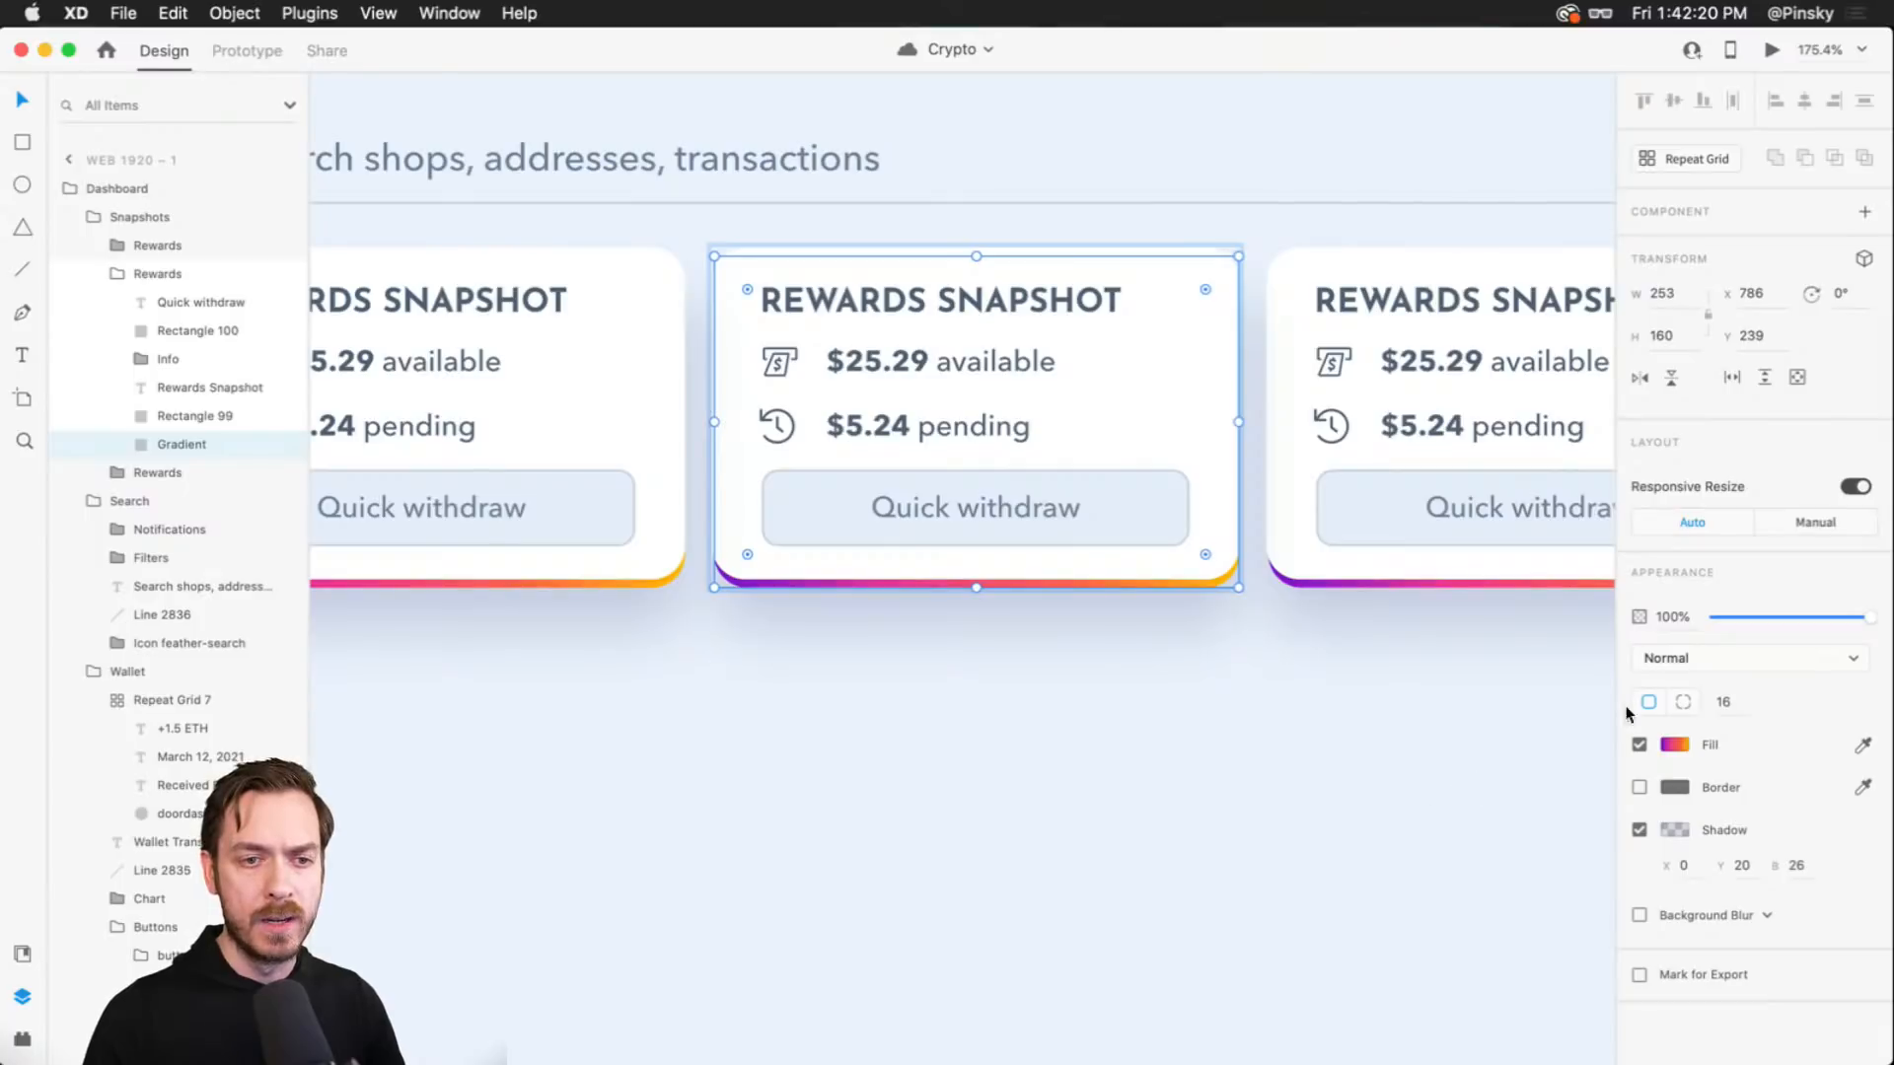
click(1674, 745)
click(1393, 619)
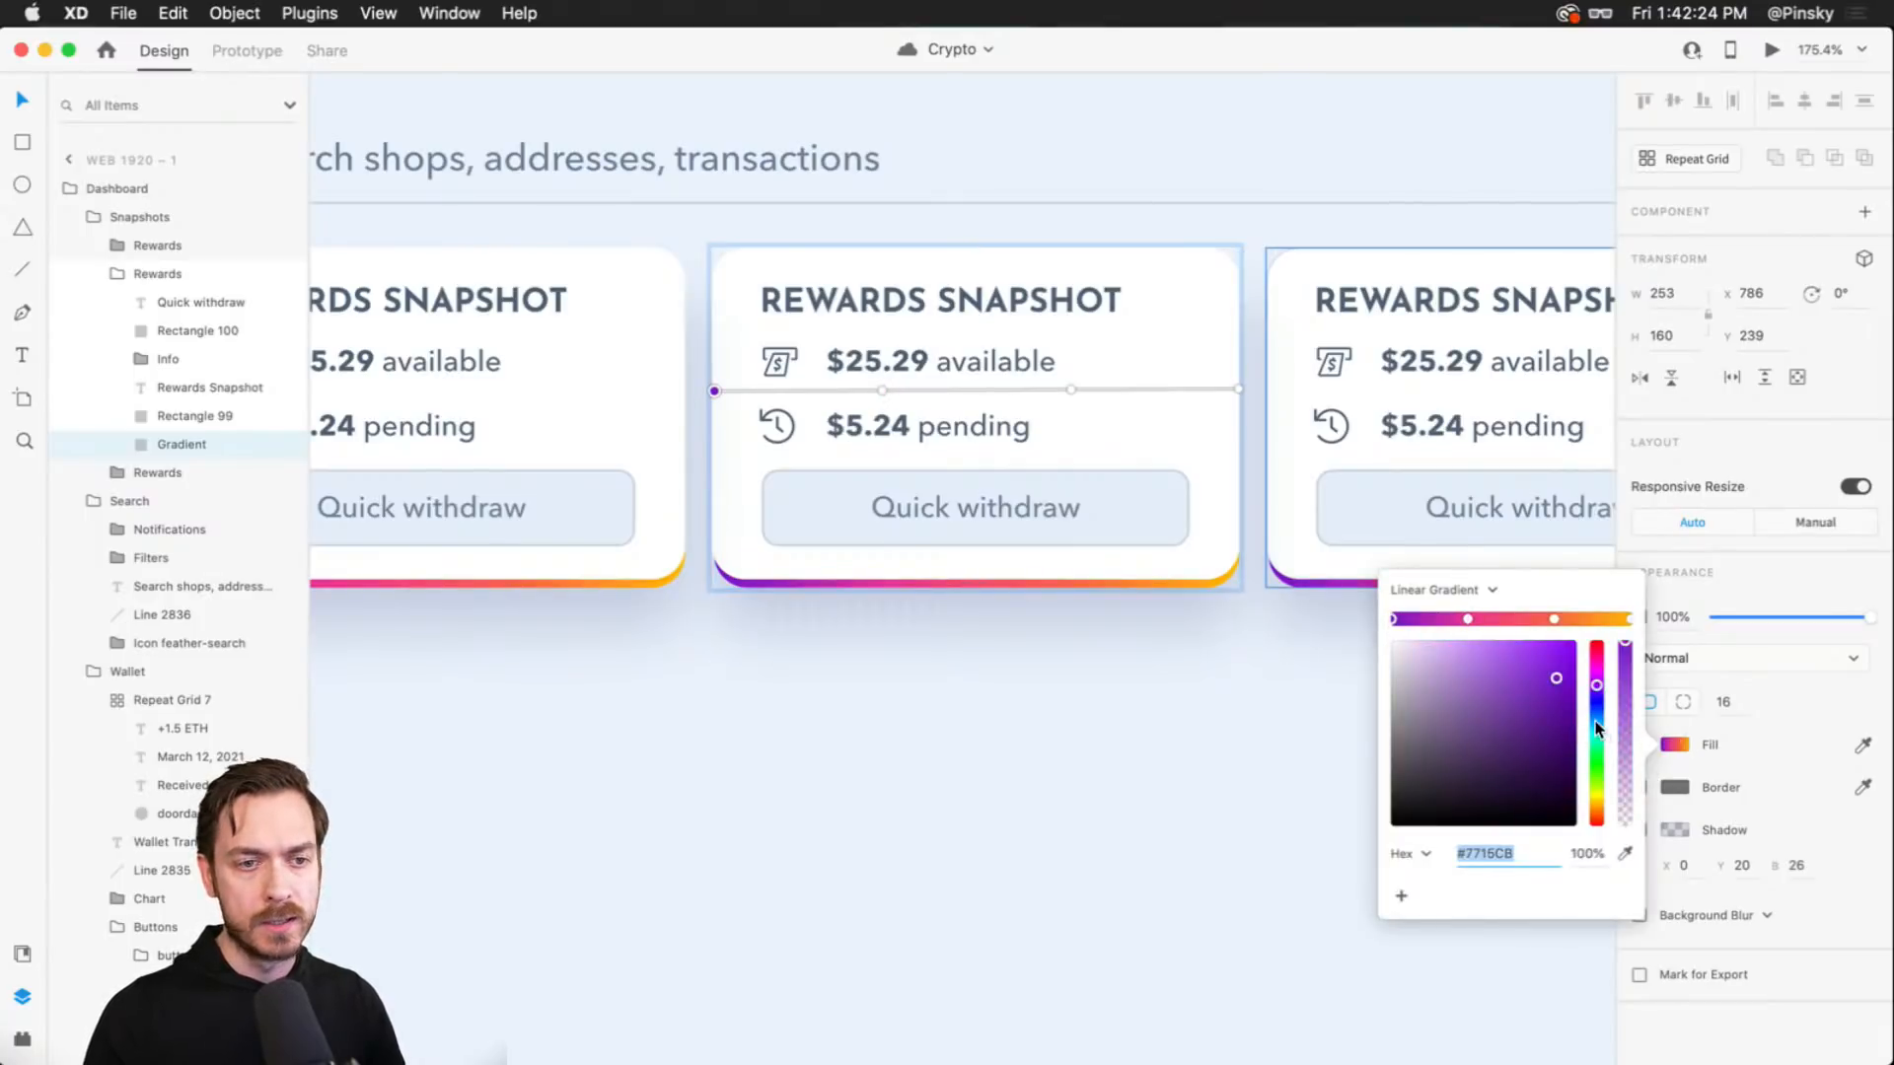
drag(1597, 725, 1596, 742)
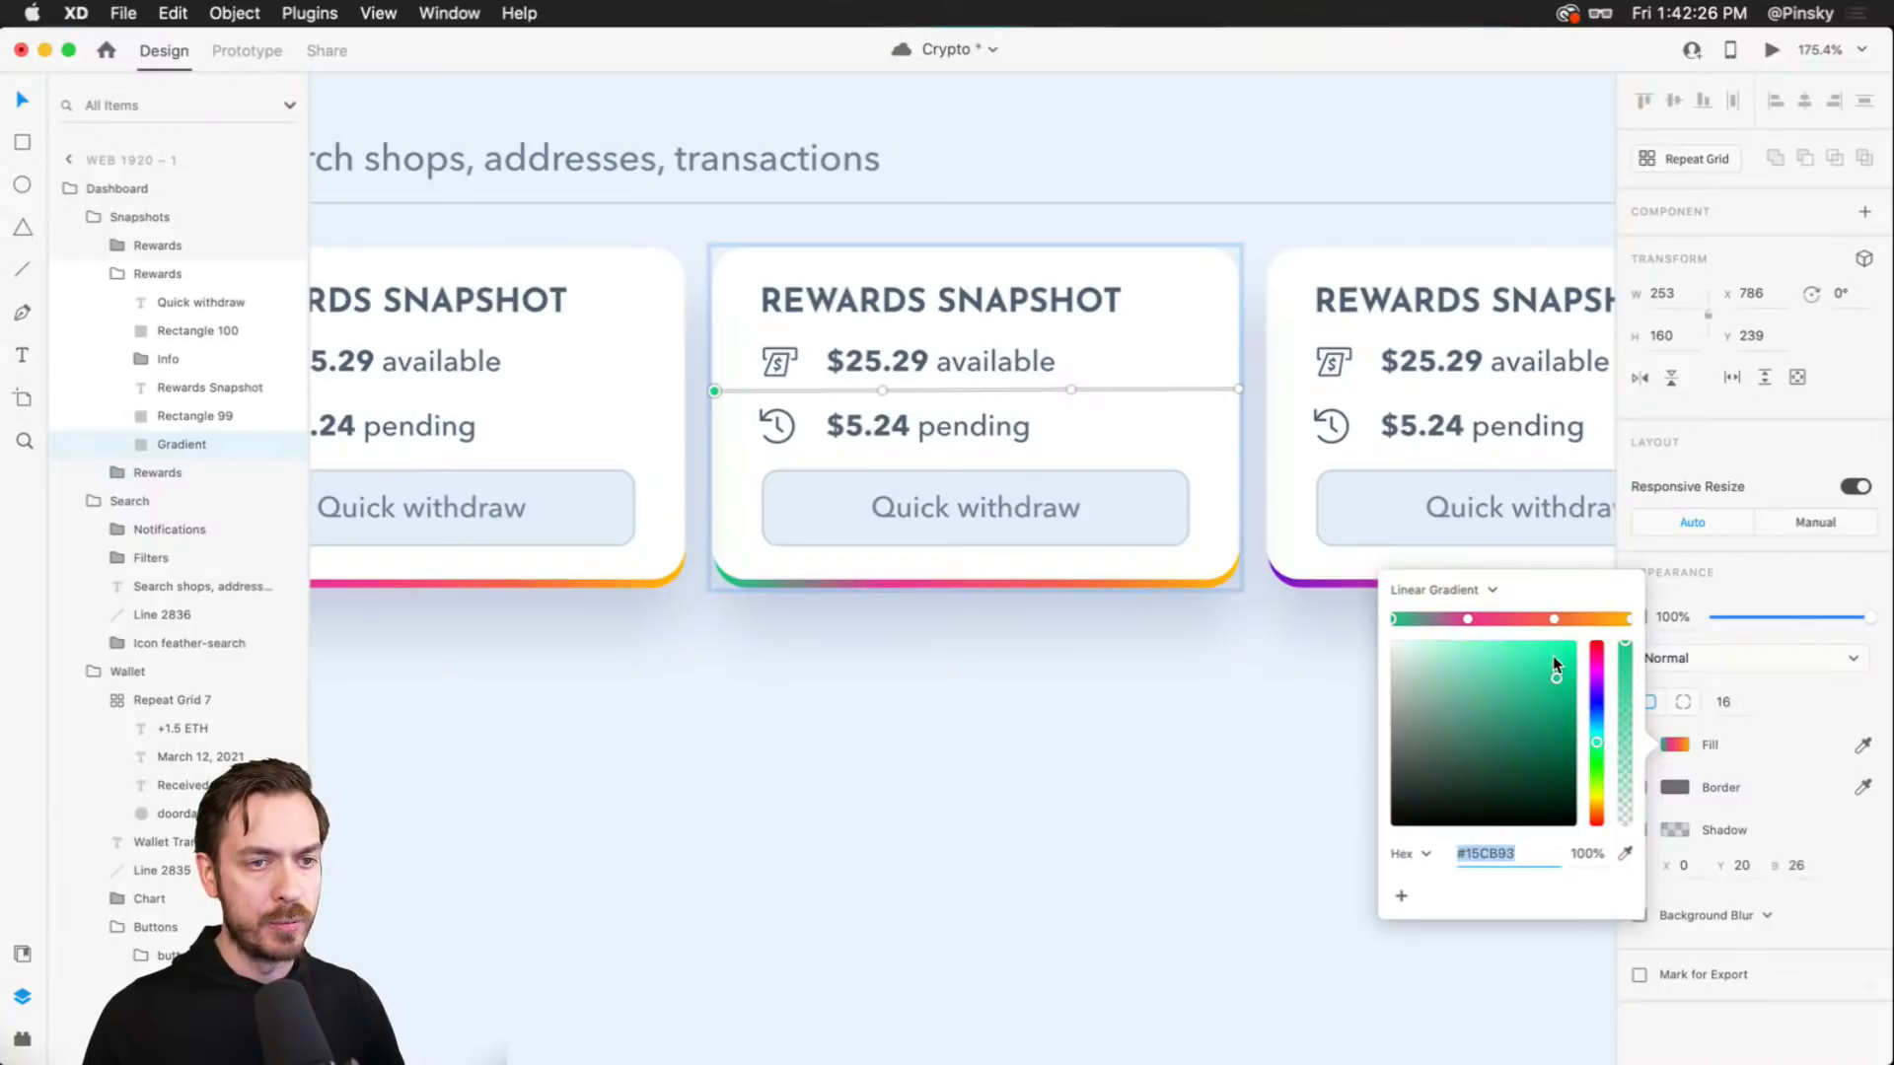
drag(1555, 663, 1568, 642)
drag(1599, 730, 1600, 742)
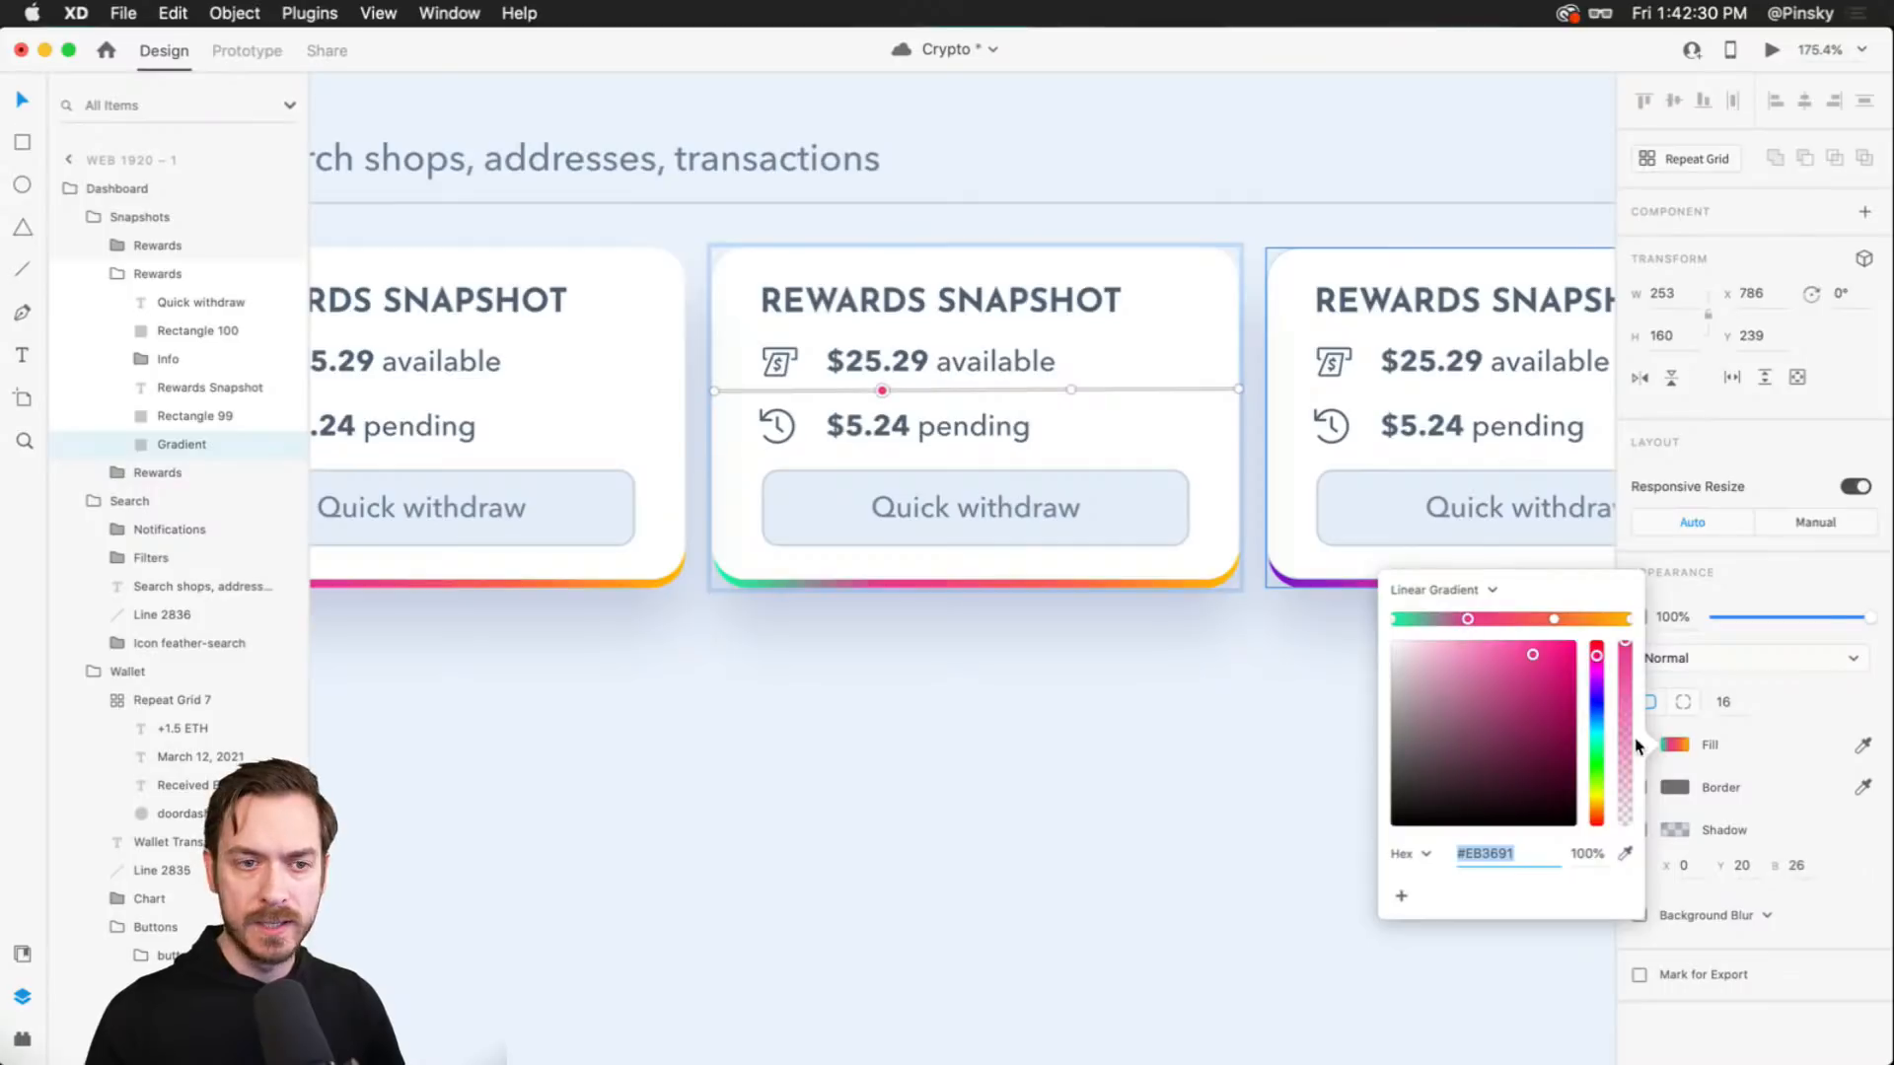
- Recolour the middle card's remaining gradient stops to yellow-green, pink and violet #5002FF
click(1598, 790)
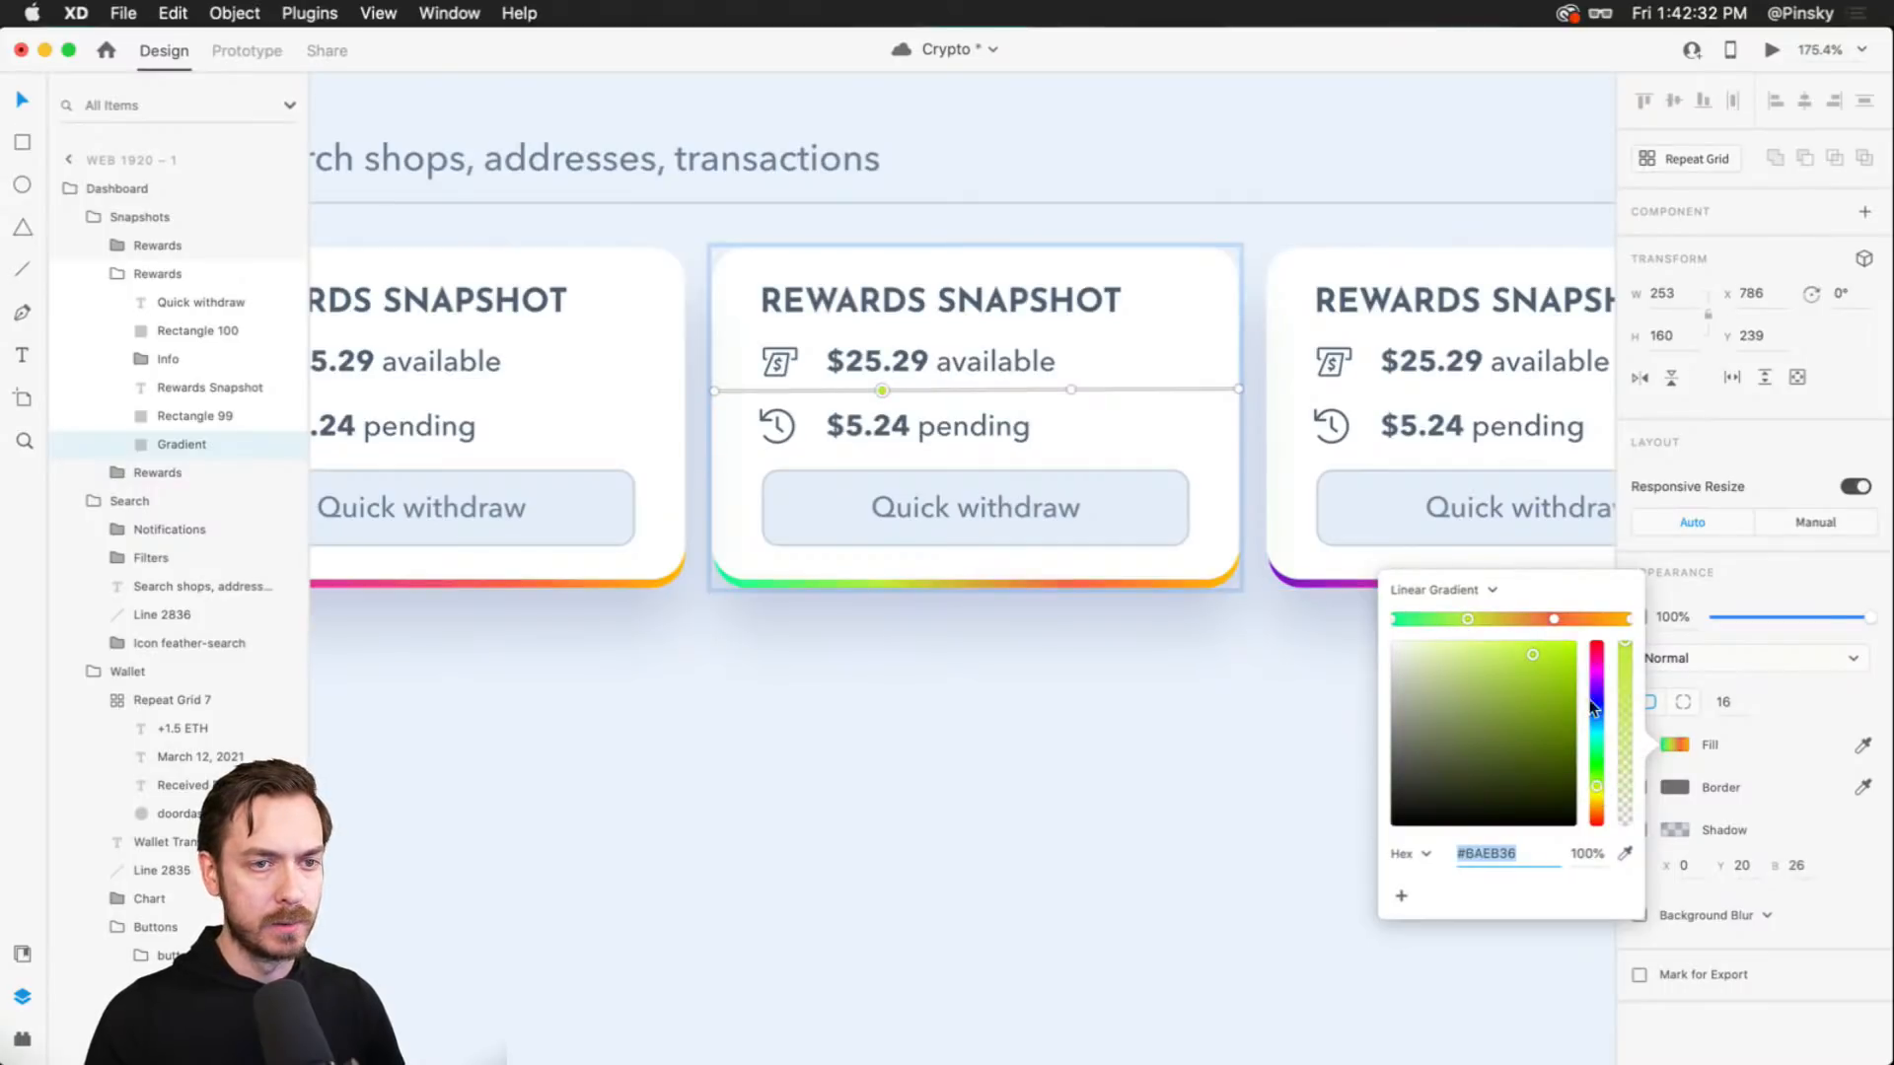
click(1556, 618)
mouse_move(1603, 710)
mouse_down()
mouse_move(1598, 659)
mouse_move(1599, 695)
mouse_up()
click(1627, 620)
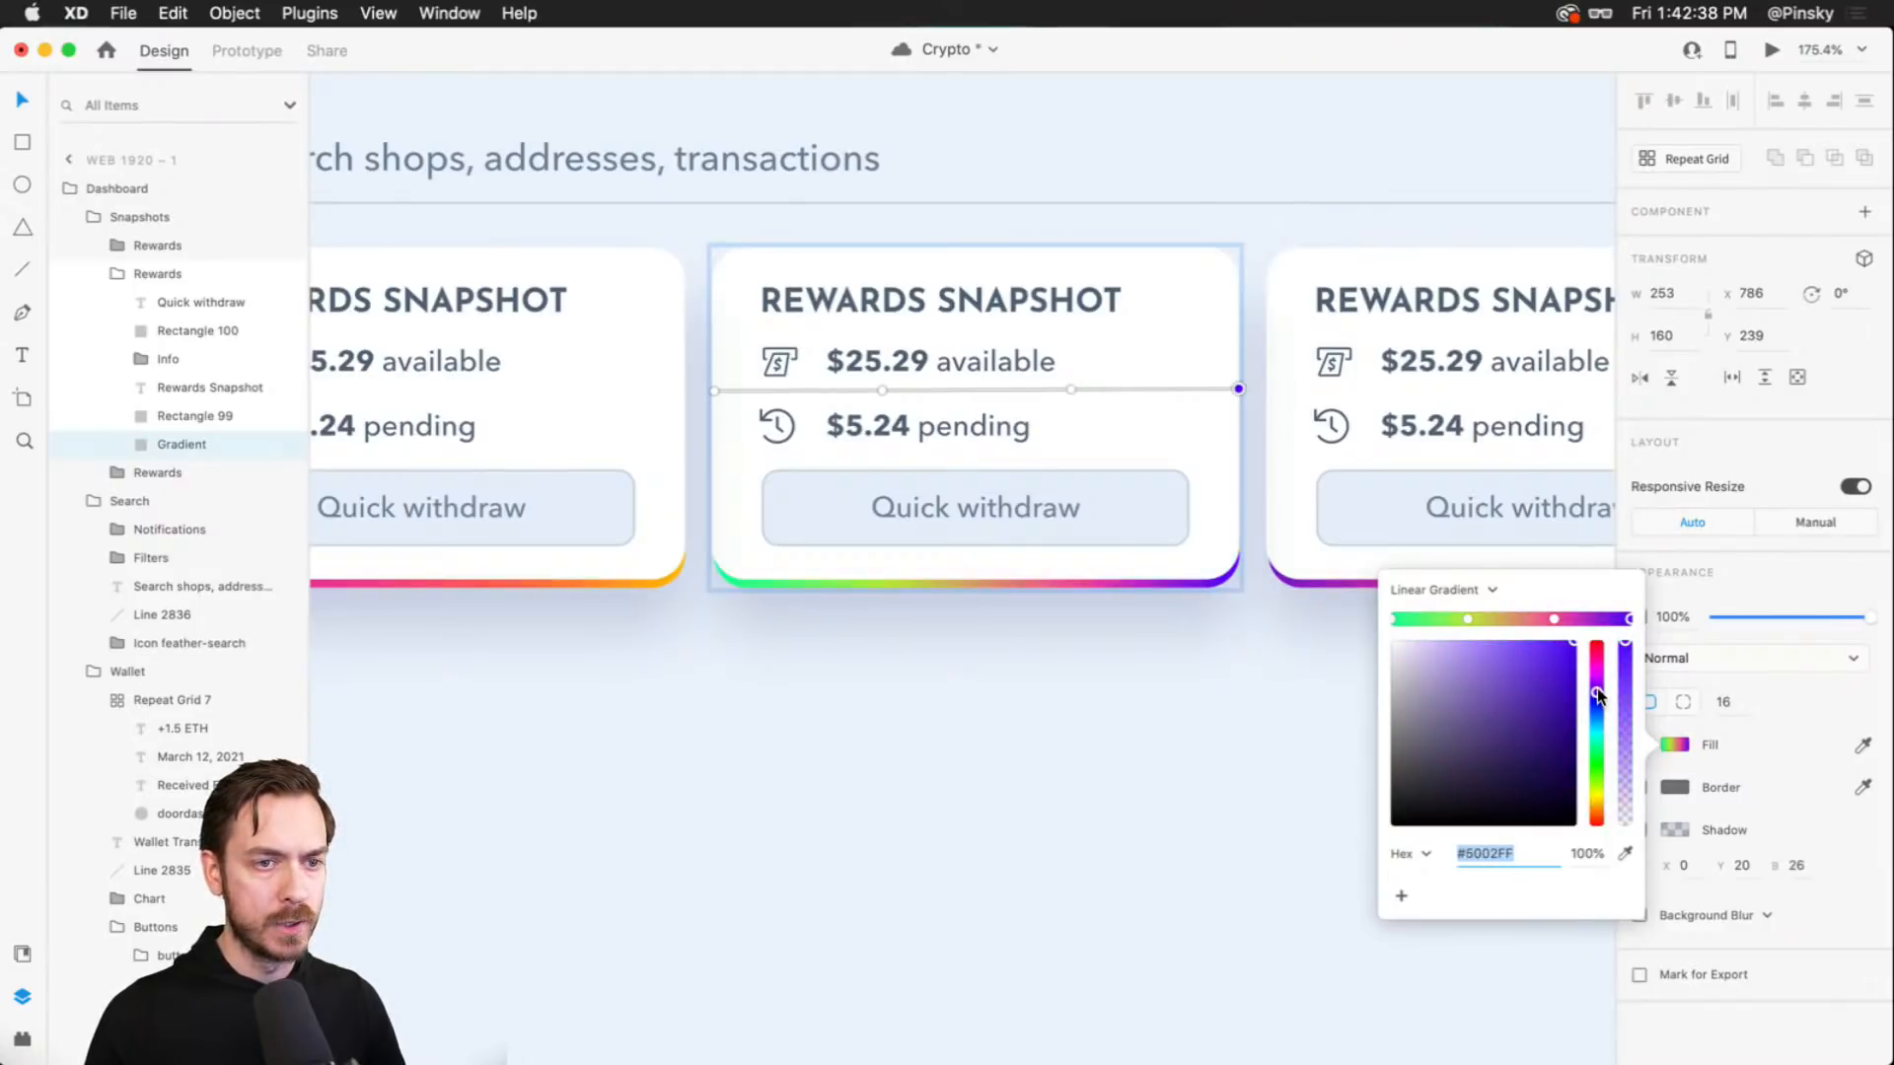
- Shift the middle card's first gradient stop to cyan #0DE3FF and its second stop to green #97EB36
click(1394, 619)
drag(1598, 759, 1601, 729)
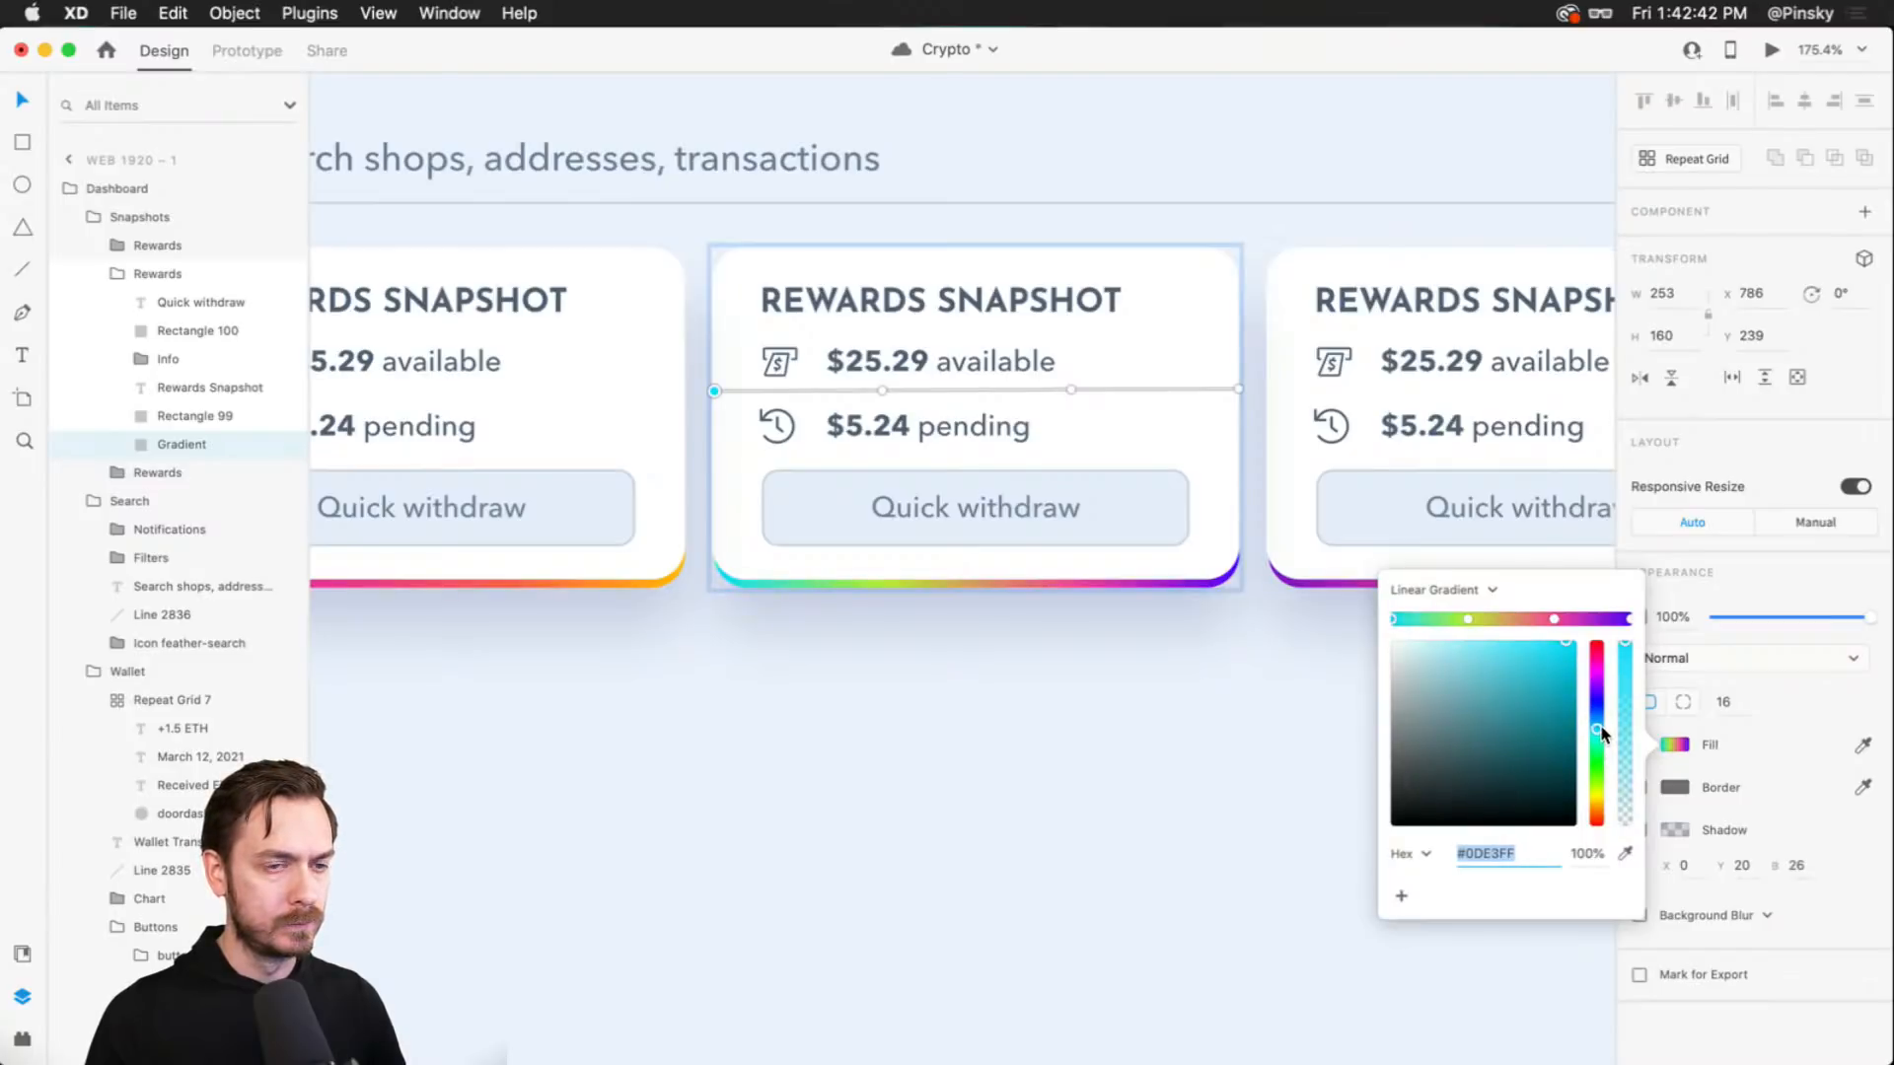
click(1468, 618)
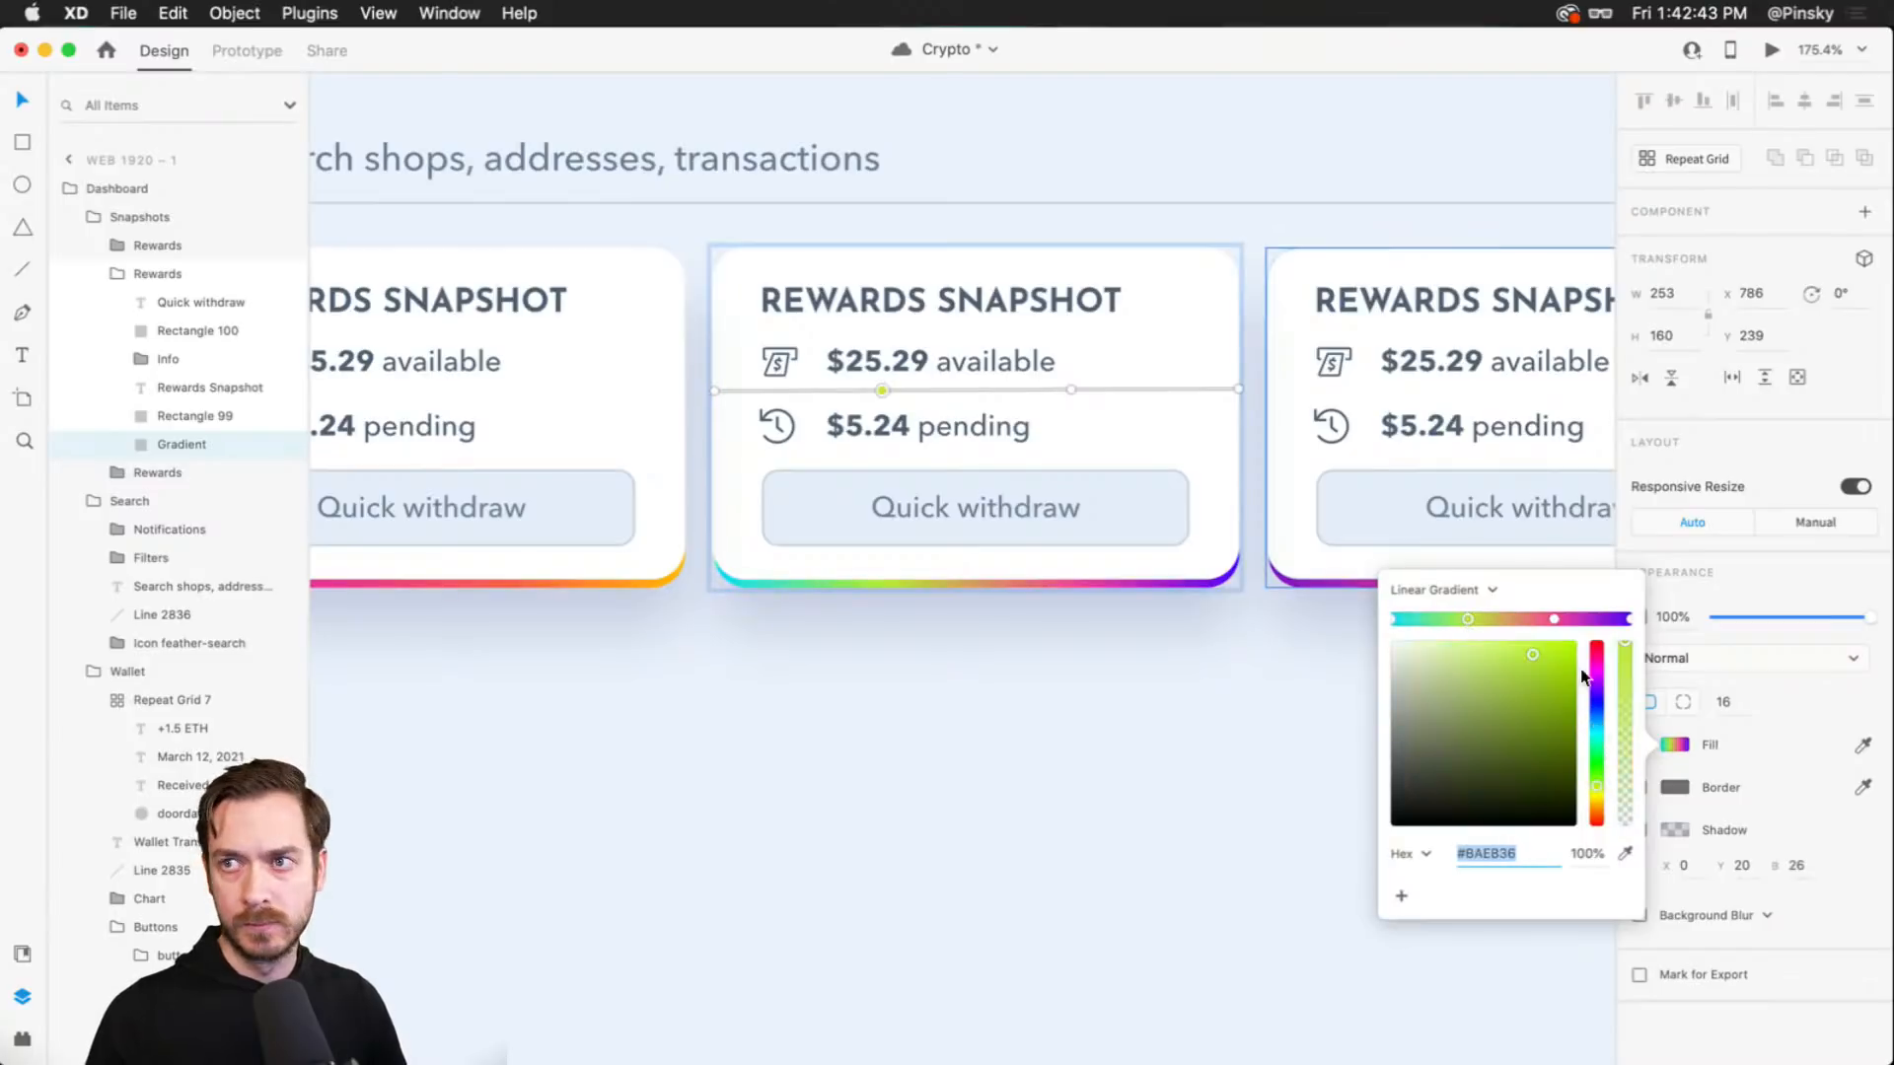
click(1600, 787)
- Recolour the first stop of the third card's Gradient shape to crimson #CB154D
scroll(1126, 657, right, 10)
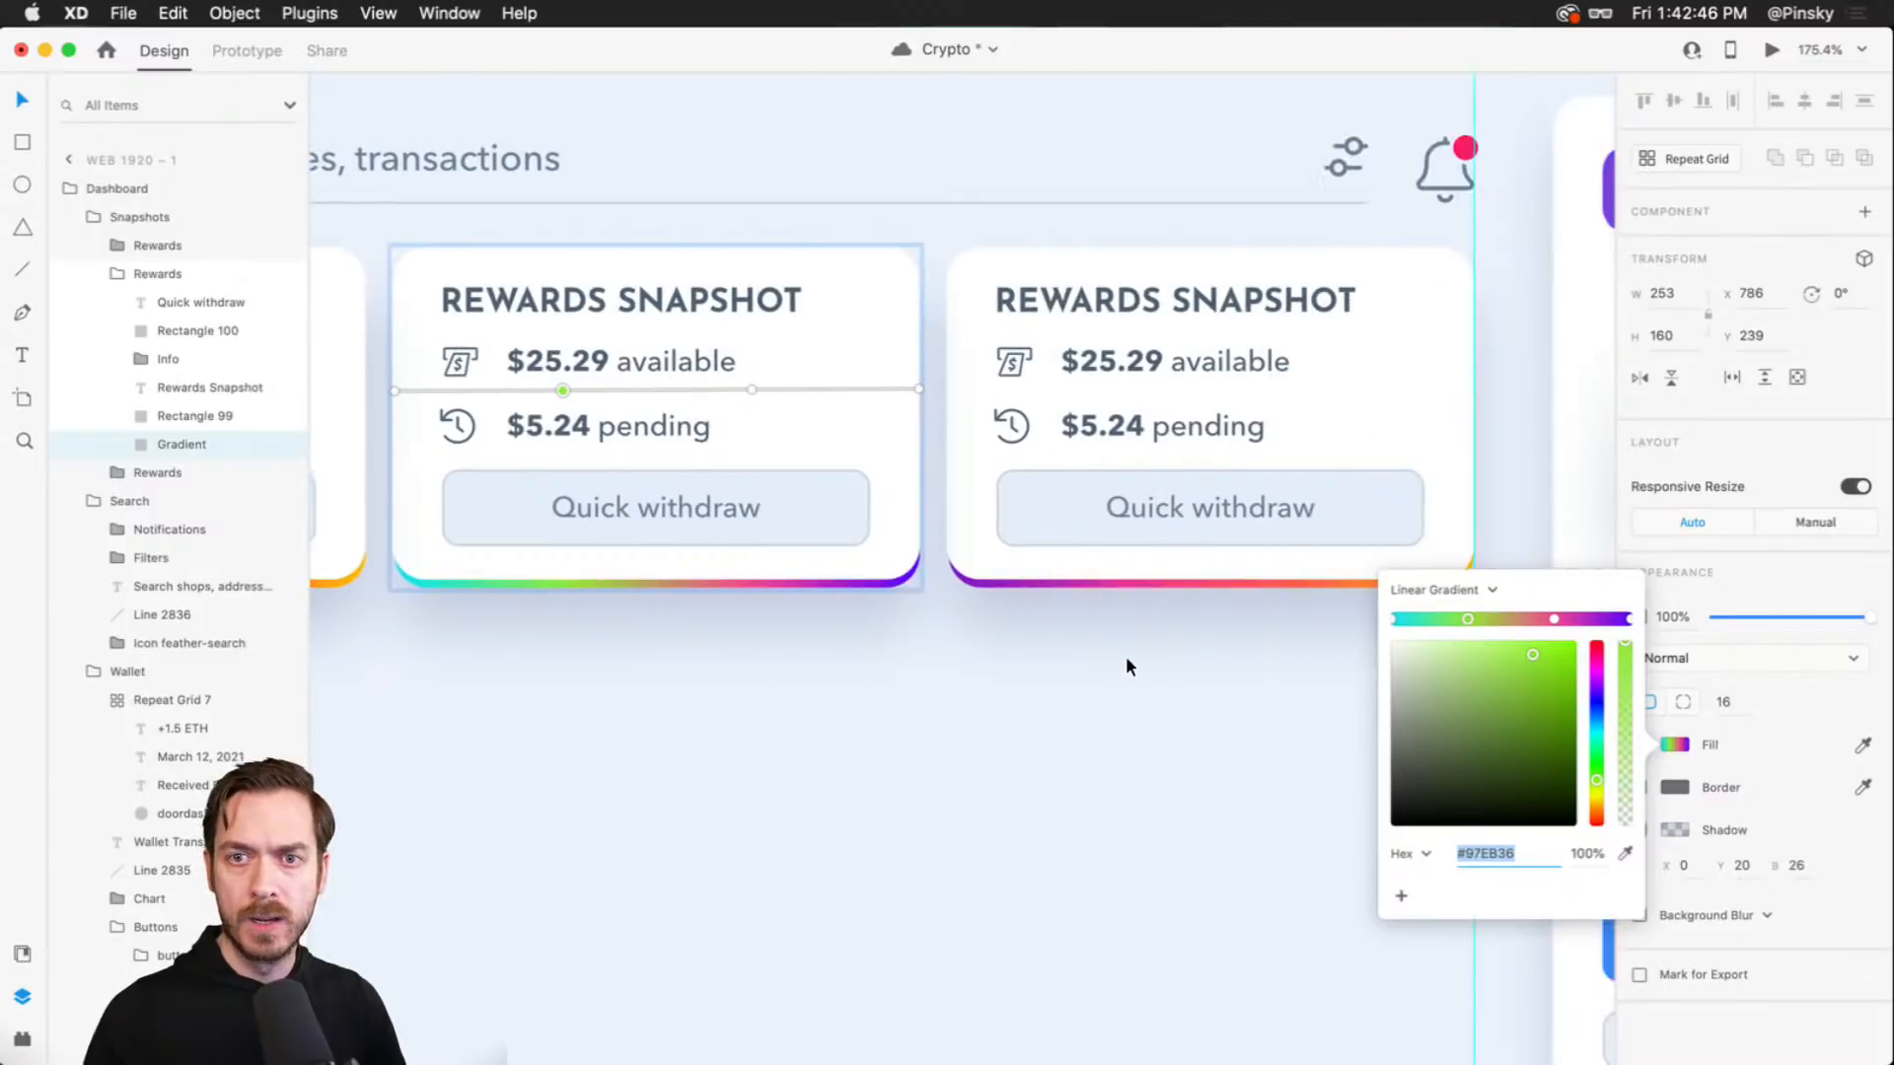
click(1080, 577)
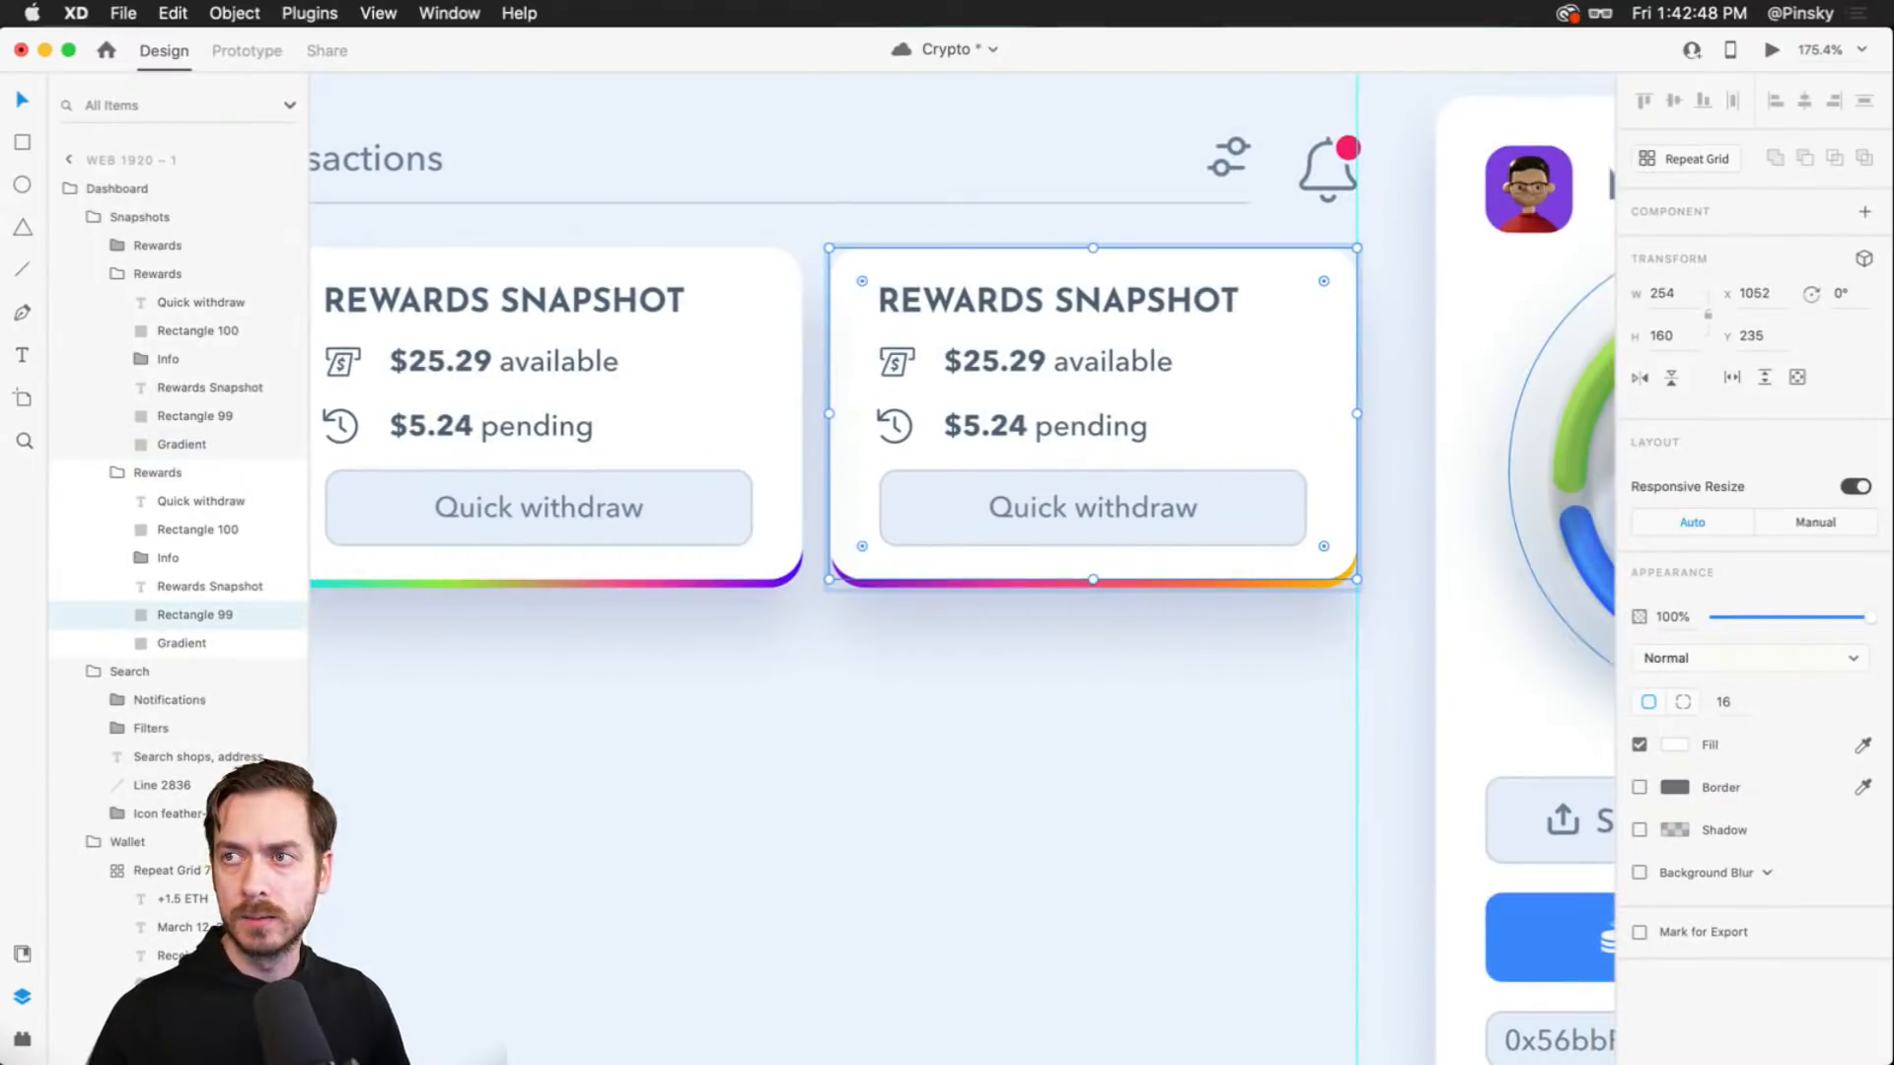
click(1212, 578)
click(1674, 745)
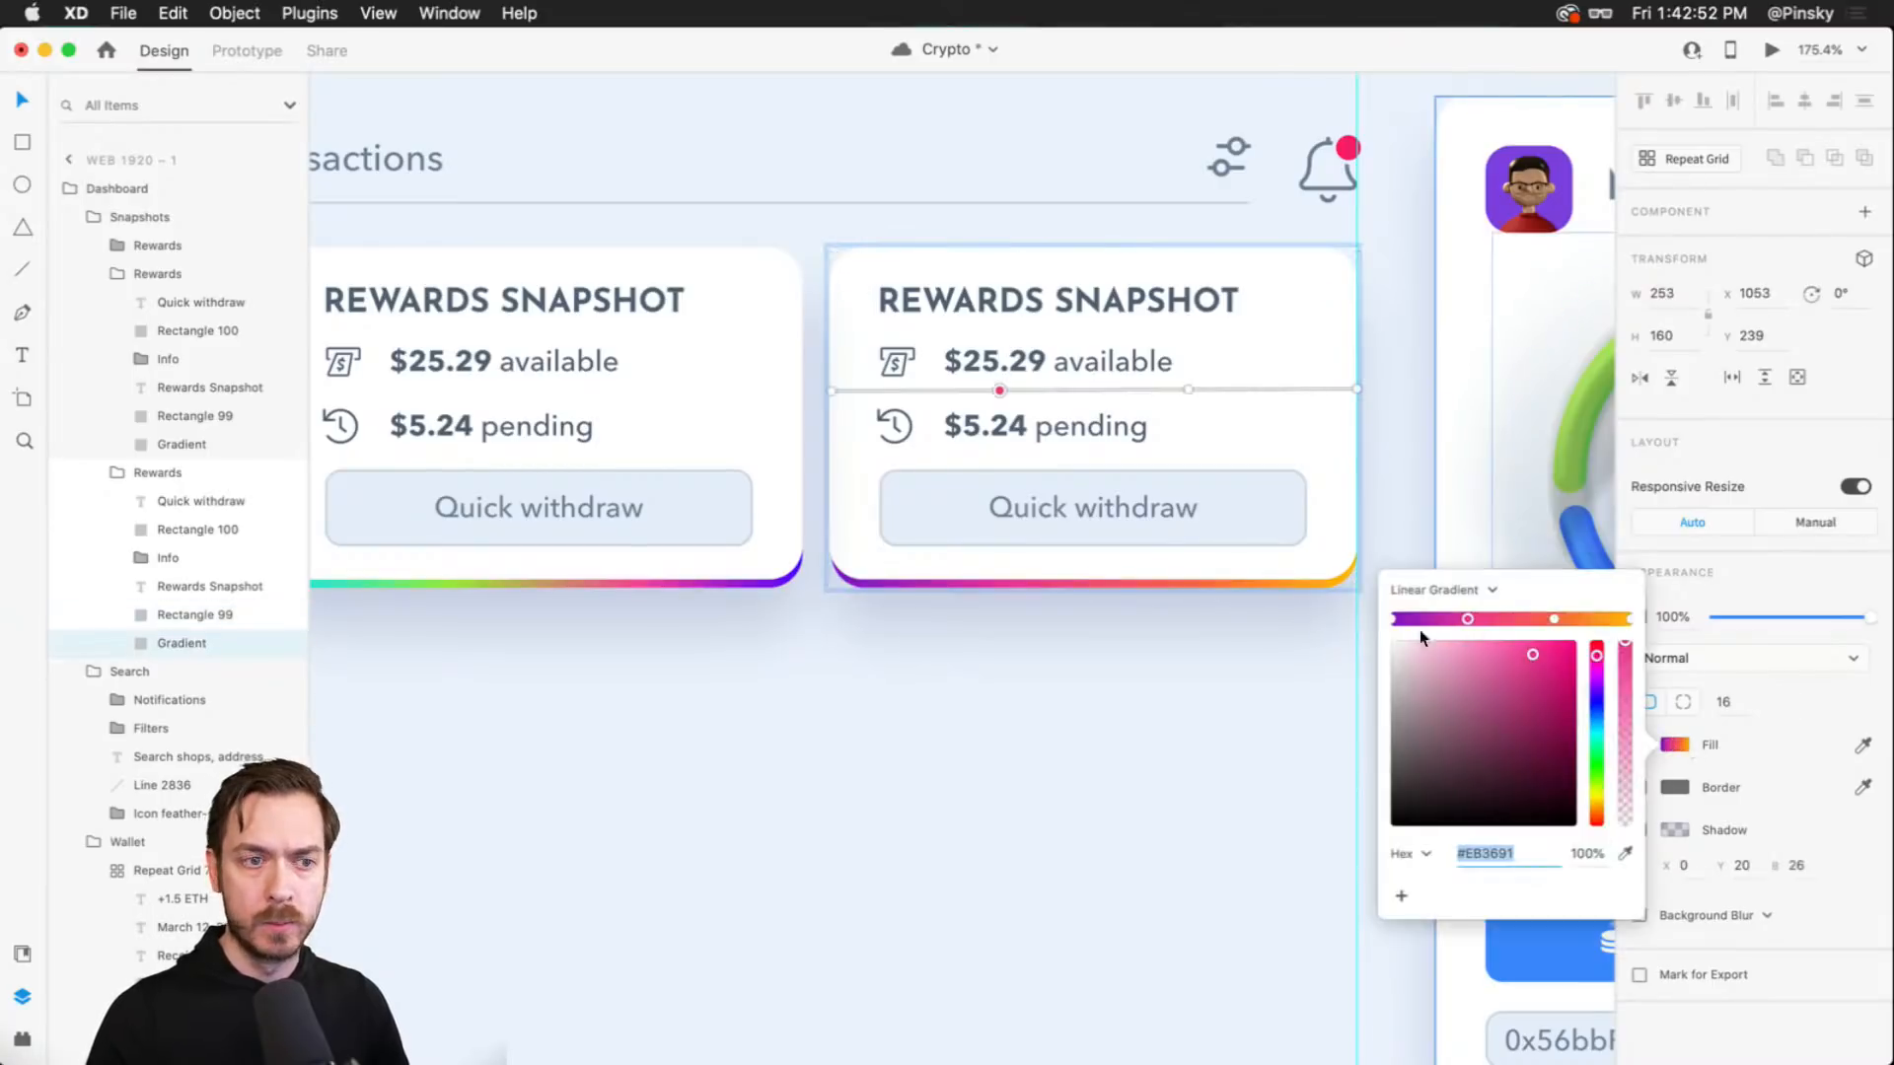
click(1394, 619)
drag(1596, 674, 1600, 656)
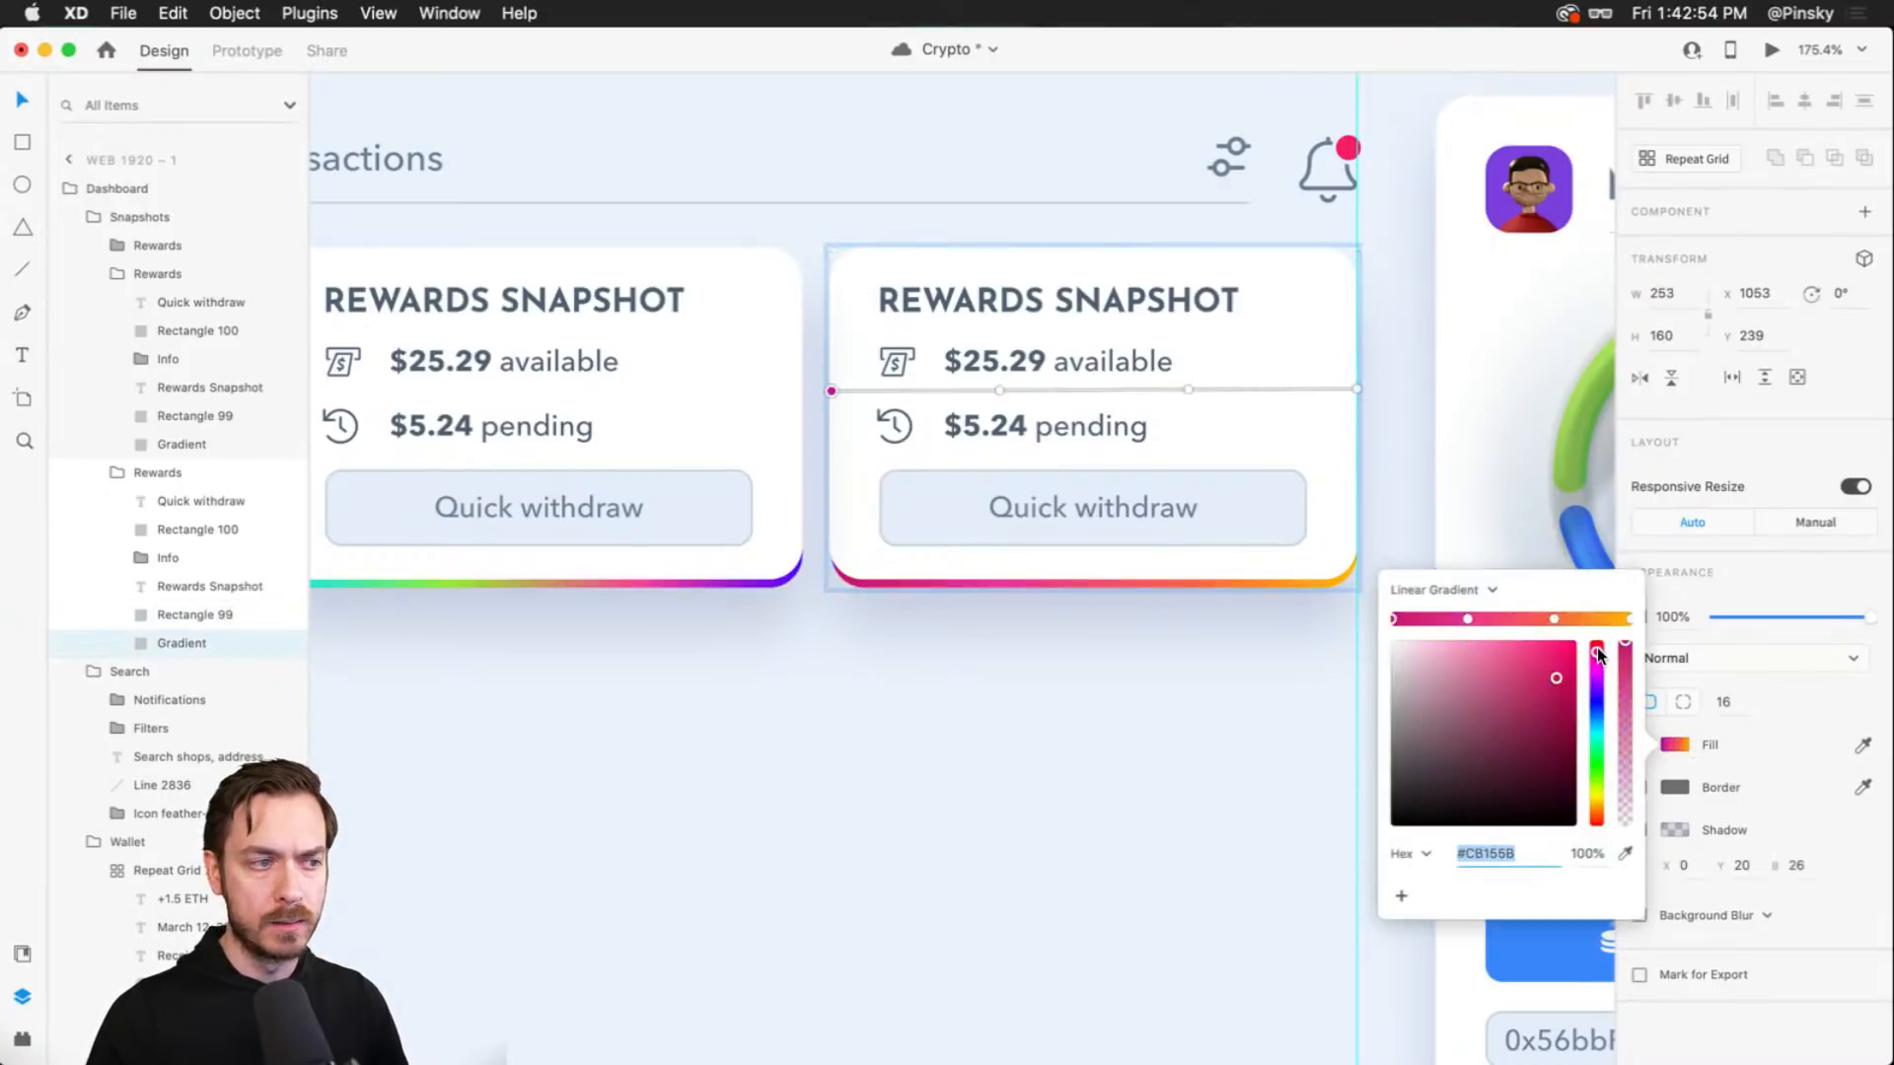
- Set the third card's second gradient stop to magenta #D636EB and its third stop to blue
click(1468, 618)
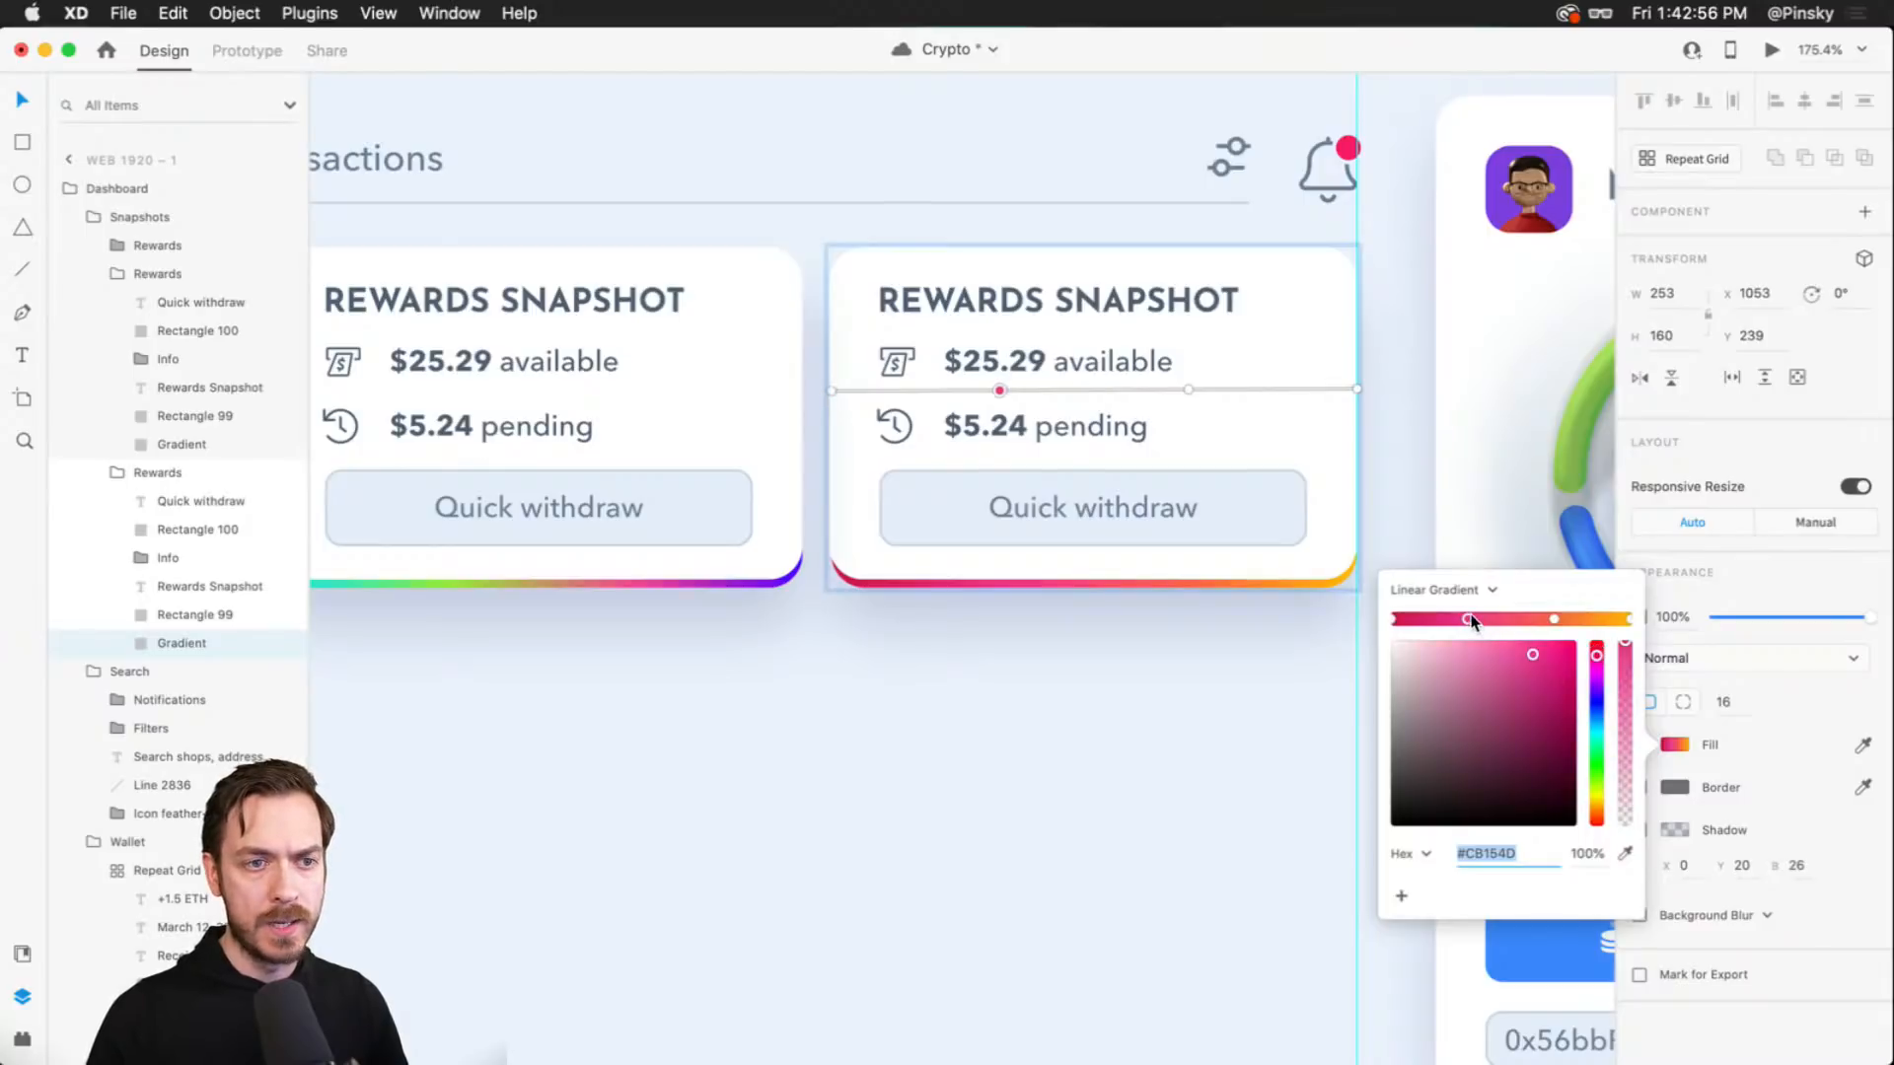
drag(1596, 670, 1598, 681)
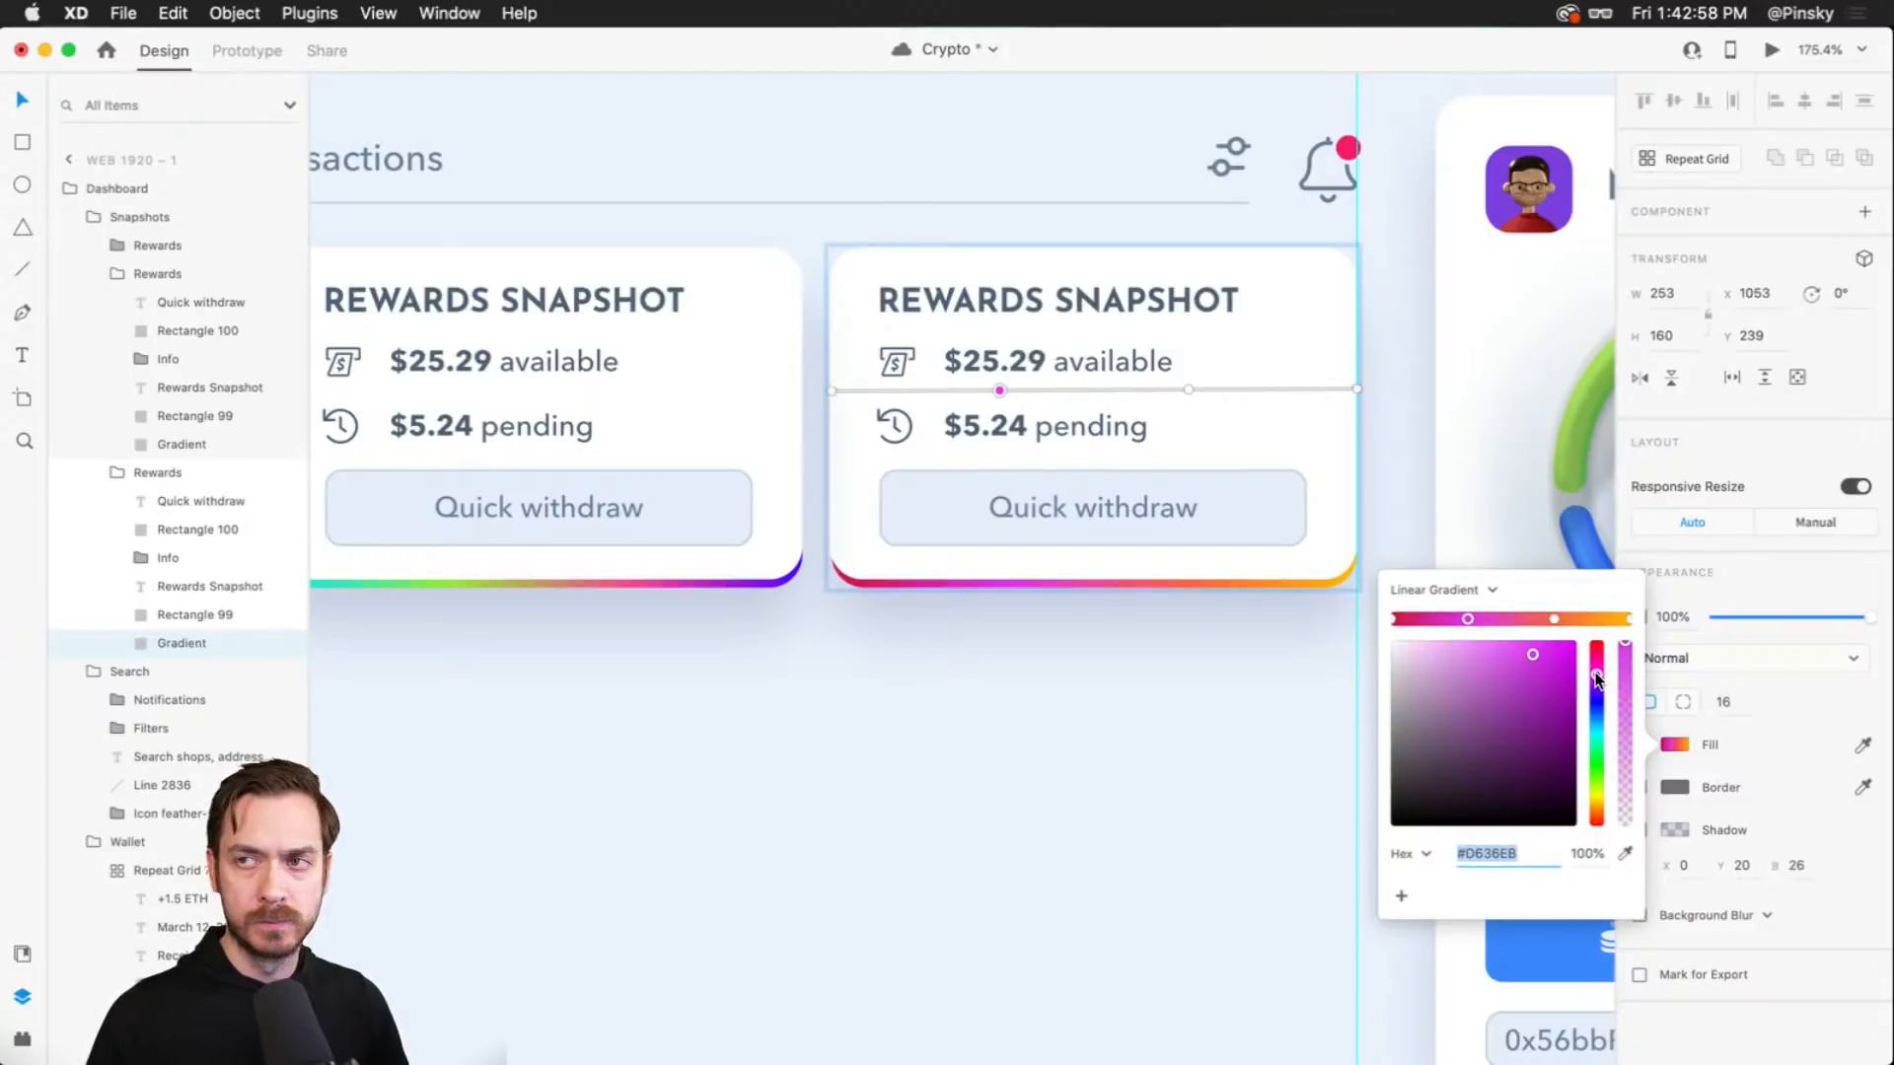
click(1555, 618)
click(1596, 706)
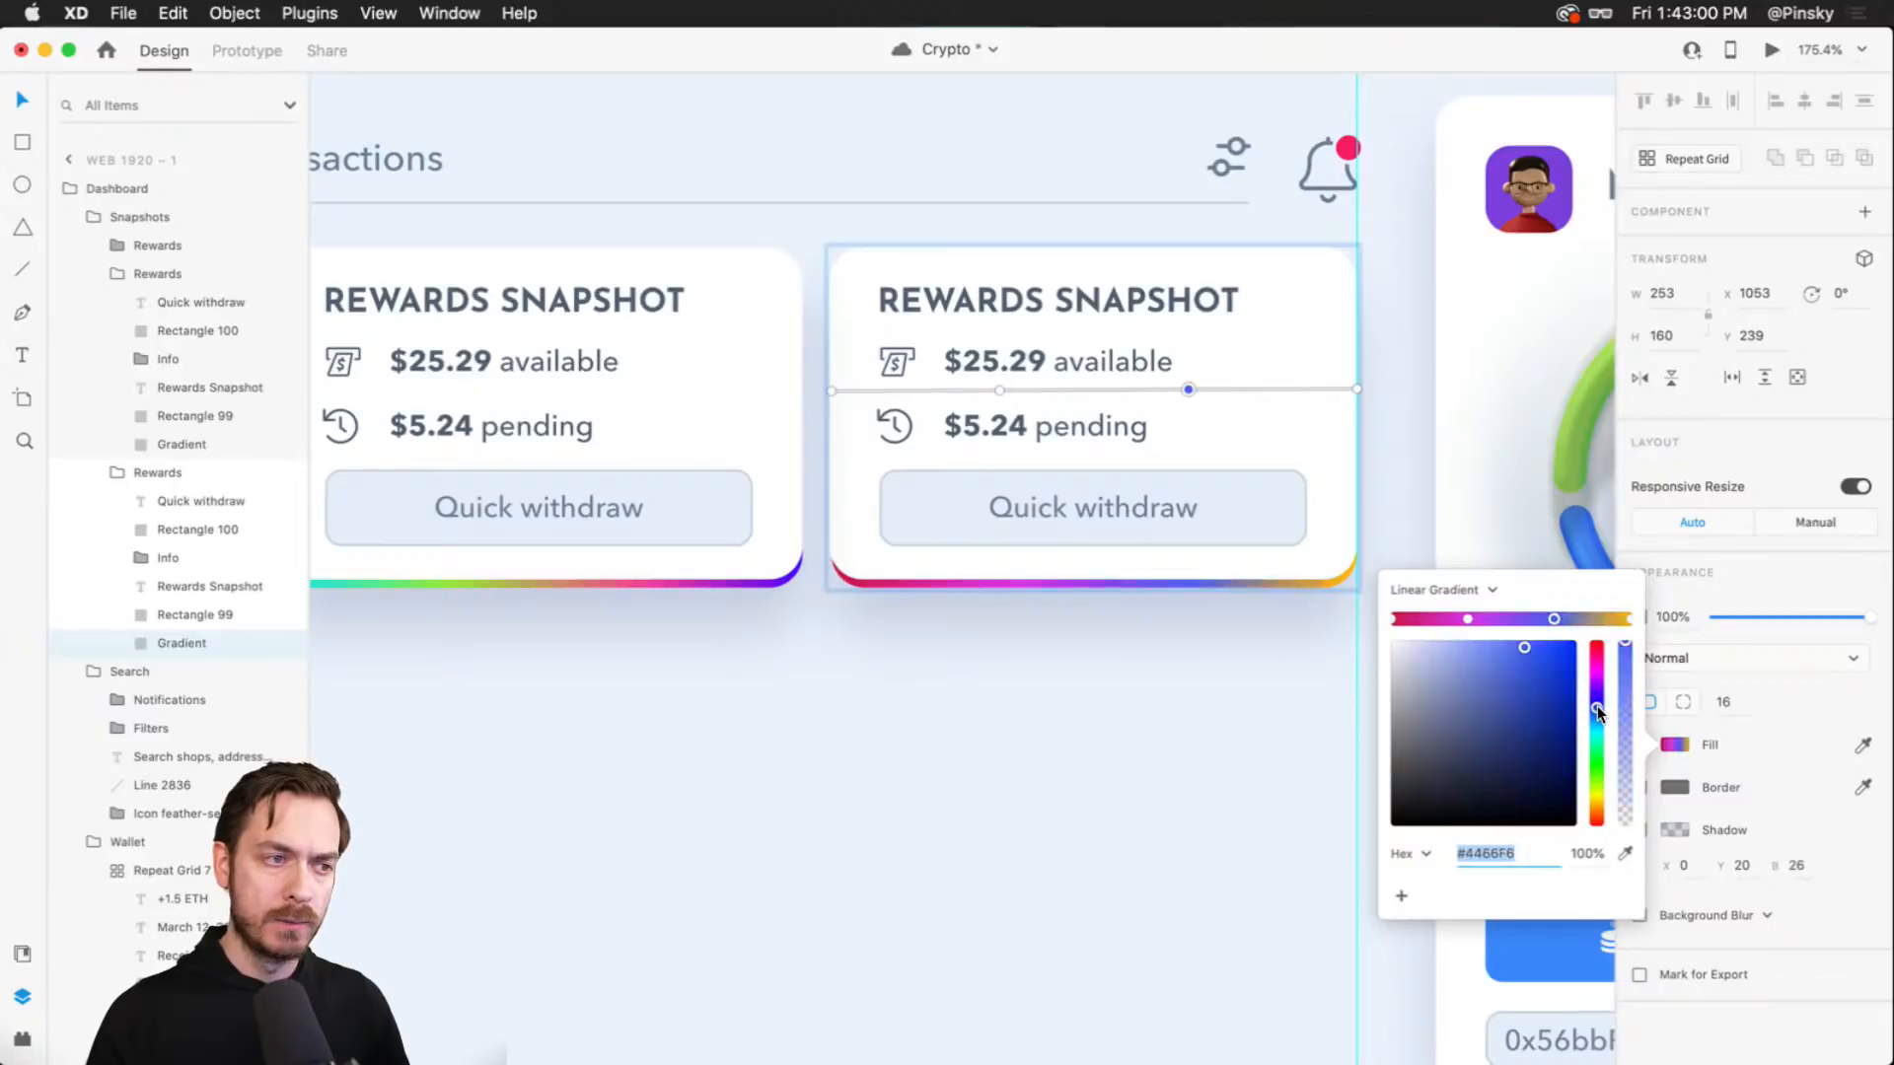
drag(1596, 706, 1600, 717)
- Set the last stop of the third card's gradient to mint green #02FFC5
click(1630, 620)
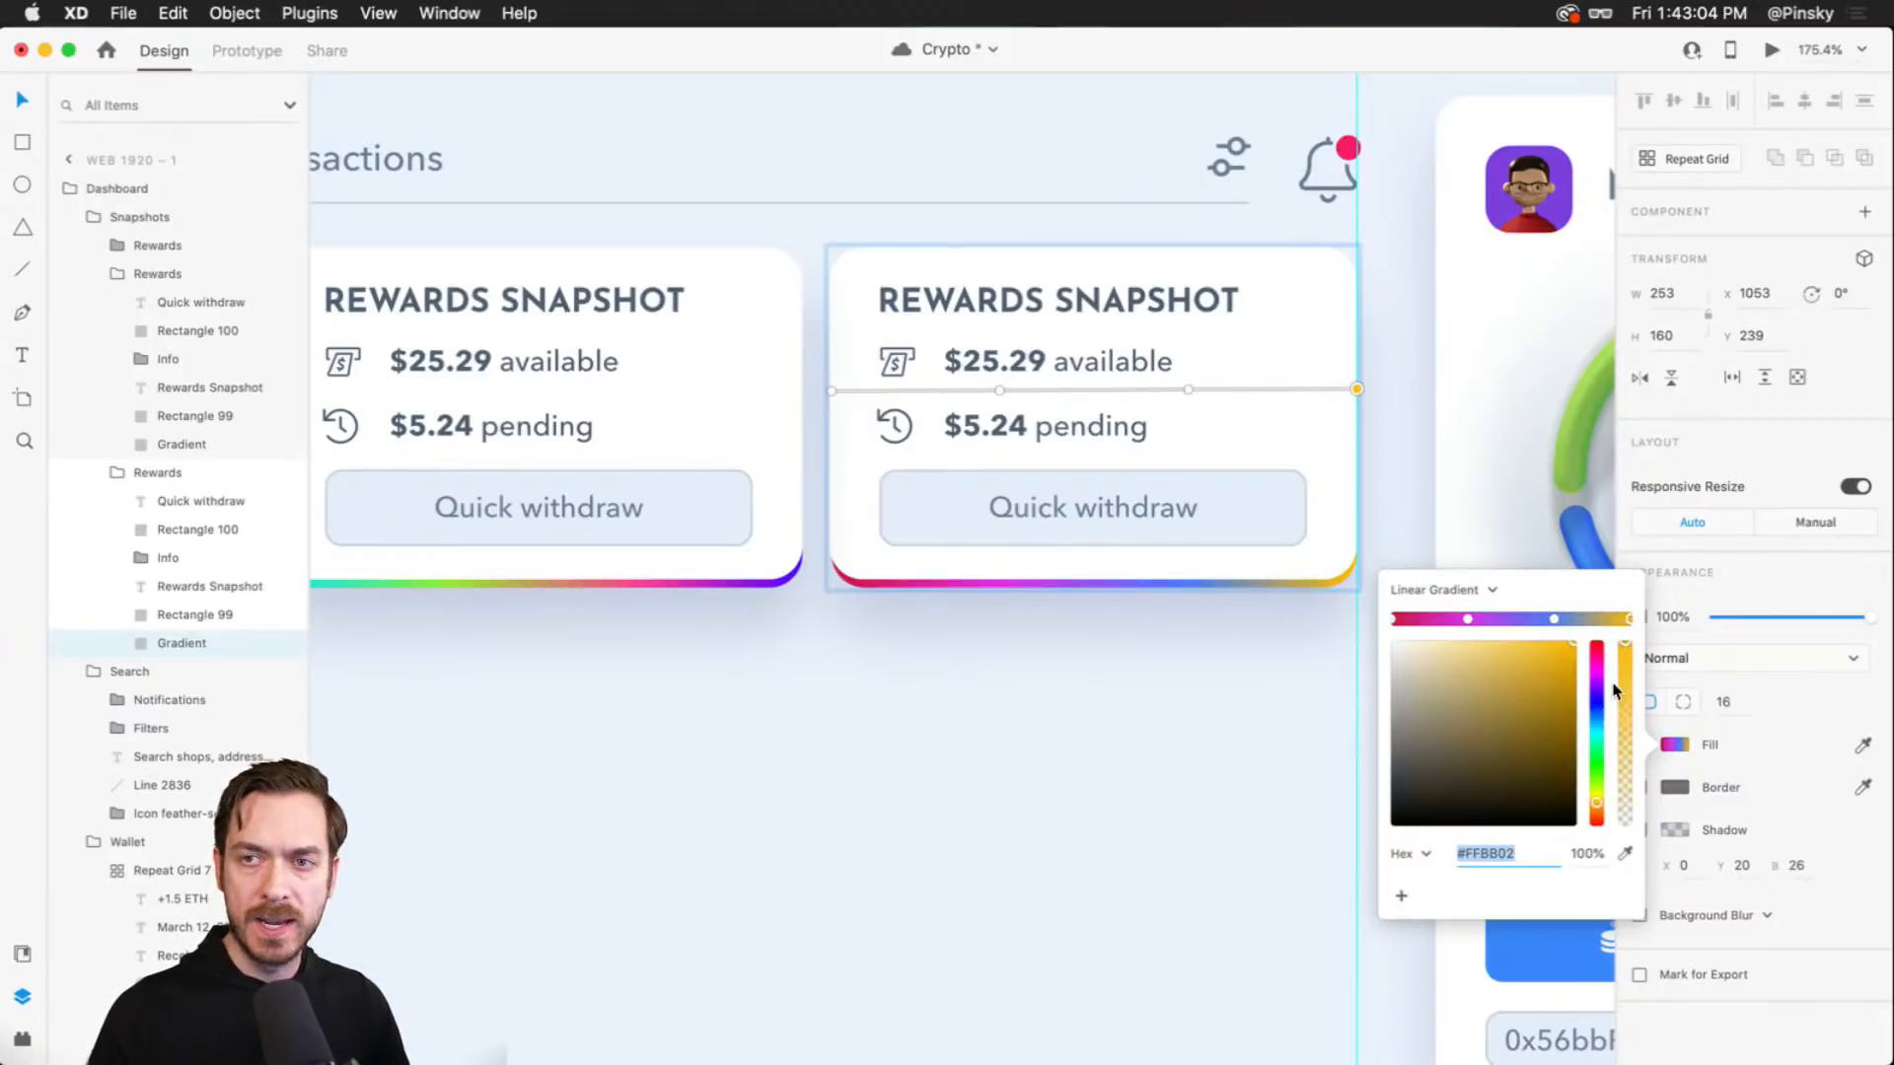
click(1598, 736)
drag(1598, 736, 1601, 742)
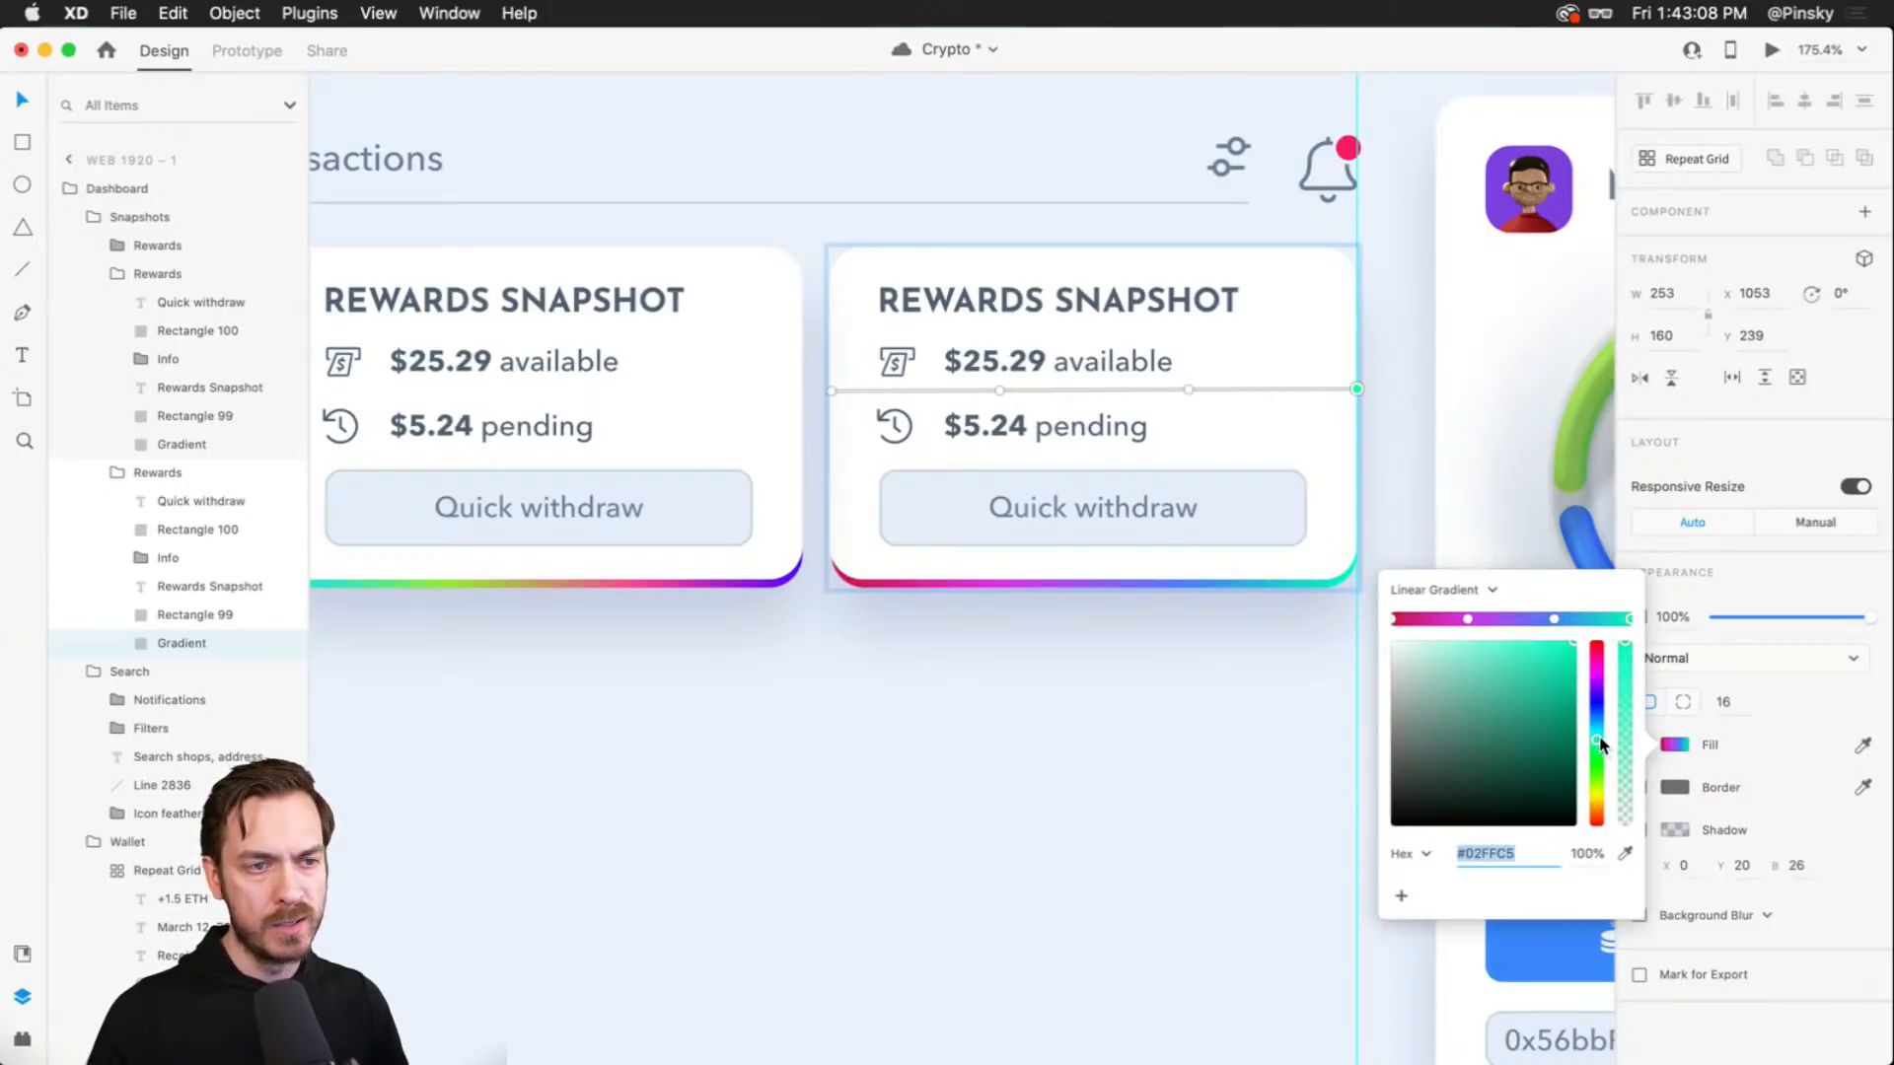
scroll(1117, 648, left, 5)
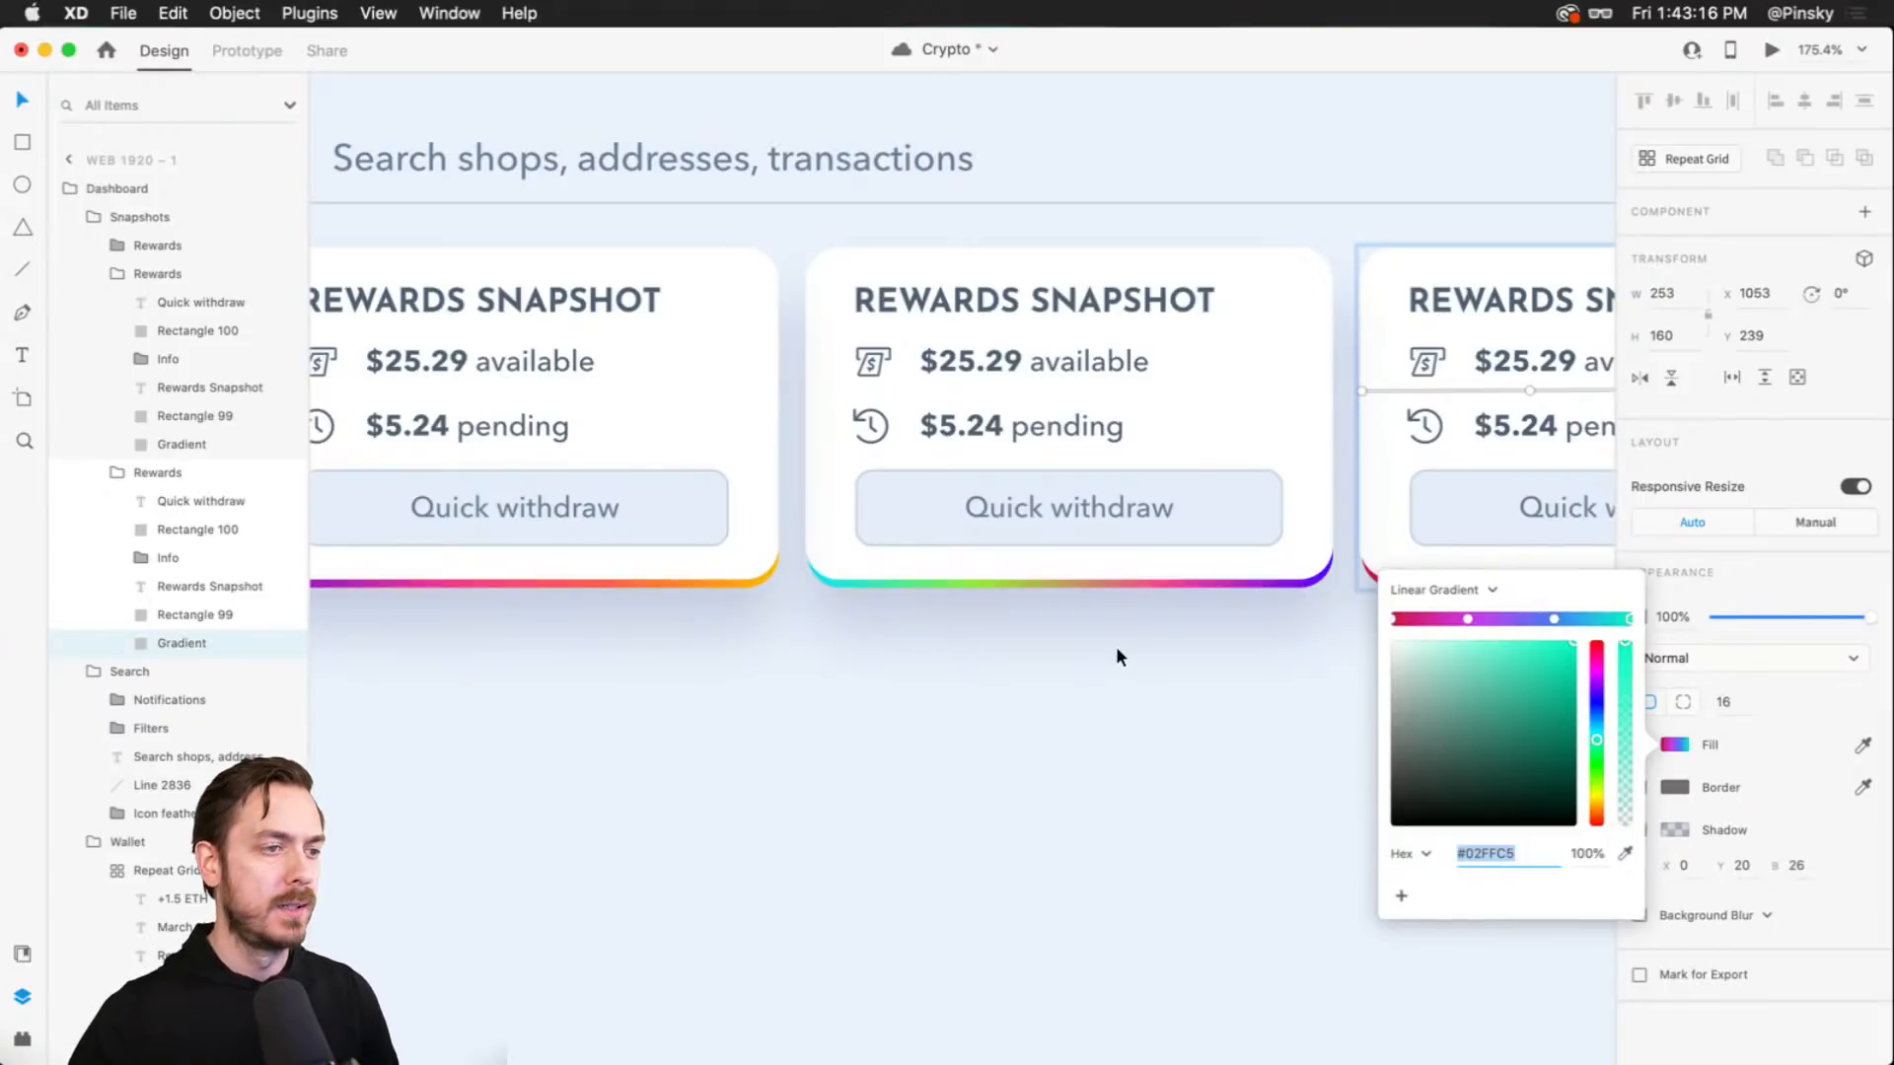
- Change the middle card's title text to "PENDING REWARDS"
scroll(1085, 507, right, 2)
click(768, 294)
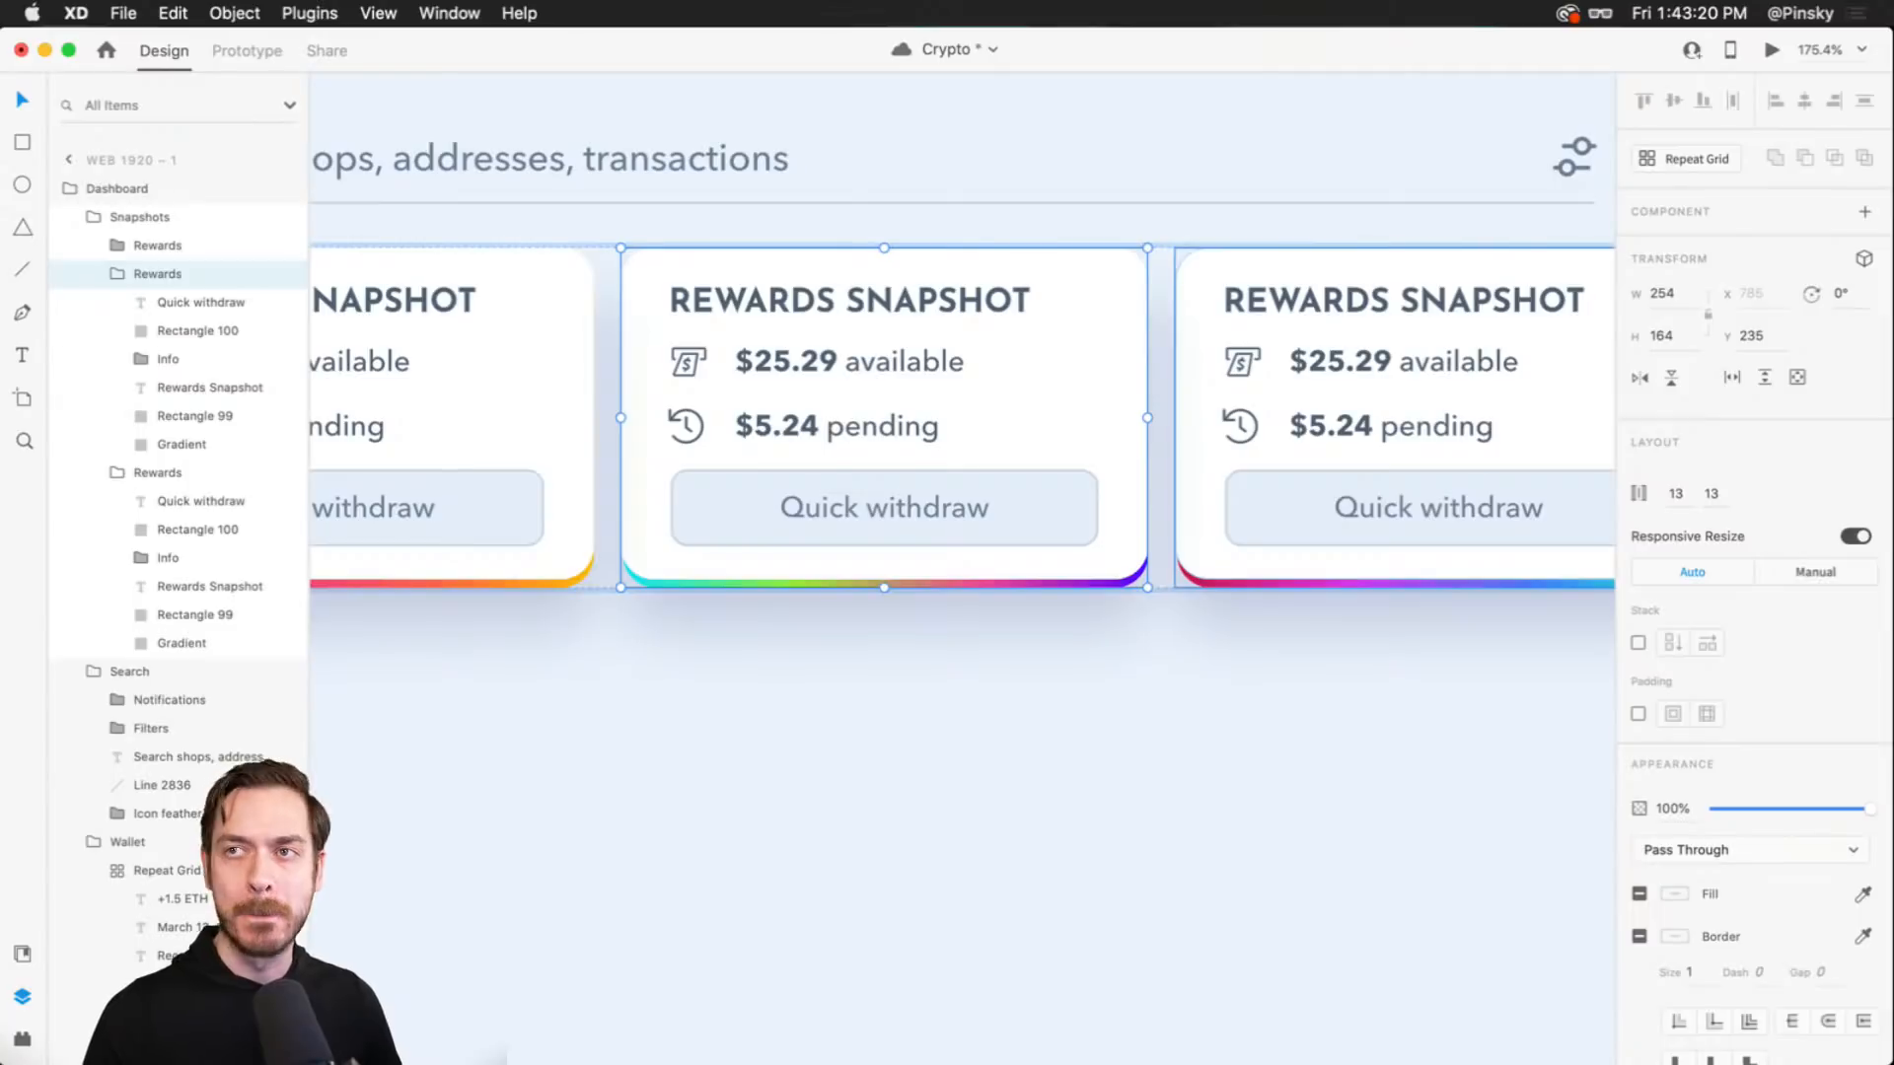
double_click(811, 310)
double_click(789, 320)
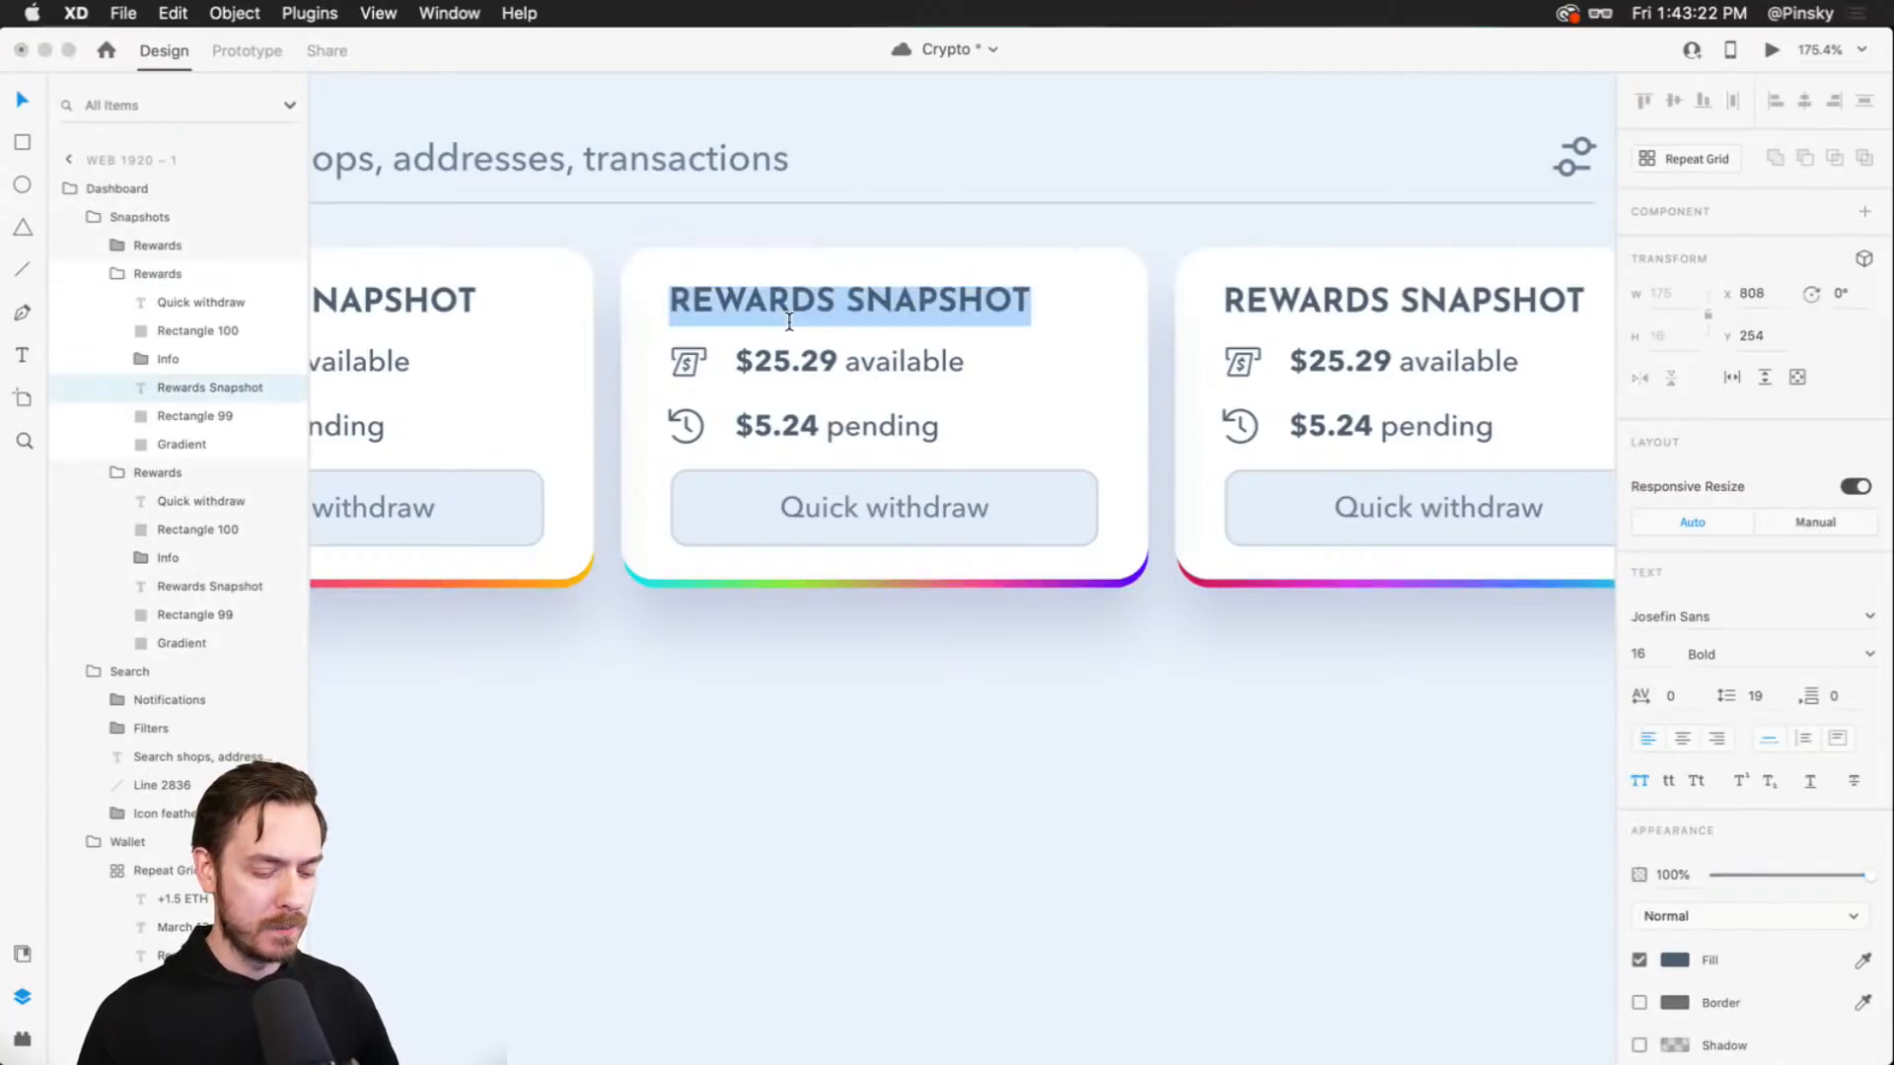
text(PEN)
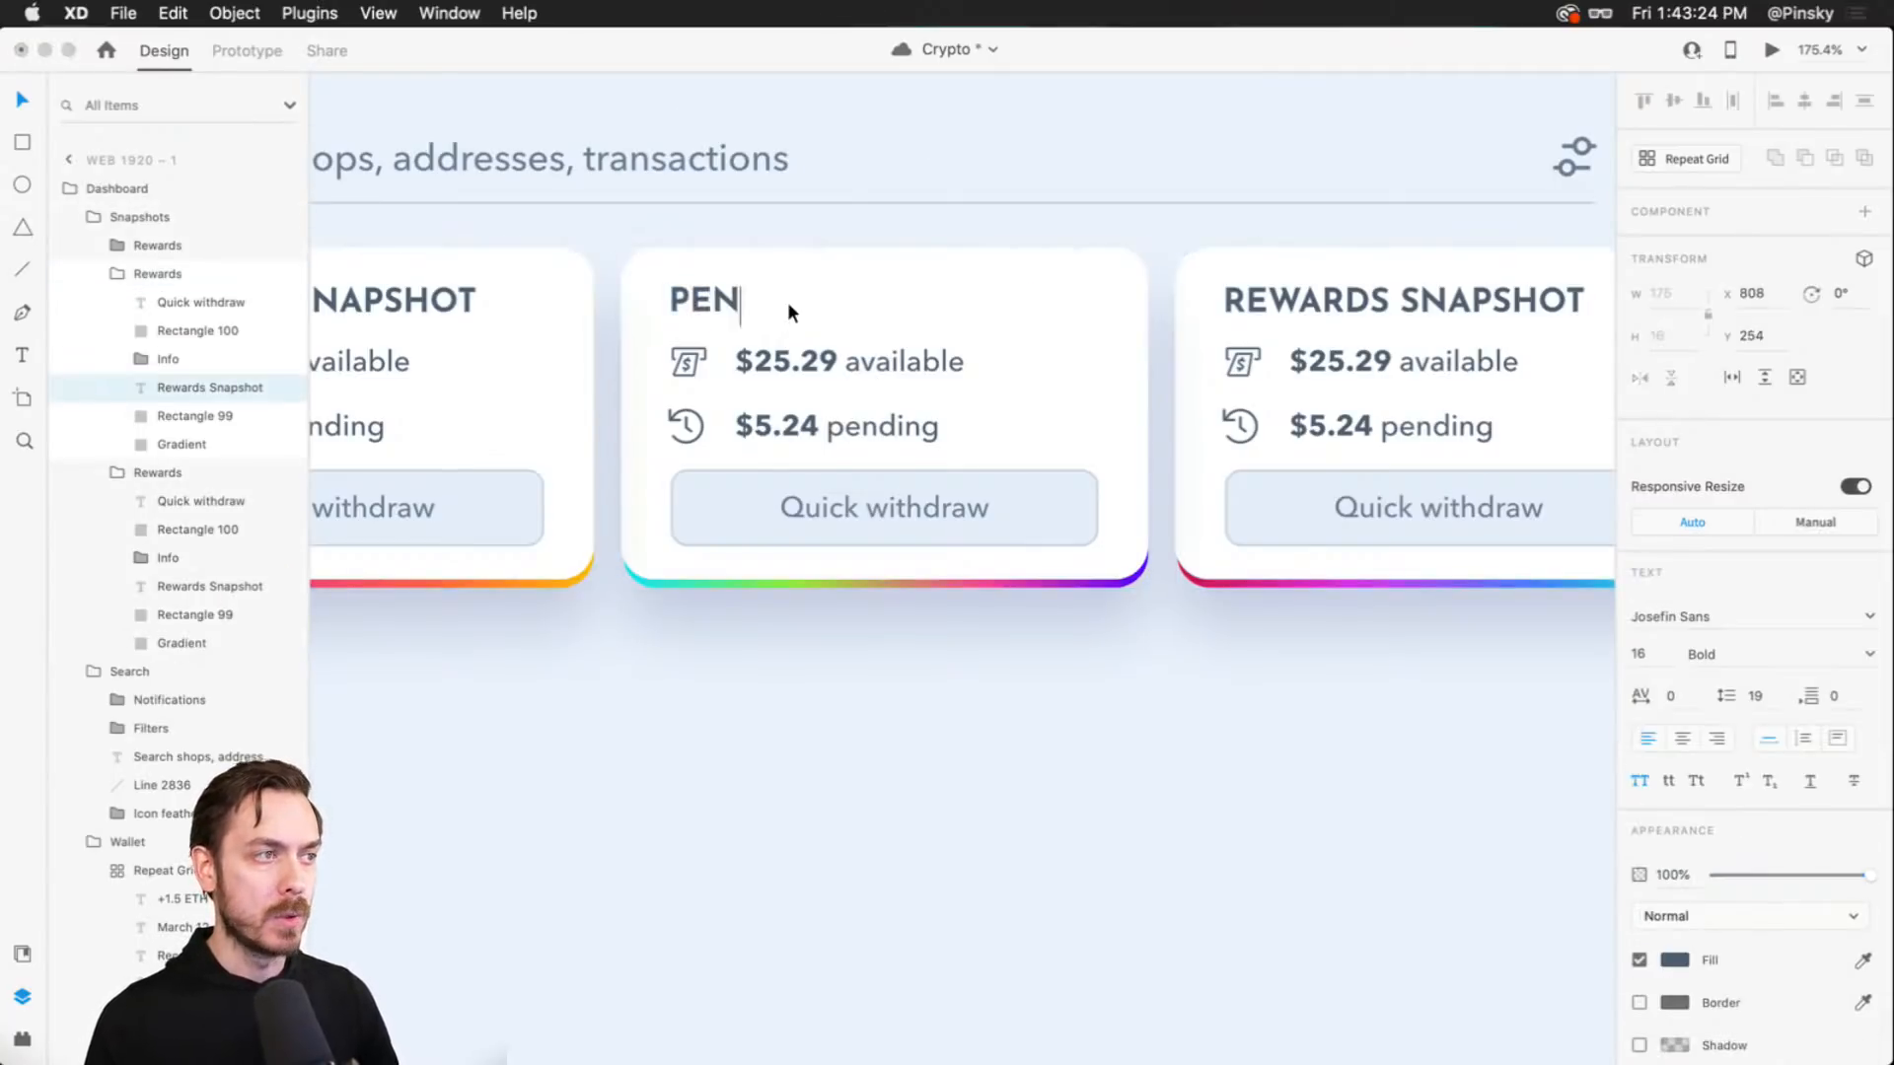
text(DENG REWARTDS)
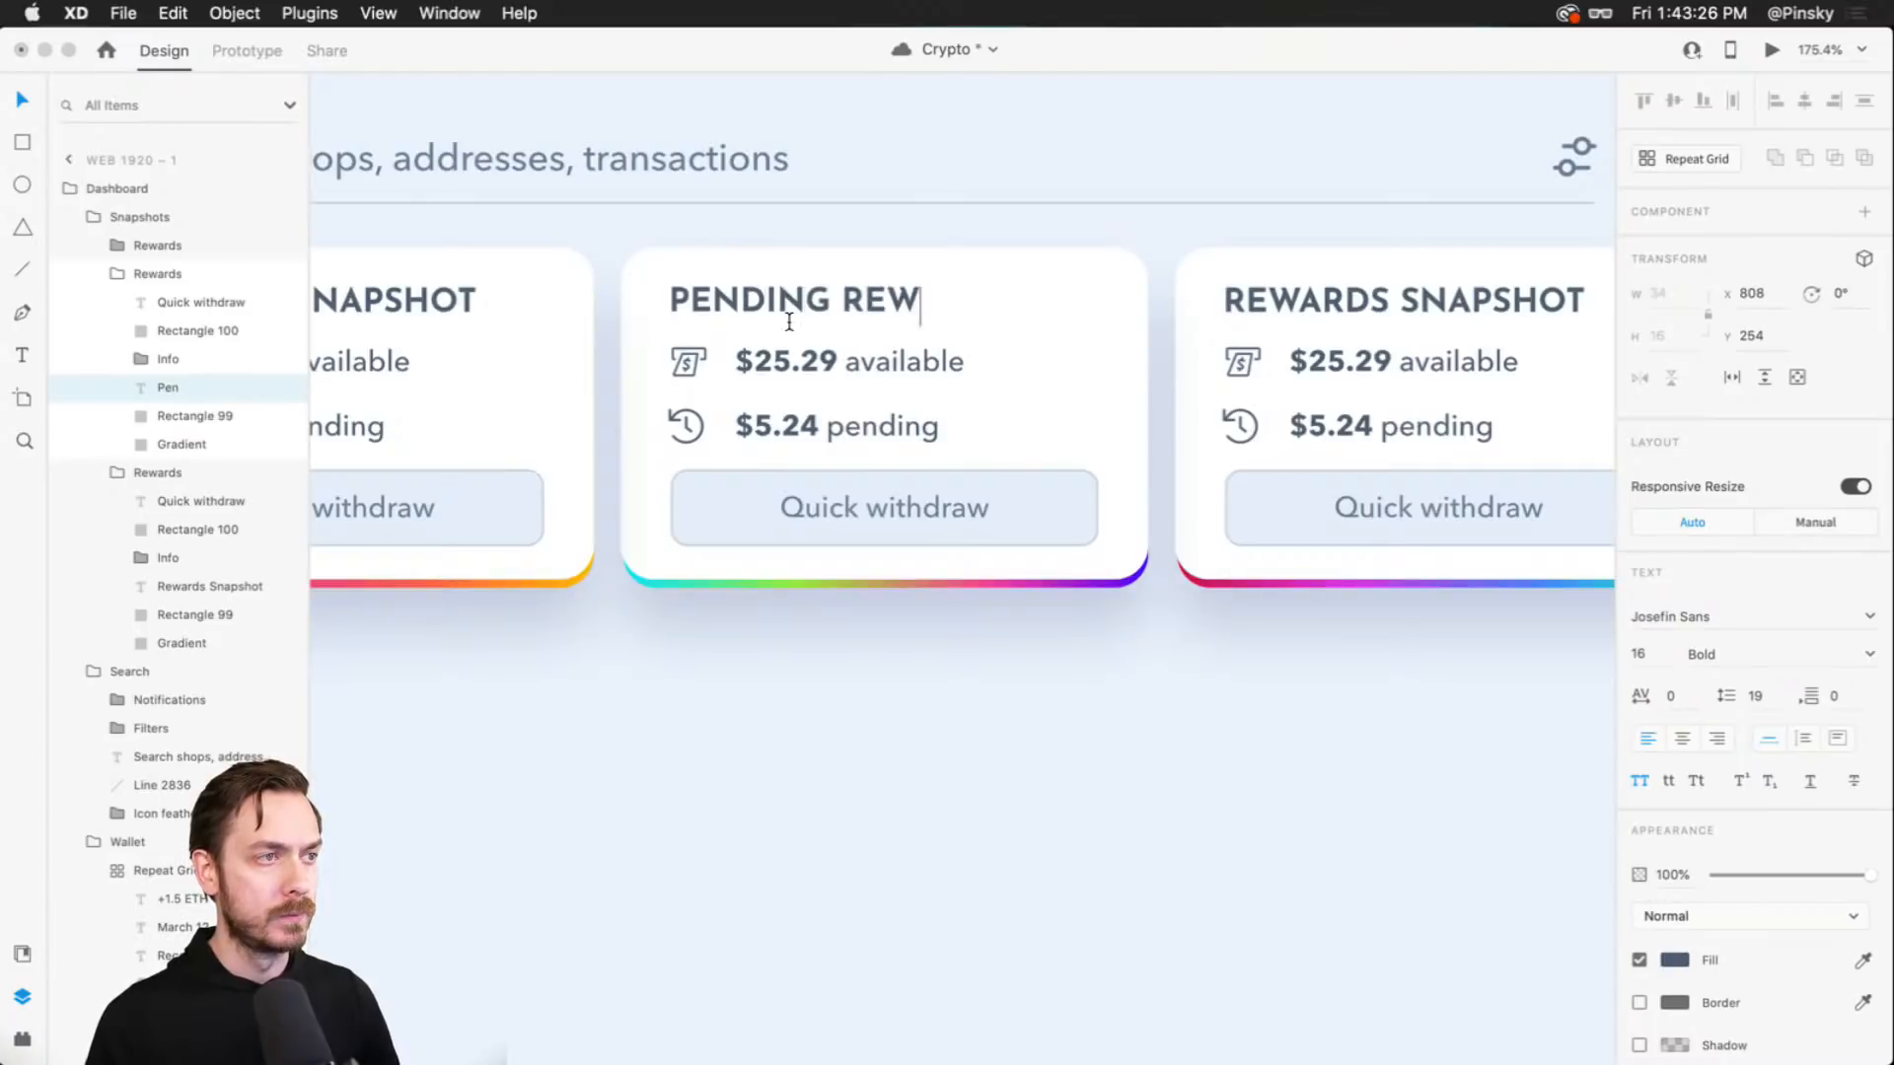
key(BackSpace)
key(BackSpace)
key(BackSpace)
text(DS)
key(Escape)
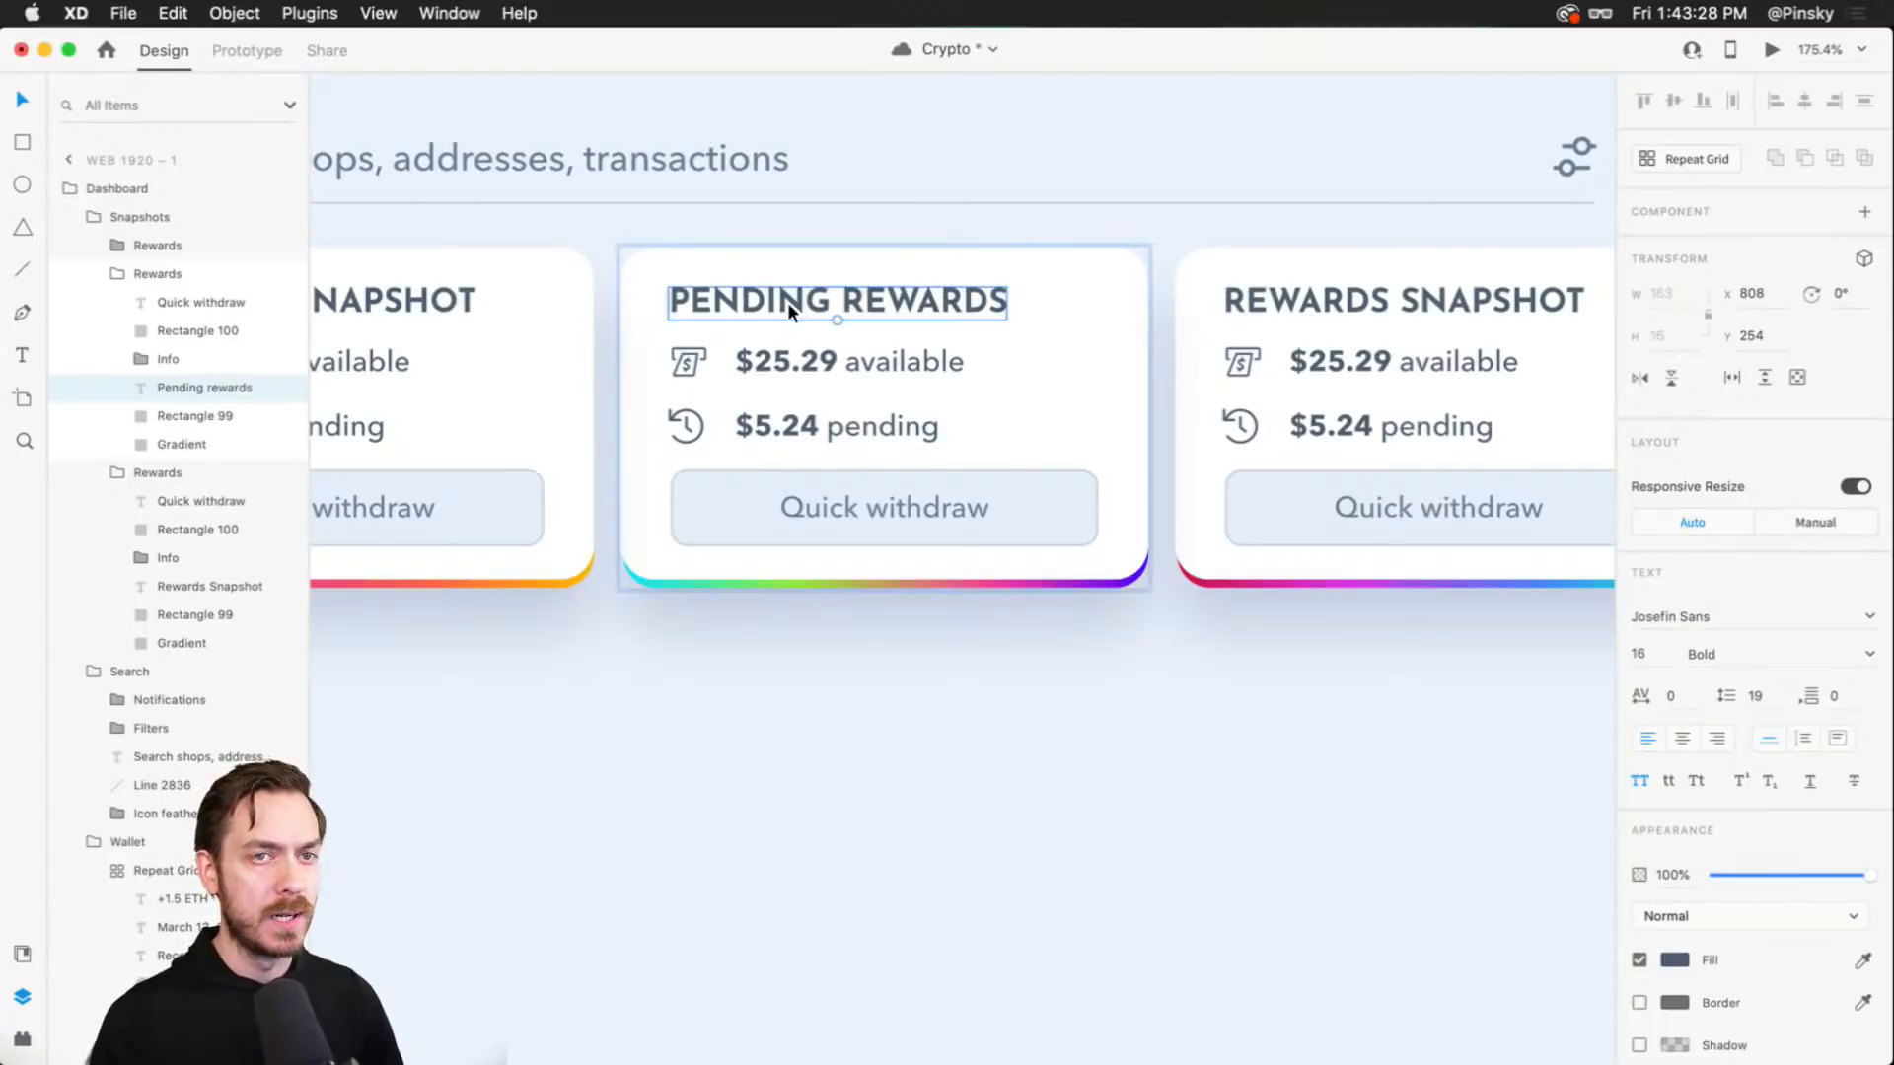
- Change the middle card's button label to "View More"
double_click(901, 511)
text(View mor)
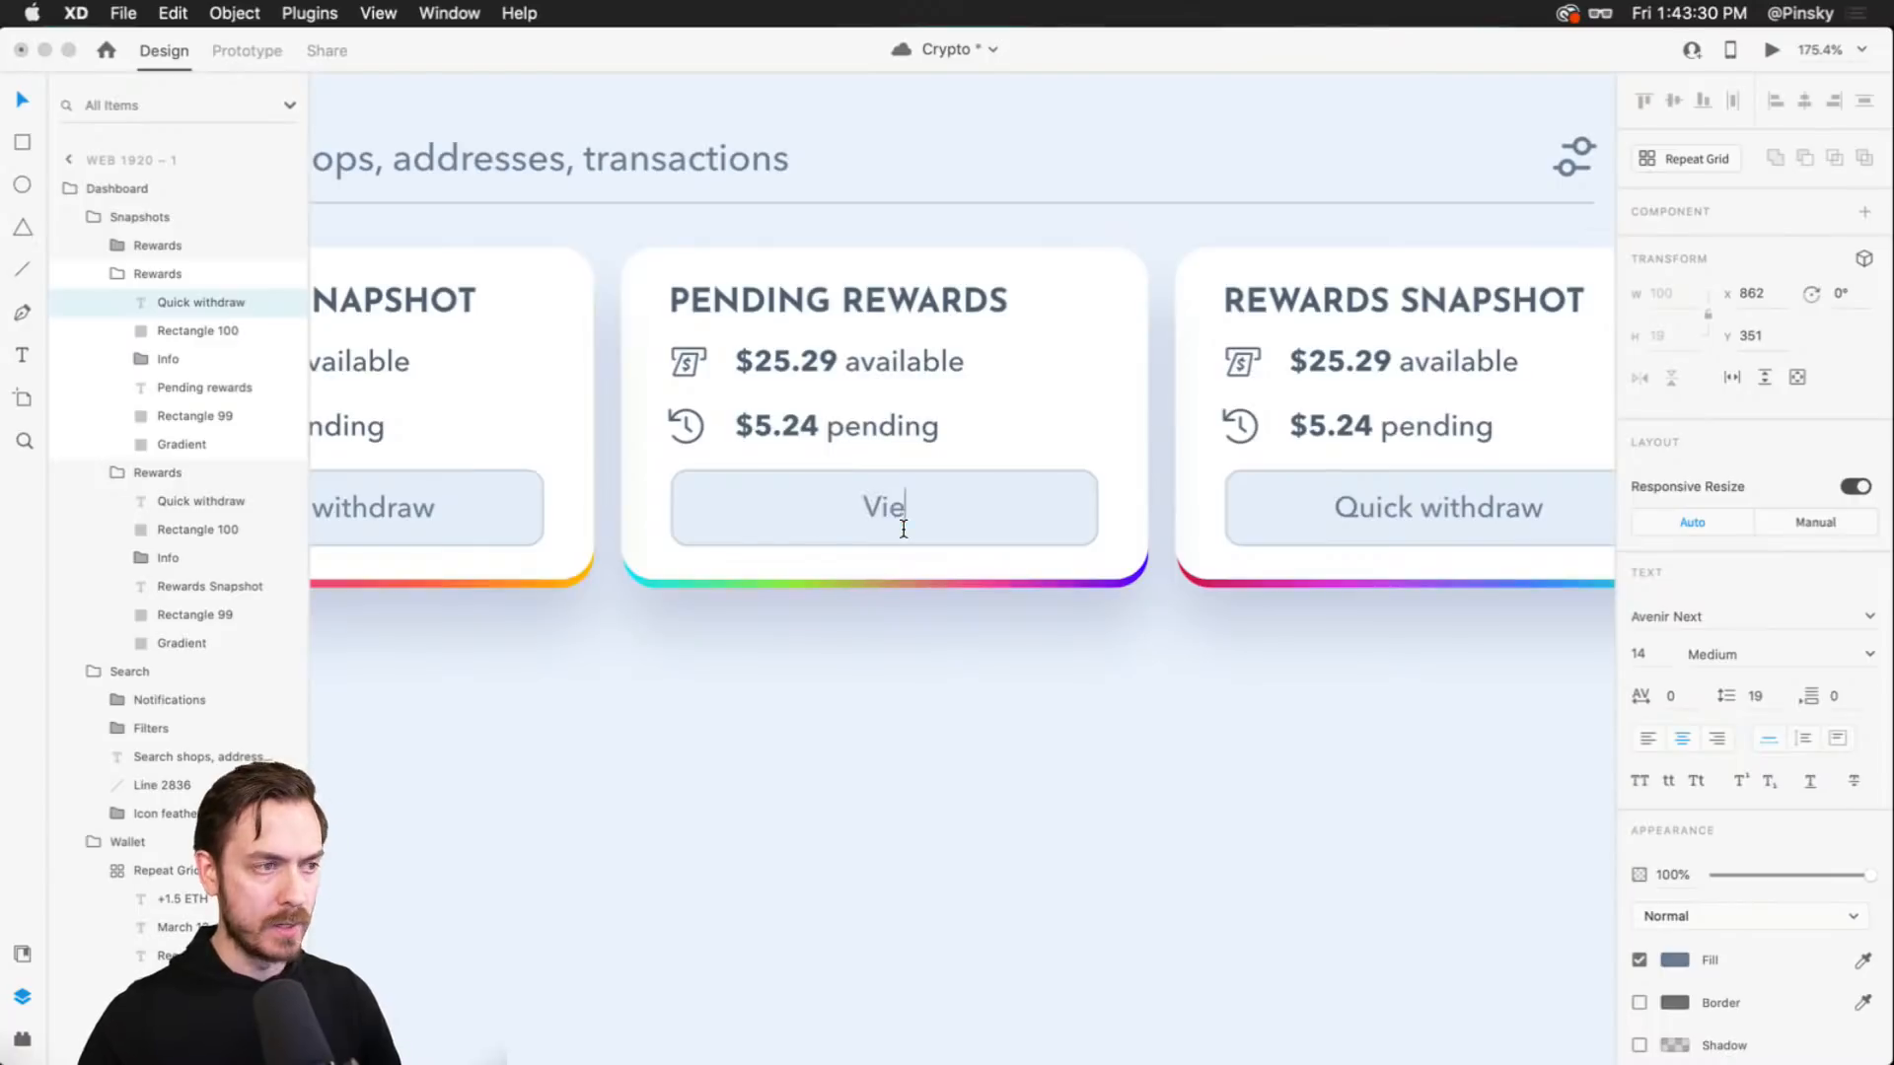
key(BackSpace)
key(BackSpace)
key(BackSpace)
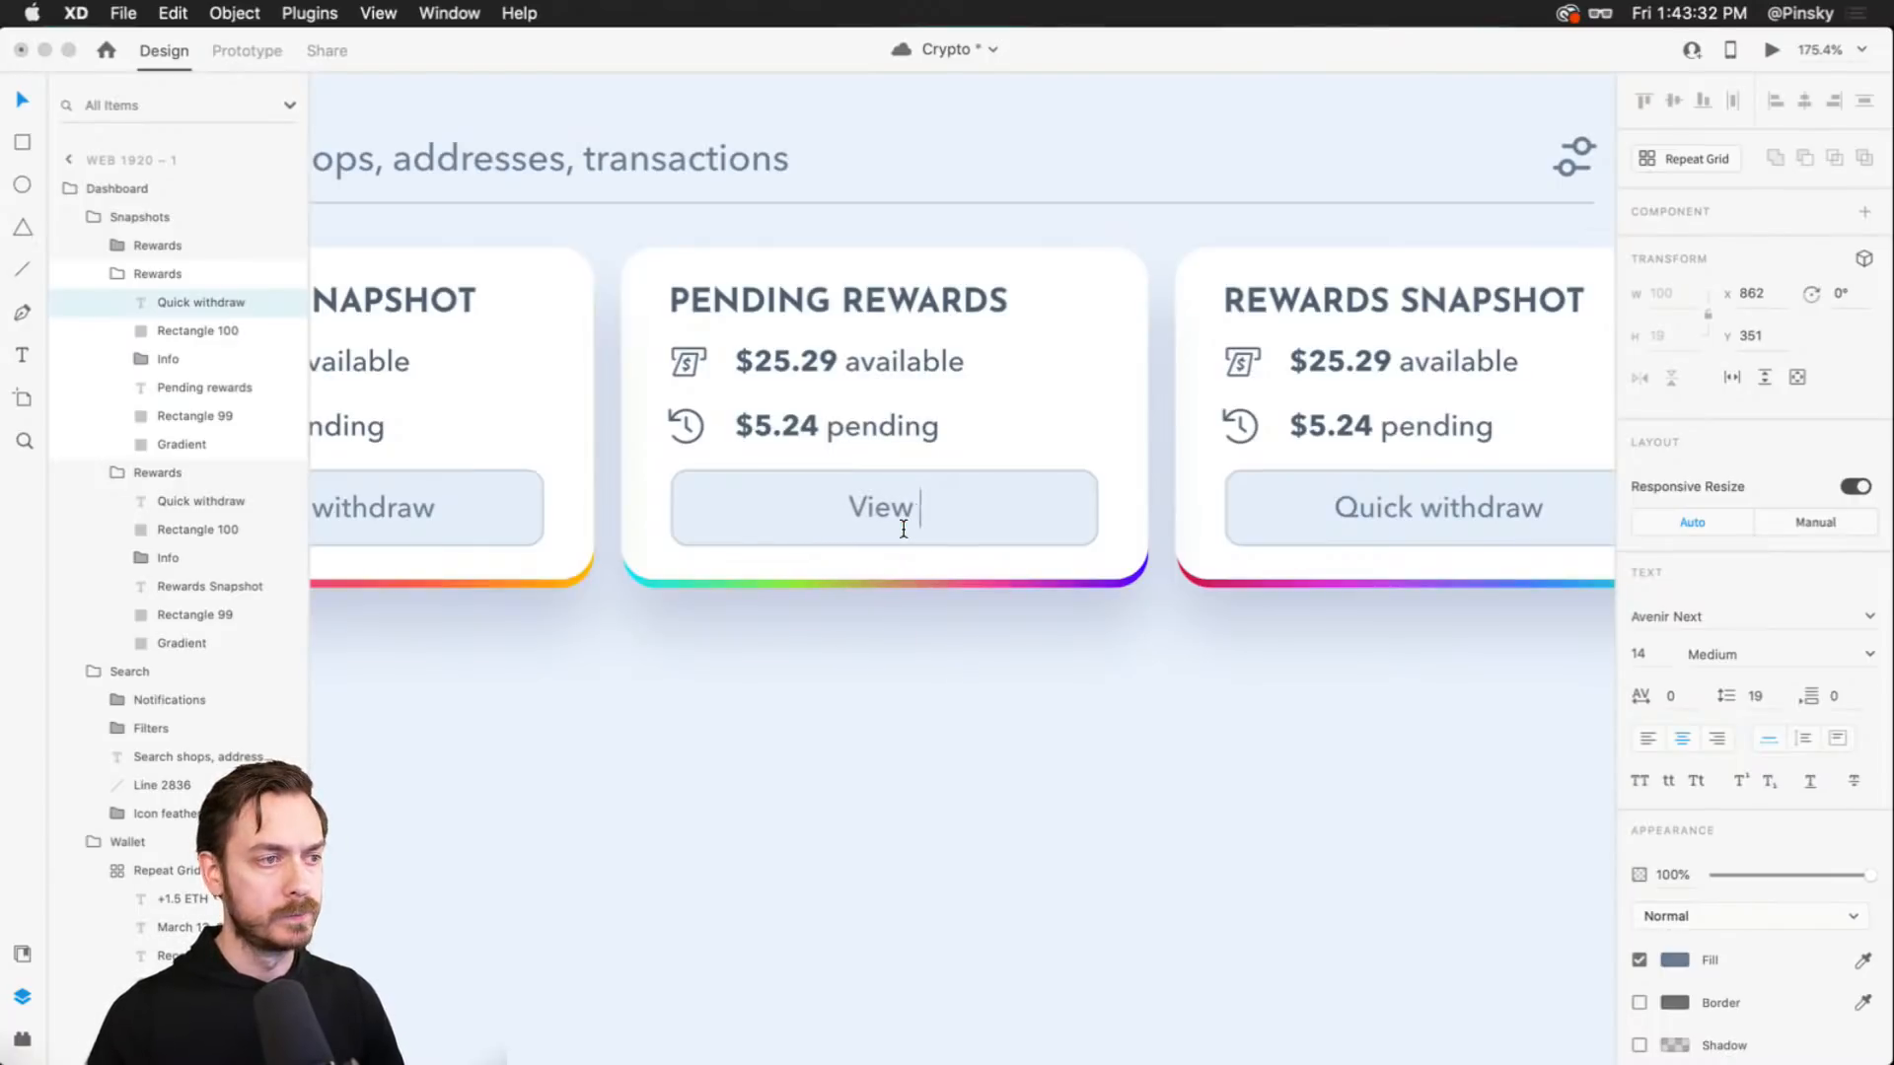
text(More)
key(Escape)
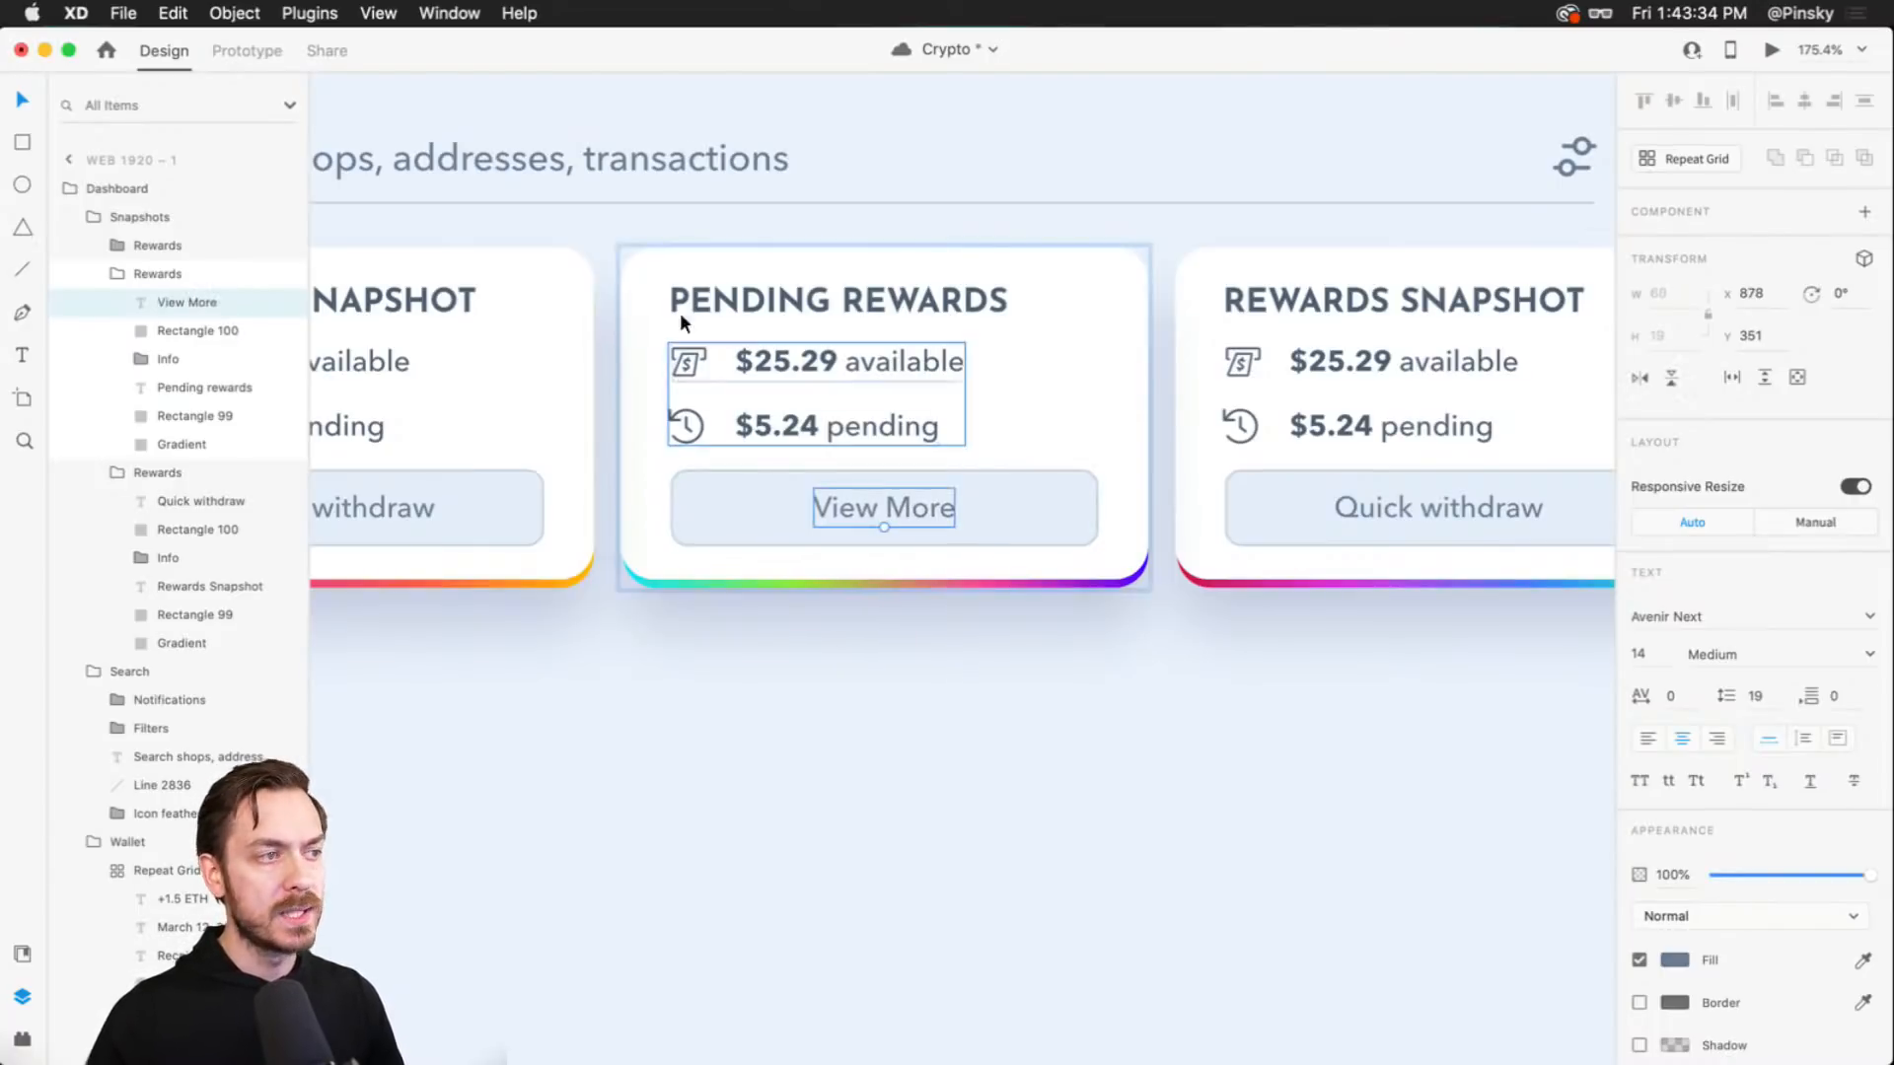
- Change the third card's title text to "STAKING SNAPSHOT"
scroll(992, 369, right, 5)
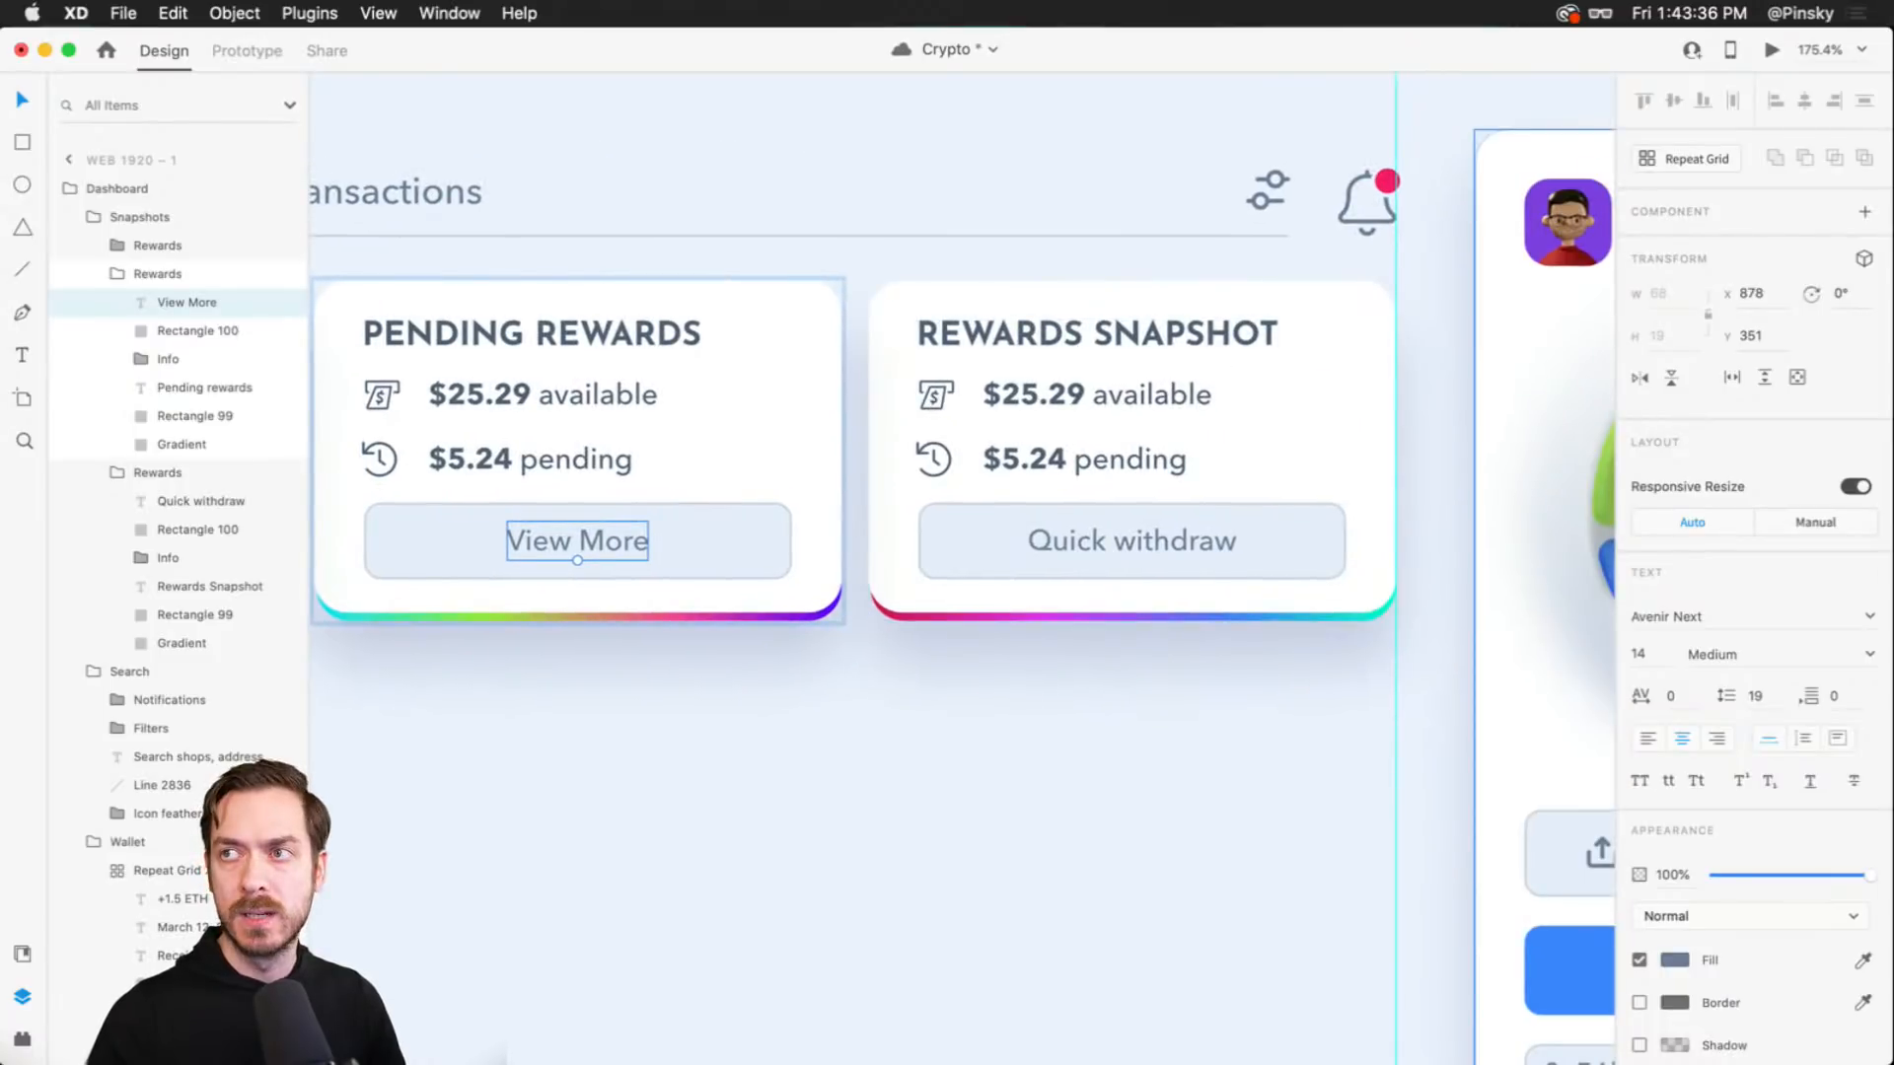
double_click(992, 339)
double_click(991, 338)
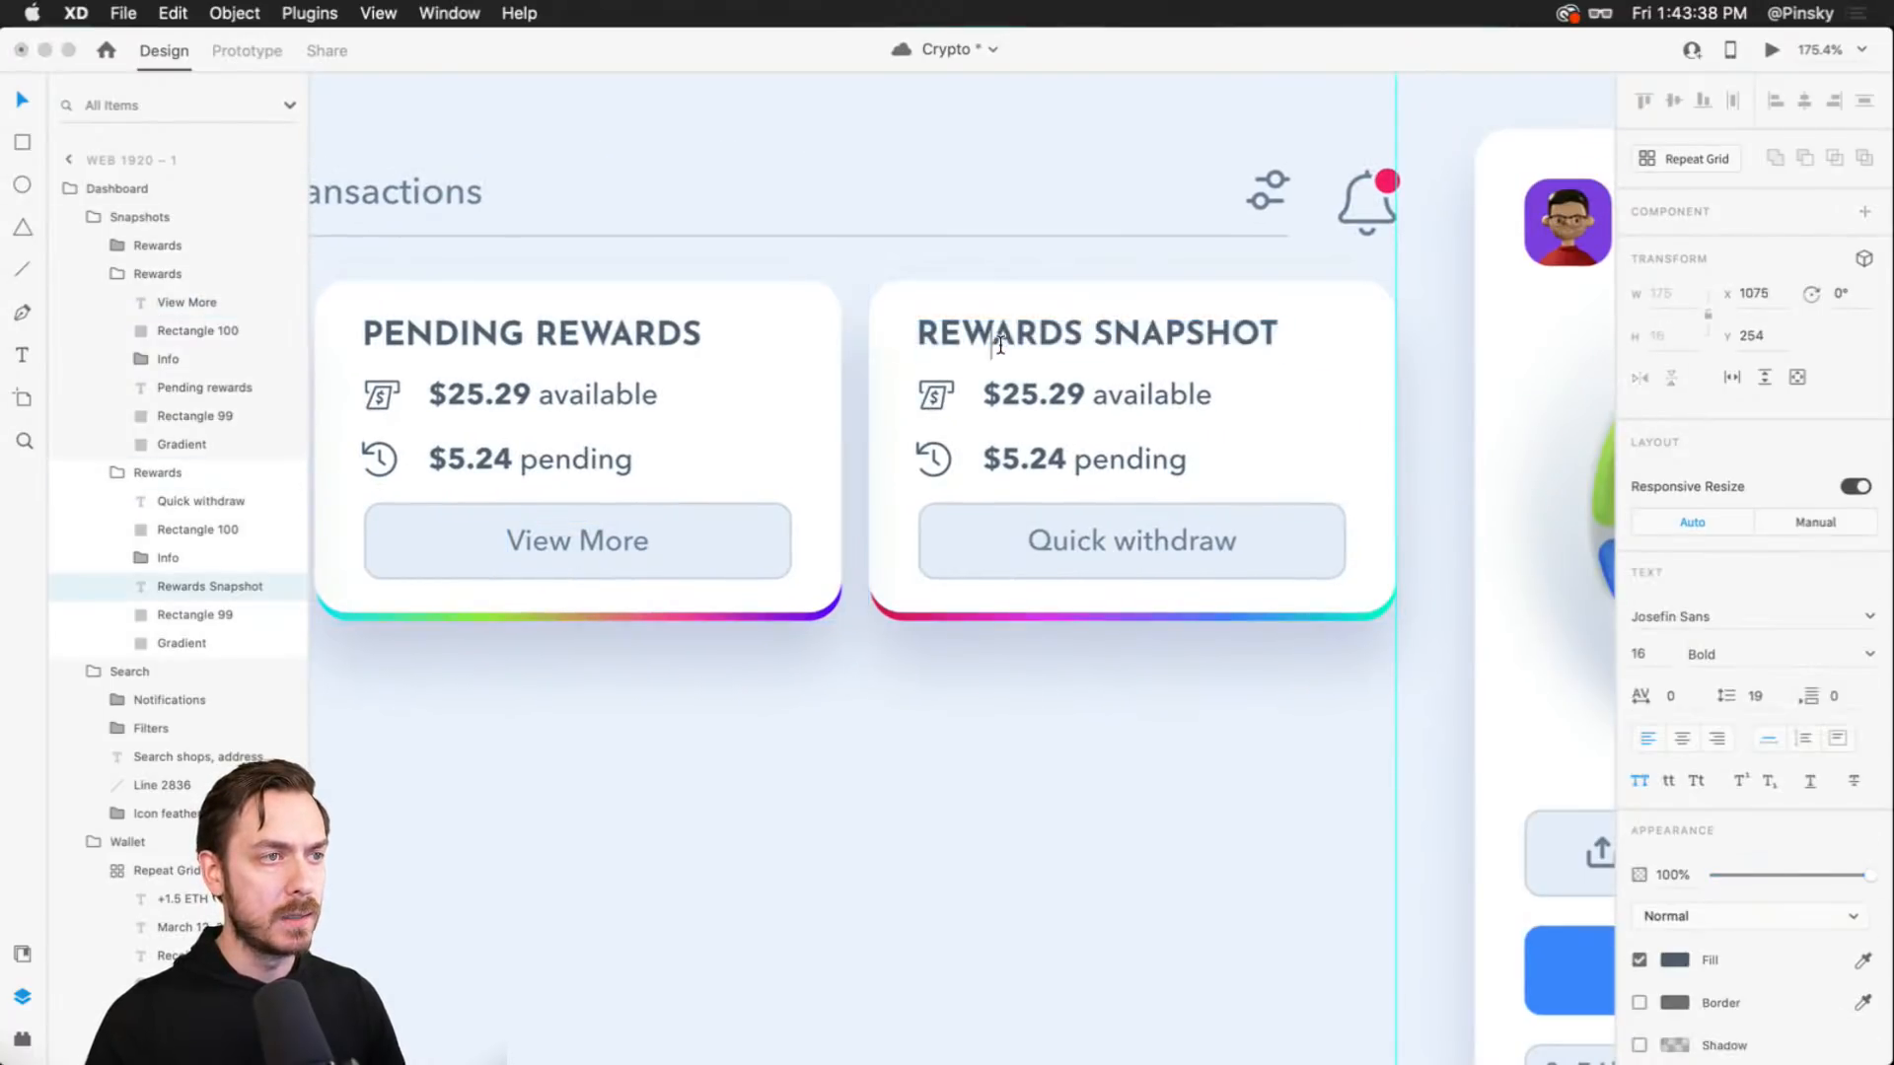
text(Staking)
key(Escape)
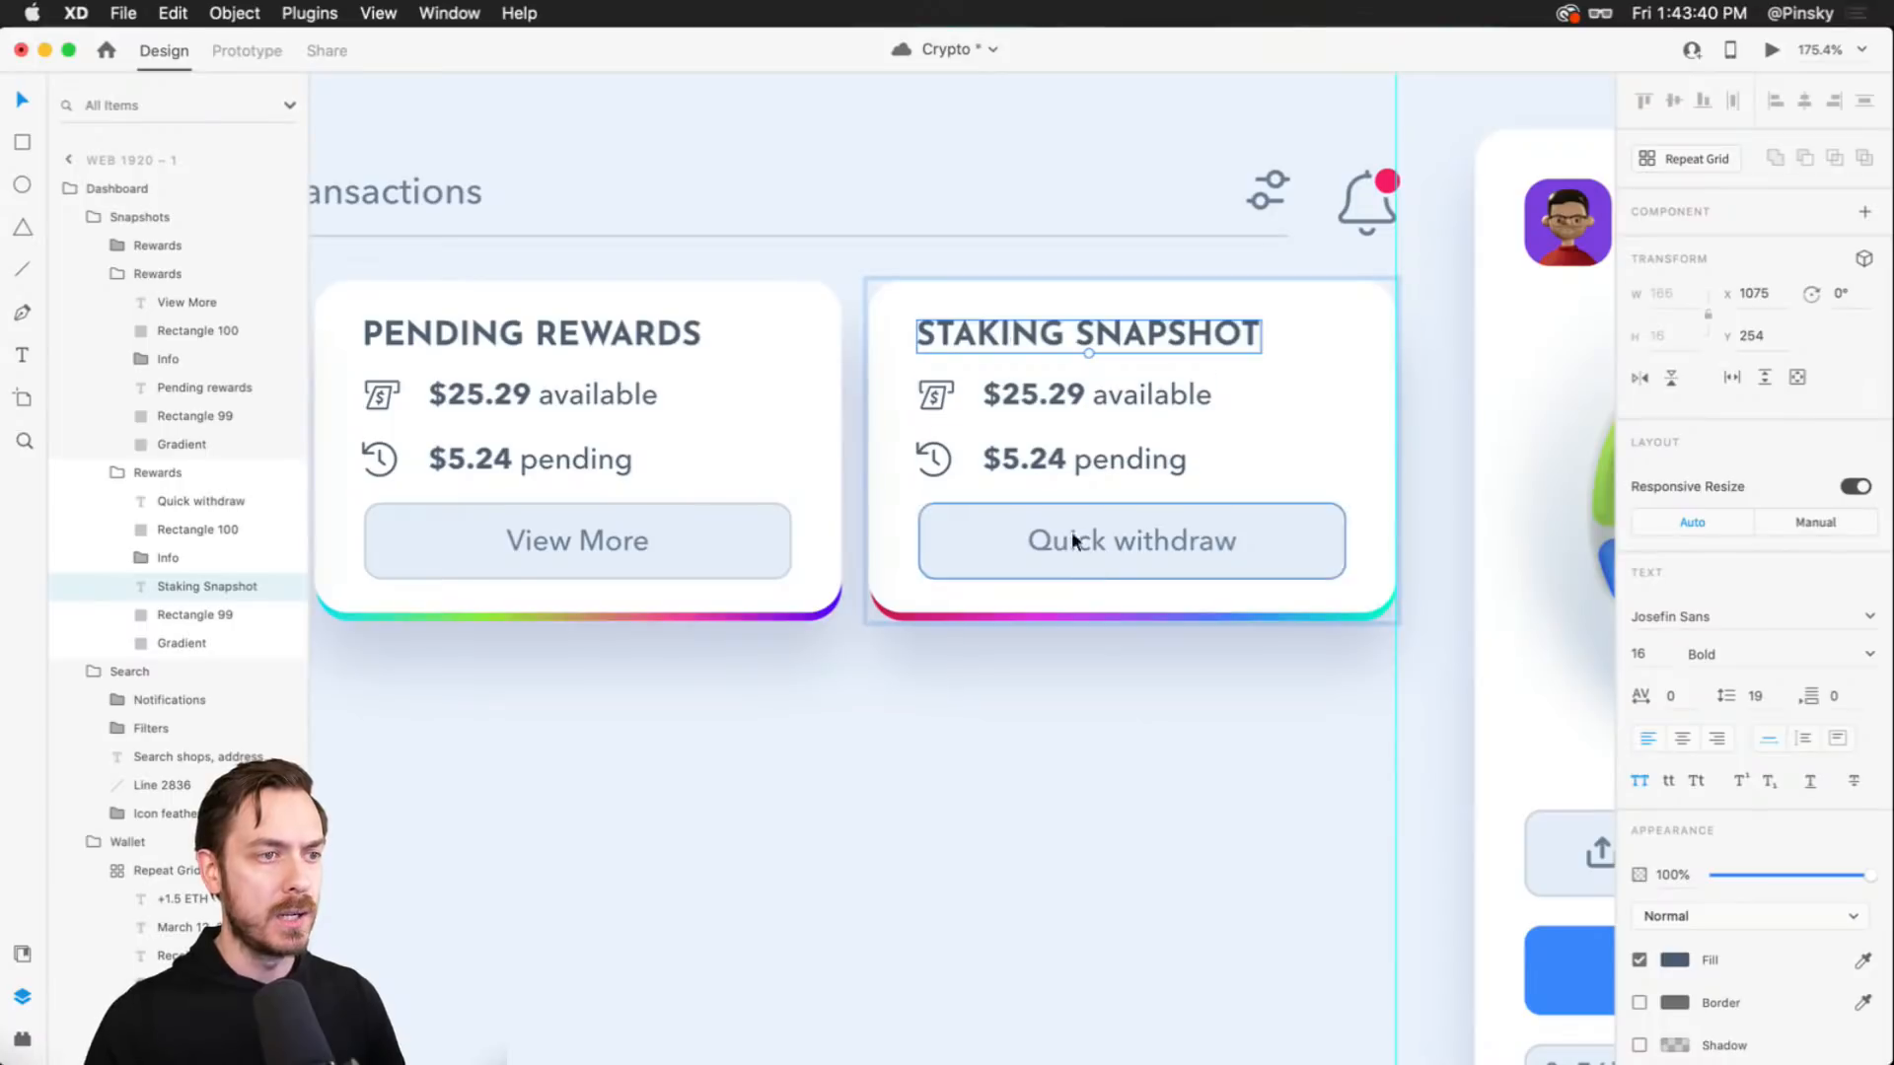
- Change the third card's button label to "Manage Your Stake"
click(1113, 545)
double_click(1120, 549)
double_click(1125, 551)
key(super+a)
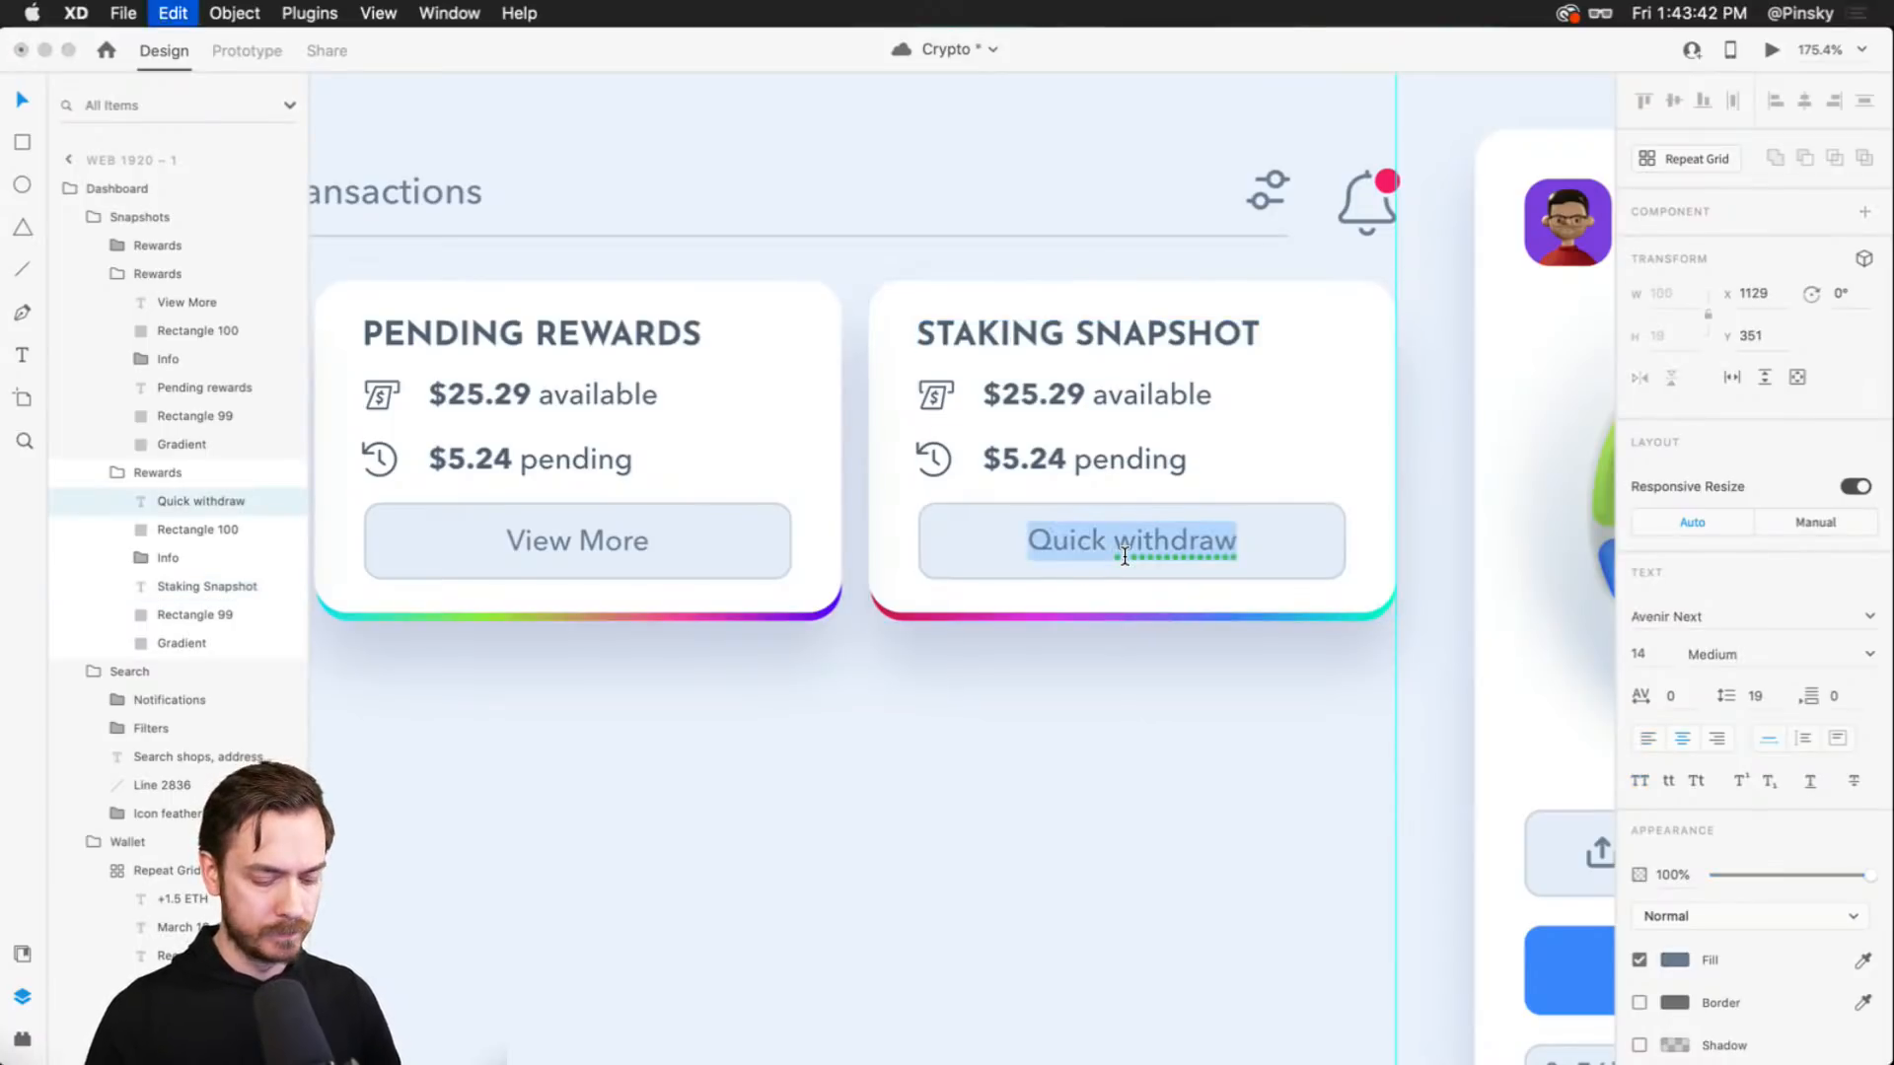
text(Maka)
key(BackSpace)
key(BackSpace)
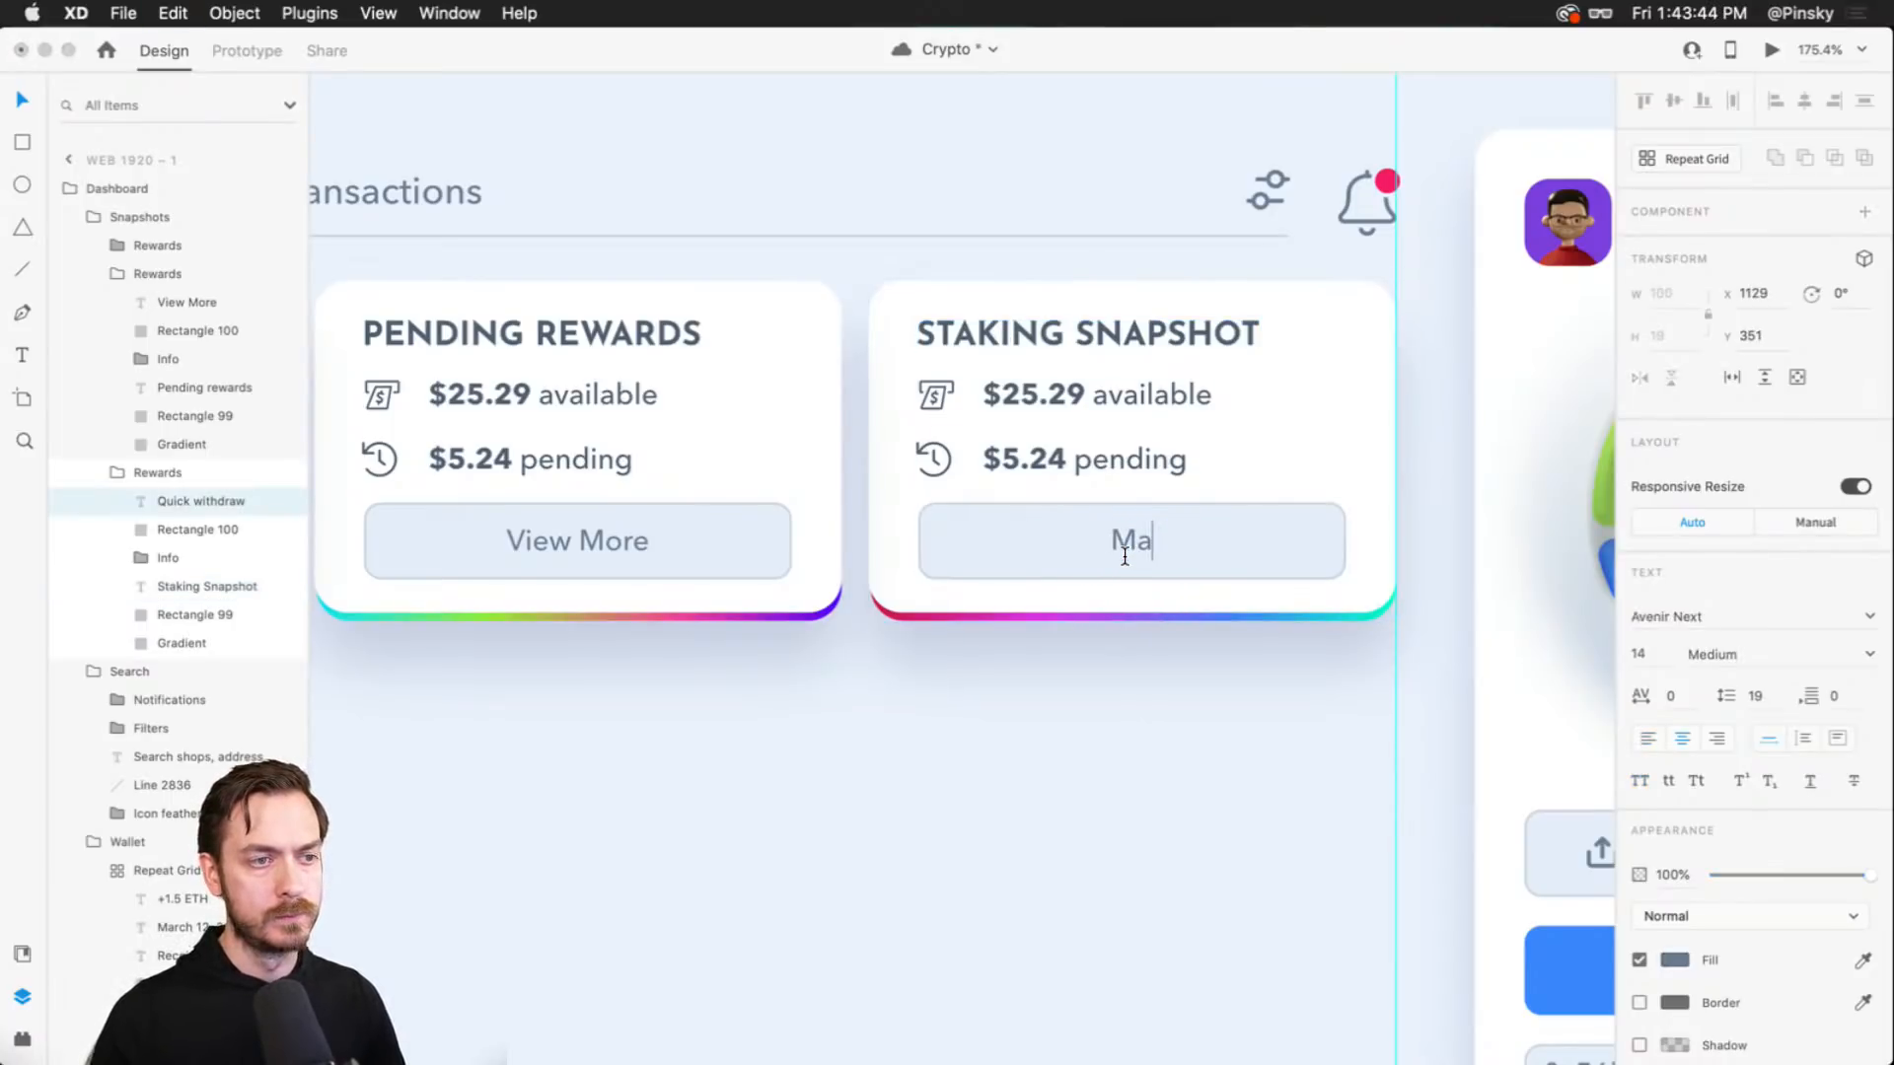
text(nage your)
key(BackSpace)
key(BackSpace)
key(BackSpace)
key(BackSpace)
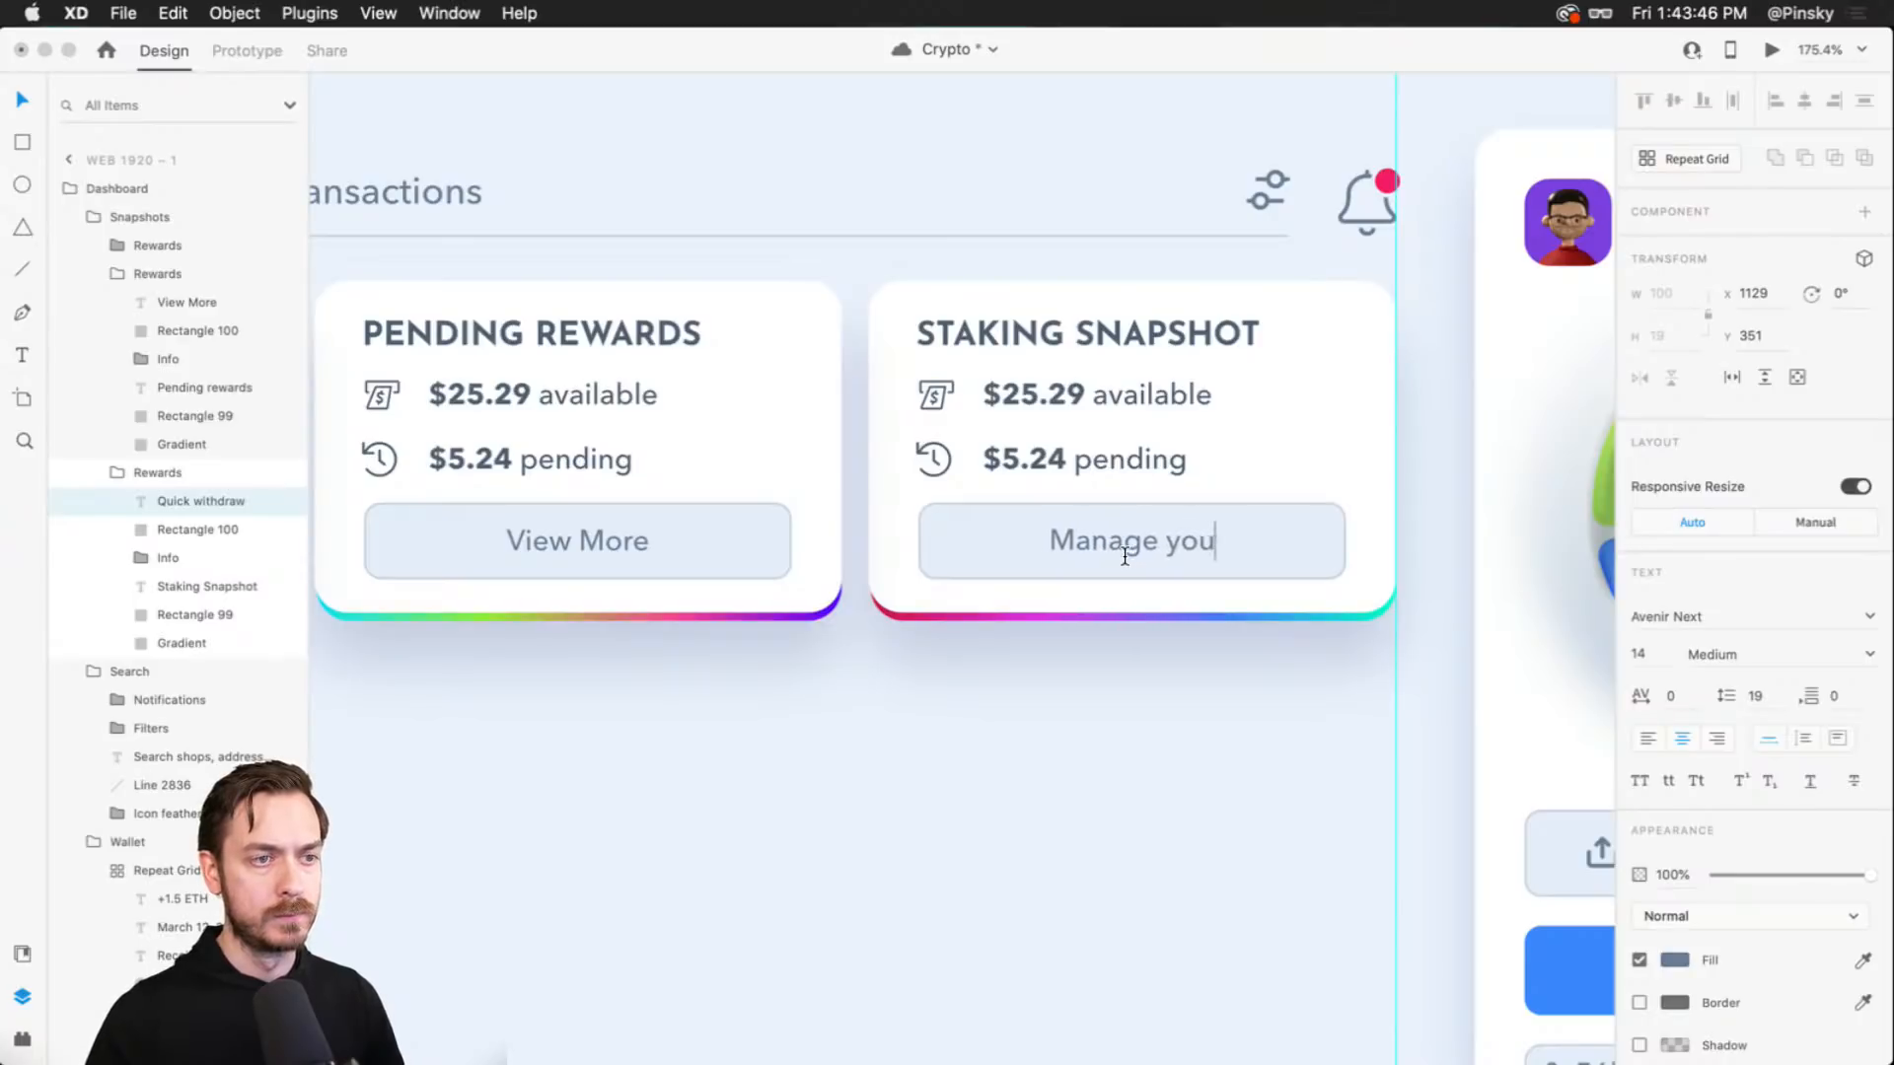
text(Your Stake)
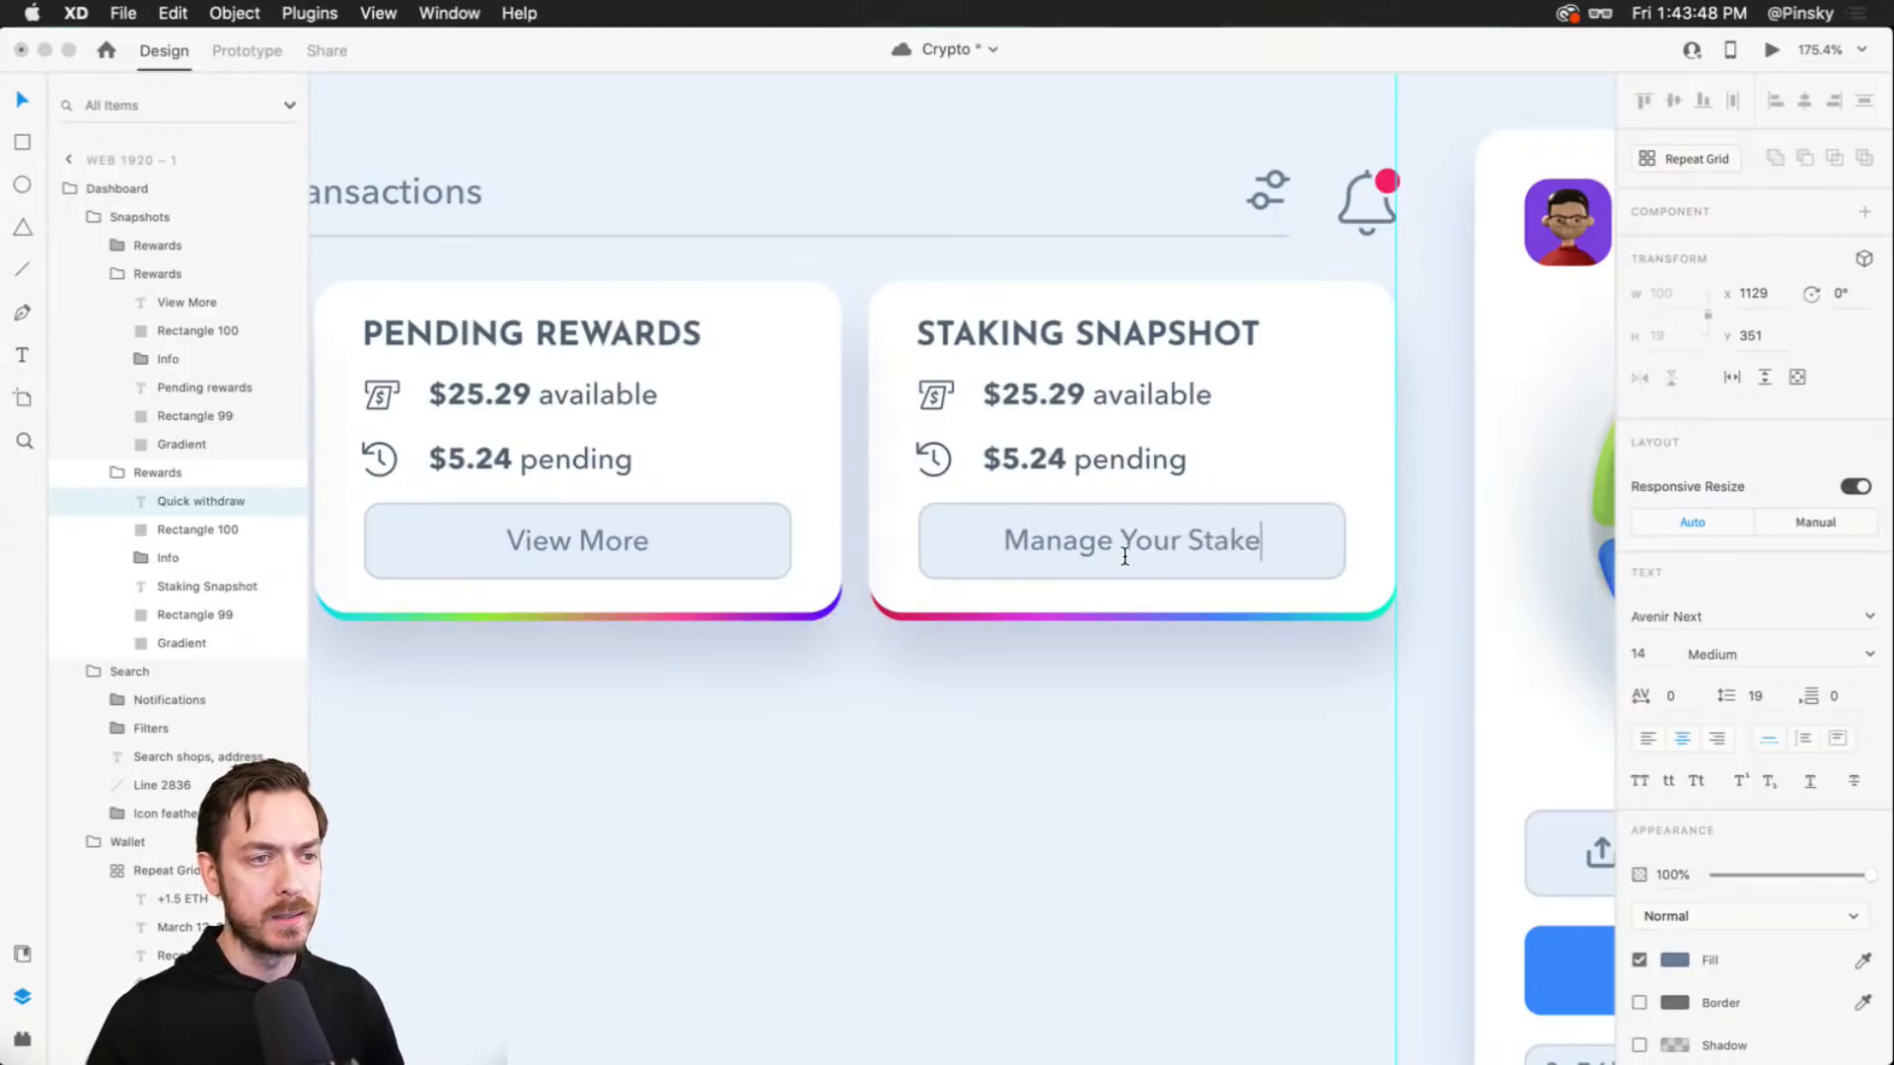
key(Escape)
- Delete the available and pending info rows from the Pending Rewards card and draw a circle about 23 px wide under its title
scroll(1123, 538, left, 3)
scroll(1121, 536, left, 4)
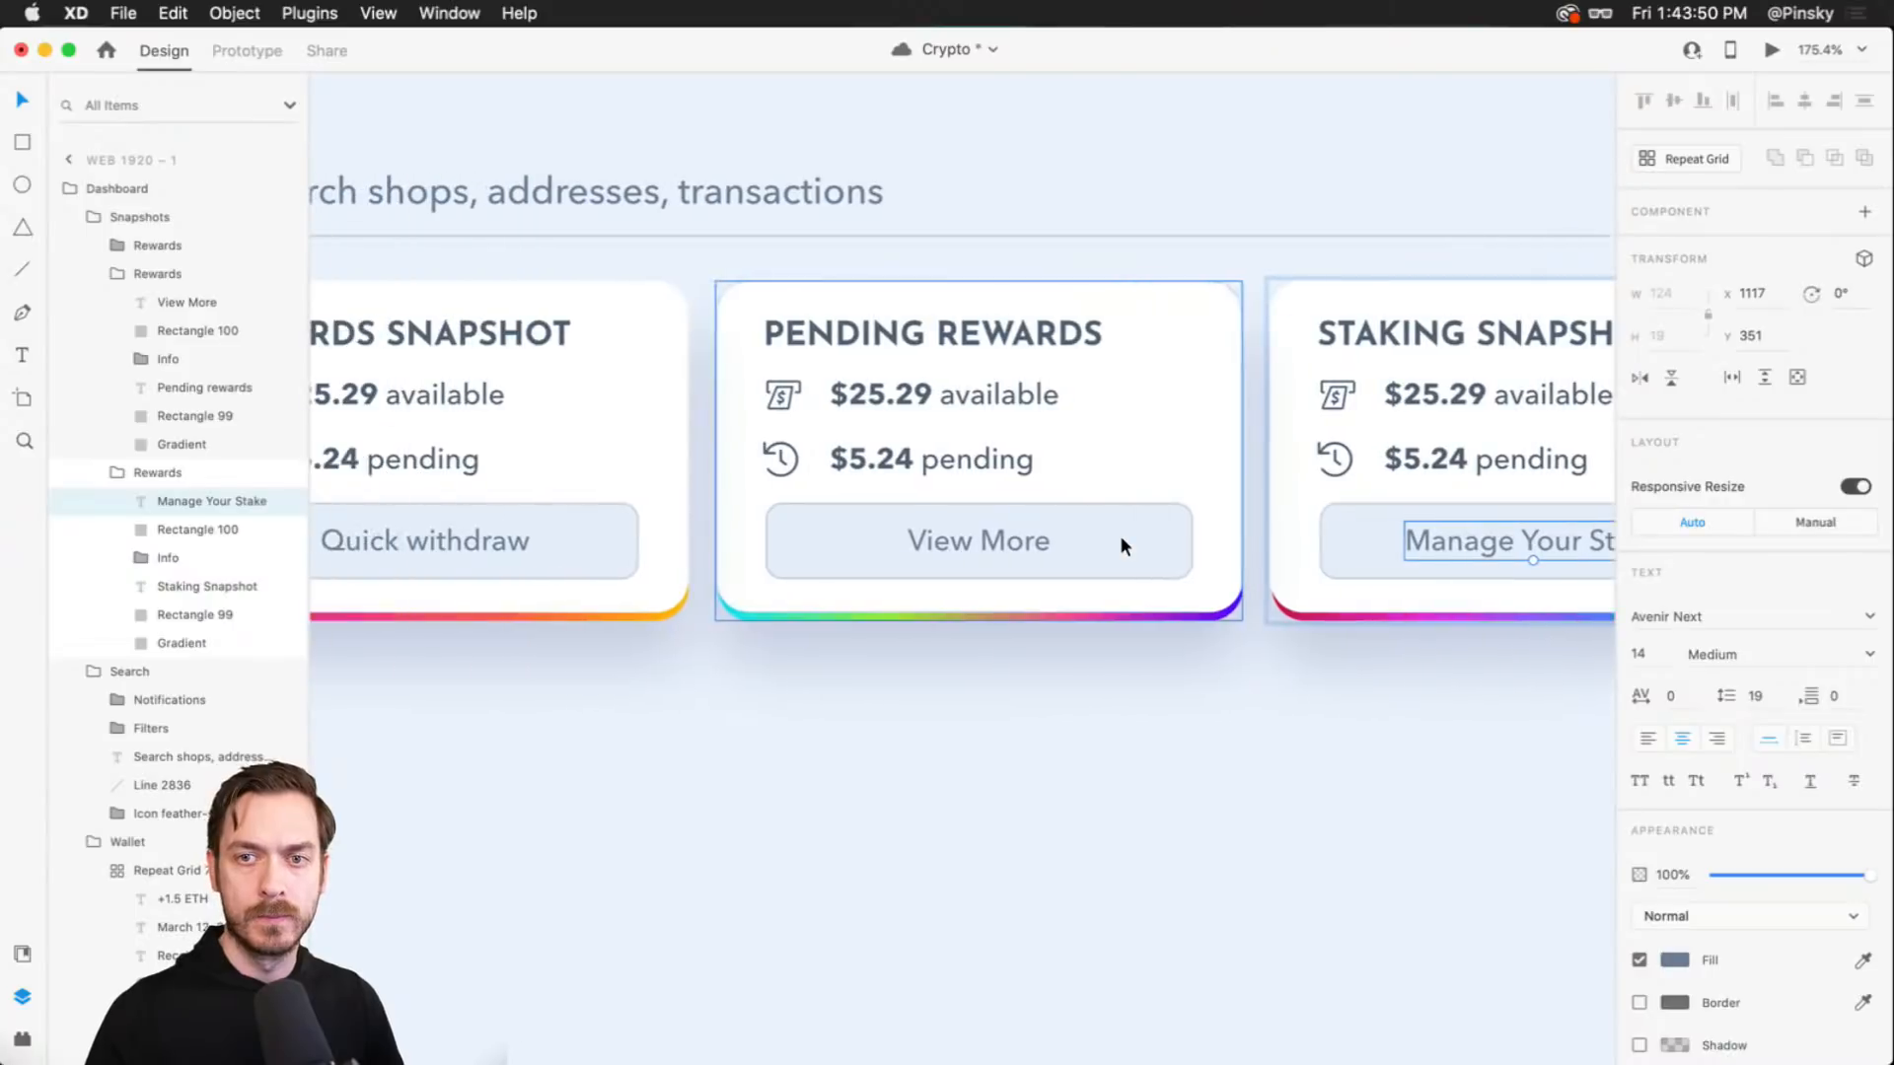
scroll(967, 398, up, 5)
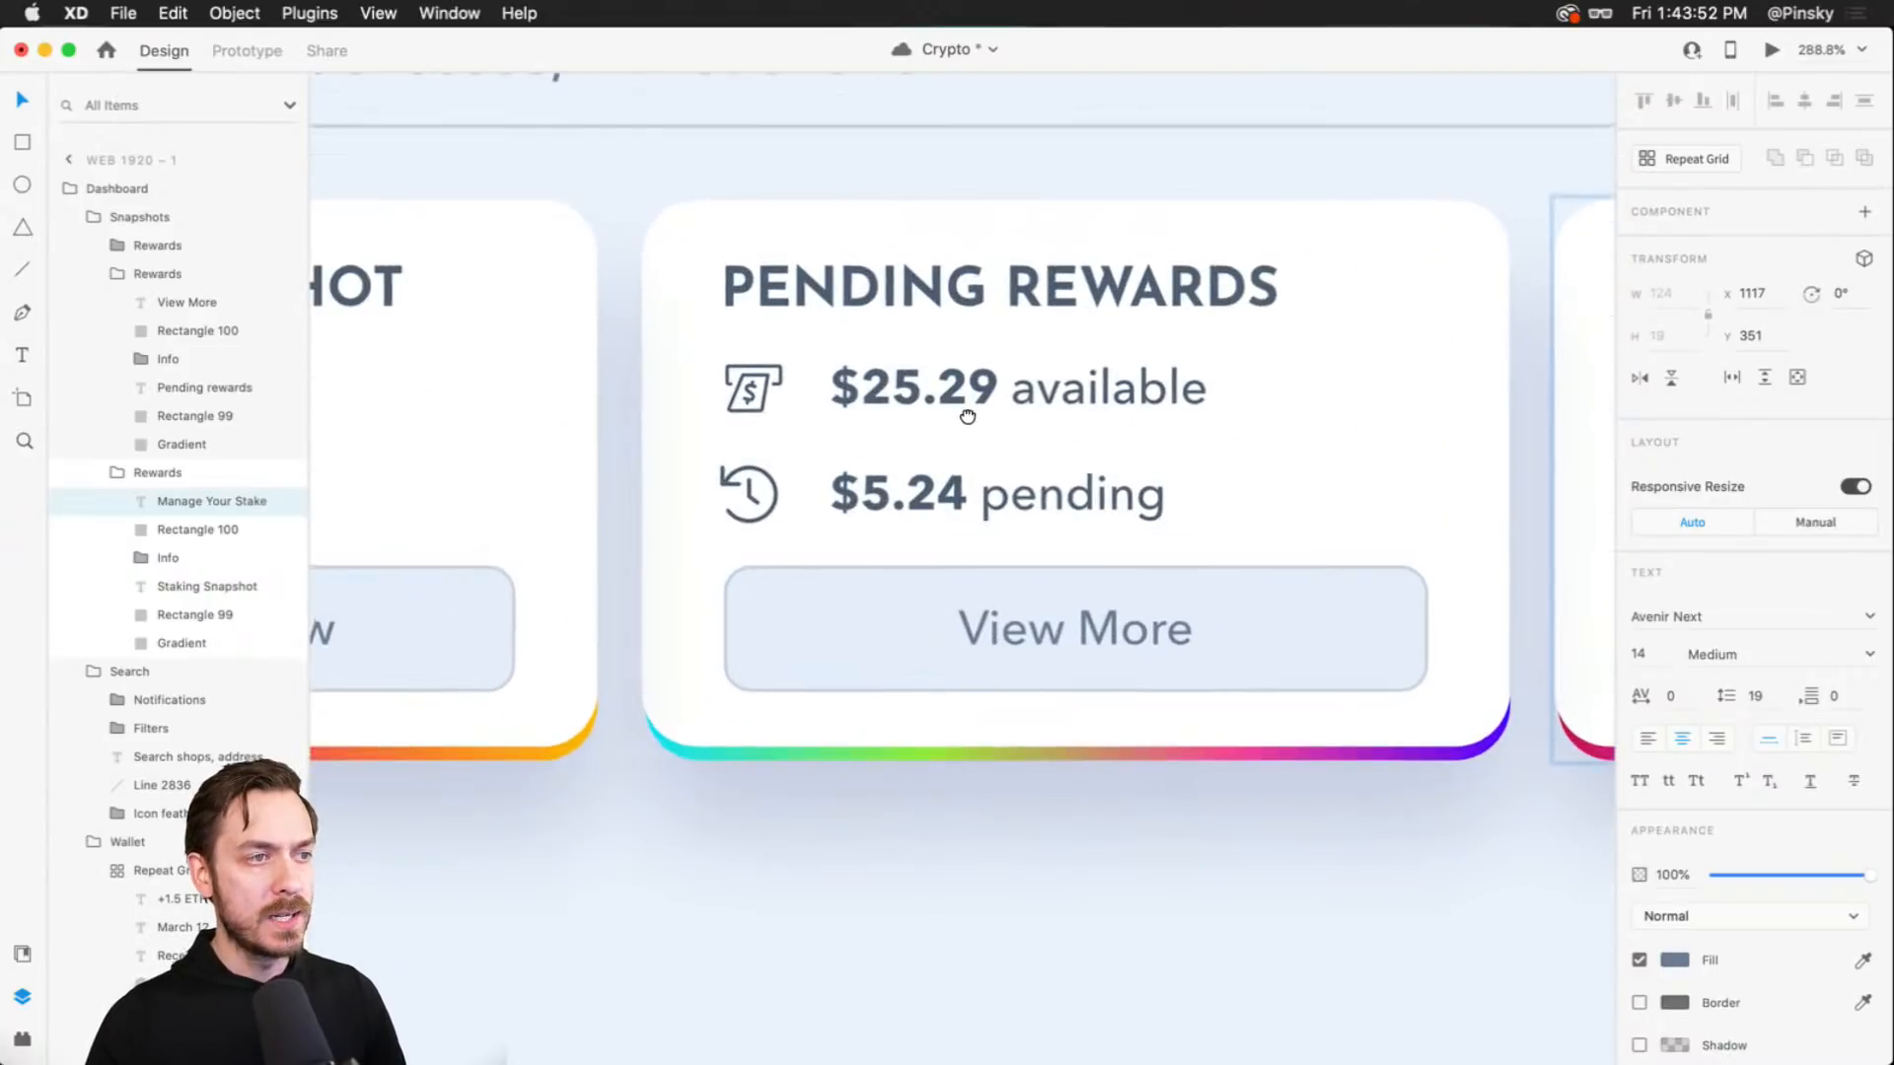
double_click(912, 394)
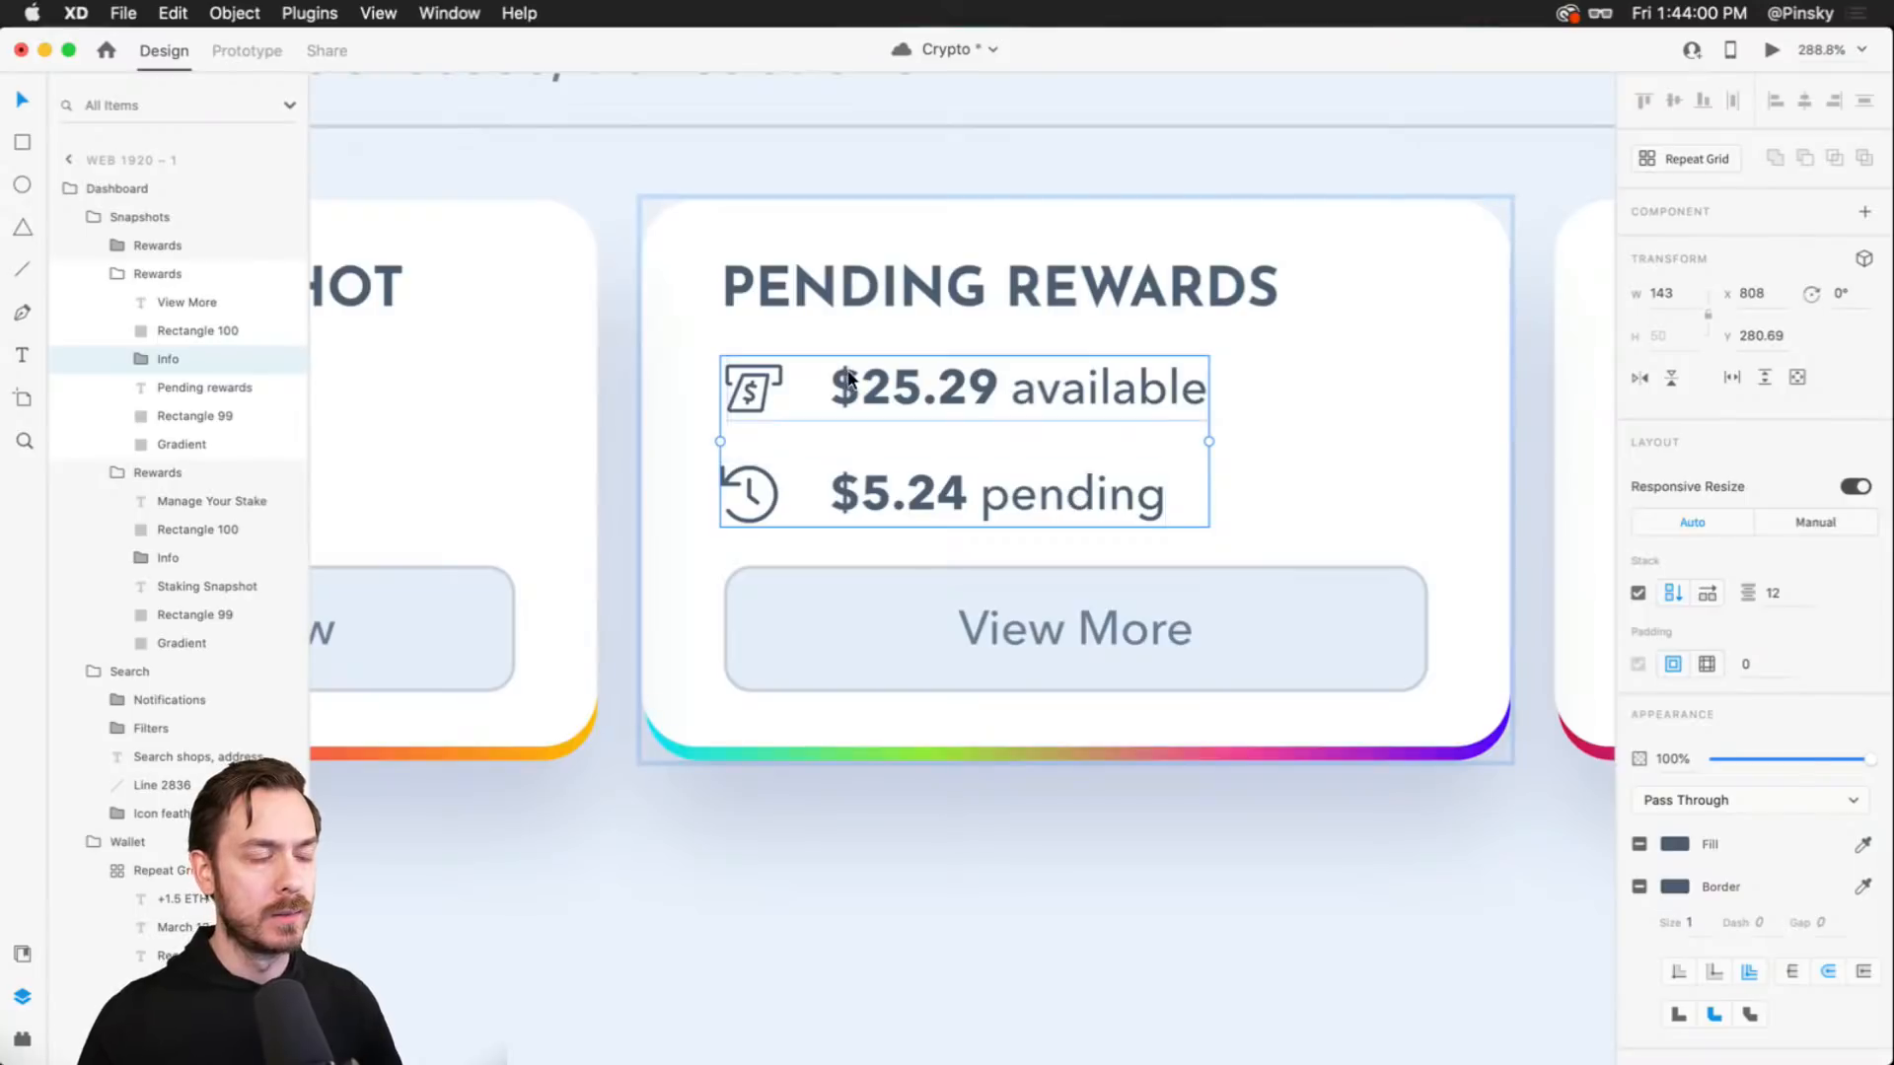
key(Delete)
key(e)
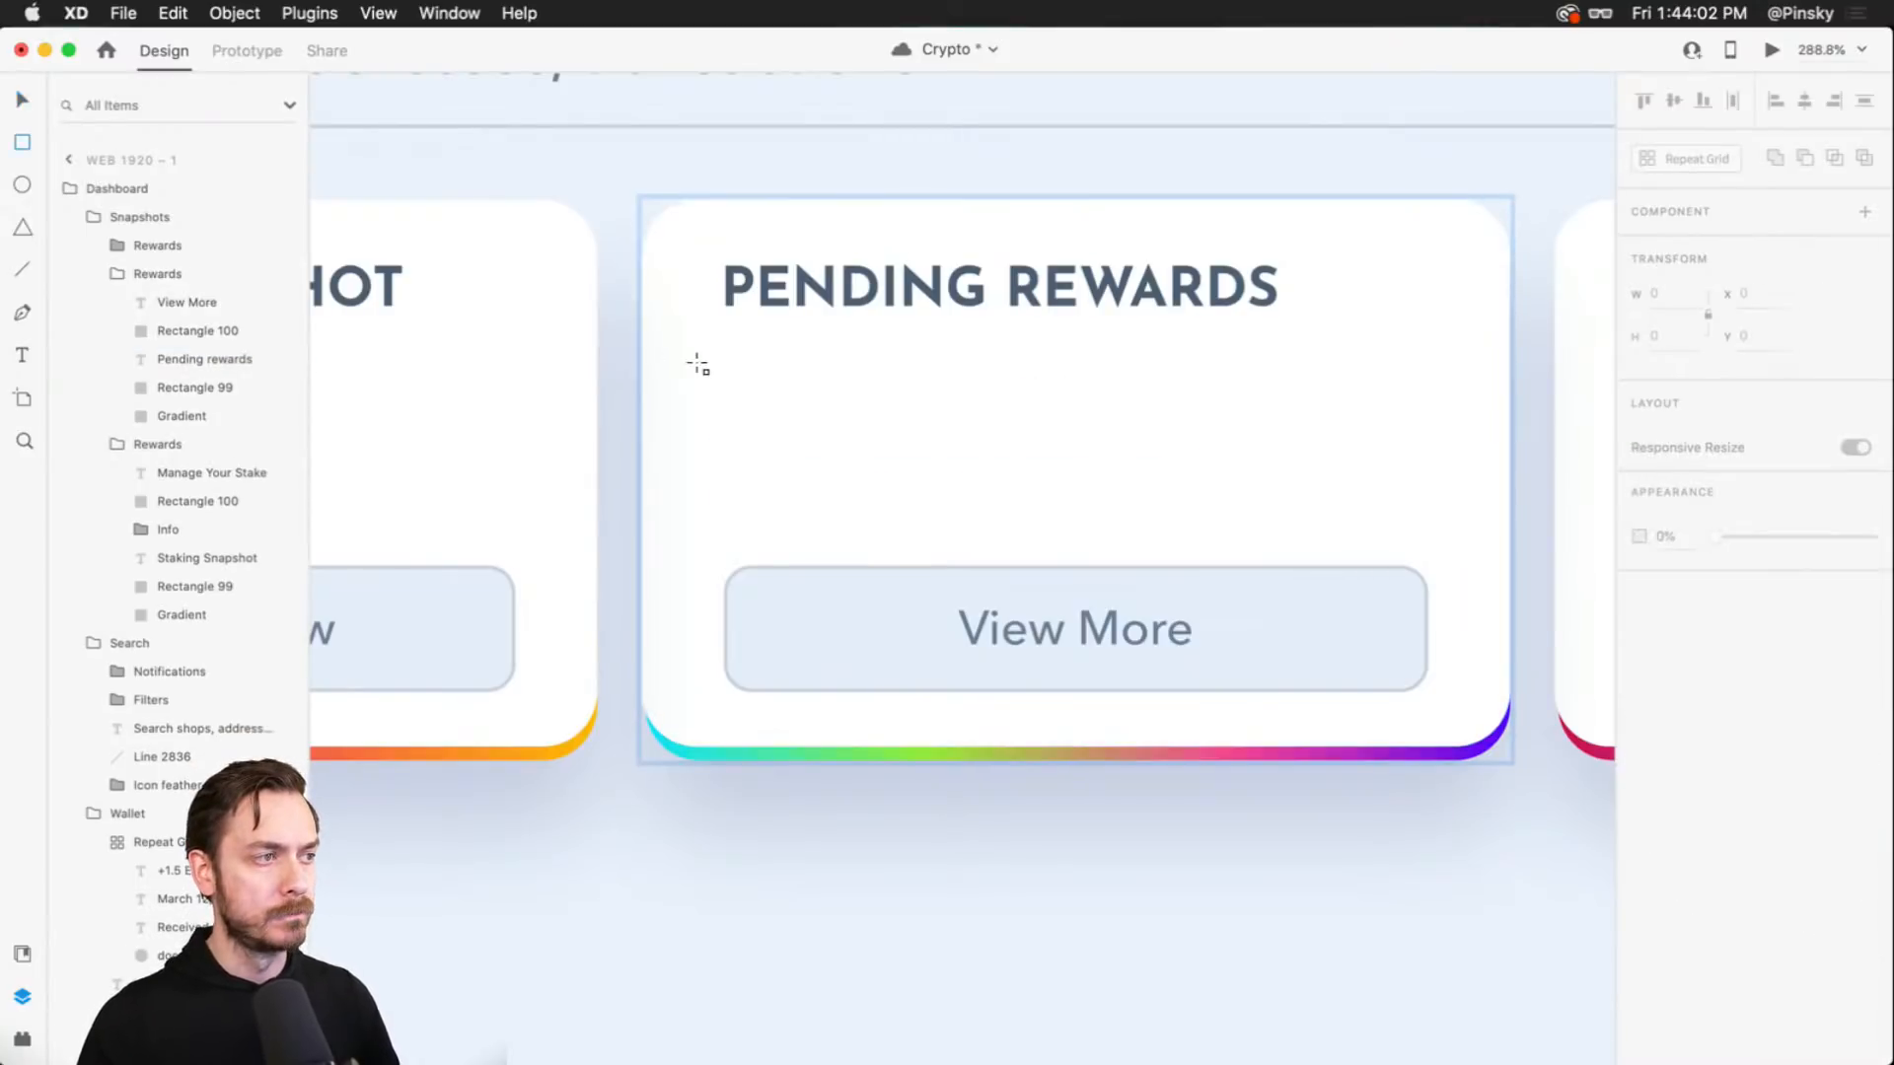
mouse_move(725, 350)
mouse_down()
mouse_move(812, 423)
mouse_move(778, 415)
mouse_up()
key(v)
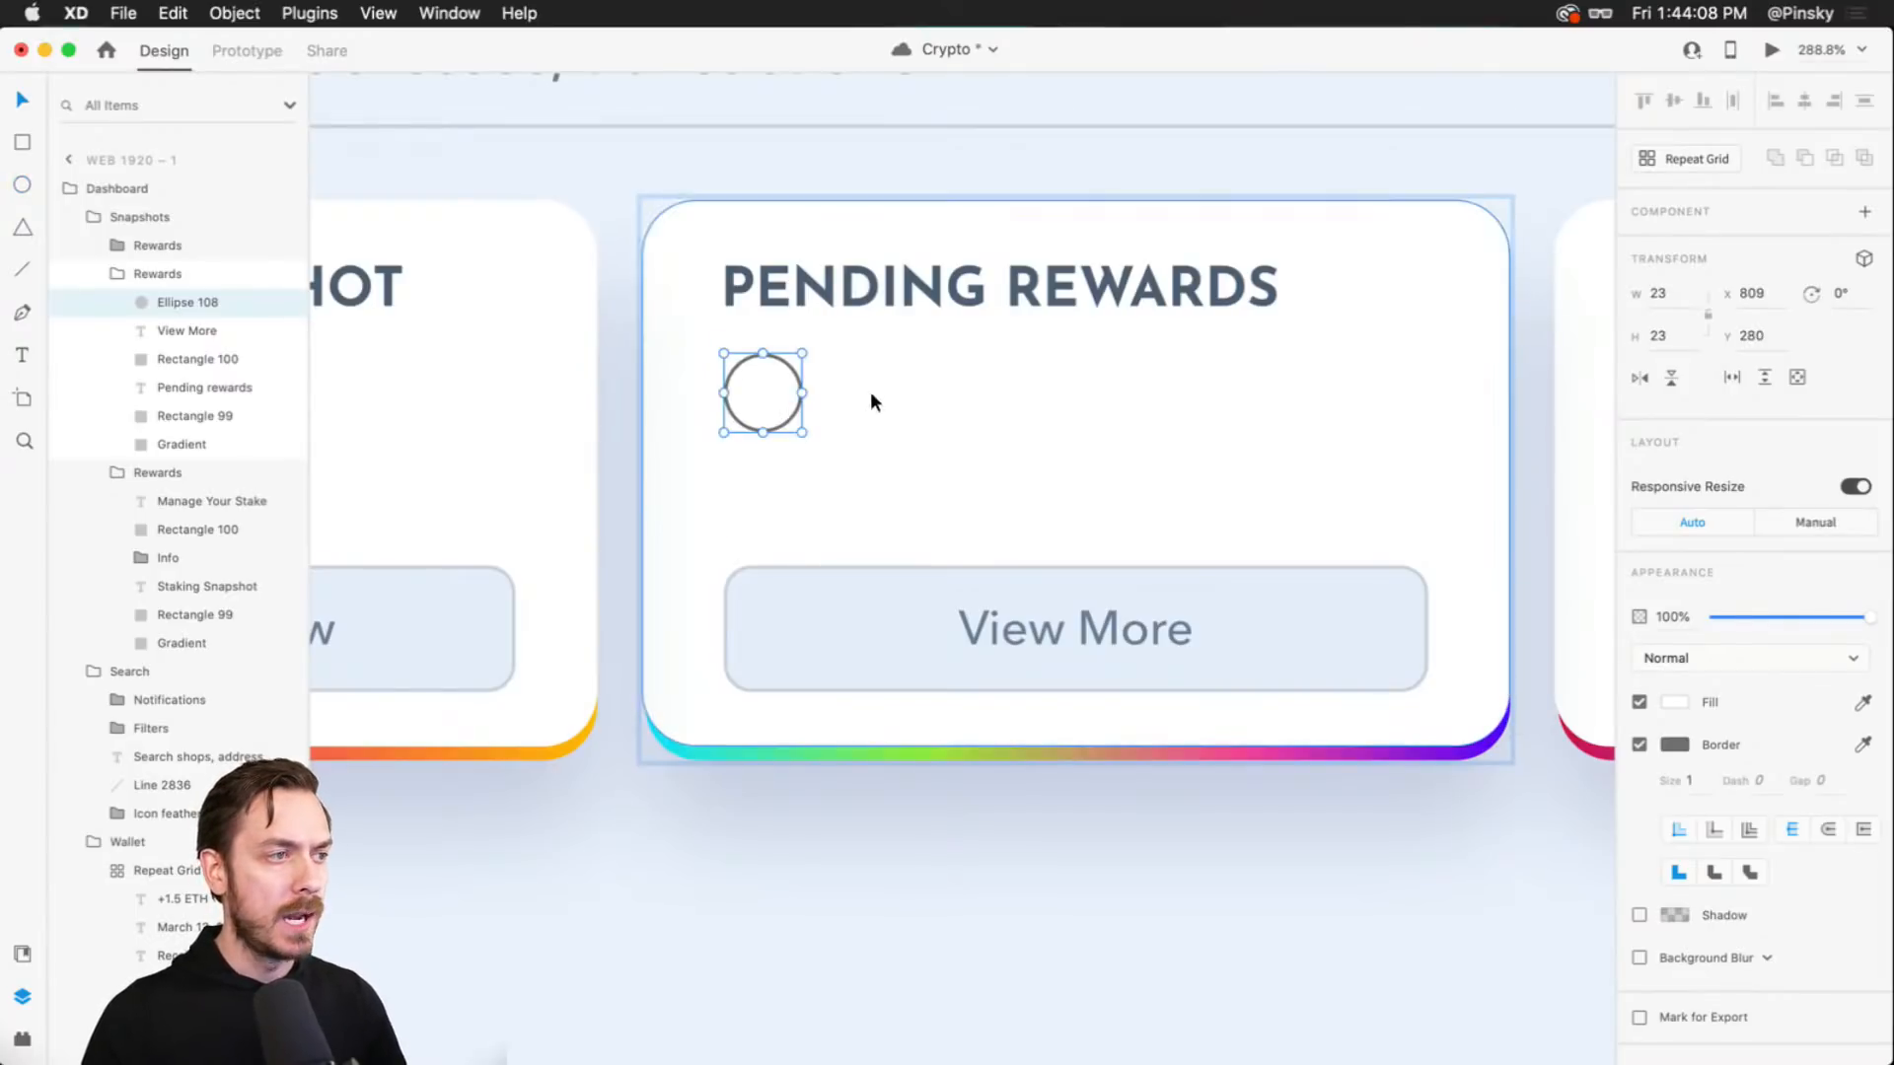
- Add the text label "Doordash" beside the circle in the Pending Rewards card
key(t)
click(845, 413)
text(Door)
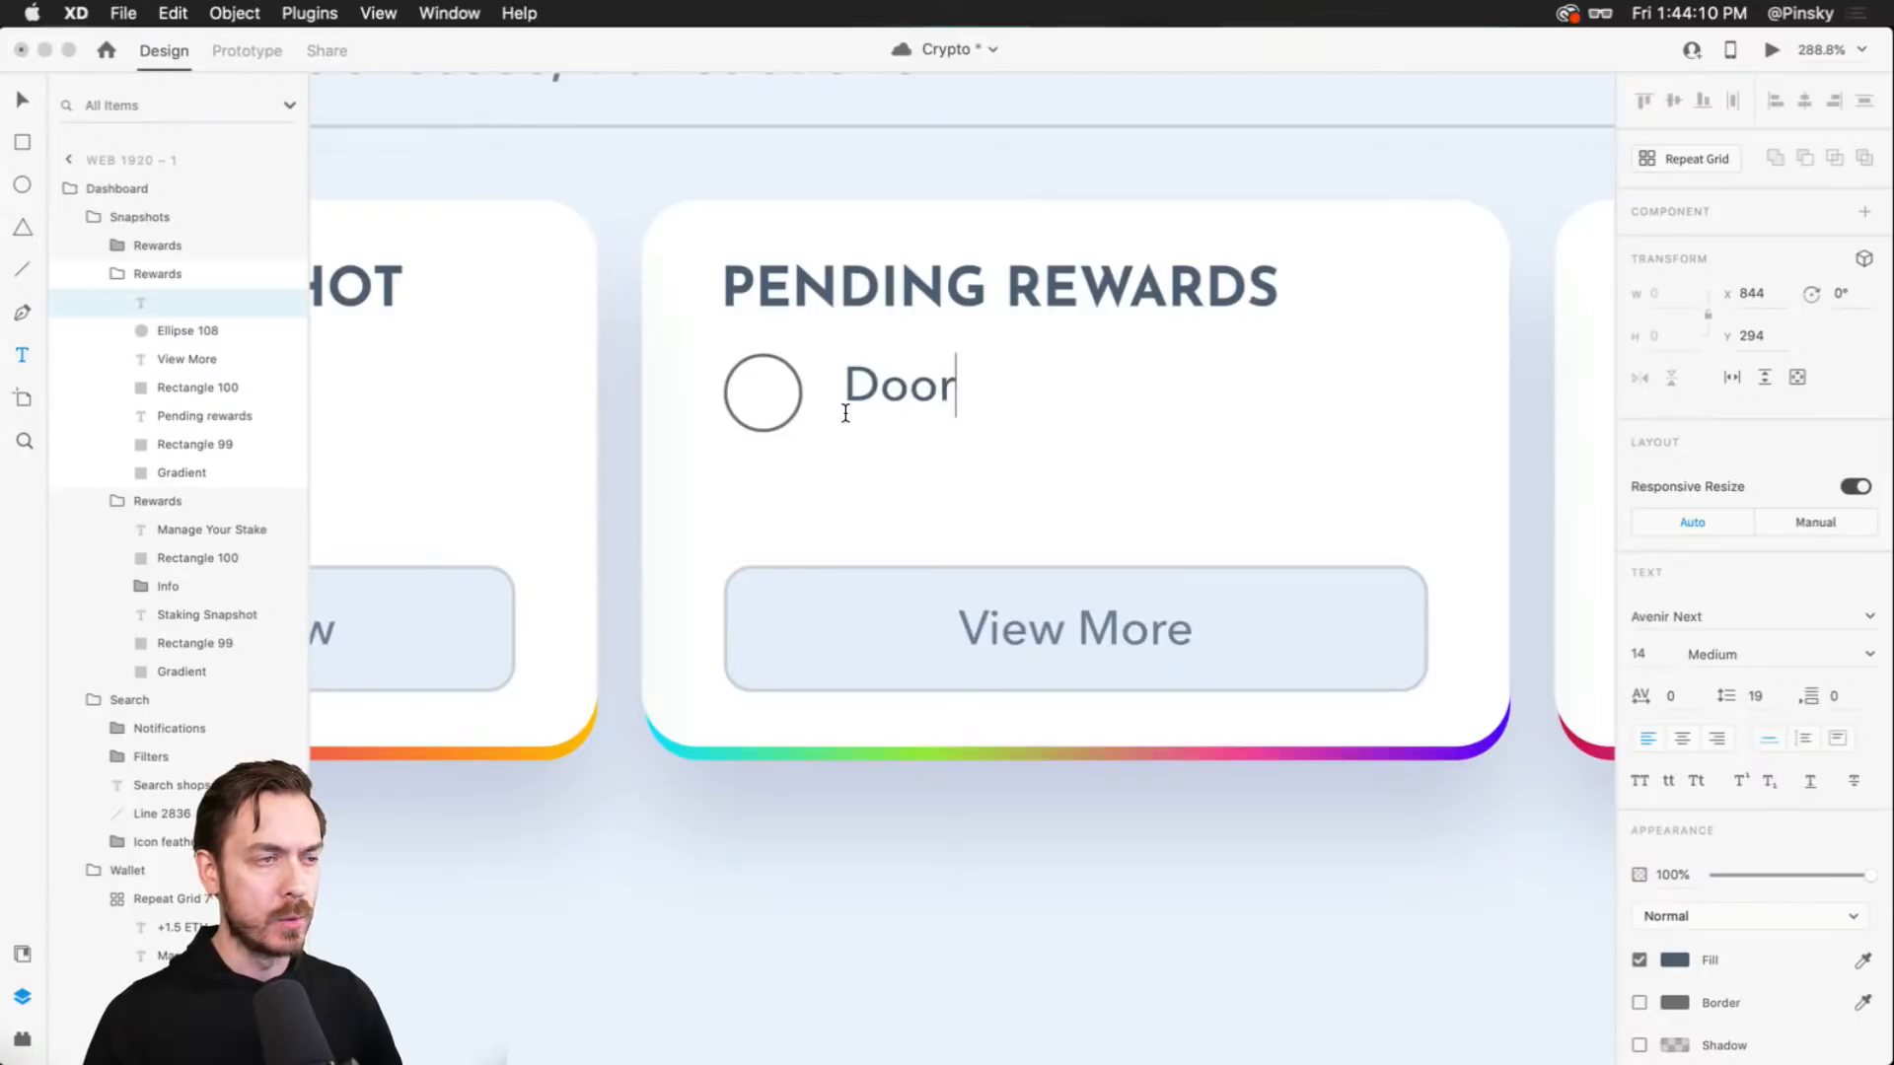
text(dash)
key(Escape)
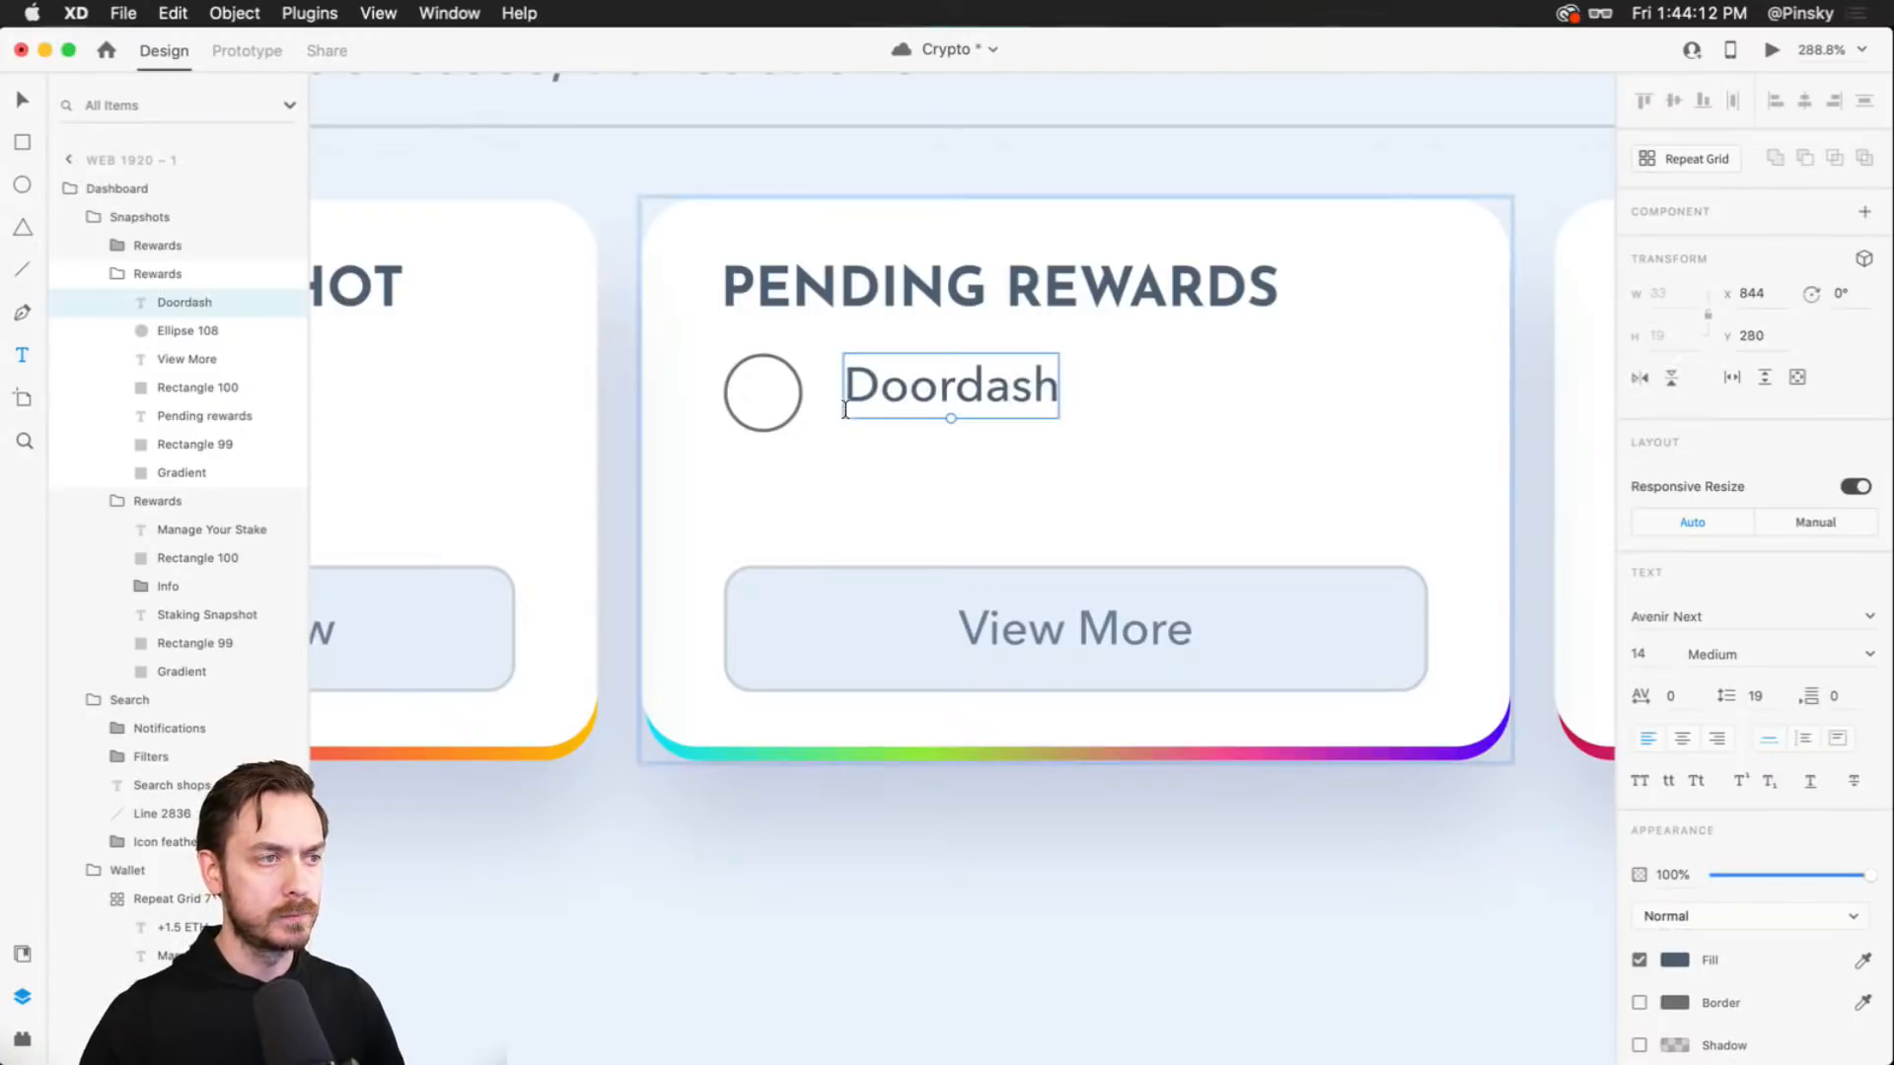
- Check the text styling in the Rewards Snapshot card and set the Doordash label's font weight to Bold
scroll(758, 422, left, 5)
click(724, 404)
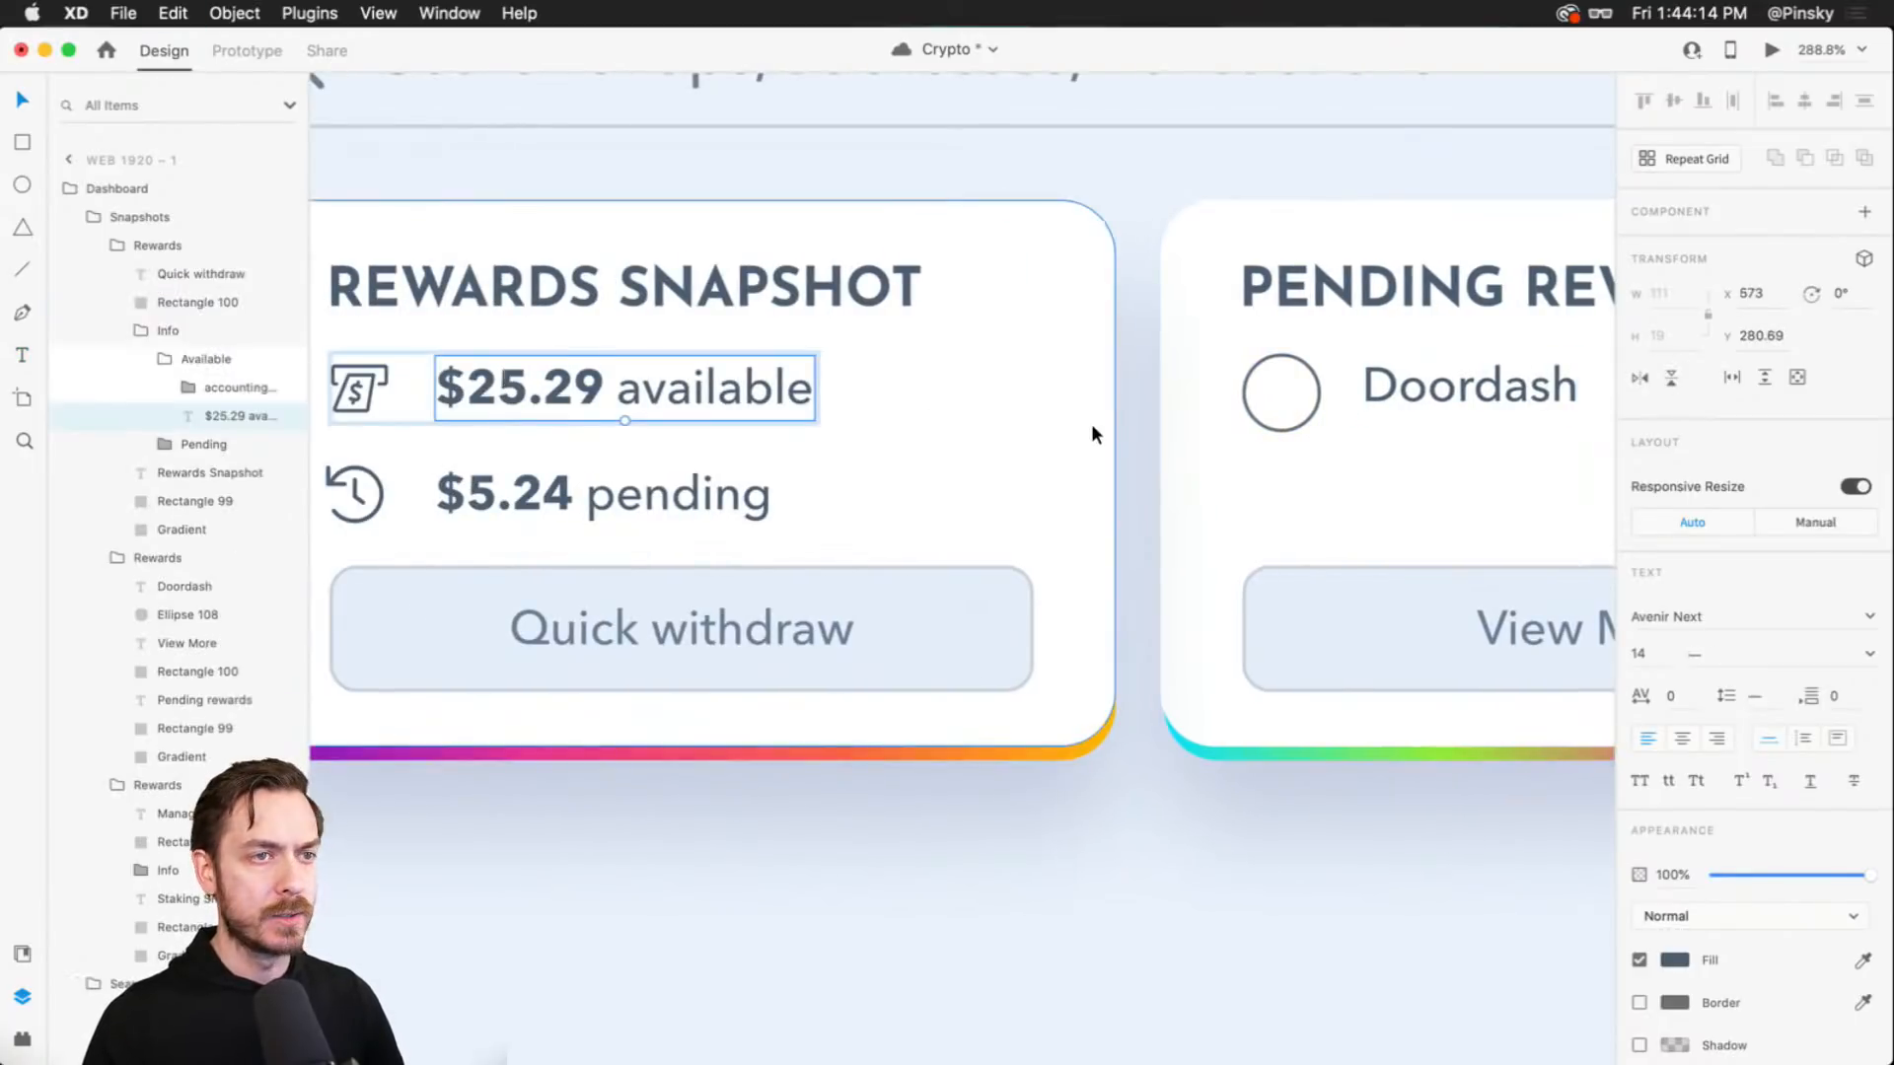
scroll(1091, 424, right, 5)
click(934, 384)
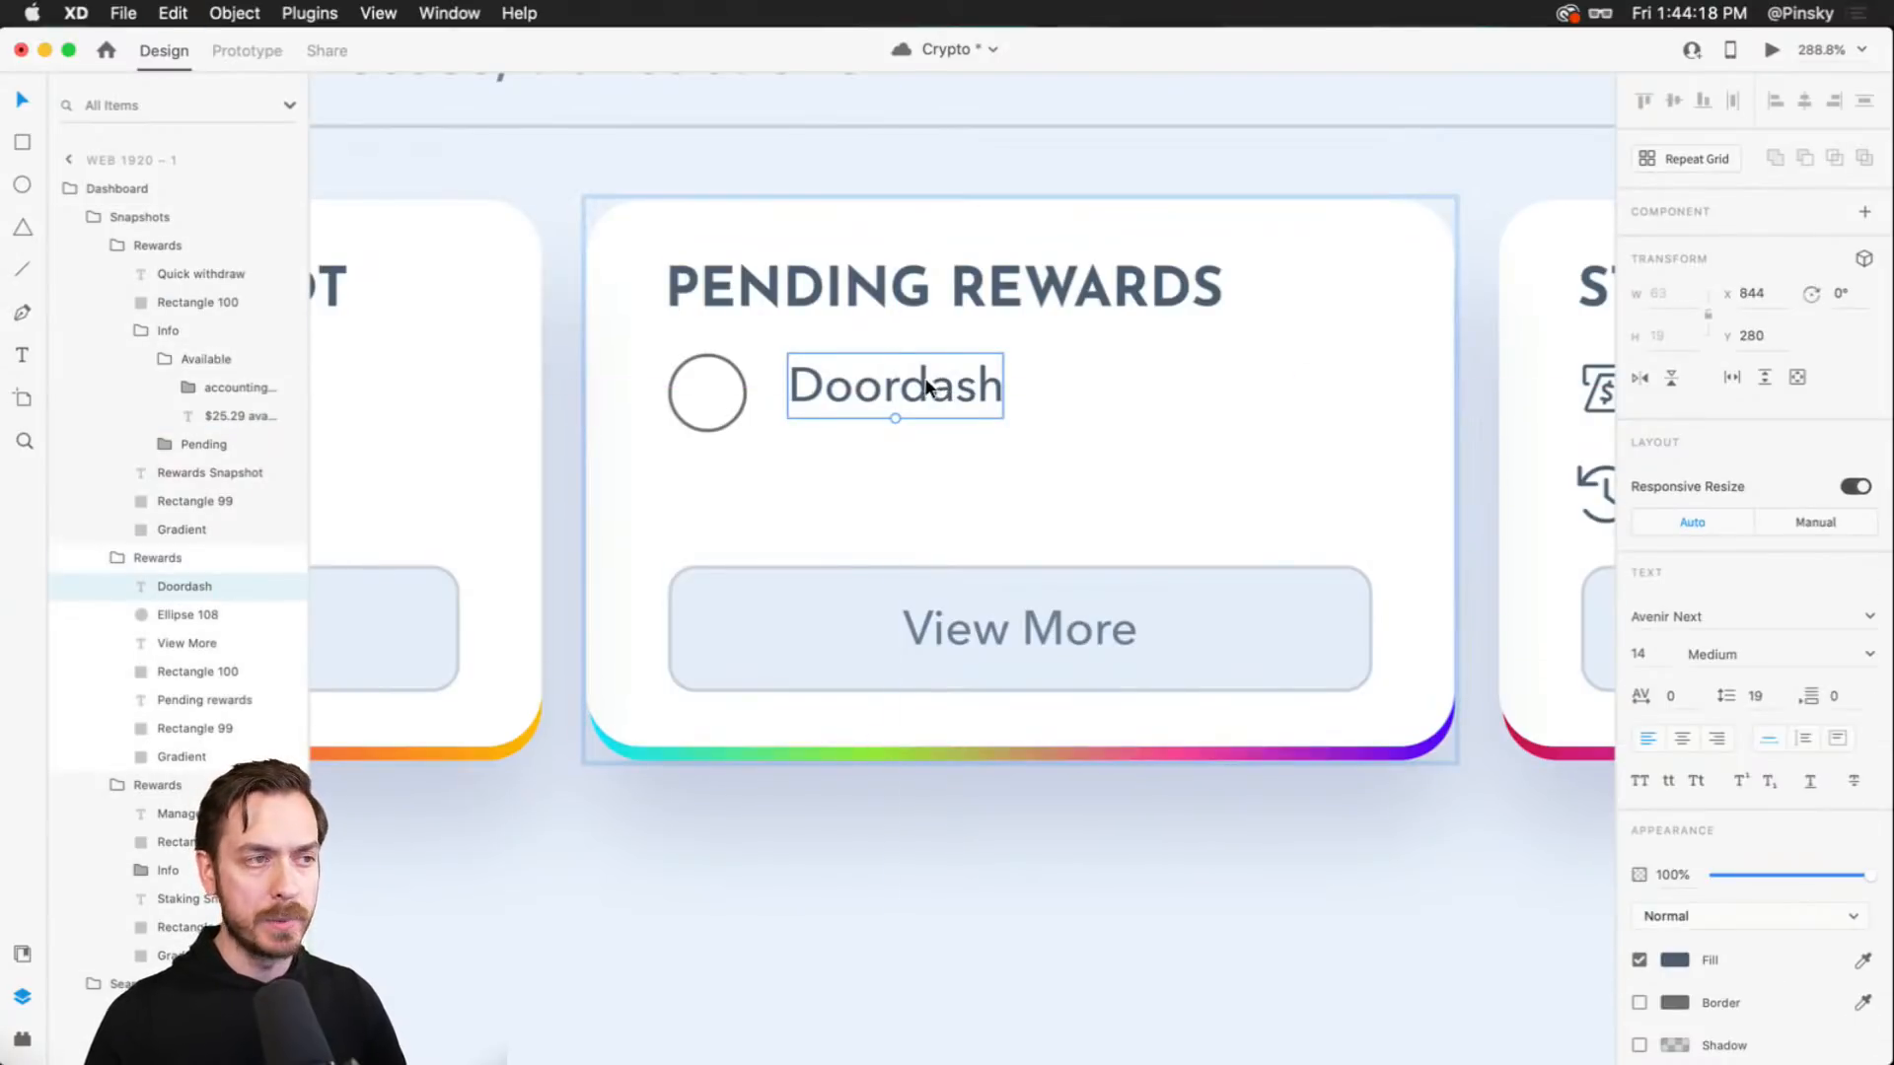
right_click(928, 385)
click(1046, 482)
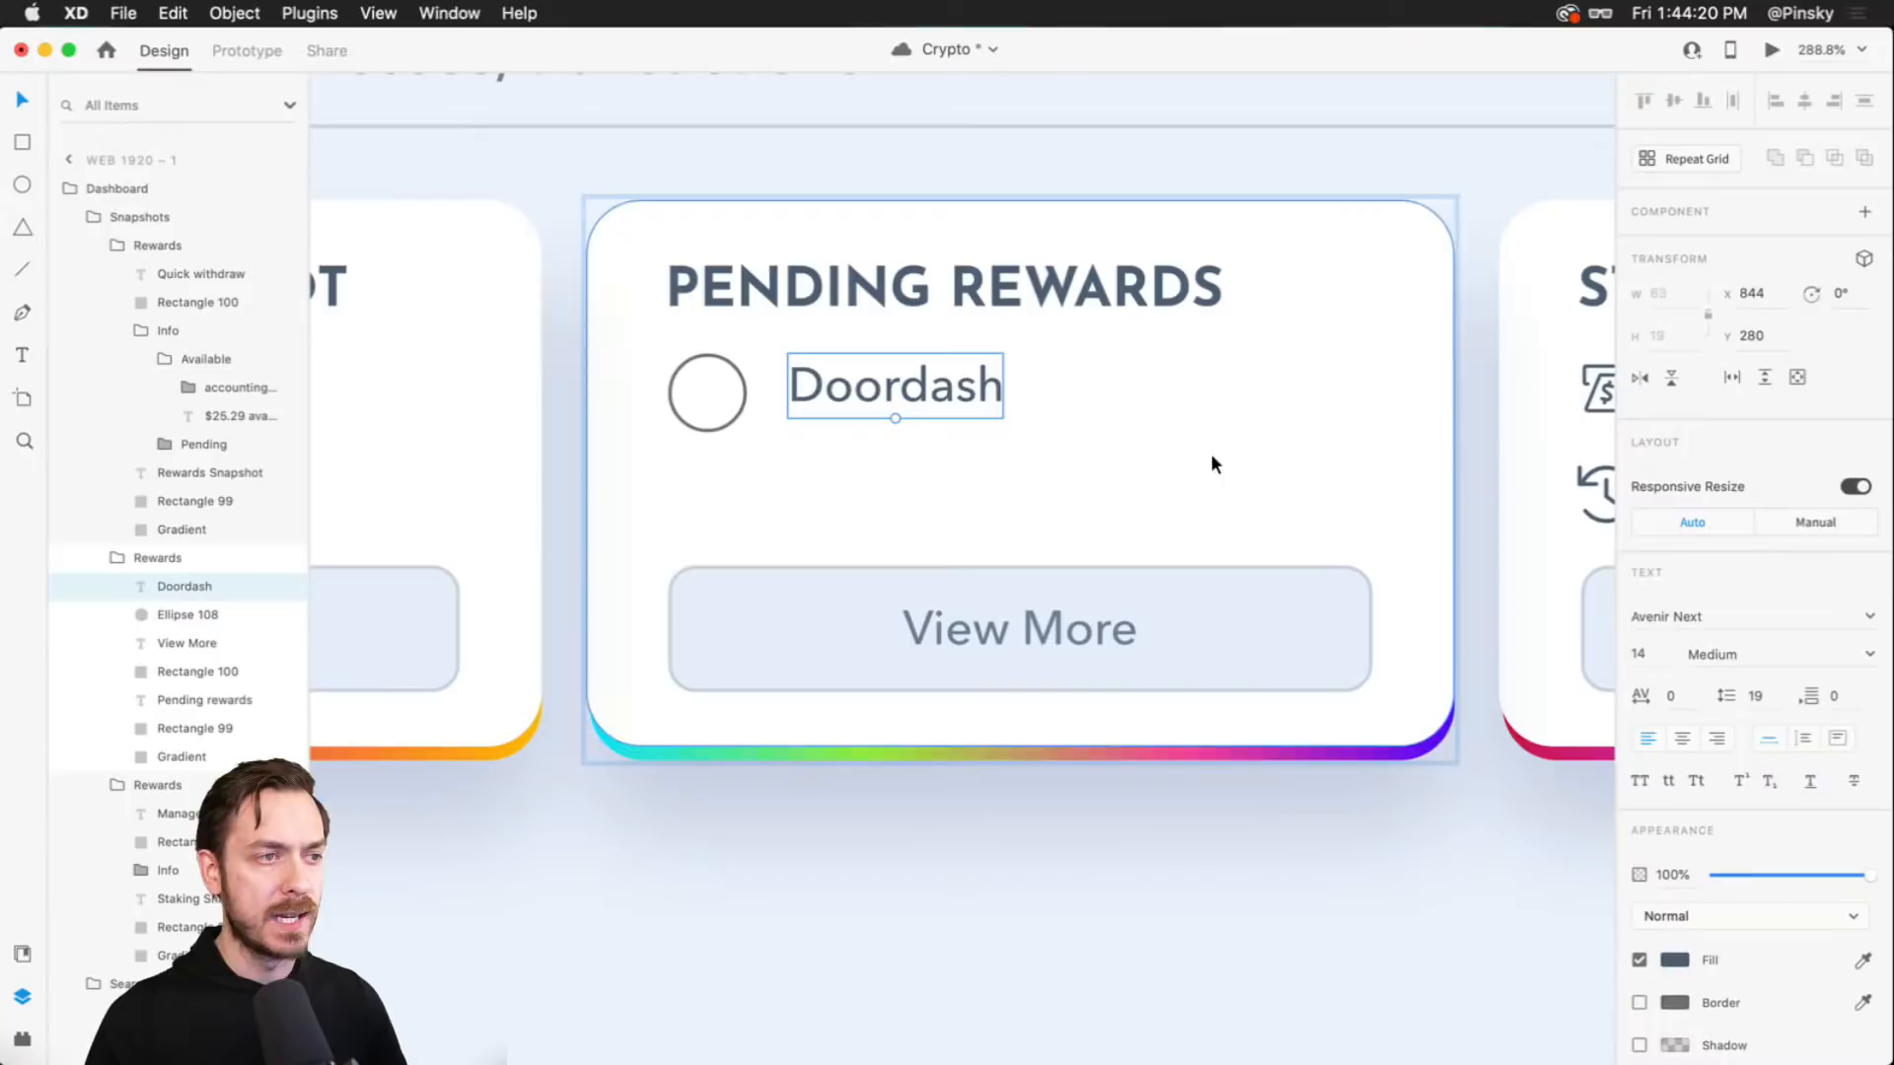
click(1869, 654)
click(1674, 834)
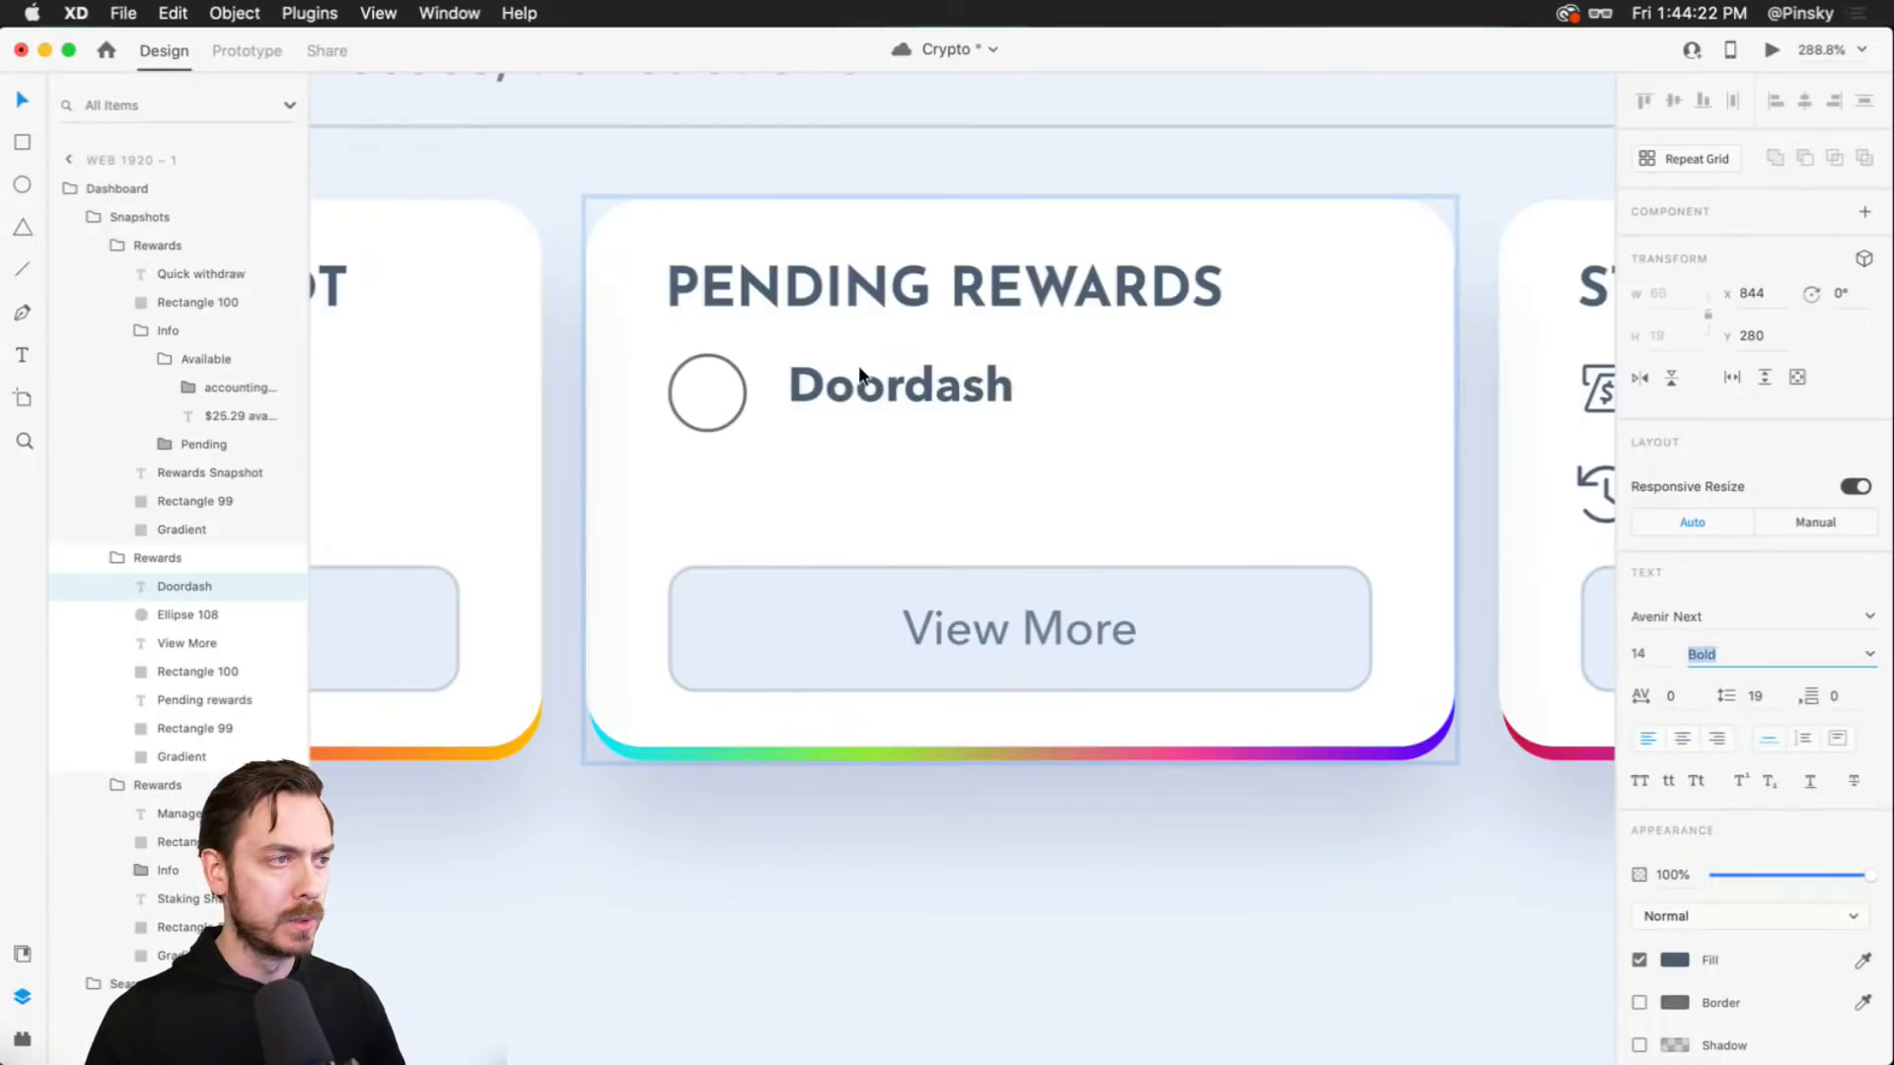
- Duplicate the Doordash label, set the copy to right-aligned Demi Bold, and align it with the View More button's right edge
drag(858, 367, 1115, 388)
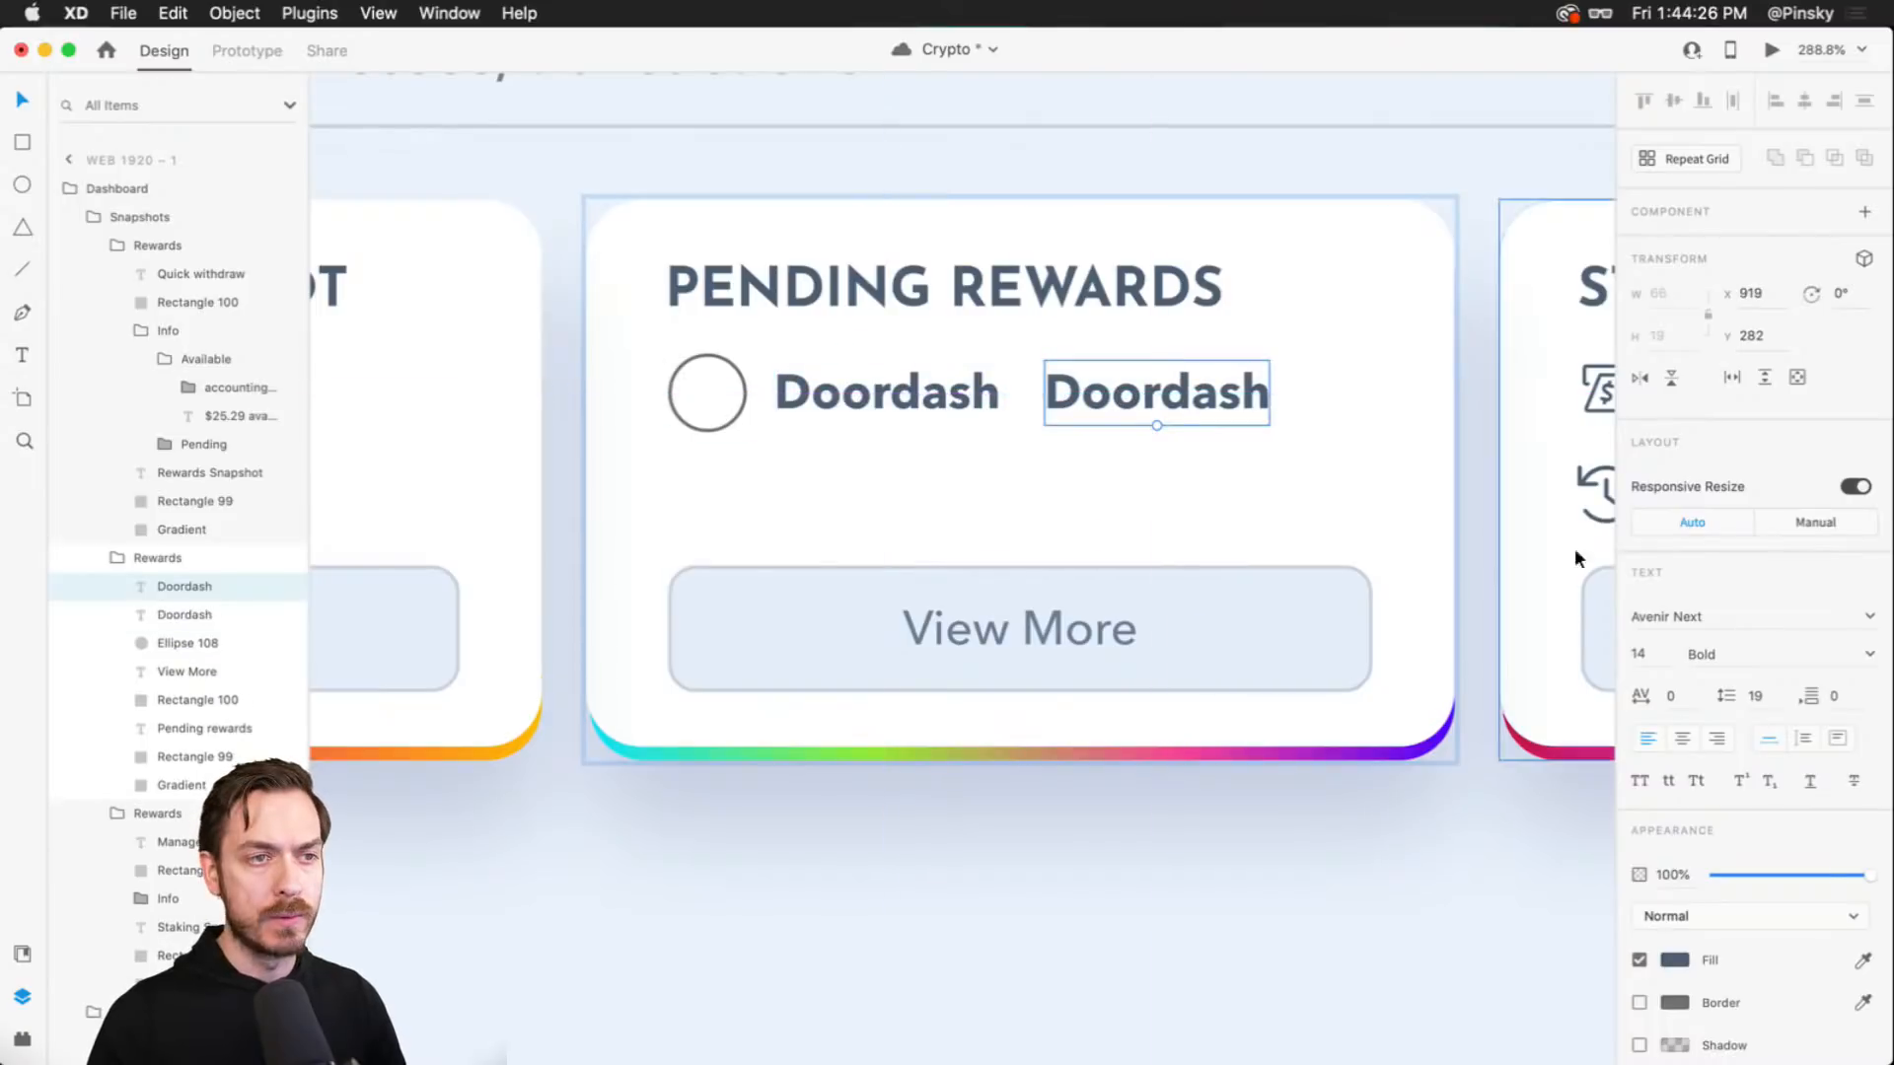
click(1715, 742)
click(1865, 651)
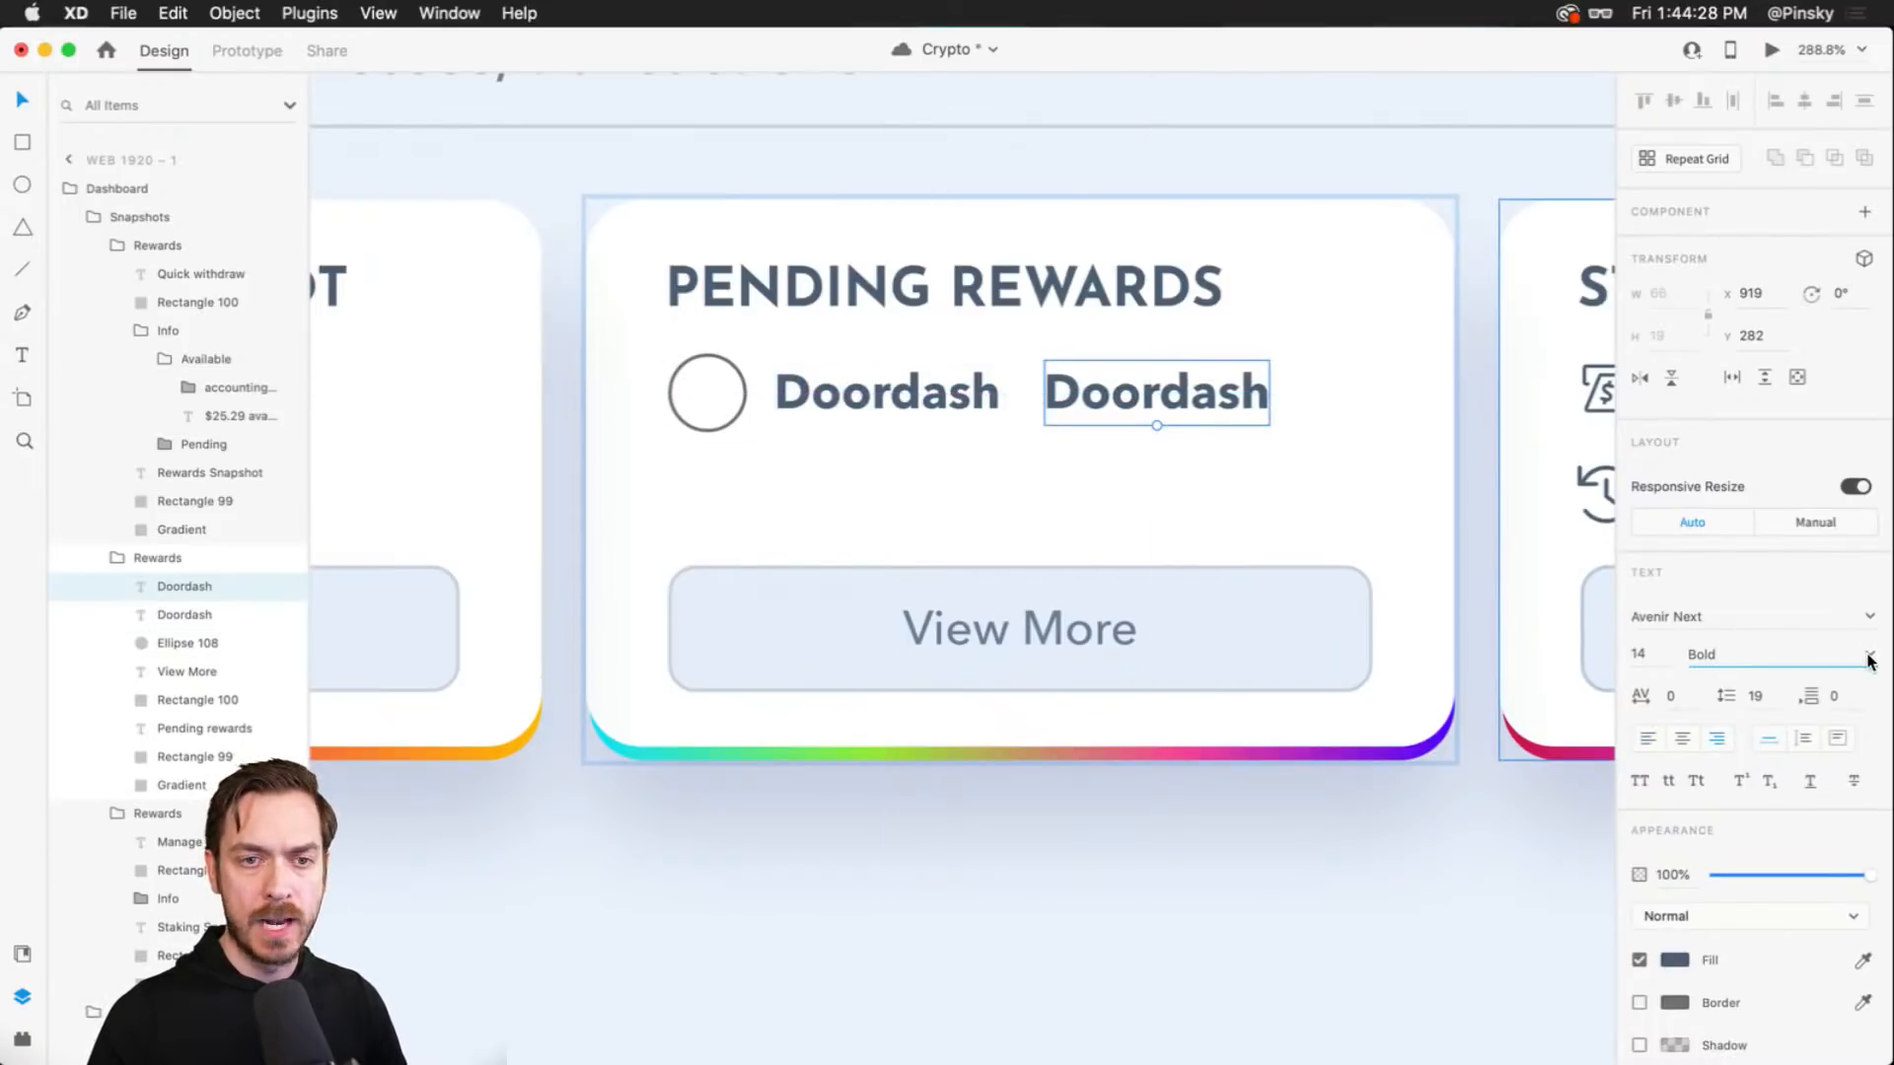
click(1870, 661)
click(1765, 816)
drag(1152, 412, 1264, 390)
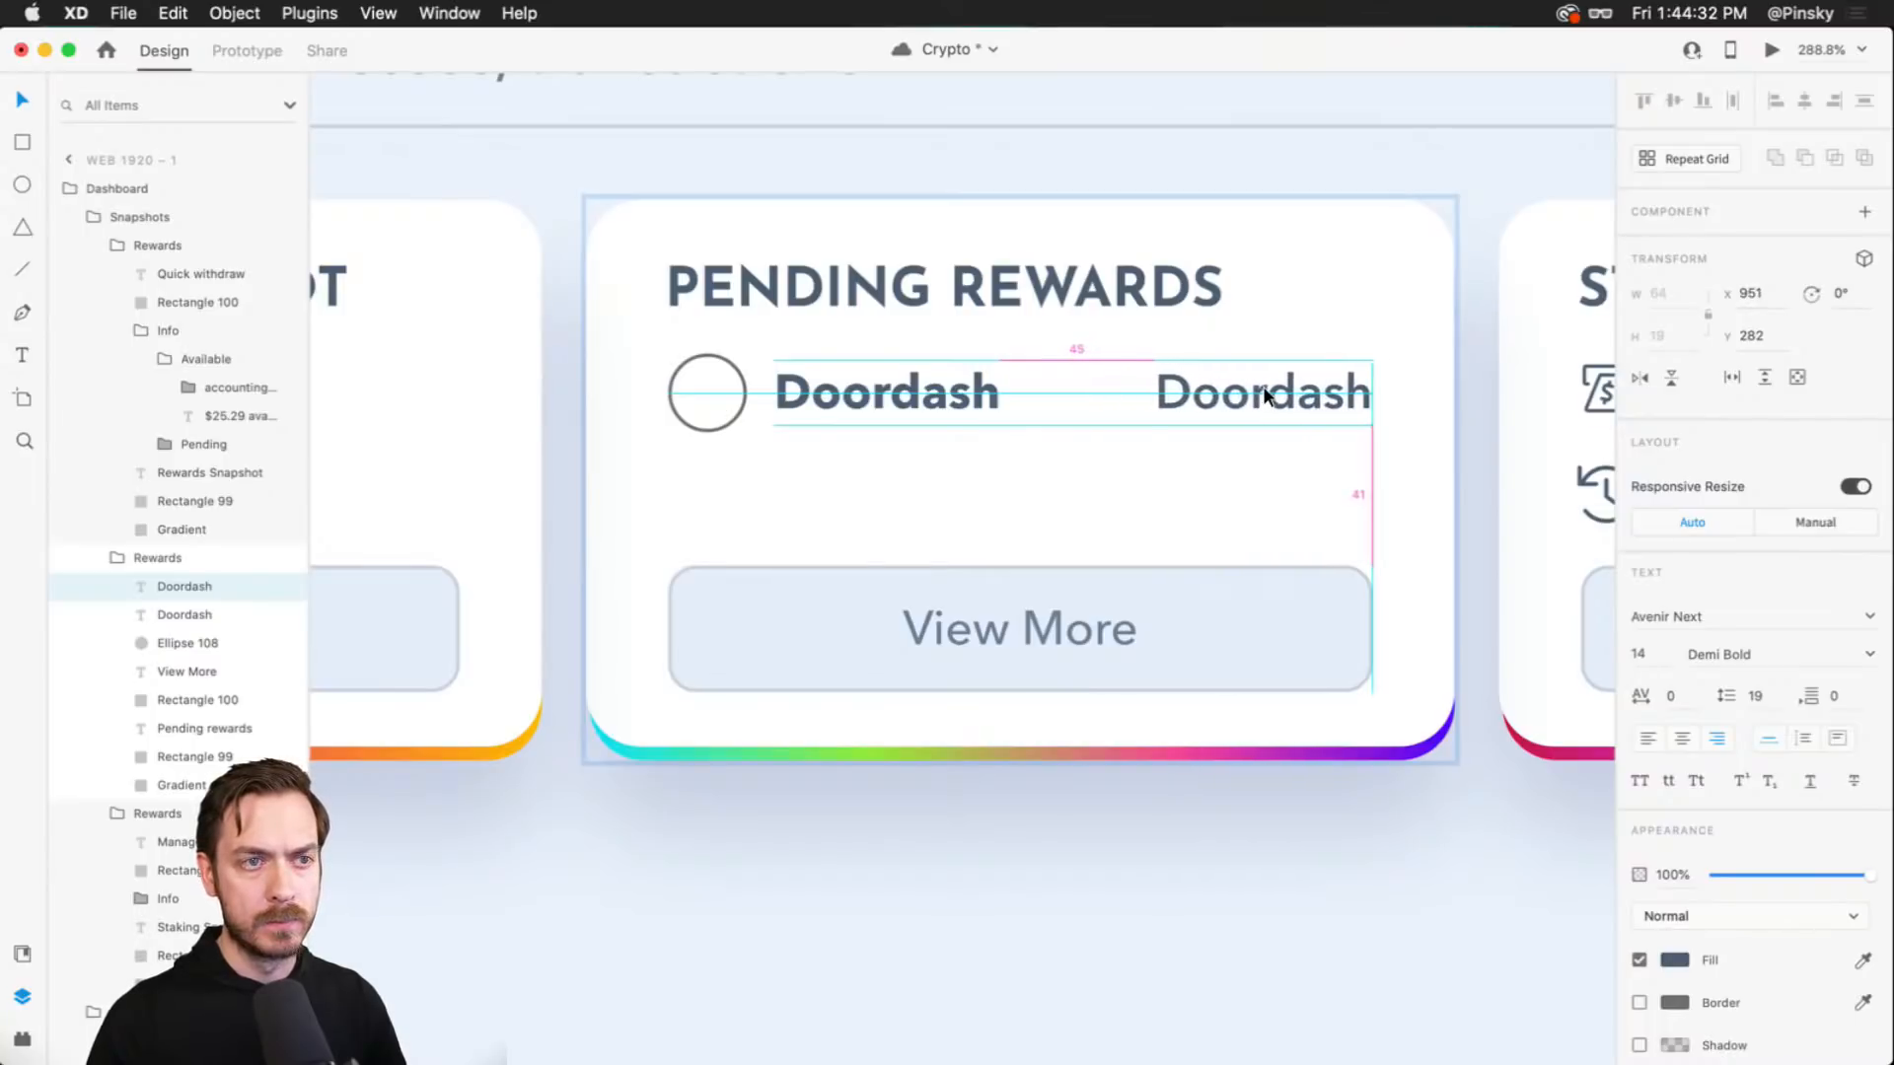
- Change the duplicated label's text to "$2.52"
double_click(1265, 394)
text($2.52)
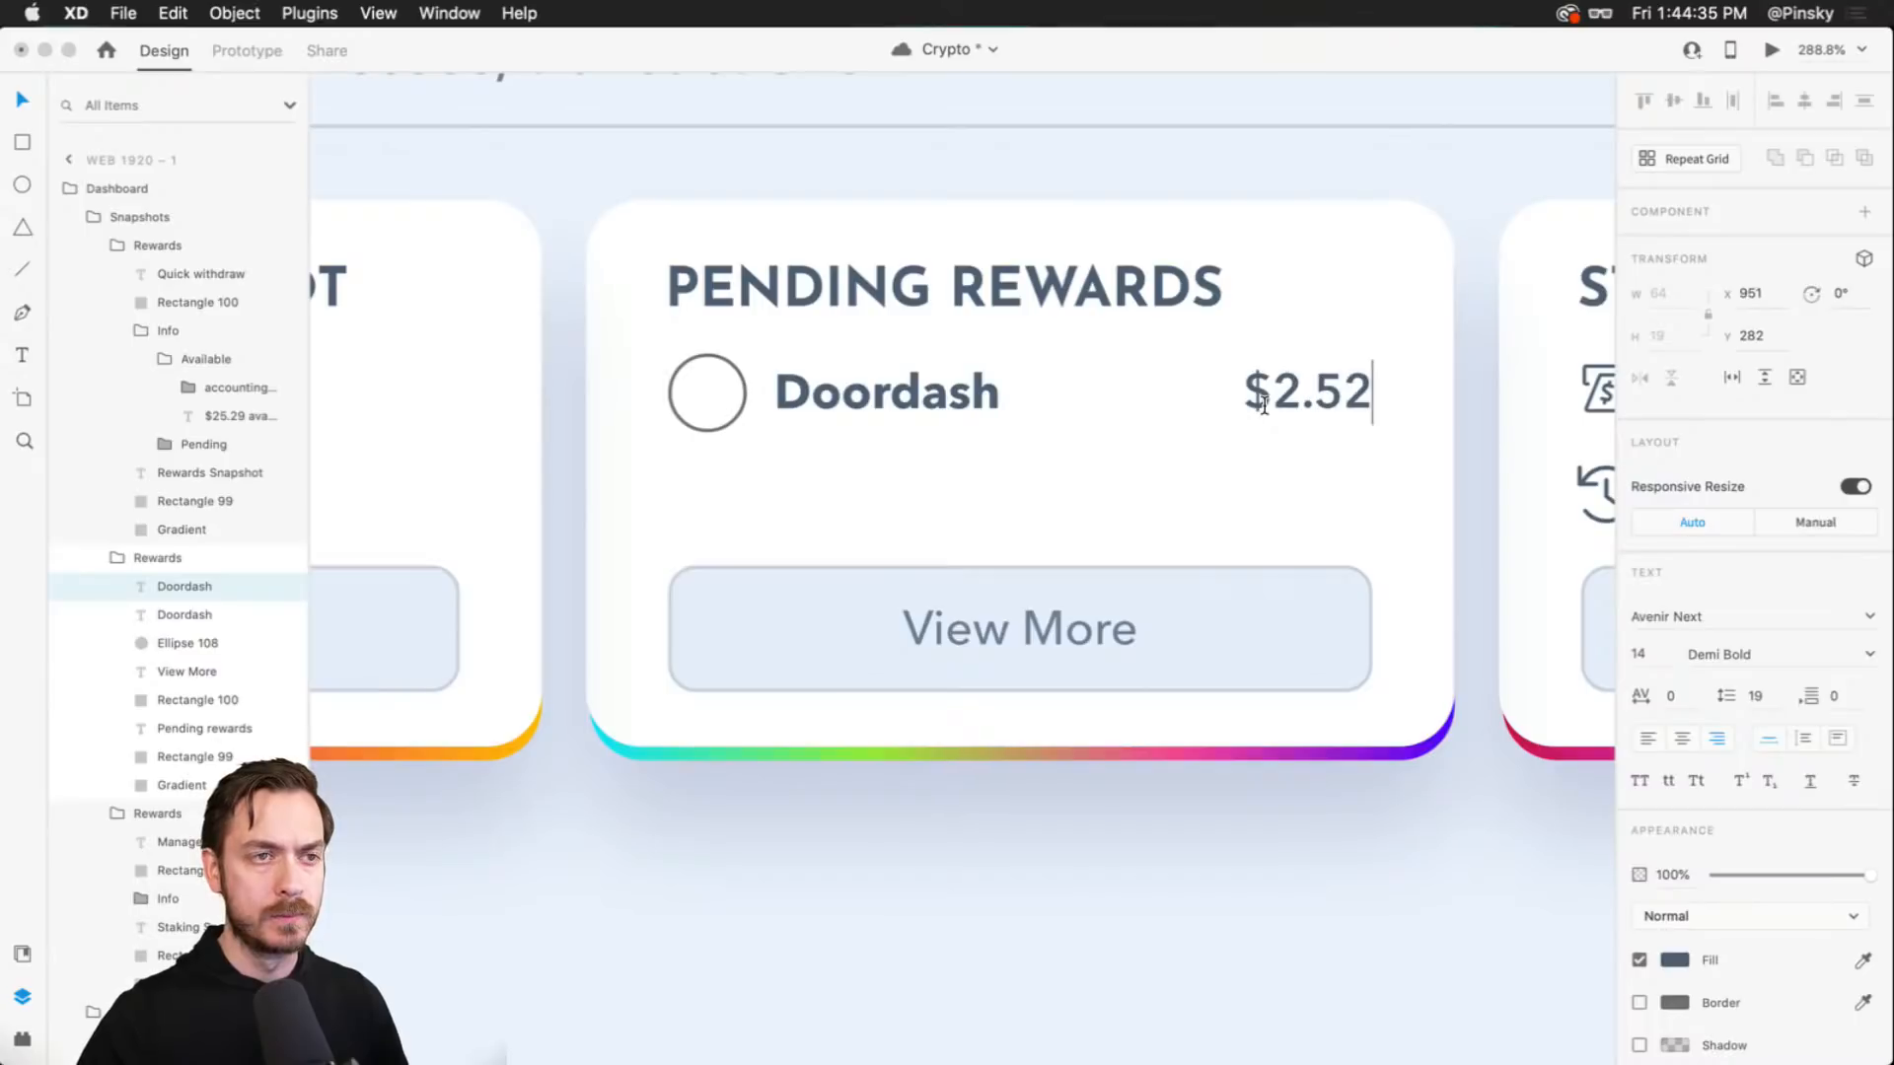
key(Escape)
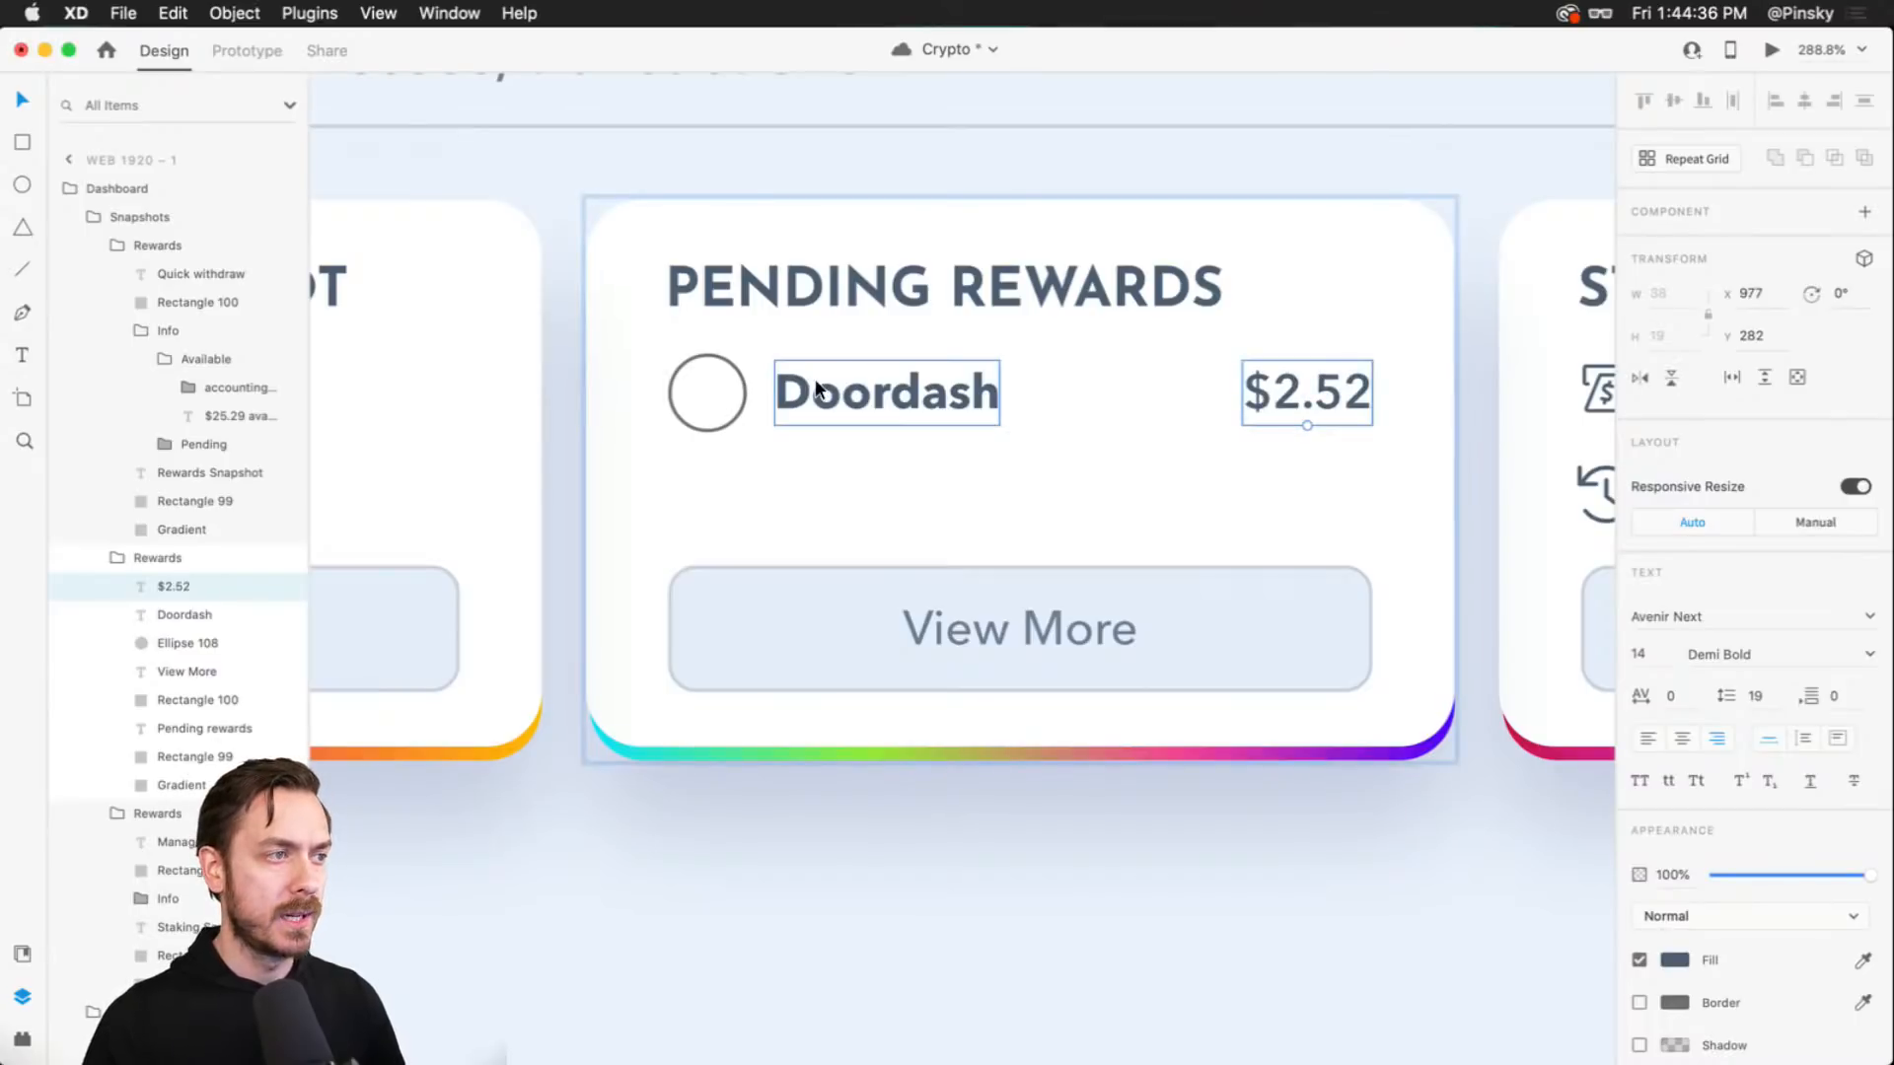
- Turn the circle, name and amount into a two-row repeat grid, tightening the row gap to fit above the View More button
click(729, 401)
shift+click(855, 396)
shift+click(1277, 383)
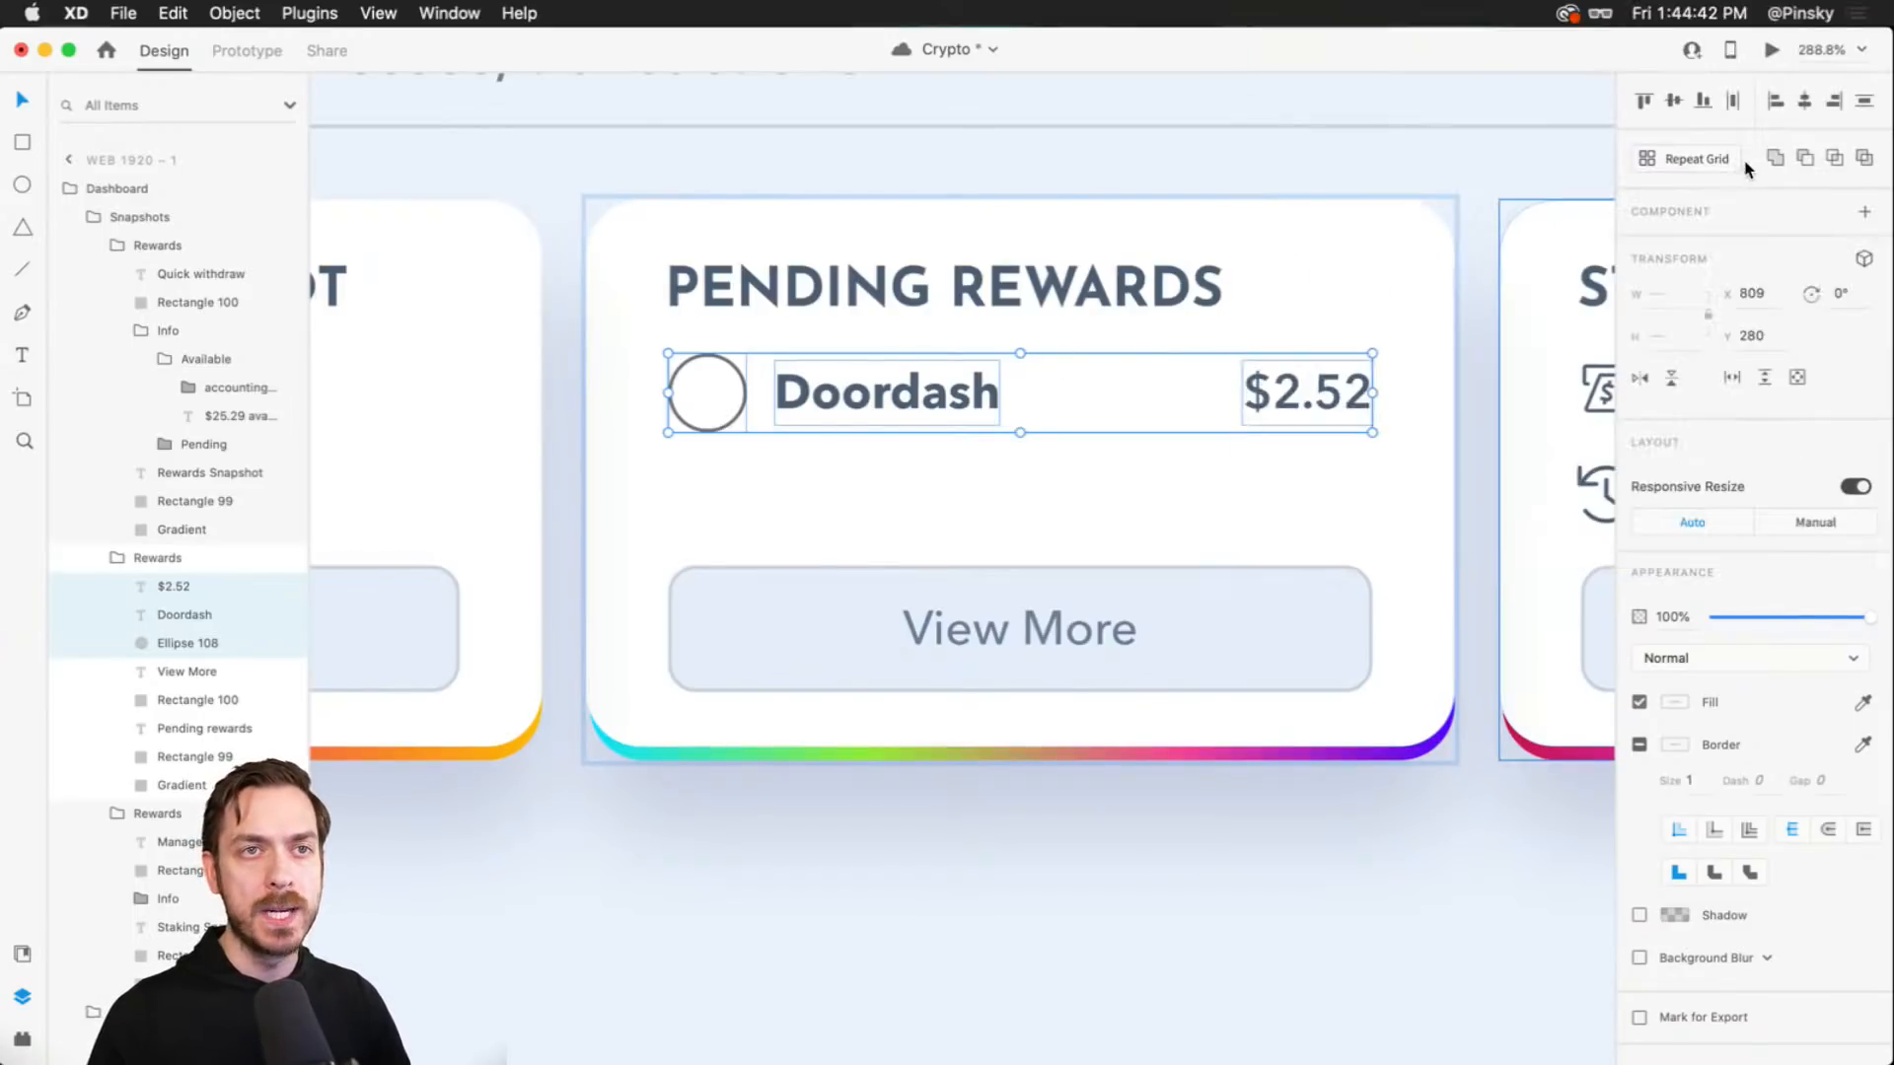
key(super+r)
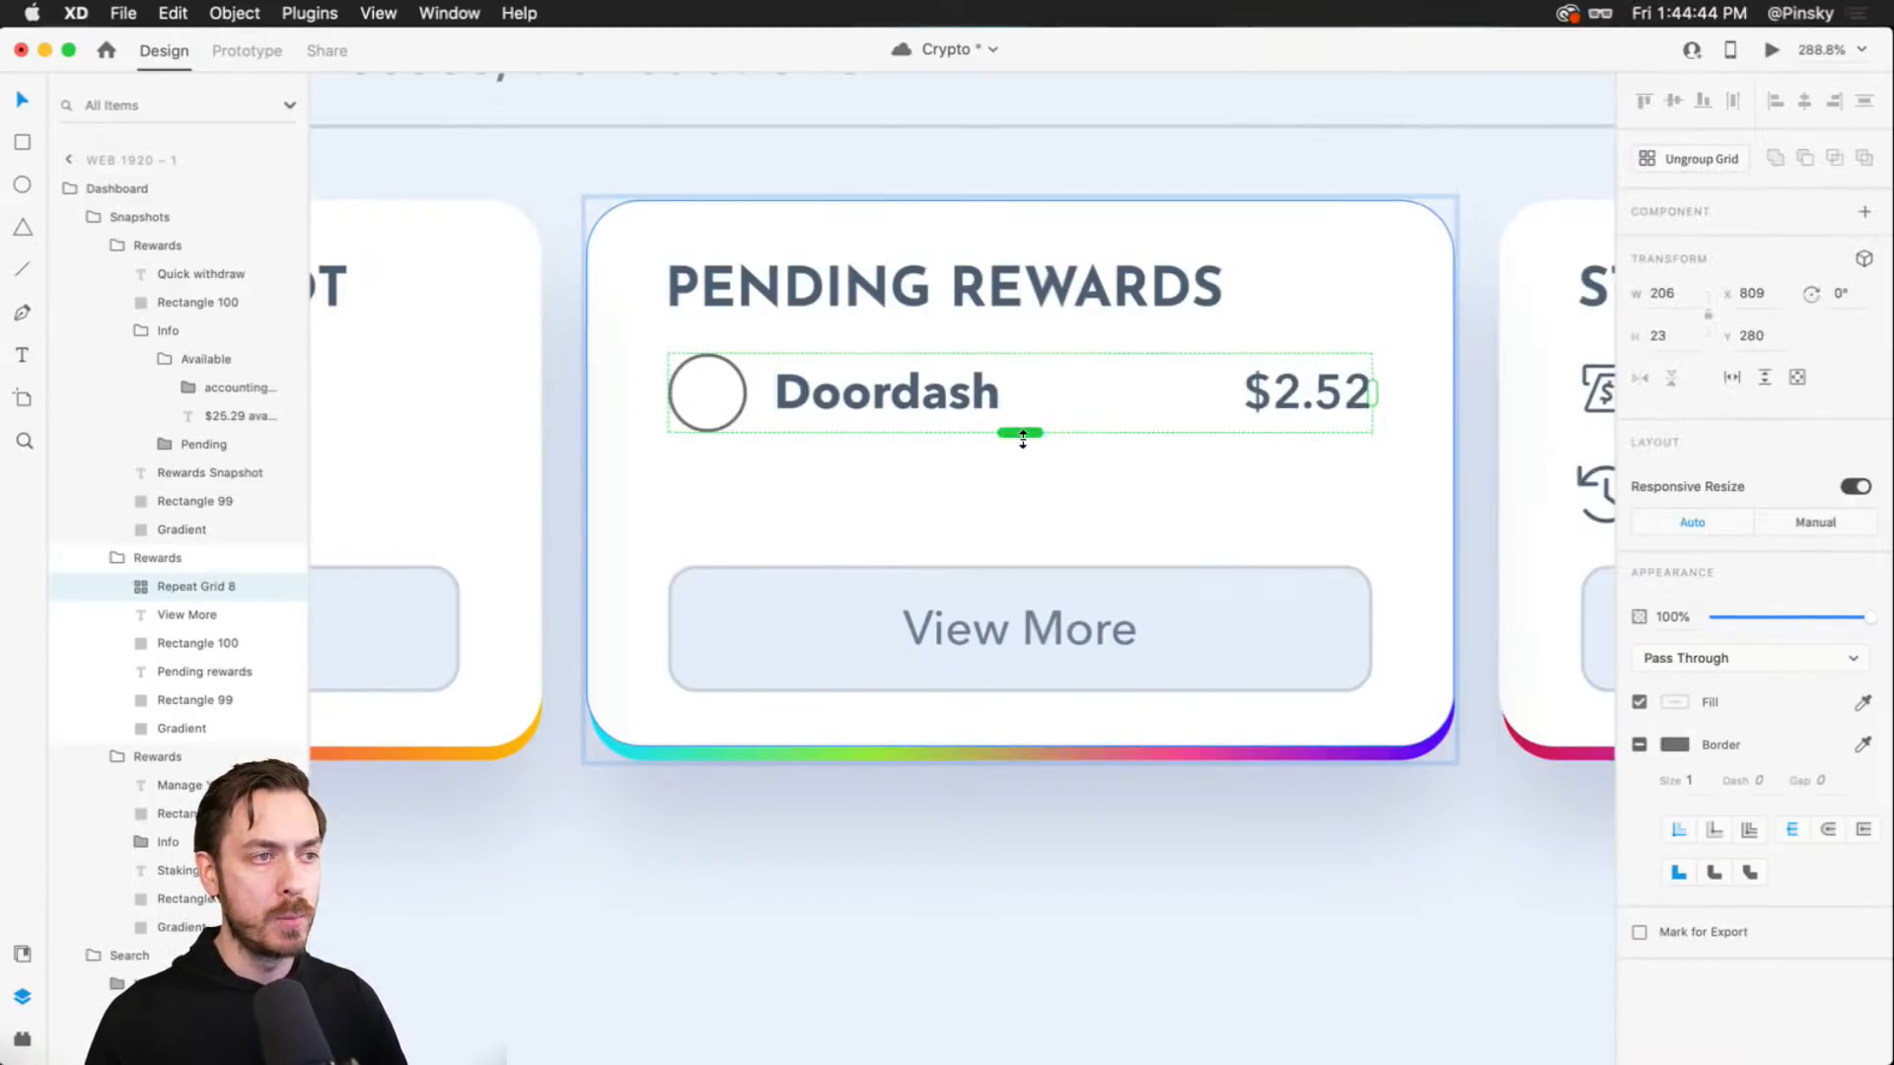
drag(1020, 432, 1027, 583)
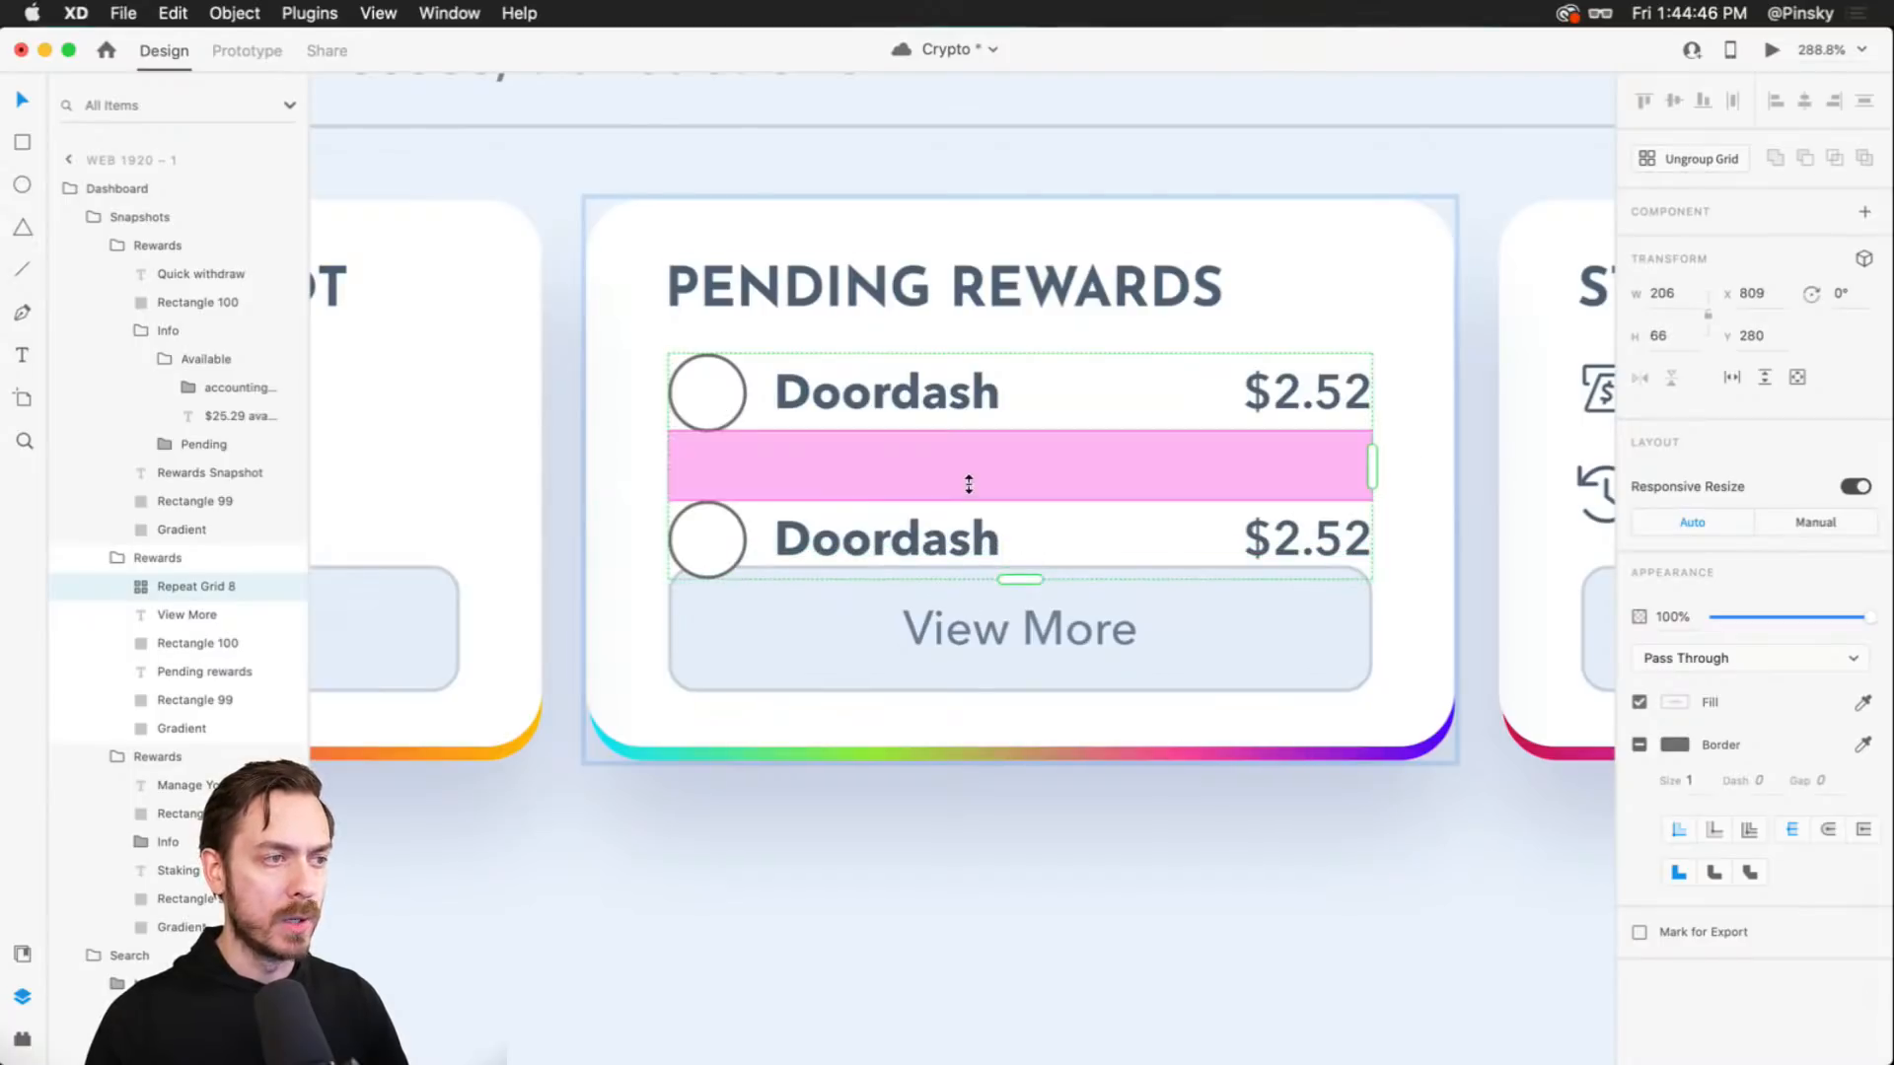
drag(968, 486, 981, 440)
- Change the second reward row's name to "eBay"
double_click(880, 477)
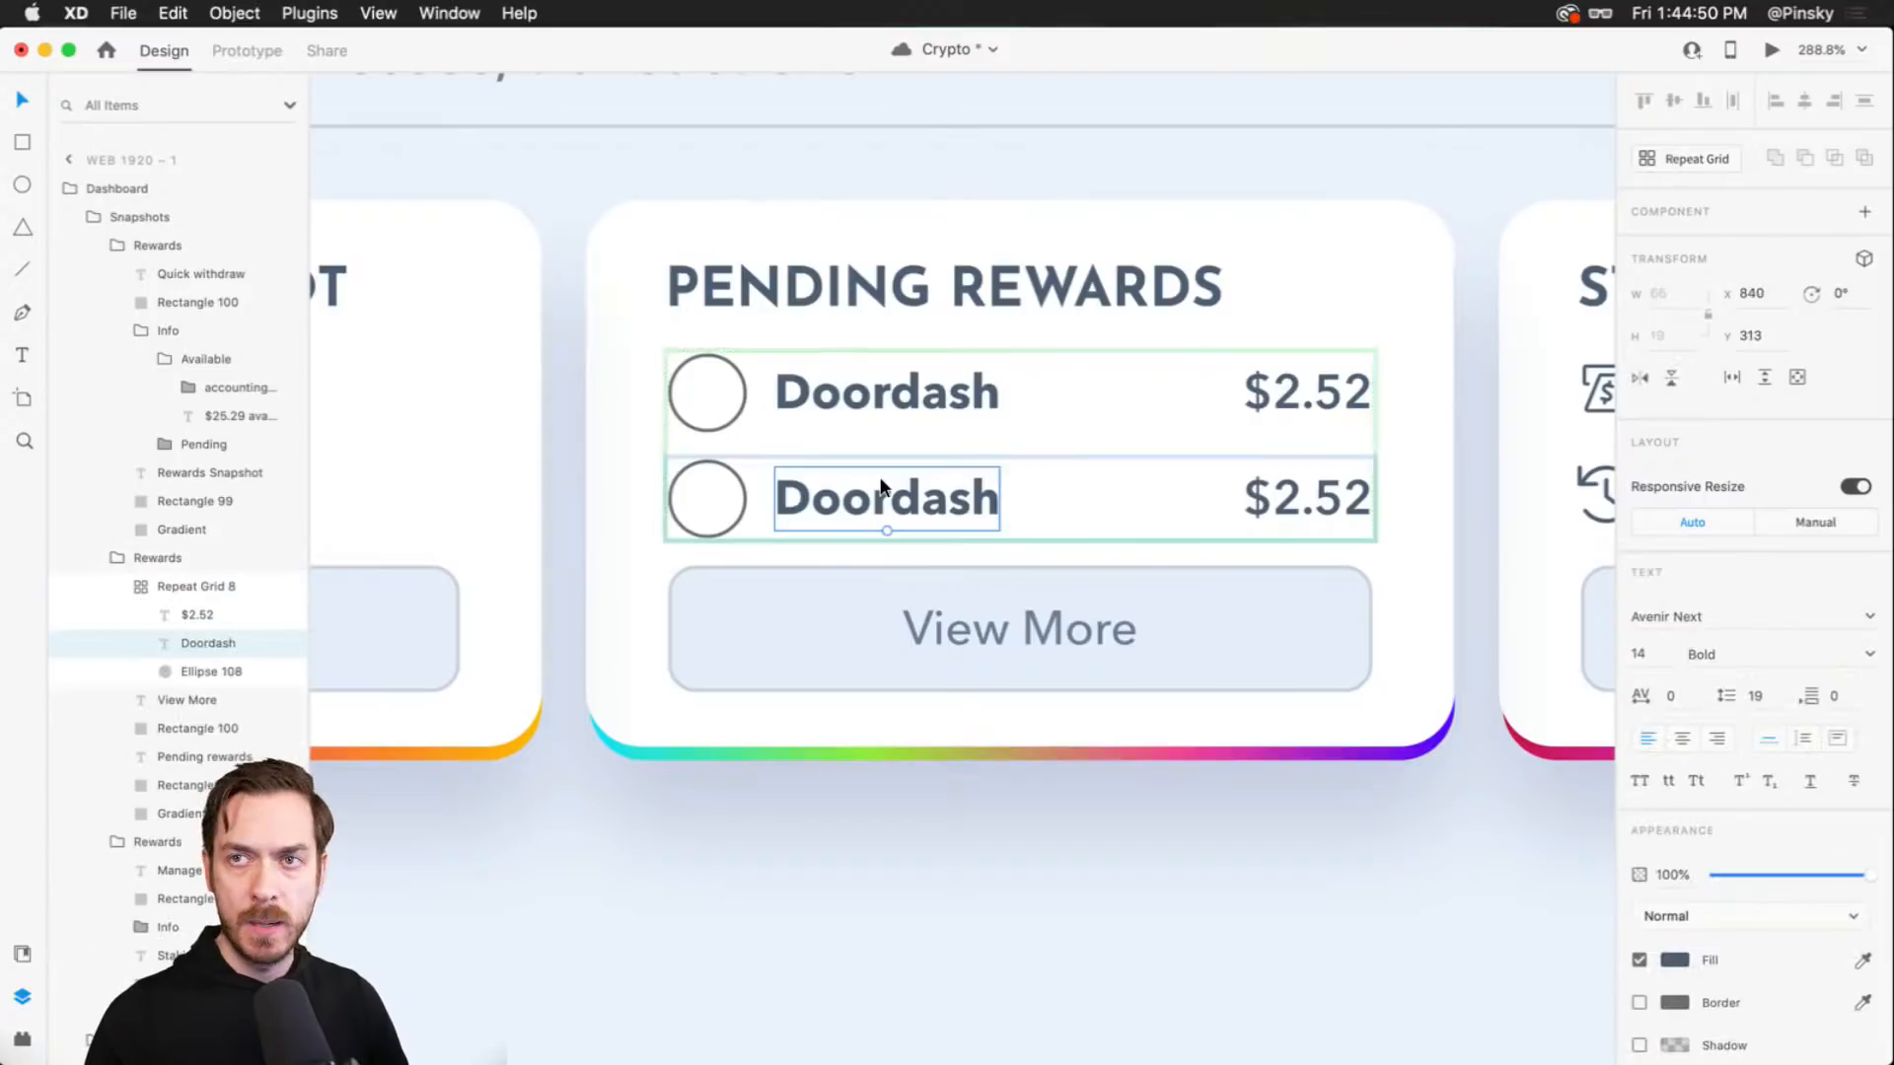
double_click(880, 479)
text(eBay)
key(Escape)
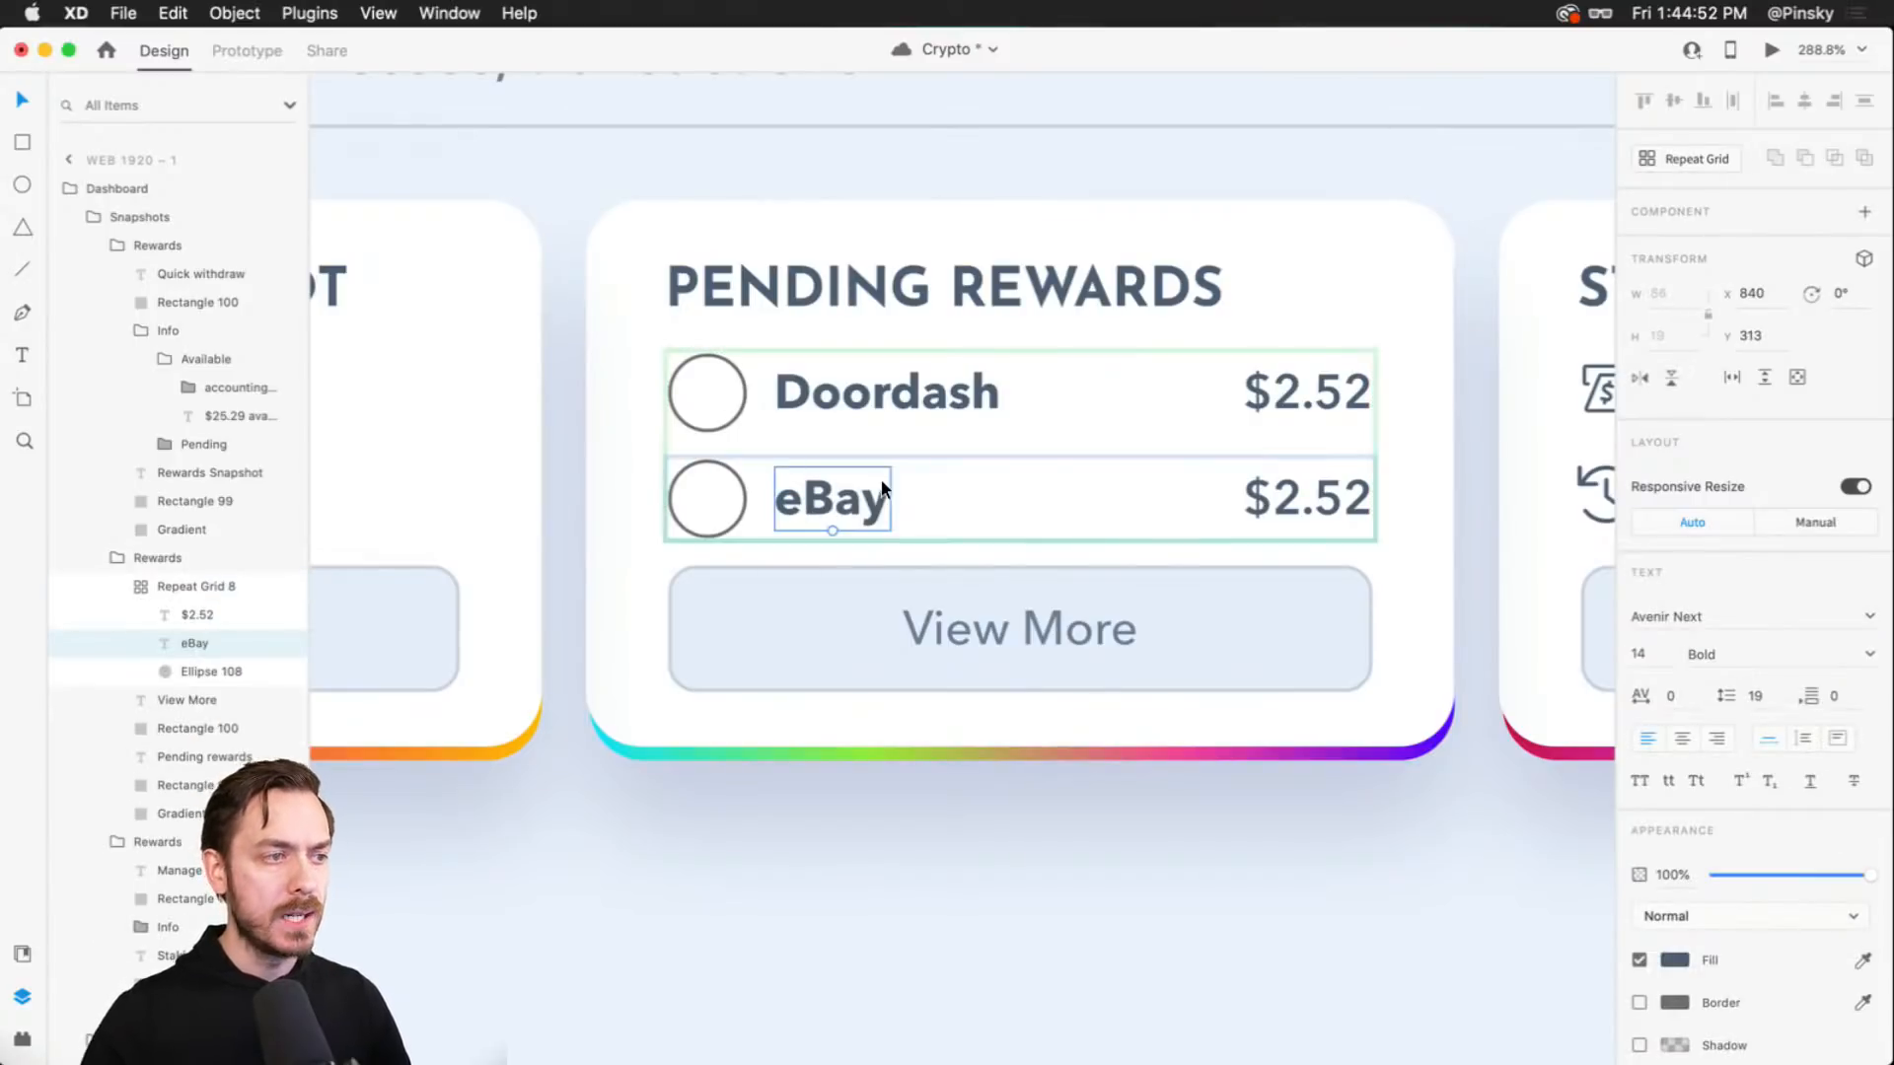
- Change the eBay row's amount to "$14.05"
double_click(1273, 474)
click(1286, 503)
key(BackSpace)
text(14)
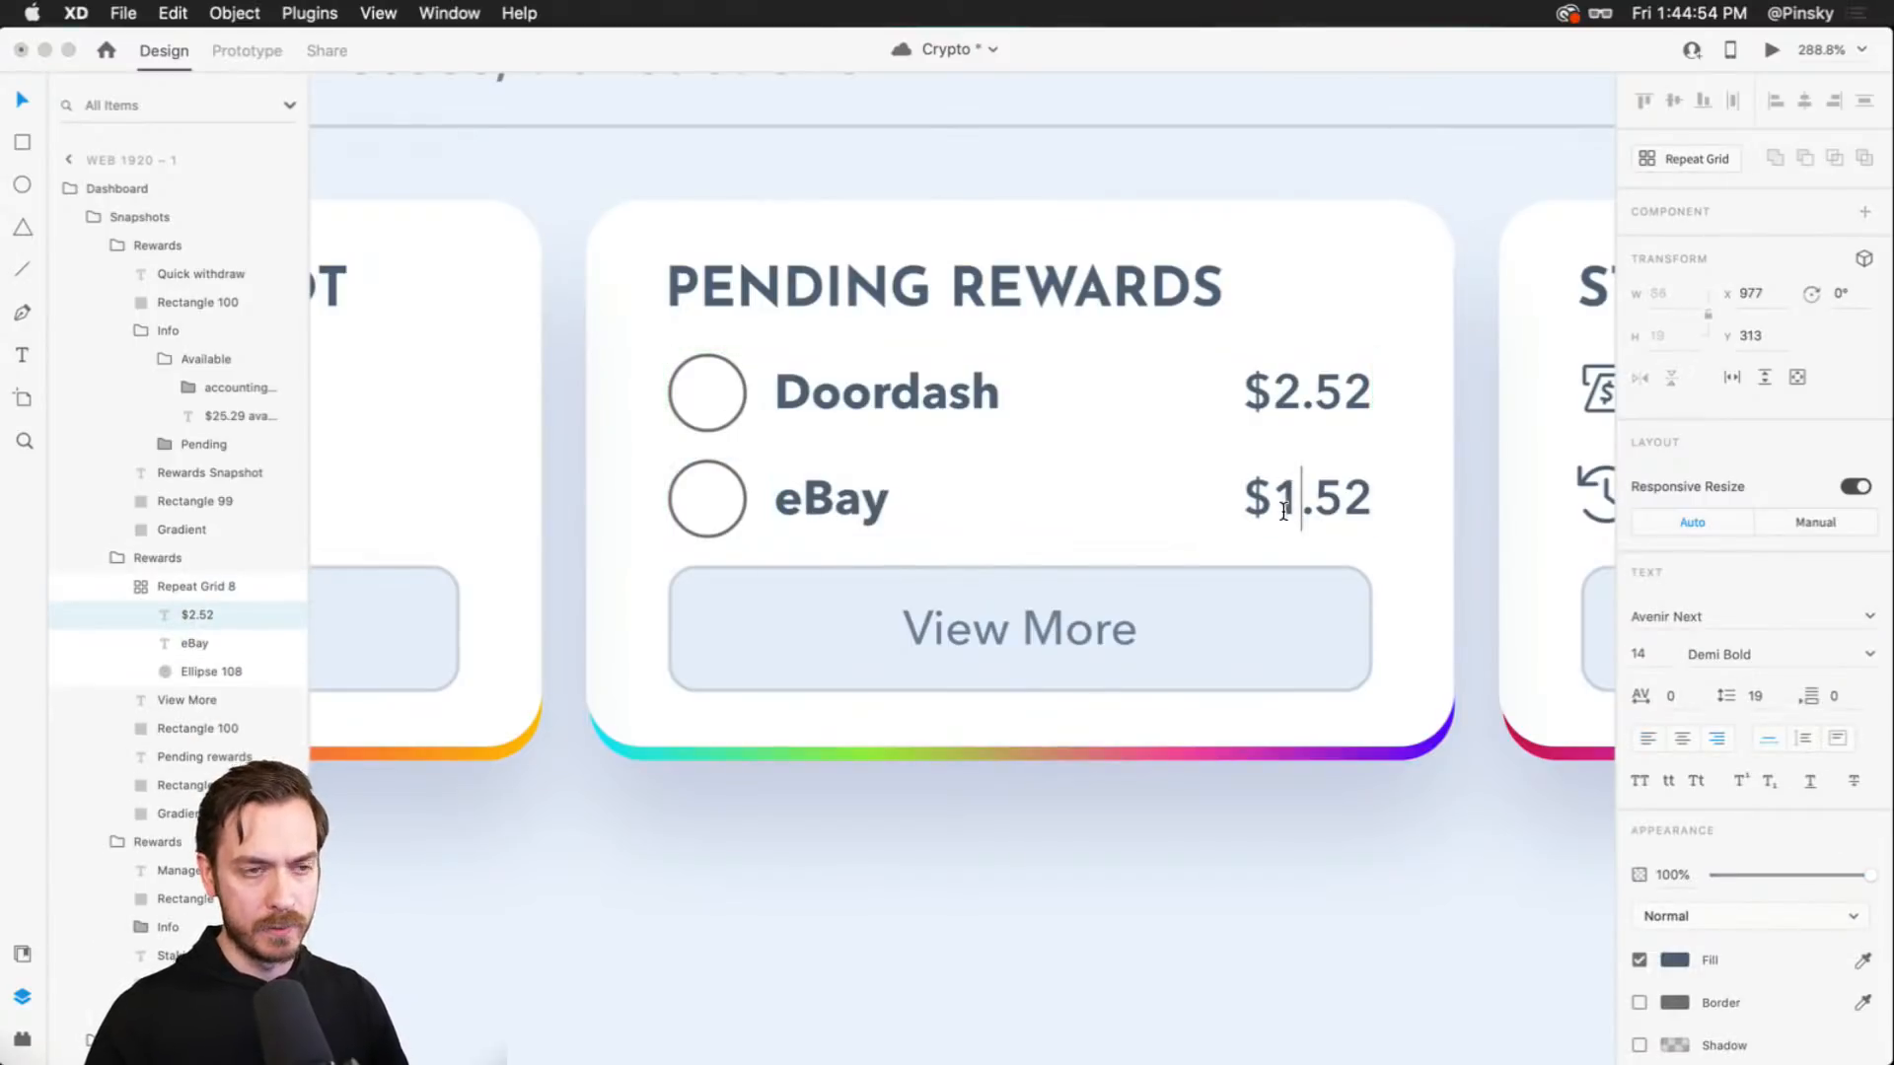
key(Right)
key(Right)
key(Right)
text(9)
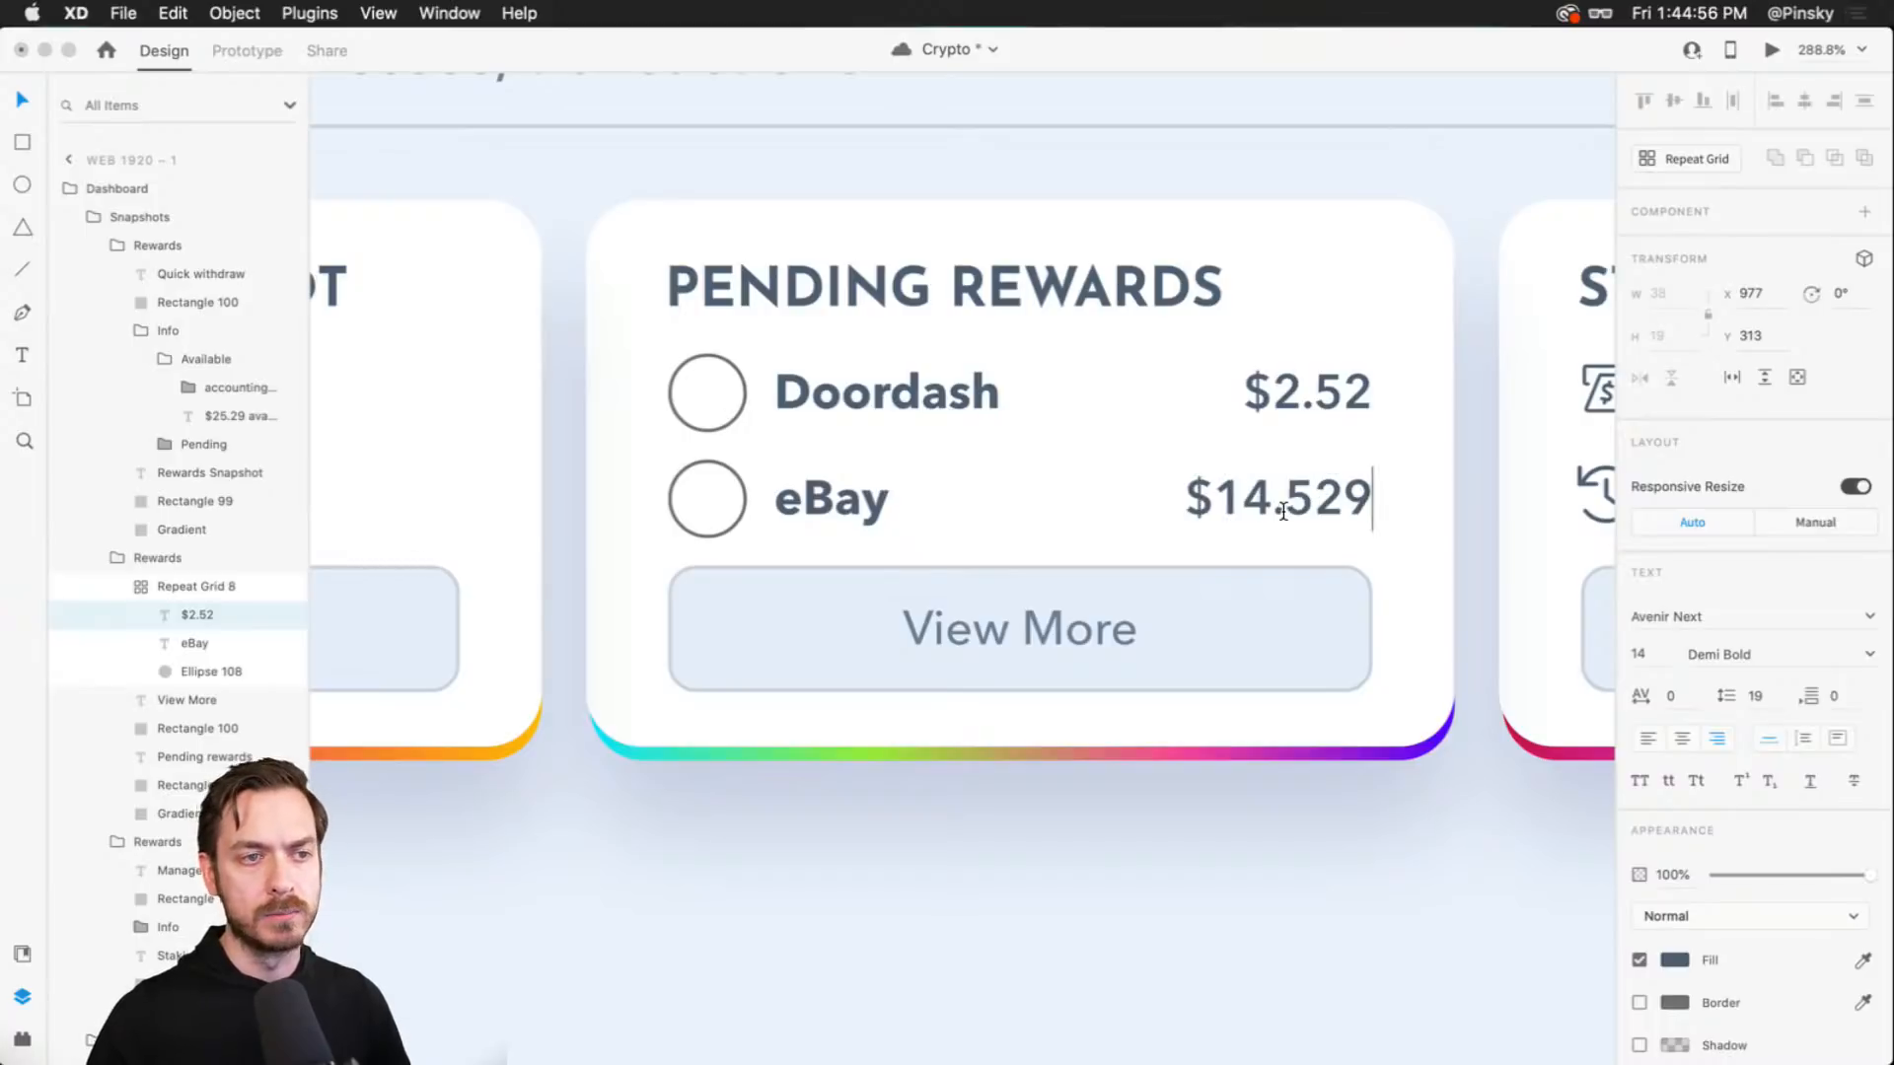
key(BackSpace)
key(BackSpace)
key(BackSpace)
text(05)
key(Escape)
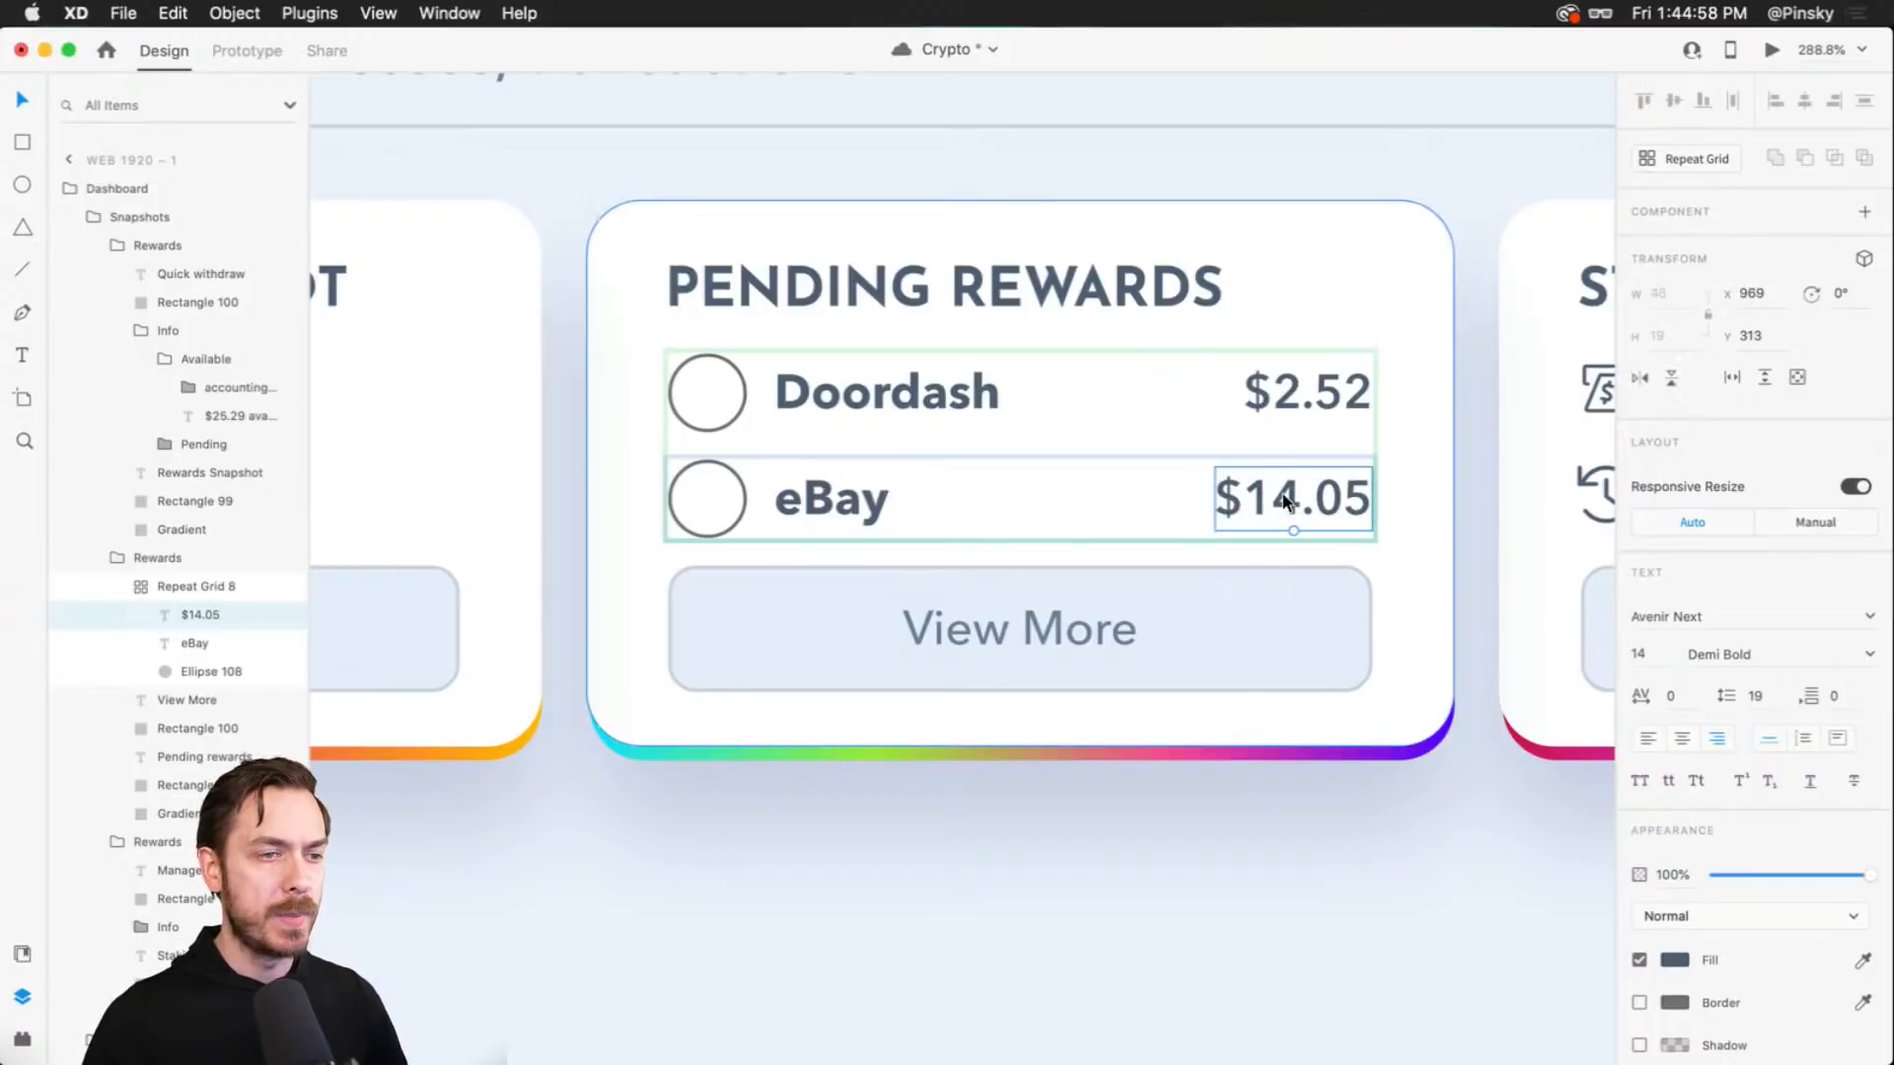
- Fill the two row circles with doordash.jpg and ebay.png from the Logos folder in Finder
key(super+Tab)
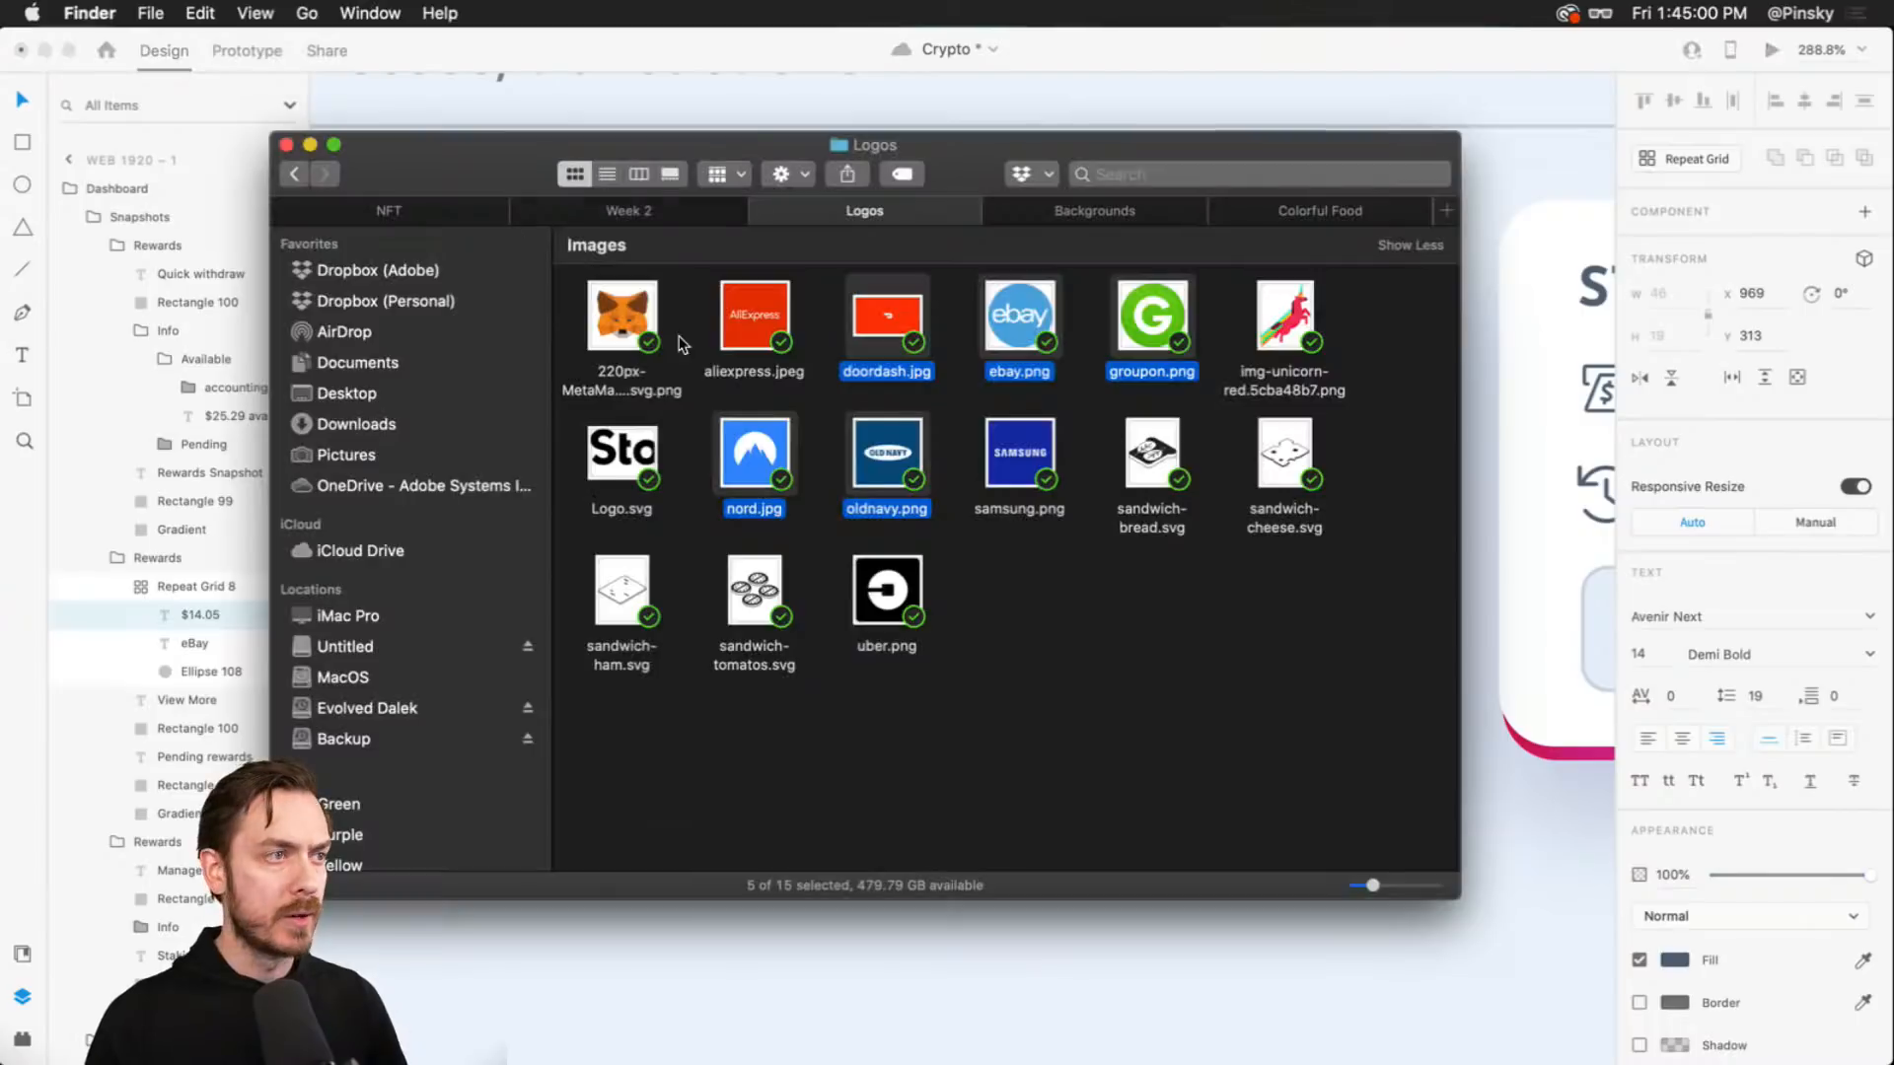
click(953, 352)
drag(890, 315, 712, 383)
key(super+Tab)
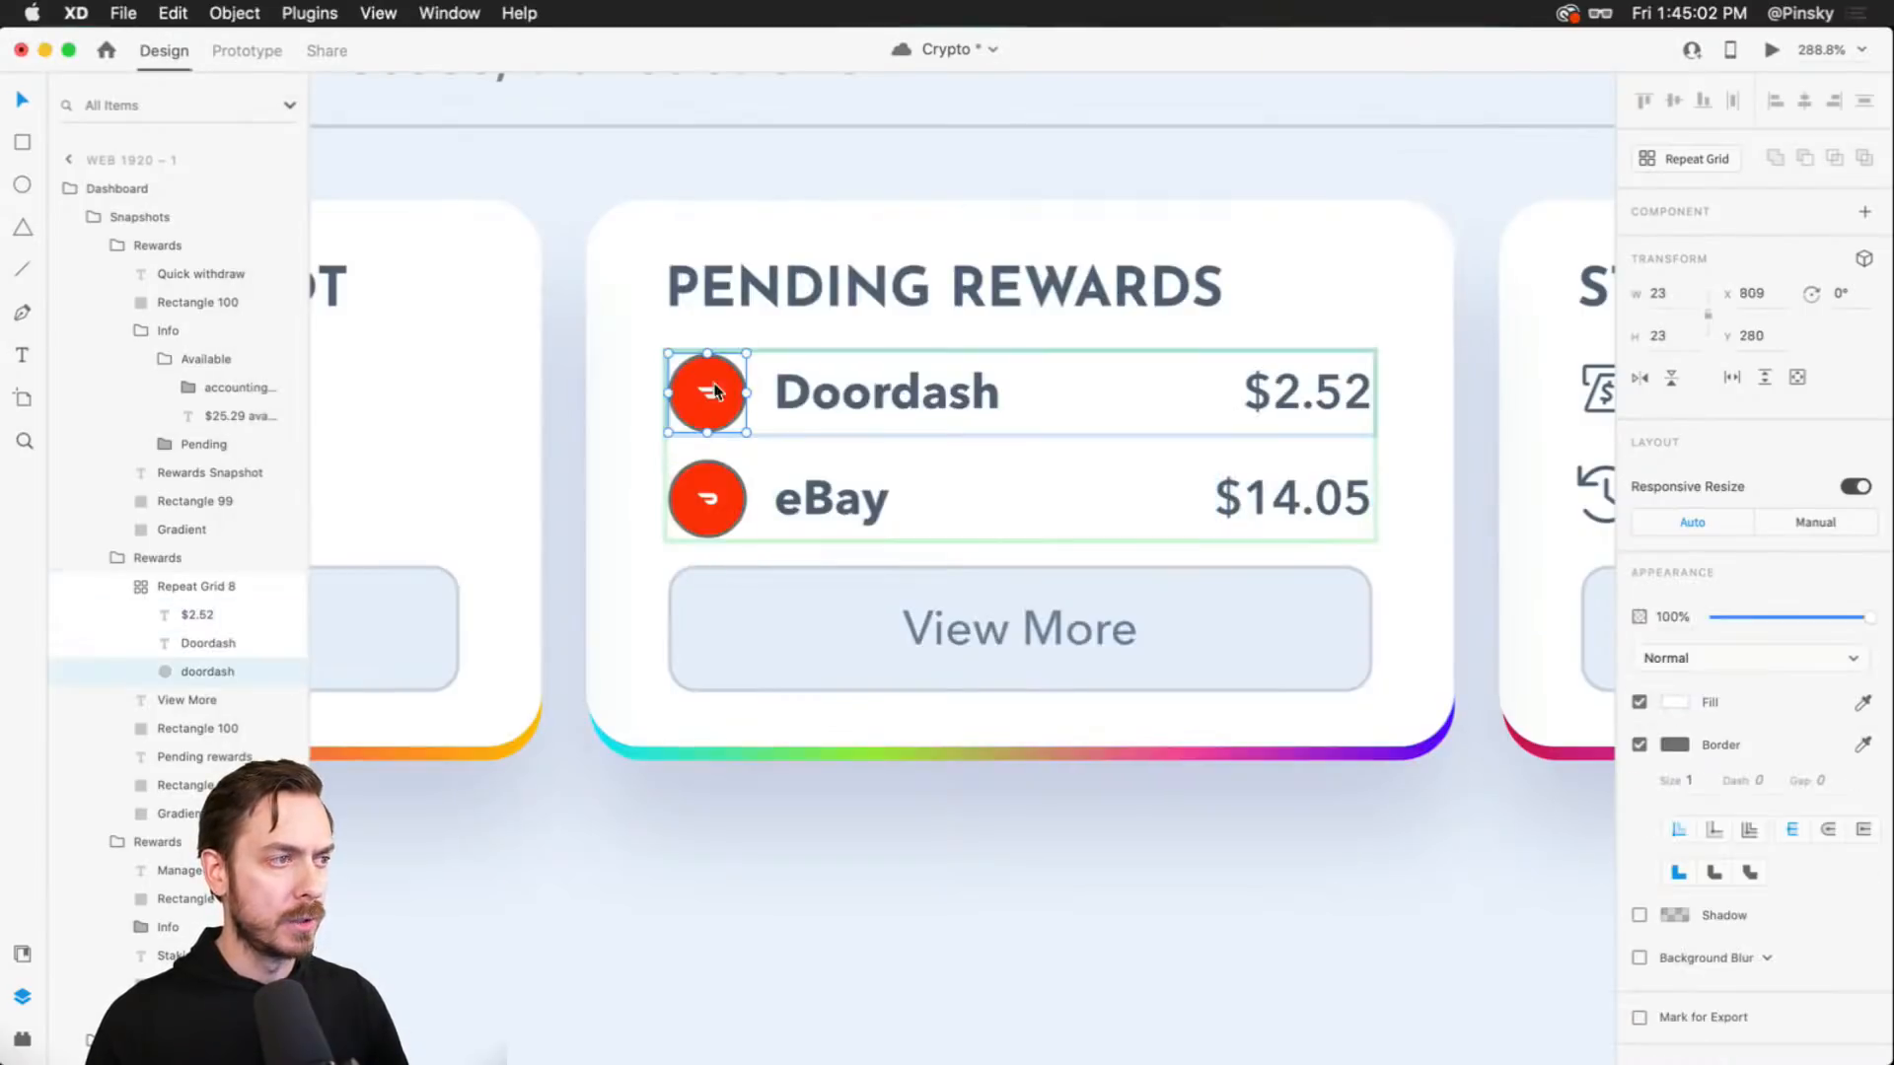
key(super+Tab)
key(super+Tab)
drag(1048, 342, 709, 488)
- Enlarge the Doordash logo image inside its circle and reselect that circle
double_click(696, 393)
drag(778, 431, 848, 471)
click(1015, 482)
super+click(709, 381)
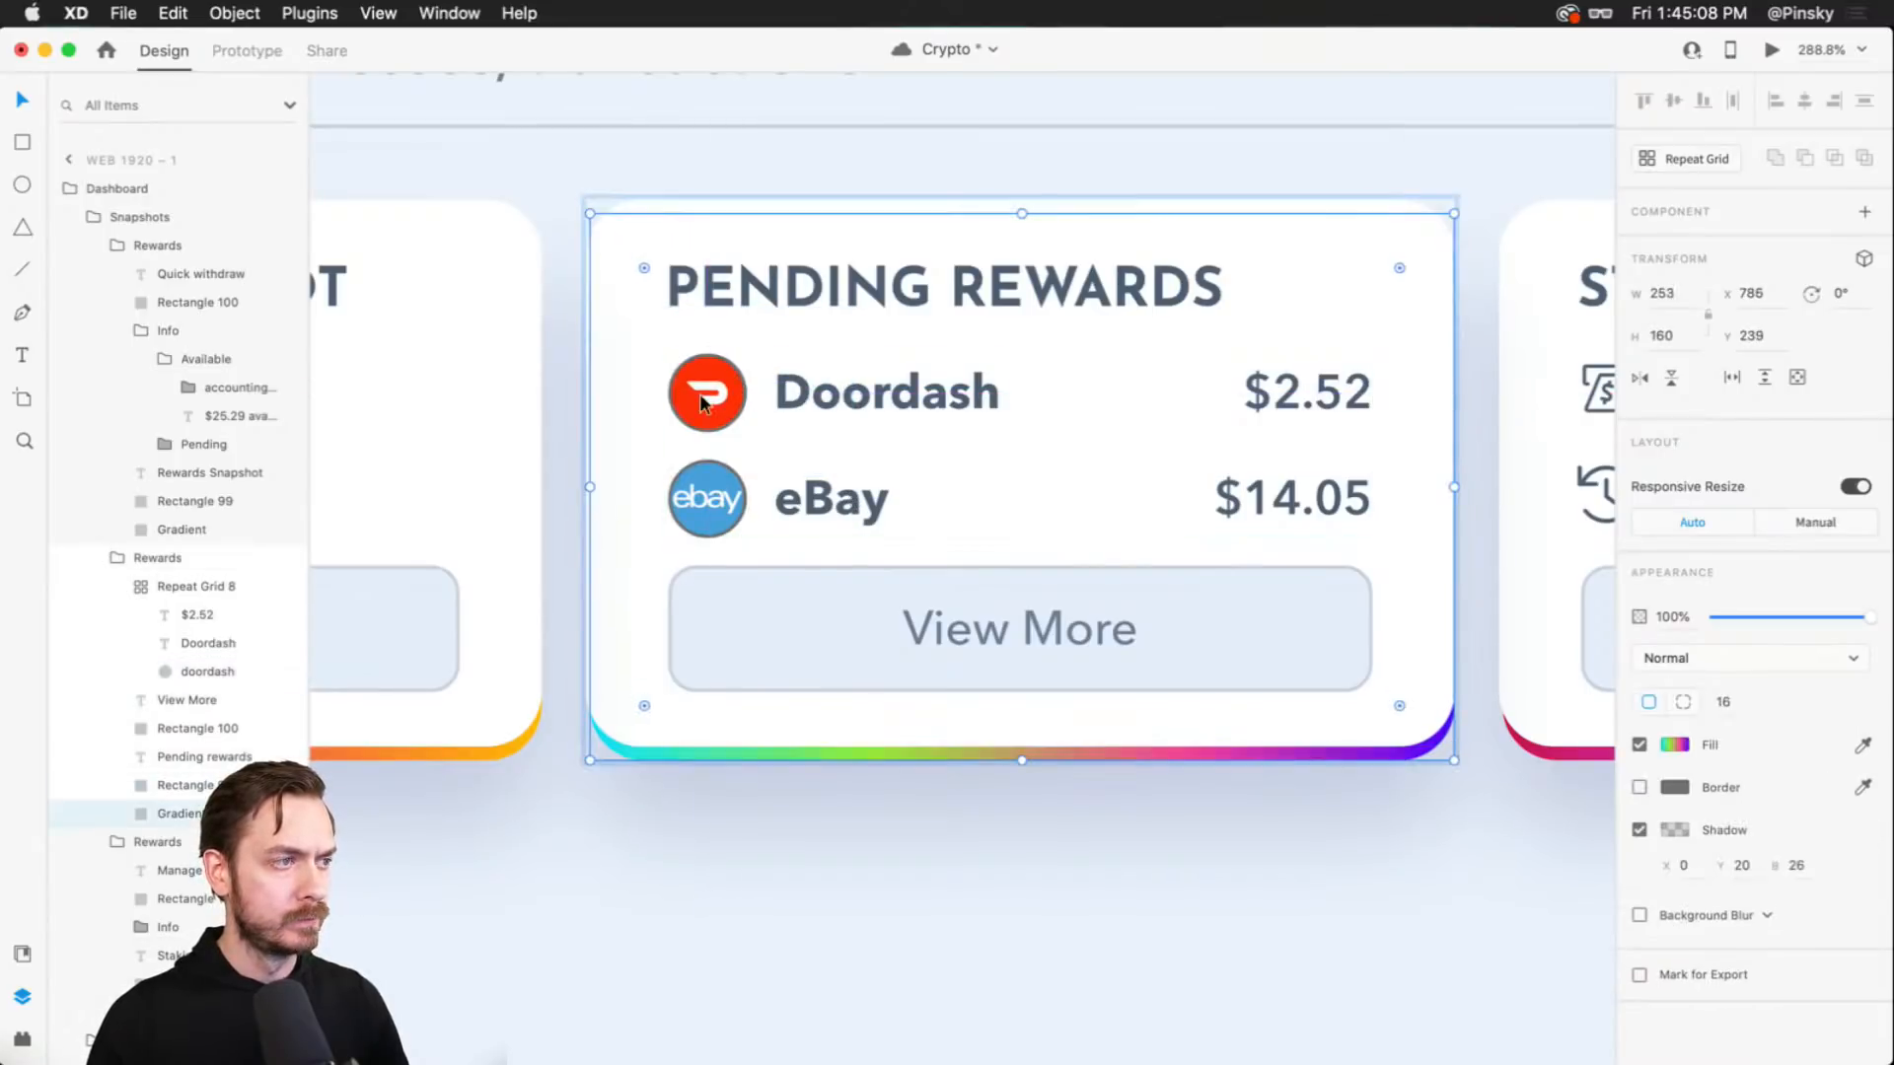
super+click(702, 369)
super+click(703, 385)
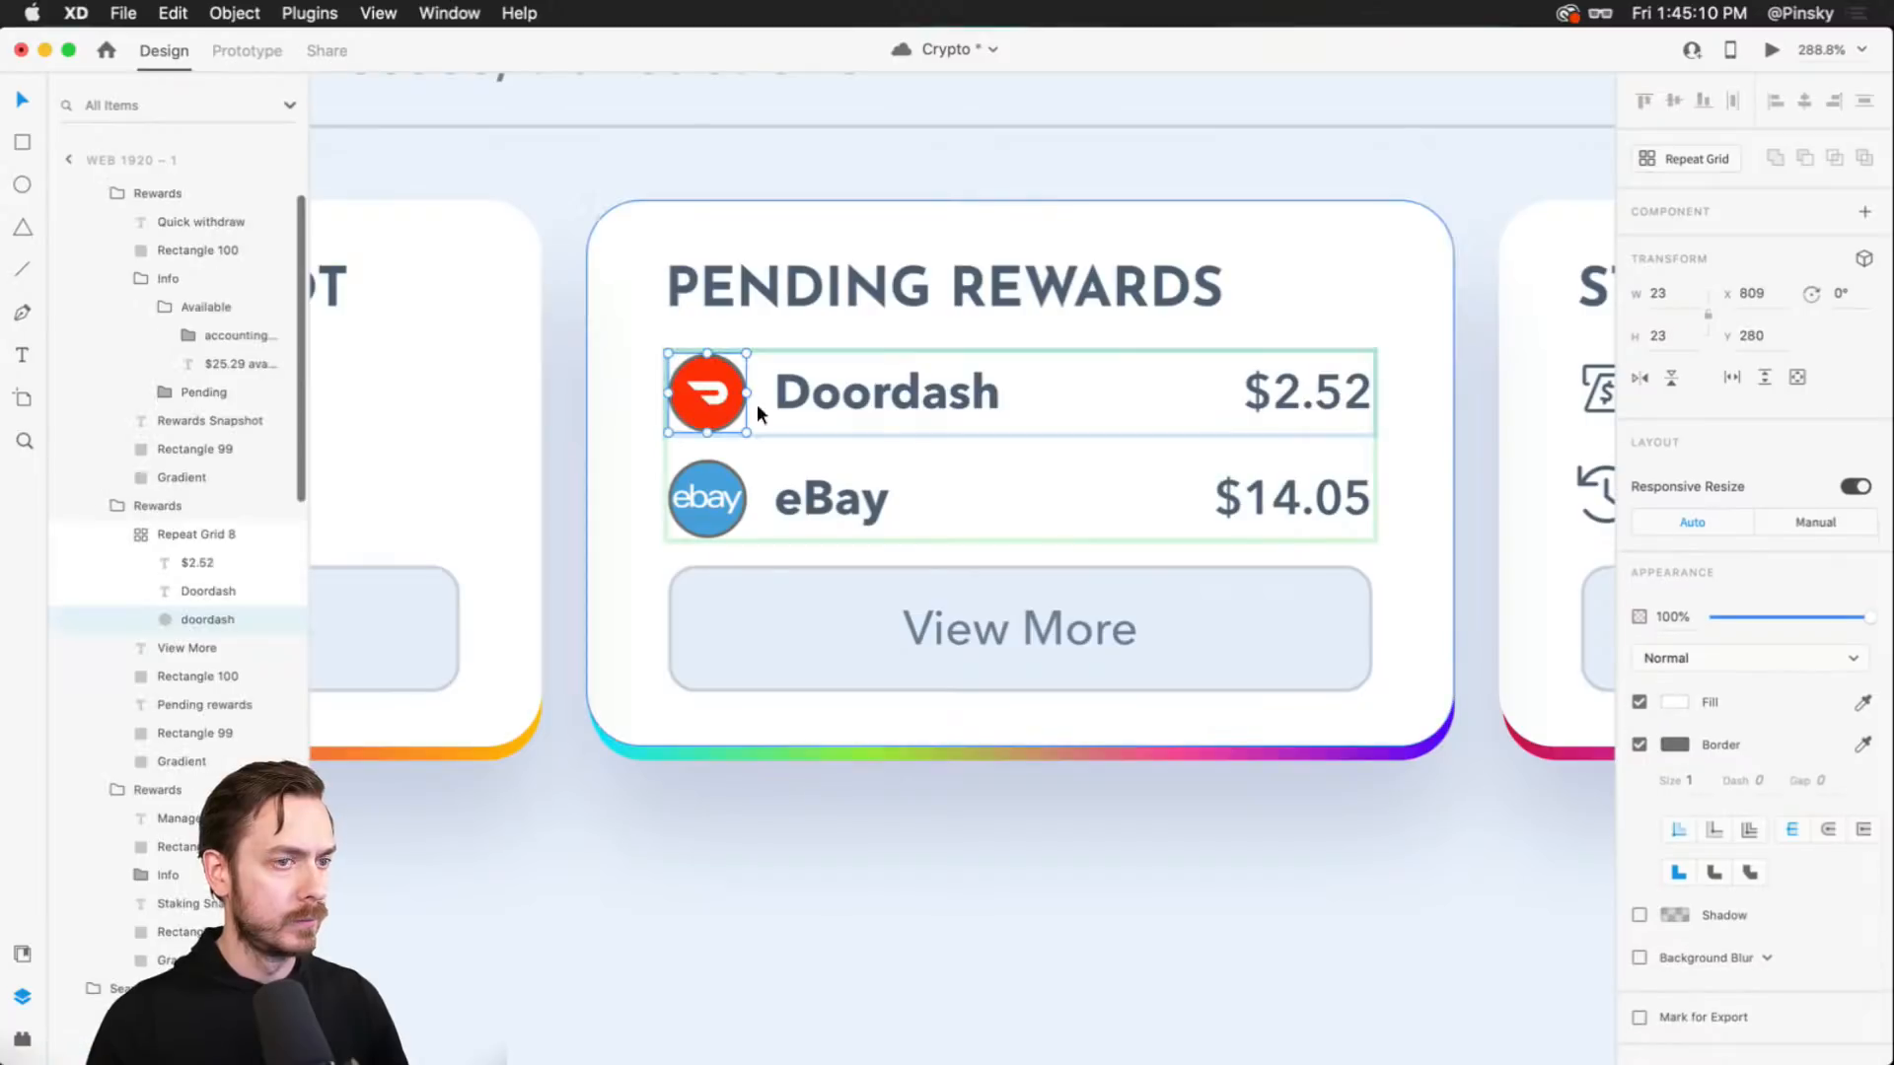
- Remove the border from the logo circles in the Pending Rewards list and check the dashboard in the preview
click(1640, 746)
key(super+Return)
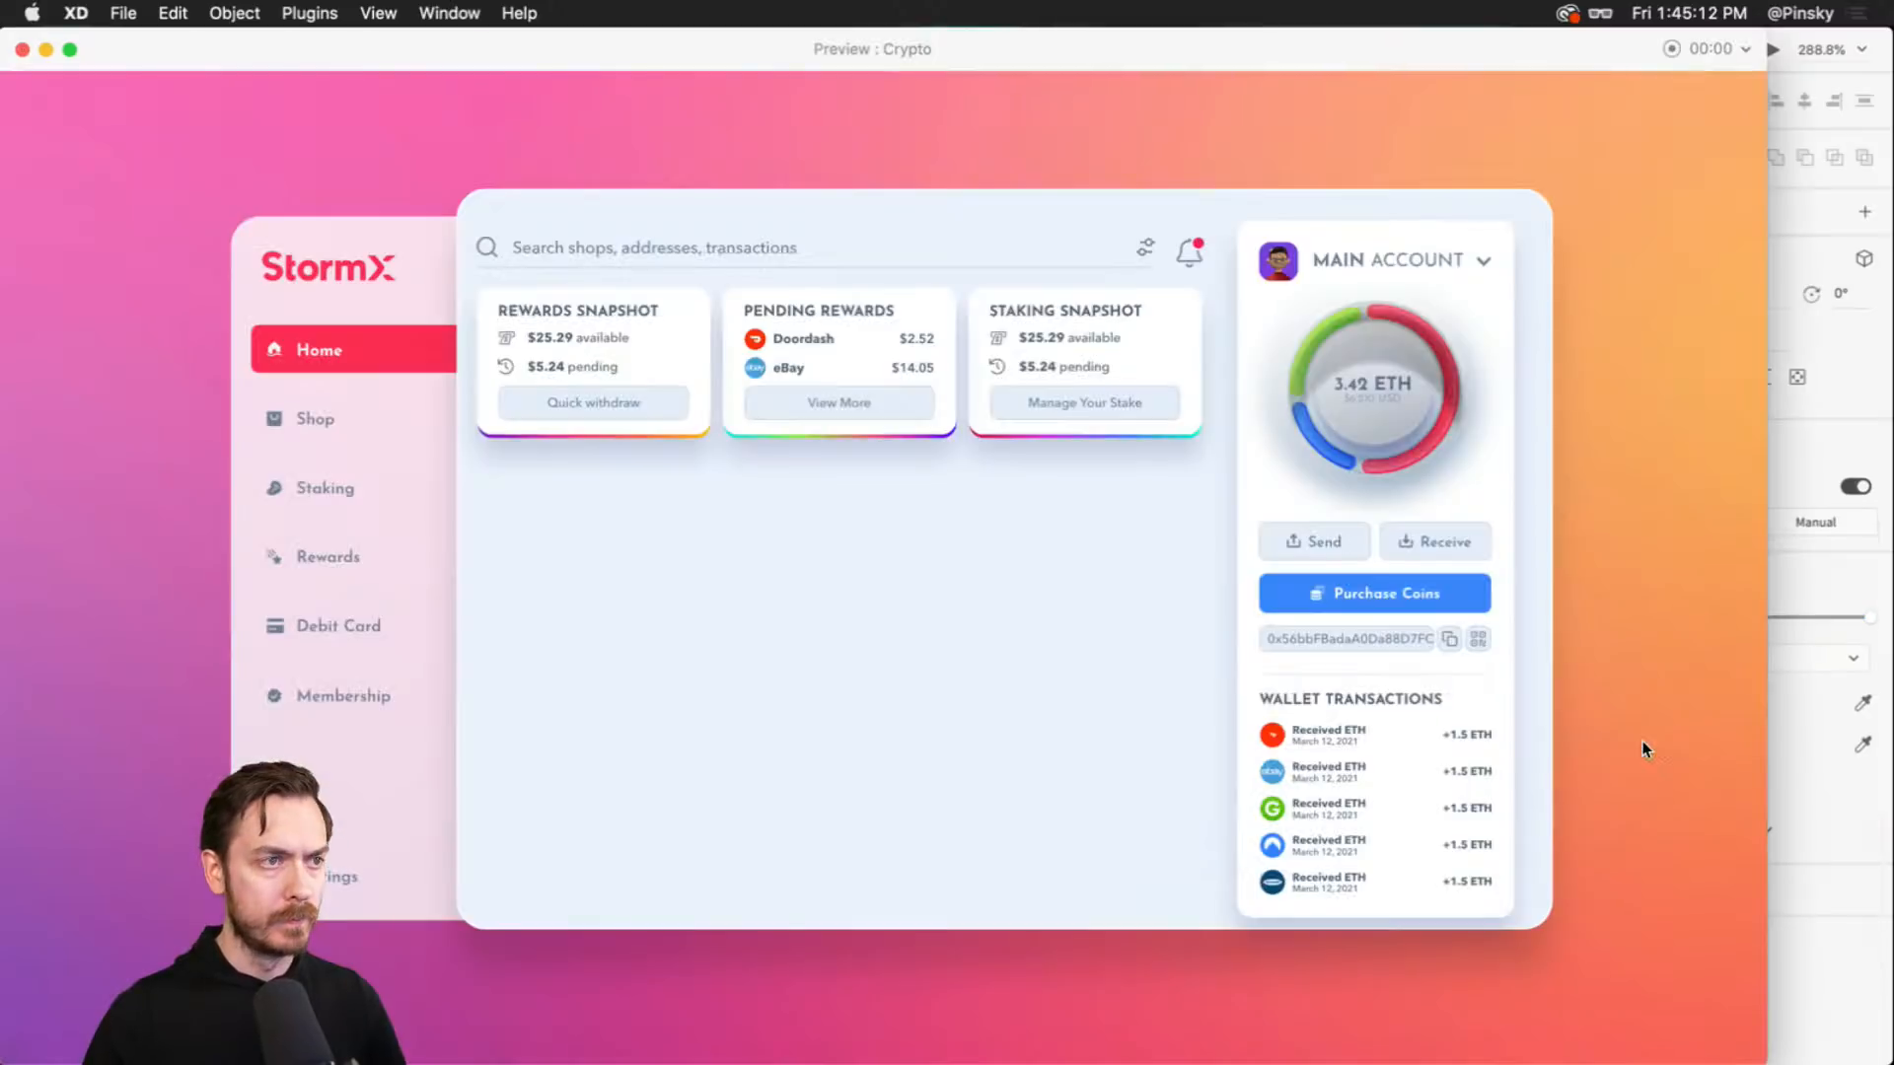
key(super+w)
- Move the Pending Rewards list up slightly to Y 278 and check its spacing in the preview
click(719, 404)
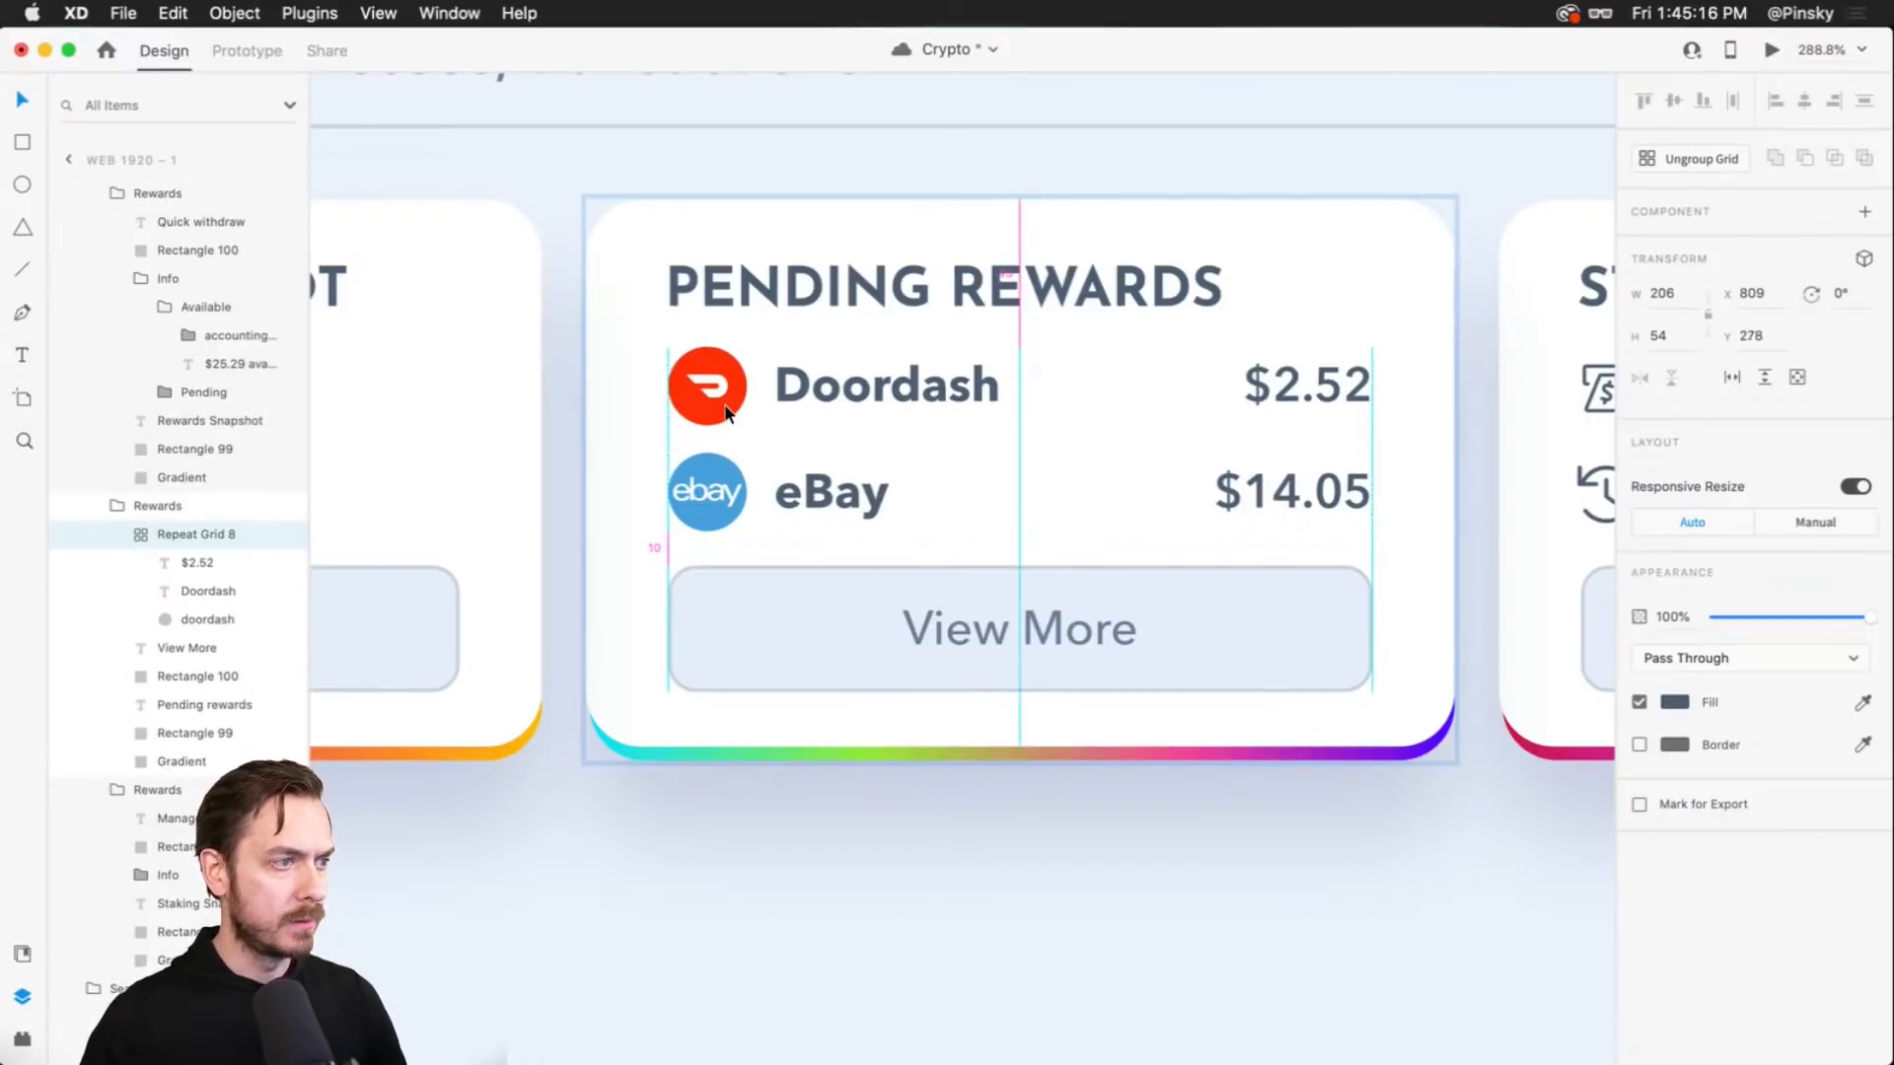
key(super+Return)
key(super+w)
- Replace the available amount in the Staking Snapshot card's first row with "123,405 STMX"
scroll(991, 405, right, 10)
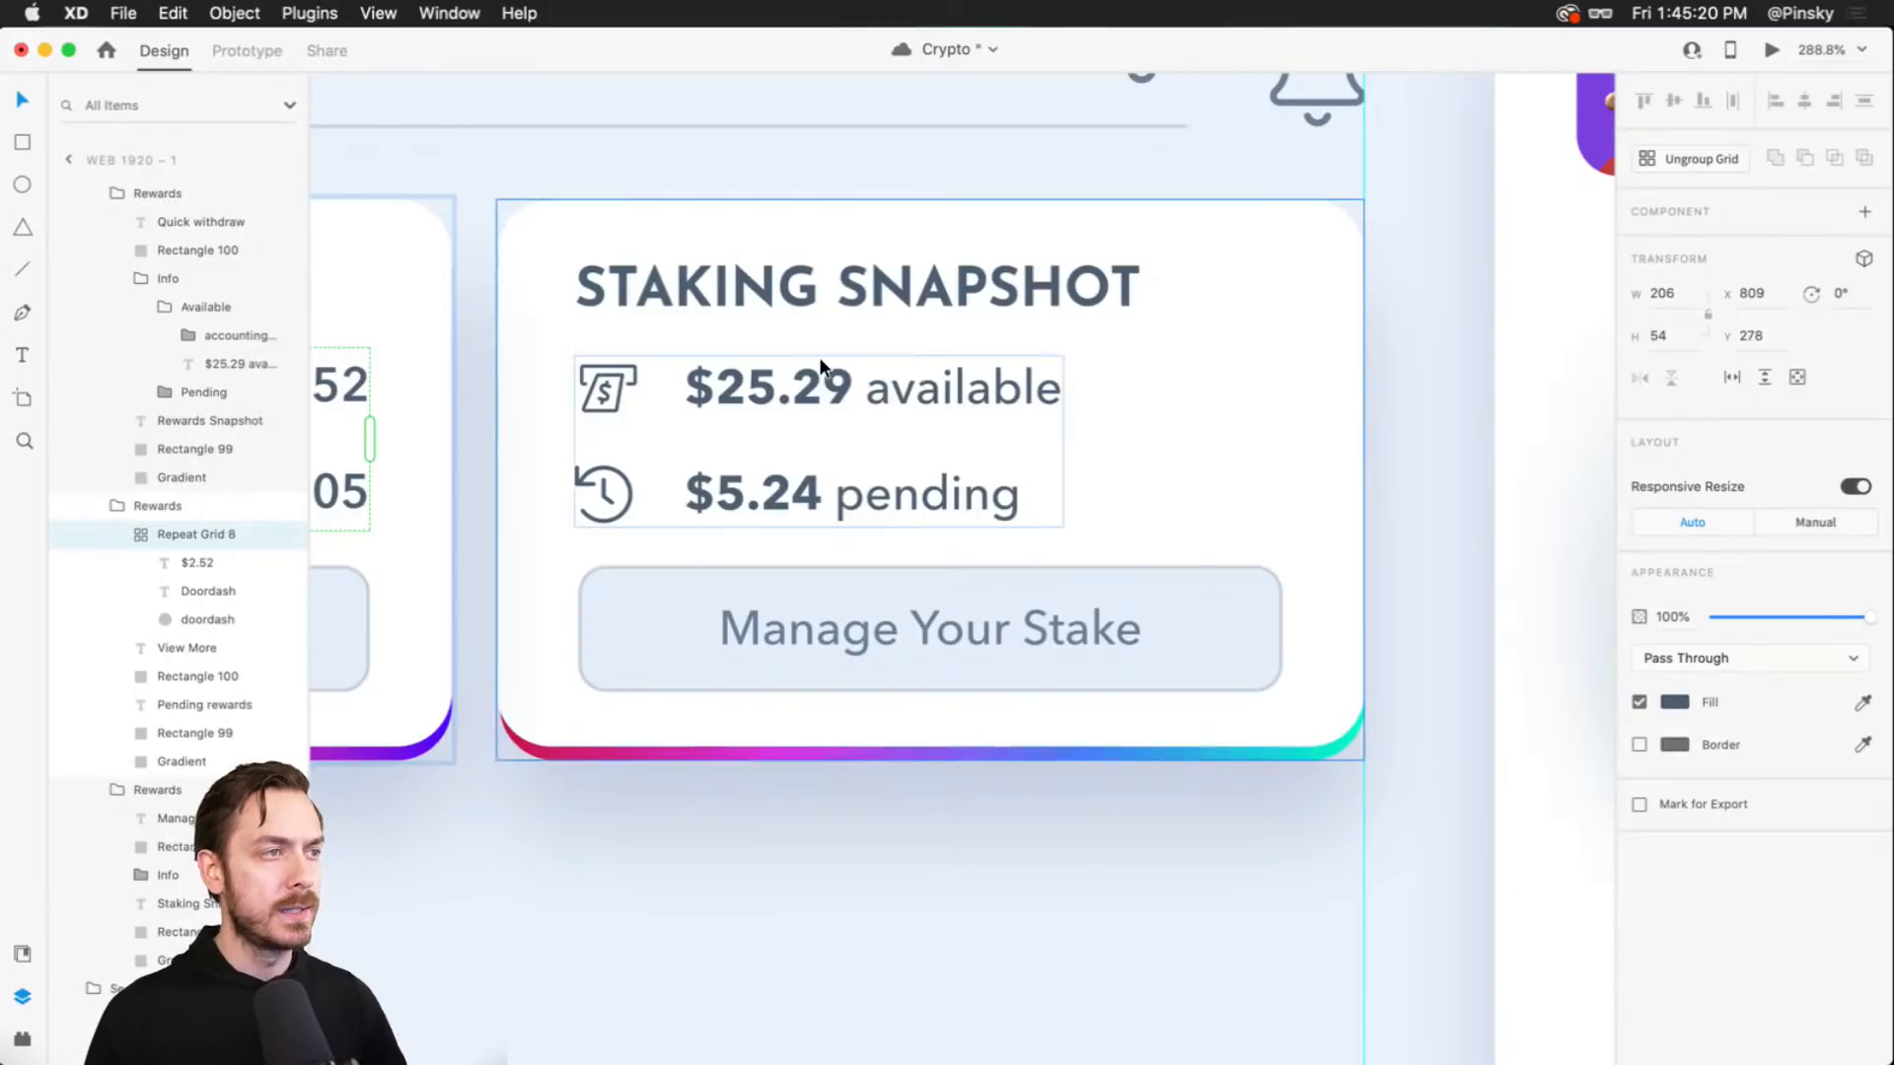
click(843, 373)
scroll(938, 365, left, 3)
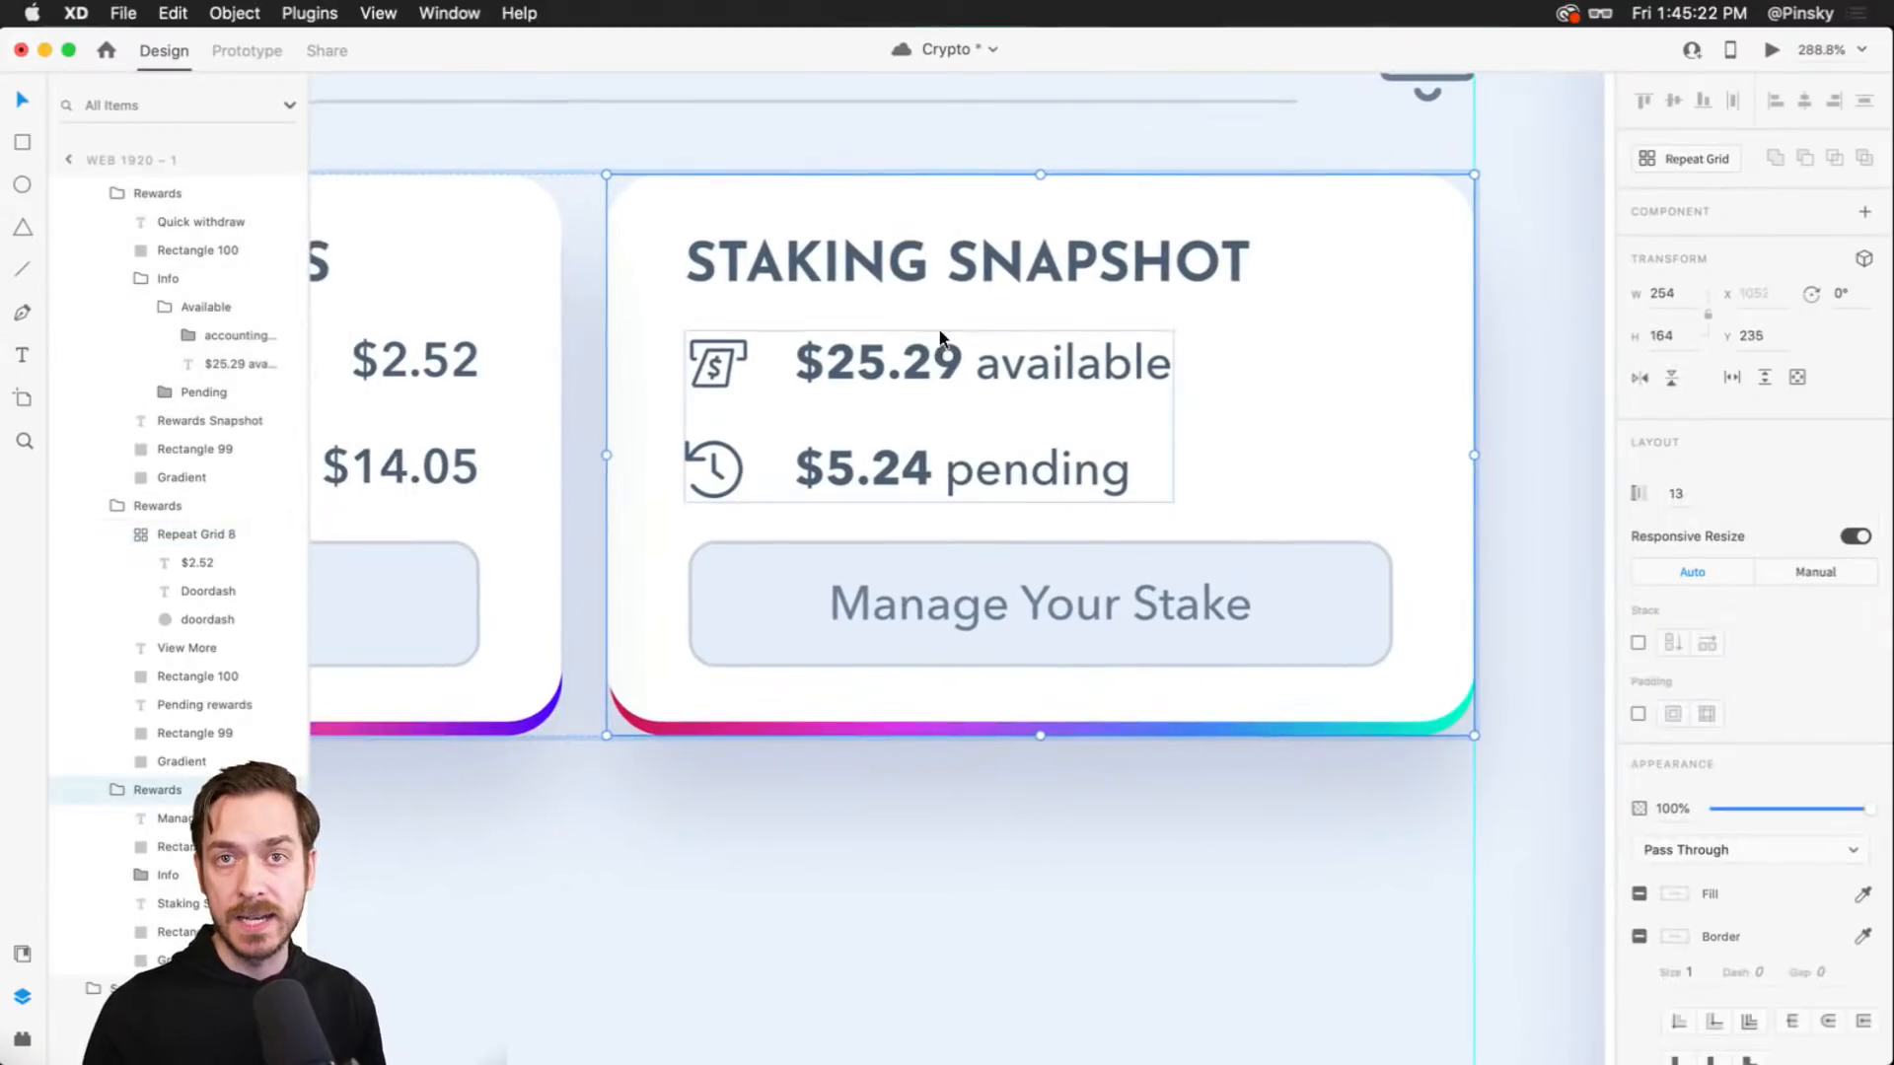
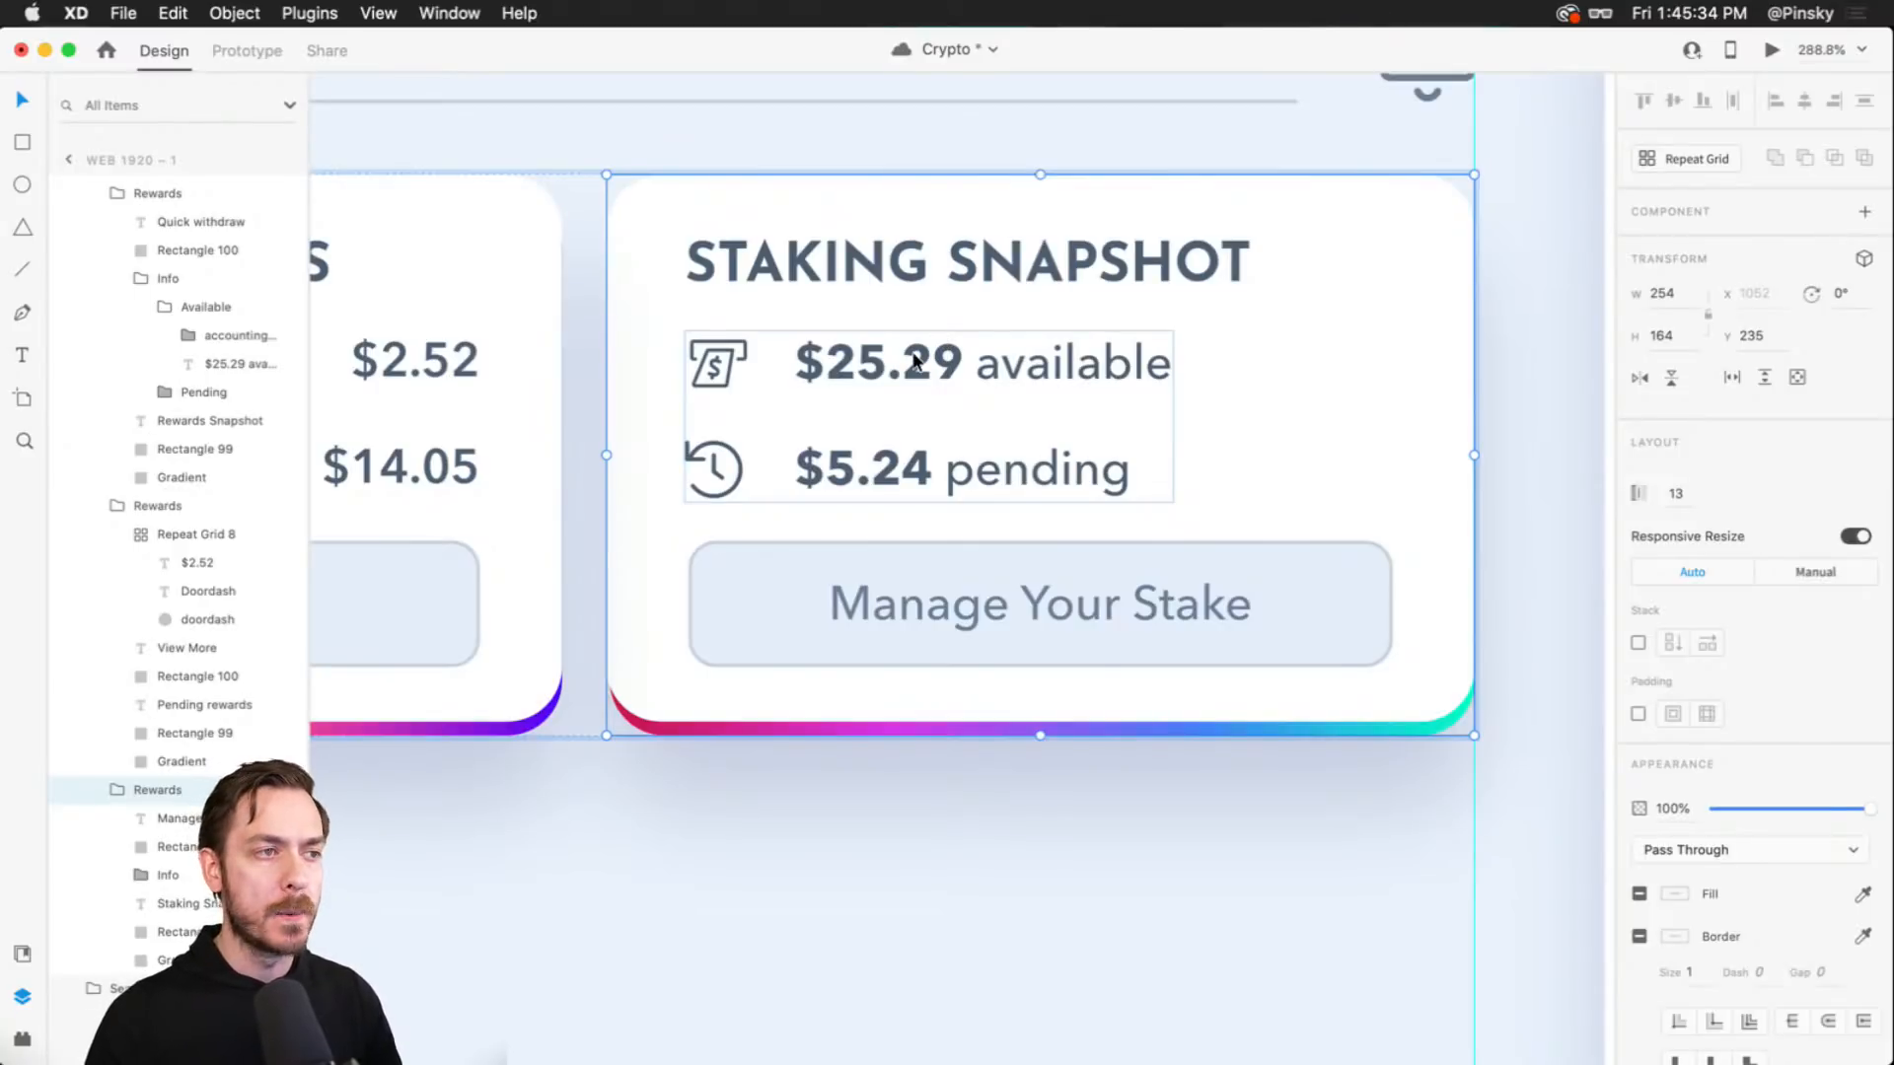
scroll(804, 378, up, 5)
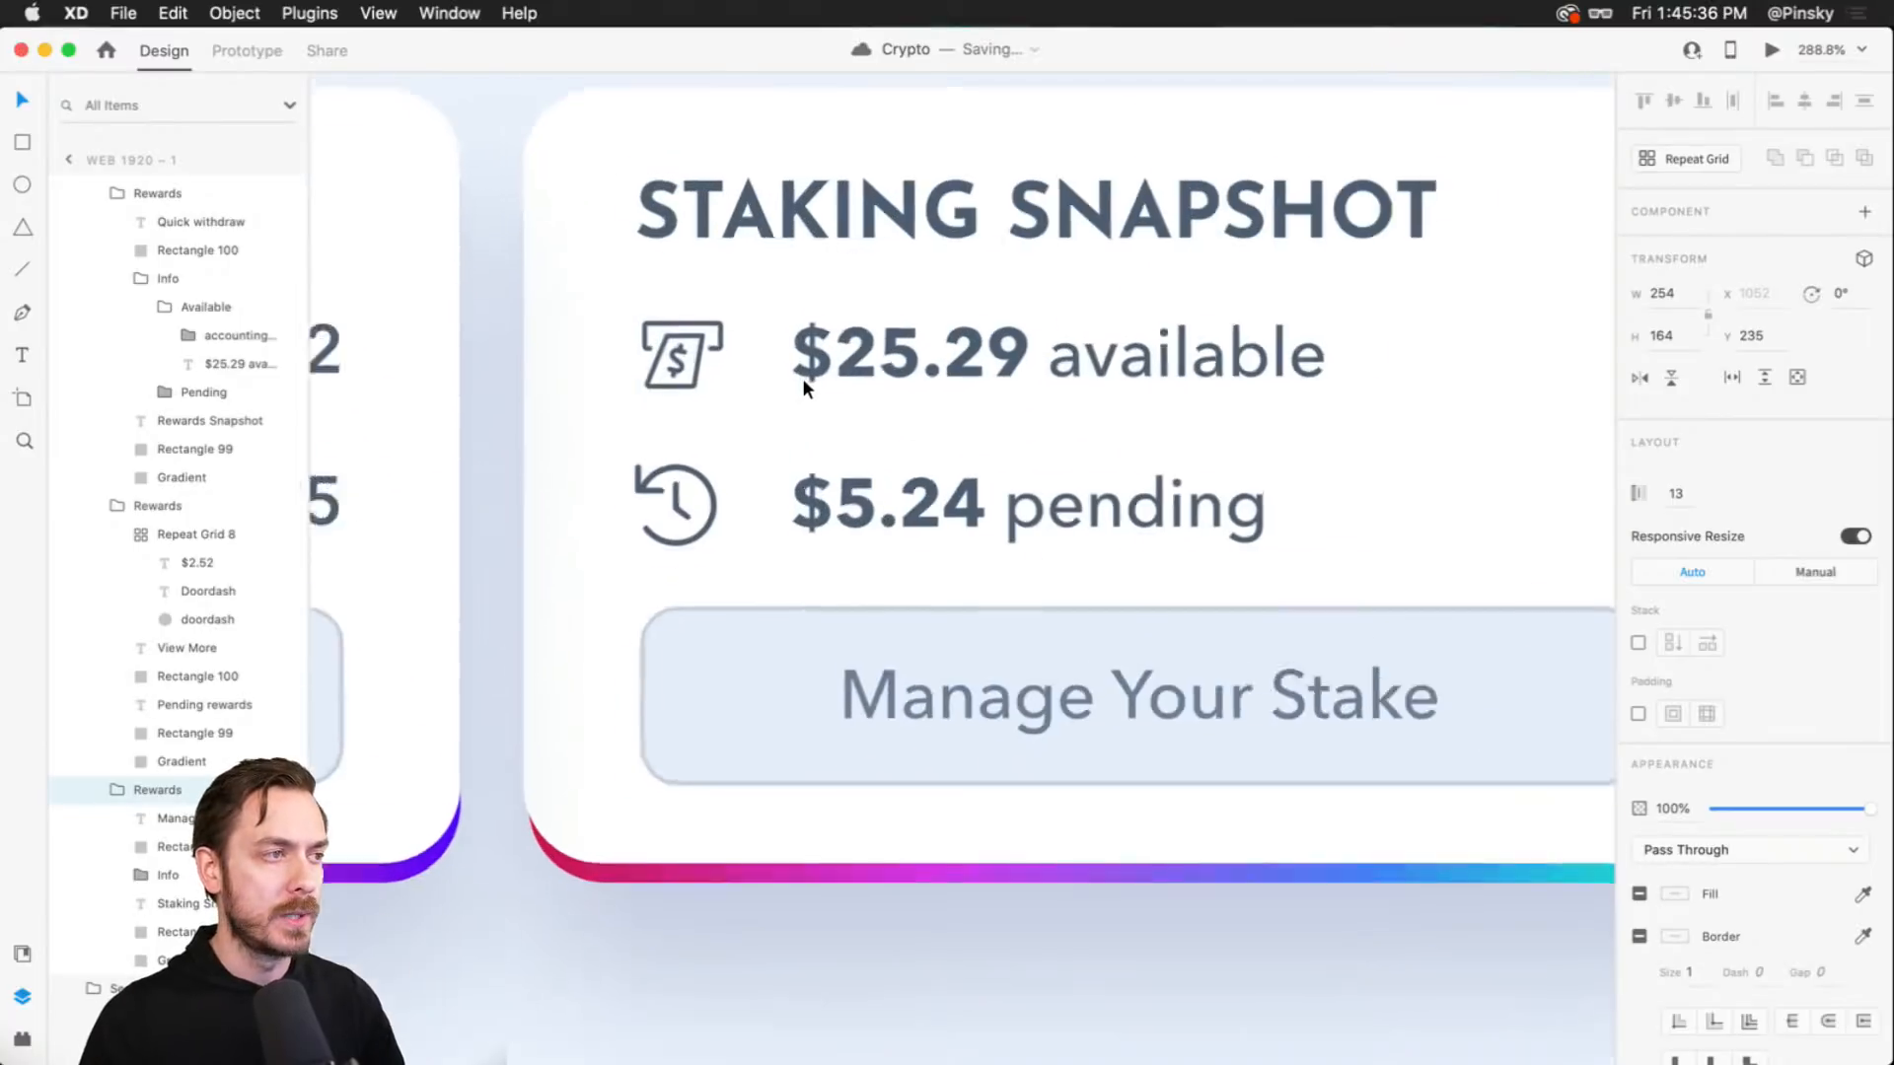
double_click(992, 376)
double_click(990, 372)
double_click(991, 373)
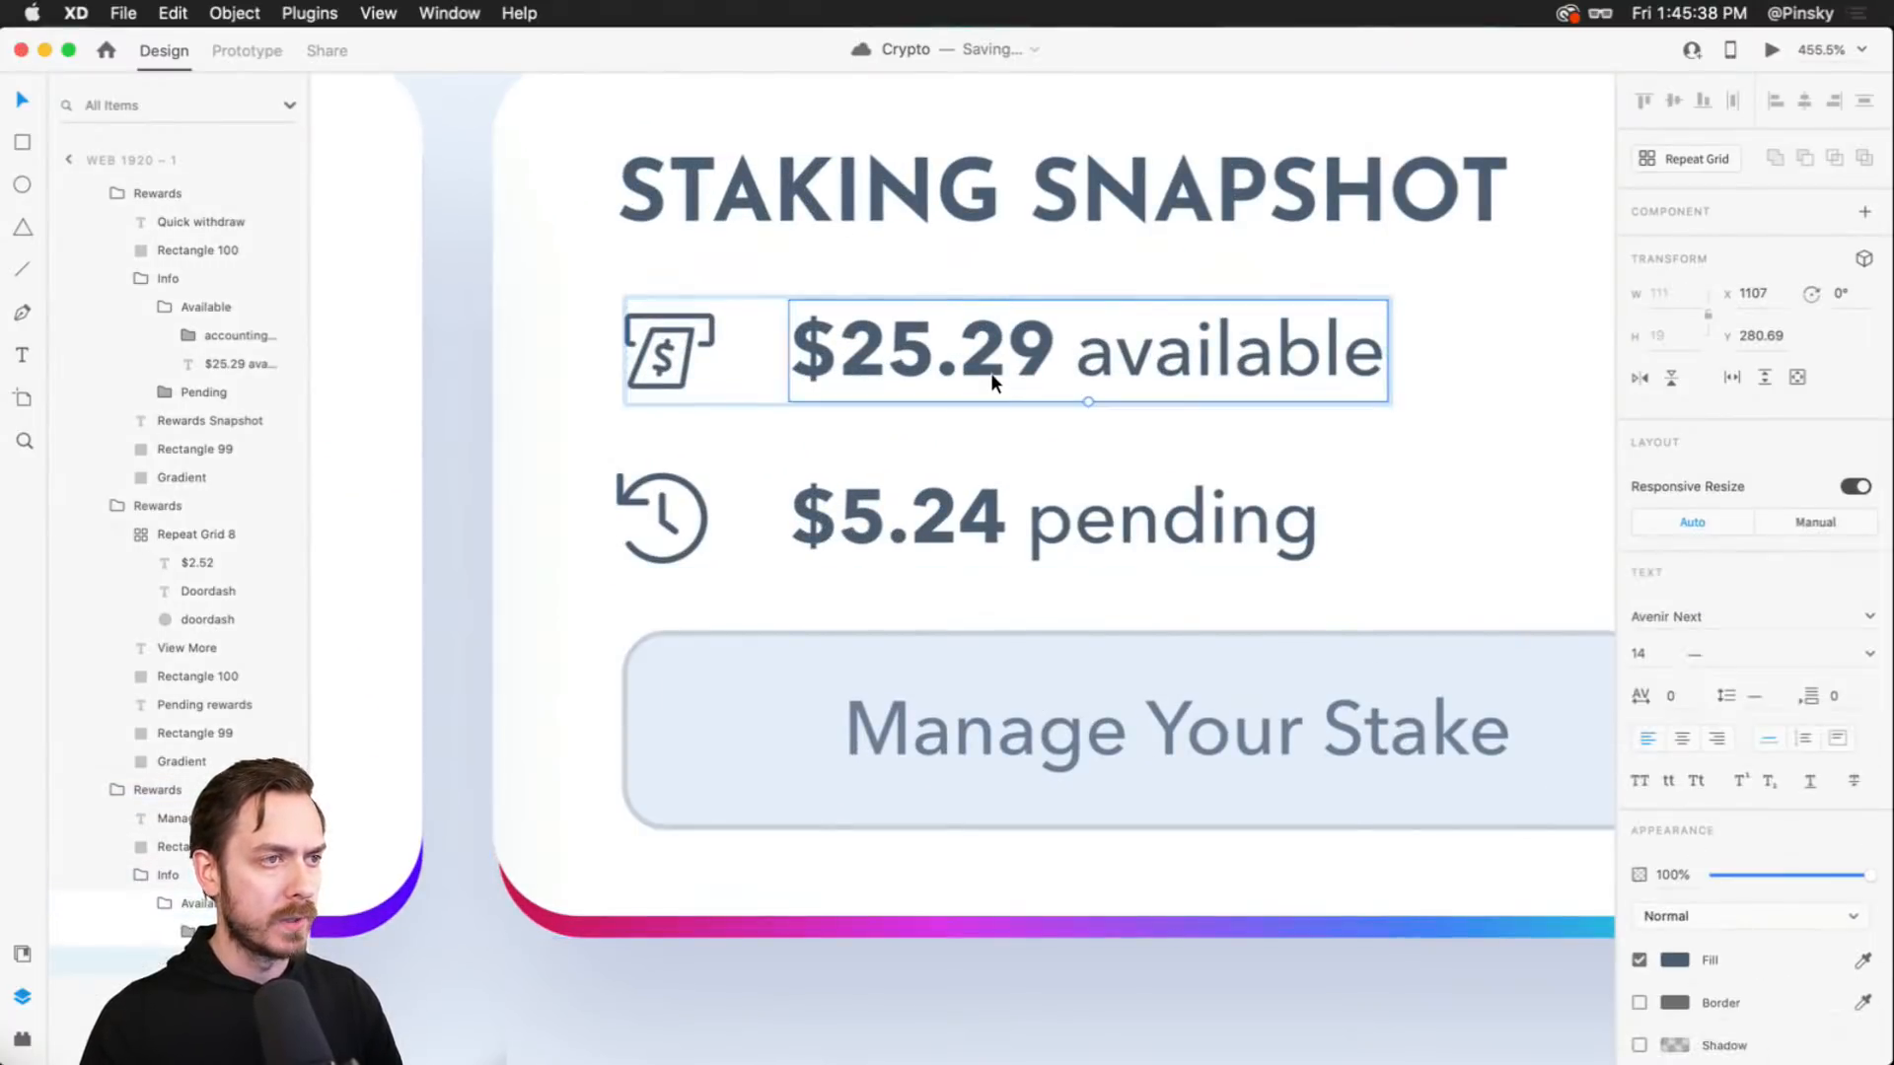
double_click(981, 373)
click(980, 373)
drag(1056, 365, 776, 364)
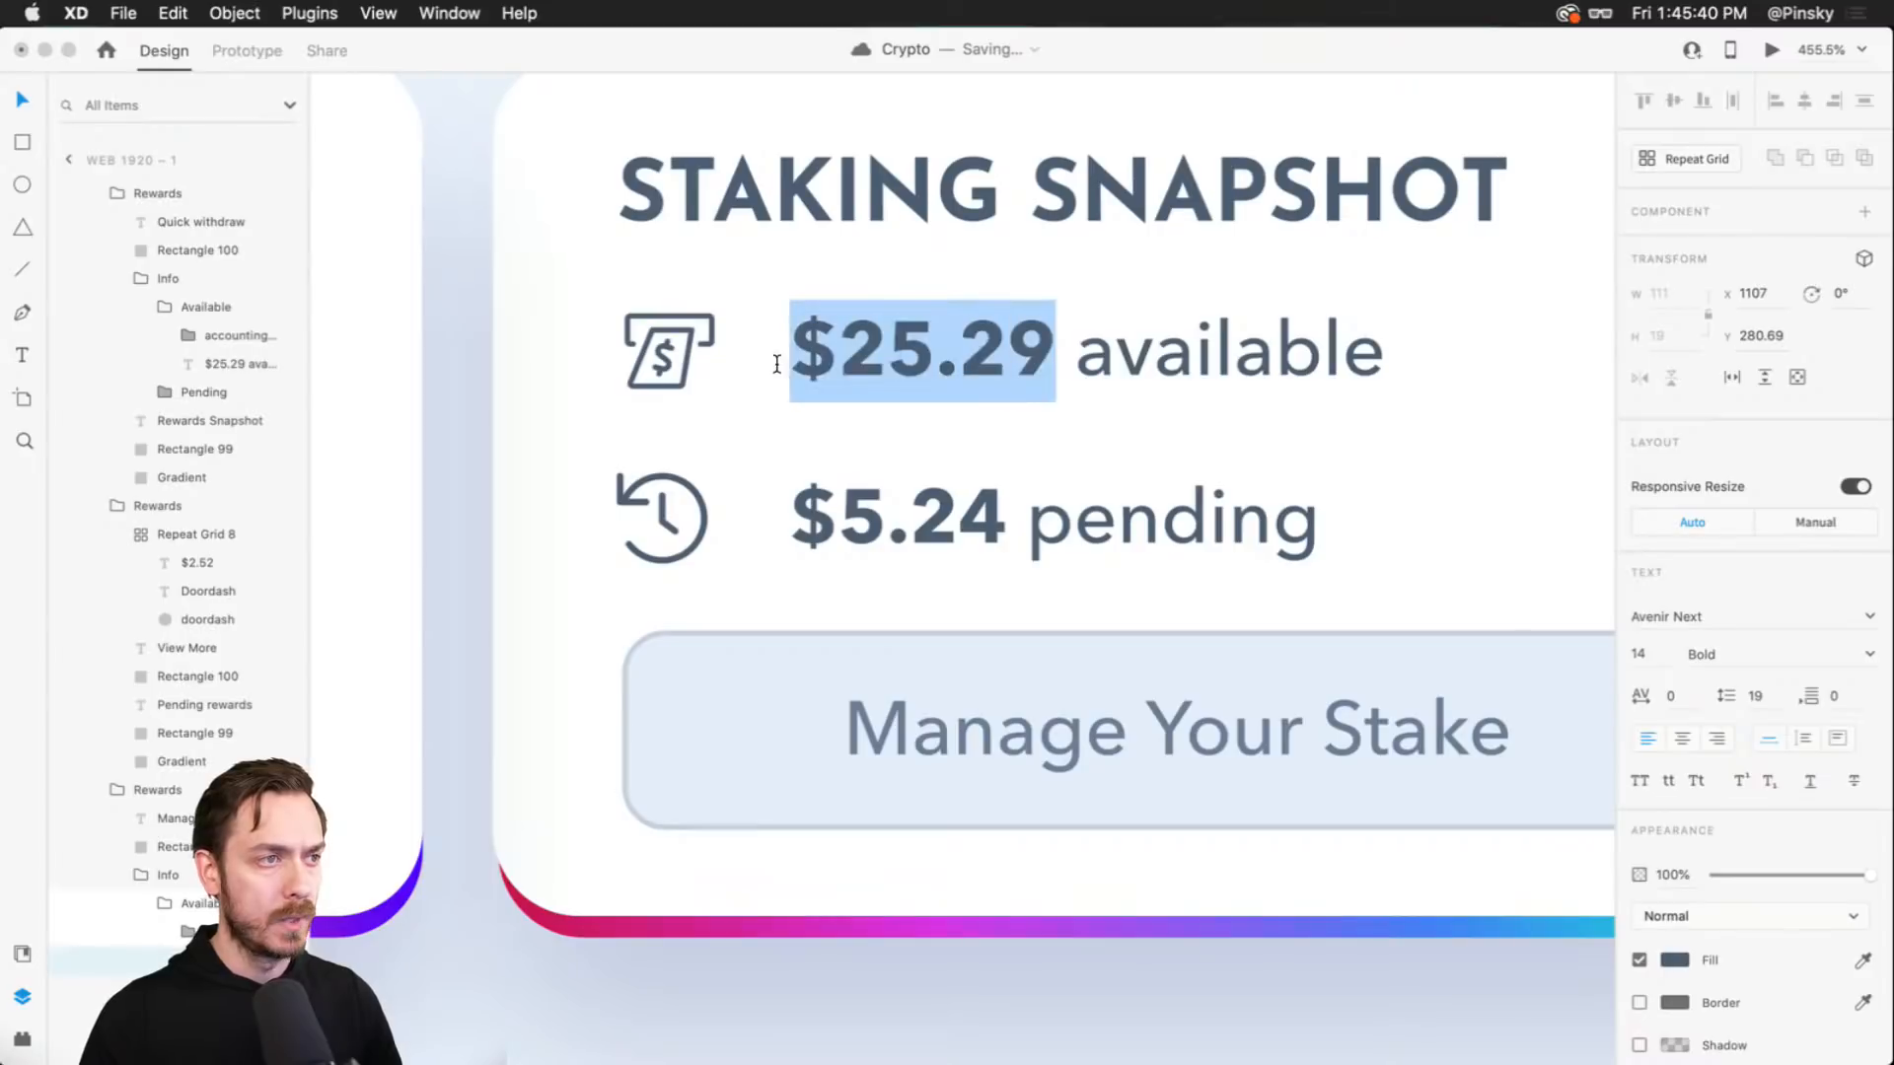
text(123,405)
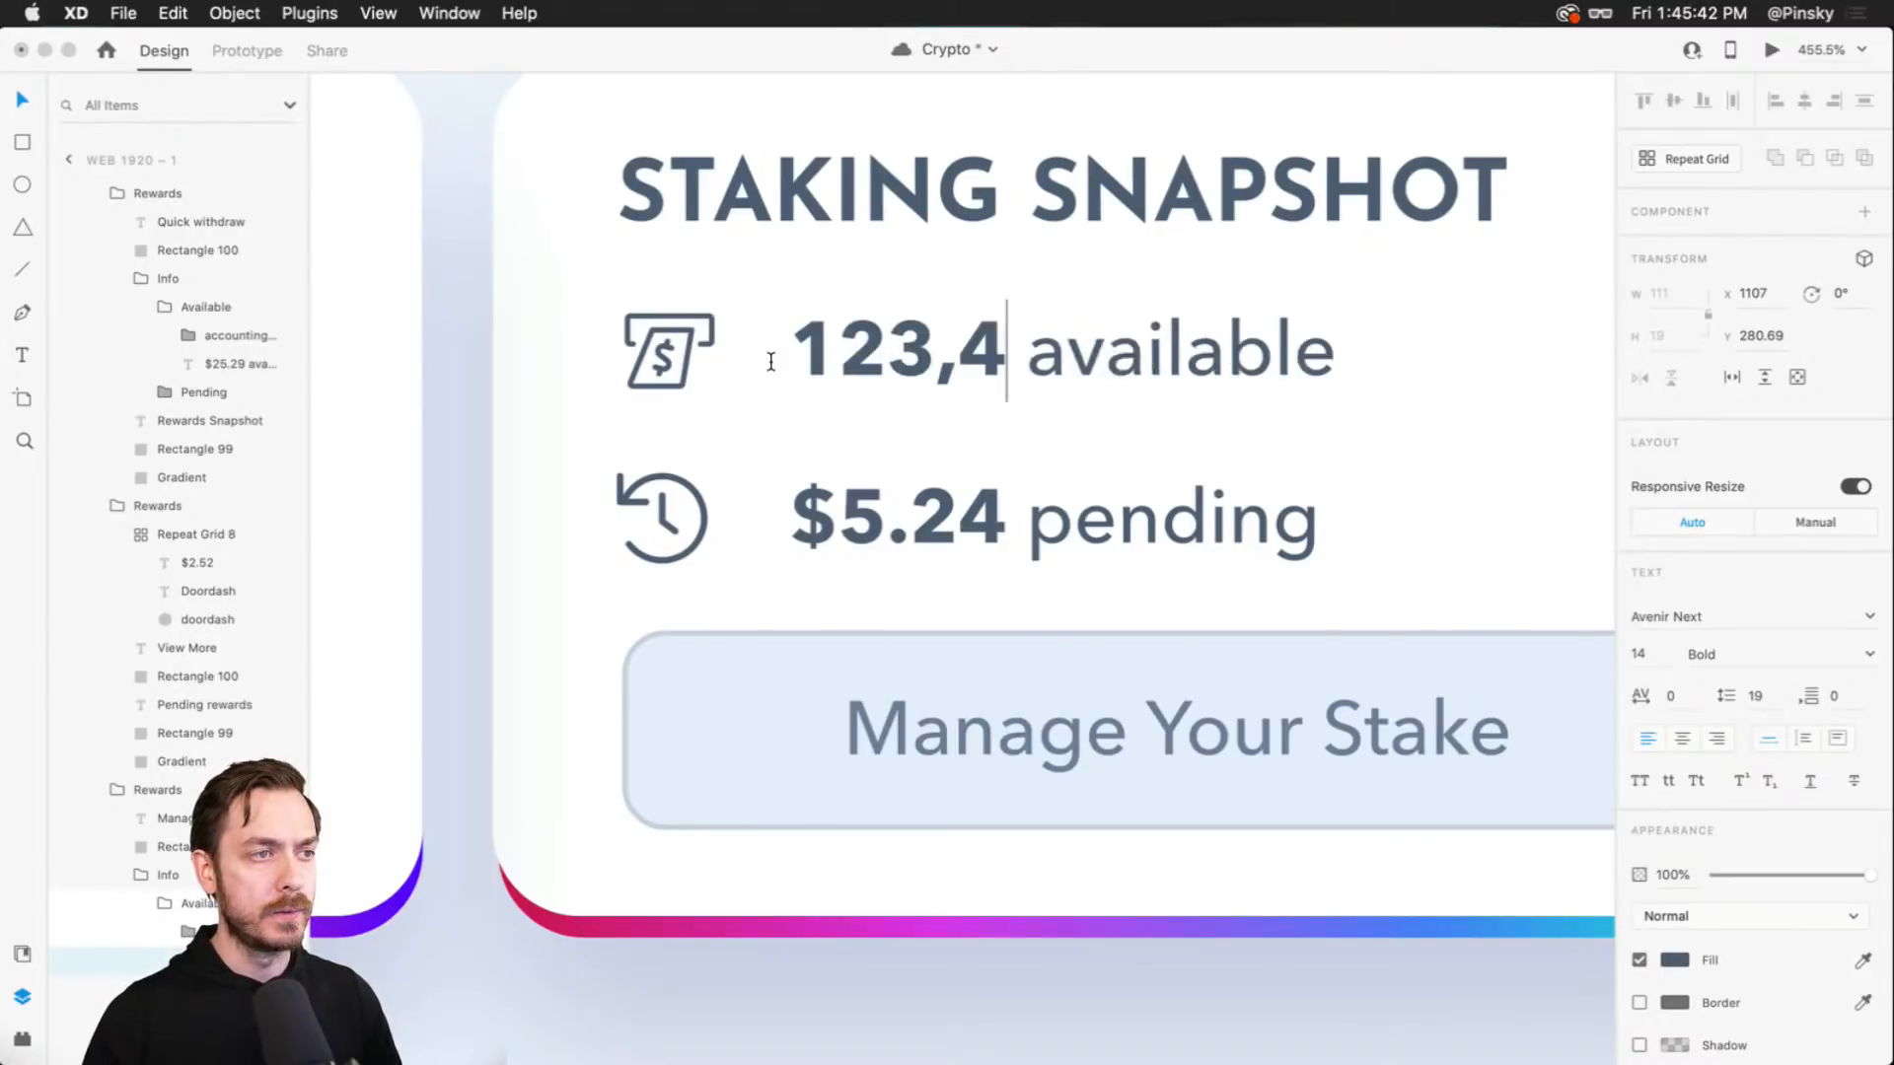
text( STMX)
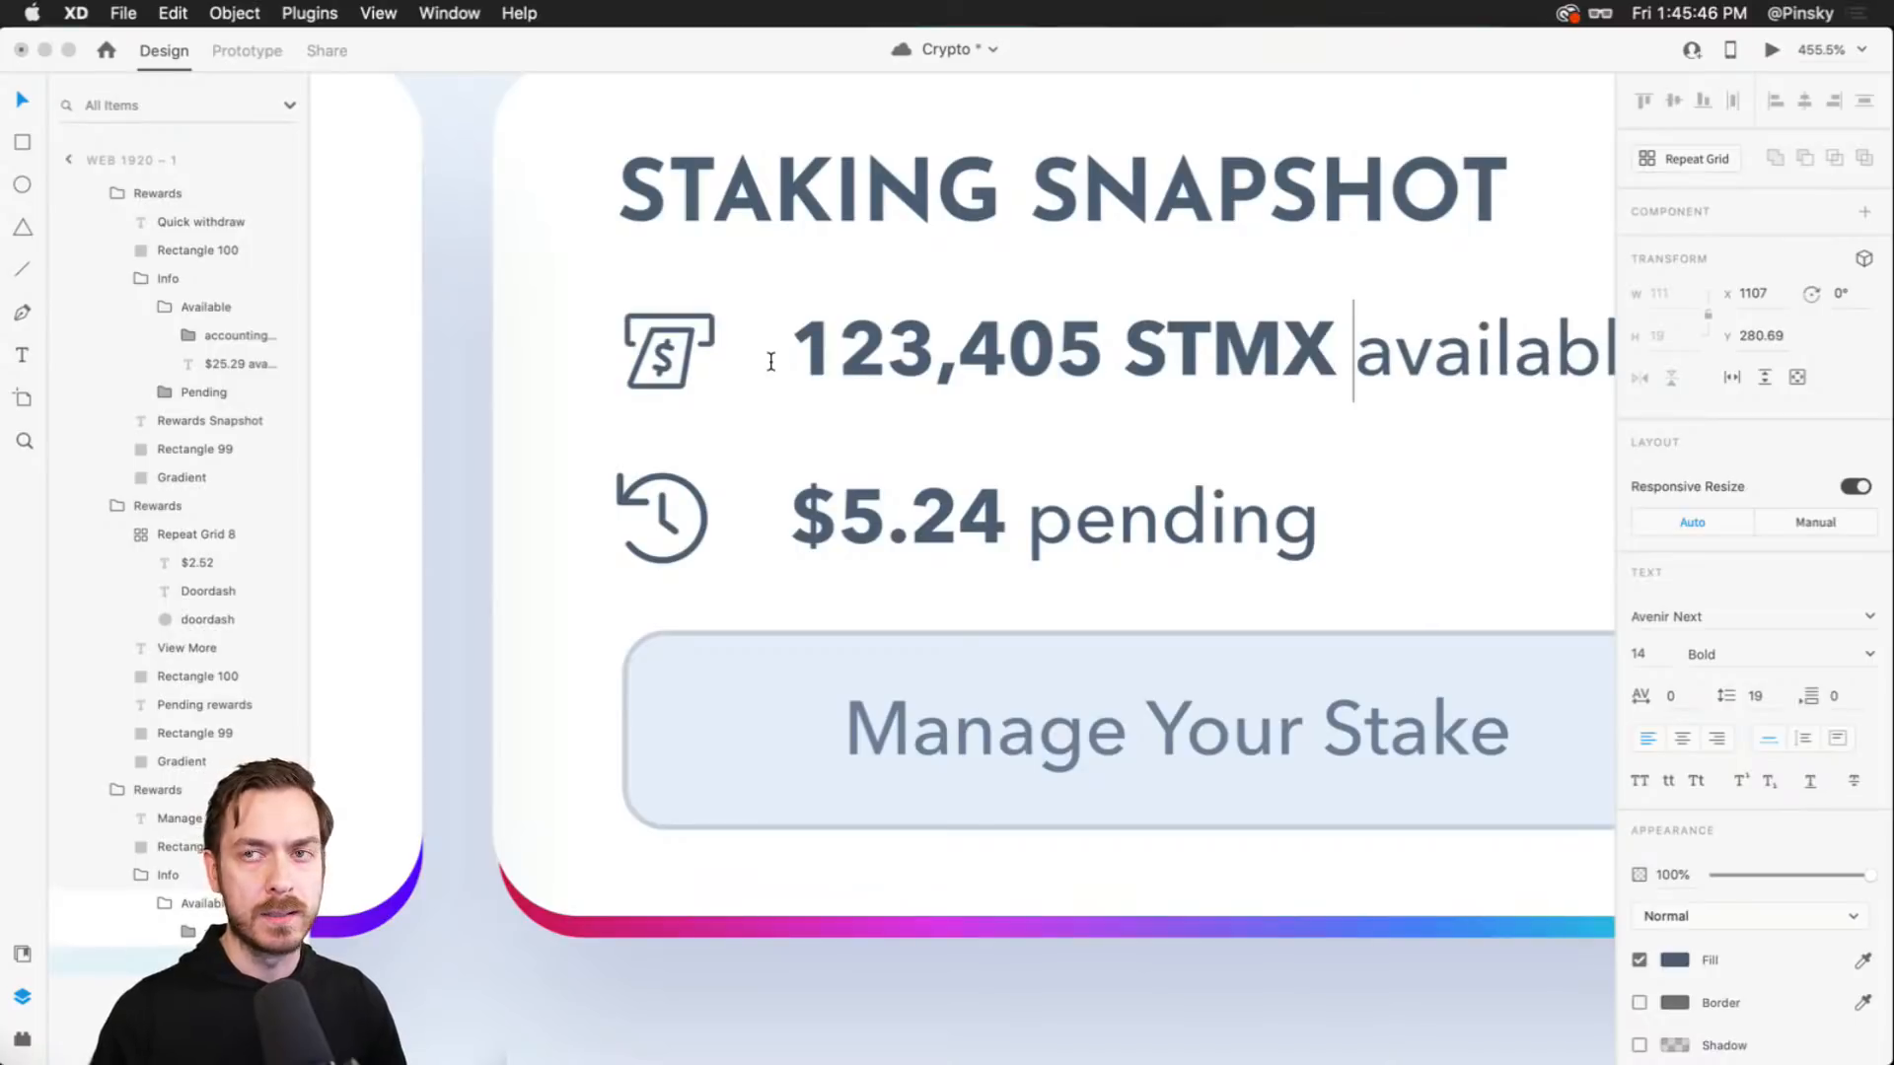
- Replace the word after the 123,405 STMX amount with "staked"
key(shift+super+Right)
text(staked)
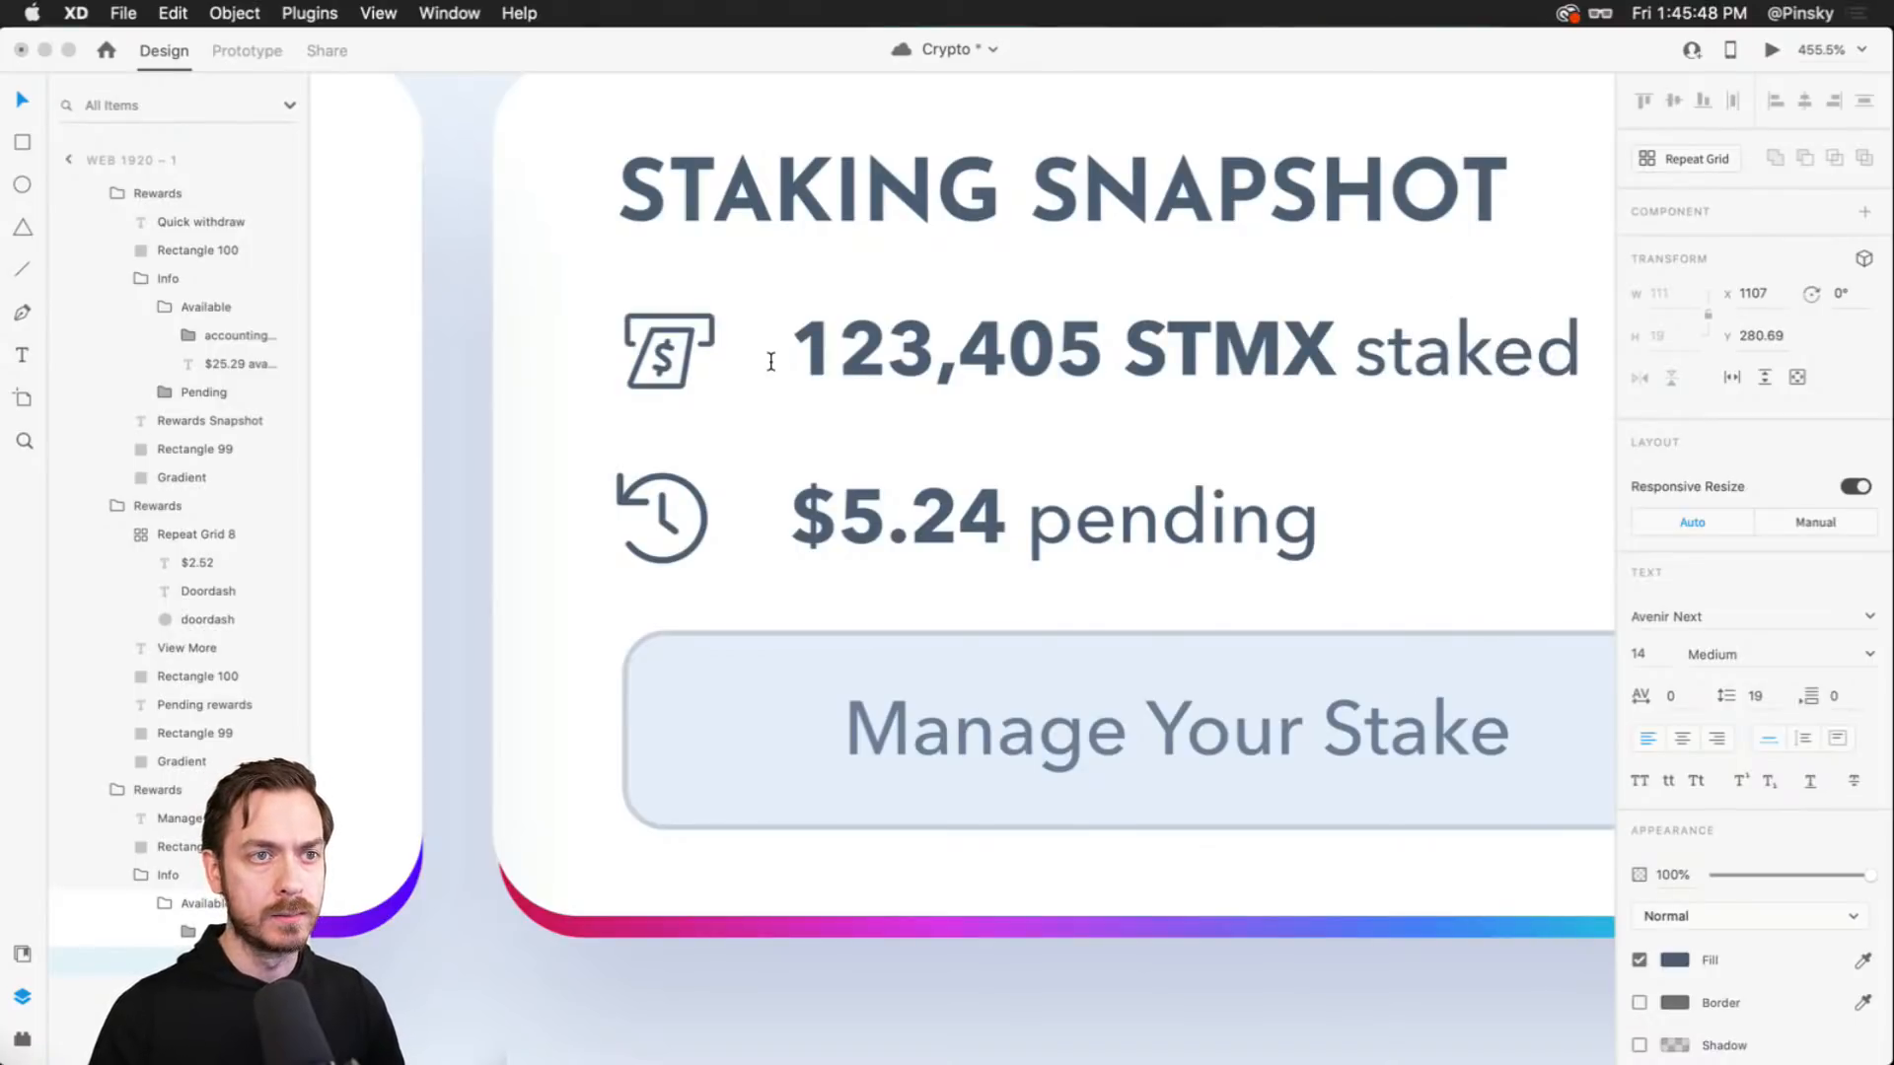
key(Escape)
- Replace the pending amount in the Staking Snapshot card's second row with "2,450 STMX"
double_click(939, 530)
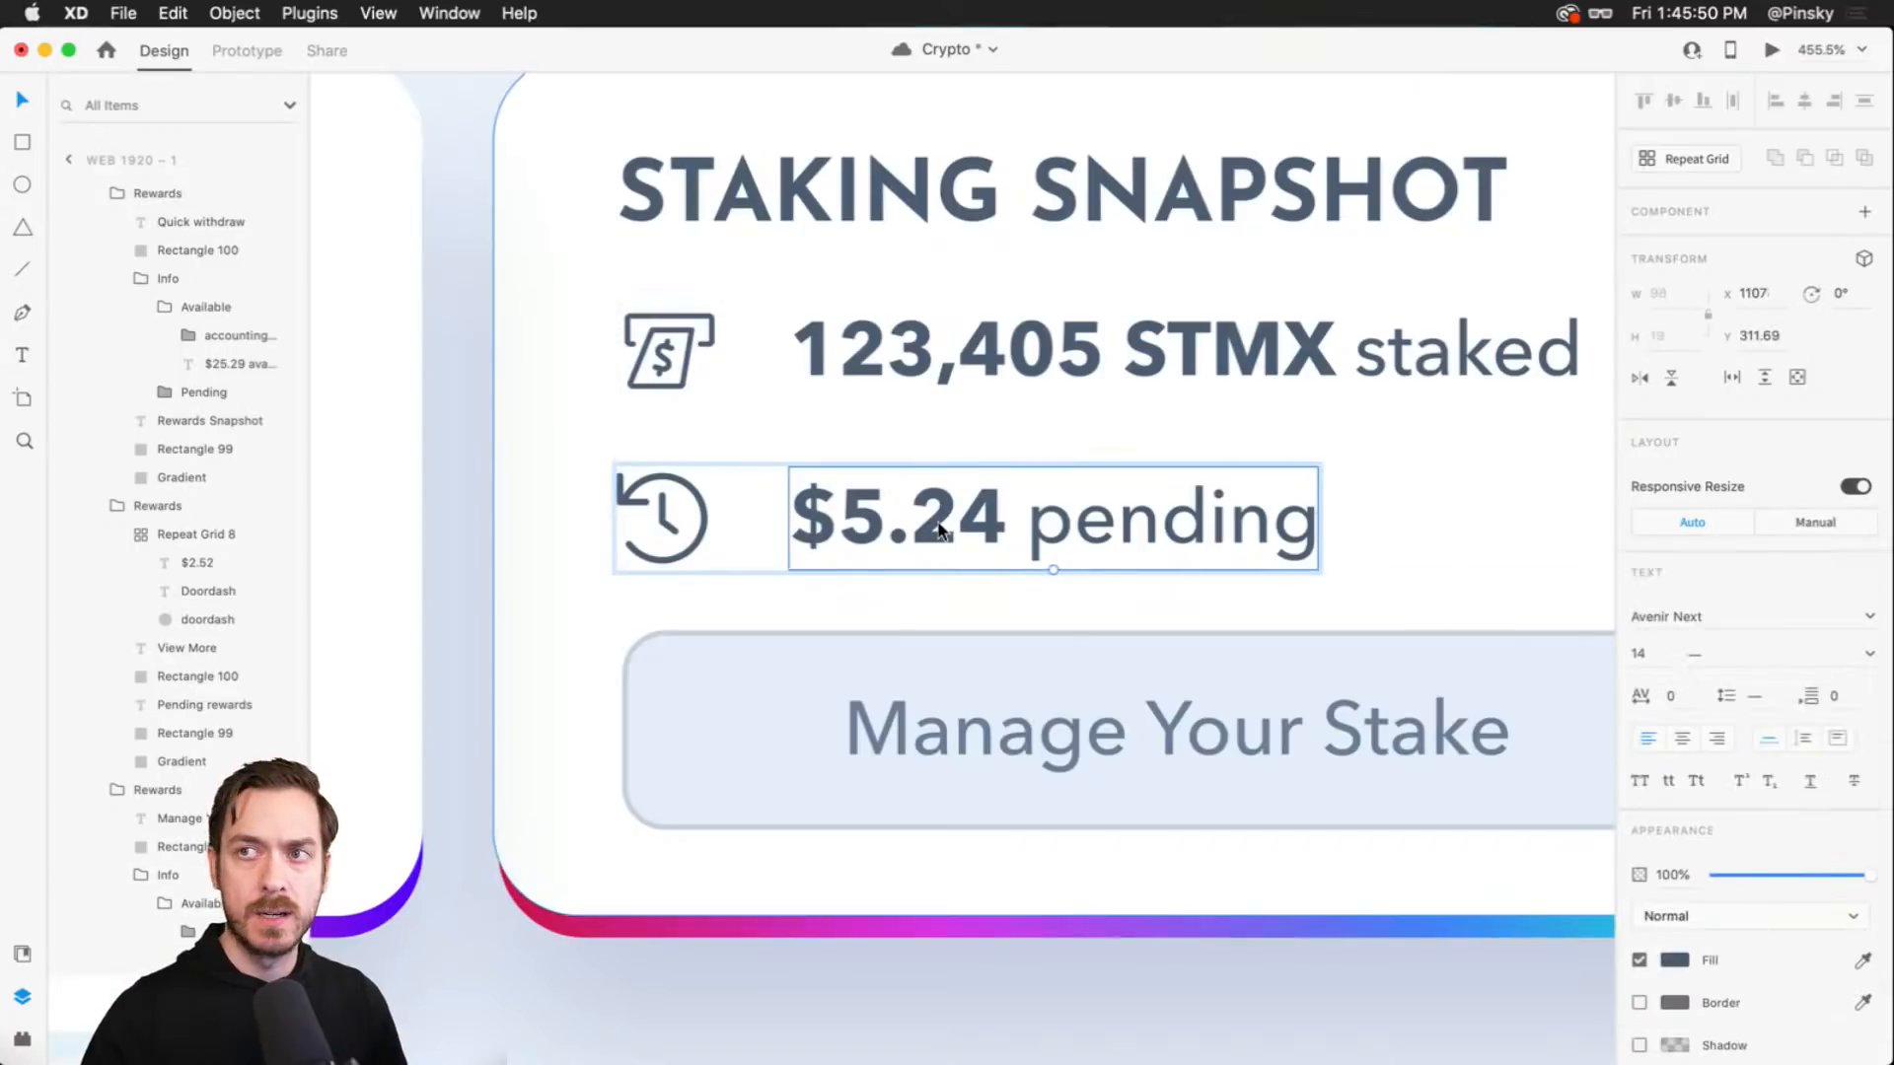
click(922, 521)
double_click(933, 513)
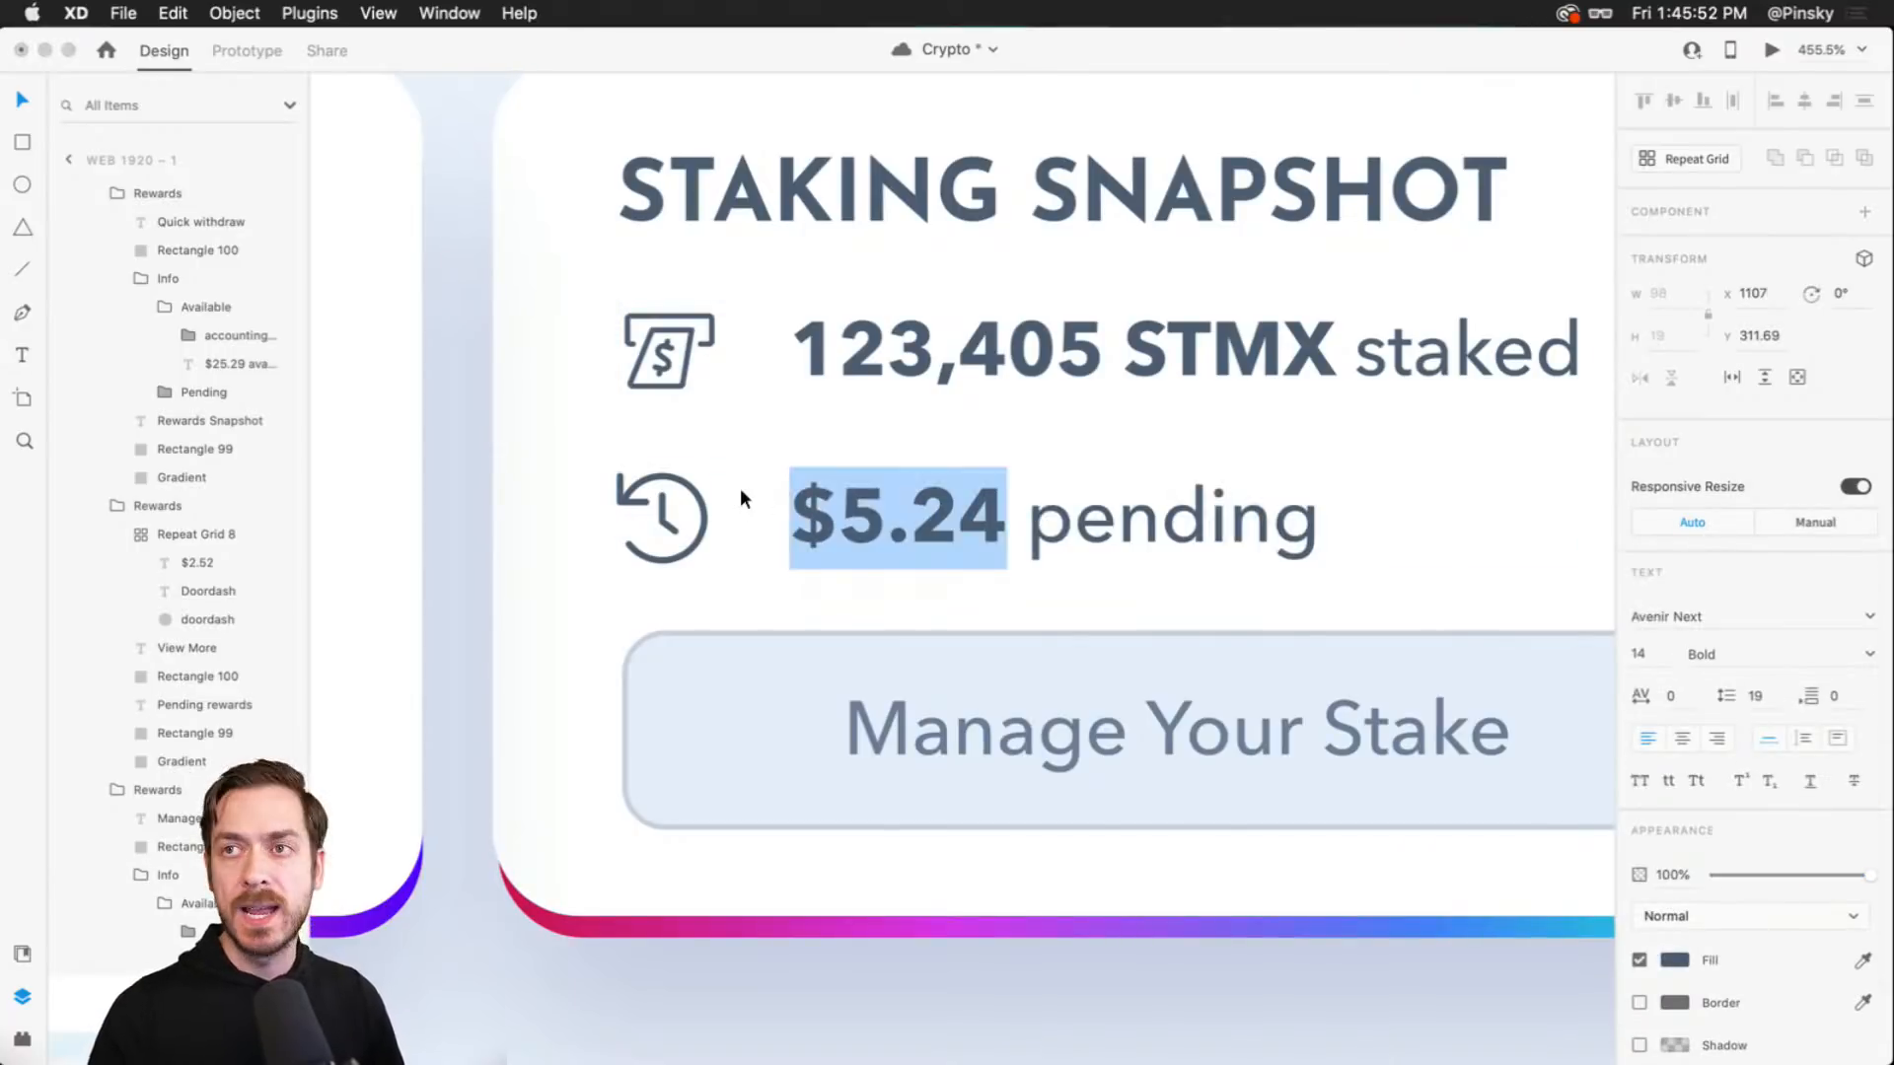
text(2,450)
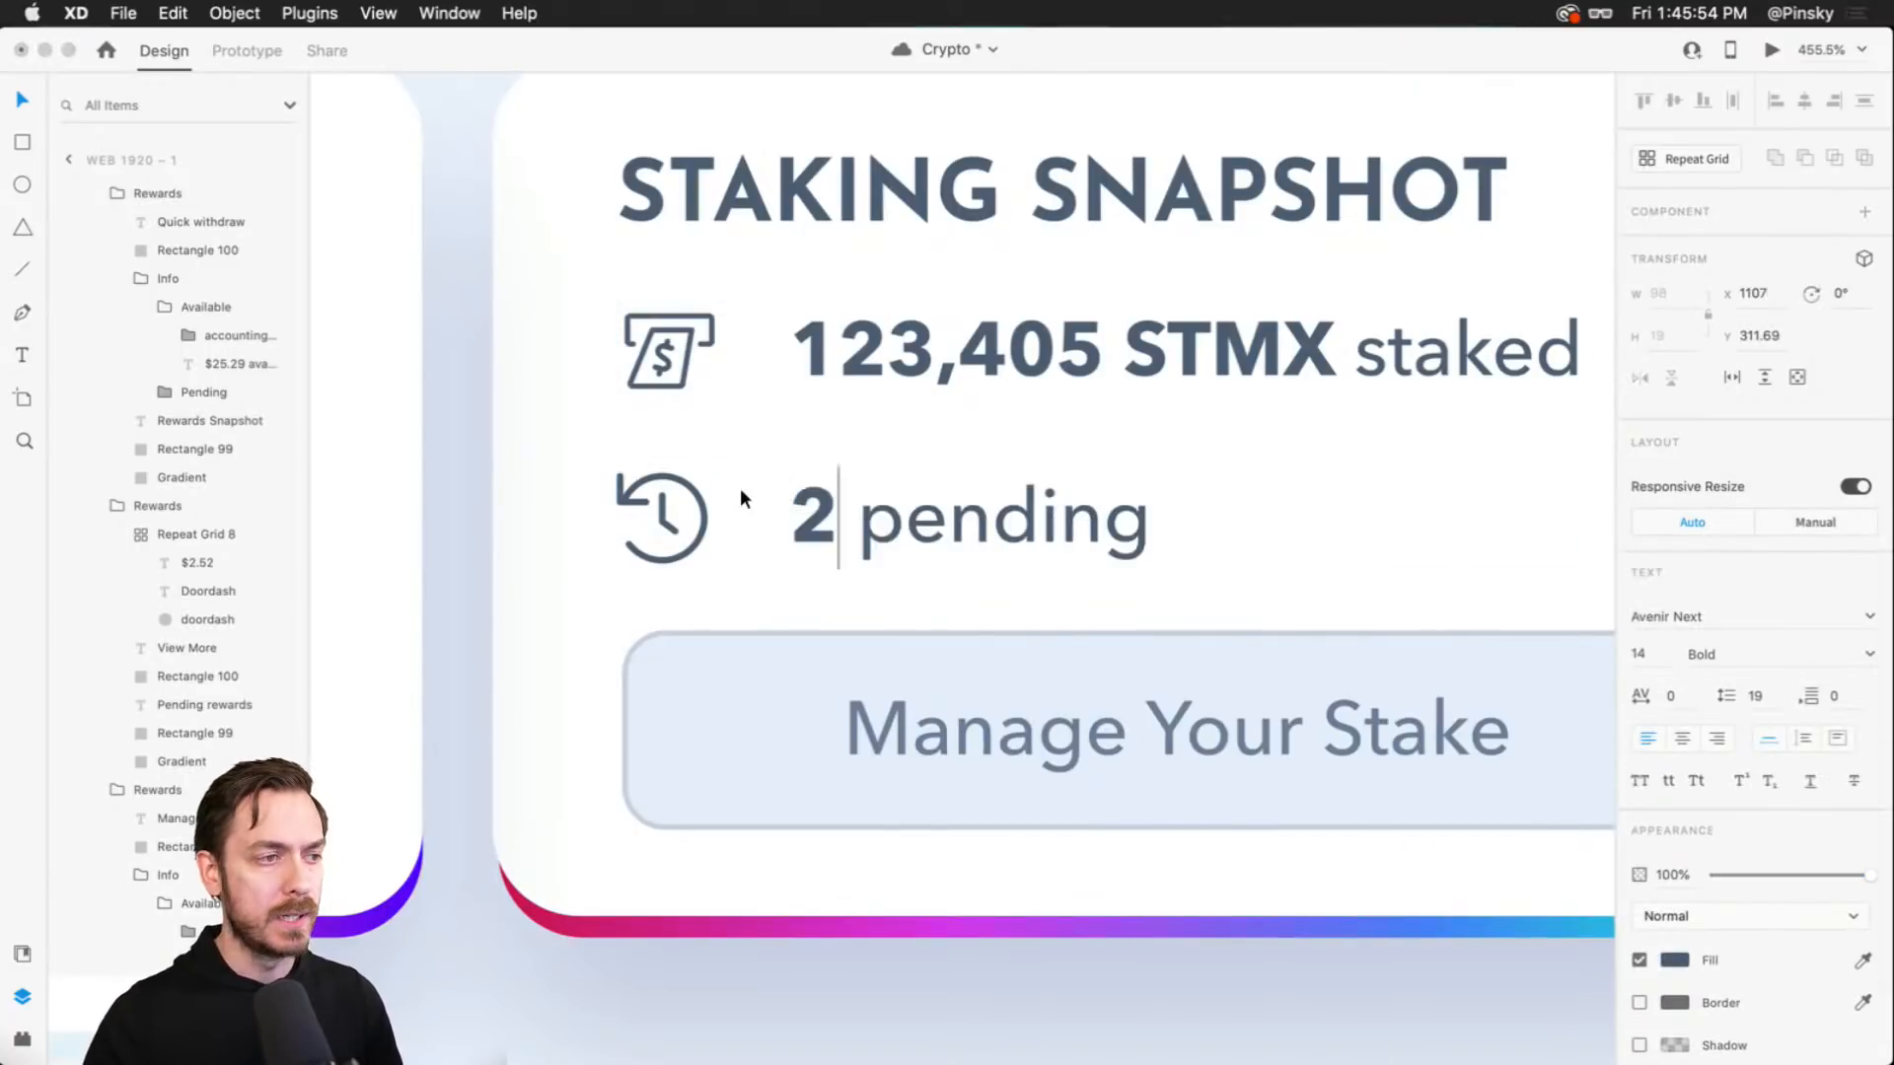
key(Right)
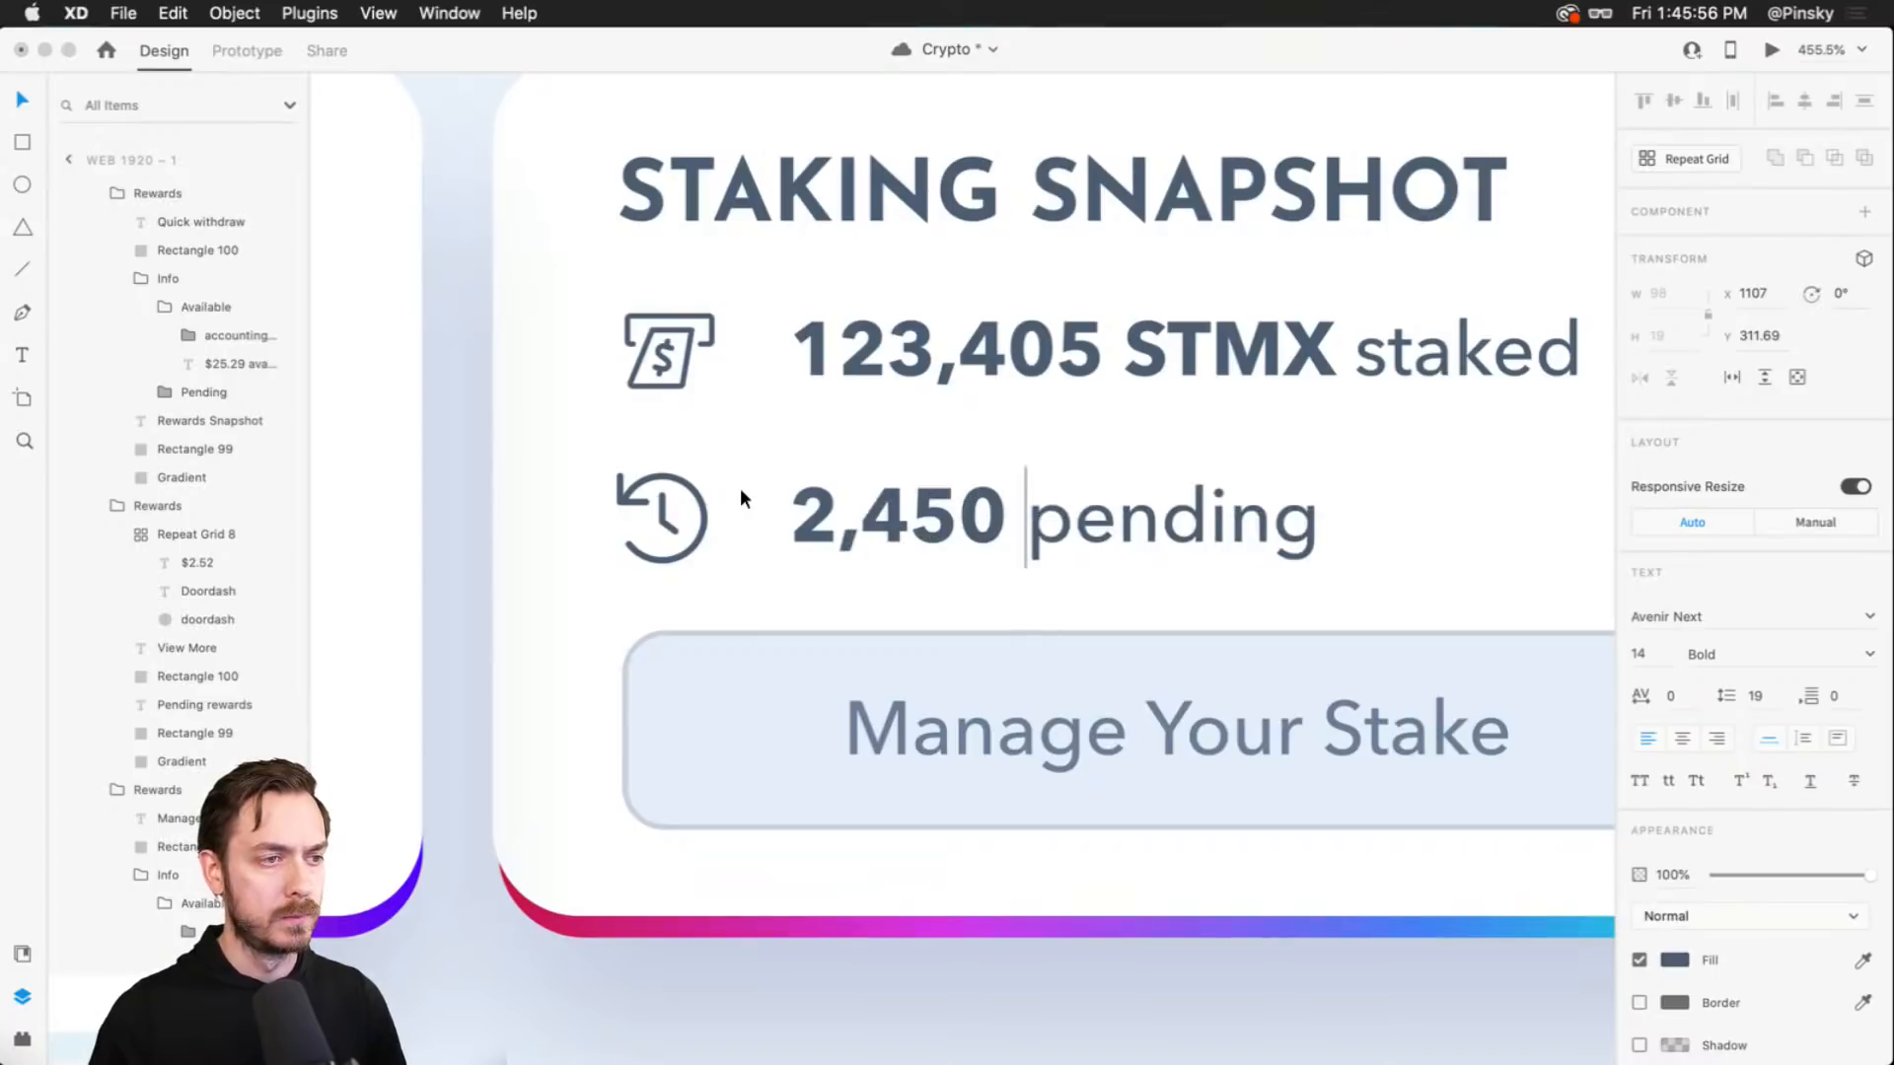
text(STMX)
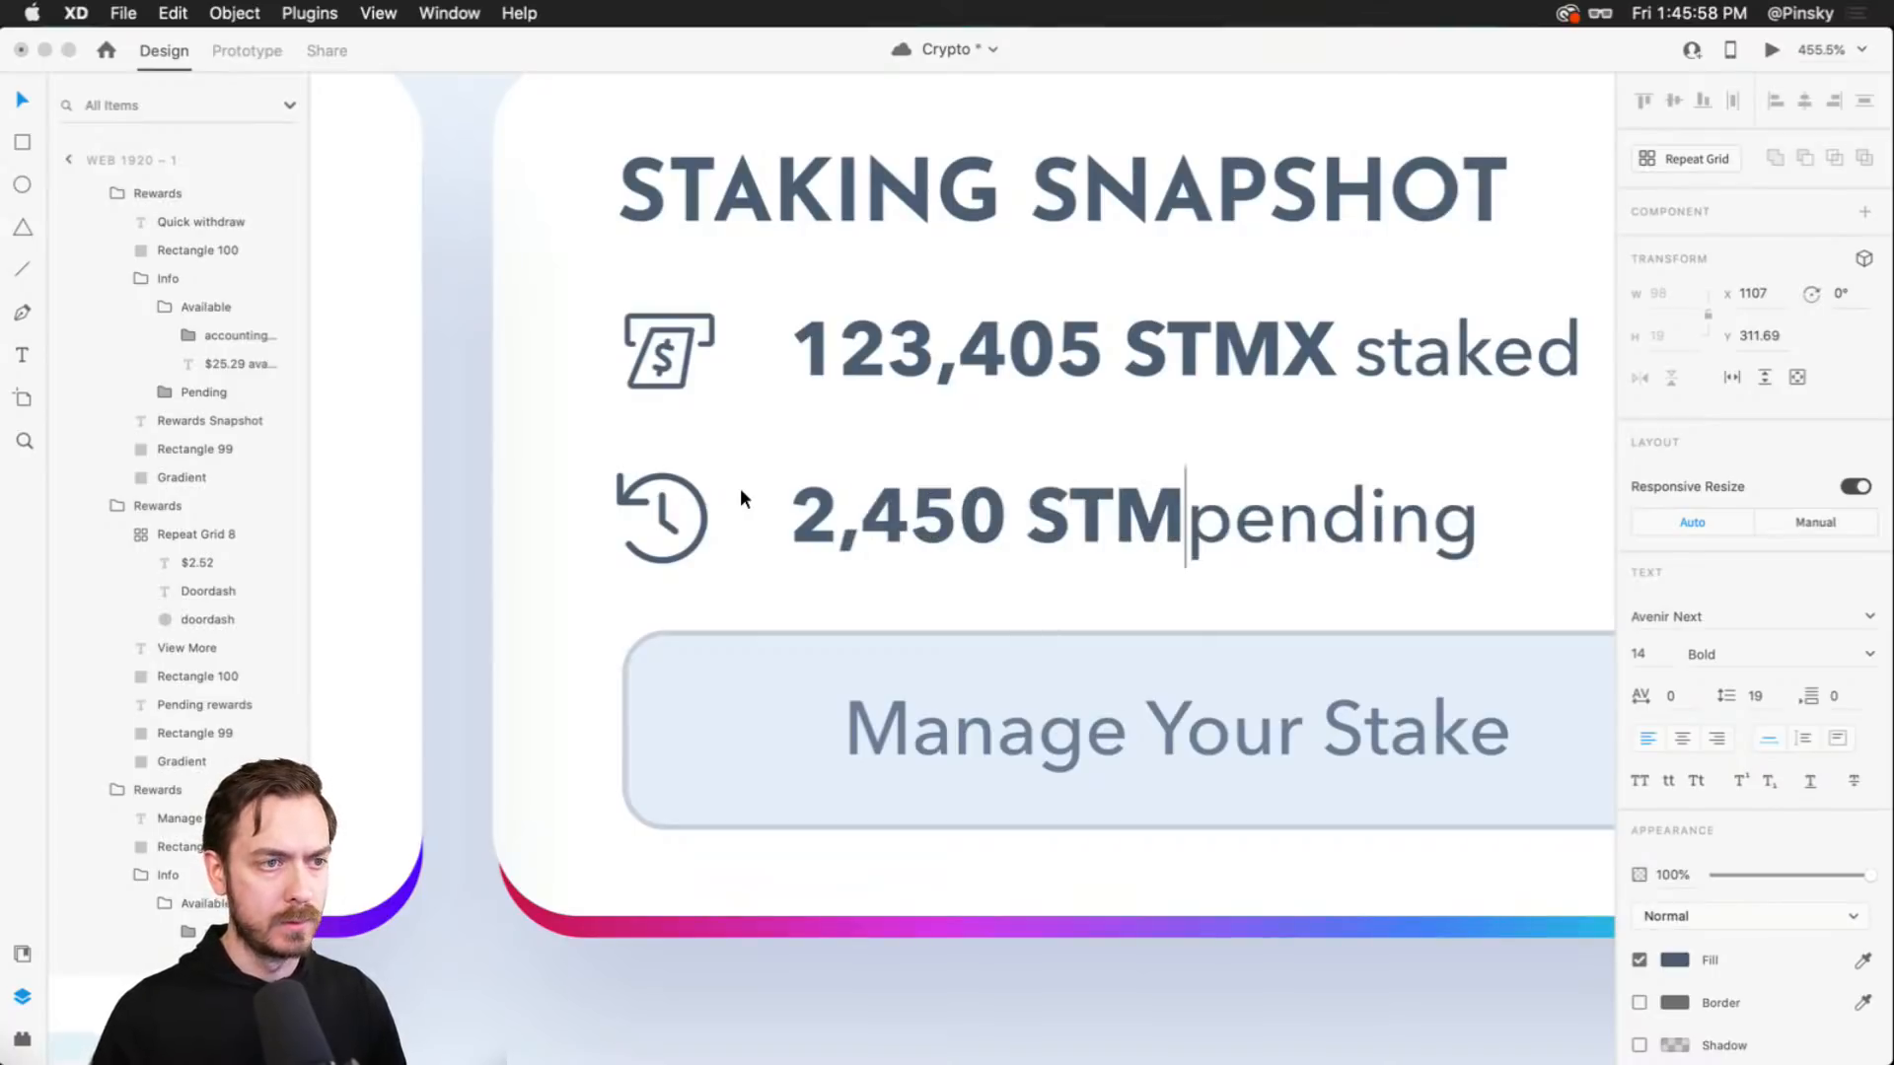
key(Escape)
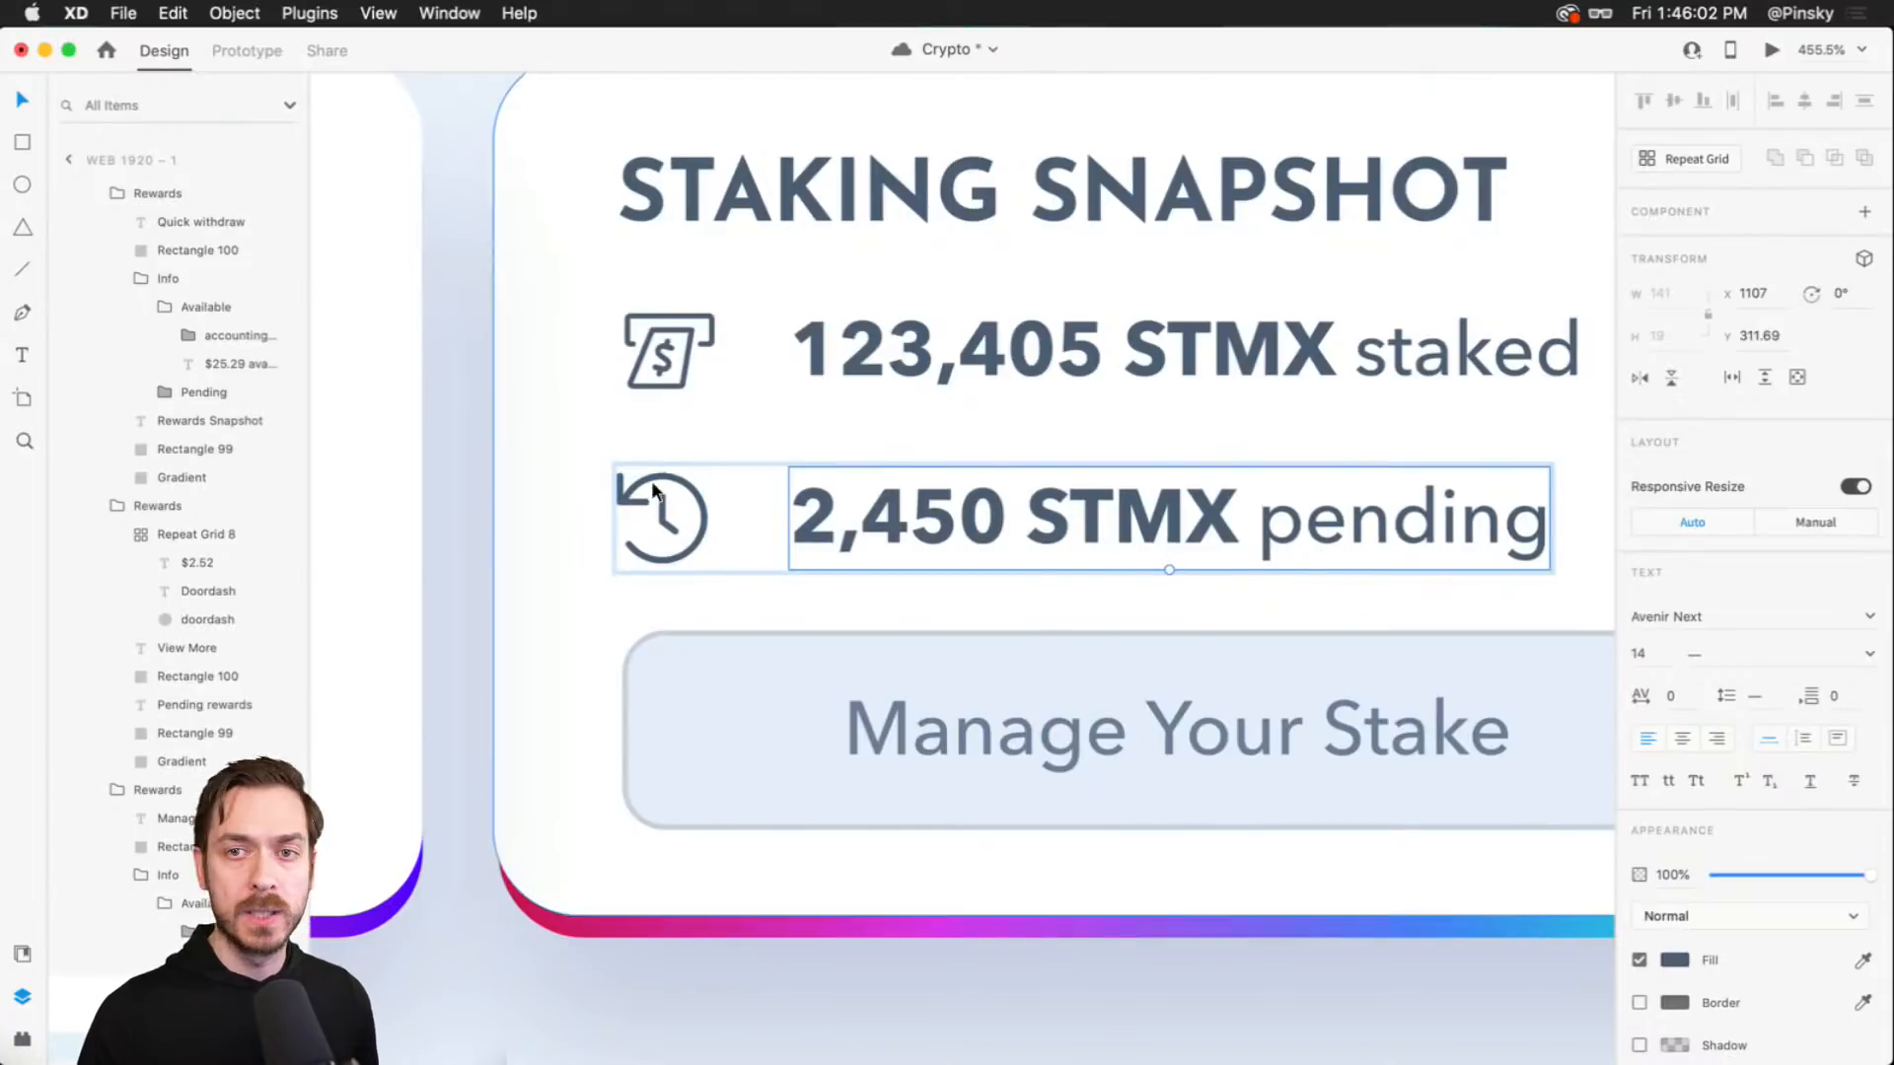
- Select the money icon in the staked row and examine the sidebar's Staking icon as a reference
click(663, 373)
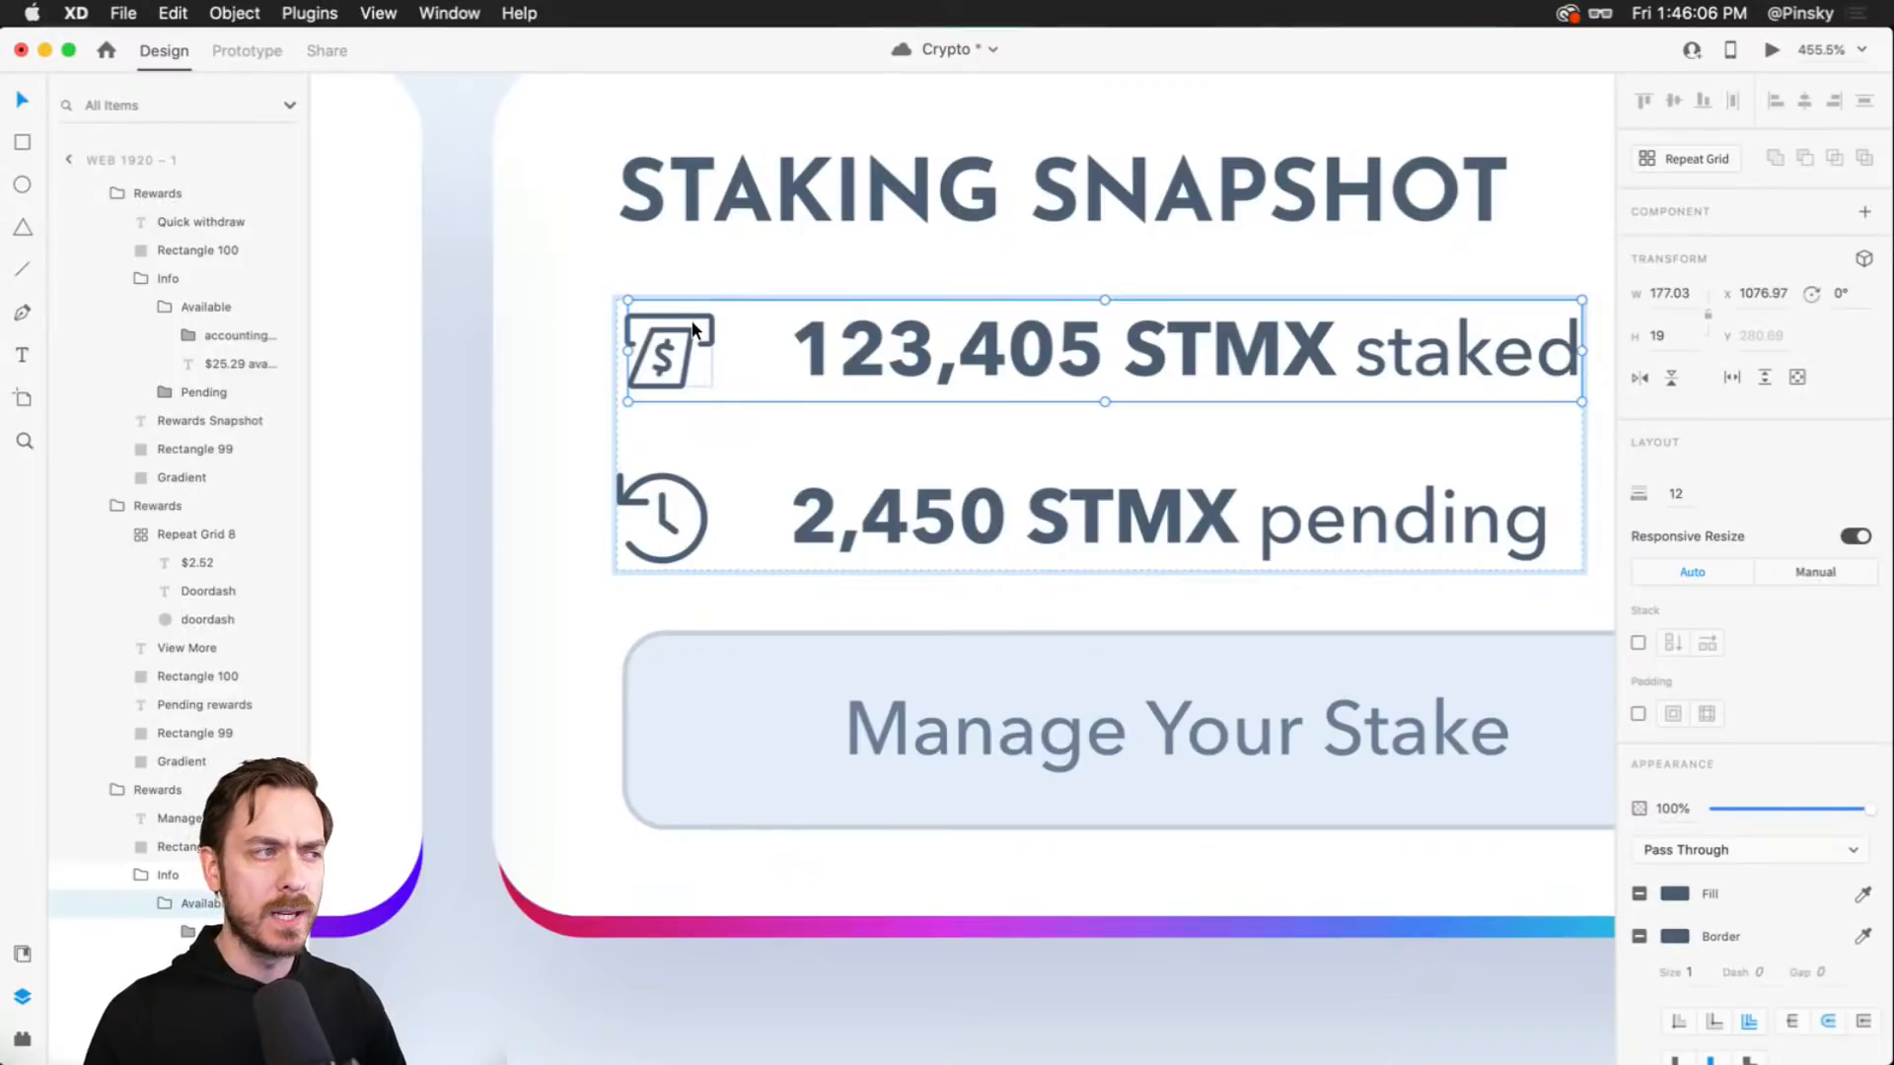
double_click(693, 317)
scroll(740, 444, down, 10)
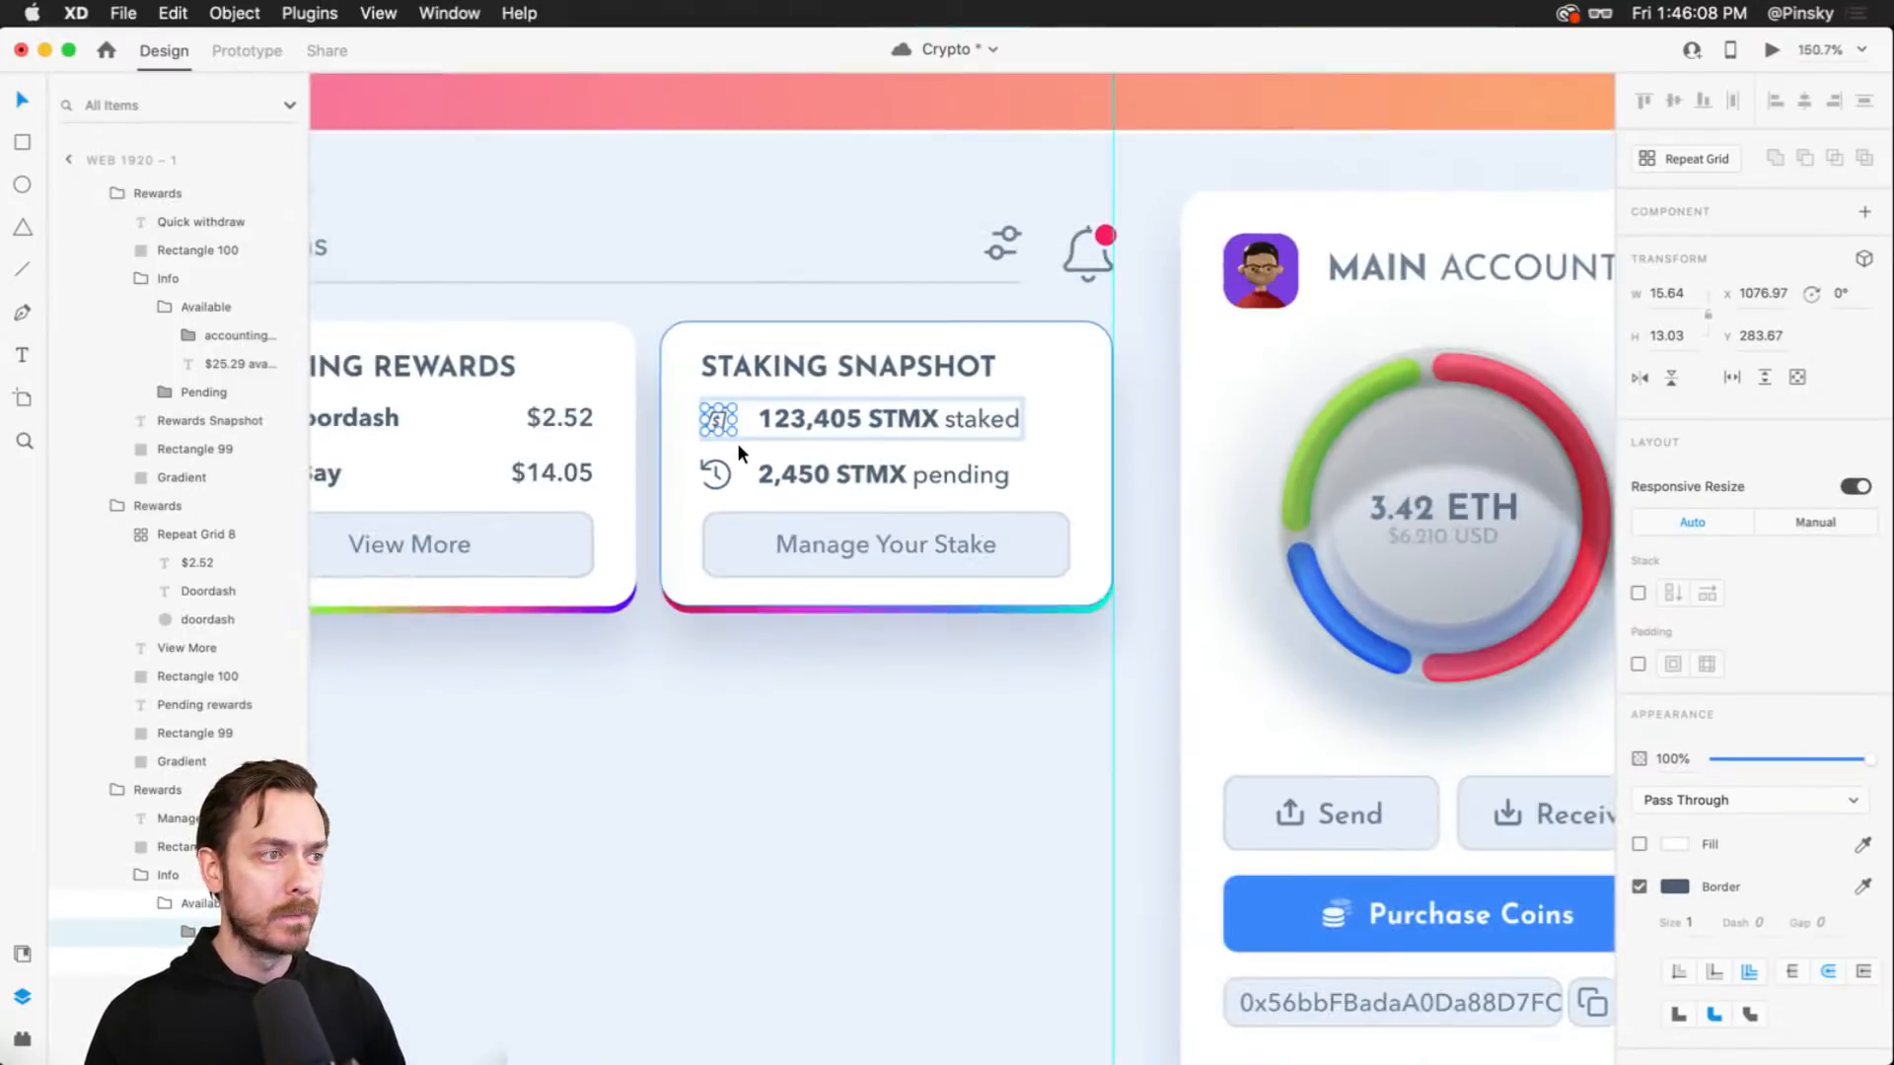
scroll(735, 446, up, 6)
scroll(1145, 725, up, 5)
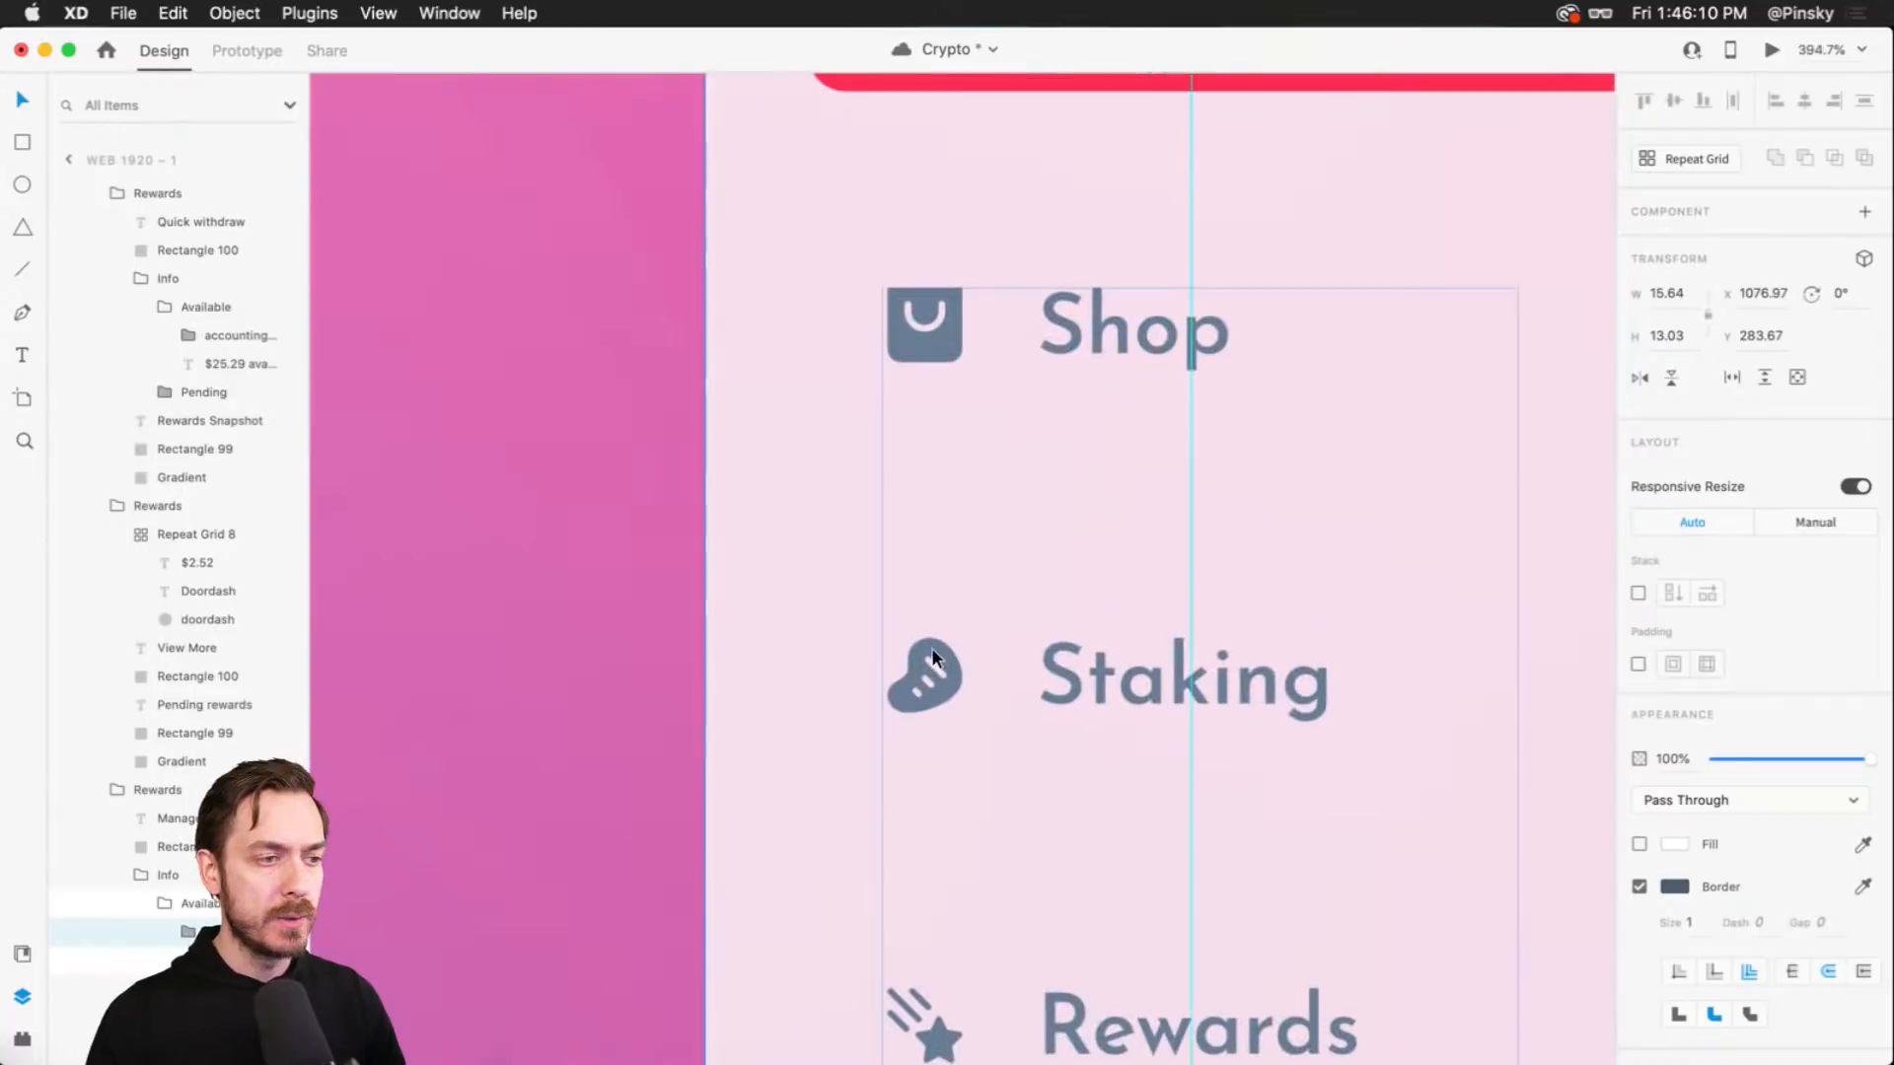
scroll(1075, 633, down, 5)
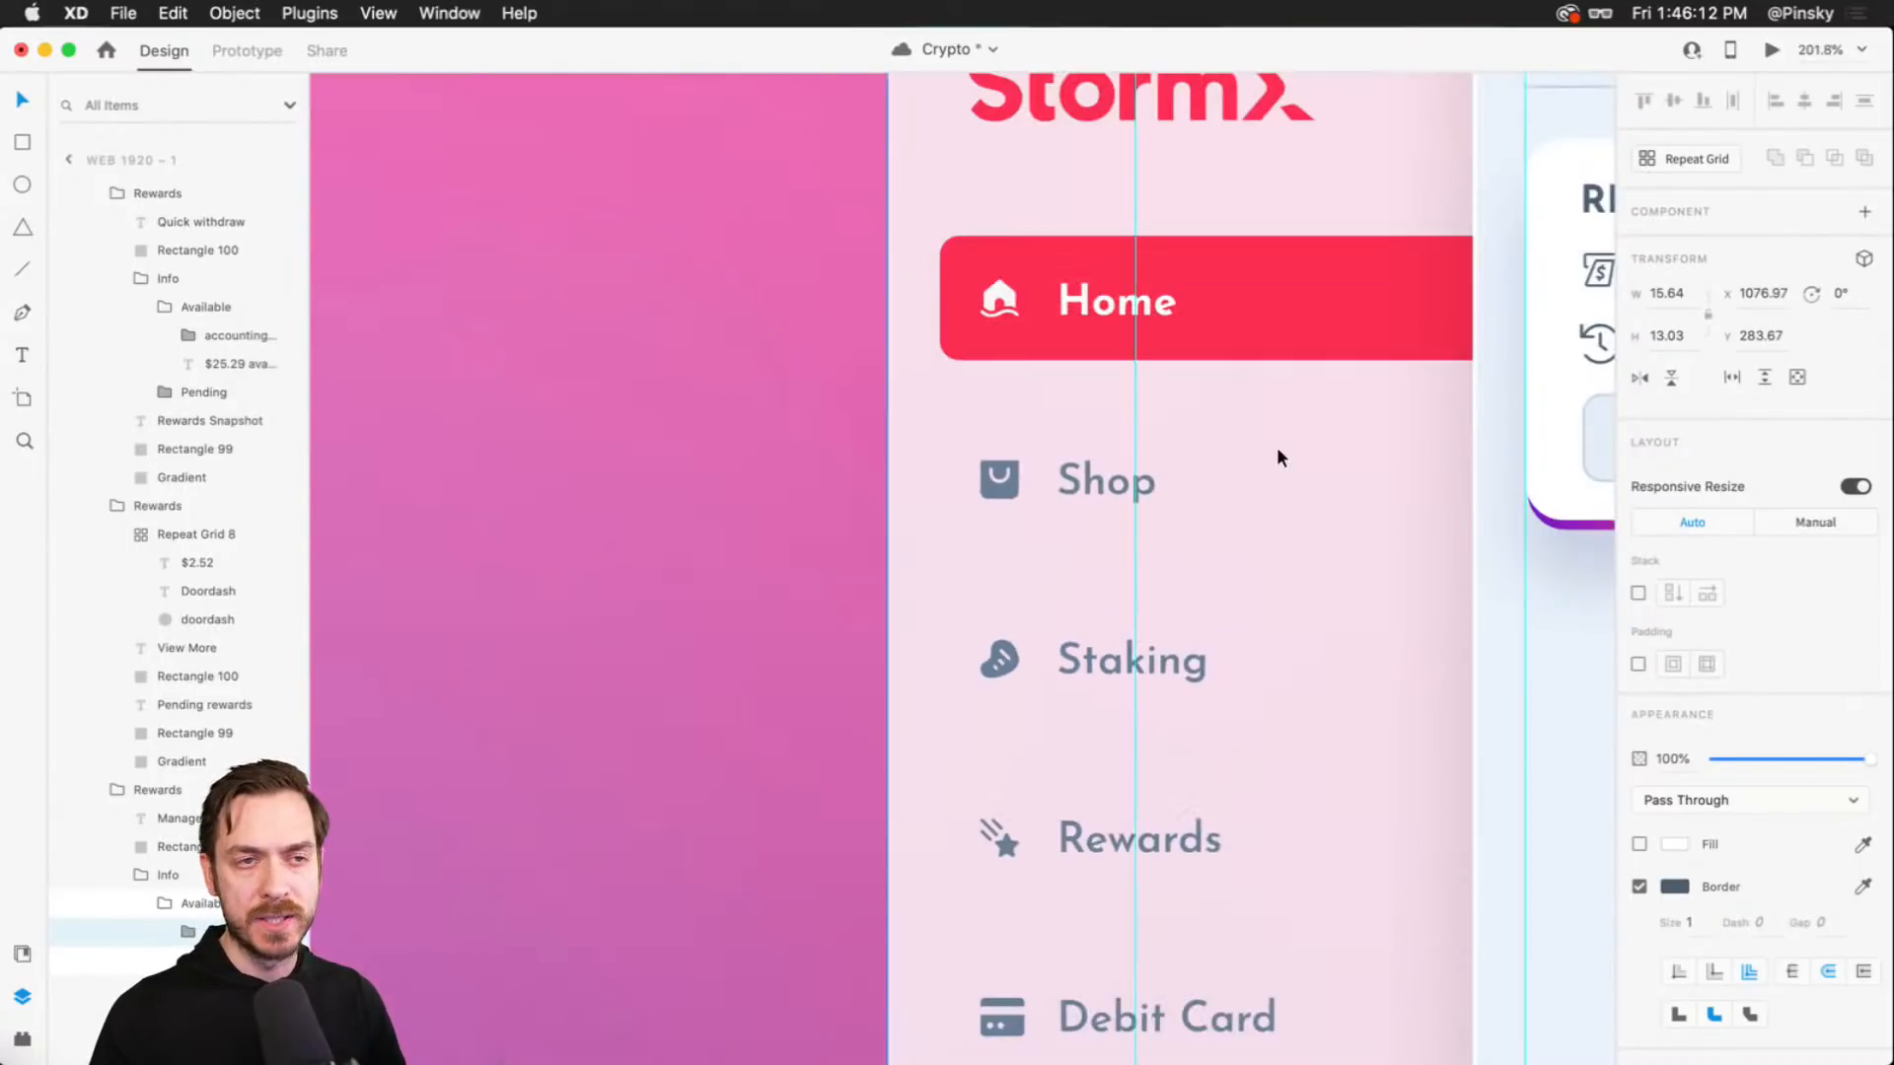
scroll(1123, 341, right, 15)
scroll(1122, 341, right, 5)
scroll(787, 190, up, 5)
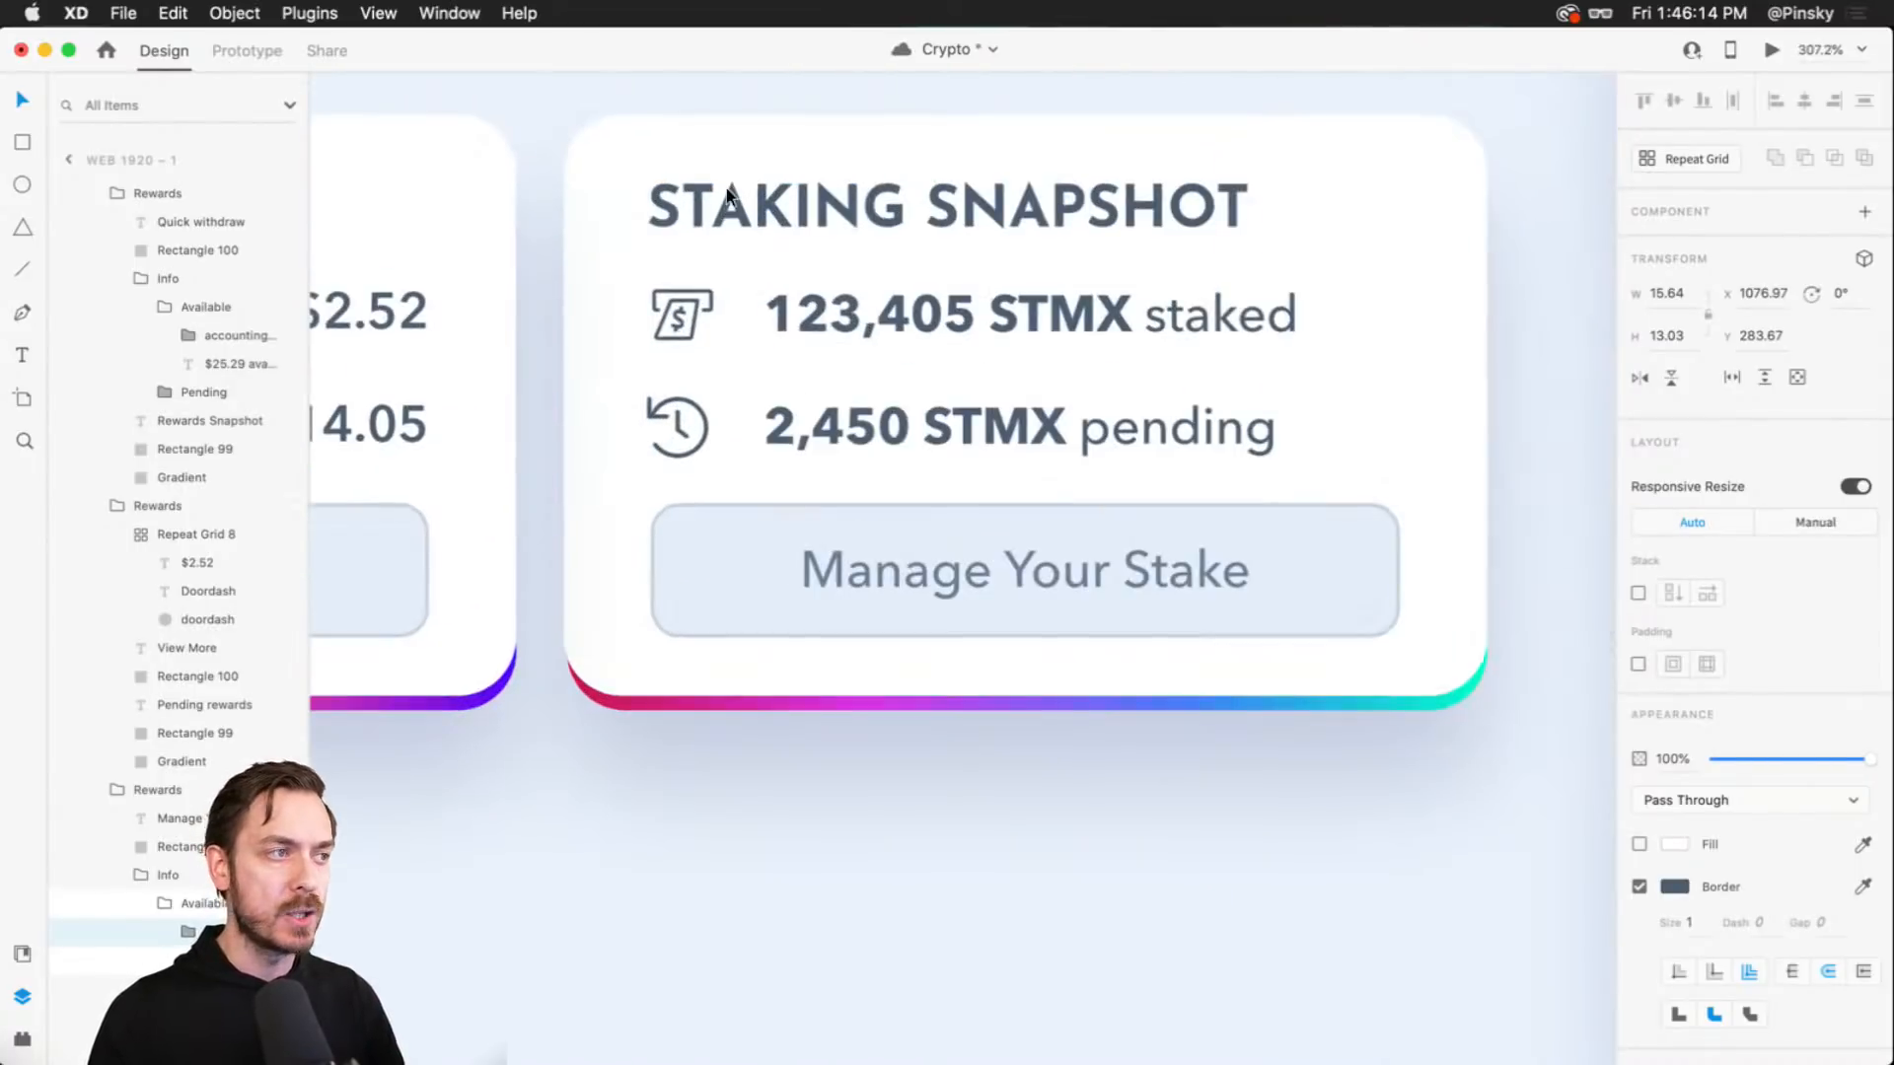
- Switch to Nucleo, search all icon sets for "steak", copy an outlined grilled steak icon, and return to XD
key(super+Tab)
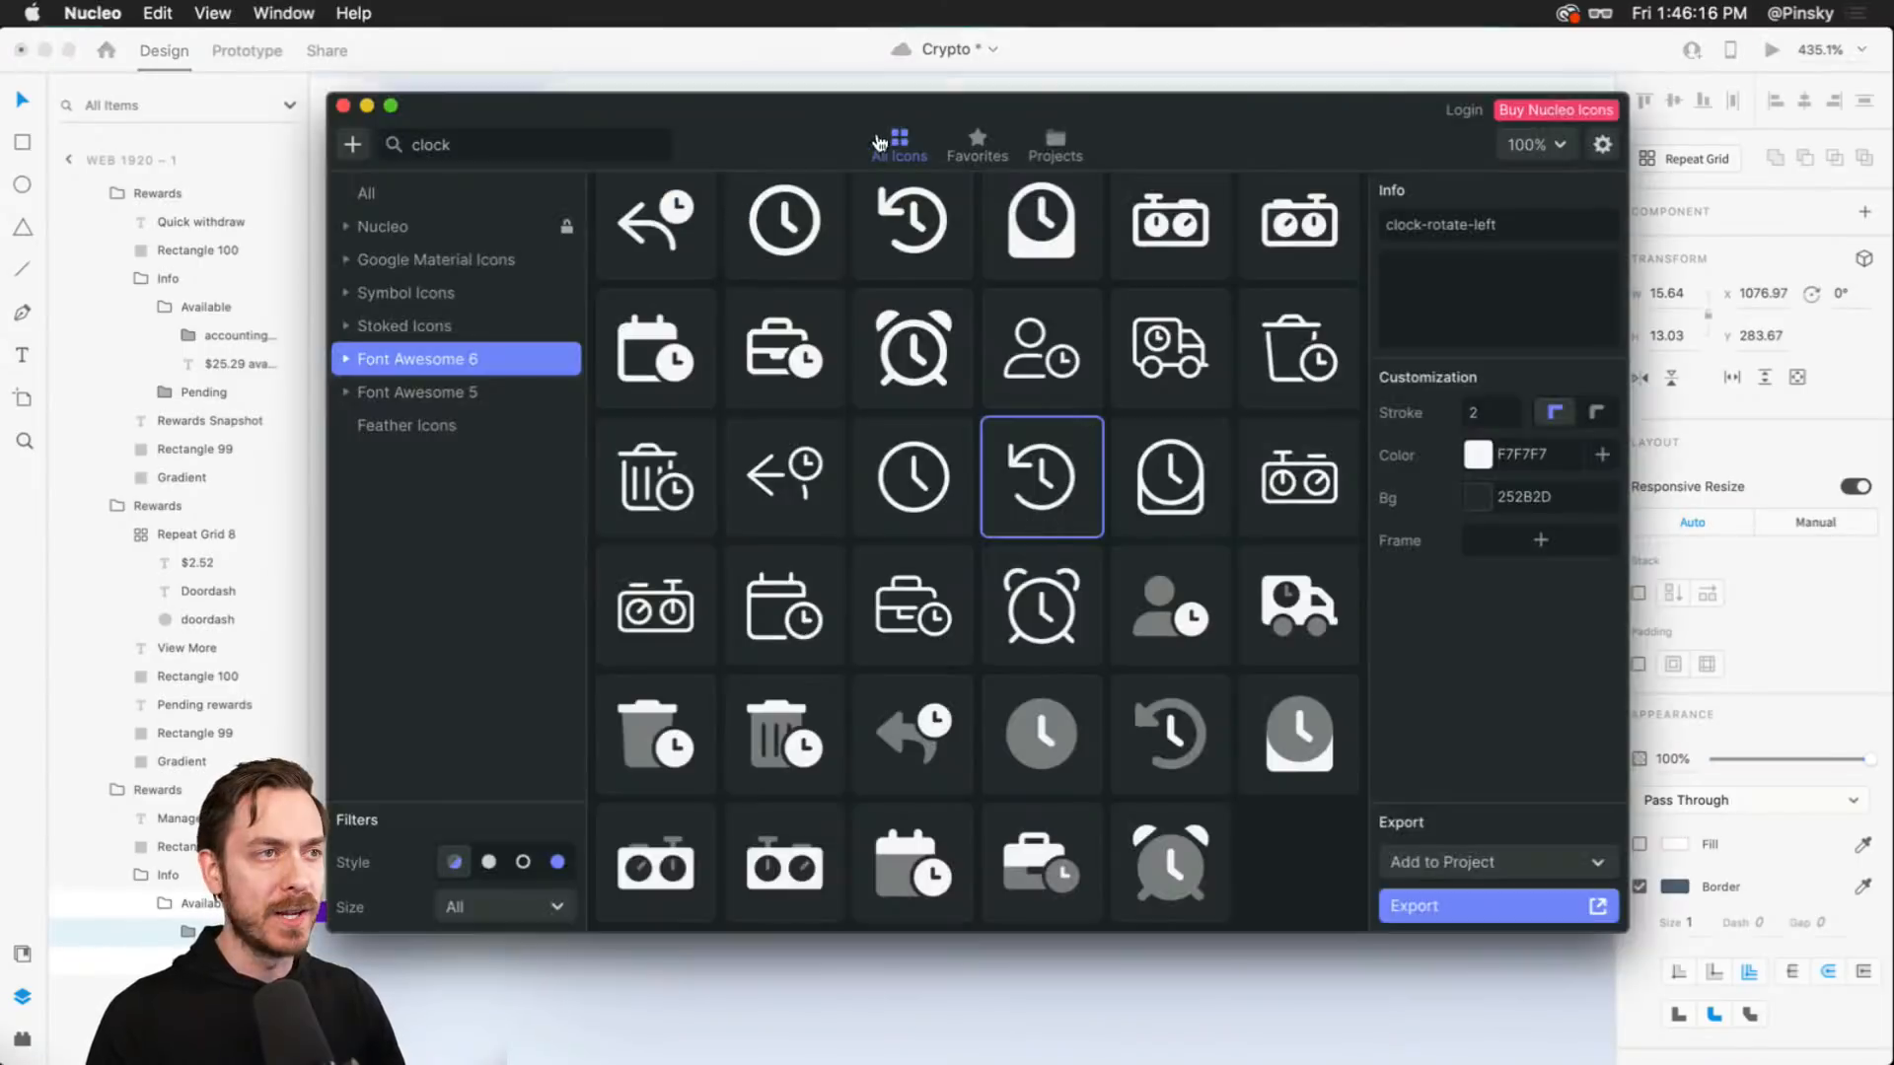
double_click(443, 146)
text(stake)
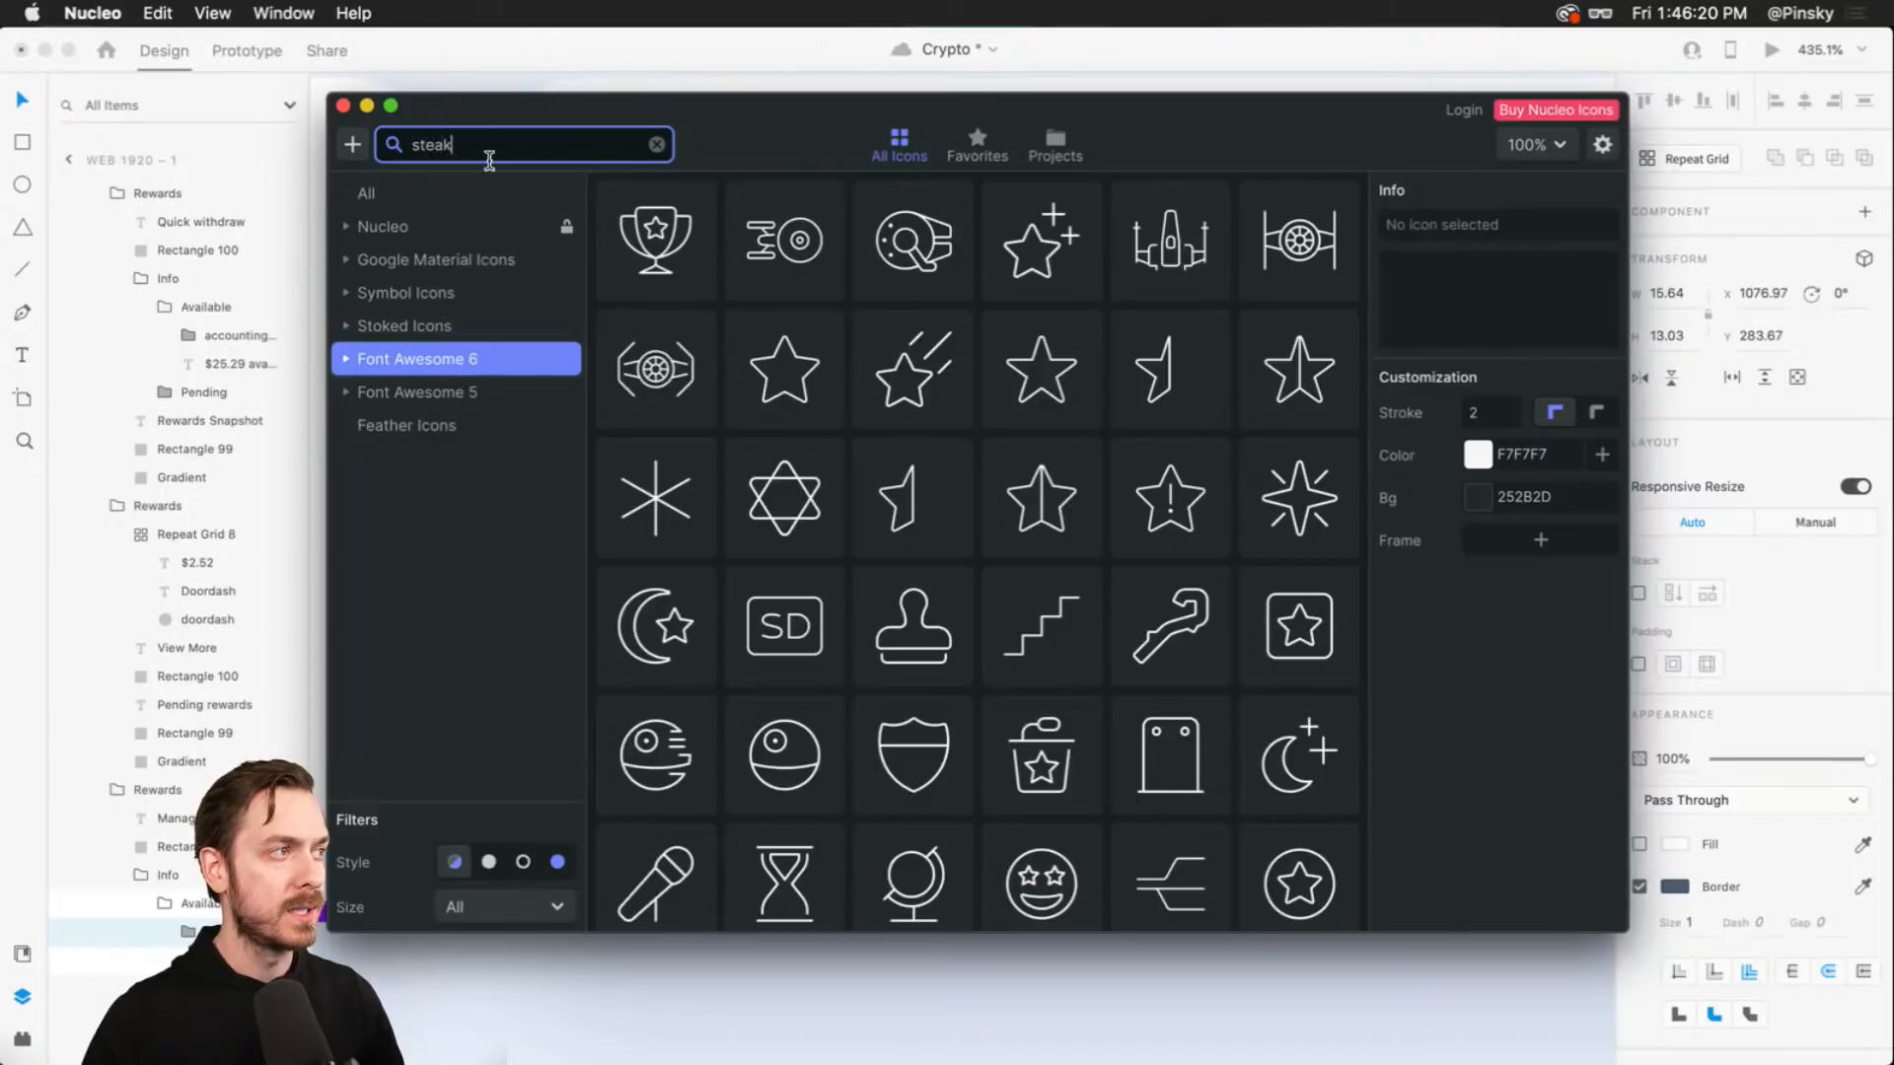
click(561, 190)
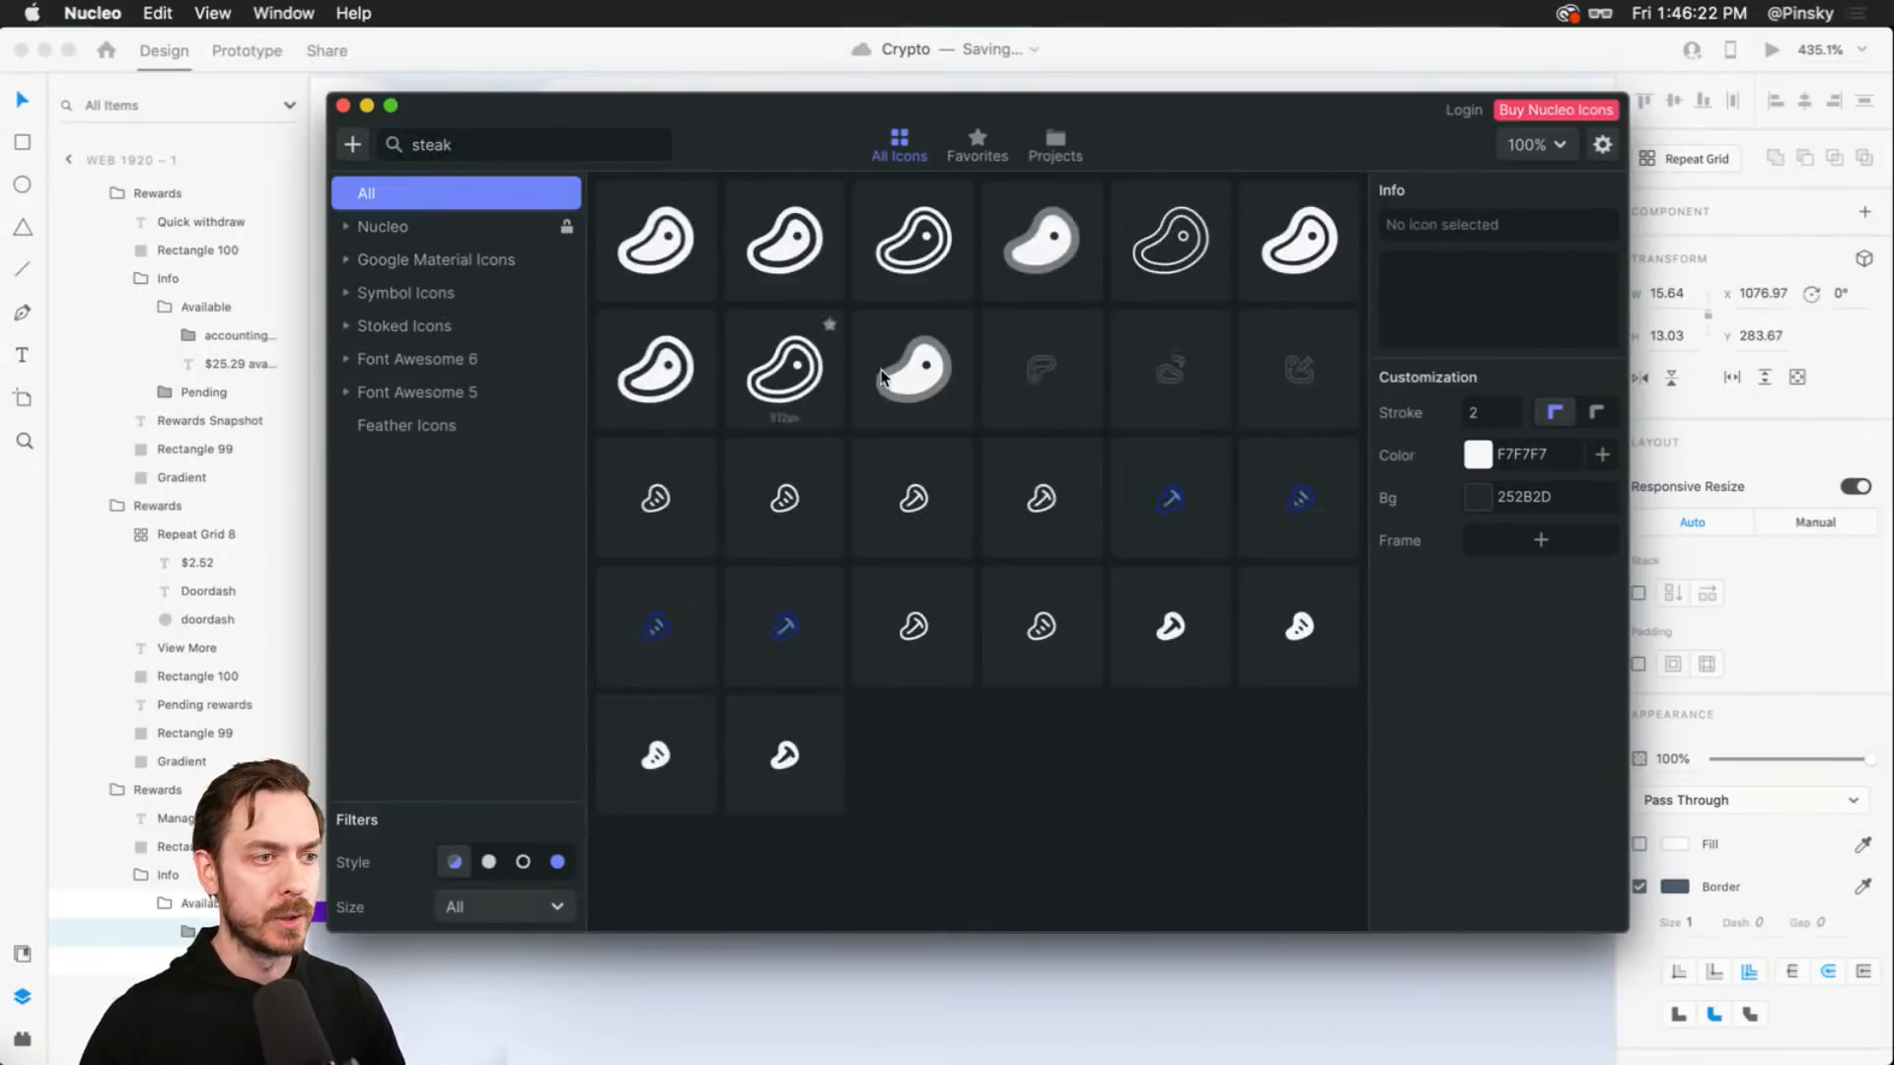
click(1093, 632)
key(super+Tab)
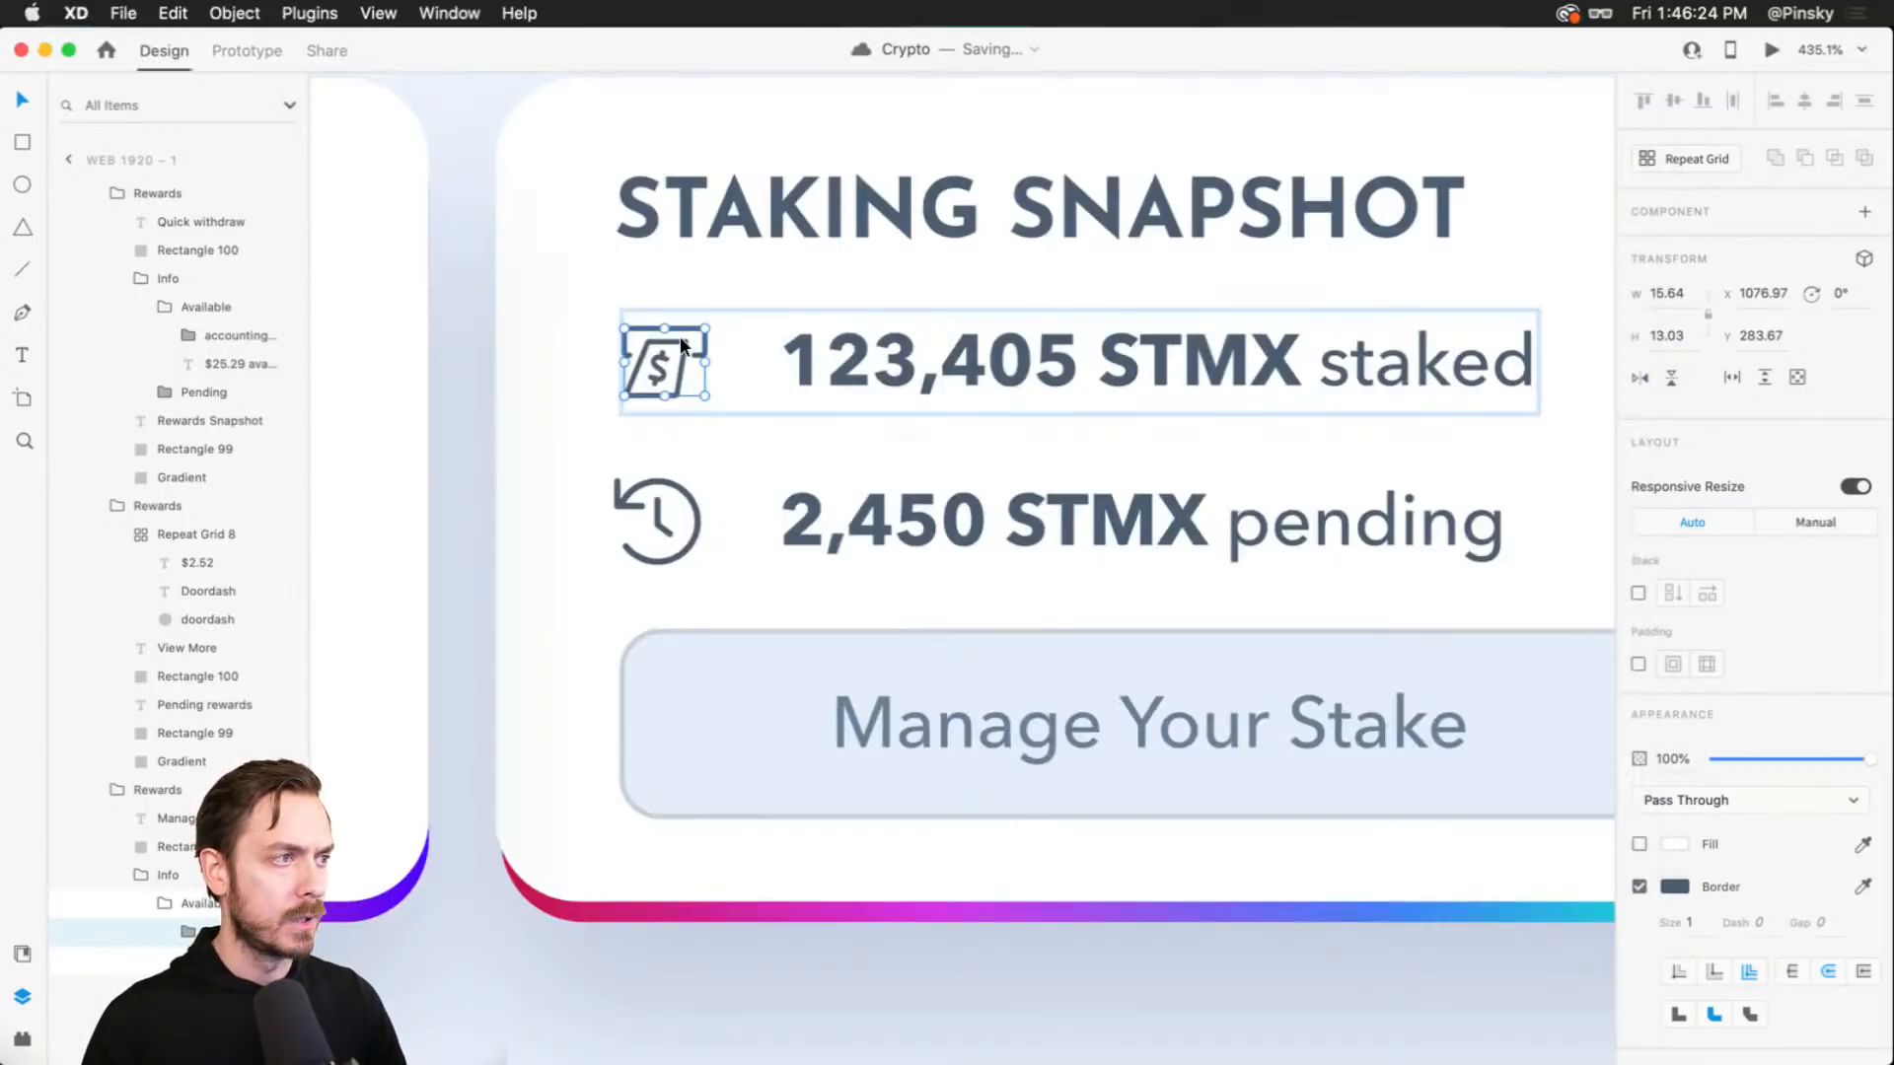
- Paste the steak icon into the staked row, shrink it to about 12.7 px, and align it over the money icon's left edge
key(super+v)
drag(985, 513, 764, 324)
drag(797, 429, 748, 398)
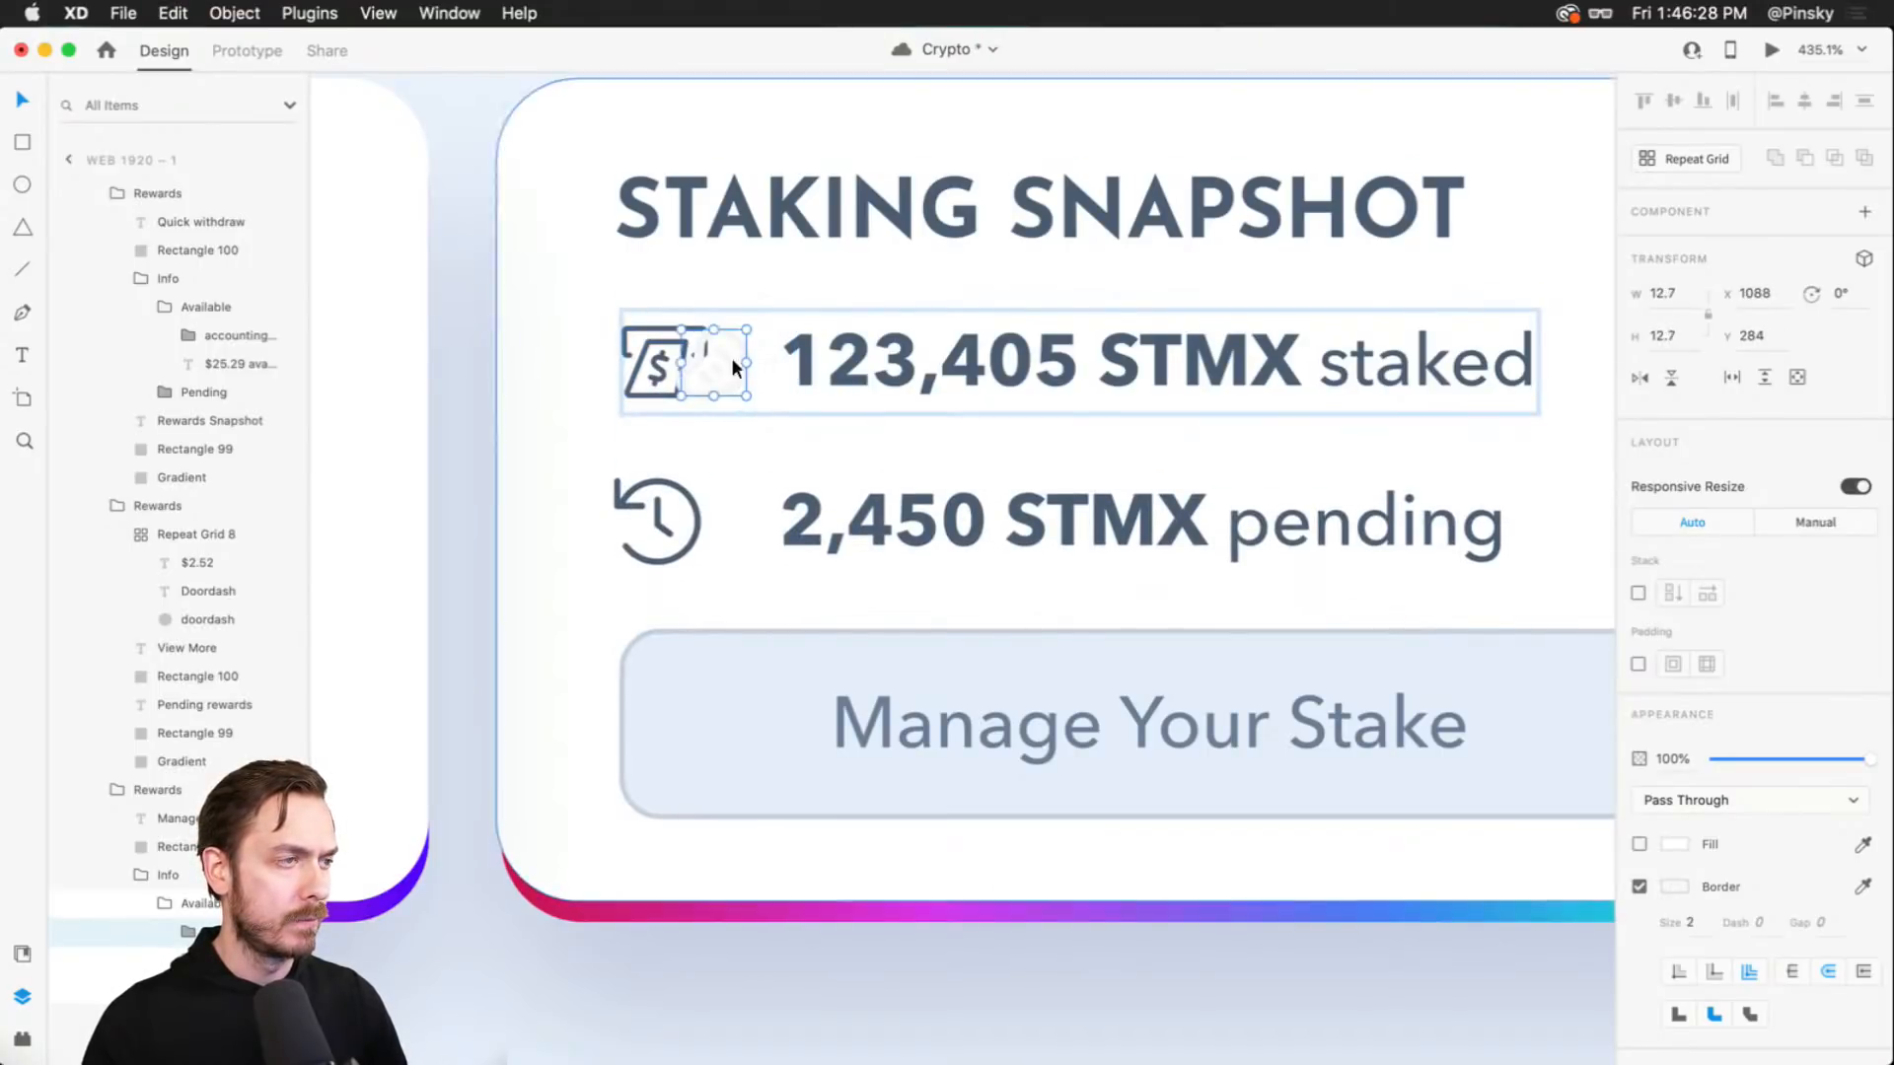
drag(730, 329, 675, 327)
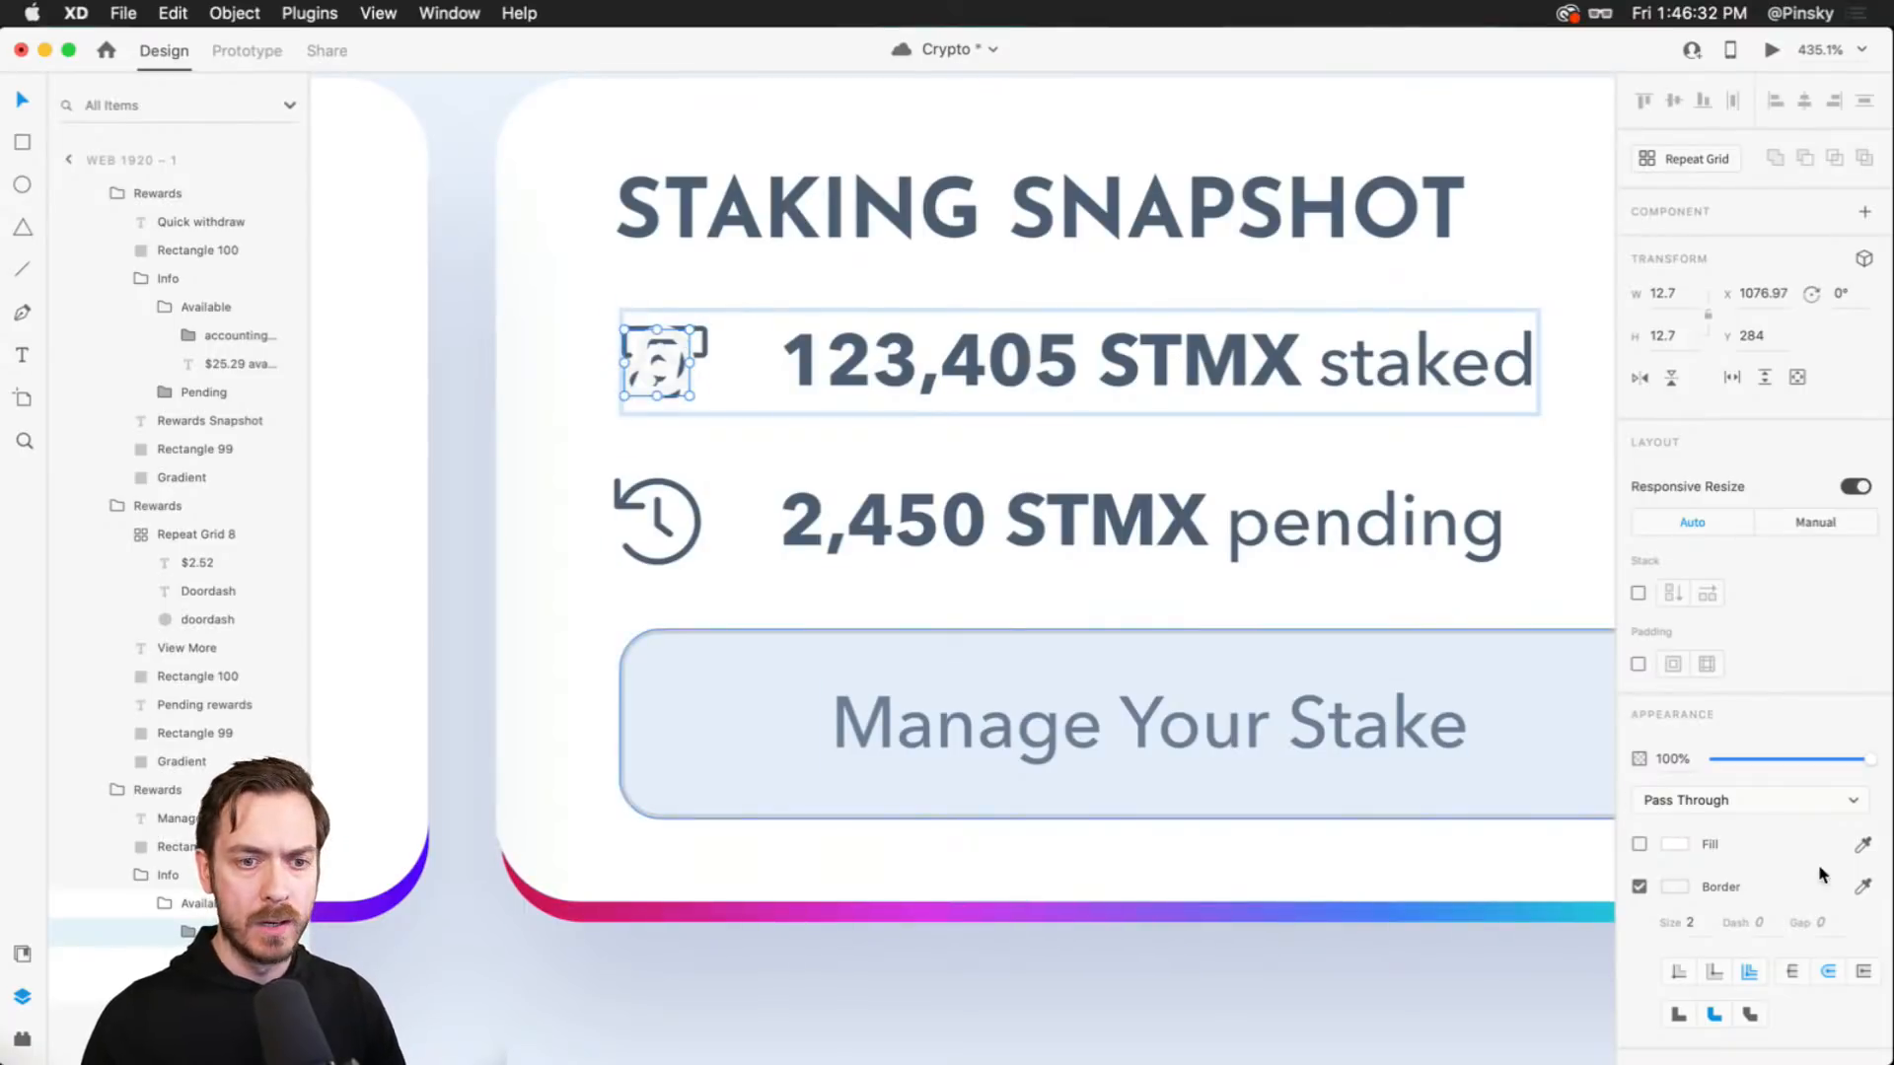
- Match the steak icon's border color to the dark row text and remove the money icon behind it
click(1864, 887)
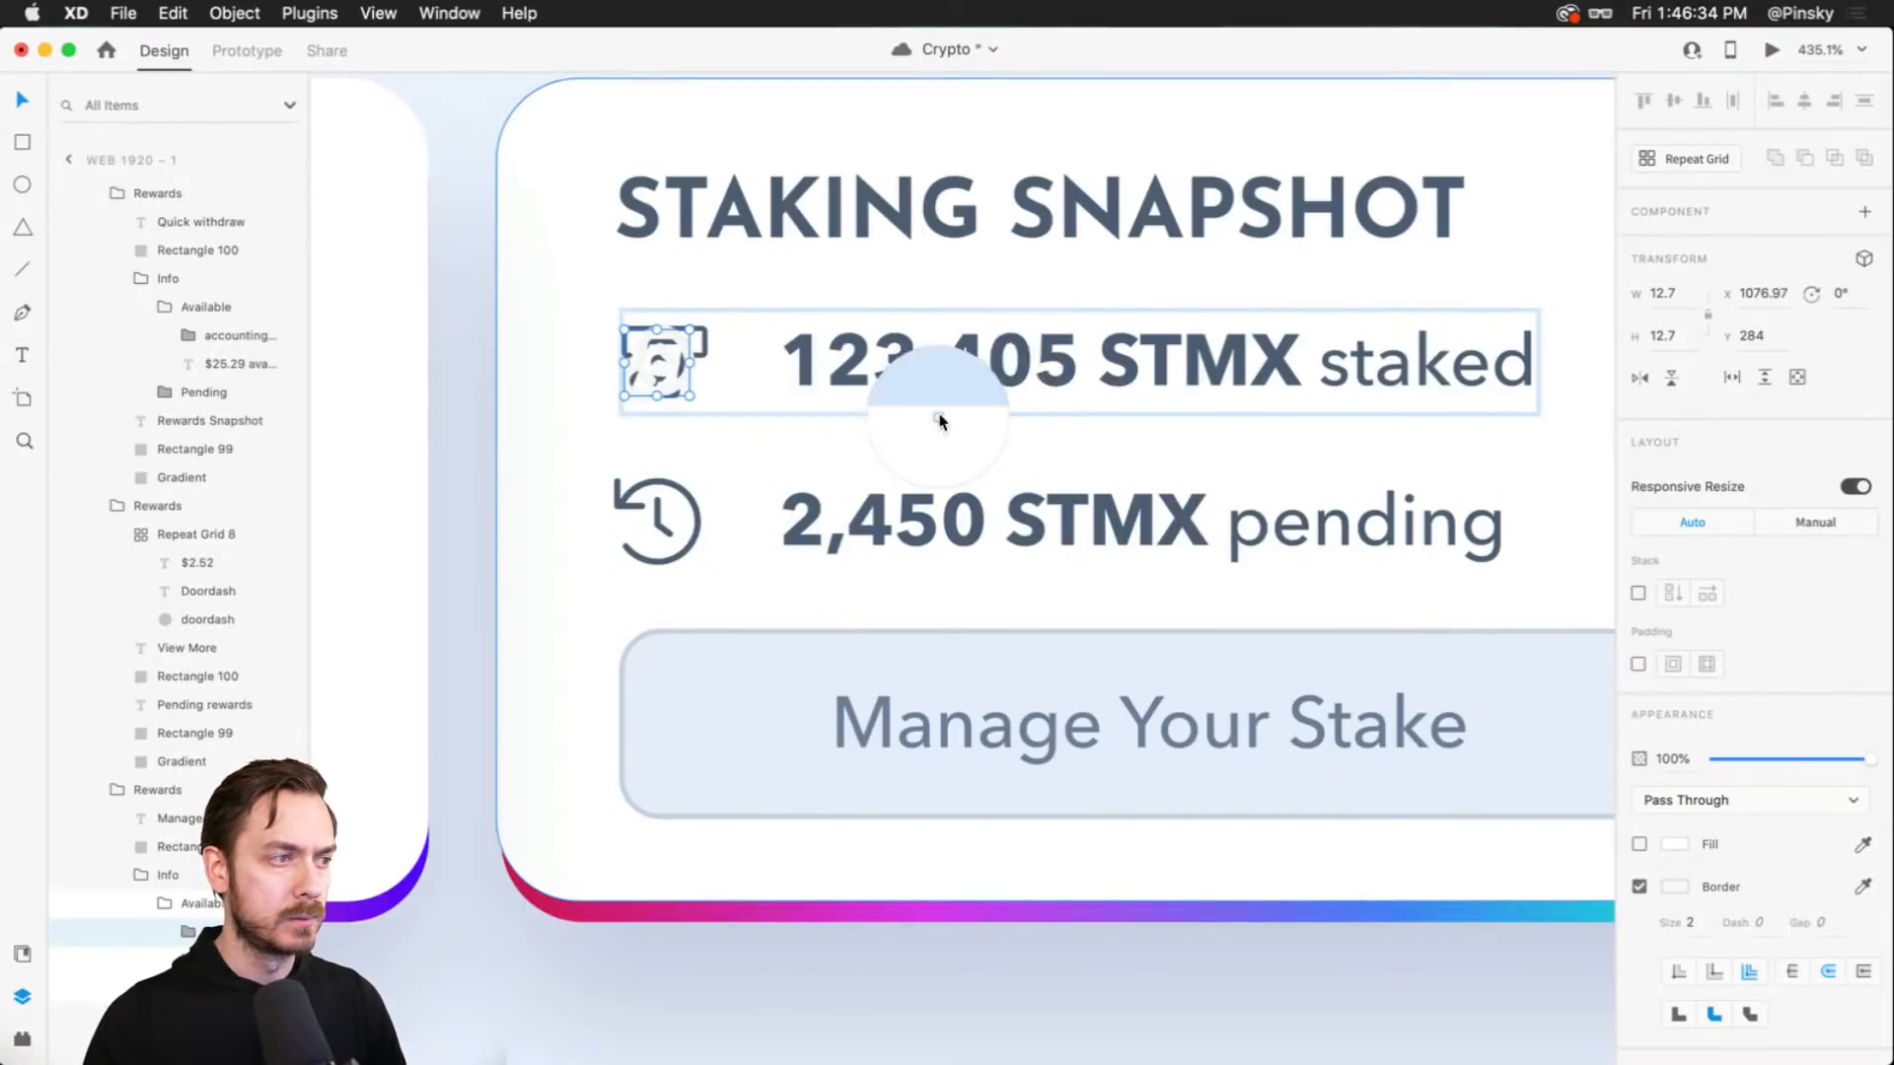
click(1012, 384)
drag(689, 328, 704, 331)
key(super+z)
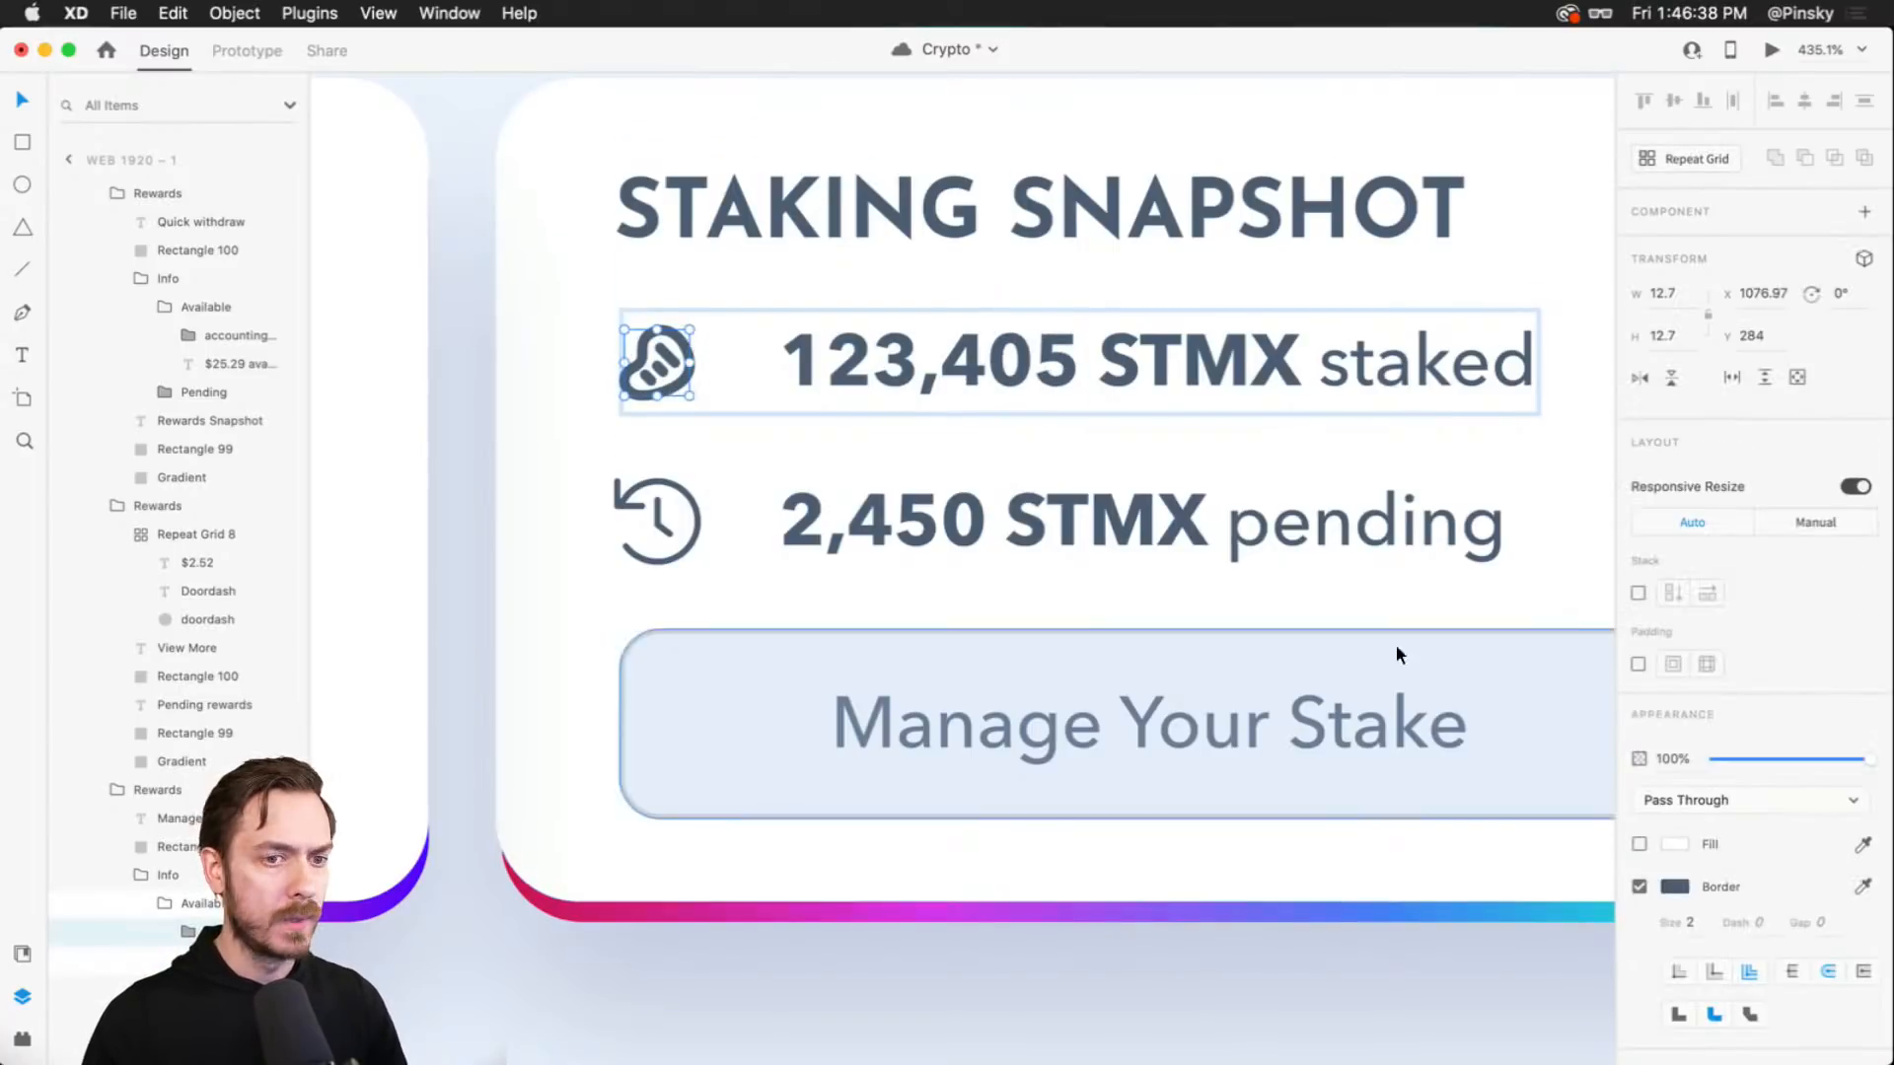
- Set the steak icon's border size to 1
click(1691, 924)
text(1)
key(Tab)
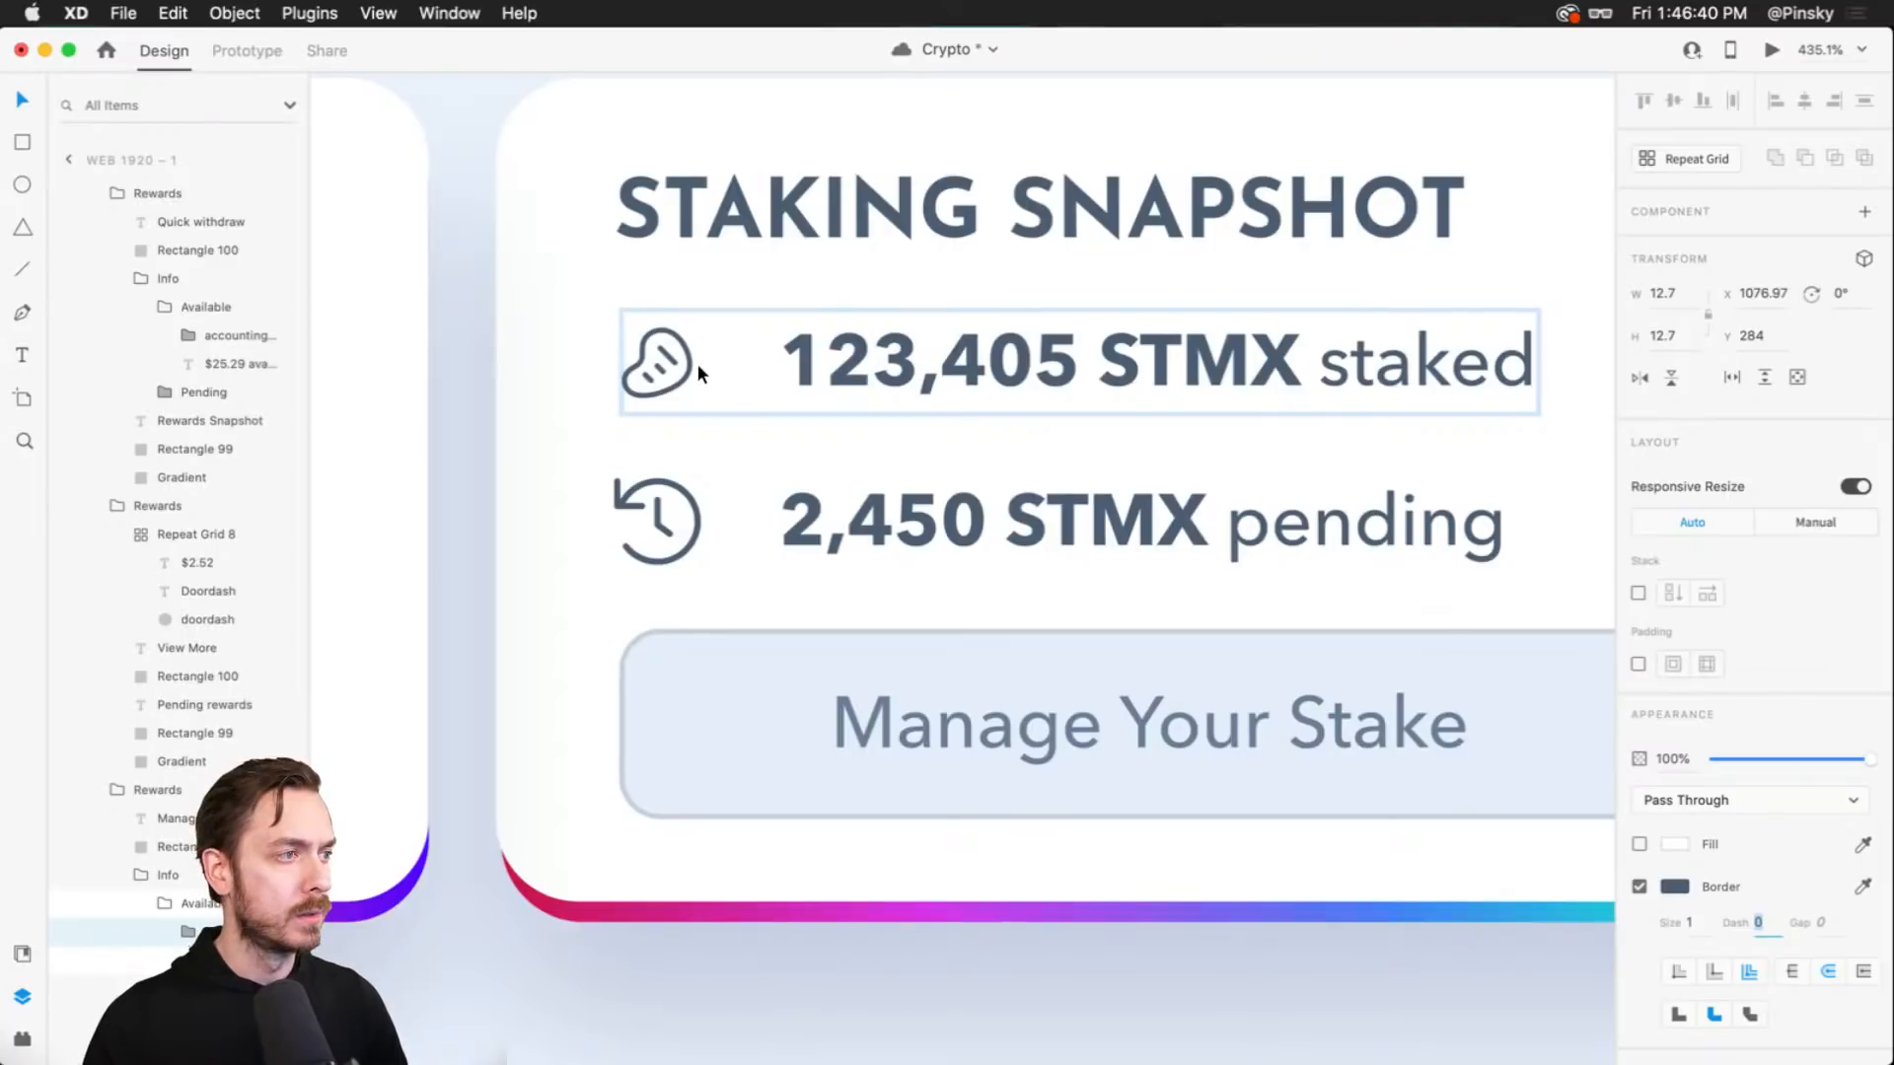
key(Escape)
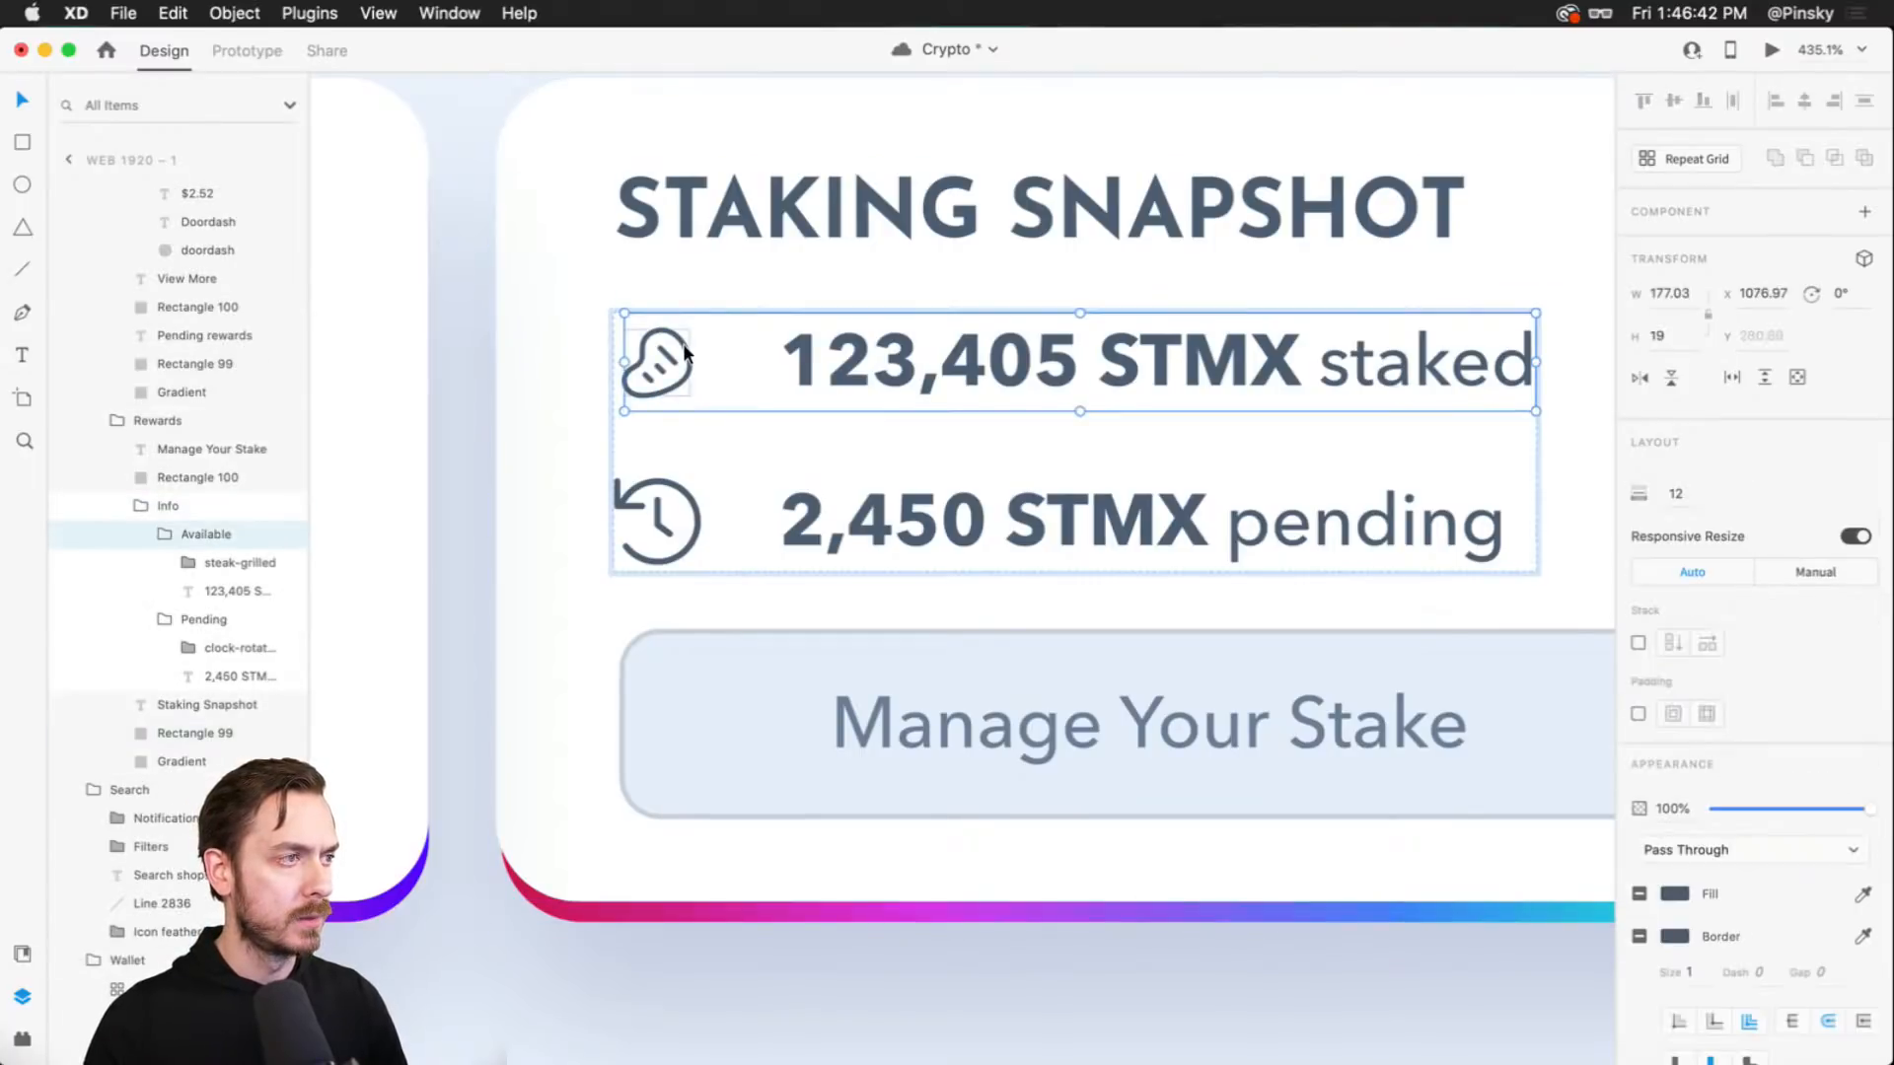
- Enlarge the steak icon to about 13.3 px, keeping it in place beside the staked amount
double_click(685, 354)
drag(687, 332, 699, 330)
scroll(849, 442, down, 5)
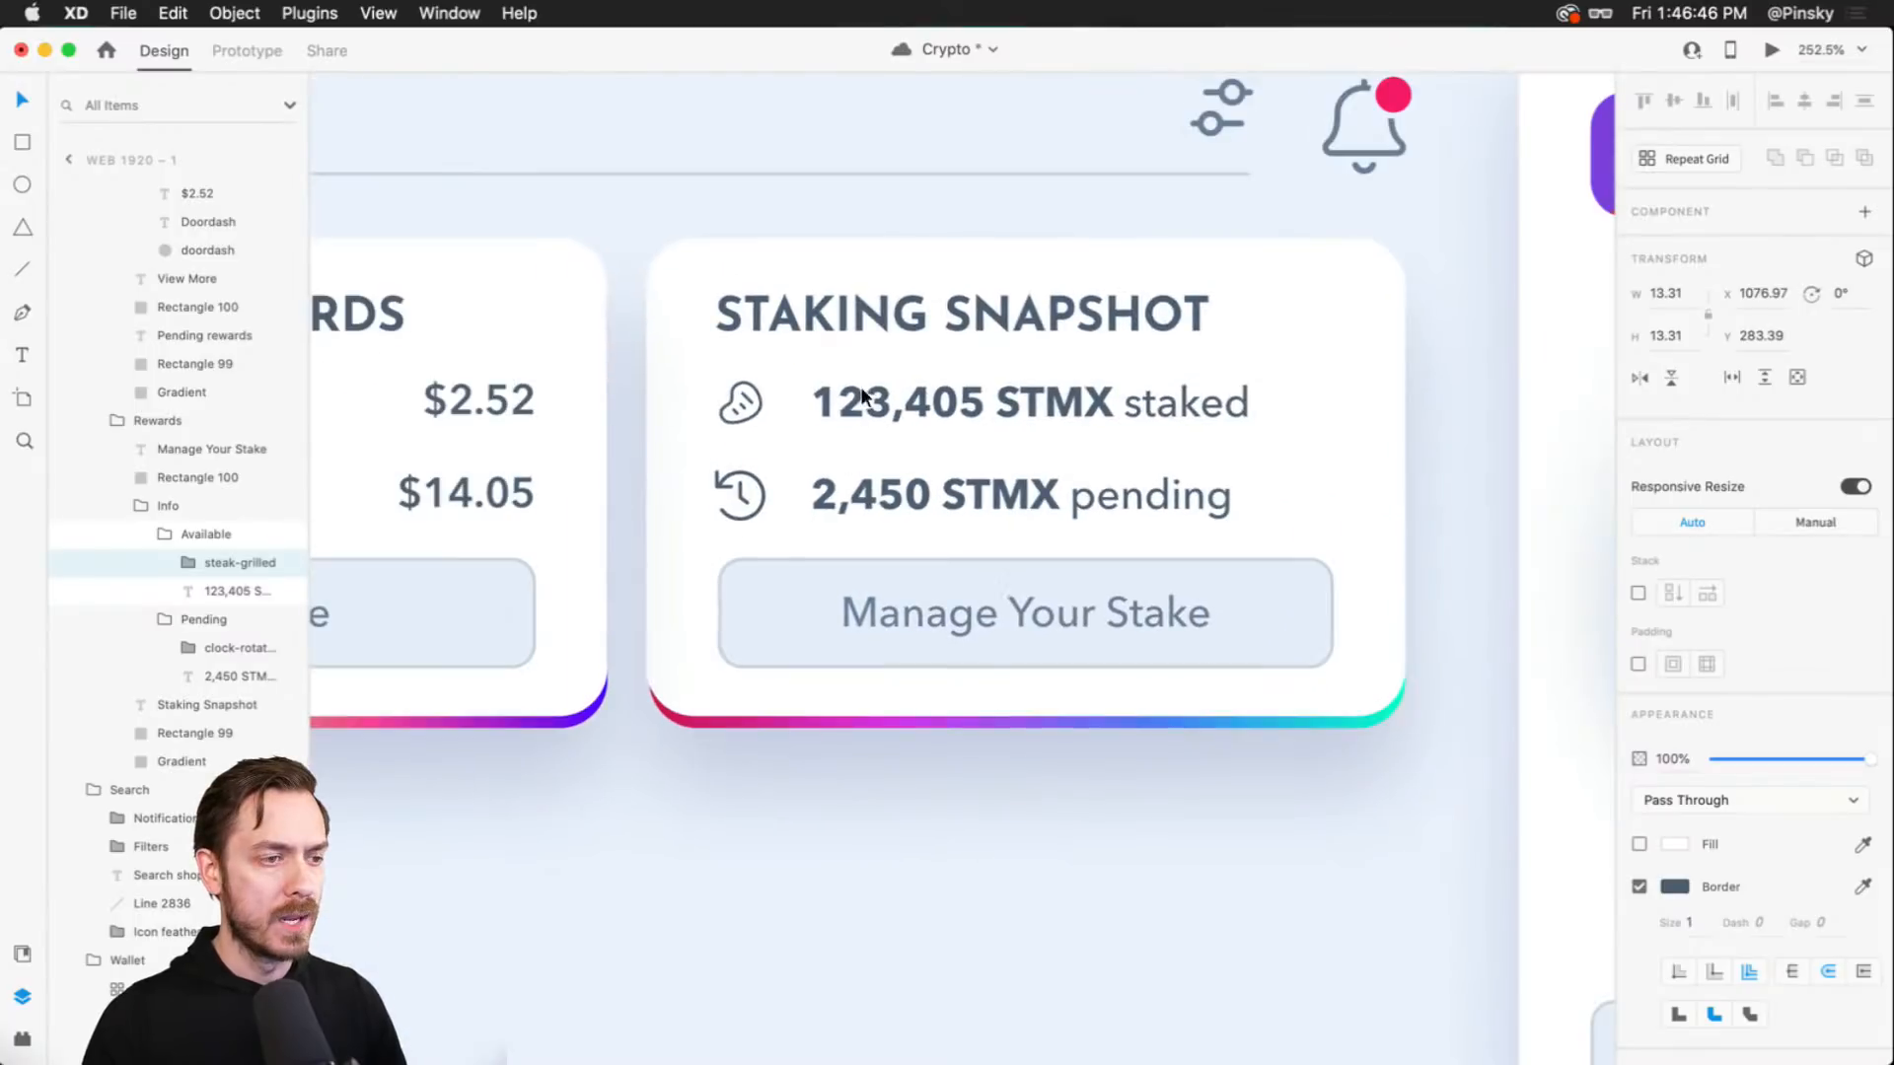
- Clear the selection and review the three snapshot cards in the dashboard preview
click(953, 820)
scroll(952, 823, down, 5)
key(super+Return)
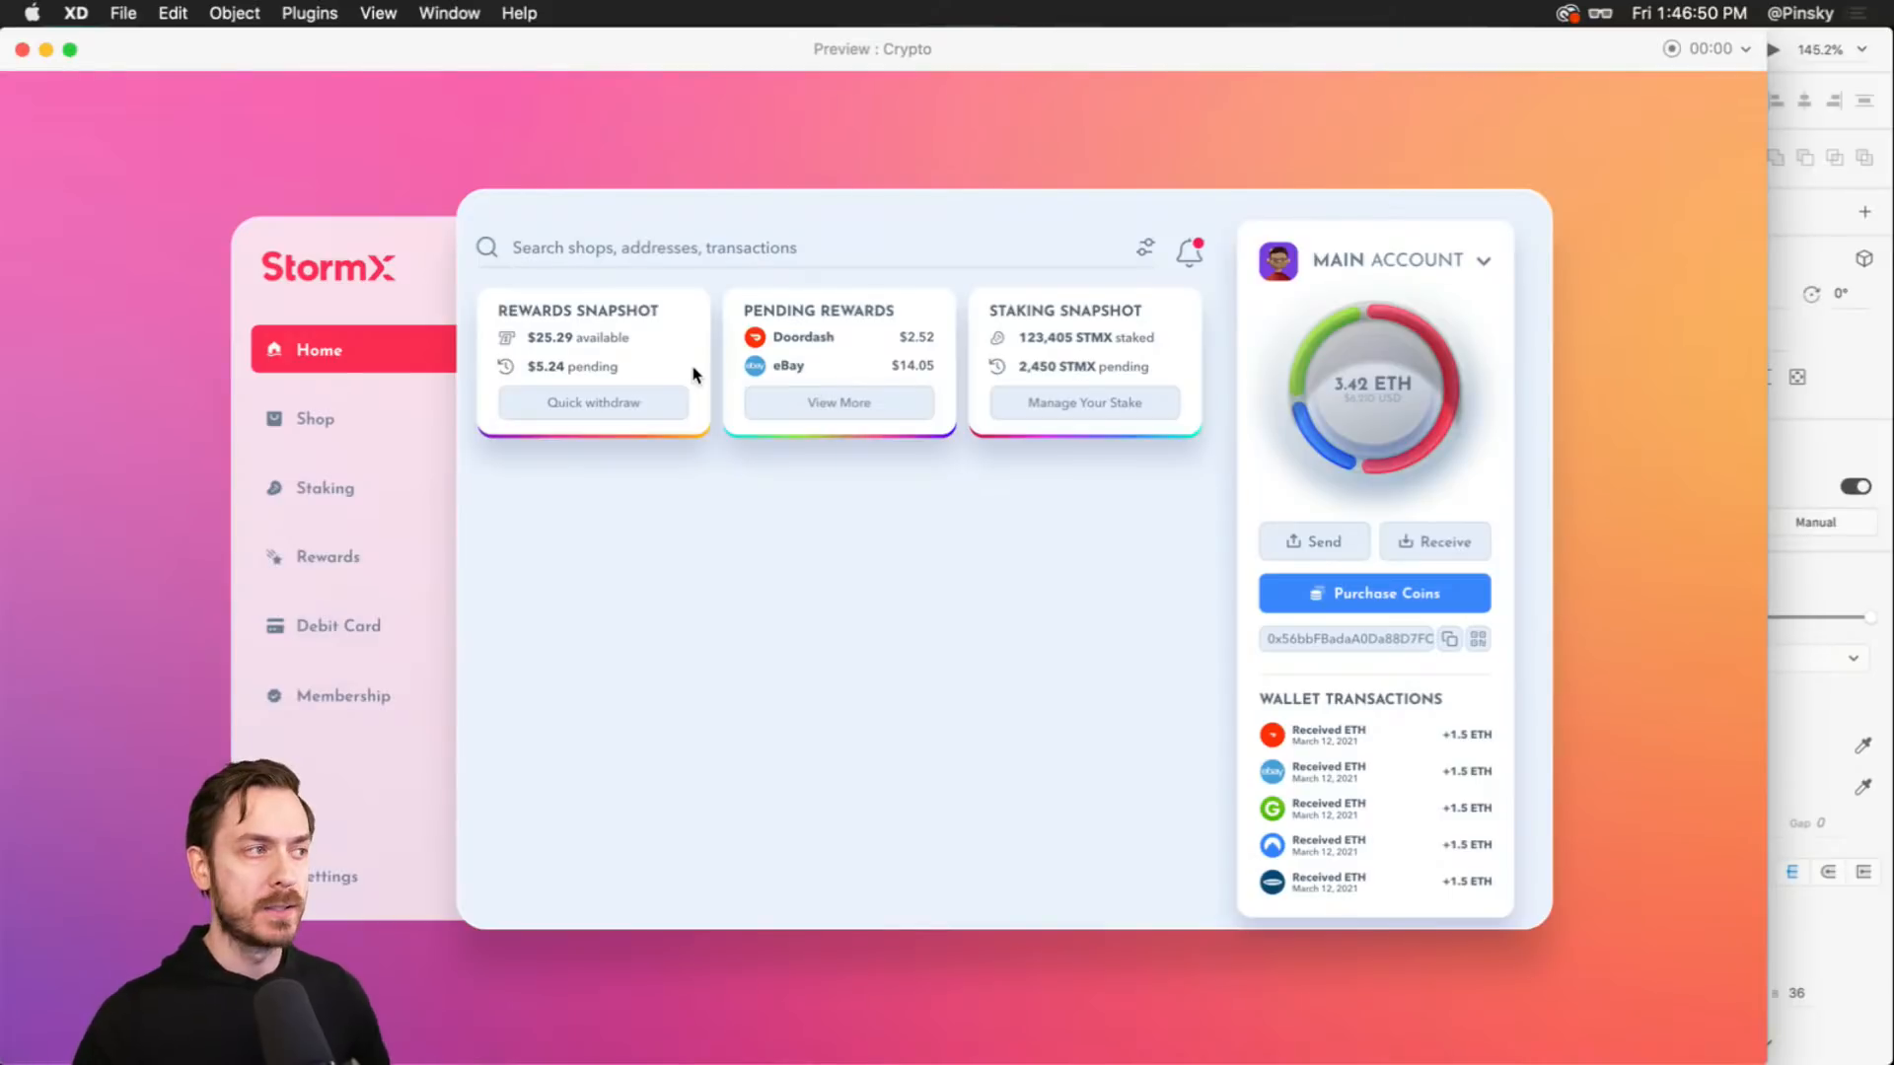
key(super+w)
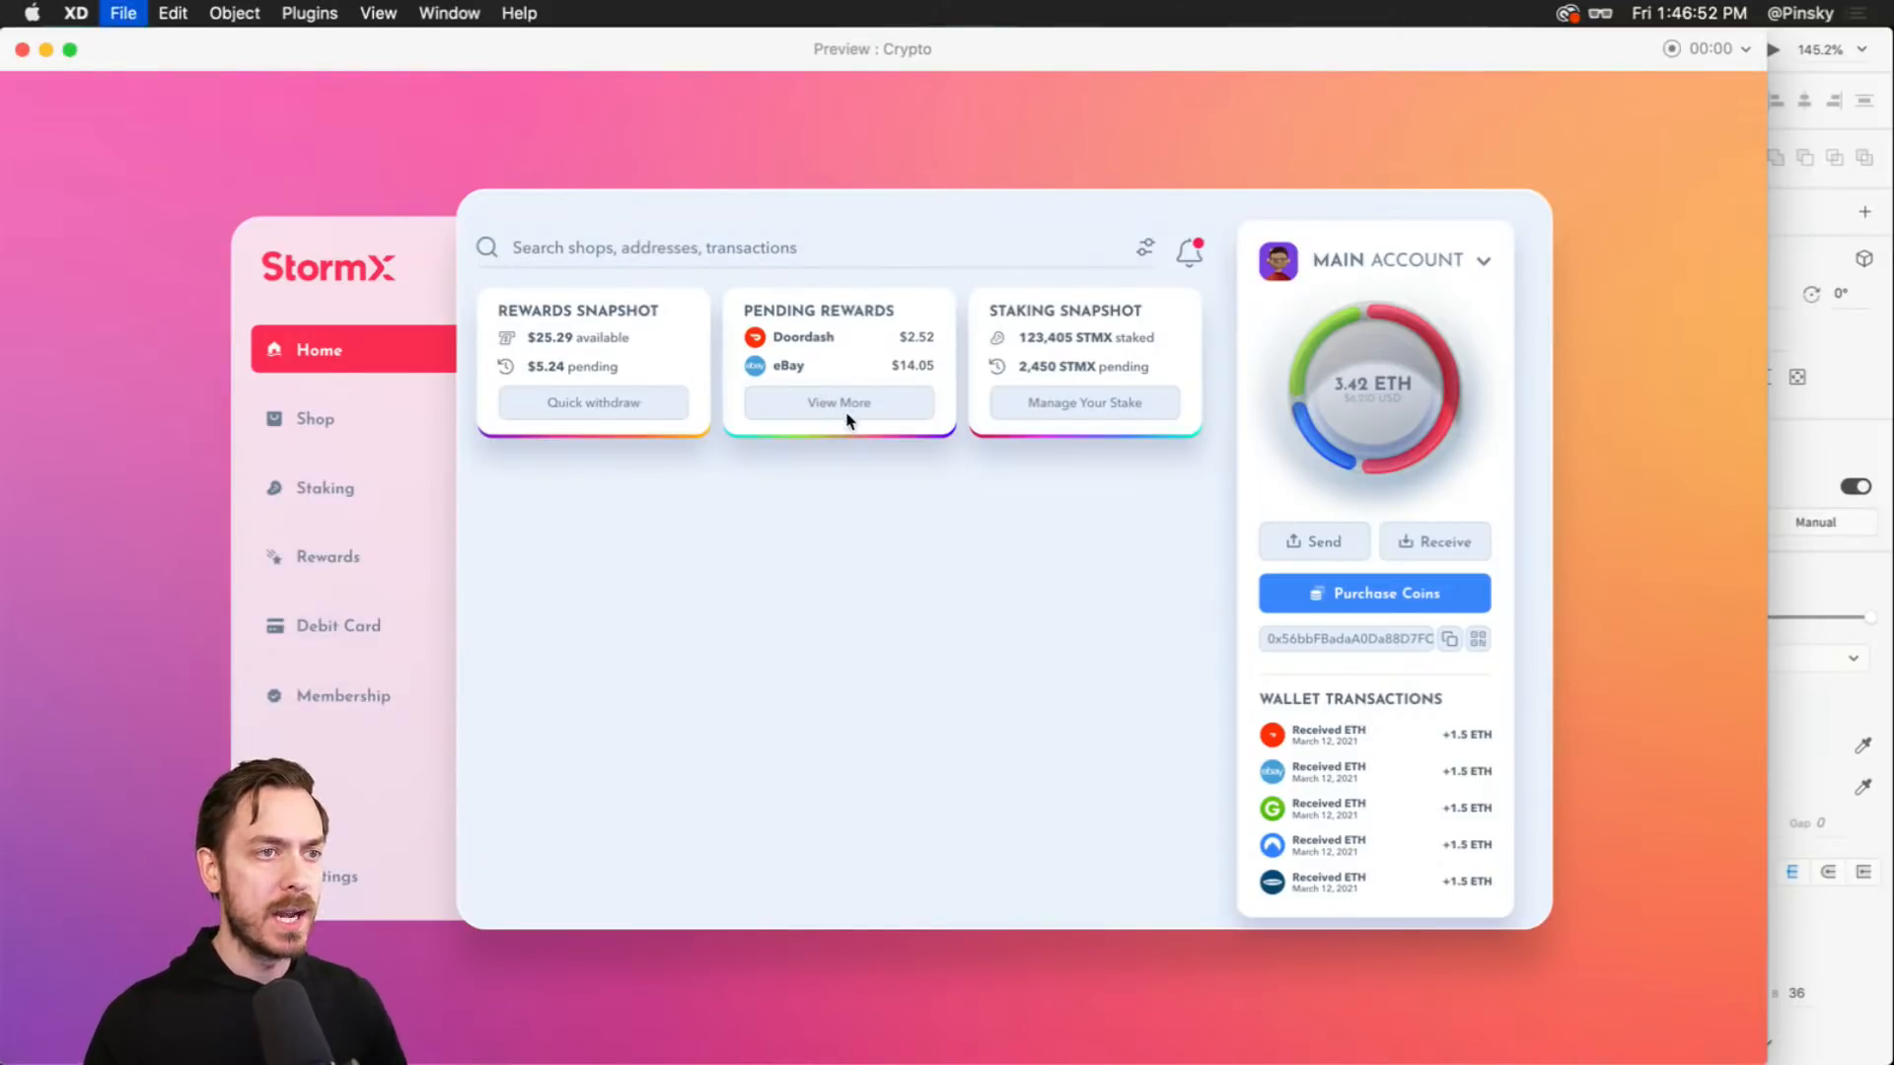
- Move the dashboard's main background container to X 478, Y 138
scroll(1166, 592, down, 3)
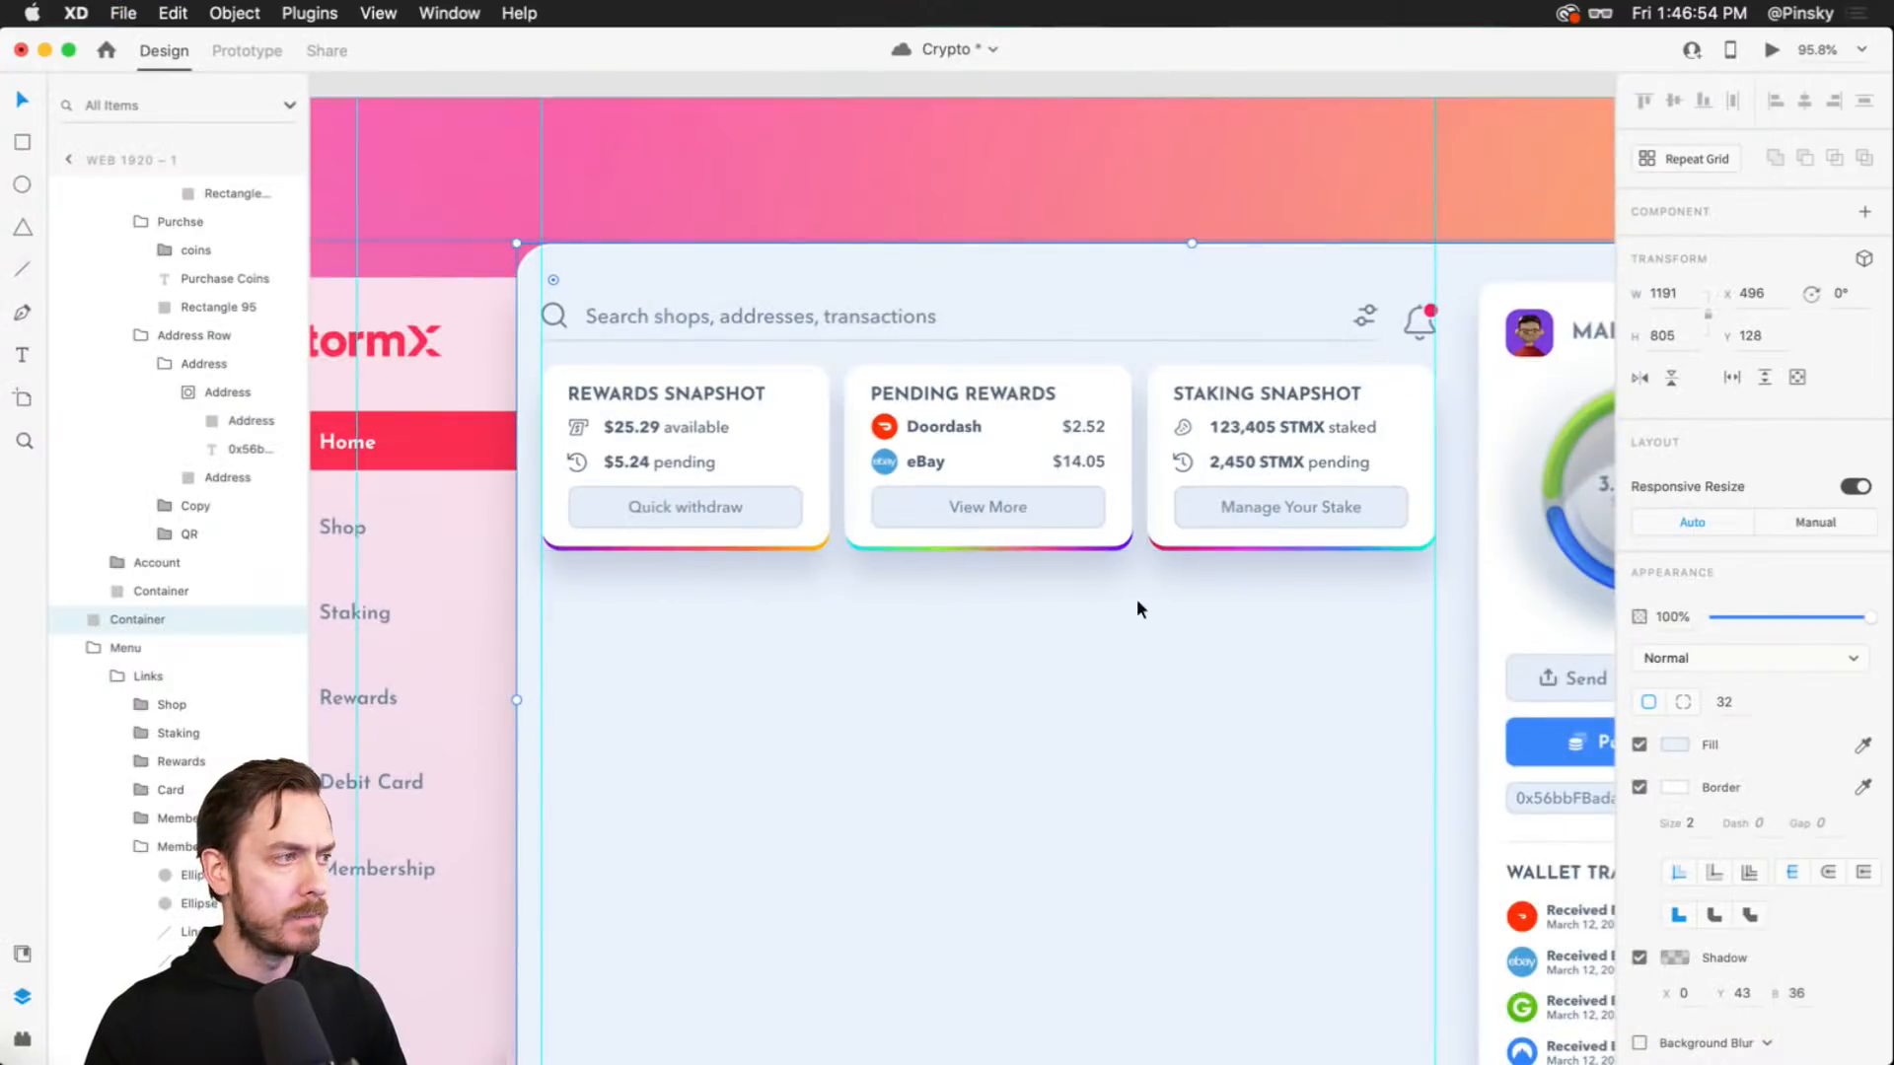
click(1322, 434)
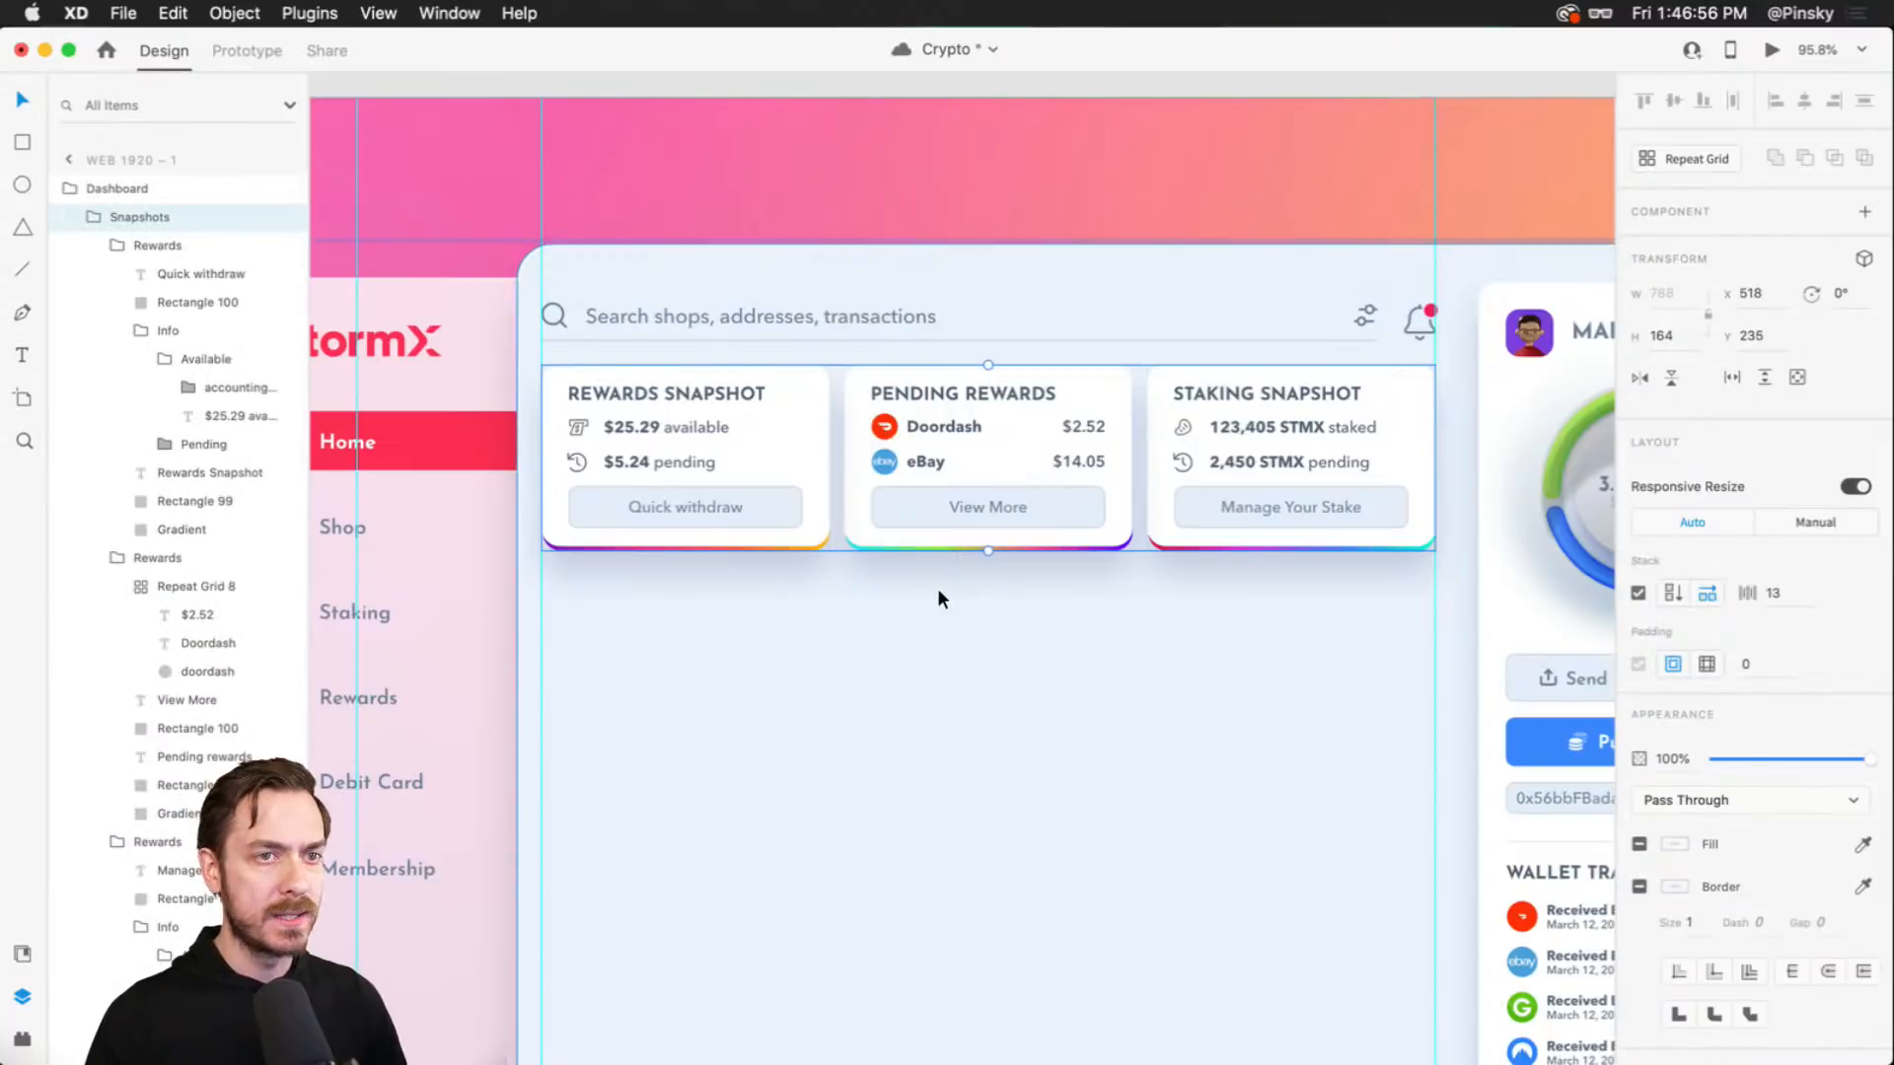
scroll(937, 588, down, 3)
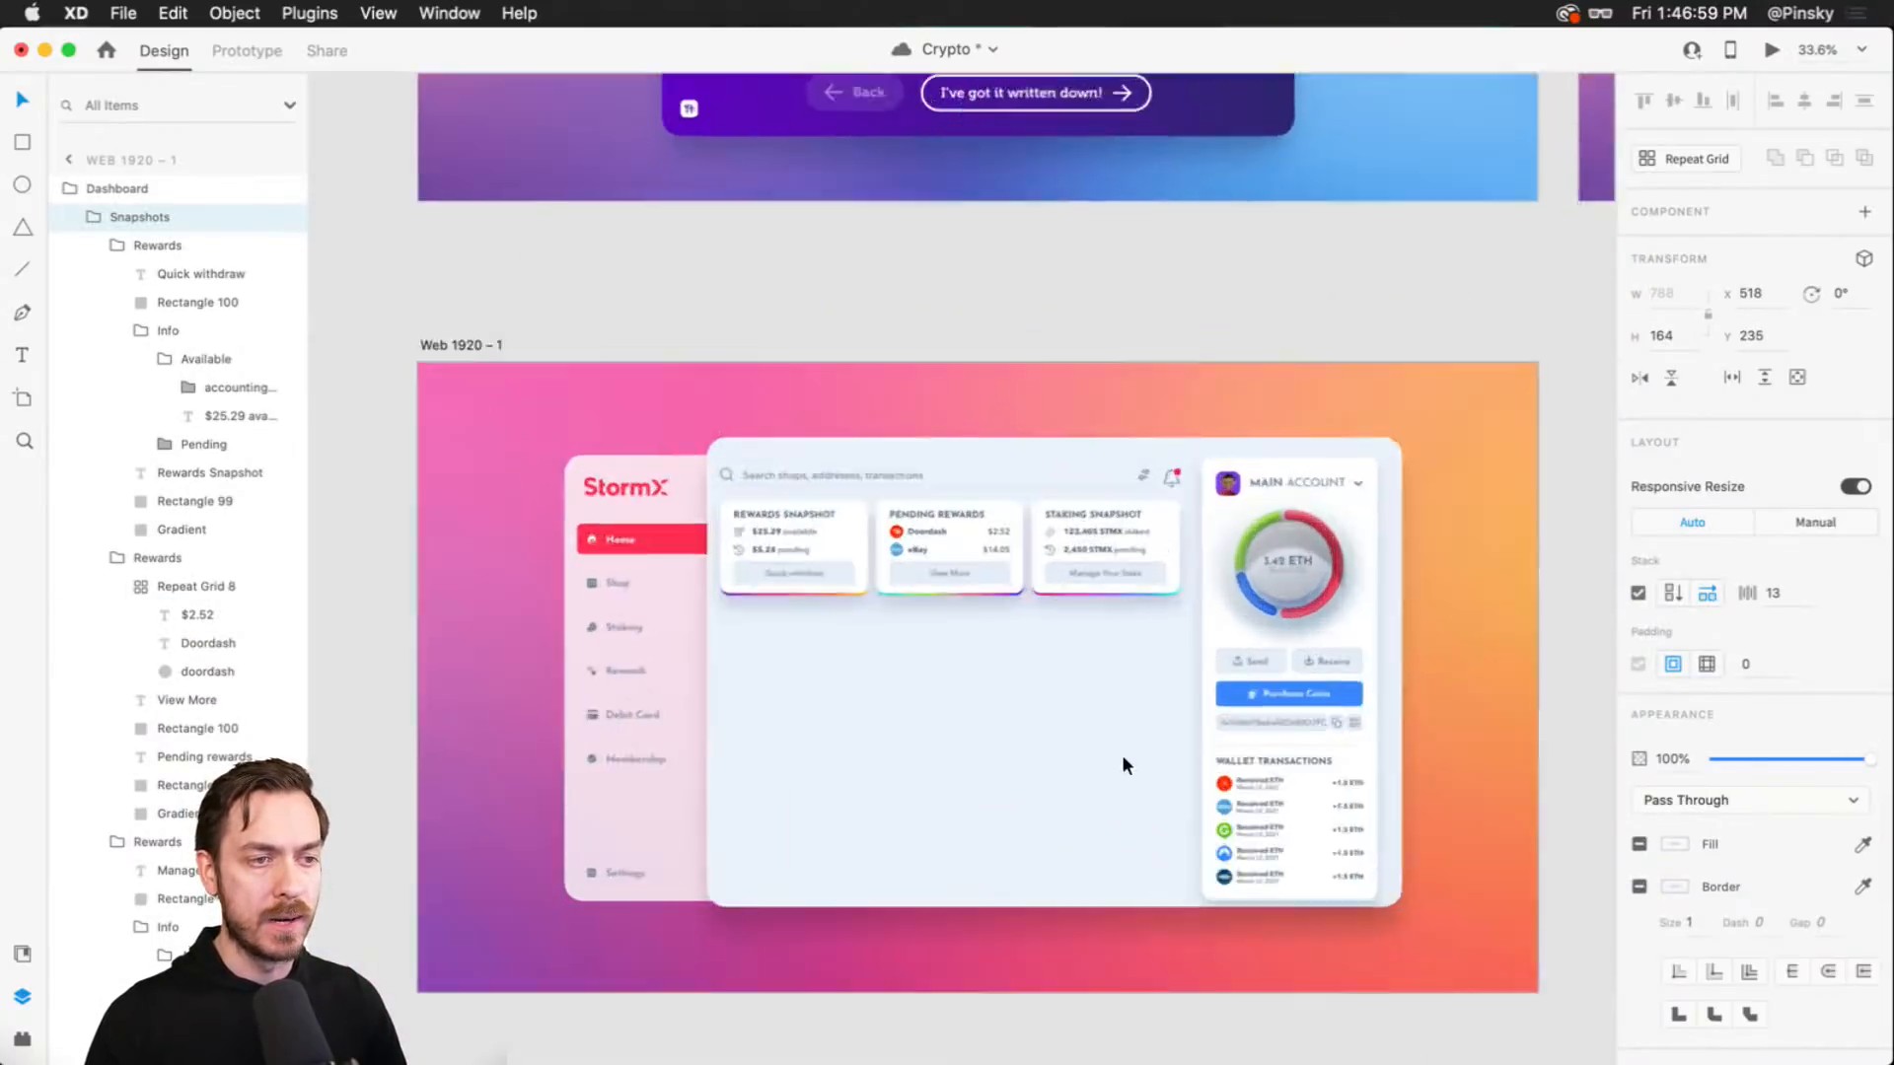
scroll(1122, 754, up, 3)
click(1111, 744)
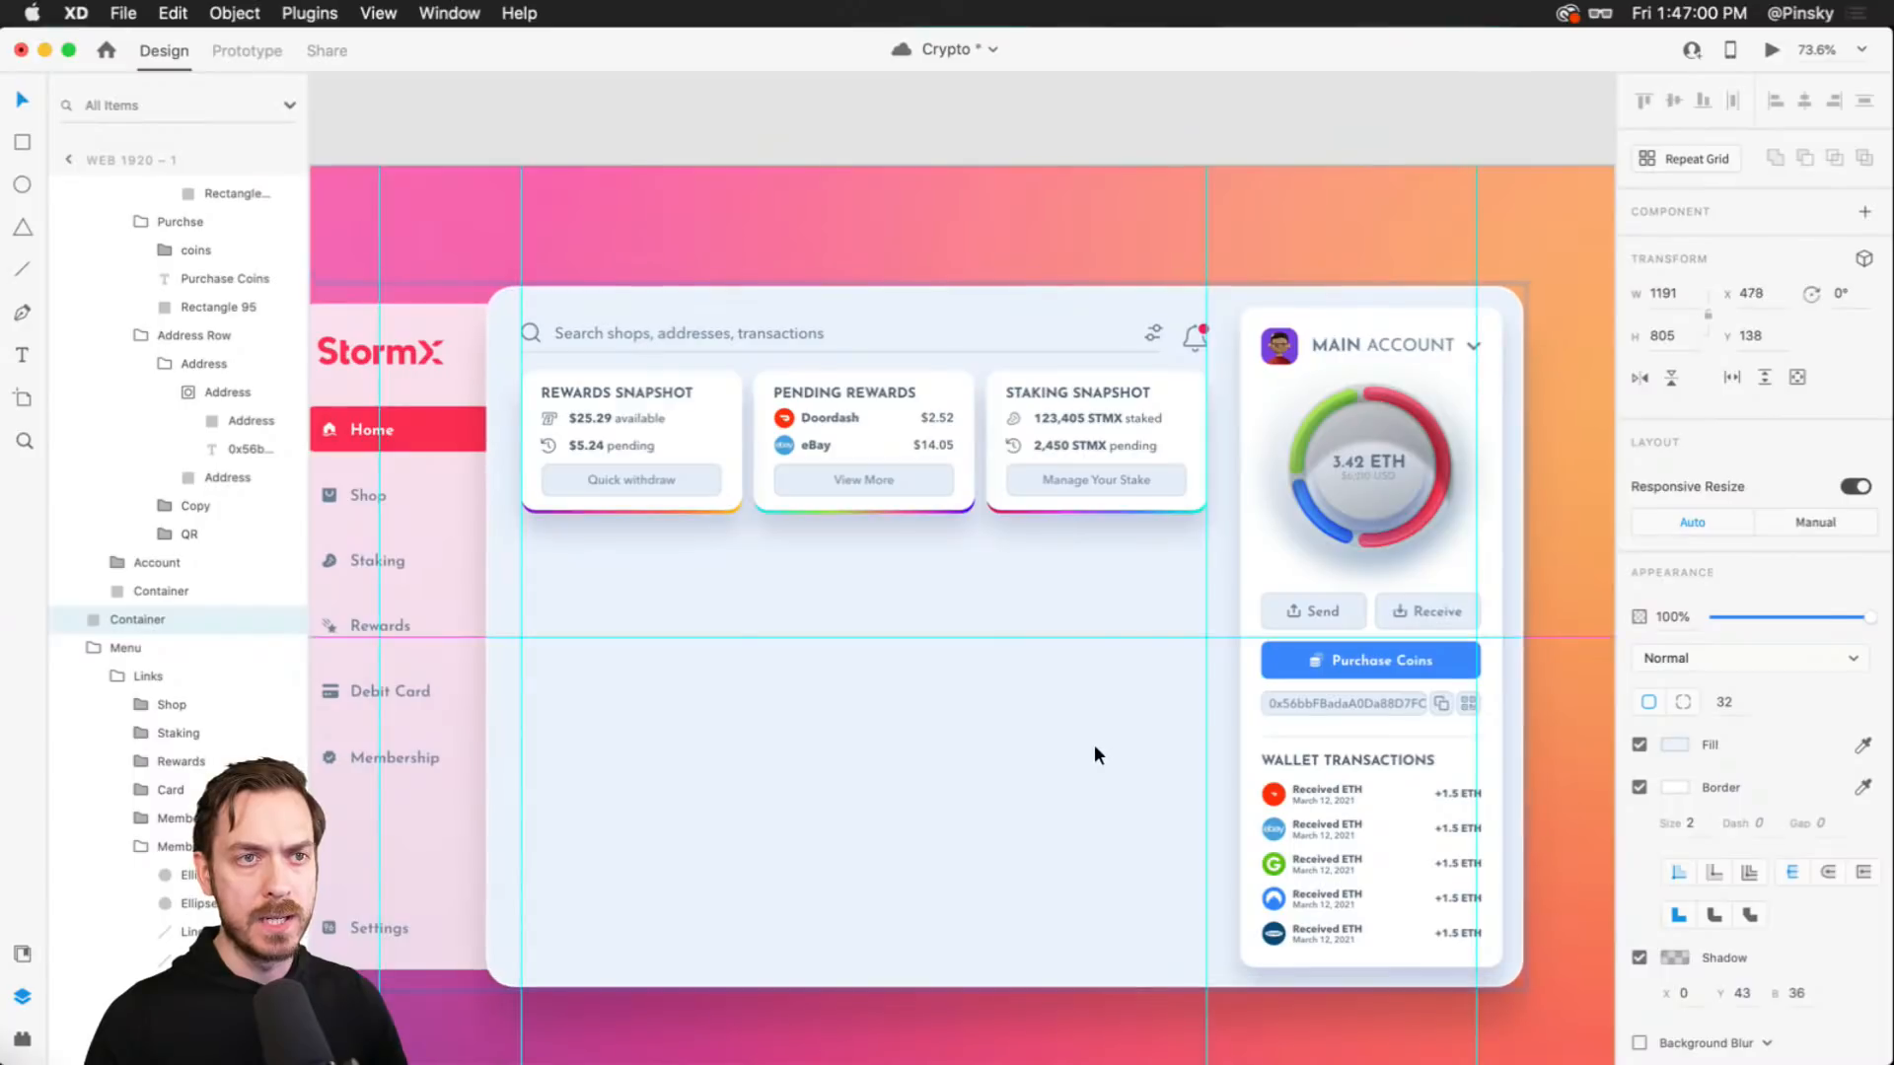
drag(1092, 754, 1096, 749)
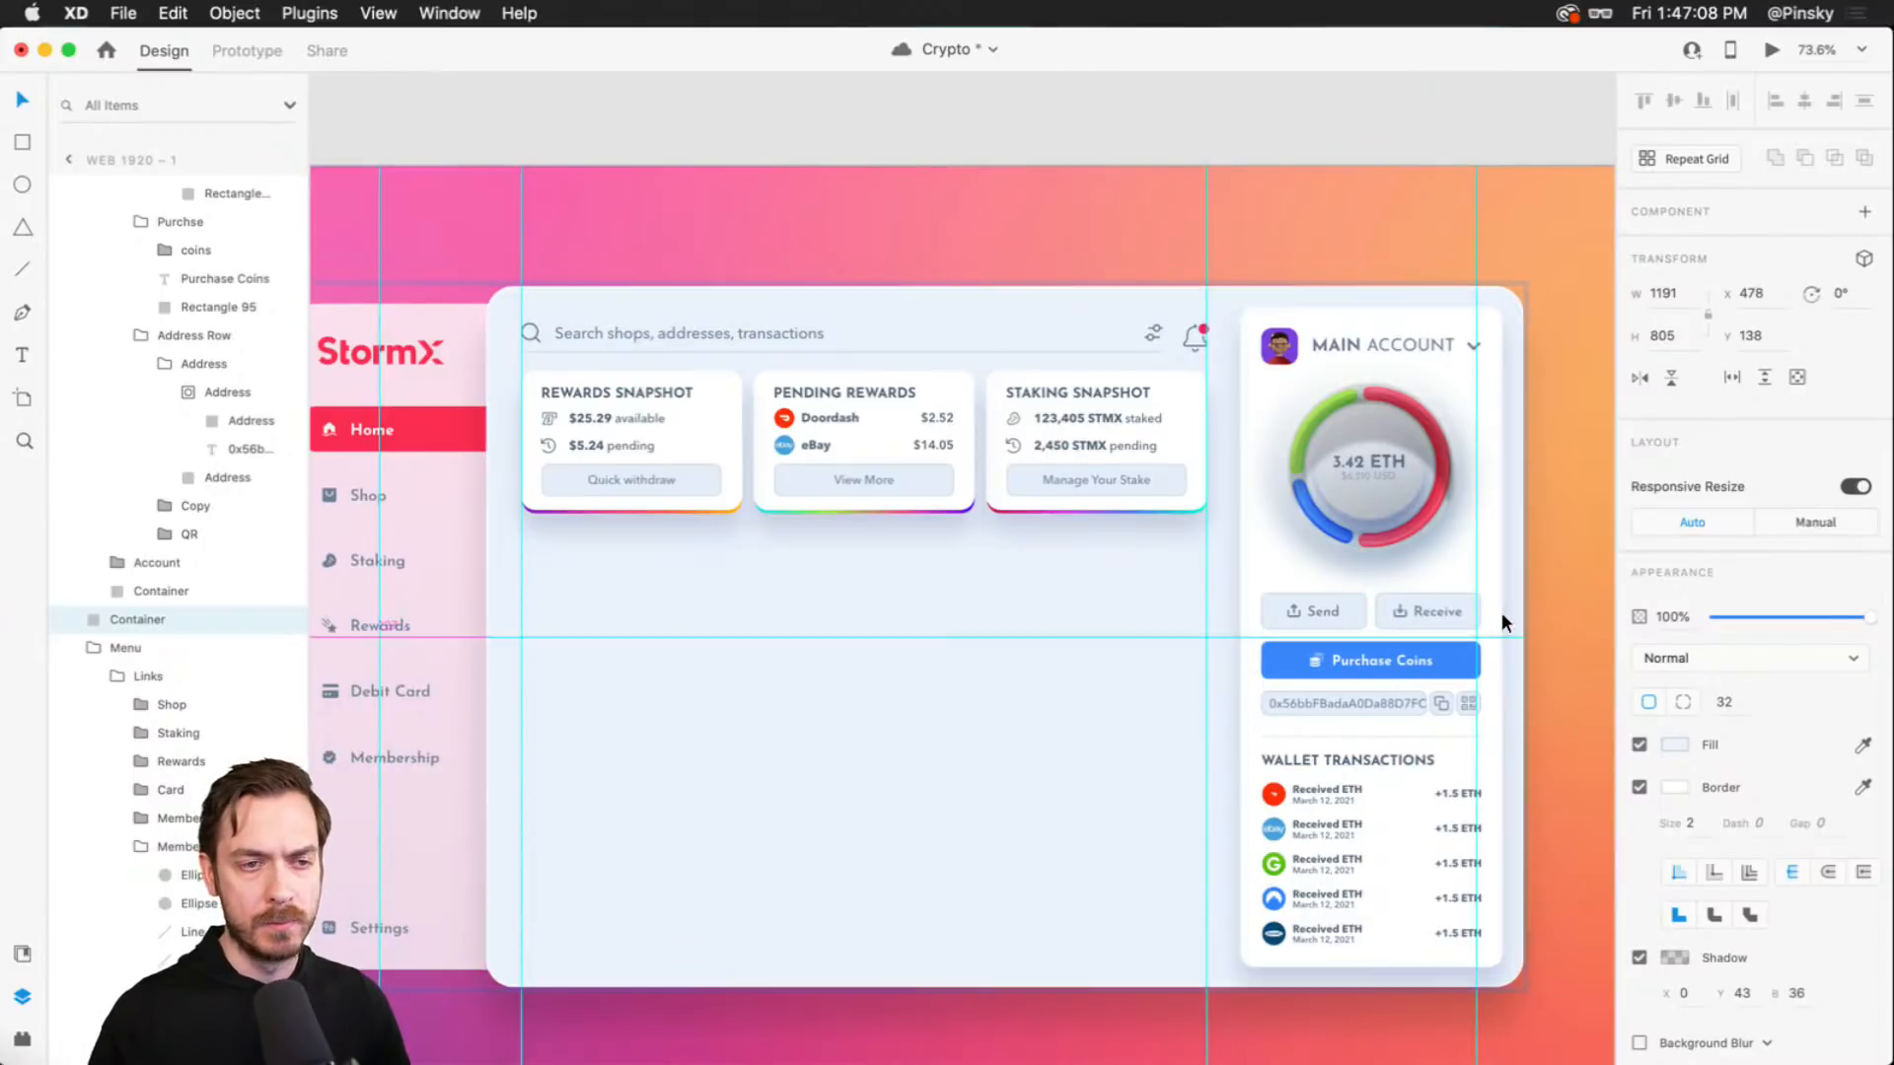
- Examine the three snapshot cards and the empty container area beneath them
click(762, 388)
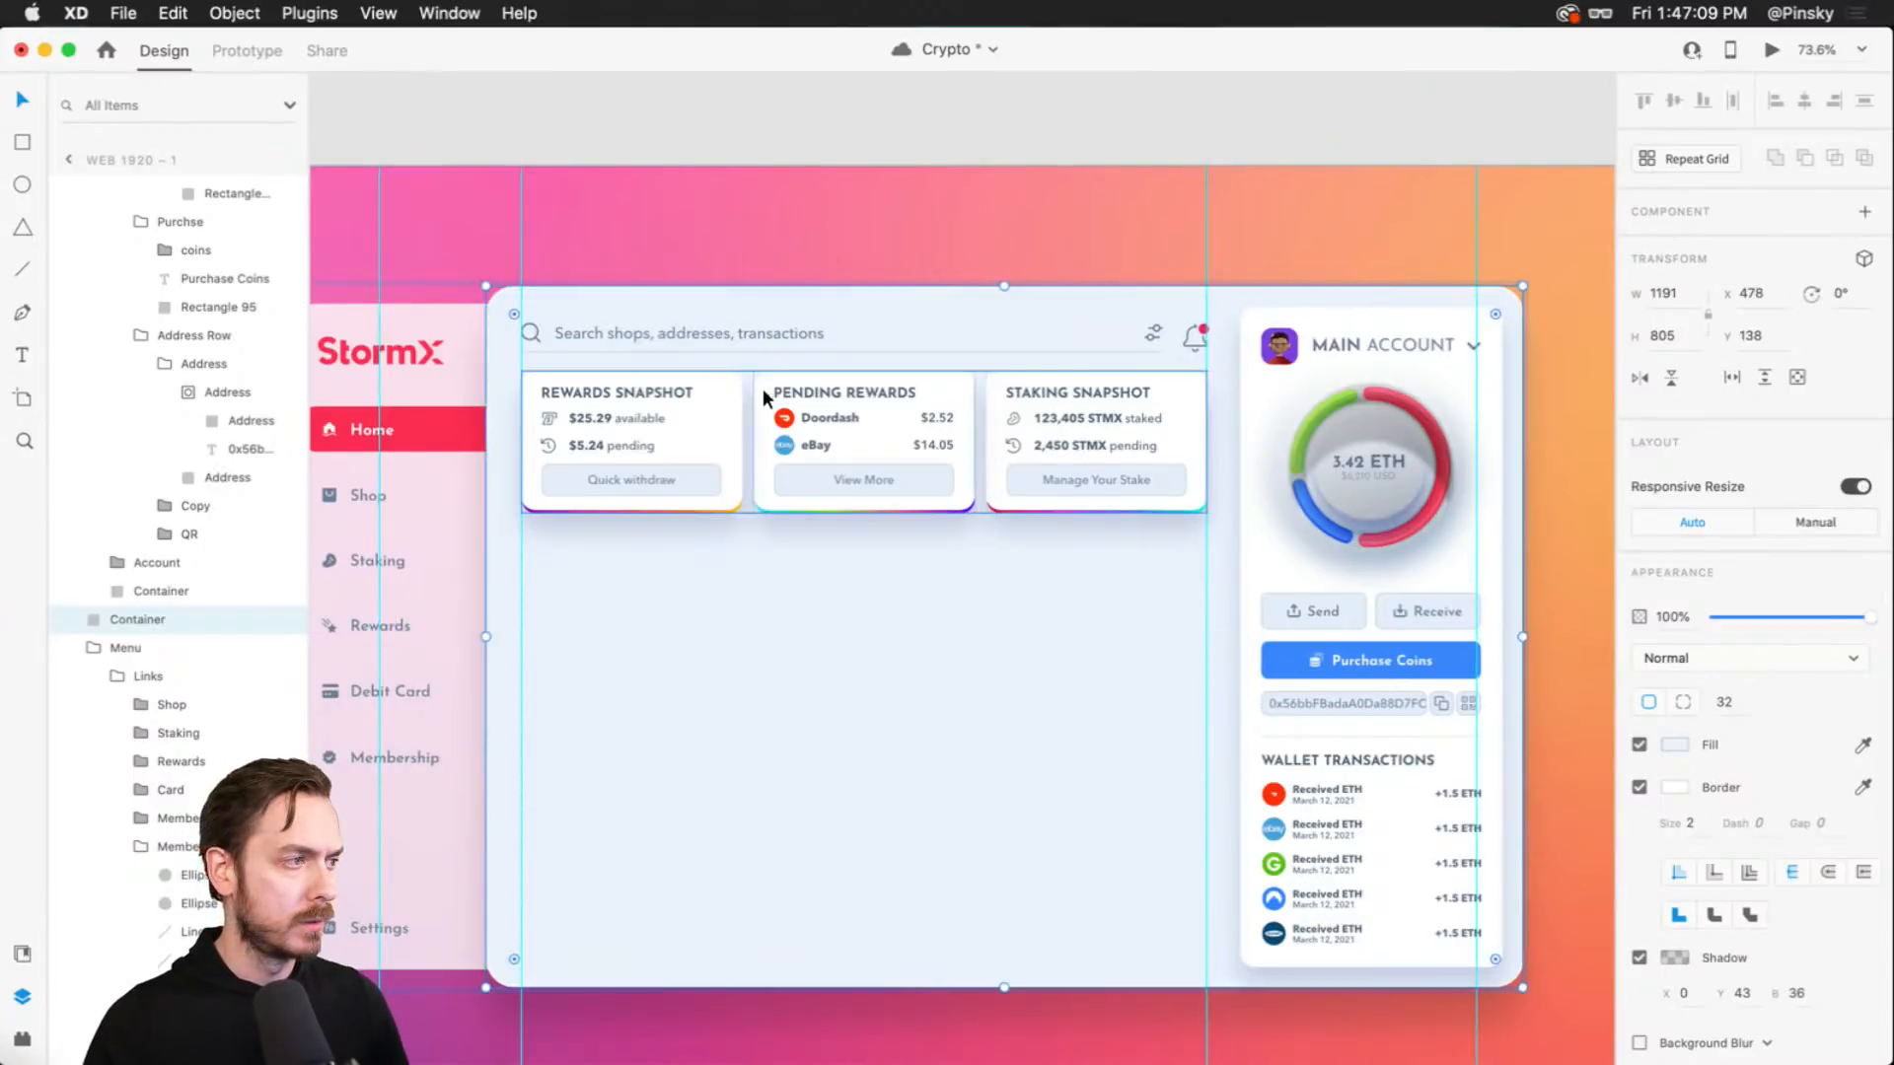
double_click(637, 436)
click(1102, 437)
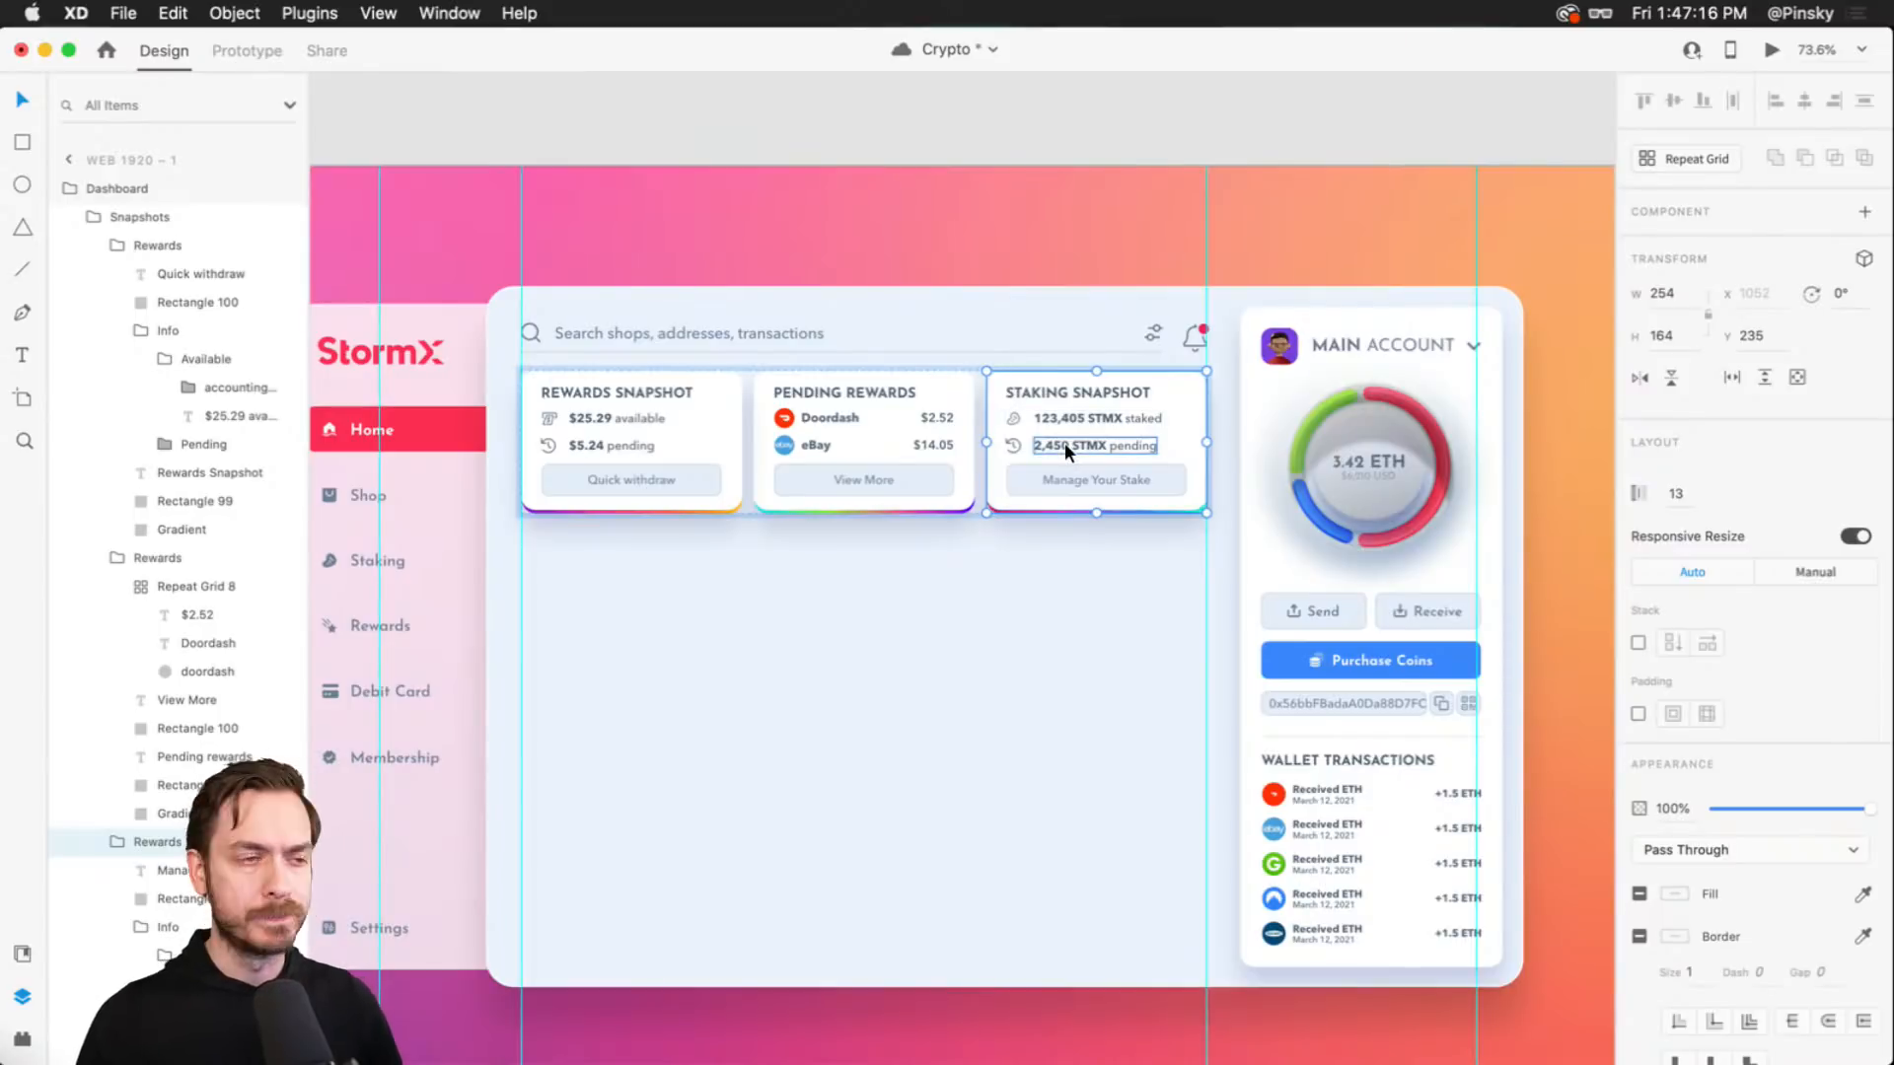
scroll(1064, 443, down, 2)
scroll(1064, 443, up, 3)
drag(919, 707, 1056, 296)
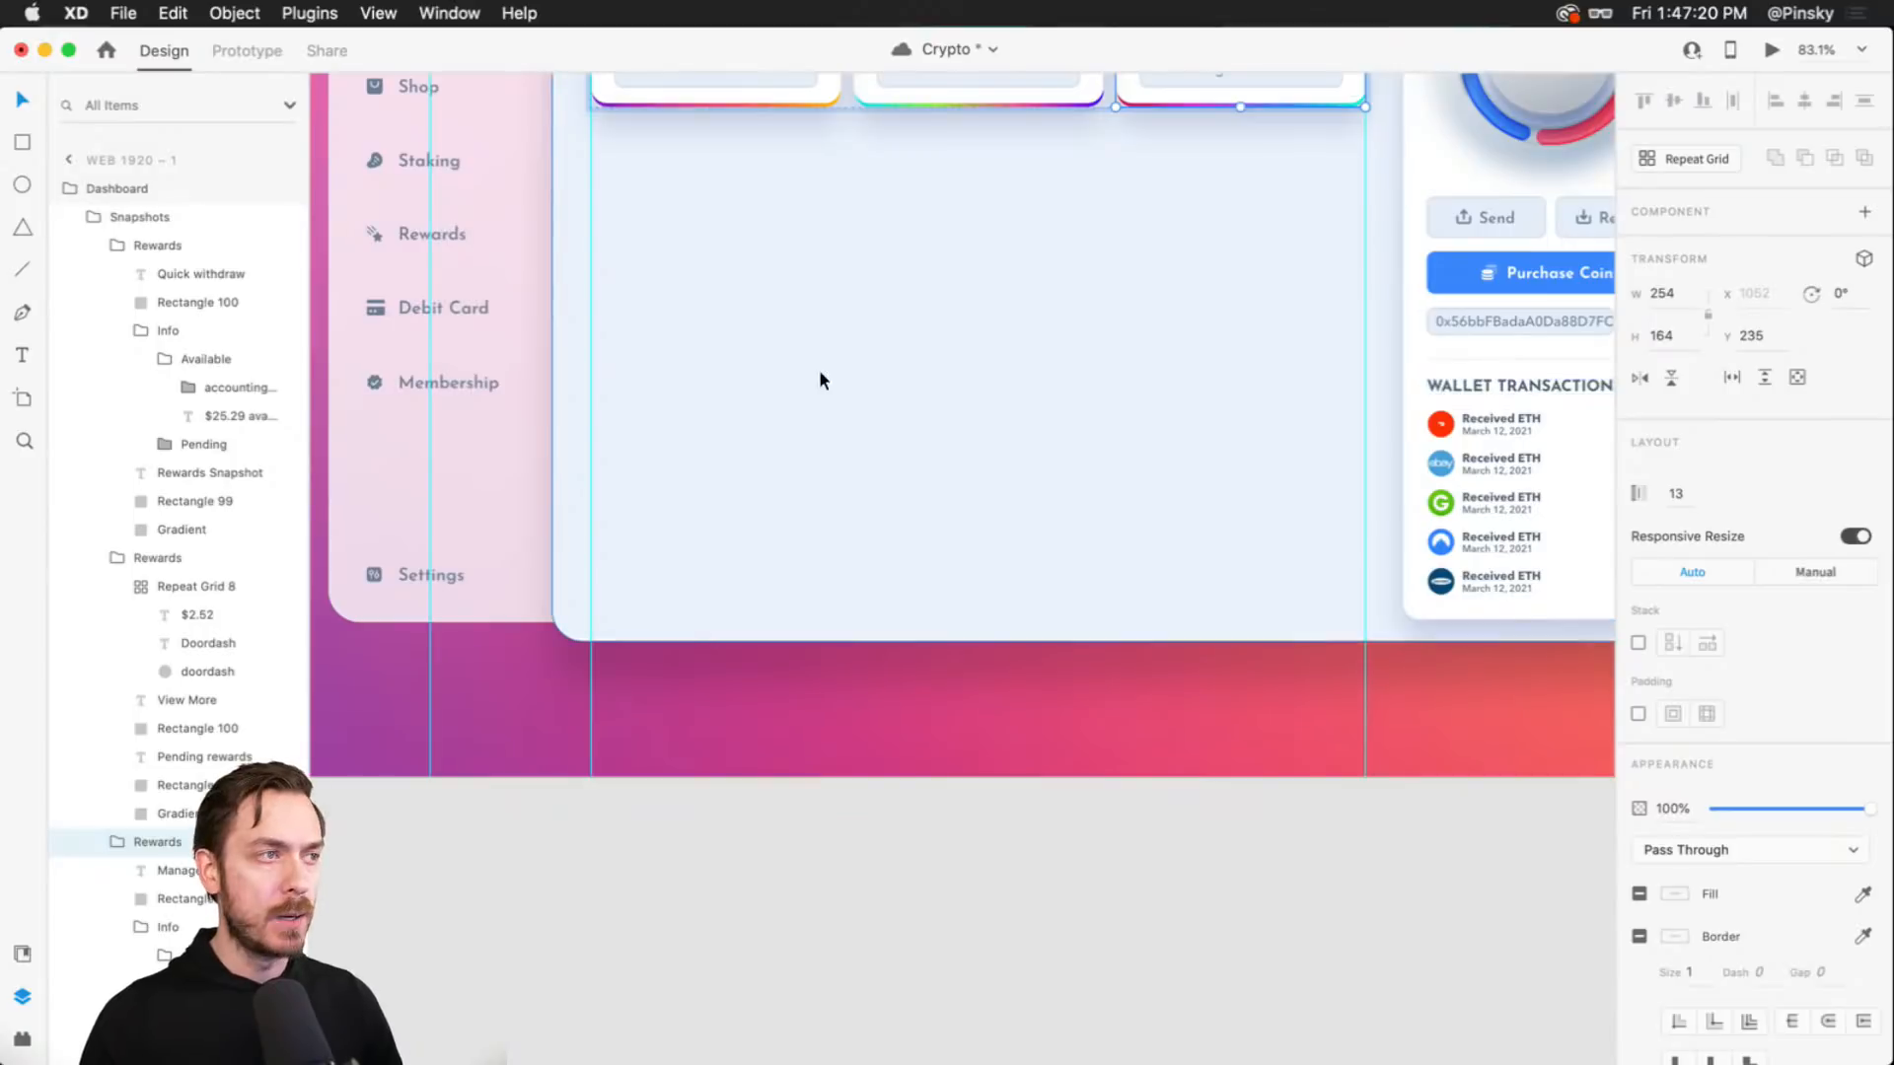
scroll(888, 340, up, 3)
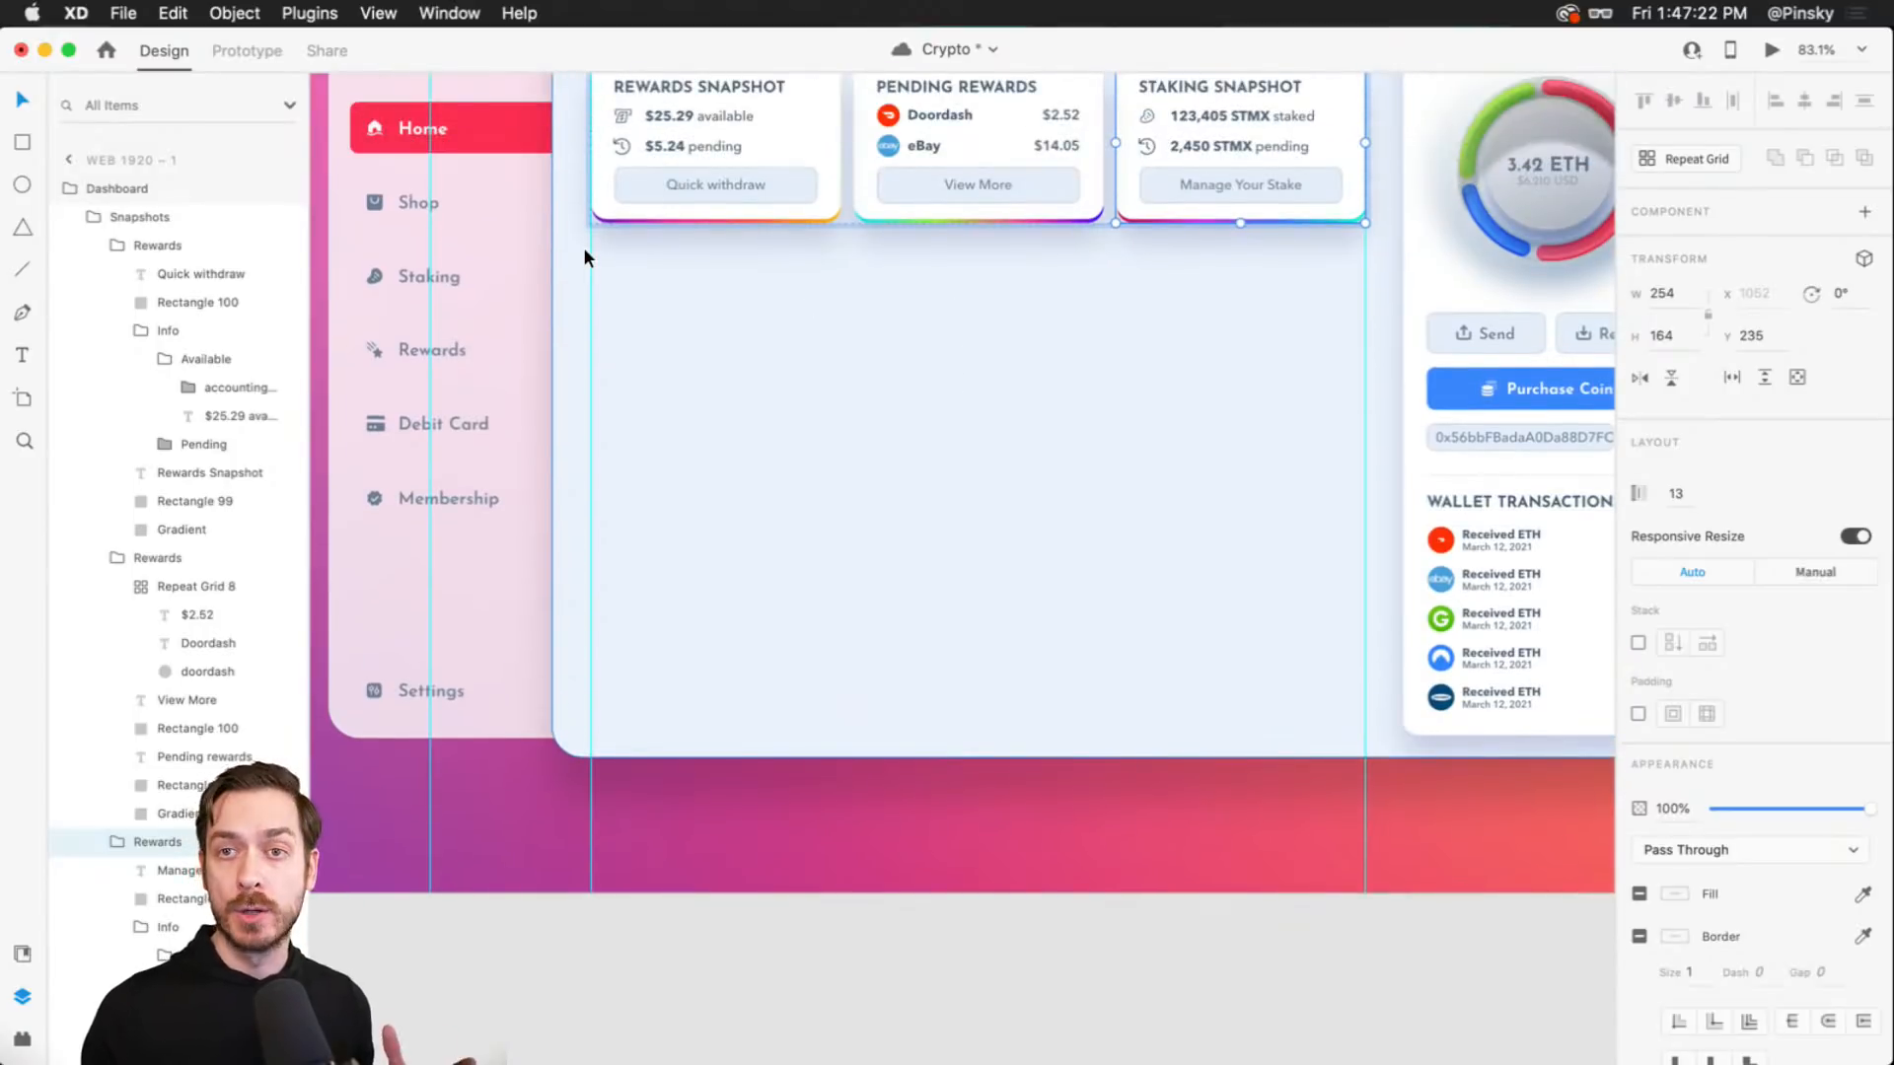
scroll(592, 252, up, 1)
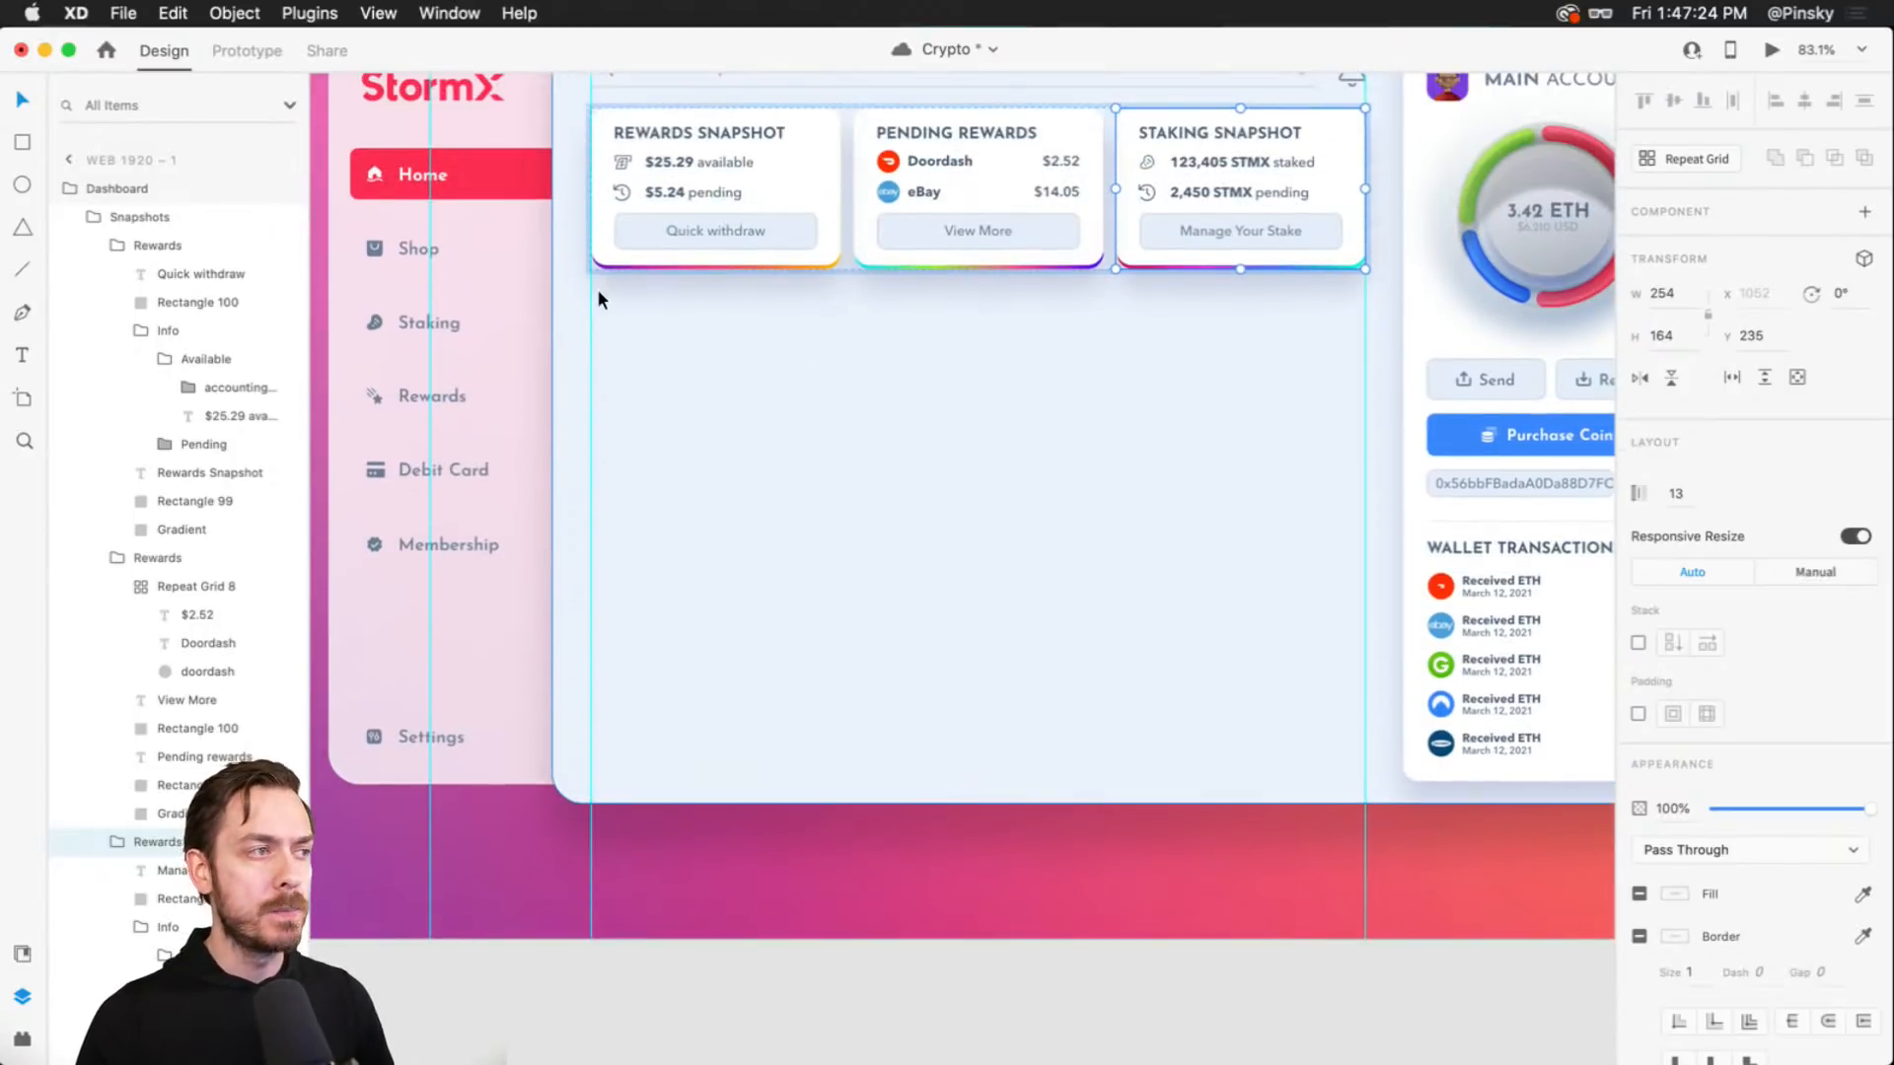
key(r)
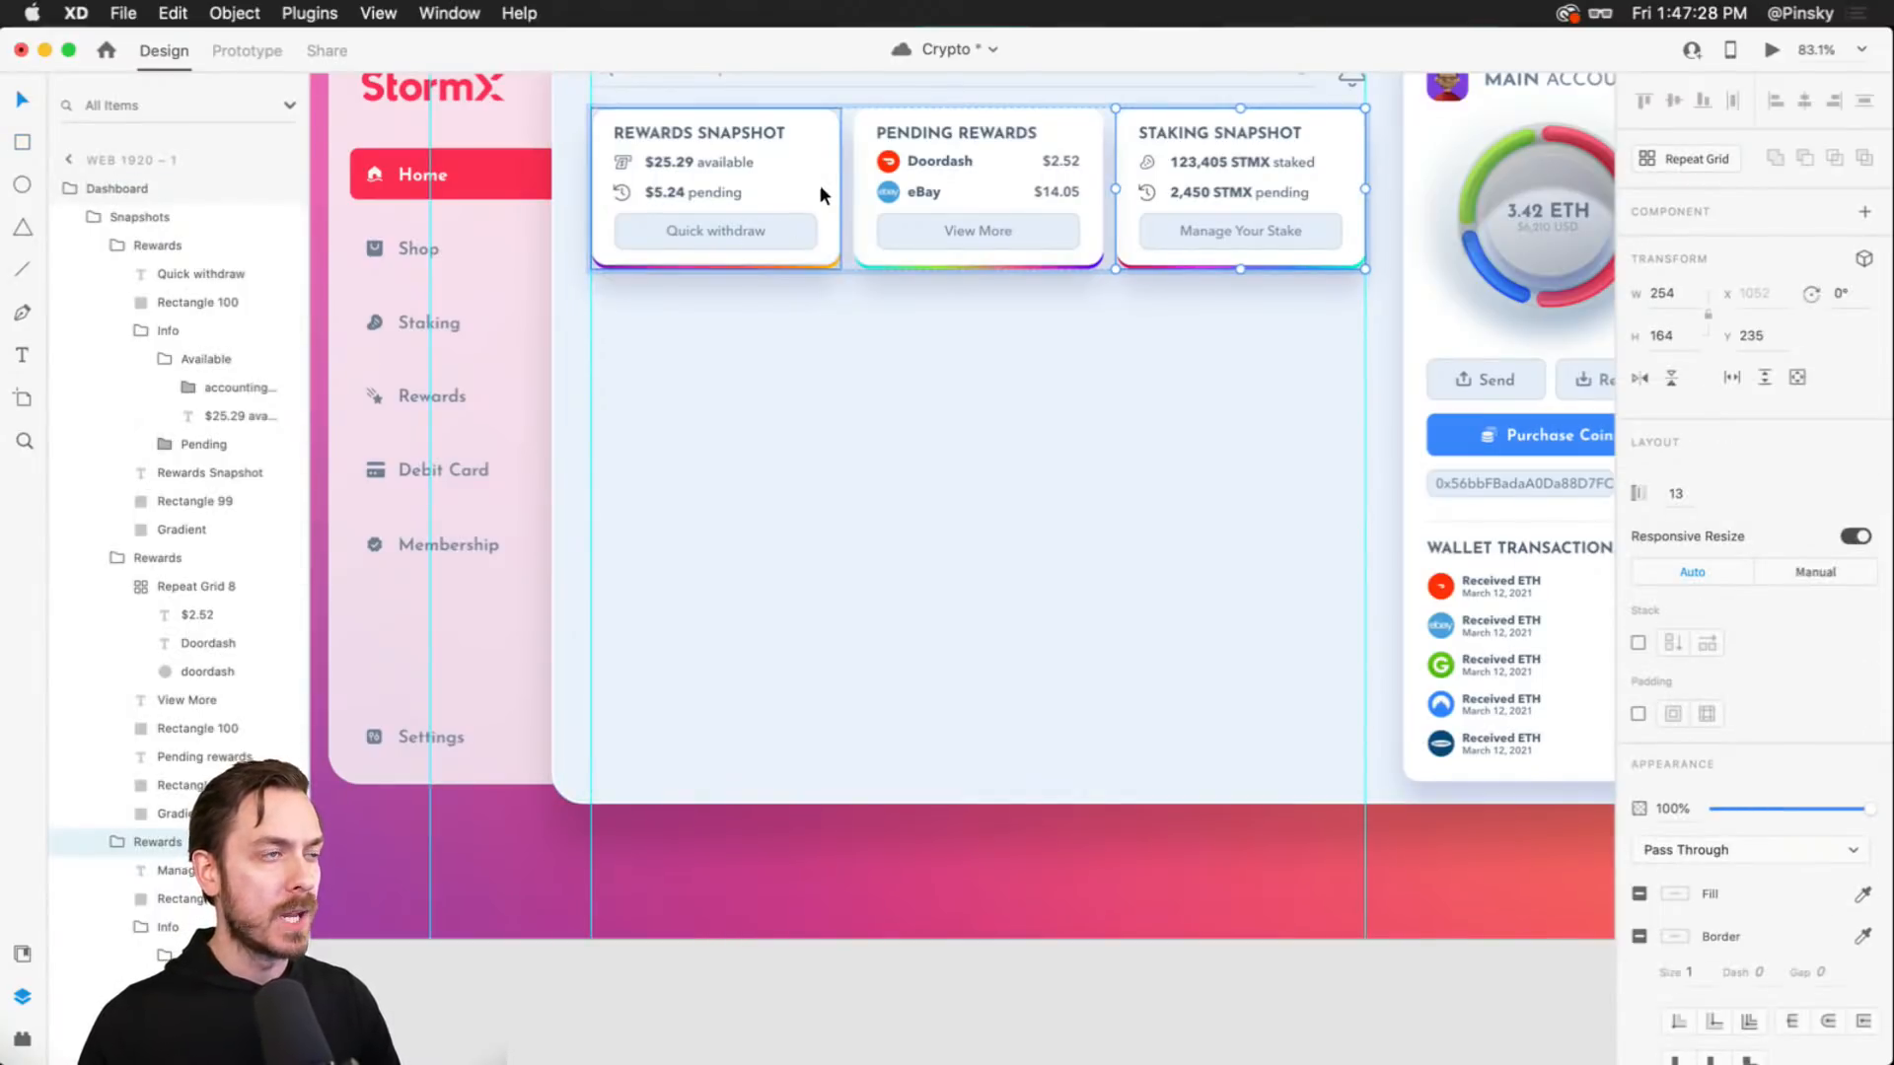
key(t)
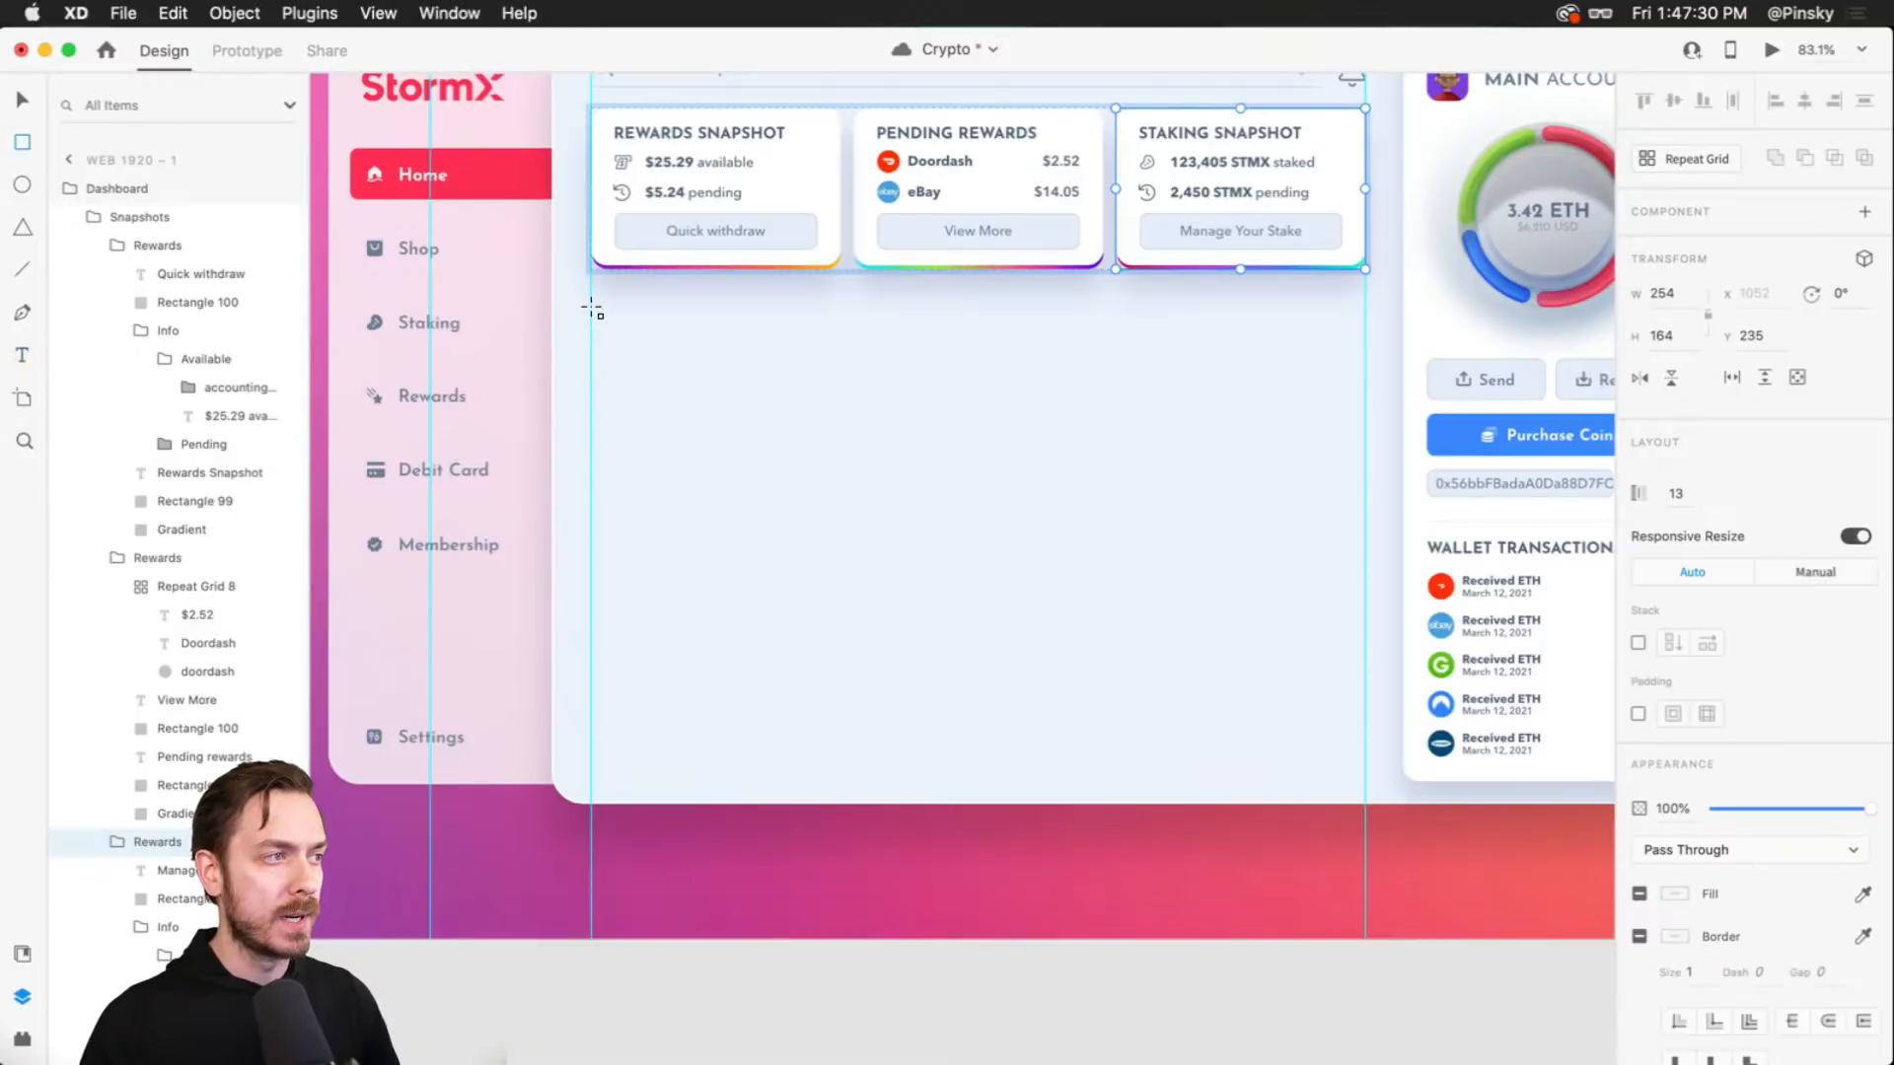
drag(592, 308, 1272, 404)
key(super+z)
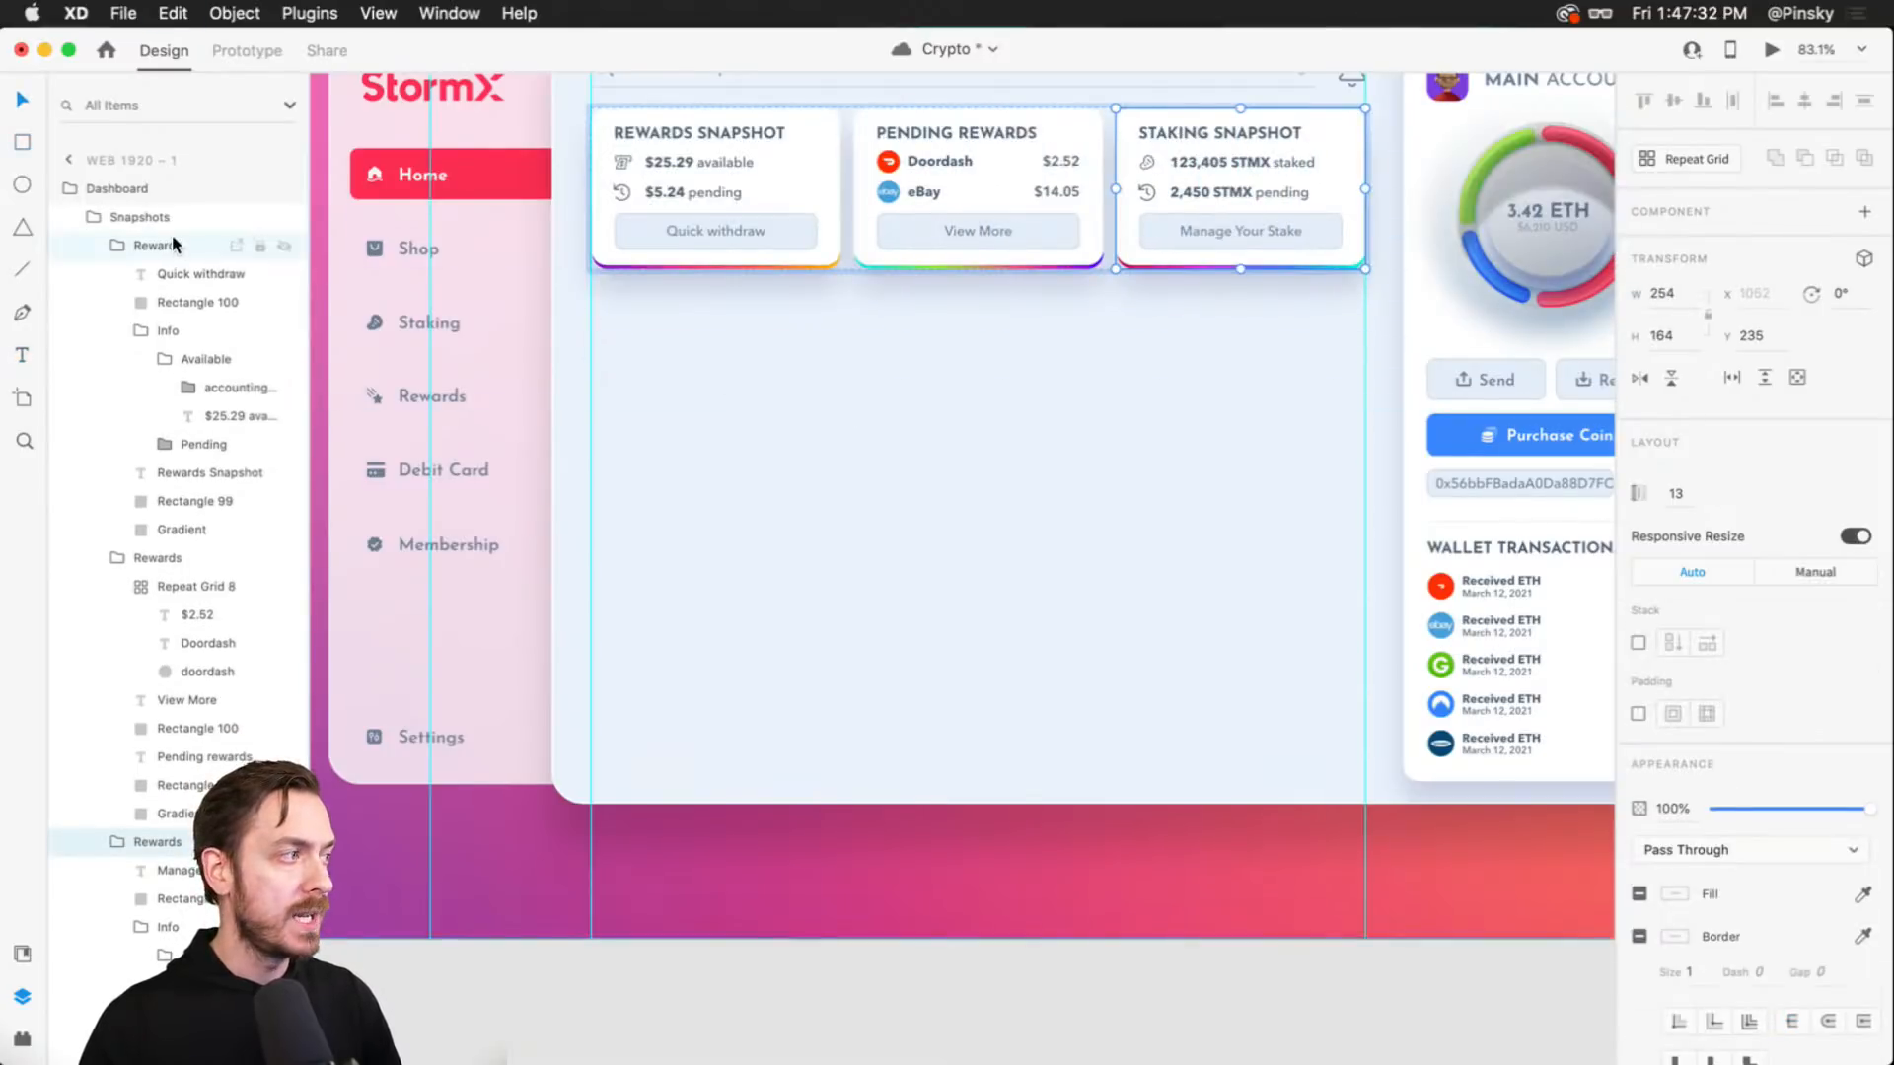
- Collapse the Snapshots group and draw a full-width rectangle about 788 × 212 beneath the snapshot cards
click(135, 208)
click(93, 212)
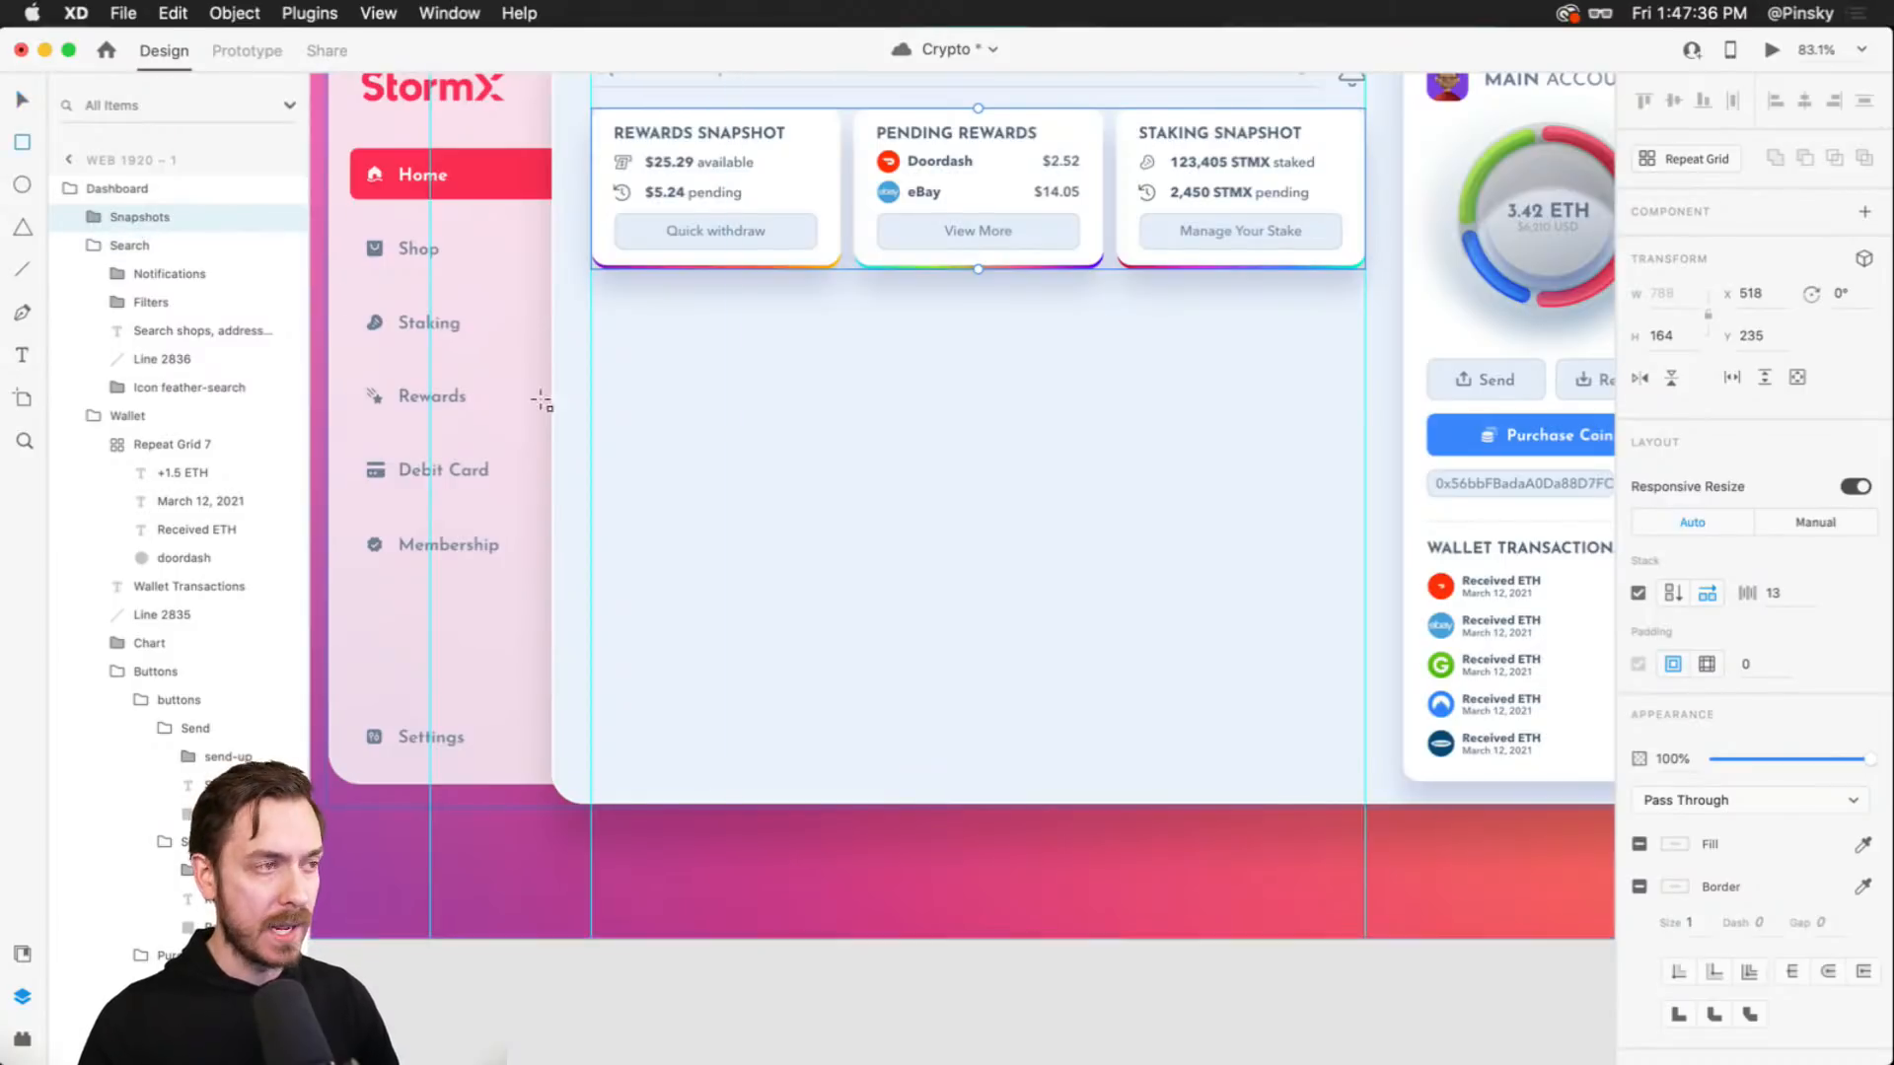
key(r)
drag(592, 296, 1366, 503)
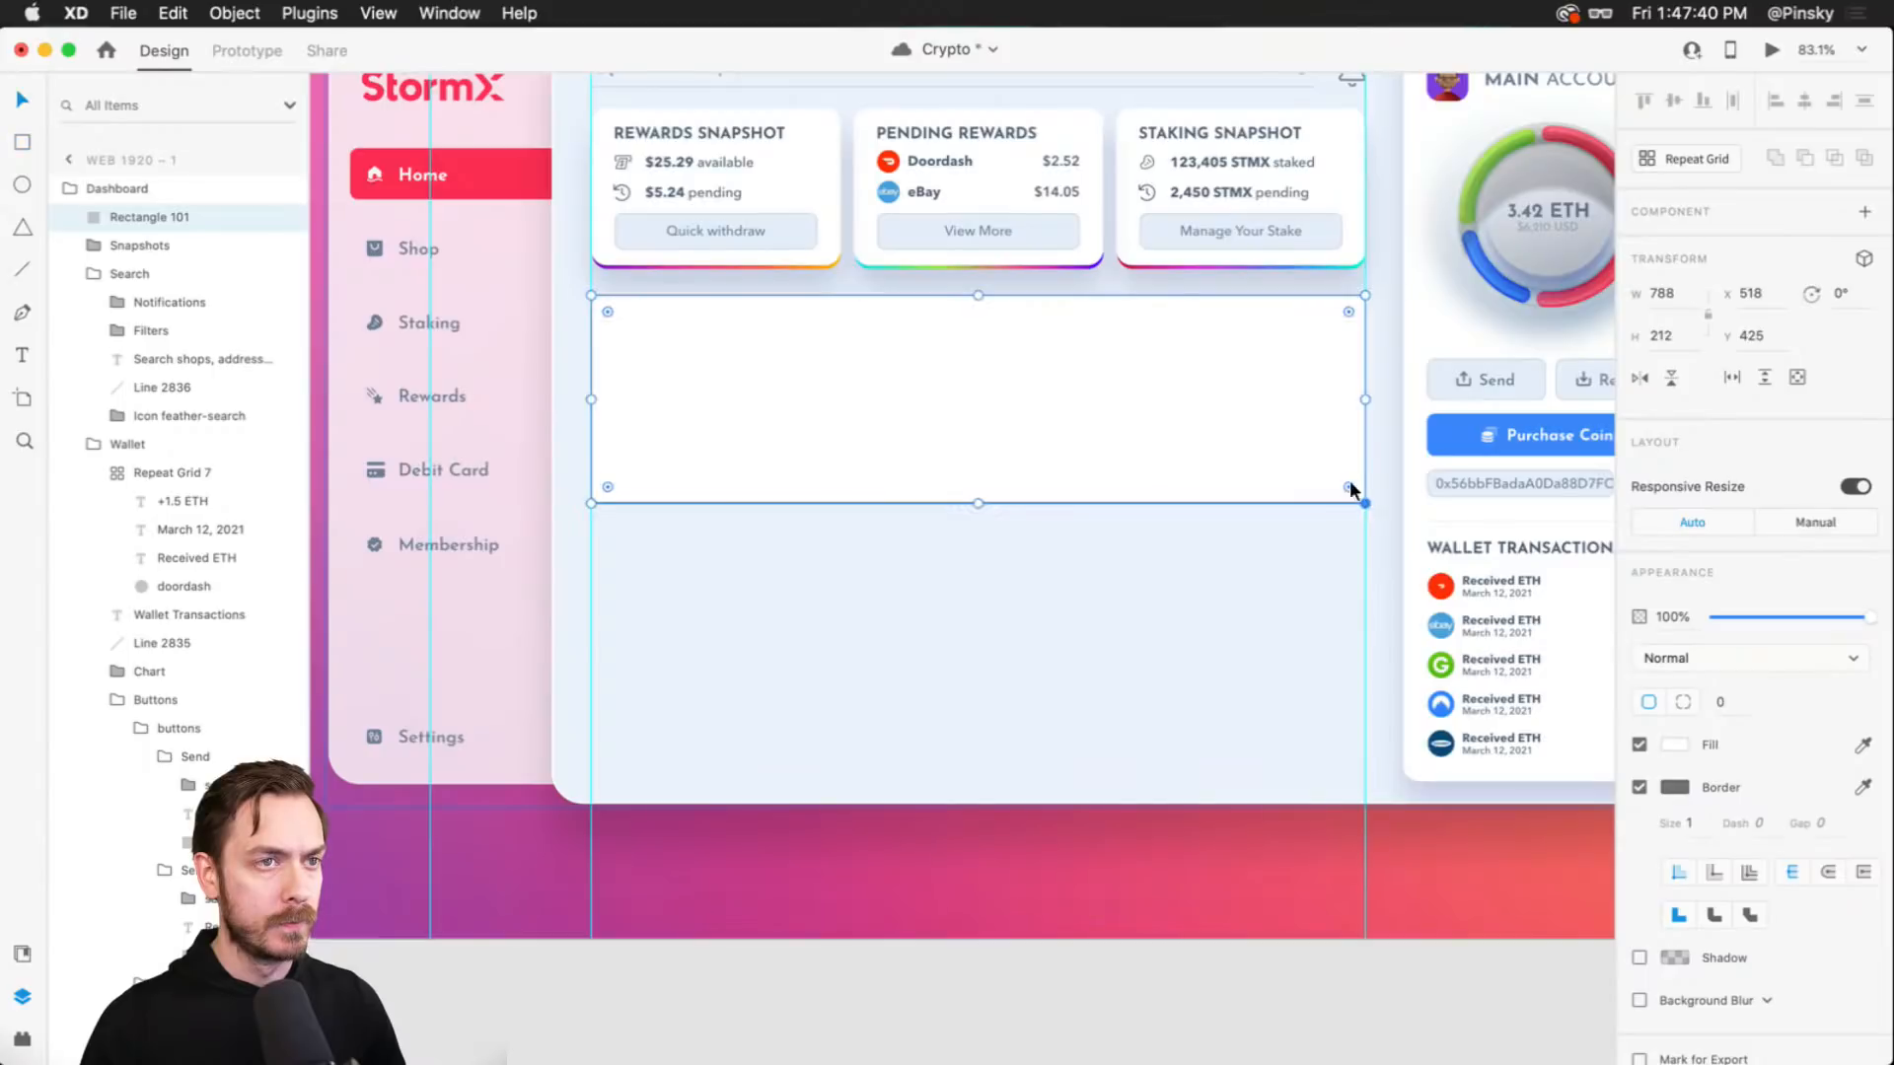
- Apply the Pending Rewards card background's appearance to the new rectangle and turn on its shadow
super+click(1086, 128)
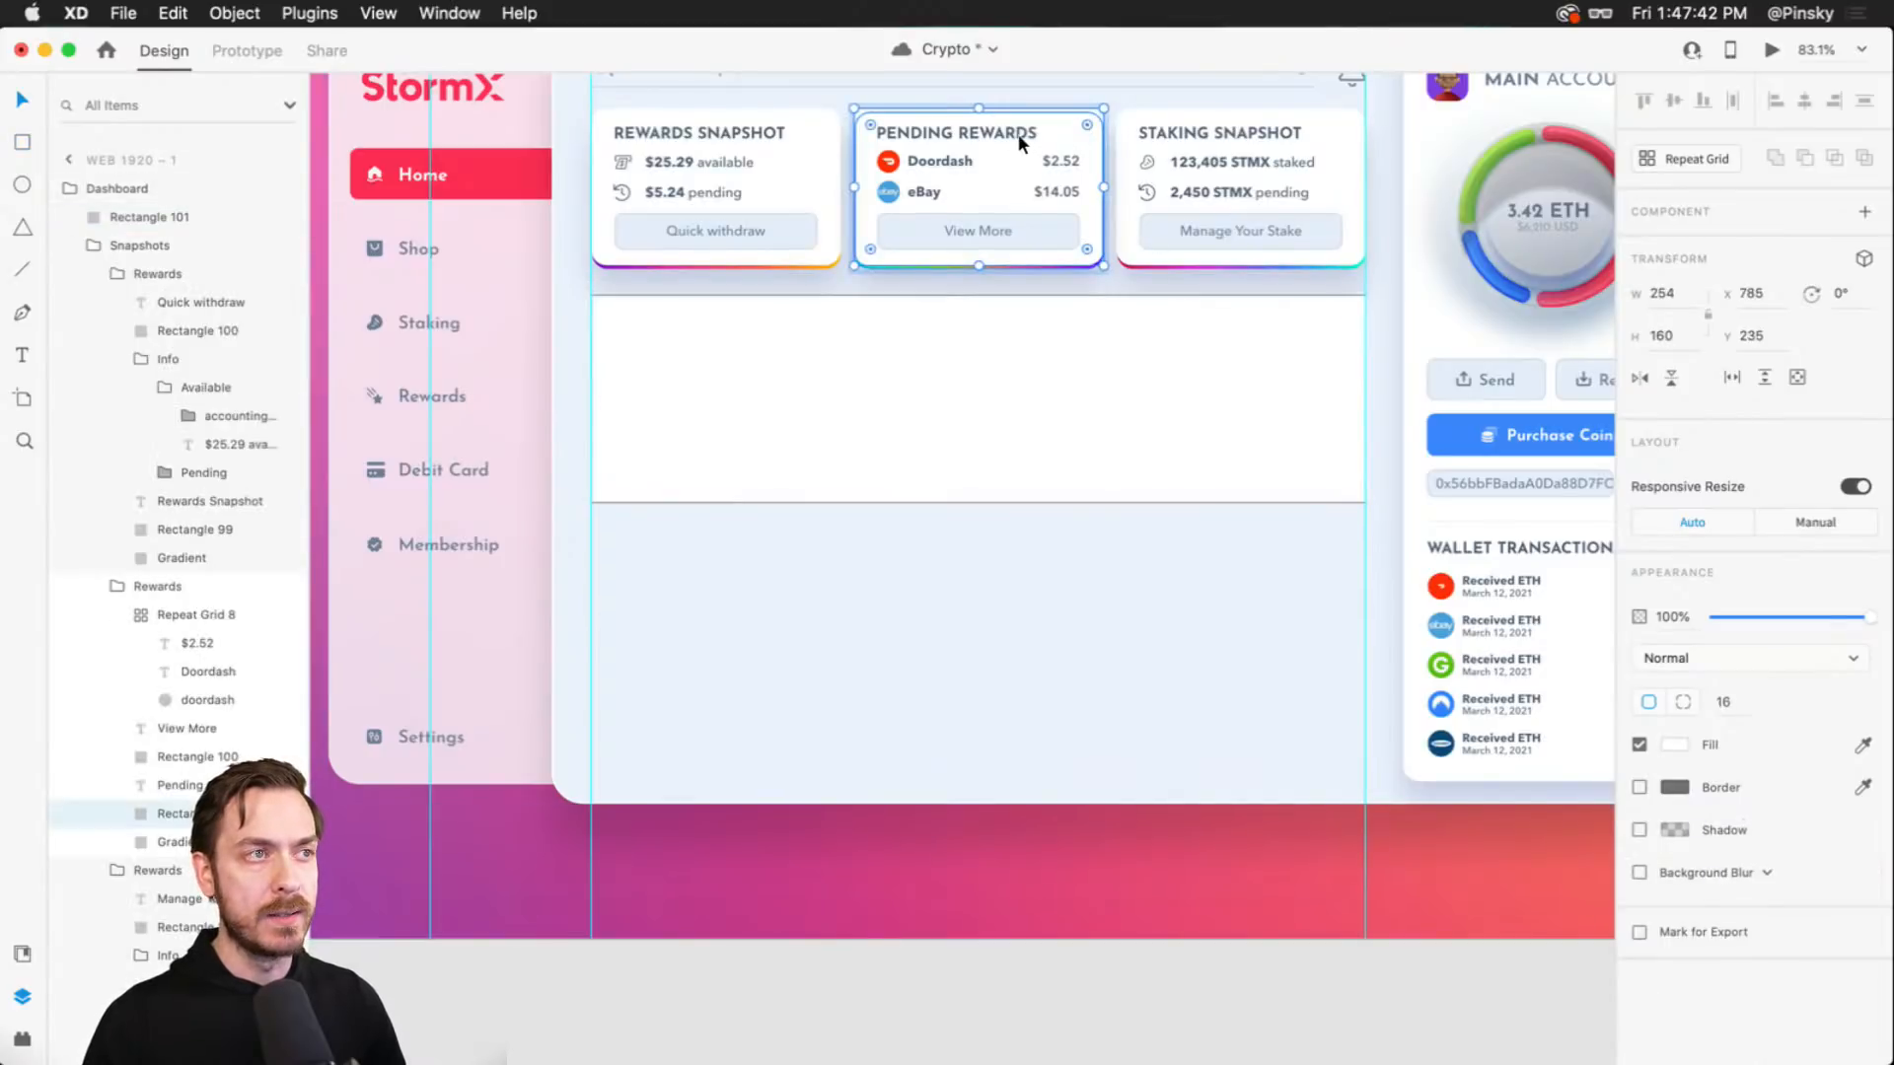
click(1050, 376)
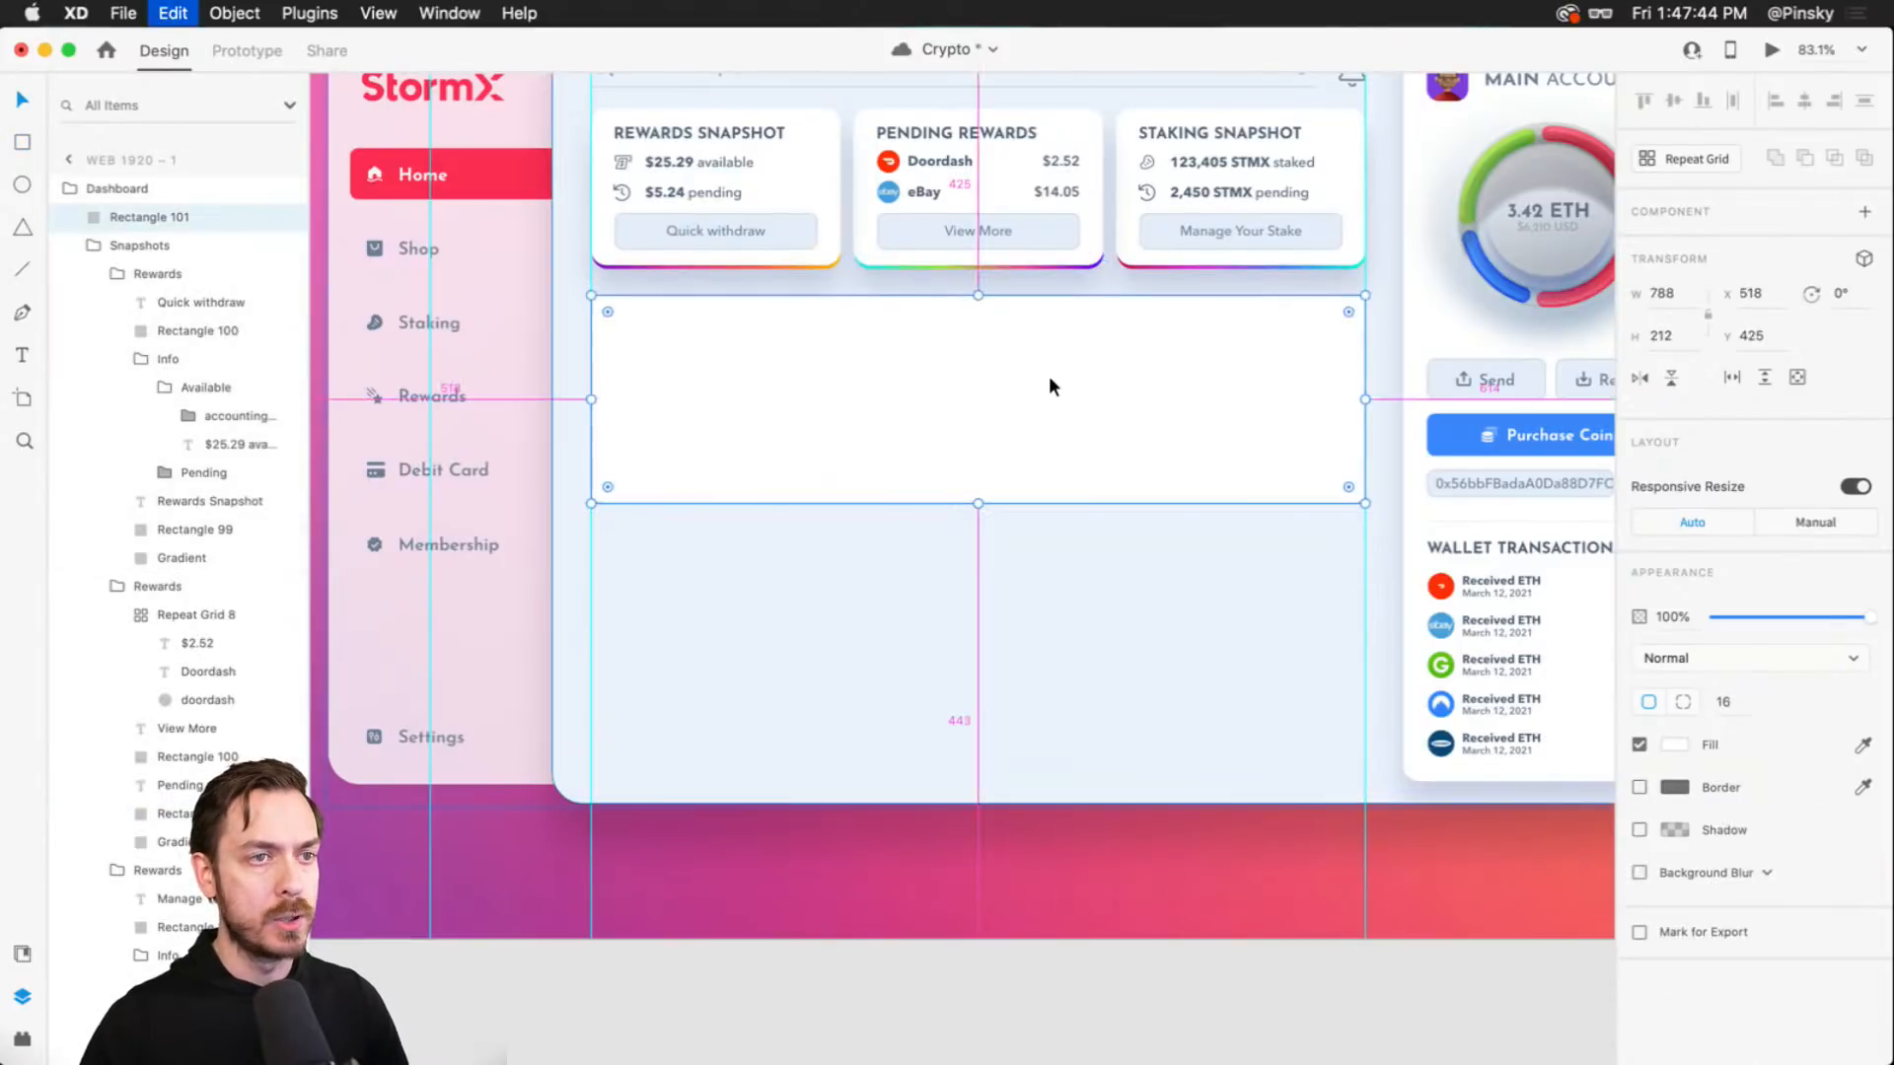
scroll(1170, 423, up, 5)
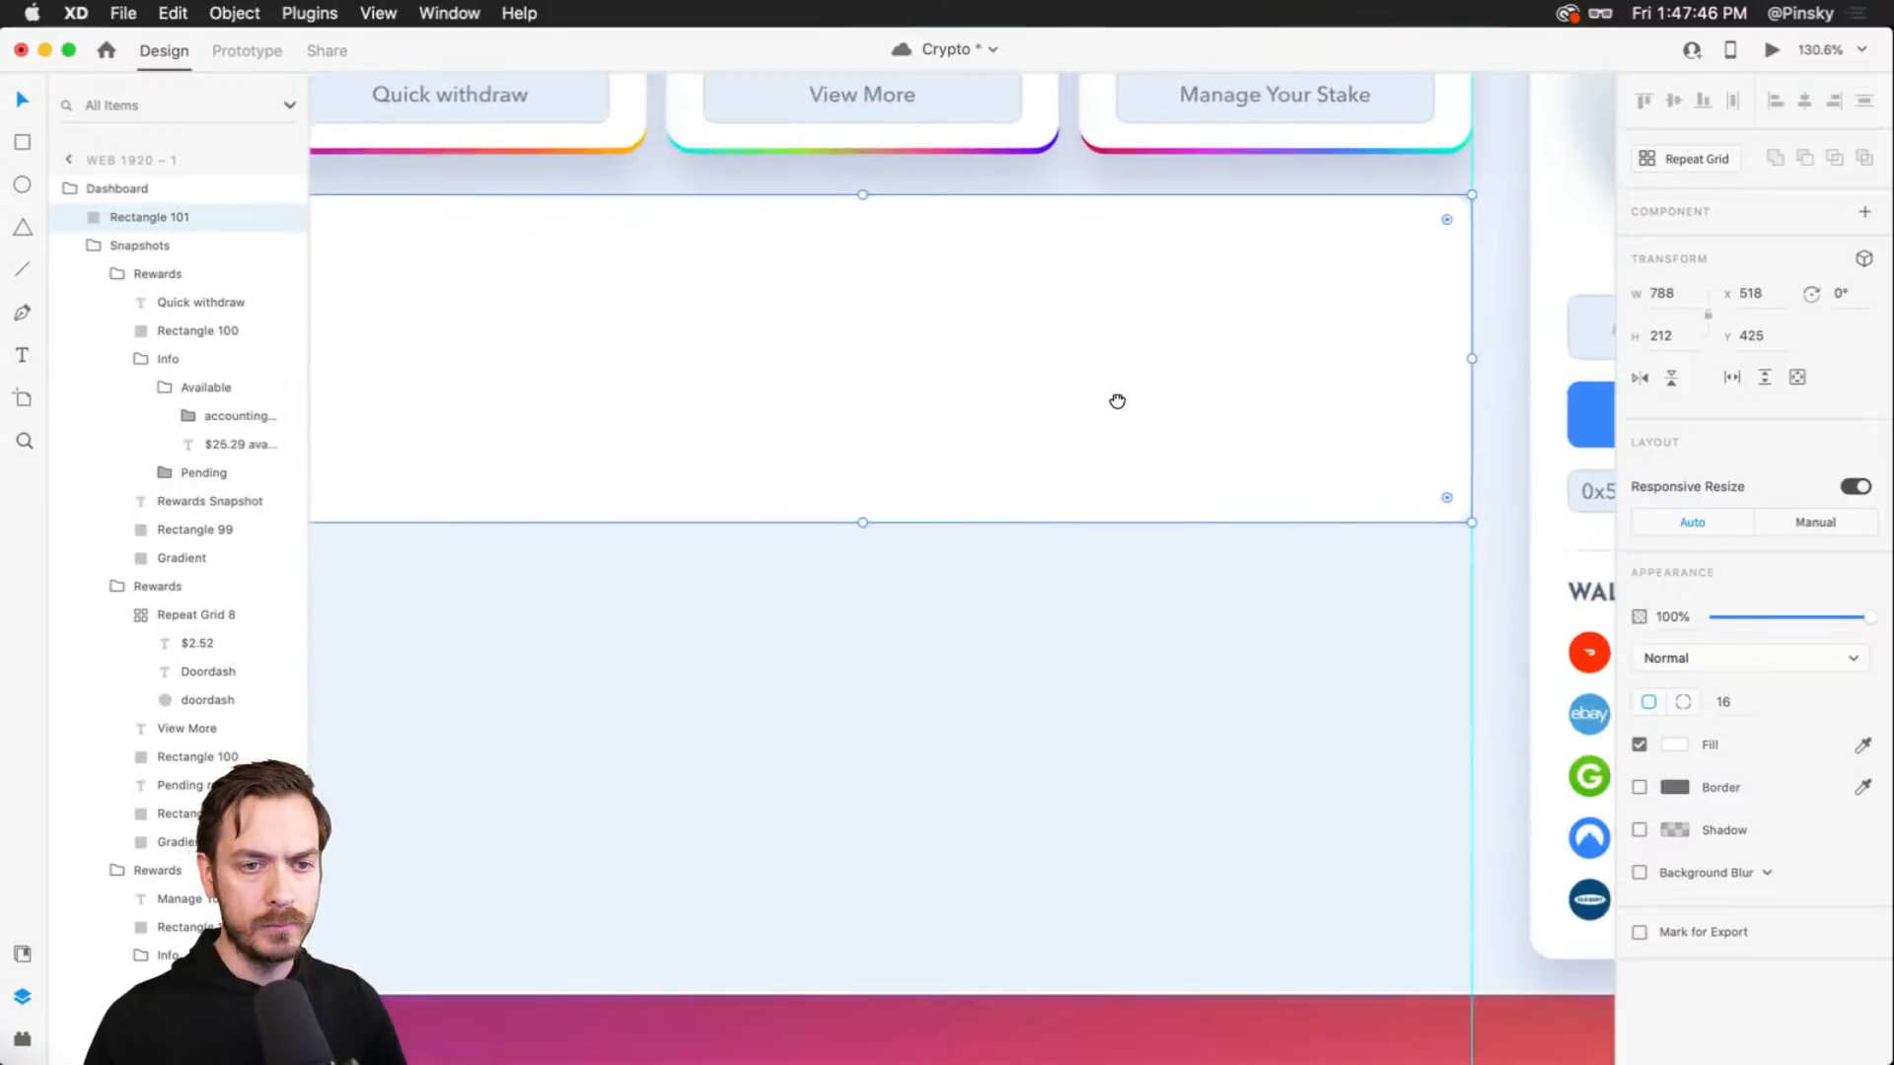
click(1640, 829)
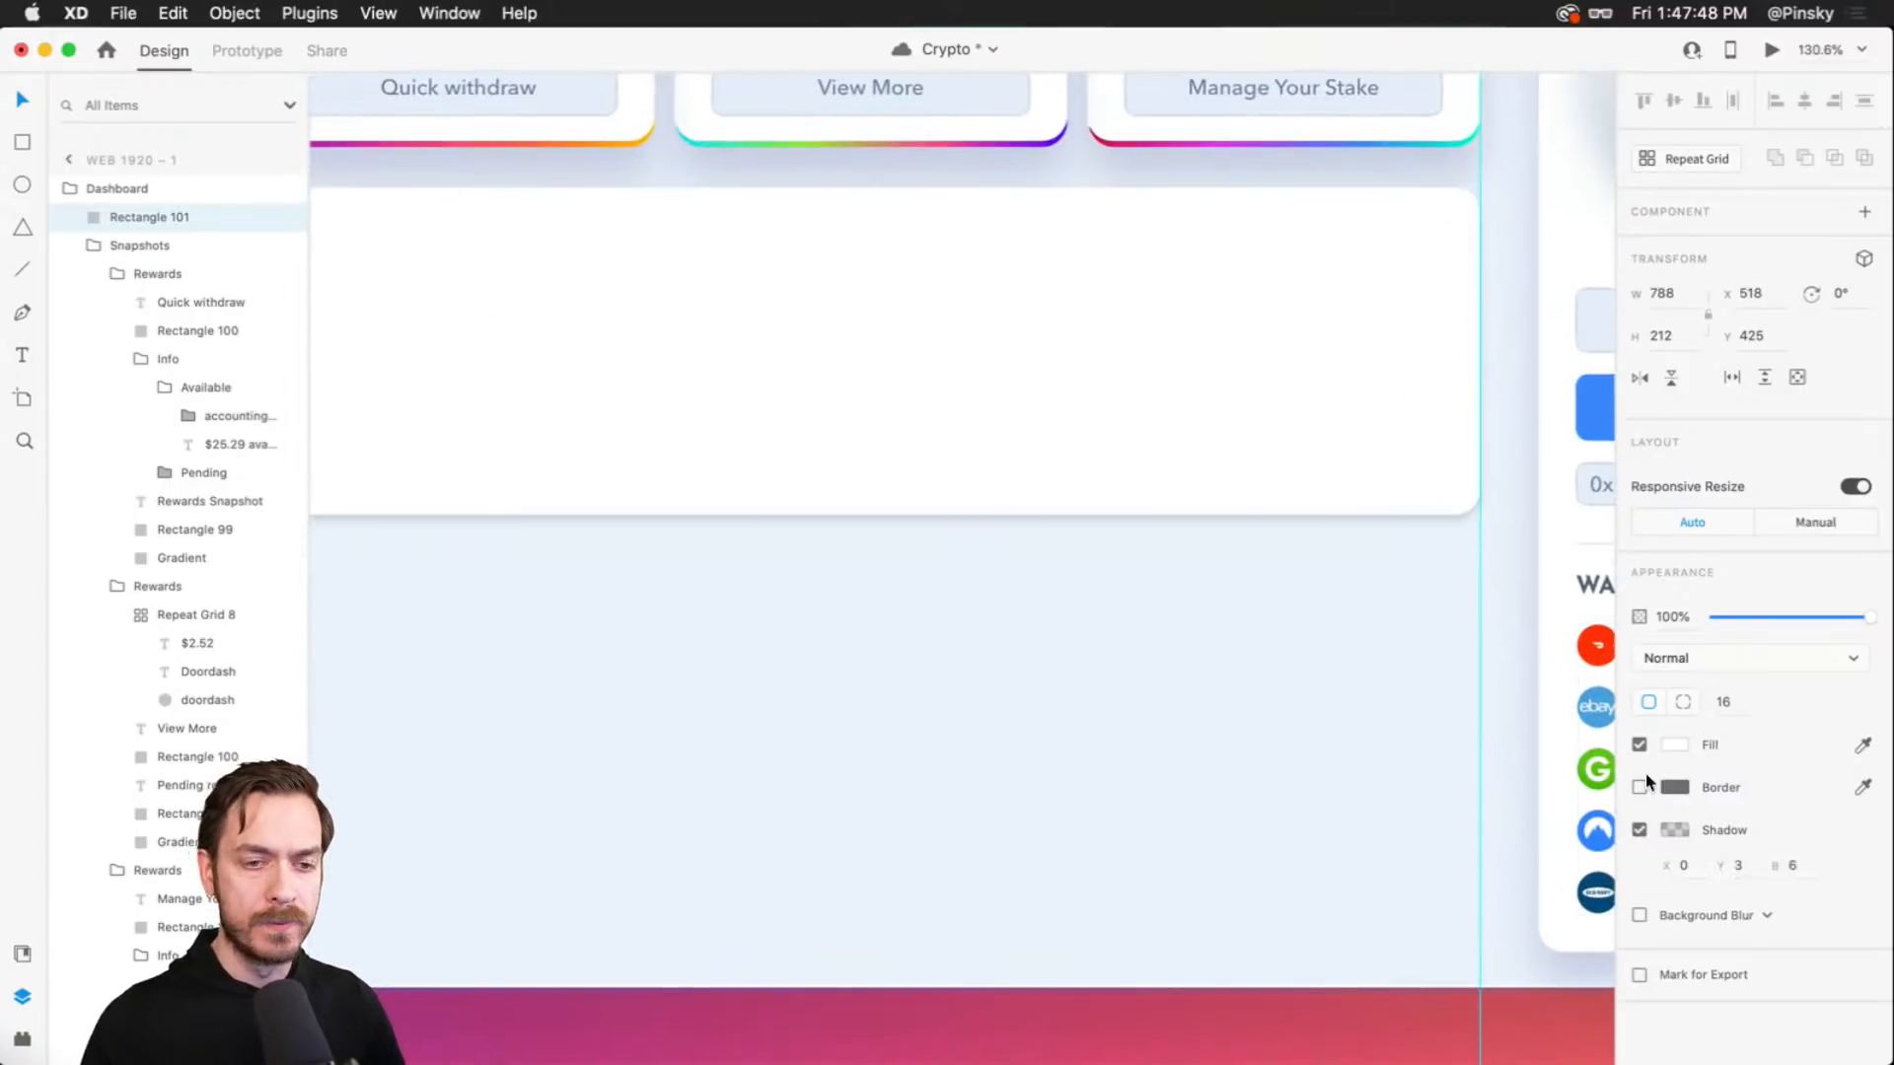
- Copy the appearance of the Staking Snapshot card's gradient layer onto the new rectangle
scroll(1395, 323, up, 1)
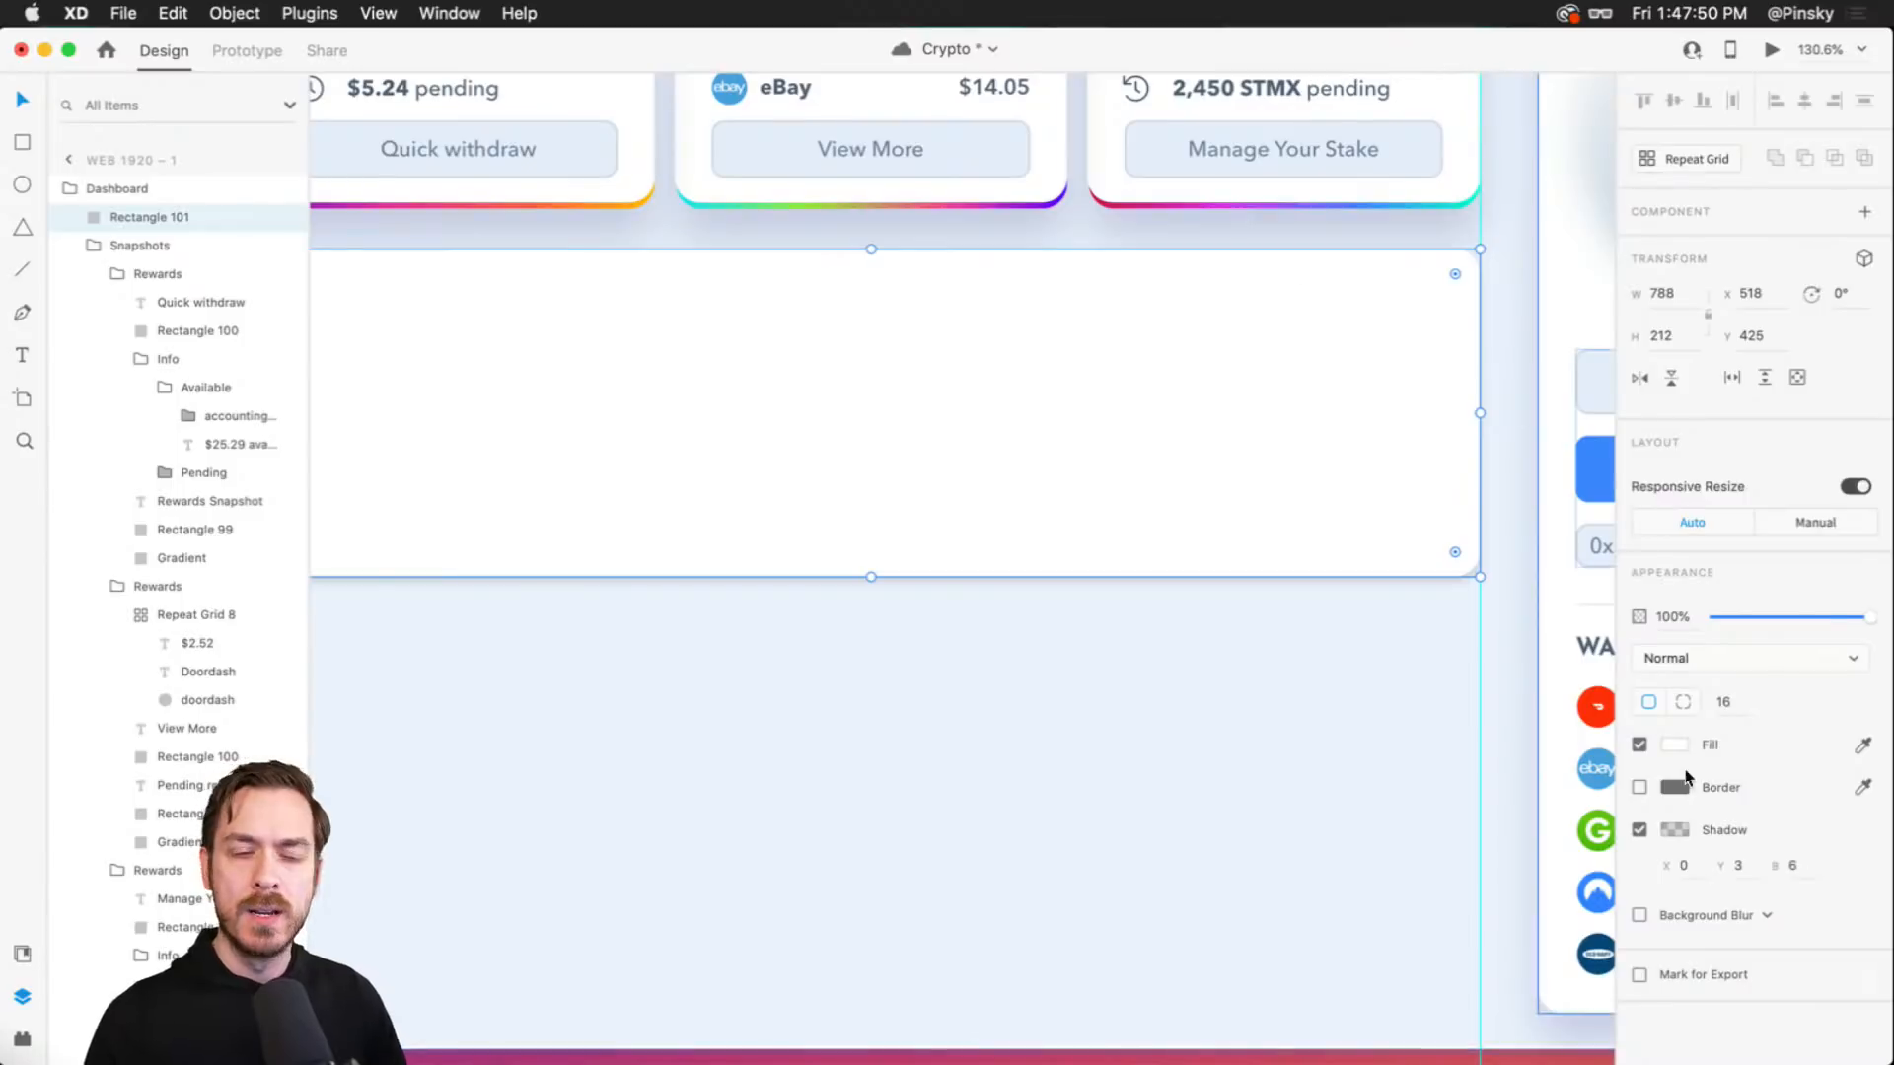
click(1338, 200)
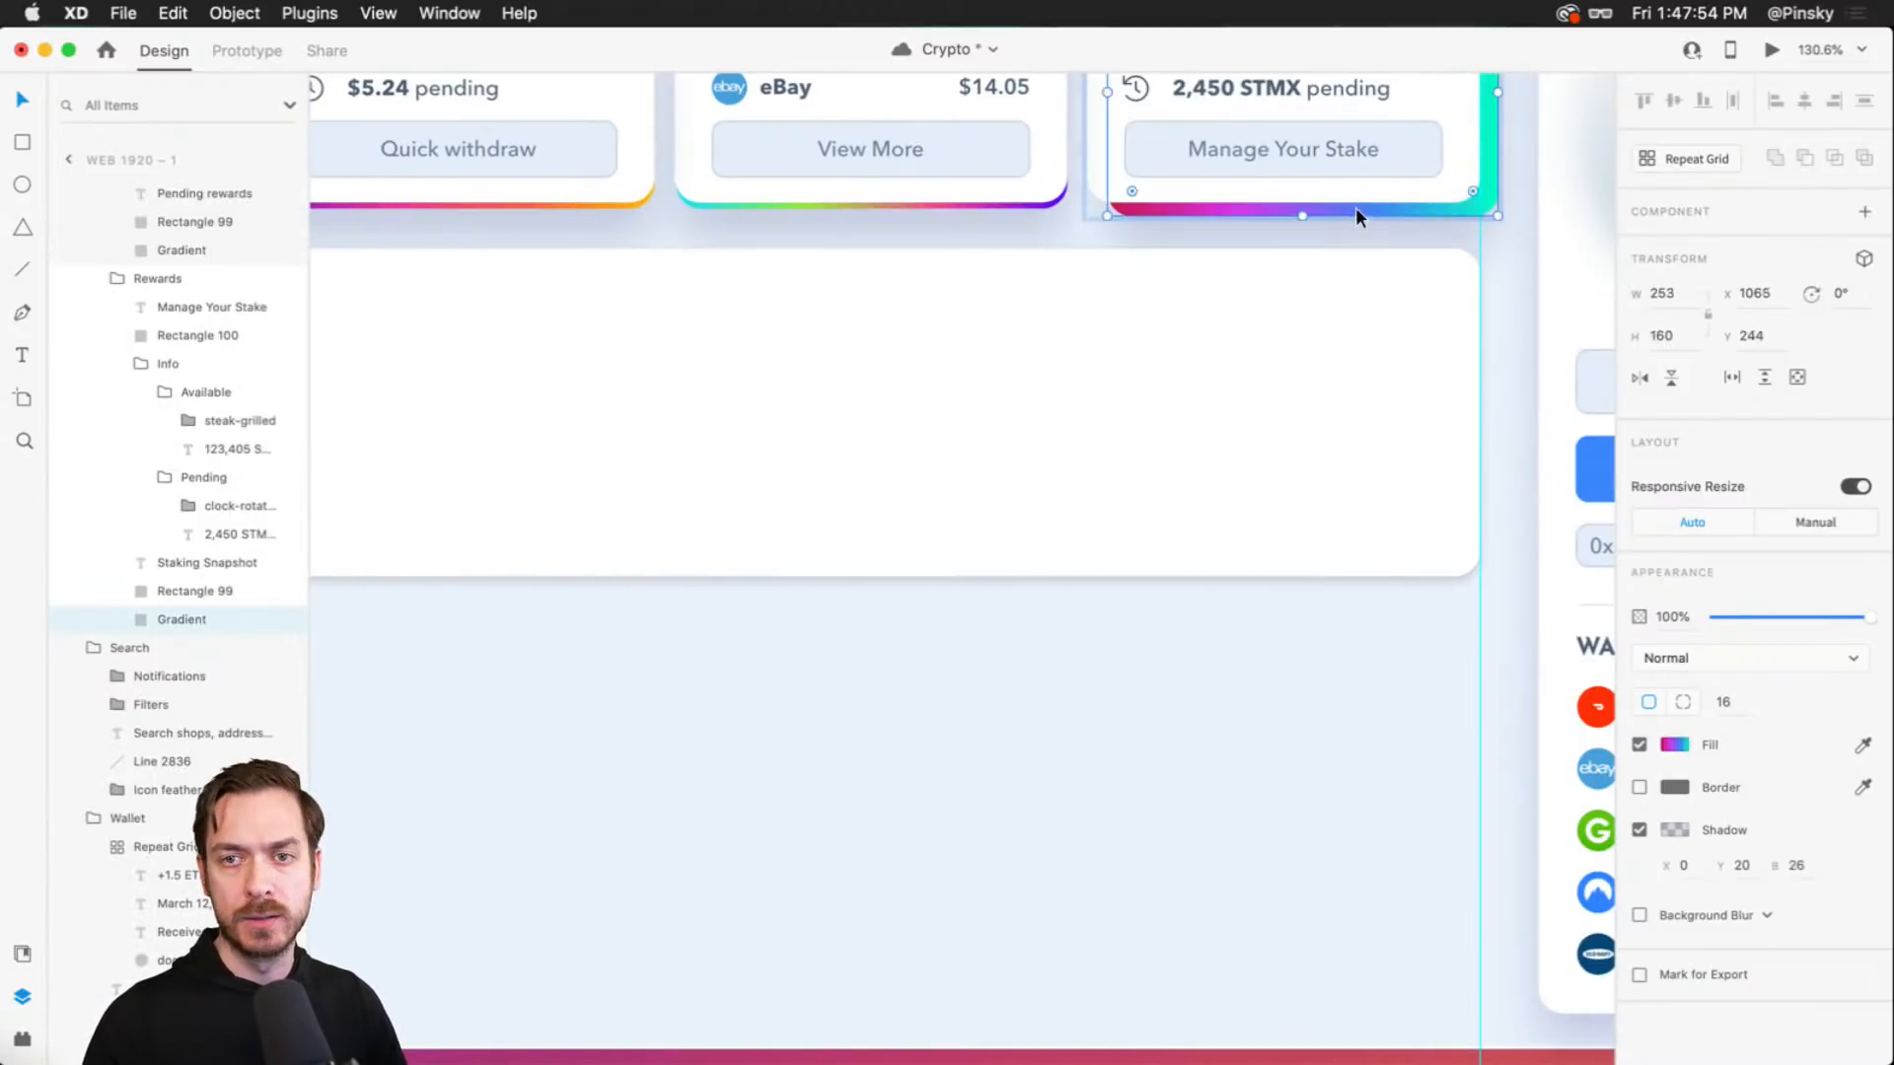
drag(1355, 210, 1352, 209)
key(super+c)
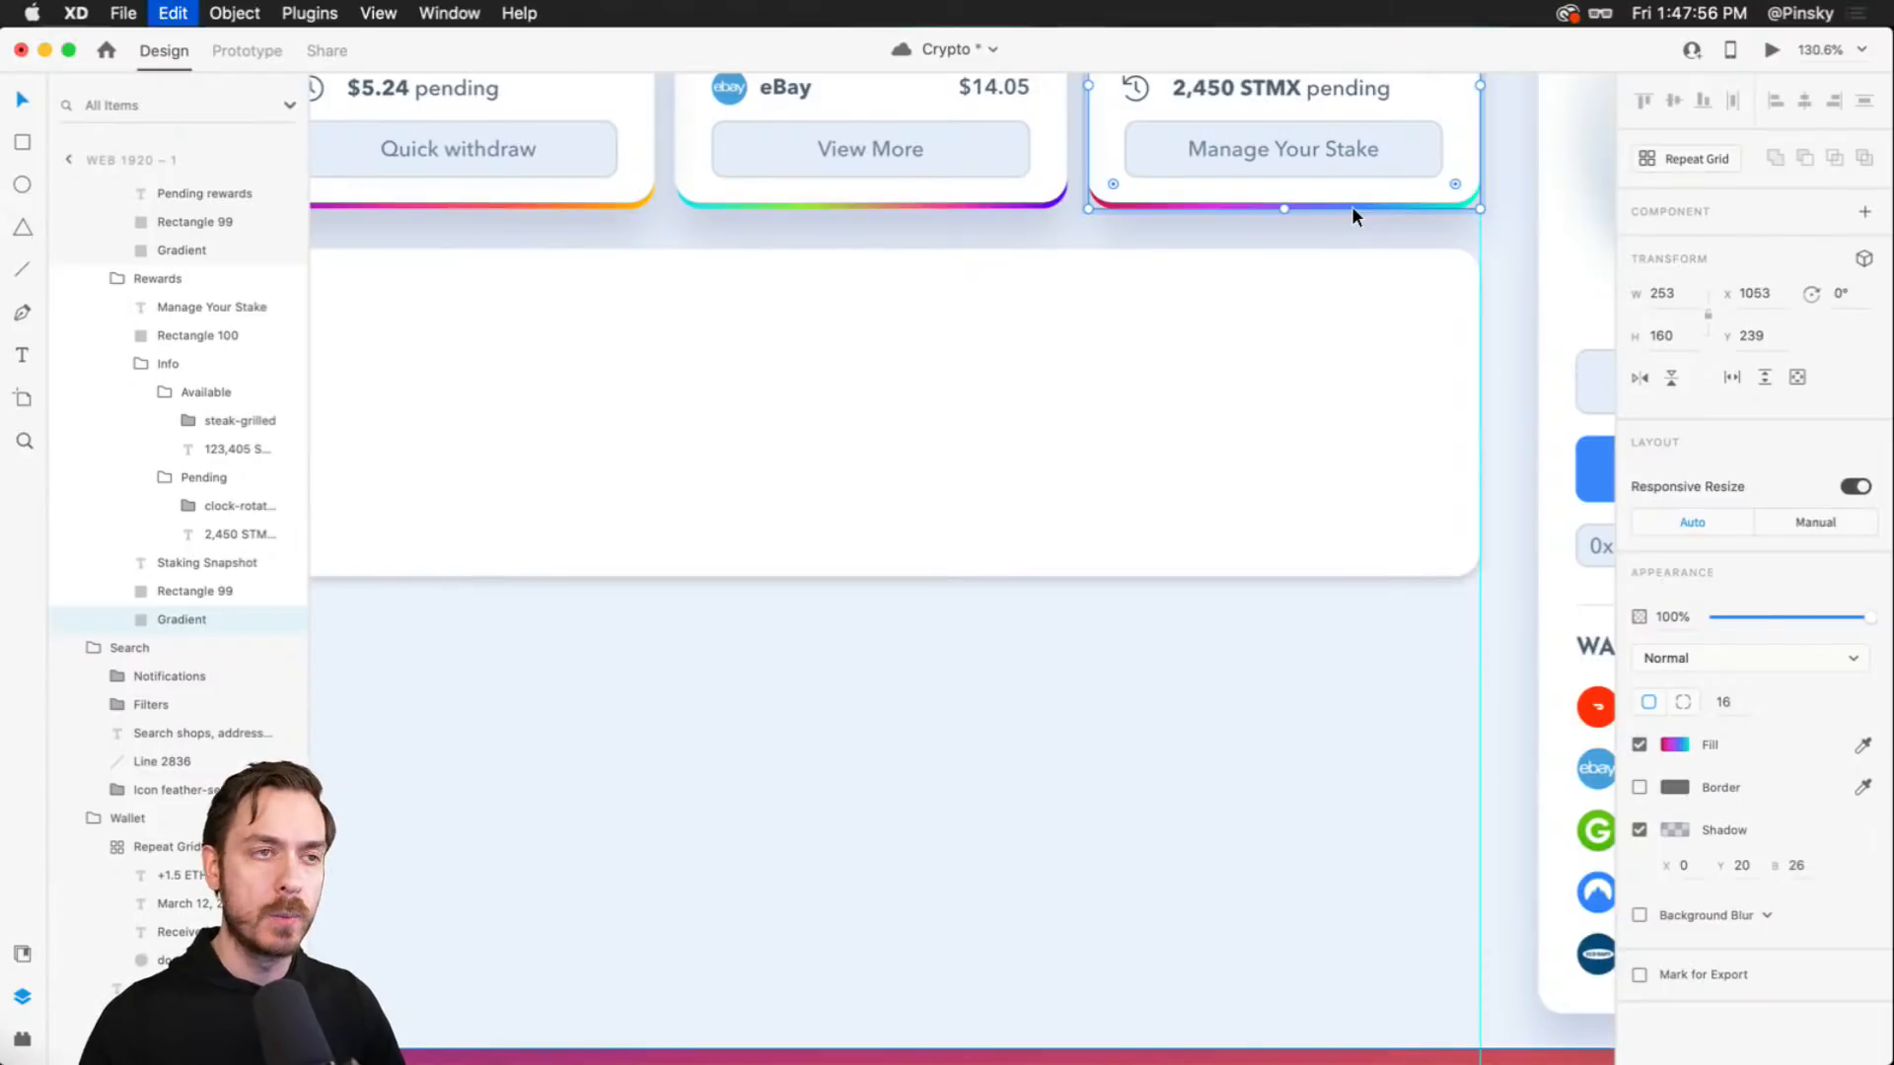
click(1251, 334)
key(super+alt+v)
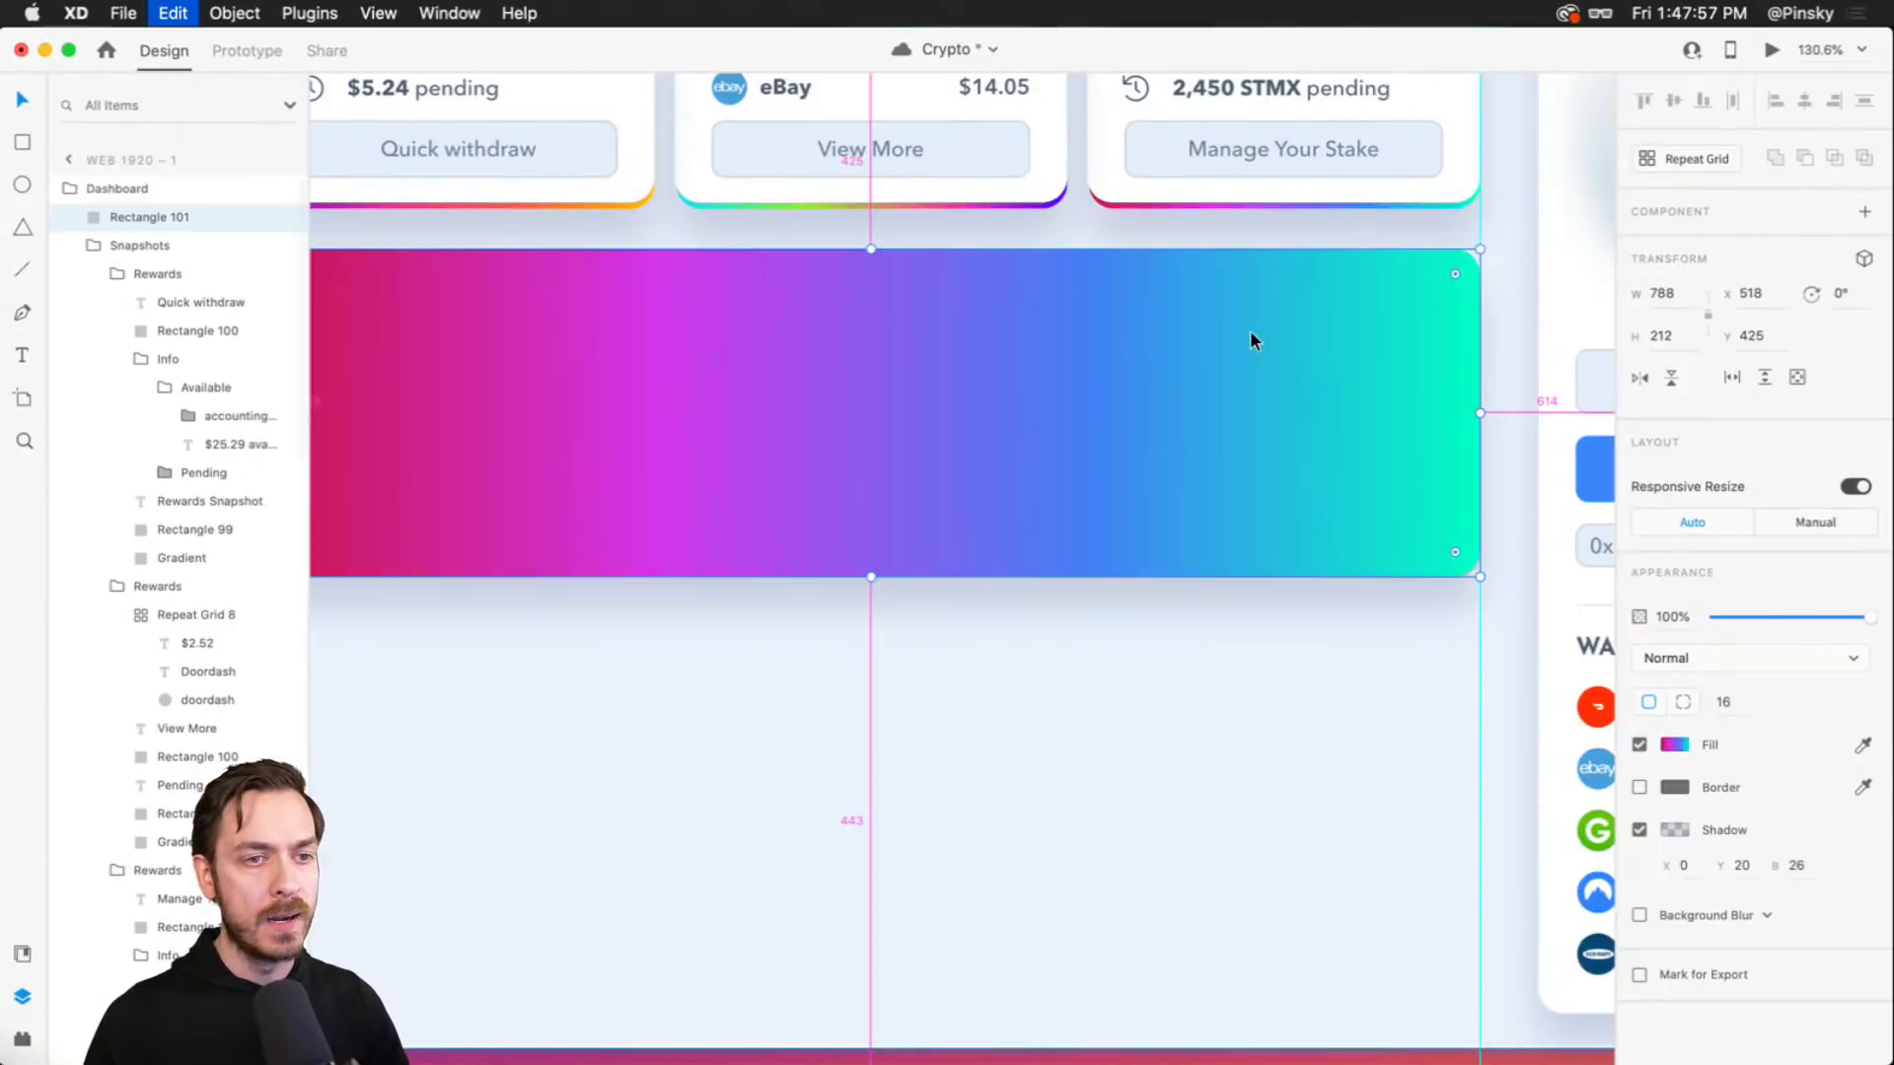
- Change the new rectangle's gradient fill to solid white, #FFFFFF
click(1672, 746)
click(1431, 590)
click(1406, 564)
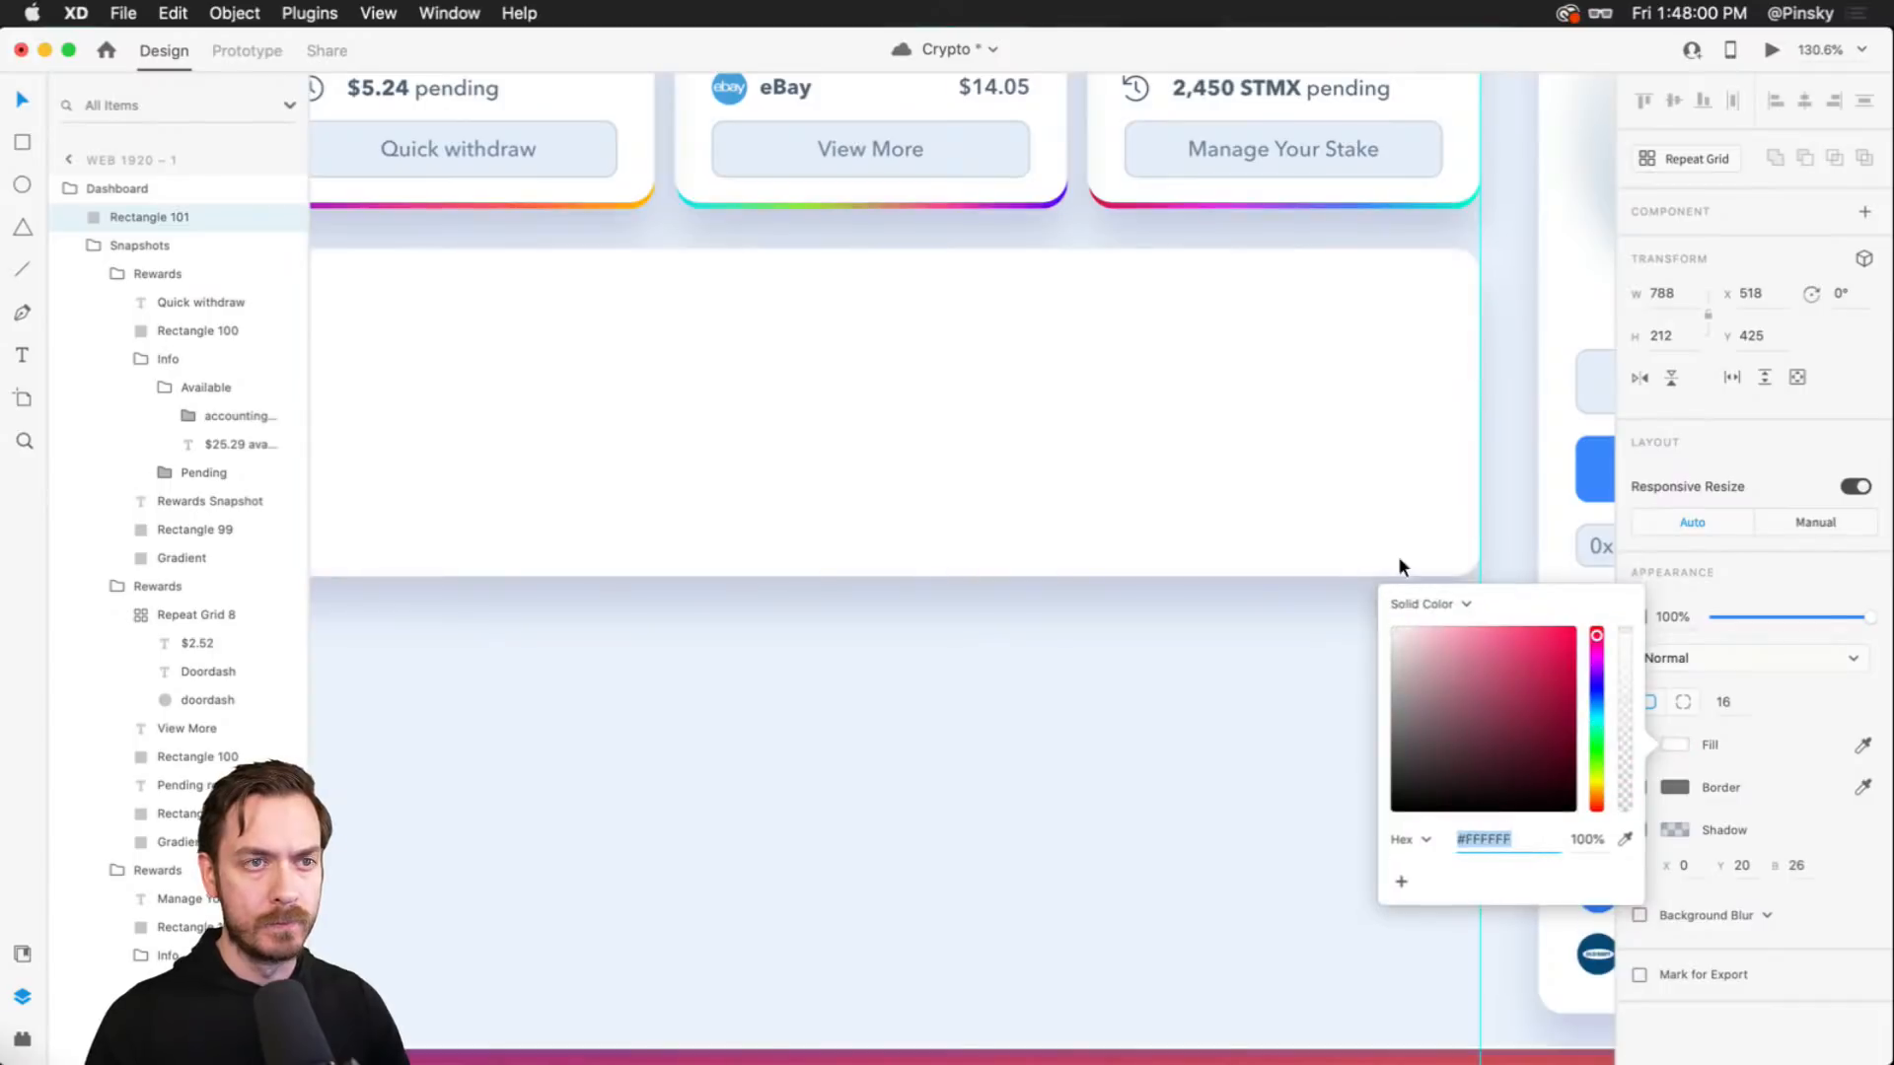
click(1300, 390)
- Move the new rectangle up to Y 421 and set its shadow to a Y offset of 40 and a blur of 36
scroll(1300, 391, down, 4)
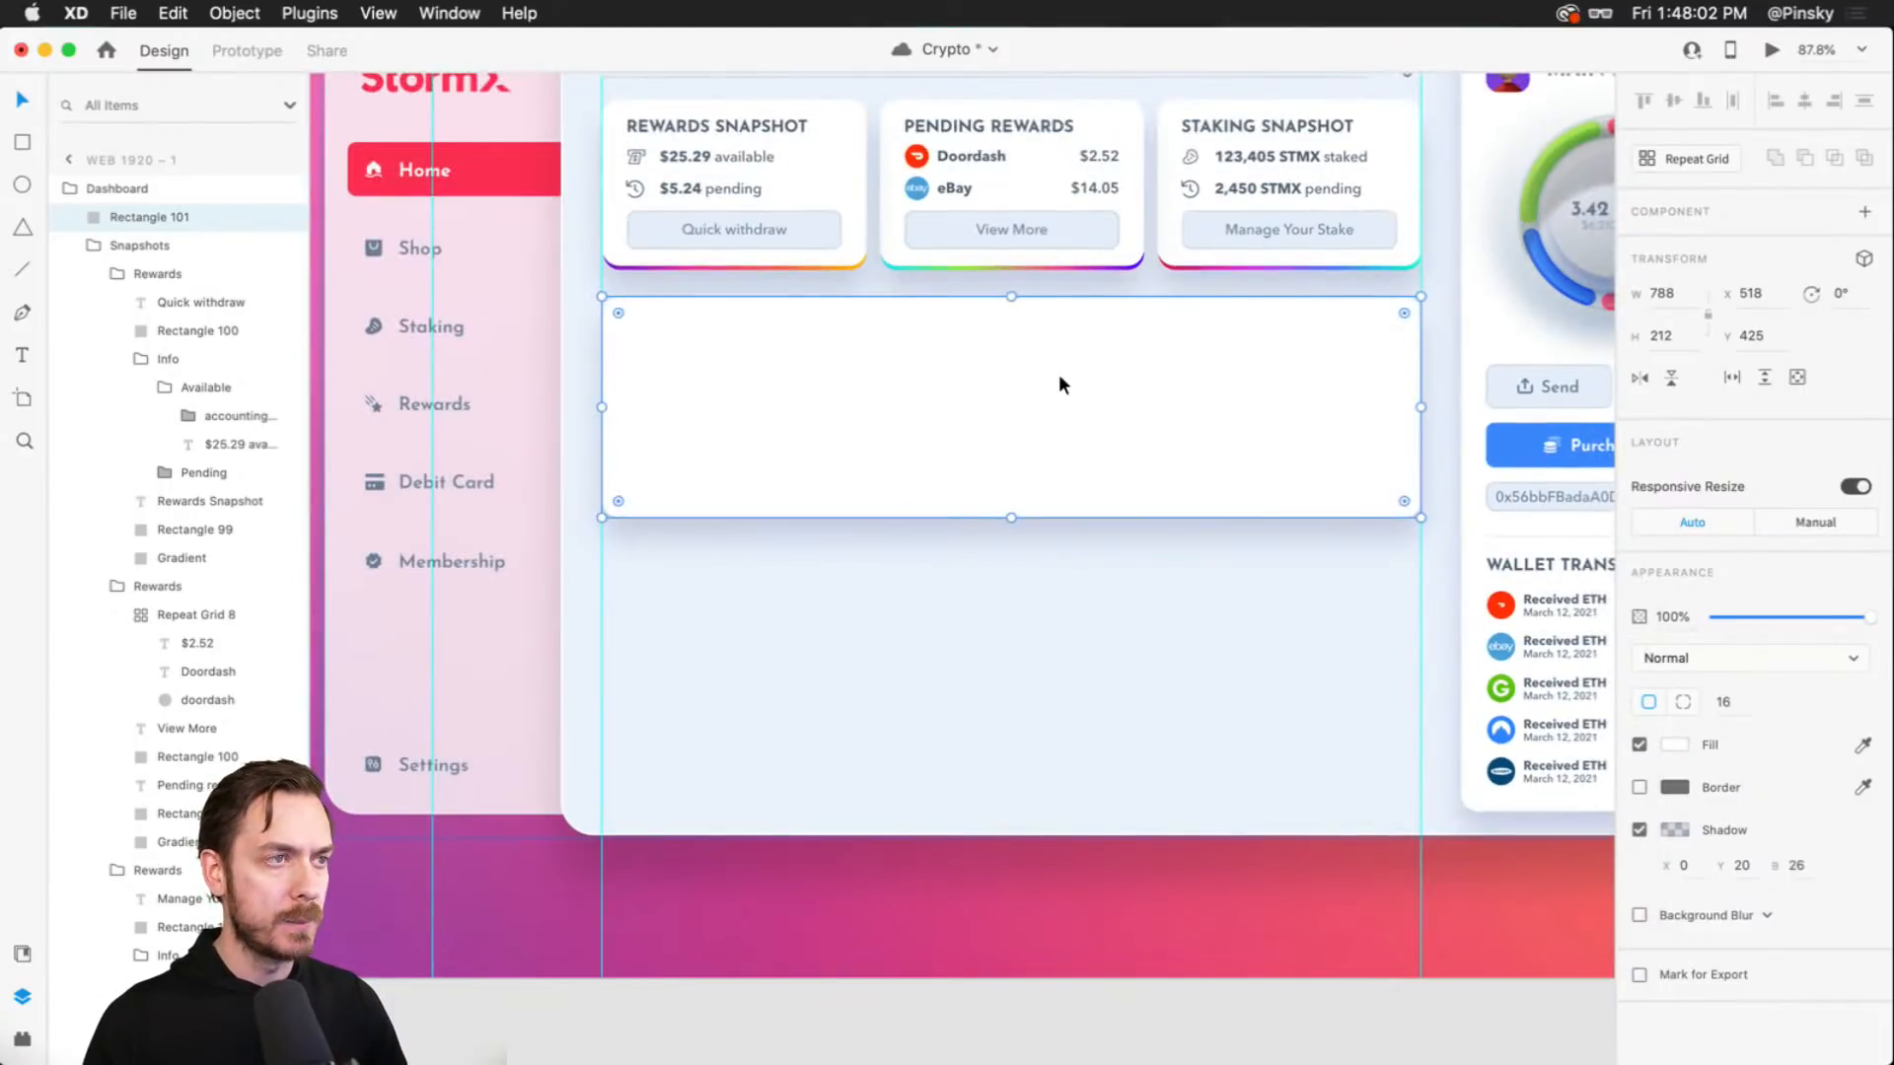
drag(1057, 375, 1062, 370)
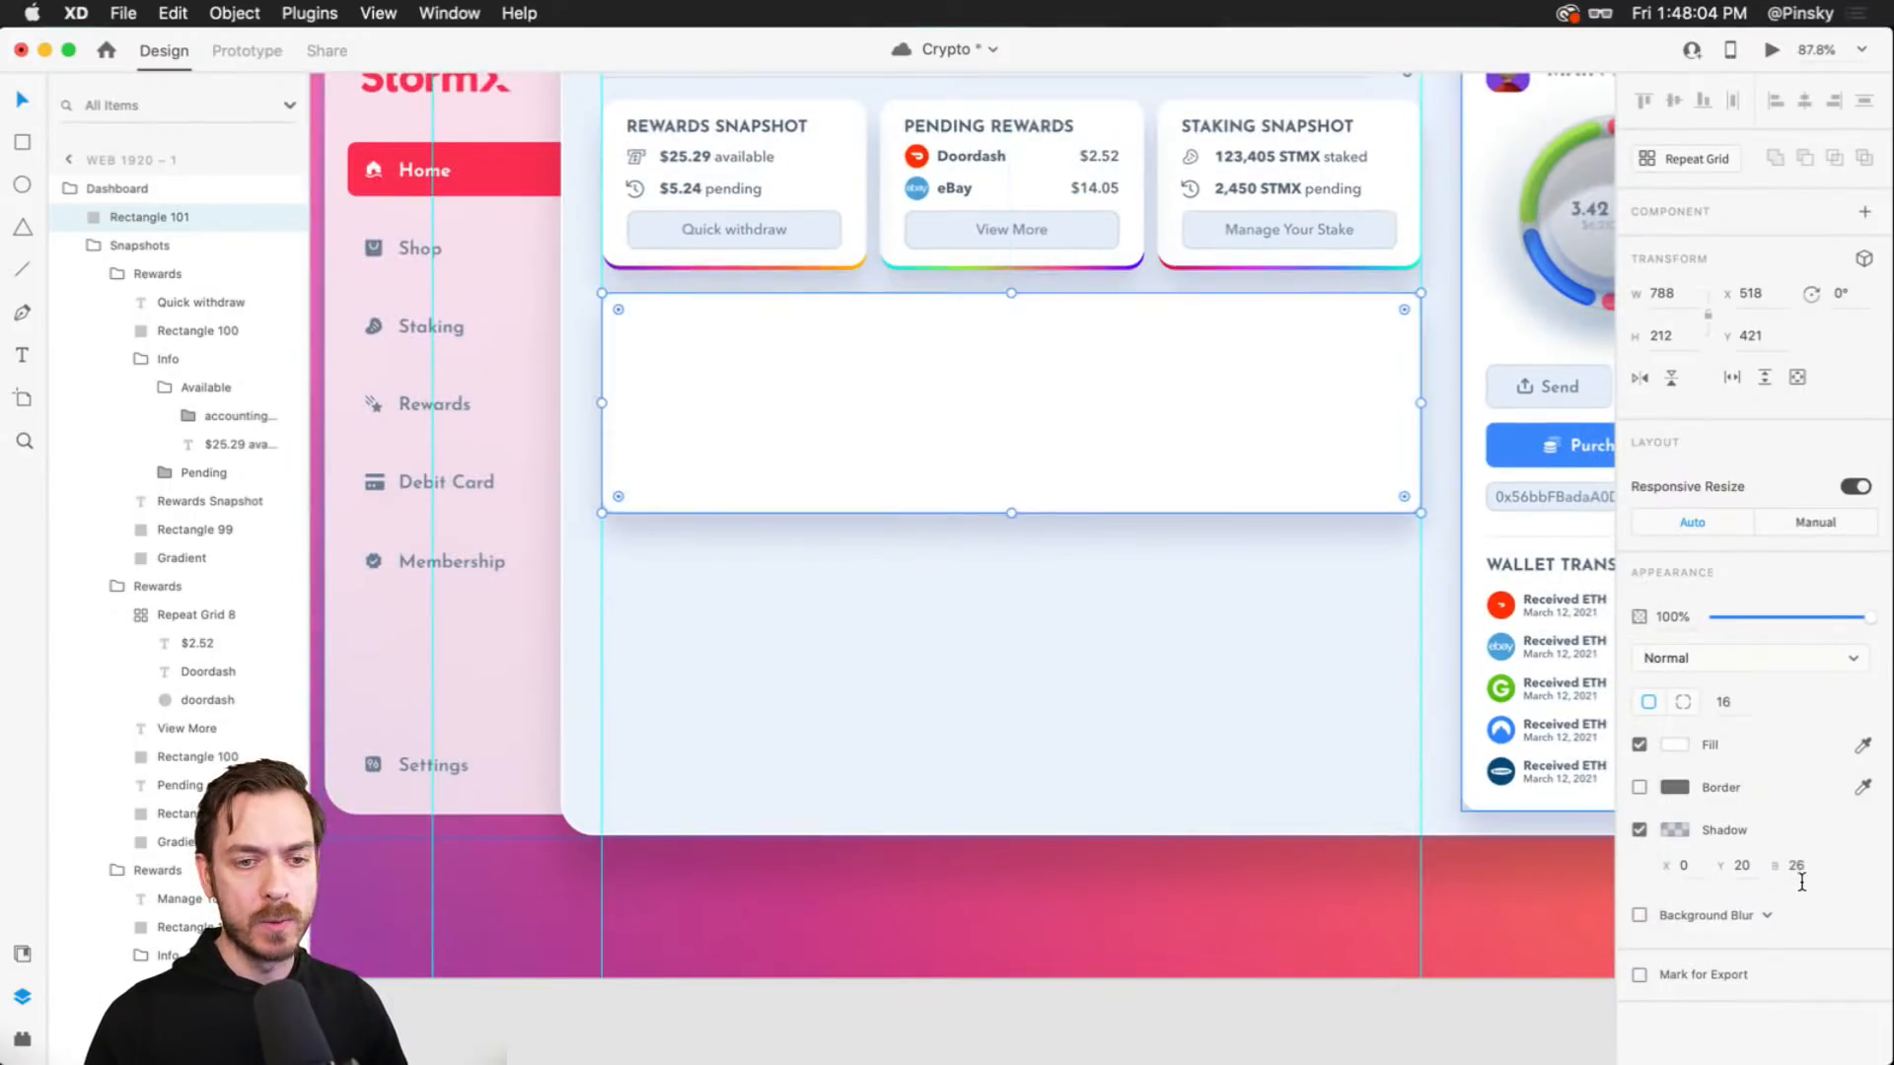
click(1746, 880)
text(40)
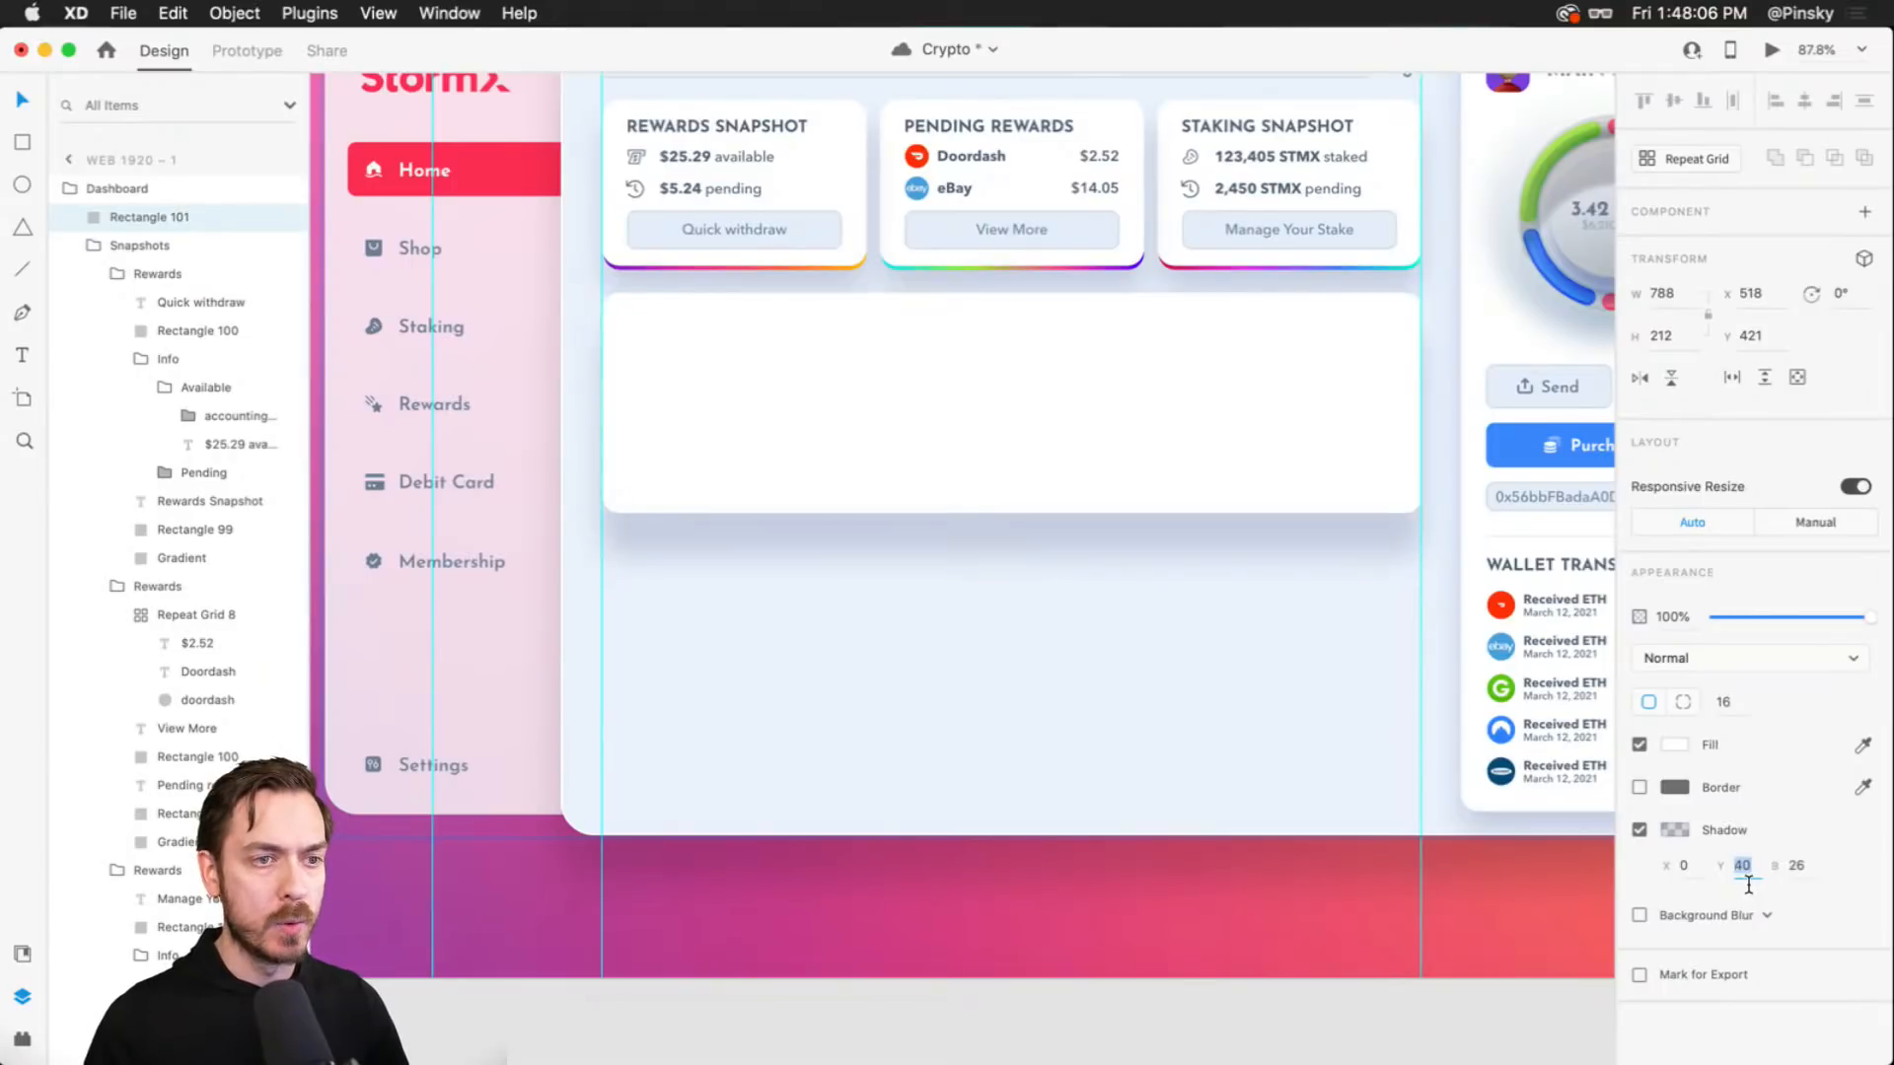
key(Tab)
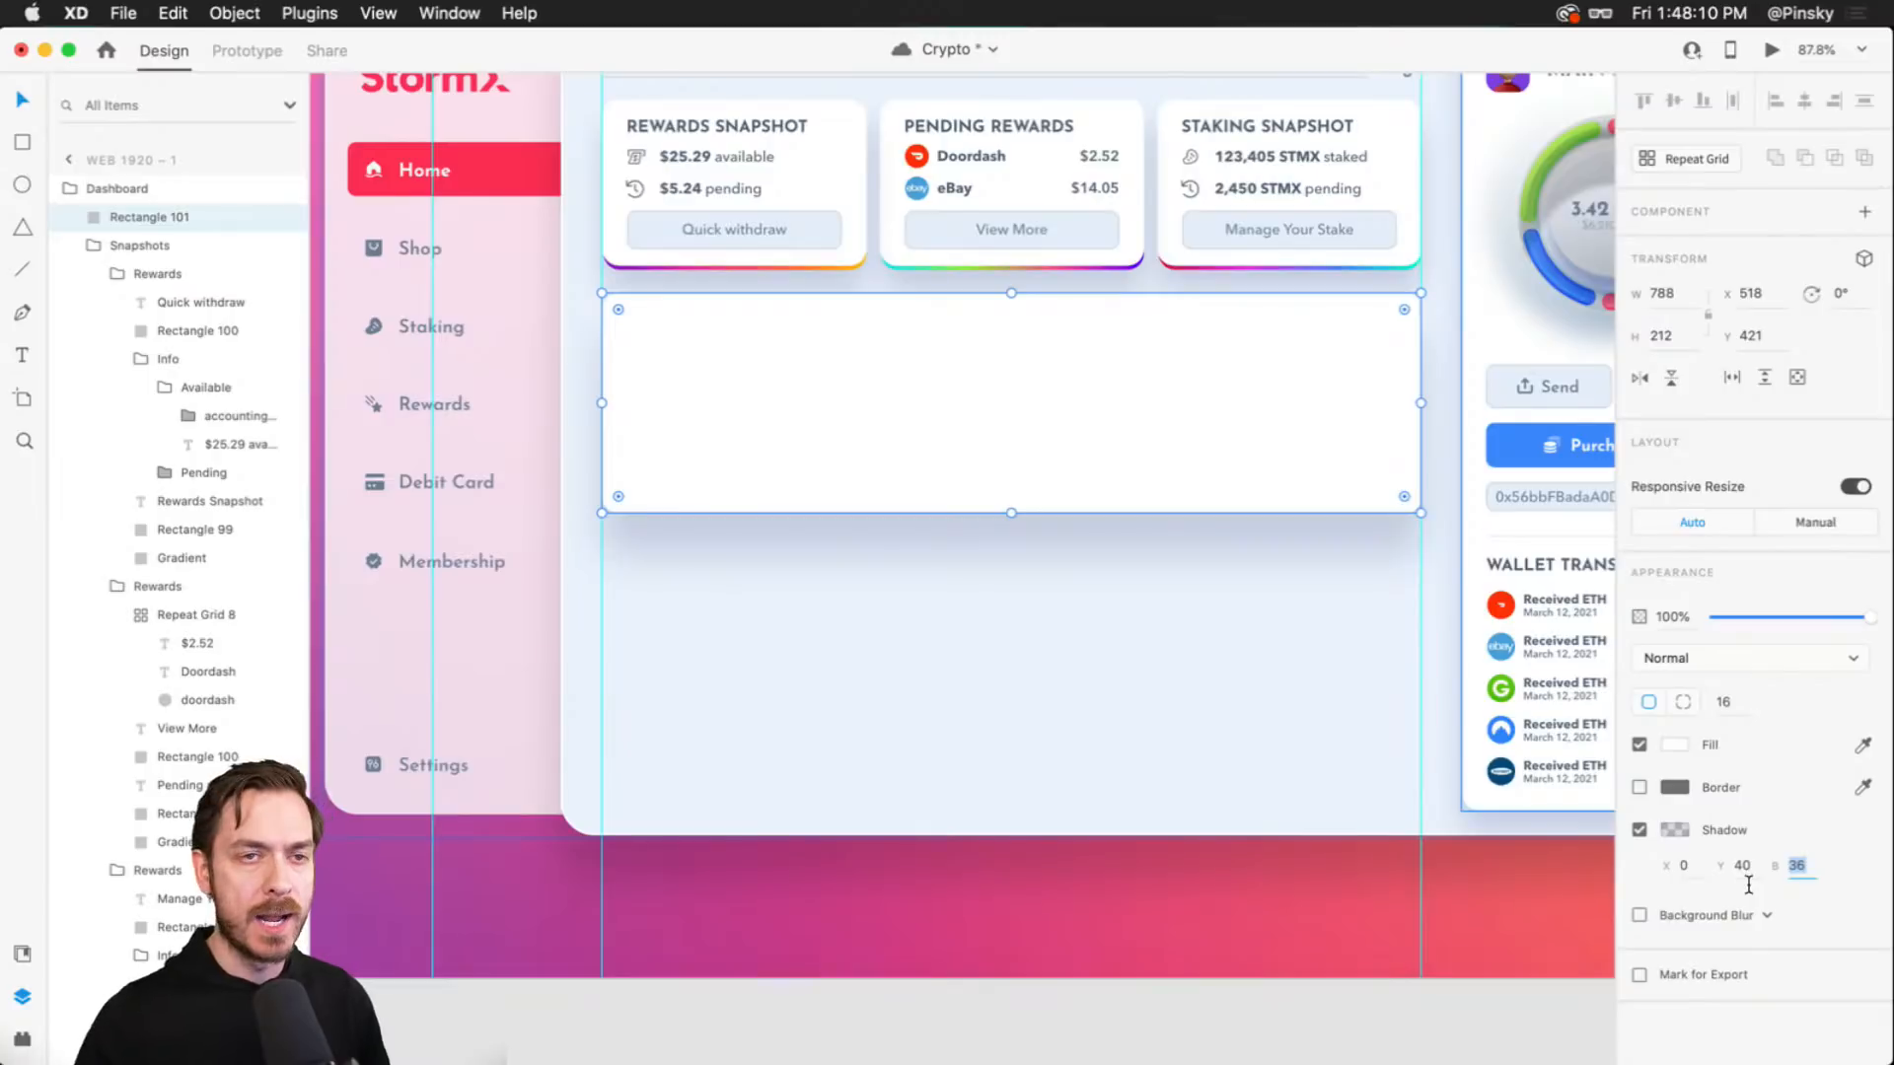
- Copy the Rewards Snapshot heading into the upper-left corner of the new card, aligned with the original at X 541
scroll(910, 333, up, 3)
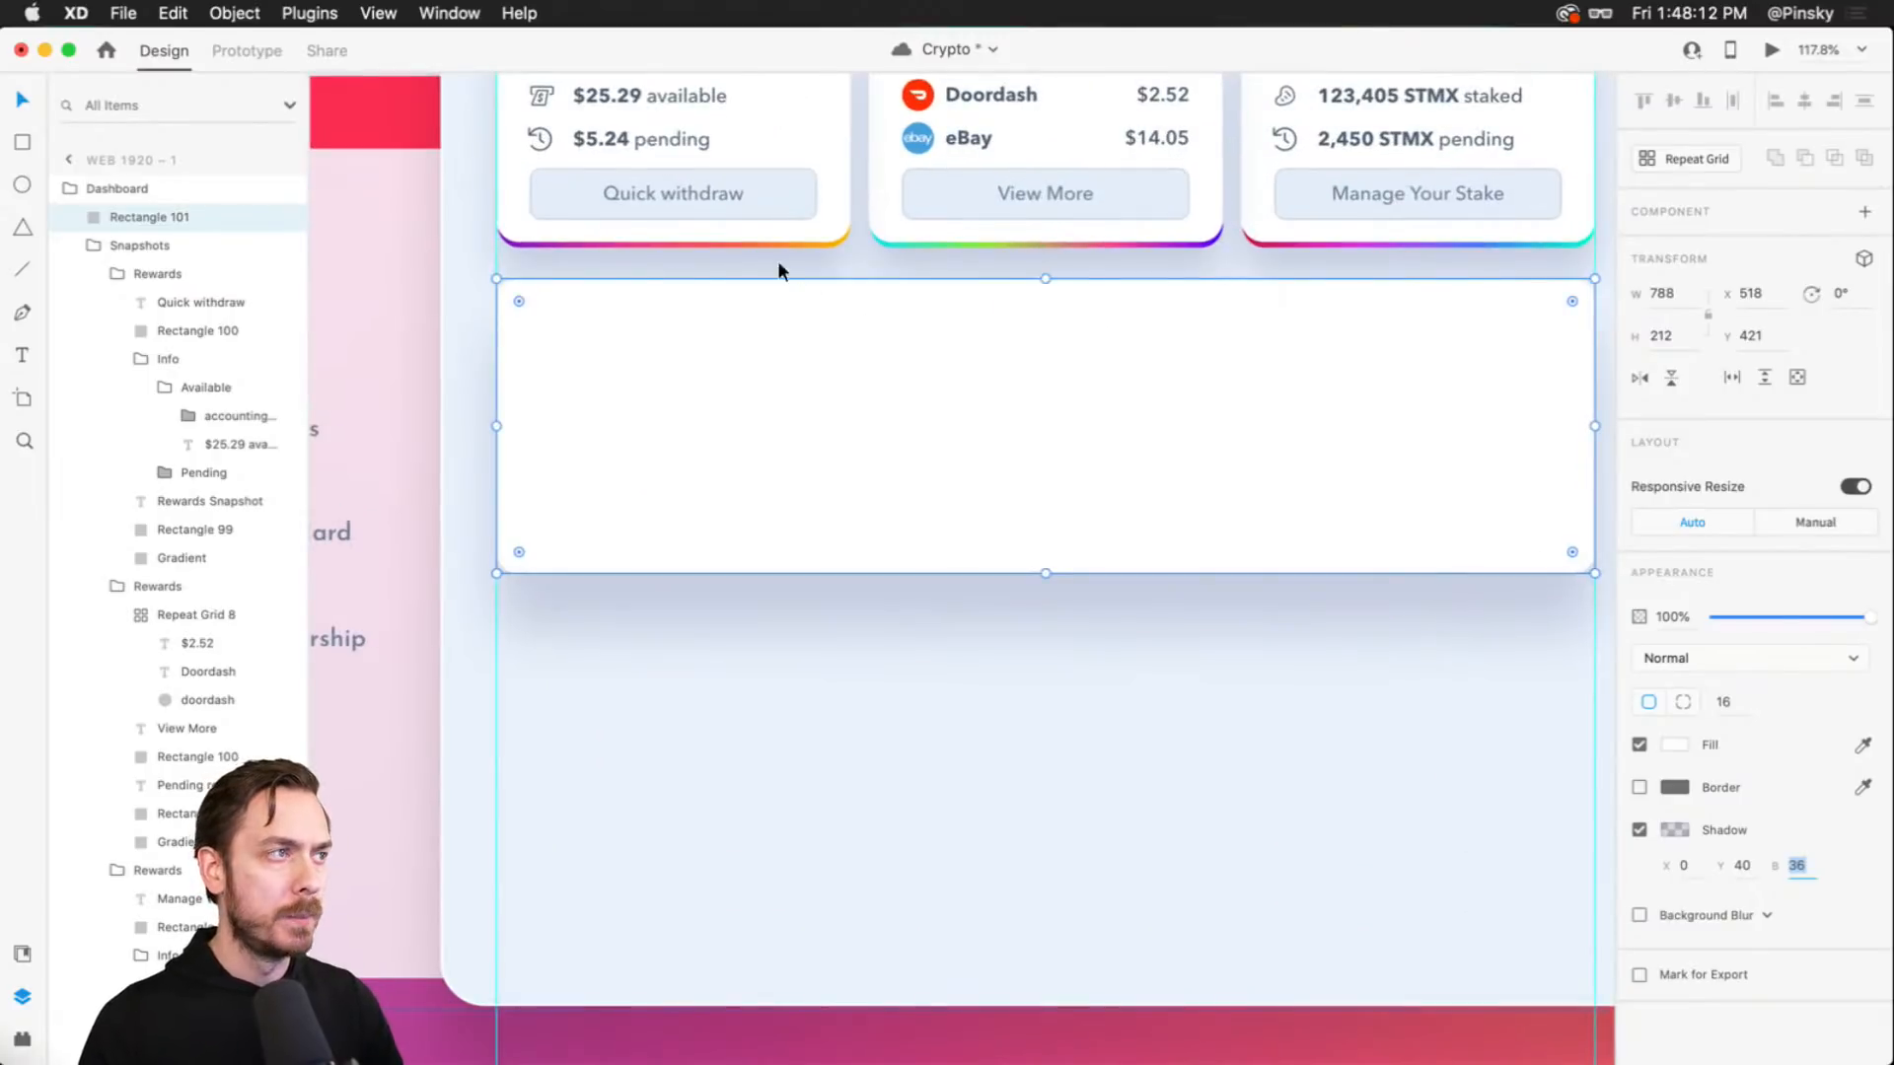
scroll(749, 296, up, 4)
click(619, 286)
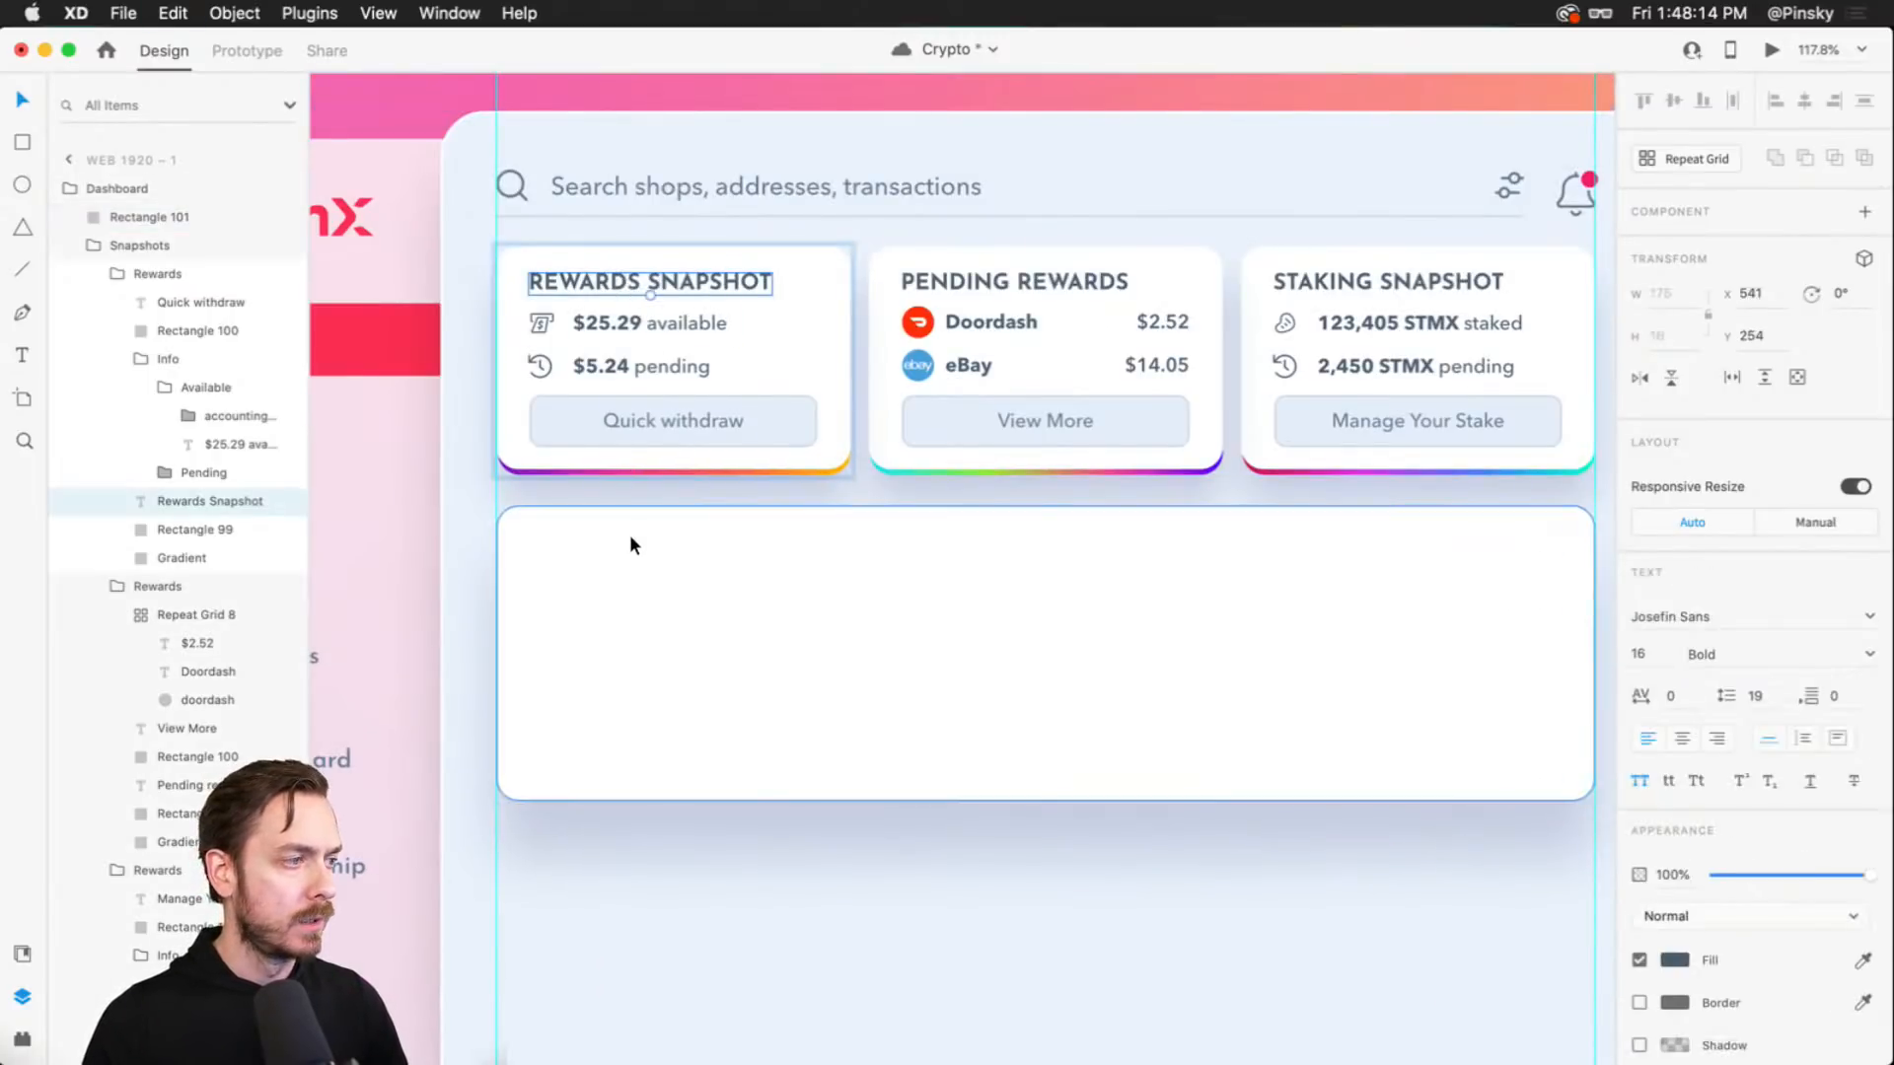
click(629, 538)
key(super+v)
drag(614, 286, 616, 552)
- Change the copied heading to "NEWLY ADDED SHOPS" and nudge it up to Y 443
double_click(616, 552)
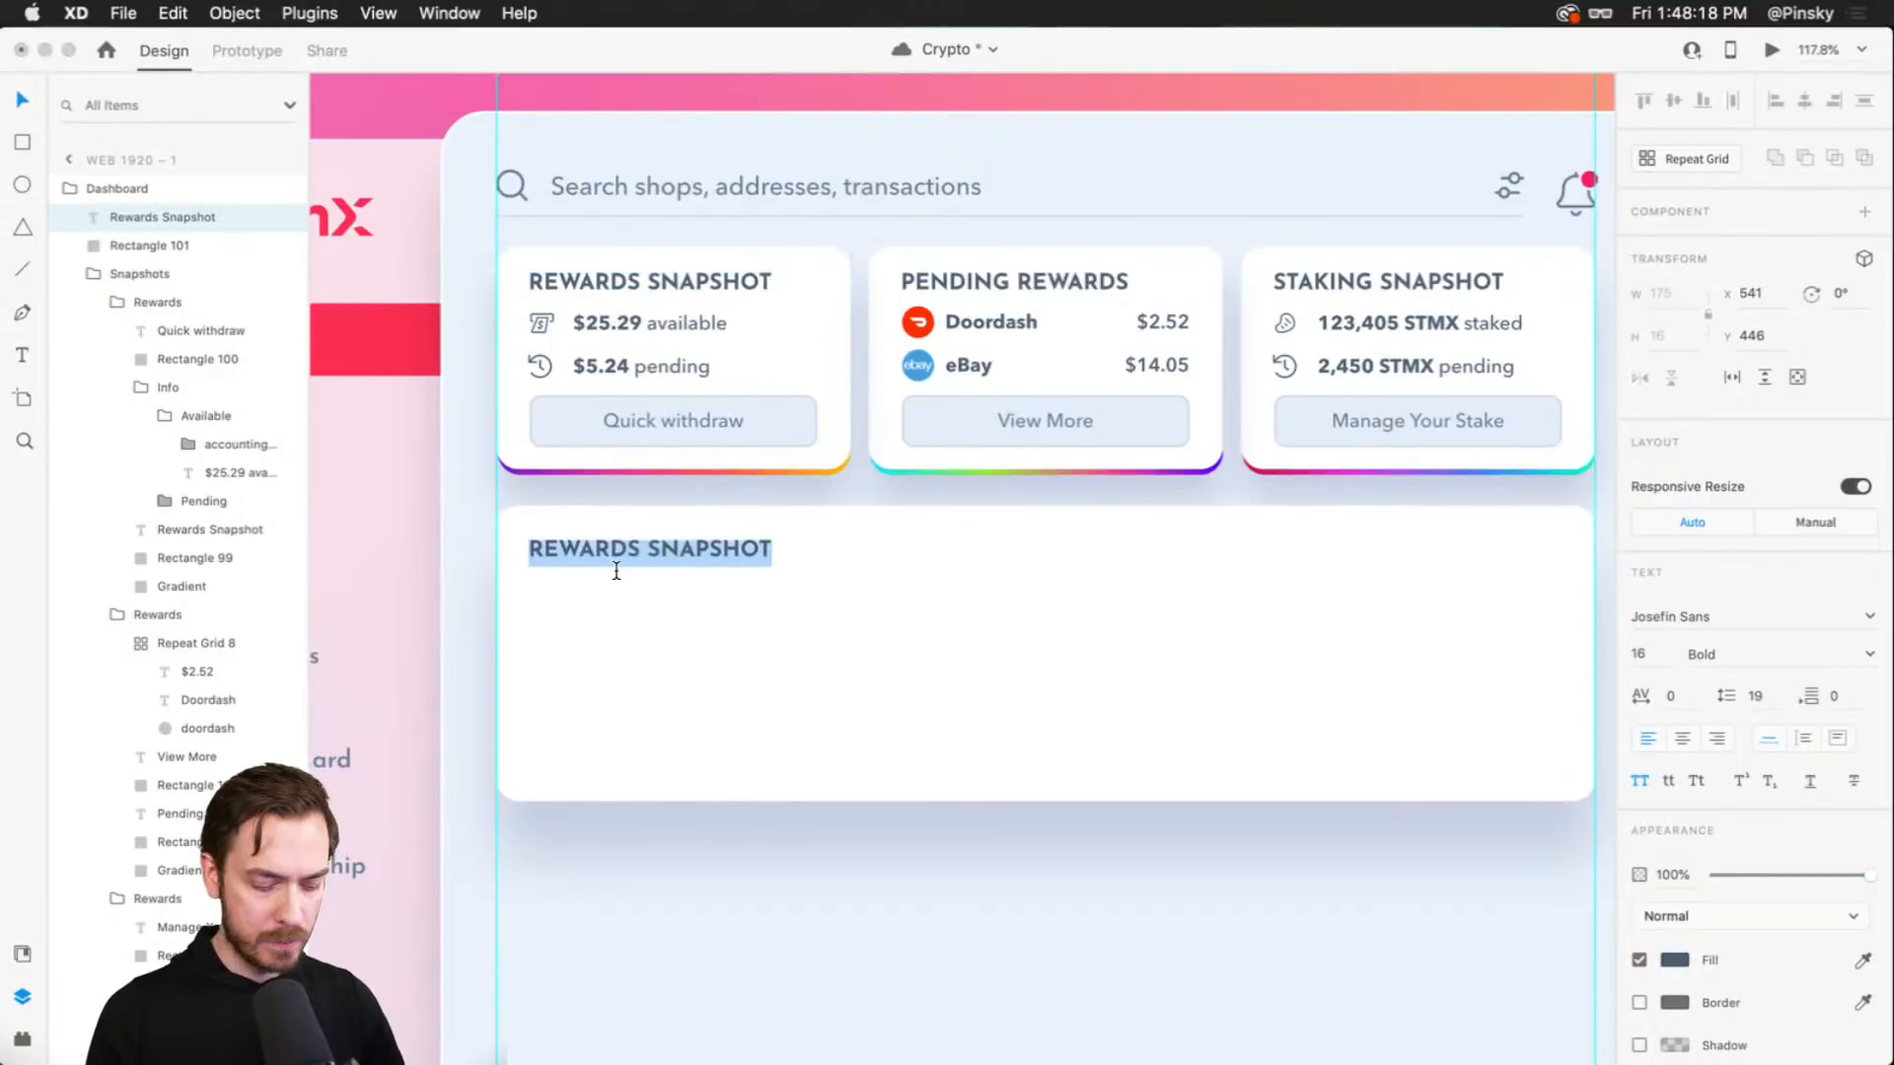
text(NEWLY ADDED SHOPS)
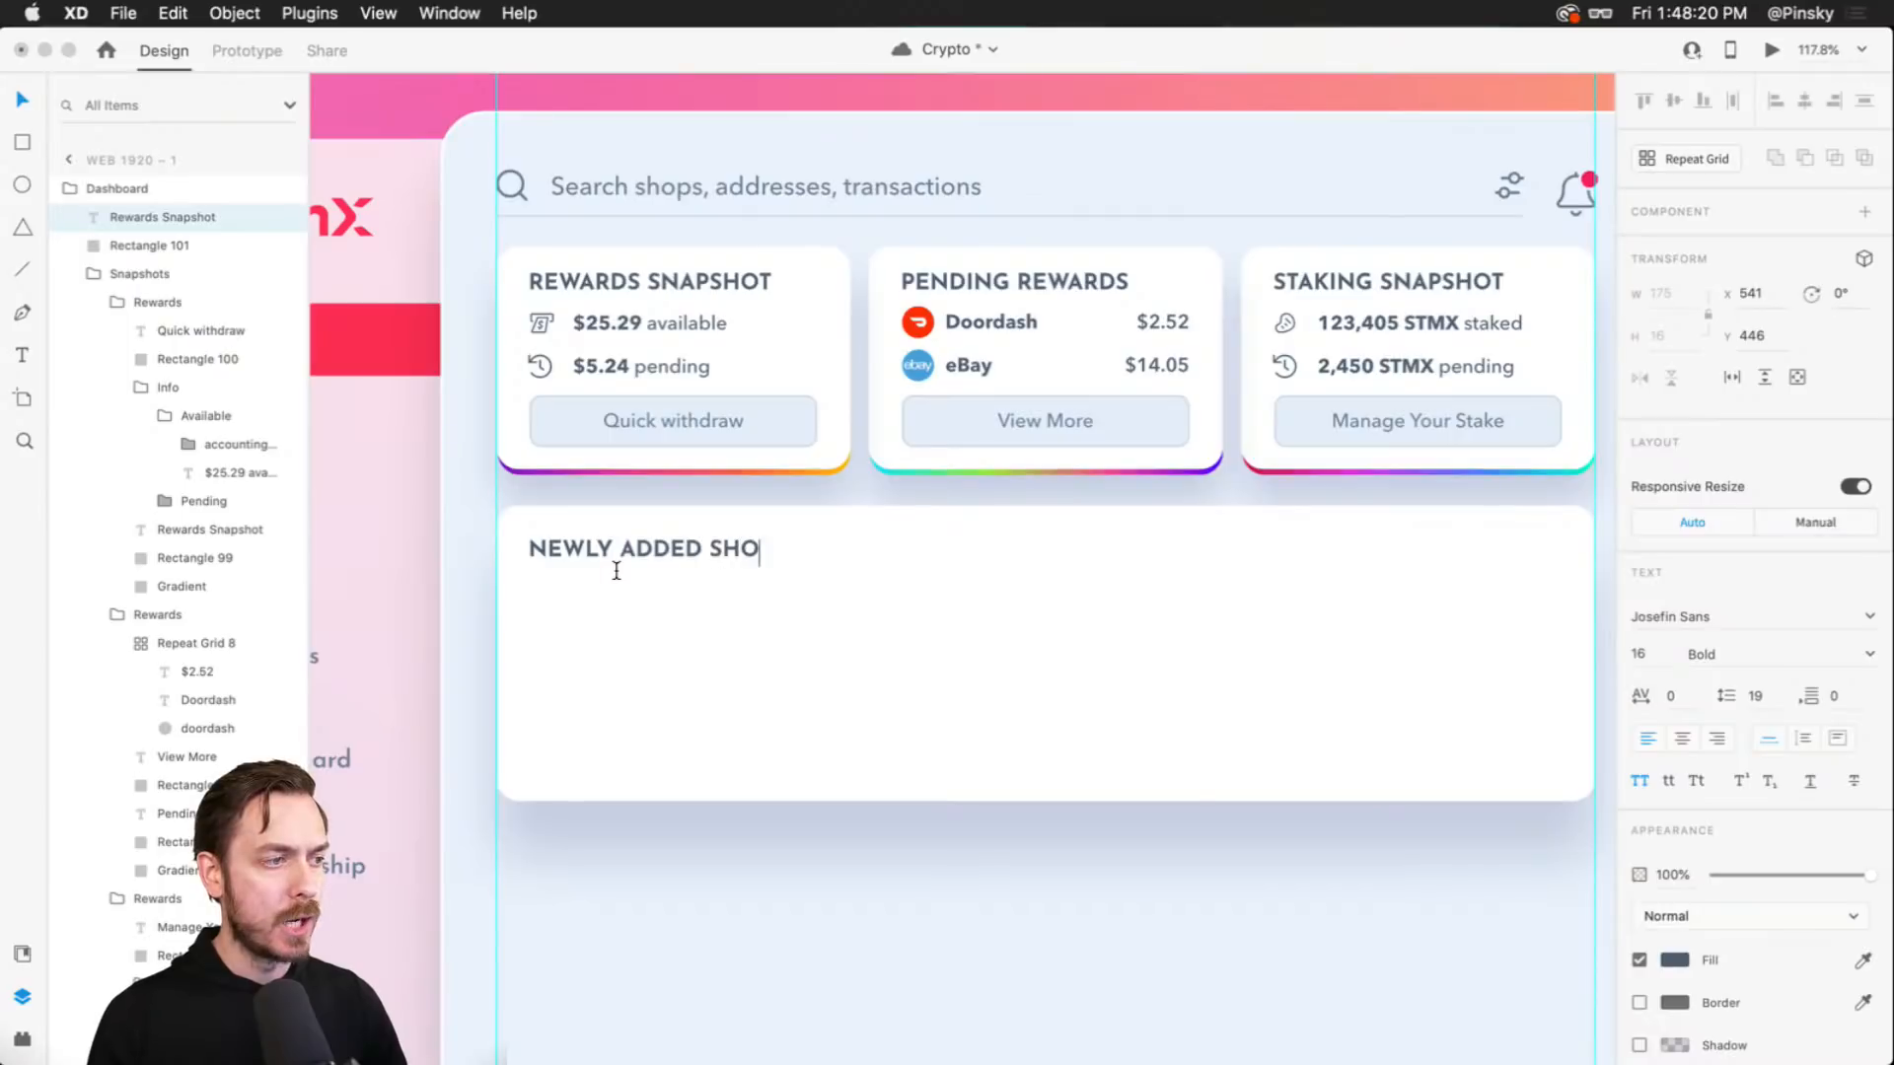
key(Escape)
key(Up)
key(Up)
key(Up)
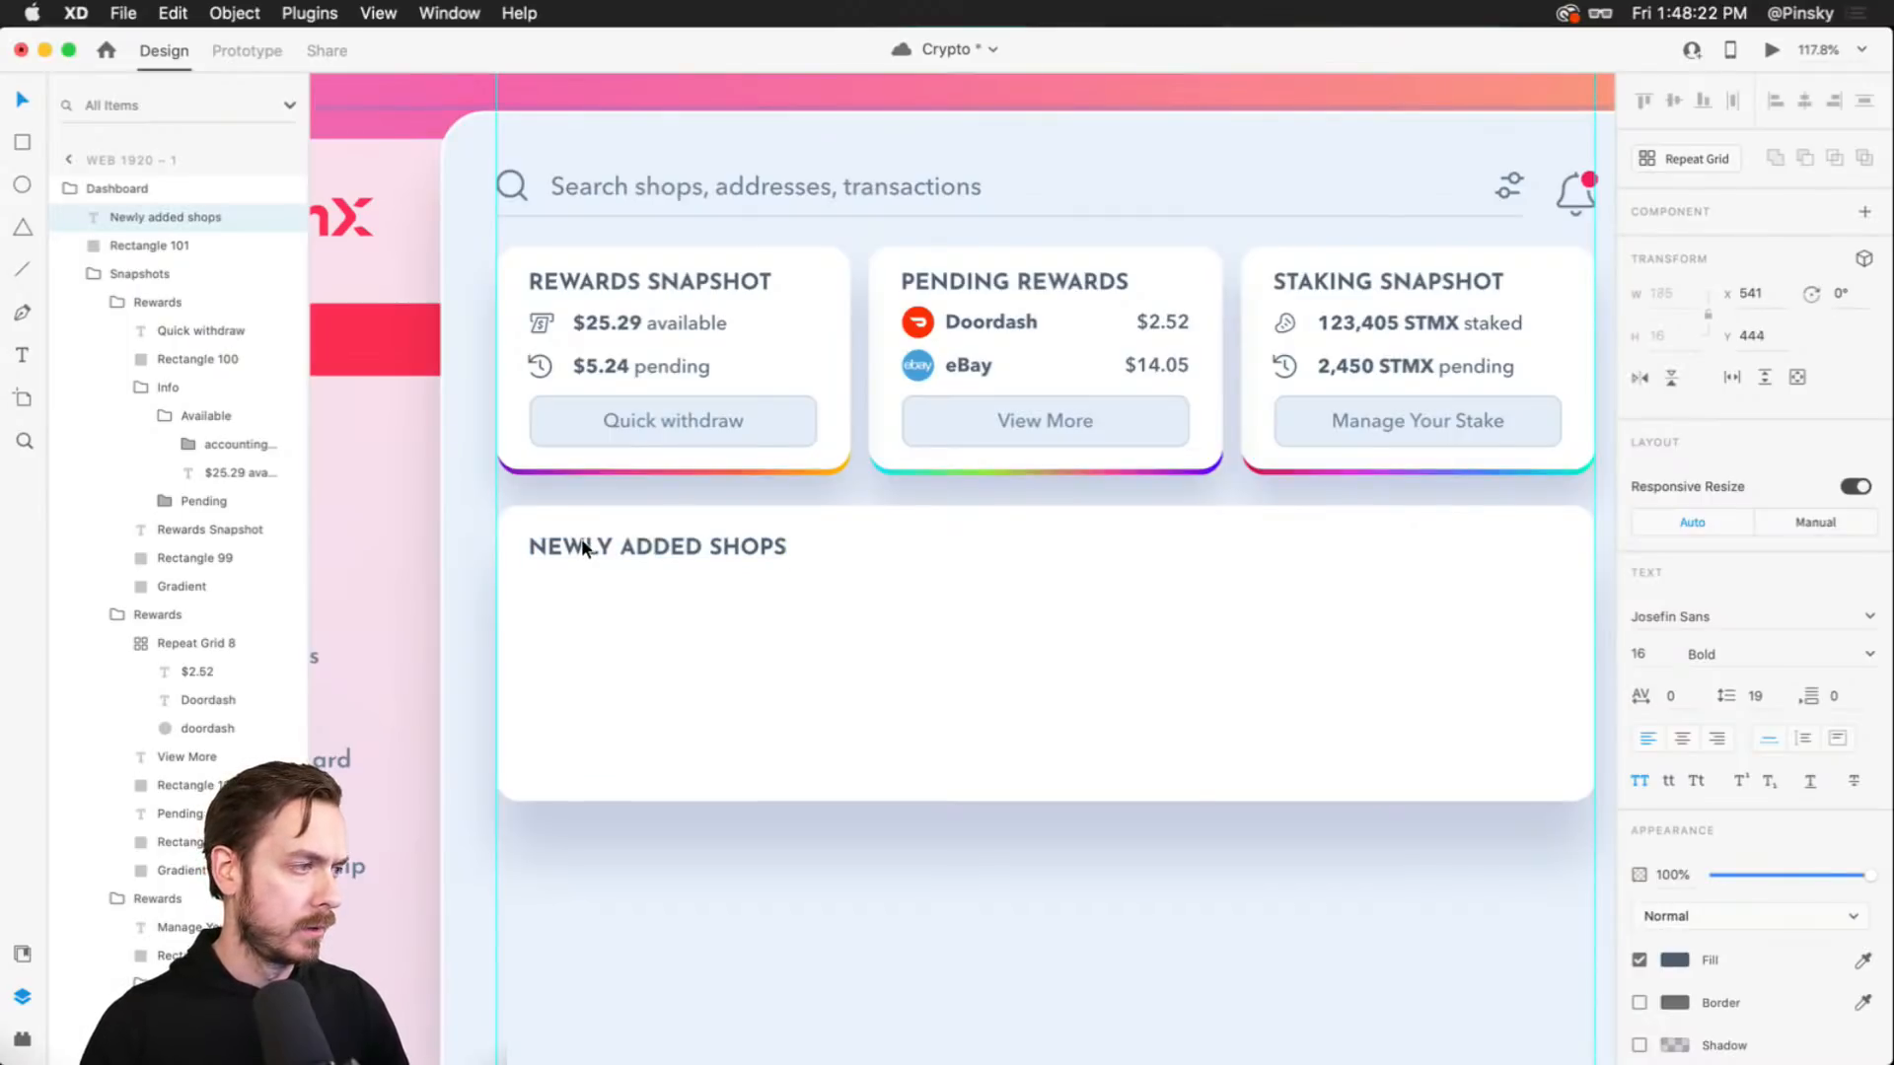
- Duplicate the NEWLY ADDED SHOPS heading to the card's upper-right corner at X 1121 and change its text to "View more"
drag(973, 624, 932, 604)
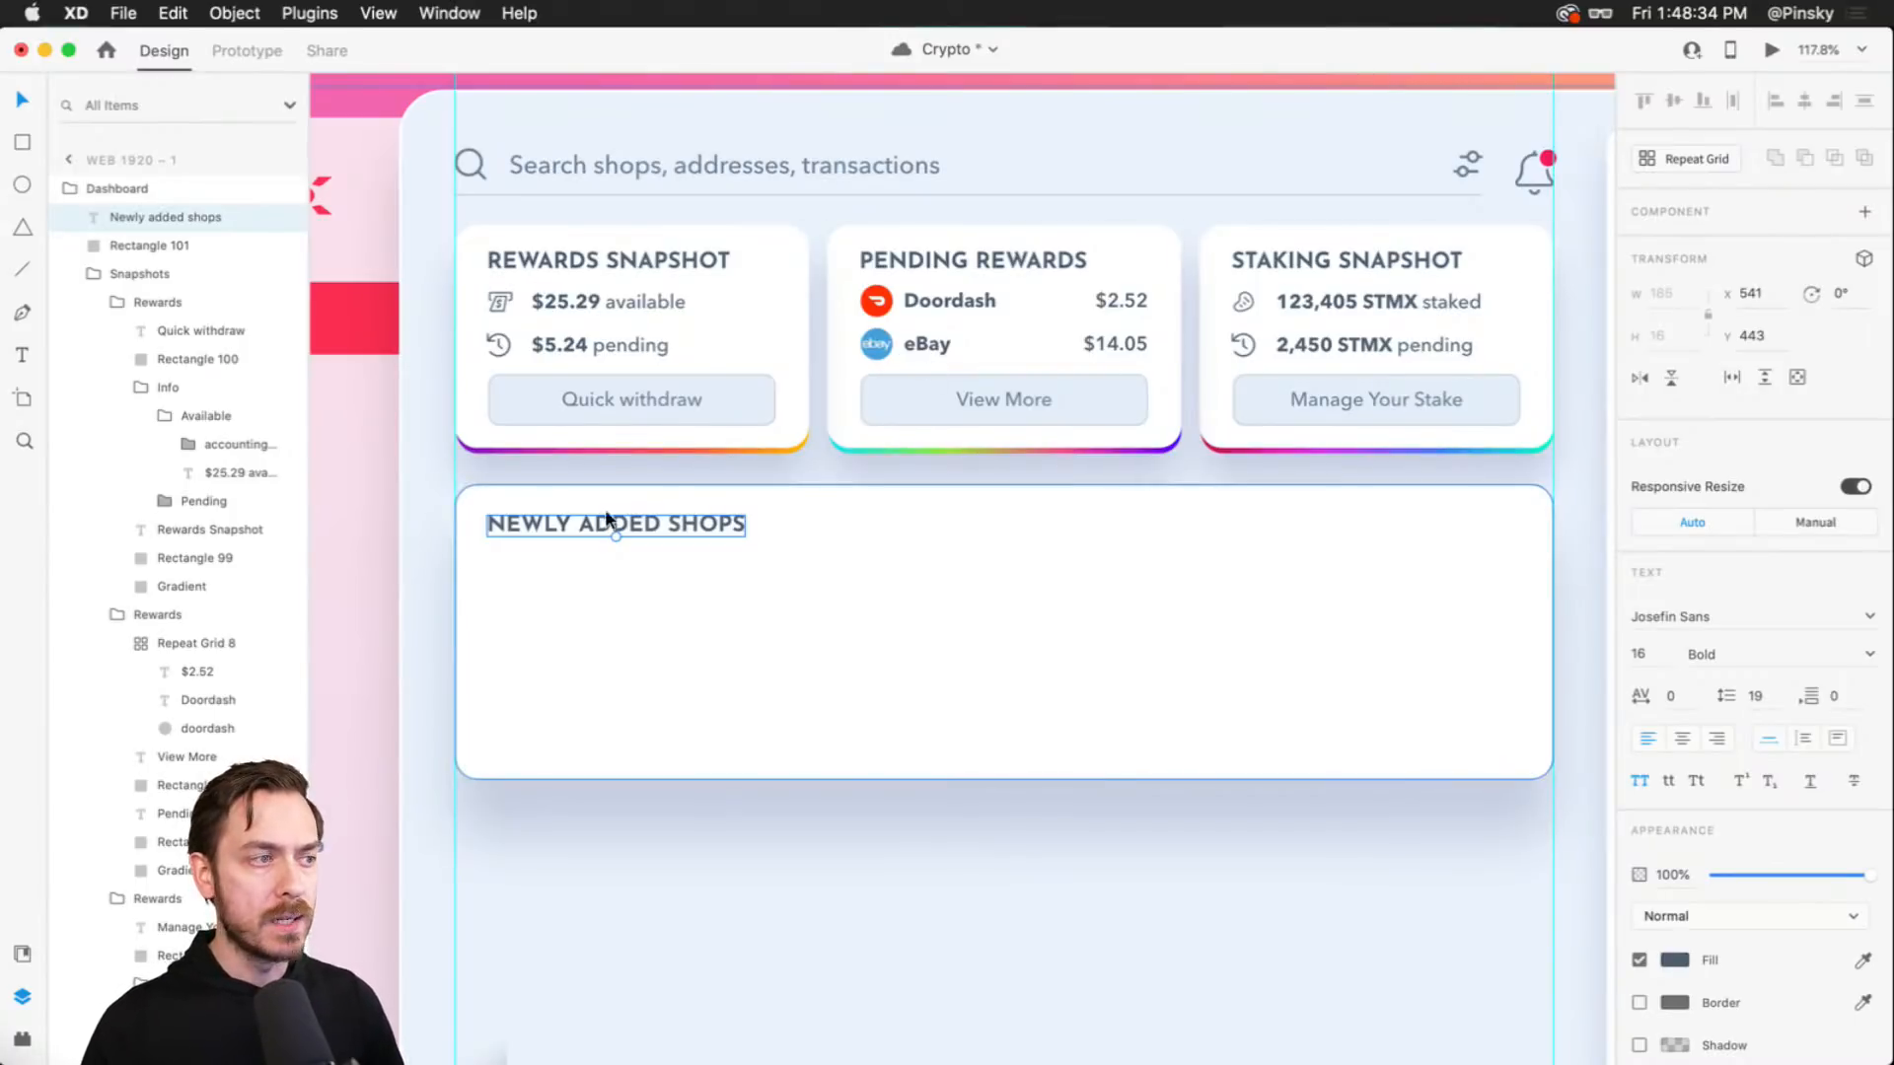
drag(612, 523, 1415, 519)
double_click(1415, 518)
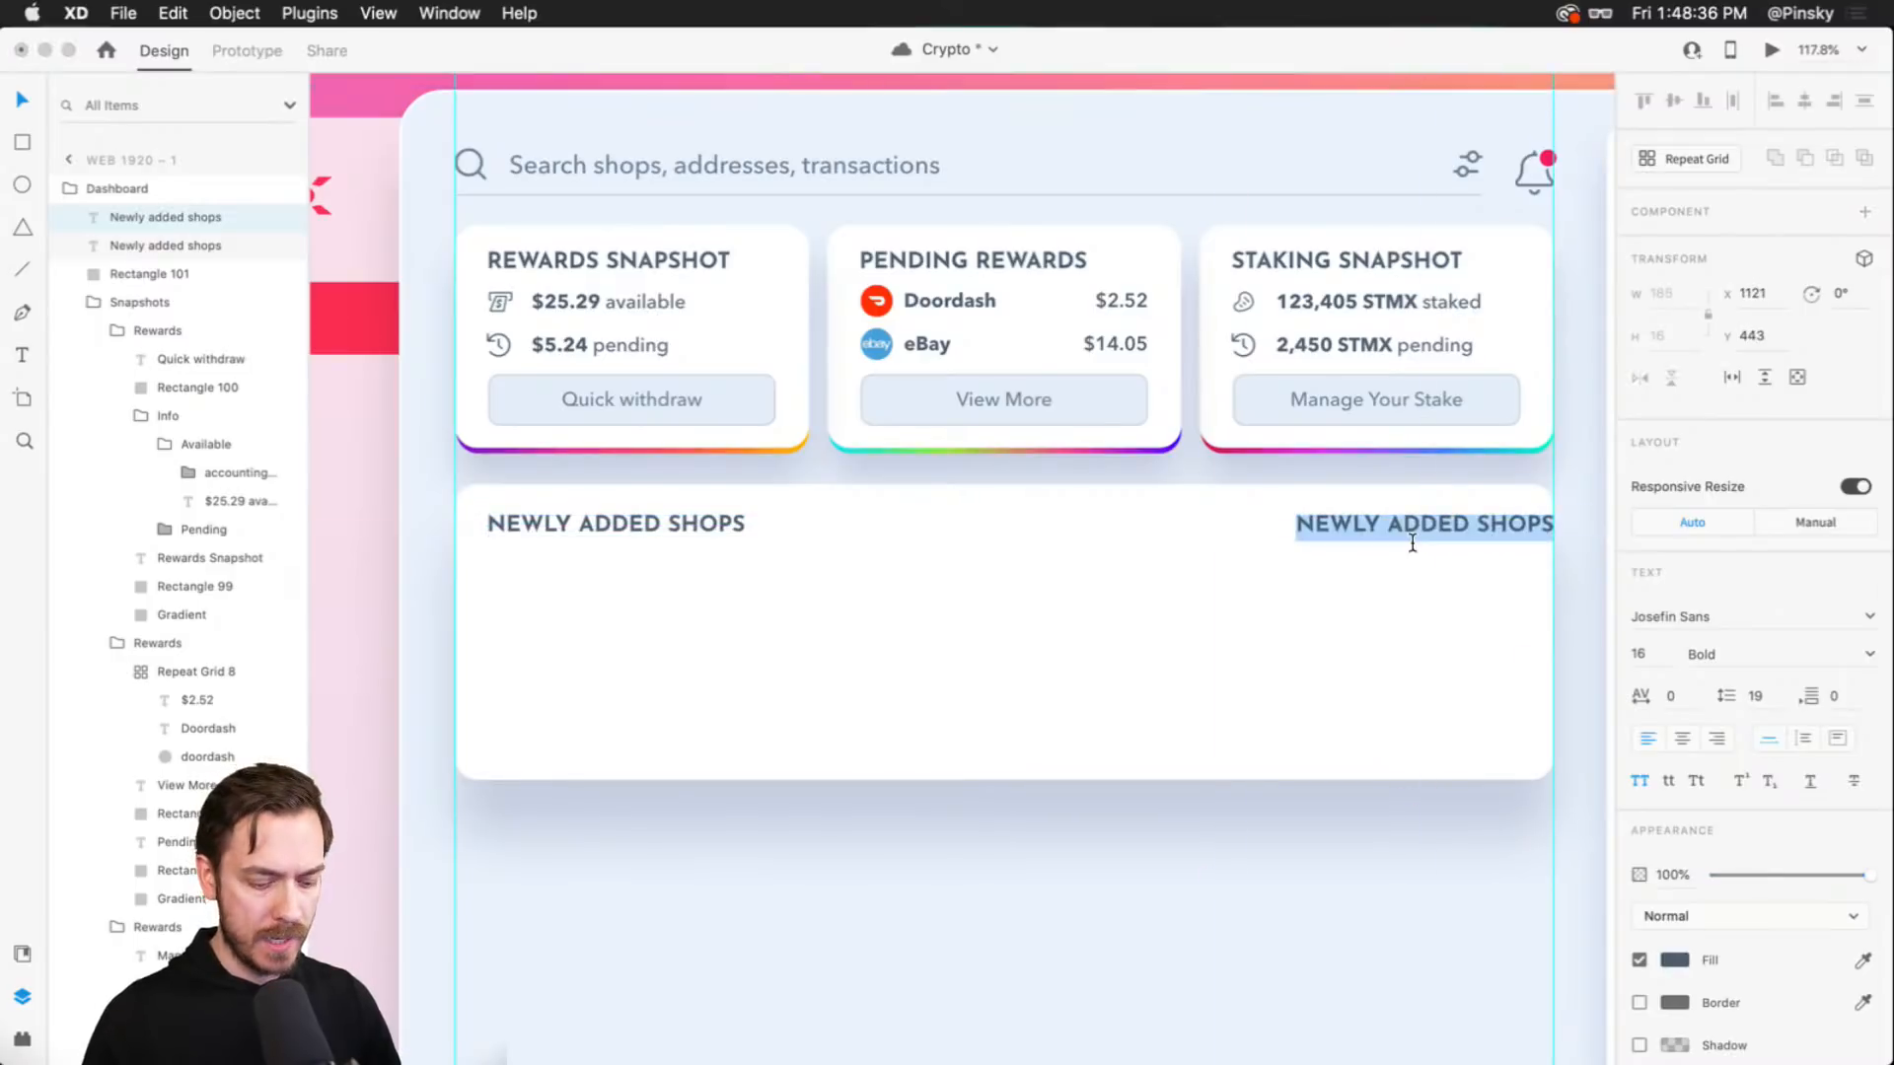
text(View more)
key(Escape)
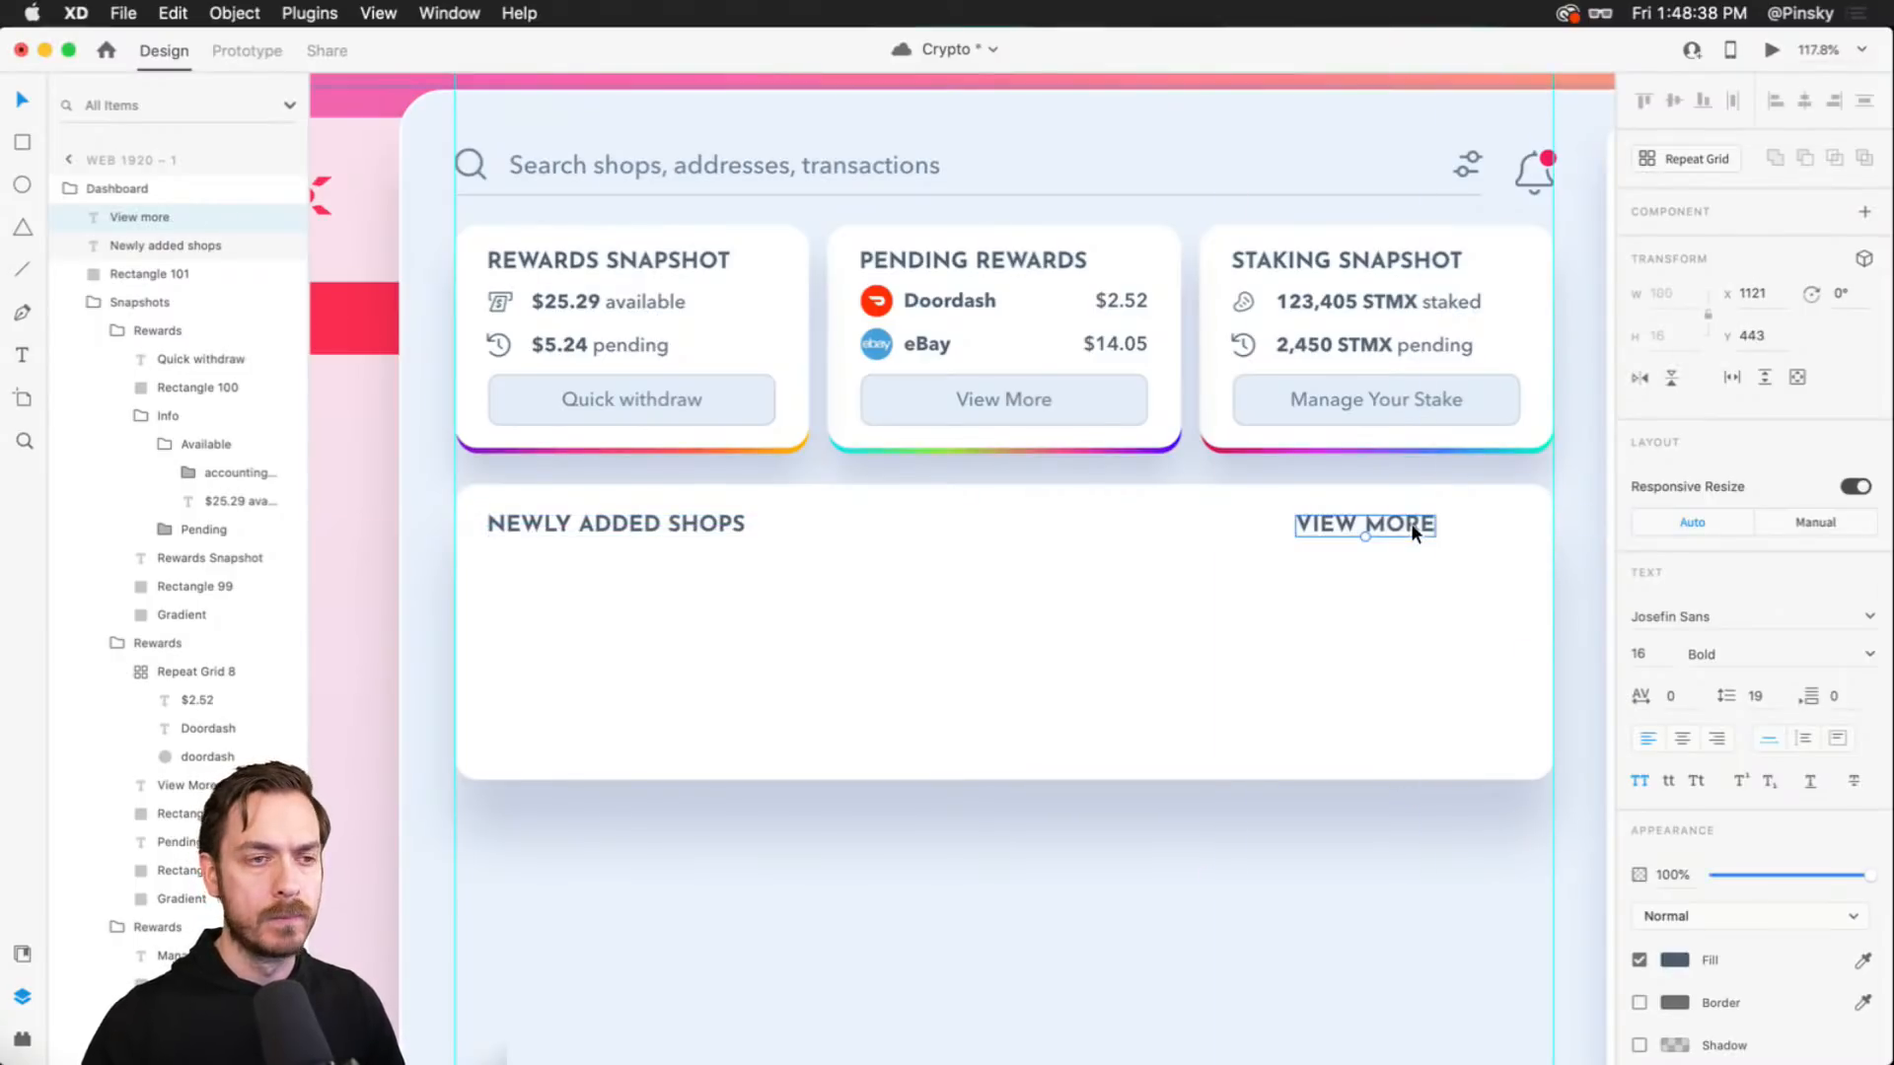
- Set the VIEW MORE label's font size to 12, move it right to X 1174, Y 446, and check it in the preview
scroll(1581, 551, up, 5)
drag(1069, 495, 1149, 494)
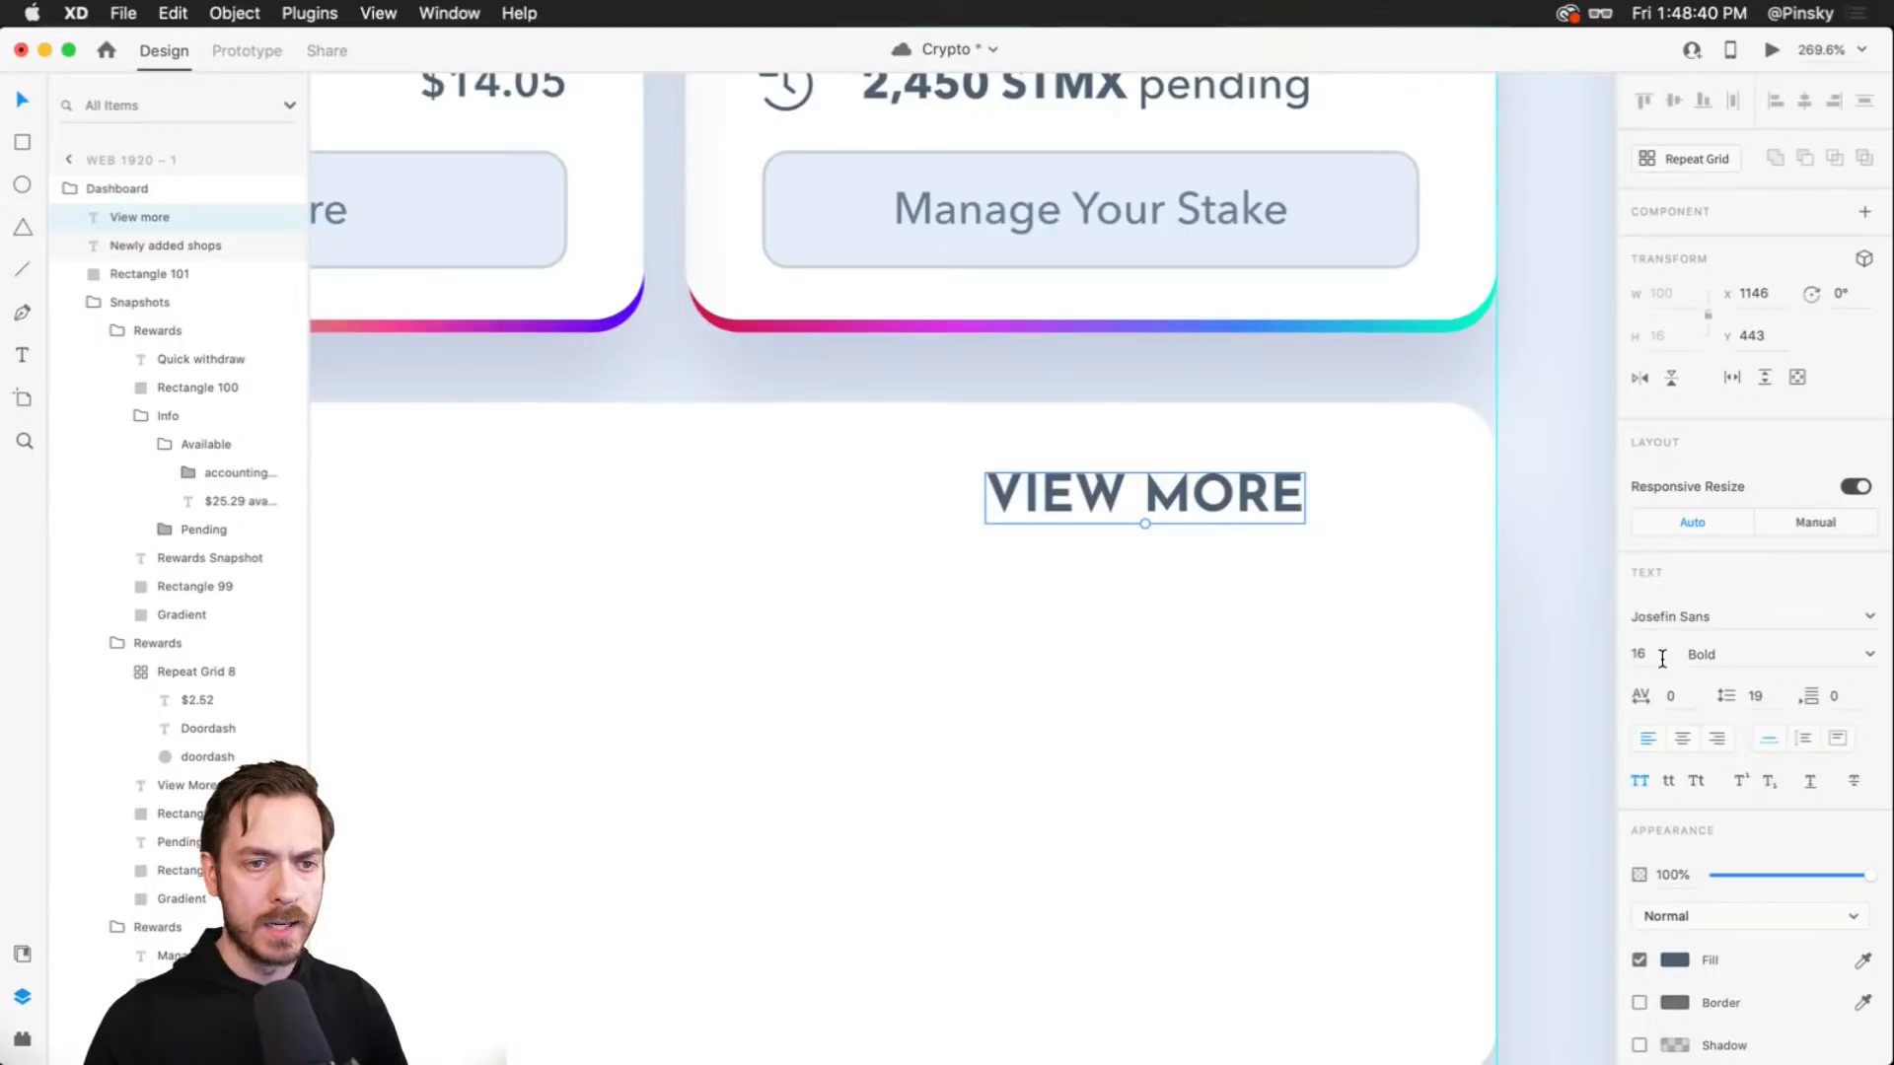
key(super+Return)
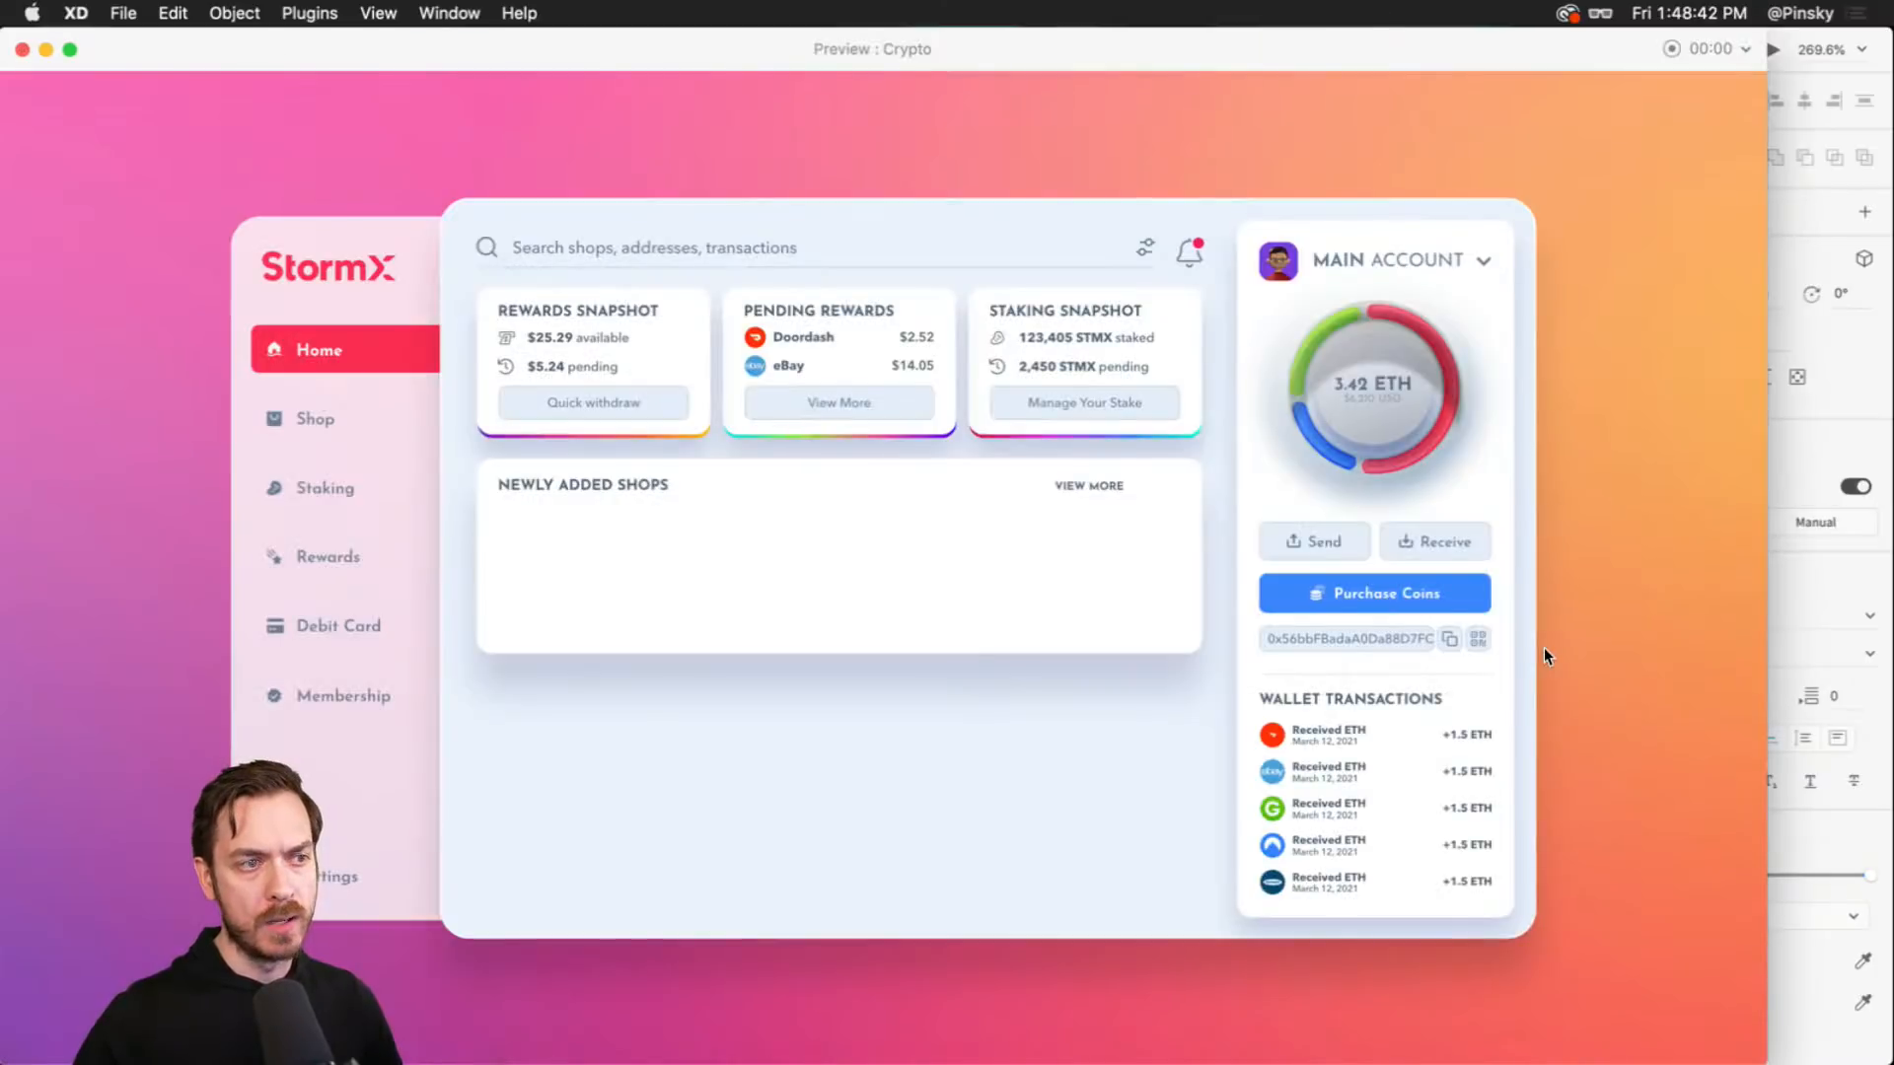
key(super+w)
drag(1138, 501, 1228, 503)
scroll(1497, 499, up, 3)
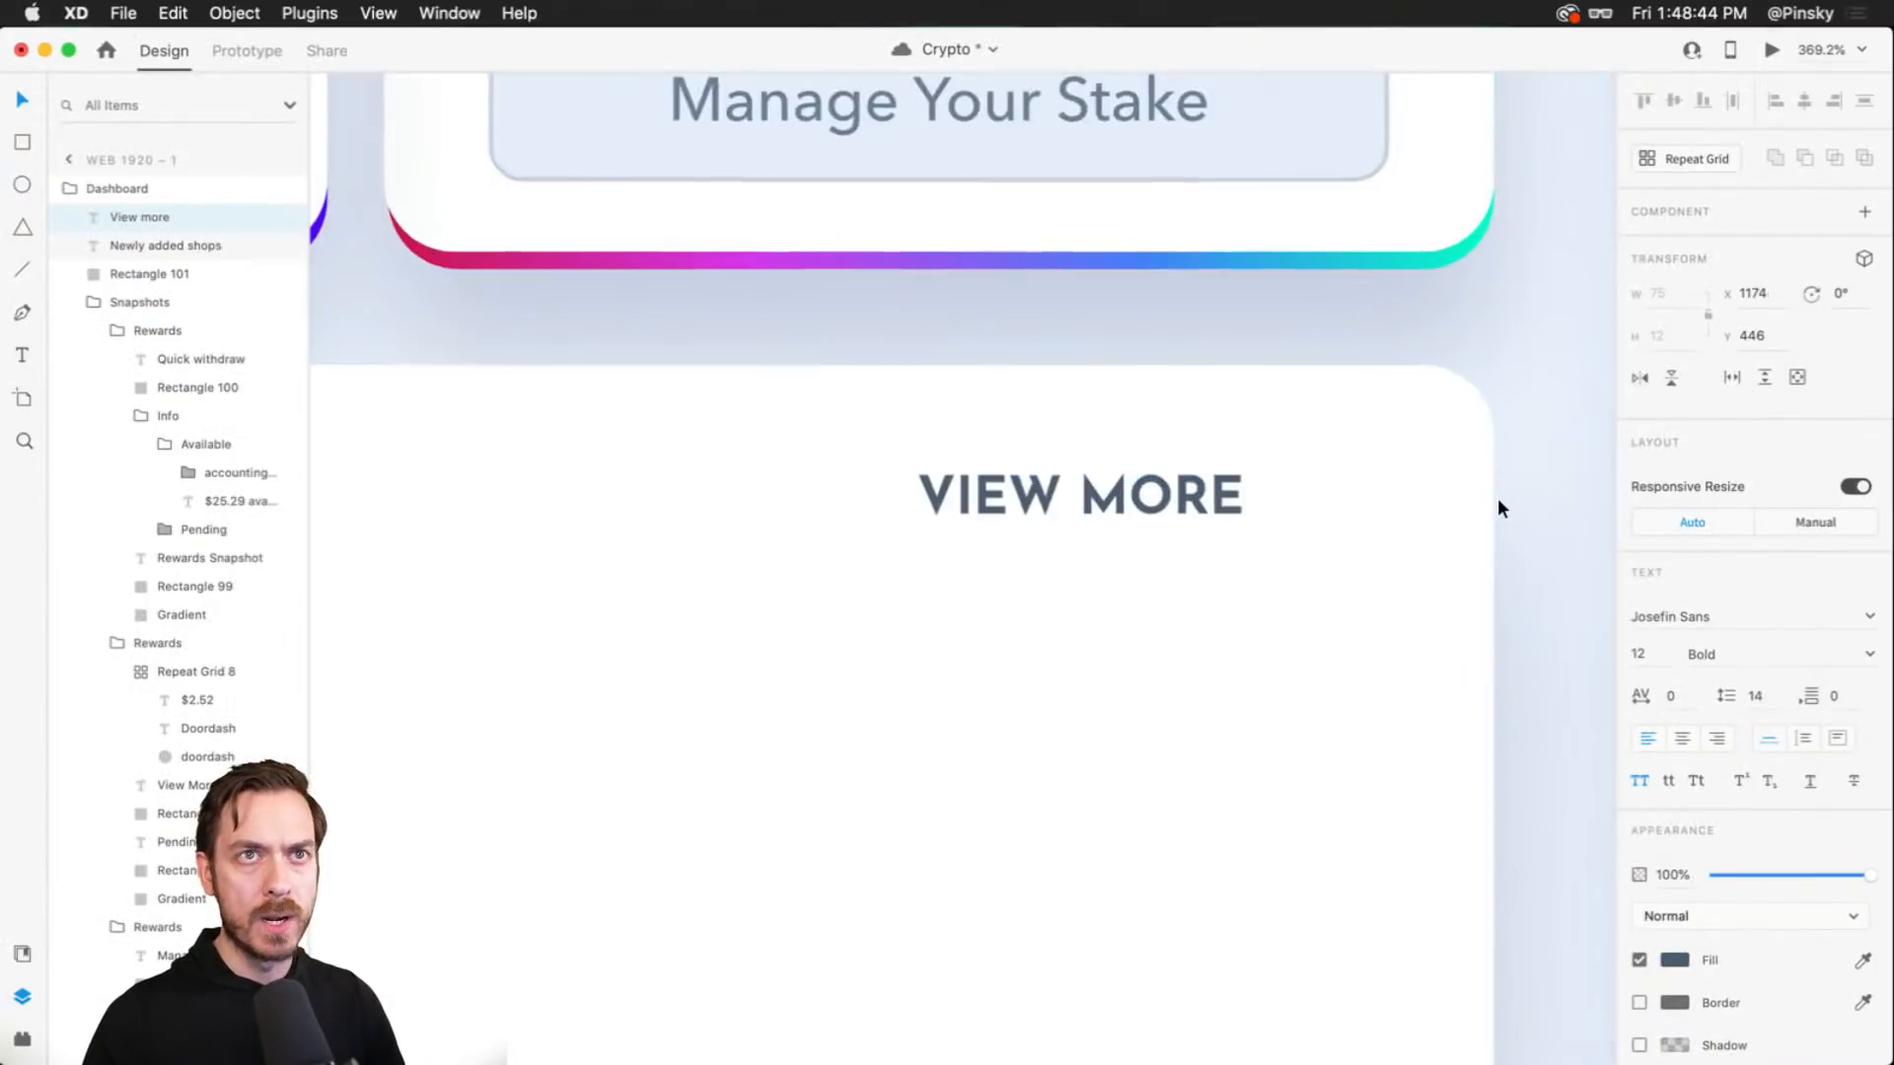
- Show the square grid and draw an open right-pointing chevron, 8 by 16, beside VIEW MORE with the Pen tool
key(super+apostrophe)
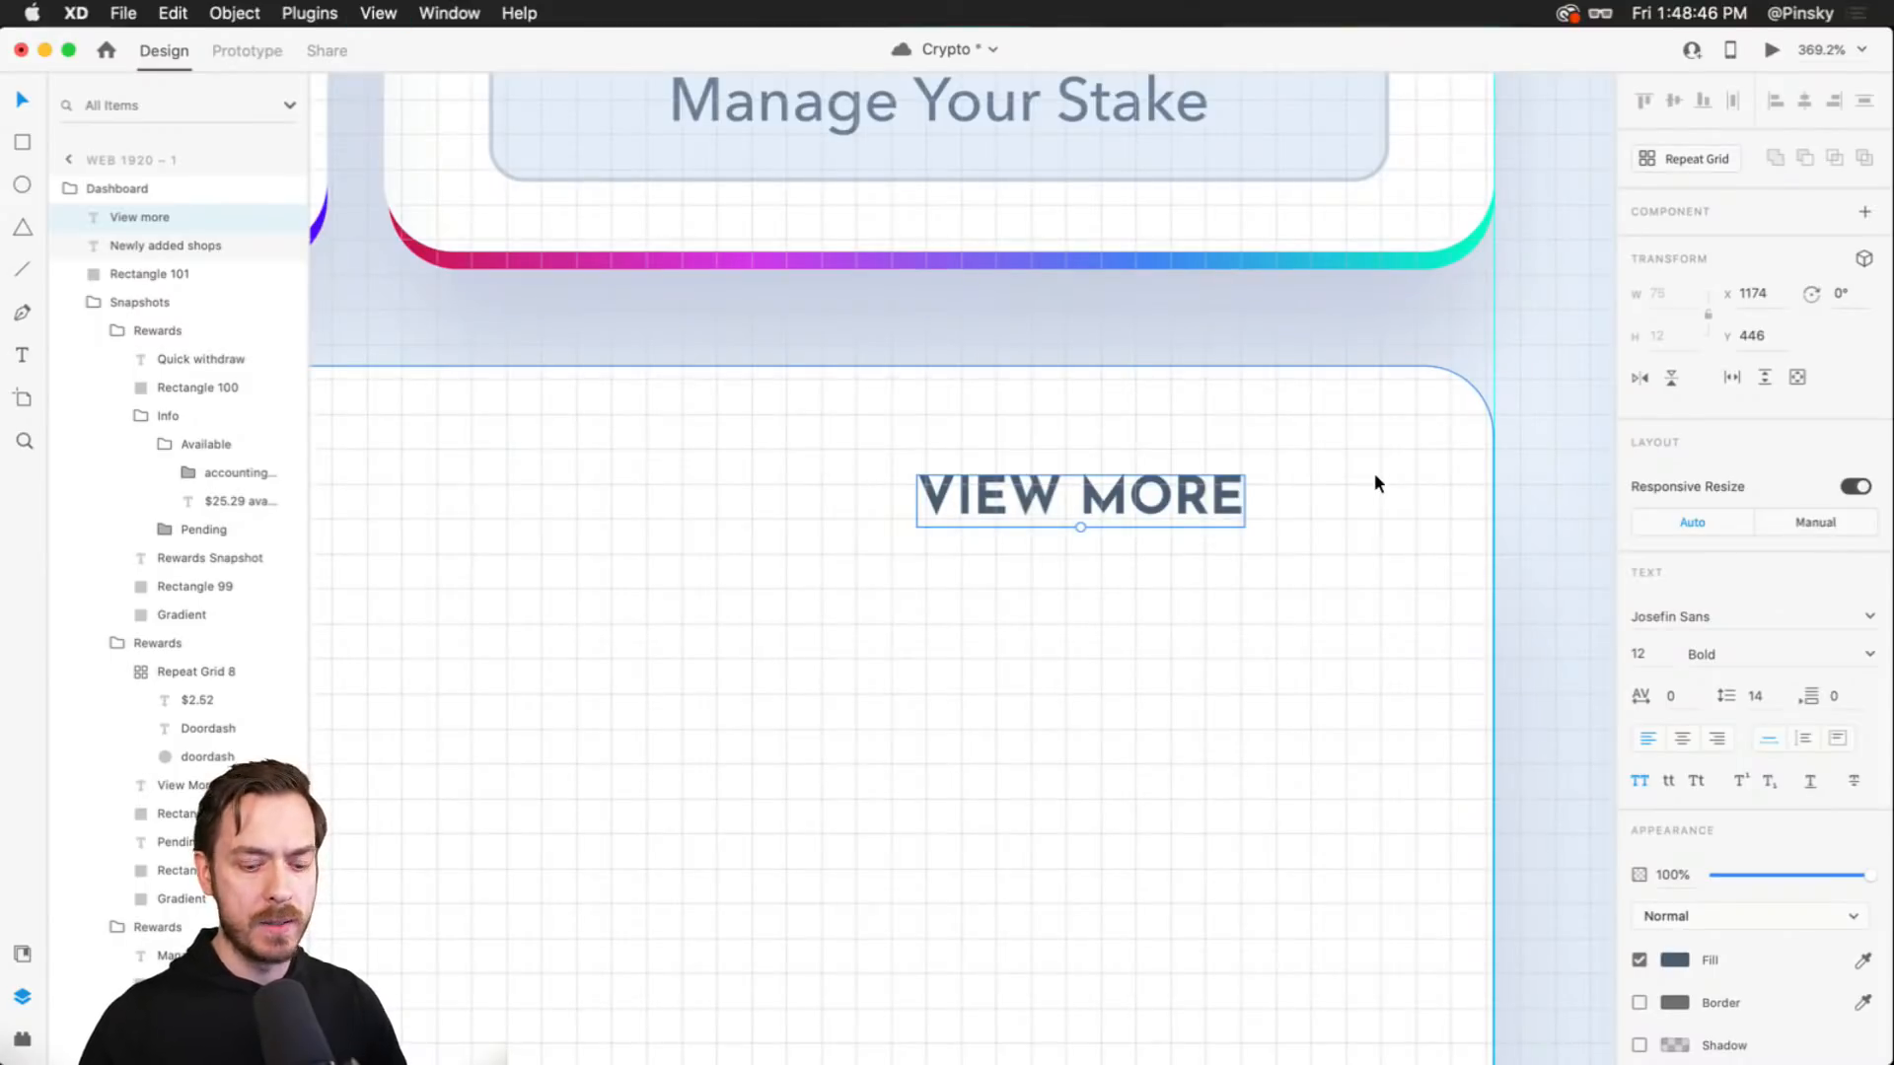
key(p)
click(1381, 484)
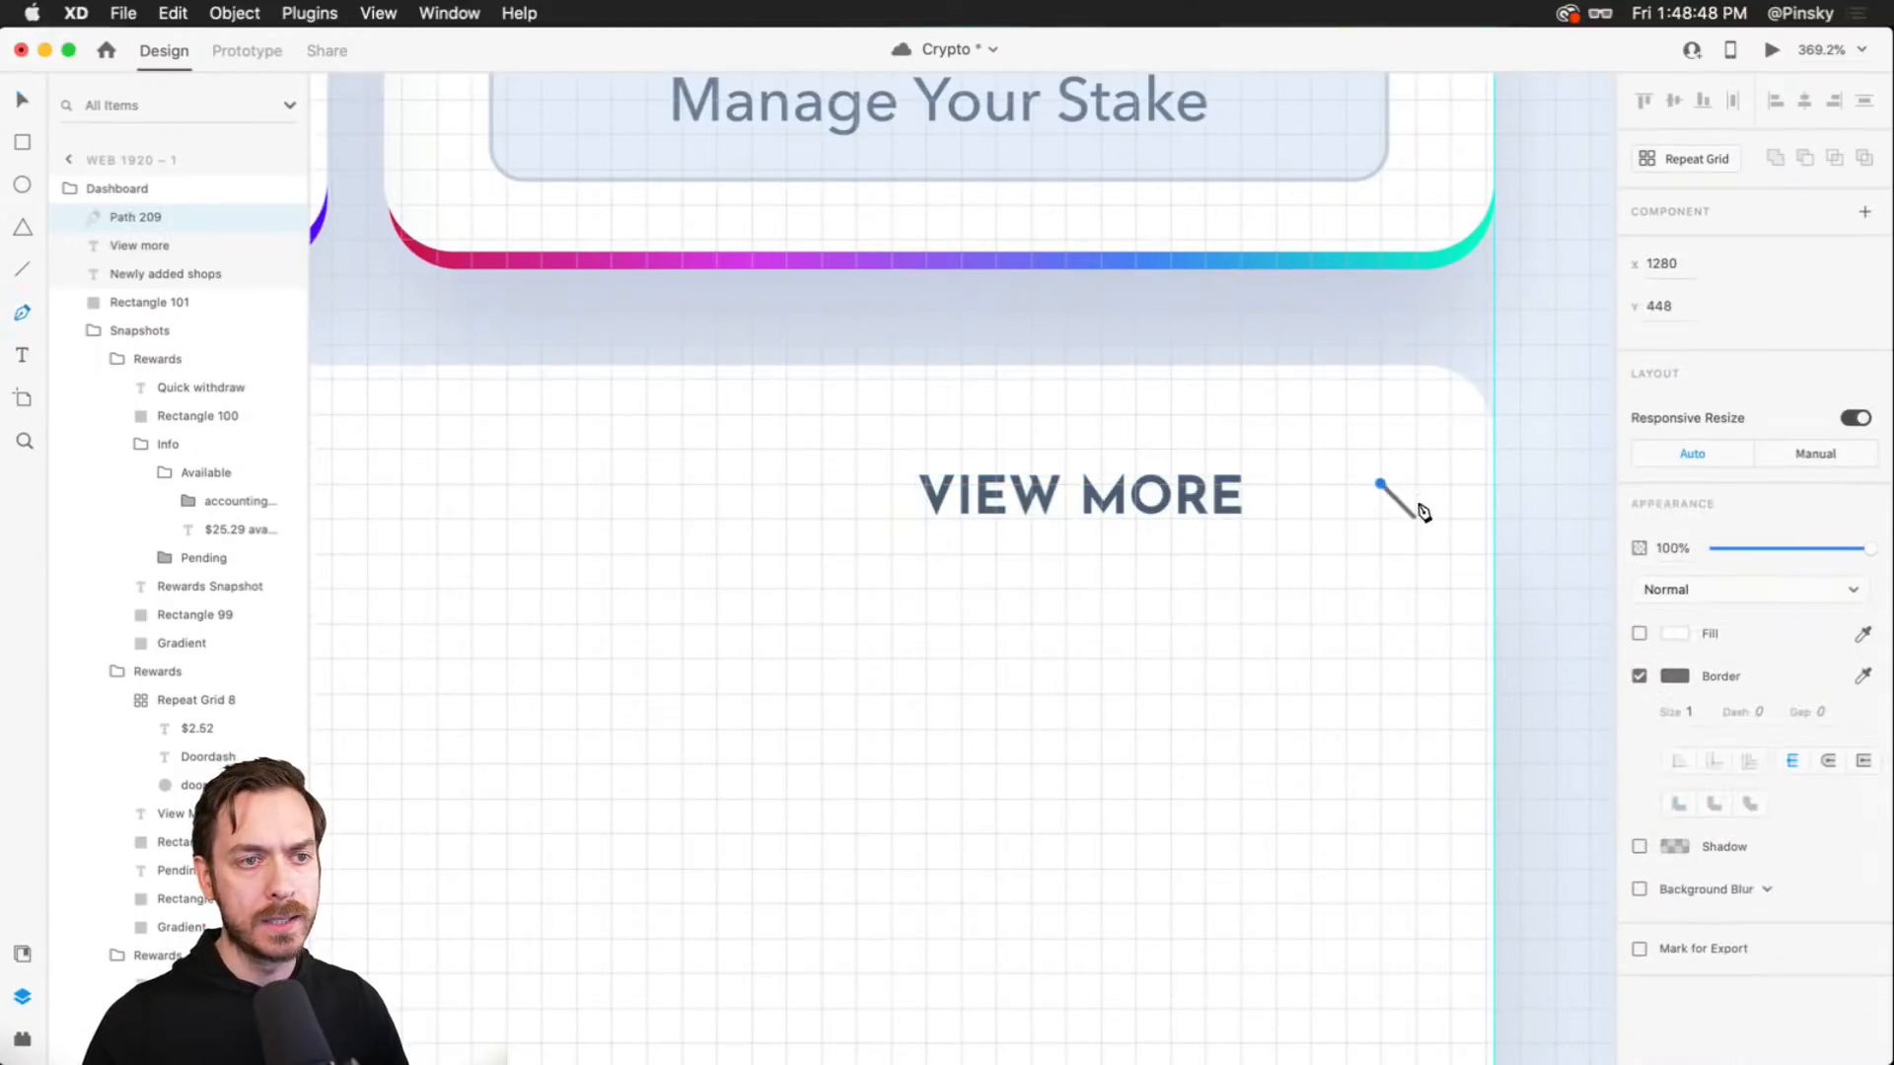
click(1416, 518)
click(1382, 552)
key(Escape)
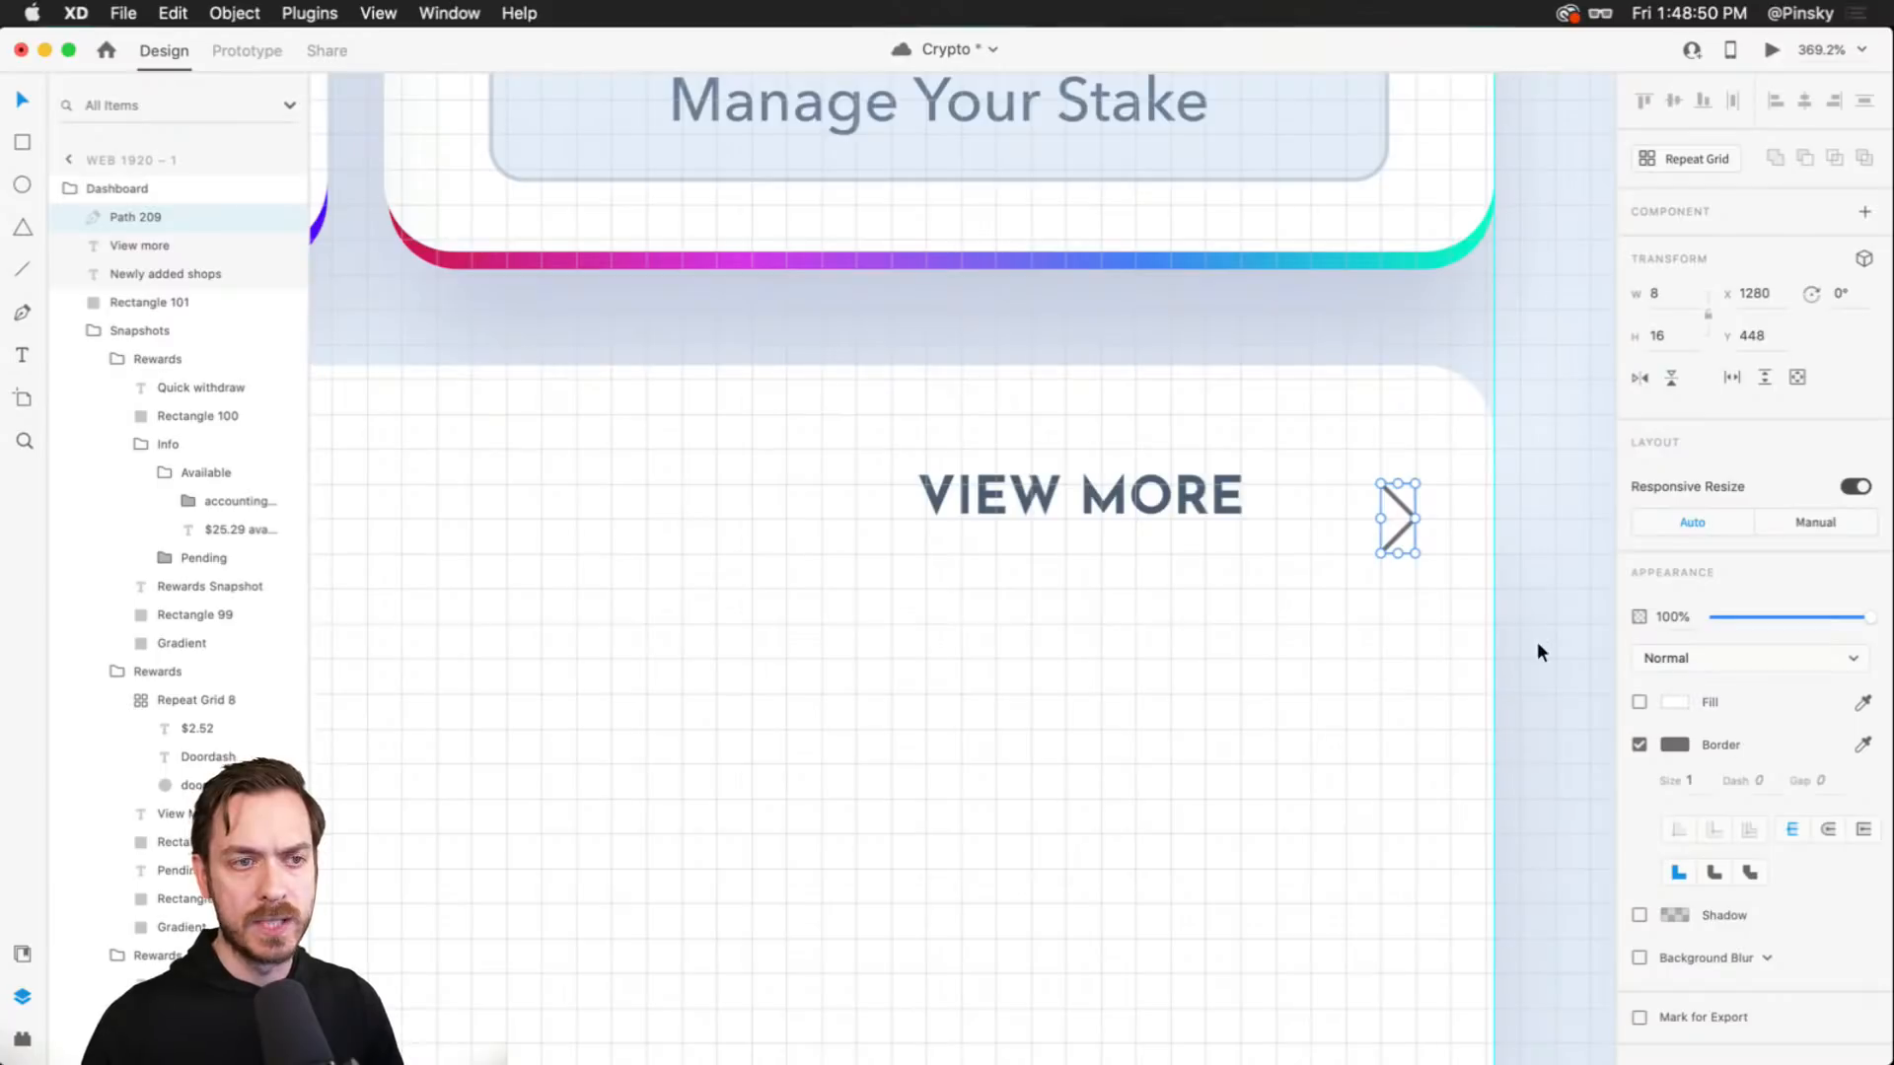
- Give the chevron a #4D5E74 border of size 2 with round caps and round joins, and preview the dashboard
key(super+shift+y)
right_click(188, 235)
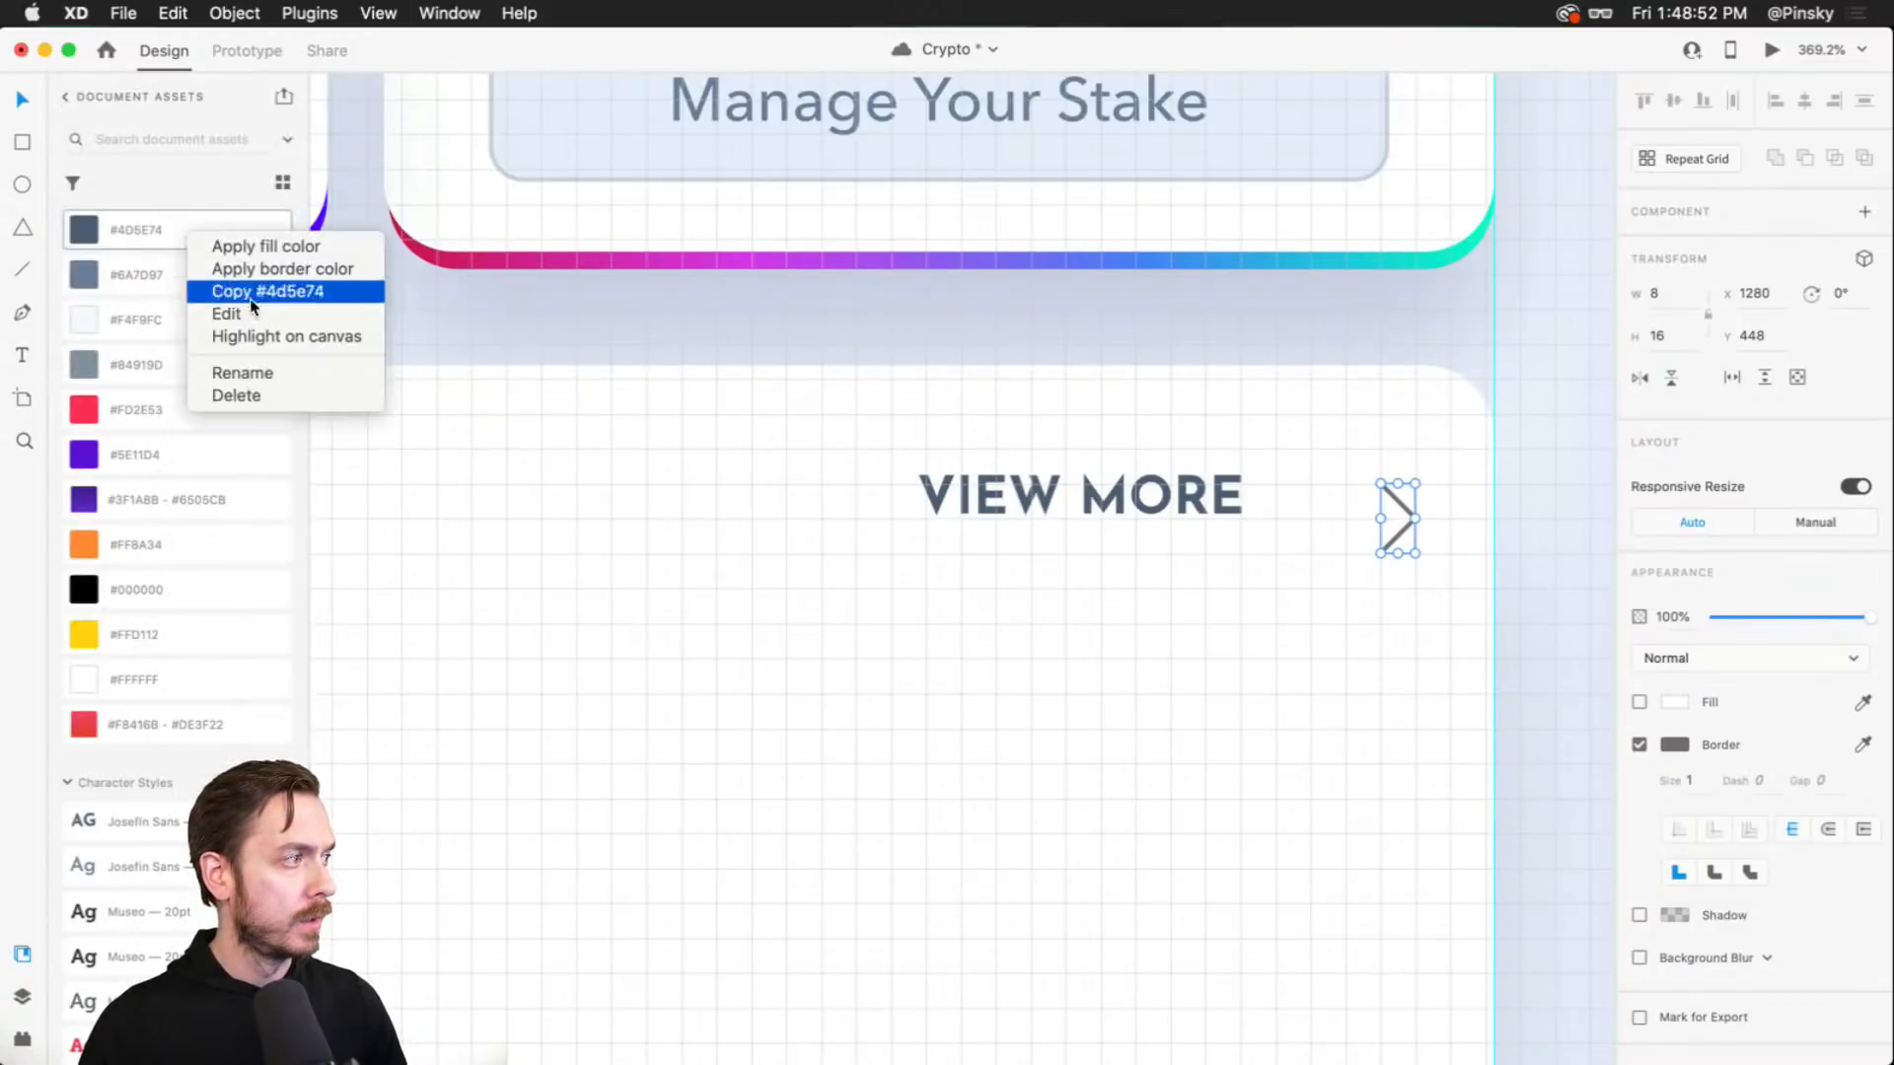
click(281, 271)
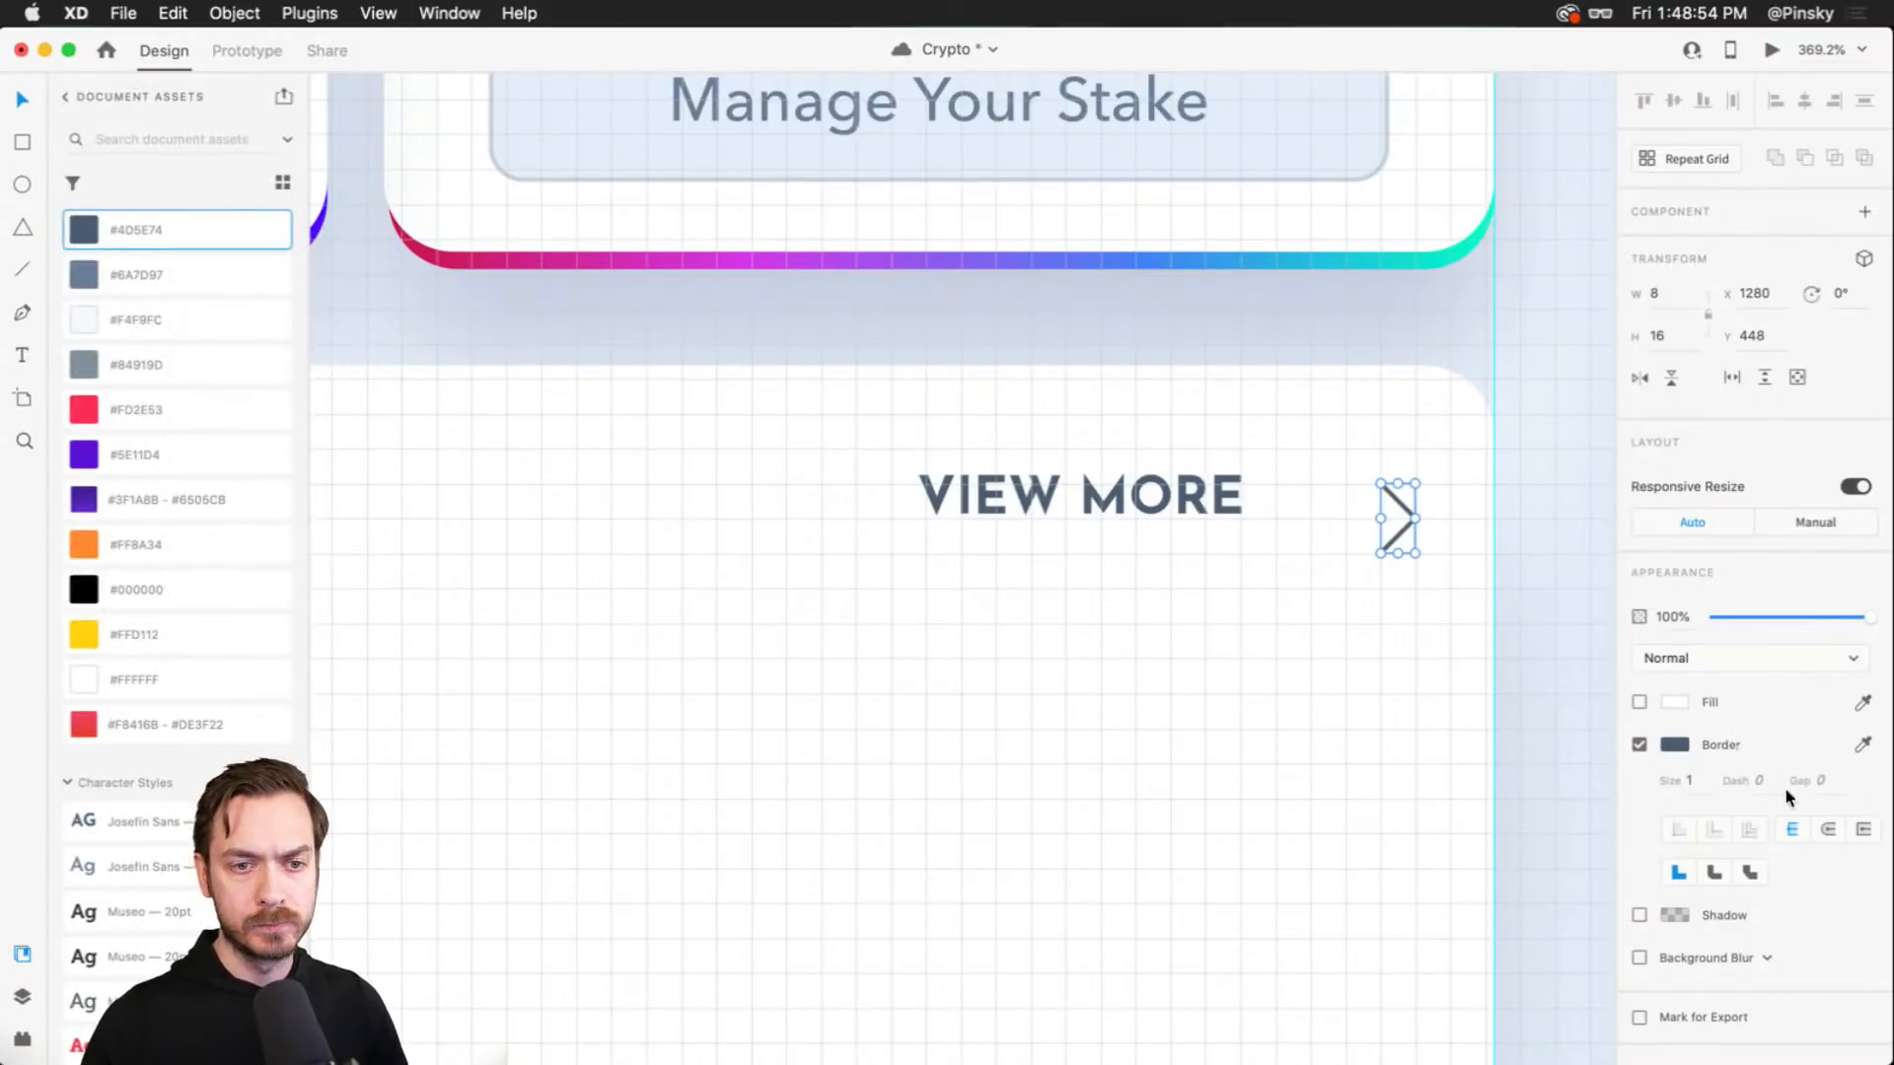
click(1824, 831)
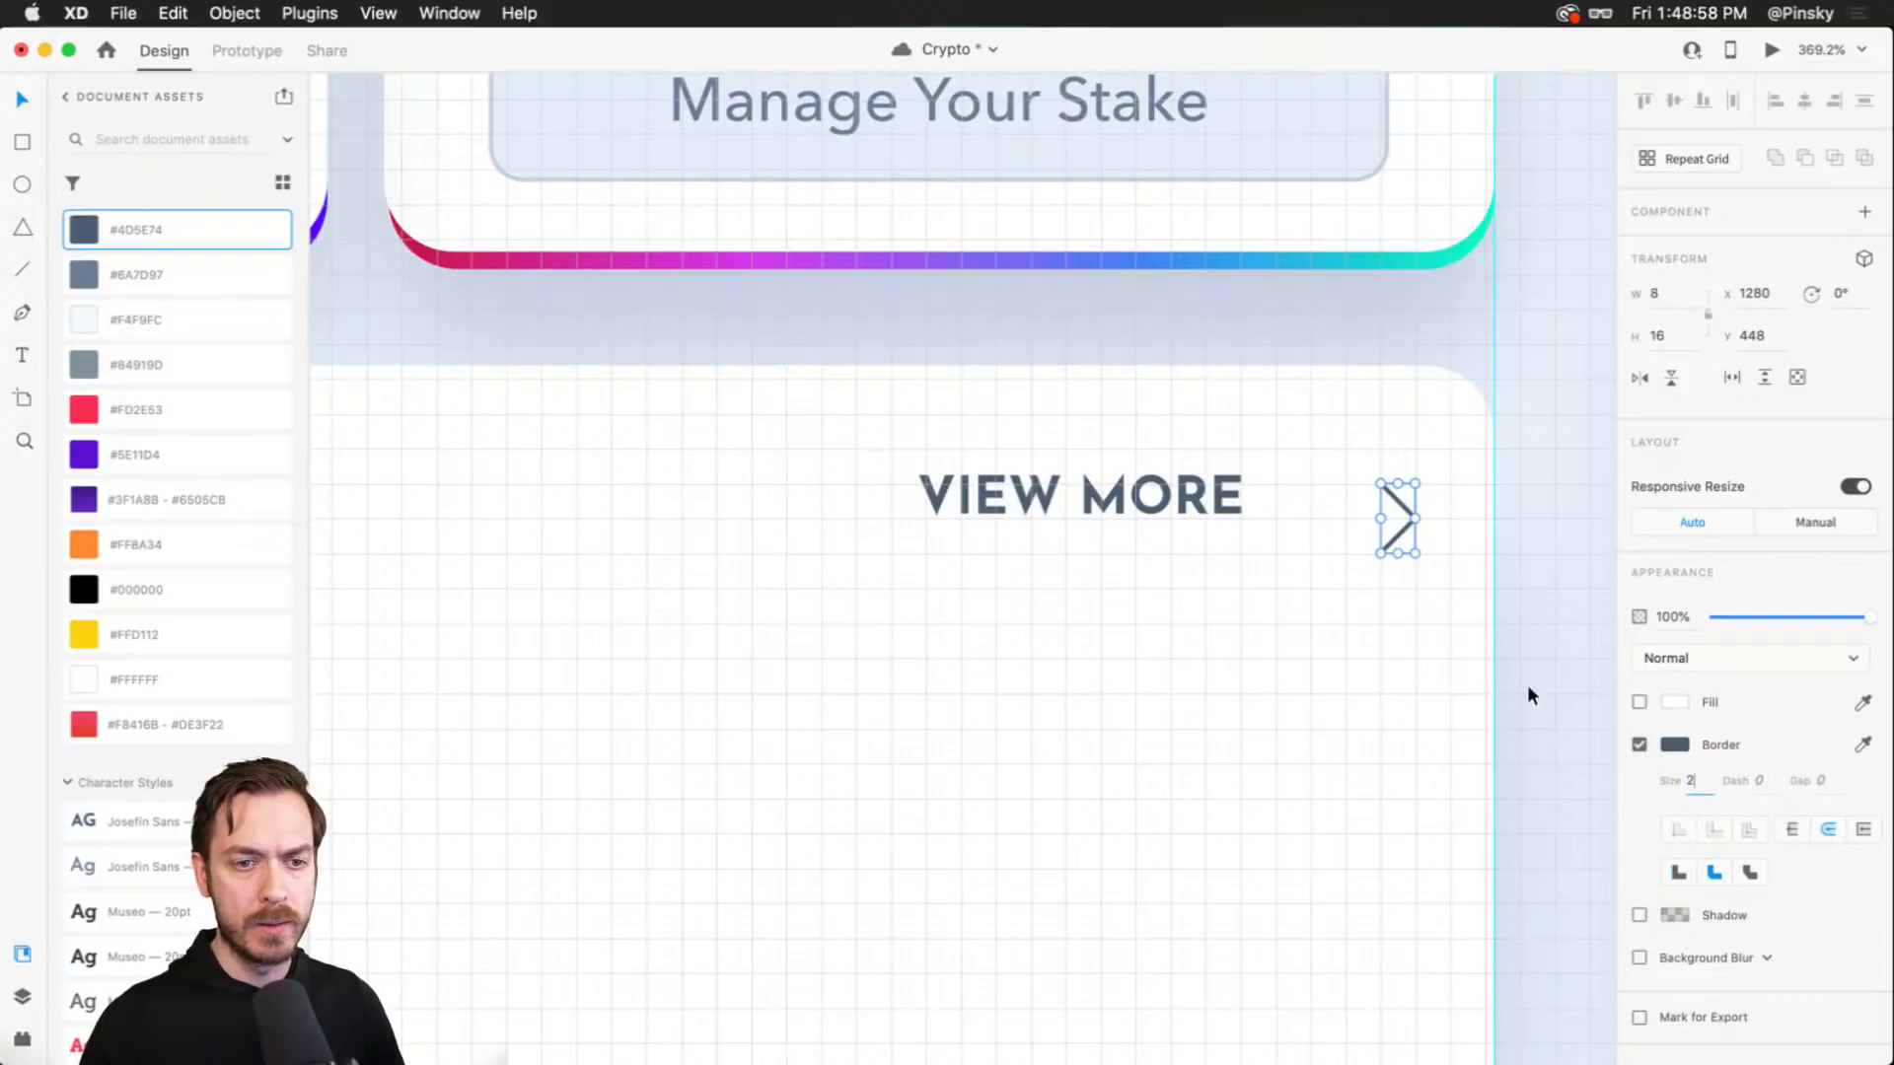
key(super+Return)
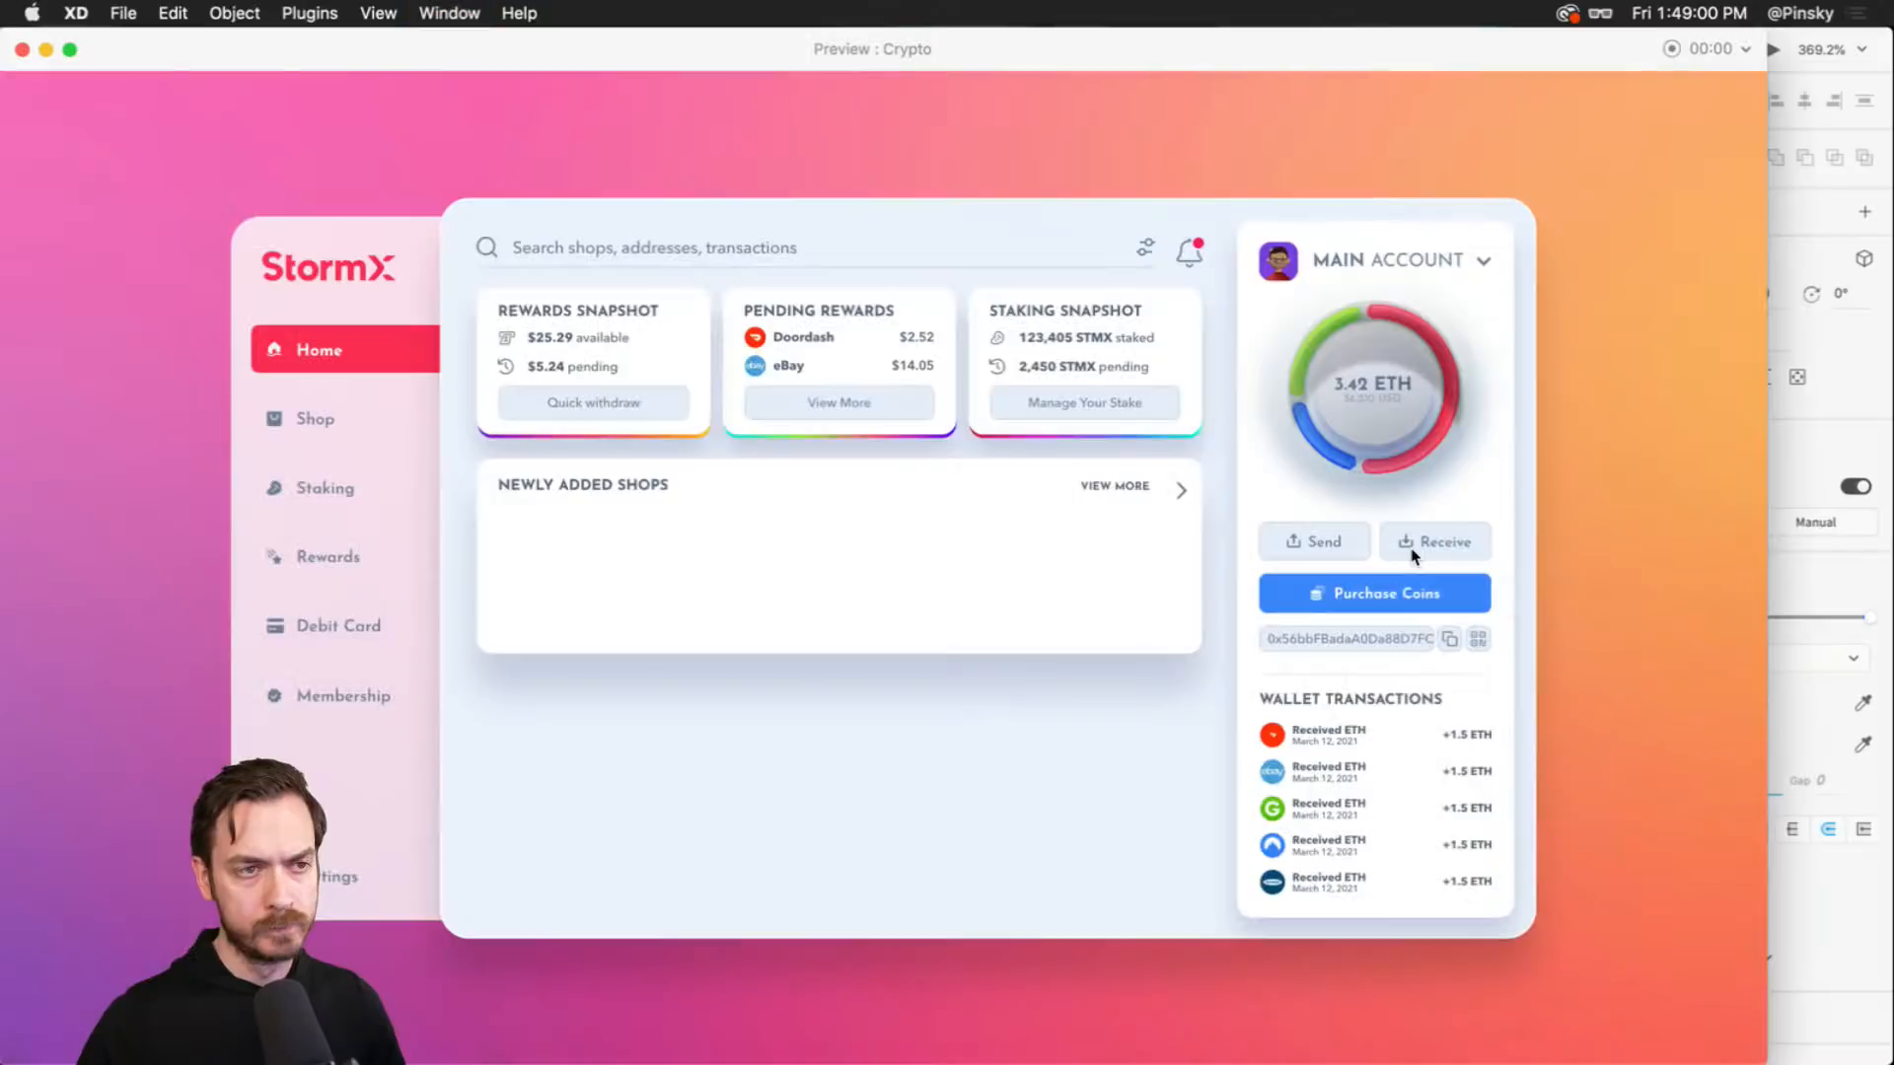
- Shrink the chevron to 4.88 by 9.75, place it beside VIEW MORE at X 1267.12, Y 446.25, and hide the grid
key(super+w)
drag(1410, 550, 1340, 483)
key(super+z)
key(Escape)
double_click(1406, 505)
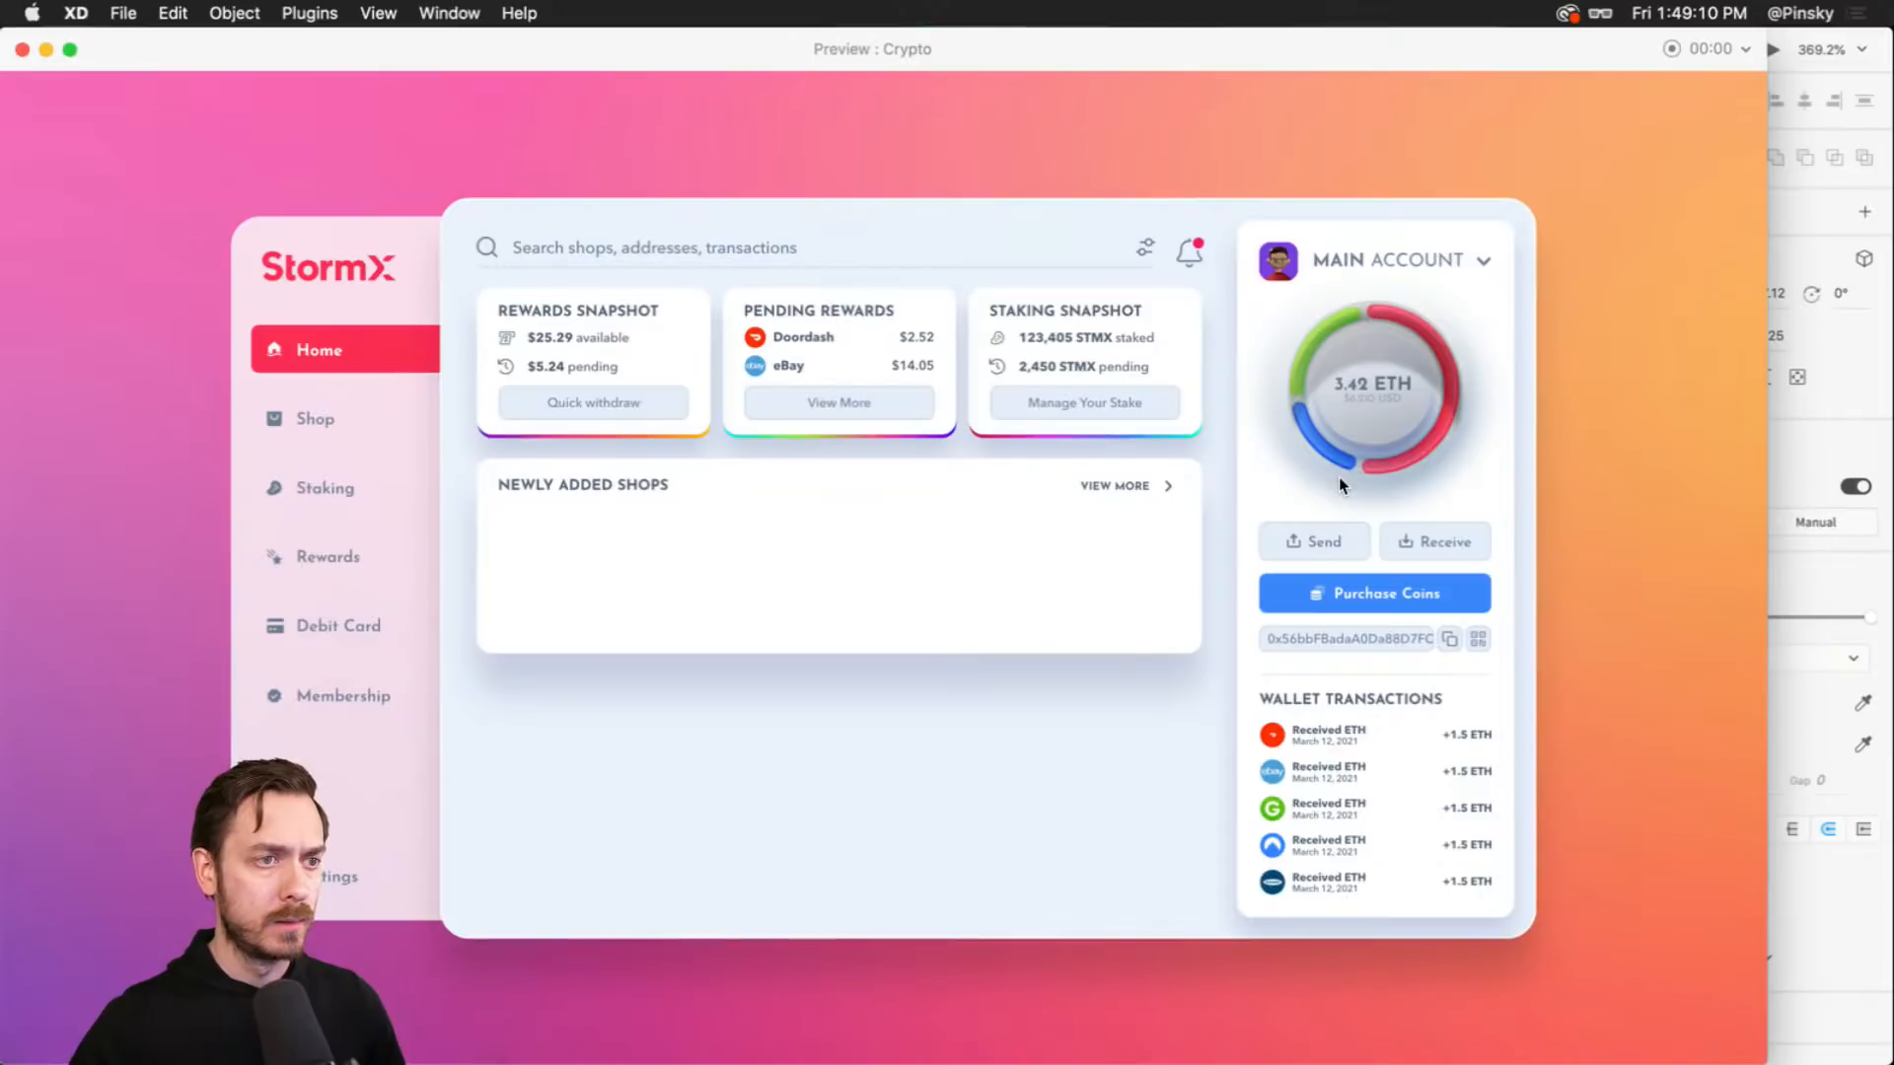
key(super+w)
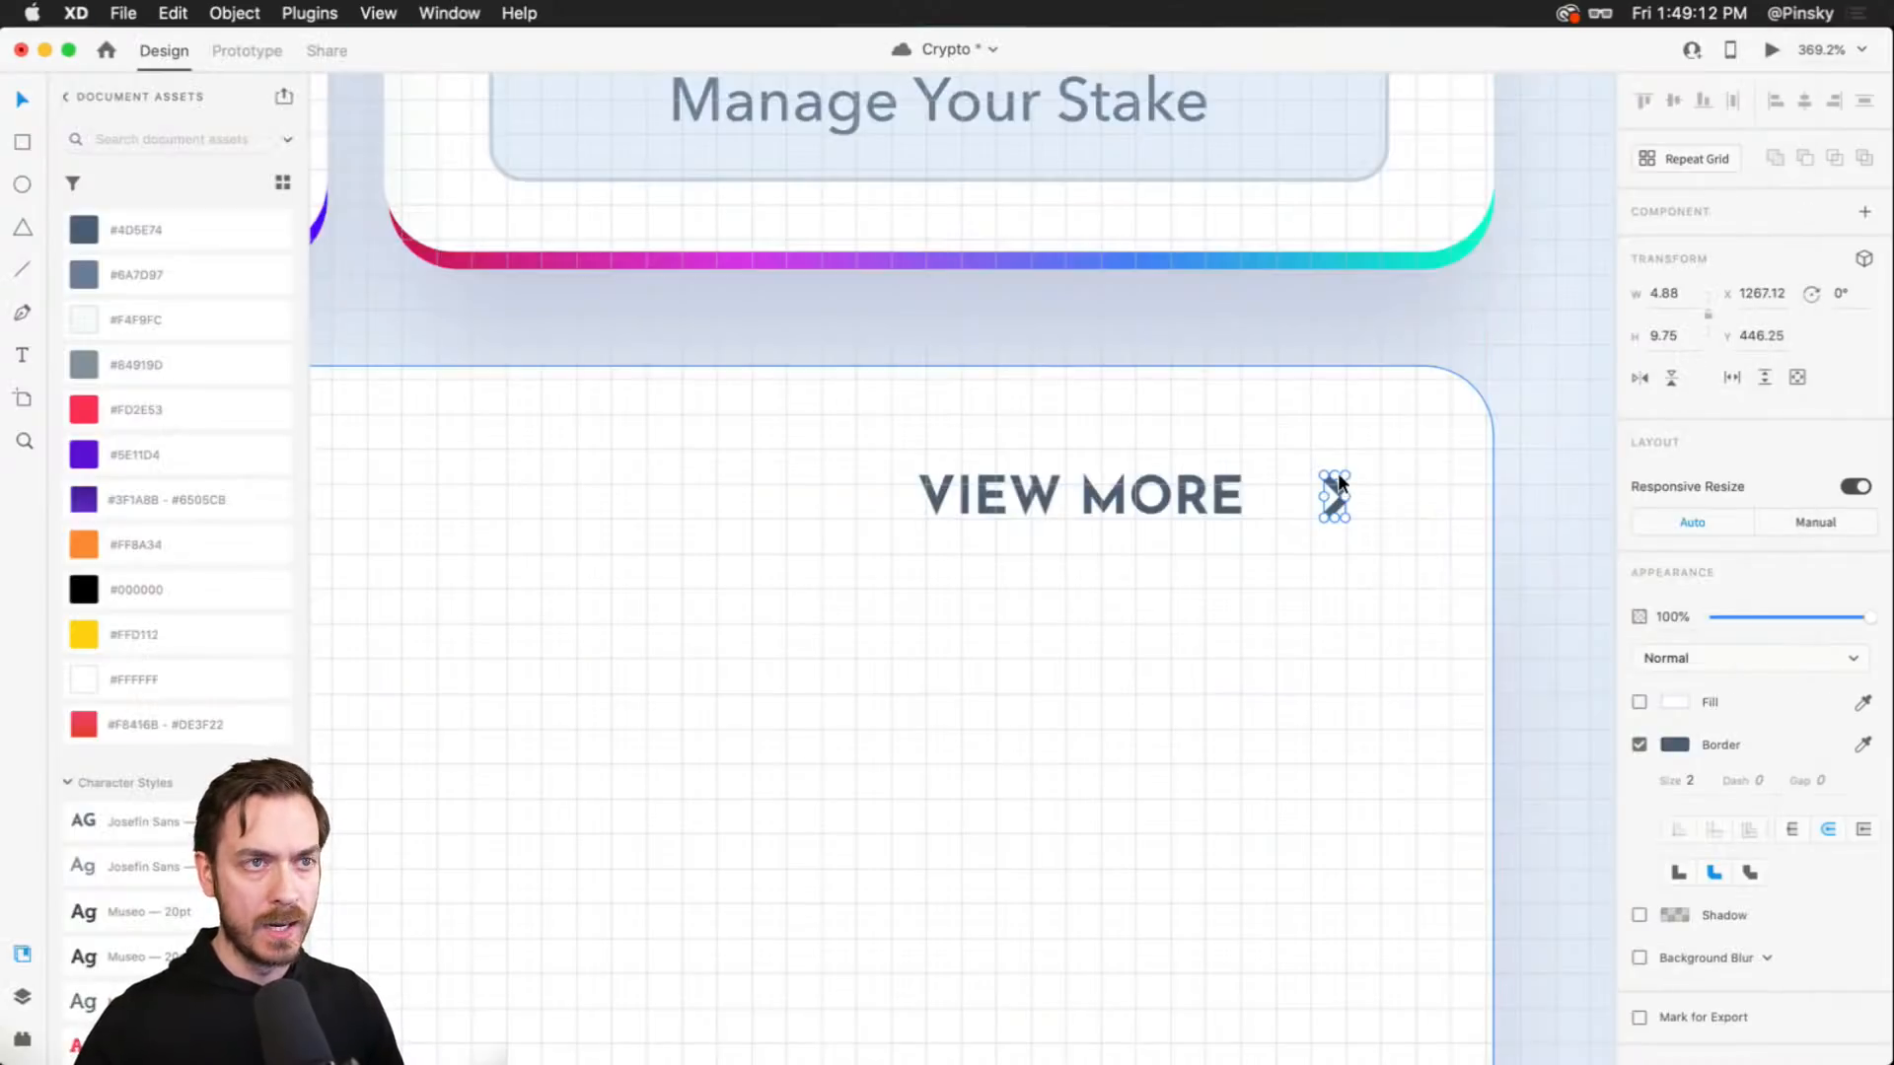
key(super+apostrophe)
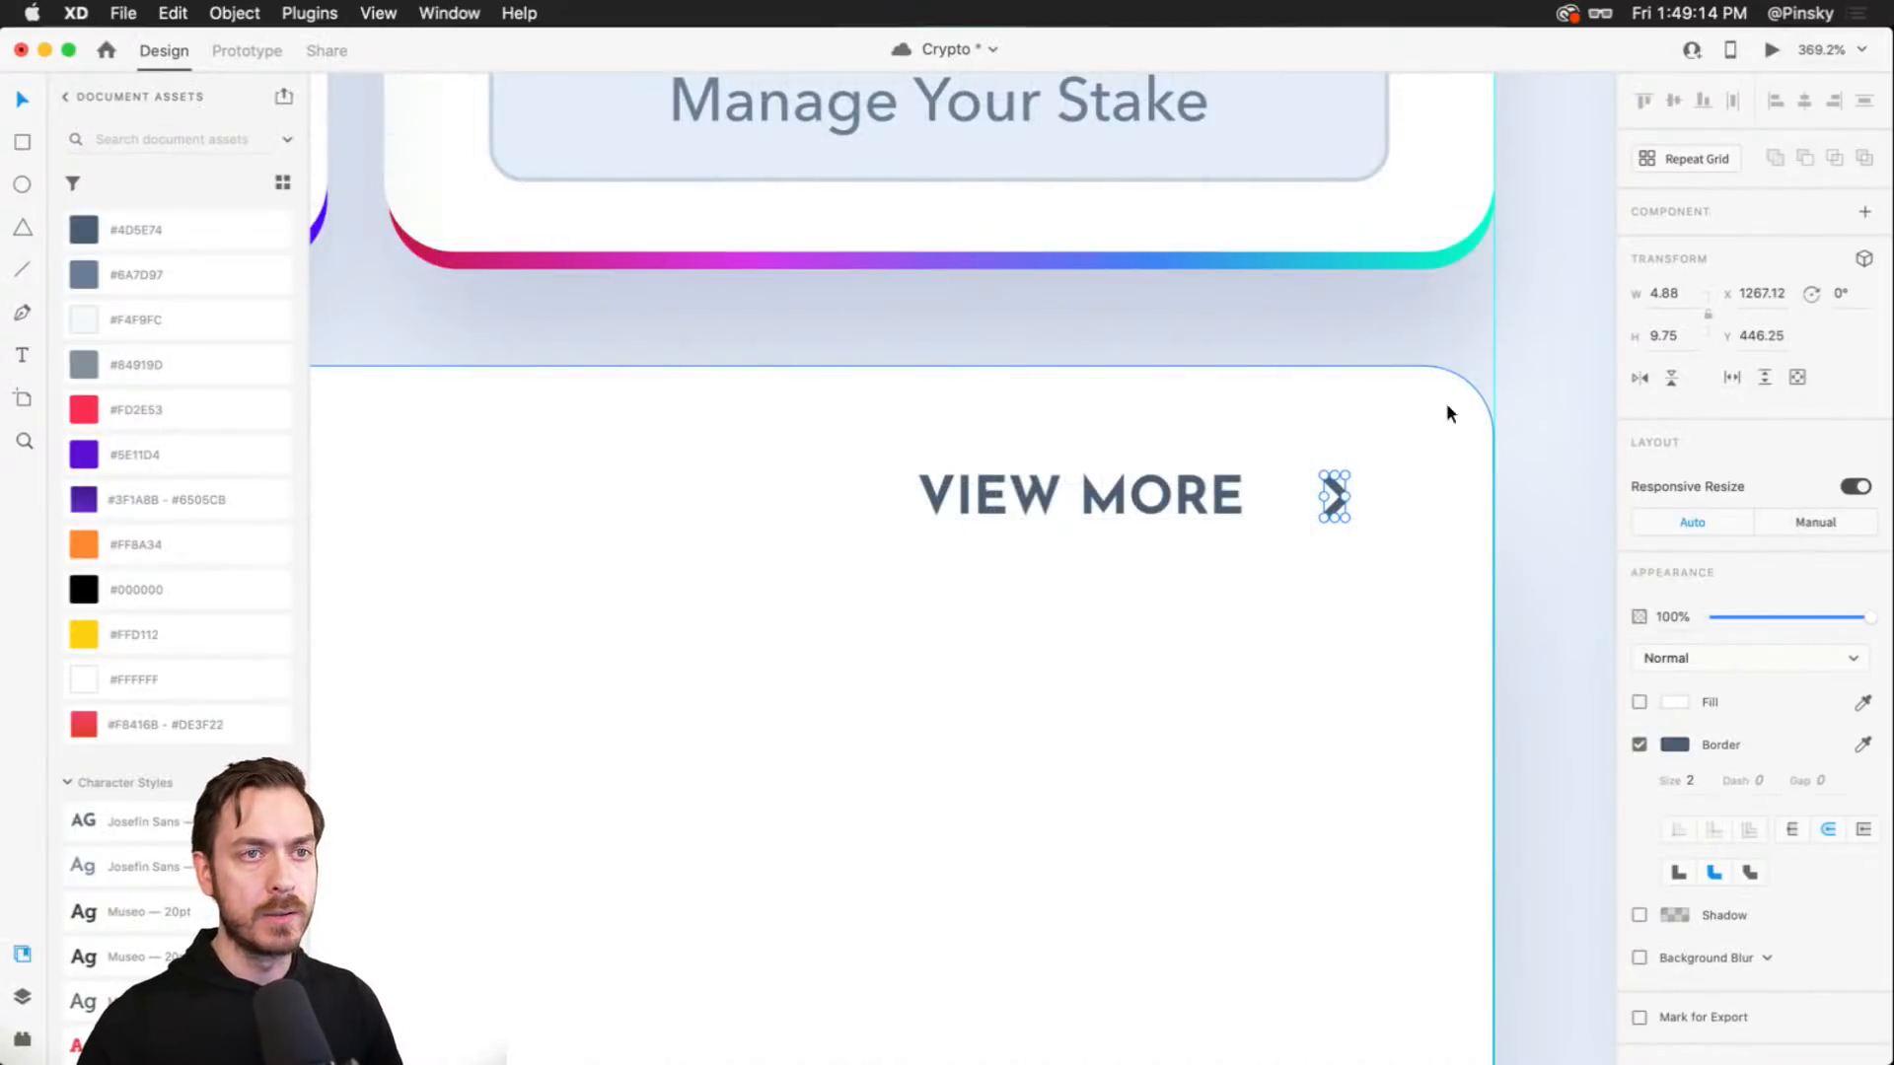
- Add a vertical guide along the right edge of the Manage Your Stake button and align the chevron to it at X 1276.12
scroll(1418, 284, down, 10)
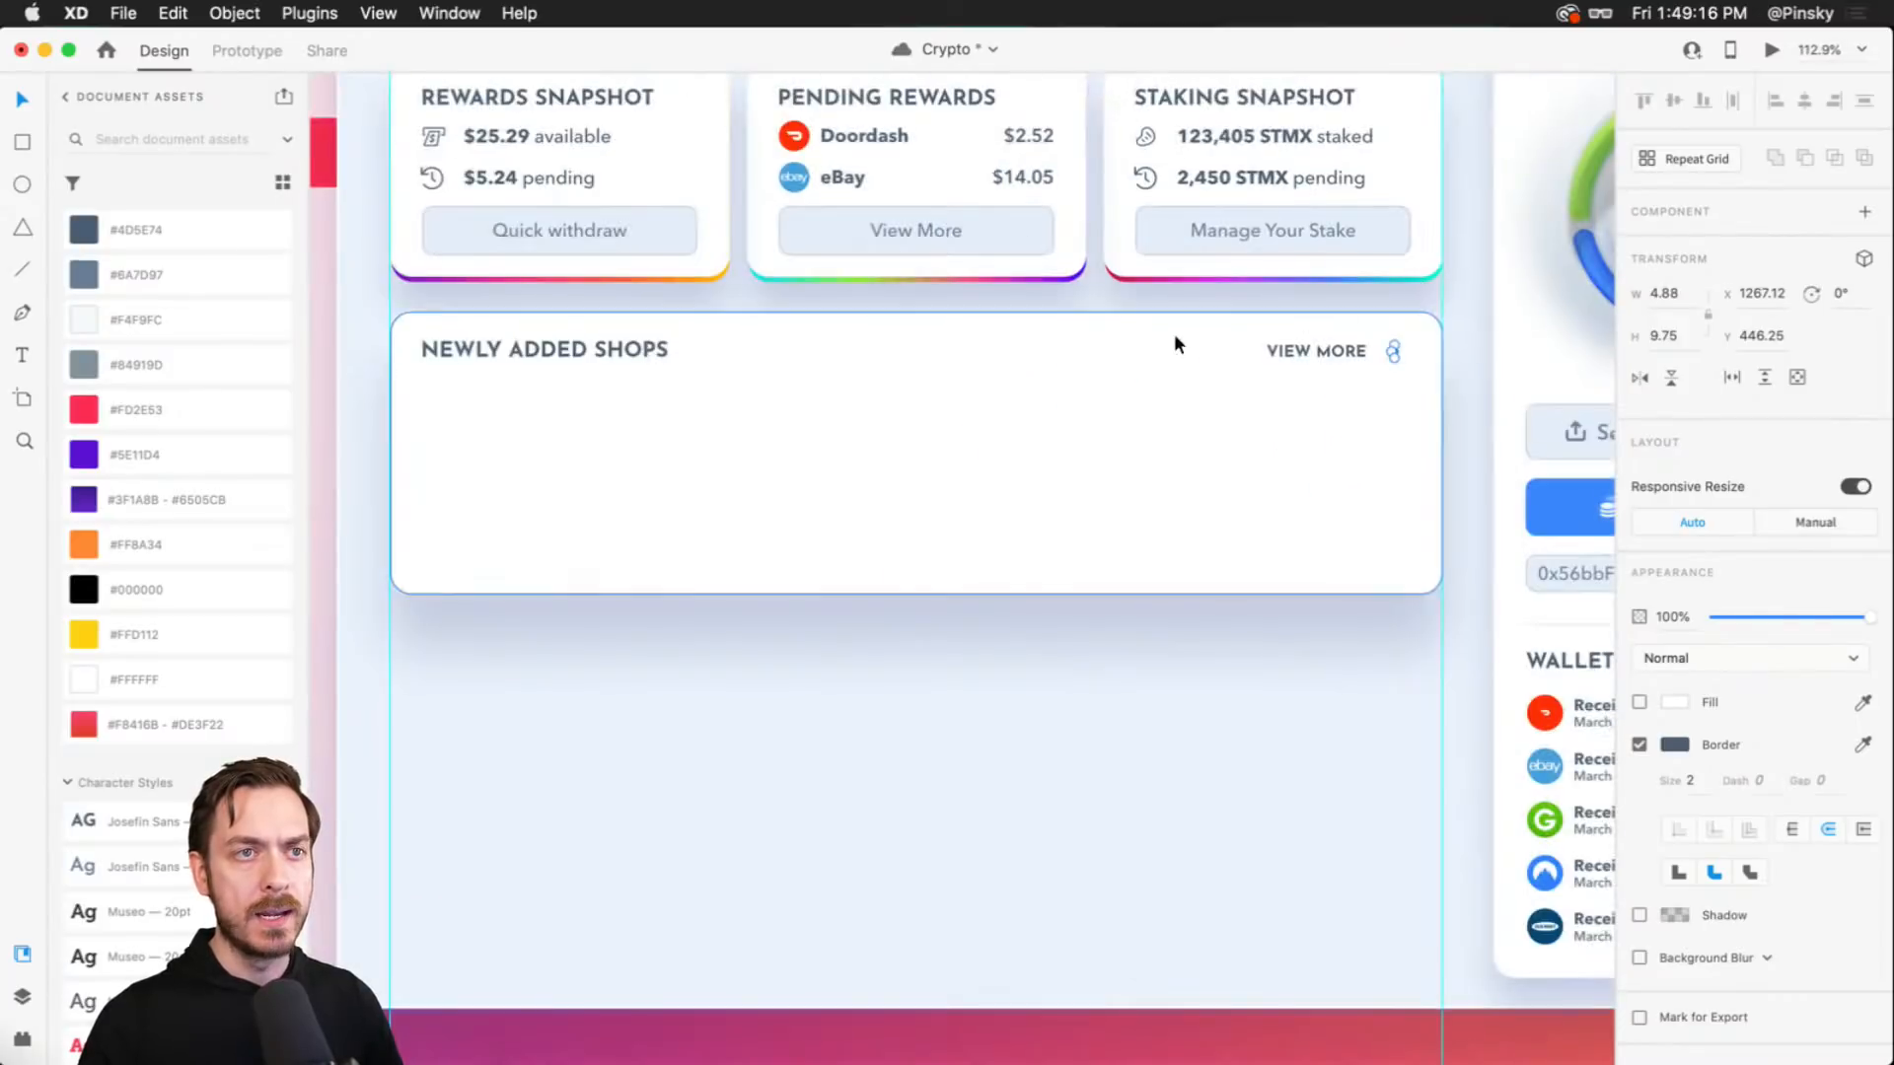
scroll(1174, 344, left, 8)
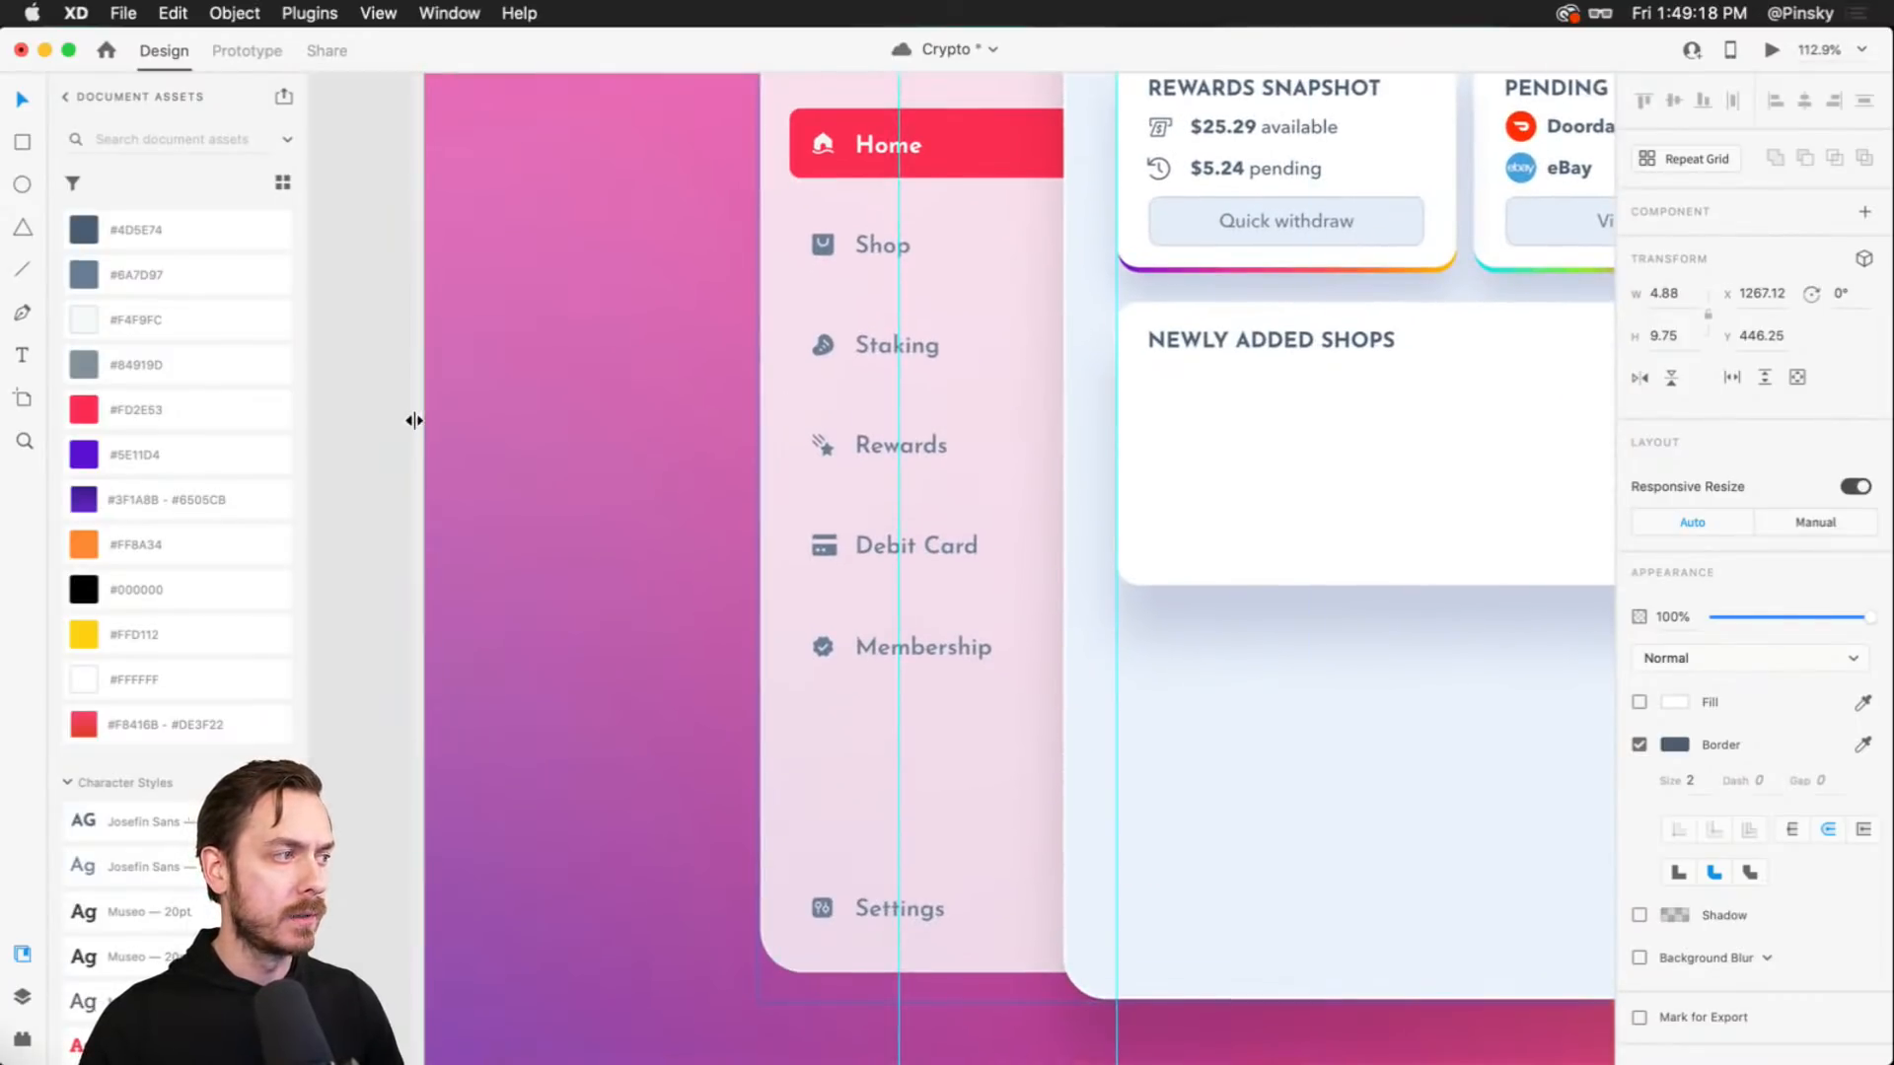
drag(414, 422, 1102, 283)
scroll(1105, 267, up, 7)
click(1066, 470)
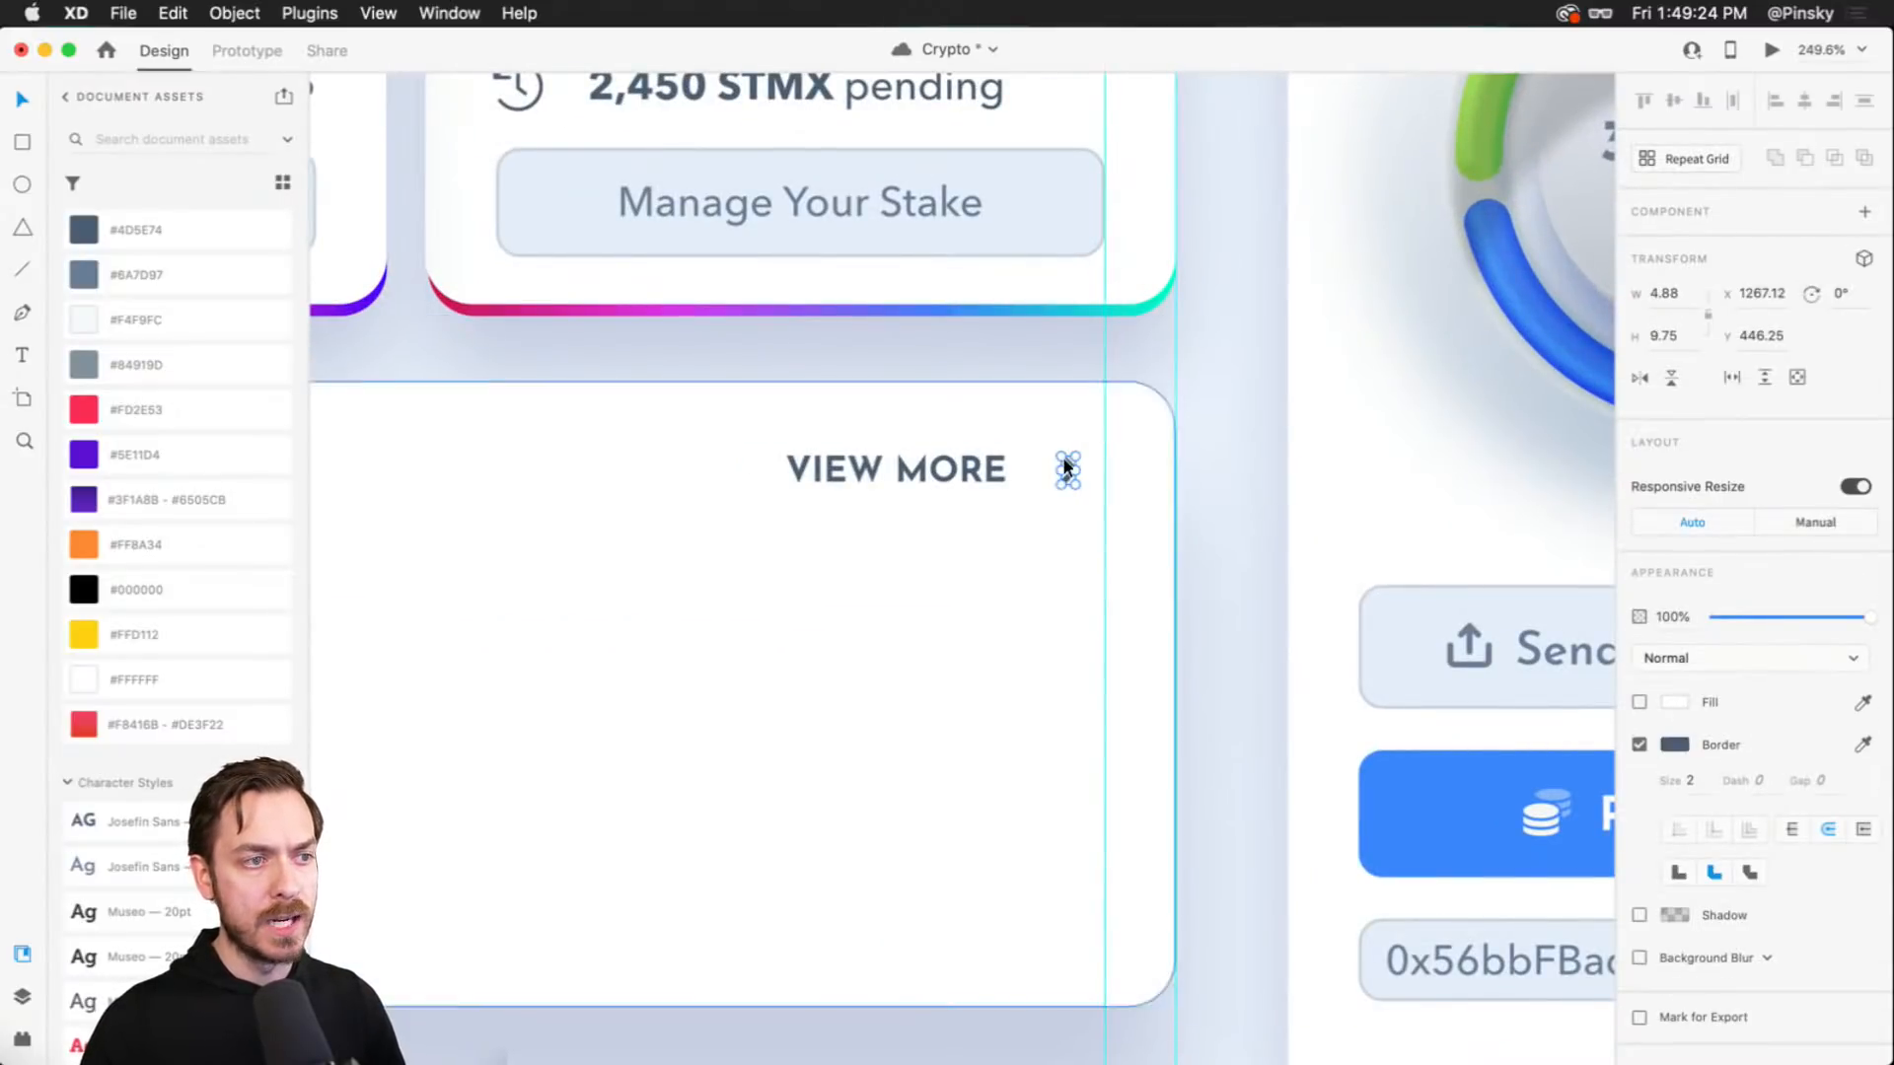
drag(1066, 469, 1095, 469)
- Move the VIEW MORE label closer to the chevron, to X 1191, and check the spacing in the preview
click(961, 468)
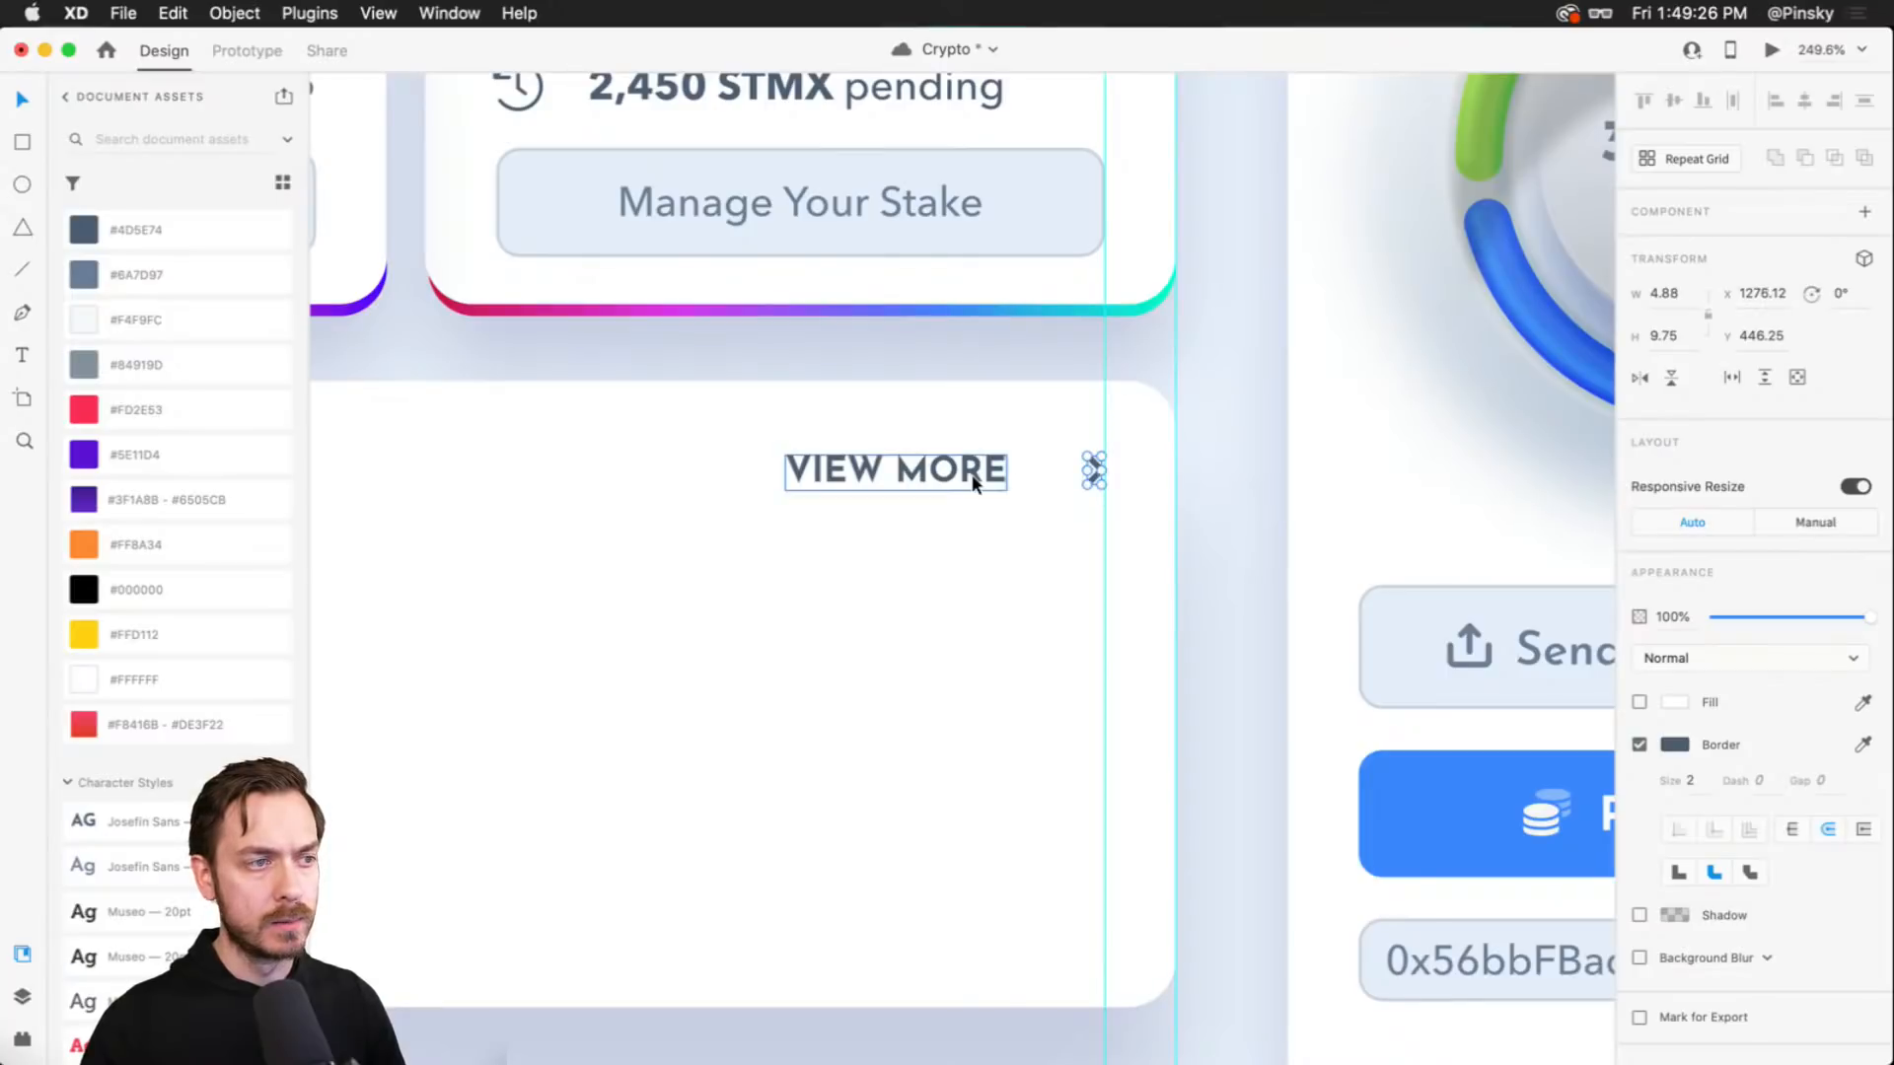
drag(961, 467, 1010, 464)
key(Left)
key(Left)
key(alt)
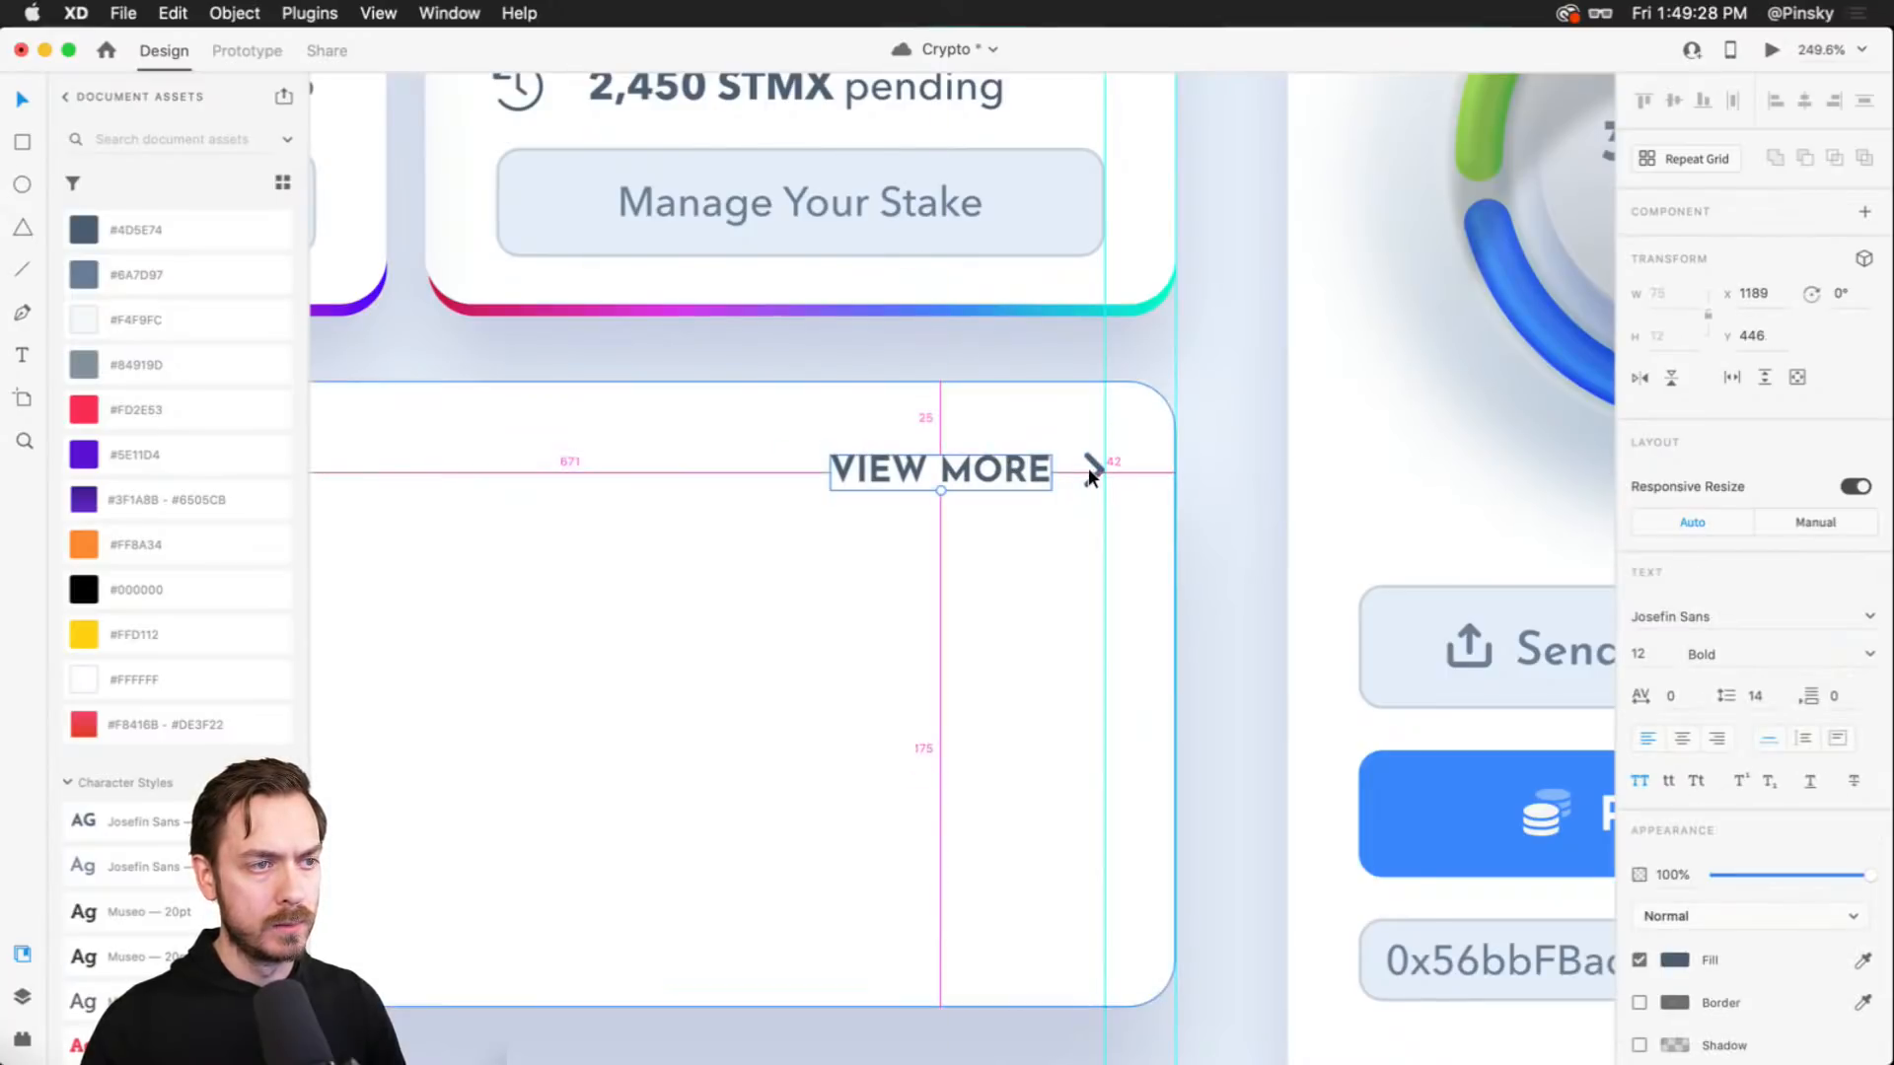
key(super+Return)
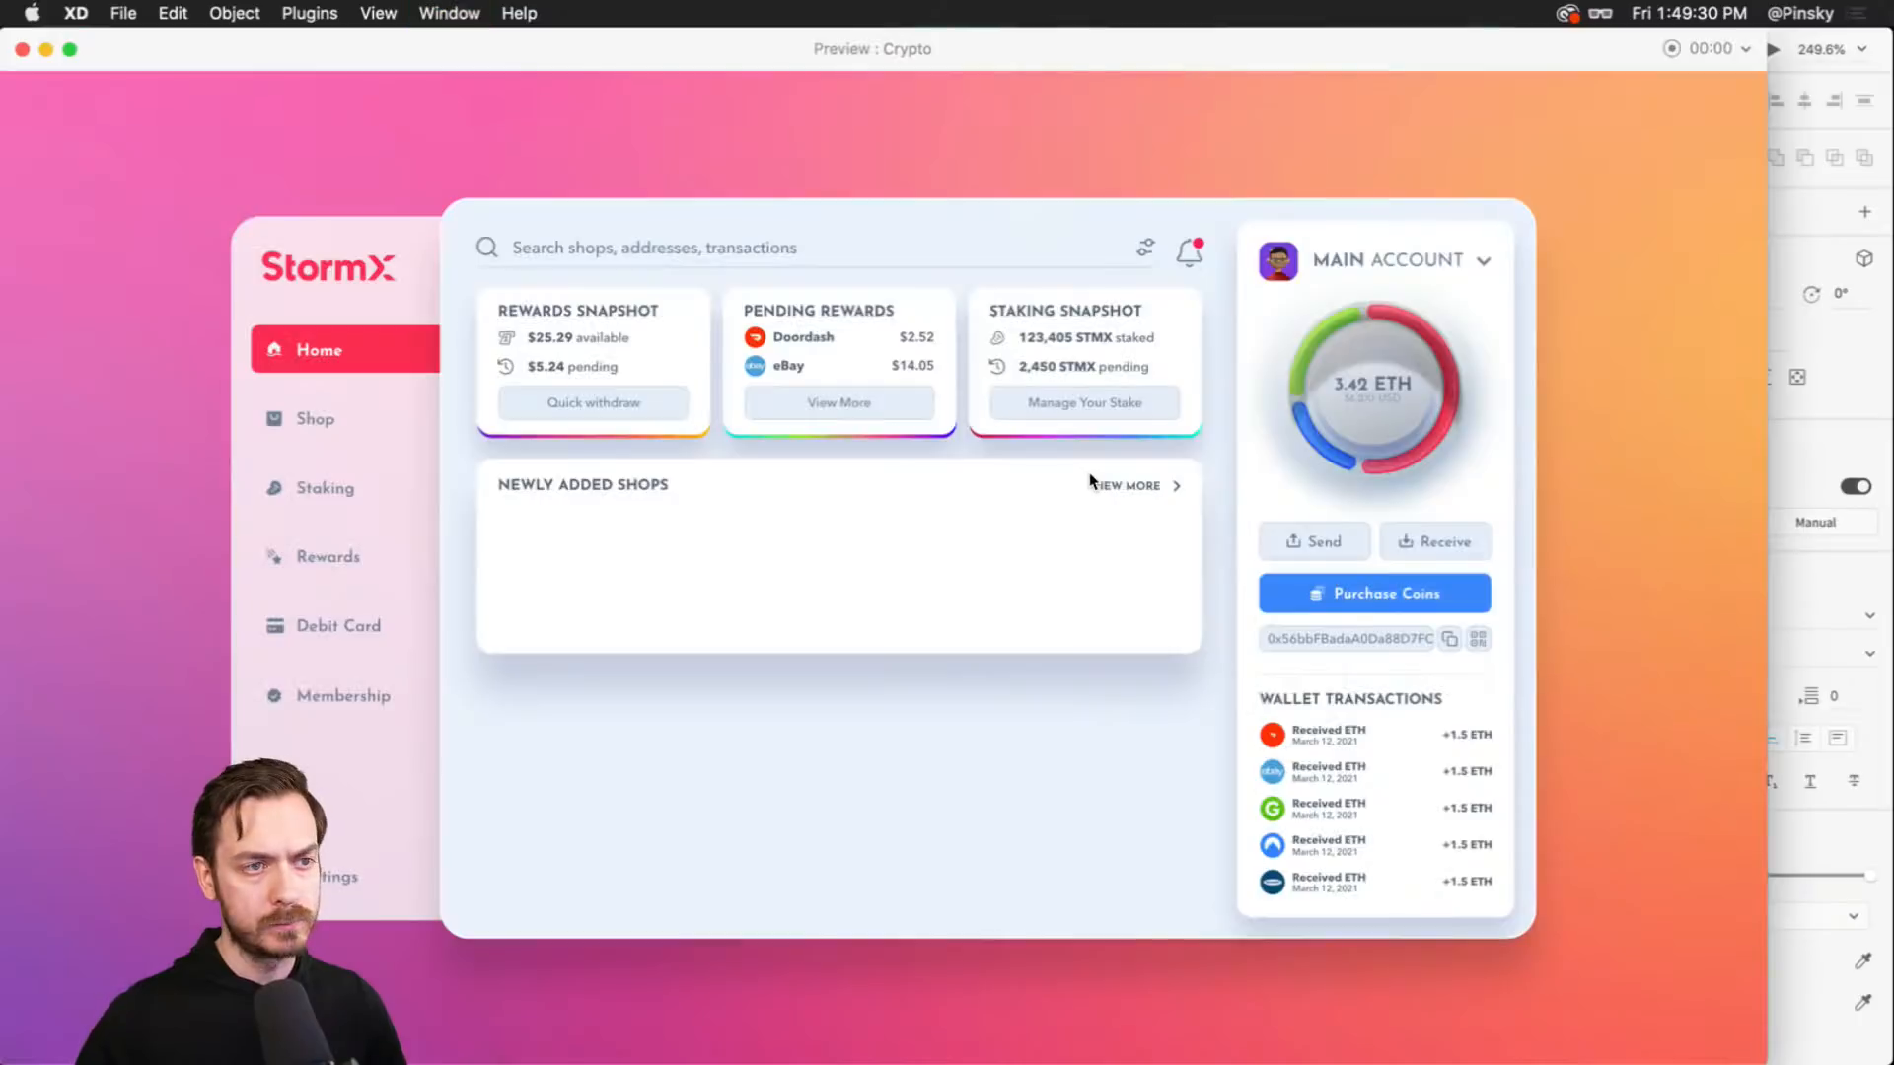
key(Escape)
key(Right)
key(Right)
key(Right)
key(Right)
key(Right)
key(Right)
key(super+Return)
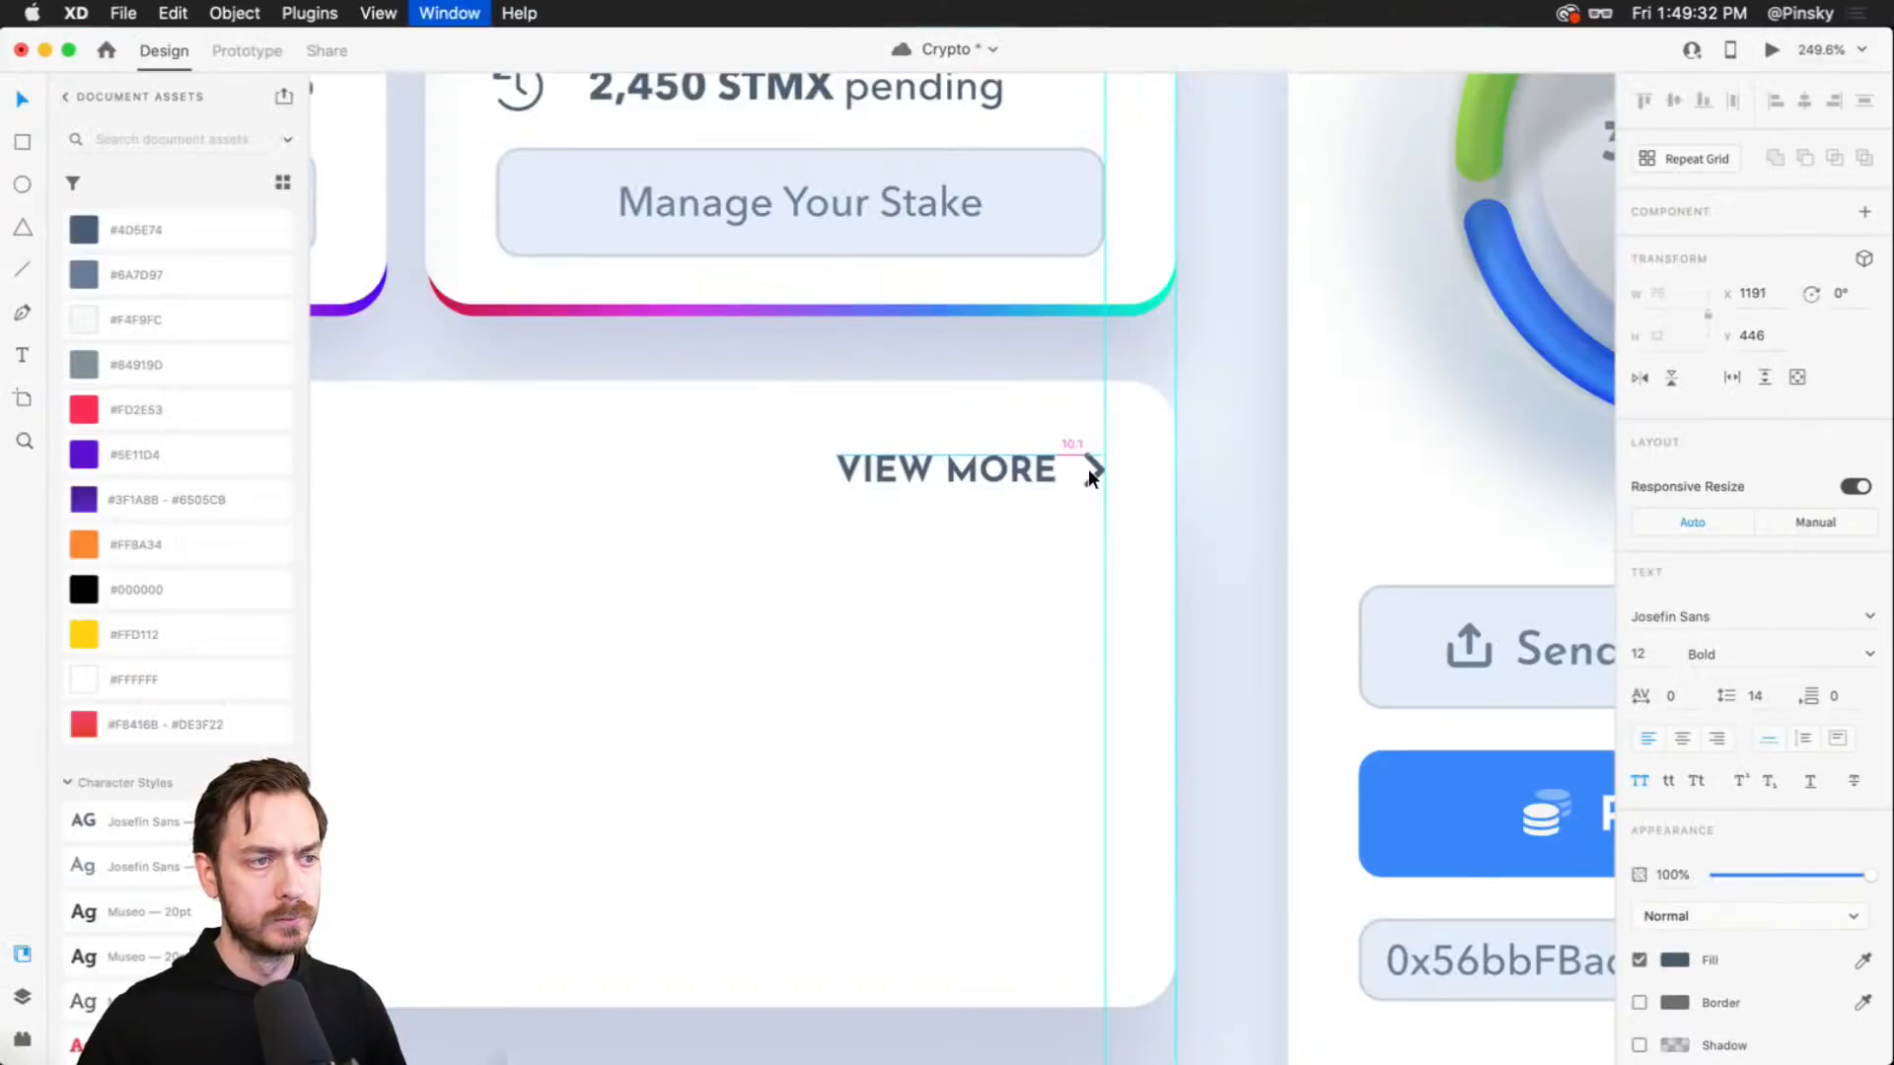
key(Escape)
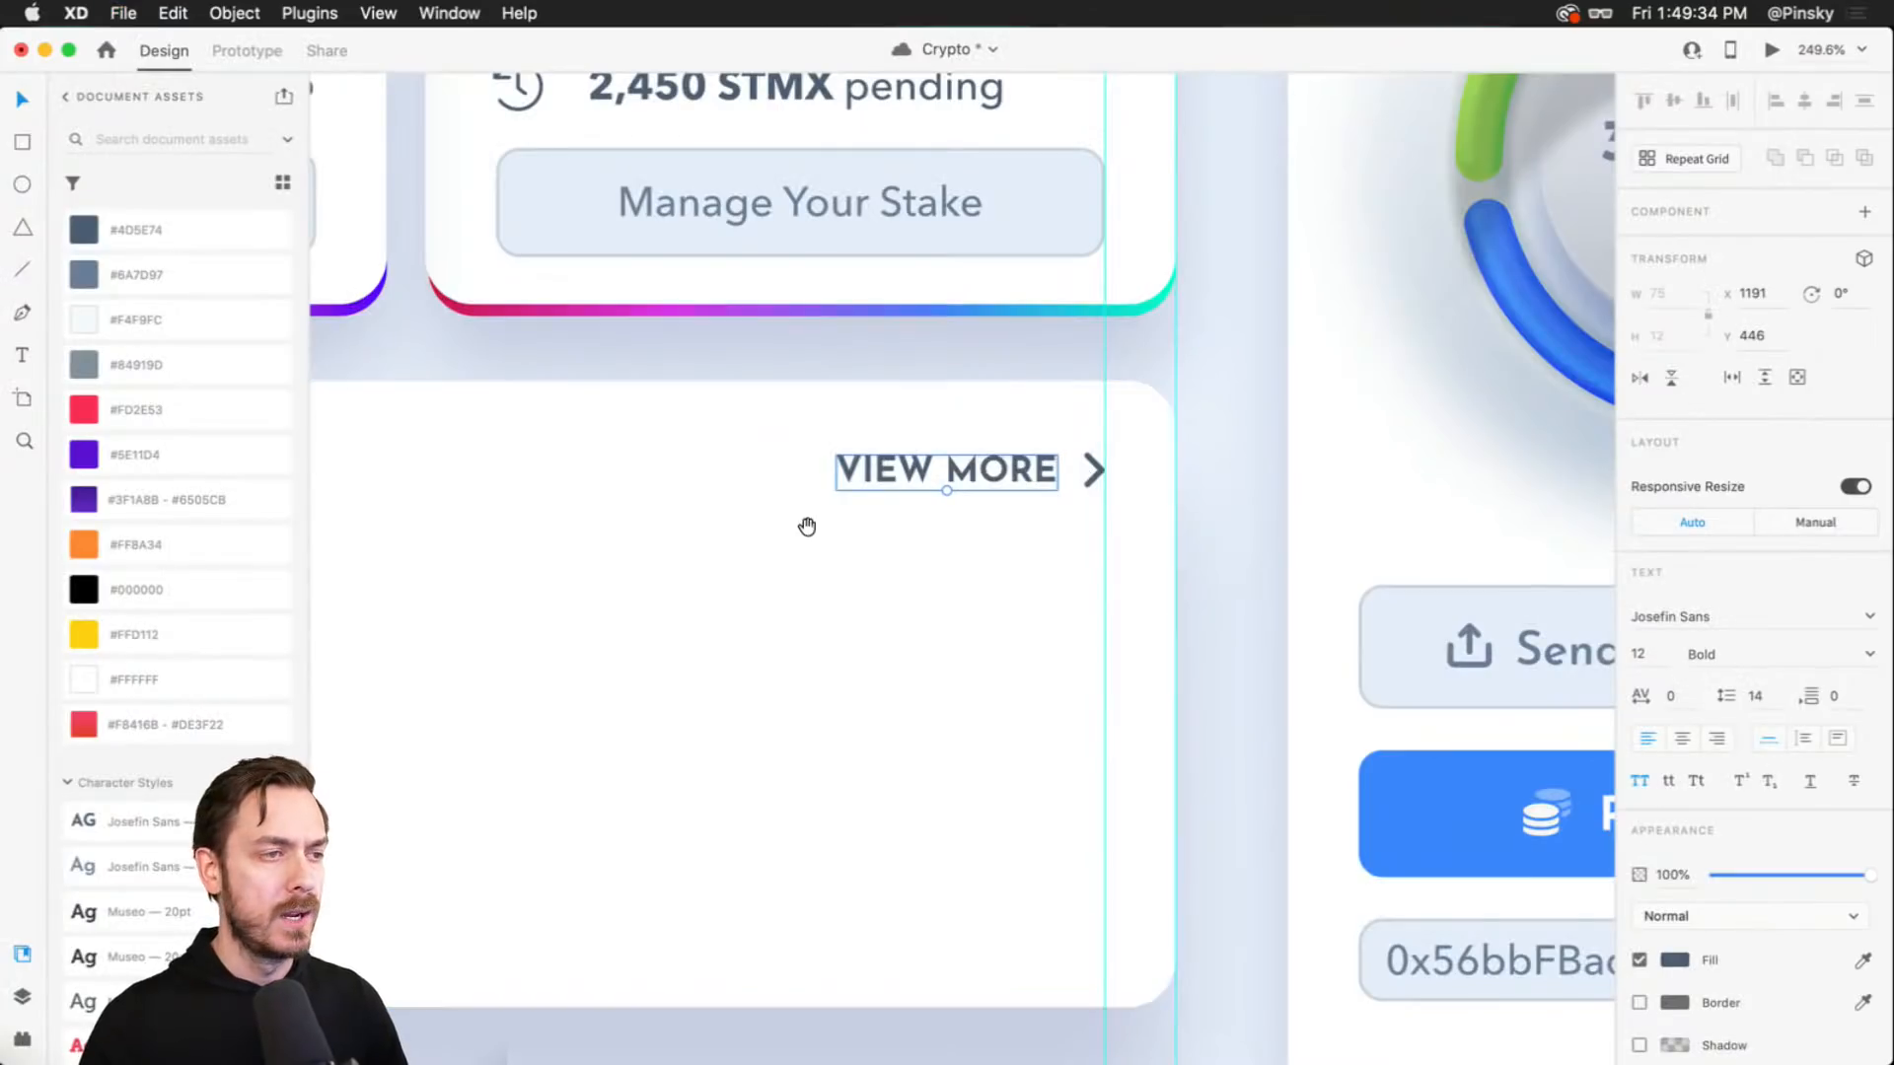
- Reduce the opacity of the VIEW MORE label and its chevron together to 50% and check them in the preview
drag(808, 529, 1249, 460)
scroll(1448, 452, right, 3)
shift+click(1231, 406)
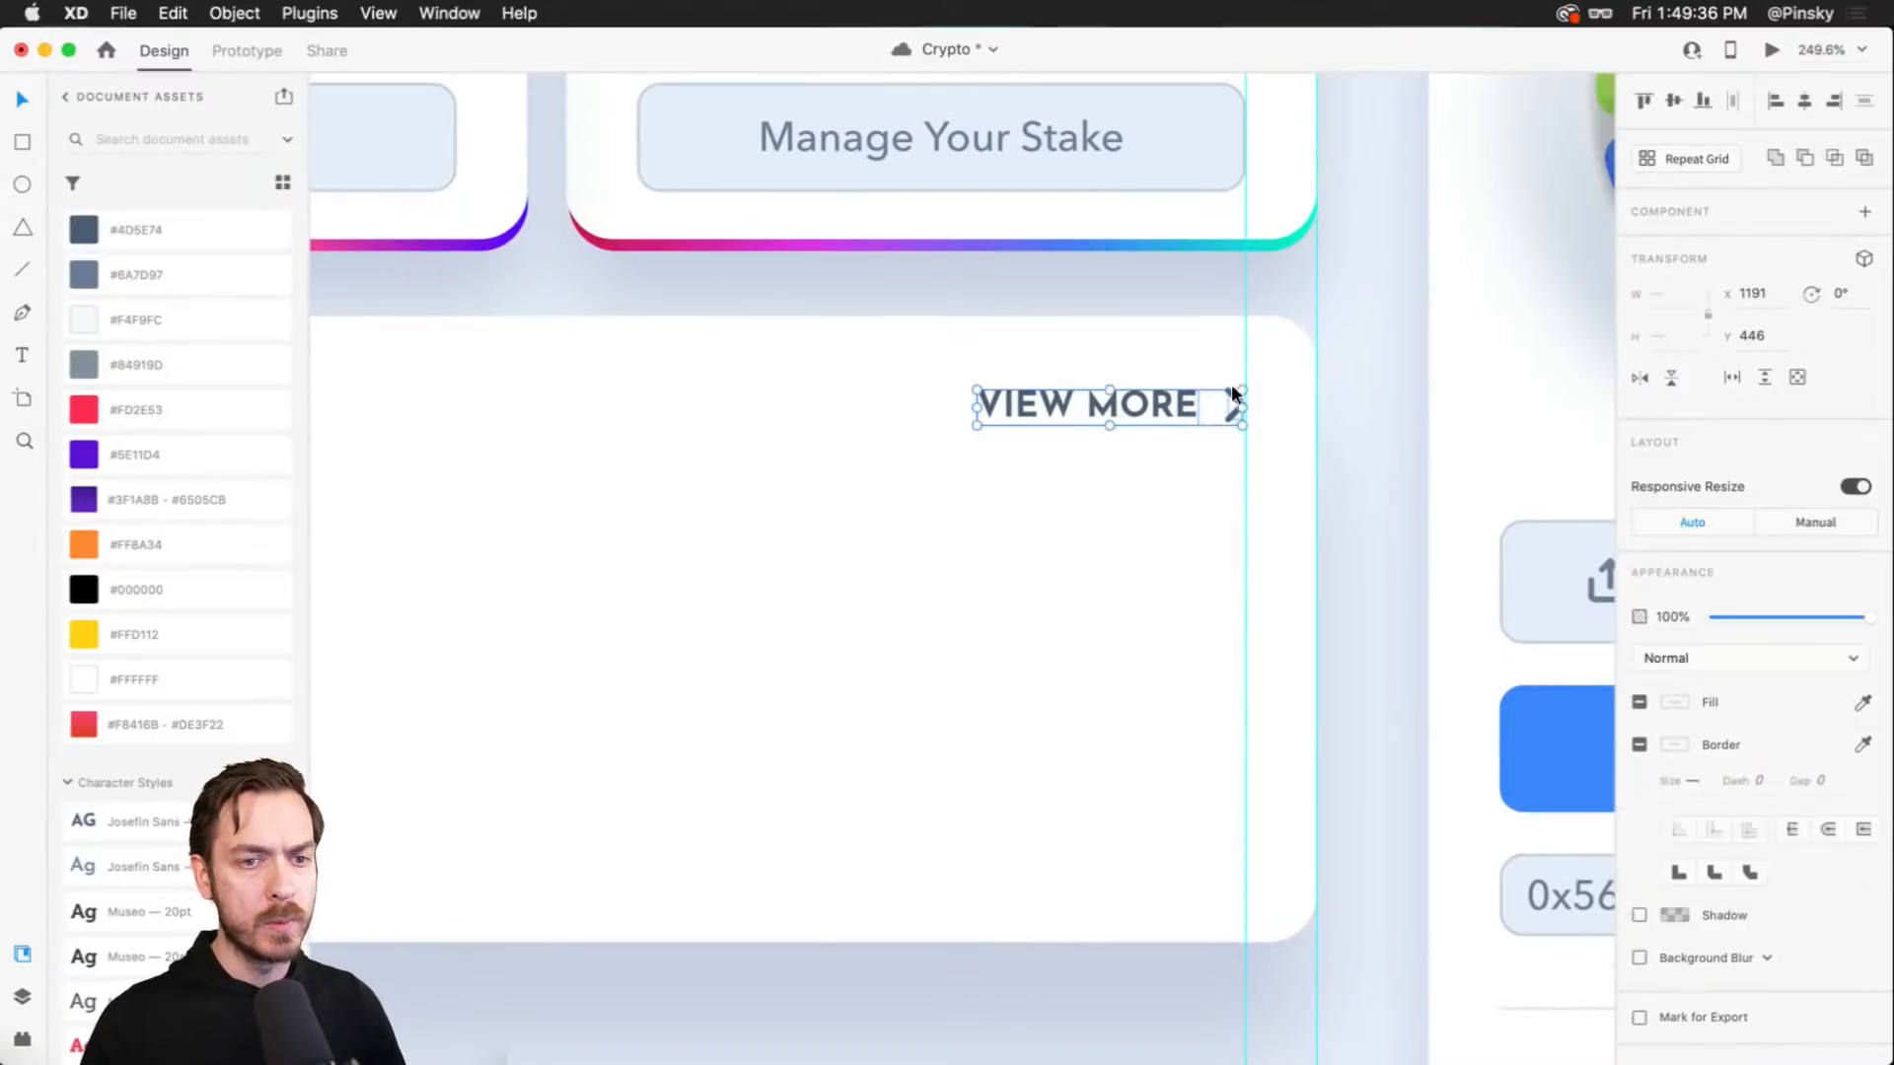
click(1818, 618)
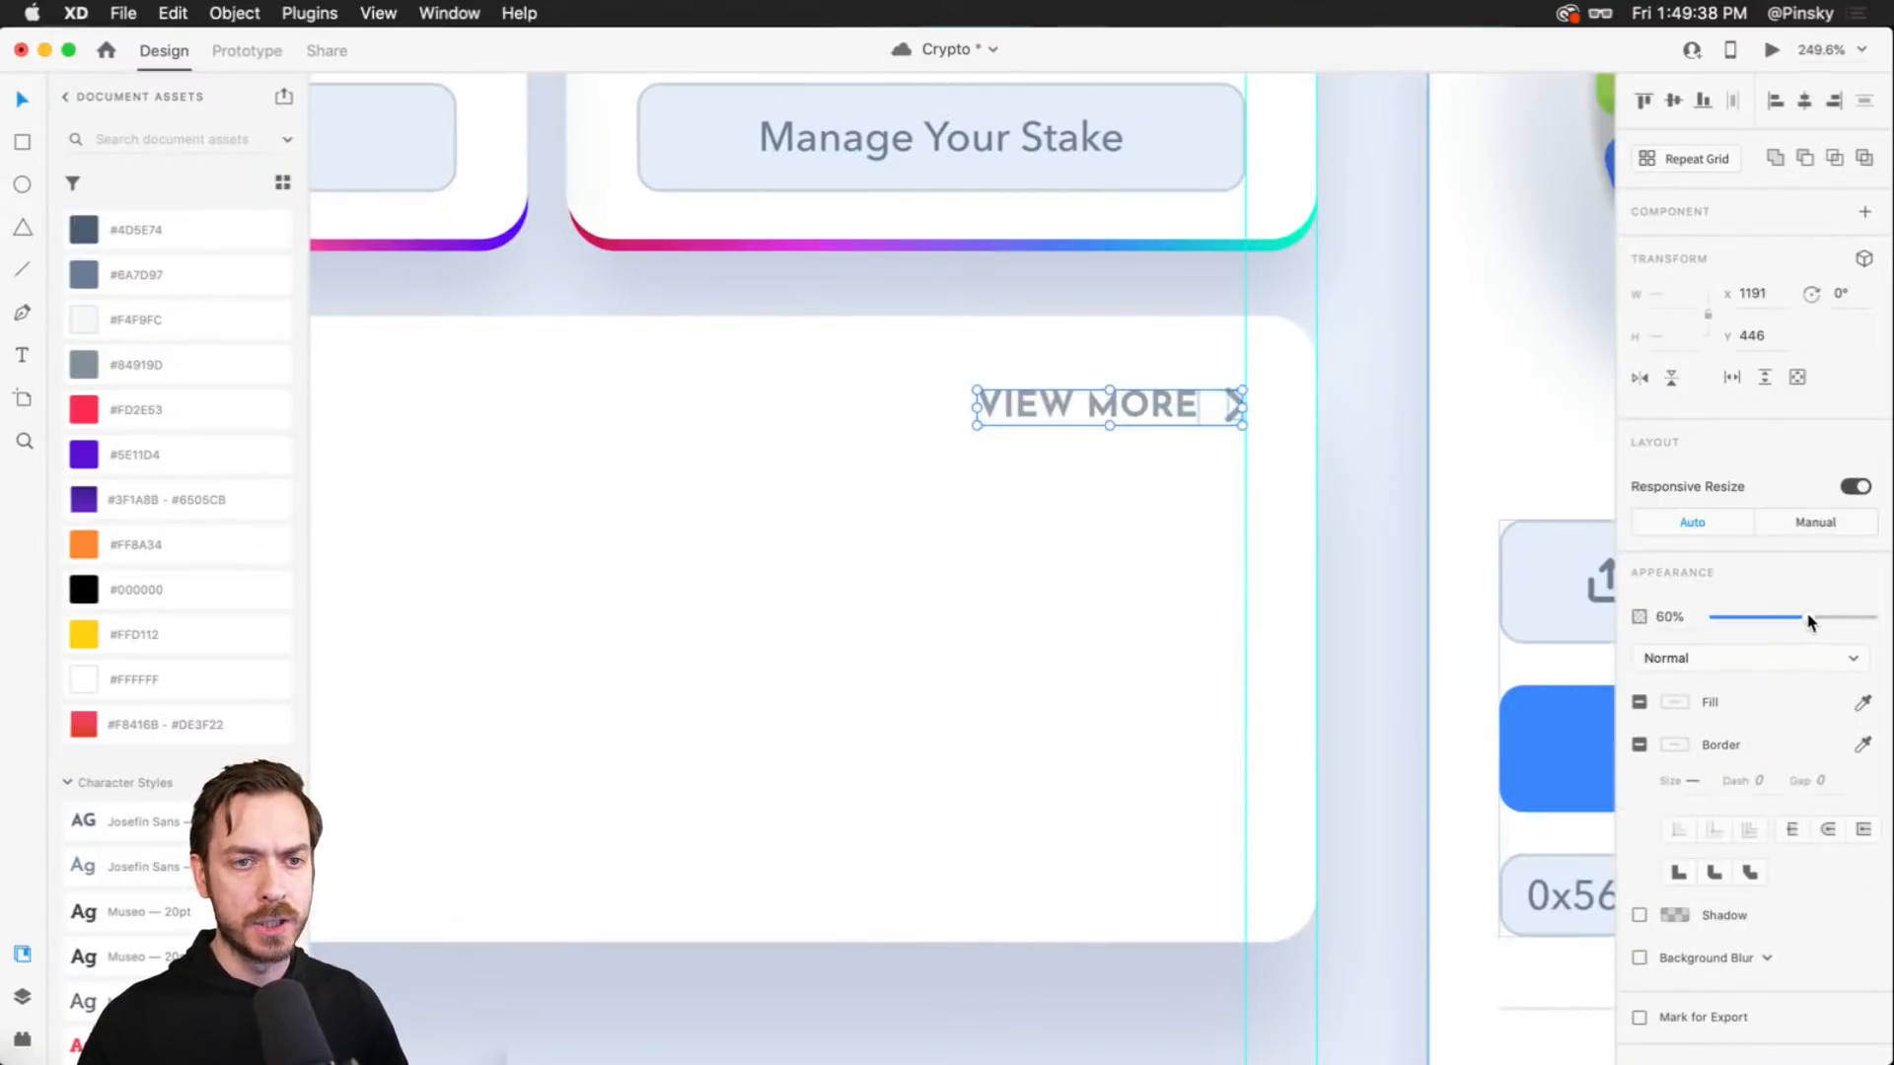
key(super+Return)
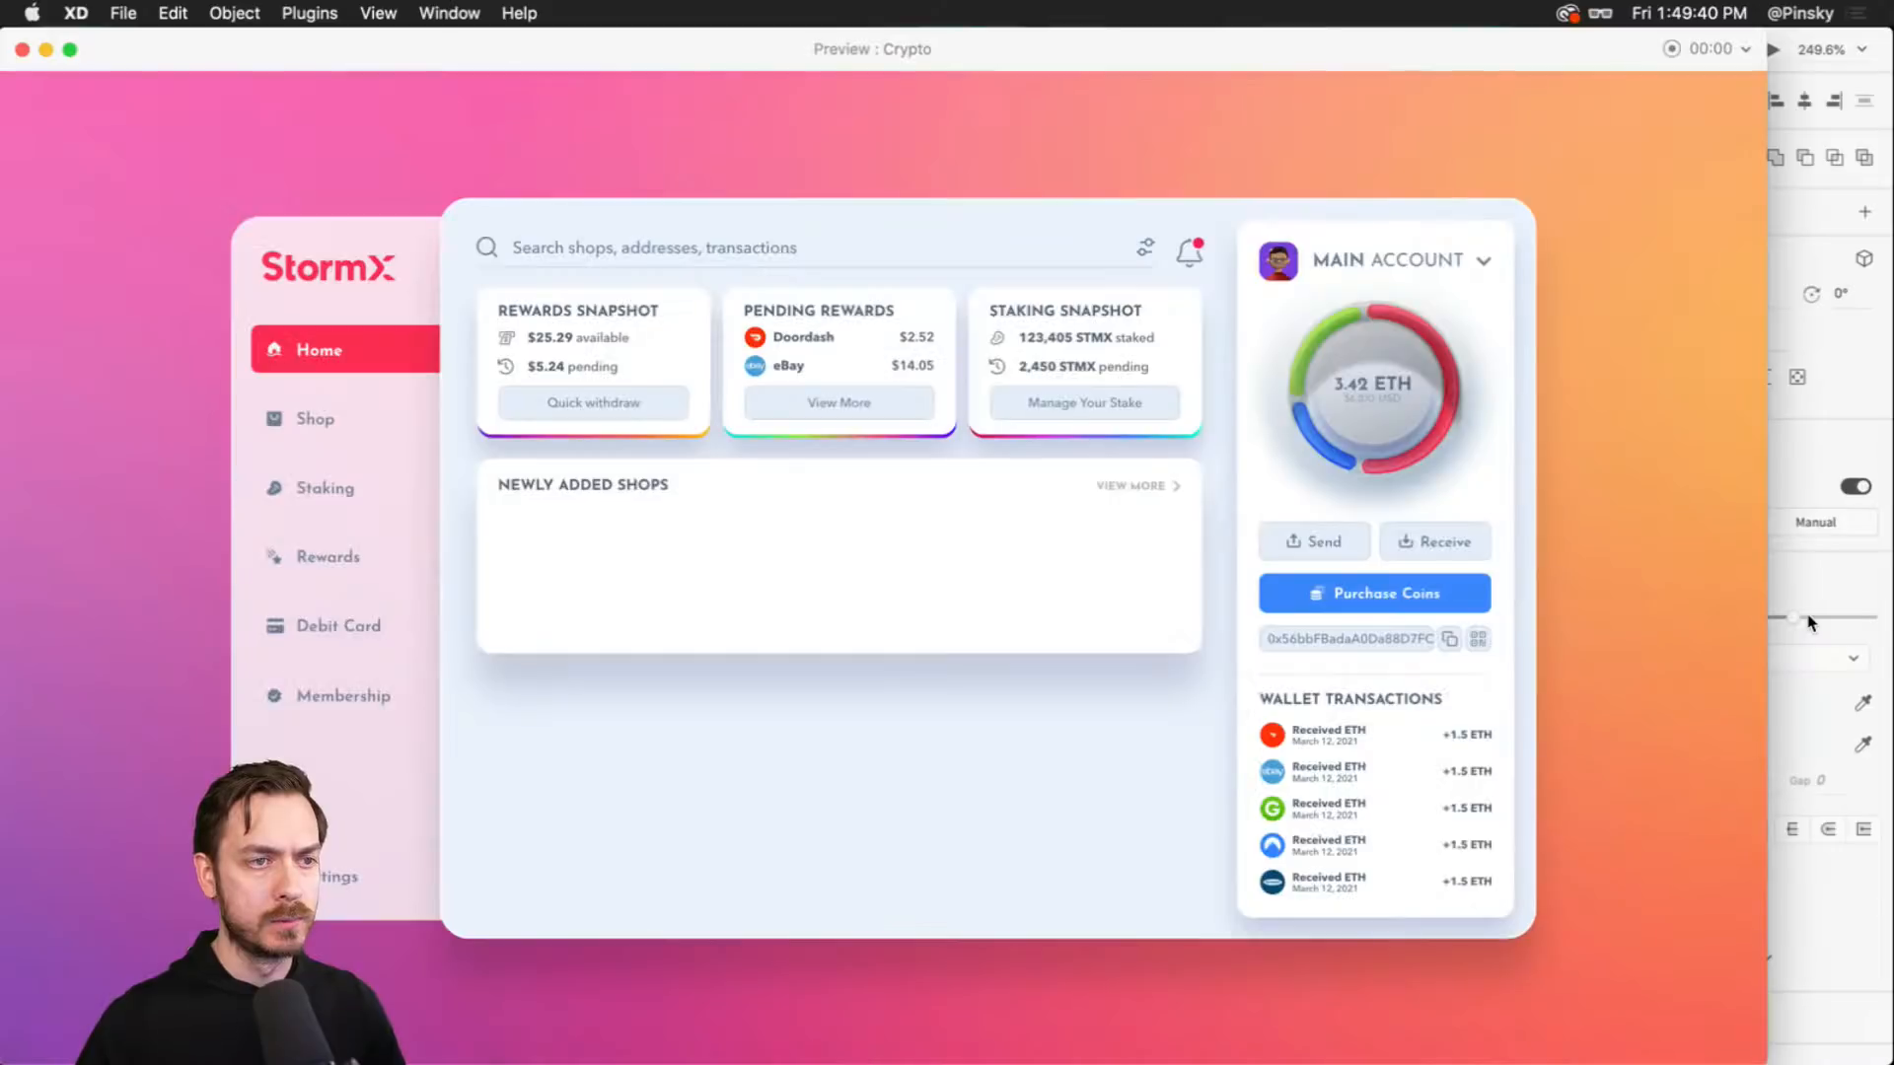
key(super+w)
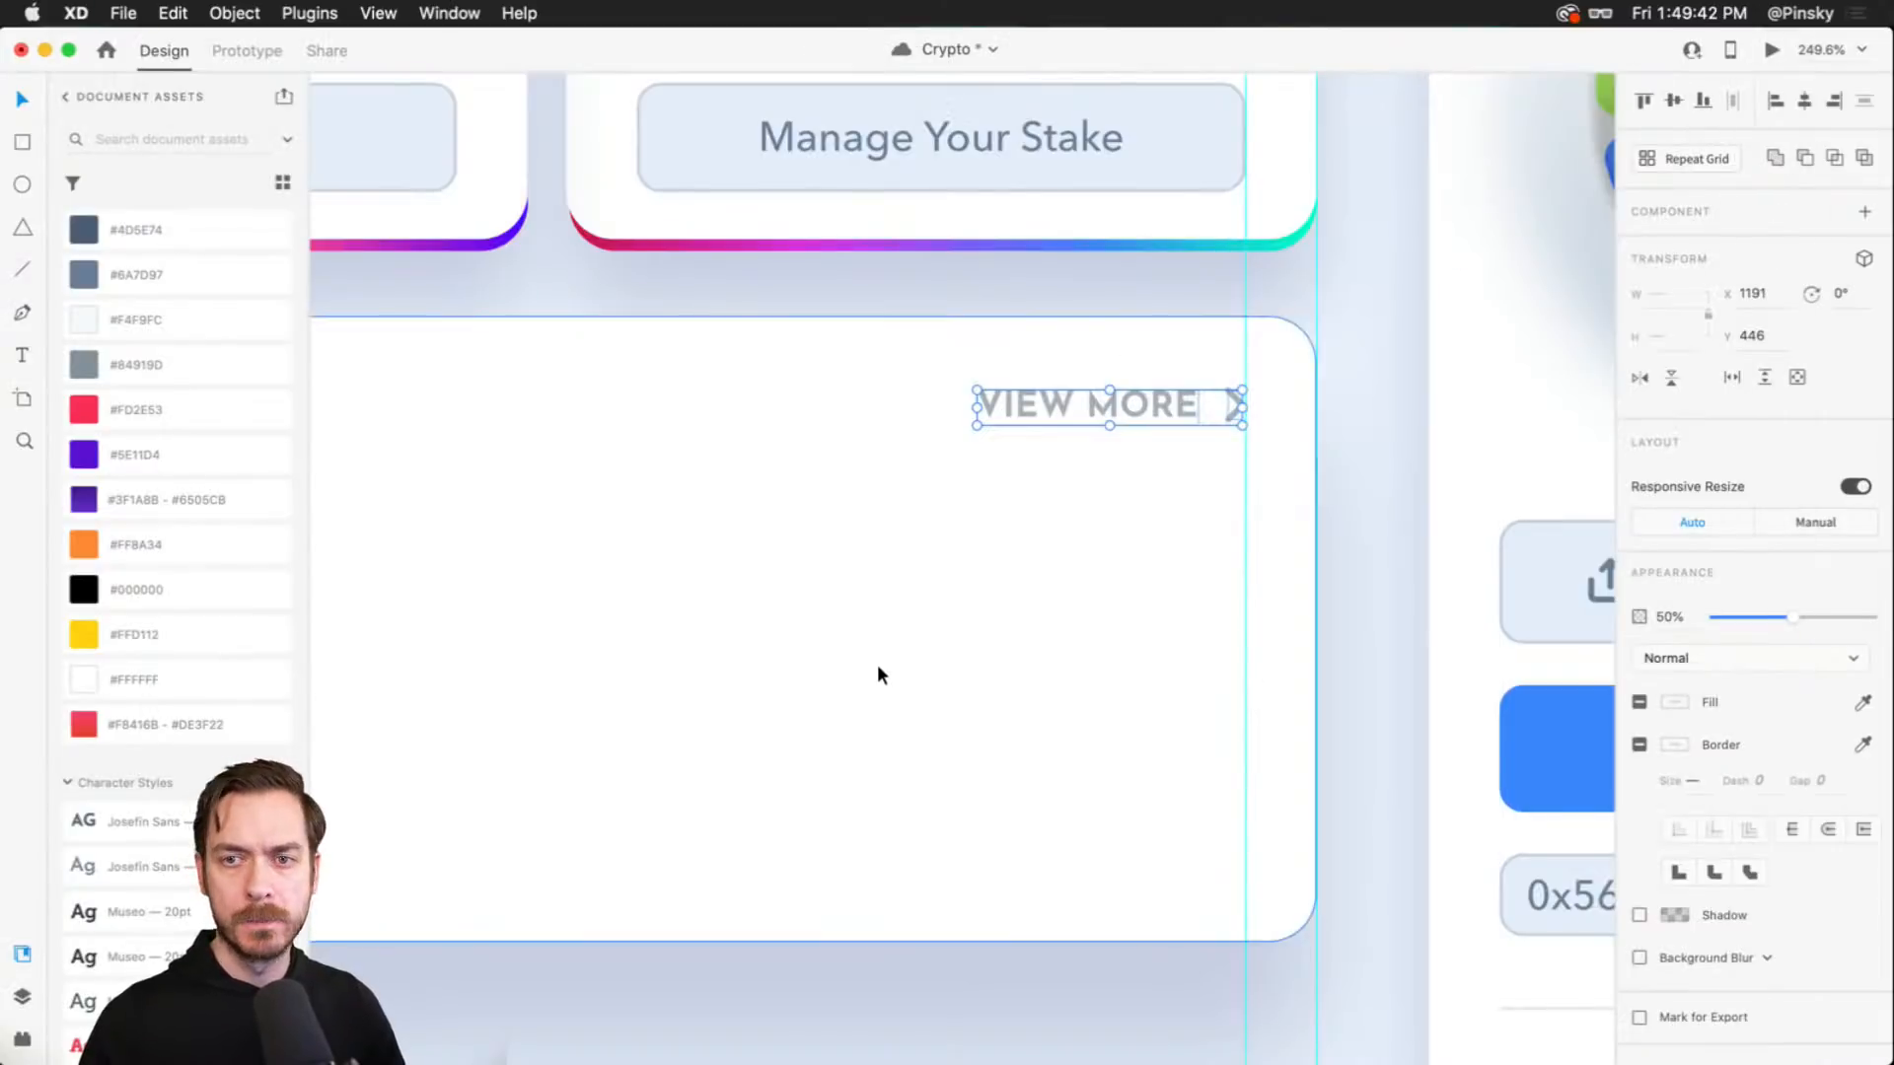
- Select the Newly Added Shops card's background rectangle and save the document
scroll(874, 661, down, 4)
drag(842, 634, 1282, 525)
drag(947, 498, 1108, 482)
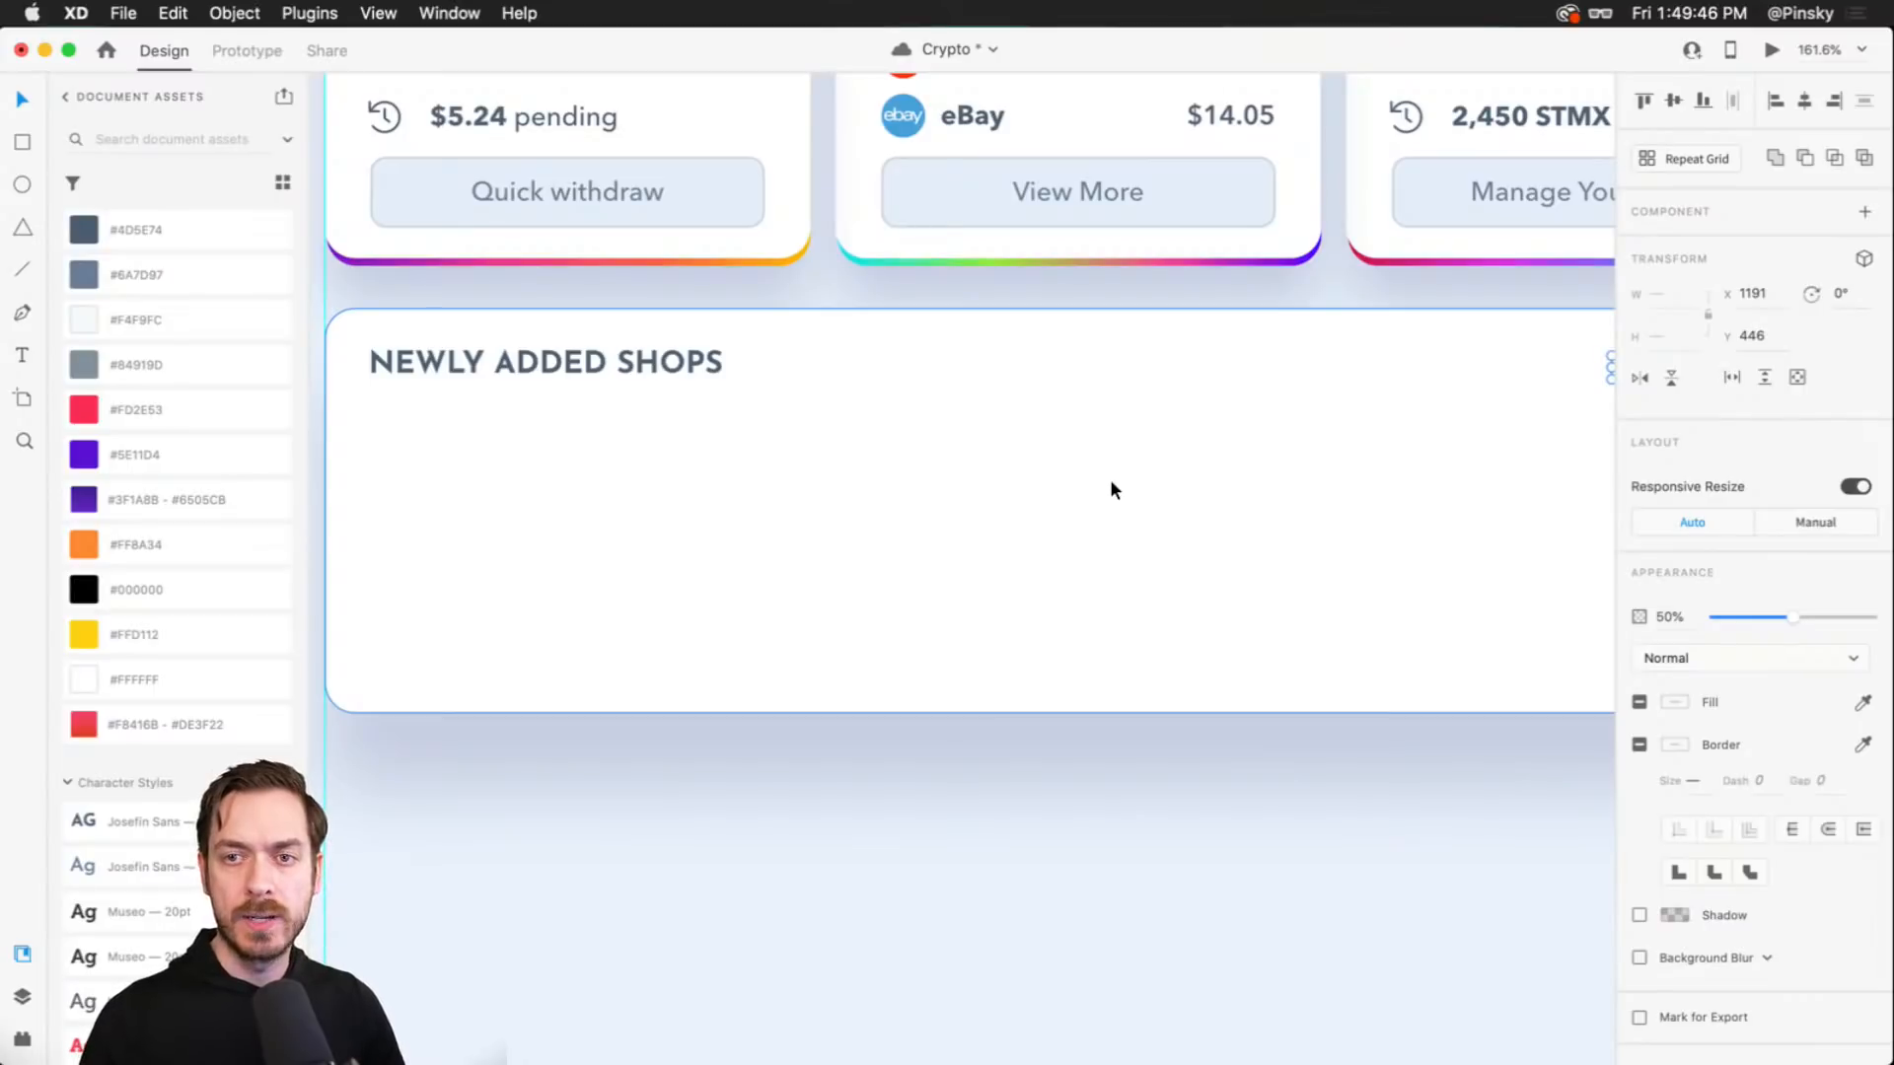
drag(921, 494, 980, 440)
click(971, 434)
key(super+s)
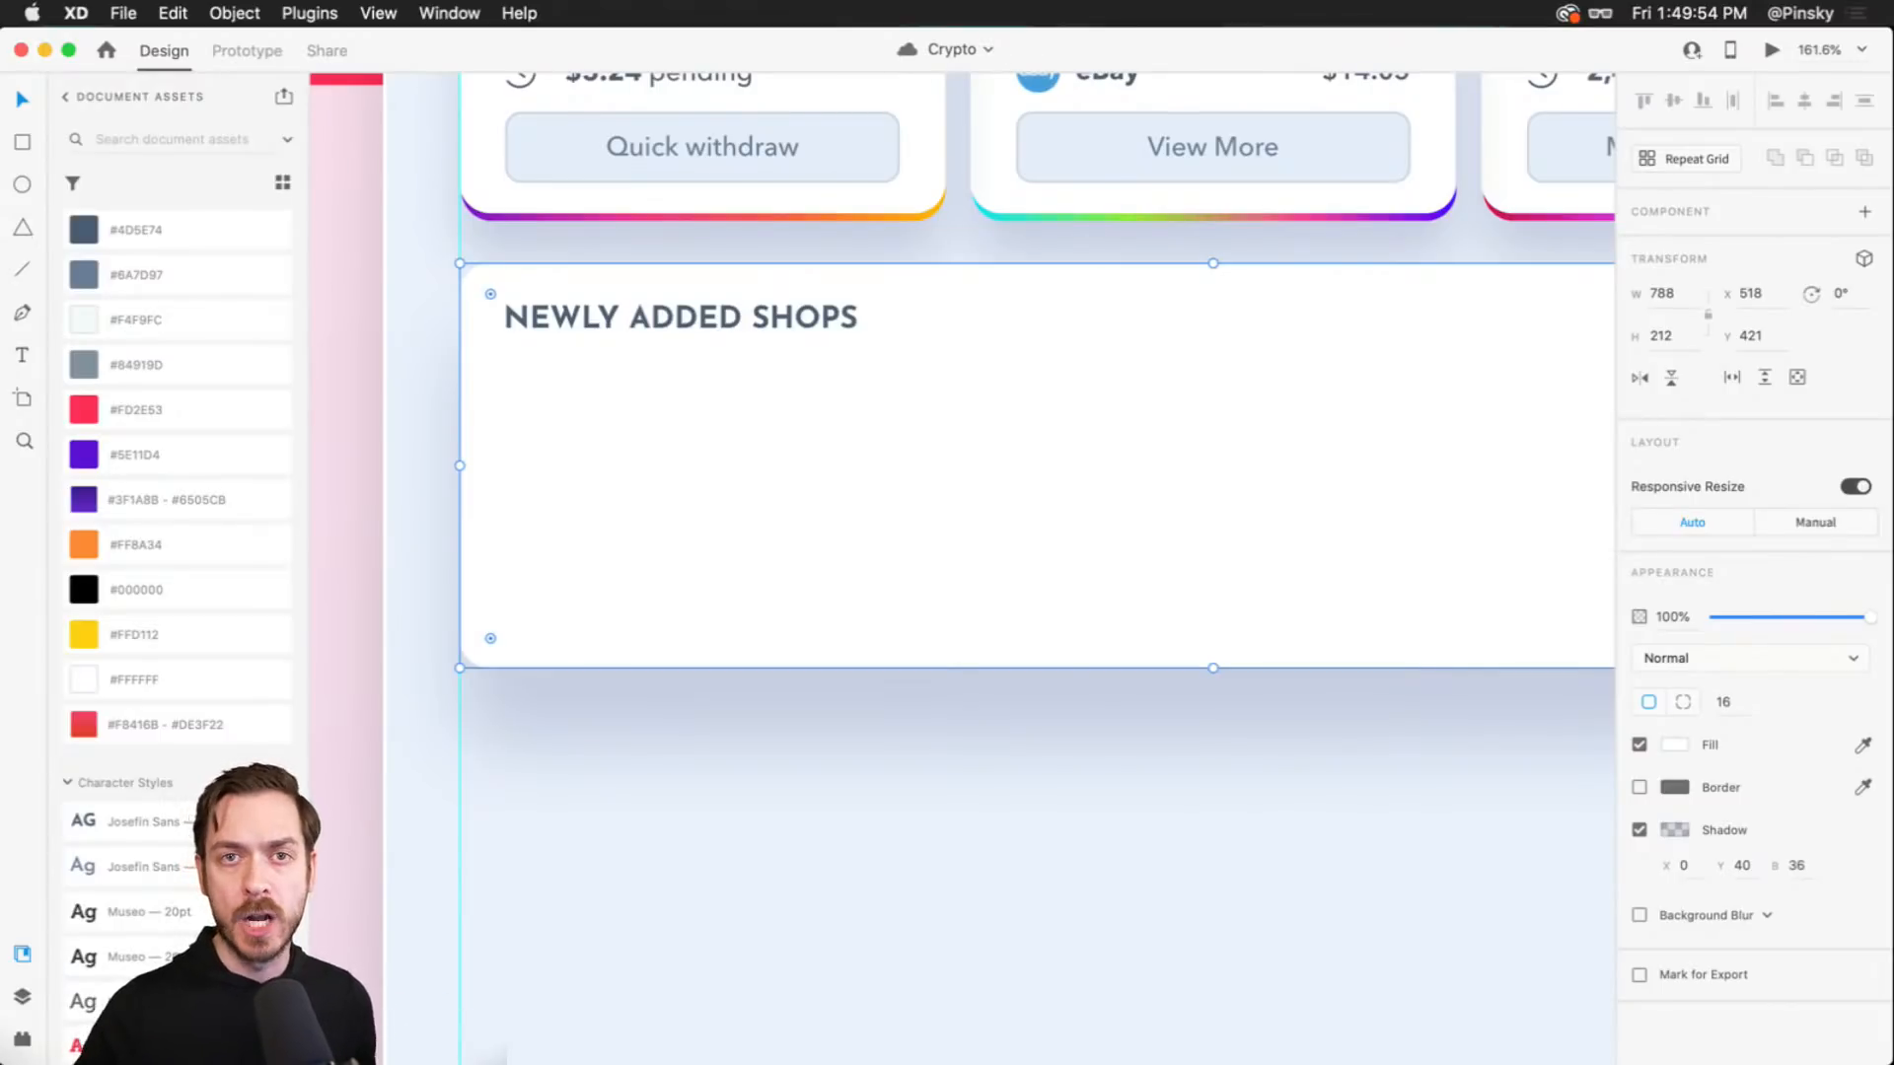
- Draw a 93 by 93 circle below the NEWLY ADDED SHOPS heading, aligned with its left edge at X 541, Y 478
click(535, 332)
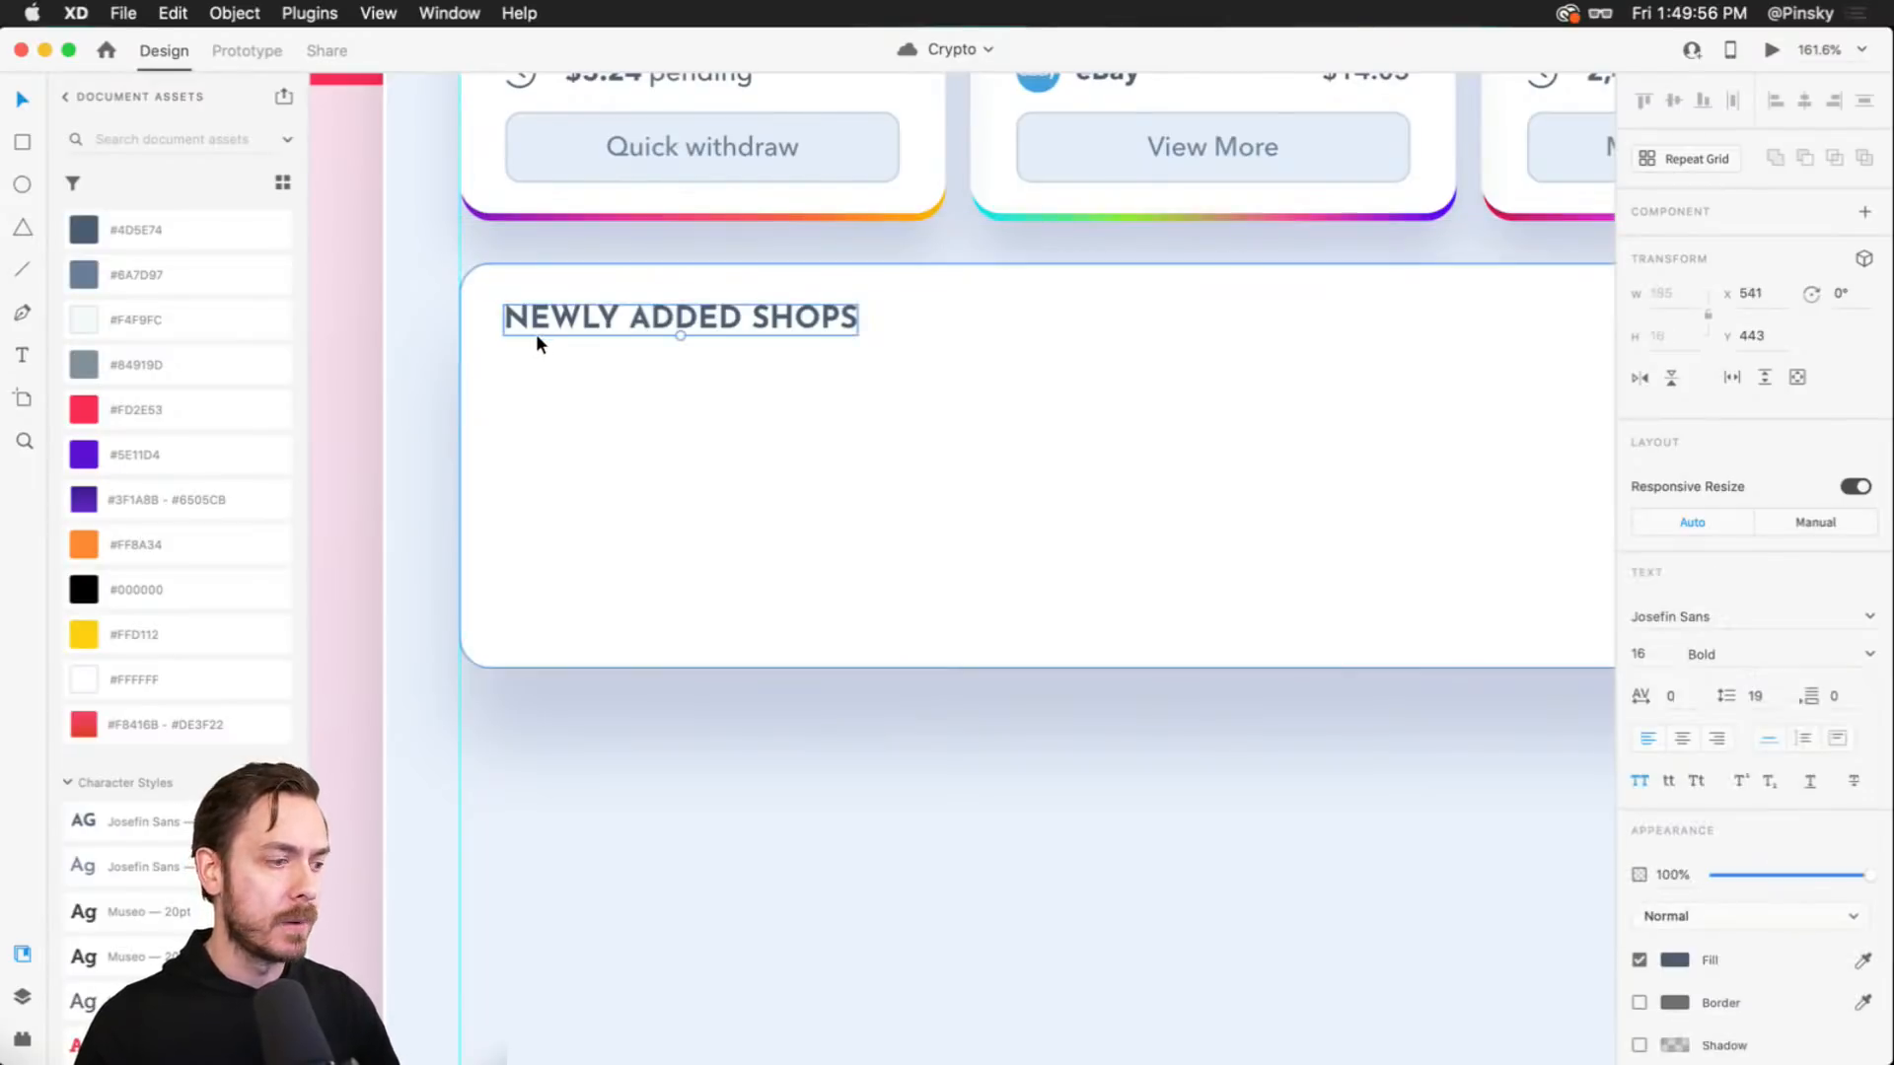
key(e)
mouse_move(504, 380)
mouse_down()
mouse_move(717, 557)
mouse_move(660, 550)
mouse_up()
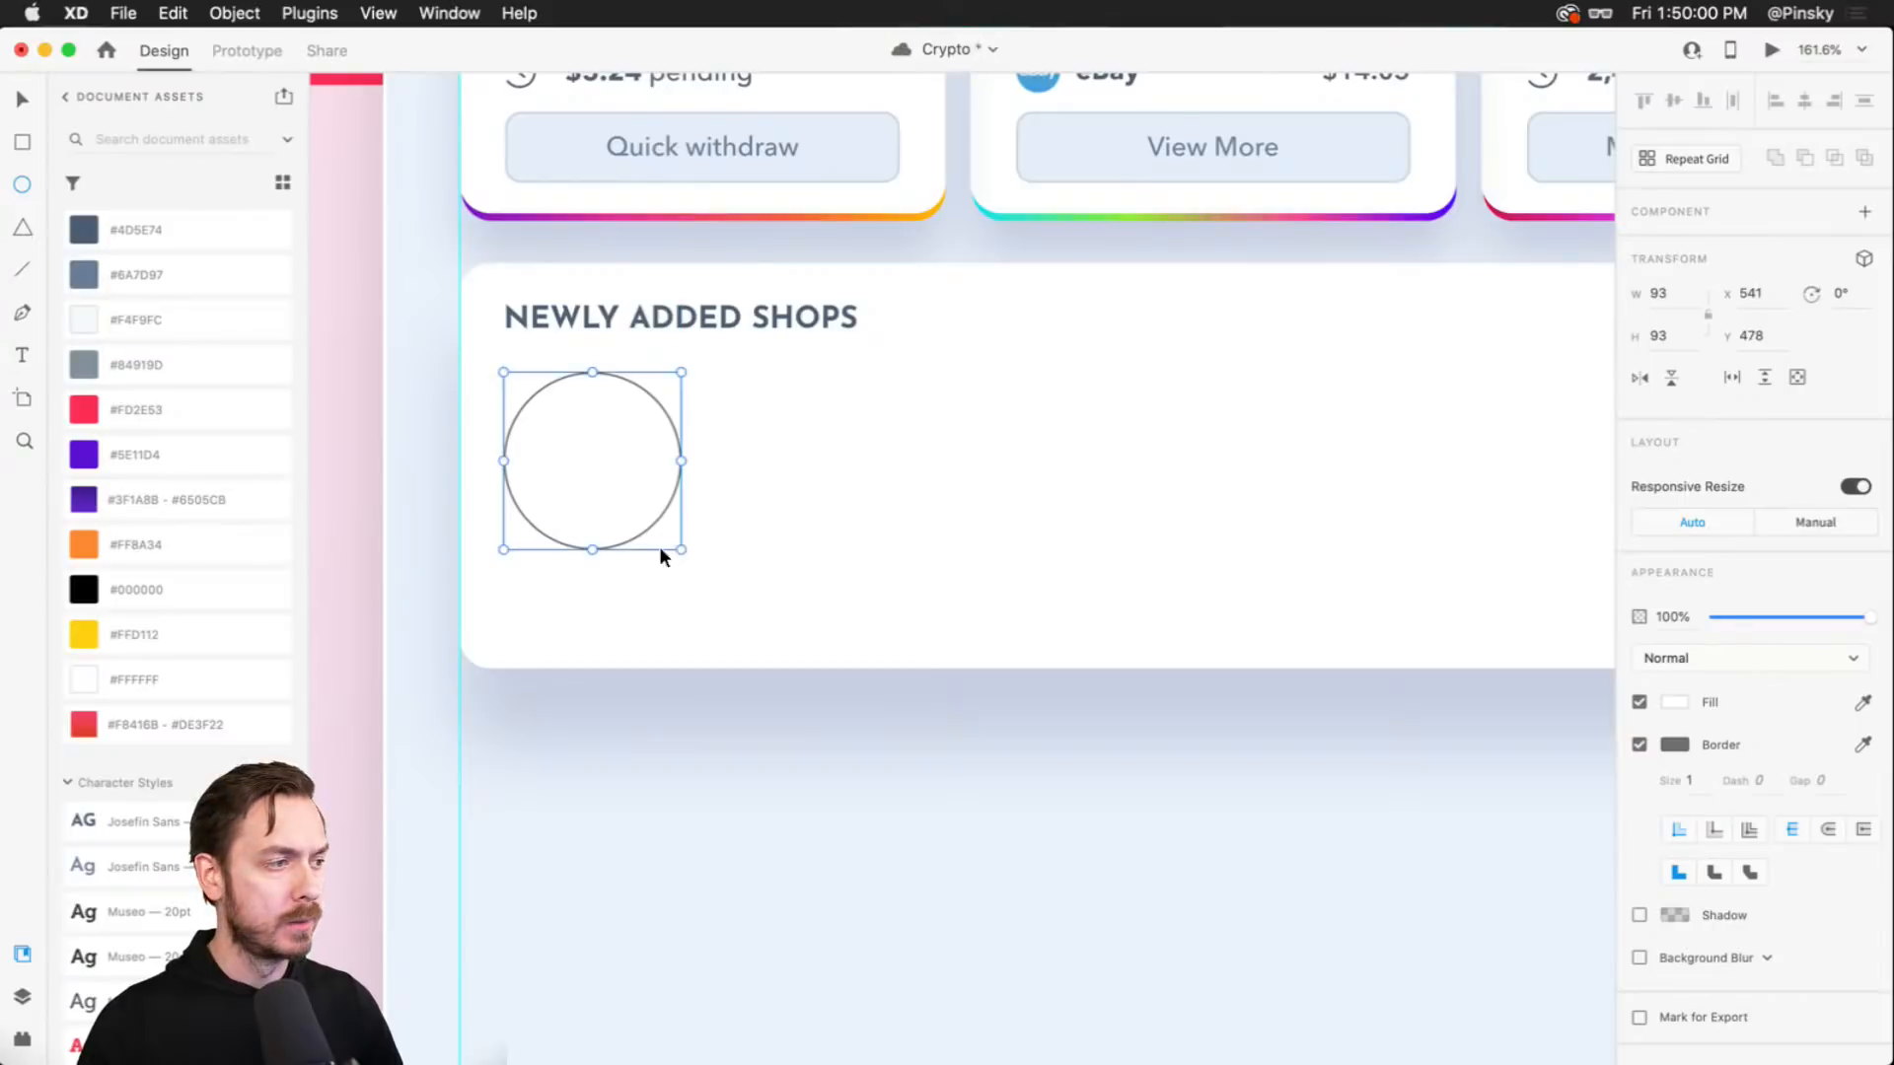
- Add the text "Shop name" below the circle and center it under the circle at X 556, Y 580
scroll(560, 592, up, 5)
key(t)
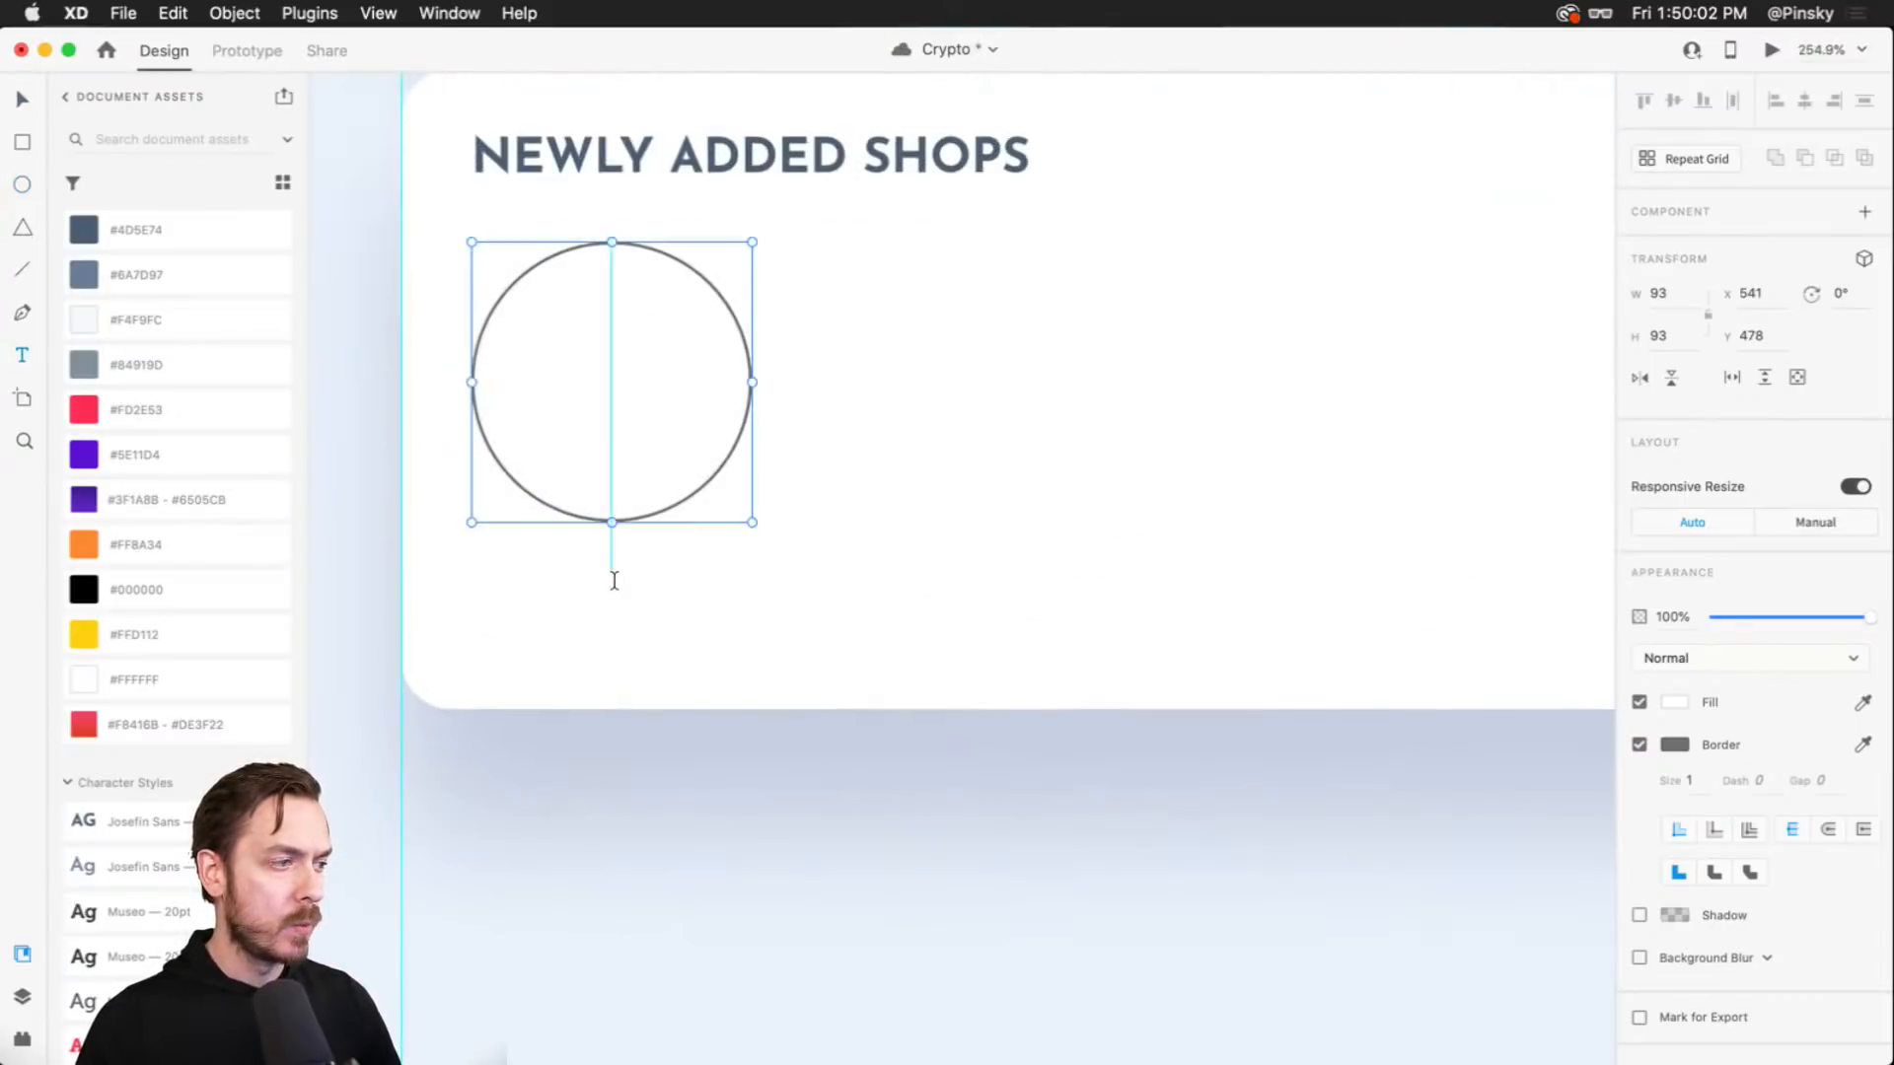
click(612, 582)
text(Shop name)
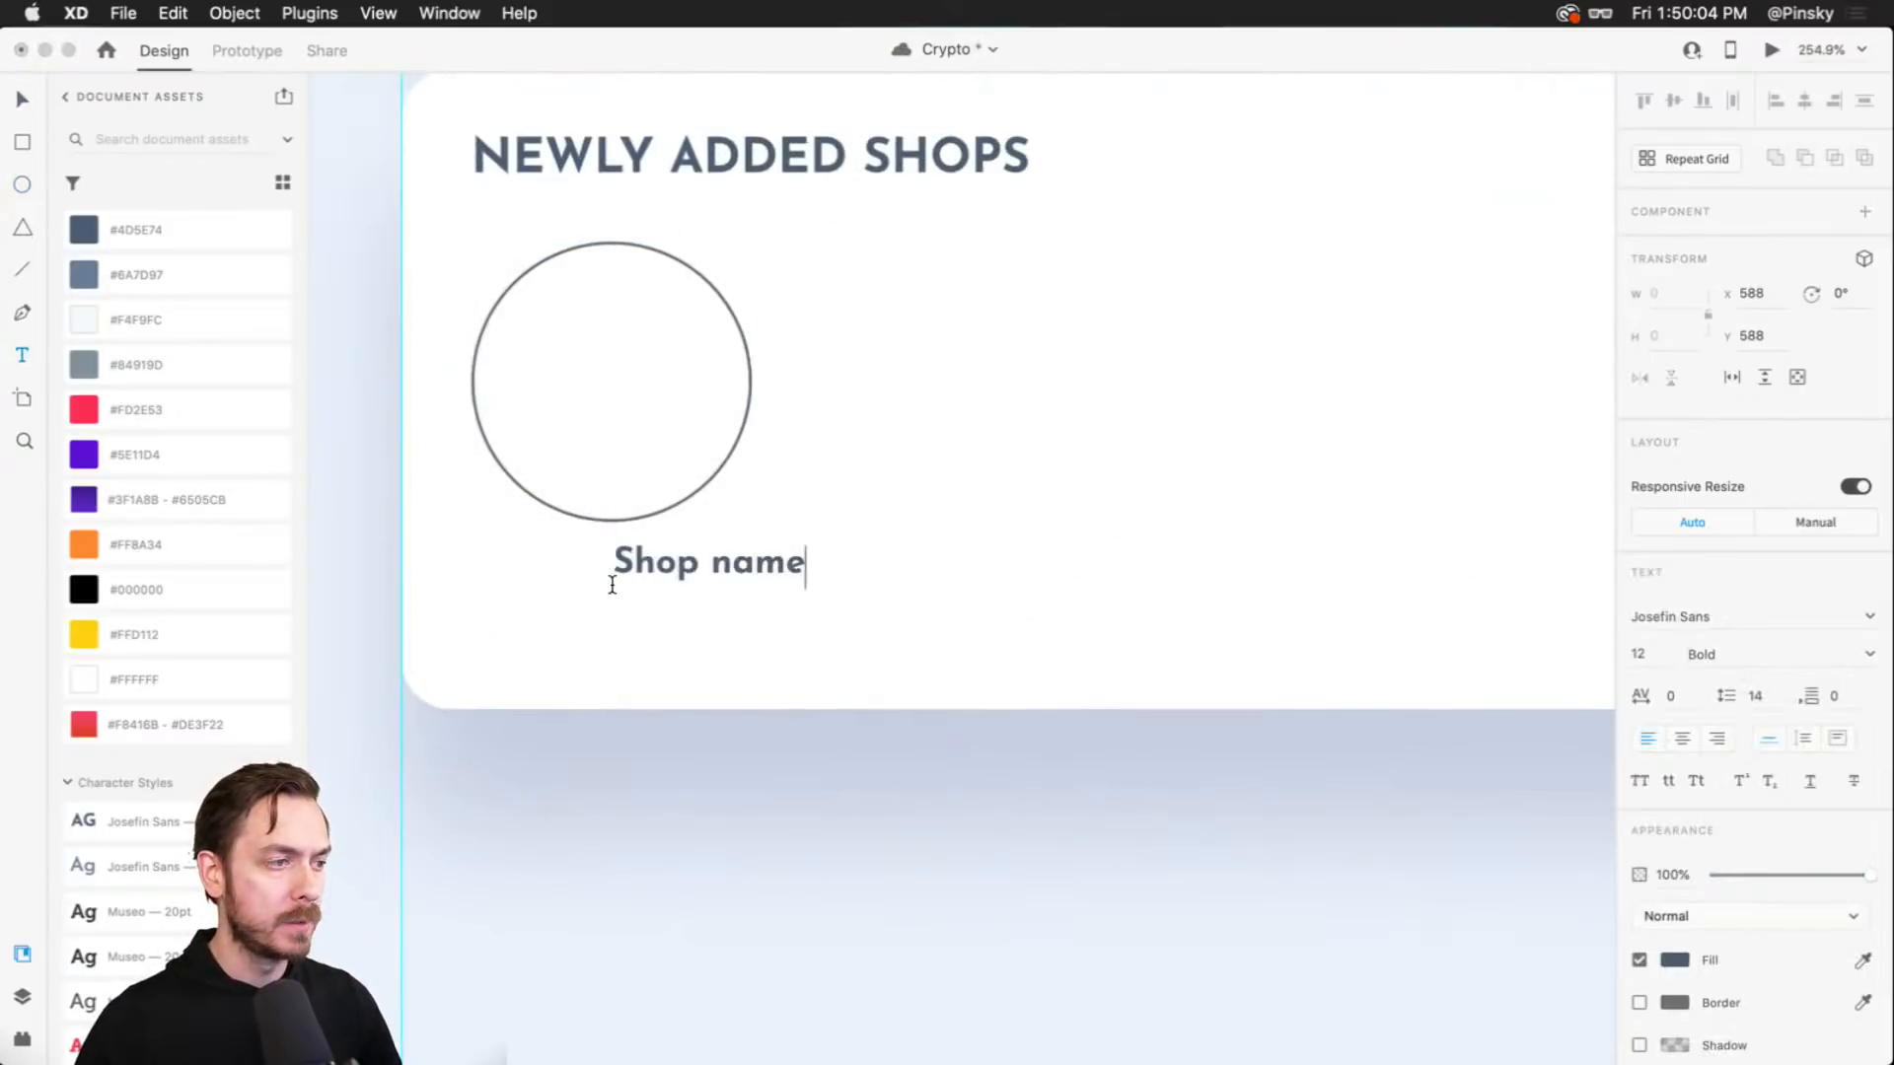
key(Escape)
drag(627, 562, 545, 565)
- Set the "Shop name" label to Avenir Next Bold at size 12 with centered alignment and check it in the preview
click(1708, 621)
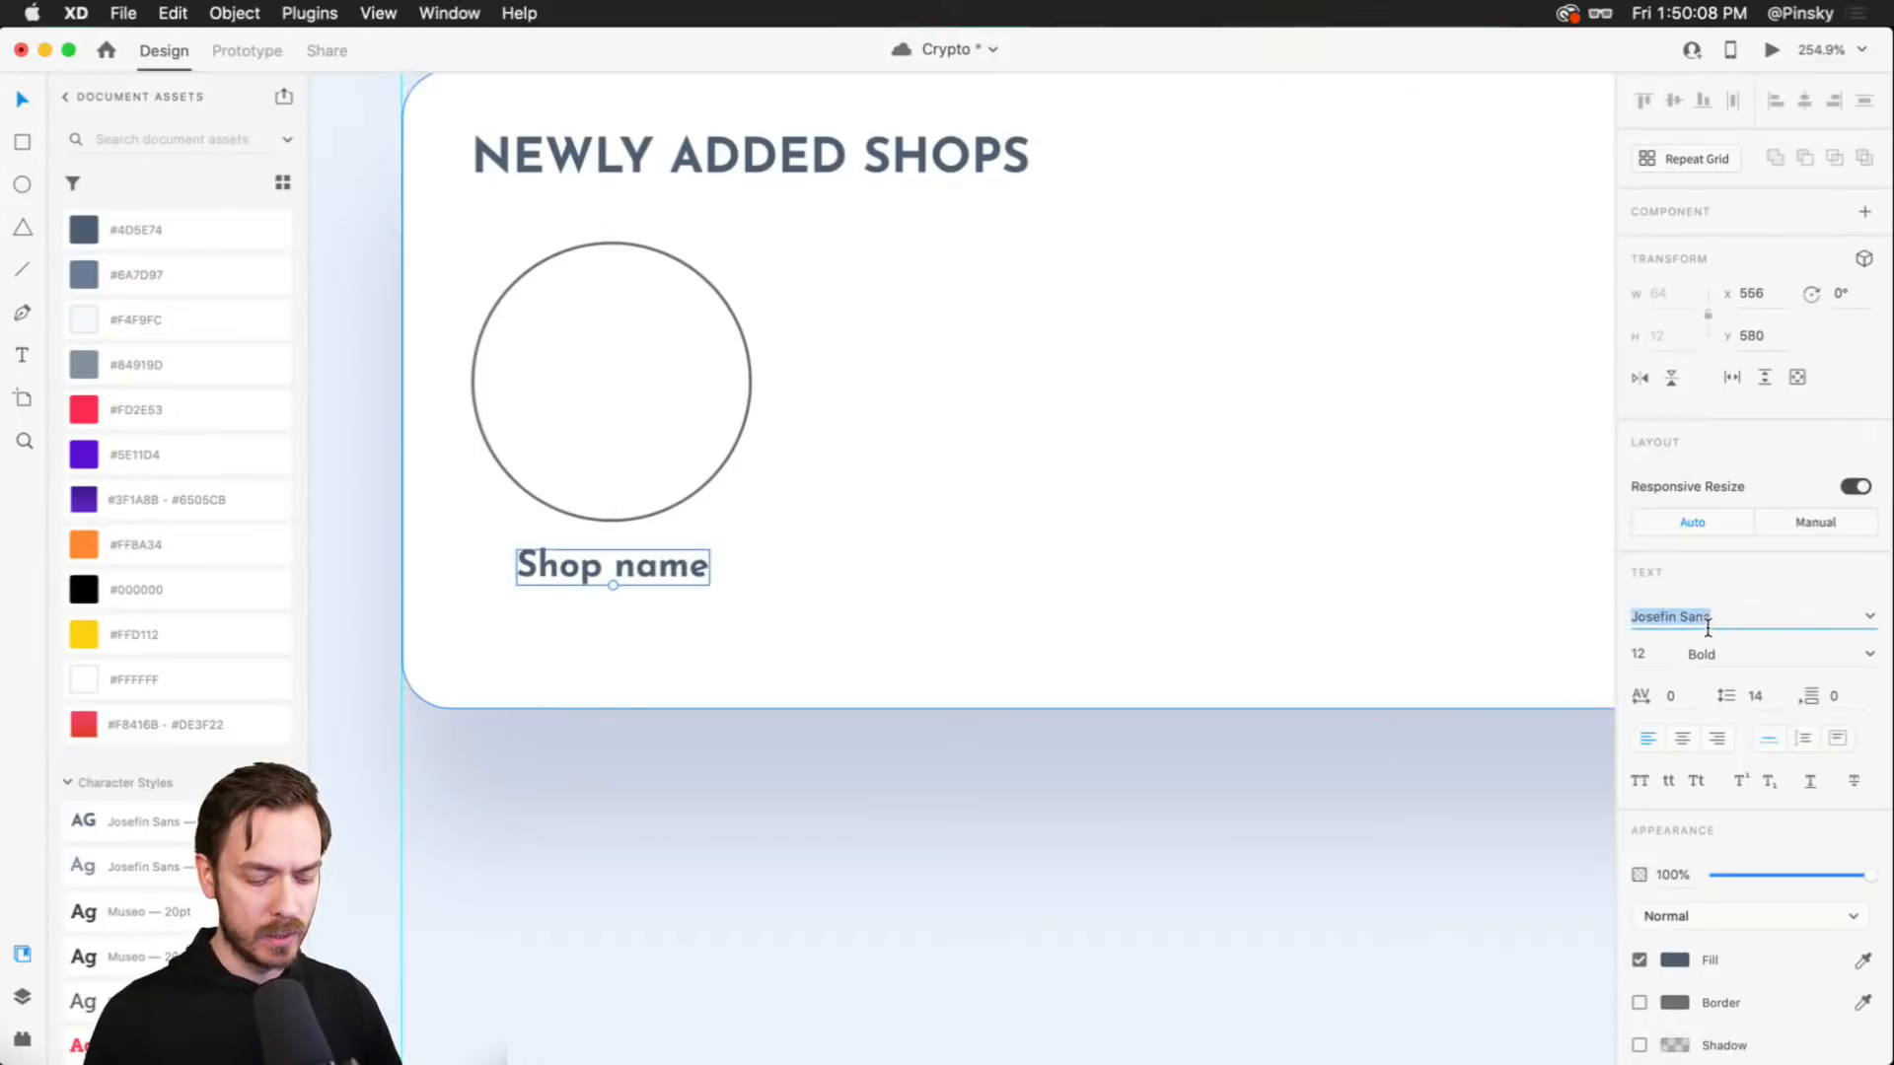
text(Av)
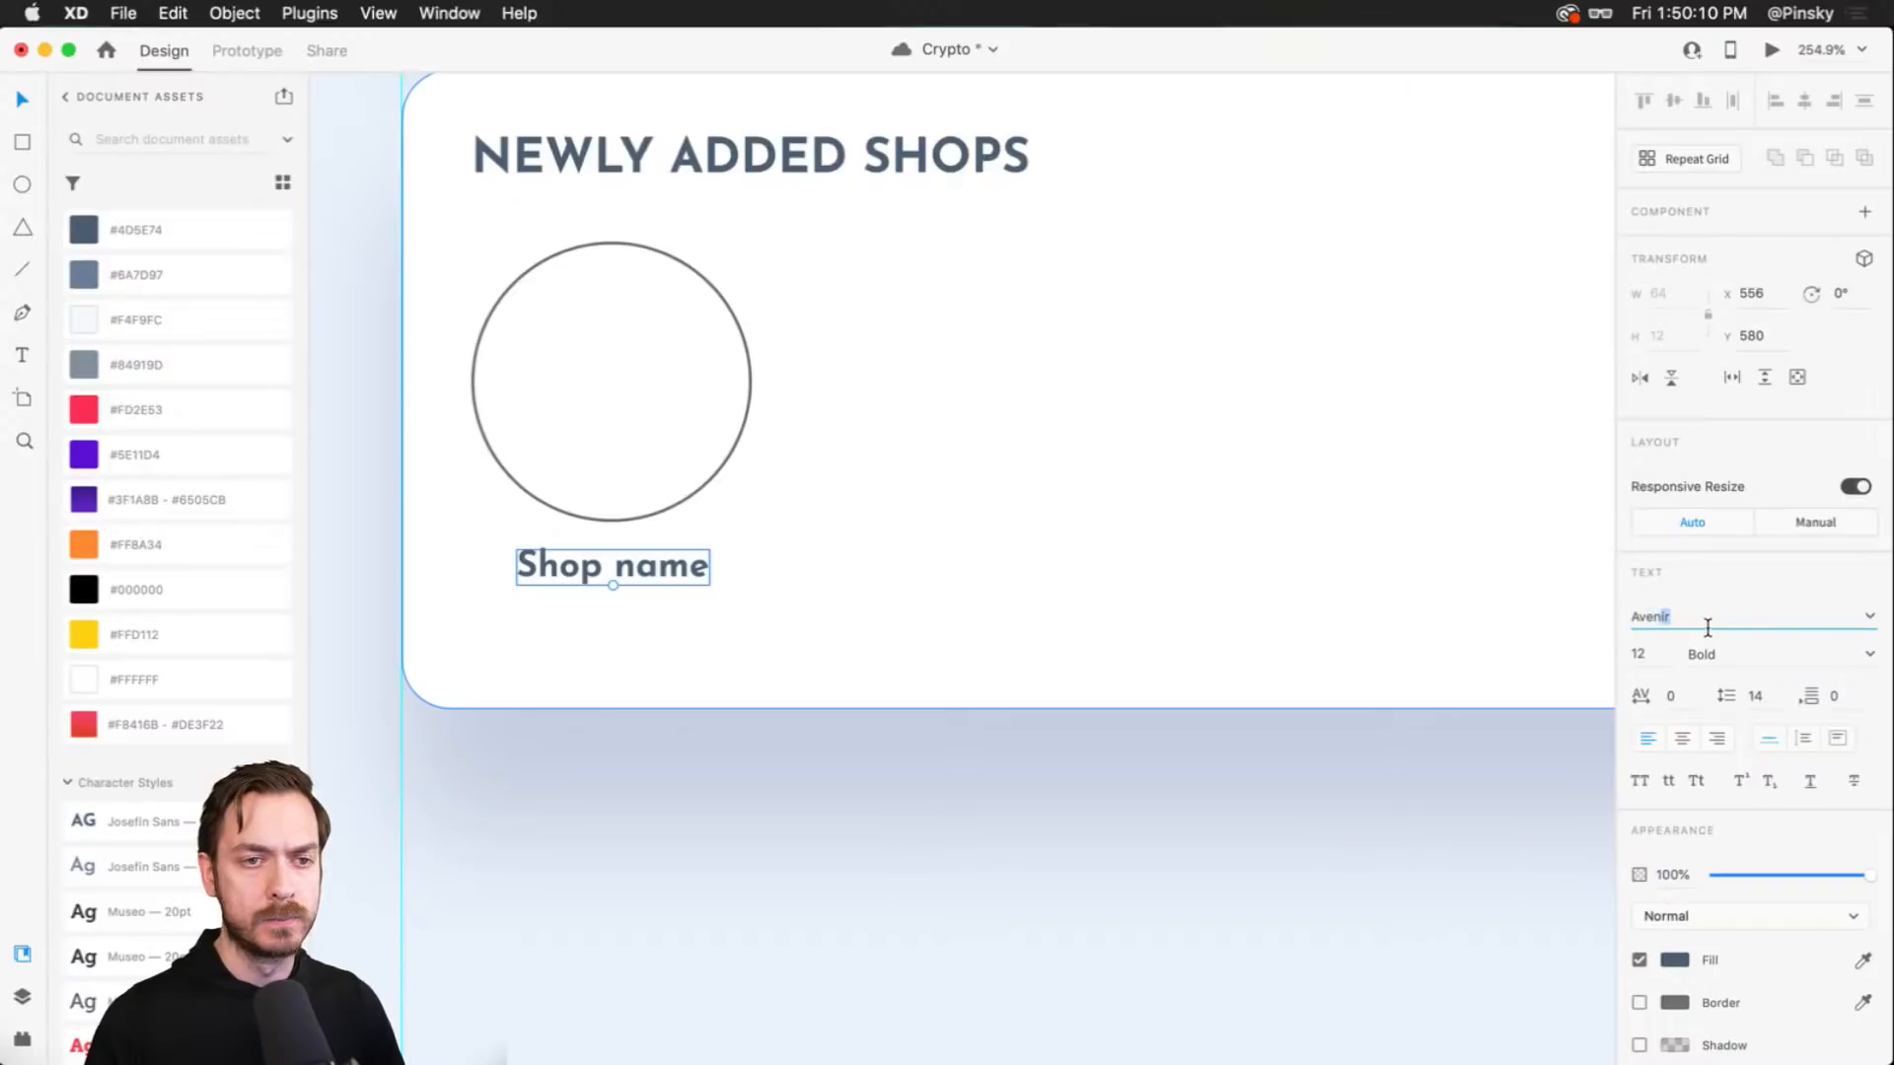
text(en)
key(Return)
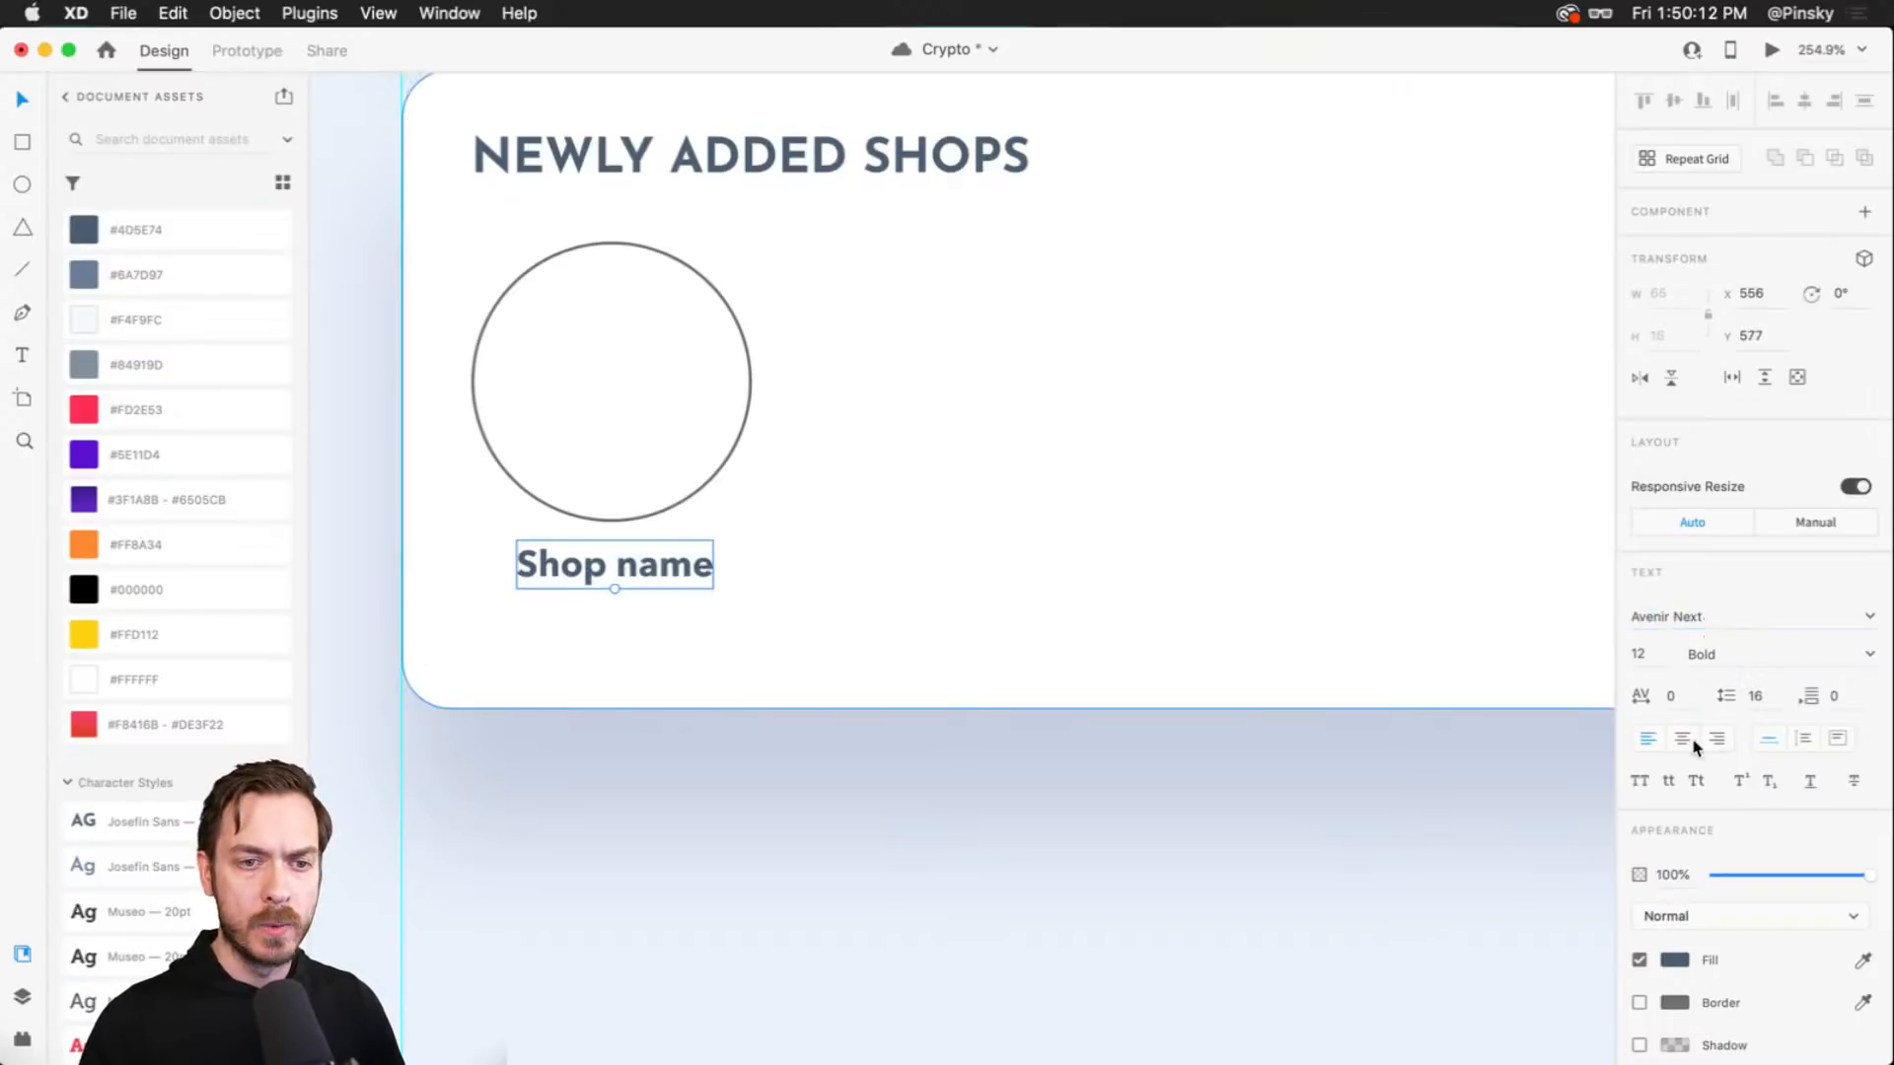
click(1682, 740)
click(1871, 654)
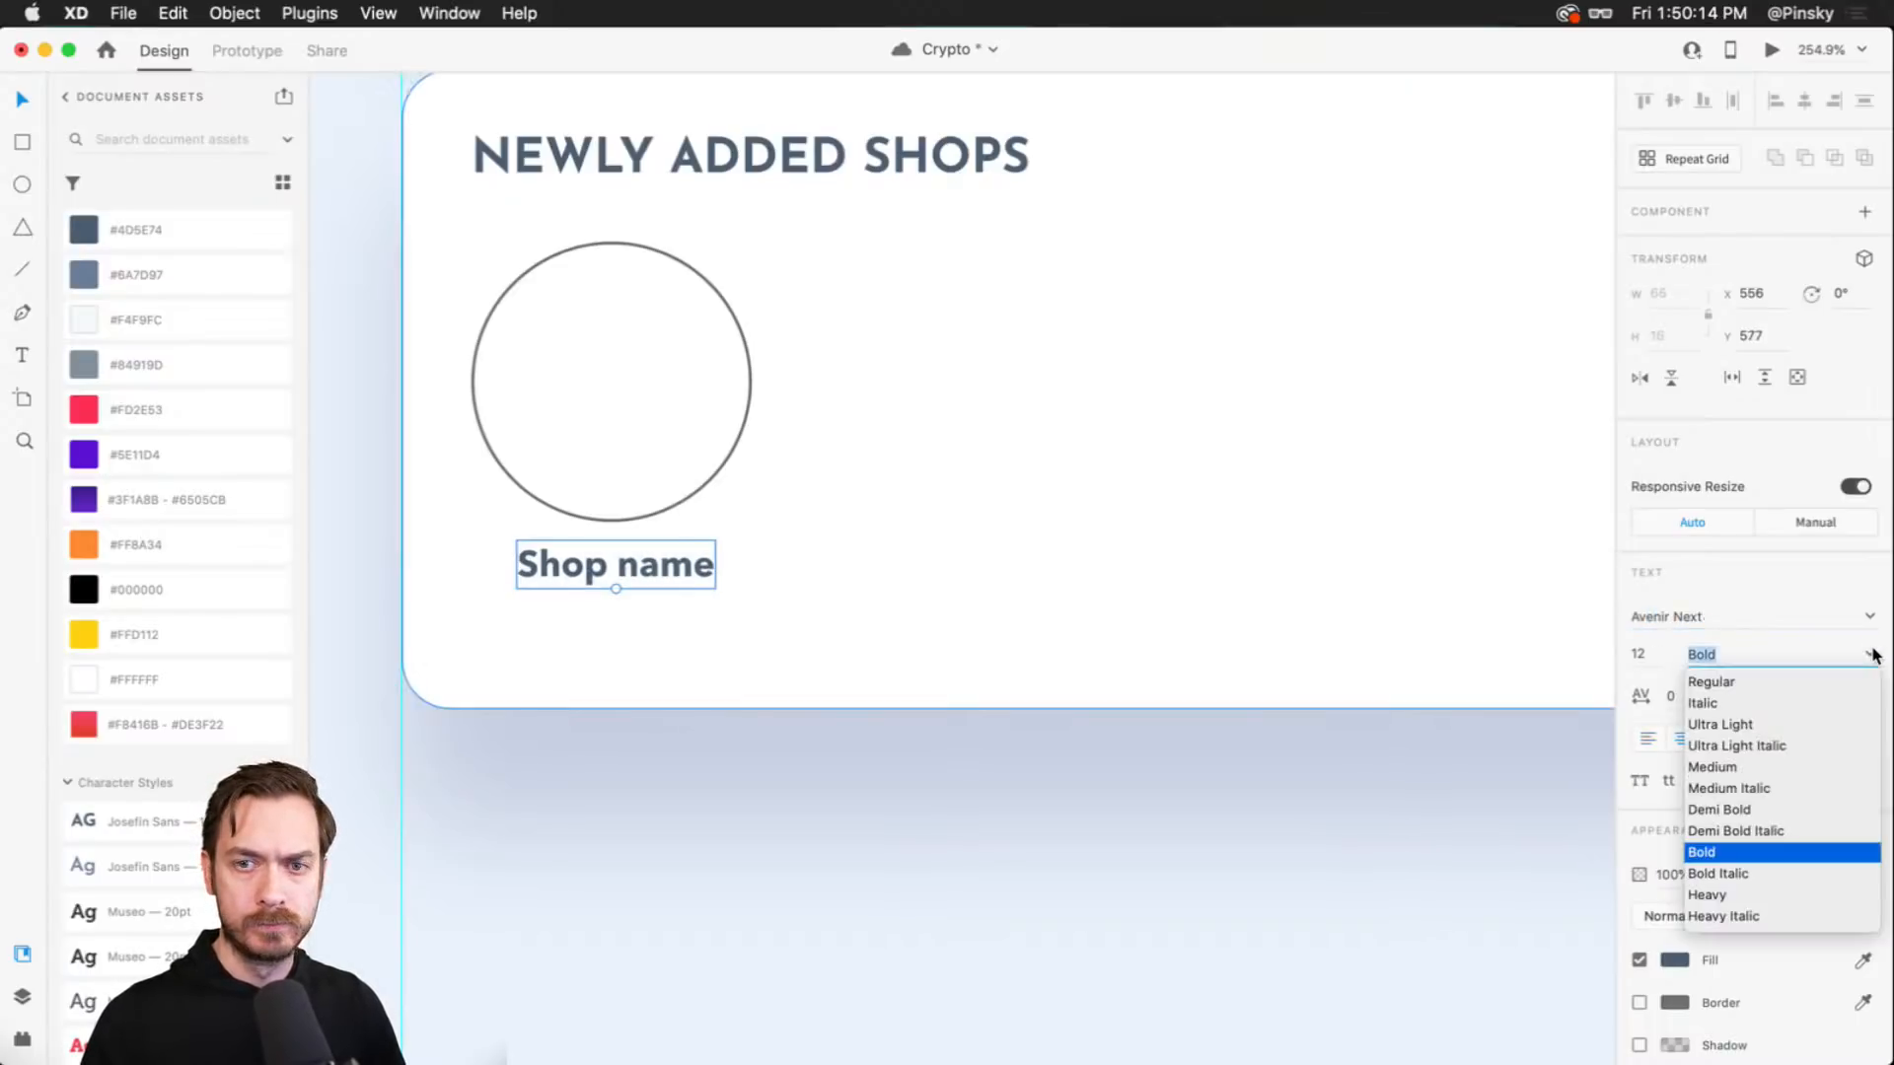
click(1804, 661)
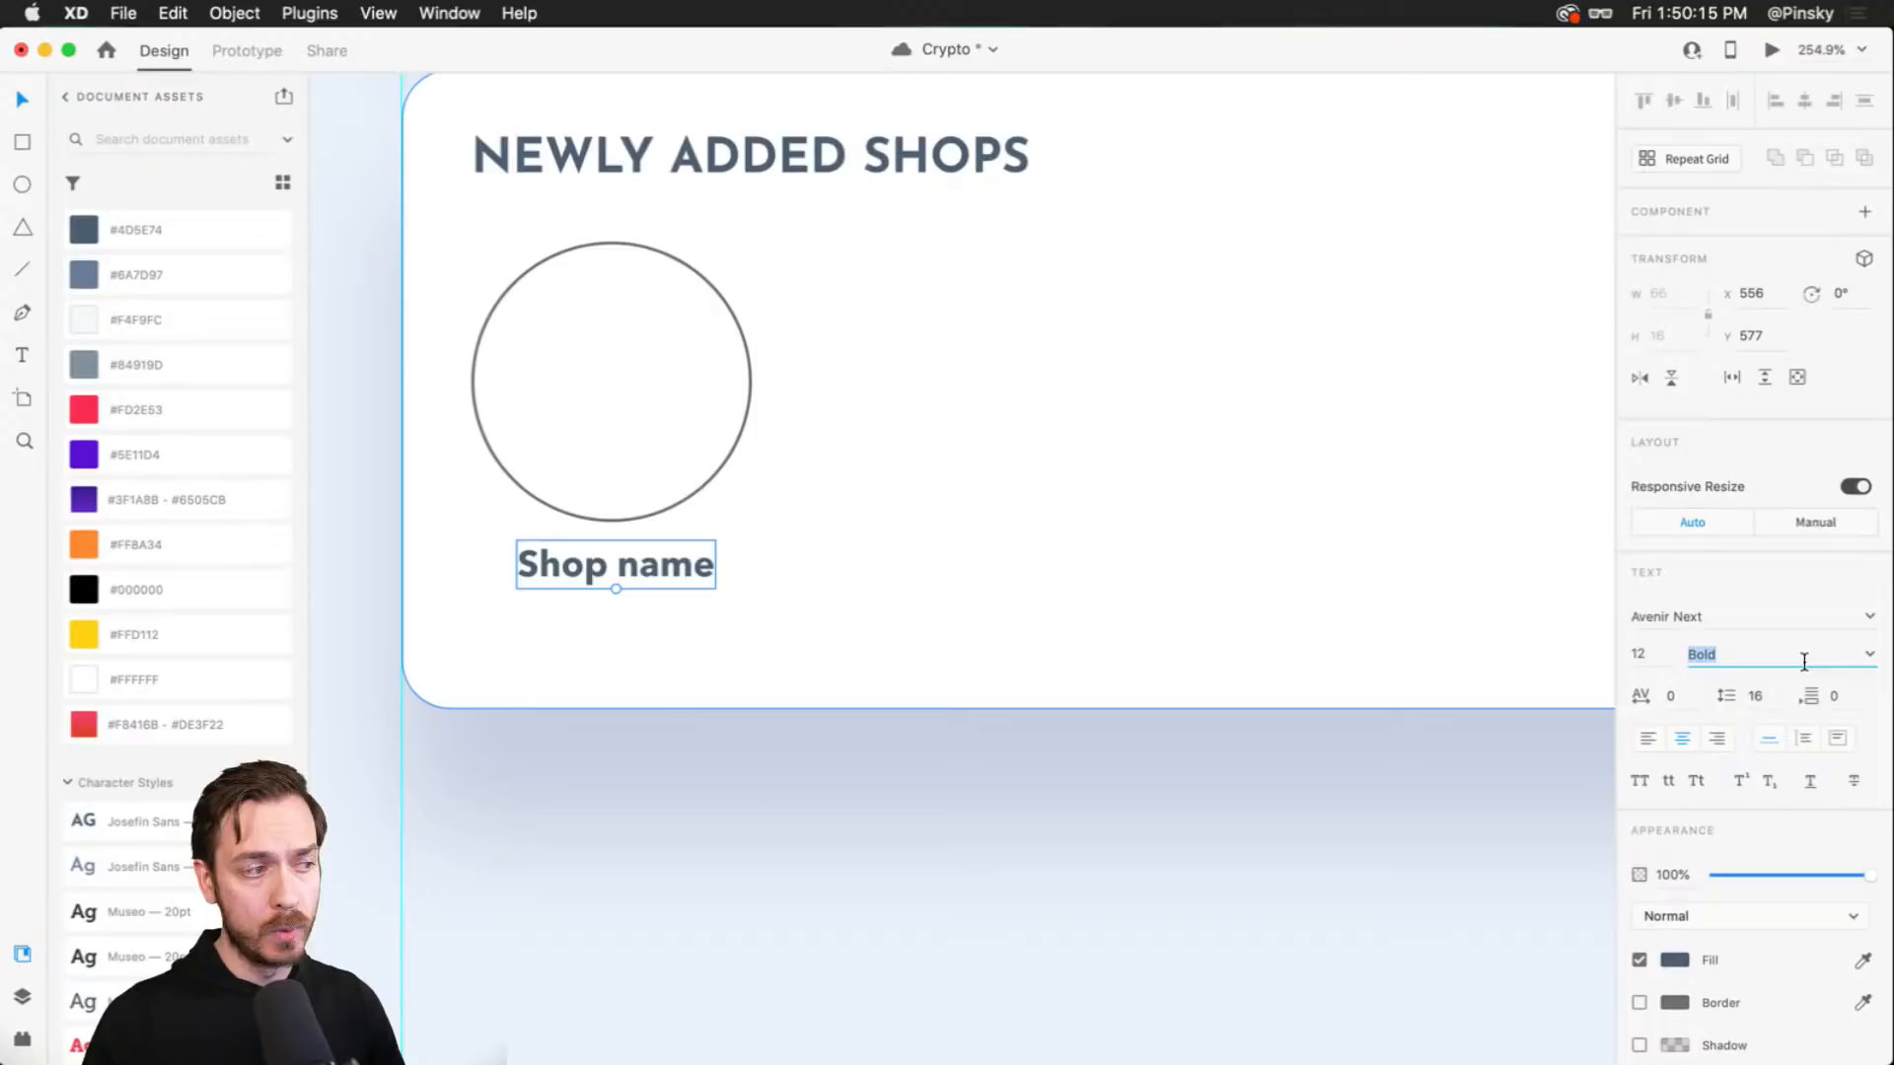
click(1656, 665)
key(super+Return)
key(super+w)
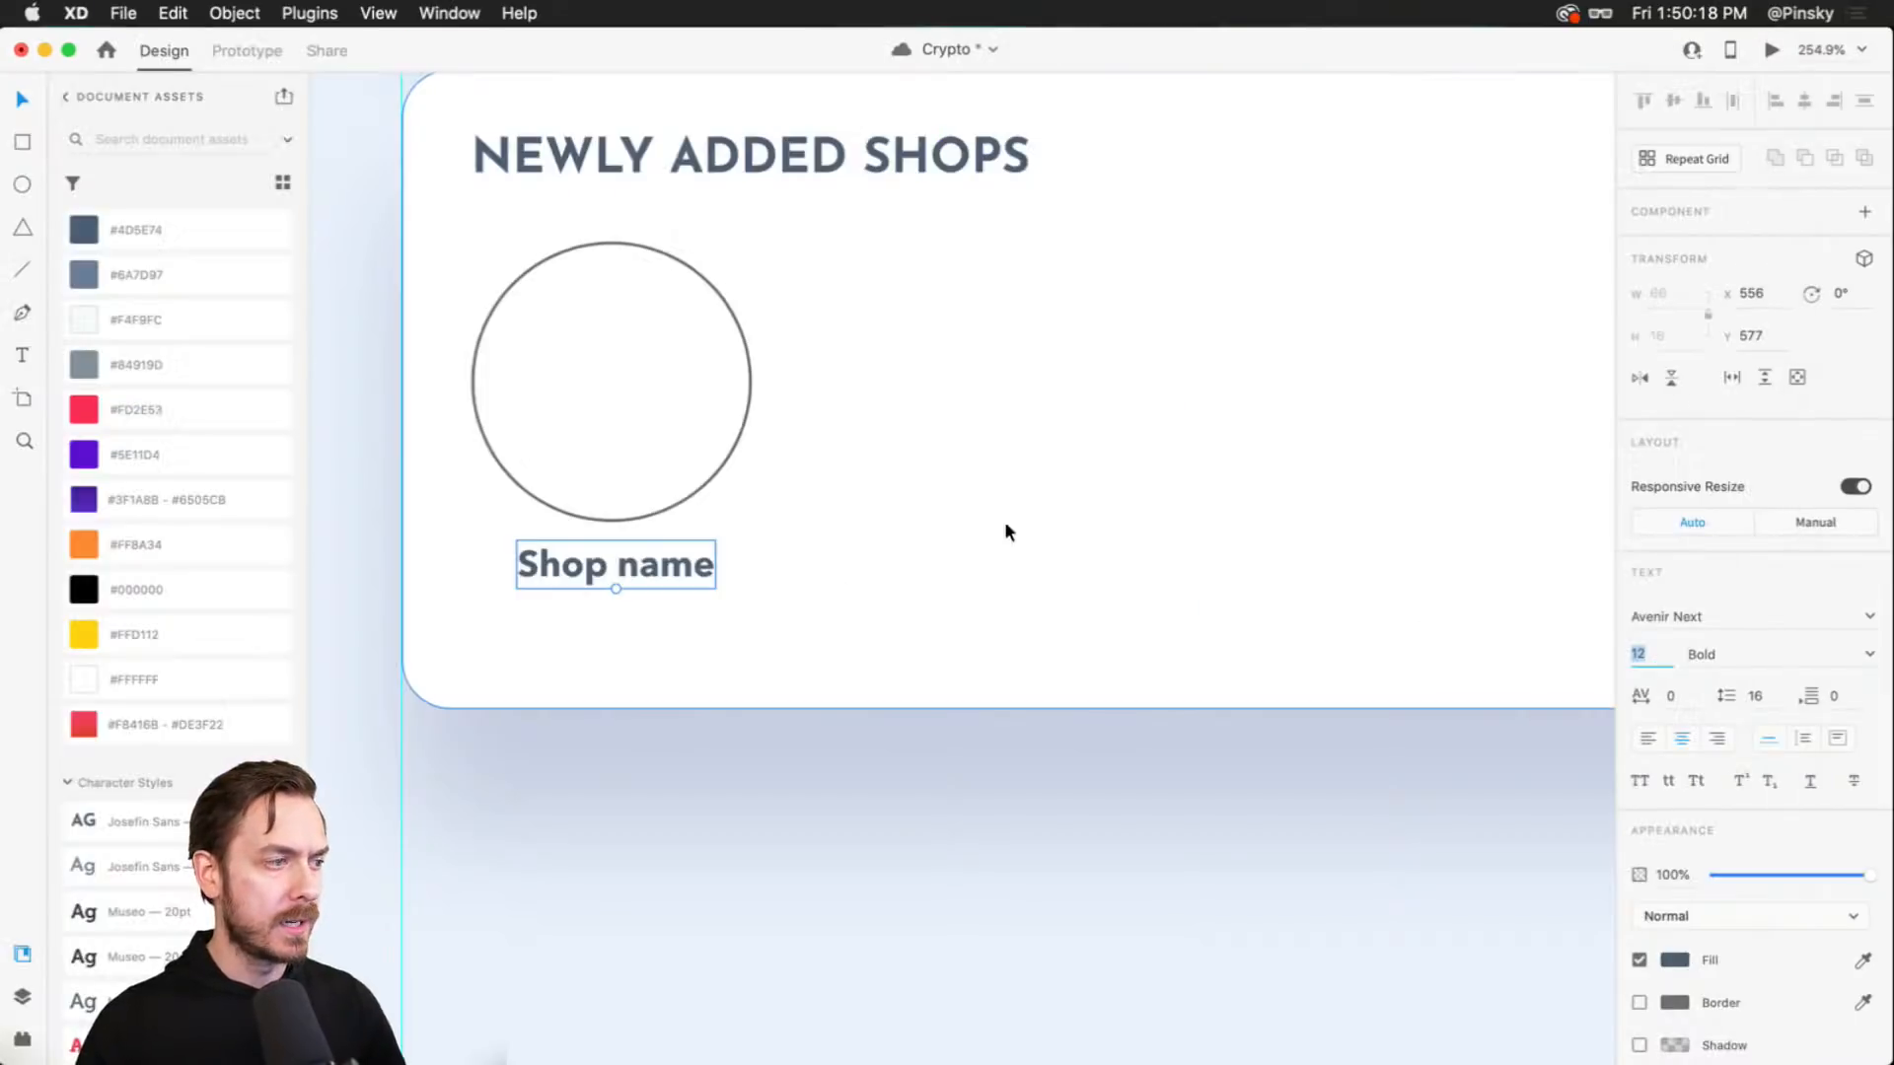
- Duplicate the "Shop name" label directly below itself and change the copy's text to "up to 2.6%"
drag(664, 563, 658, 618)
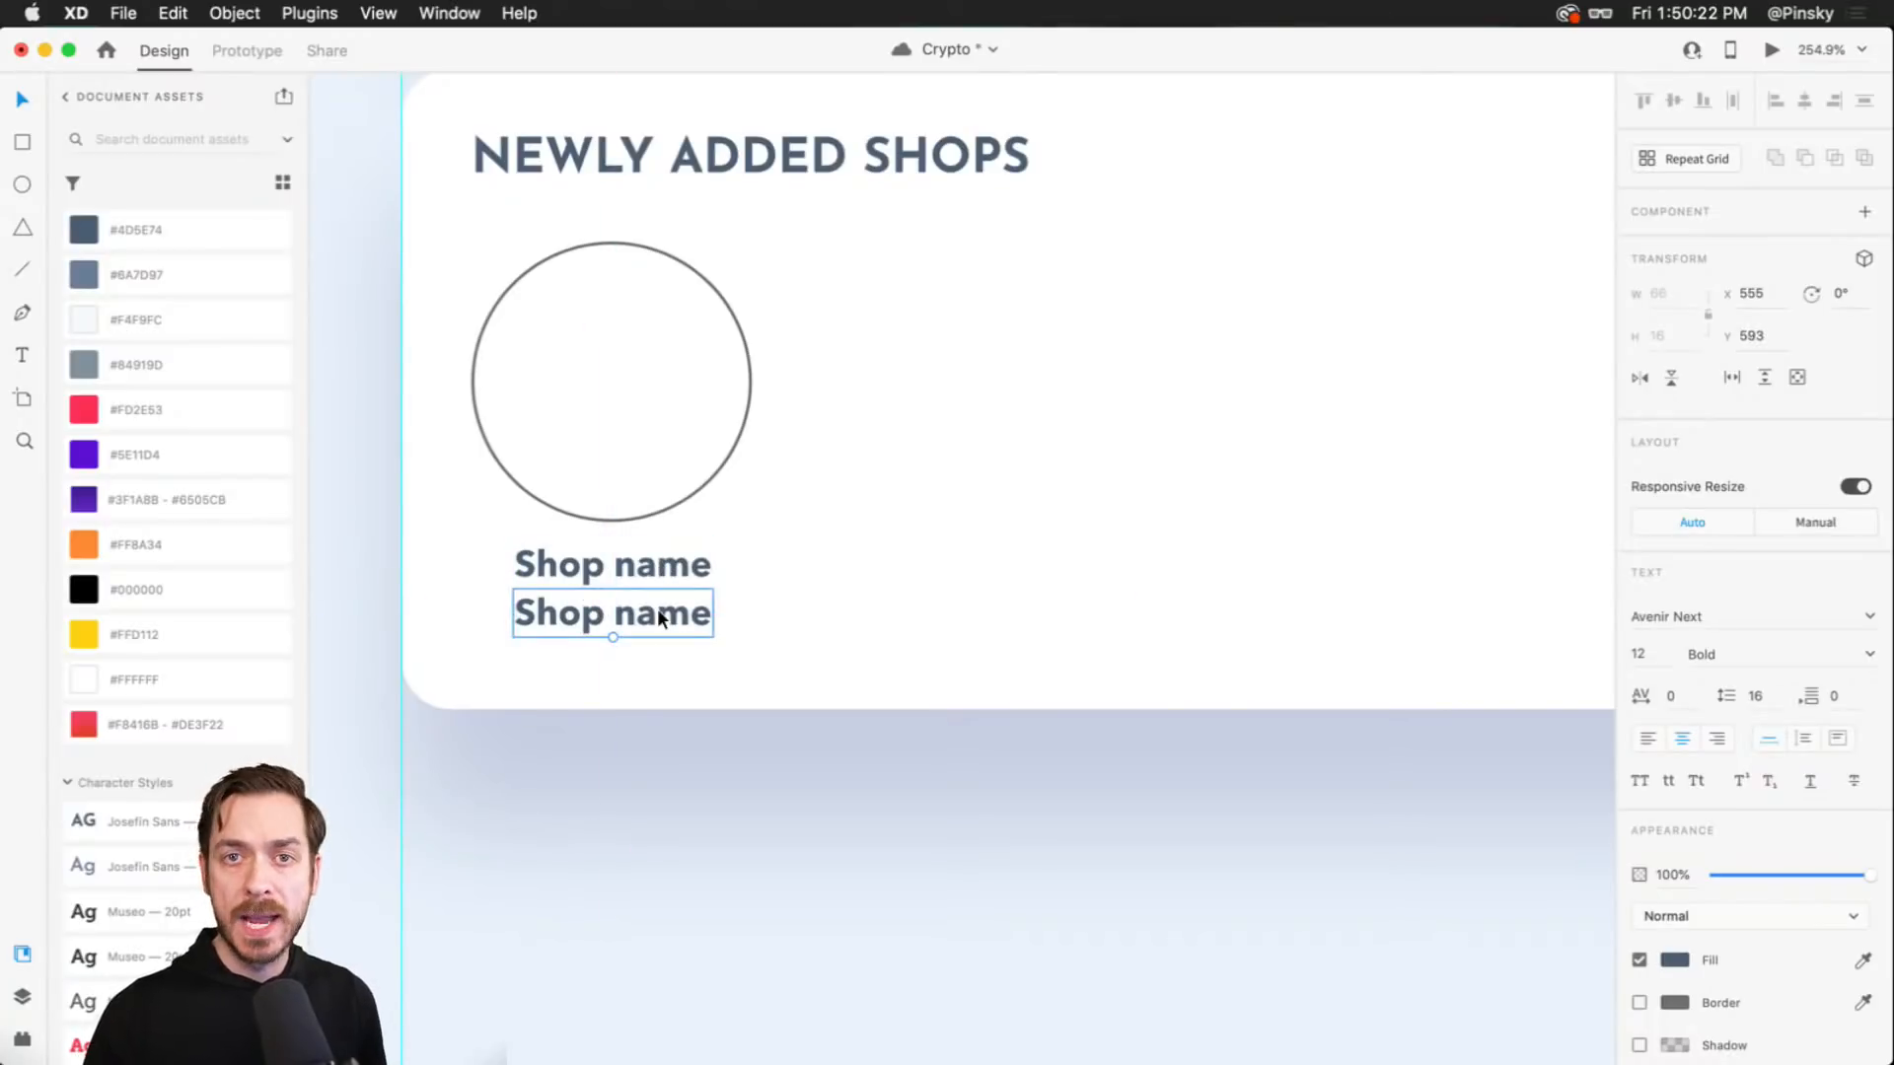
double_click(659, 618)
text(up)
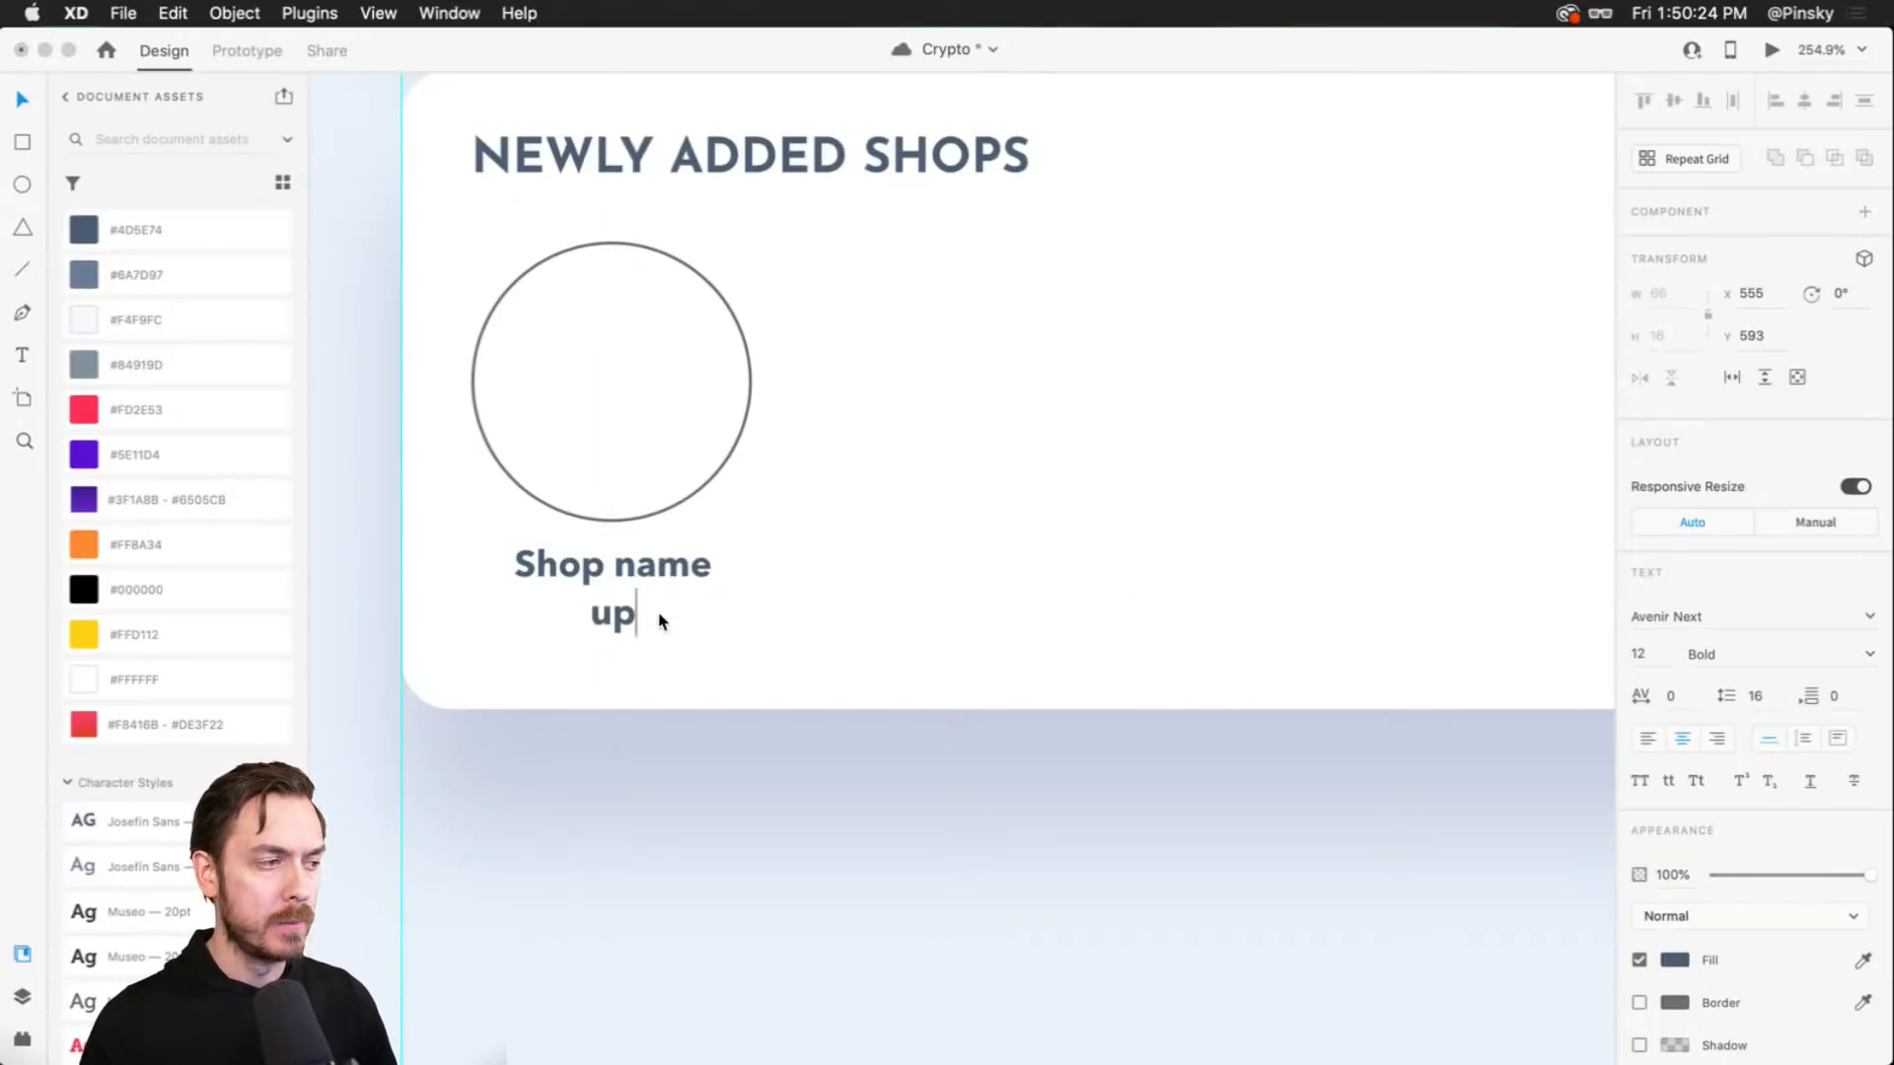
text( to 2)
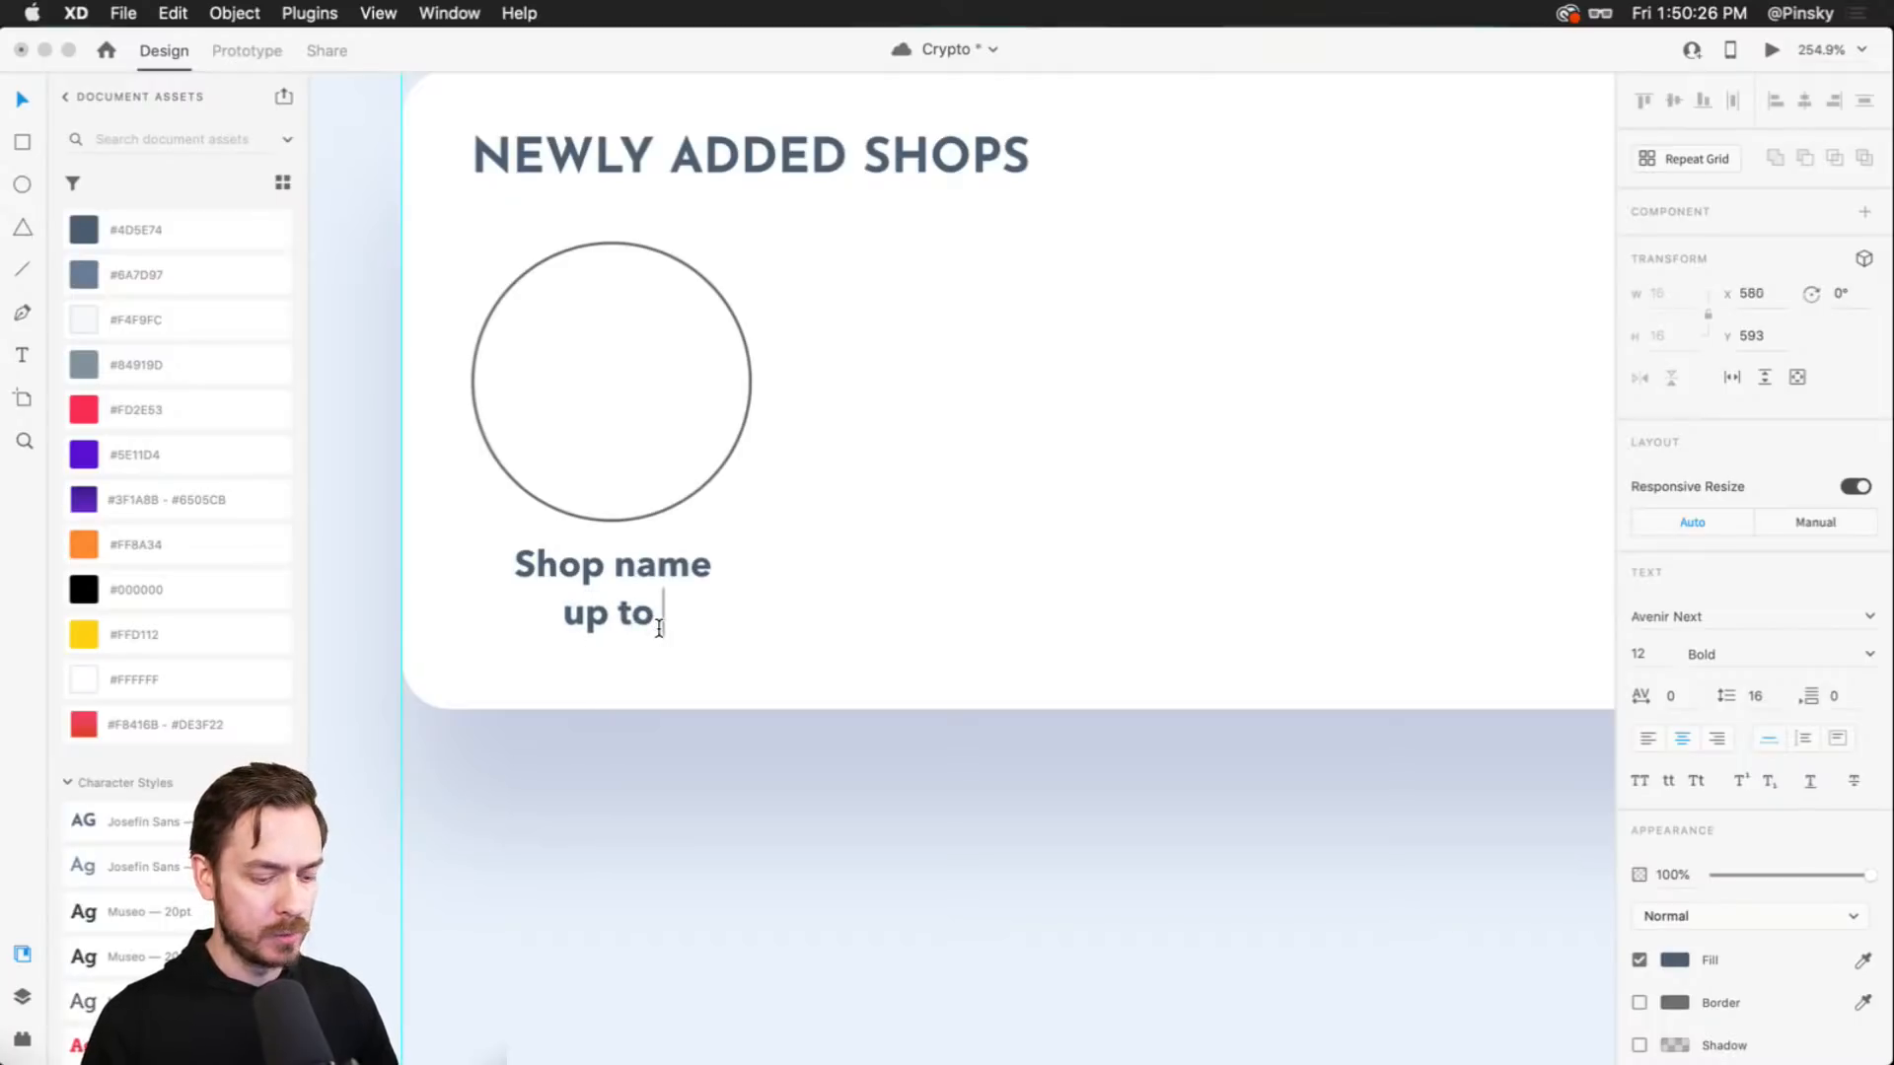
key(BackSpace)
text(2.6)
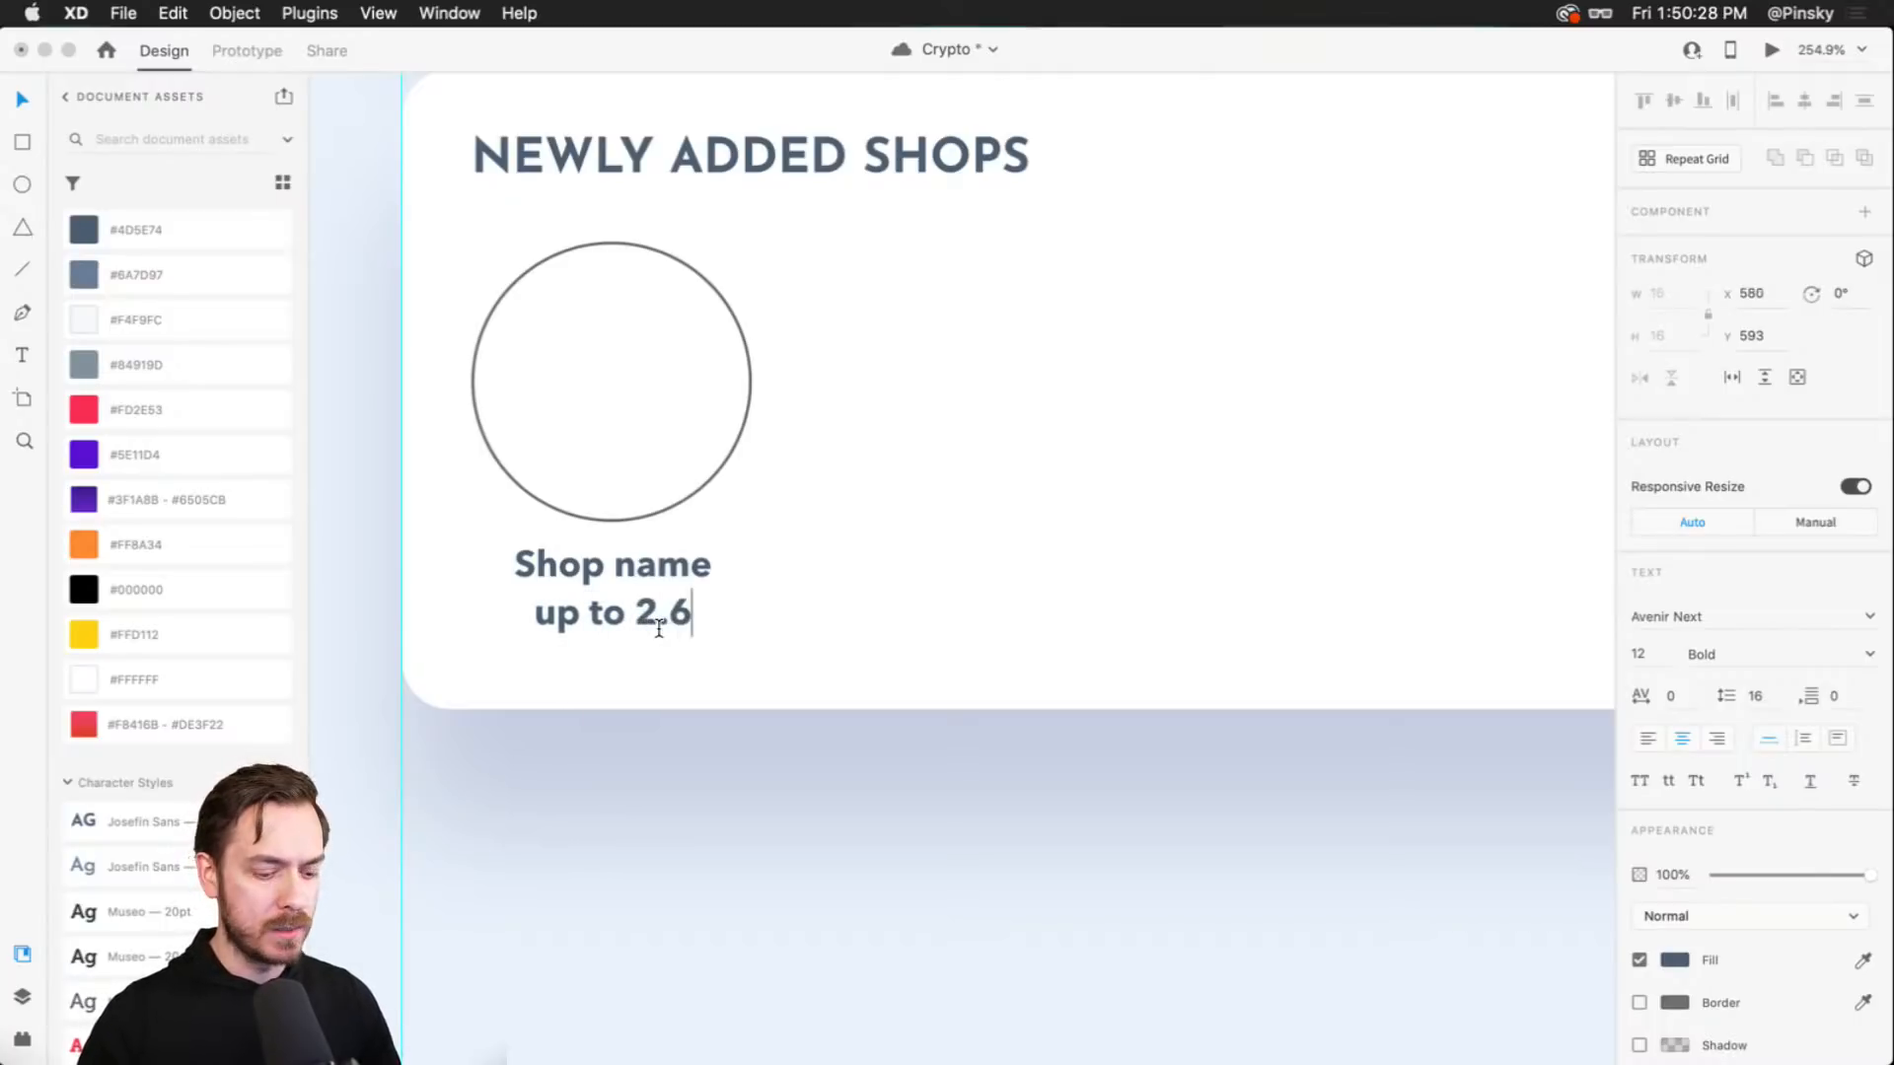
text($)
key(BackSpace)
text(%)
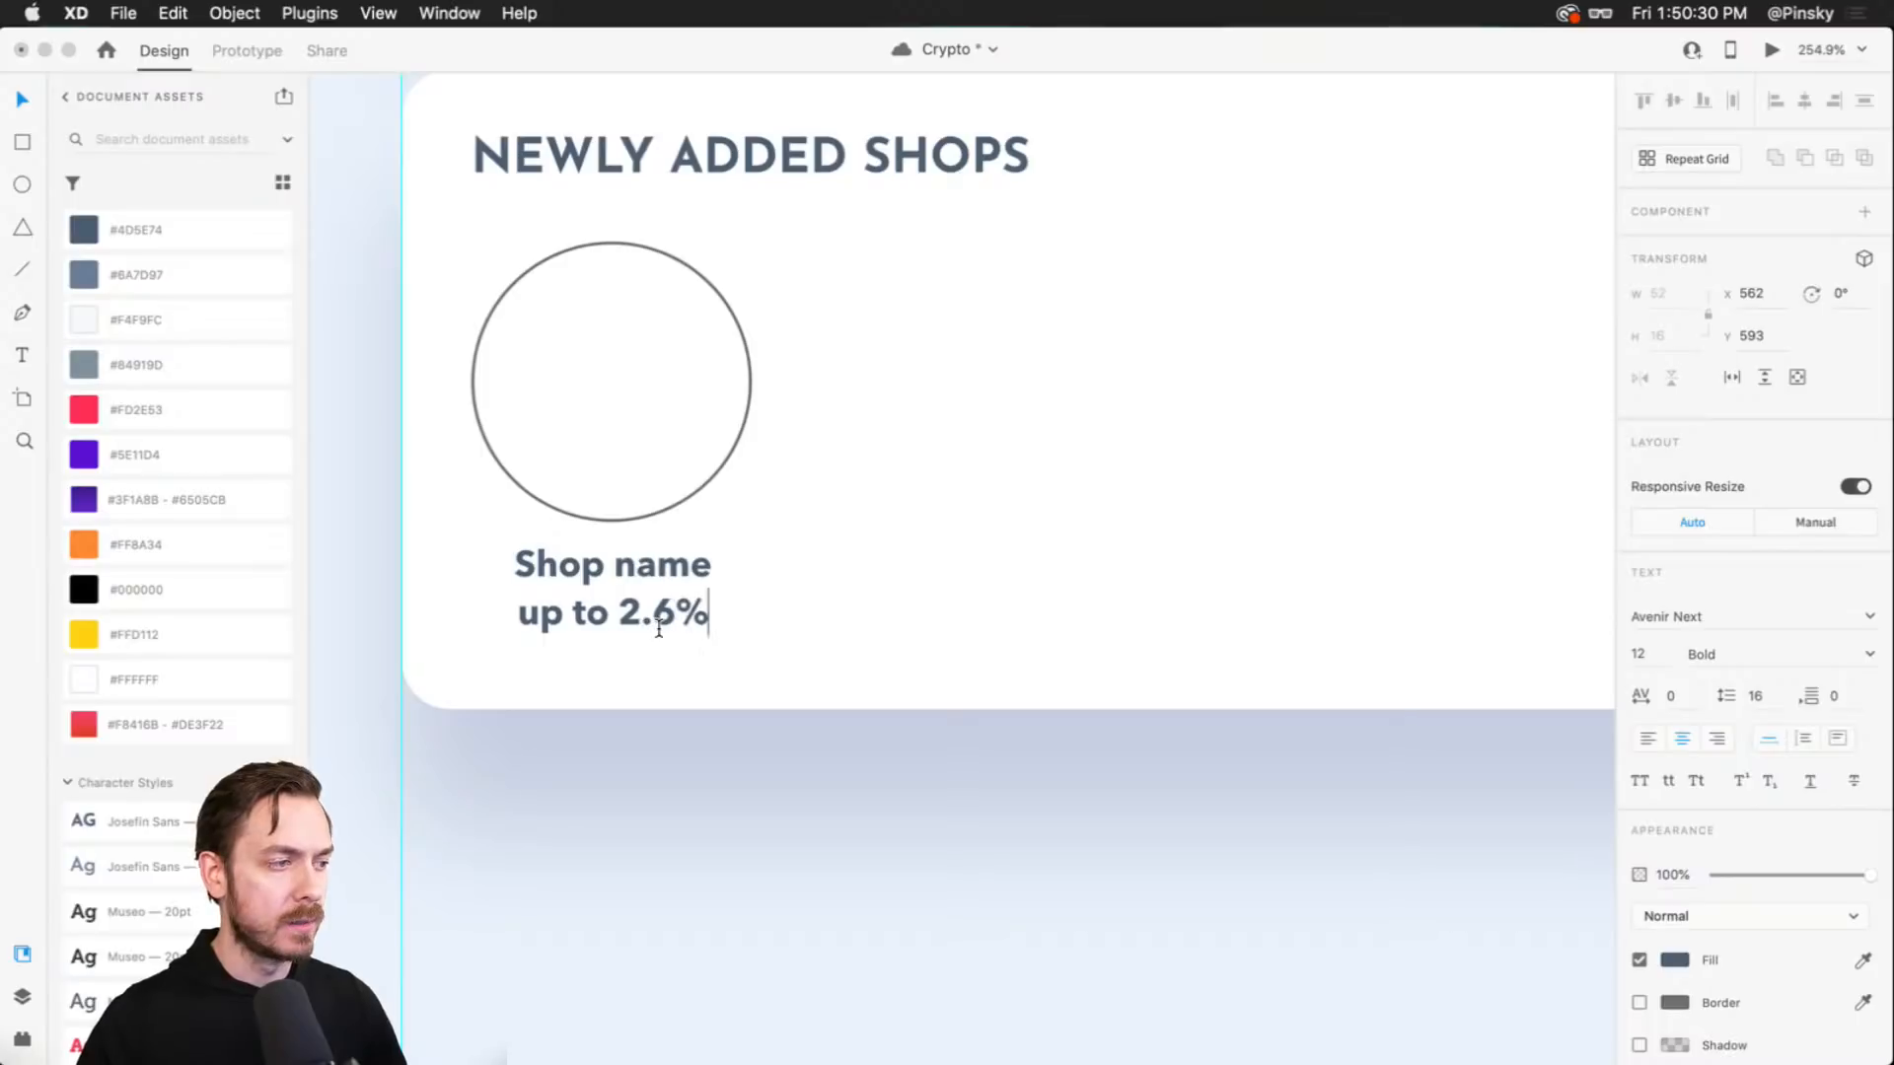
key(Escape)
- Set the "up to 2.6%" text to font size 10 and Medium weight
click(1640, 654)
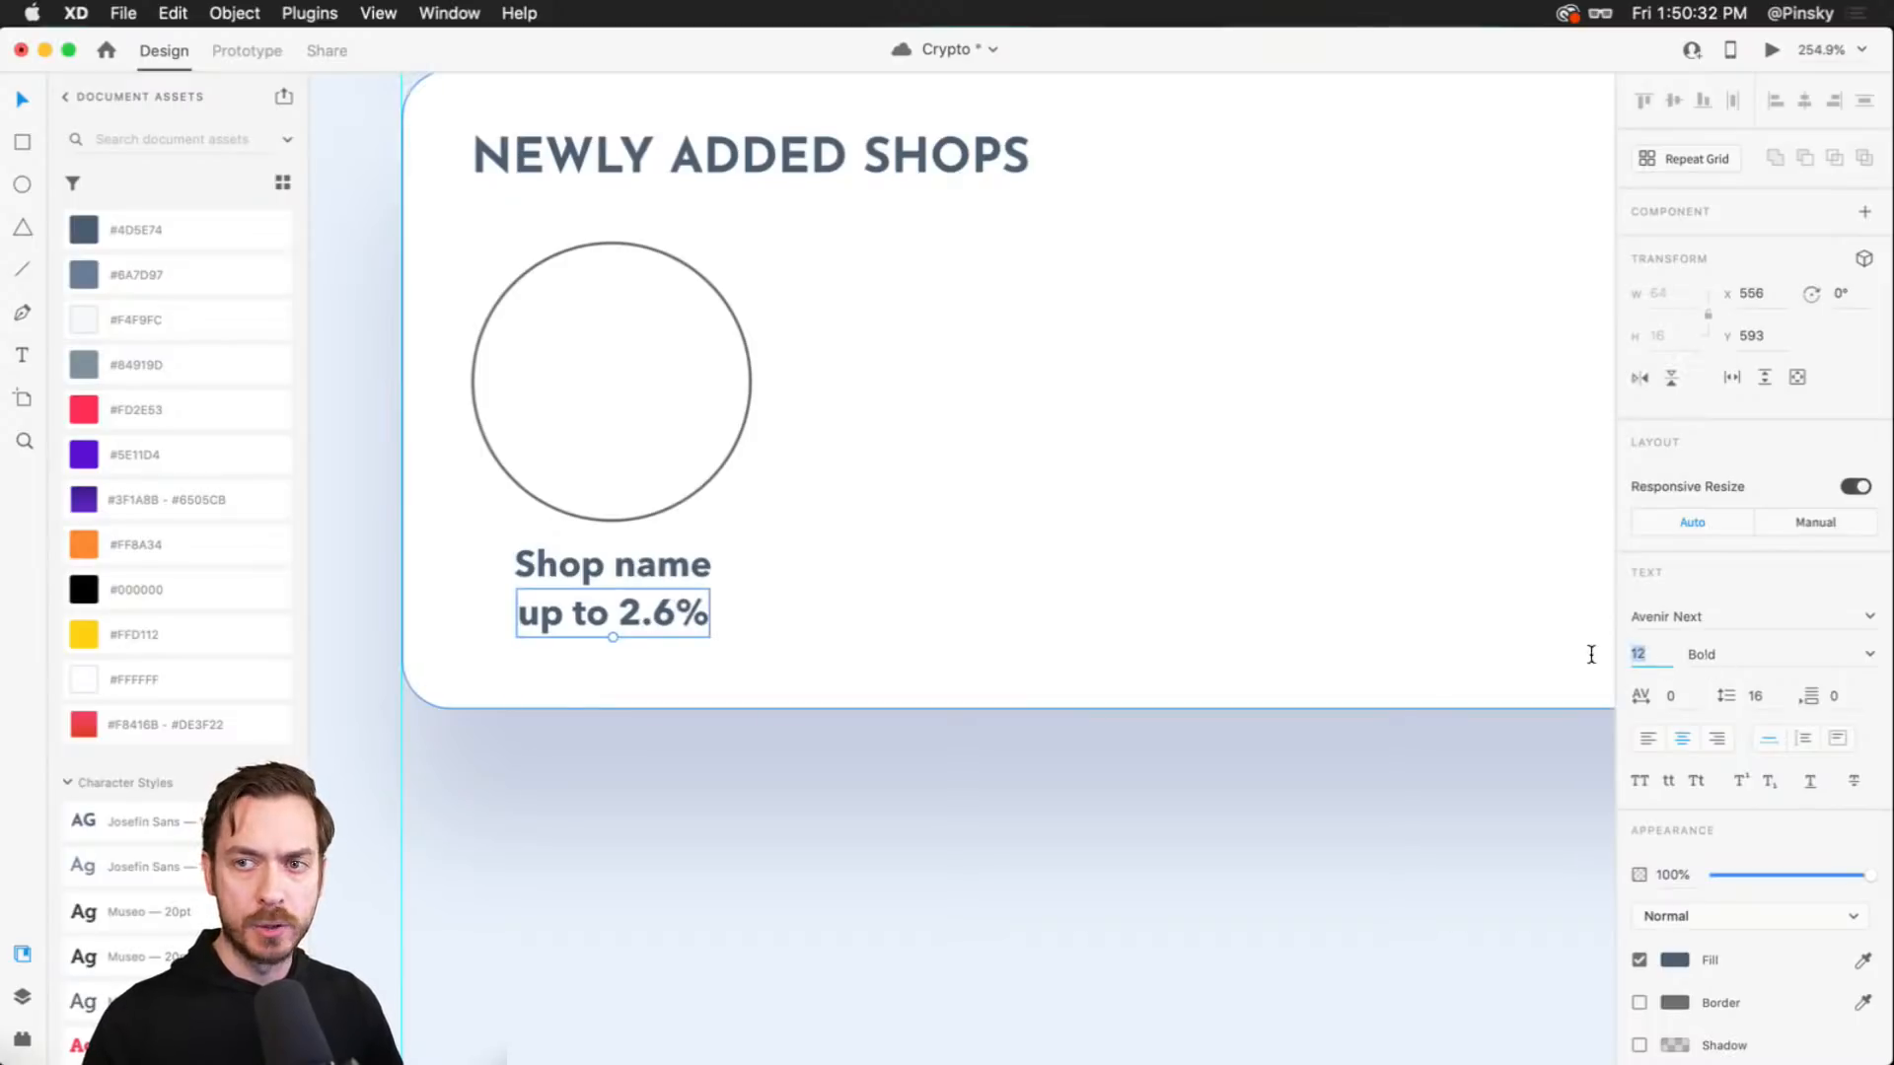
text(10)
key(Return)
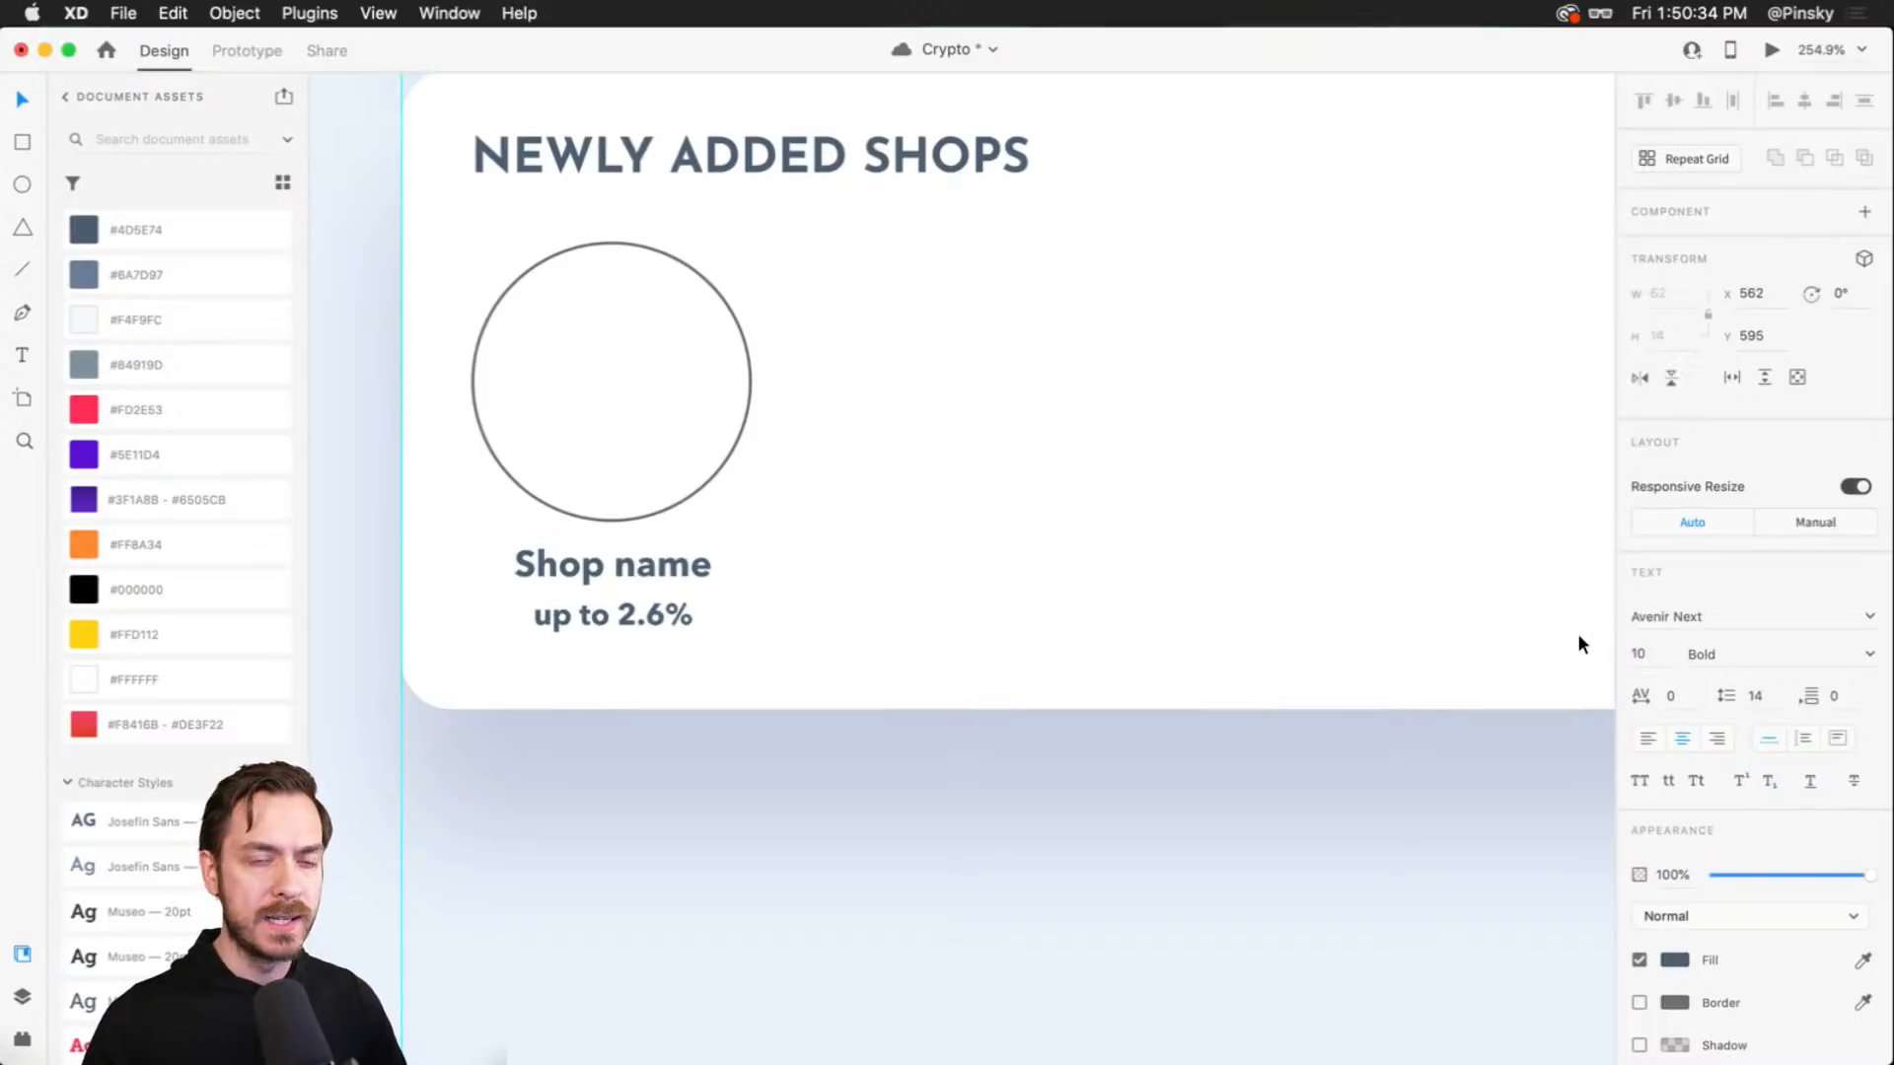
click(1871, 654)
click(1737, 767)
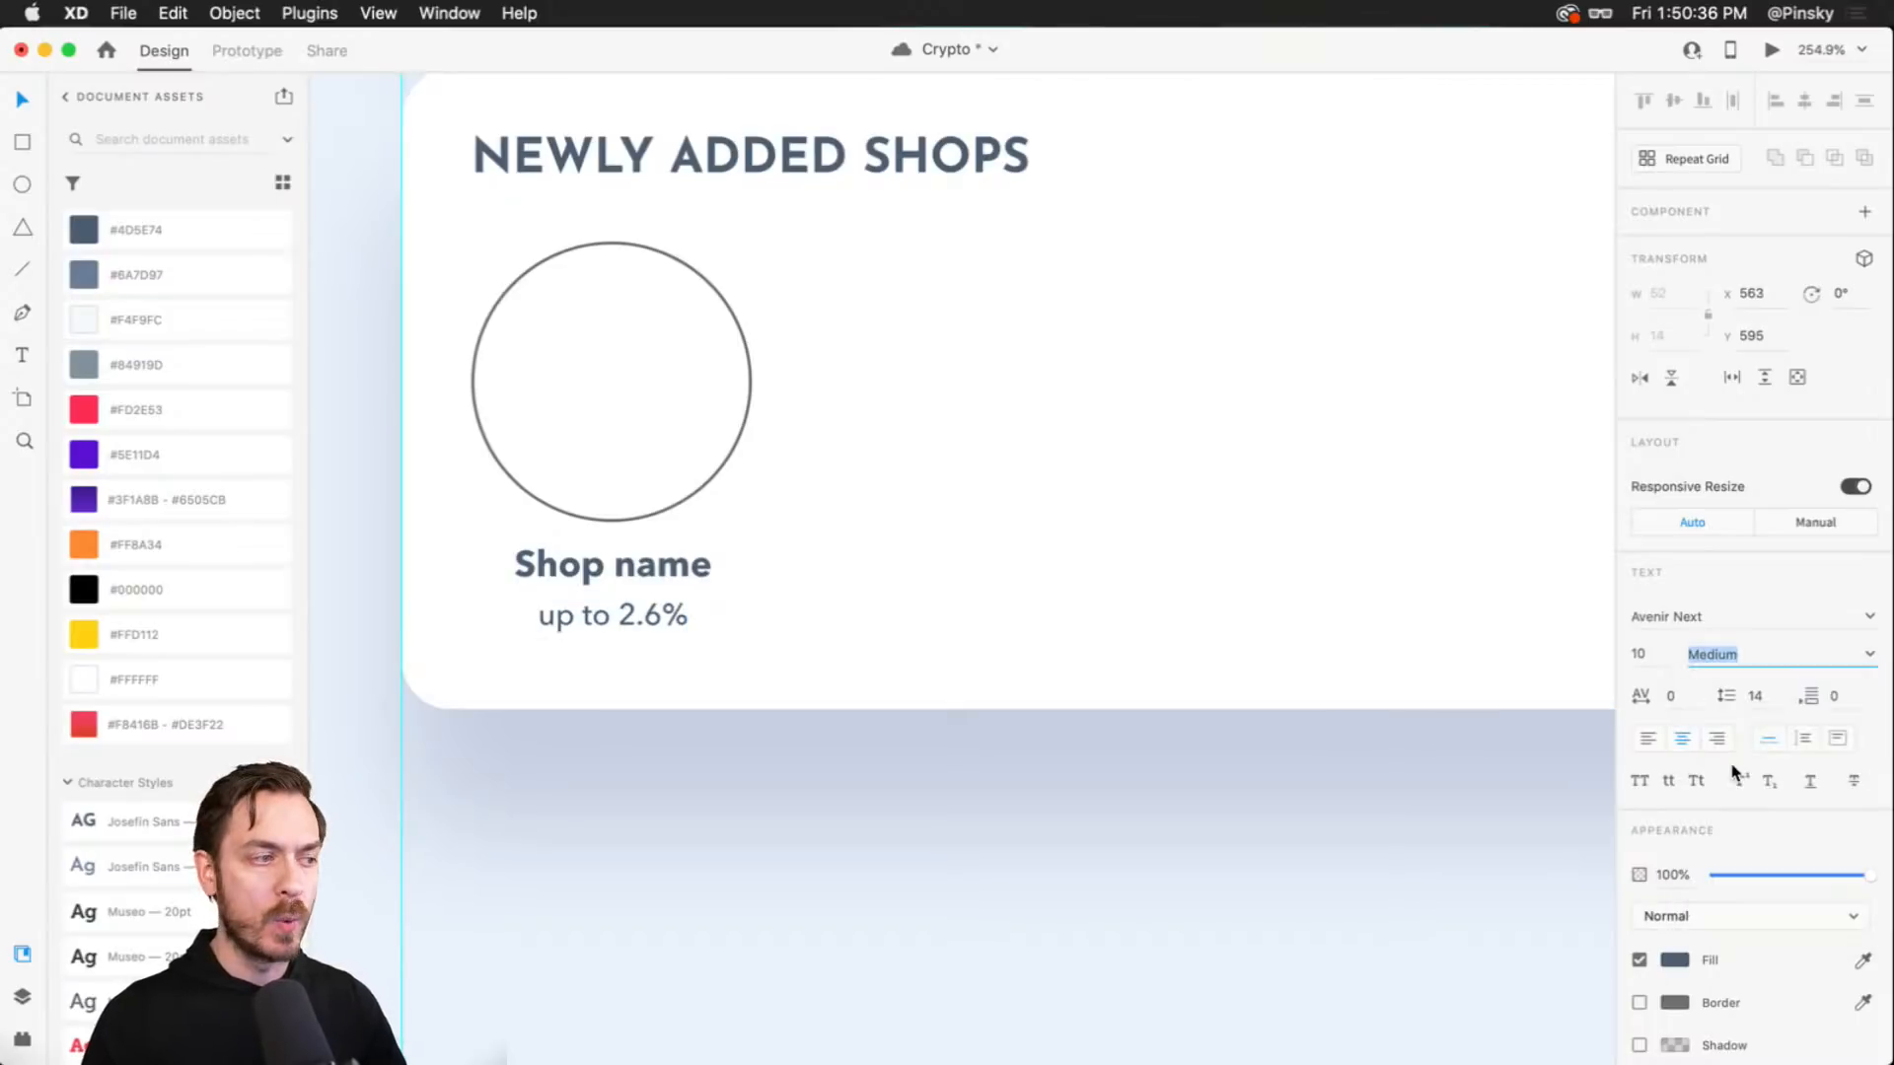
- Change the fill of the "up to 2.6%" text to a light green, about #7AD848
click(1675, 962)
drag(1598, 853, 1596, 907)
click(1547, 794)
drag(1547, 793, 1535, 789)
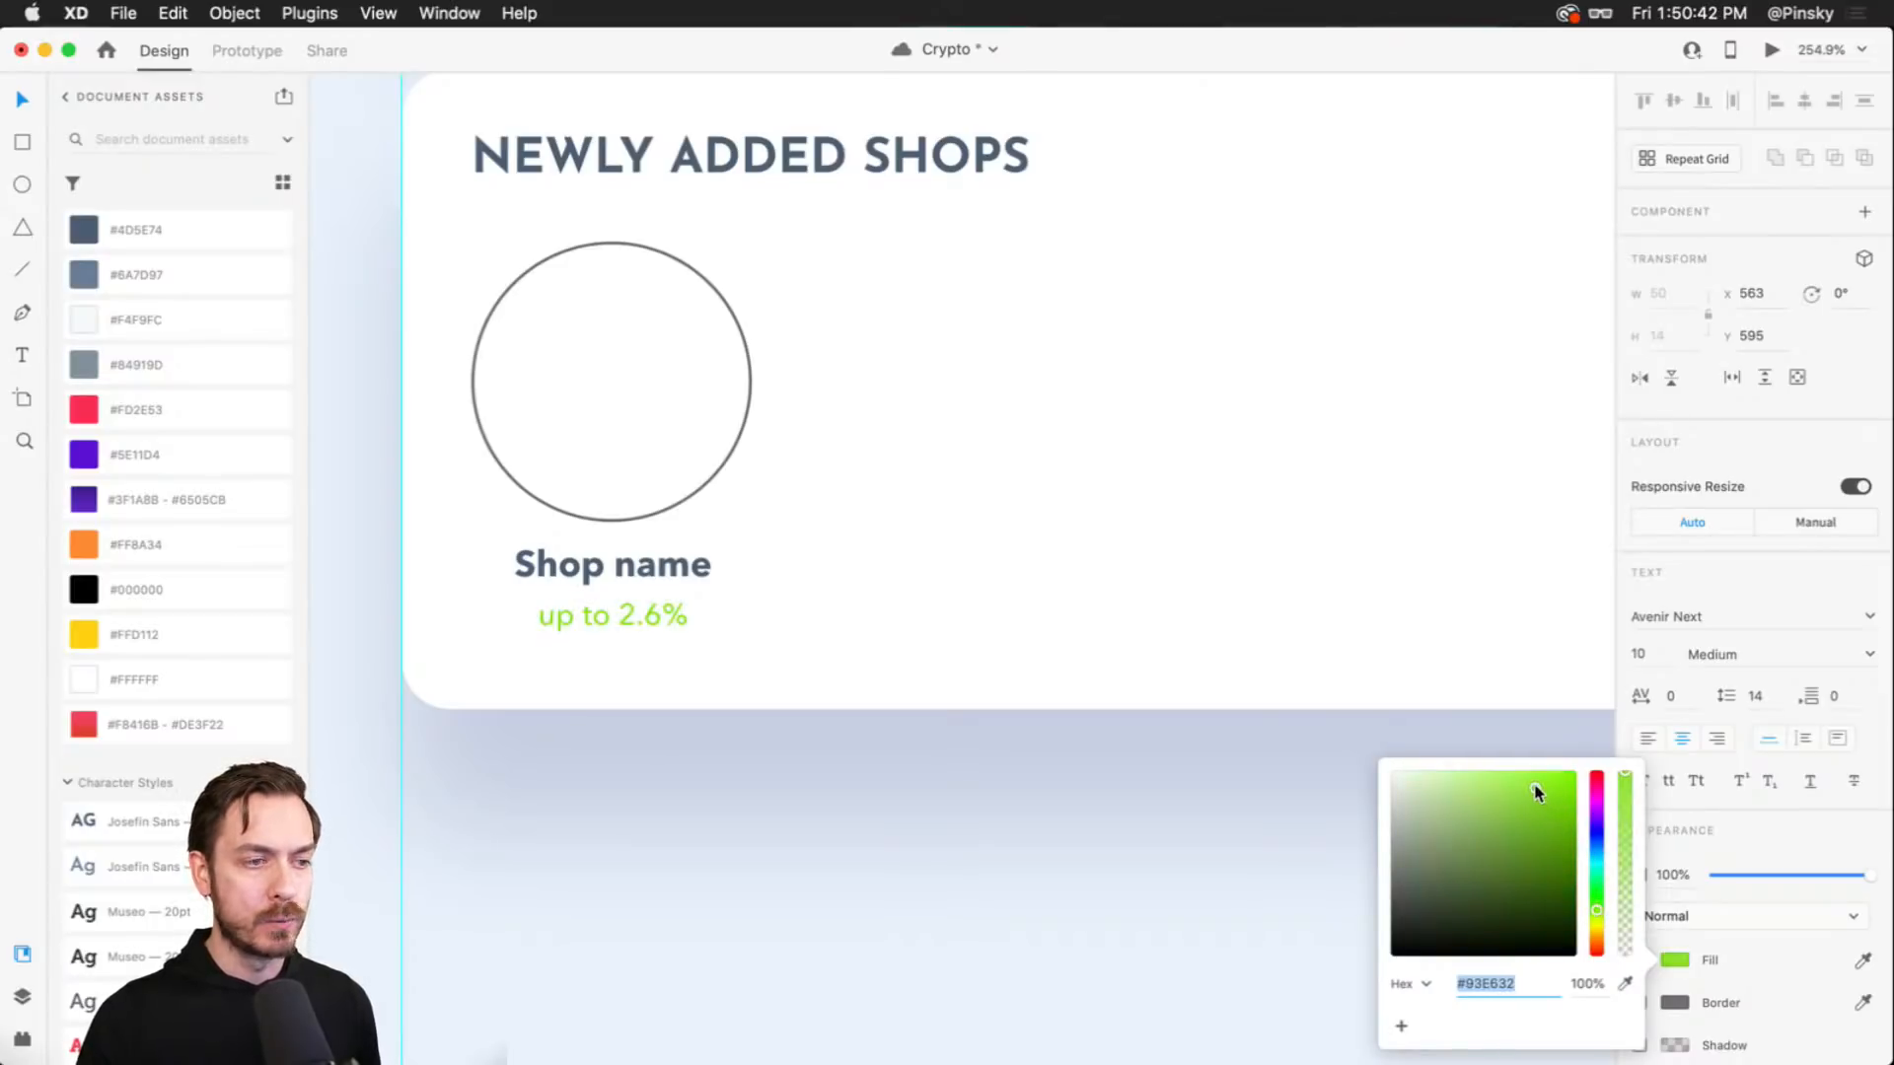
drag(1599, 908, 1596, 899)
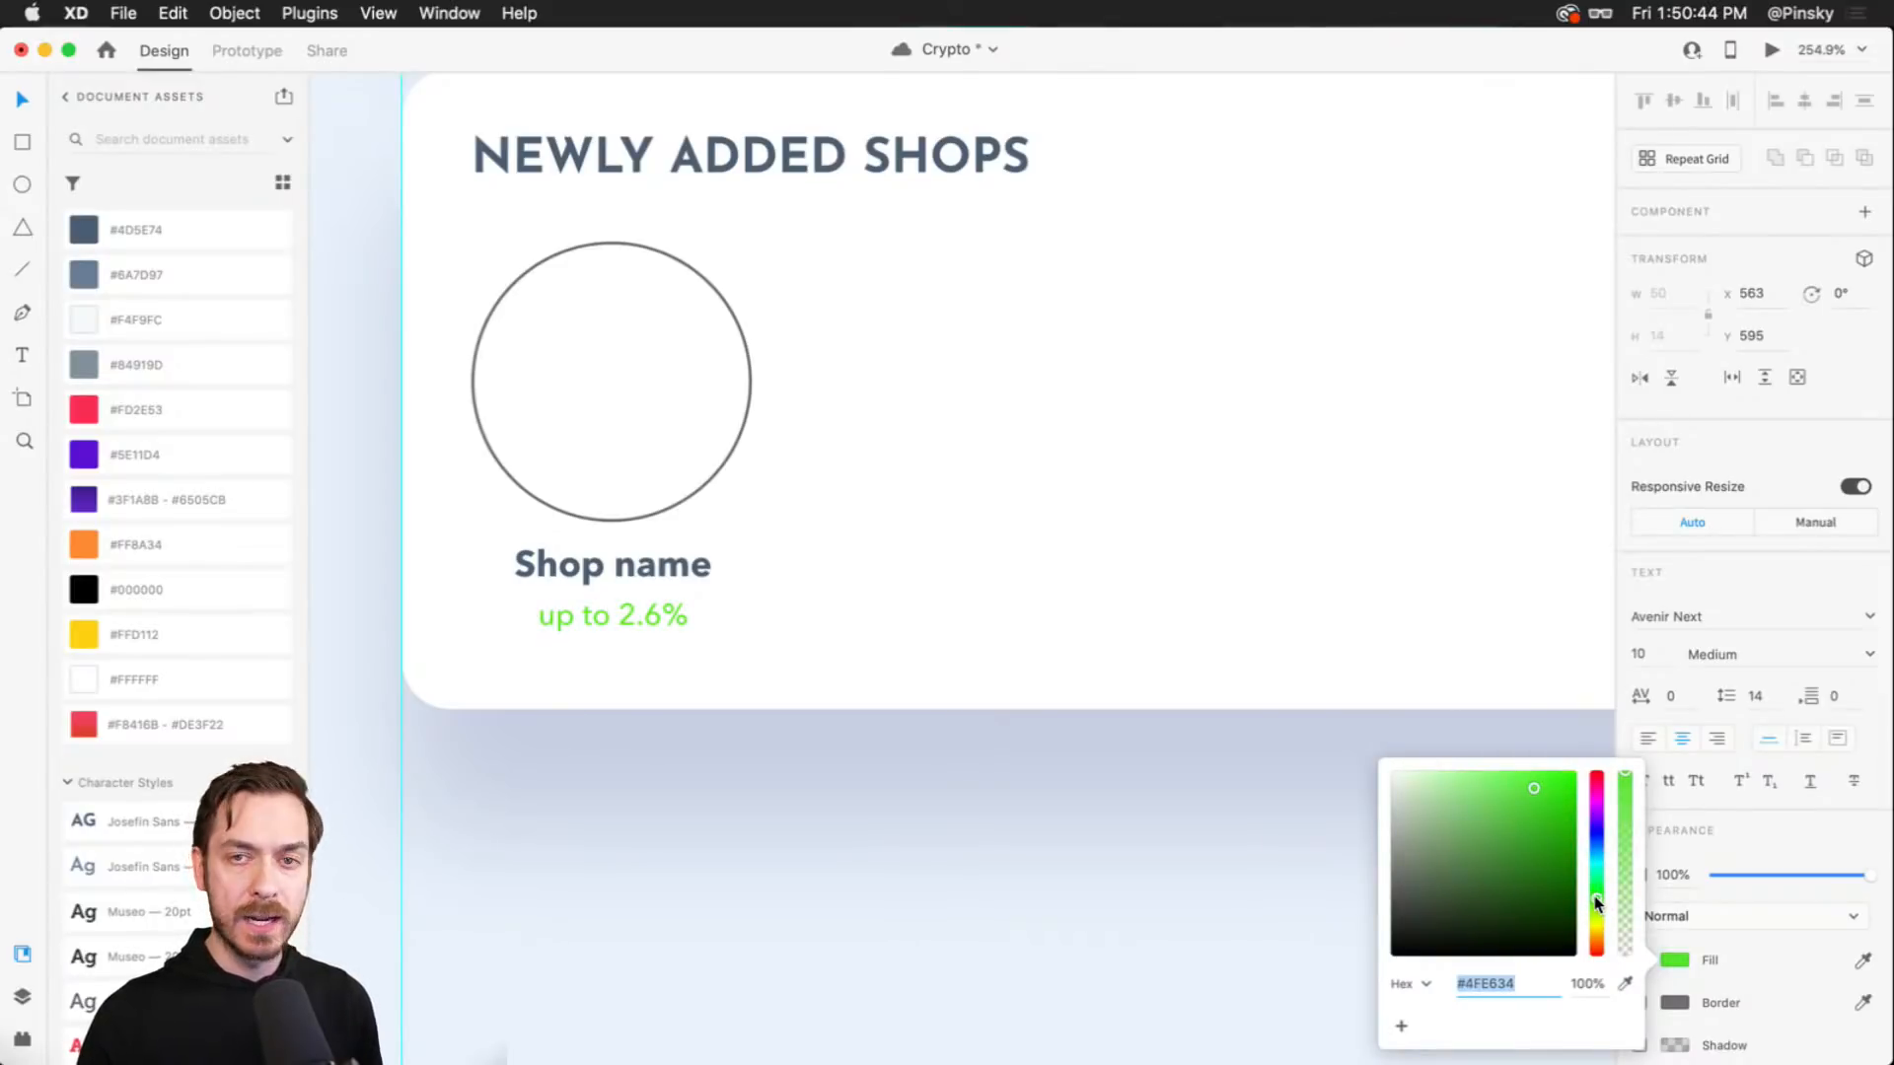
drag(1529, 772, 1518, 799)
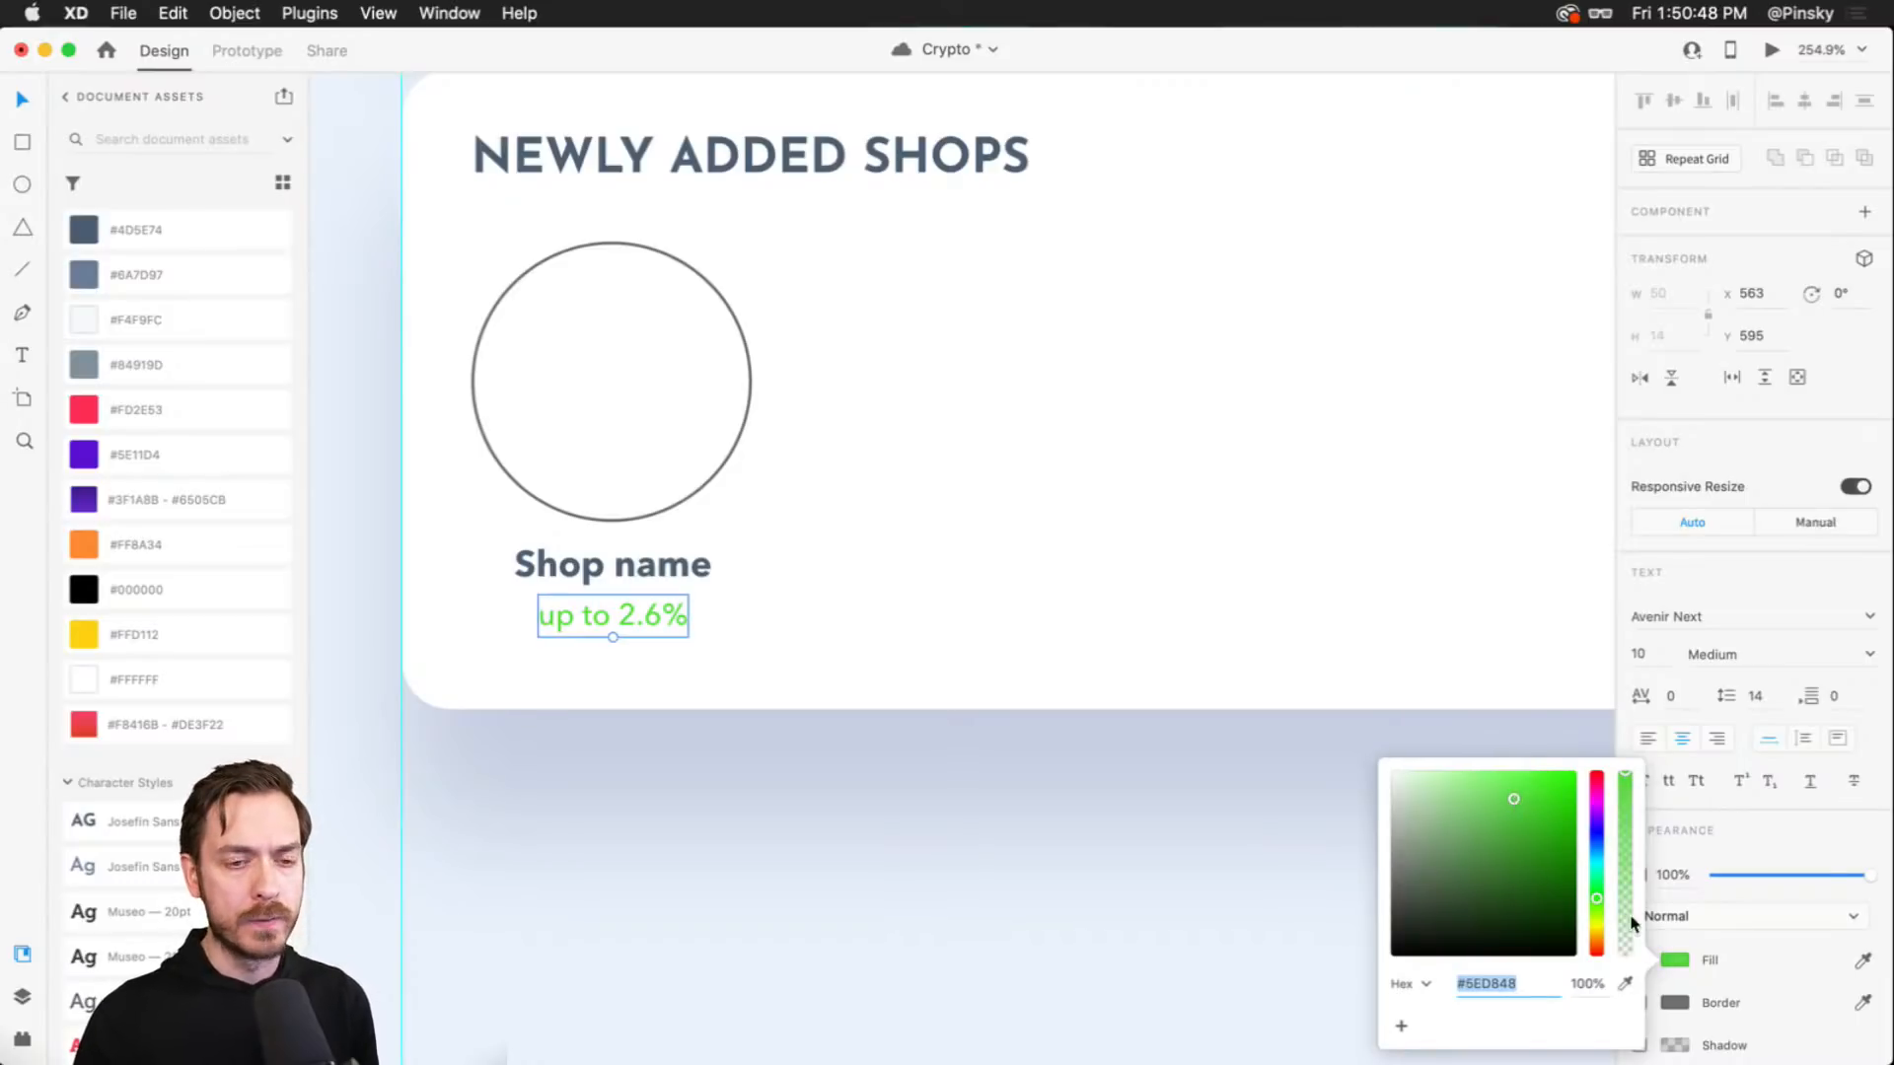
drag(1598, 901, 1599, 909)
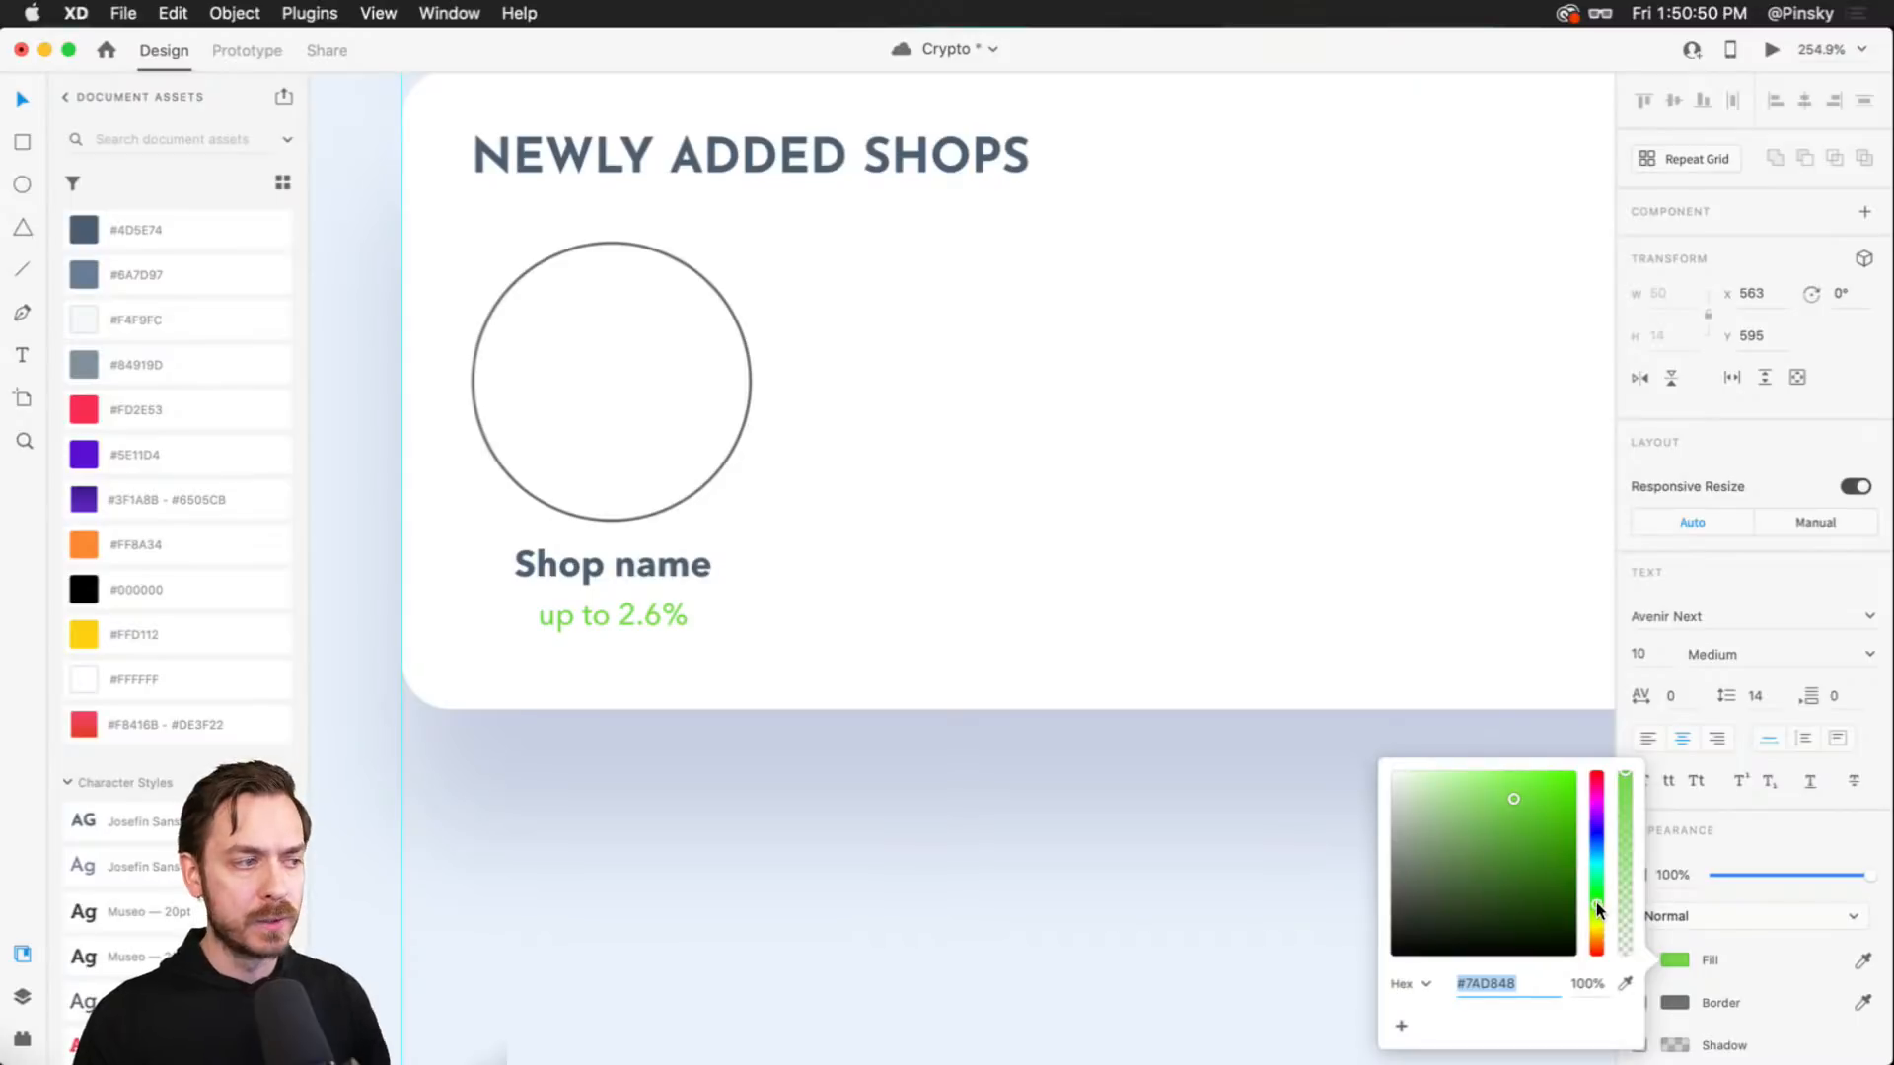
- Nudge the "up to 2.6%" text up to Y 594, closer to the shop name, and check it in the preview
click(636, 612)
key(Up)
key(Up)
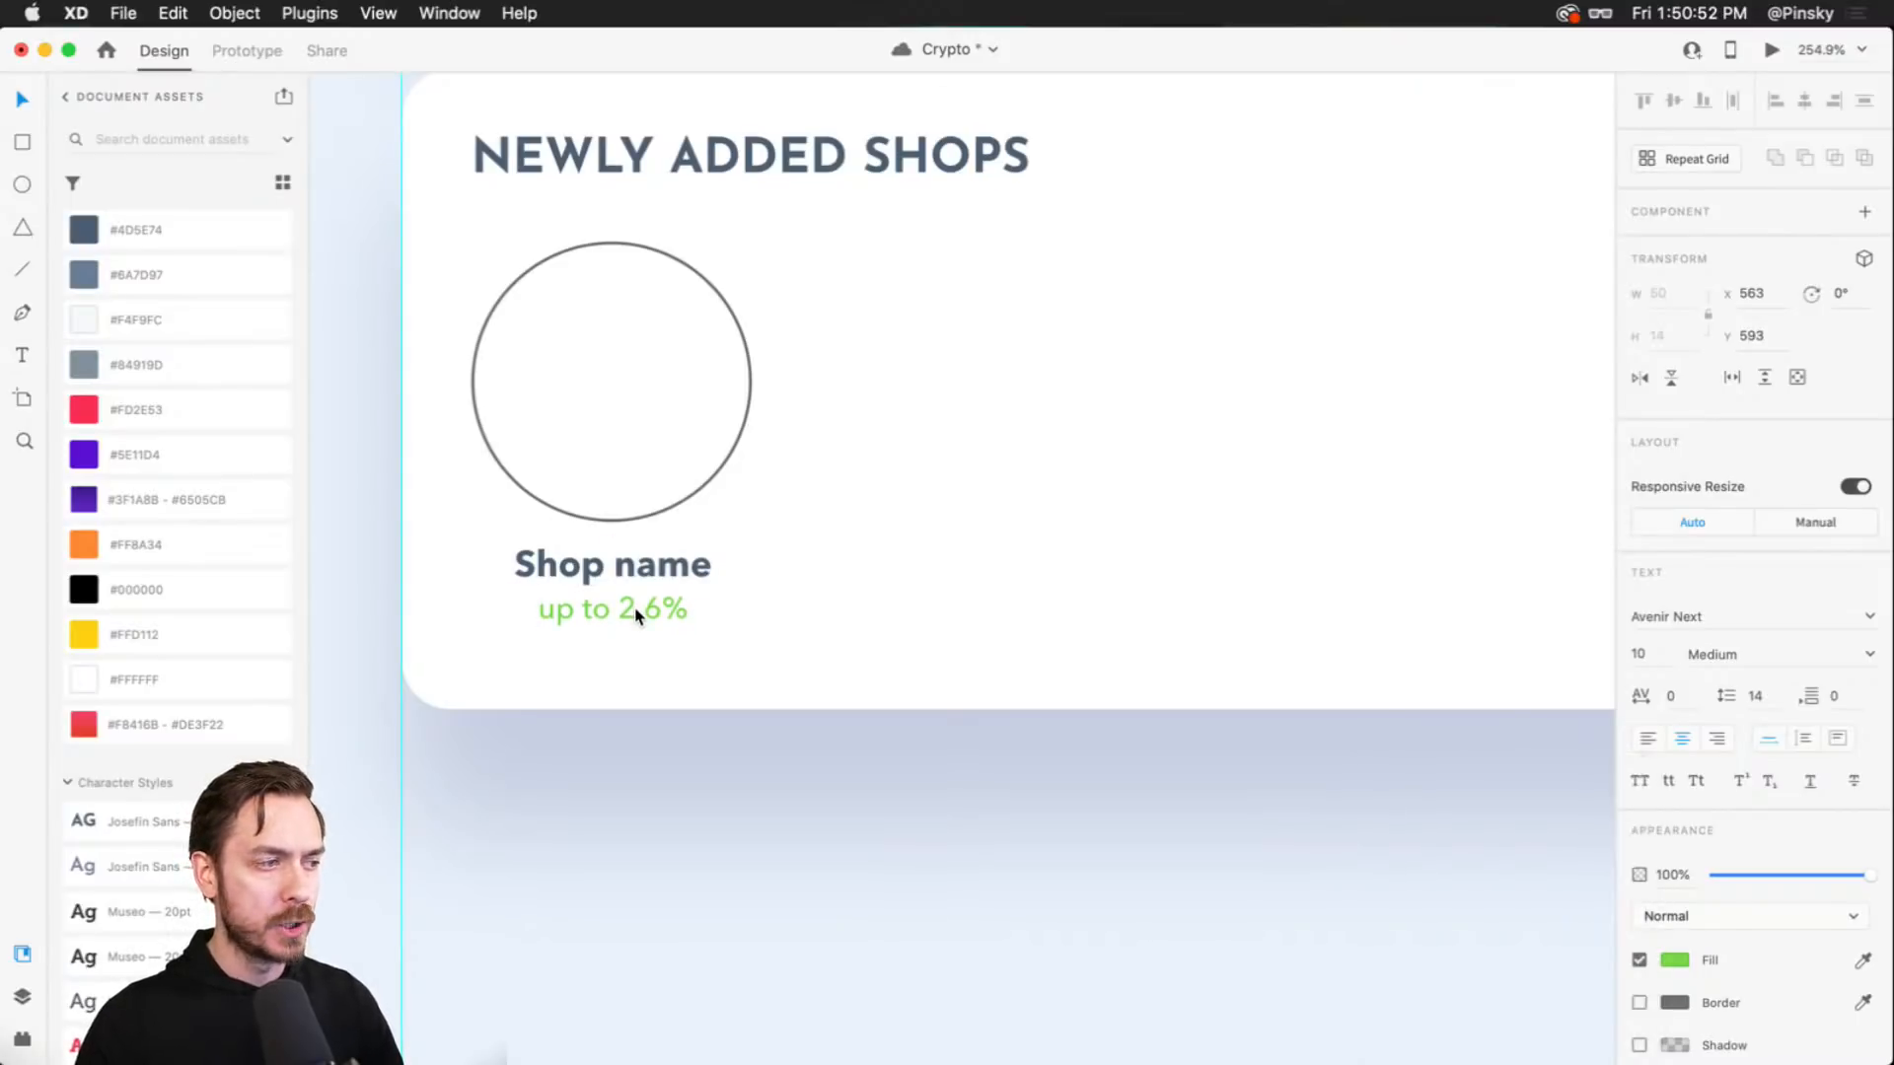
key(super+Return)
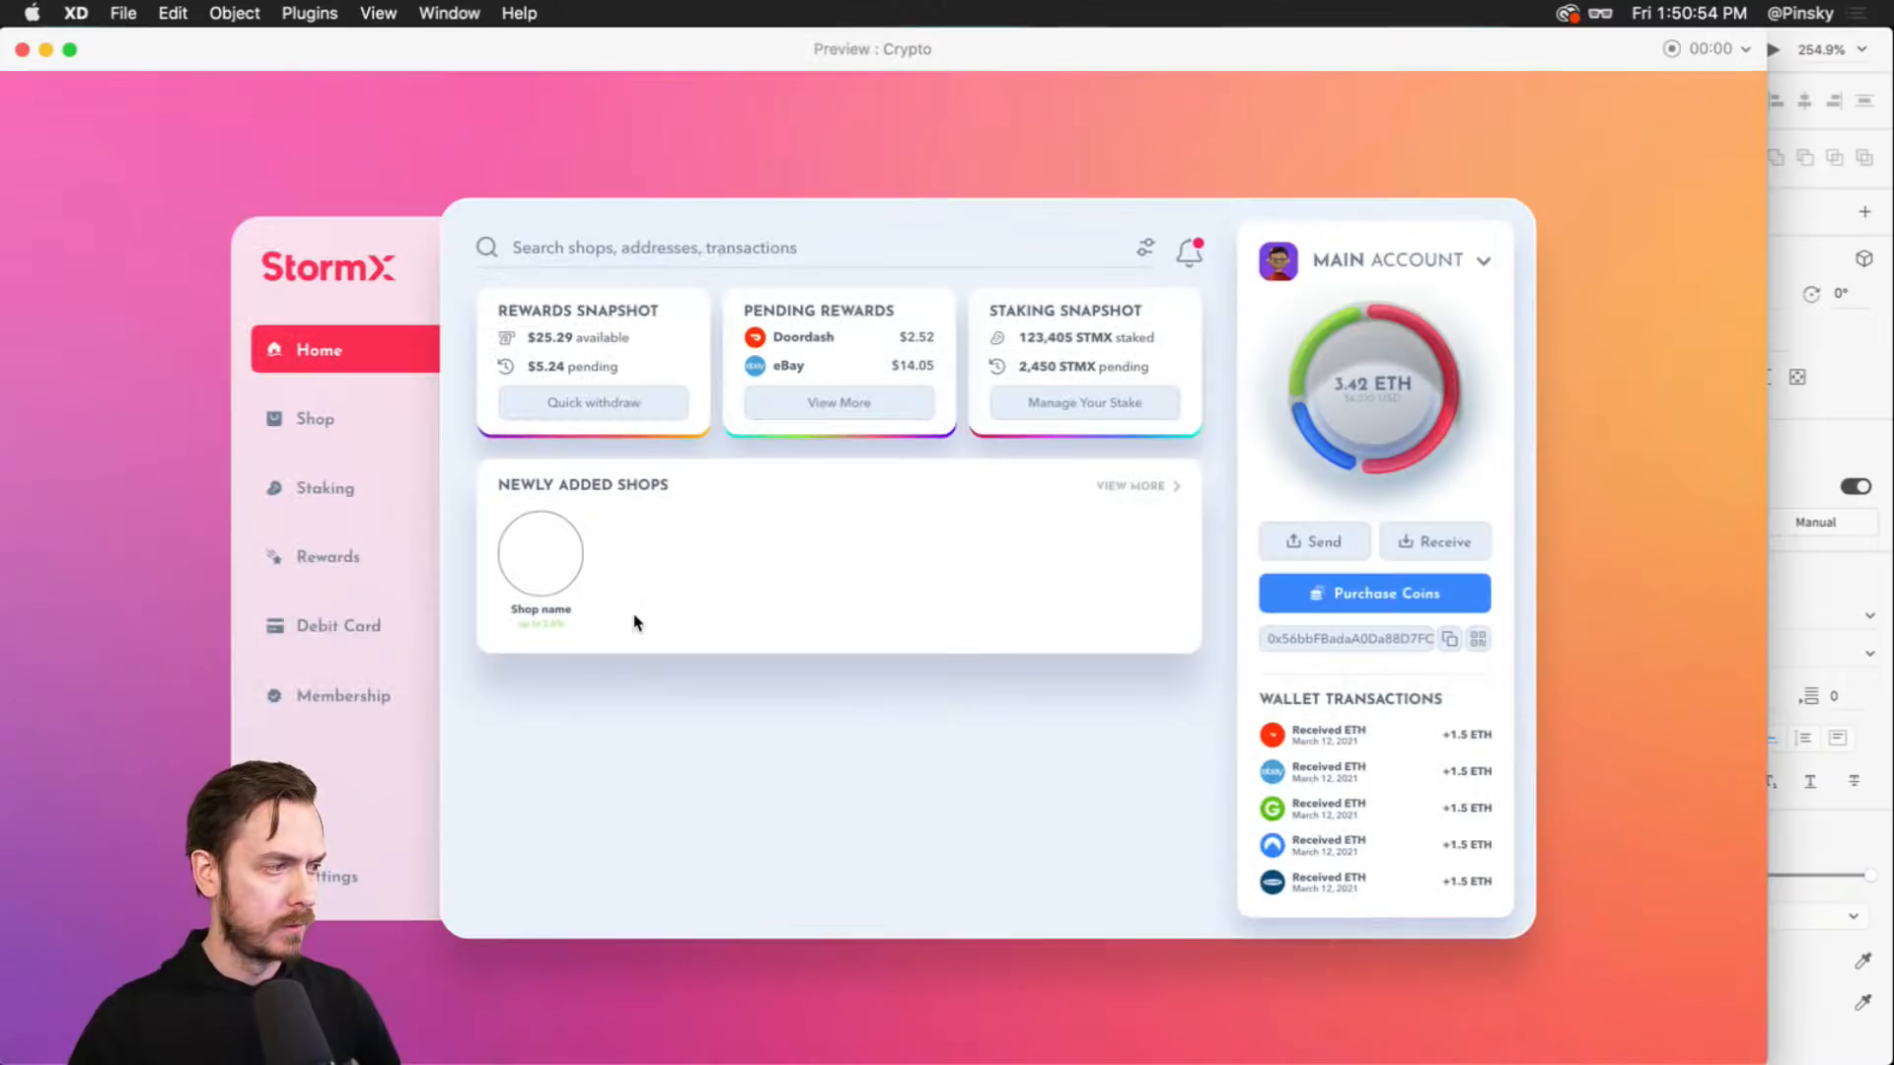
key(super+w)
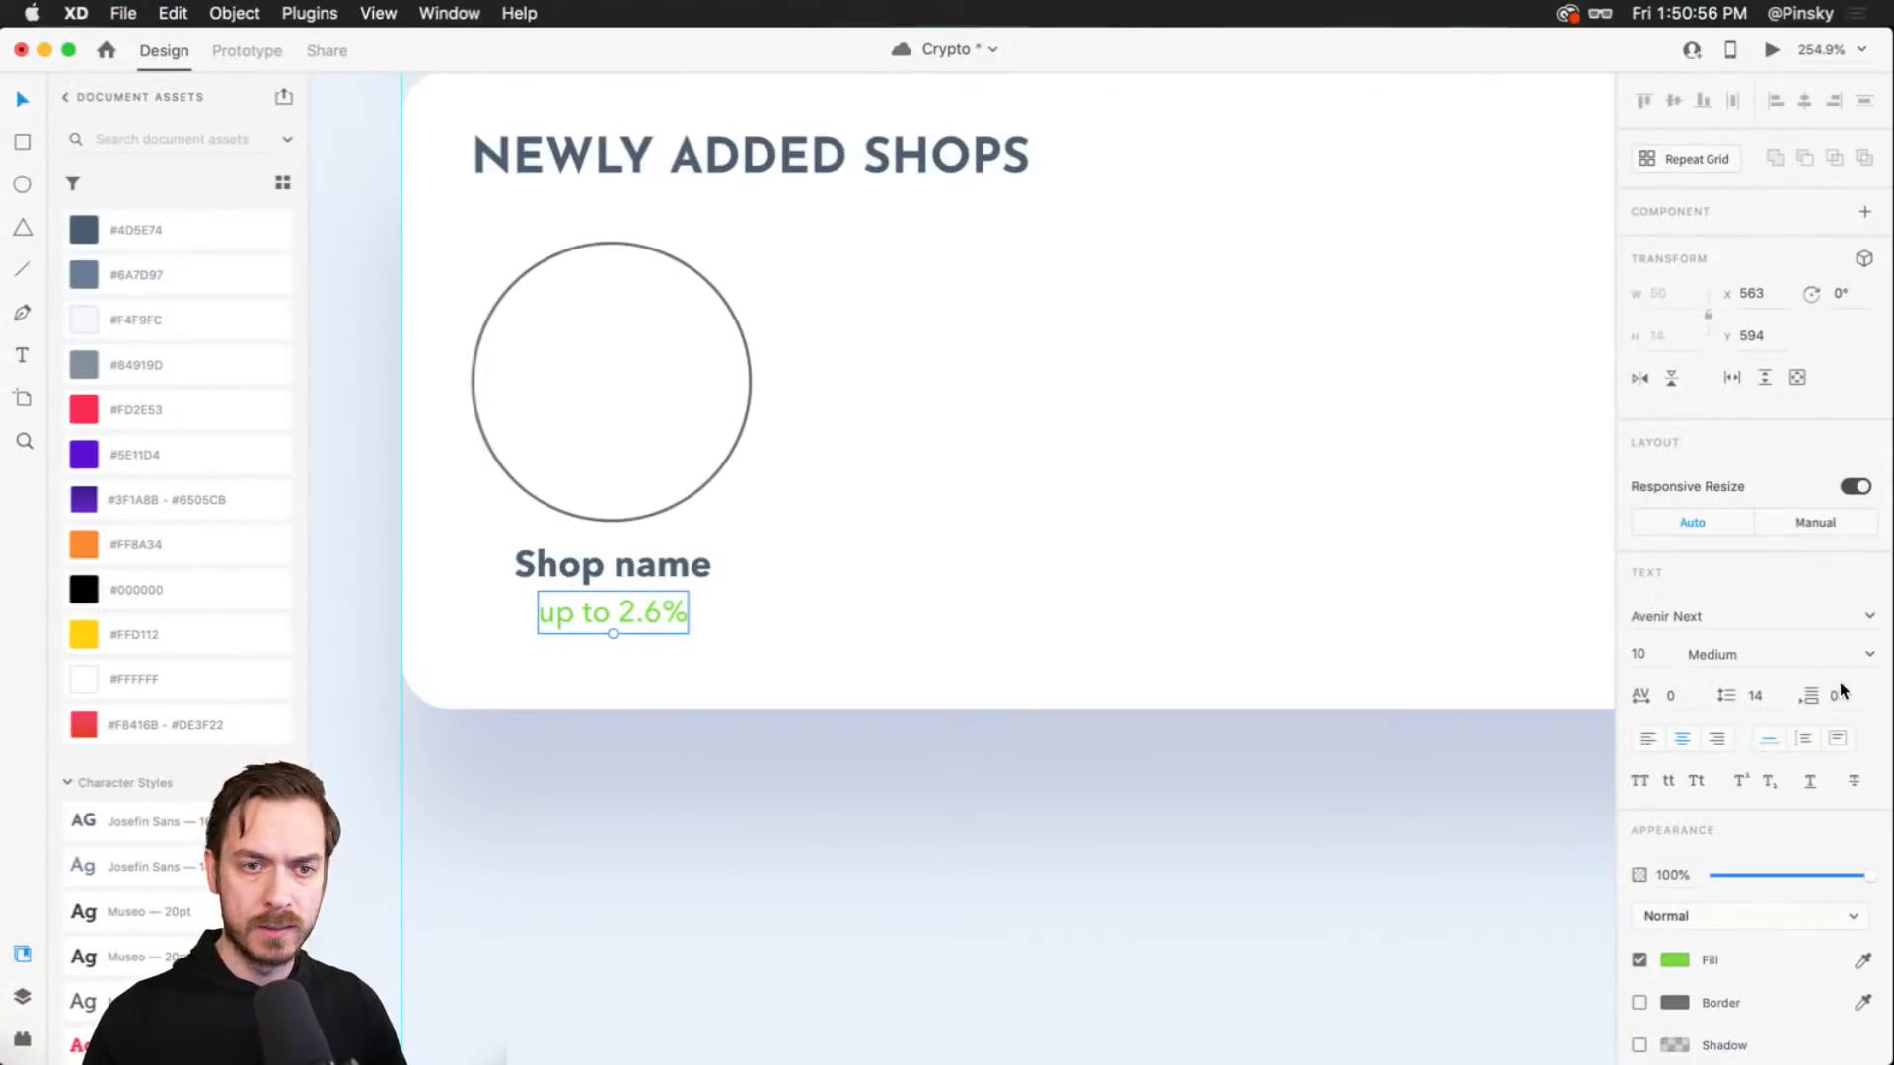
- Darken the green fill of the "up to 2.6%" text and check its legibility in the preview
click(1675, 960)
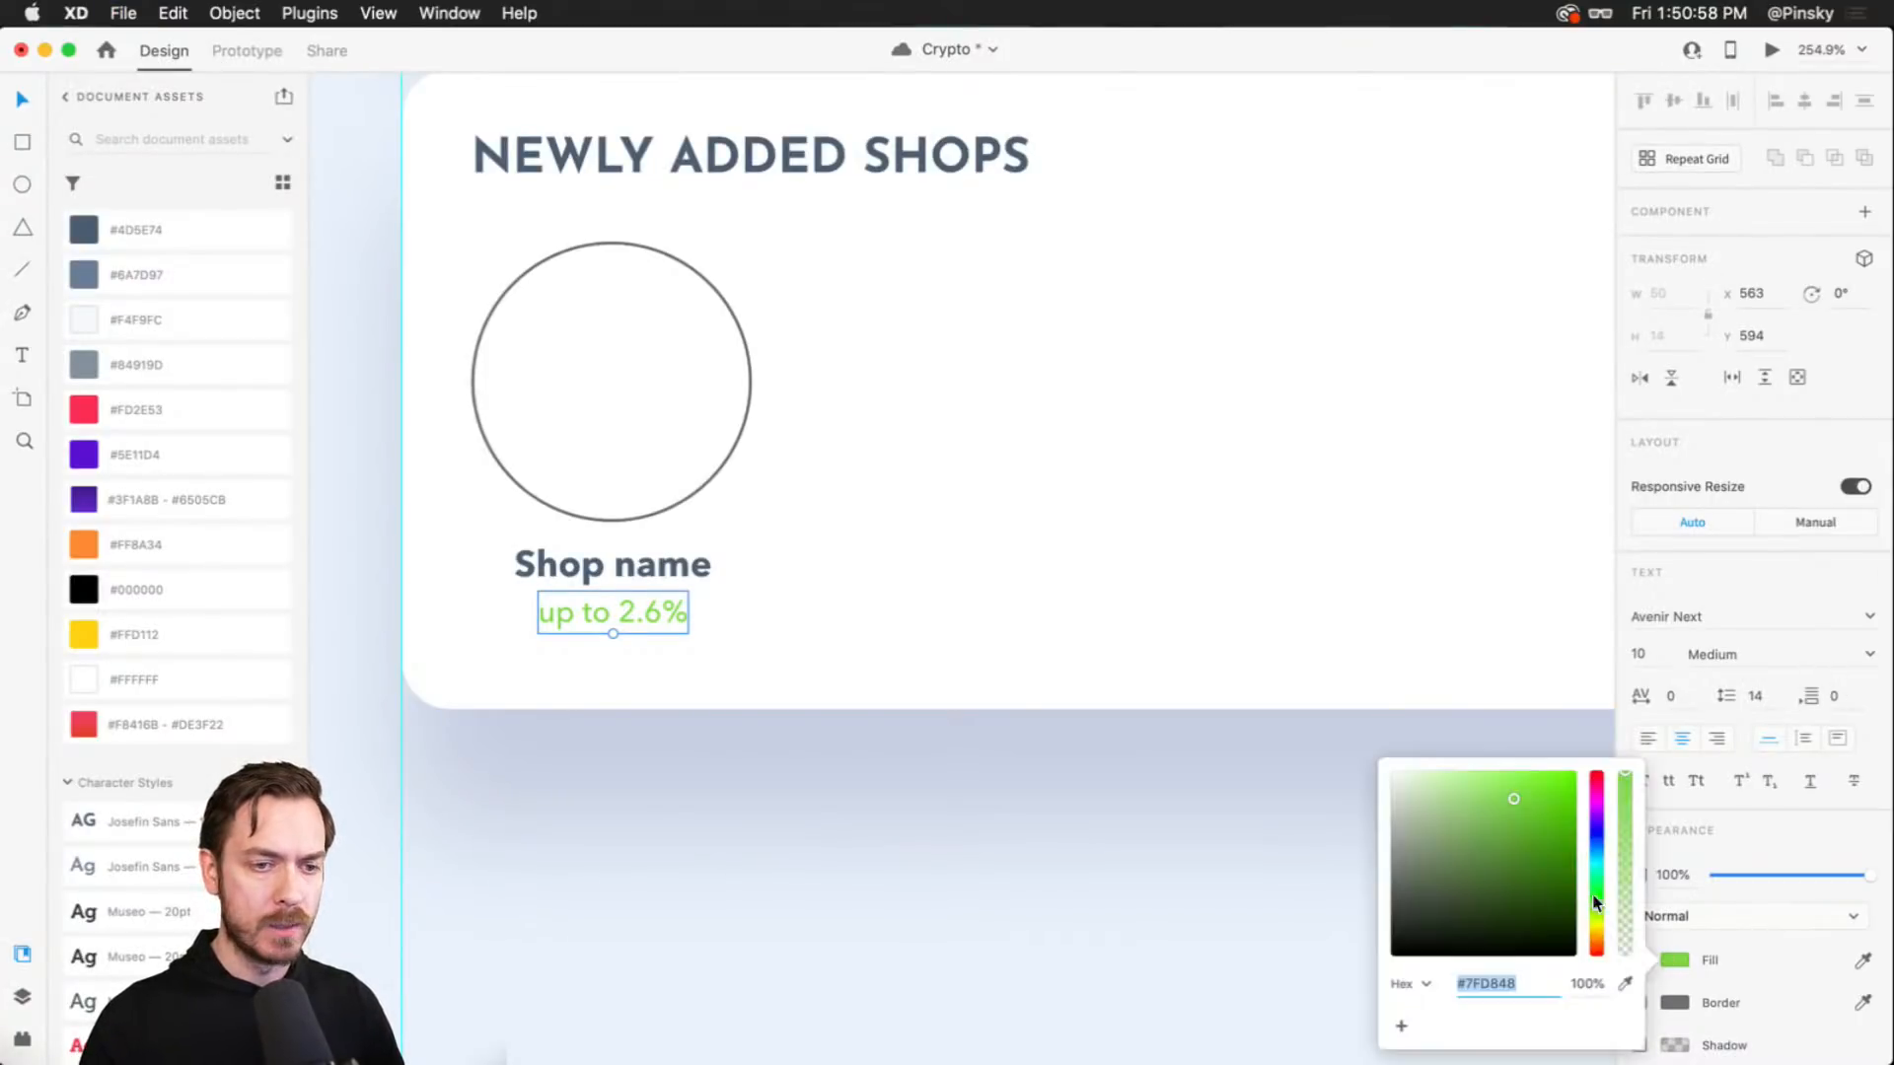
click(1859, 618)
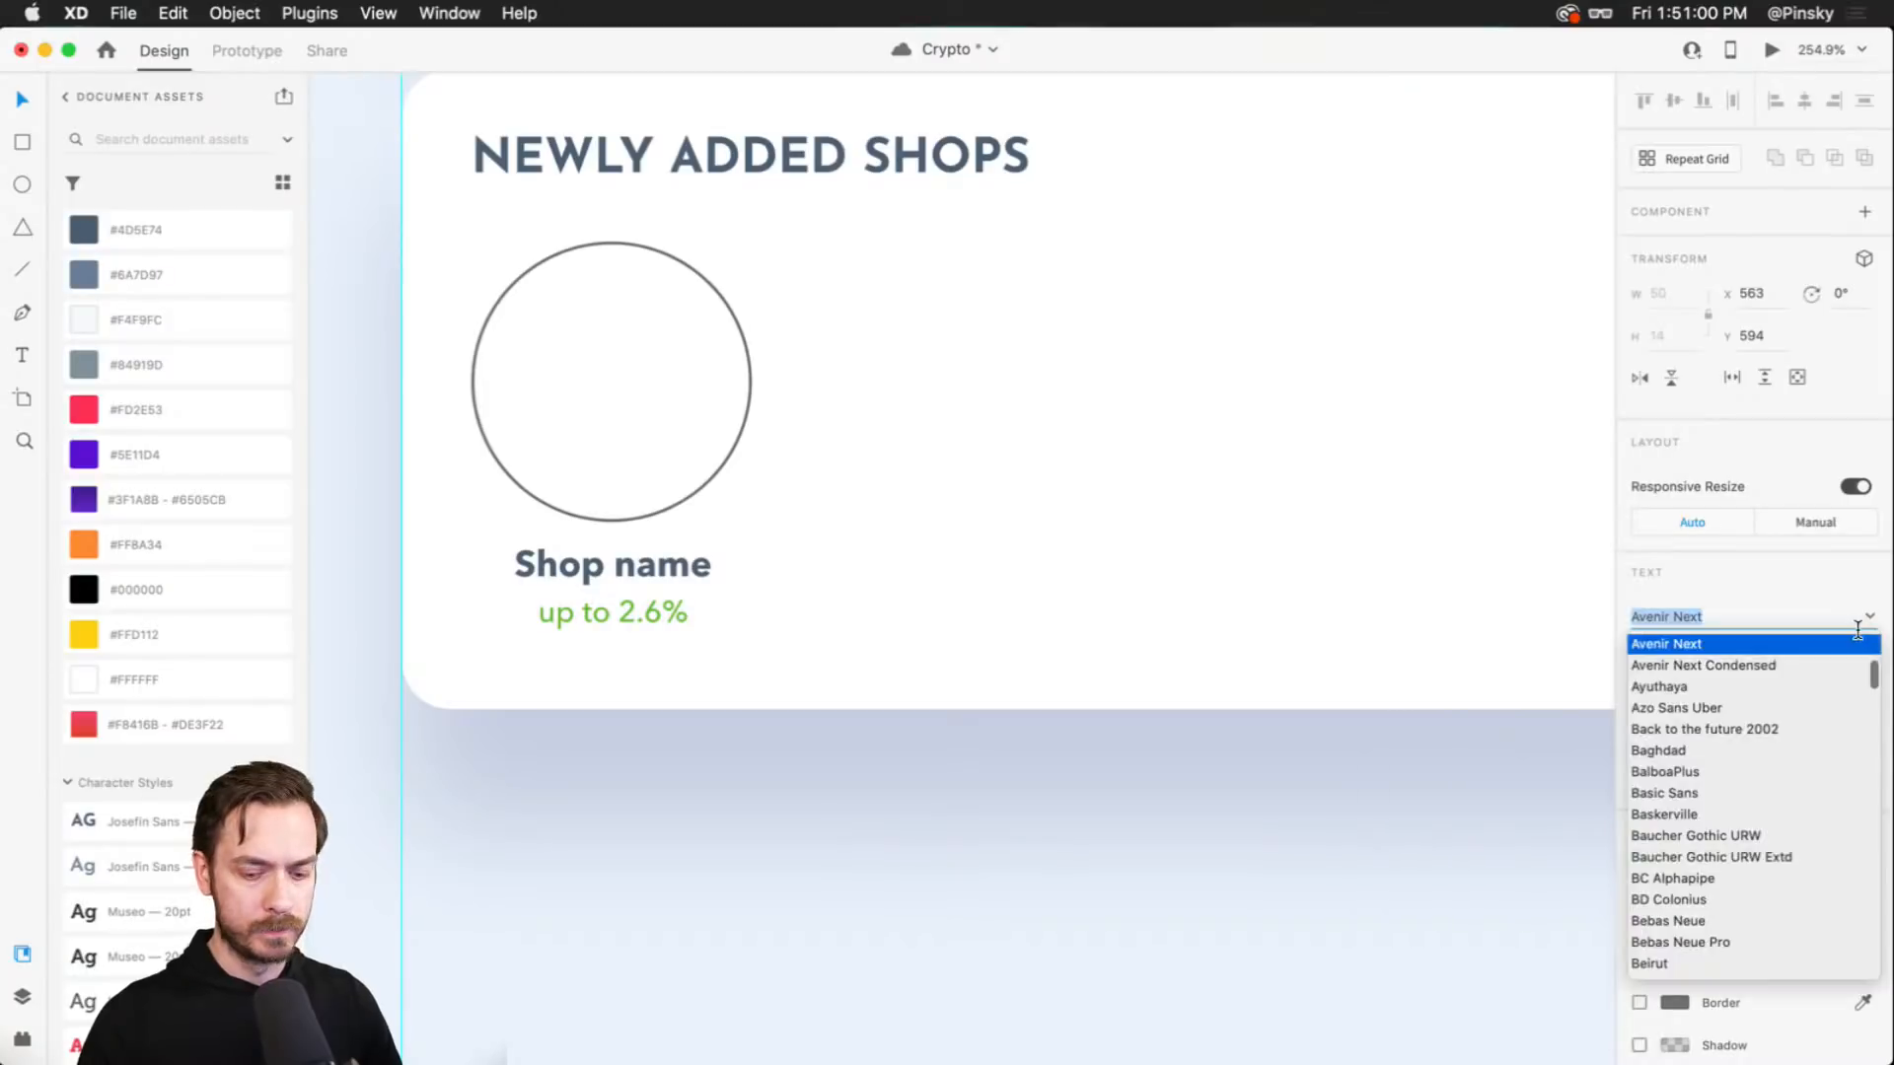
key(super+Return)
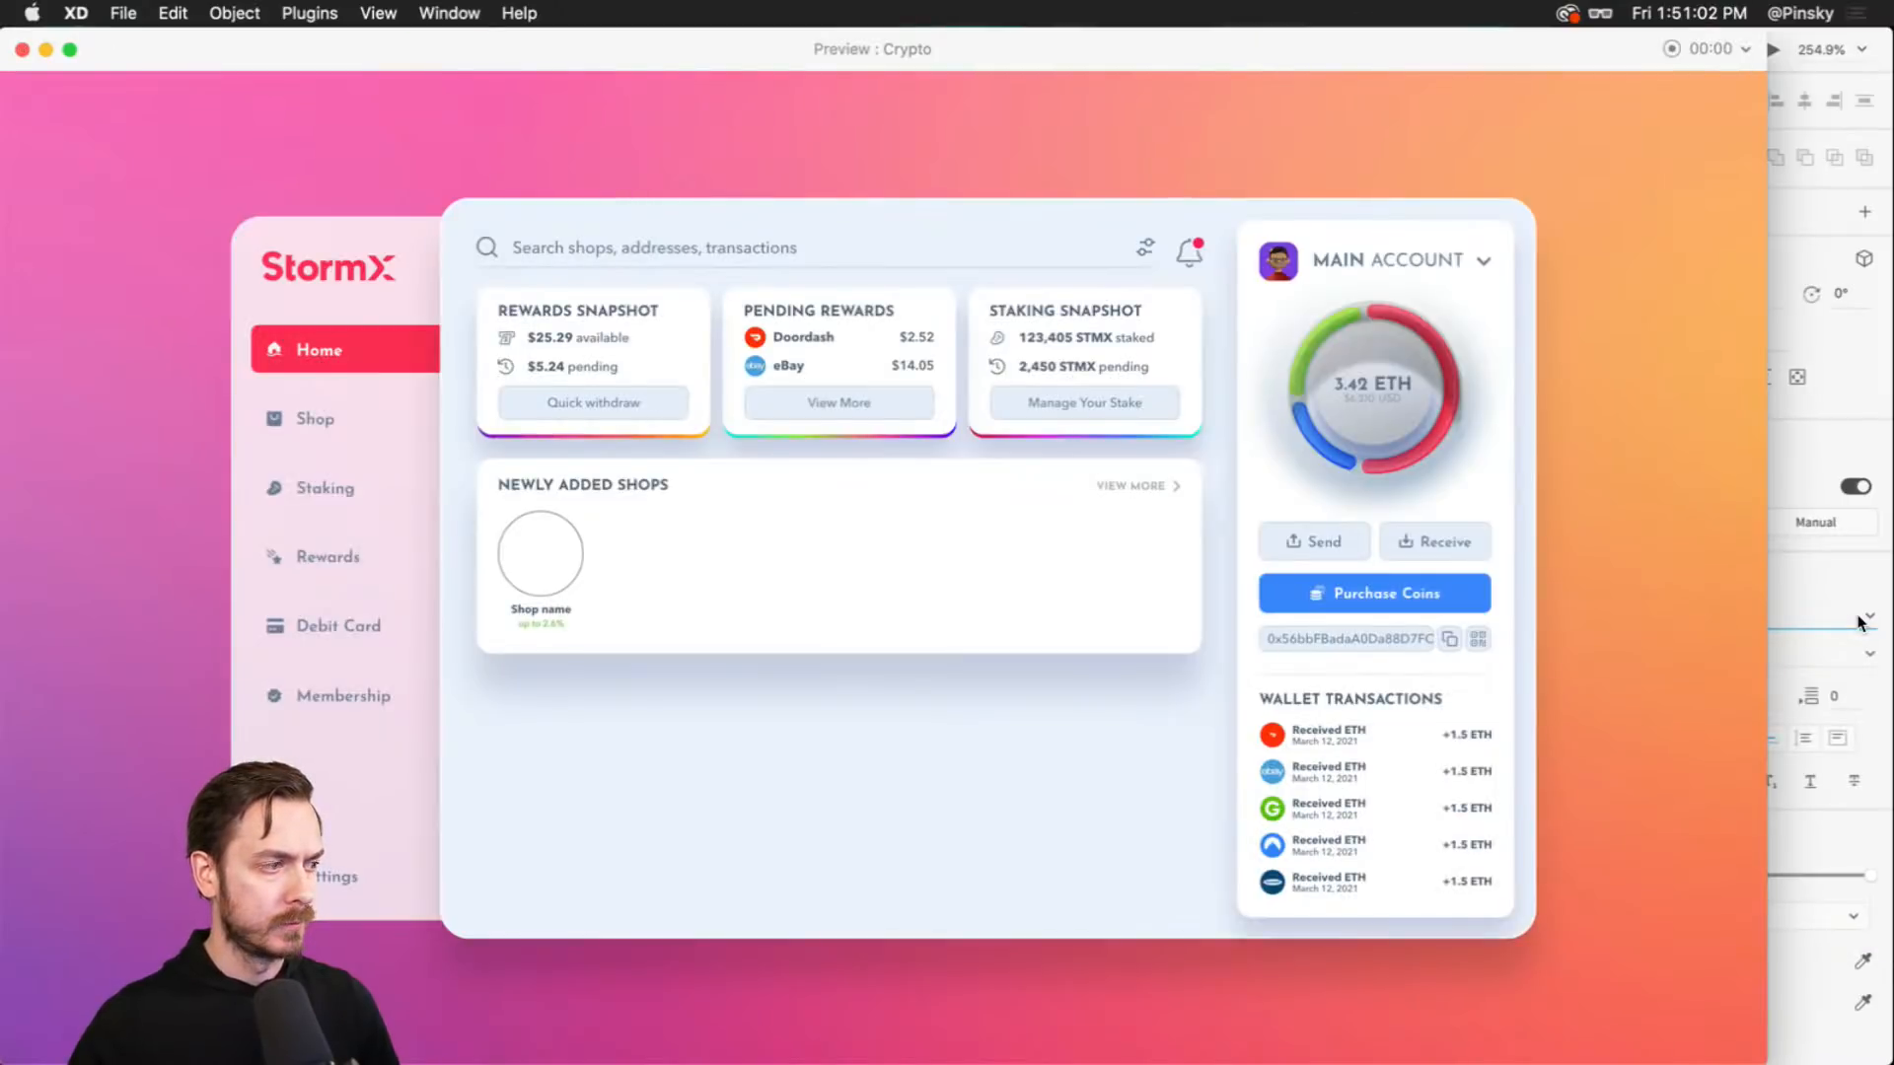
key(super+w)
- Enlarge the "up to 2.6%" text to font size 12 and compare it with the "Shop name" label
key(Escape)
key(Escape)
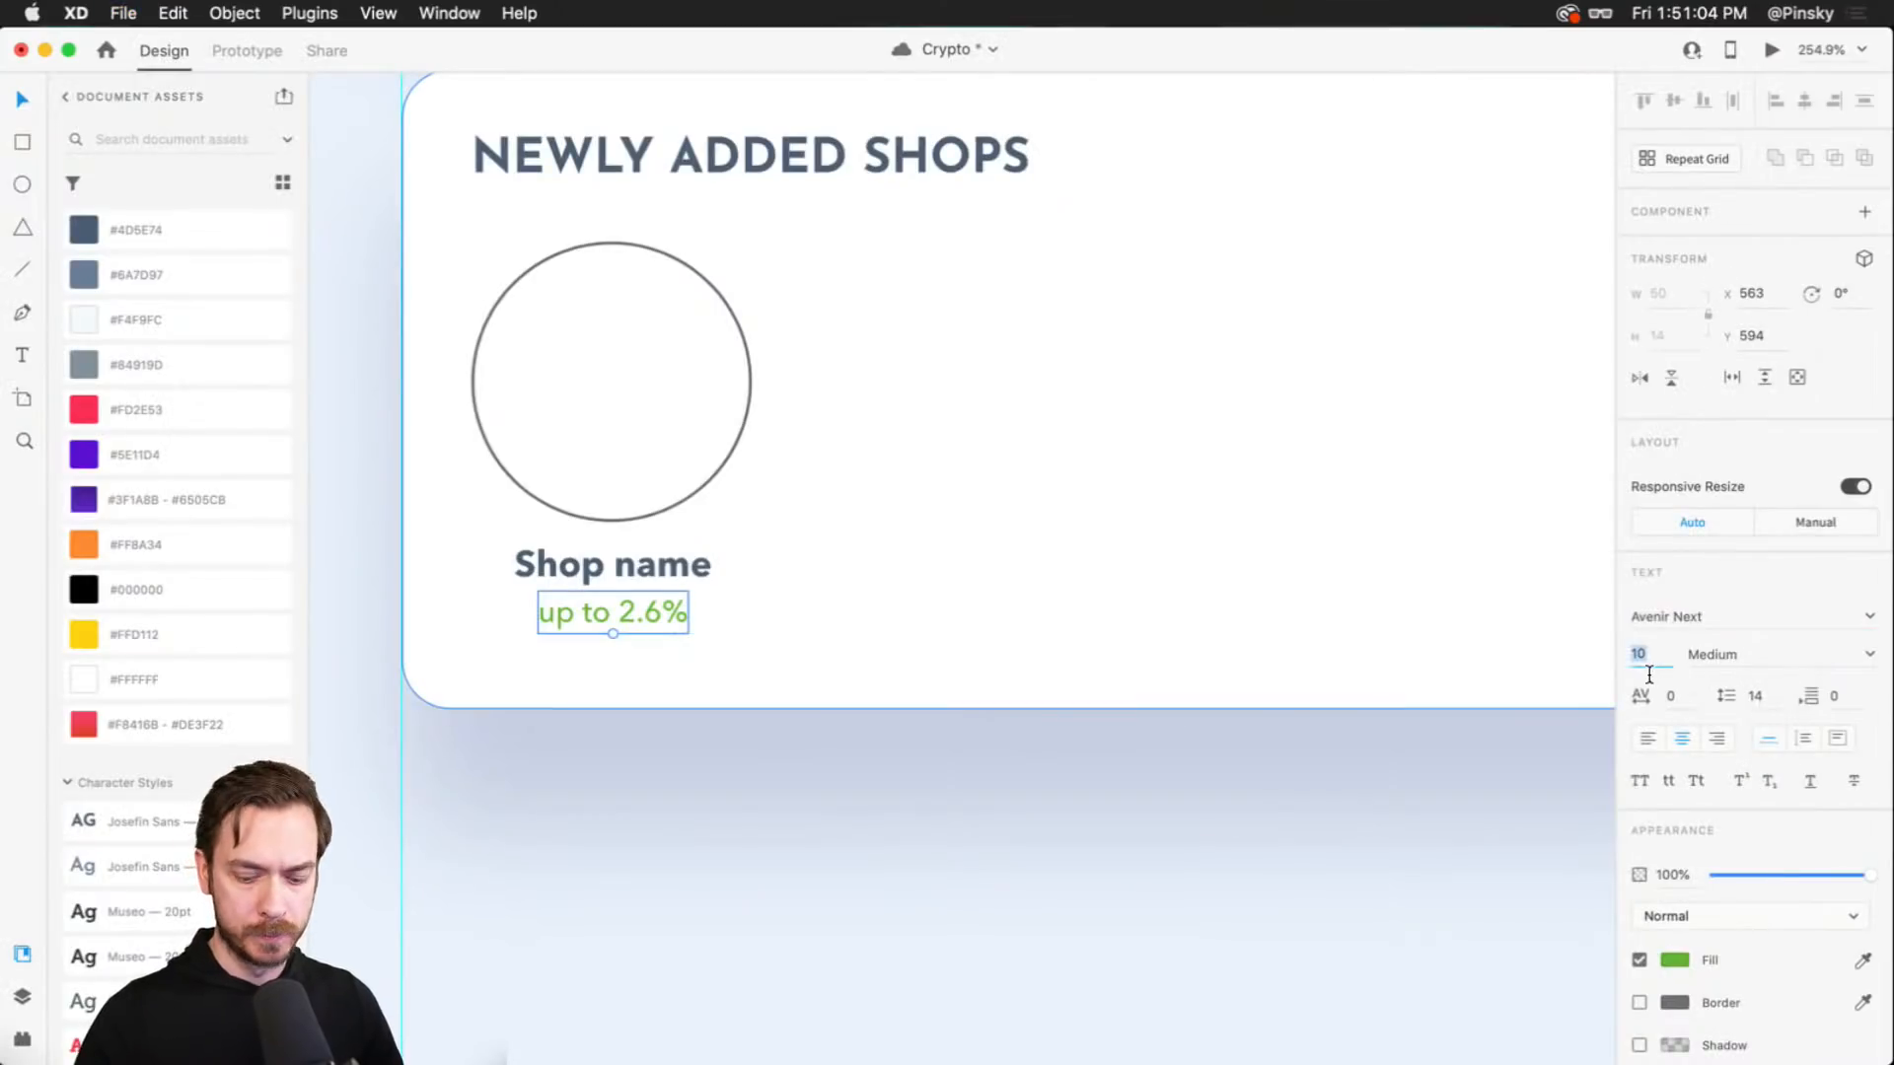
key(super+Return)
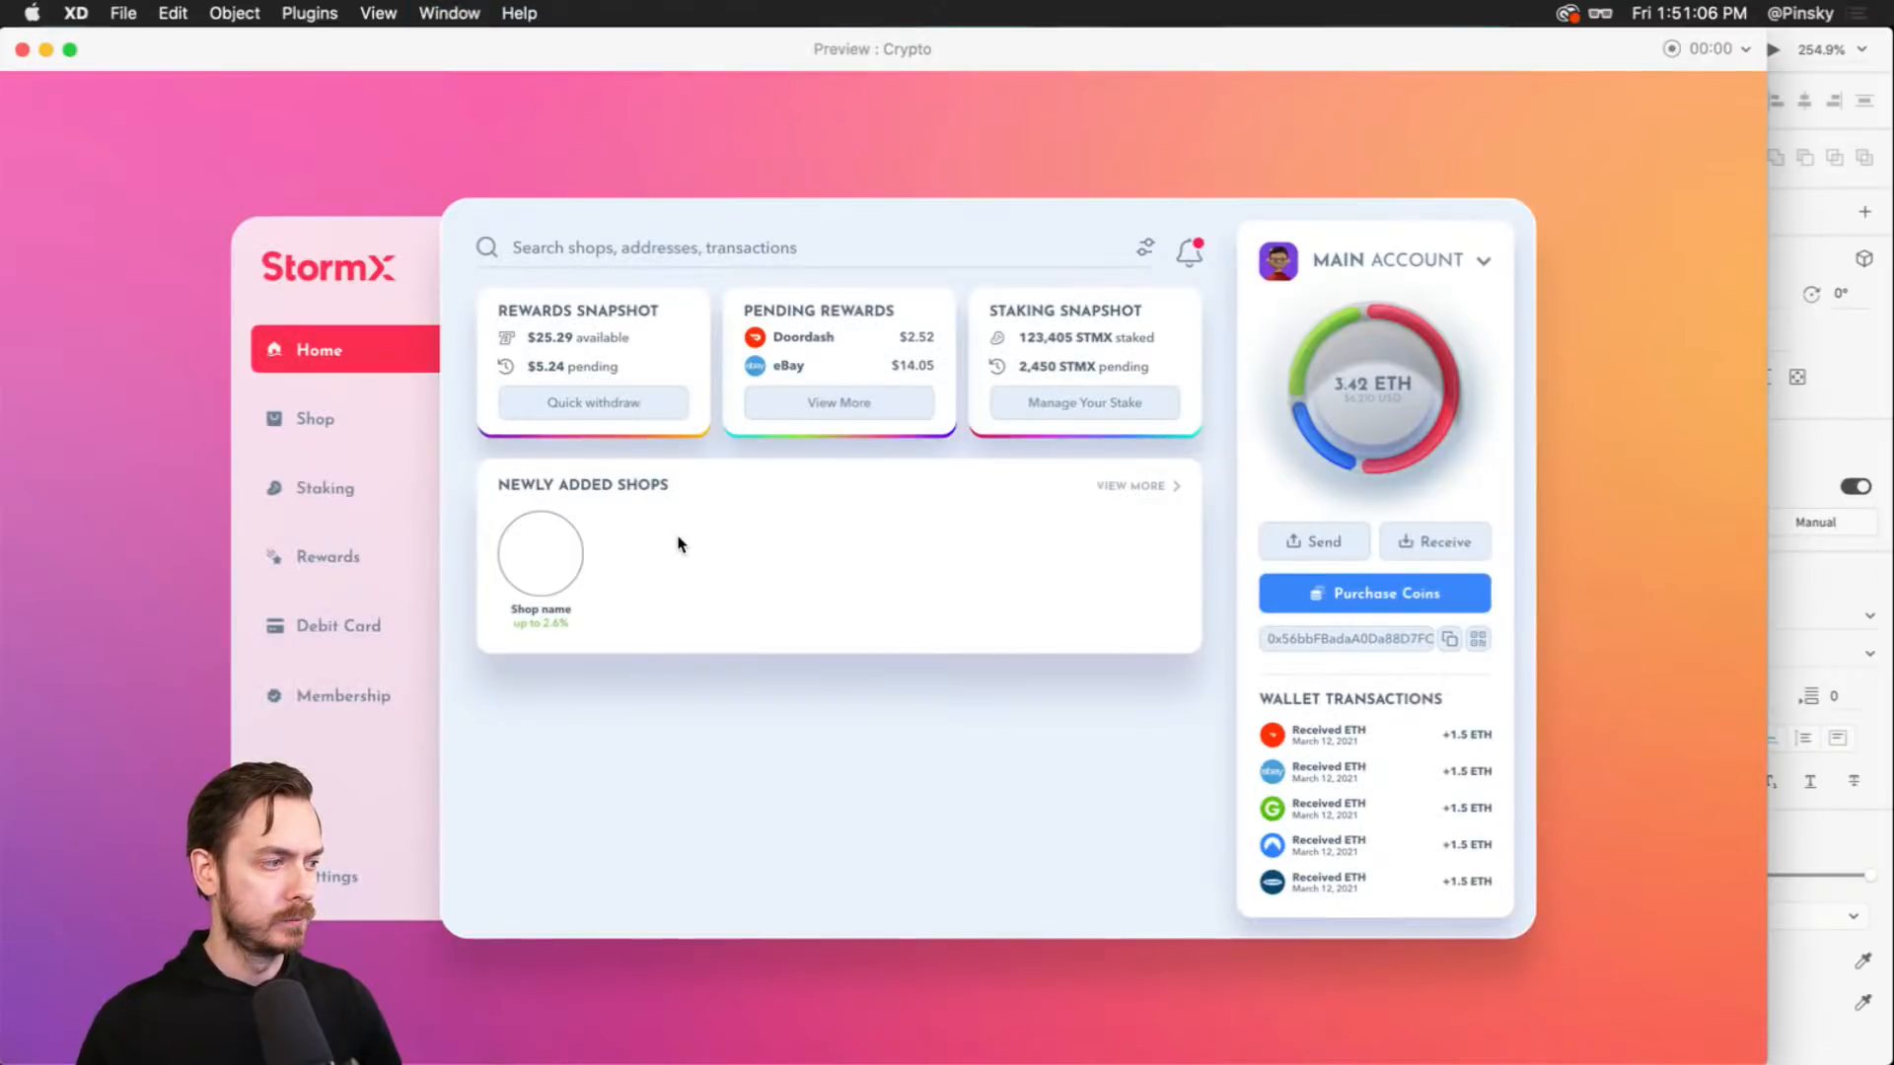
key(super+w)
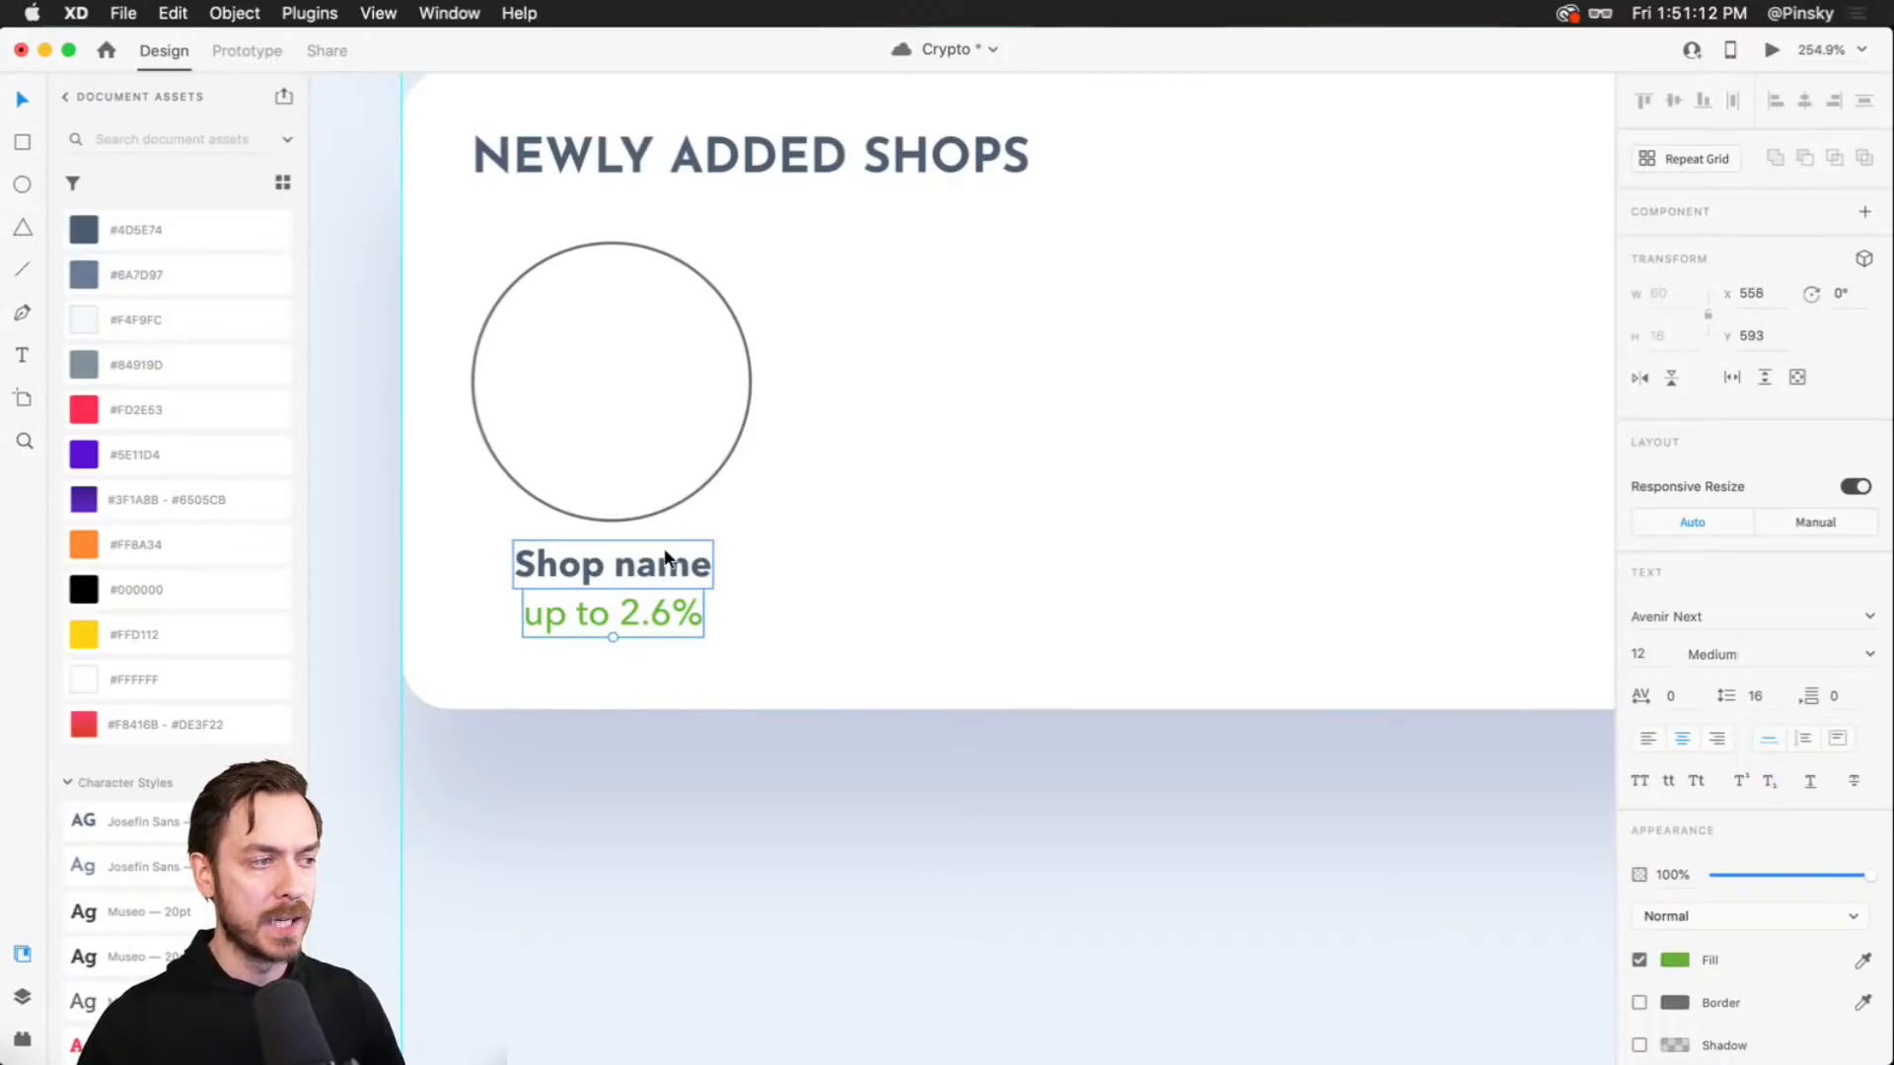
click(647, 559)
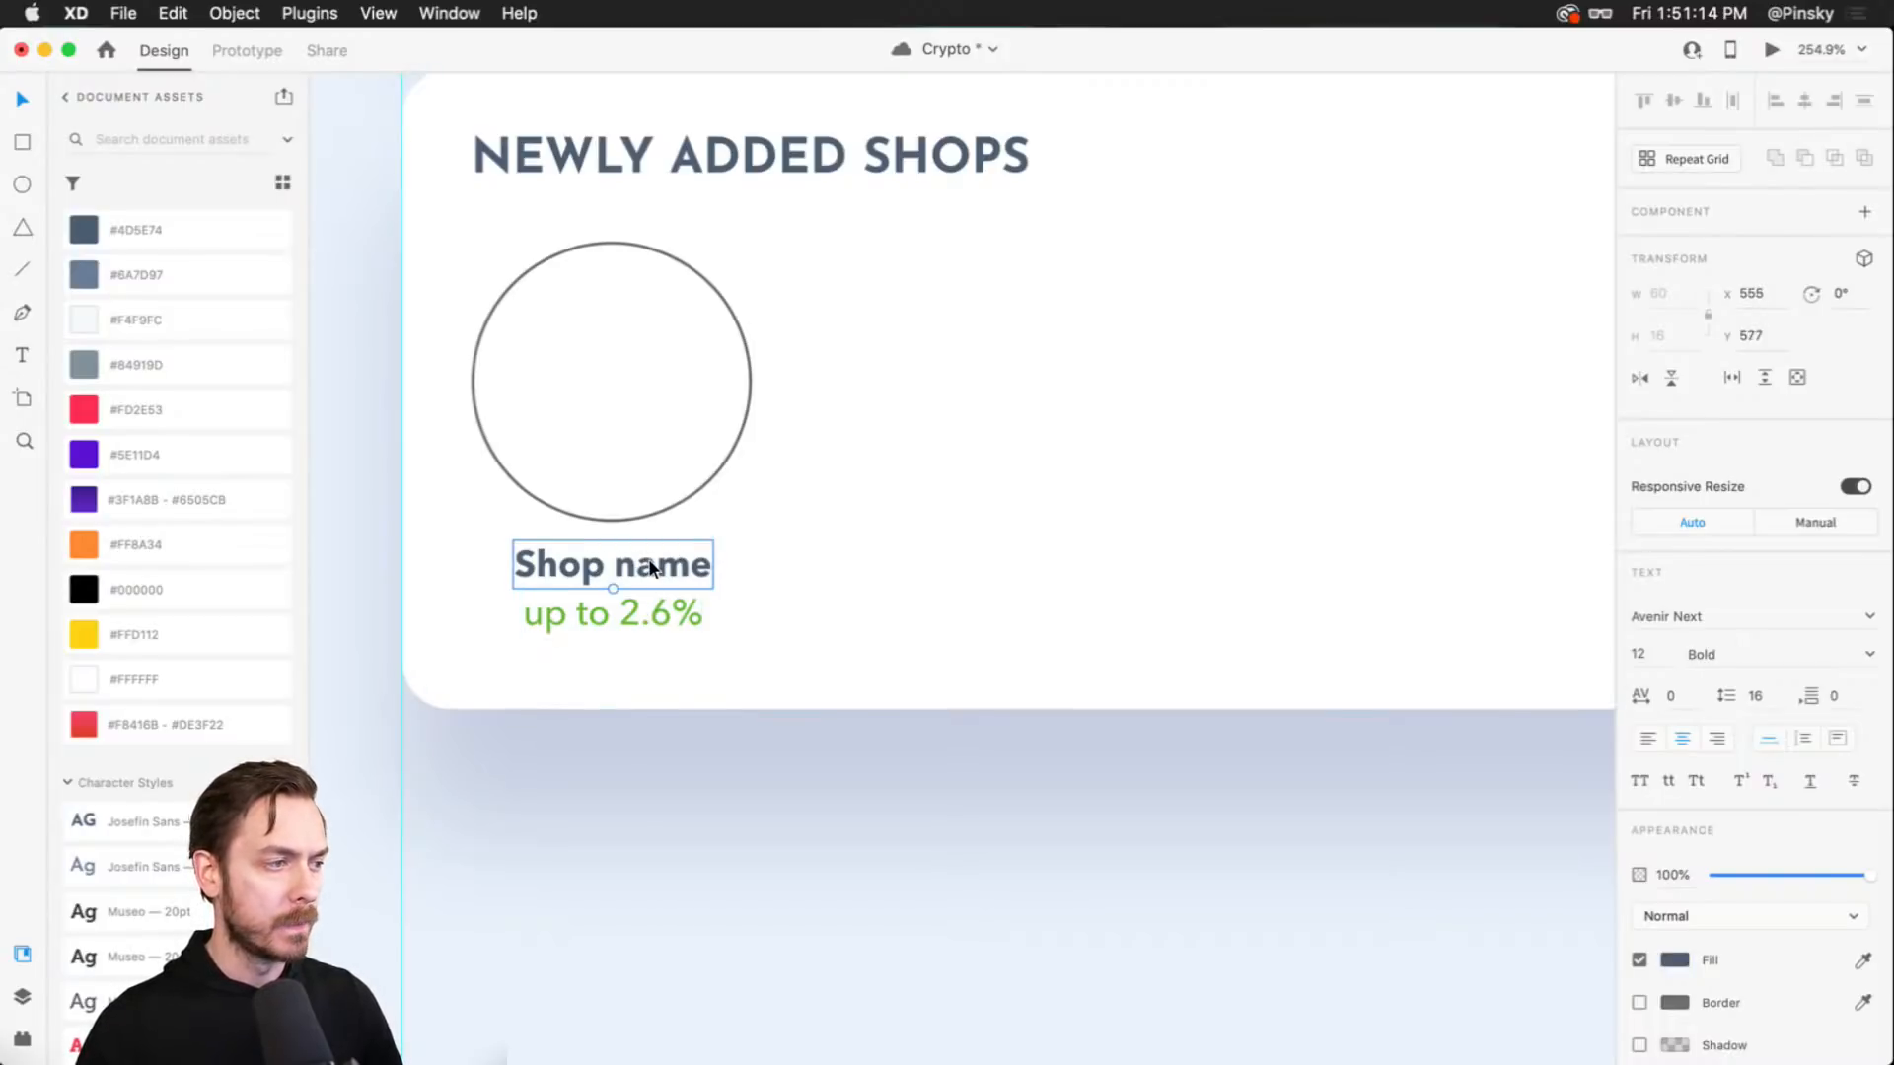
- Fill the shop circle with light grey (hex c) and remove its border
click(635, 408)
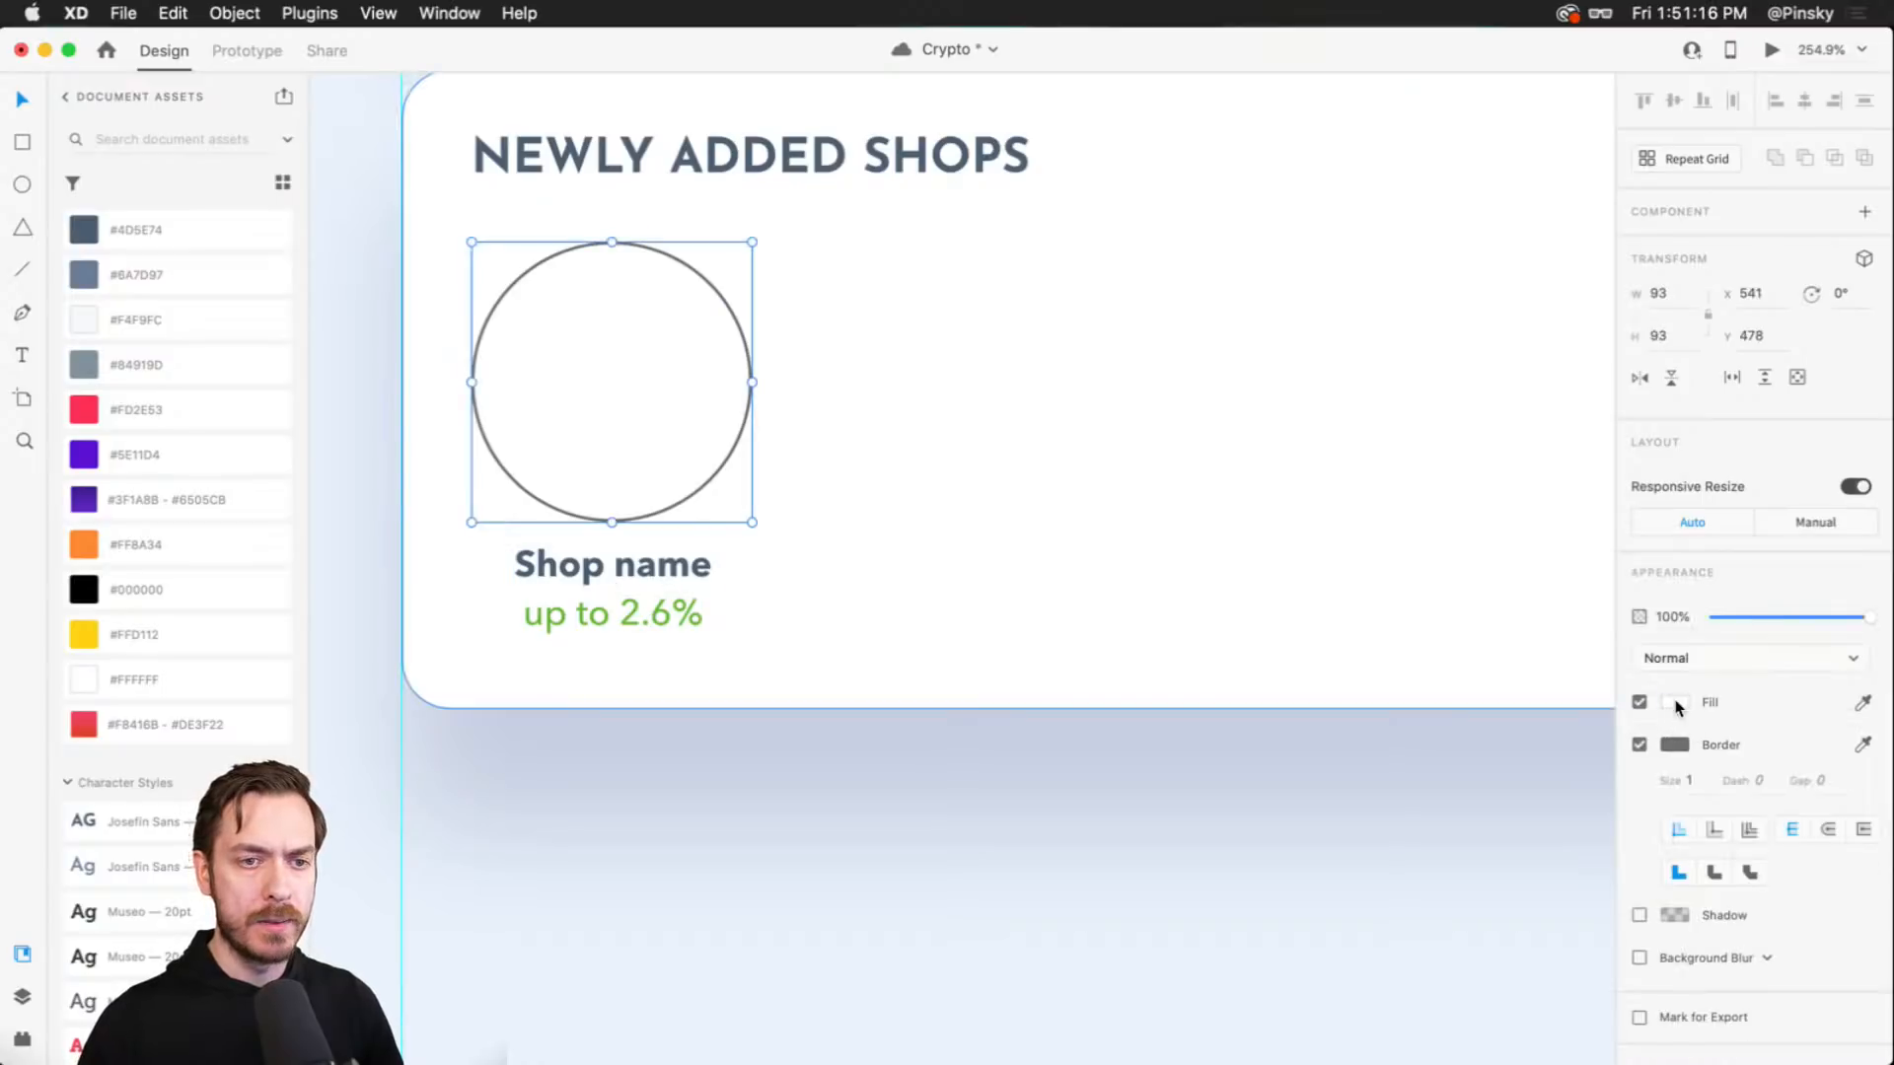
click(1674, 702)
text(c)
key(Return)
click(1764, 658)
click(1763, 580)
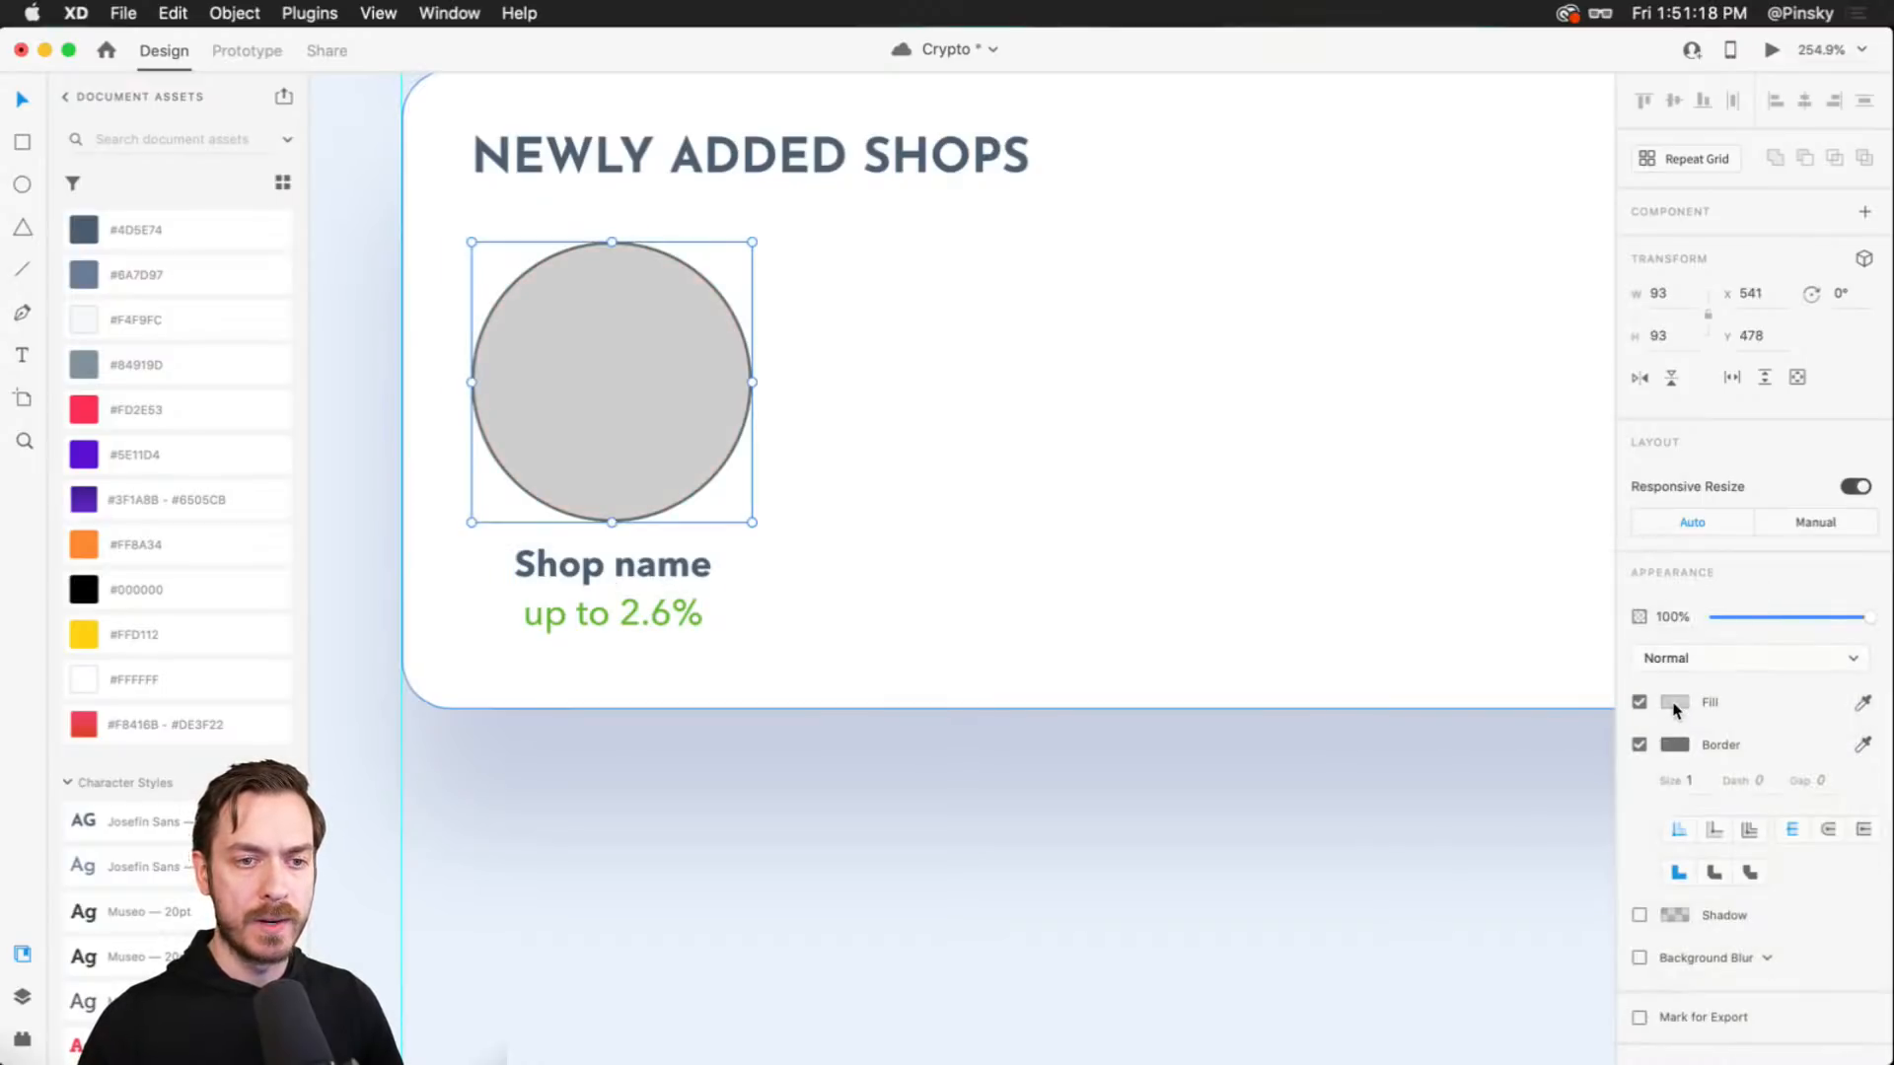
click(1640, 744)
- Turn the circle and its two labels into a repeat grid and extend it horizontally to six shop entries
click(649, 561)
shift+click(649, 602)
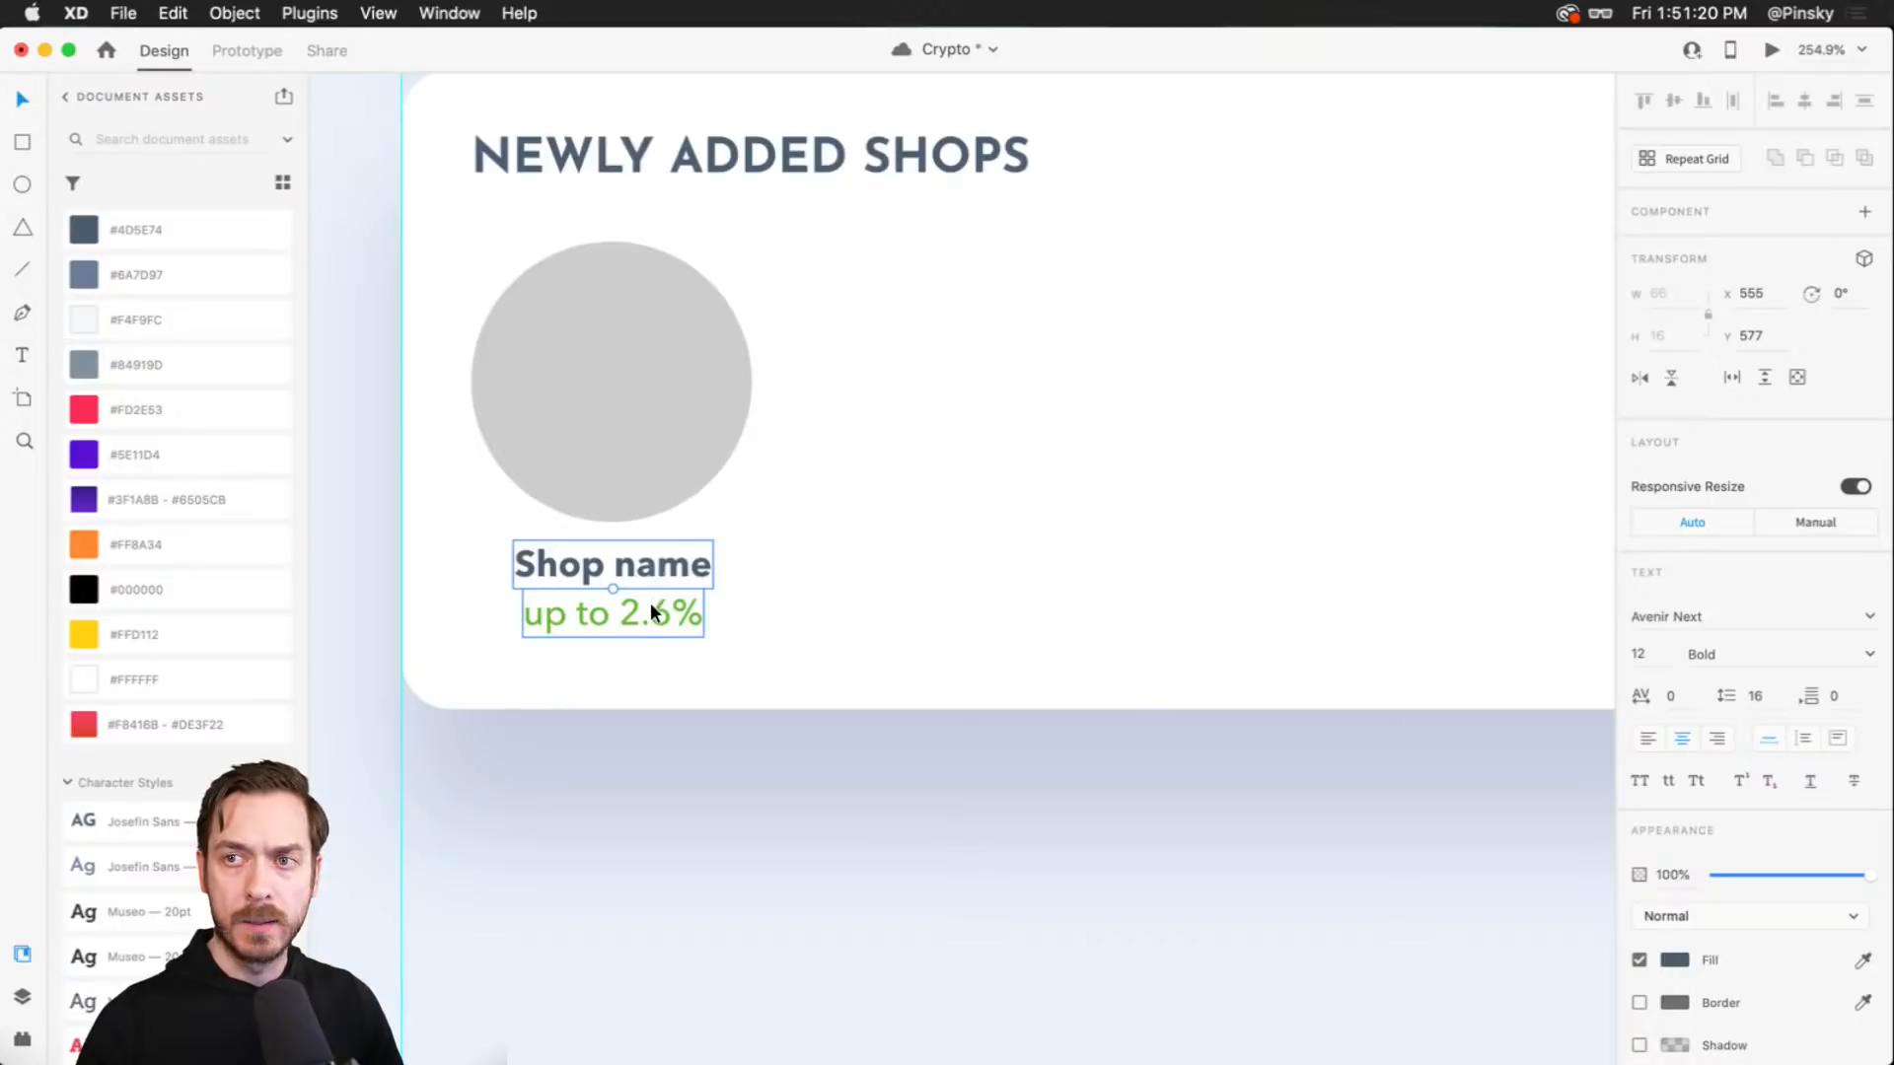
shift+click(641, 395)
click(1689, 165)
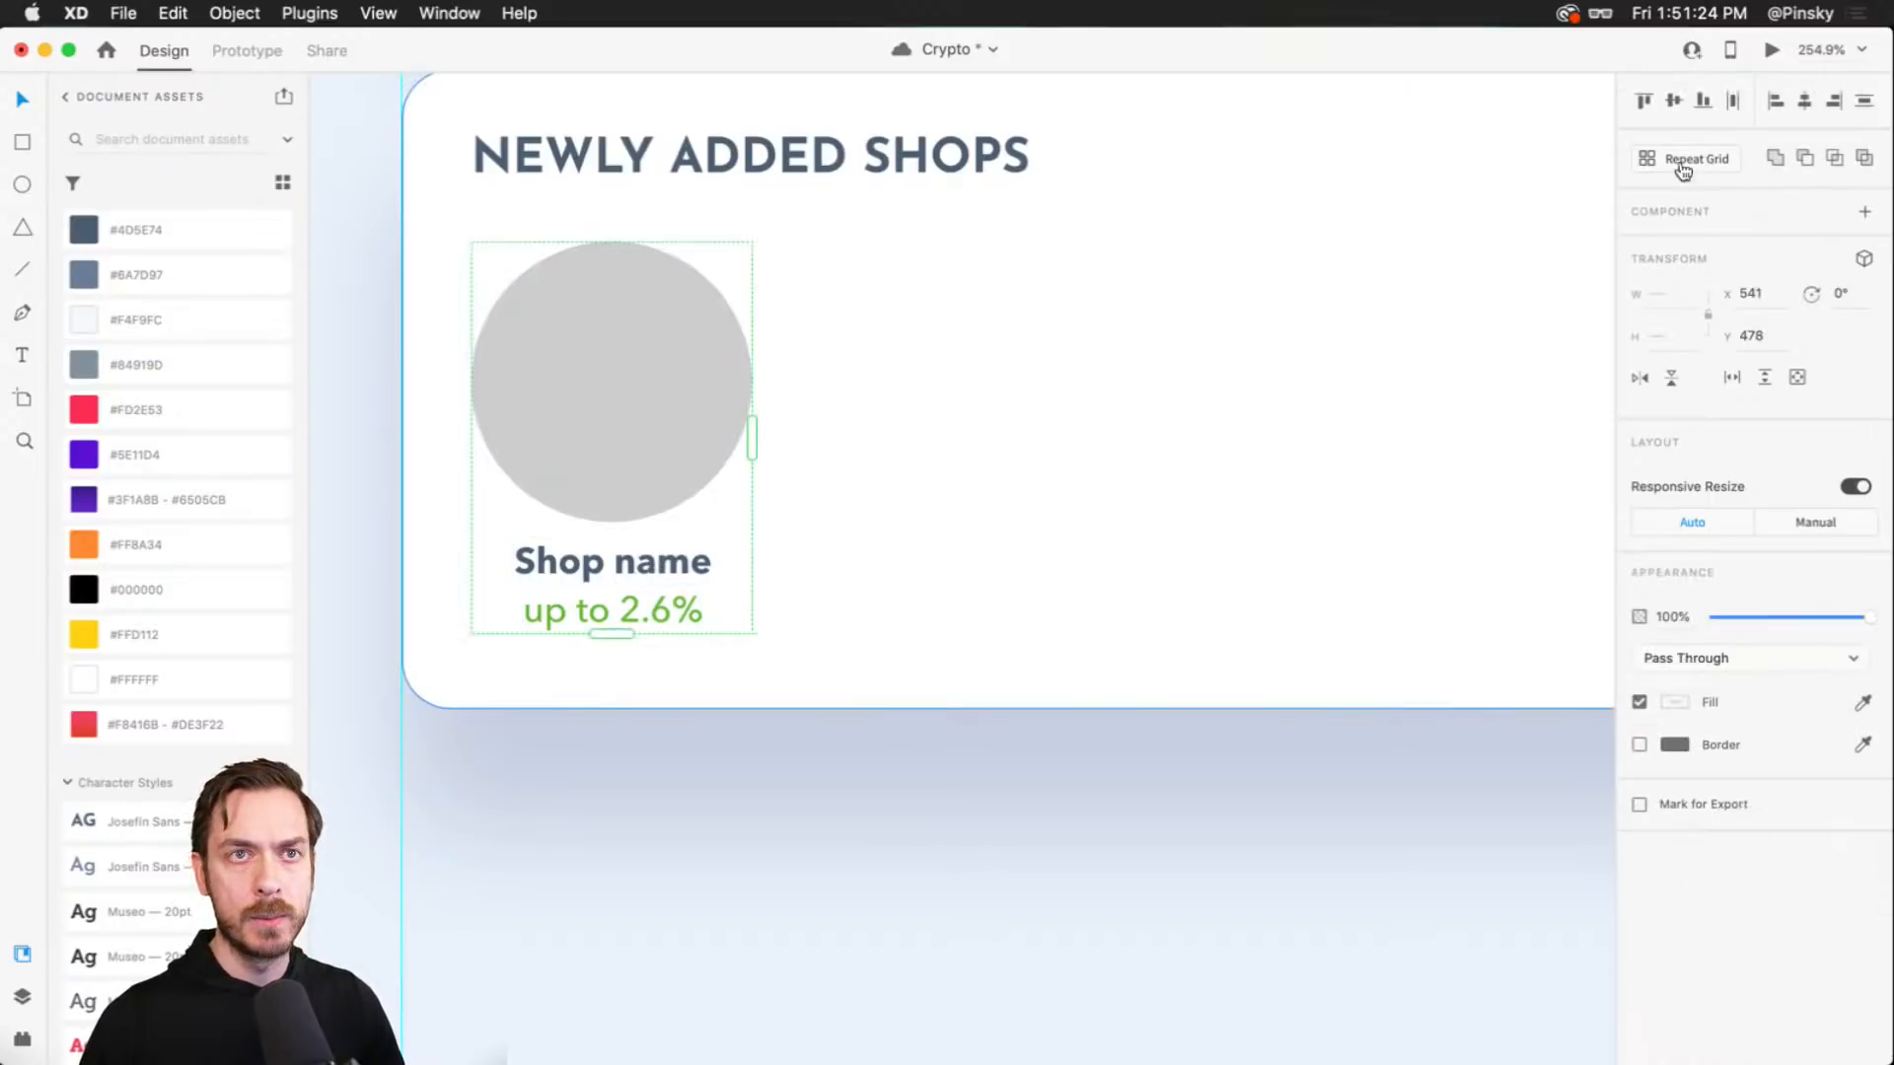
scroll(1275, 359, down, 5)
drag(1240, 375, 835, 421)
drag(634, 441, 1398, 459)
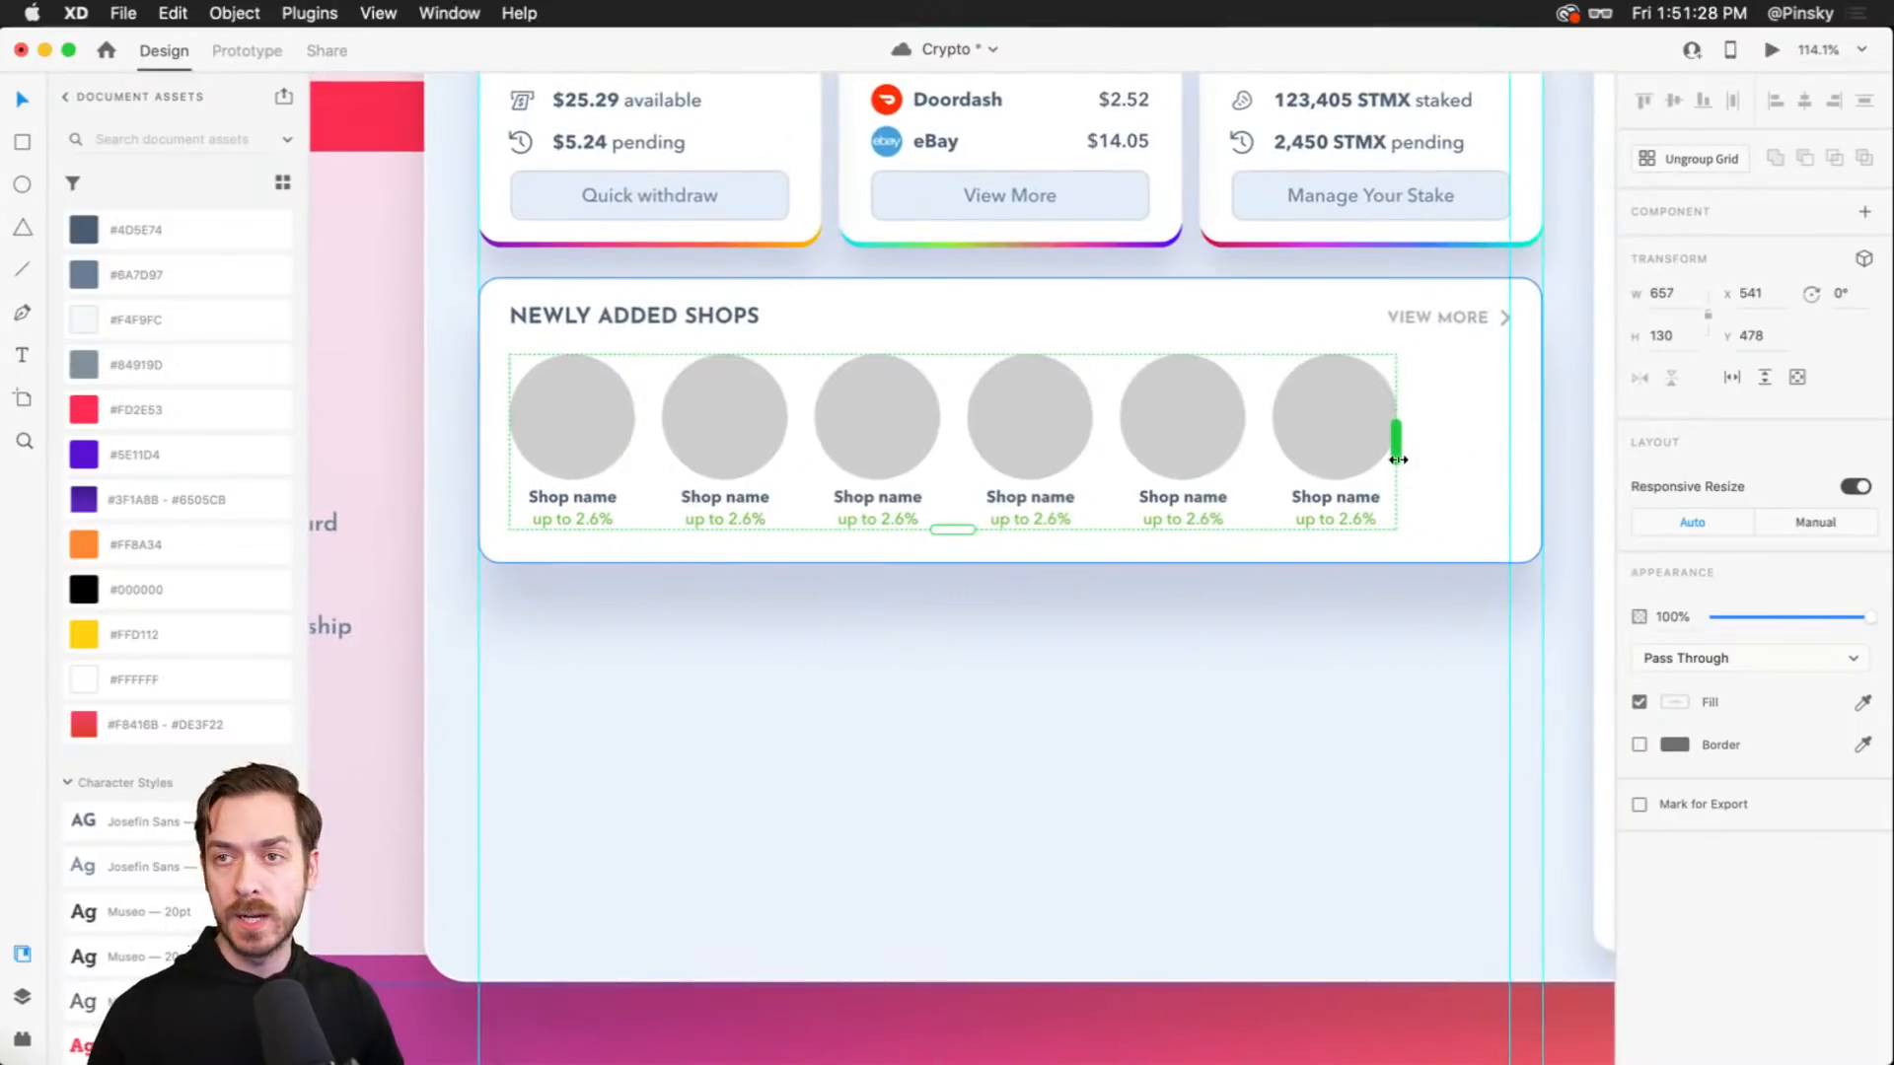
- Widen the gaps between the shop entries and extend the repeat grid past the card's right edge to nine entries, 1093 wide
drag(1258, 435, 1176, 461)
key(super+z)
key(Escape)
drag(1440, 432, 1506, 435)
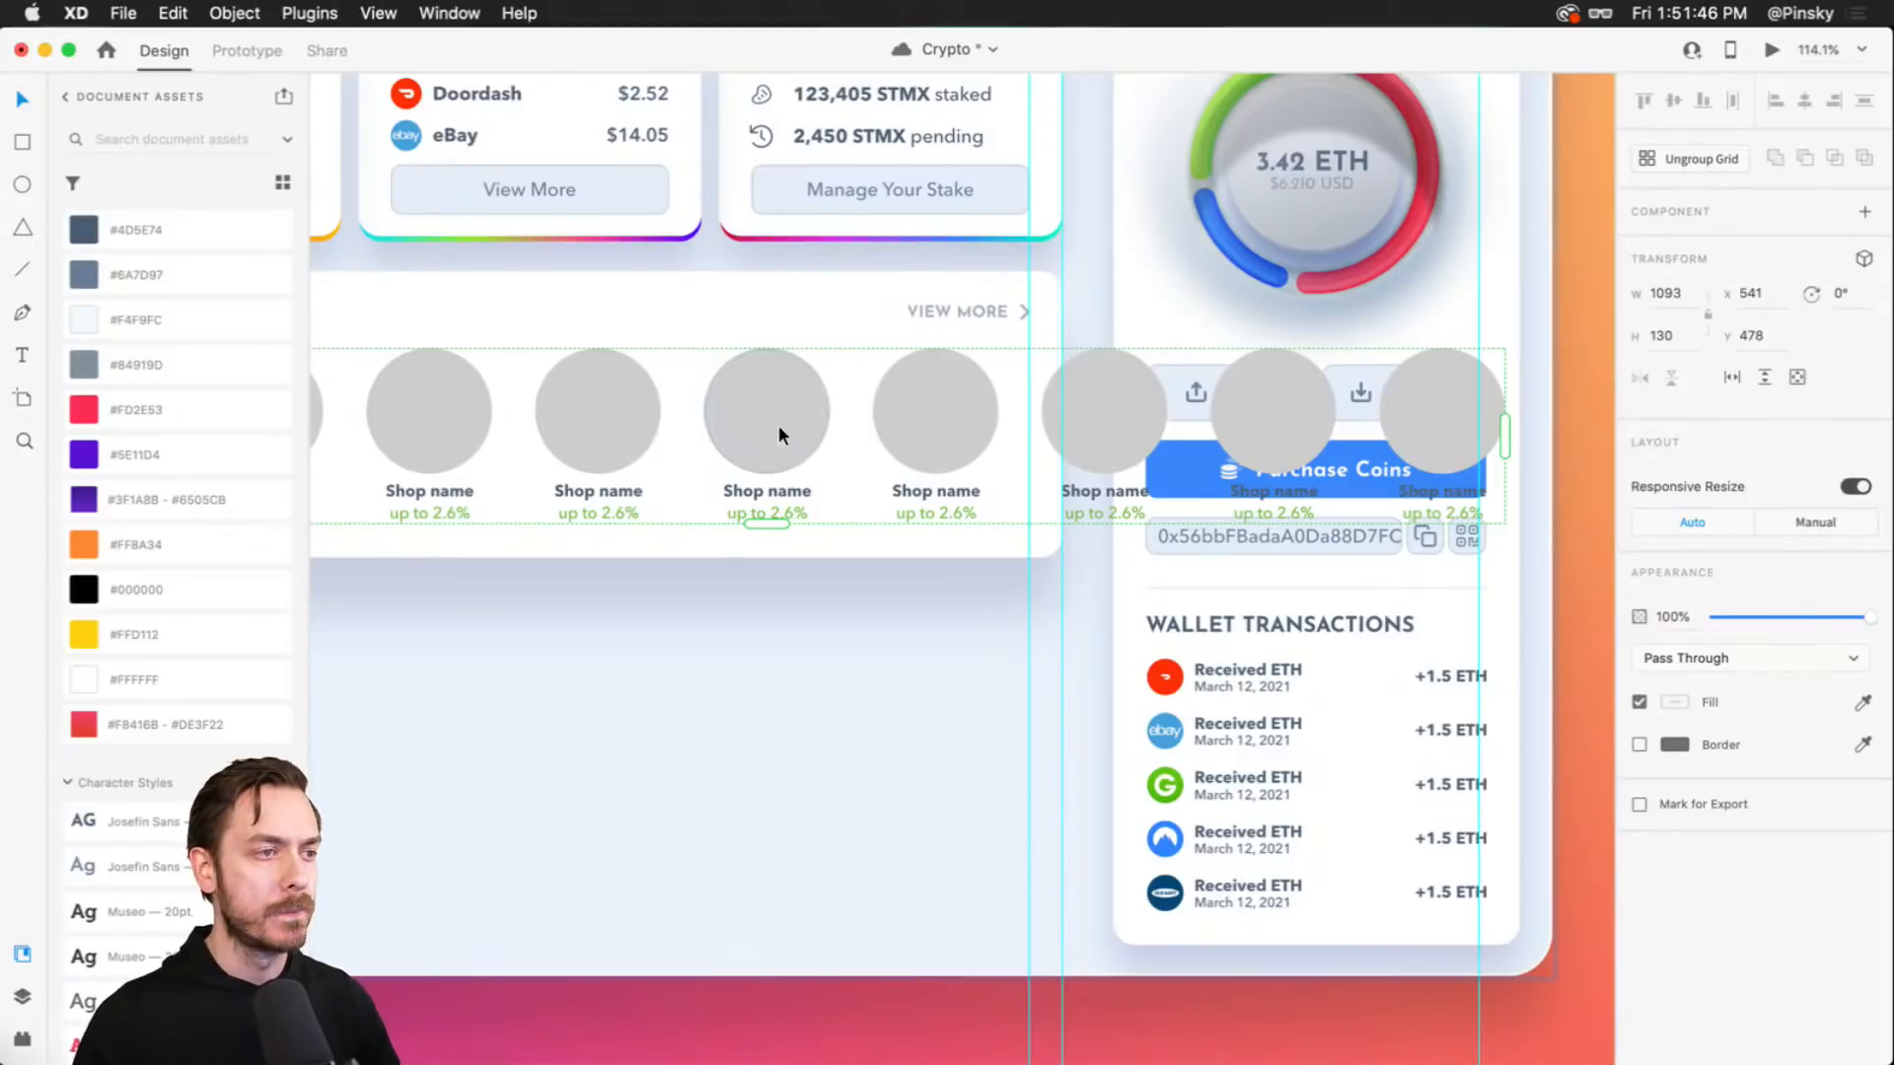
scroll(778, 424, left, 5)
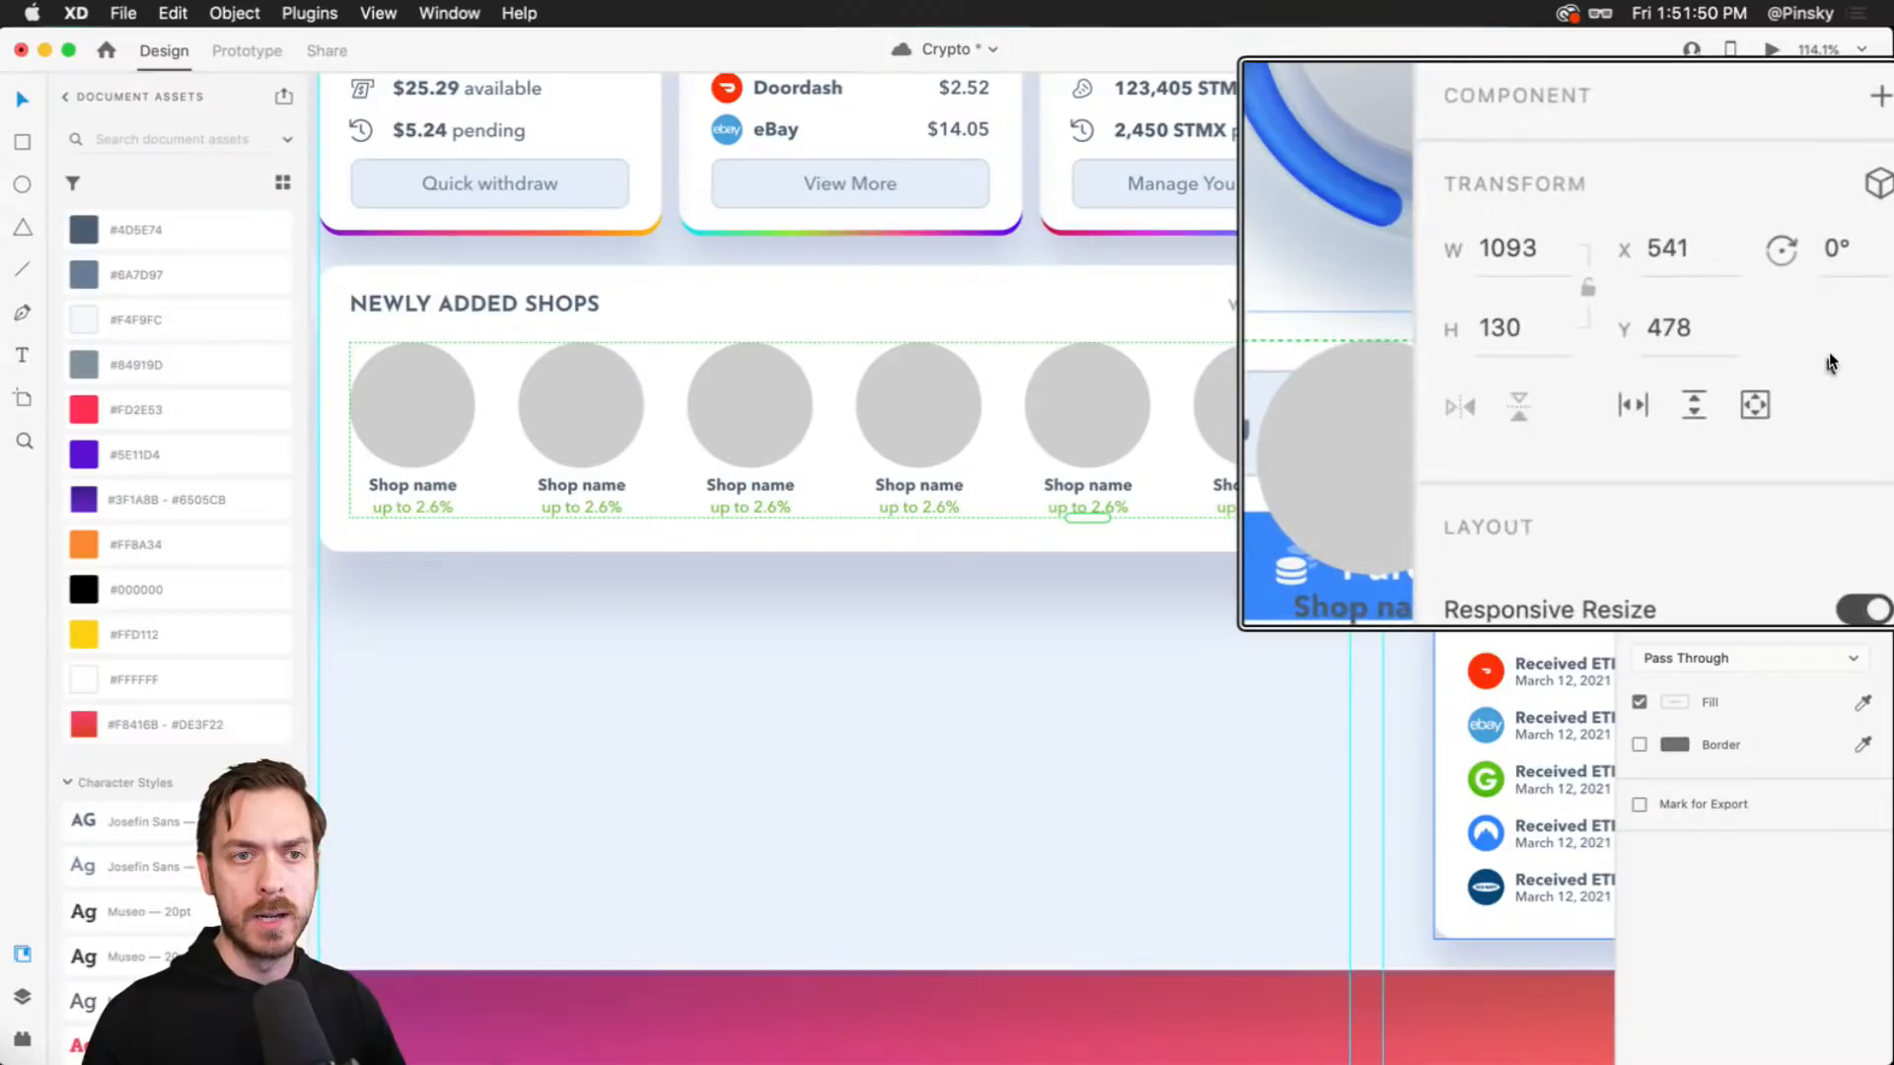
- Make the shop repeat grid scroll horizontally and fit its scroll area to the card's edges, 788 wide at X 518
click(1733, 381)
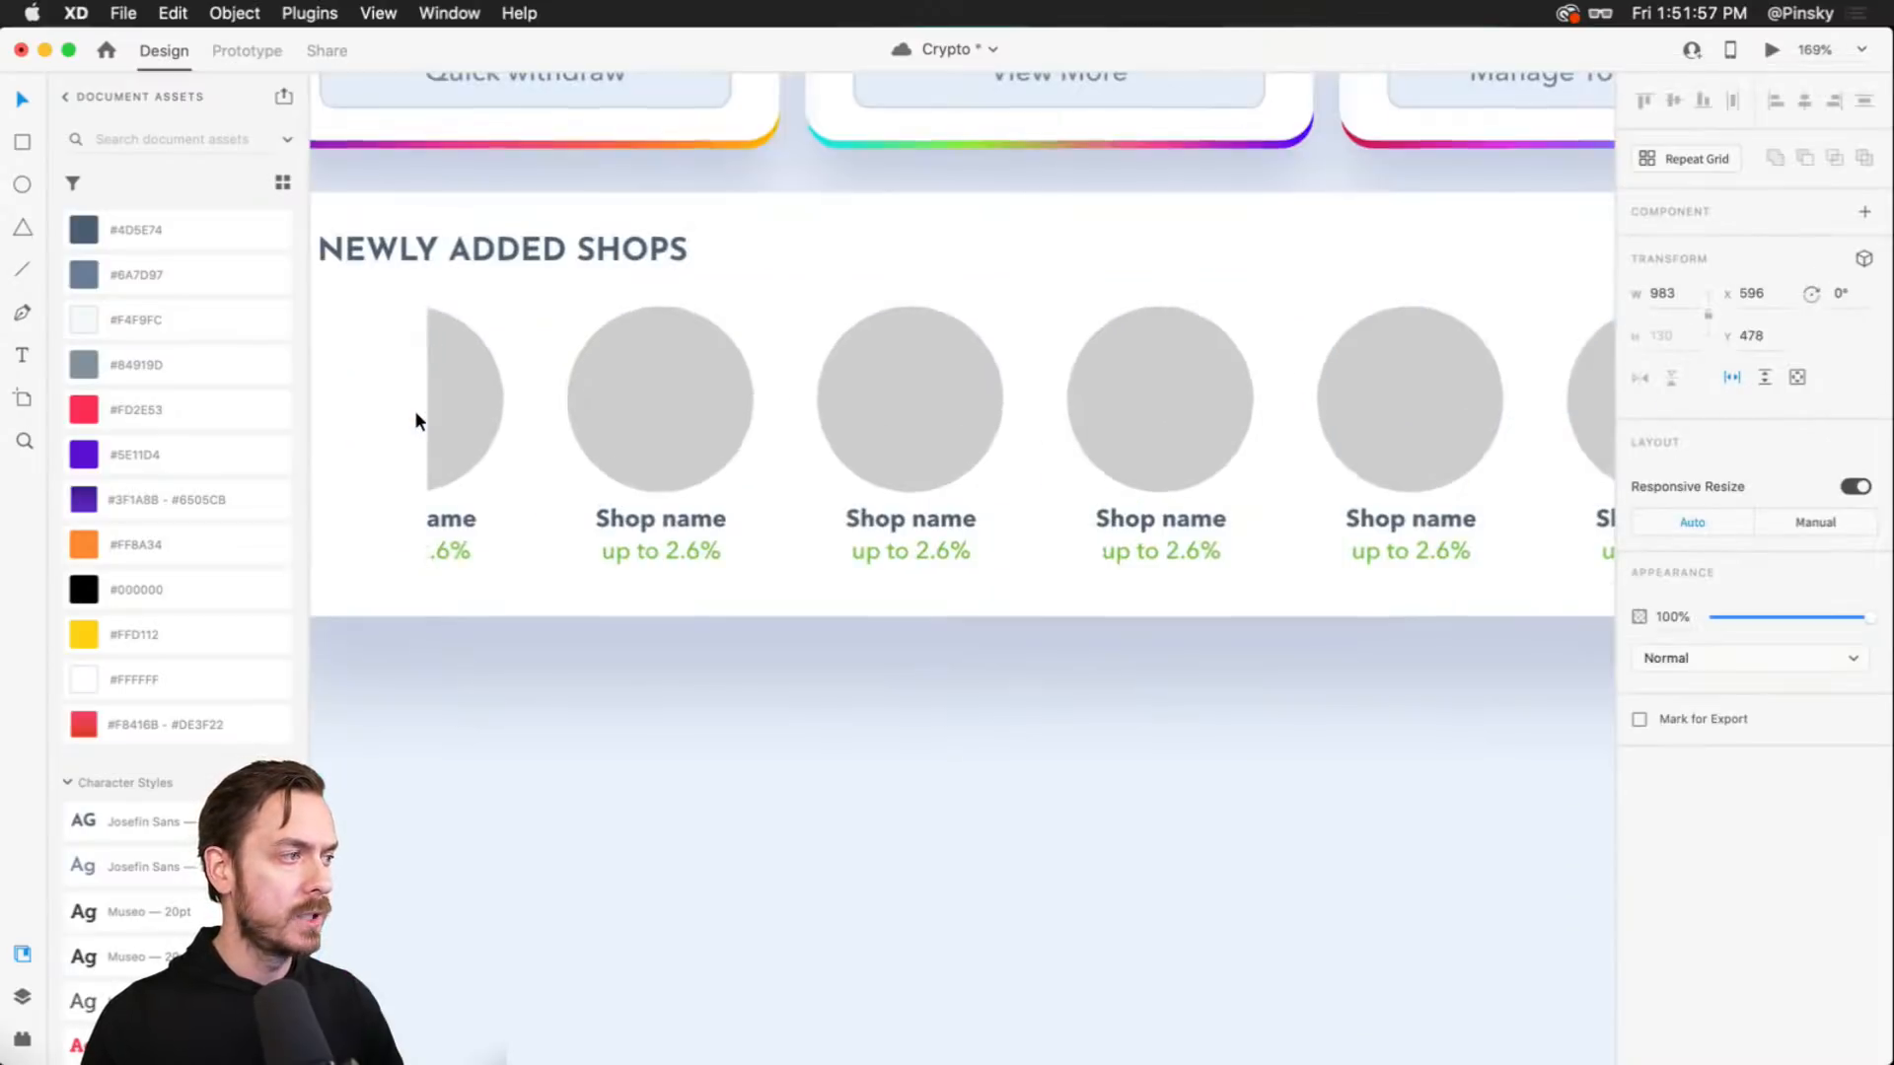
scroll(414, 410, up, 5)
drag(575, 422, 418, 419)
scroll(727, 385, right, 10)
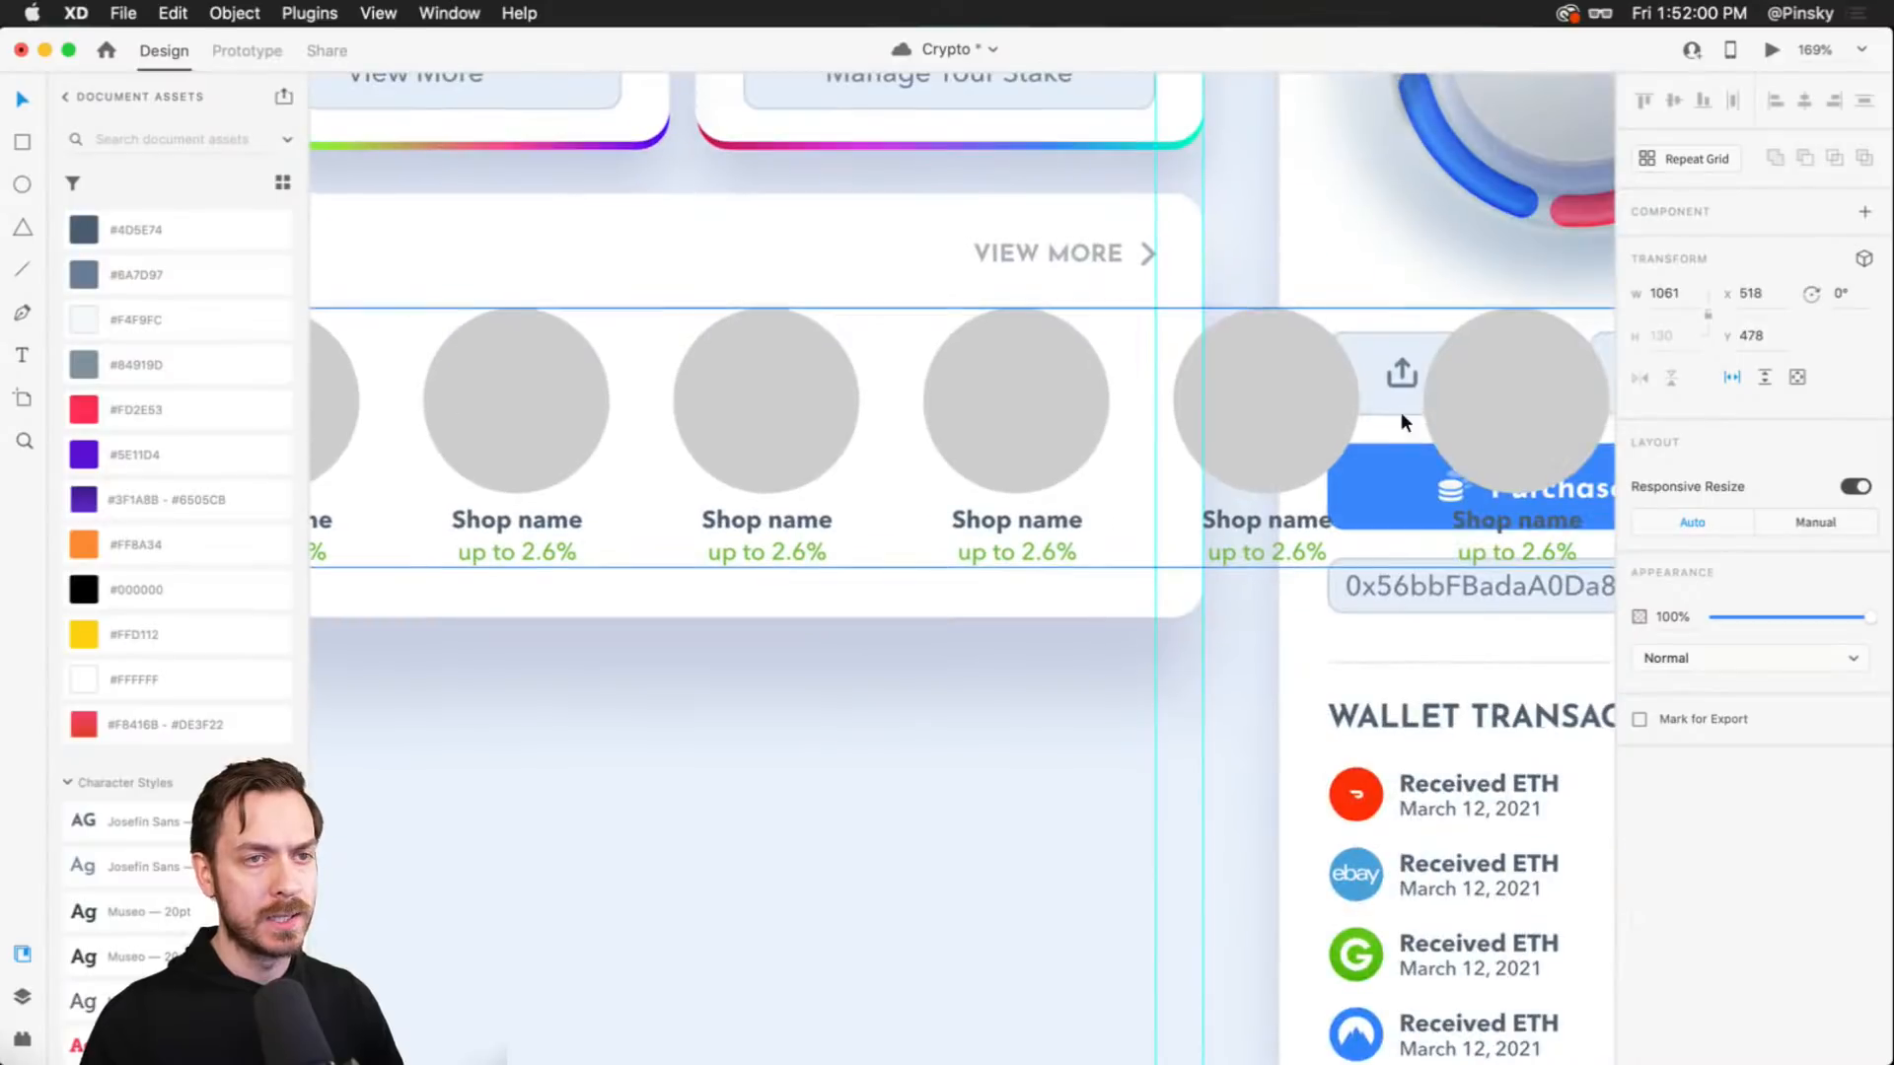
scroll(1401, 411, right, 10)
drag(1122, 425, 1468, 309)
scroll(1358, 323, down, 5)
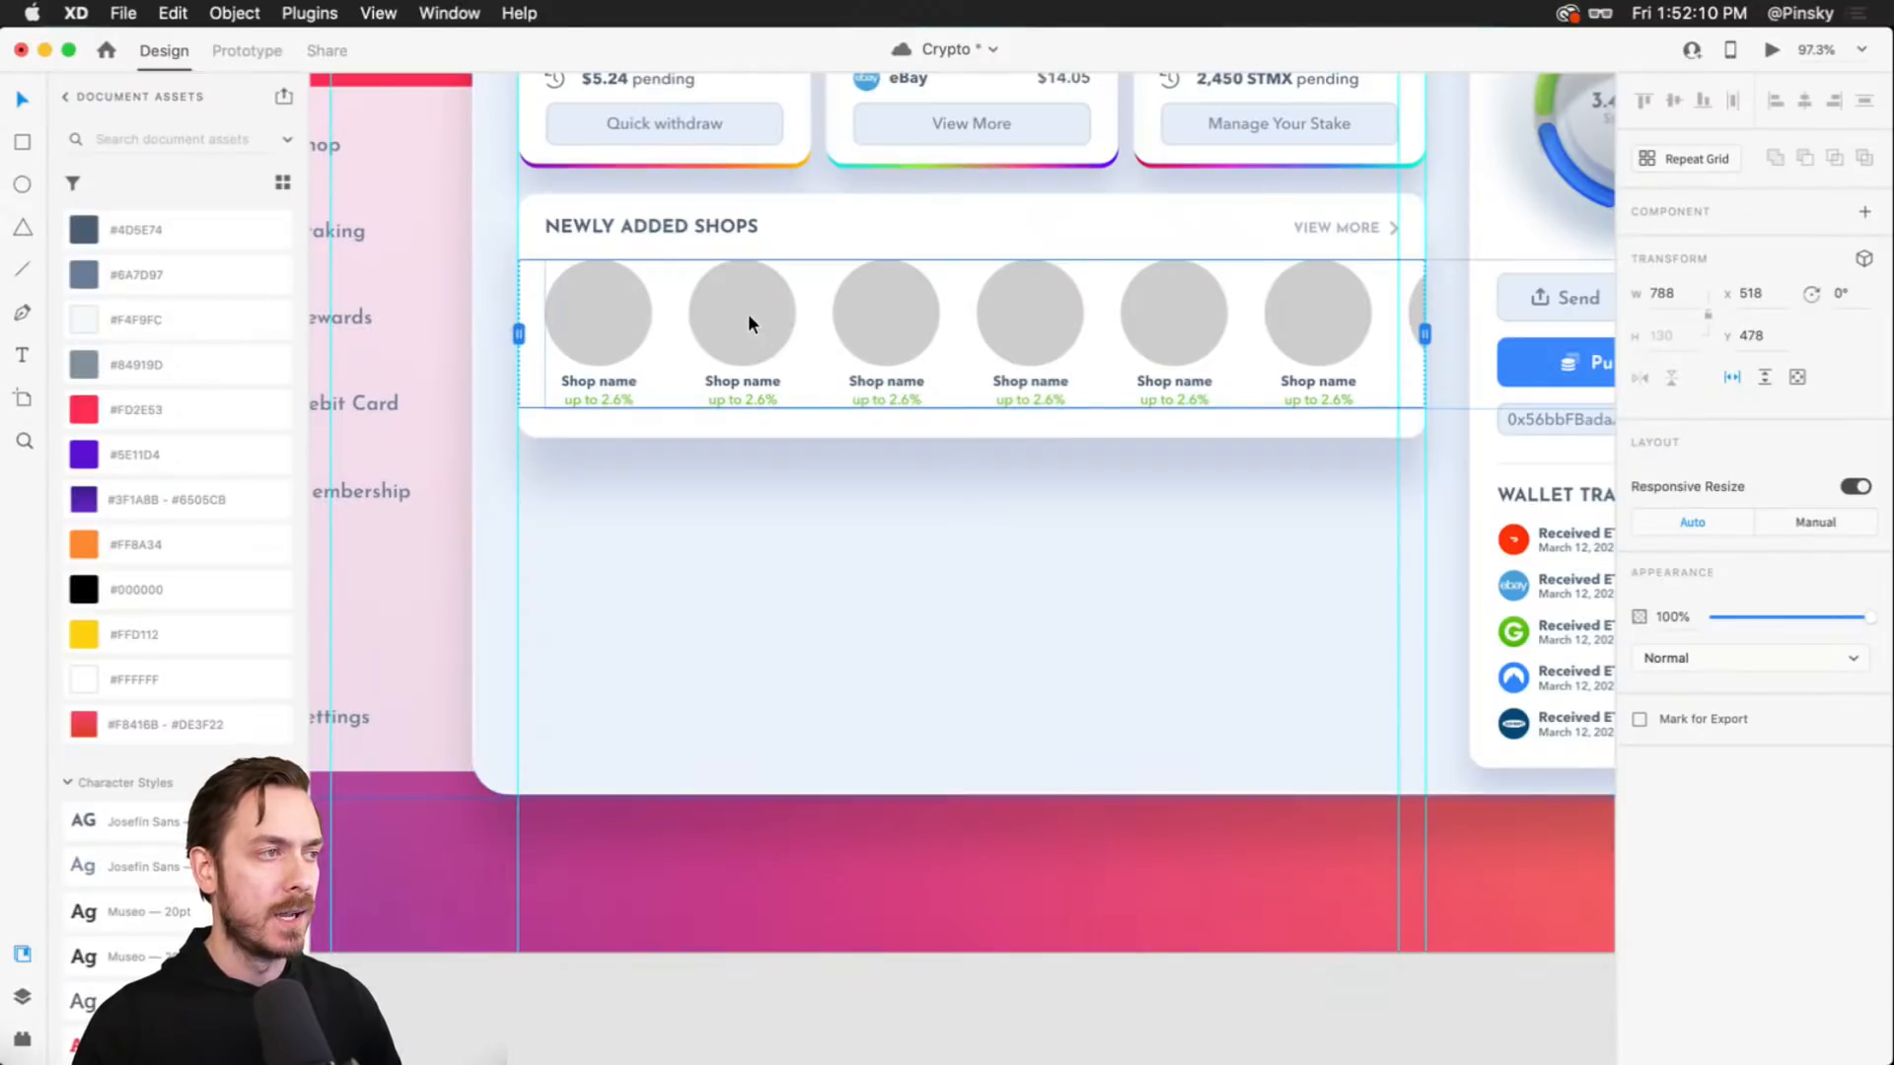
scroll(748, 315, up, 3)
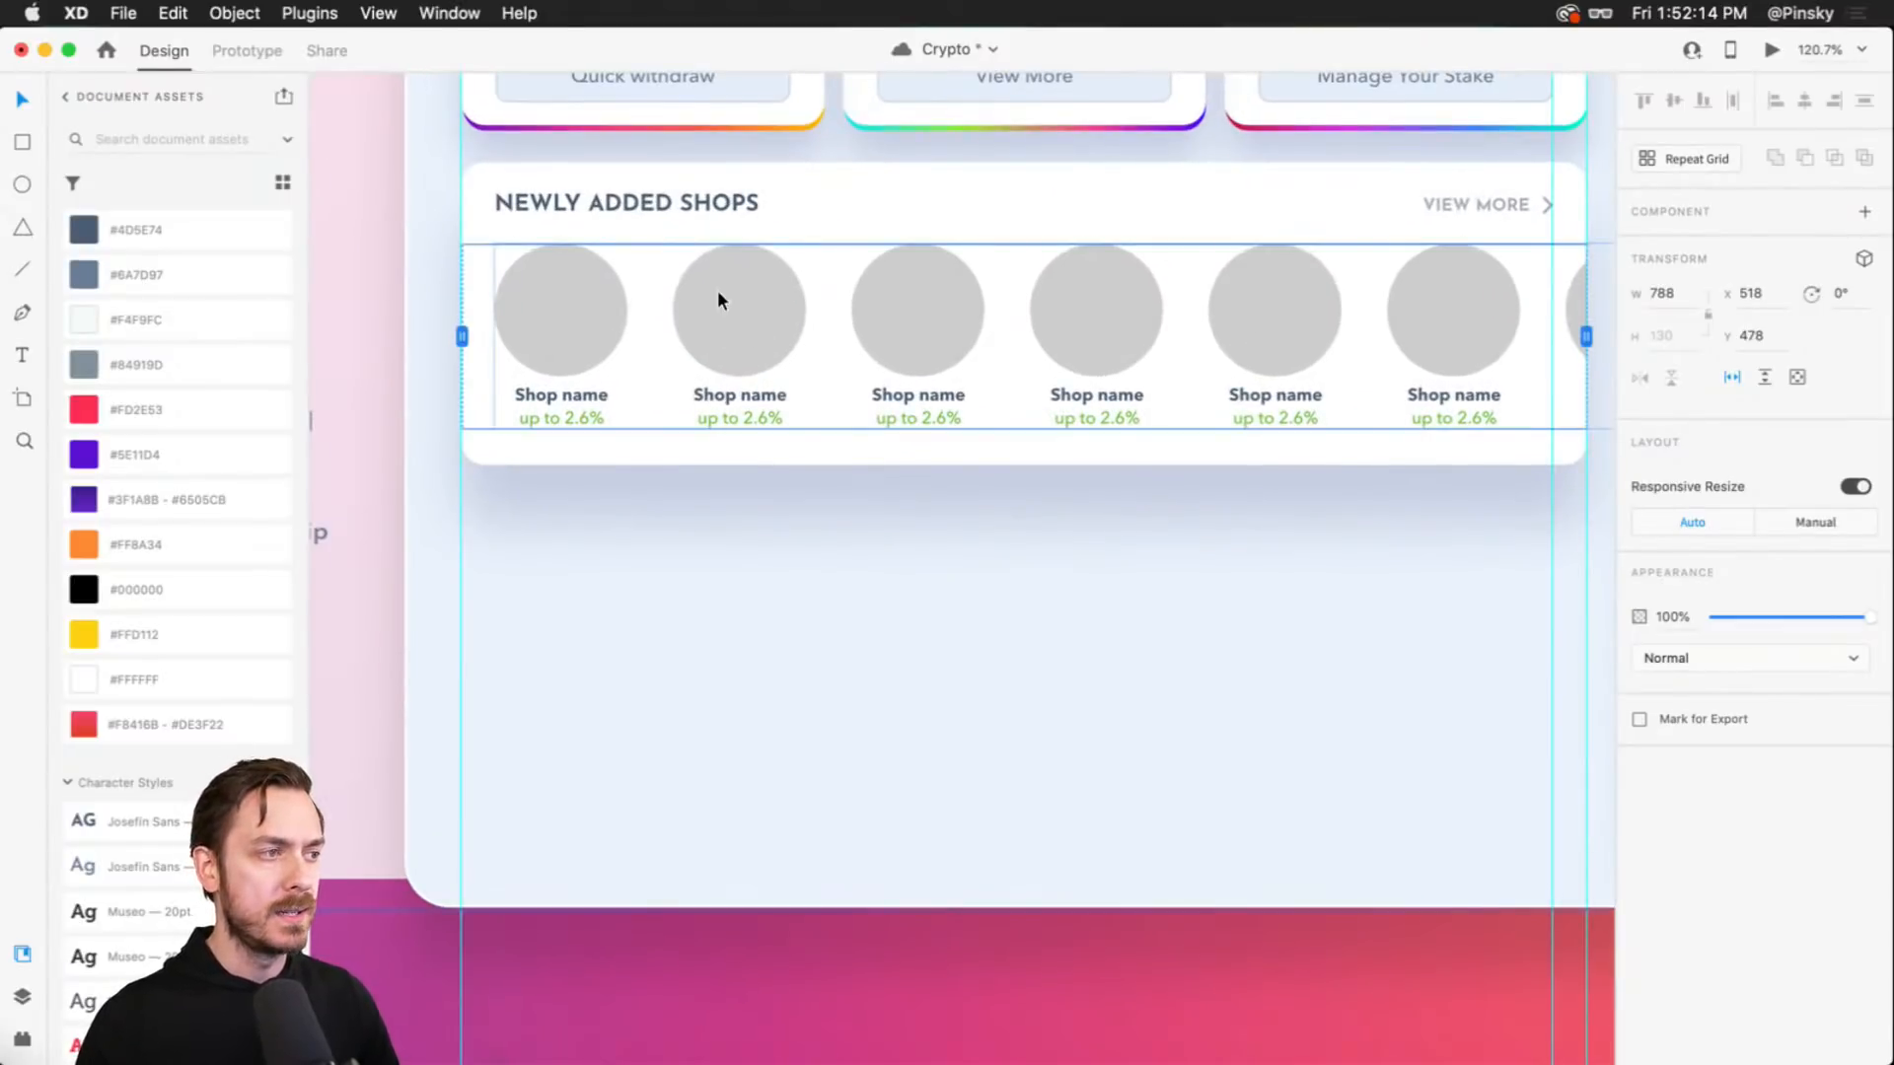
- Preview the dashboard and test the horizontal scrolling of the shop row
click(1771, 49)
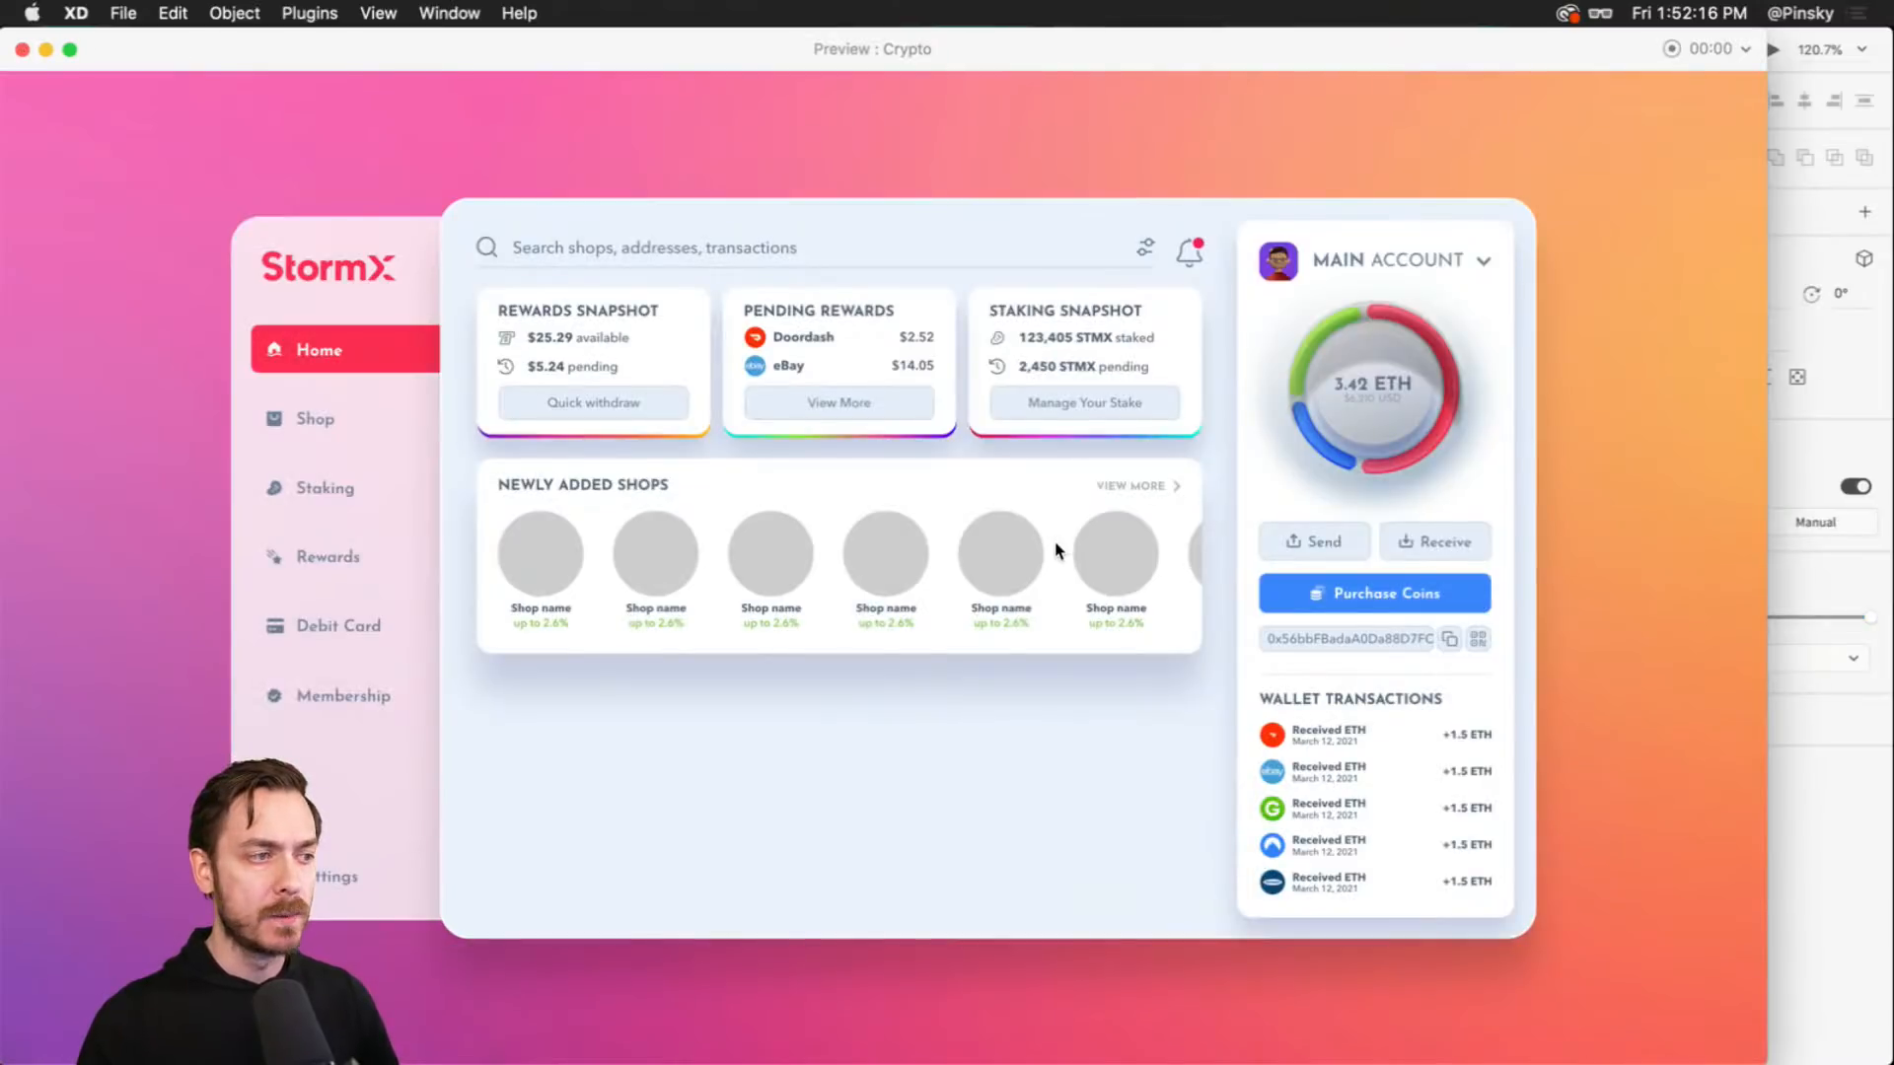
scroll(969, 554, right, 3)
scroll(969, 554, left, 3)
scroll(968, 556, right, 3)
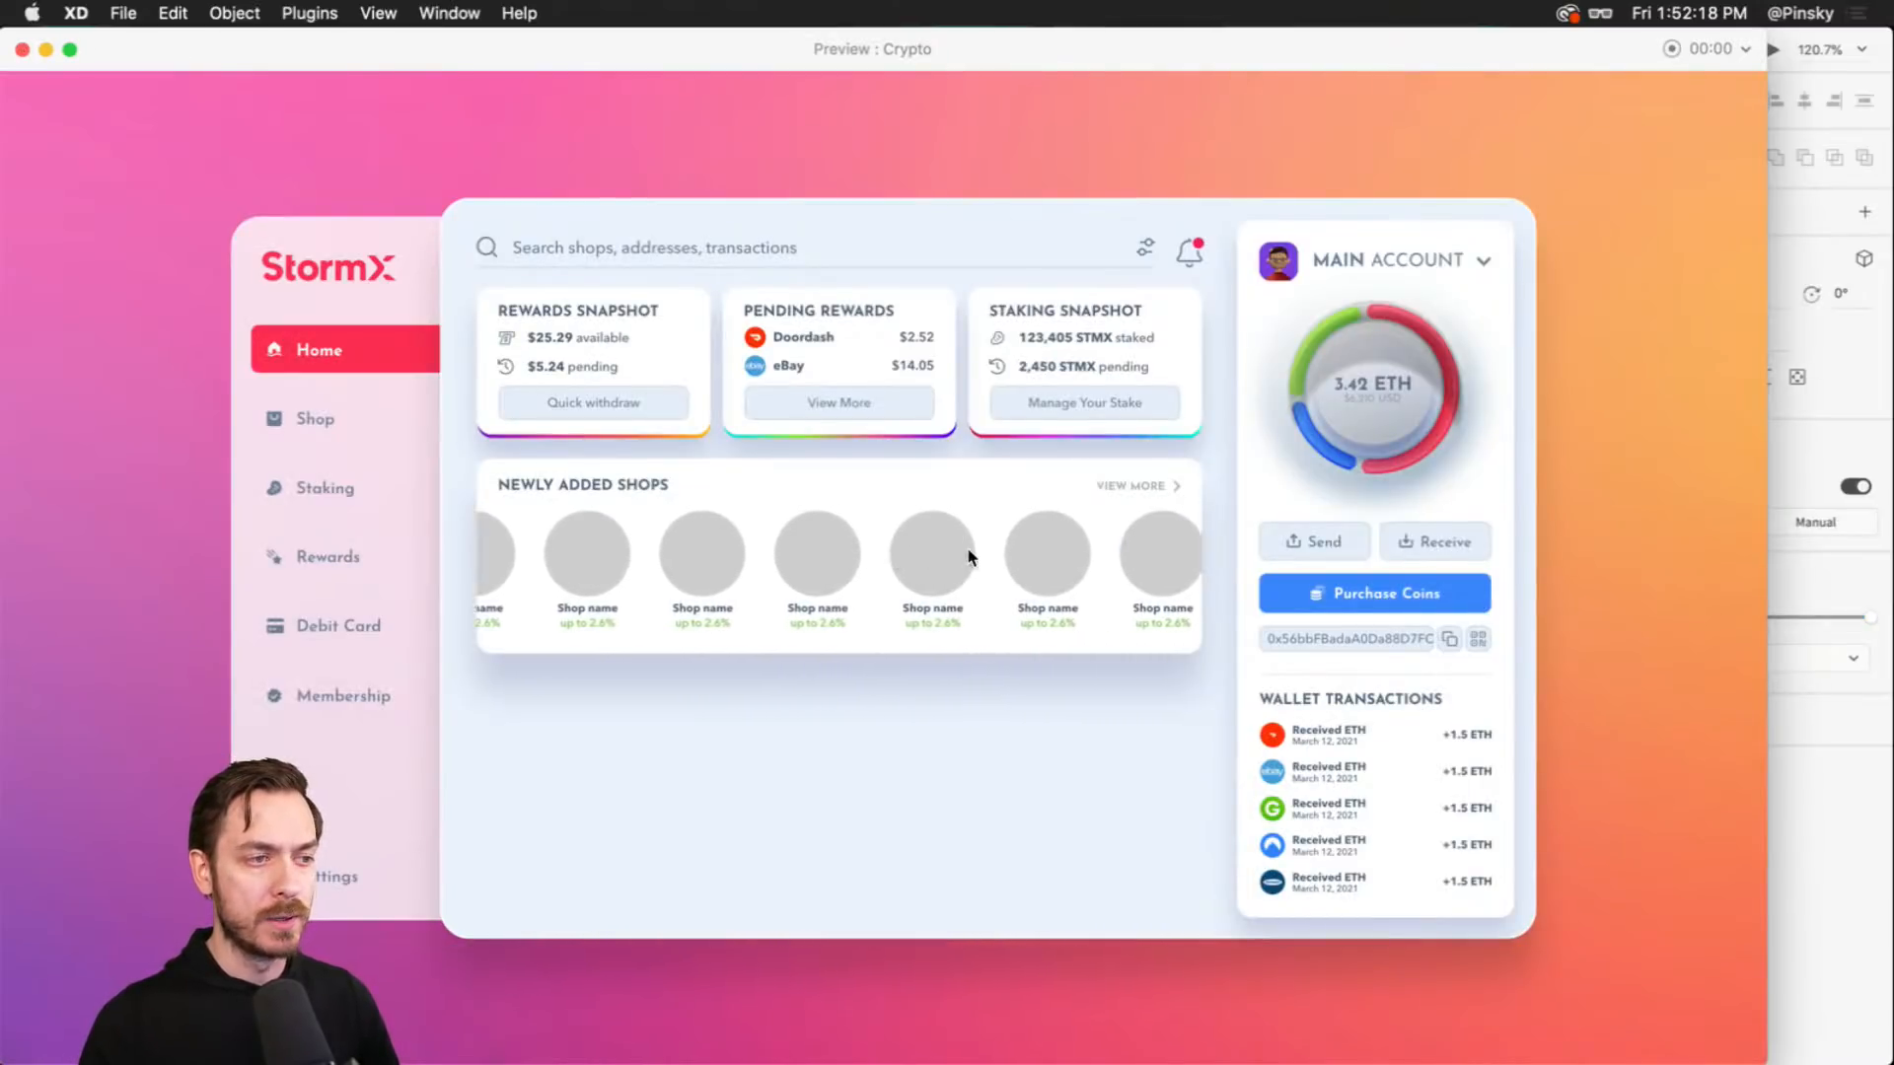
key(super+w)
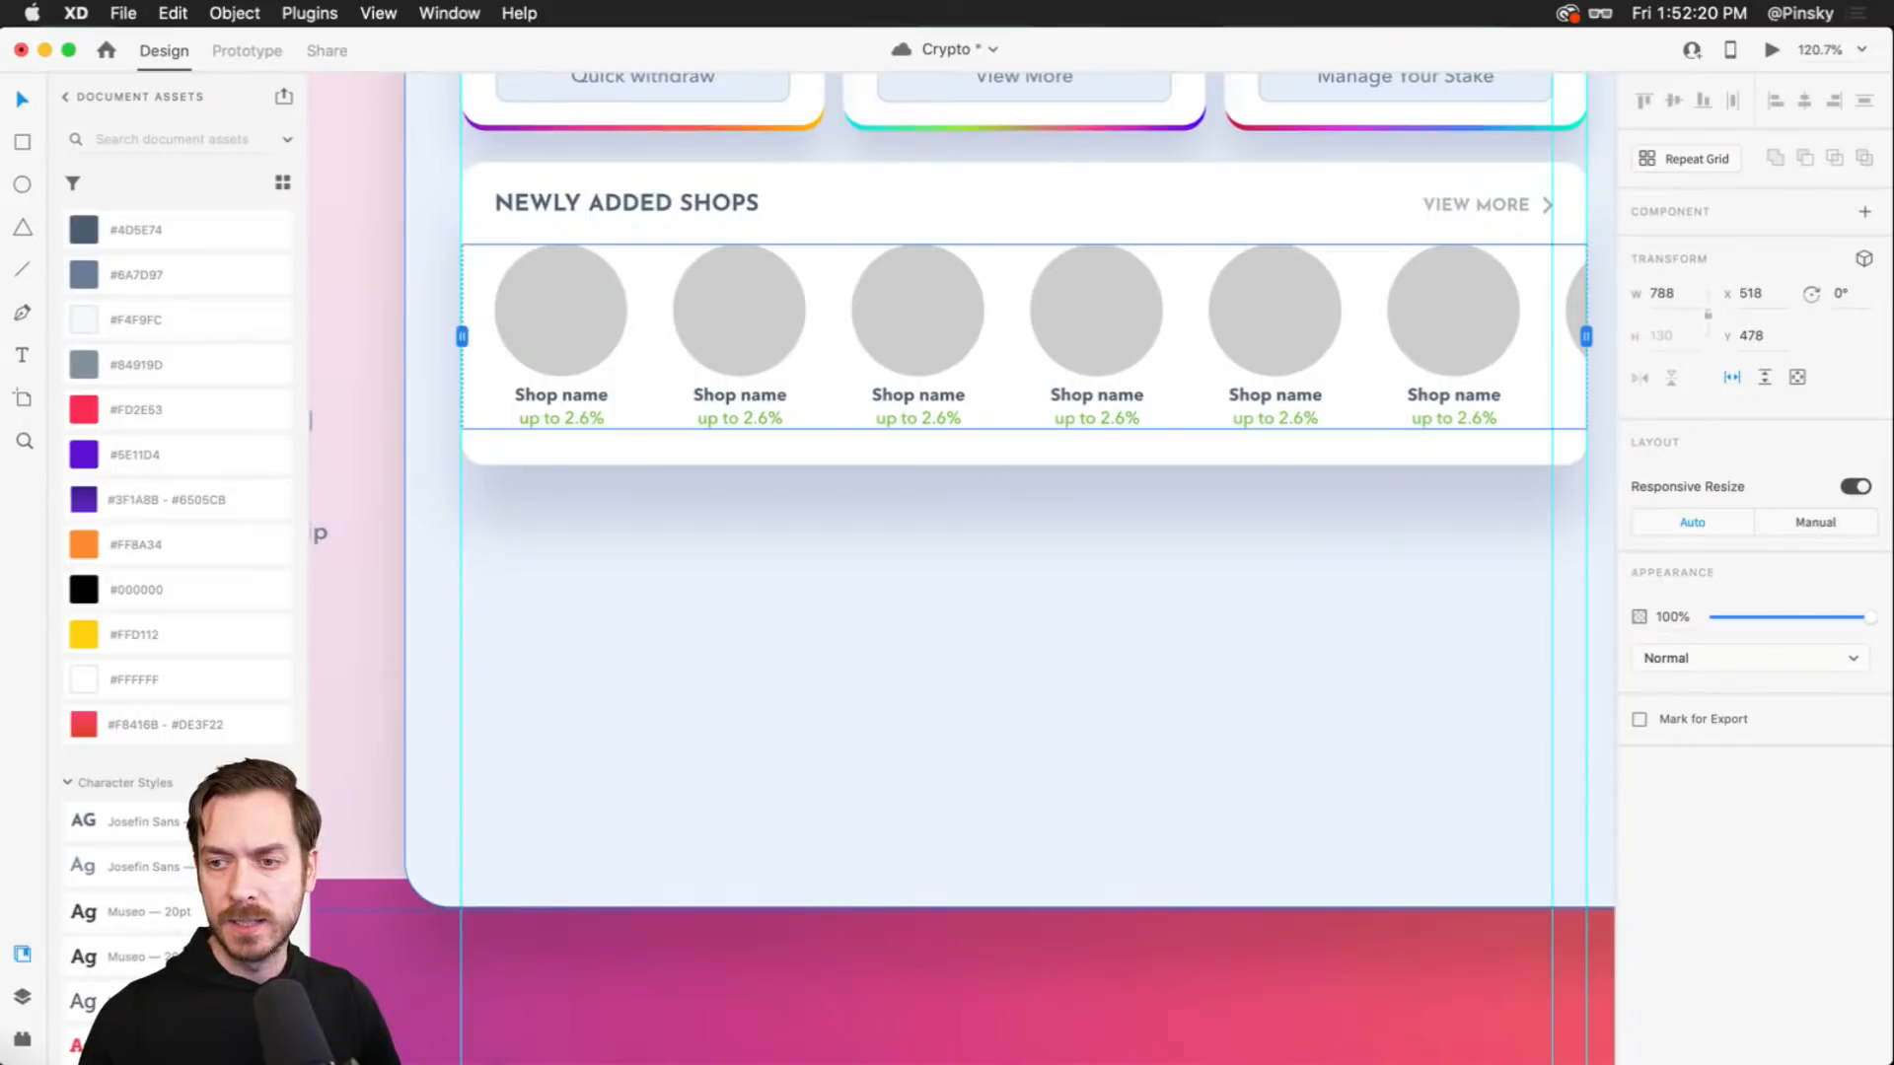
- Switch to Finder and place the AliExpress, DoorDash, eBay, Groupon, Nord, Old Navy, Samsung and Uber logos into the shop circles
key(super+Tab)
click(1263, 756)
drag(723, 313, 1112, 331)
super+click(764, 459)
super+click(905, 454)
super+click(1001, 452)
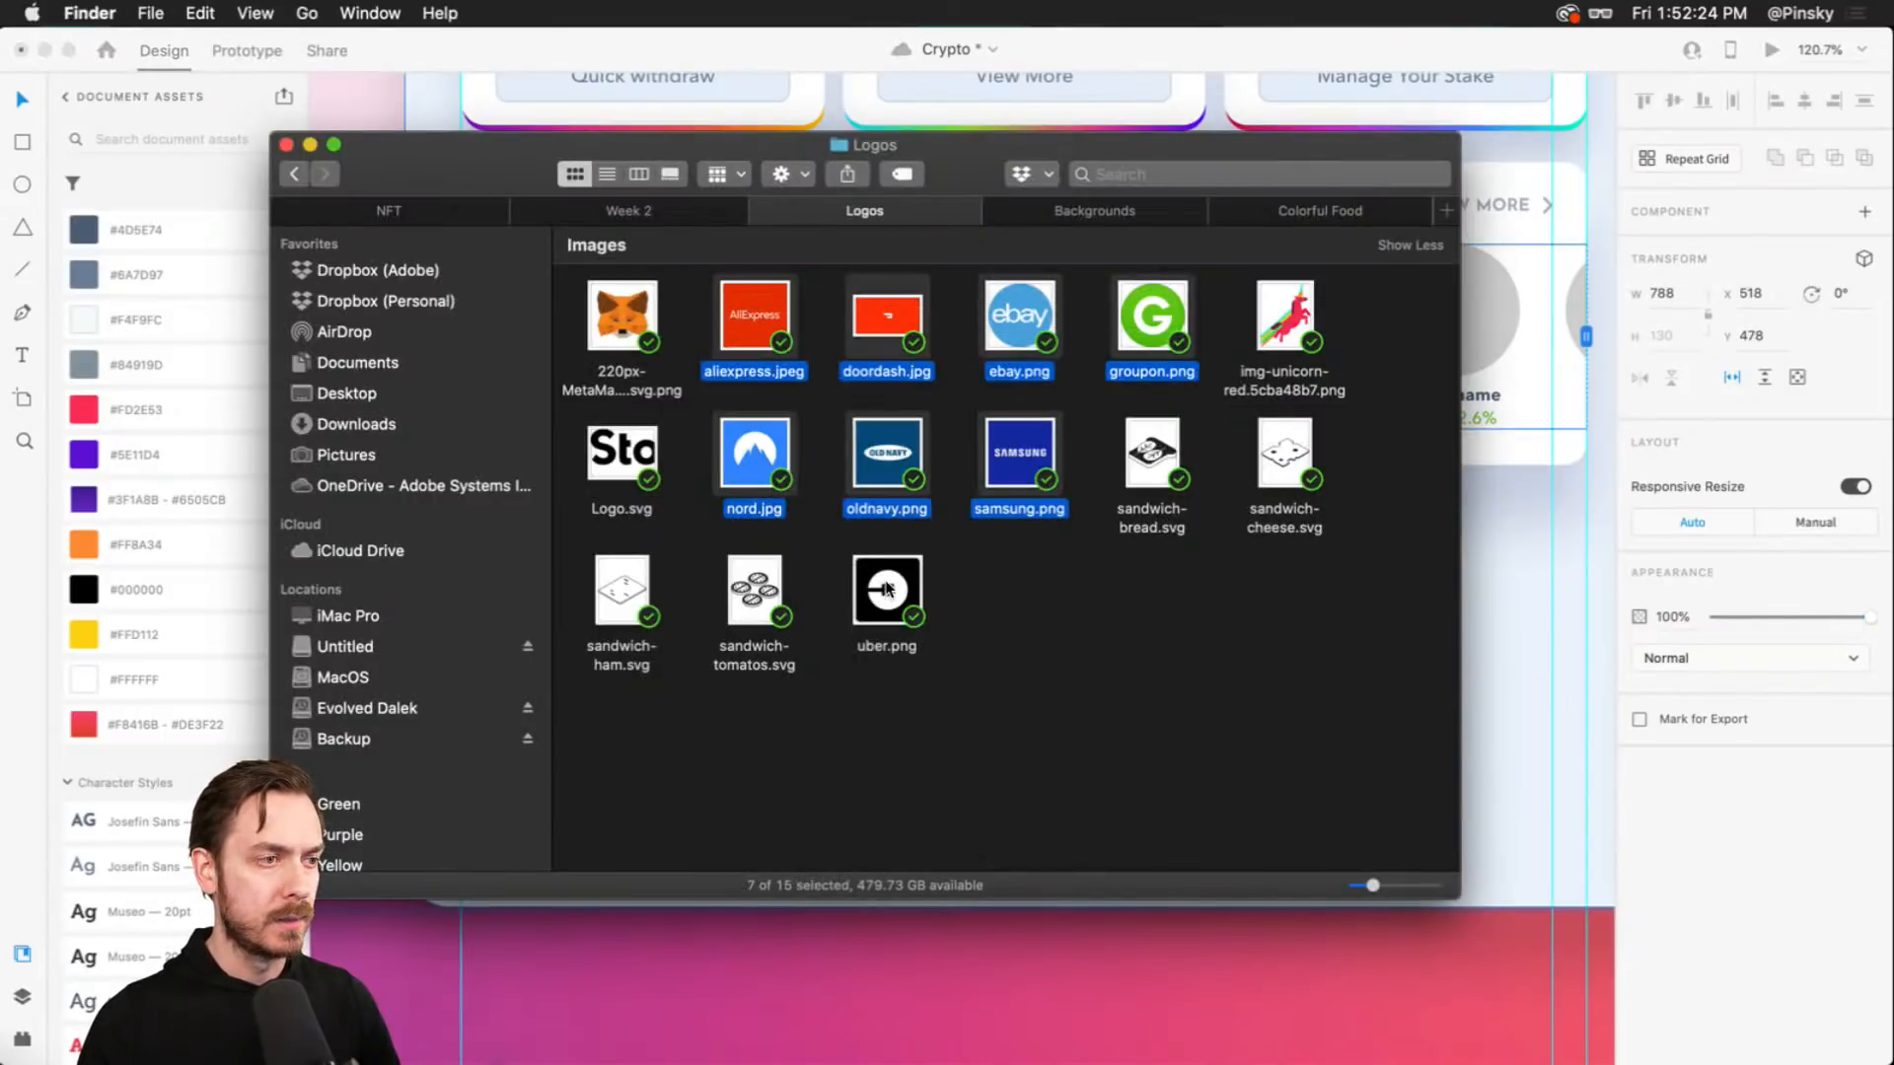
key(super+Tab)
drag(868, 429, 548, 308)
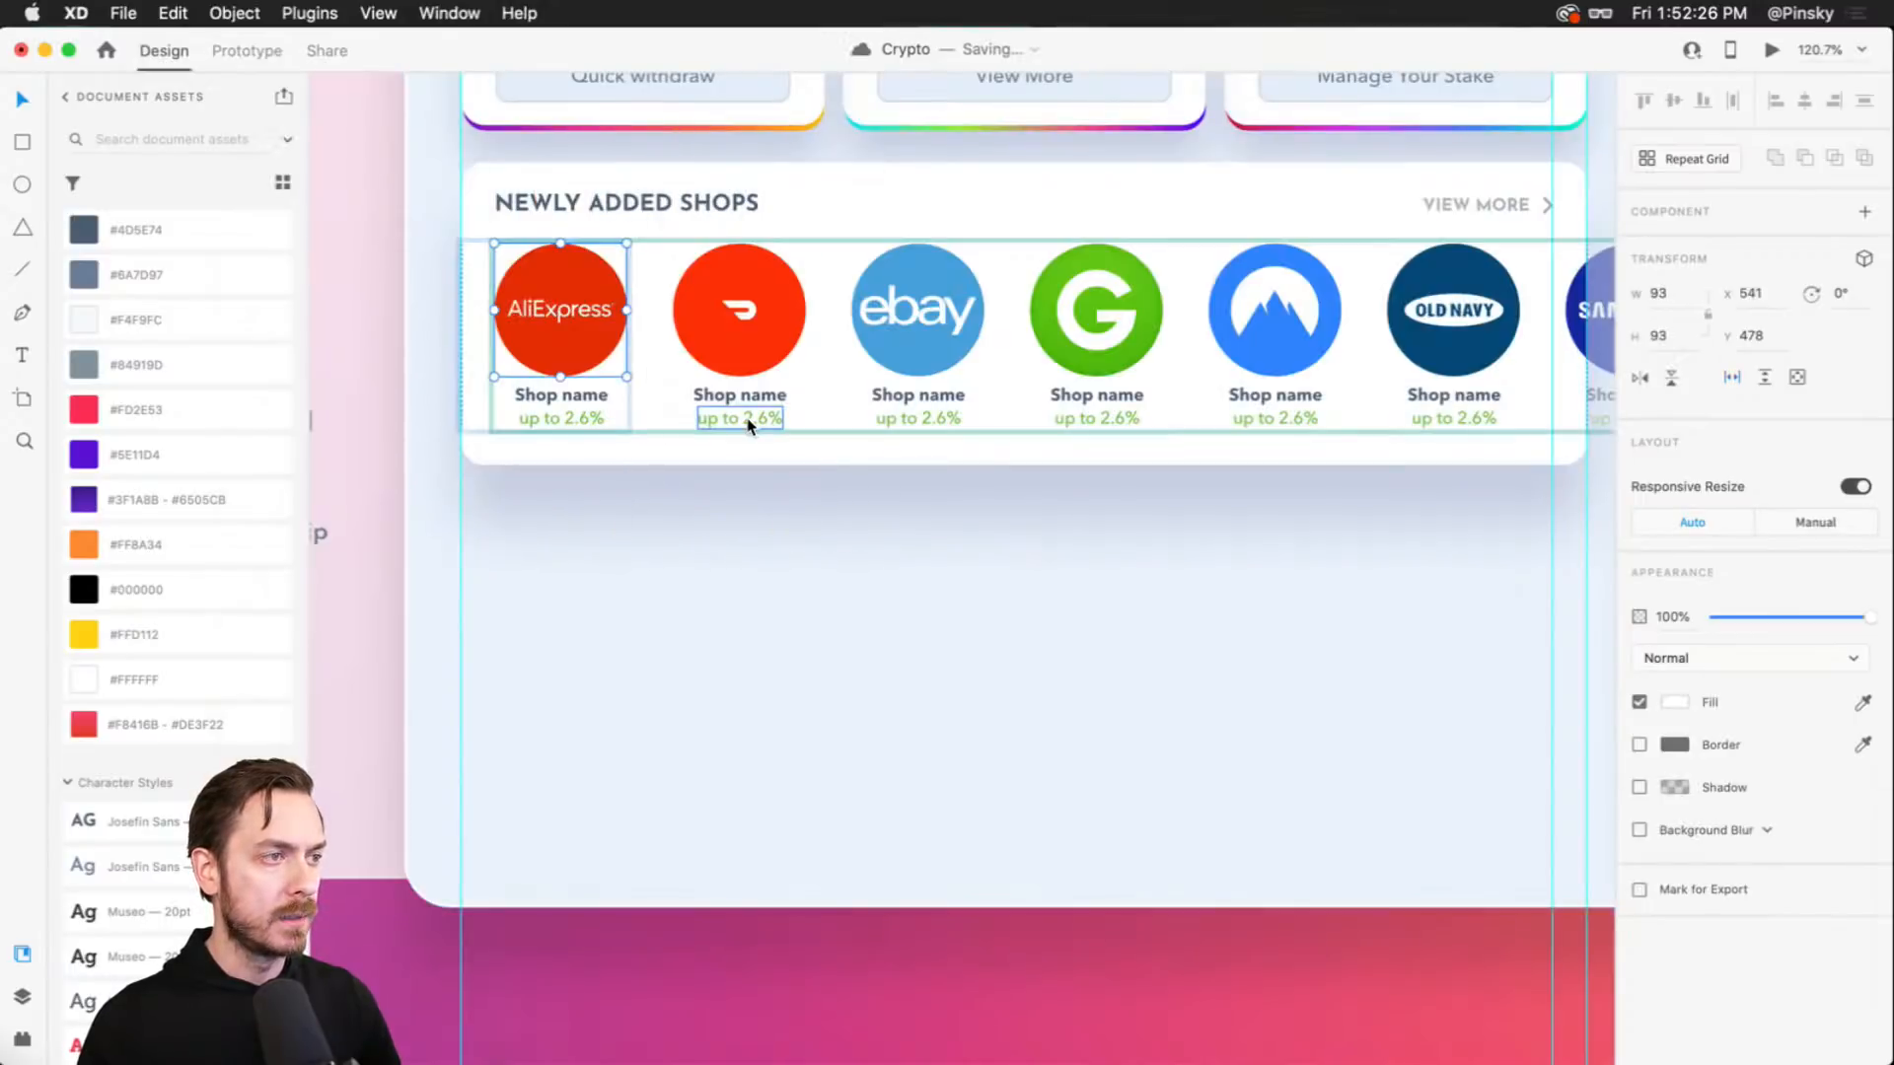
- Preview the dashboard and scroll through the shop row with its logos
key(super+Return)
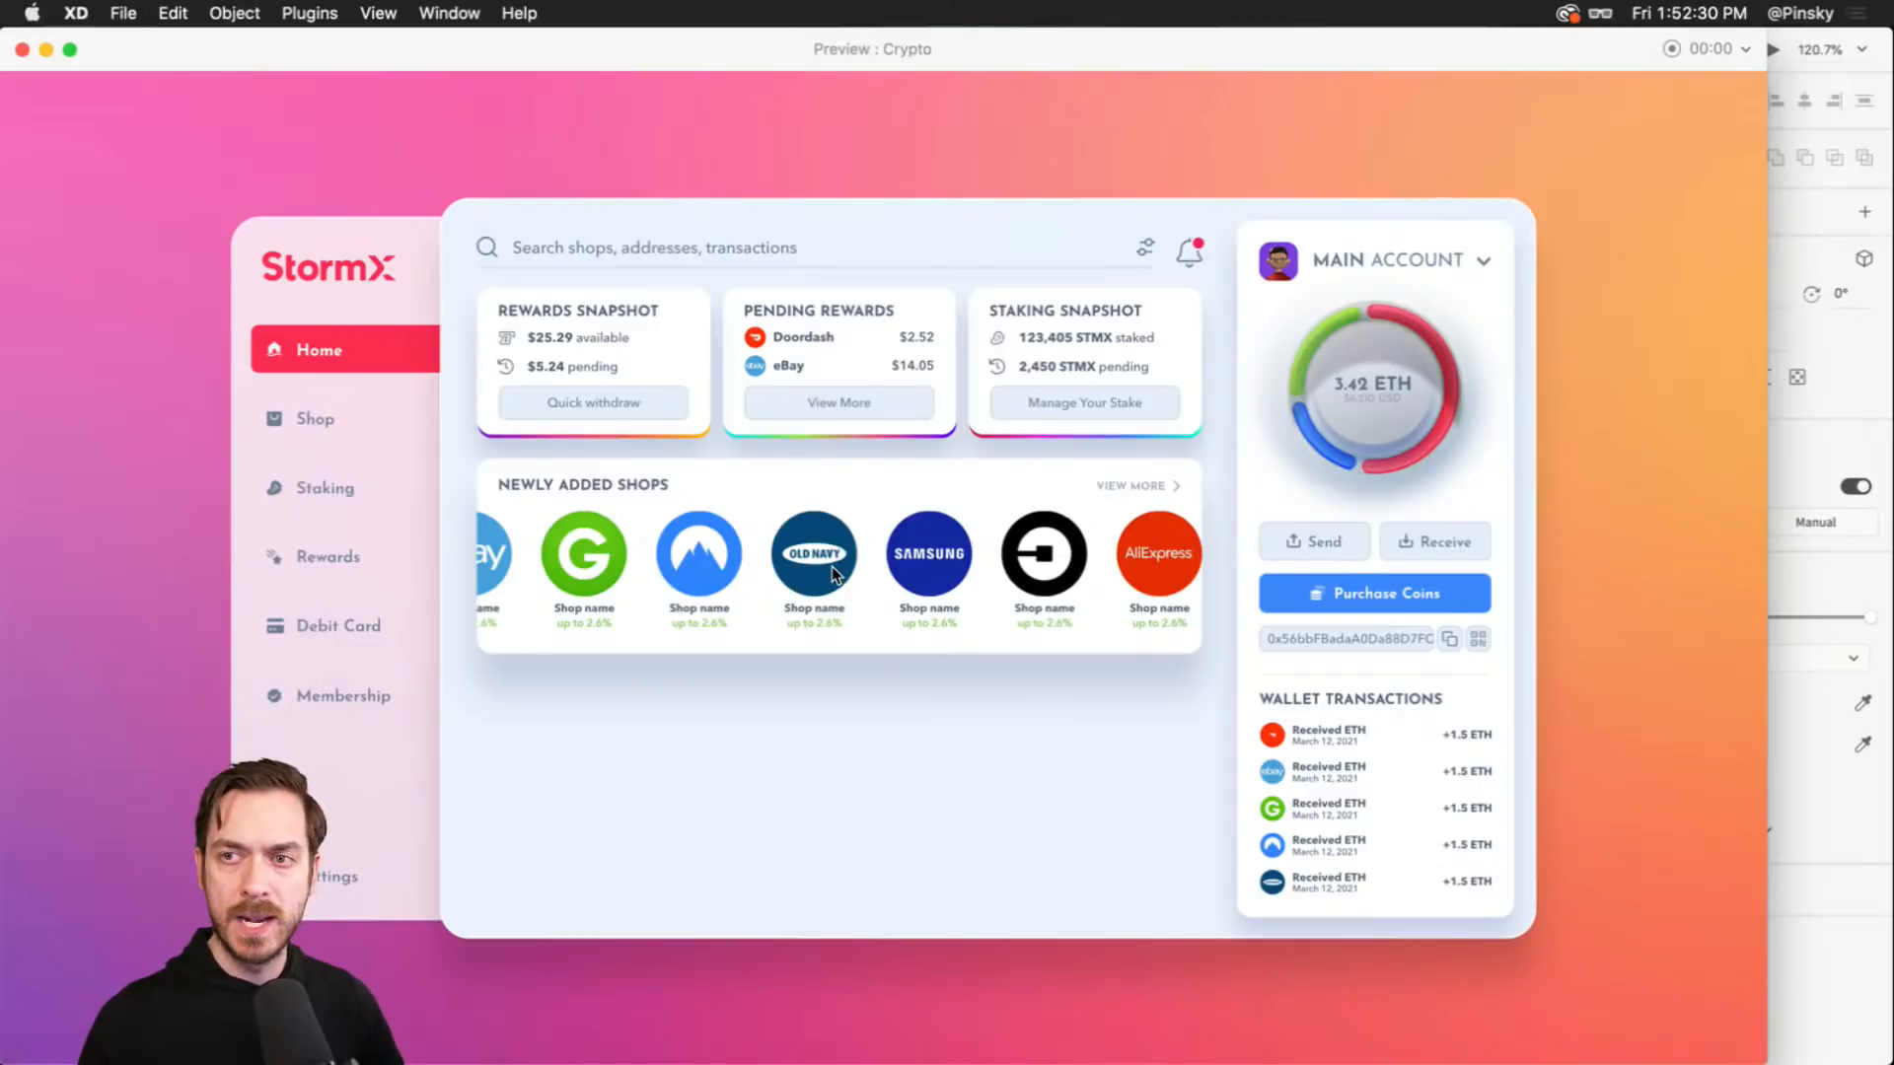
scroll(832, 566, right, 2)
scroll(833, 572, left, 5)
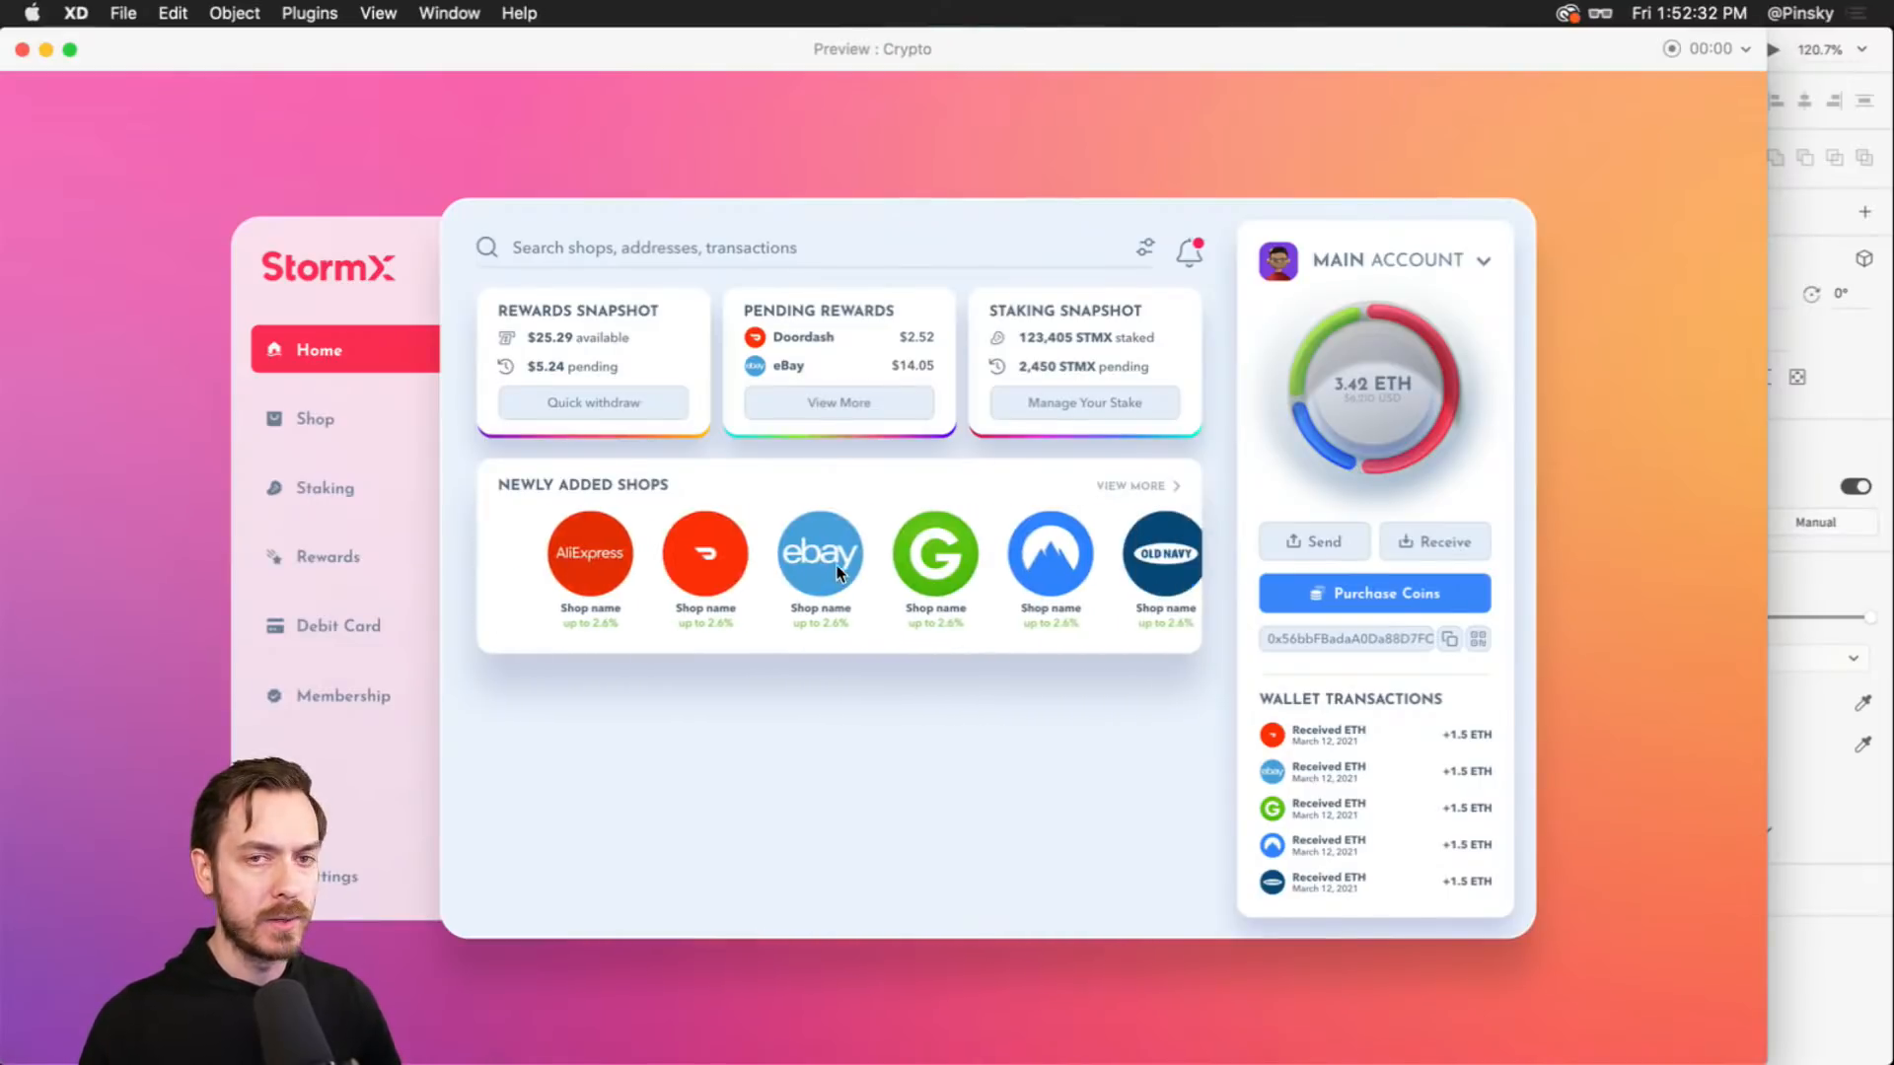
key(super+w)
- Group the Newly Added Shops card's background, heading, View More link, arrow and scroll group, and name the group "New Shops"
scroll(968, 583, down, 5)
scroll(955, 588, up, 1)
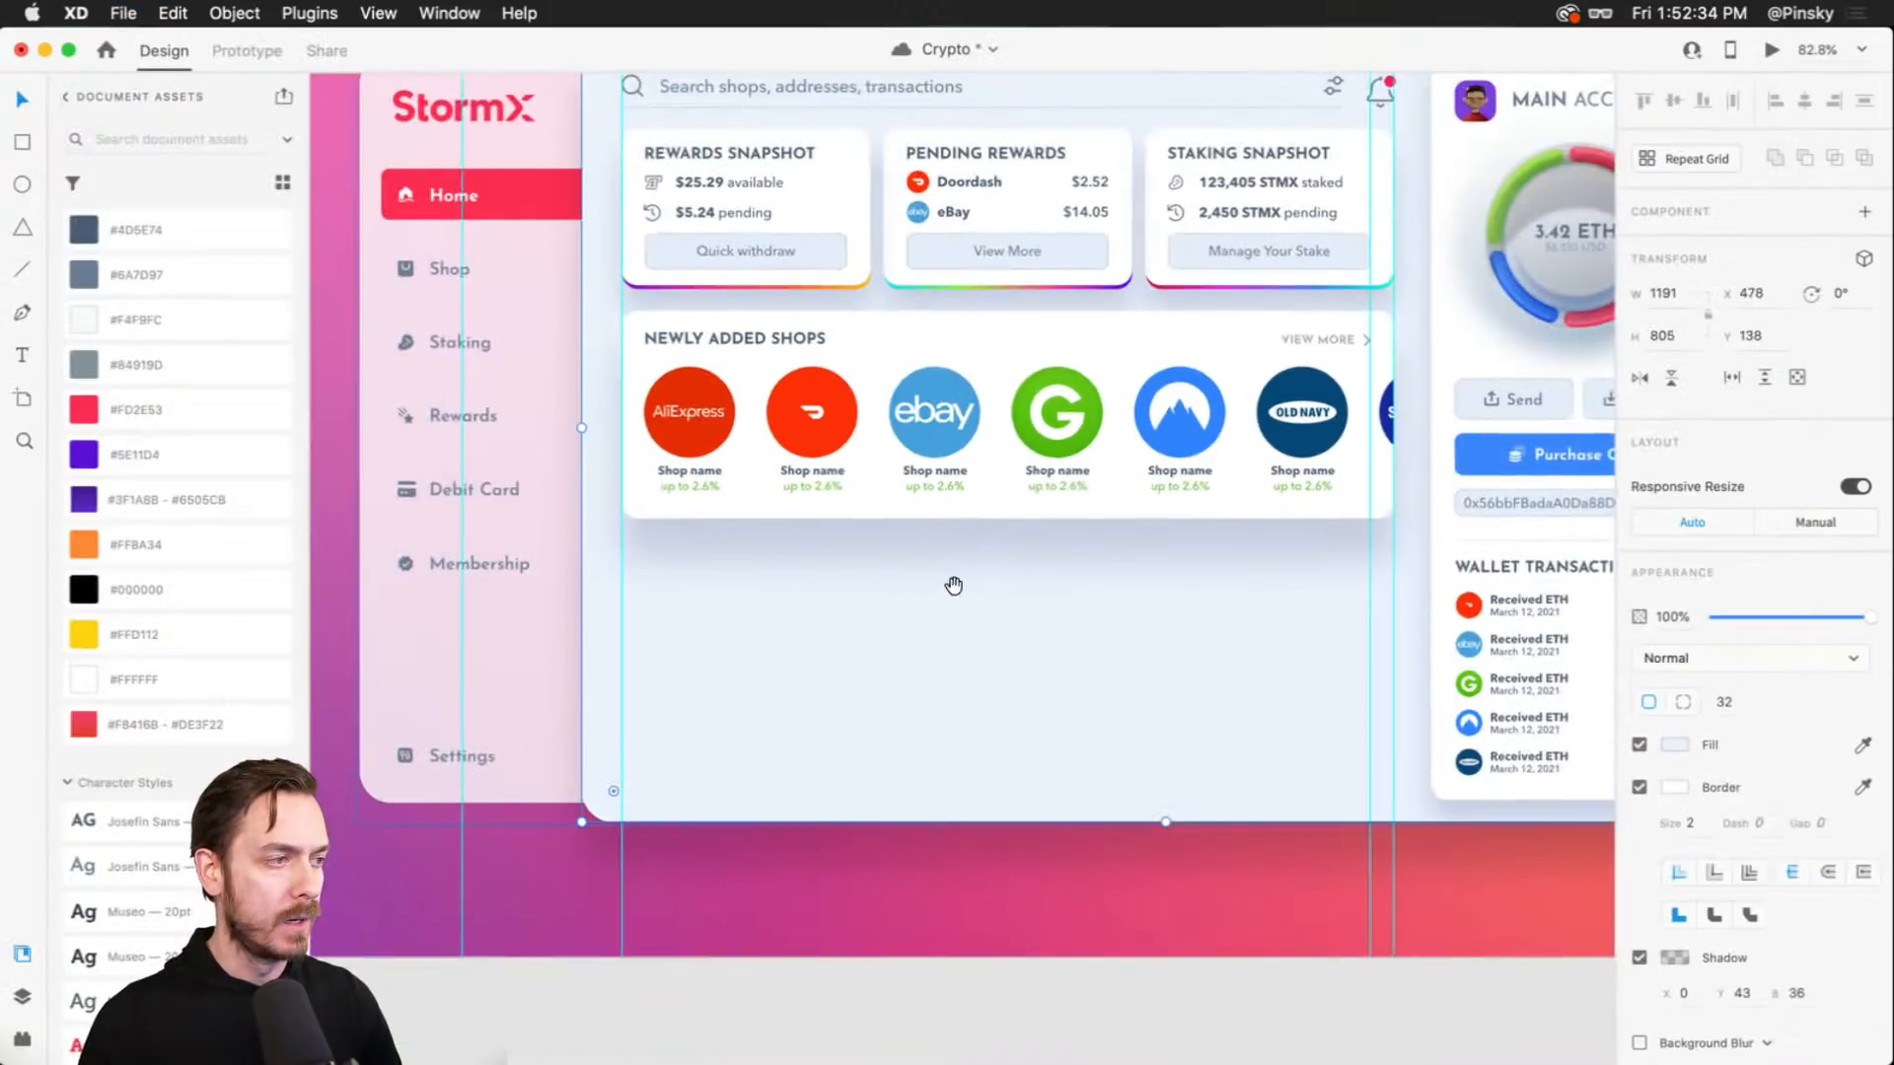
double_click(895, 317)
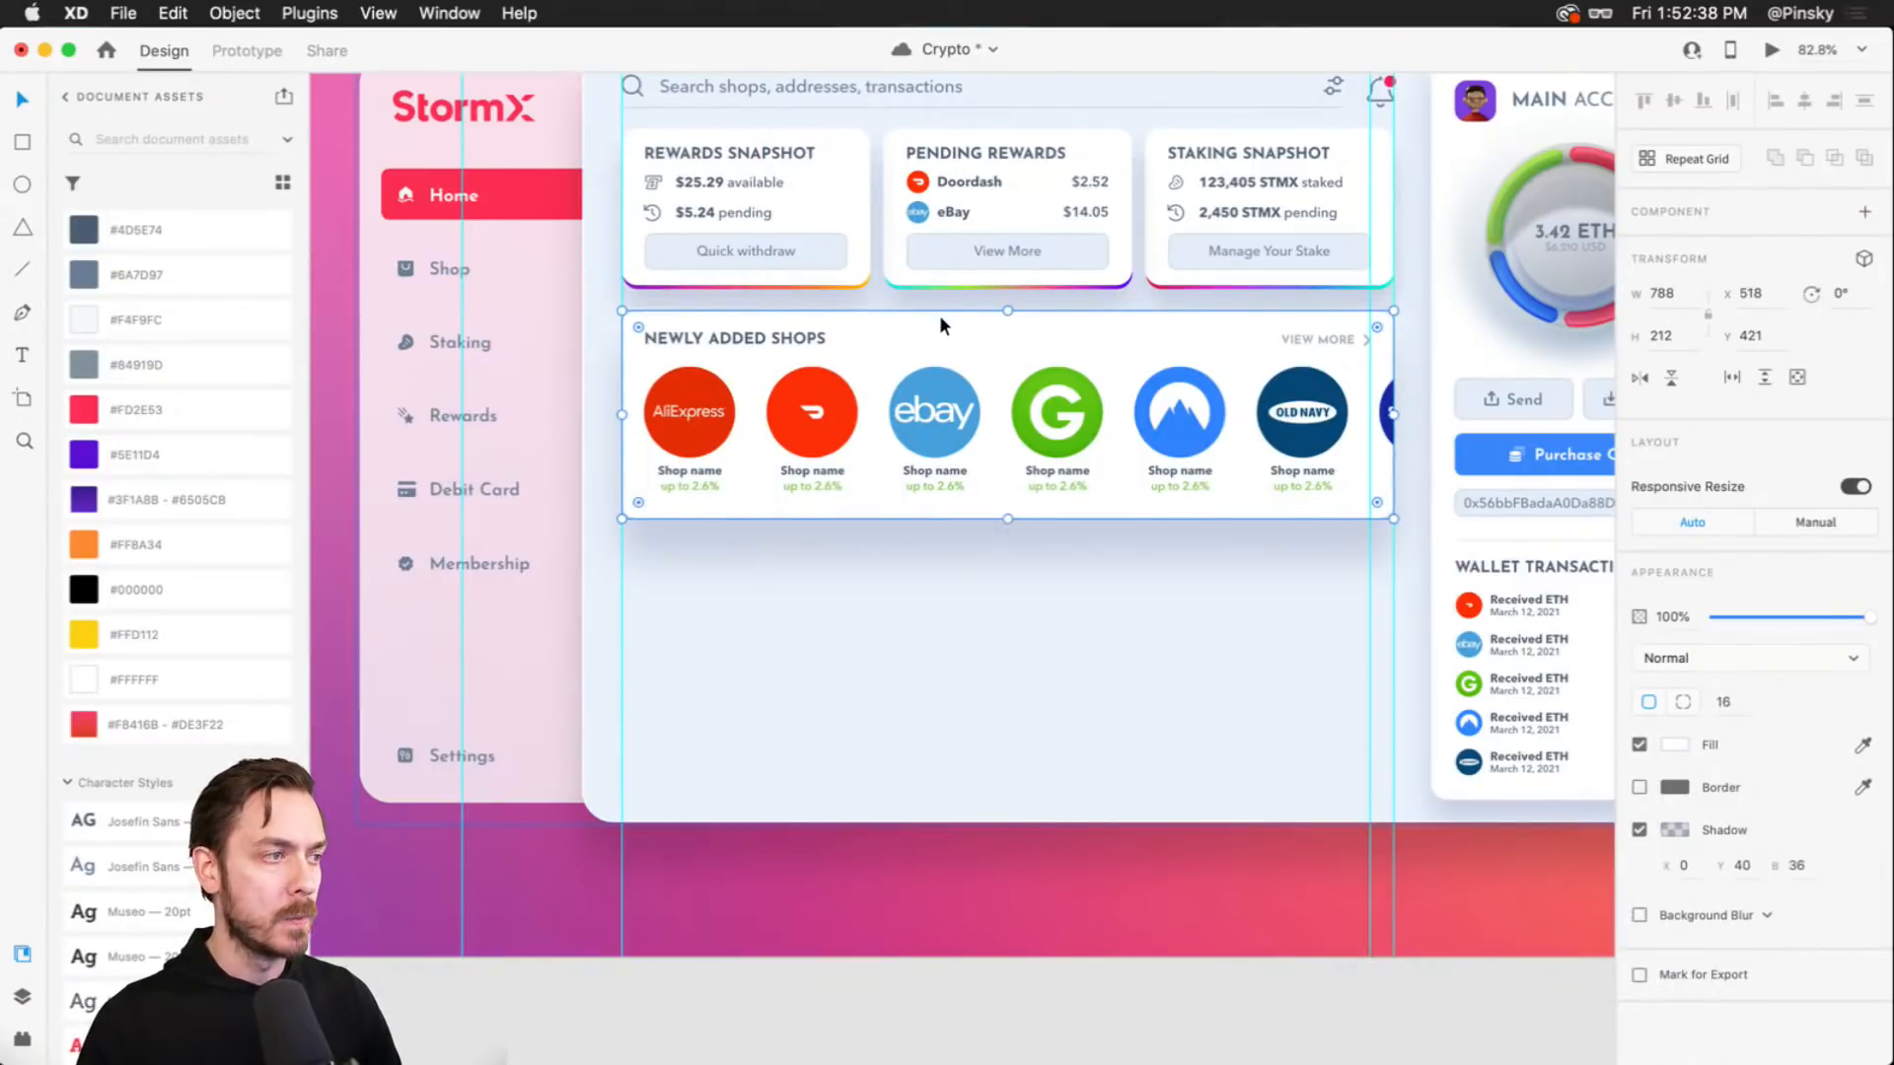
key(super+y)
click(163, 218)
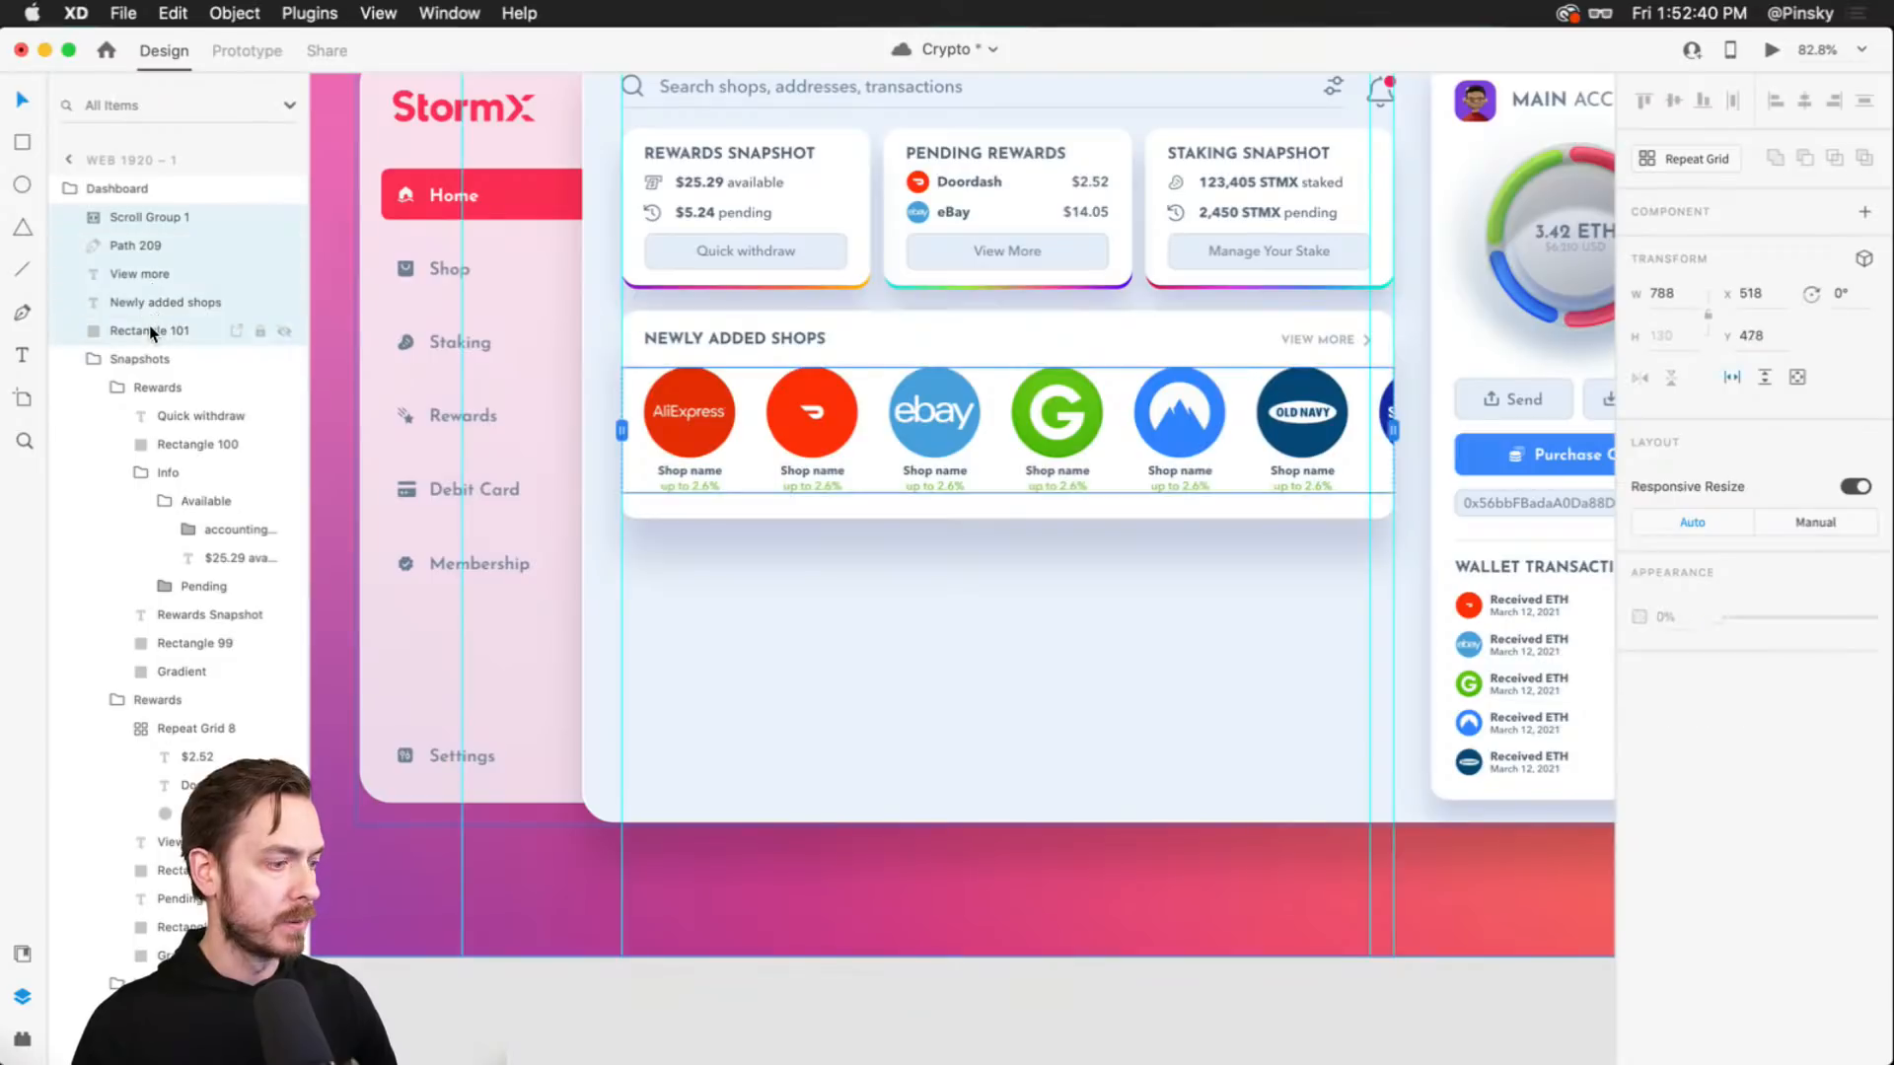
key(super+g)
double_click(132, 215)
text(New )
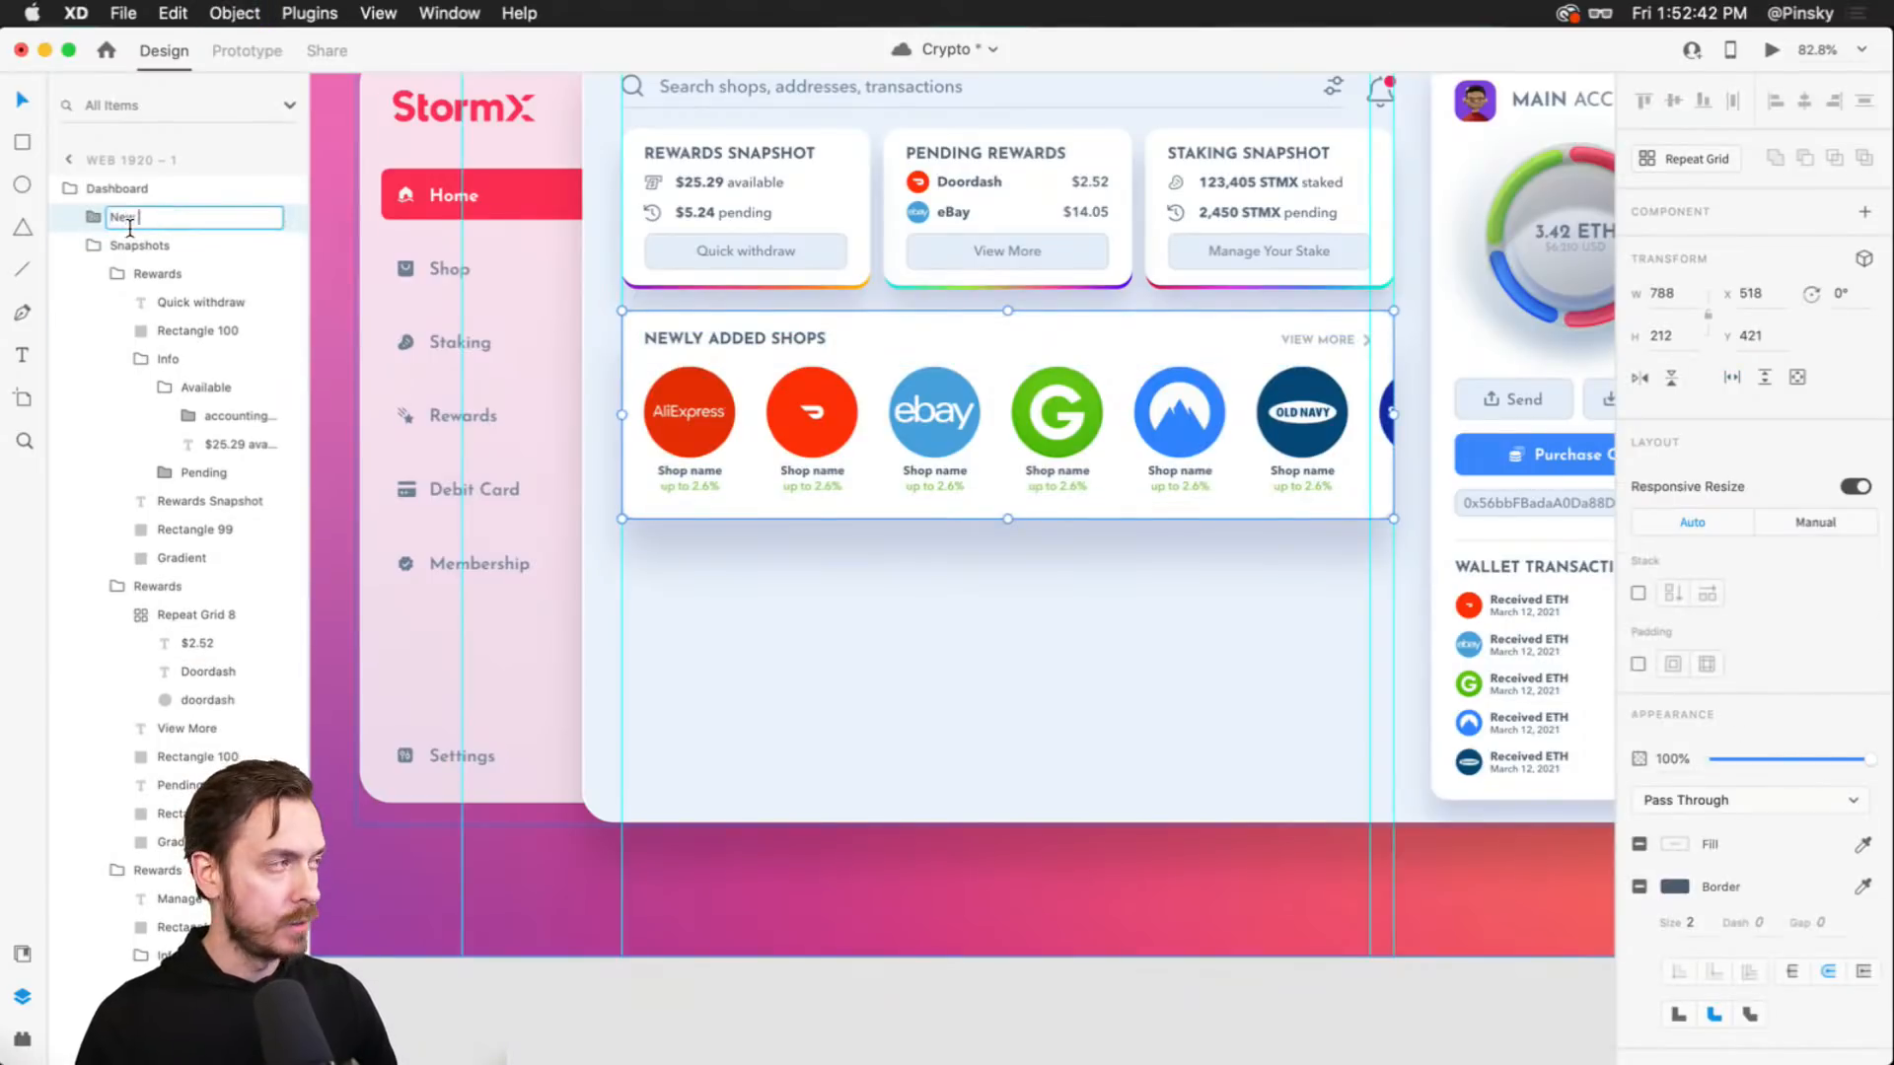
text(Shops)
key(Return)
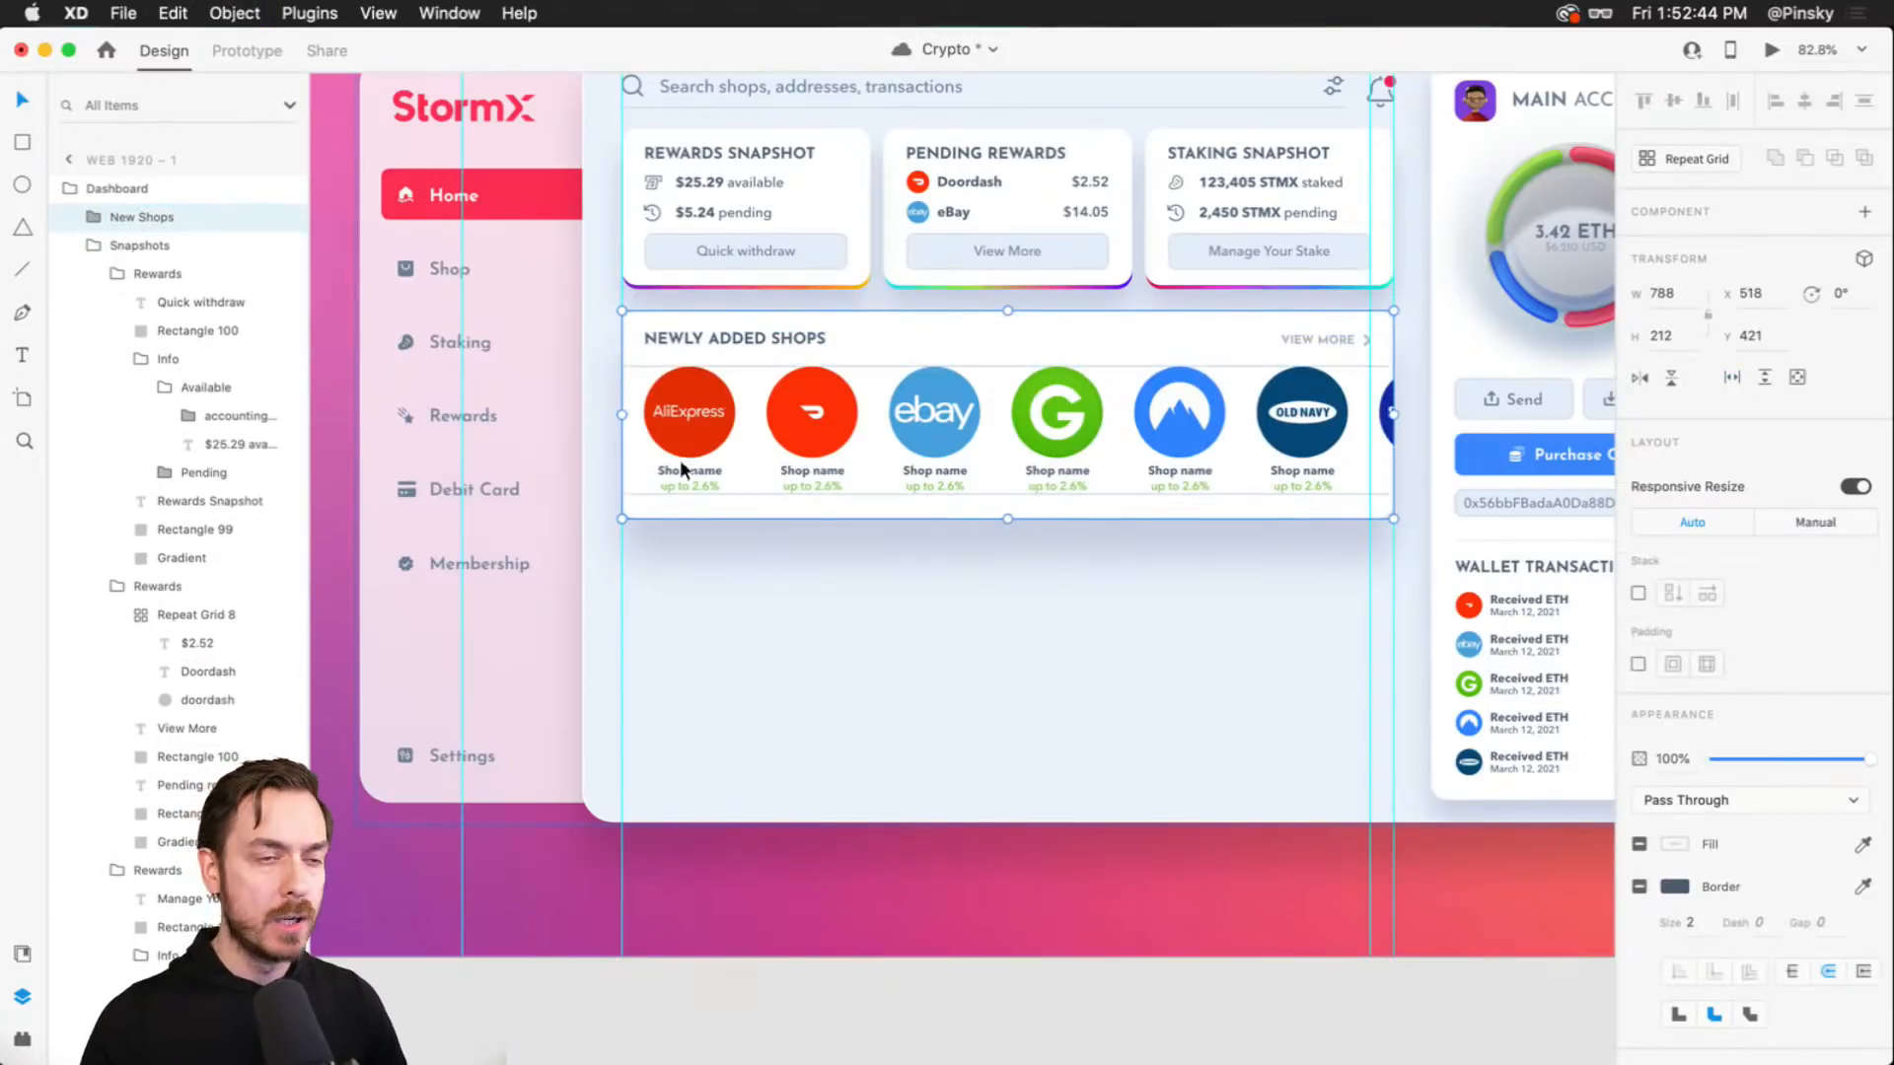
- Draw a rectangle about 394 by 251 below the left half of the Newly Added Shops card
scroll(1010, 642, down, 2)
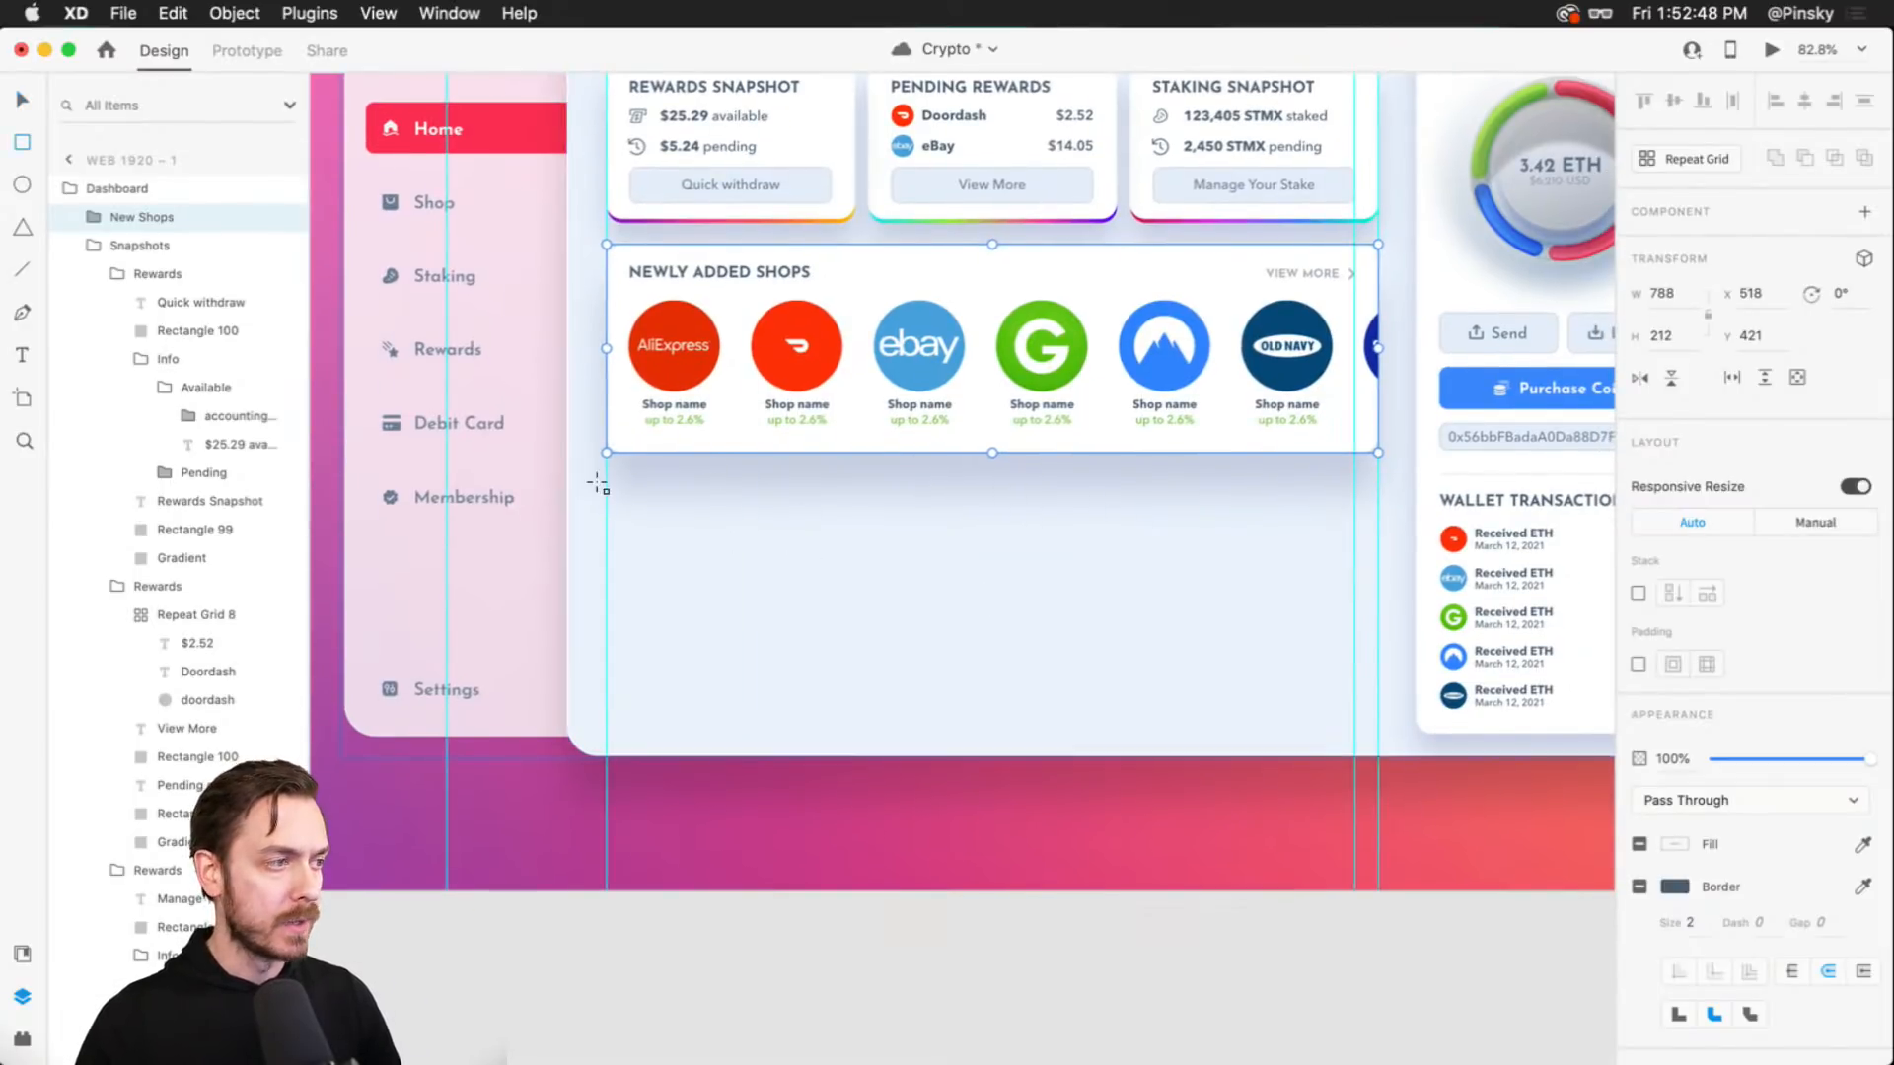
key(r)
mouse_move(607, 474)
mouse_down()
mouse_move(1027, 647)
mouse_move(993, 668)
mouse_move(995, 719)
mouse_up()
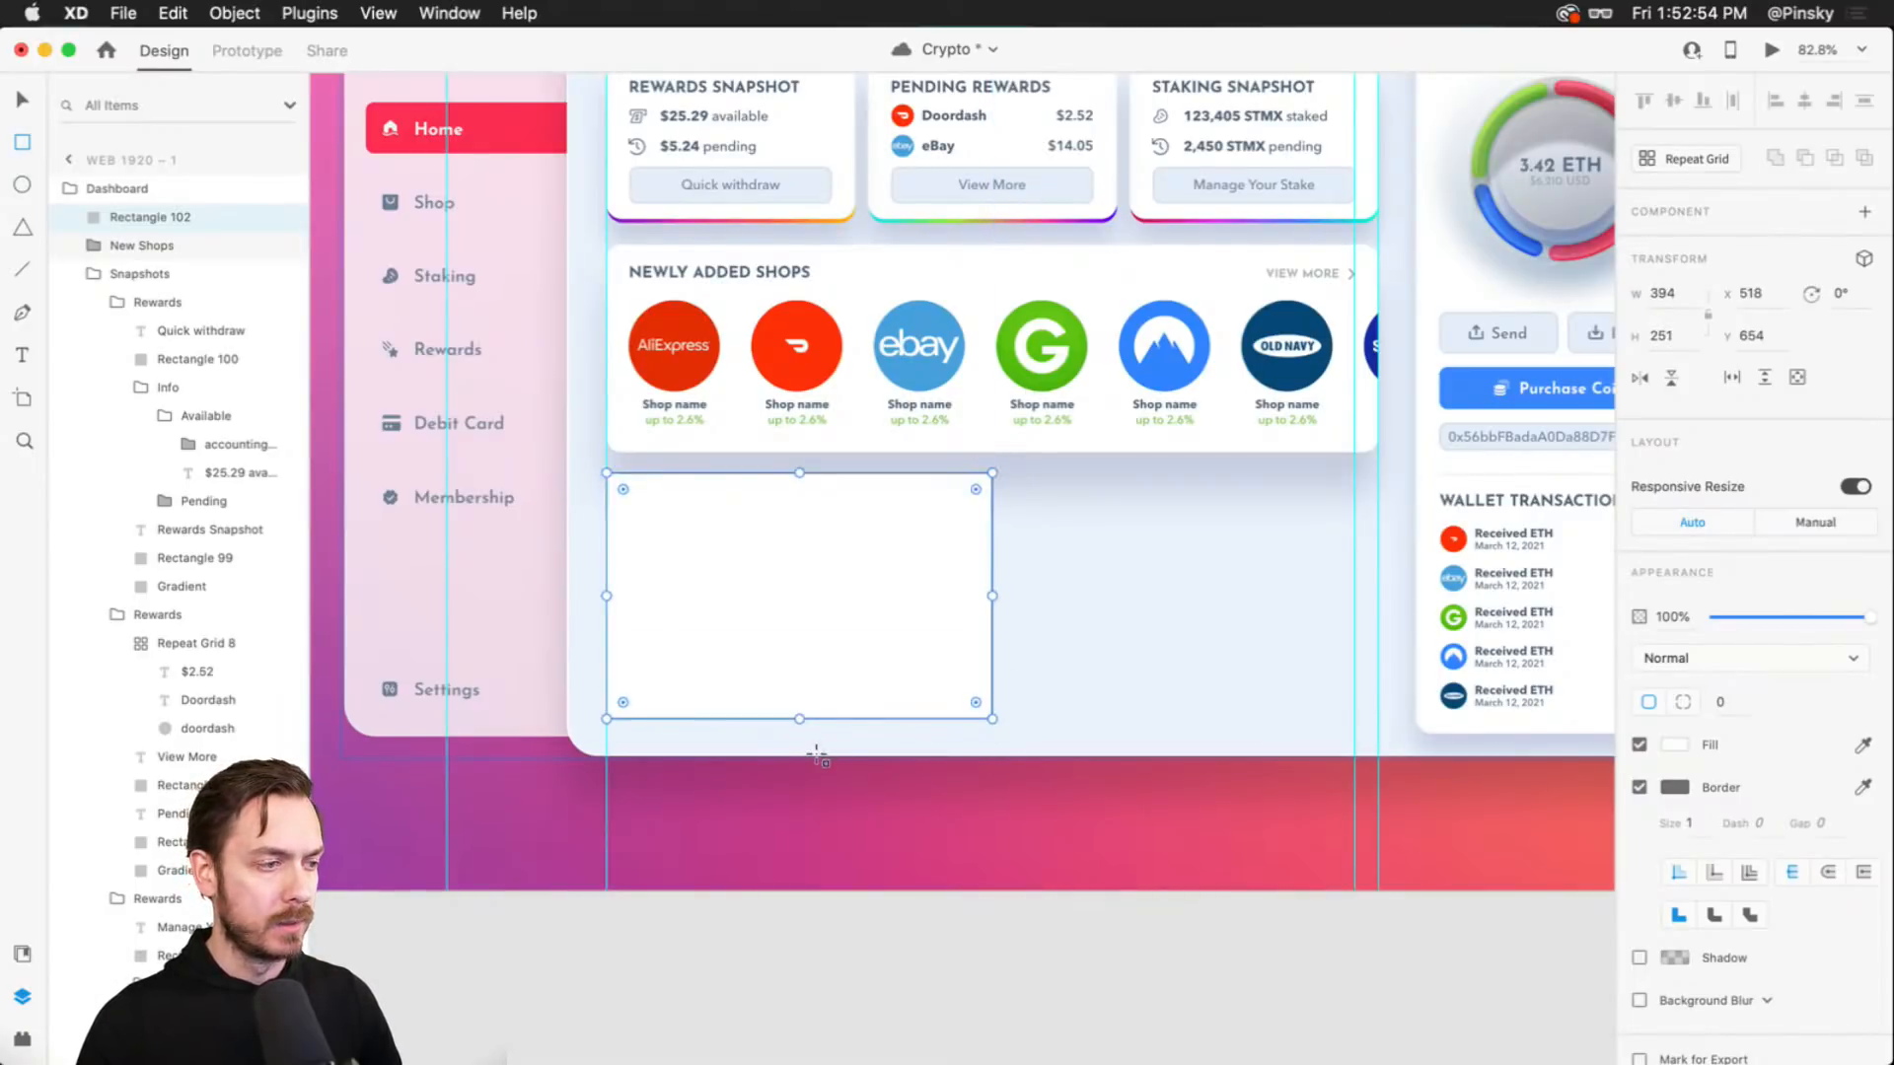
key(v)
scroll(830, 600, up, 5)
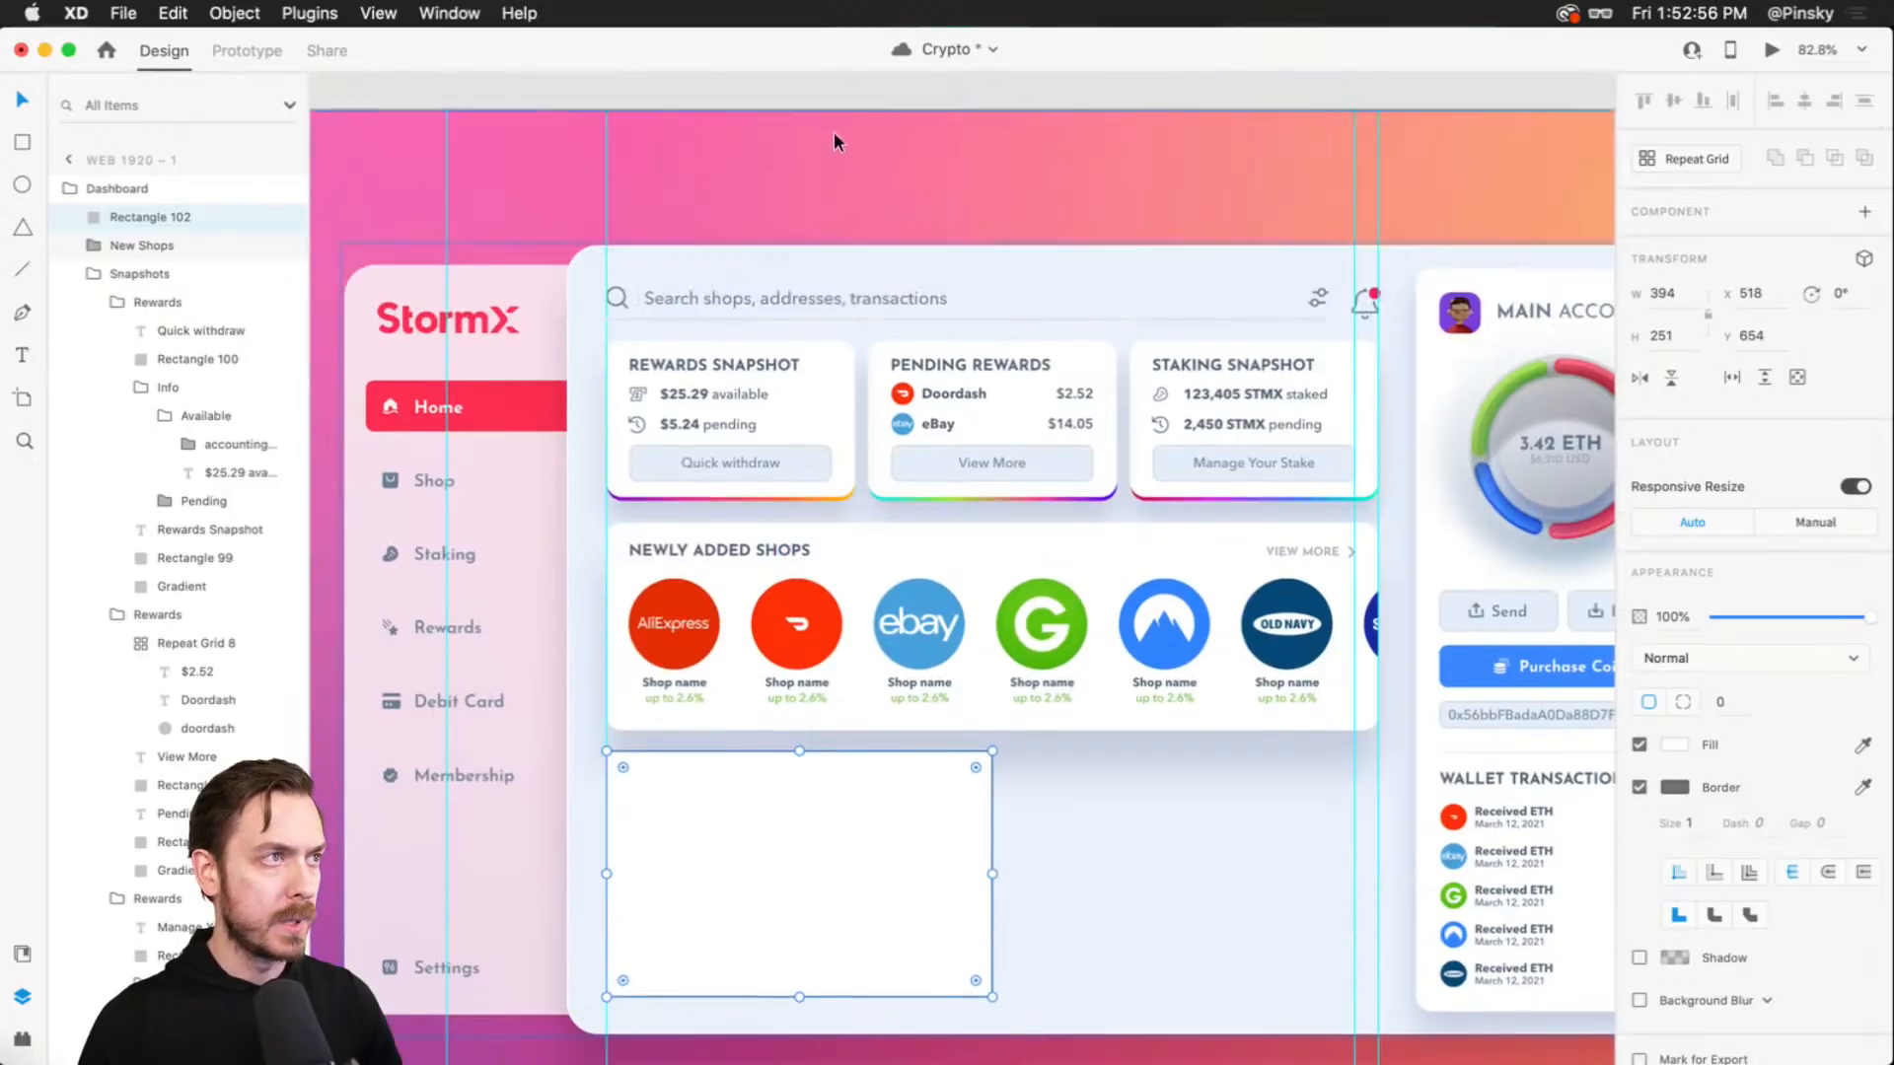
- Check the rectangle's spacing to the panel edges and resize it to 386 wide by 249 high
click(787, 286)
scroll(797, 276, down, 5)
click(831, 631)
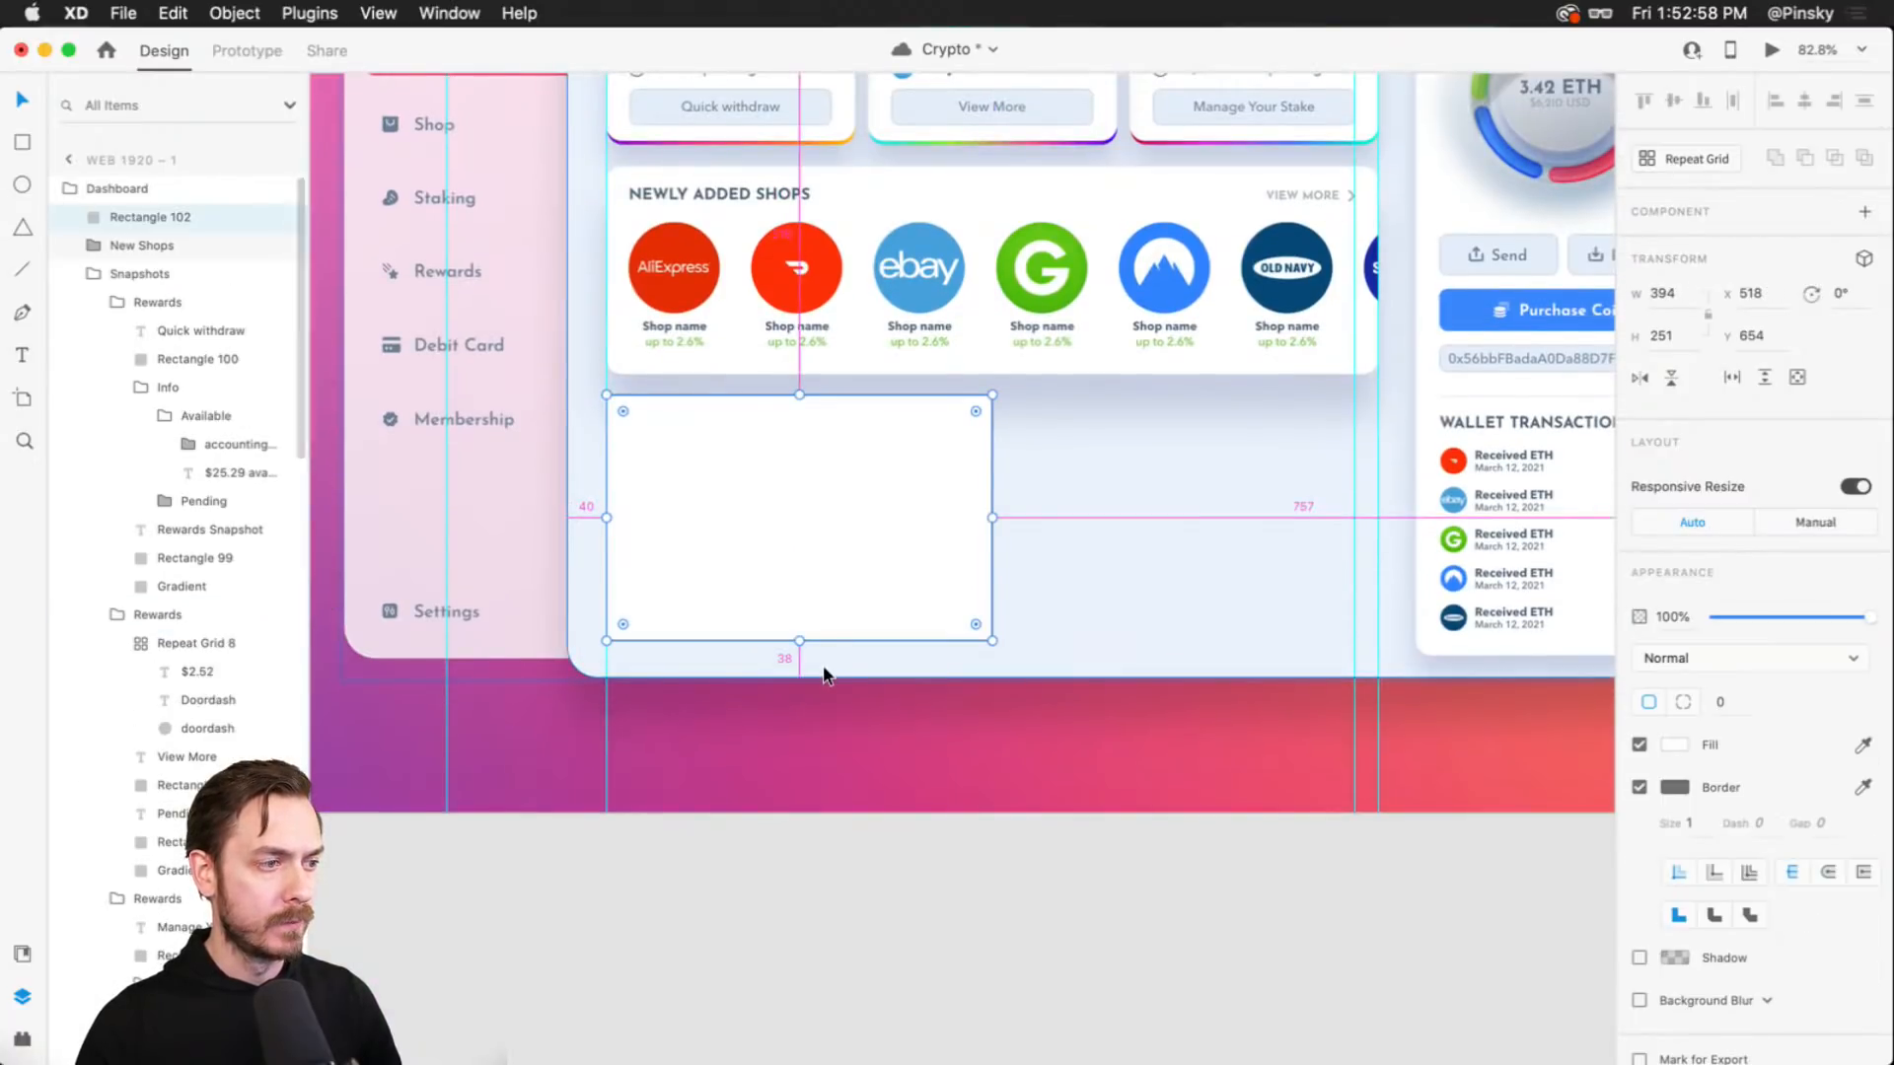
key(super+Up)
key(alt)
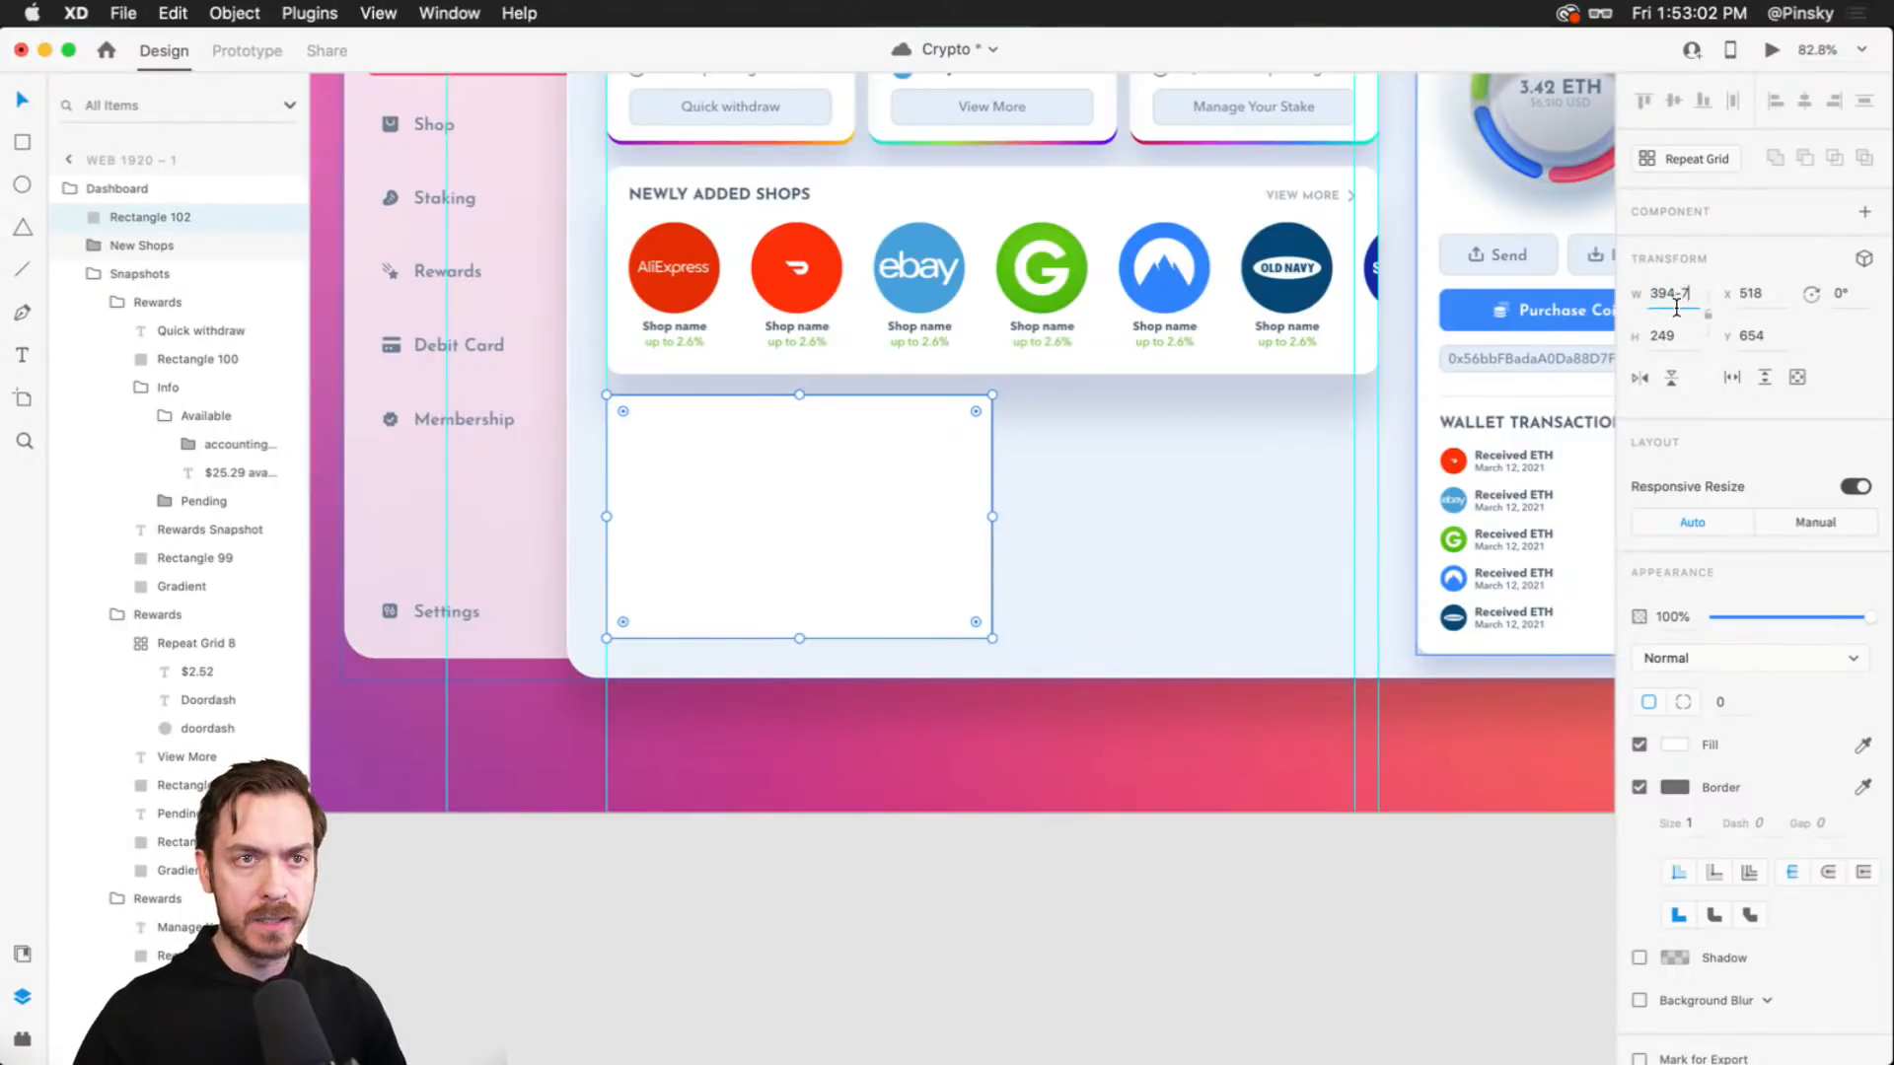
key(Return)
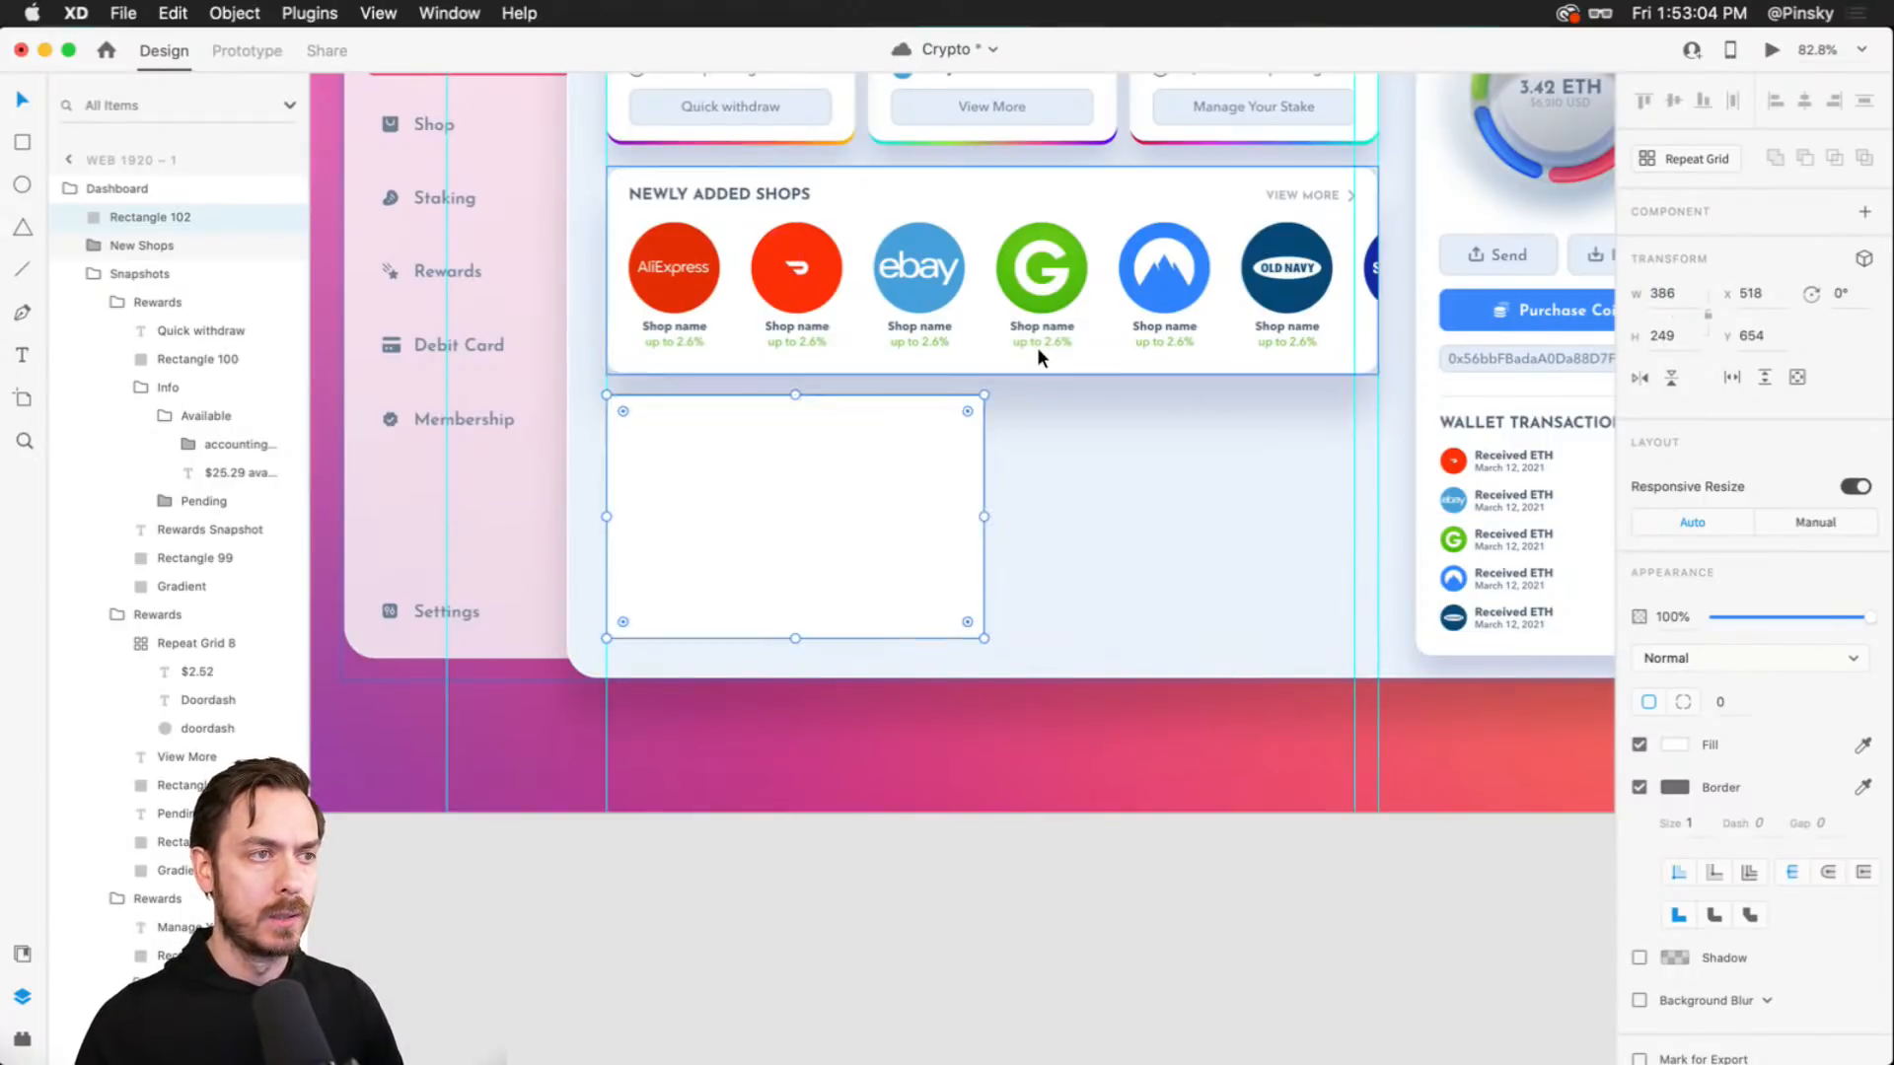
- Style the rectangle like the shops card with corner radius 16, no border and shadow Y 25, and duplicate it alongside at X 920
click(1116, 357)
click(777, 493)
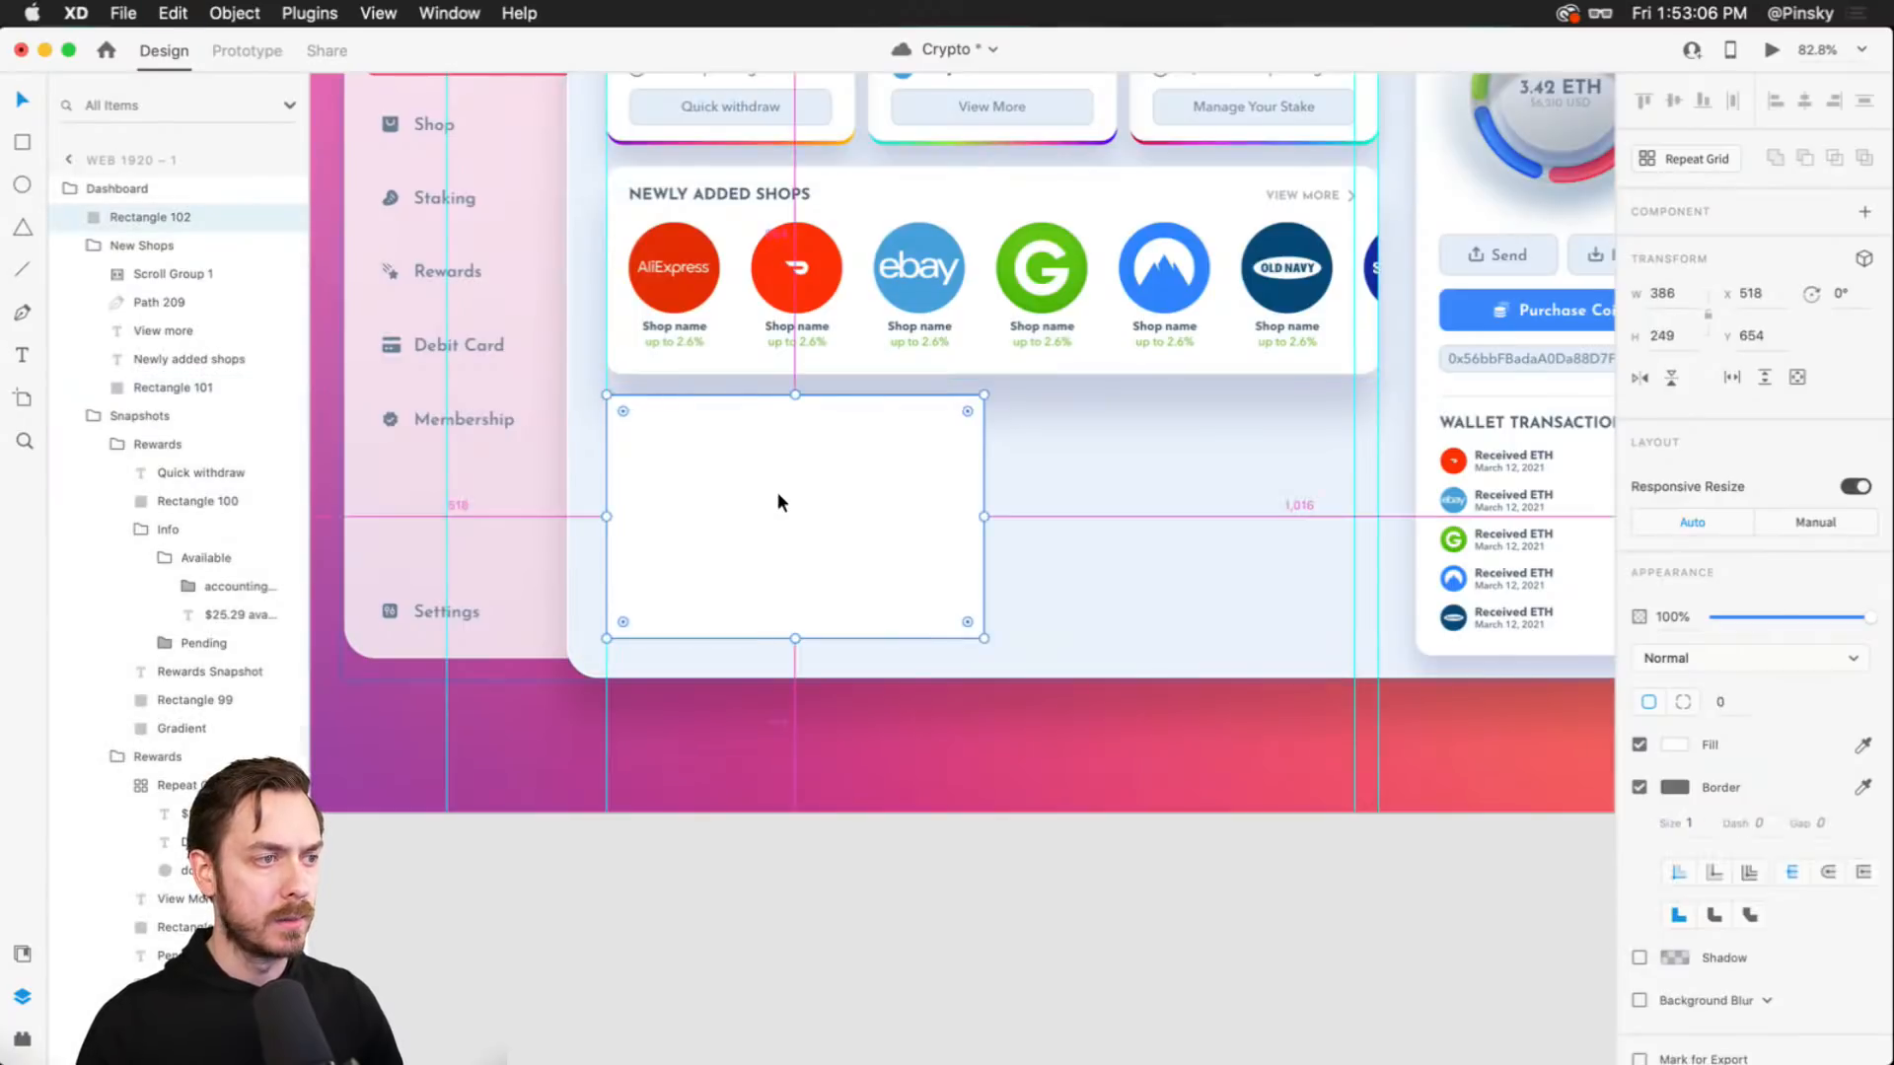
key(shift+Down)
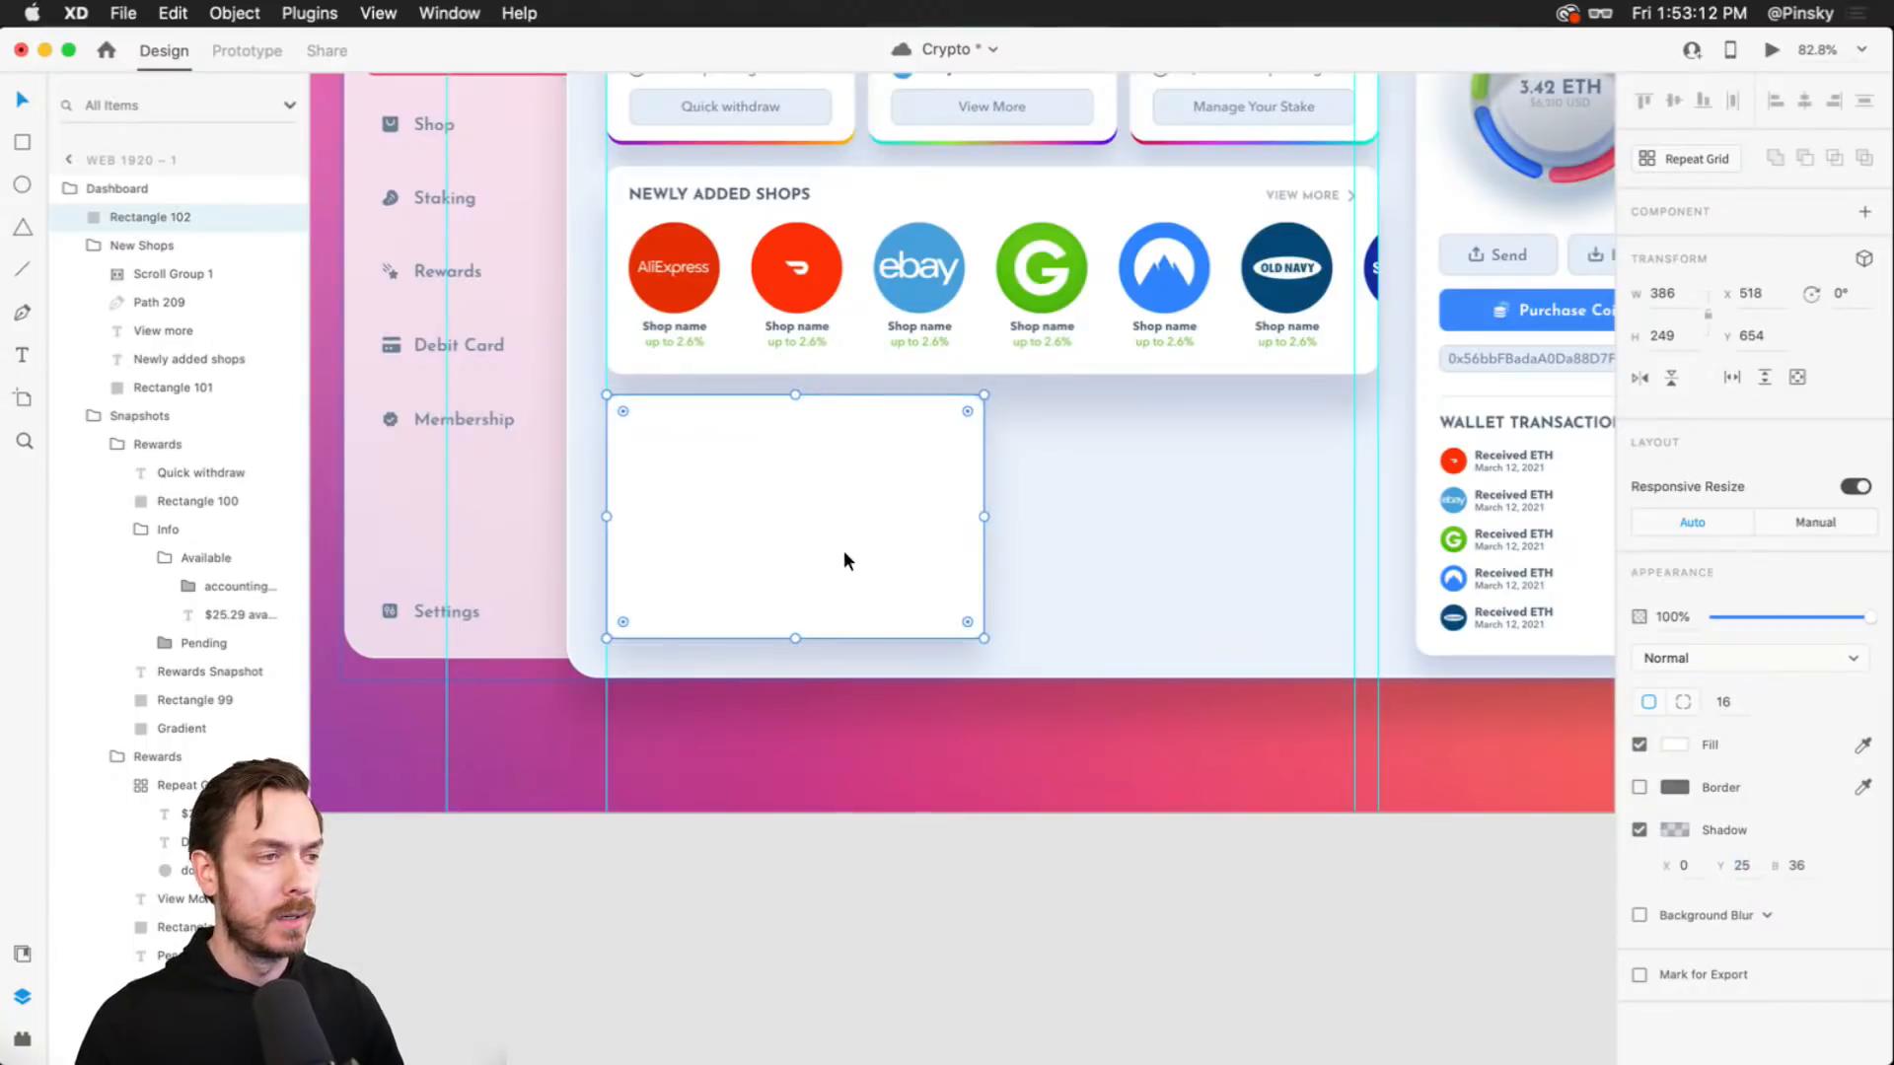
drag(844, 561, 1188, 460)
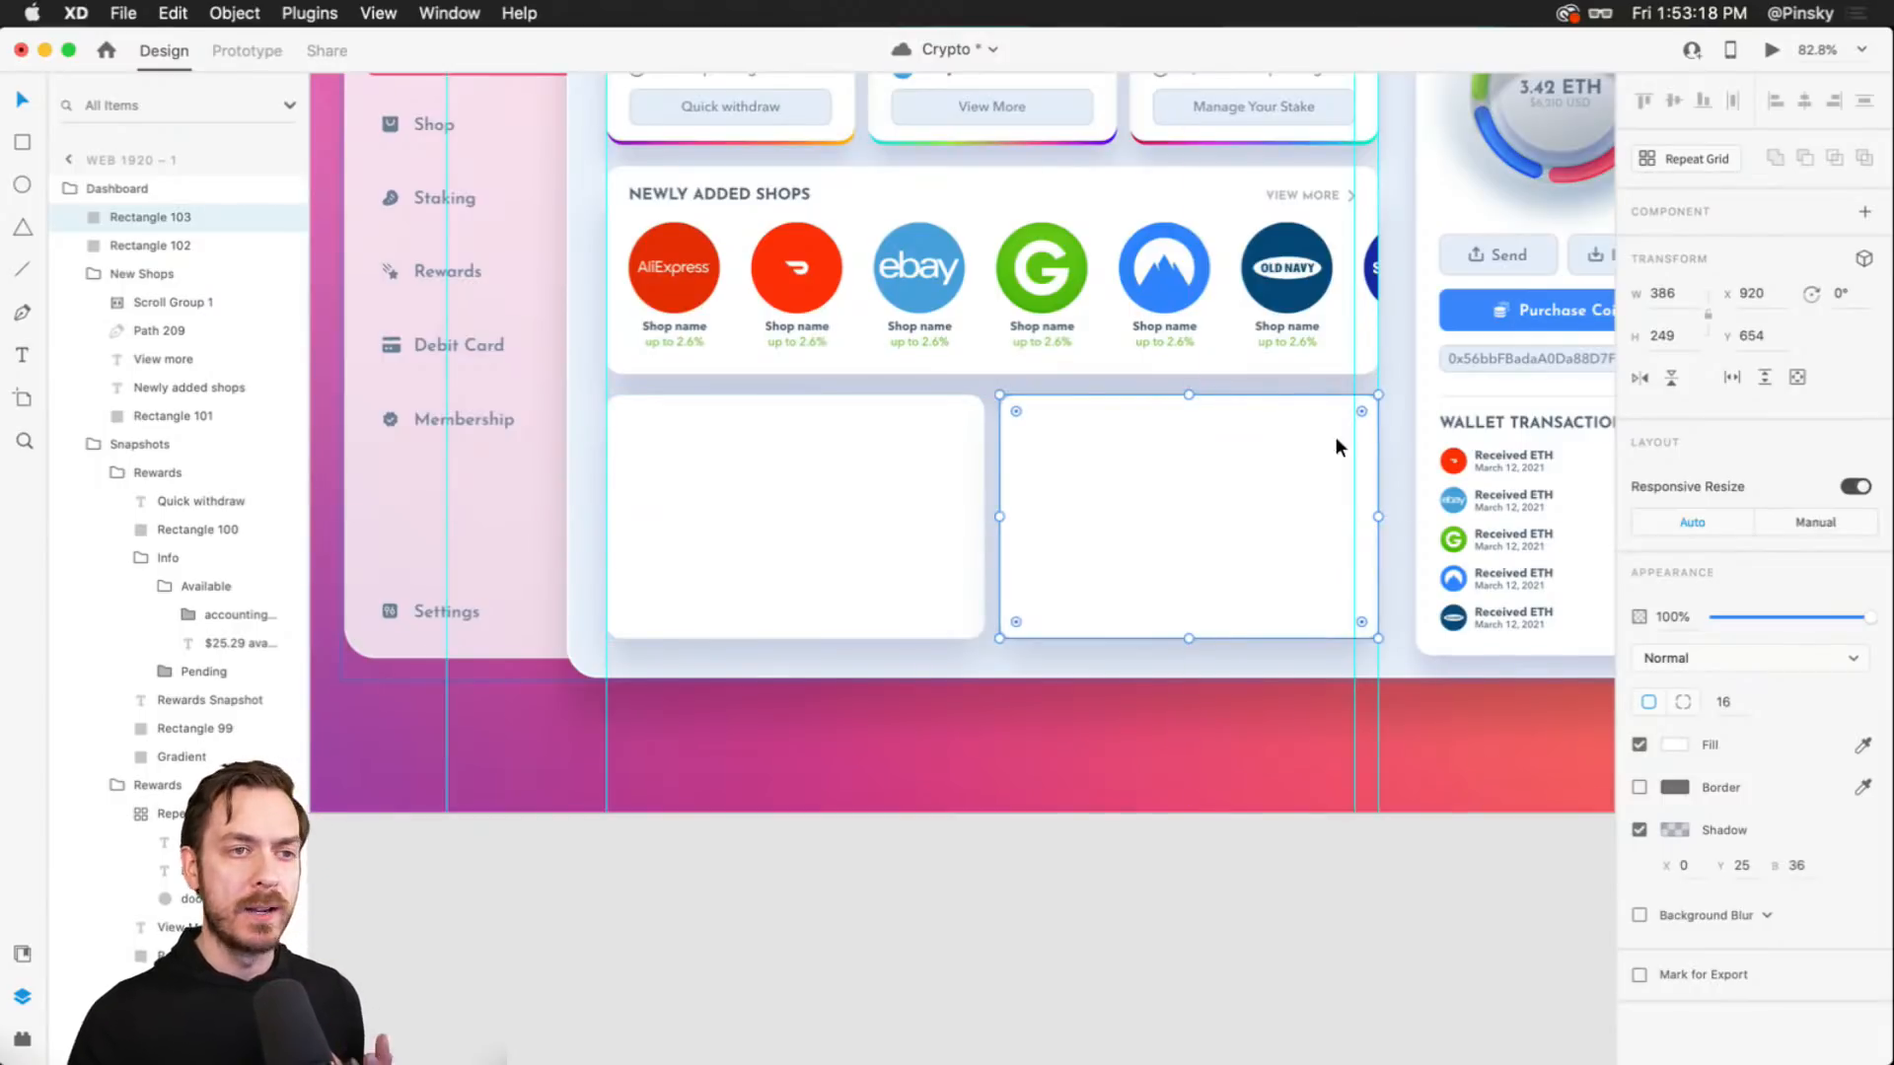
click(908, 501)
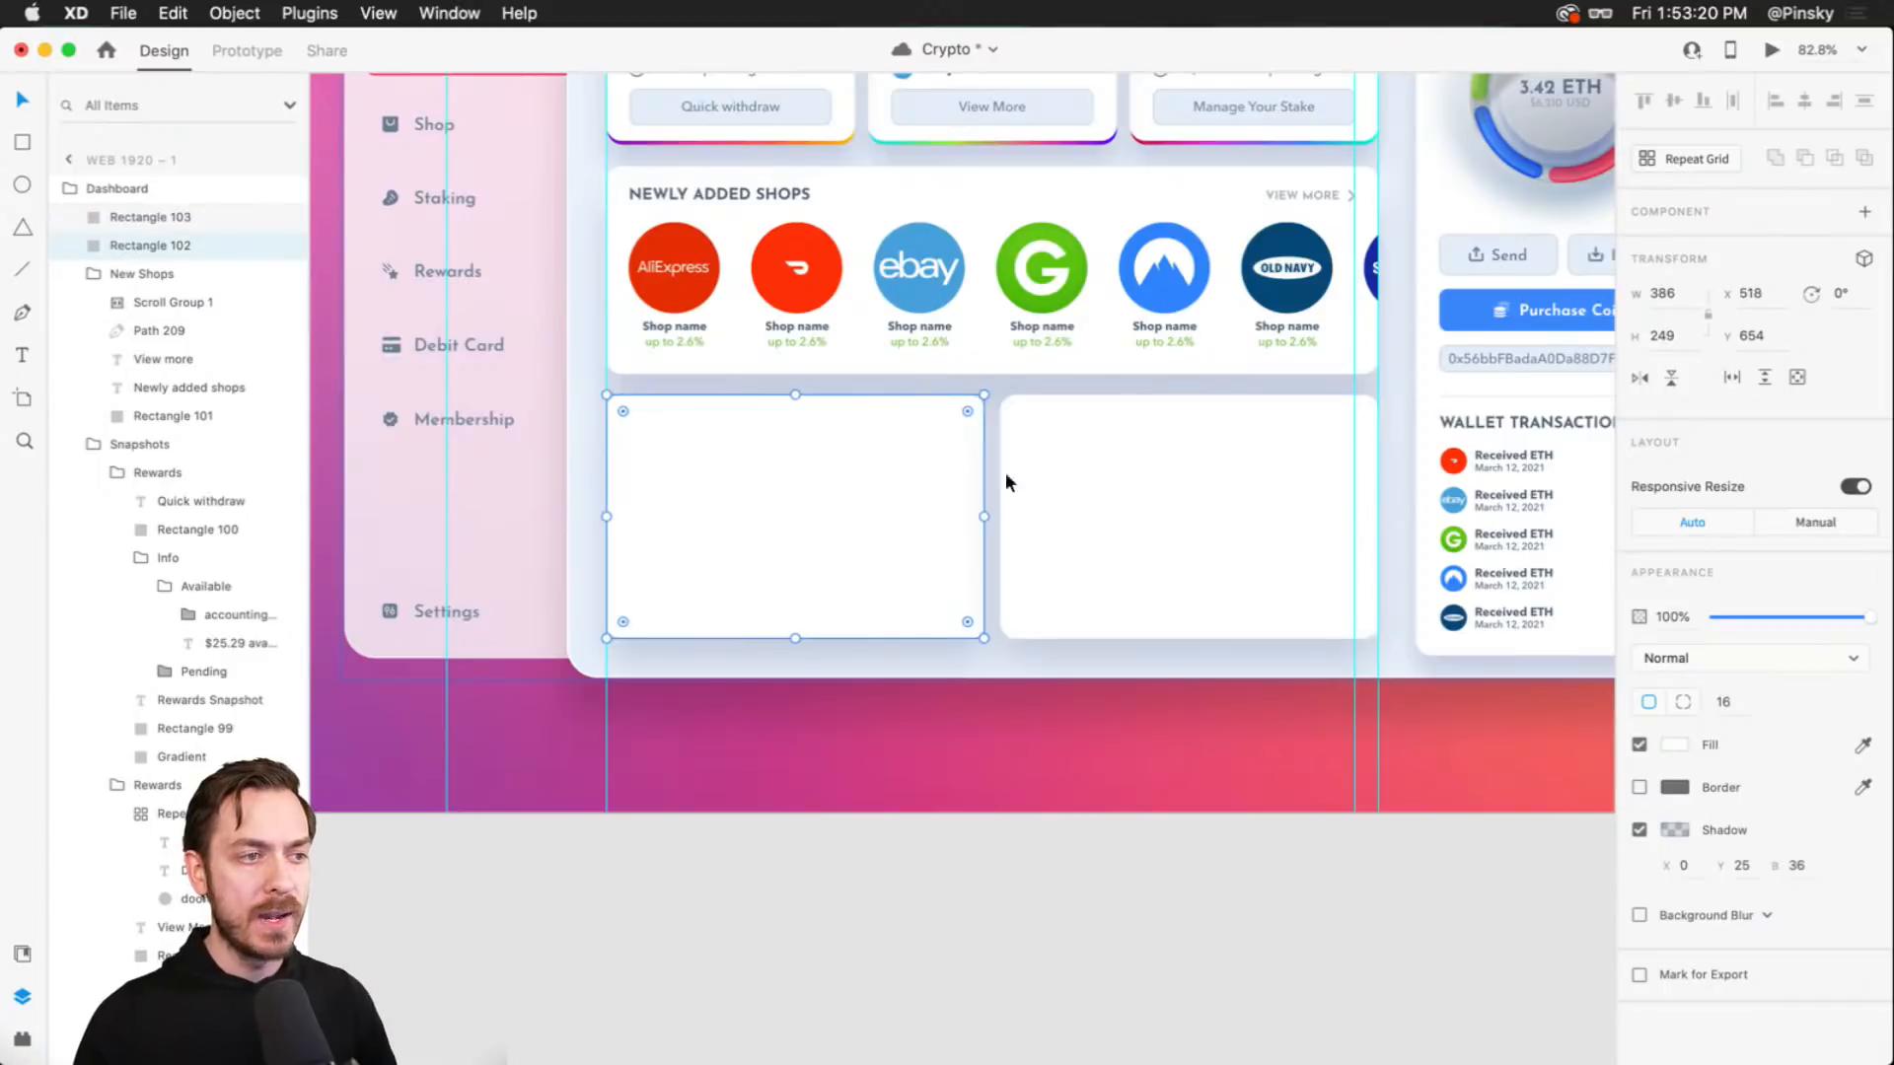
- Preview the whole dashboard layout with the two new empty cards
scroll(998, 495, up, 3)
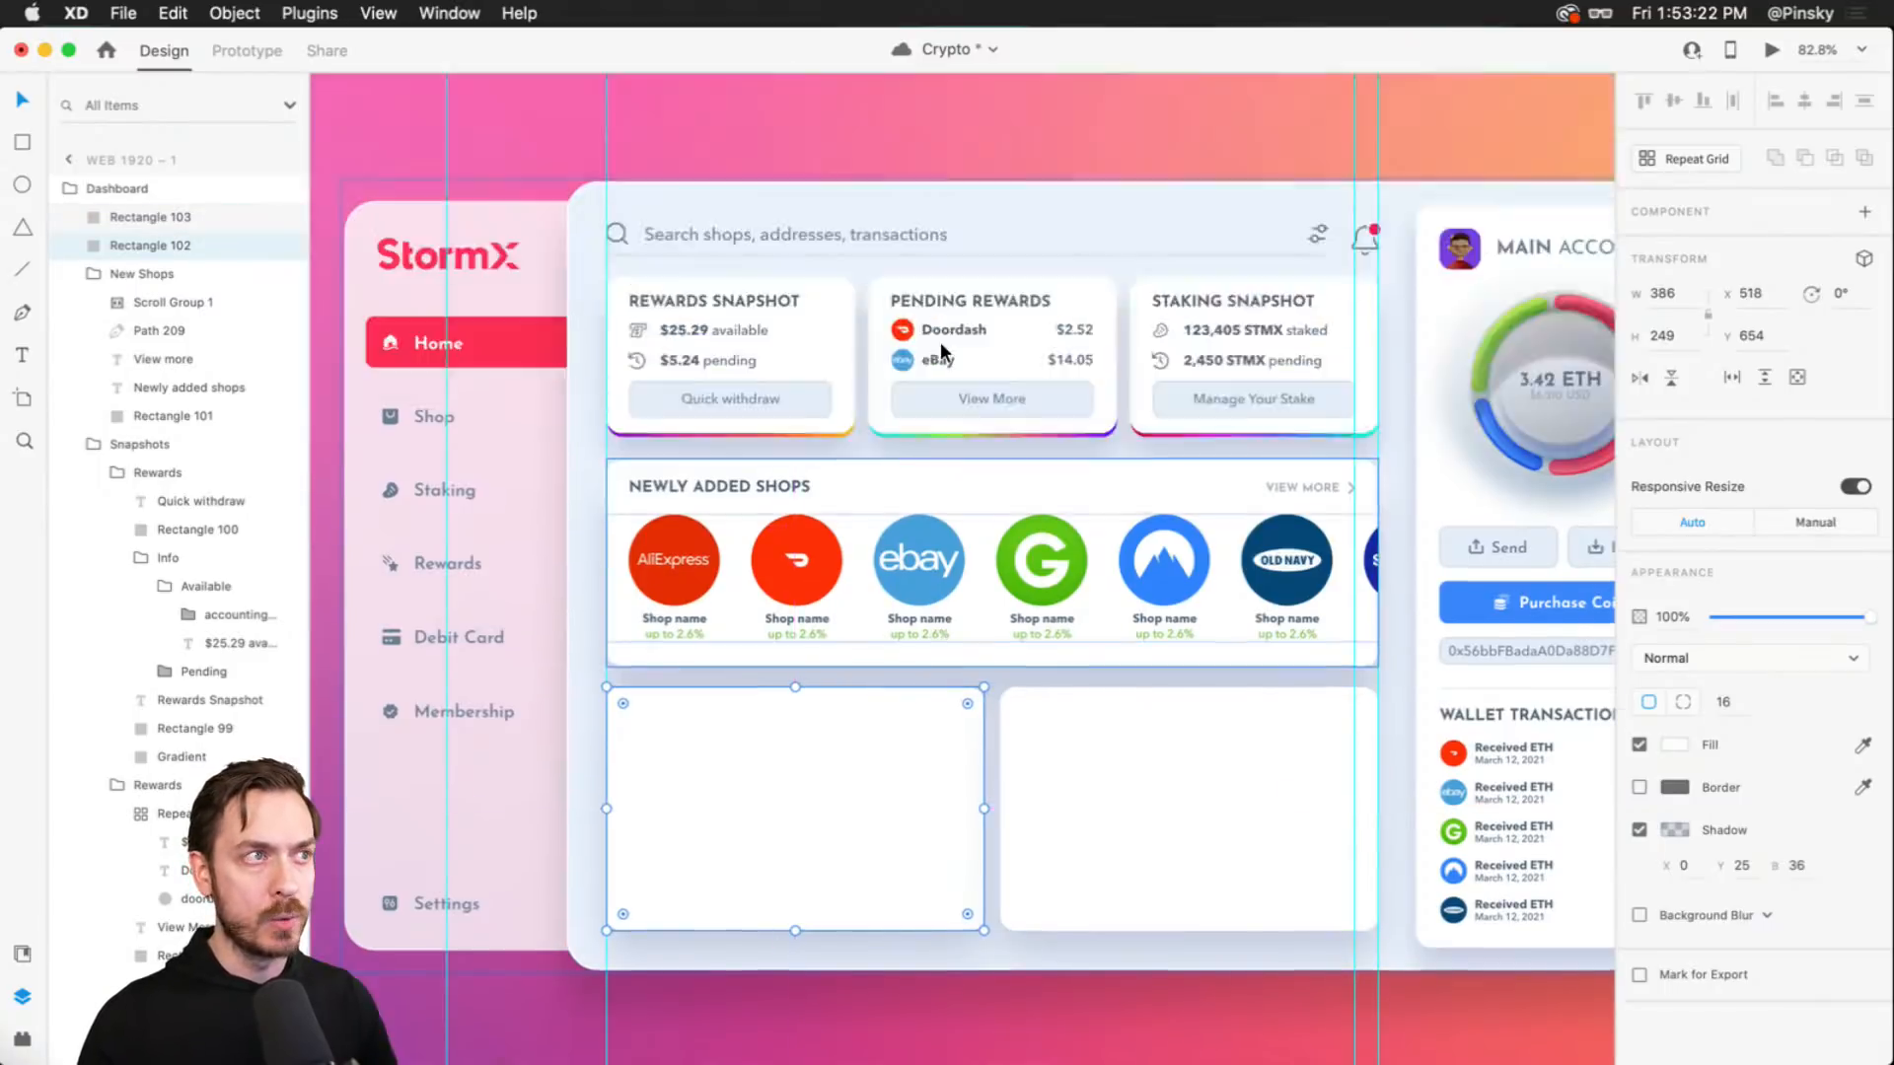
scroll(995, 629, up, 5)
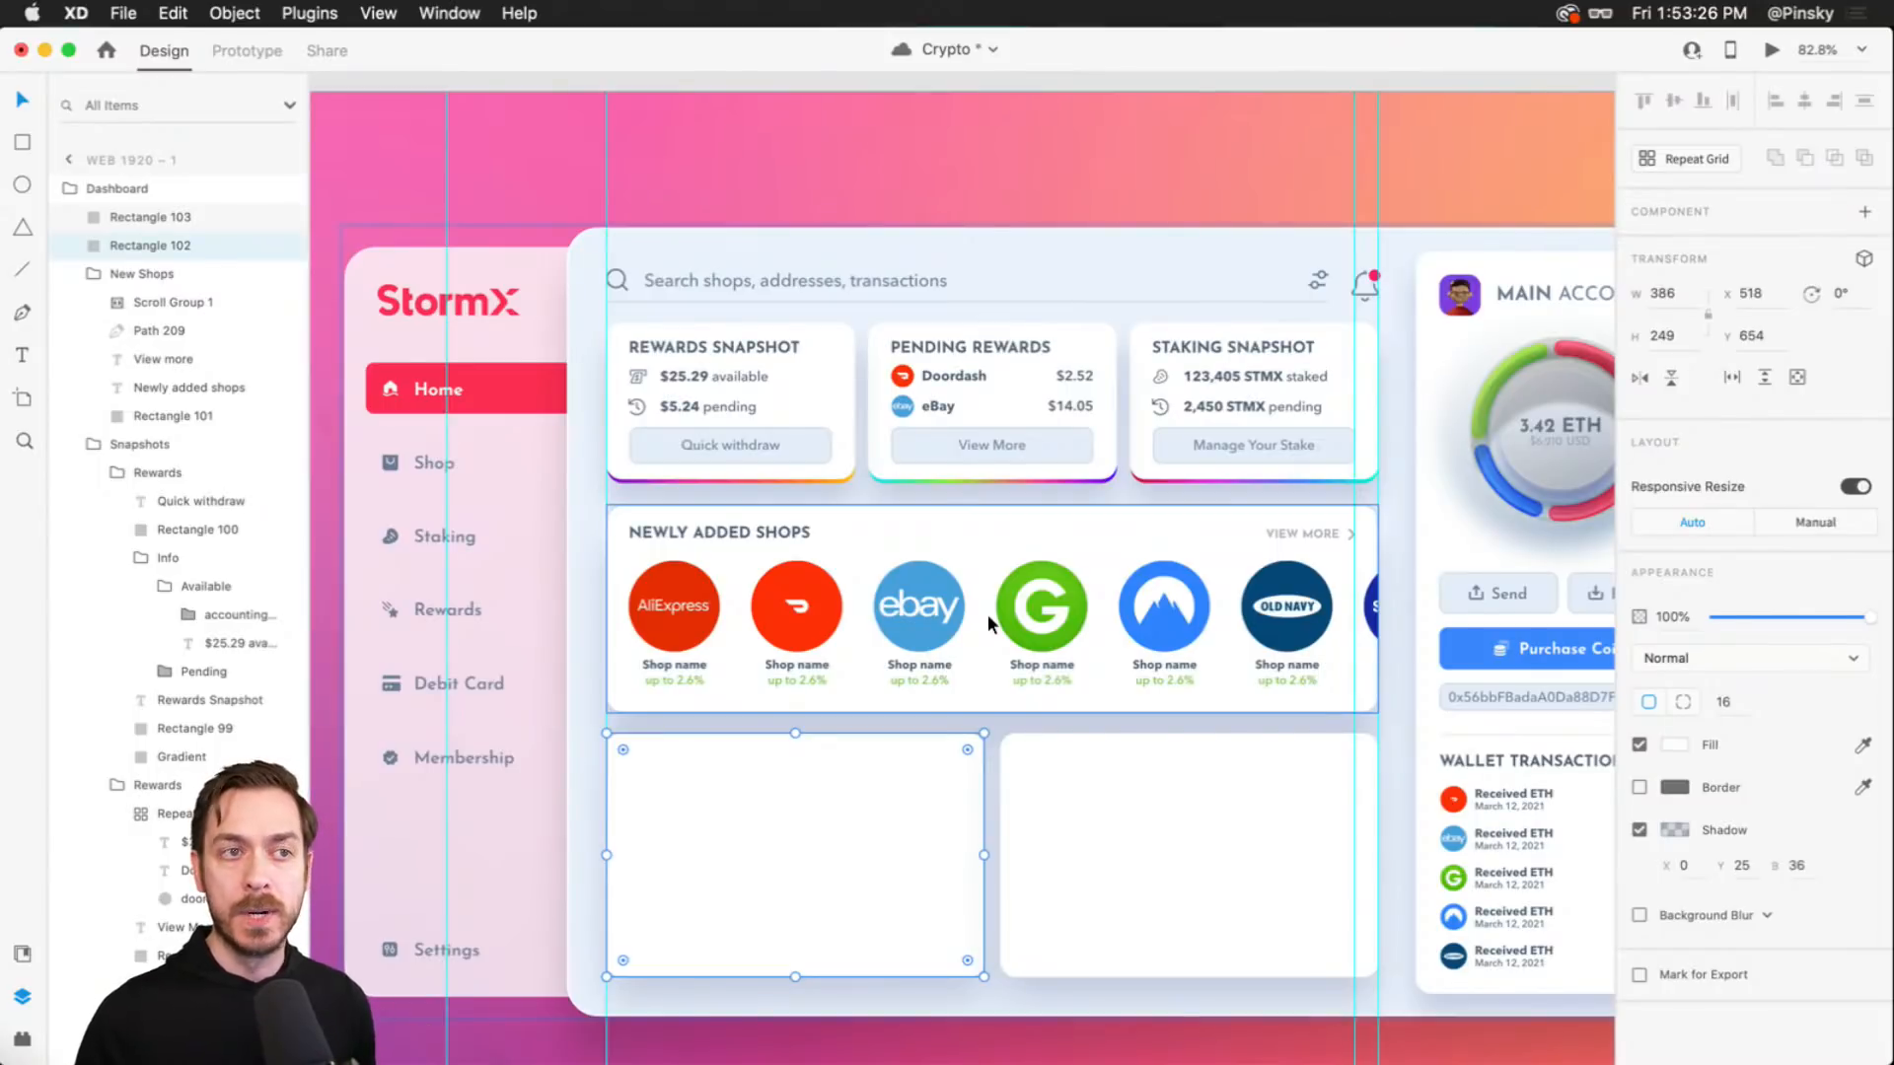
key(super+Return)
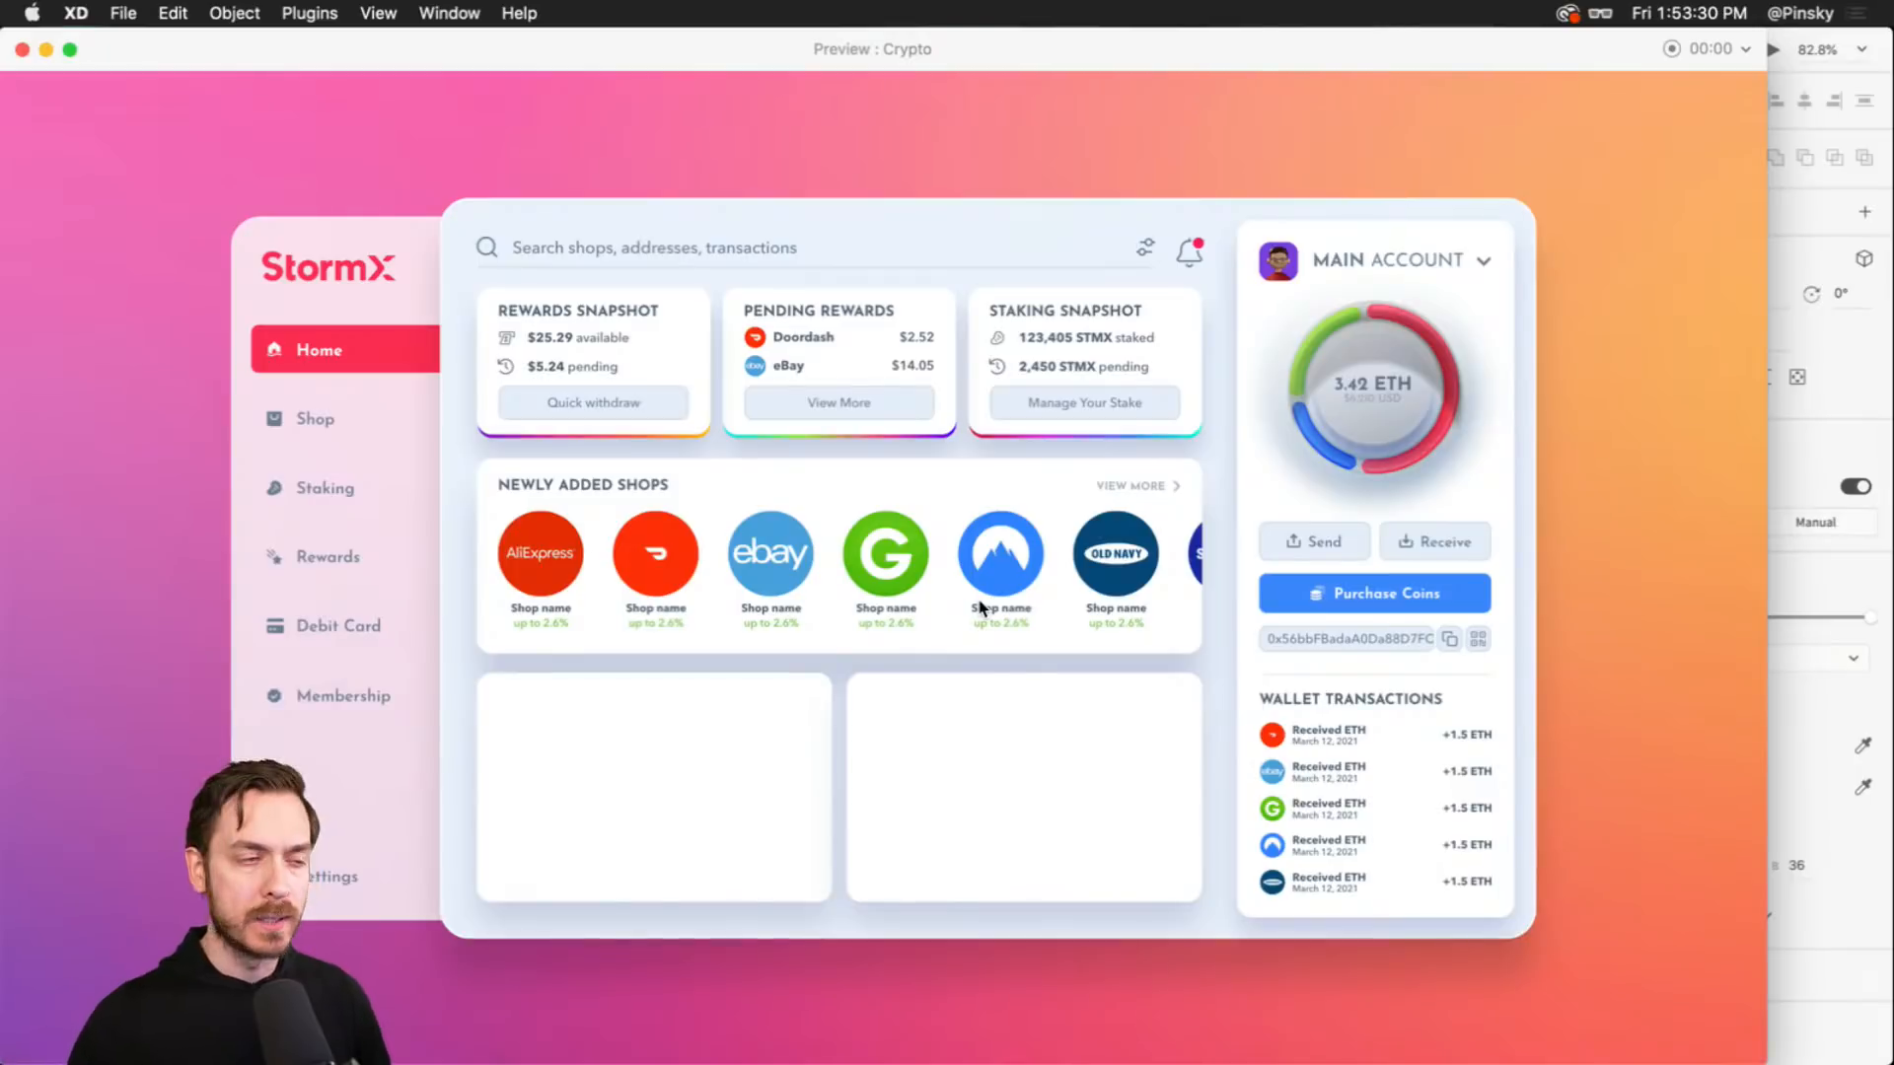
key(super+w)
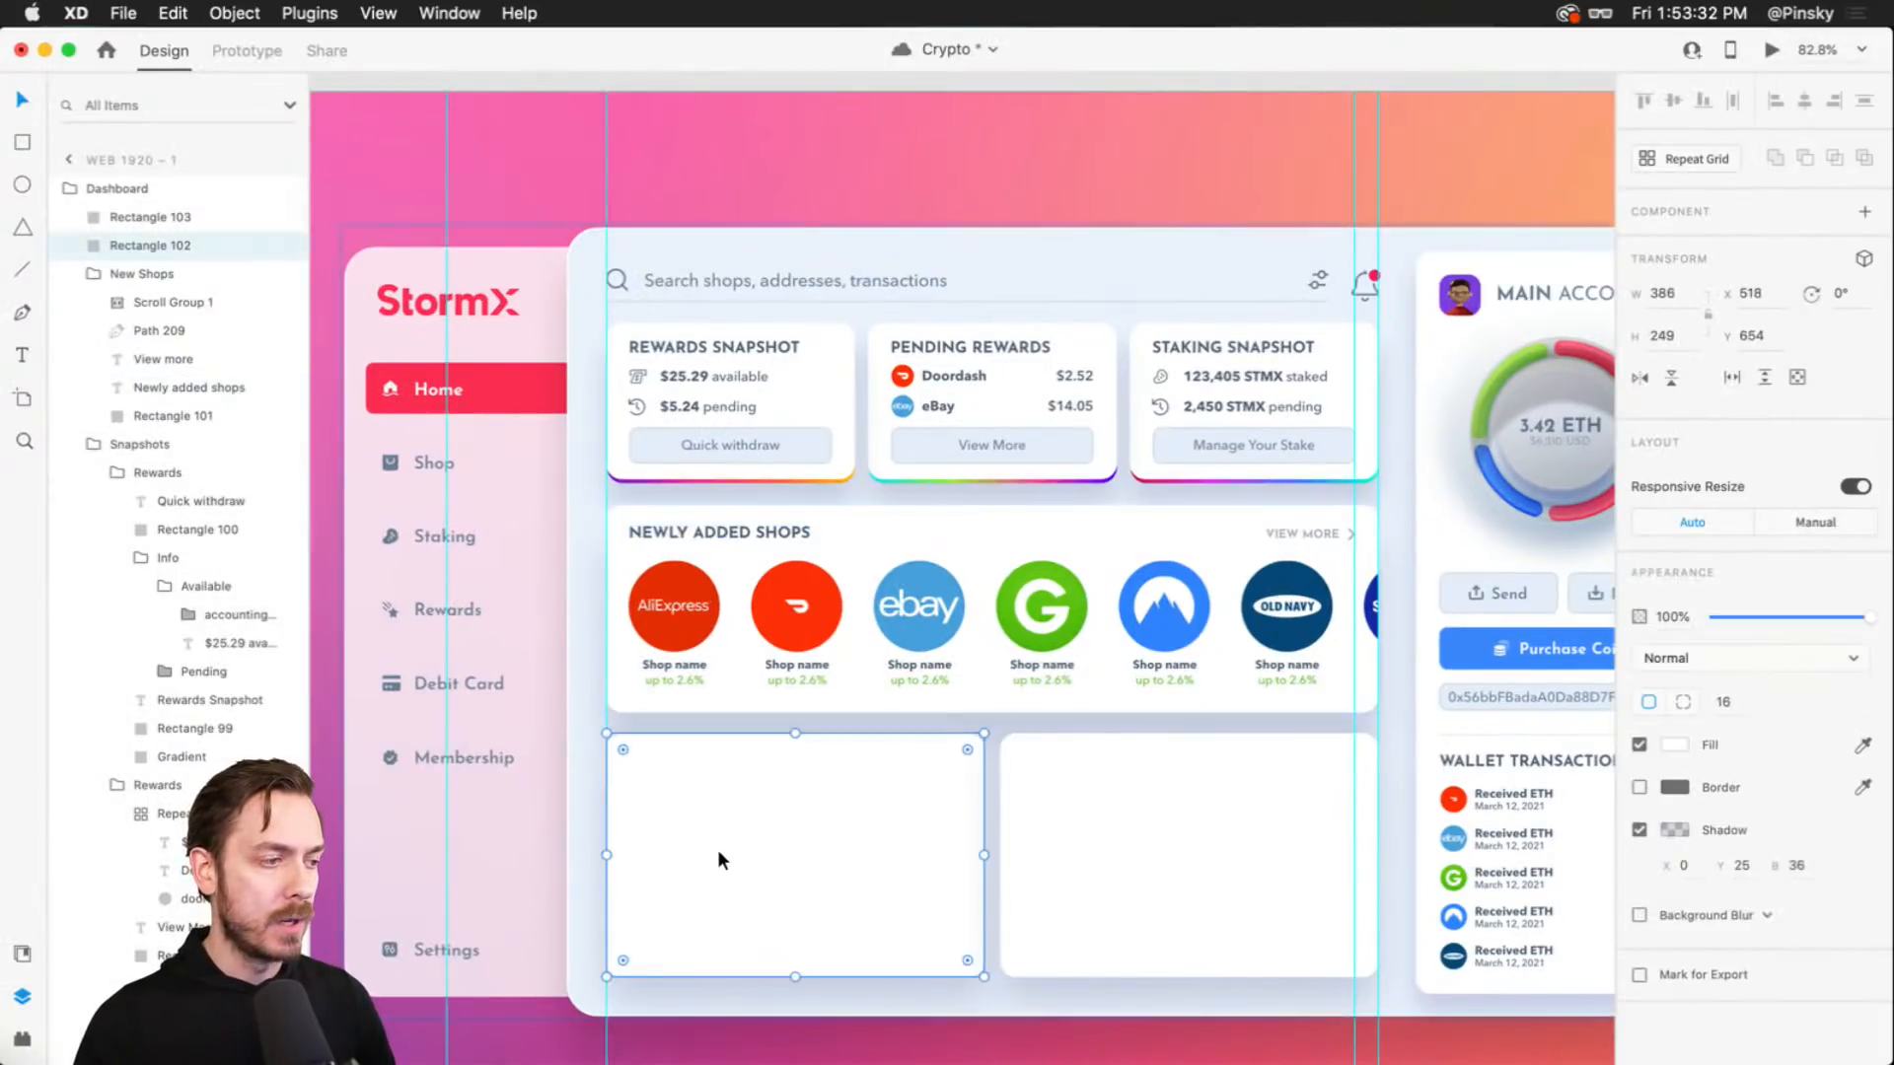
- Copy the Newly Added Shops heading into the first empty card and change its text to "Debit Transactions"
key(super+v)
scroll(720, 819, down, 4)
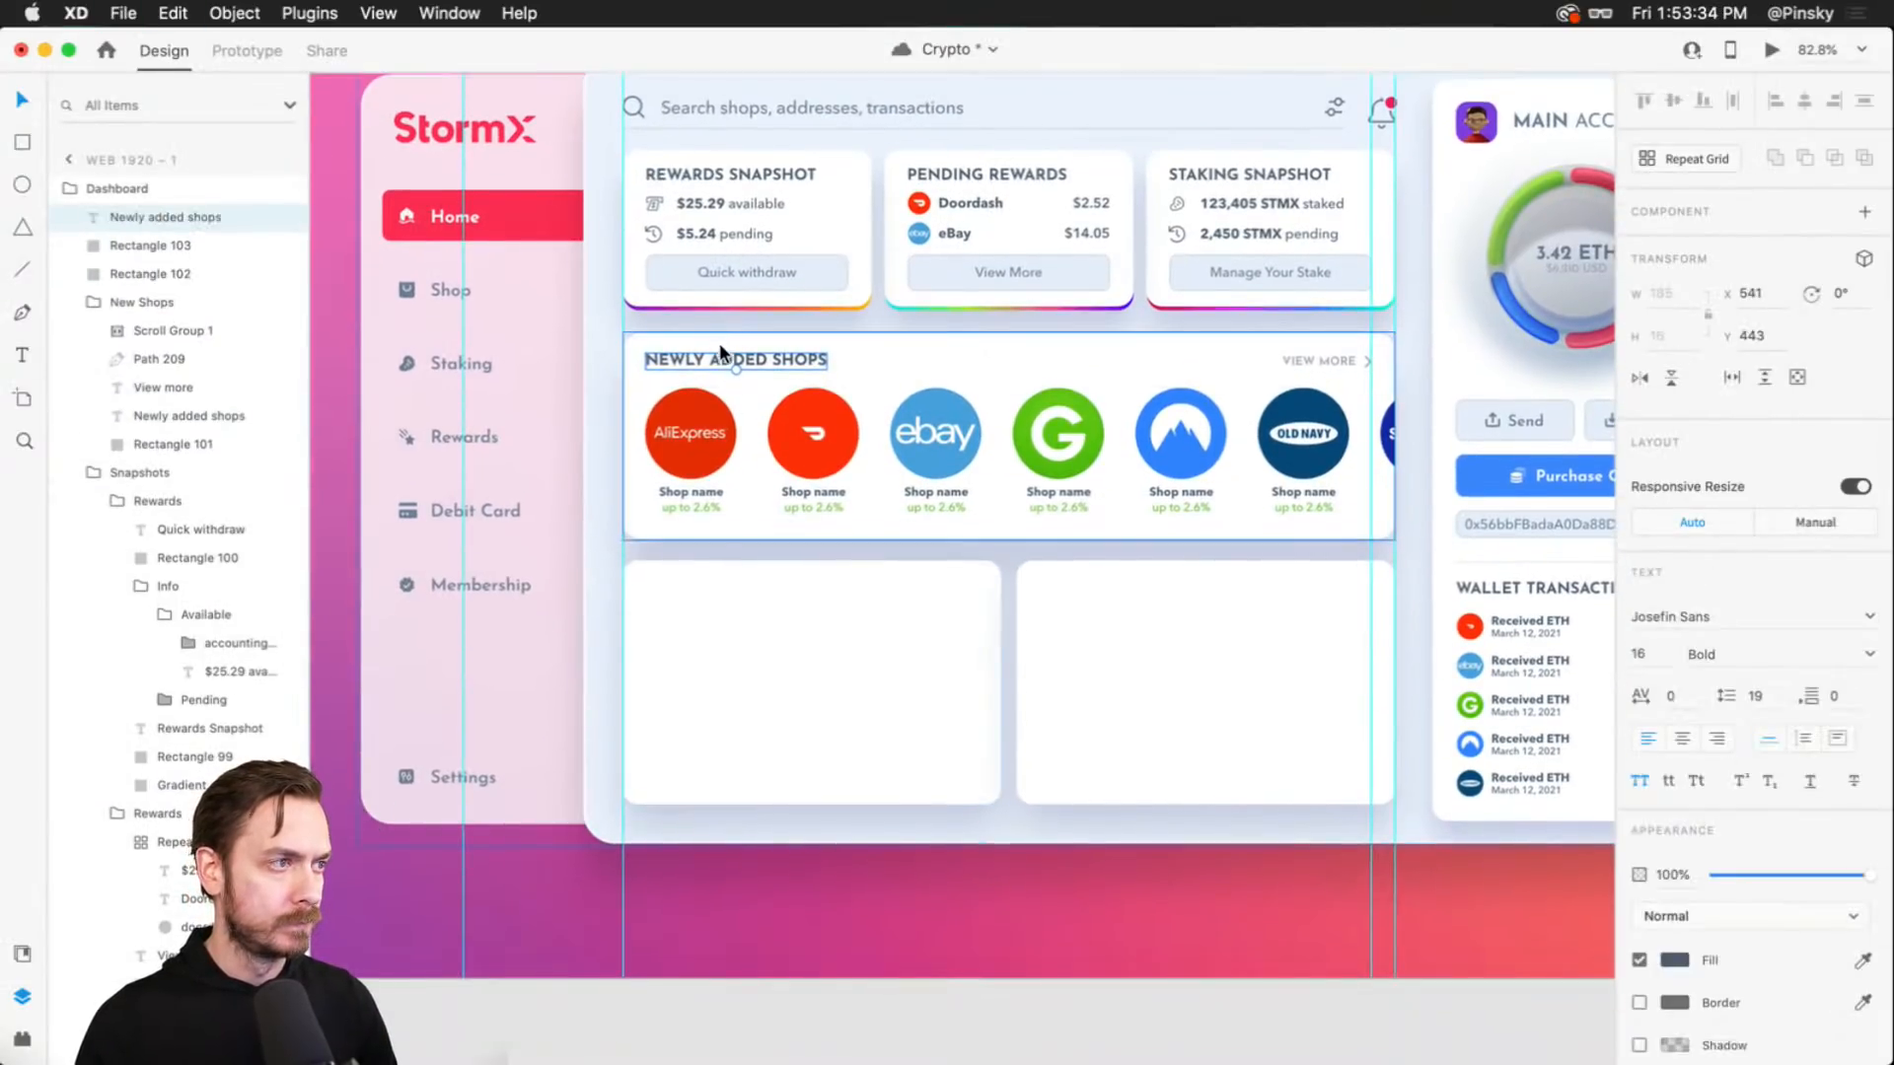
drag(719, 346, 719, 578)
double_click(723, 578)
key(super+a)
text(D)
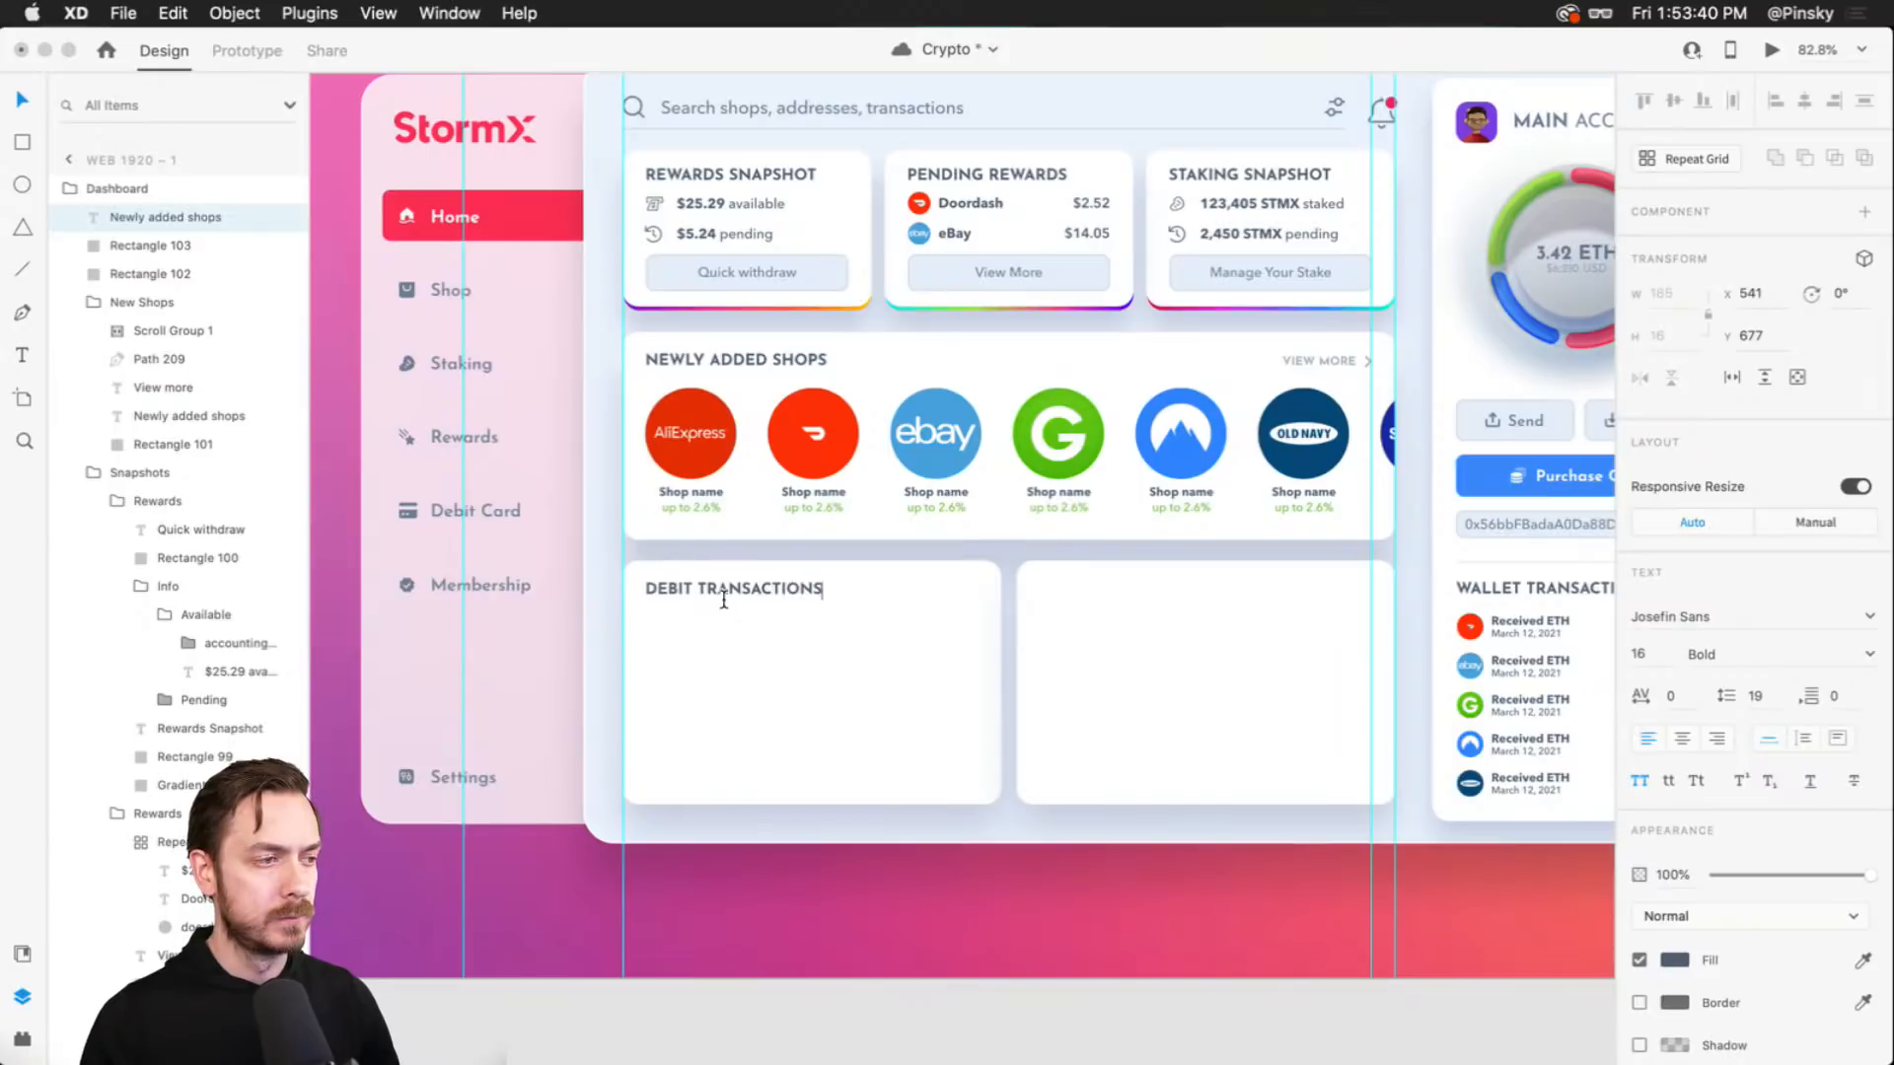
- Duplicate the Debit Transactions heading into the second empty card and change its text to "Staking"
key(Escape)
drag(720, 580, 1115, 584)
double_click(1115, 584)
key(super+a)
text(STAKIN)
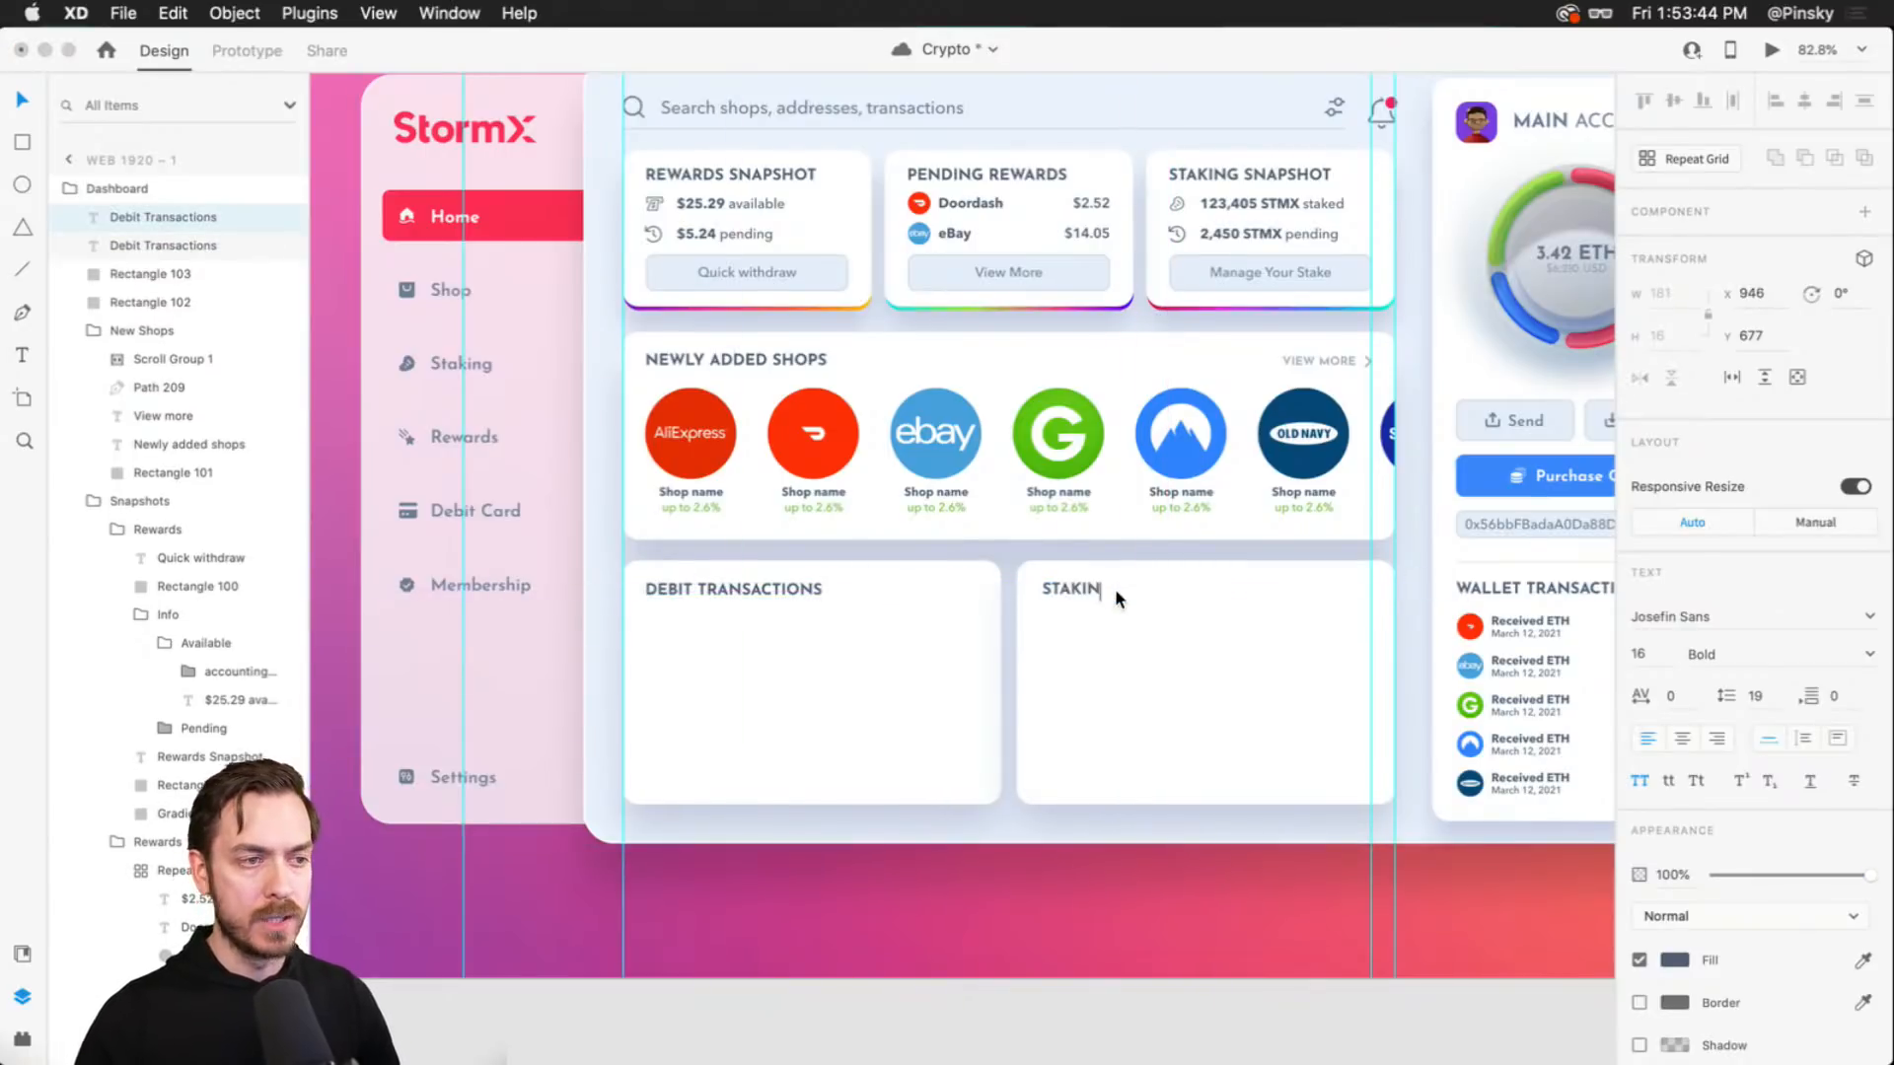
text(G)
key(Escape)
drag(1146, 658, 1107, 562)
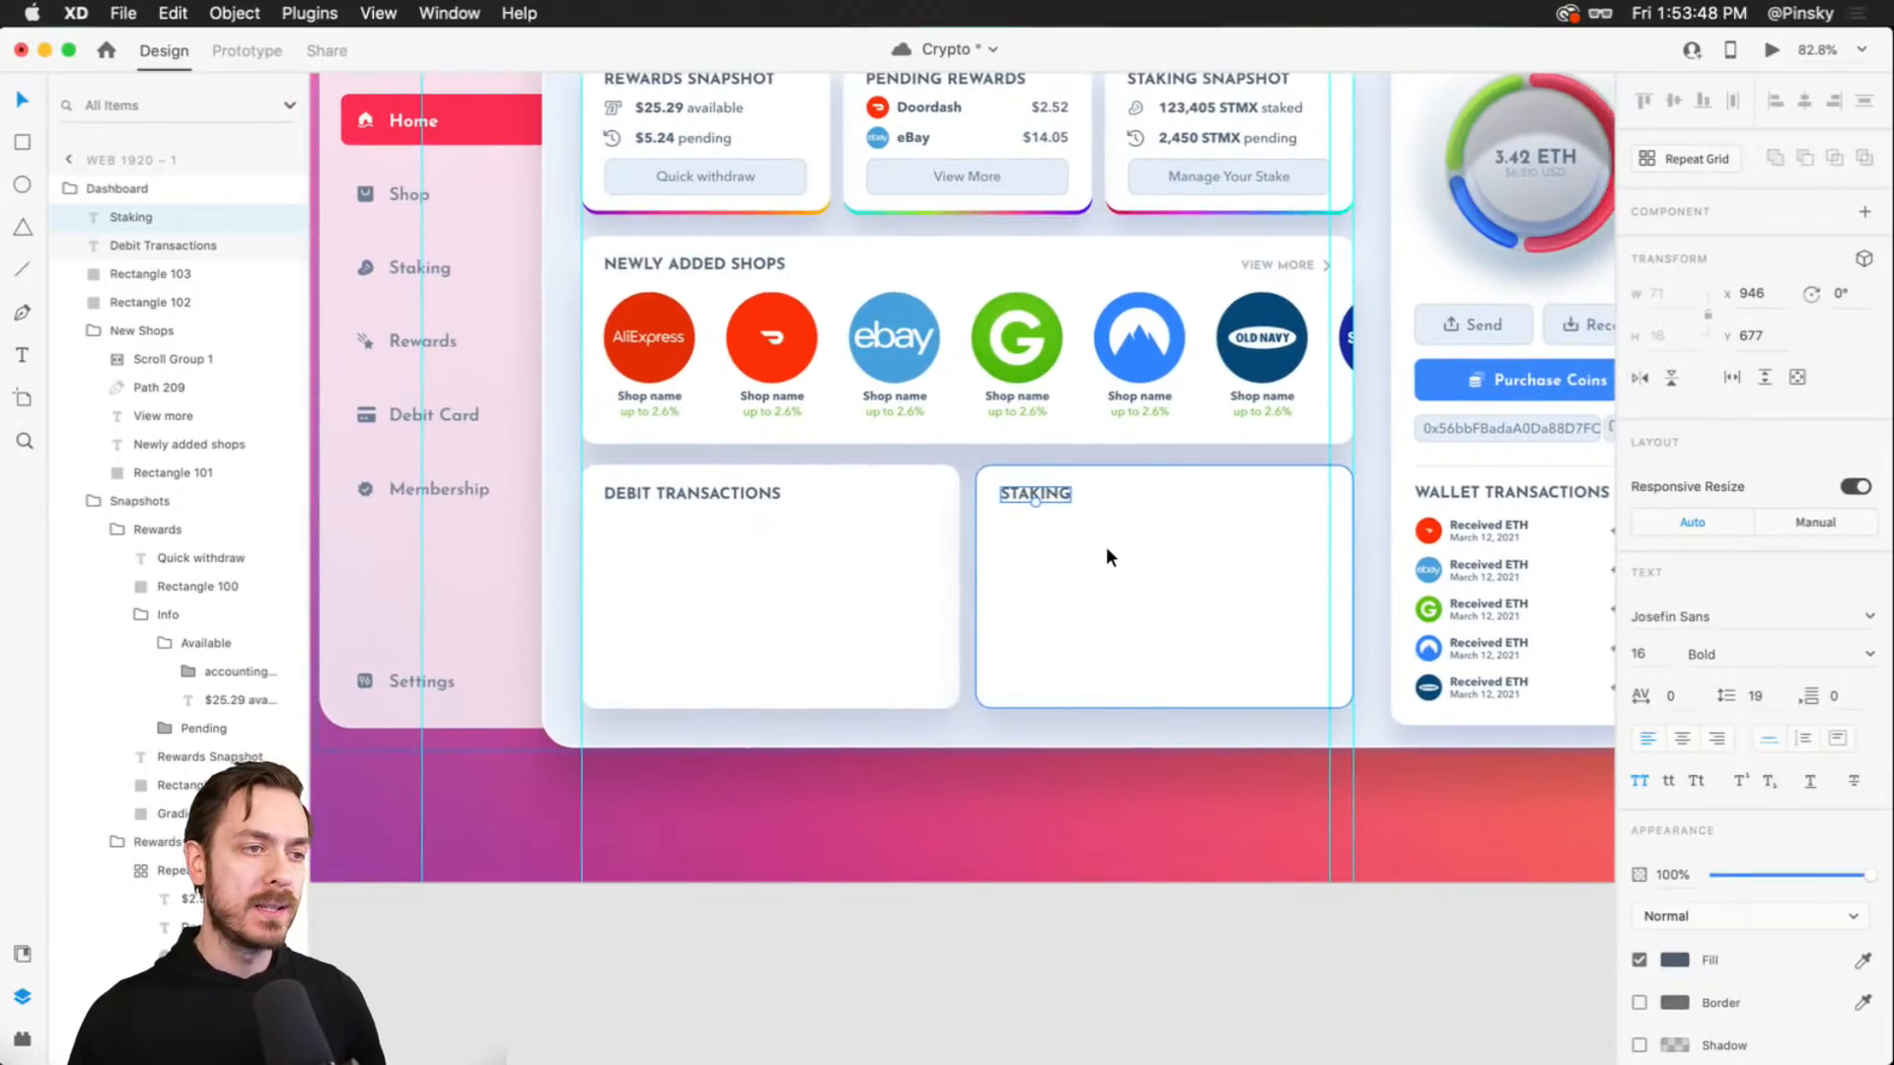
scroll(1105, 547, up, 5)
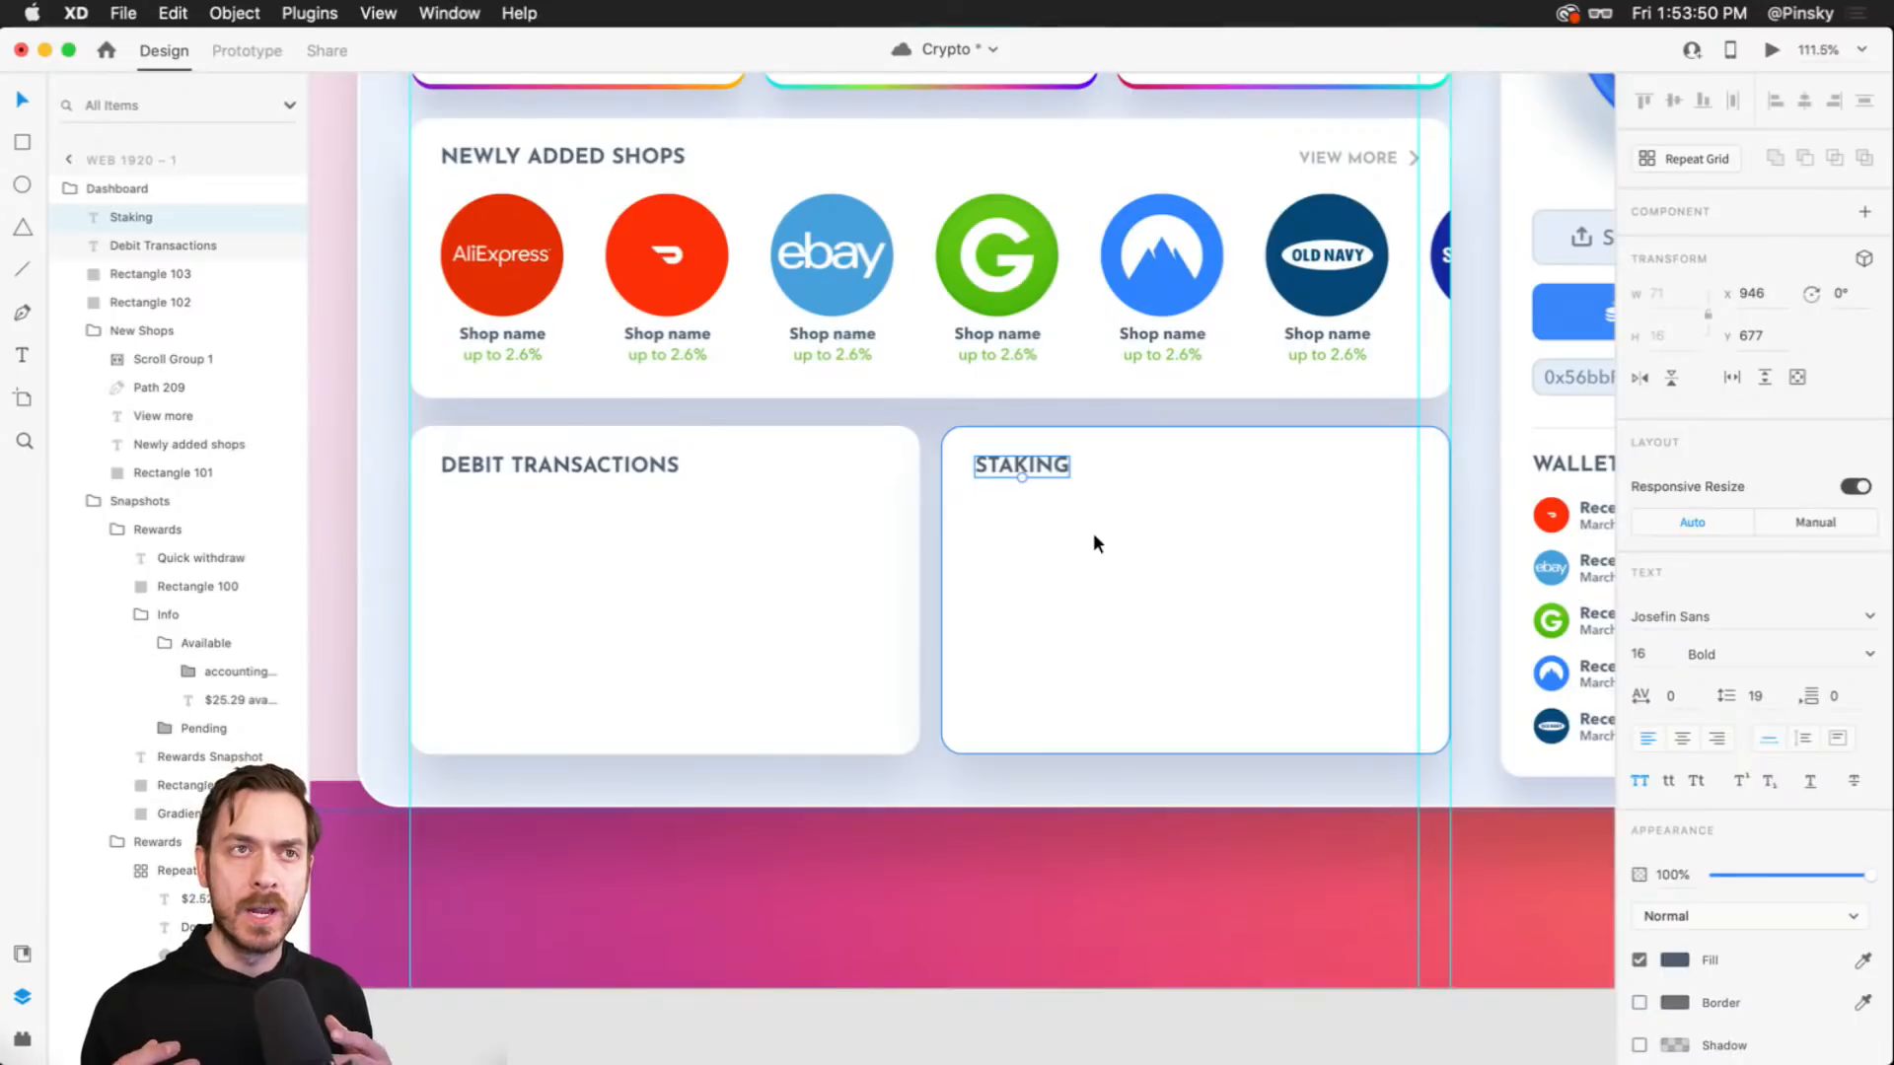
- Try narrowing the Staking card and widening the Debit Transactions card to 515 px
click(1093, 535)
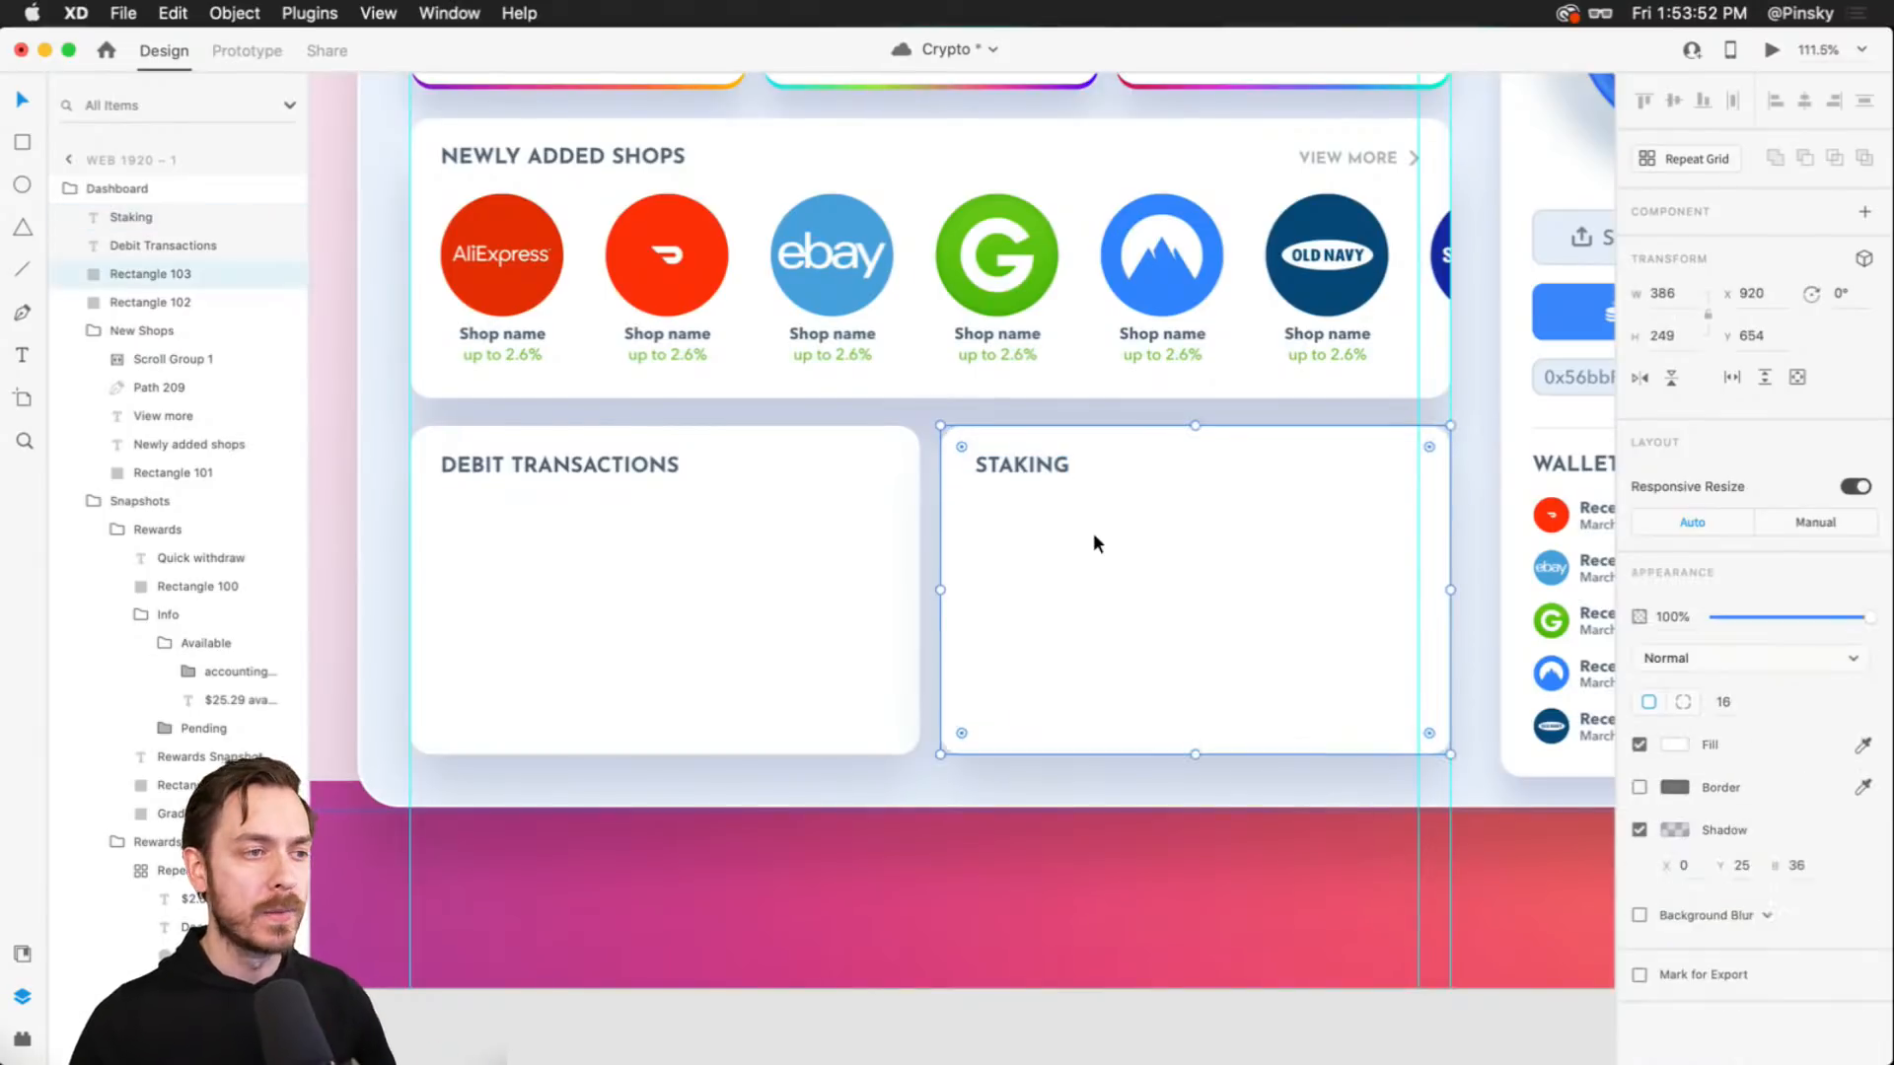
shift+click(1004, 463)
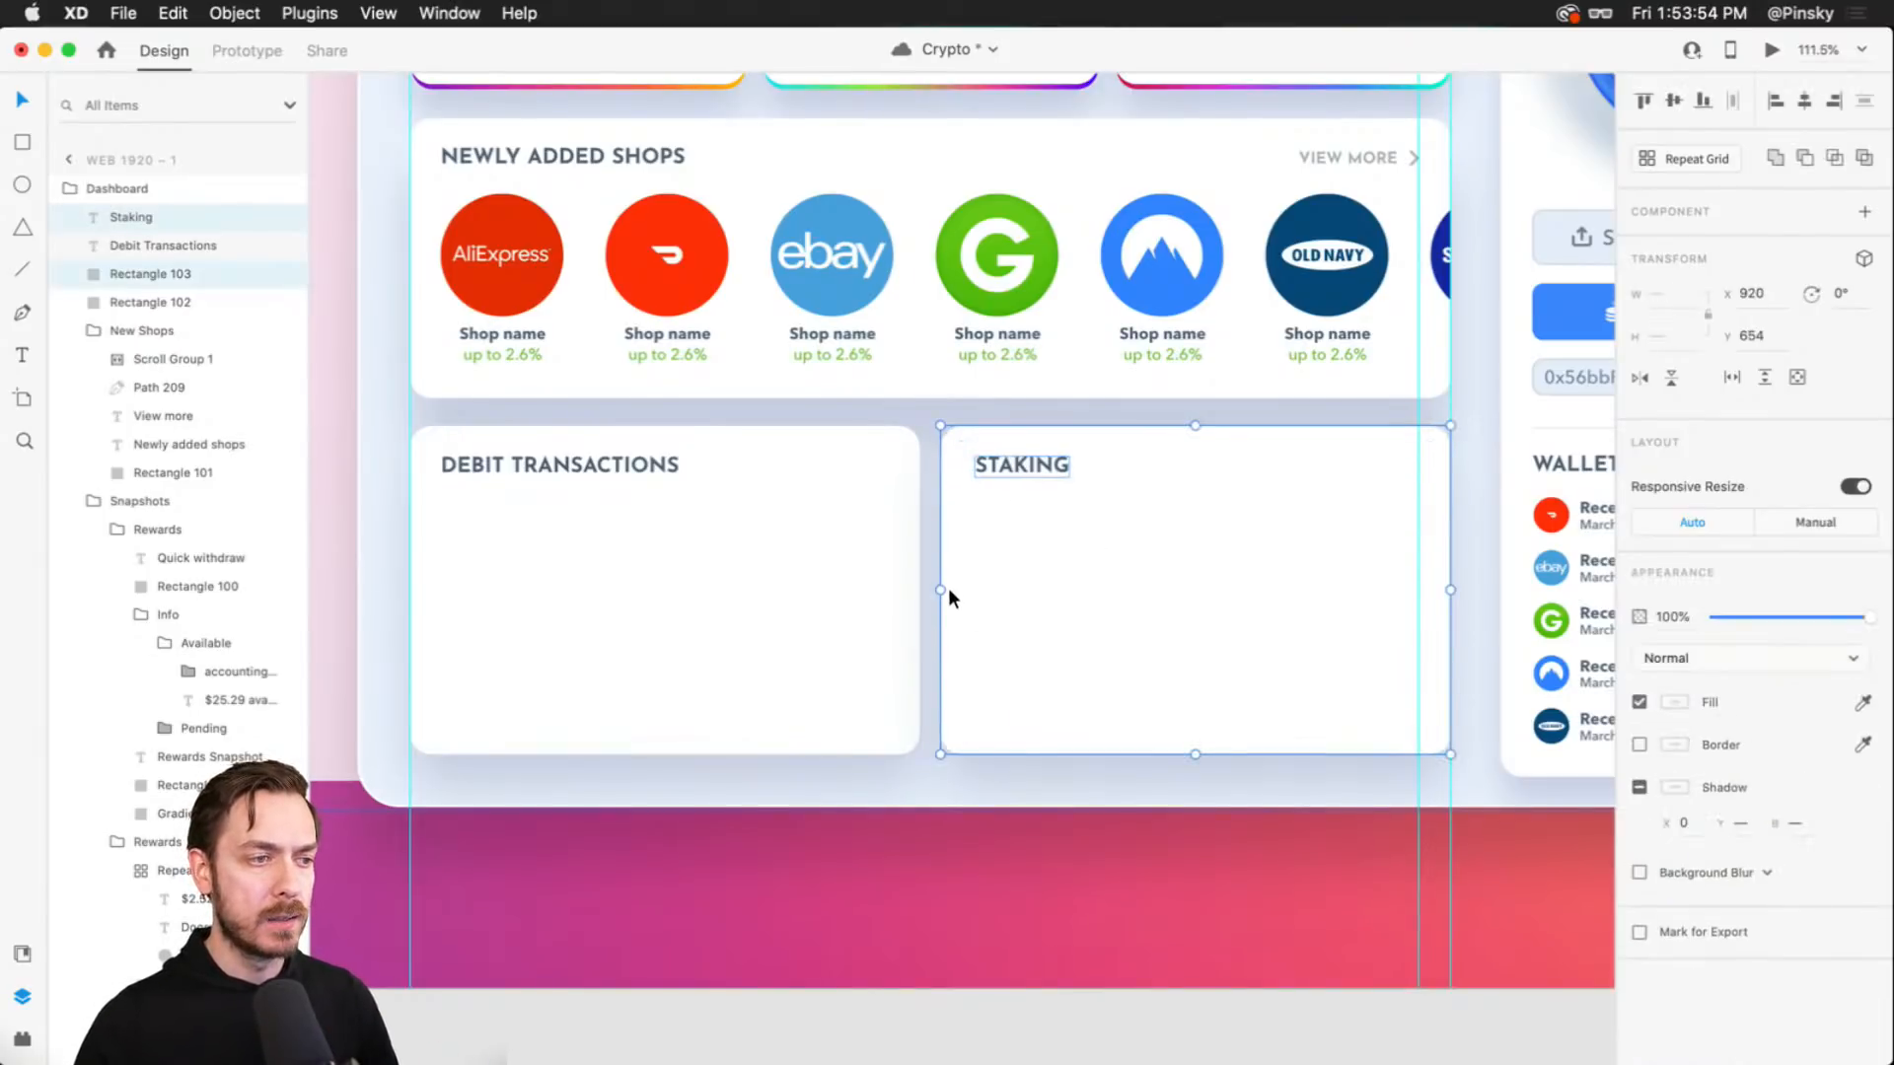
drag(942, 590, 1117, 579)
click(921, 579)
drag(920, 590, 1086, 582)
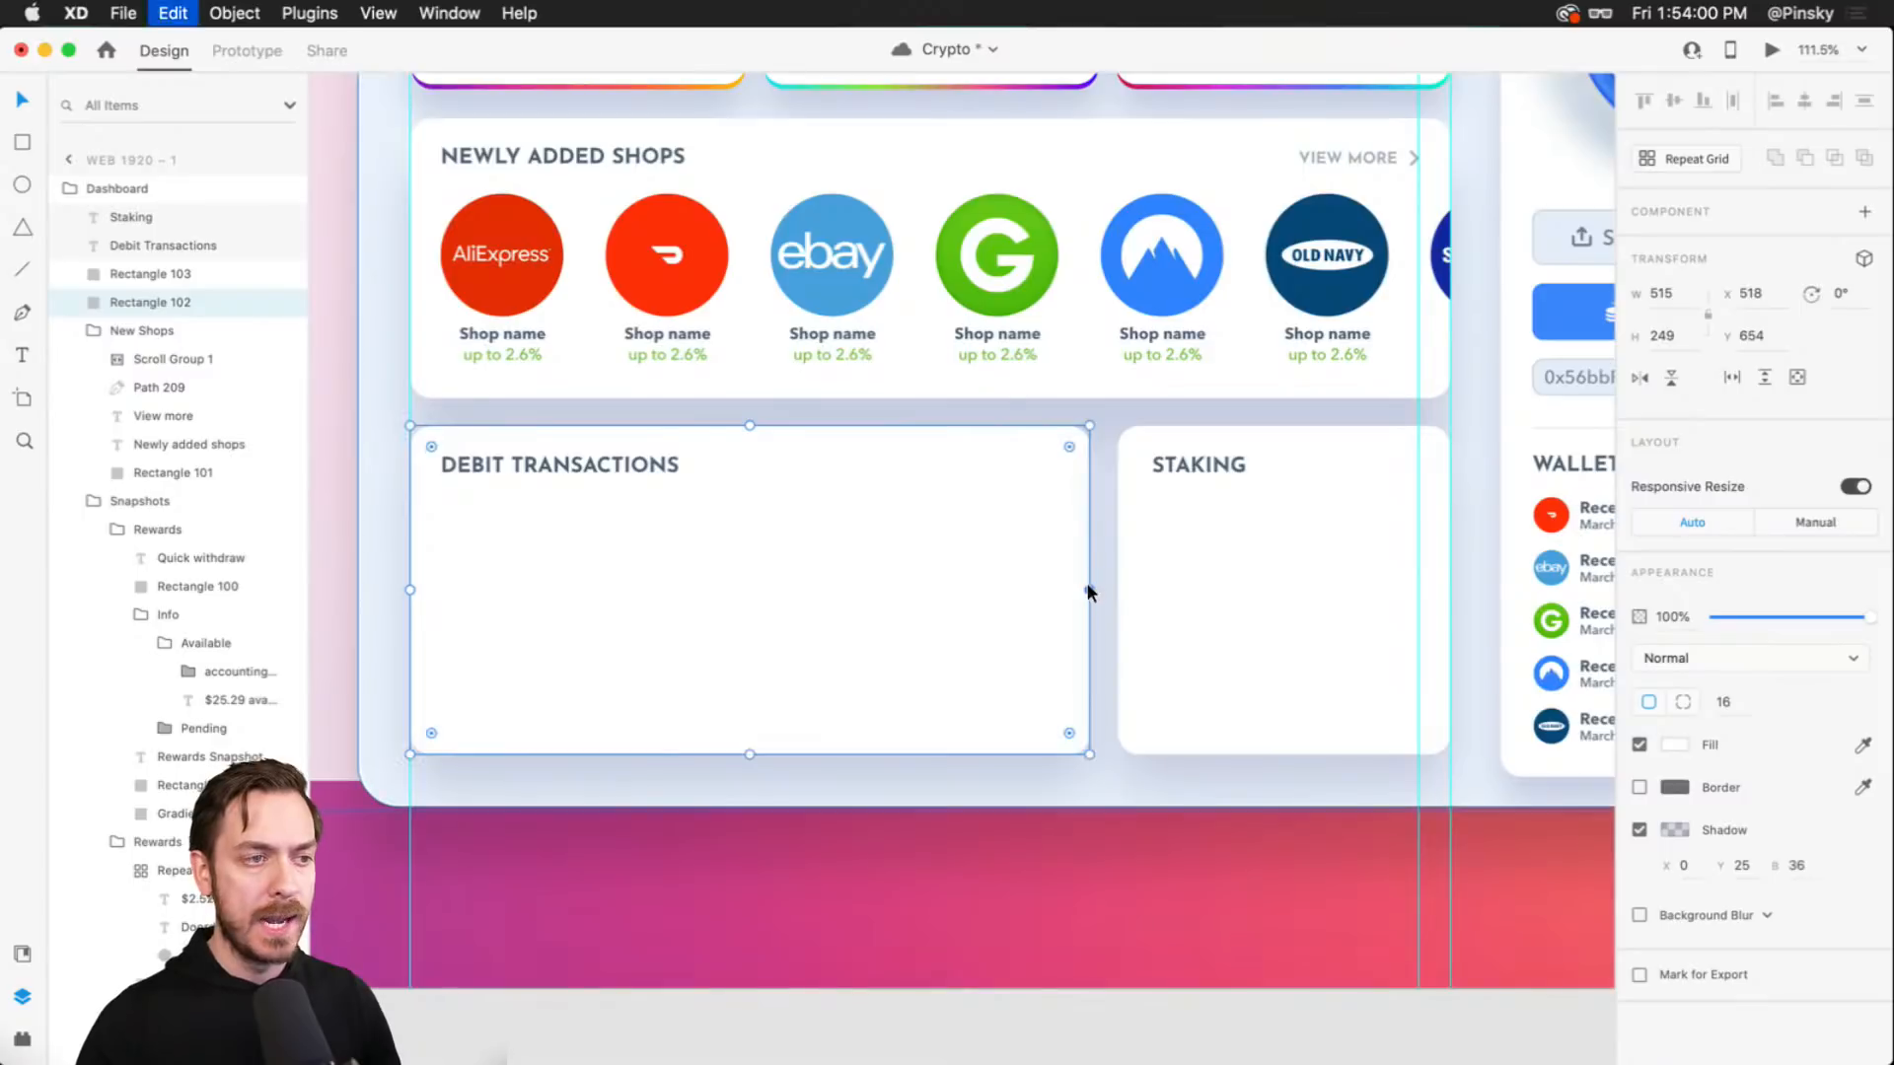
key(super+z)
key(super+z)
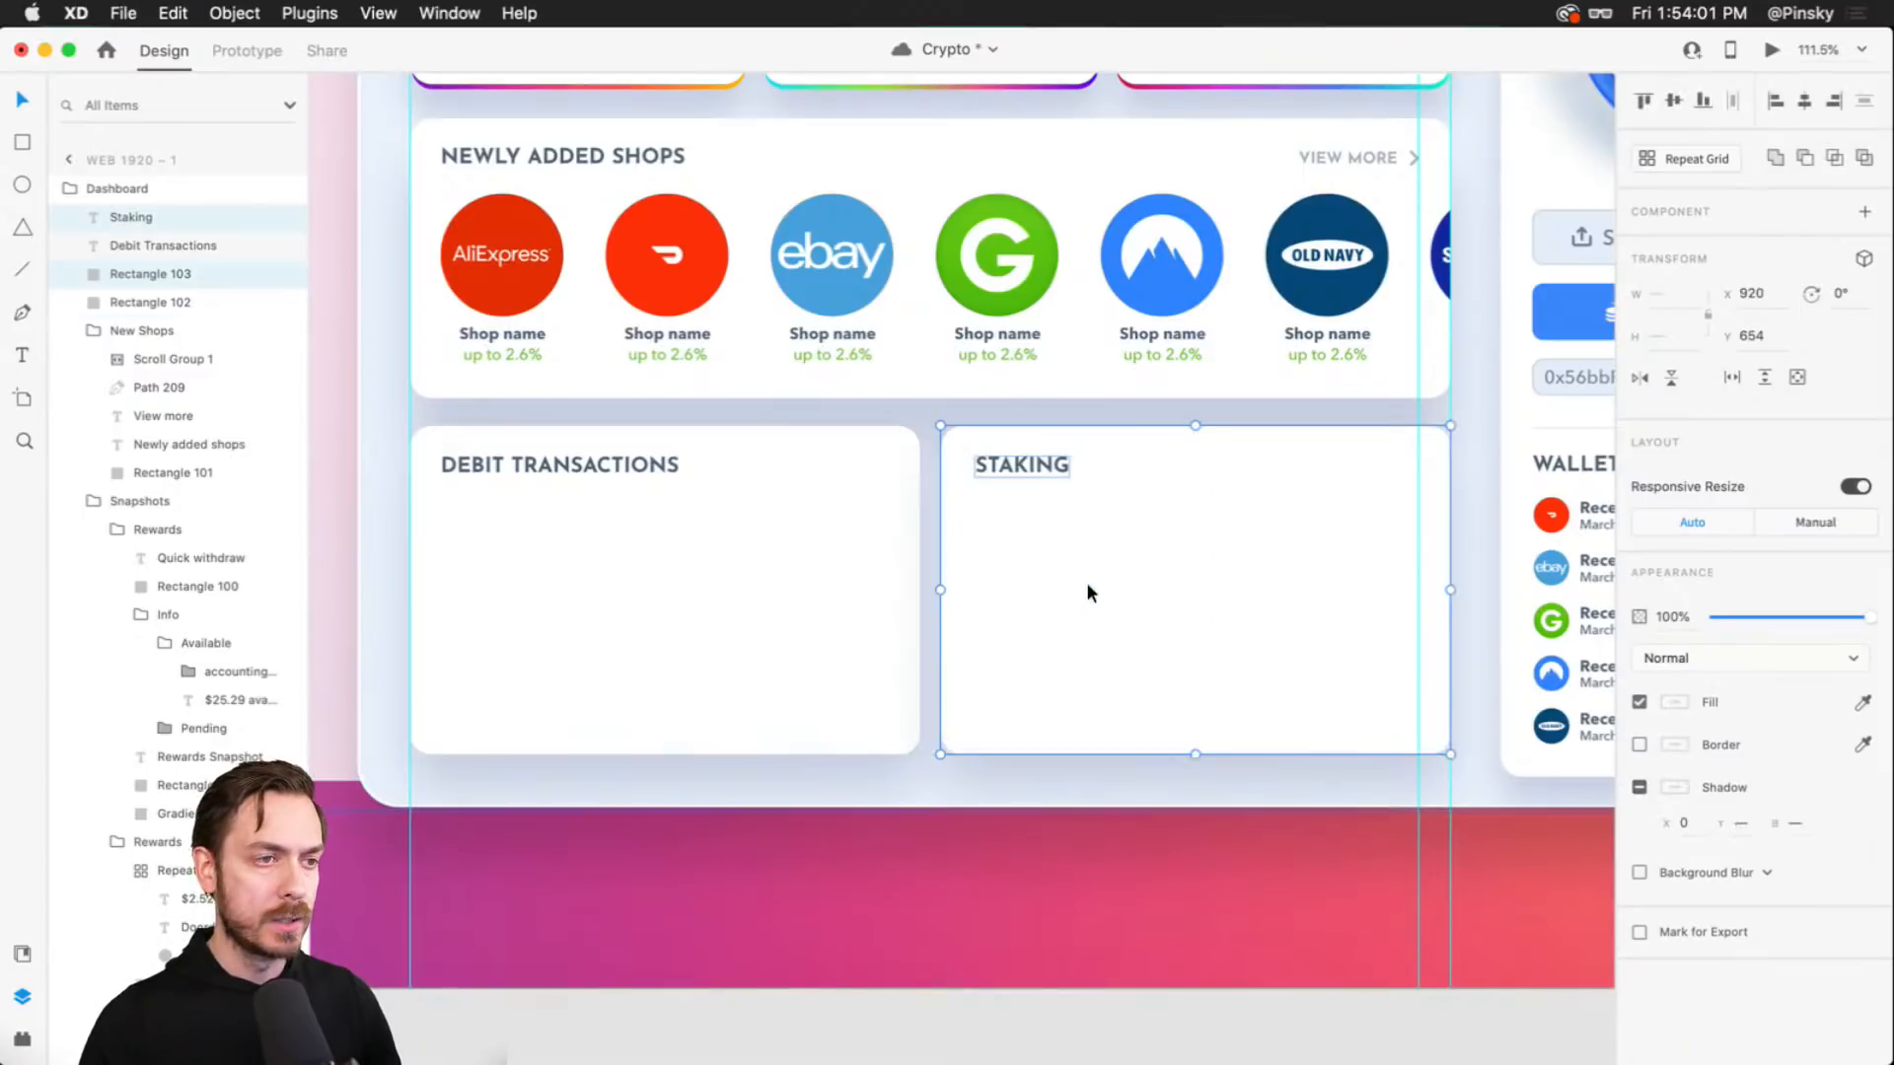
- Group the Staking heading with its card and name the group "Staking"
click(1062, 411)
click(1039, 458)
shift+click(1115, 529)
key(super+g)
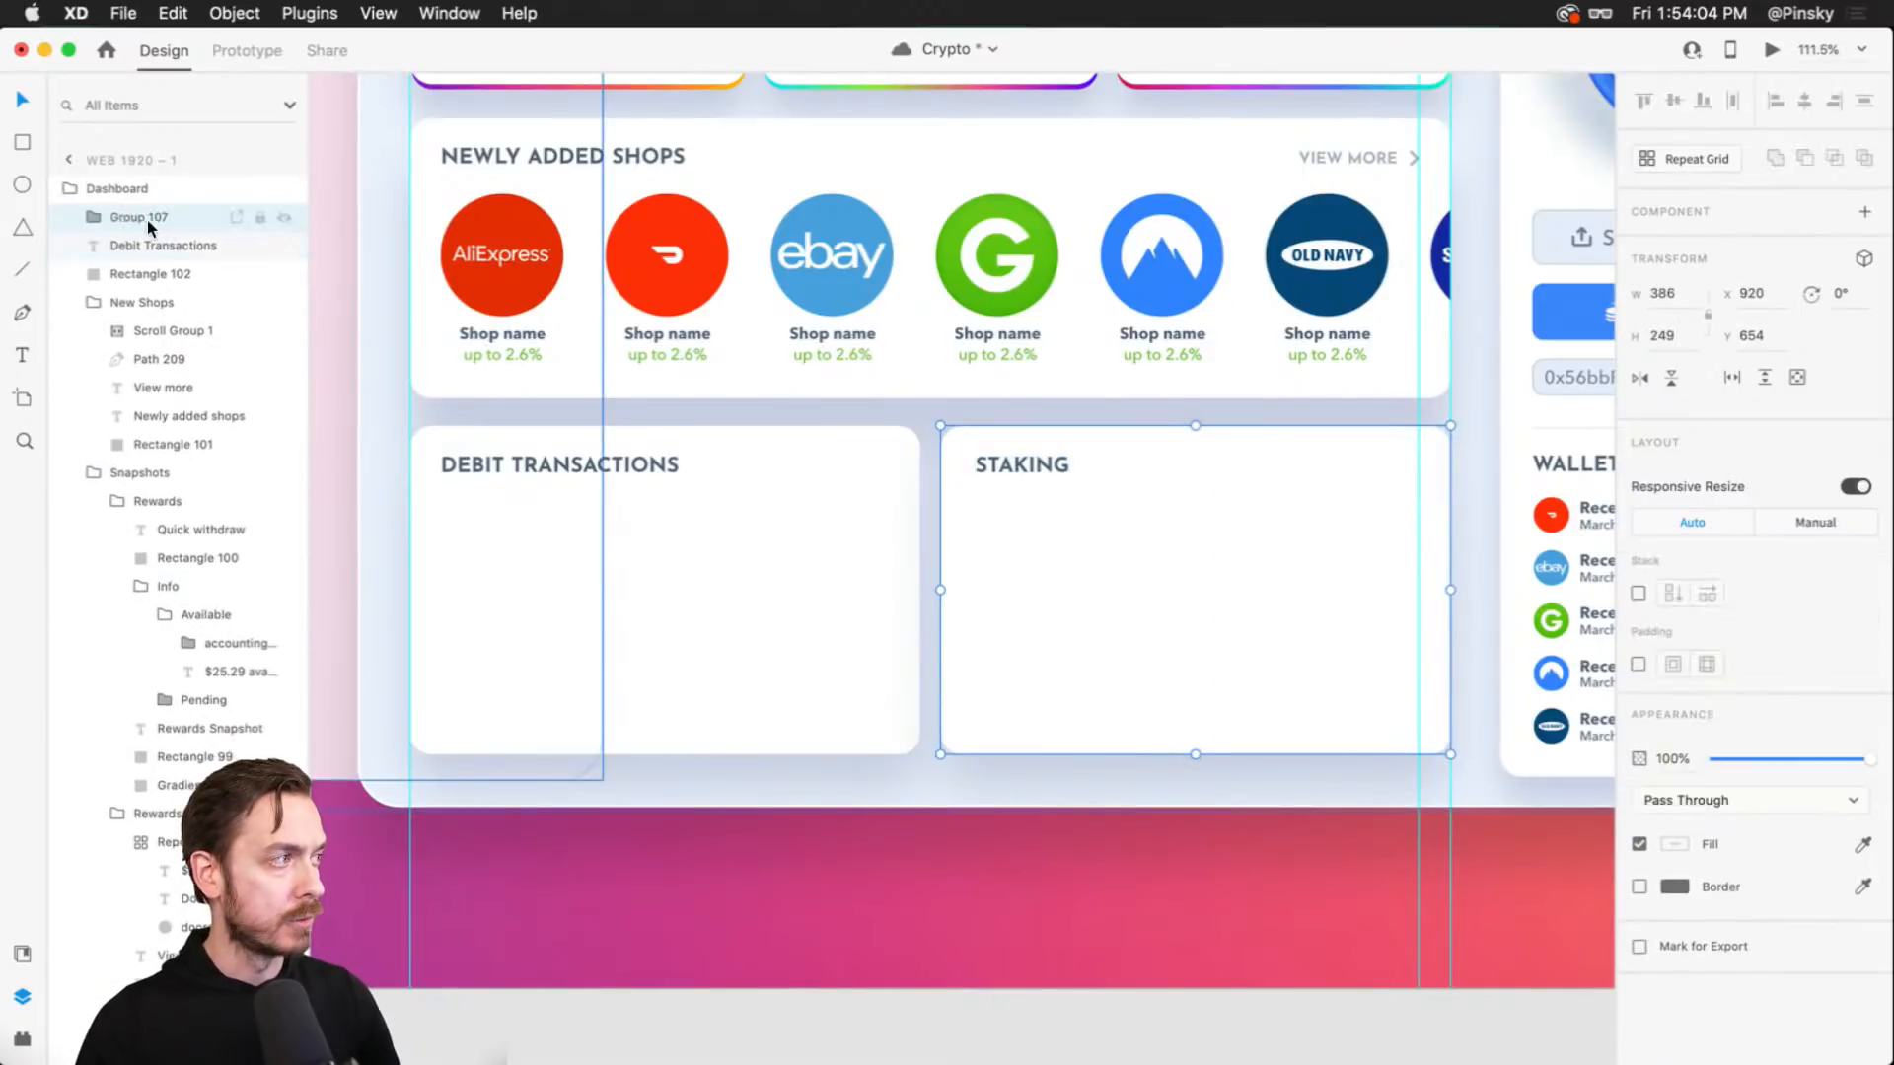
double_click(139, 217)
text(Staking)
key(Return)
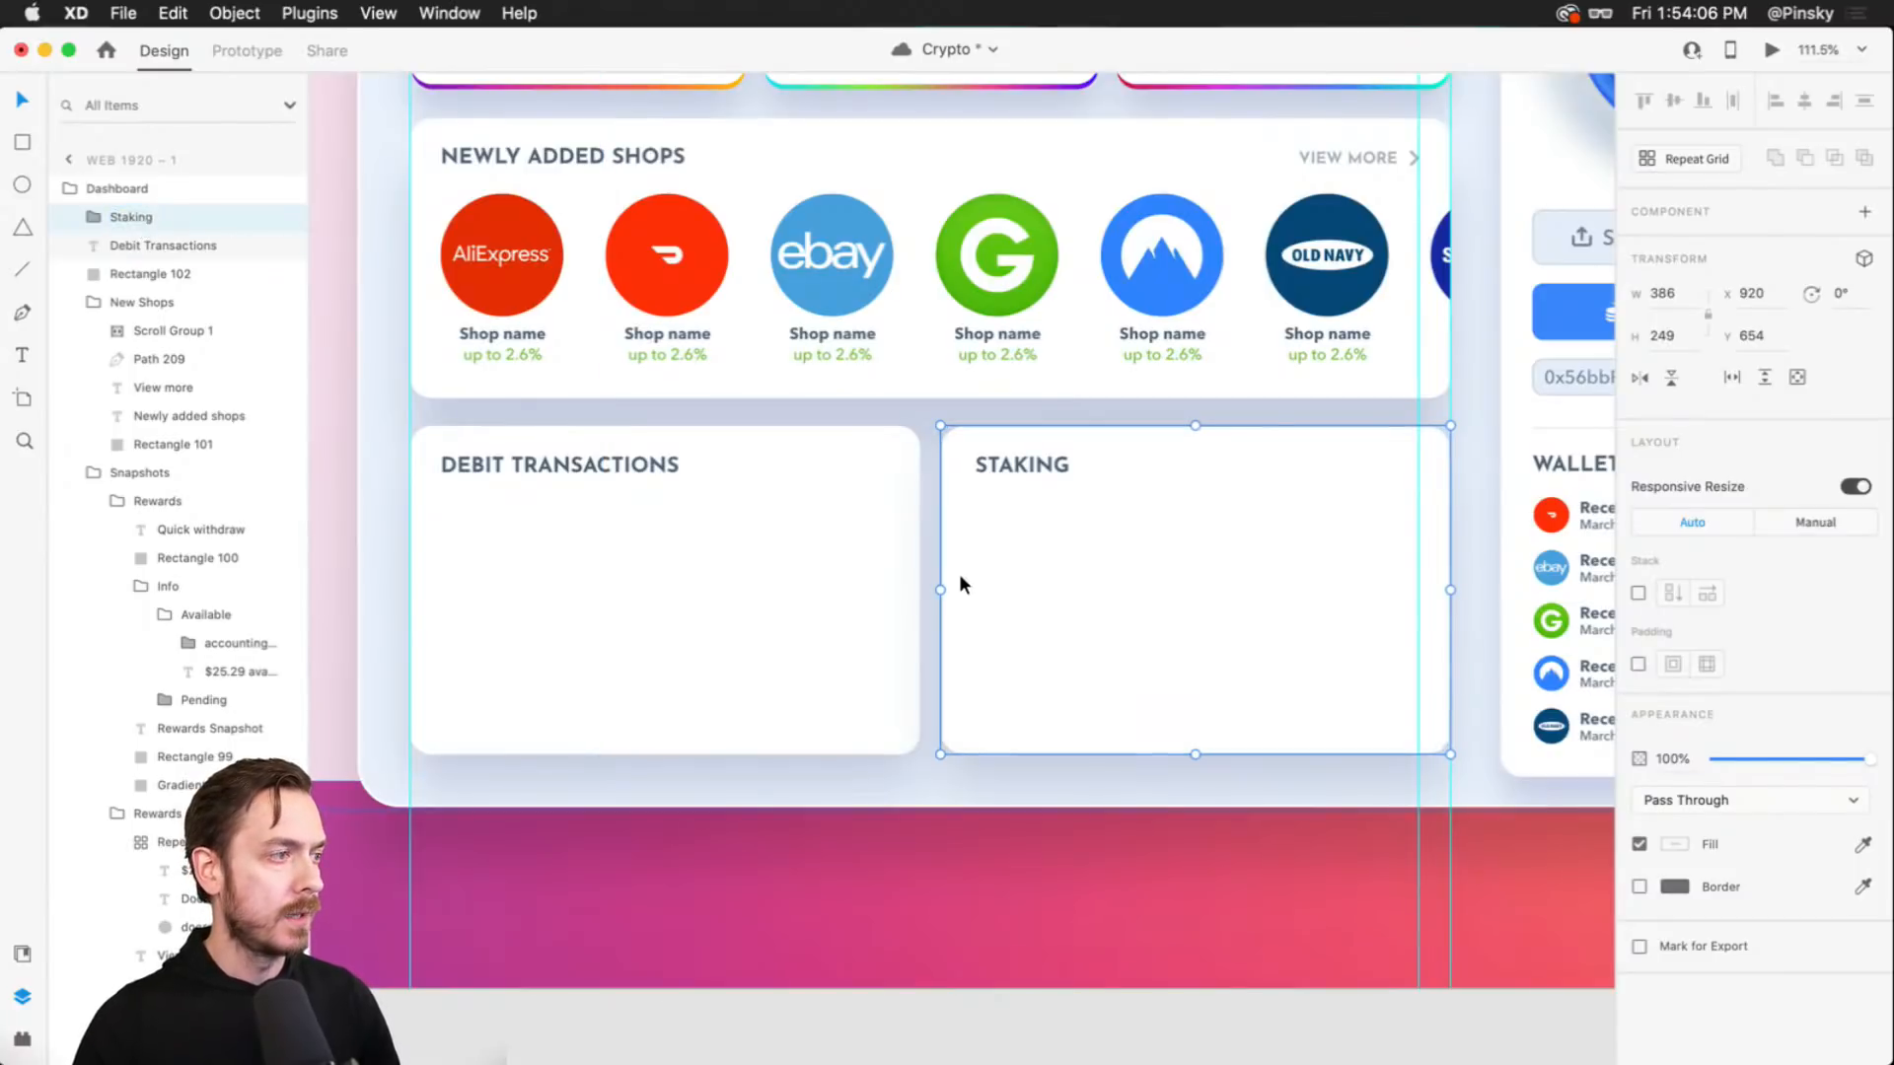
- Group the Debit Transactions heading with its card and name the group "Debit"
click(493, 461)
shift+click(538, 473)
key(super+g)
double_click(134, 247)
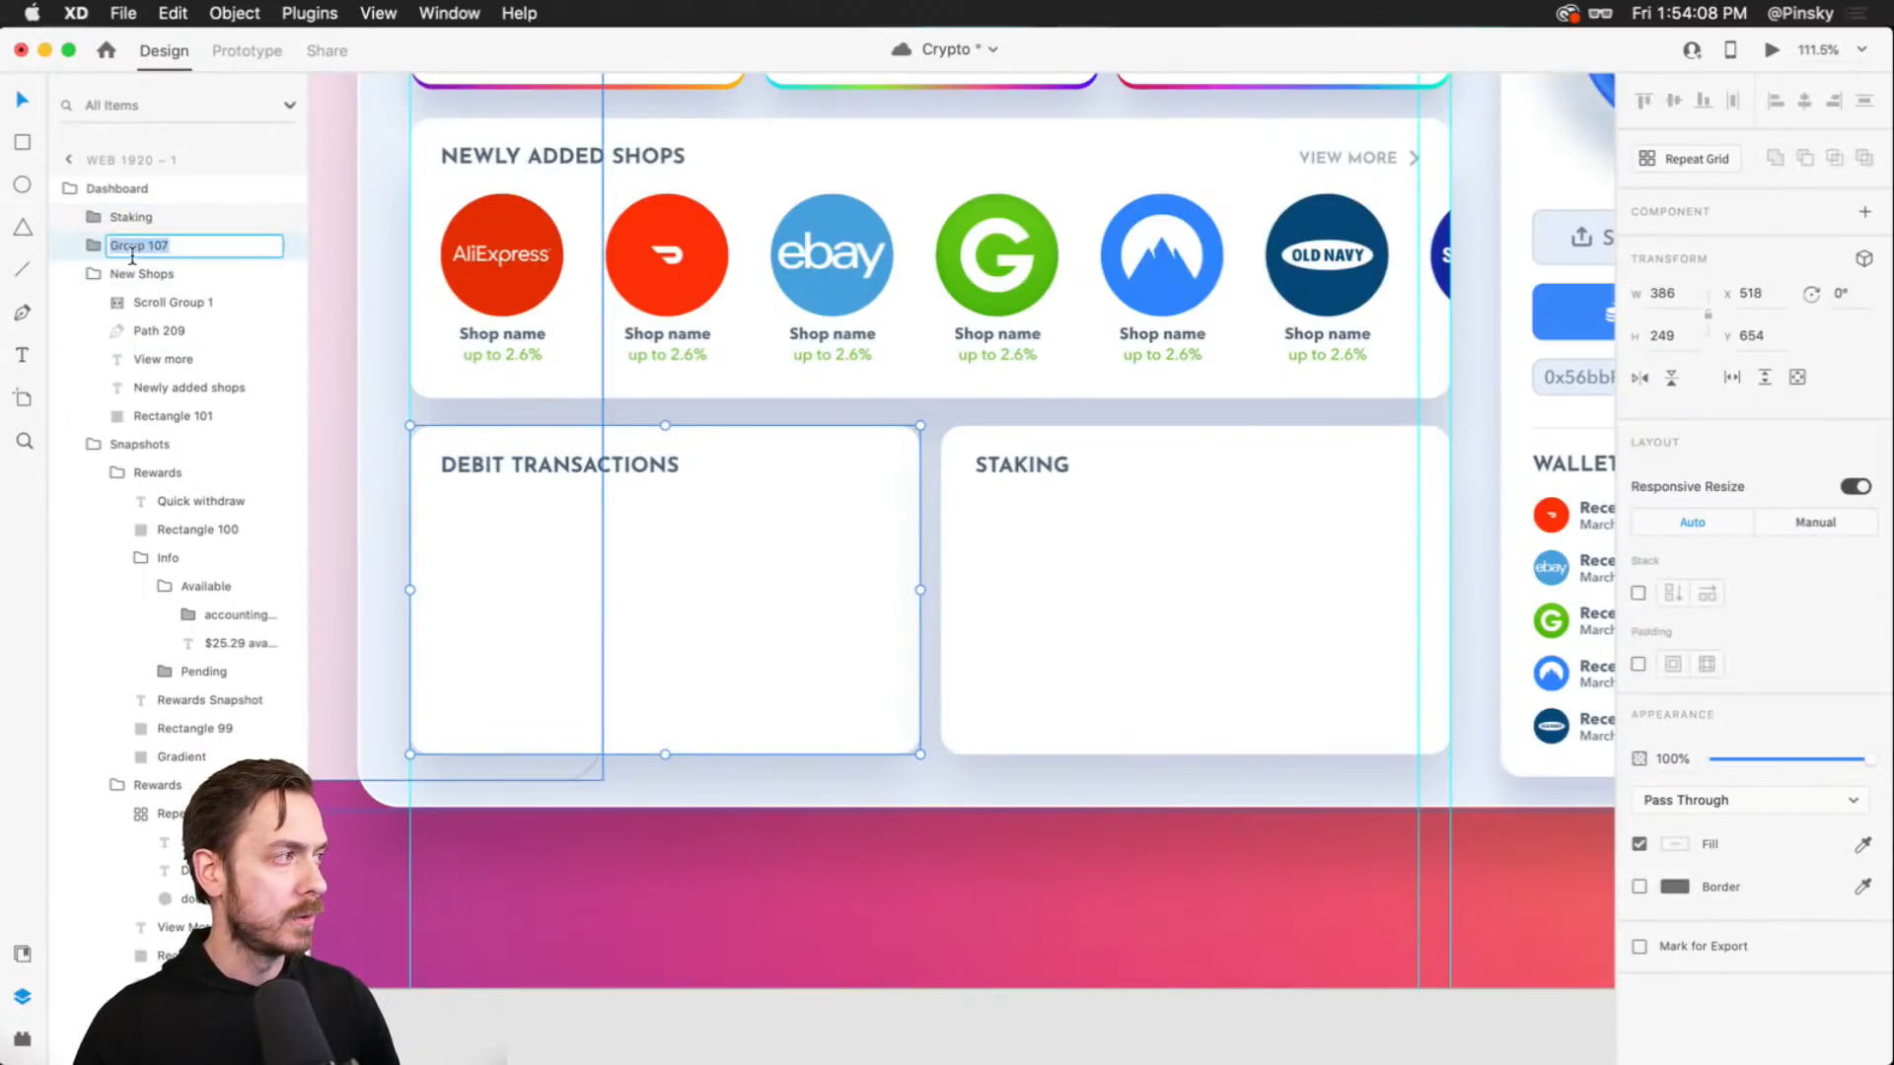
text(Debit)
key(Return)
key(Escape)
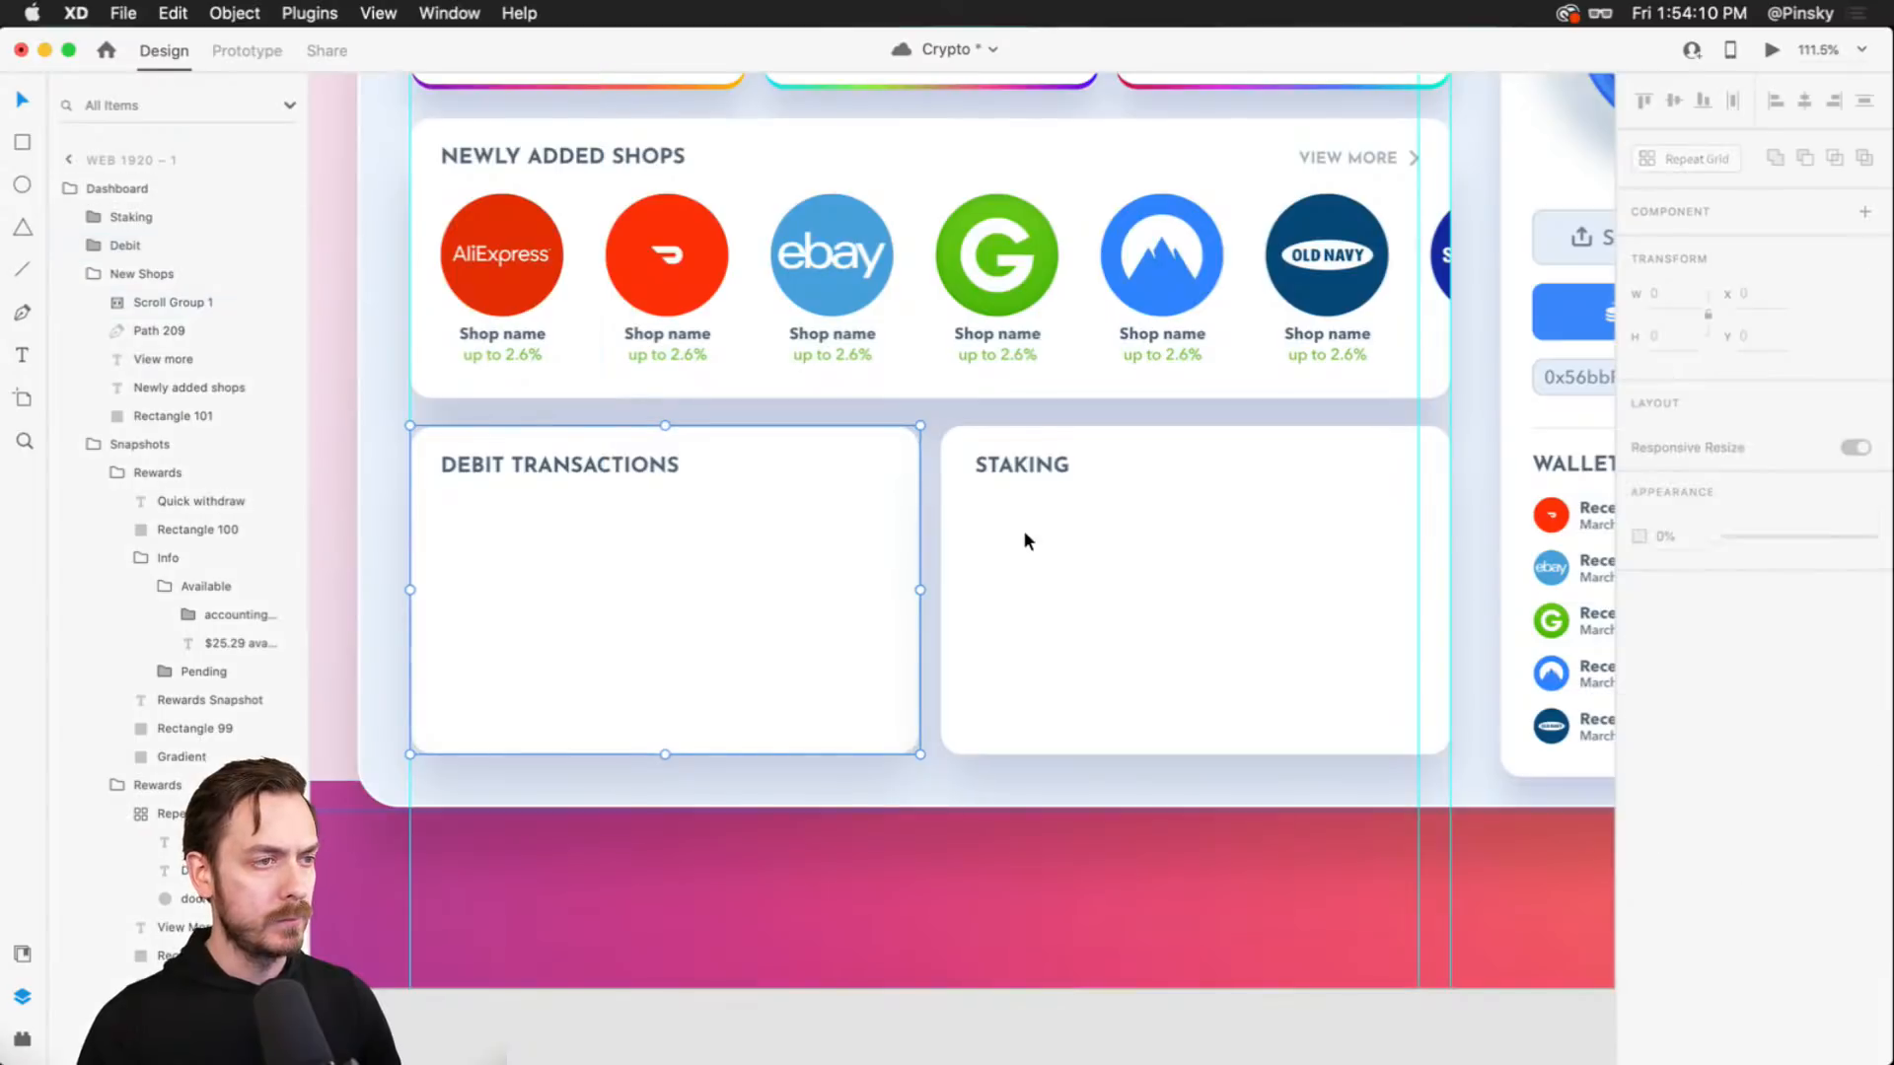
- Combine the Staking and Debit groups into one parent group named "Bottom"
click(1120, 515)
shift+click(637, 505)
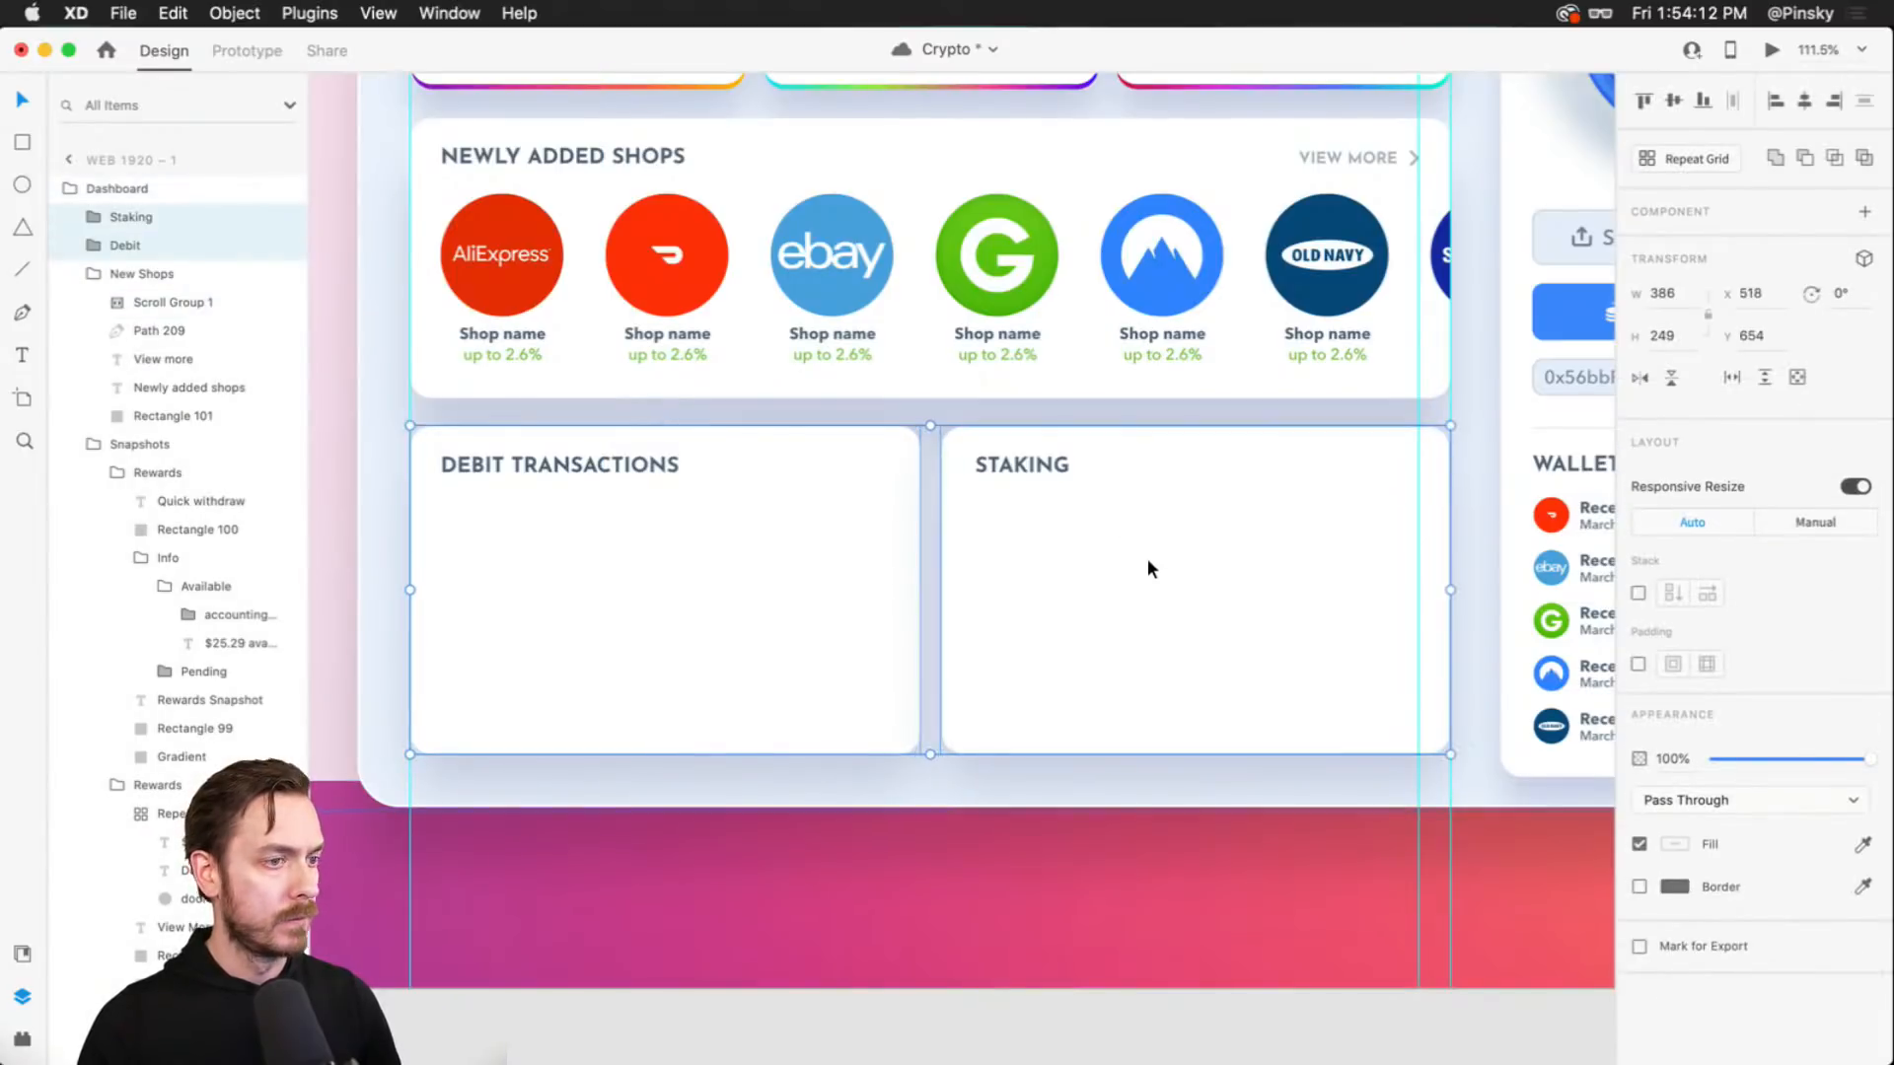
key(super+g)
double_click(130, 221)
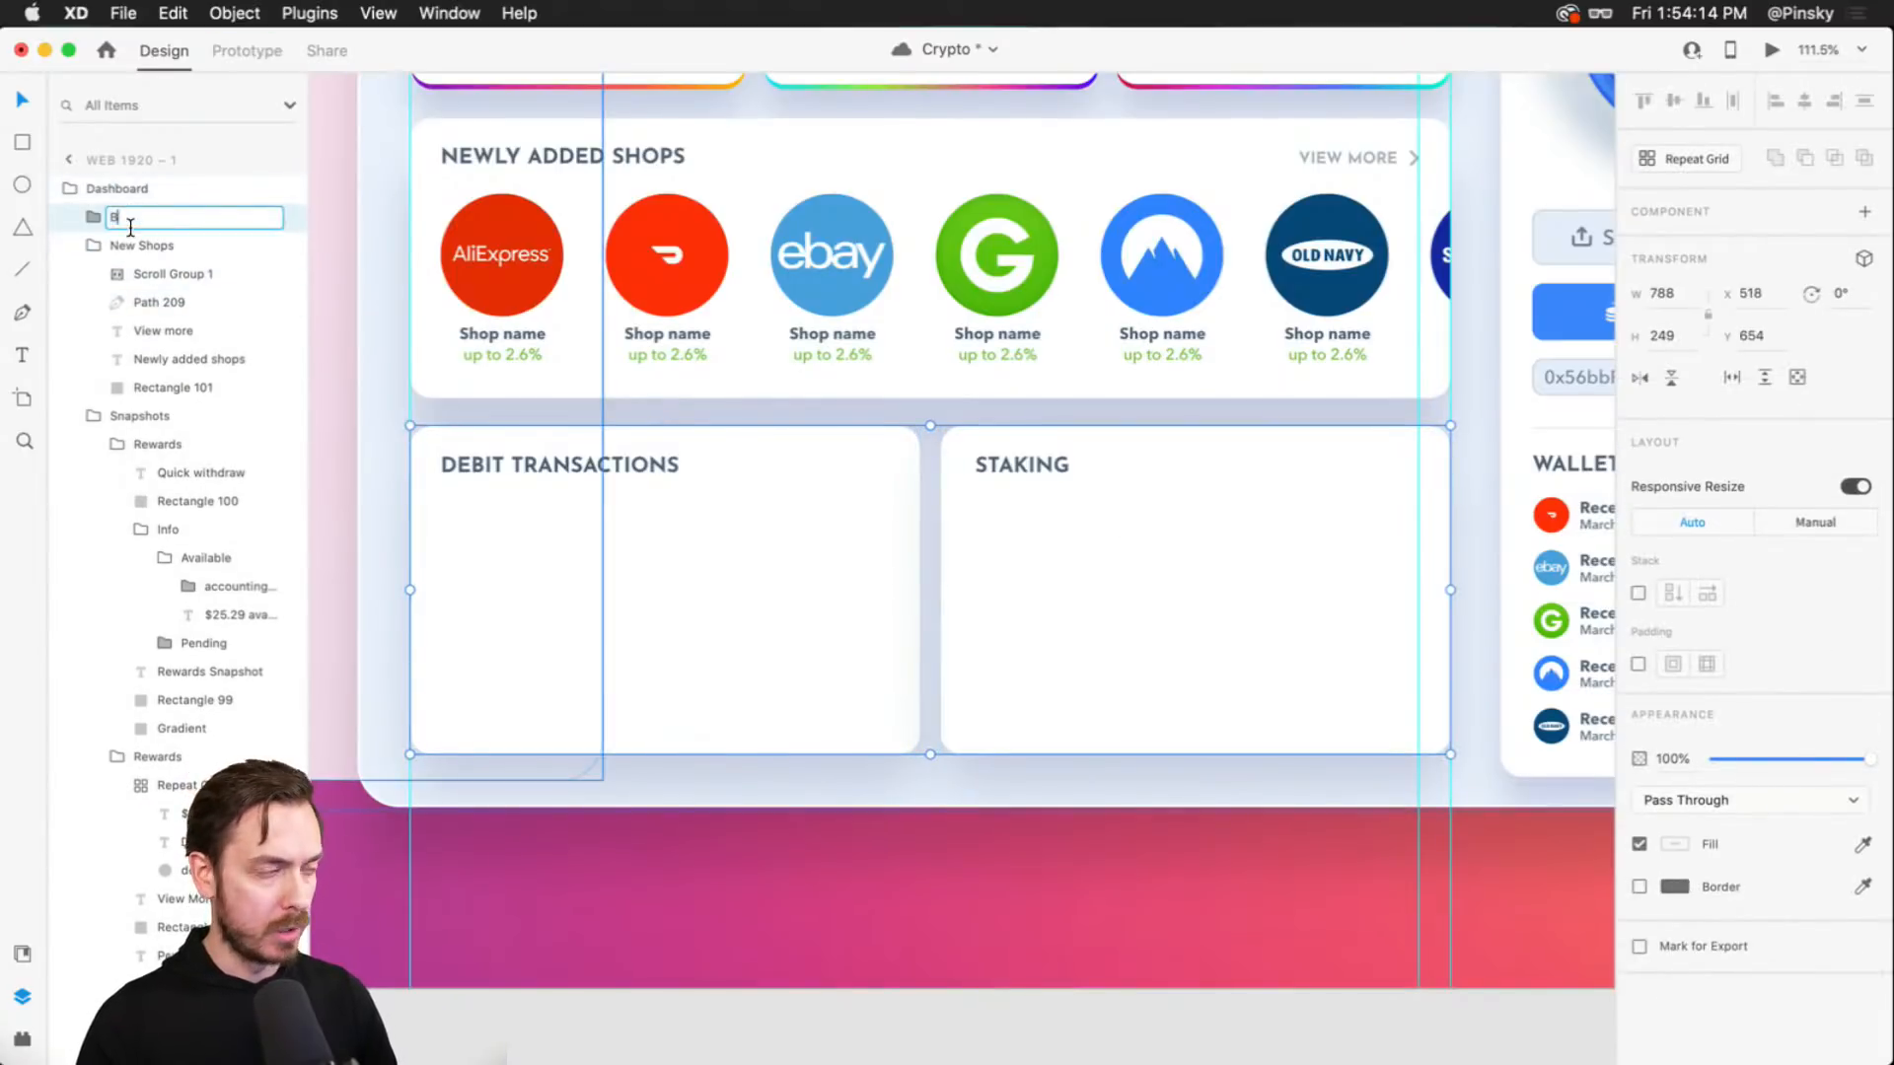
text(Bottom)
key(Return)
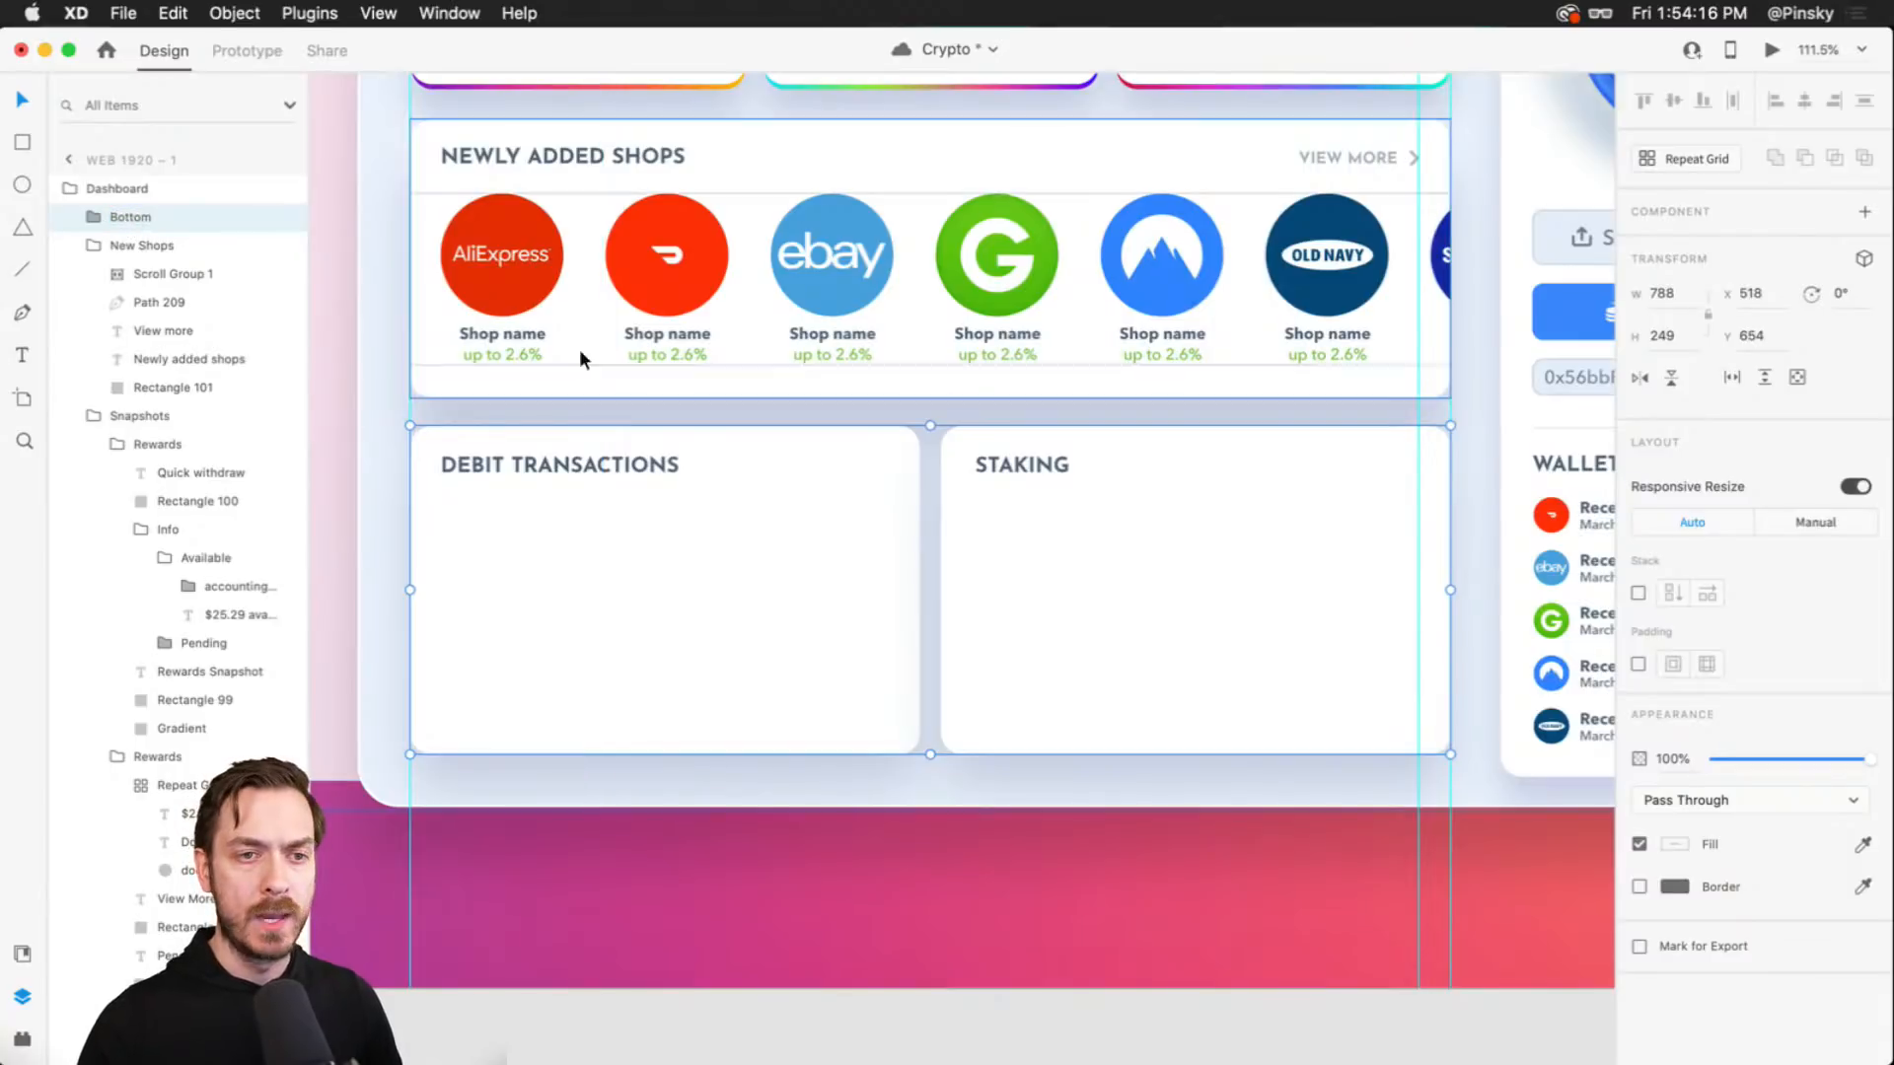
- Try widening the Debit card inside the Bottom group
double_click(844, 539)
drag(920, 591, 1084, 592)
key(super+z)
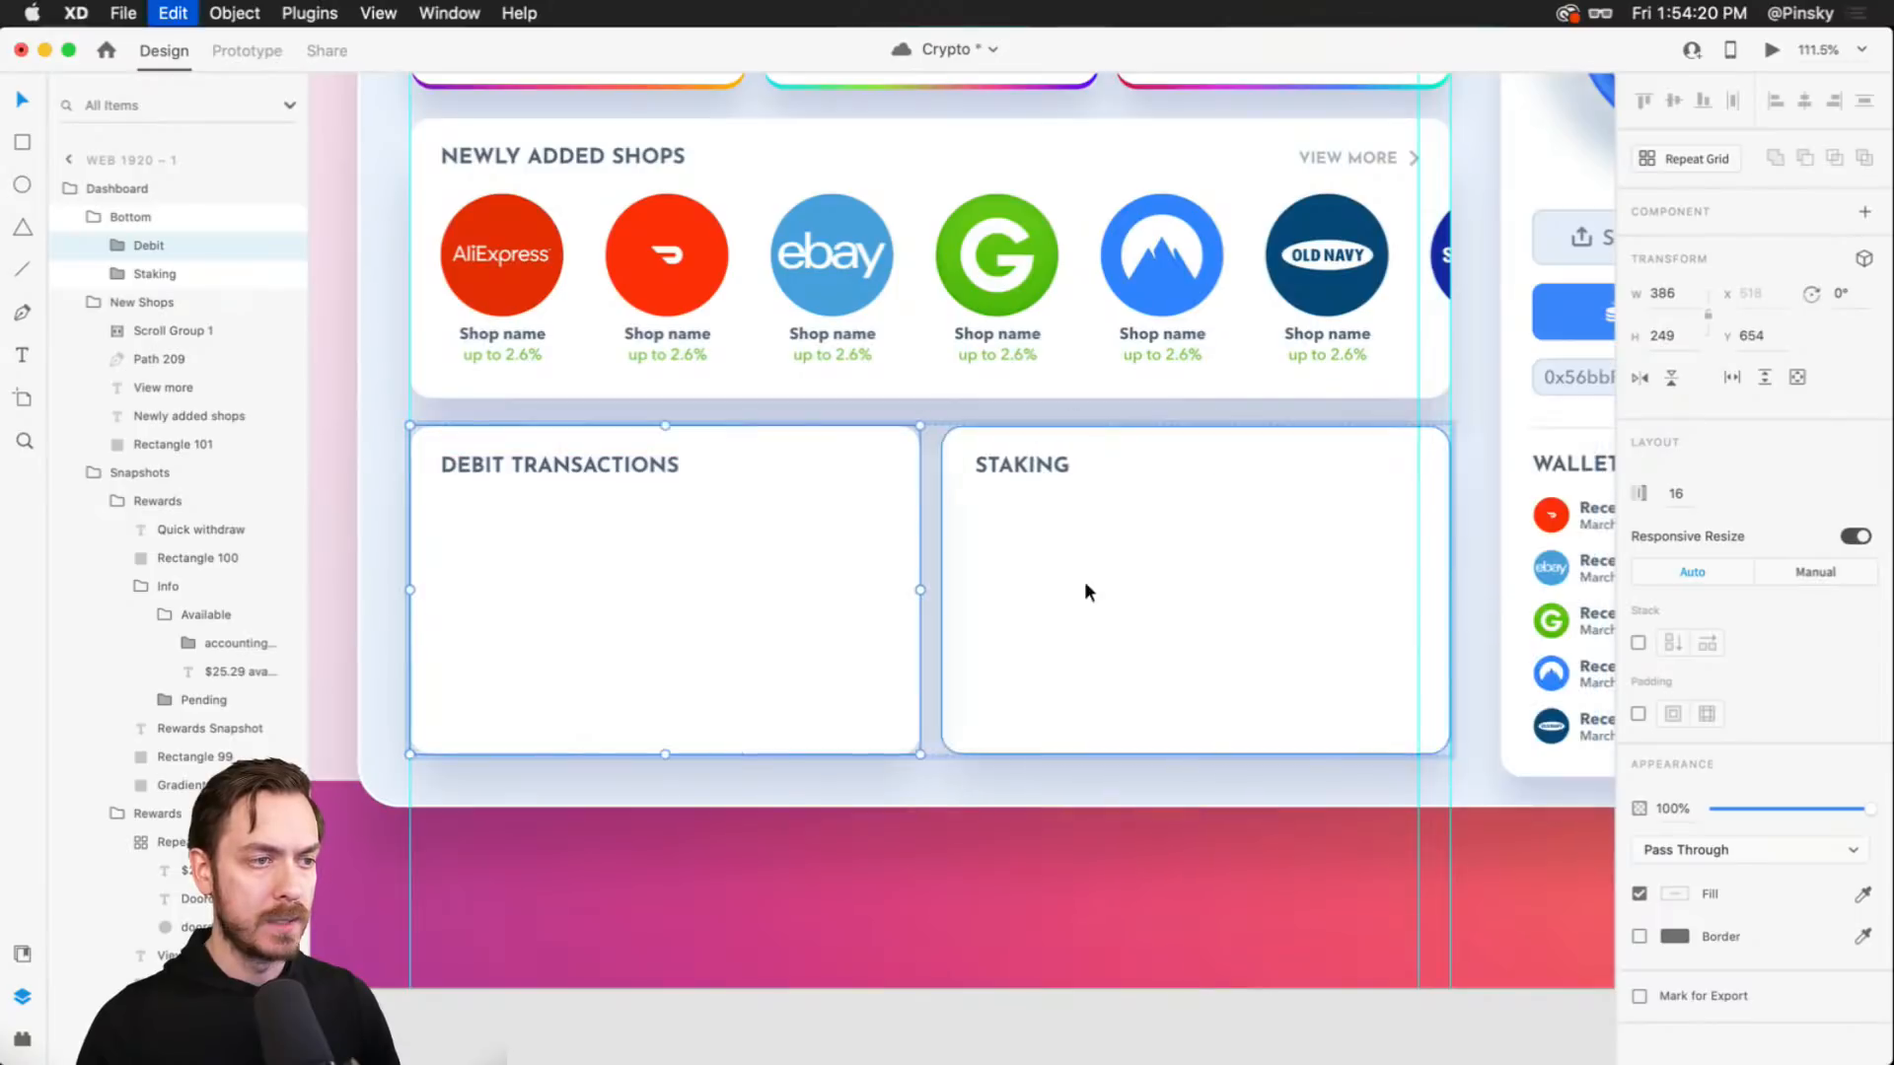
- Try a wider split, with the Staking card narrowed to 251 px and the Debit card widened to 521 px
double_click(1085, 592)
drag(945, 594, 1120, 605)
key(super+z)
key(Escape)
click(616, 581)
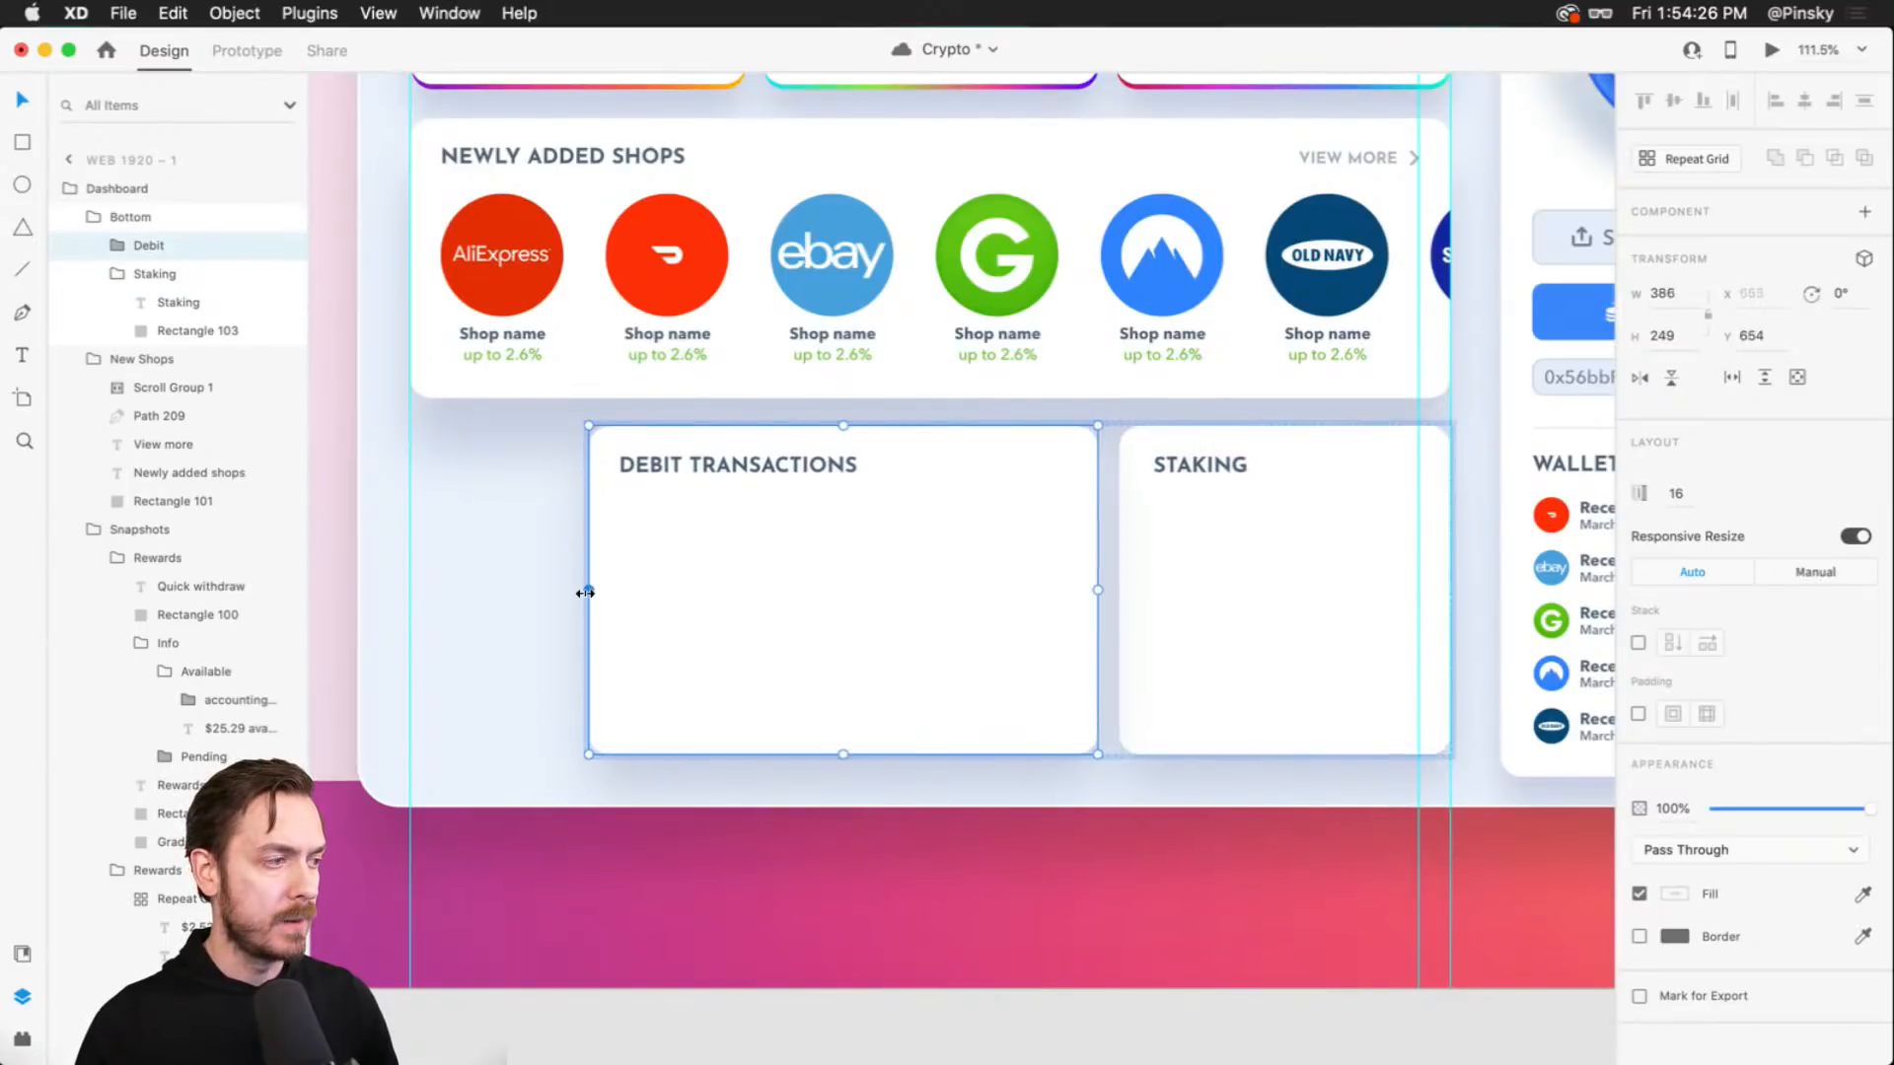
drag(585, 588, 416, 586)
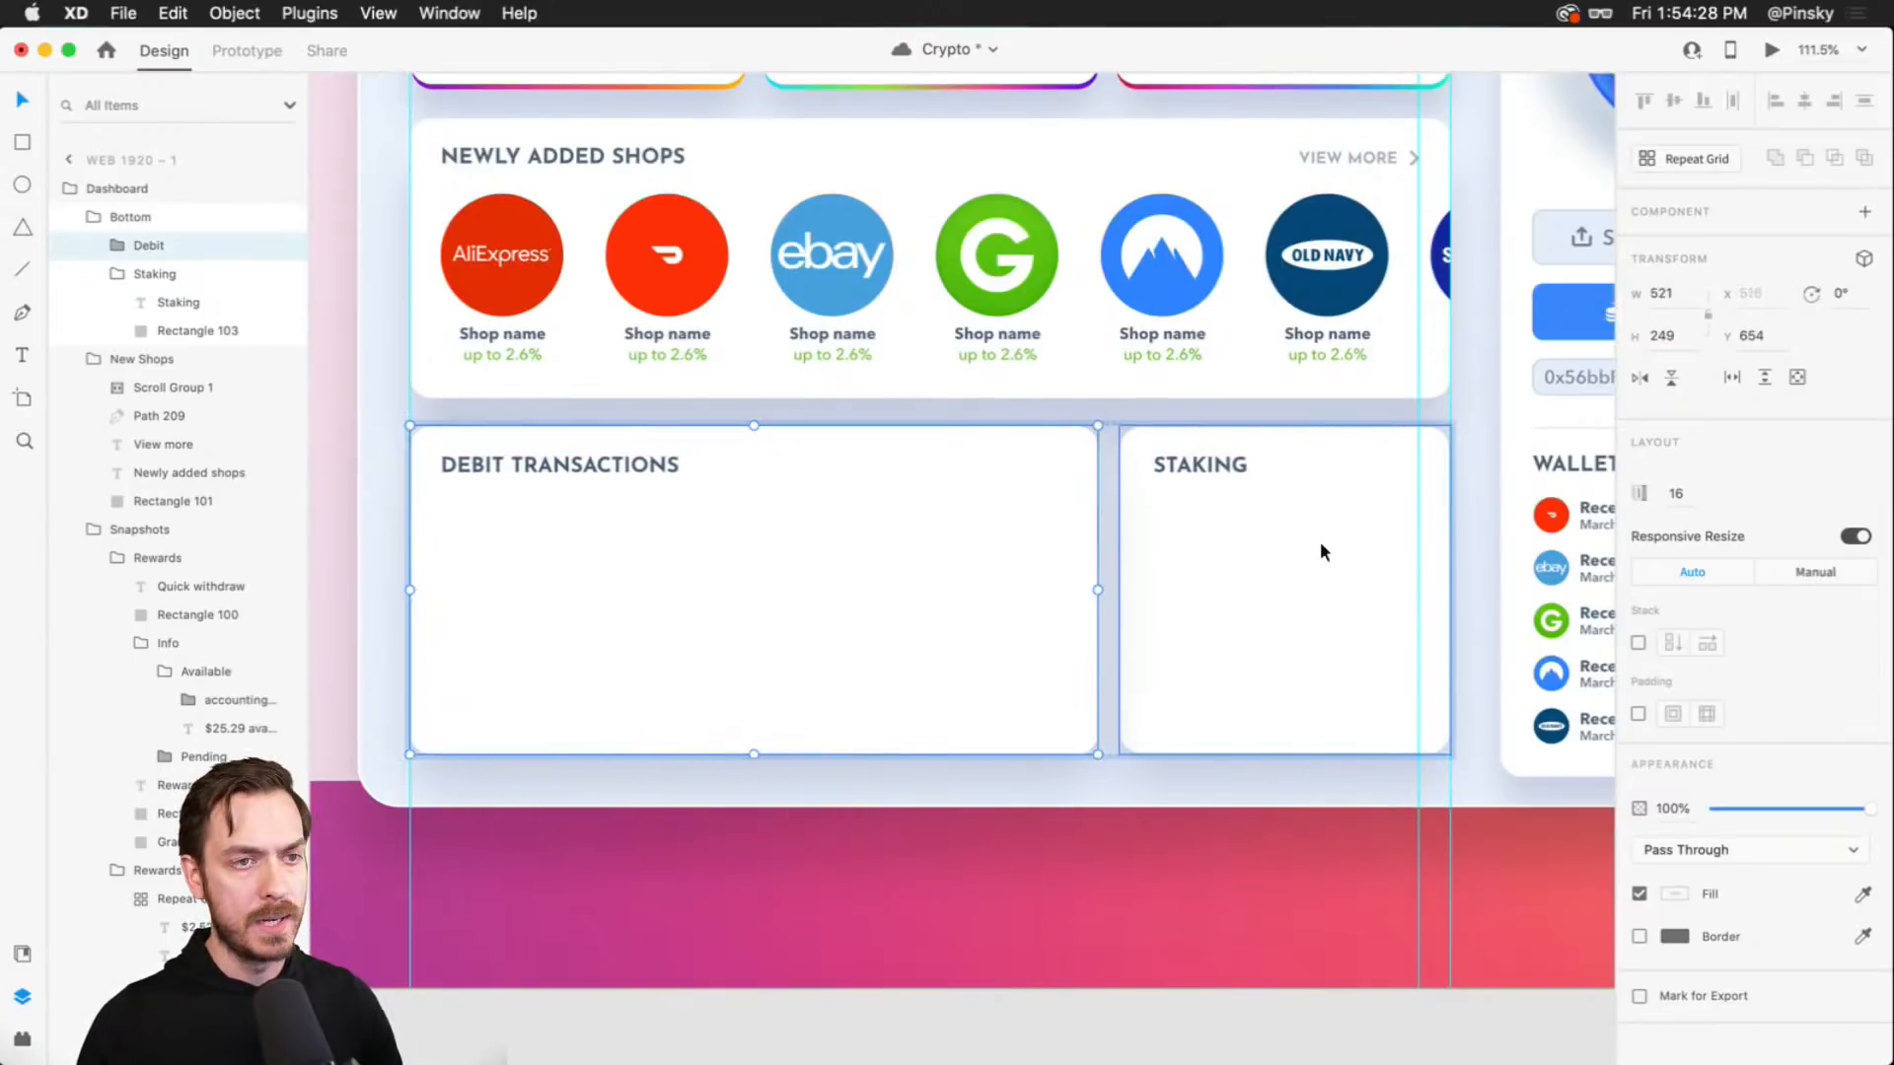
- Try widening the Staking card towards the Debit card, and undo the card resizes
click(1246, 564)
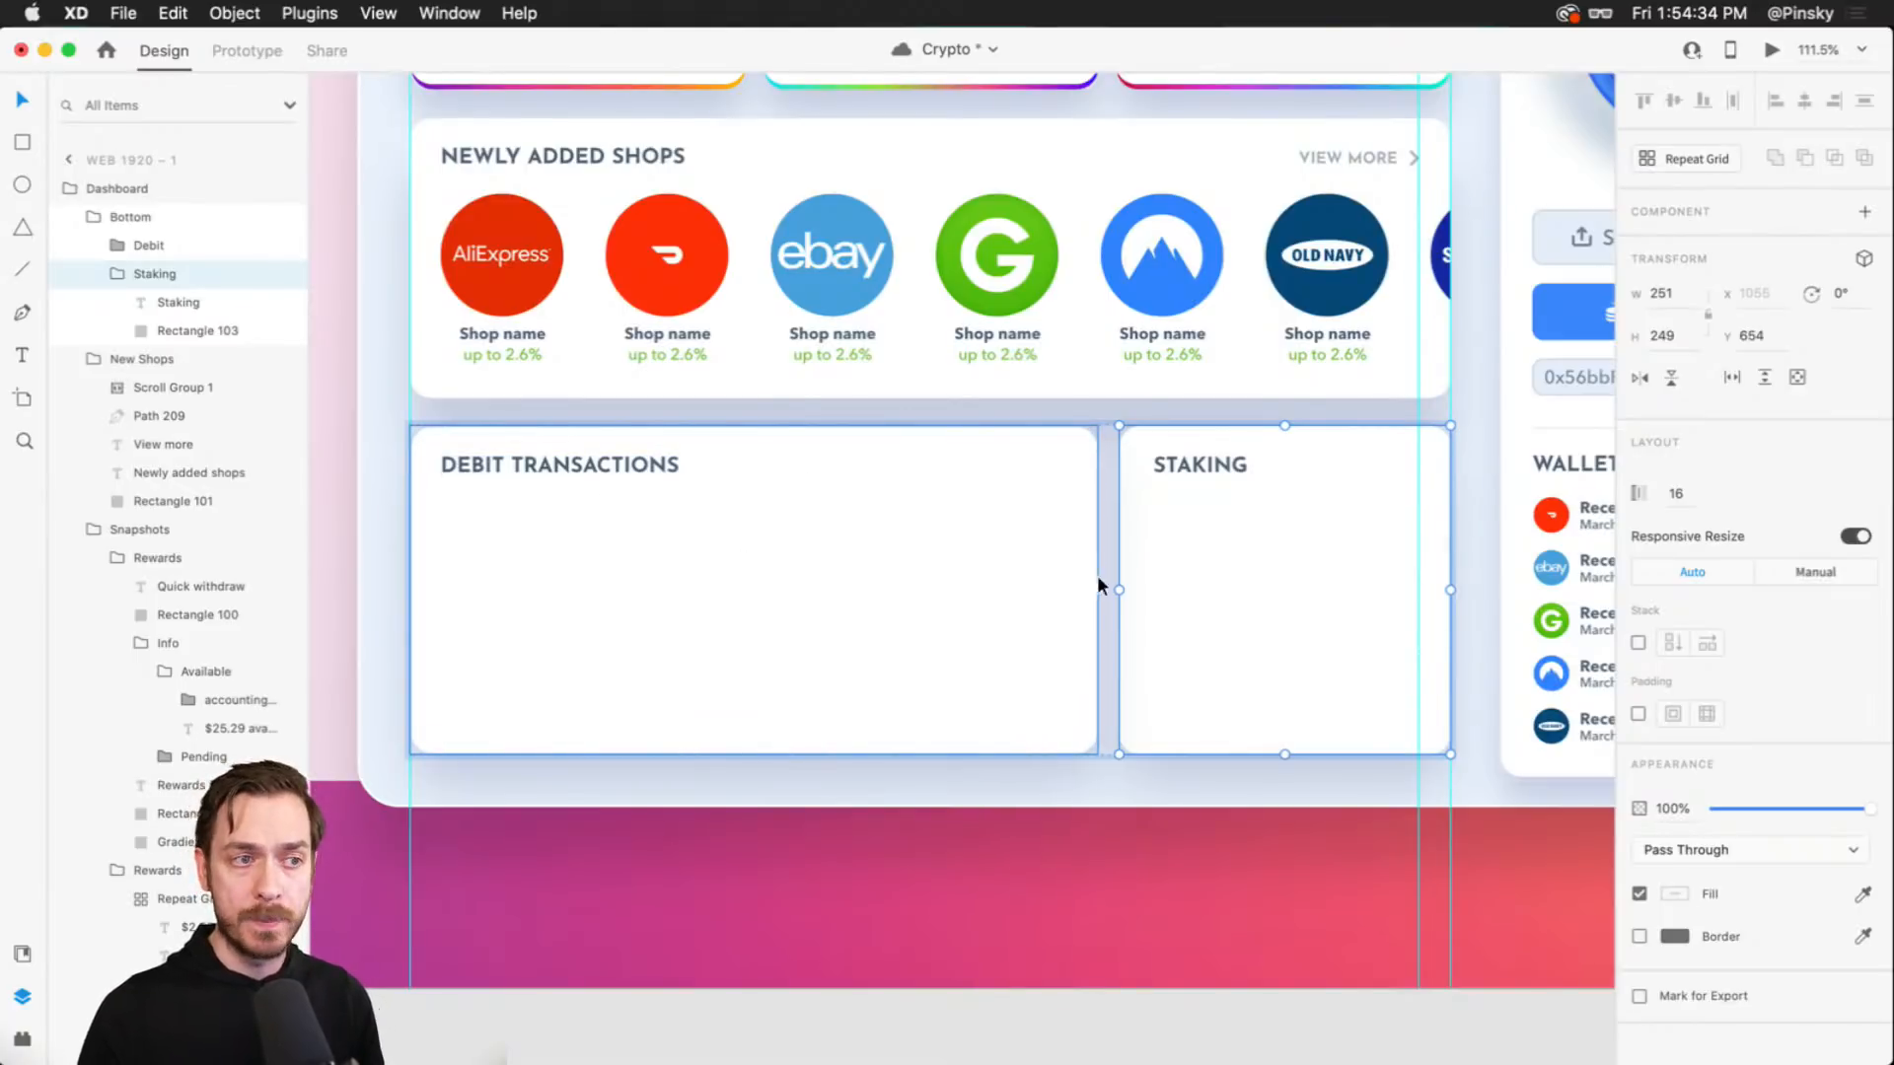
drag(1119, 592, 1077, 594)
key(super+z)
key(super+z)
key(super+z)
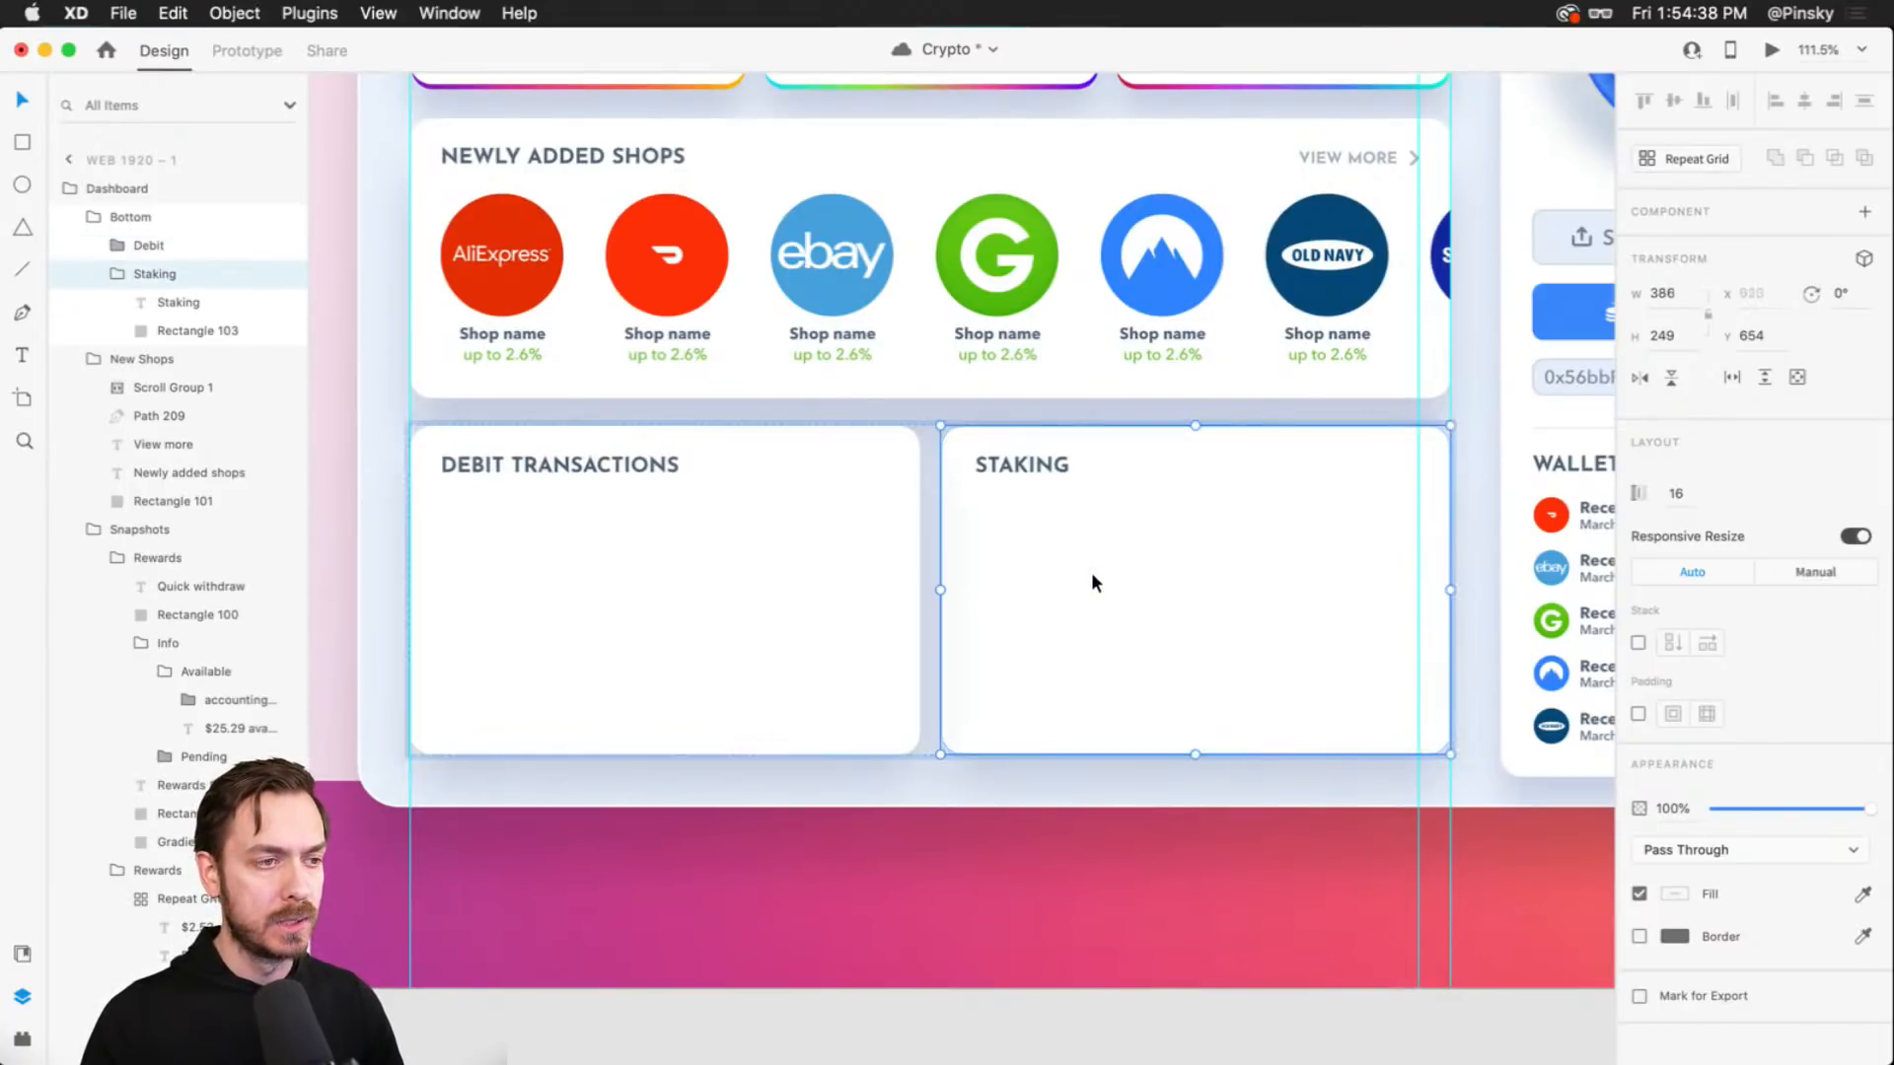
- Narrow the Staking card to 341 px, widen the Debit card to 431 px back to its original edge, and save the document
drag(938, 593, 997, 596)
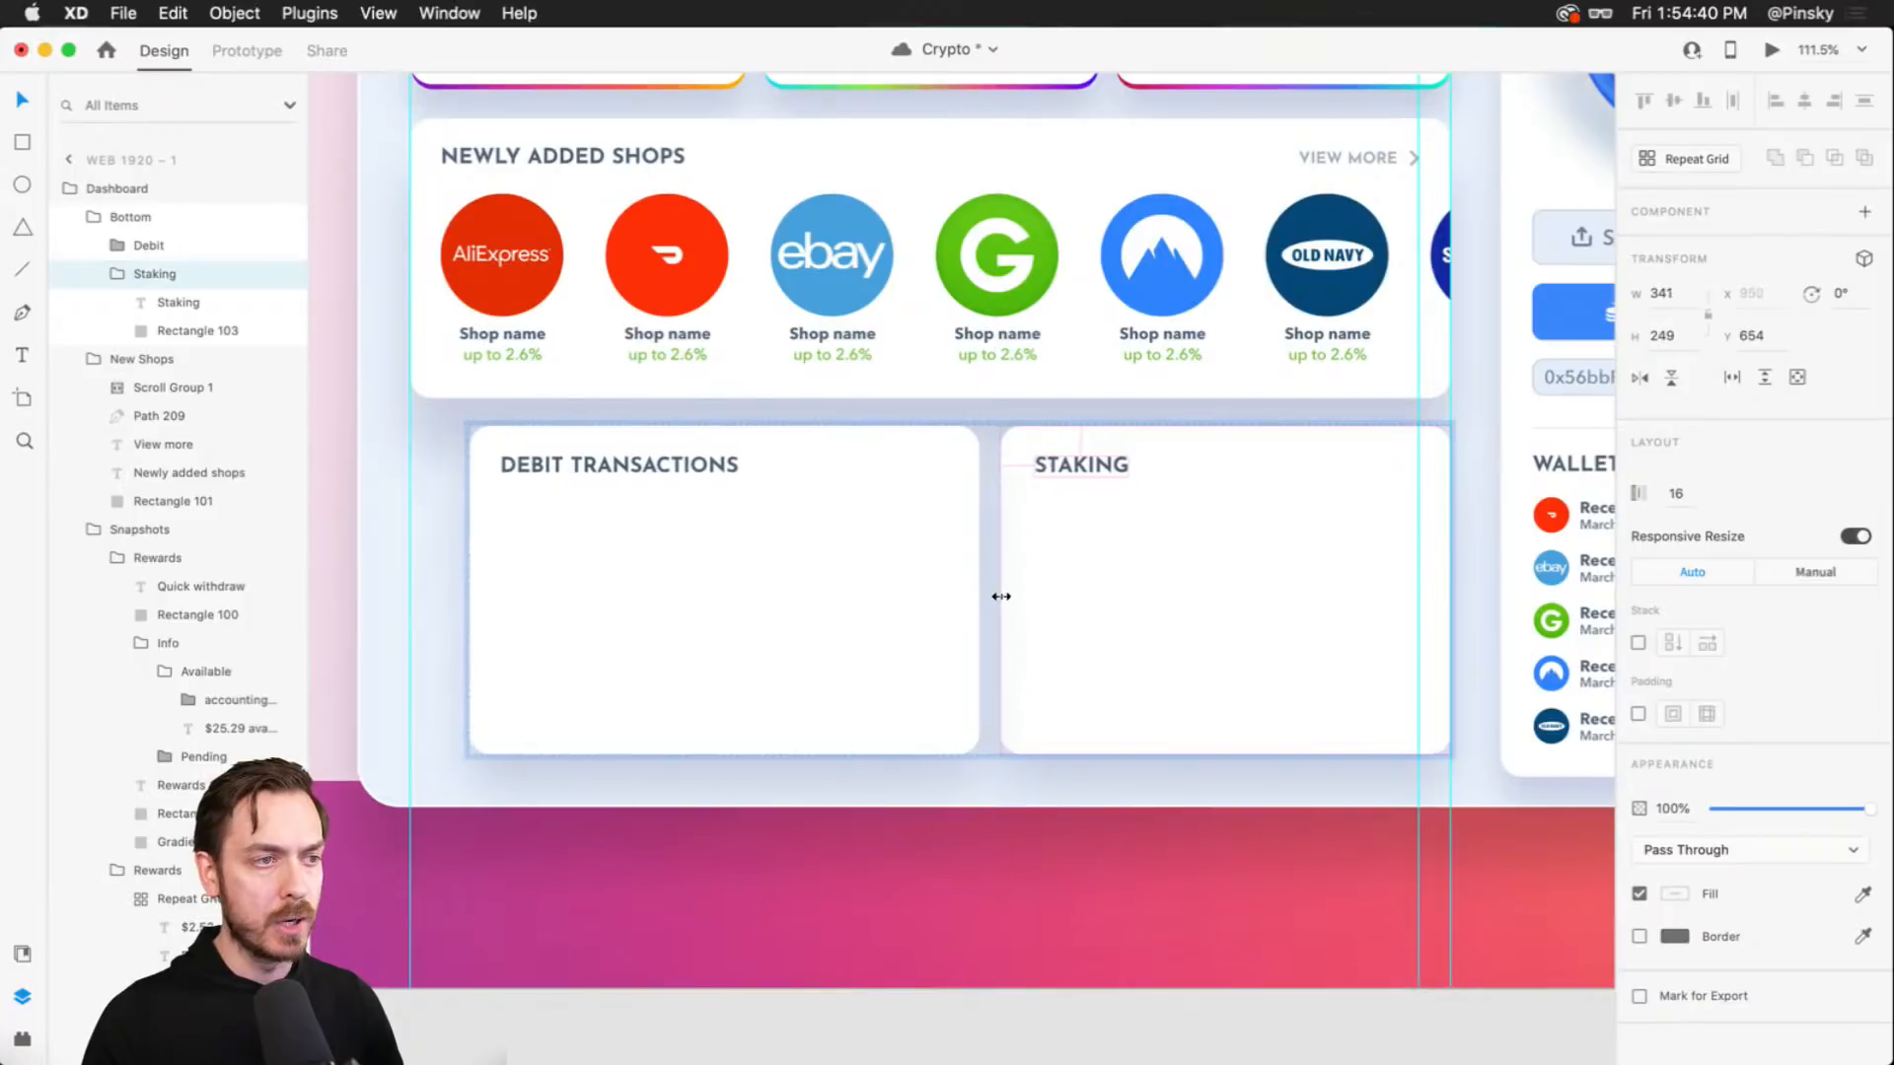
click(516, 595)
drag(457, 593, 416, 589)
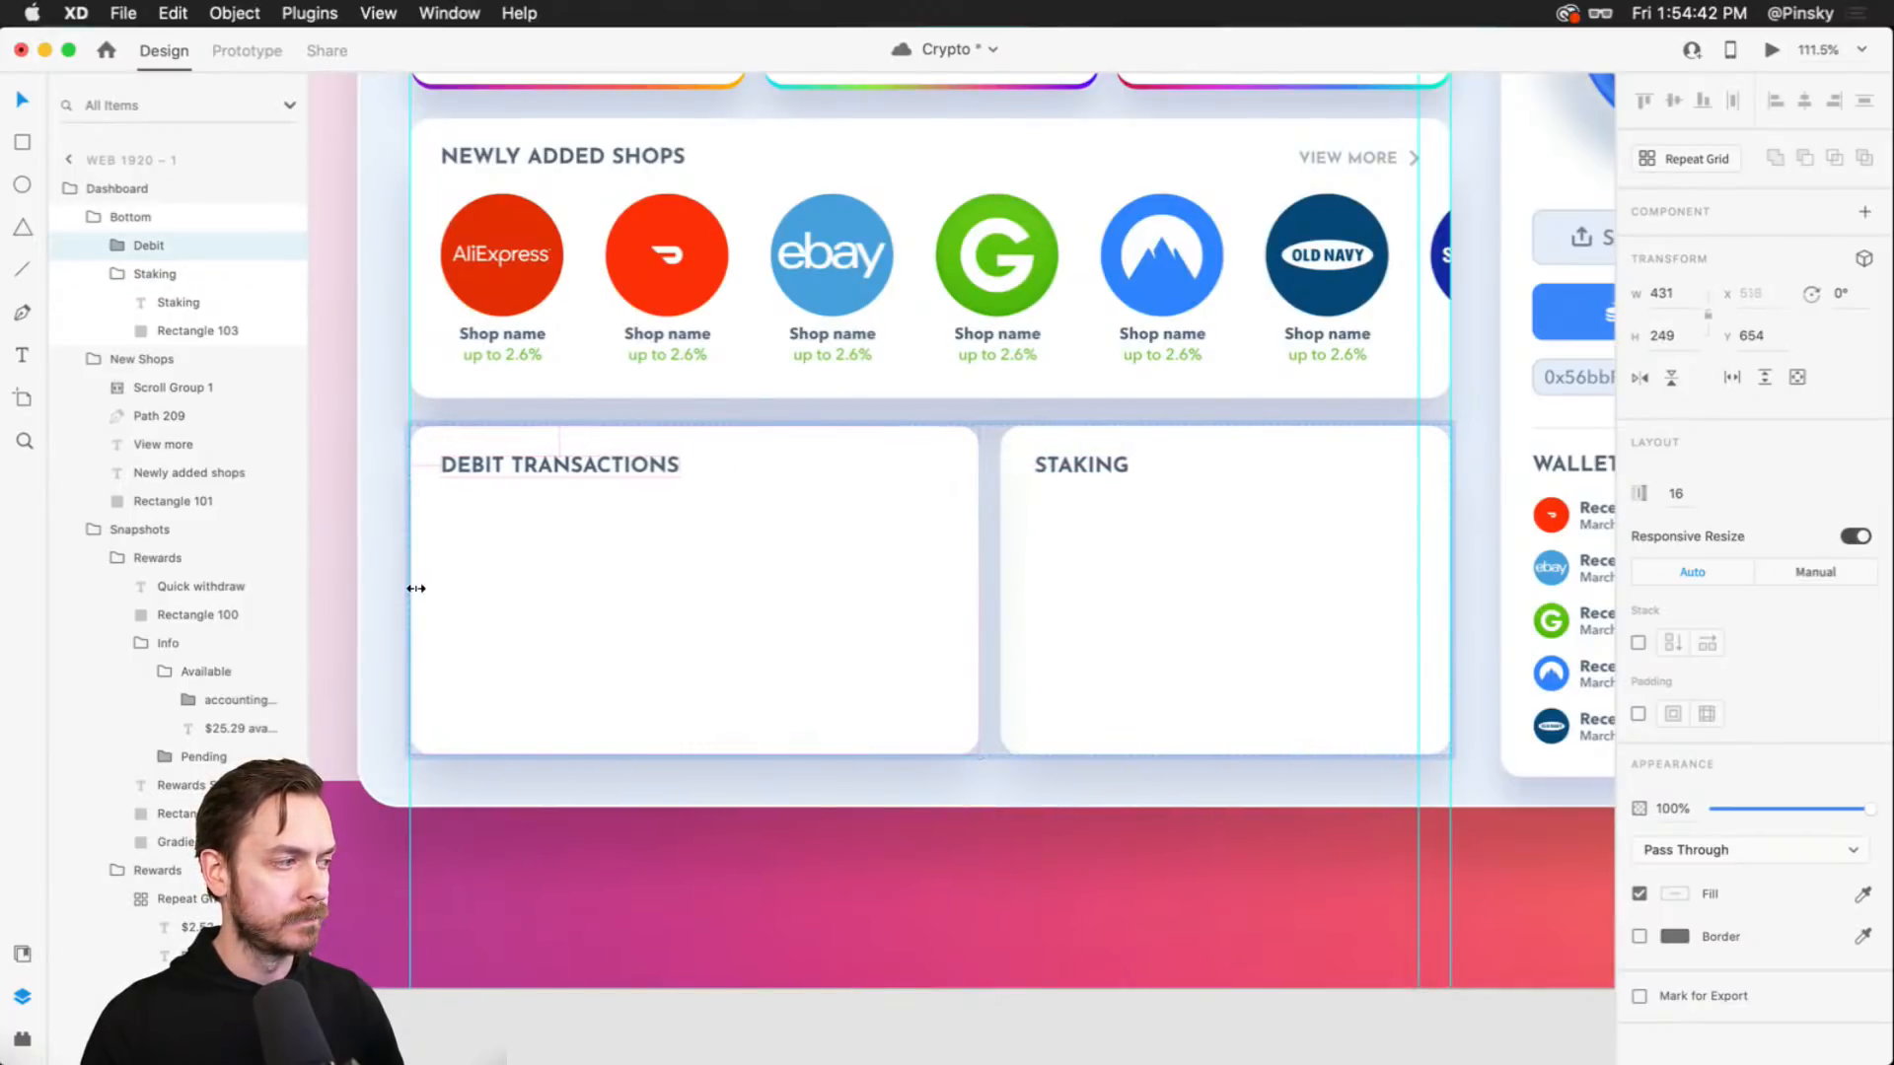
scroll(700, 540, down, 6)
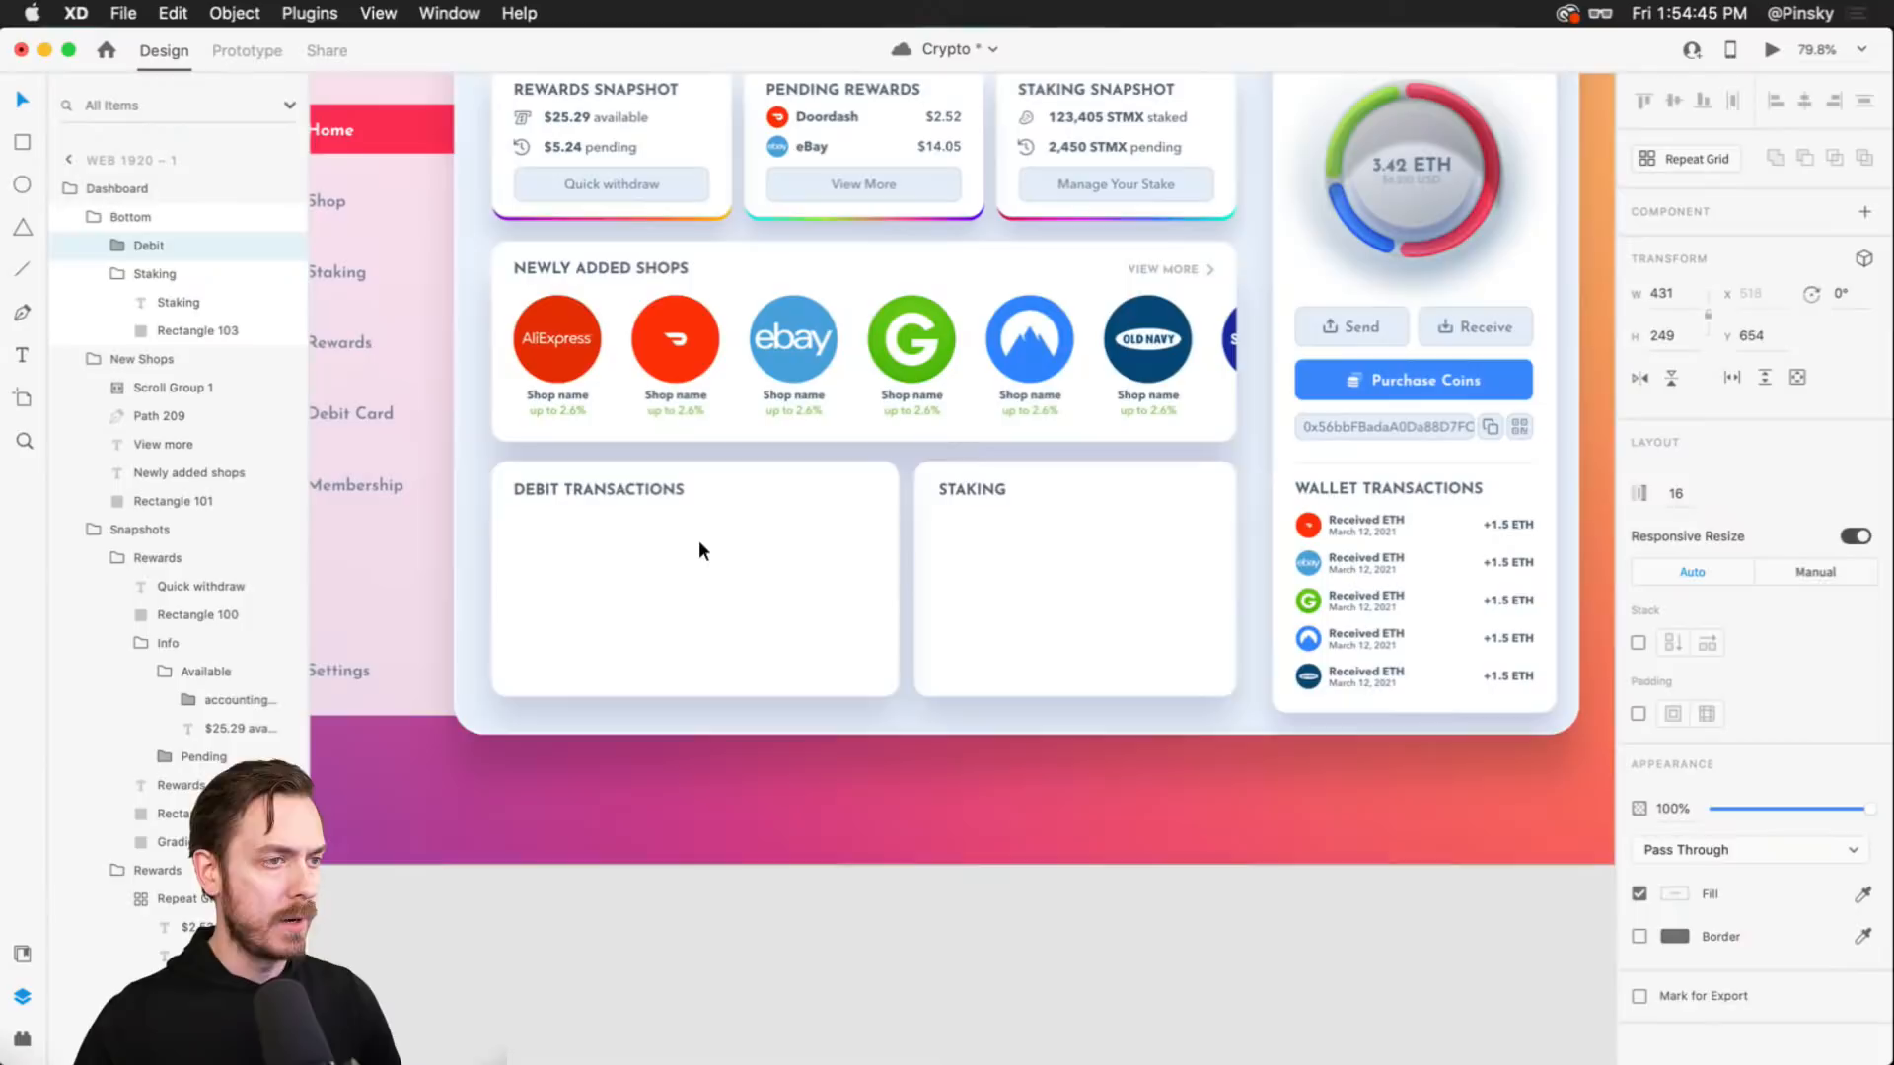
key(super+s)
- Copy the Doordash and eBay list from the Pending Rewards card to below the Debit Transactions heading, at X 542, Y 709
drag(788, 537, 855, 544)
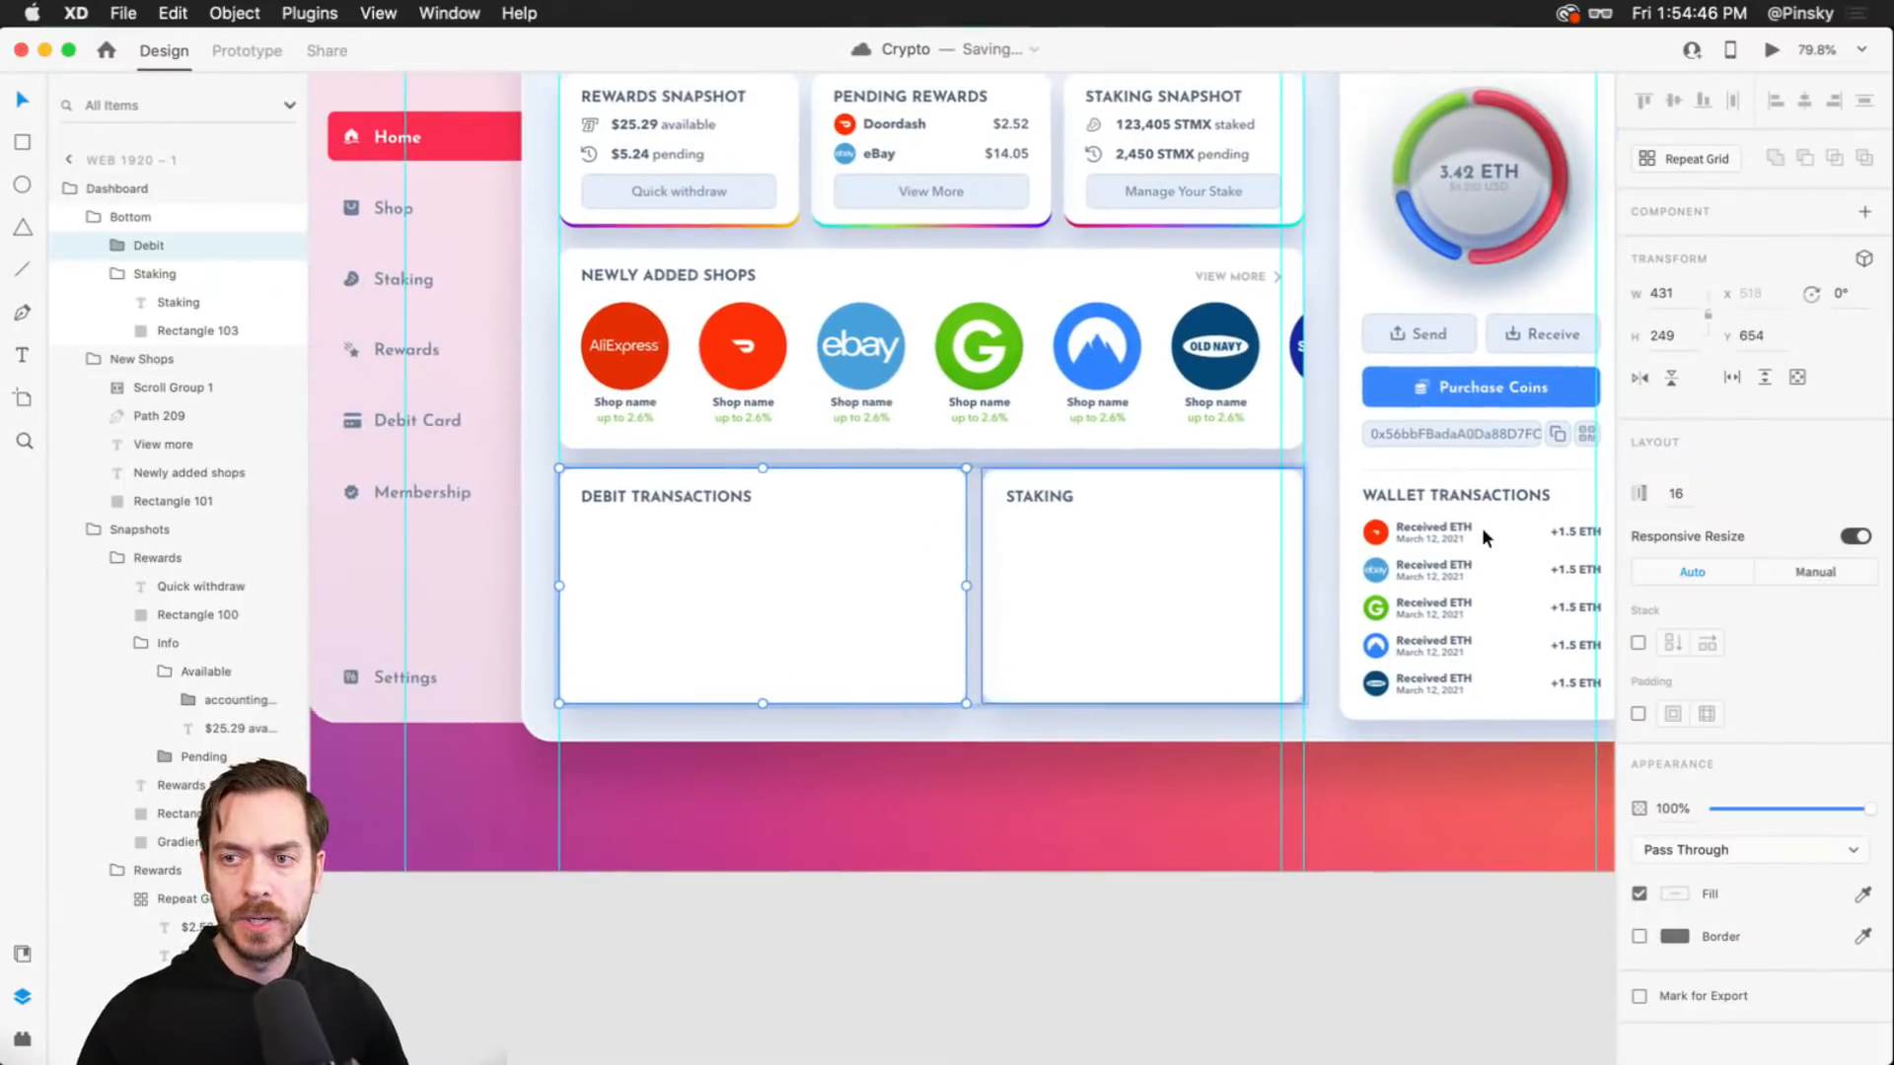
click(845, 125)
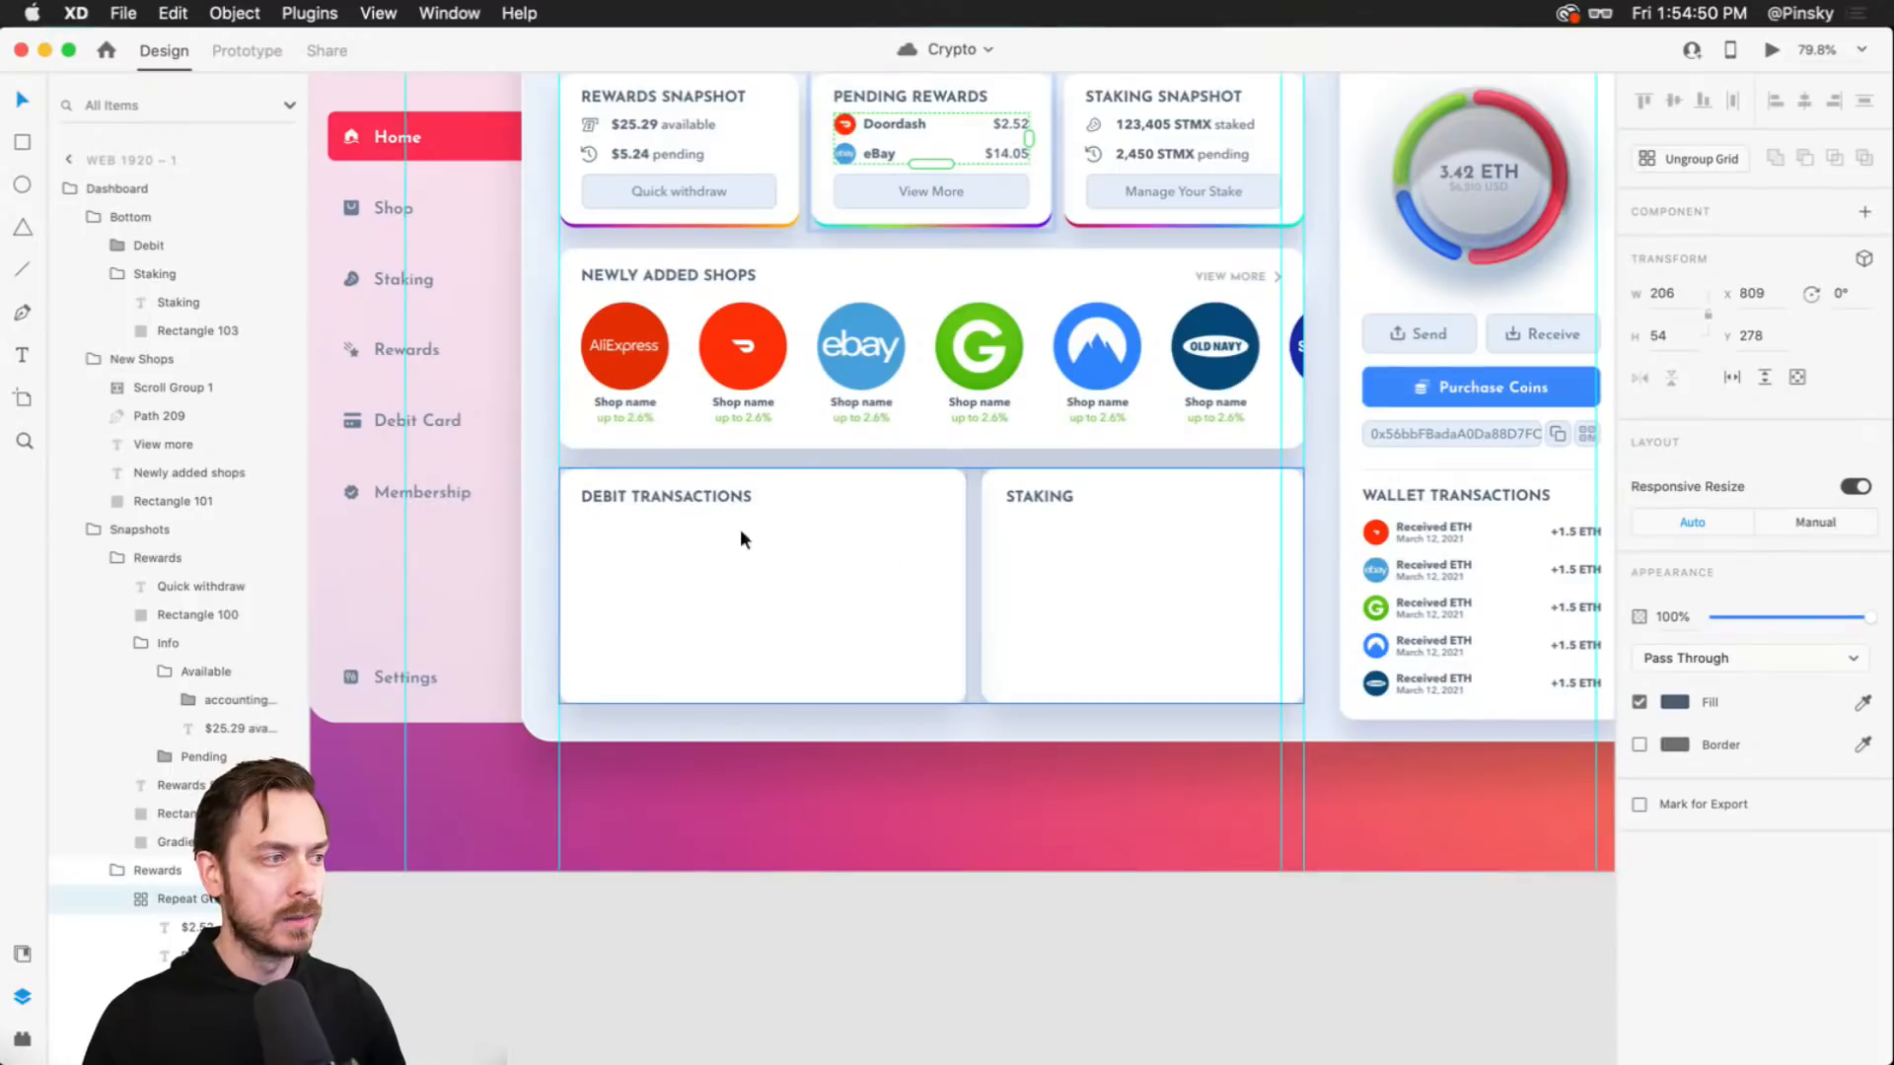
click(569, 595)
scroll(568, 595, up, 6)
key(super+v)
drag(769, 533, 609, 466)
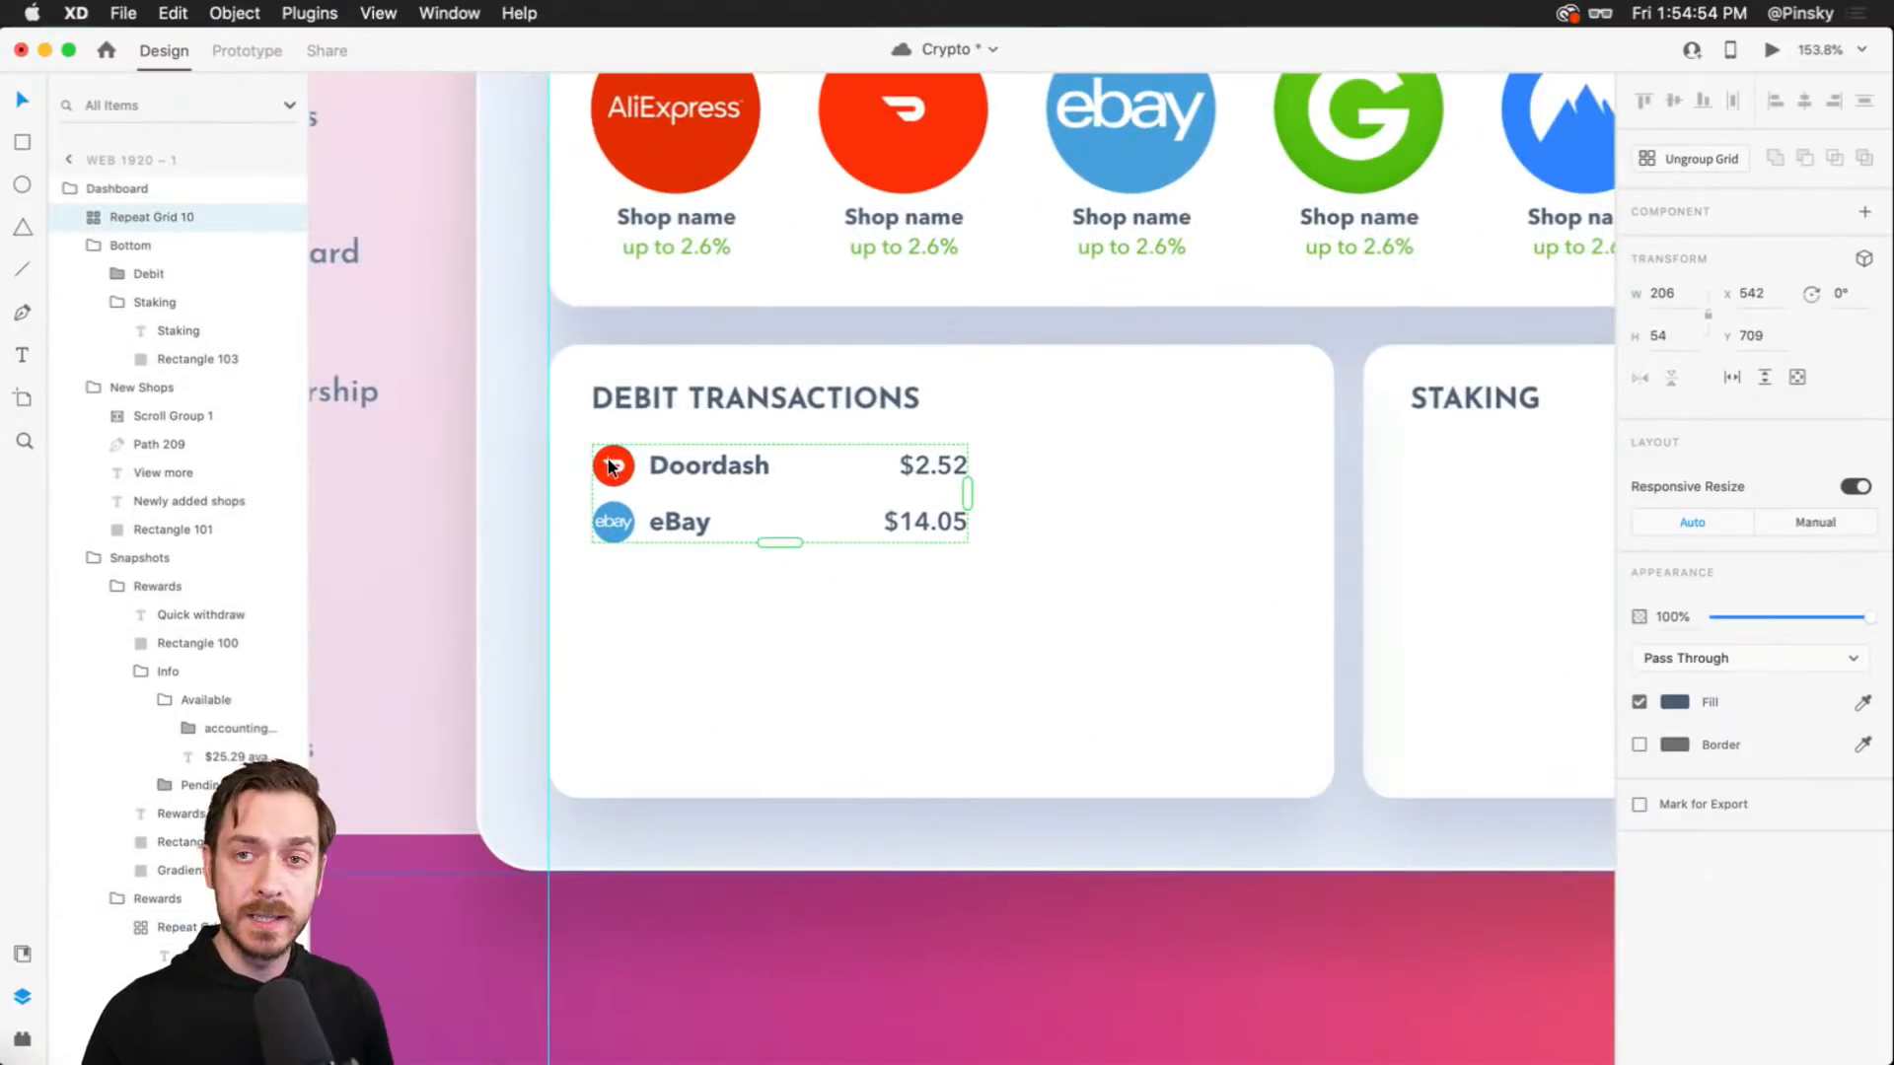
- Shorten the copied repeat grid to the single Doordash row and ungroup the grid
drag(780, 541, 779, 490)
right_click(613, 459)
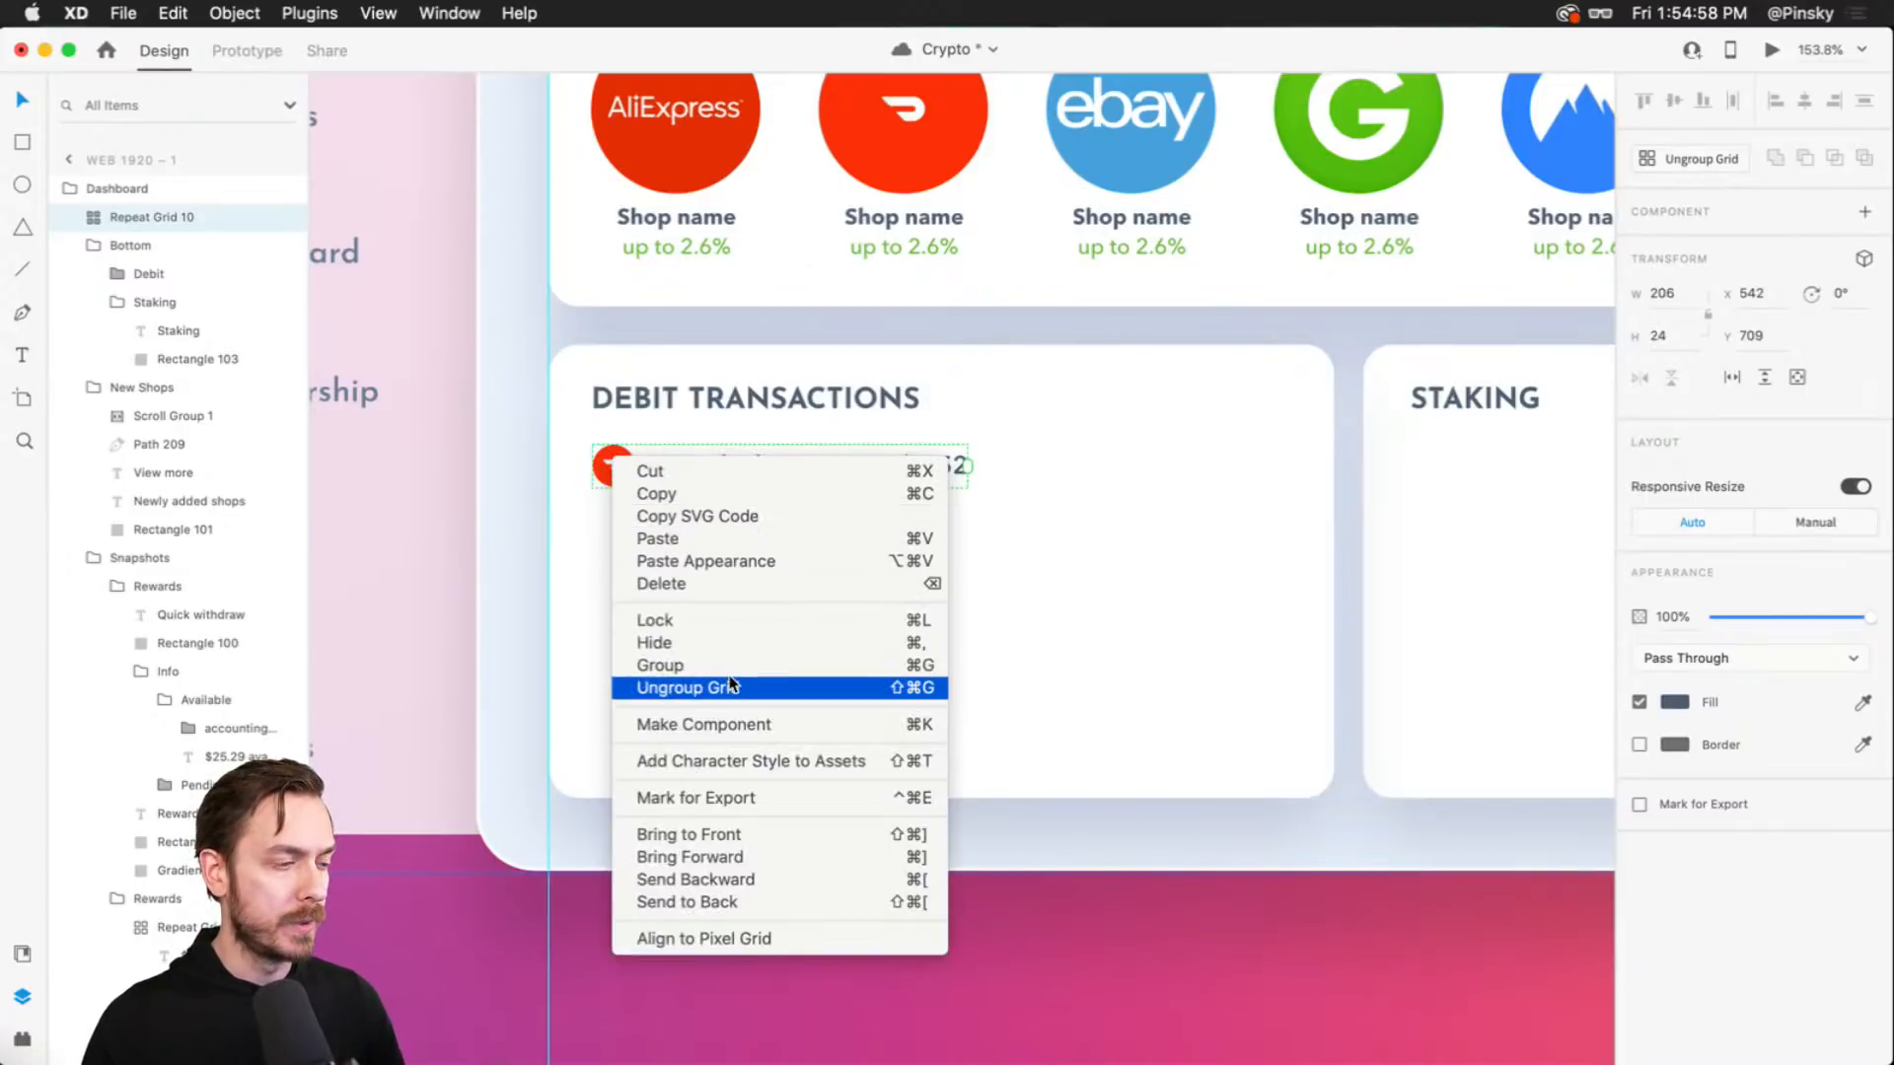
click(731, 684)
- Enlarge the Doordash logo in the debit row and set the merchant name's font size to 16
double_click(624, 465)
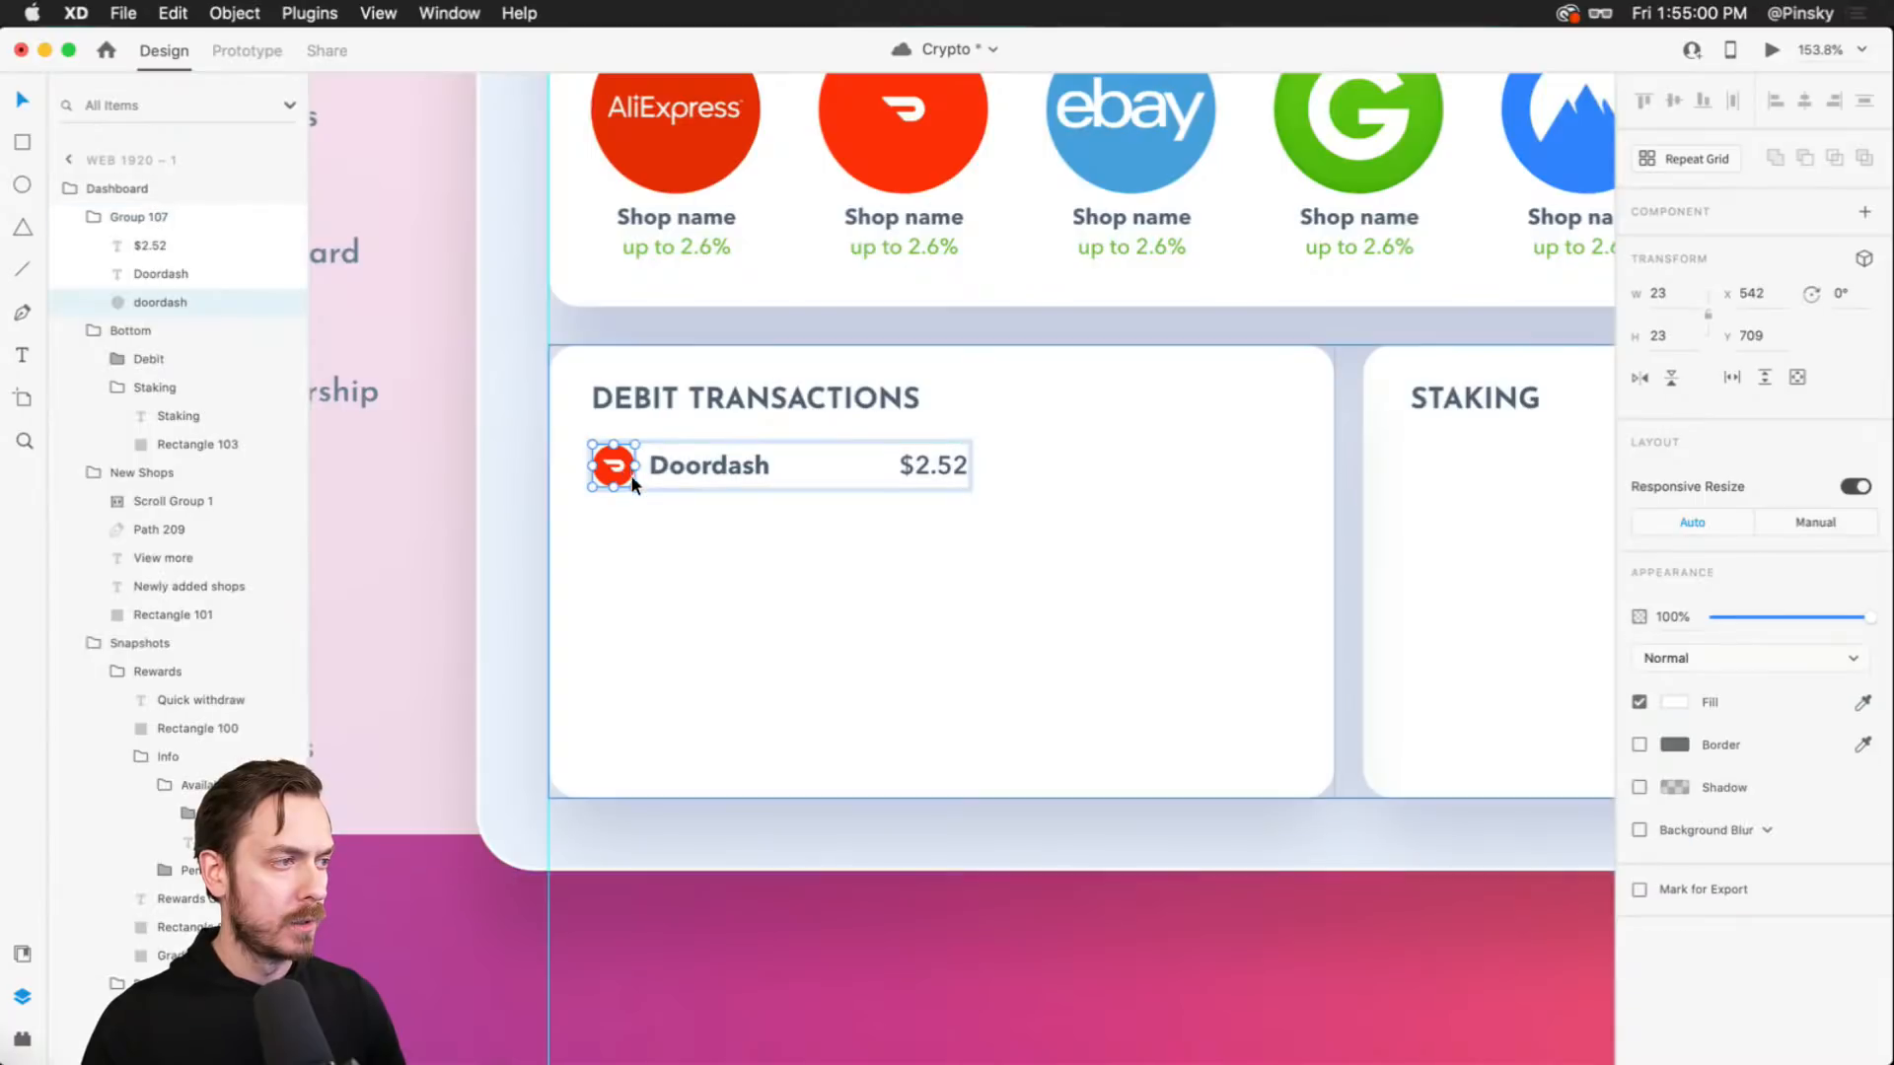
drag(632, 485, 735, 474)
click(702, 461)
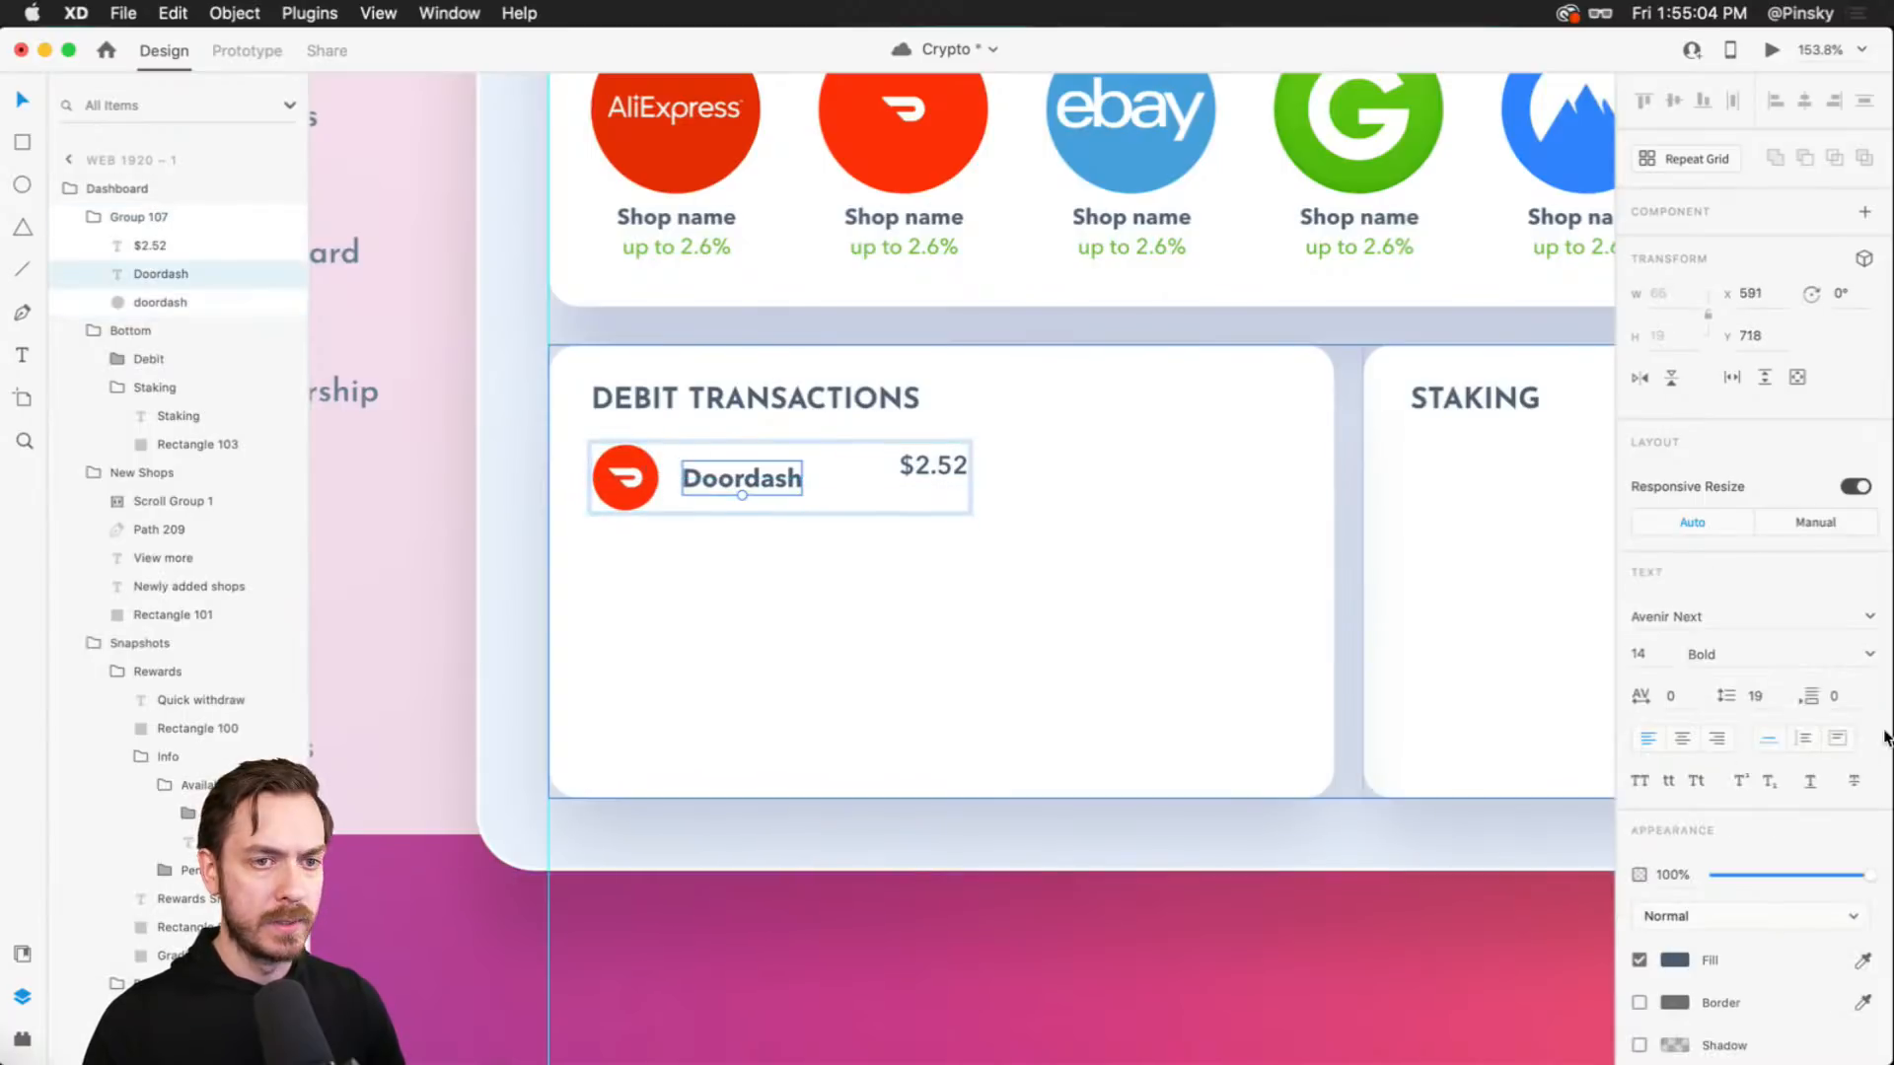
text(16)
key(Return)
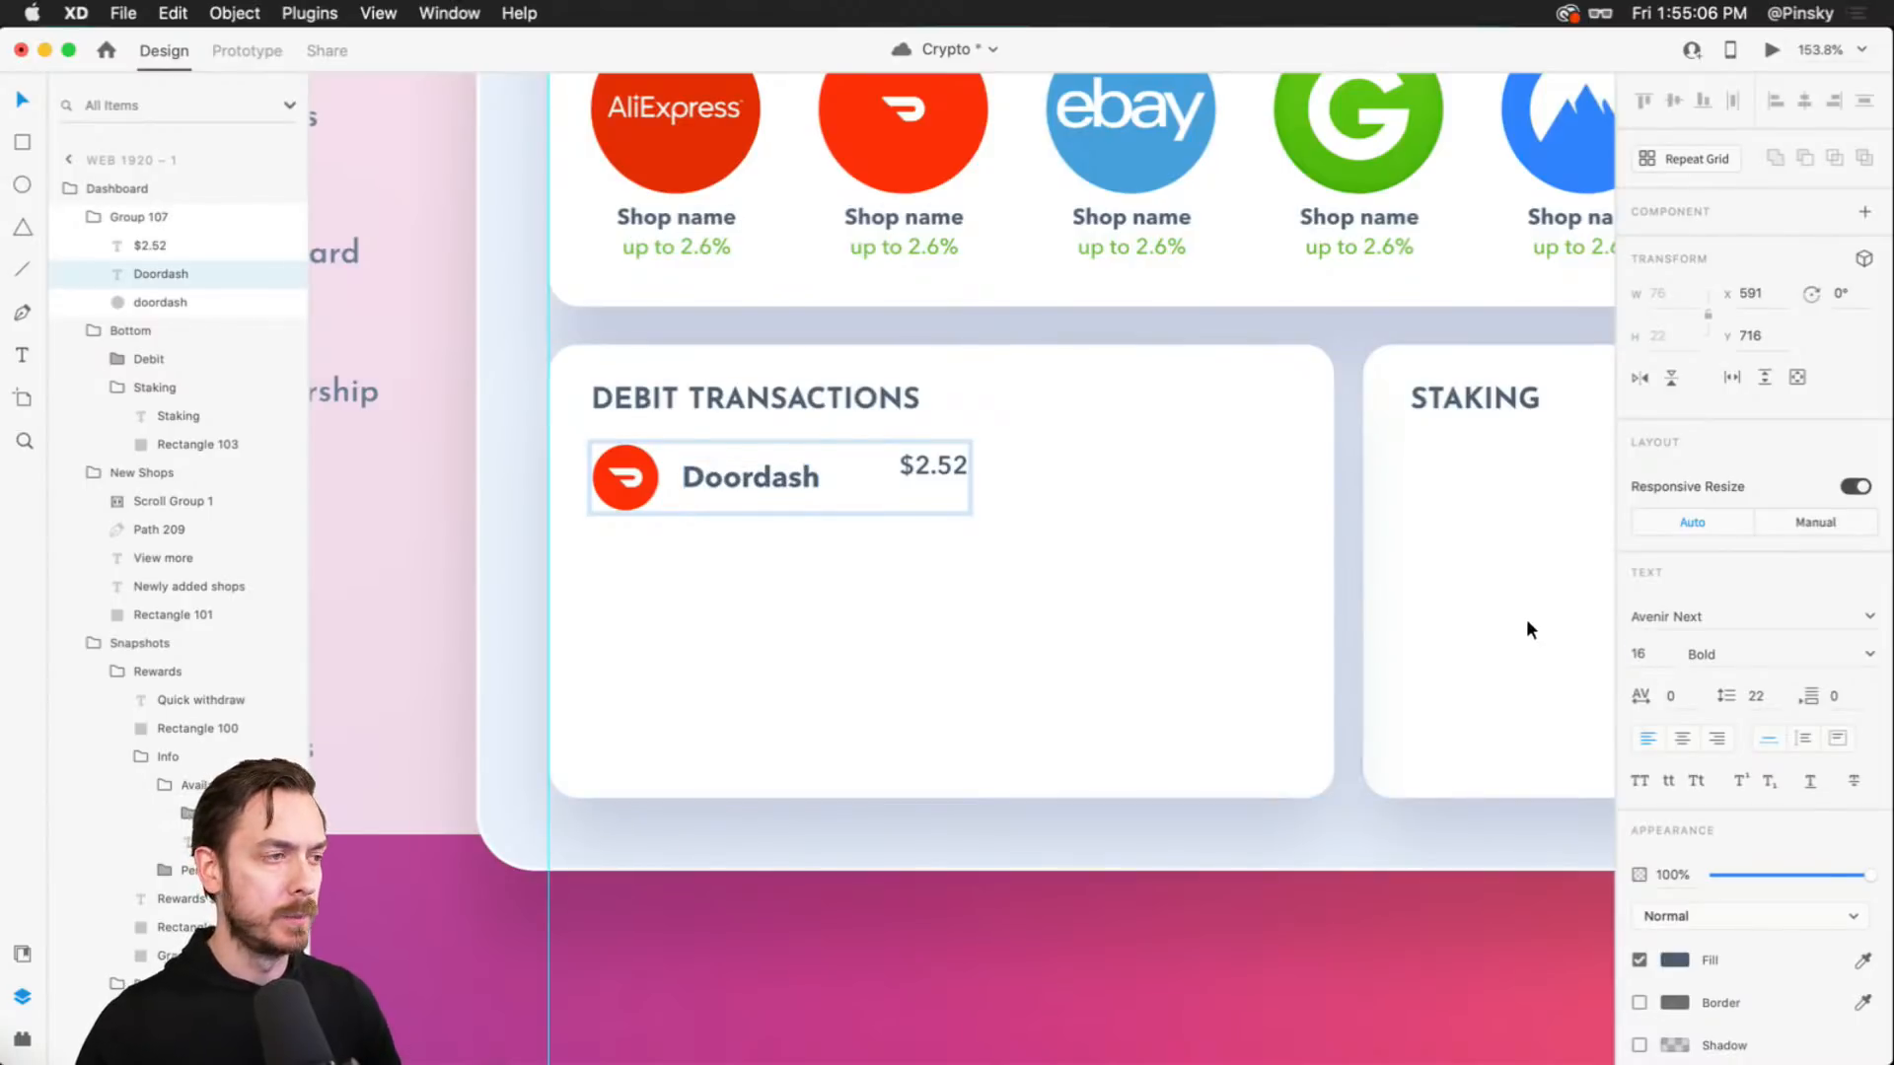
- Space the Doordash name slightly further from the logo and move the $2.52 price to the row's far end, at X 881, Y 718
drag(749, 480, 787, 476)
drag(949, 464, 1269, 470)
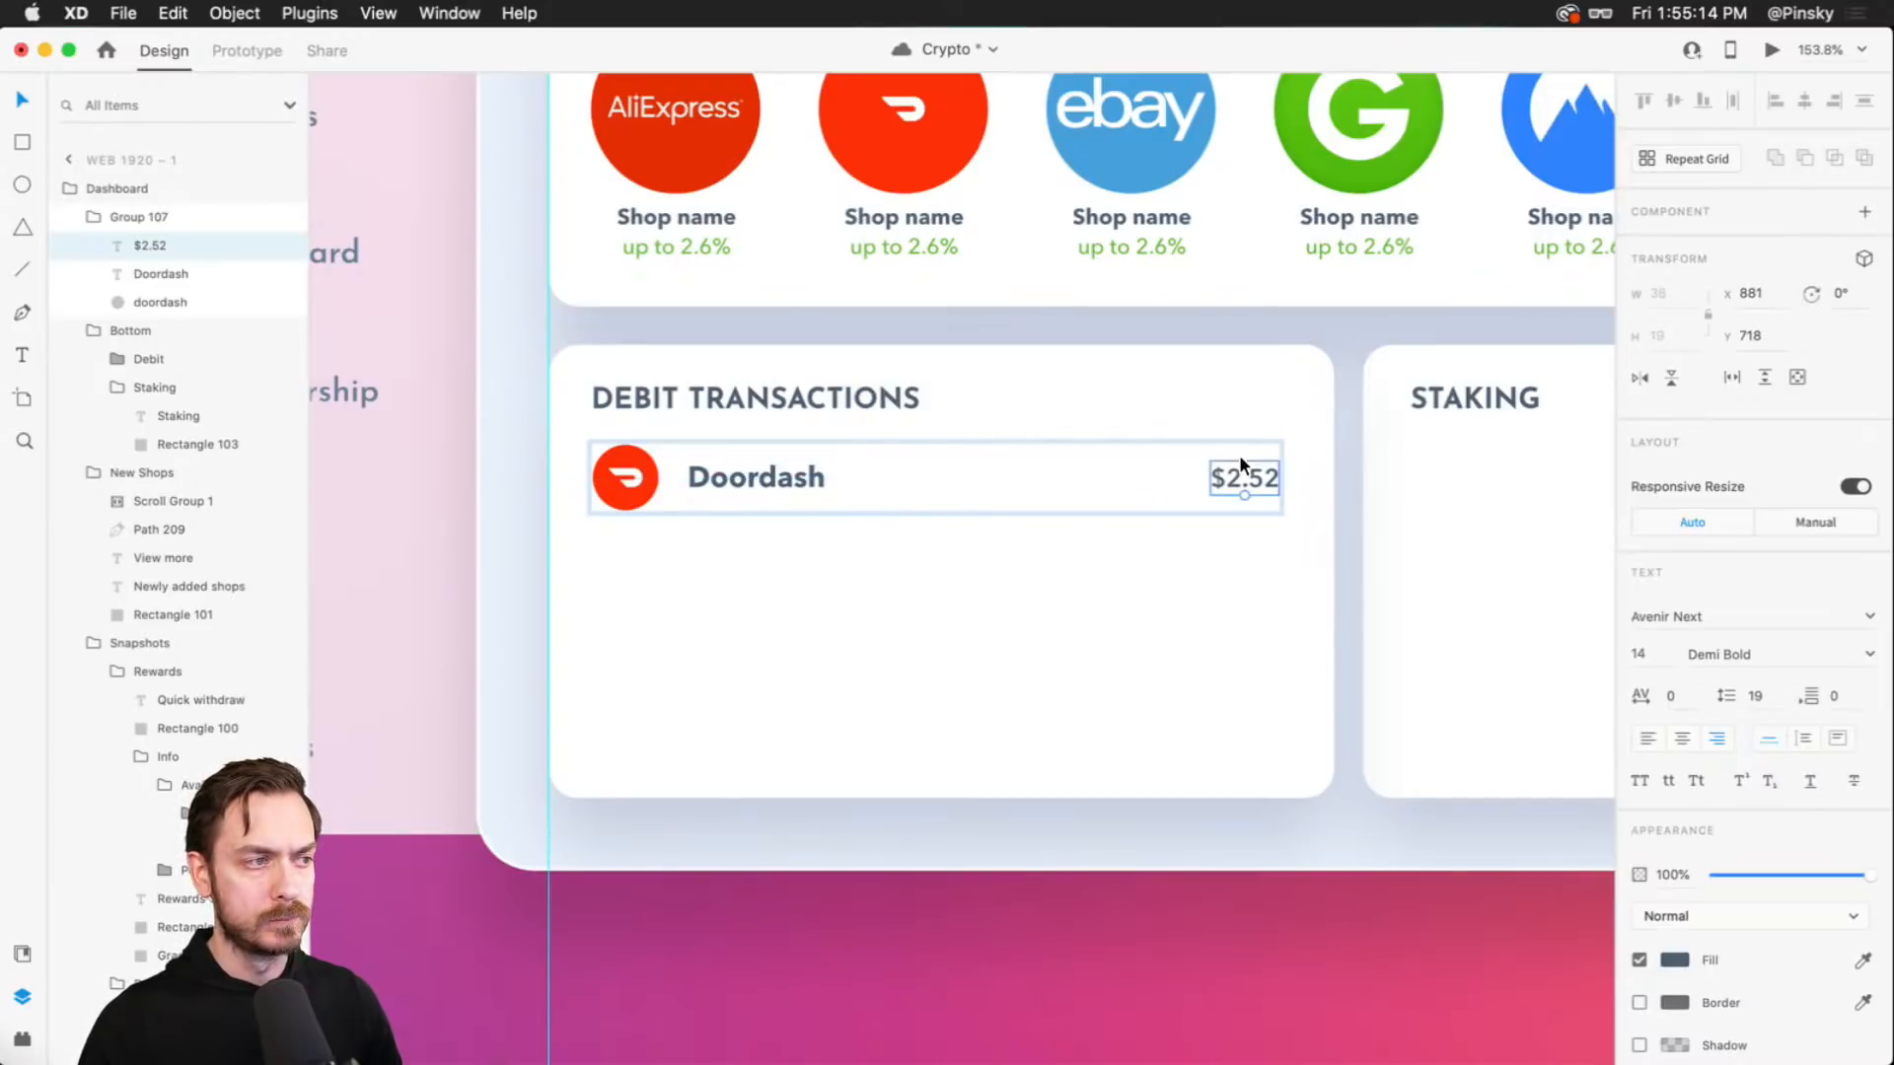
- Turn the debit row's logo, name and price into a repeat grid of four closely spaced rows, 174 px high
click(630, 471)
shift+click(719, 477)
shift+click(1255, 474)
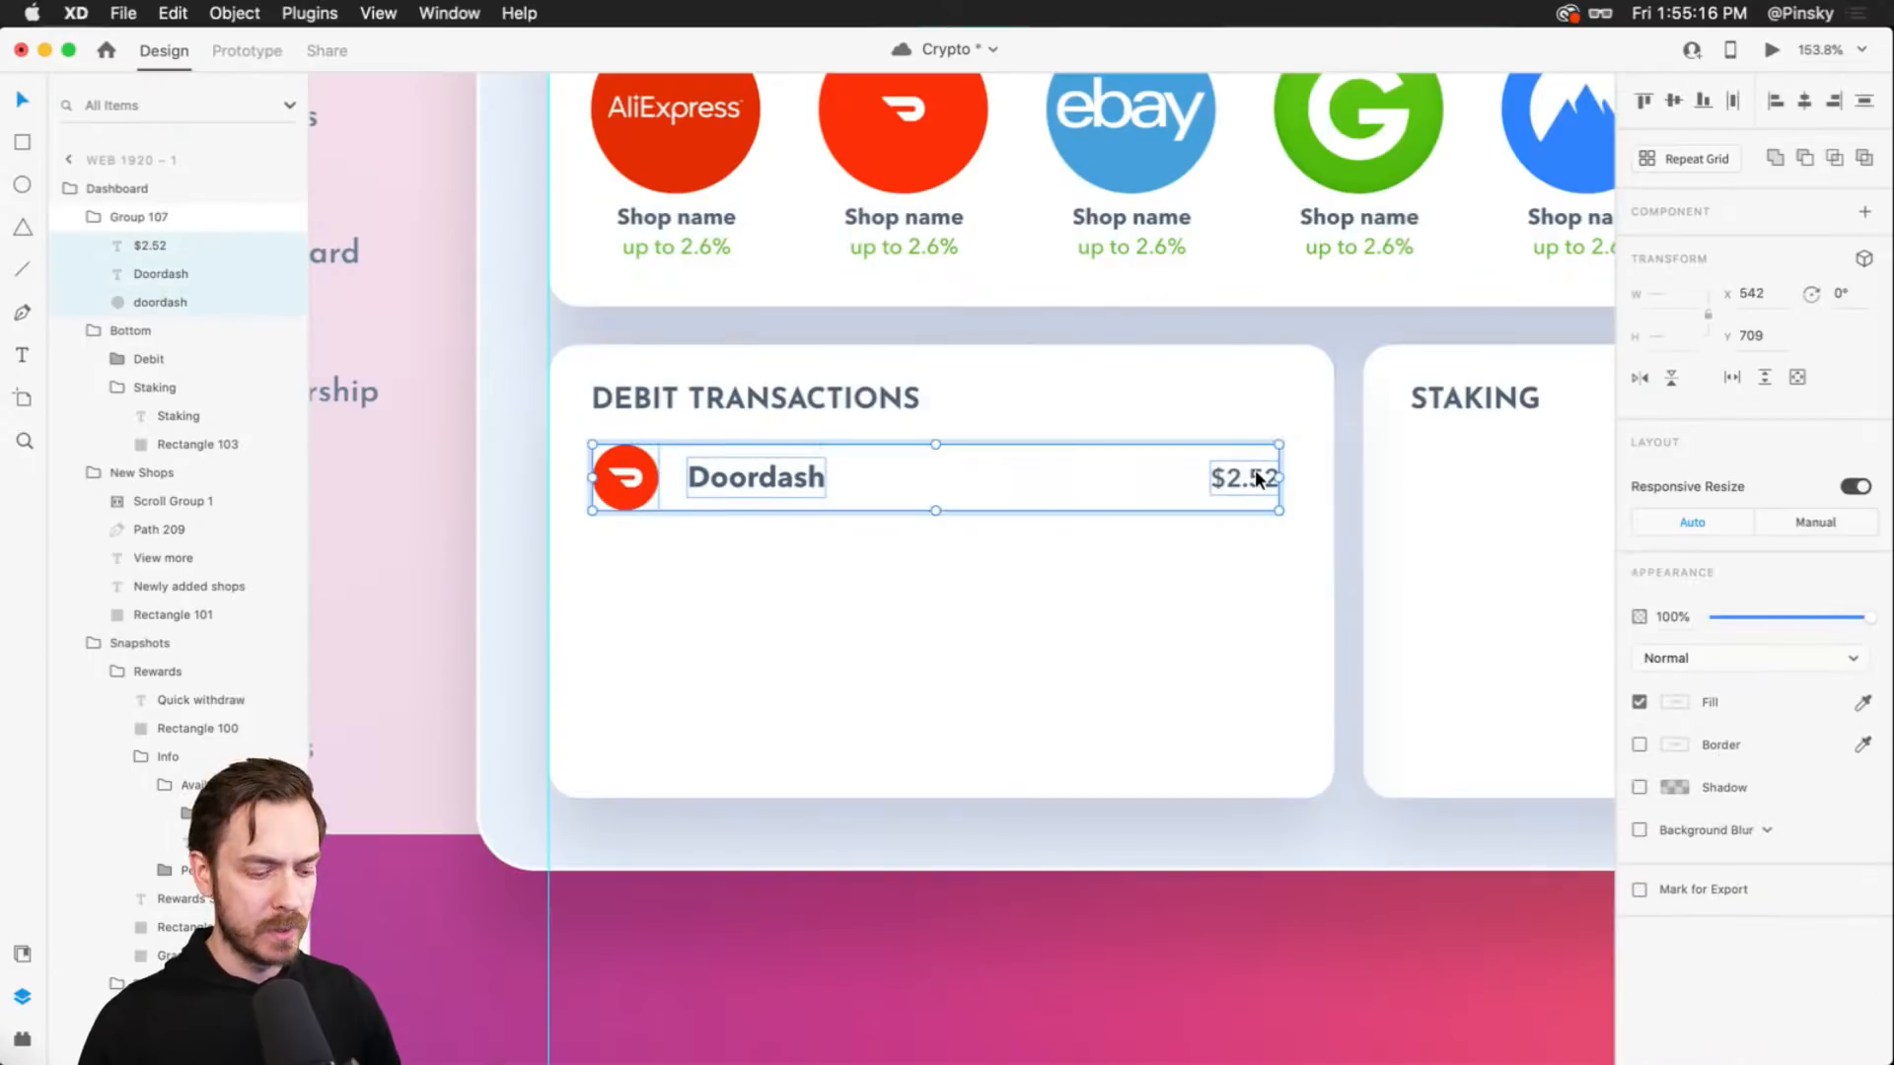
key(cmd+r)
drag(937, 510, 978, 829)
drag(850, 745, 855, 689)
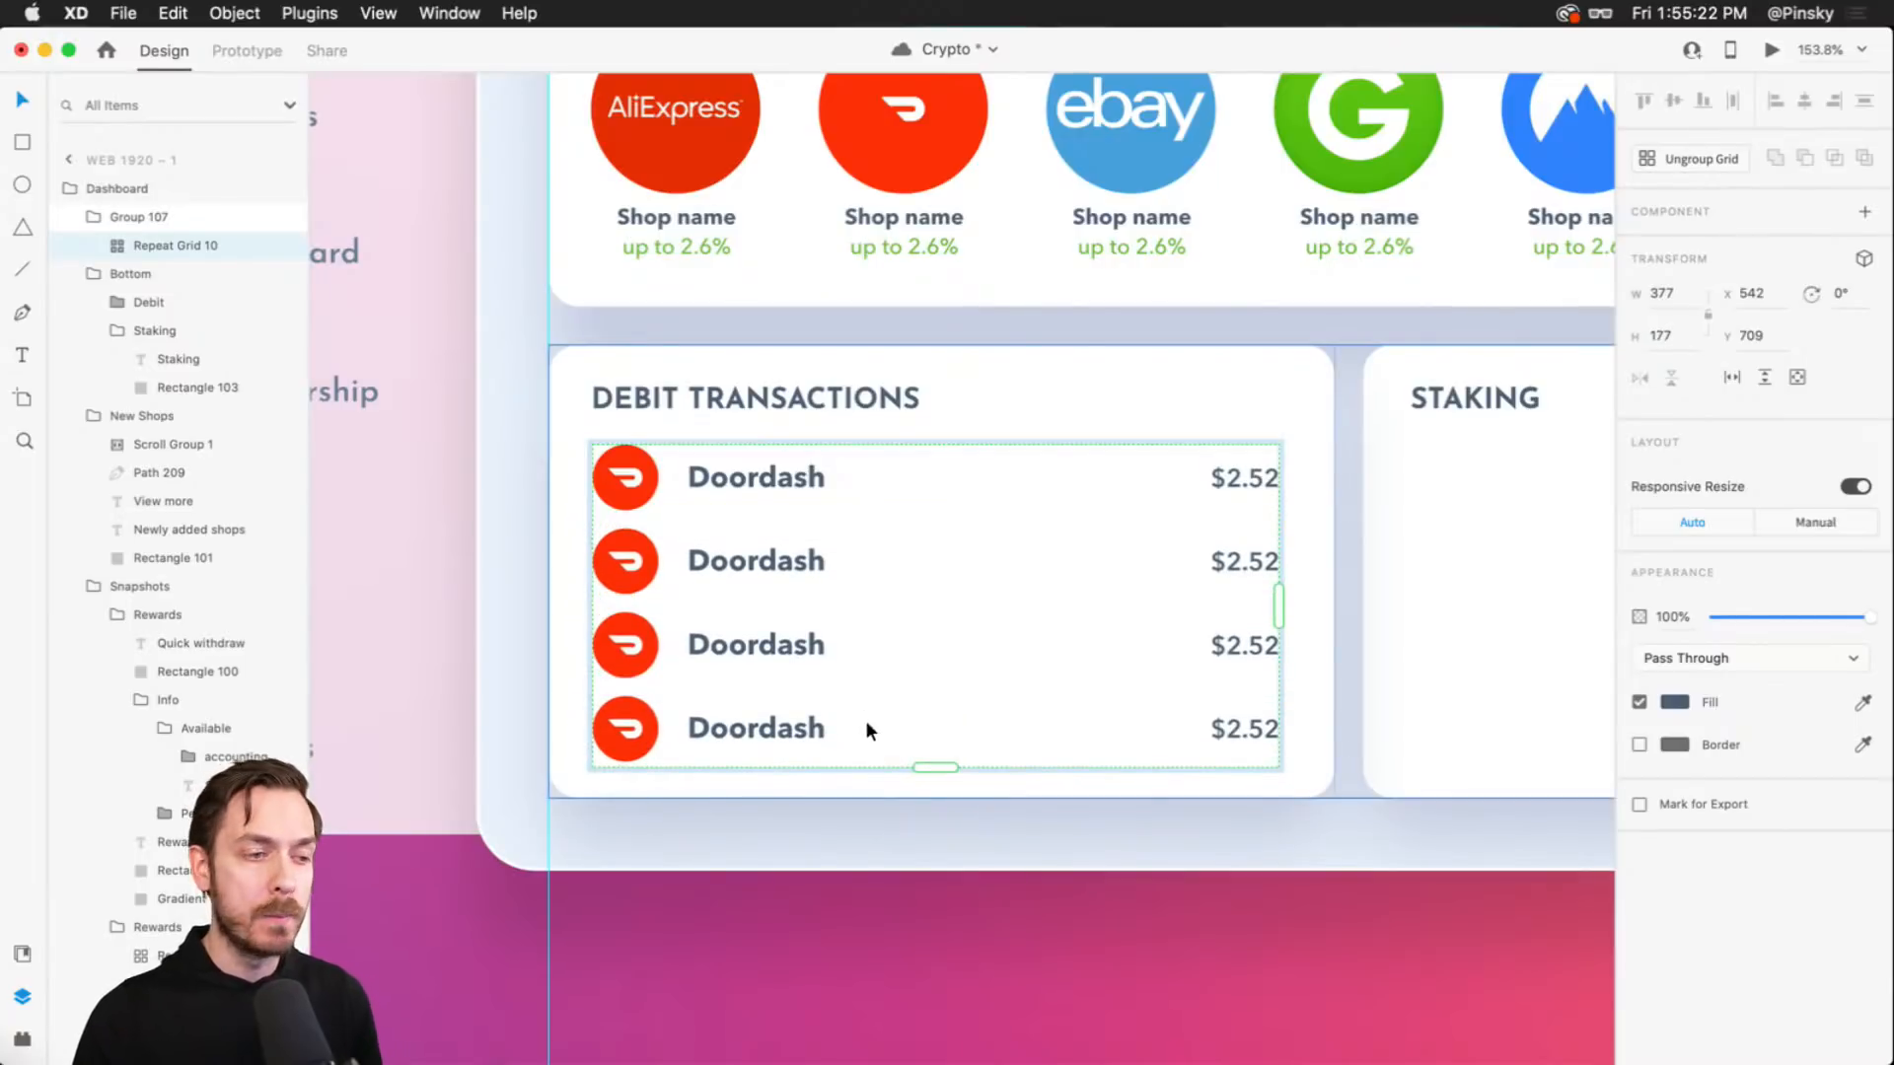
drag(957, 766, 949, 764)
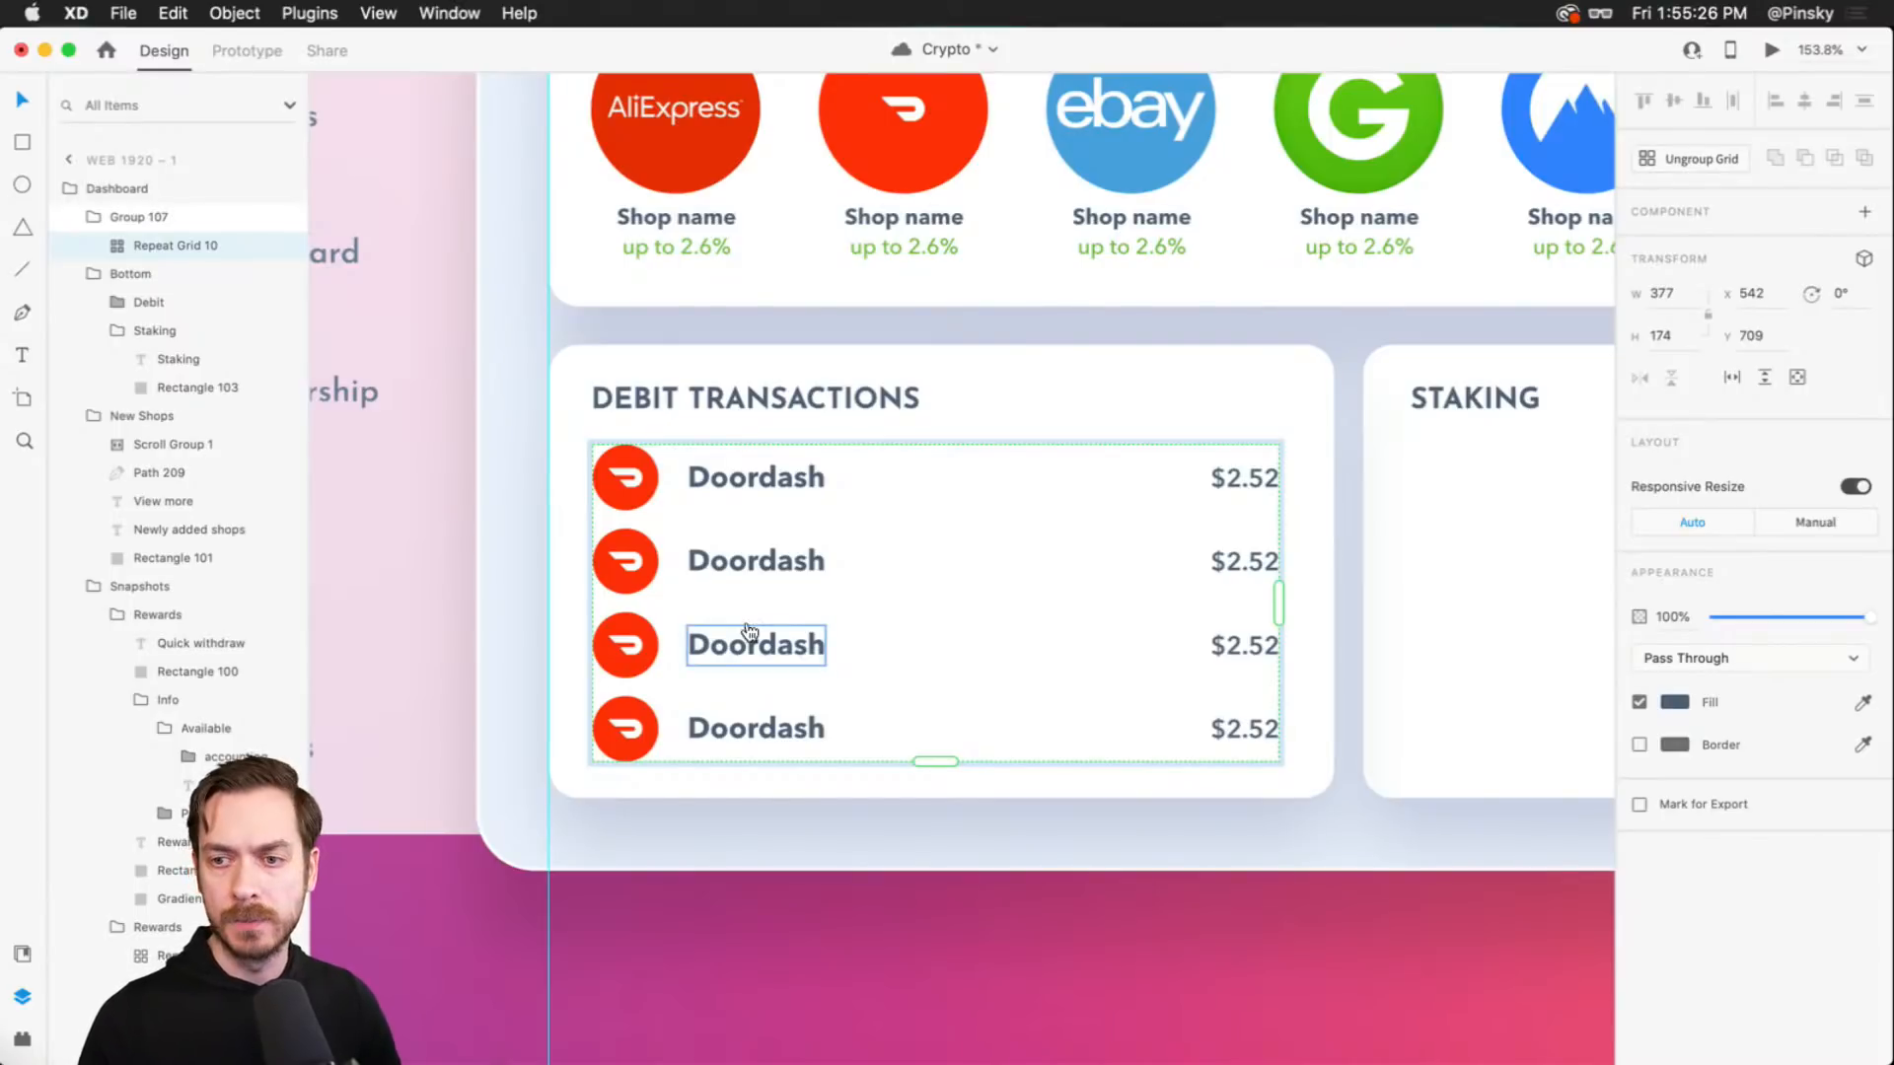
- Fill the four debit row logos with different shop logo image files, starting with AliExpress, Doordash and eBay
key(super+Tab)
drag(1336, 322, 627, 479)
key(super+Tab)
click(1152, 909)
- Review the full dashboard layout with the Debit Transactions list in place
scroll(1095, 608, down, 5)
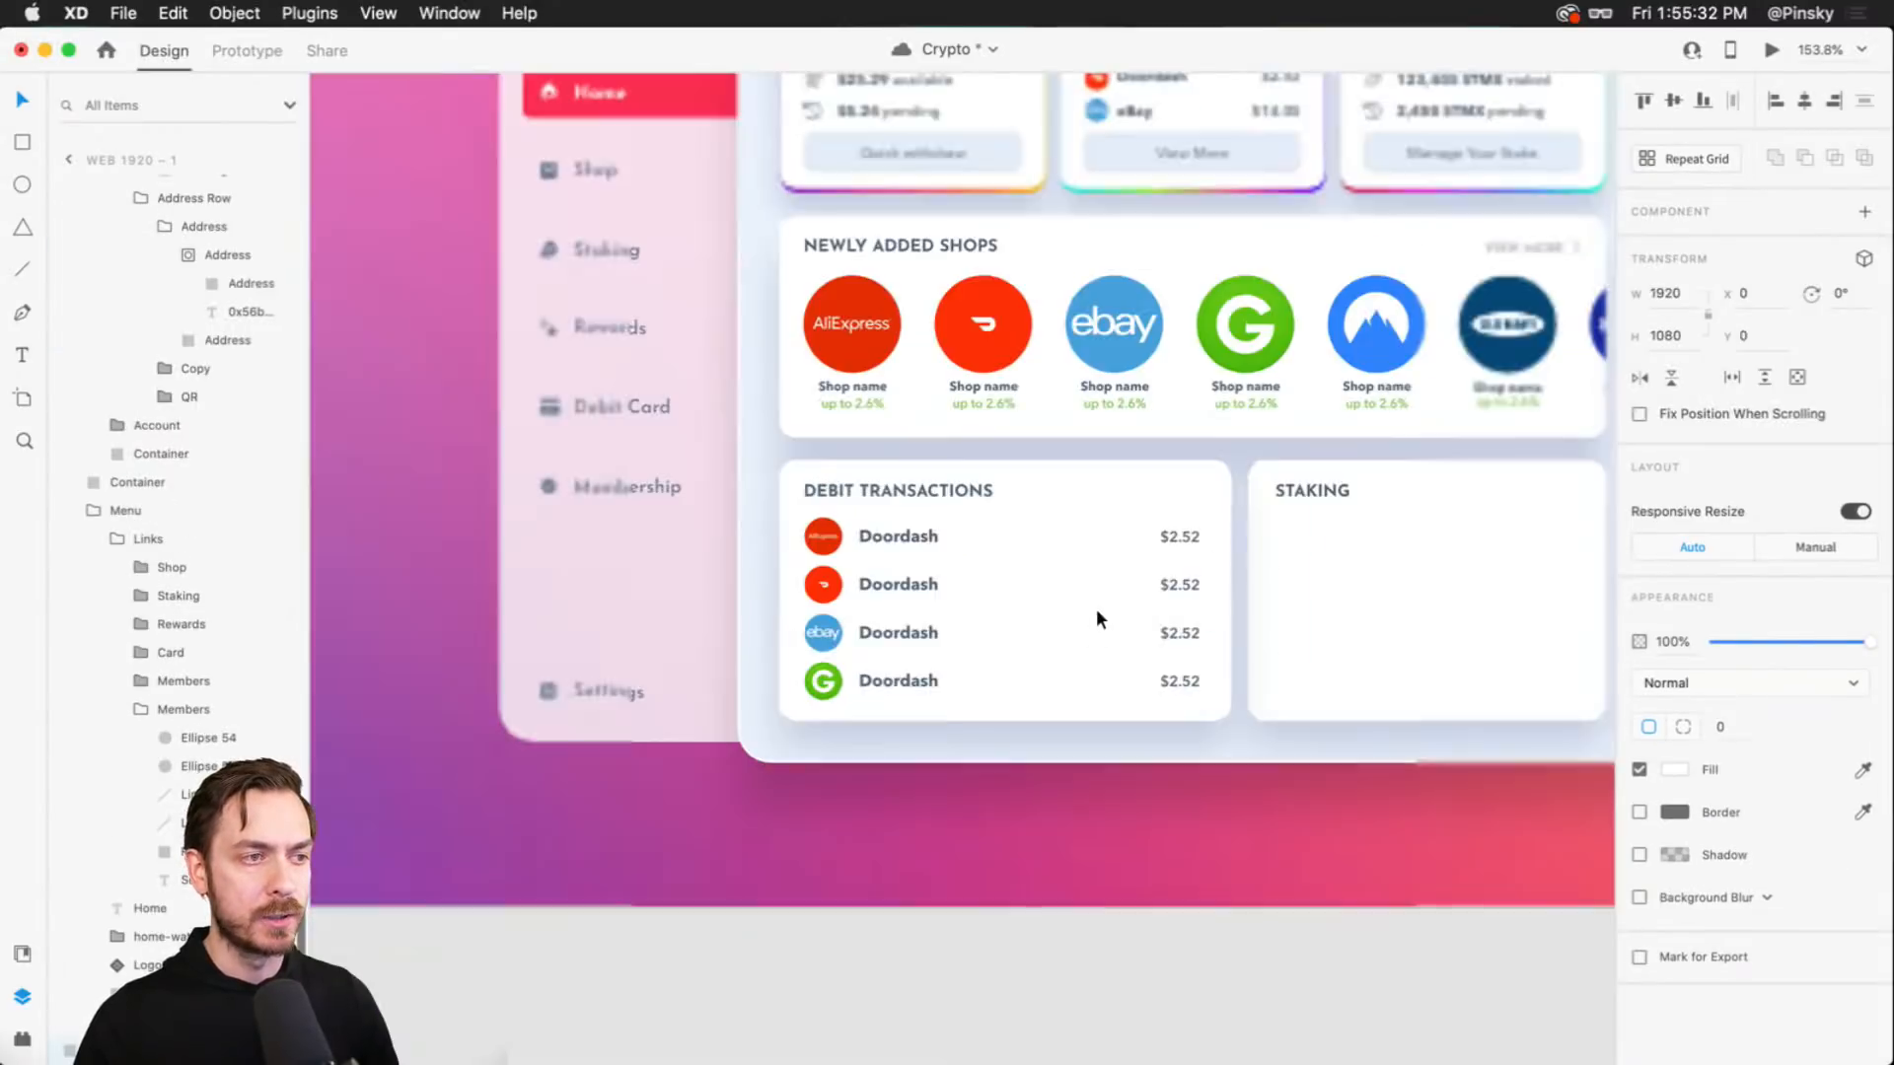
drag(1341, 567, 1162, 598)
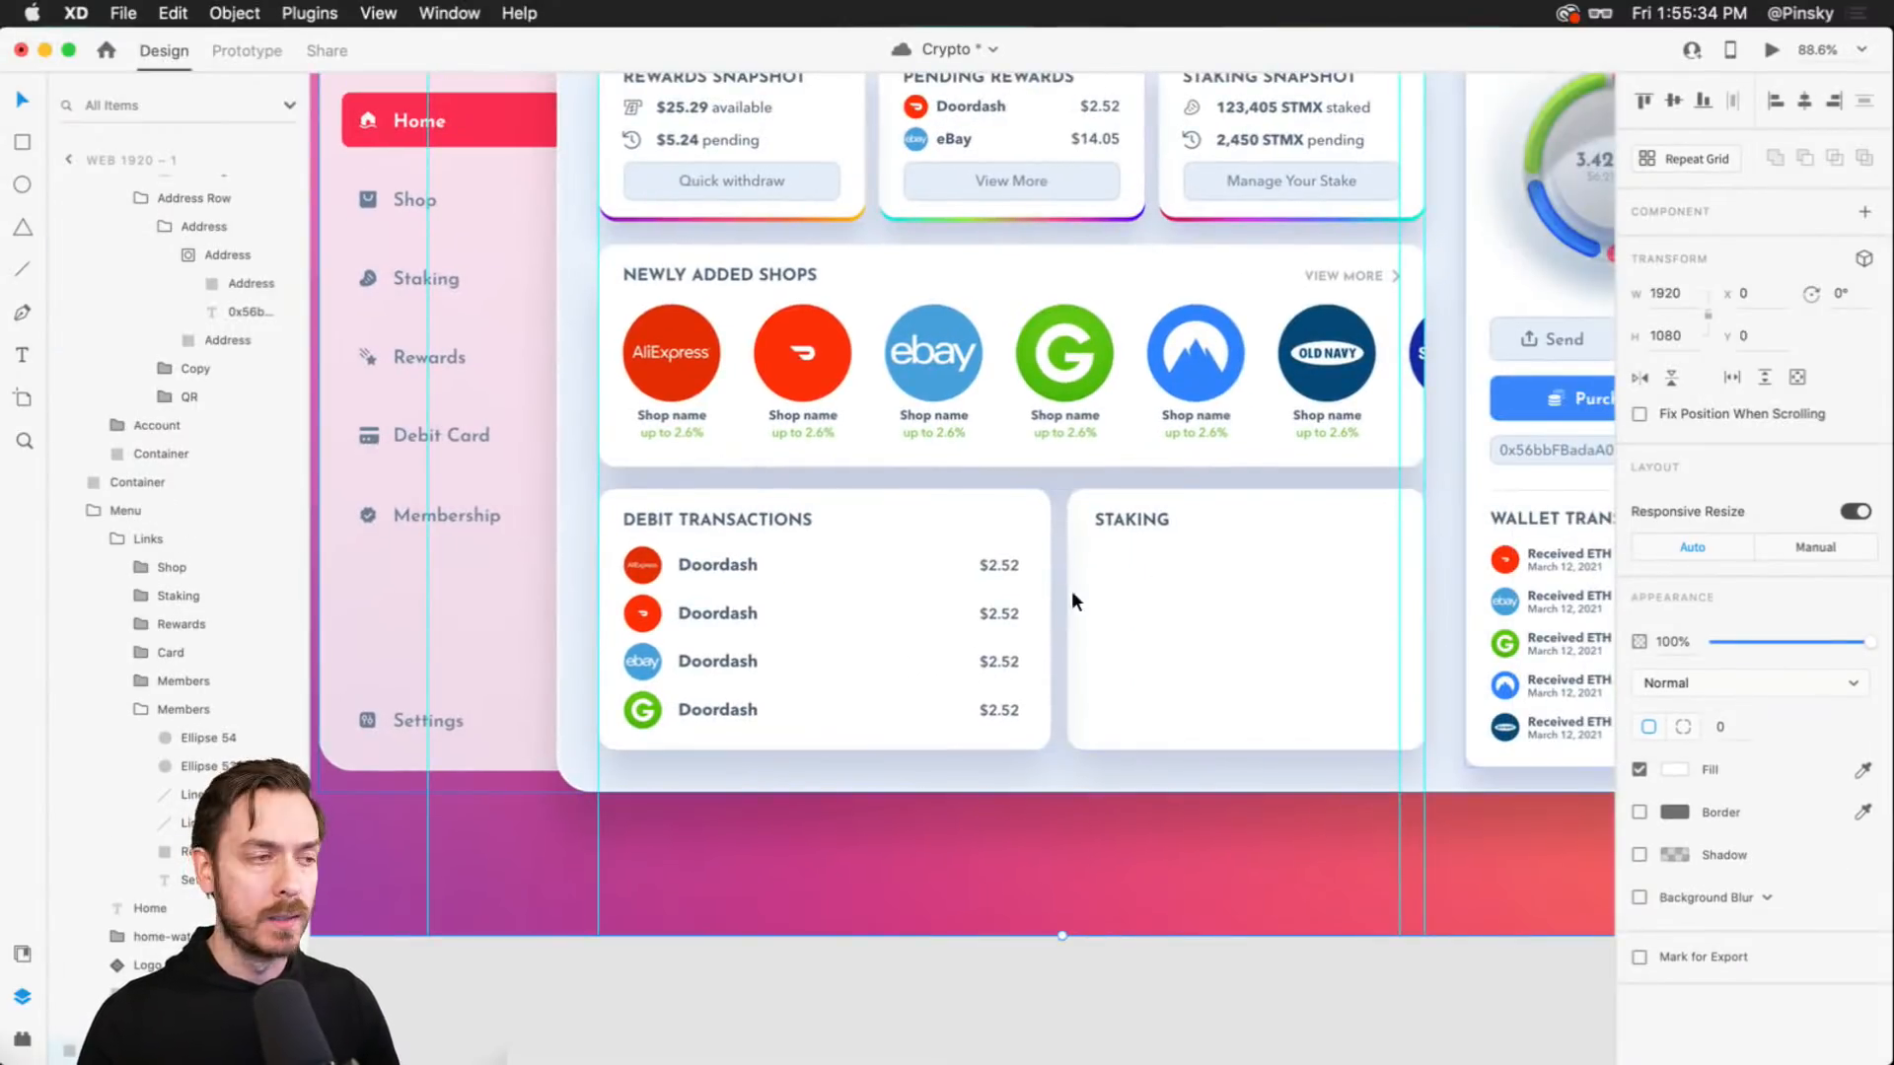
scroll(1077, 508, down, 3)
drag(1288, 465, 1222, 518)
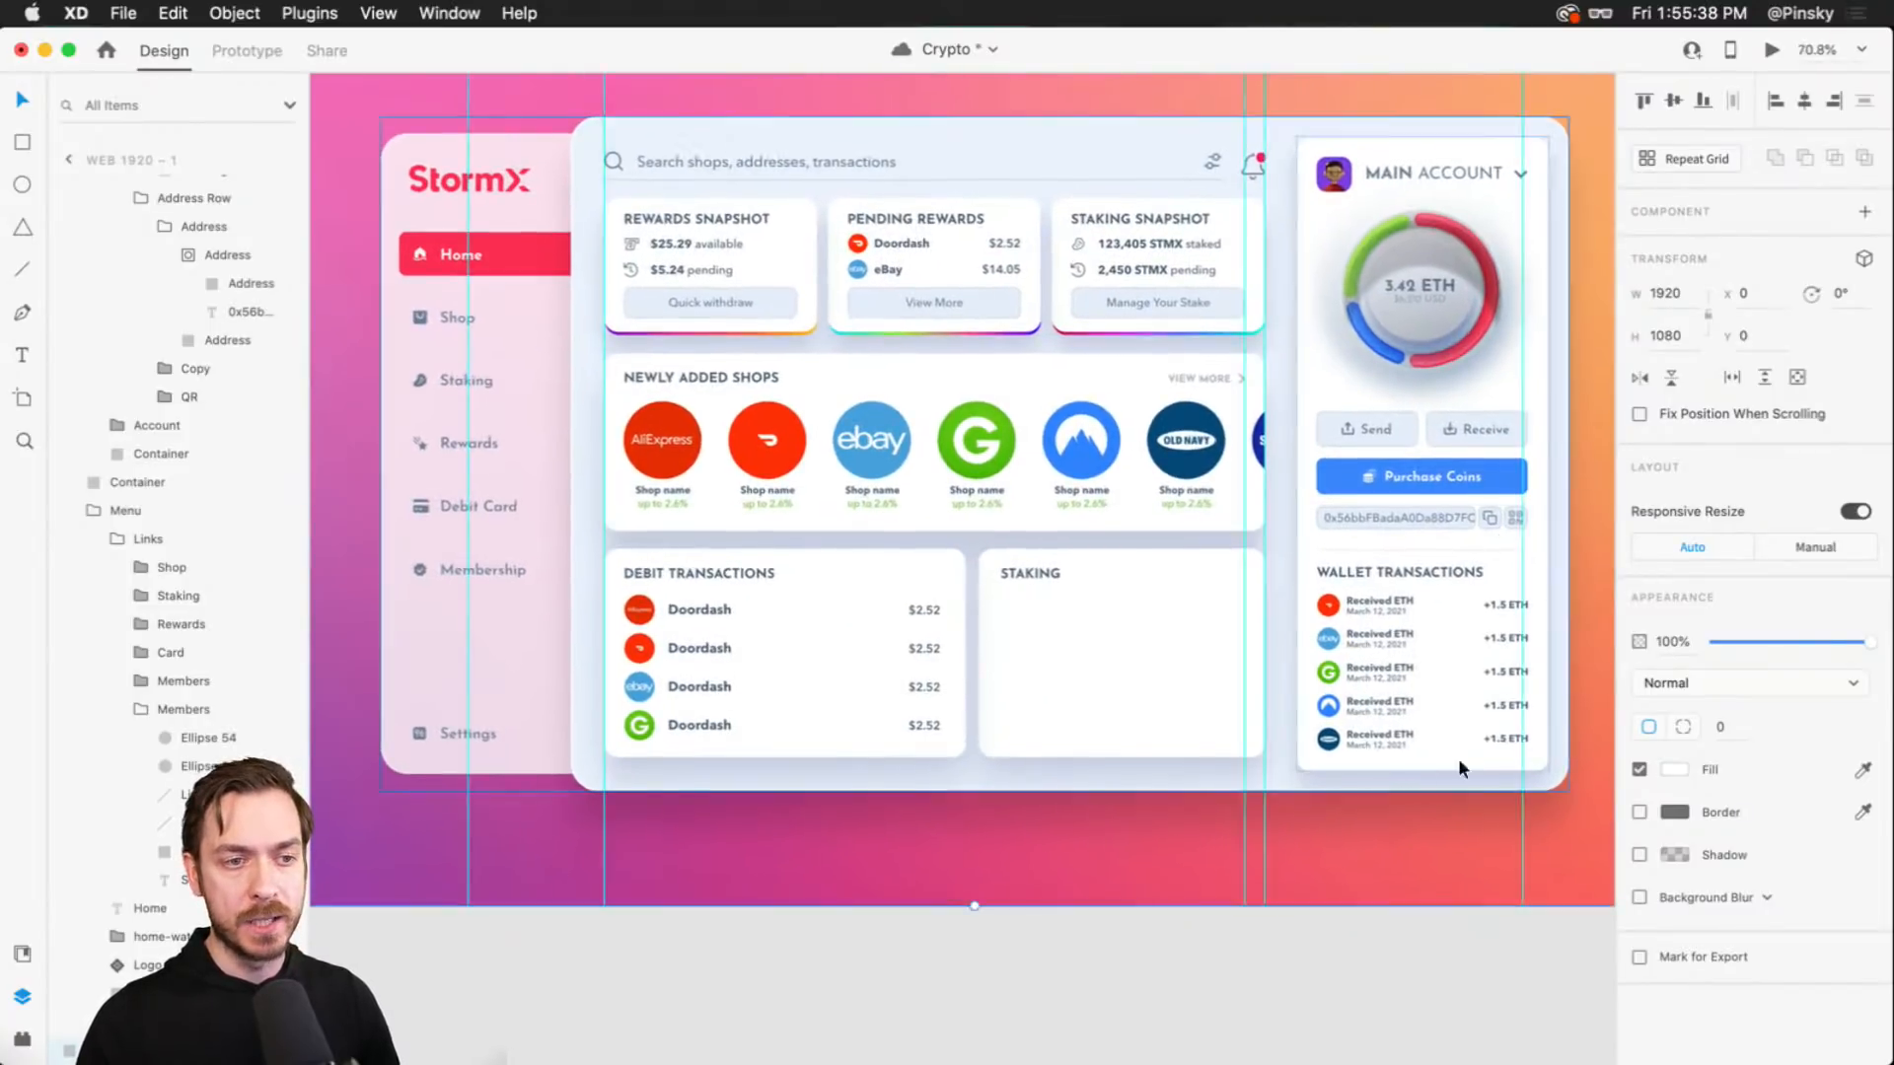
scroll(1109, 583, down, 2)
click(992, 125)
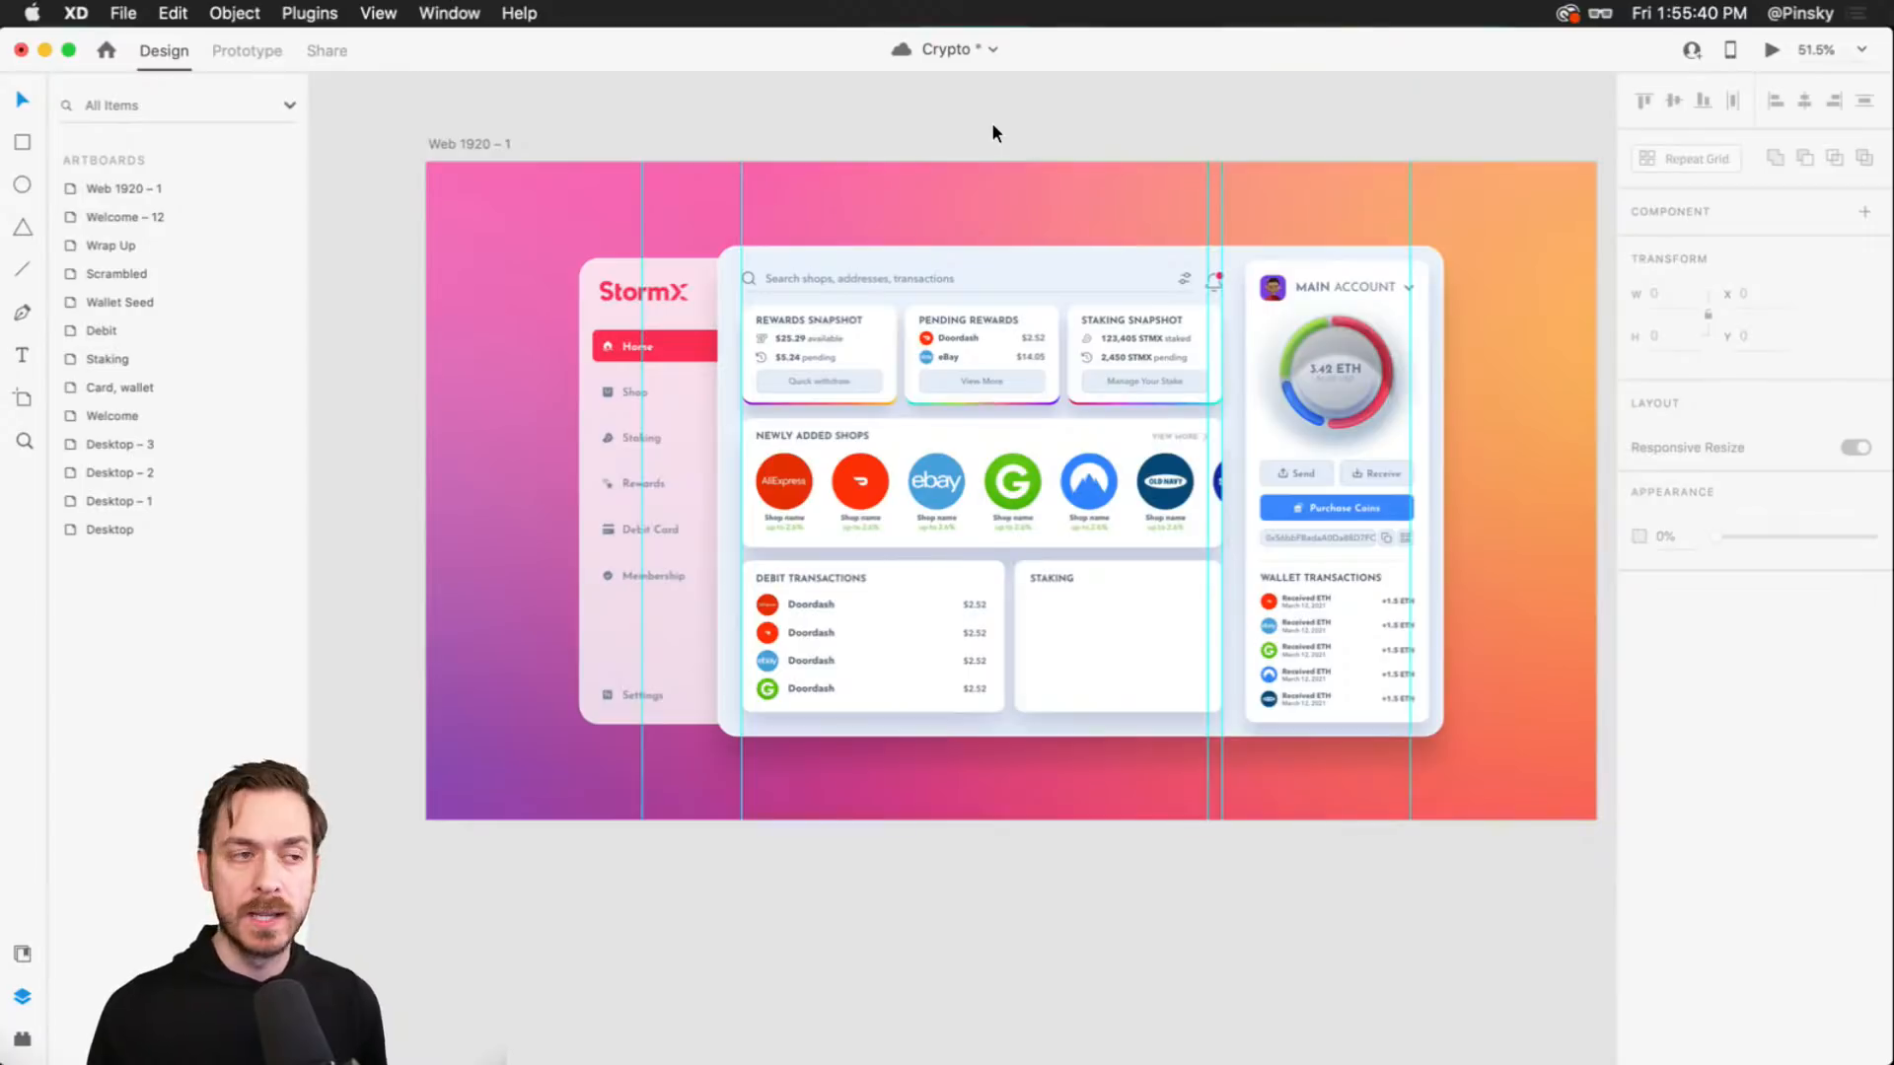